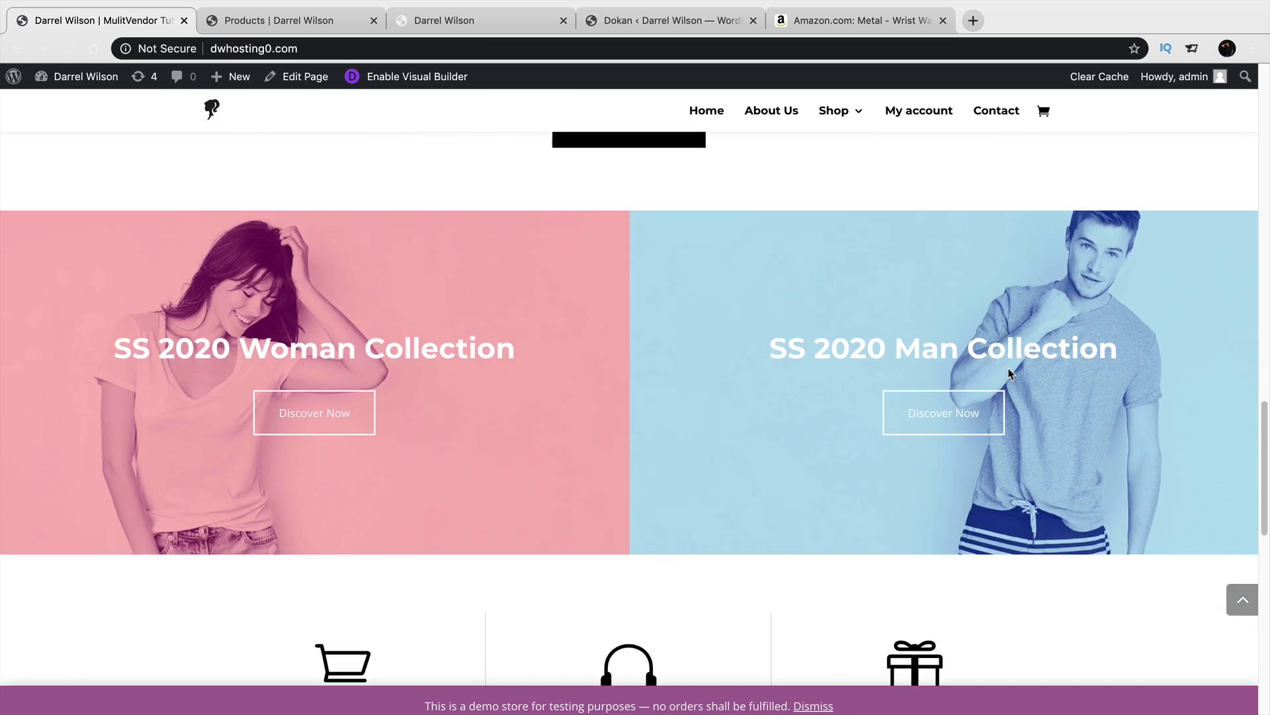
Scroll the storefront homepage past the collection banners and newsletter to the footer, then return to the top.
scroll(1009, 374, down, 6)
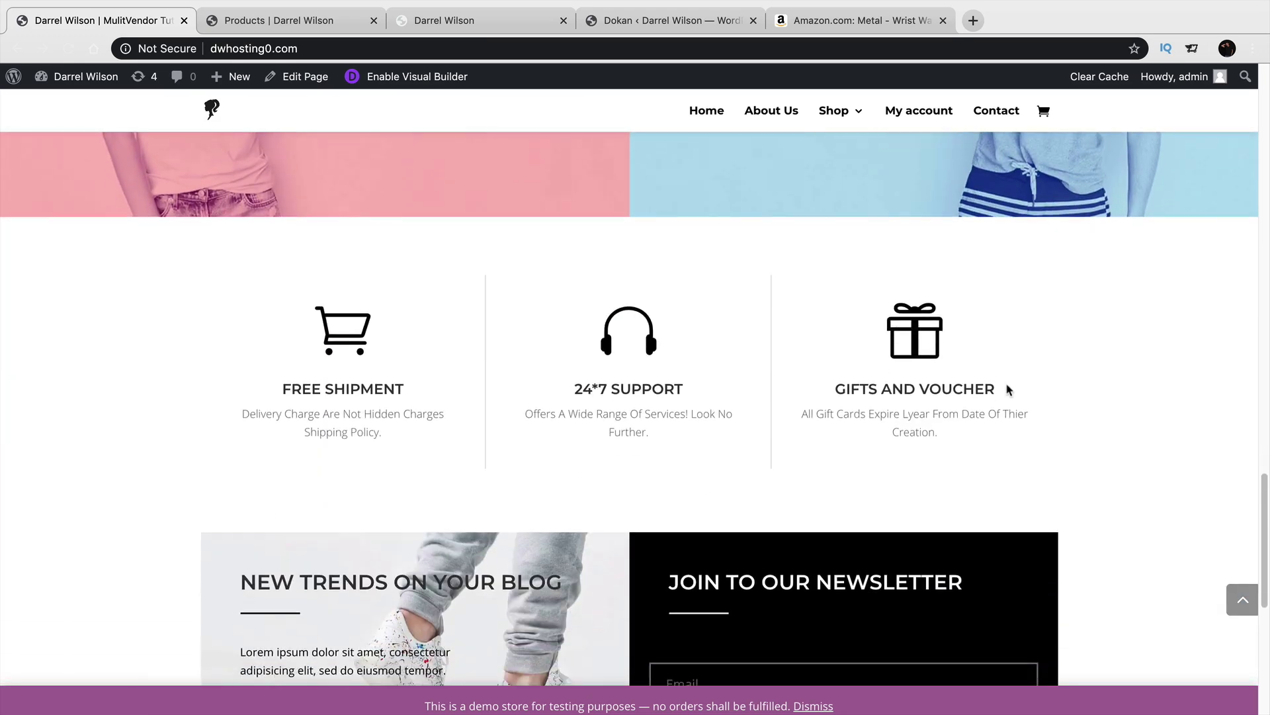
scroll(1009, 389, down, 2)
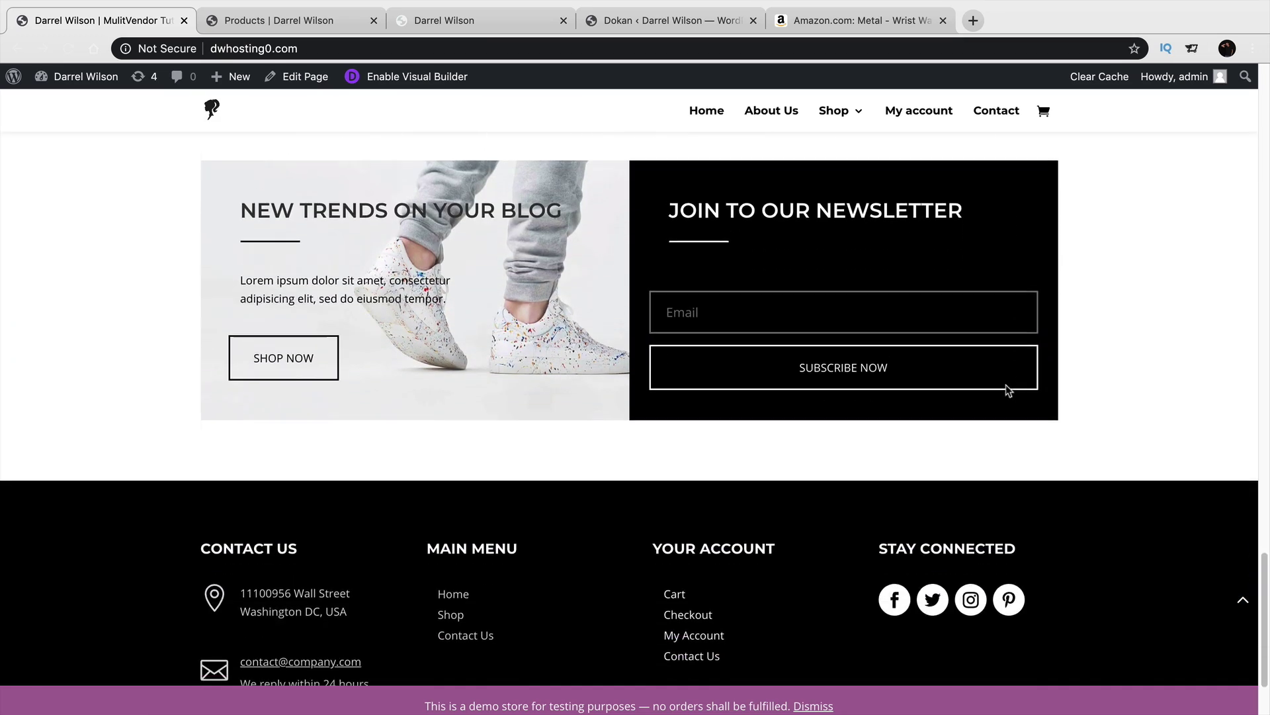
scroll(1008, 400, down, 1)
click(1243, 603)
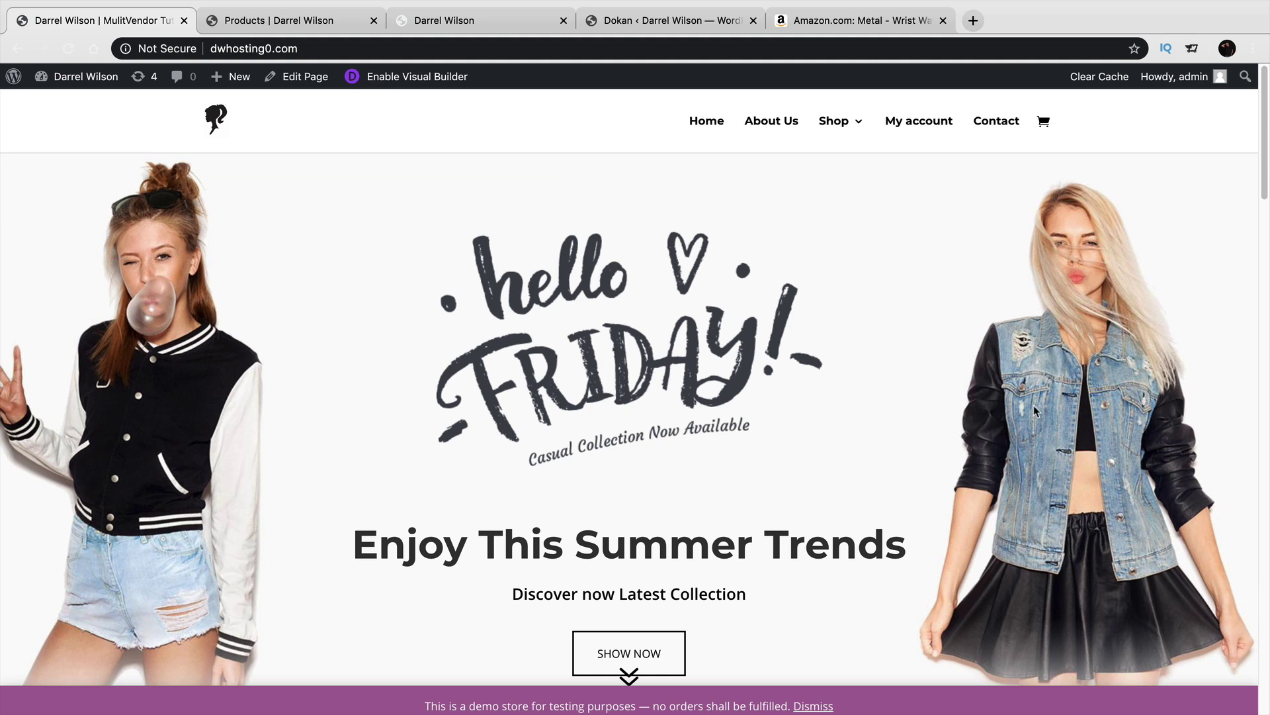
Switch to Amazon's men's wrist watch results, filtered to metal with 182 results, and scroll down the listings.
click(852, 25)
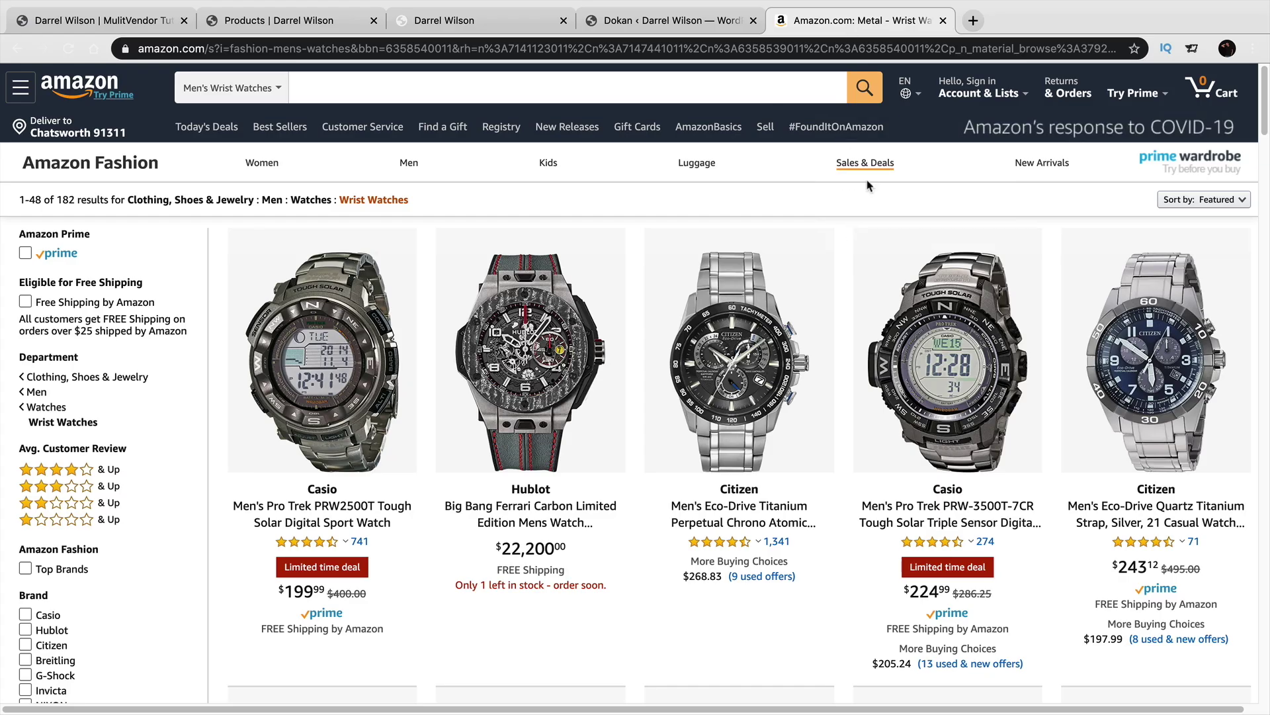
mouse_move(868, 177)
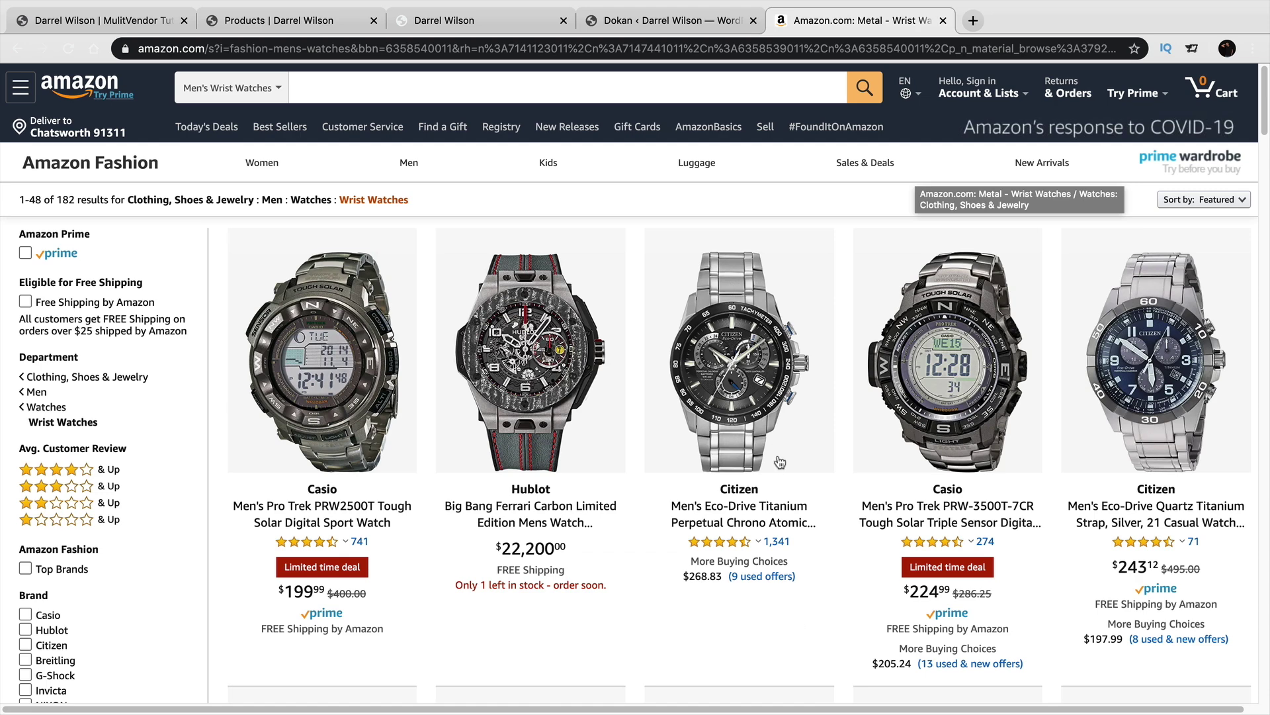
scroll(781, 462, down, 10)
scroll(781, 461, down, 1)
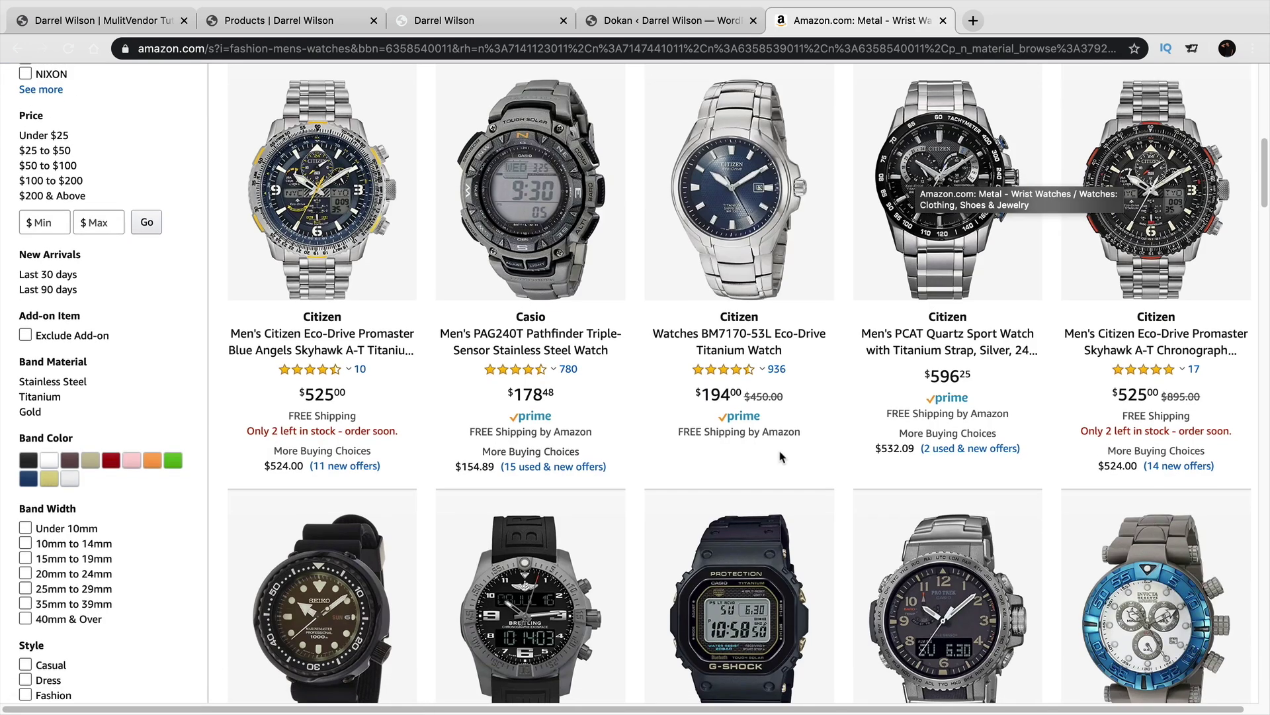
scroll(779, 454, down, 3)
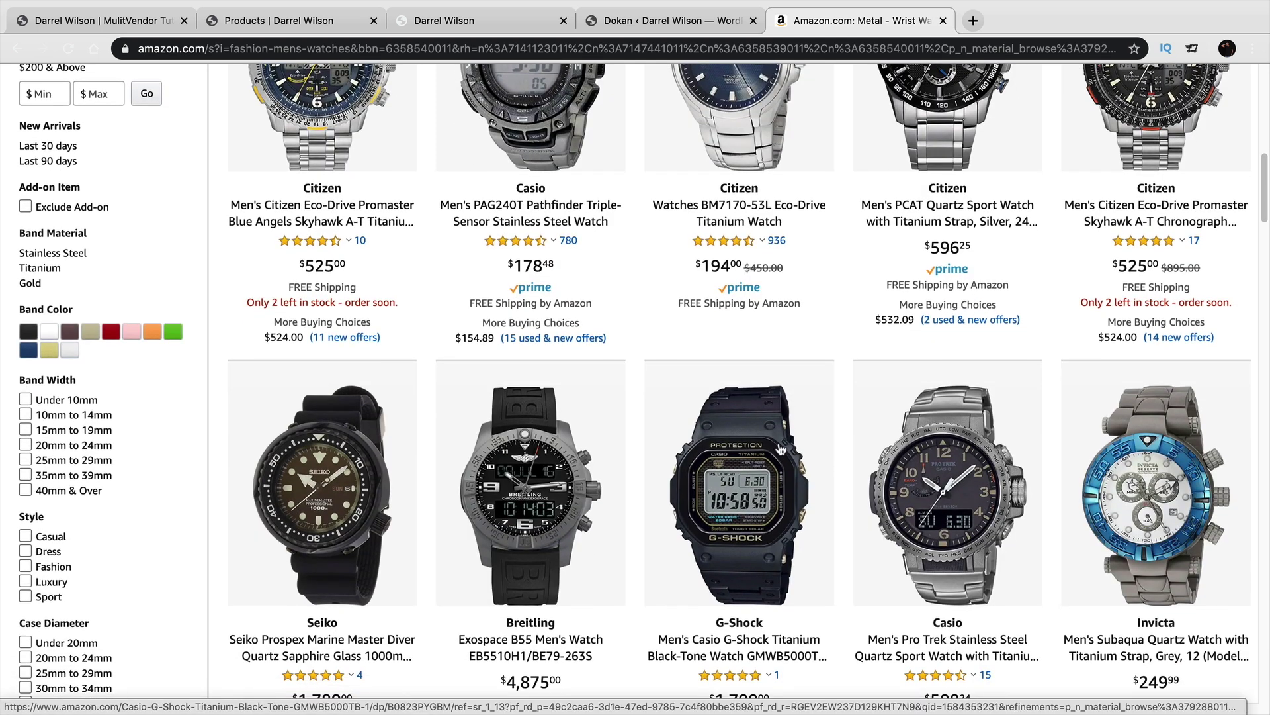
Go to the Products tab and scroll down the Fashions shop grid.
click(245, 25)
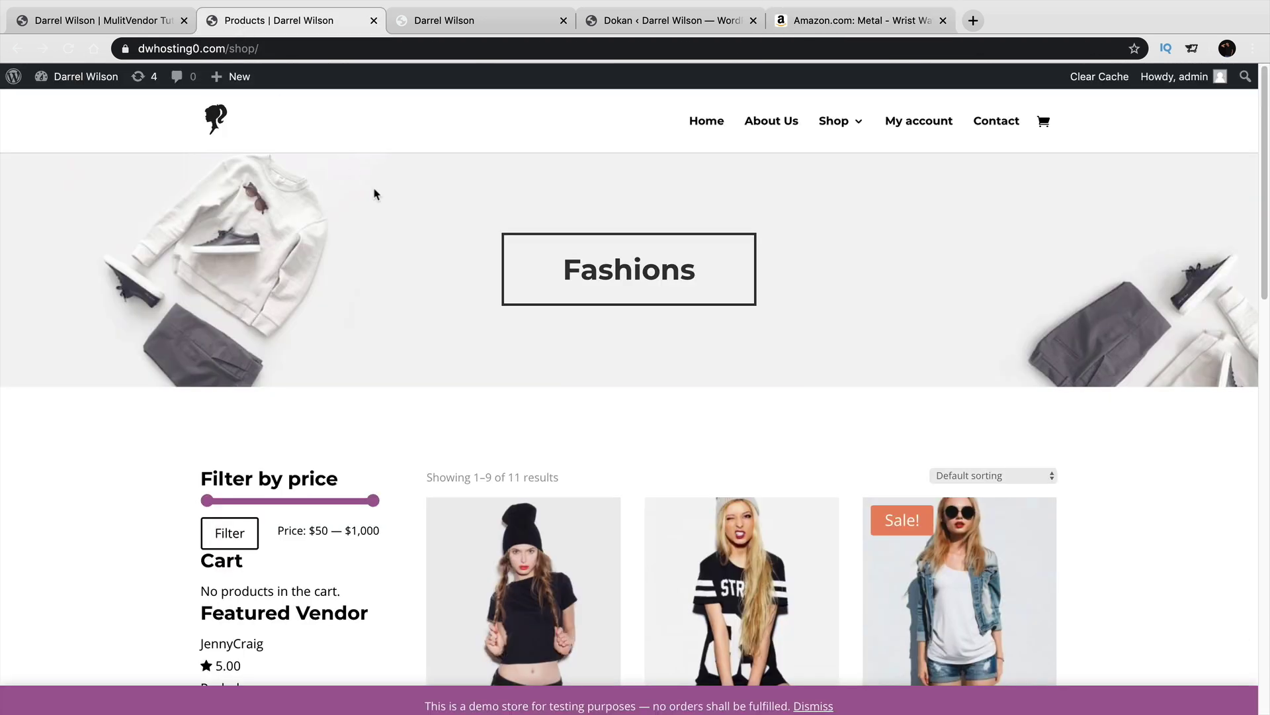
scroll(595, 334, down, 3)
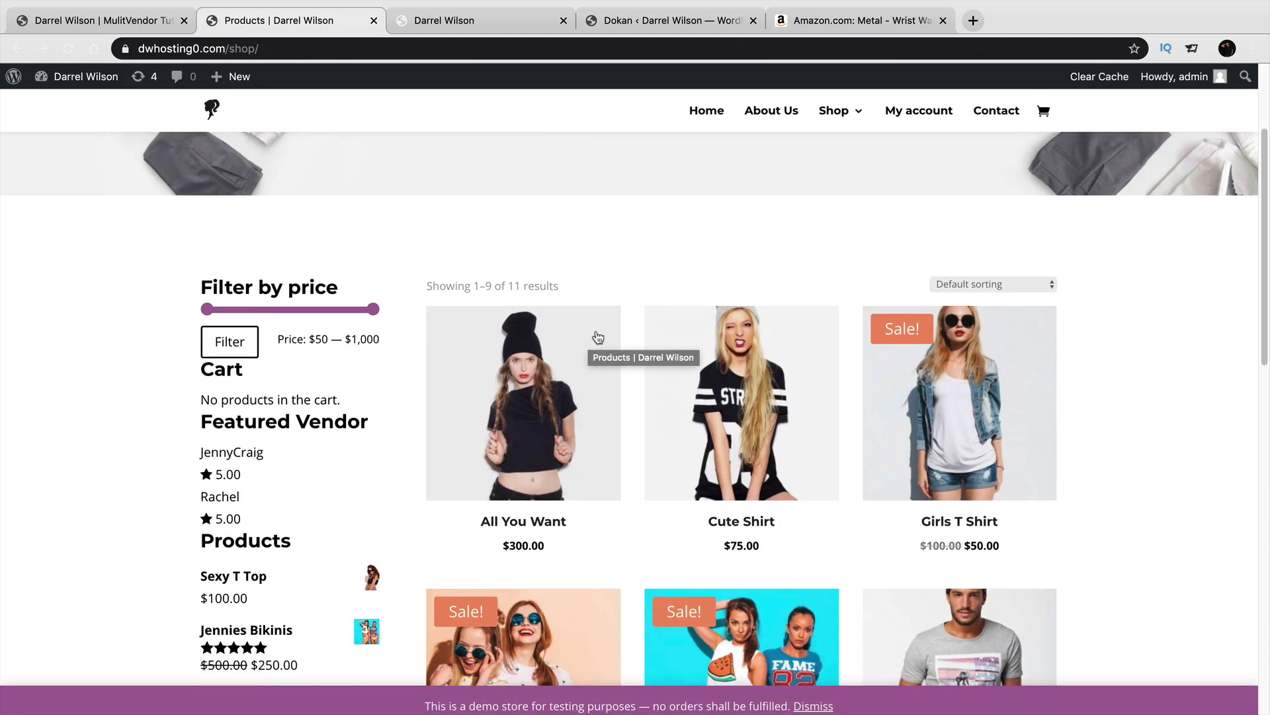
scroll(615, 333, down, 2)
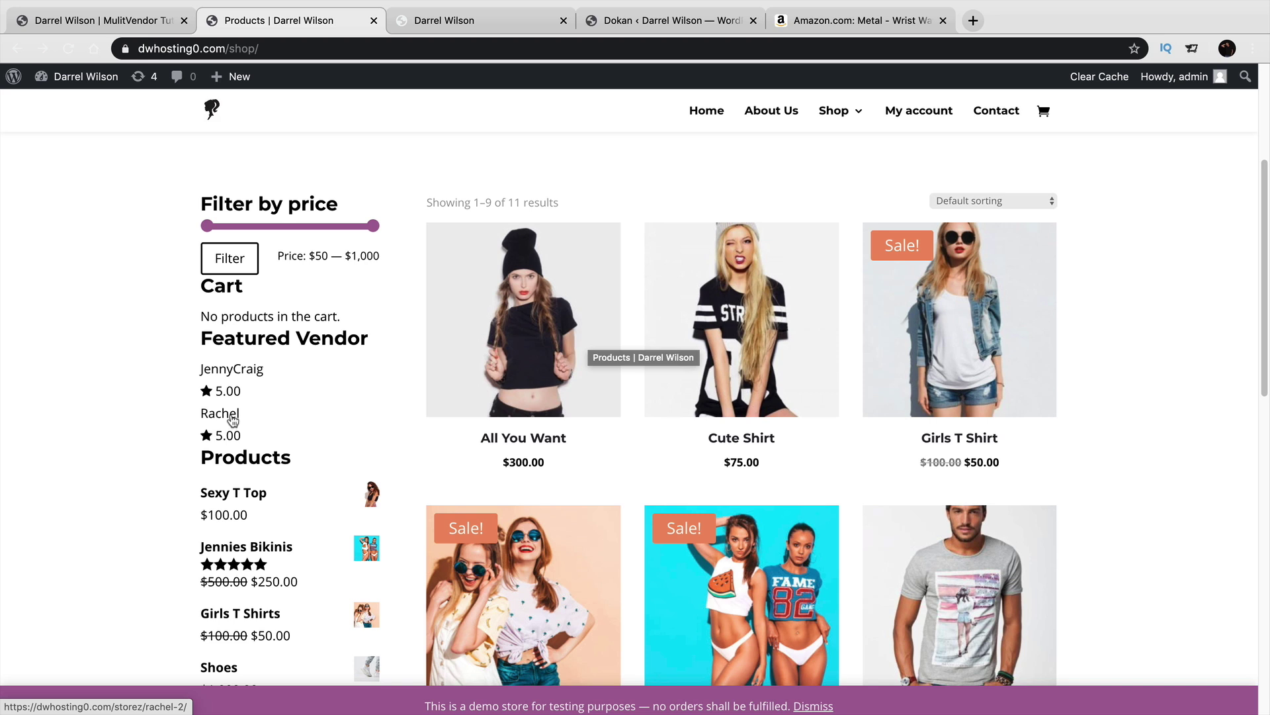
scroll(455, 466, down, 1)
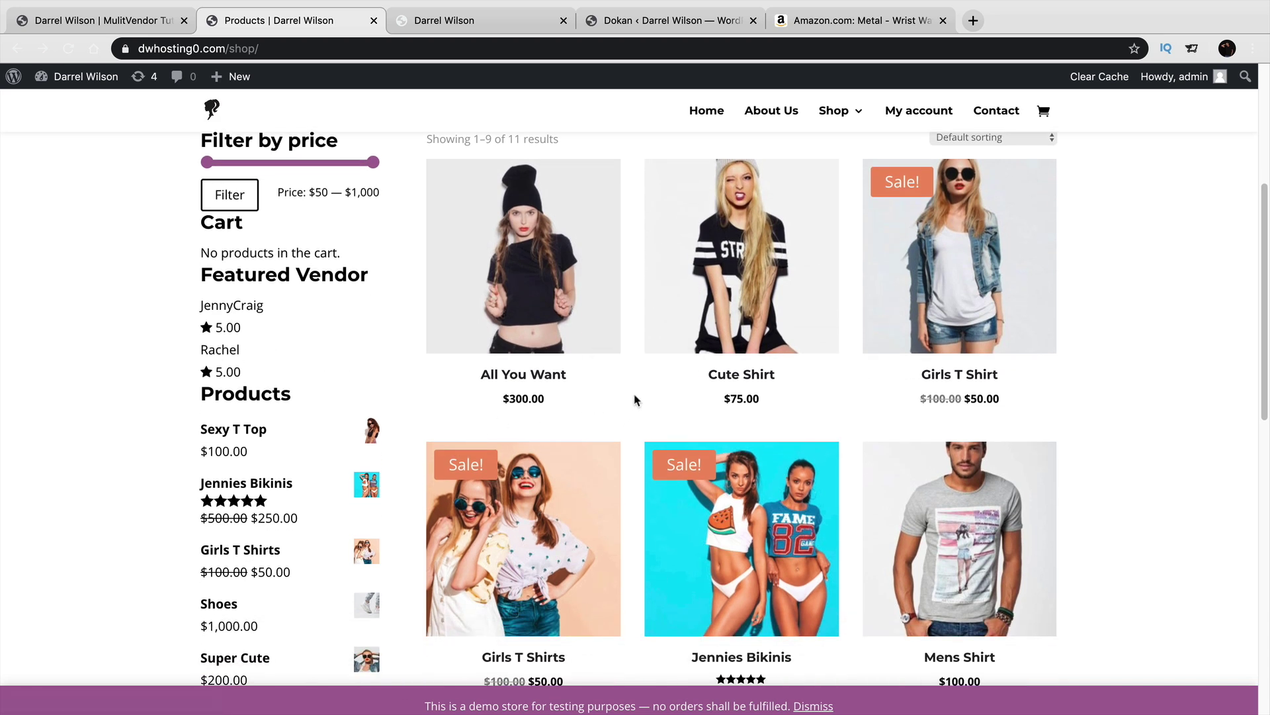
scroll(635, 397, down, 1)
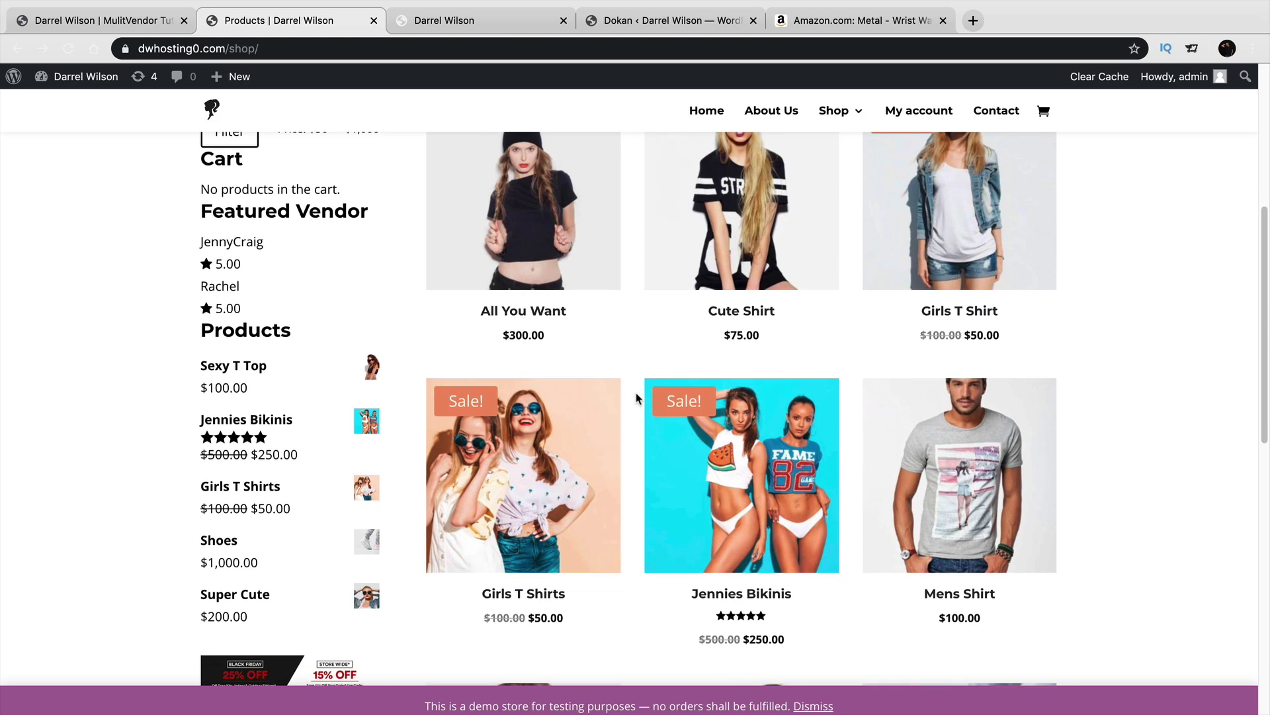
Open the Jennies Bikinis product page and look over its $250.00 sale price and description.
click(753, 433)
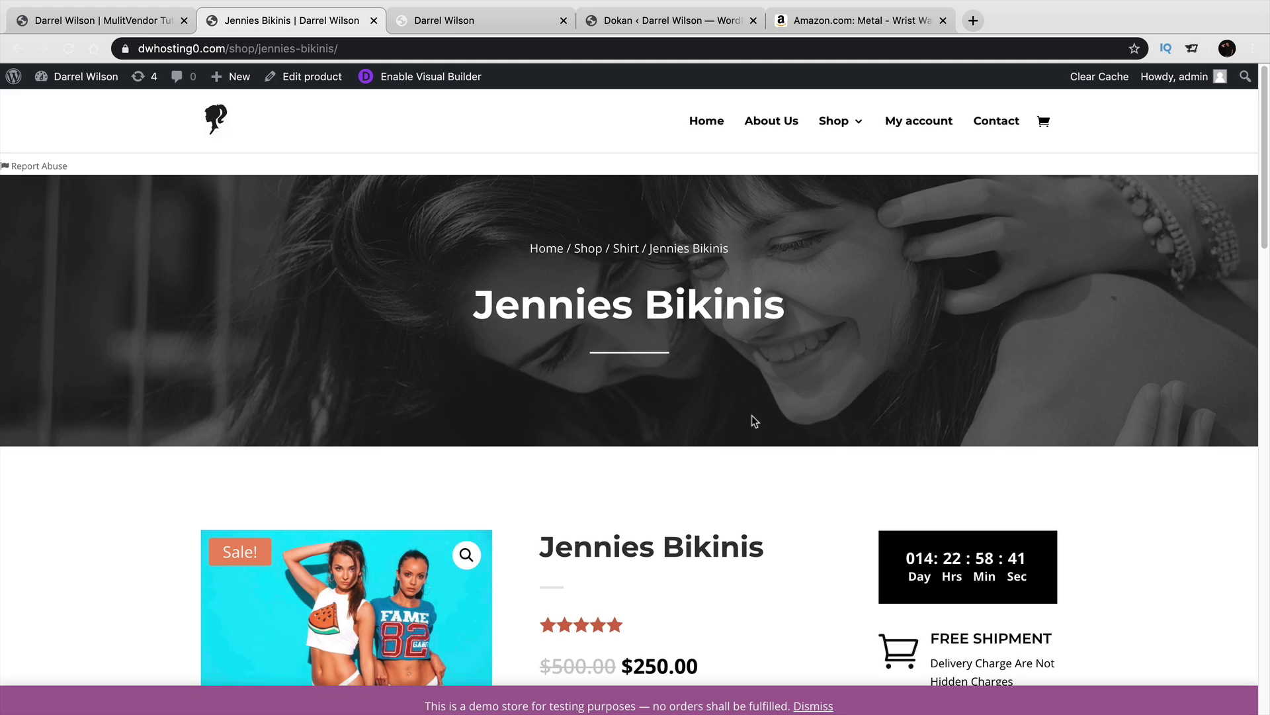
scroll(751, 417, down, 2)
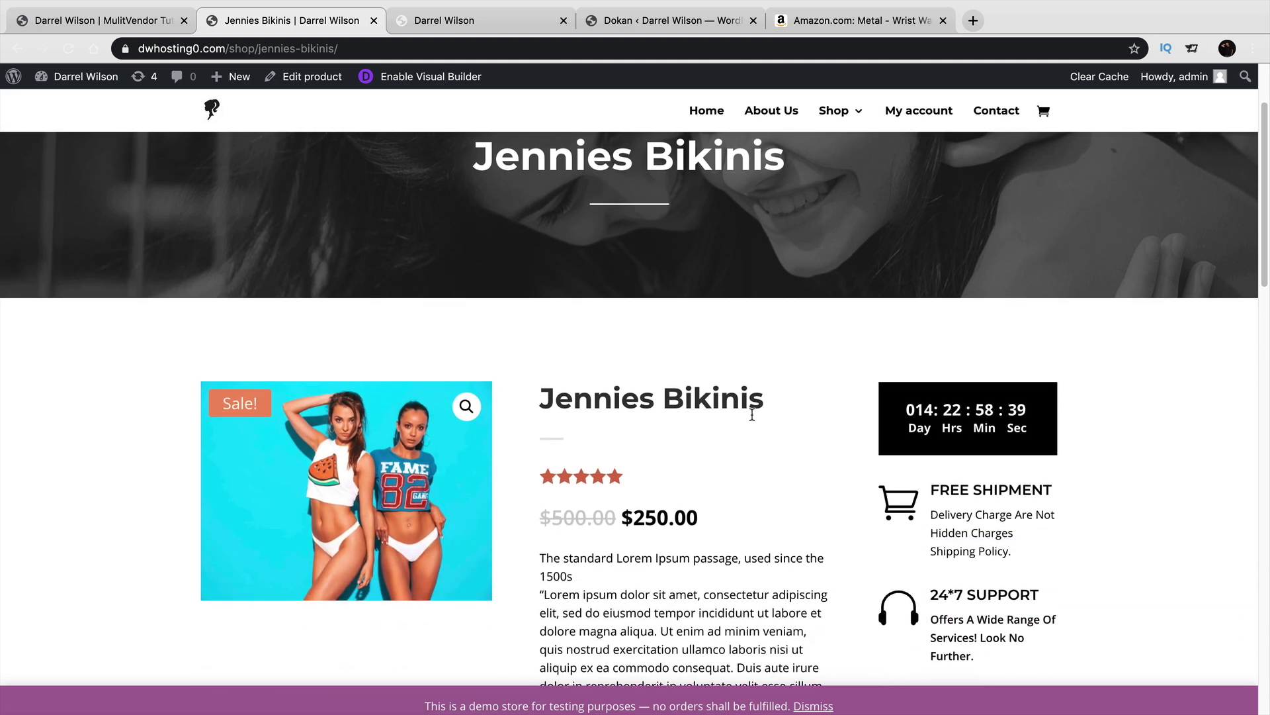
scroll(752, 417, up, 1)
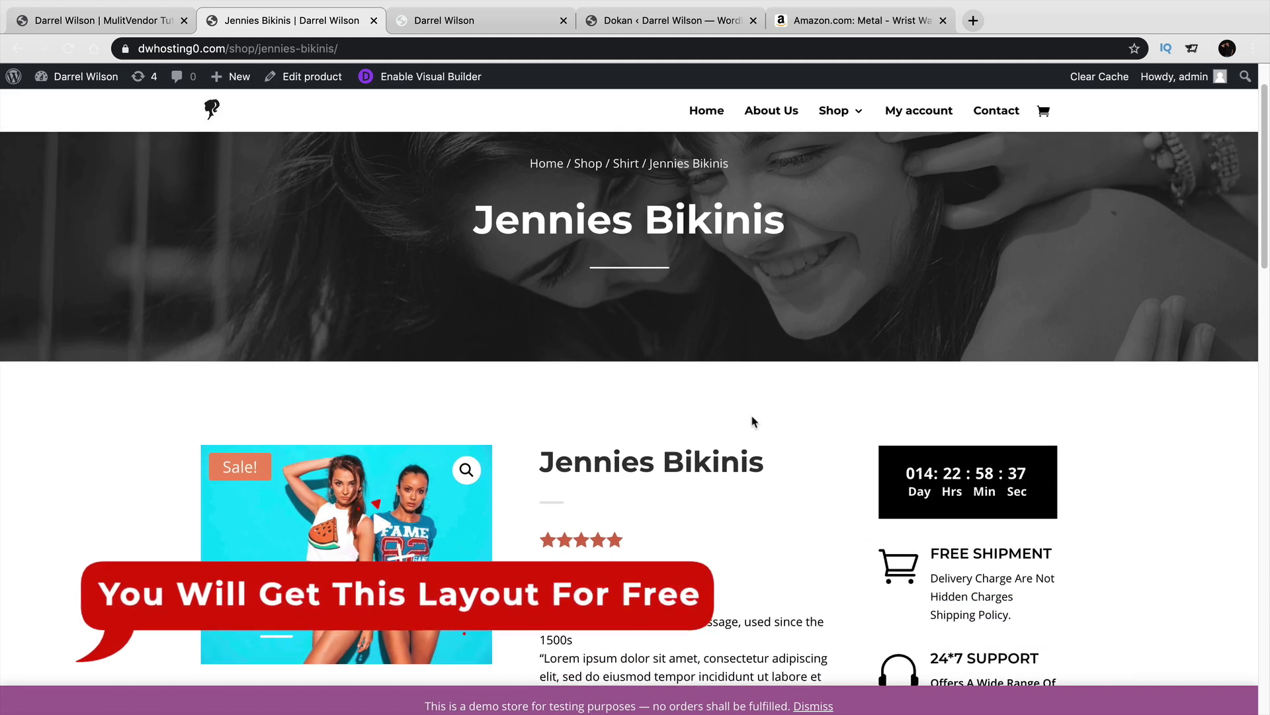
scroll(752, 422, down, 2)
scroll(753, 425, down, 1)
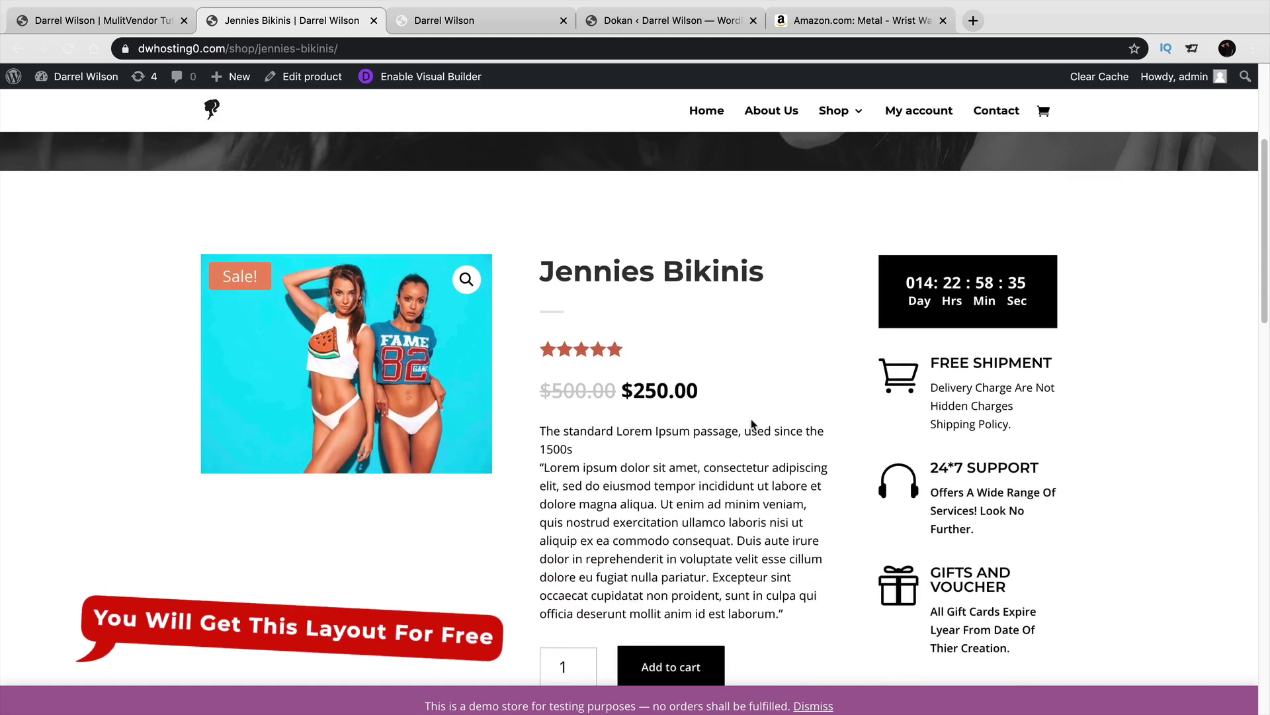
scroll(752, 421, down, 1)
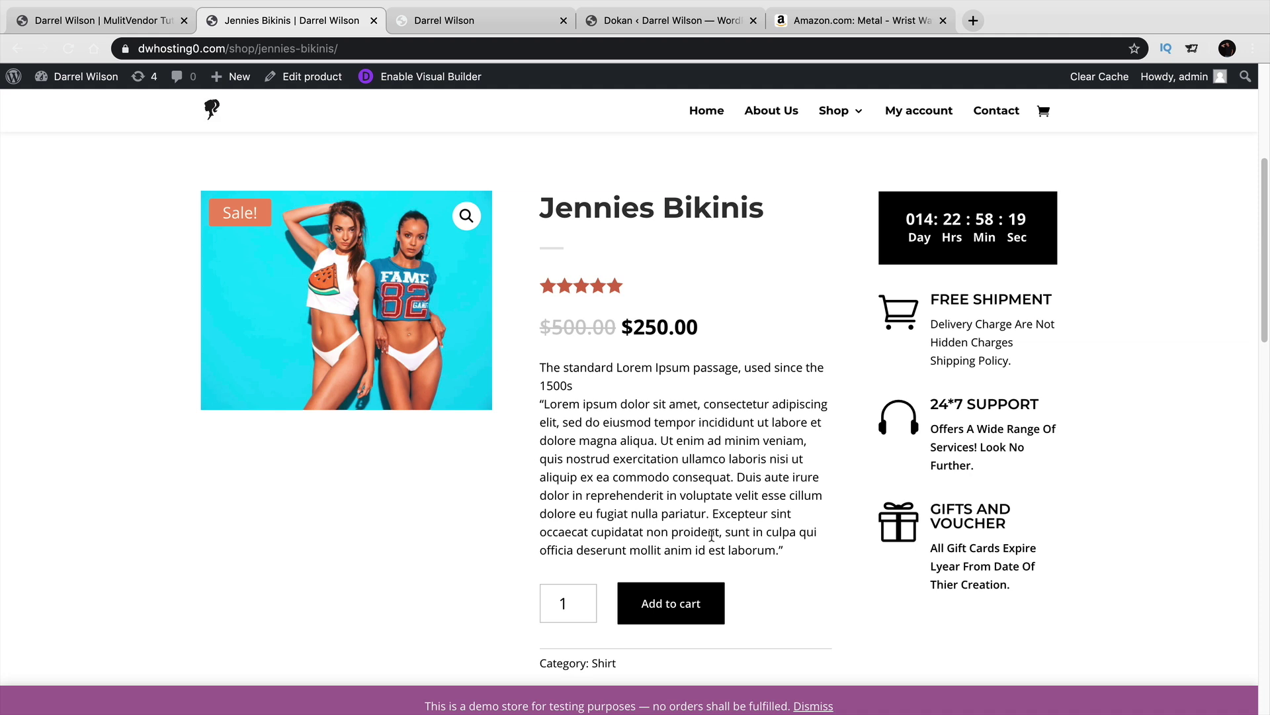
Switch to the vendor's storefront tab and scroll to its 5.00-rated profile and three-product grid, then back up.
click(506, 18)
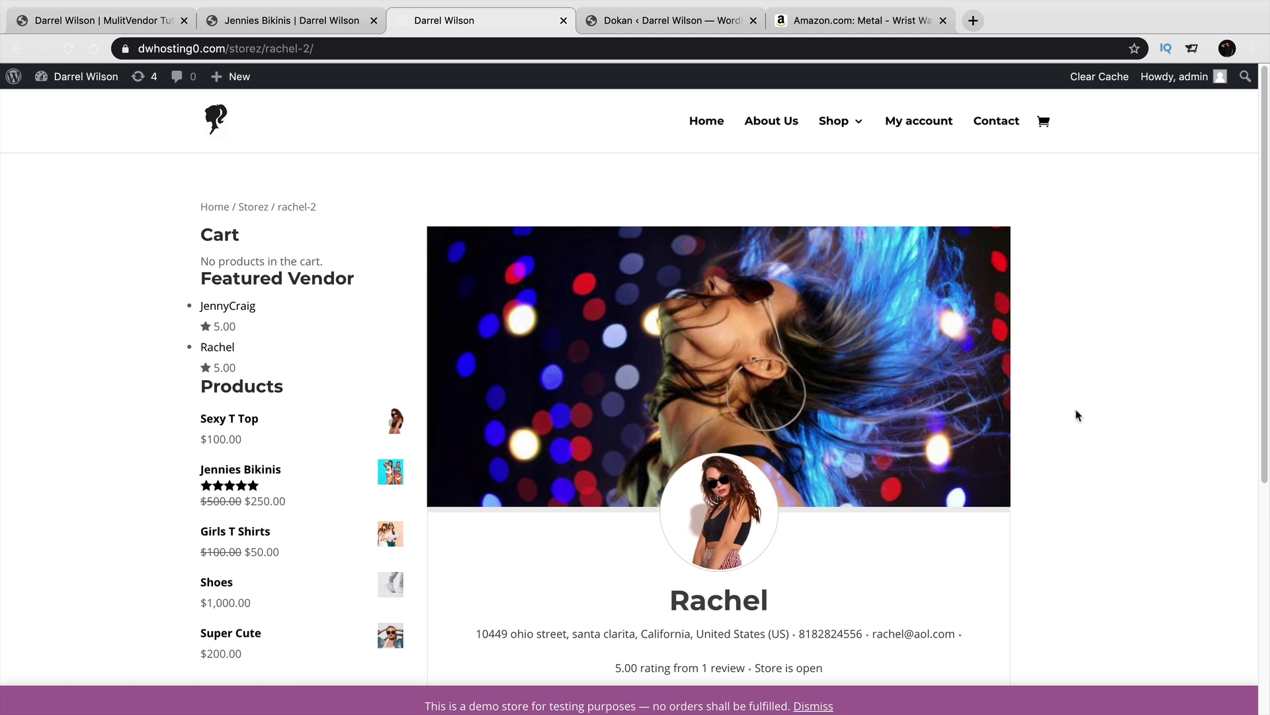
scroll(1076, 416, down, 3)
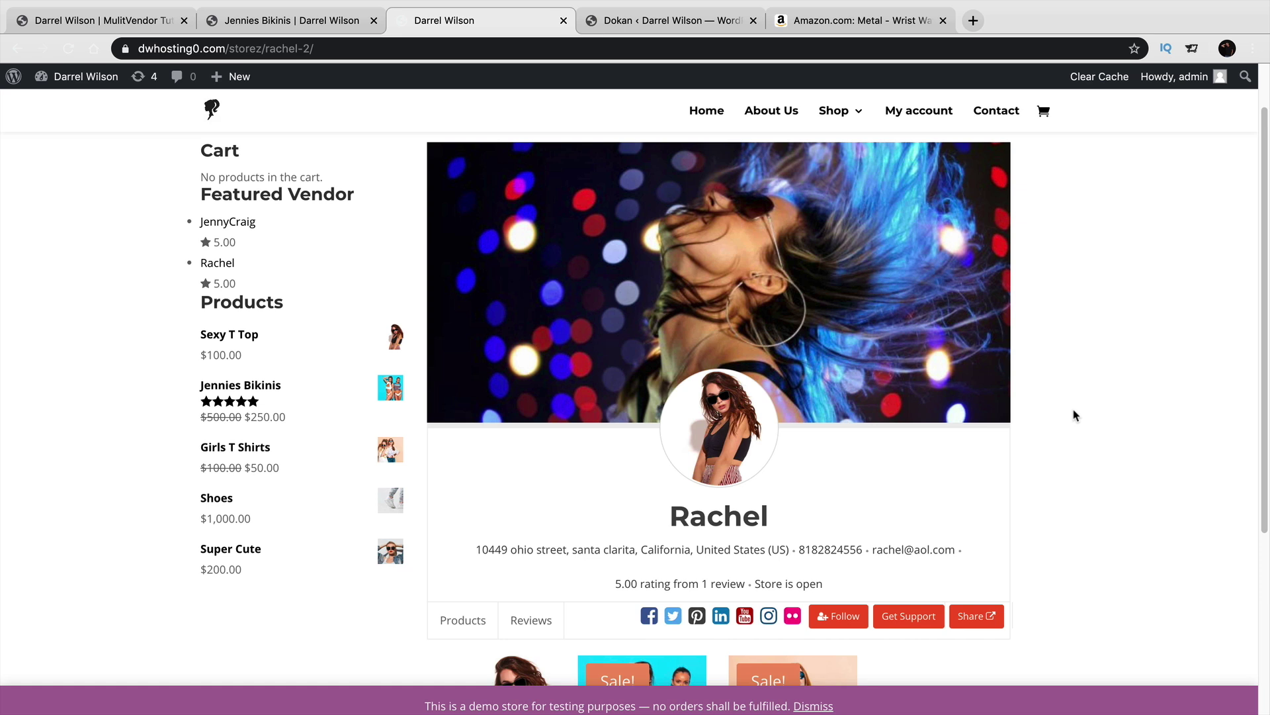
scroll(1076, 415, down, 4)
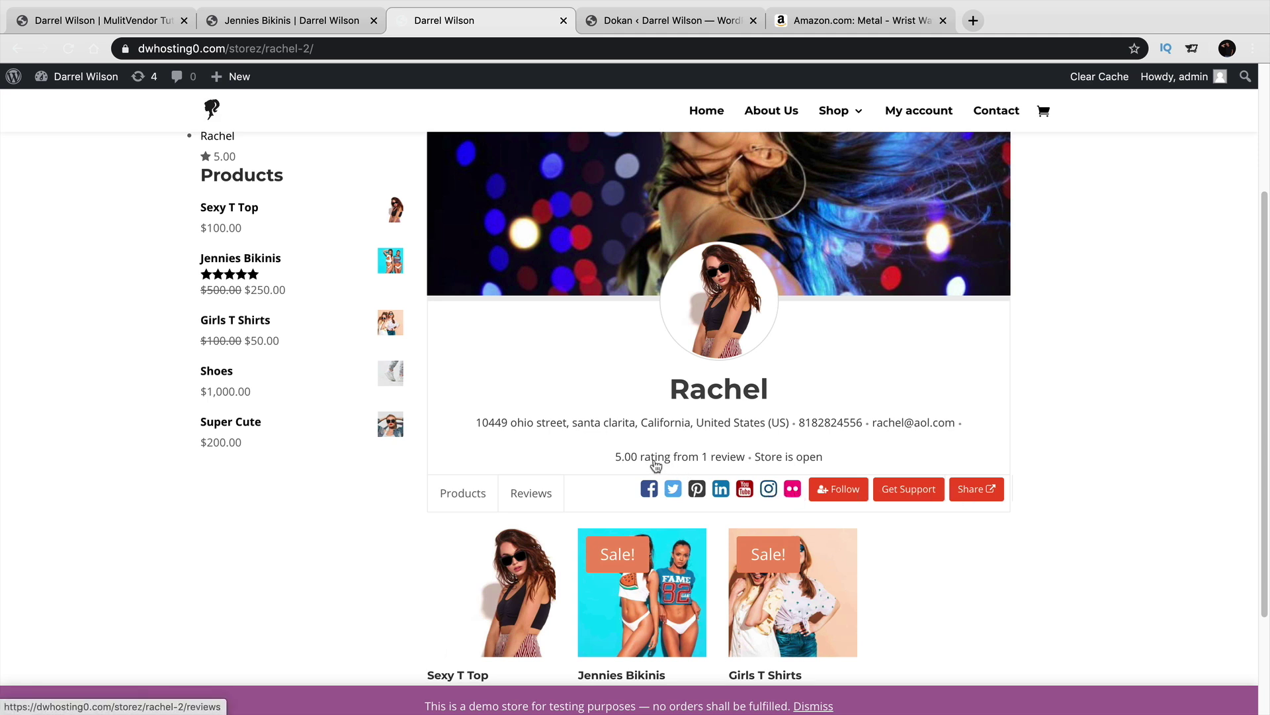
scroll(645, 461, down, 2)
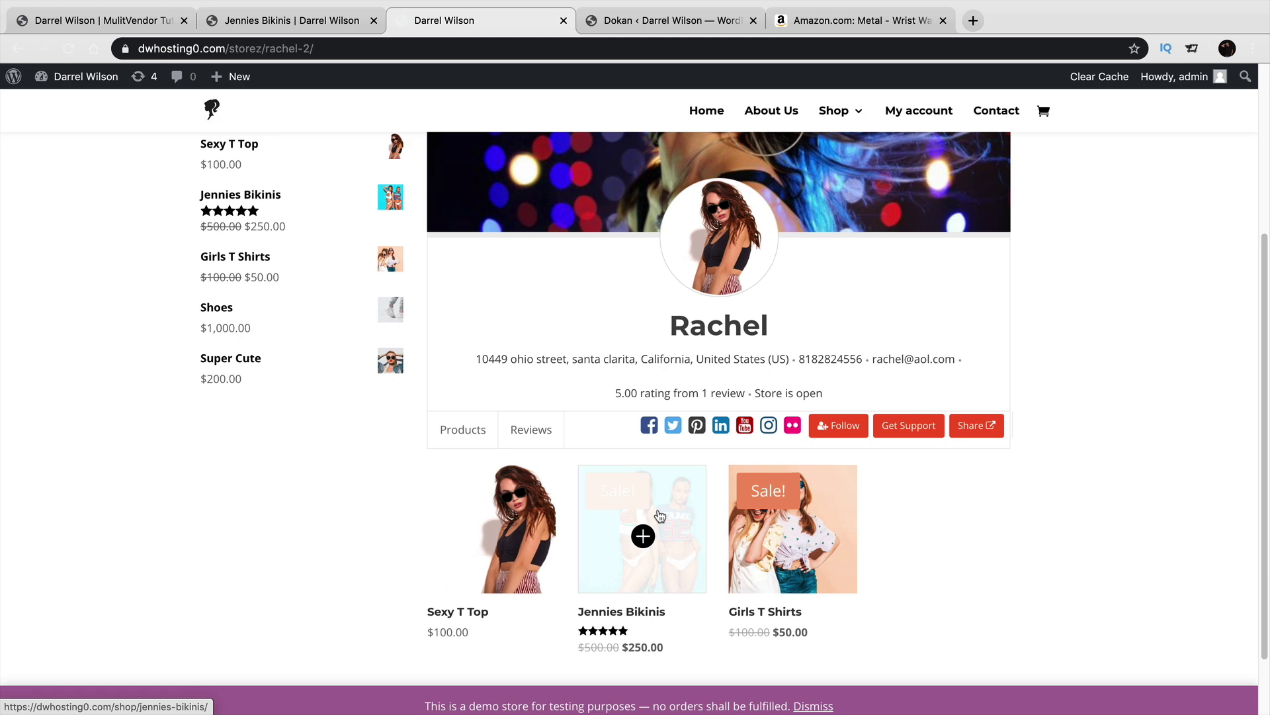
scroll(659, 515, up, 5)
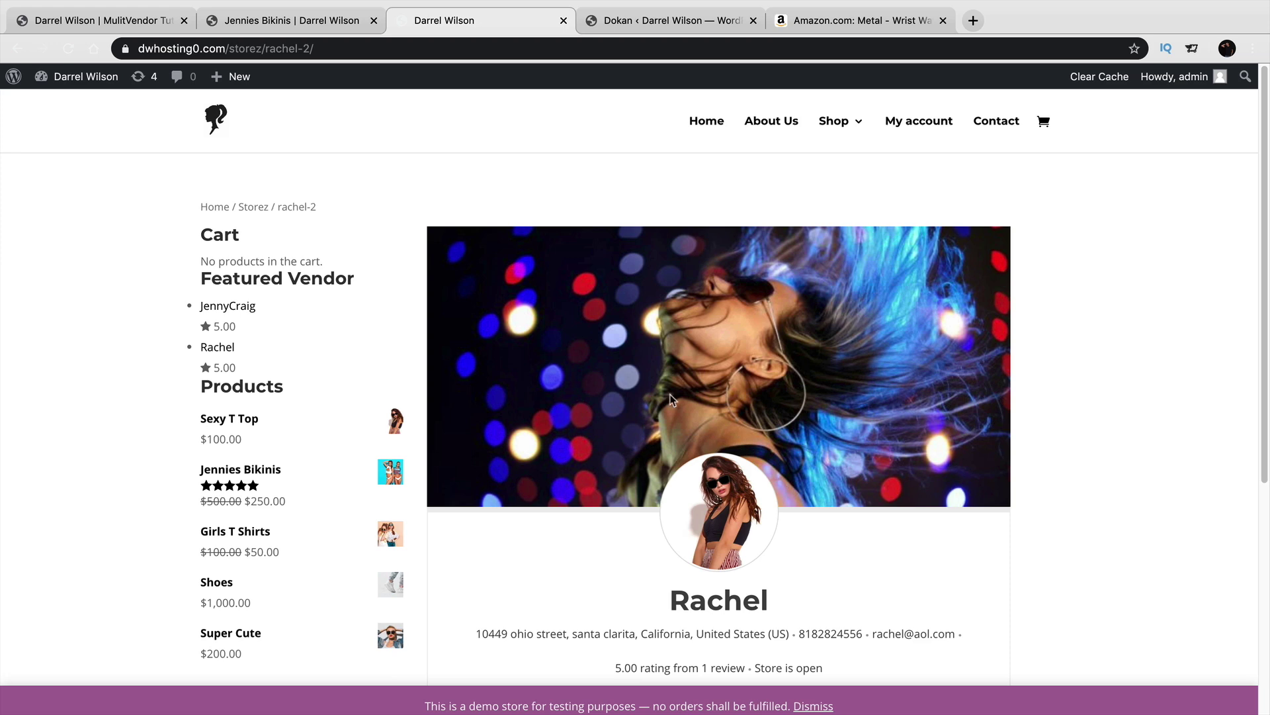
In the Dokan admin, view the Withdraw requests, Vendors list and Store Reviews pages.
click(684, 24)
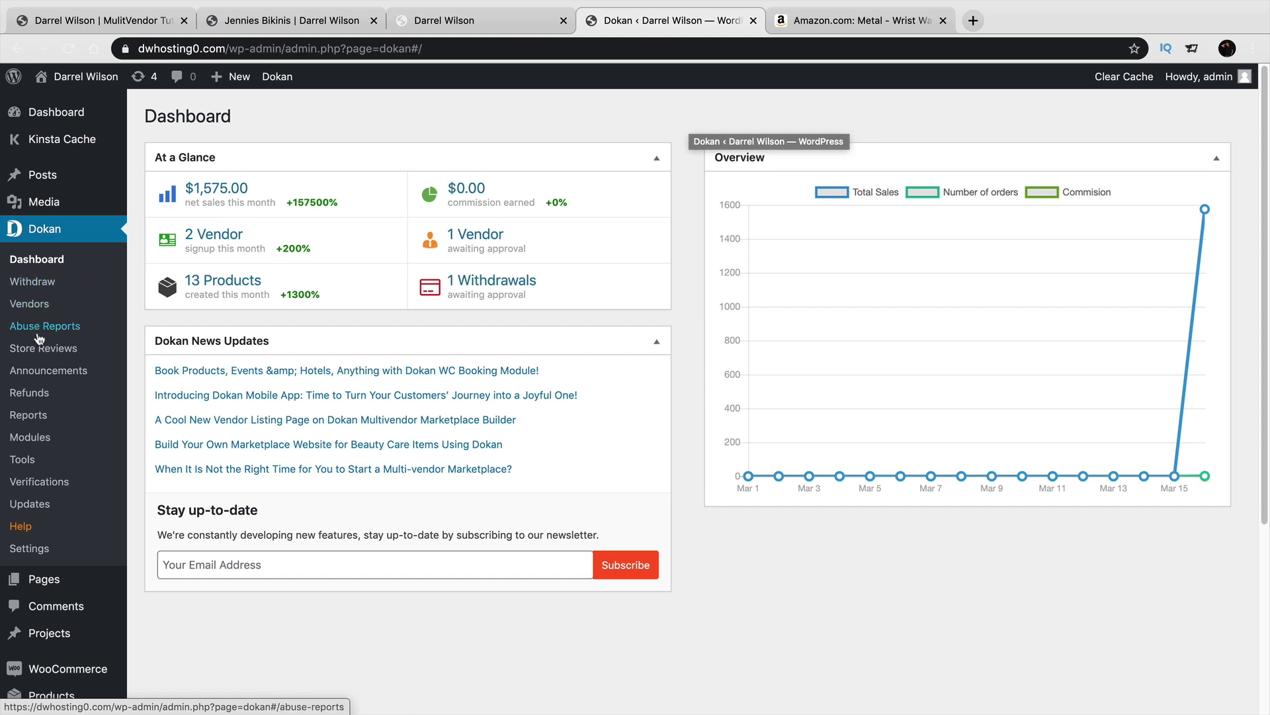
click(45, 283)
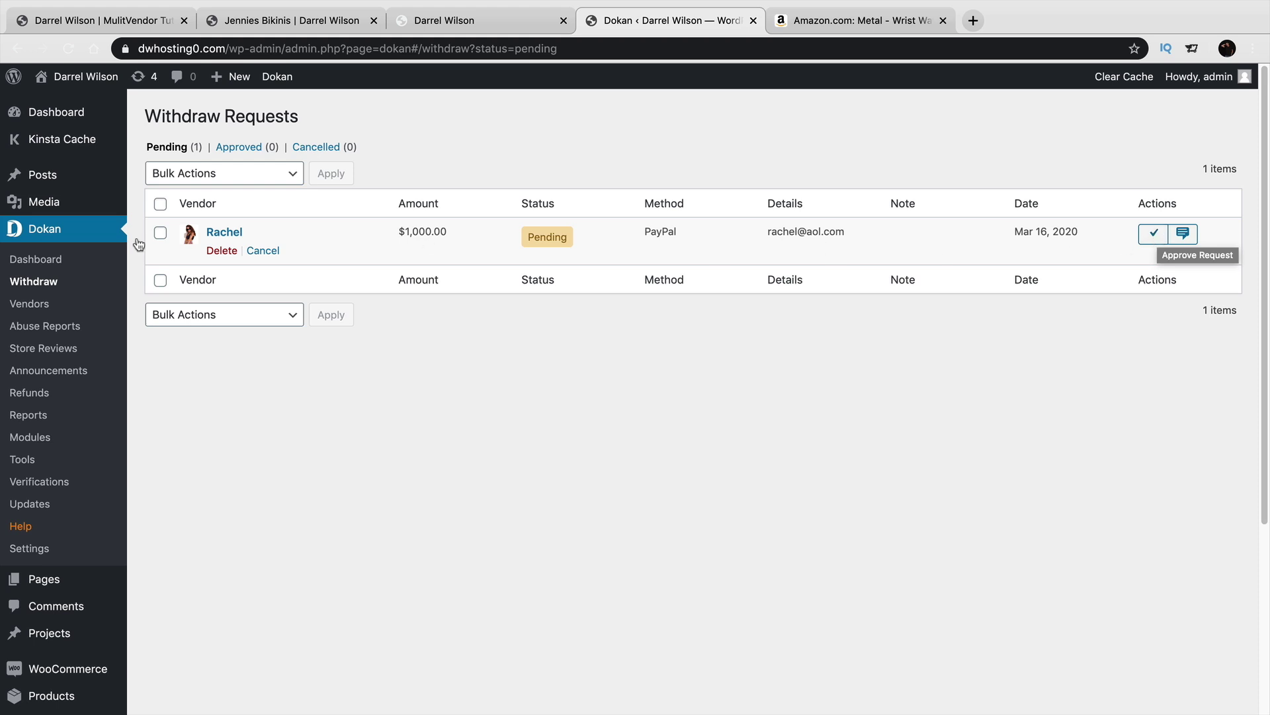
click(33, 303)
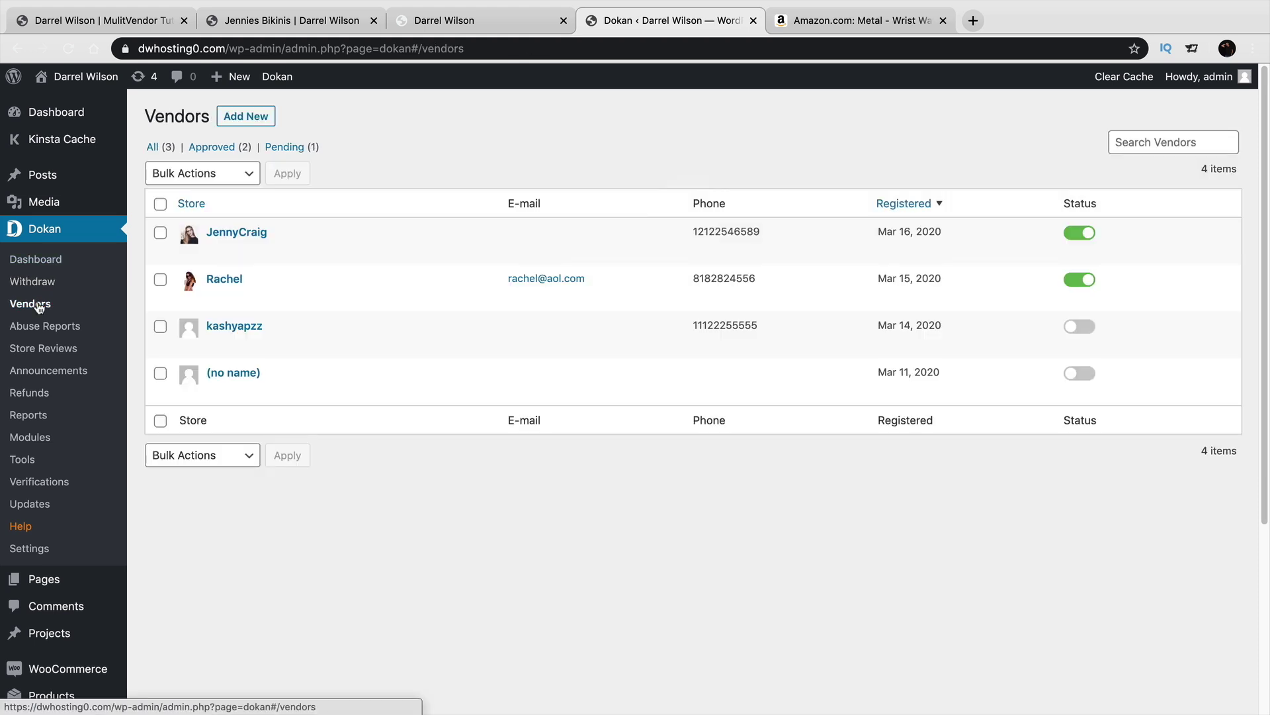
click(41, 352)
Check the Dokan Refunds, Reports, Tools and Settings pages, then go back to the storefront tab.
click(39, 395)
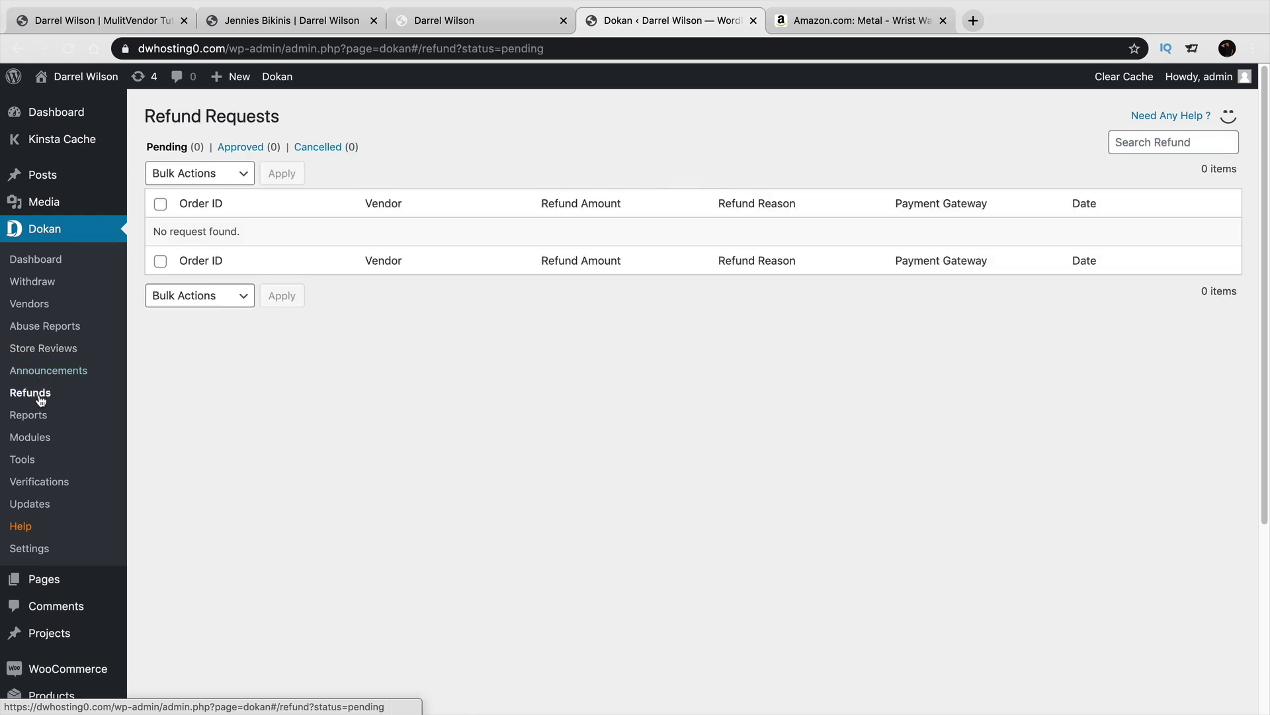
click(37, 418)
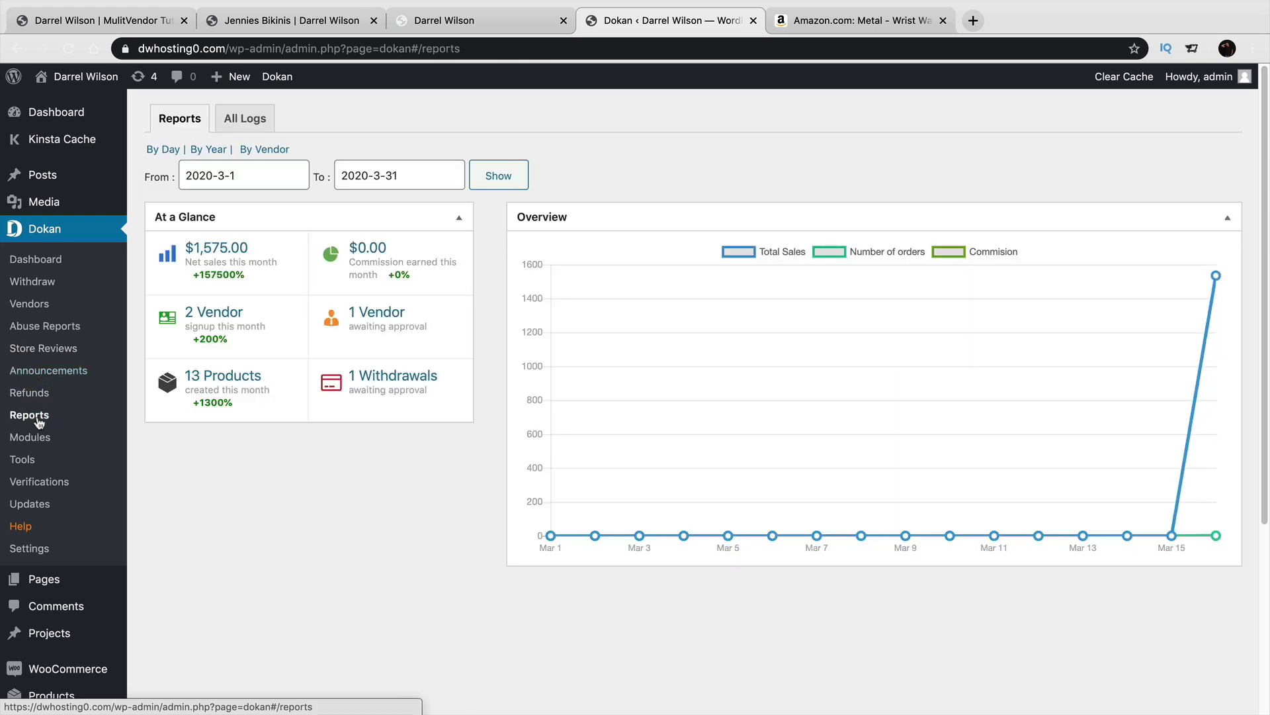
click(36, 463)
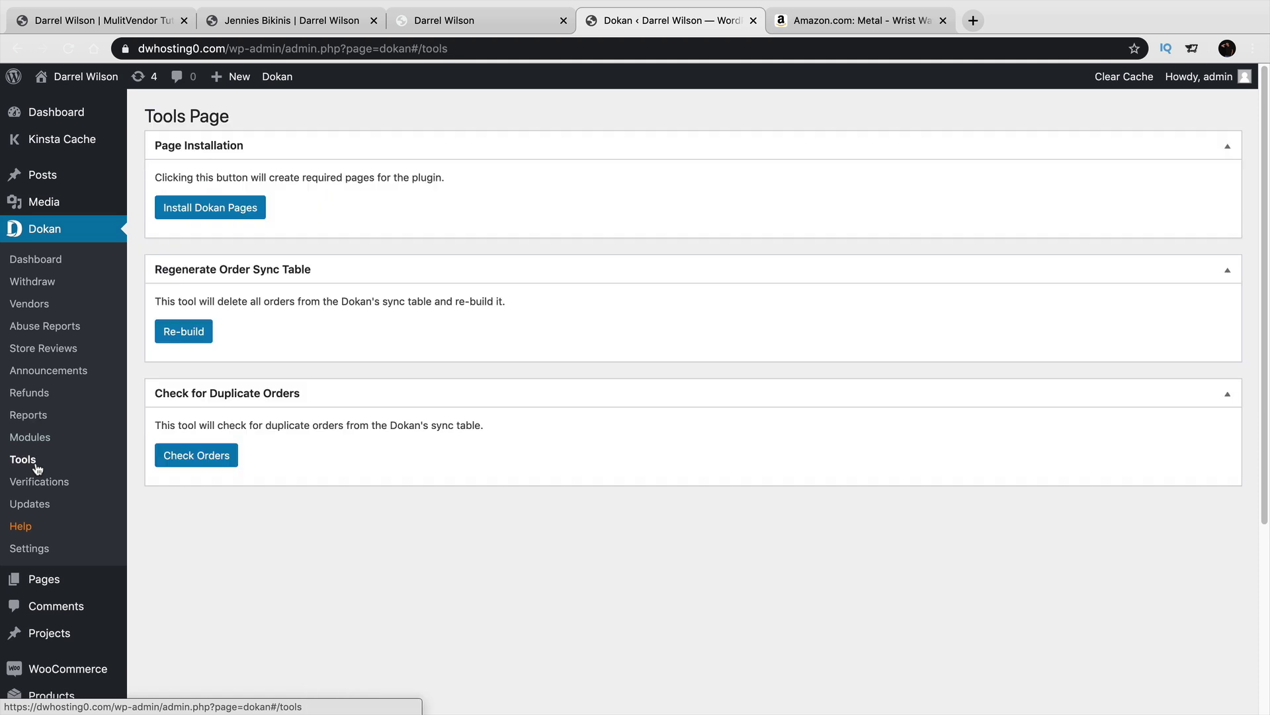
click(43, 553)
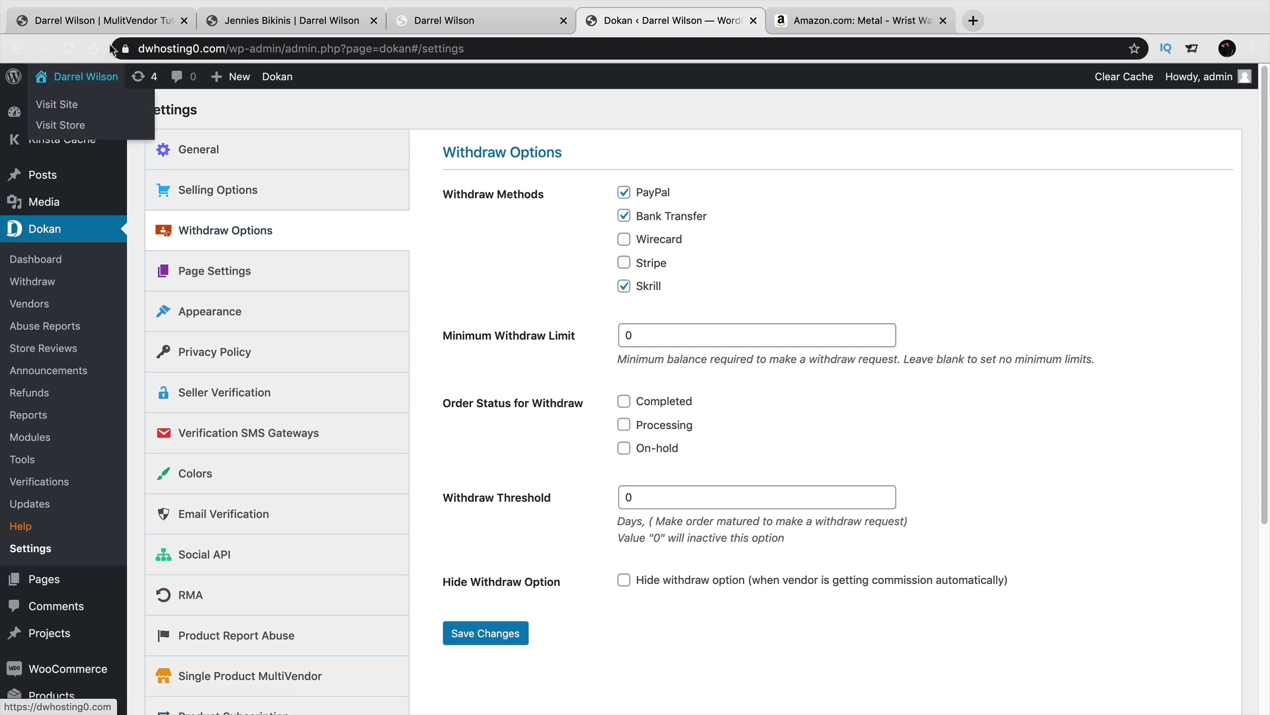
click(113, 20)
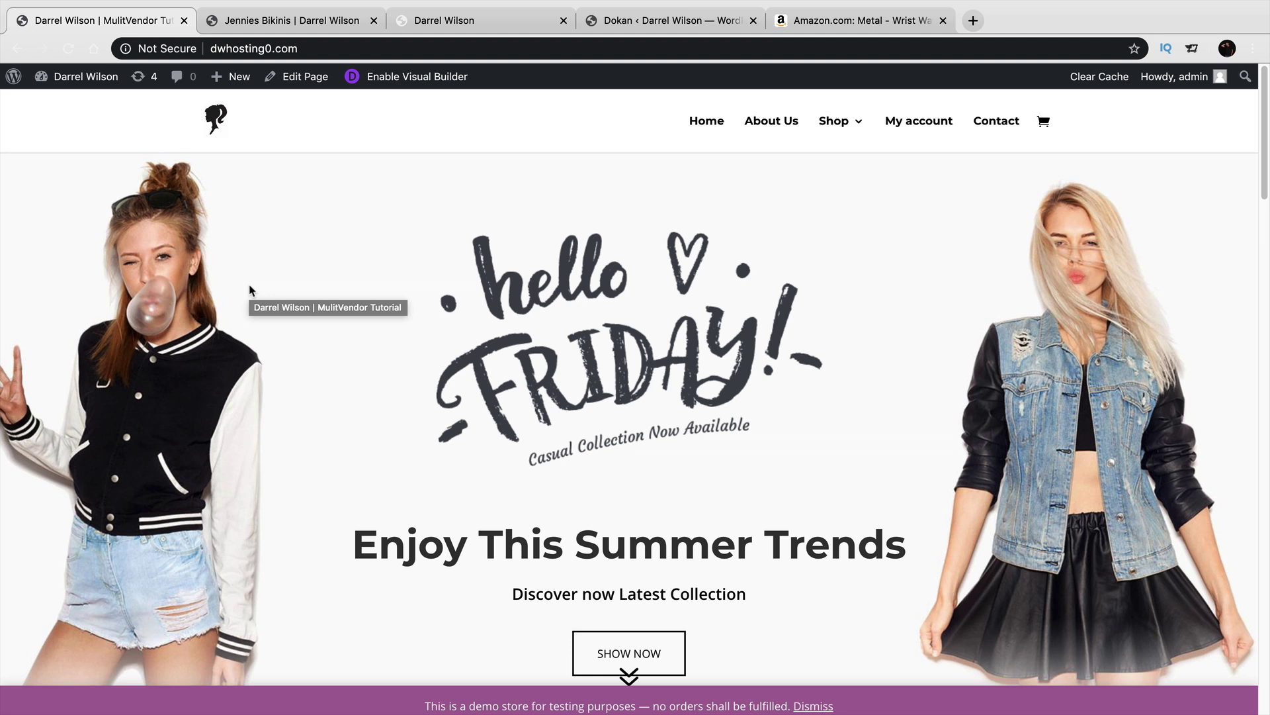
Browse the vendor dashboard's Products, Reports and Withdraw pages, then bring up the store homepage as admin.
key(super+Tab)
key(super+Tab)
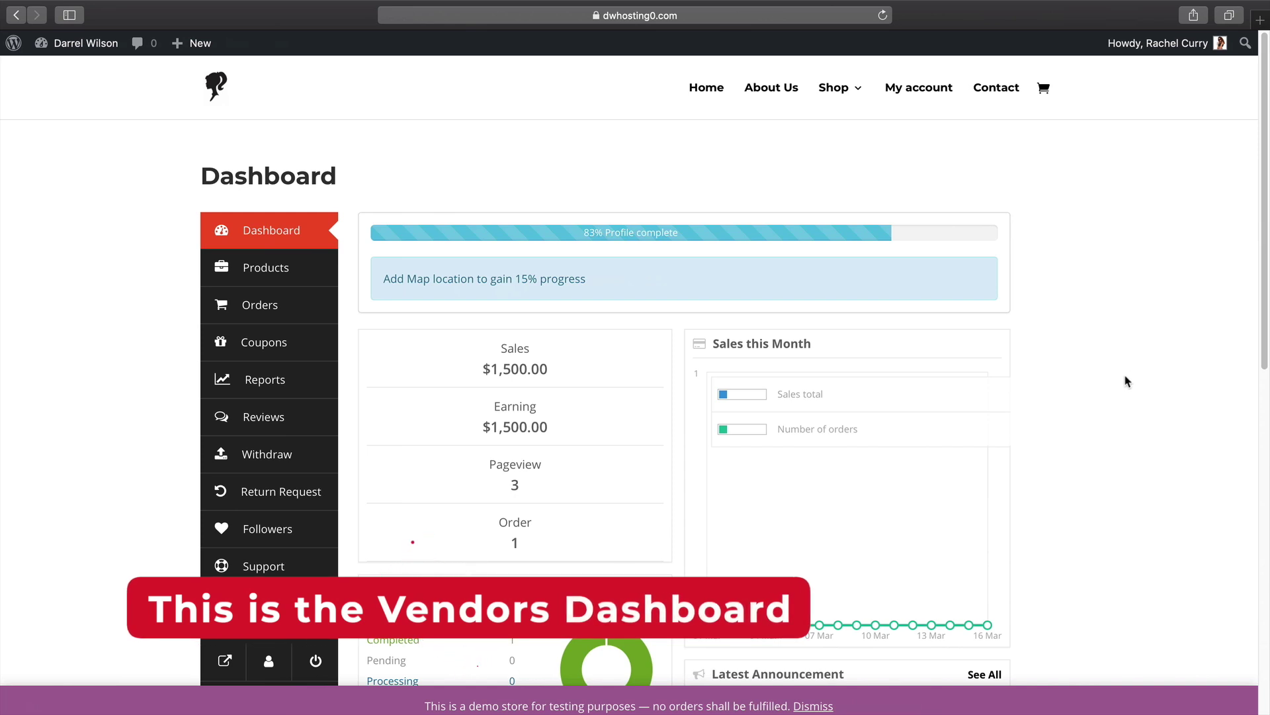
scroll(1118, 376, down, 1)
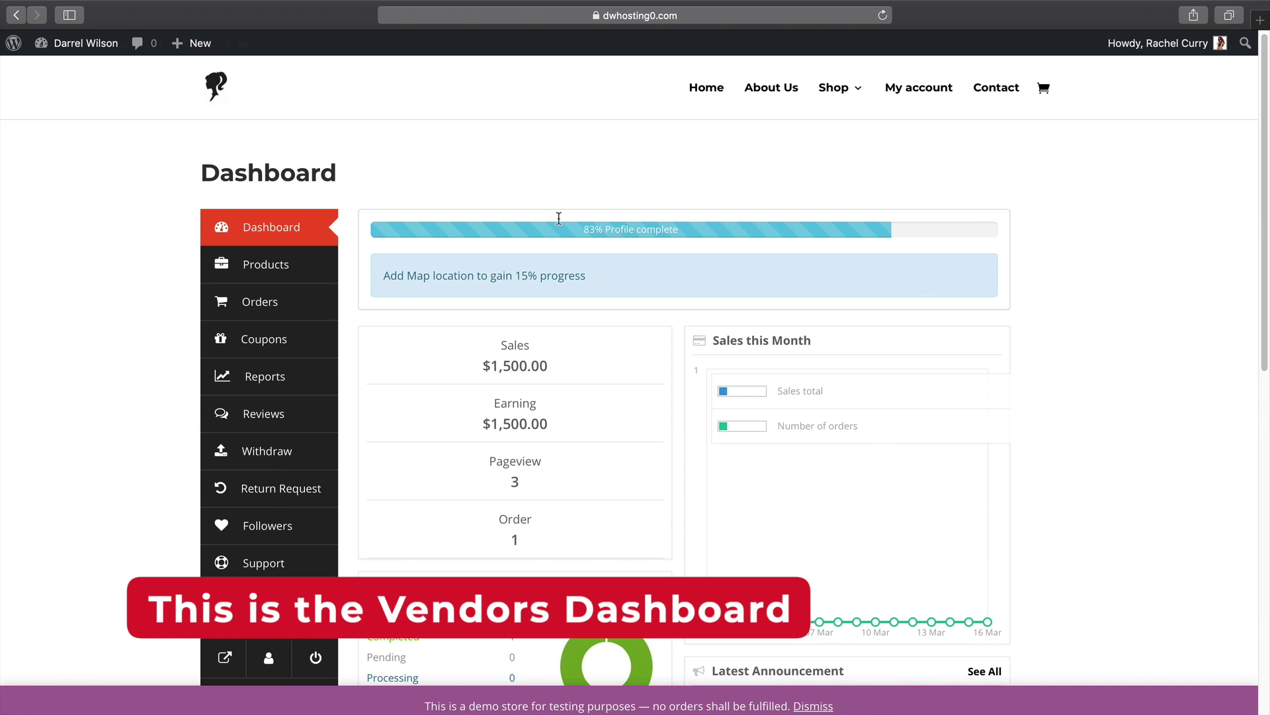
click(260, 267)
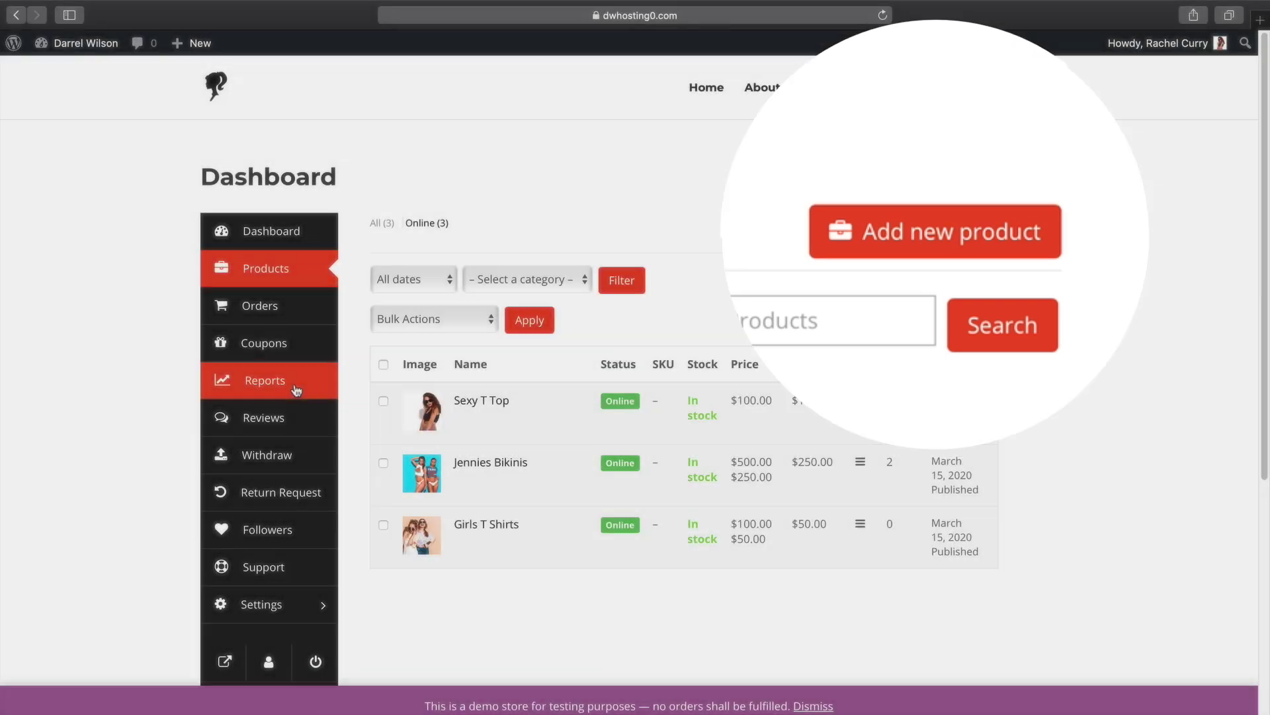
click(295, 390)
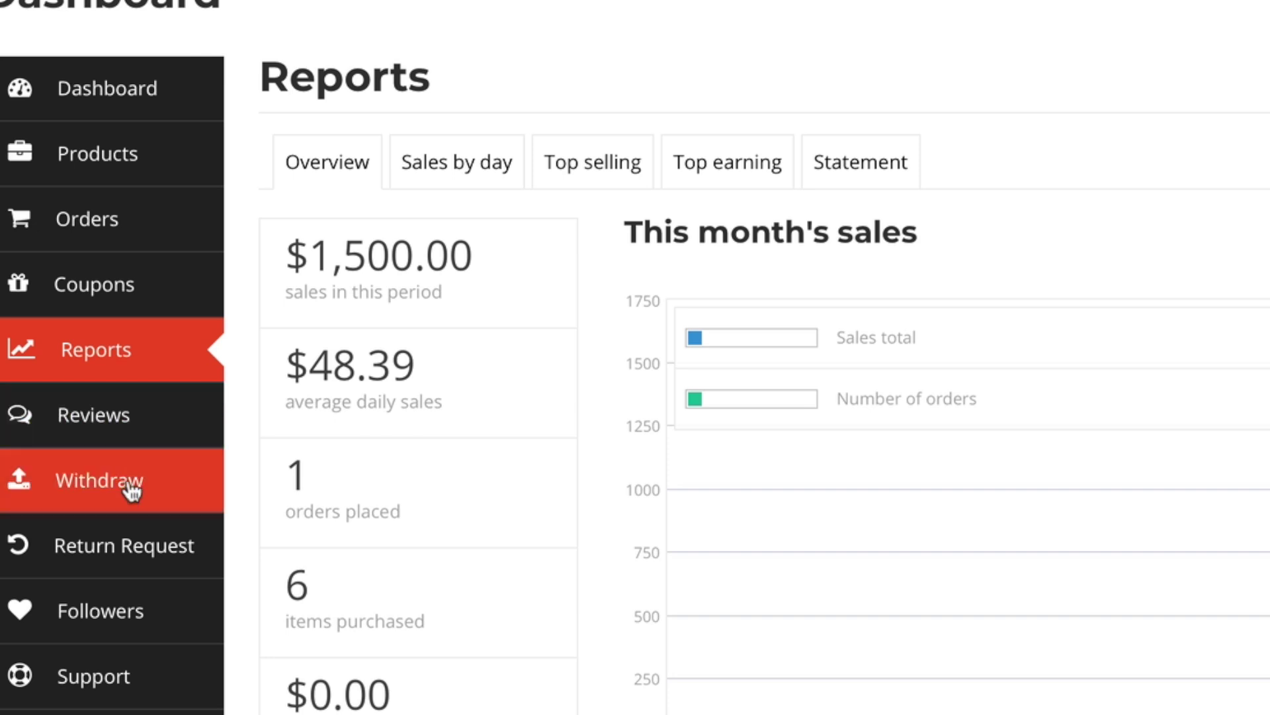
click(129, 483)
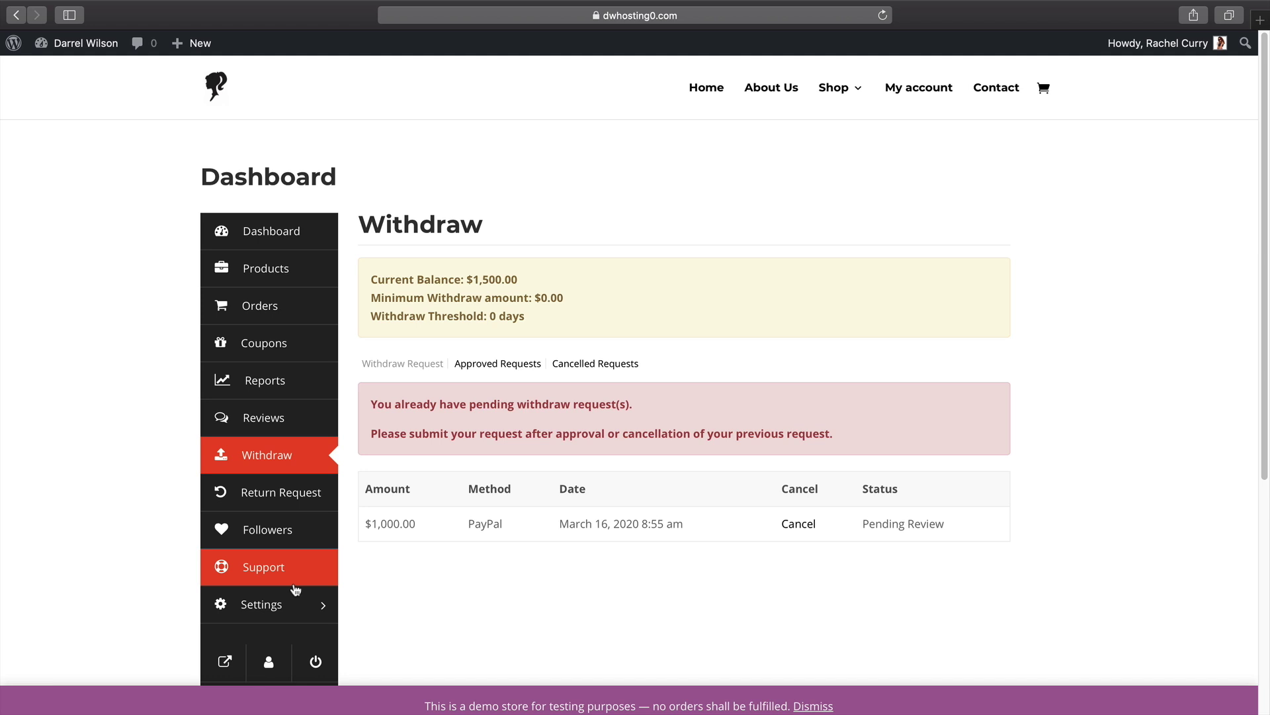
click(303, 248)
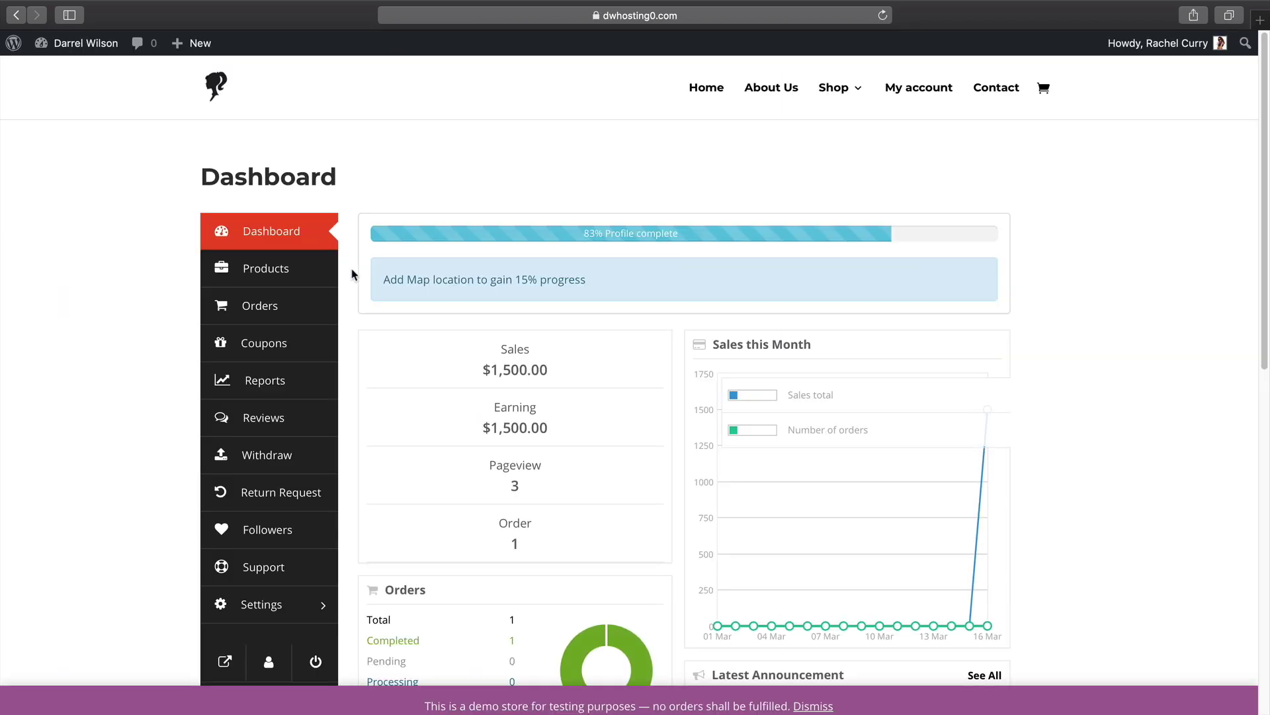
key(super+Tab)
click(370, 374)
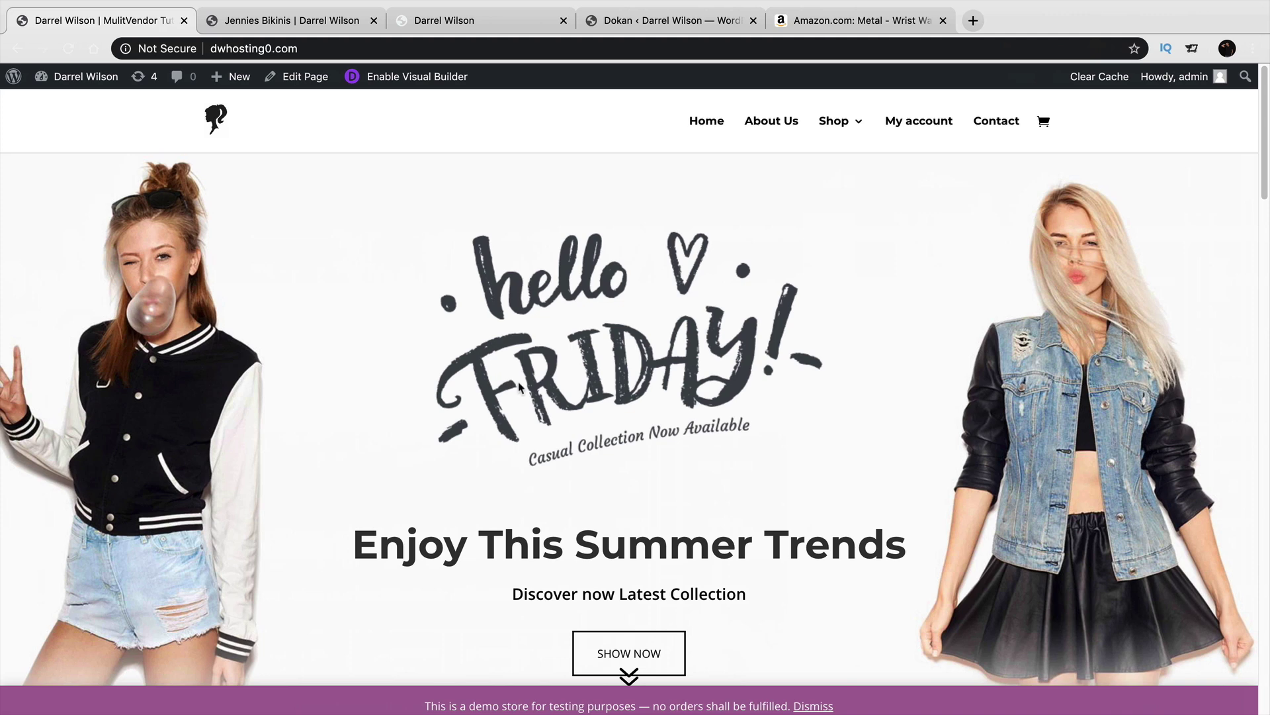
Open the Shop listing and scroll down the product grid.
click(827, 131)
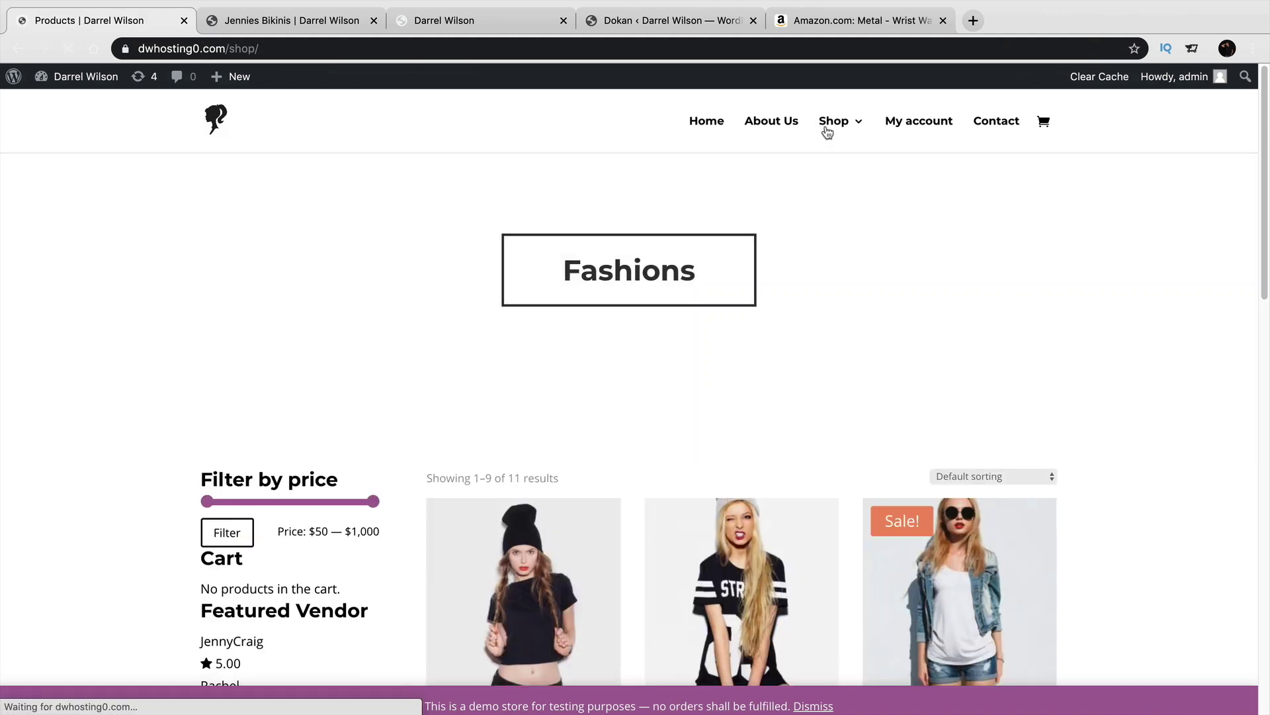
scroll(853, 286, down, 2)
scroll(853, 285, down, 4)
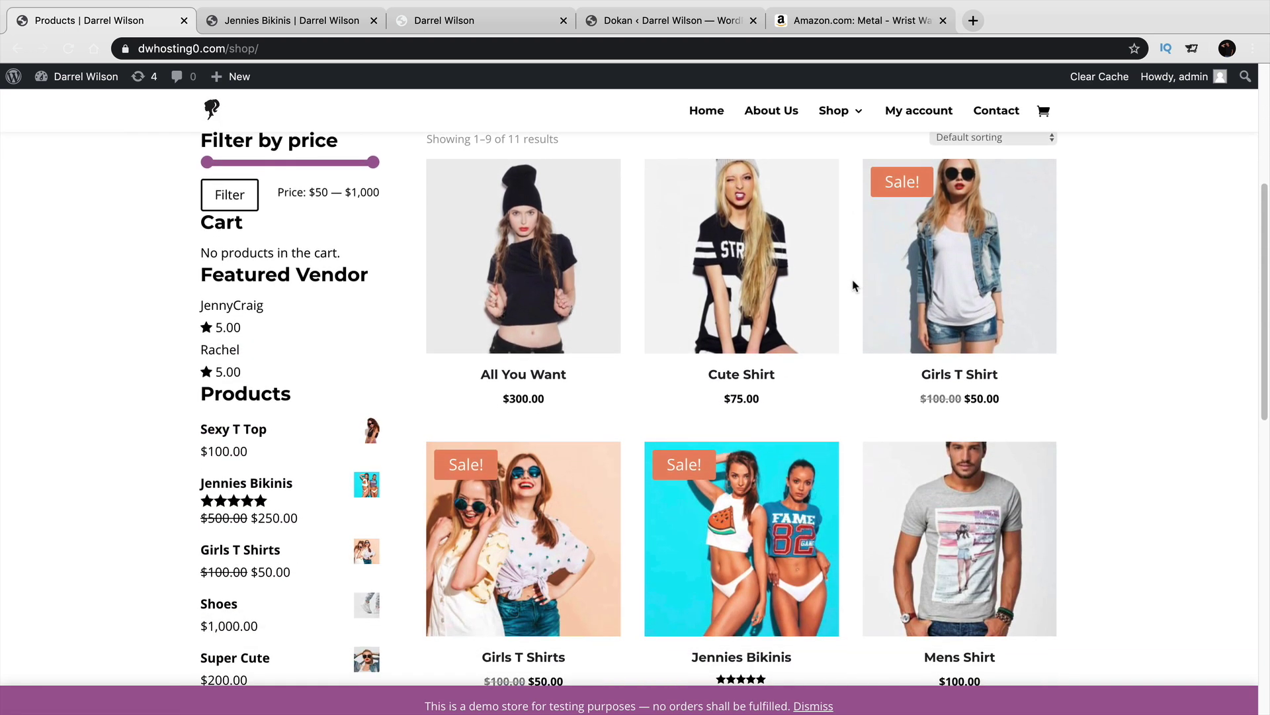
scroll(852, 308, down, 2)
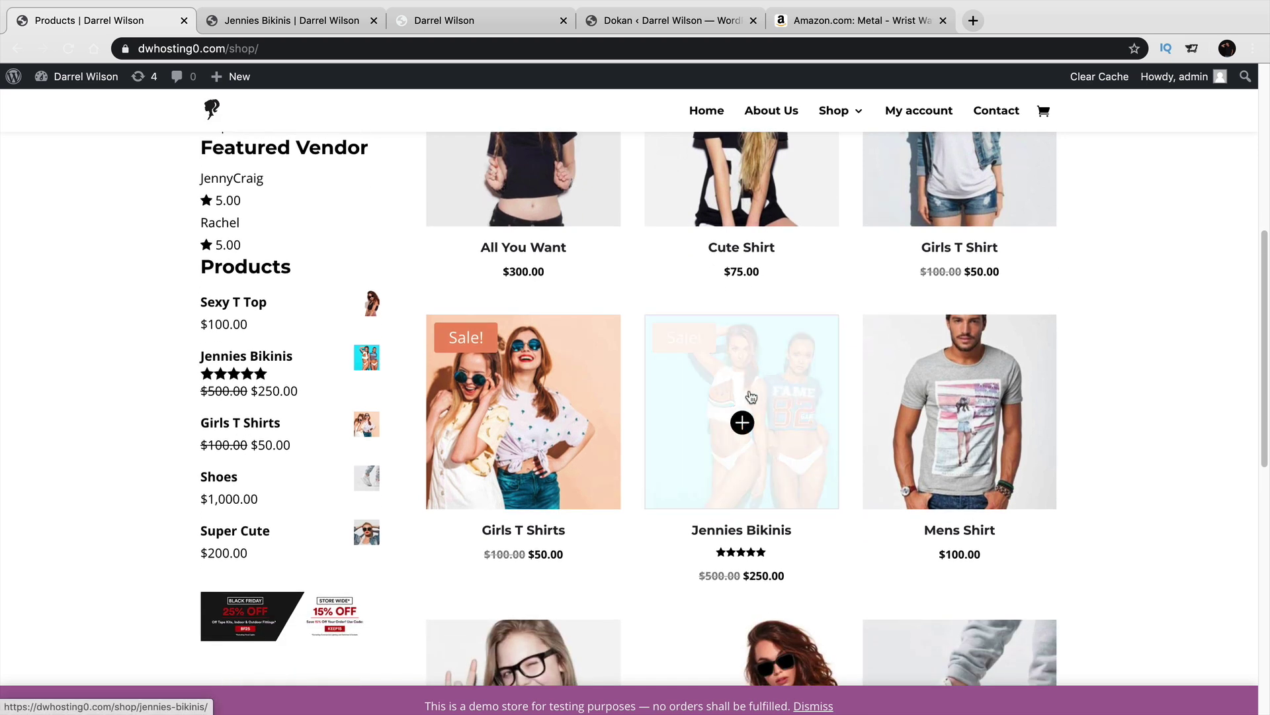
View the Jennies Bikinis page ($250.00, was $500.00), then return Home in the second tab.
click(750, 398)
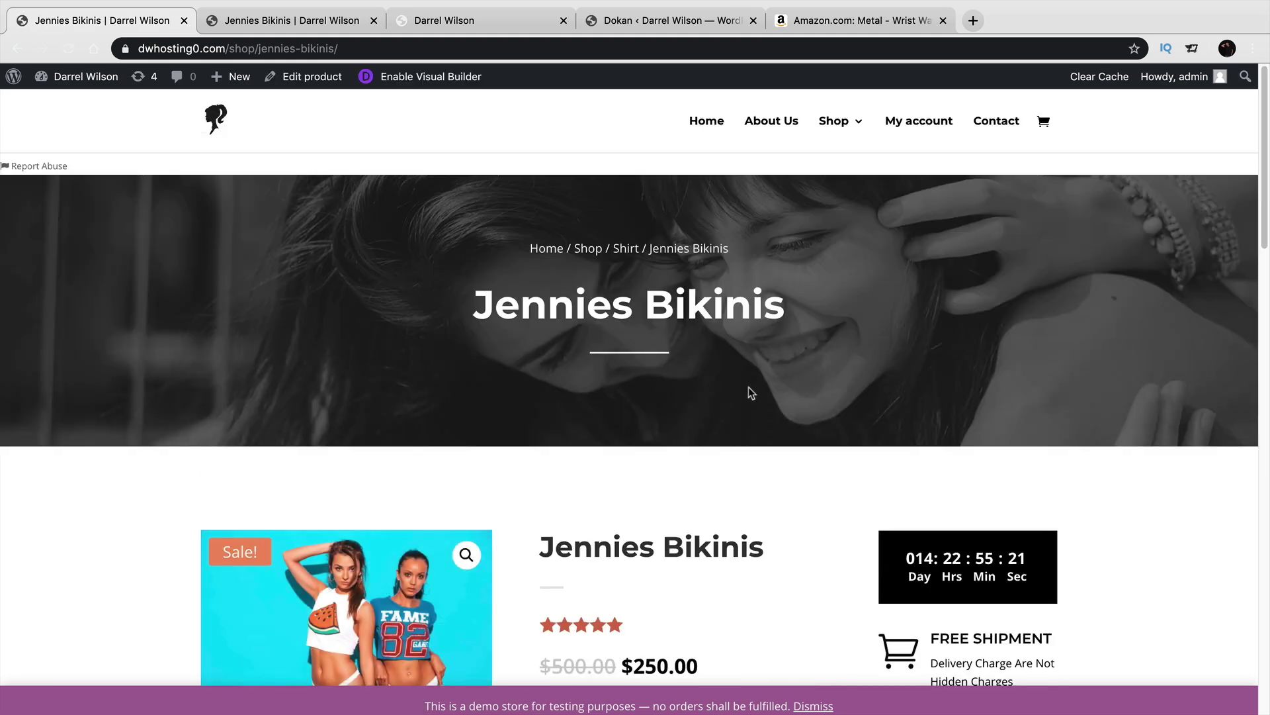
scroll(750, 391, down, 2)
scroll(750, 392, down, 3)
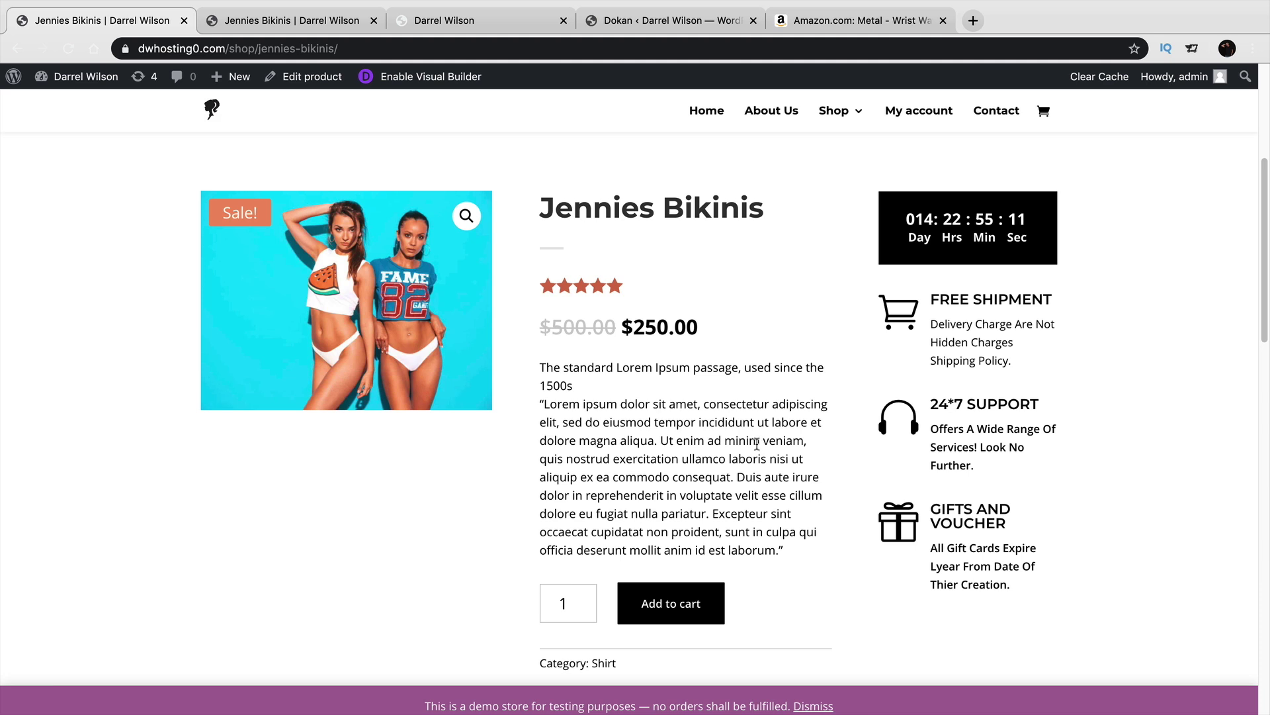
scroll(757, 442, up, 5)
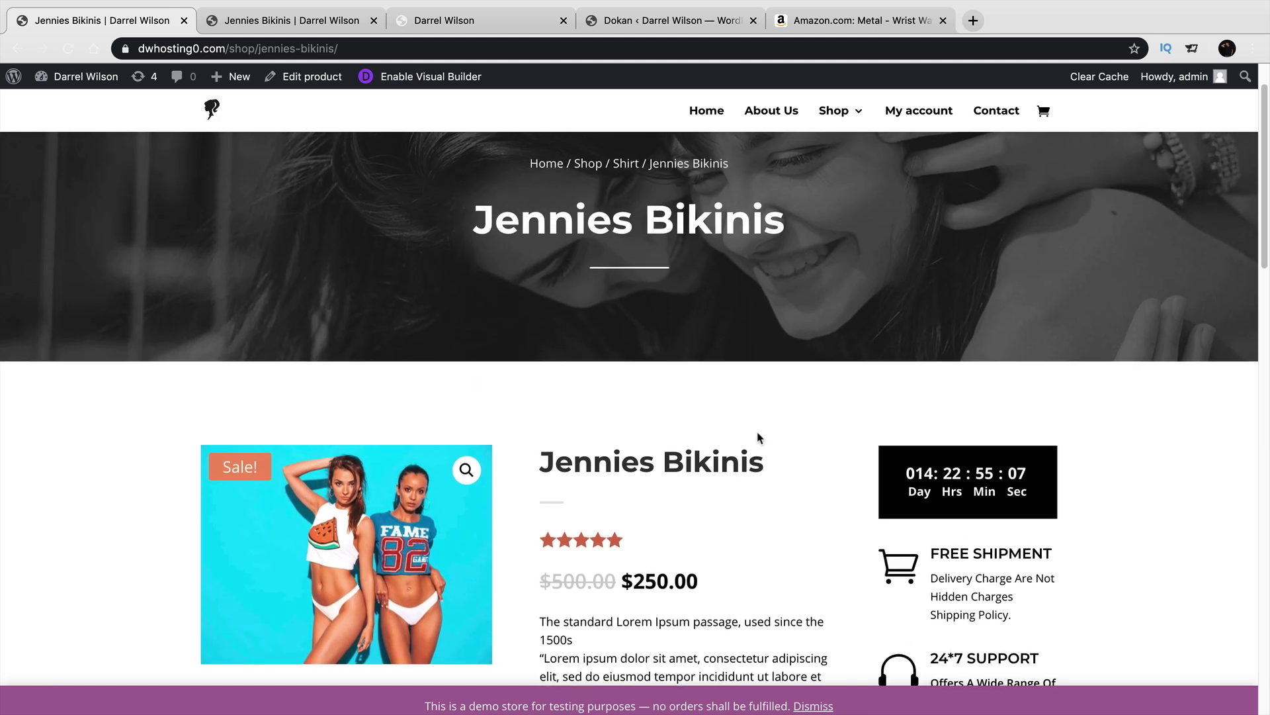
click(323, 22)
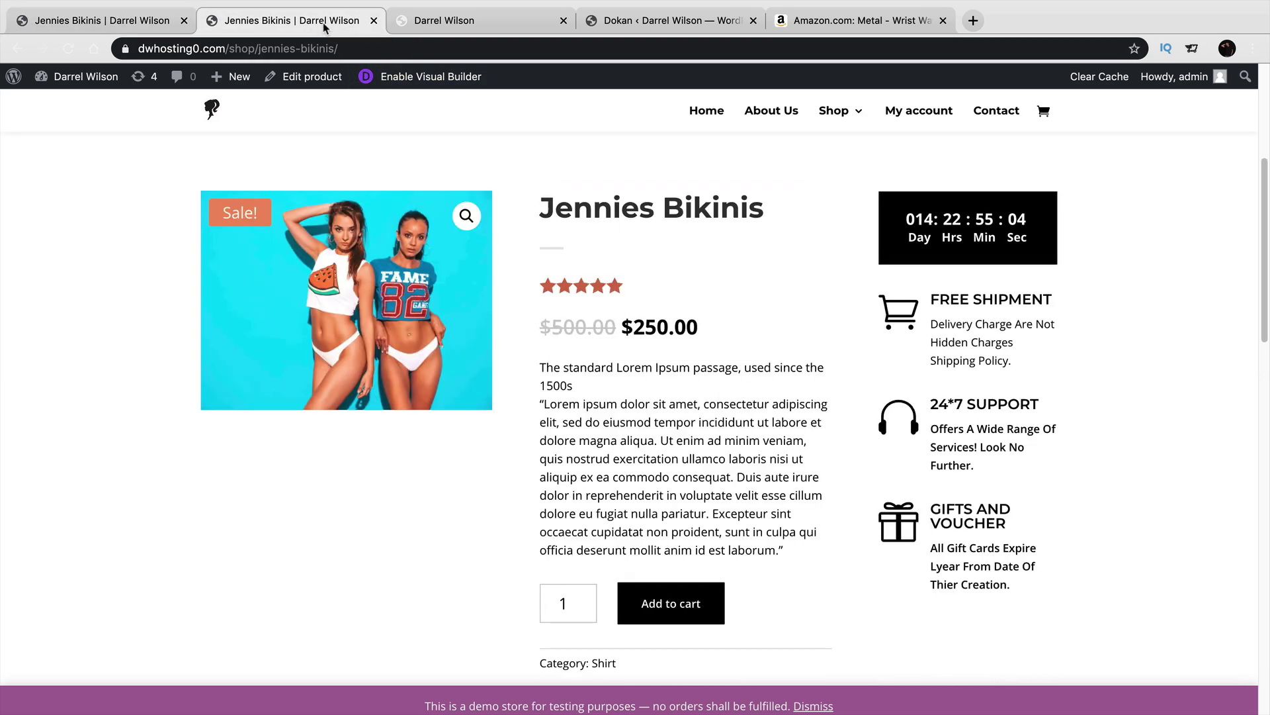
click(706, 114)
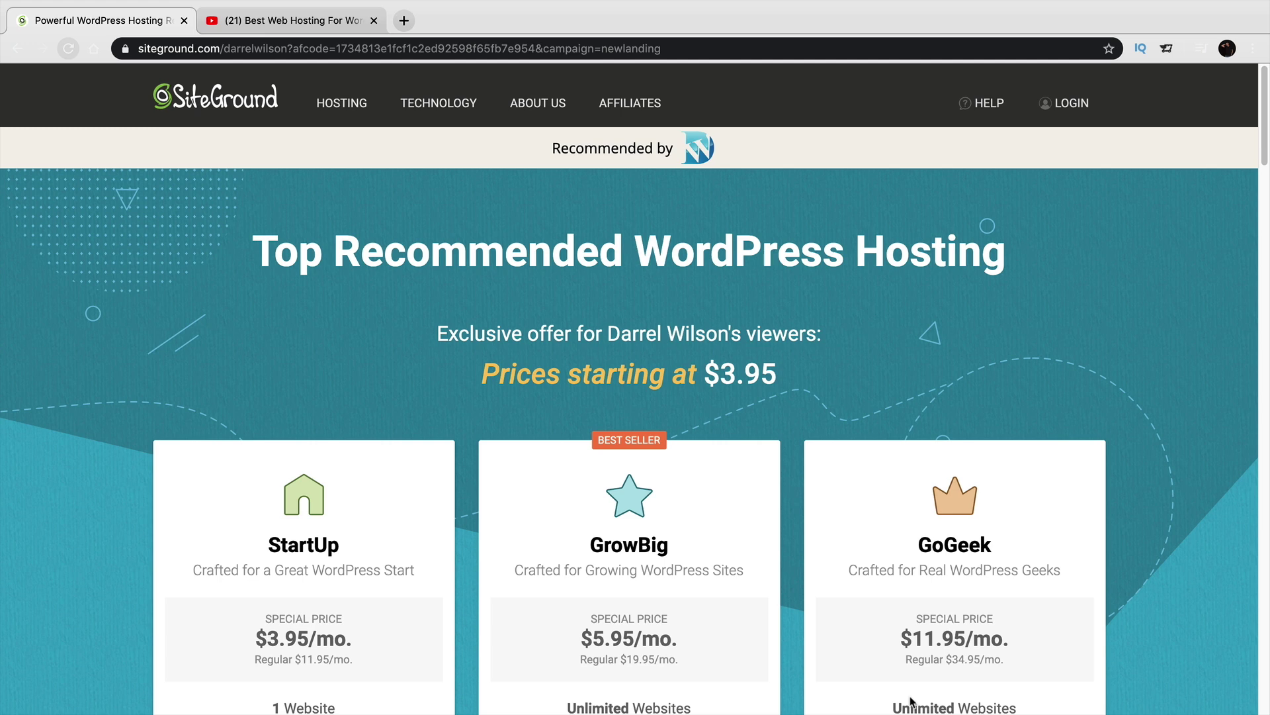
Glance at the YouTube tab, then scroll to SiteGround's plan cards and highlight the GrowBig ($5.95/mo) name.
click(290, 27)
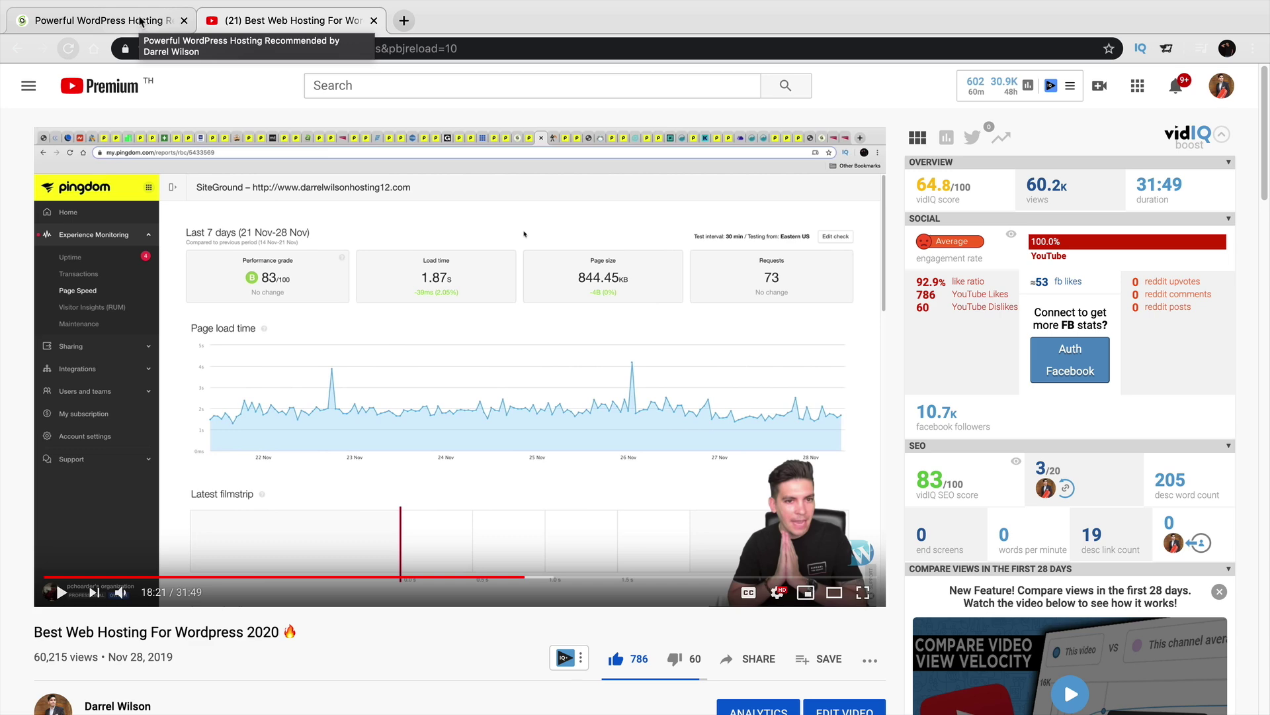
click(140, 22)
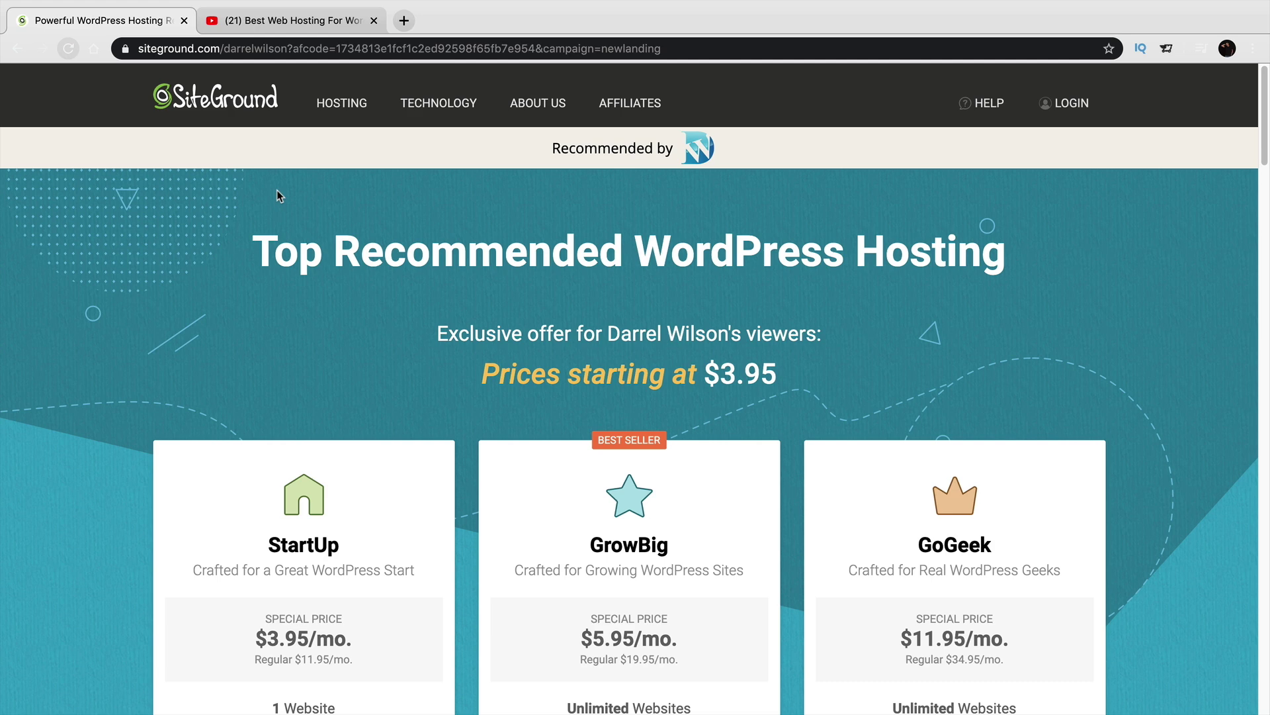
scroll(397, 271, down, 4)
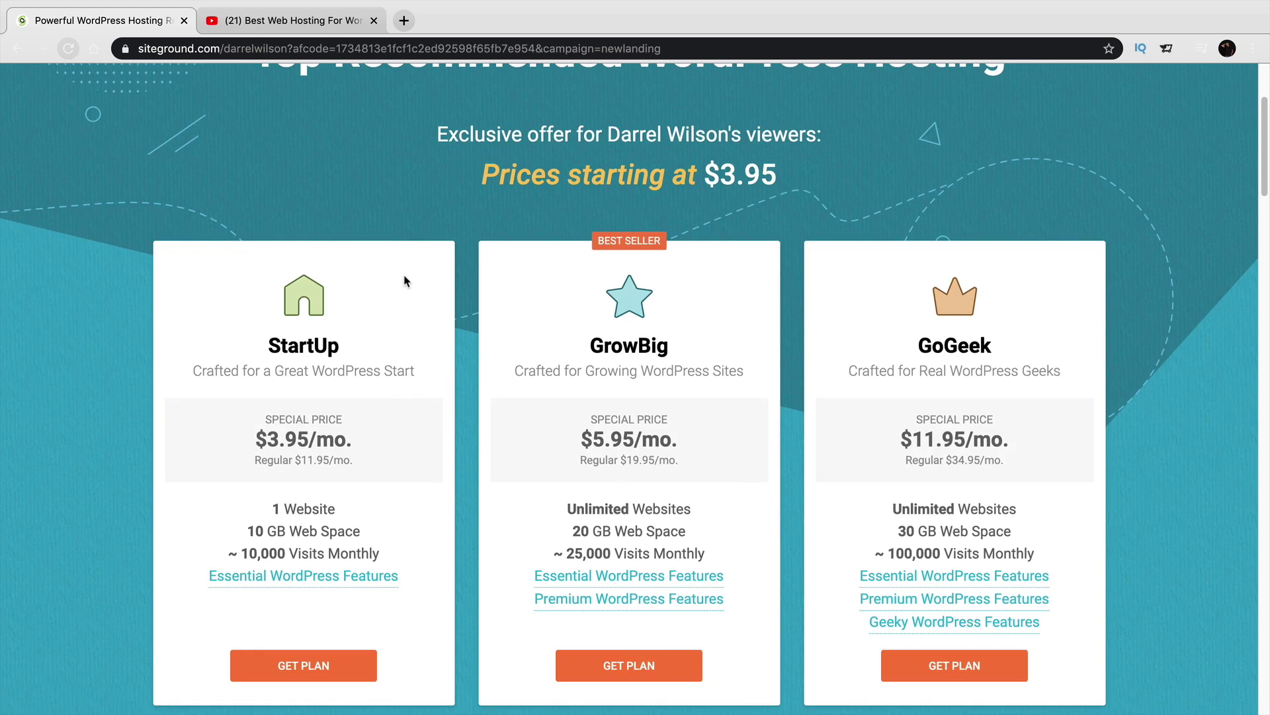
scroll(408, 286, down, 1)
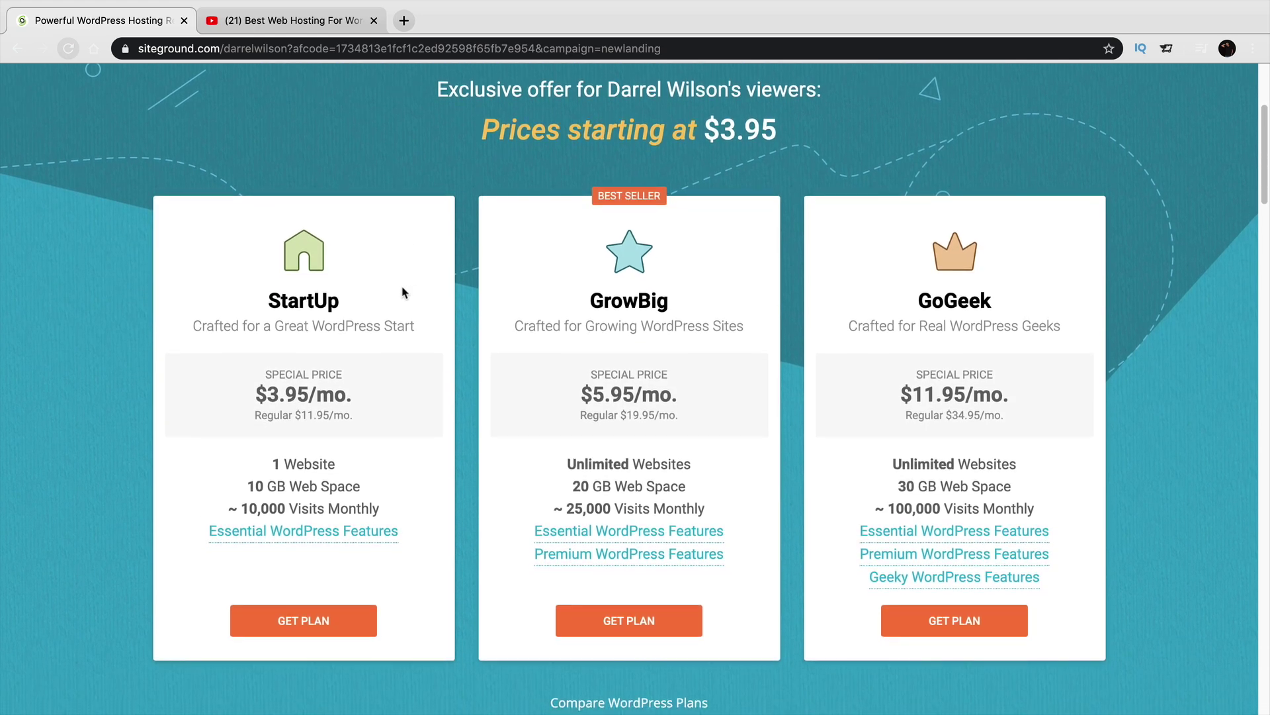
double_click(324, 299)
double_click(619, 302)
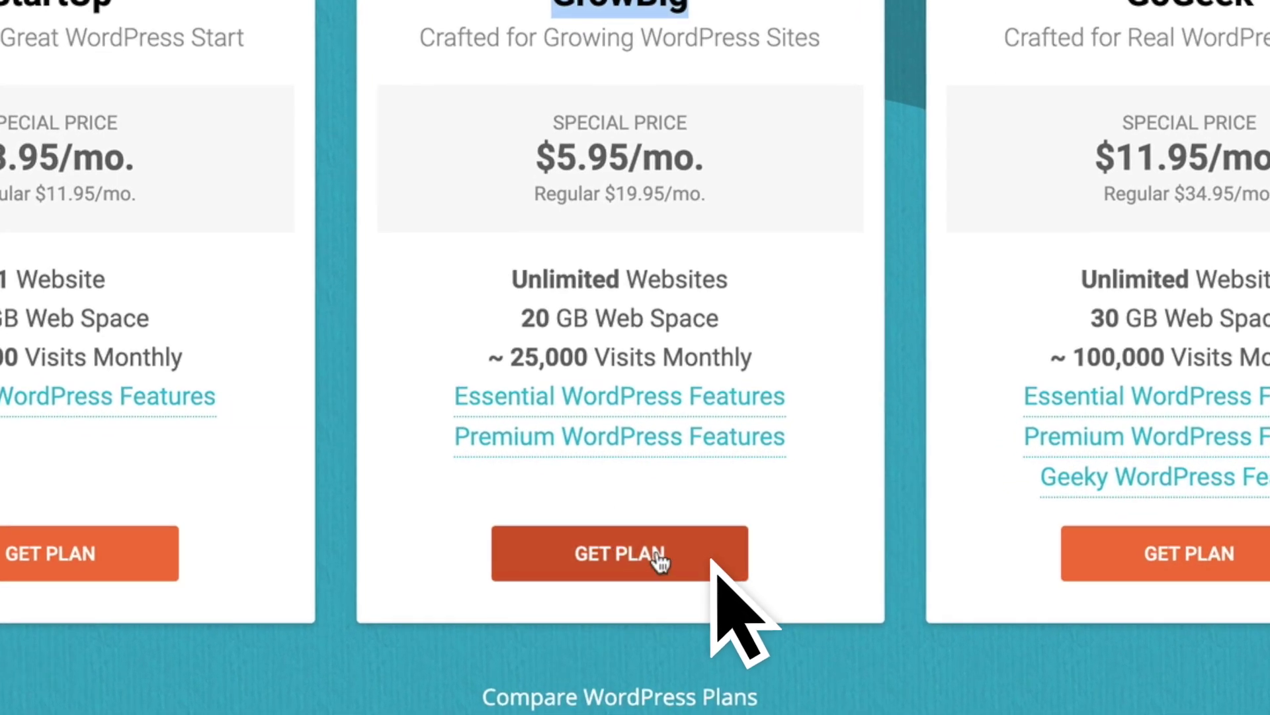
Choose the GrowBig plan and register girlsfasionsite as a new .com domain.
click(658, 559)
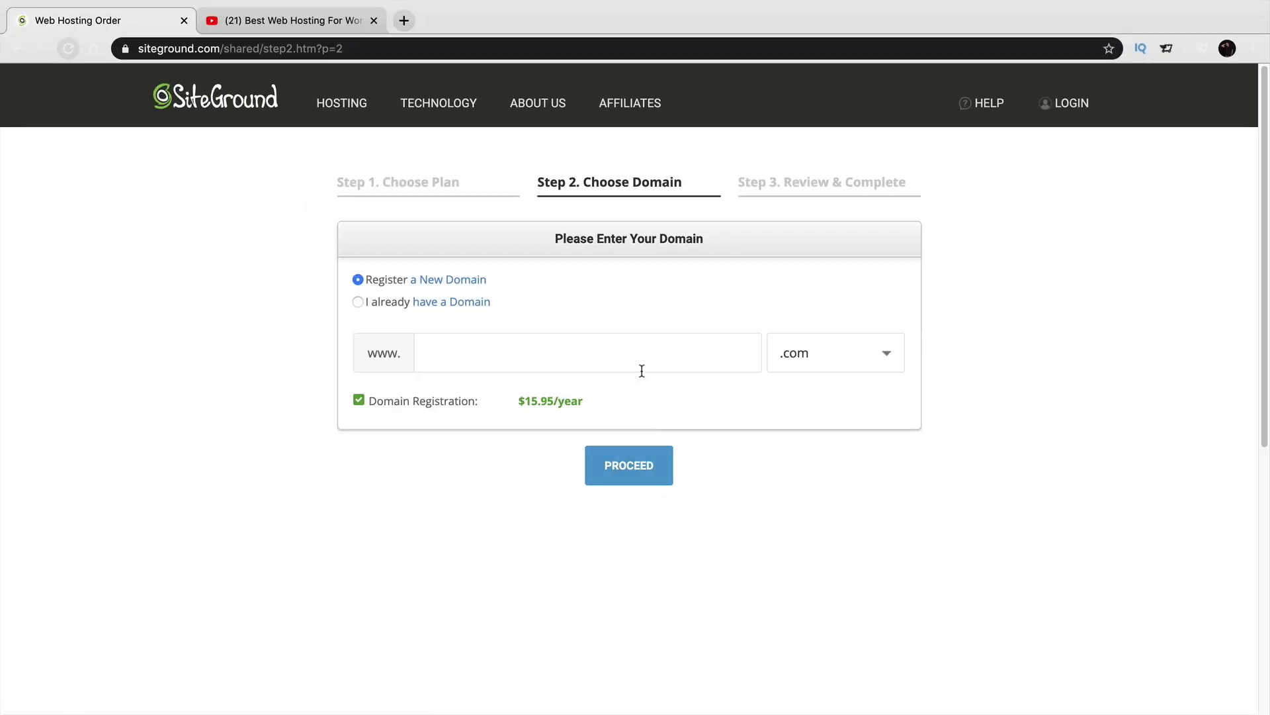
click(592, 366)
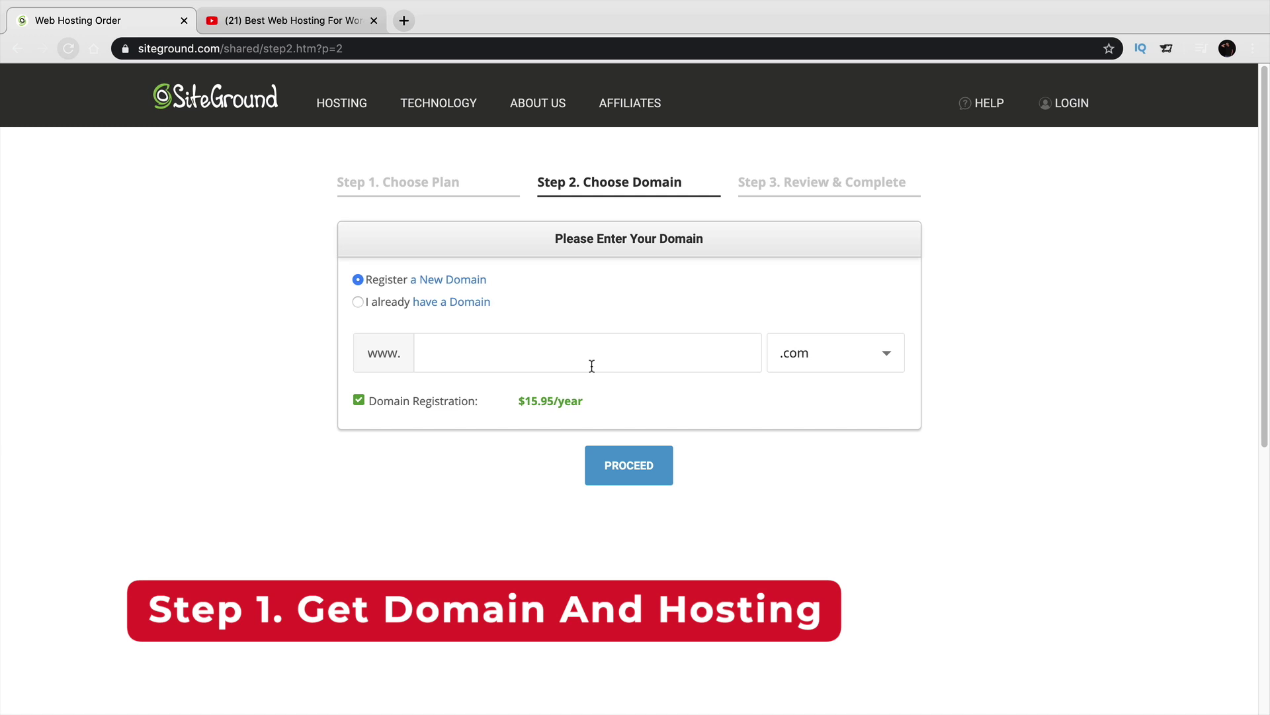
text(girlsfasionsite)
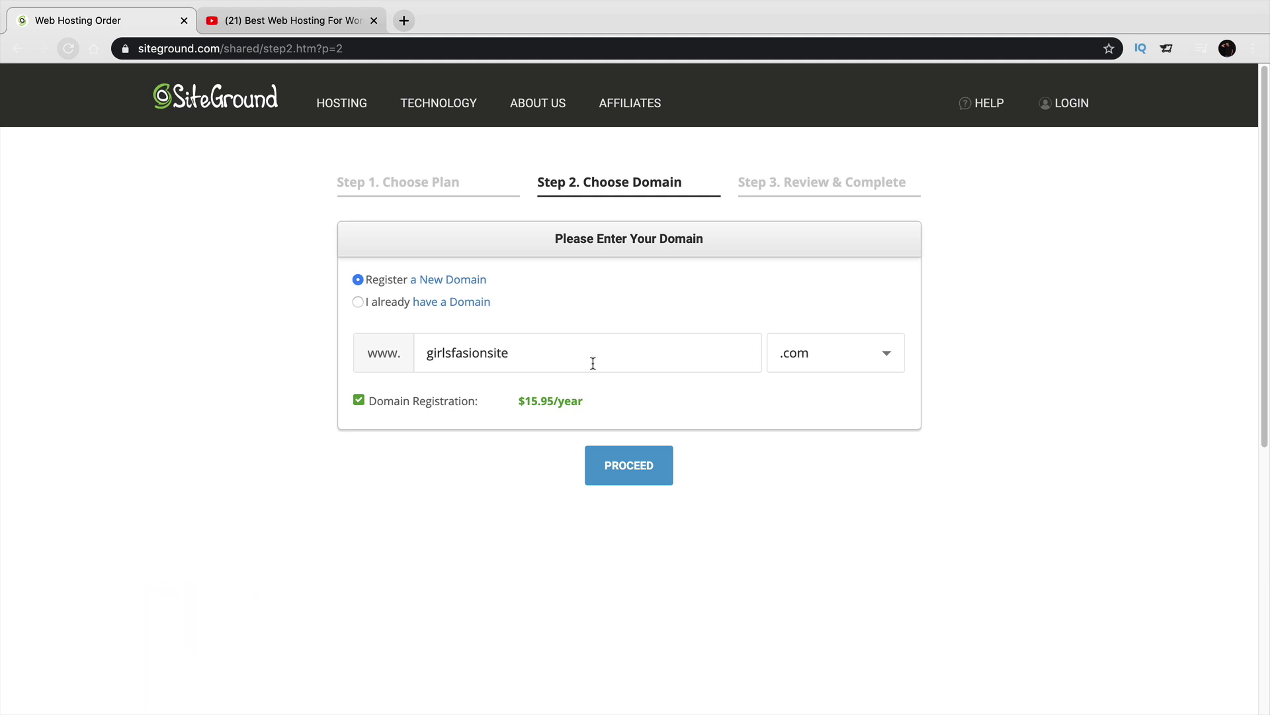
click(640, 464)
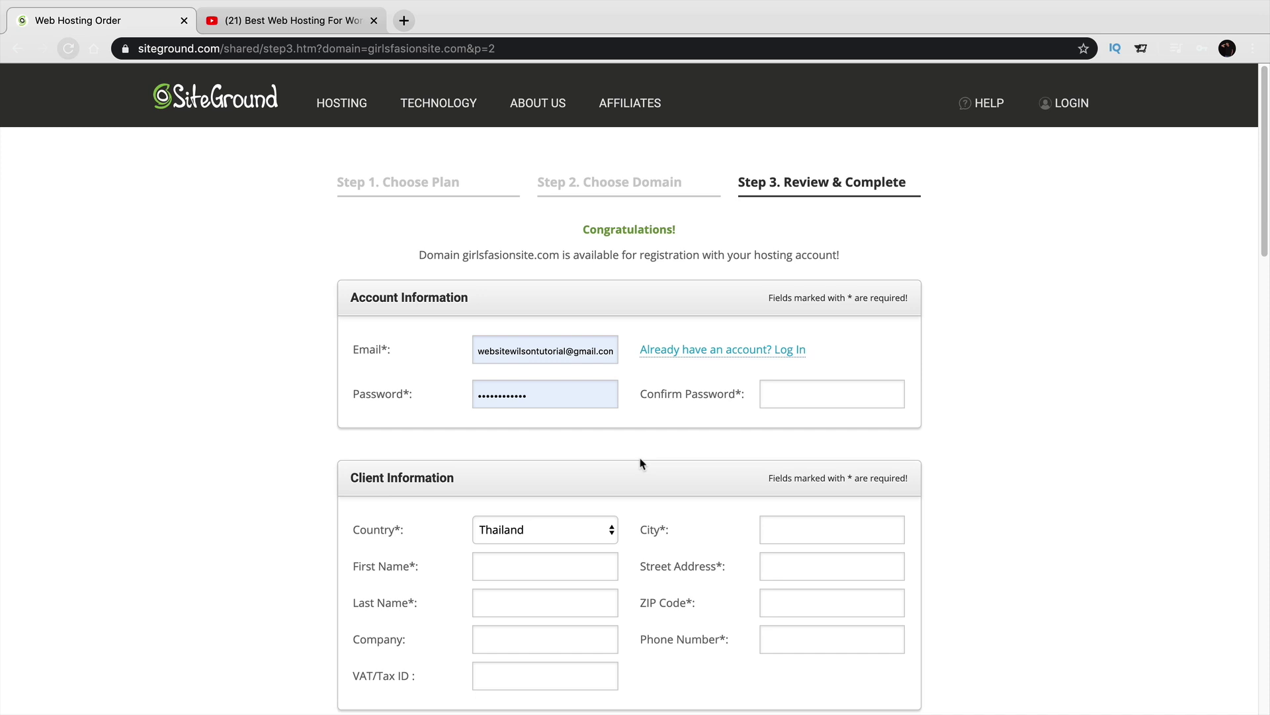
Scroll through Step 3's account, client, payment and purchase sections down to the $71.40 order summary.
scroll(411, 399, down, 3)
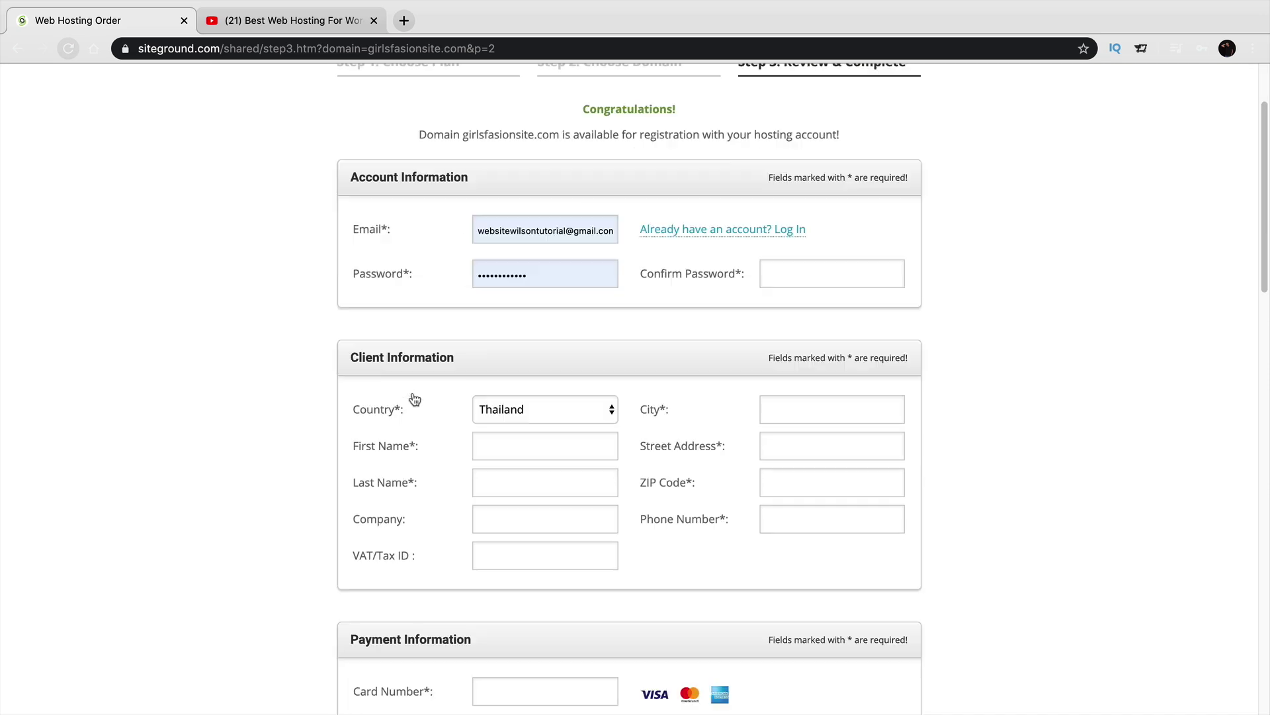
scroll(412, 399, down, 1)
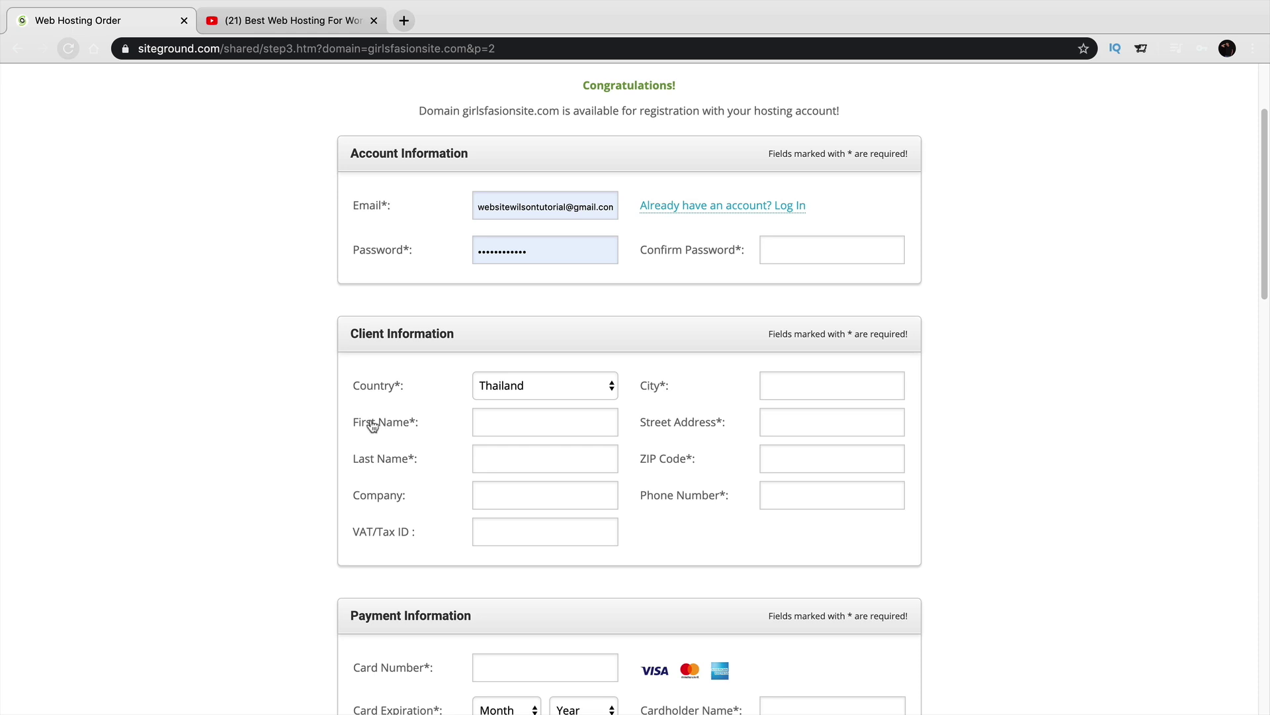
scroll(394, 405, down, 5)
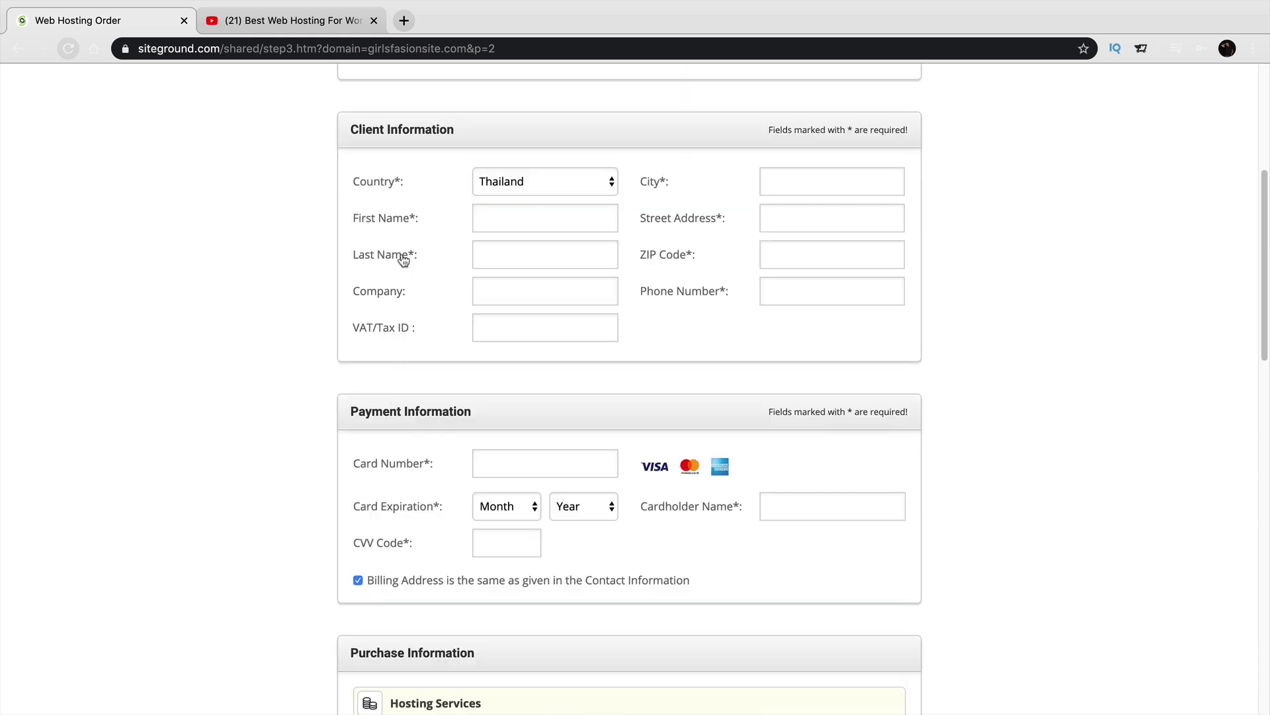
scroll(516, 295, down, 1)
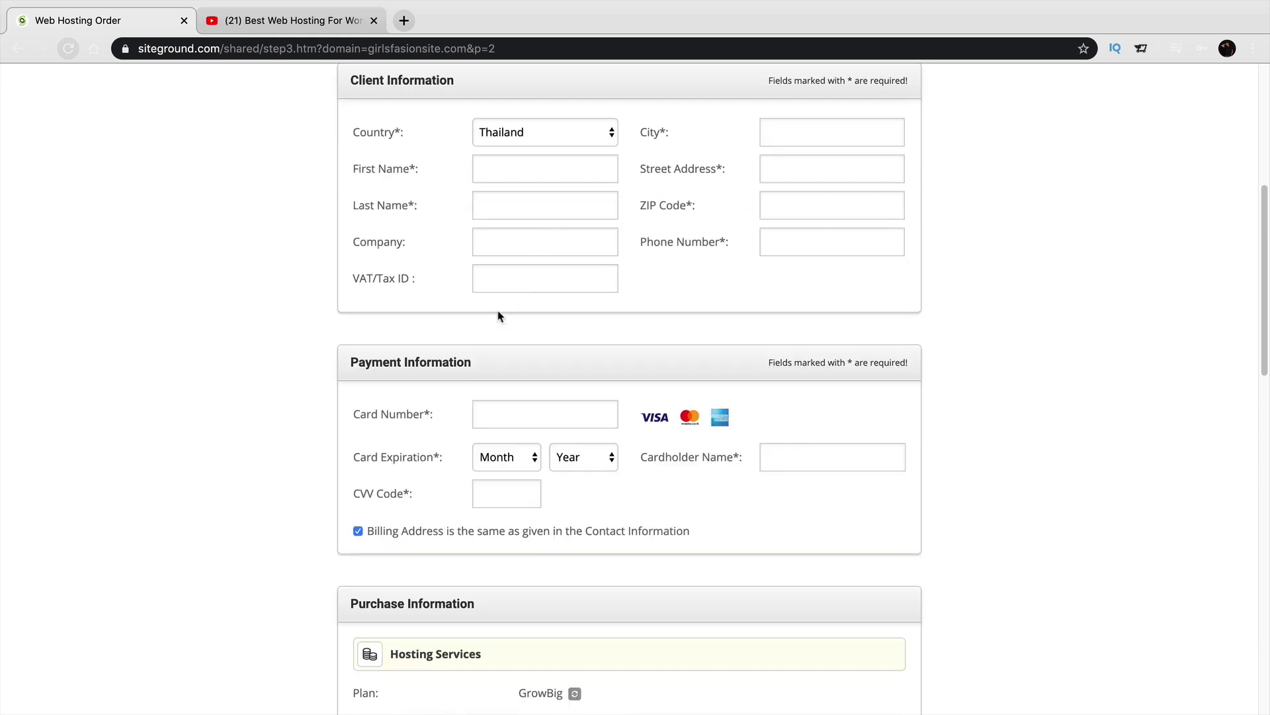
scroll(466, 306, down, 2)
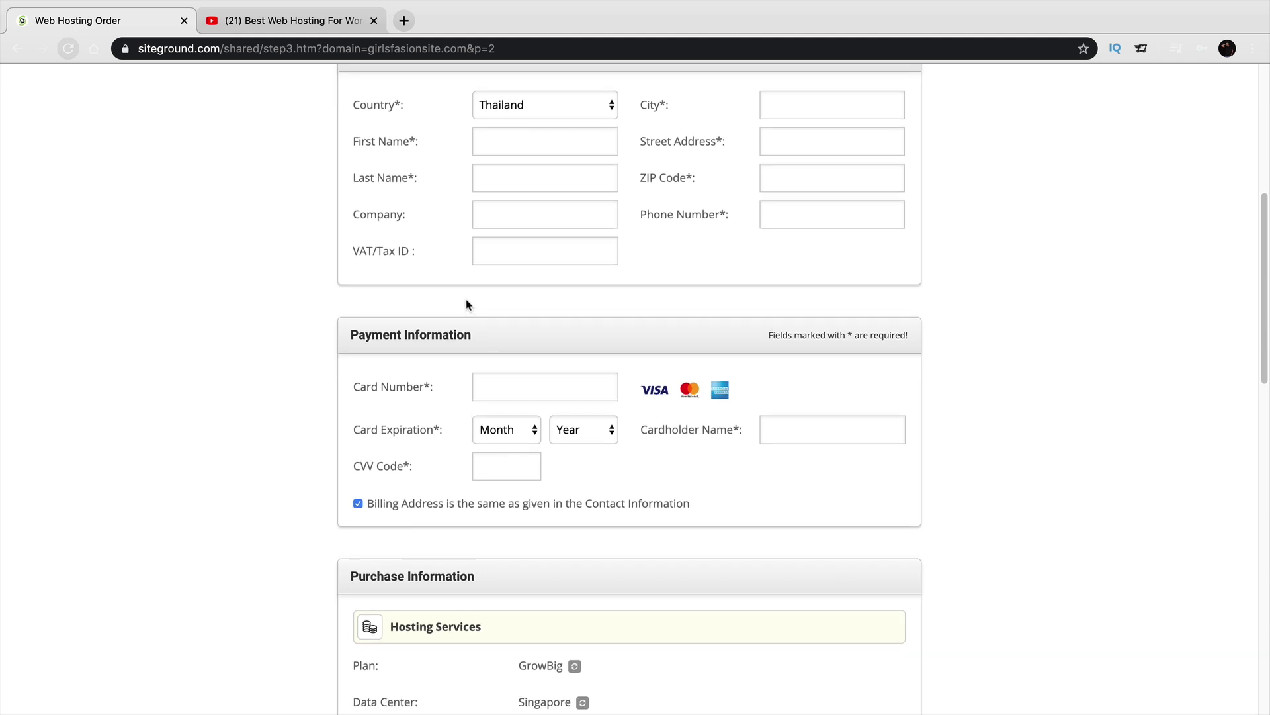
scroll(467, 298, down, 1)
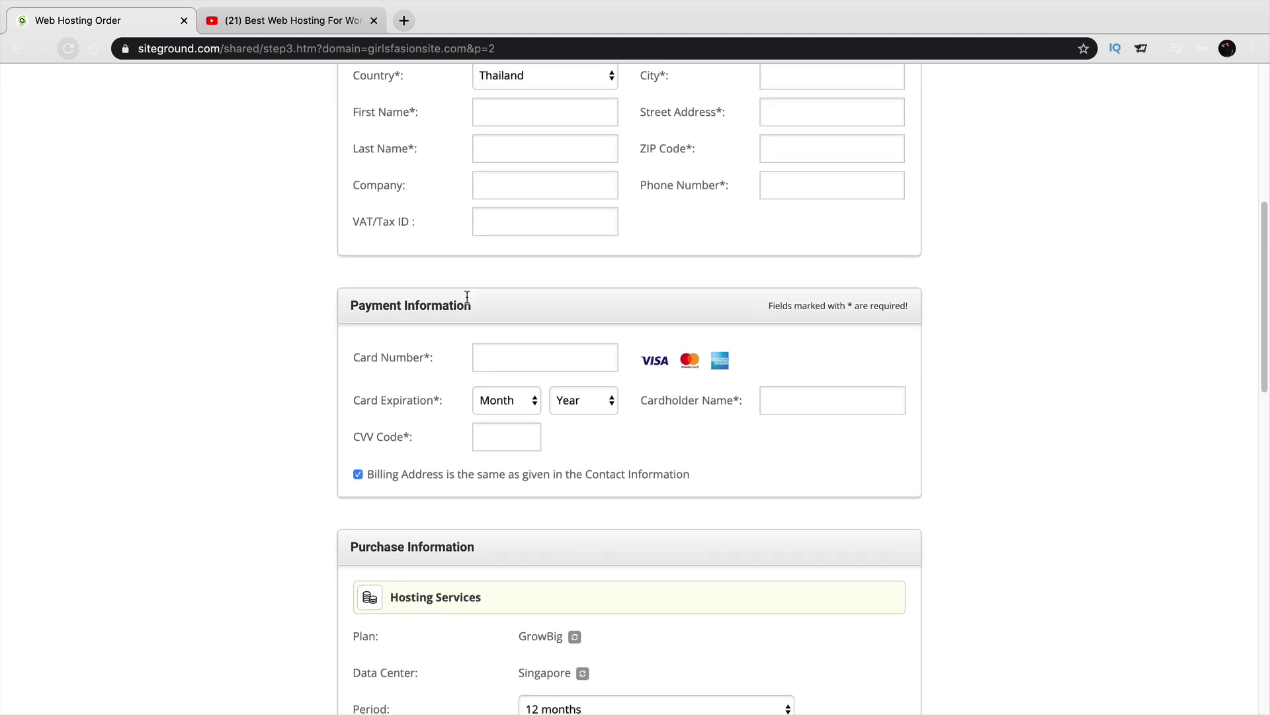
scroll(467, 301, down, 1)
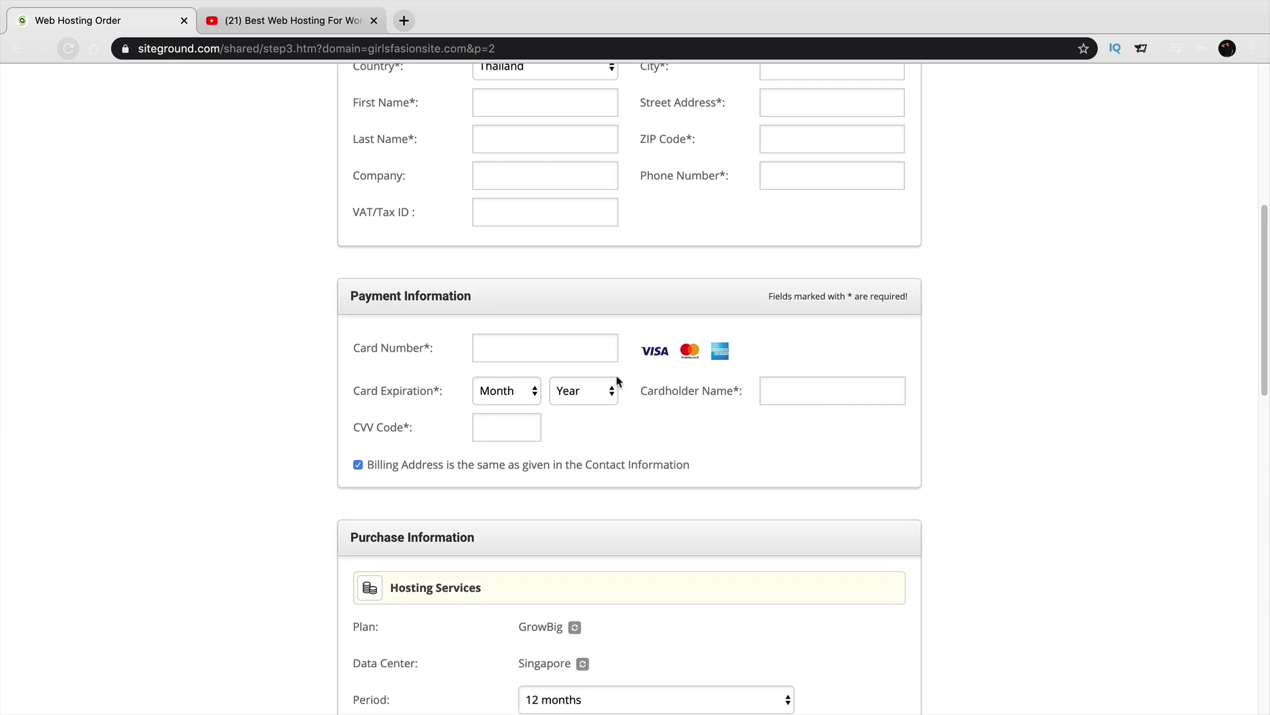
scroll(692, 399, down, 3)
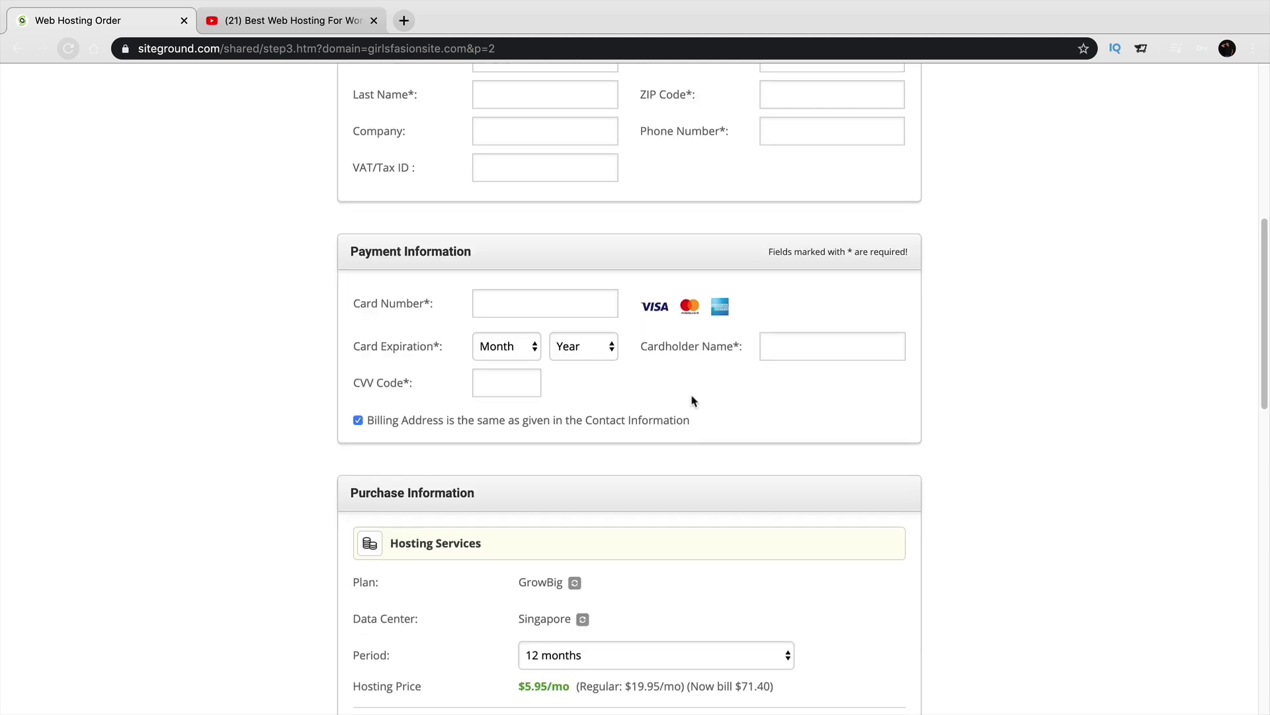
scroll(694, 396, down, 10)
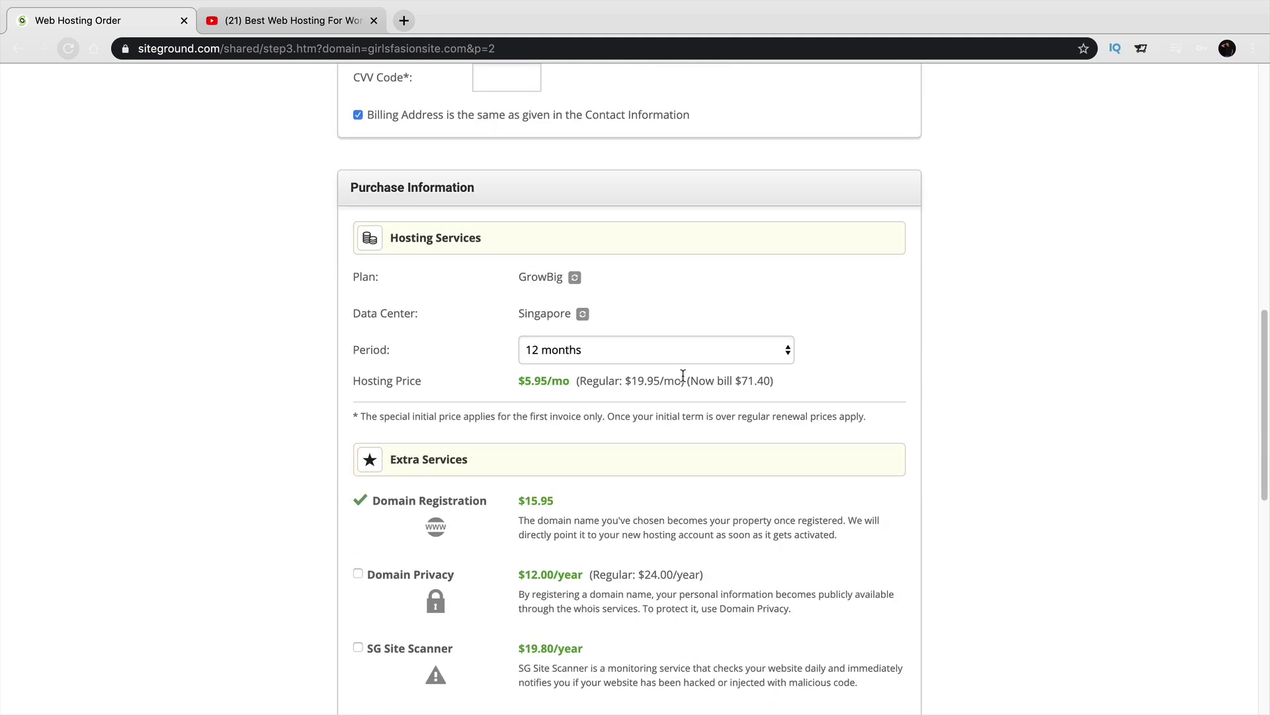
Keep the 12-month hosting period in the SiteGround order.
scroll(685, 381, down, 2)
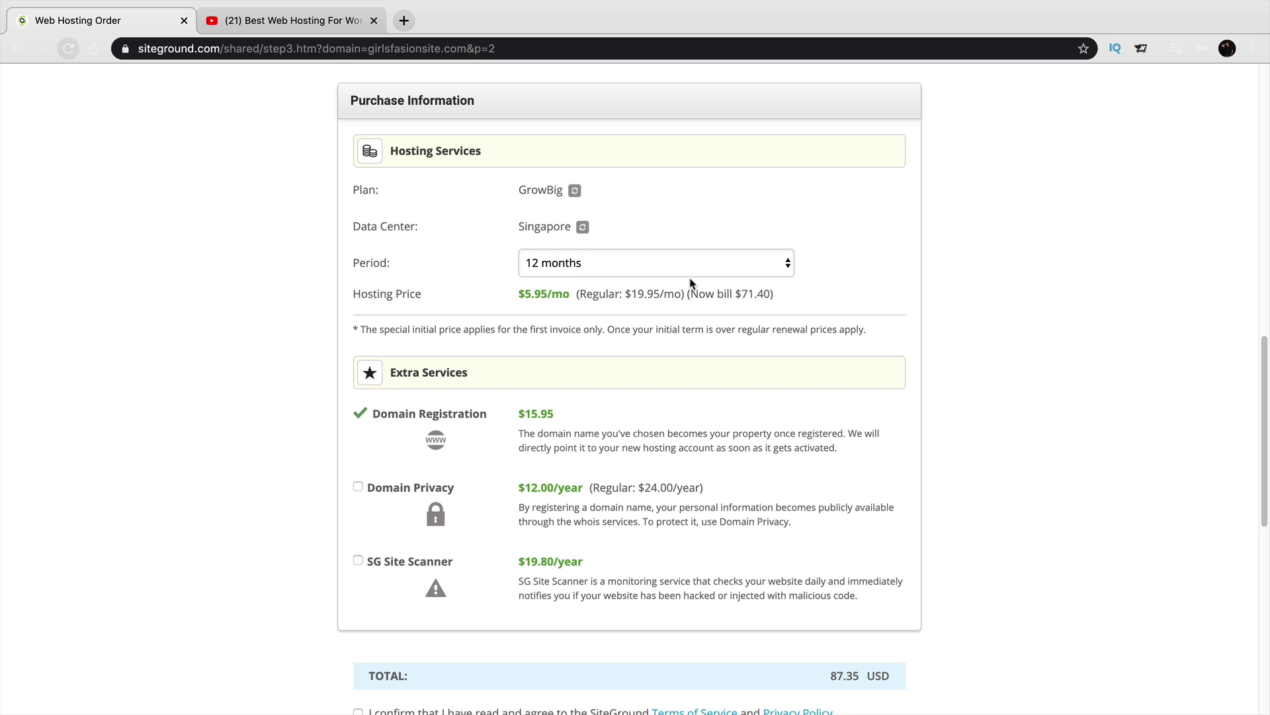
click(702, 267)
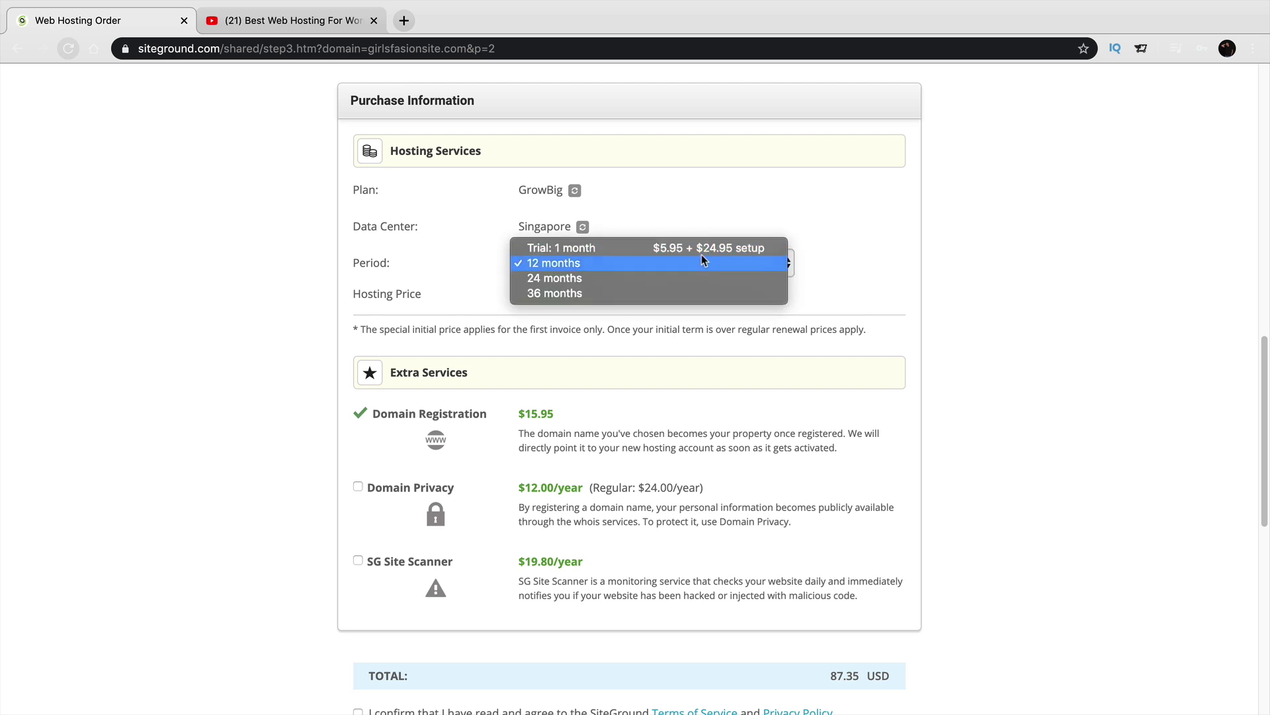
click(695, 264)
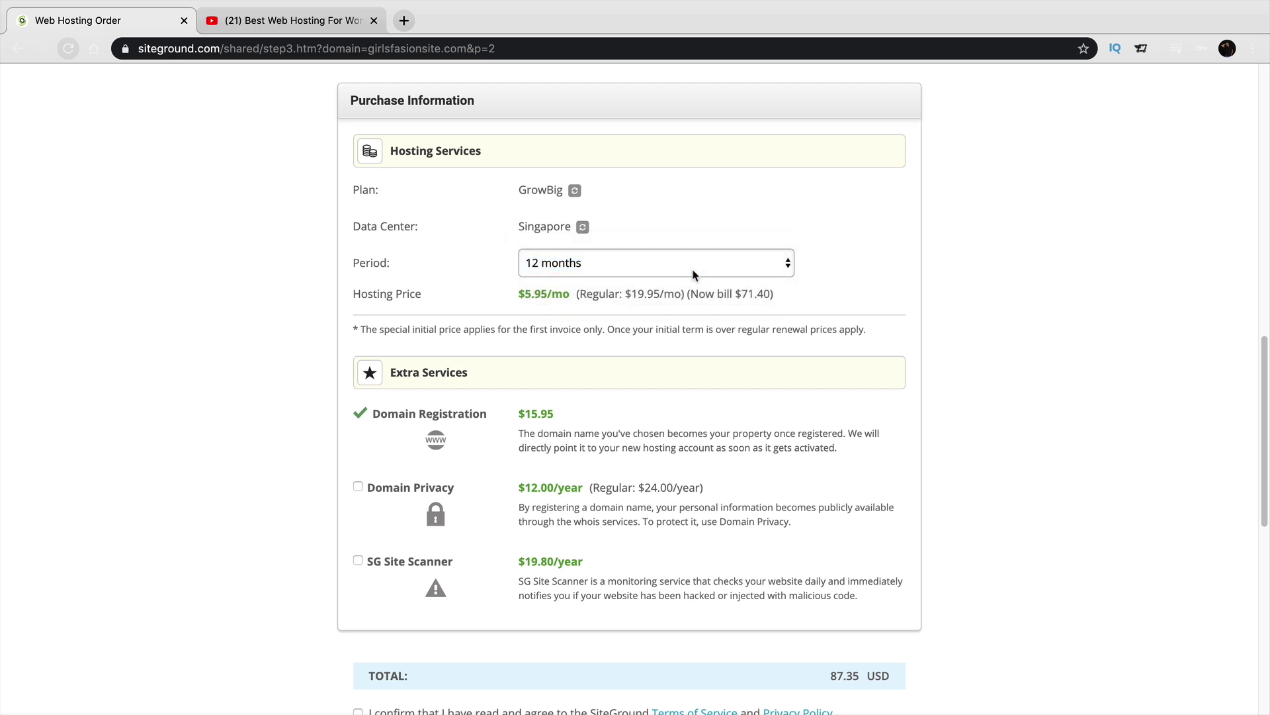
Add Domain Privacy for a 99.35 USD total and accept the Terms of Service.
scroll(695, 270, down, 1)
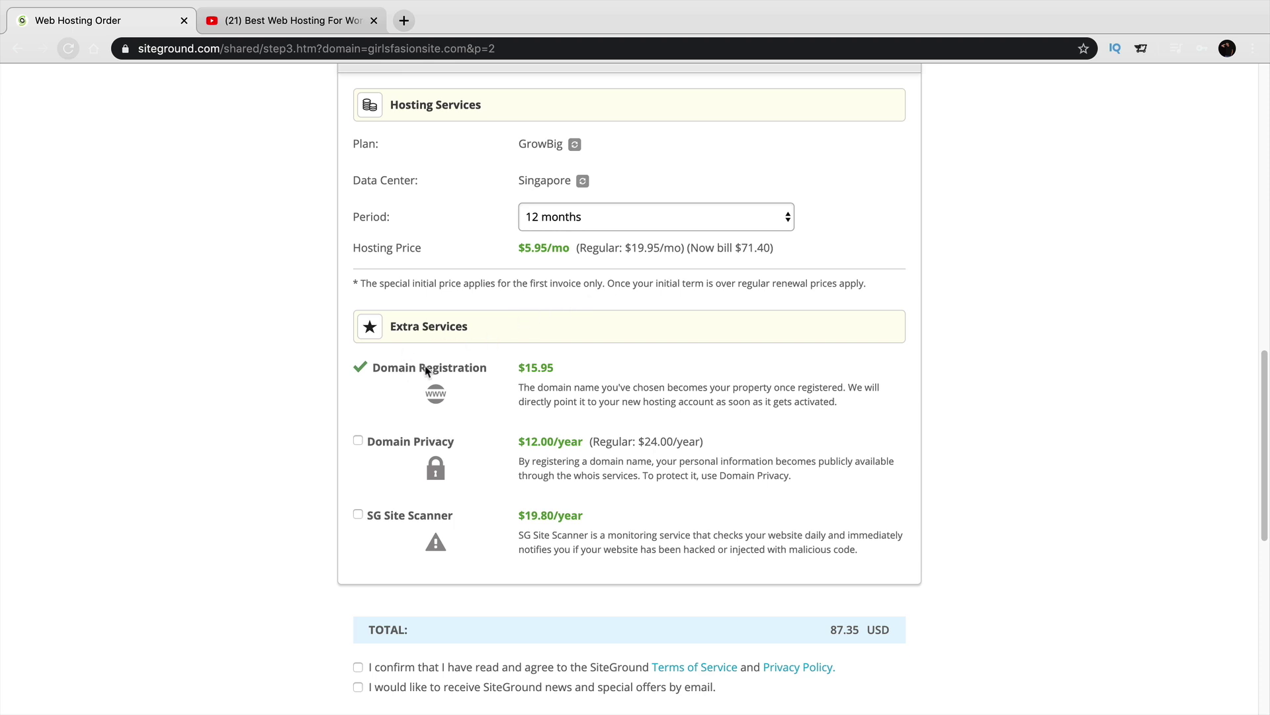
click(358, 440)
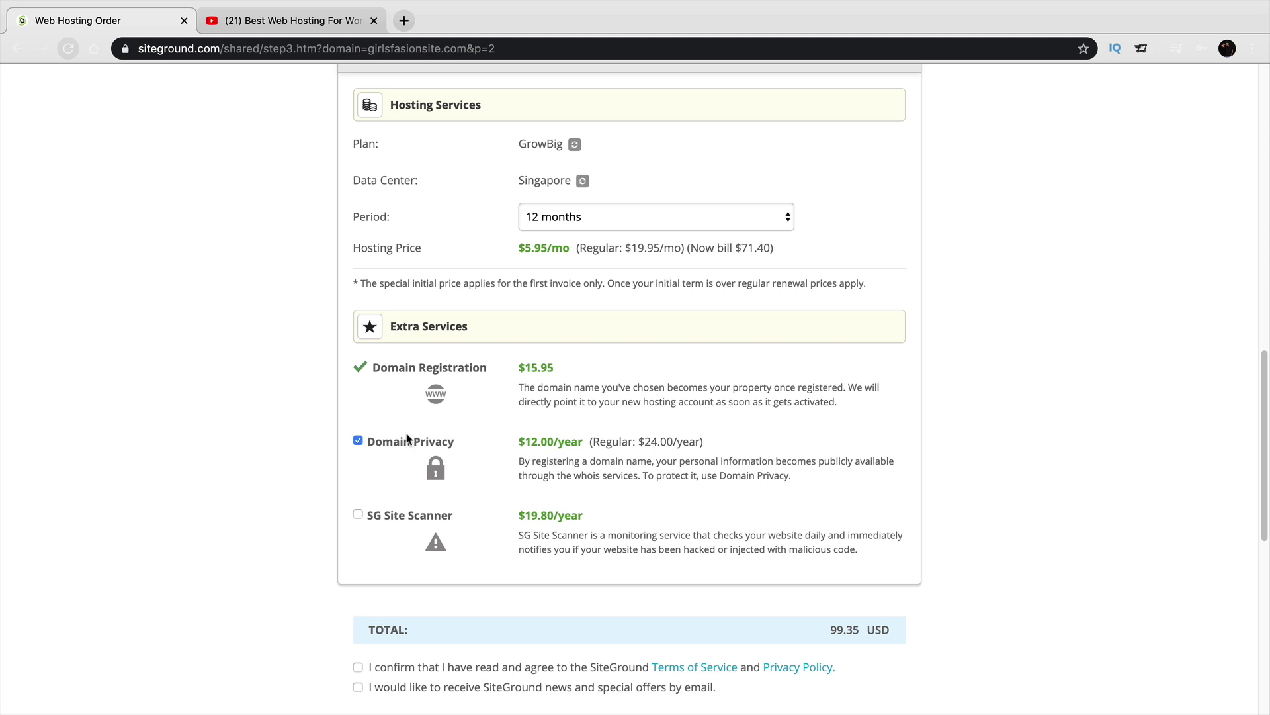
click(358, 441)
click(358, 441)
scroll(398, 439, down, 4)
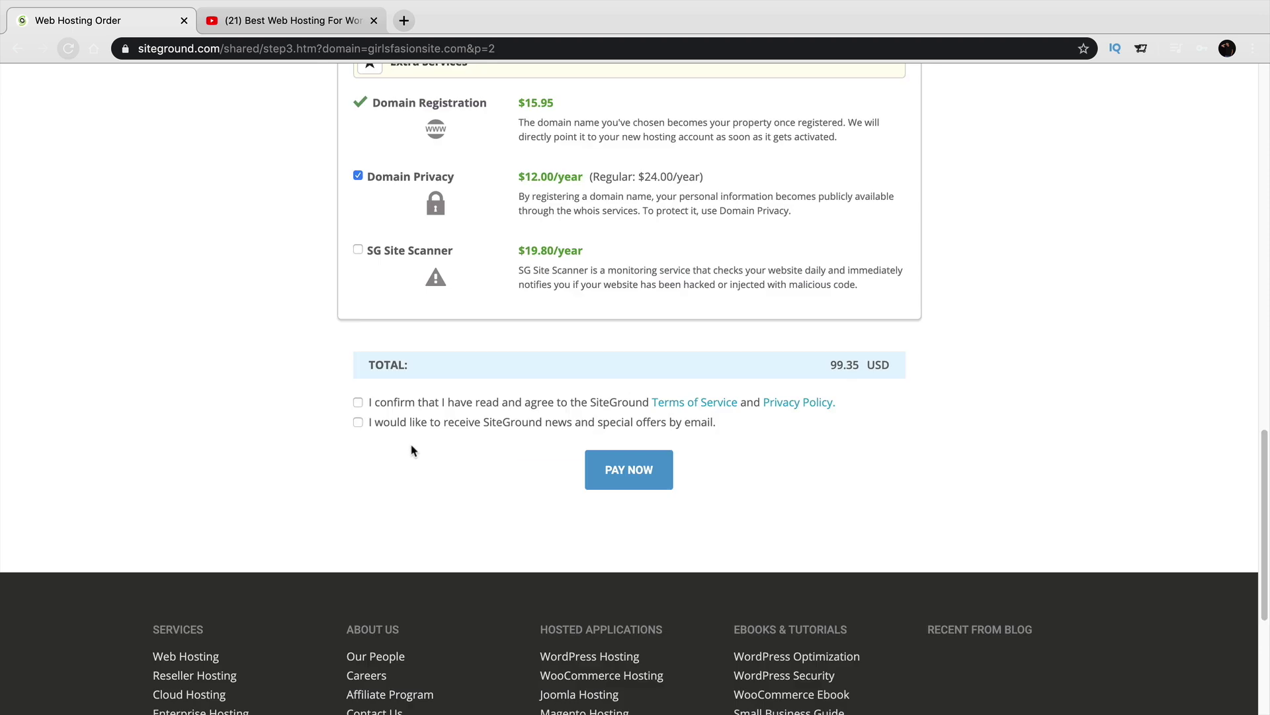
click(358, 403)
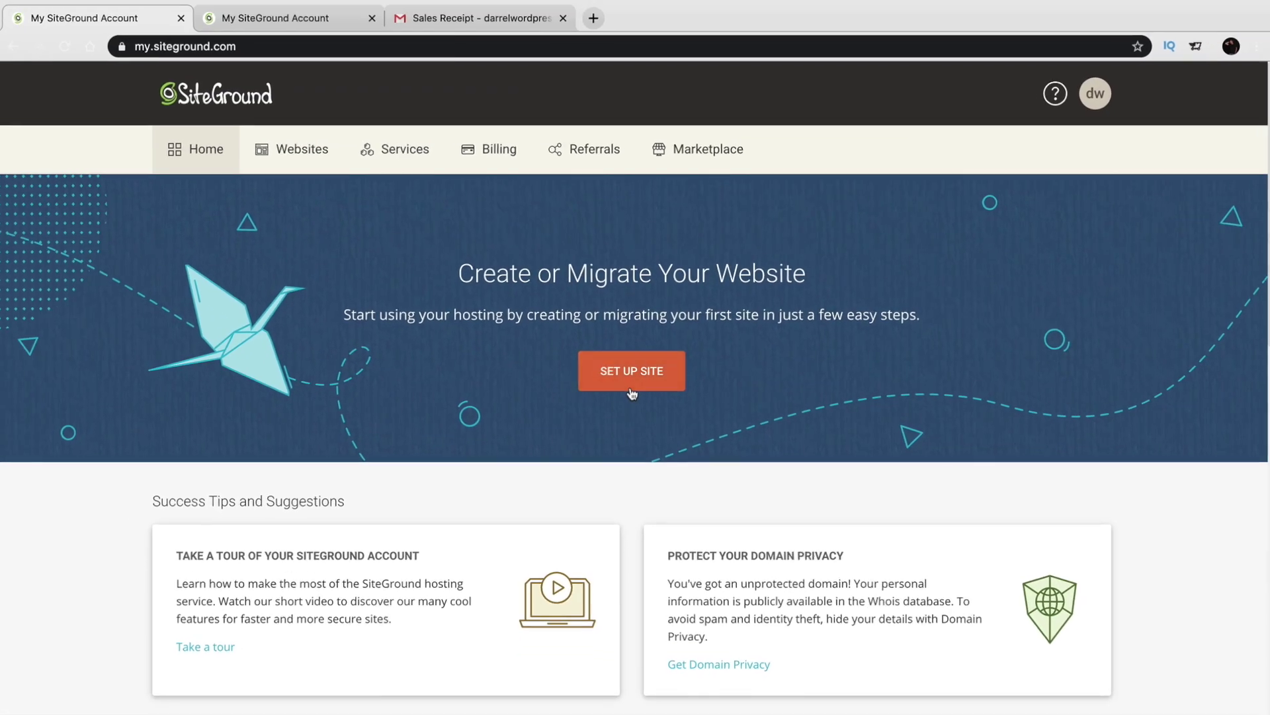
Choose Start New Website for girlsfasionsite.com in the Add New Website wizard.
click(295, 25)
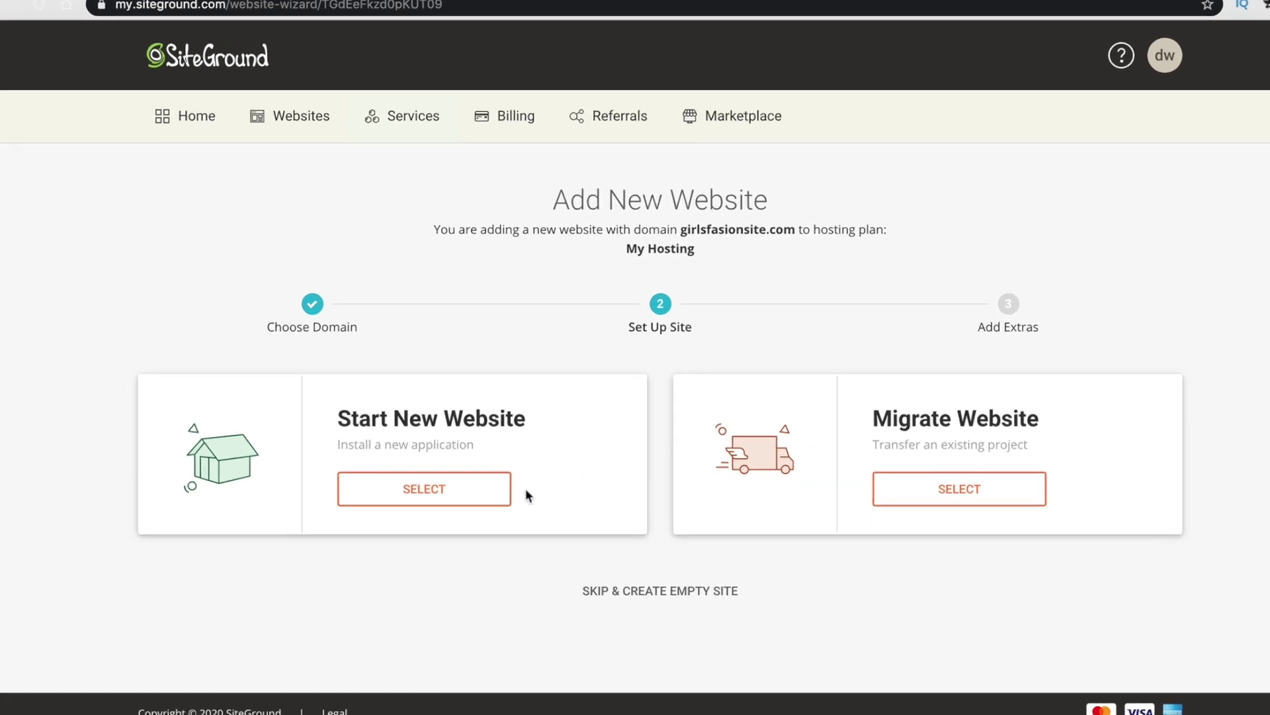
click(476, 498)
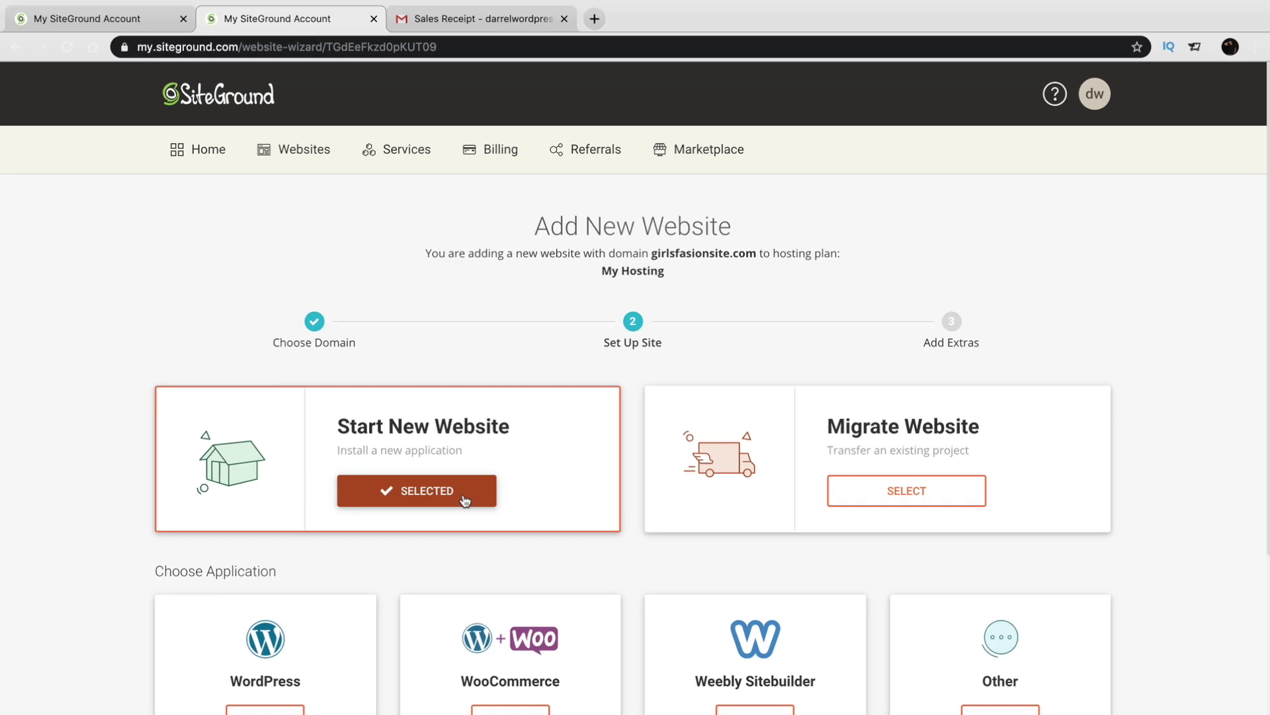
scroll(464, 499, down, 3)
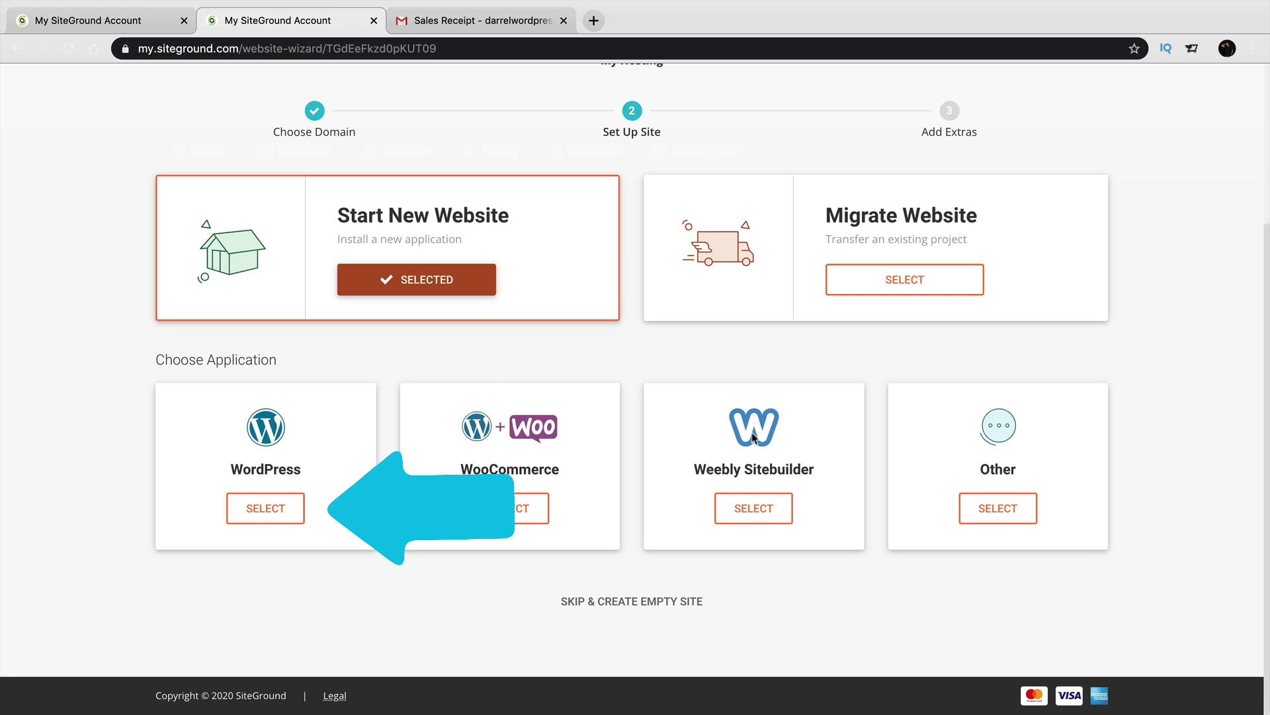
Pick WordPress, accept the login details, and finish without SG Site Scanner.
click(258, 511)
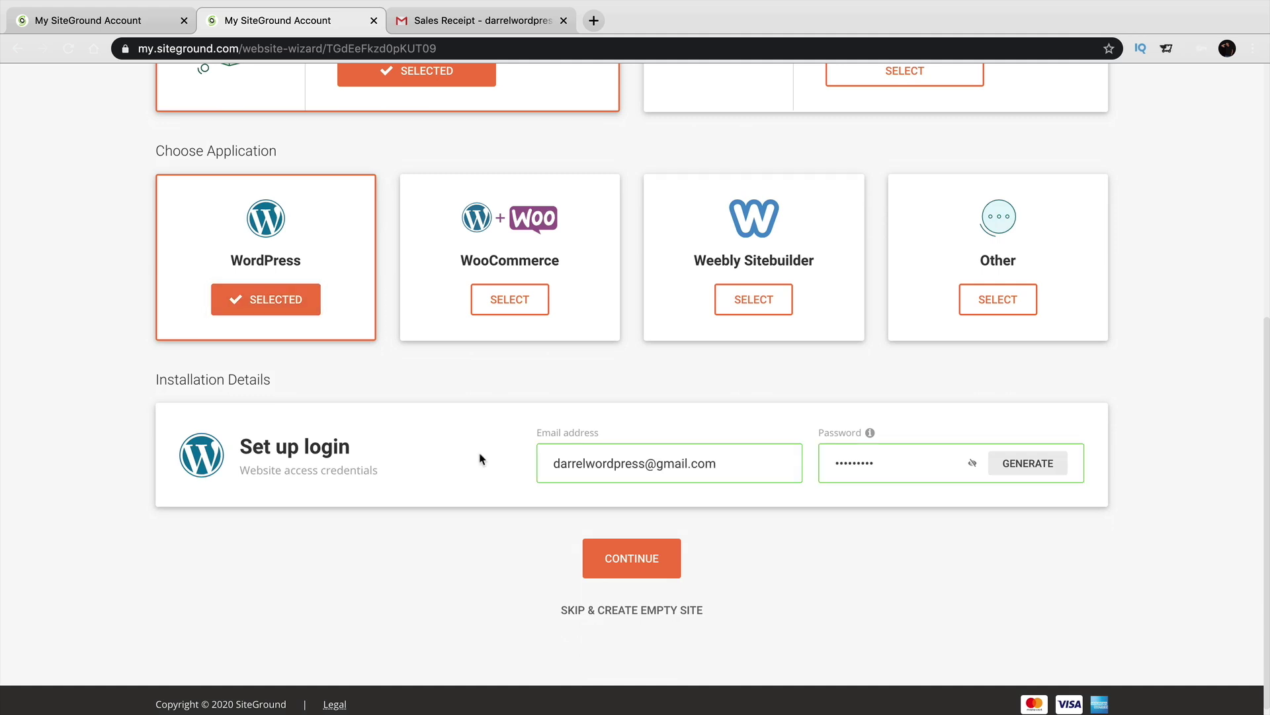
click(632, 570)
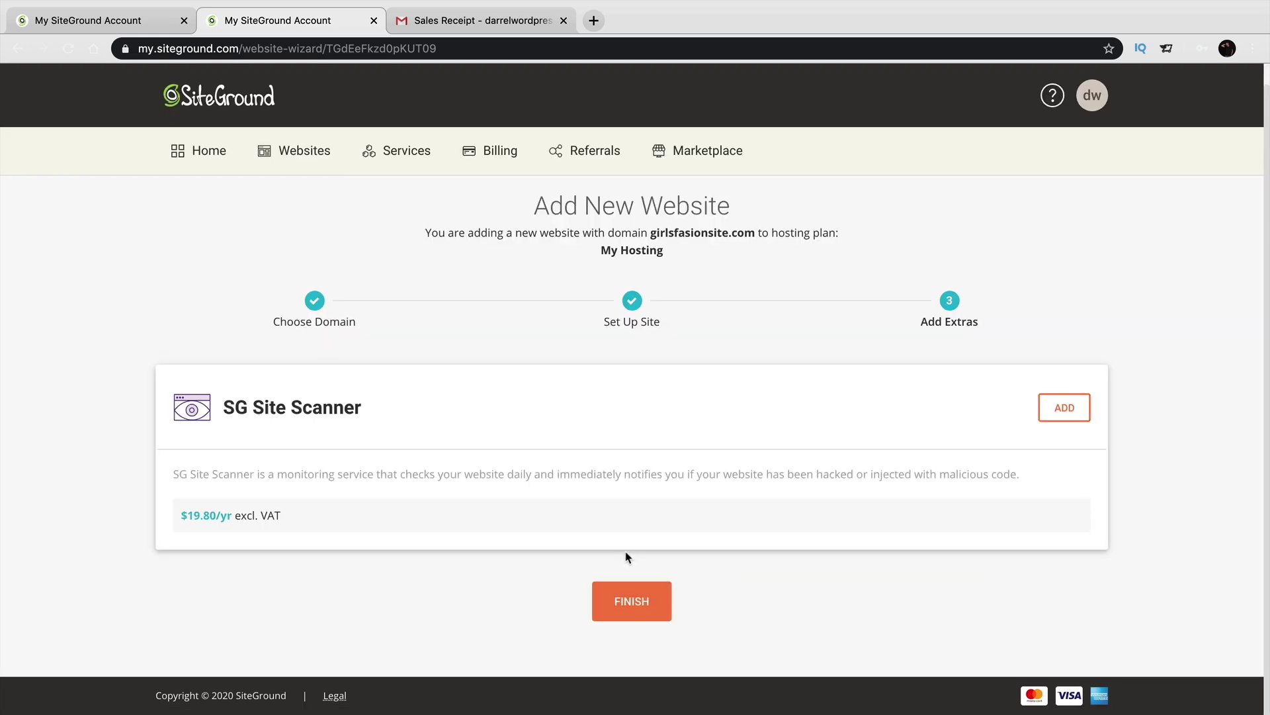
click(630, 603)
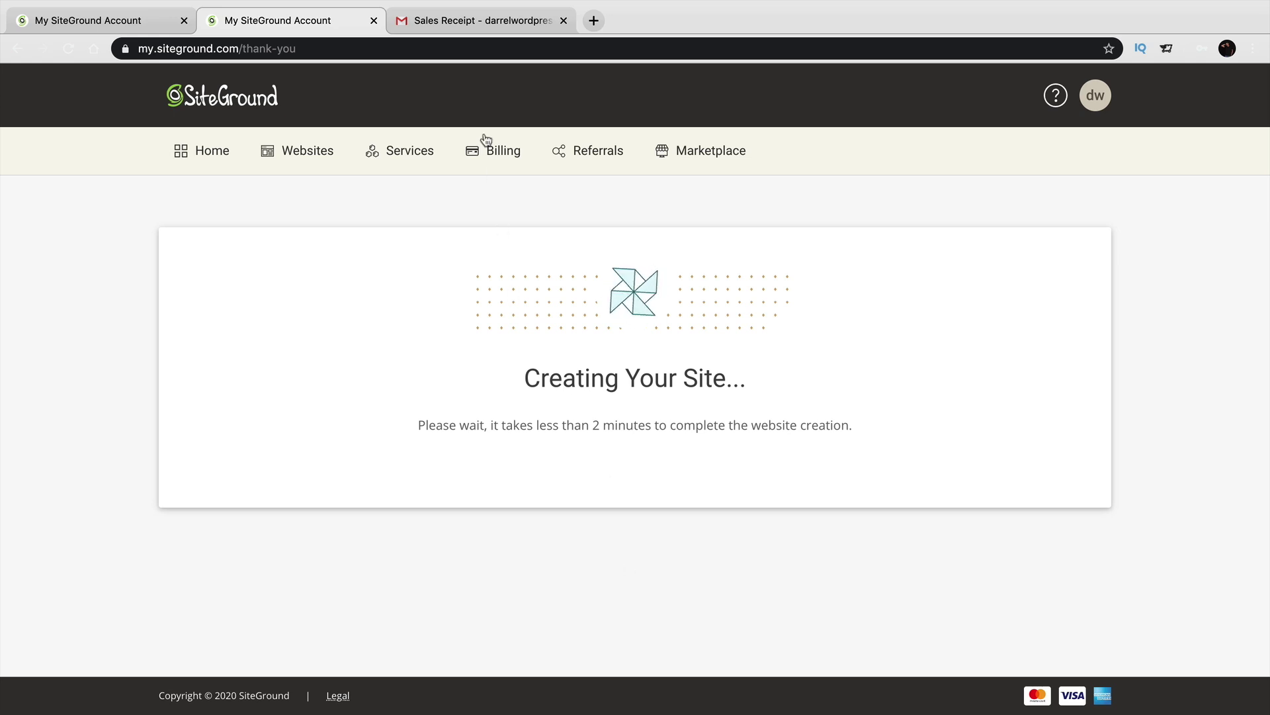
click(490, 24)
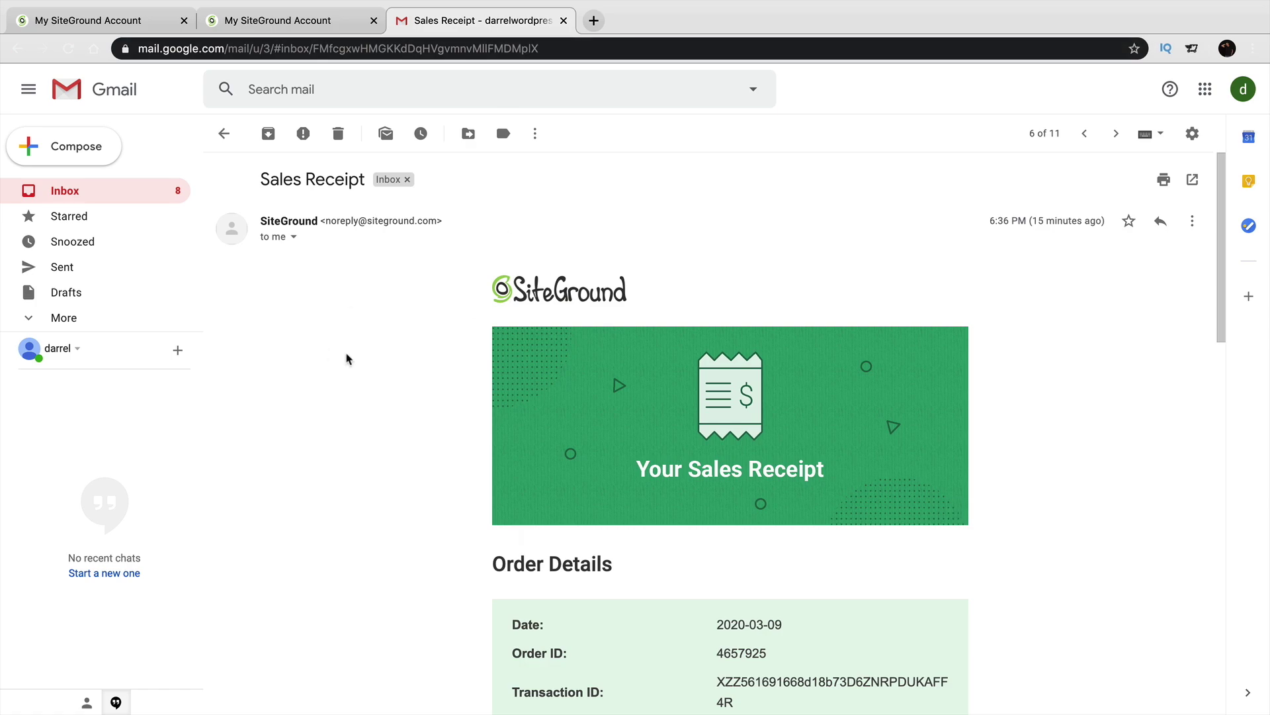
click(110, 192)
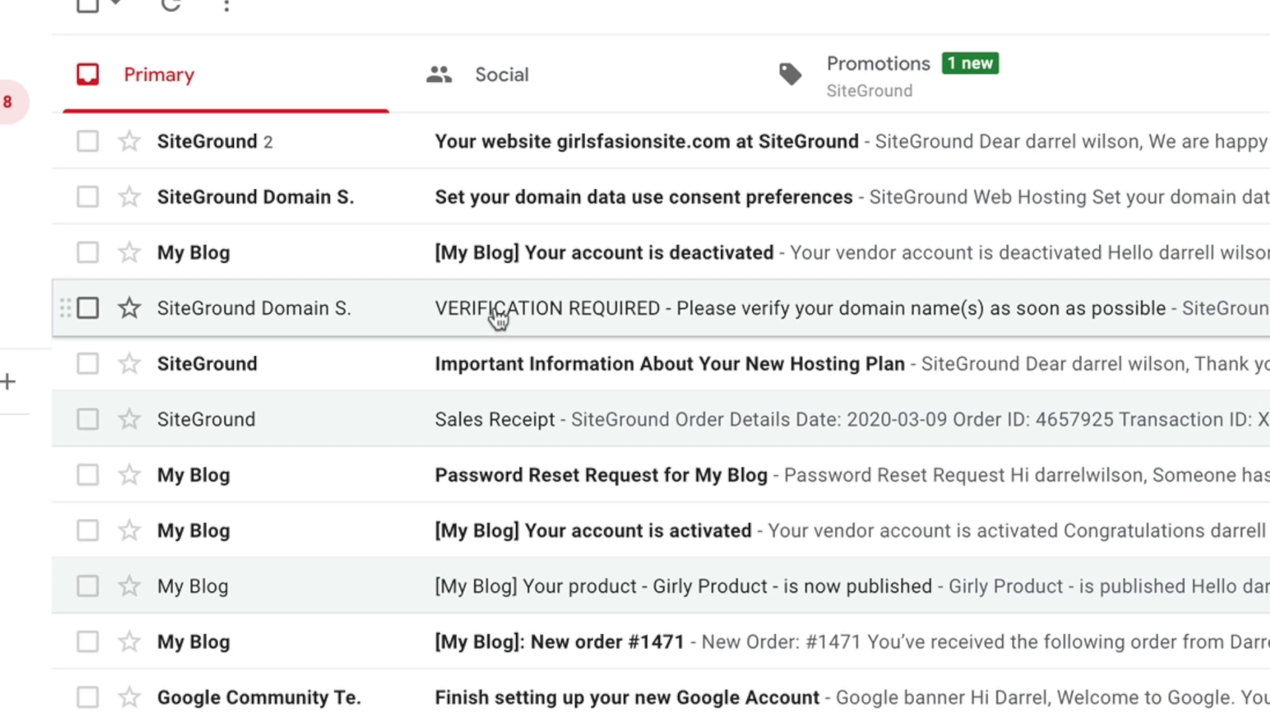
click(498, 317)
scroll(493, 318, down, 5)
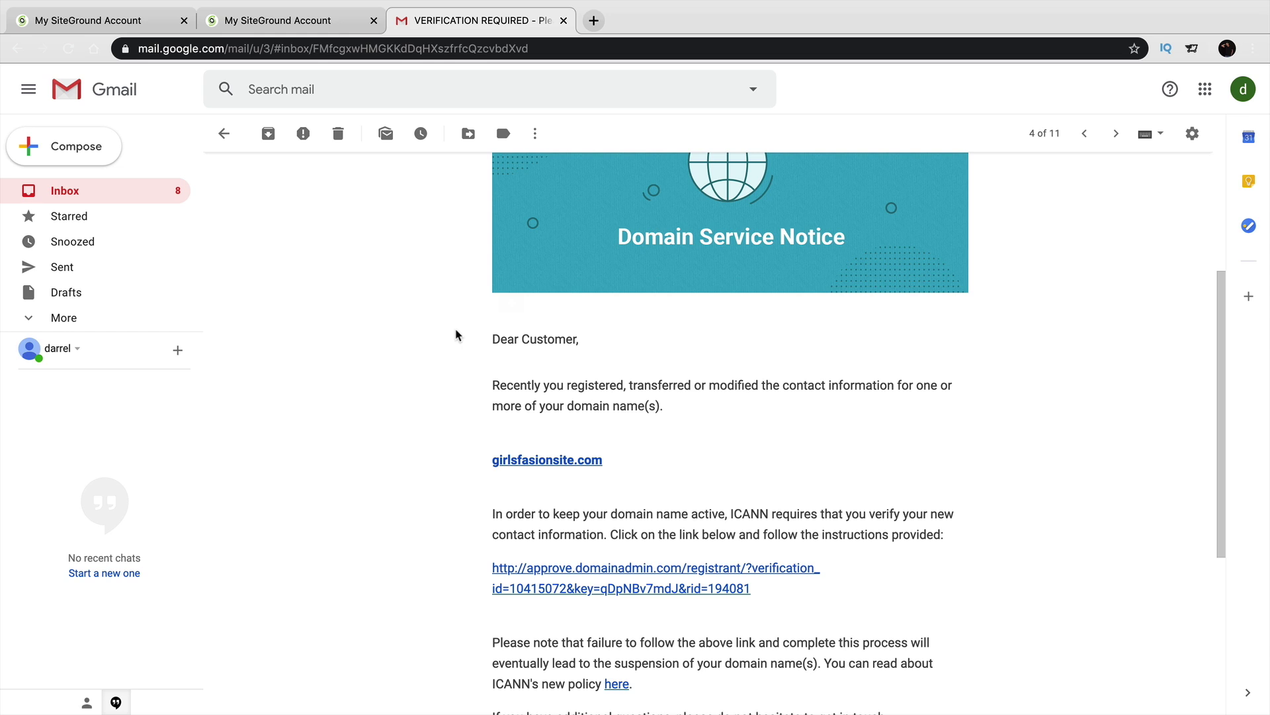
scroll(562, 431, down, 1)
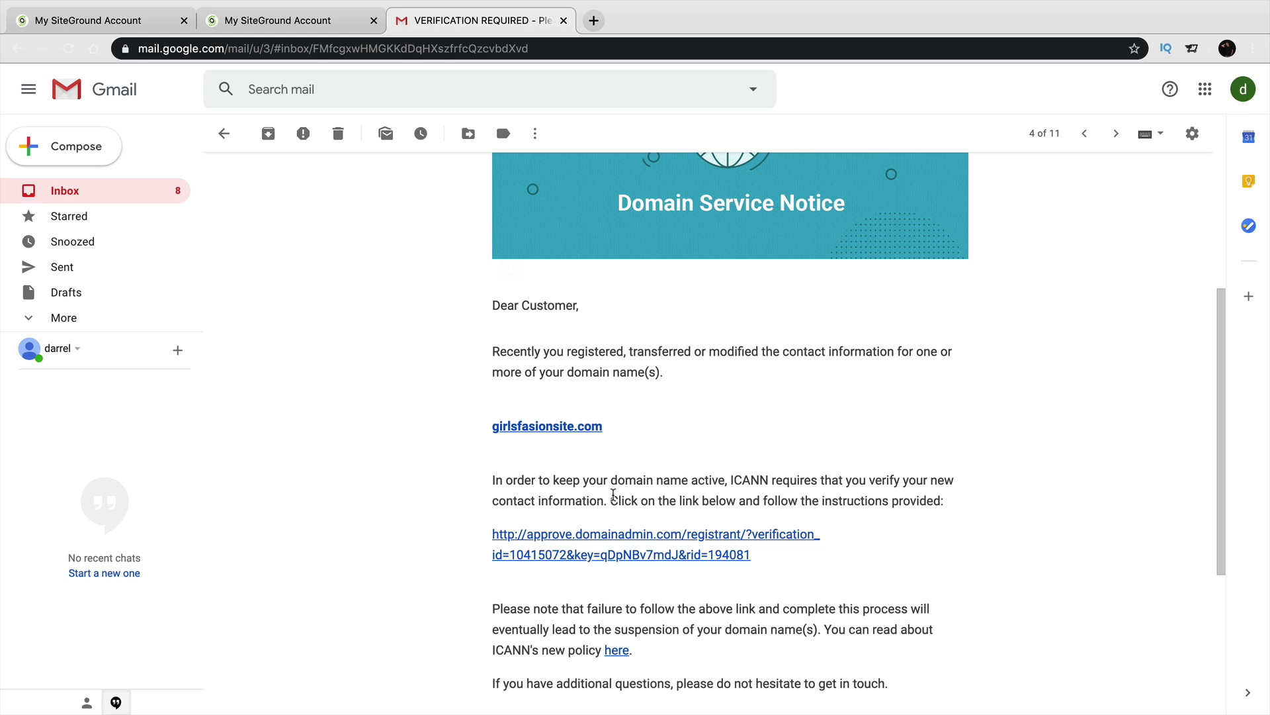
scroll(513, 545, up, 8)
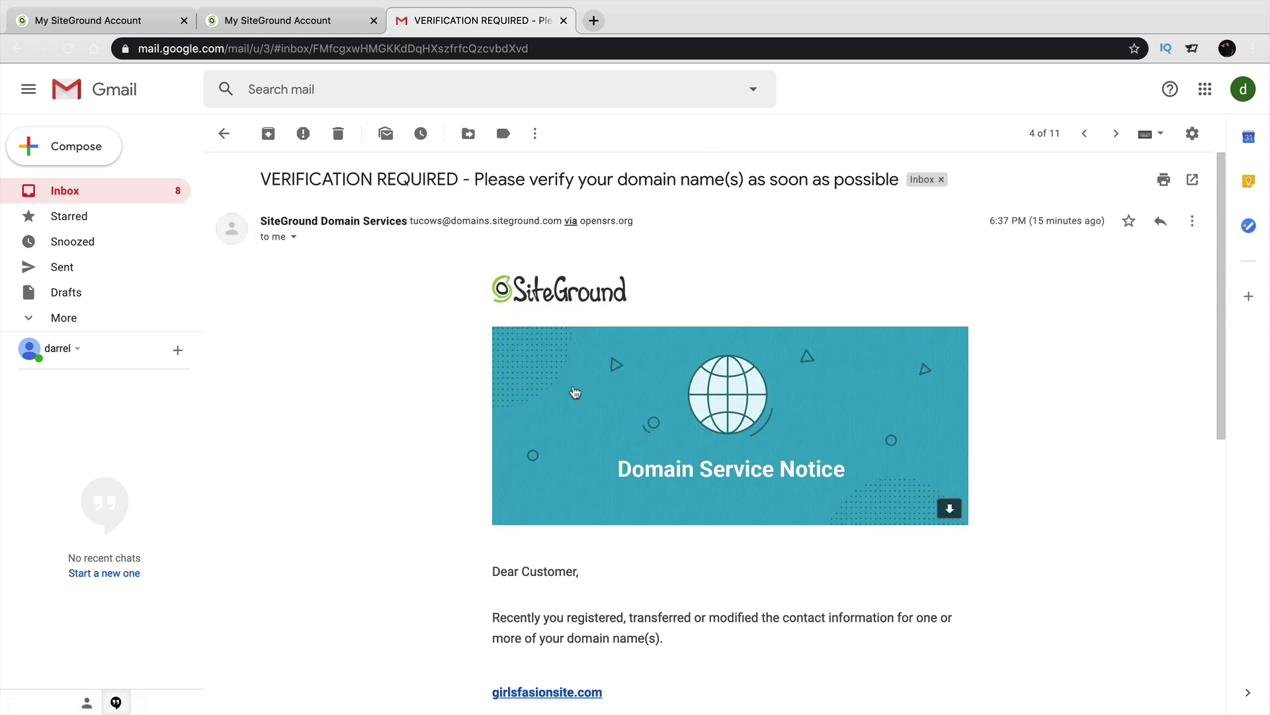
drag(492, 221, 567, 216)
scroll(590, 315, down, 5)
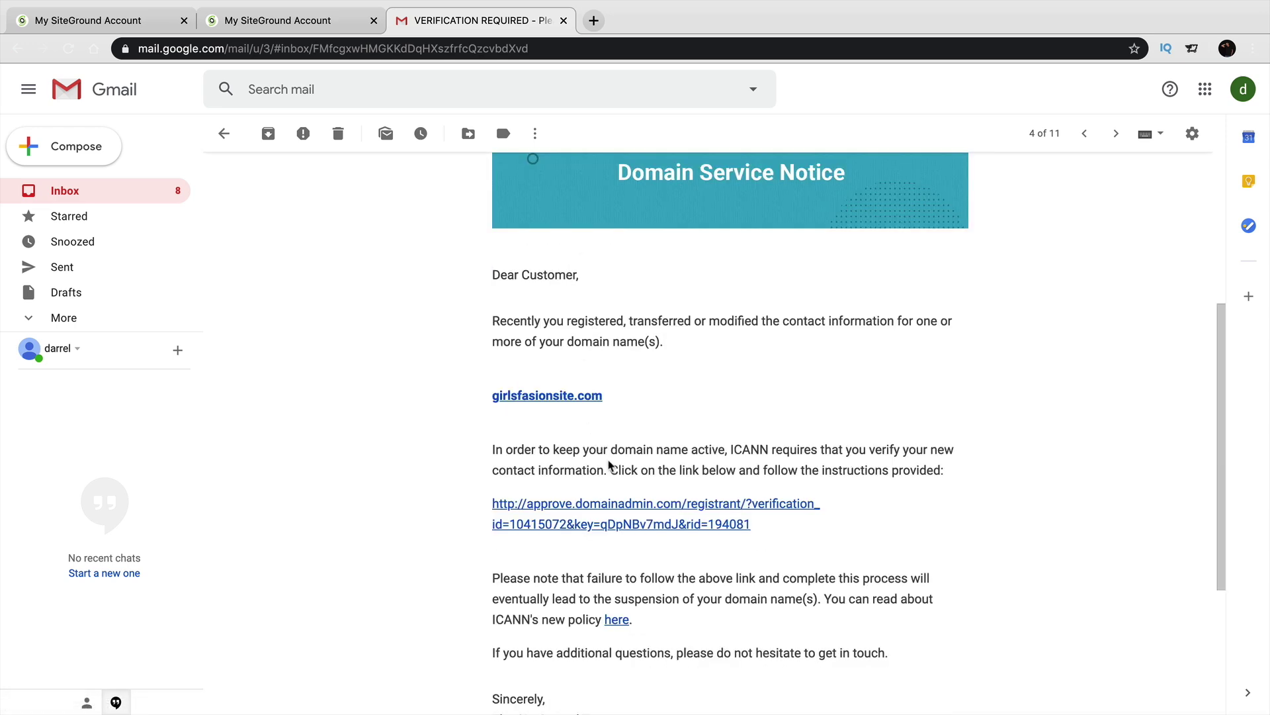
scroll(605, 463, up, 5)
click(121, 193)
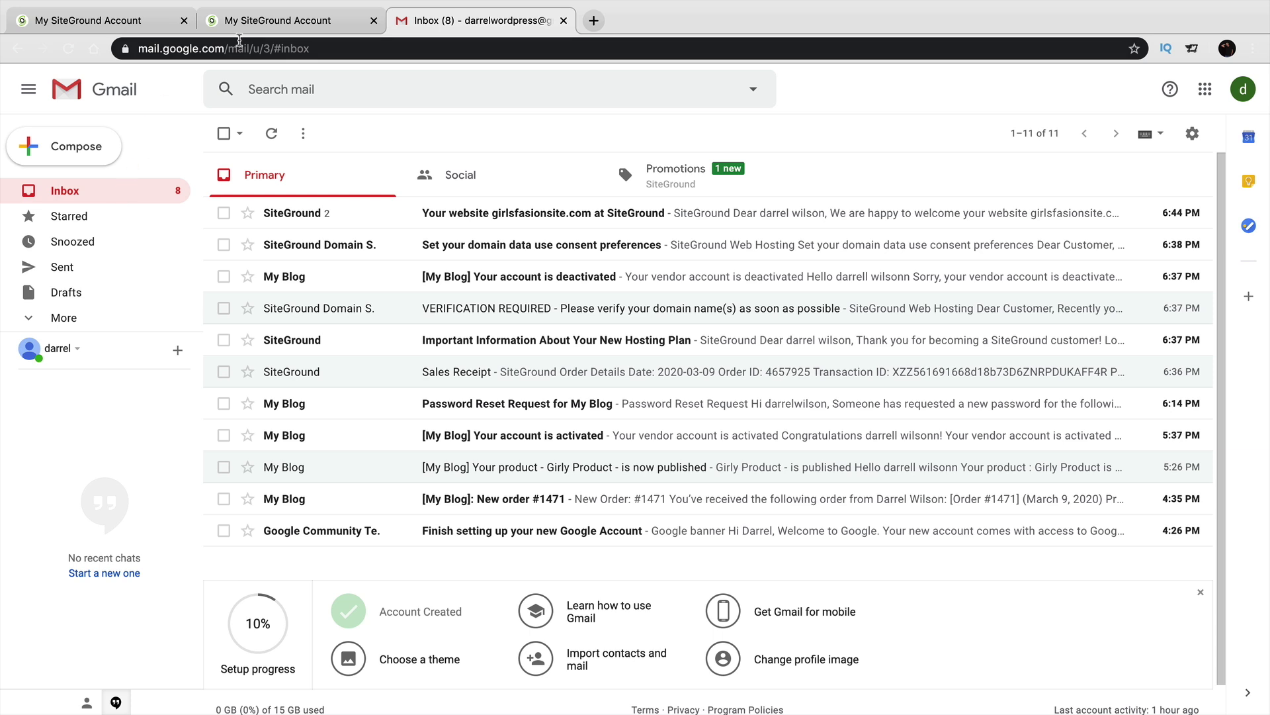
click(272, 22)
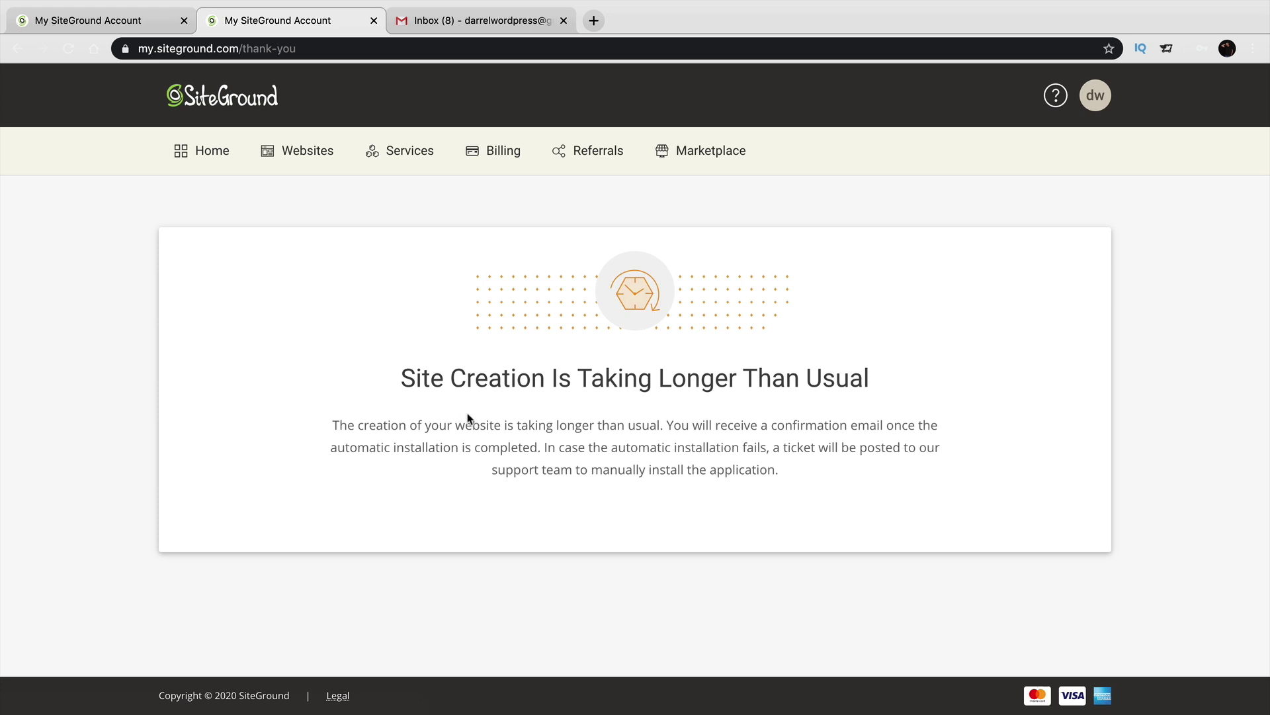
Open Site Tools for girlsfasionsite.com from the SiteGround Websites list.
click(438, 25)
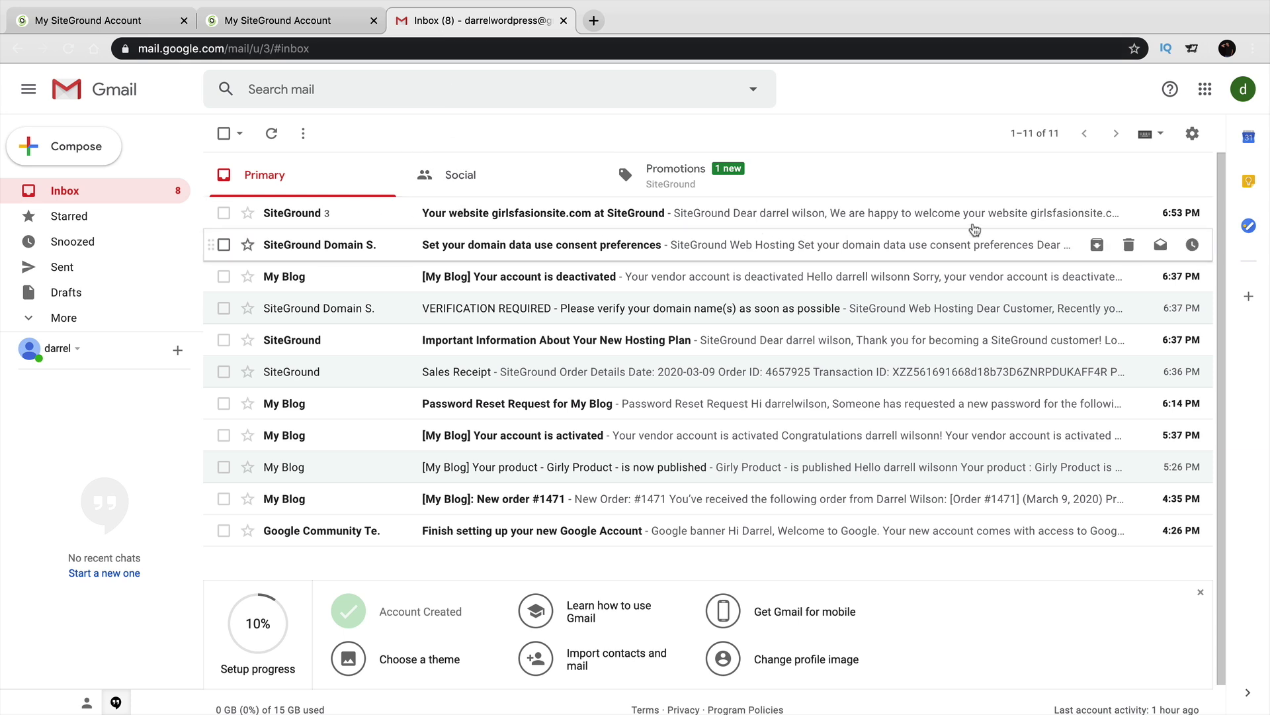
click(316, 24)
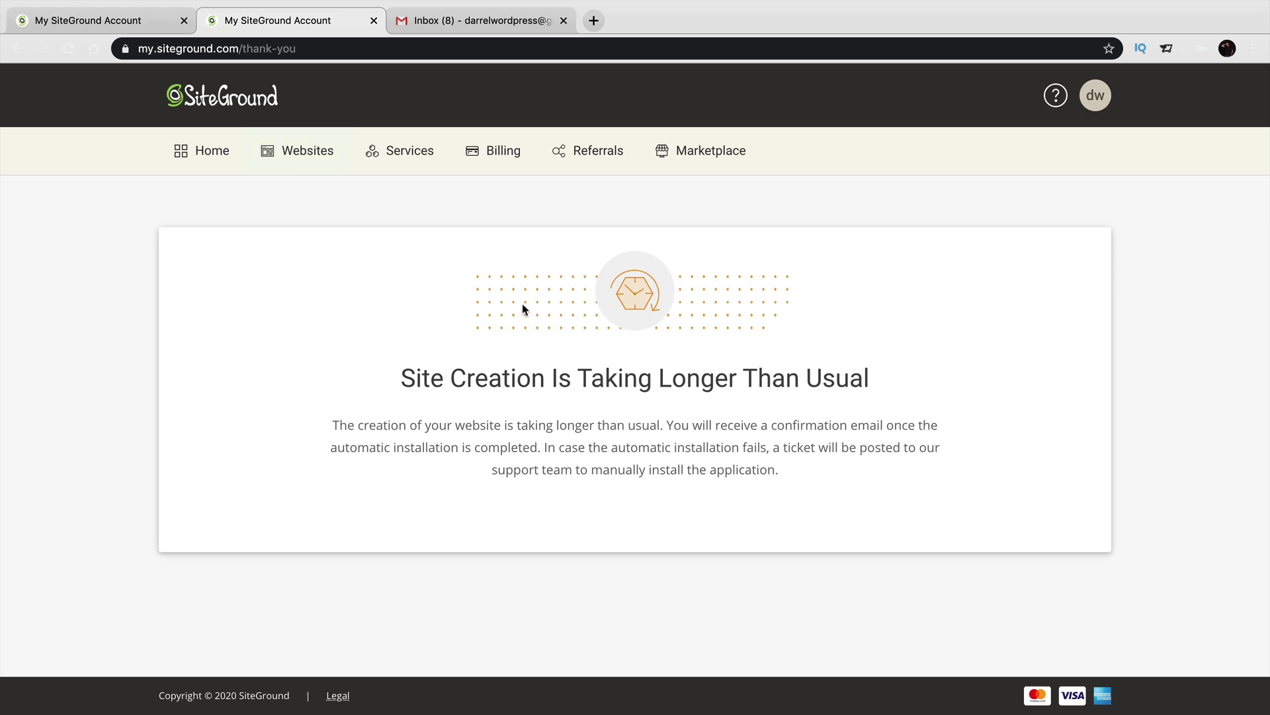
click(311, 156)
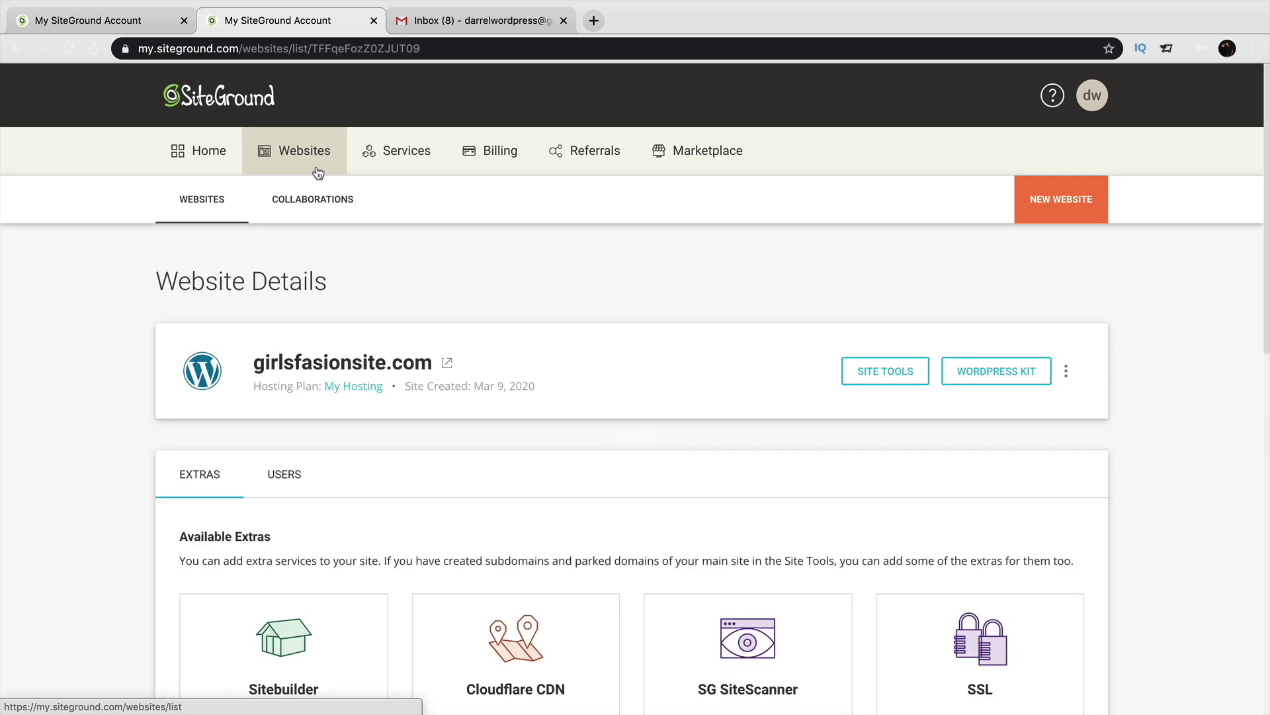
drag(257, 362, 432, 362)
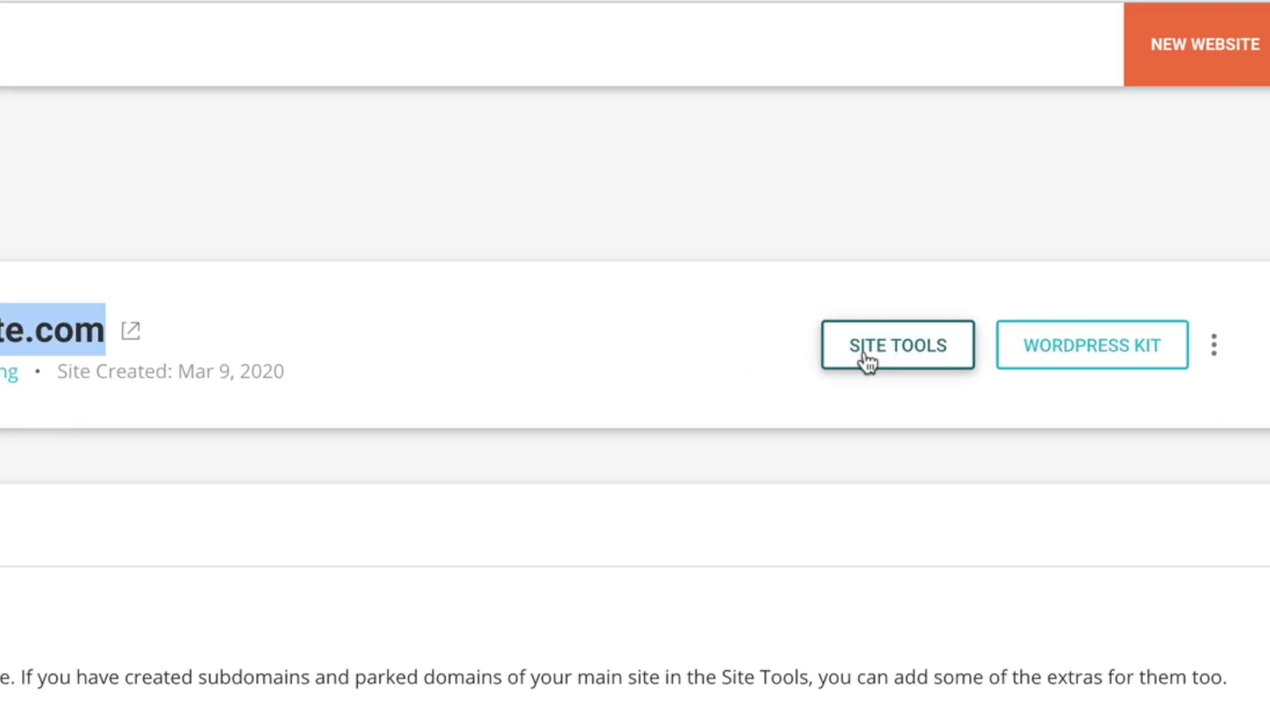
click(867, 361)
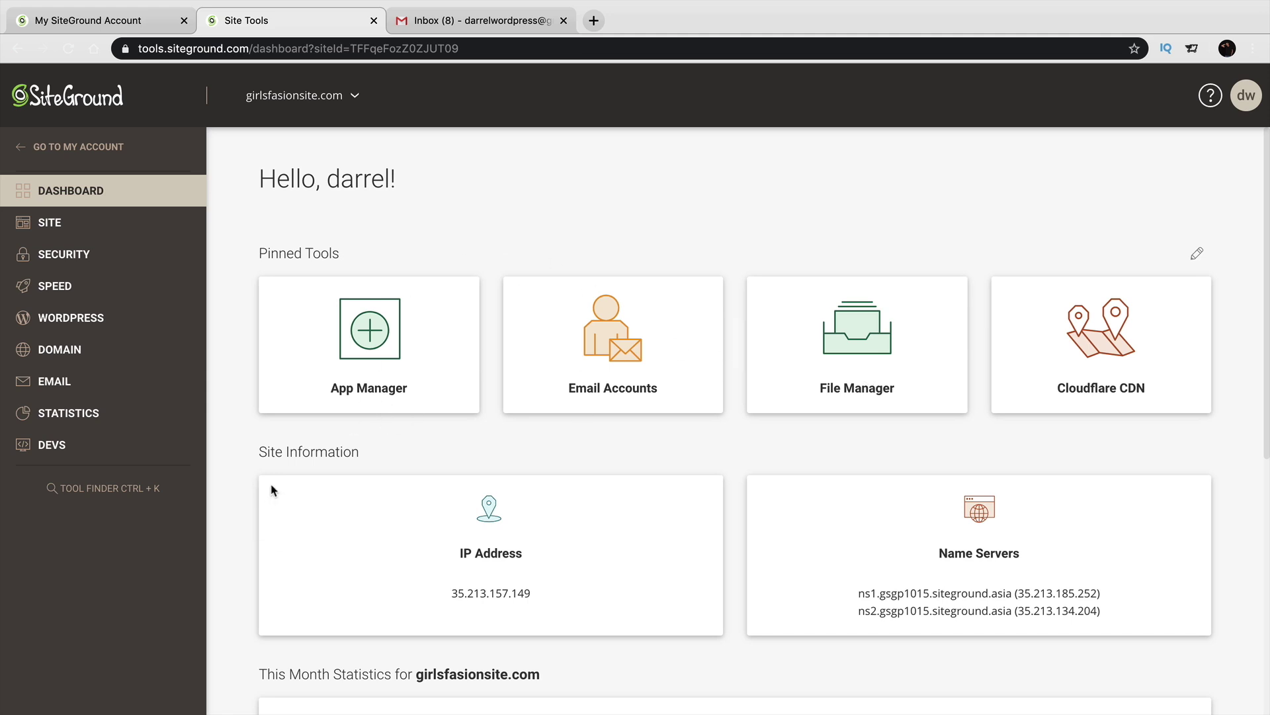
Go to WordPress > Install & Manage and log in to the installation's admin panel.
click(81, 325)
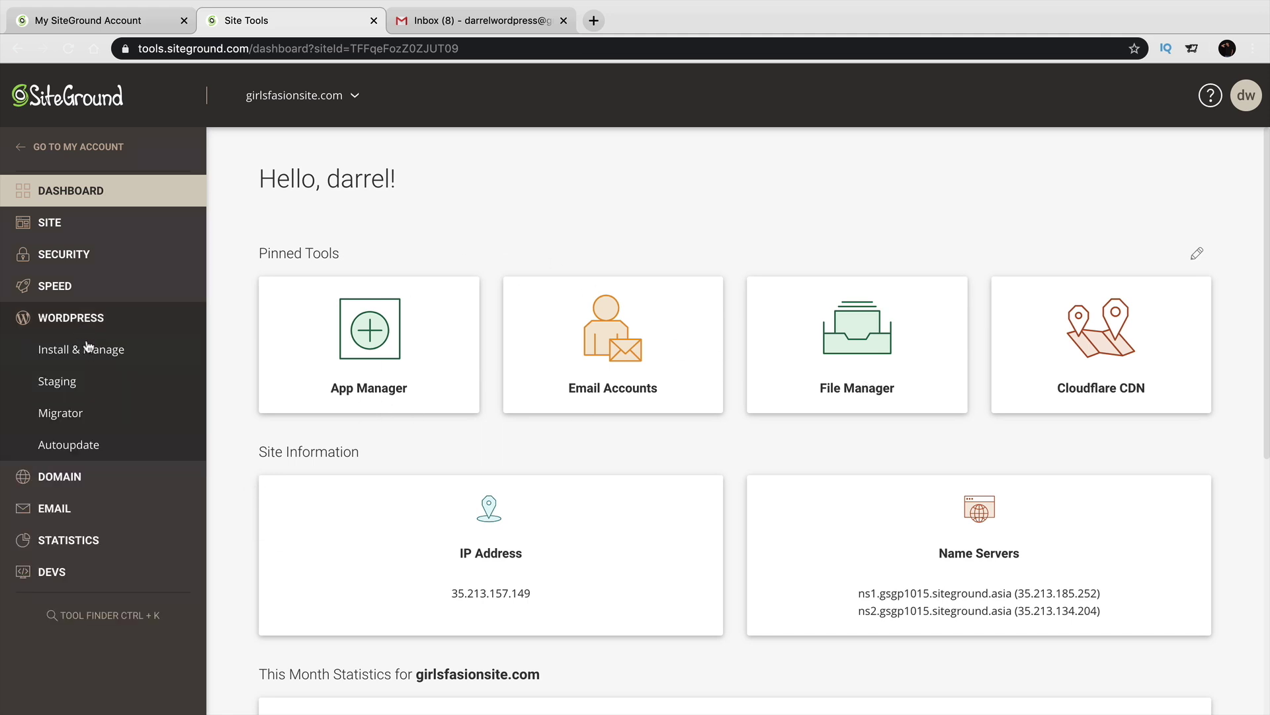
click(90, 355)
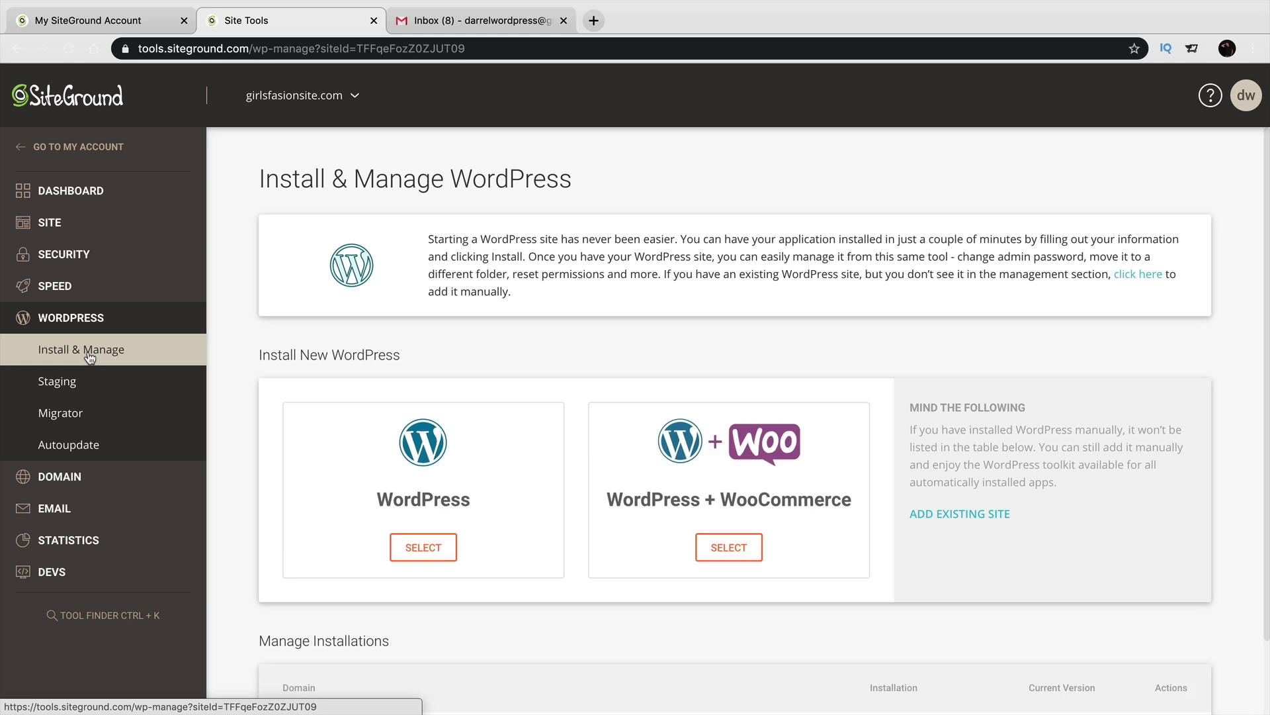
scroll(308, 443, down, 2)
drag(386, 652, 278, 651)
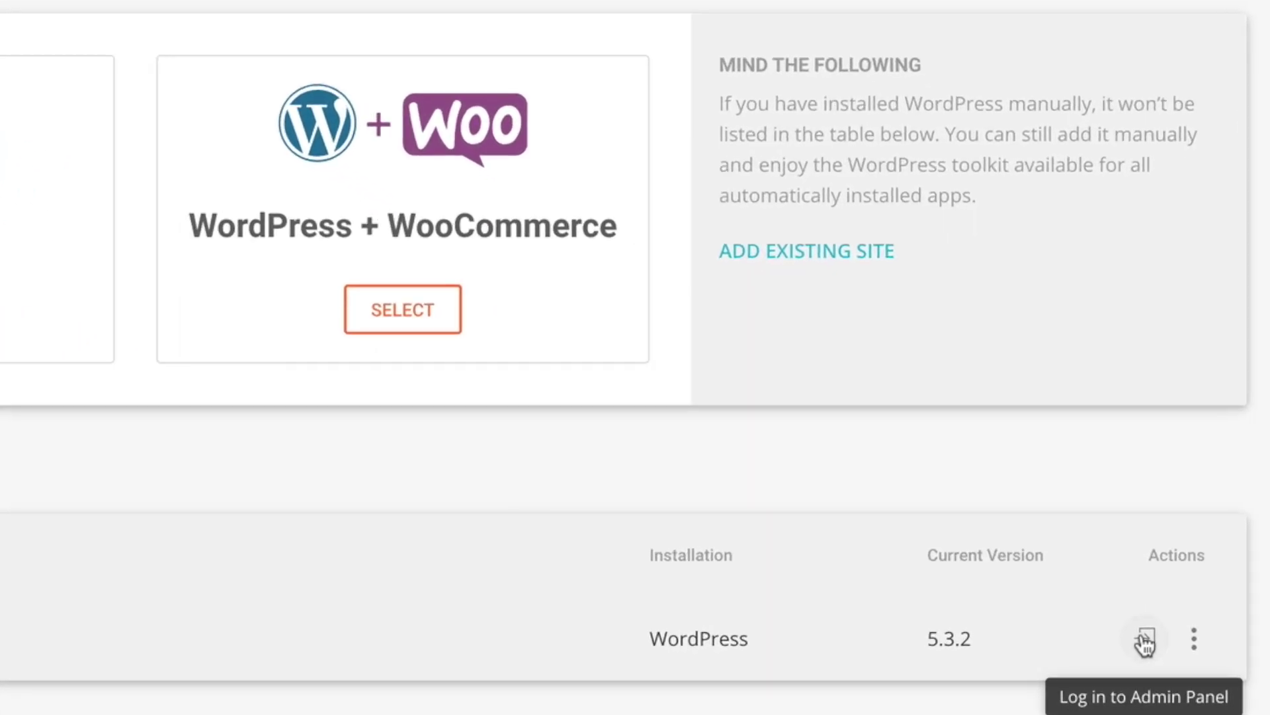
click(1146, 640)
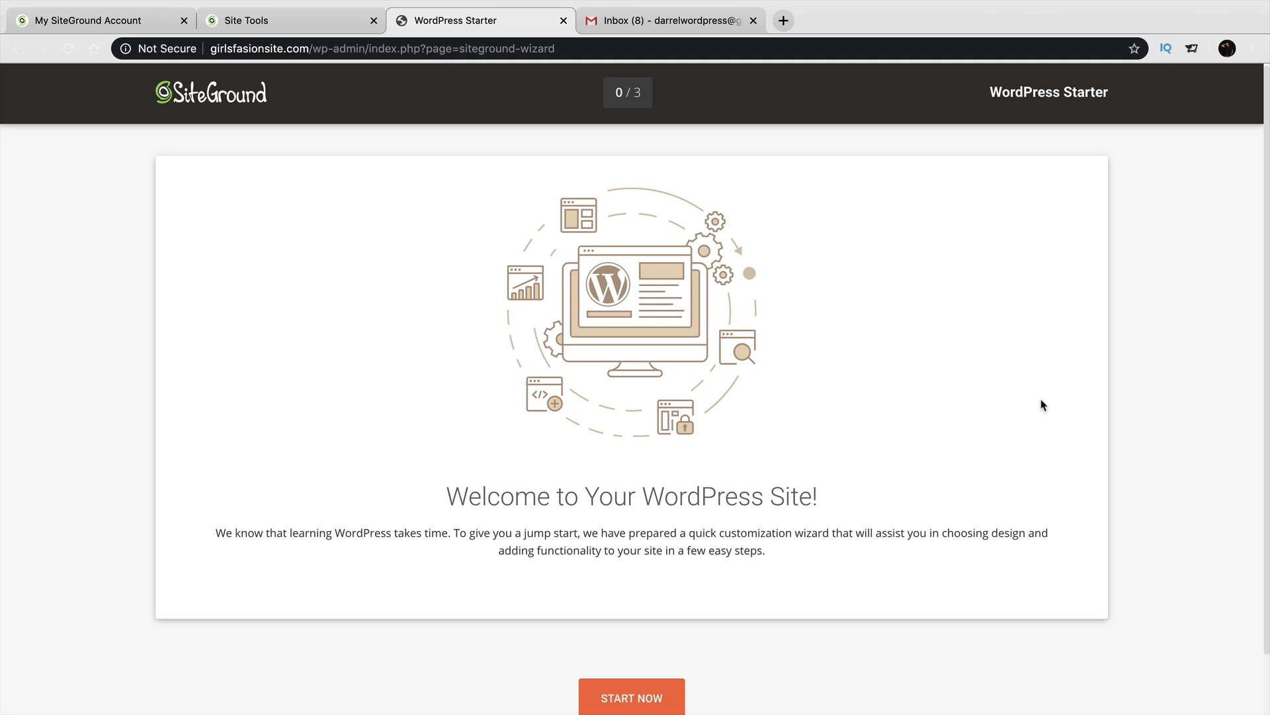
Exit the WordPress Starter wizard to reach the admin Dashboard.
scroll(1042, 404, down, 1)
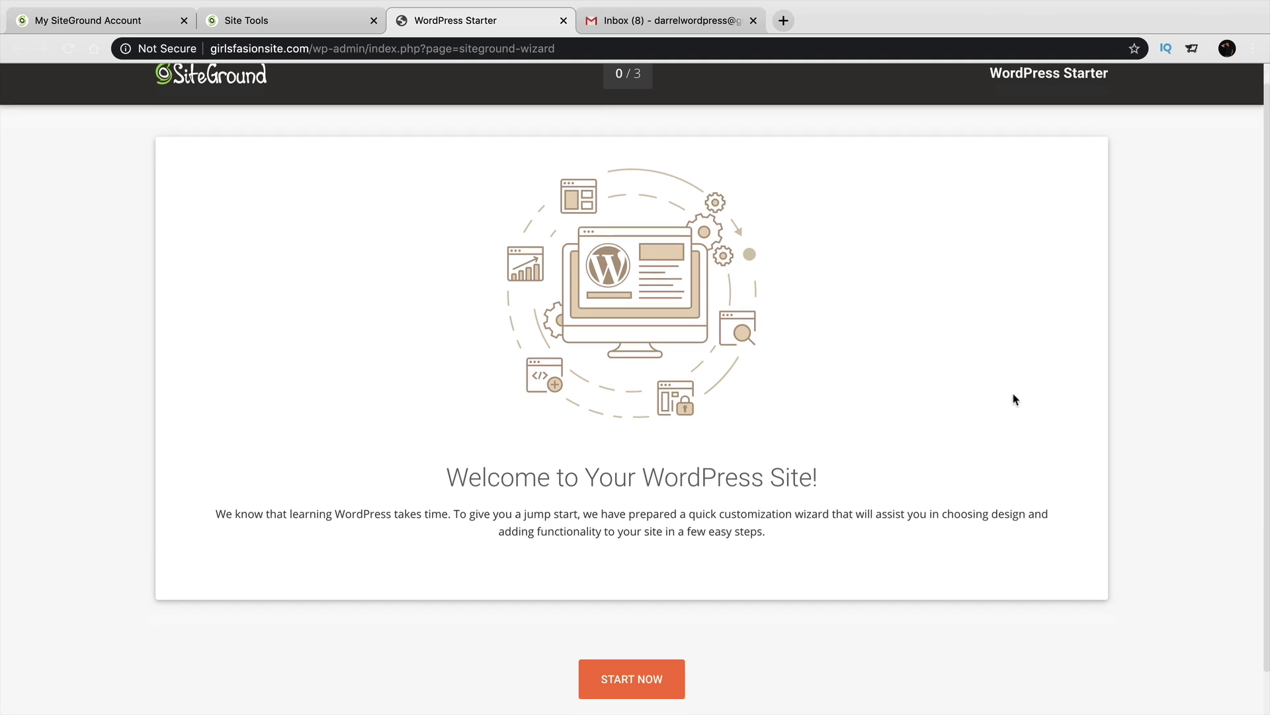
scroll(1016, 400, down, 2)
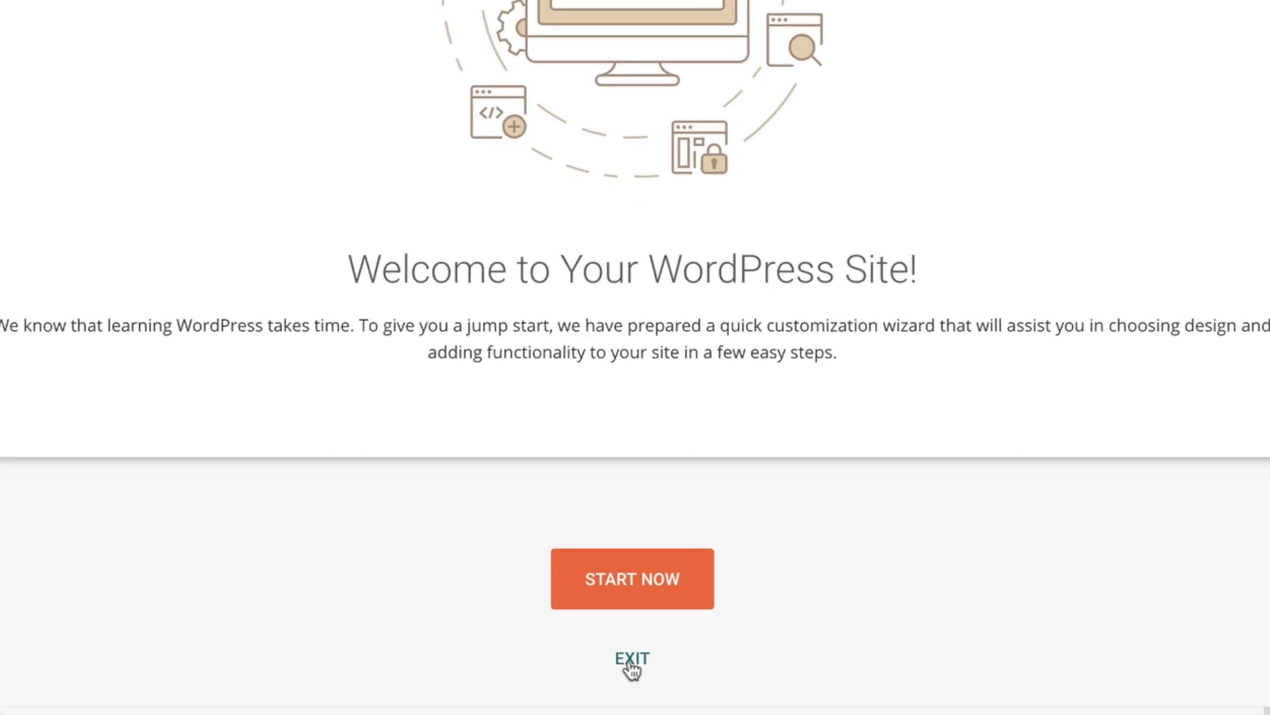
click(631, 650)
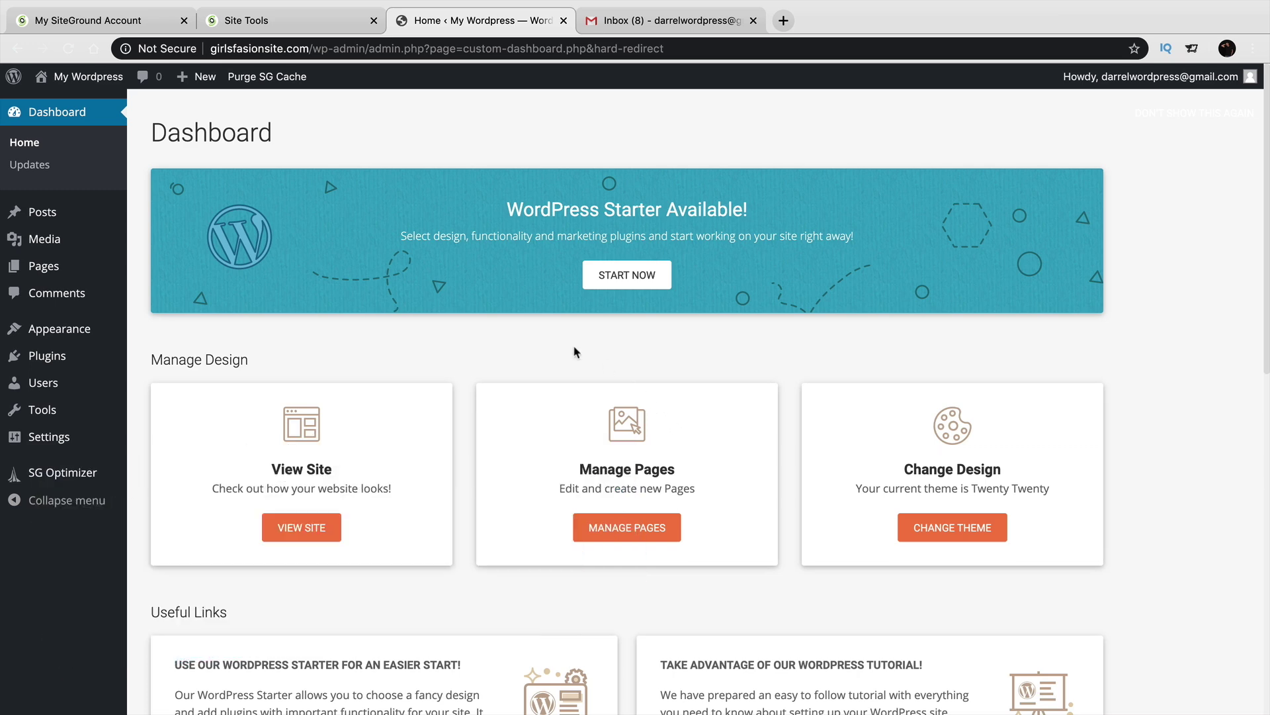
Visit the live girlsfasionsite.com front page, then return to the WordPress Dashboard.
mouse_move(72, 80)
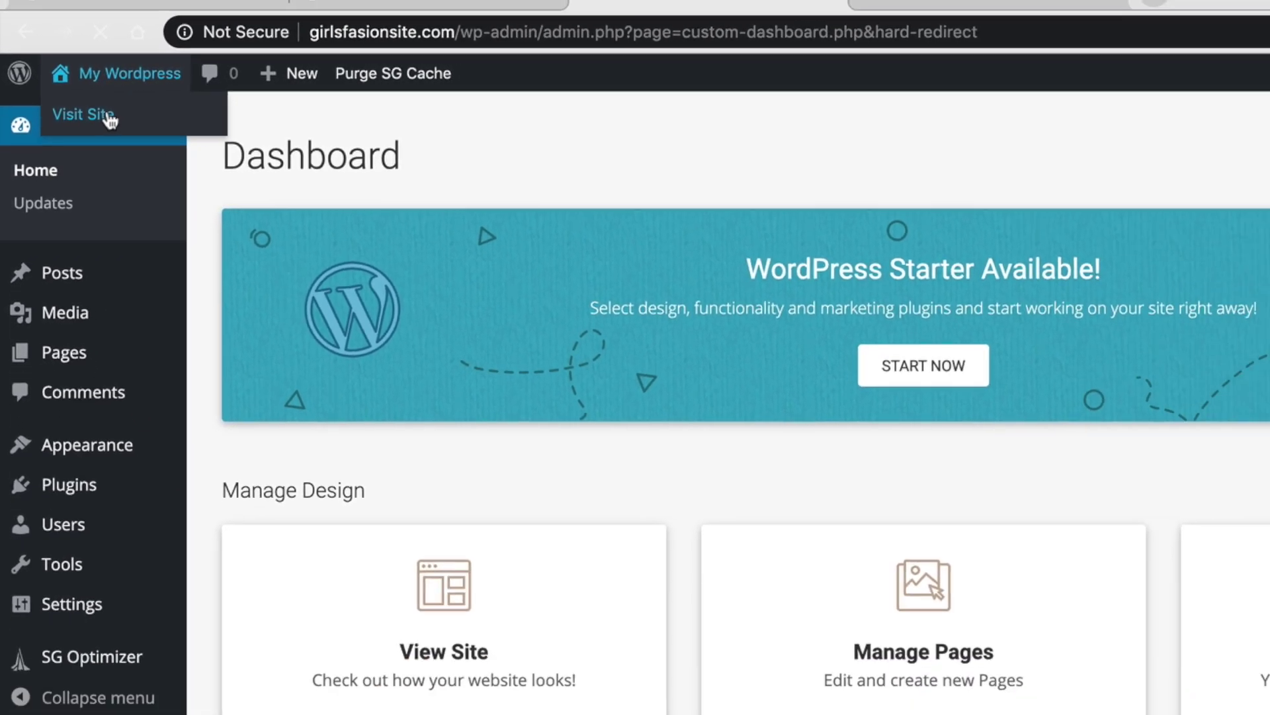
click(126, 121)
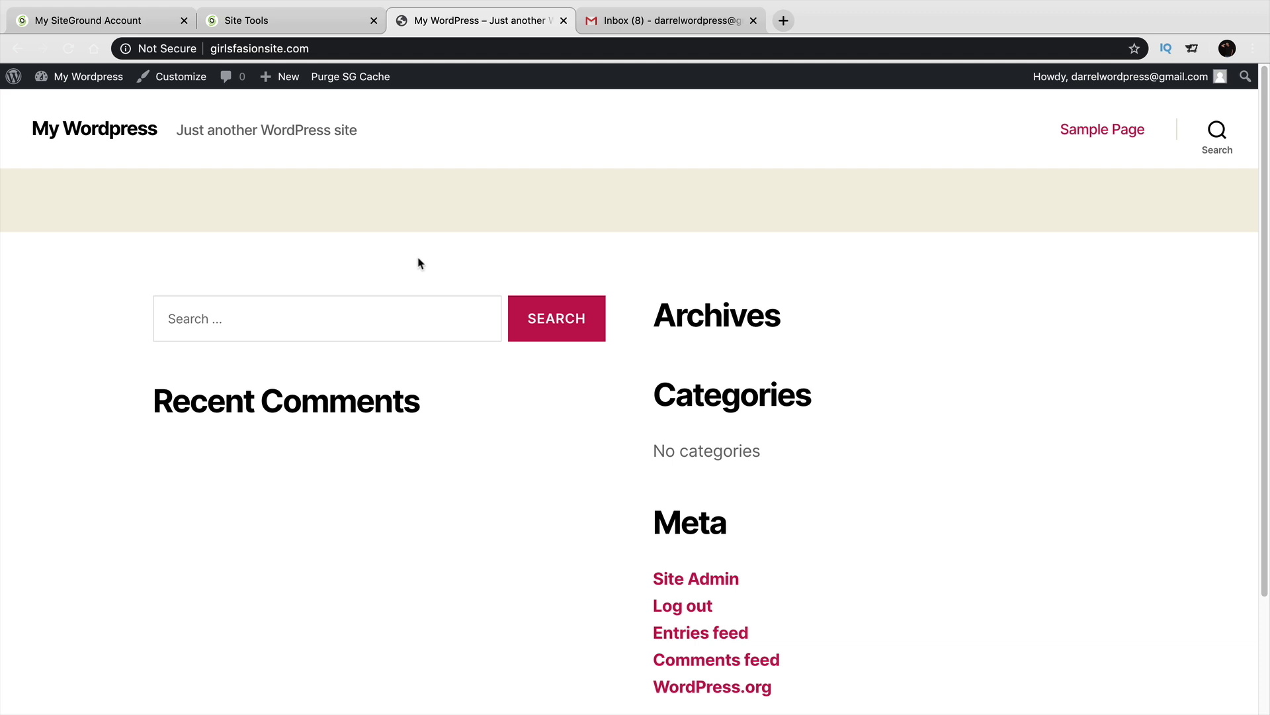
mouse_move(105, 78)
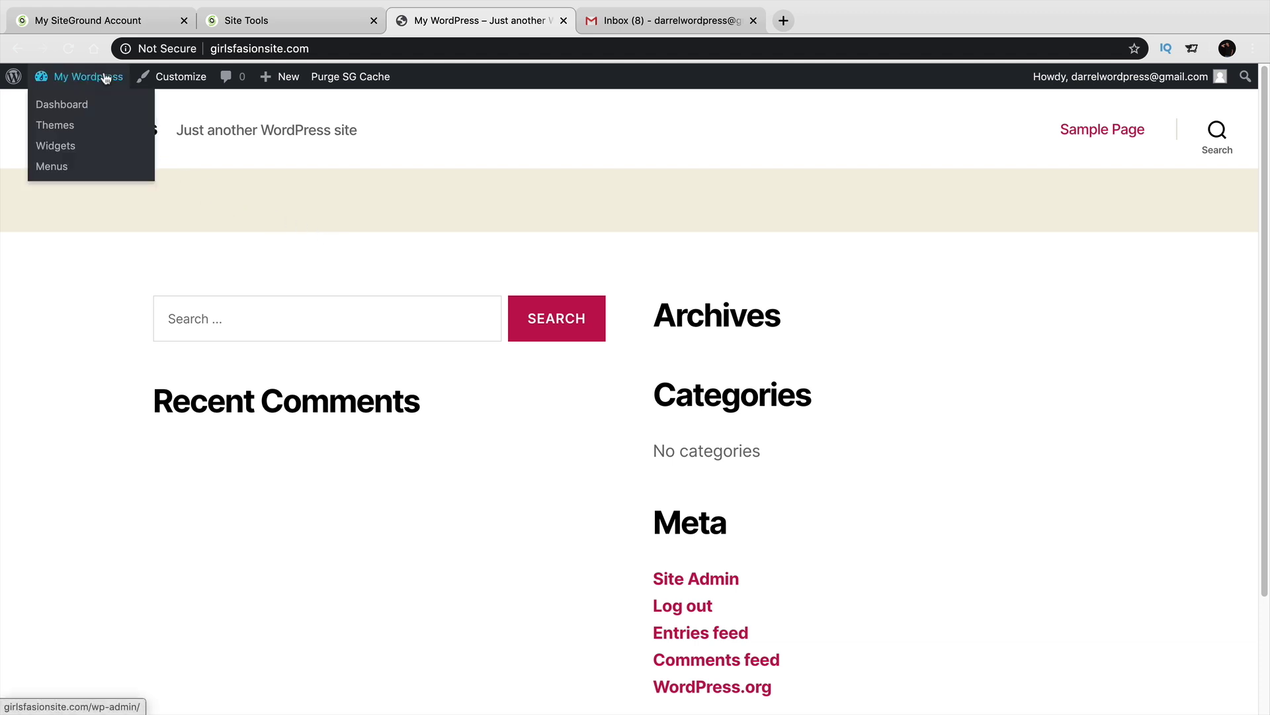
click(91, 108)
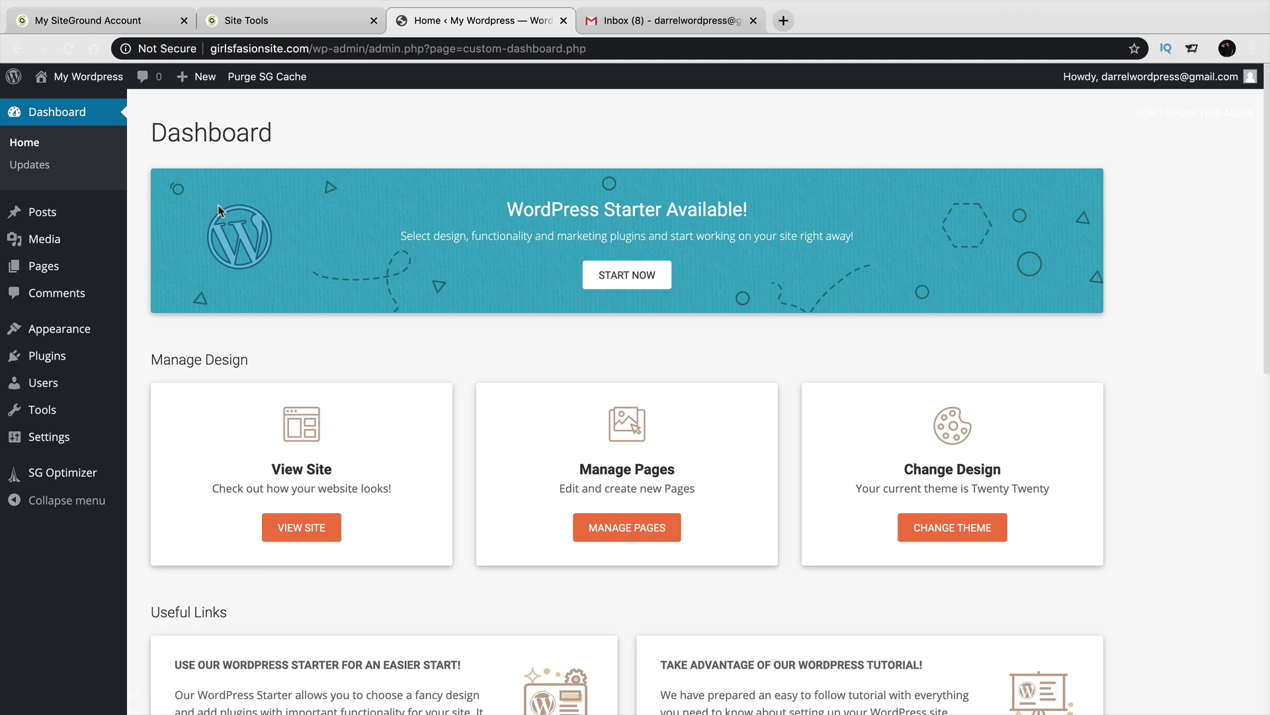
Check the Not Secure connection details, then go back to SiteGround Site Tools.
click(170, 49)
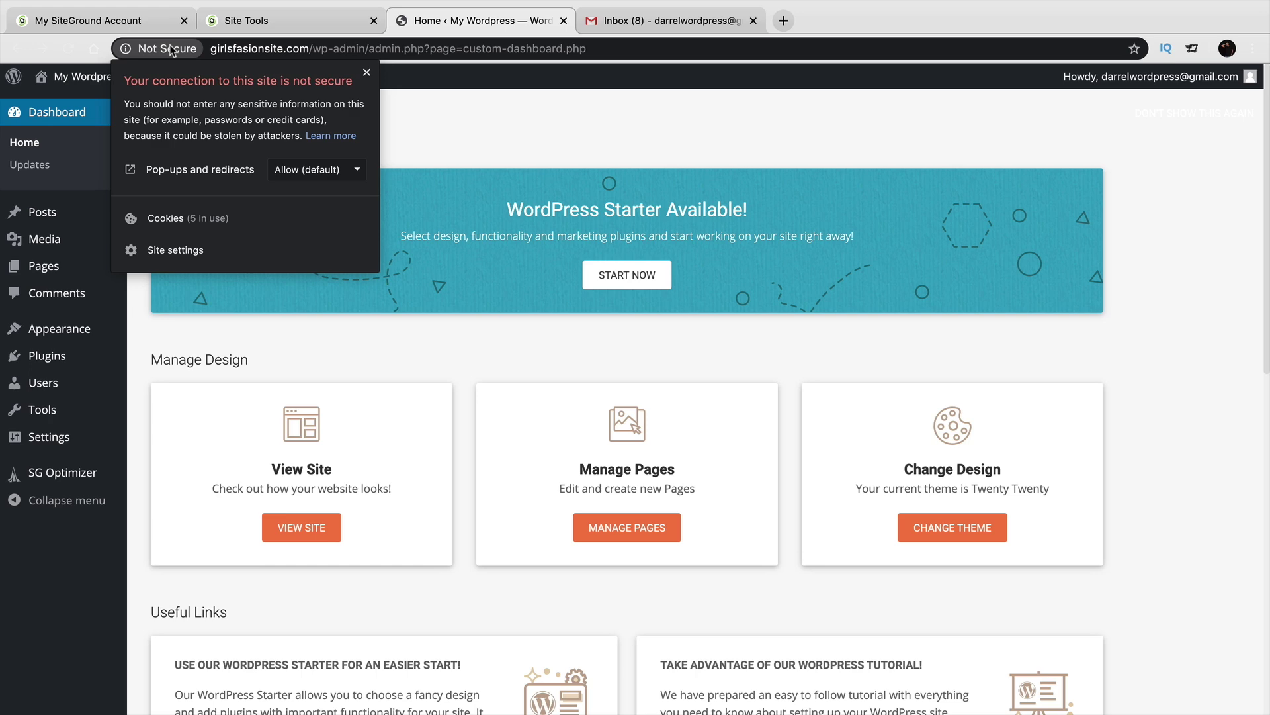
click(367, 72)
click(298, 22)
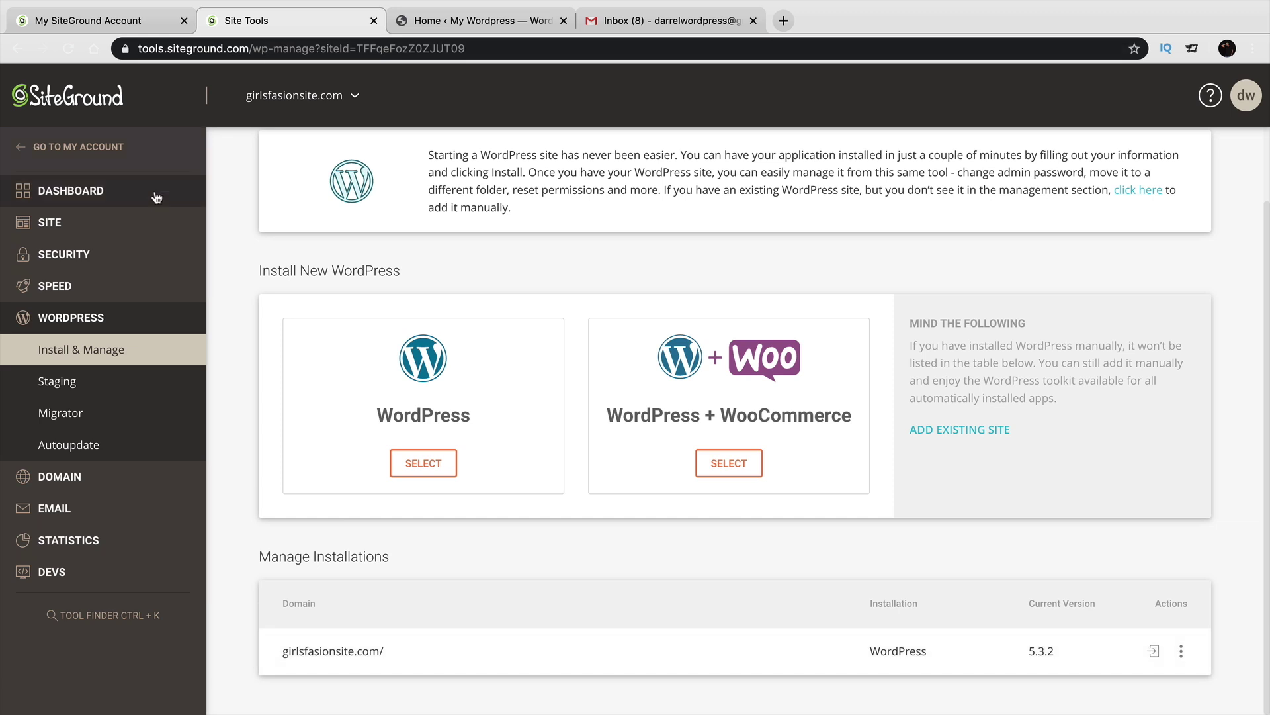
Open Security > SSL Manager and recheck the WordPress site's connection security.
click(68, 253)
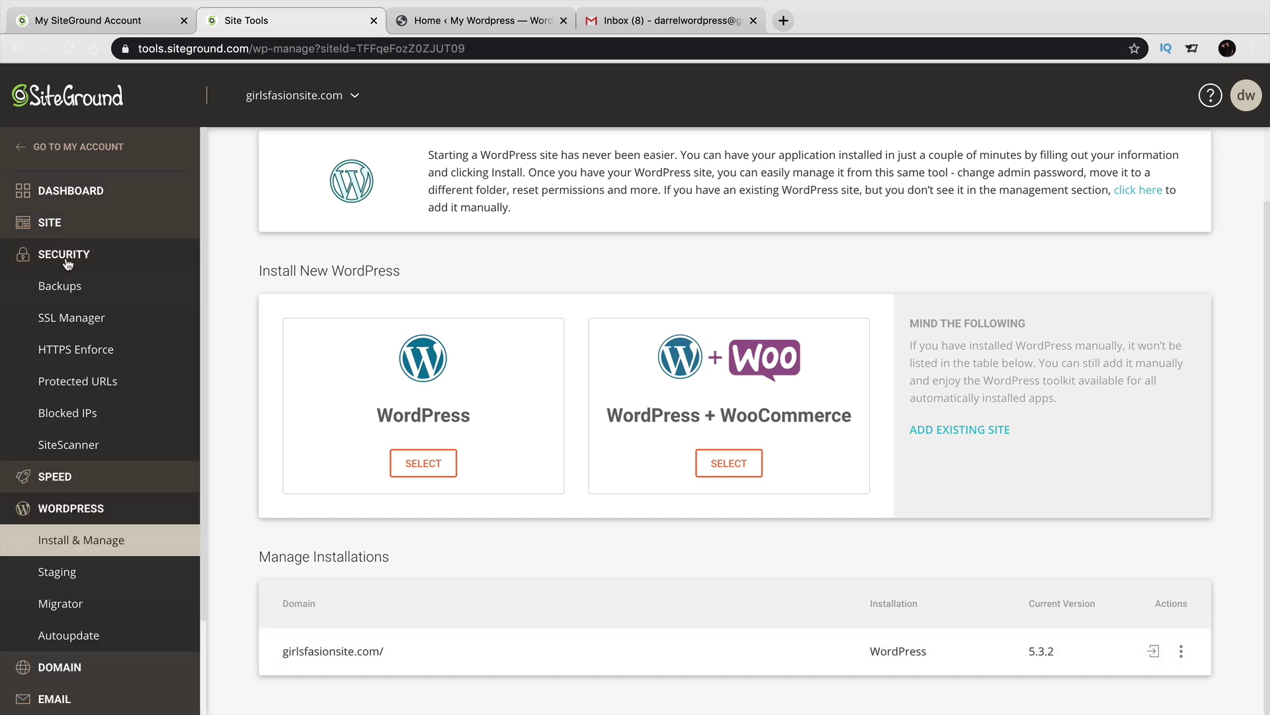
click(93, 323)
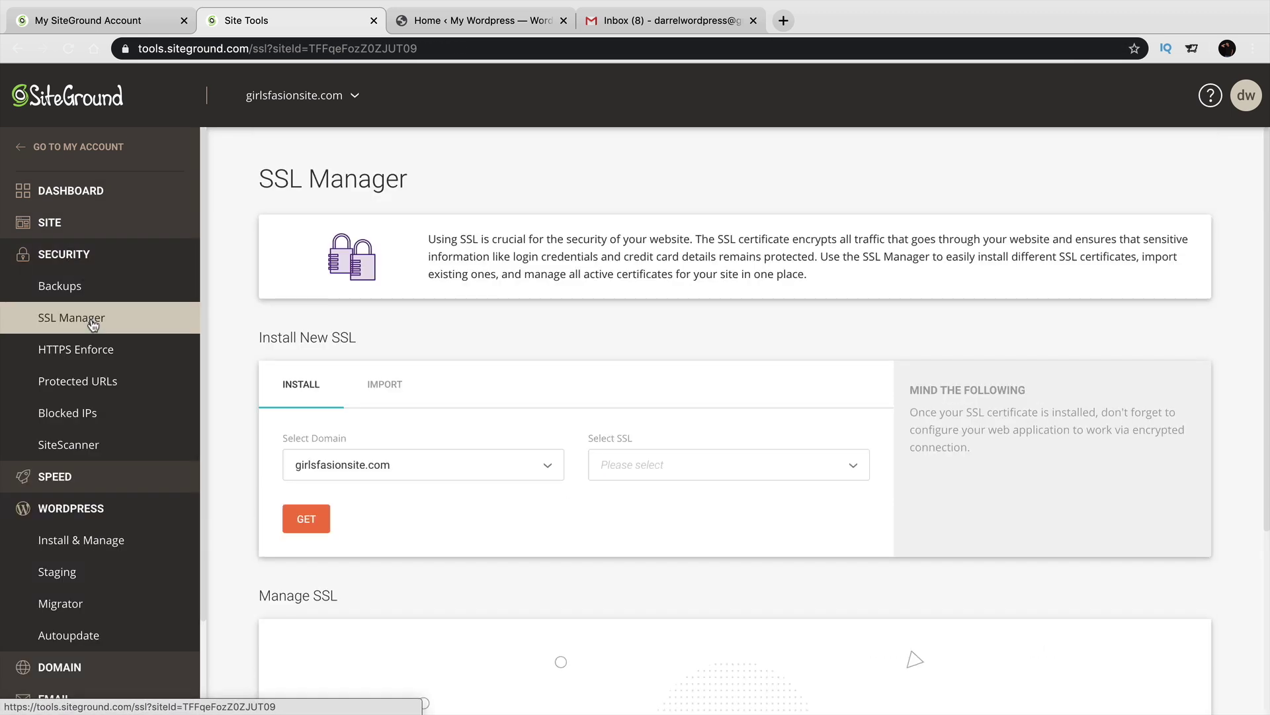
click(427, 26)
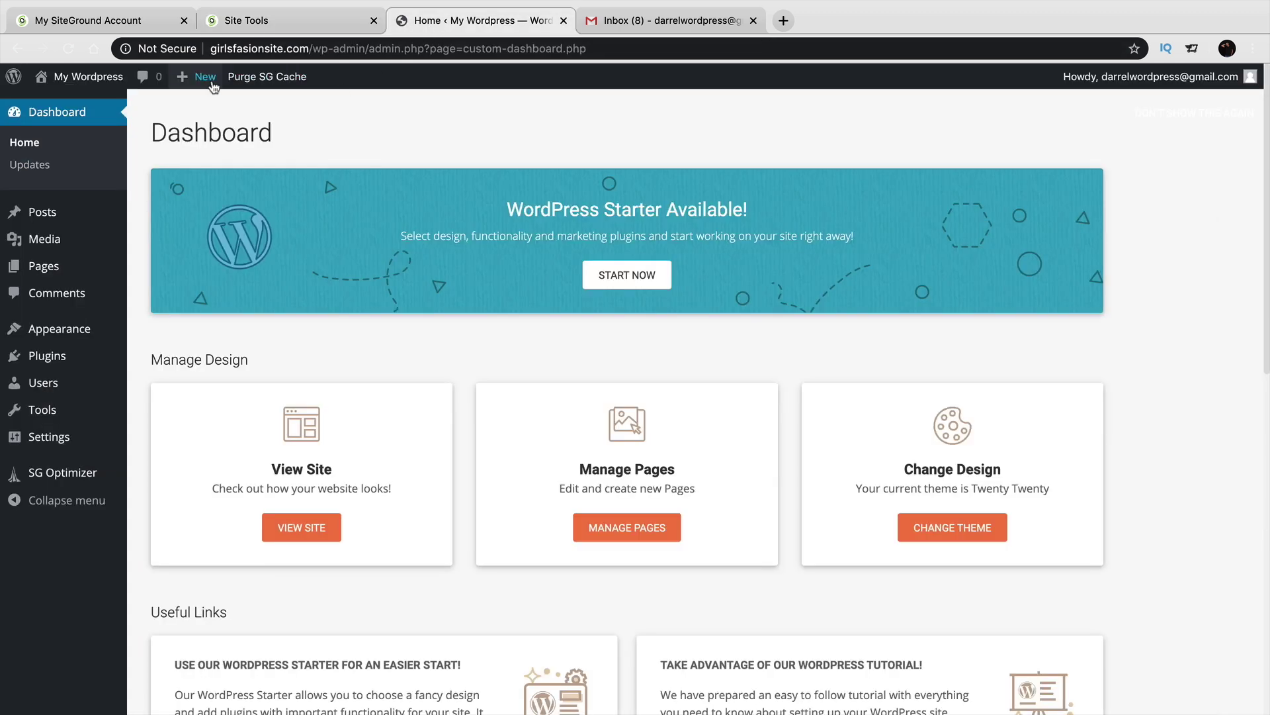
click(165, 51)
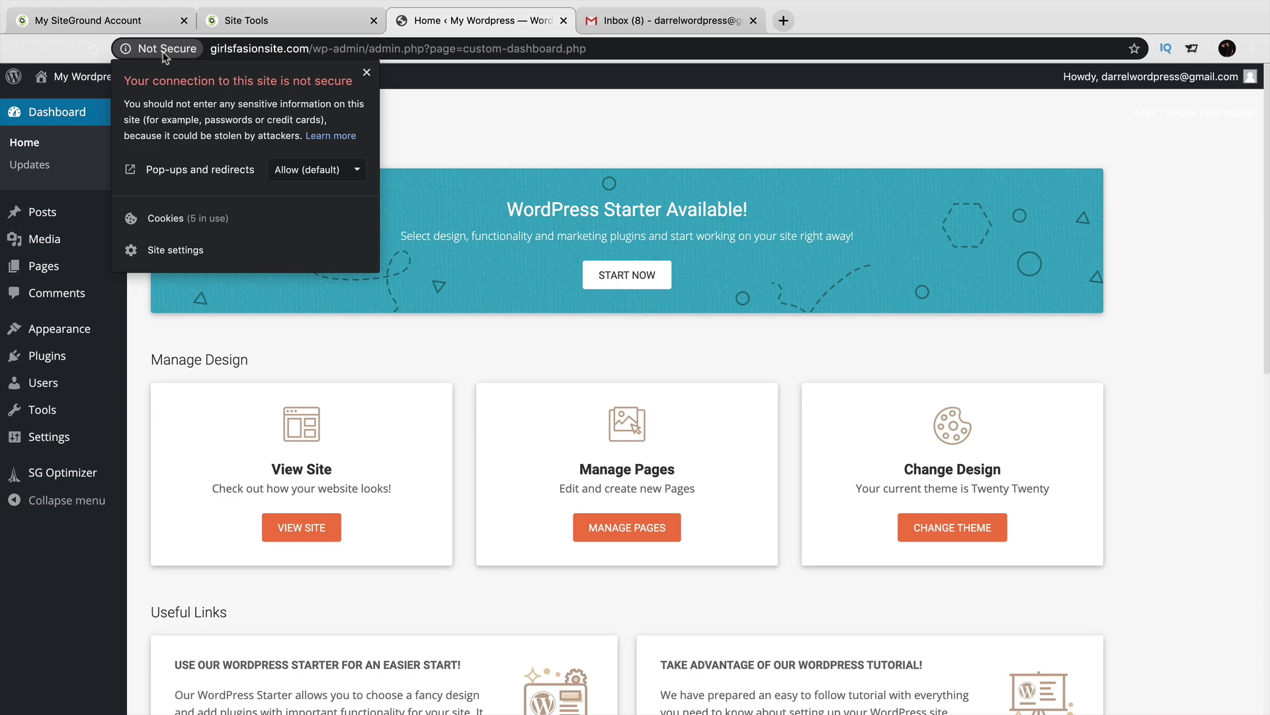
click(239, 26)
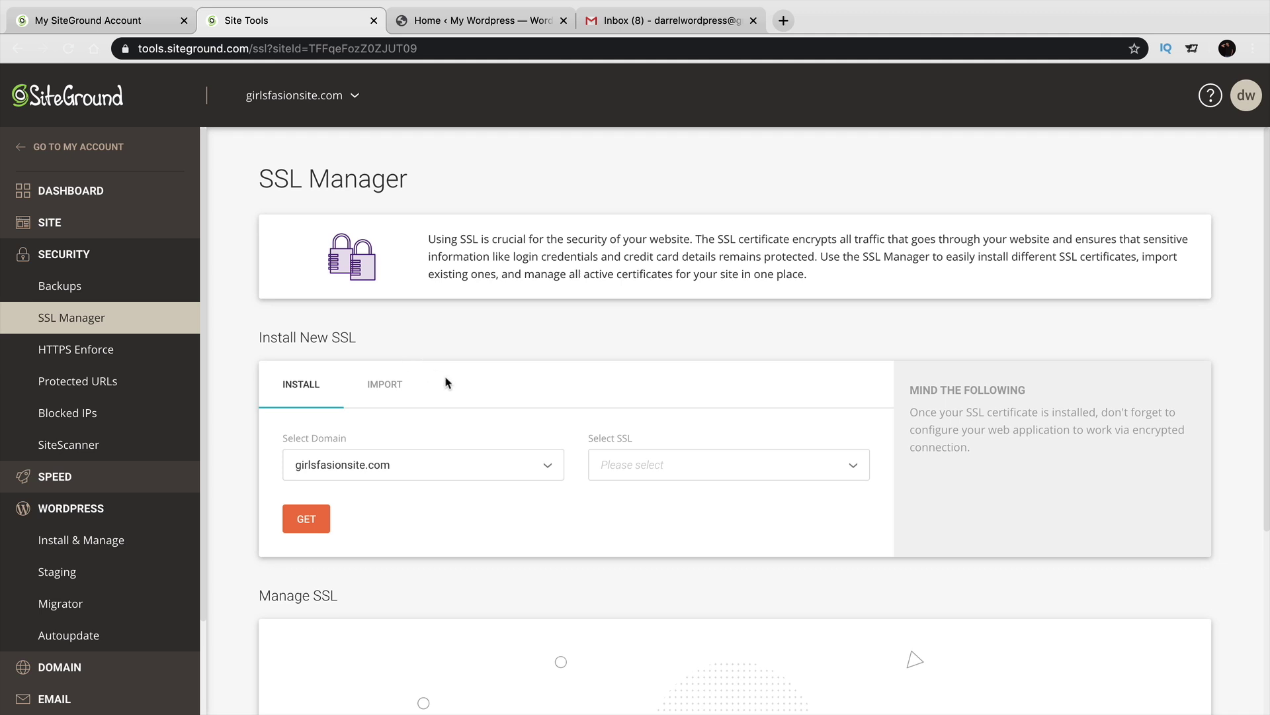
Install a Let's Encrypt Wildcard certificate for girlsfasionsite.com and return to WordPress.
scroll(465, 347, down, 3)
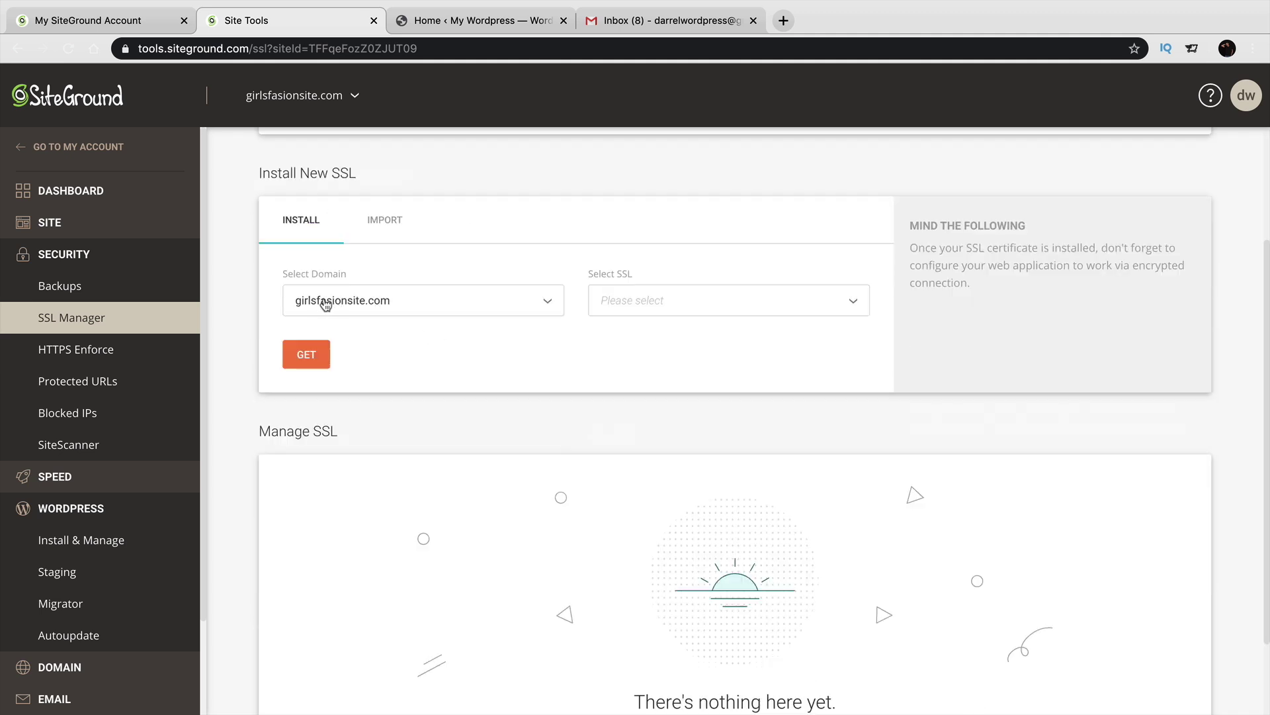
click(653, 287)
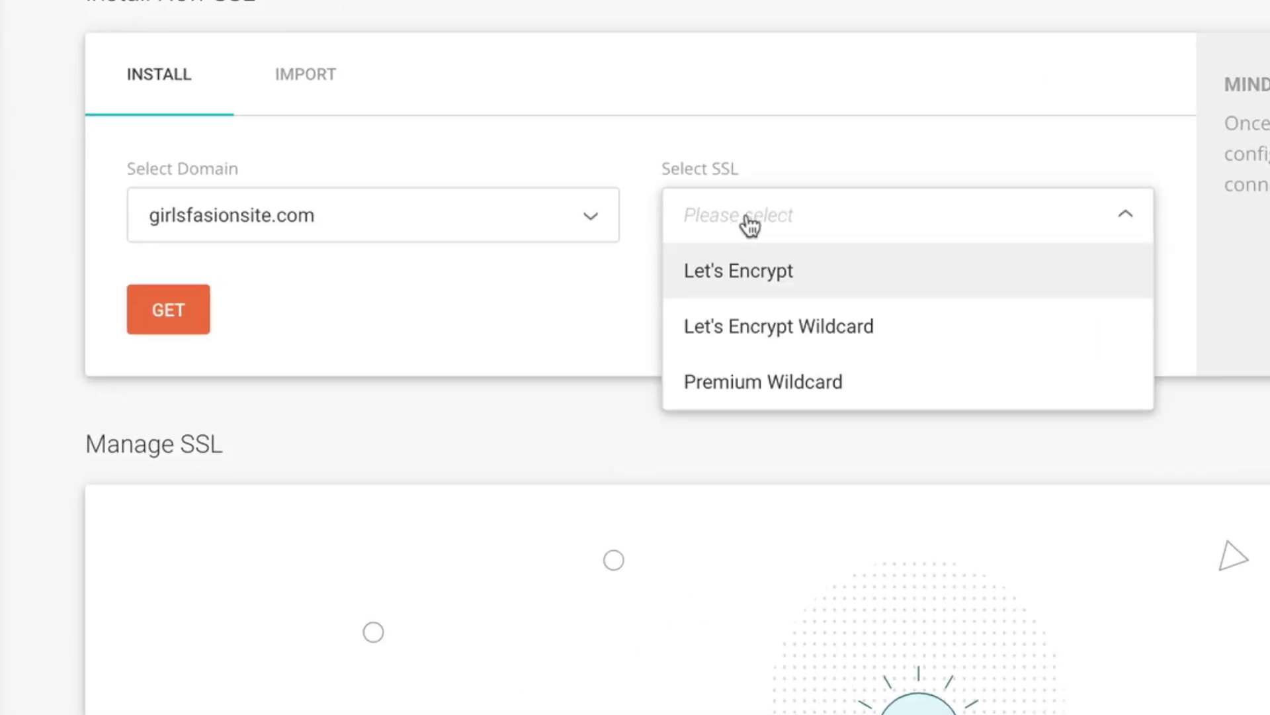
click(745, 334)
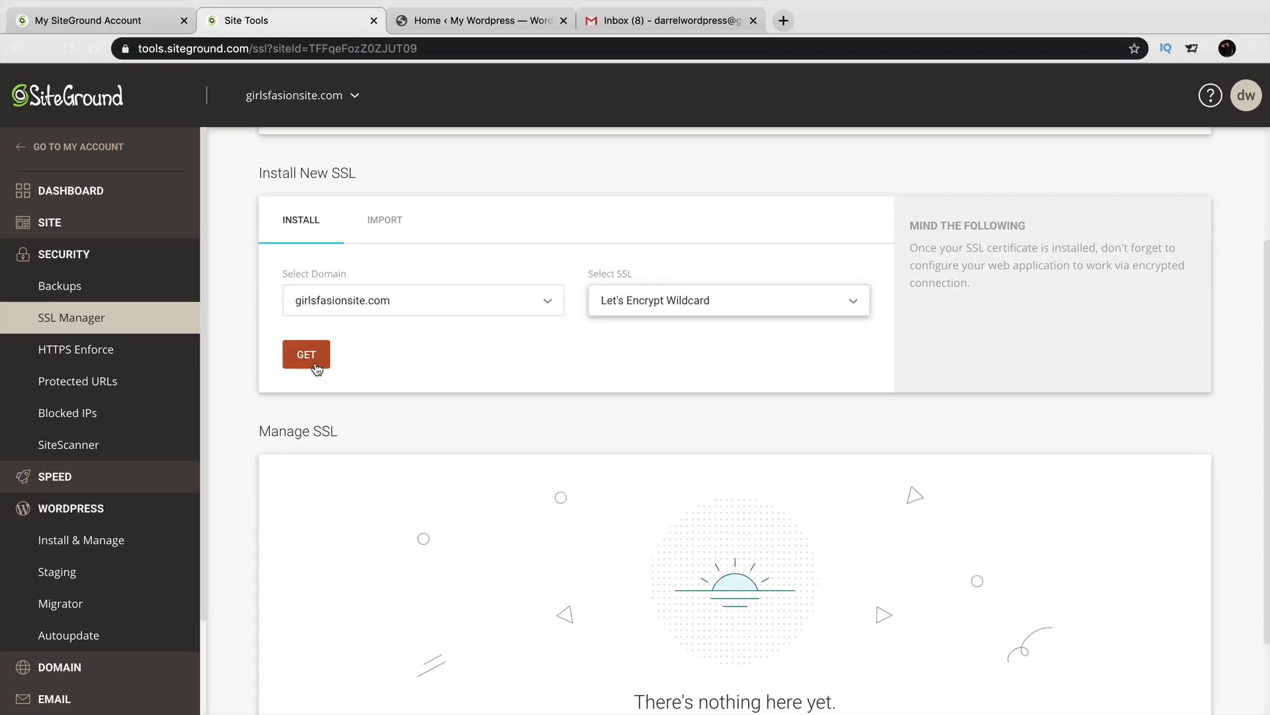
click(308, 355)
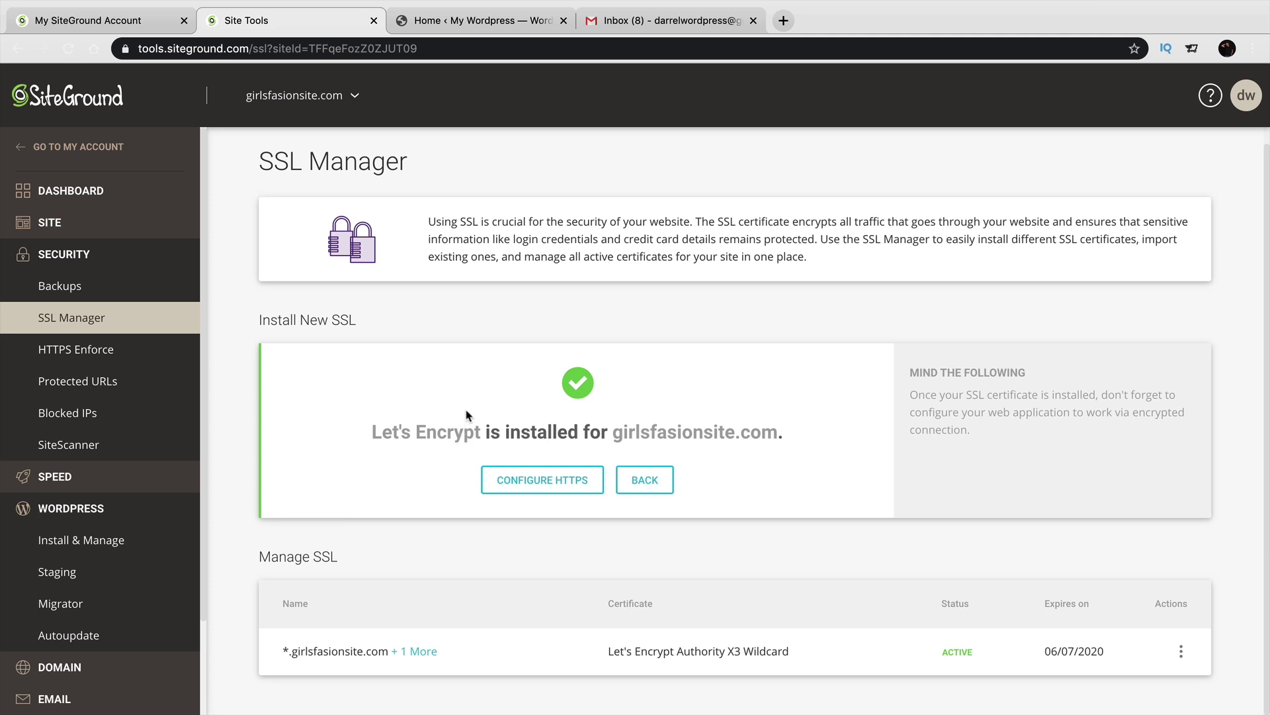
click(471, 29)
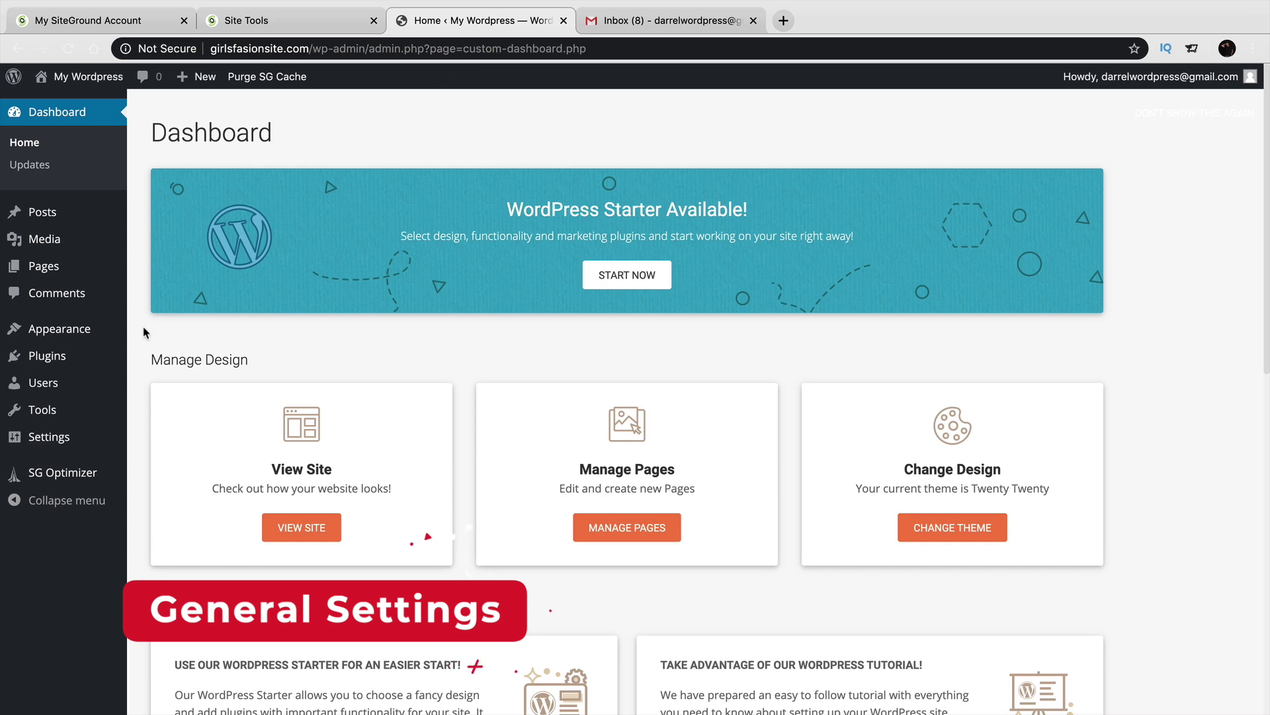
Keep English (United States) as the site language in General Settings.
mouse_move(79, 440)
click(159, 441)
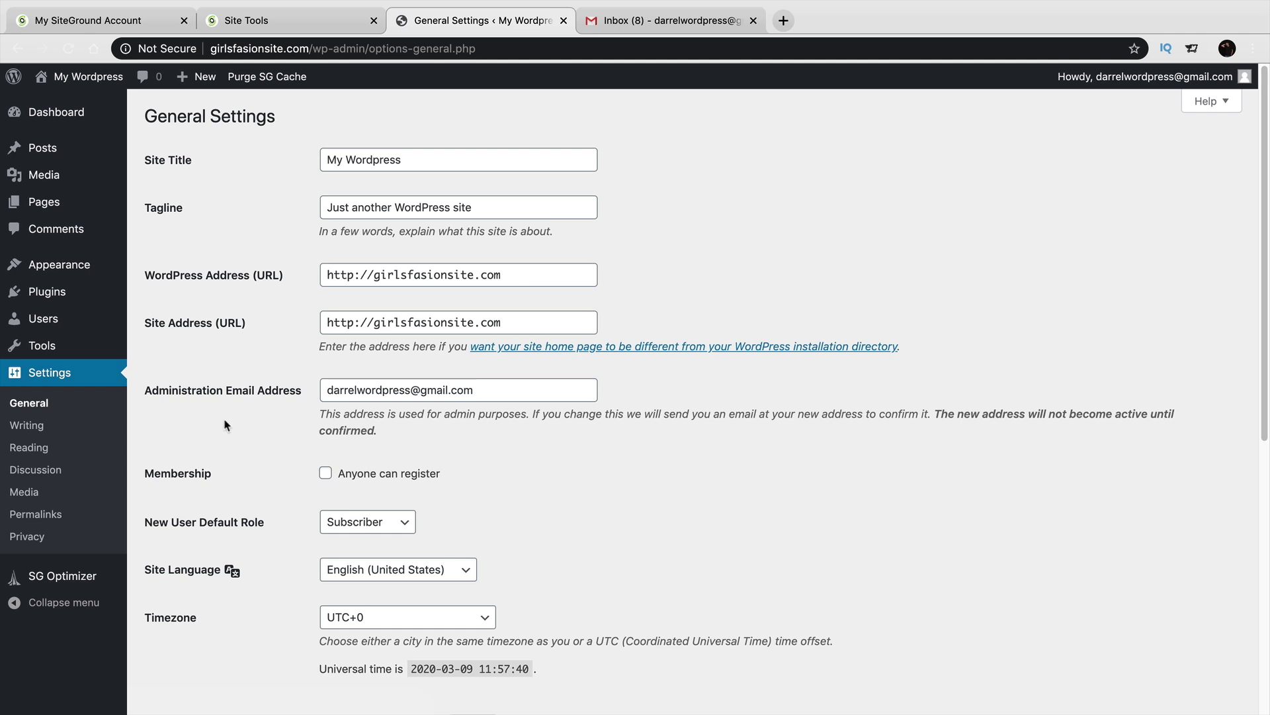
click(372, 572)
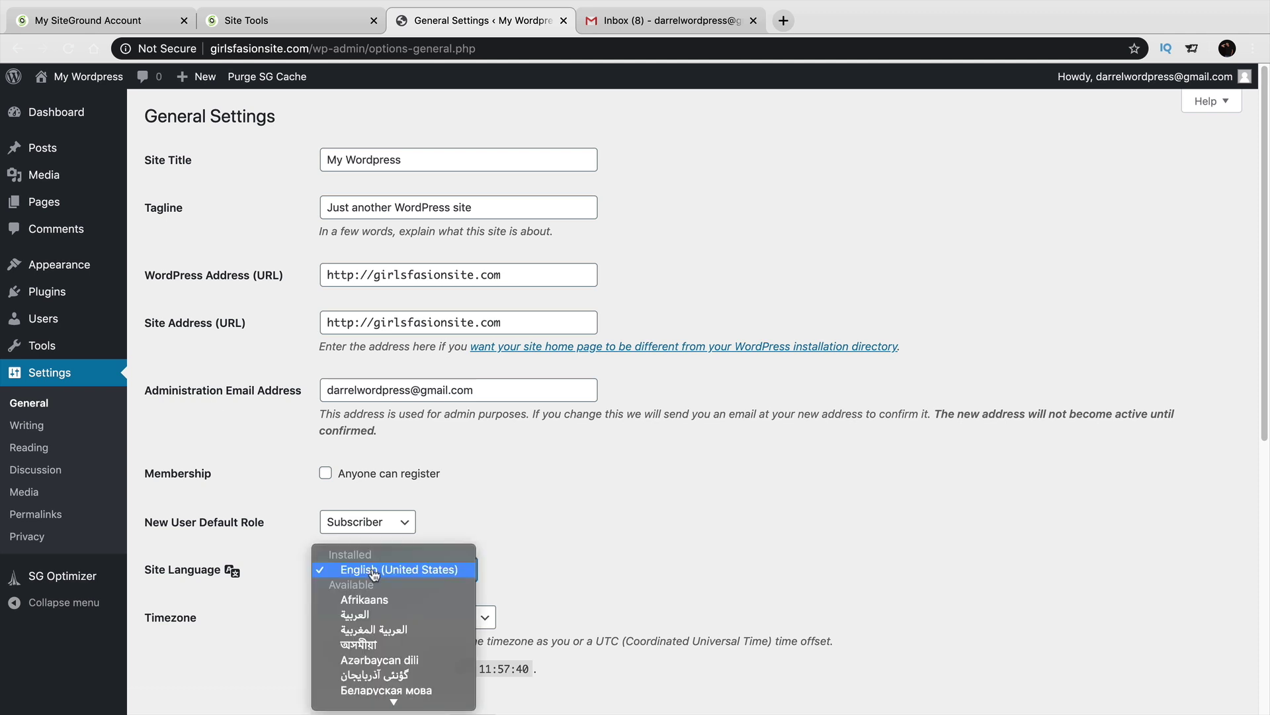
scroll(374, 573, down, 5)
scroll(374, 573, down, 3)
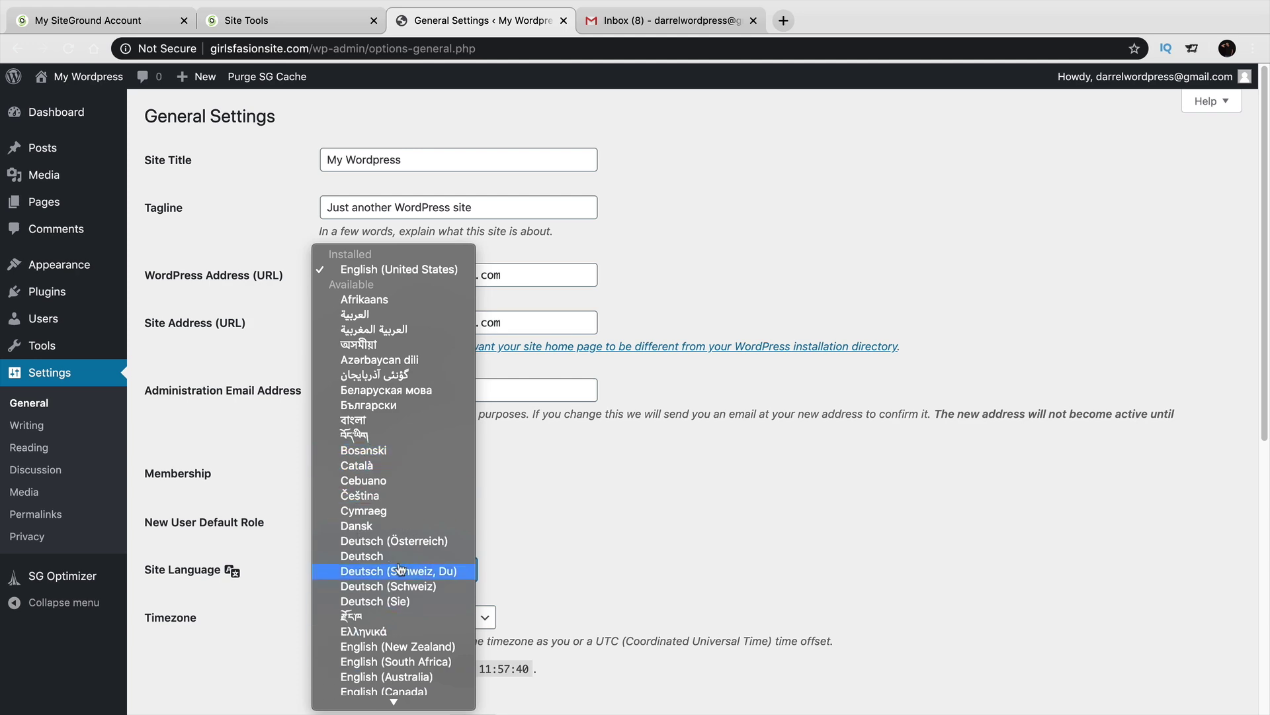
click(737, 545)
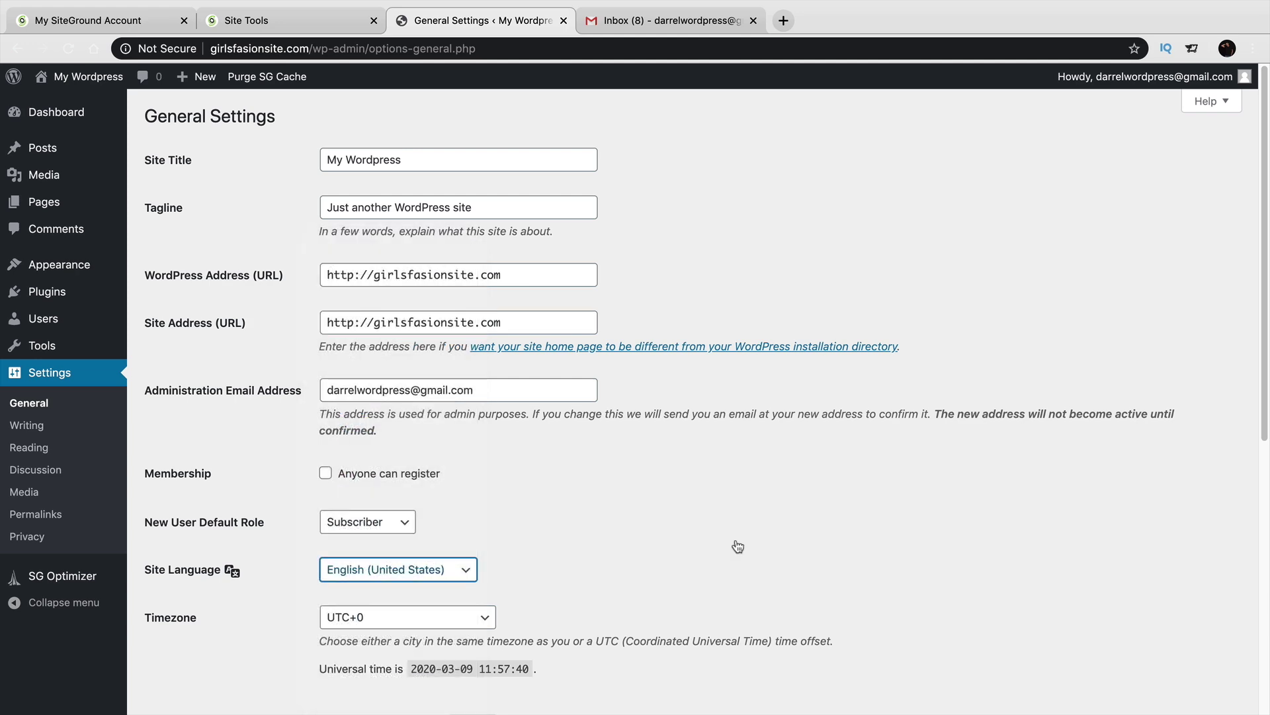
scroll(737, 545, down, 5)
scroll(736, 547, up, 5)
Save the Post name permalink structure and return to General Settings.
click(57, 517)
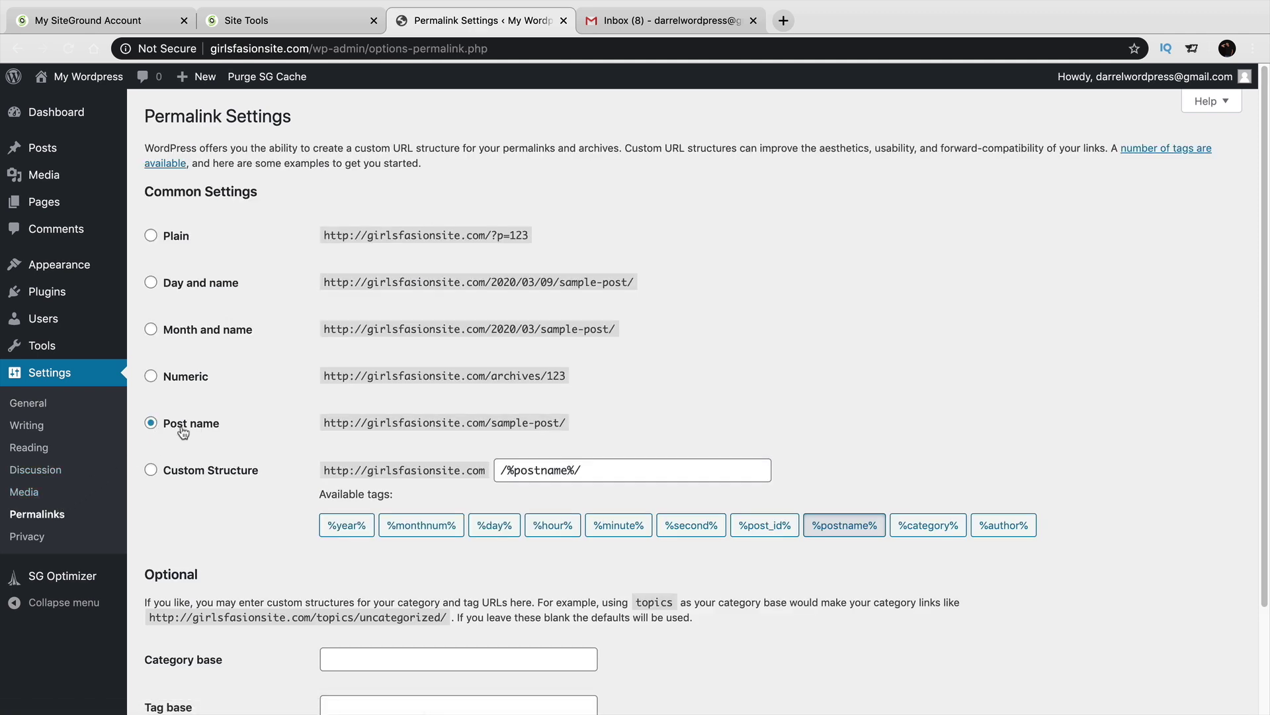
scroll(184, 427, down, 1)
click(190, 389)
scroll(192, 396, down, 2)
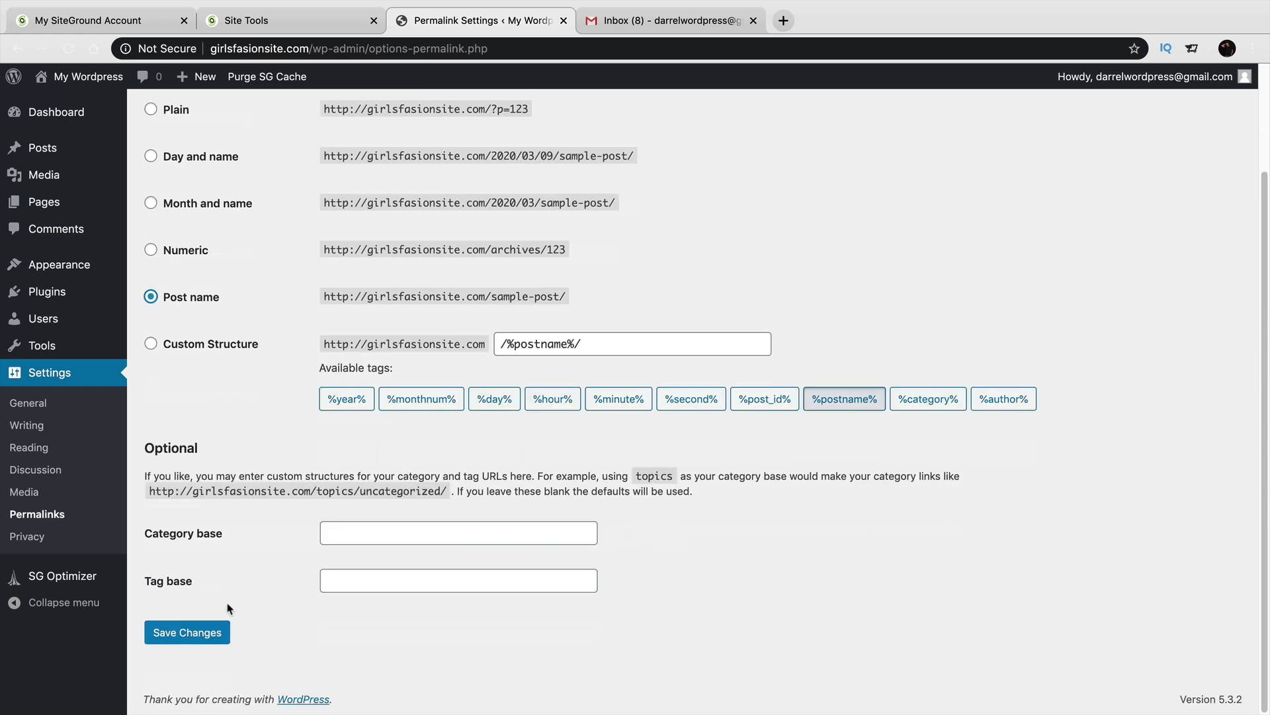
click(223, 632)
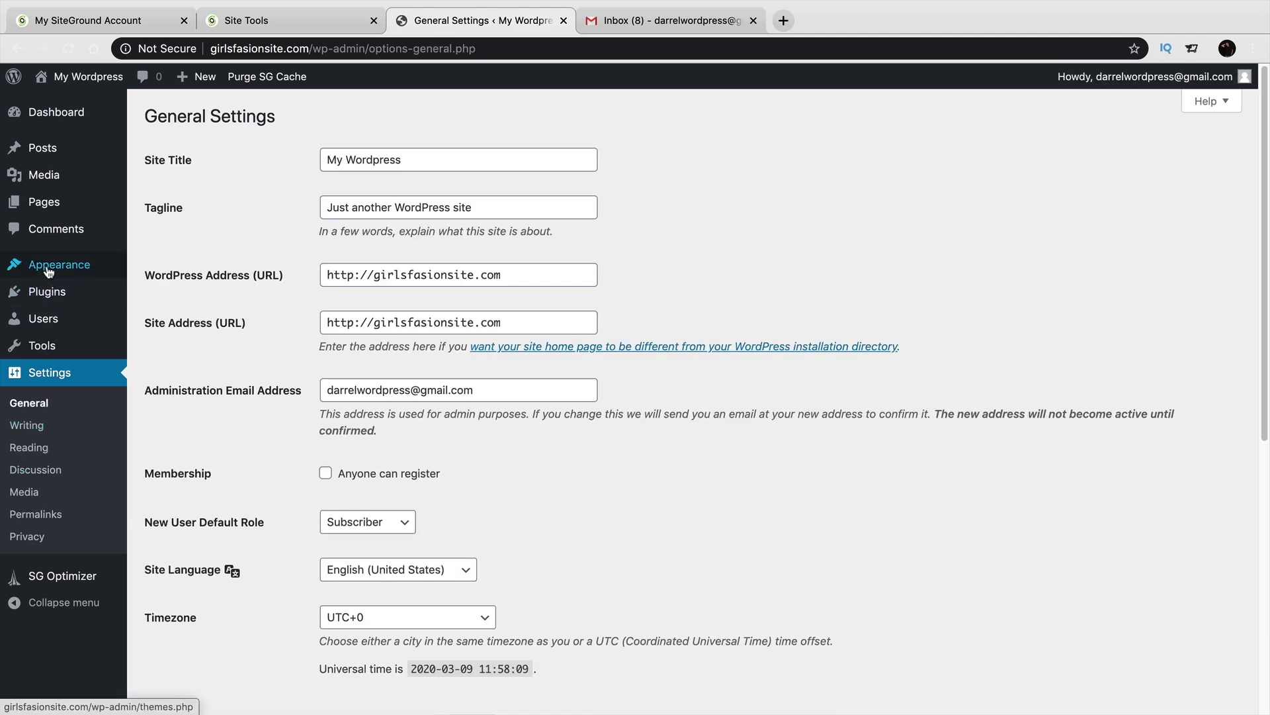
mouse_move(48, 272)
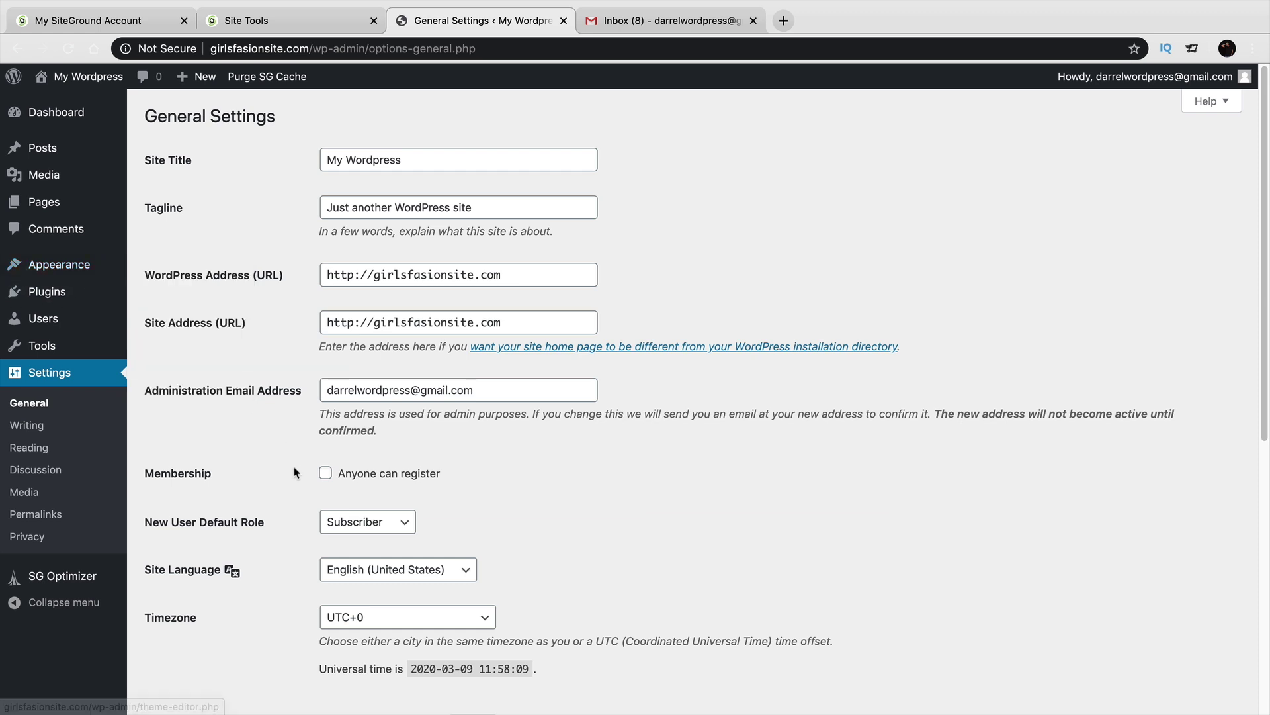
scroll(235, 413, down, 7)
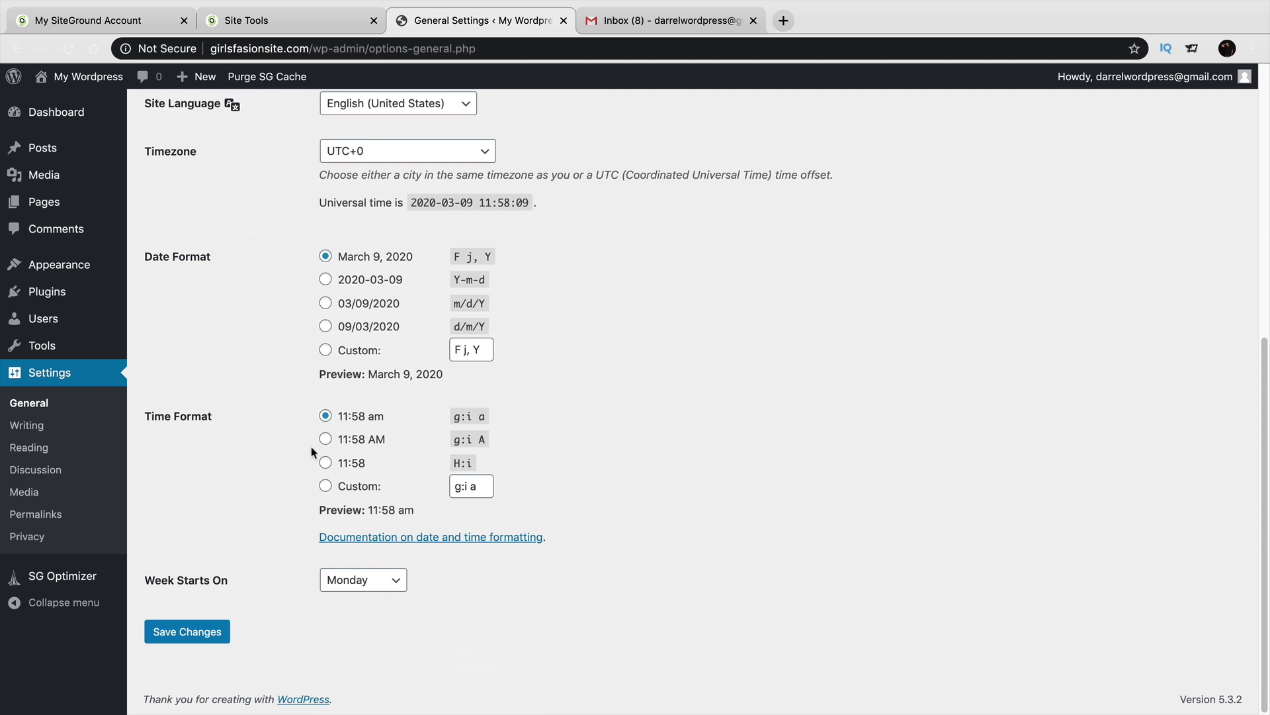
scroll(318, 457, up, 7)
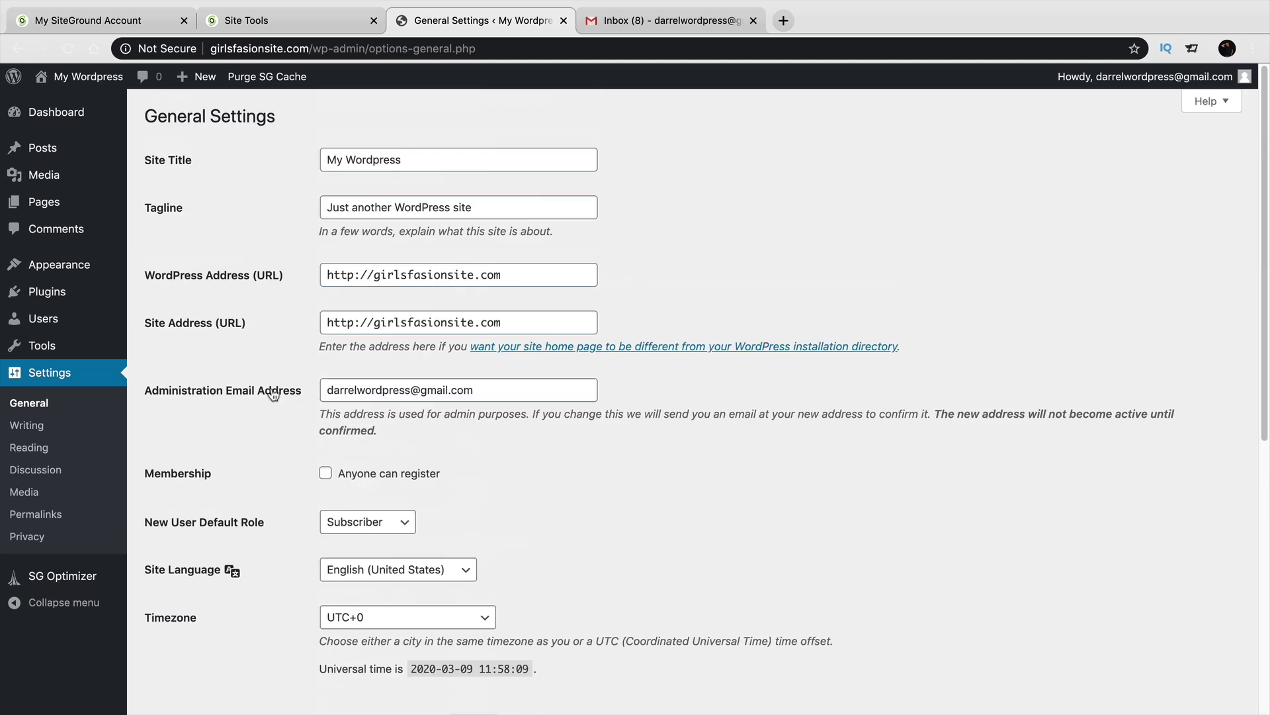
Preview several admin colour schemes on Your Profile and settle on Midnight.
mouse_move(66, 329)
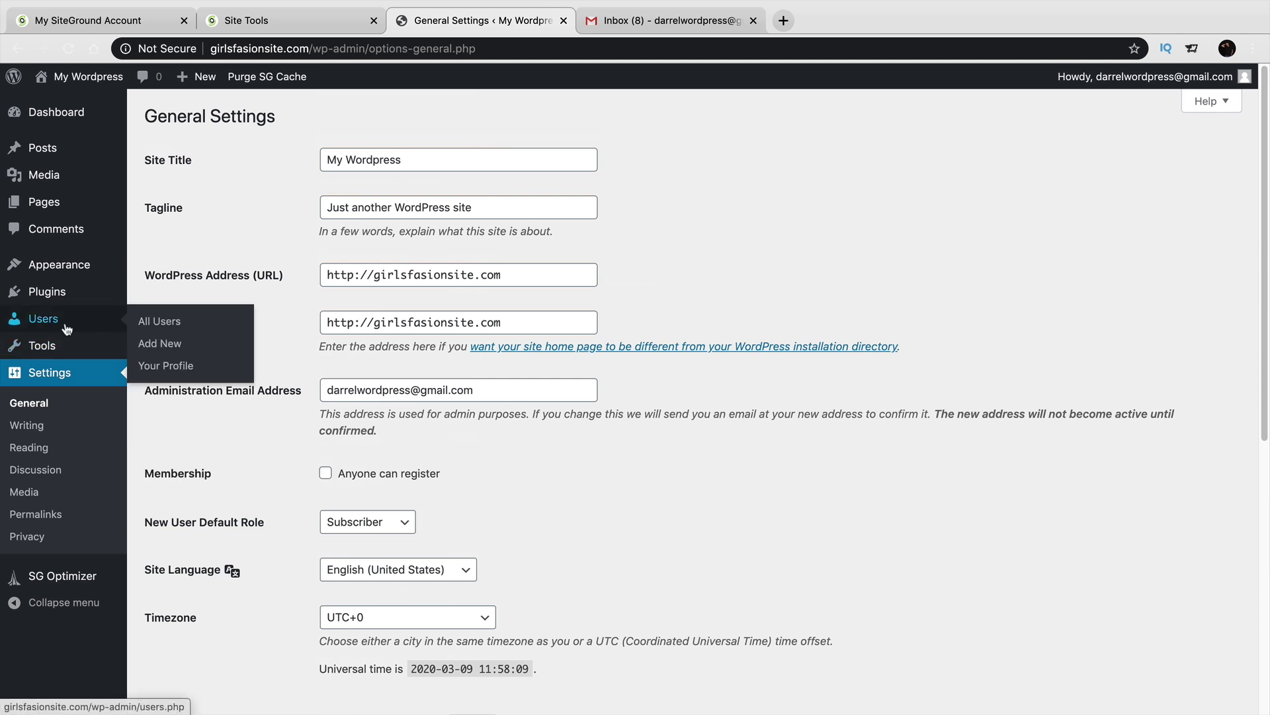
click(169, 369)
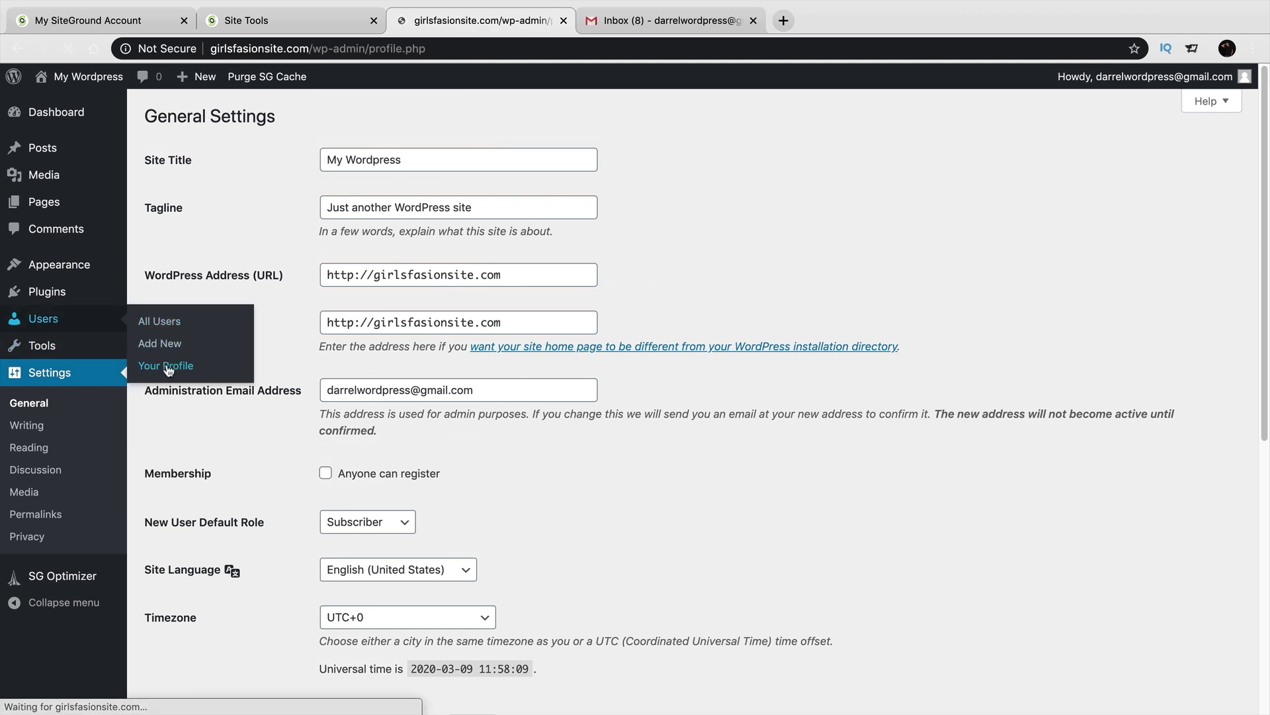
click(562, 348)
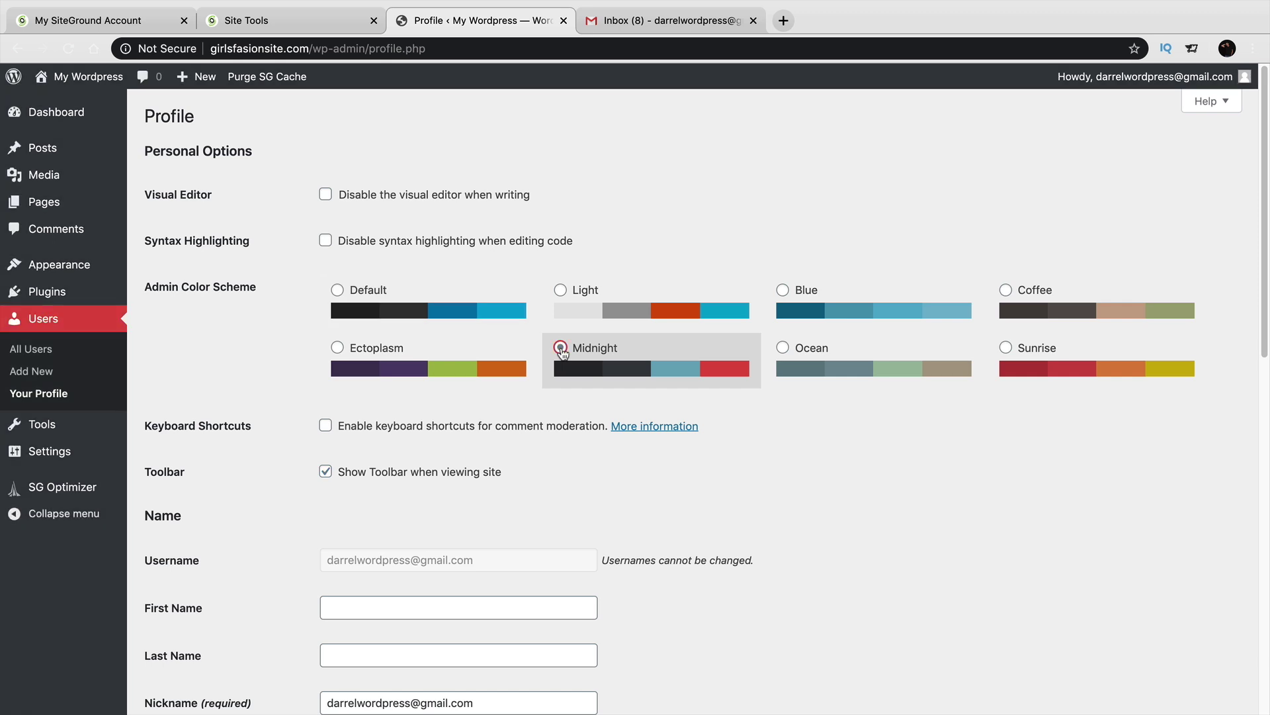
click(830, 345)
click(831, 293)
click(417, 367)
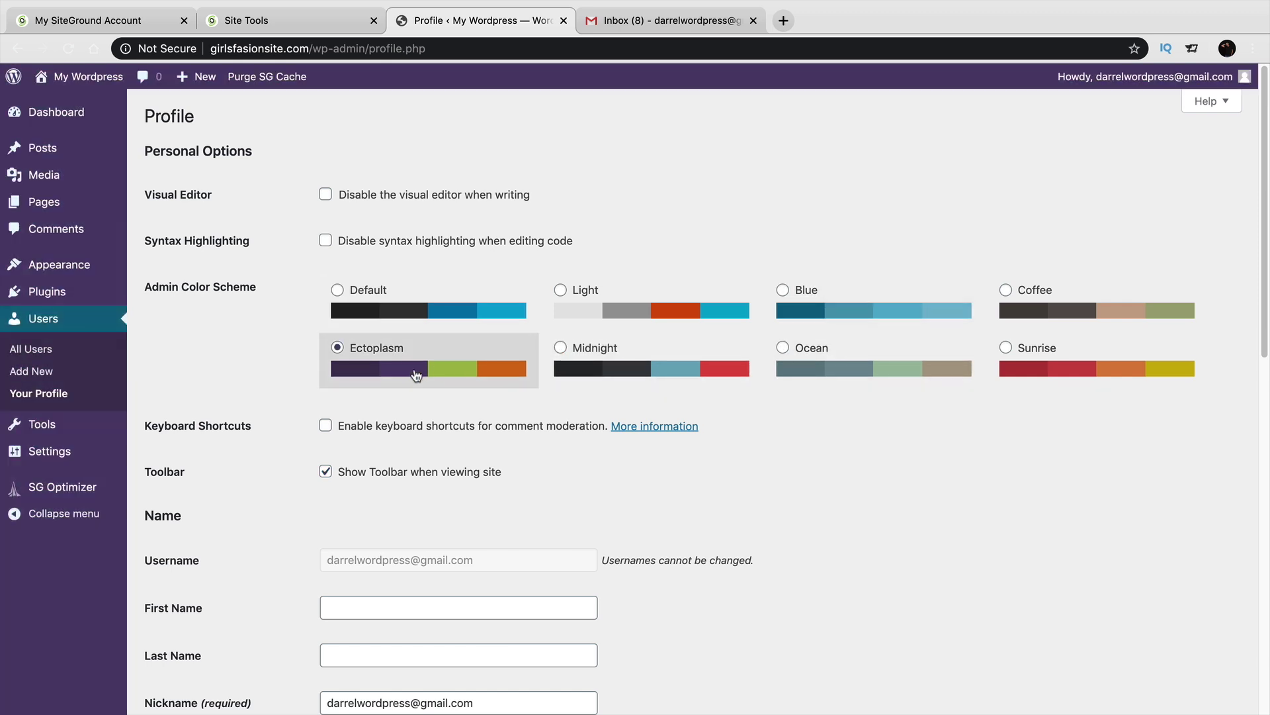
click(462, 318)
click(598, 360)
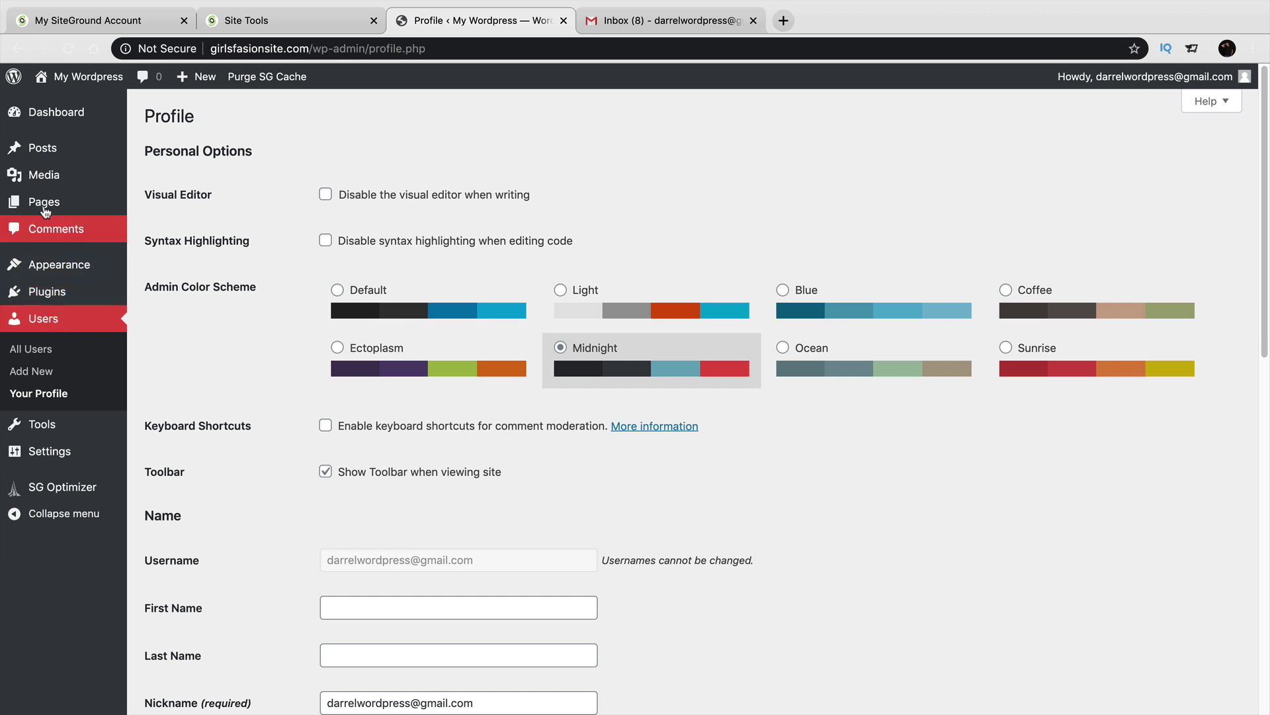
Save the profile so the 'Profile updated.' notice appears.
scroll(460, 539, down, 7)
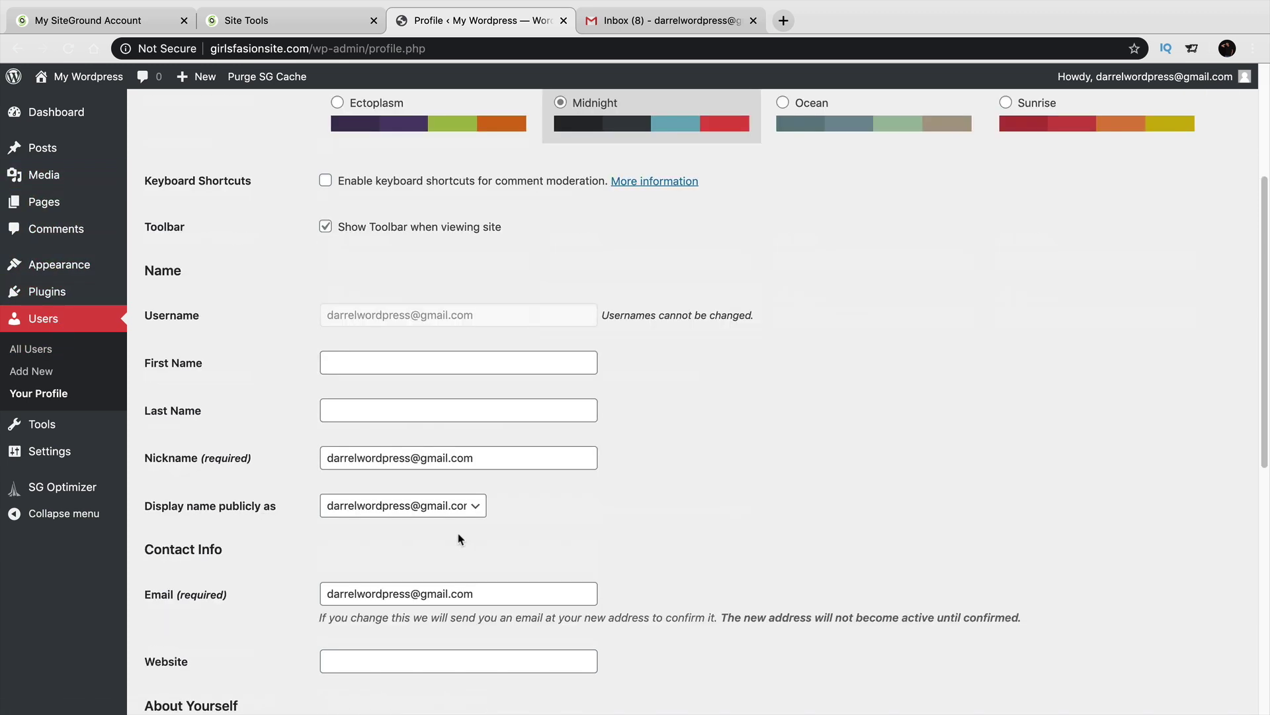
drag(465, 410, 339, 410)
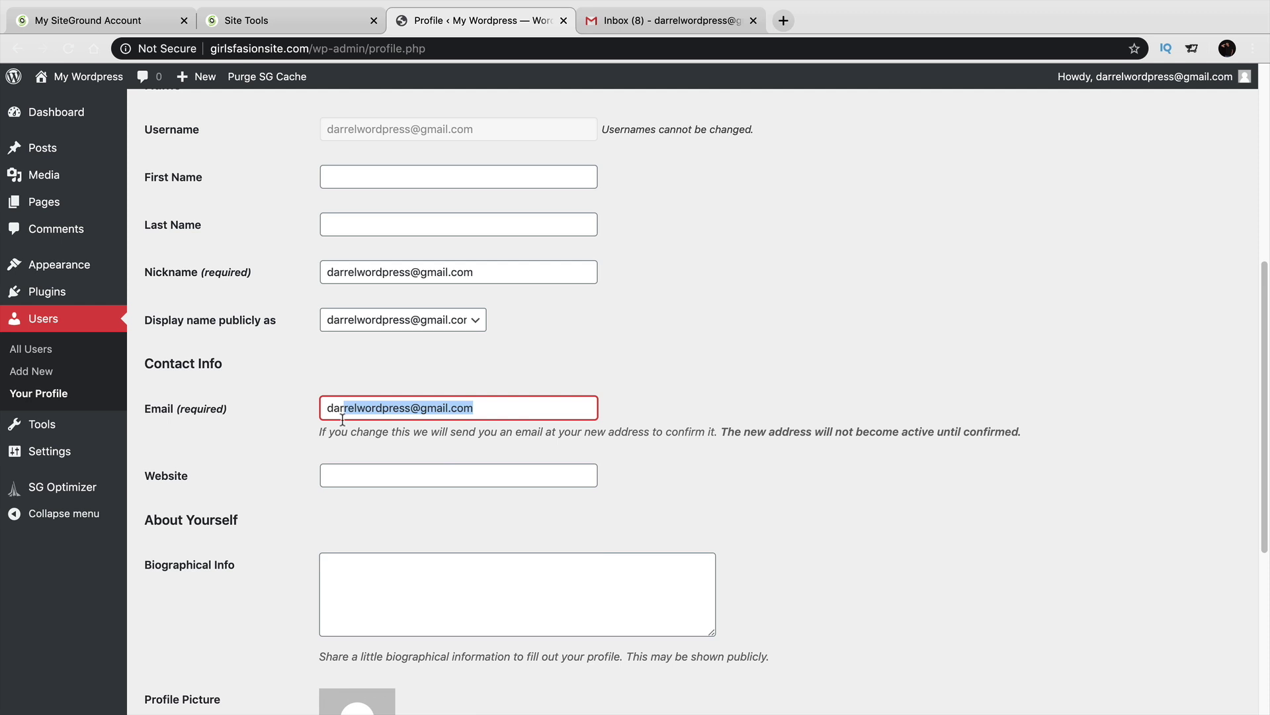
scroll(366, 460, down, 5)
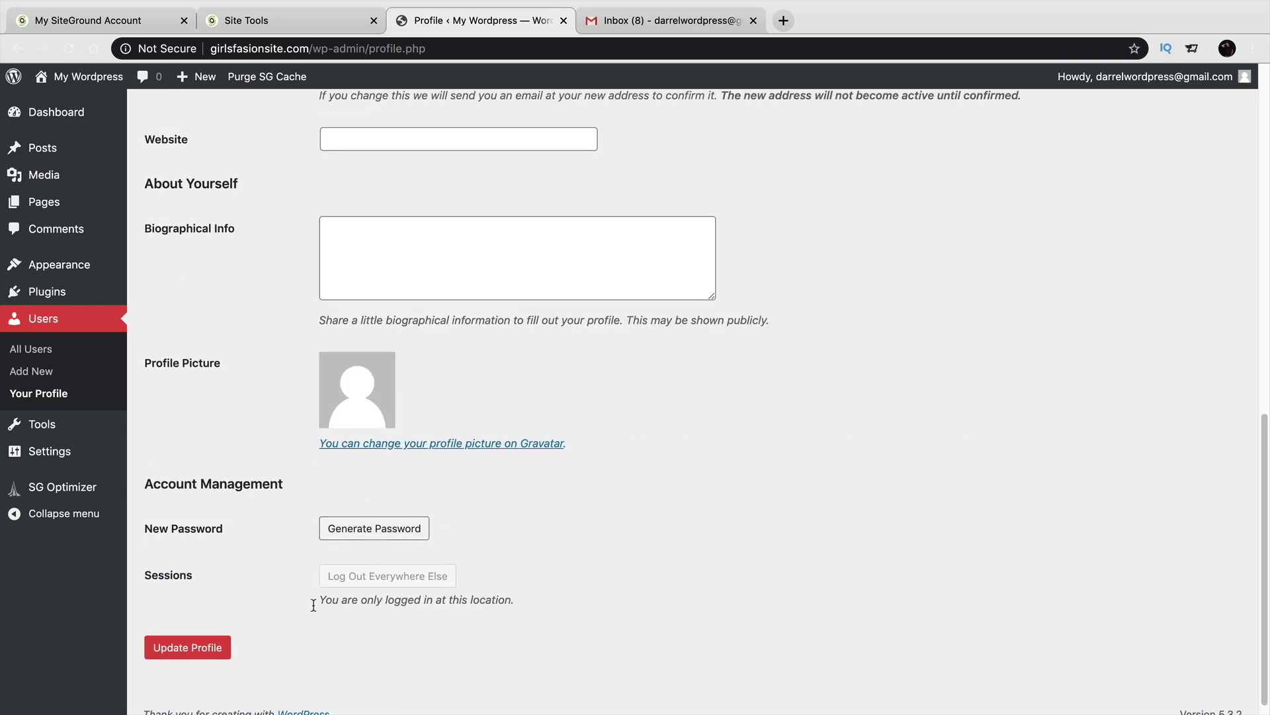
click(194, 652)
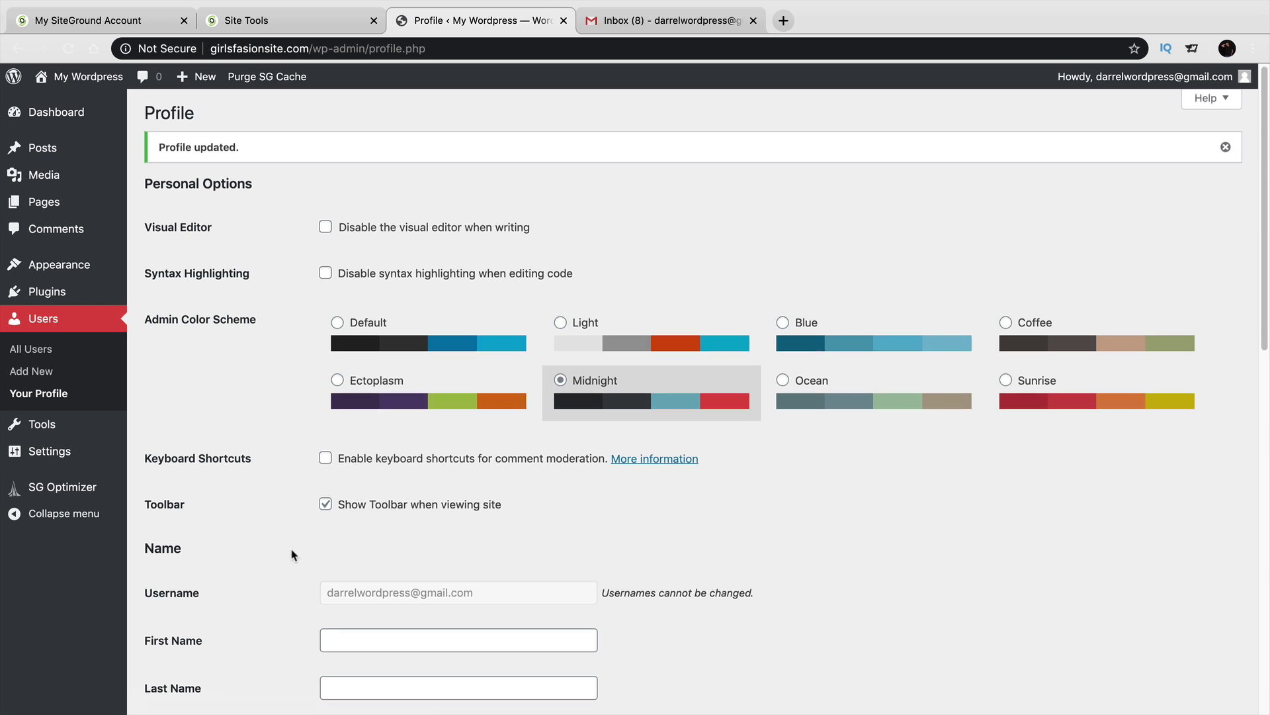
scroll(292, 553, down, 6)
scroll(293, 542, down, 4)
scroll(294, 541, up, 10)
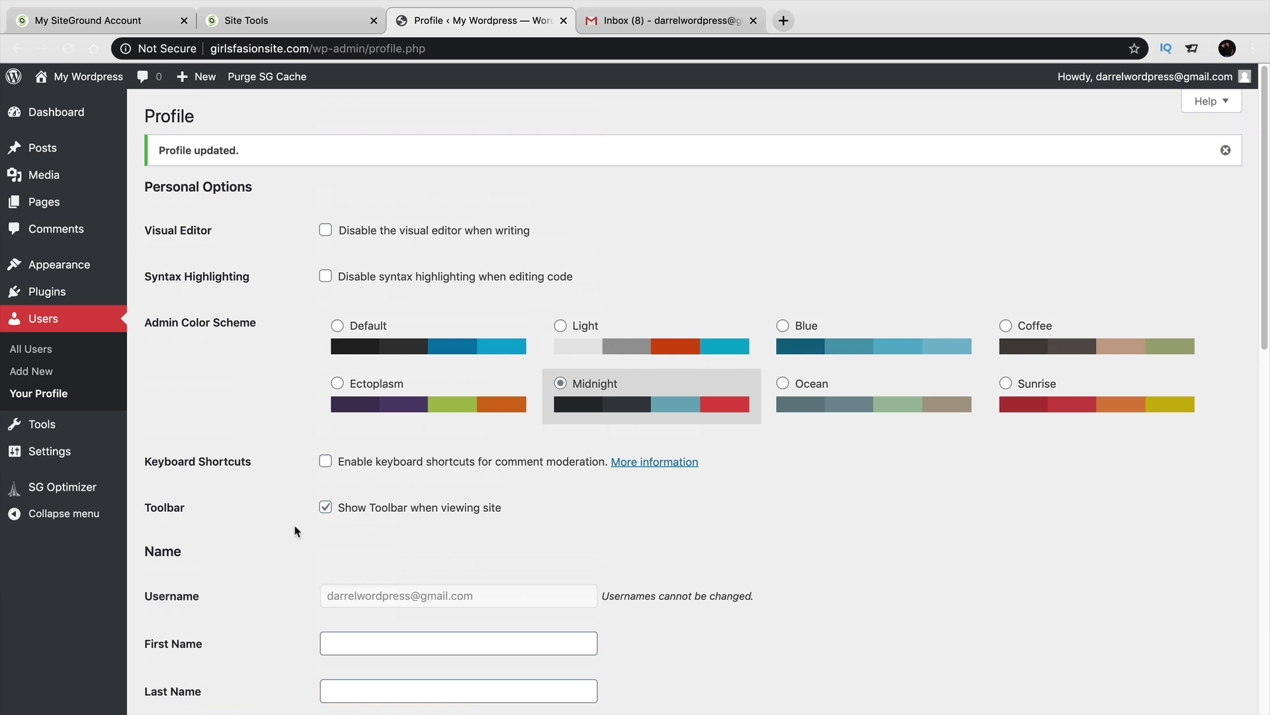
Deactivate and delete the WordPress Starter plugin, leaving only SG Optimizer.
mouse_move(74, 298)
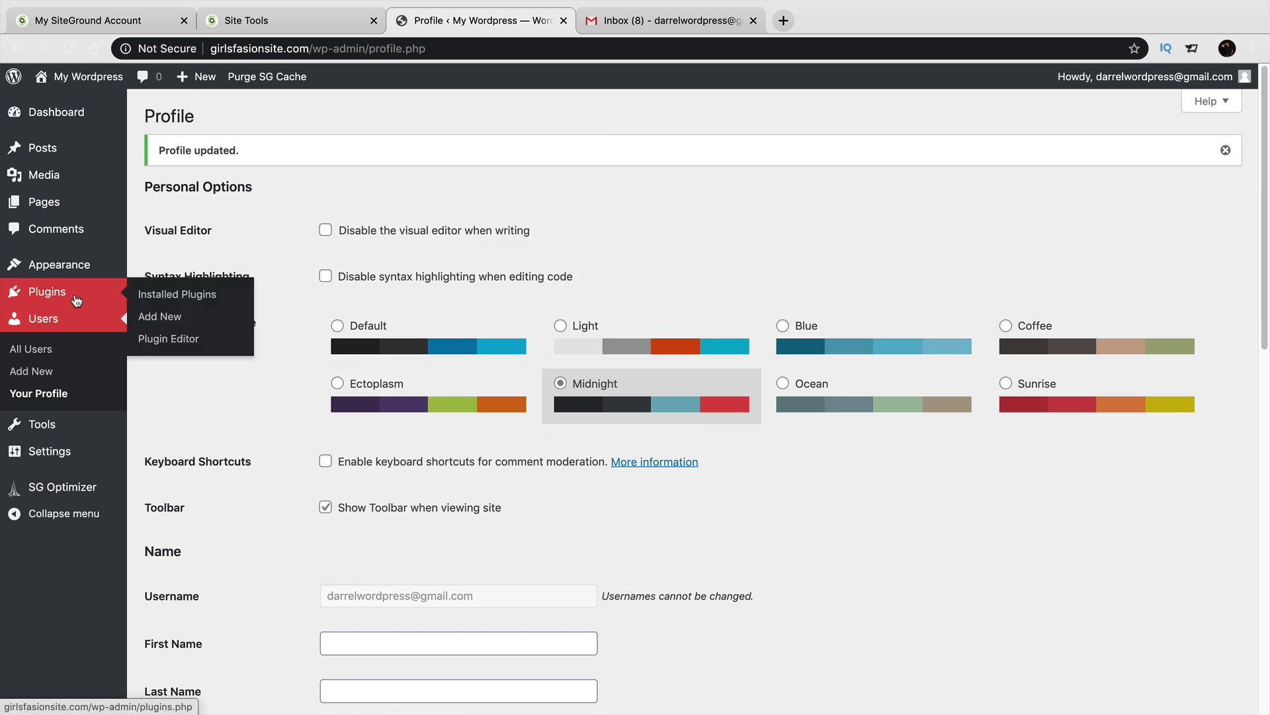
click(152, 295)
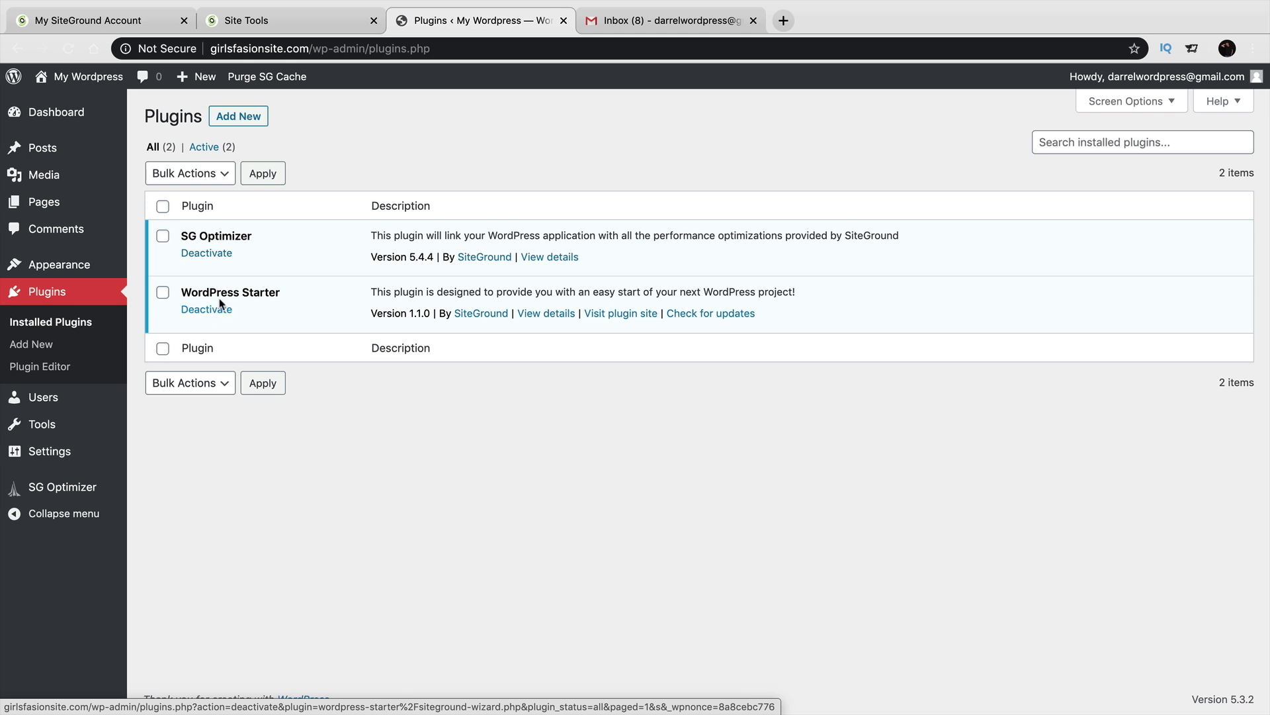
drag(192, 292, 278, 295)
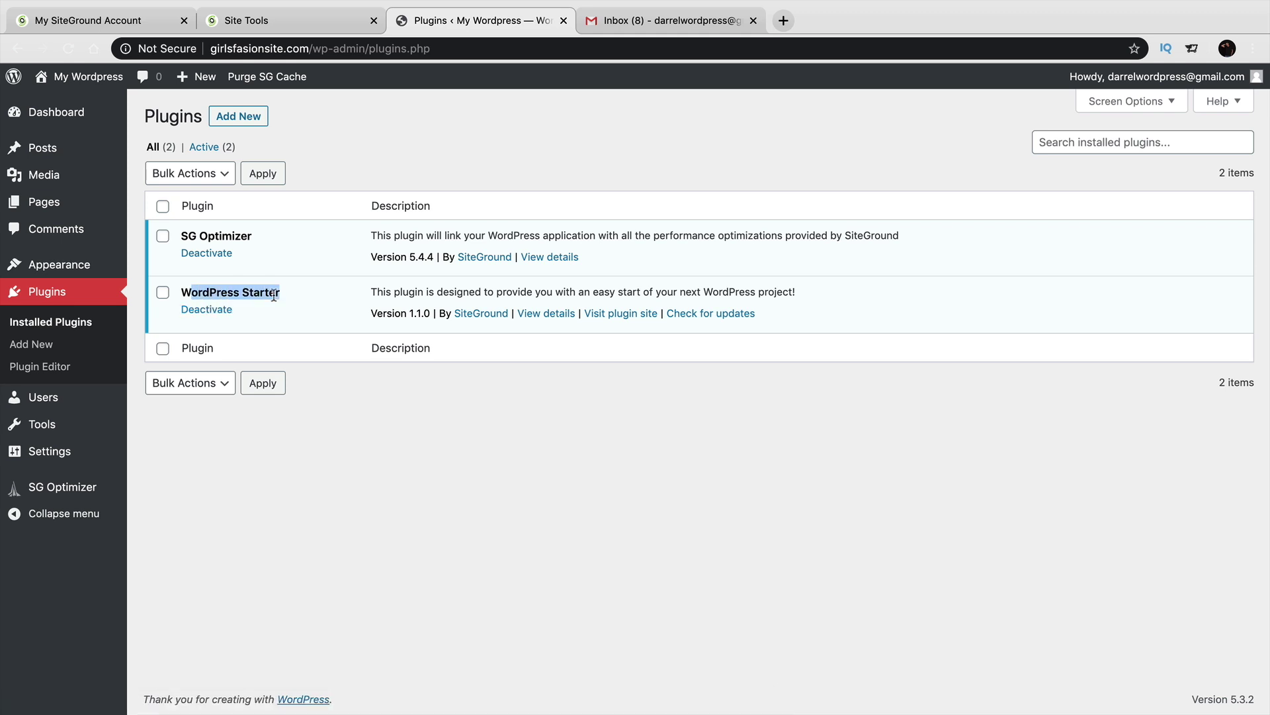
click(206, 310)
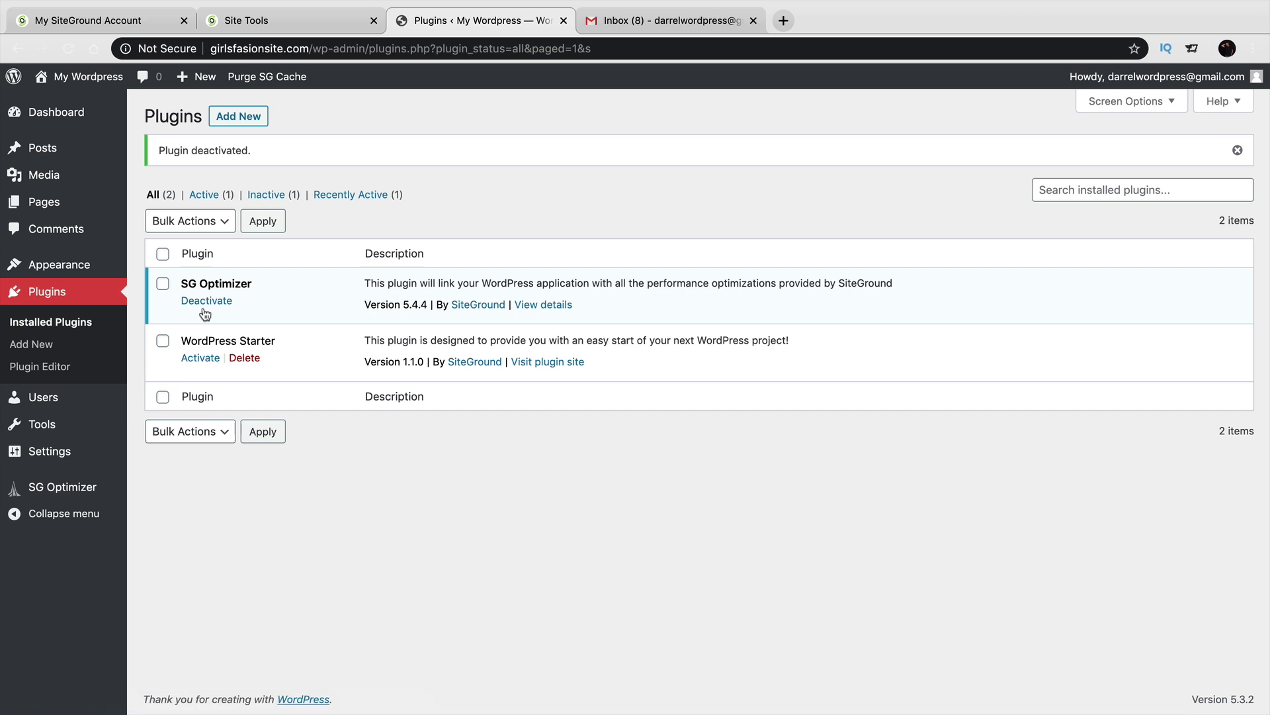
click(243, 358)
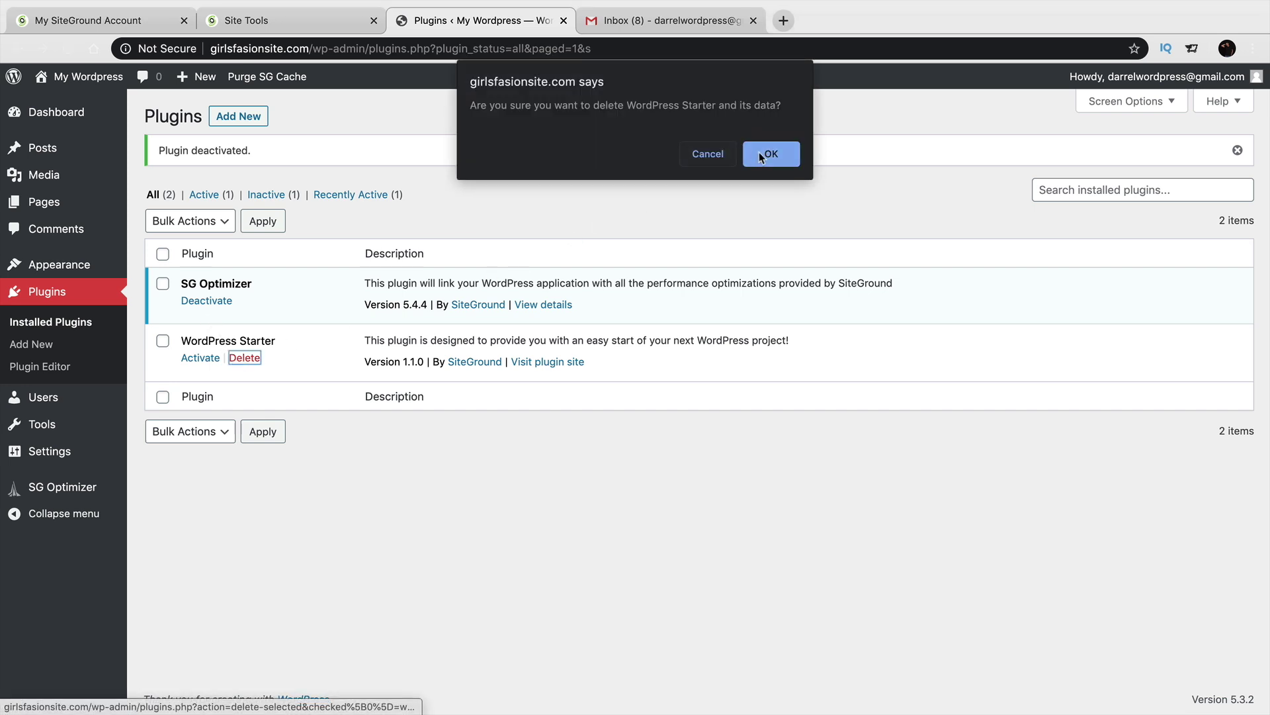
click(761, 158)
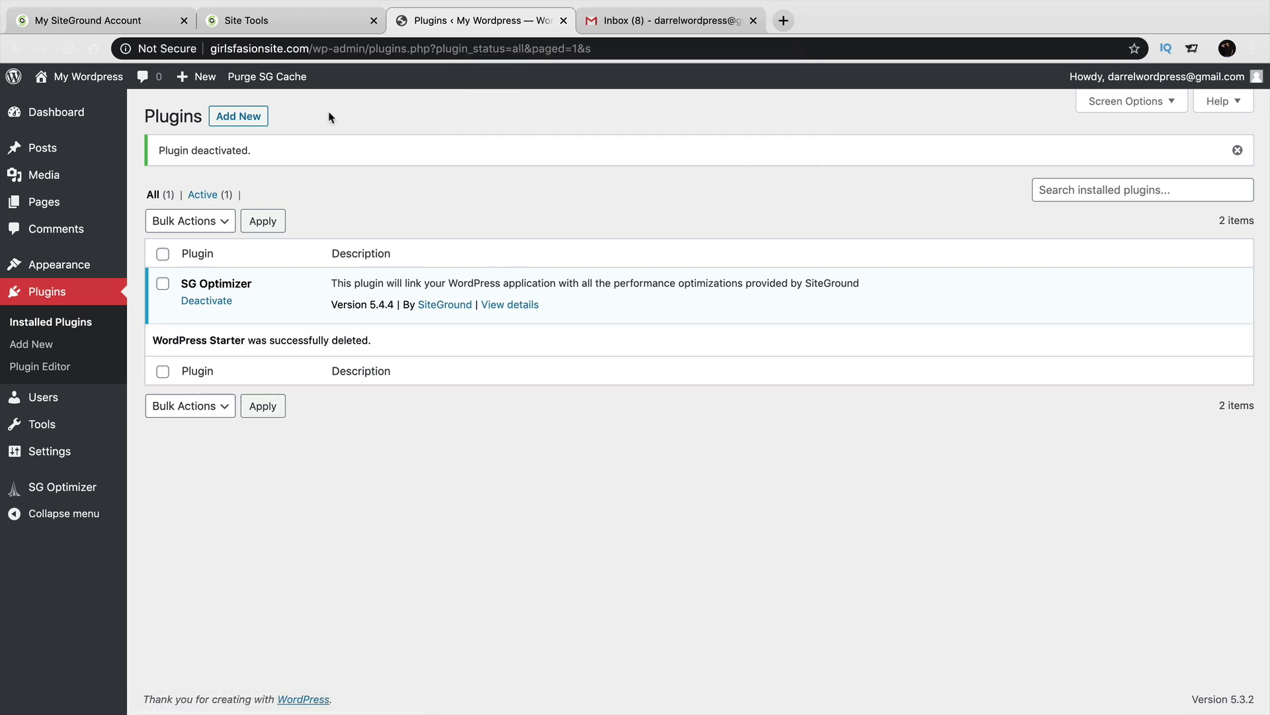
Check the site's connection security, then go to the Add Plugins page.
click(184, 50)
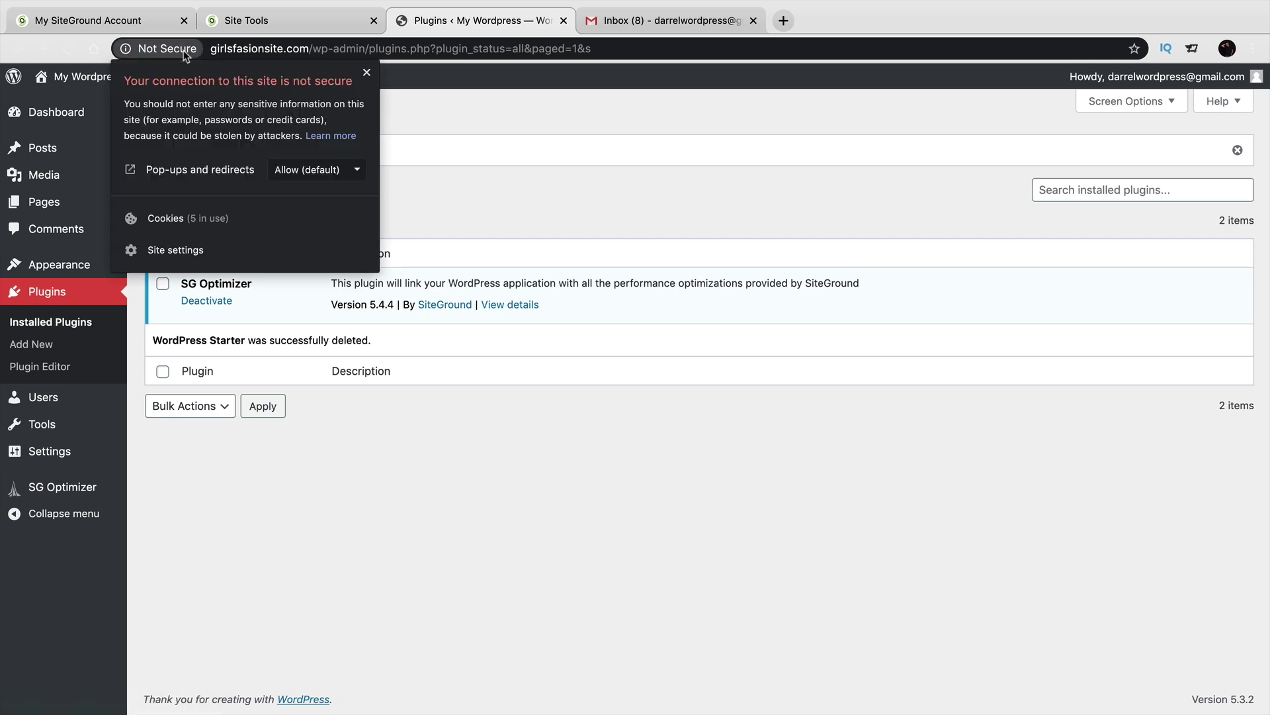
click(184, 51)
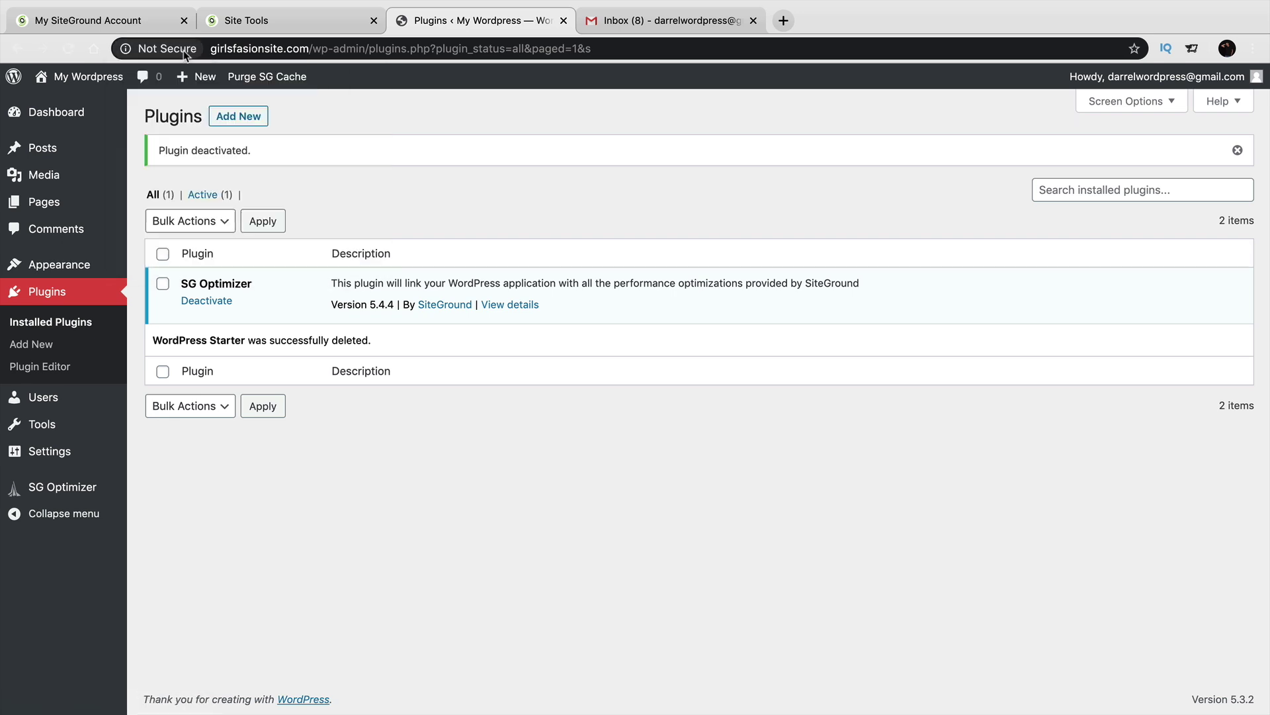
click(236, 117)
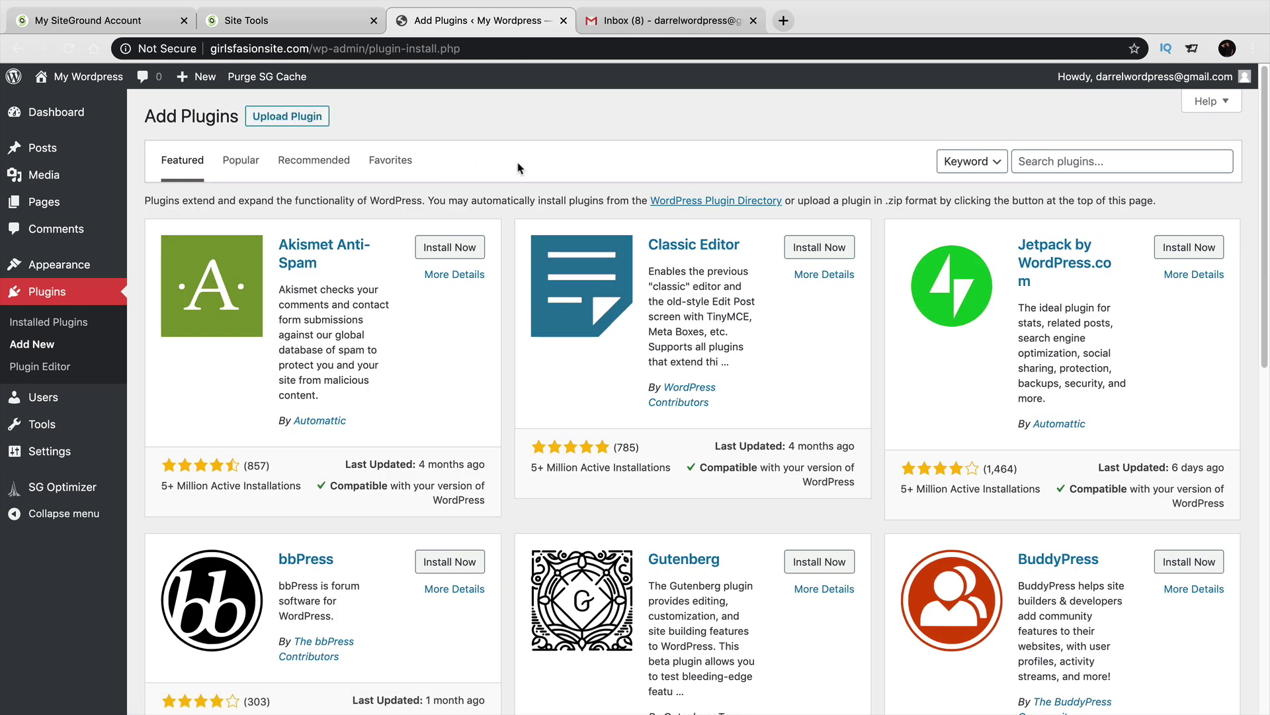
Search for 'really simple ssl', then install and activate the Really Simple SSL plugin.
click(1117, 159)
text(really simple )
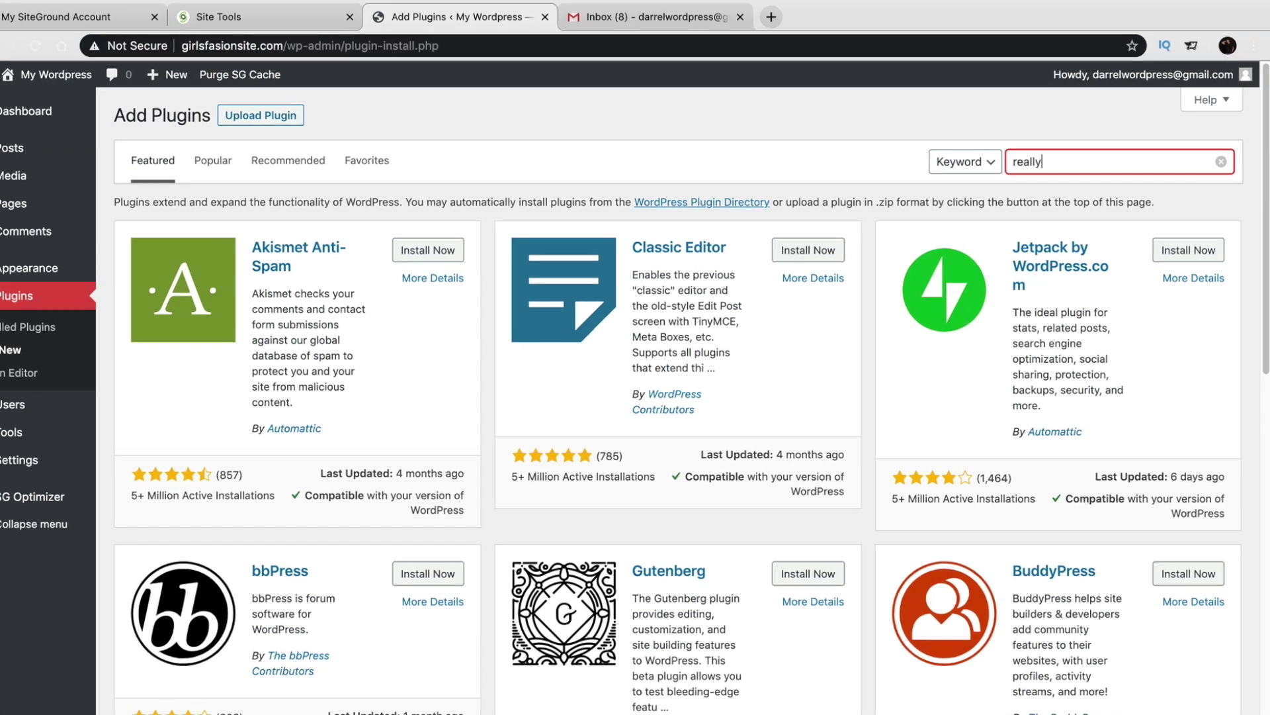
text(ssl)
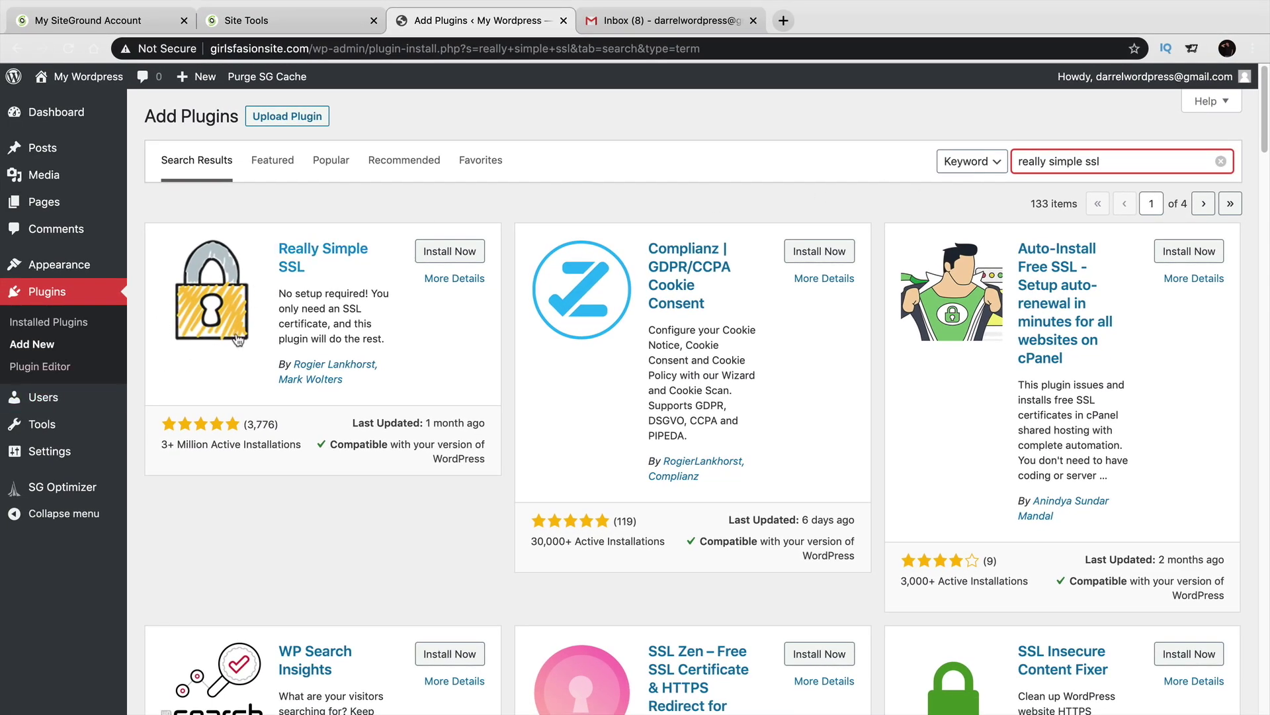
click(452, 255)
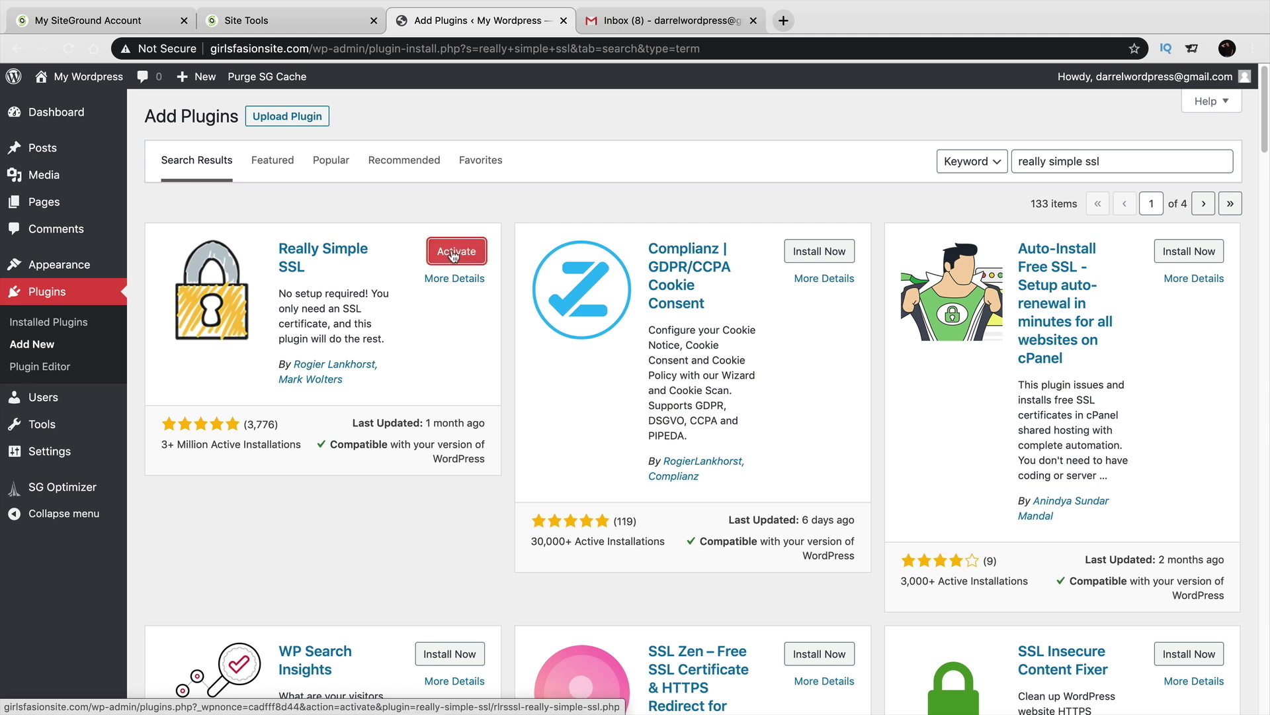
click(456, 258)
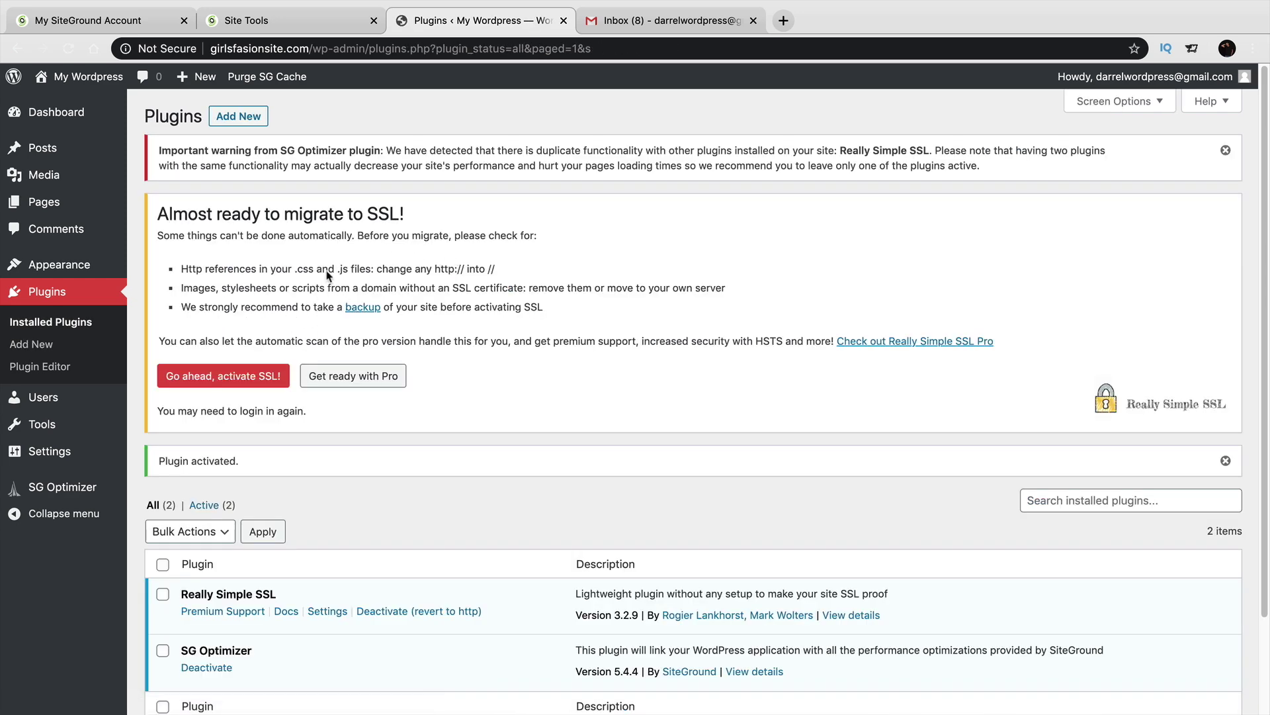
Review the 'Almost ready to migrate to SSL!' notice on the Plugins page.
drag(170, 217, 448, 219)
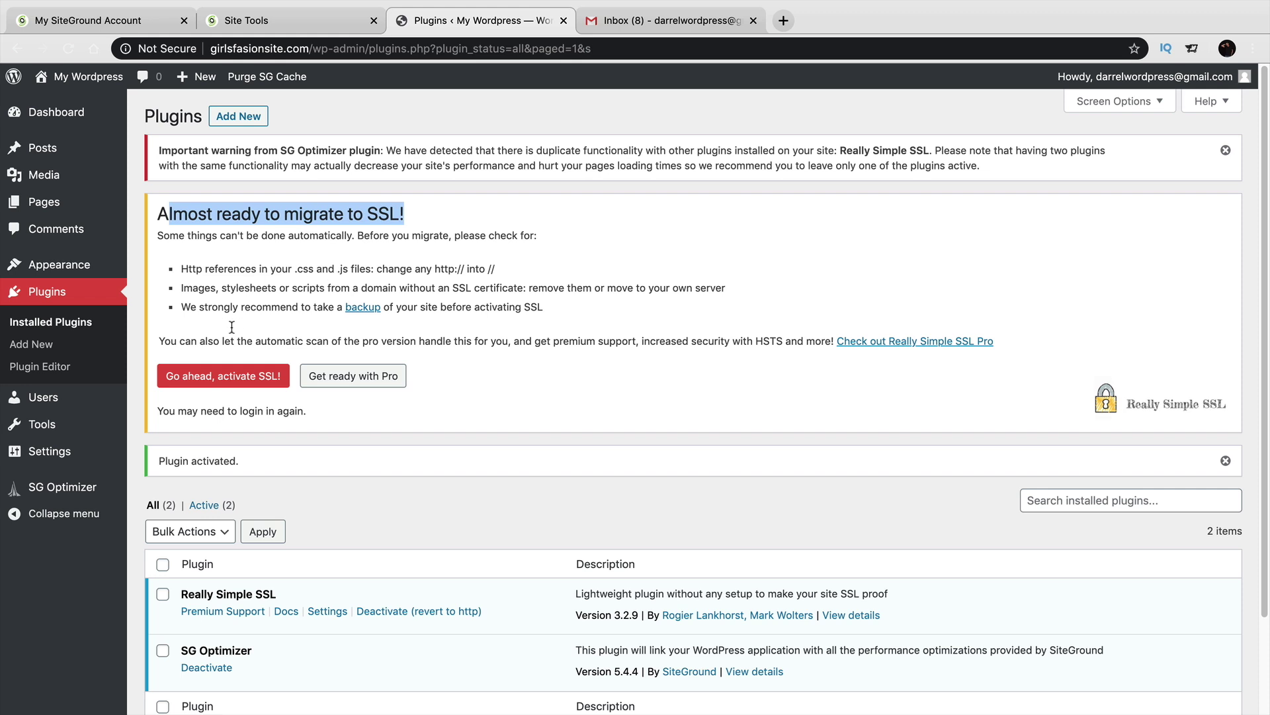
Activate SSL, verify the secure connection, and load the site's https /wp-admin address.
click(196, 378)
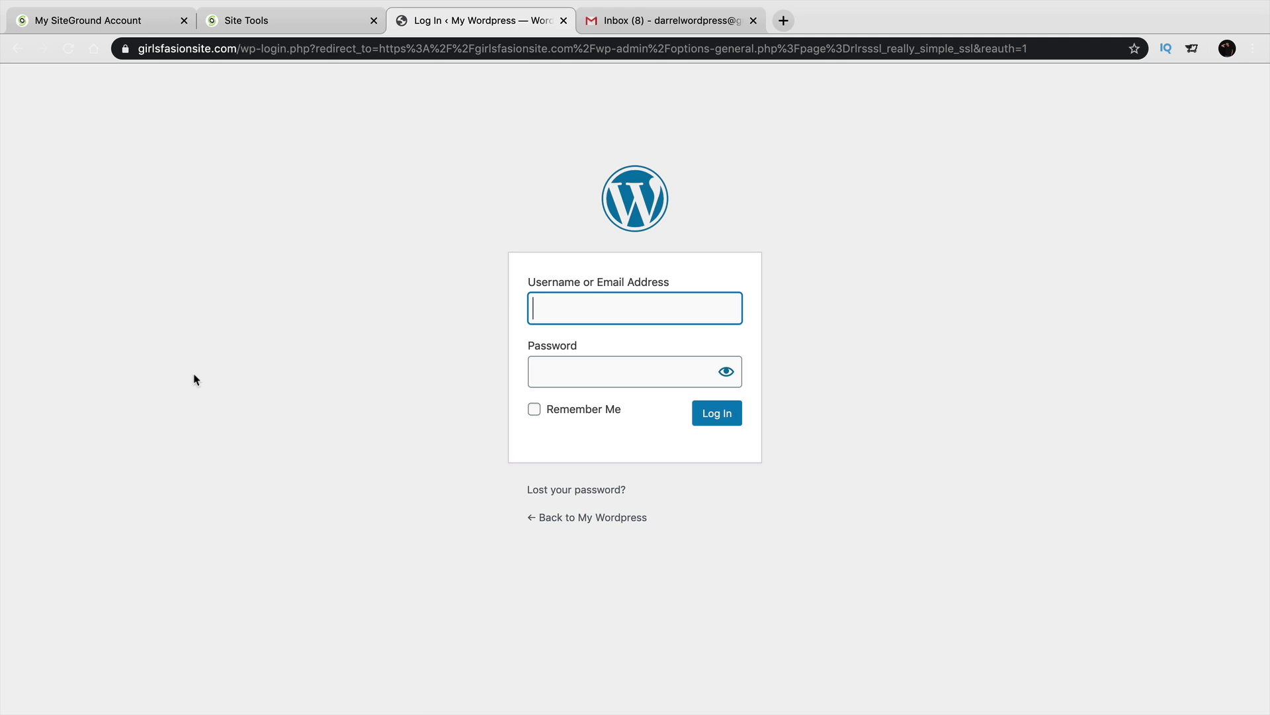
click(124, 50)
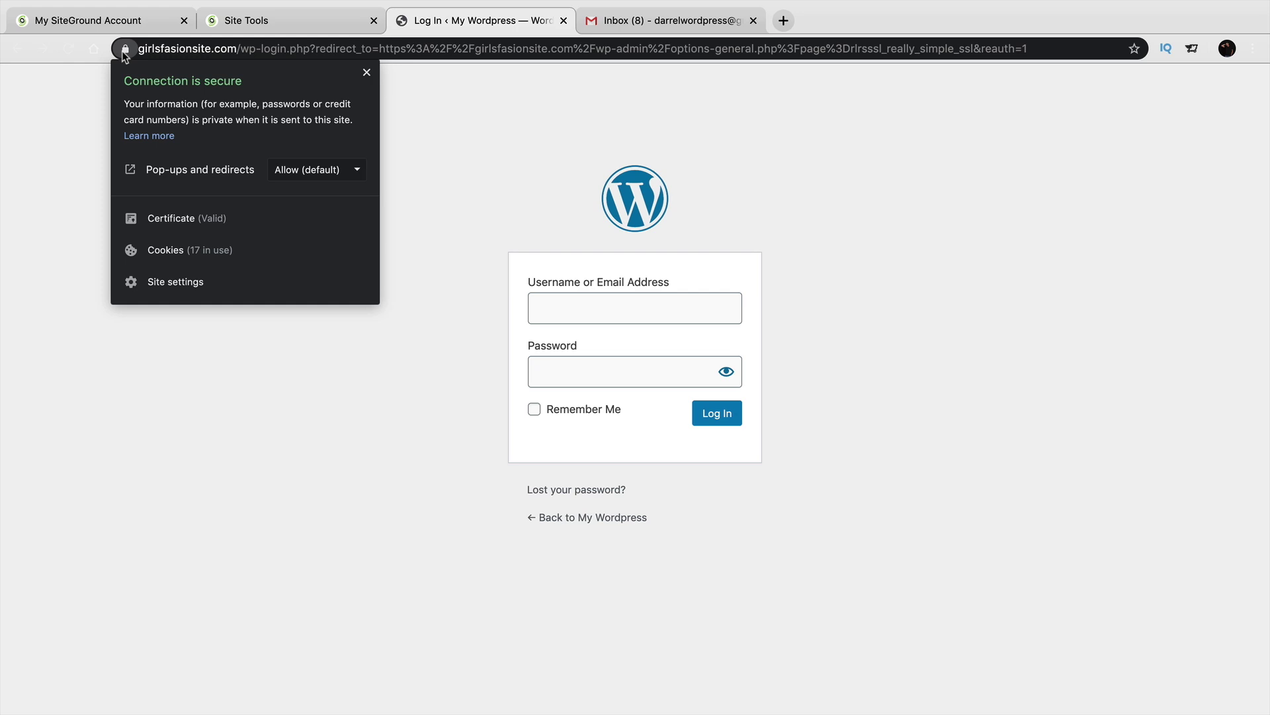
click(281, 47)
click(258, 48)
drag(279, 49, 1044, 55)
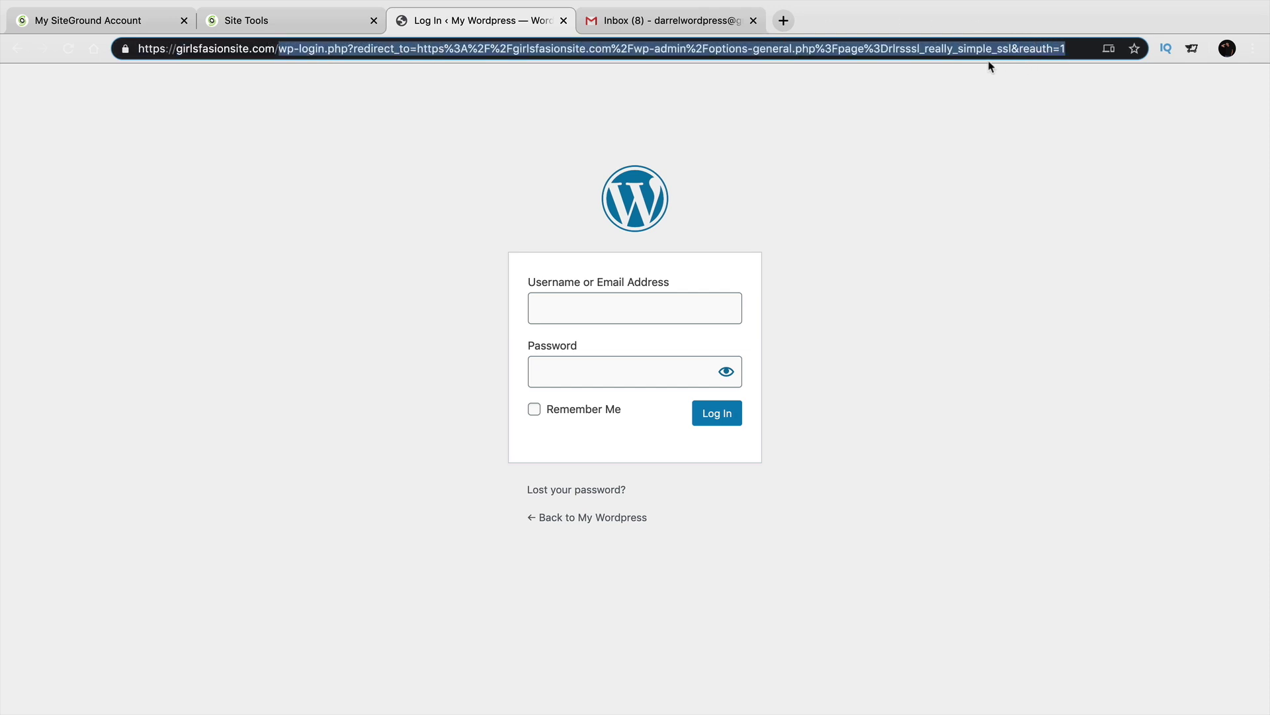
key(BackSpace)
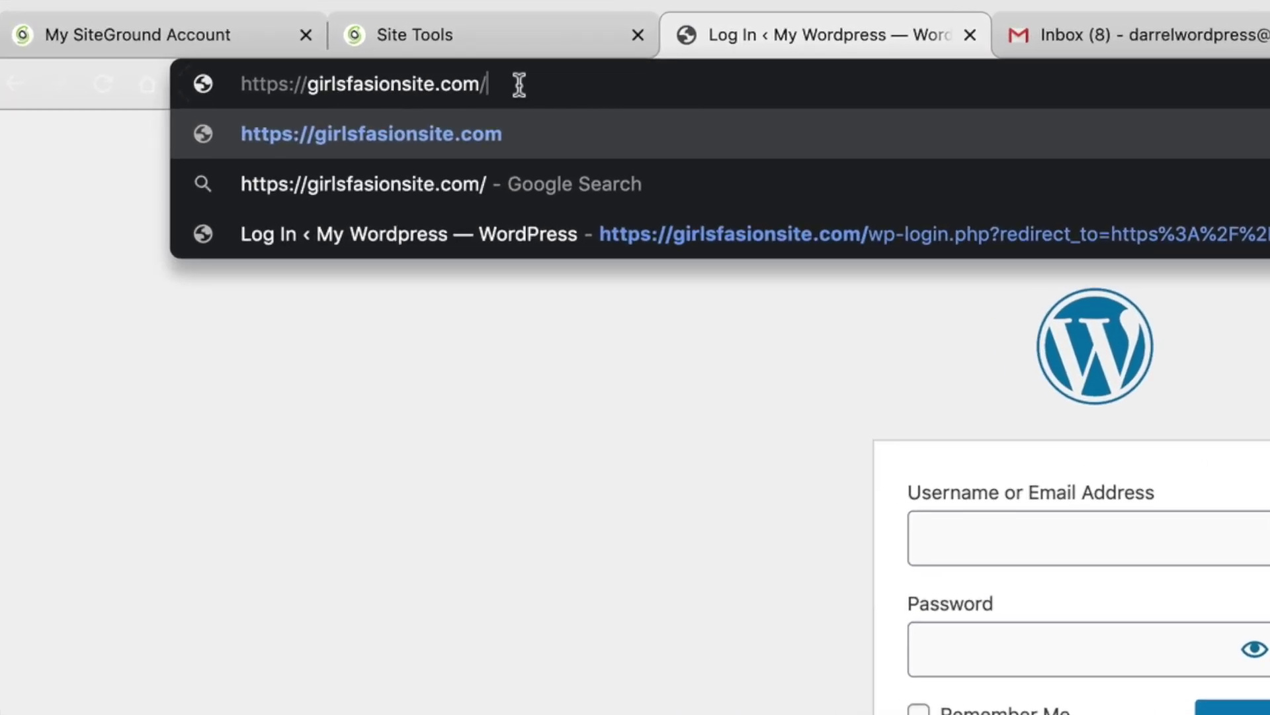
text(wp-)
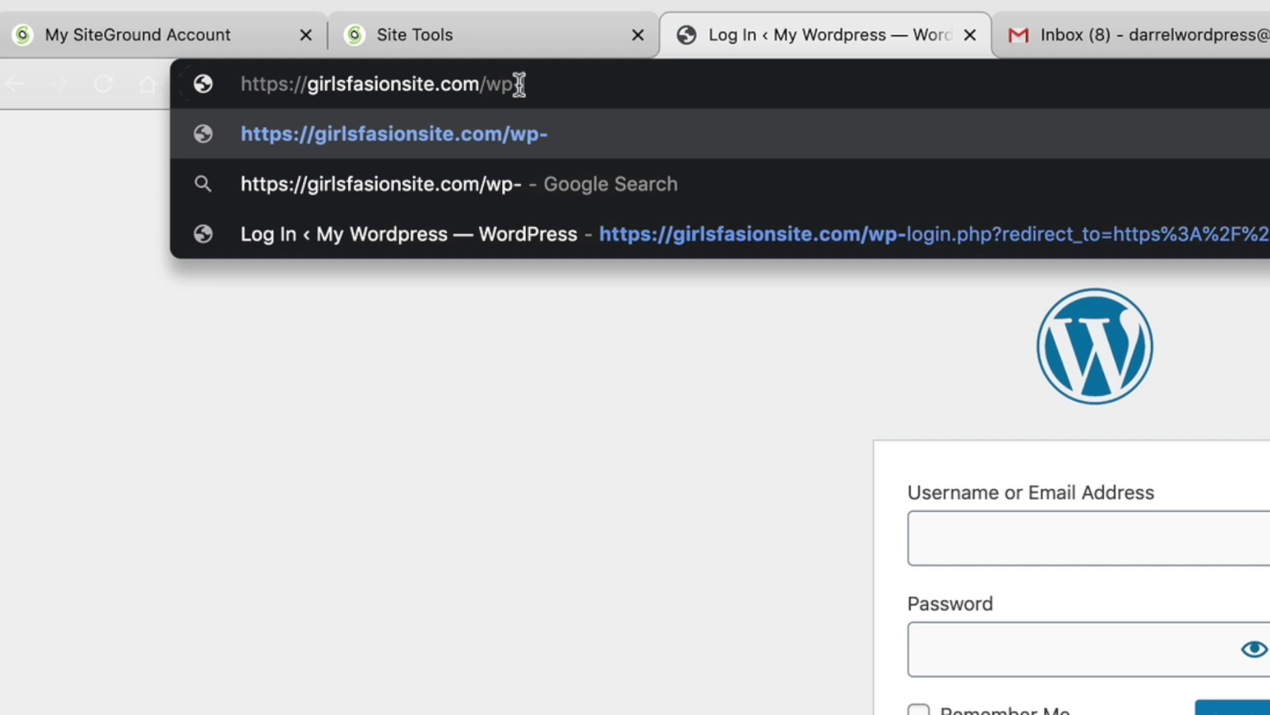
text(admin)
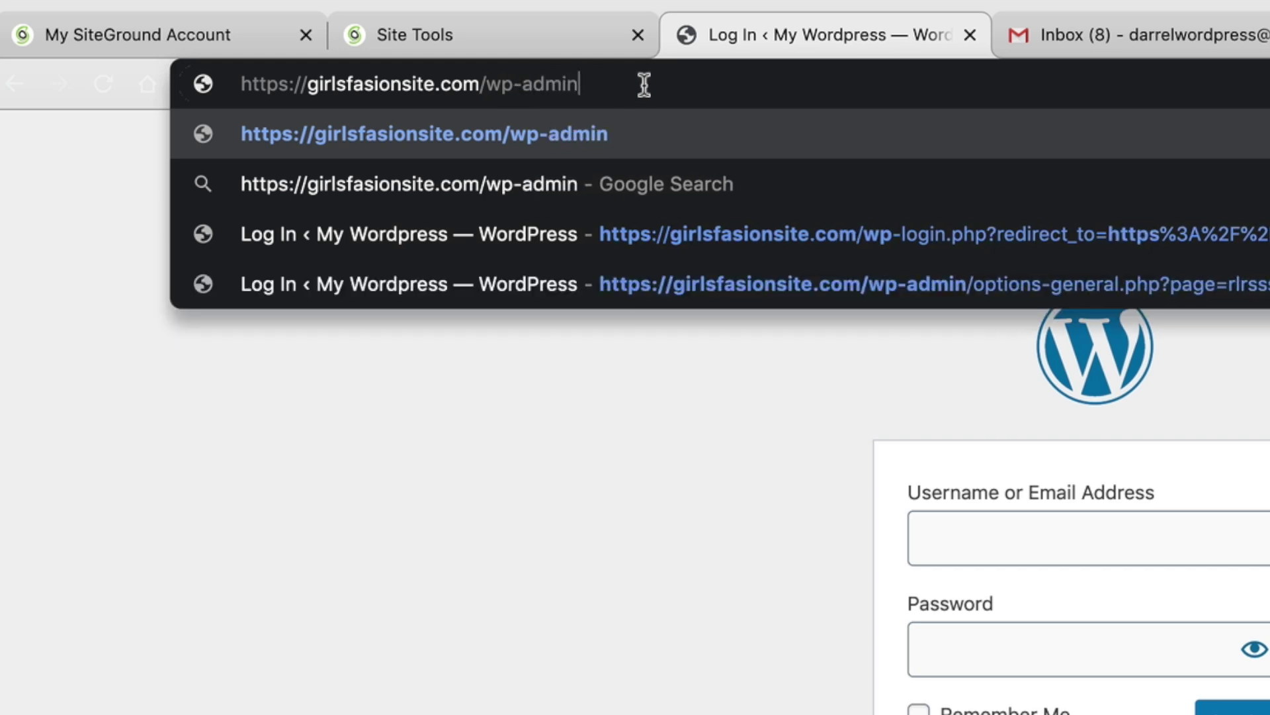
key(Return)
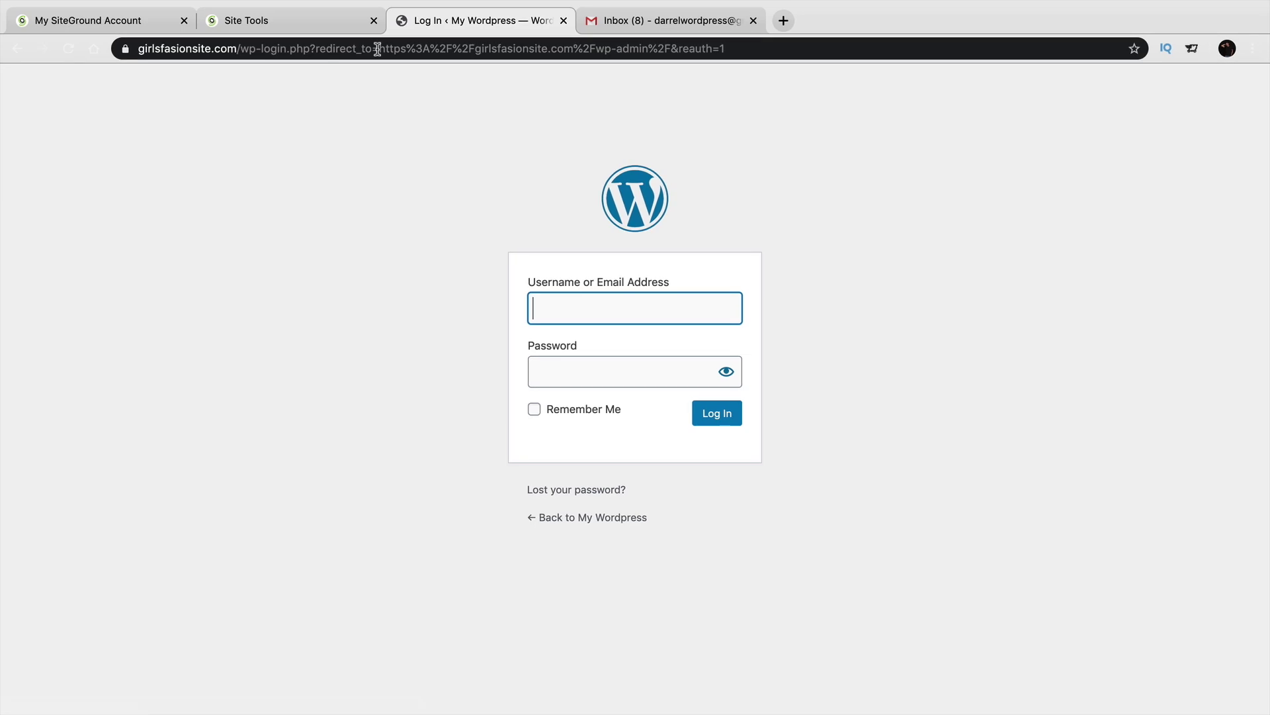
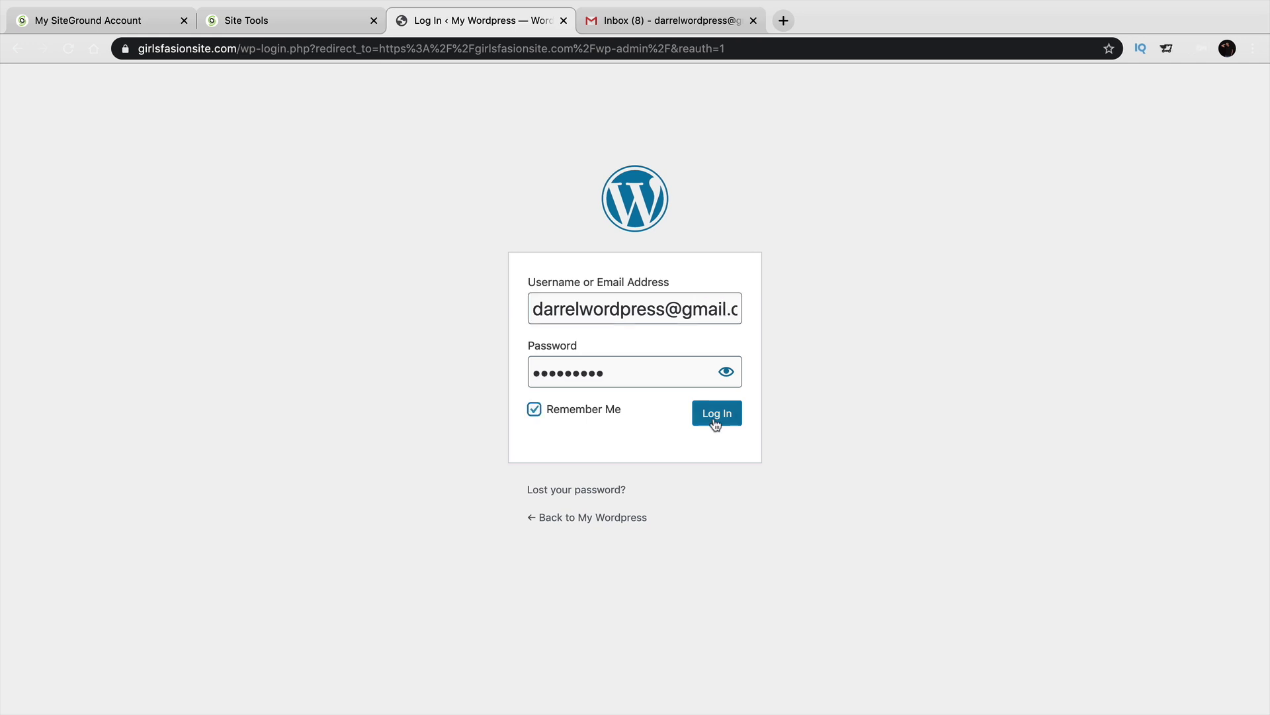
Log in with the admin e-mail and password, and save the credentials in the browser.
click(715, 424)
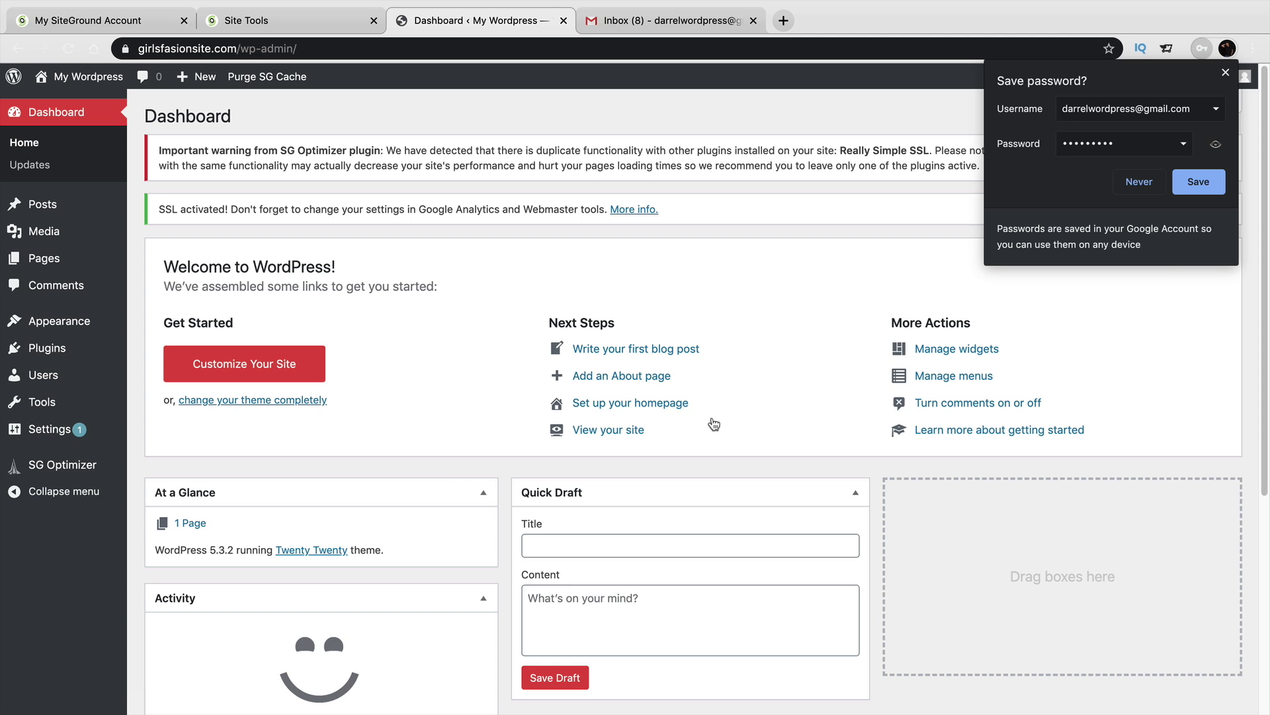
click(1199, 181)
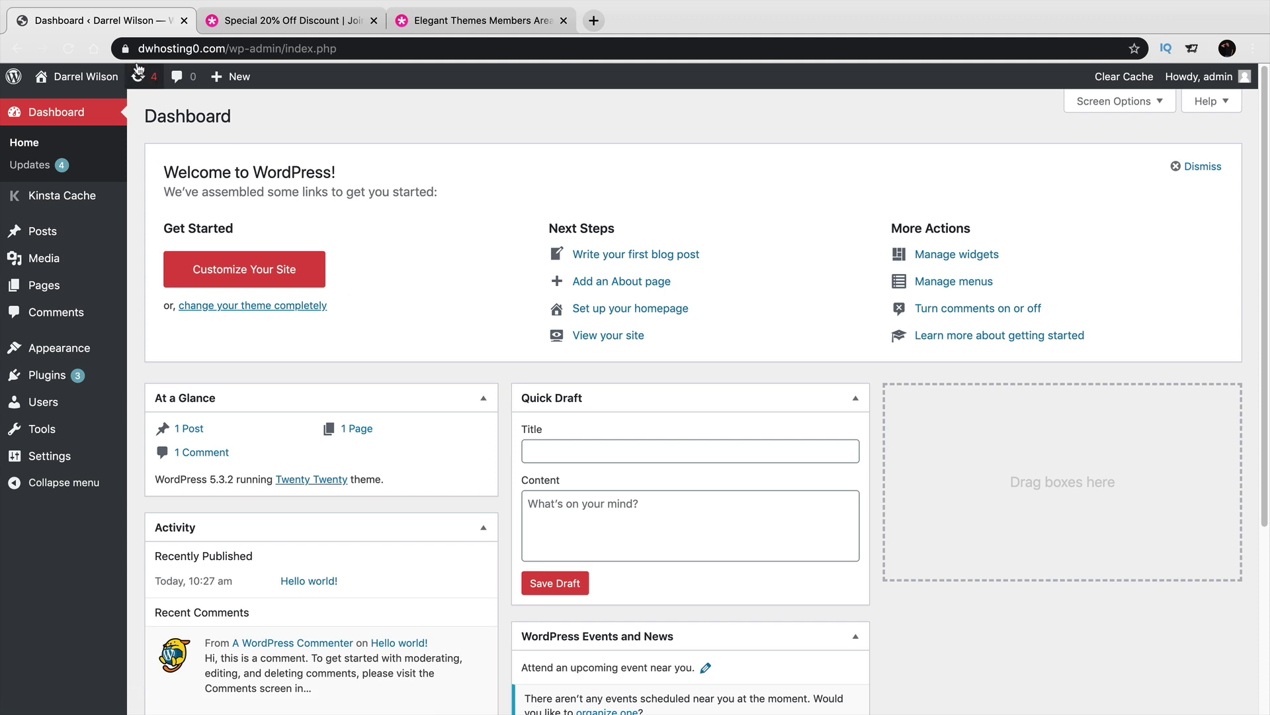
mouse_move(102, 82)
click(85, 105)
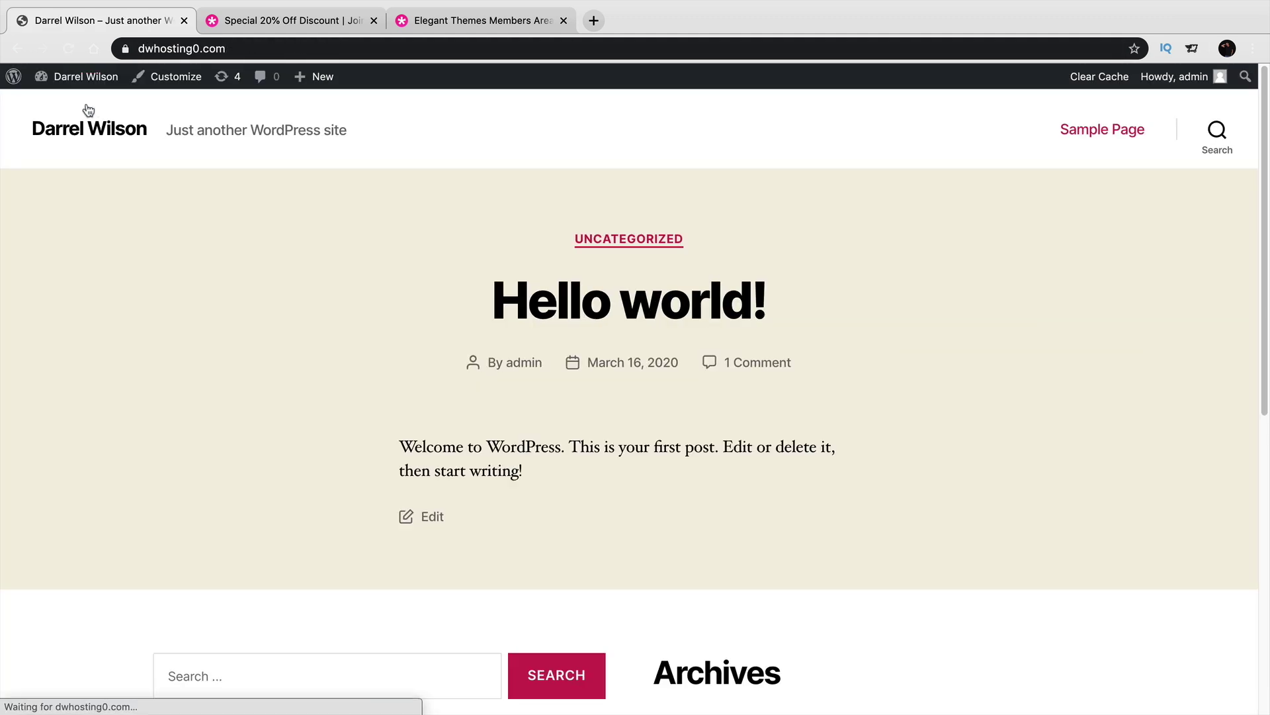
scroll(170, 334, down, 8)
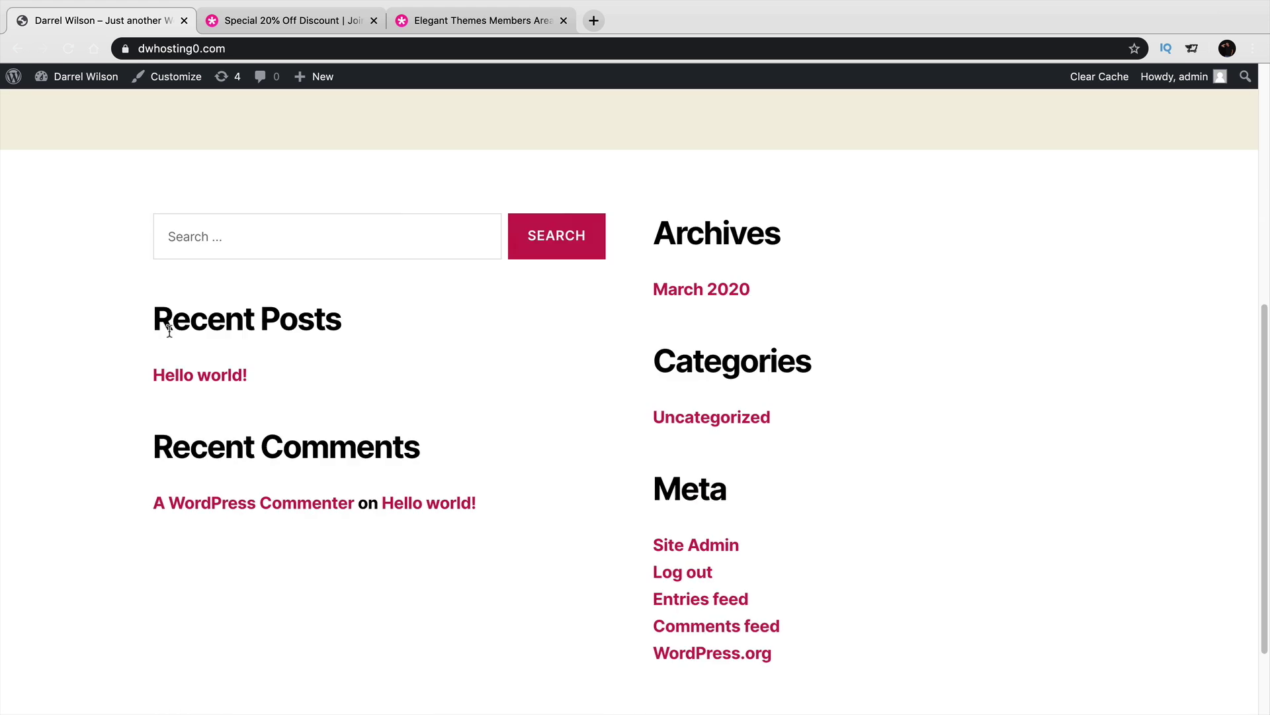
scroll(173, 427, up, 8)
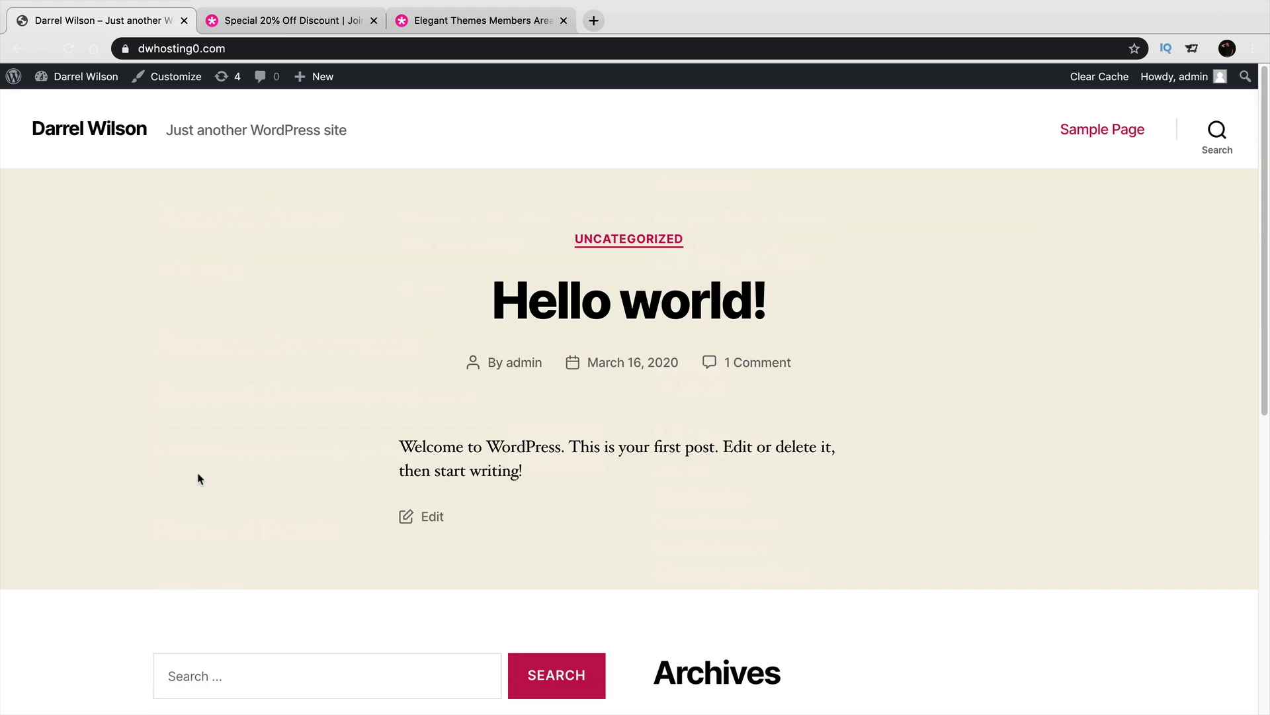
mouse_move(86, 78)
click(88, 107)
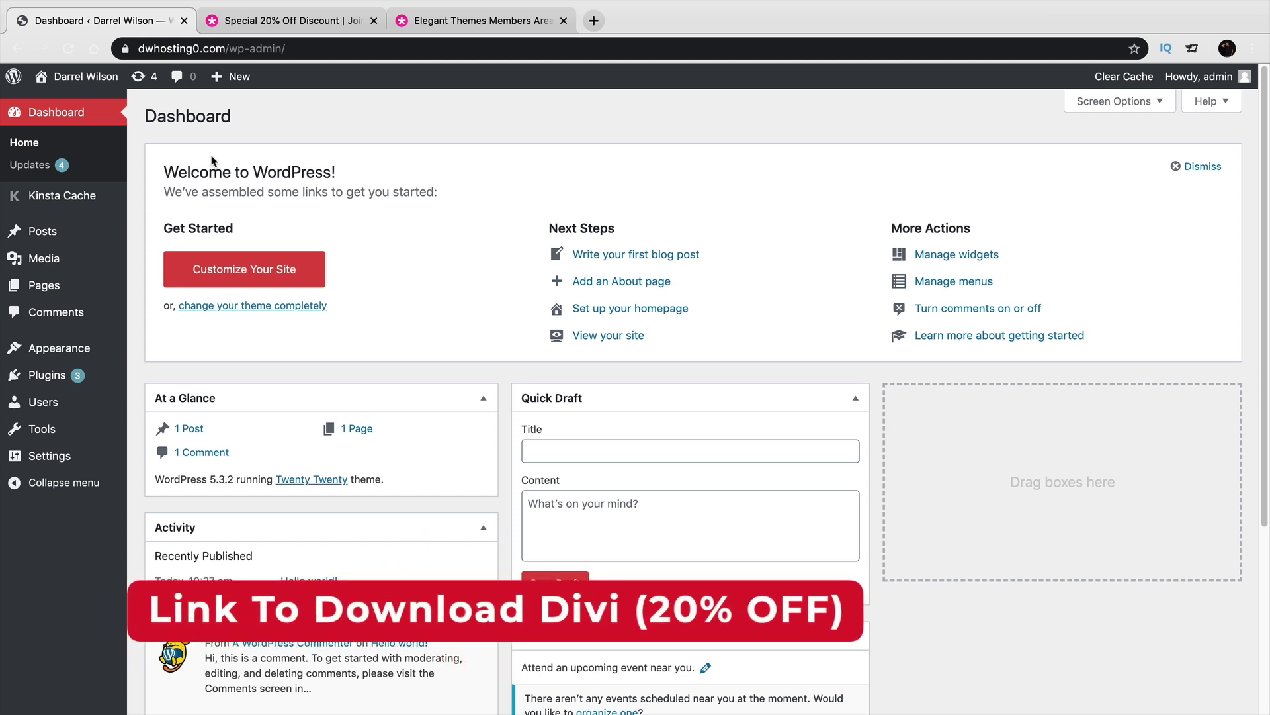
Open the 20% OFF discount page and jump down to the pricing plans.
click(283, 25)
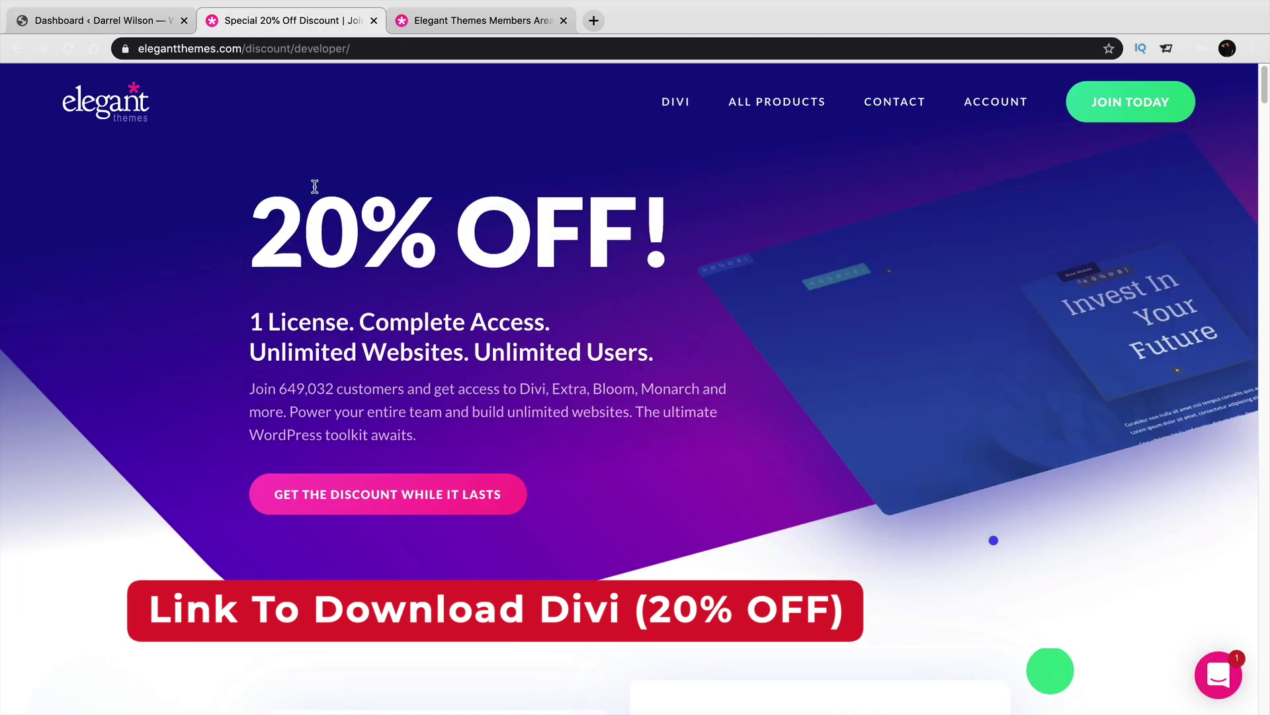
drag(301, 238, 680, 256)
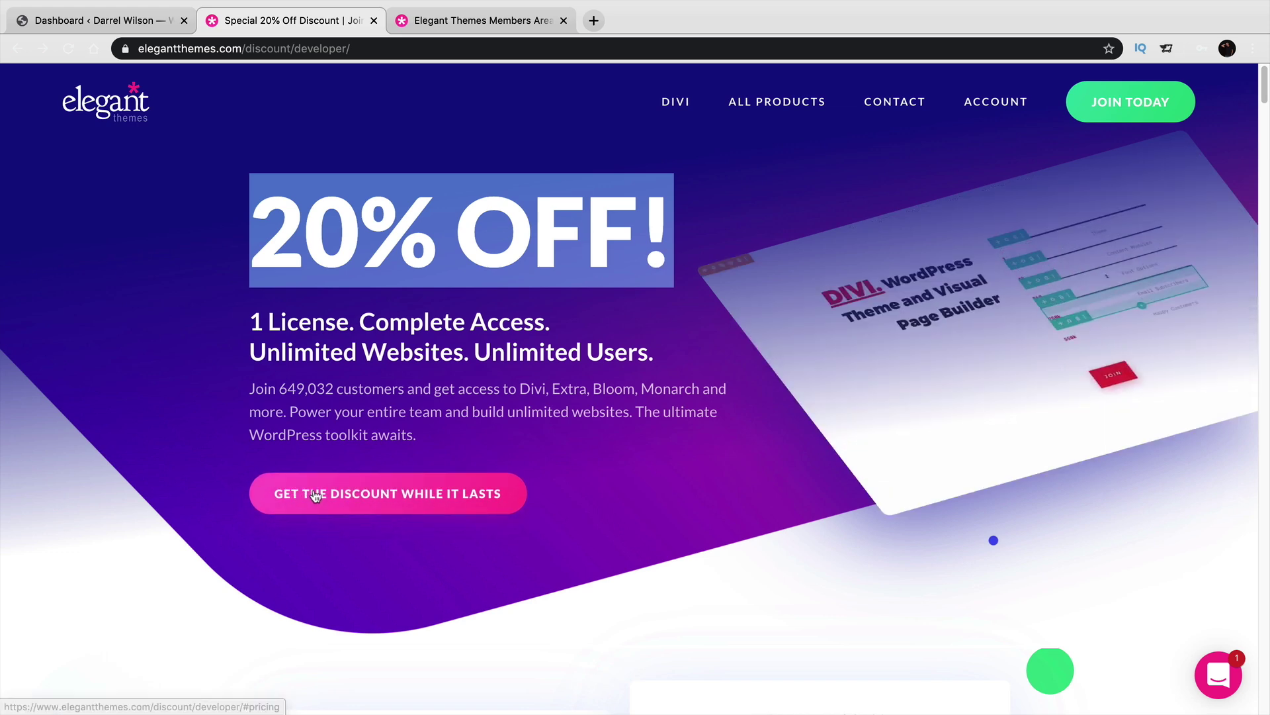
click(334, 496)
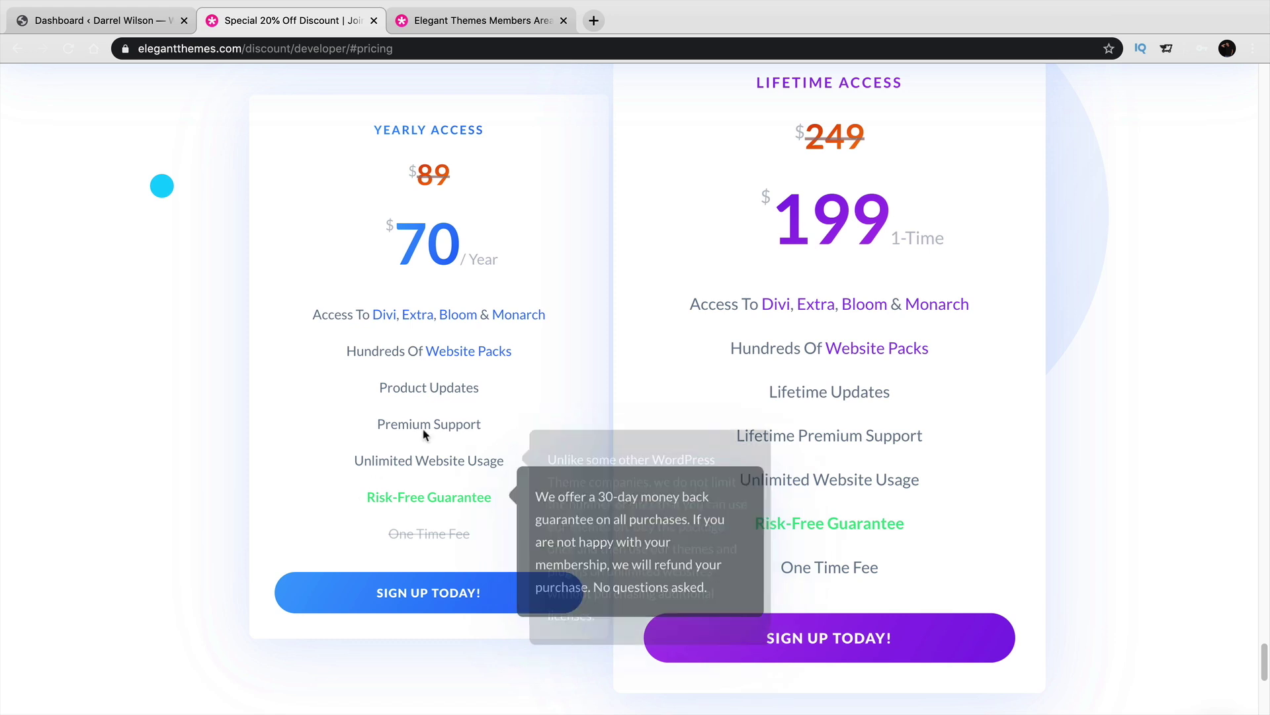
scroll(1151, 302, up, 1)
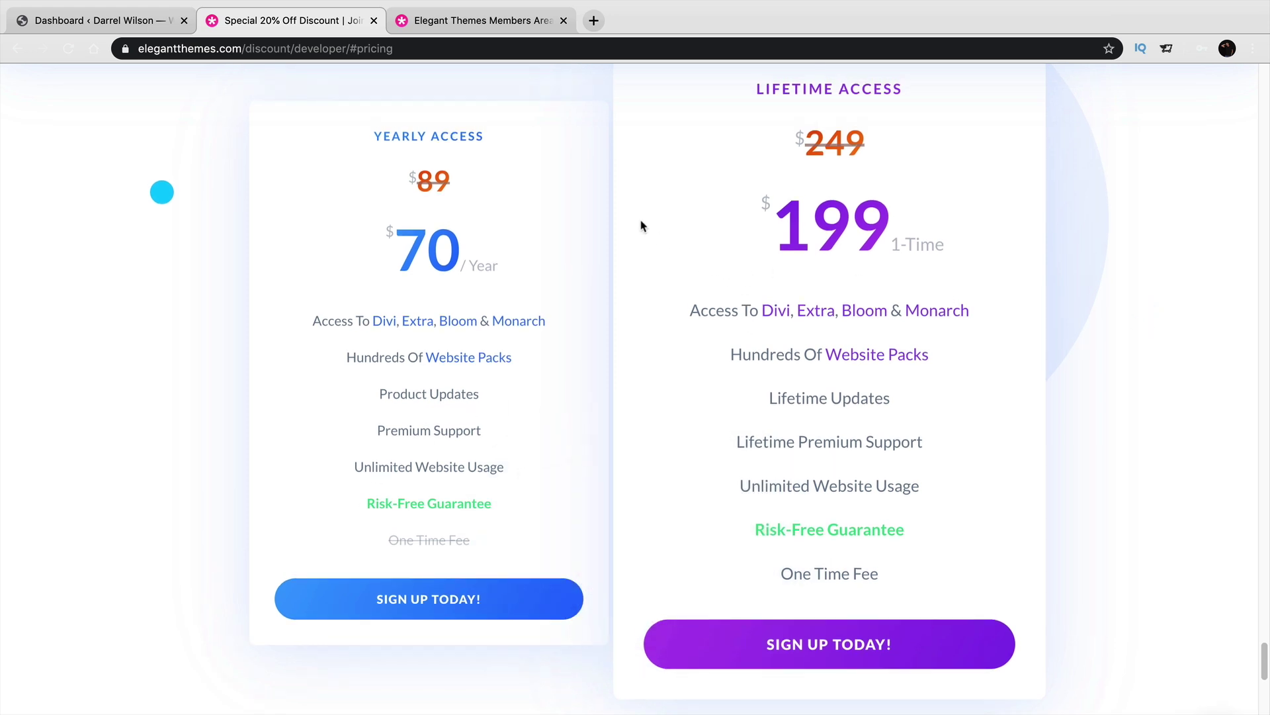
Compare the plans, review the Lifetime Access features, and sign up for Lifetime Access.
drag(478, 136, 392, 136)
double_click(813, 82)
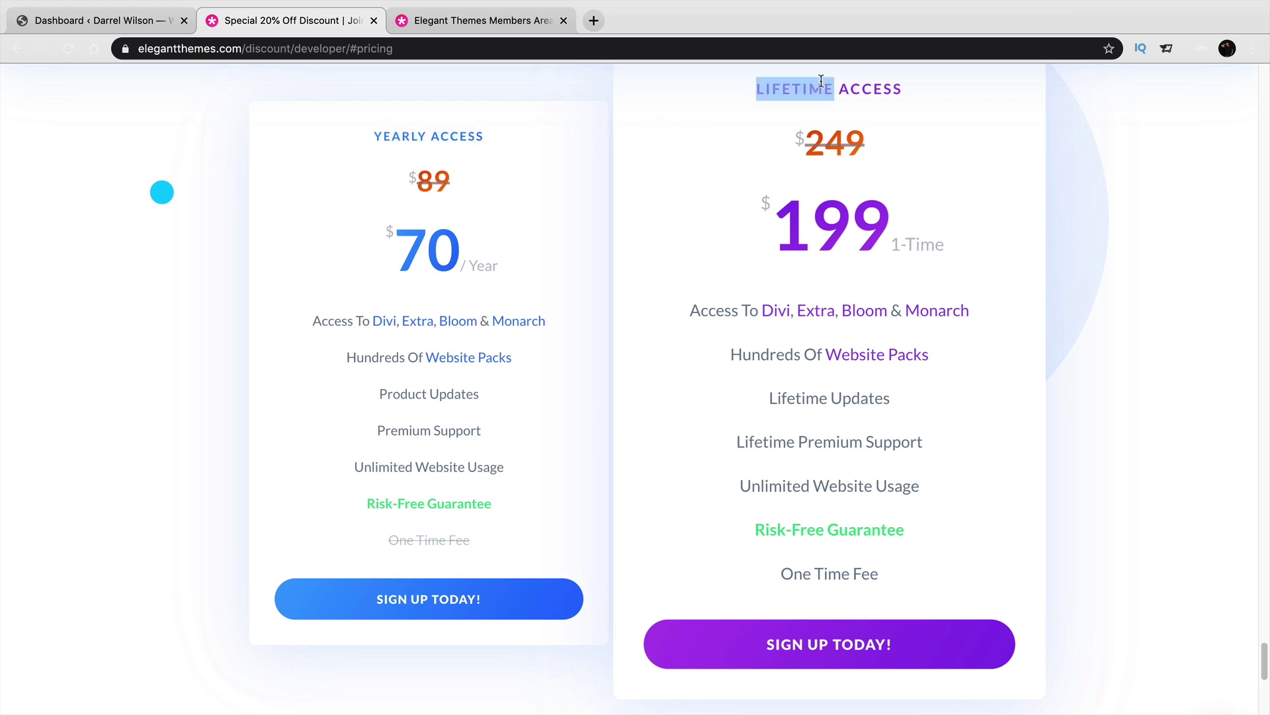
drag(821, 85, 838, 88)
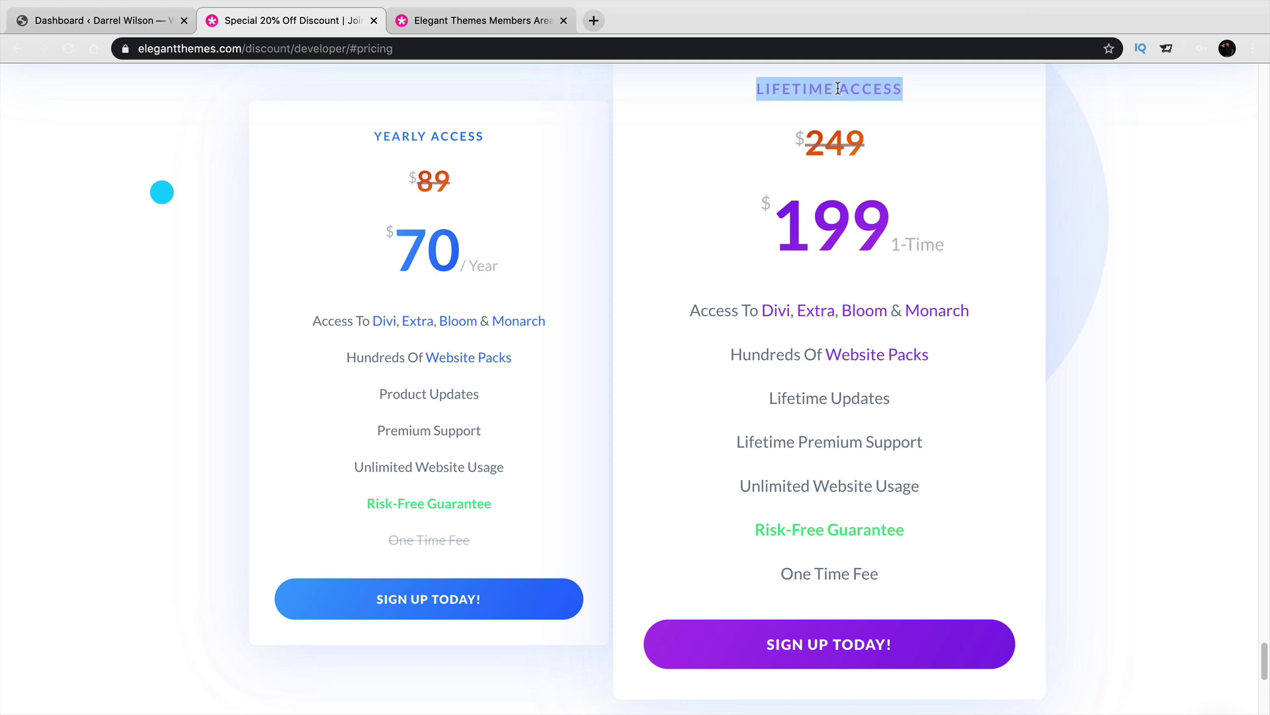
triple_click(837, 398)
triple_click(849, 442)
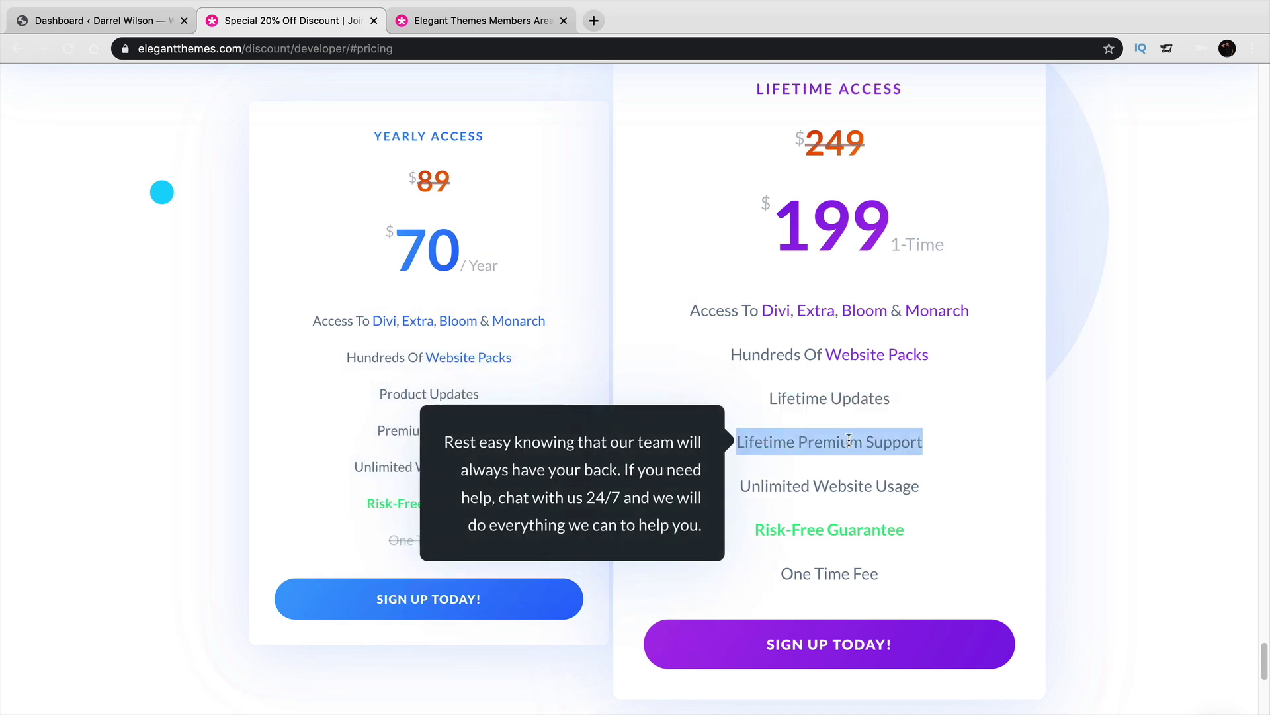
triple_click(857, 484)
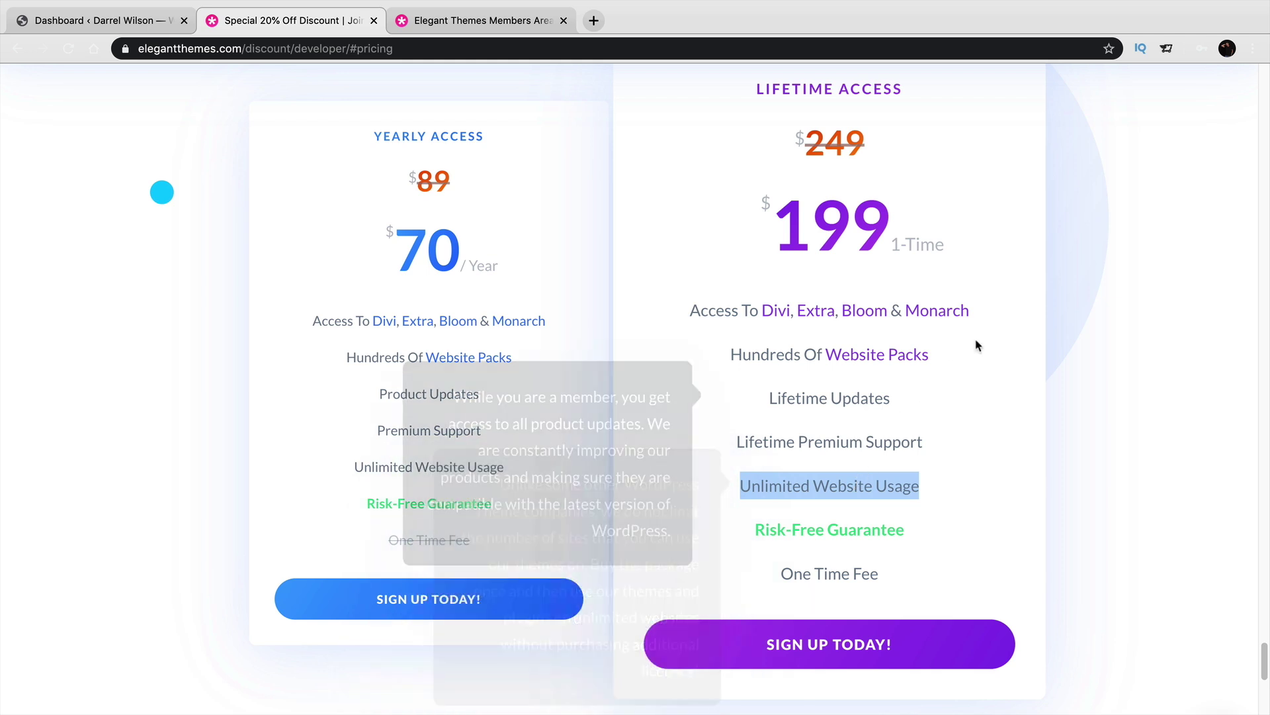
click(1077, 299)
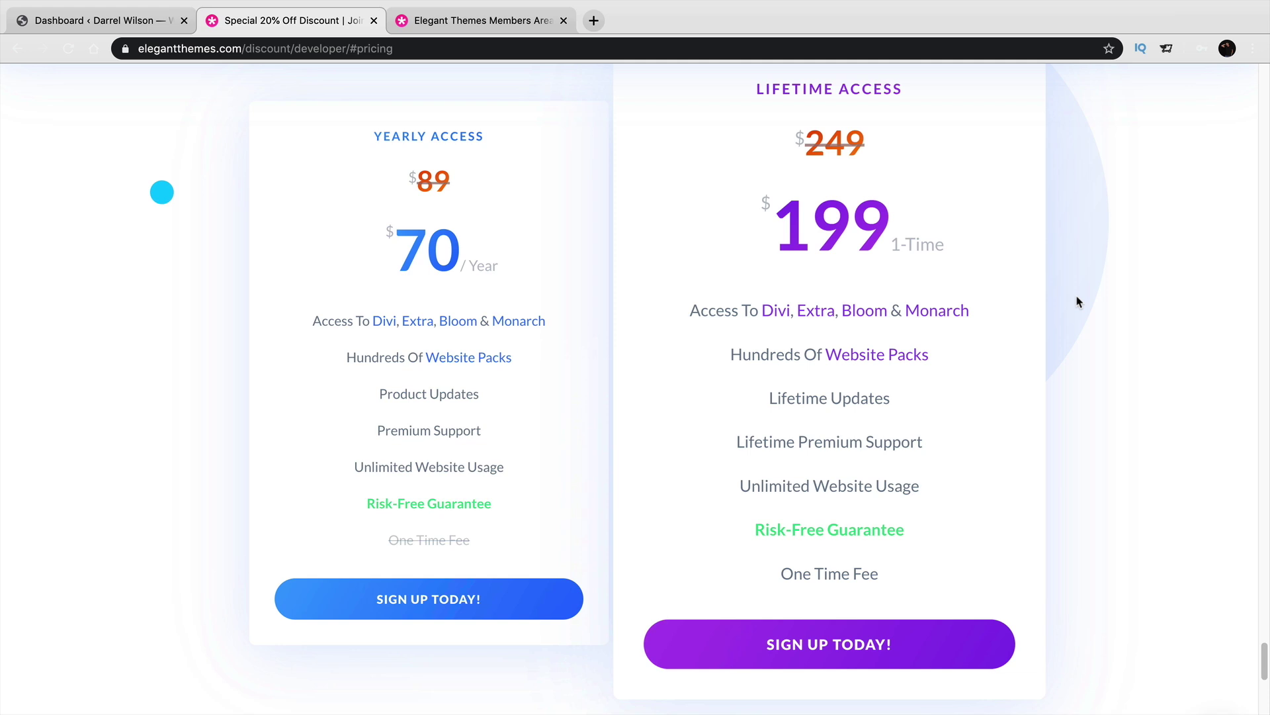
drag(904, 89, 757, 83)
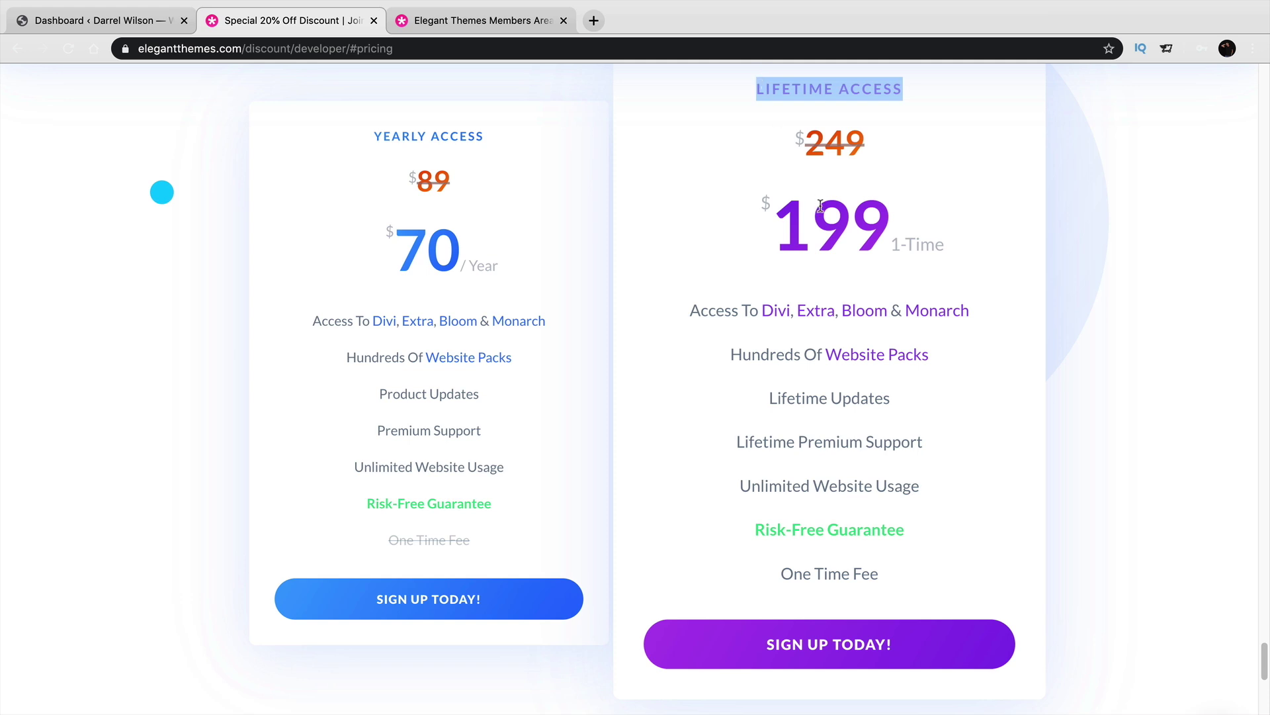
click(875, 84)
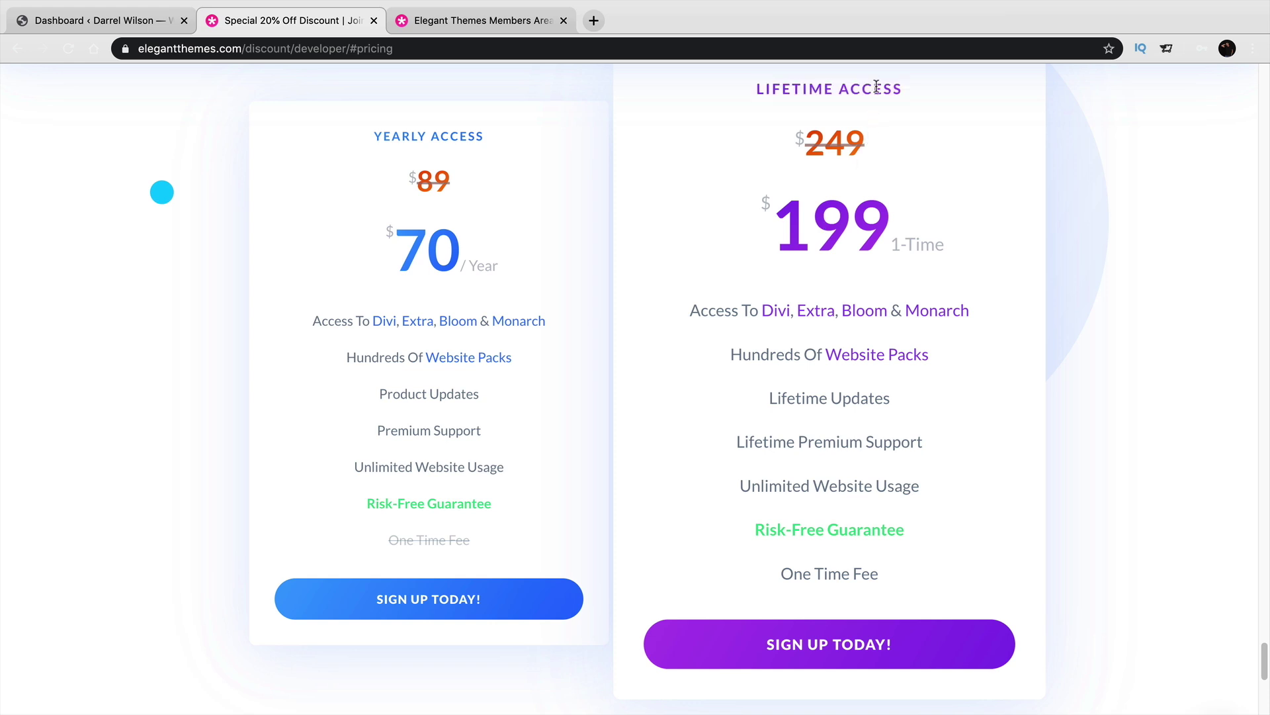
click(844, 645)
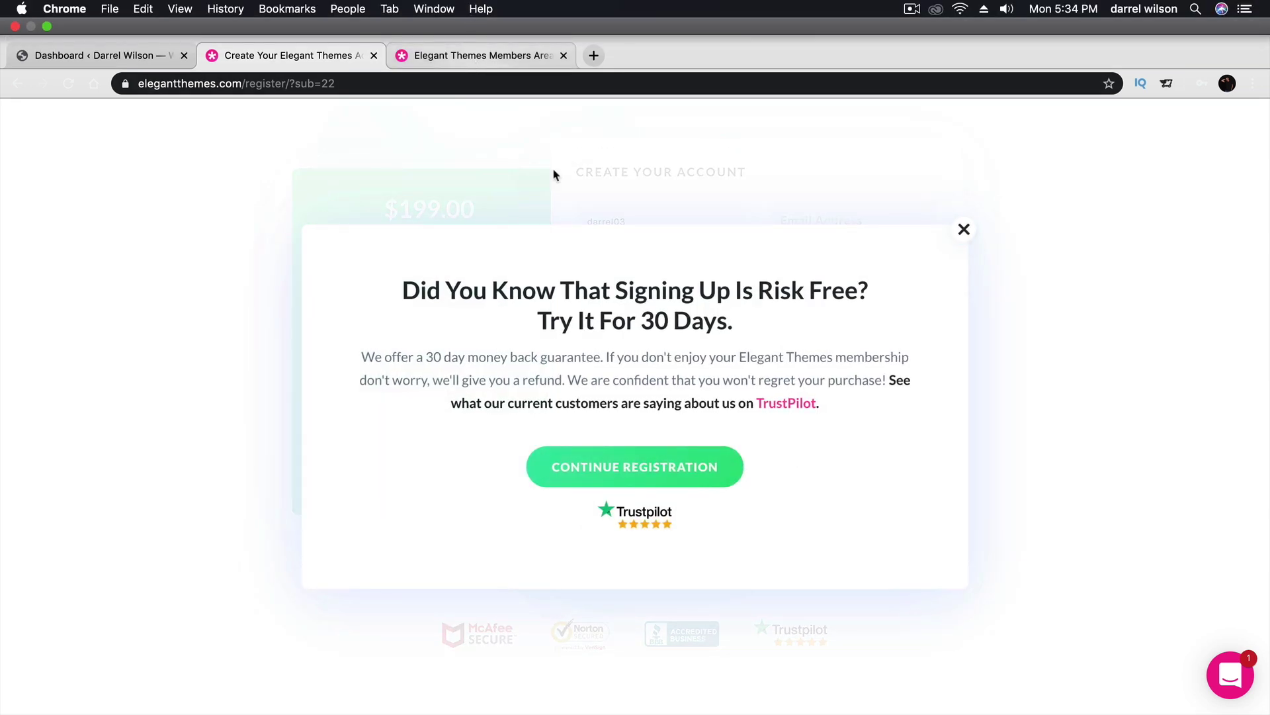
Dismiss the popup and confirm the Lifetime membership under My Account > Membership.
click(964, 213)
click(517, 27)
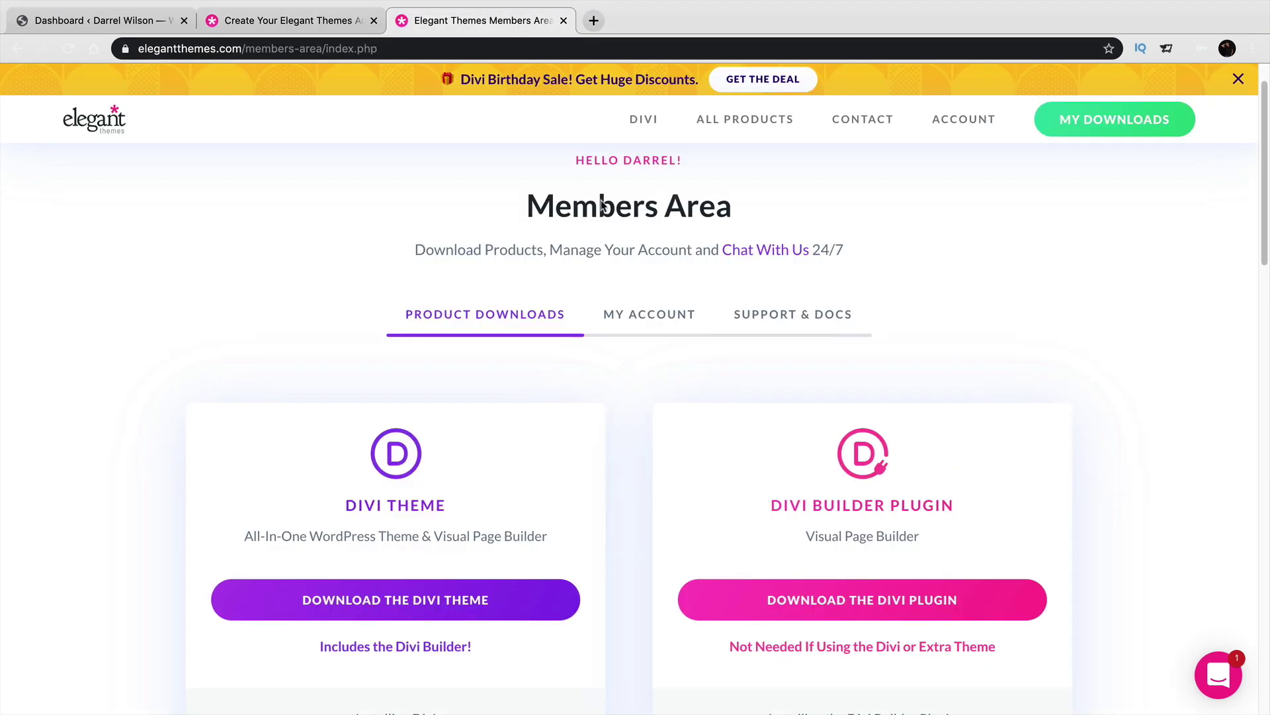
scroll(860, 289, down, 3)
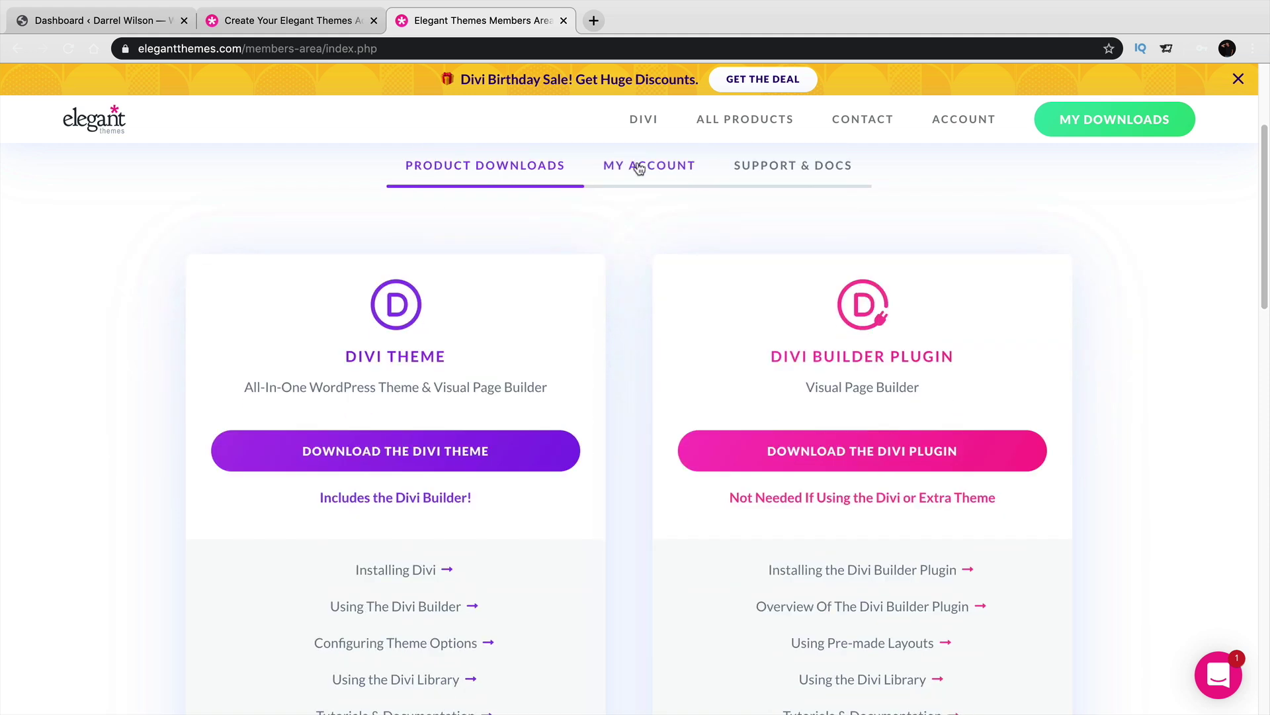
click(638, 167)
scroll(430, 278, down, 3)
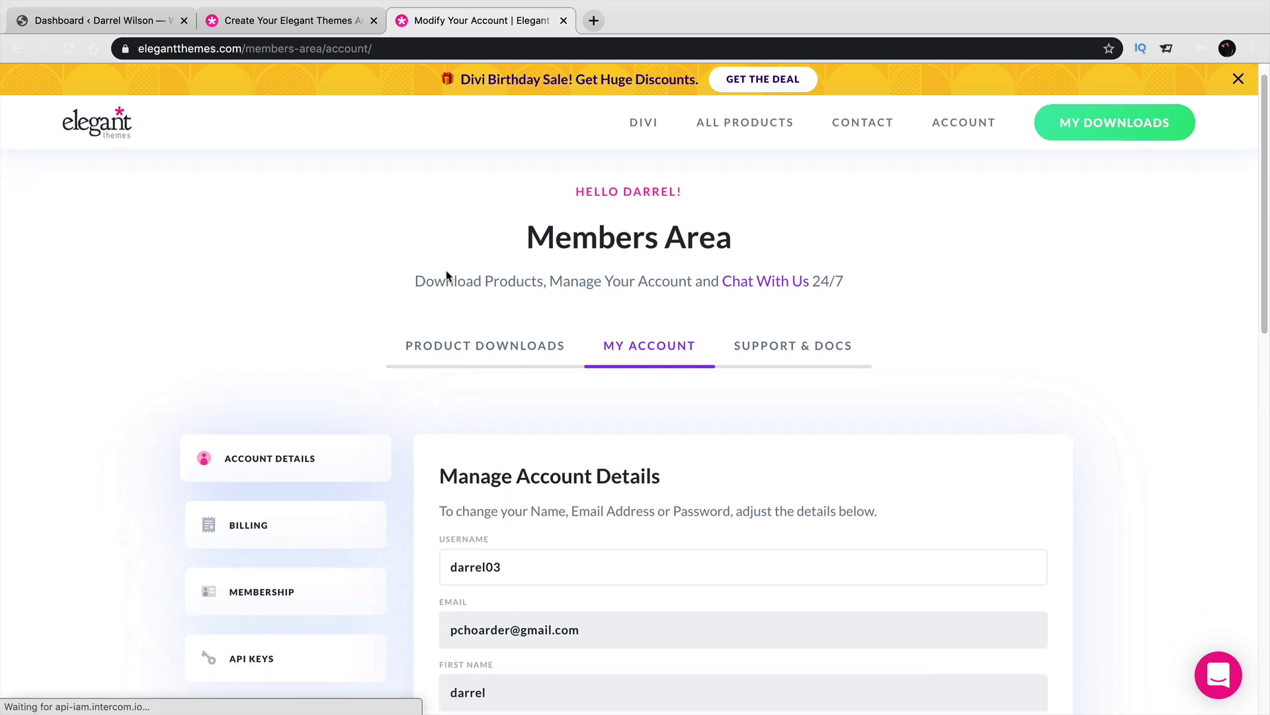
click(312, 451)
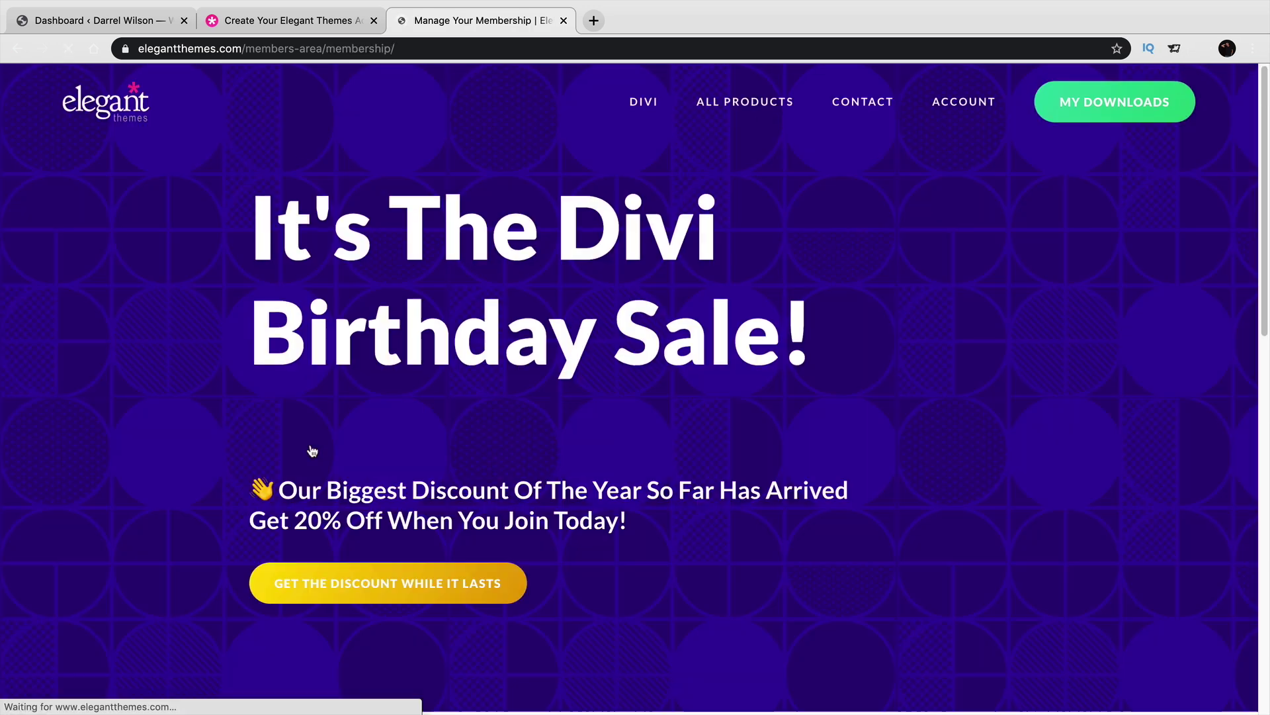
scroll(374, 399, down, 8)
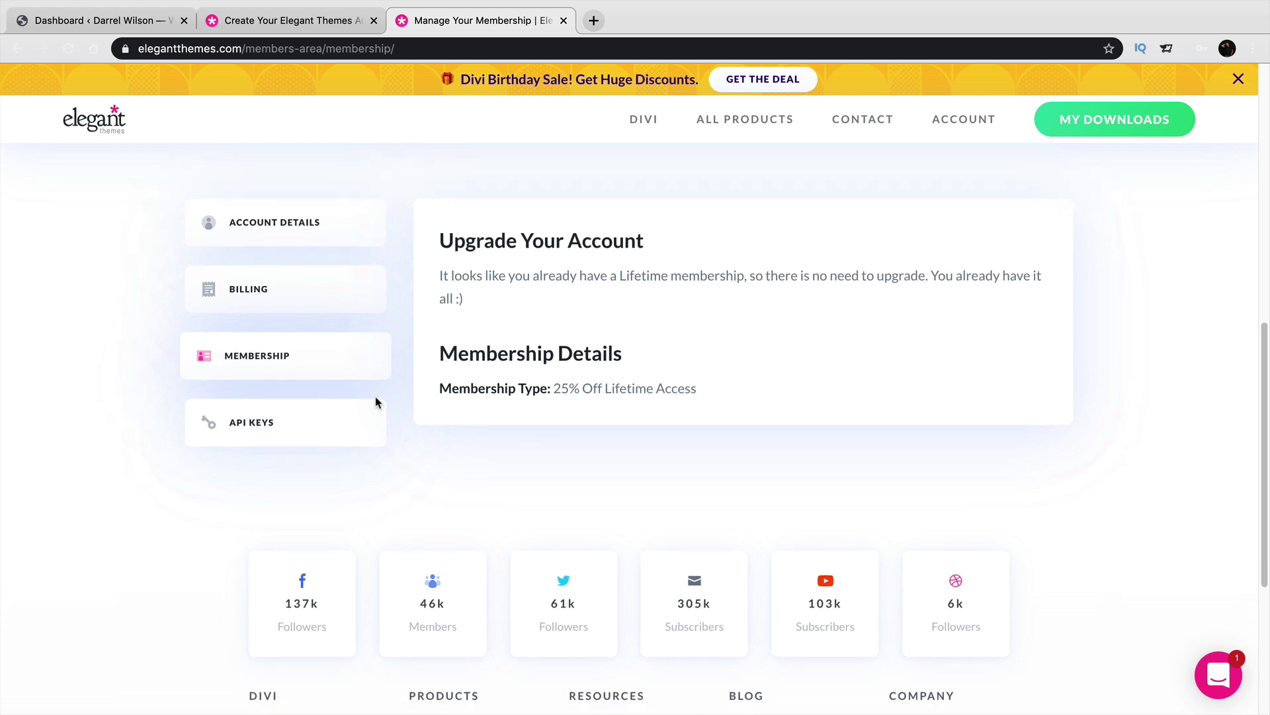
drag(465, 299, 434, 277)
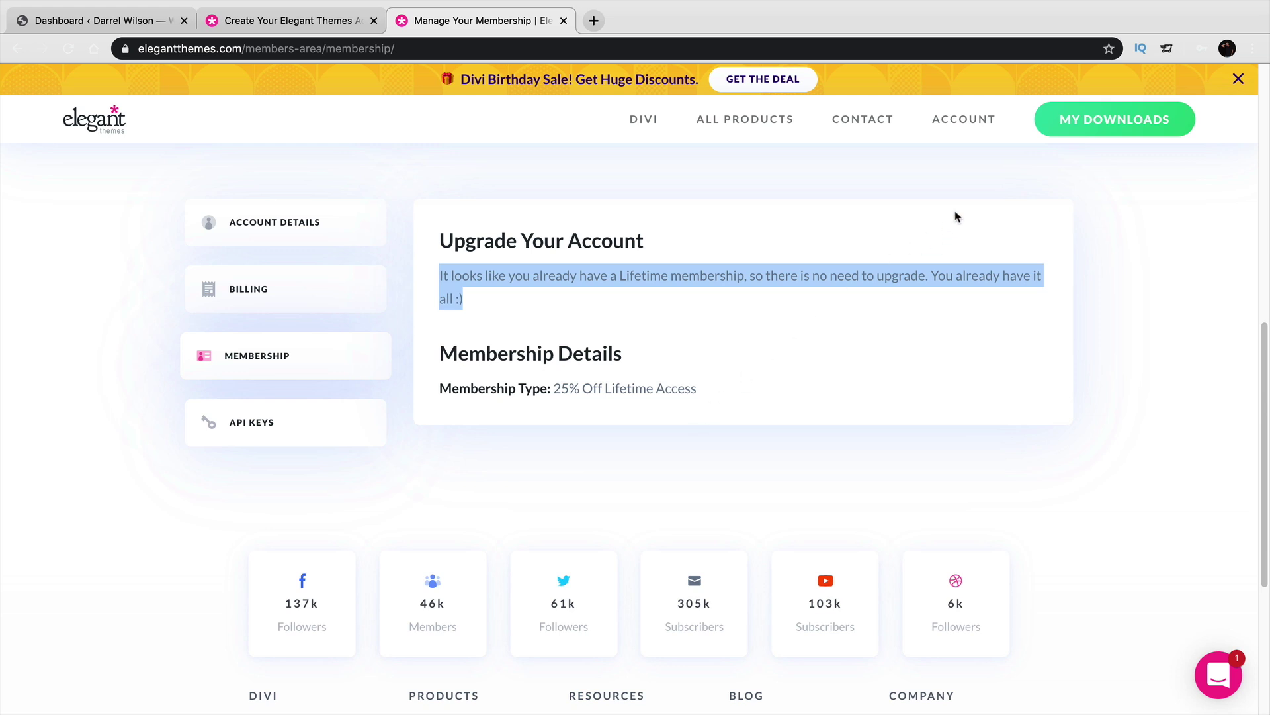
Return to Product Downloads, dismiss the Divi Birthday Sale banner, and download the Divi theme zip.
click(981, 127)
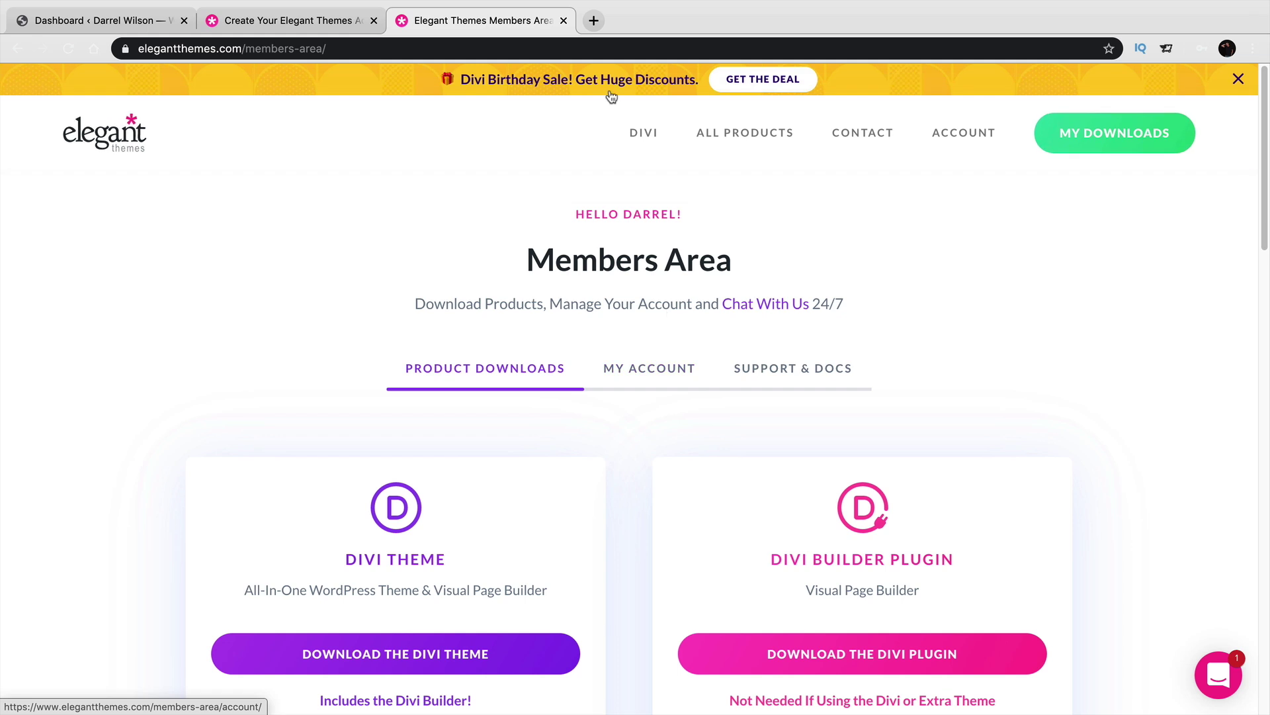
drag(643, 74, 448, 70)
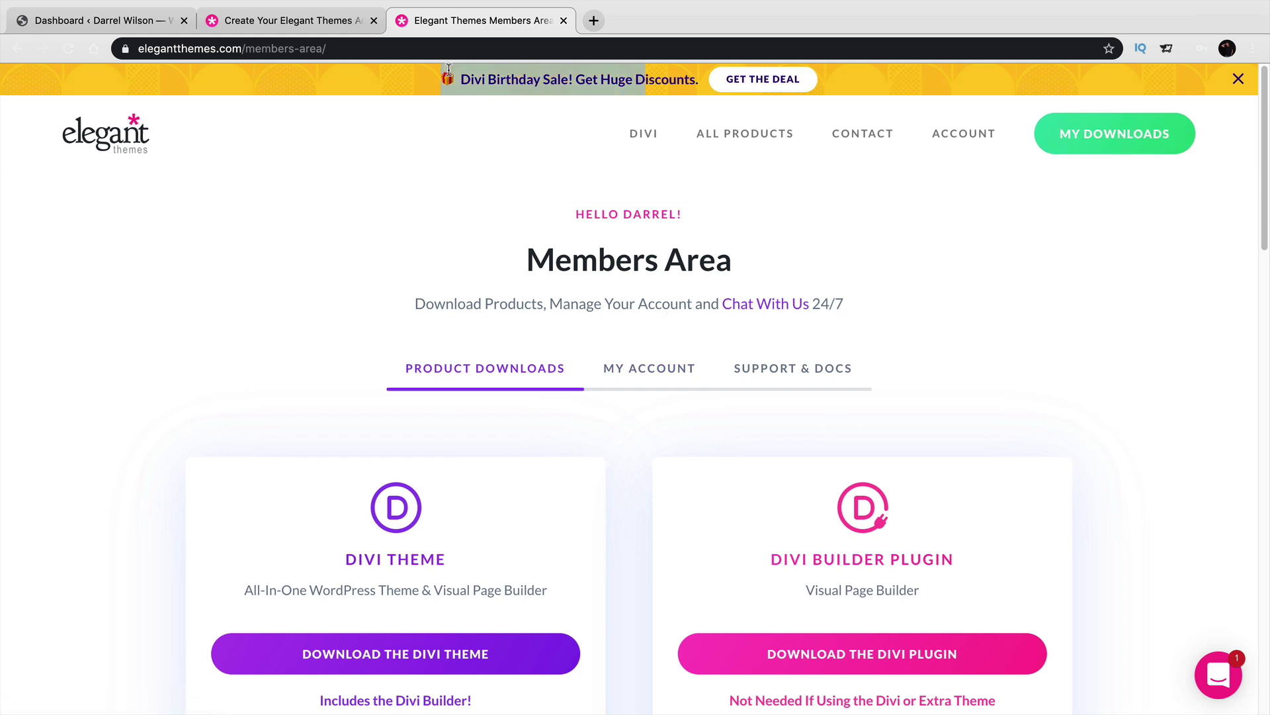
click(503, 74)
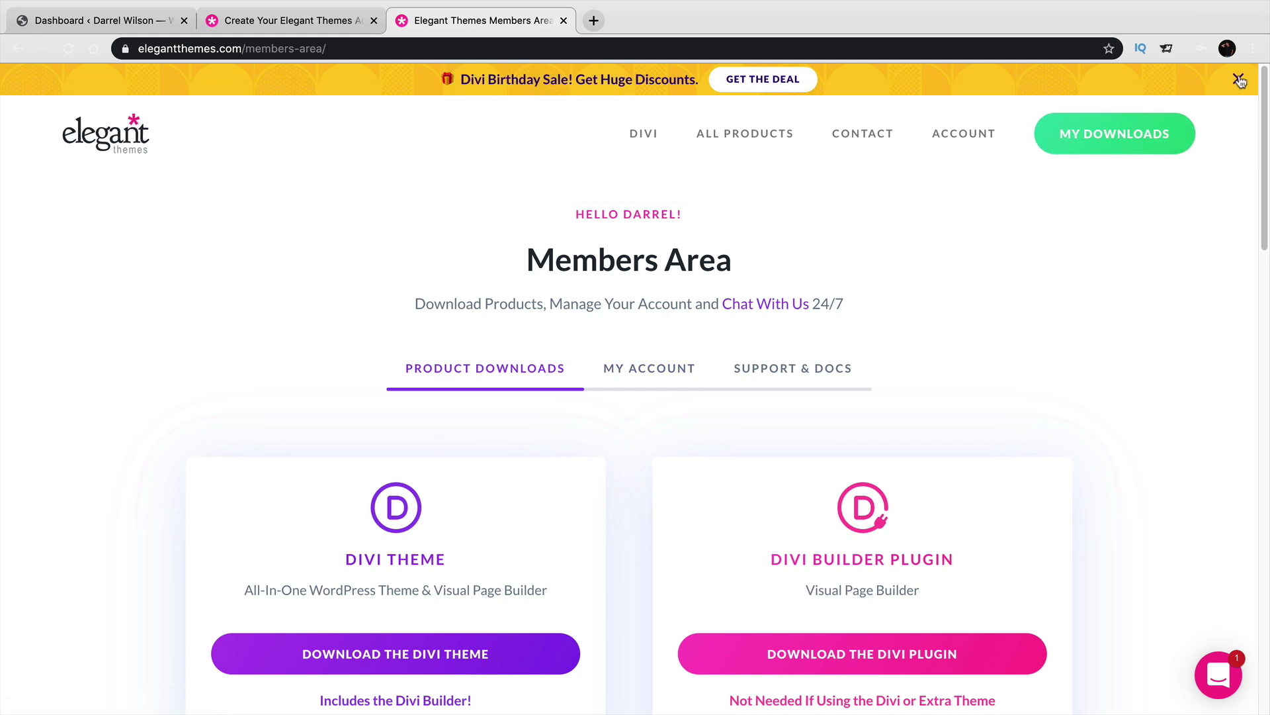
click(1237, 79)
scroll(1044, 325, down, 2)
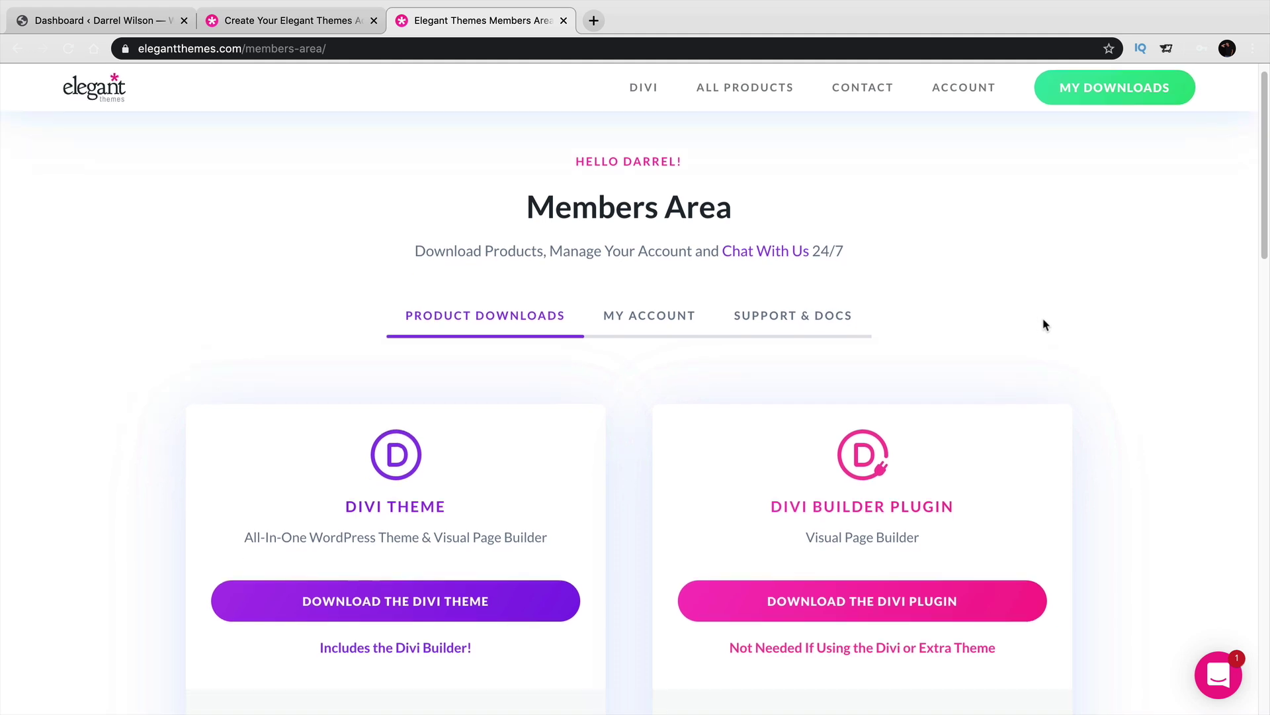
scroll(1044, 324, down, 1)
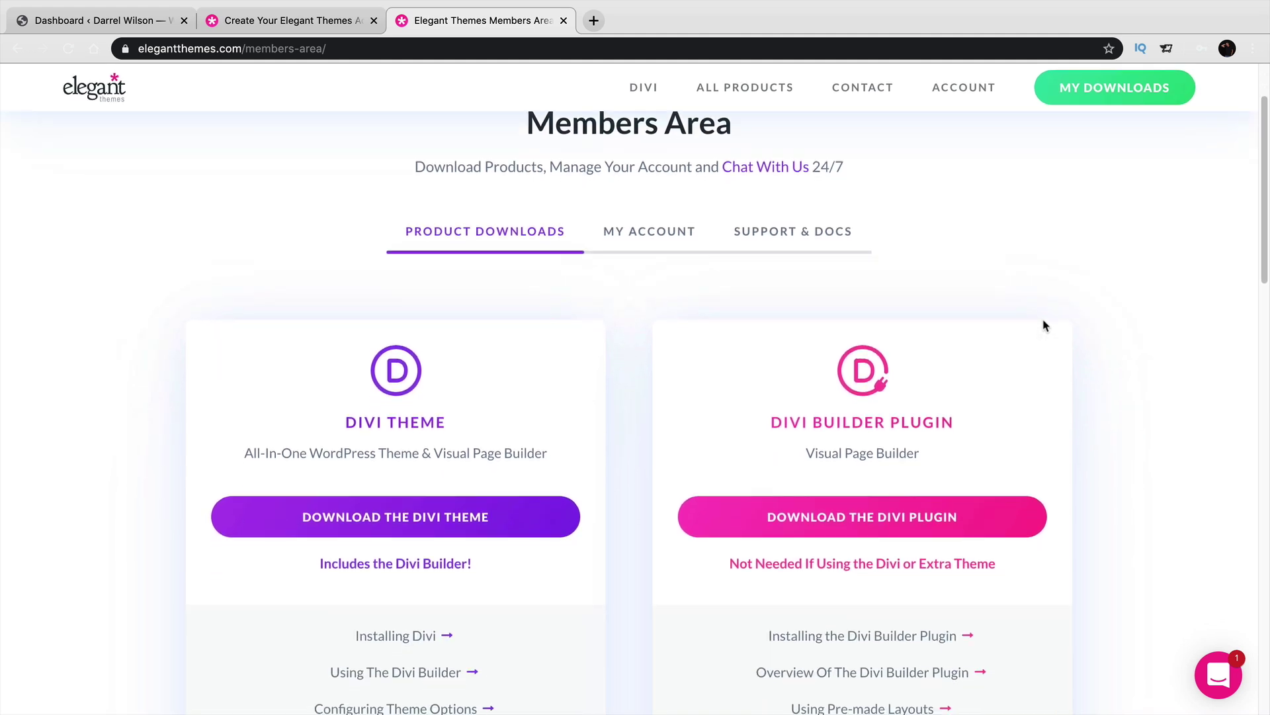
scroll(1044, 324, down, 2)
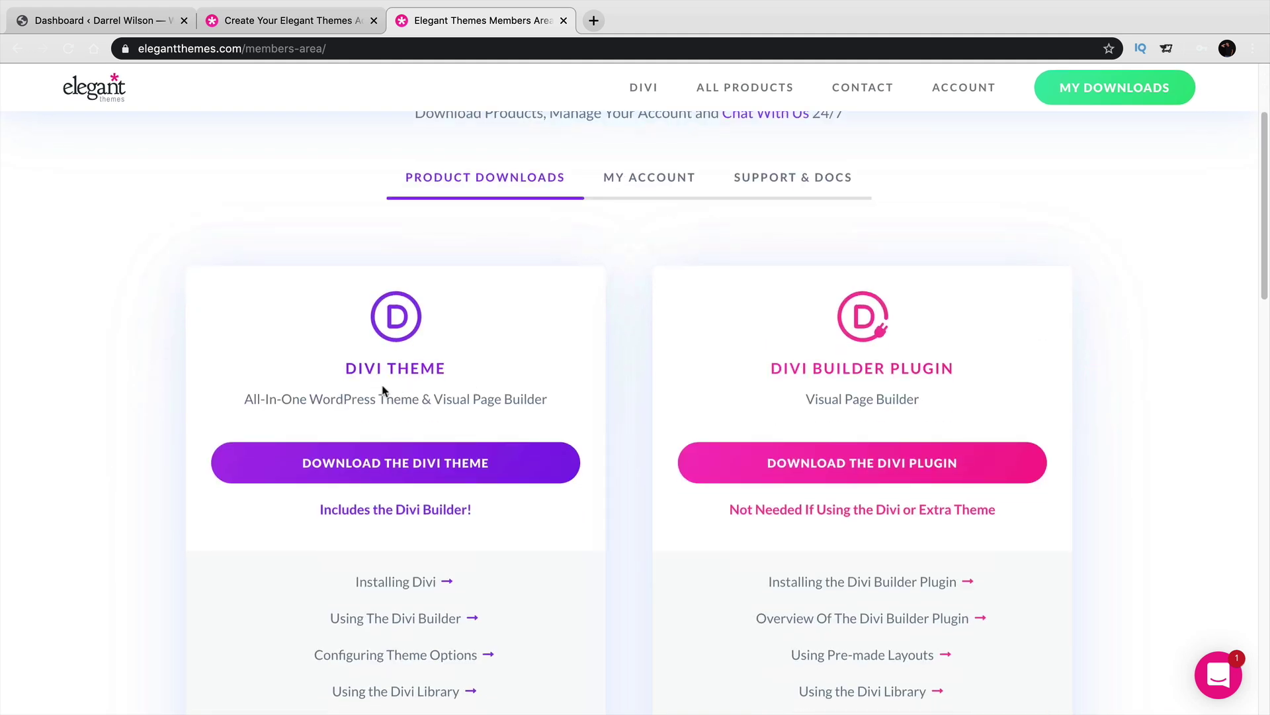
drag(346, 368, 449, 367)
click(390, 468)
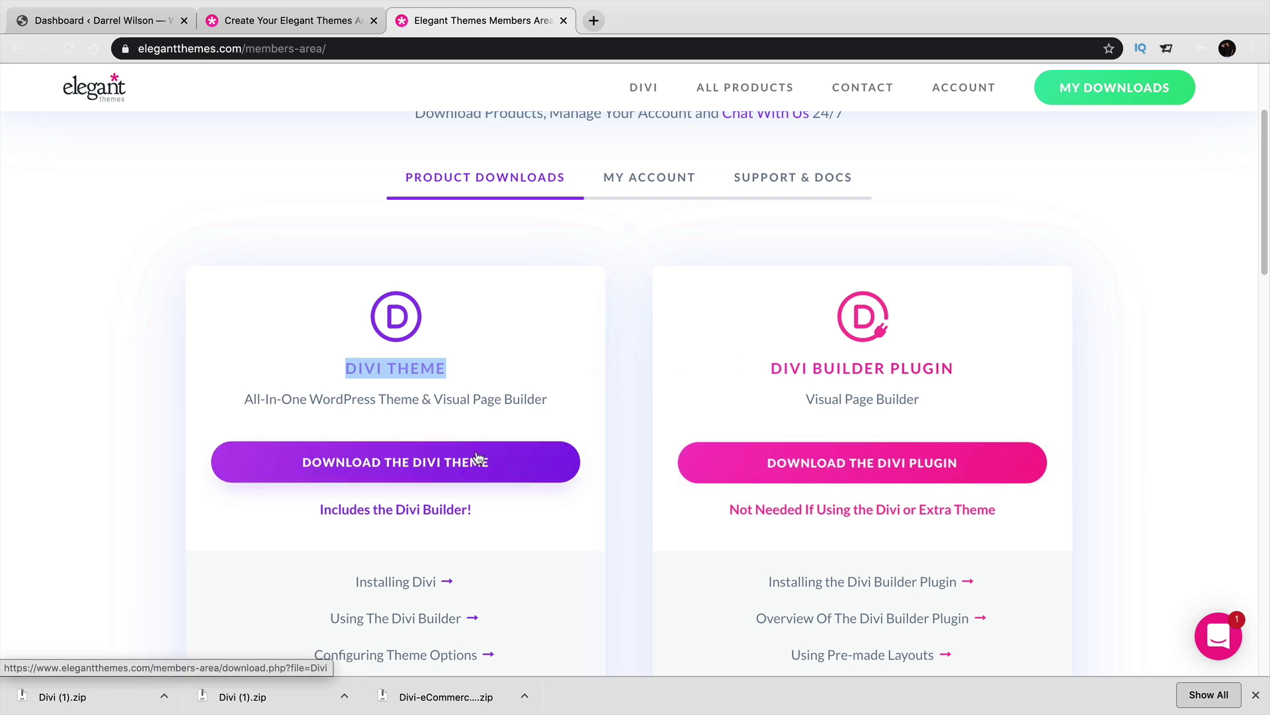
scroll(480, 459, down, 1)
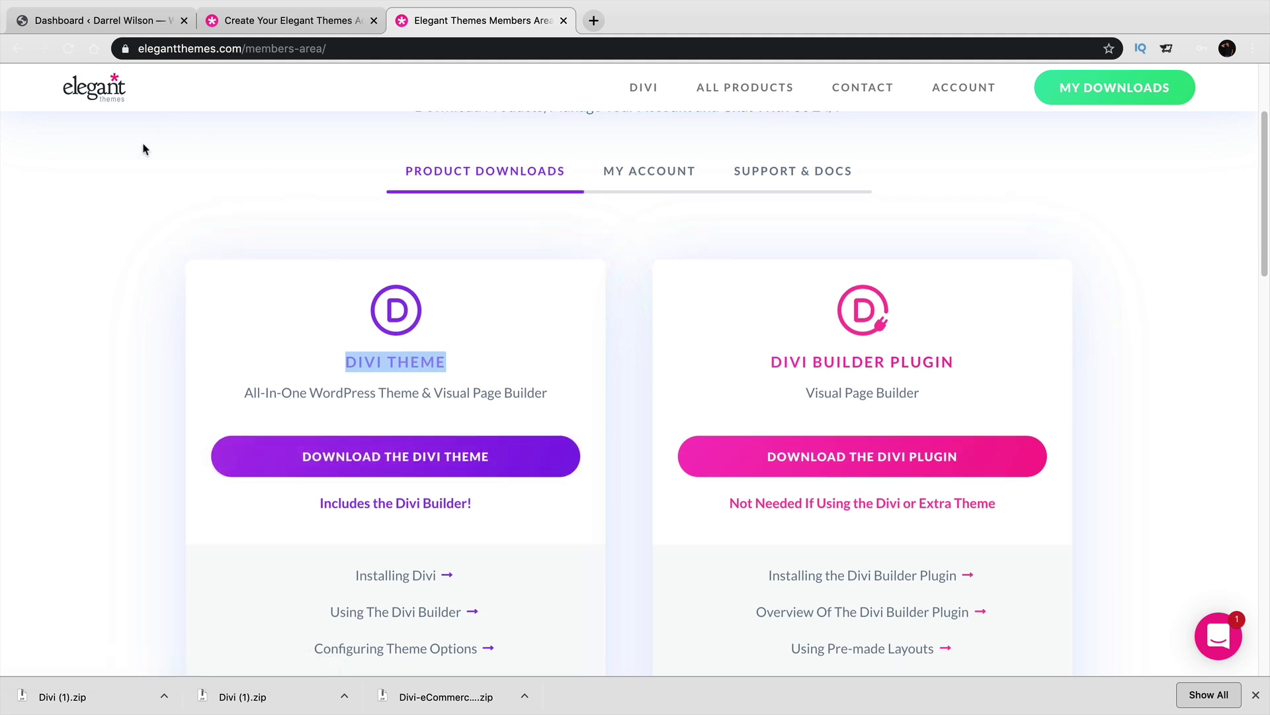
Delete the existing Divi theme from the WordPress Themes page.
click(118, 24)
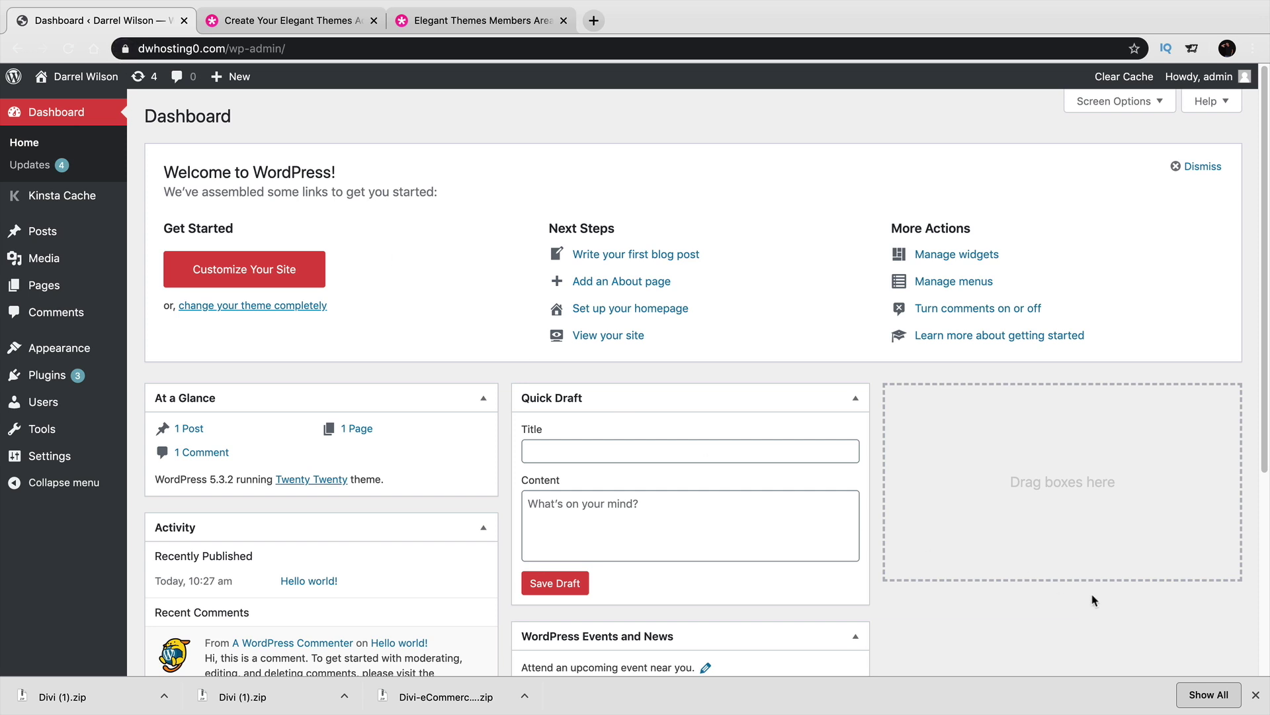
click(1256, 695)
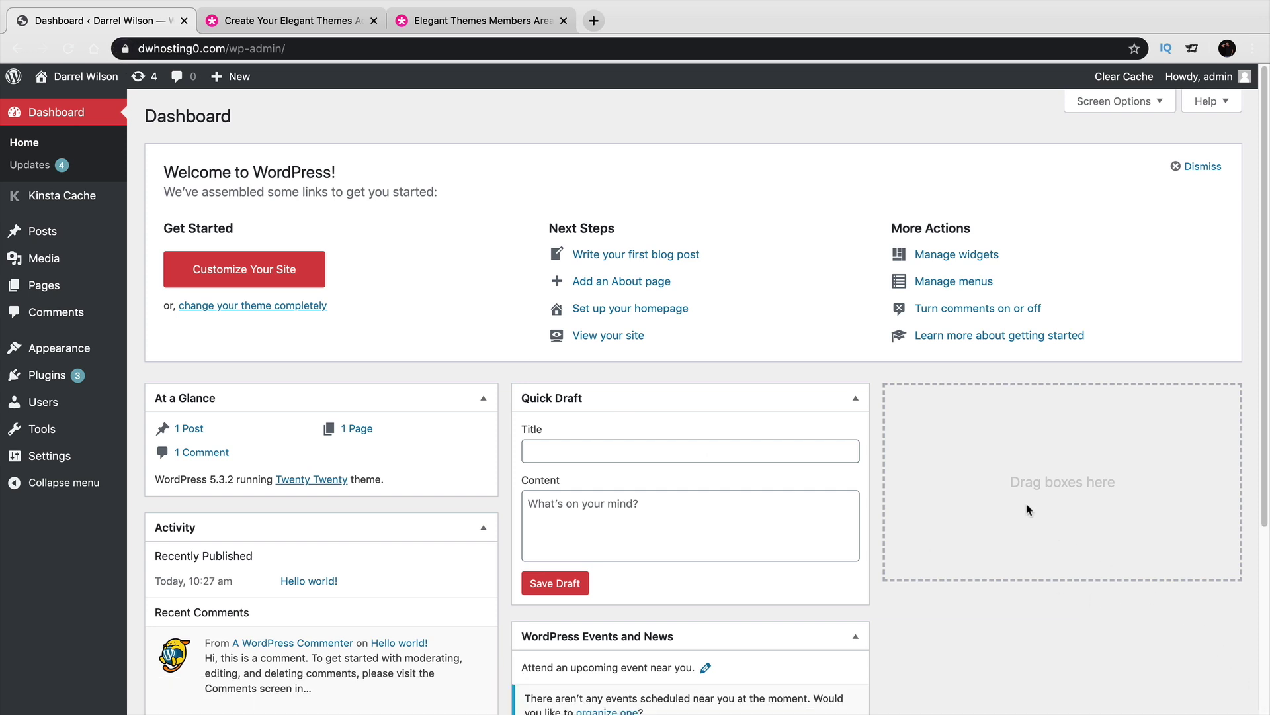
mouse_move(79, 350)
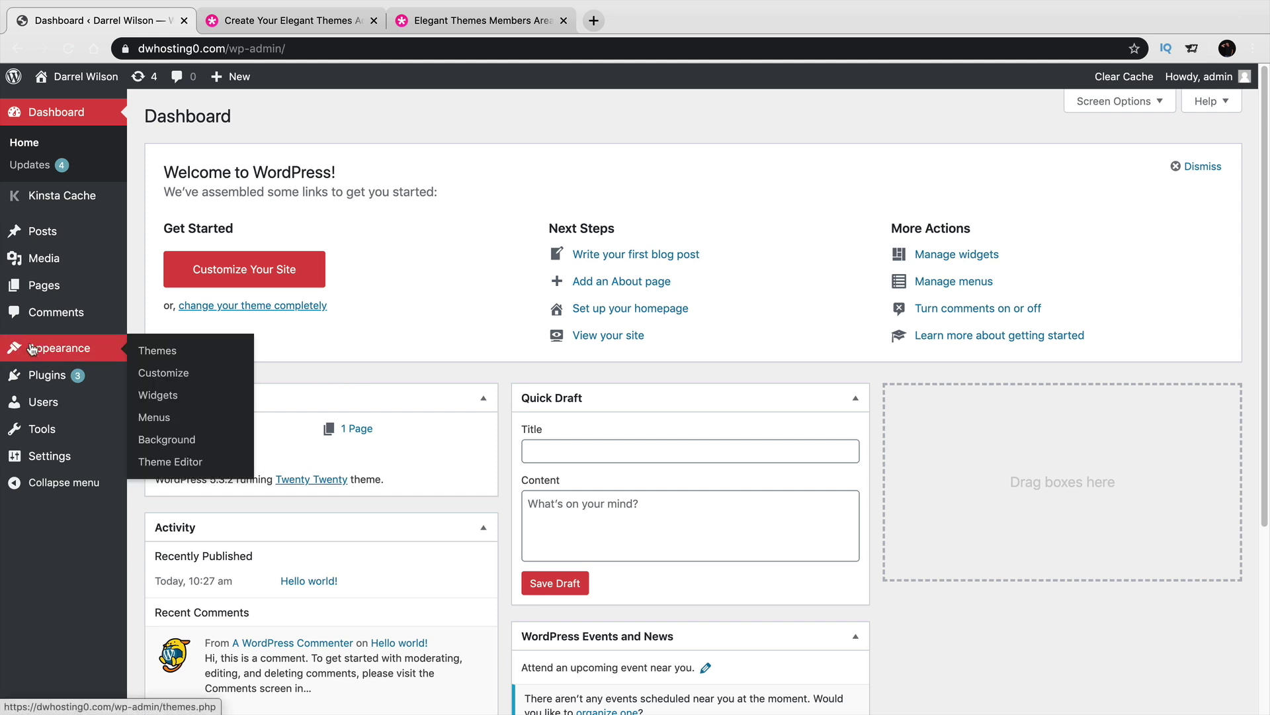
click(185, 355)
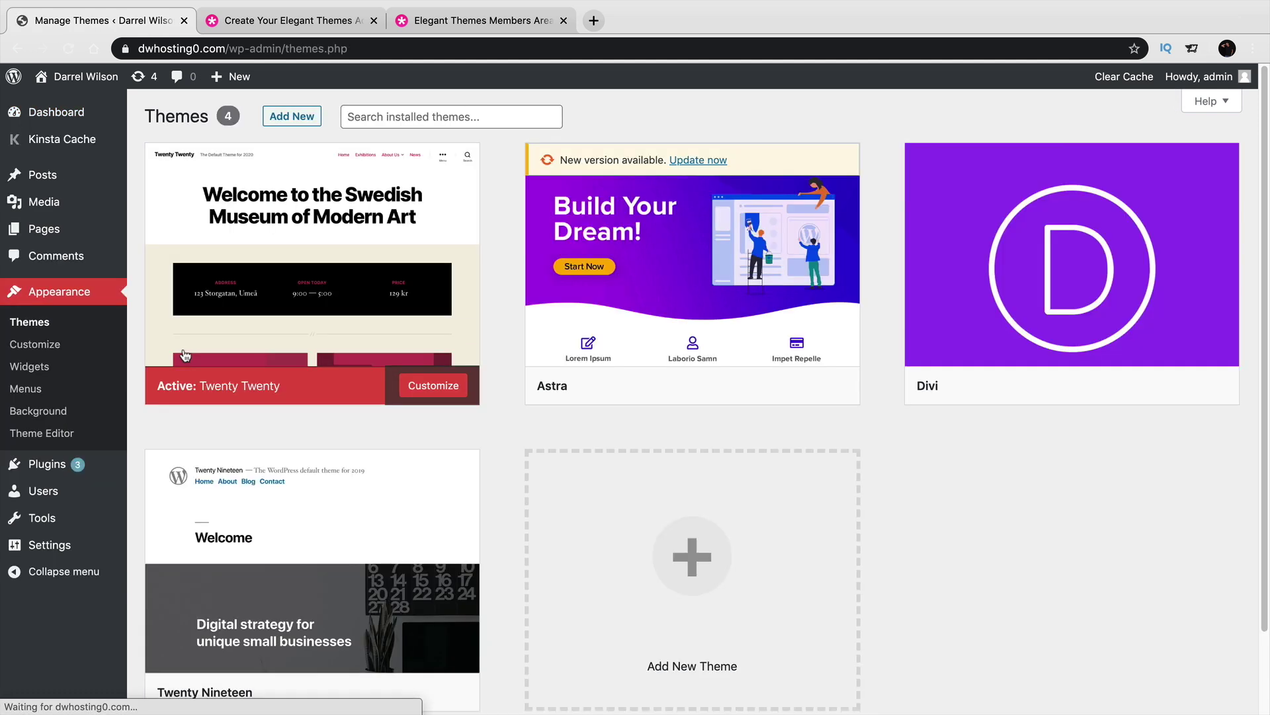
mouse_move(996, 373)
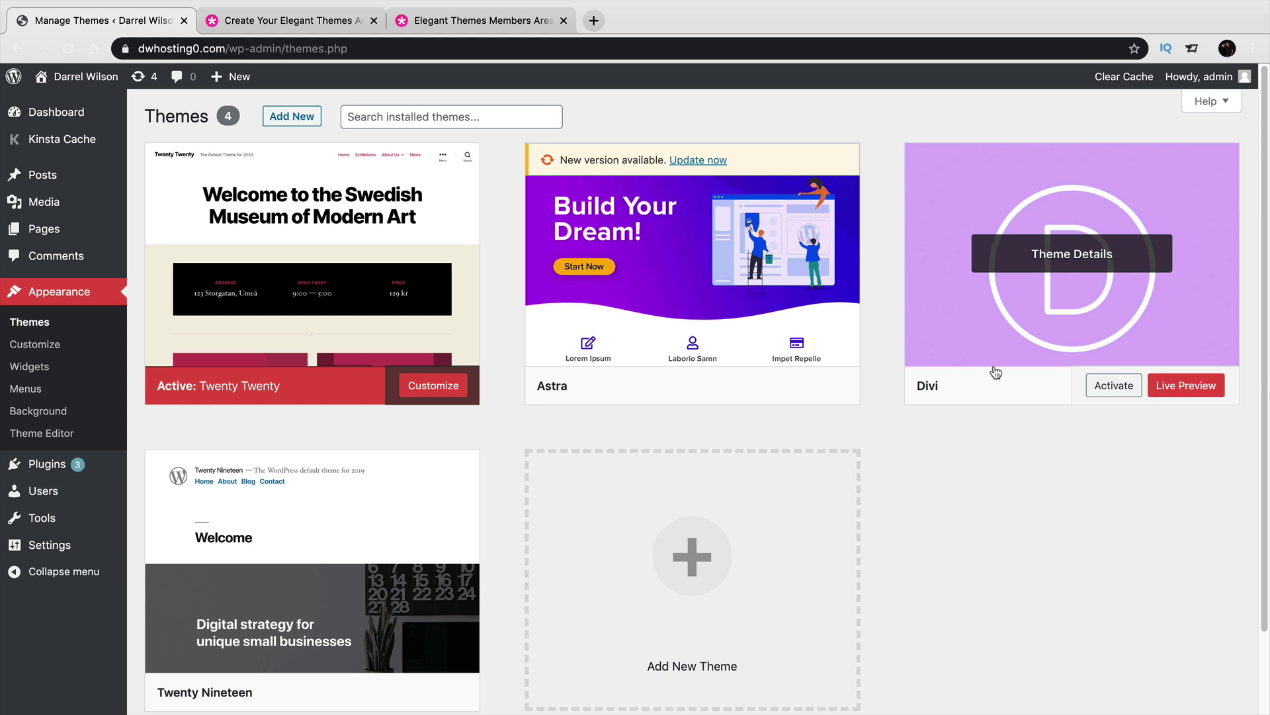
click(1128, 258)
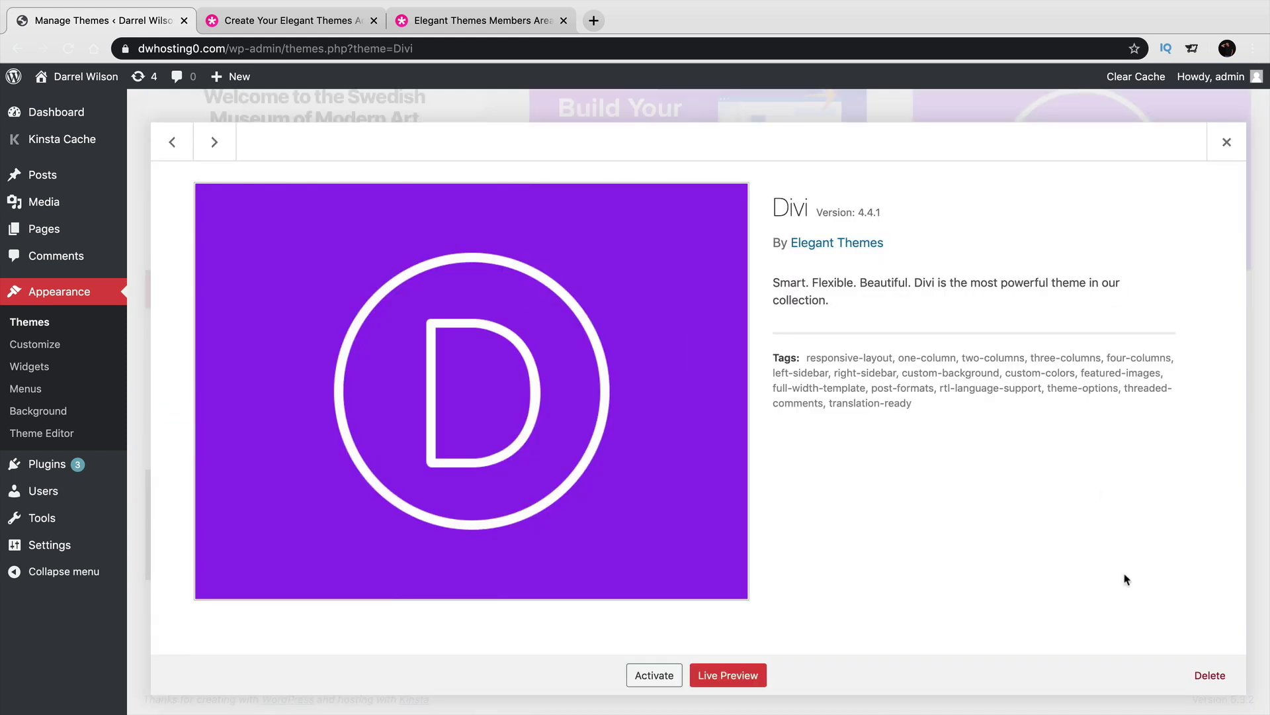
click(1210, 674)
click(777, 175)
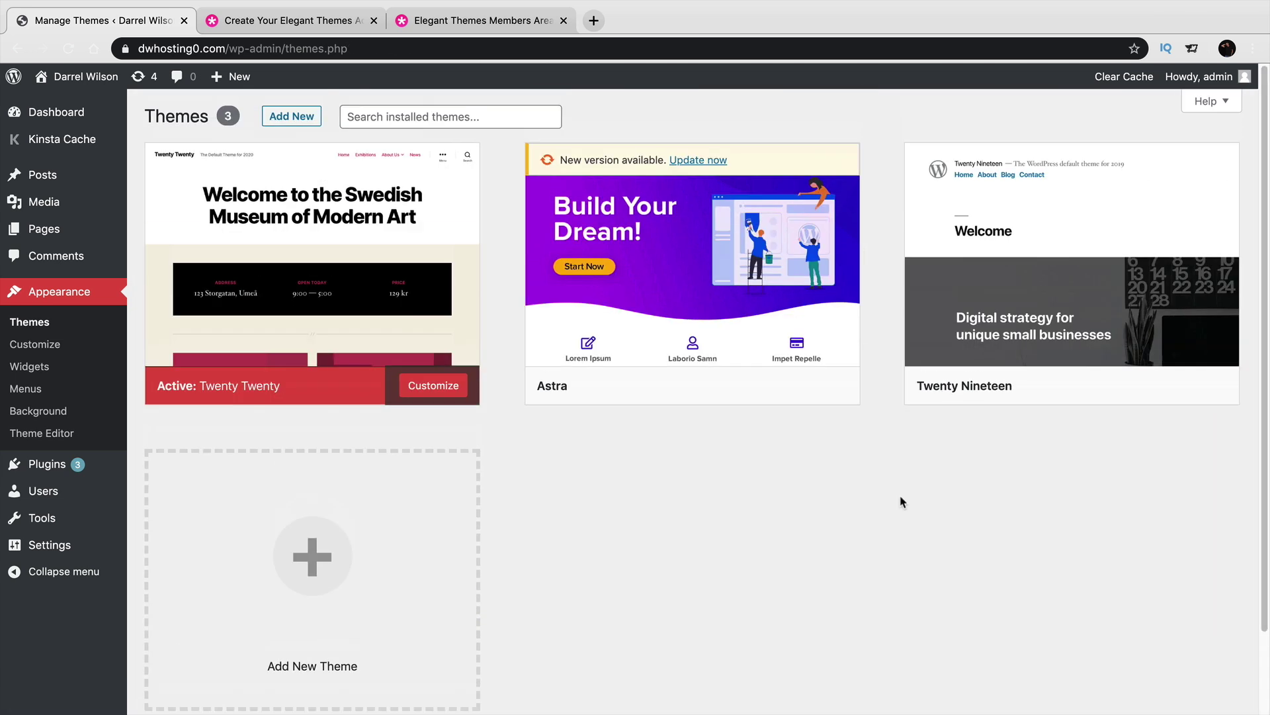
Upload Divi (1).zip from the Desktop, install it, and activate Divi.
click(291, 117)
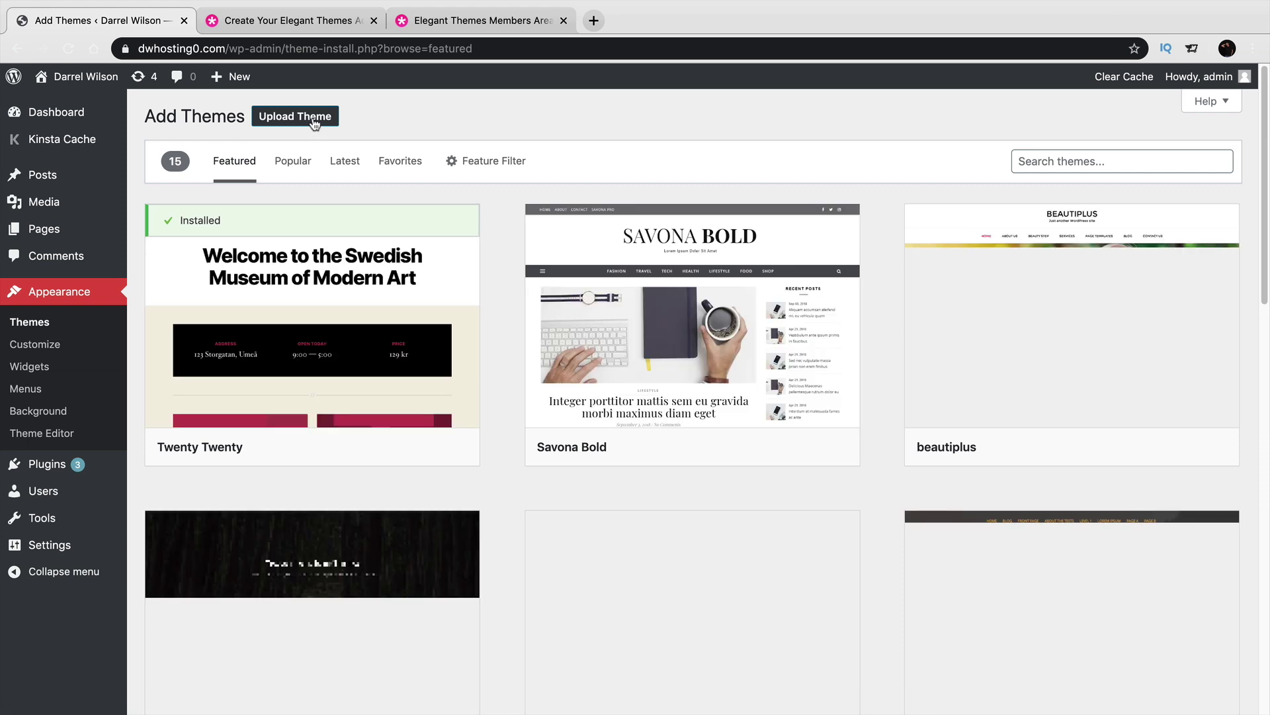
click(292, 116)
click(591, 258)
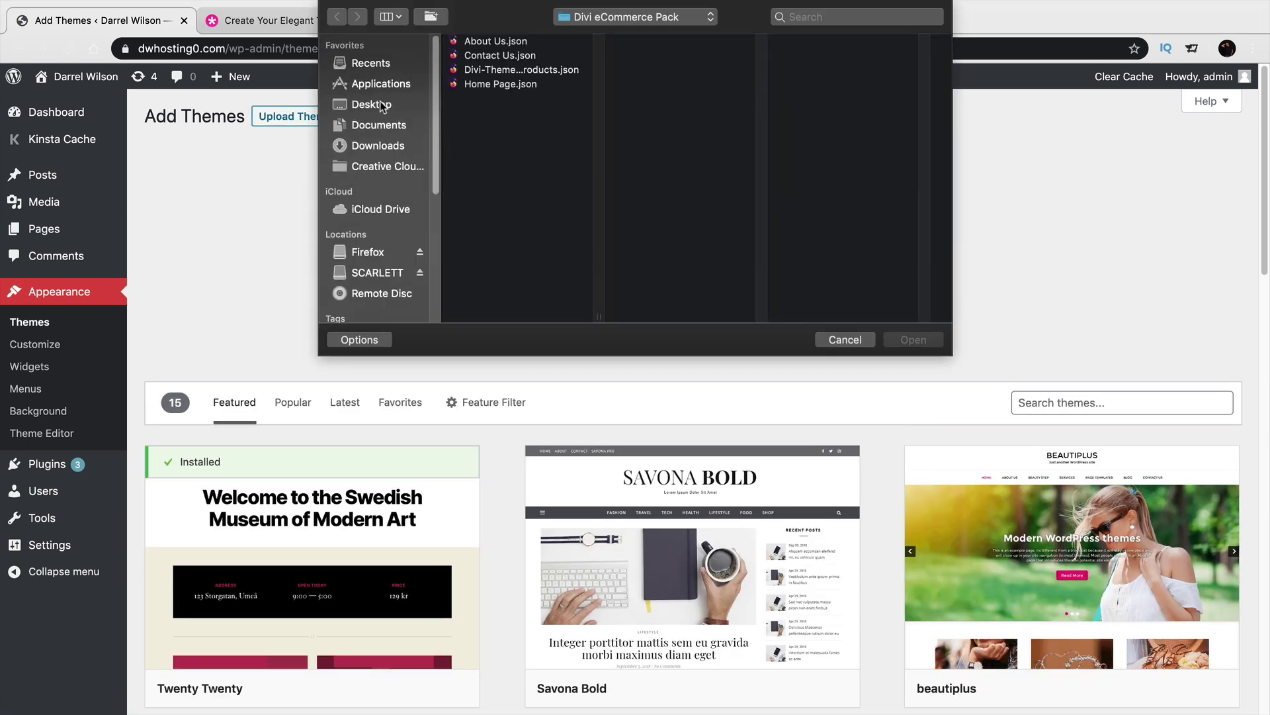
click(382, 106)
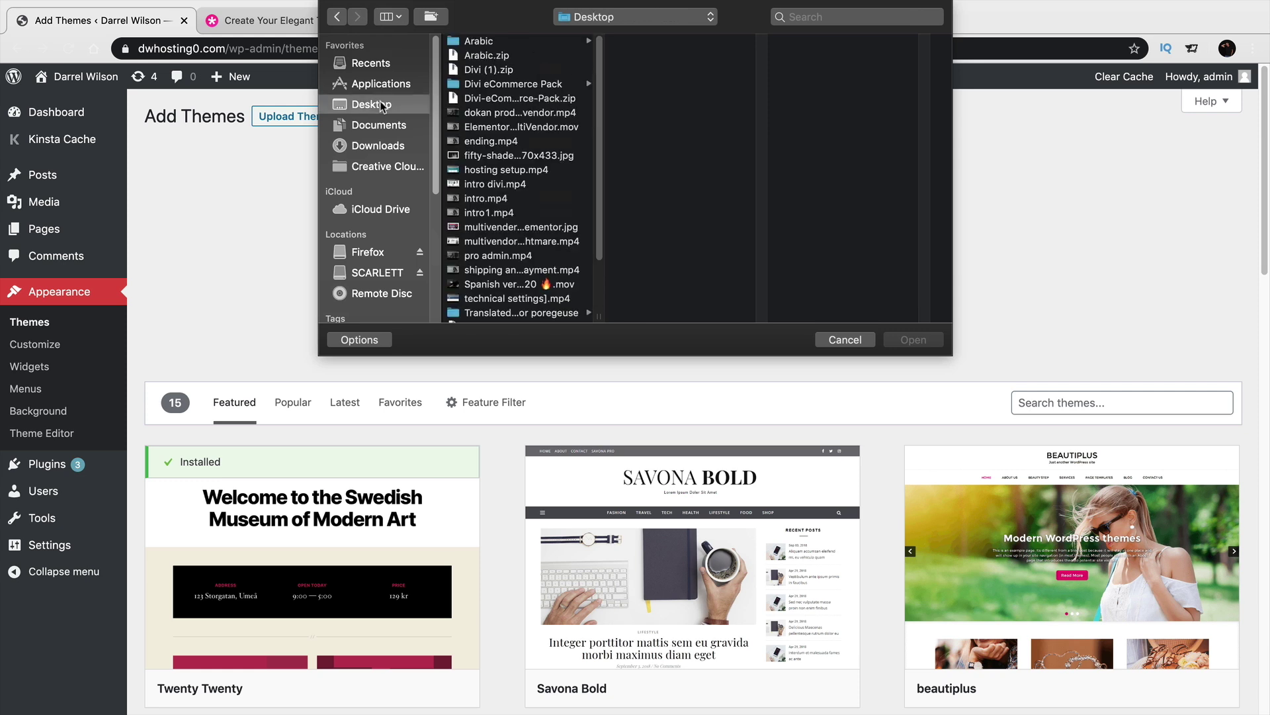
click(476, 71)
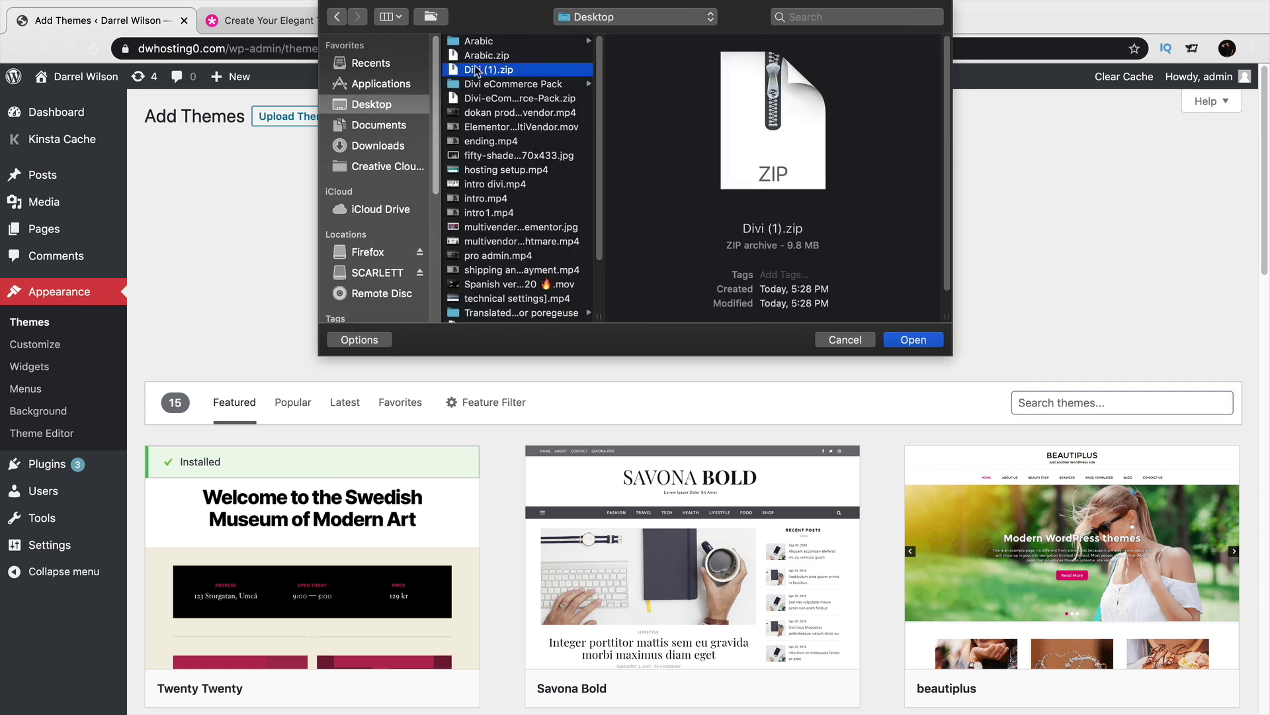
click(905, 339)
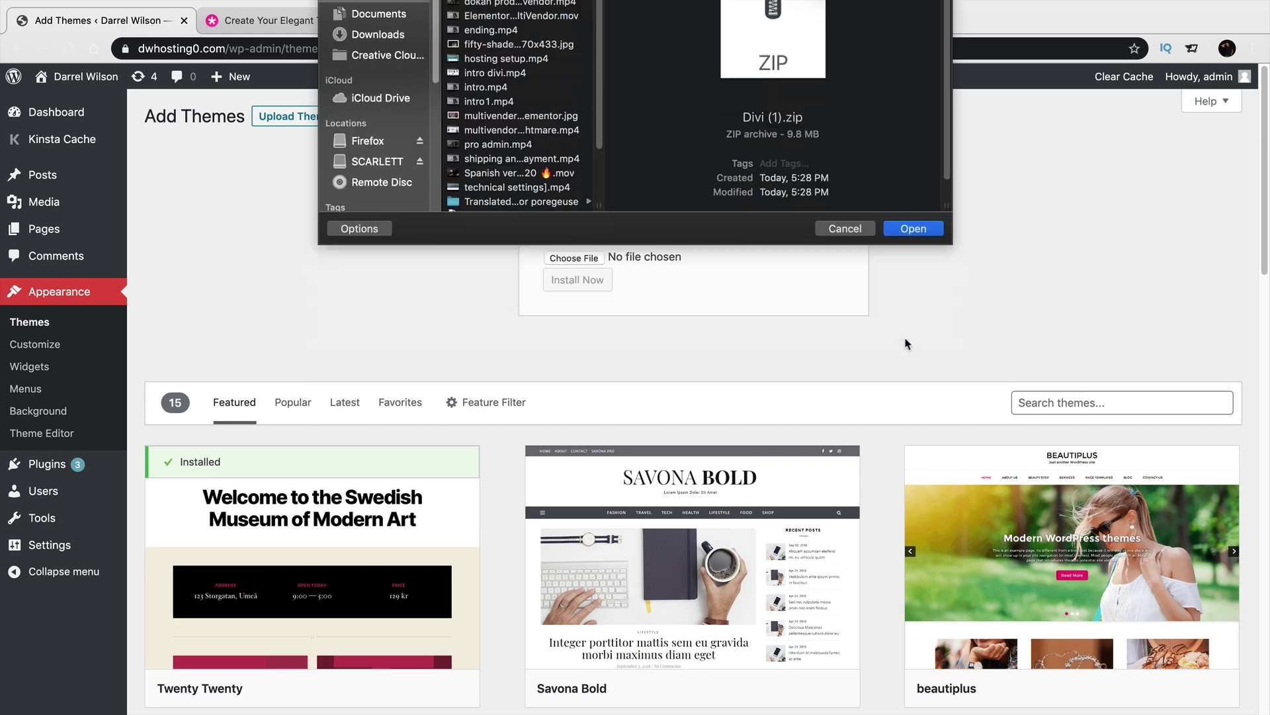
click(601, 283)
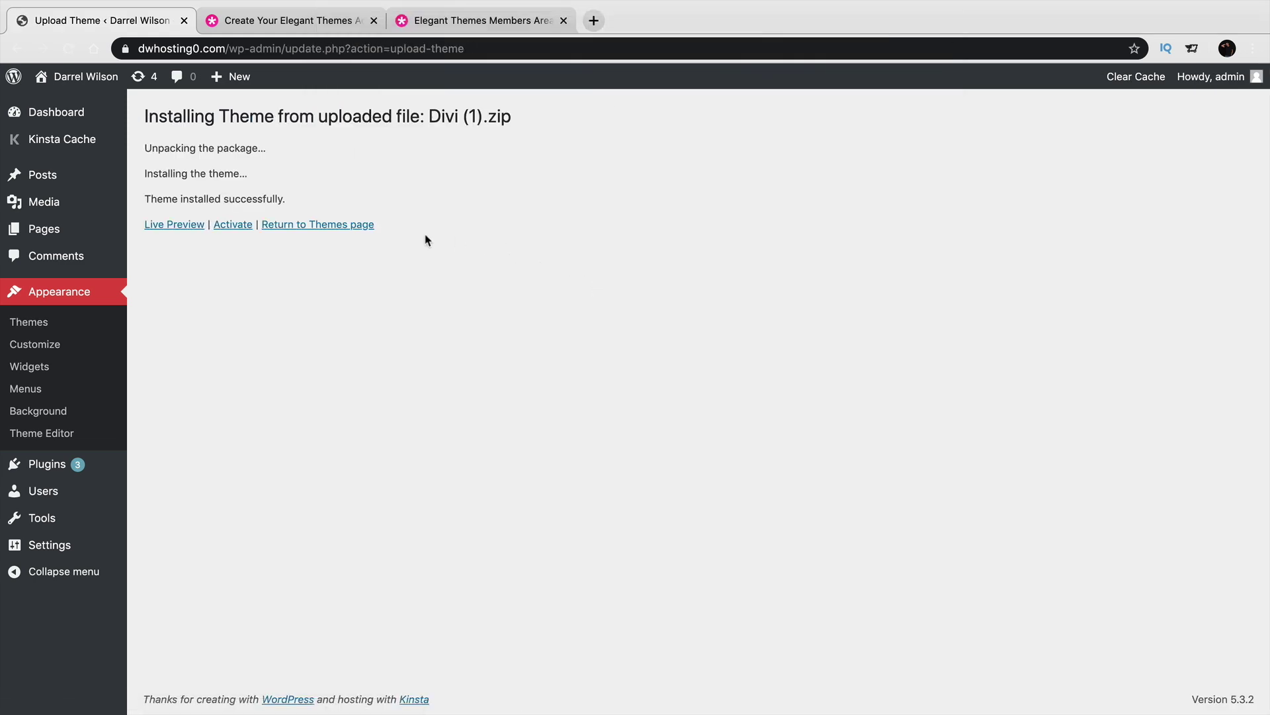
click(240, 227)
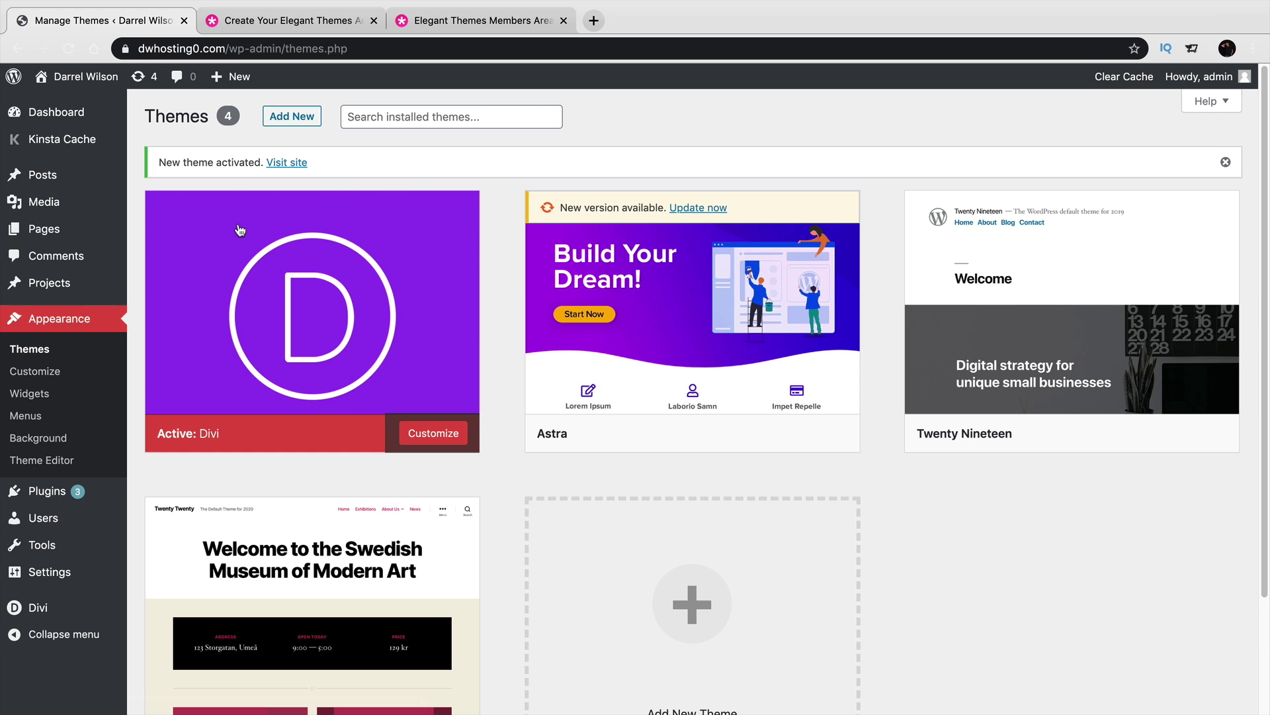
Visit the live site and look over the Hello world! front page in Divi's layout.
mouse_move(297, 264)
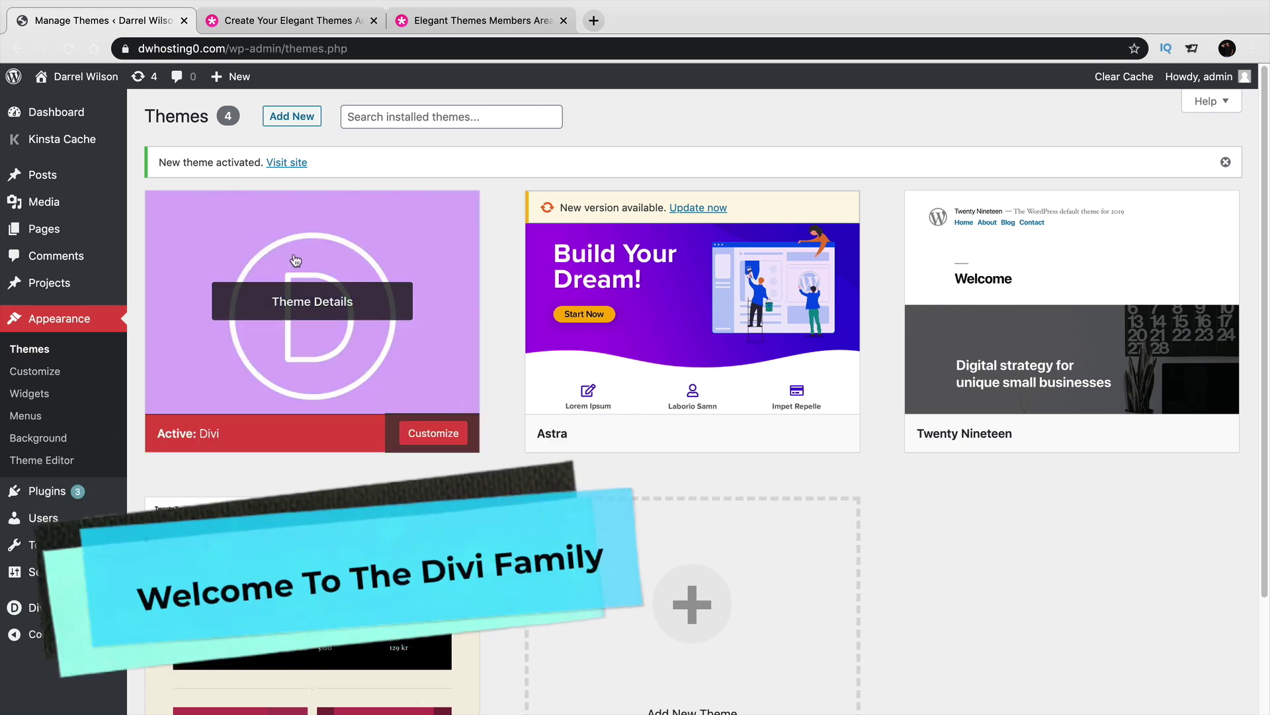
mouse_move(96, 86)
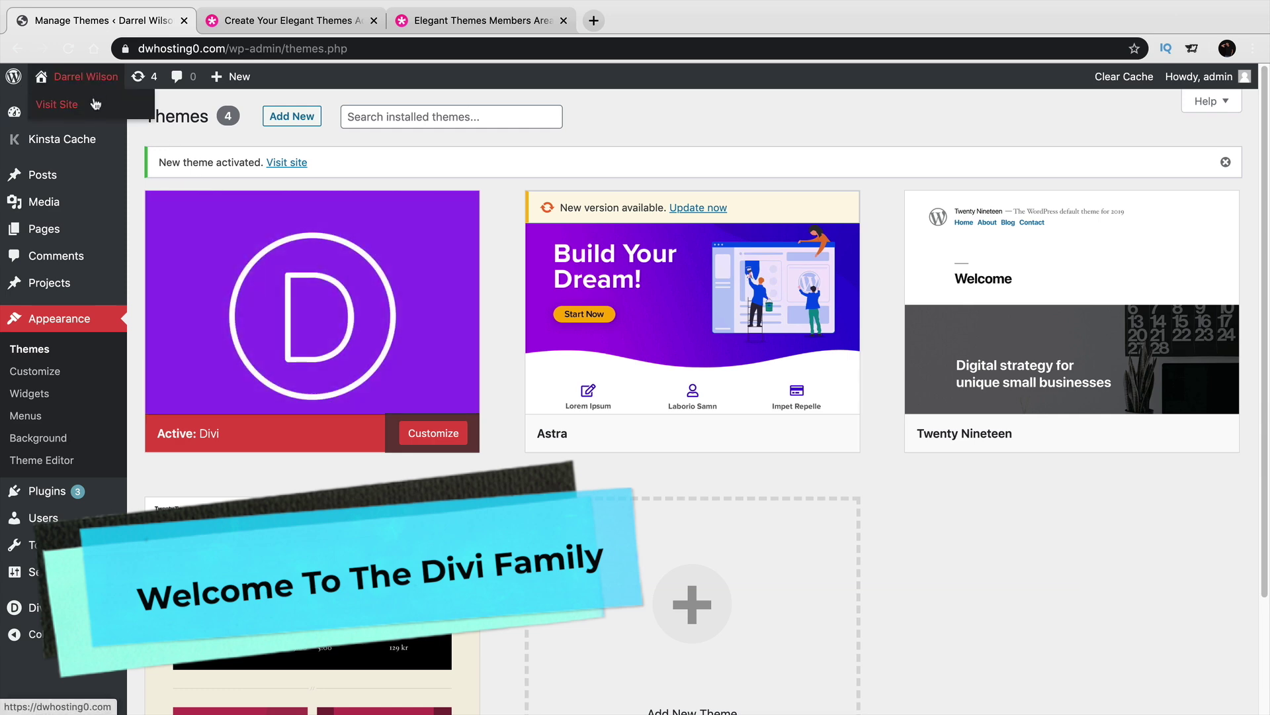
click(76, 108)
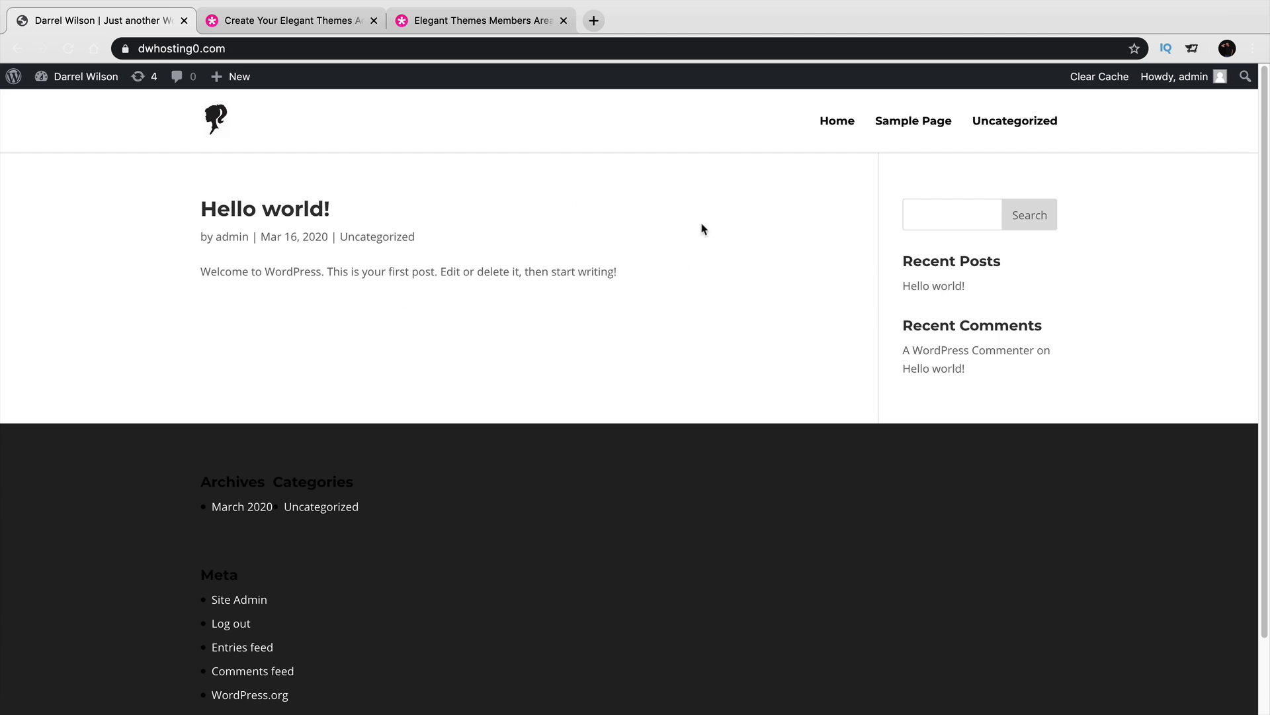
scroll(486, 420, down, 3)
scroll(436, 533, up, 3)
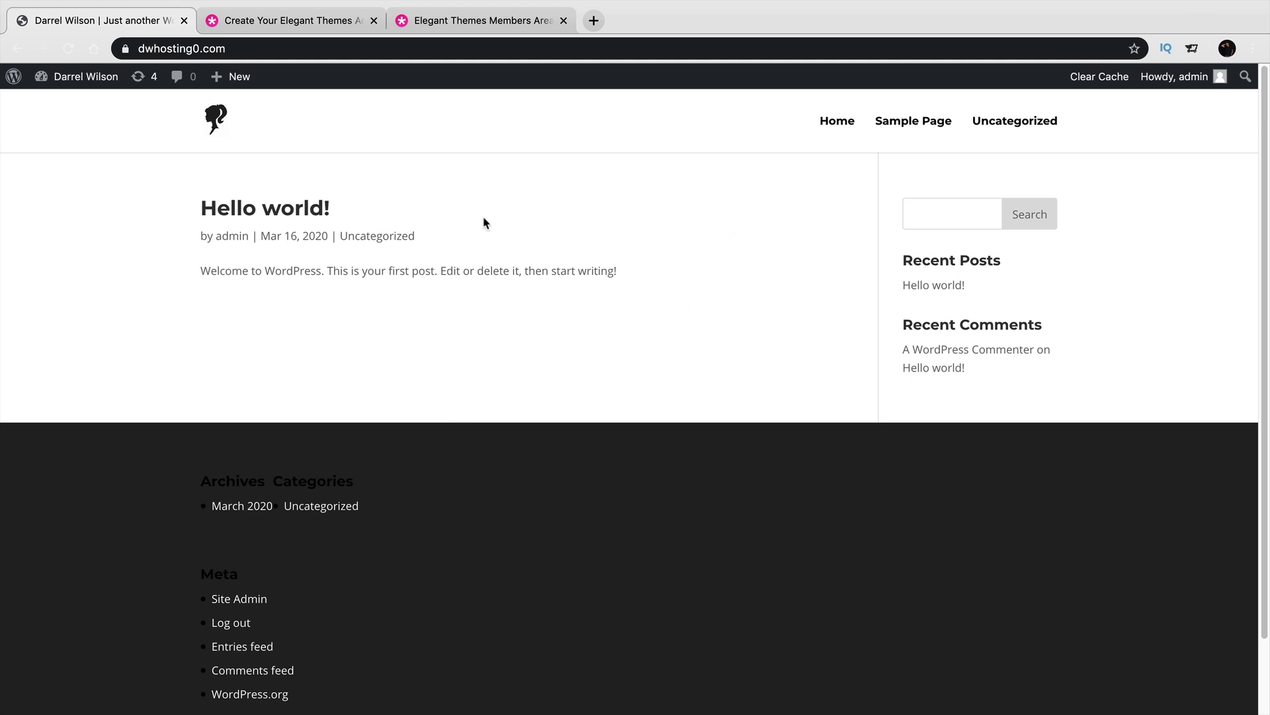
drag(334, 211, 203, 208)
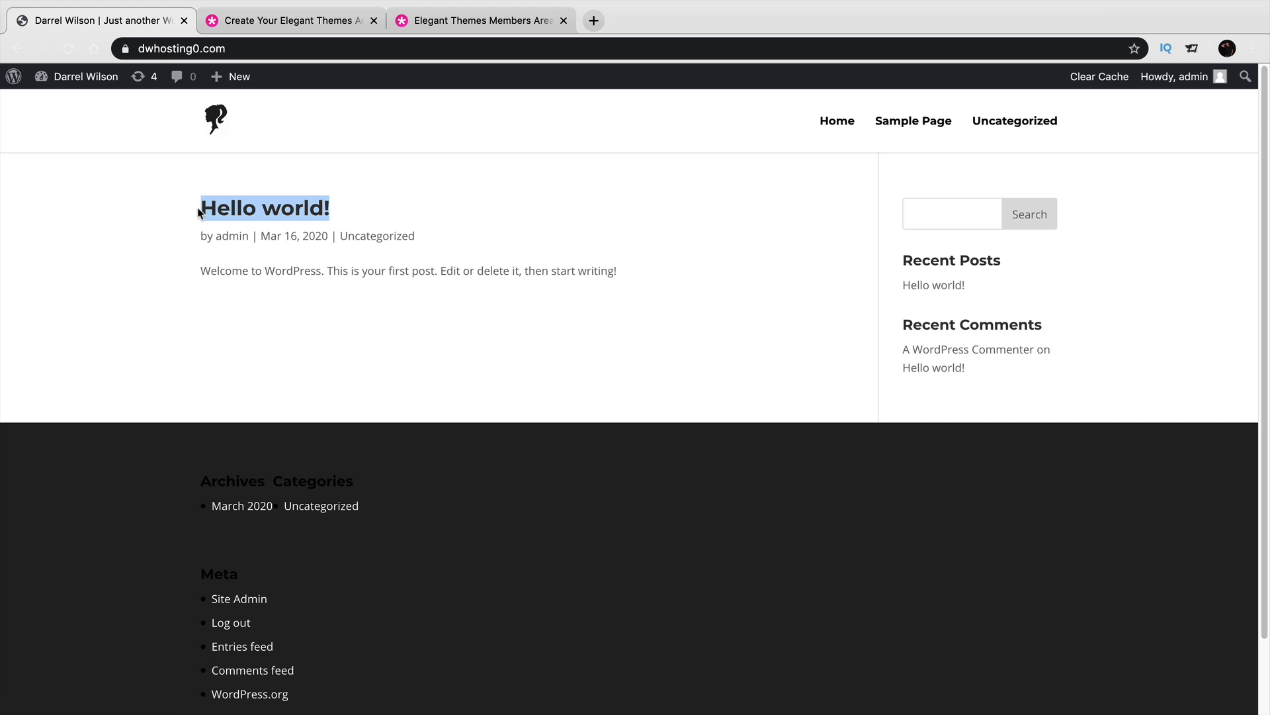
click(164, 221)
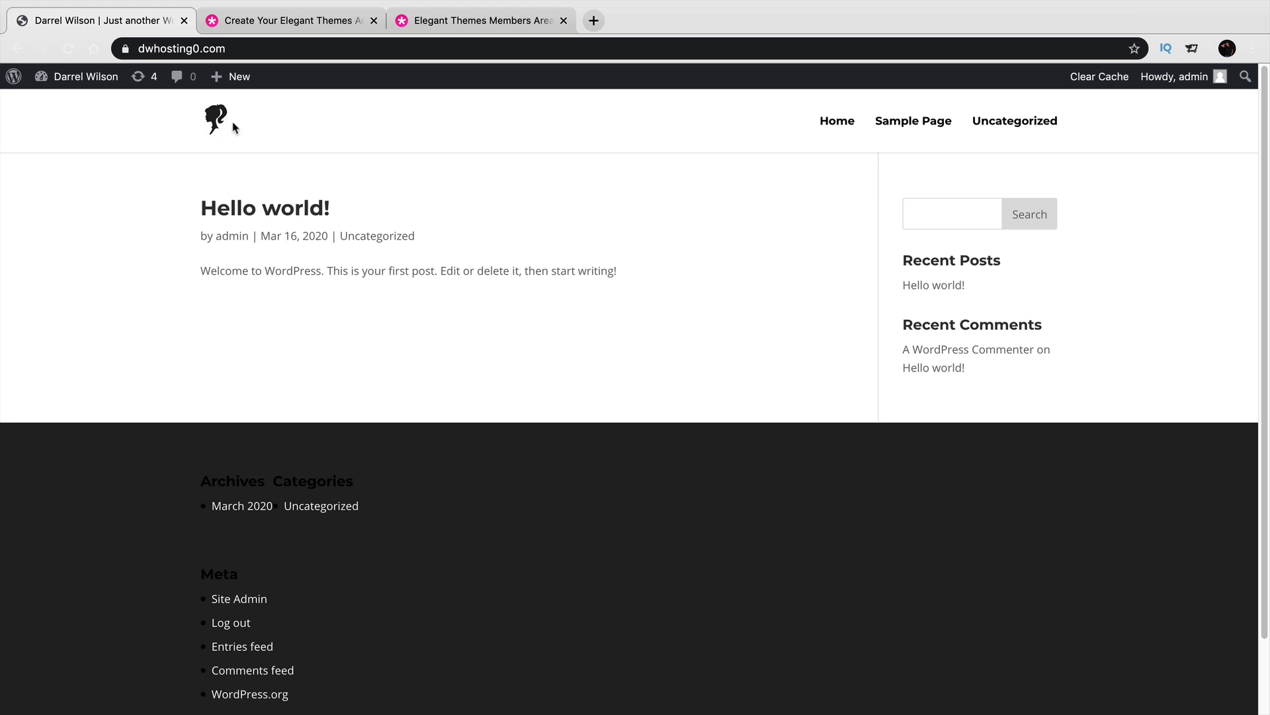
Publish a new page titled 'Demo' and switch it to Divi Builder.
mouse_move(238, 79)
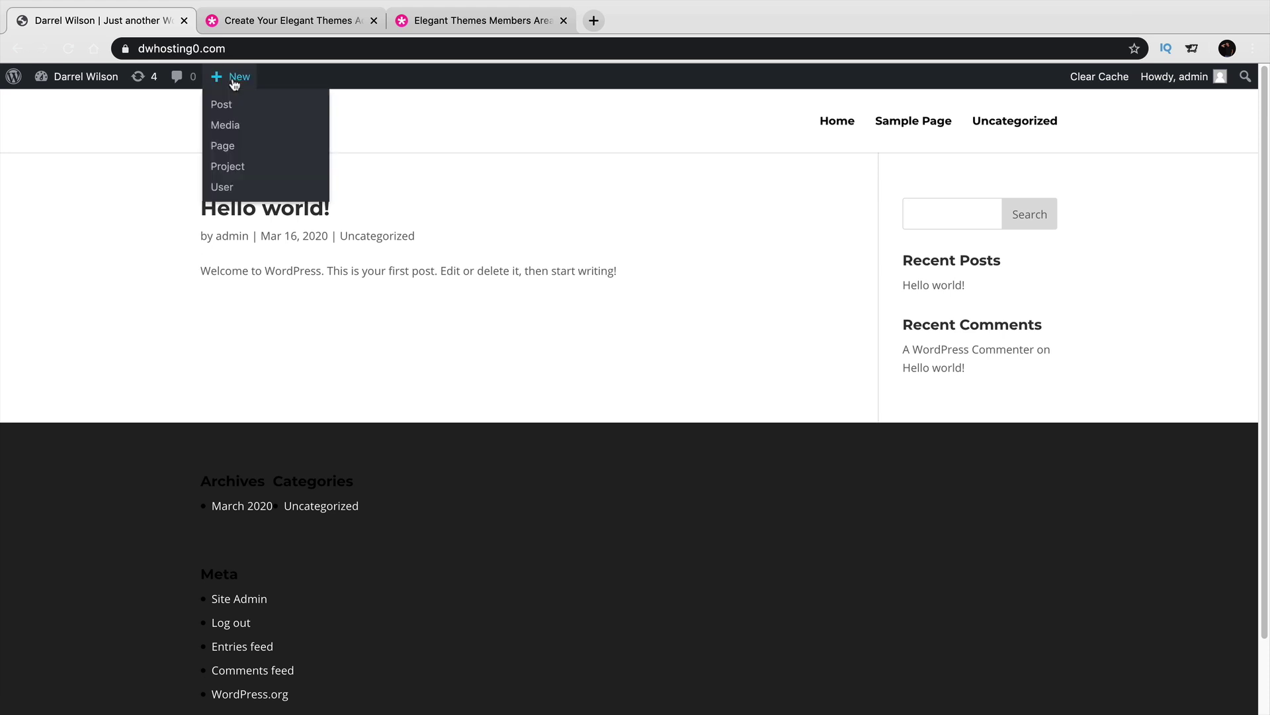
click(233, 147)
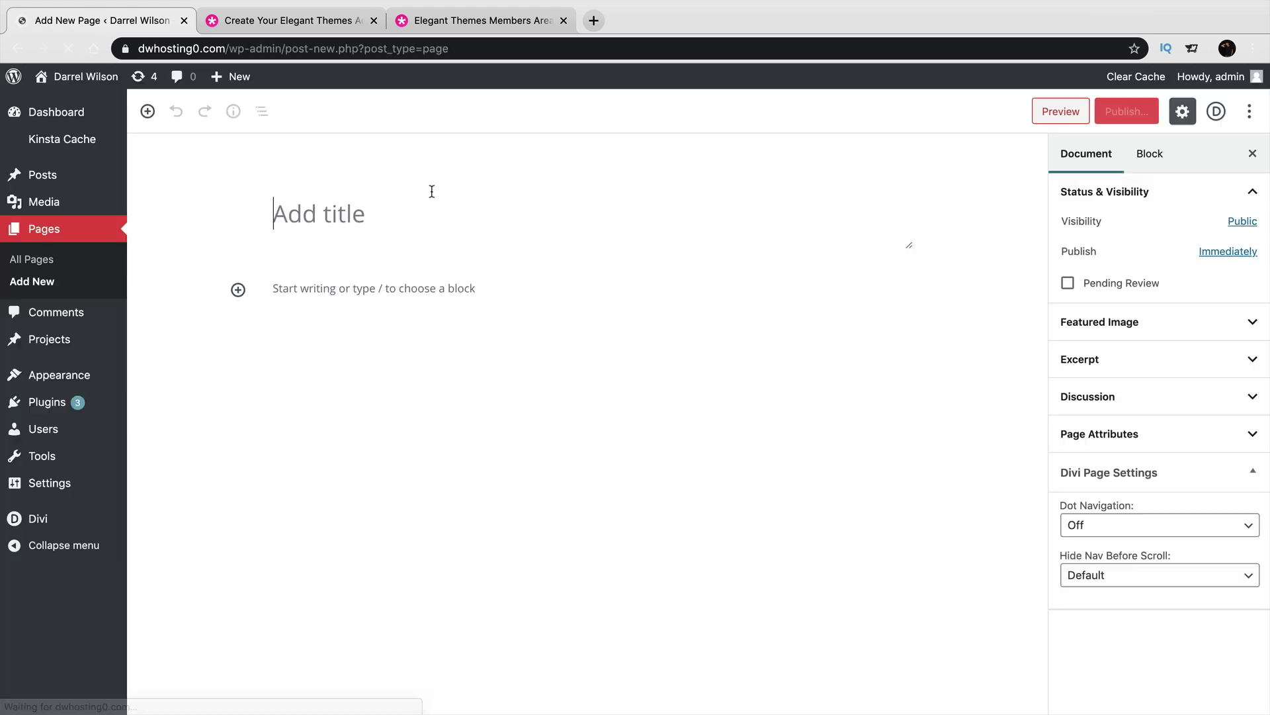
text(Demo)
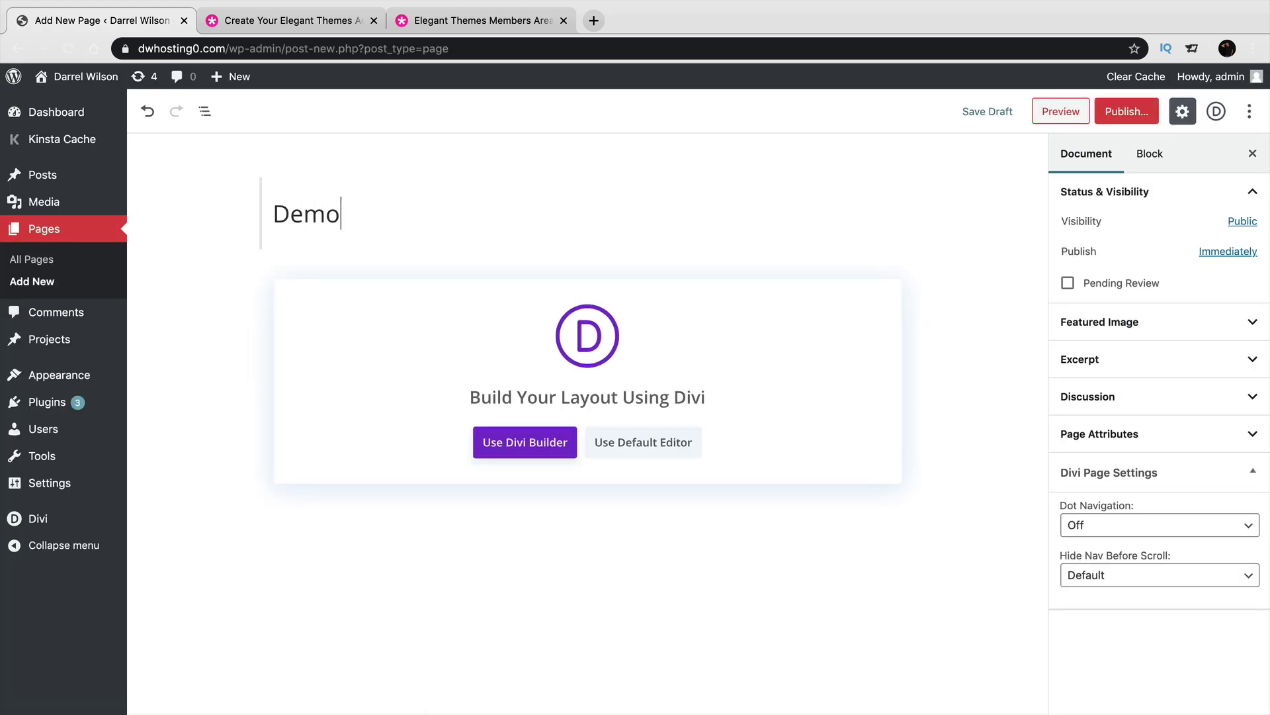
click(1133, 116)
click(1176, 113)
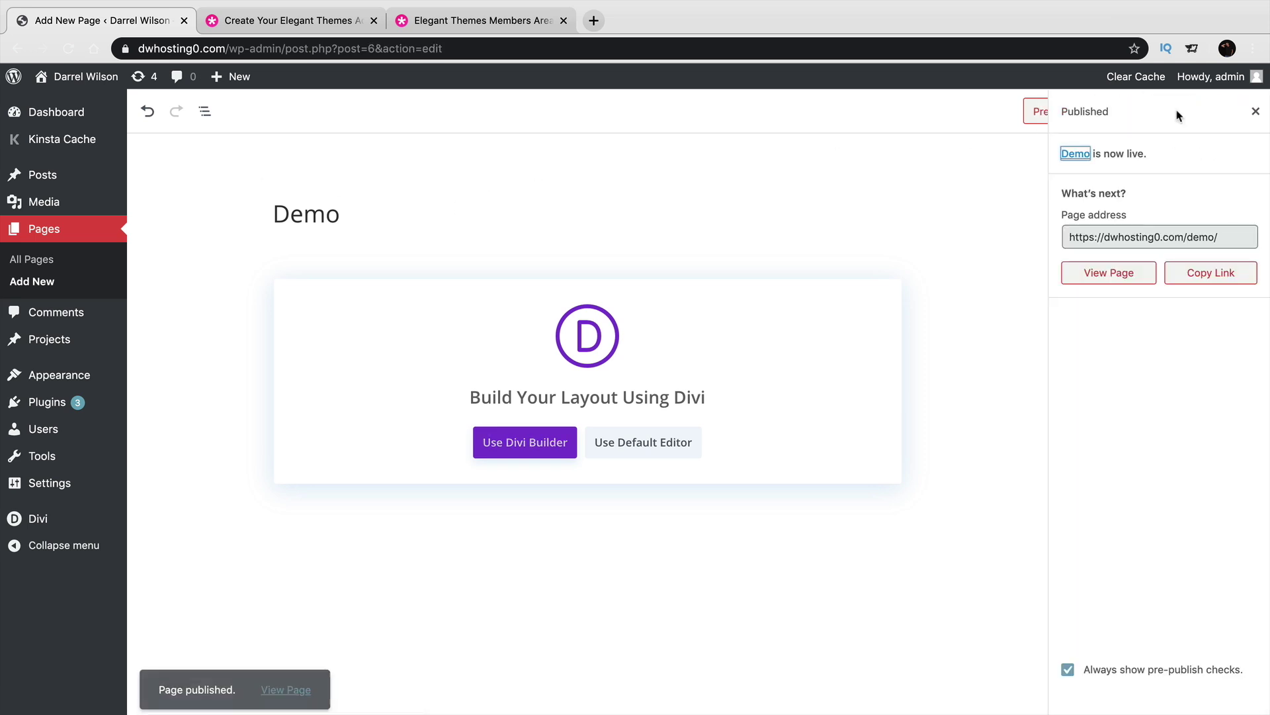
click(526, 442)
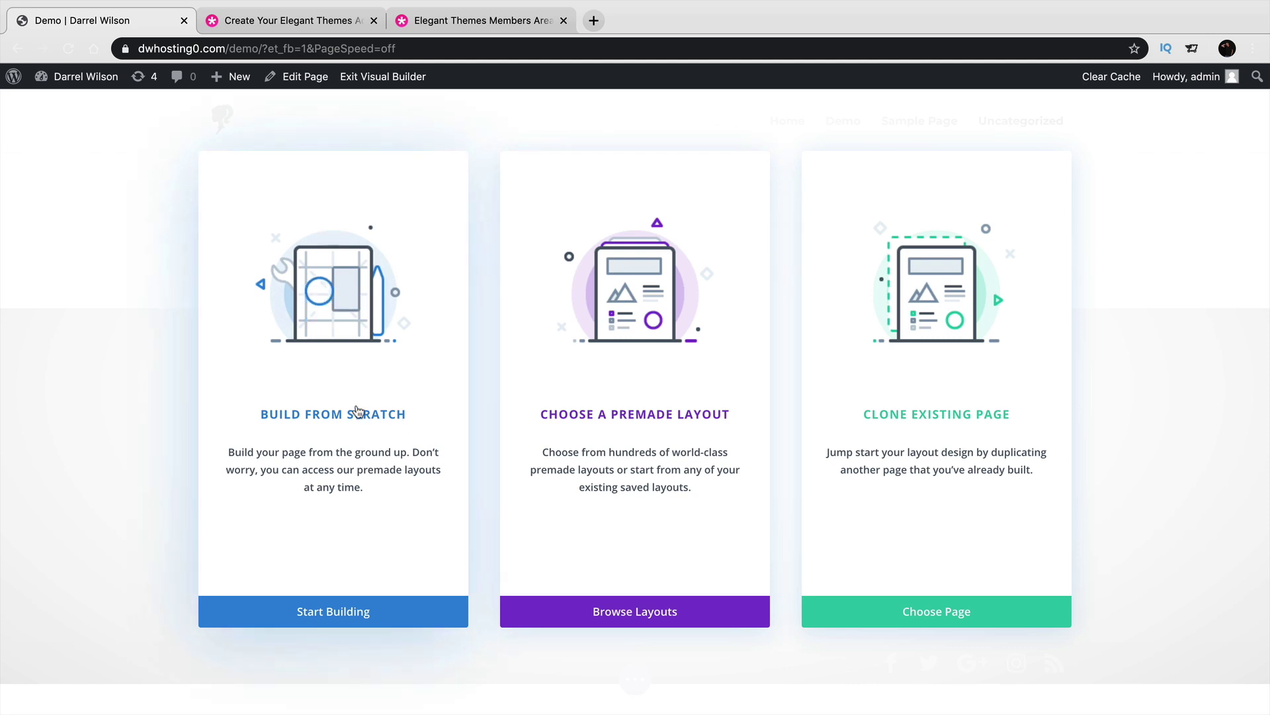
Build from scratch: add a three-column row with a Call To Action module in column one.
click(333, 386)
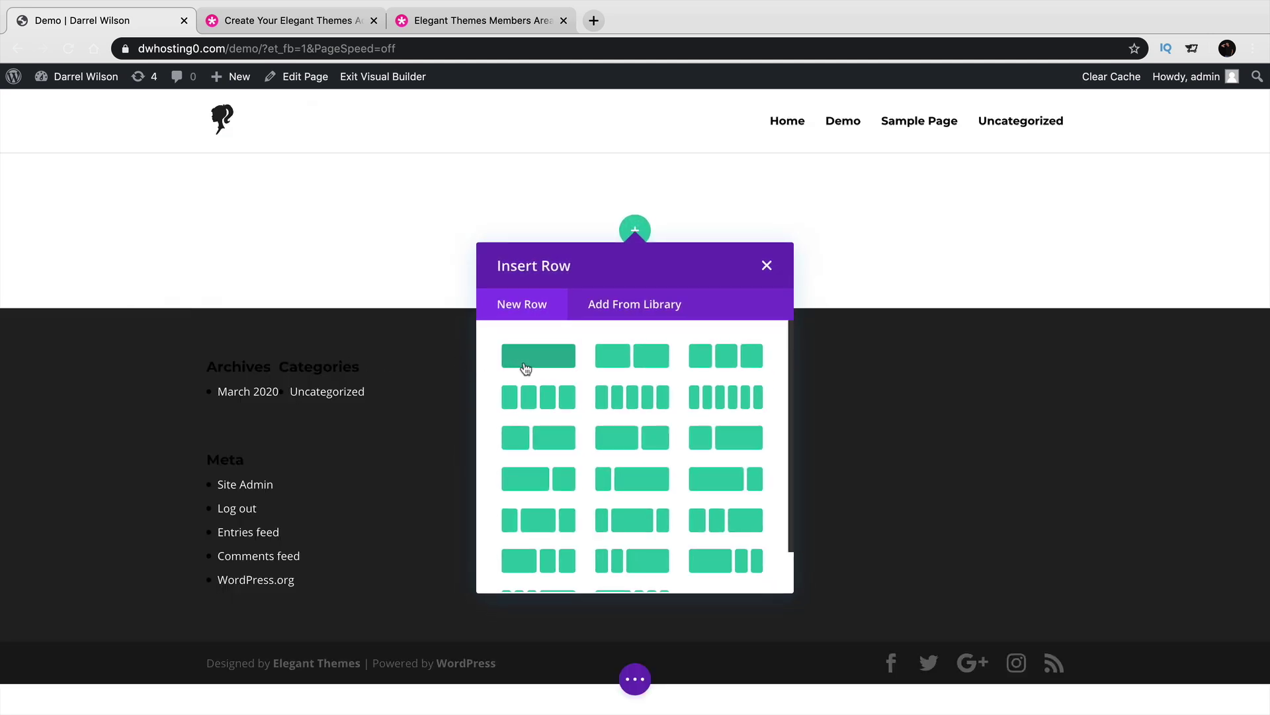
click(733, 357)
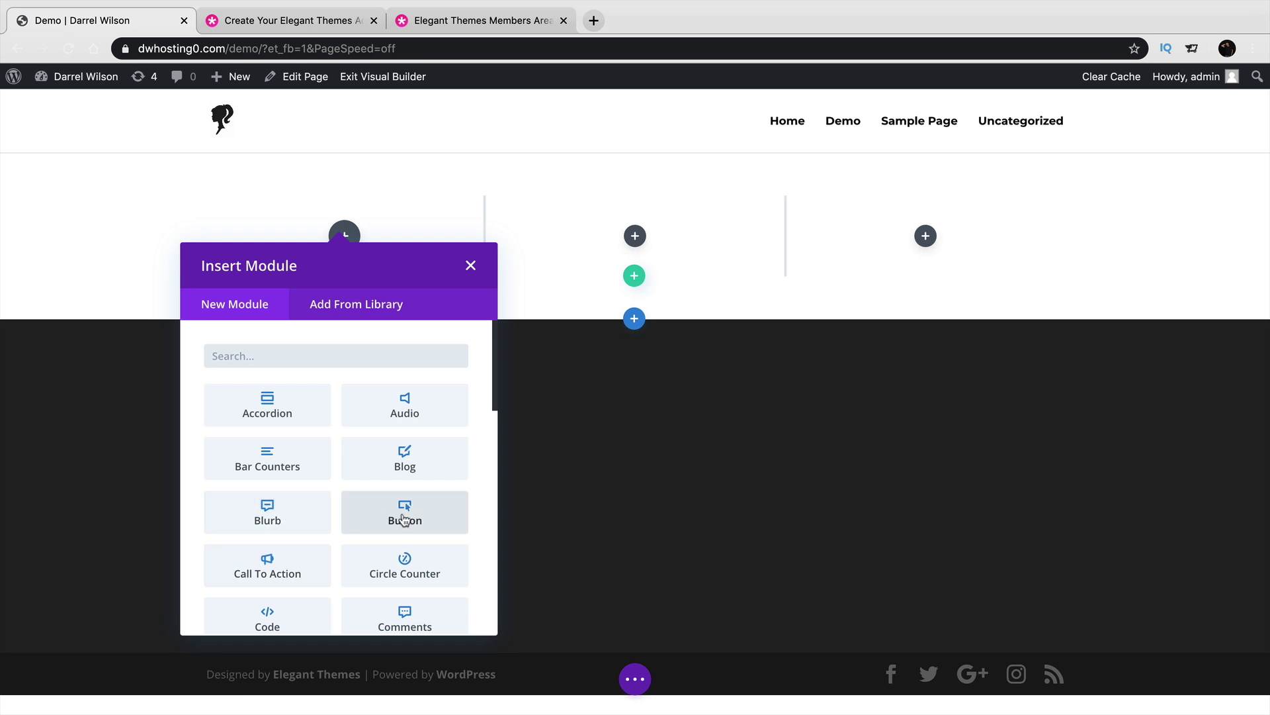
scroll(405, 519, down, 3)
scroll(405, 520, up, 1)
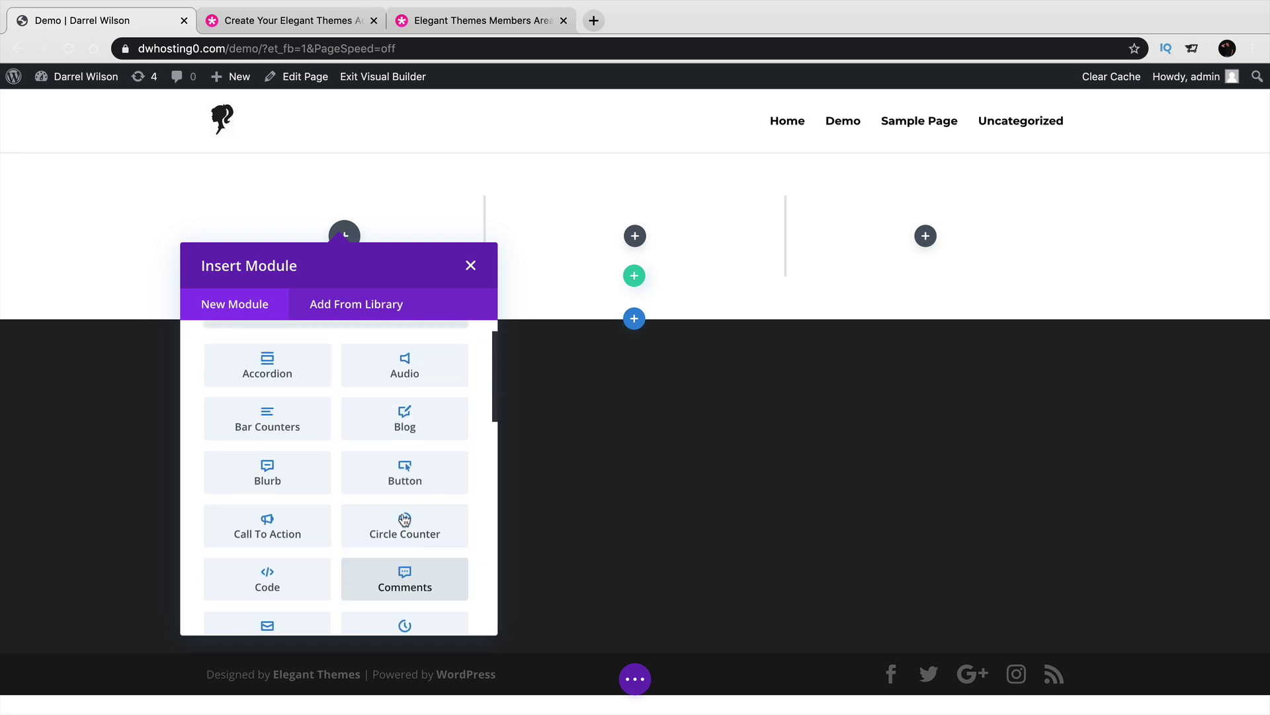
click(284, 526)
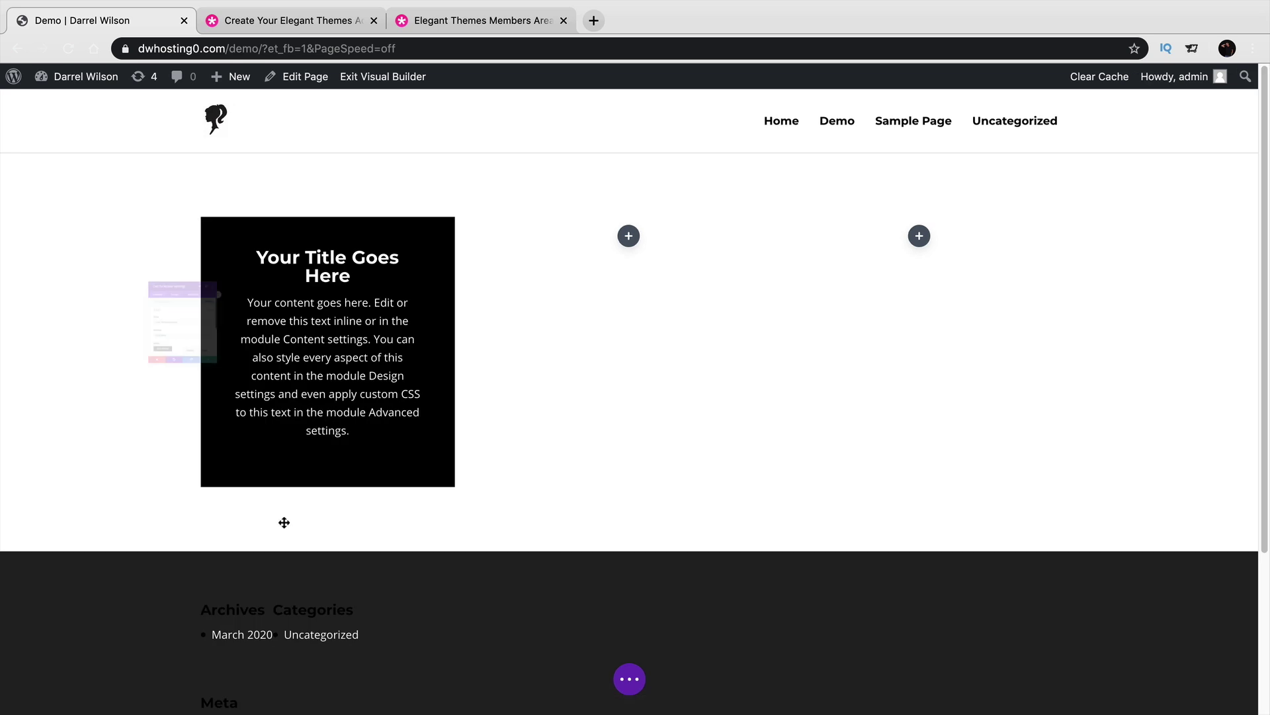
drag(226, 156, 964, 143)
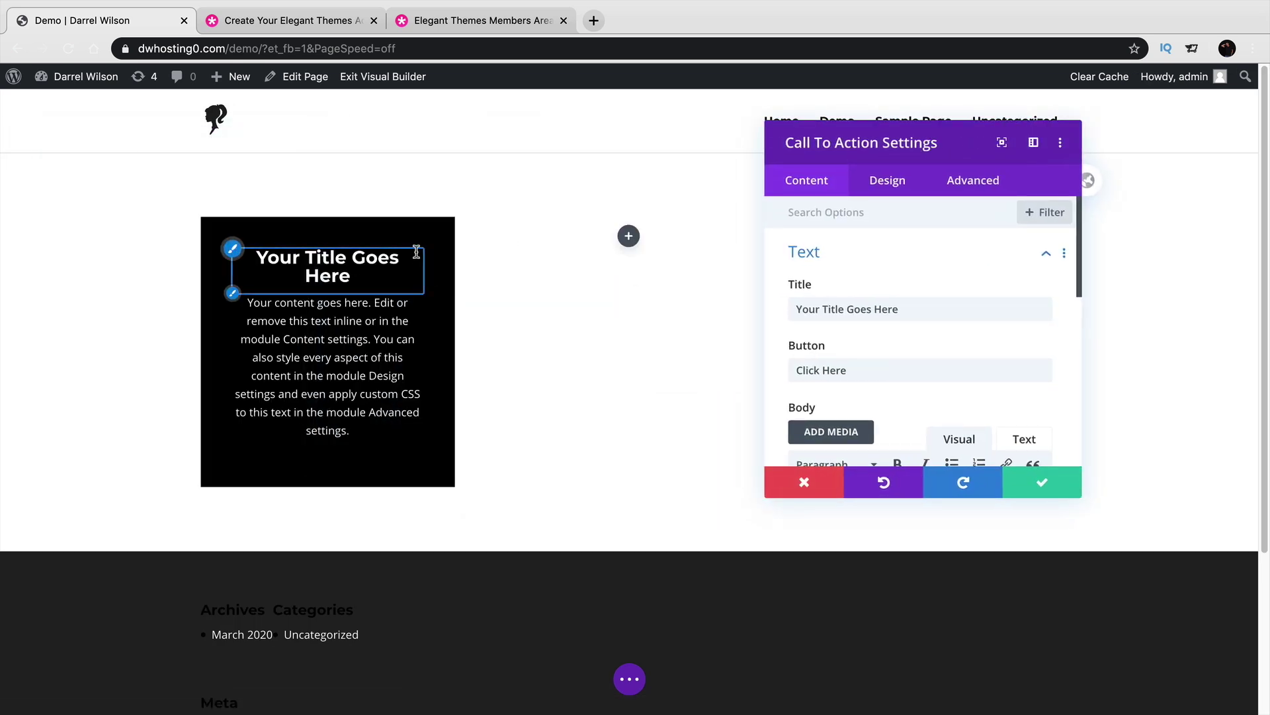
Change the call-to-action title to 'Welcome' and the body text to 'We can change this text!'.
triple_click(382, 258)
text(Welcome)
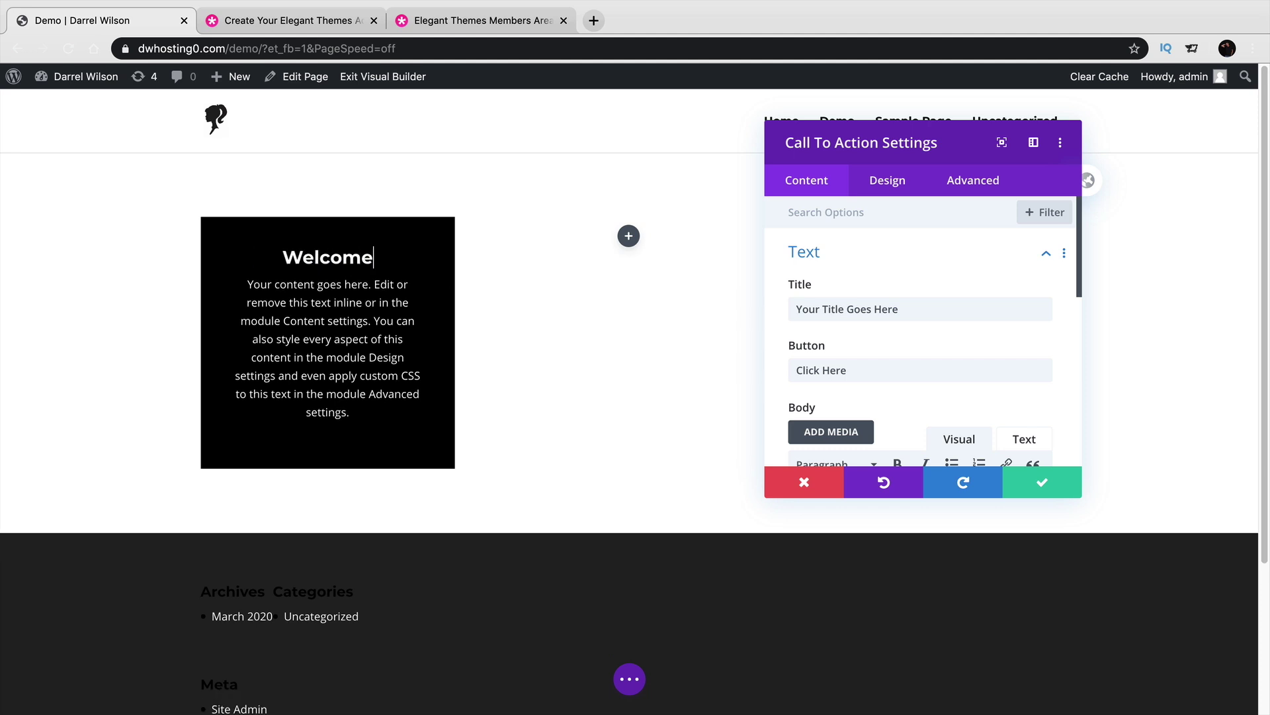
scroll(955, 397, down, 5)
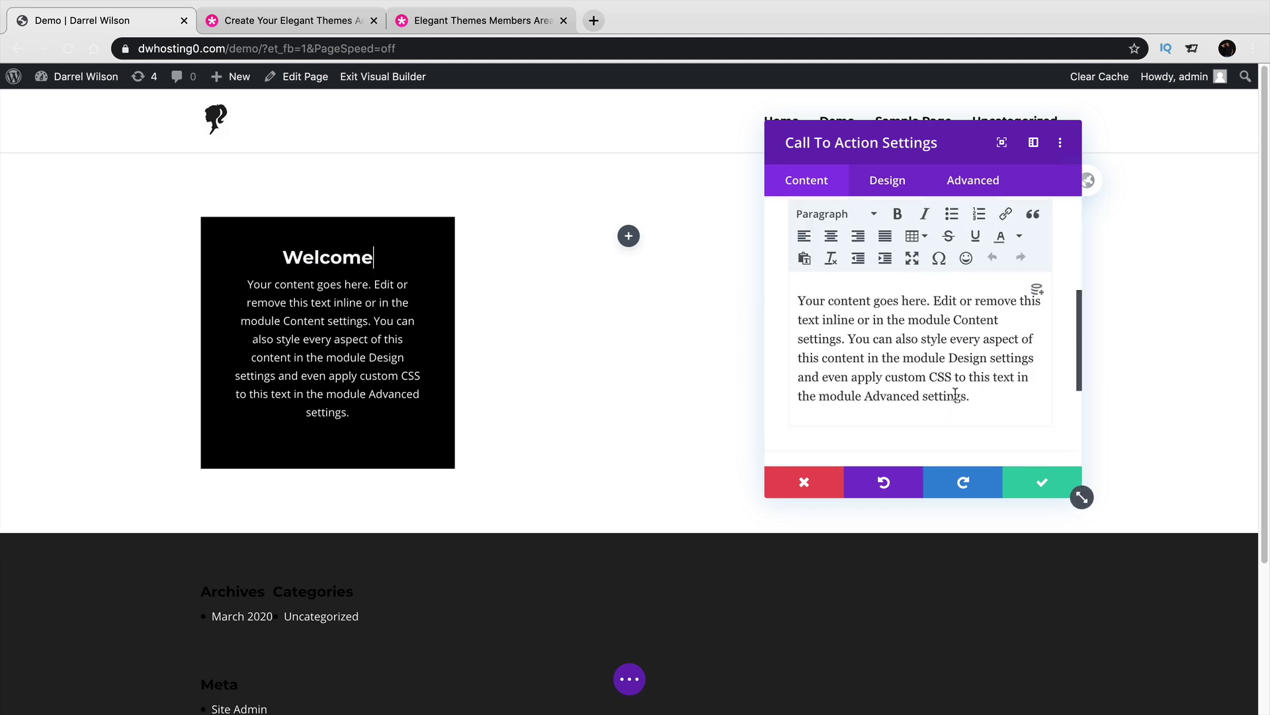
drag(972, 388, 839, 339)
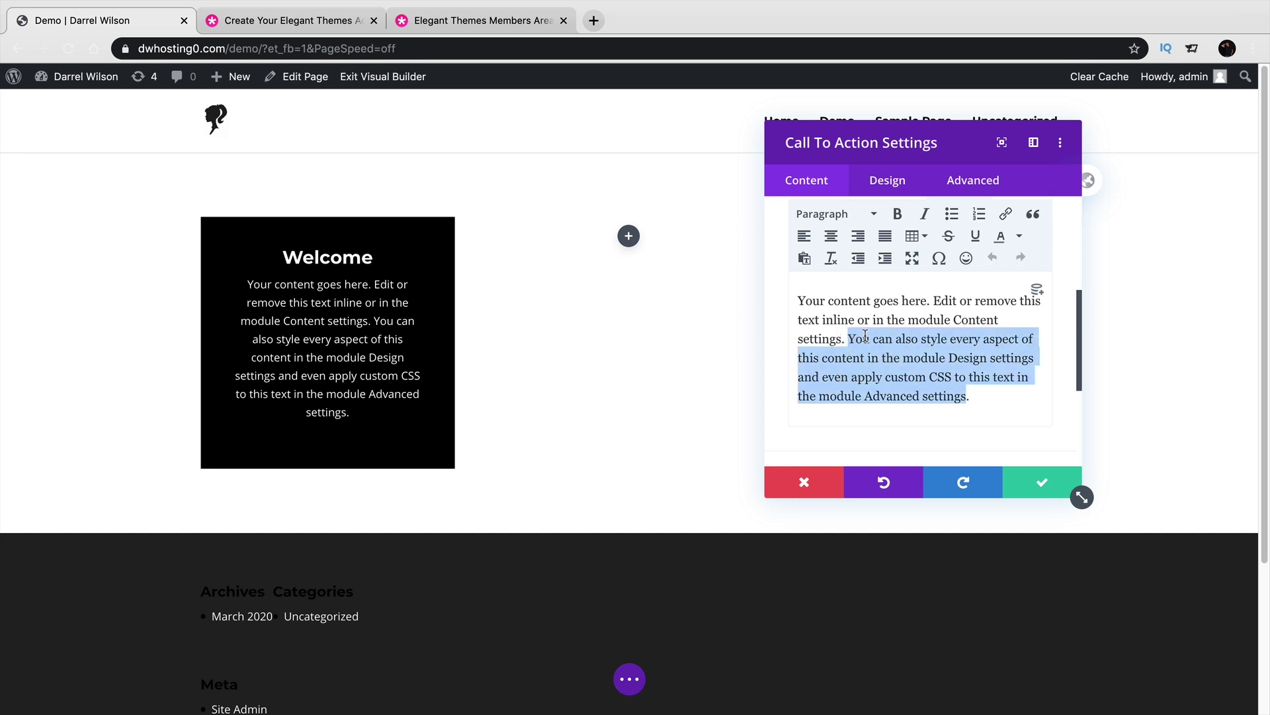
key(BackSpace)
key(BackSpace)
text(We can cha)
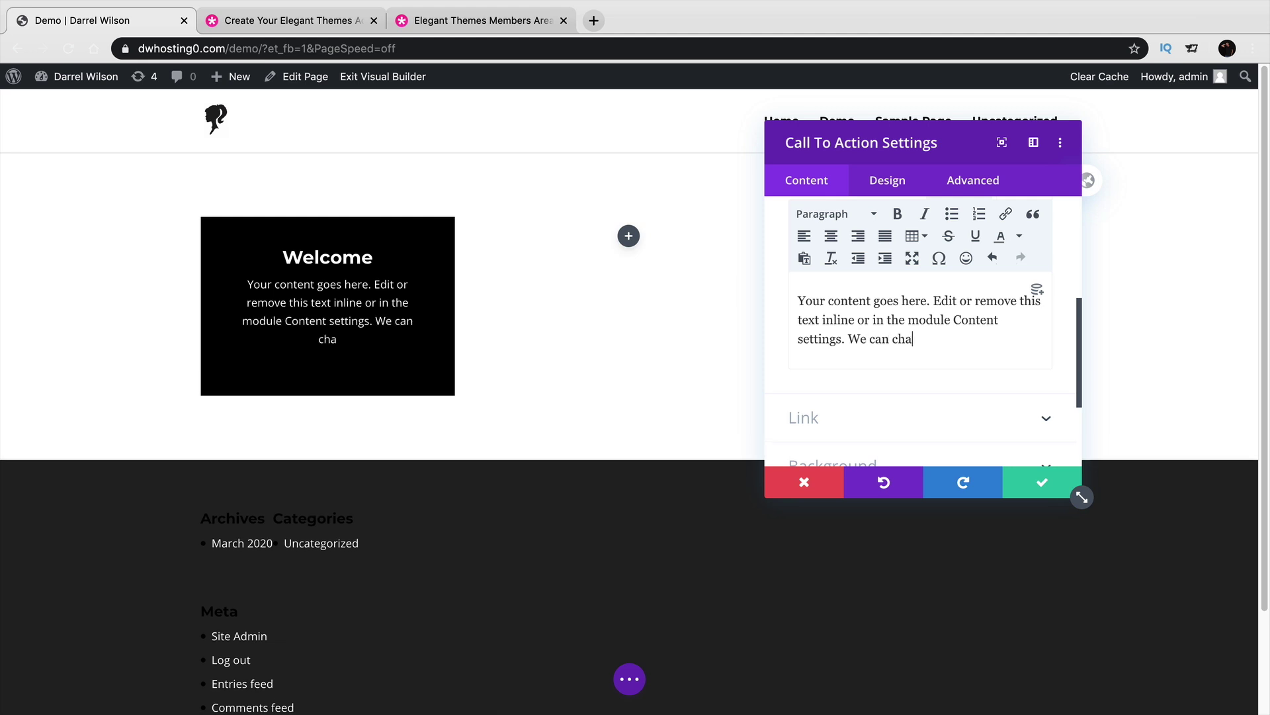
text(nge this text!)
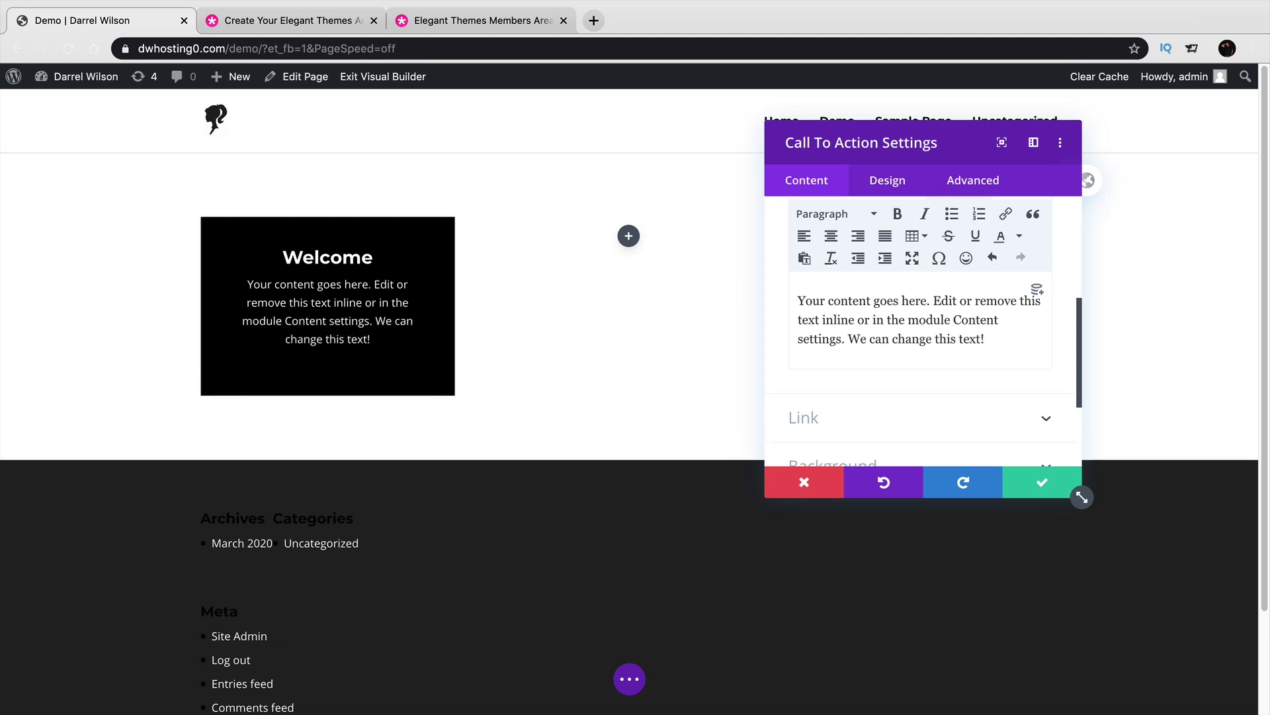
click(992, 416)
click(940, 275)
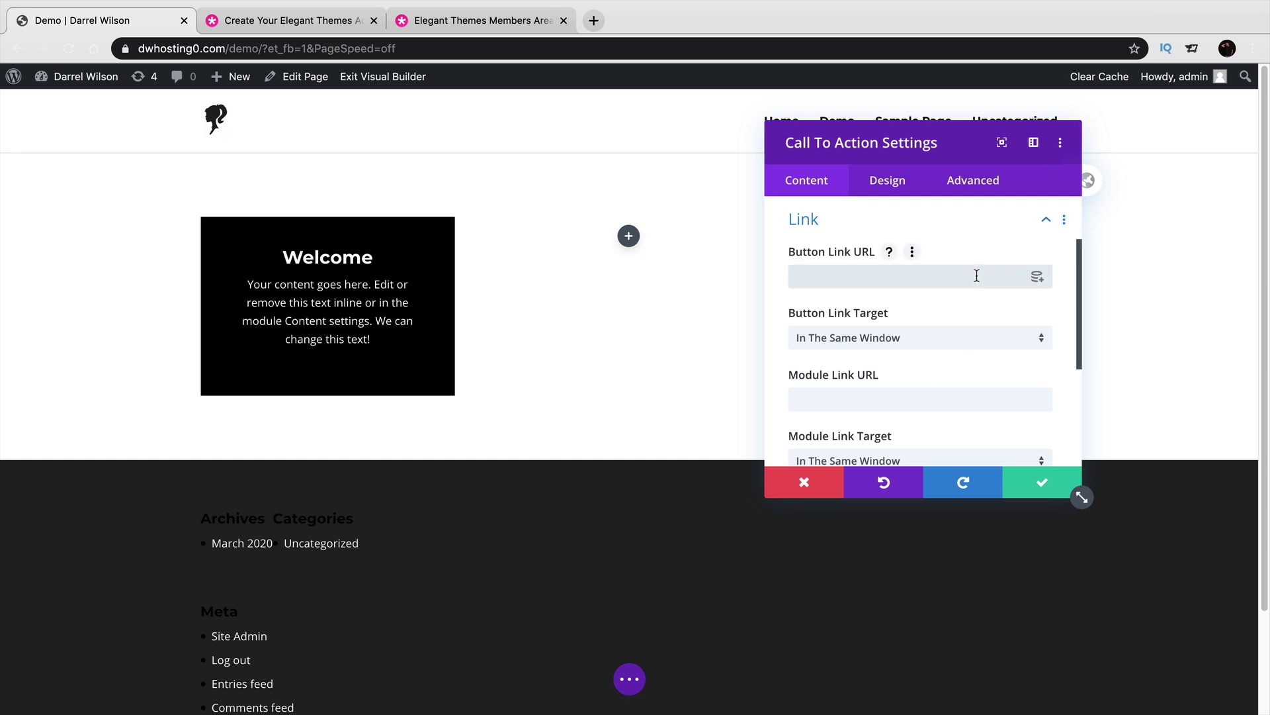
text(www.facebook.com)
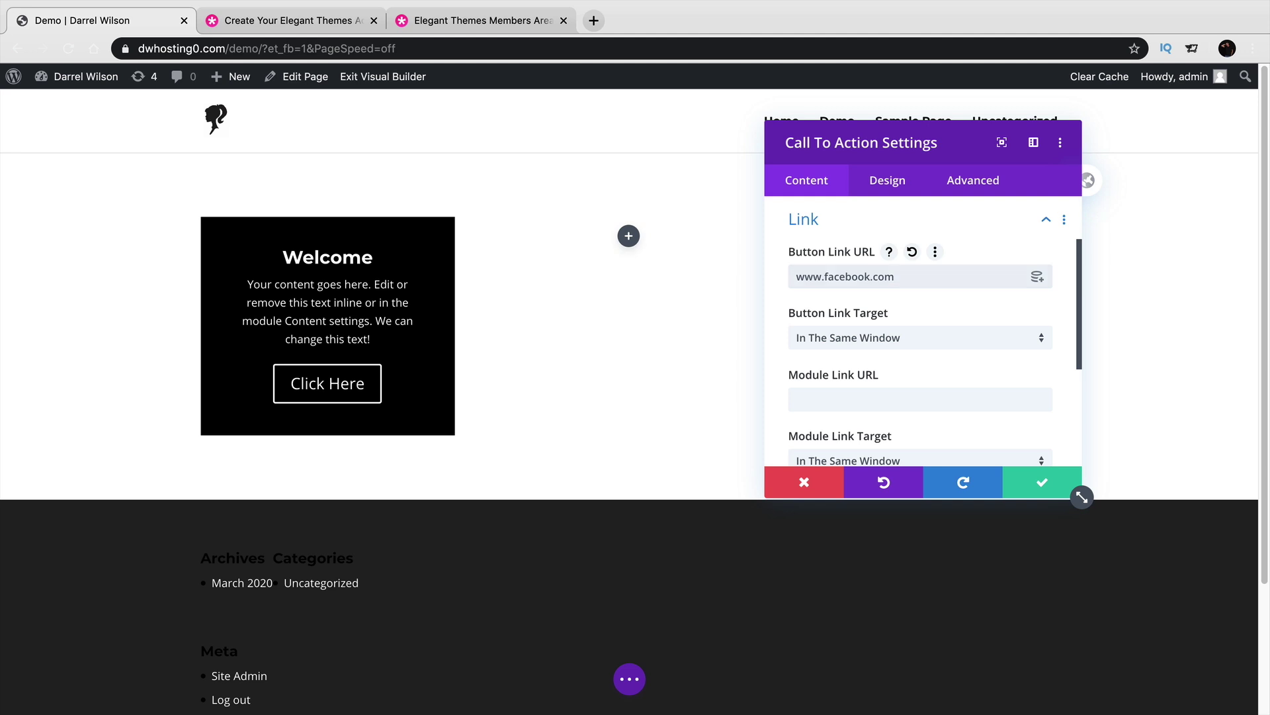
key(Tab)
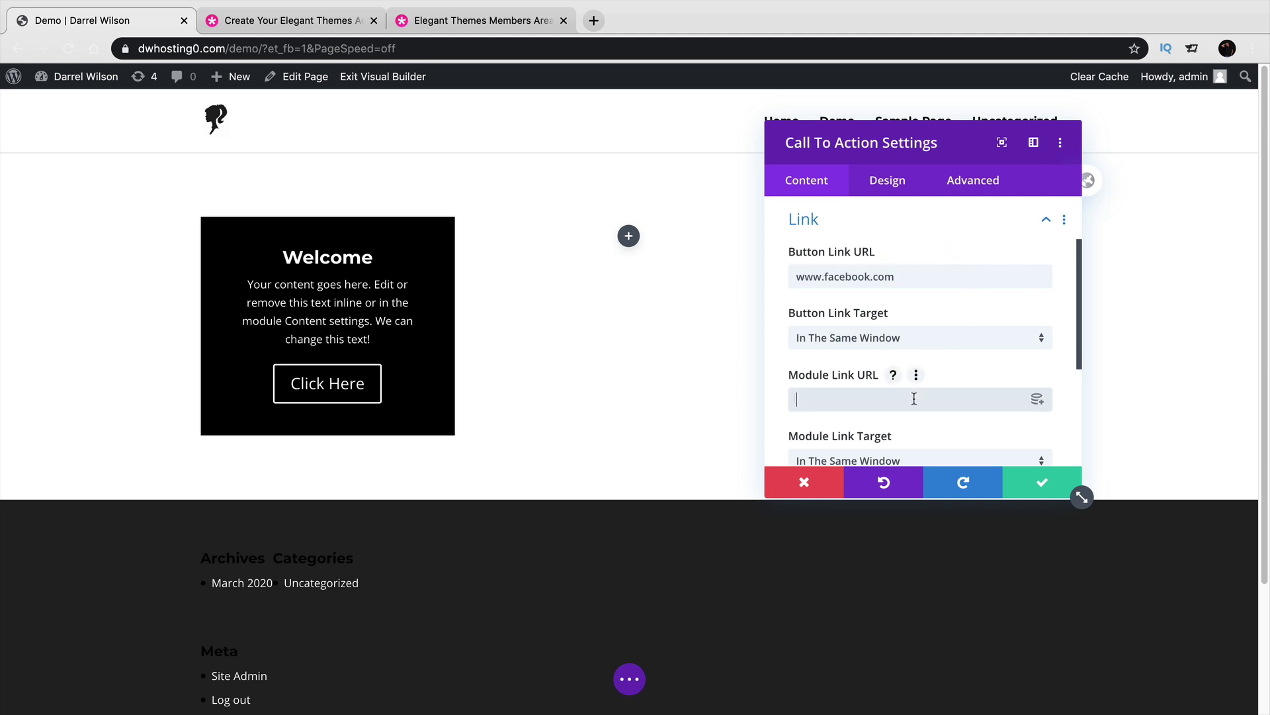
text(#)
scroll(913, 370, down, 2)
scroll(856, 385, down, 2)
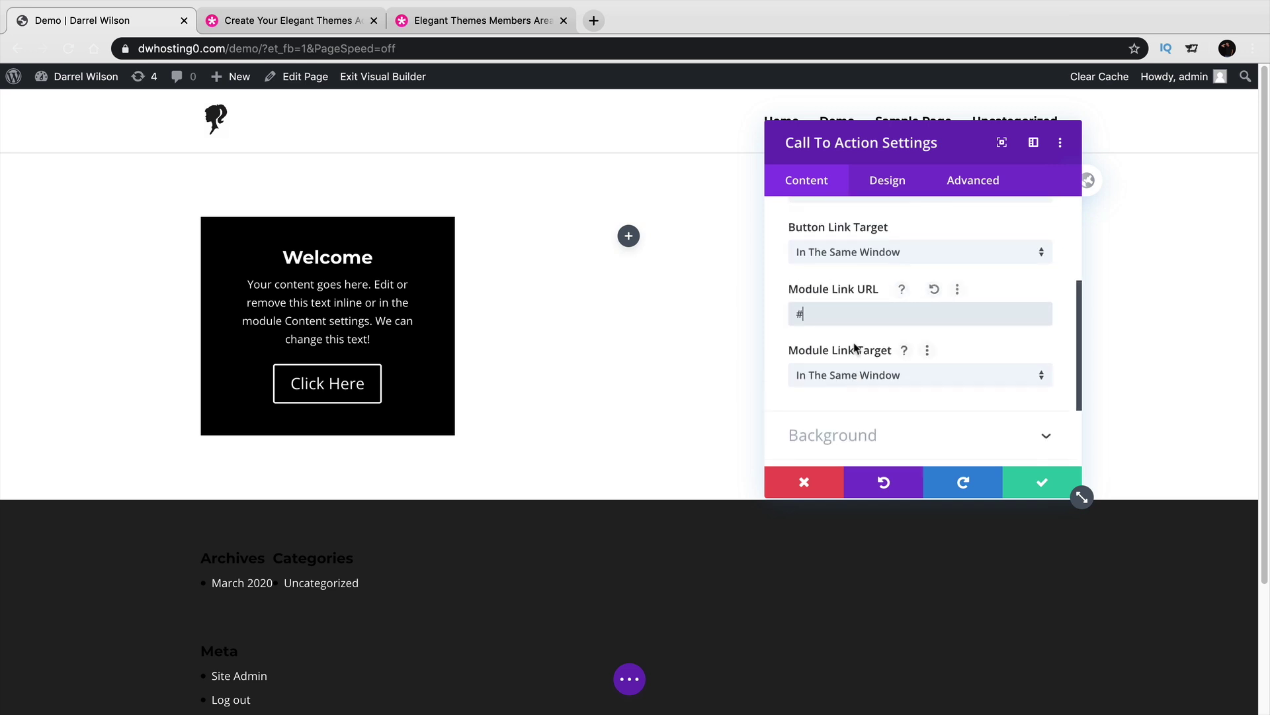
scroll(858, 349, up, 2)
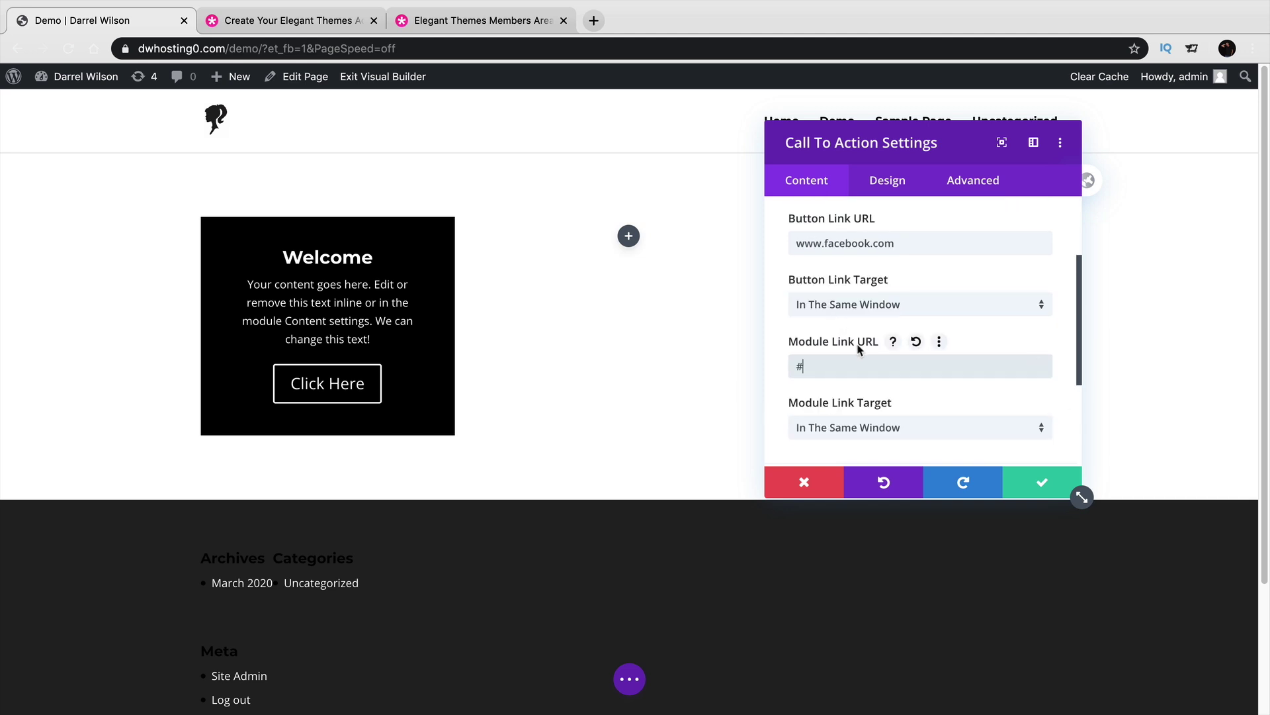
scroll(858, 345, down, 3)
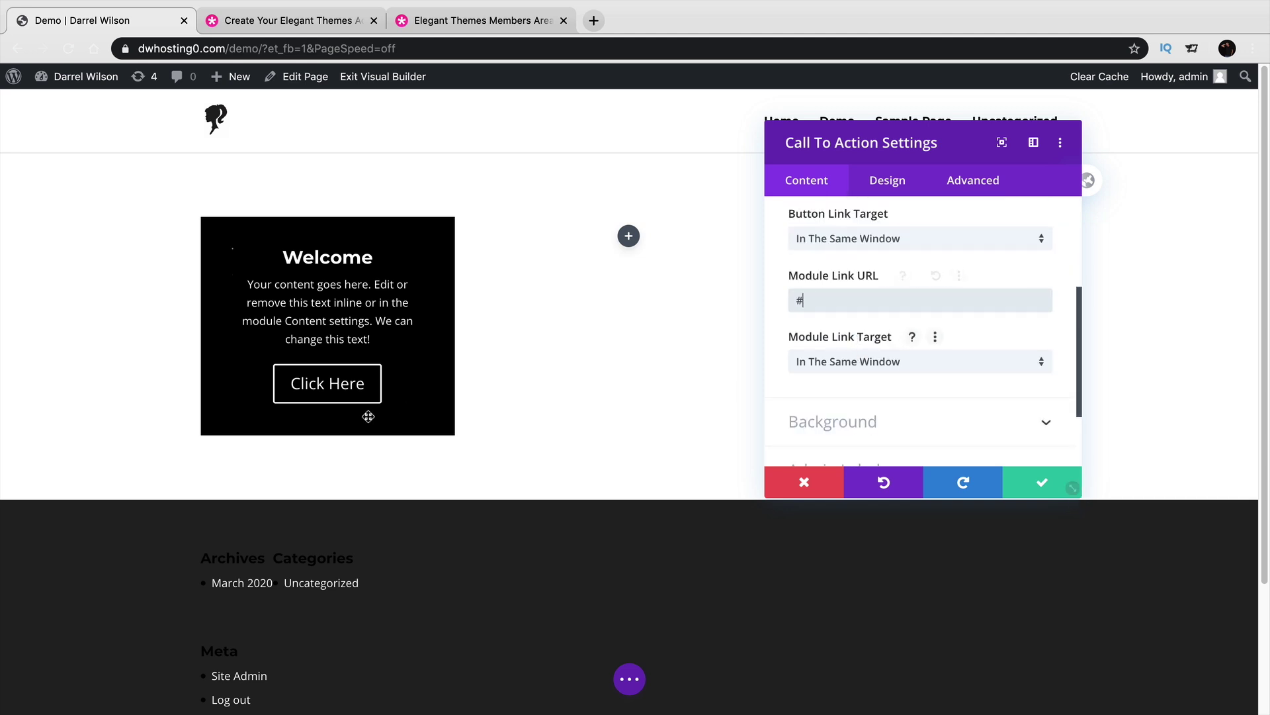
click(1048, 489)
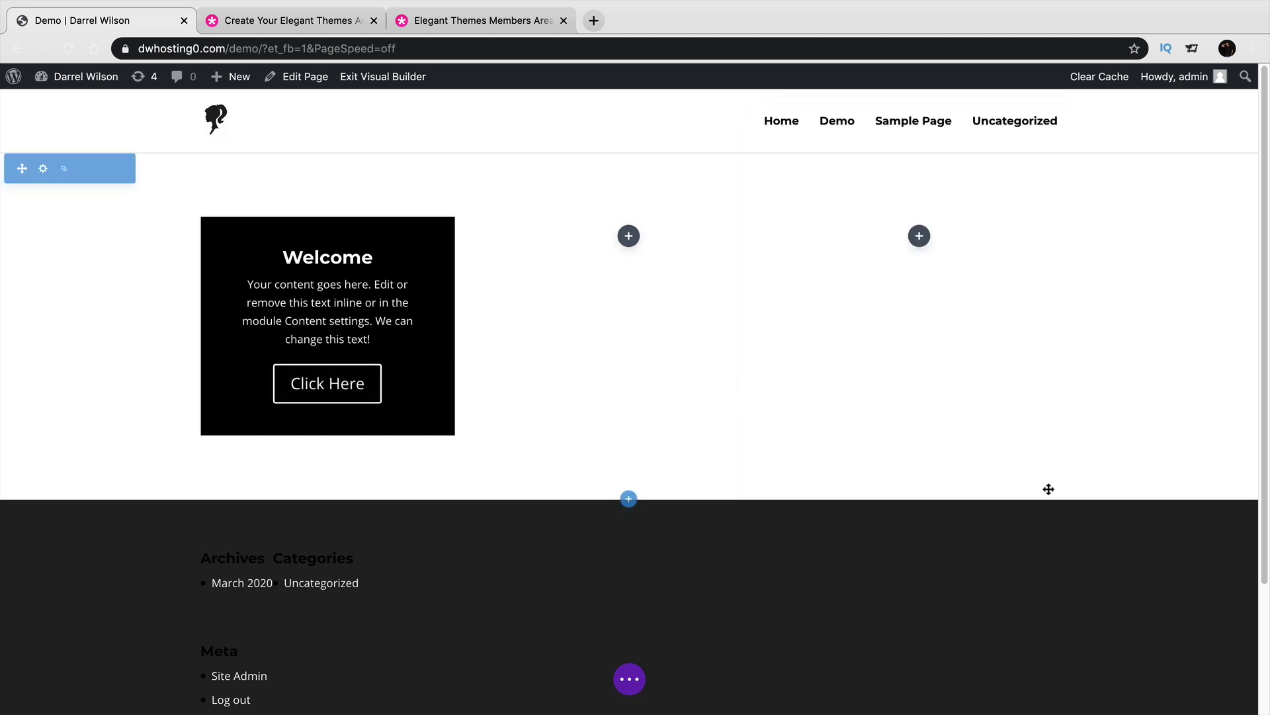
Add a Blurb module to the second column and title it 'Welcome To MY Website'.
click(629, 237)
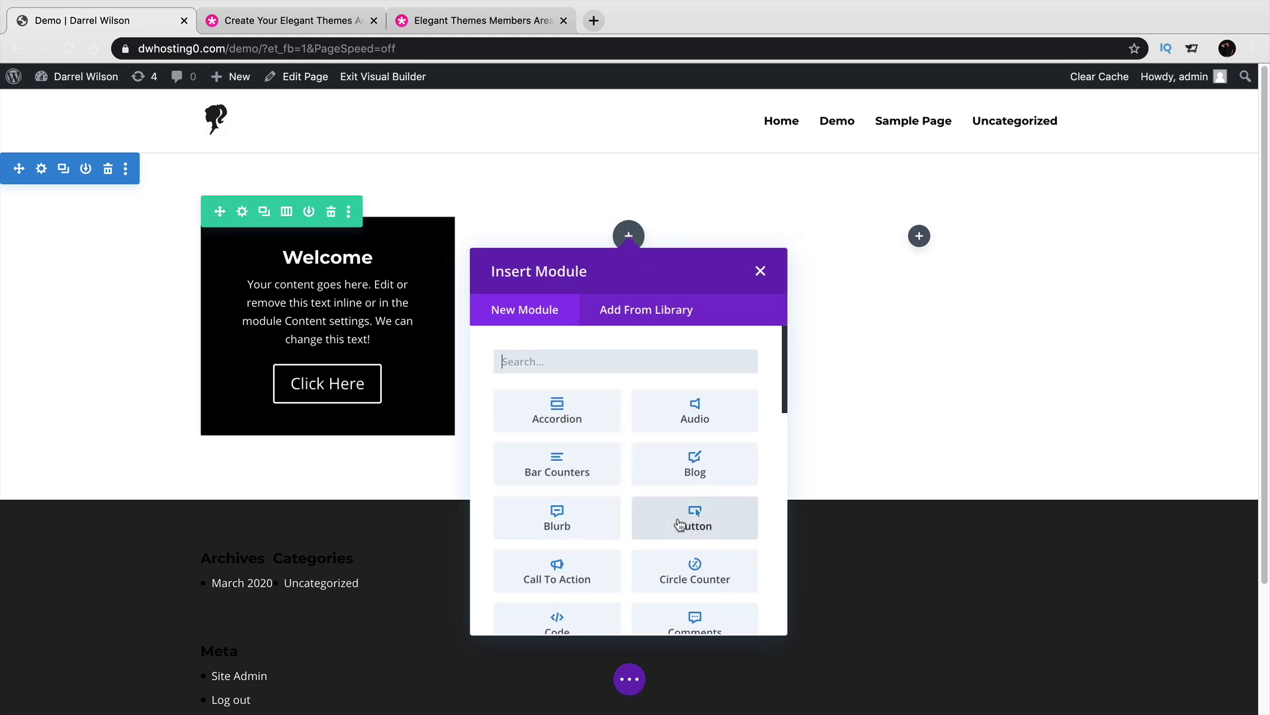
click(557, 519)
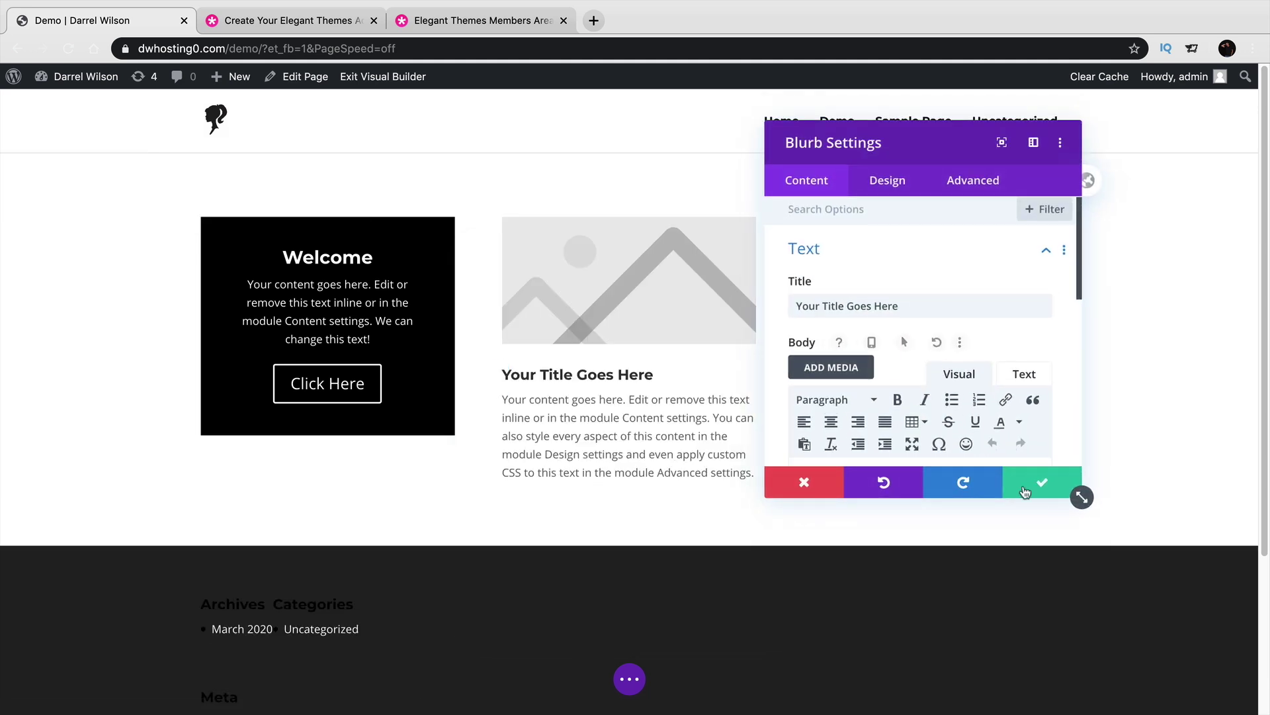
click(1032, 483)
triple_click(610, 372)
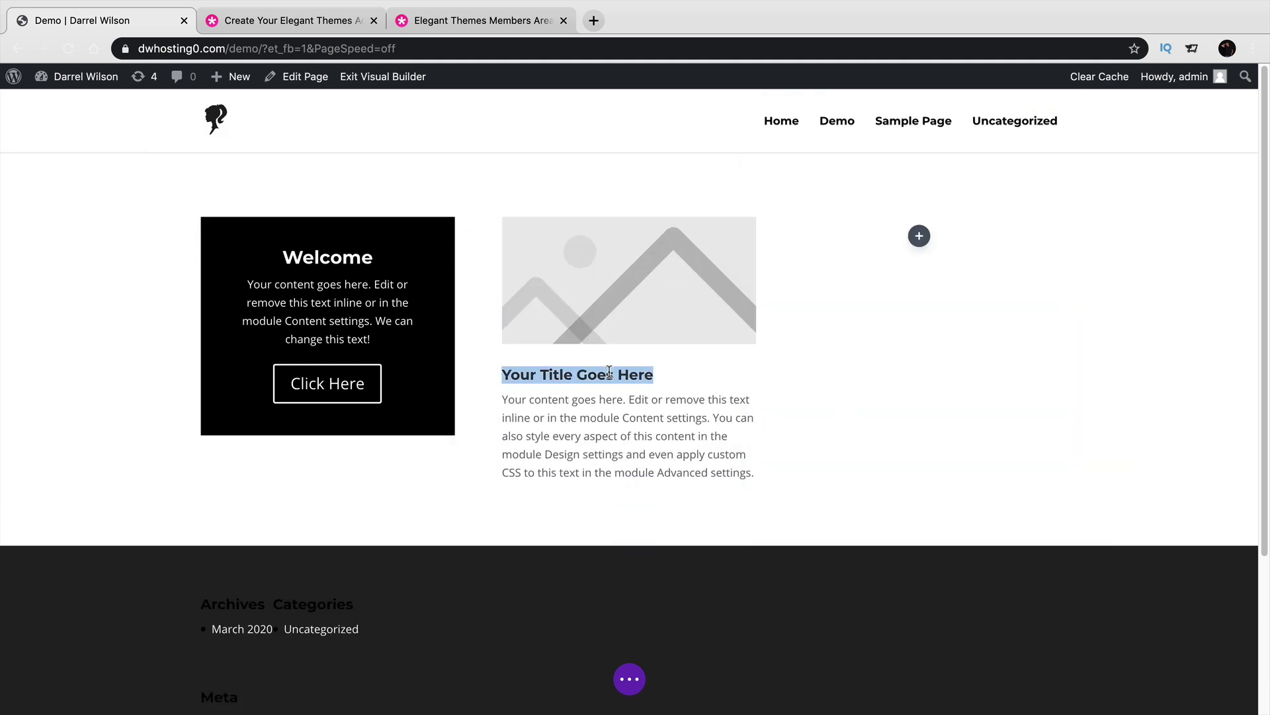
text(Welcome To MY Website)
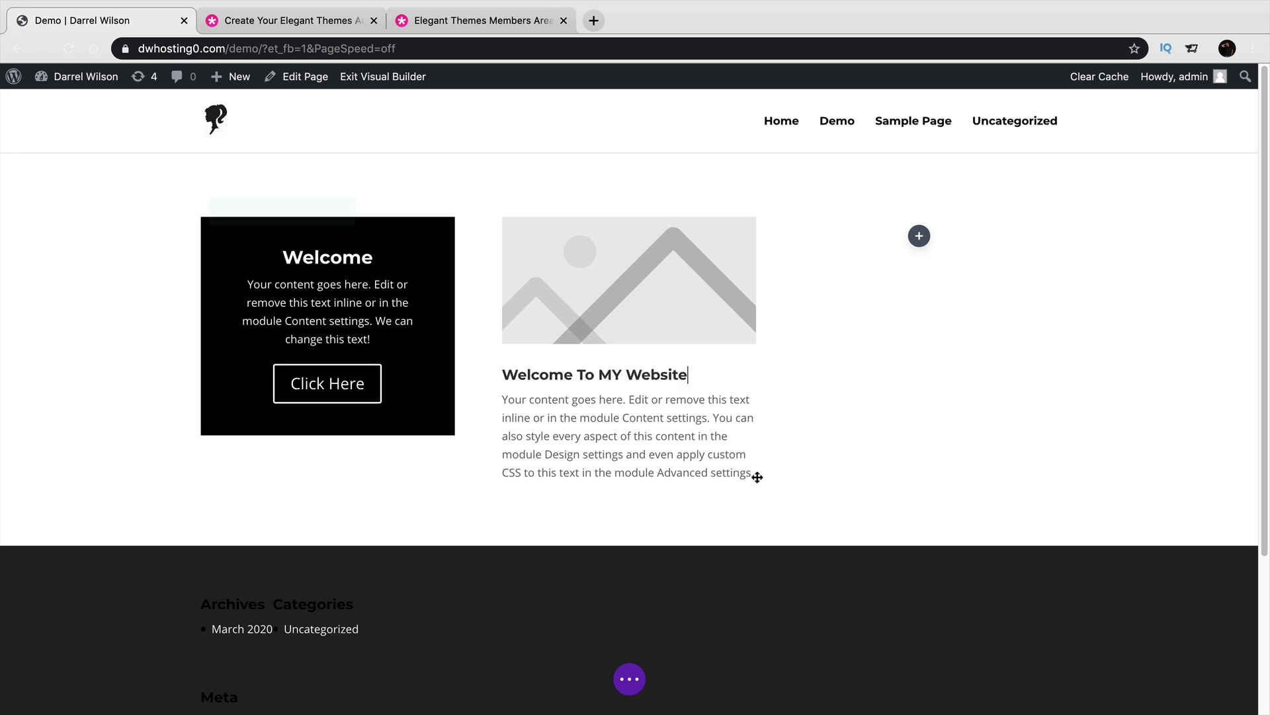
drag(757, 477, 735, 473)
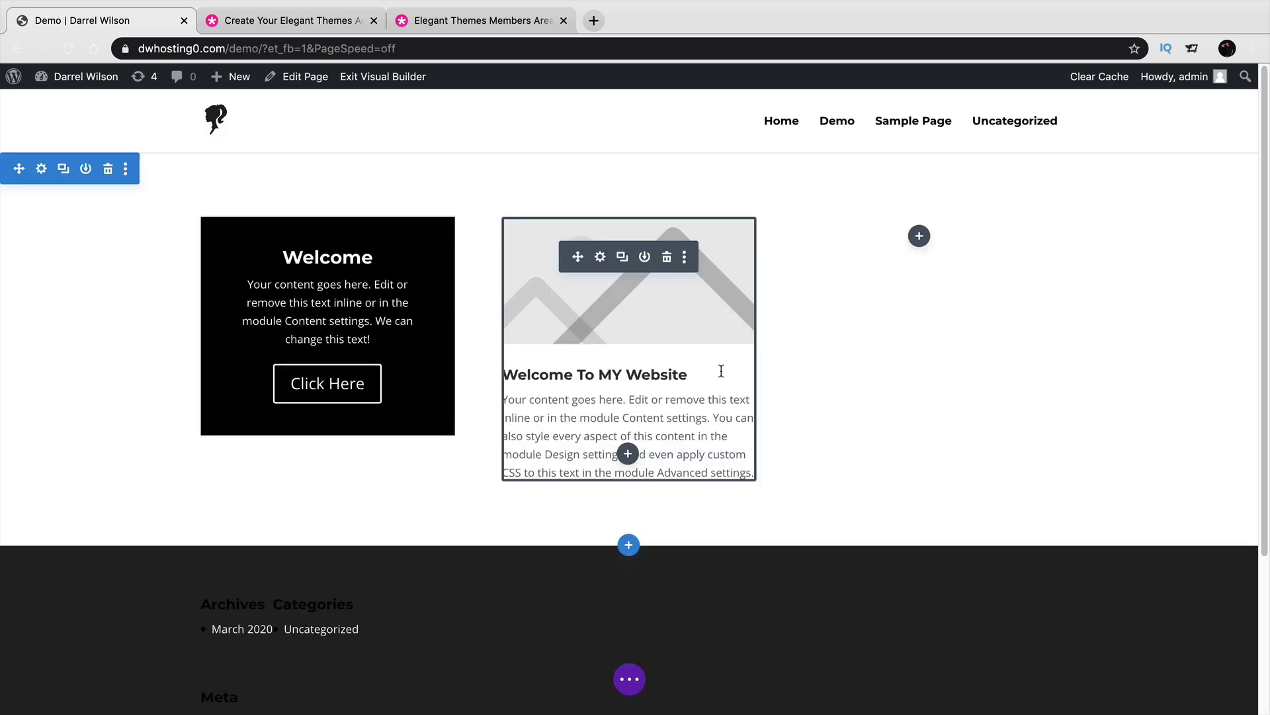
Rewrite the blurb's body text so it ends with 'Hey Man whats up!'.
click(722, 439)
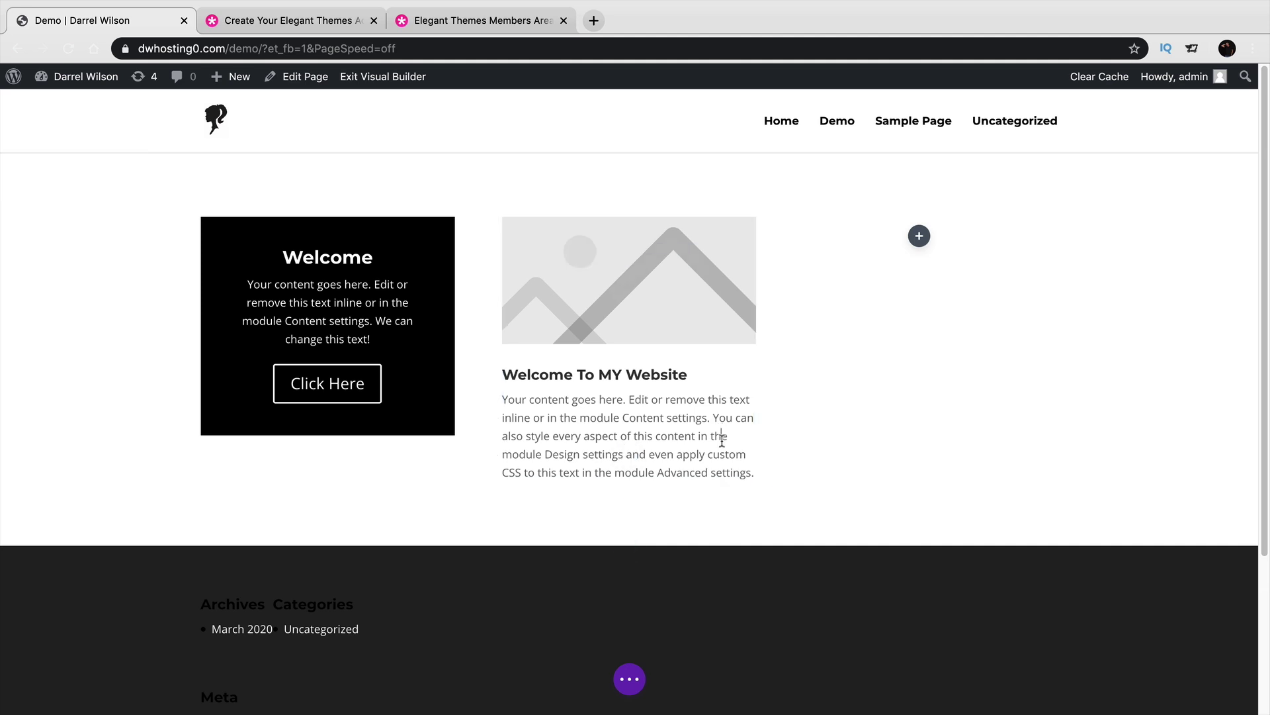
drag(728, 437, 712, 417)
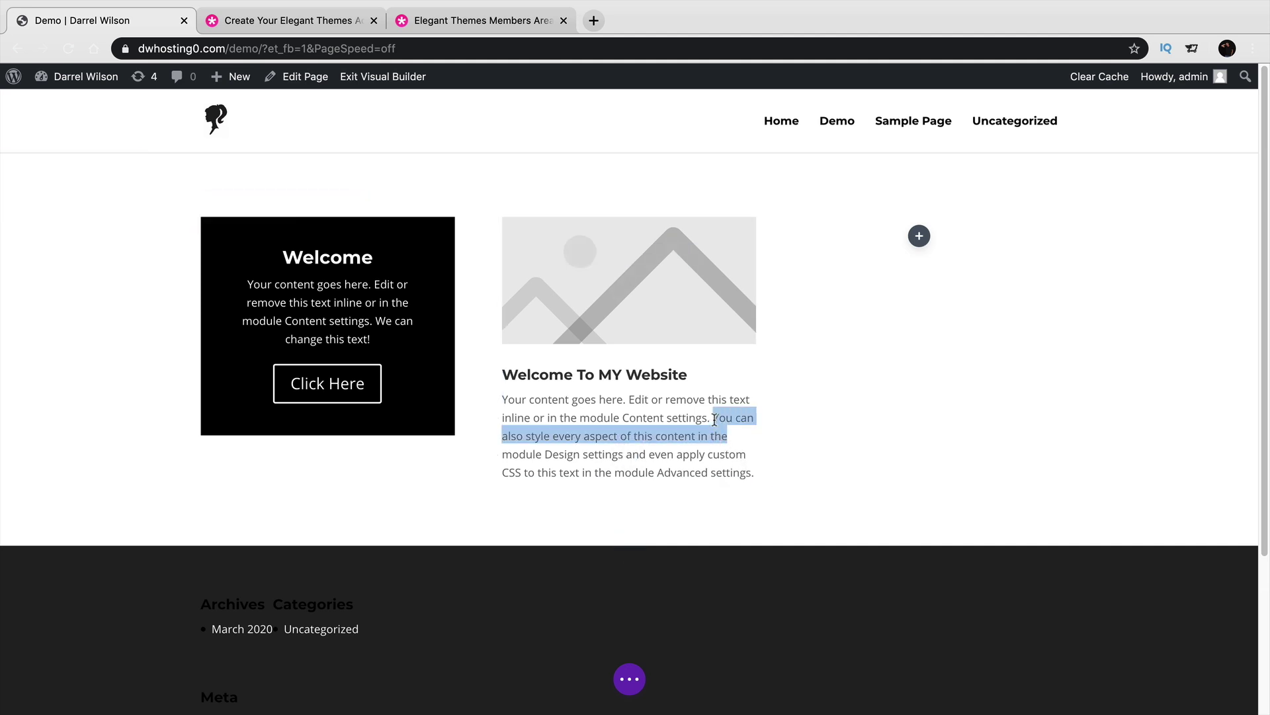
key(BackSpace)
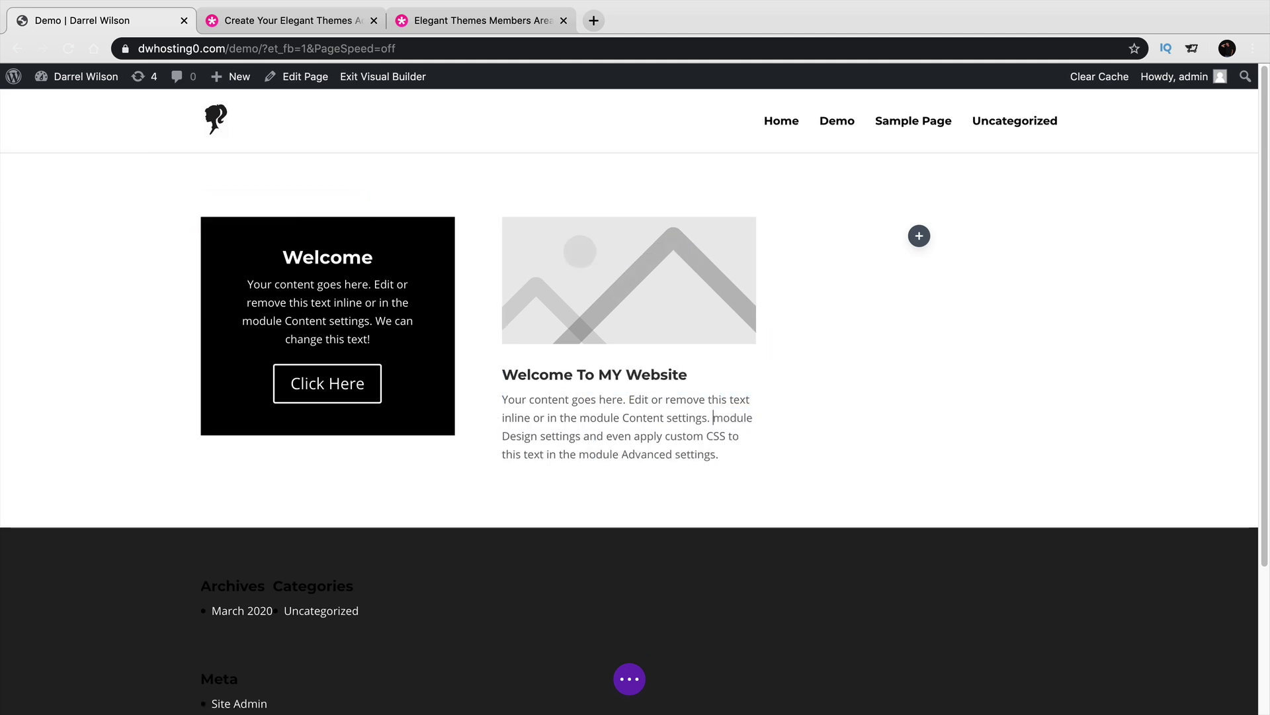
text(Hey Man)
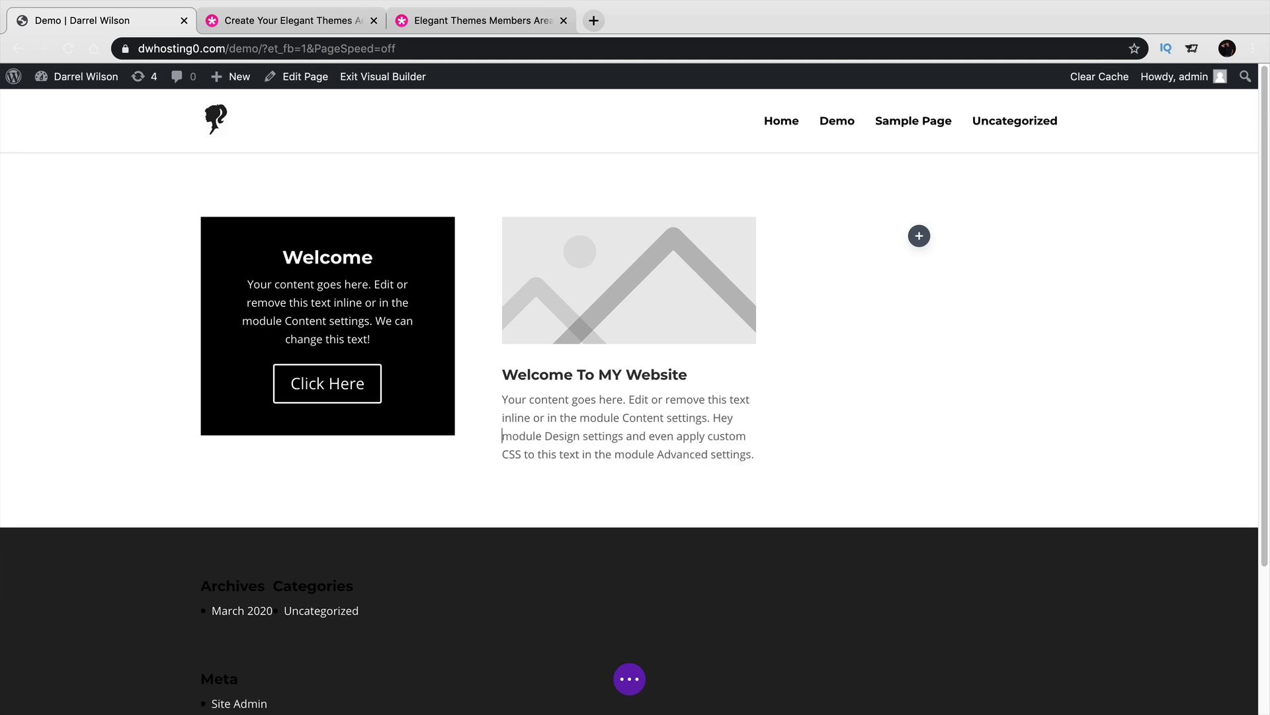
text( whats up!)
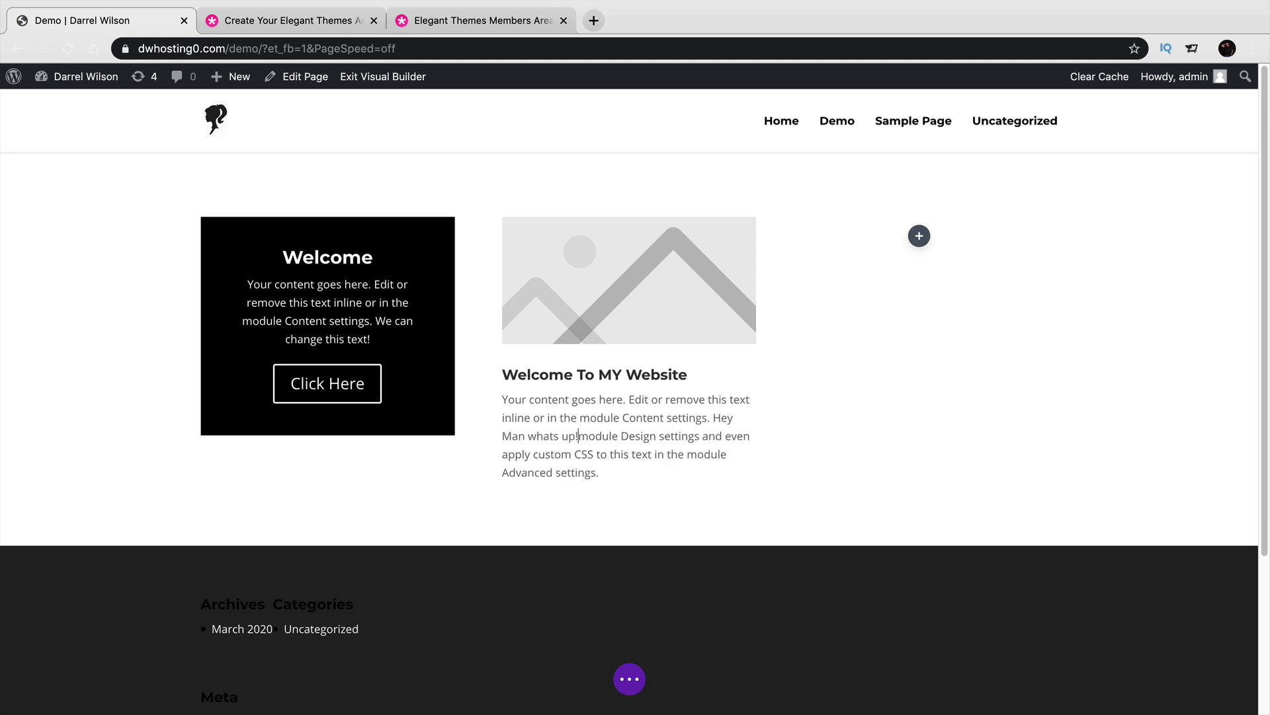
drag(596, 476, 579, 435)
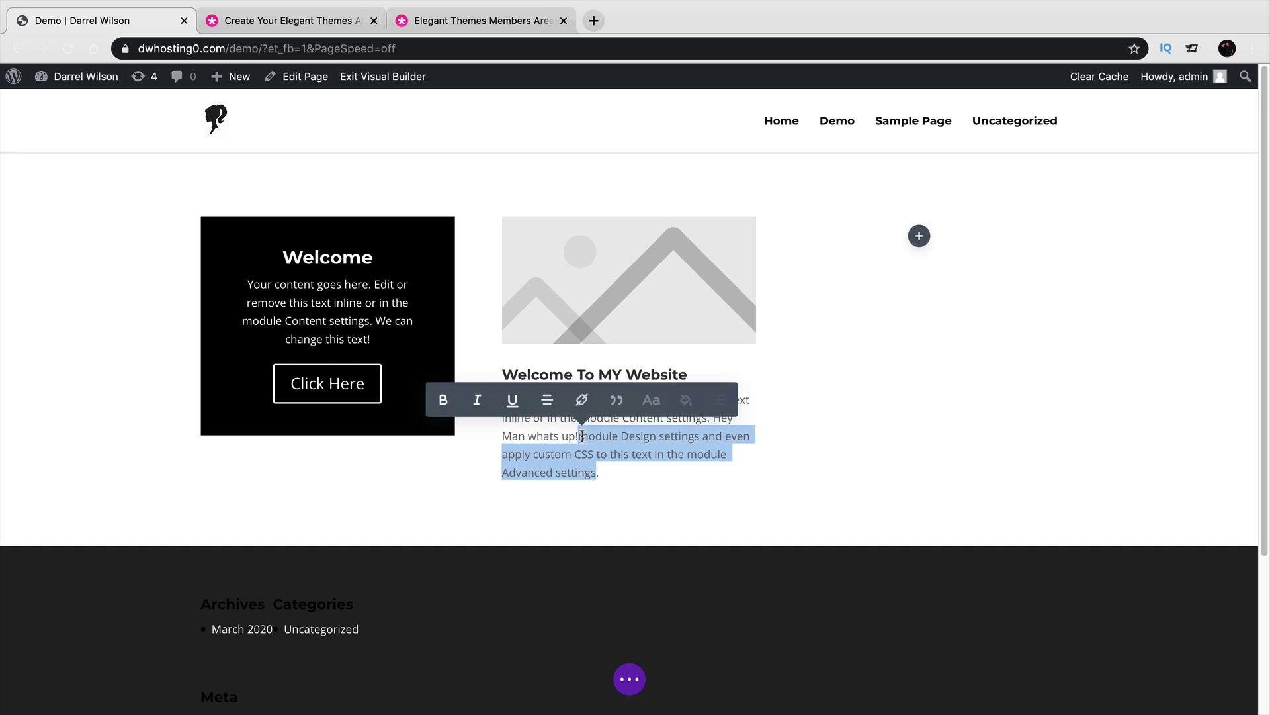
key(BackSpace)
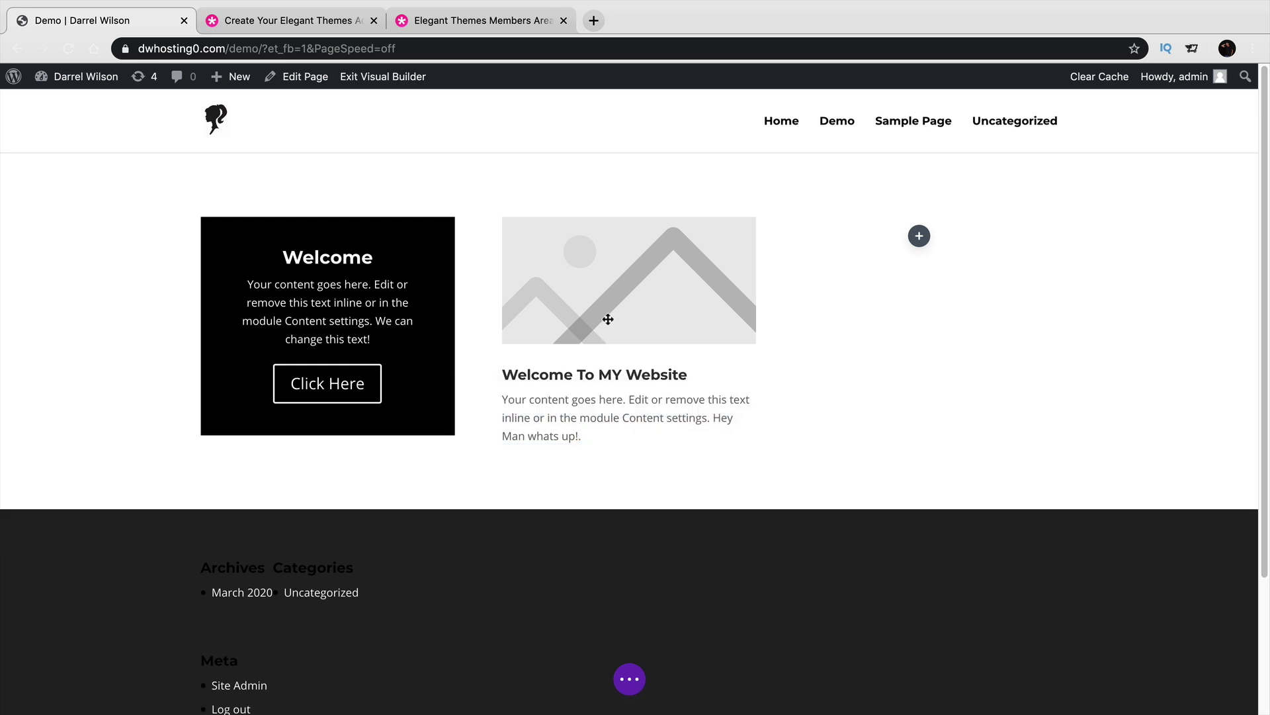
click(595, 383)
double_click(608, 374)
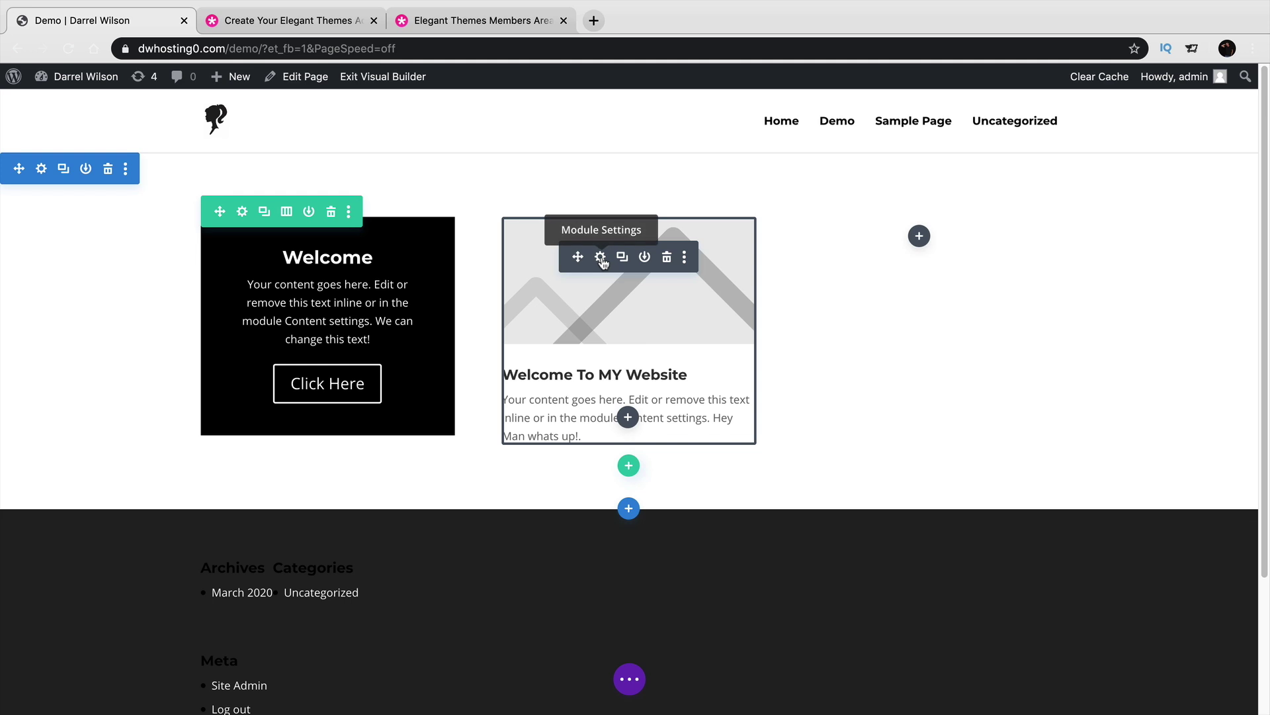
In the blurb settings, test centered body text, revert to left alignment, and view Design options.
click(600, 258)
scroll(961, 340, down, 2)
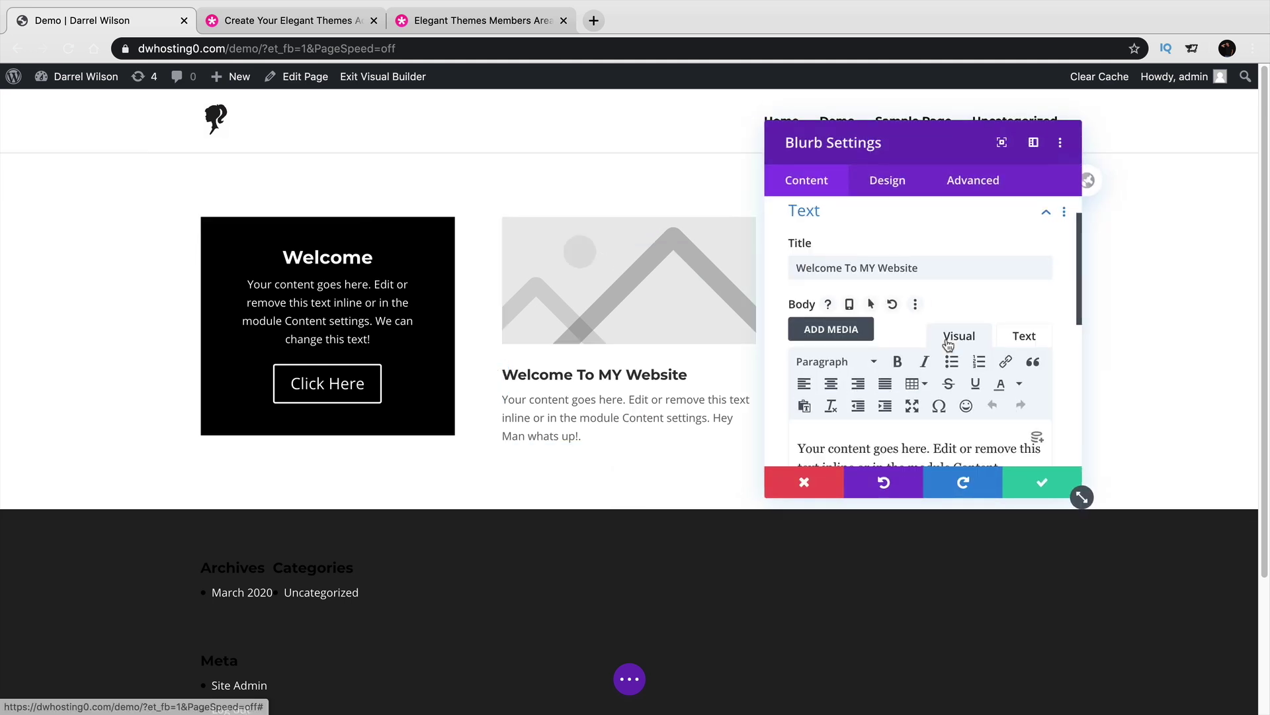
click(828, 354)
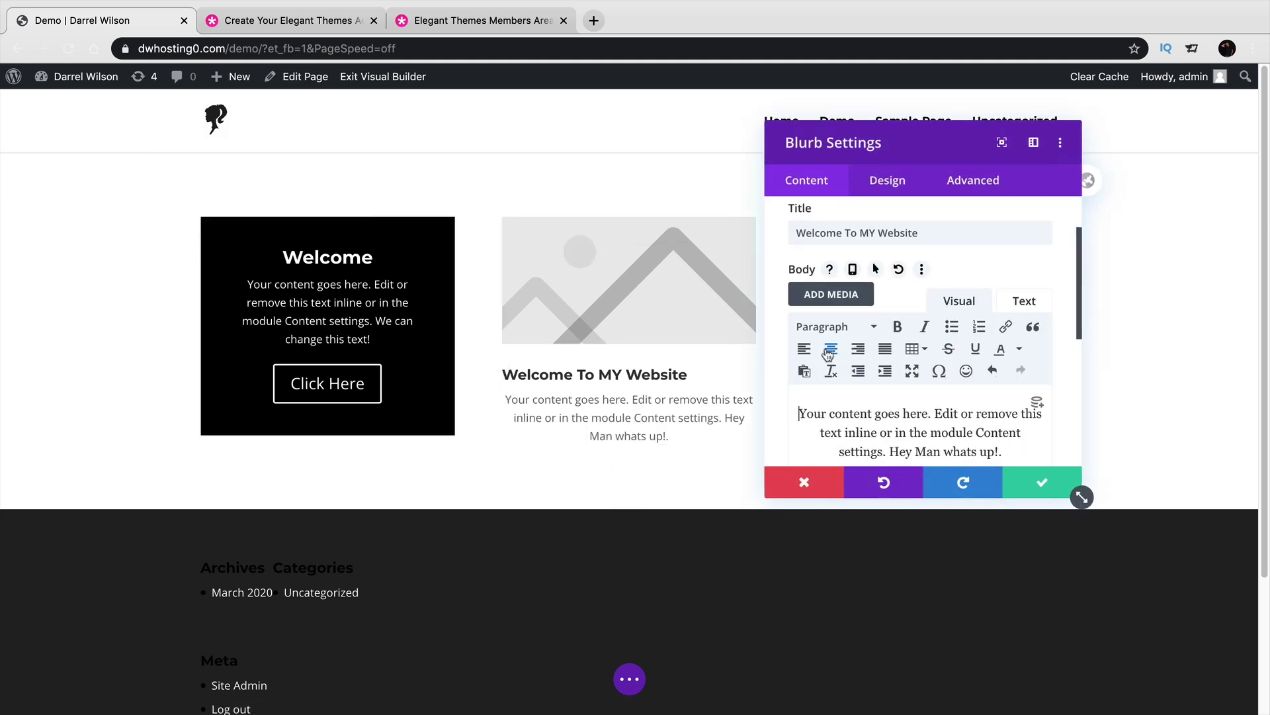
click(804, 348)
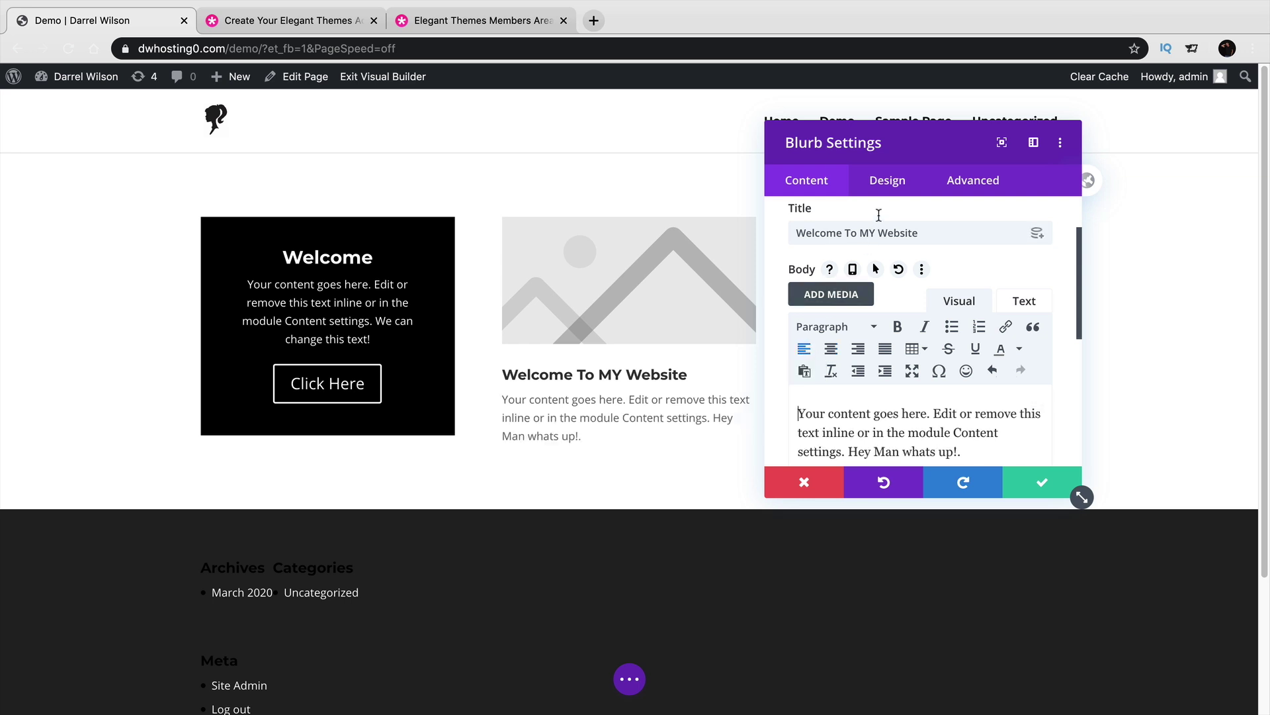
click(887, 188)
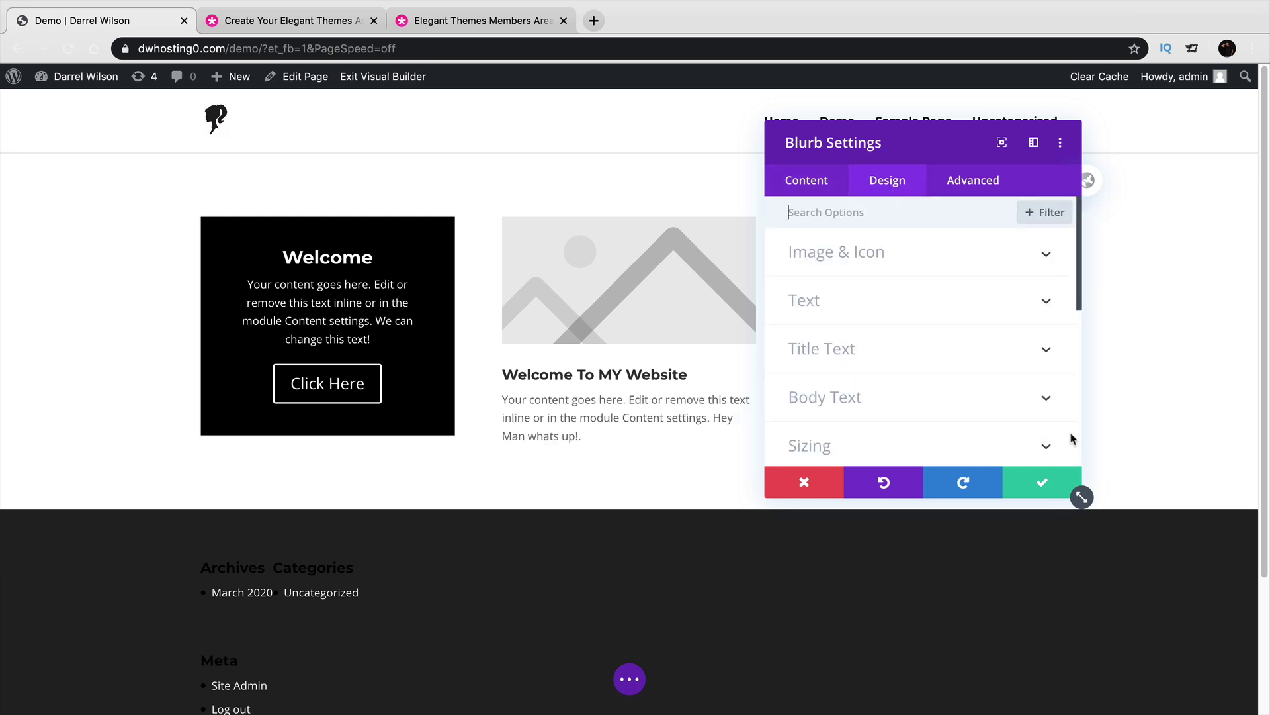
drag(960, 142, 1025, 121)
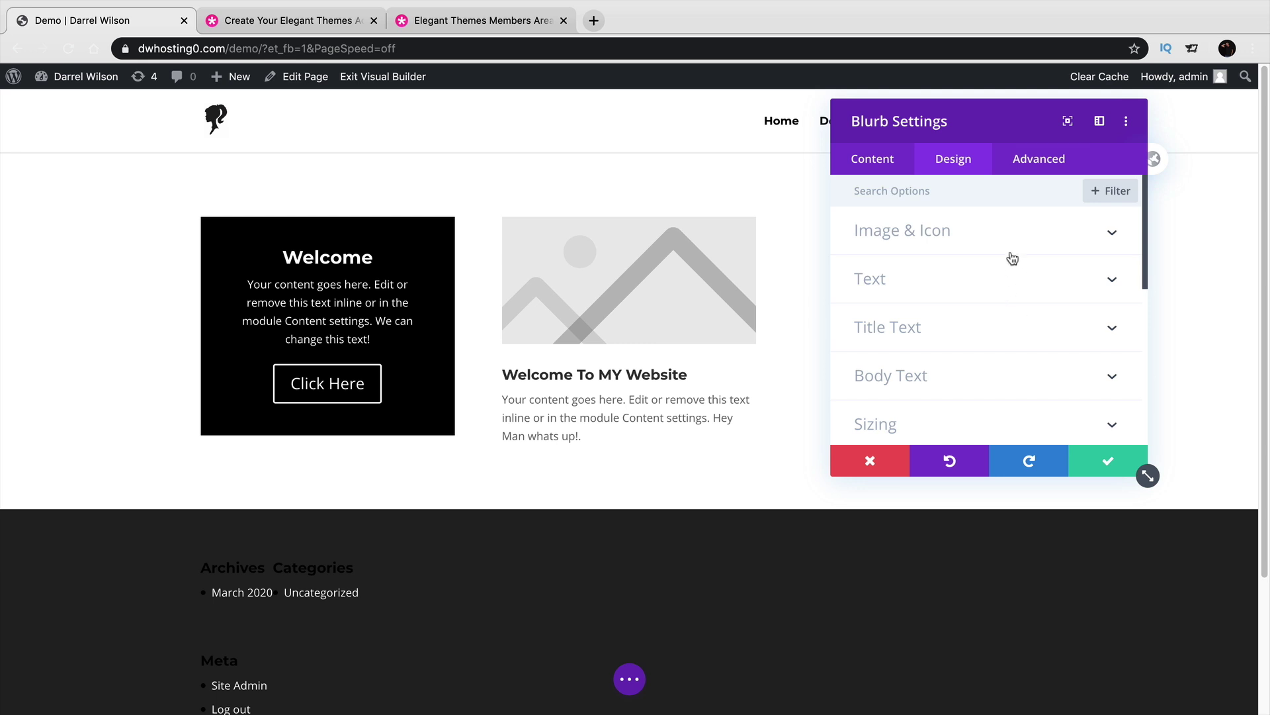
scroll(975, 306, down, 1)
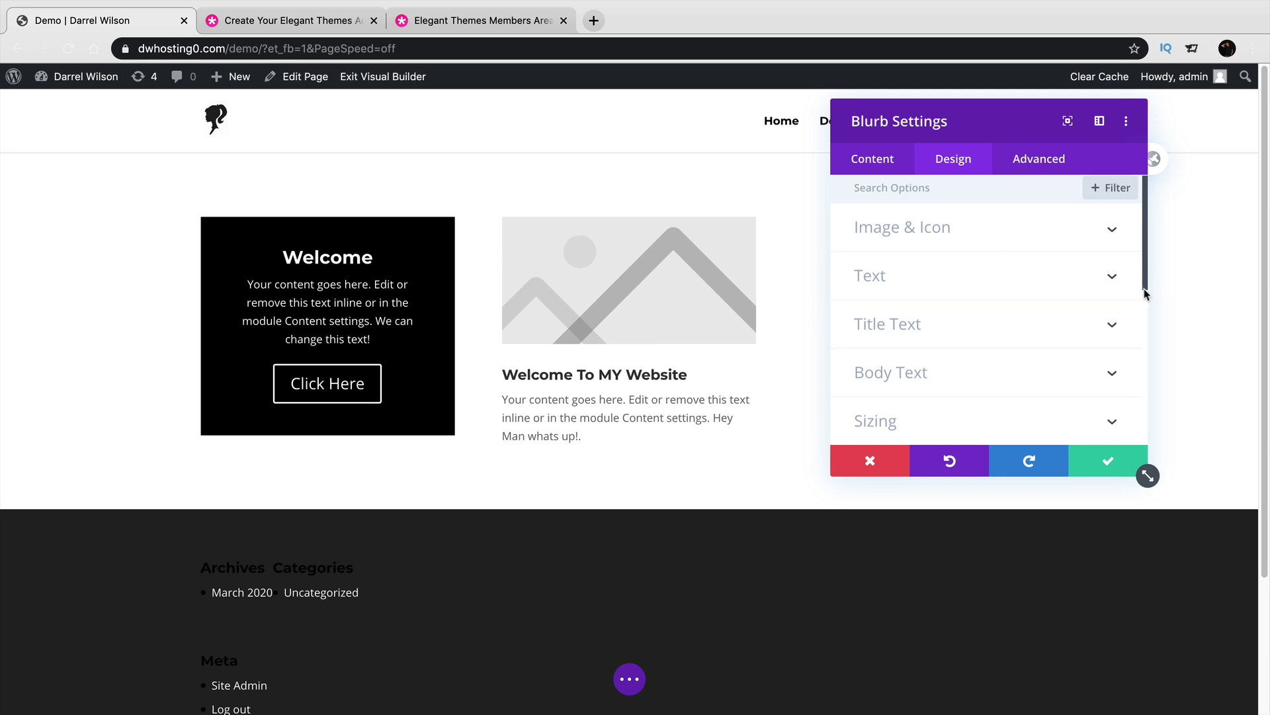
scroll(1146, 298, down, 5)
scroll(1146, 308, up, 1)
drag(1146, 308, 1137, 363)
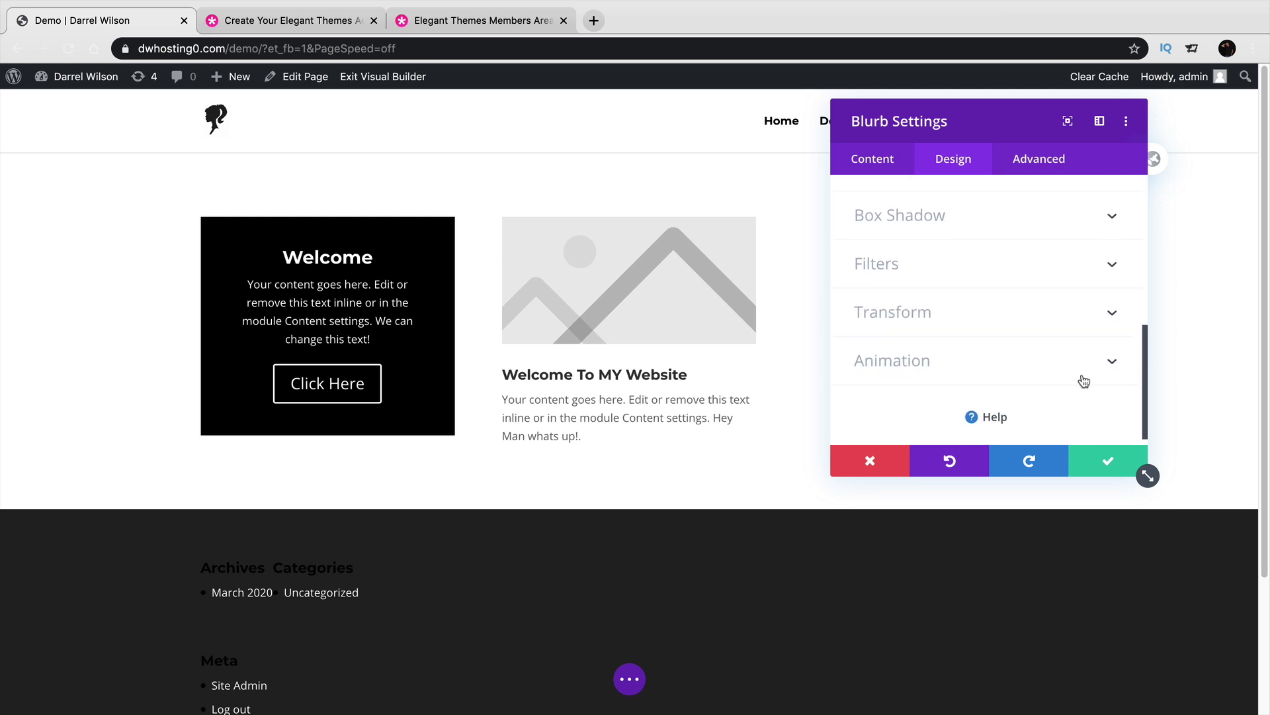
Preview the blurb's animation styles (slide, bounce, zoom, flip, fold, roll) and settle on Fade.
click(1050, 373)
click(979, 284)
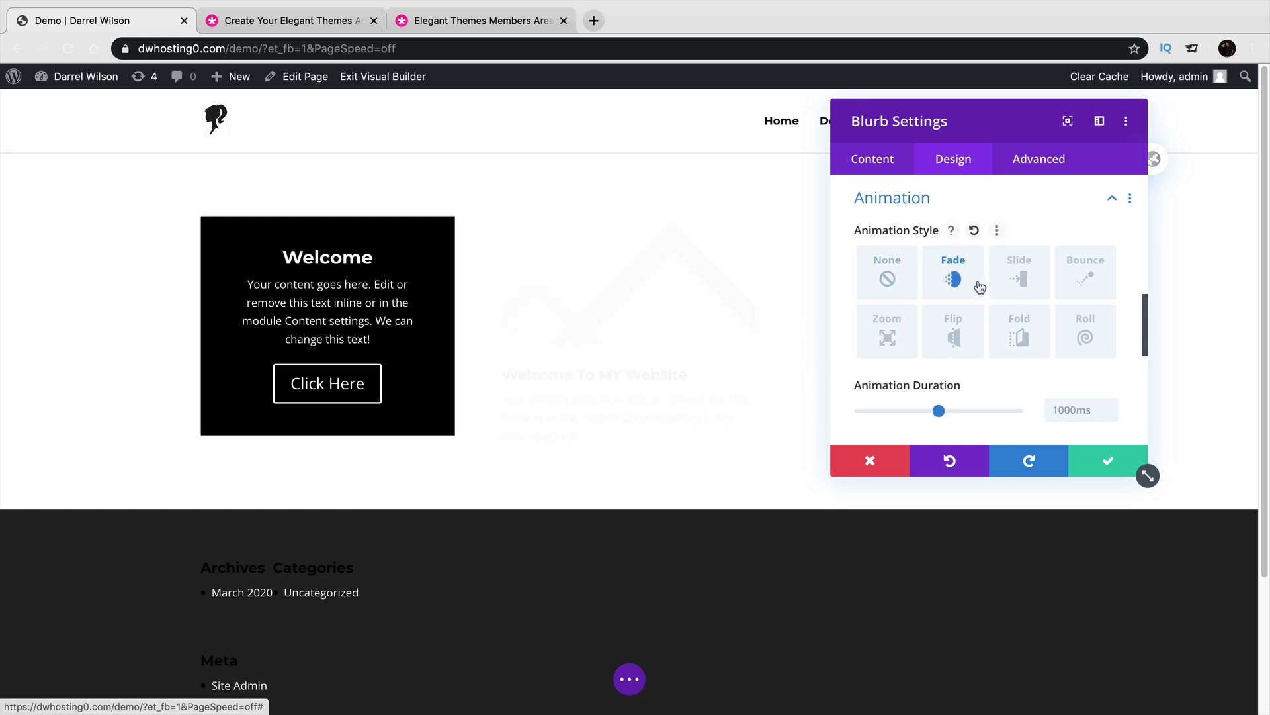
click(1021, 278)
click(1088, 279)
click(887, 335)
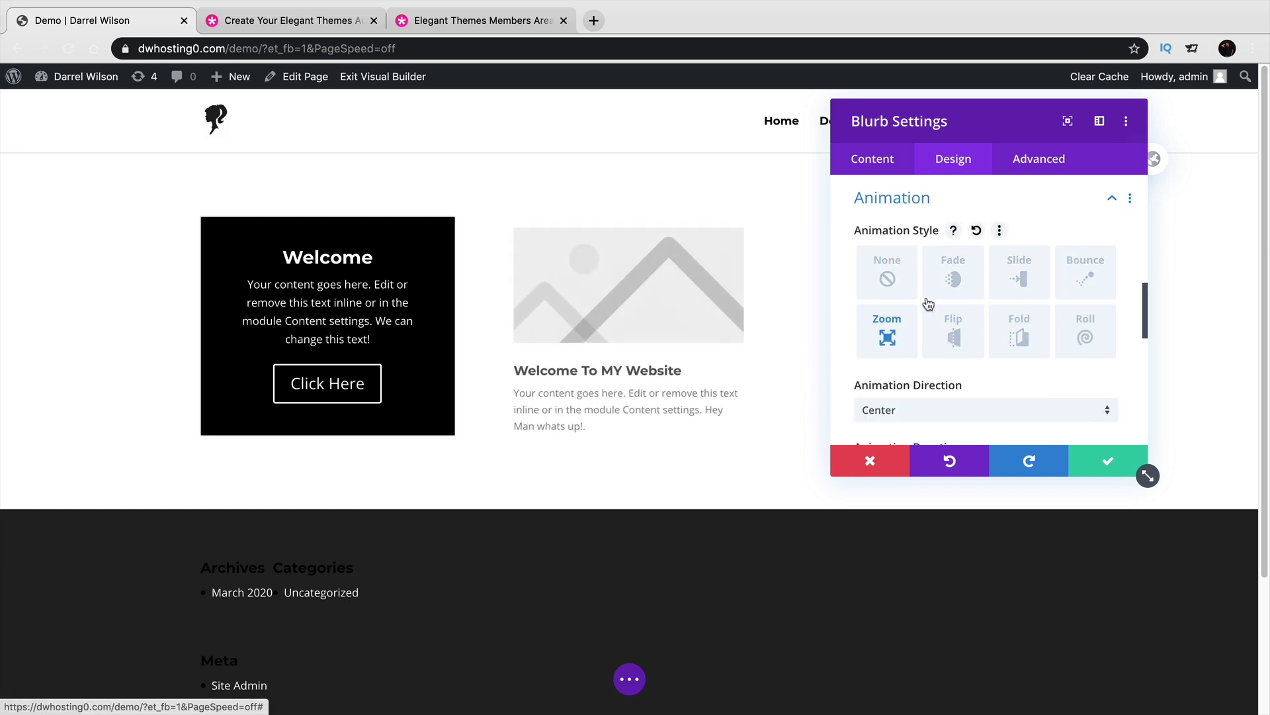
click(954, 335)
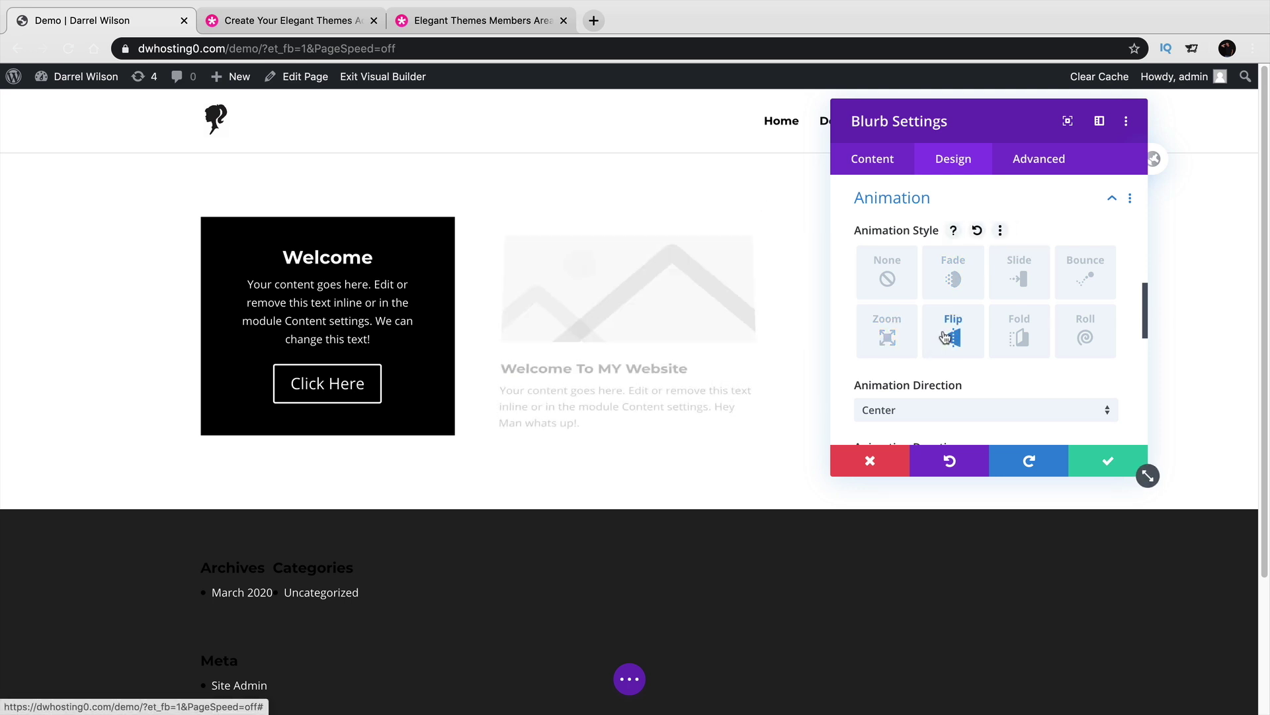
click(1018, 334)
click(1085, 334)
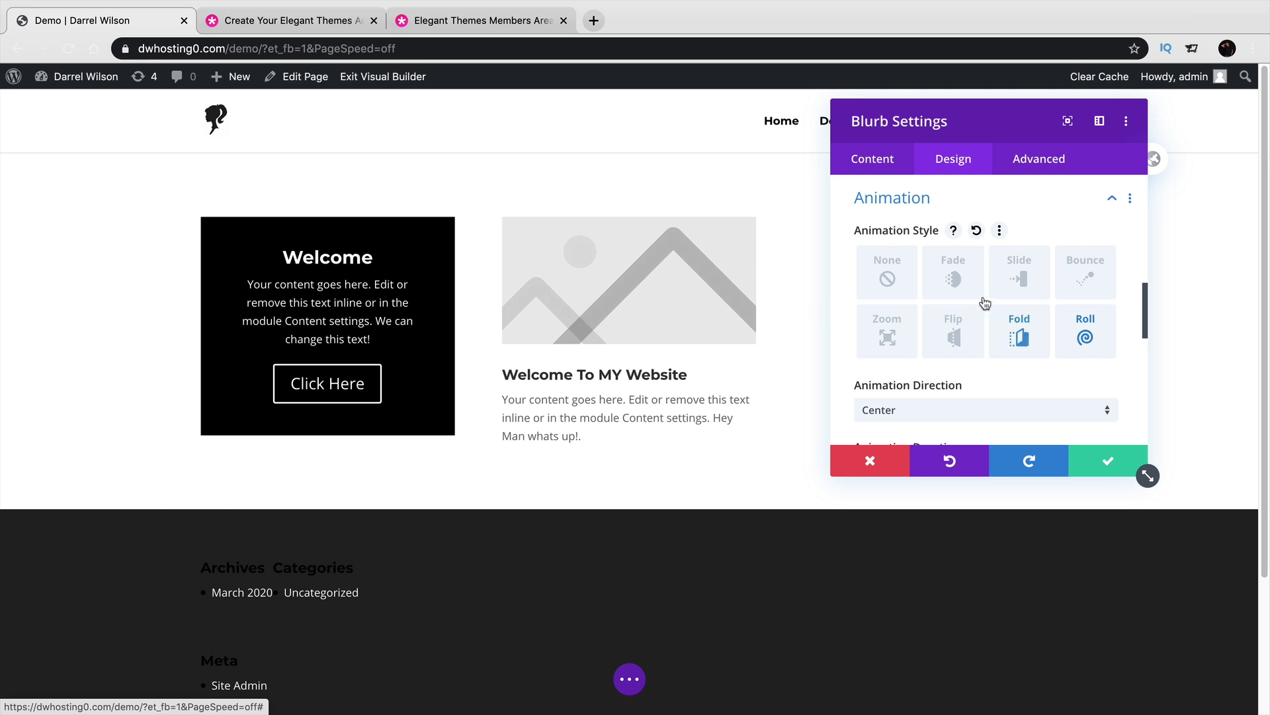
click(953, 278)
scroll(1043, 357, up, 5)
scroll(1043, 357, up, 3)
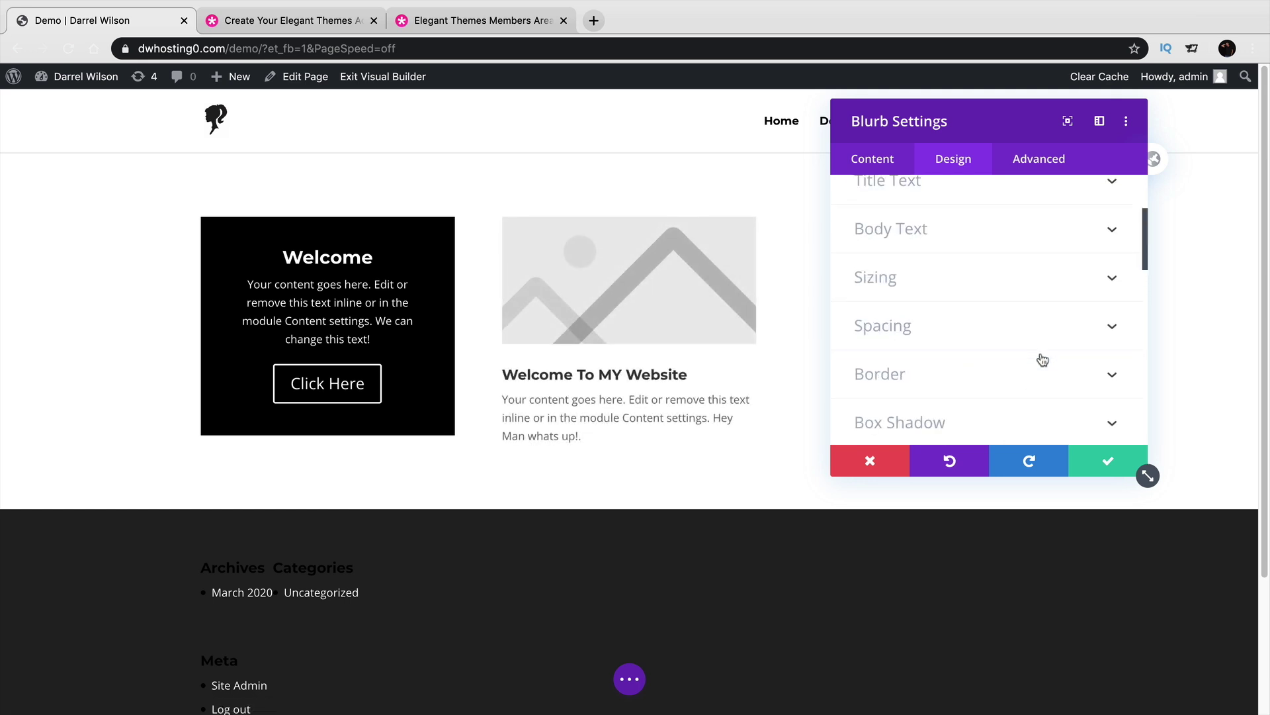
scroll(1028, 305, up, 1)
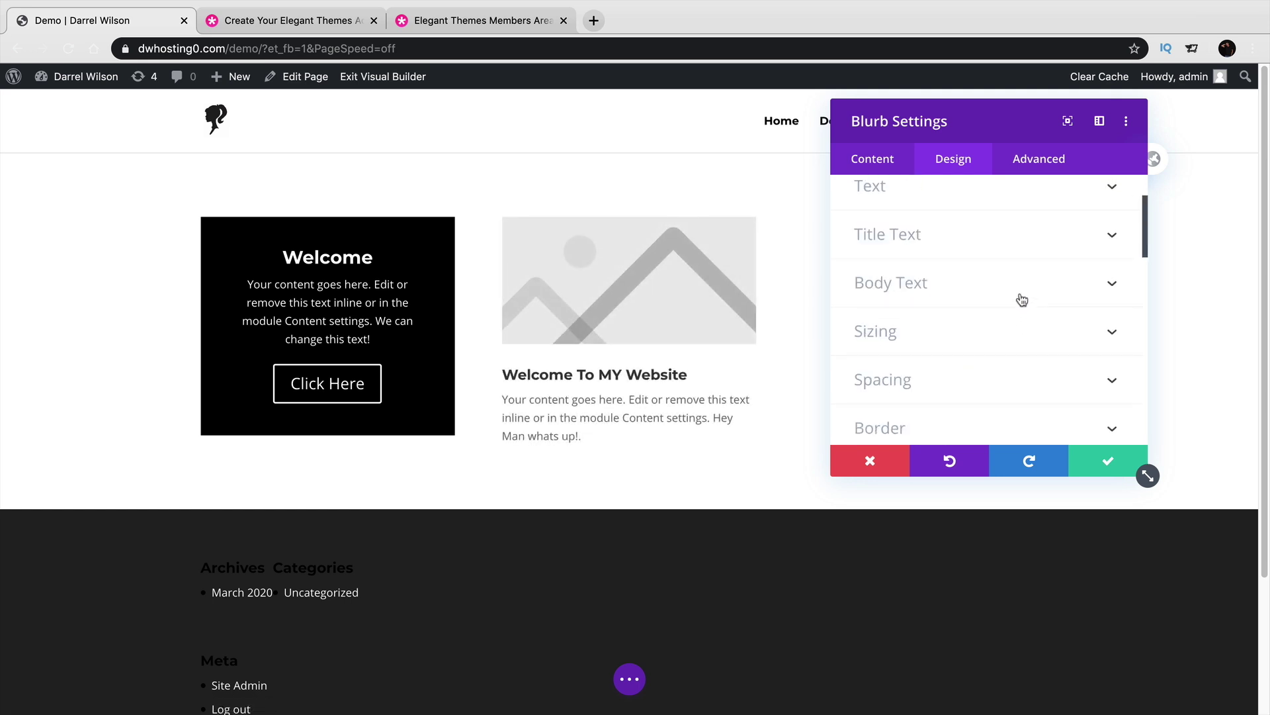
Set the blurb's title font to Abhaya Libre and save the blurb.
click(995, 236)
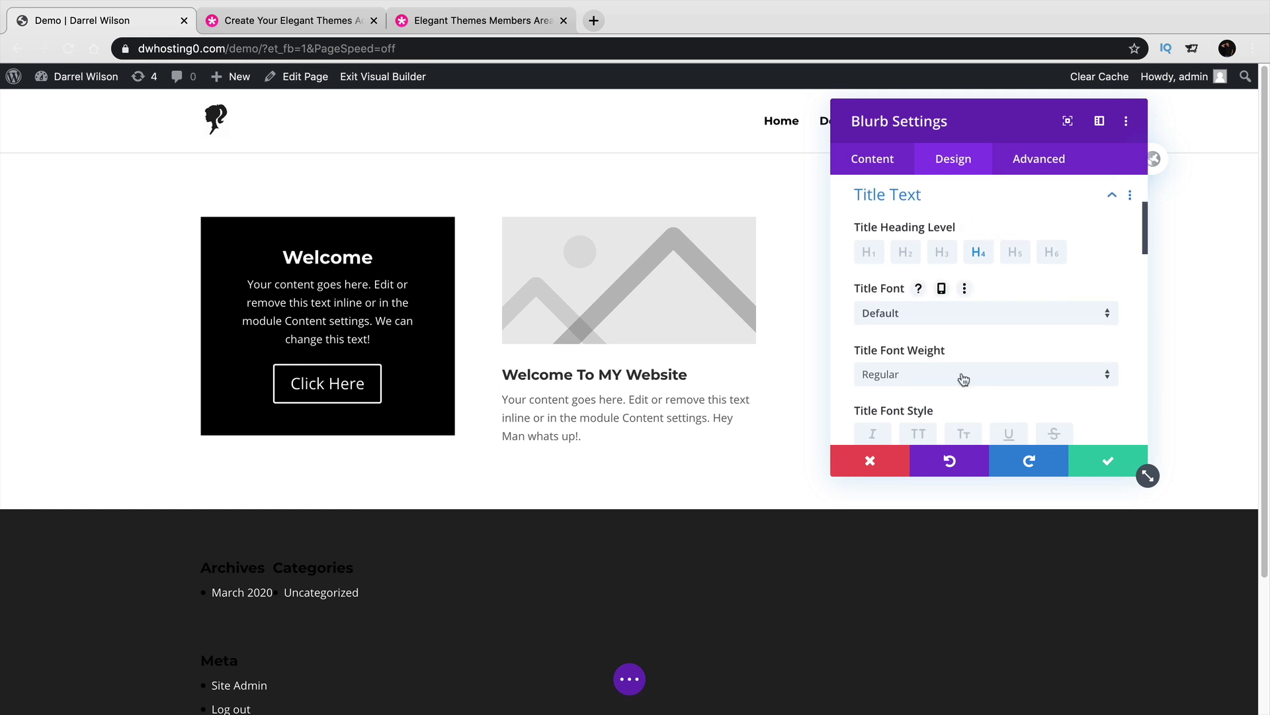
click(949, 323)
click(950, 371)
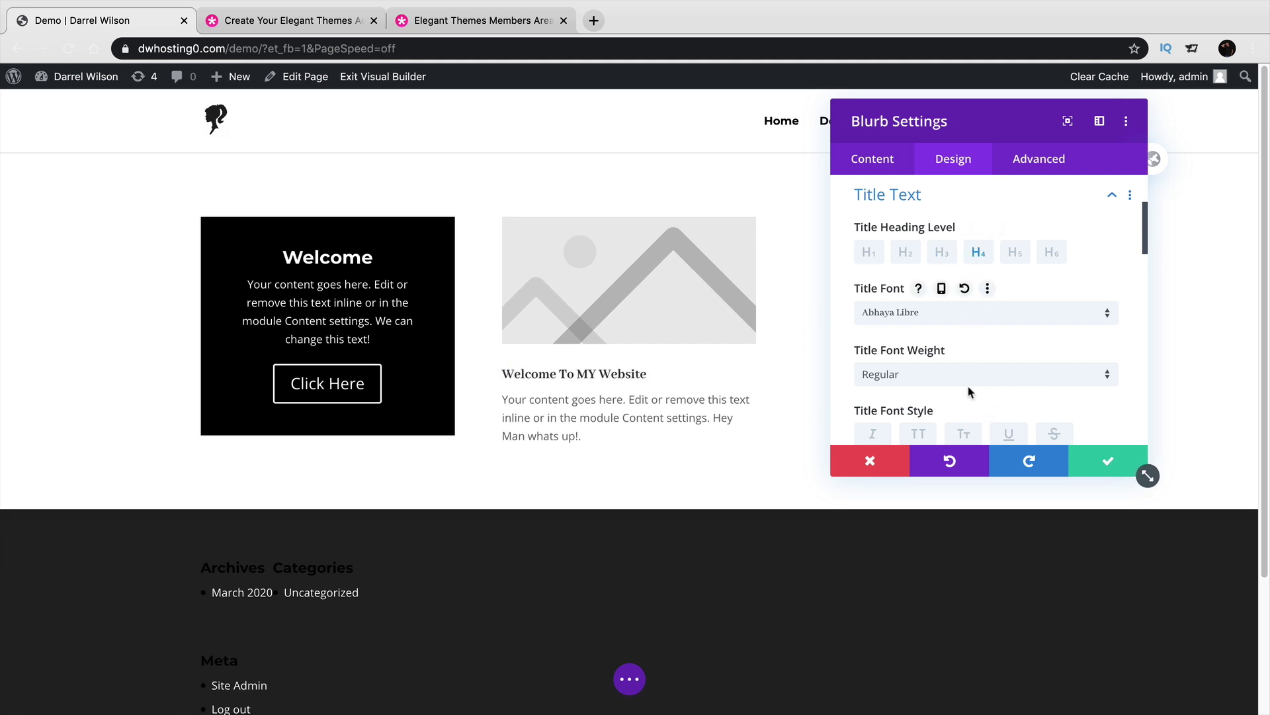
scroll(967, 398, down, 1)
click(1112, 462)
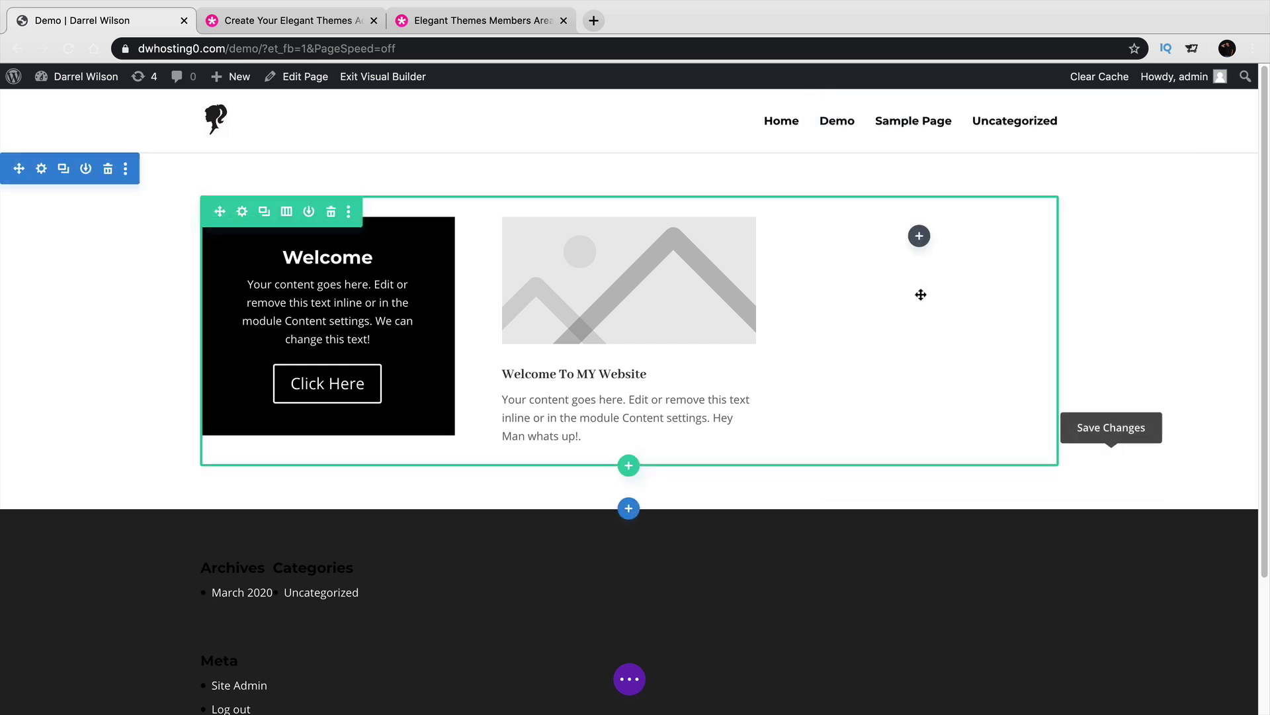
Add an Image module to the third column via the 'ima' search and clear its placeholder.
click(920, 238)
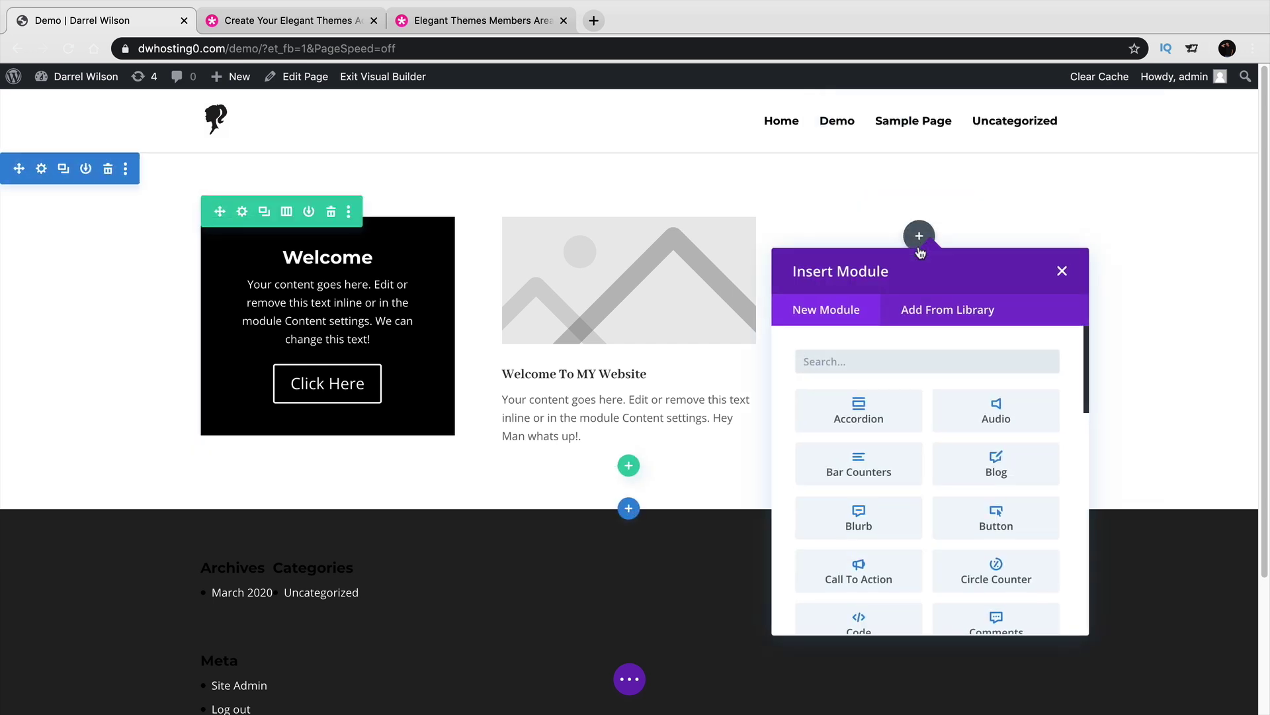
scroll(917, 478, down, 2)
scroll(917, 479, down, 5)
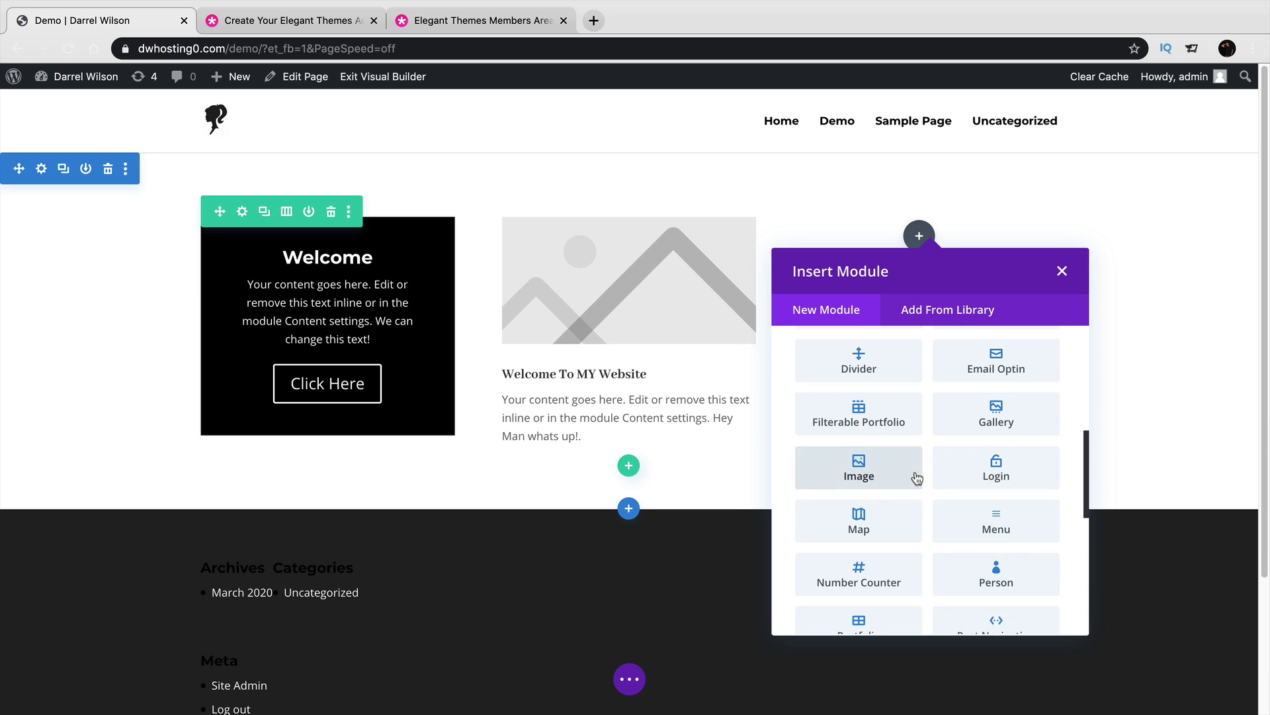
scroll(910, 489, up, 7)
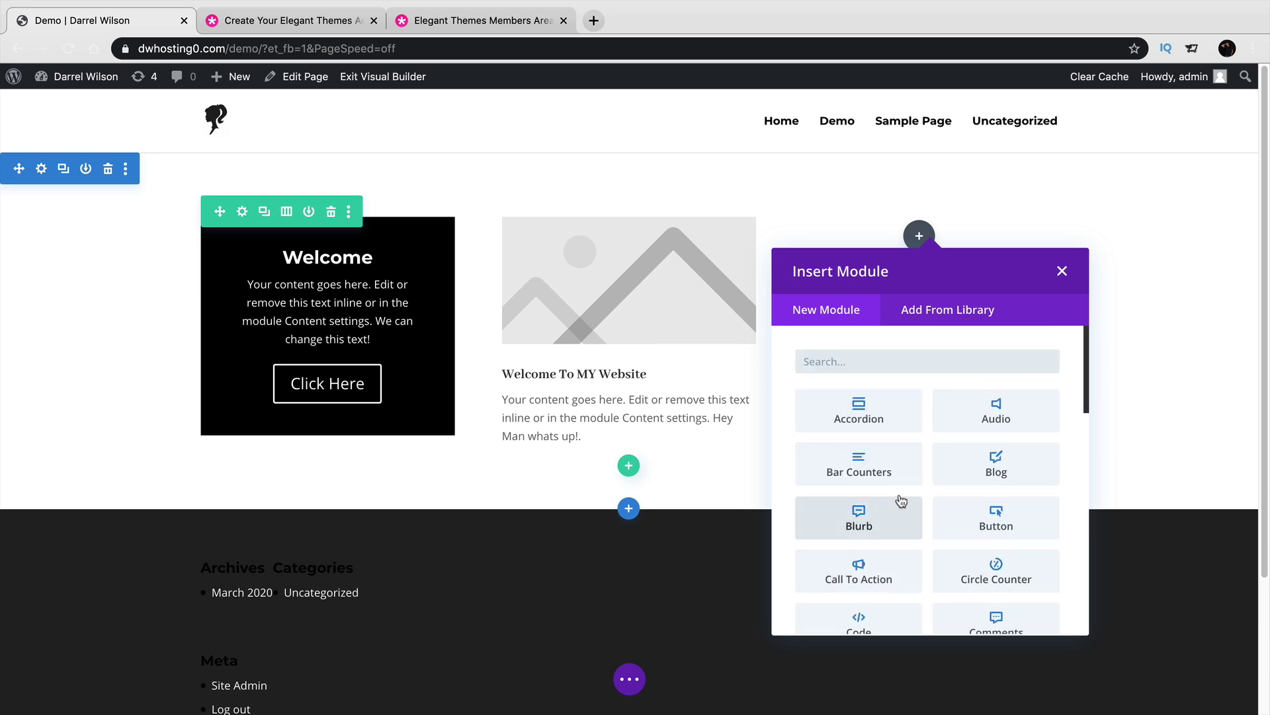
text(ima)
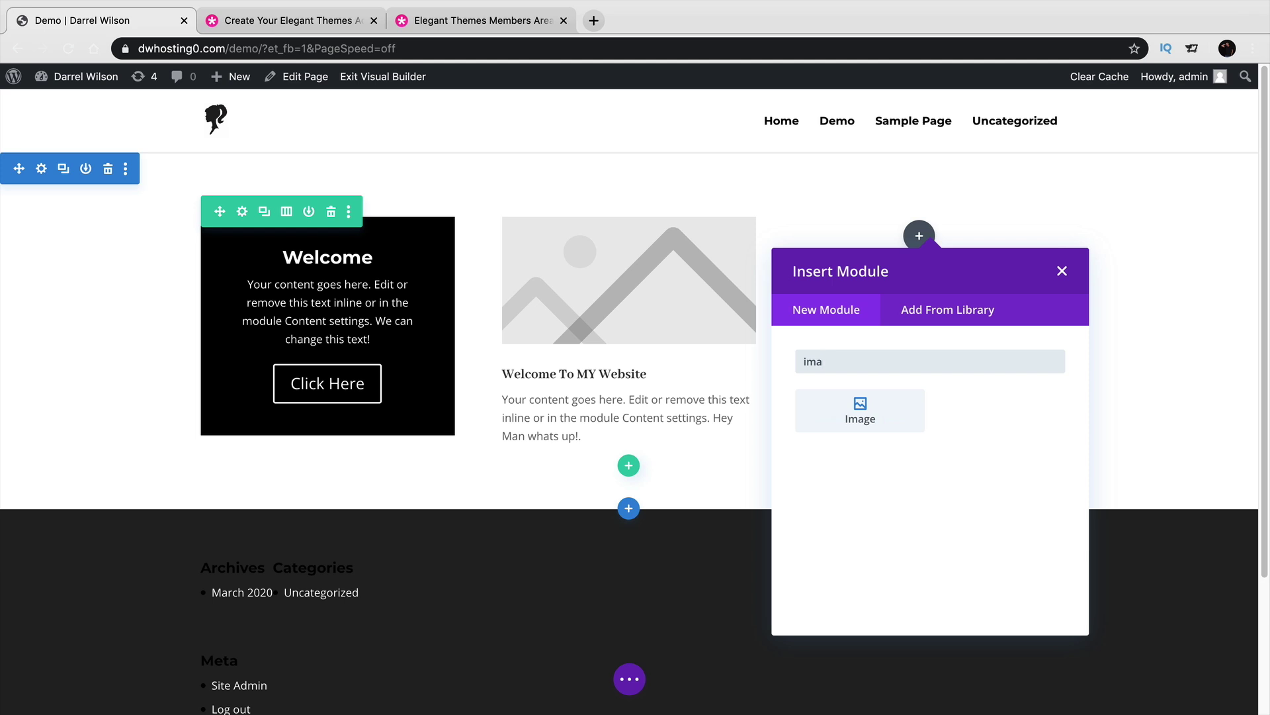
click(880, 420)
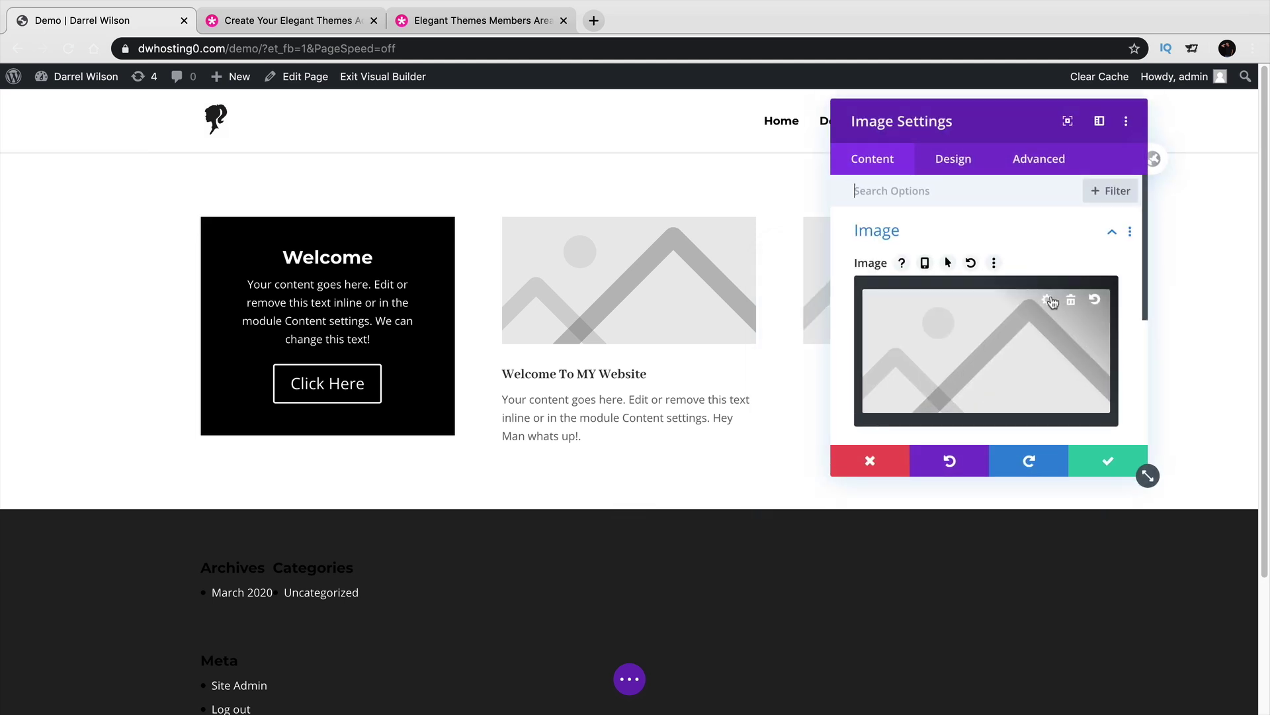
click(1072, 301)
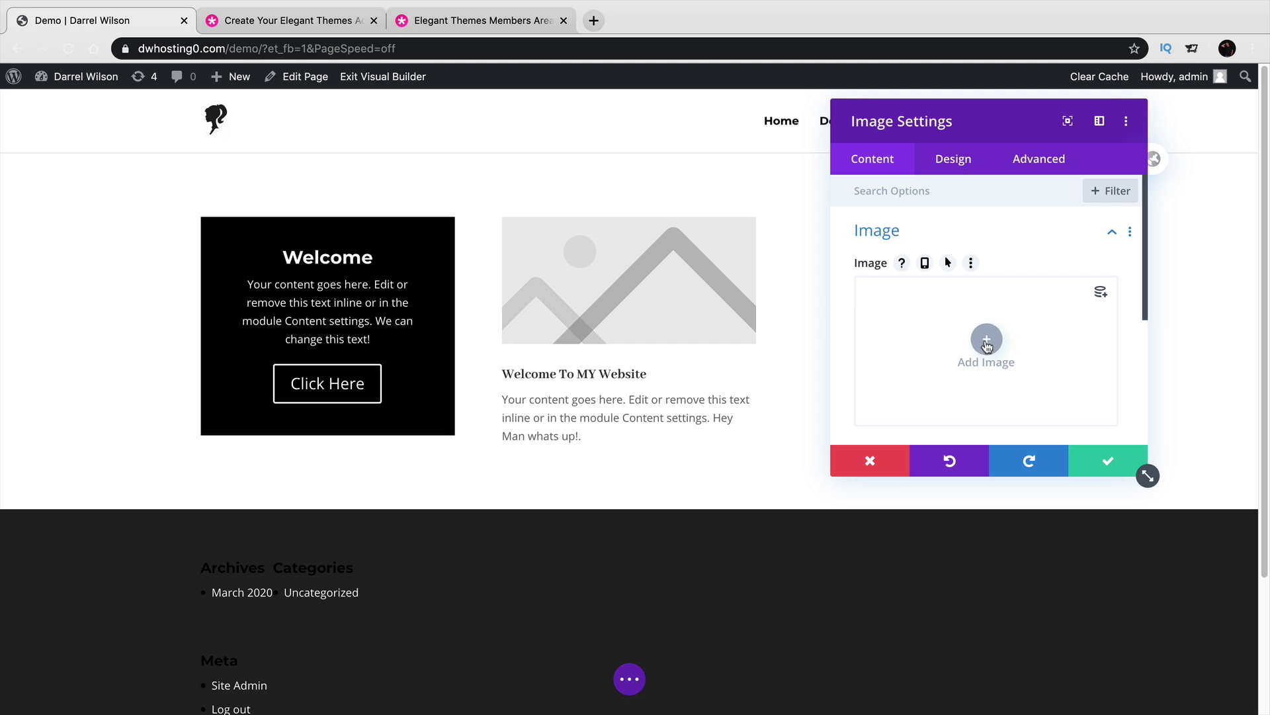
Upload woman-3219507_1920.jpg into the image module and save it.
click(986, 340)
click(308, 143)
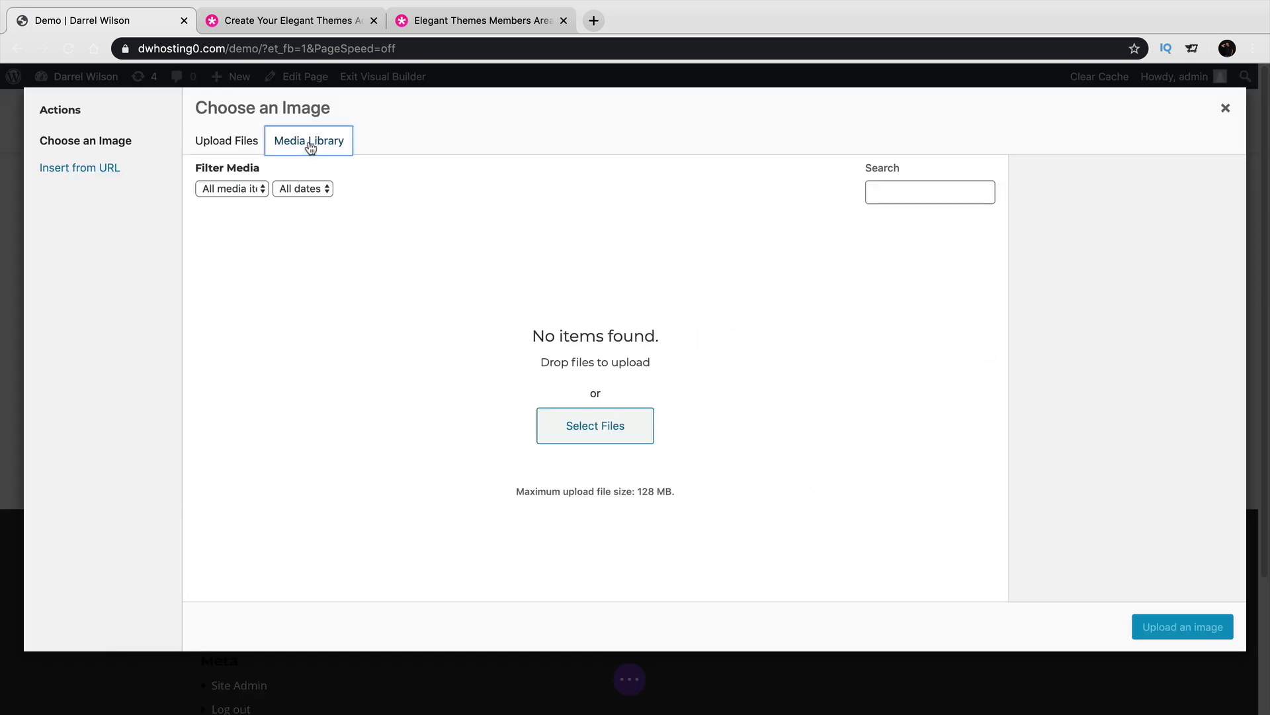
click(602, 431)
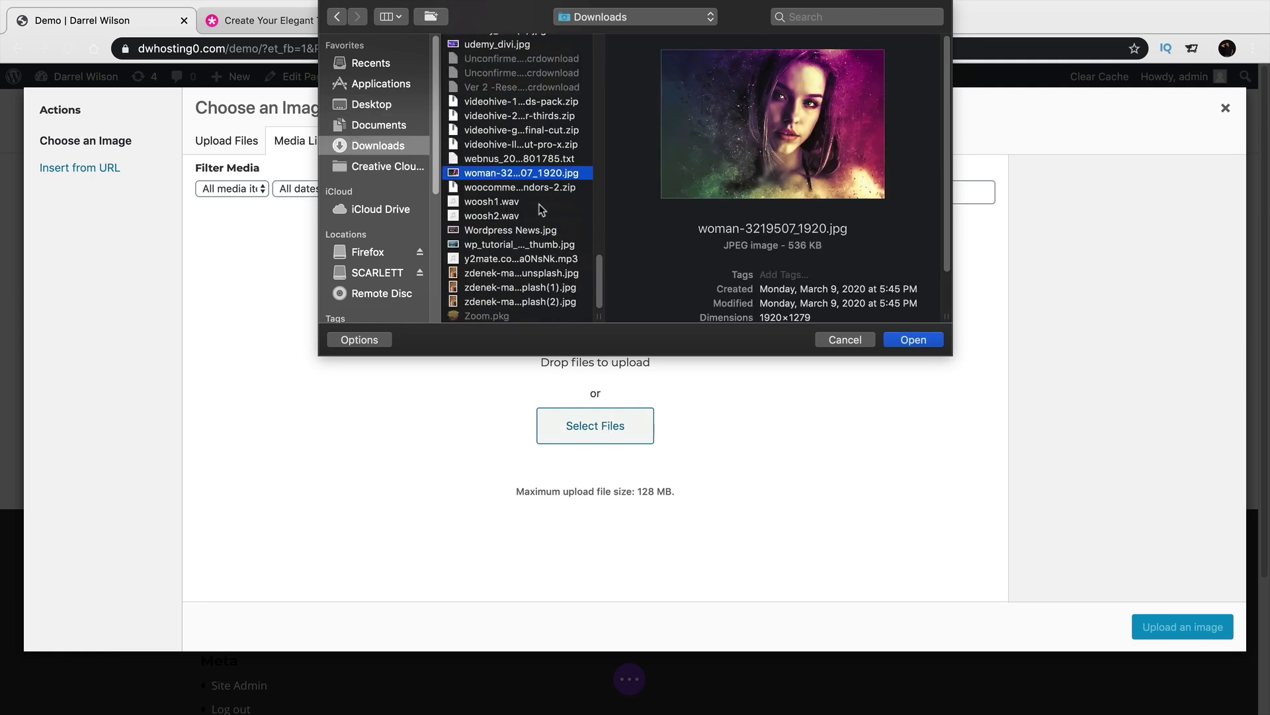
click(913, 340)
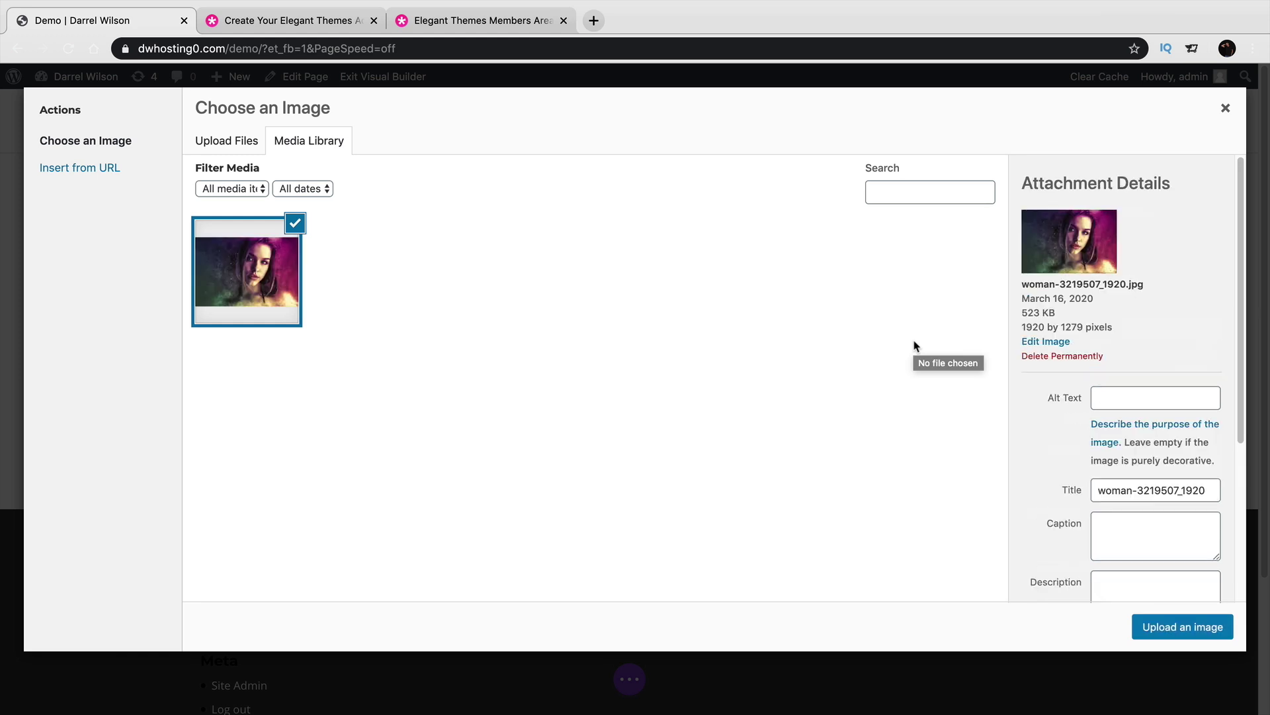
click(1188, 629)
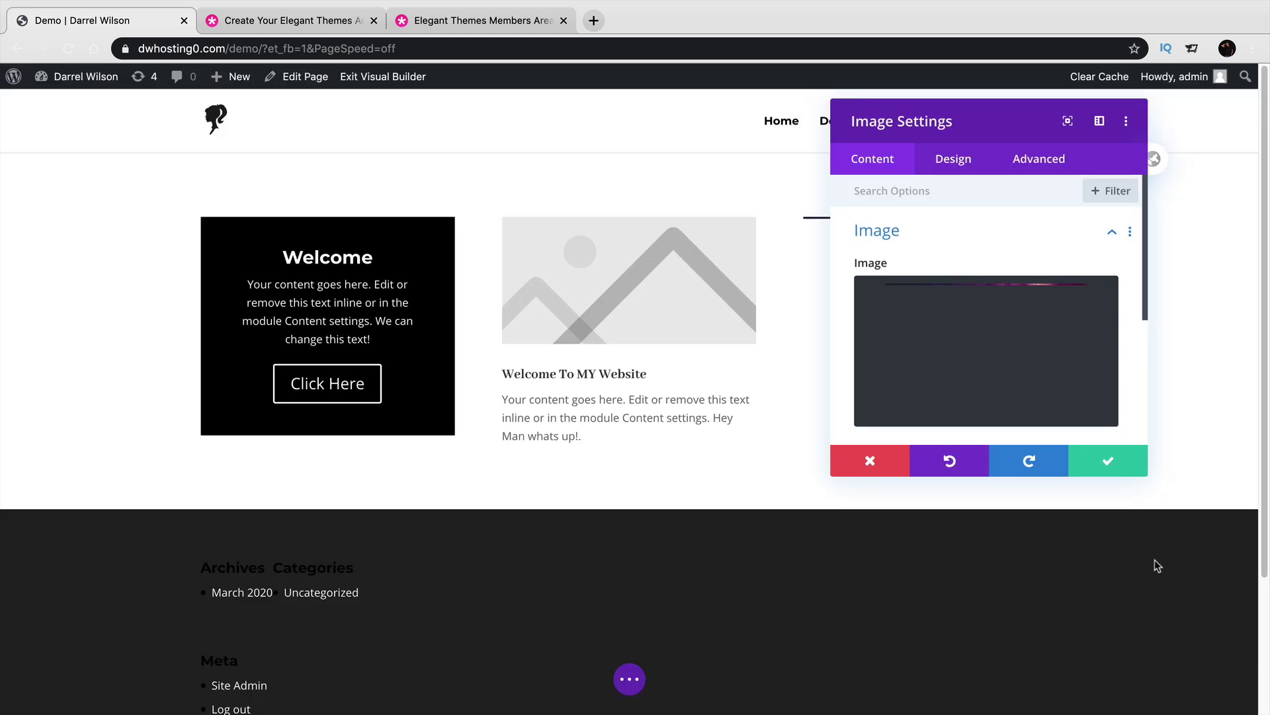
drag(1001, 125, 510, 122)
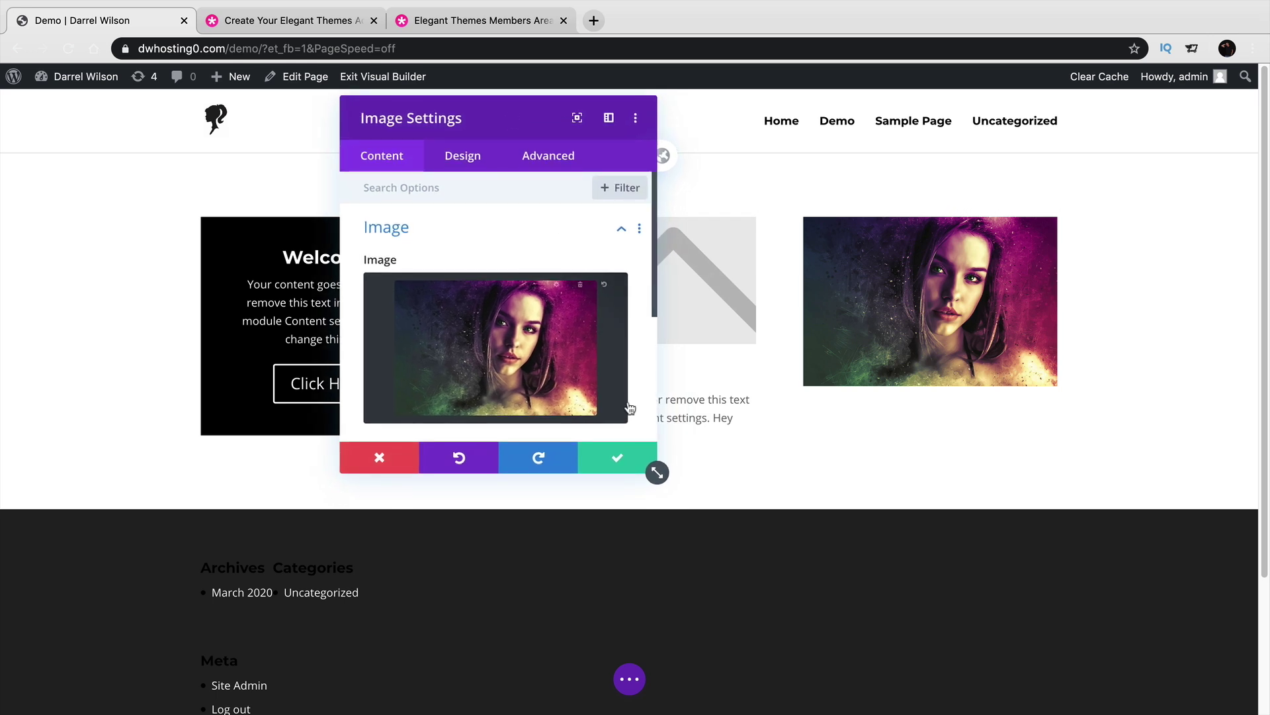
click(617, 457)
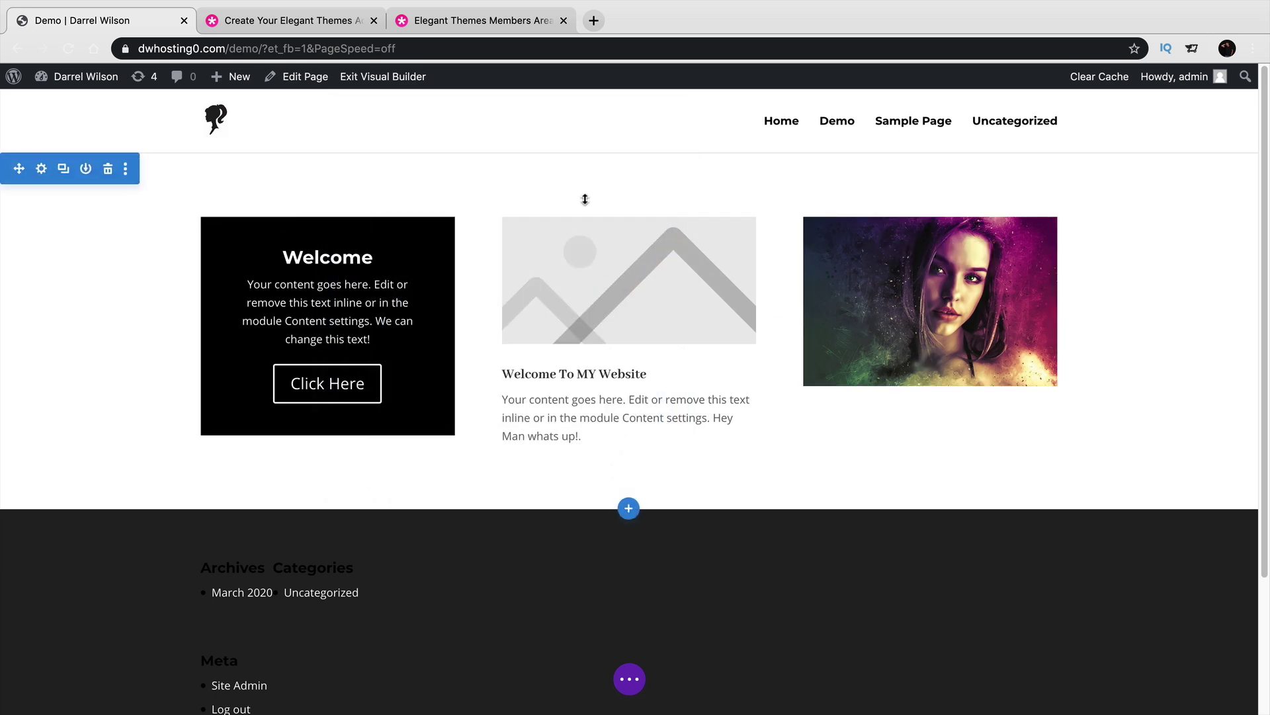
Drag the row's spacing and module edges to try widening the layout by hand.
drag(439, 193, 428, 225)
mouse_move(1070, 311)
mouse_down()
mouse_move(1026, 311)
mouse_move(1060, 312)
mouse_up()
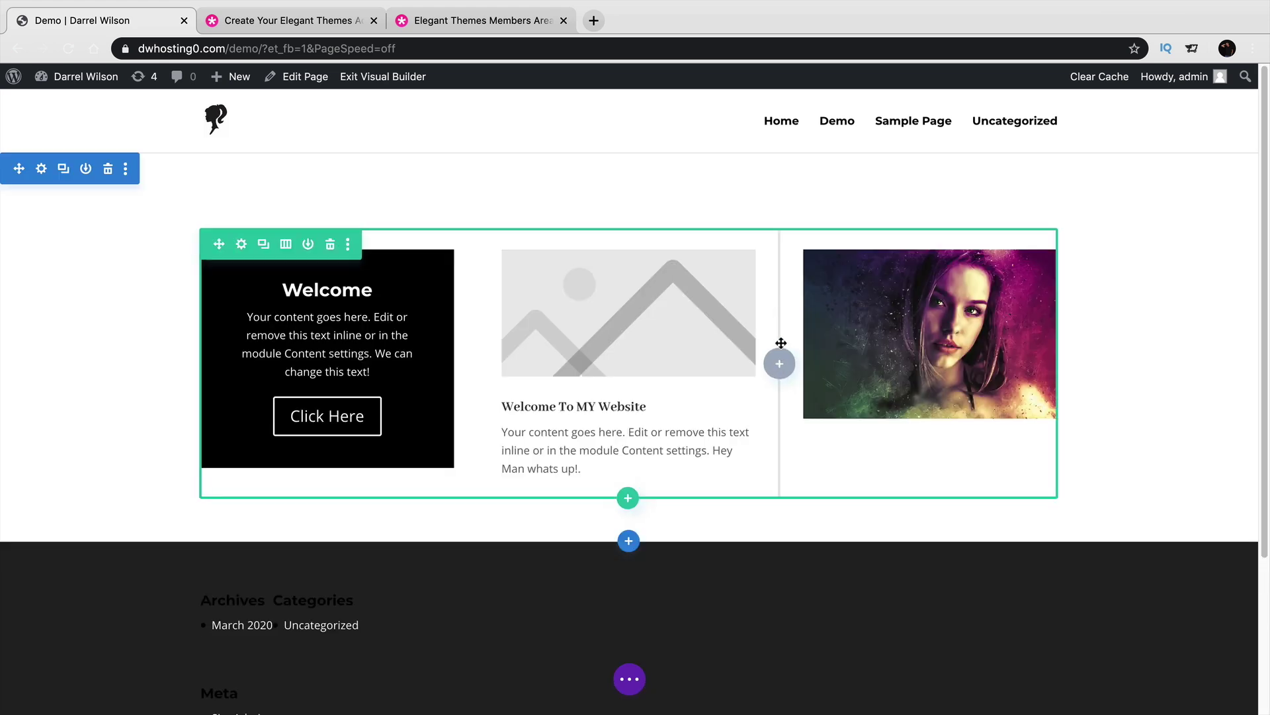
mouse_move(755, 345)
mouse_down()
mouse_move(696, 346)
mouse_move(761, 345)
mouse_up()
drag(197, 330, 148, 333)
drag(1065, 314, 1103, 313)
Set the row's sizing to 100% width with a 1553px max width and save.
click(242, 242)
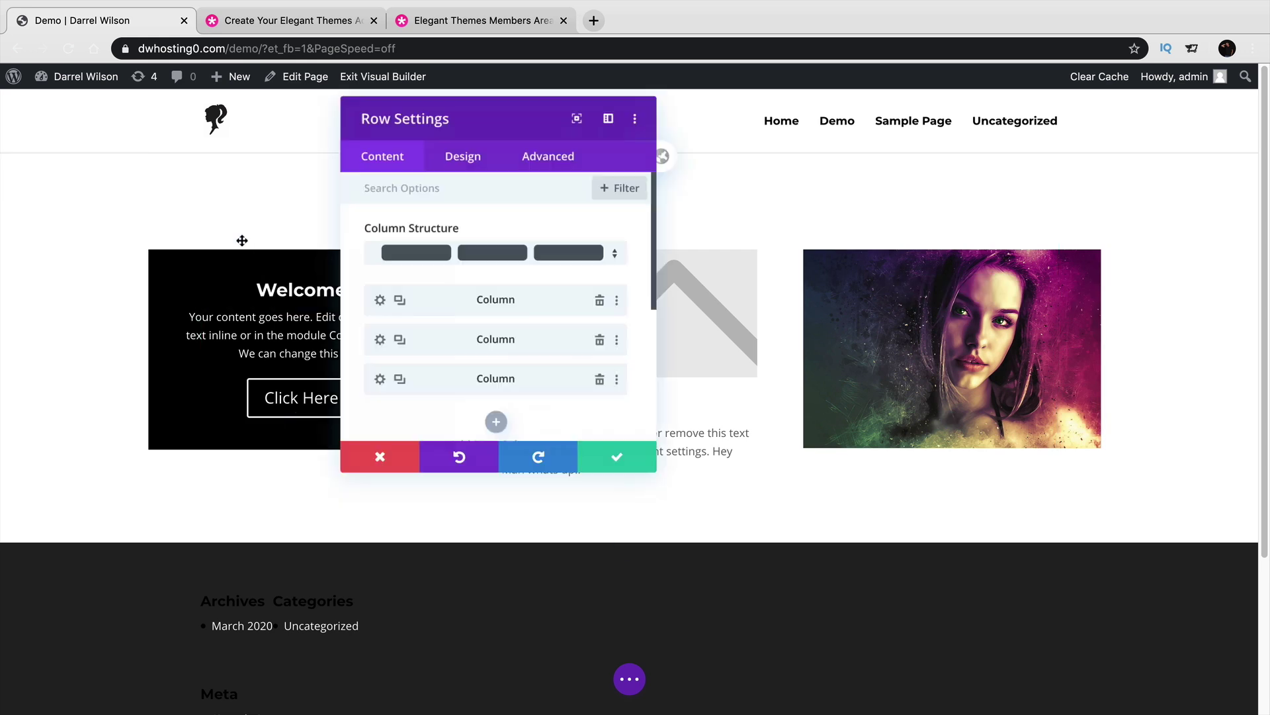
click(462, 158)
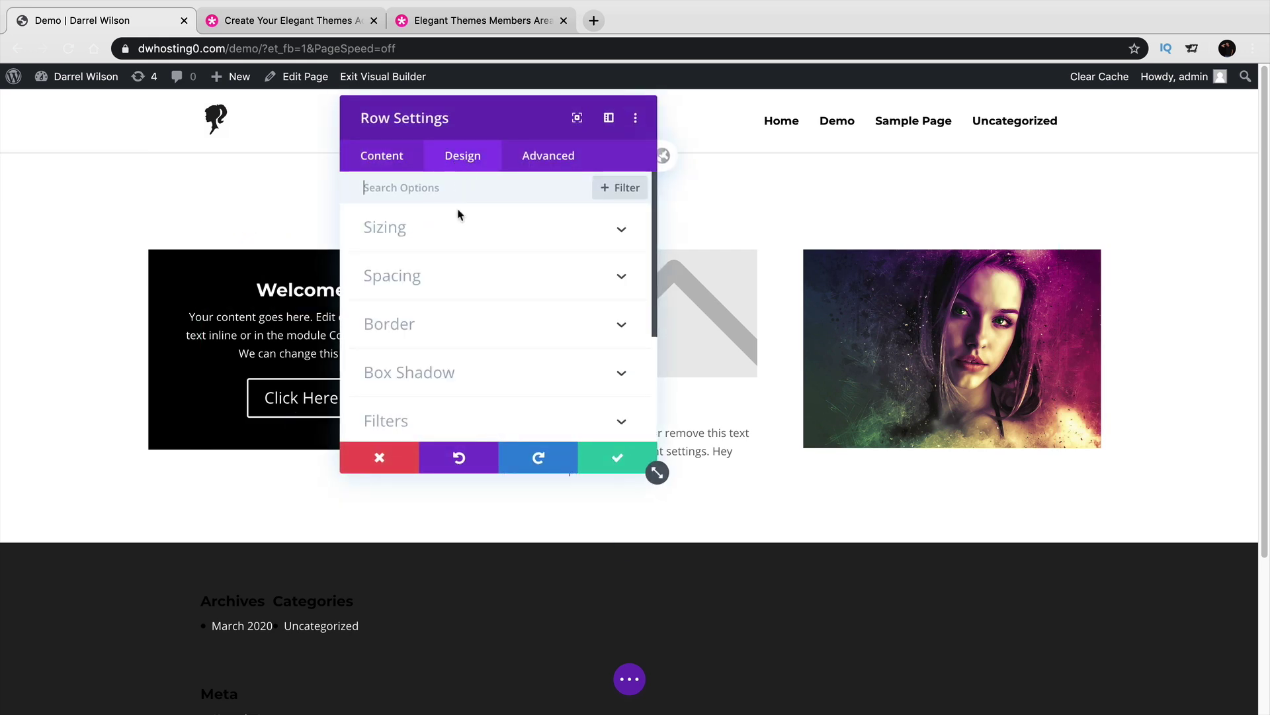
click(460, 241)
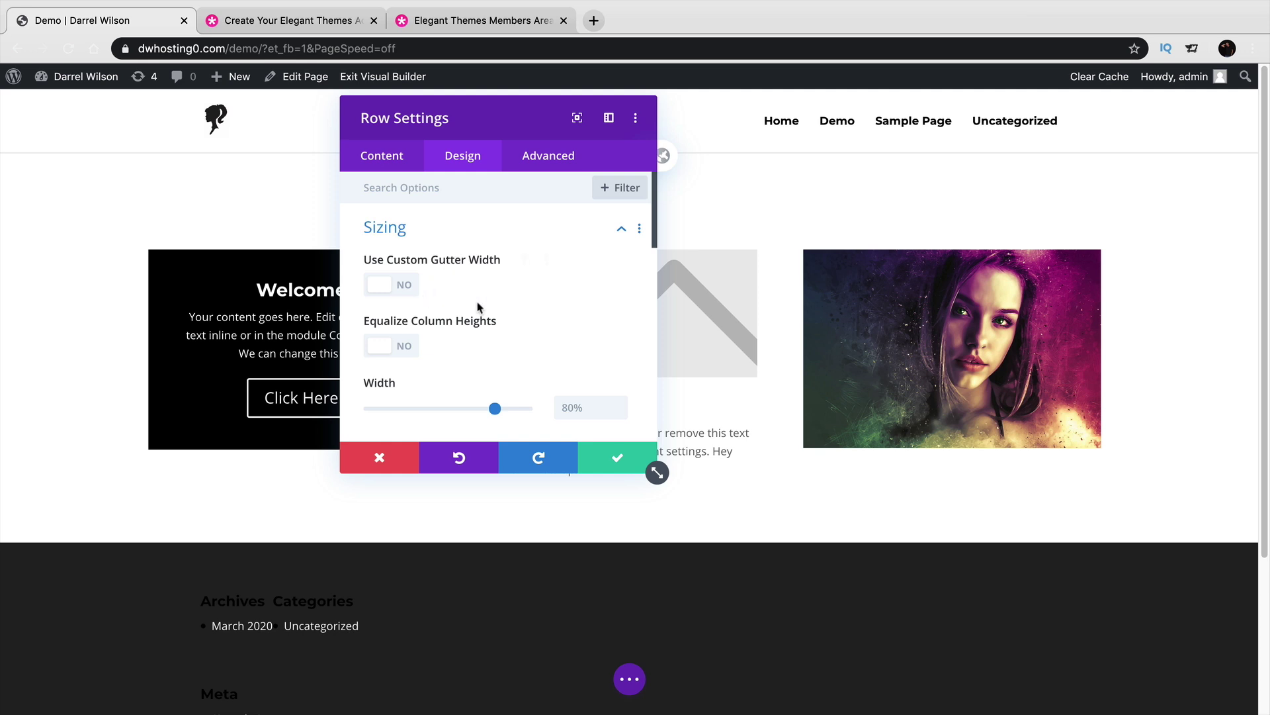
scroll(440, 304, down, 1)
drag(495, 369, 533, 372)
drag(436, 433, 465, 428)
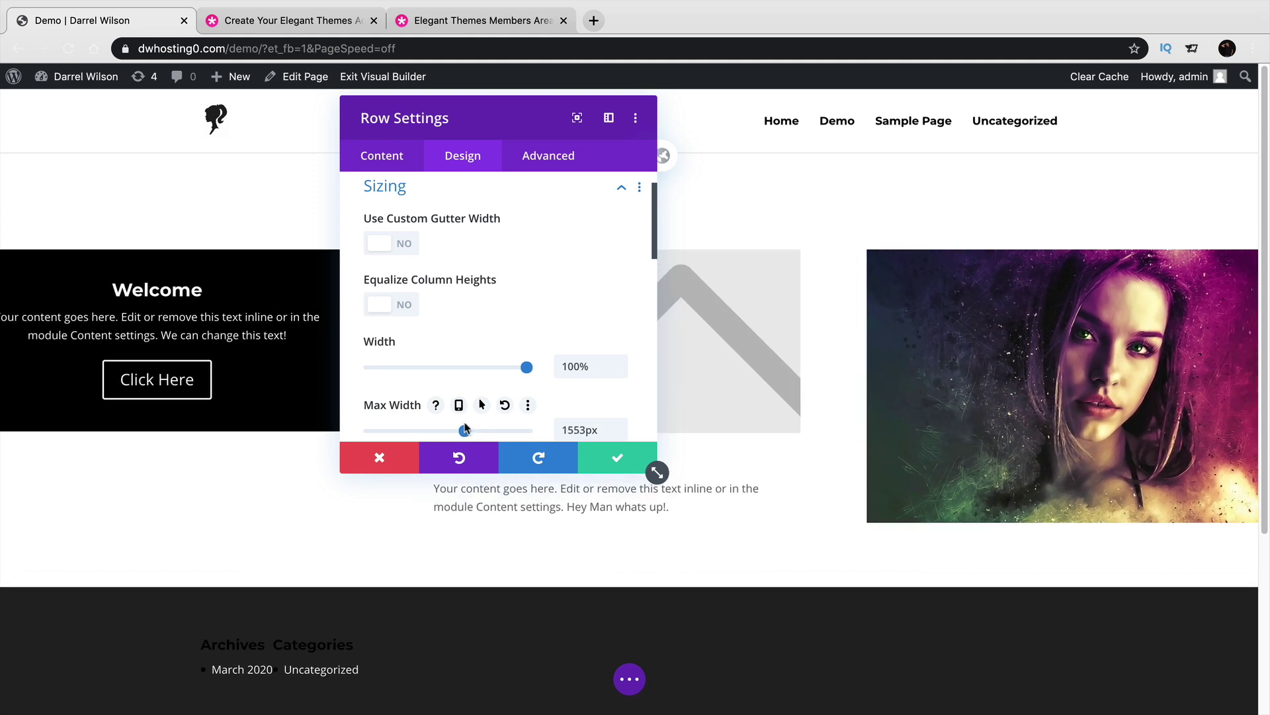
click(617, 457)
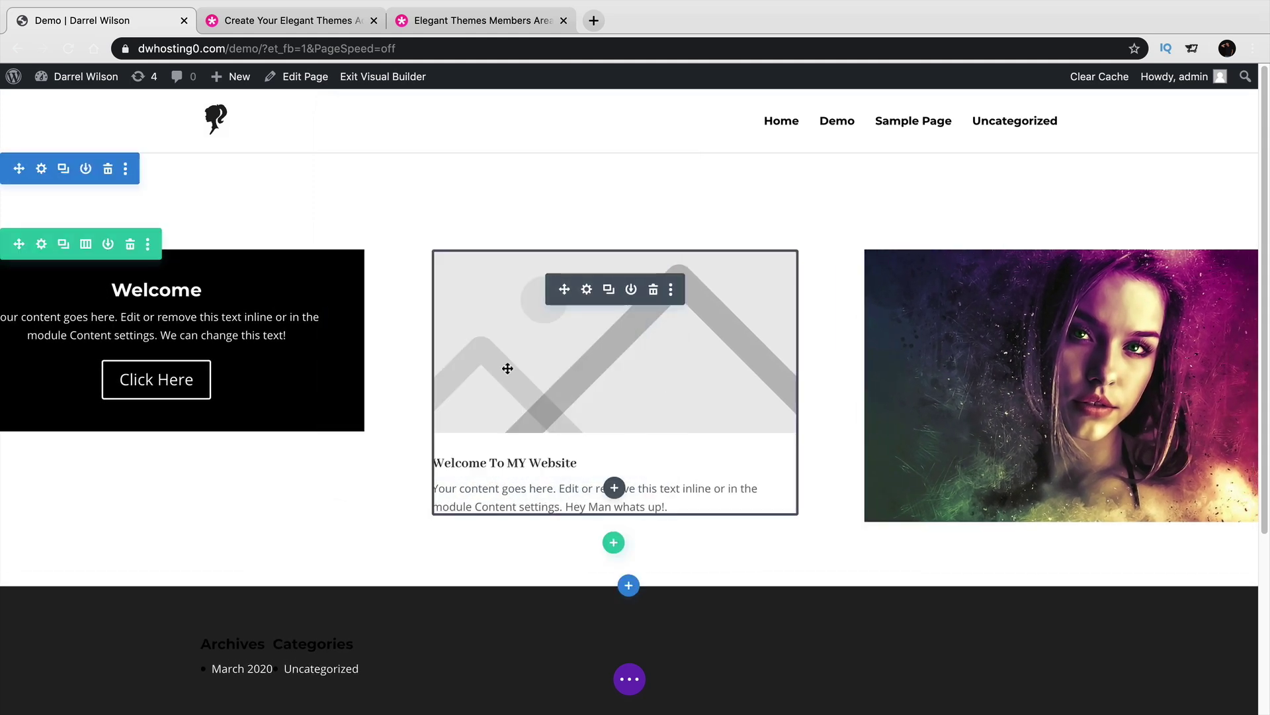
Add a blue background colour to the section in its settings and save it.
click(40, 169)
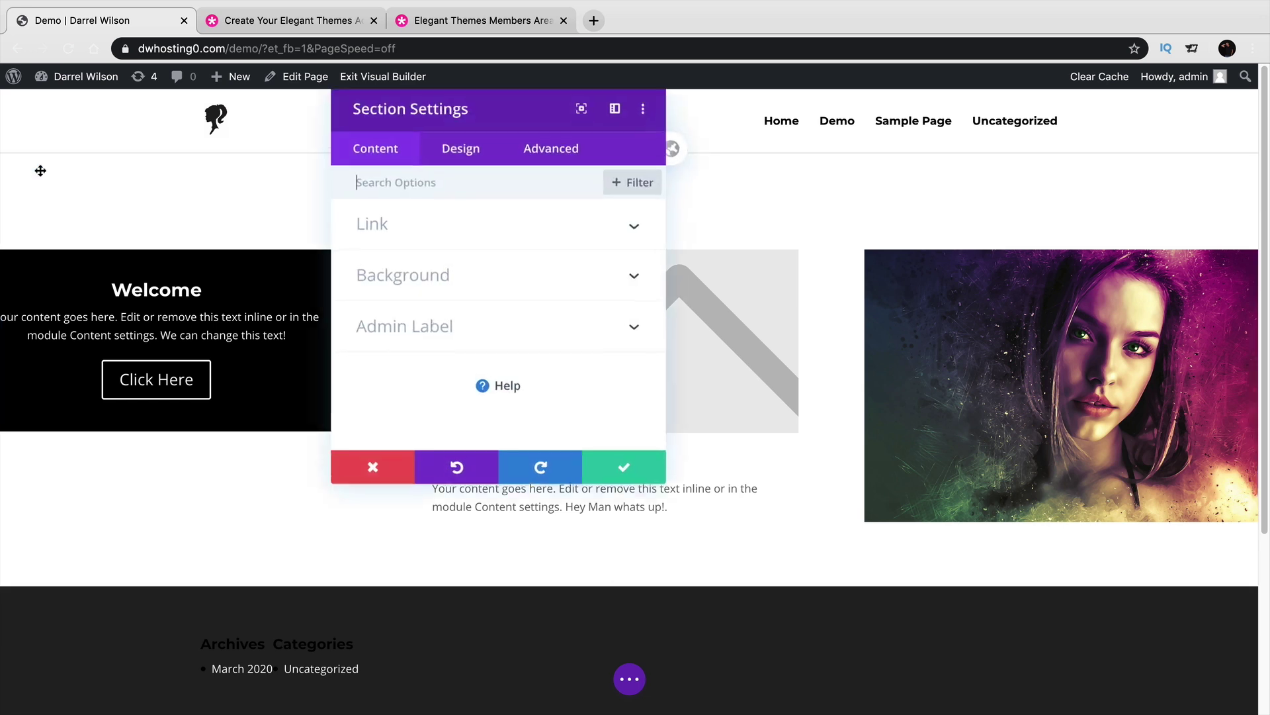
click(652, 469)
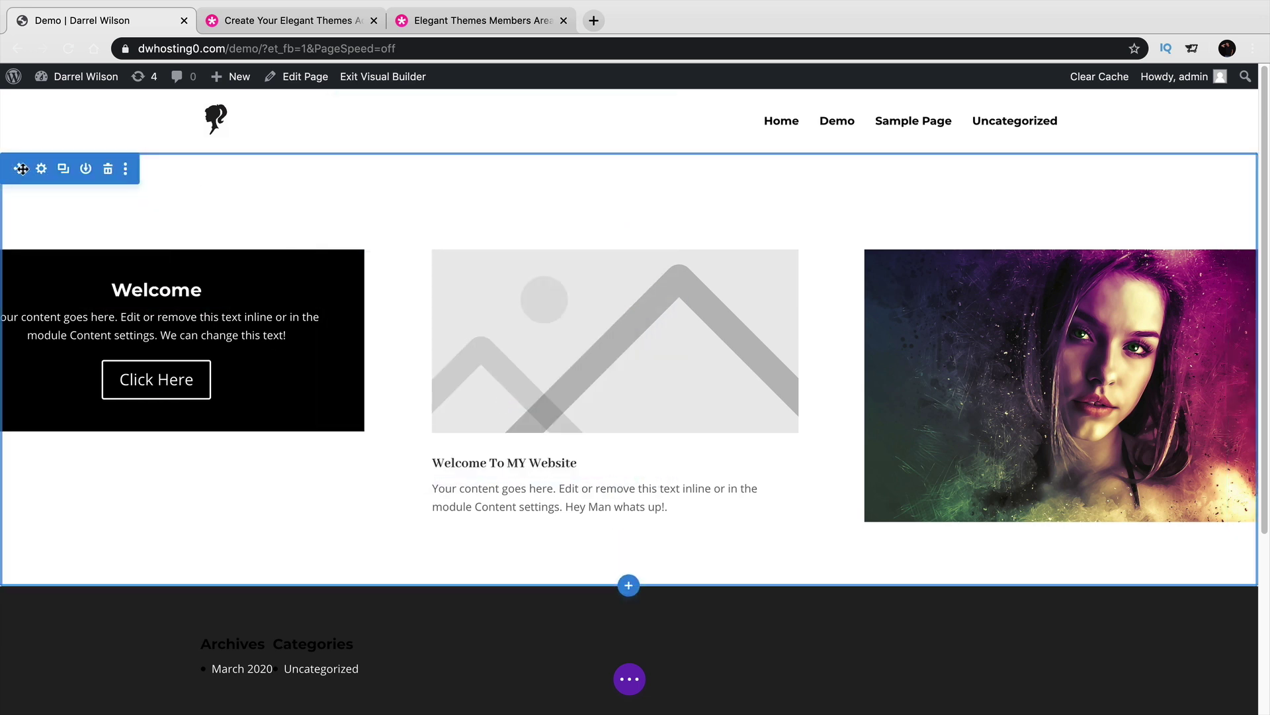
click(42, 169)
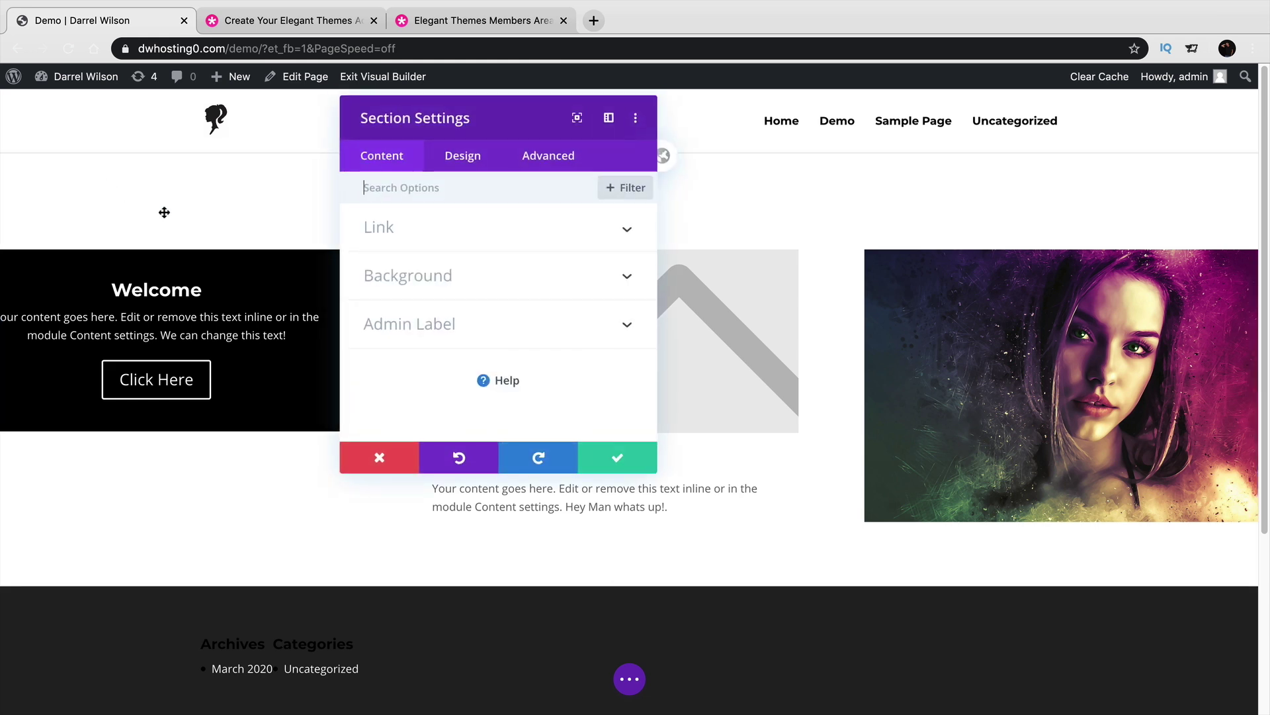
click(423, 278)
click(497, 350)
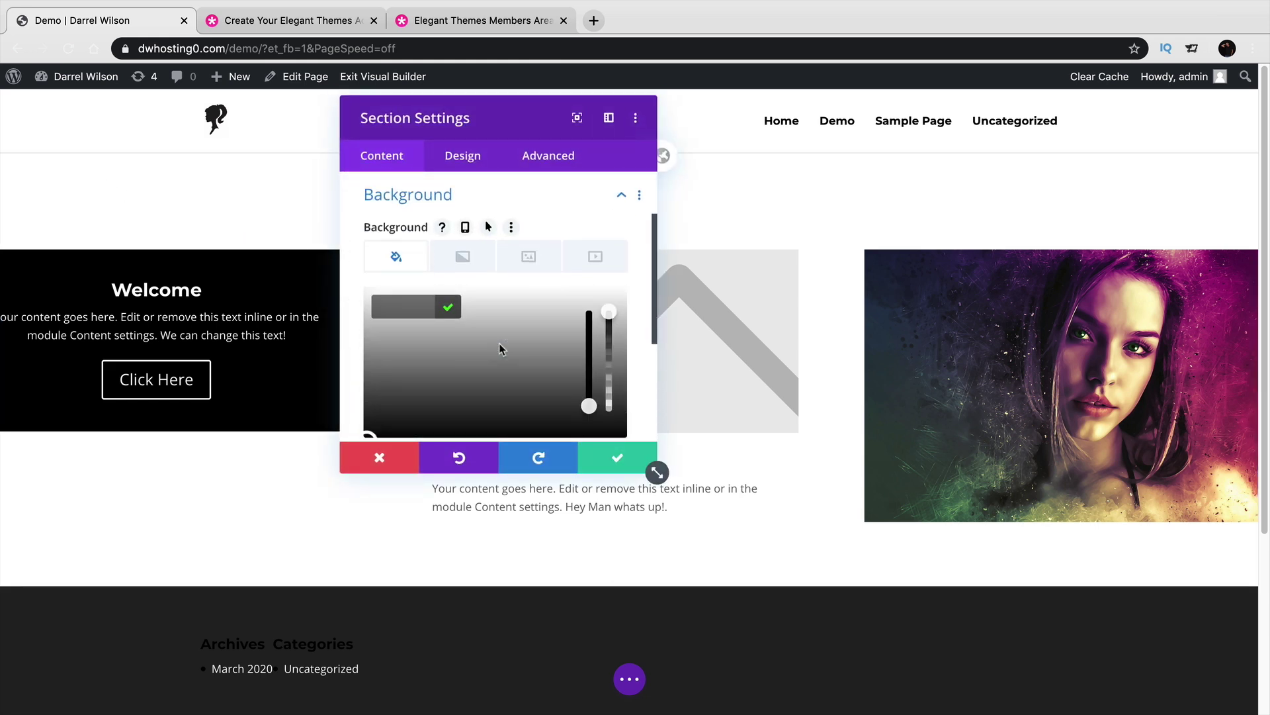
click(536, 410)
scroll(508, 367, down, 3)
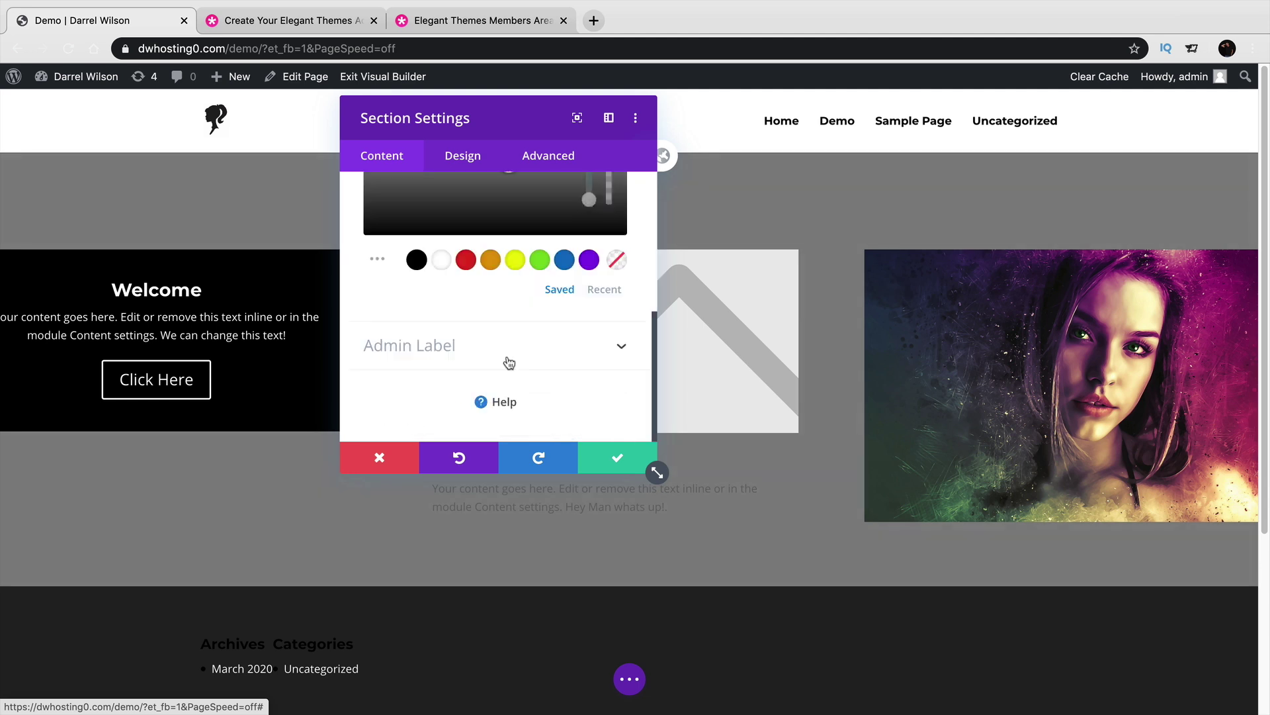
click(564, 261)
click(612, 456)
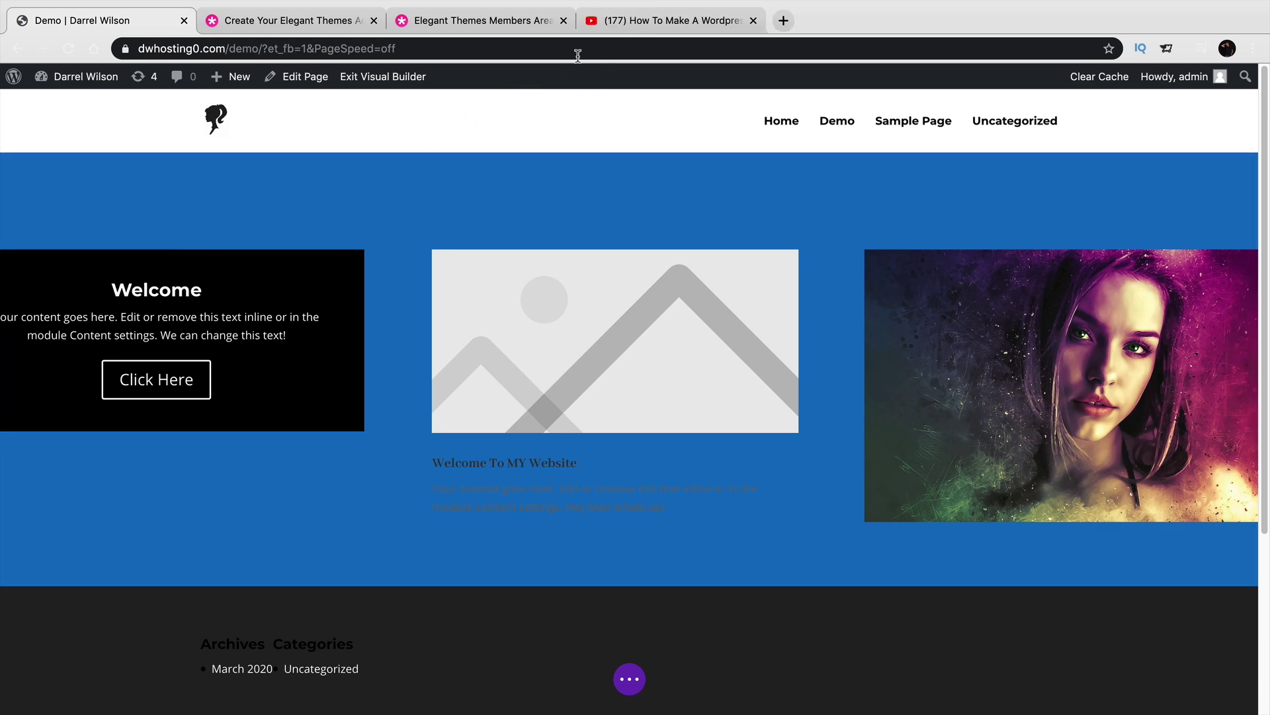
Bring up the 'How To Make A Wordpress Website 2020 | Divi Theme Tutorial' video after briefly revisiting the Demo tab.
click(613, 25)
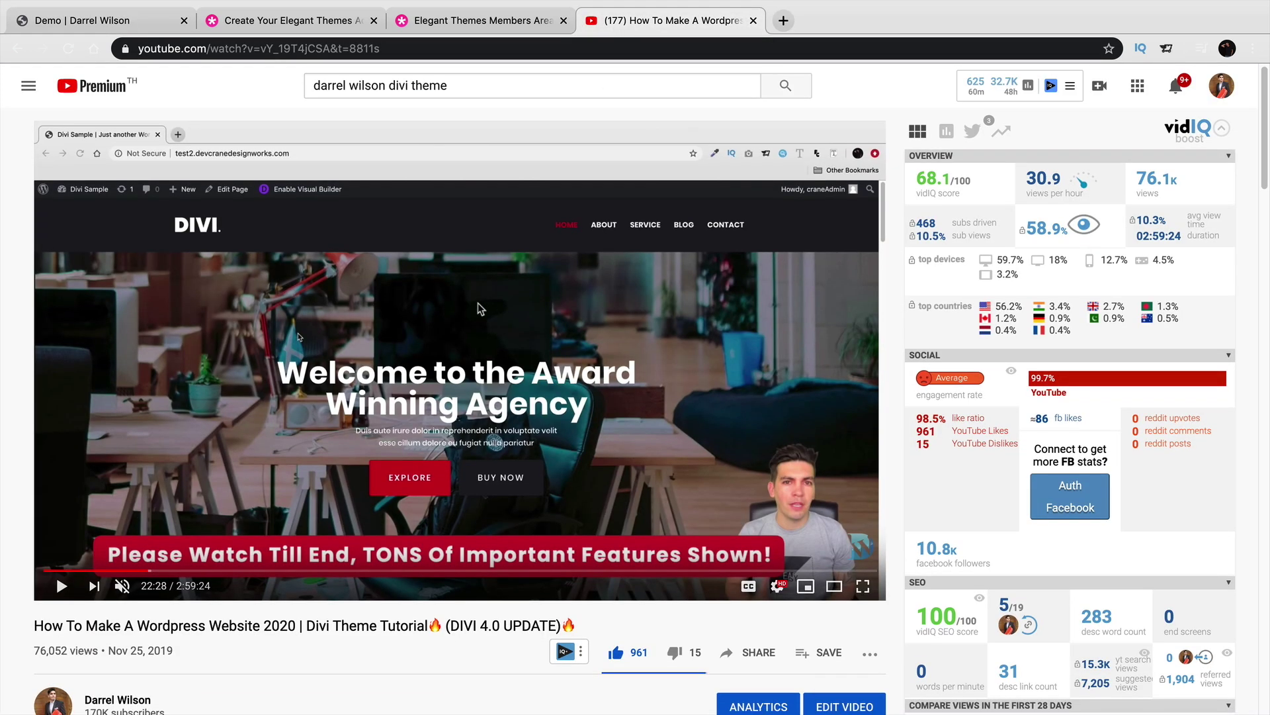
scroll(477, 308, down, 1)
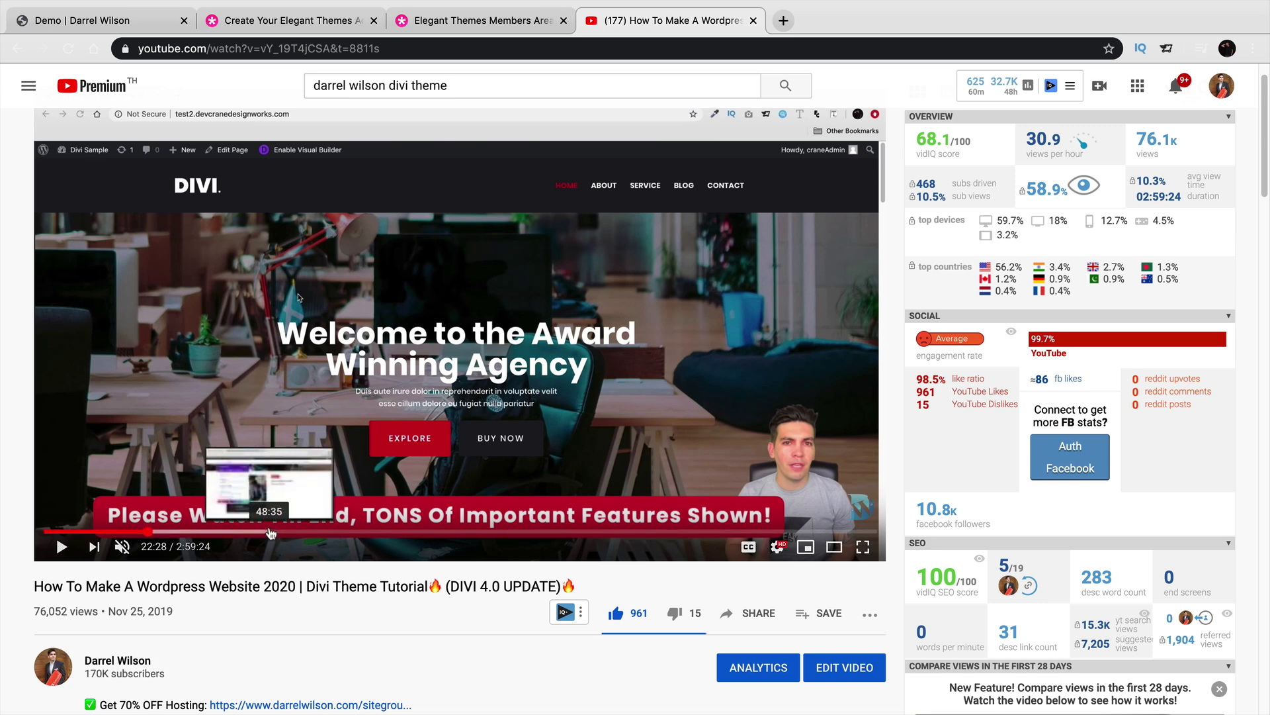
click(114, 24)
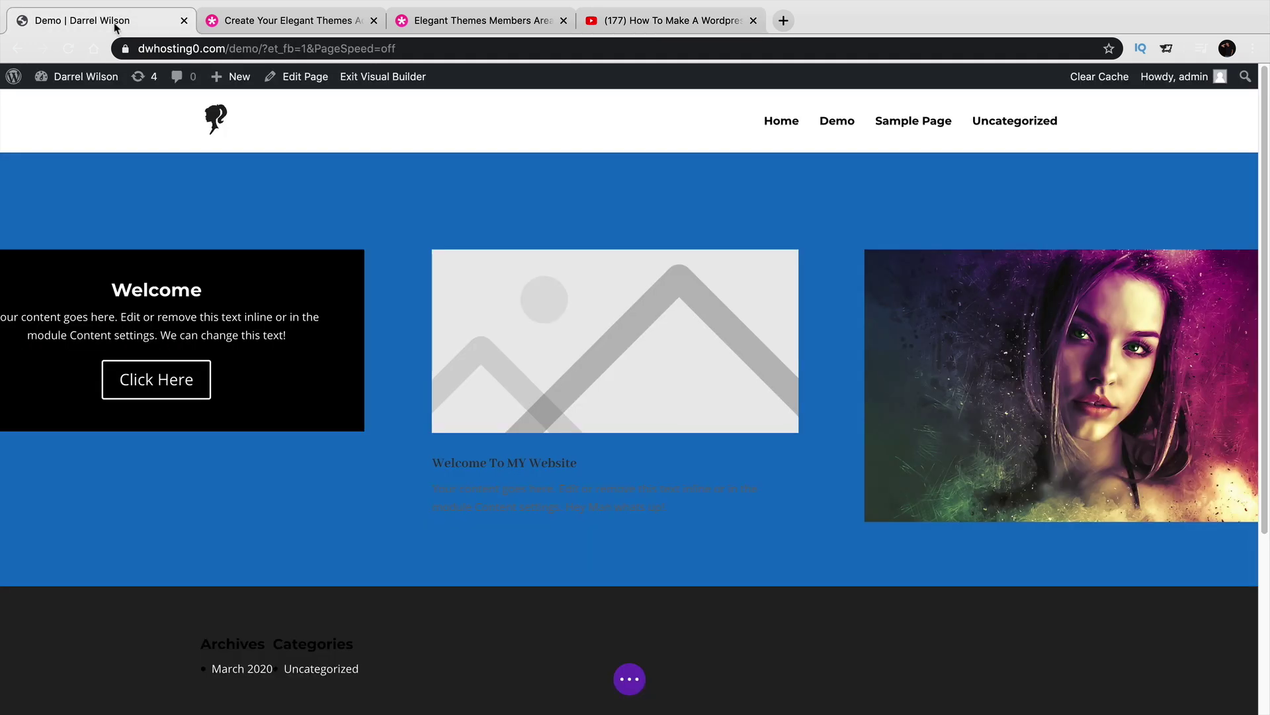
mouse_move(86, 77)
click(668, 21)
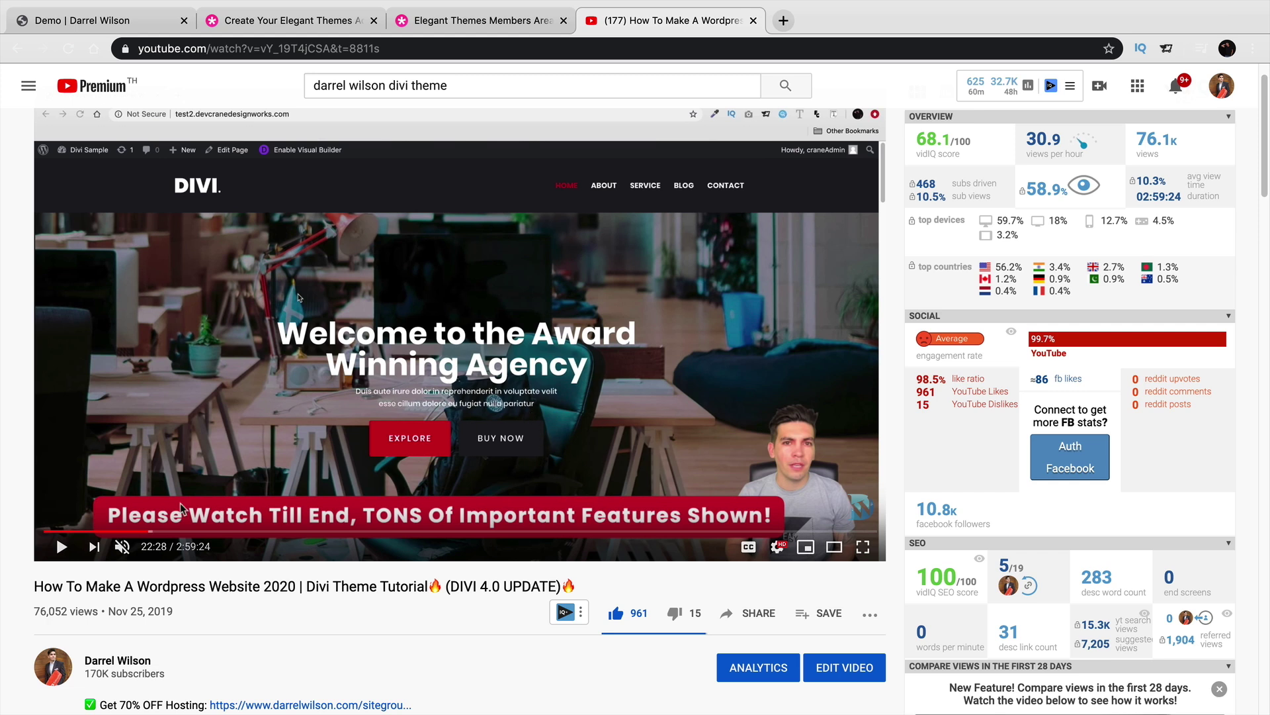
Play the Divi tutorial and skip ahead, pausing at the builder scene.
click(59, 553)
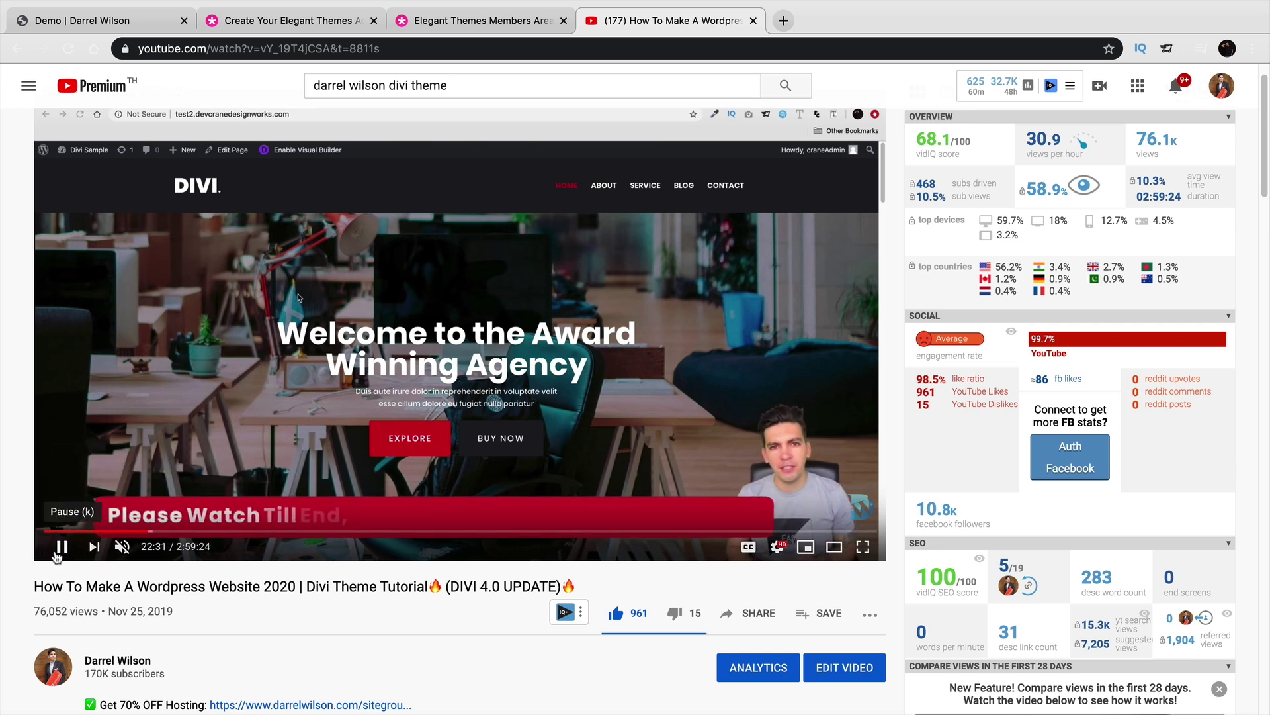
click(58, 556)
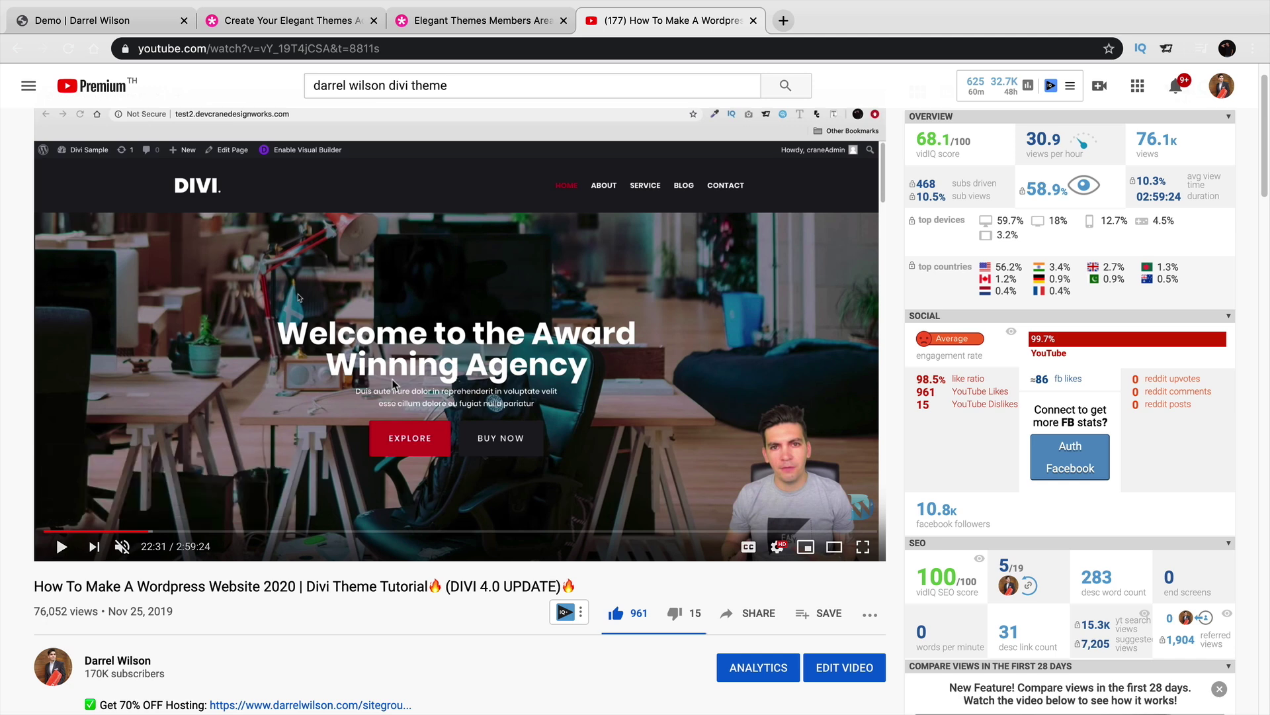
click(155, 533)
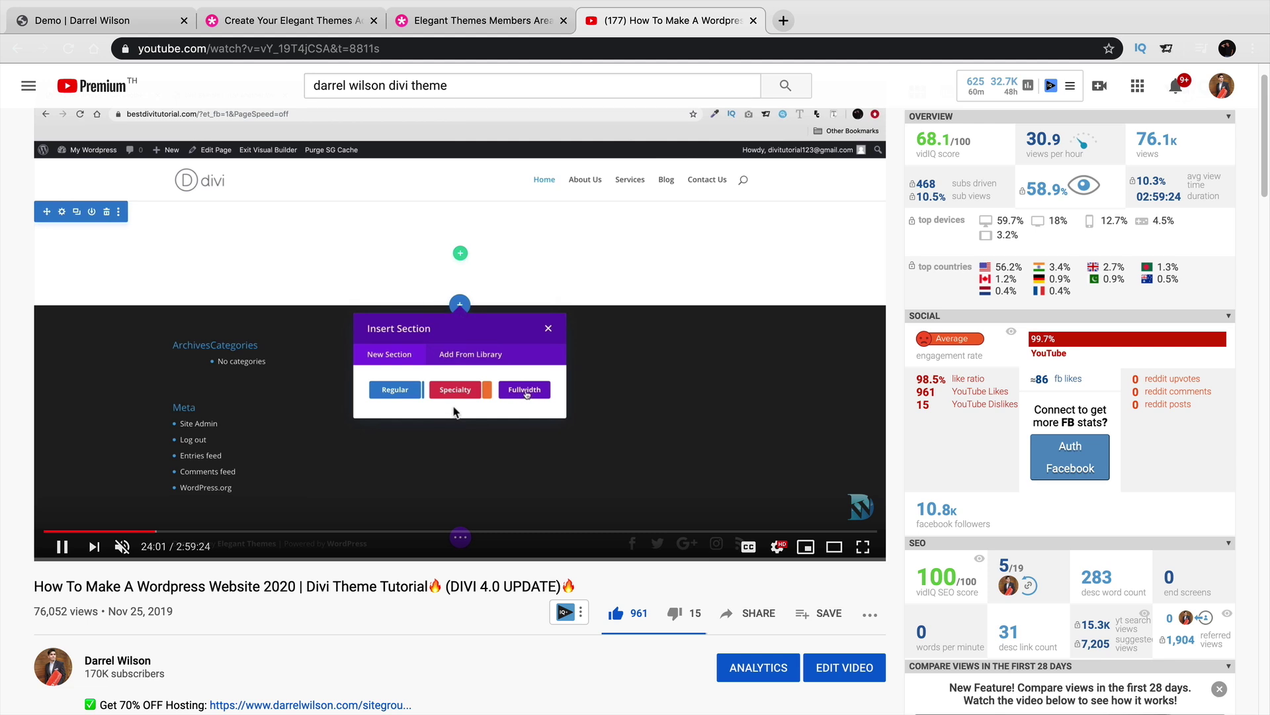
click(583, 291)
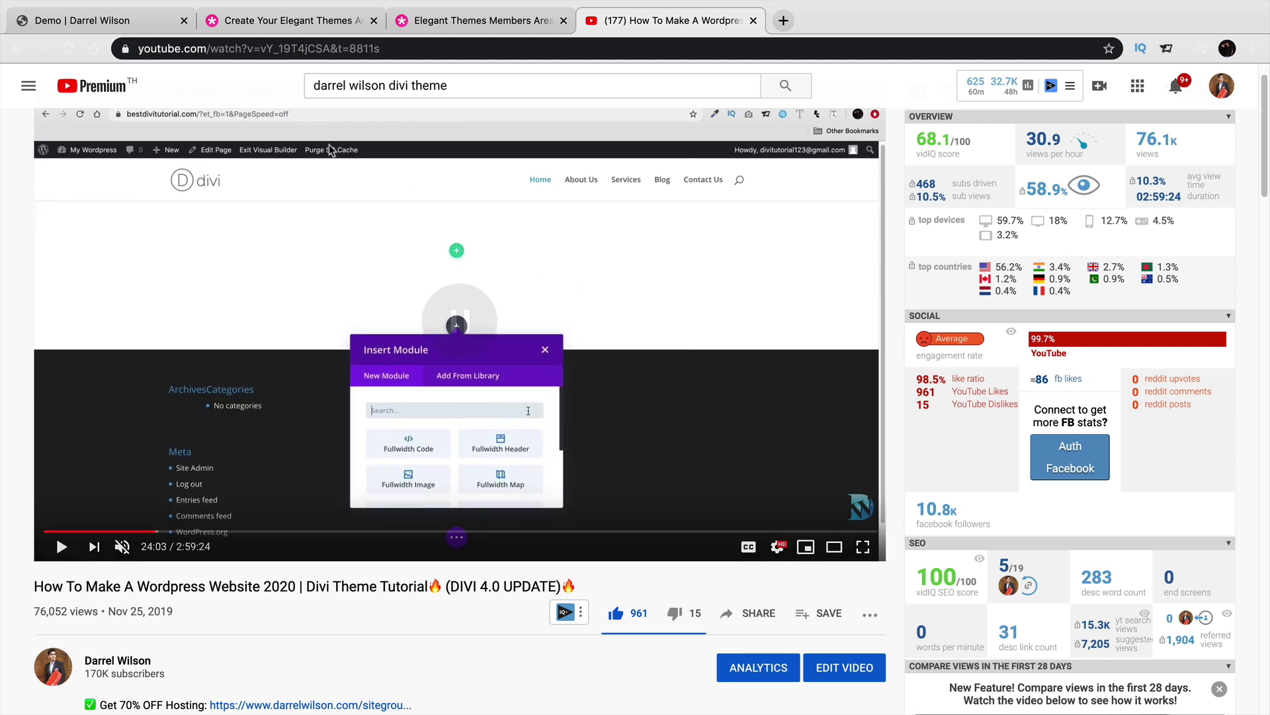
Check the demo builder, skip the tutorial to the text settings part, then return to the demo.
click(145, 20)
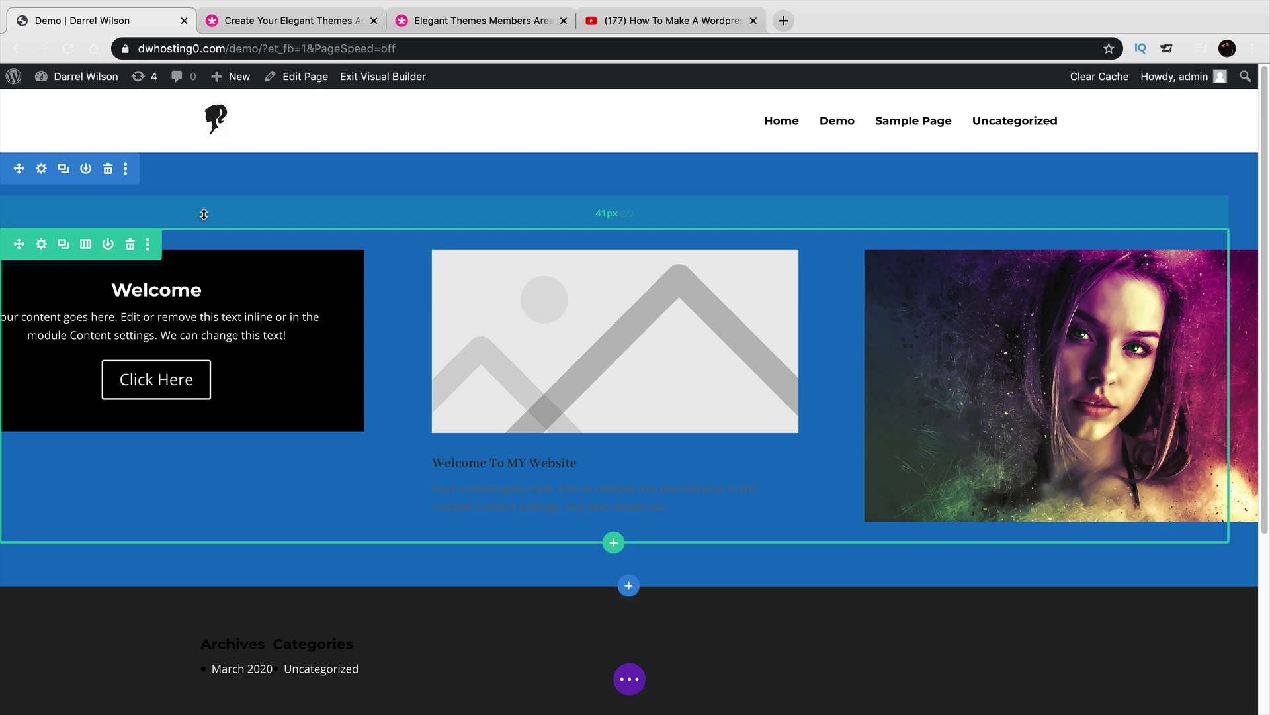
click(609, 25)
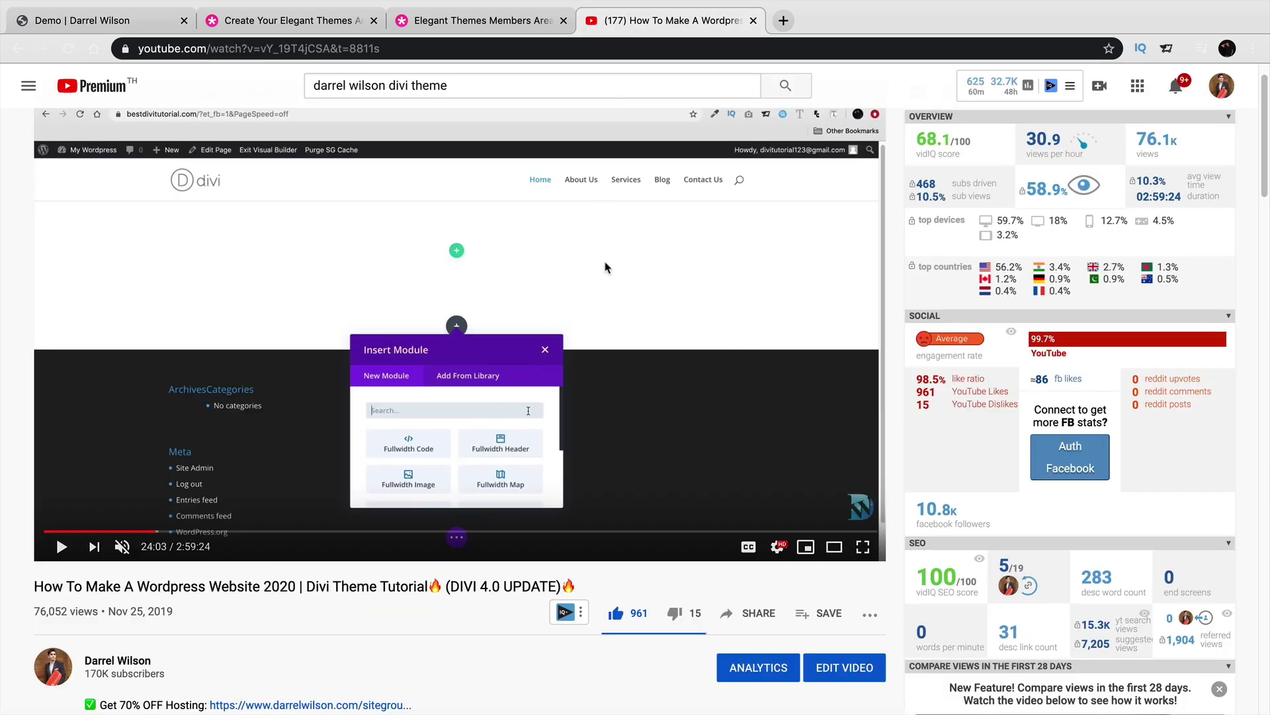
click(272, 531)
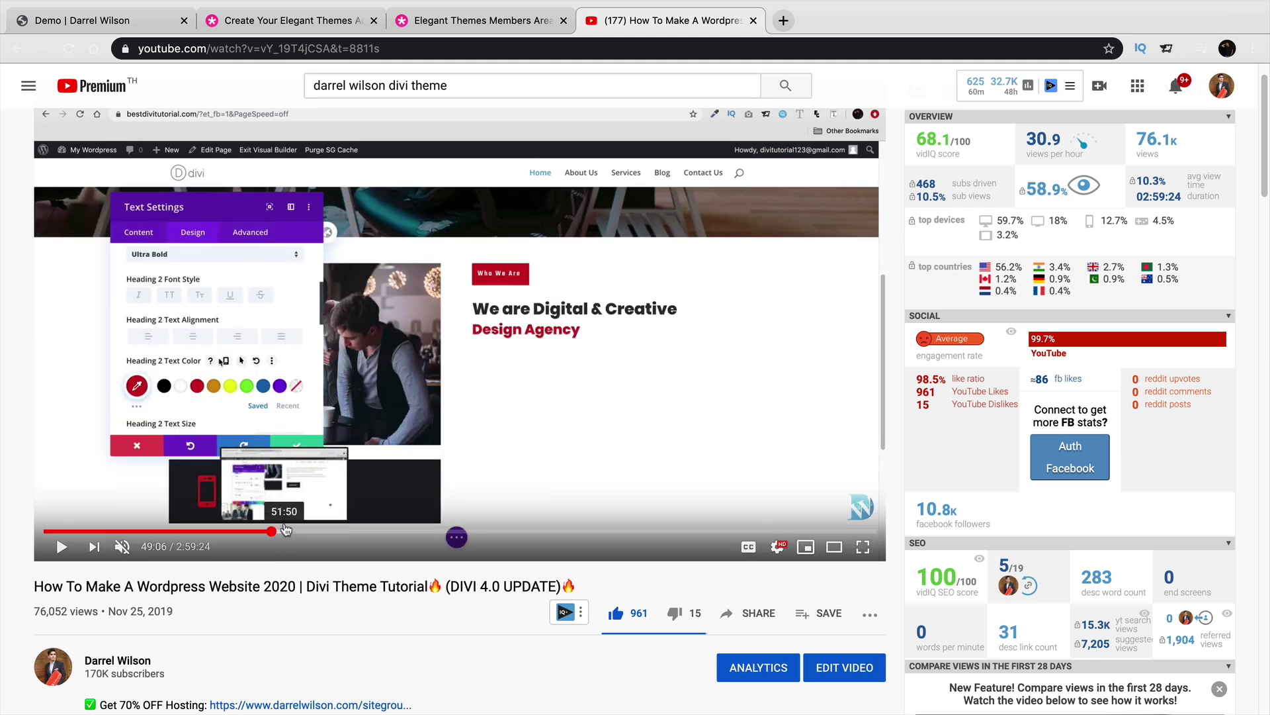
click(99, 21)
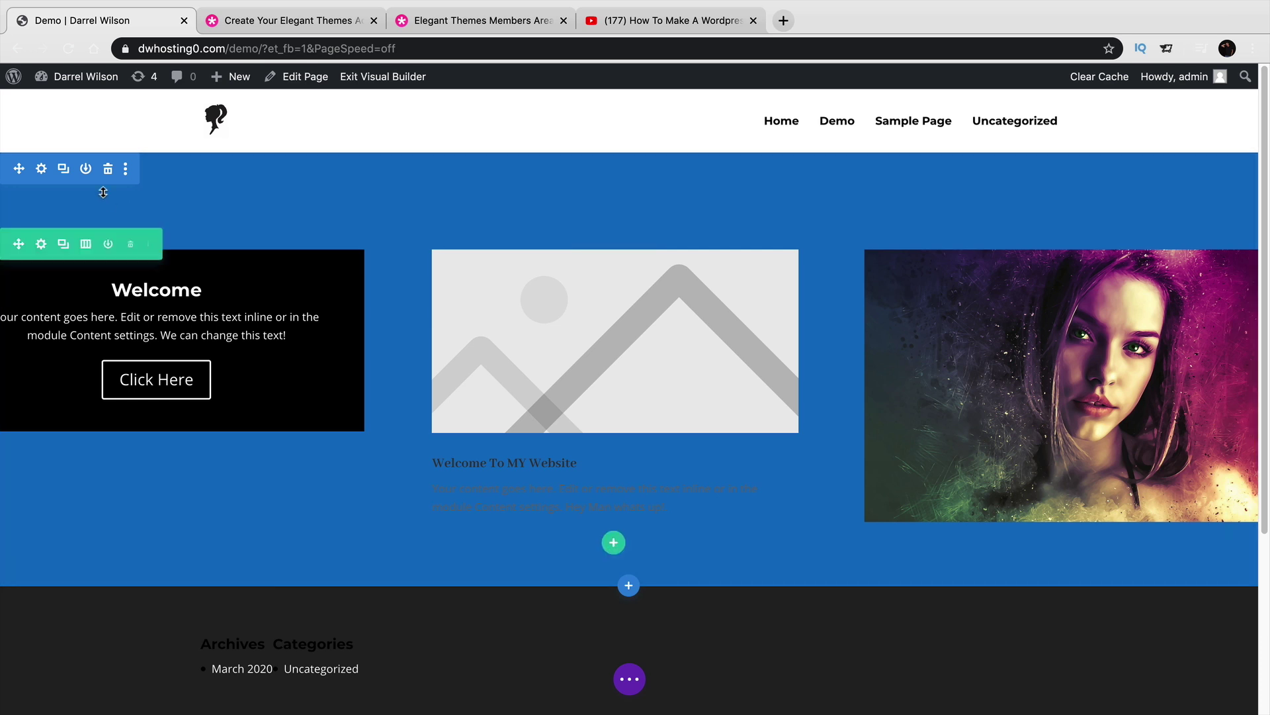
Delete the blue three-column section, add a one-column row, and insert a Slider module found by searching 'slide'.
click(109, 168)
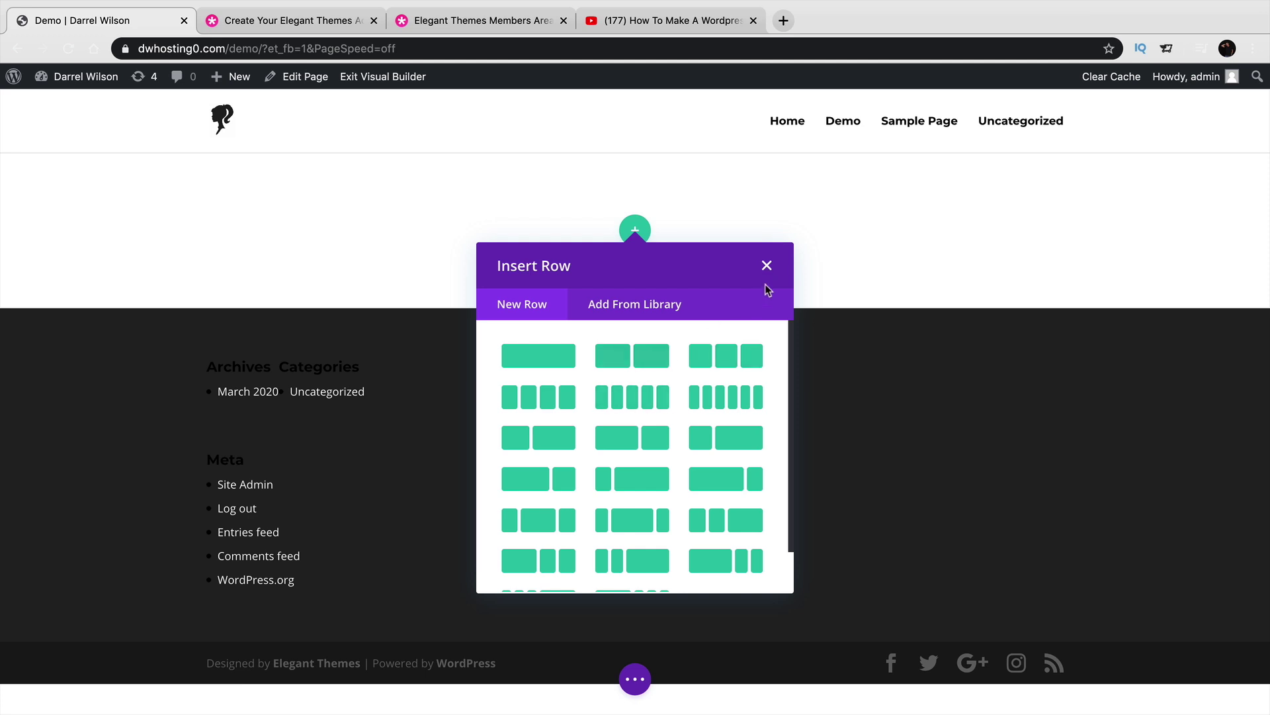
click(555, 363)
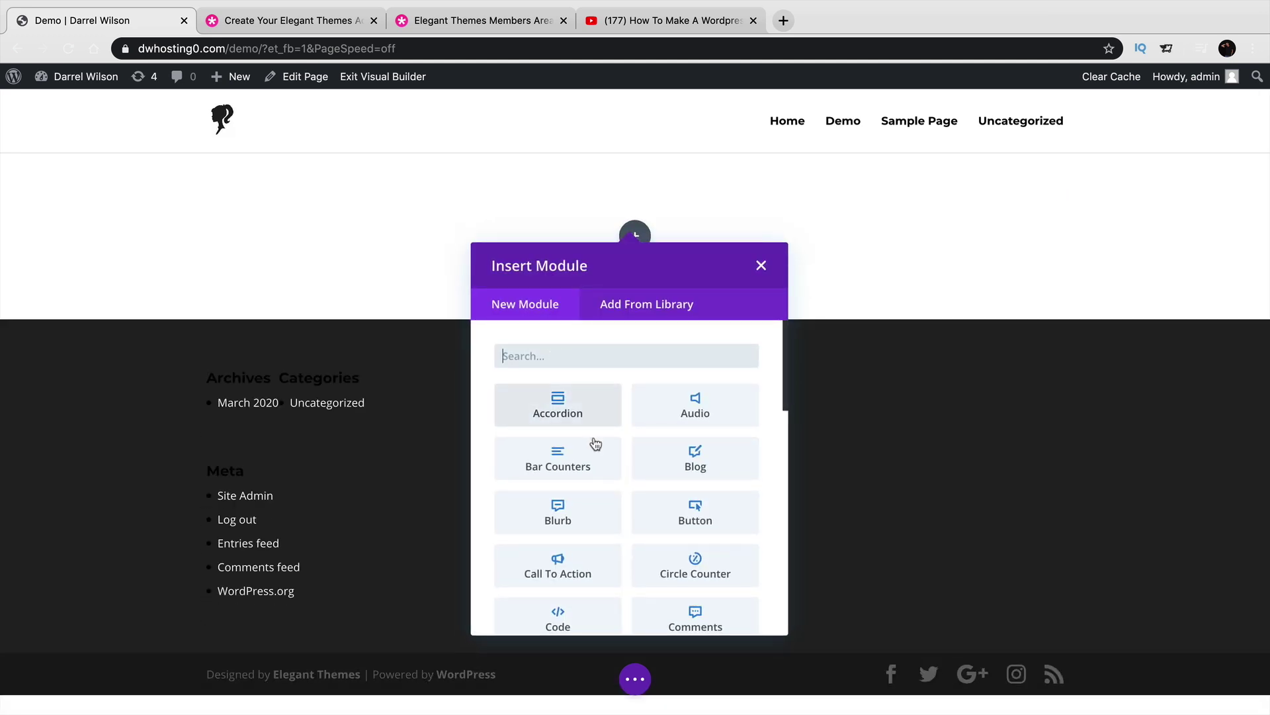
scroll(600, 446, down, 3)
scroll(600, 447, down, 5)
scroll(641, 519, down, 1)
scroll(641, 526, down, 5)
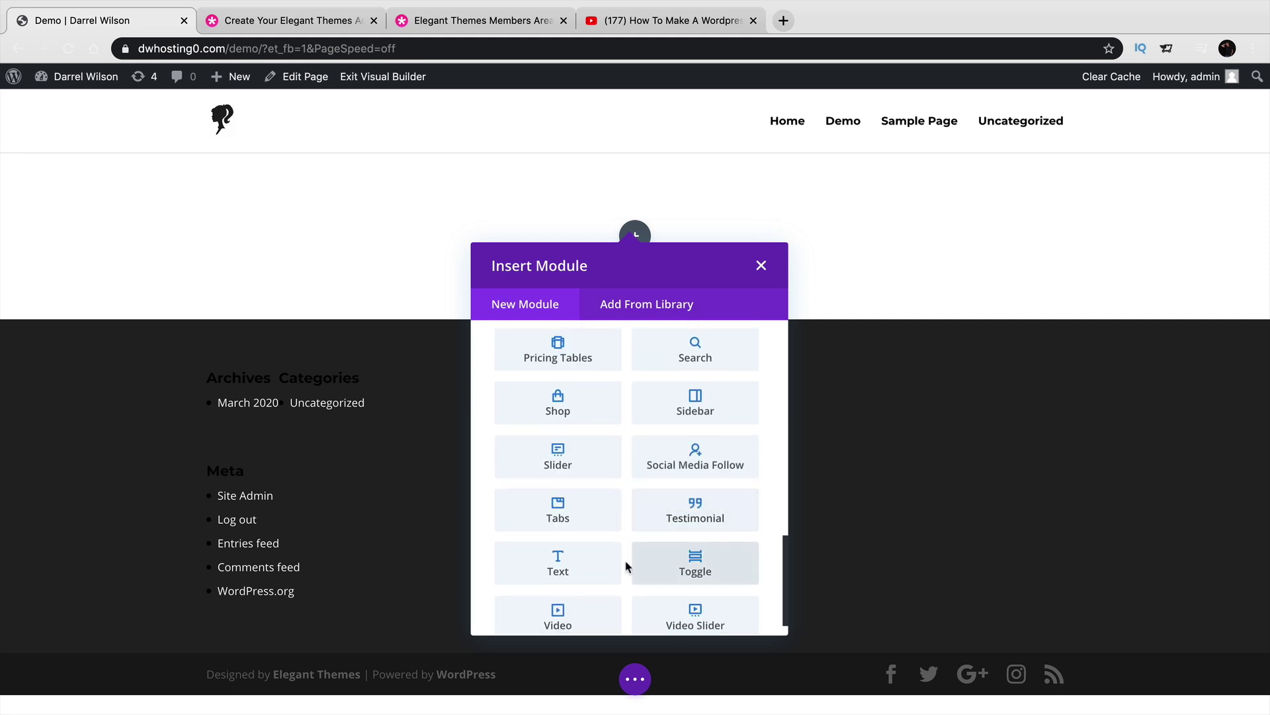
scroll(599, 377, up, 10)
text(slider)
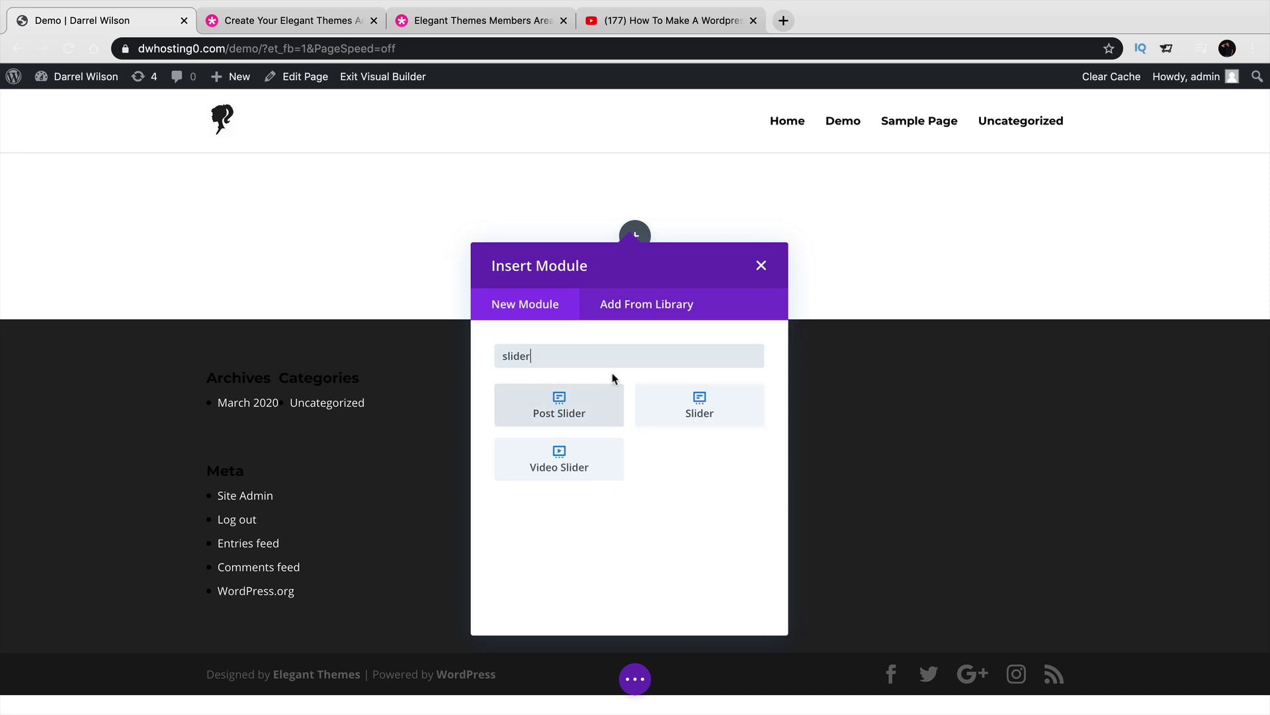
click(673, 395)
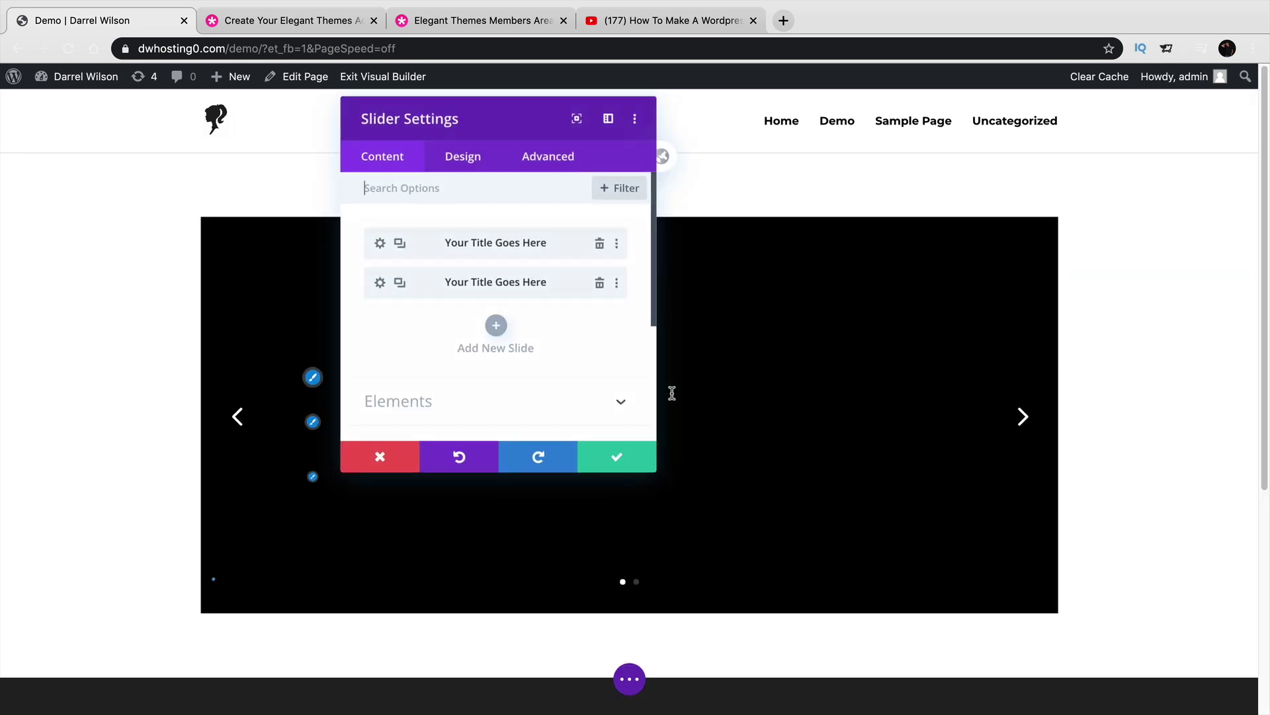
Save the slider, reopen its settings, delete the second slide and open the remaining slide's settings.
click(606, 459)
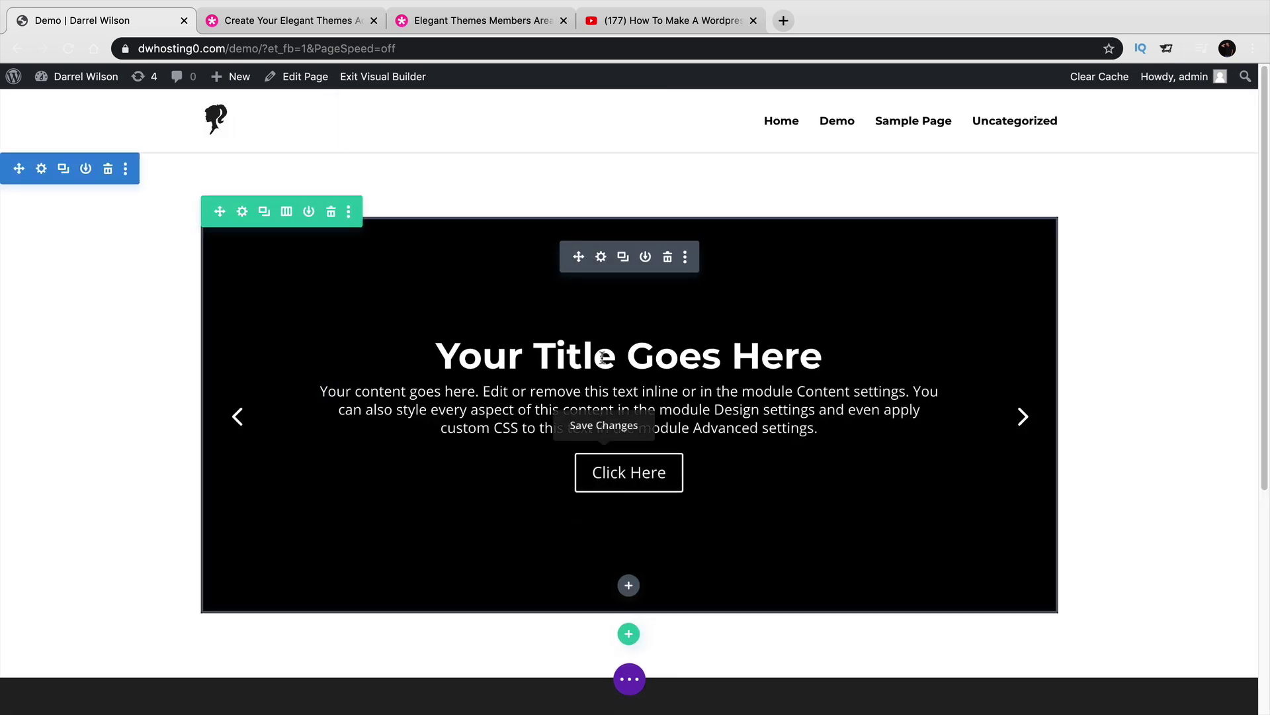
click(601, 256)
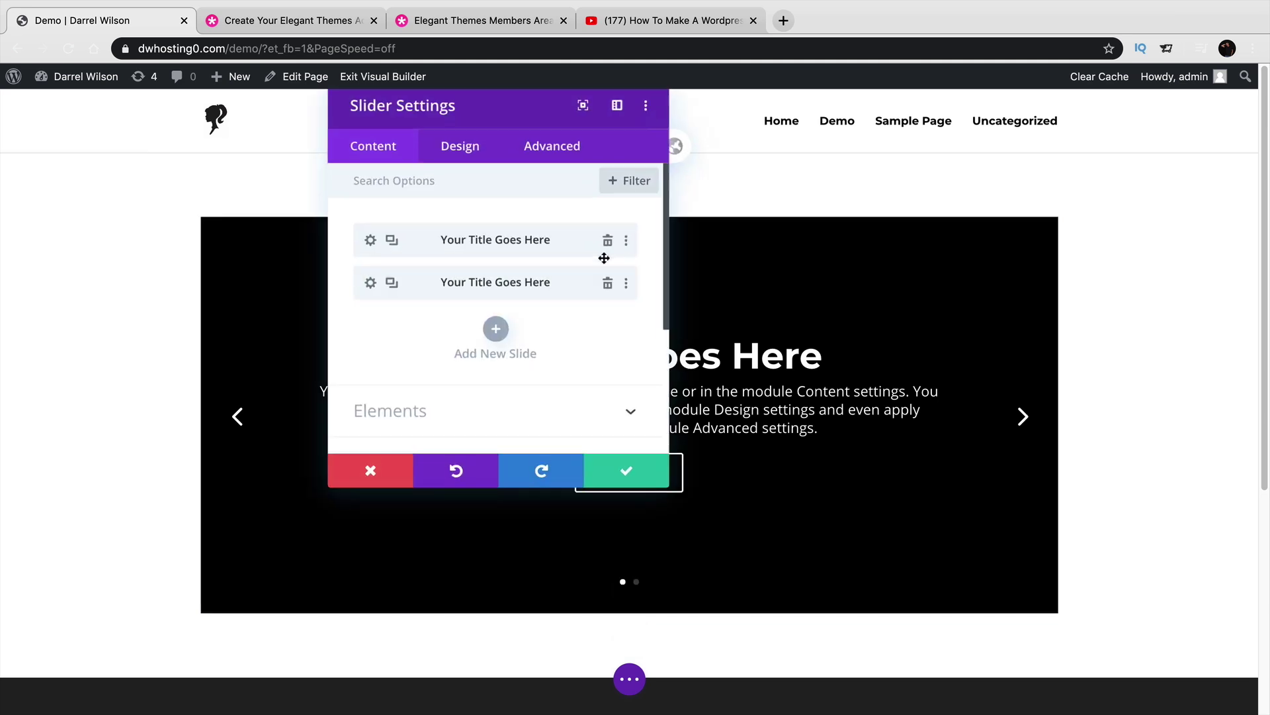
drag(517, 114, 1036, 146)
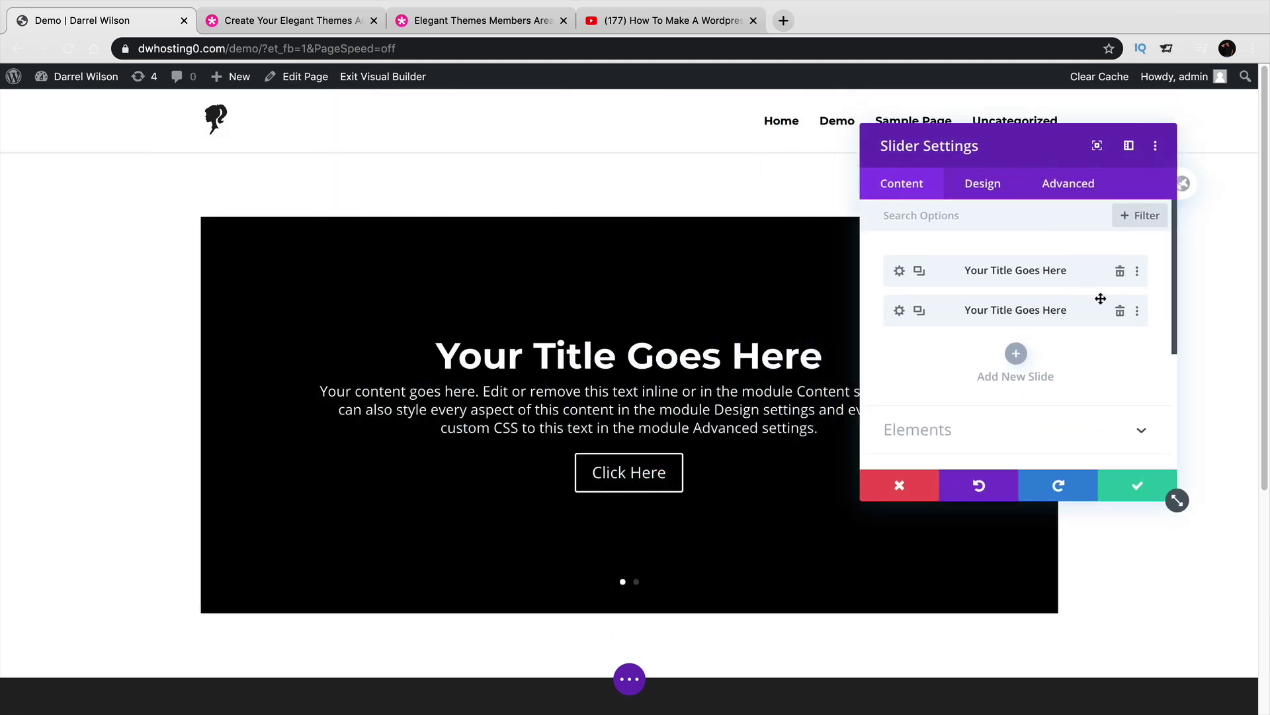
click(1120, 311)
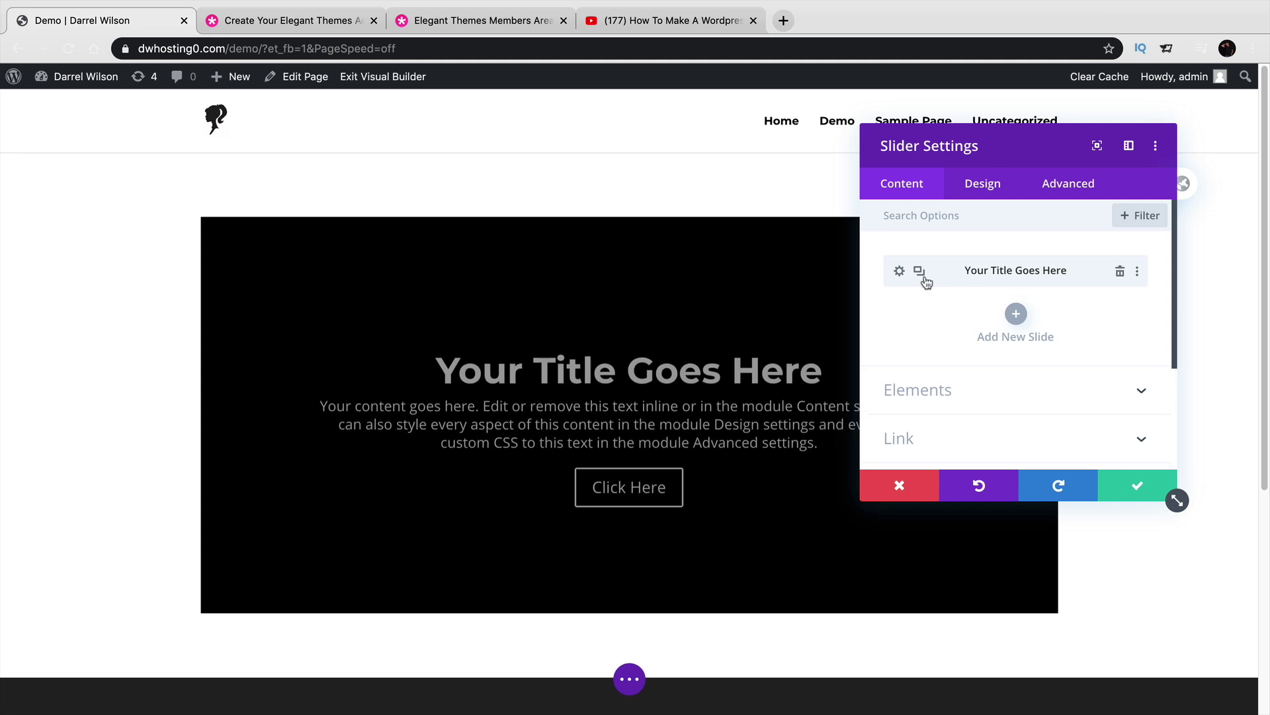
click(899, 271)
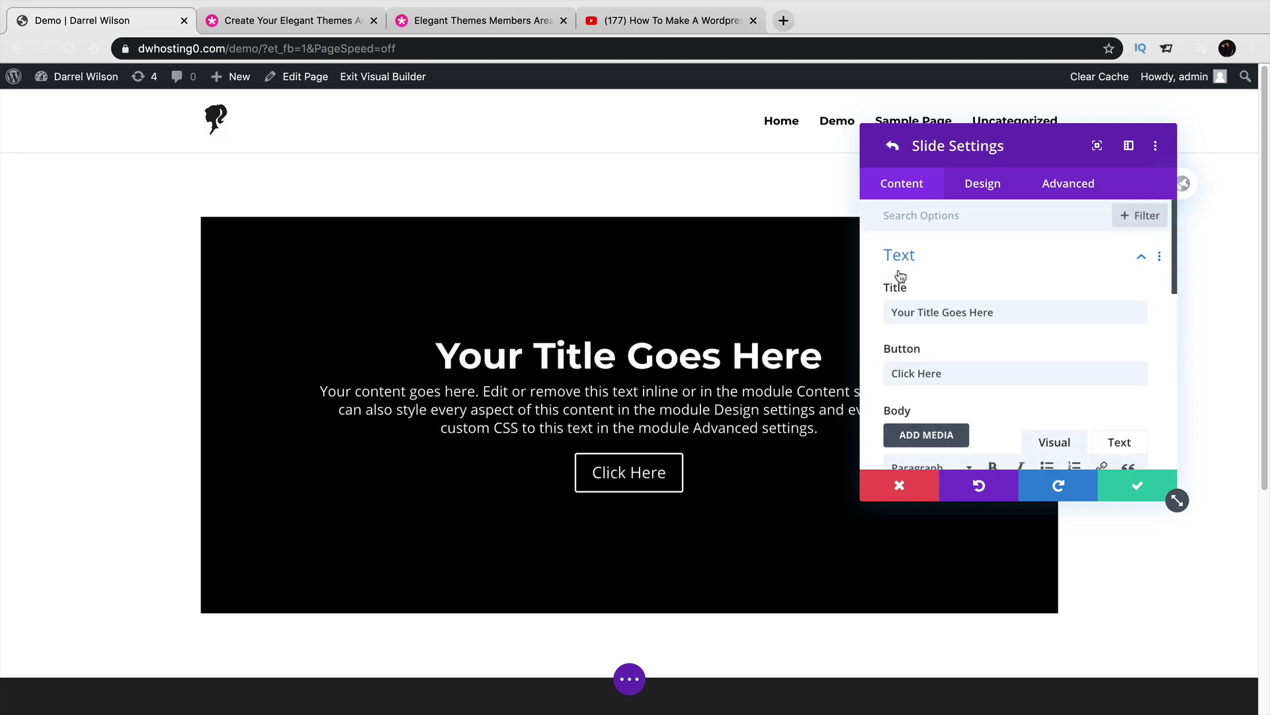
Set the slide title 'Welcome To My Website', button text 'Buy Now' and body 'some demo textetfc'.
triple_click(927, 312)
text(We)
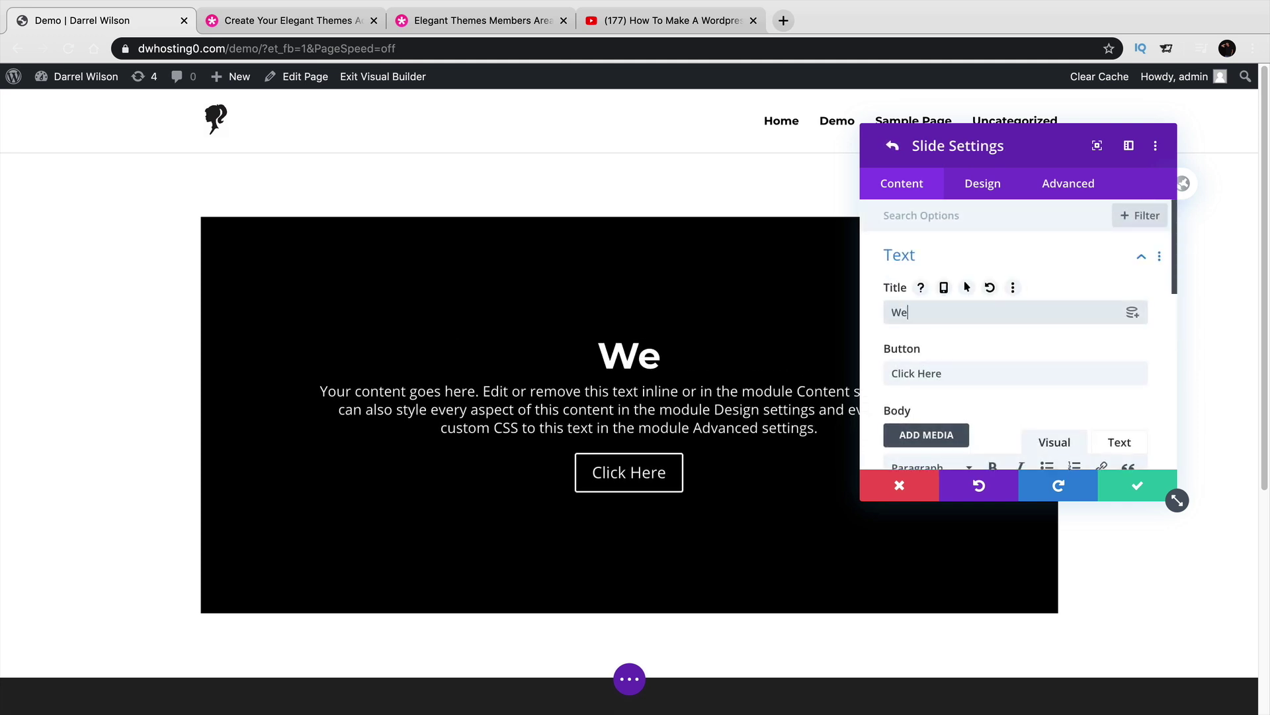
text(lcome To My Website)
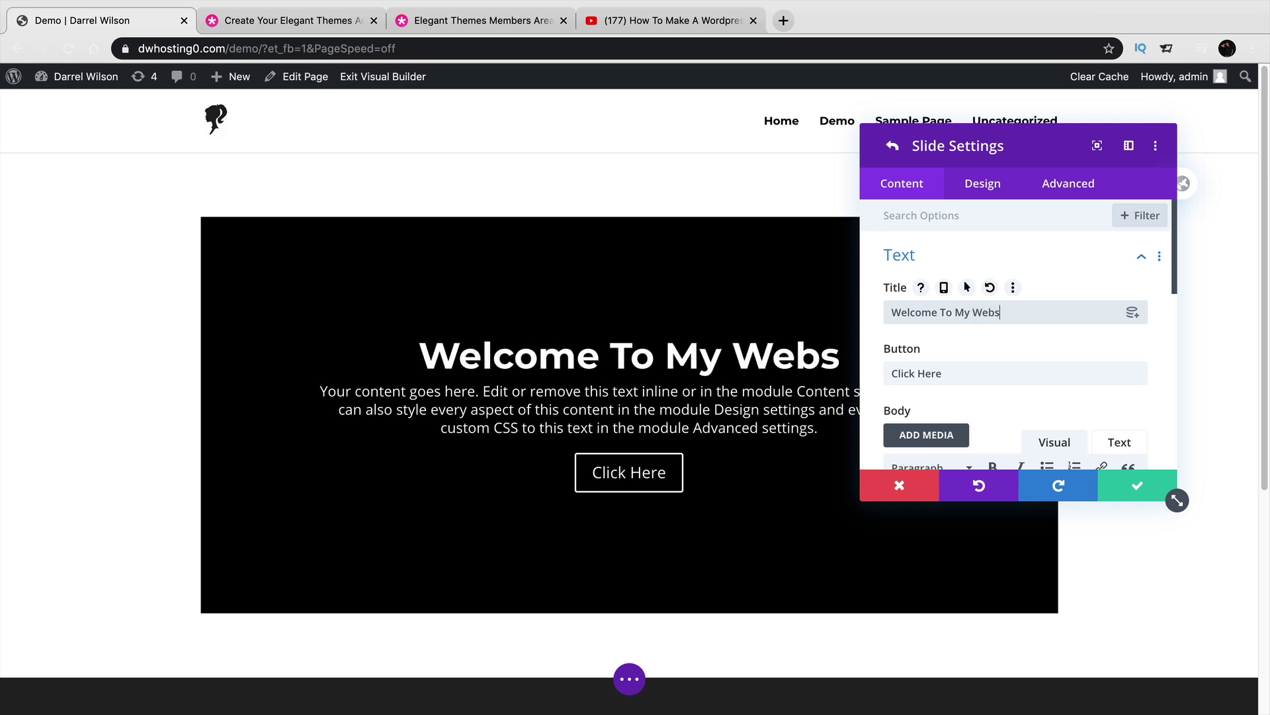
scroll(952, 345, down, 3)
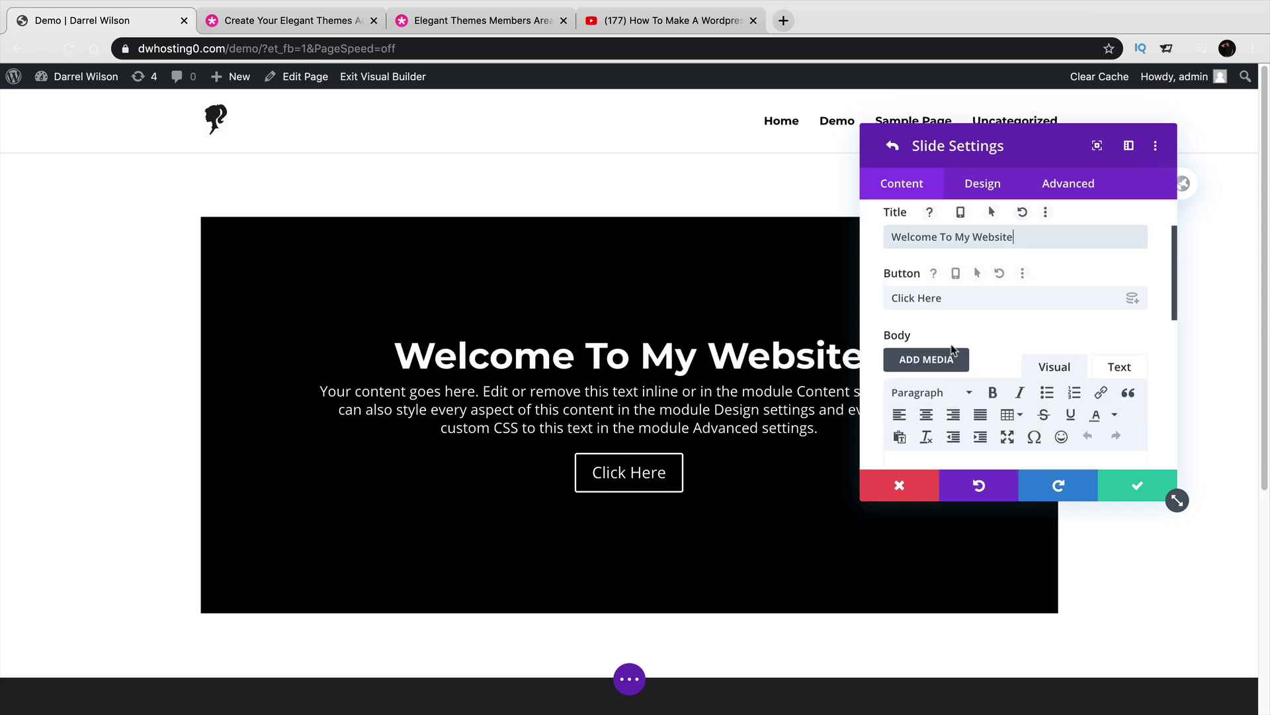
triple_click(962, 299)
text(Buy Now)
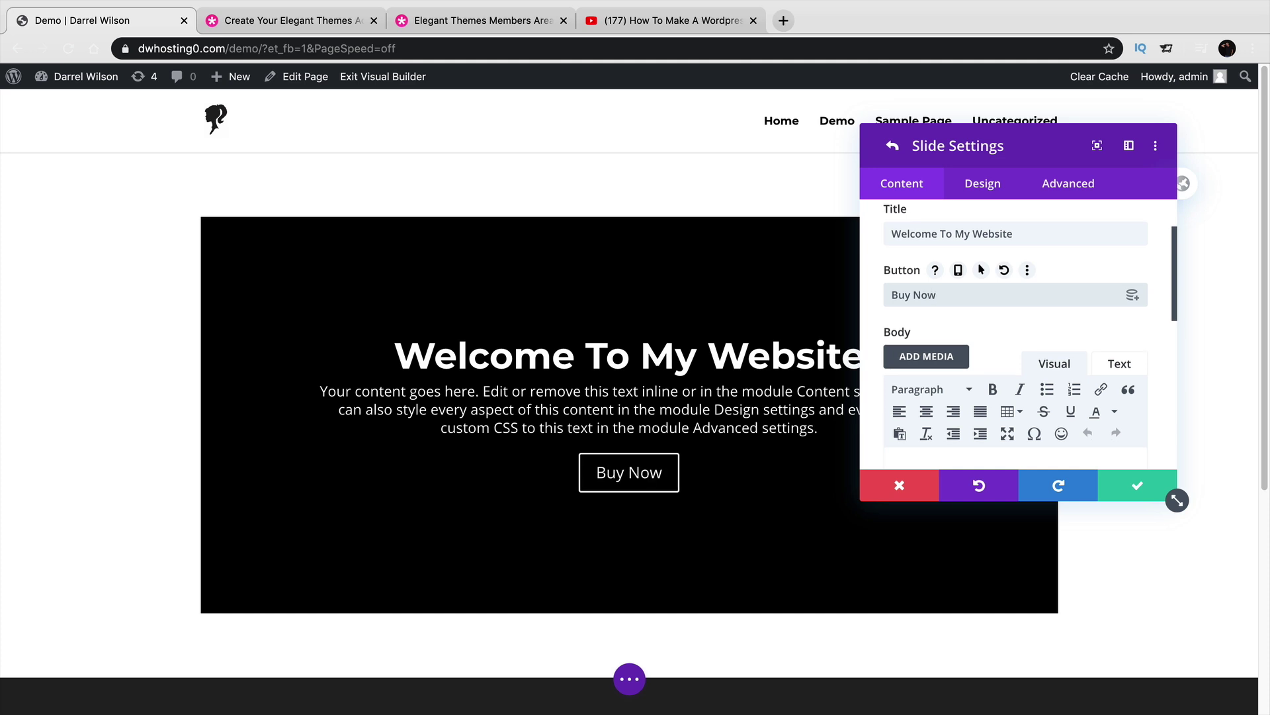
scroll(999, 423, down, 3)
triple_click(999, 424)
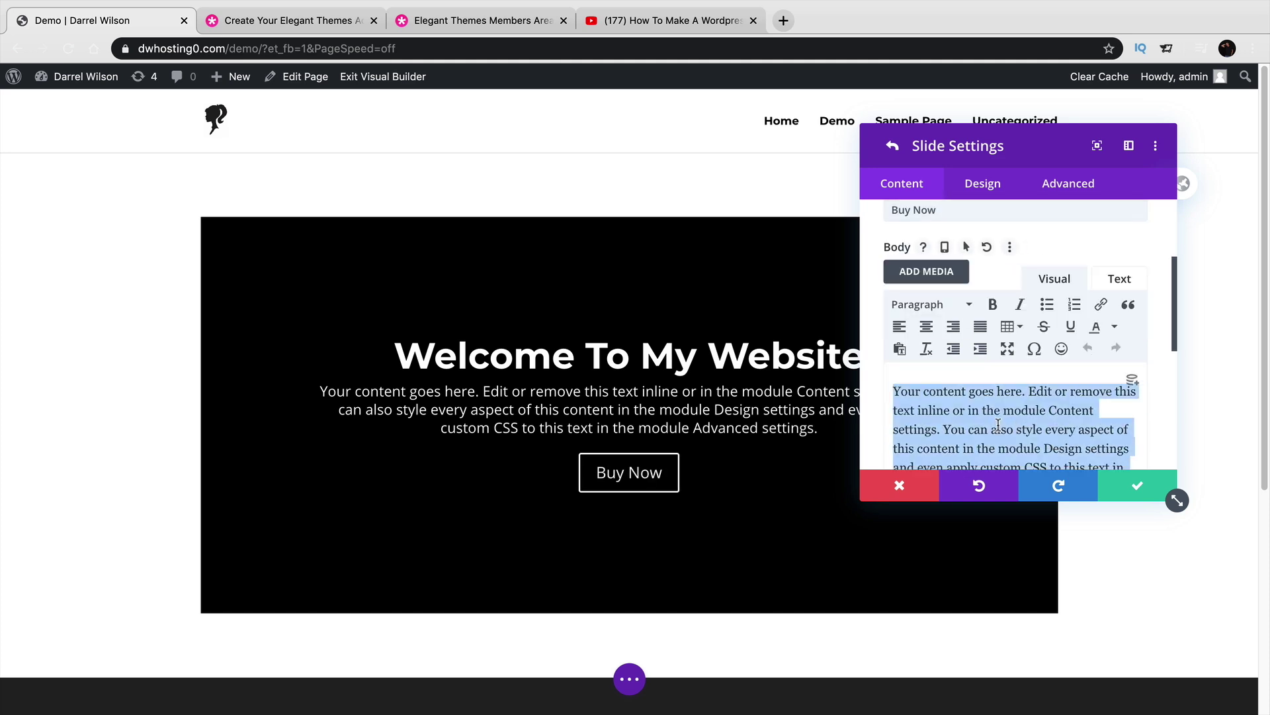
text(some de)
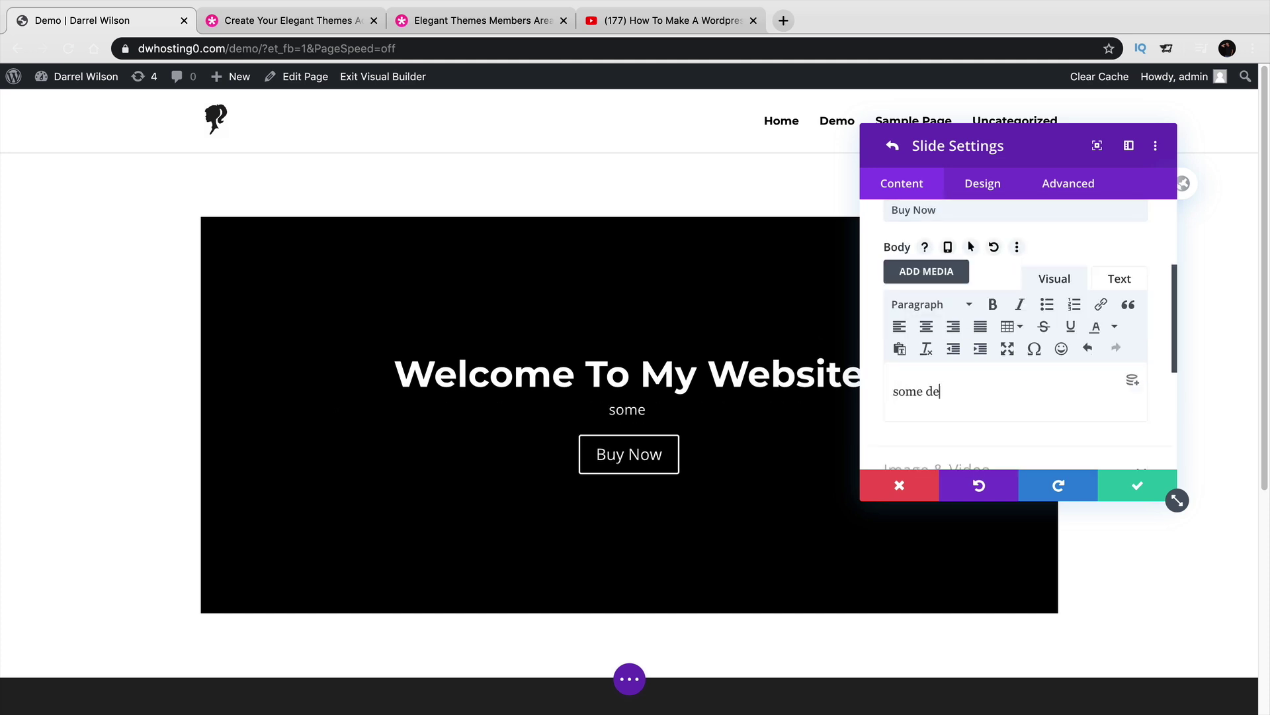
text(mo textetfc)
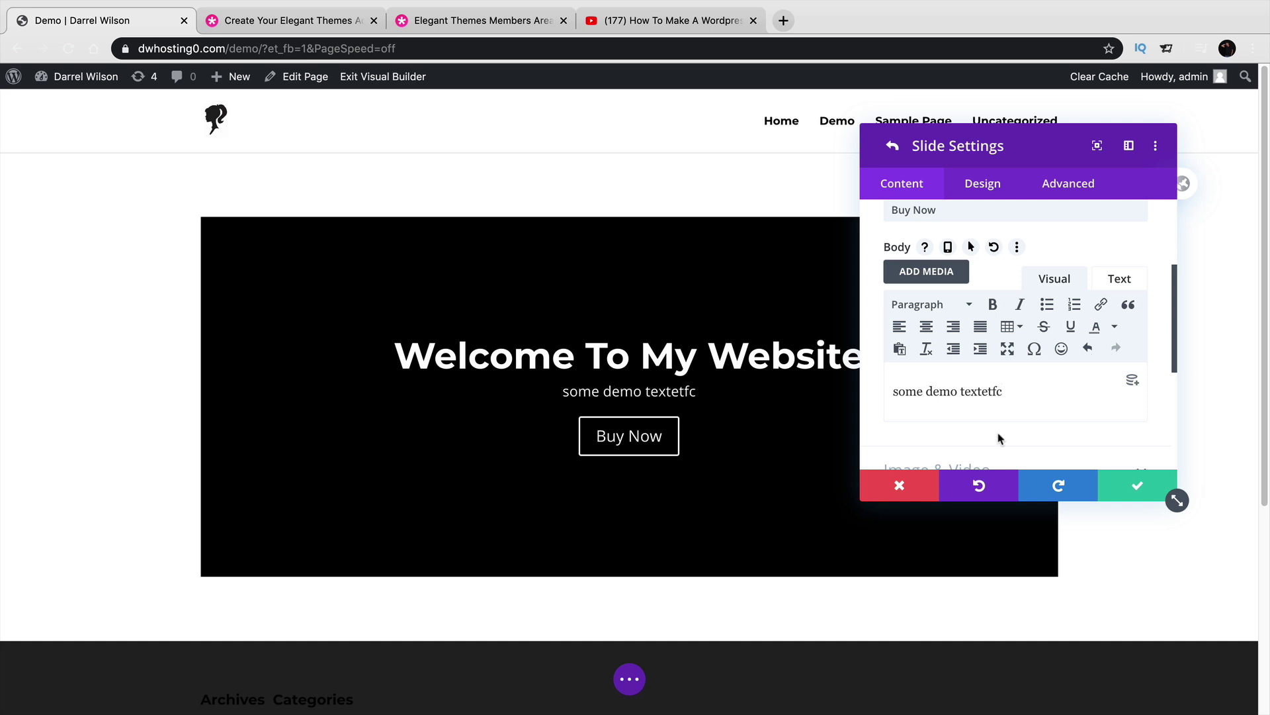
Save the slider settings, then drag in extra padding above the section and space below the slider row.
click(1147, 488)
click(1147, 488)
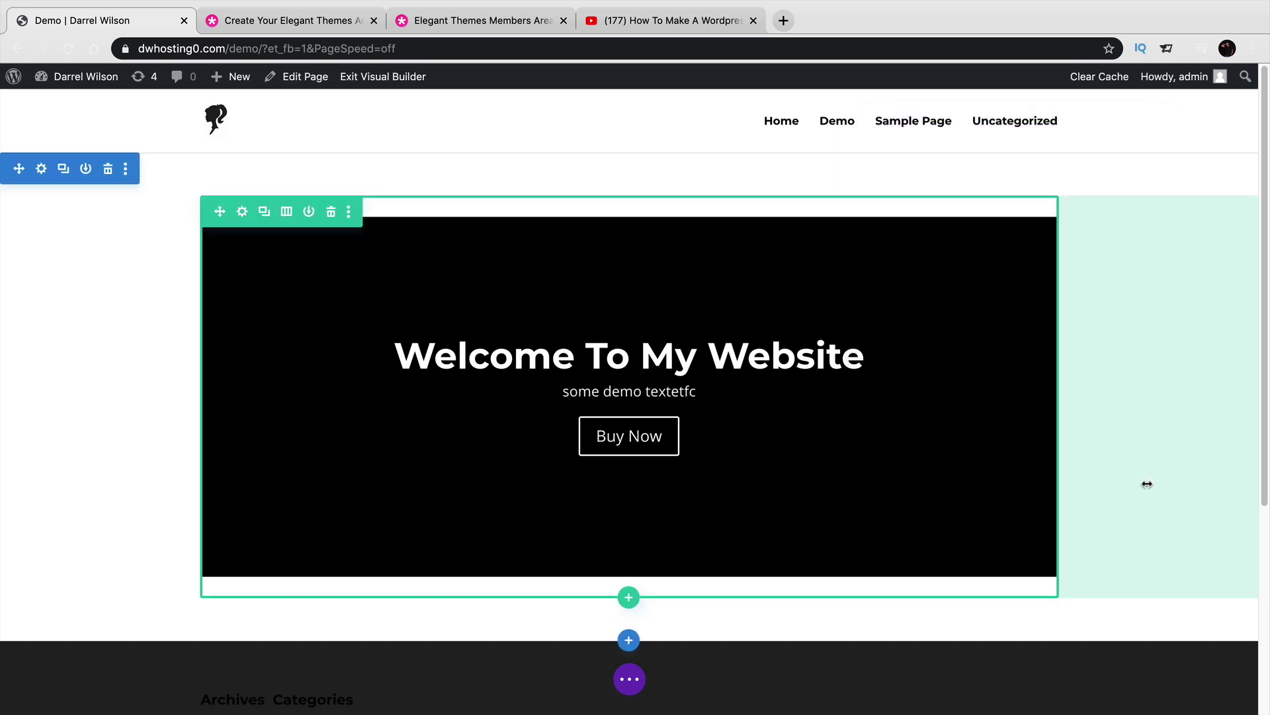
mouse_move(907, 176)
mouse_down()
mouse_move(908, 237)
mouse_move(908, 159)
mouse_up()
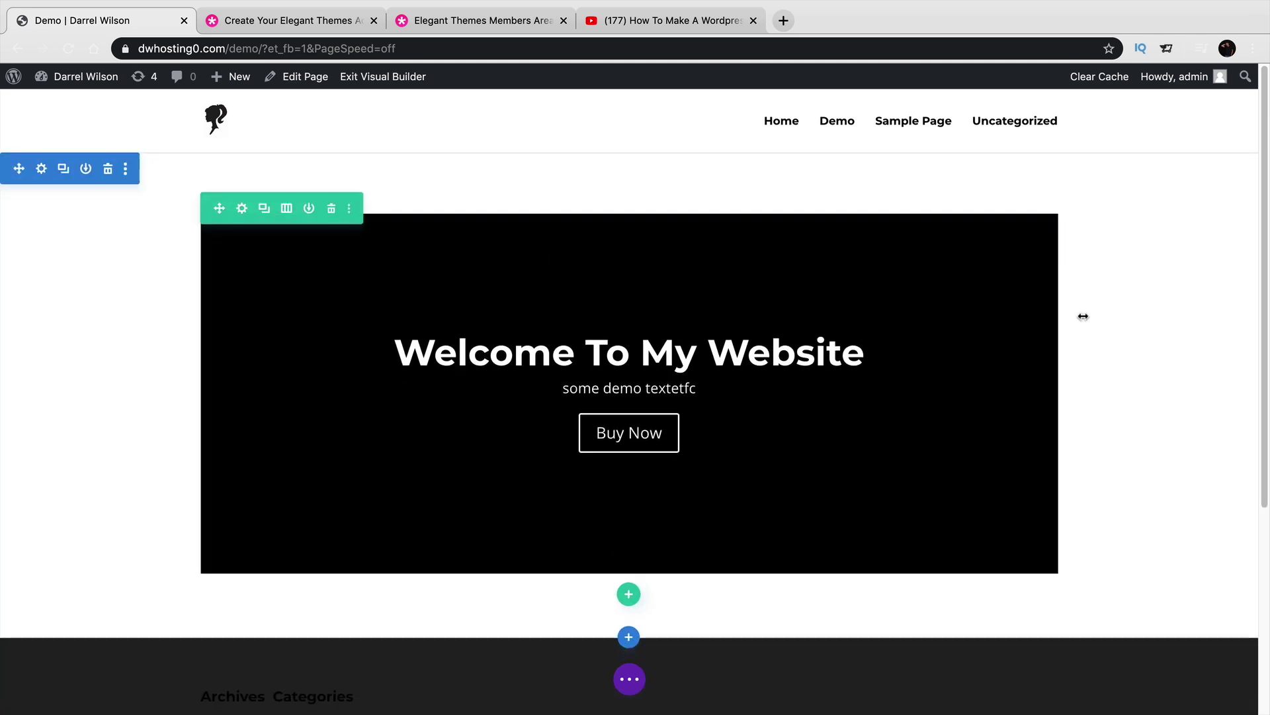
mouse_move(1082, 317)
mouse_down()
mouse_move(1239, 311)
mouse_move(1085, 318)
mouse_up()
drag(743, 602, 755, 630)
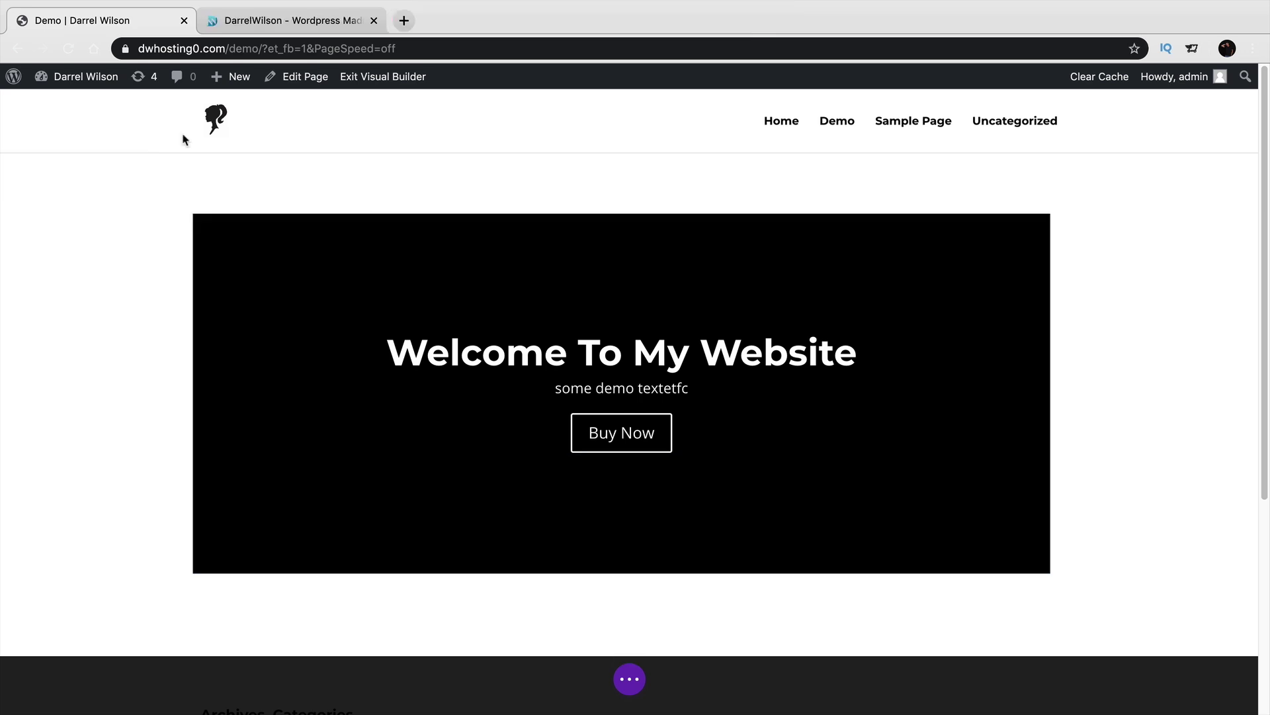
On darrelwilson.com, browse the Divi layouts list through to its second page.
click(245, 23)
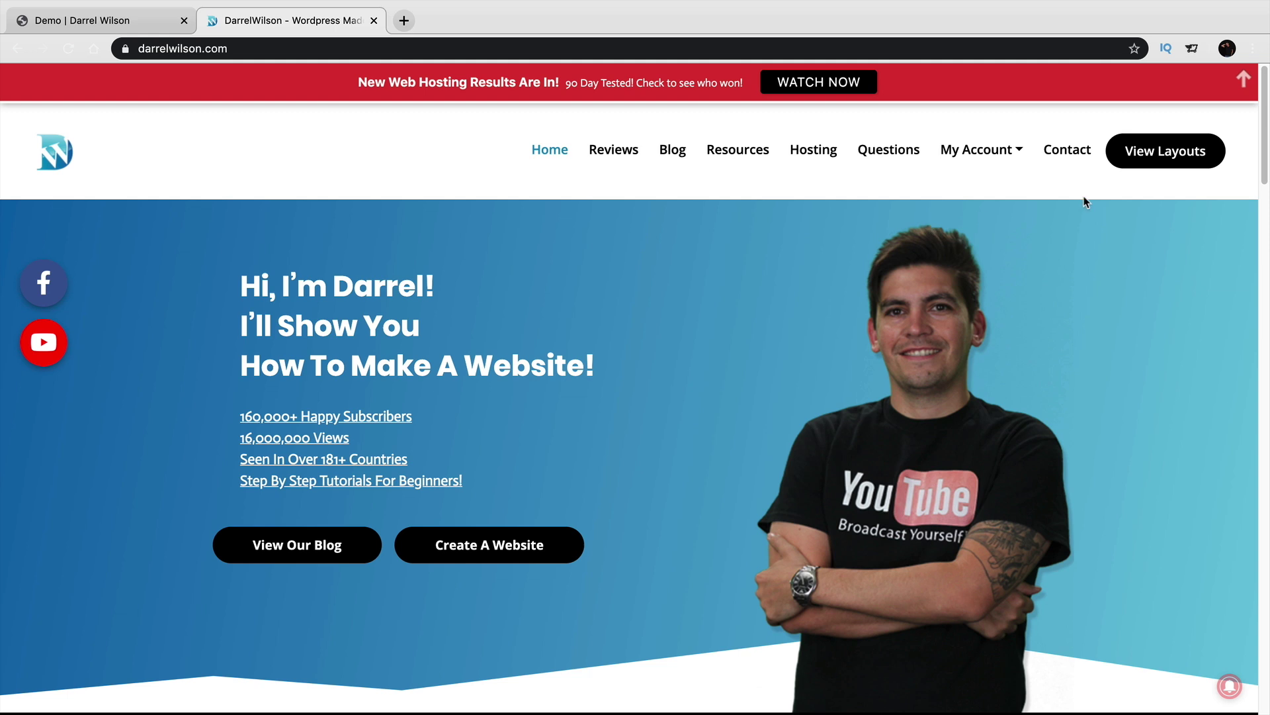
click(1175, 163)
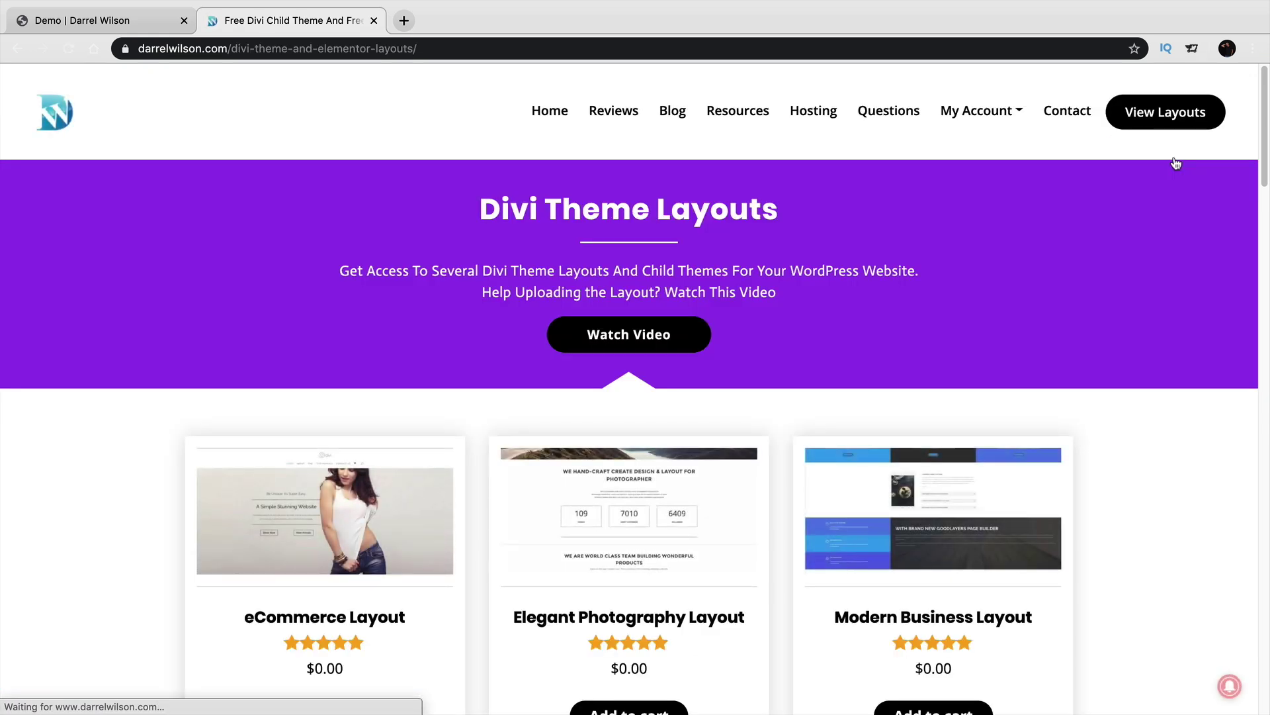
scroll(1149, 422, down, 5)
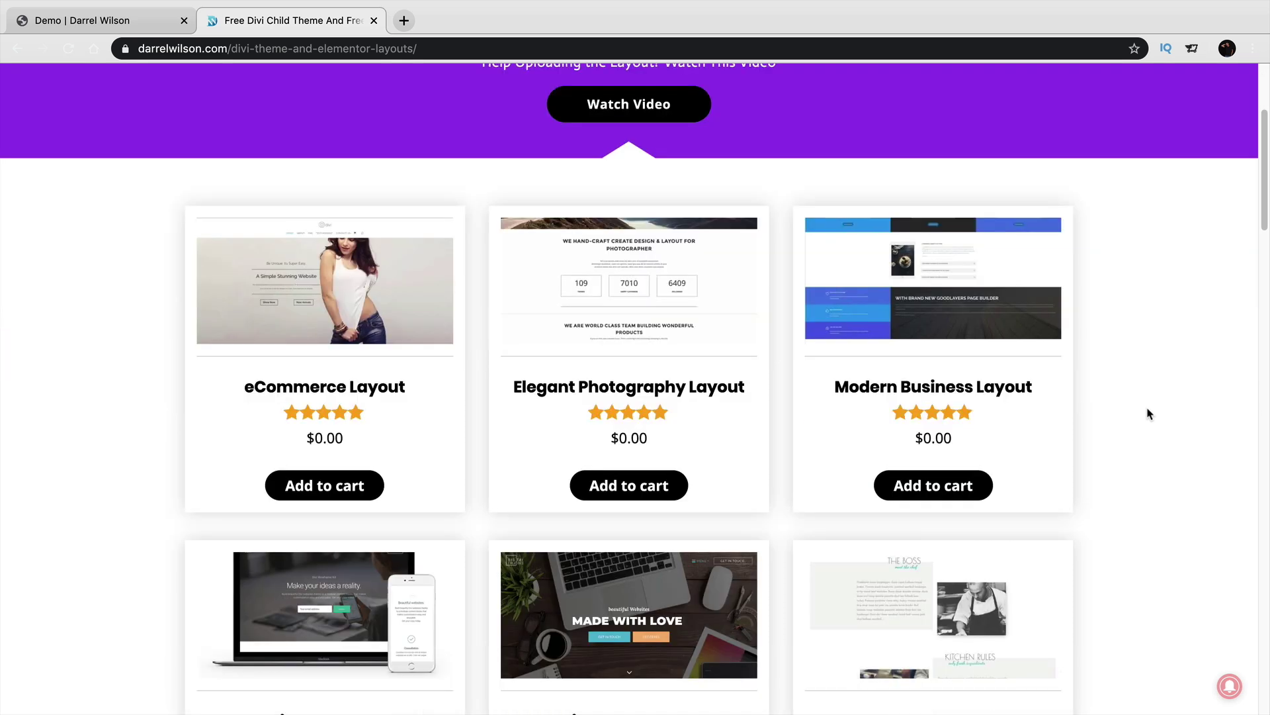
scroll(1149, 414, down, 2)
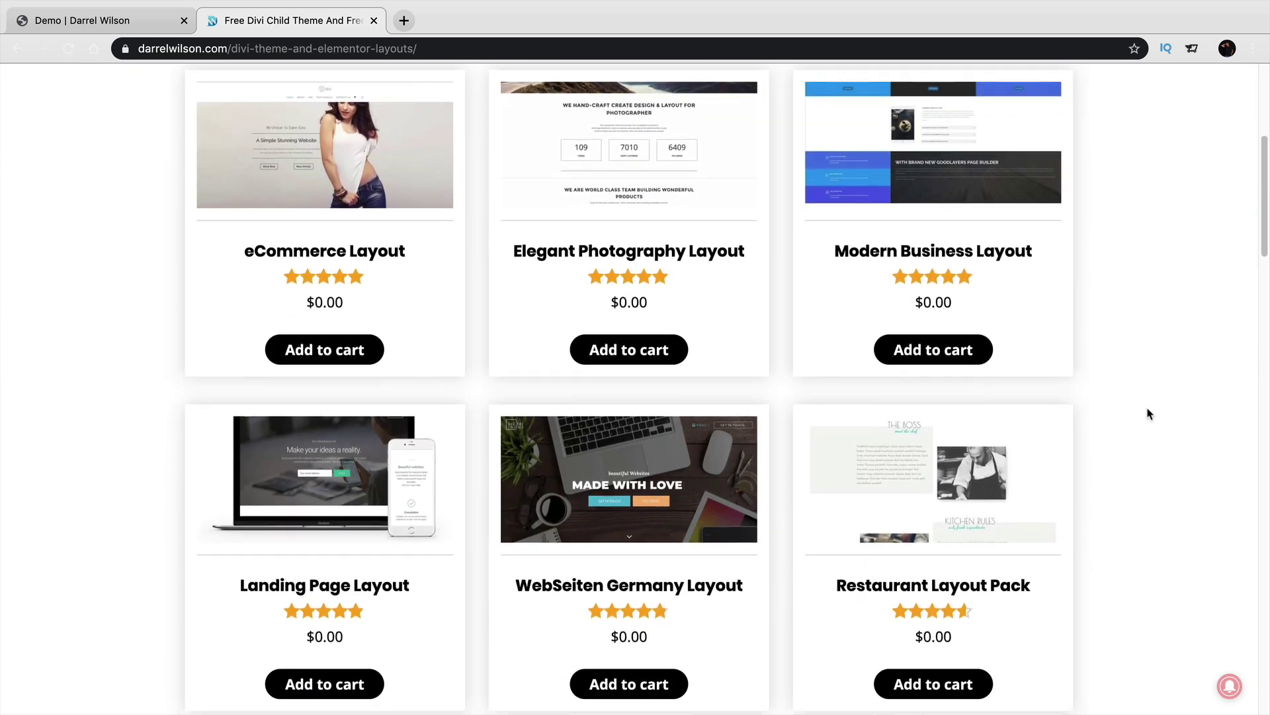
scroll(1136, 421, down, 3)
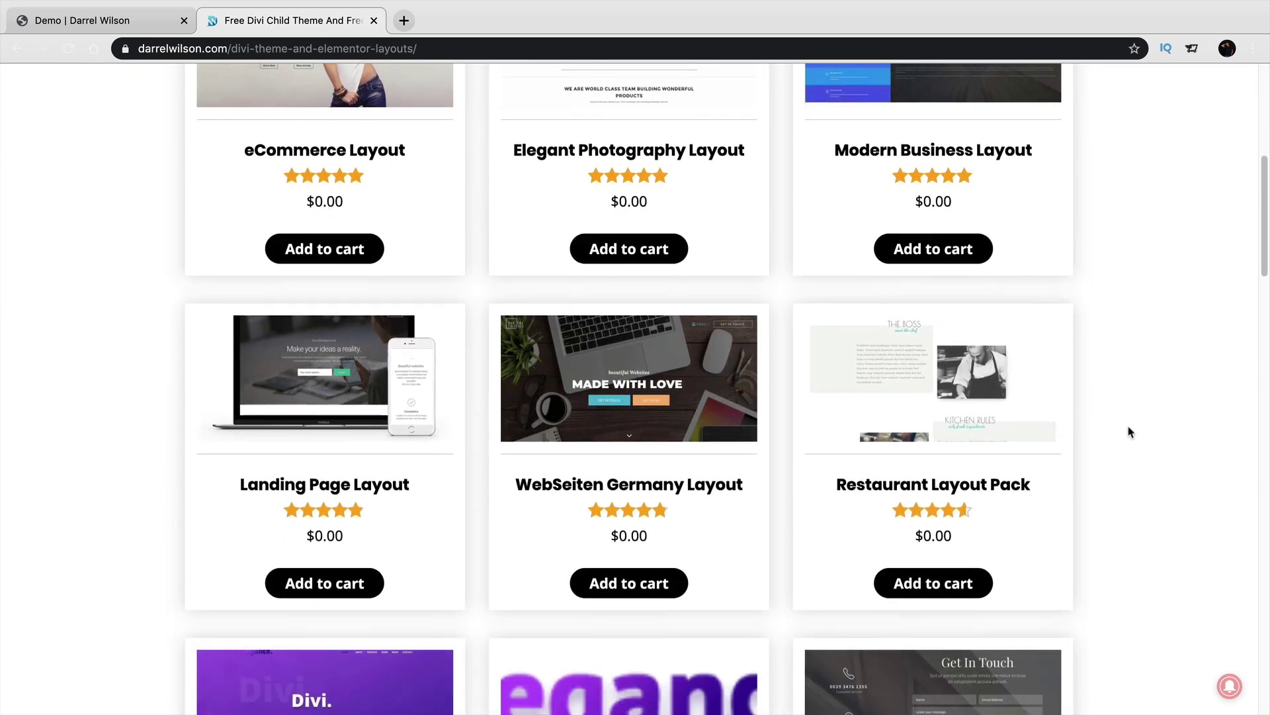
scroll(1121, 429, down, 2)
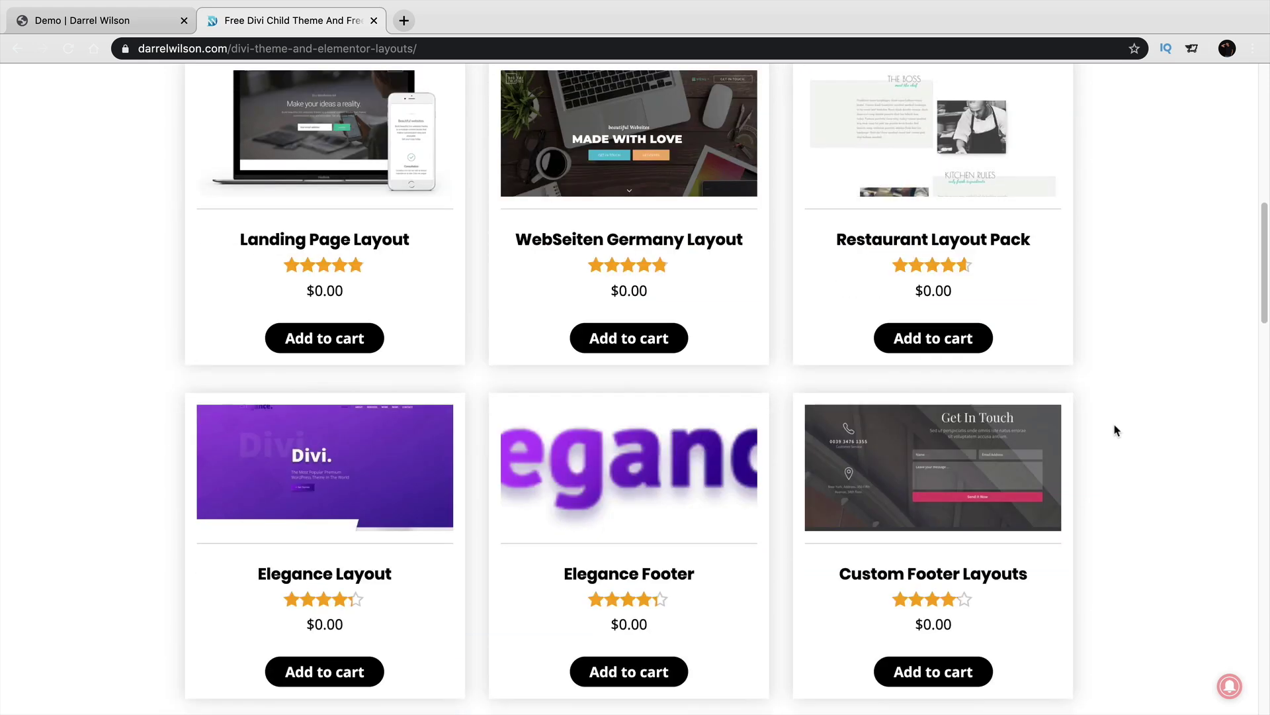
scroll(337, 496, down, 3)
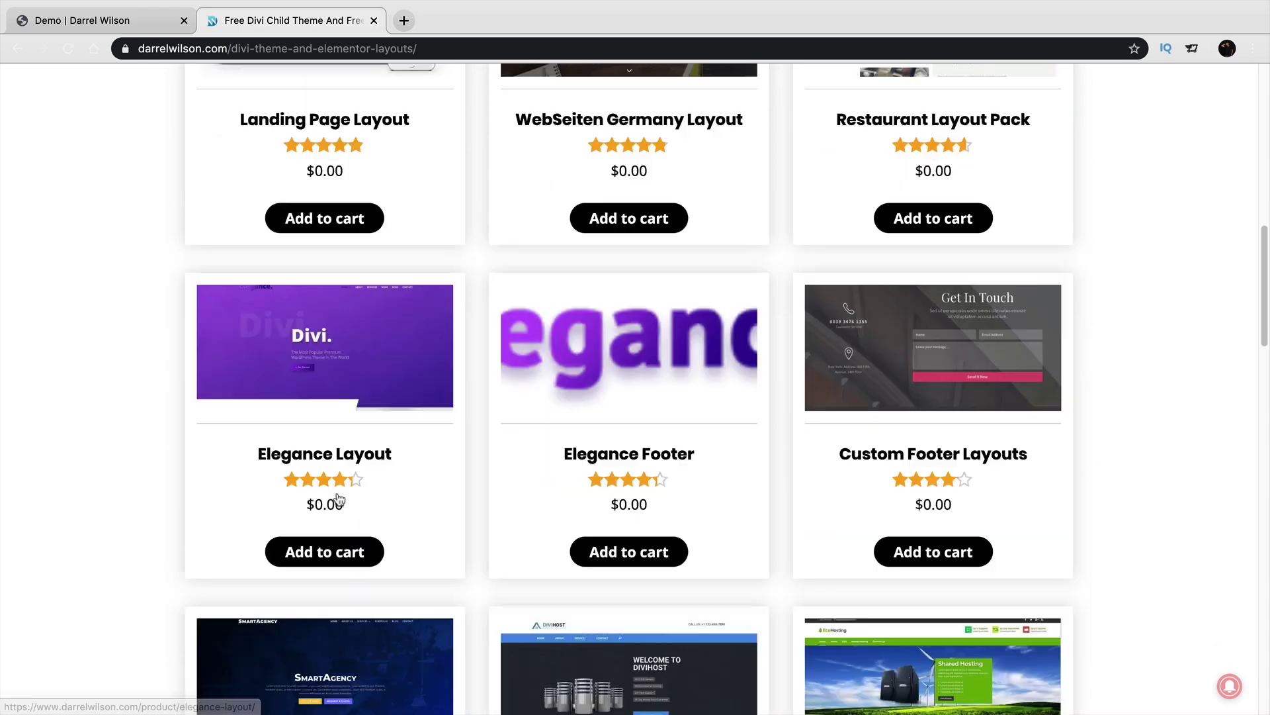
scroll(337, 491, down, 2)
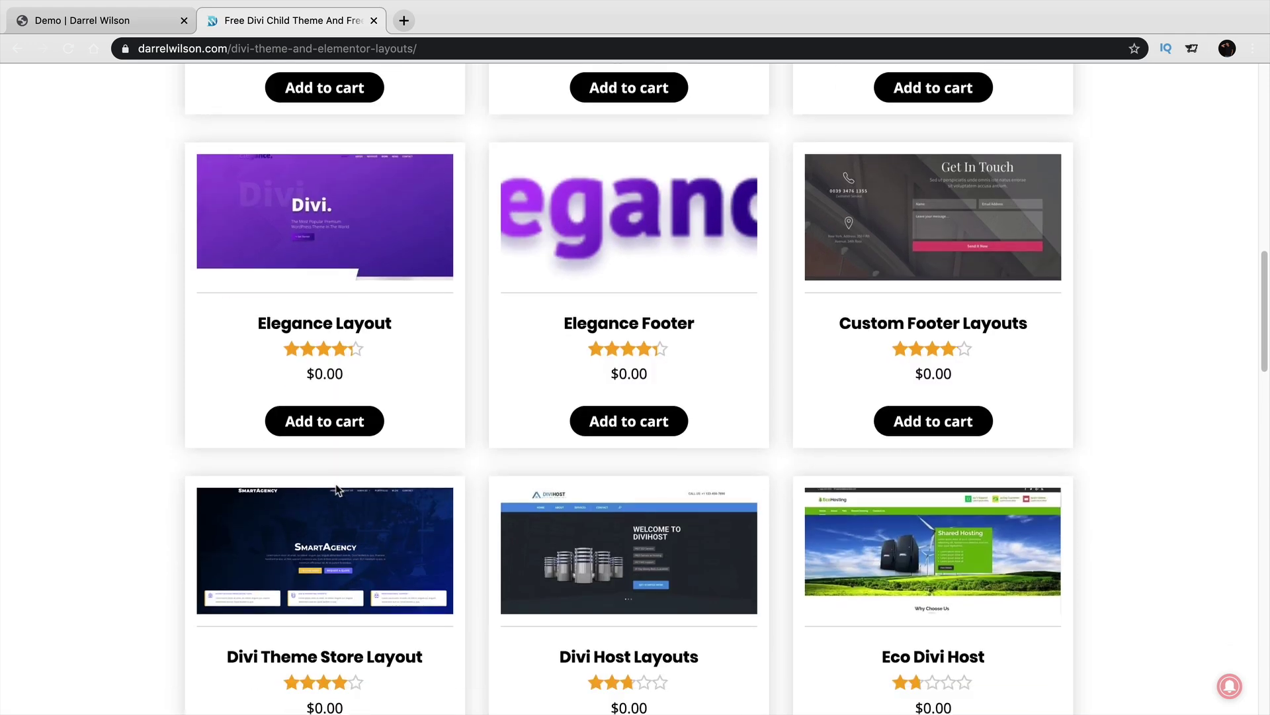
scroll(331, 331, down, 4)
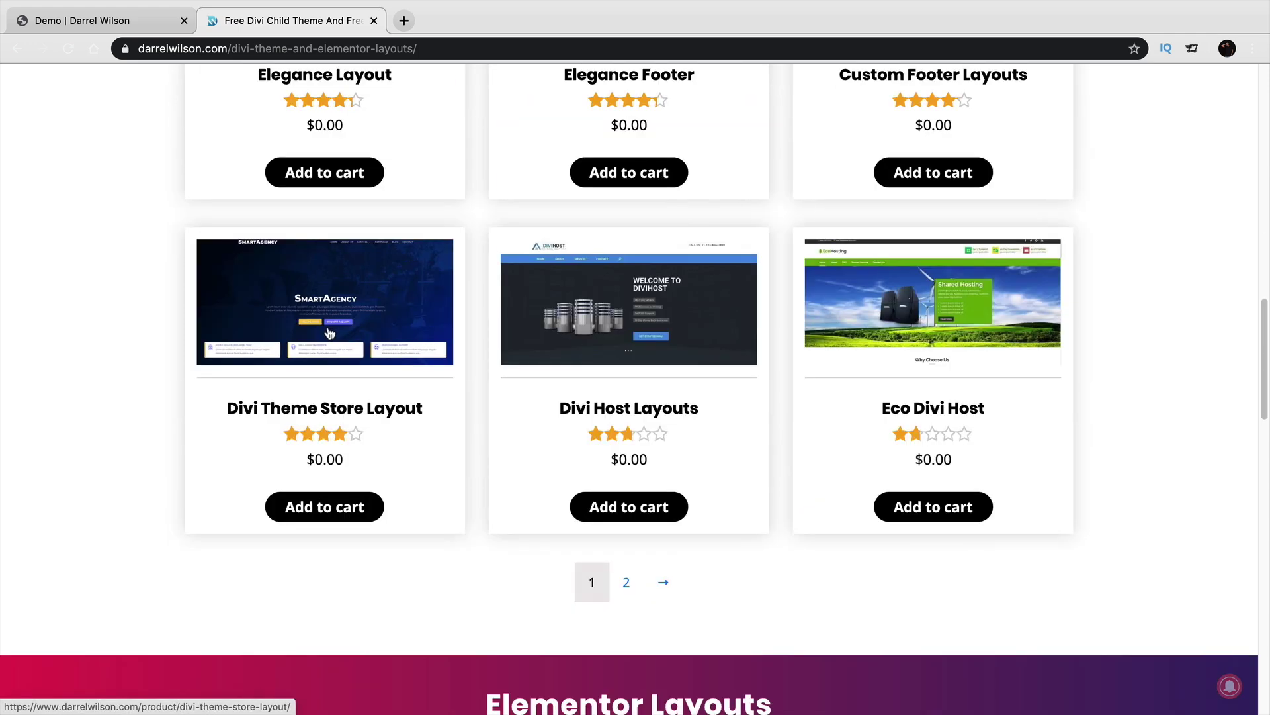
click(628, 583)
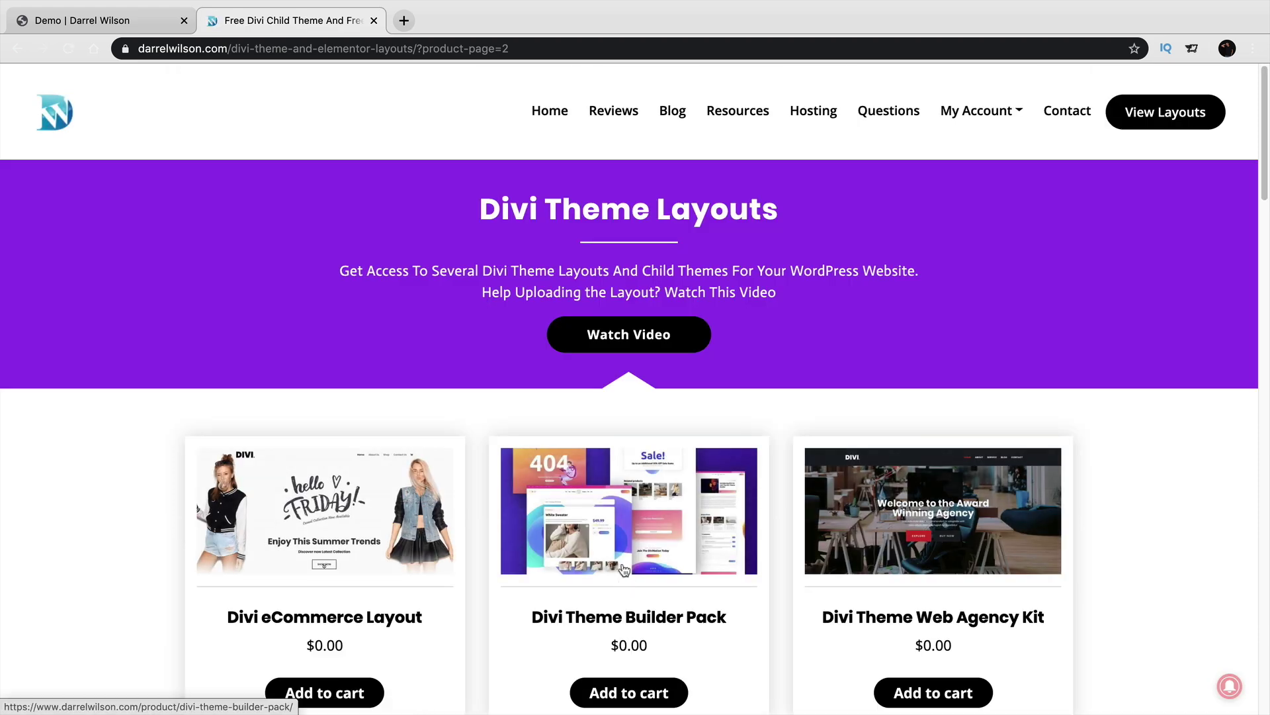
Open the Divi eCommerce Layout product page and launch its demo website.
scroll(622, 563, down, 1)
scroll(617, 550, down, 5)
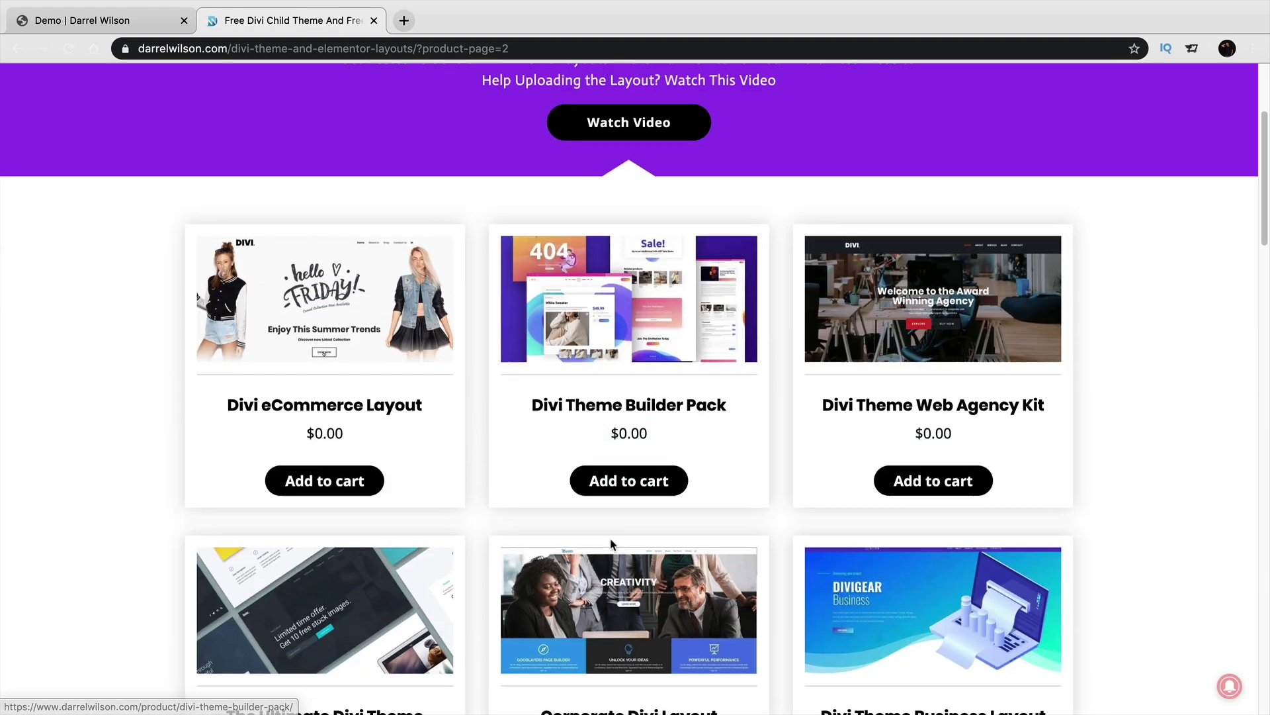
click(340, 318)
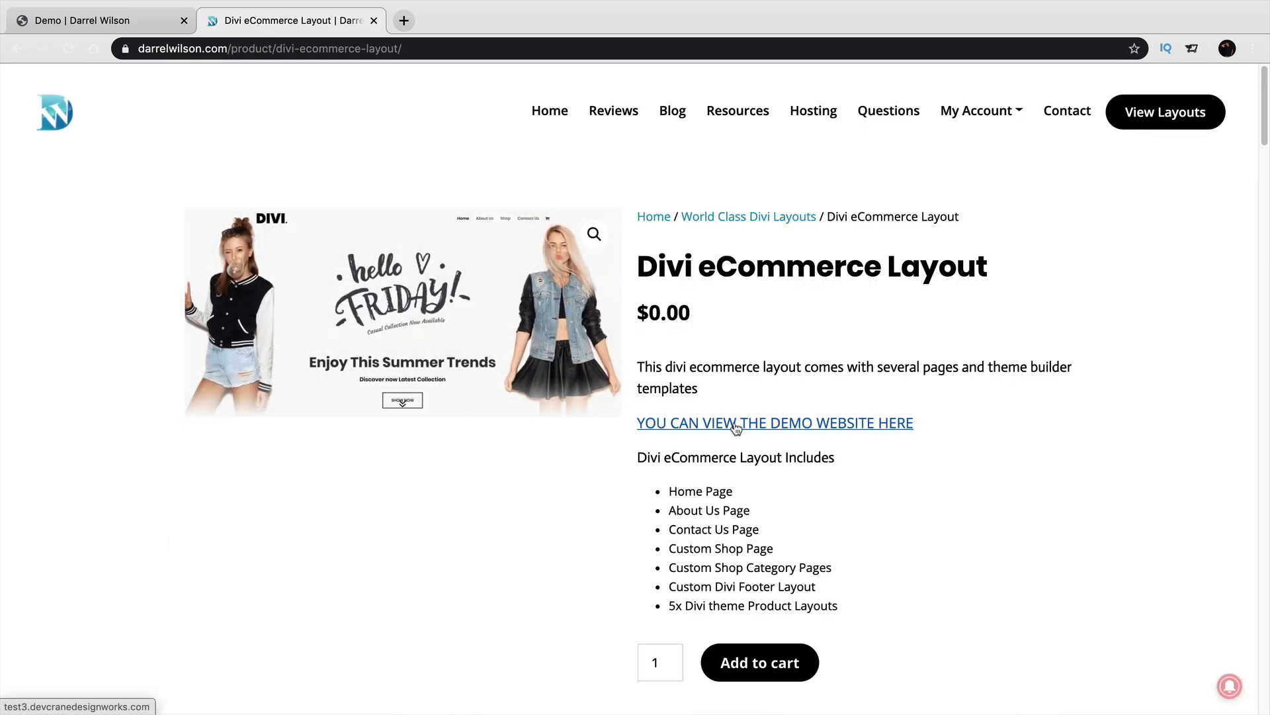
click(737, 428)
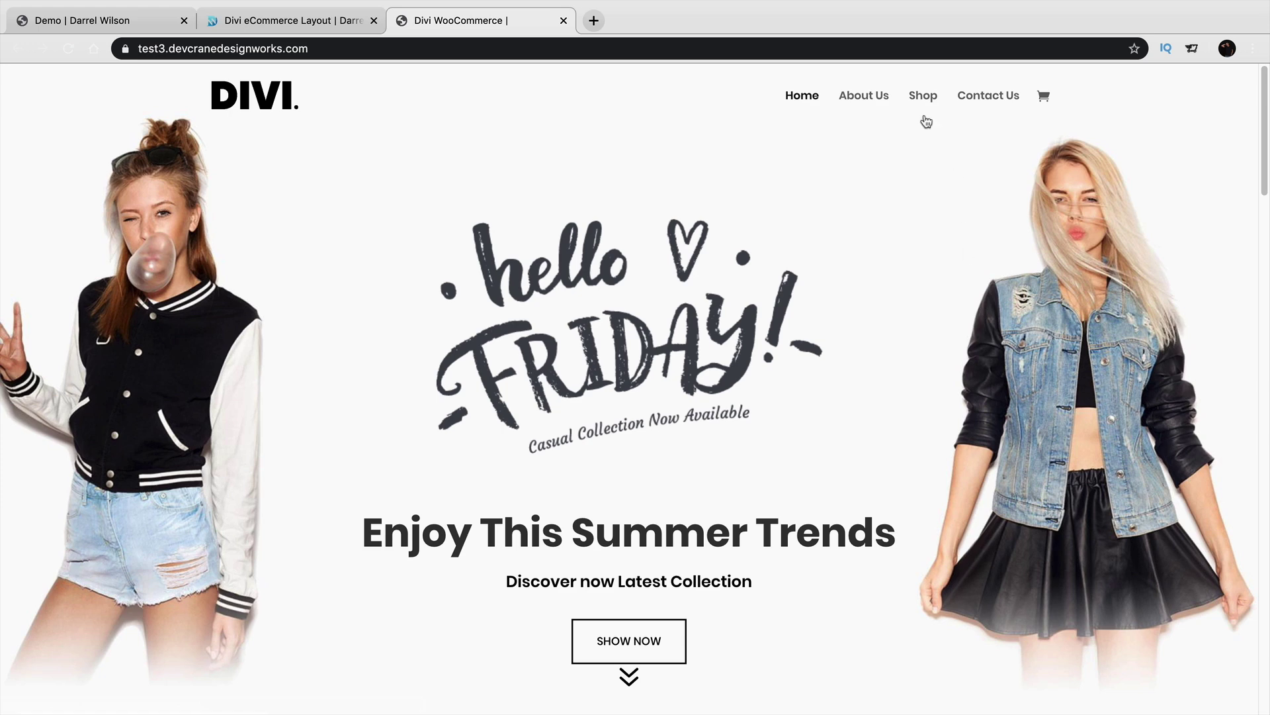
Scroll the Divi WooCommerce demo home page down to the footer and back up.
scroll(777, 185, down, 6)
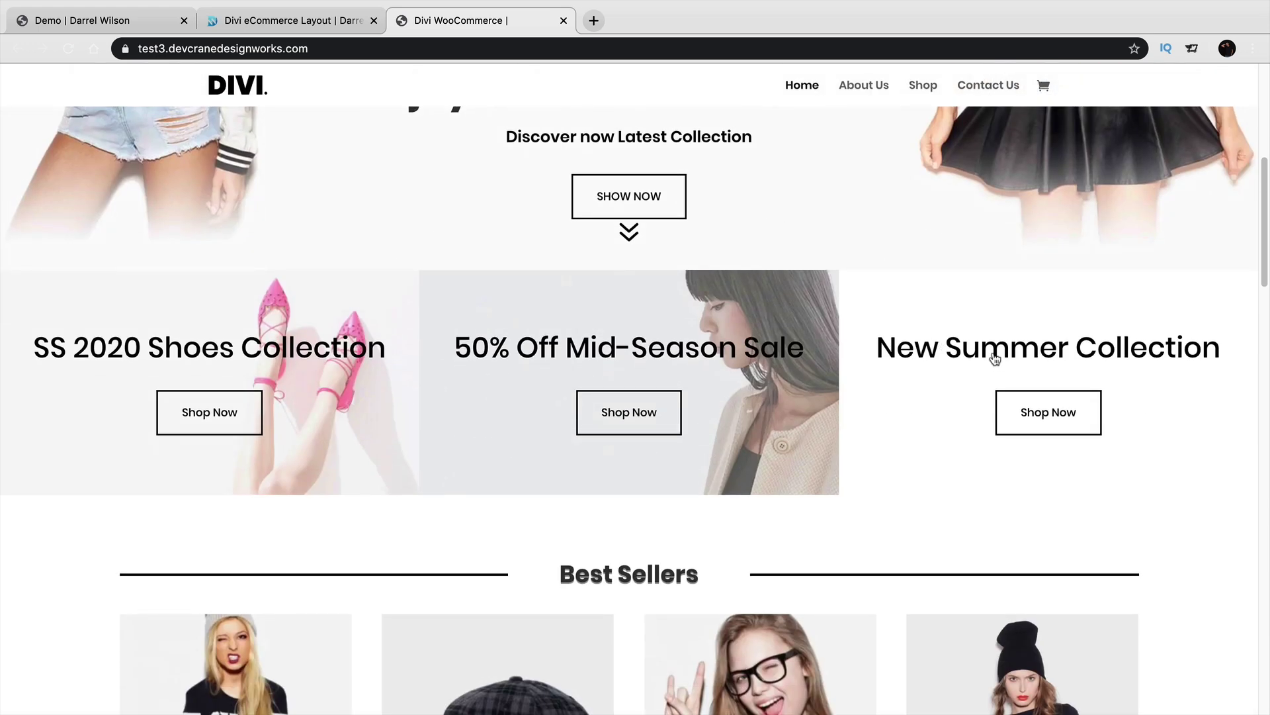
scroll(647, 331, down, 5)
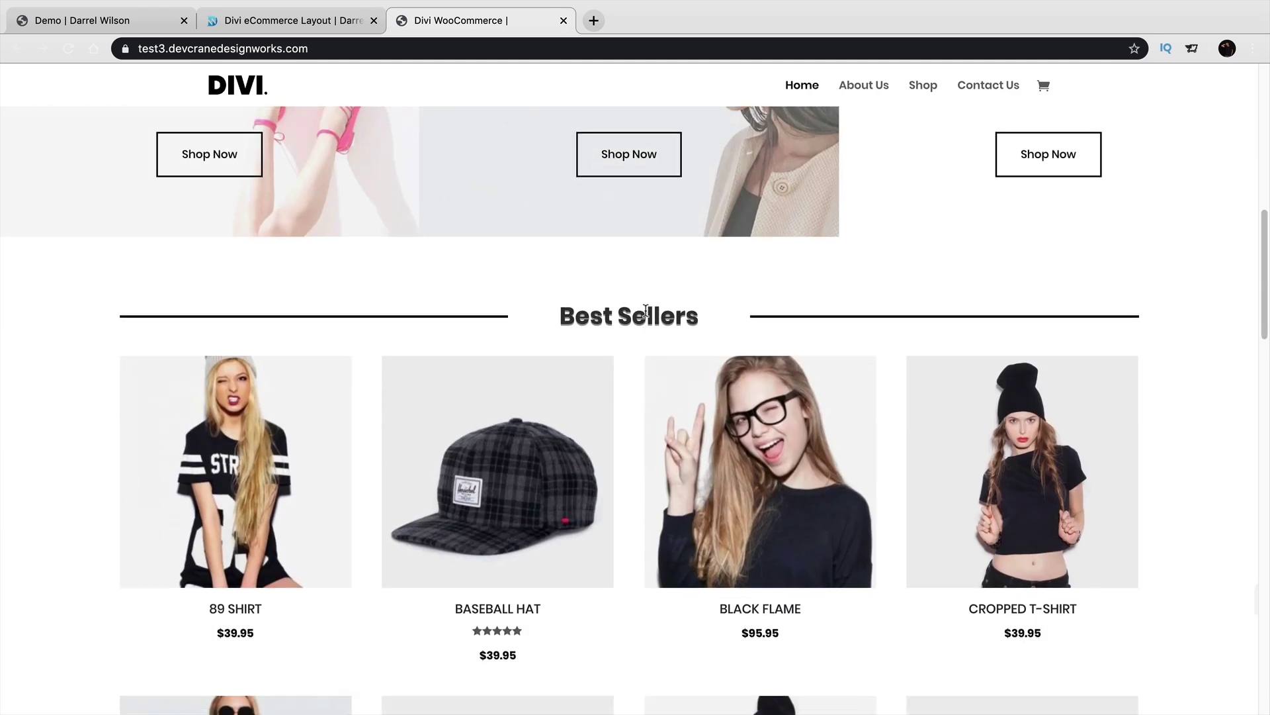
scroll(641, 349, down, 8)
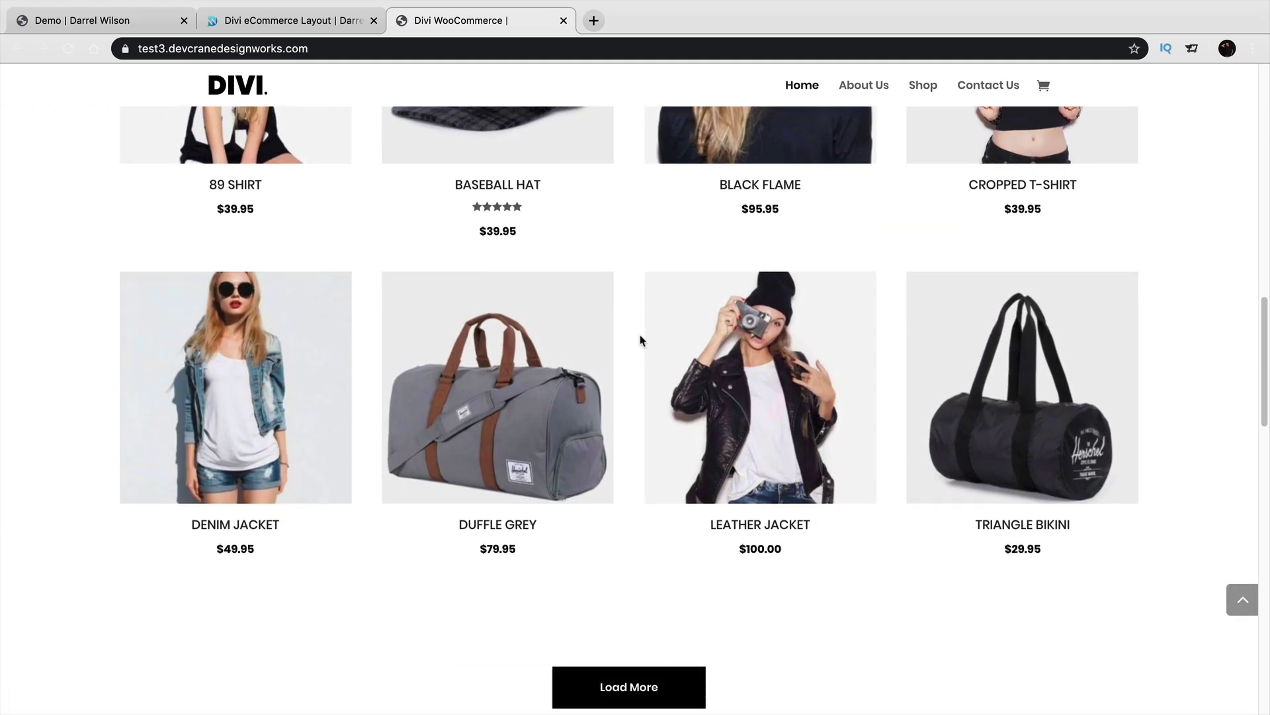
scroll(640, 340, down, 10)
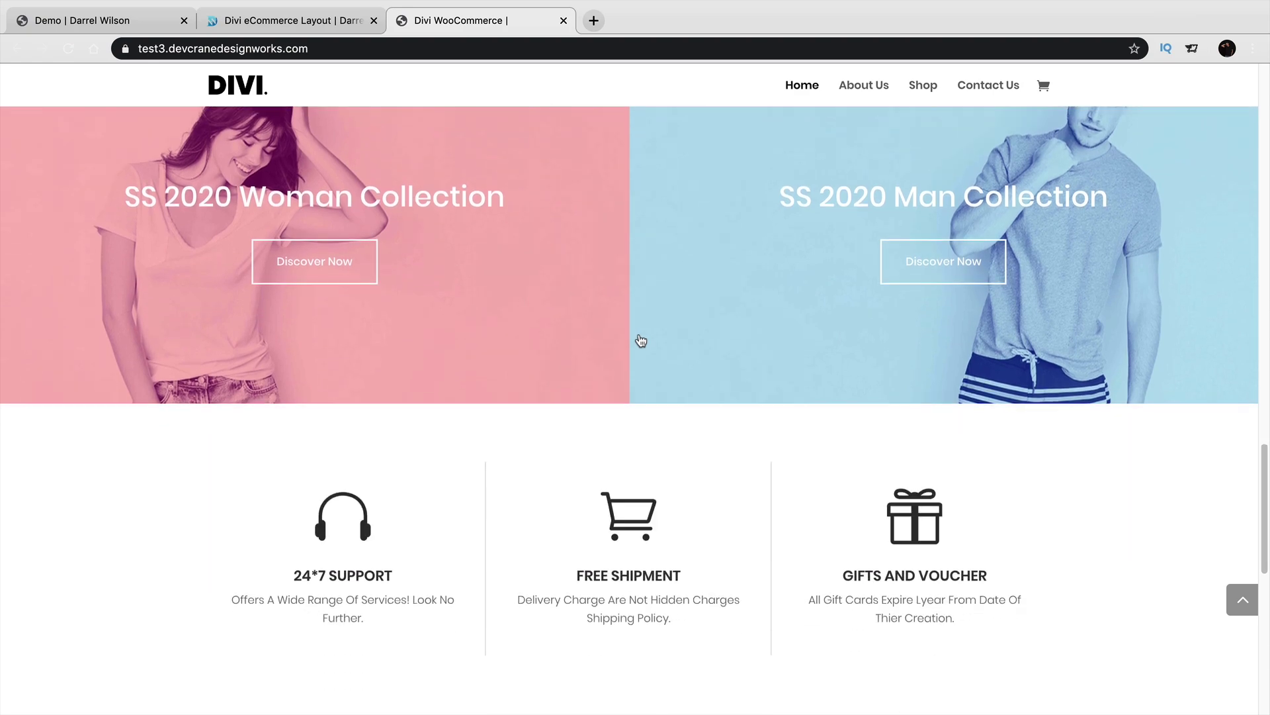
scroll(639, 346, down, 8)
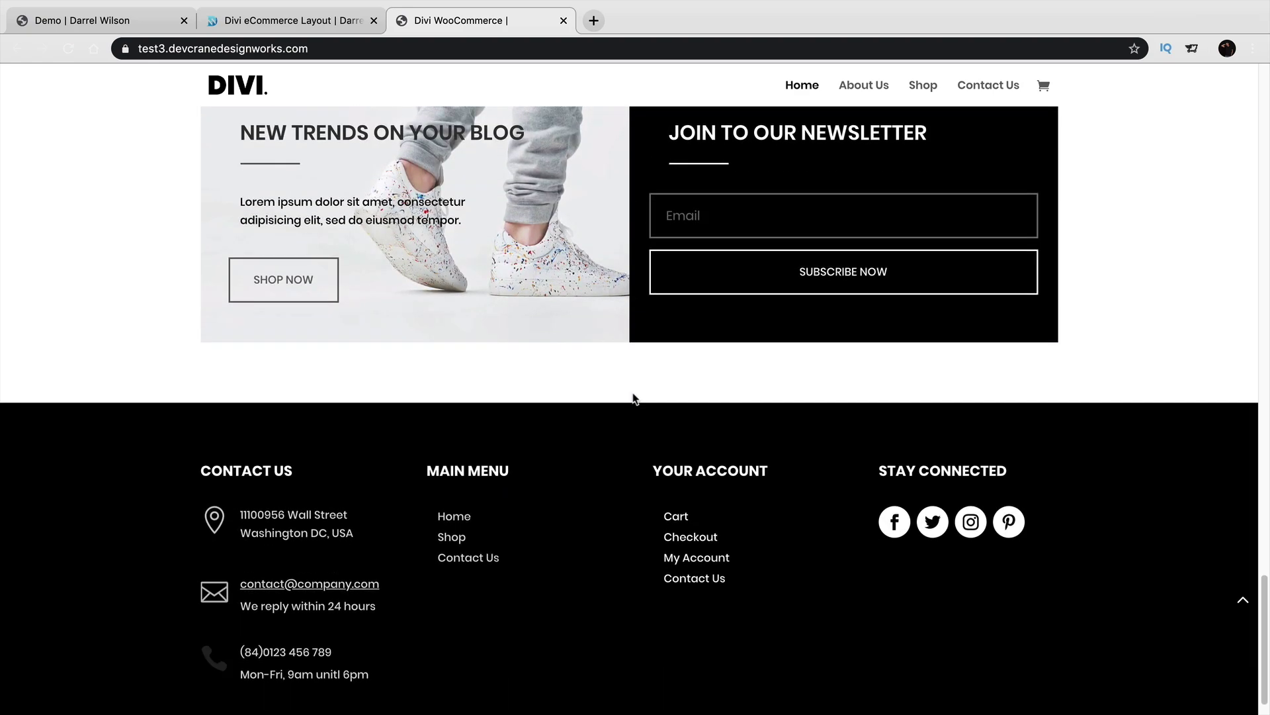
scroll(633, 403, up, 20)
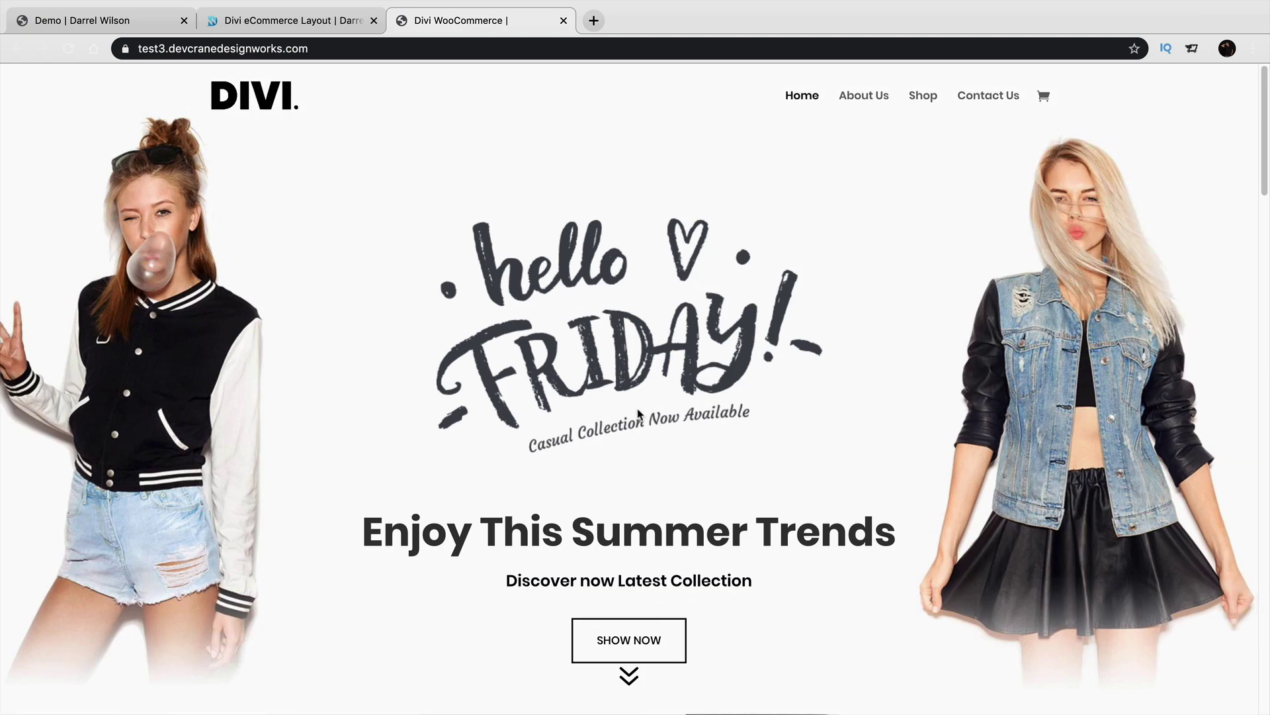
Add the free Divi eCommerce Layout to the cart and view the cart.
click(291, 20)
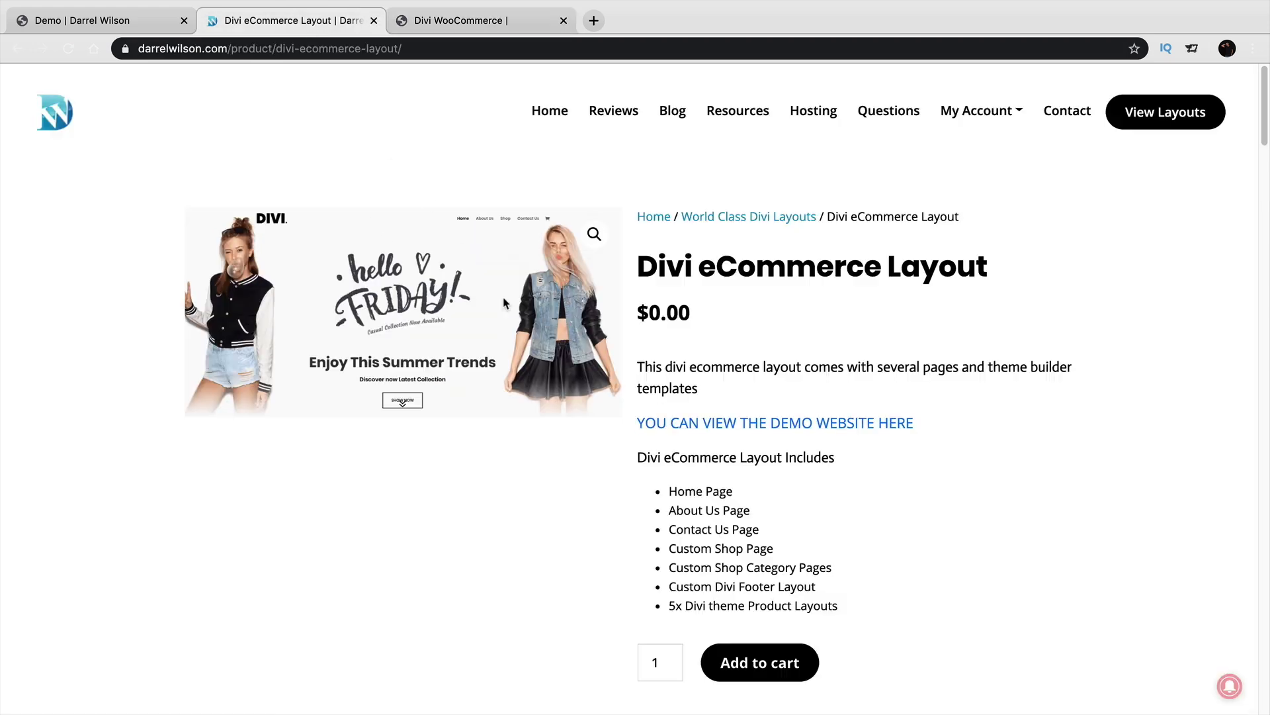
click(774, 657)
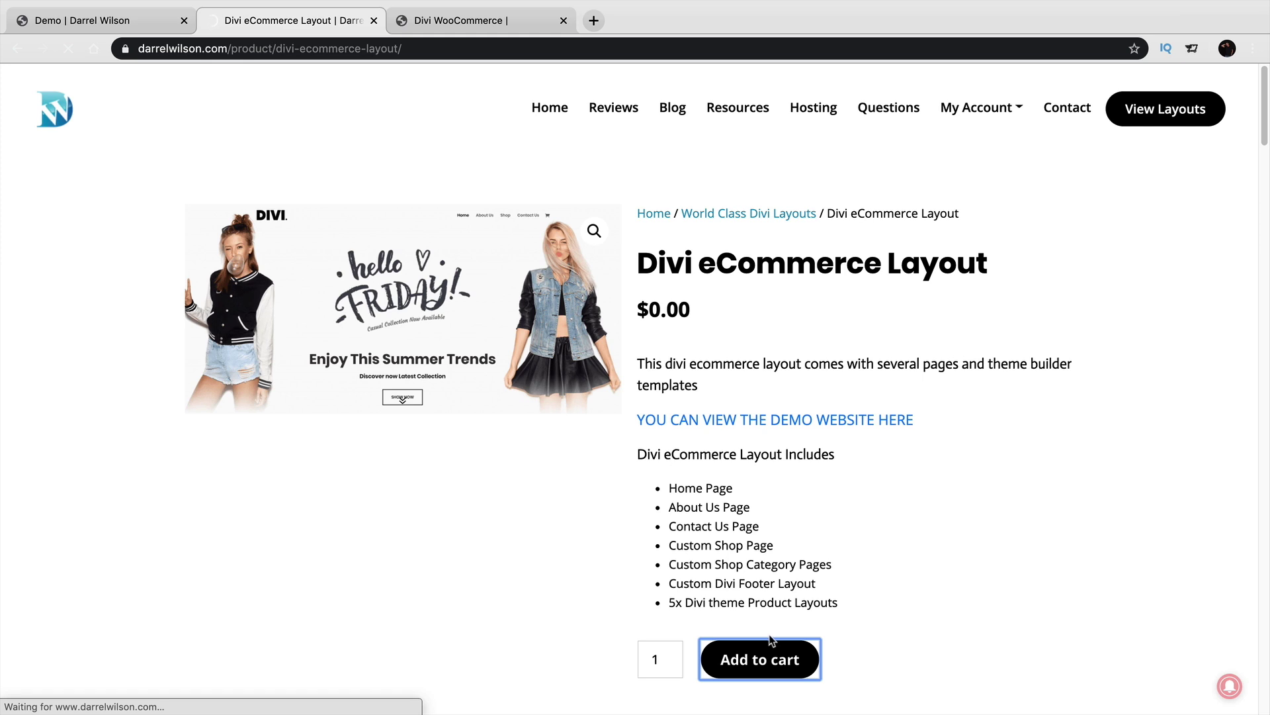
click(1170, 188)
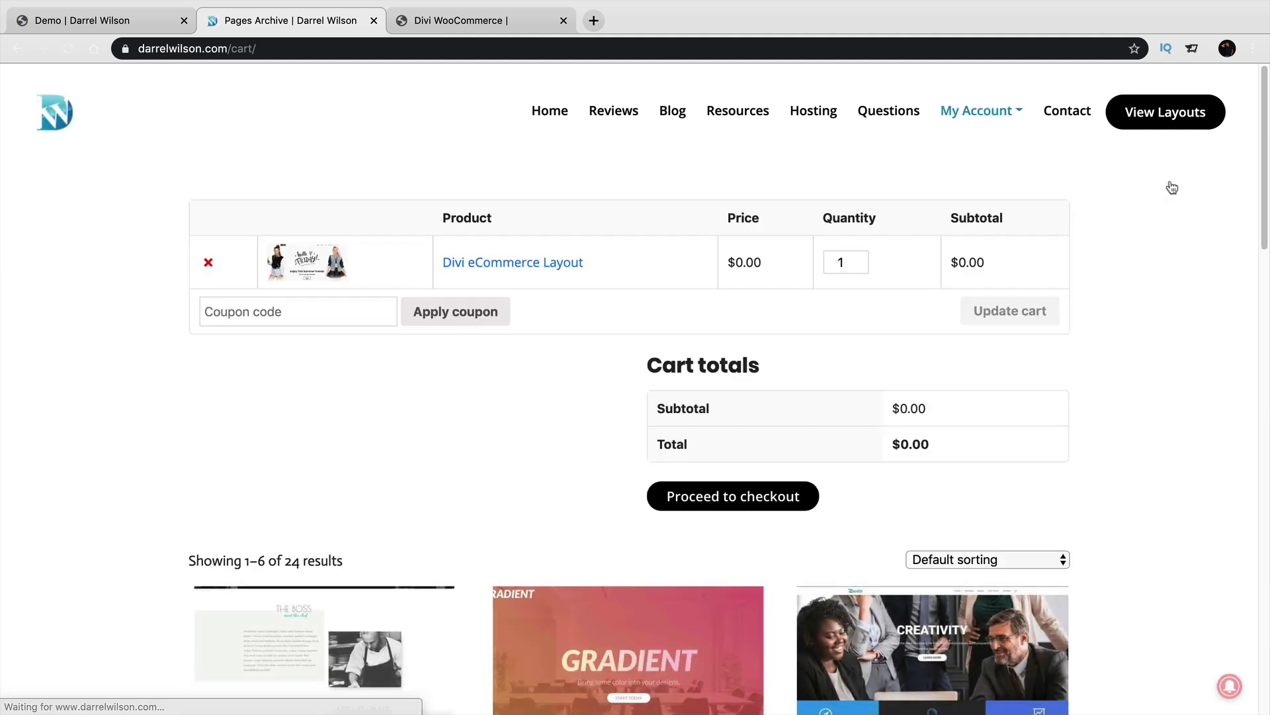
Check out with the first name filled in, place the free order, and download Divi-eCommerce-Pack.zip.
click(755, 498)
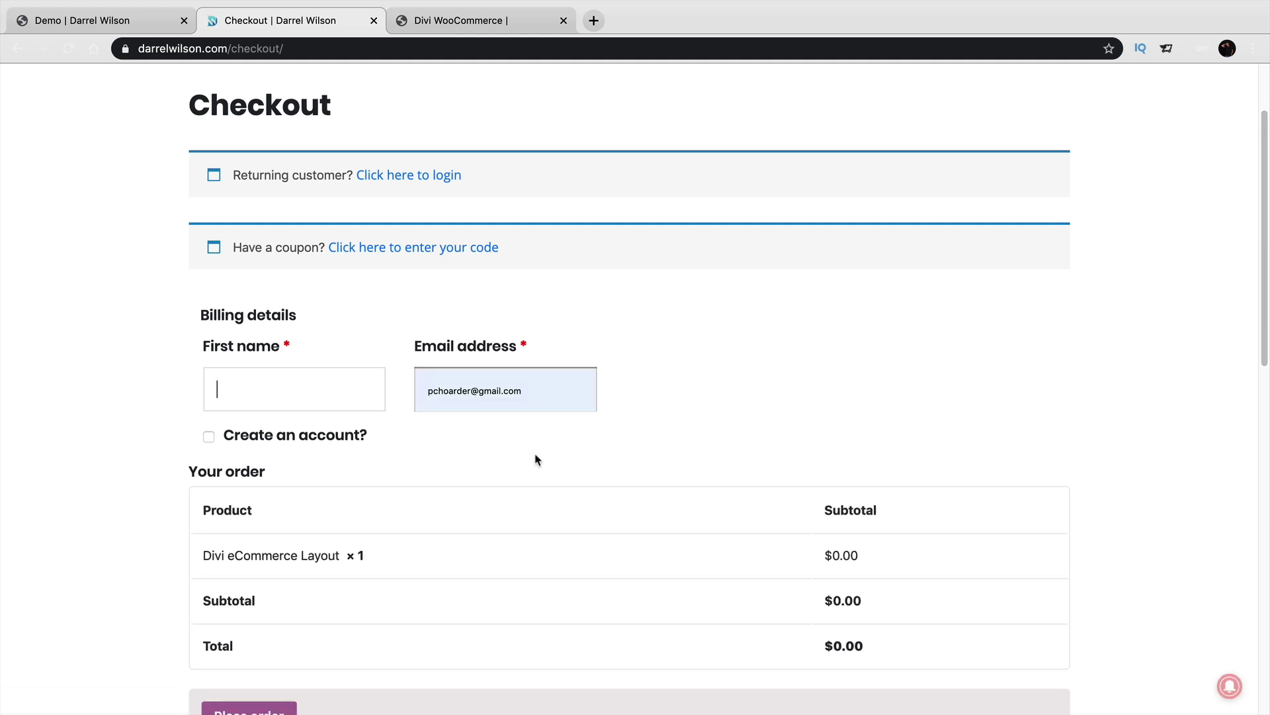
text(darrel)
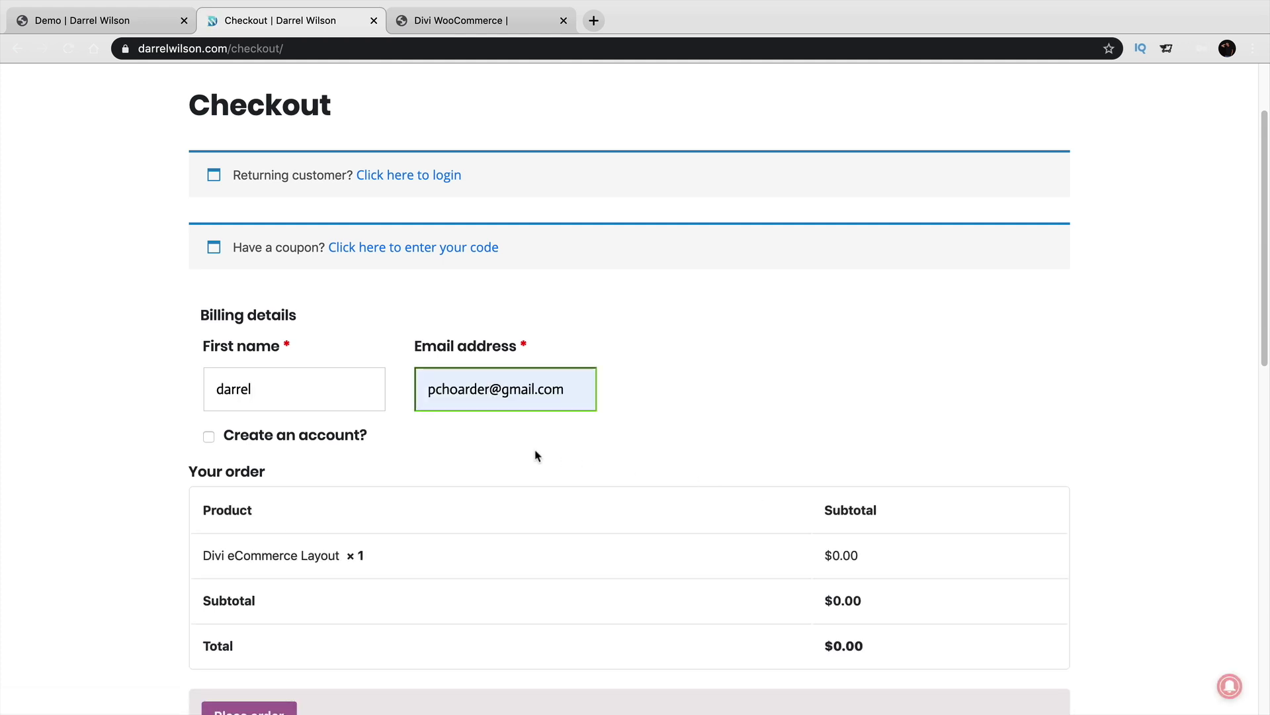
scroll(503, 435, down, 1)
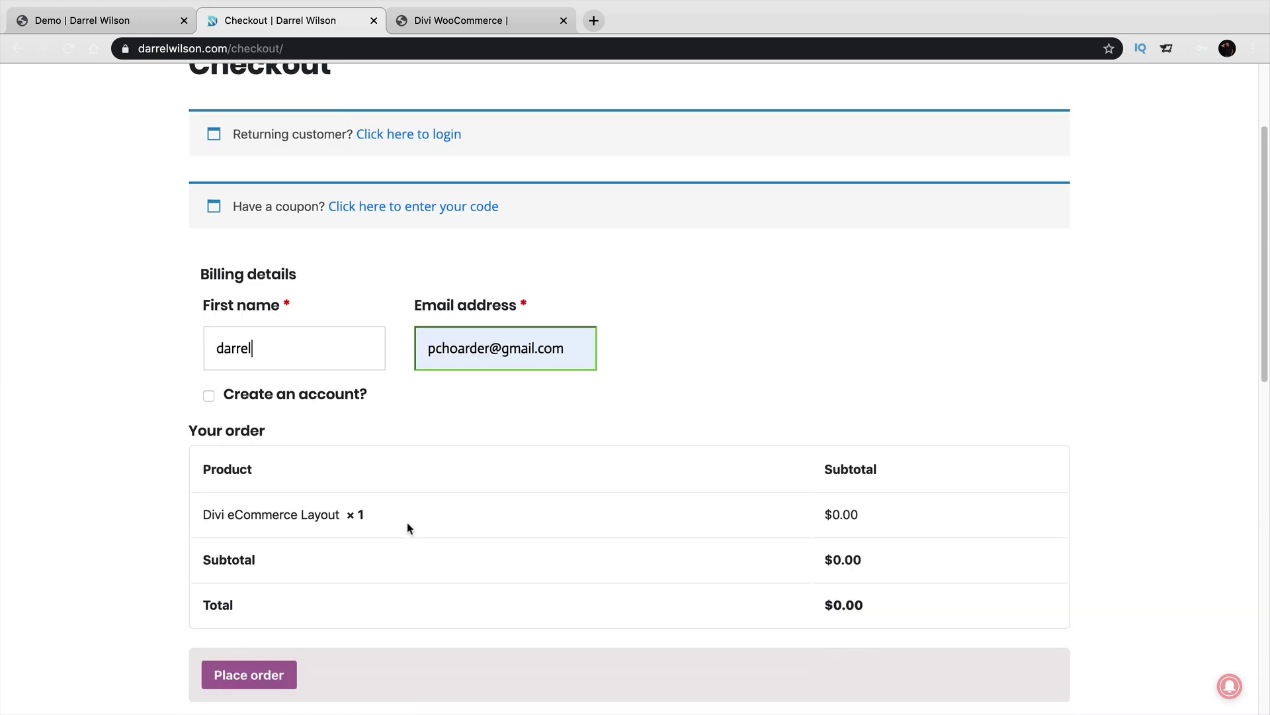
click(258, 675)
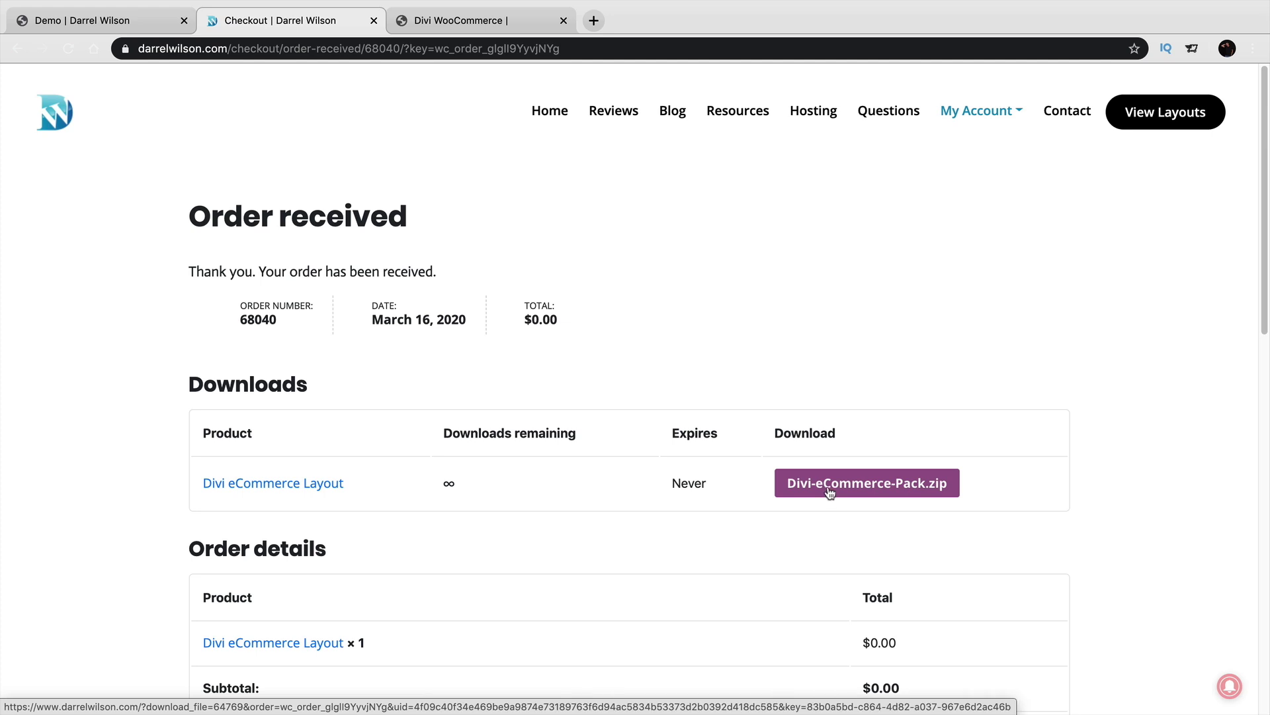
click(830, 493)
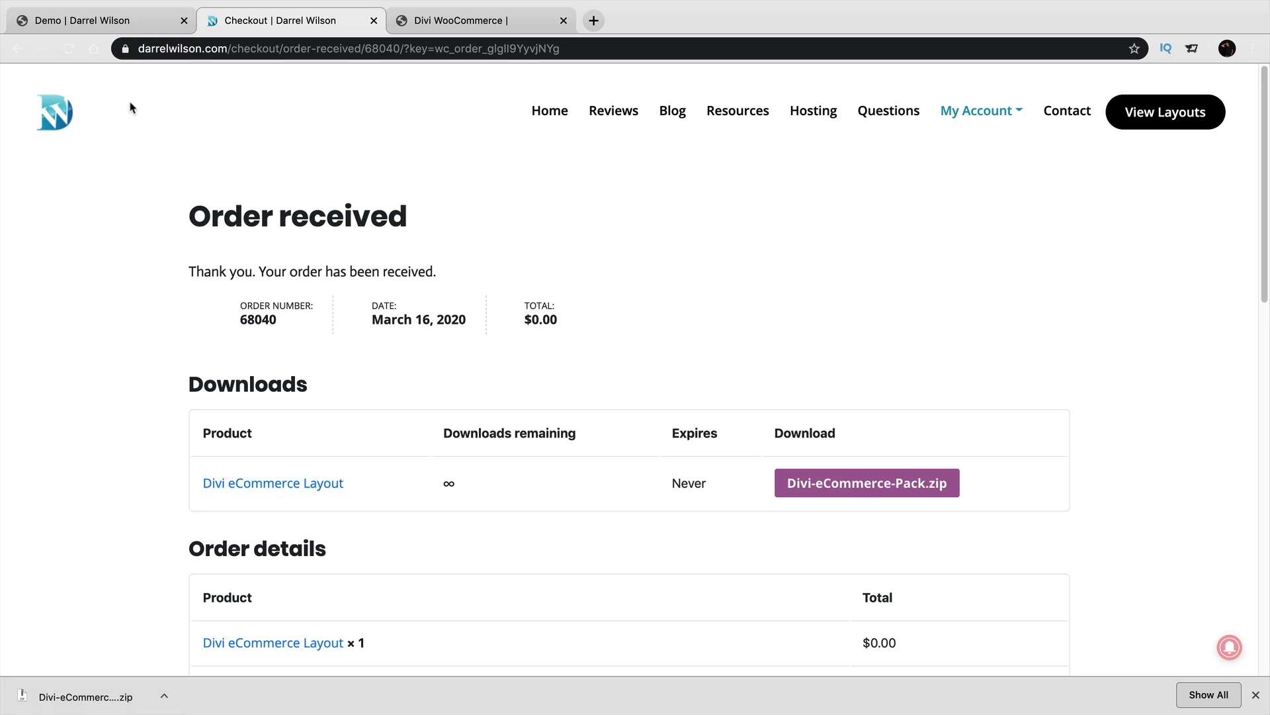
Exit the Demo page's visual builder, discarding the unsaved changes.
click(130, 25)
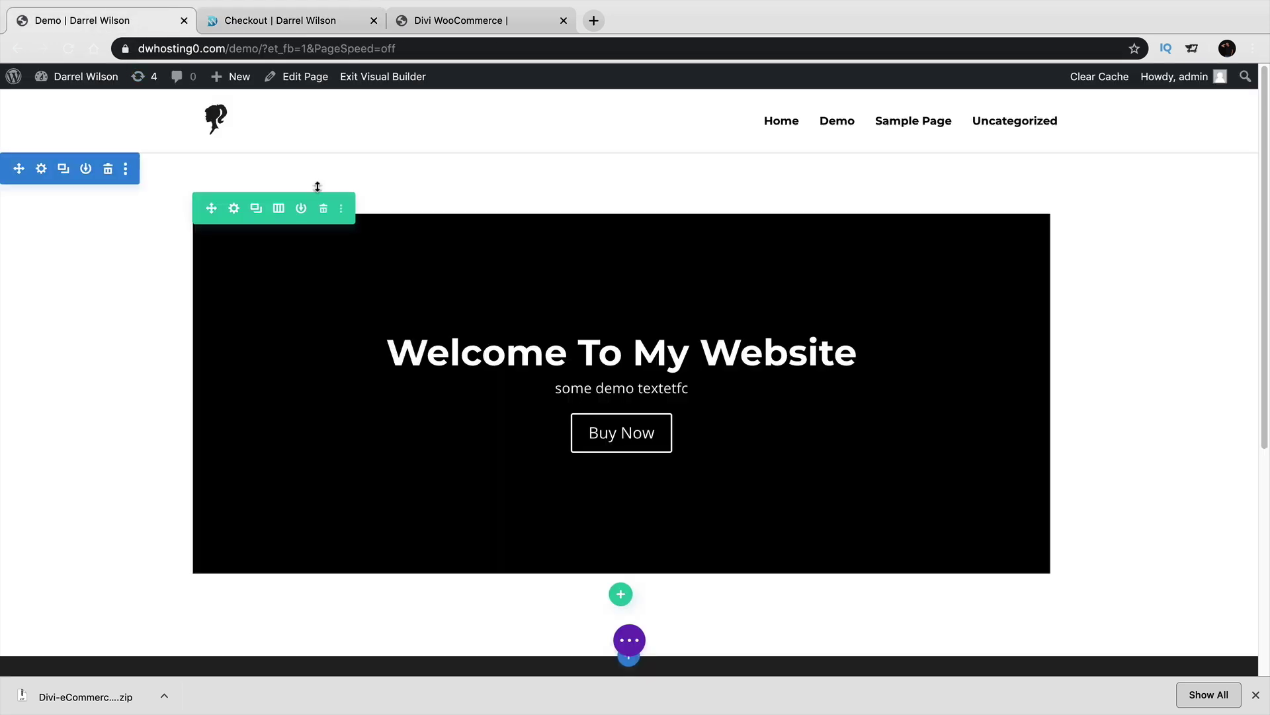
click(379, 78)
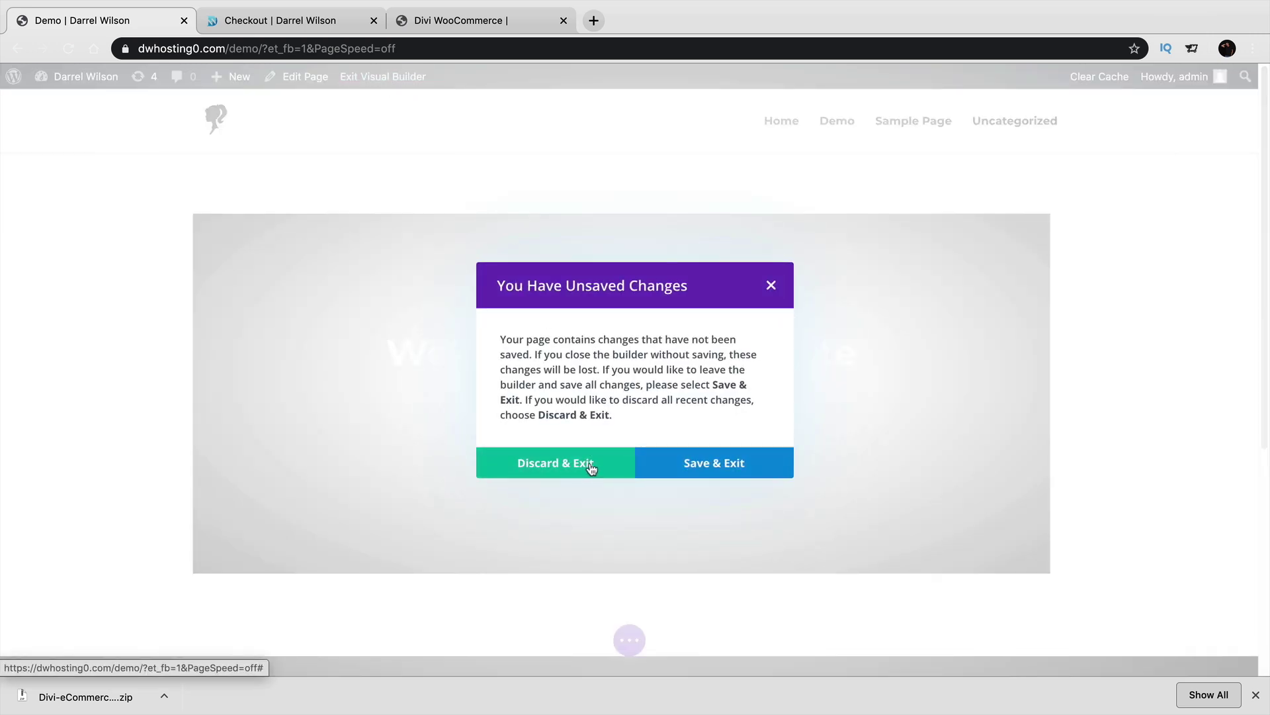
click(592, 468)
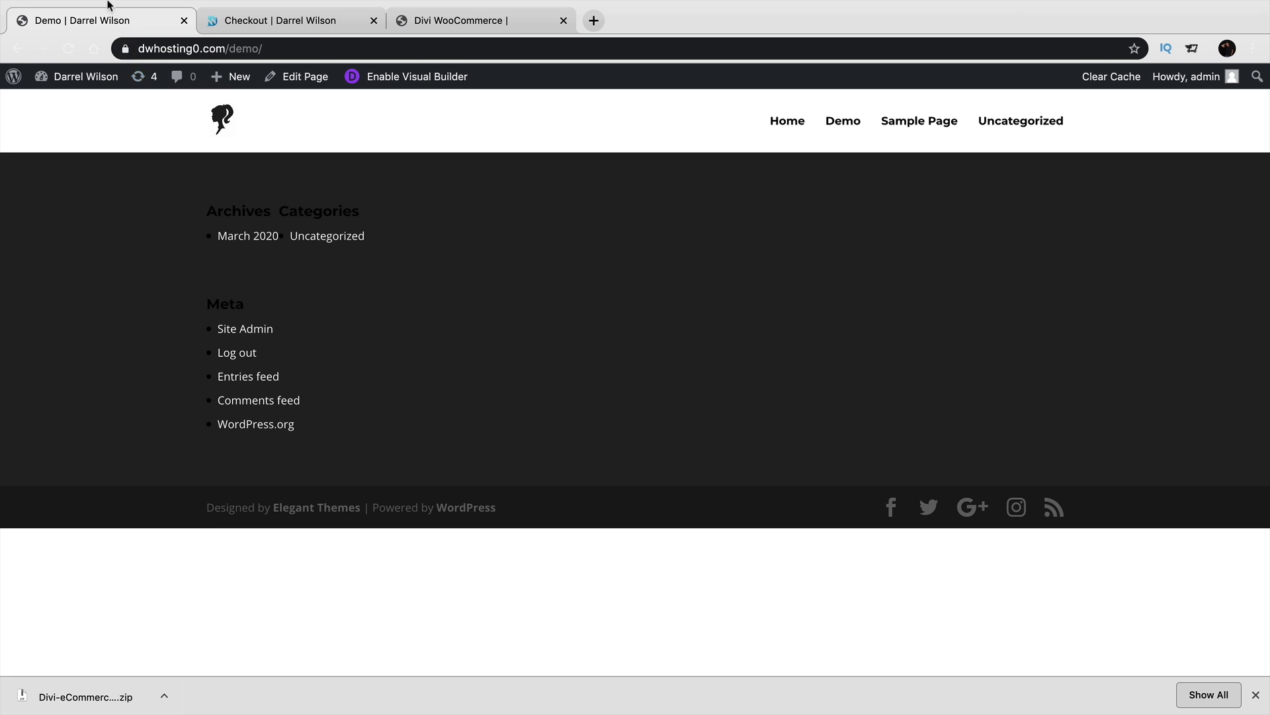
Move the downloaded Divi-eCommerce-Pack.zip onto the desktop, replacing the older copy, and arrange the files.
click(47, 26)
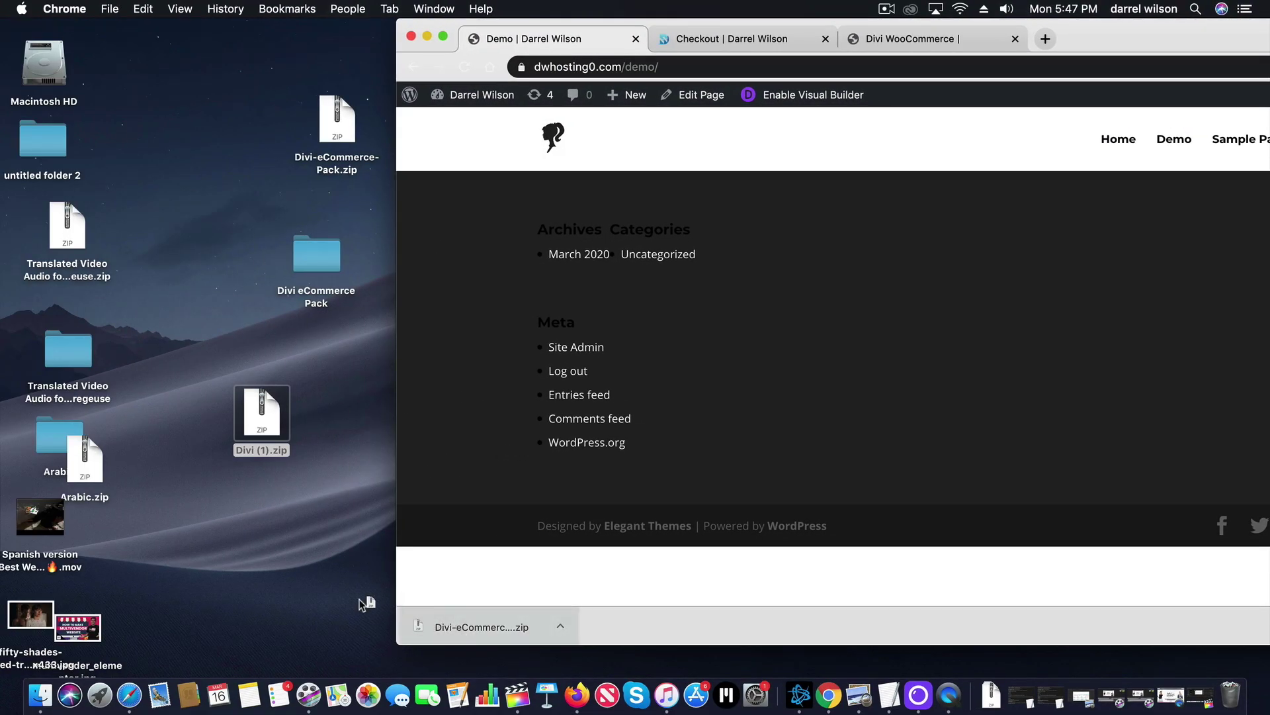
drag(159, 559, 158, 559)
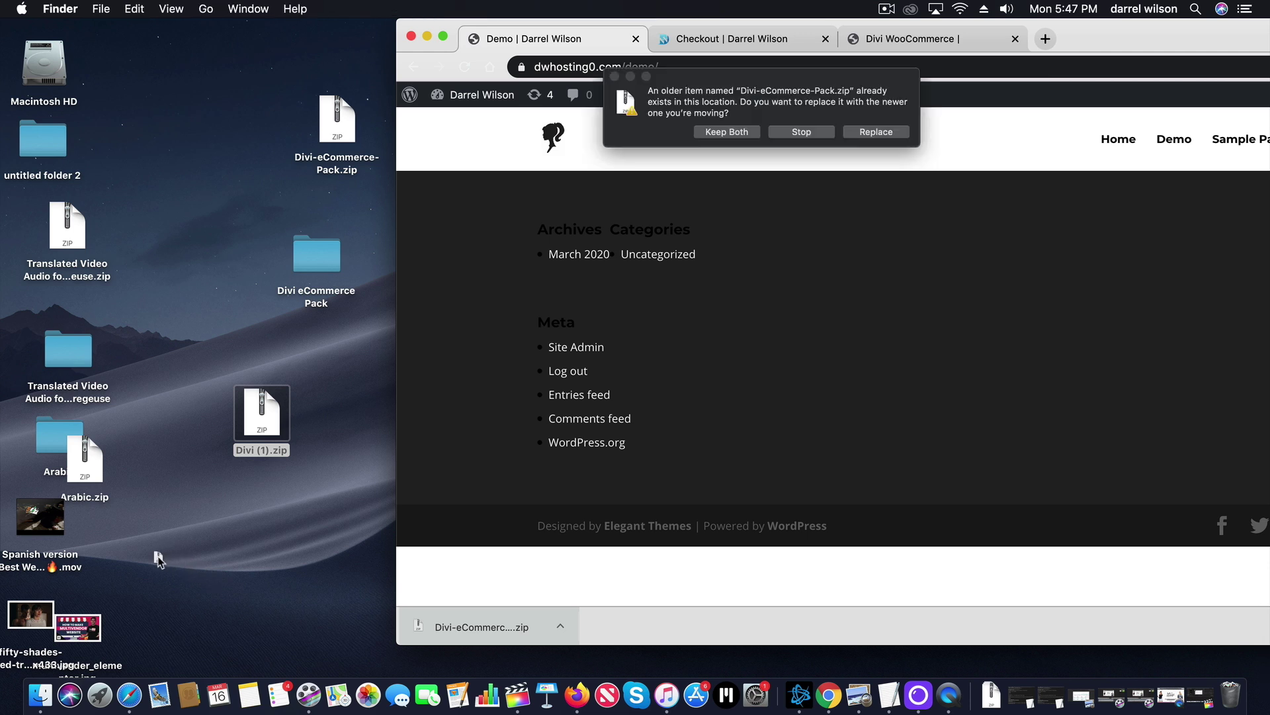
click(868, 134)
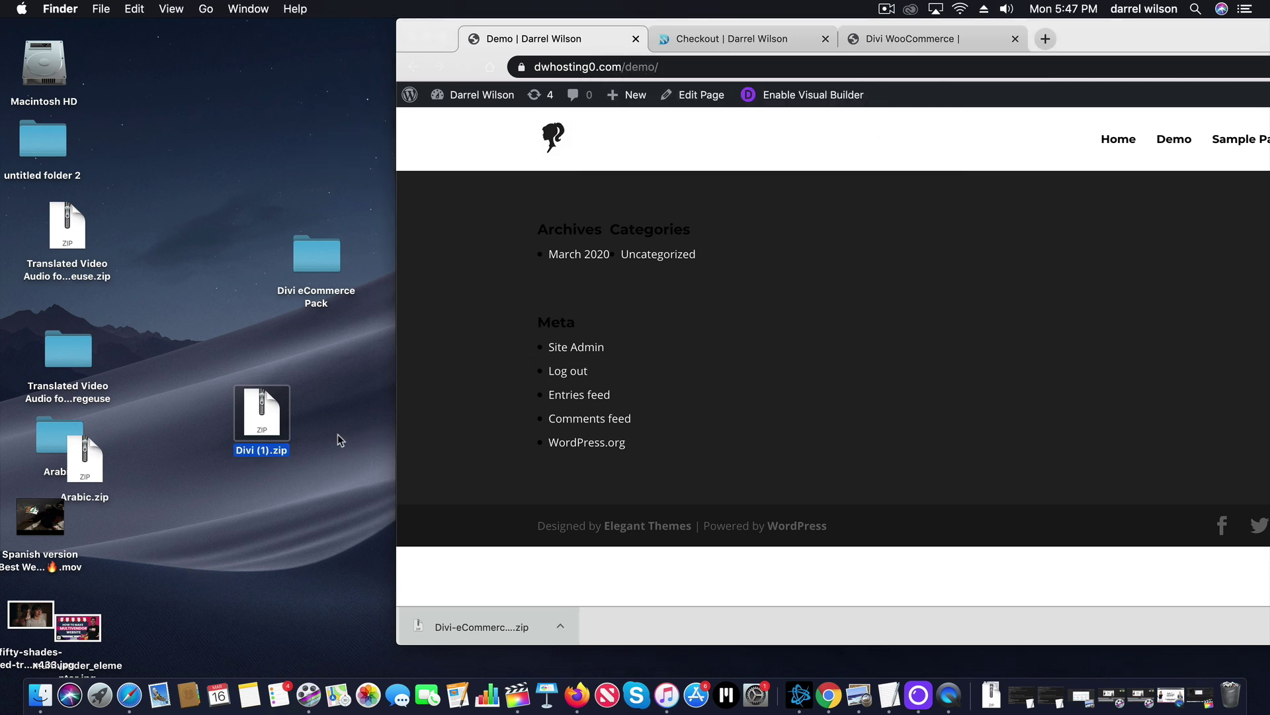
drag(258, 425, 196, 336)
click(171, 544)
drag(172, 543, 191, 143)
Open the Divi eCommerce Pack 2 folder and preview the Contact Us, Home Page and theme builder JSON files.
click(216, 499)
double_click(217, 504)
click(678, 151)
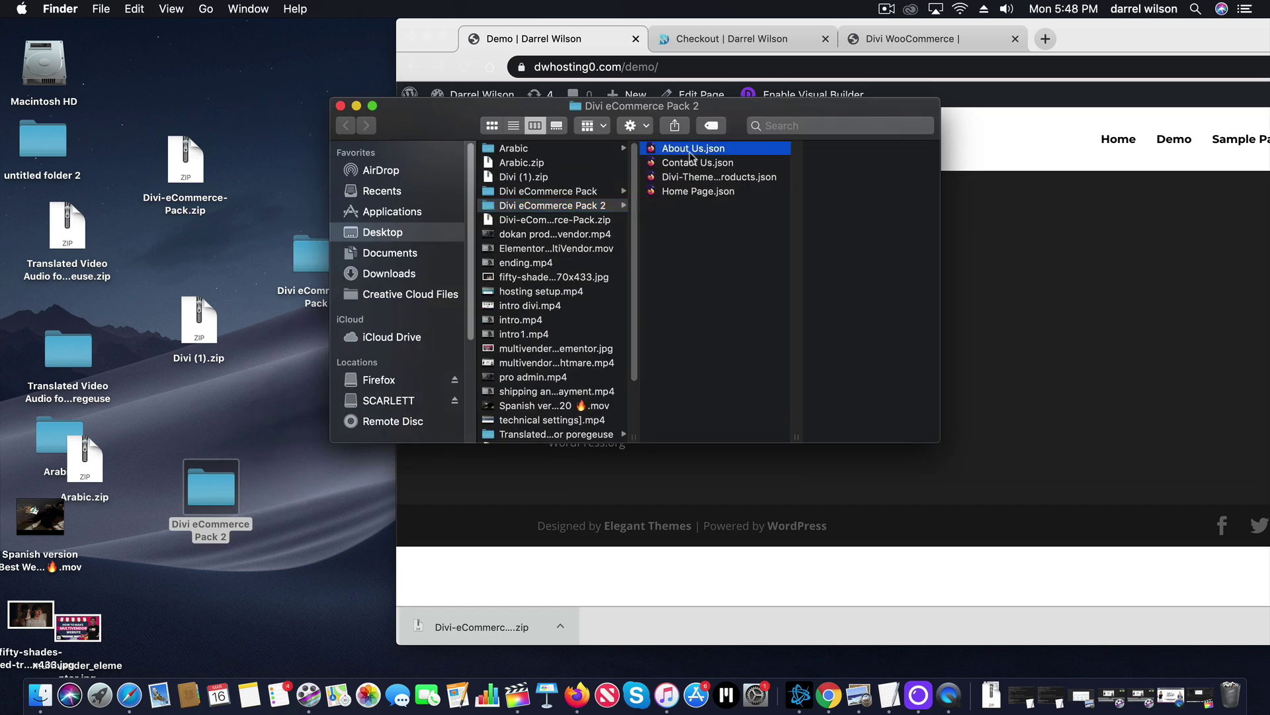
click(694, 164)
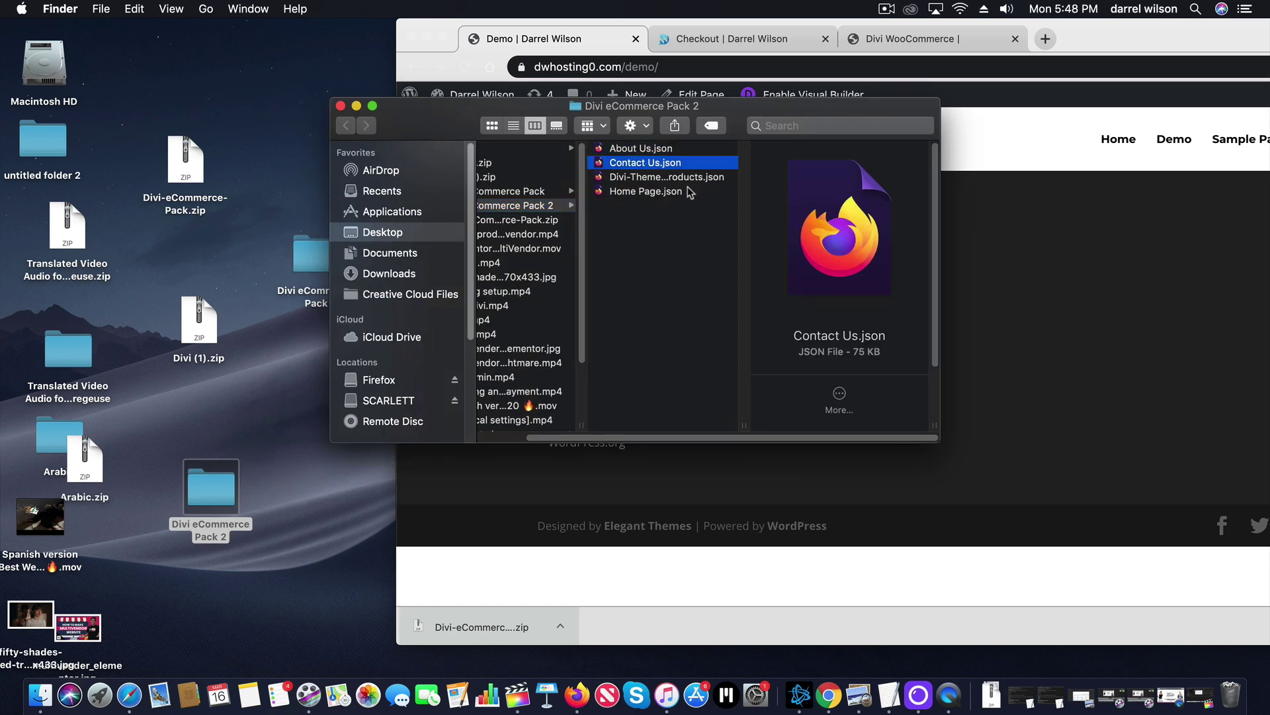
click(688, 193)
click(692, 179)
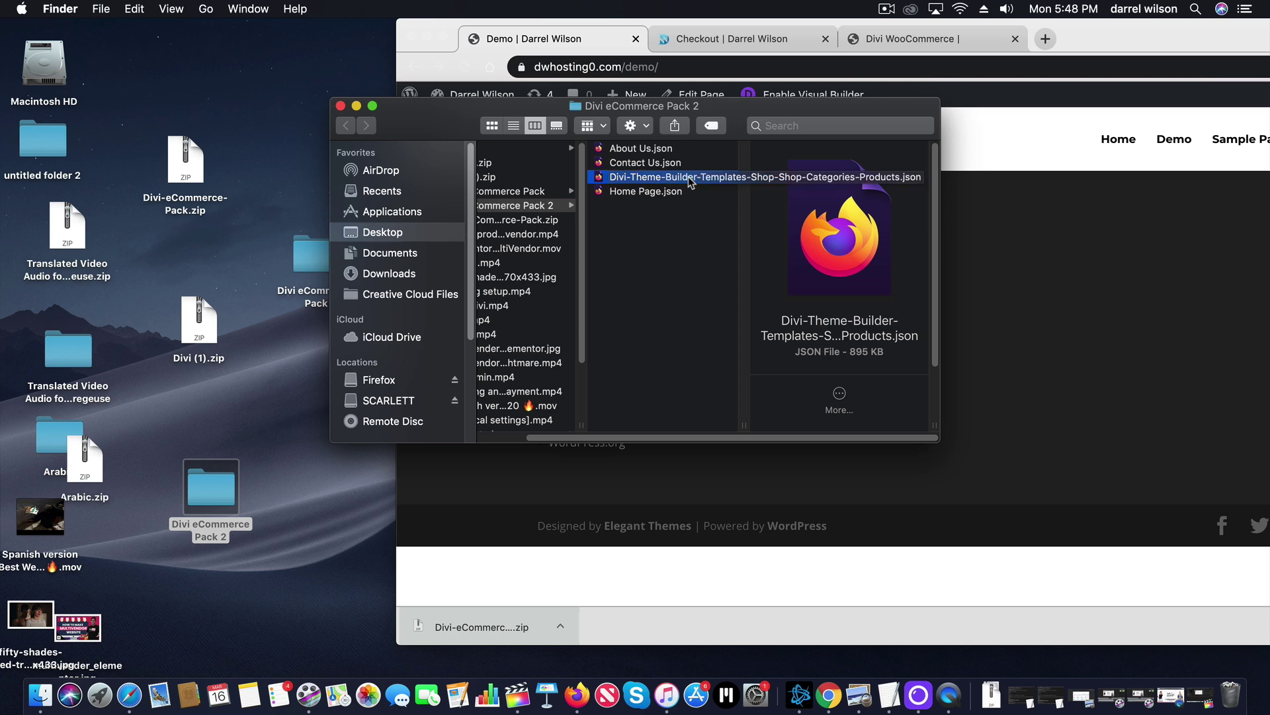
Return to the browser and go to the WordPress dashboard.
click(863, 531)
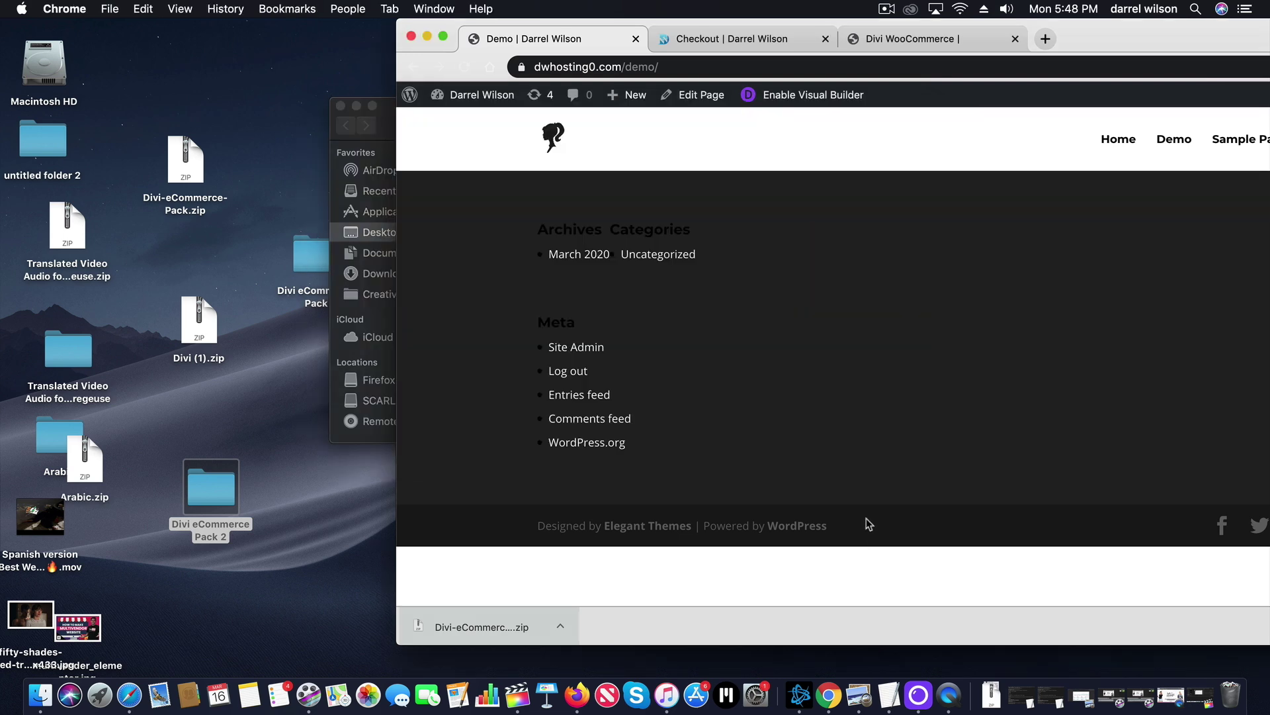
mouse_move(501, 100)
click(497, 125)
drag(448, 26, 351, 26)
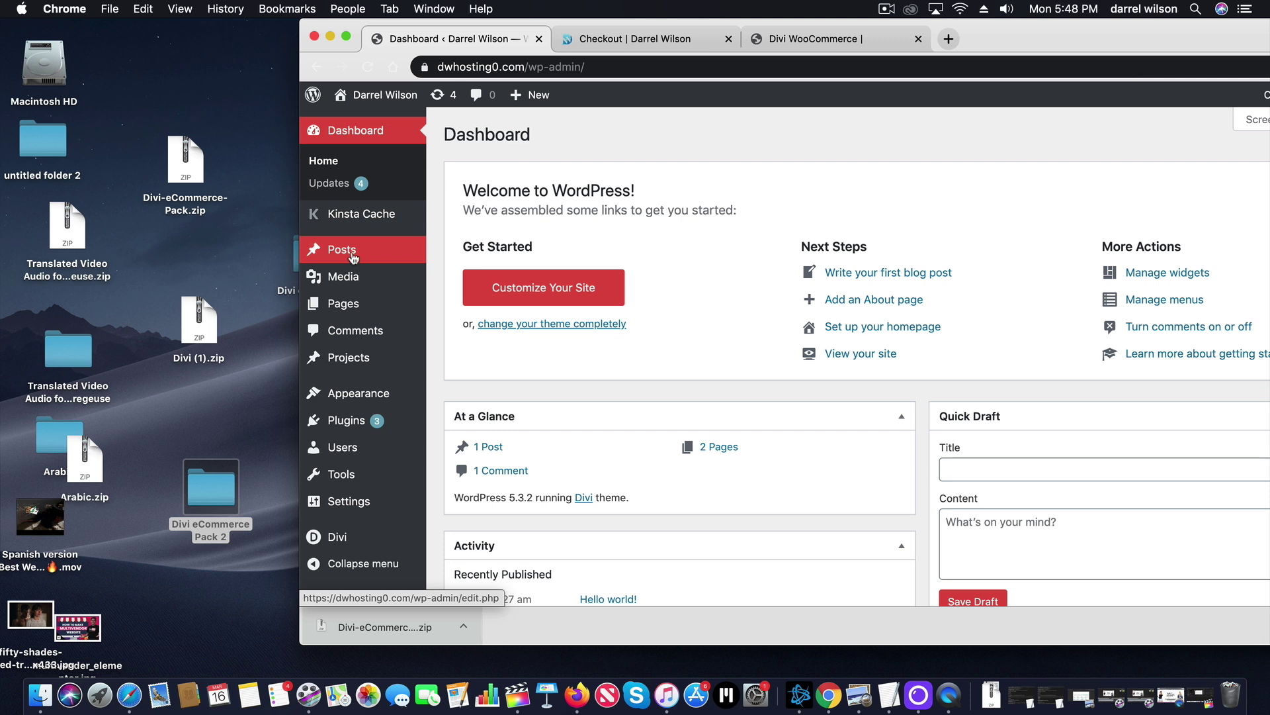
Create and publish a new page titled 'Home'.
mouse_move(359, 310)
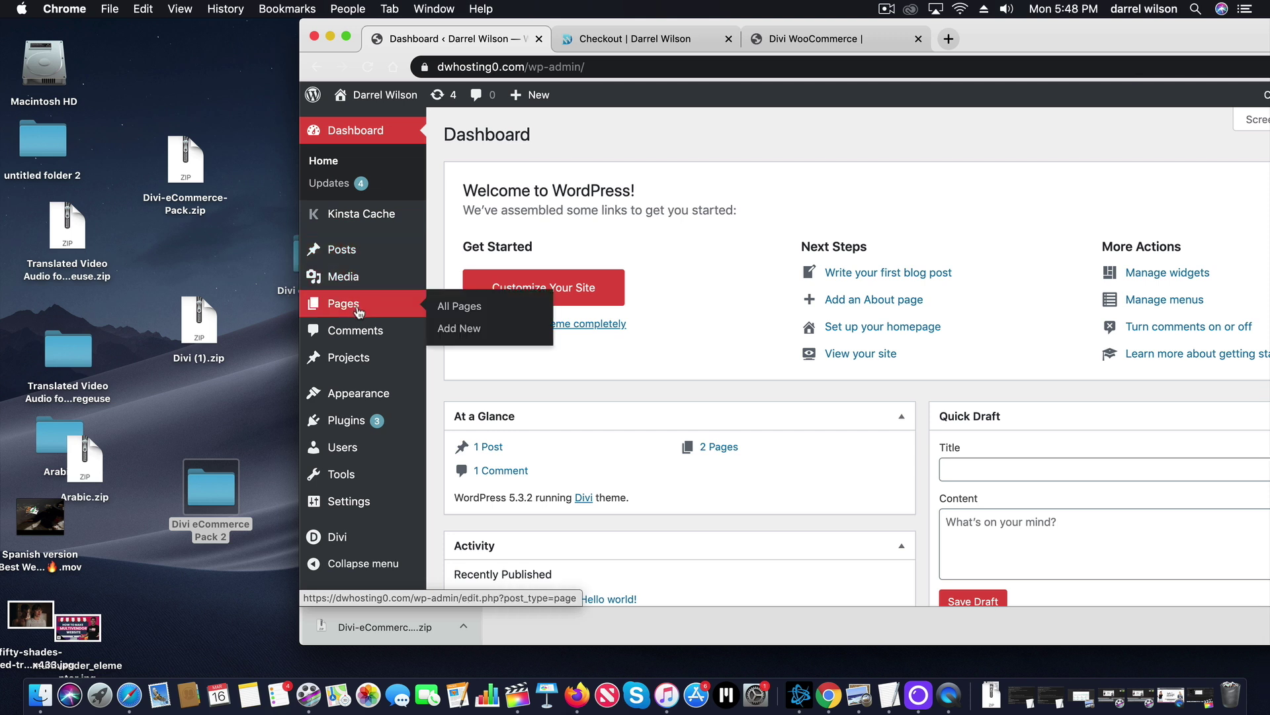
click(461, 331)
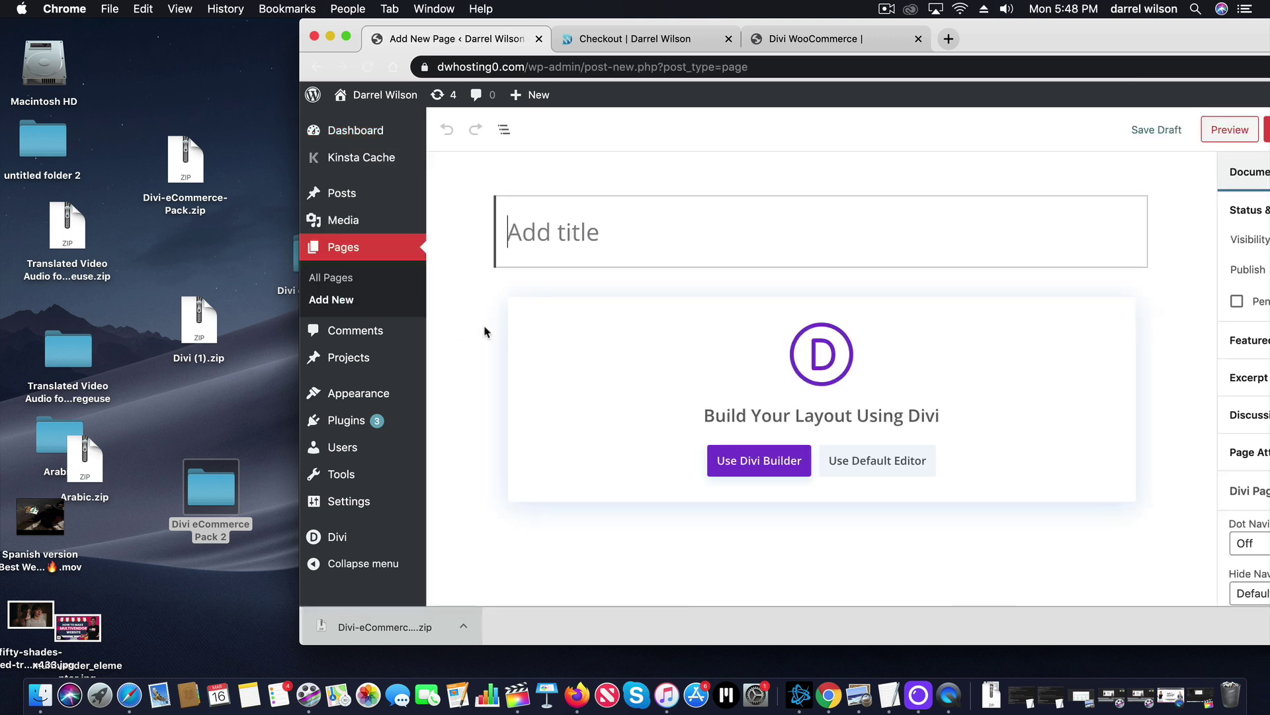
text(Home)
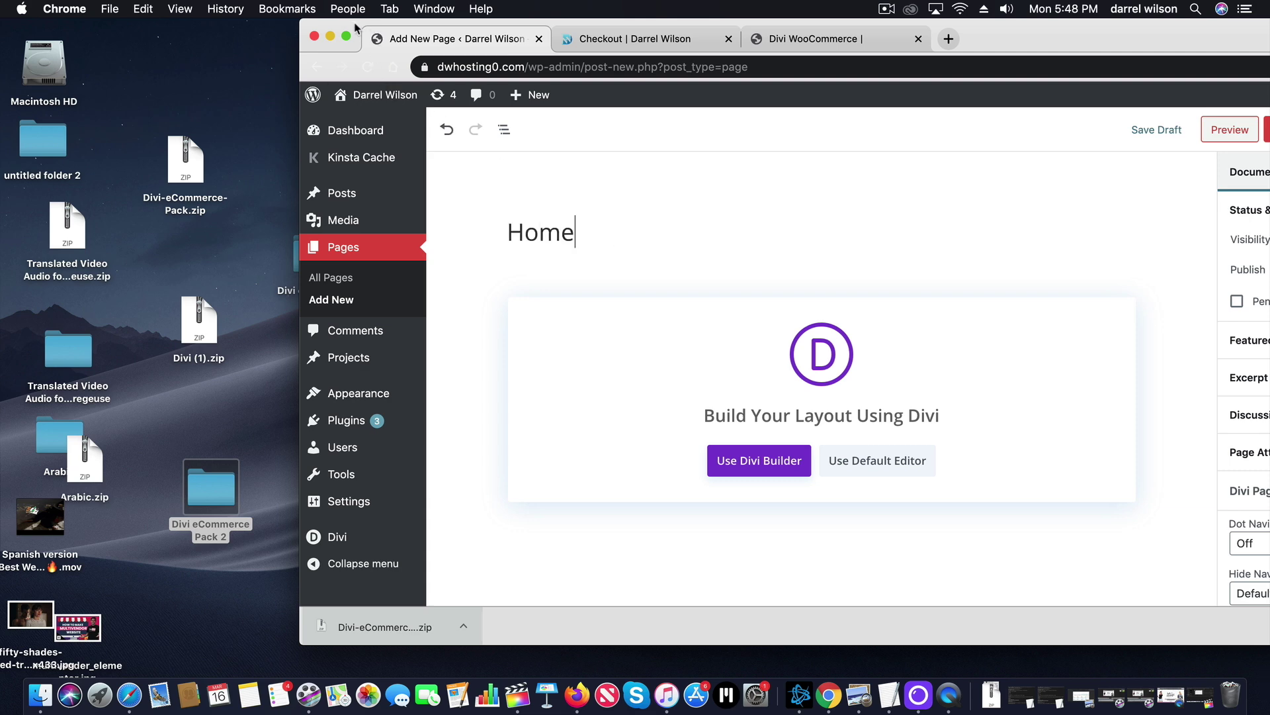
drag(357, 26, 264, 27)
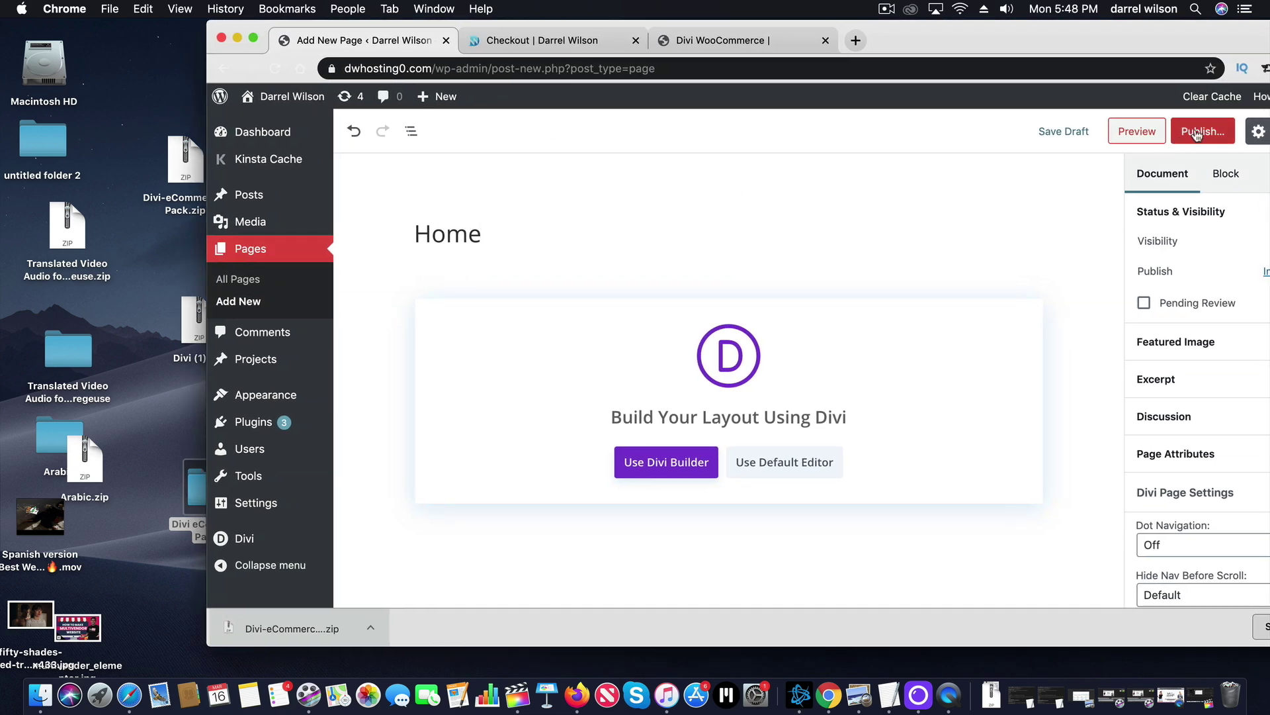
click(1201, 131)
click(1238, 134)
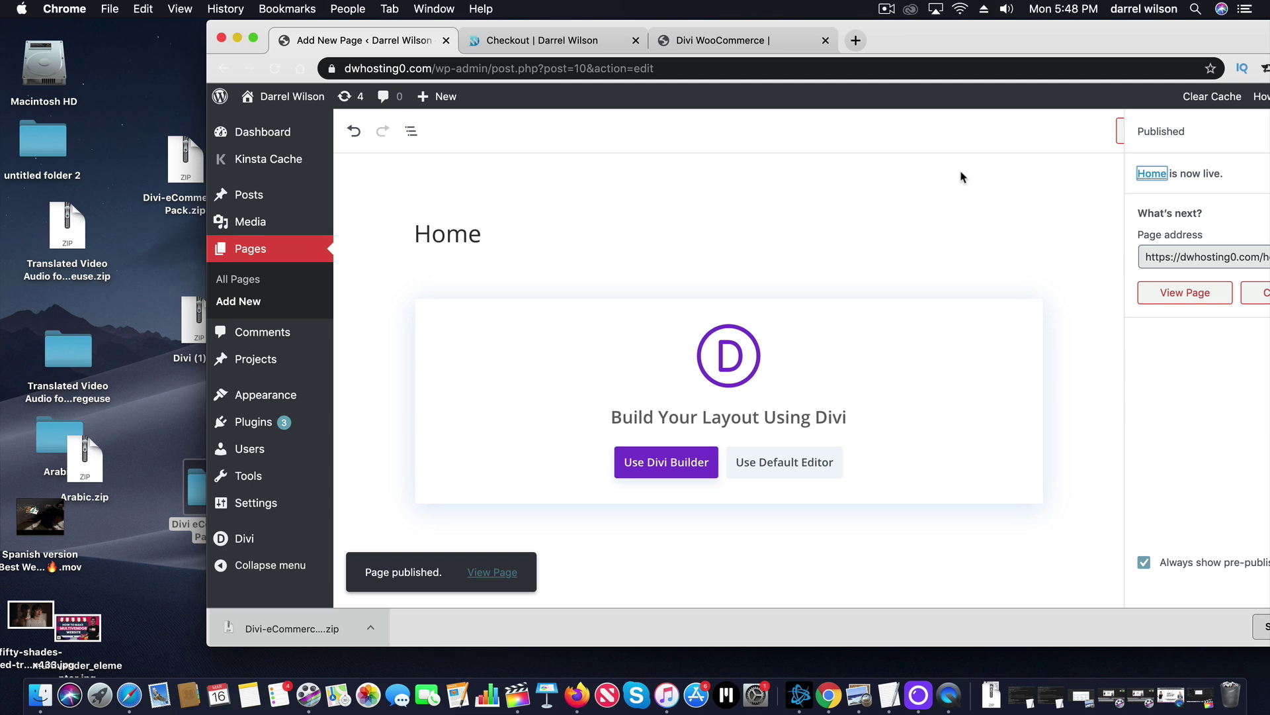
Create and publish a new page titled 'About Us'.
mouse_move(434, 101)
click(440, 164)
click(477, 239)
text(ut Us)
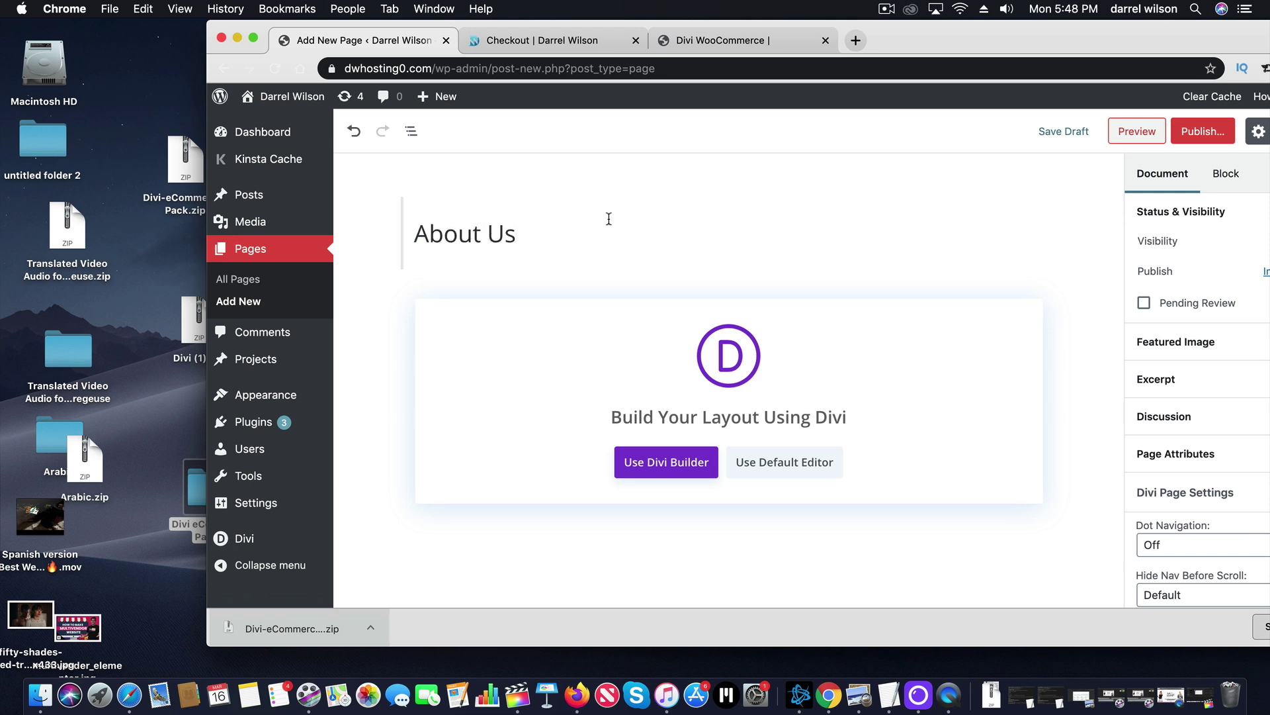
click(1203, 131)
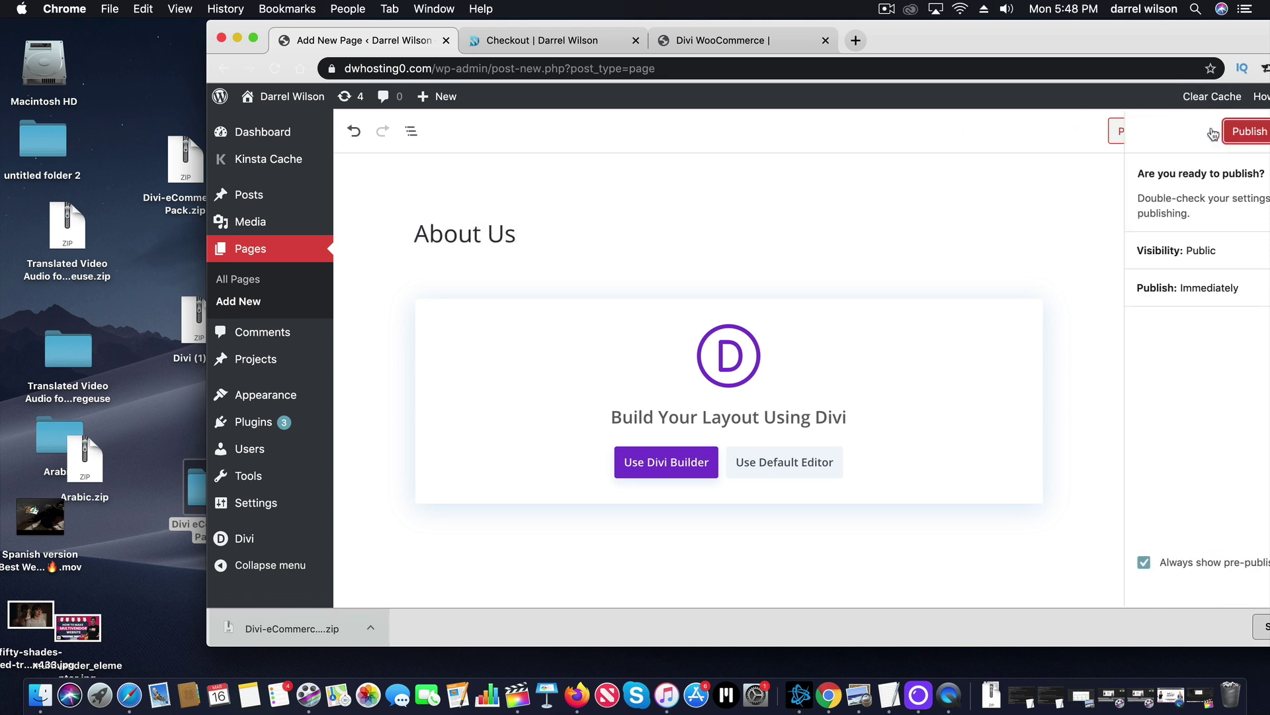
click(1239, 135)
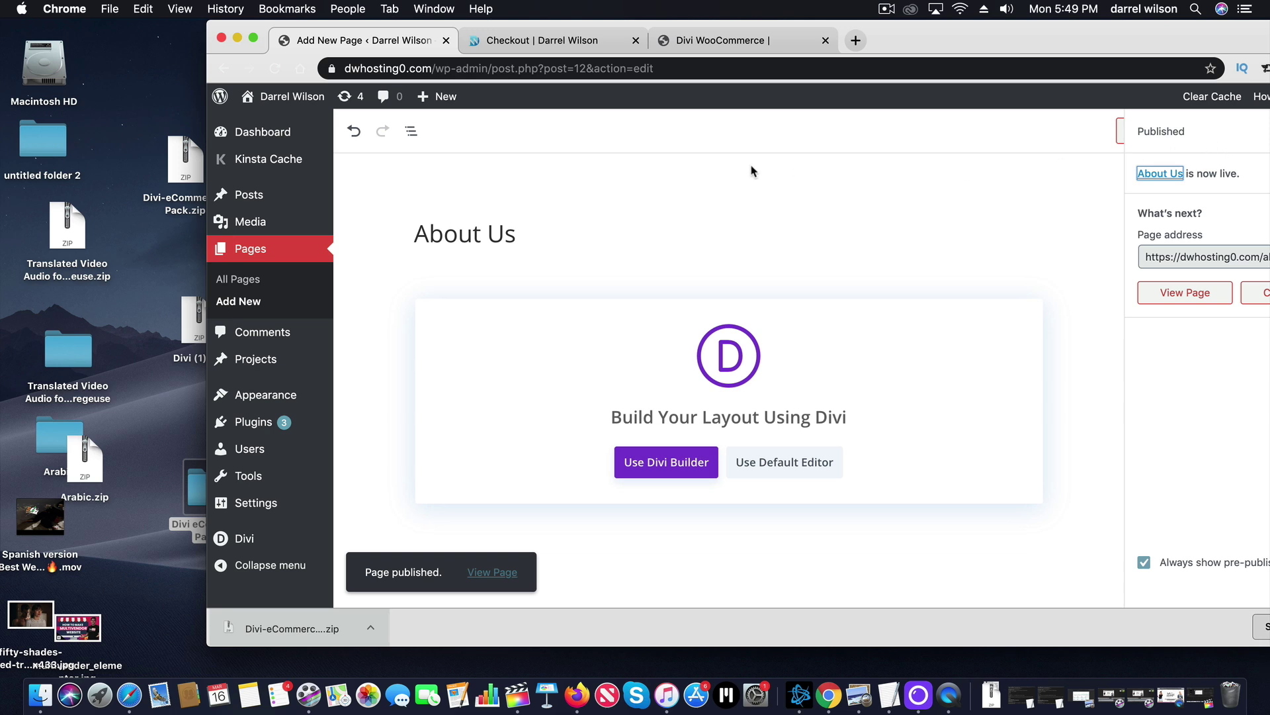
Create and publish a new page titled 'Contact Us', then close the downloads bar.
mouse_move(440, 98)
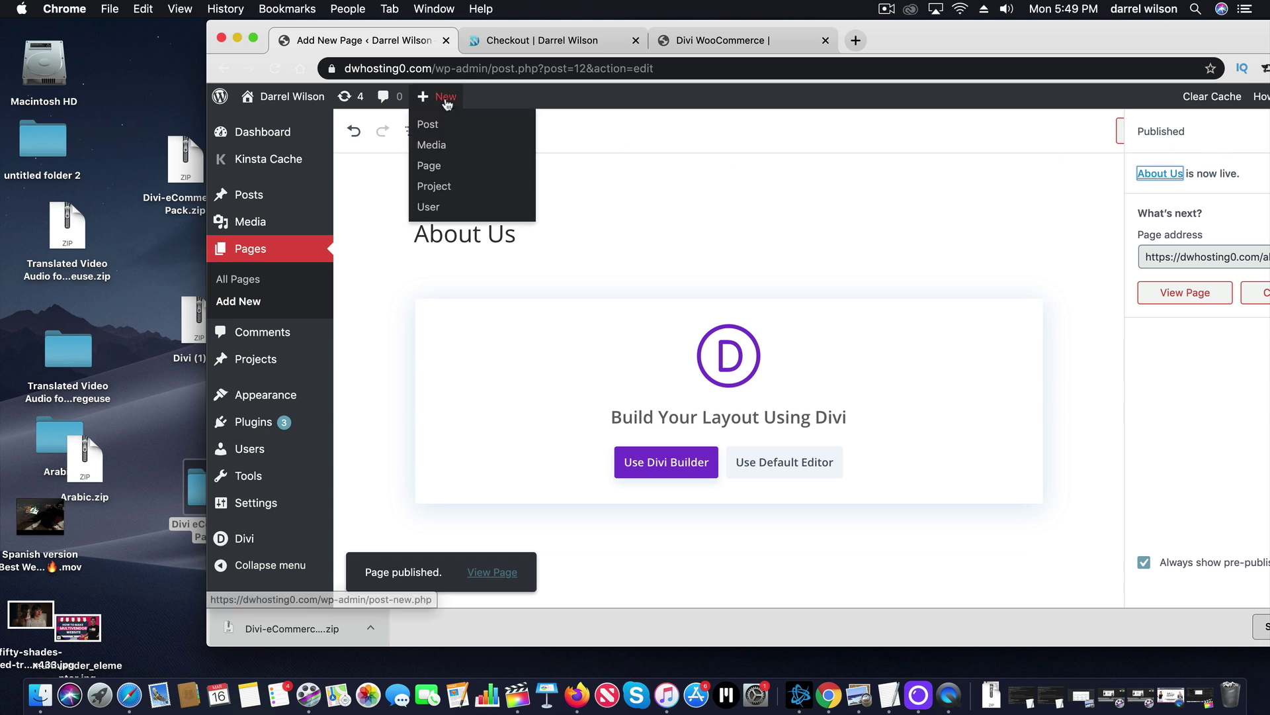
click(438, 171)
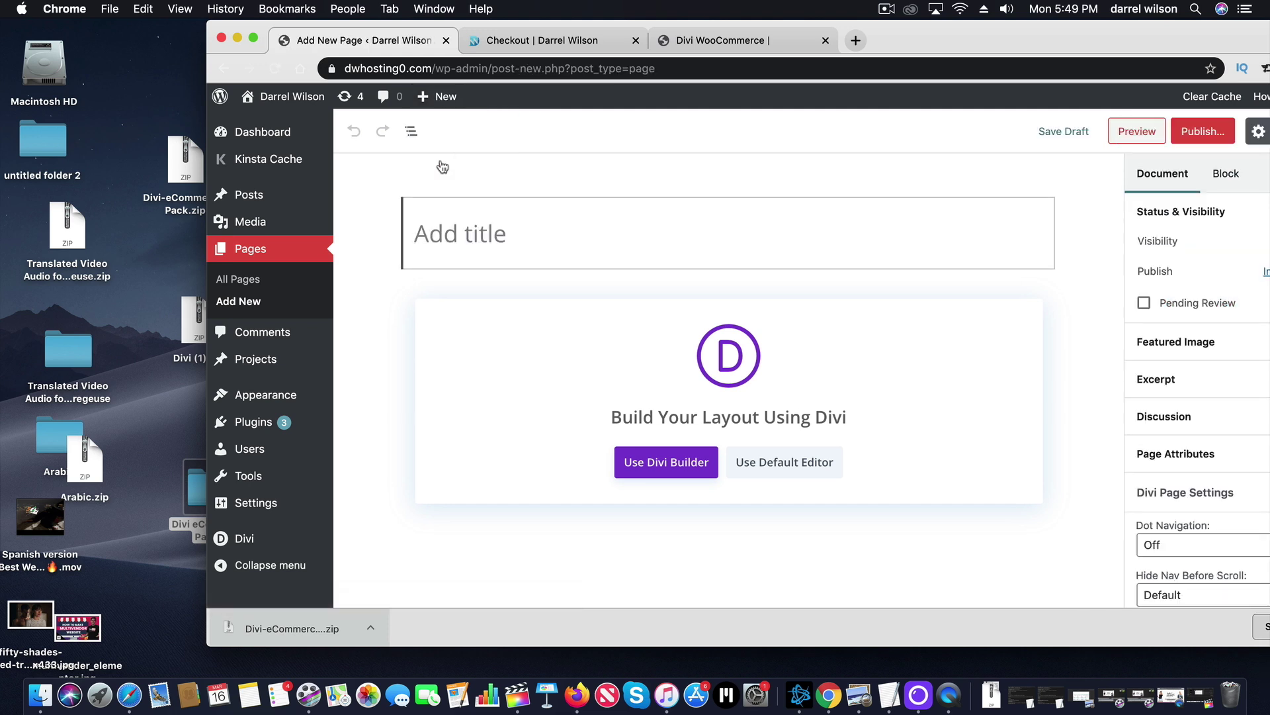
text(Contact Us)
click(1201, 131)
click(1233, 132)
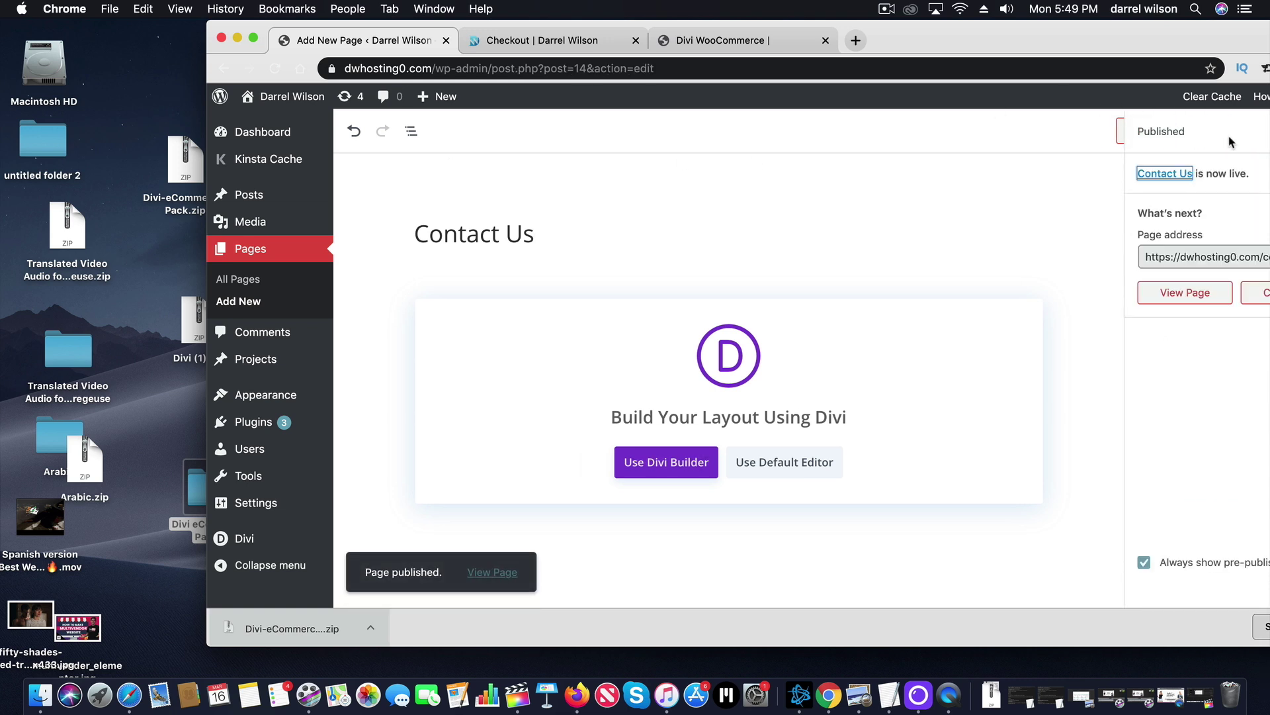
drag(1092, 50, 978, 50)
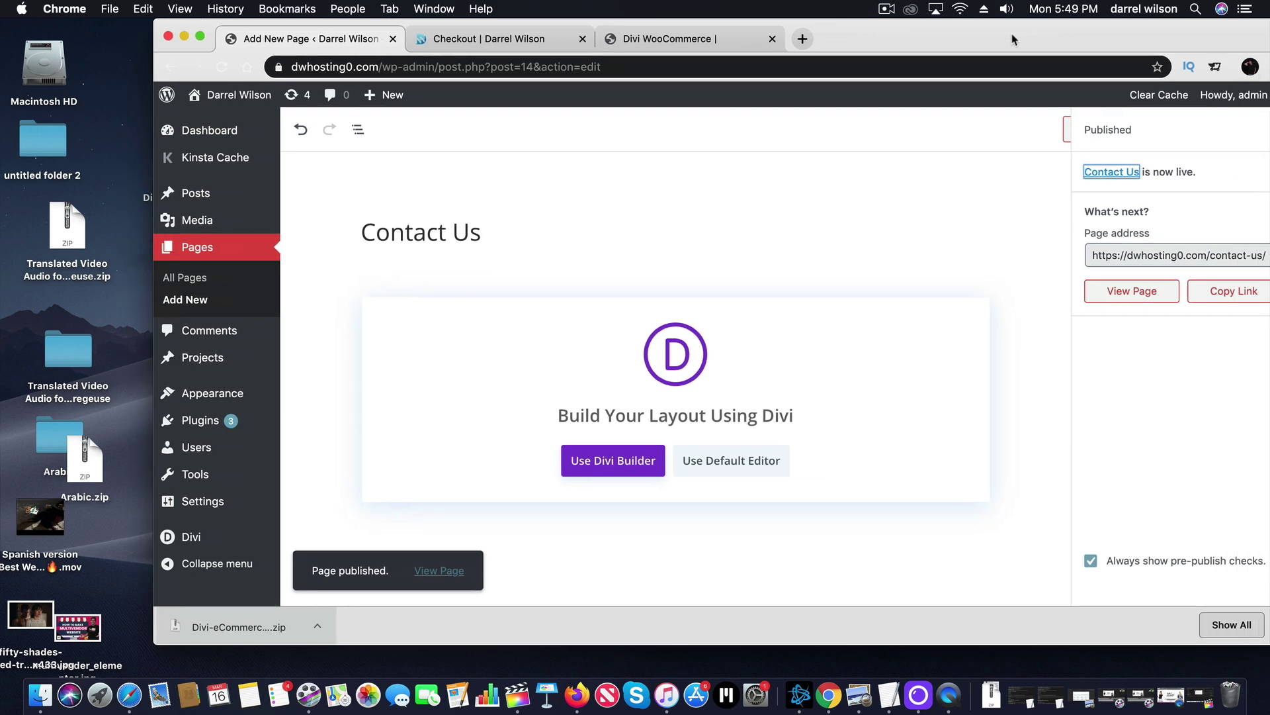
click(1217, 628)
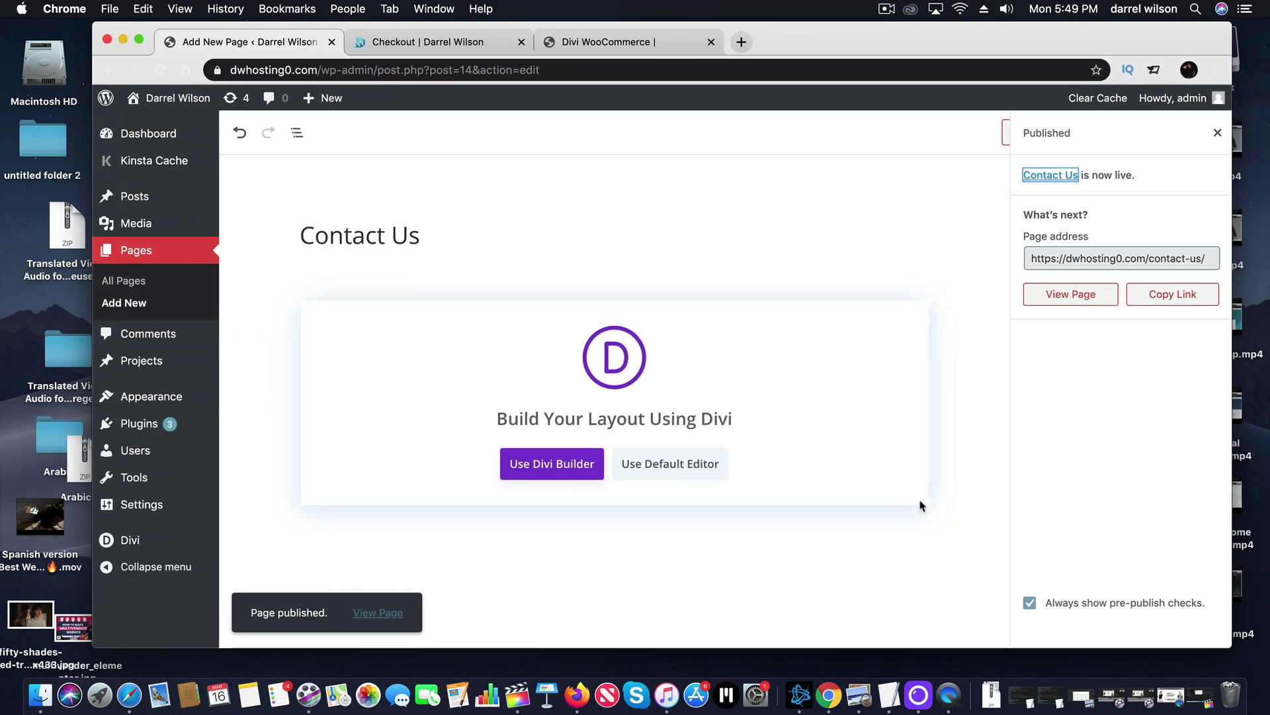
Create a new menu named Main Menu.
mouse_move(178, 398)
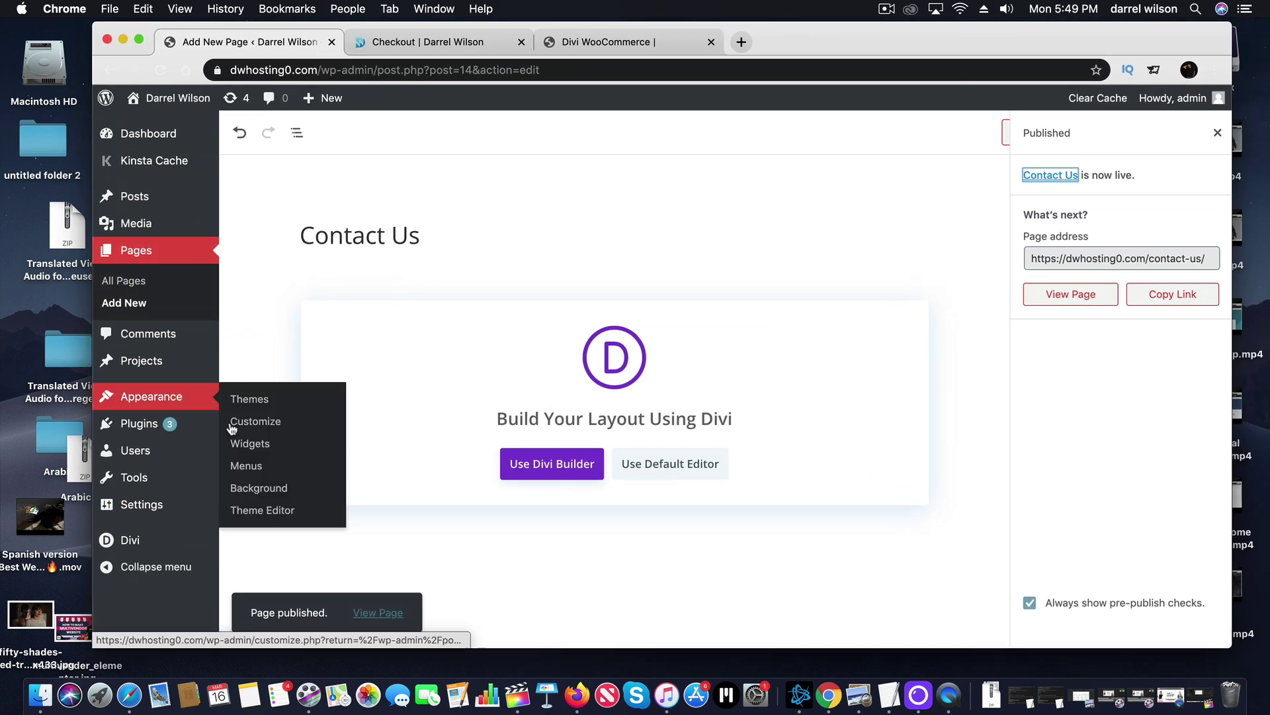
click(251, 470)
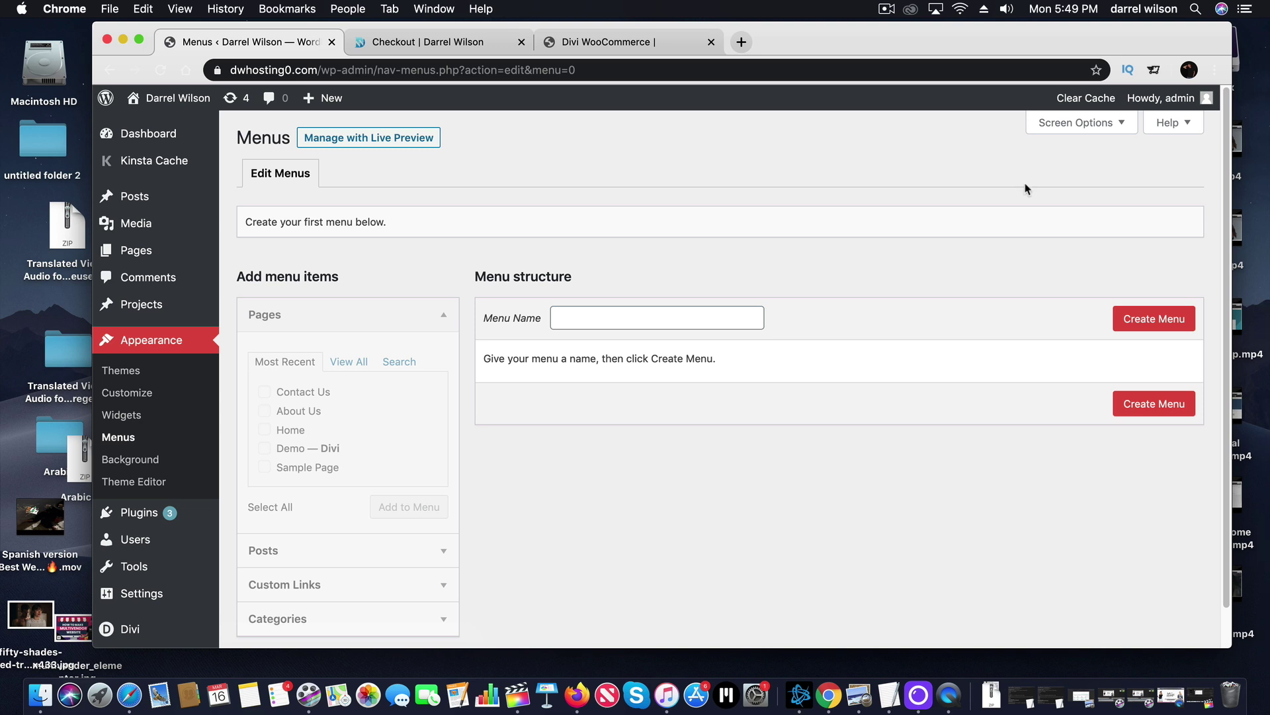
click(613, 314)
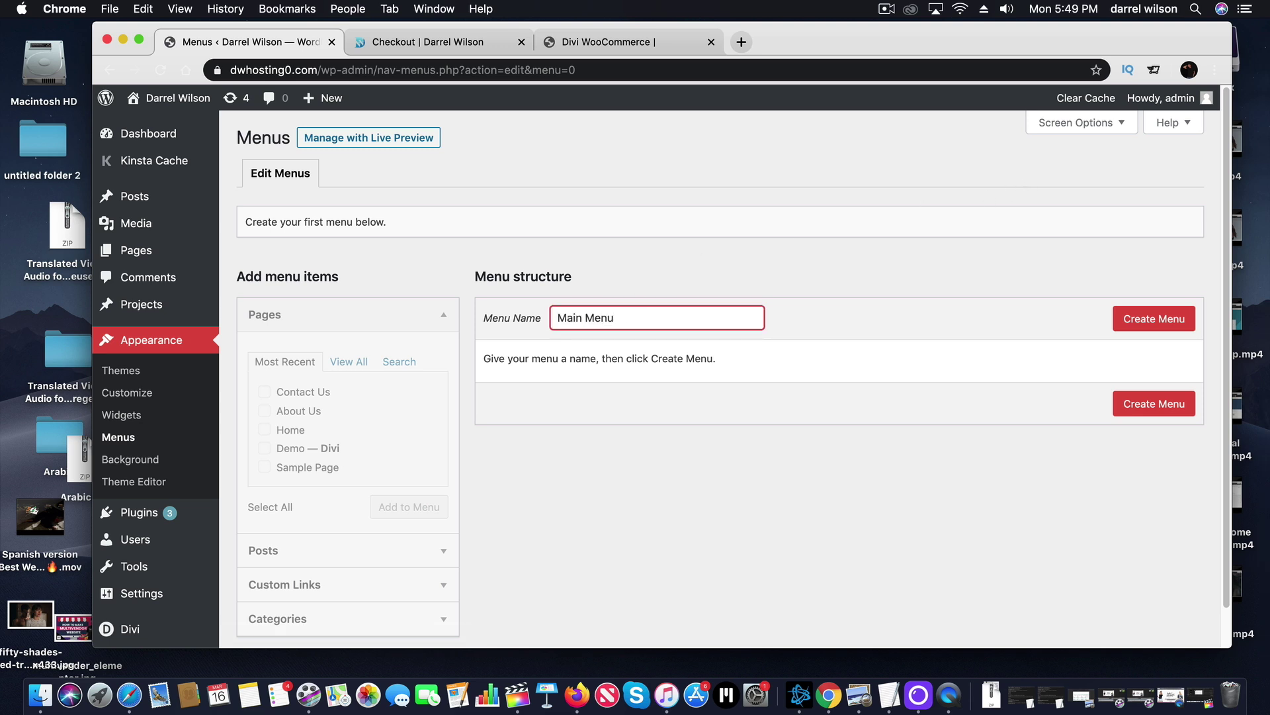
click(1161, 320)
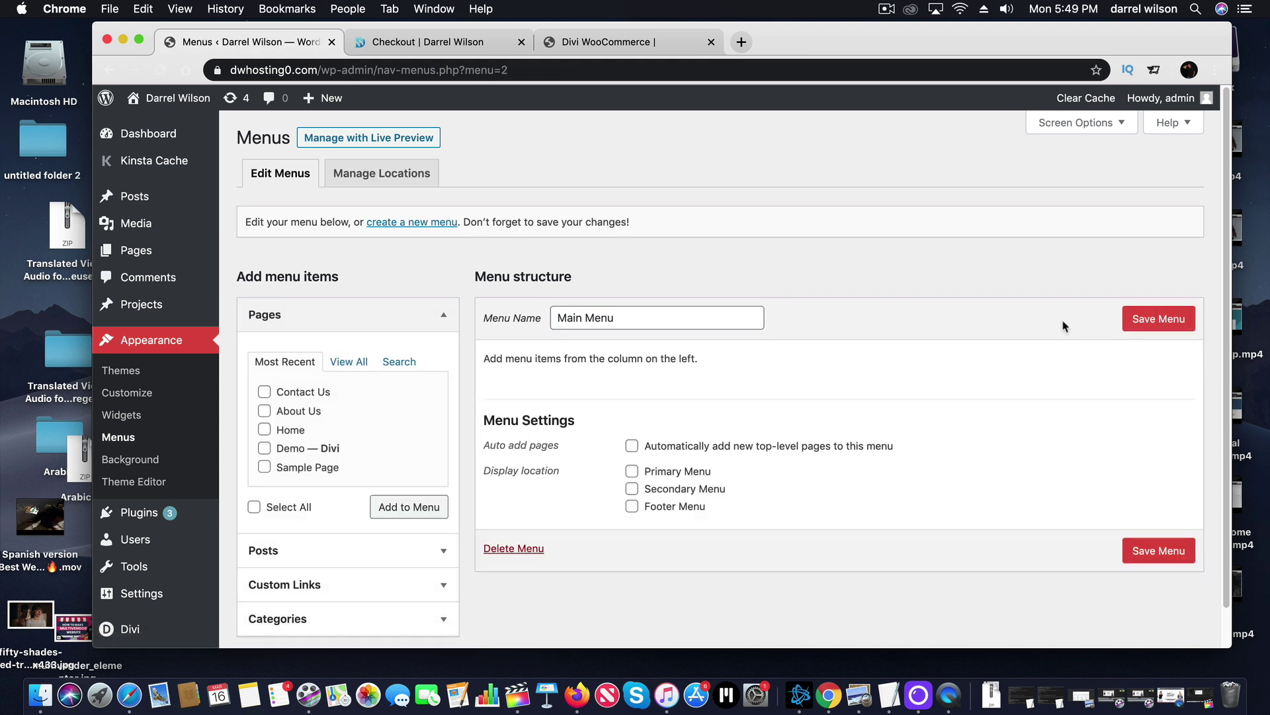
Add Home, About Us and Contact Us in that order, set it as Primary Menu, and save.
click(264, 428)
click(264, 392)
click(399, 509)
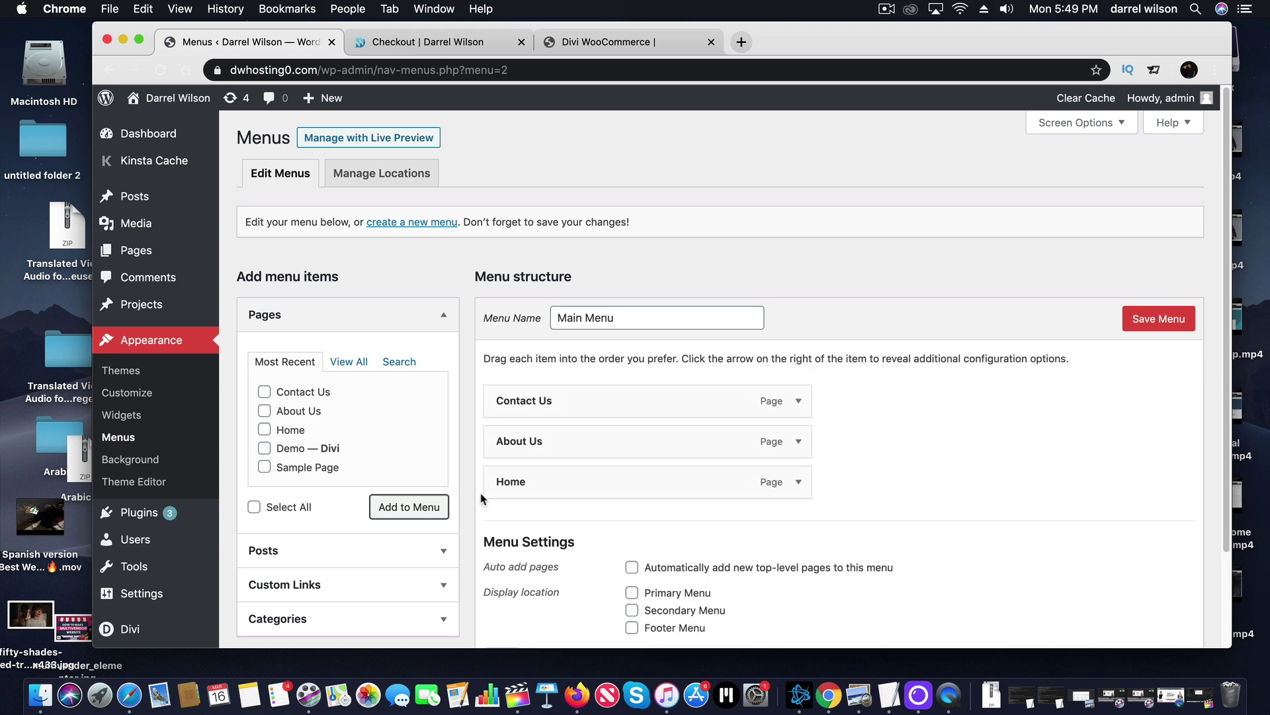
drag(537, 476, 539, 397)
drag(550, 483, 561, 443)
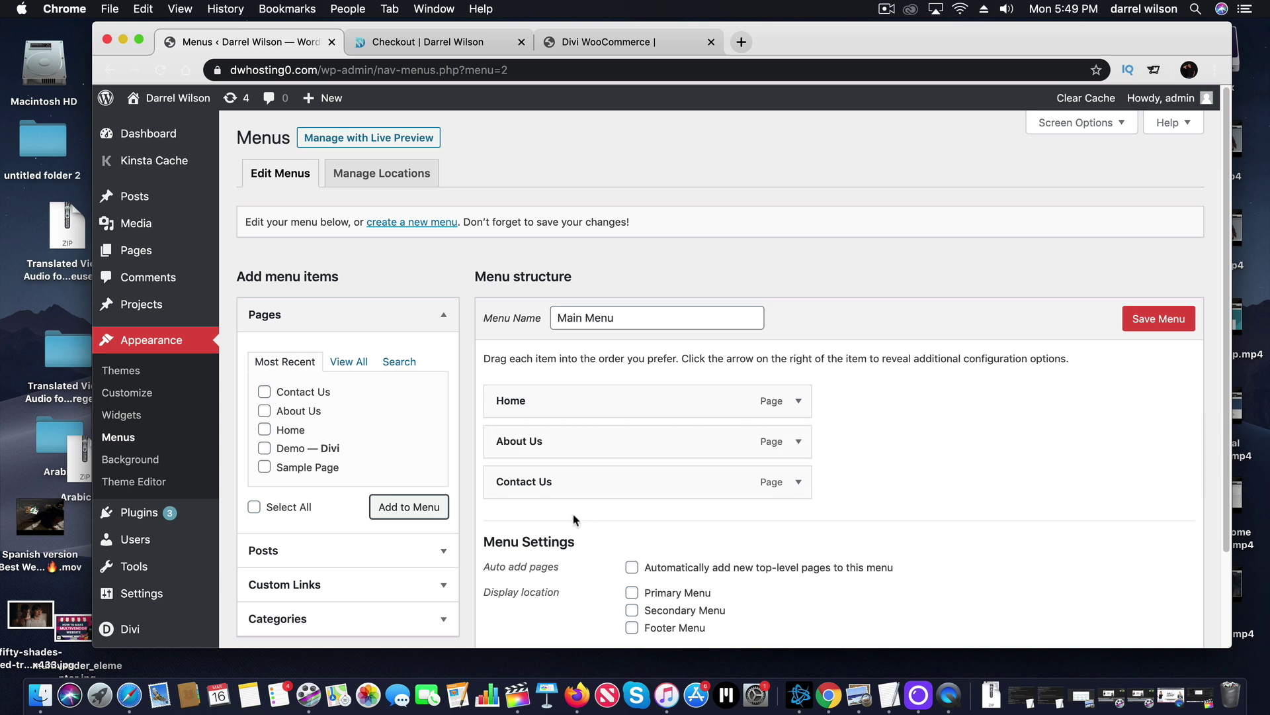
click(632, 592)
click(1137, 321)
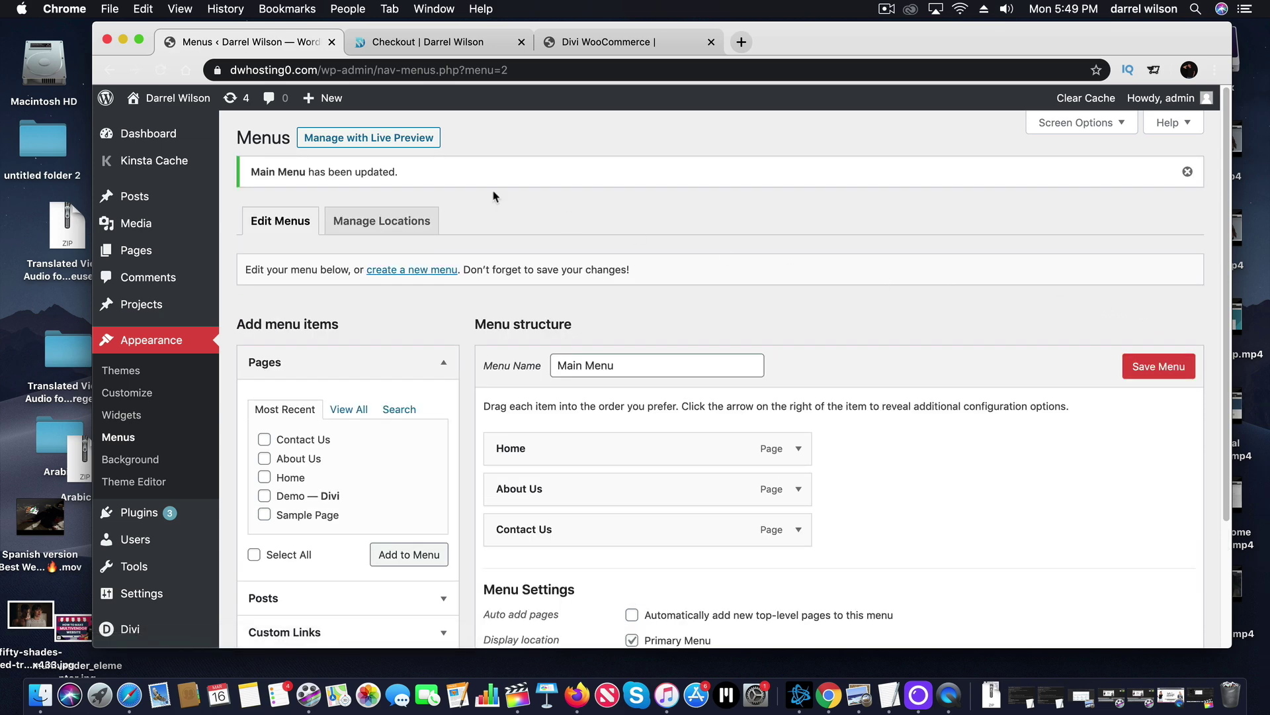
mouse_move(178, 124)
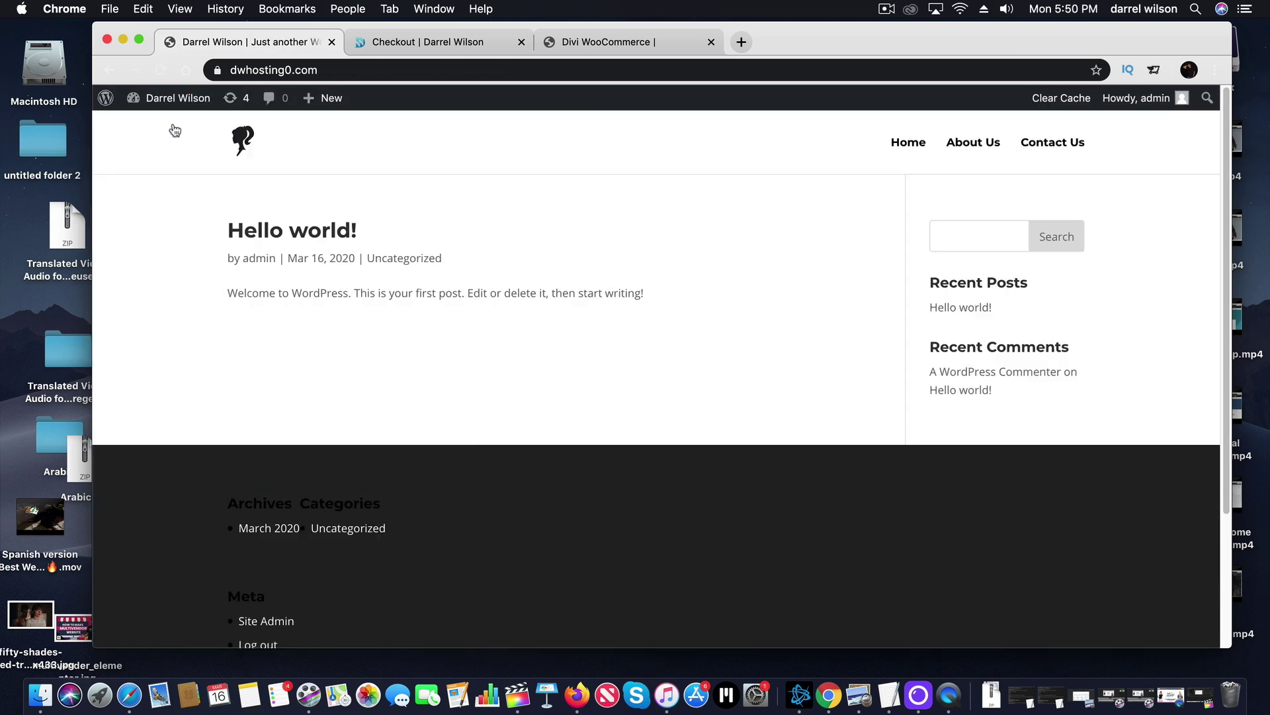
Visit Home, About Us and Contact Us from the header menu, ending back on Home.
click(908, 143)
click(966, 149)
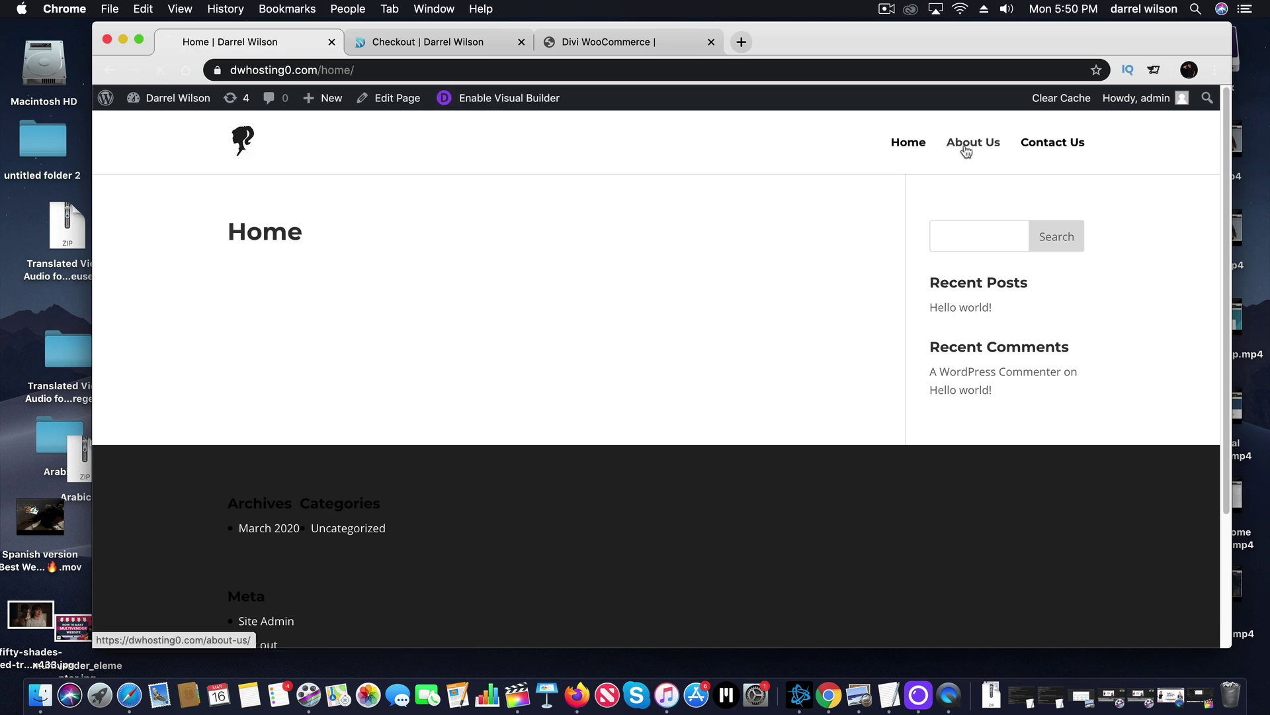
click(1049, 149)
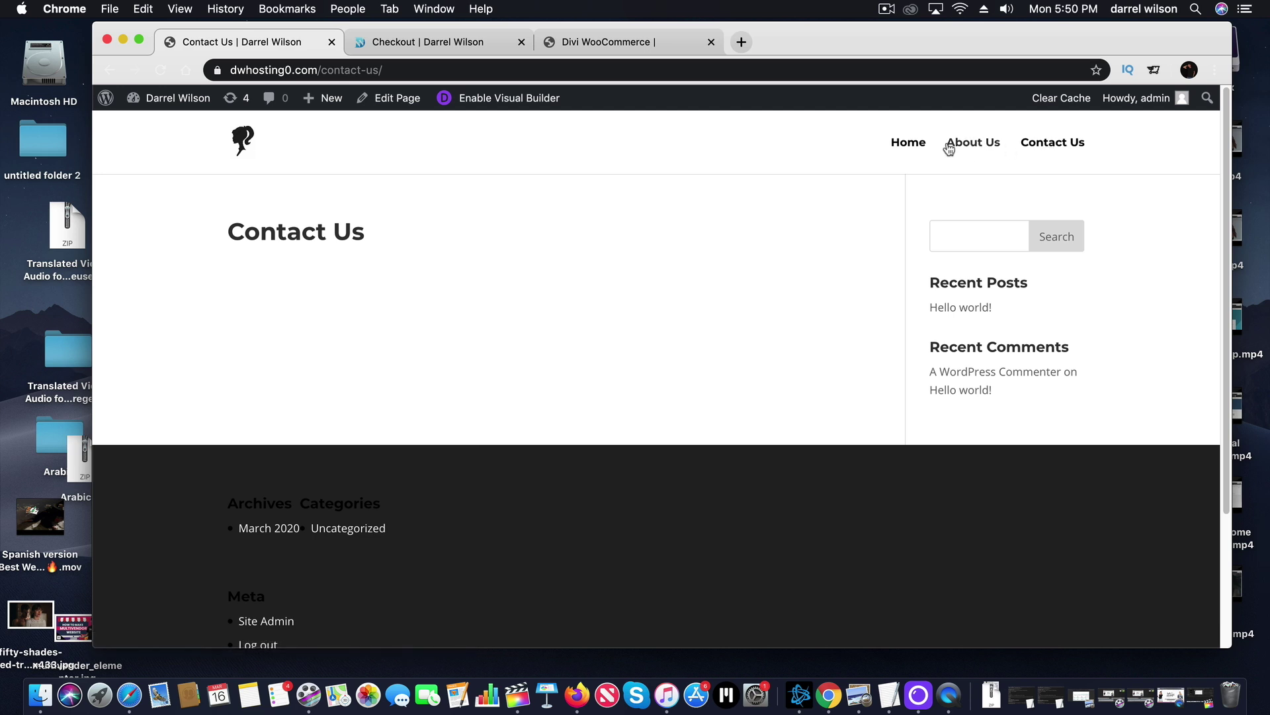
click(917, 146)
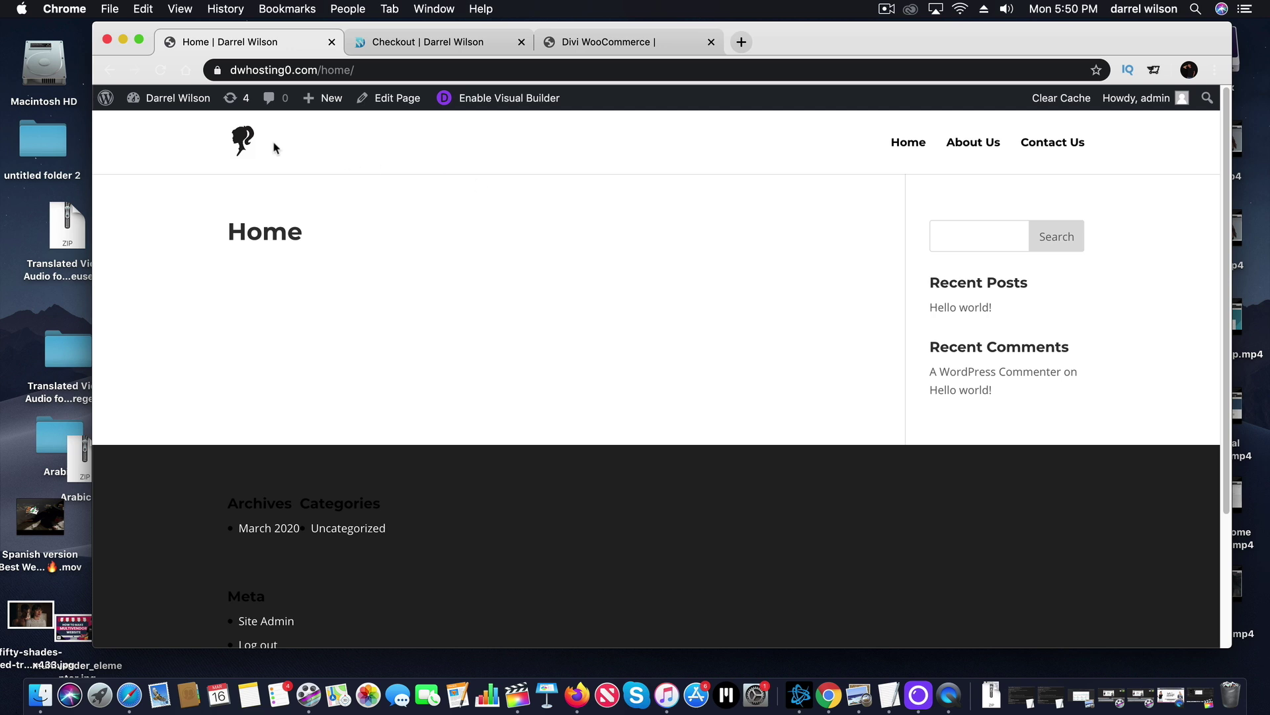
mouse_move(191, 103)
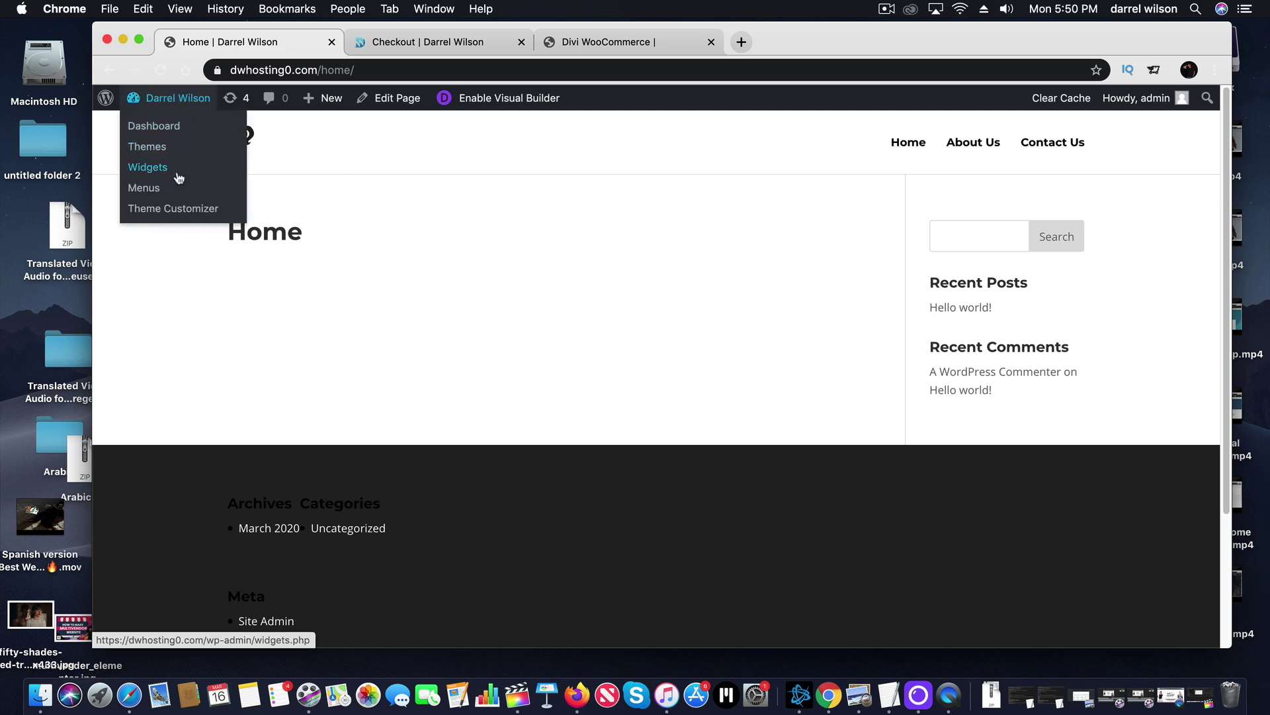
In the Customizer, set the homepage to the static Home page and publish it.
click(182, 213)
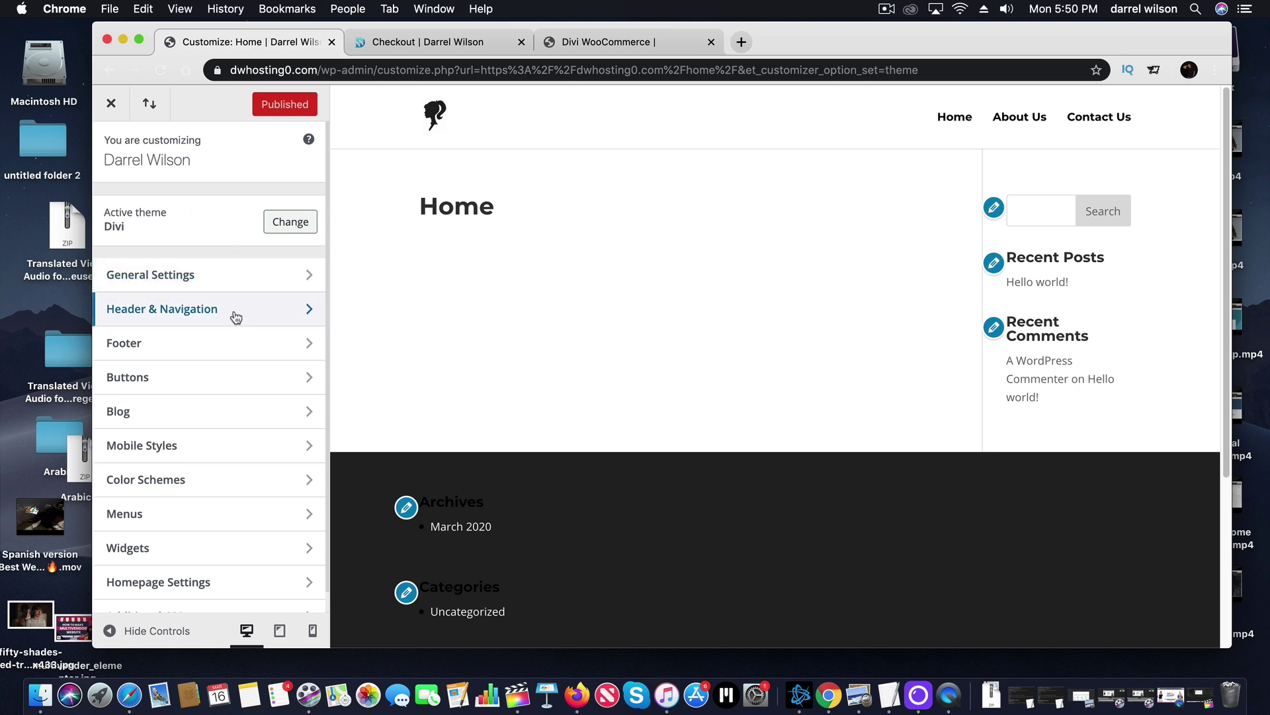
click(205, 583)
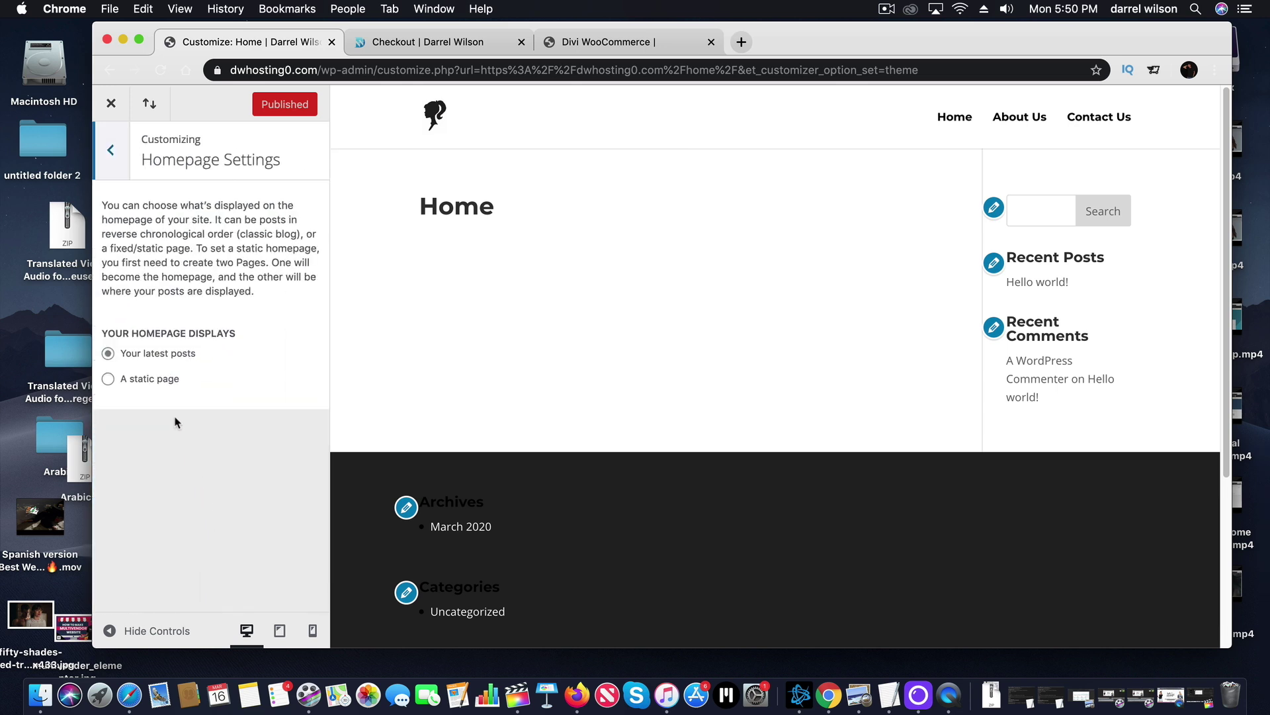
click(165, 379)
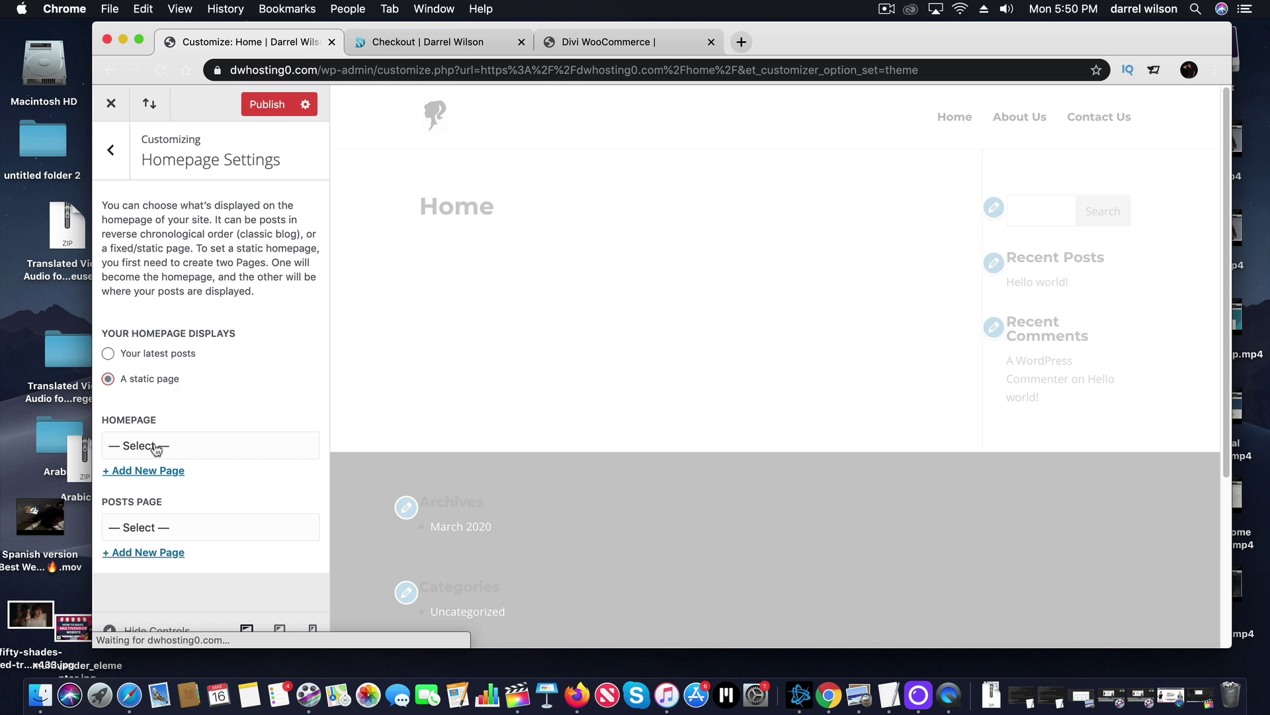
click(157, 448)
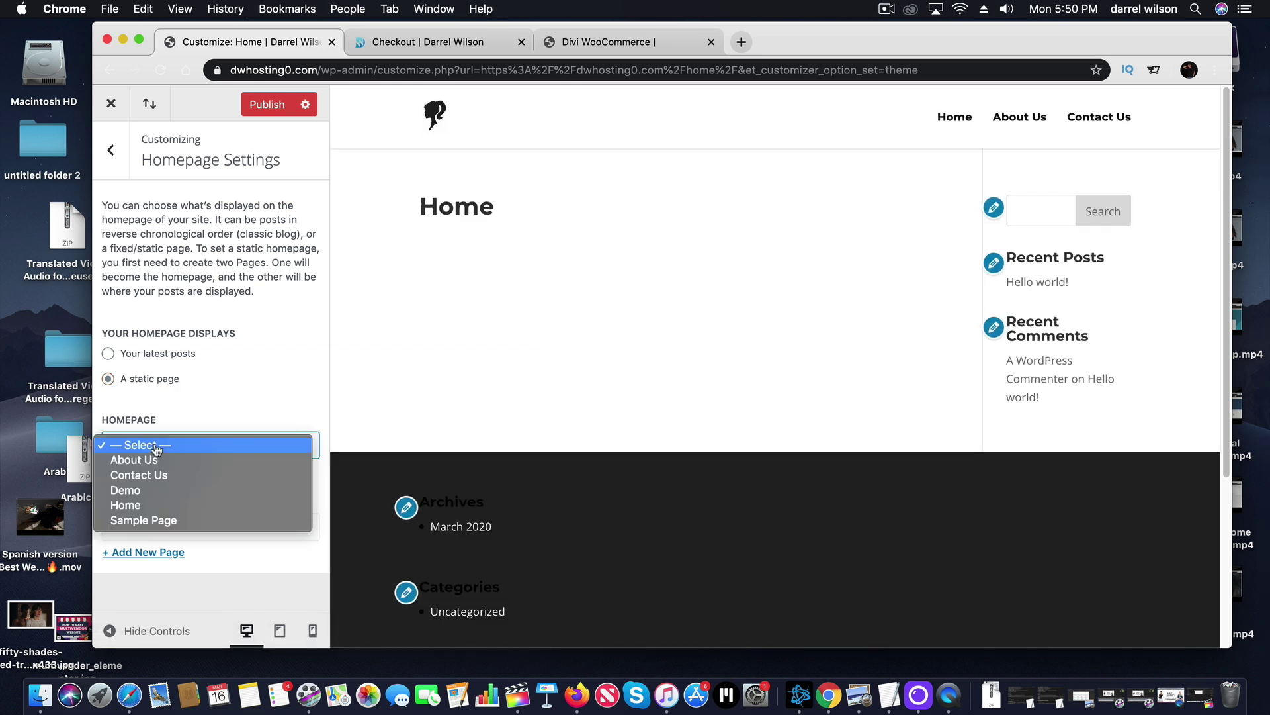
click(153, 512)
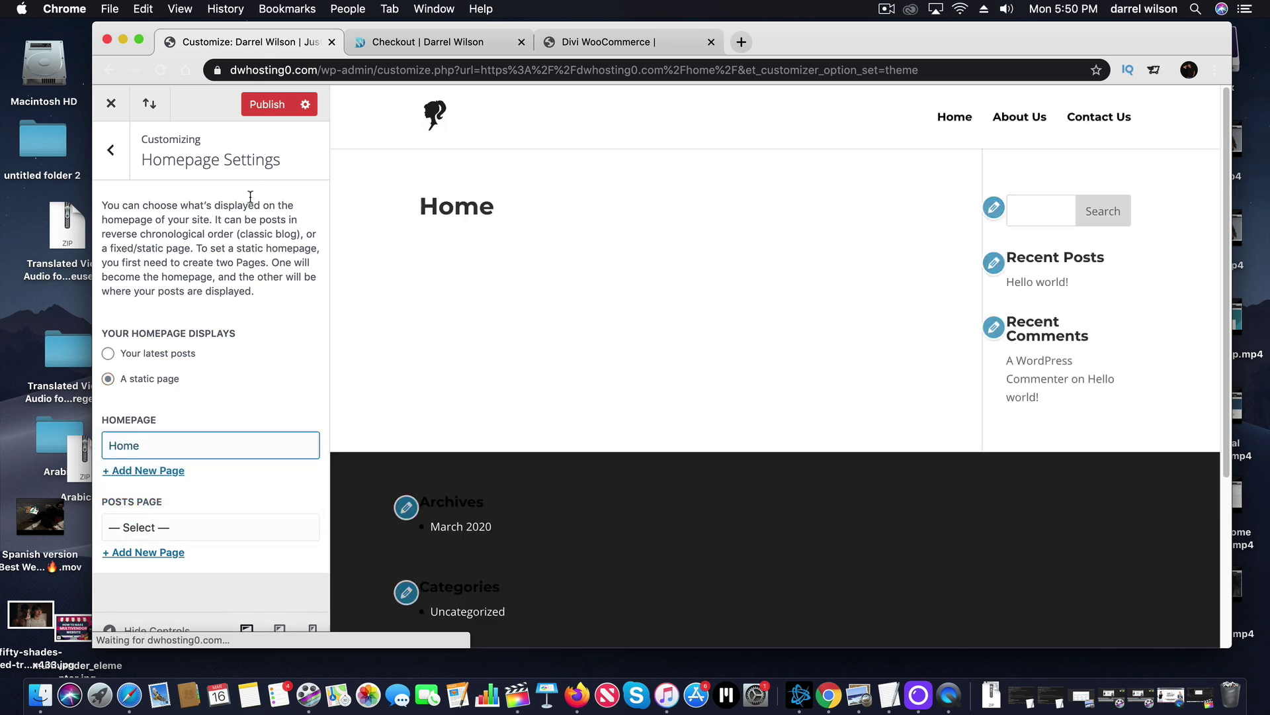
click(267, 106)
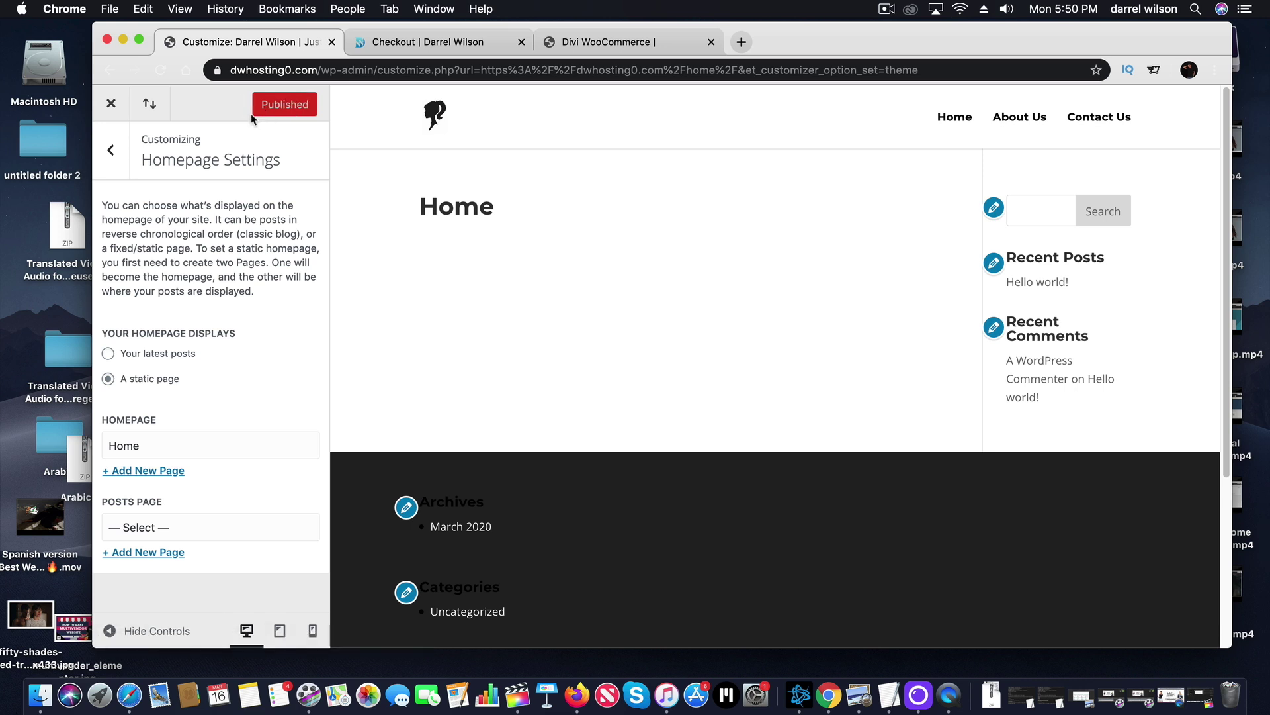
click(113, 105)
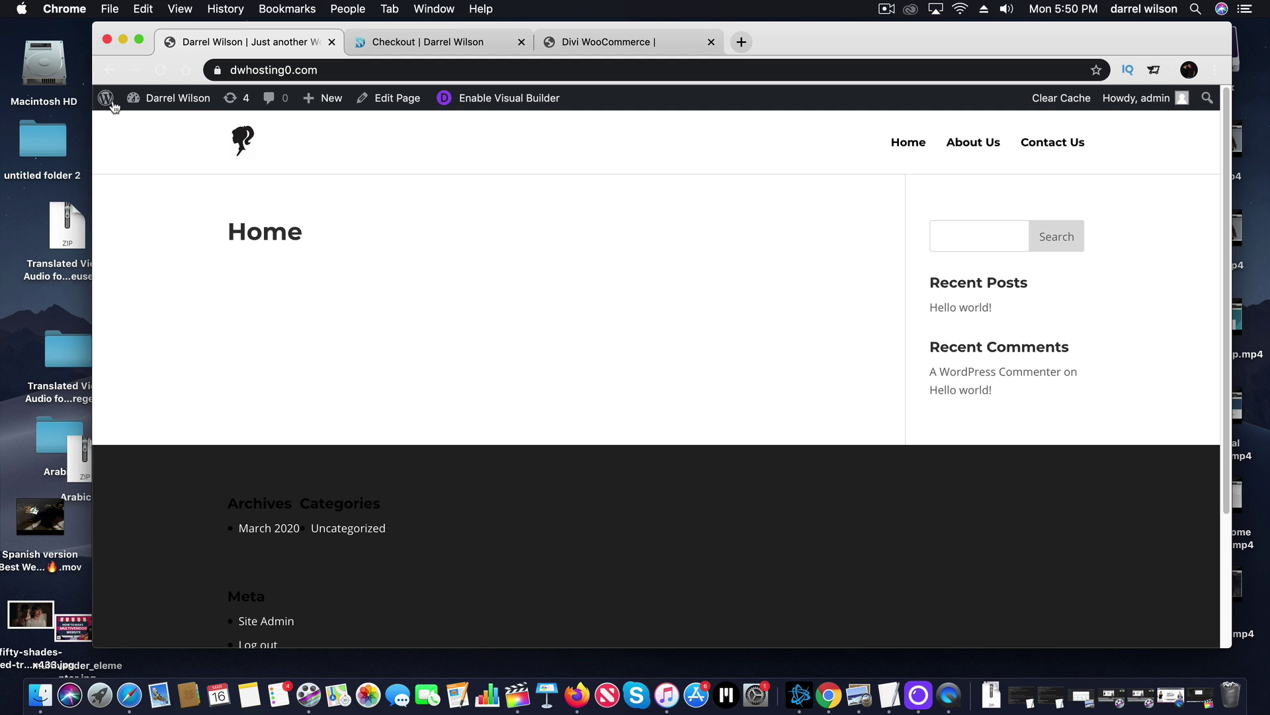
Check the About Us, Contact Us and Home header links once more.
click(961, 147)
click(1049, 146)
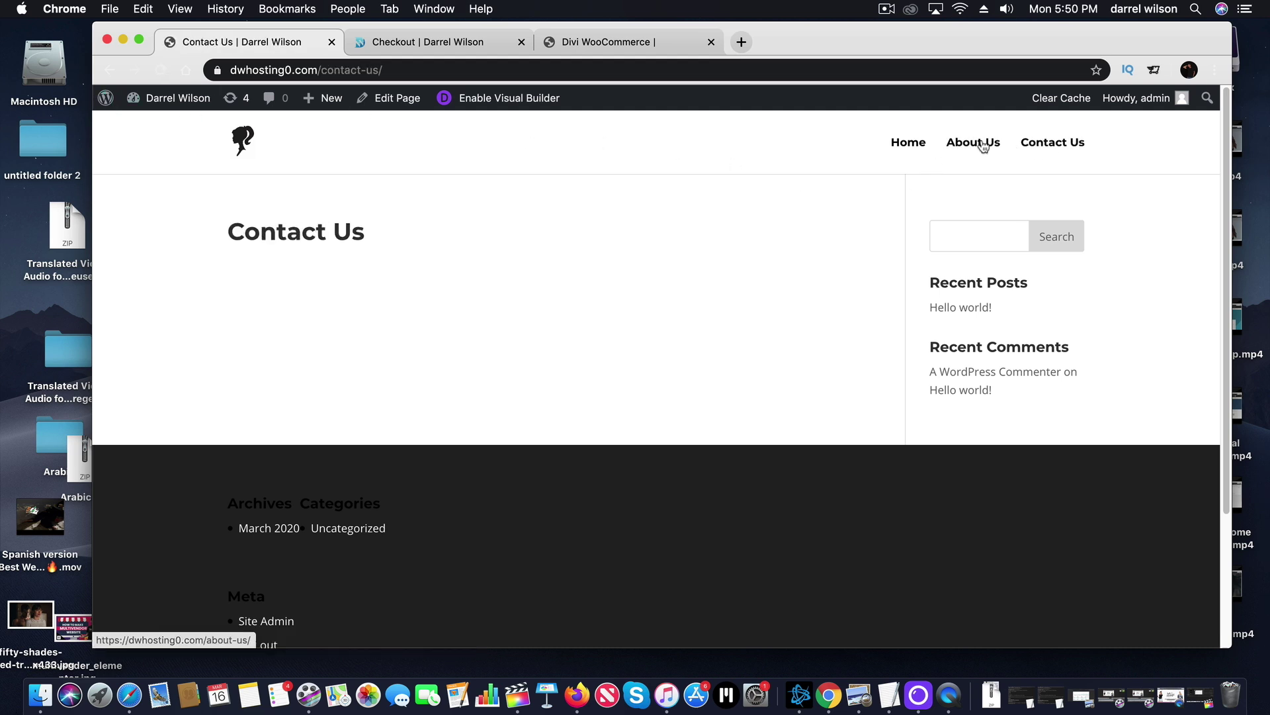
click(908, 143)
Open the Divi eCommerce Pack 2 folder beside the browser and enable the Visual Builder on Home.
drag(827, 48, 1049, 41)
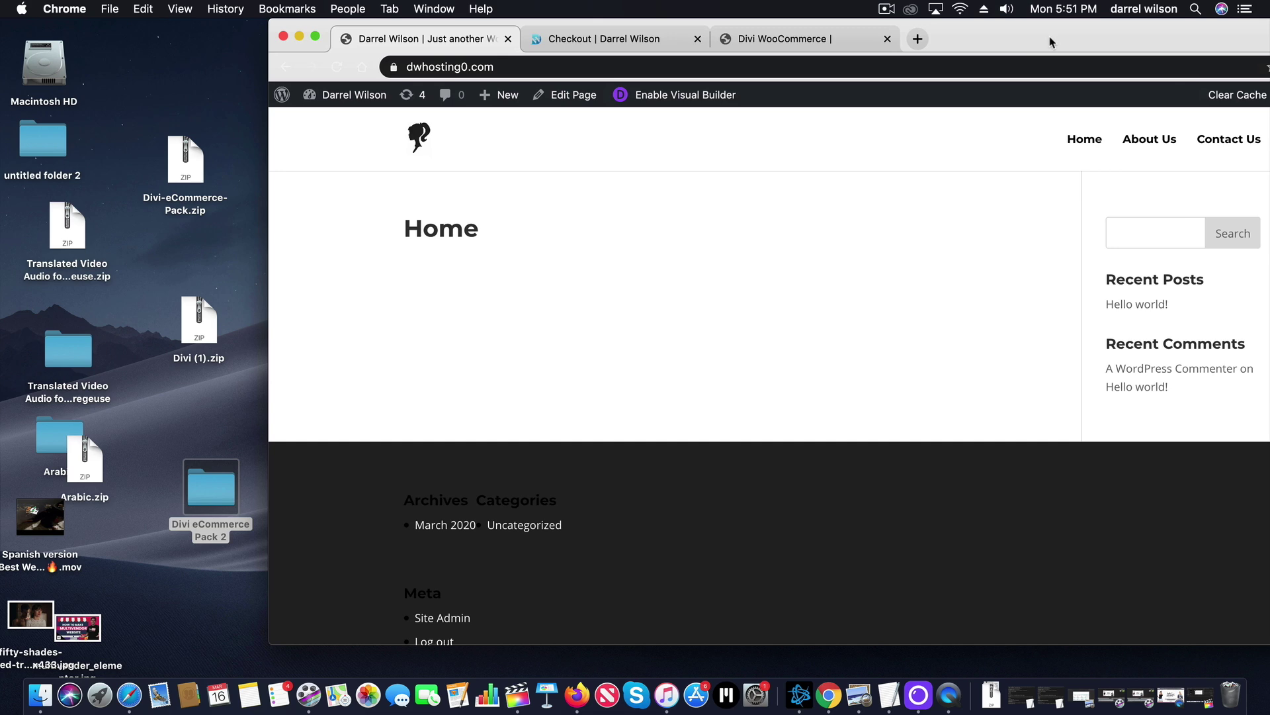
drag(209, 483, 140, 250)
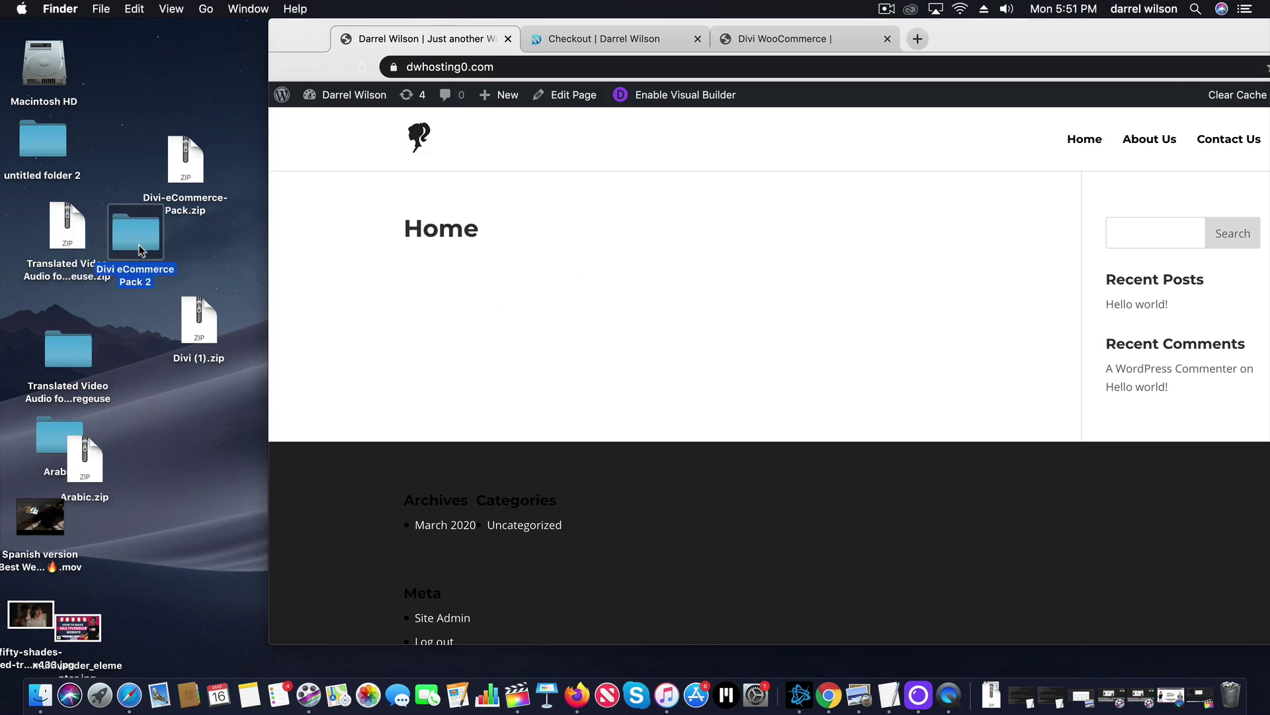
double_click(141, 250)
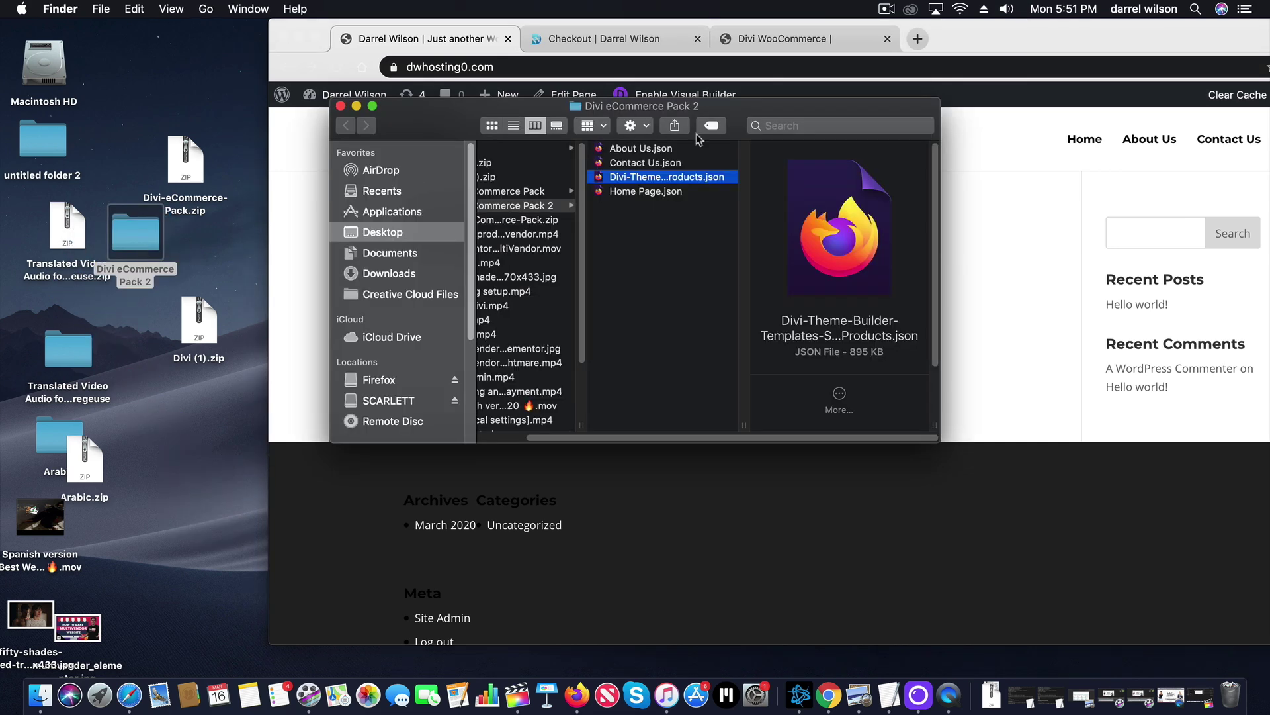
drag(771, 106, 387, 212)
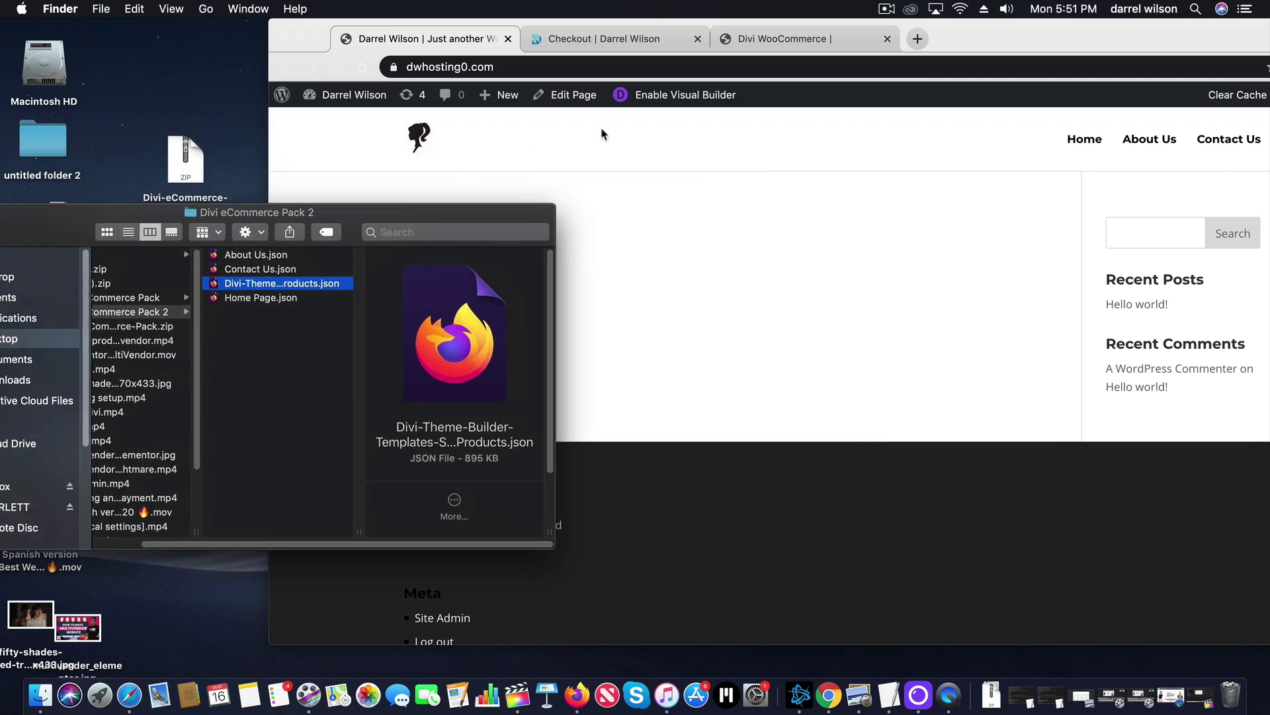
click(672, 100)
click(672, 96)
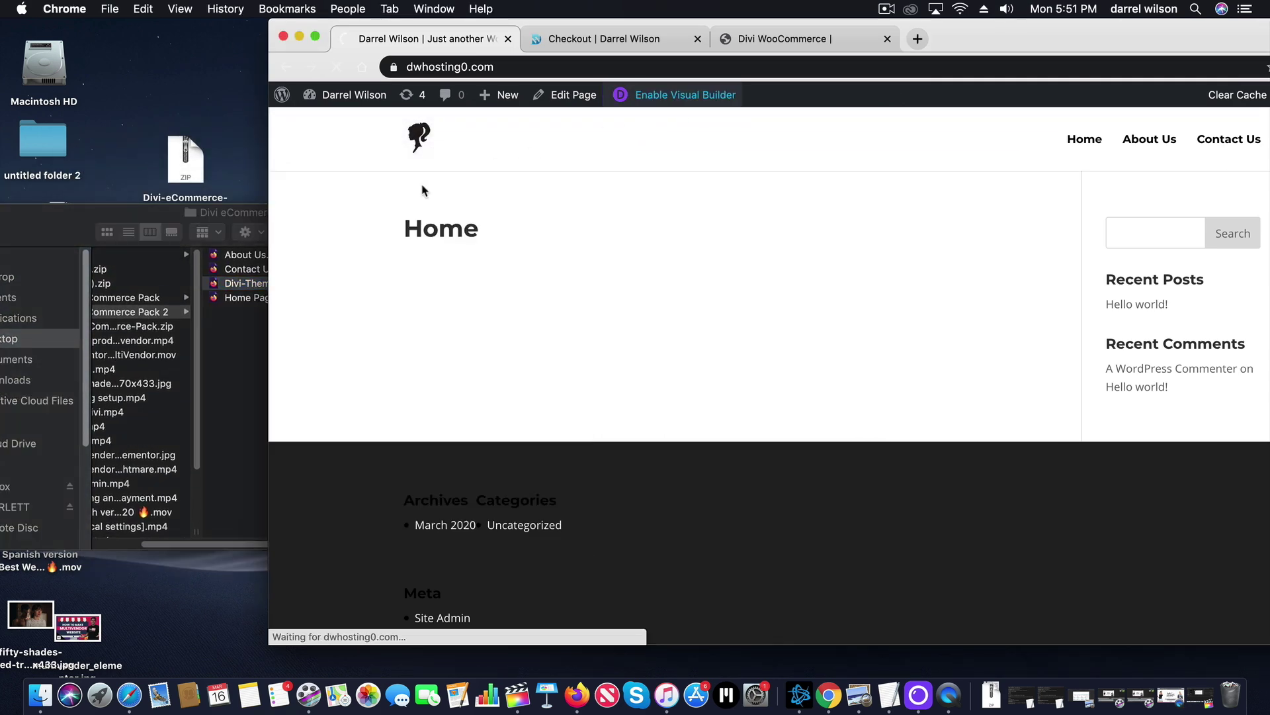
Start building the Home page from scratch and dismiss the Insert Row choices.
click(196, 217)
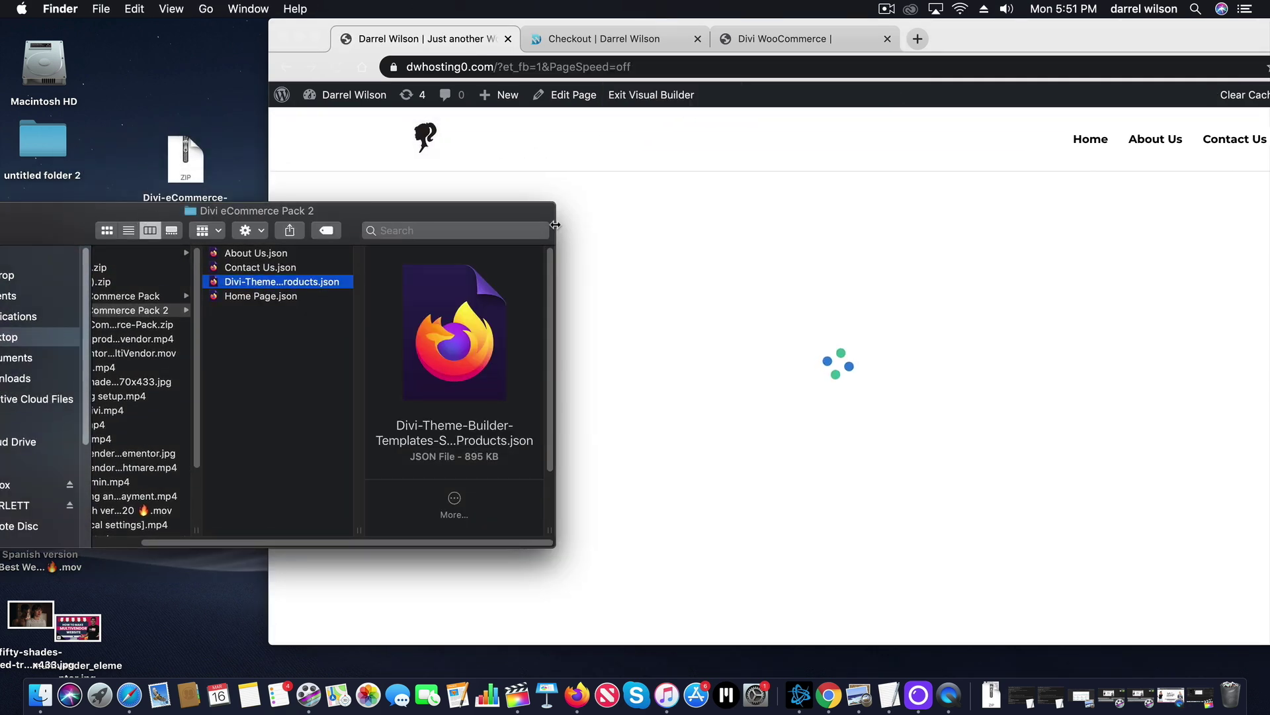
drag(471, 228, 247, 245)
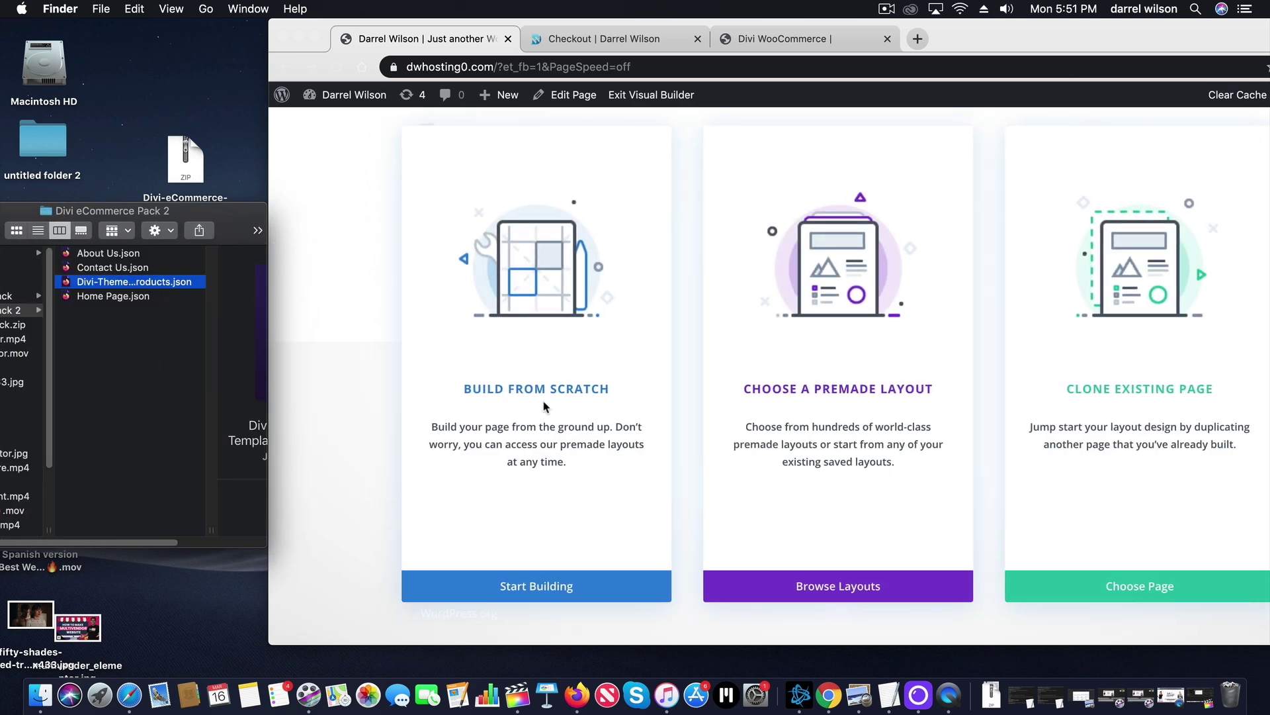
click(559, 594)
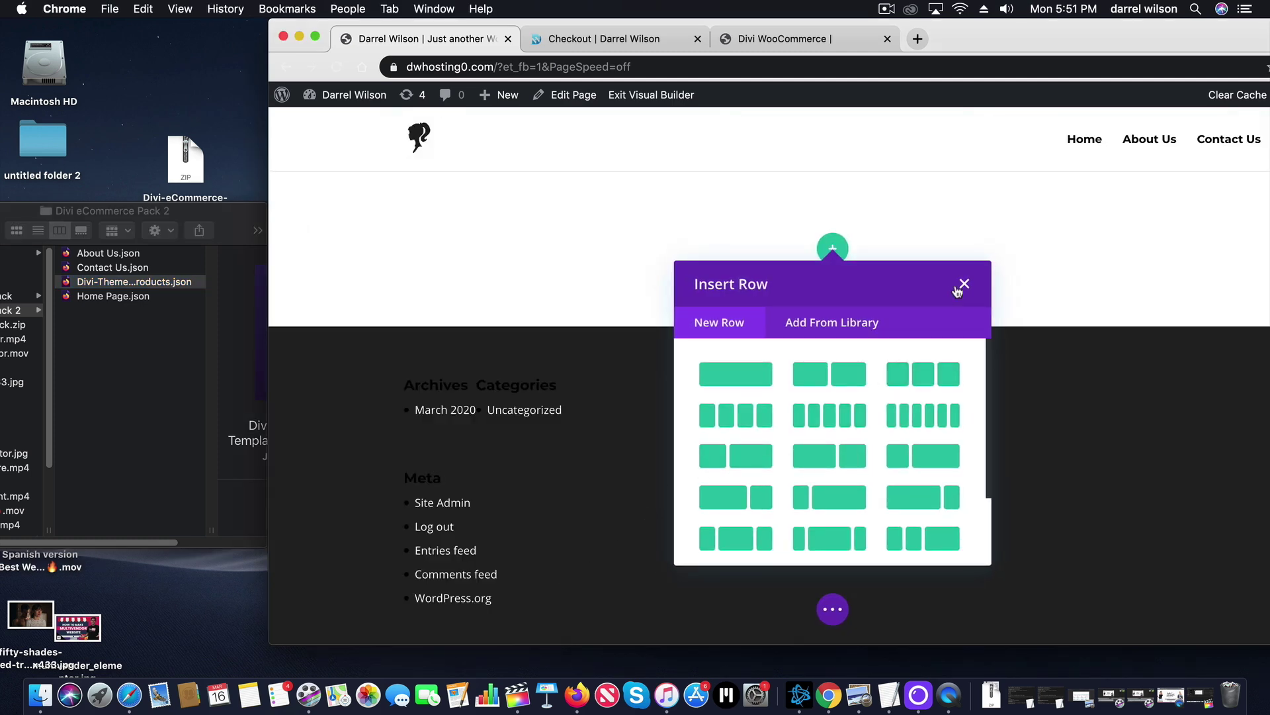
click(963, 285)
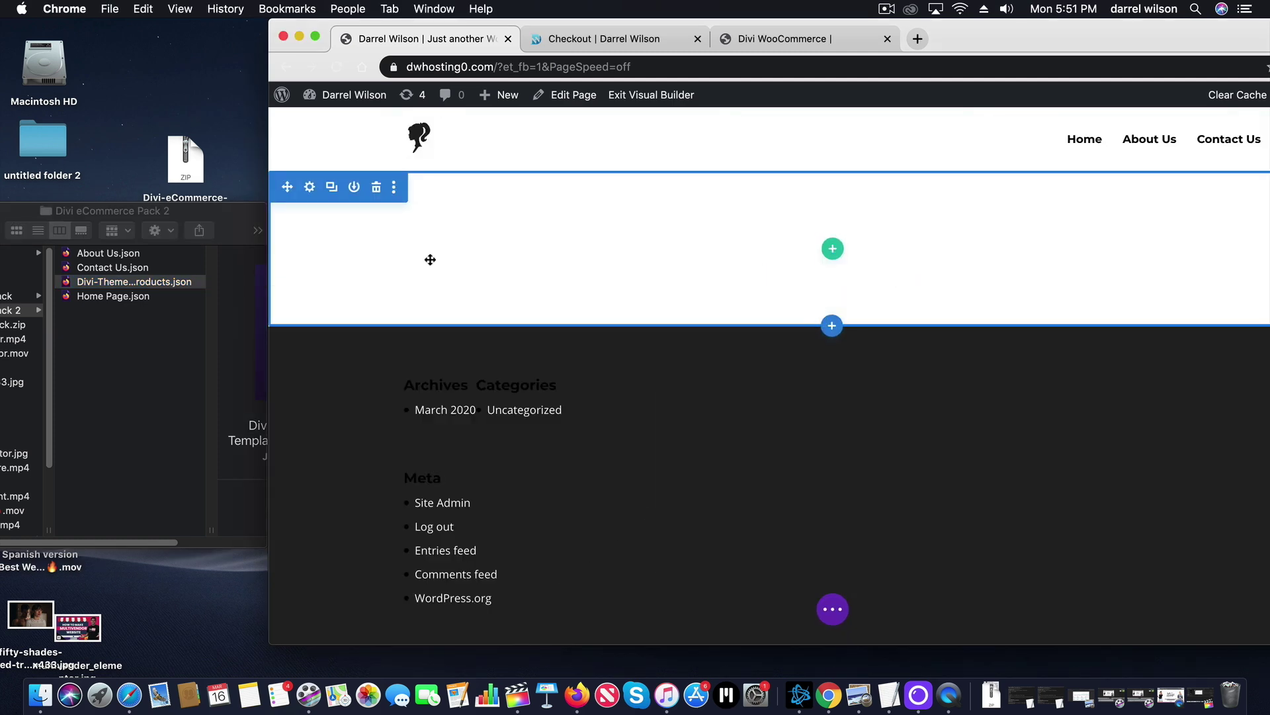
Drag Home Page.json from the folder onto the builder to load it for import.
click(126, 301)
click(121, 301)
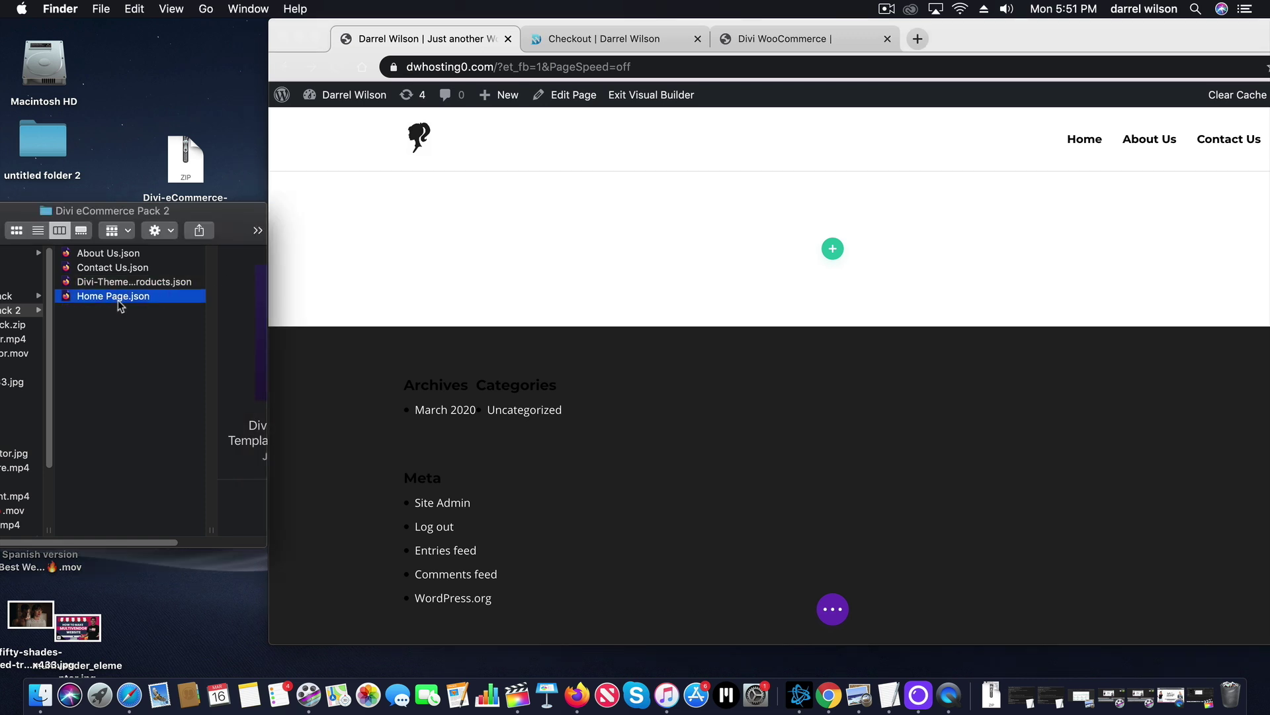
drag(84, 211, 195, 170)
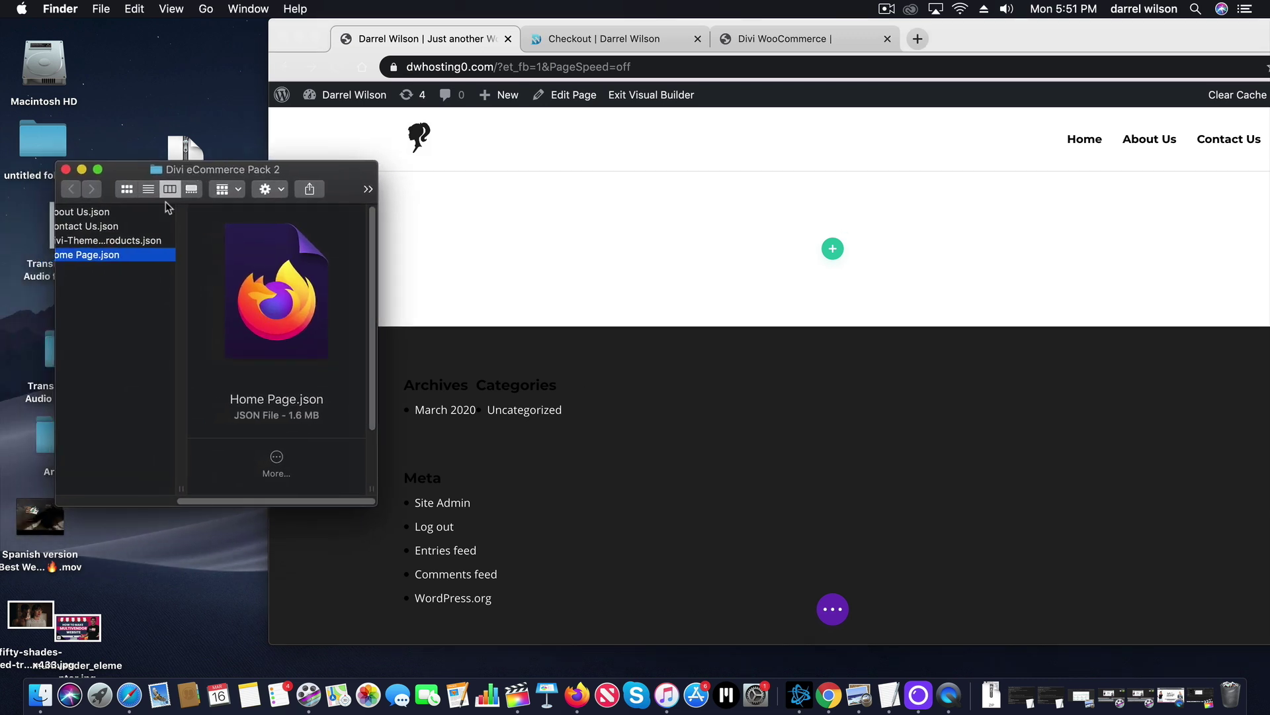
drag(106, 260, 895, 390)
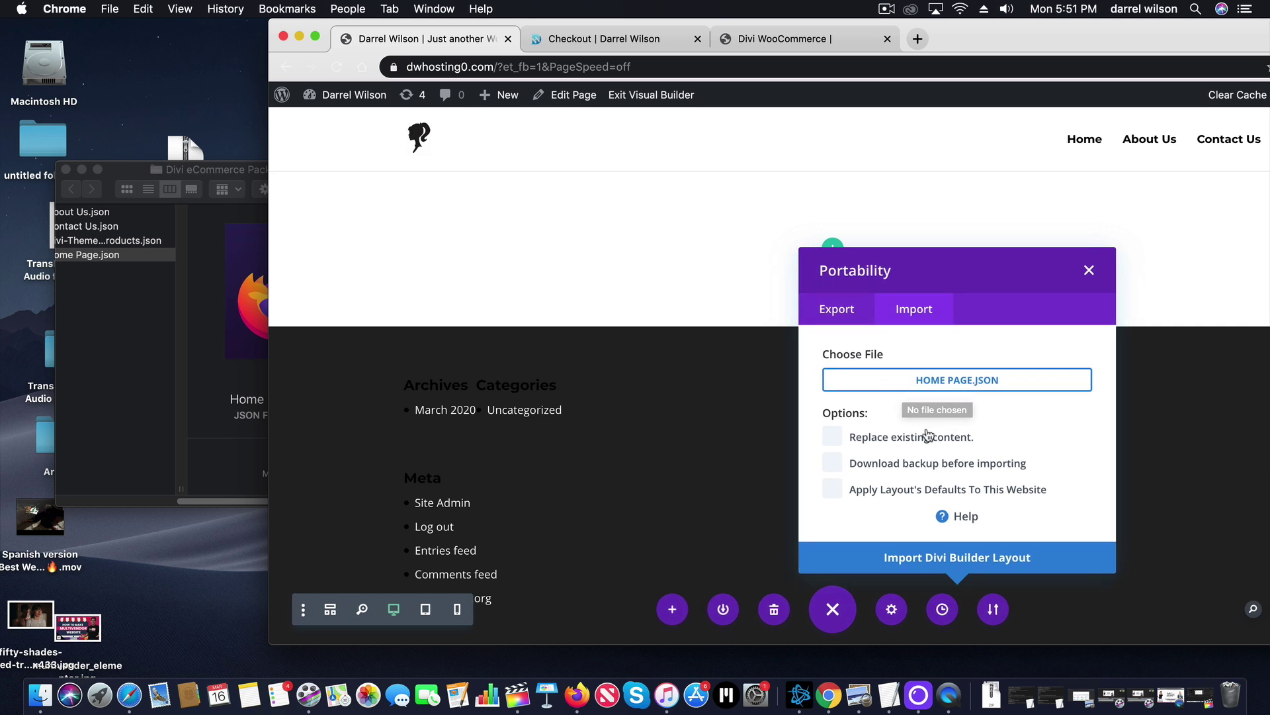
Import the Home Page.json layout as a Divi Builder layout and widen the browser.
click(926, 561)
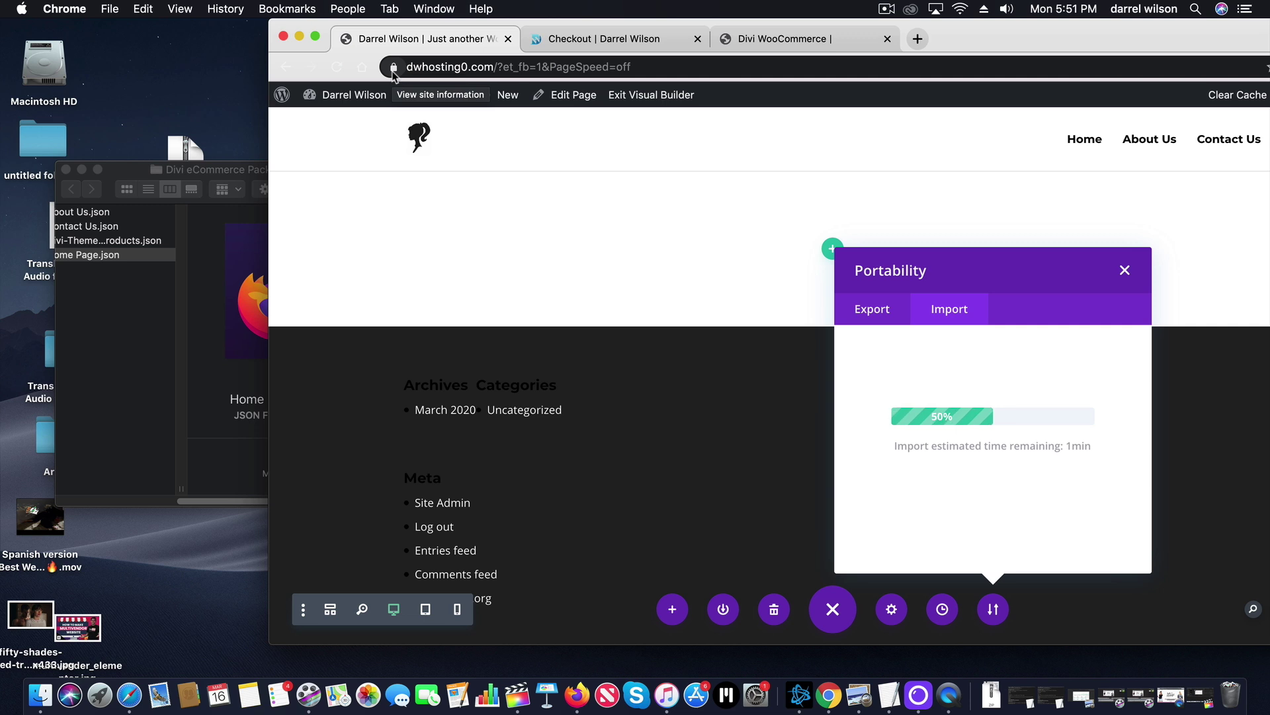
drag(267, 123, 49, 122)
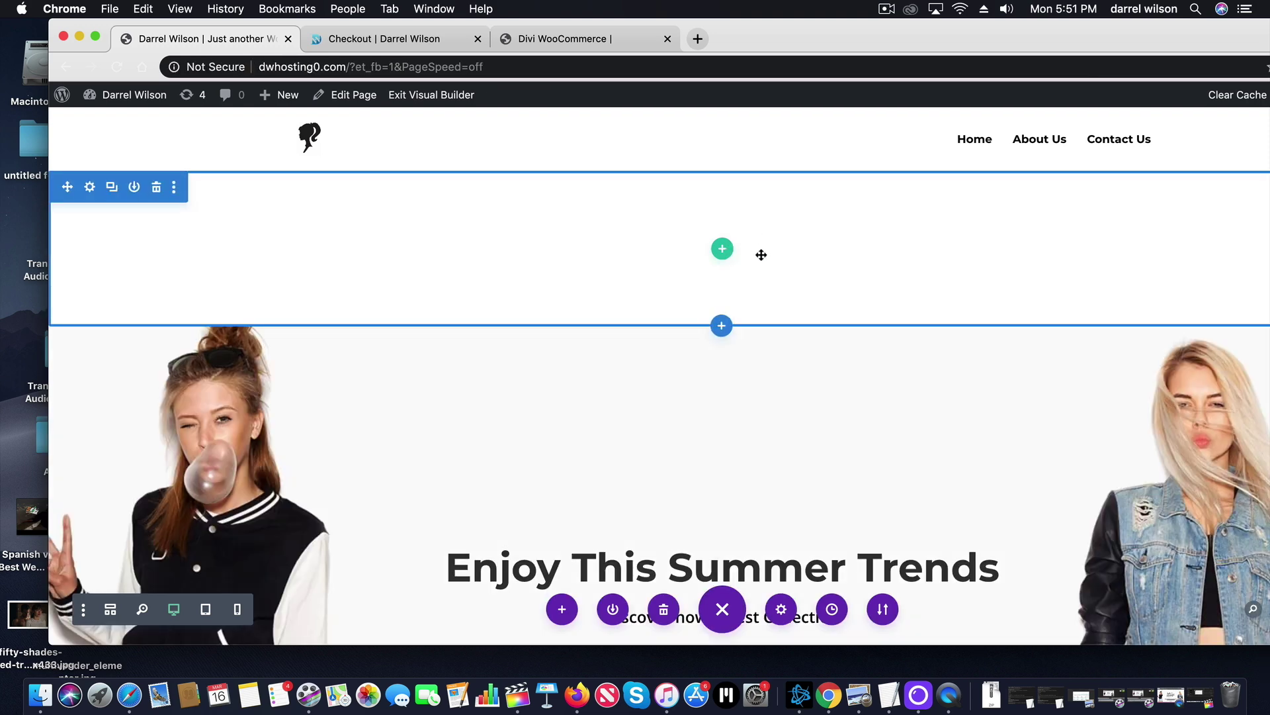
Go full screen and delete the empty section above the hello FRIDAY hero.
click(96, 36)
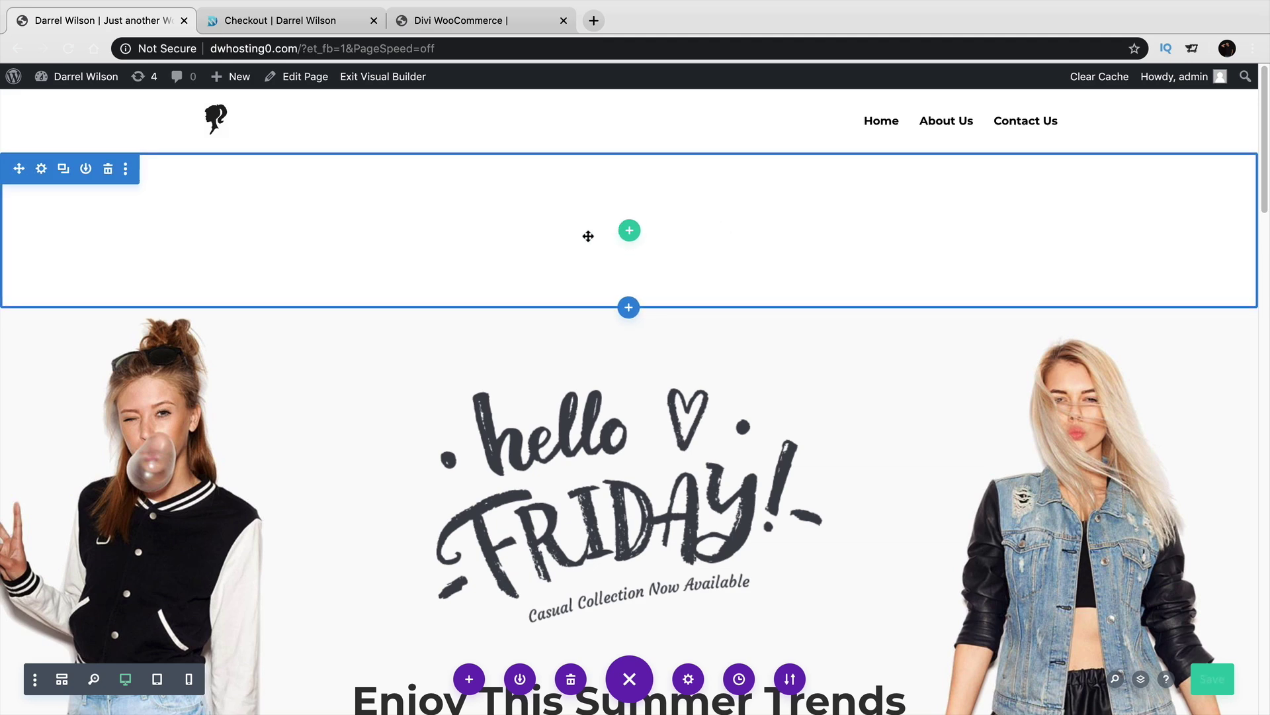
click(108, 169)
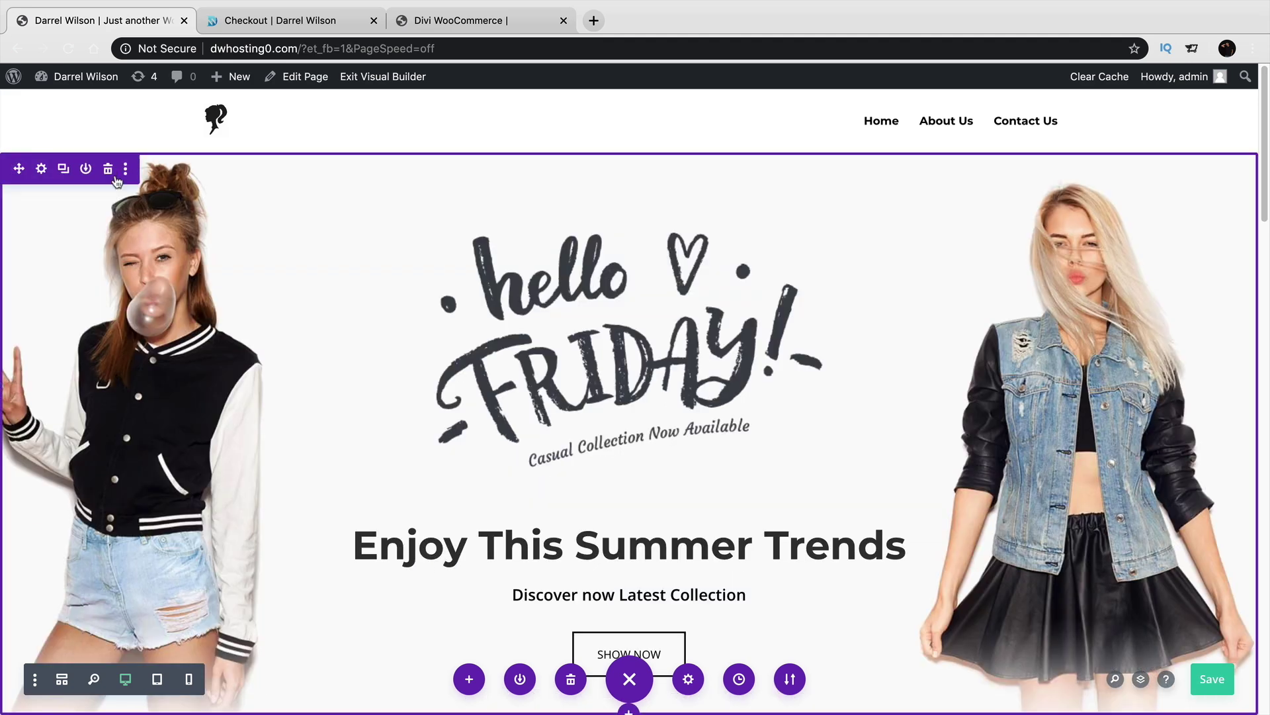
drag(1263, 158, 1241, 500)
scroll(1234, 532, down, 6)
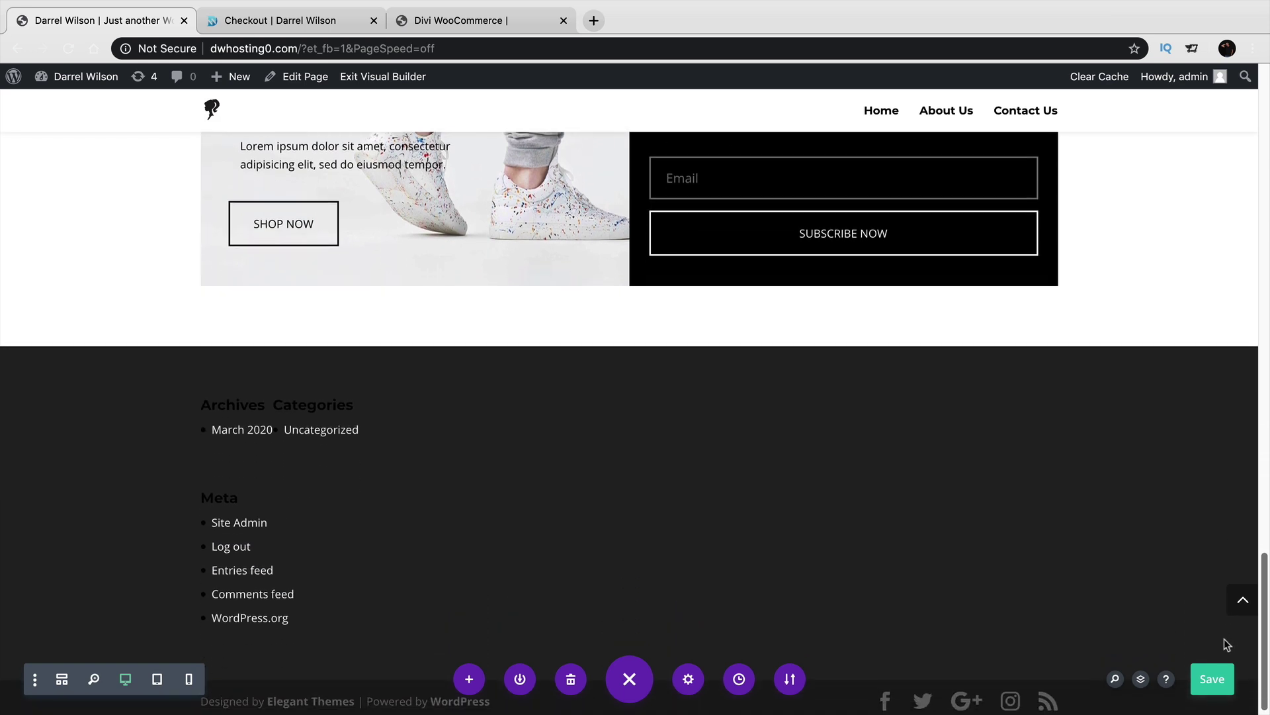
Delete the broken dsm_text_divider module from the page.
click(1239, 599)
scroll(1223, 560, up, 7)
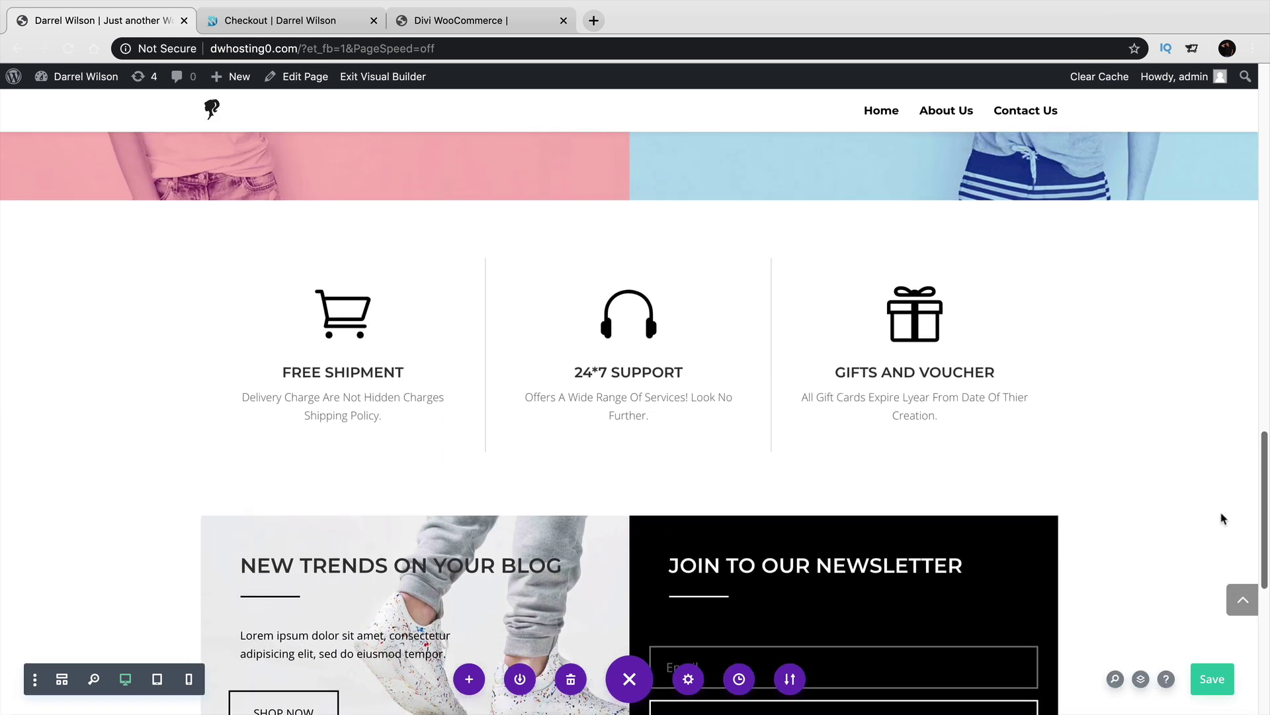
scroll(1216, 435, up, 7)
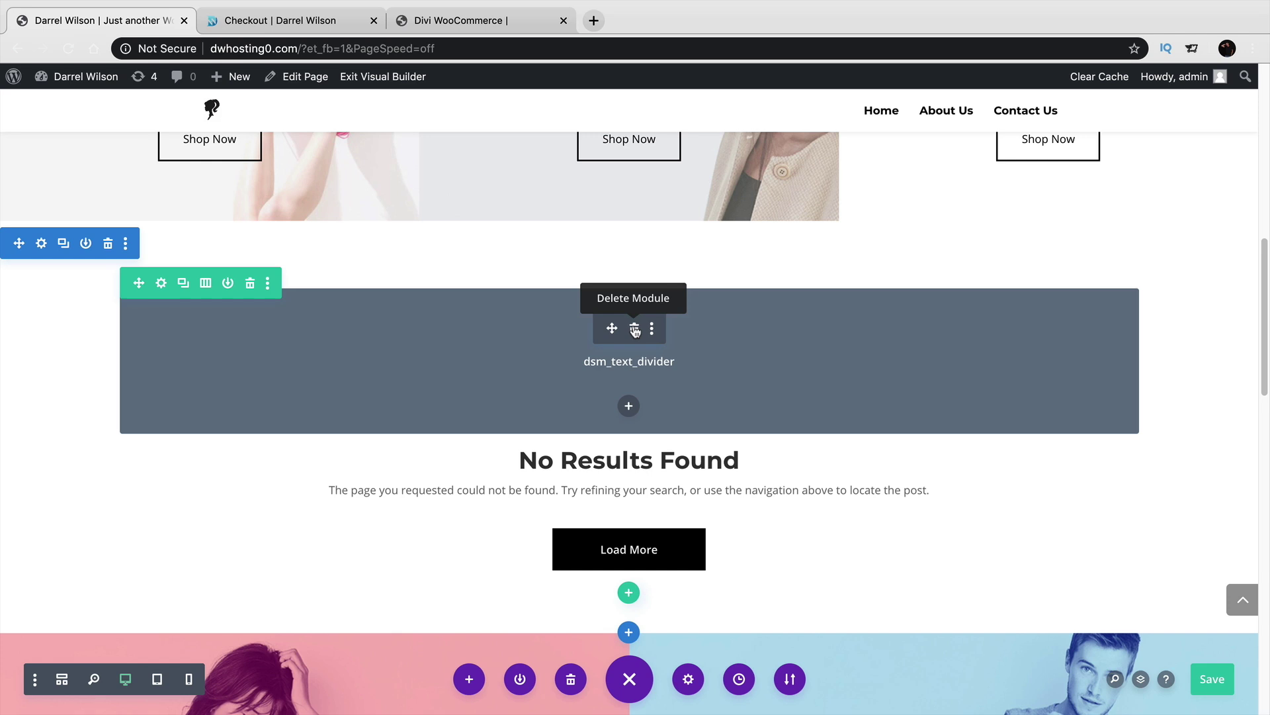
click(635, 328)
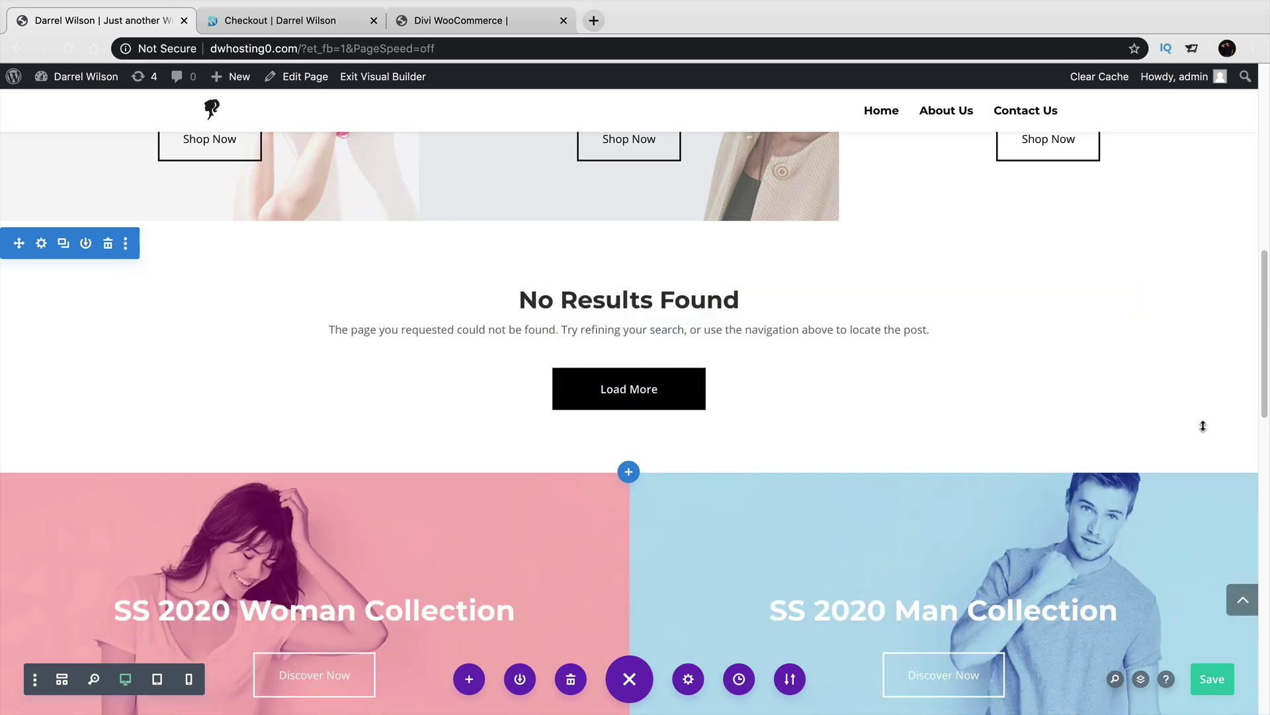
scroll(1252, 283, up, 5)
scroll(1253, 283, up, 6)
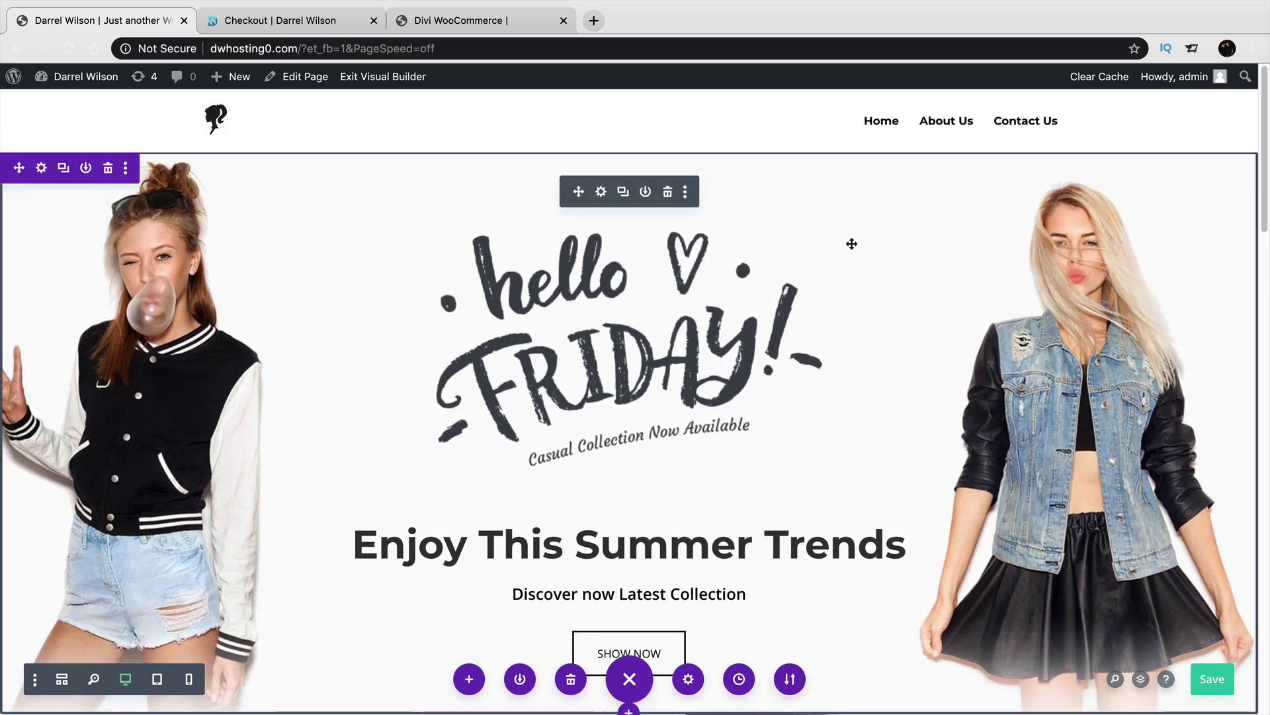
scroll(749, 348, down, 2)
scroll(750, 349, up, 2)
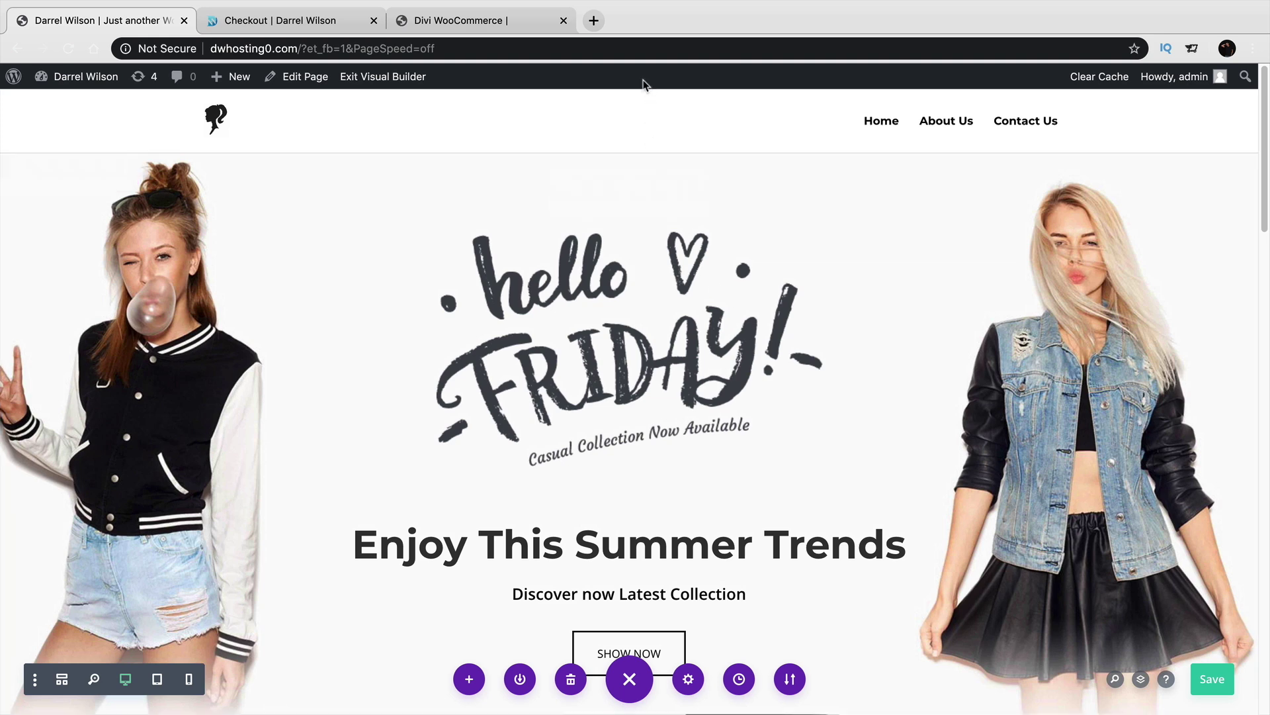
Search Pixabay for 'iphones' photos in a new tab.
click(595, 22)
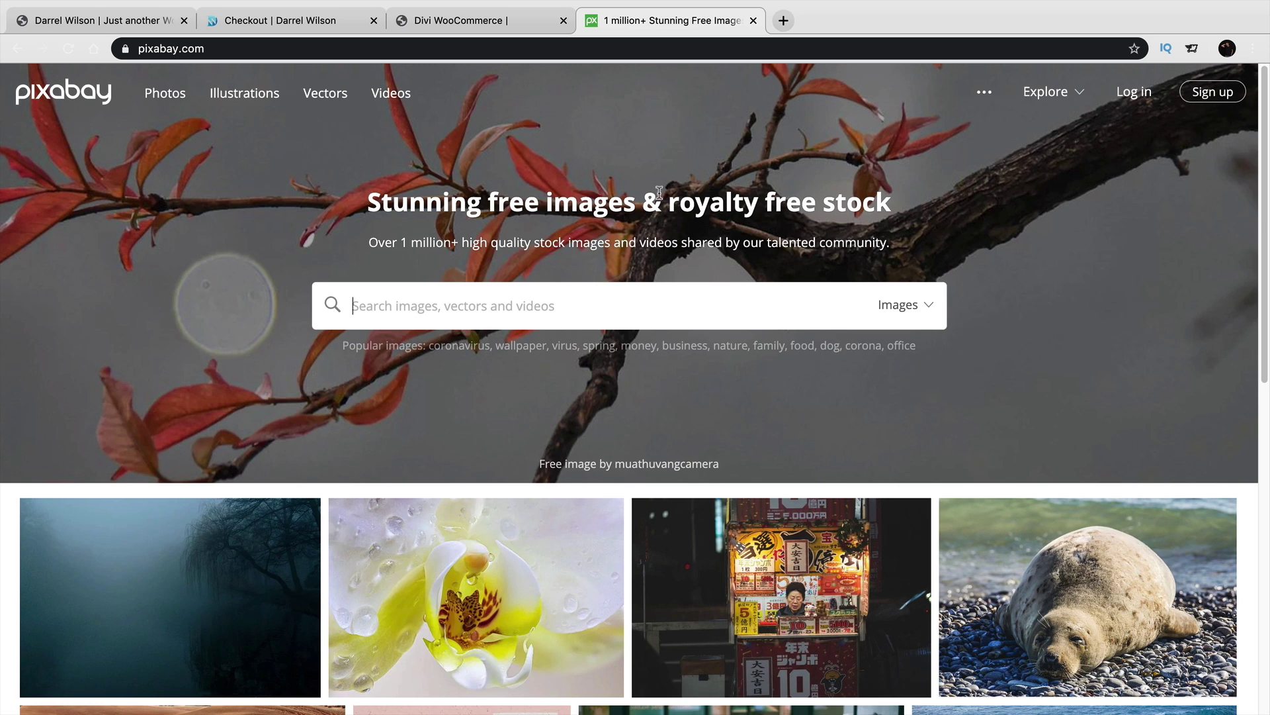
scroll(656, 198, down, 2)
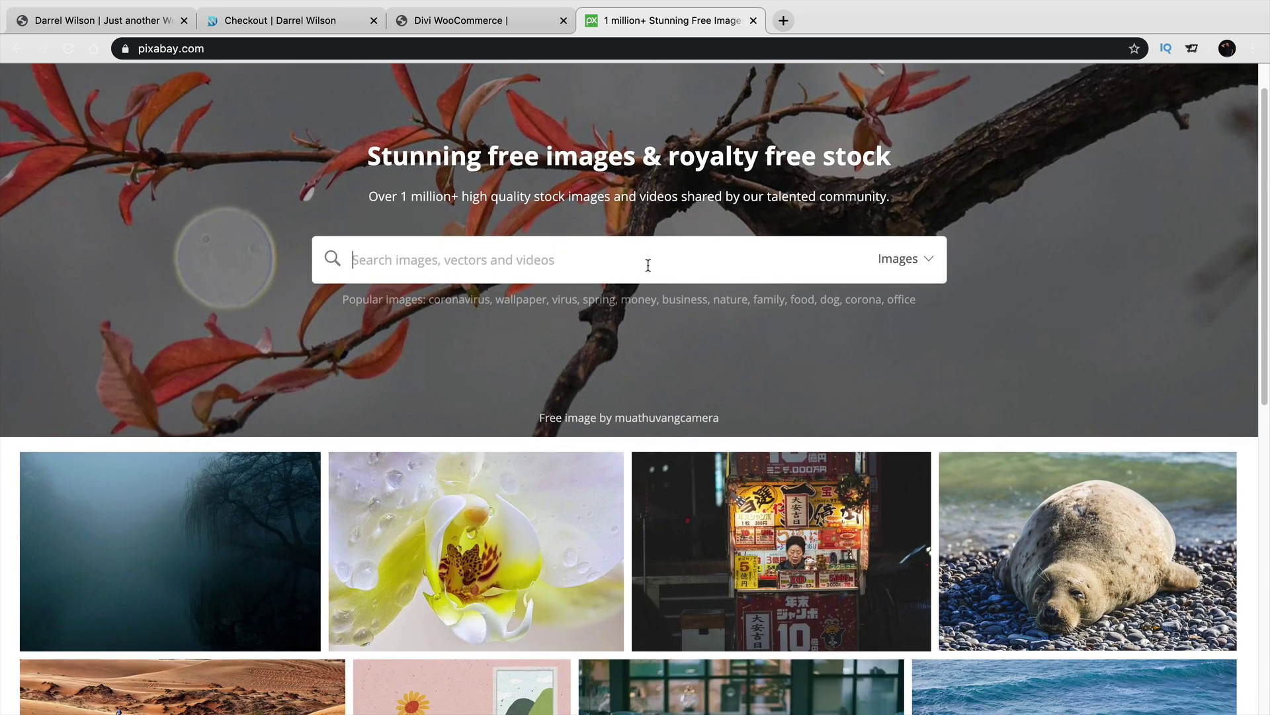
text(iphones)
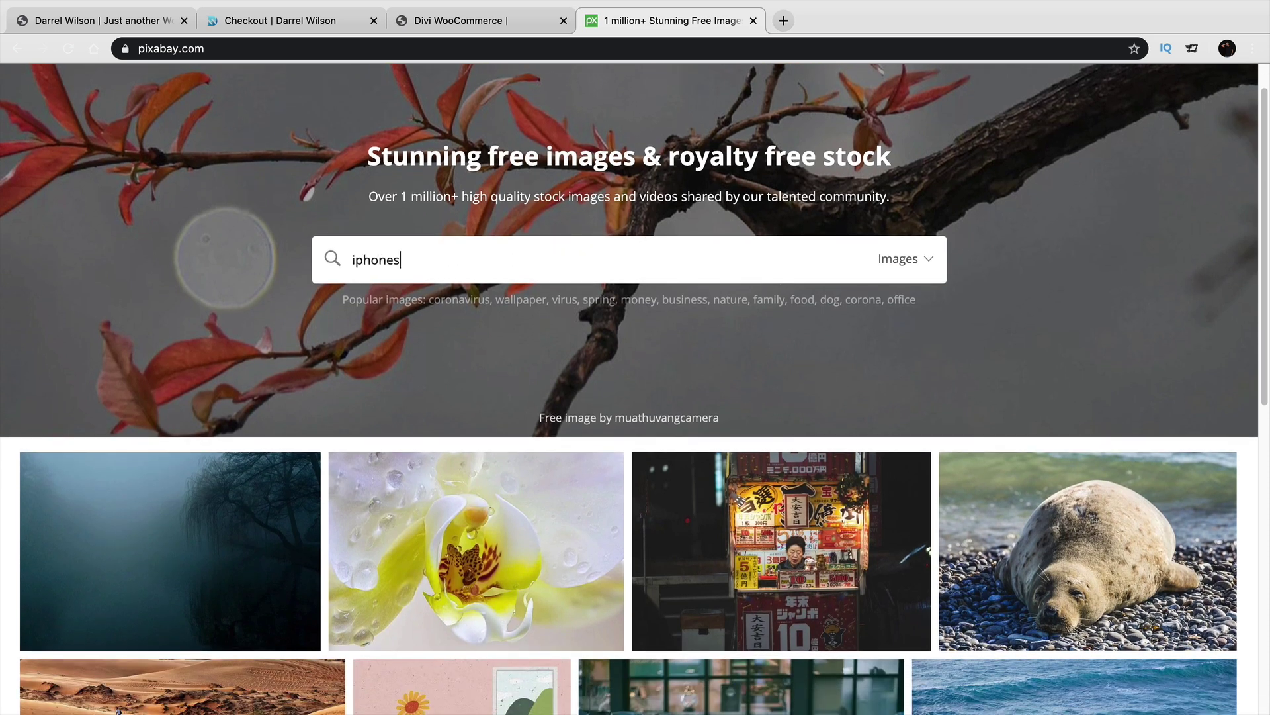
key(Return)
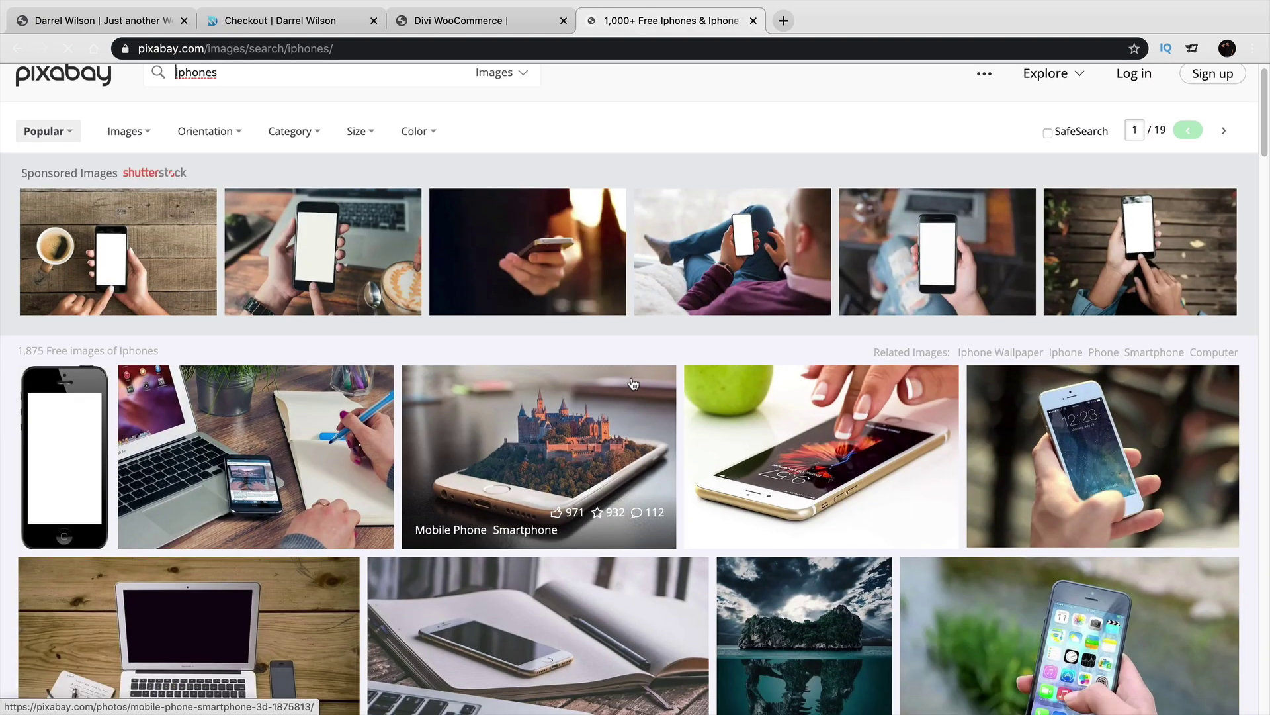
scroll(633, 385, down, 5)
scroll(633, 381, down, 10)
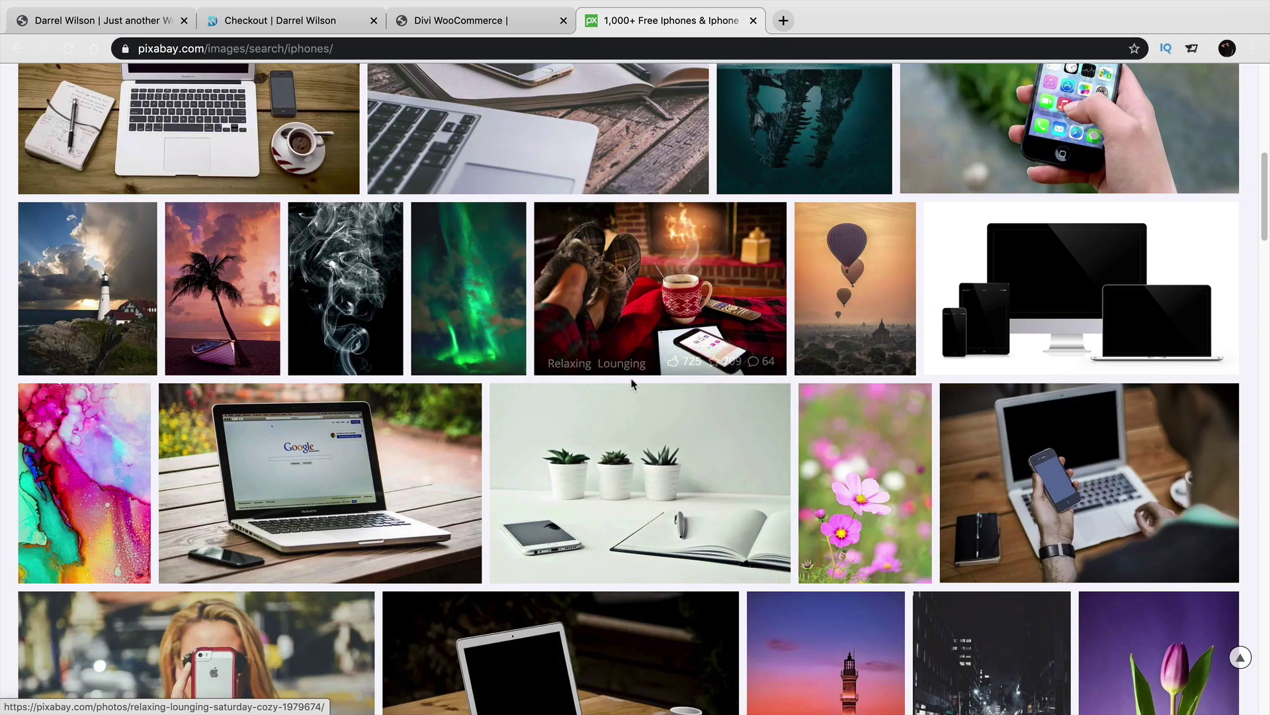
scroll(633, 384, down, 1)
scroll(682, 446, down, 2)
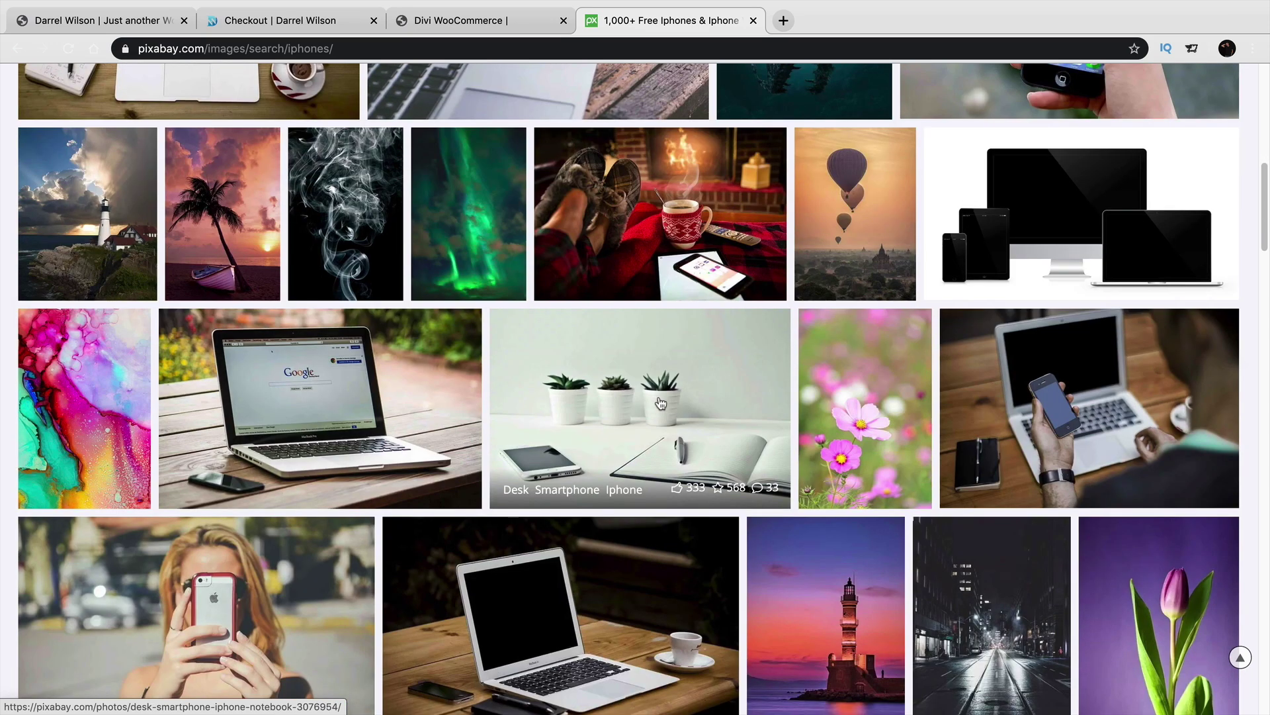
scroll(675, 397, down, 1)
Download the desk-with-smartphone-and-notebook photo at 1920×1278, passing the captcha.
click(687, 369)
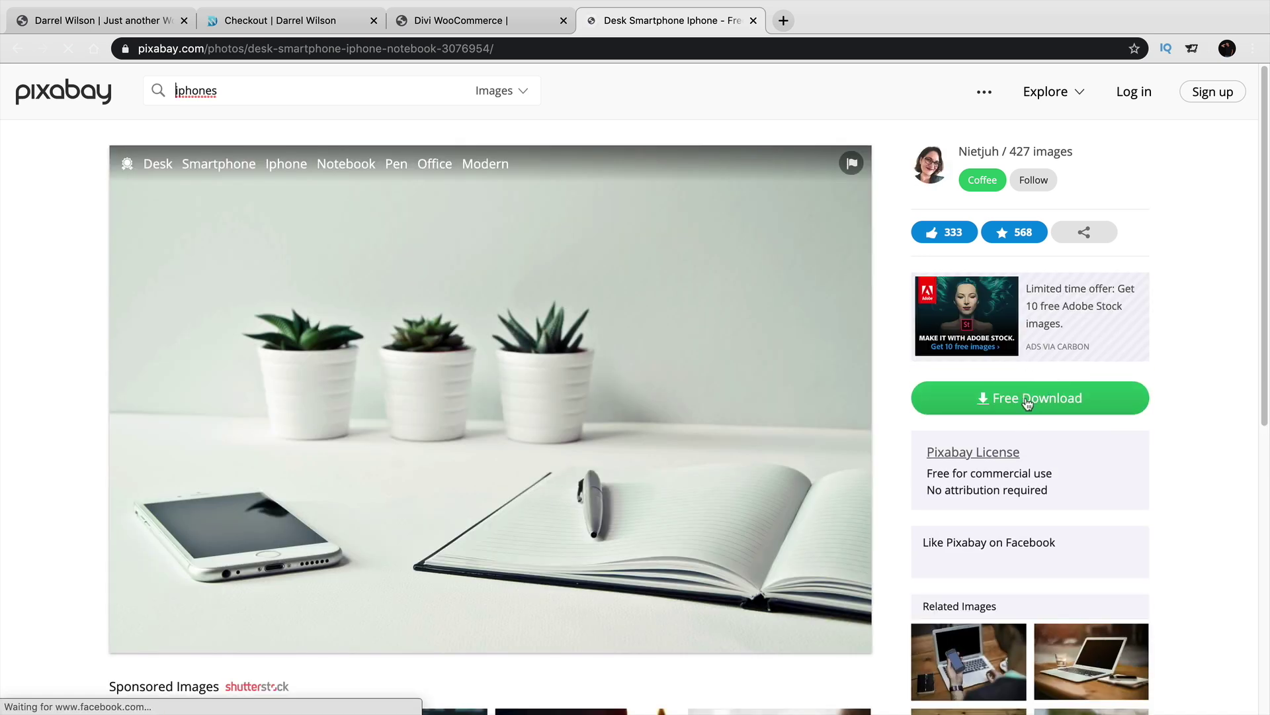
click(1028, 403)
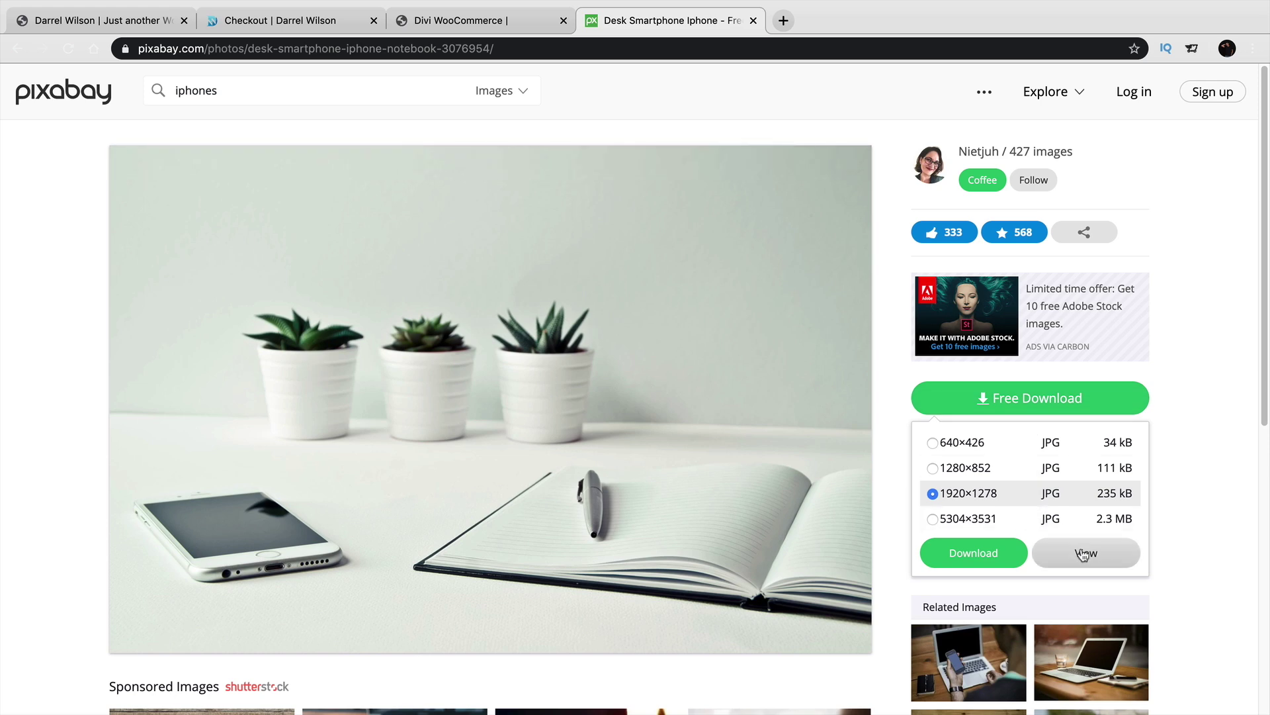
click(971, 553)
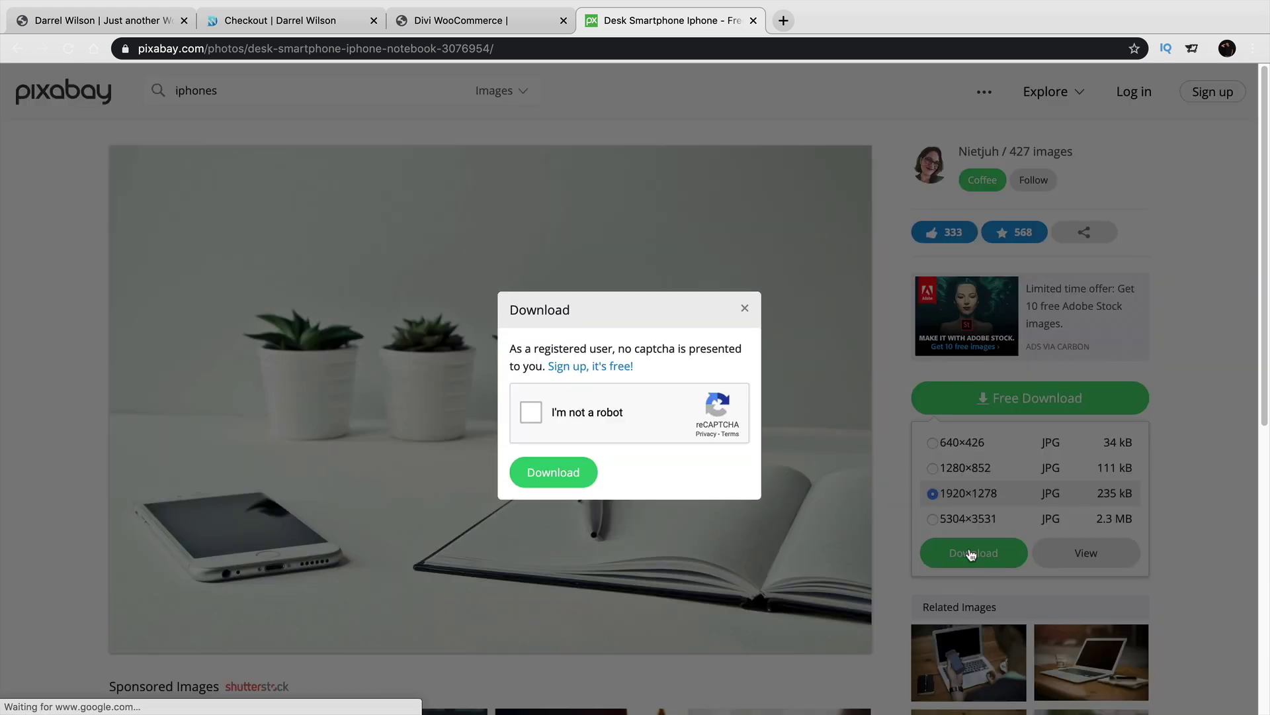
click(530, 412)
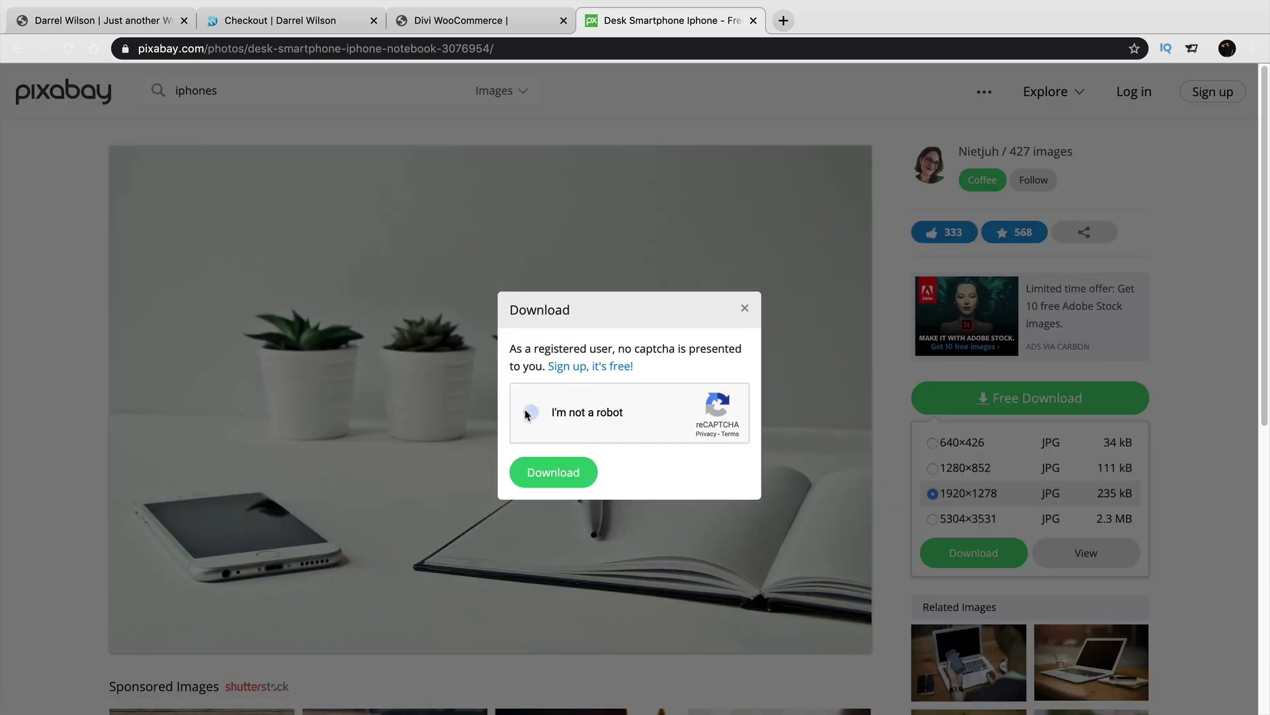
click(553, 472)
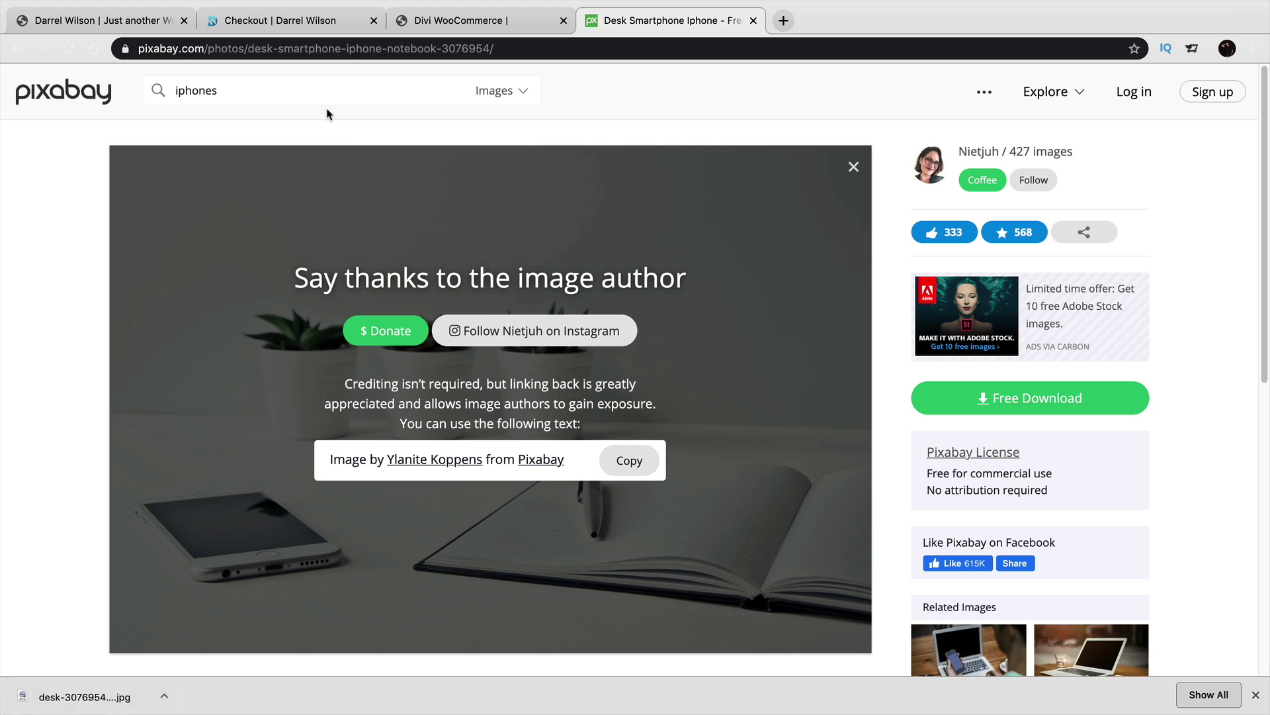
Remove the current background image from the Fullwidth Header's background settings.
click(145, 22)
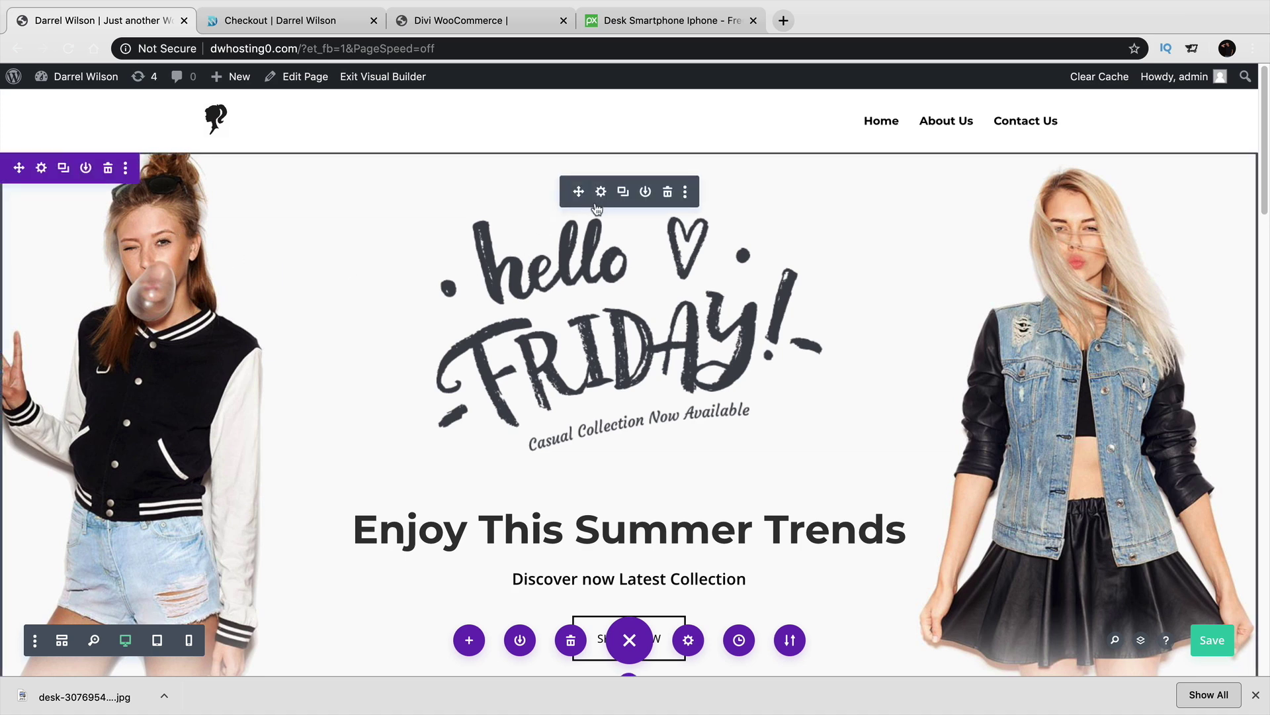
click(601, 192)
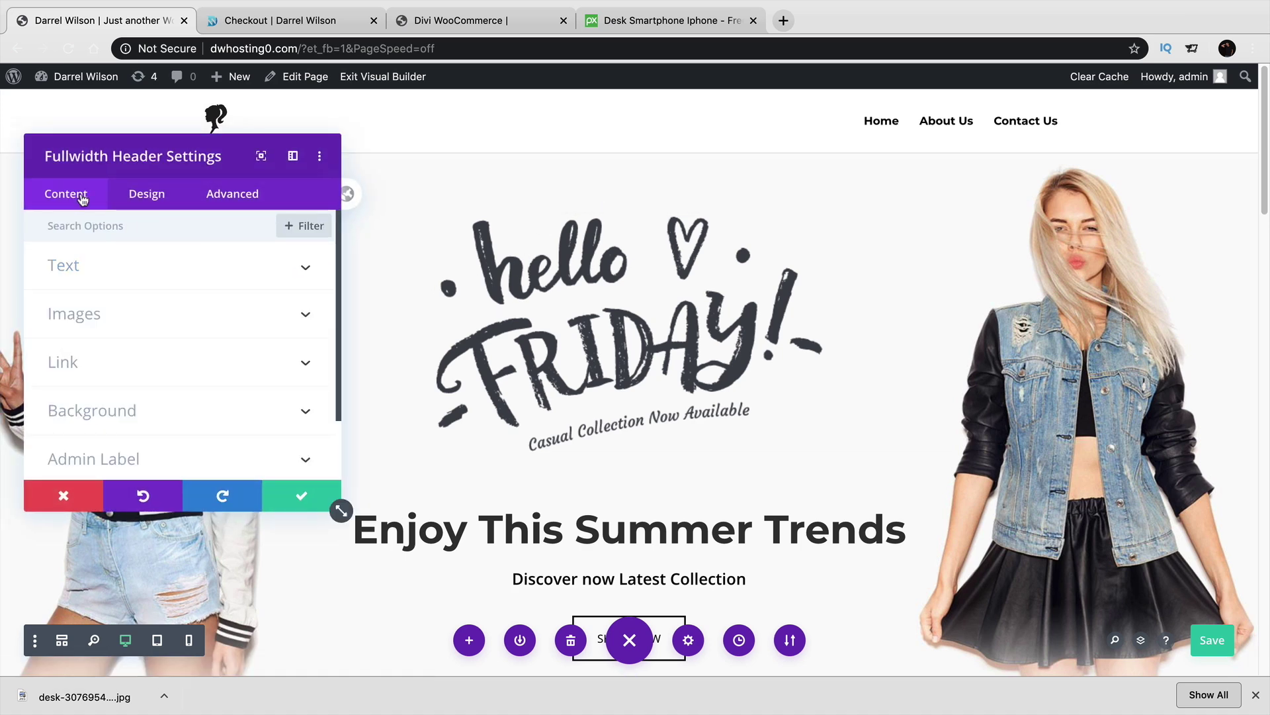
click(130, 404)
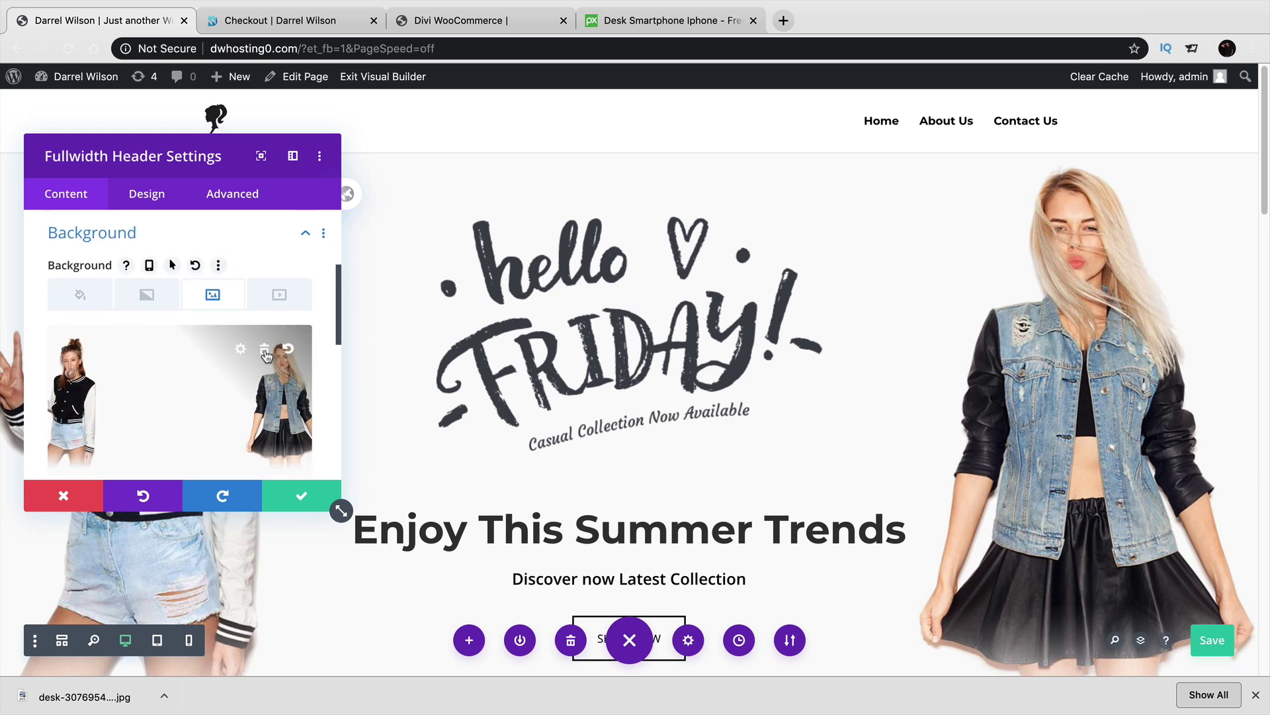
click(264, 351)
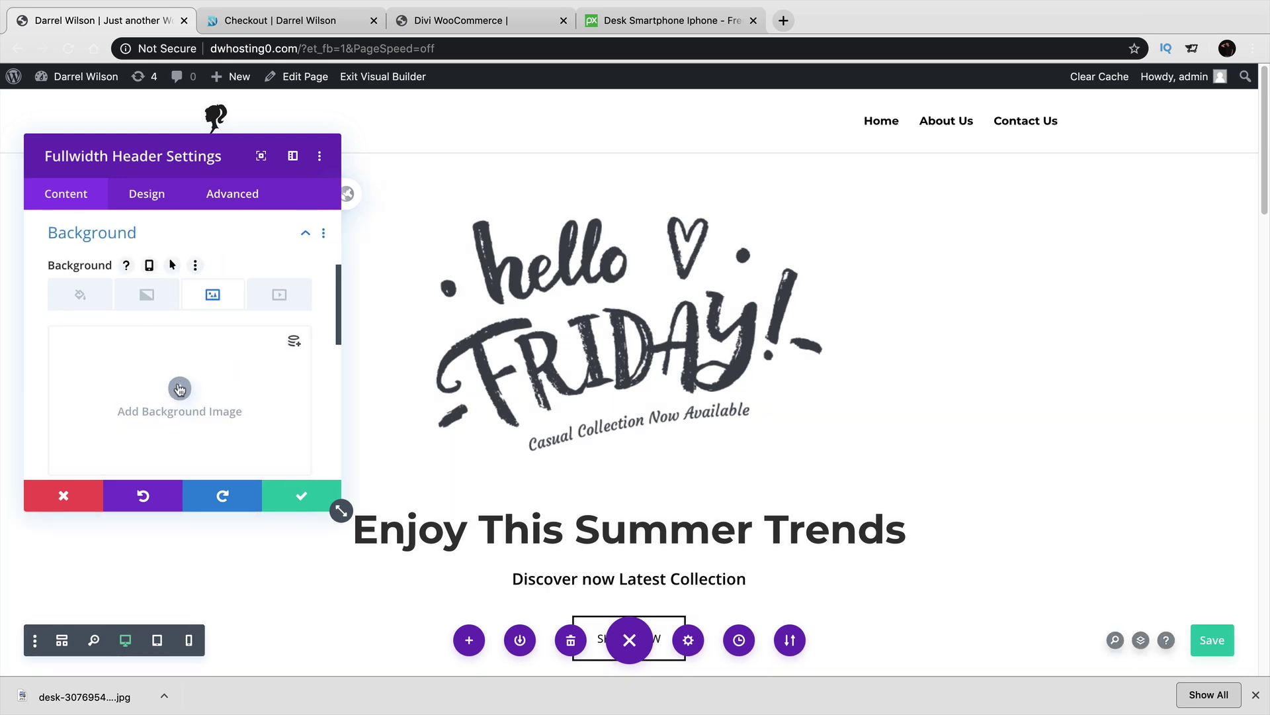
Upload desk-3076954_1920.jpg and set it as the header's background image.
click(180, 389)
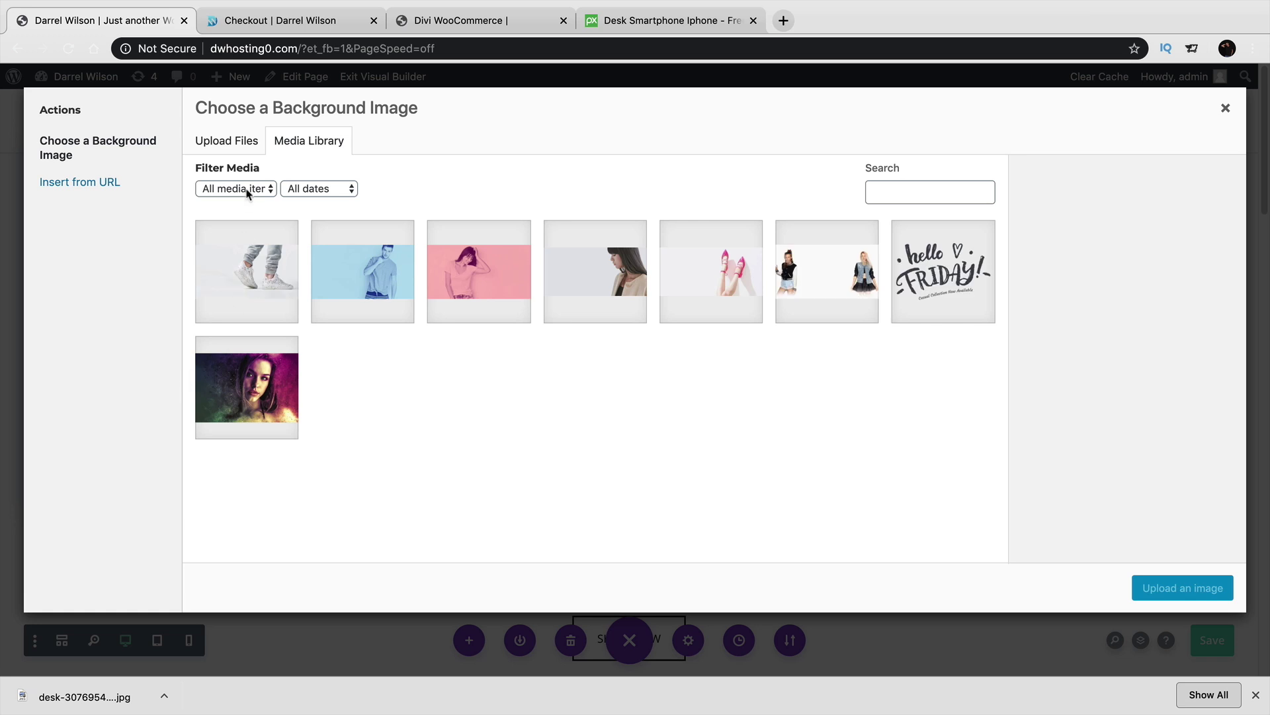
click(234, 147)
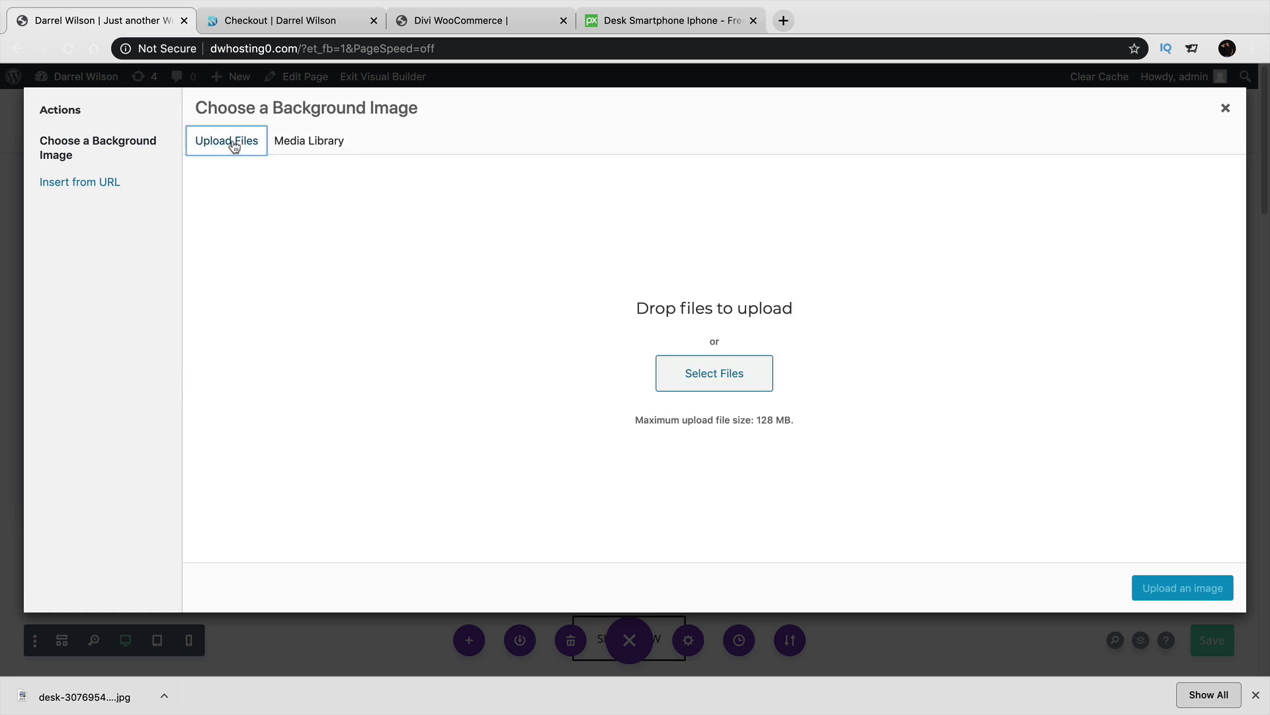
click(700, 372)
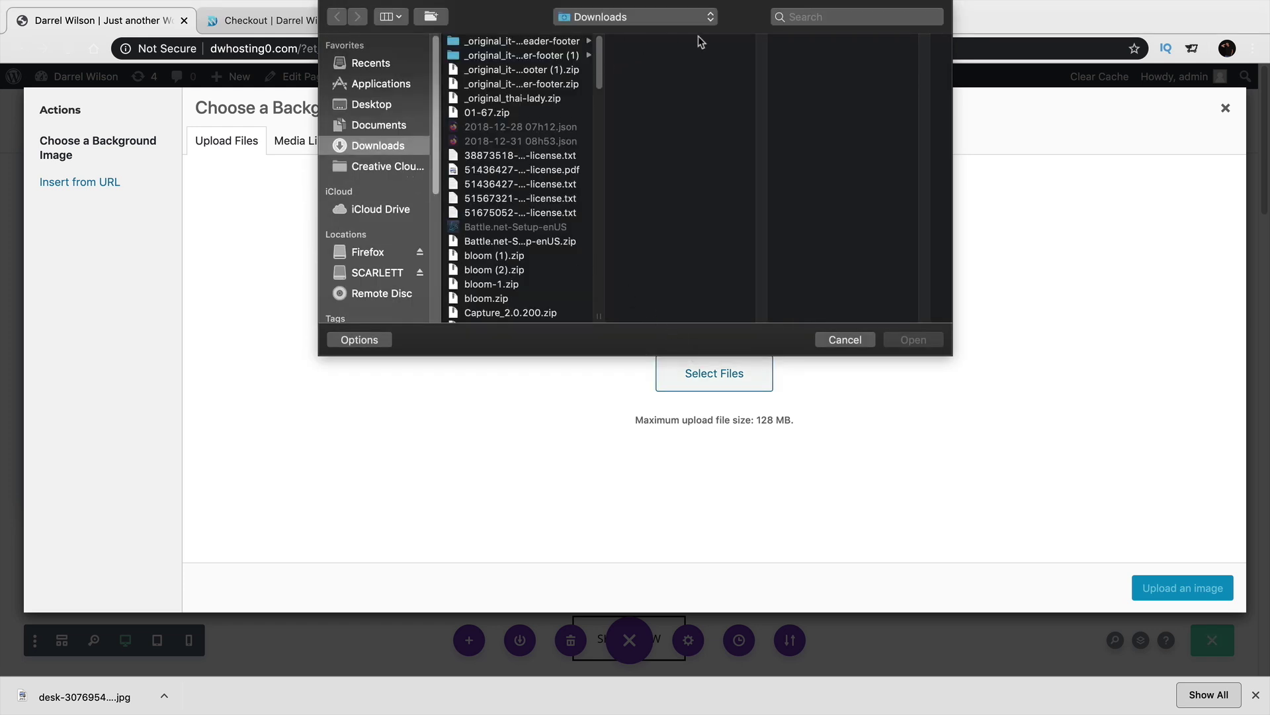
click(844, 14)
text(desk)
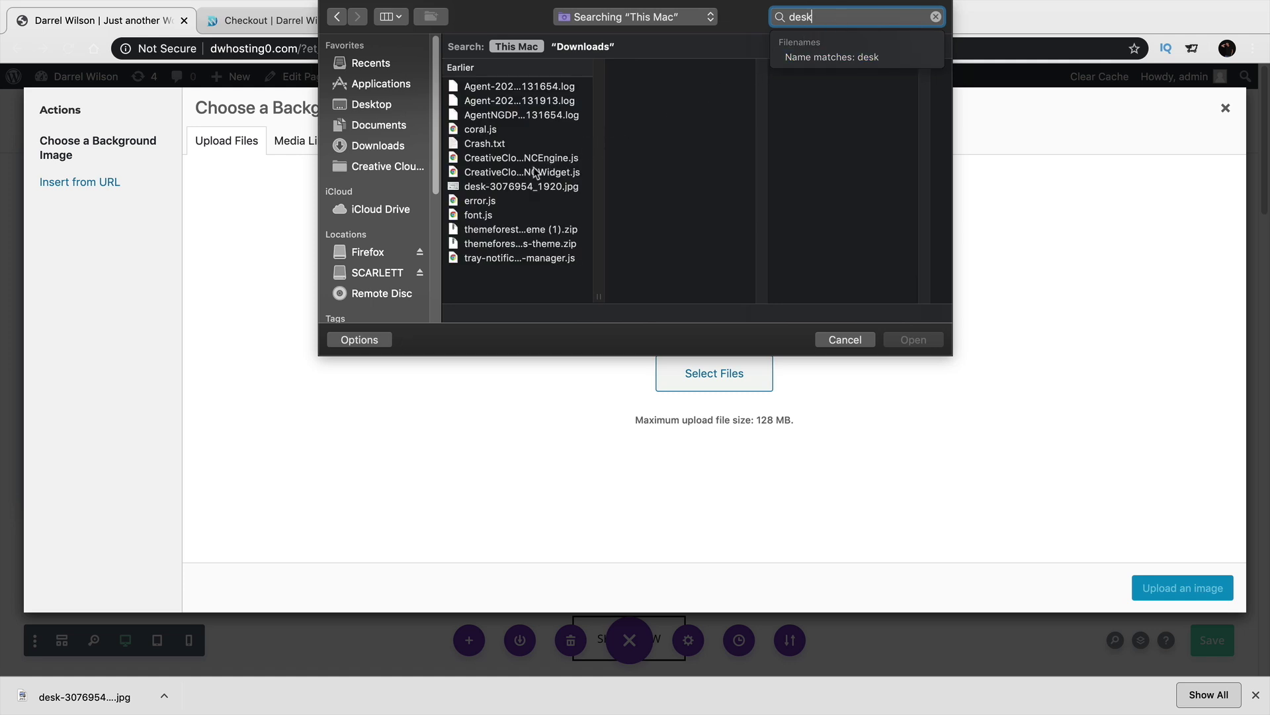
click(504, 187)
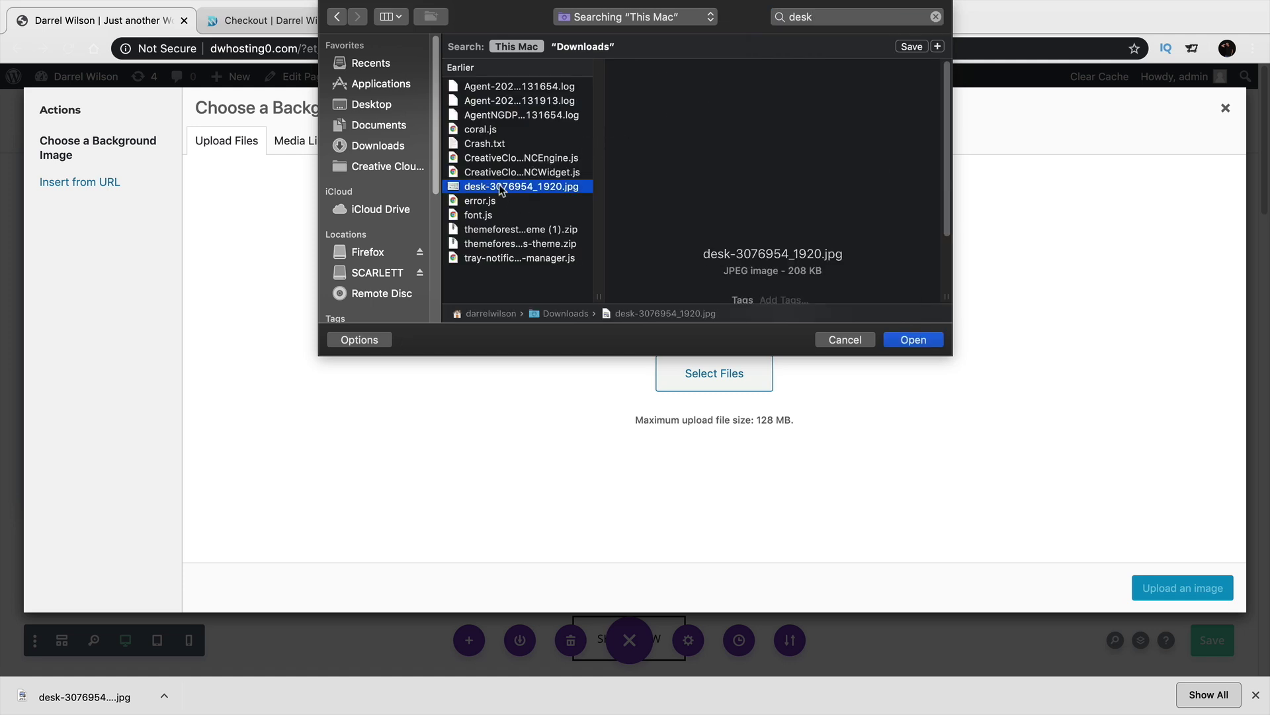
click(915, 340)
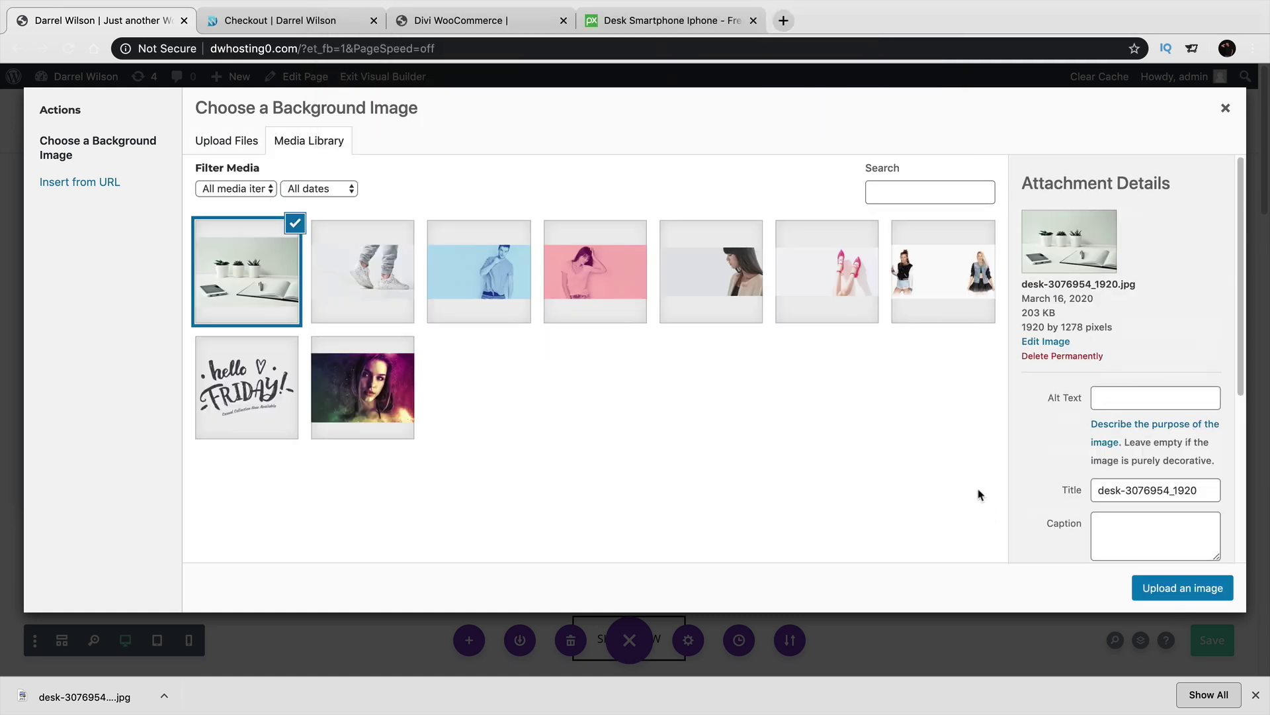
click(1183, 588)
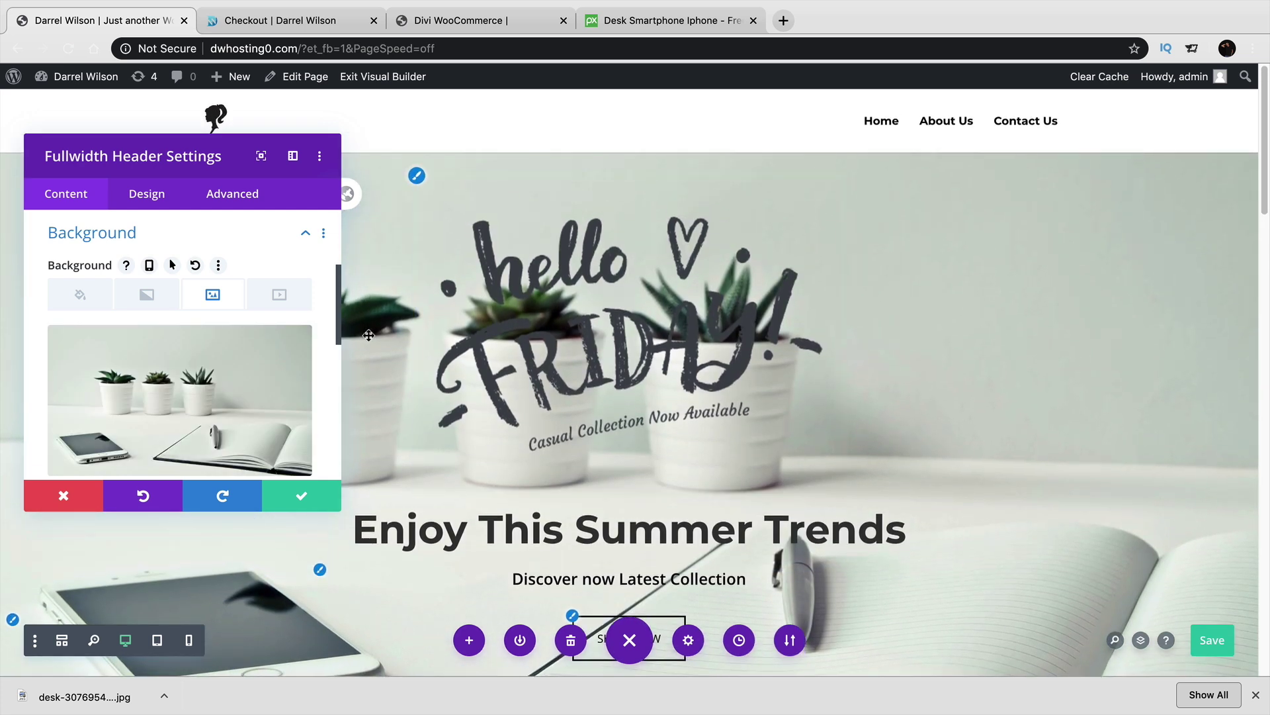
Save the background change and delete the hello FRIDAY logo image from the header.
click(302, 496)
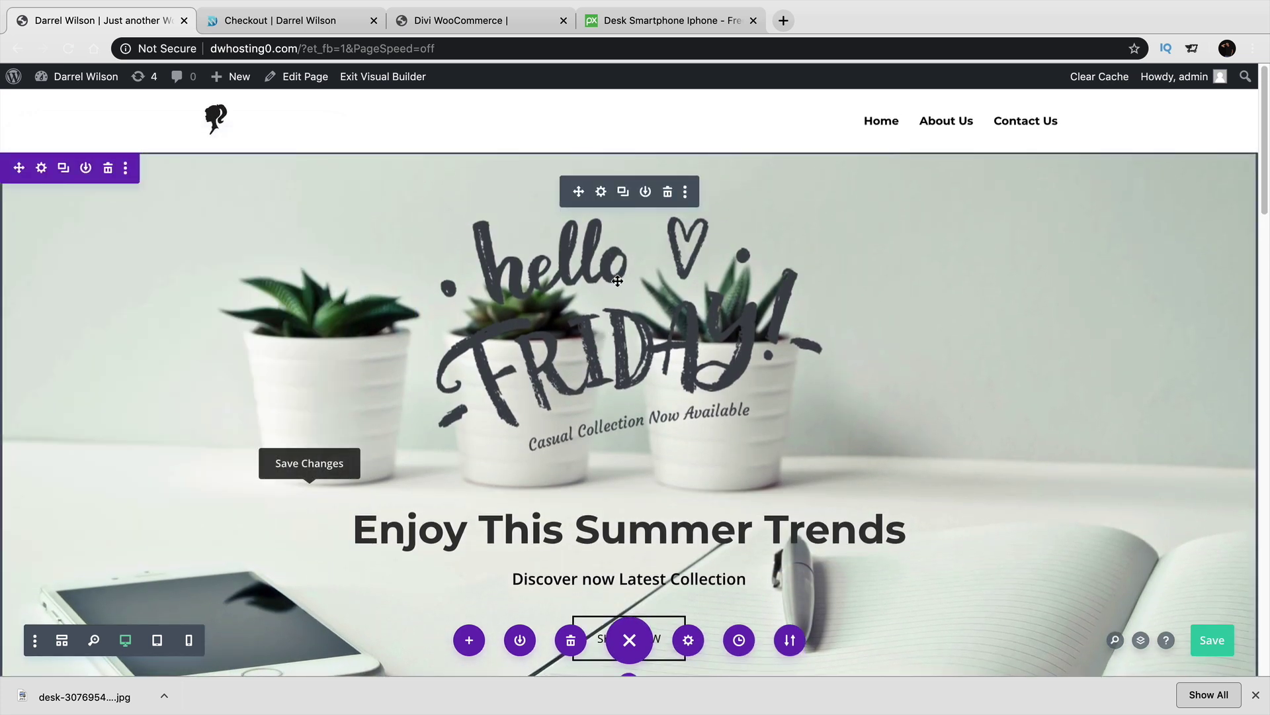
click(601, 192)
scroll(276, 351, down, 10)
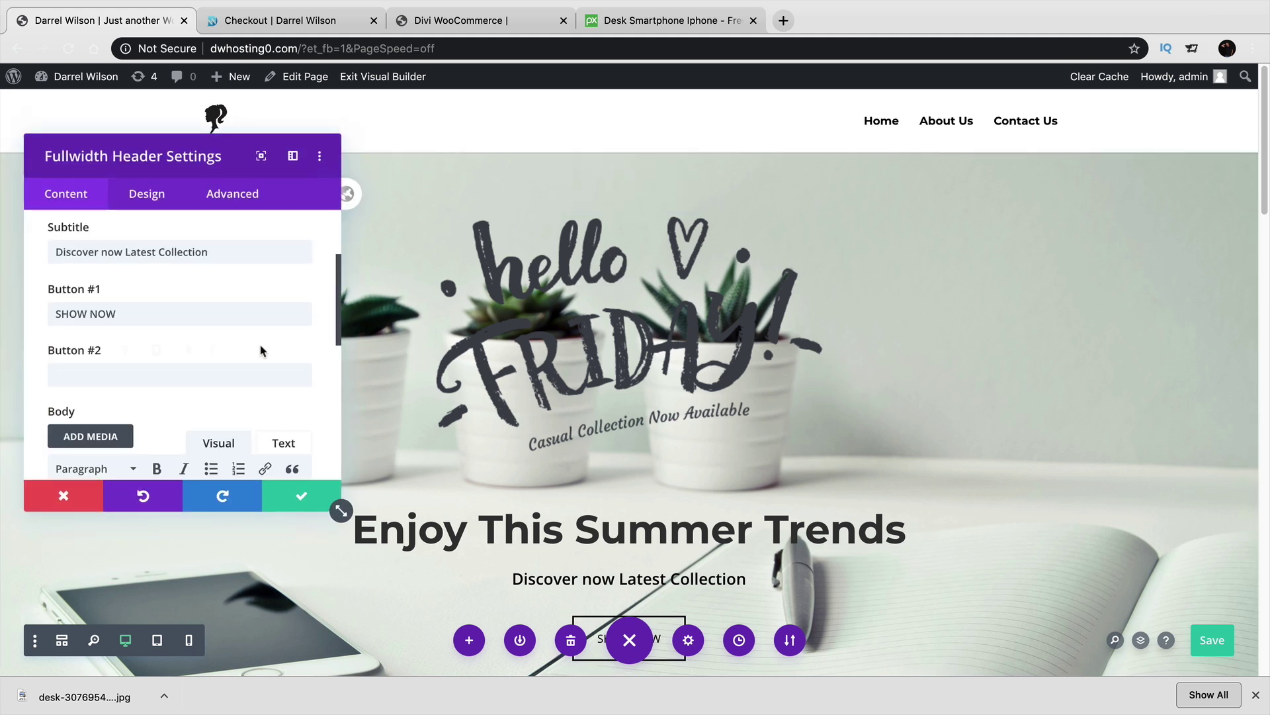
click(199, 364)
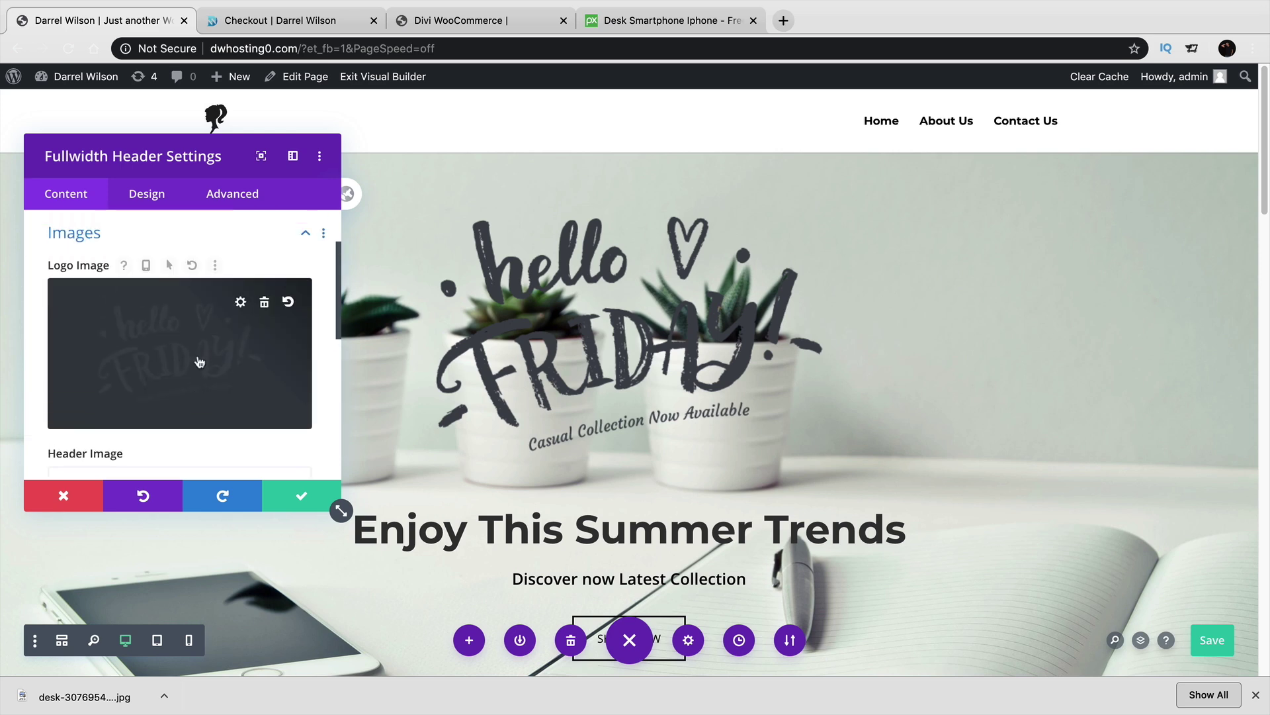
click(262, 301)
drag(255, 182, 1140, 306)
Change the hero heading from 'Enjoy This Summer Trends' to 'Amazing Trends'.
click(1256, 694)
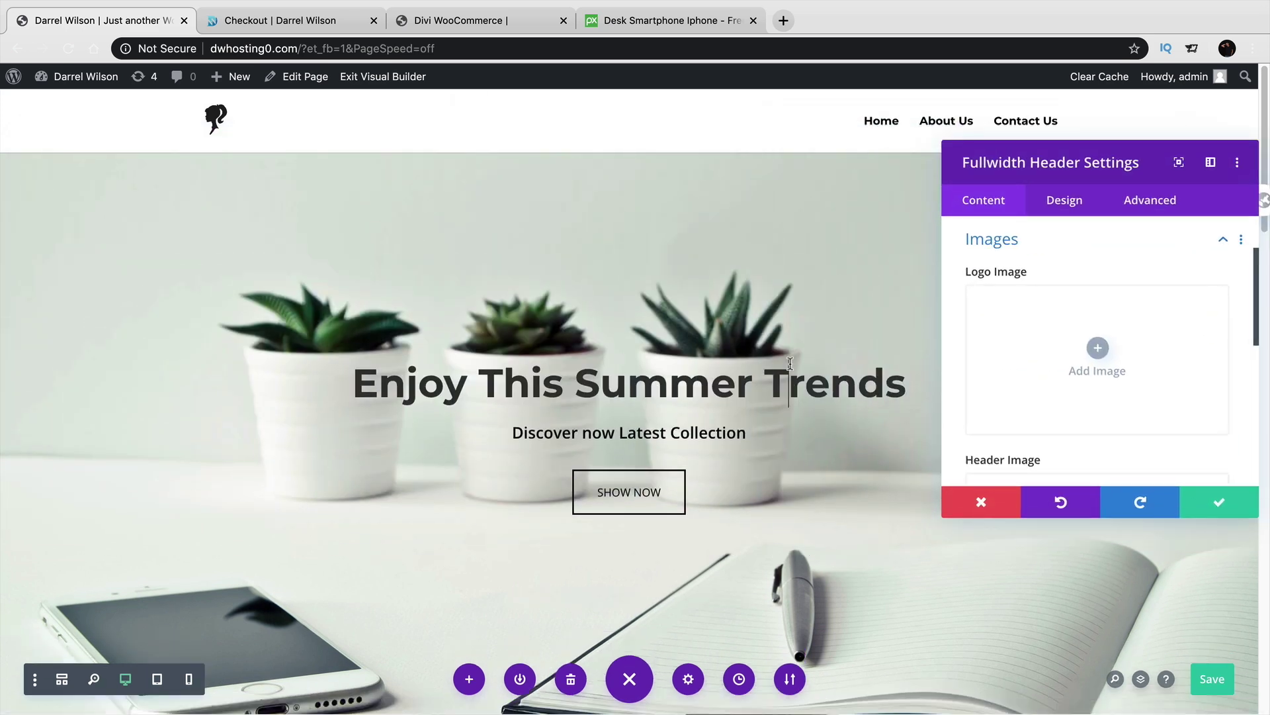
triple_click(790, 358)
text(Amazing)
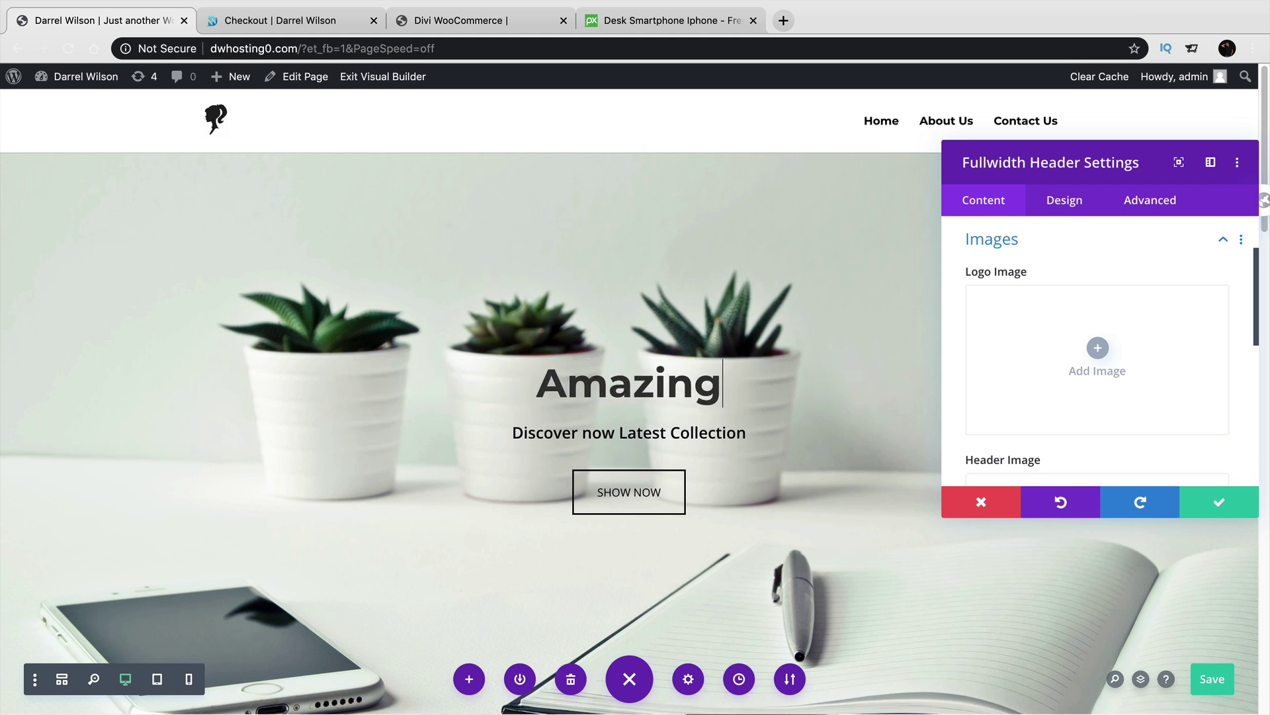
text( Trends)
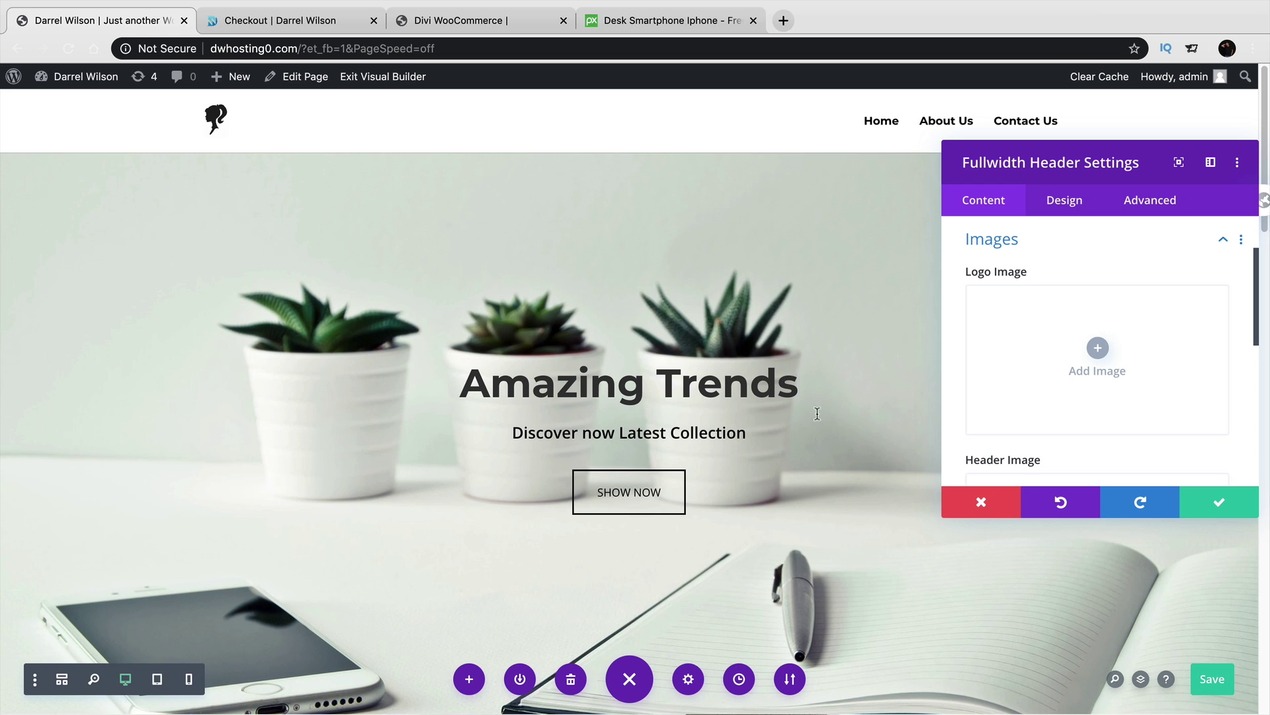
drag(1012, 165, 951, 170)
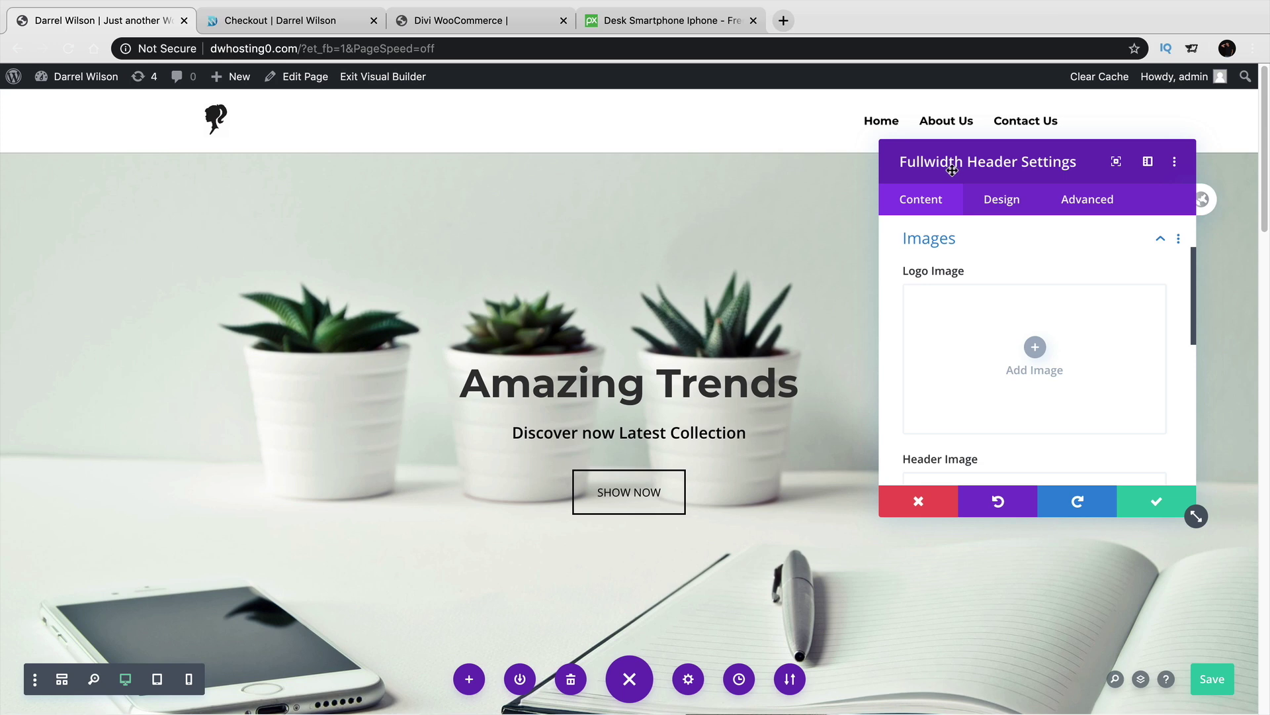
Save the header changes and scroll down the page.
click(1157, 501)
scroll(956, 433, down, 5)
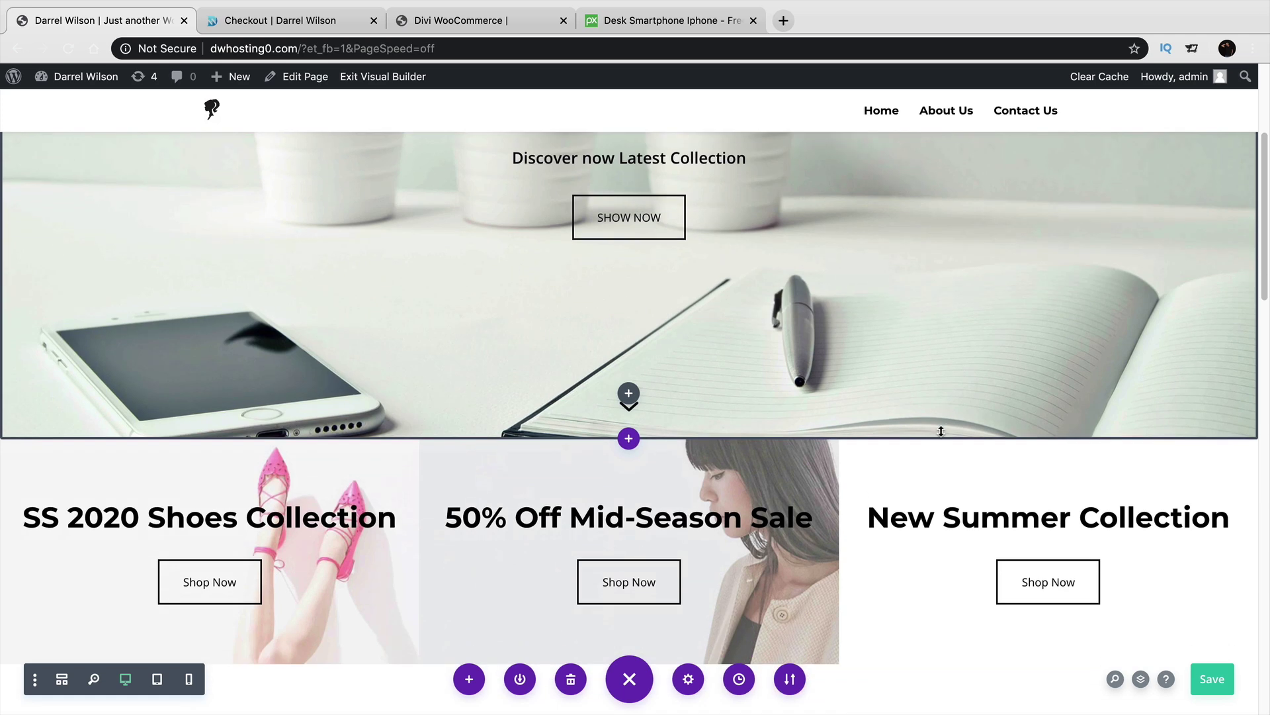
scroll(942, 431, down, 1)
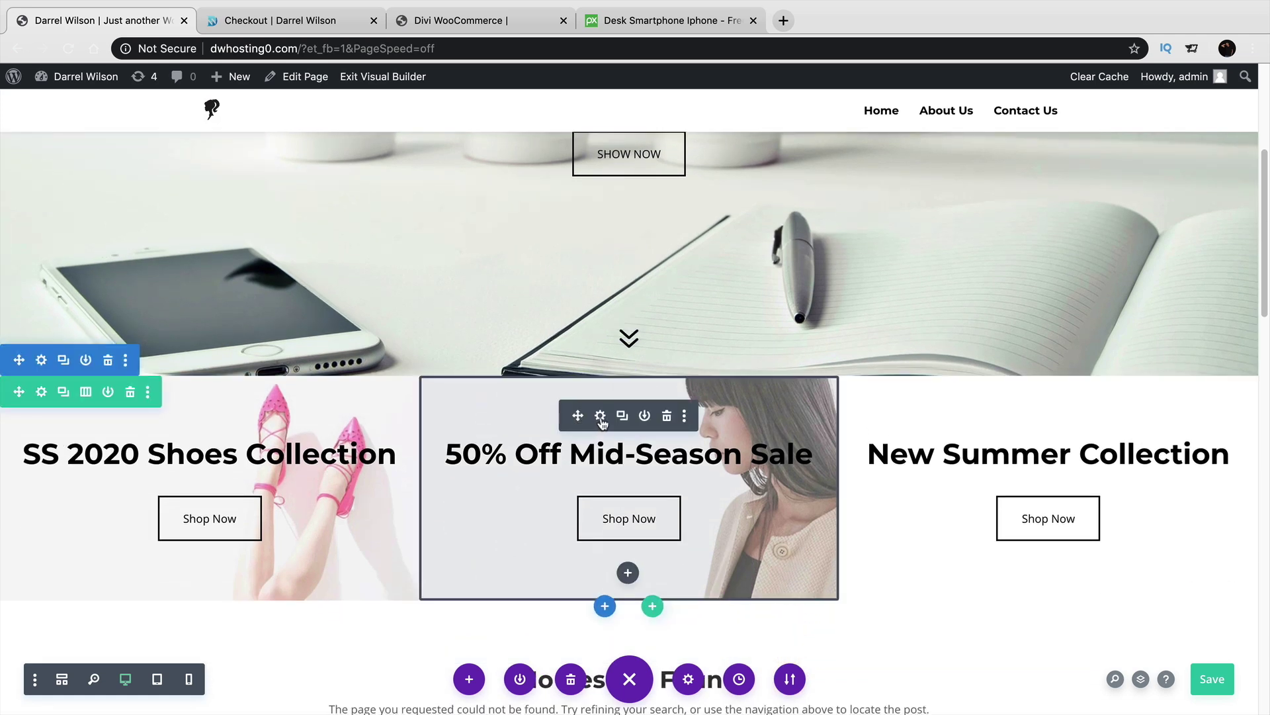
Replace the 50% Off Mid-Season Sale column's background image with the sneakers photo.
click(600, 415)
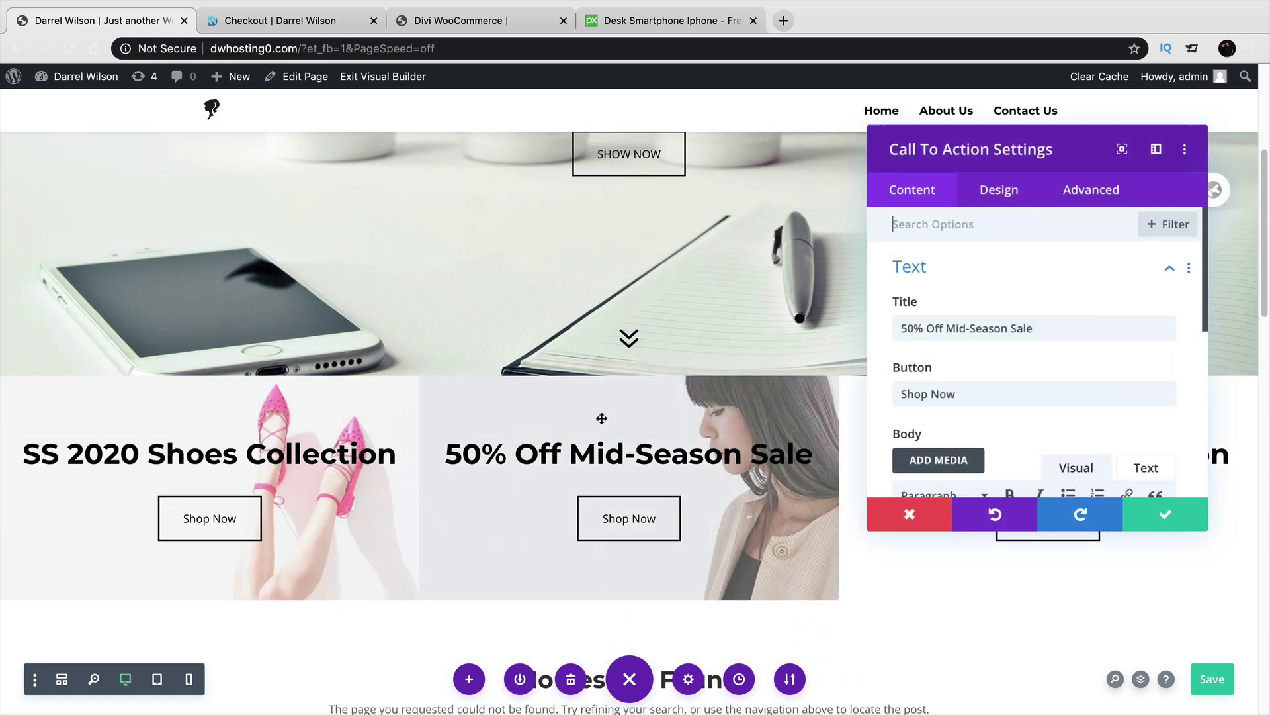
scroll(1047, 419, down, 1)
scroll(1048, 419, down, 2)
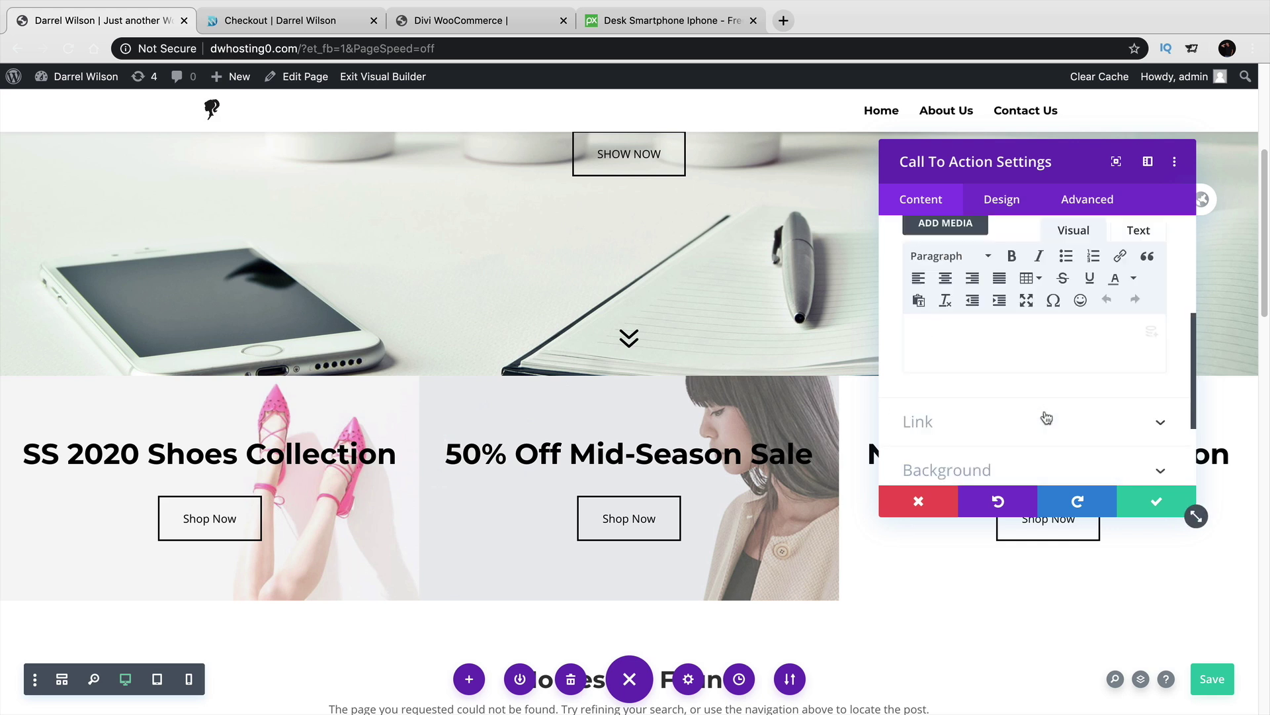
click(1042, 456)
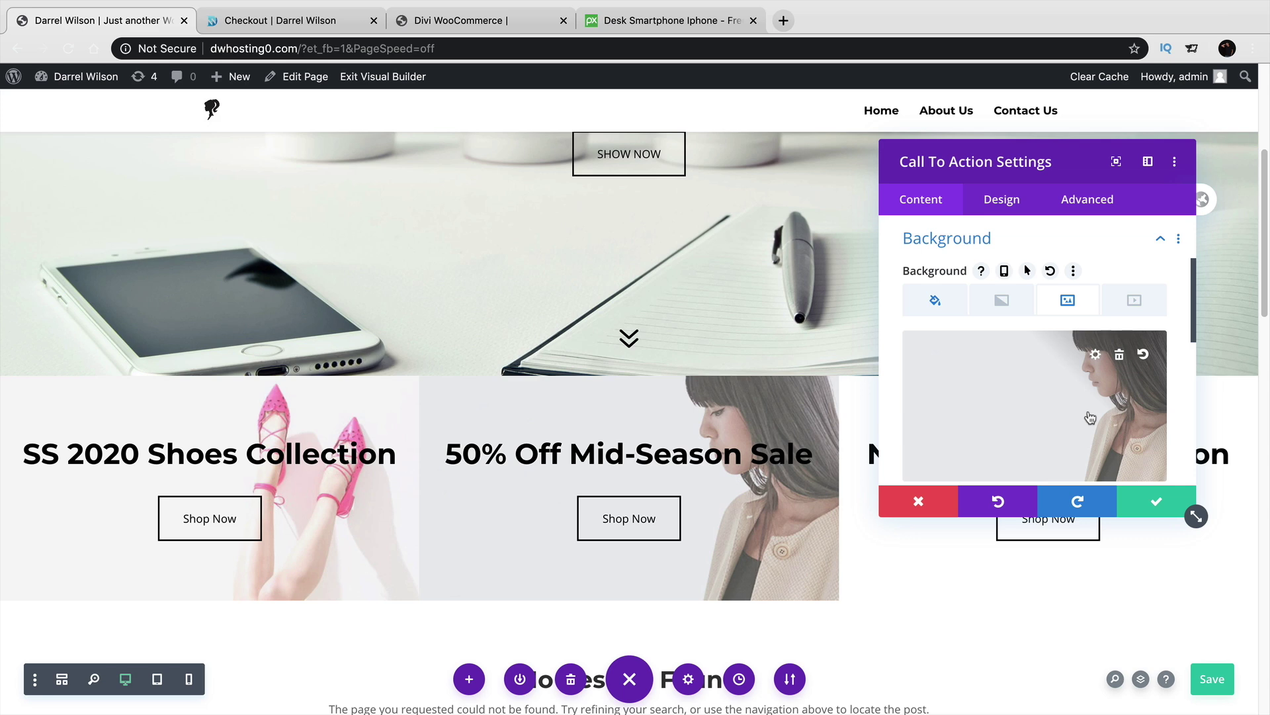
click(1119, 357)
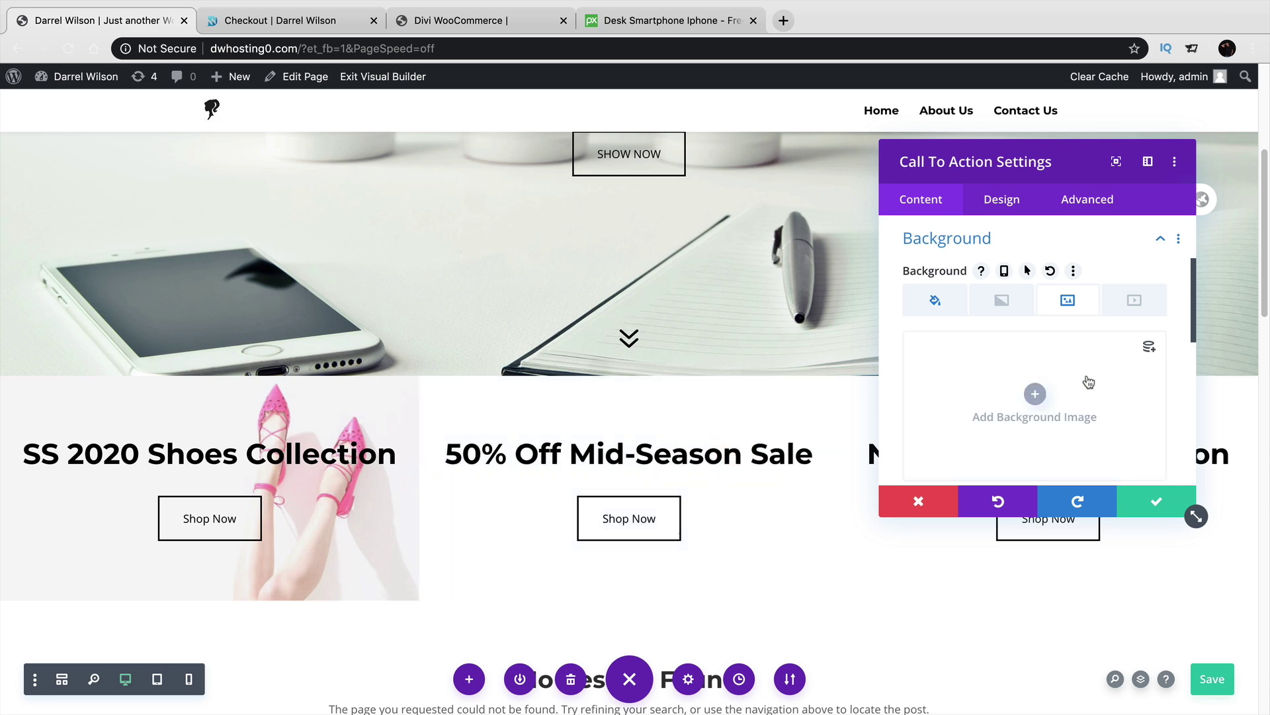
click(1032, 395)
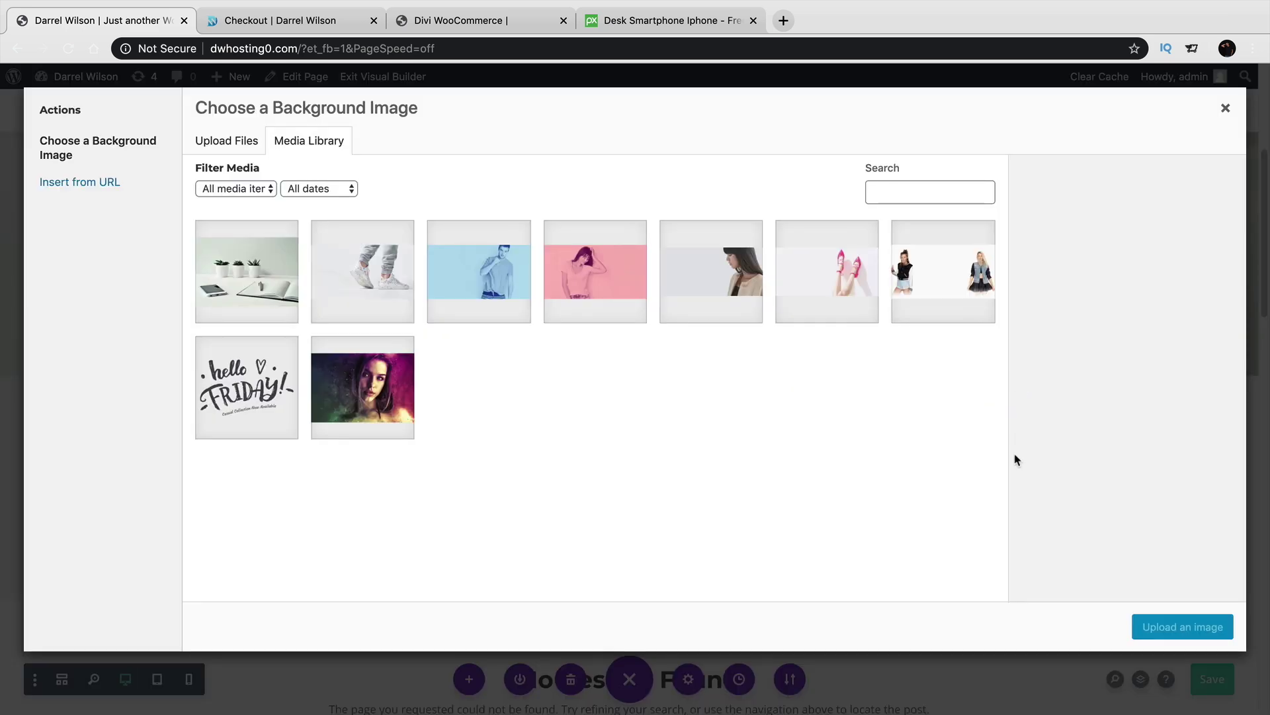
click(387, 276)
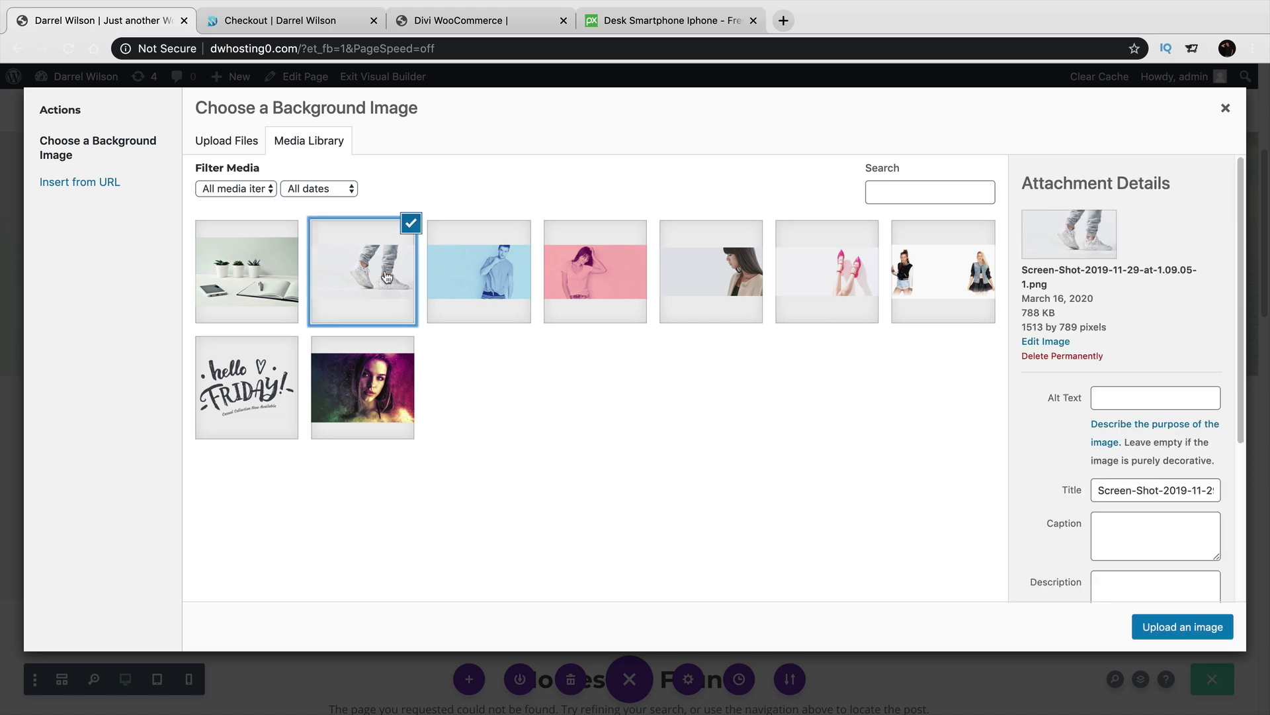
click(1155, 628)
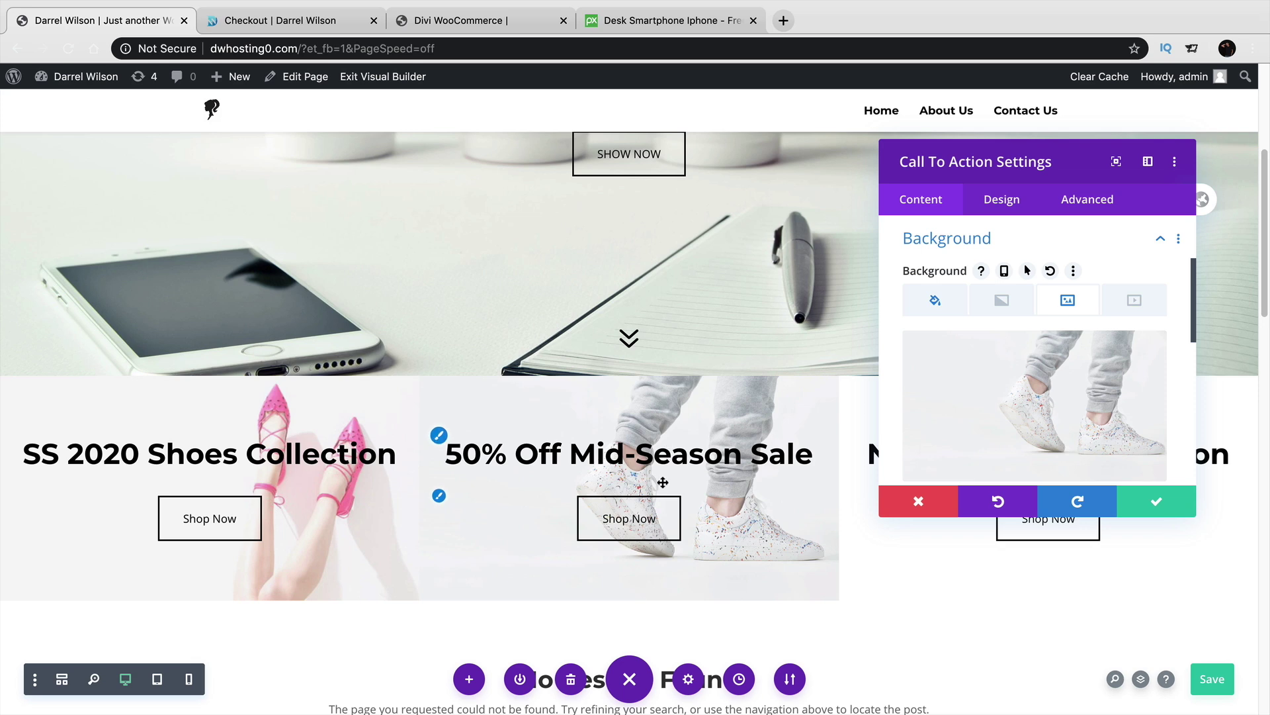
click(669, 21)
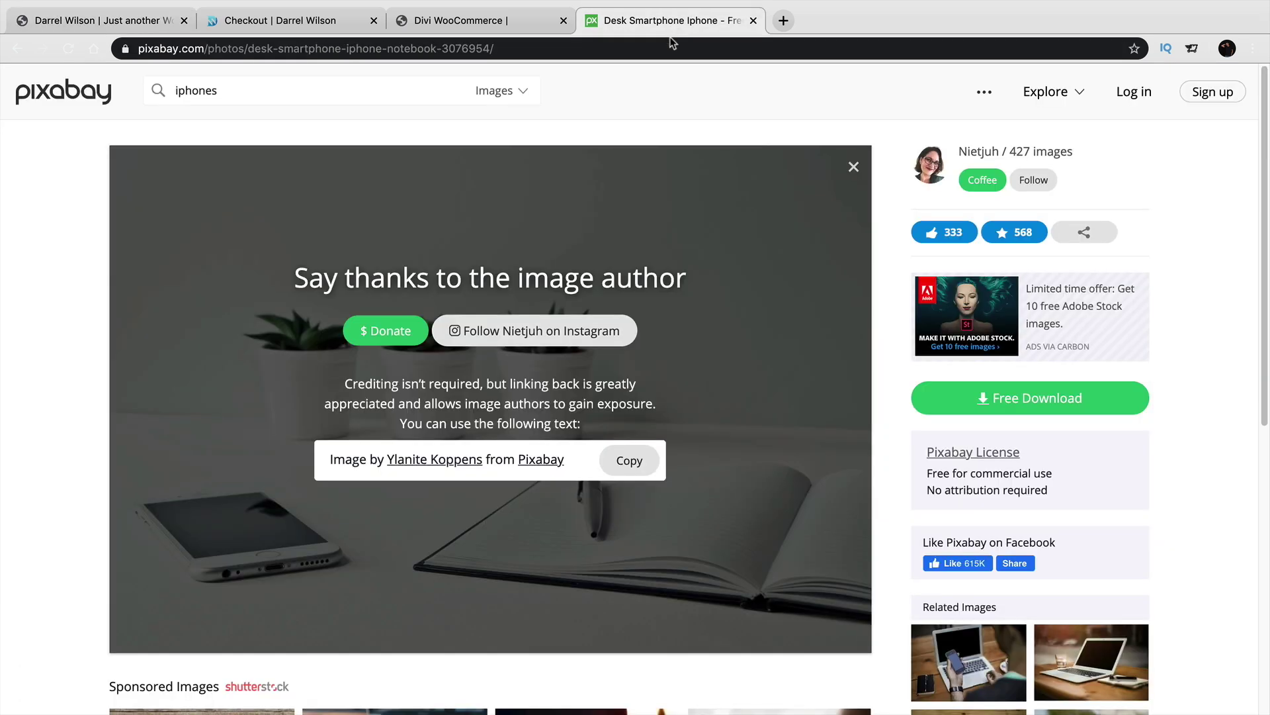
Search Pixabay for 'shoes' and scroll through the free image results.
double_click(196, 91)
text(shoes)
key(Return)
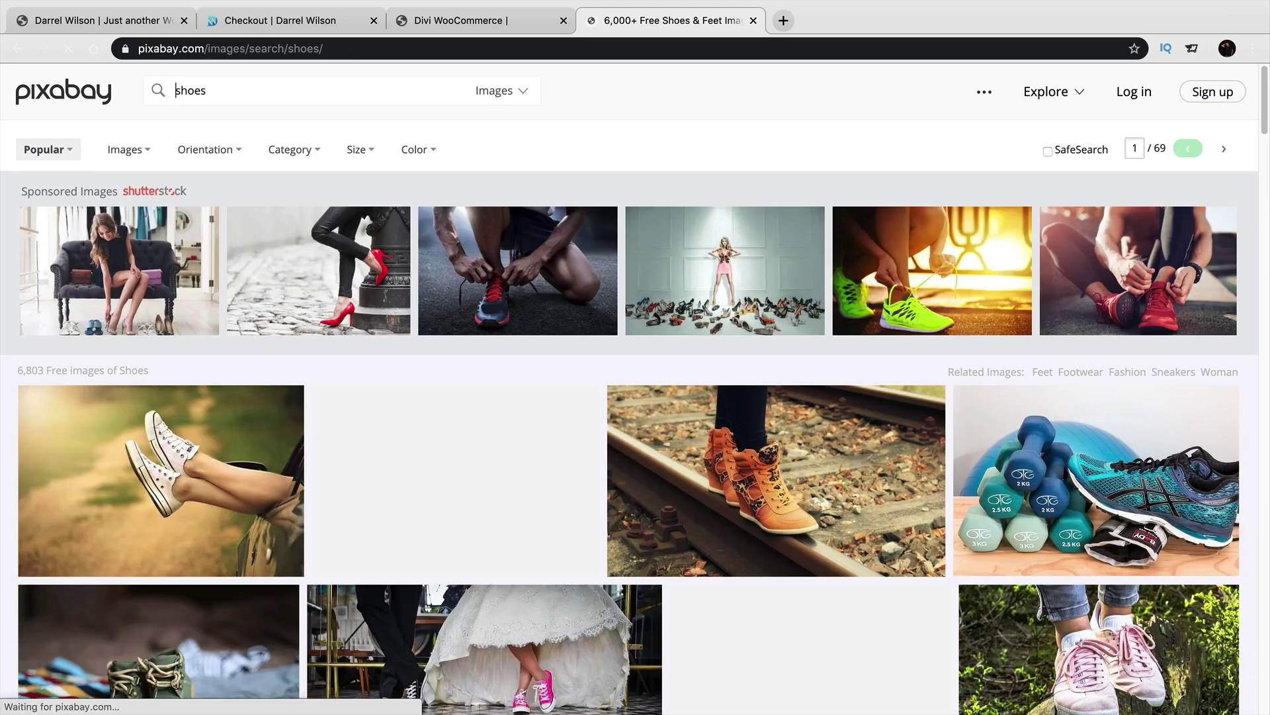
scroll(699, 447, down, 4)
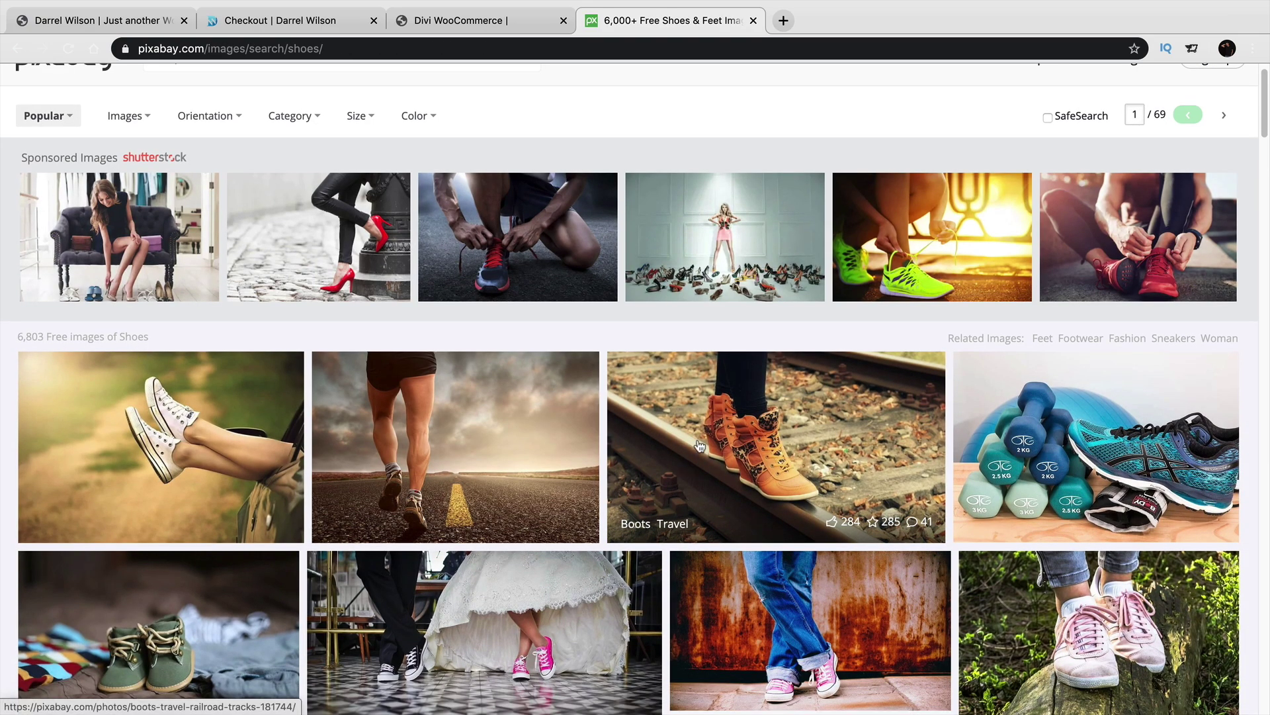
scroll(699, 447, down, 4)
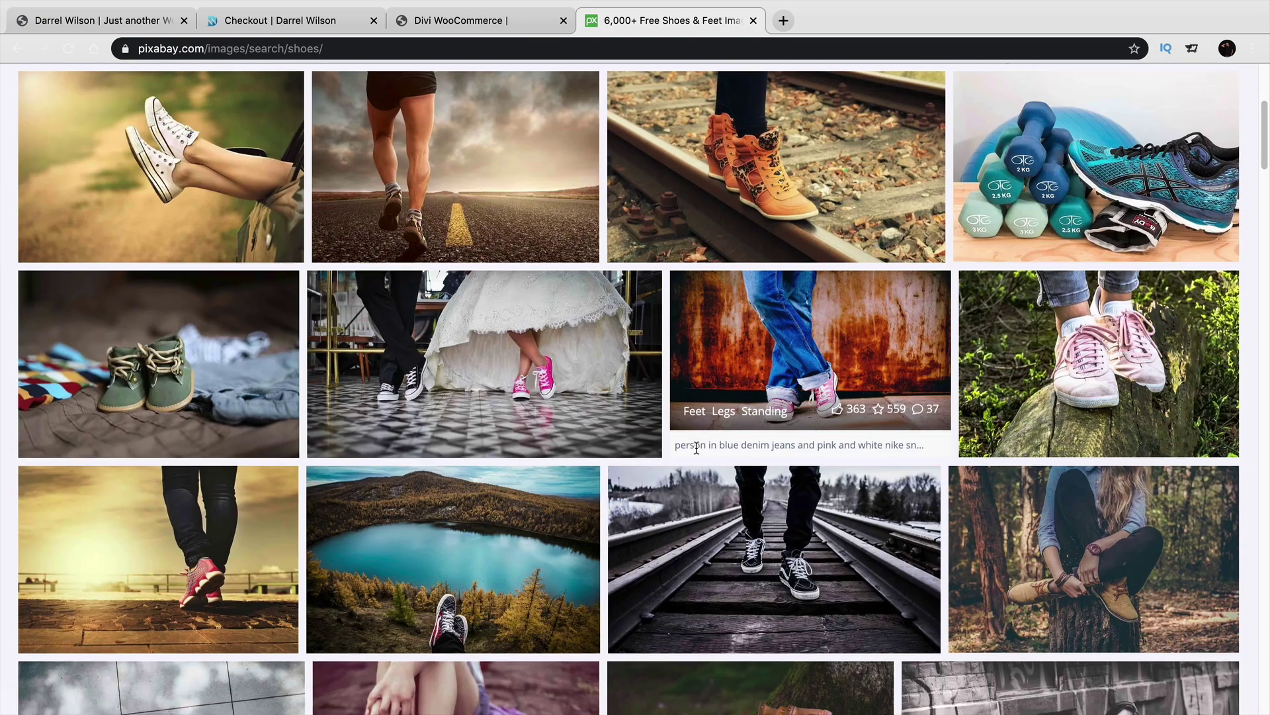
scroll(698, 469, down, 2)
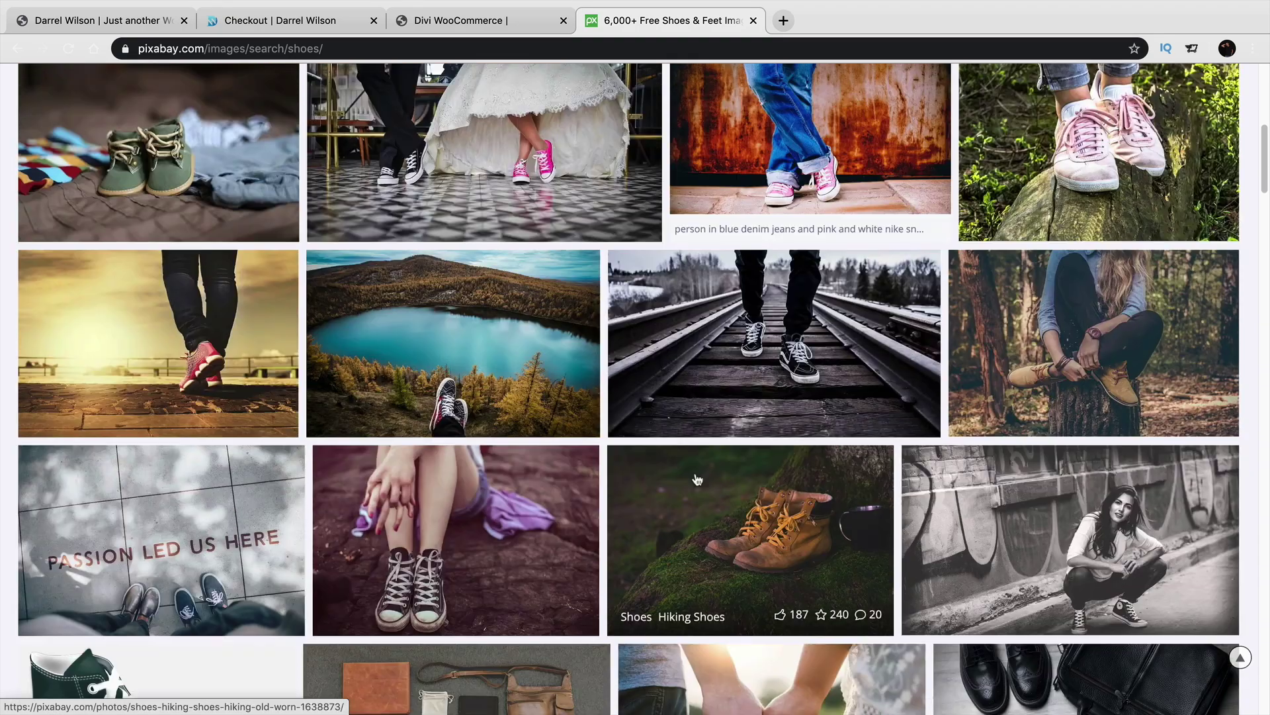
Back in the Divi builder, discard the sneakers background change and scroll the page.
click(126, 25)
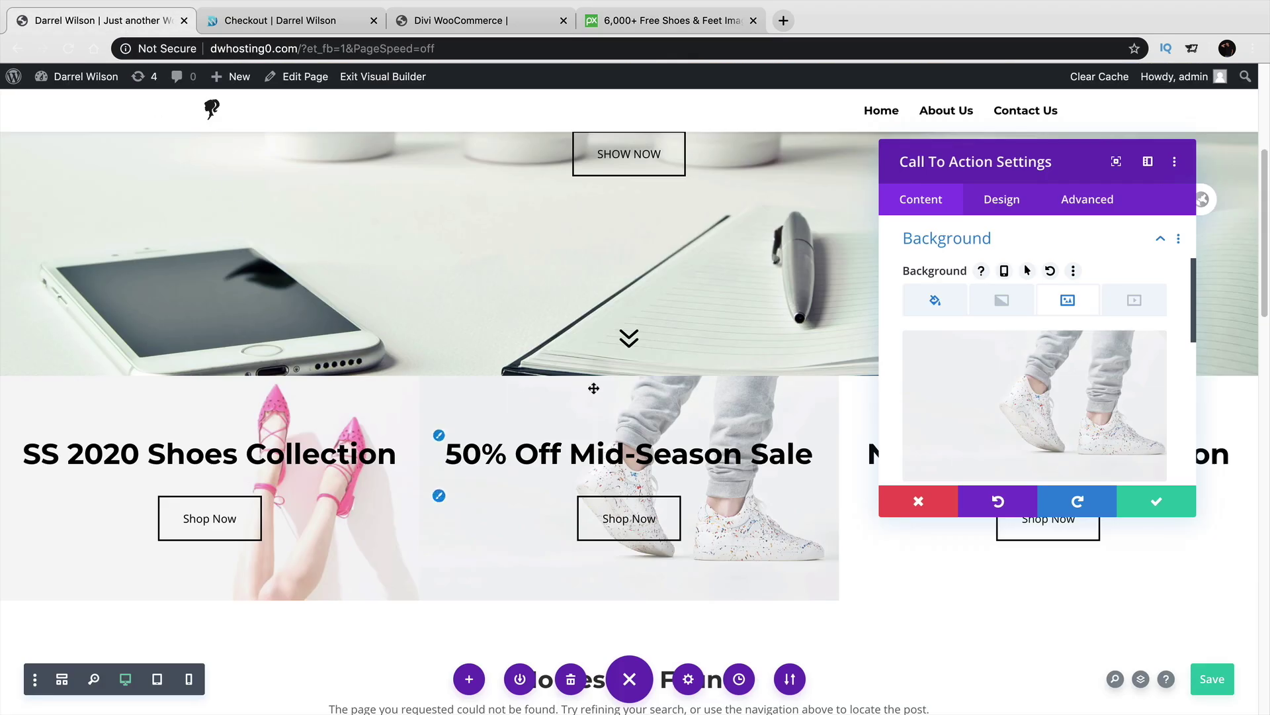
click(910, 506)
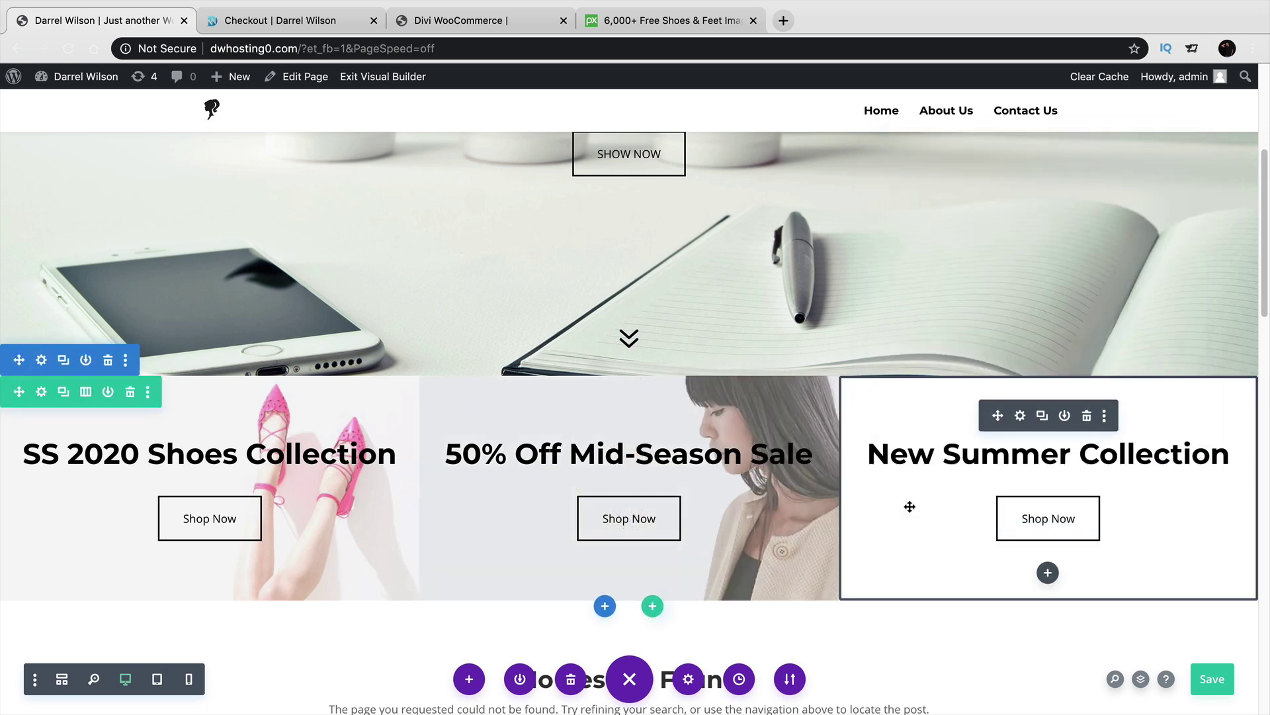
scroll(906, 503, down, 2)
scroll(904, 498, down, 9)
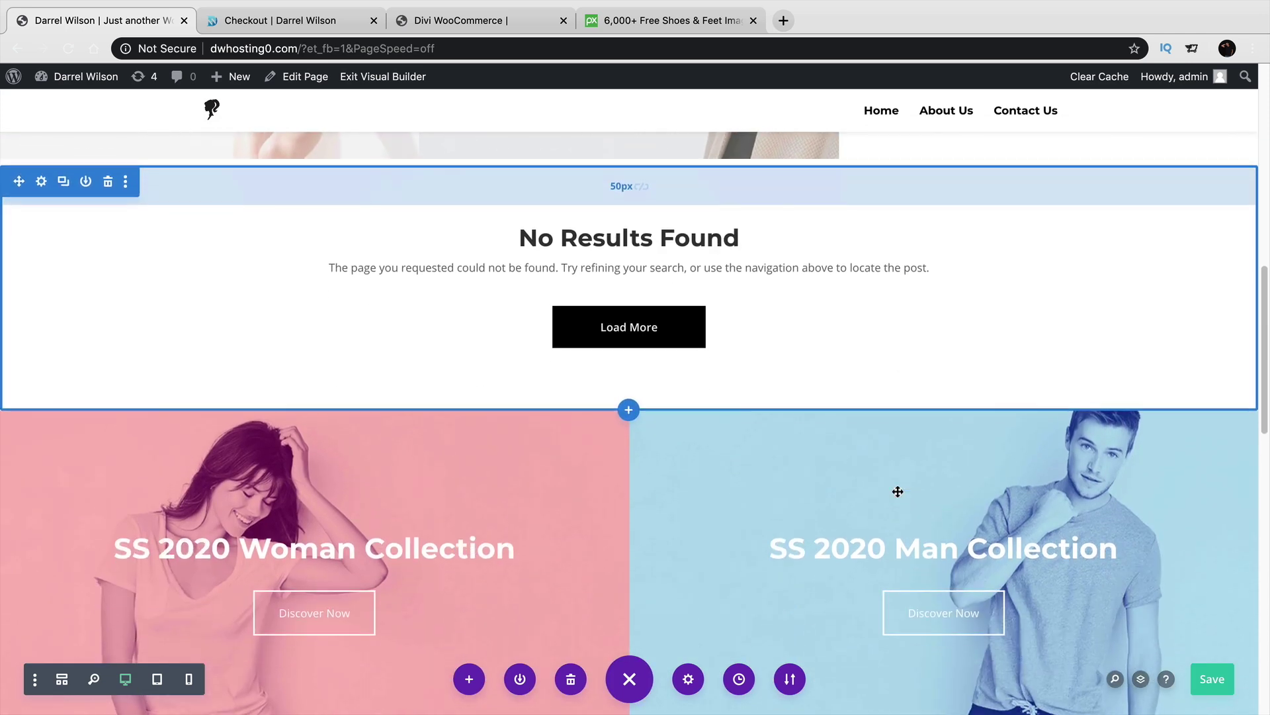
scroll(898, 490, up, 10)
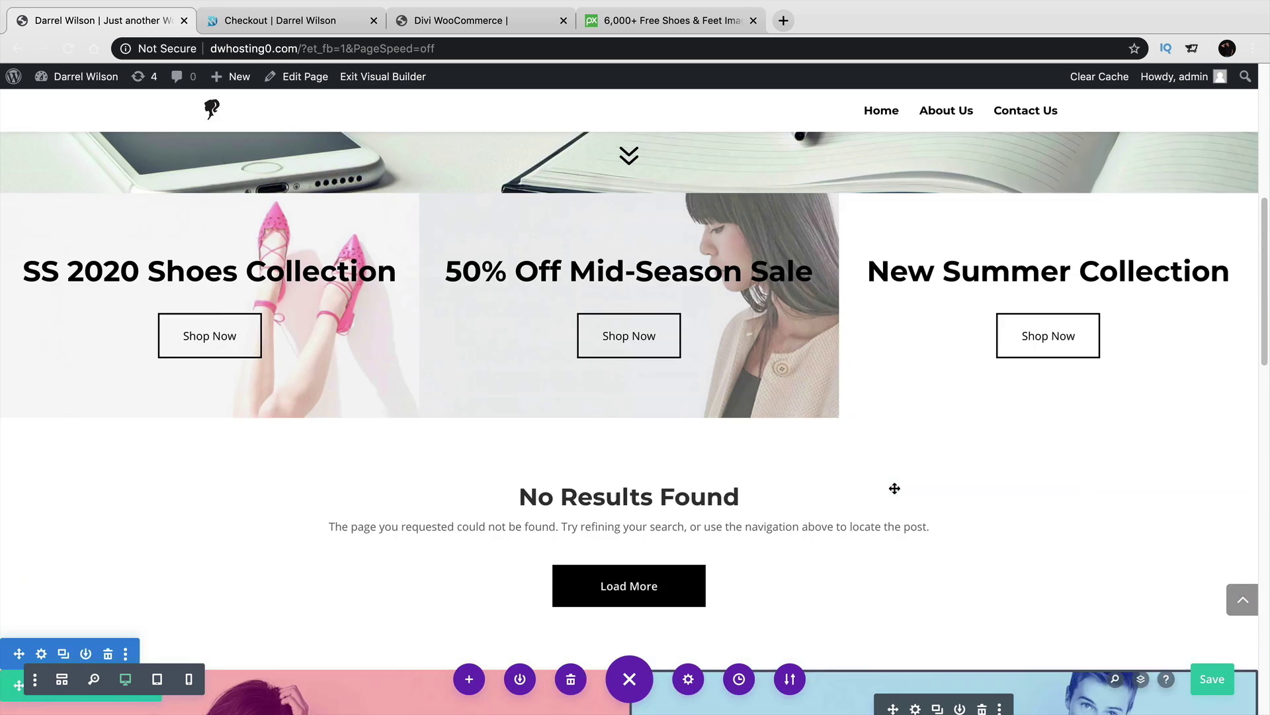
Exit the Visual Builder, discarding the unsaved changes.
click(386, 78)
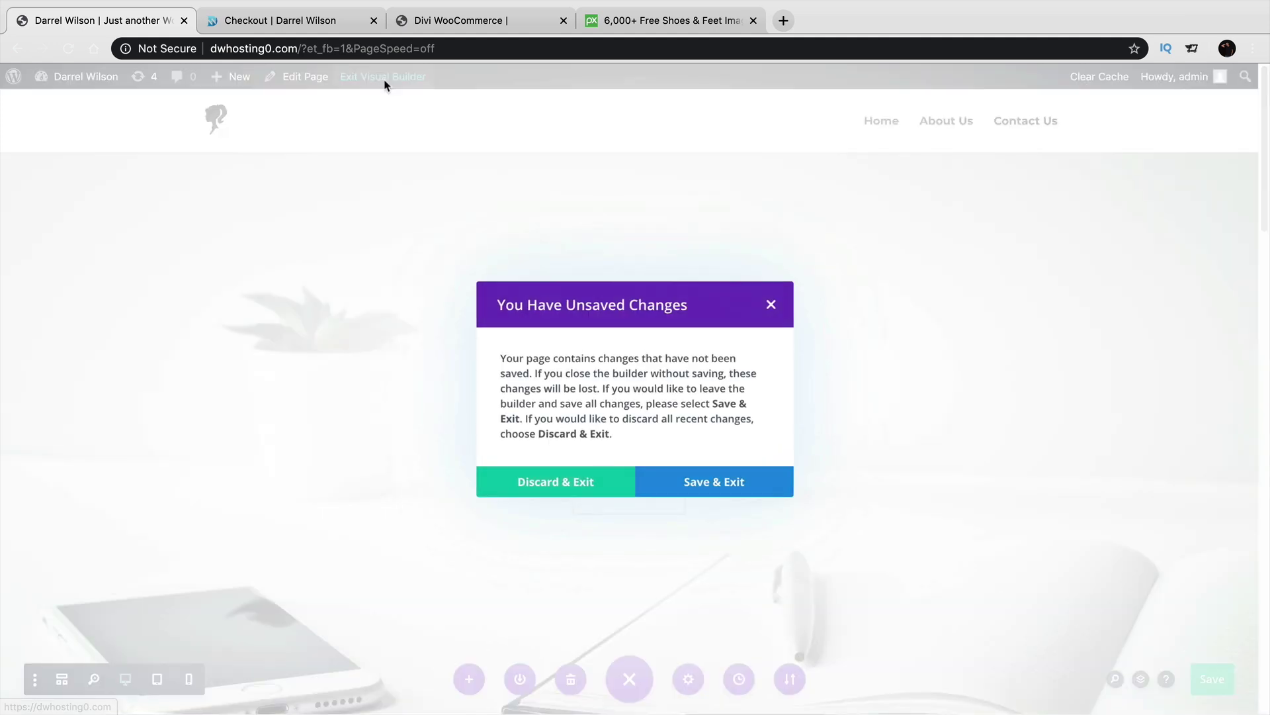
click(583, 488)
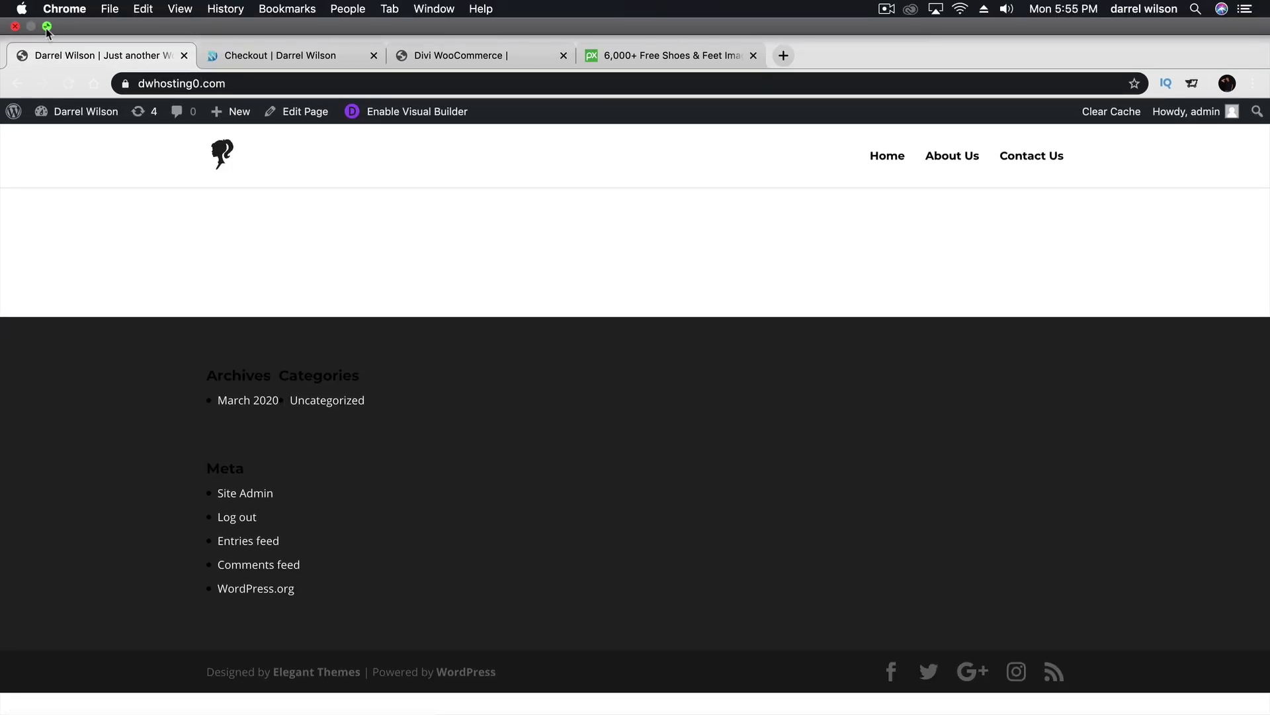
click(47, 28)
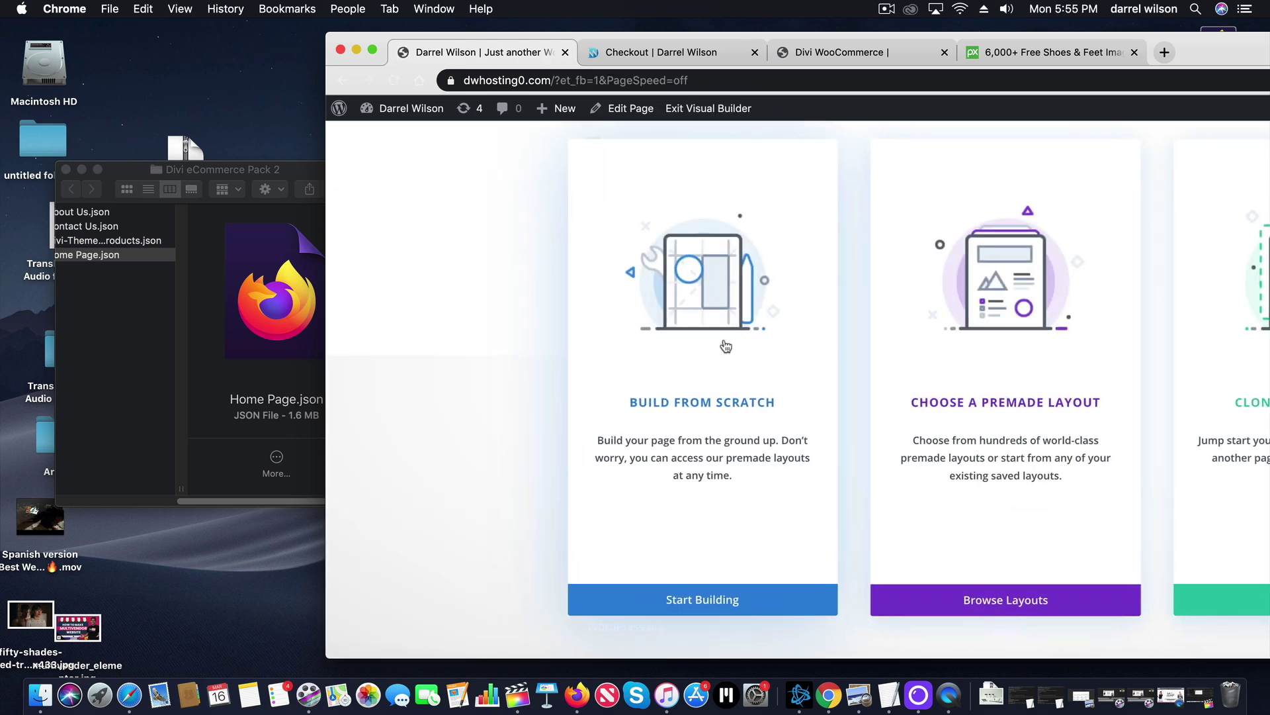
Start building the blank home page and import the Home Page.json layout into it.
click(739, 599)
click(1132, 298)
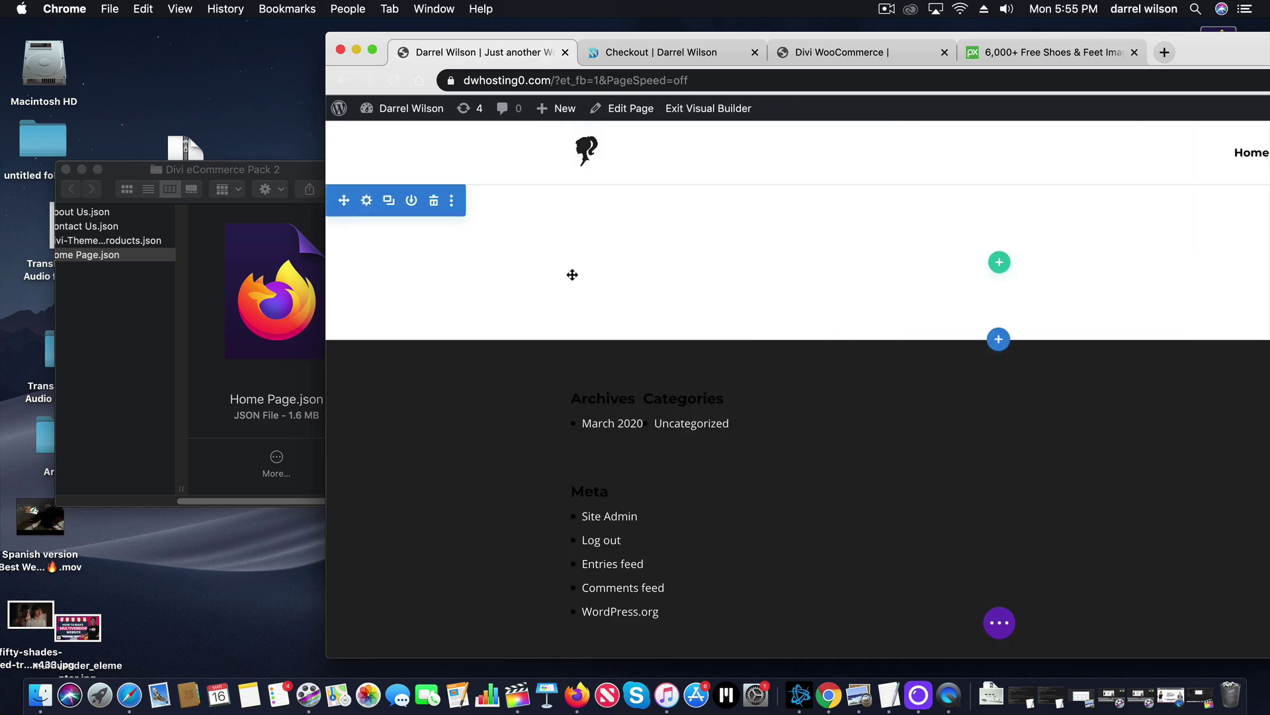
key(Return)
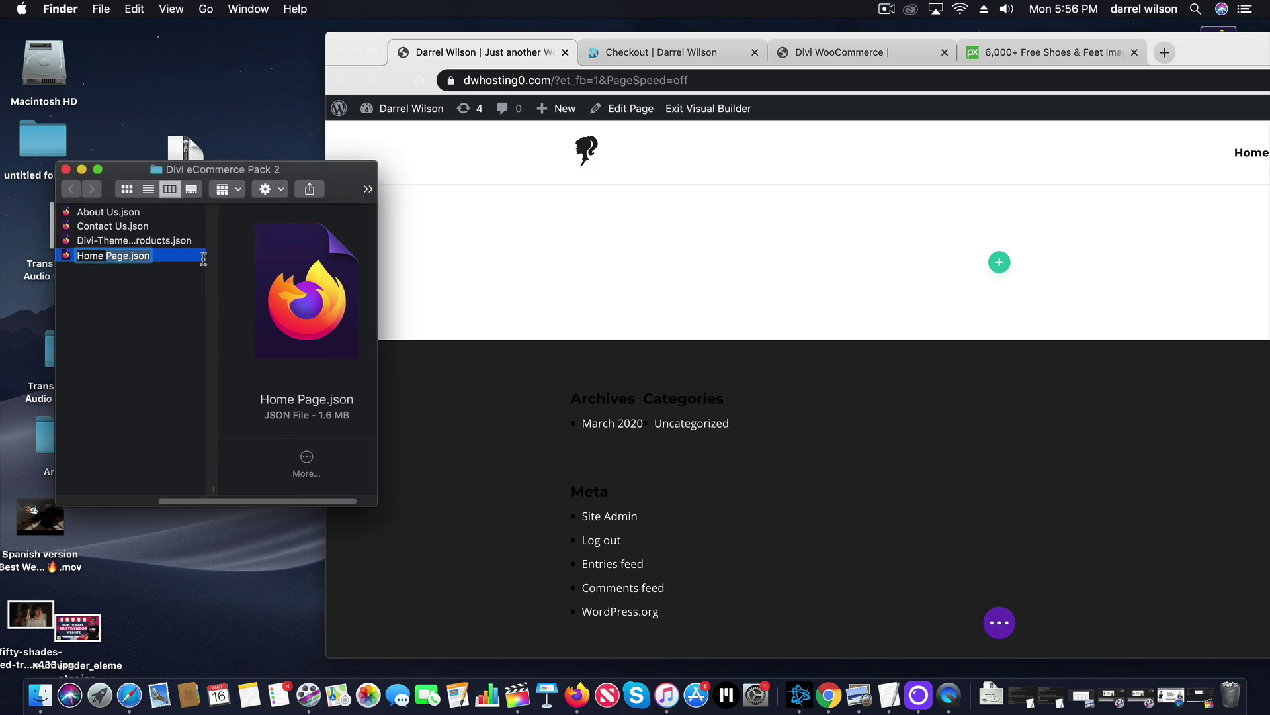
click(114, 314)
drag(264, 255, 800, 289)
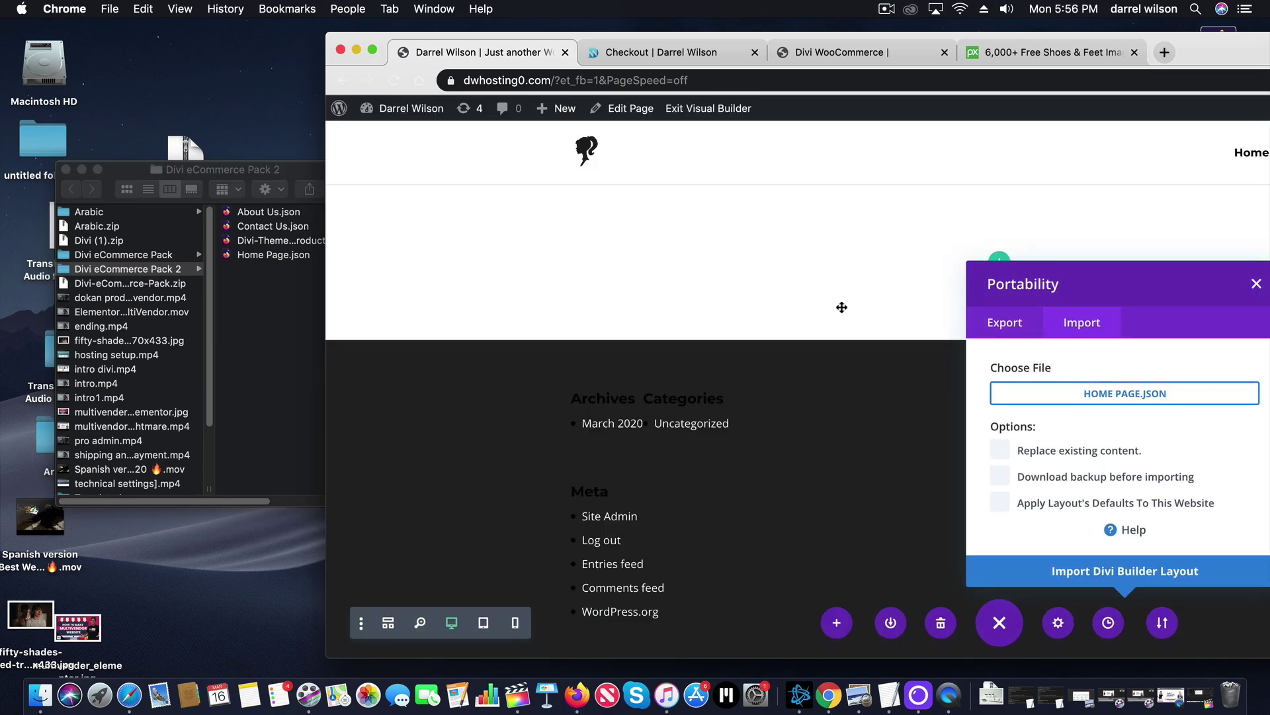
click(1142, 582)
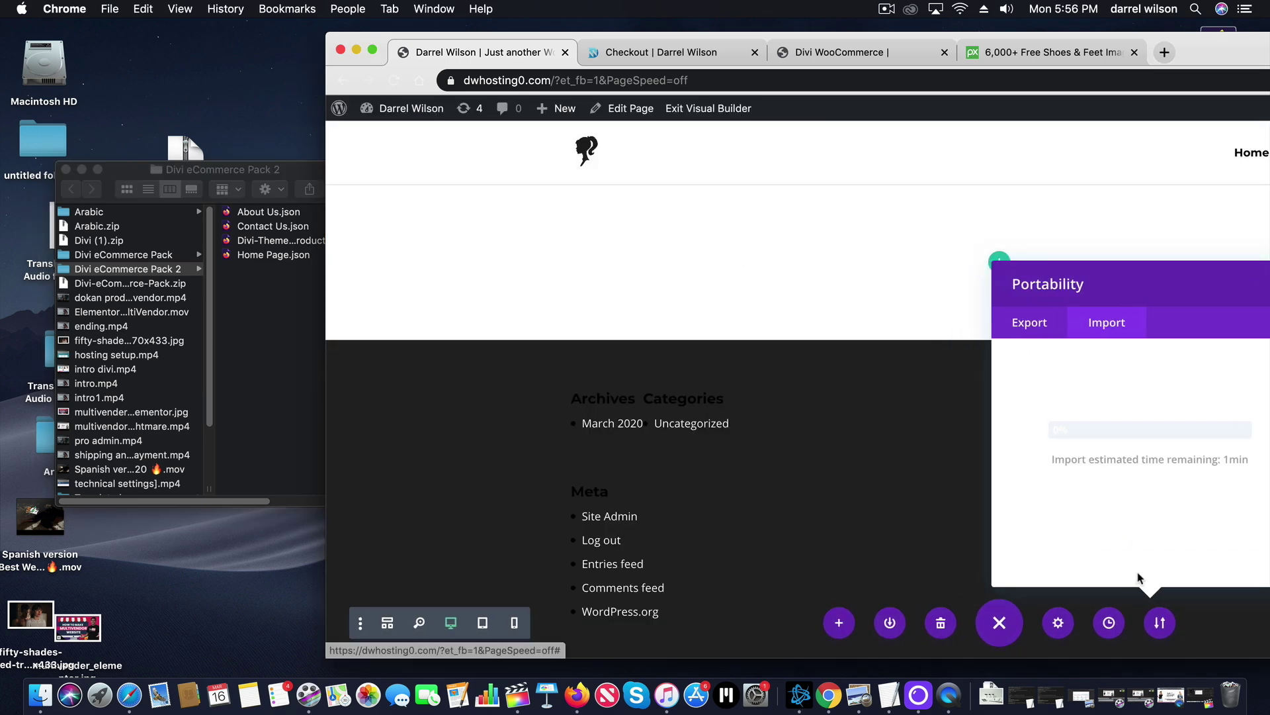
double_click(392, 48)
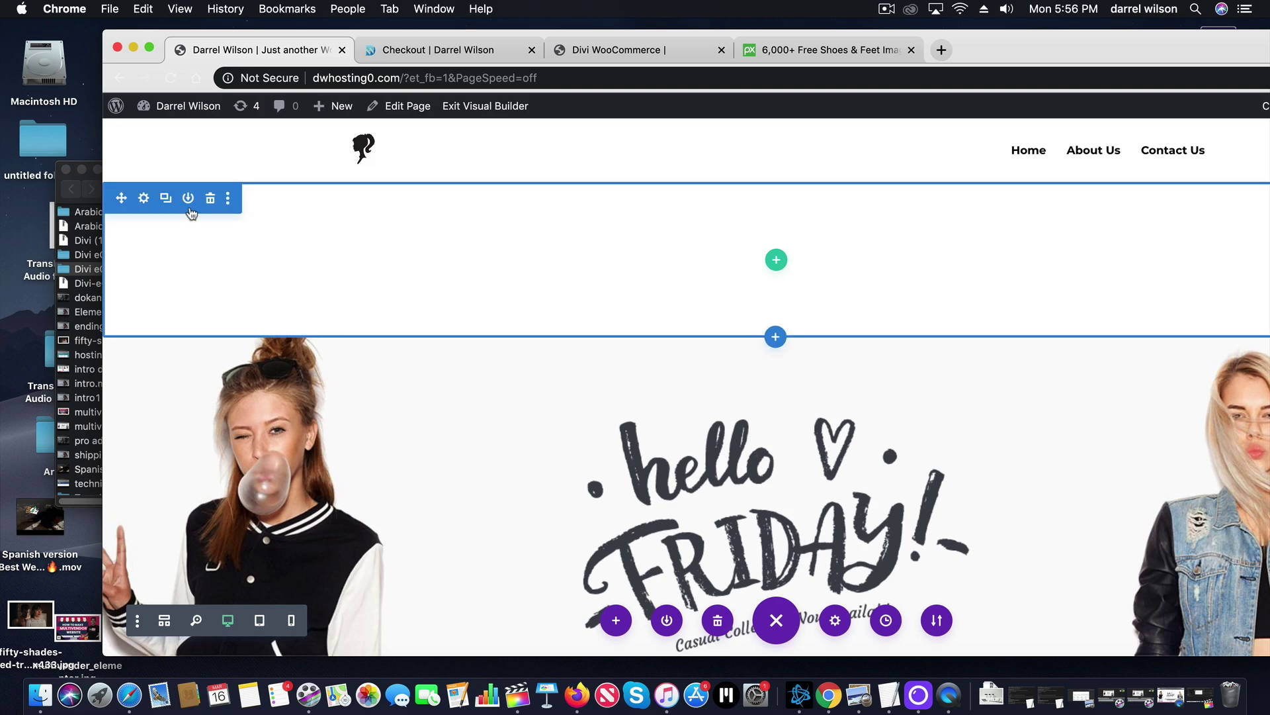
Delete the empty top section, save the Home page, and exit to view the hello FRIDAY hero live.
click(211, 200)
click(149, 47)
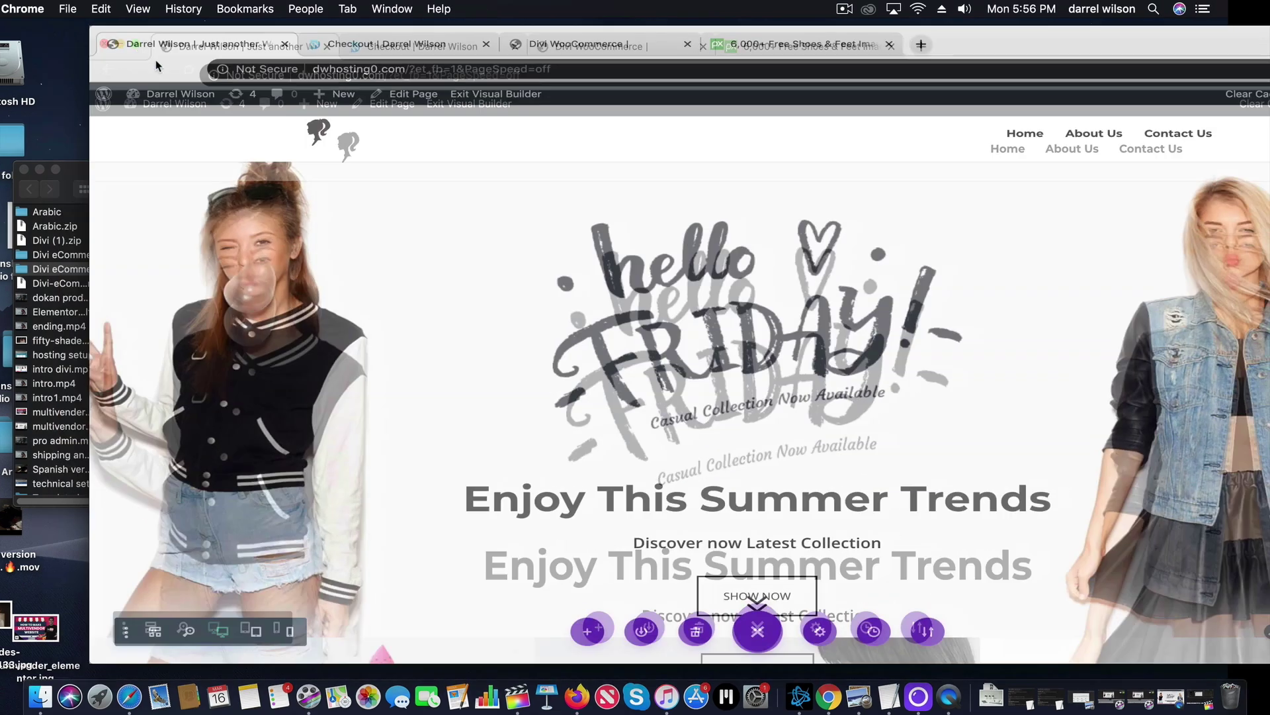
scroll(670, 353, down, 6)
scroll(670, 353, down, 2)
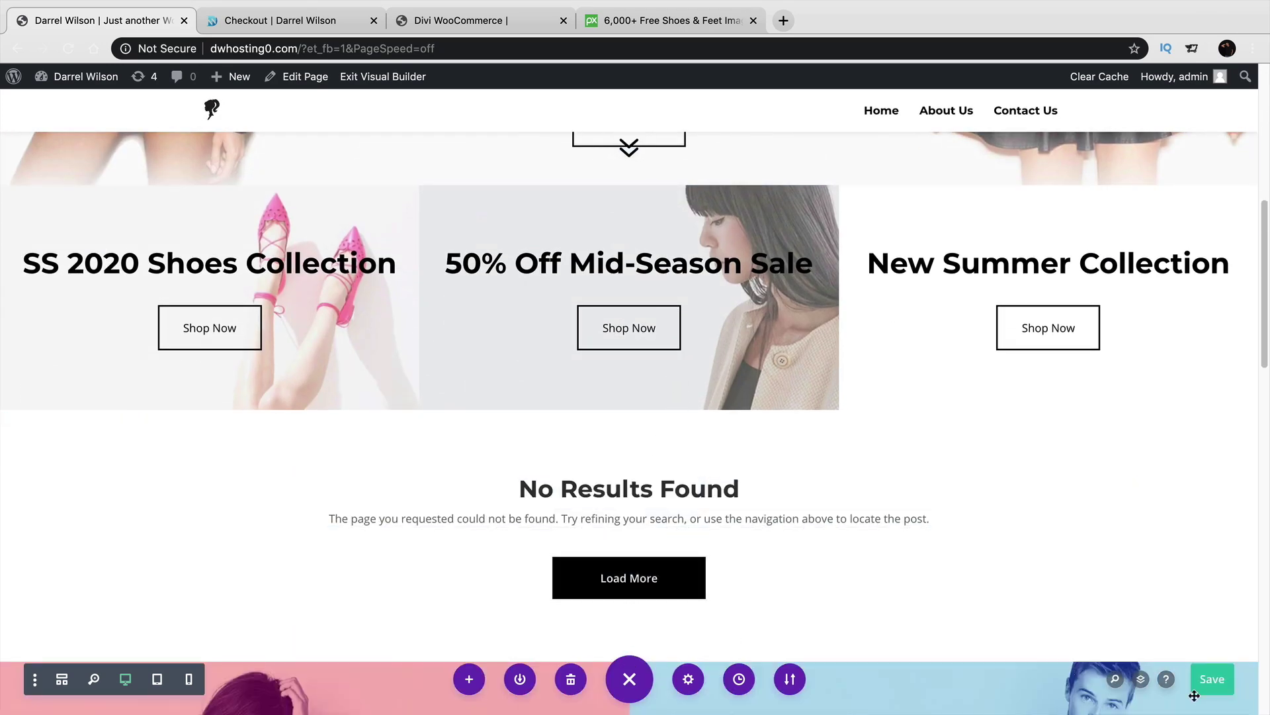
click(1211, 685)
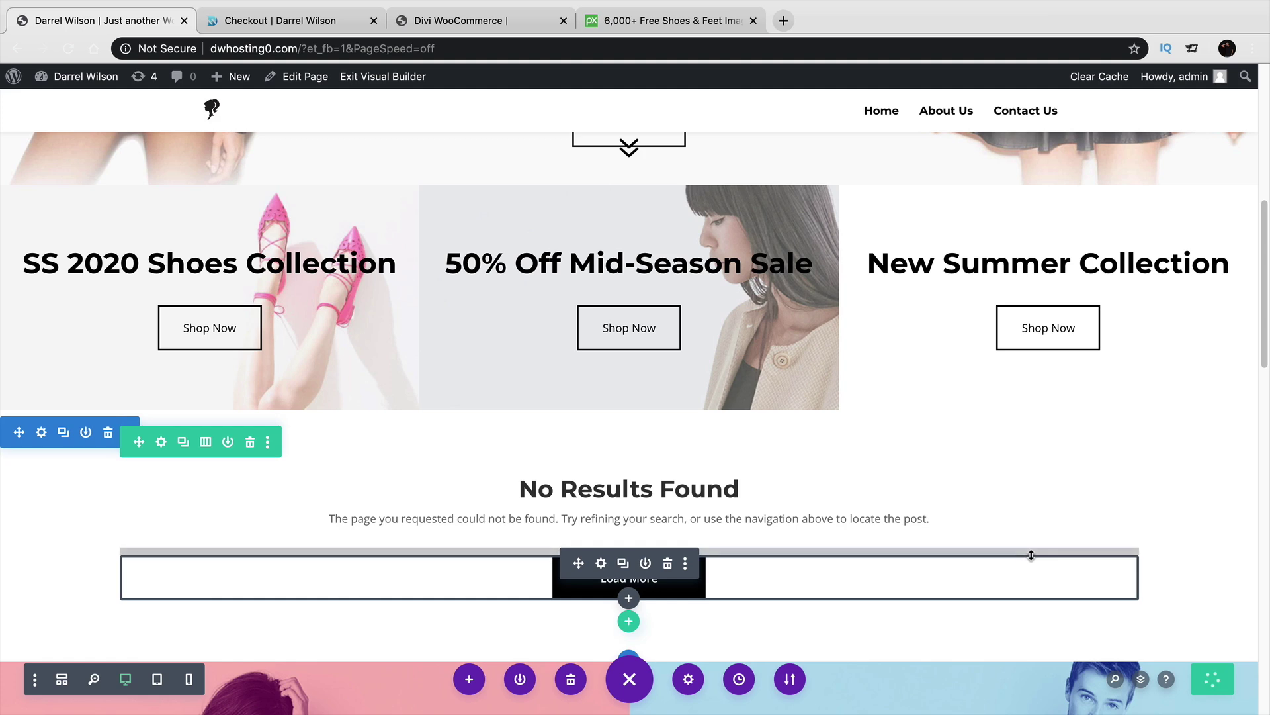
scroll(1031, 554, up, 8)
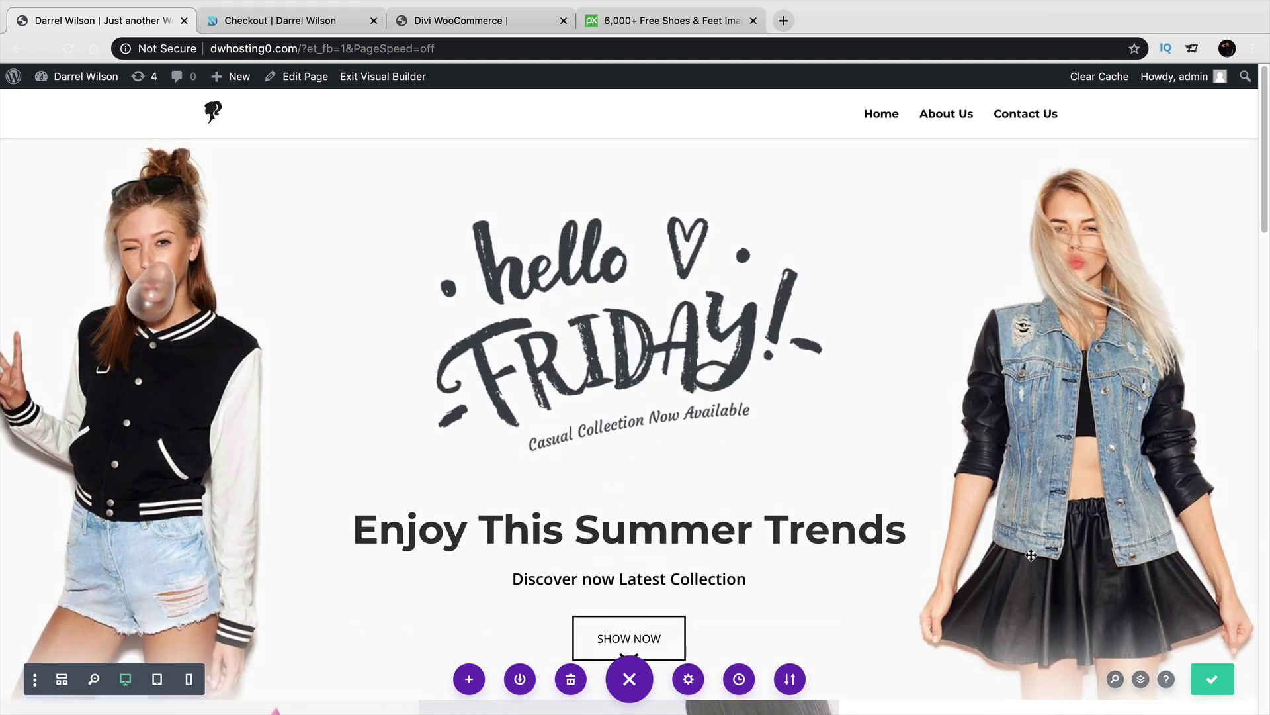
click(383, 77)
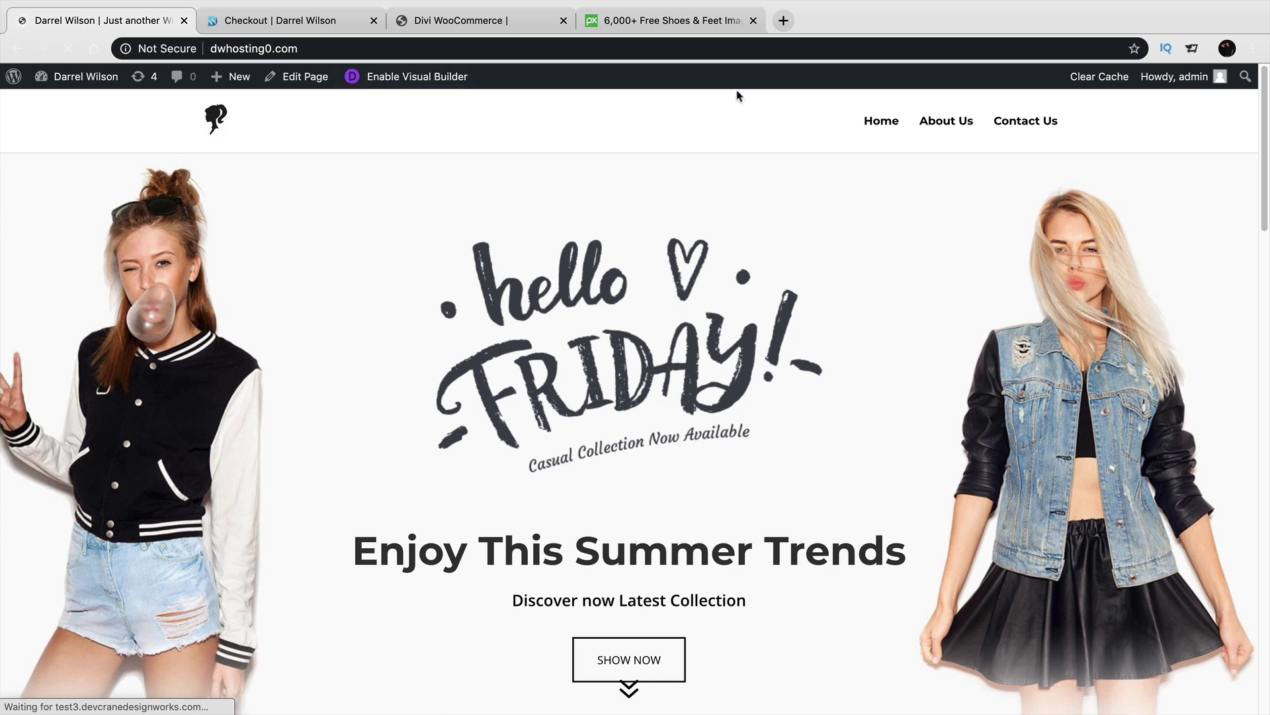
Open the About Us page in the Visual Builder and start building from scratch.
click(944, 126)
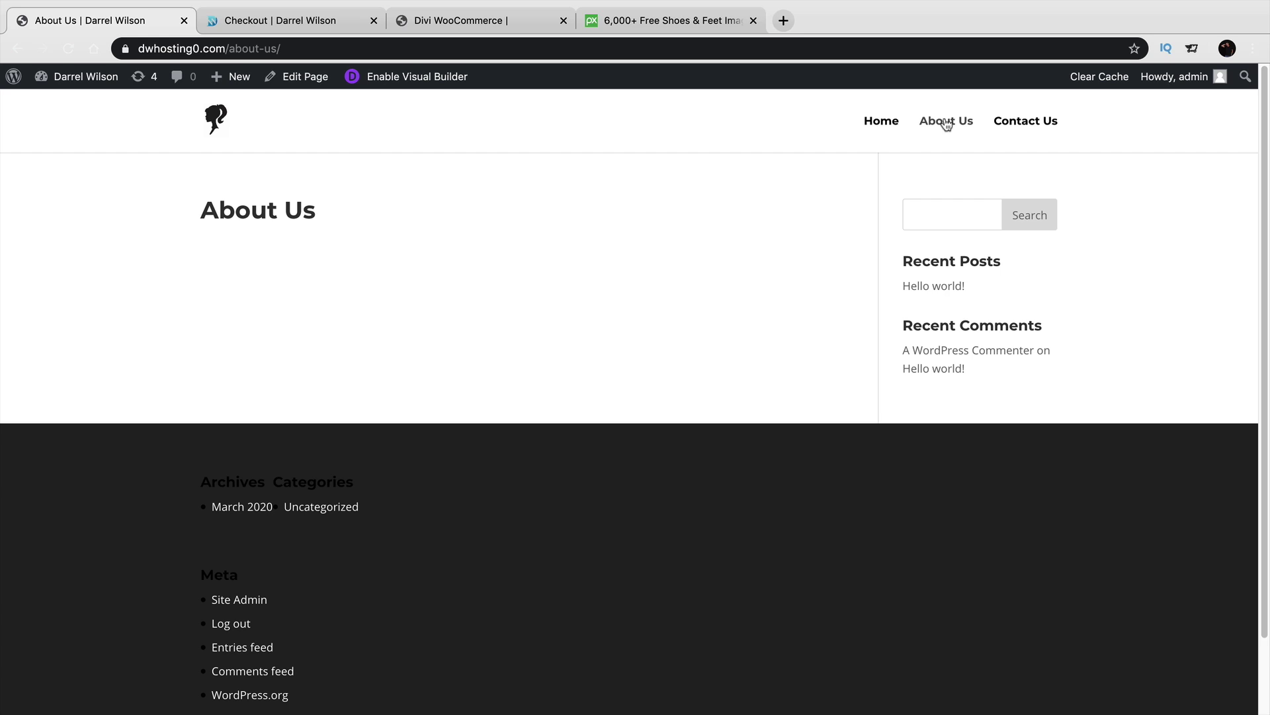
click(411, 82)
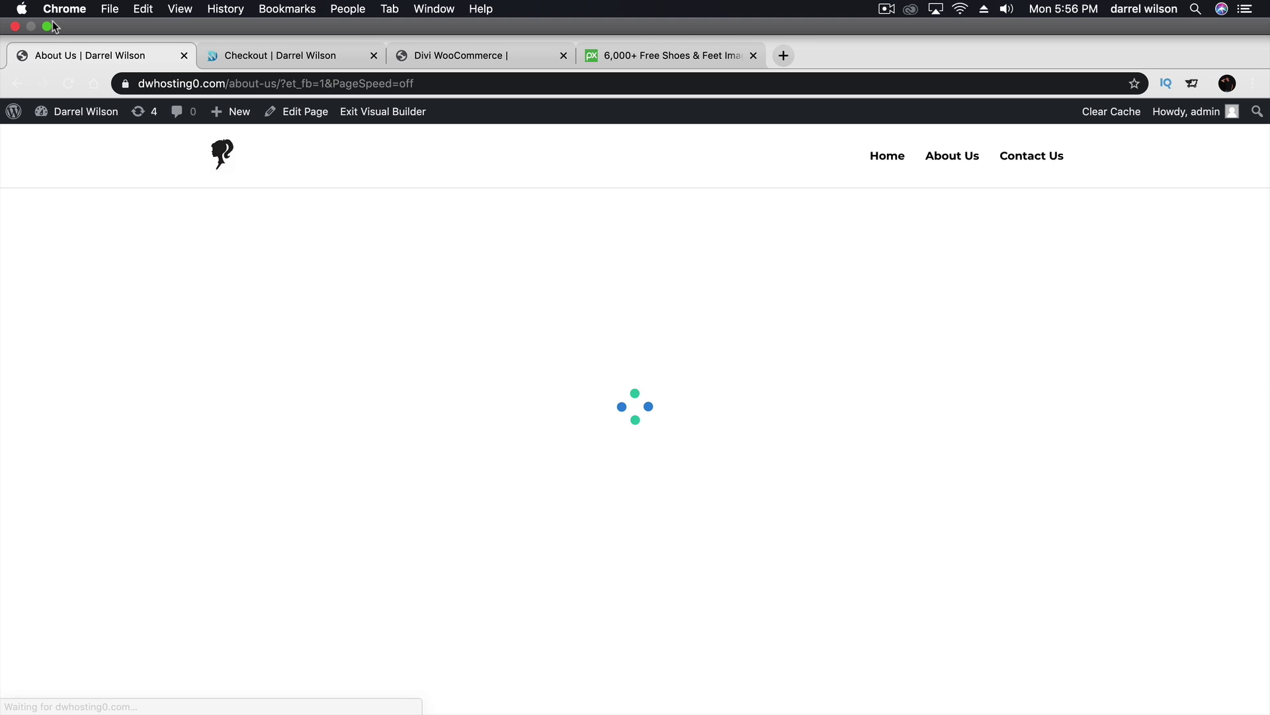
click(48, 26)
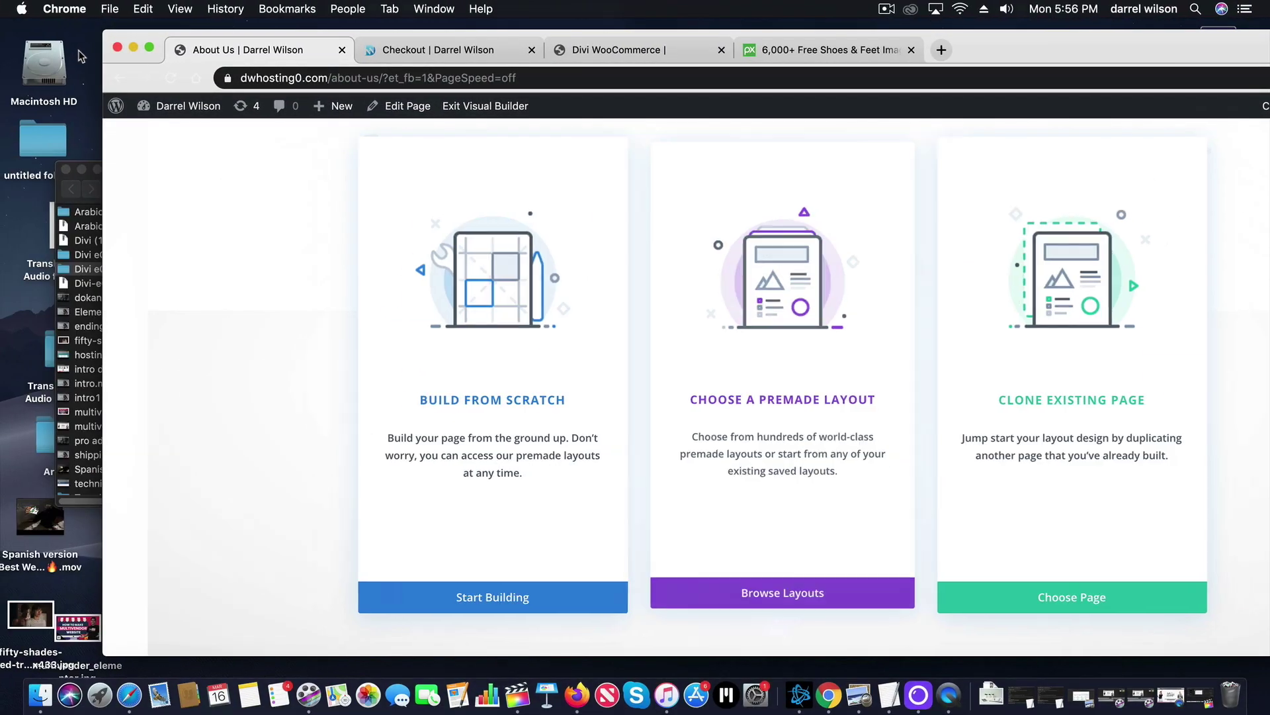
click(608, 295)
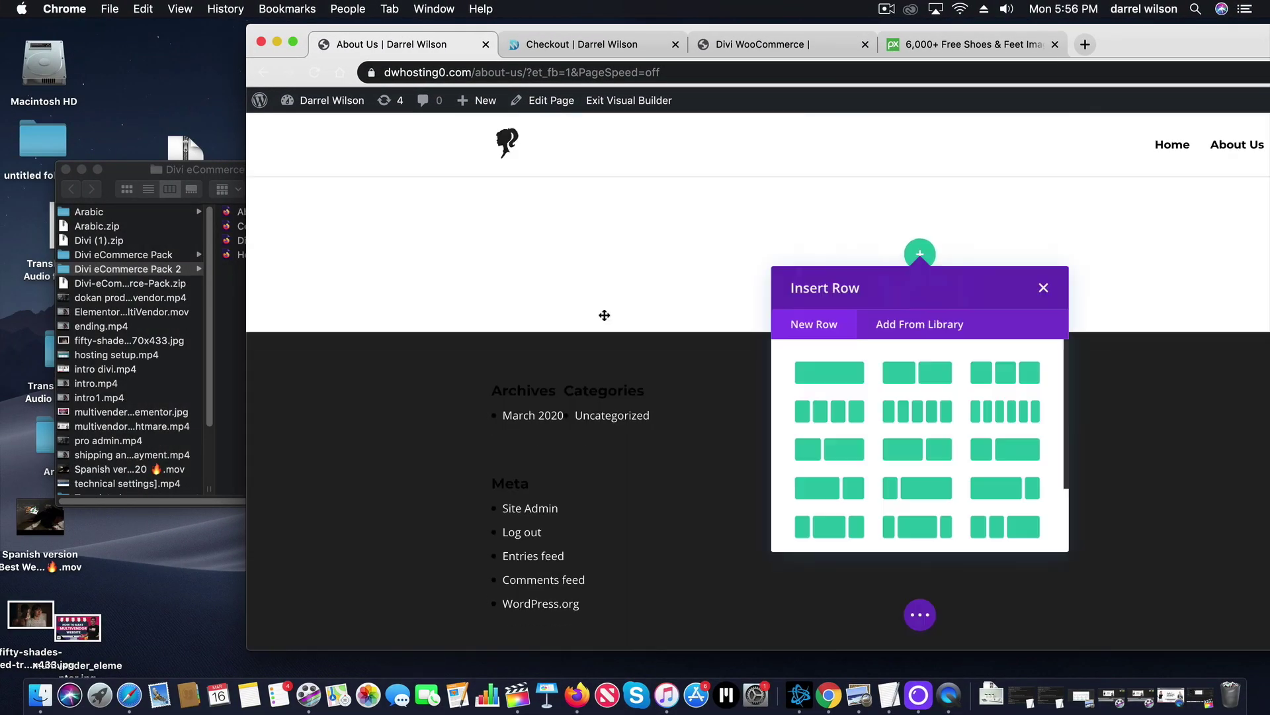
click(1052, 287)
Drag About Us.json from Finder into the builder and import the layout.
drag(288, 35, 413, 32)
click(288, 209)
click(292, 213)
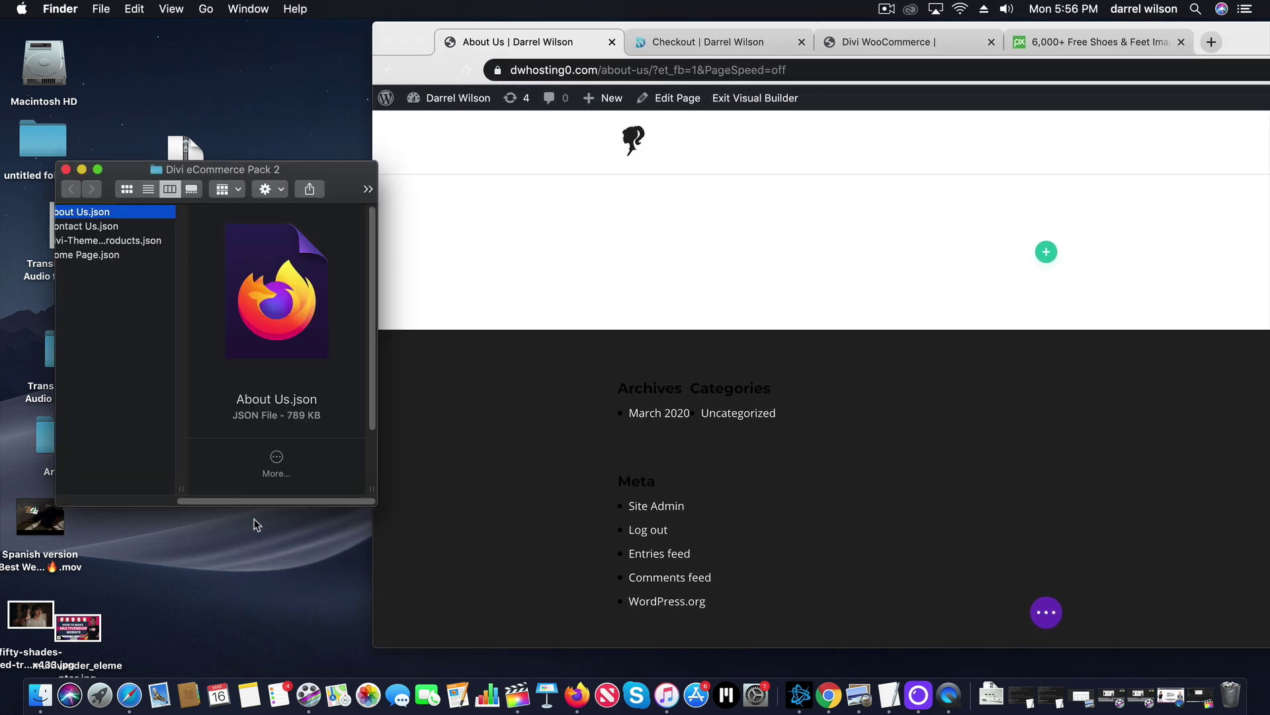
drag(253, 502, 214, 500)
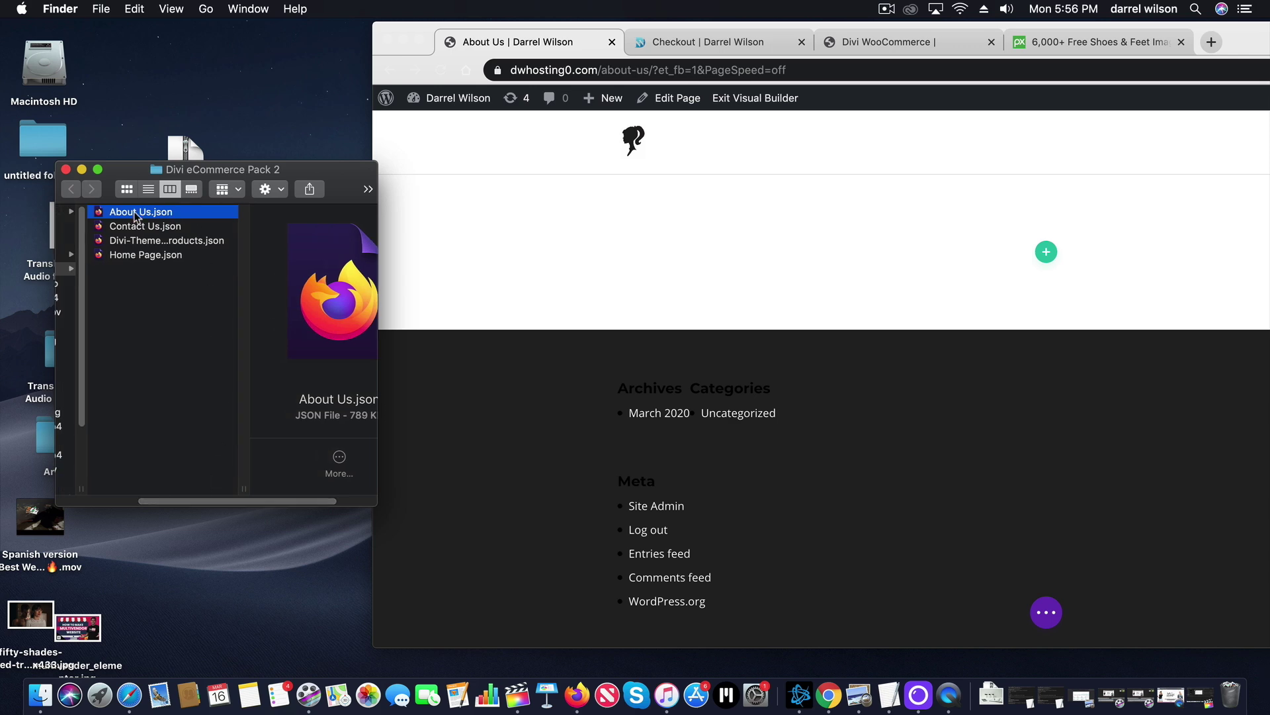
drag(136, 216, 946, 384)
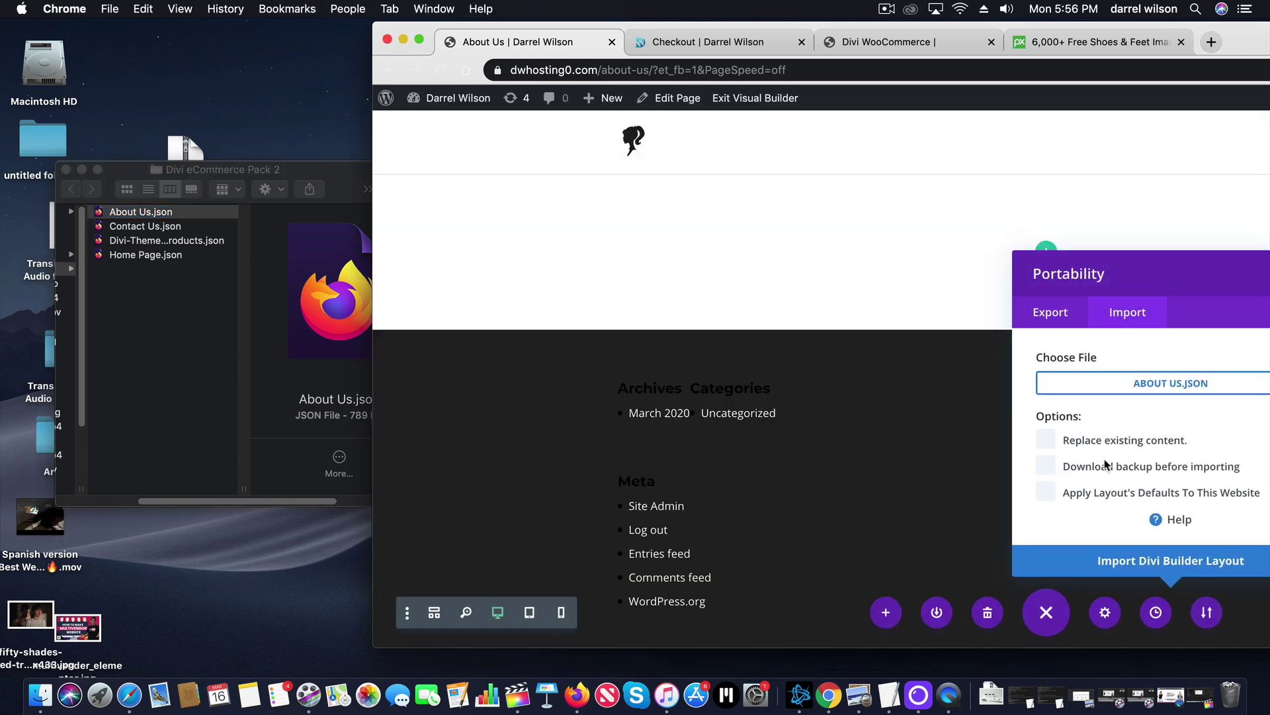
click(1120, 560)
drag(1243, 34, 968, 39)
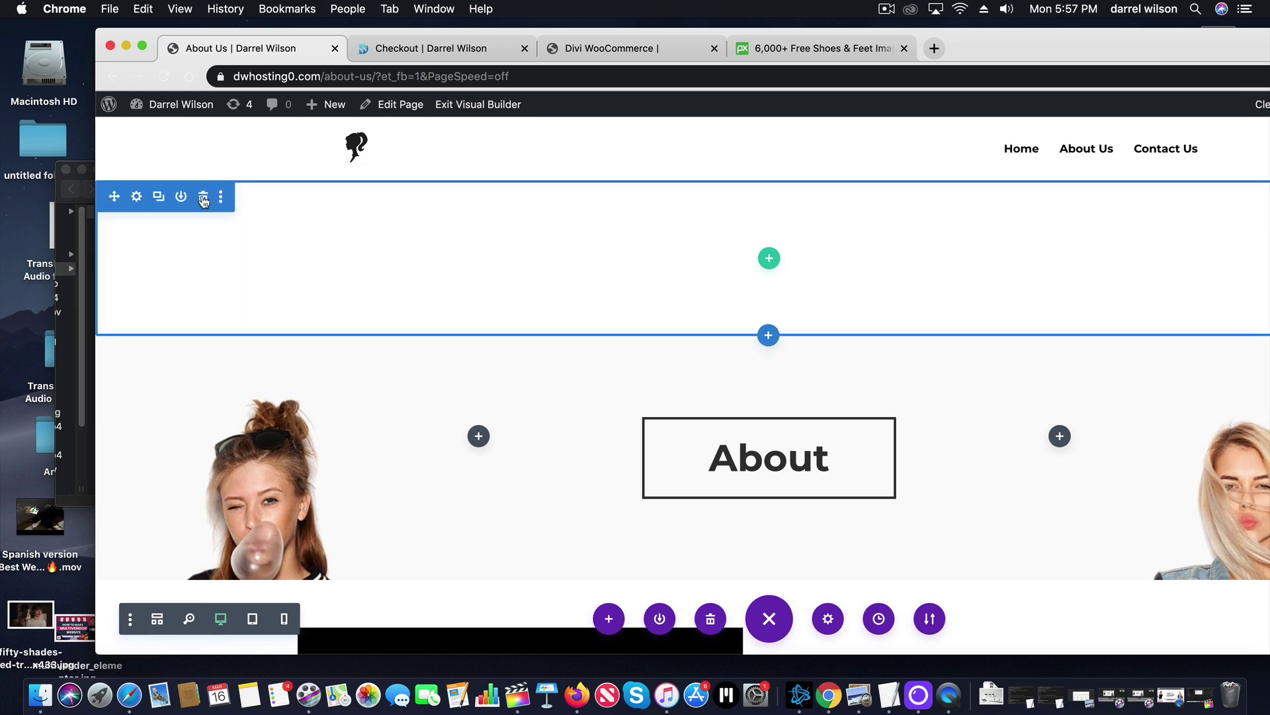
Delete the empty section above the About header and check the research section's image settings.
click(204, 198)
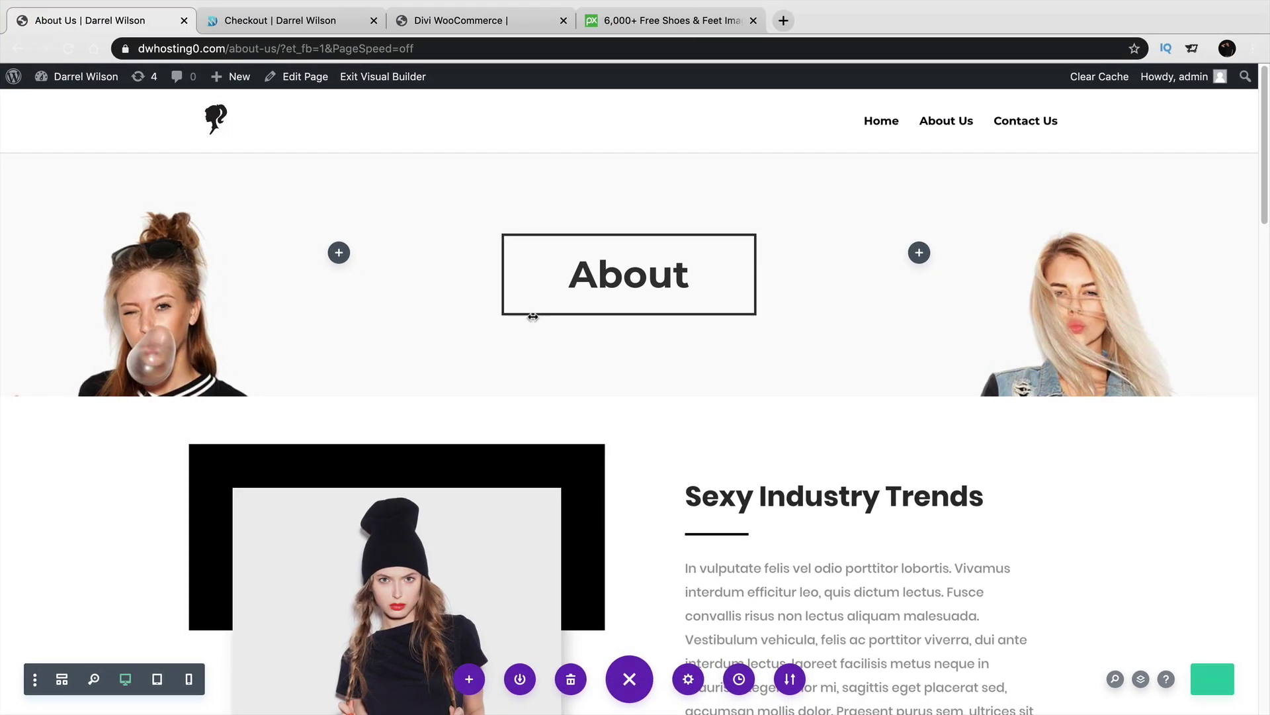
scroll(837, 454, down, 6)
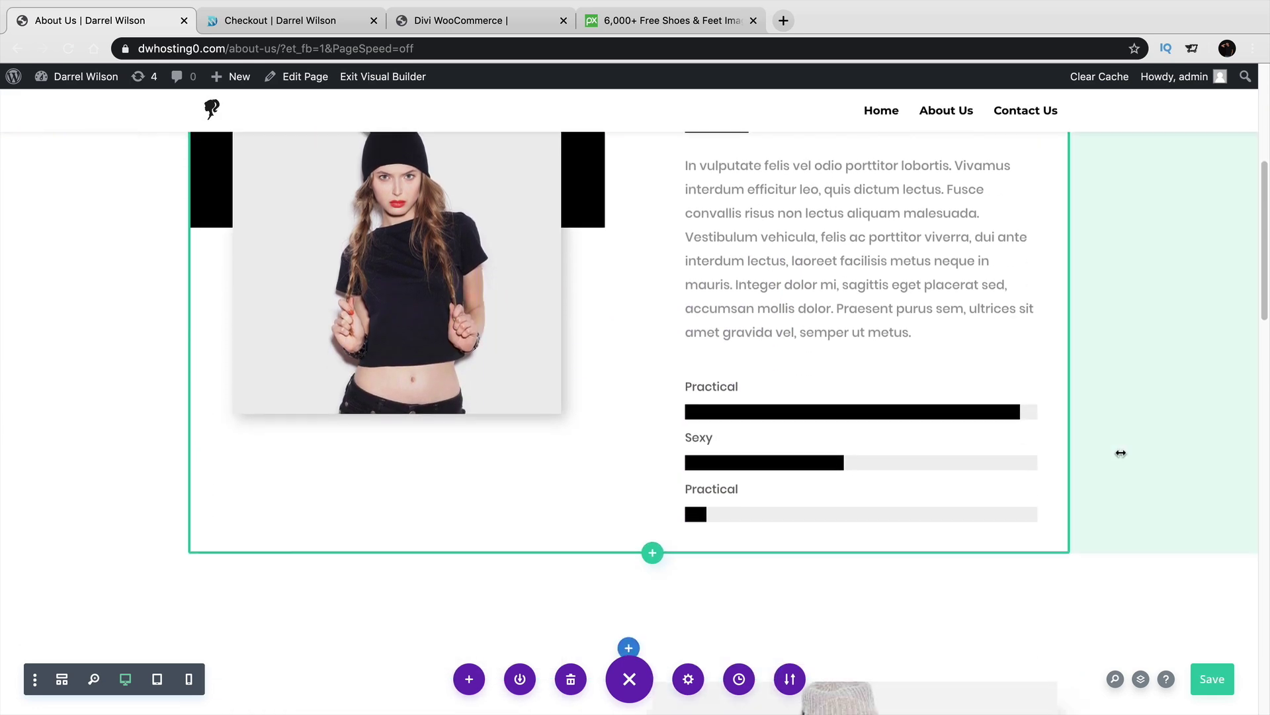
scroll(1120, 453, down, 8)
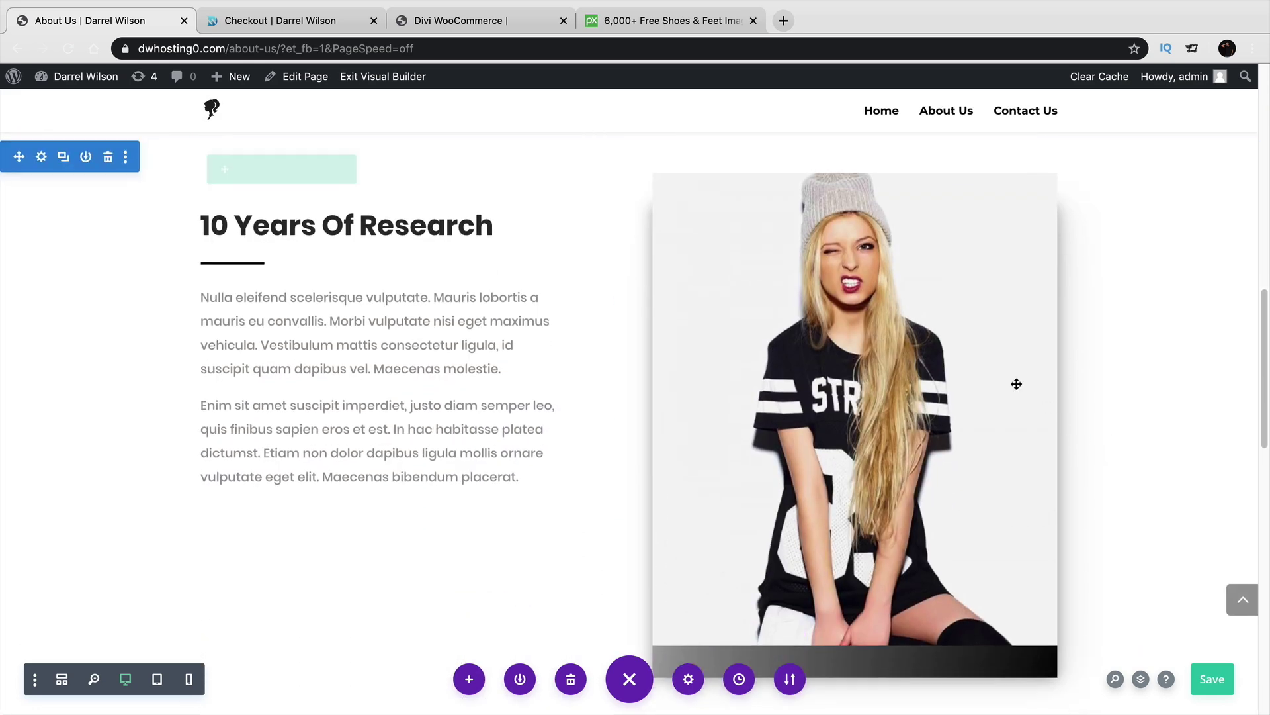
click(827, 213)
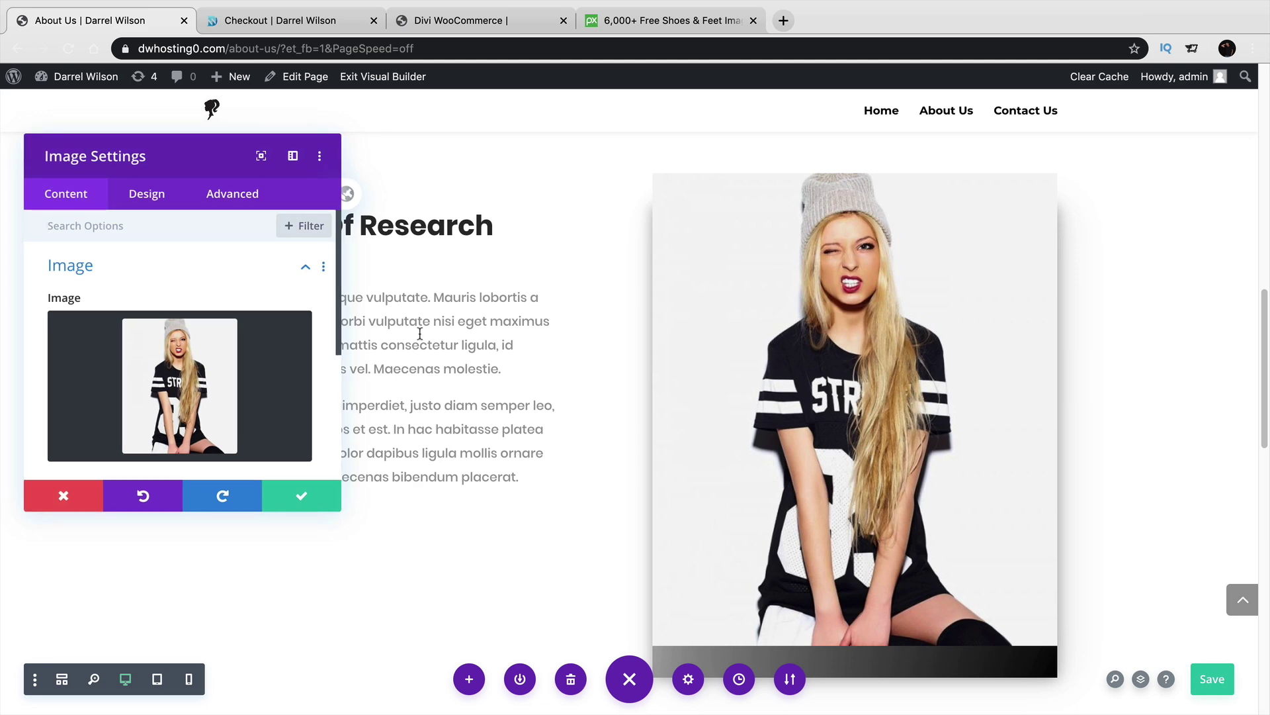
click(301, 496)
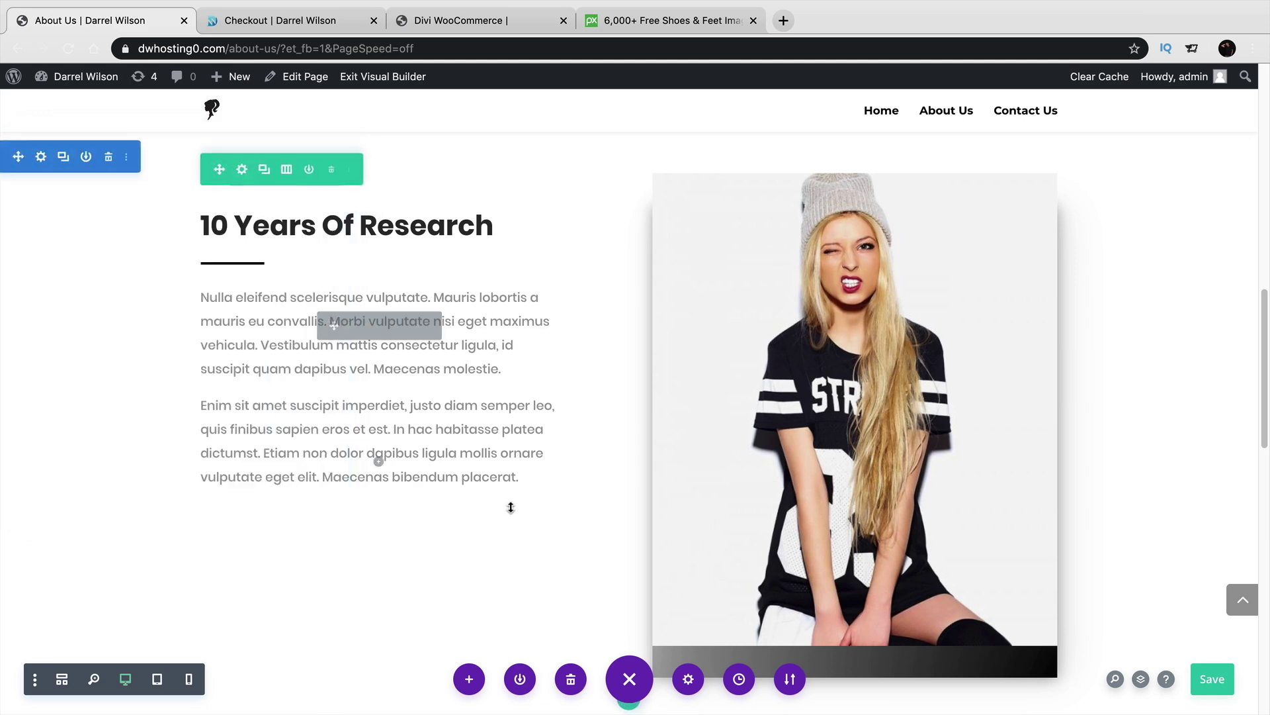
Save the About Us page and exit the builder to view it live.
scroll(539, 501, down, 4)
scroll(539, 502, down, 10)
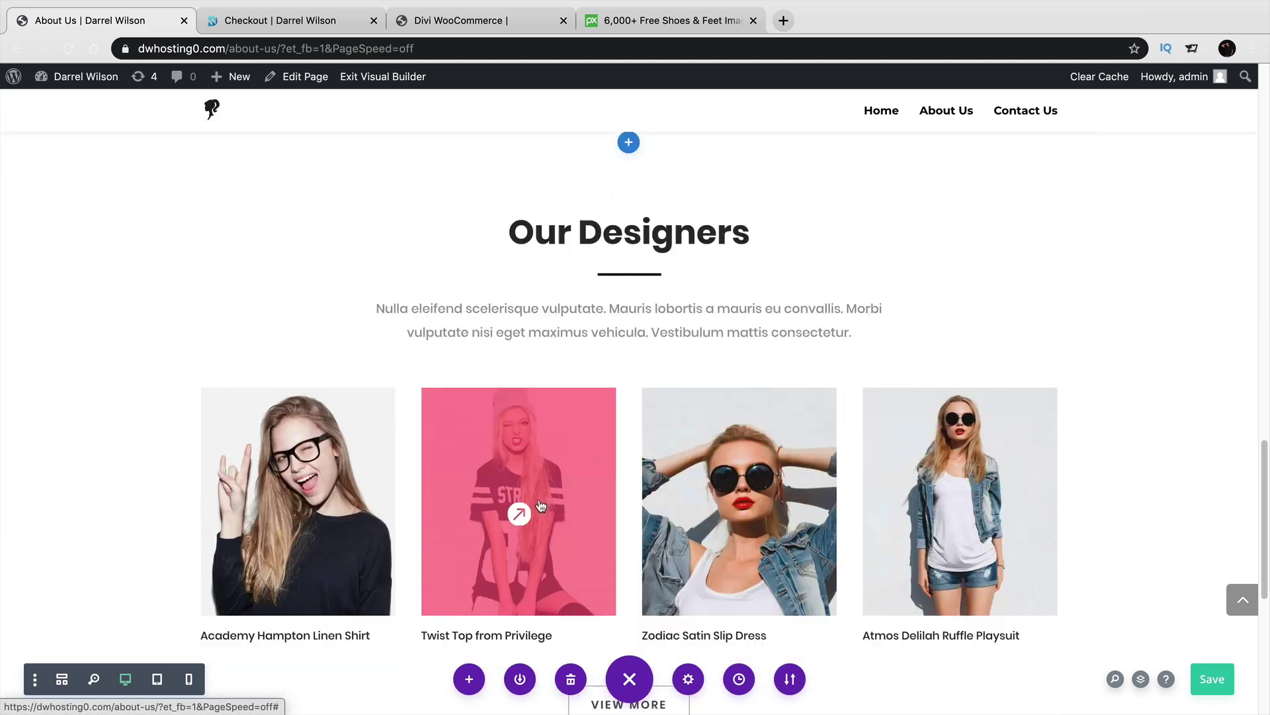
scroll(541, 505, up, 15)
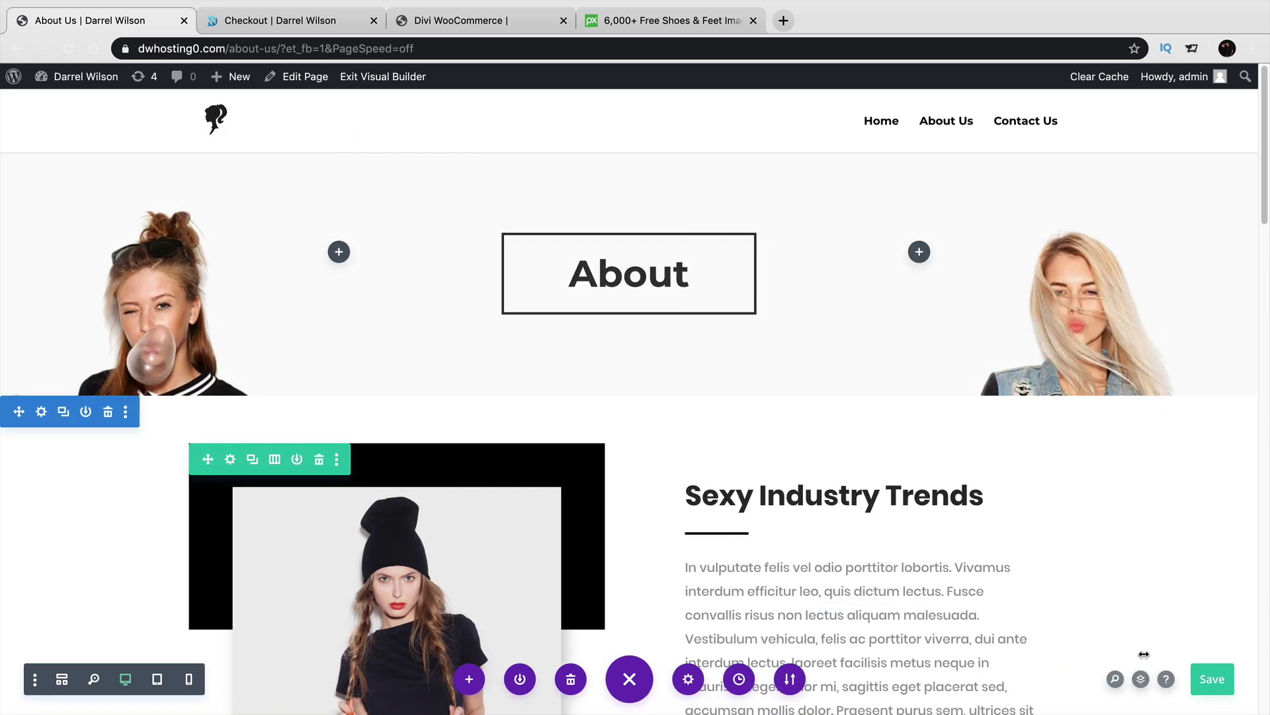
click(1210, 676)
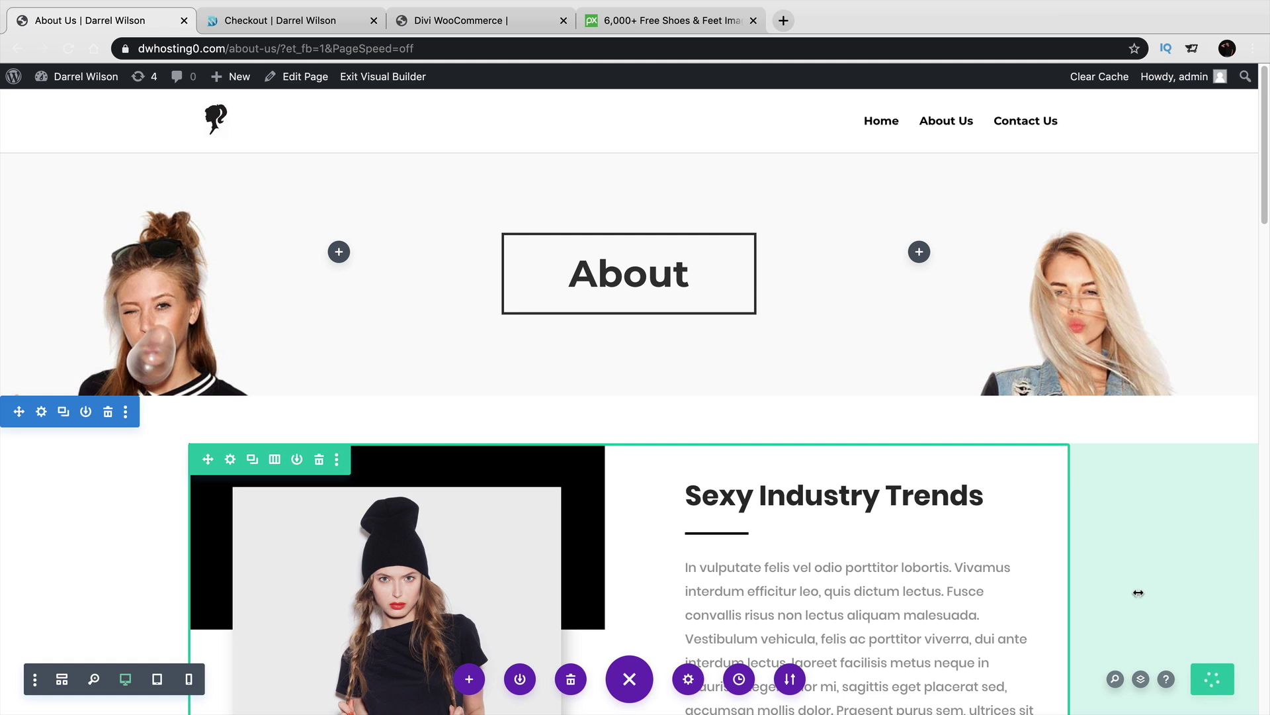
click(403, 78)
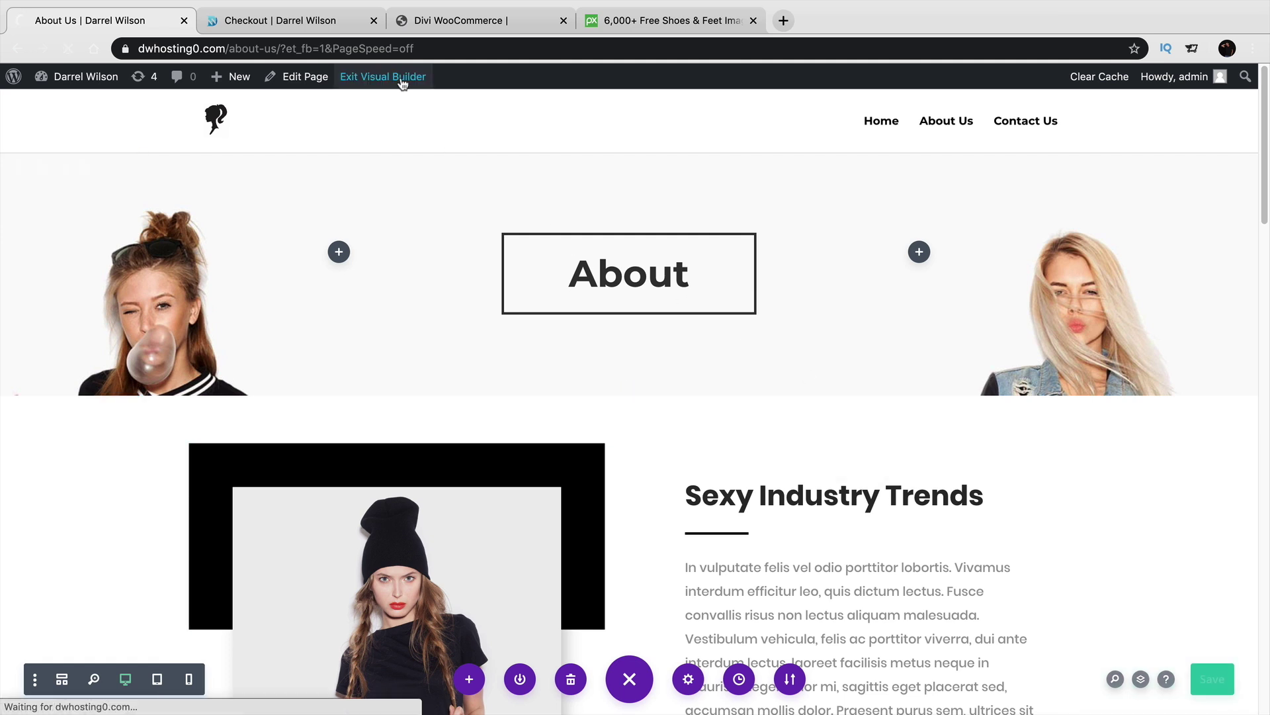
Open the Contact Us page in the builder and browse the premade layout library.
click(1011, 124)
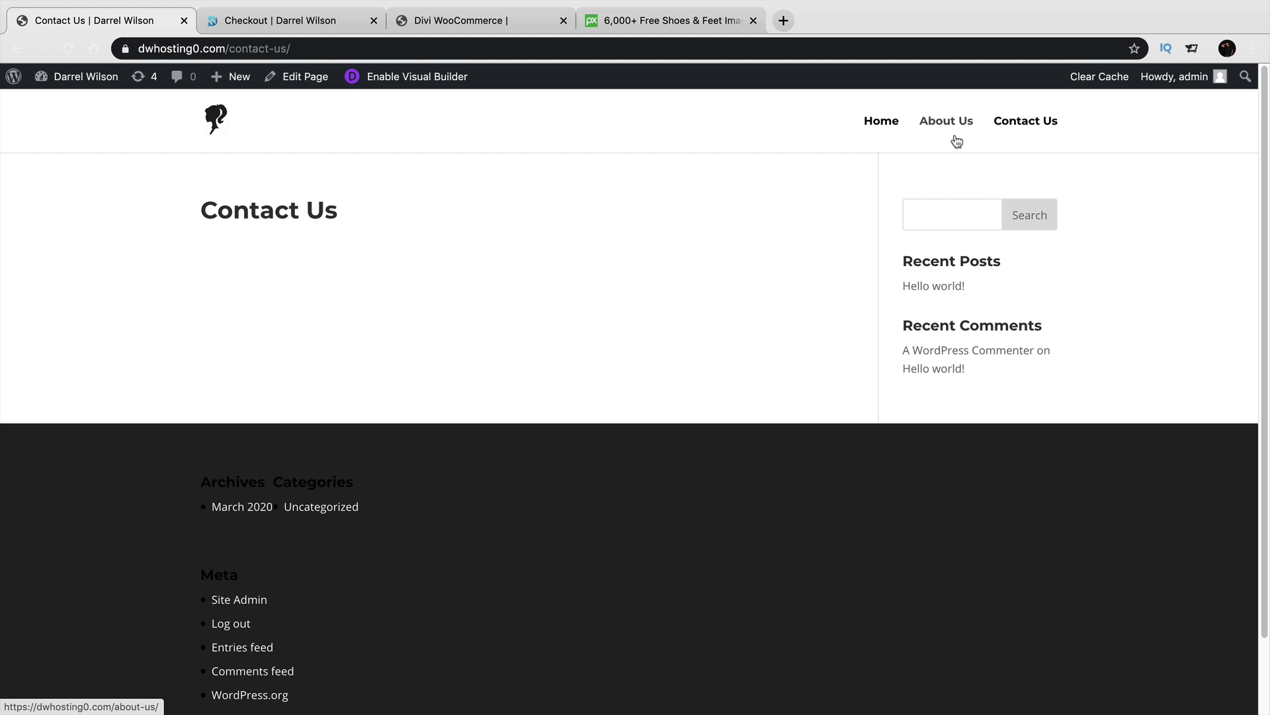
click(439, 88)
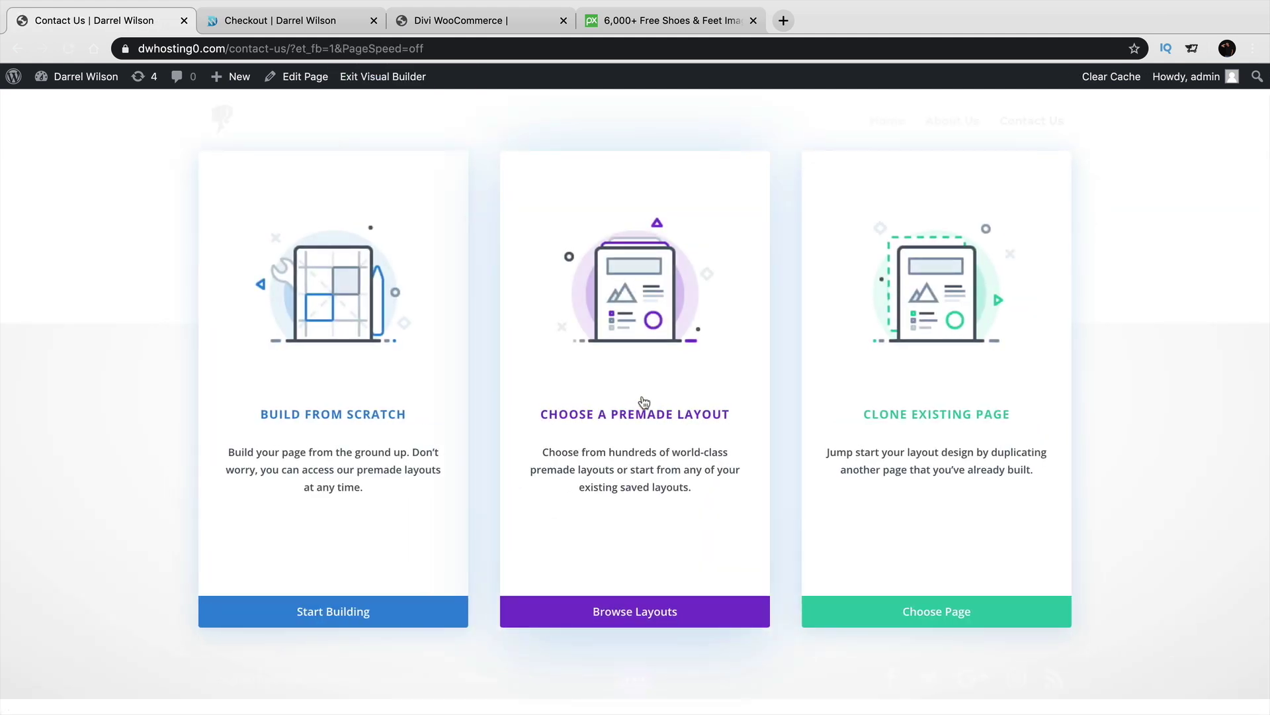
click(644, 399)
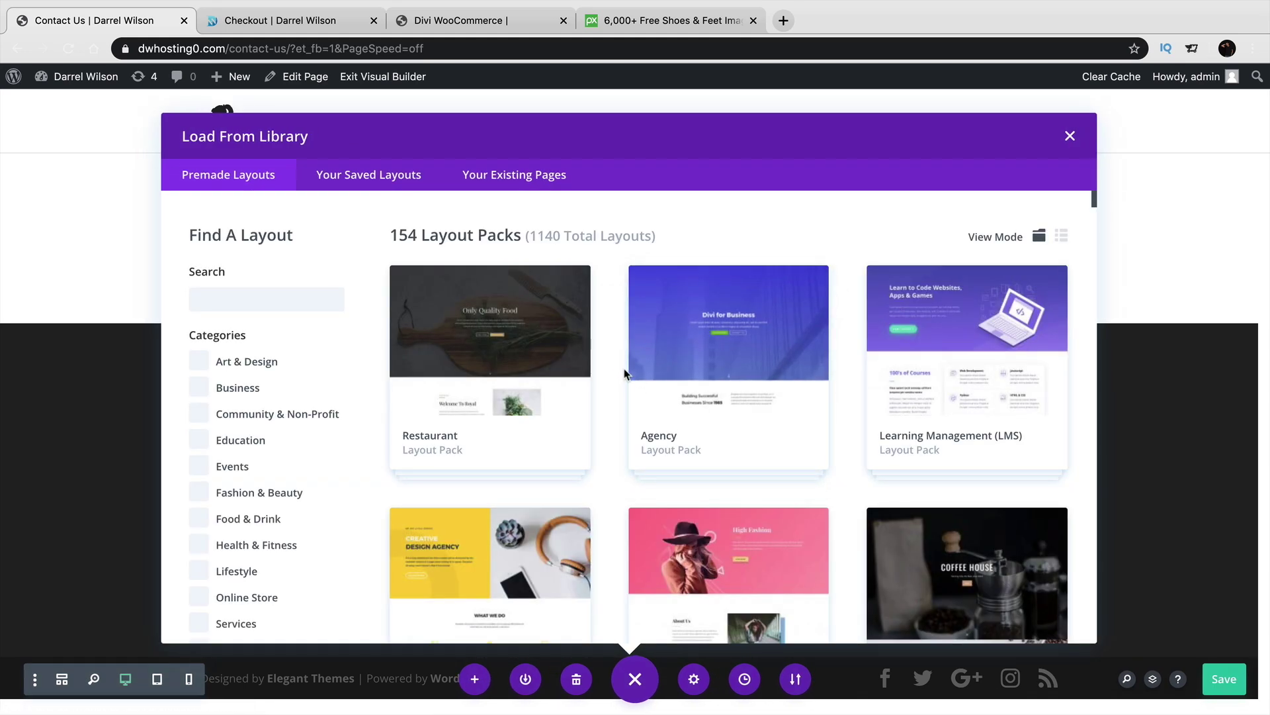
scroll(625, 373, down, 3)
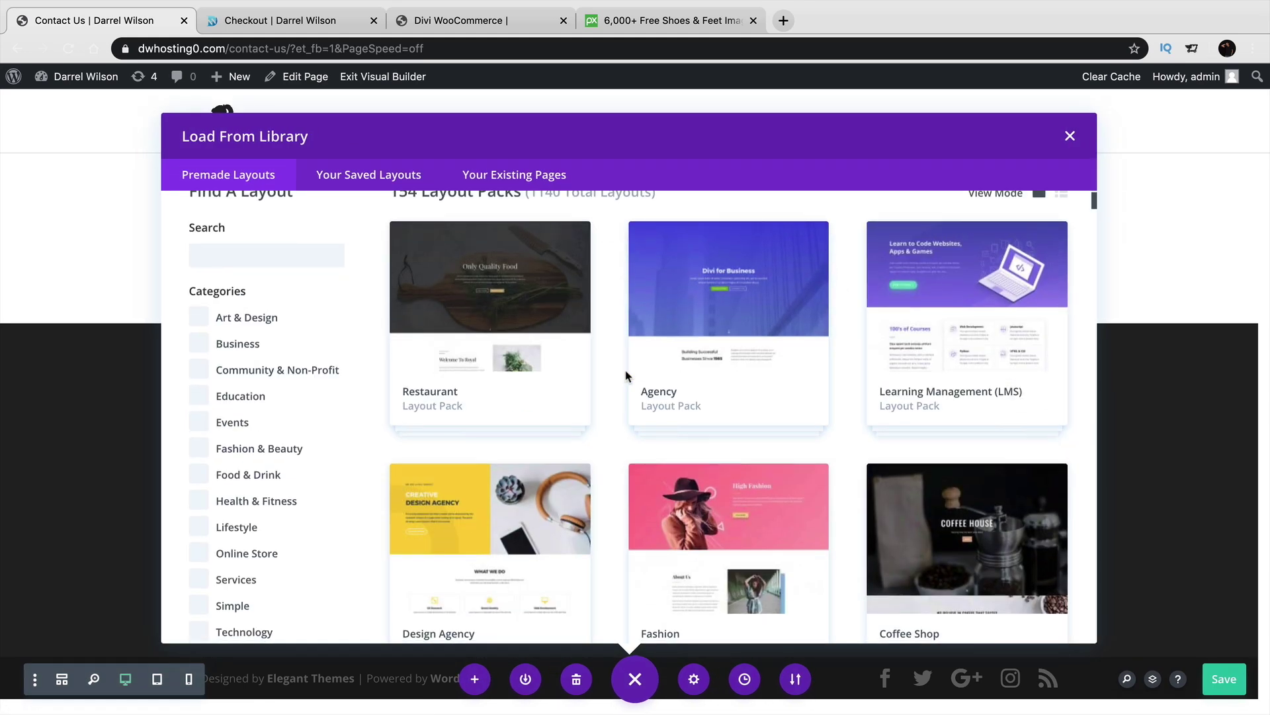
scroll(486, 384, down, 3)
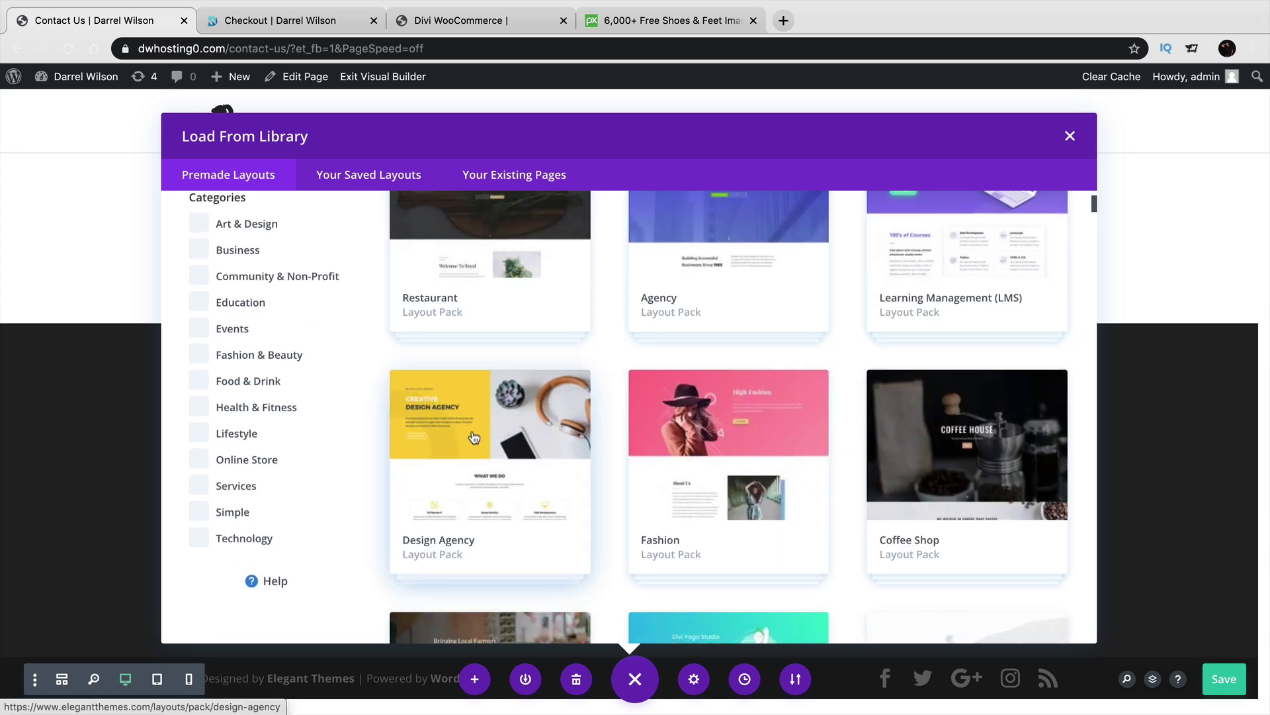
Preview the Design Agency pack's Contact page layout, then return to the layout pack list.
click(484, 408)
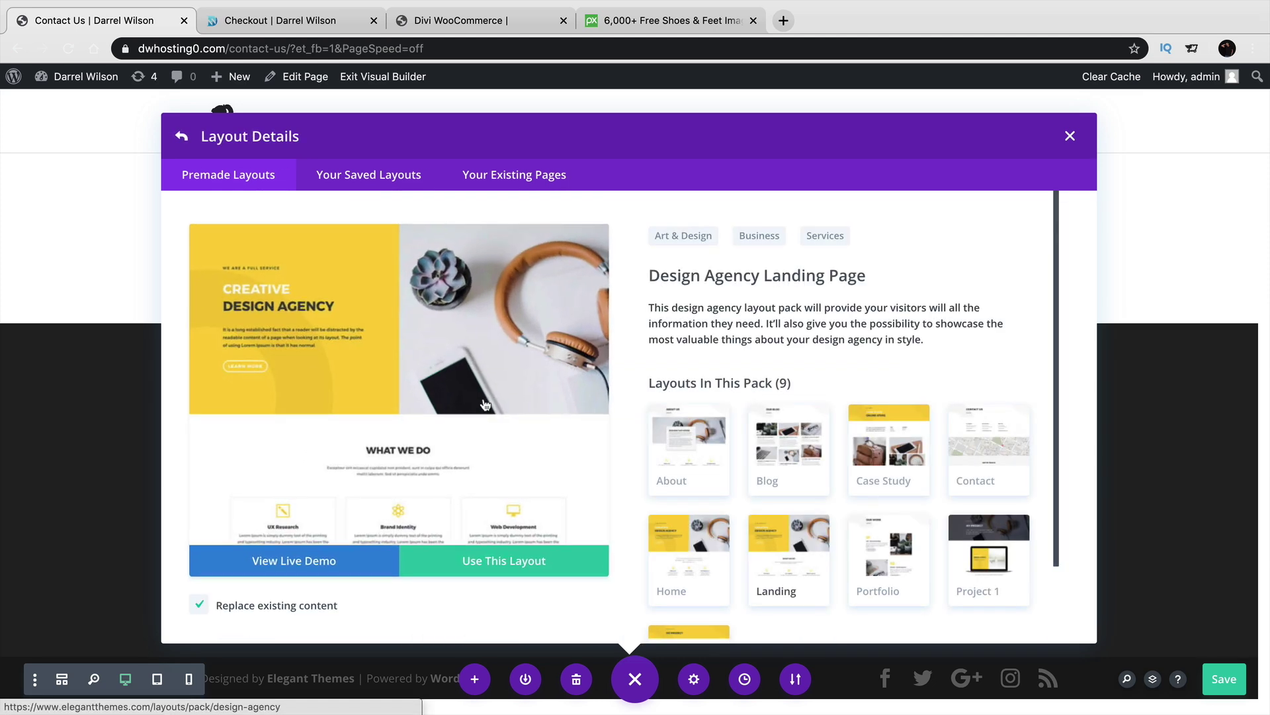
scroll(633, 418, down, 1)
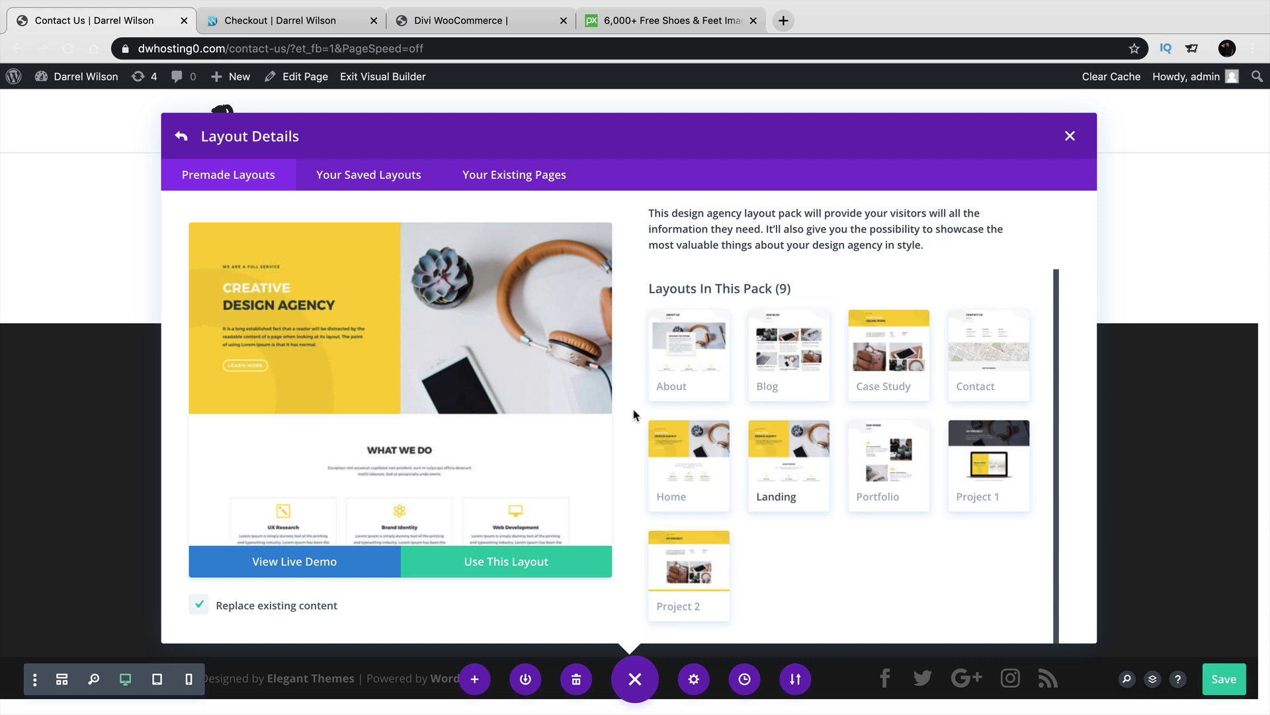
click(995, 363)
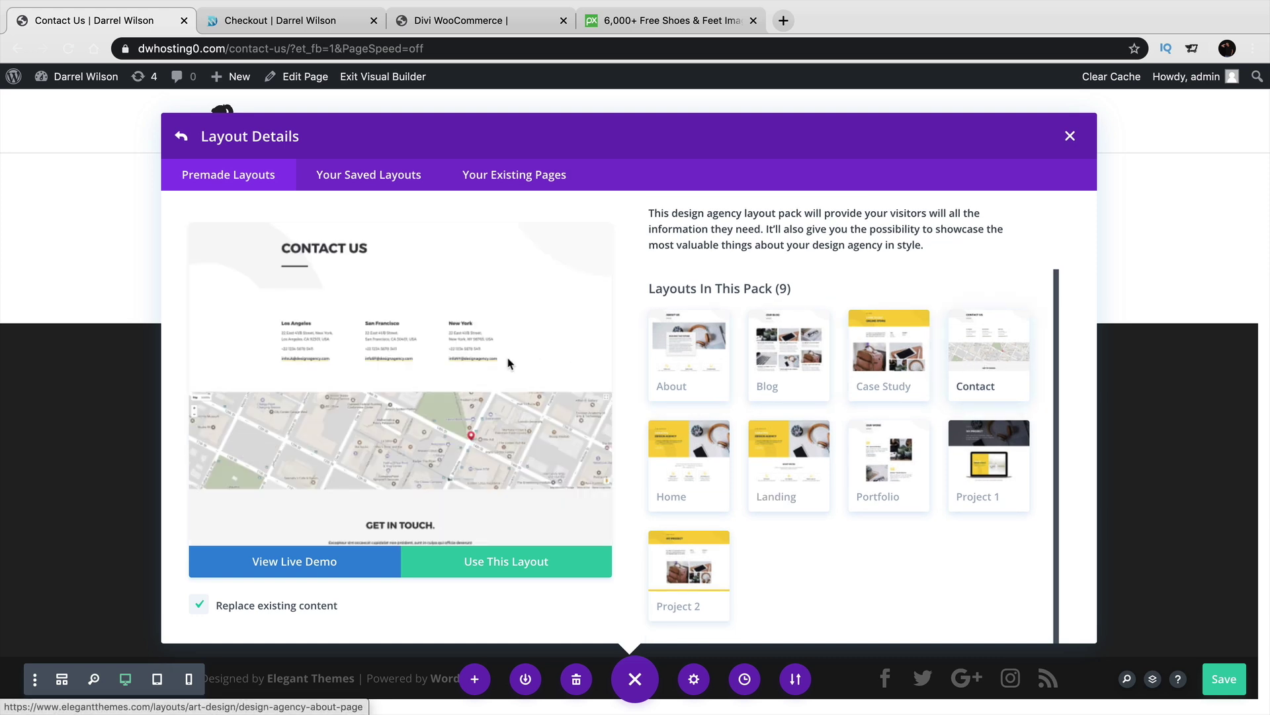
scroll(503, 364, down, 5)
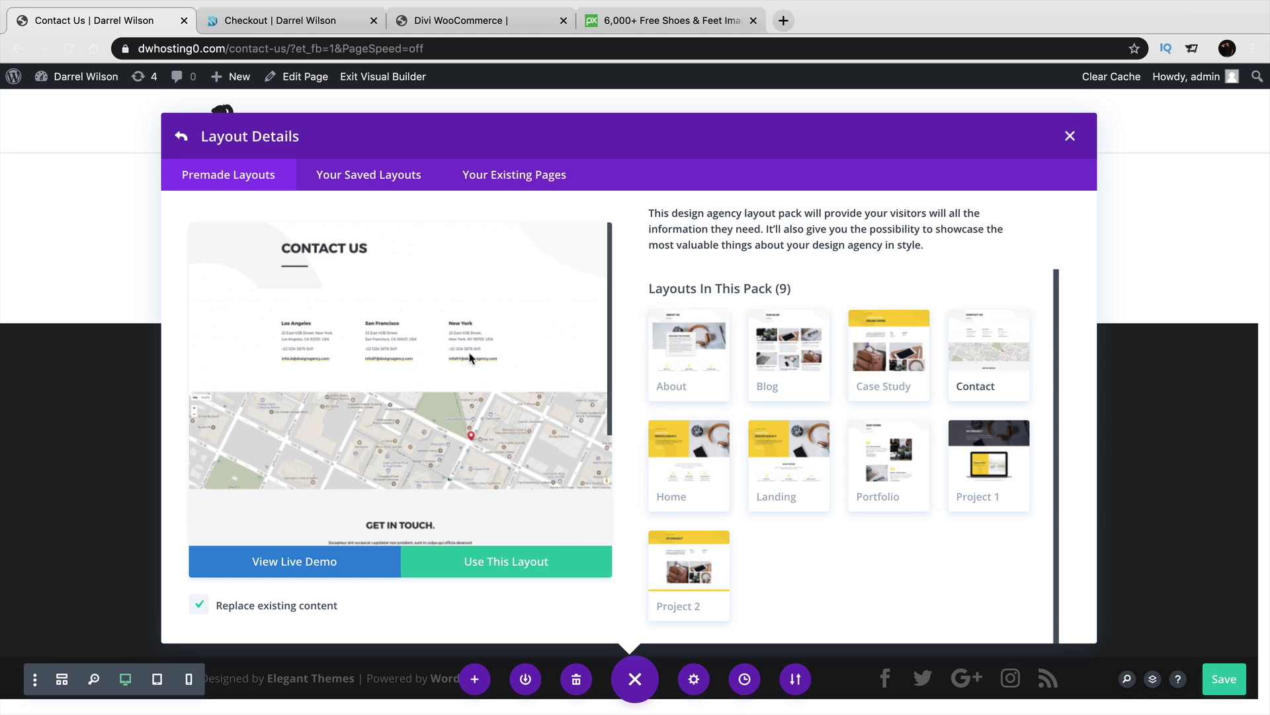
click(190, 146)
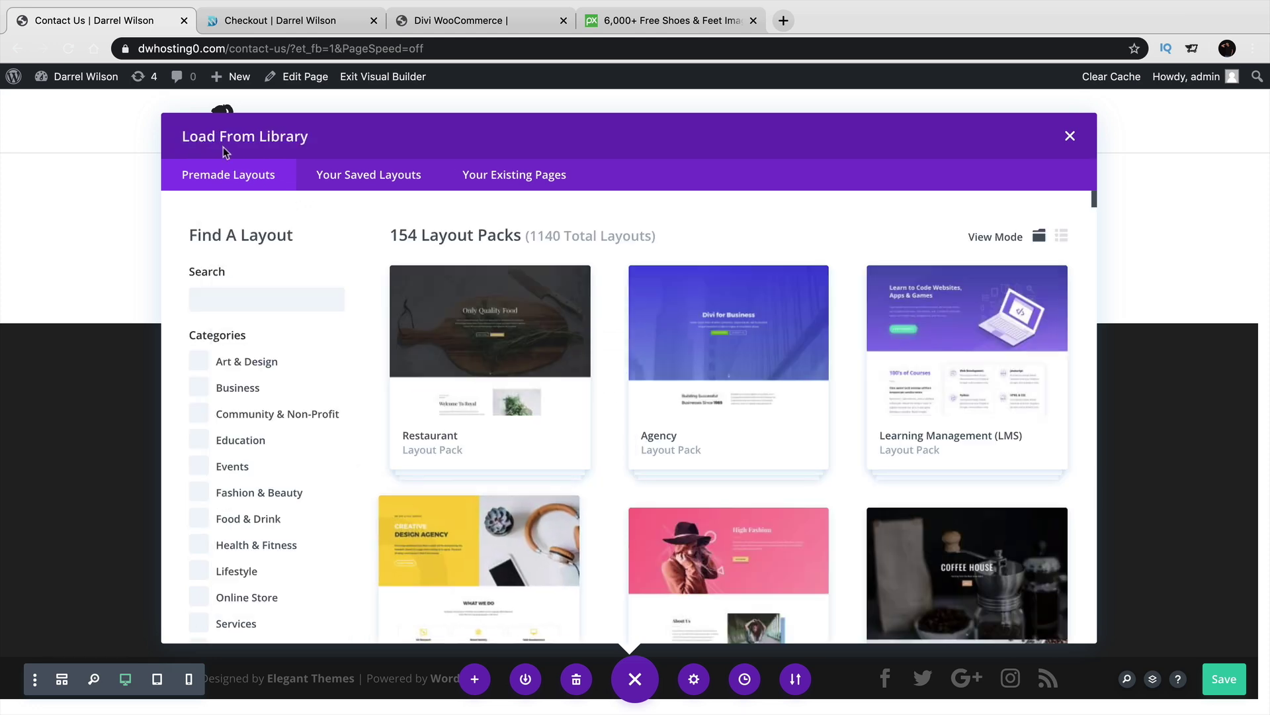
scroll(476, 408, down, 2)
scroll(476, 408, down, 12)
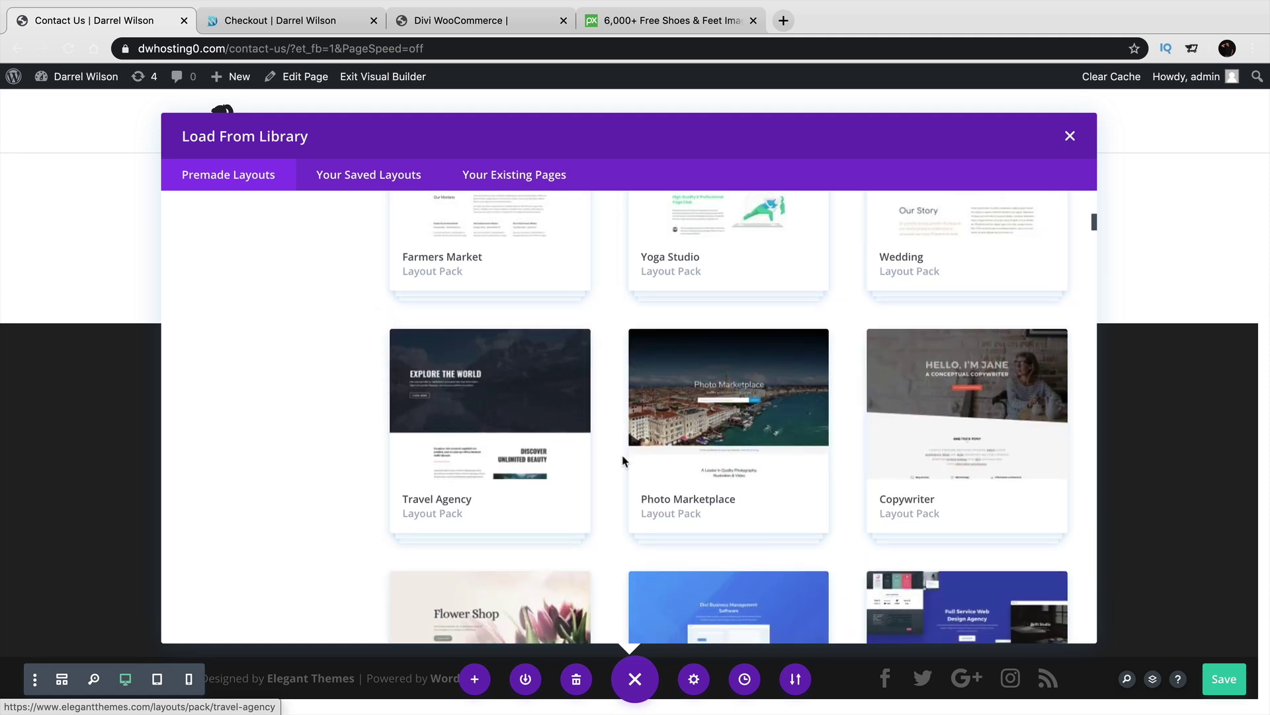
scroll(624, 460, down, 3)
scroll(624, 459, up, 10)
scroll(624, 460, up, 1)
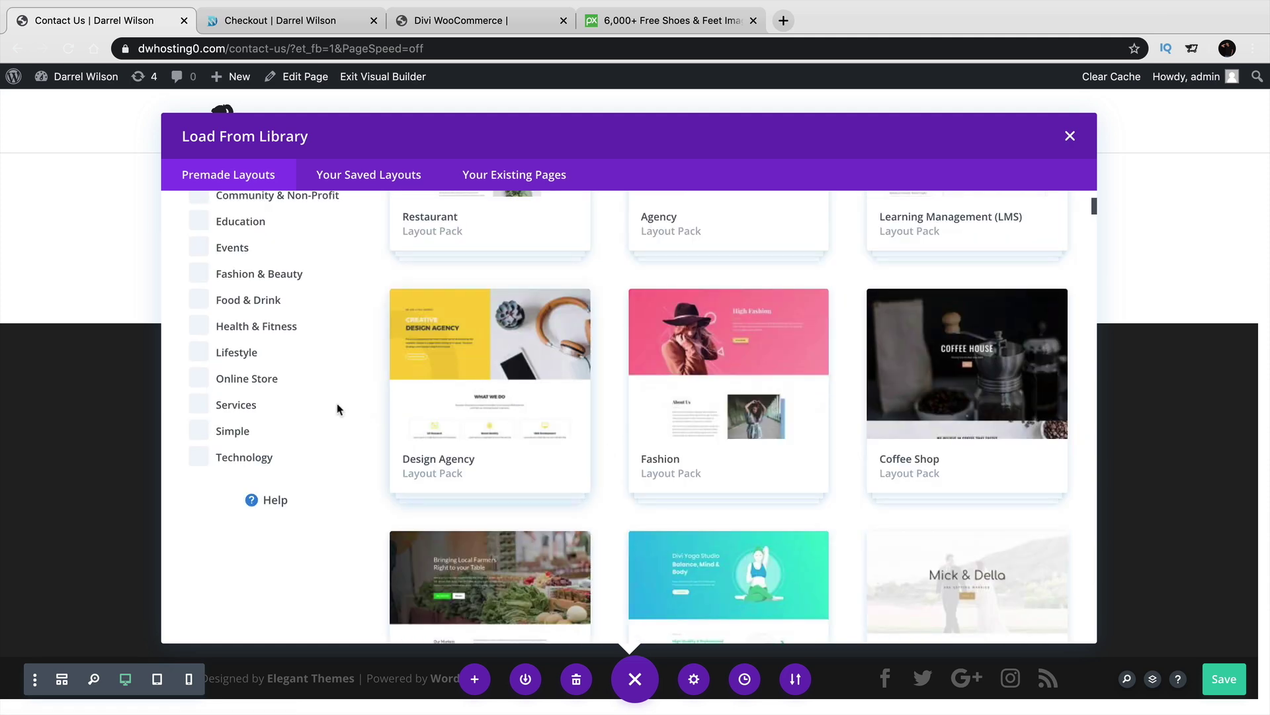
scroll(205, 303, up, 1)
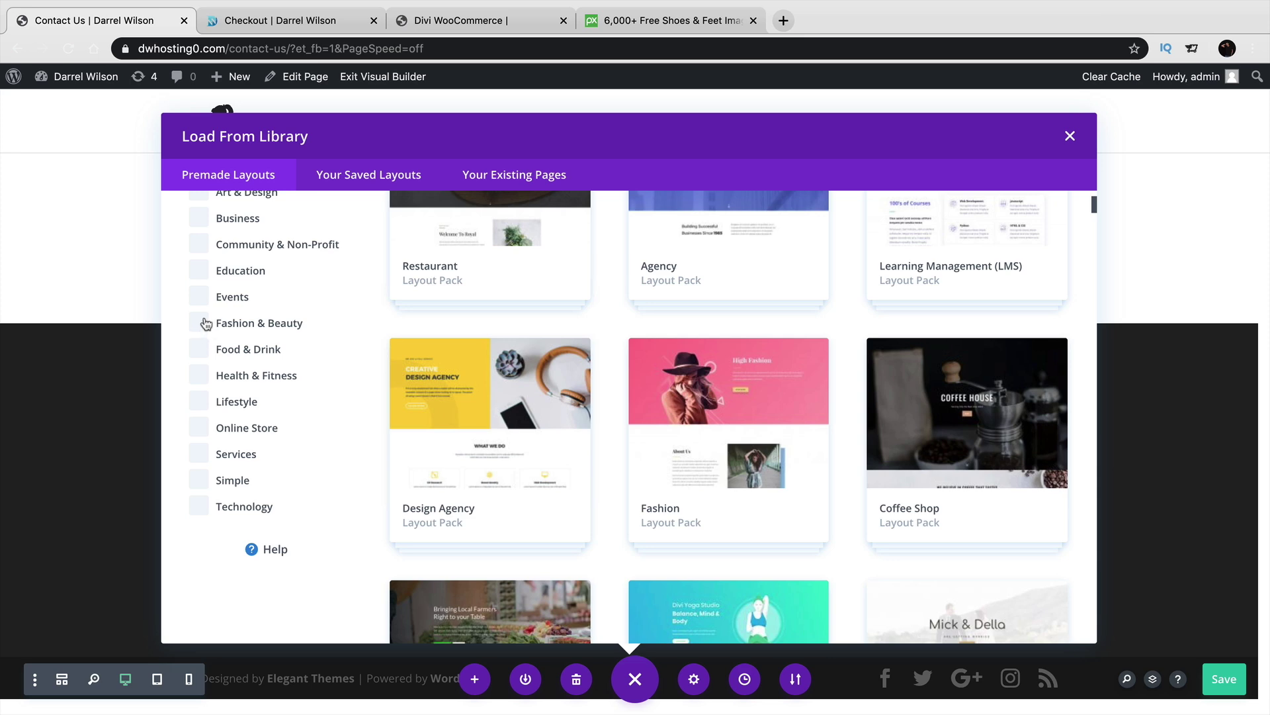
Filter the packs to Events and apply the DJ pack's Contact page layout.
click(209, 304)
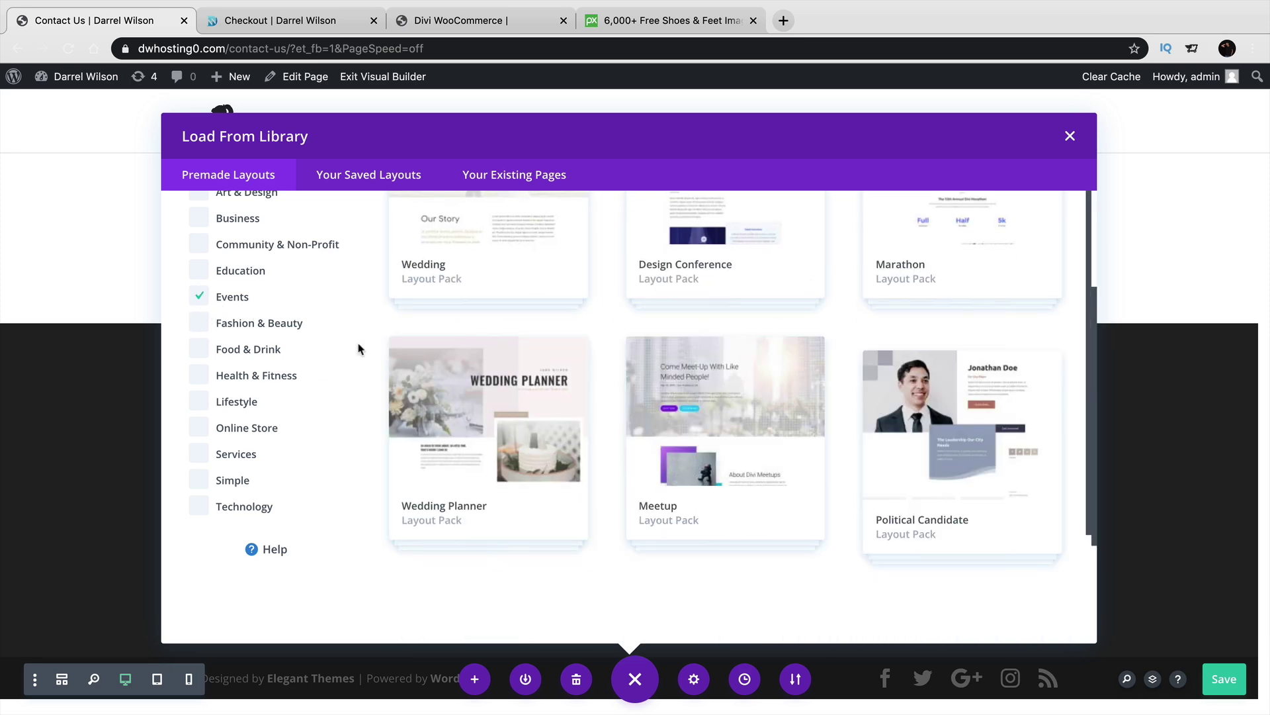
scroll(692, 467, down, 1)
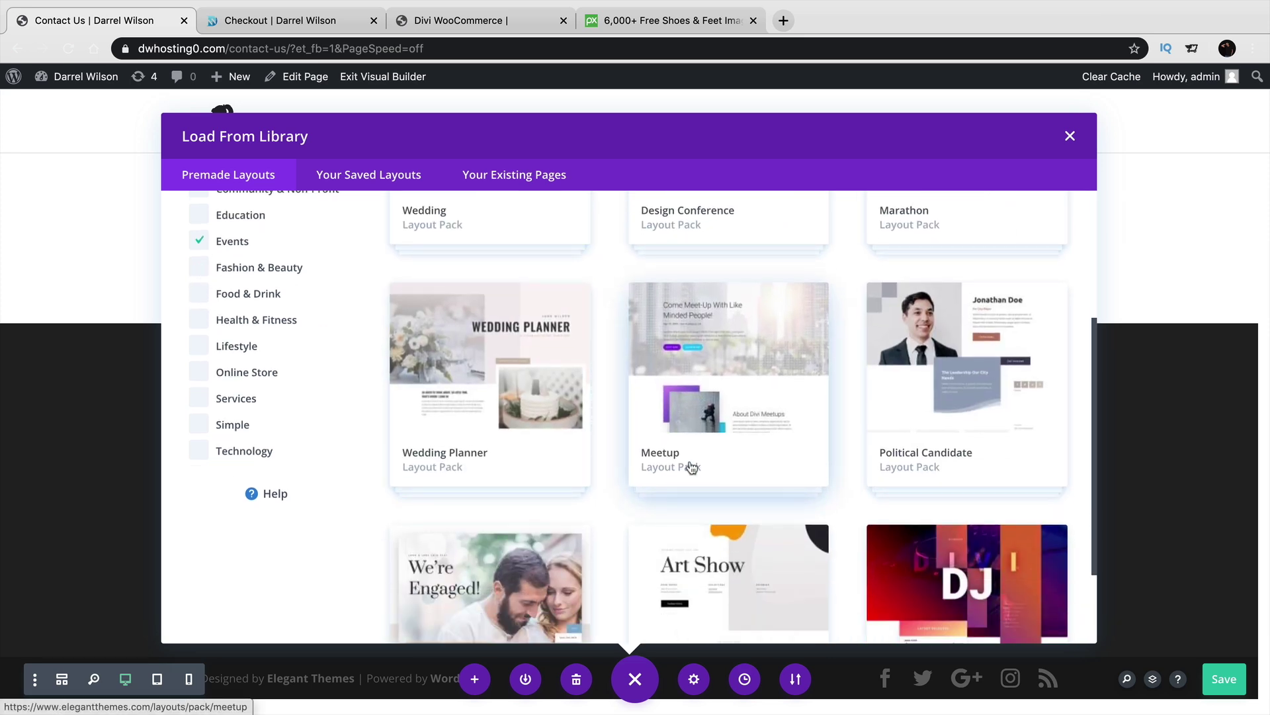
scroll(692, 467, down, 2)
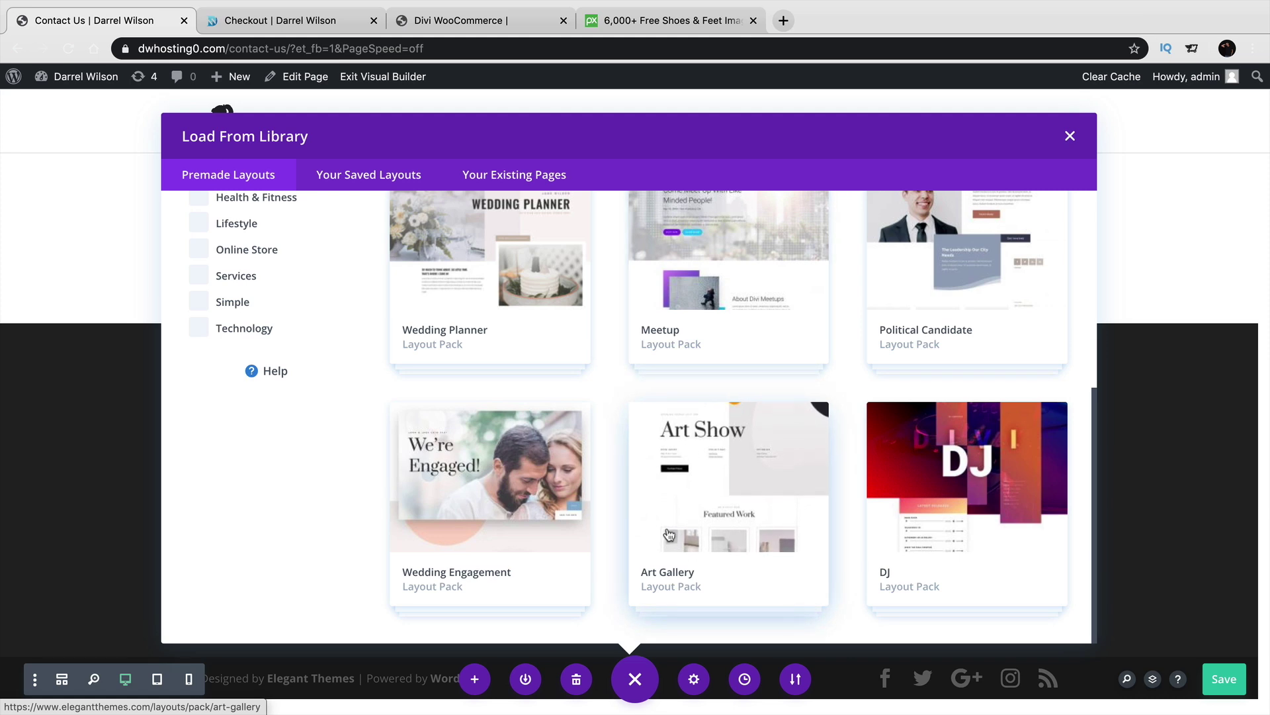
click(969, 496)
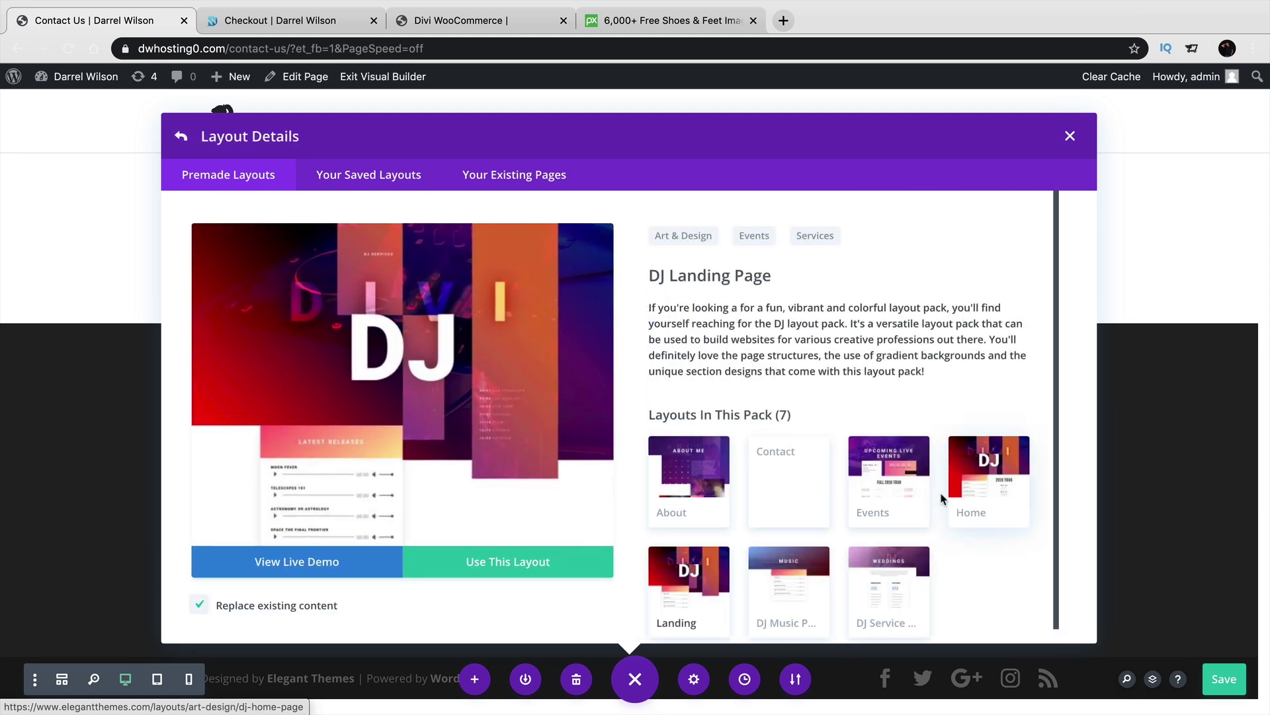
click(797, 468)
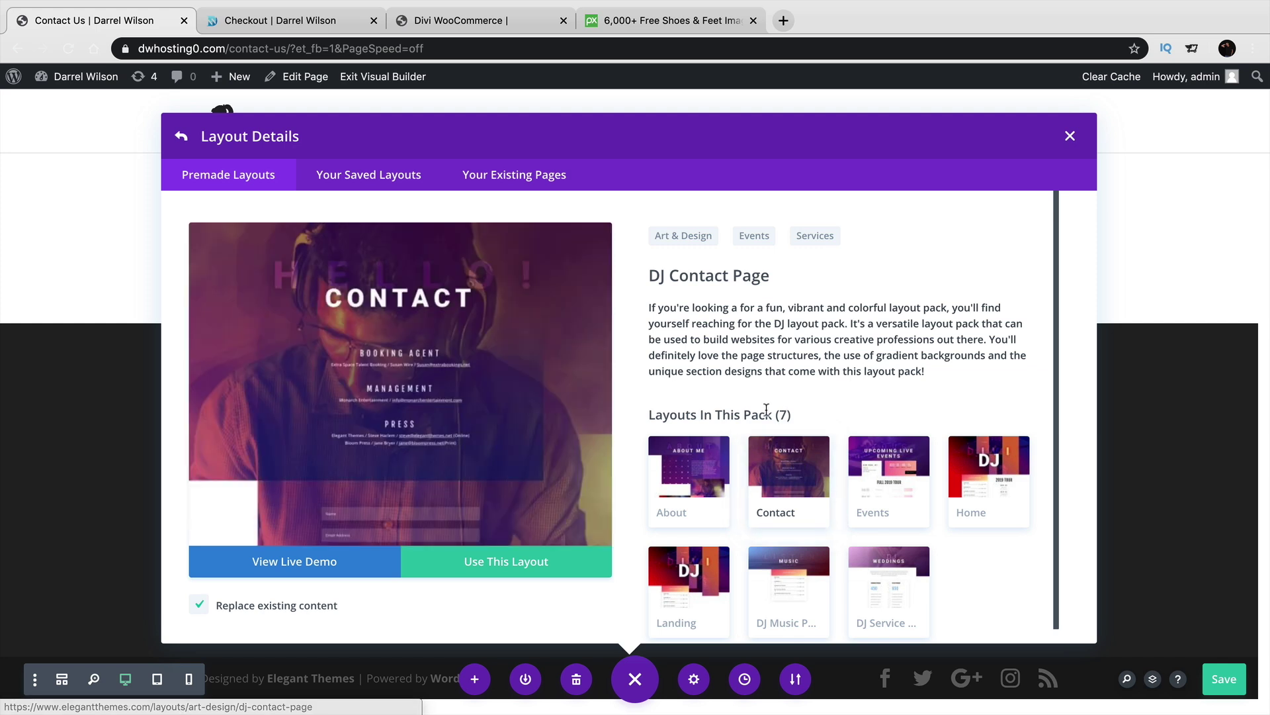
scroll(471, 379, down, 5)
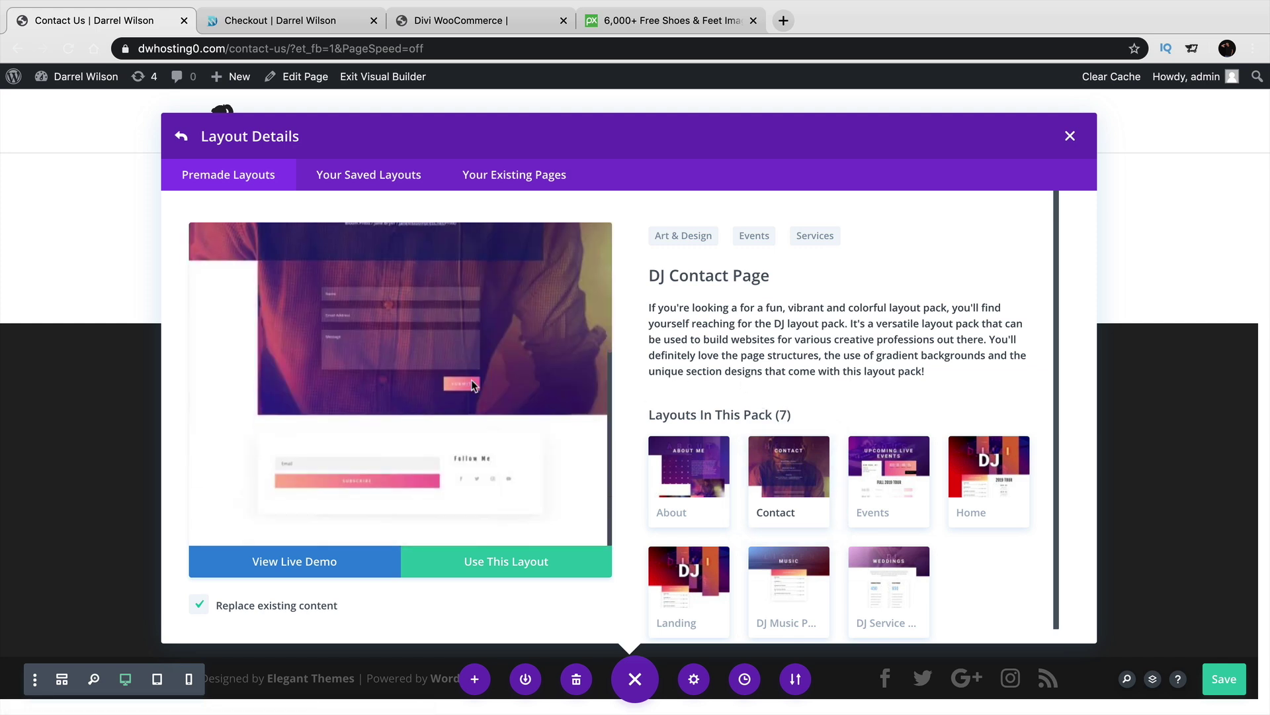
scroll(471, 386, up, 10)
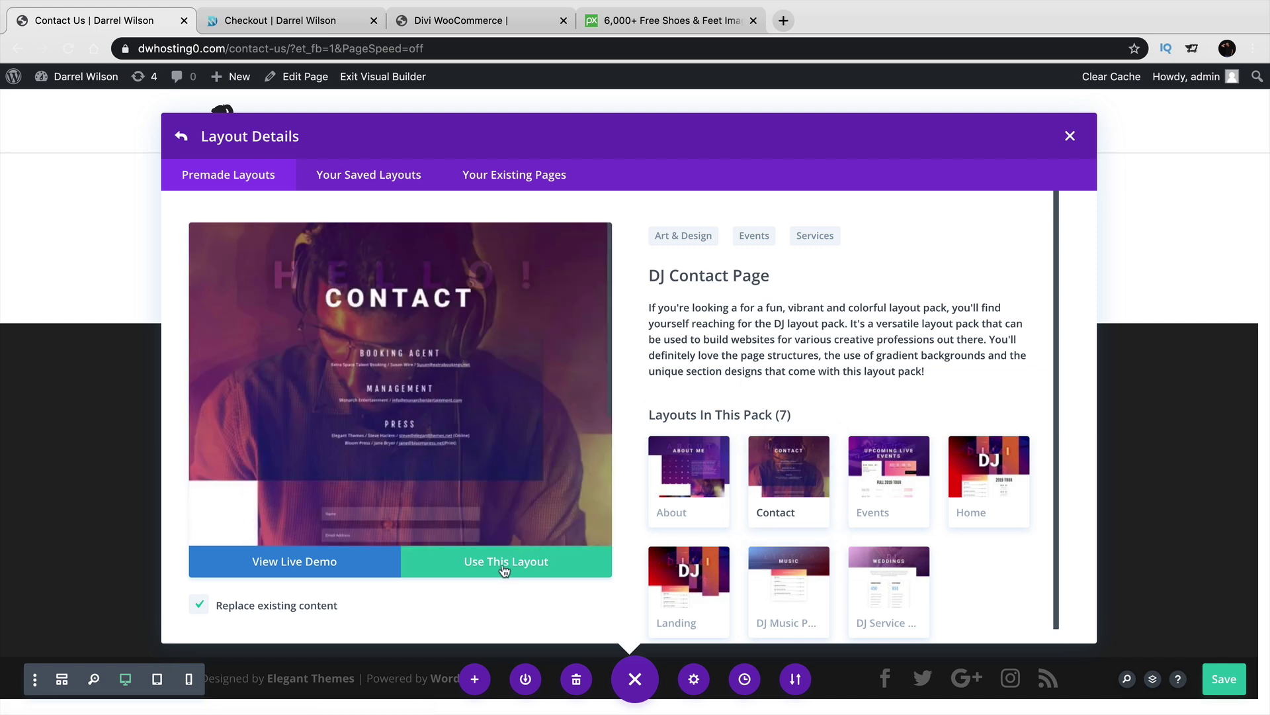
click(505, 569)
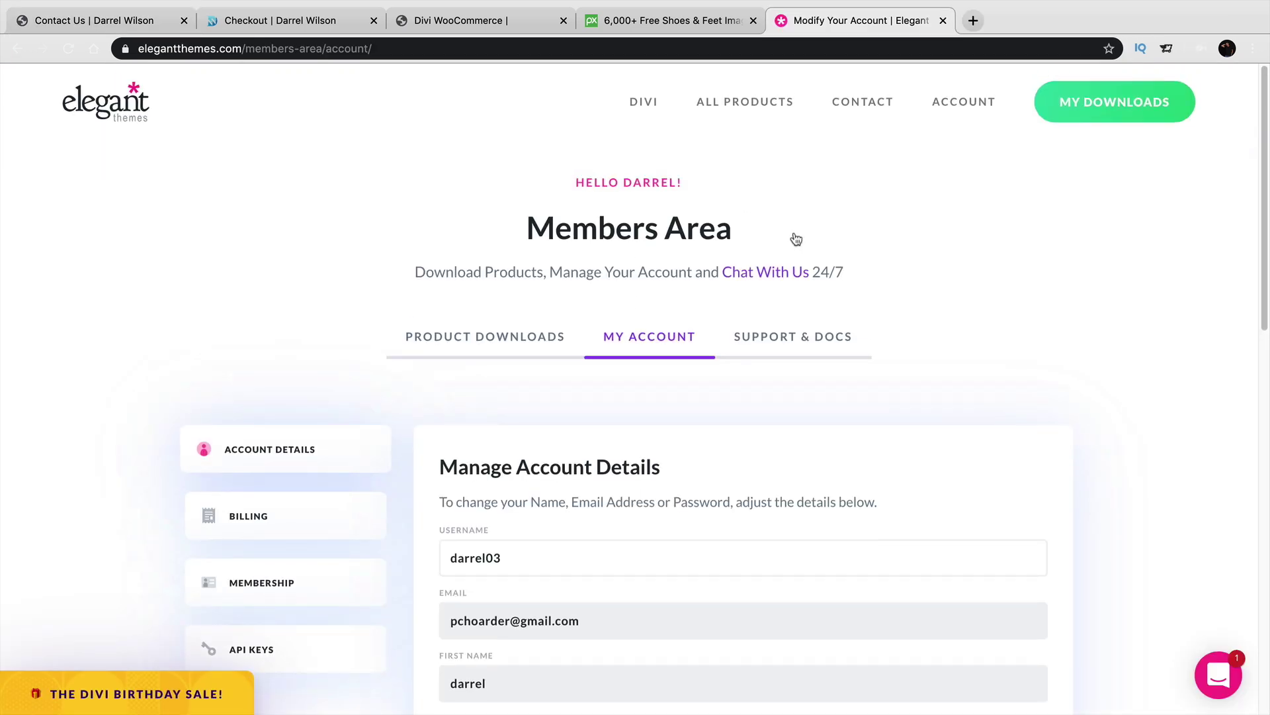
Scroll the Elegant Themes account details, then return to the Contact Us page tab.
scroll(617, 469, down, 3)
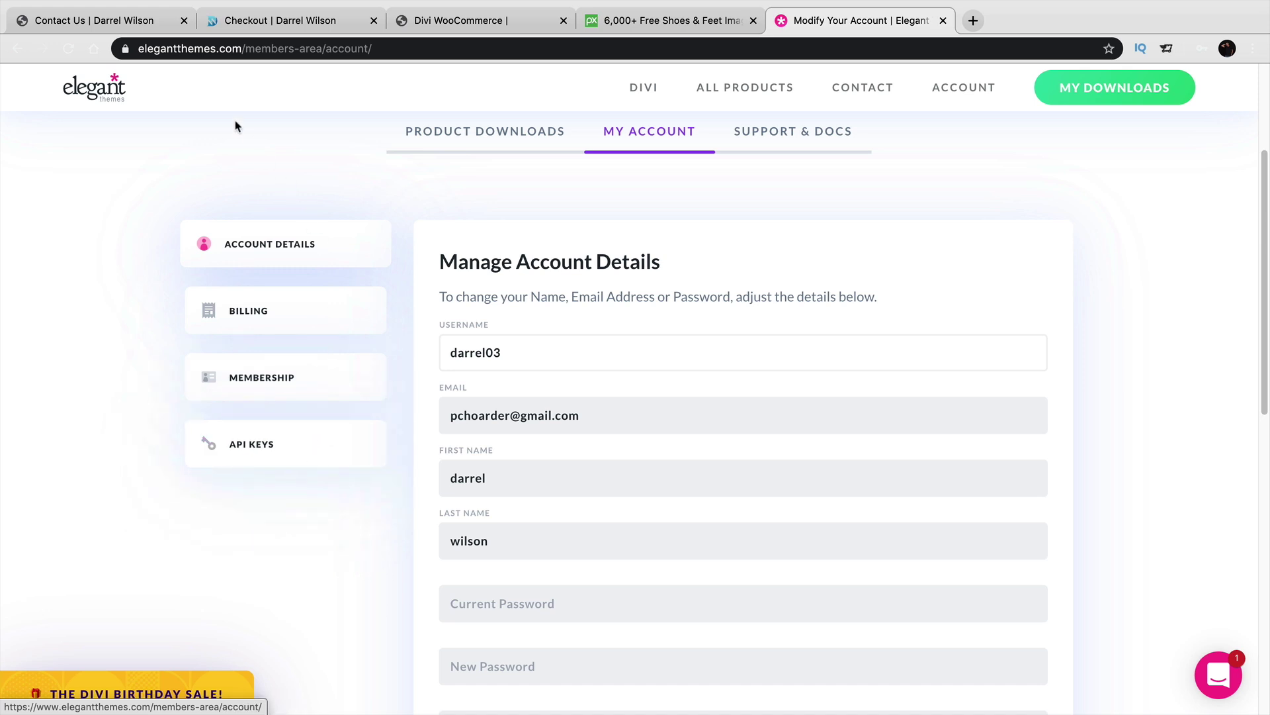
click(148, 23)
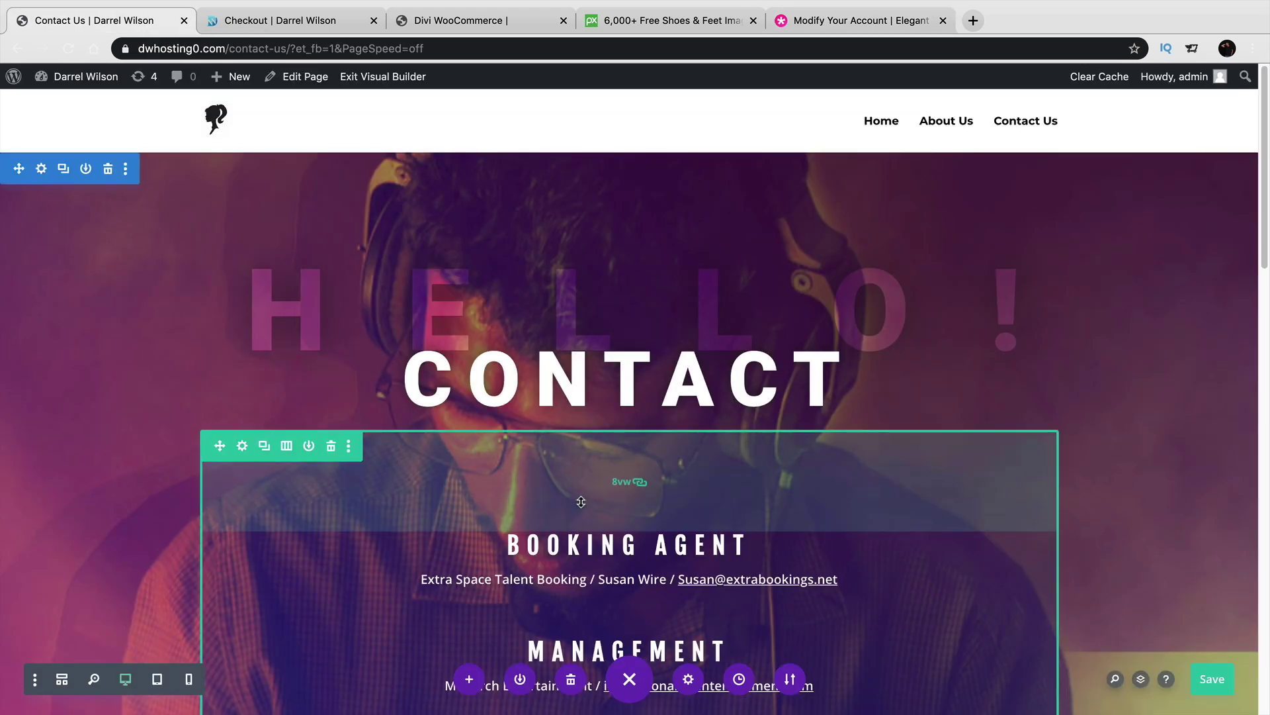
Delete the CONTACT hero and the subscribe/Follow Me sections, leaving one empty section.
scroll(574, 500, down, 10)
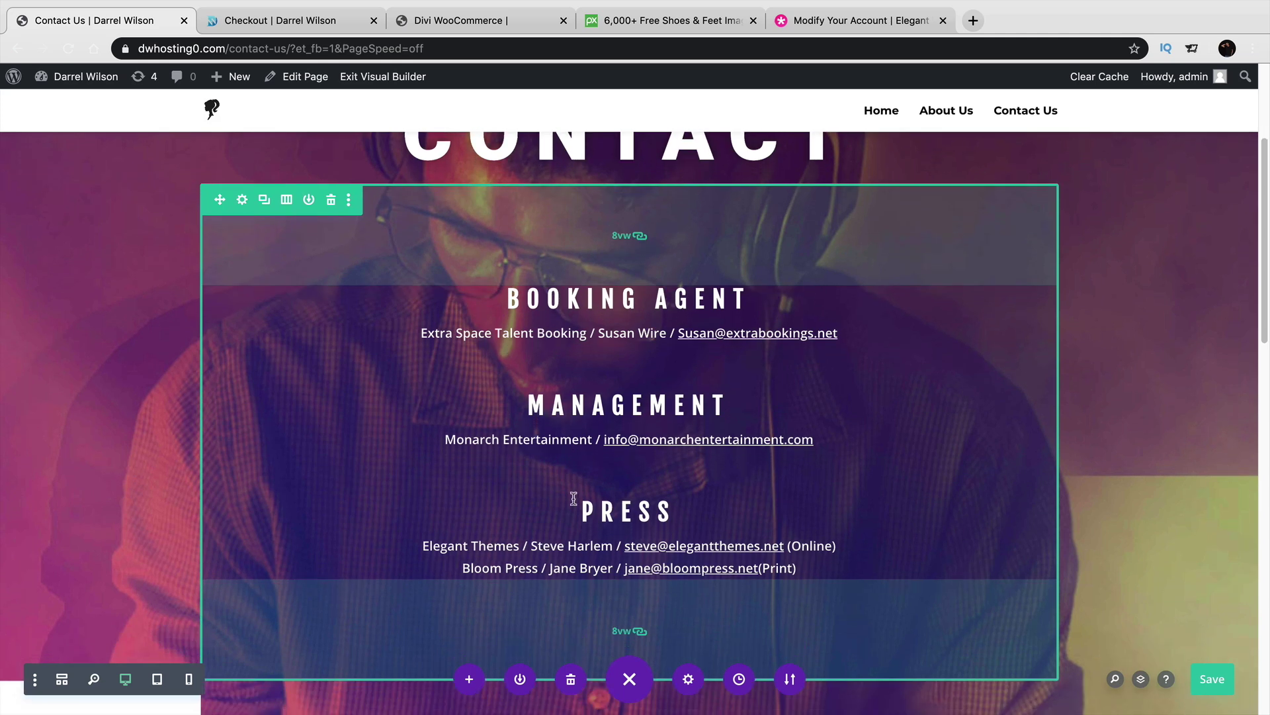
scroll(574, 499, down, 10)
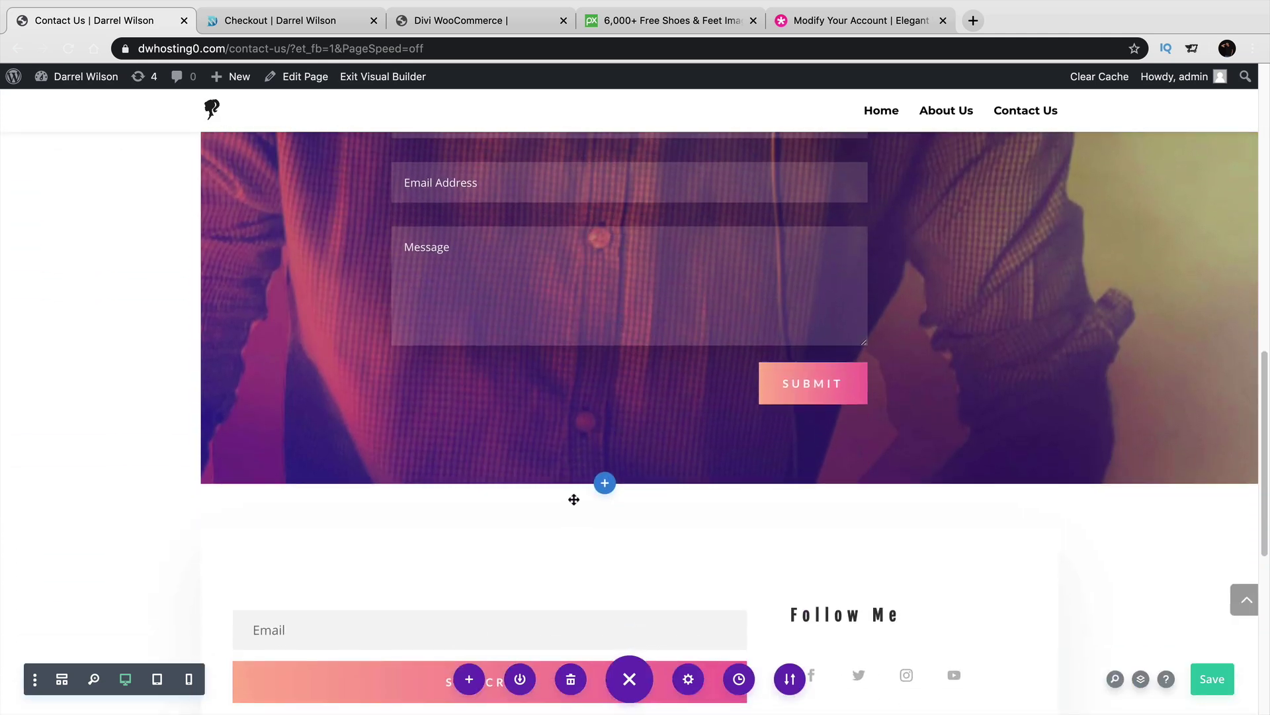
scroll(573, 499, down, 3)
scroll(573, 500, up, 10)
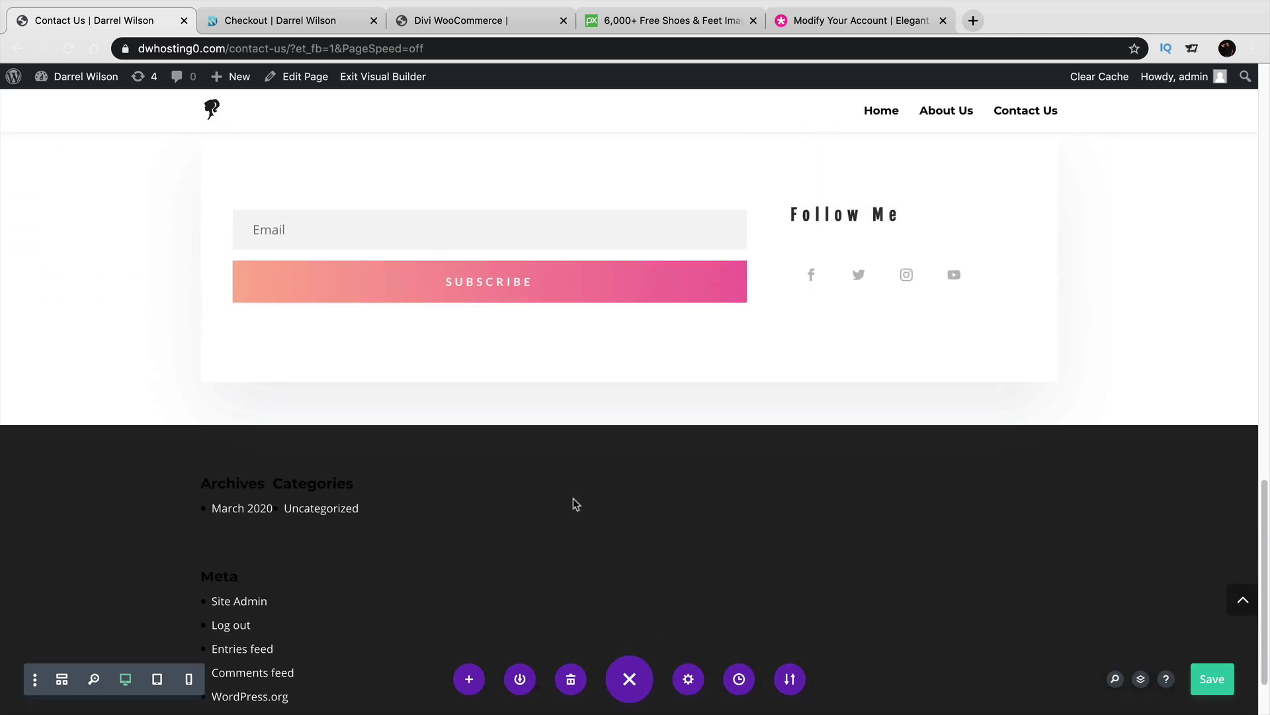
scroll(573, 500, up, 10)
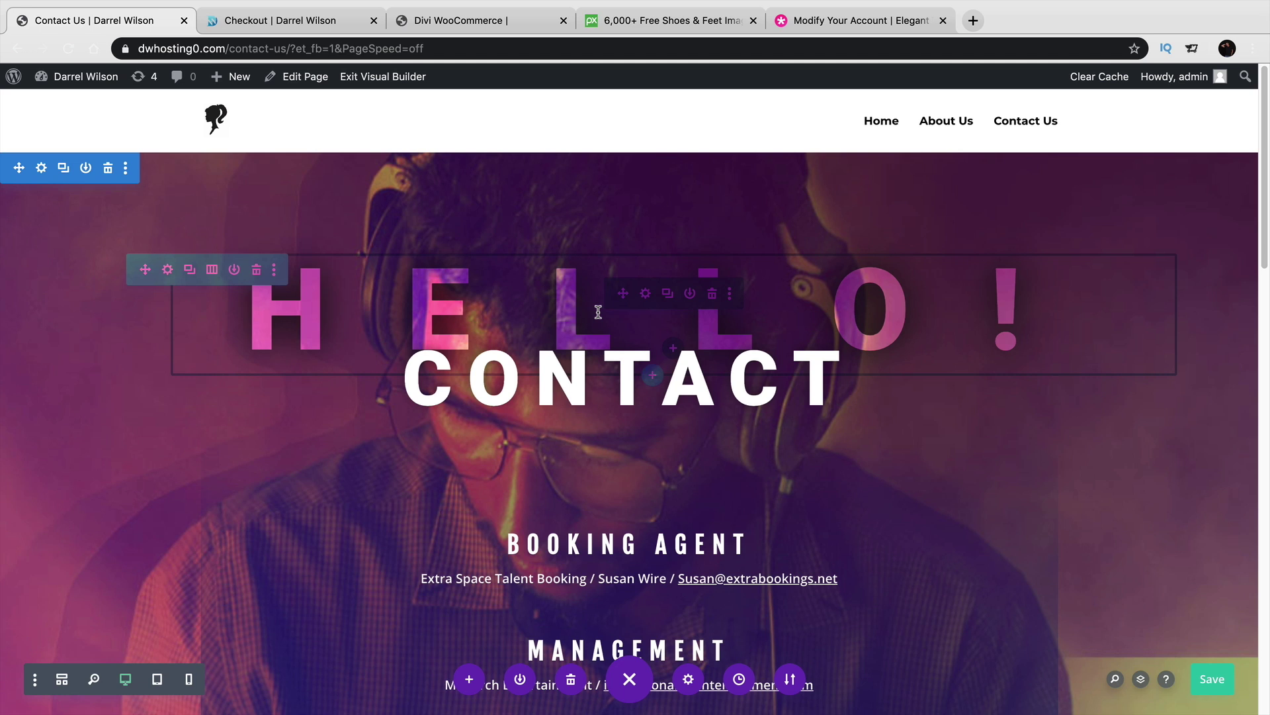
click(107, 170)
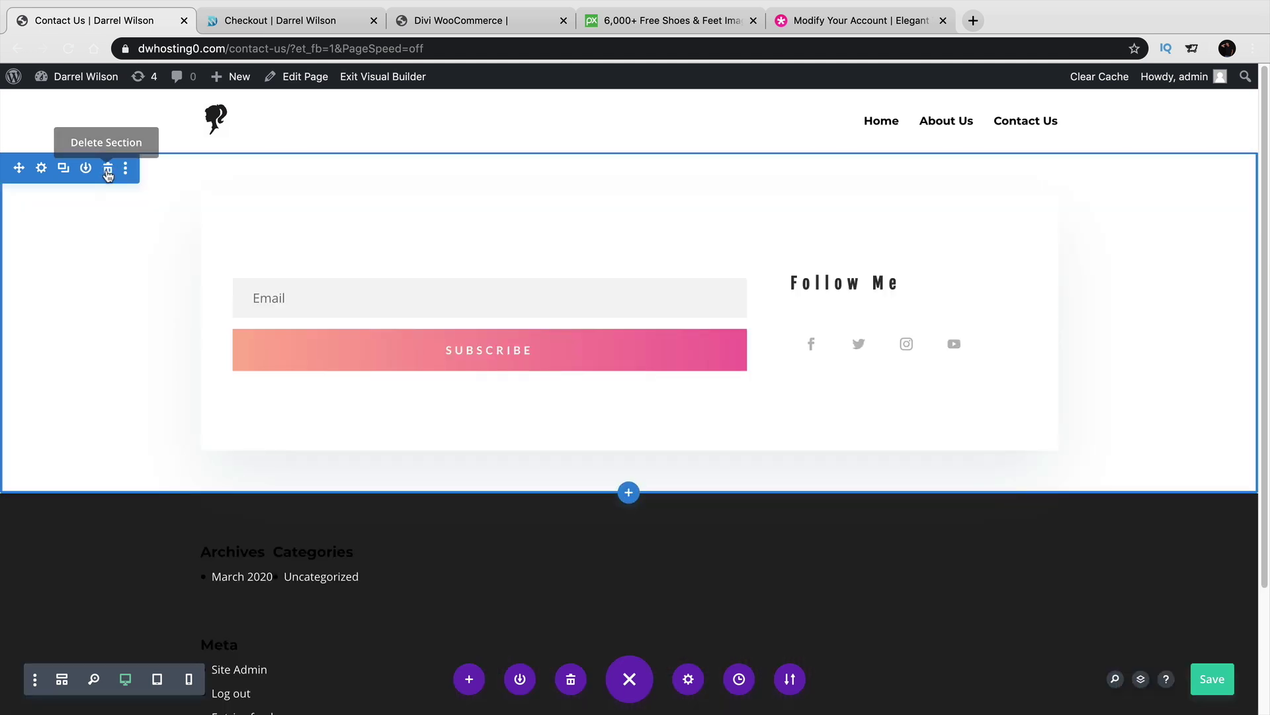
click(107, 170)
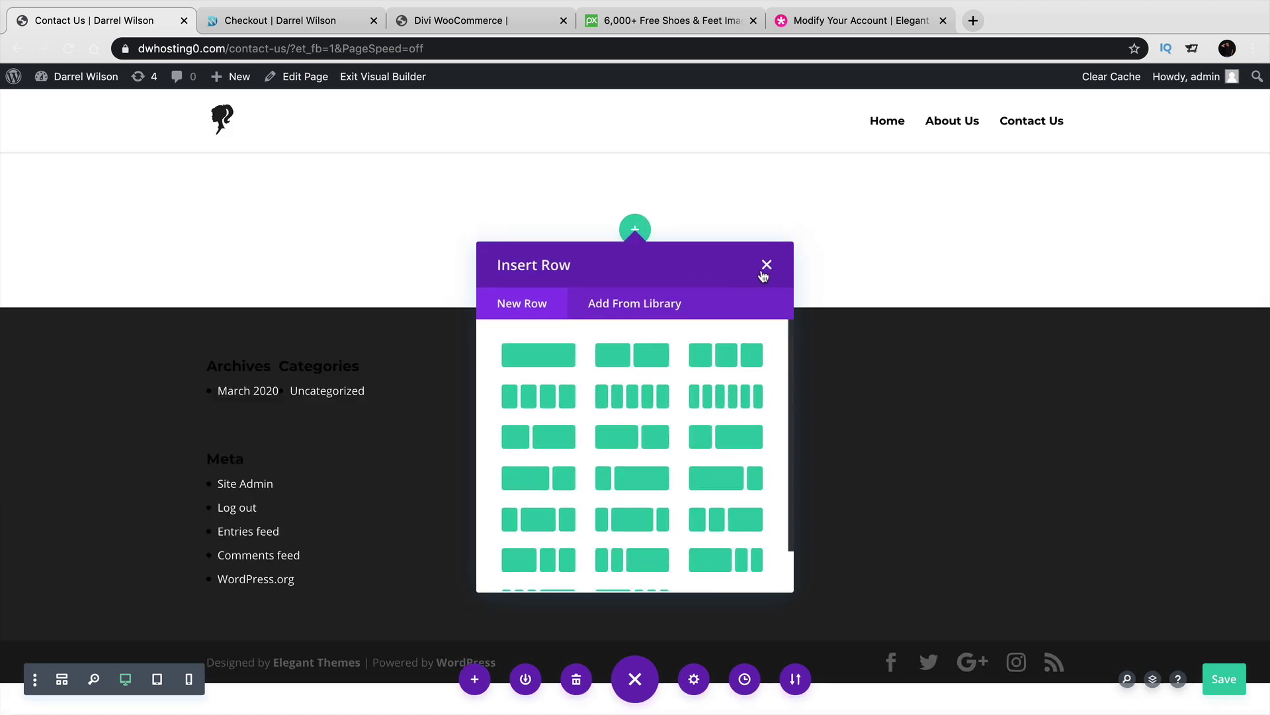
click(766, 266)
Exit full screen and bring the Finder window with the layout files forward.
mouse_move(97, 18)
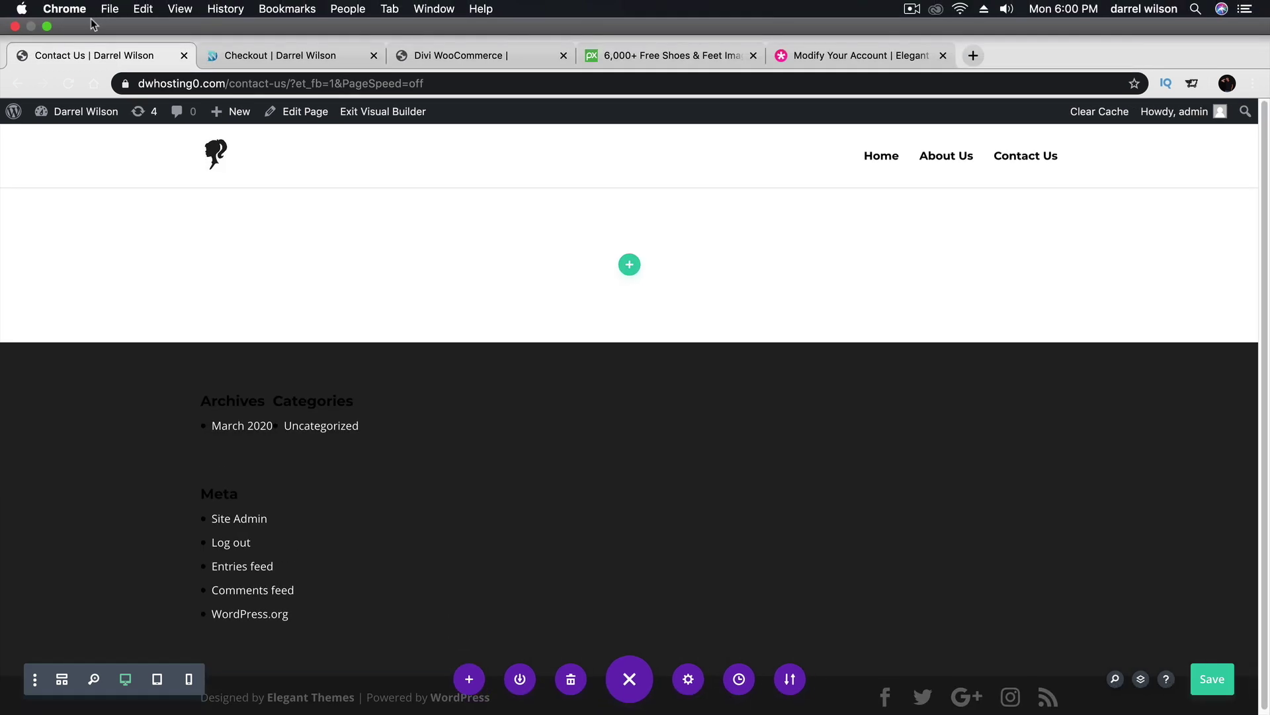
click(47, 28)
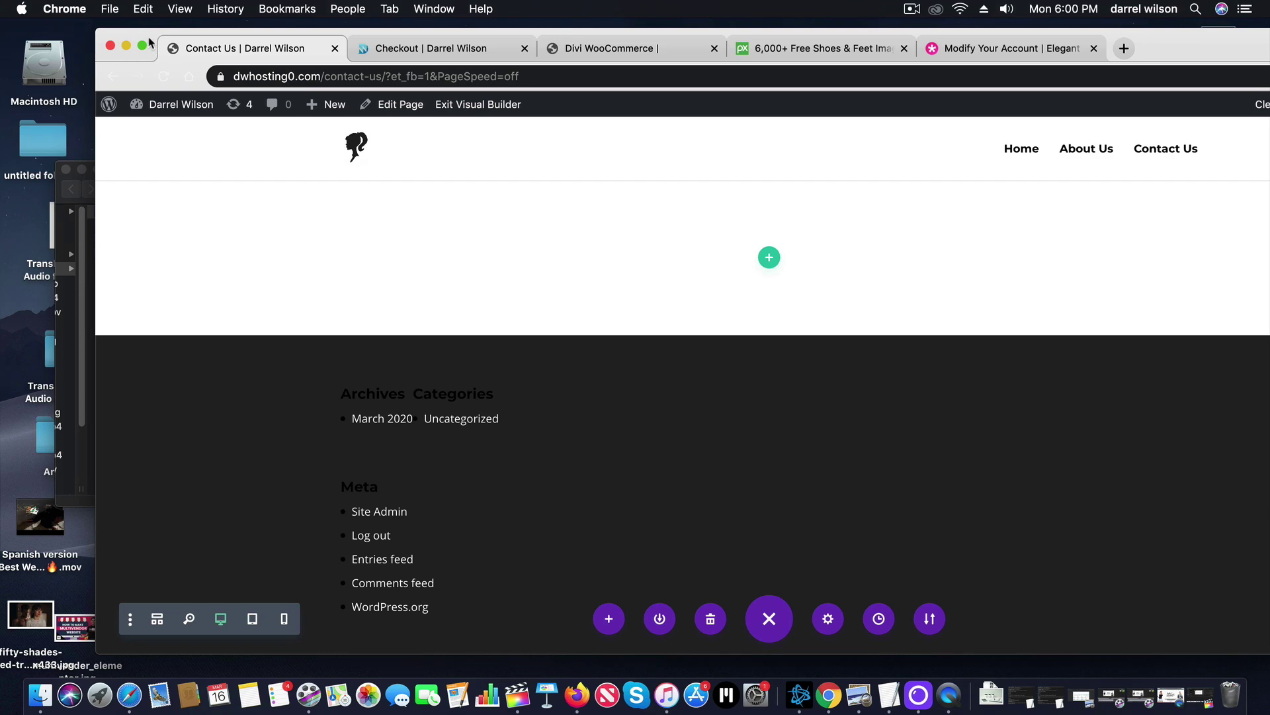
drag(150, 44, 322, 39)
click(157, 233)
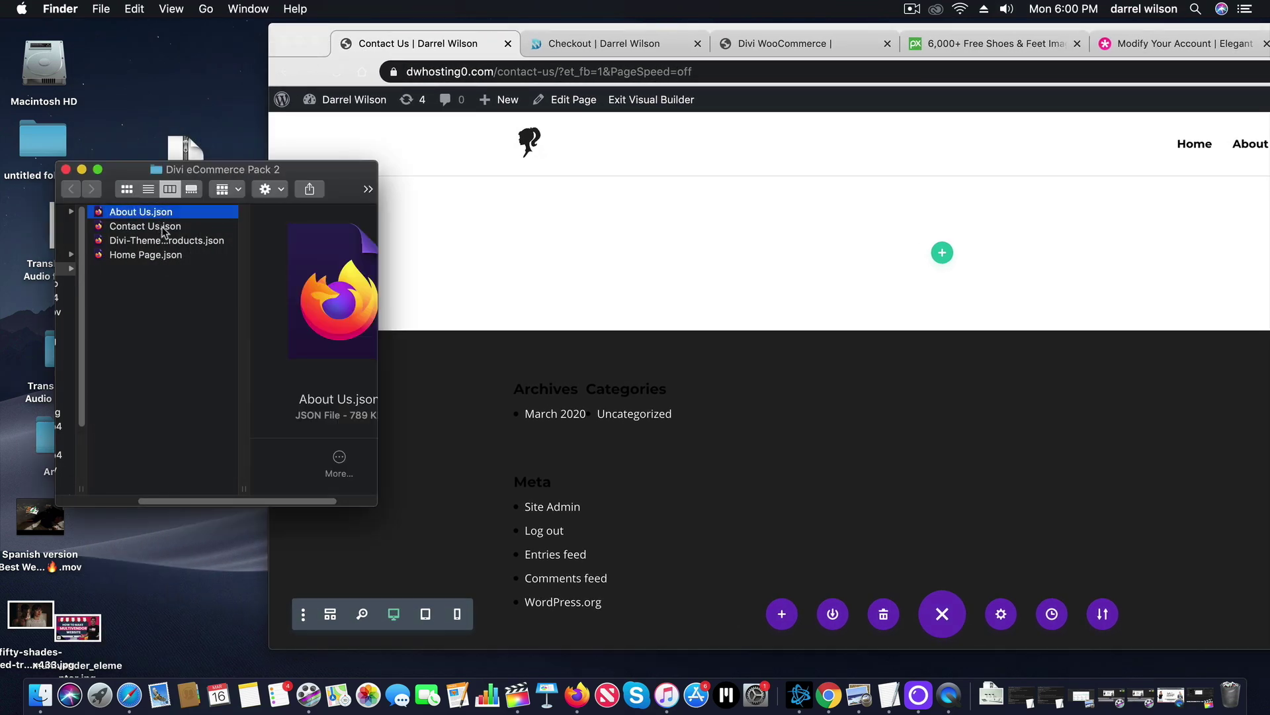
Import Contact Us.json into the Contact Us page and delete the empty top section.
click(170, 229)
drag(119, 231, 990, 388)
click(1112, 563)
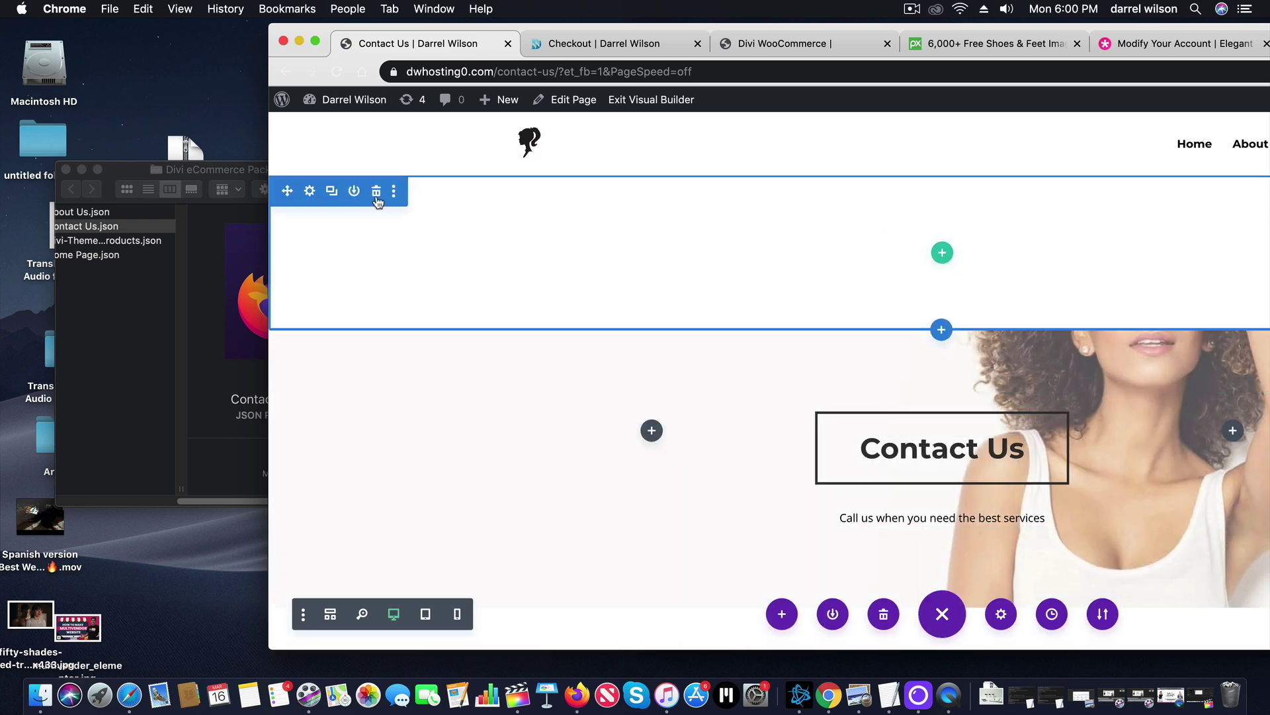
click(376, 192)
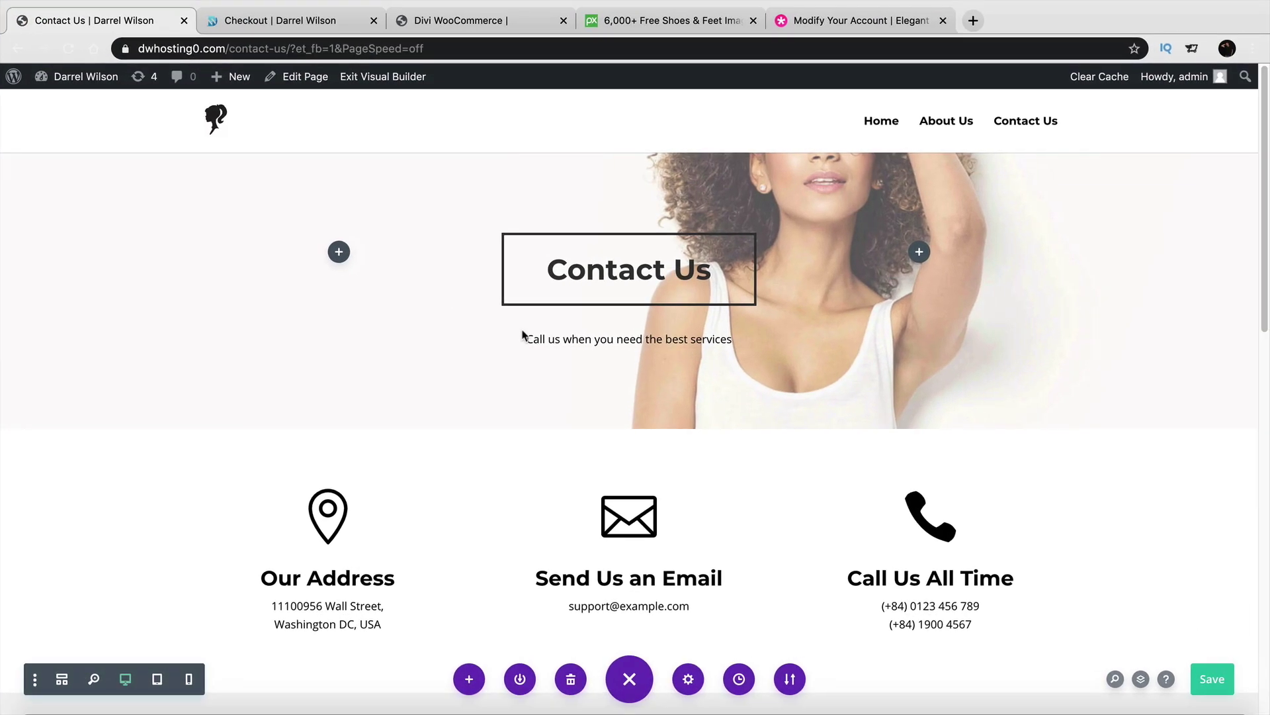
Save the Contact Us page, exit the Visual Builder, and open the site's home page.
drag(1263, 284, 1248, 227)
click(1212, 680)
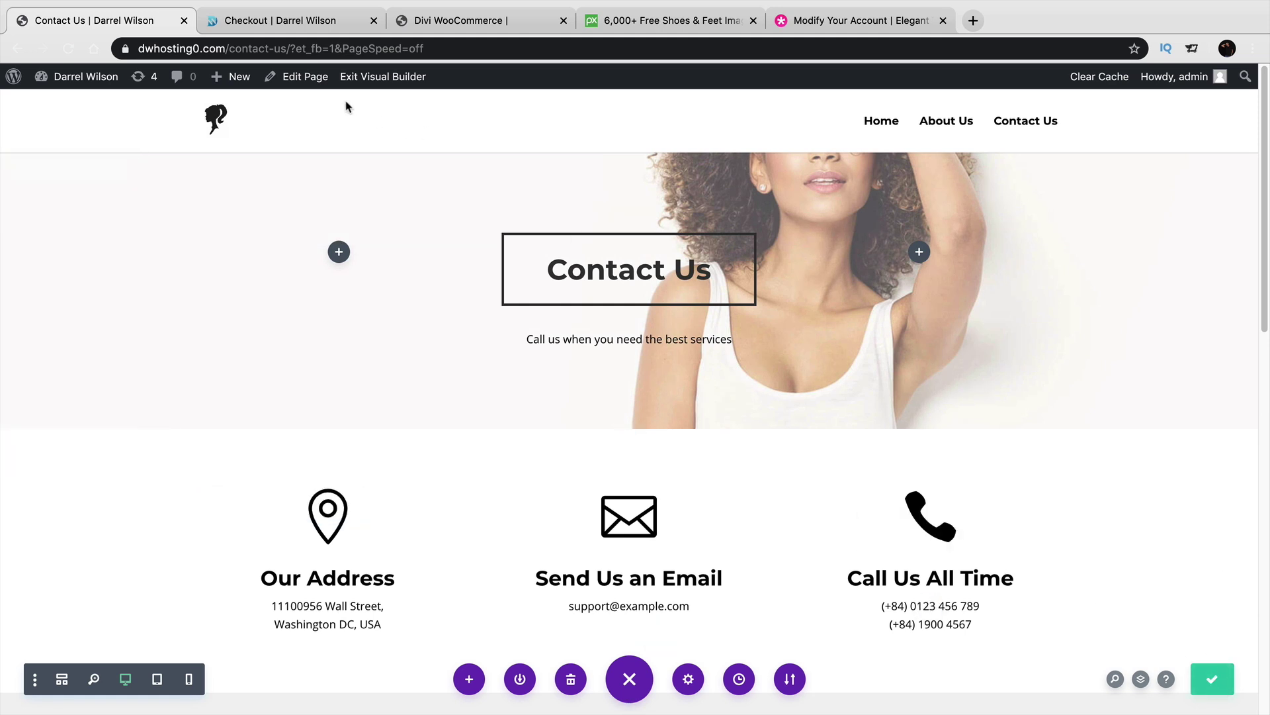
click(387, 79)
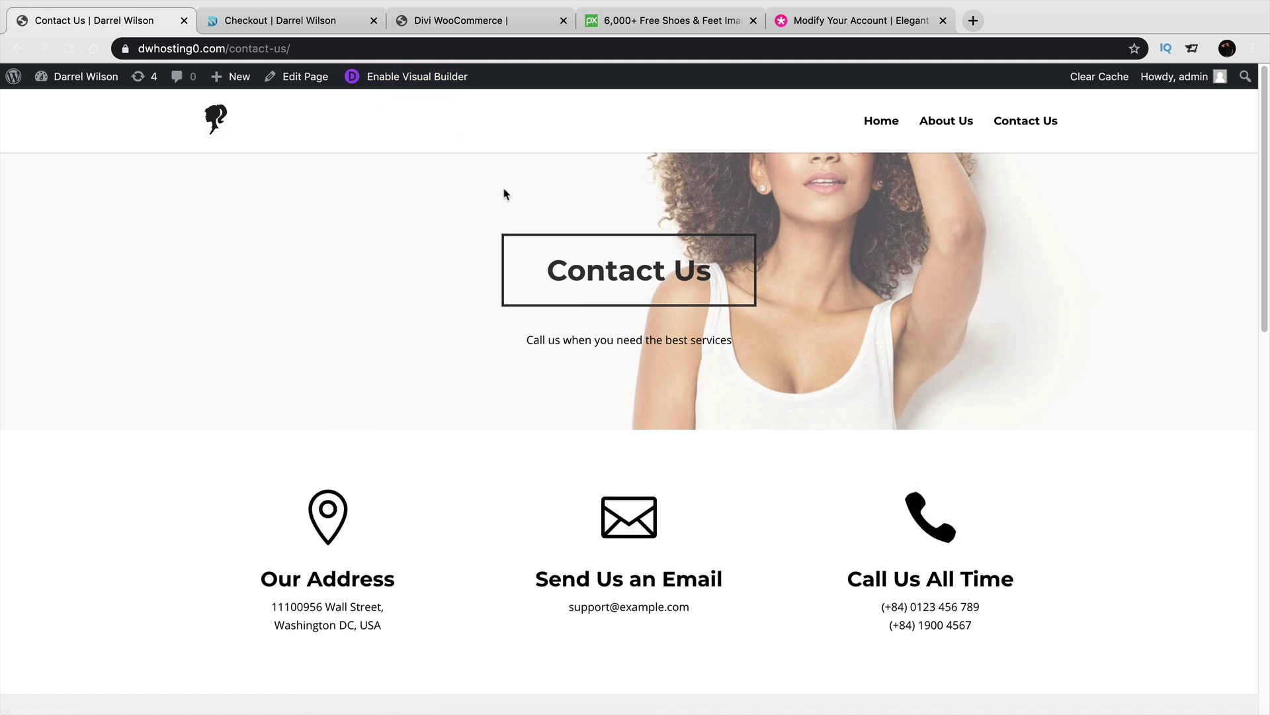
click(877, 126)
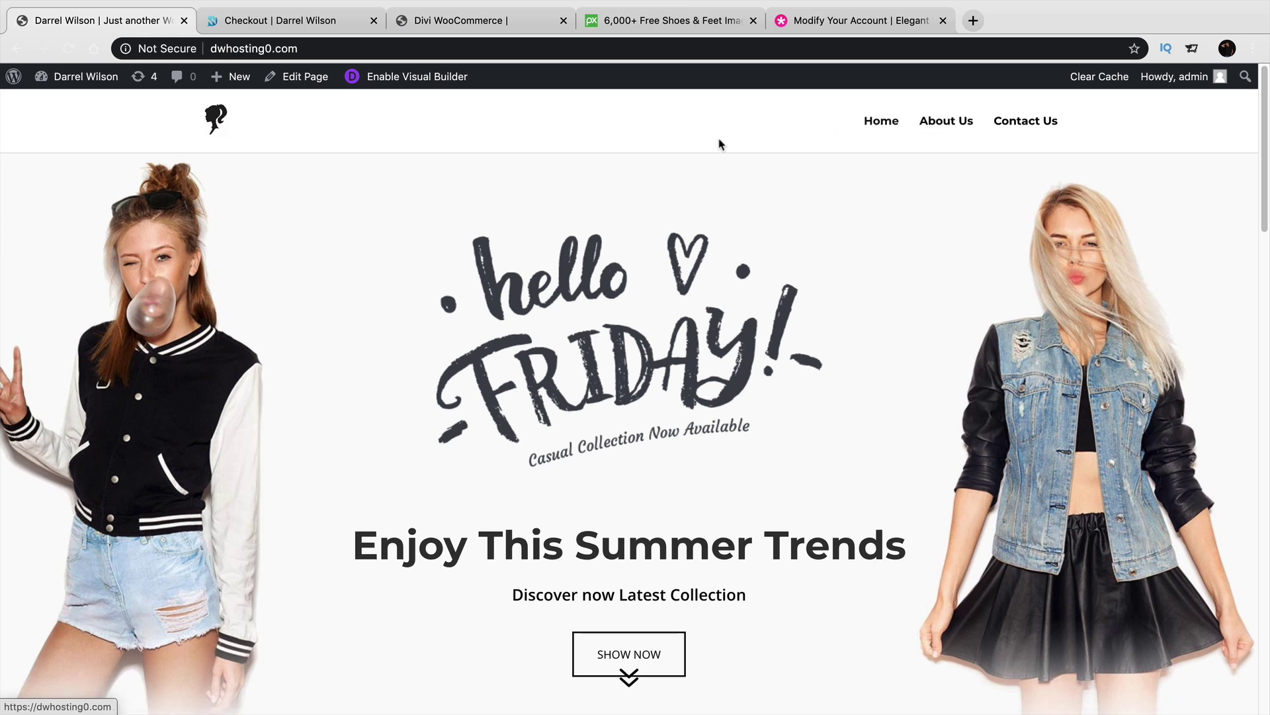
Open Divi > Theme Options from the WordPress admin sidebar.
mouse_move(86, 91)
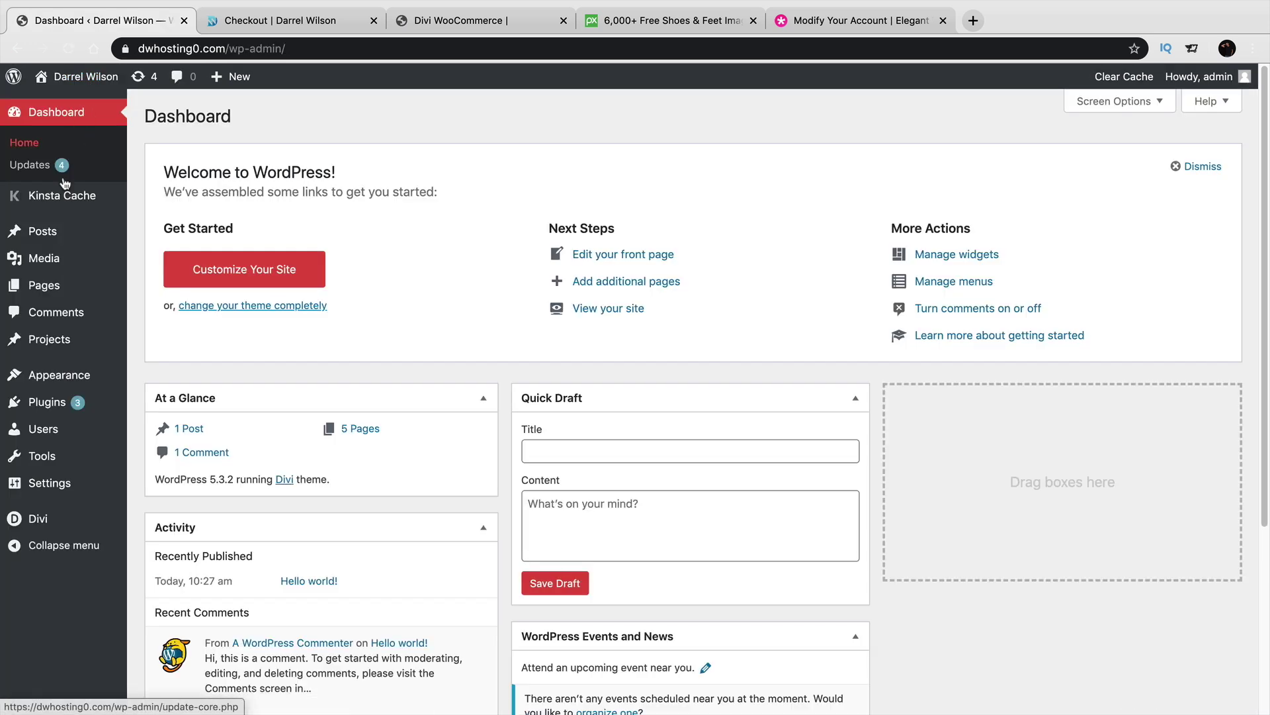
mouse_move(54, 519)
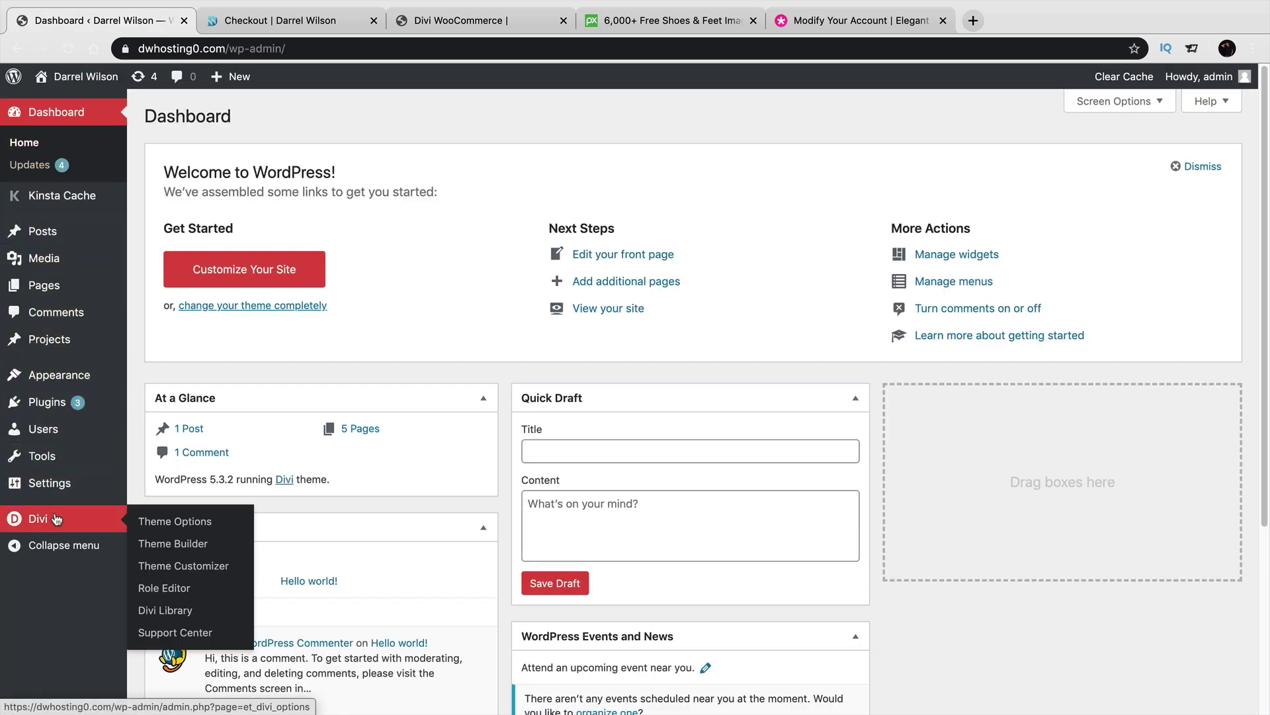
click(154, 523)
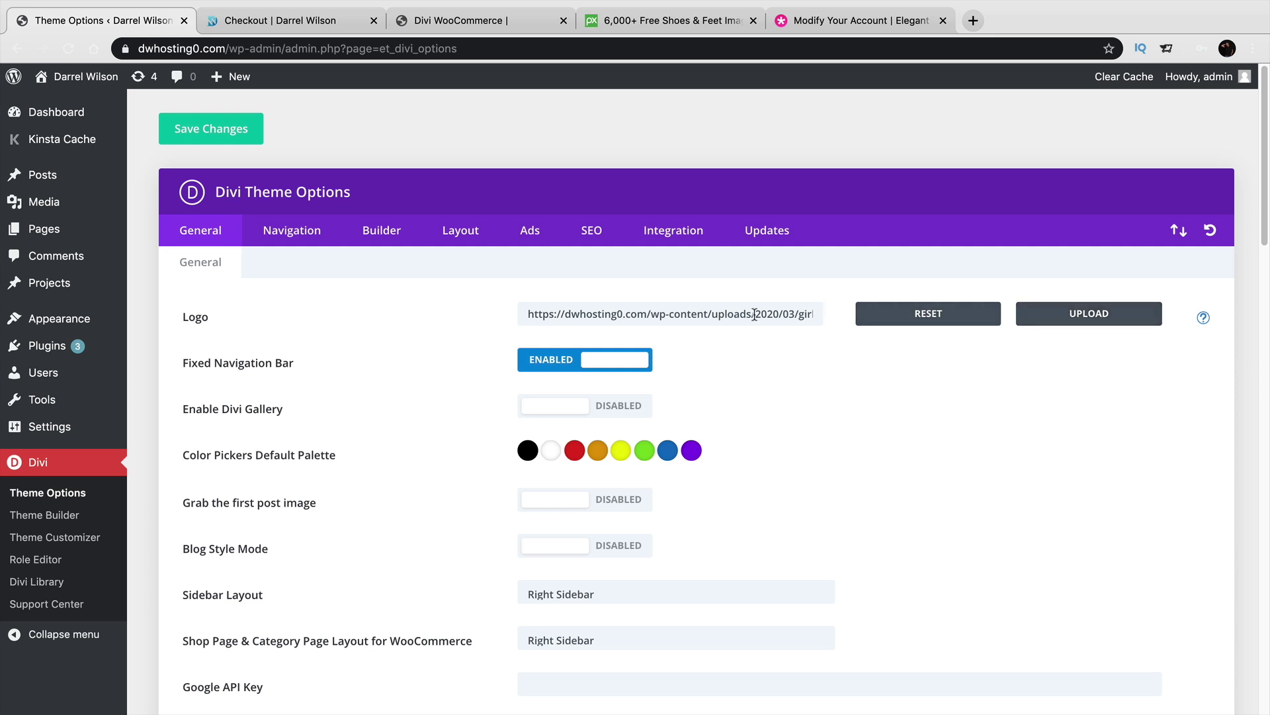
click(973, 21)
Load darrelwilson.com/fiverr in the new tab, correcting a typo in the address.
text(darrelwilson)
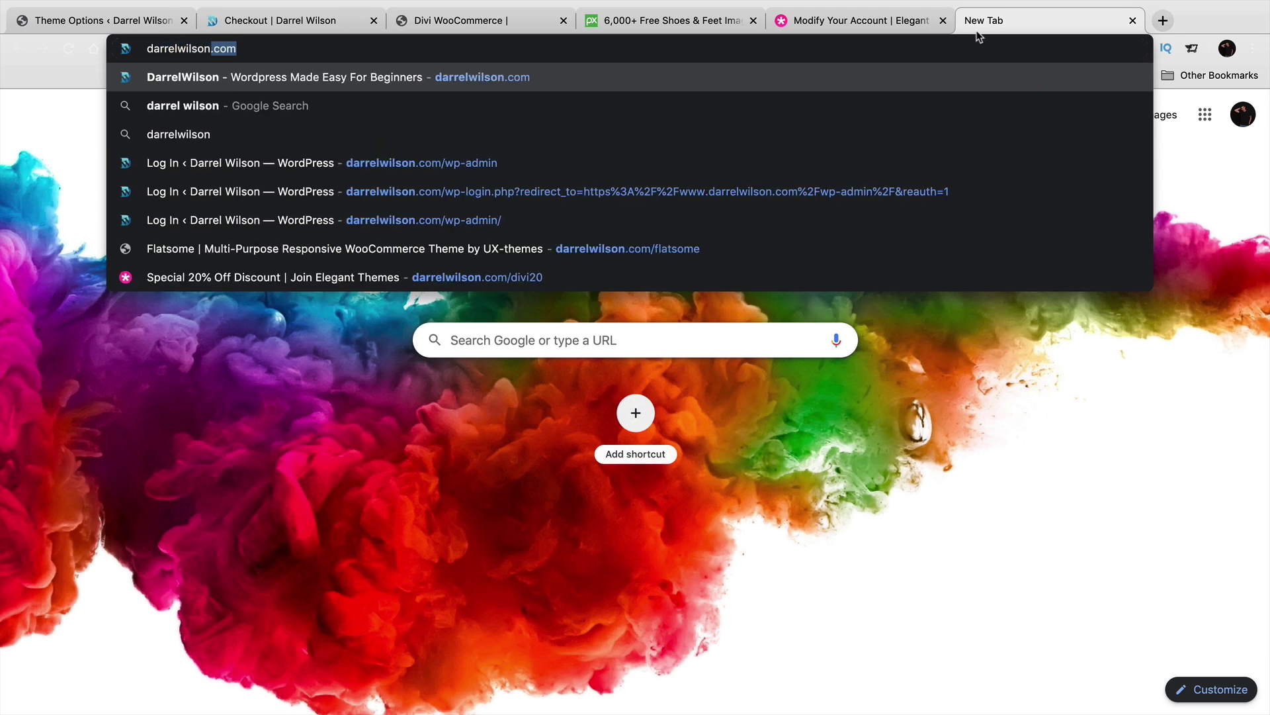
text(/cp,)
key(BackSpace)
key(BackSpace)
key(BackSpace)
key(BackSpace)
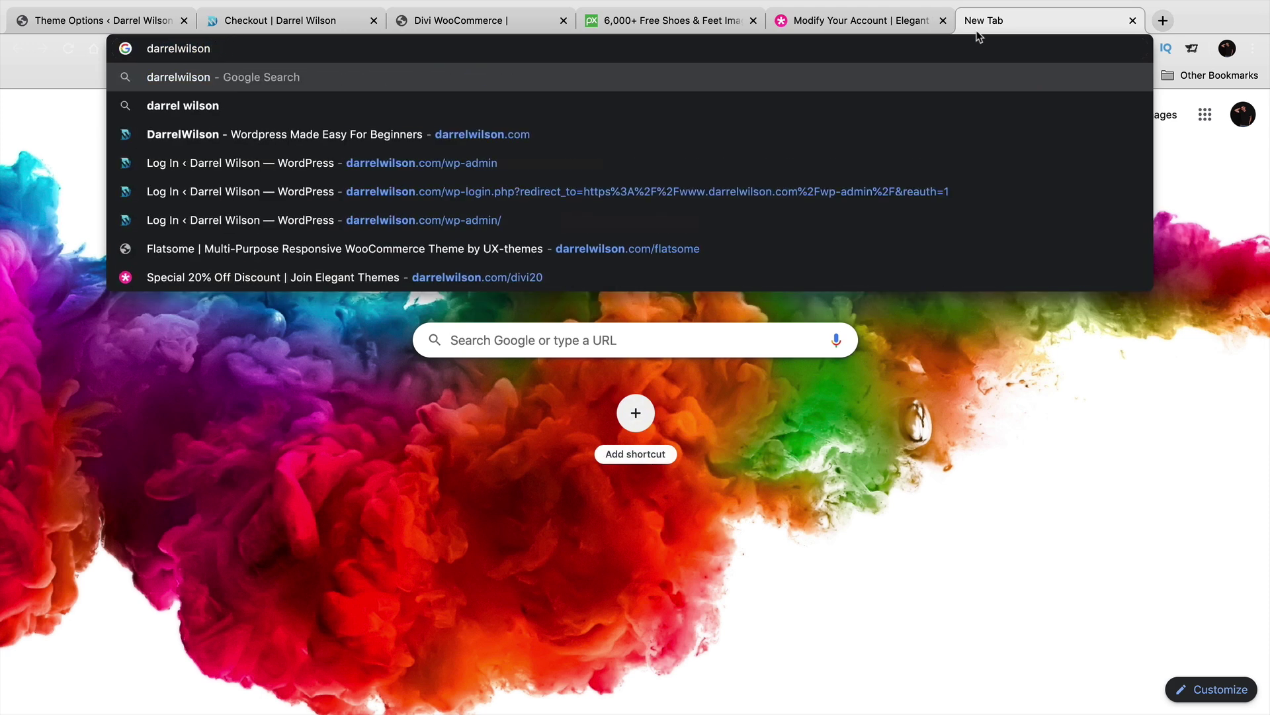
text(.com/fiverr)
key(Return)
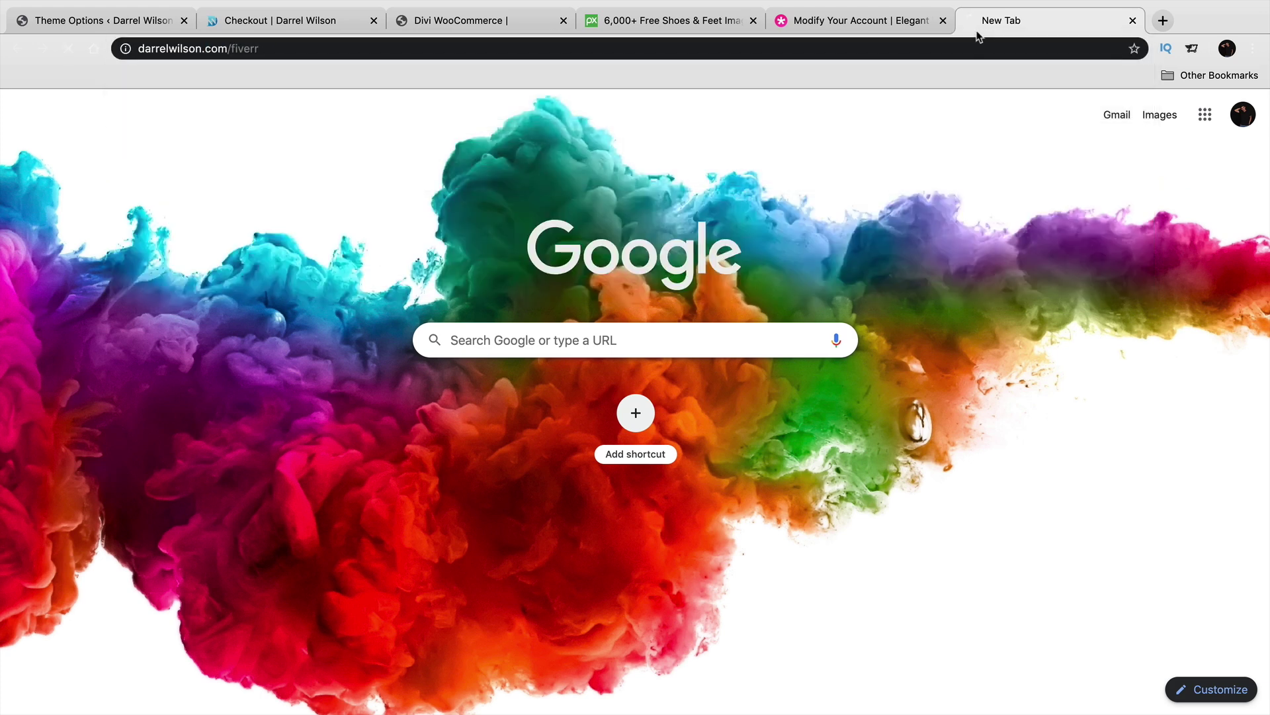
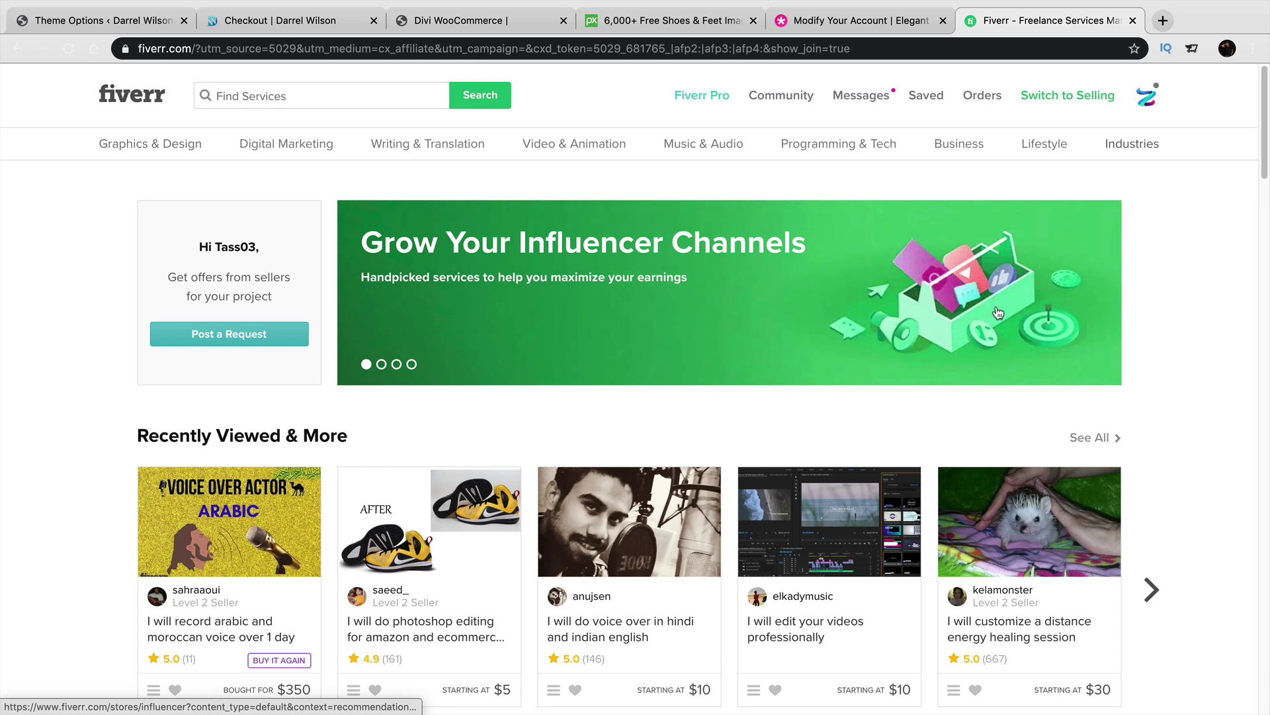
Search Fiverr for 'logo' services.
click(358, 100)
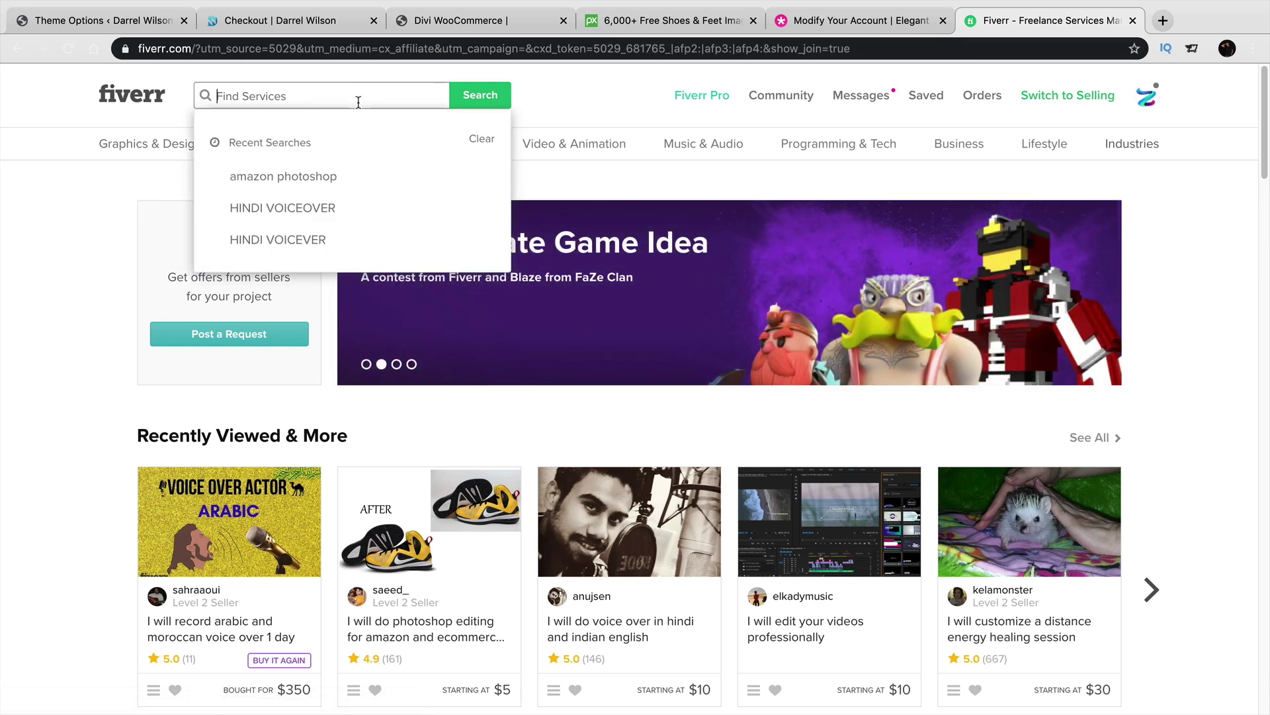
text(logo)
key(Return)
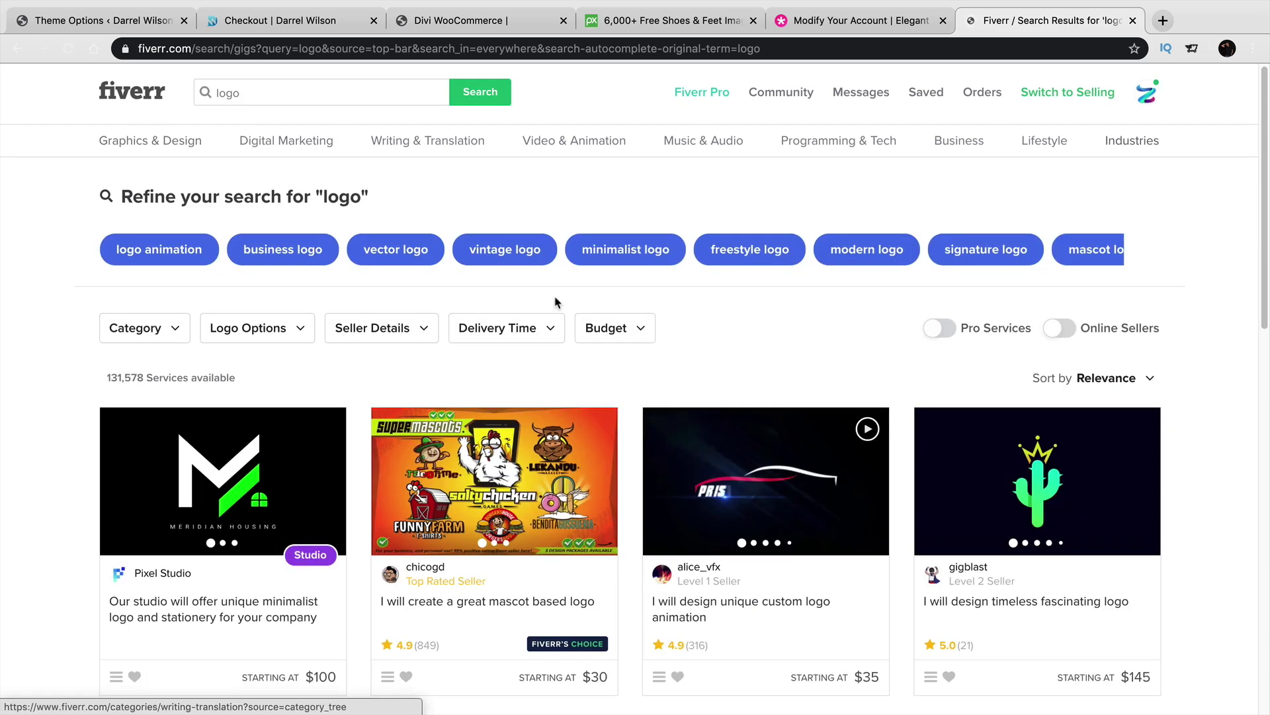
Filter the logo gigs to a budget under $5 and browse the results.
click(651, 343)
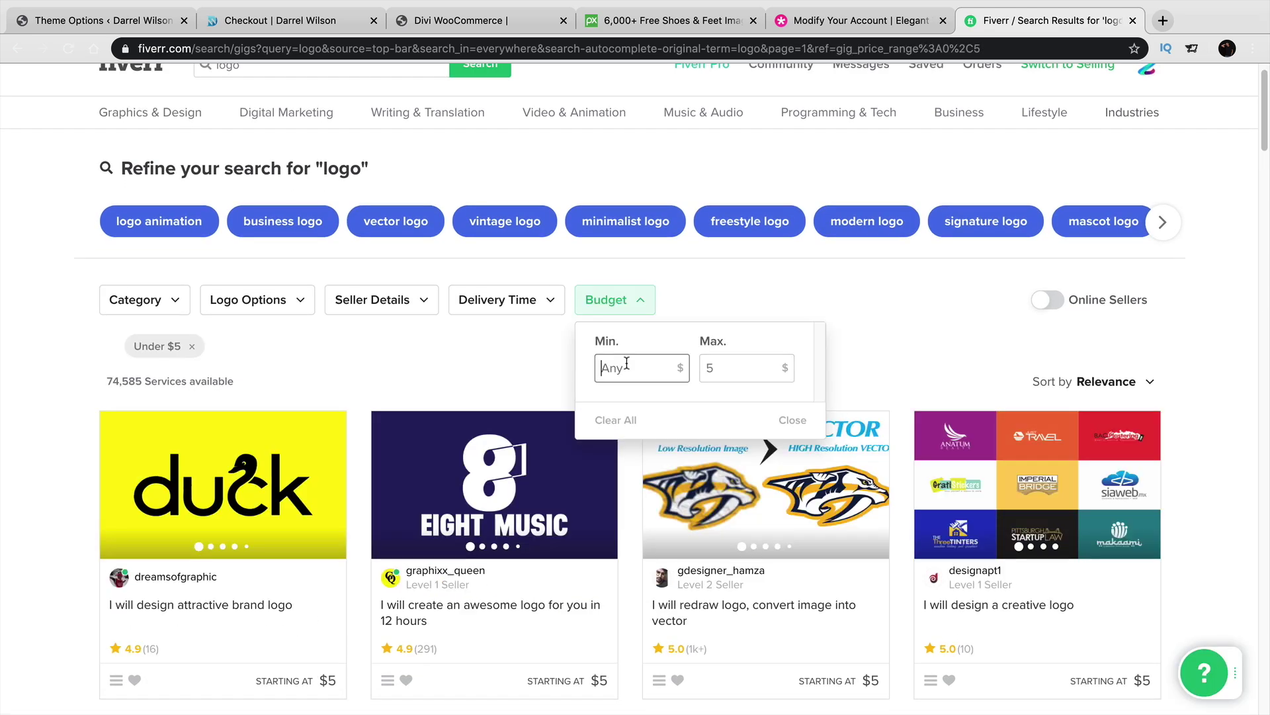
click(797, 421)
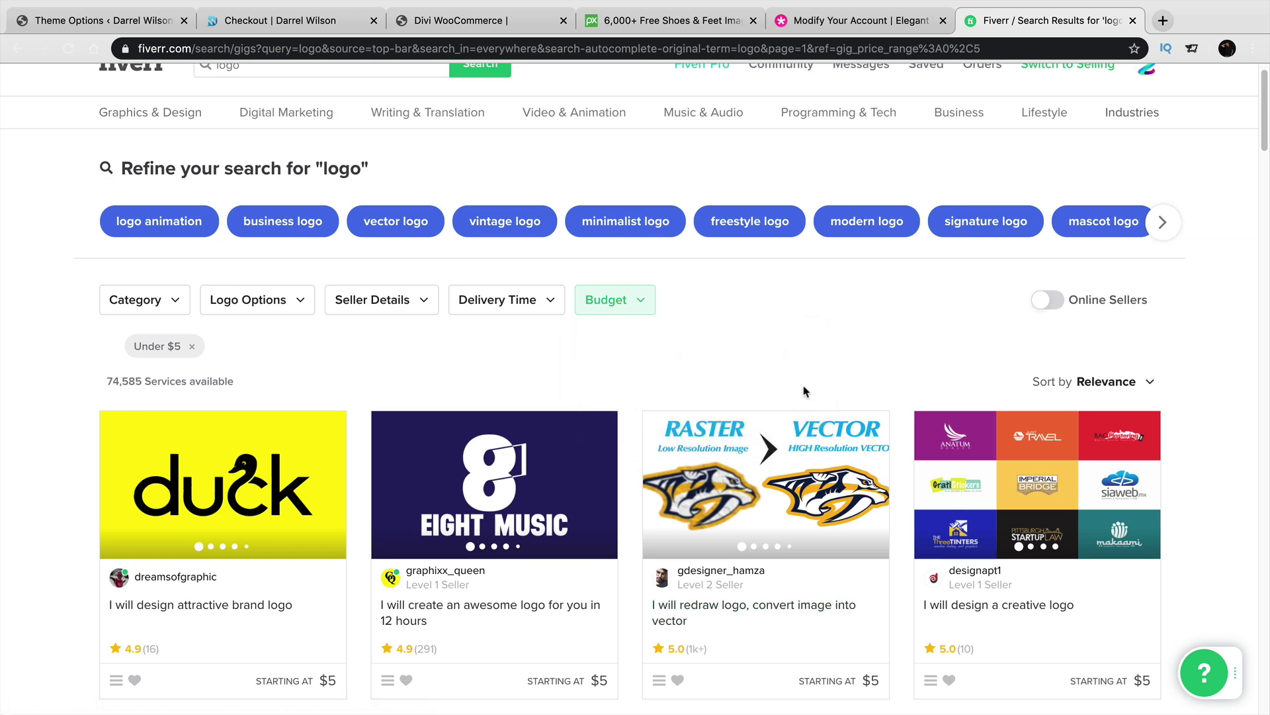
scroll(800, 373, down, 3)
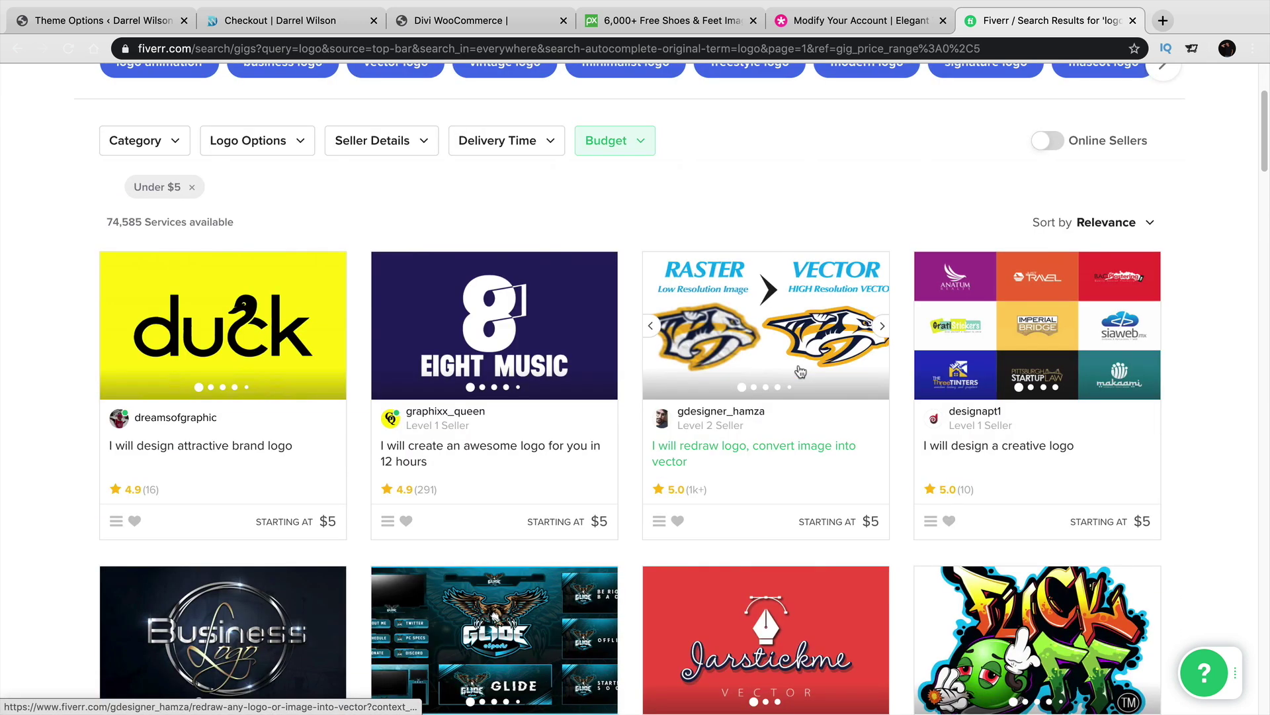
scroll(796, 367, down, 1)
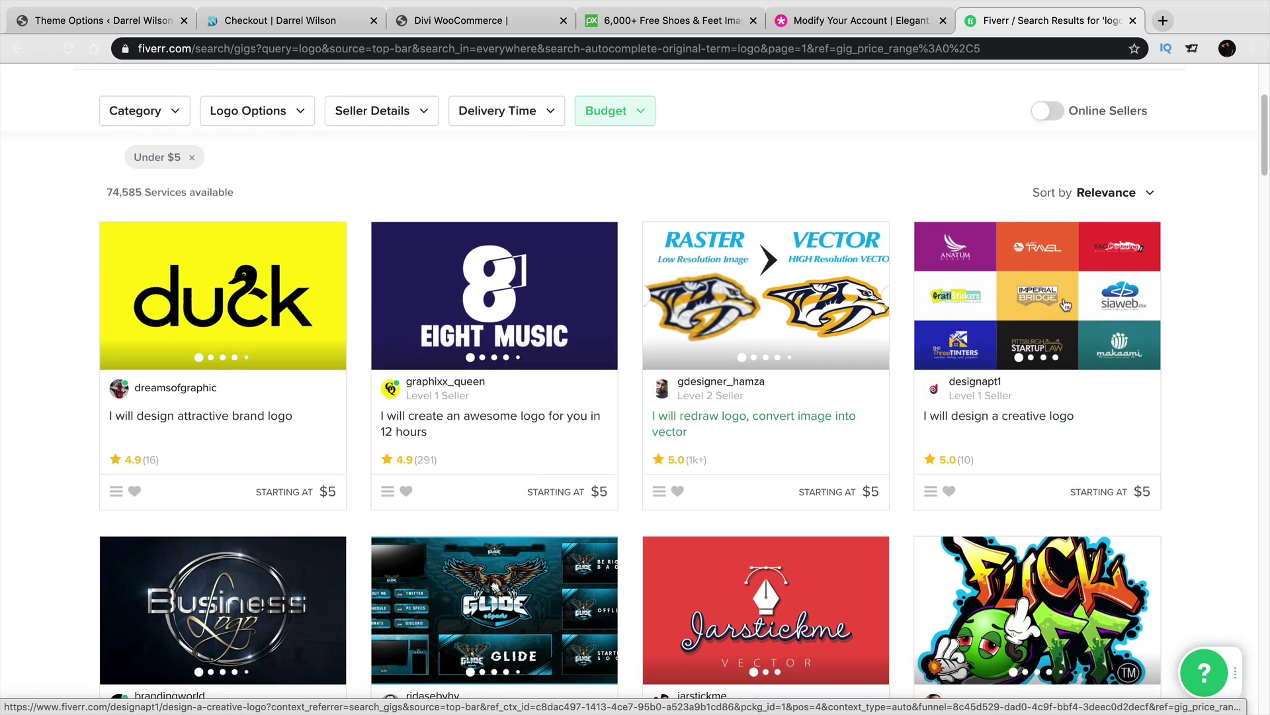
scroll(1061, 309, down, 3)
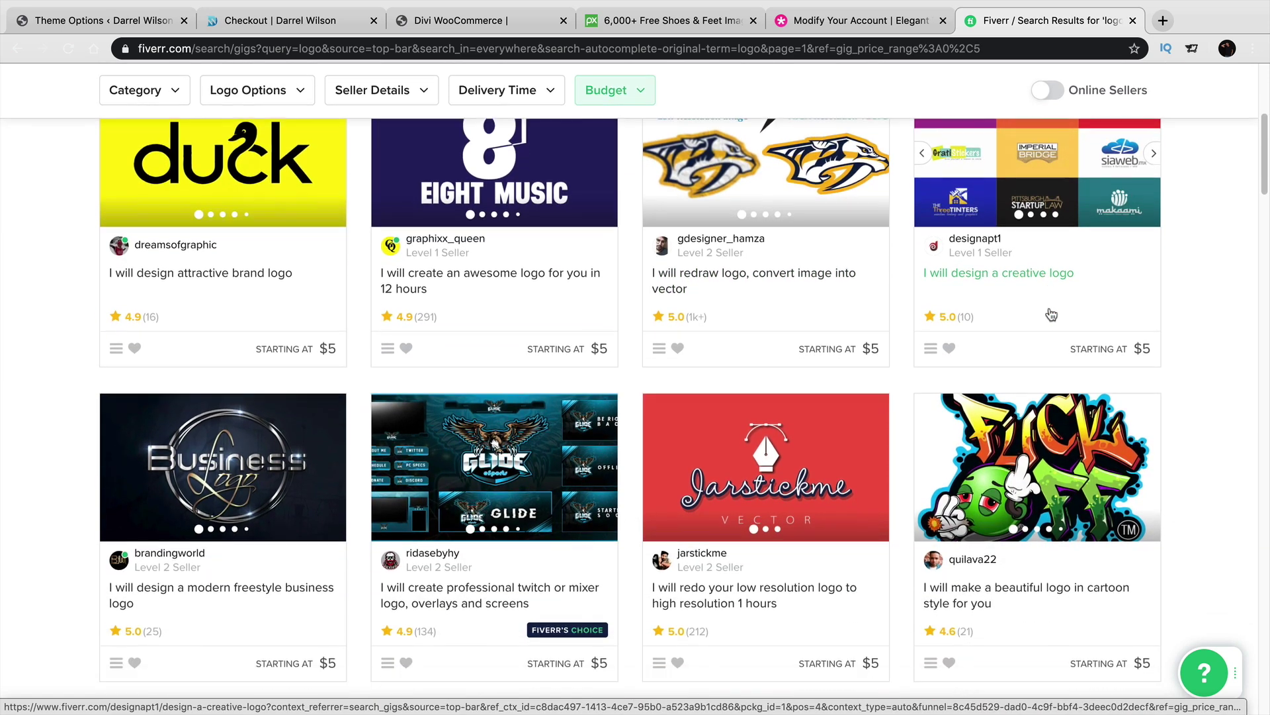
scroll(1052, 314, down, 2)
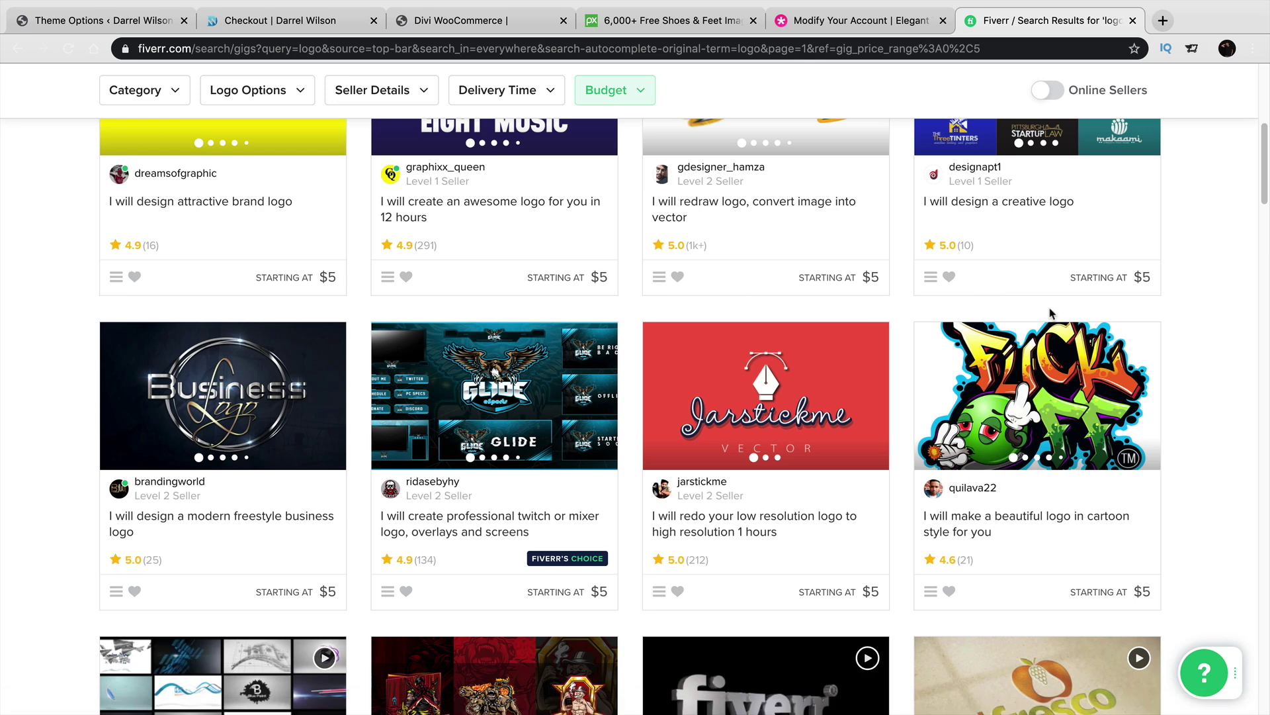
scroll(1051, 313, down, 5)
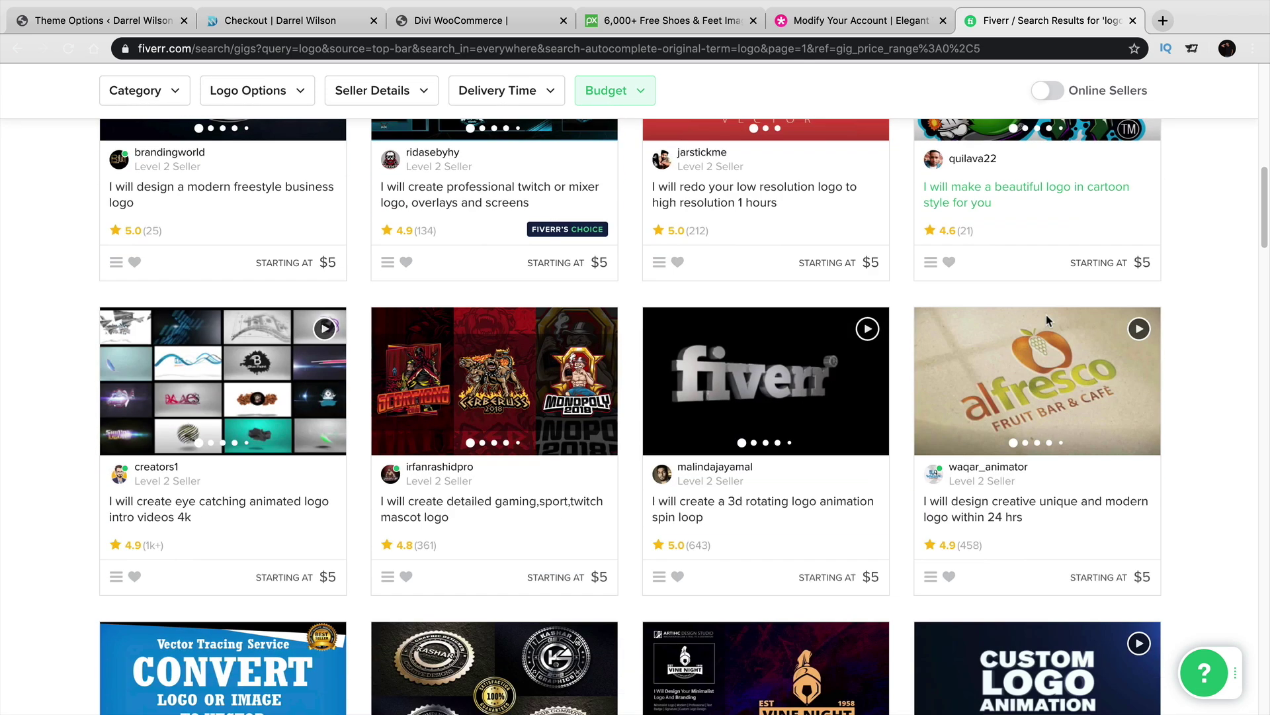
scroll(1048, 321, down, 3)
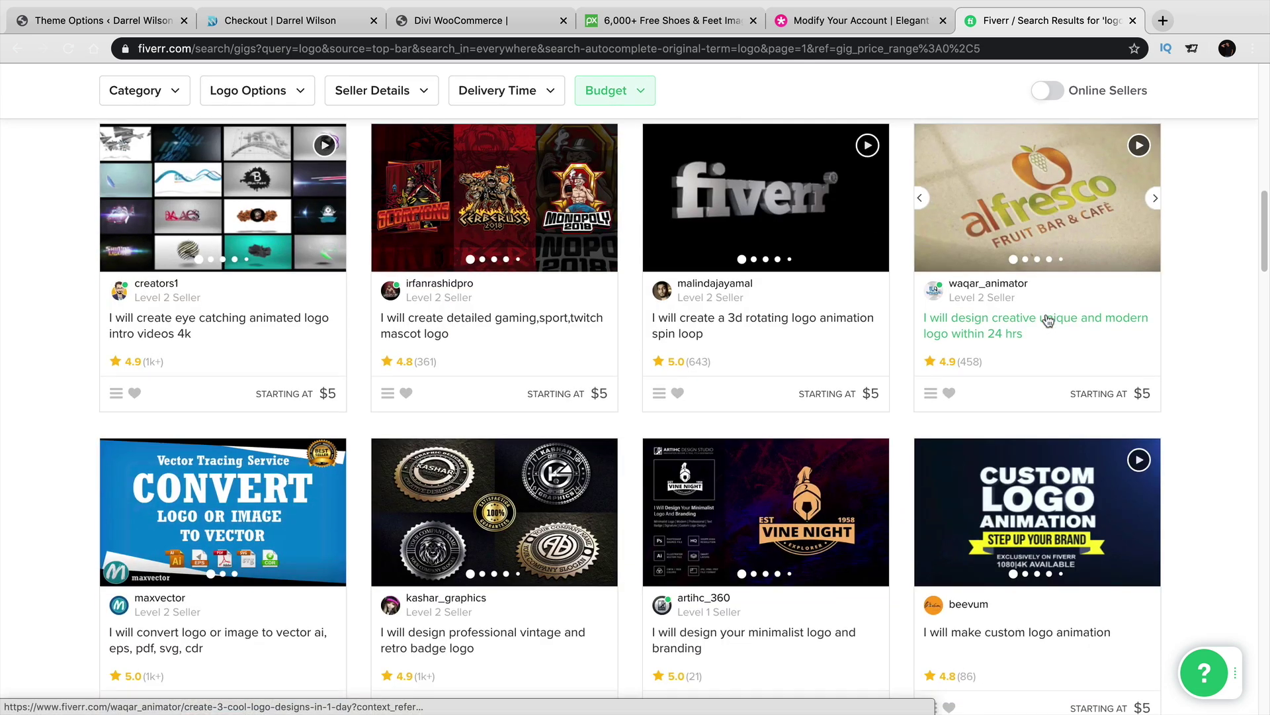
scroll(1048, 320, down, 2)
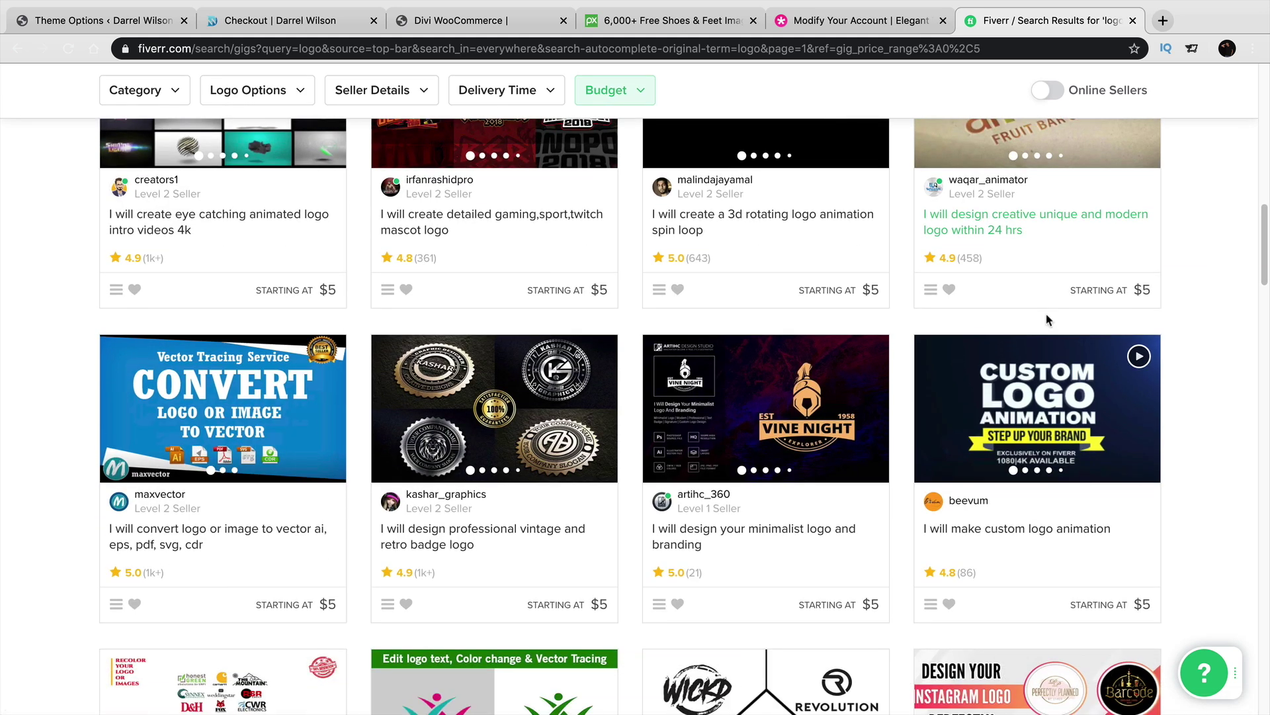
scroll(1048, 321, down, 1)
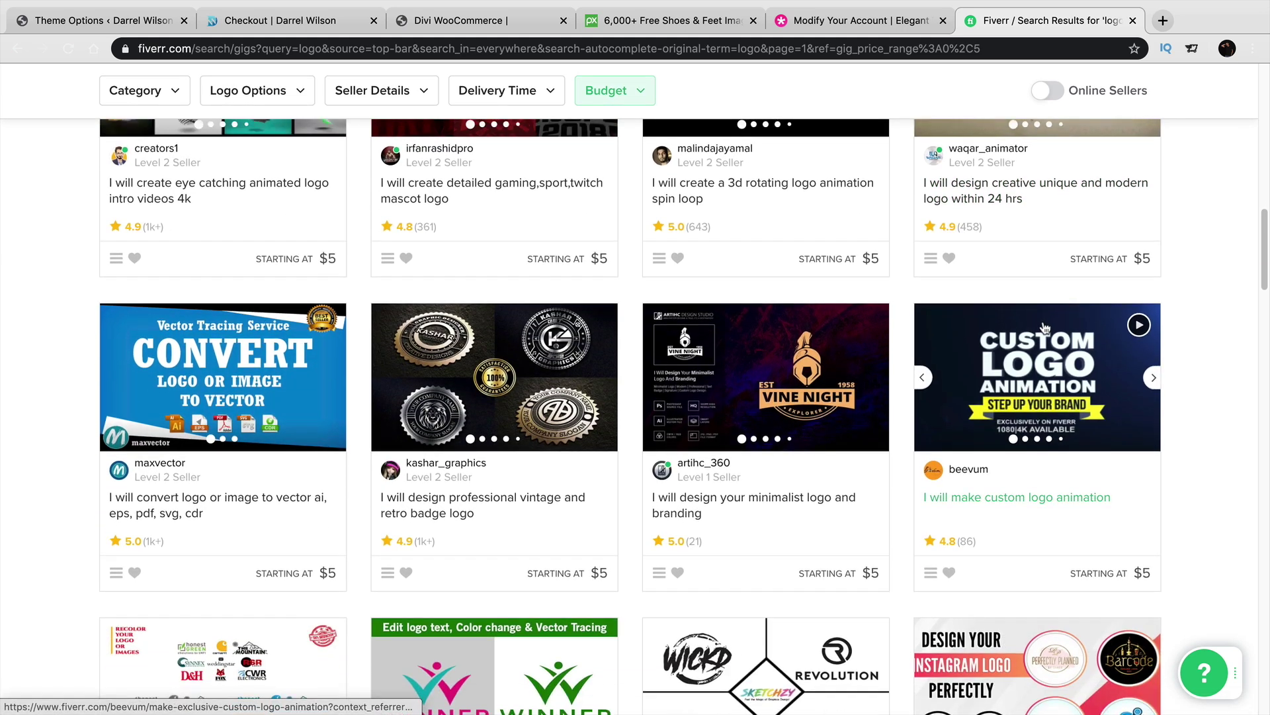
scroll(1044, 325, down, 3)
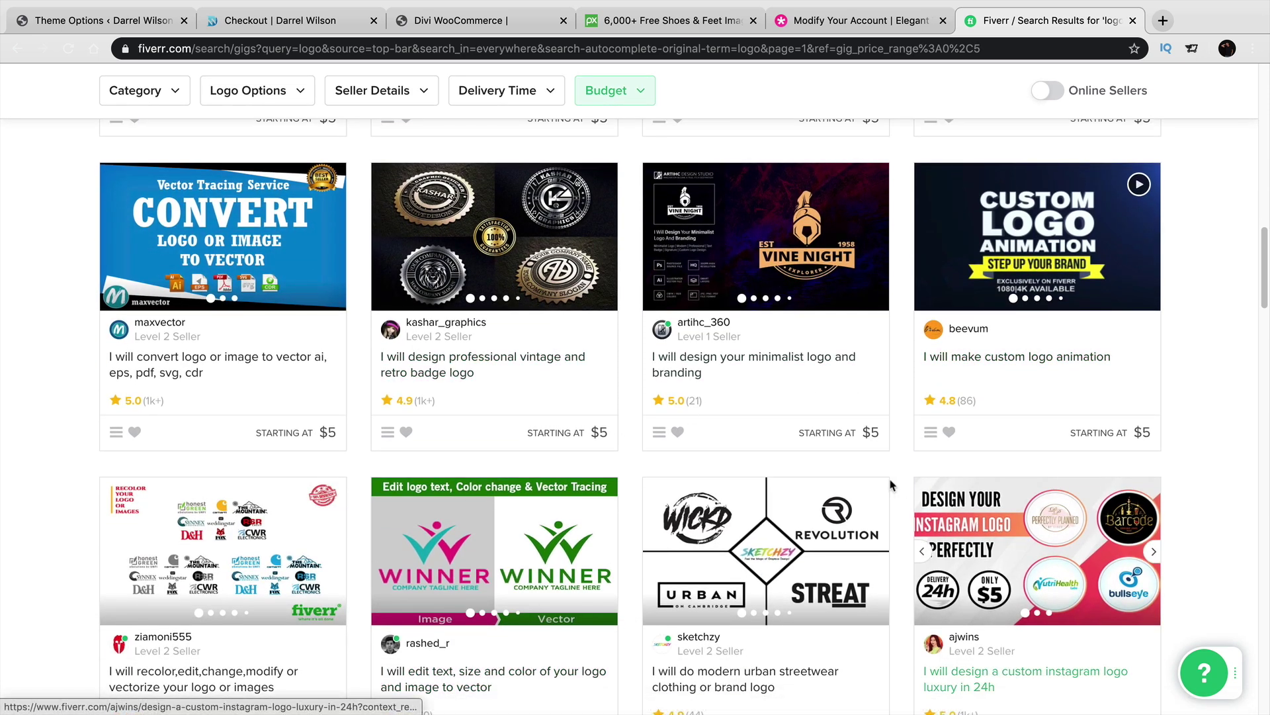
scroll(757, 517, up, 9)
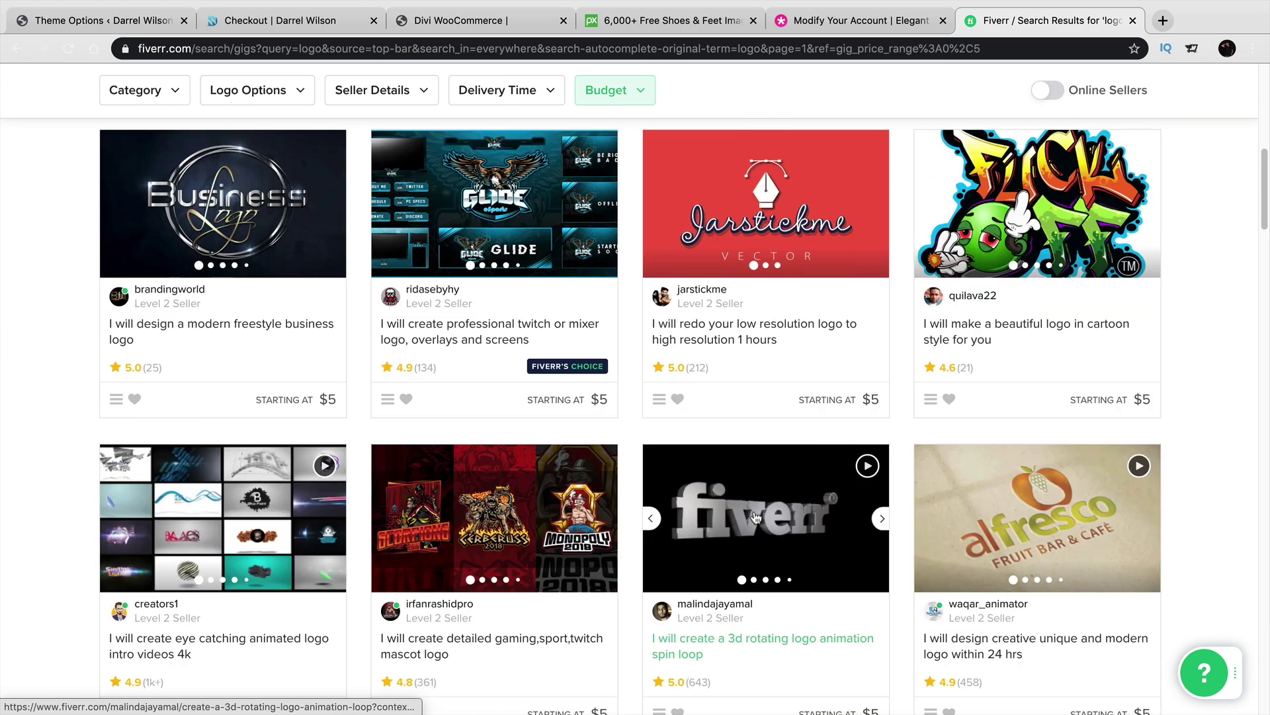
scroll(756, 517, up, 7)
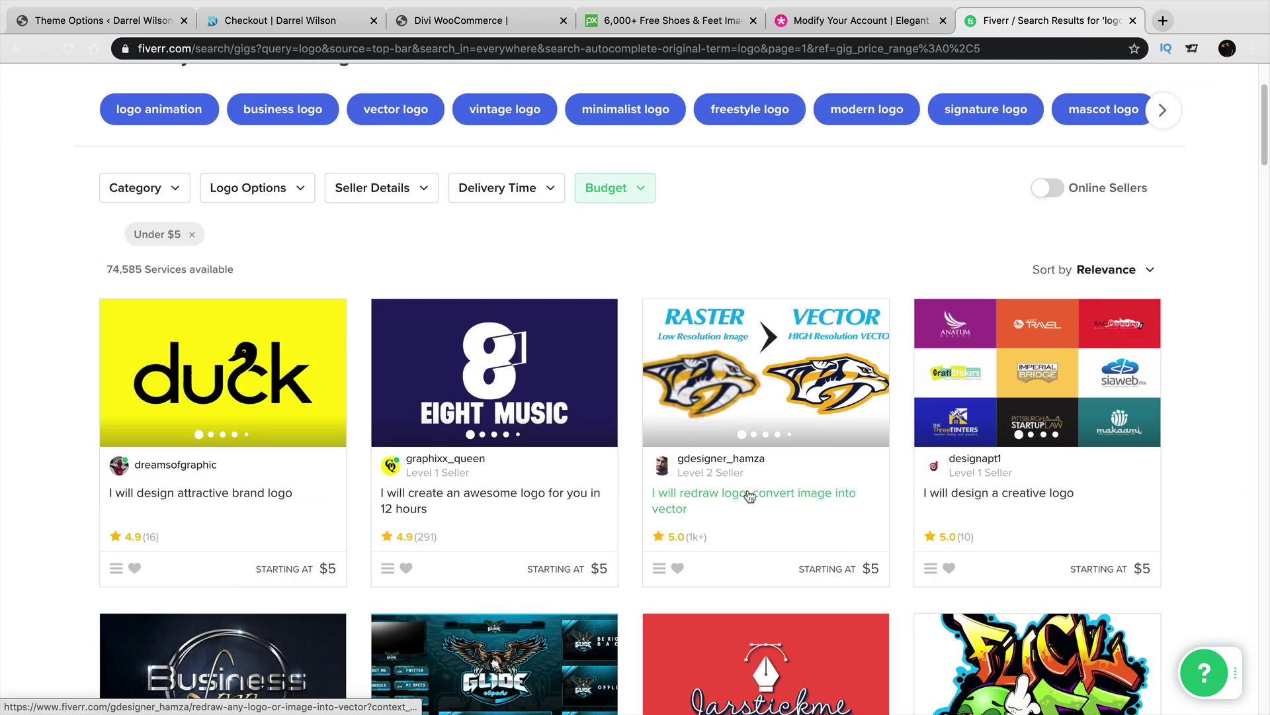
scroll(750, 495, down, 2)
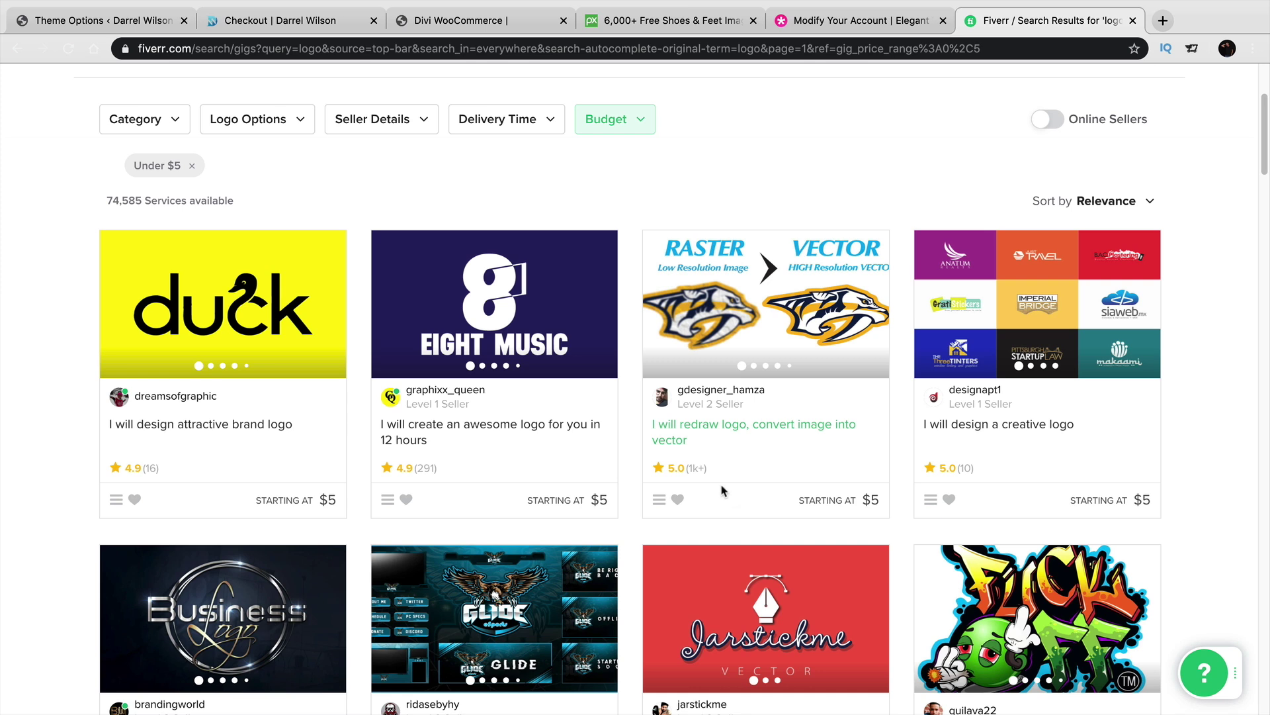
Return to Divi Theme Options > General and scroll down to the Smooth Scrolling setting.
click(143, 20)
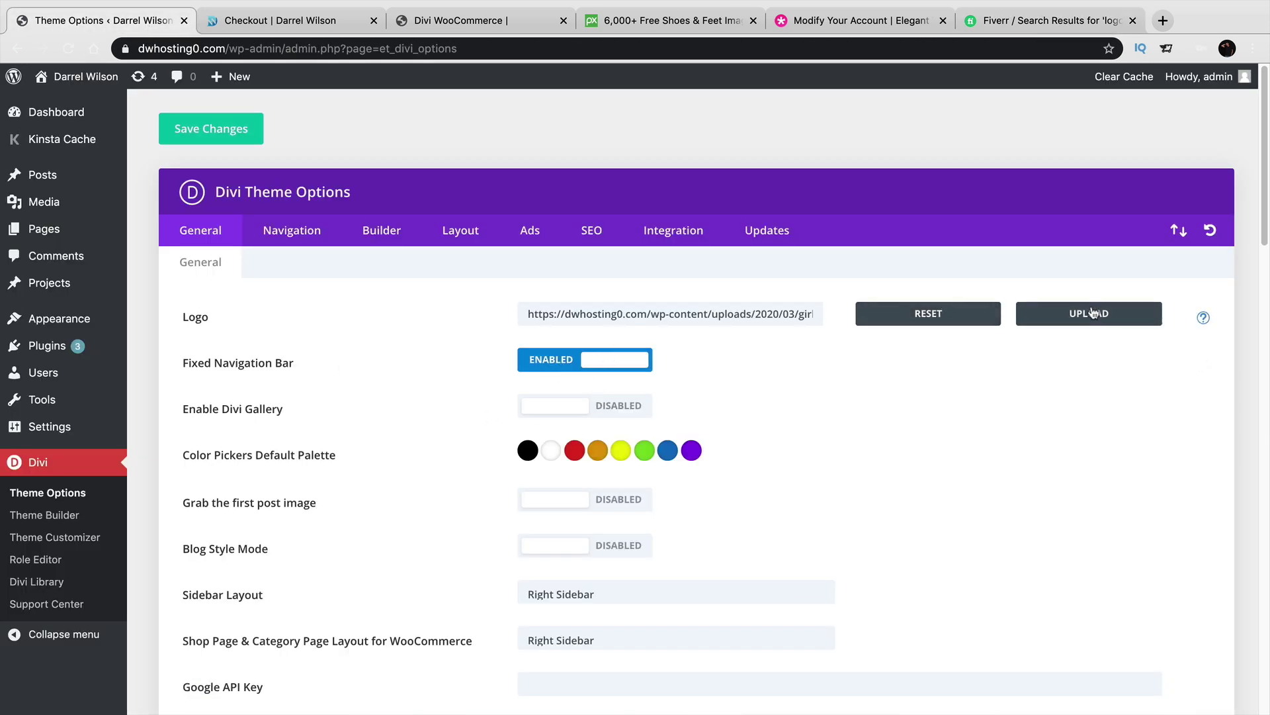
scroll(549, 410, down, 1)
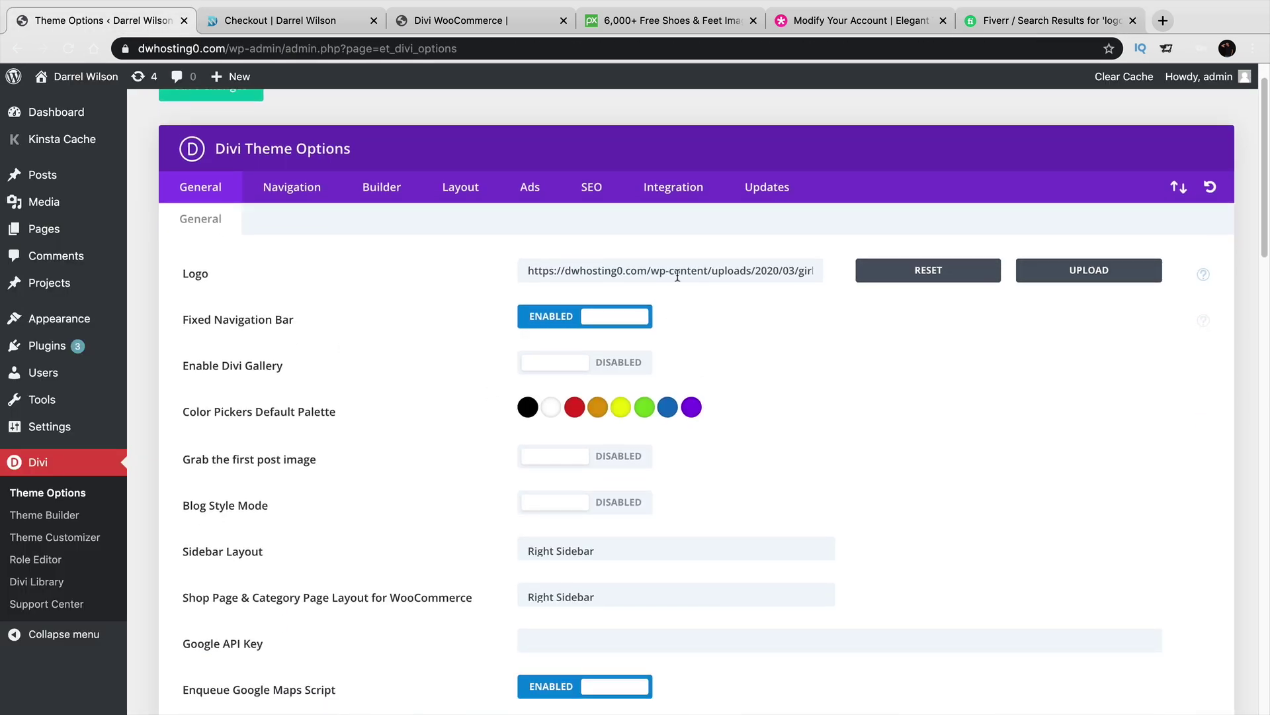
scroll(391, 389, down, 2)
scroll(388, 390, down, 5)
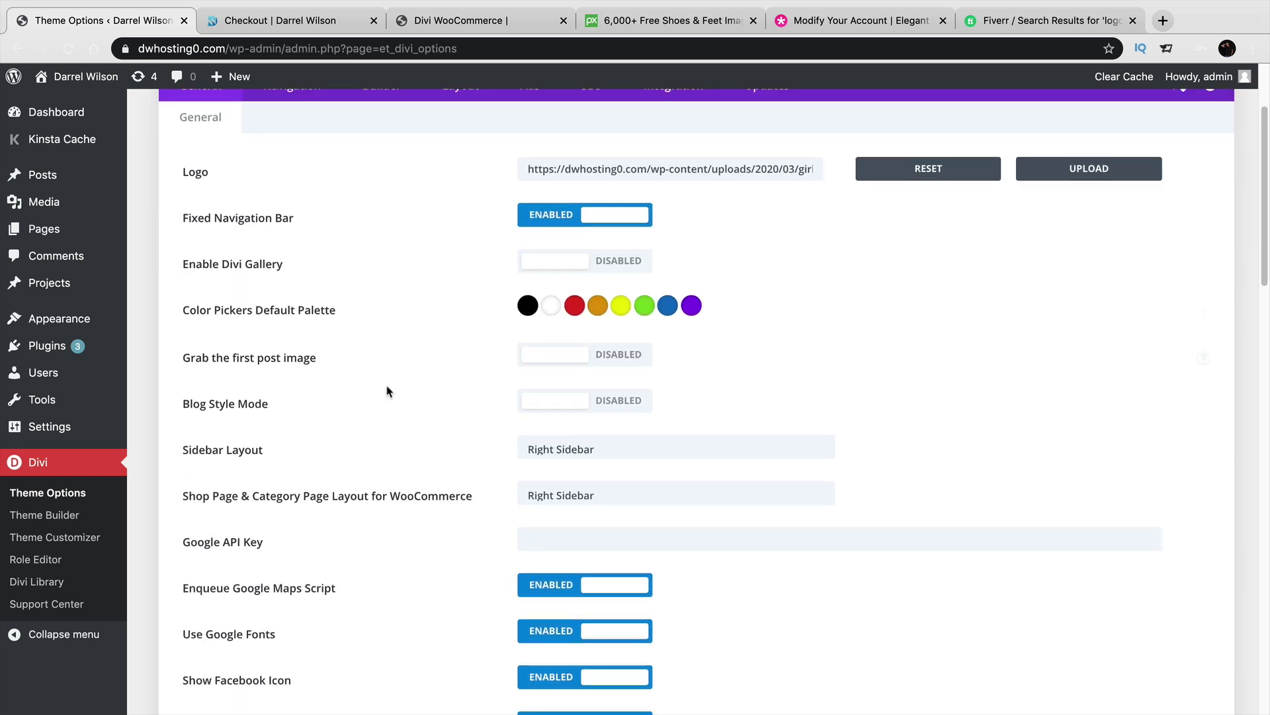
scroll(386, 402, down, 3)
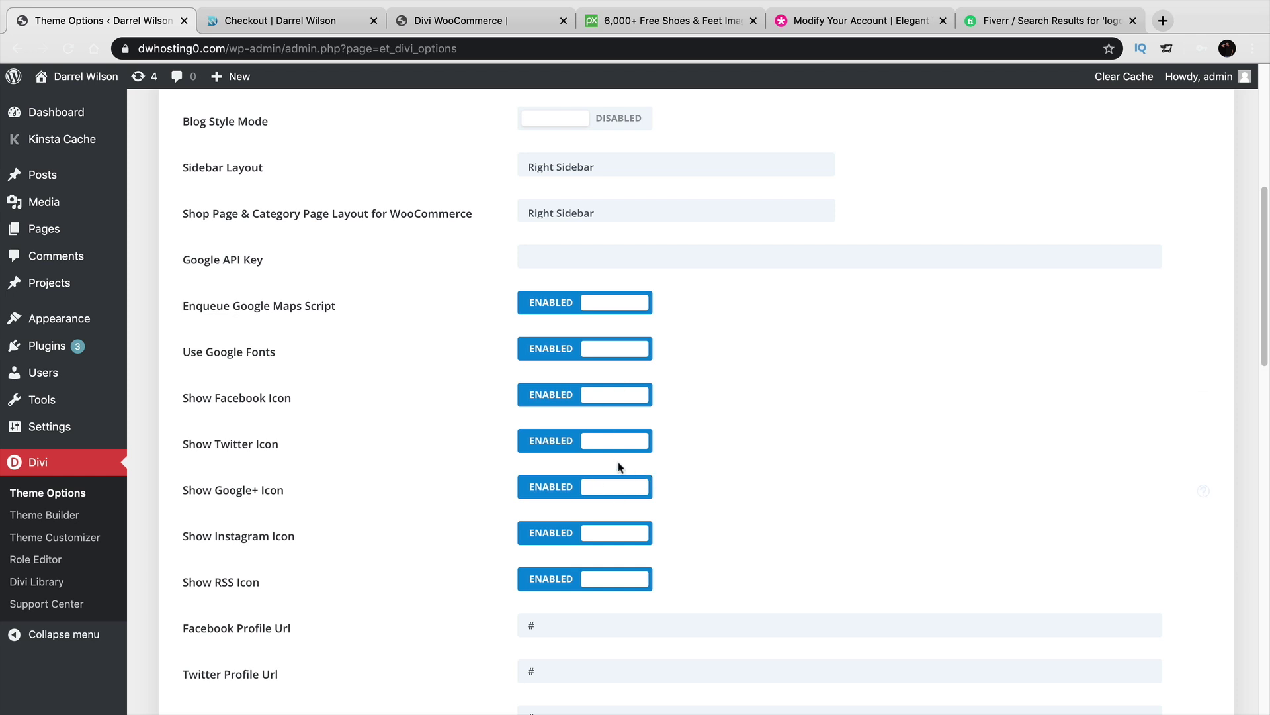
scroll(604, 476, down, 3)
scroll(605, 464, down, 12)
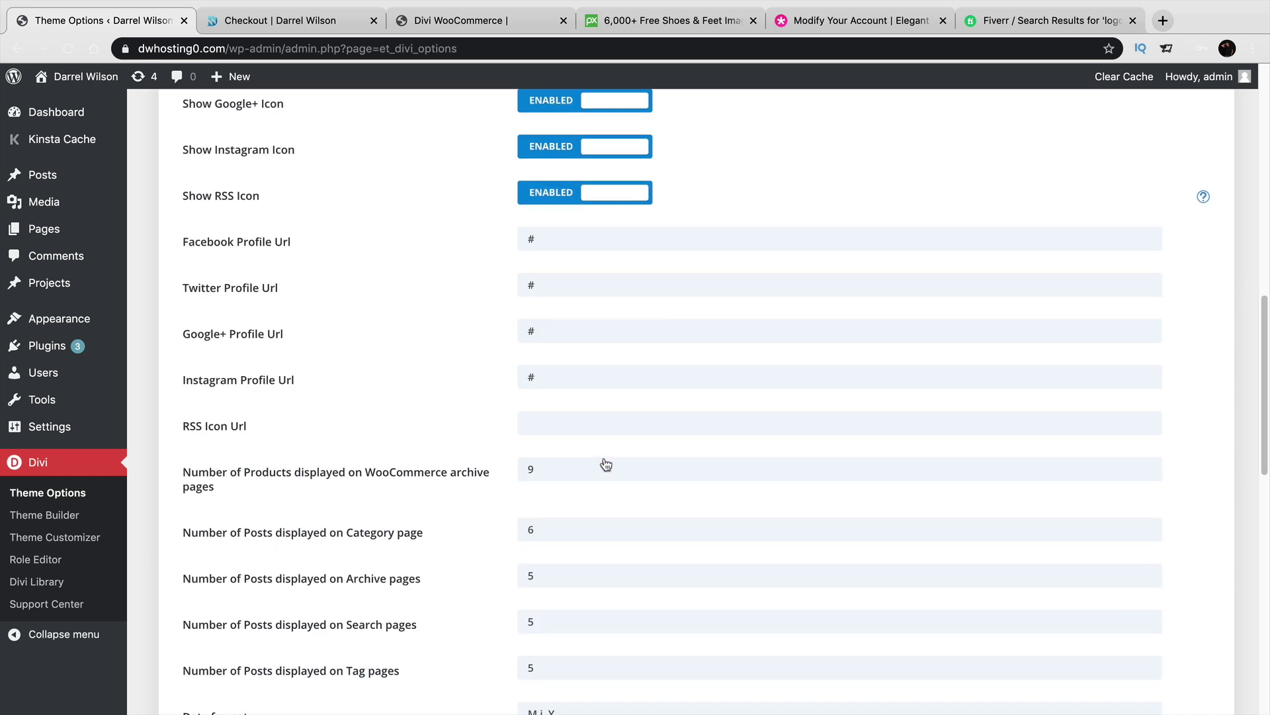
scroll(604, 457, down, 4)
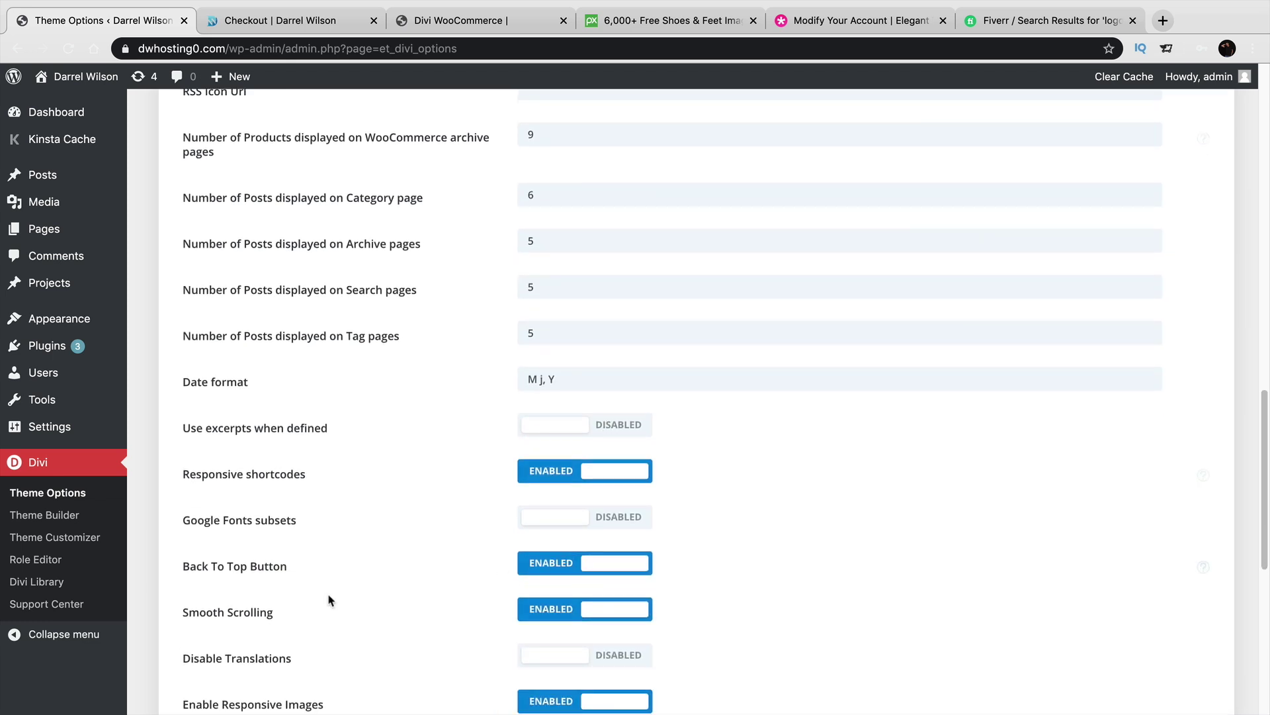
drag(199, 612, 323, 602)
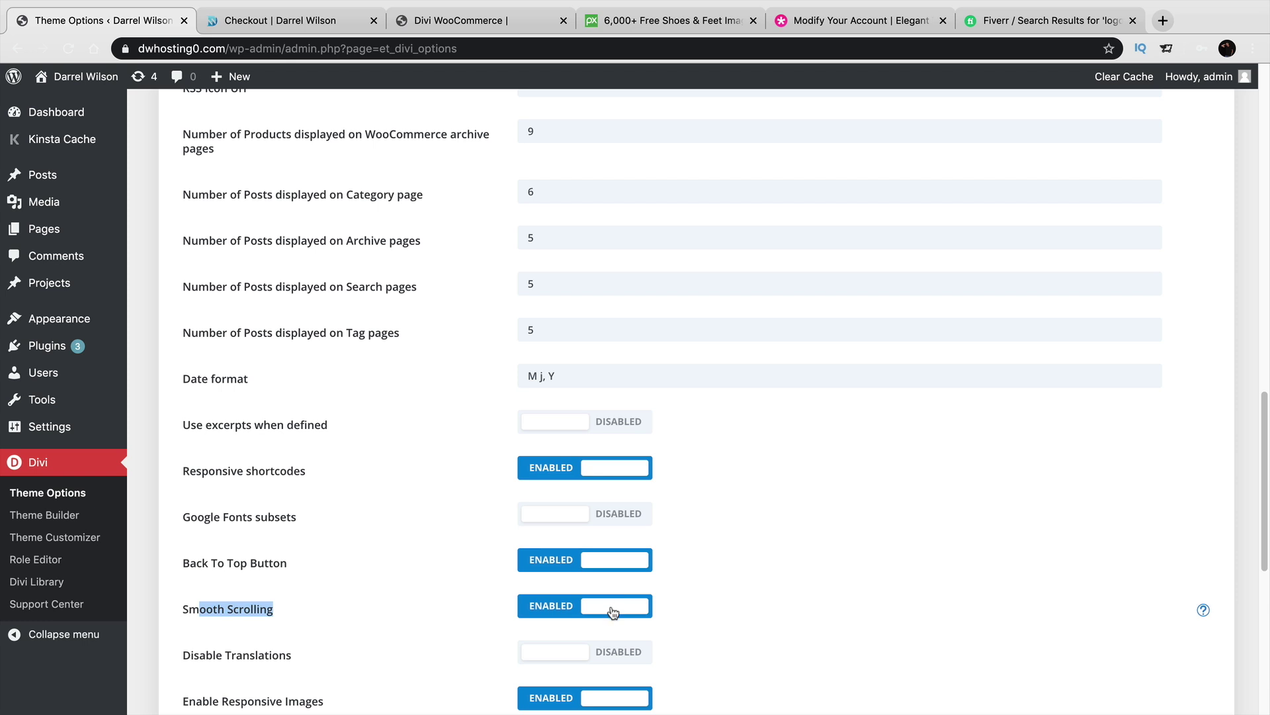
Save the remaining General options and scroll back to the top.
scroll(437, 583, down, 4)
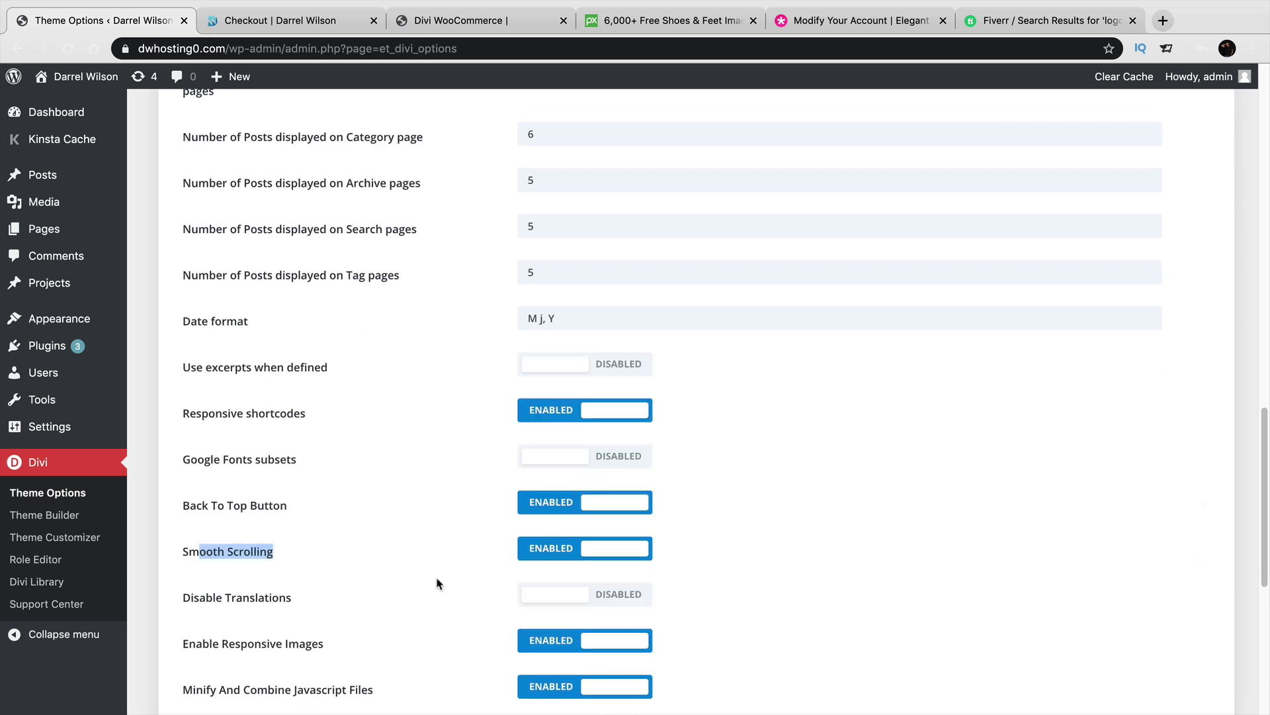
scroll(969, 573, down, 1)
scroll(957, 567, up, 2)
scroll(954, 566, down, 6)
scroll(953, 560, up, 1)
scroll(953, 561, up, 2)
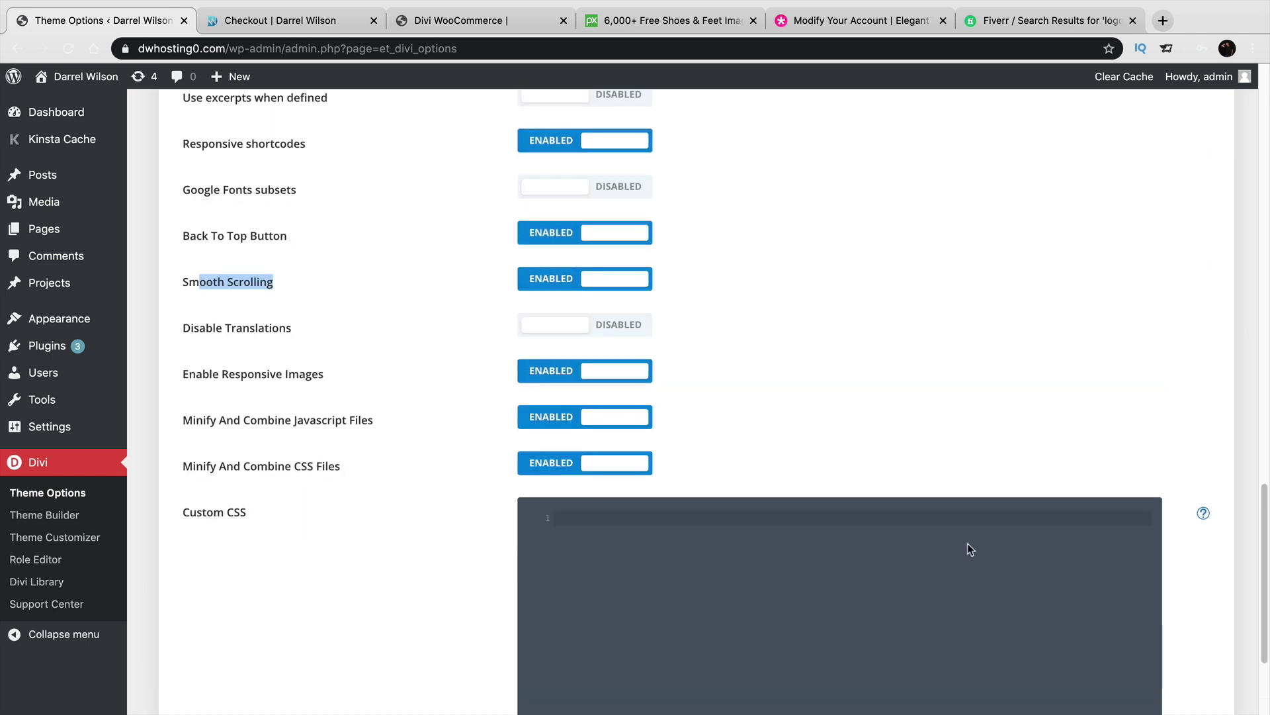
drag(1265, 545, 1250, 600)
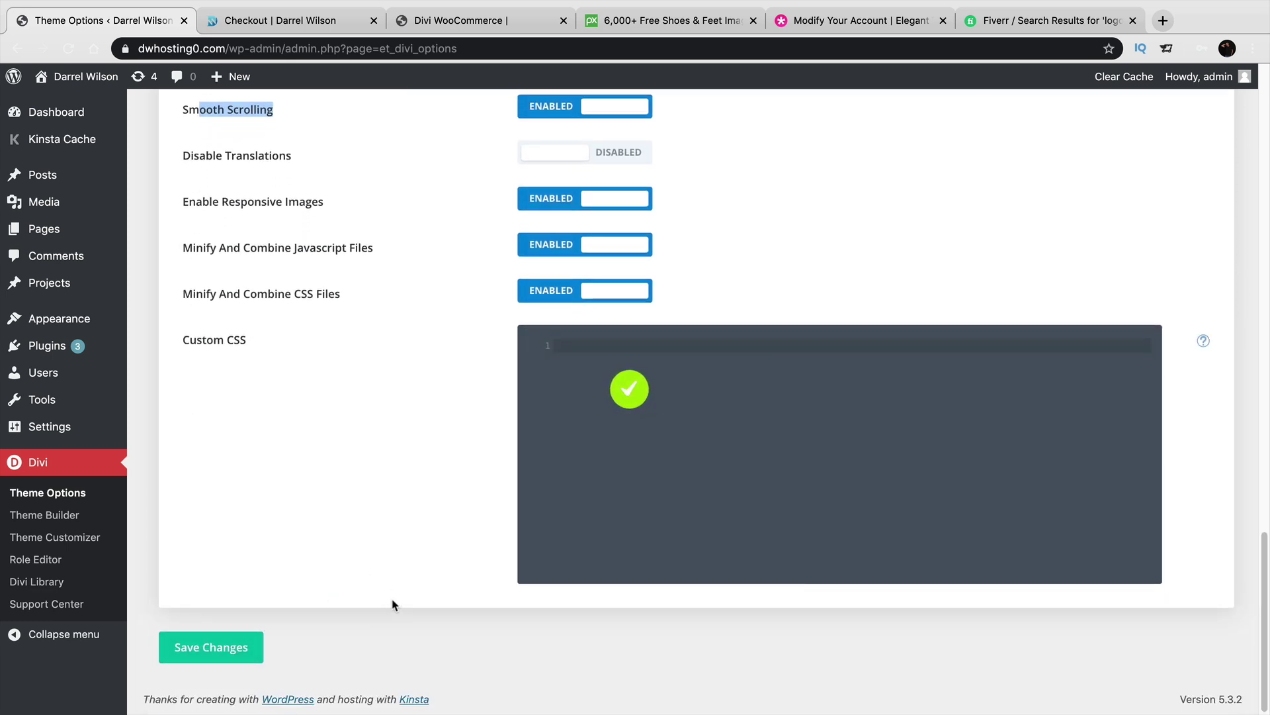
scroll(393, 607, up, 15)
scroll(393, 606, up, 10)
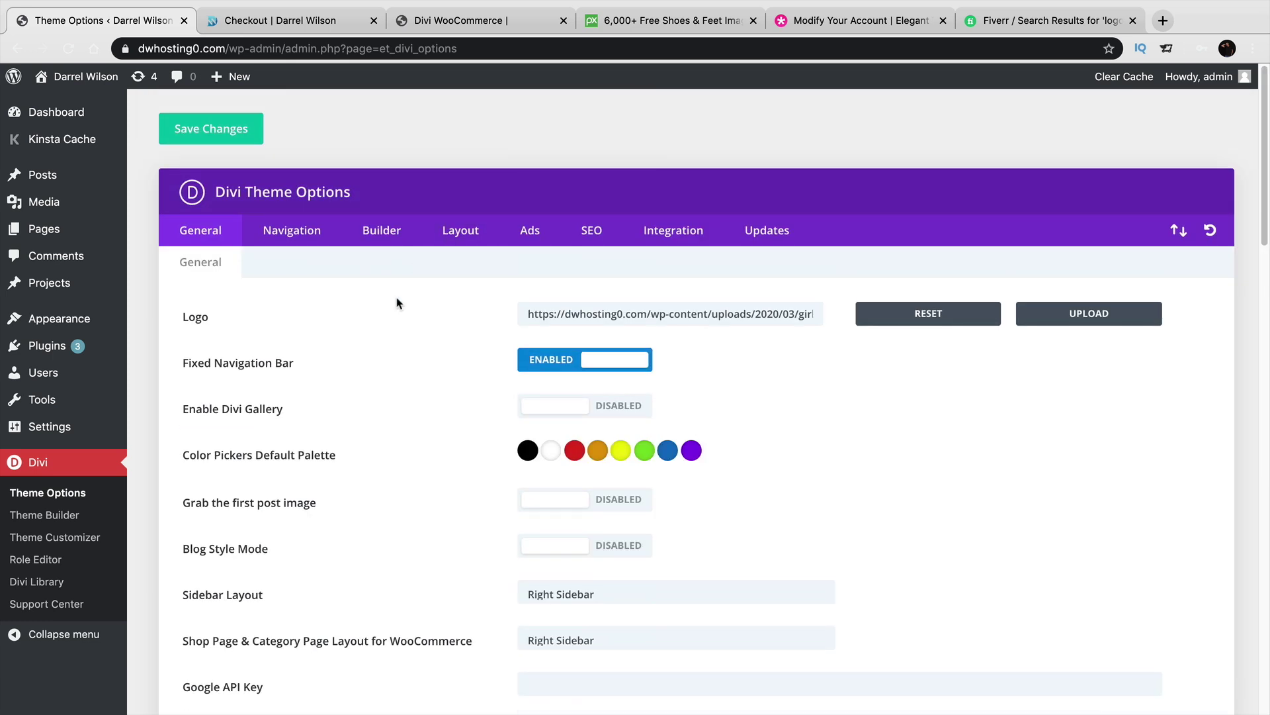
Browse the Navigation, Builder, Layout, Ads, SEO, Integration and Updates option tabs, ending on General.
click(295, 233)
click(387, 237)
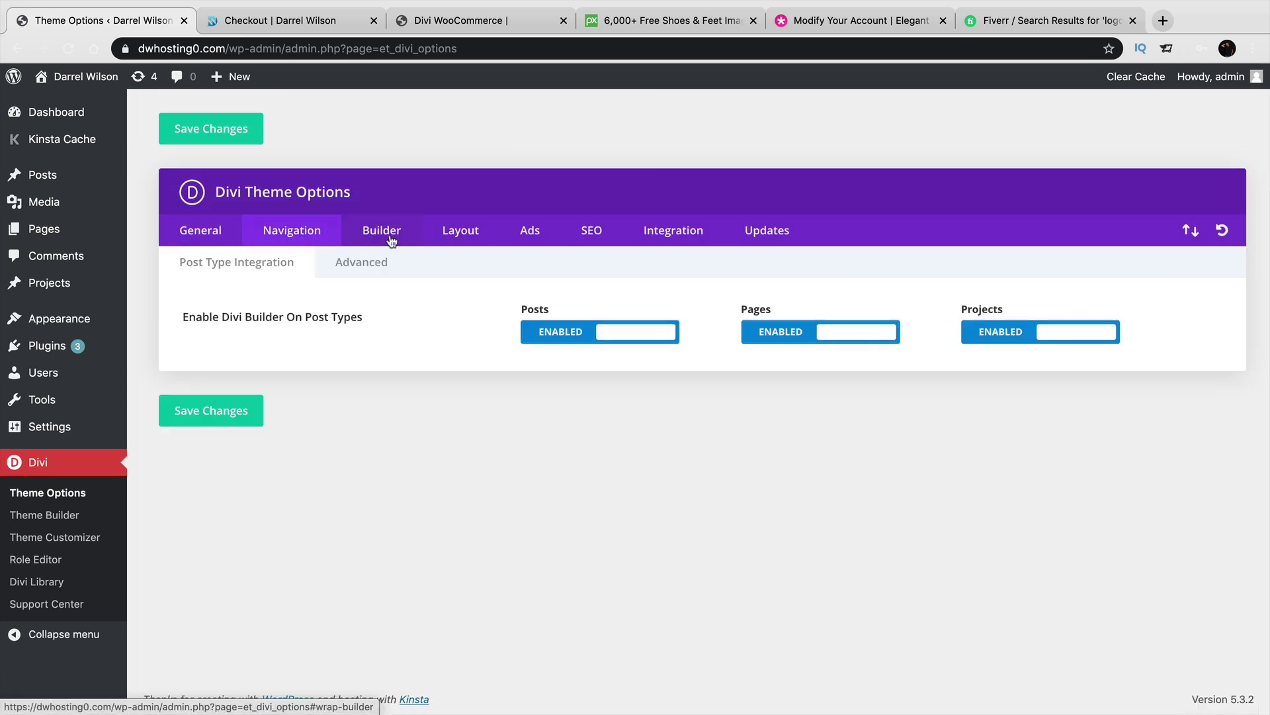
click(472, 232)
click(528, 233)
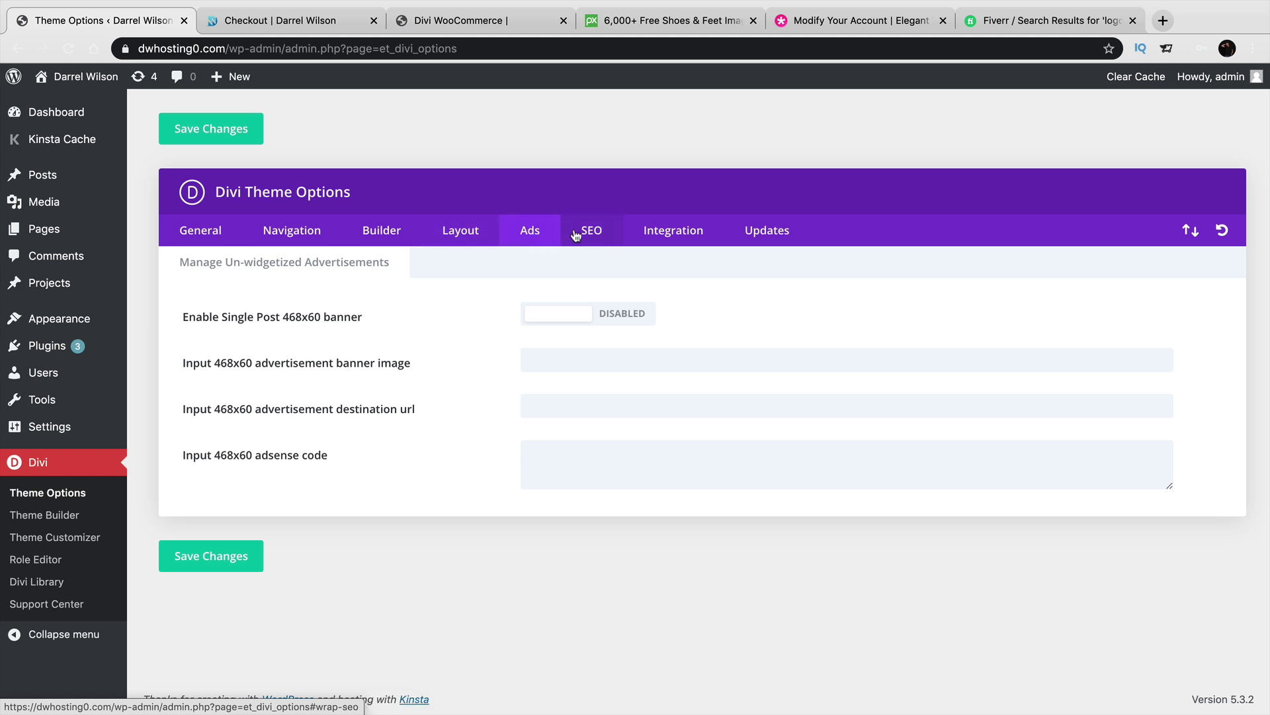
click(587, 233)
click(678, 231)
click(752, 231)
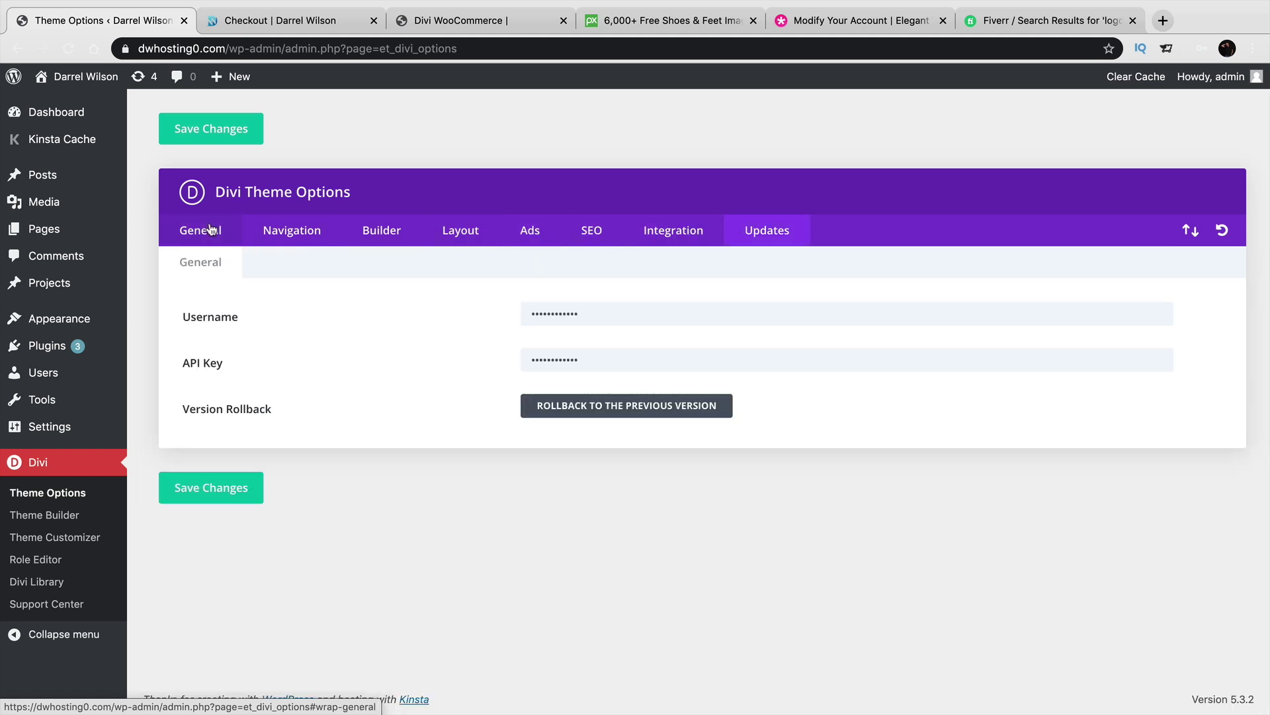
click(209, 229)
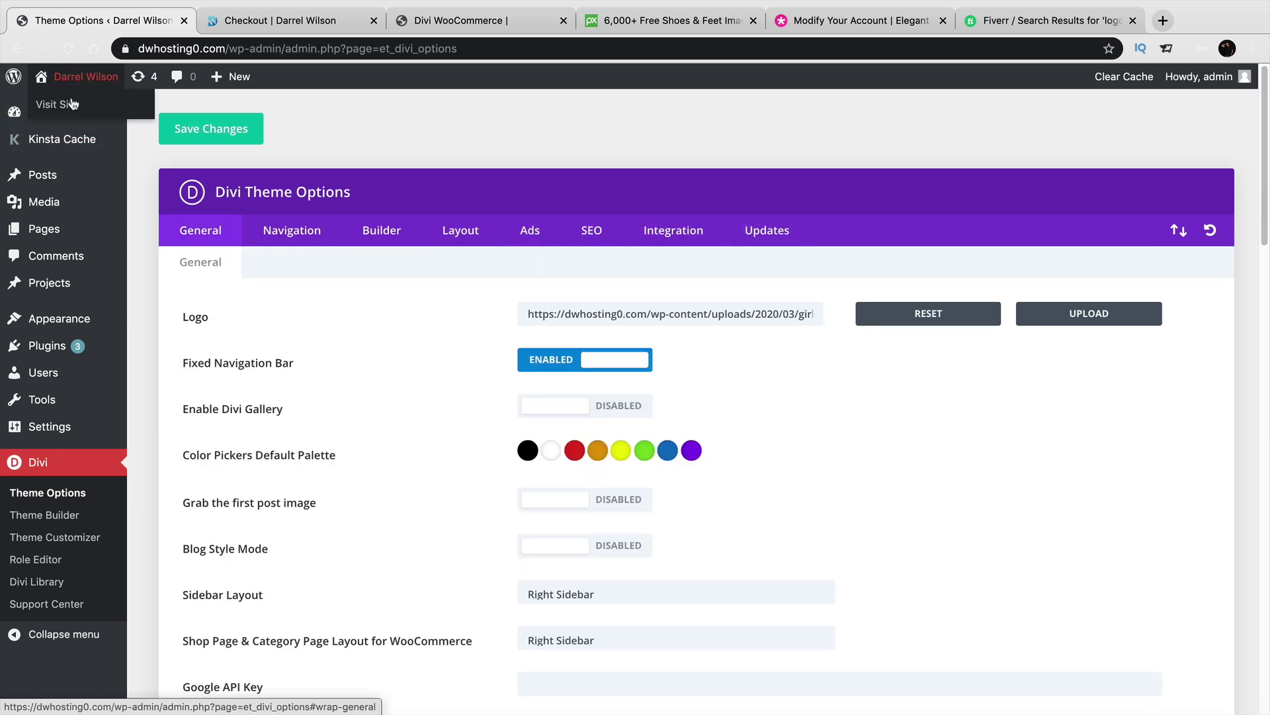
Visit the site's front end, then launch the Theme Customizer from the admin bar menu.
click(71, 113)
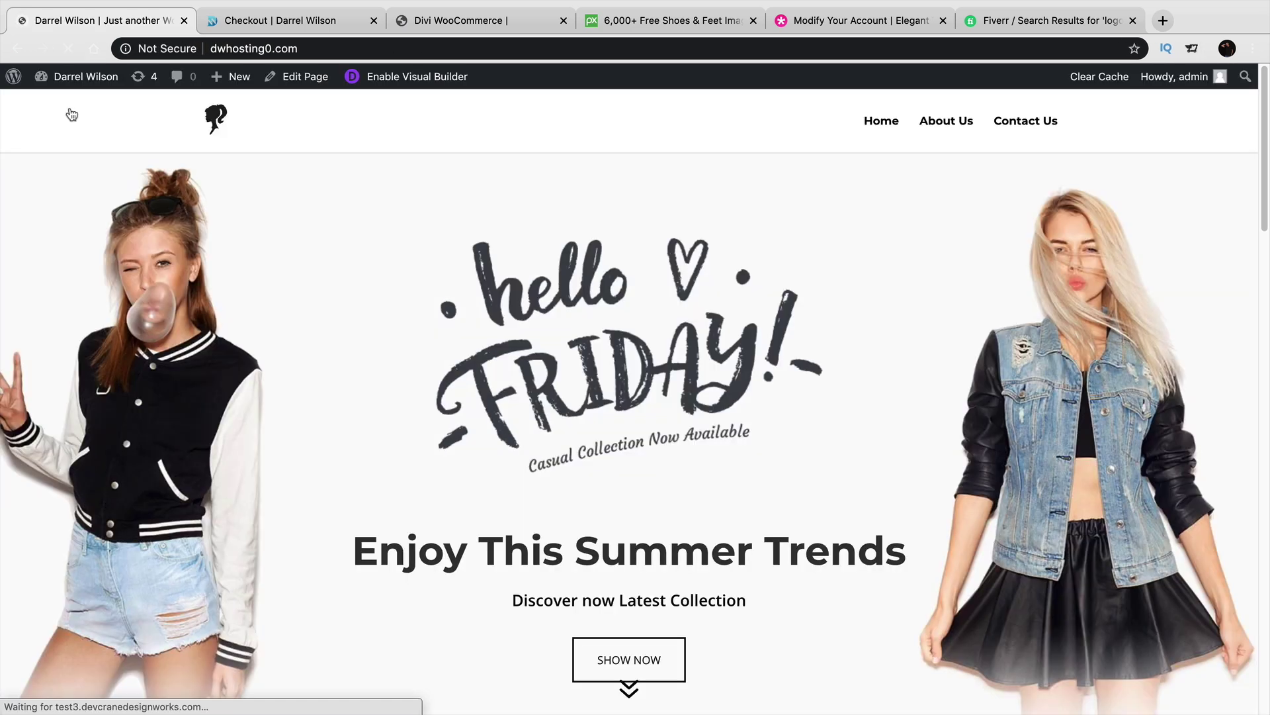
mouse_move(75, 78)
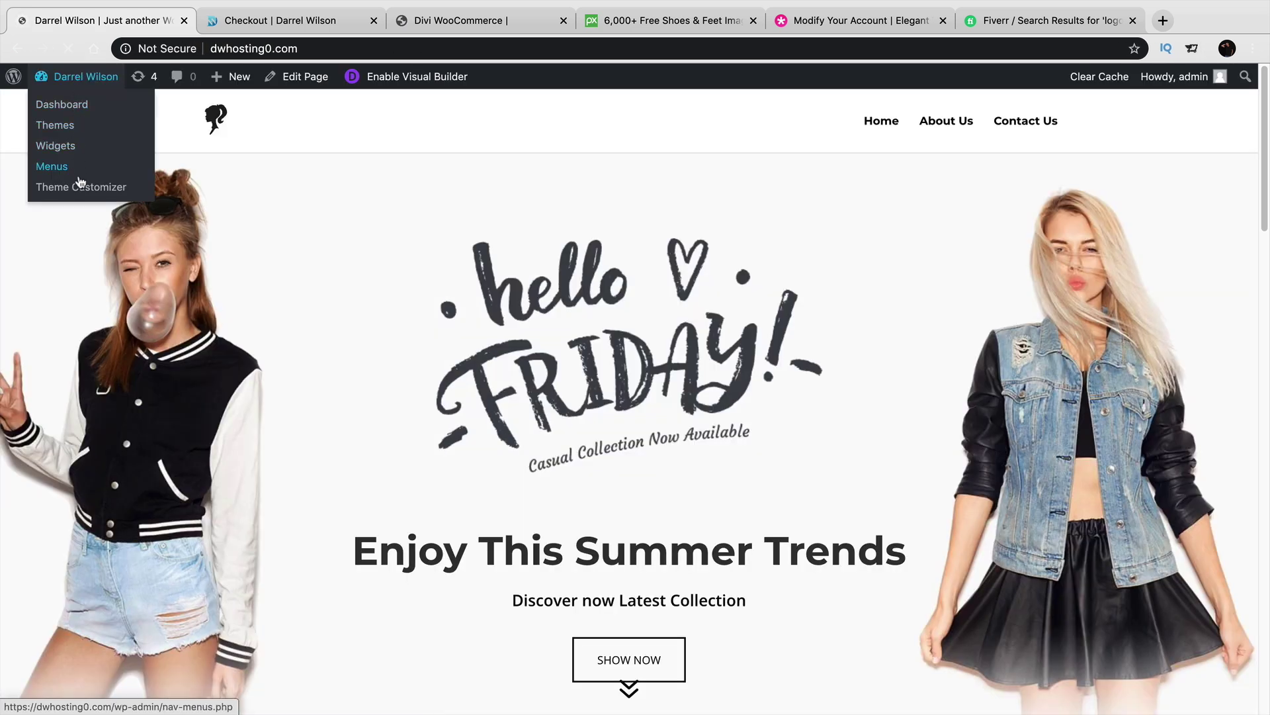
click(80, 190)
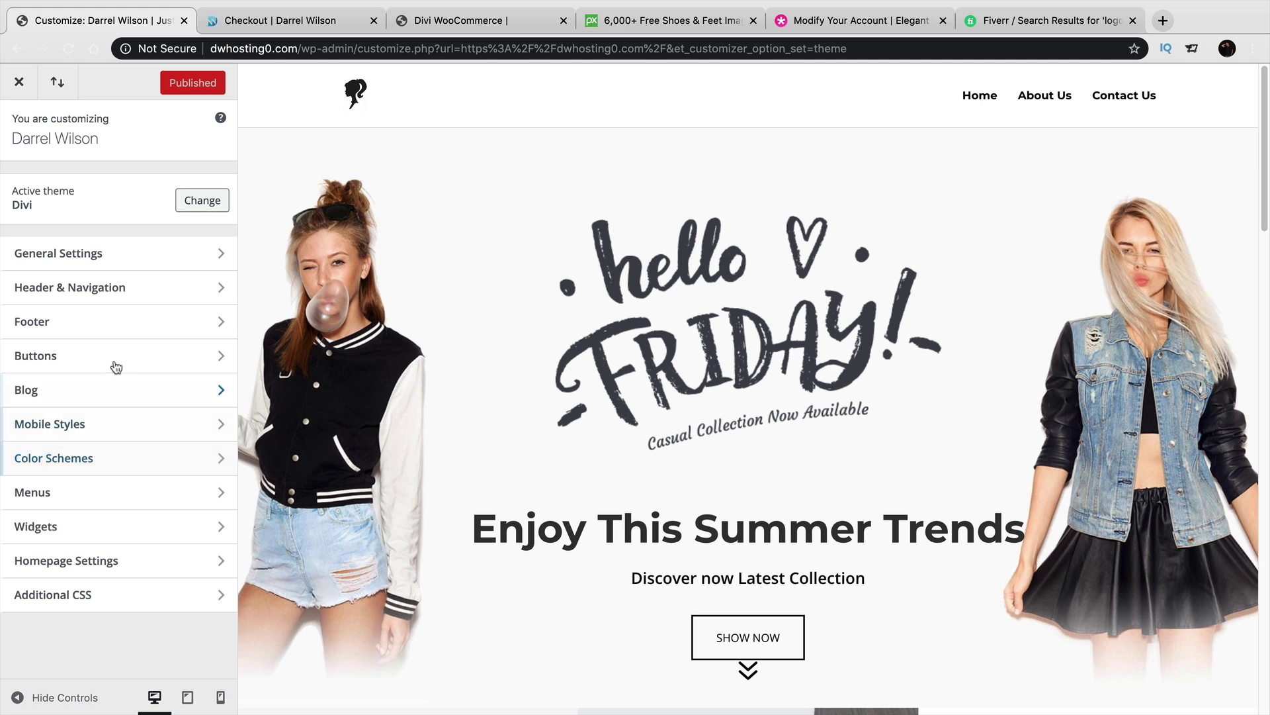
In Header & Navigation > Primary Menu Bar, toggle Make Full Width and Hide Logo Image.
click(106, 291)
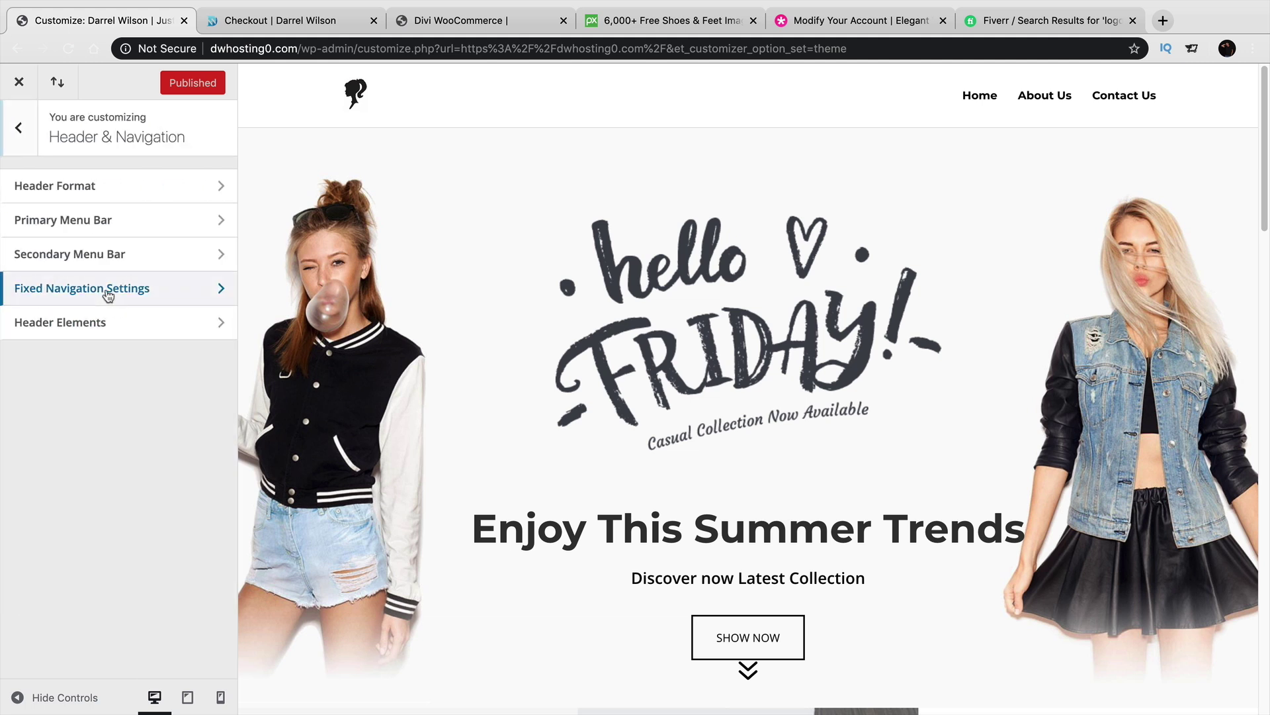
click(119, 225)
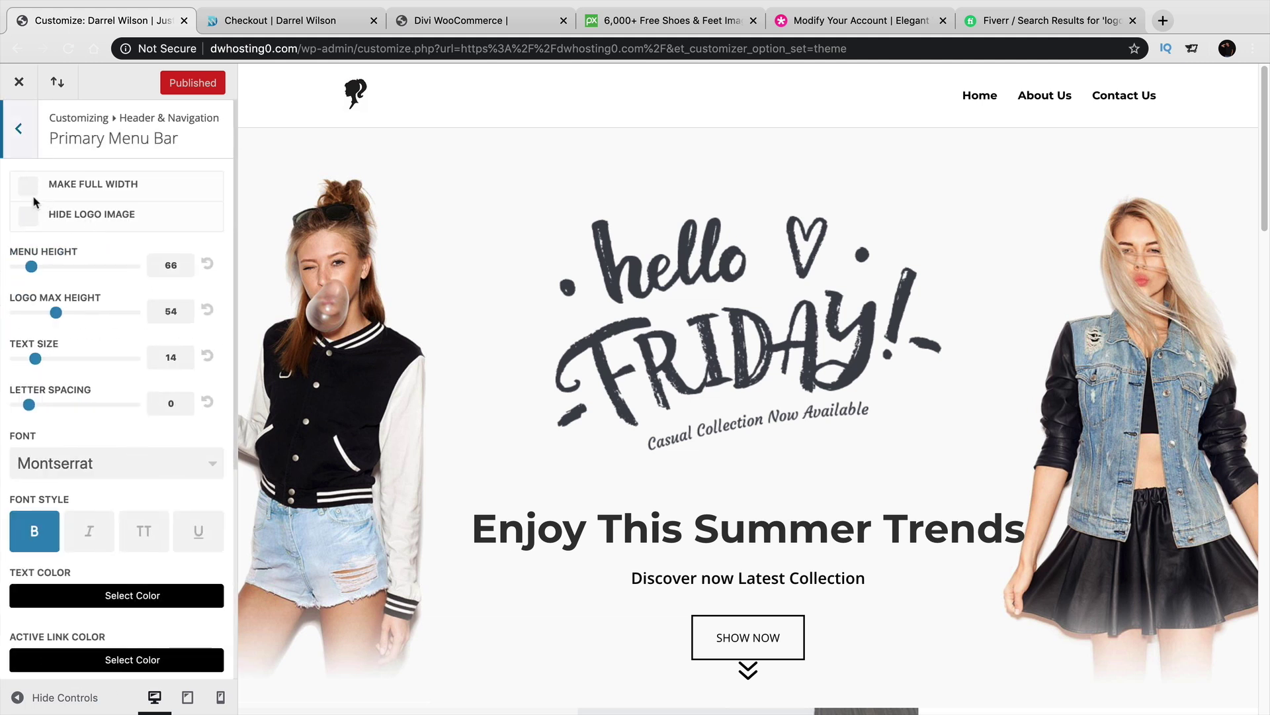
click(25, 186)
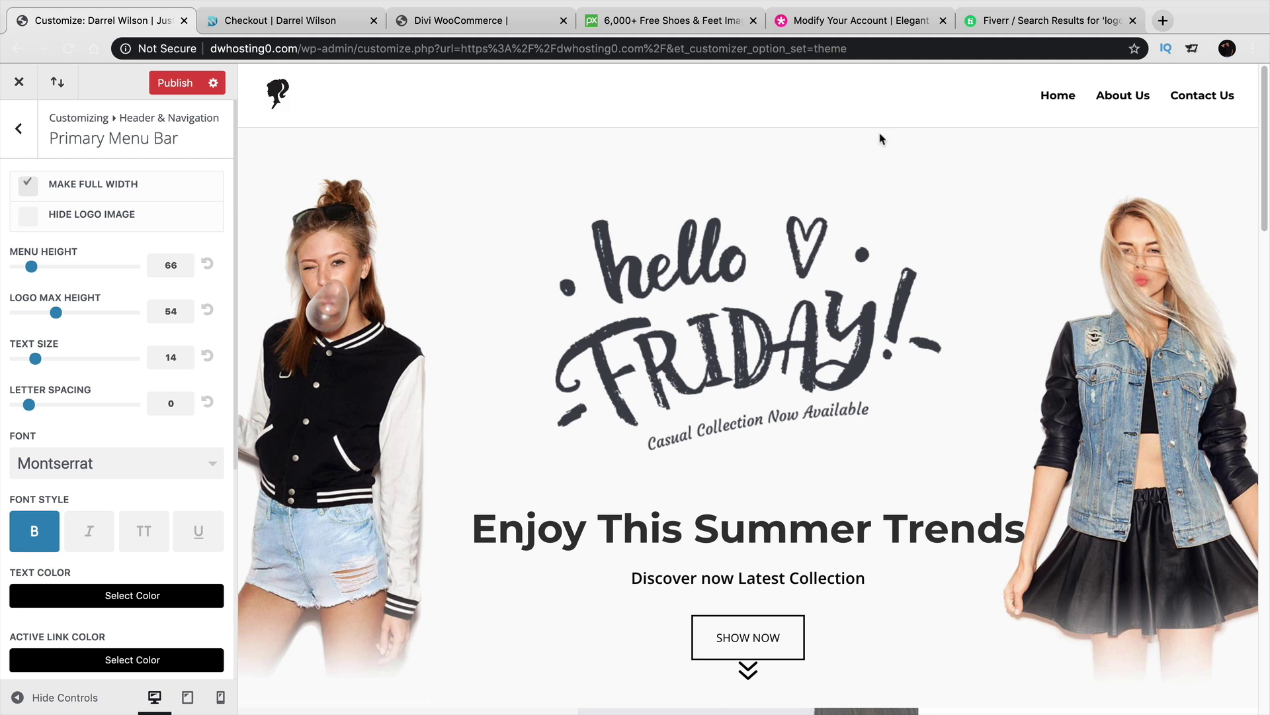
click(28, 192)
click(29, 220)
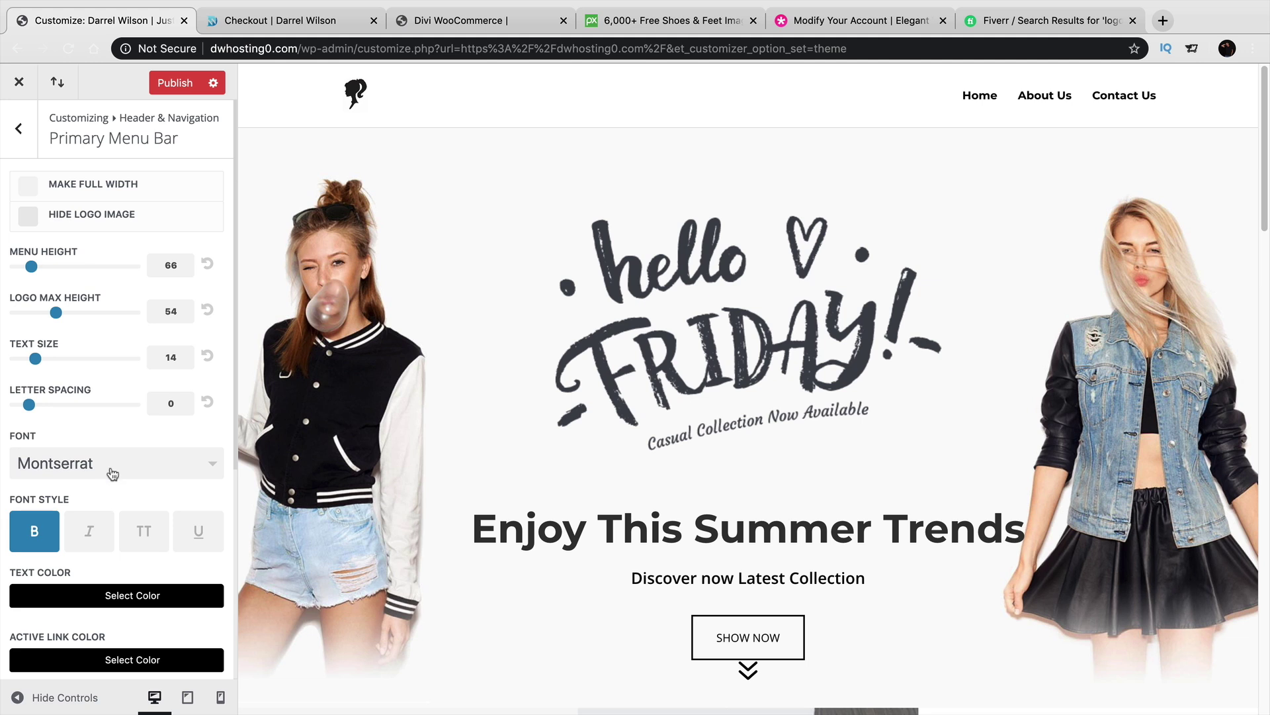
Try a grey menu bar background, then reset it to the default #ffffff.
scroll(106, 465, down, 3)
scroll(106, 465, down, 1)
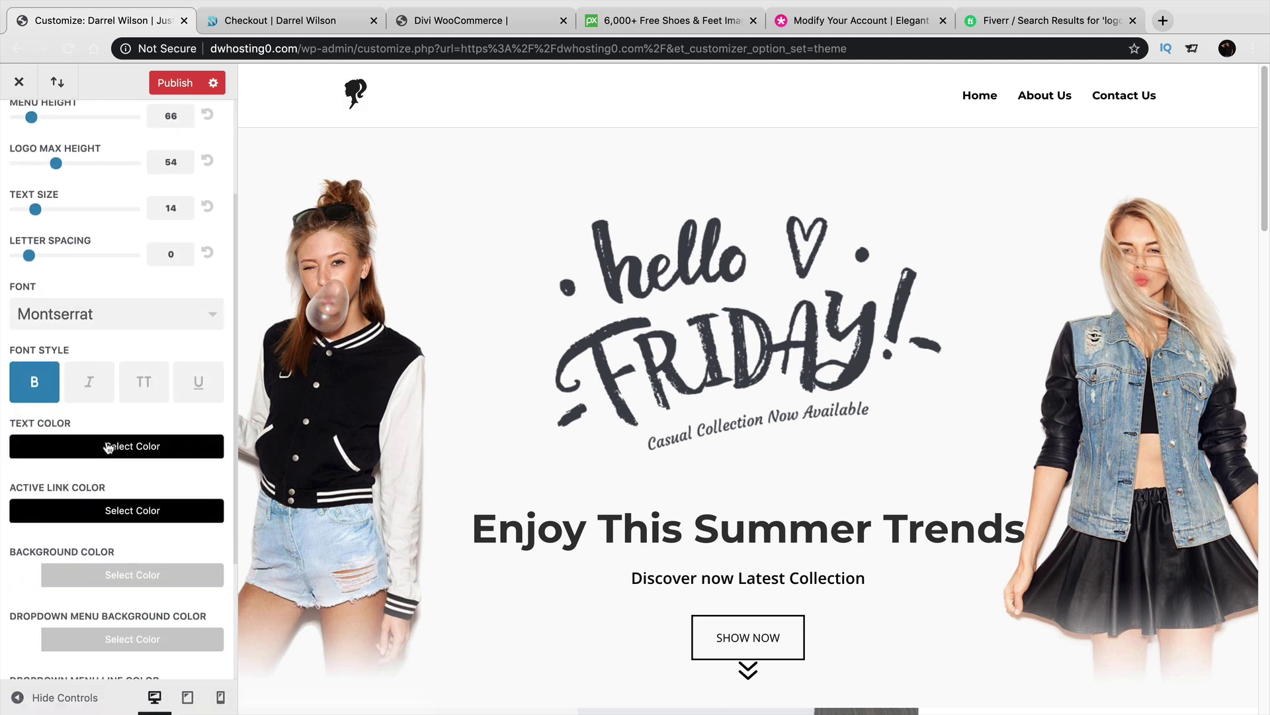
scroll(103, 450, down, 1)
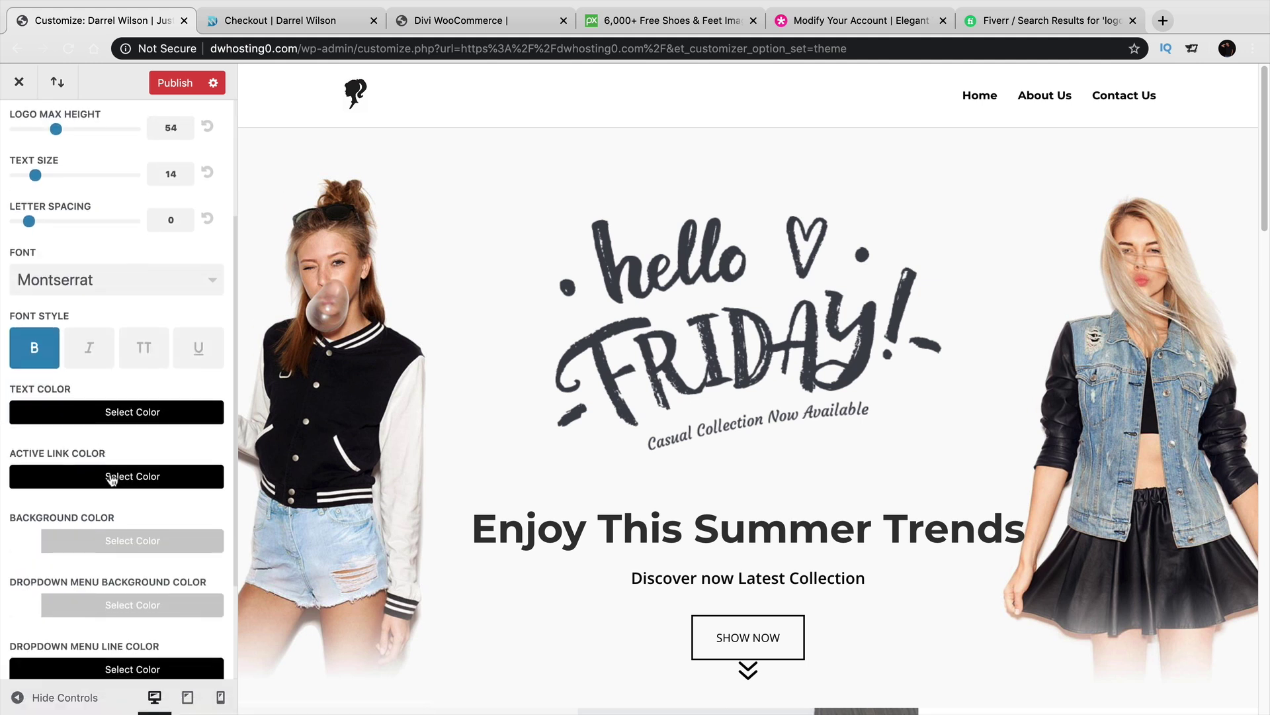
click(115, 542)
scroll(113, 567, down, 1)
drag(113, 567, 94, 633)
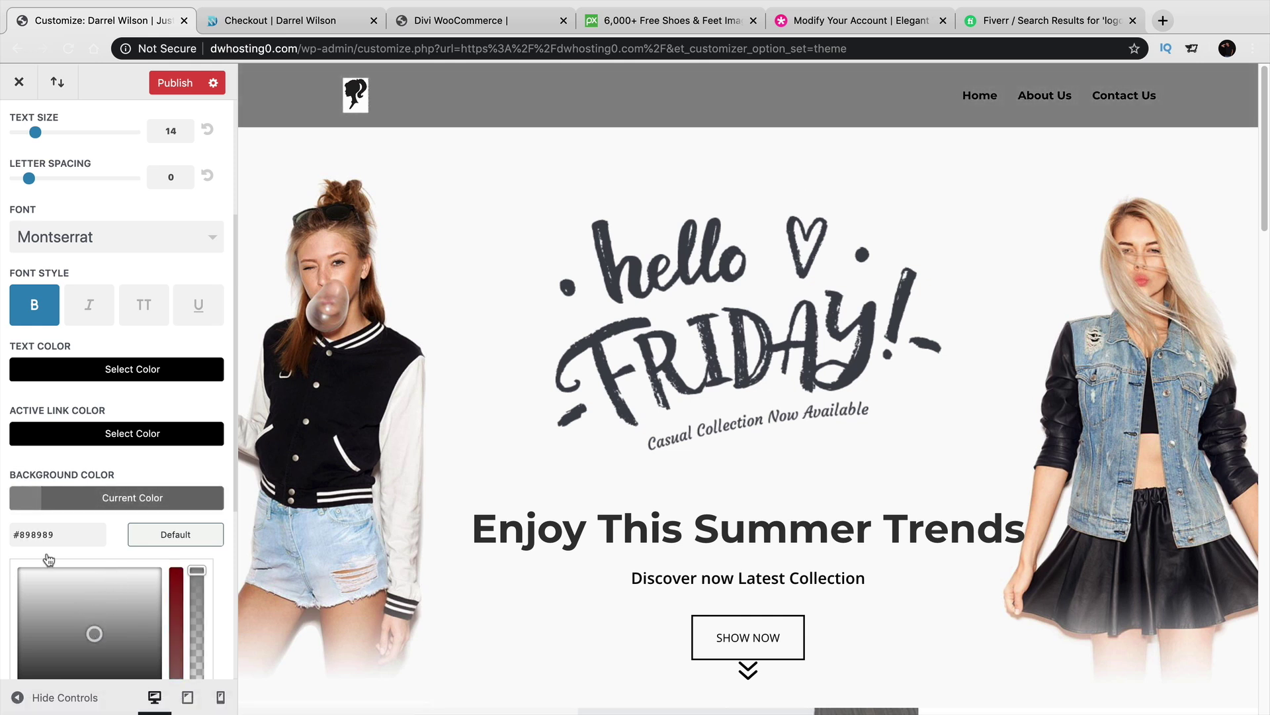
scroll(46, 547, down, 8)
click(175, 261)
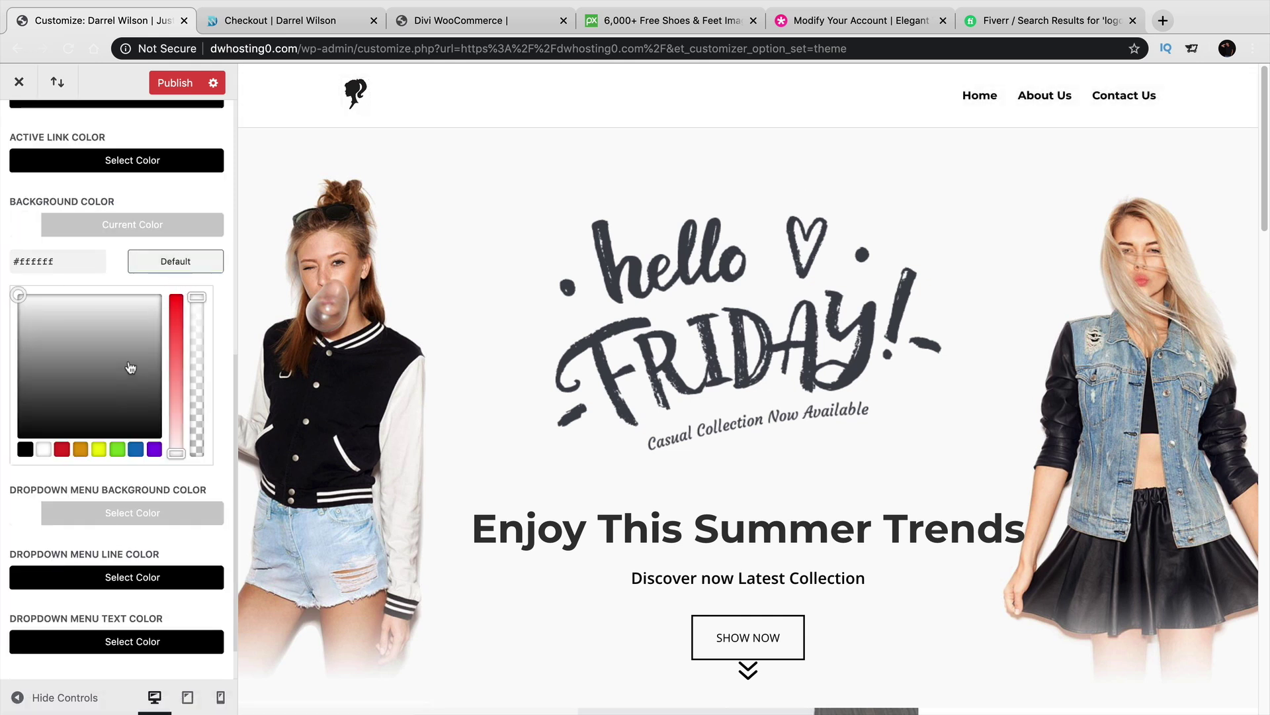
scroll(93, 470, down, 1)
scroll(106, 602, up, 10)
scroll(106, 600, up, 1)
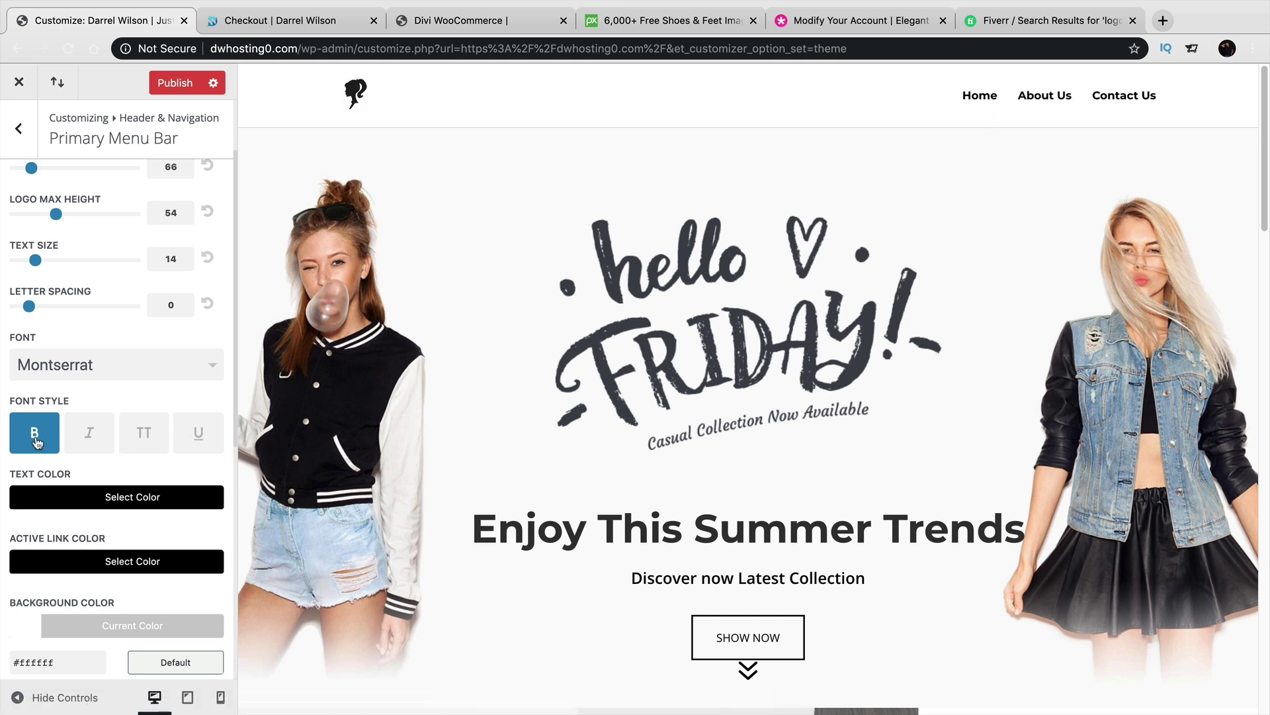
scroll(39, 444, up, 2)
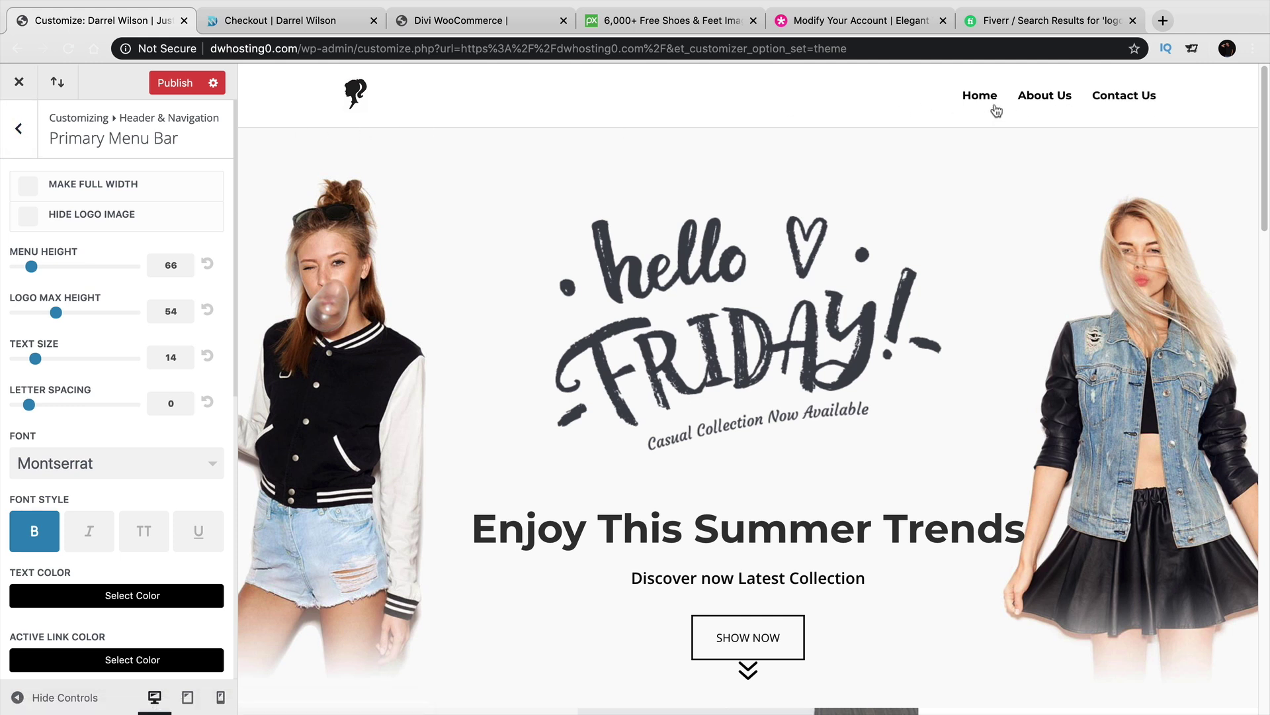
In Header Format, try the Centered, Centered Inline Logo and Slide In header styles.
click(16, 133)
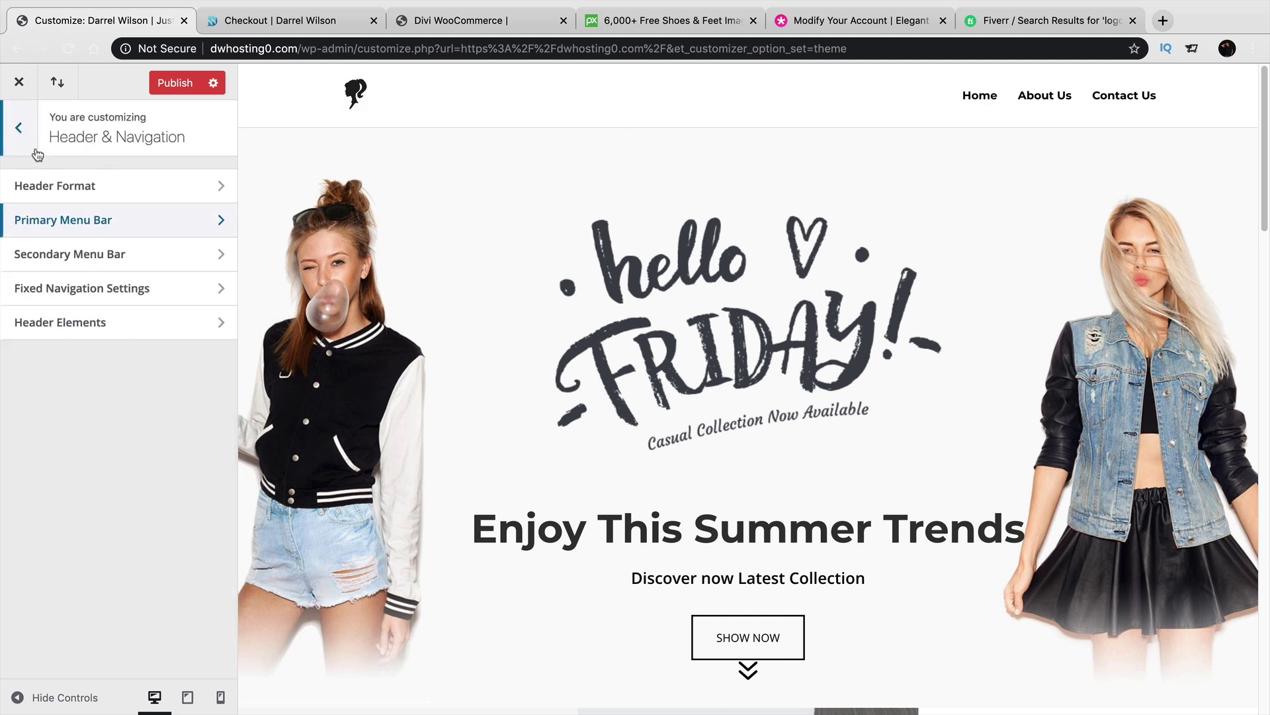
click(72, 196)
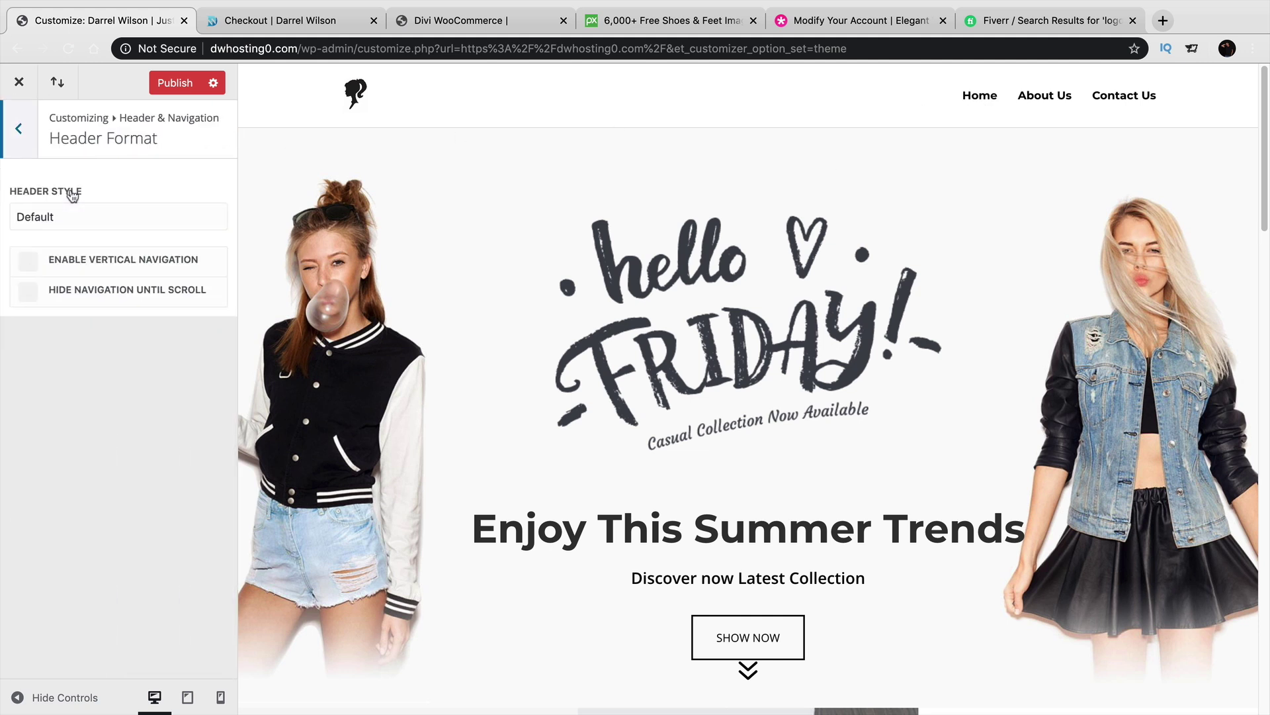
click(77, 215)
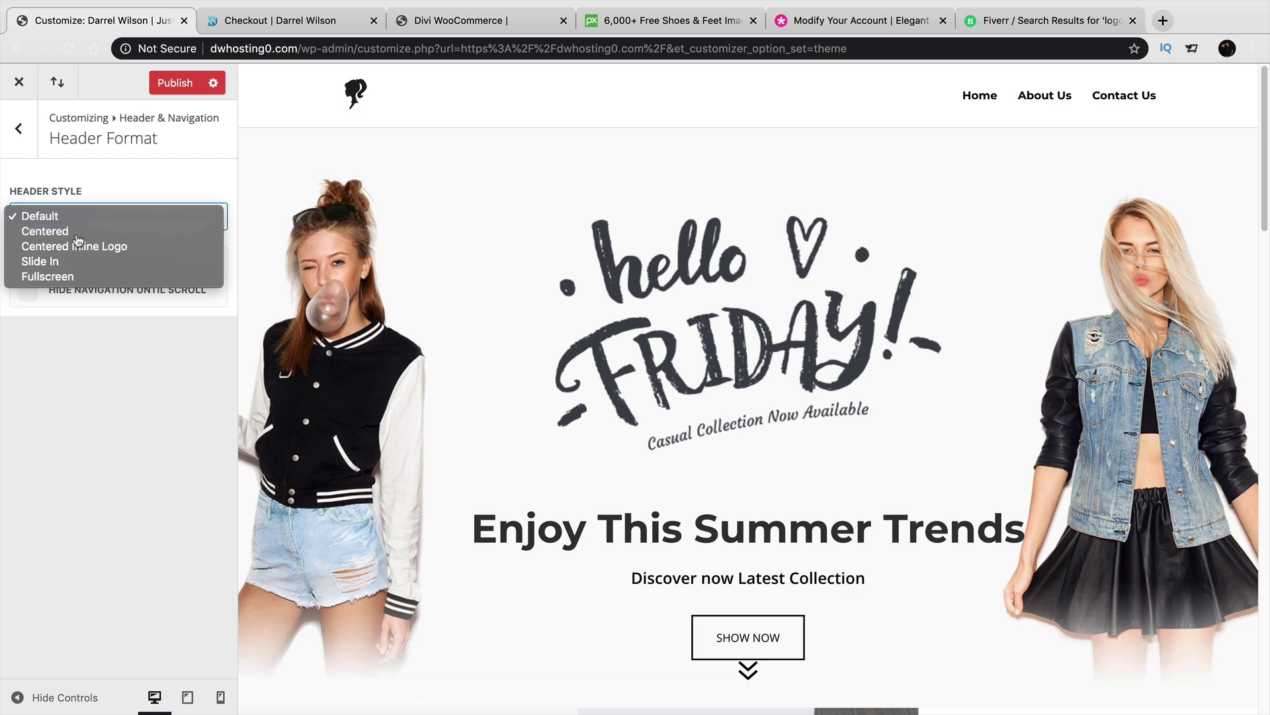
click(77, 231)
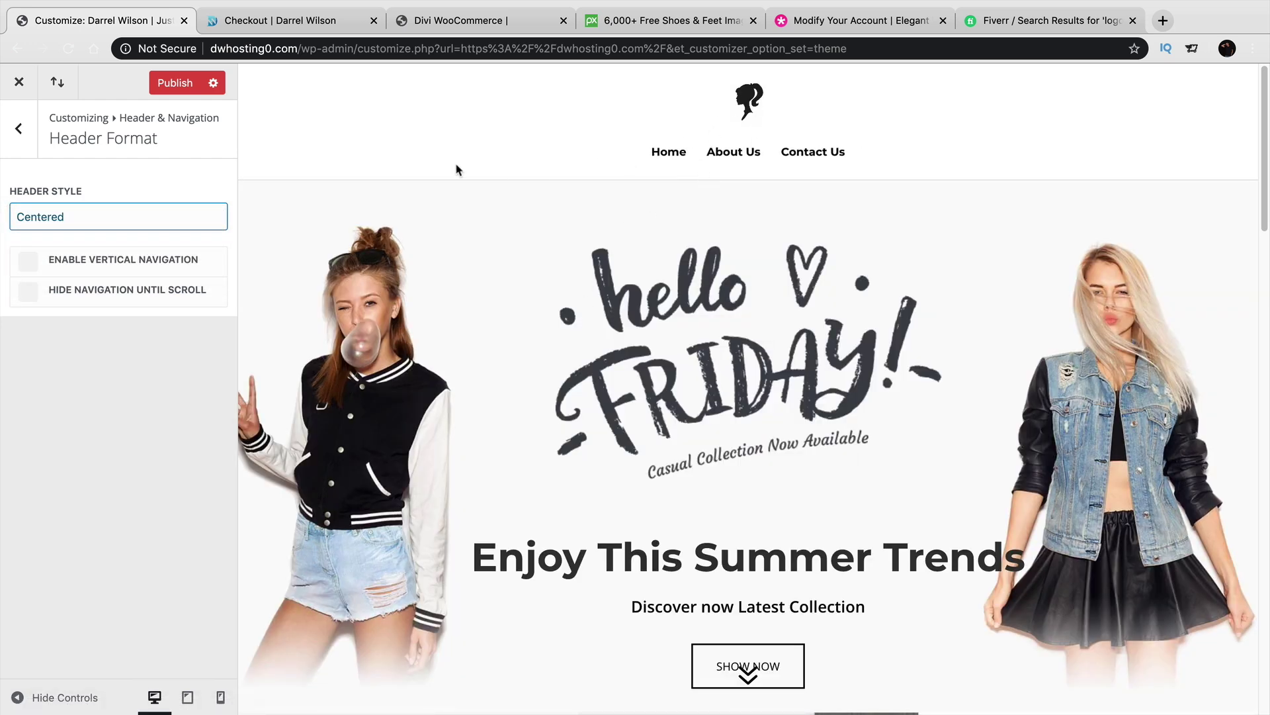
click(165, 215)
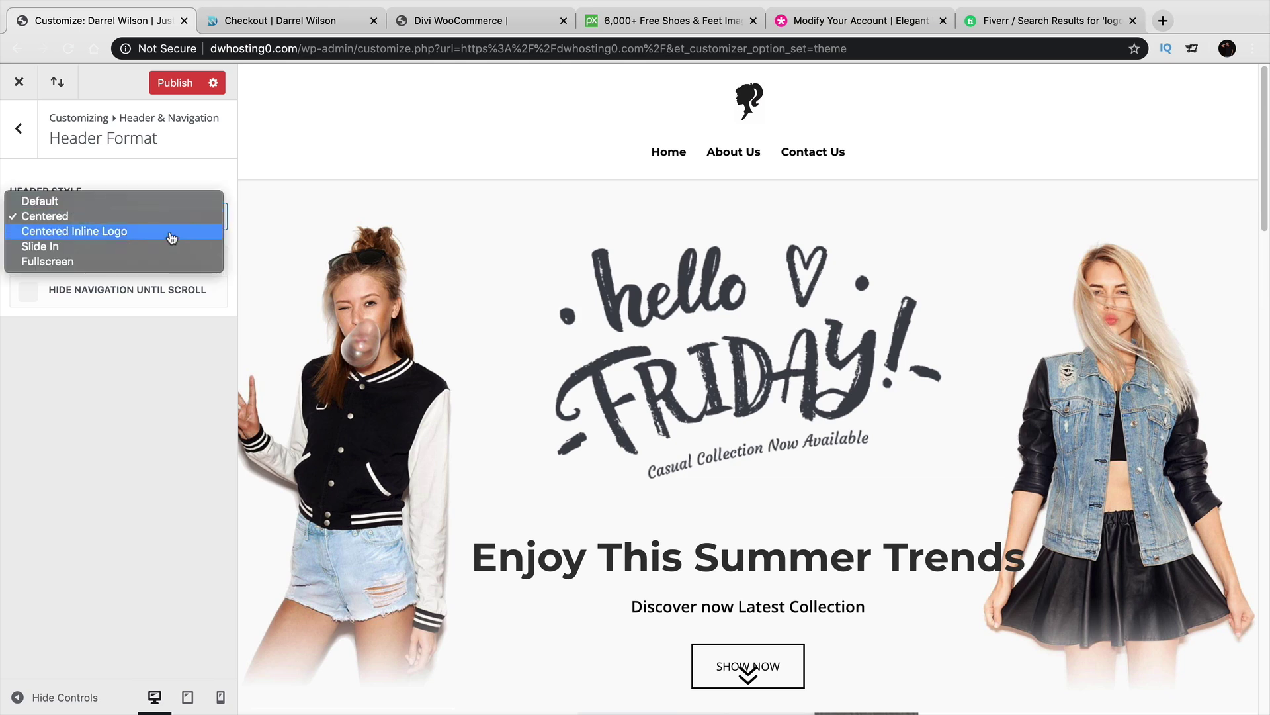
click(171, 238)
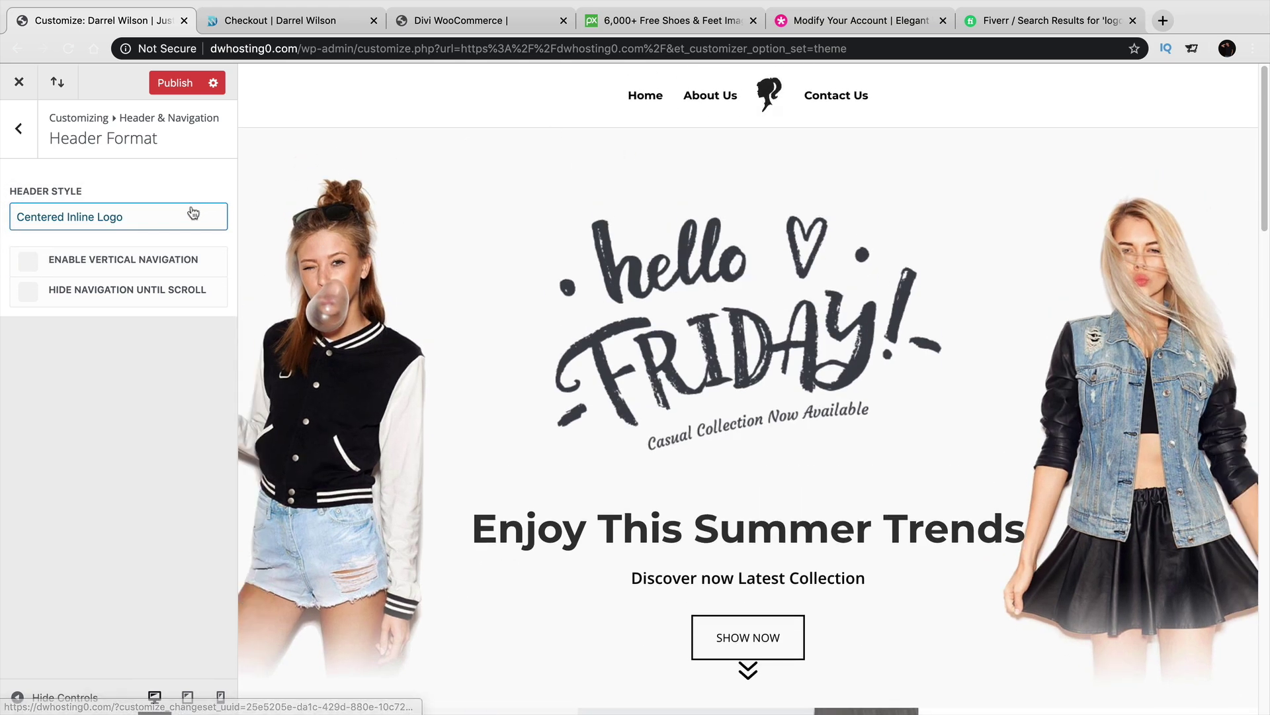
click(197, 209)
click(181, 232)
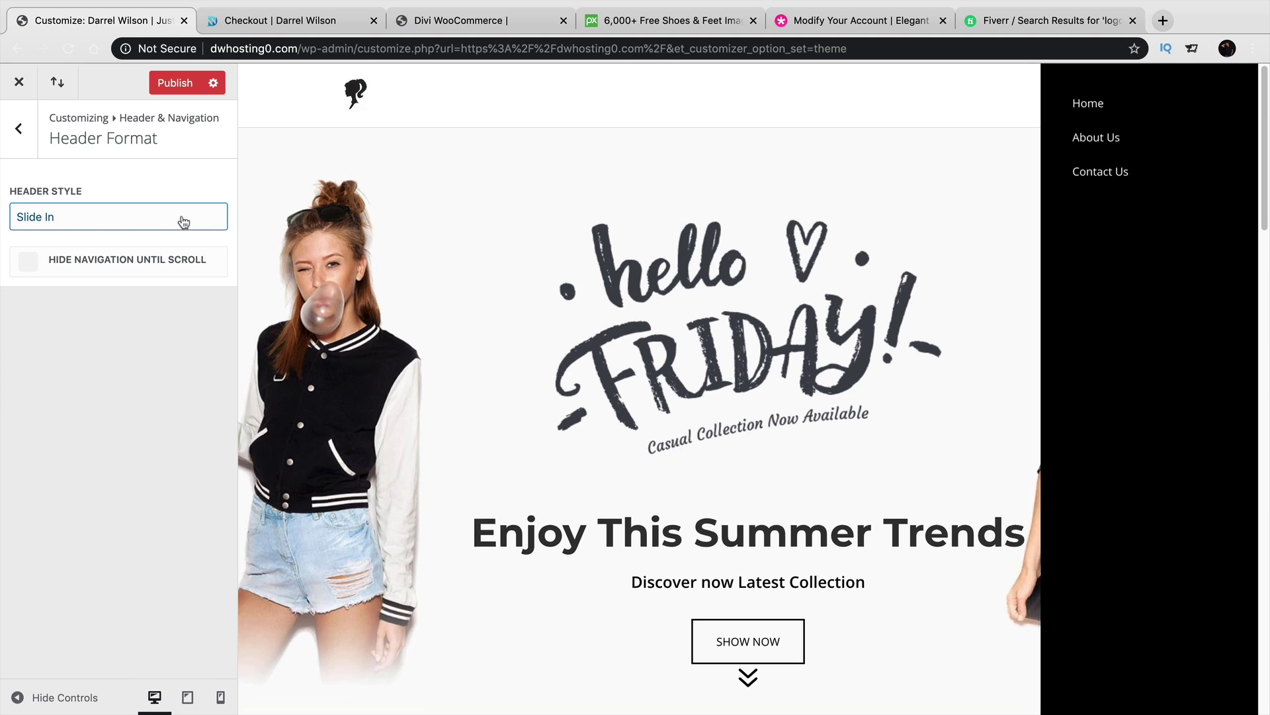
Preview the Slide In and Fullscreen menus, then restore the Default header style.
click(1133, 96)
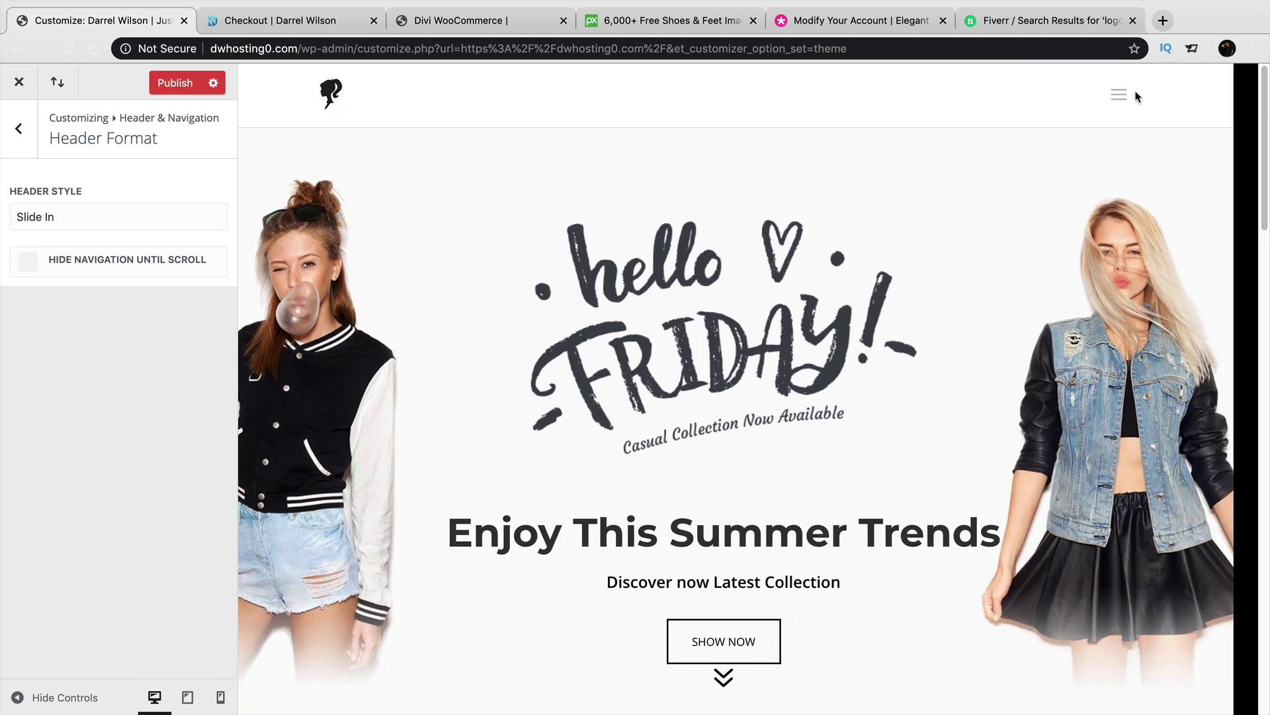
click(888, 100)
click(191, 217)
click(186, 232)
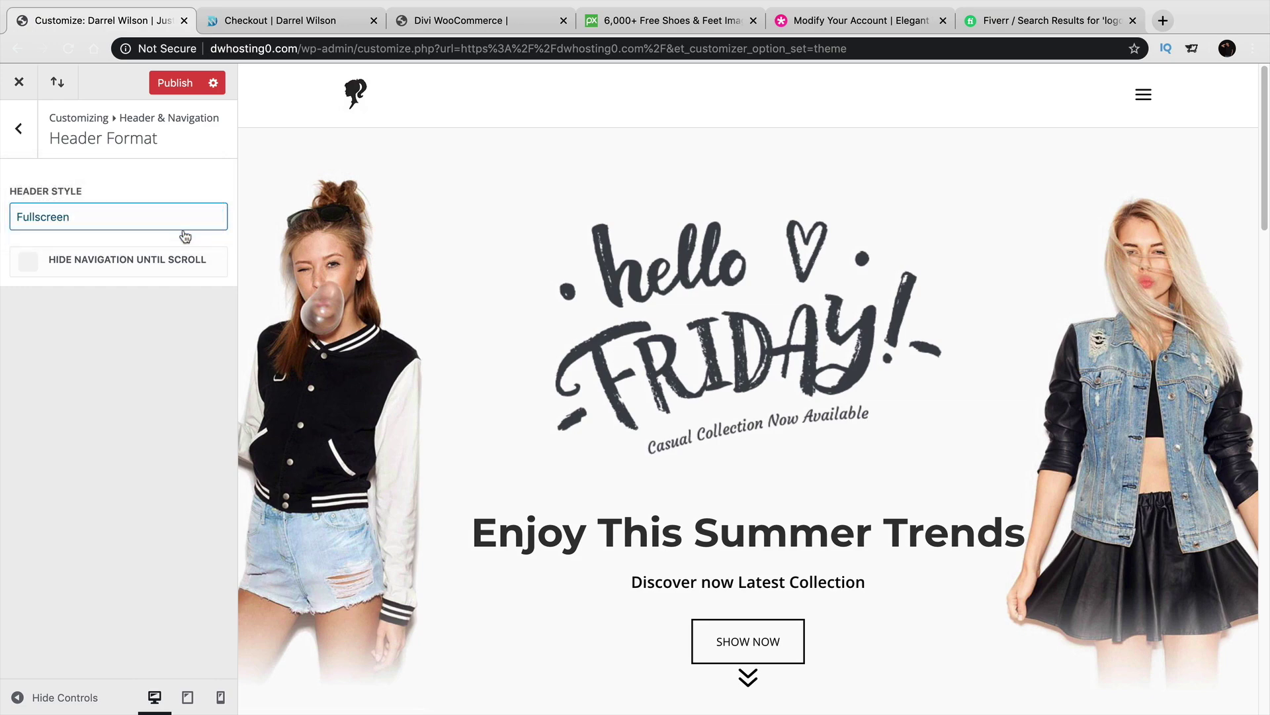
click(1144, 96)
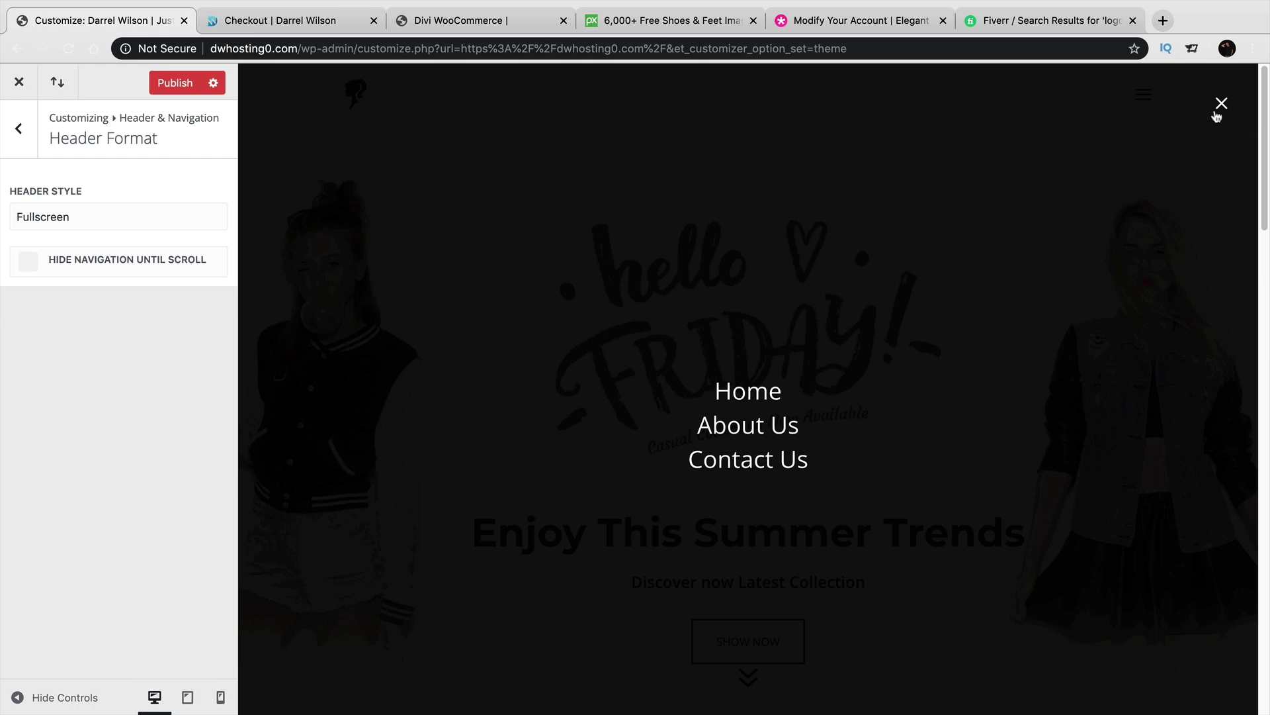
click(1222, 104)
click(118, 217)
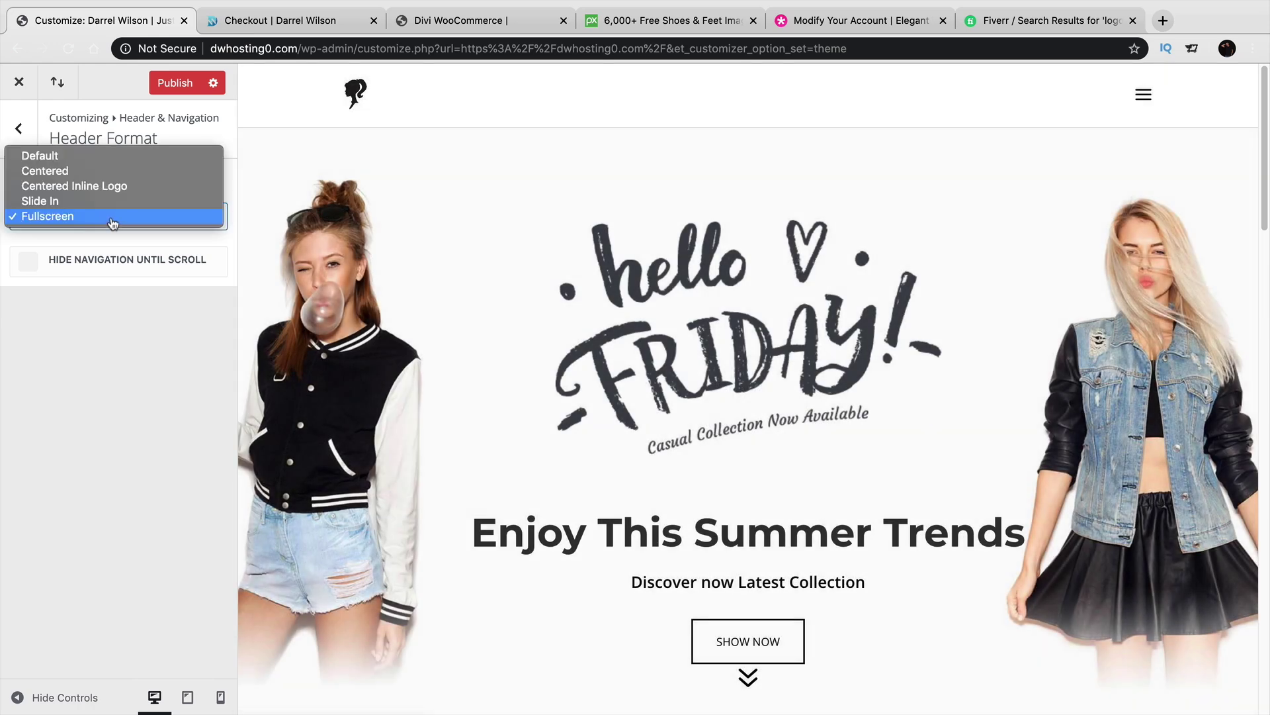
click(106, 163)
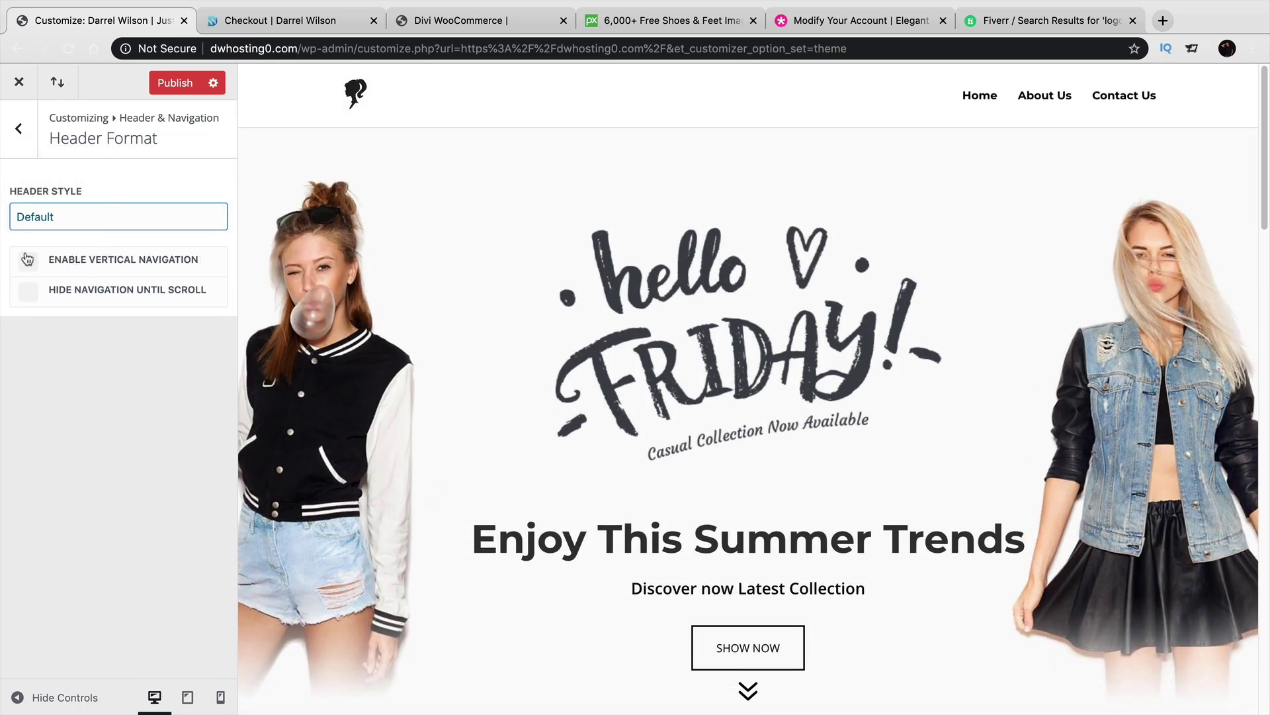
Switch vertical navigation on, then off again, and return to Header & Navigation.
click(27, 258)
scroll(567, 387, down, 2)
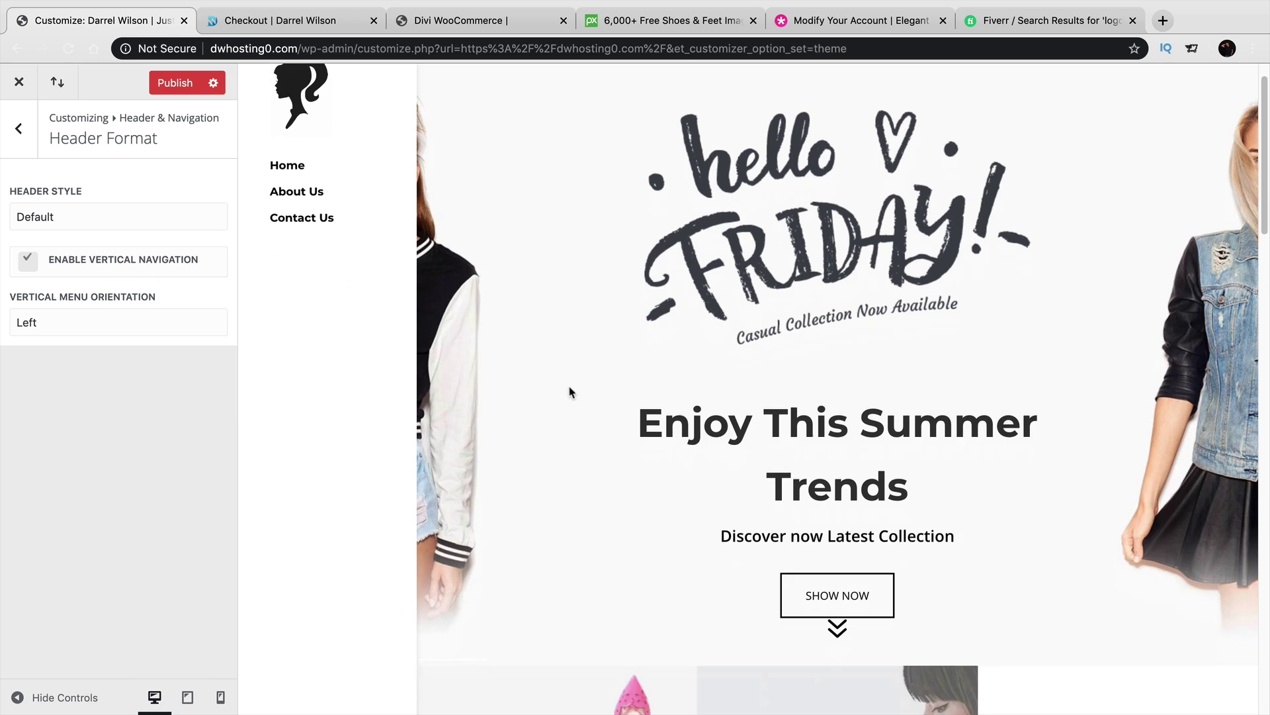
scroll(567, 387, up, 2)
scroll(567, 388, down, 6)
scroll(572, 385, down, 20)
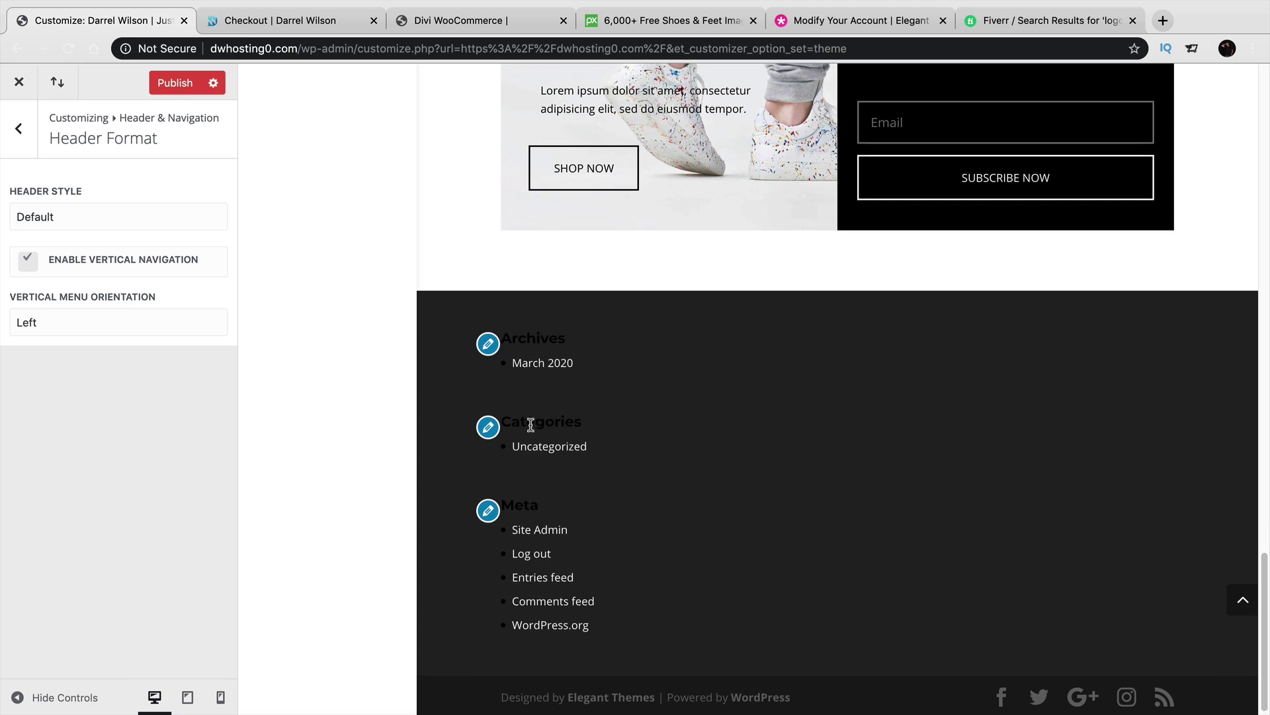
scroll(531, 424, up, 20)
click(29, 262)
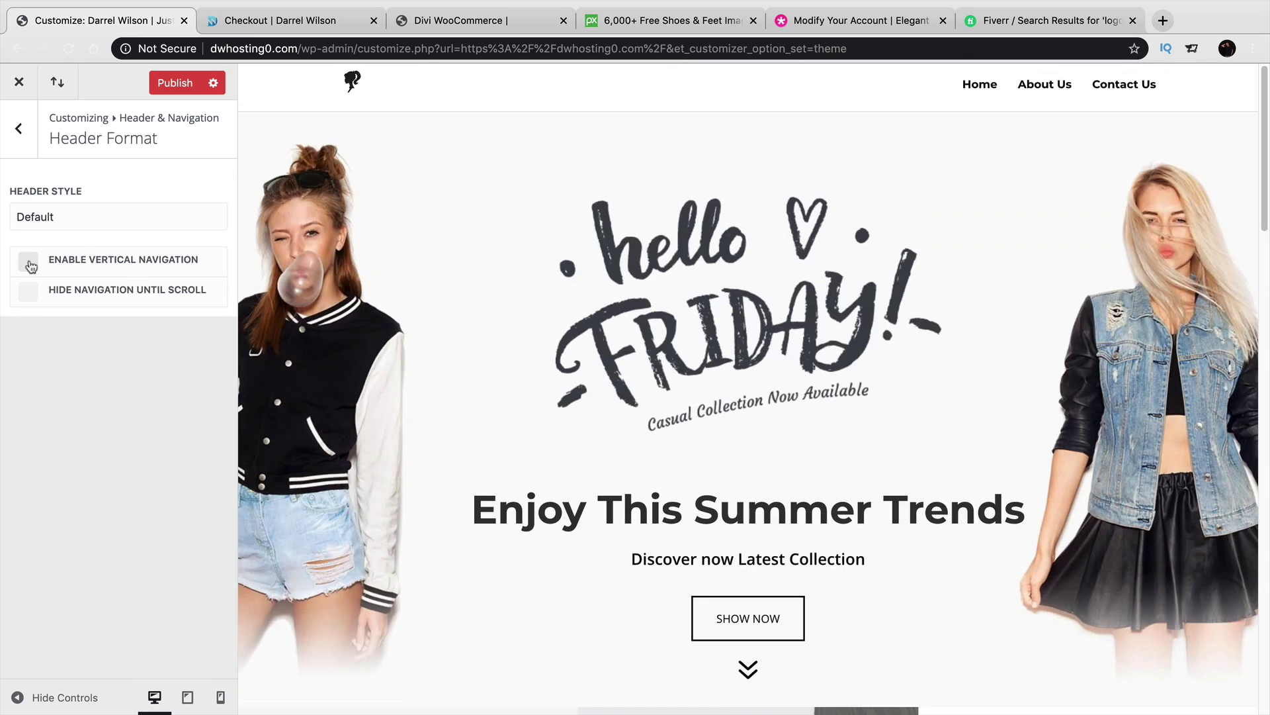
click(19, 137)
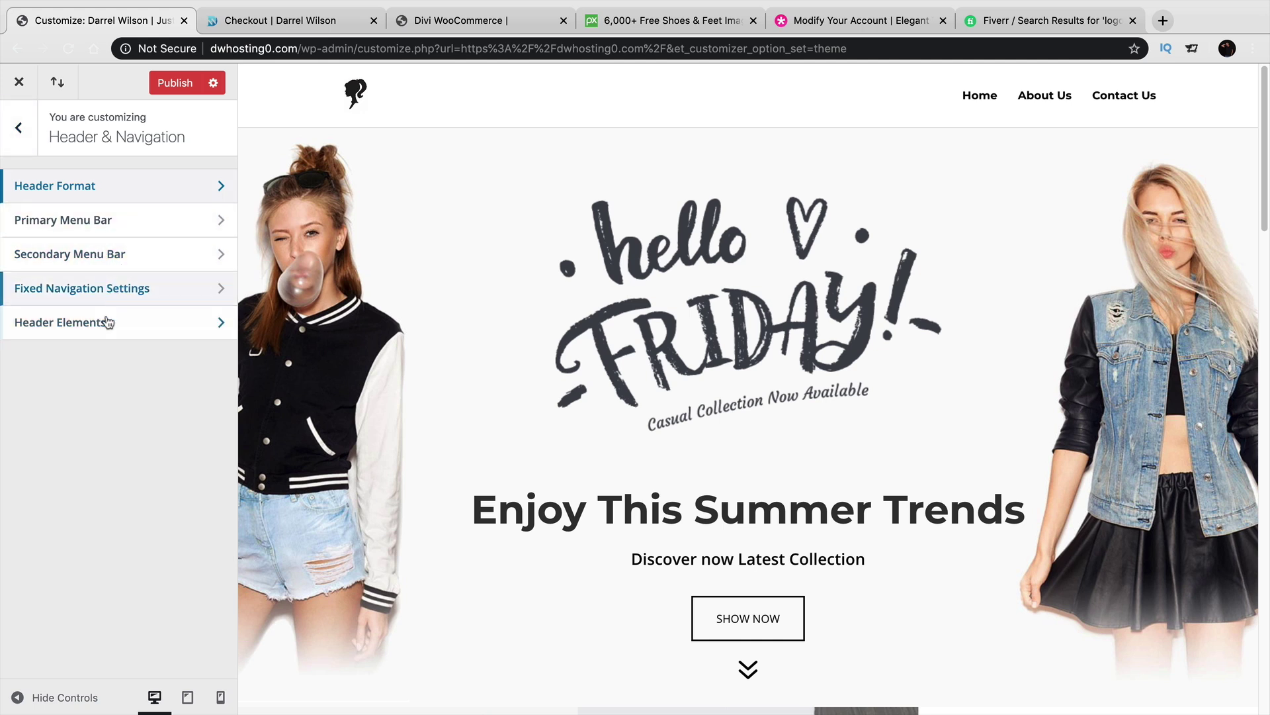
In Header Elements, enable social and search icons and enter a header phone number.
click(110, 321)
click(27, 186)
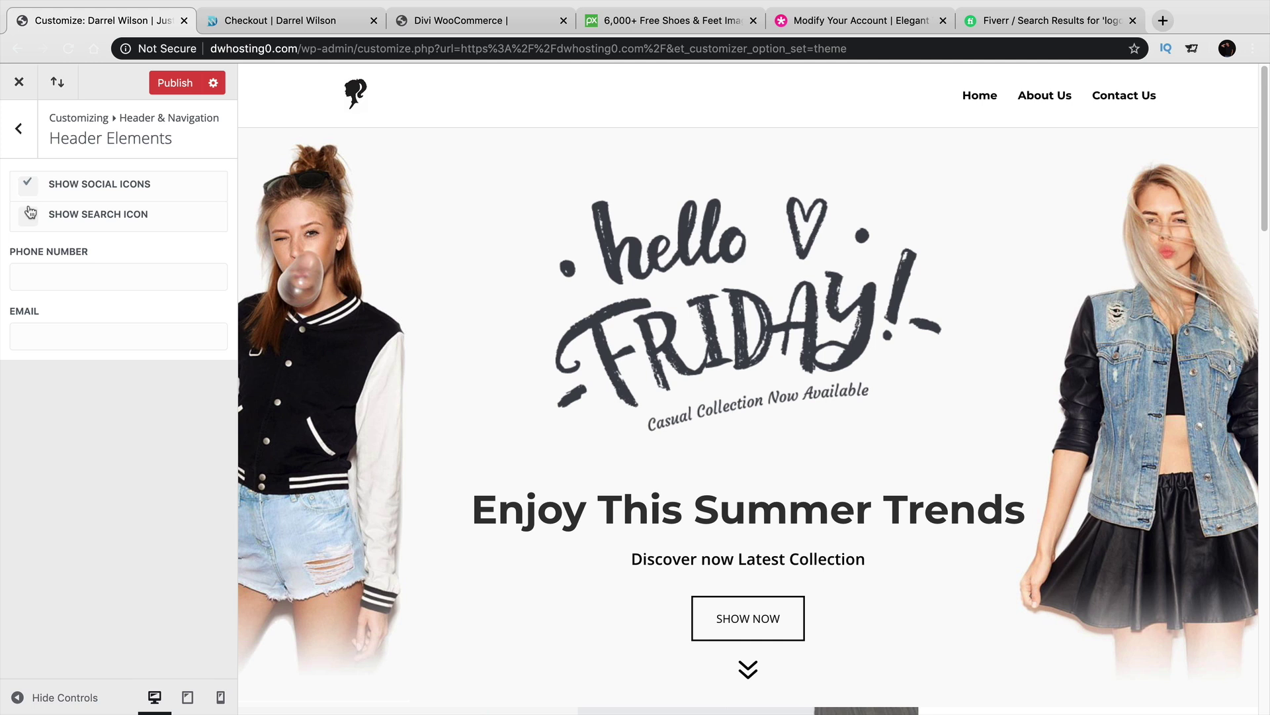
click(58, 276)
click(26, 217)
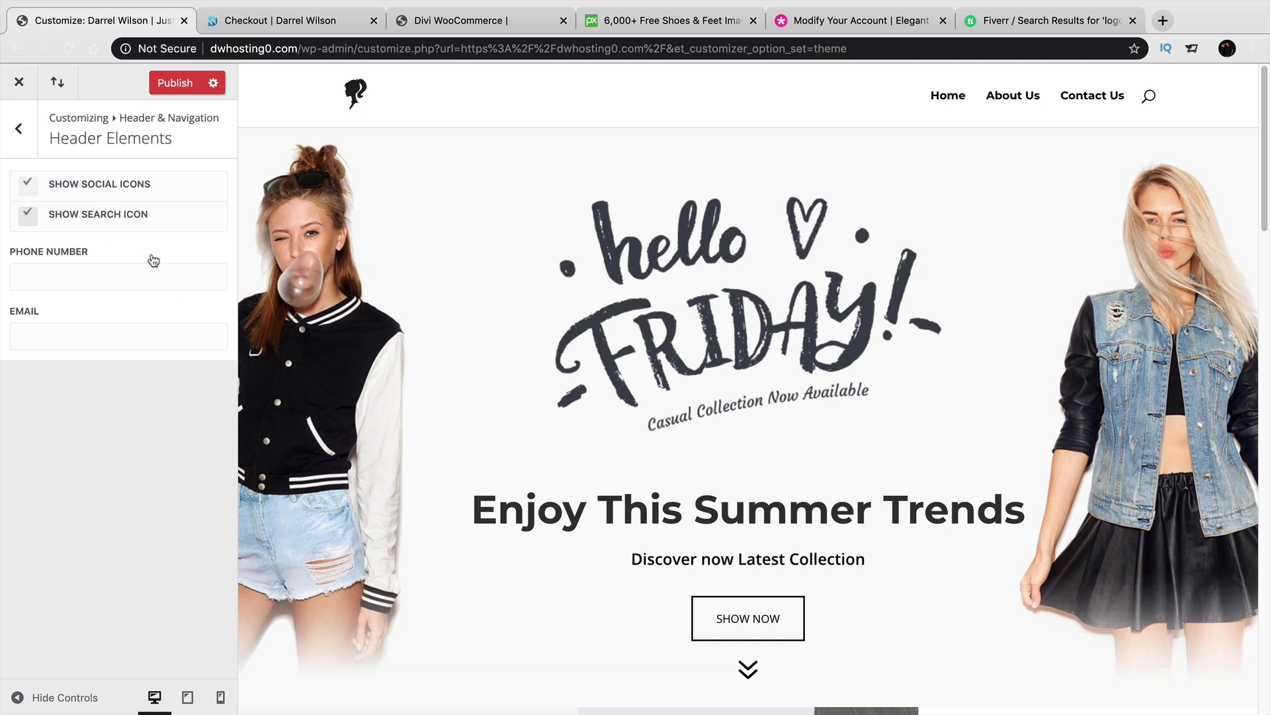
click(134, 279)
text(323213)
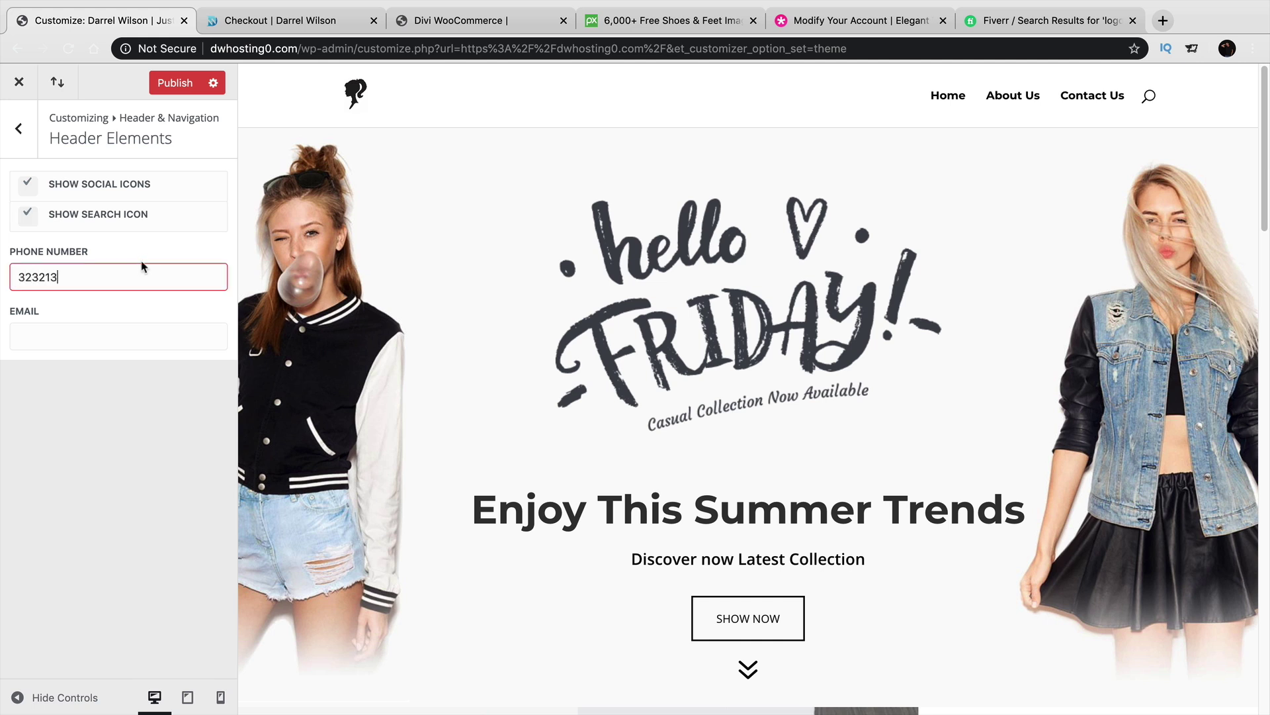
key(Tab)
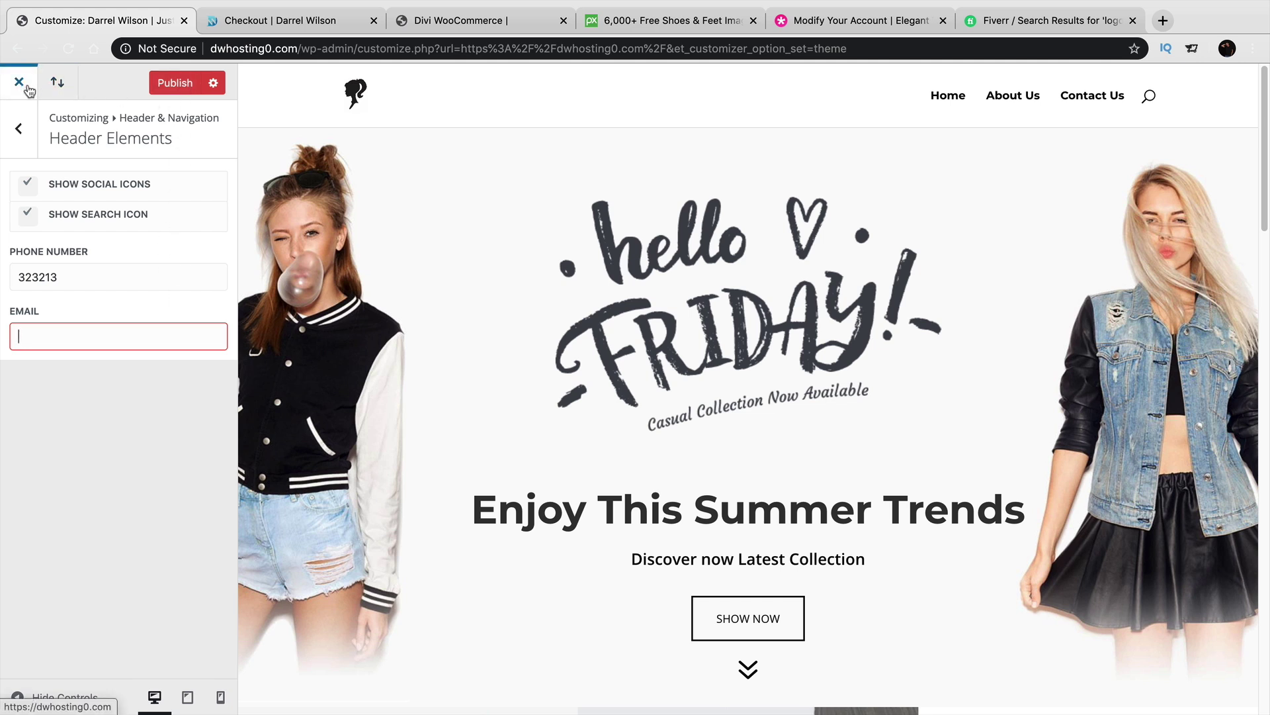
Untick the social and search icons, delete the phone number, and back out to the main menu.
click(28, 214)
click(27, 184)
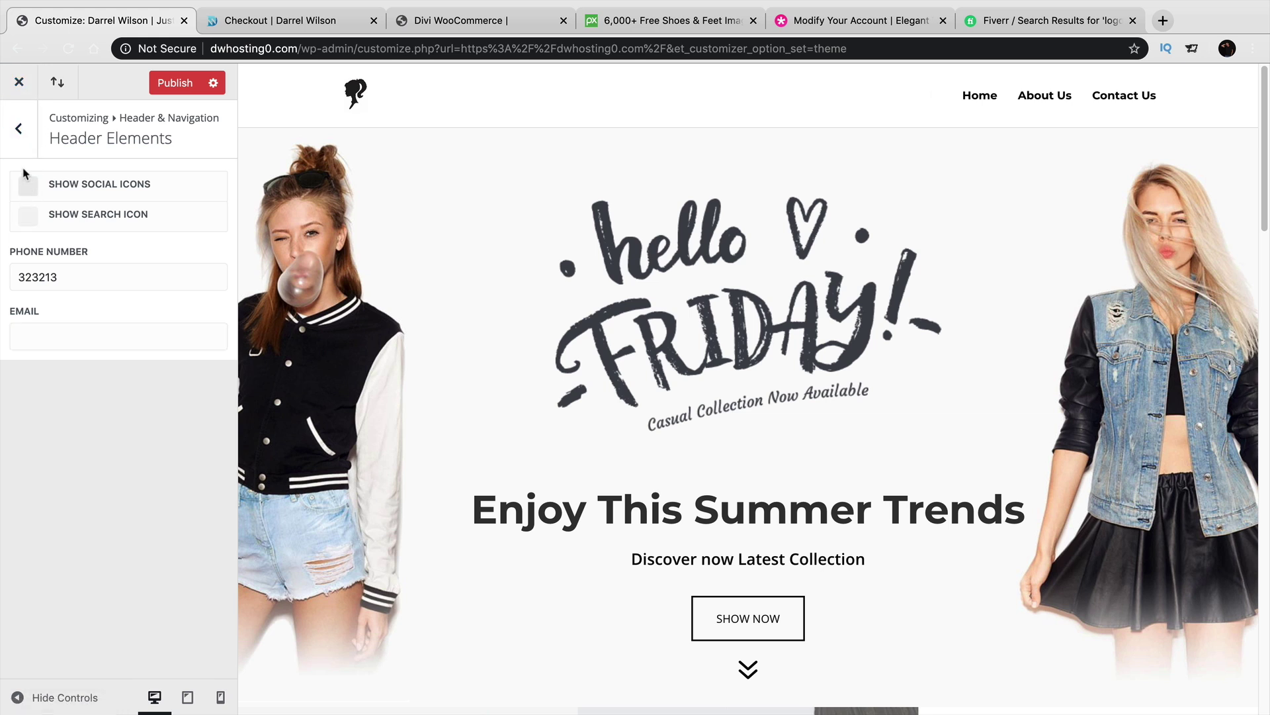
double_click(57, 276)
key(BackSpace)
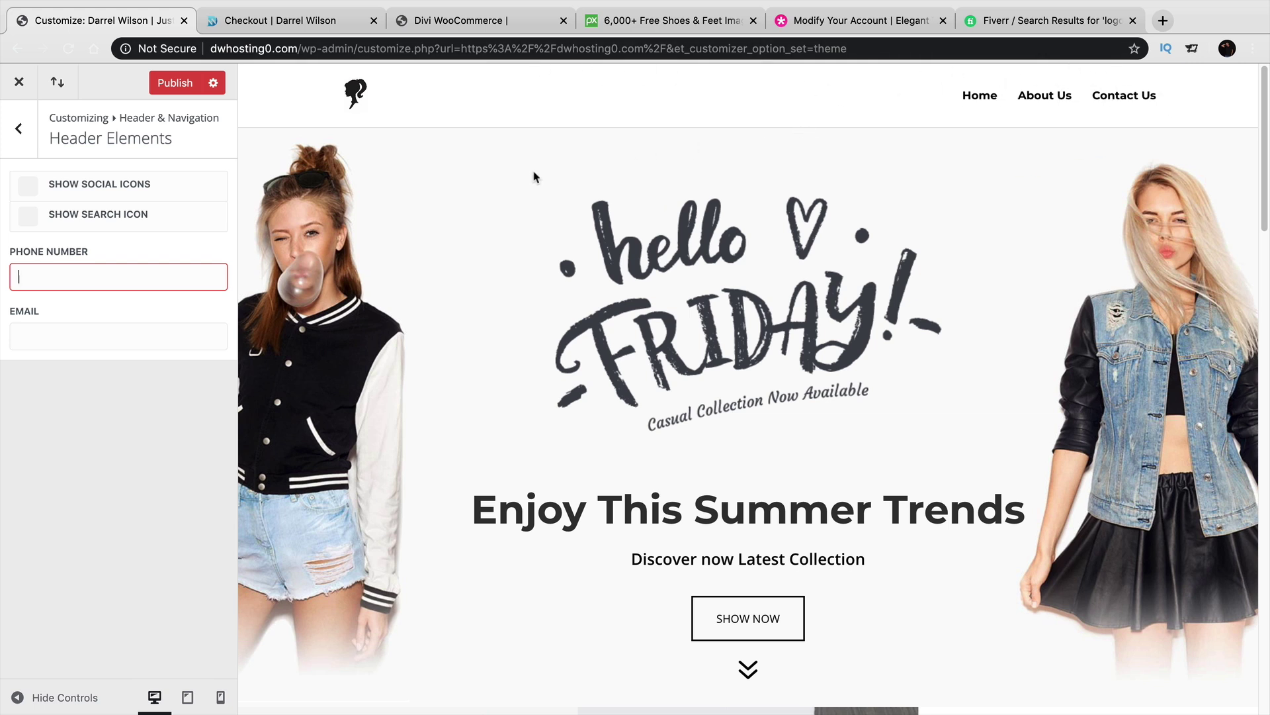
click(18, 128)
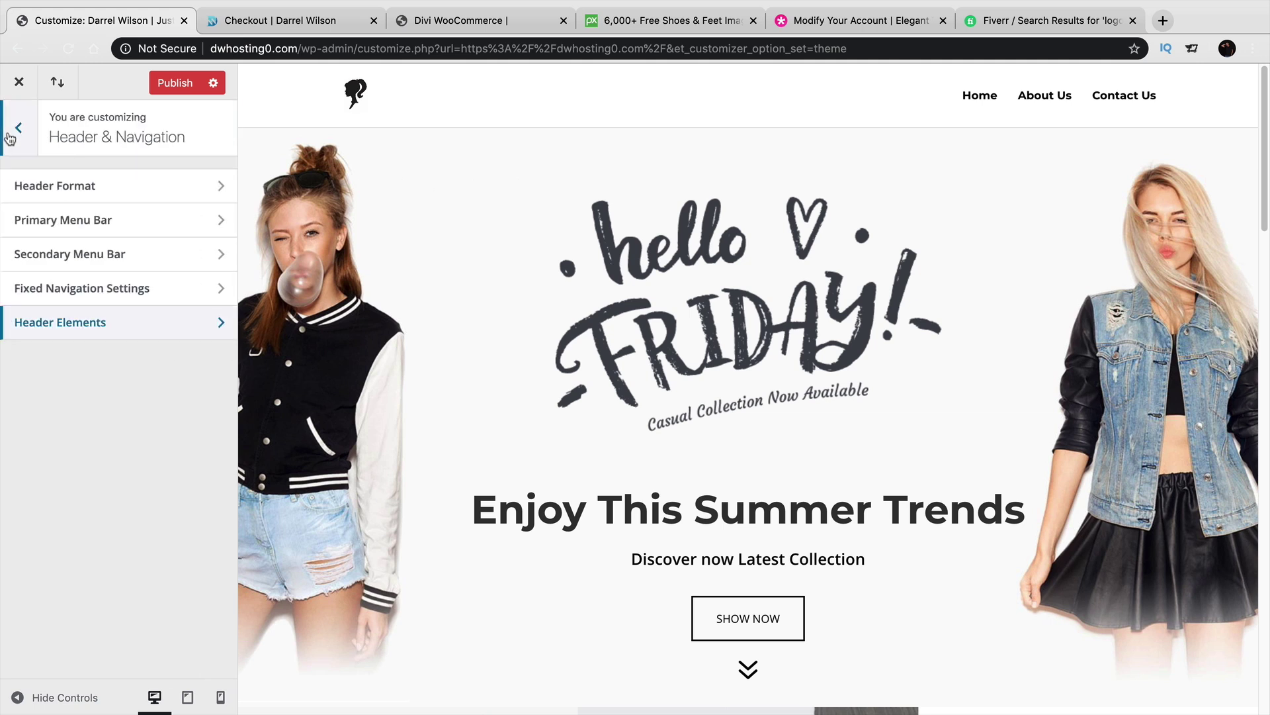
click(18, 128)
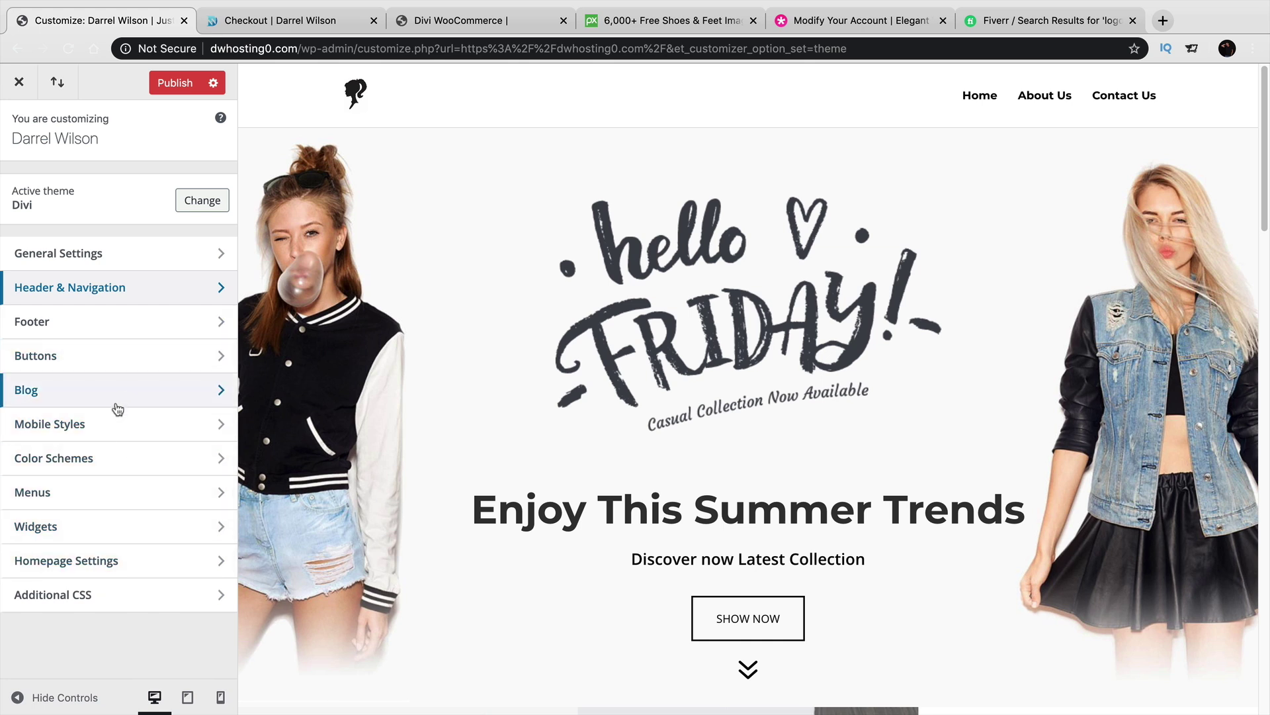
Review the General Settings > Typography fonts, then publish the changes and close the Customizer.
click(110, 291)
click(19, 128)
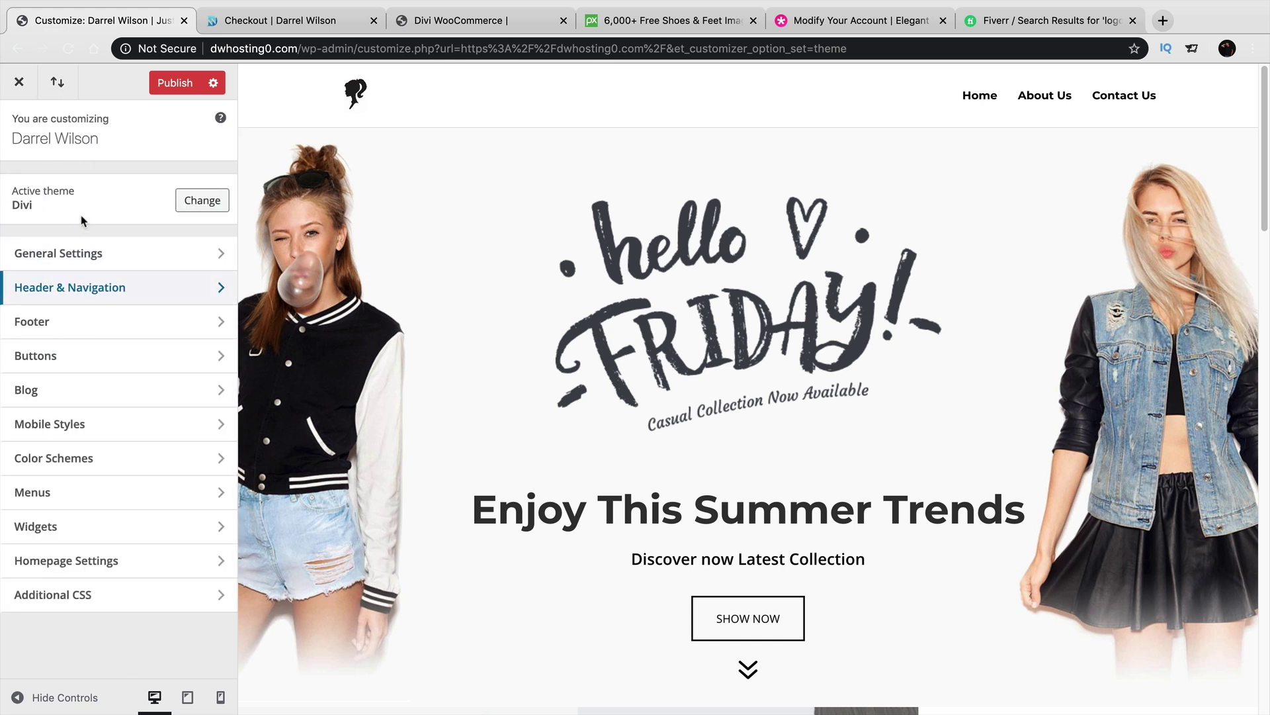
click(83, 250)
click(90, 256)
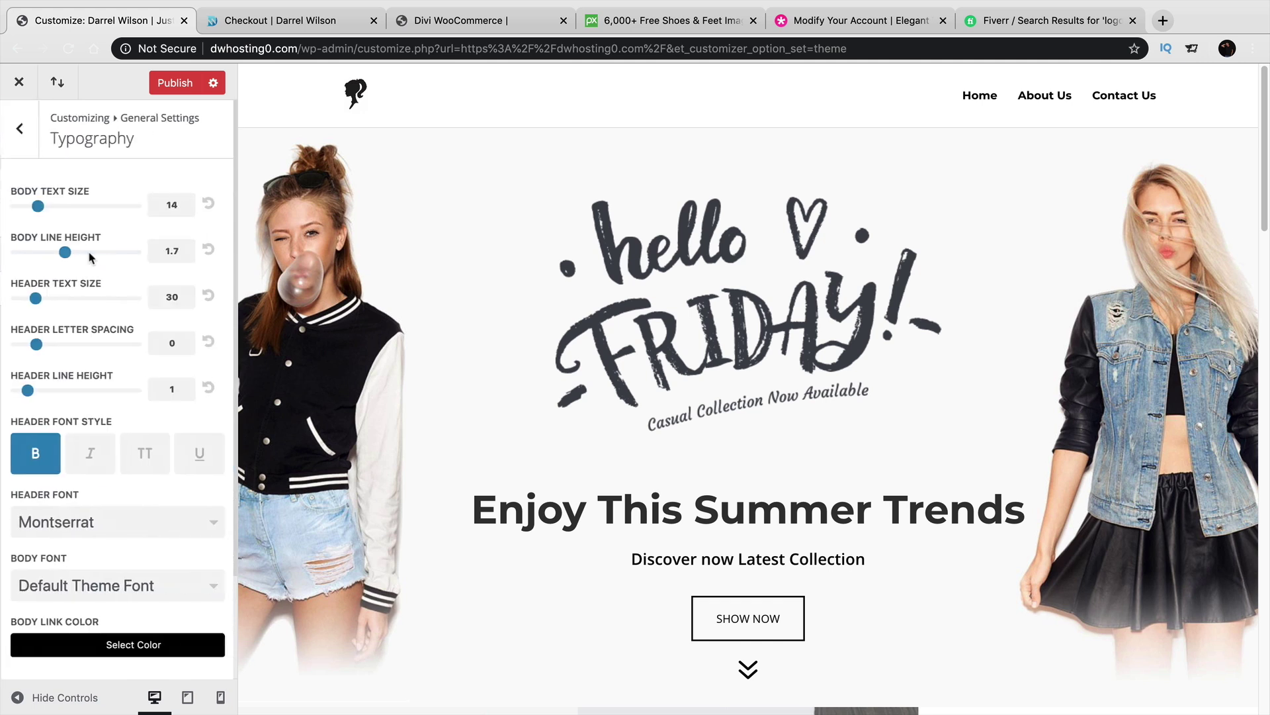
scroll(108, 471, down, 1)
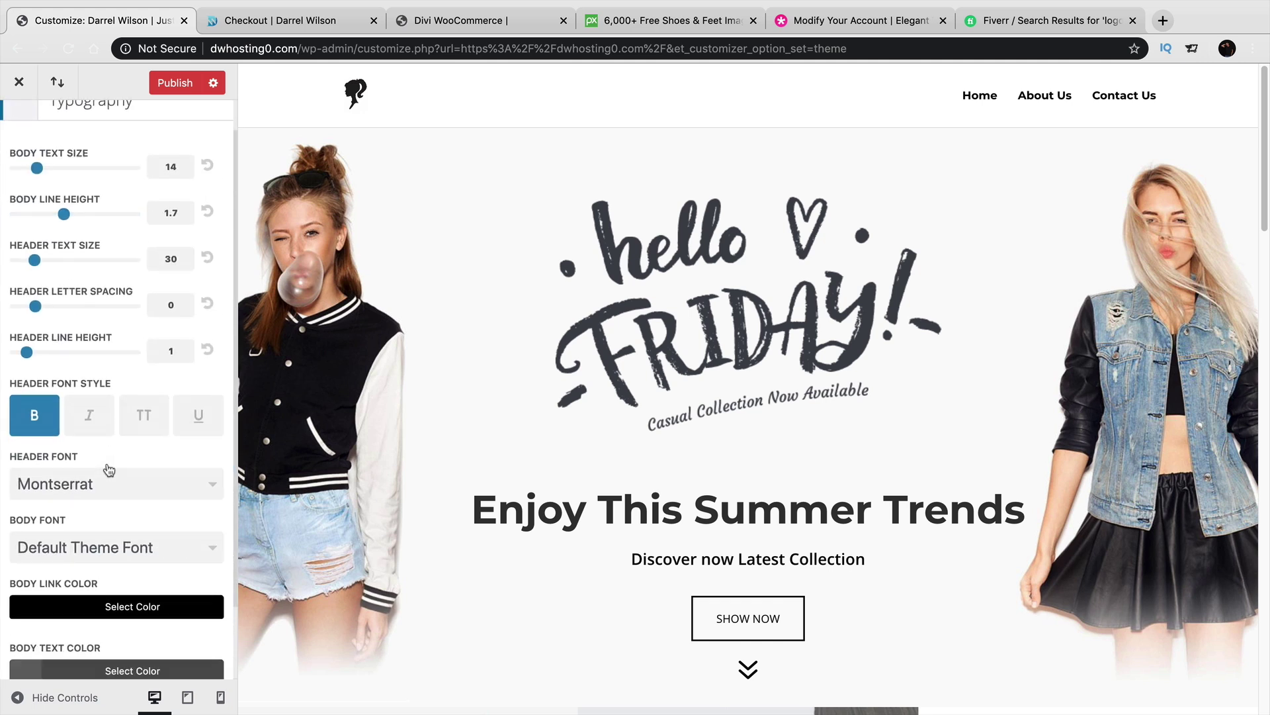
scroll(112, 581, down, 1)
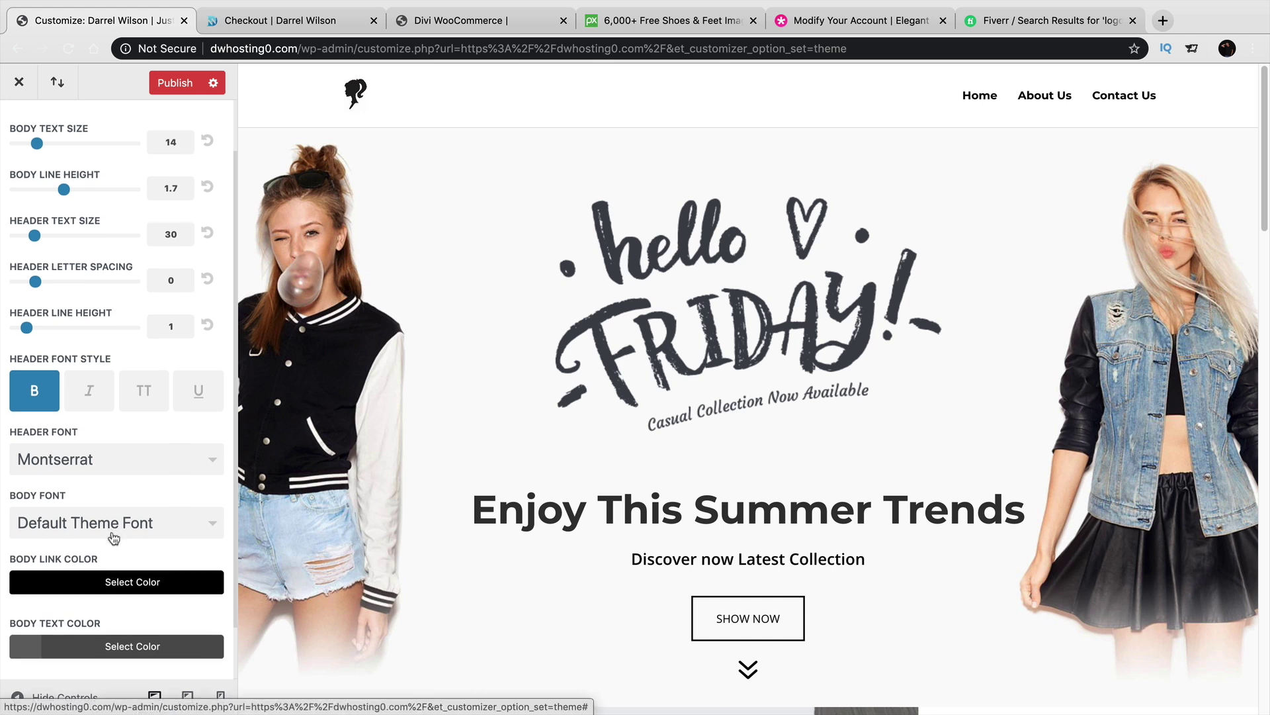
scroll(114, 491, down, 1)
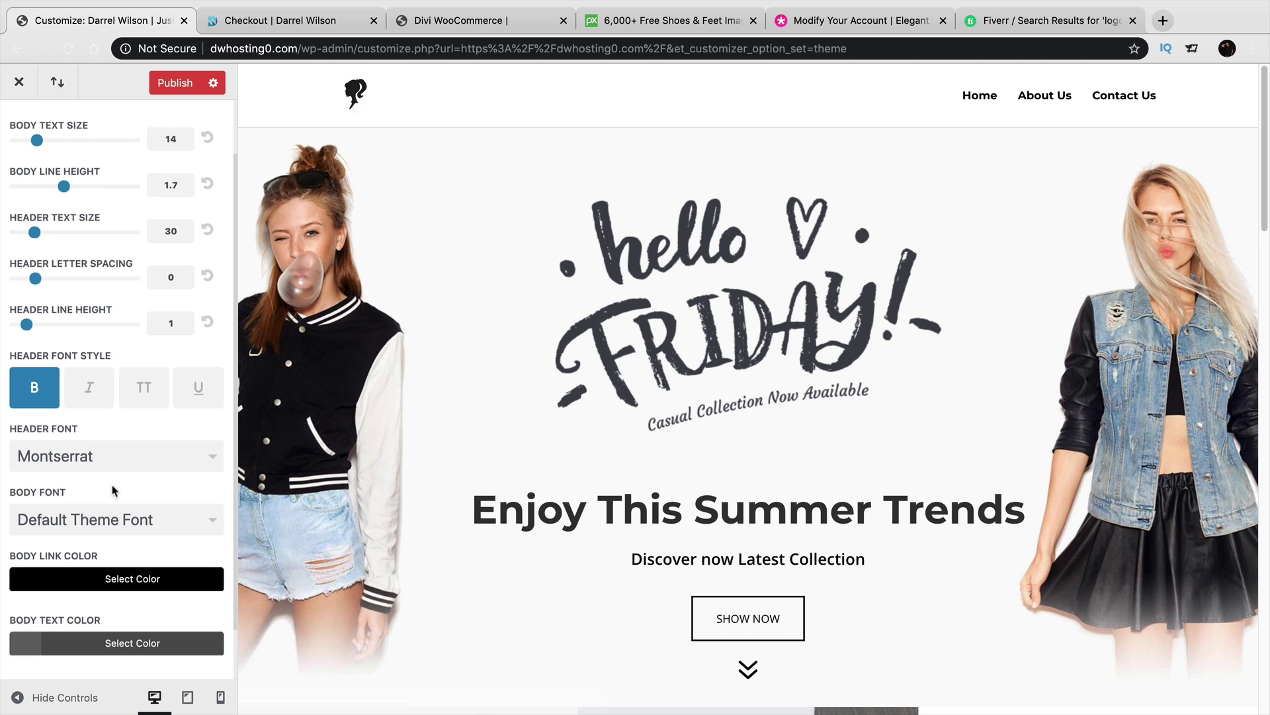
scroll(114, 491, down, 1)
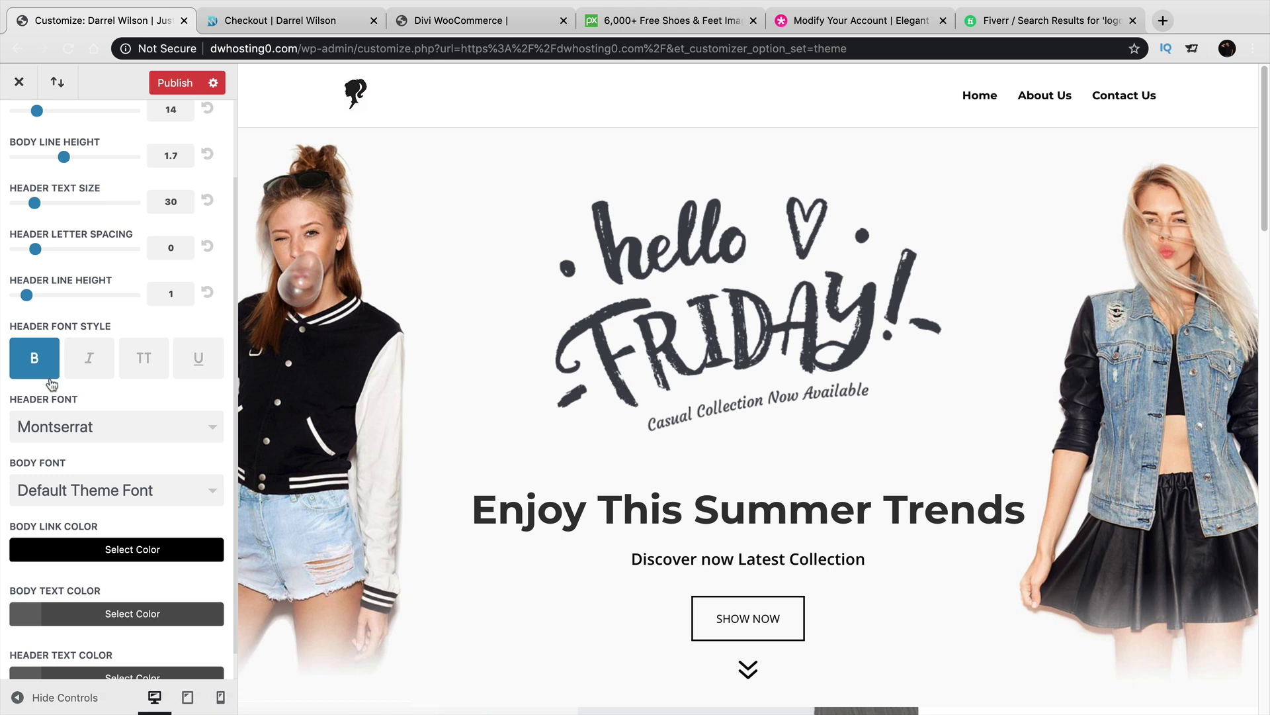
scroll(104, 549, up, 3)
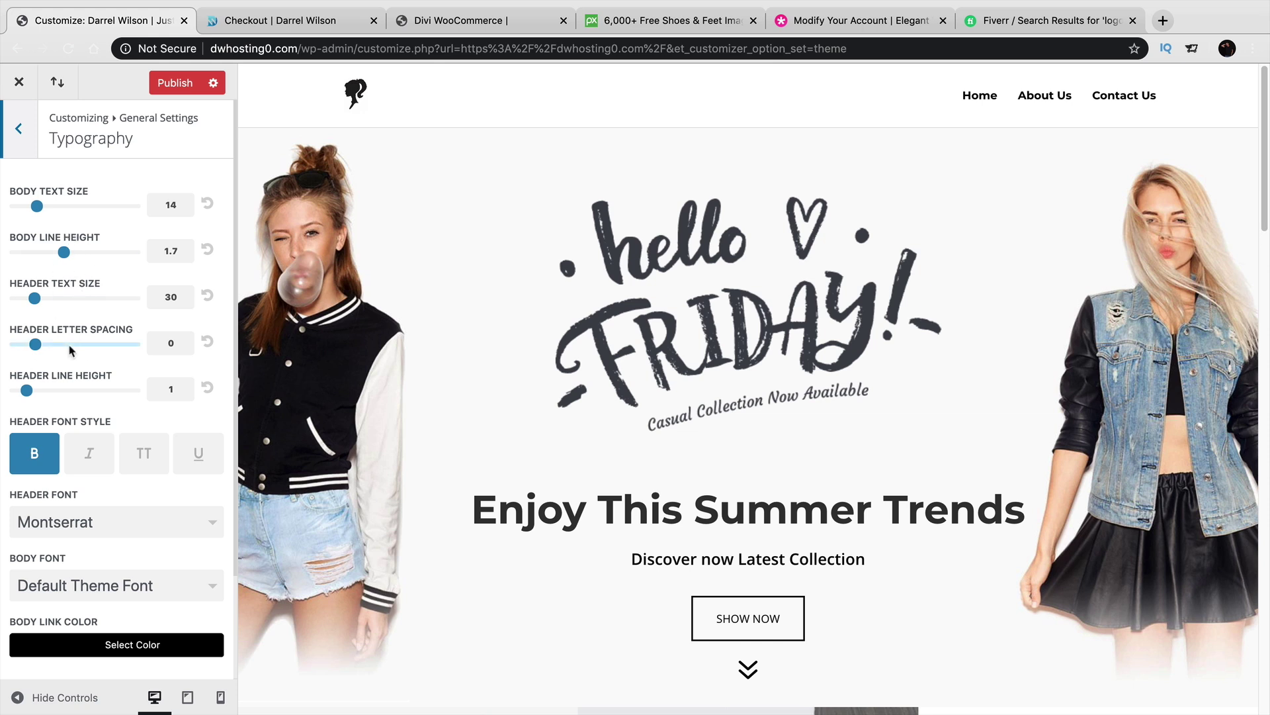
click(169, 86)
click(28, 83)
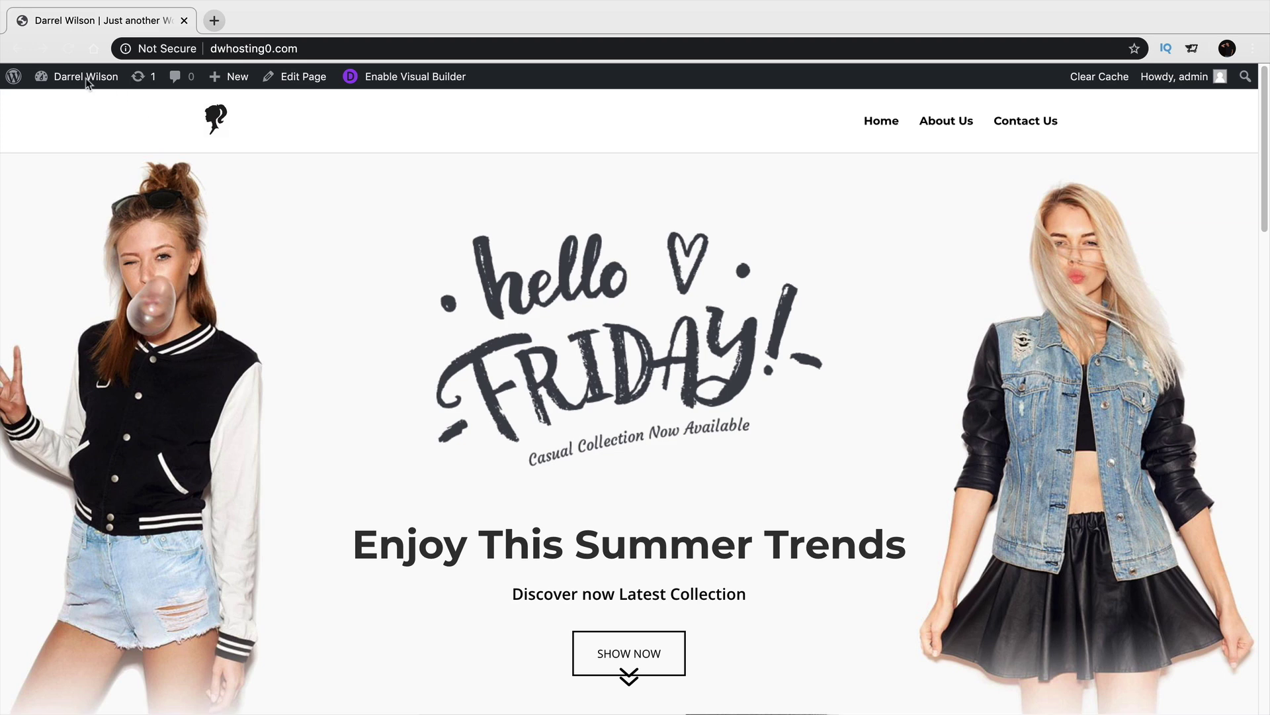
Search Plugins > Add New for 'woocommerce', then install and activate WooCommerce.
mouse_move(87, 82)
click(82, 106)
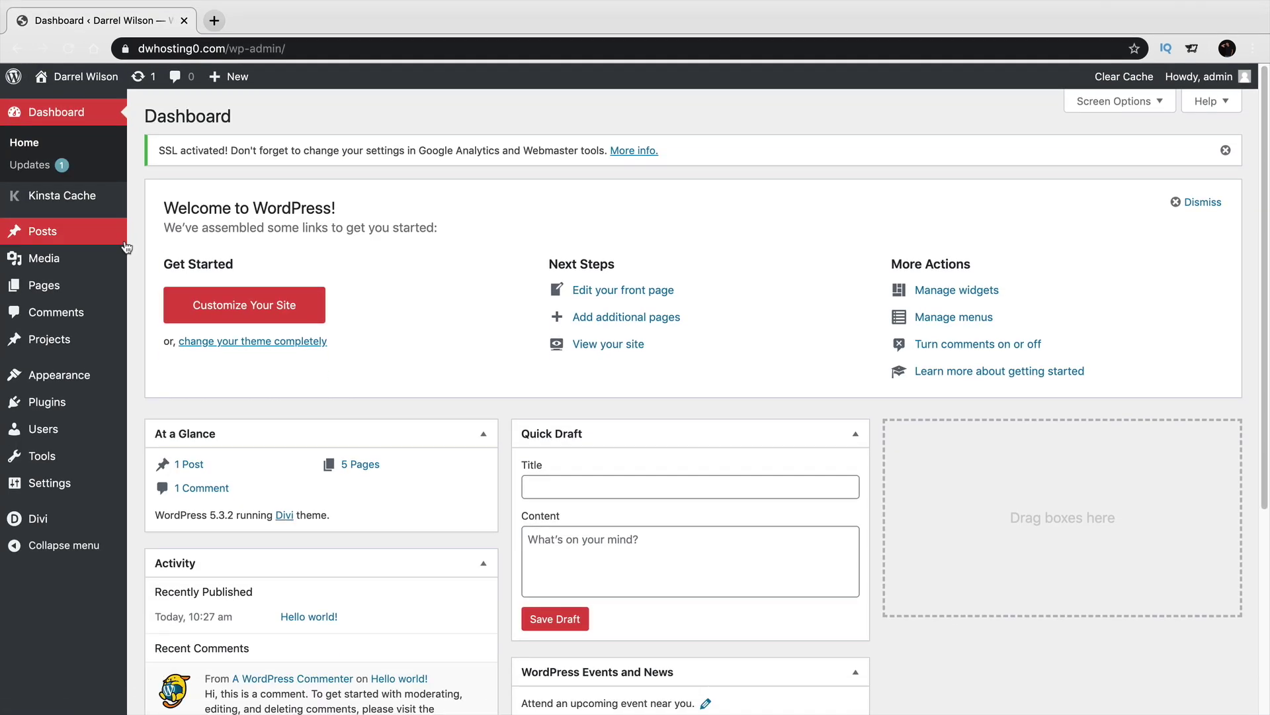
mouse_move(78, 374)
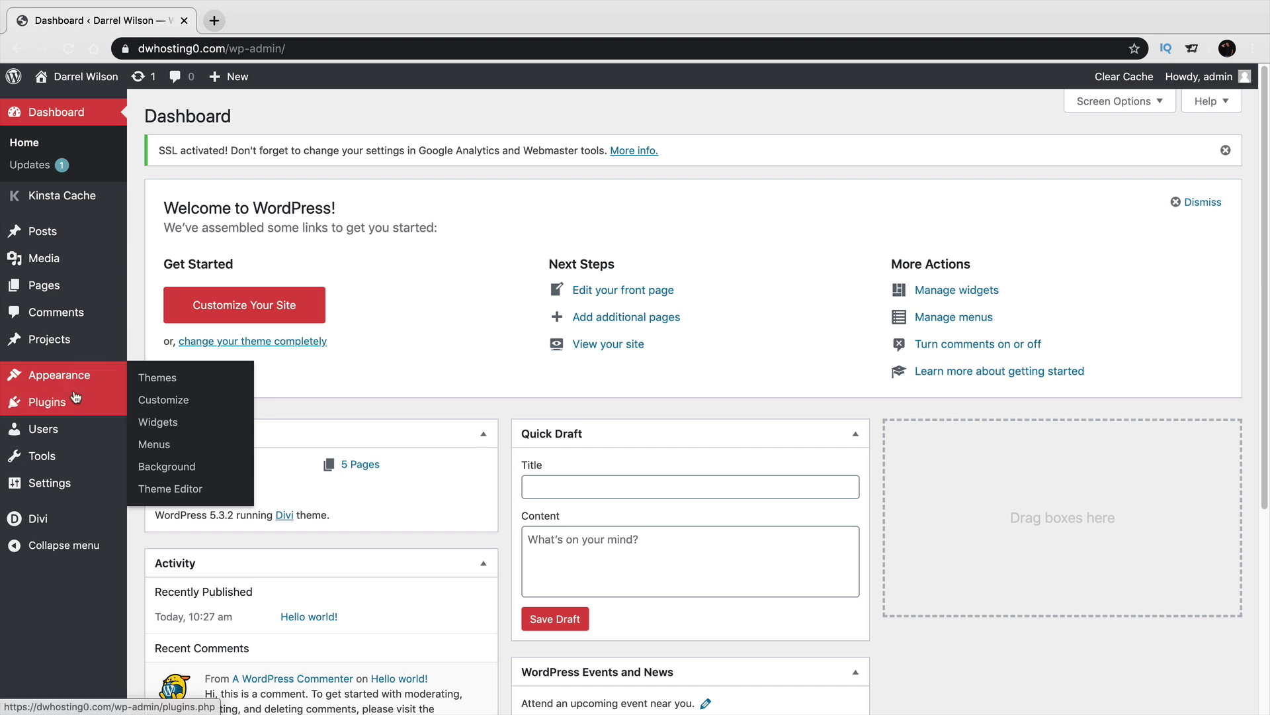
mouse_move(76, 400)
click(158, 428)
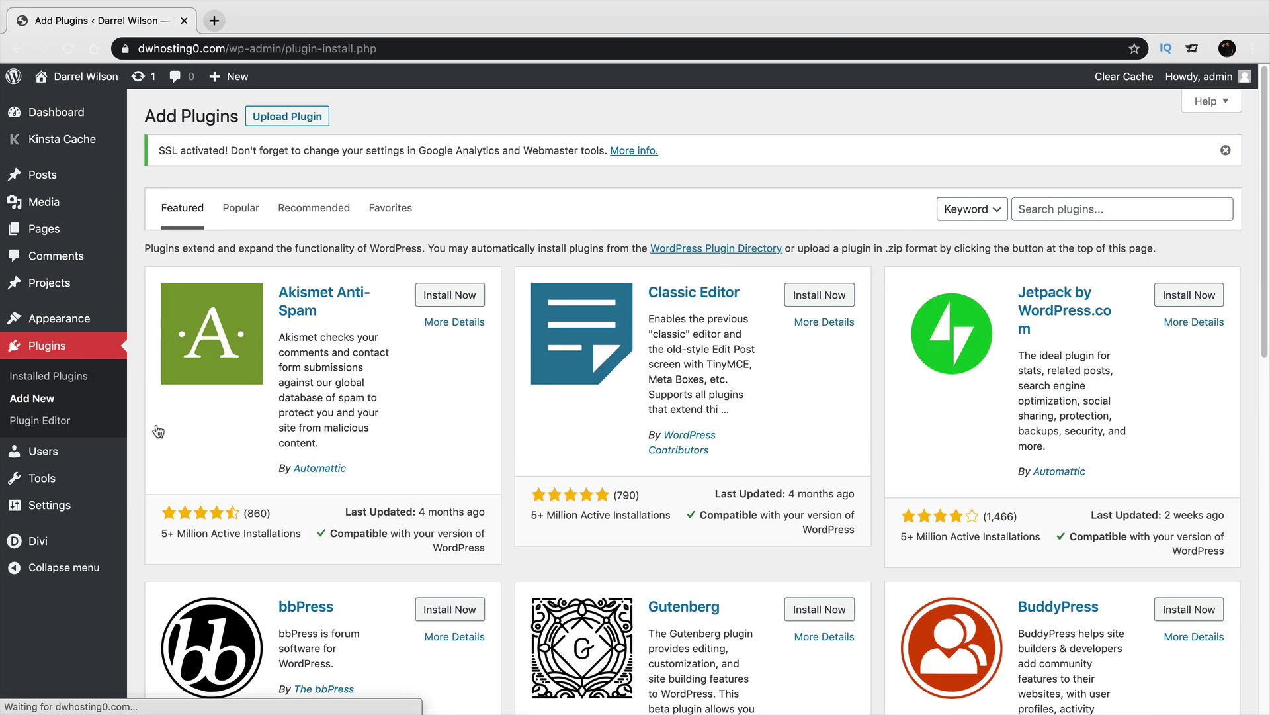
click(1058, 212)
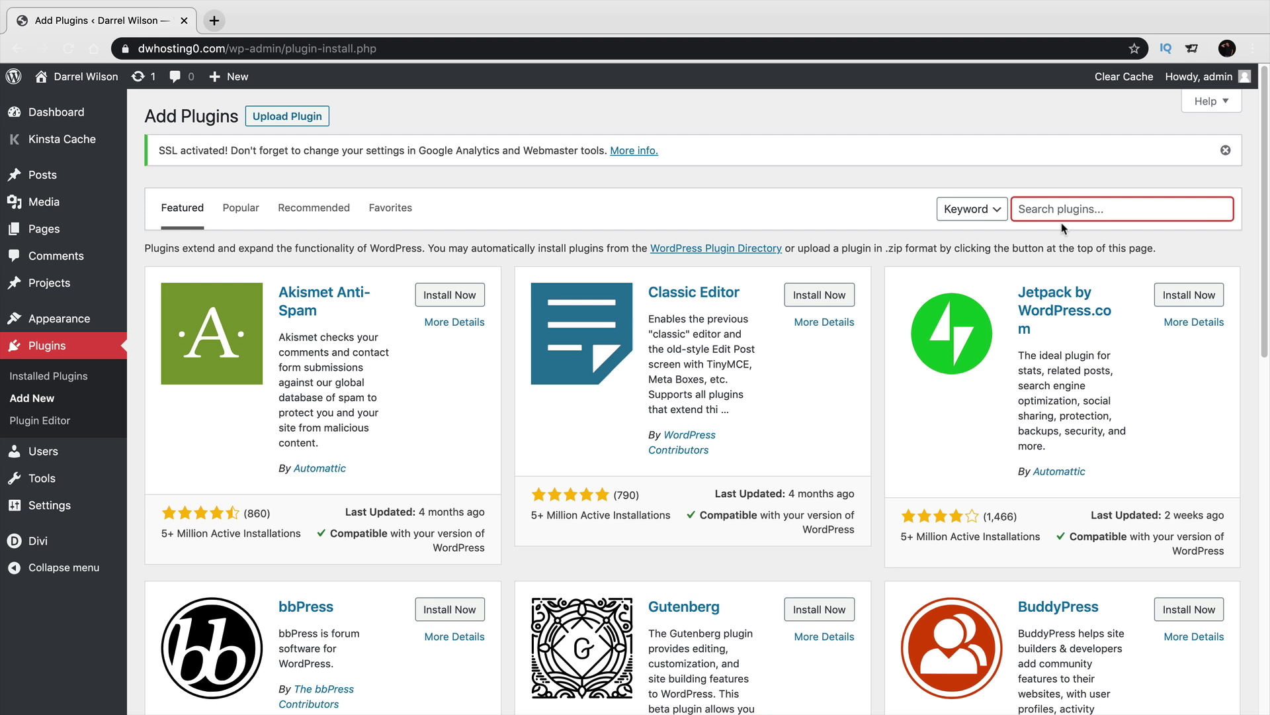
text(woocommerce)
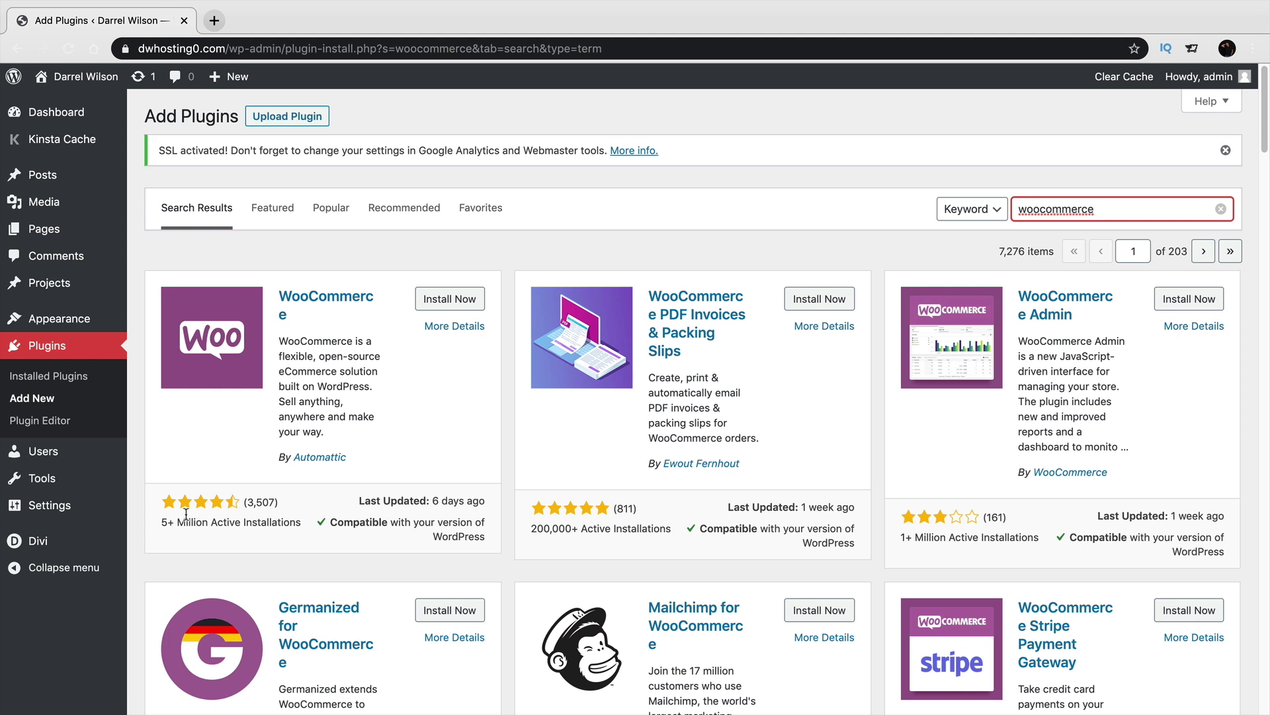
click(446, 298)
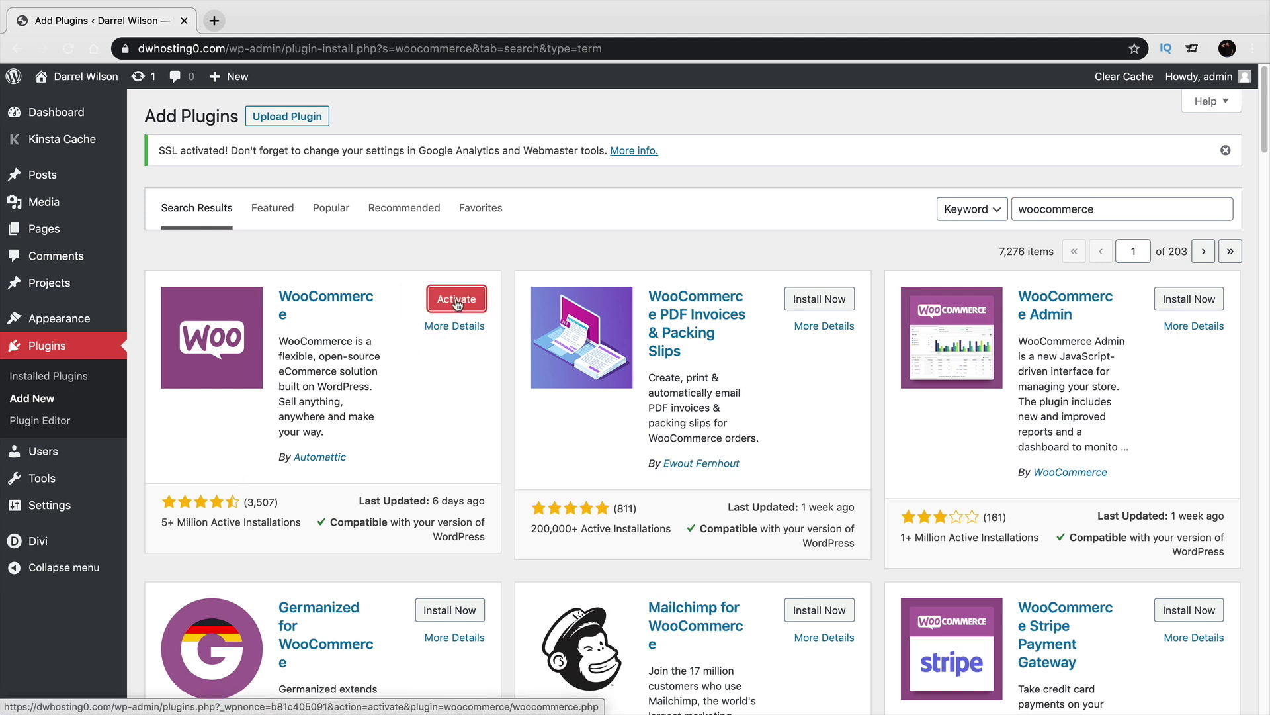
click(457, 301)
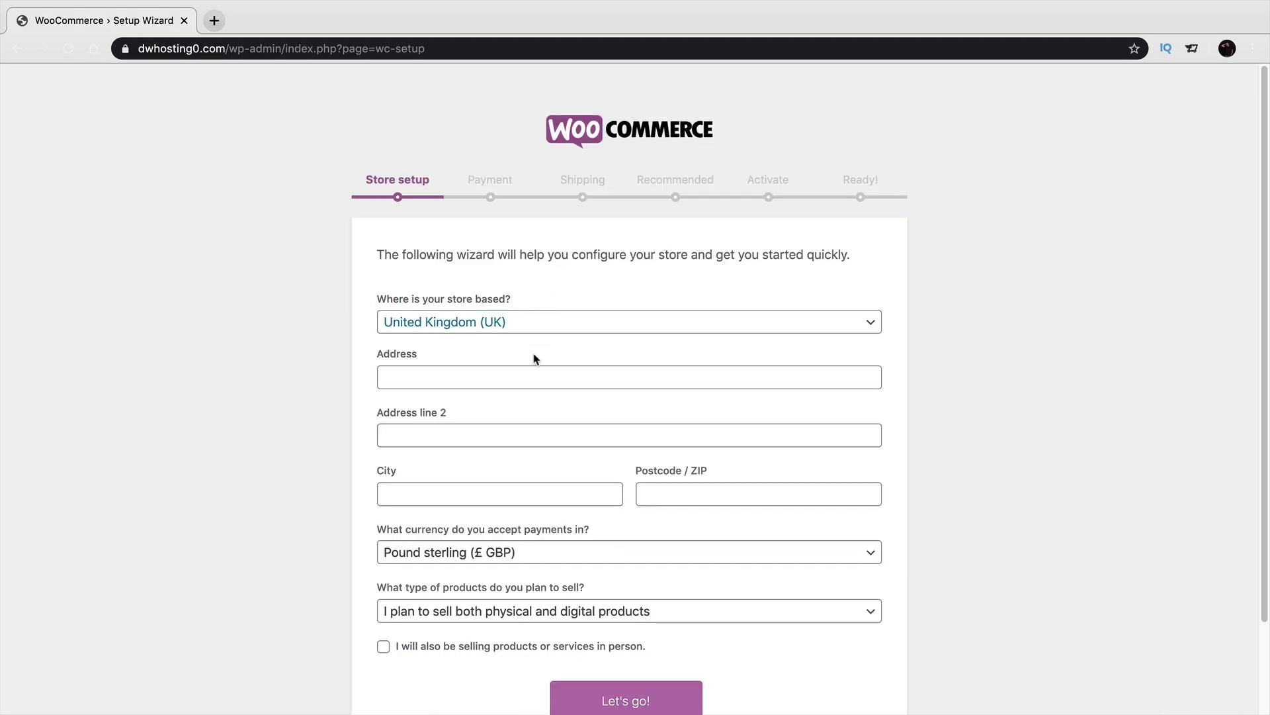
Set the store country to United States (US) in the setup wizard.
scroll(565, 379, down, 1)
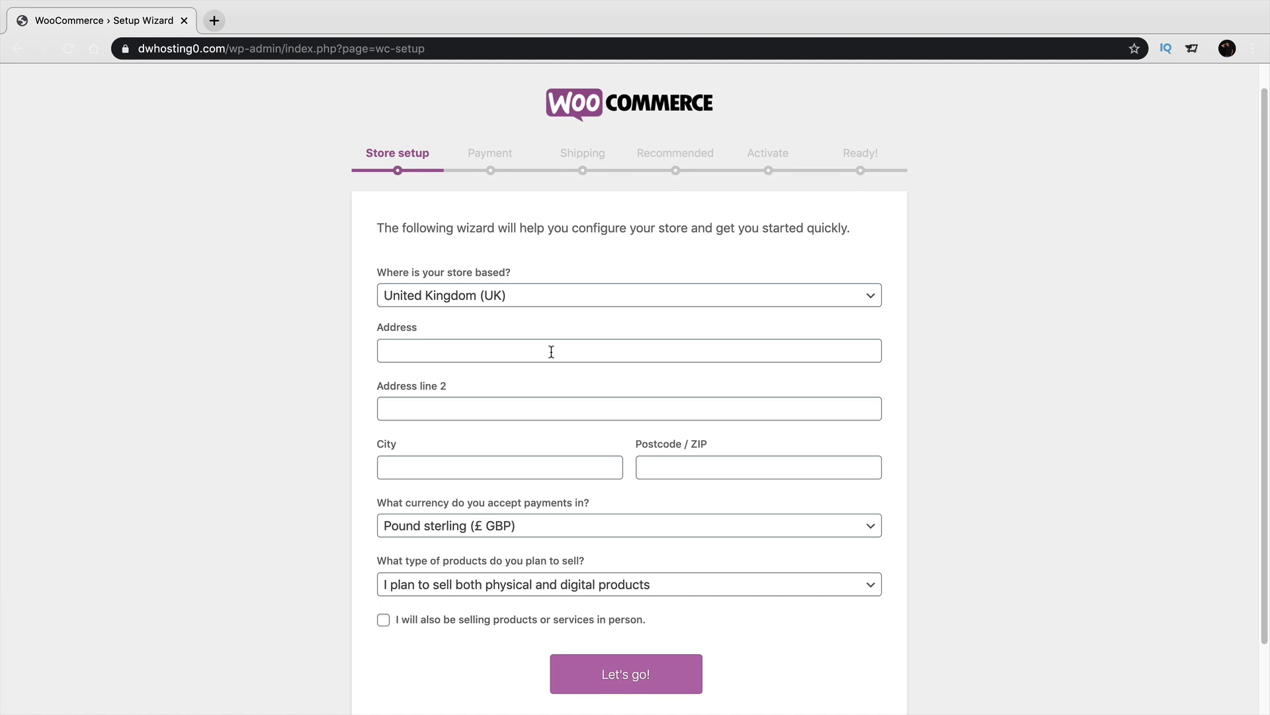
scroll(551, 352, down, 1)
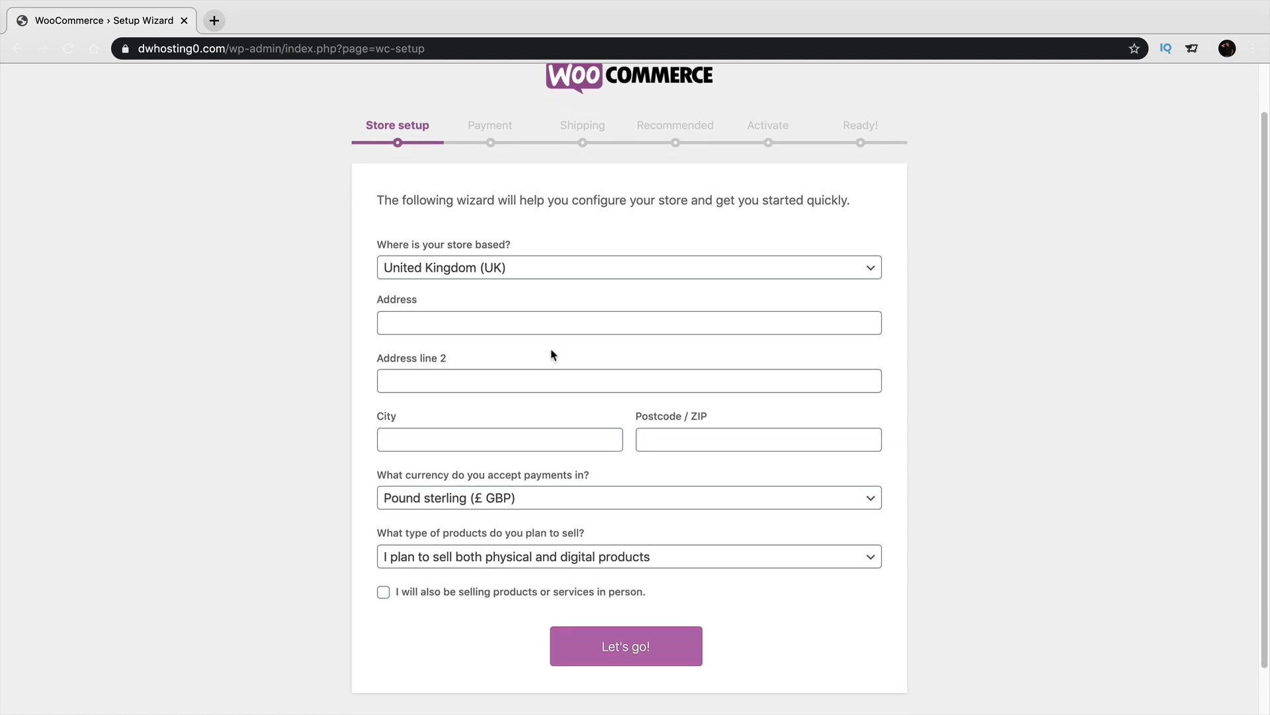
click(585, 270)
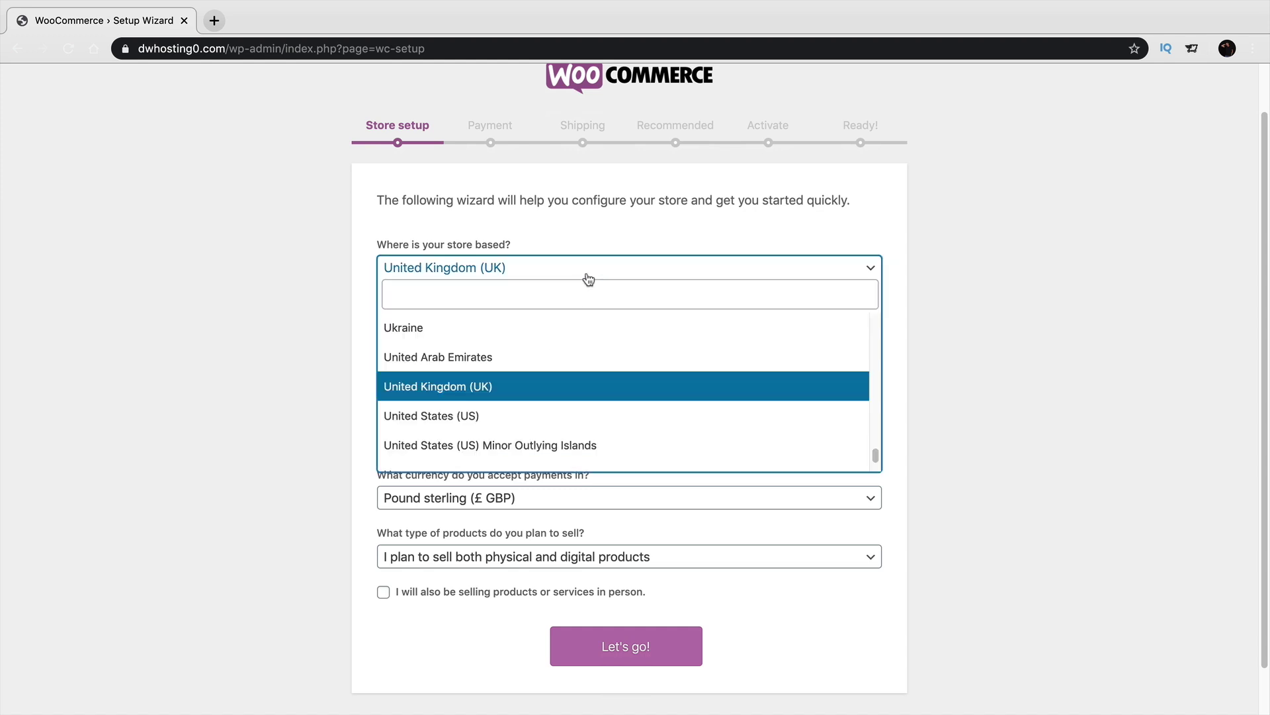
click(574, 430)
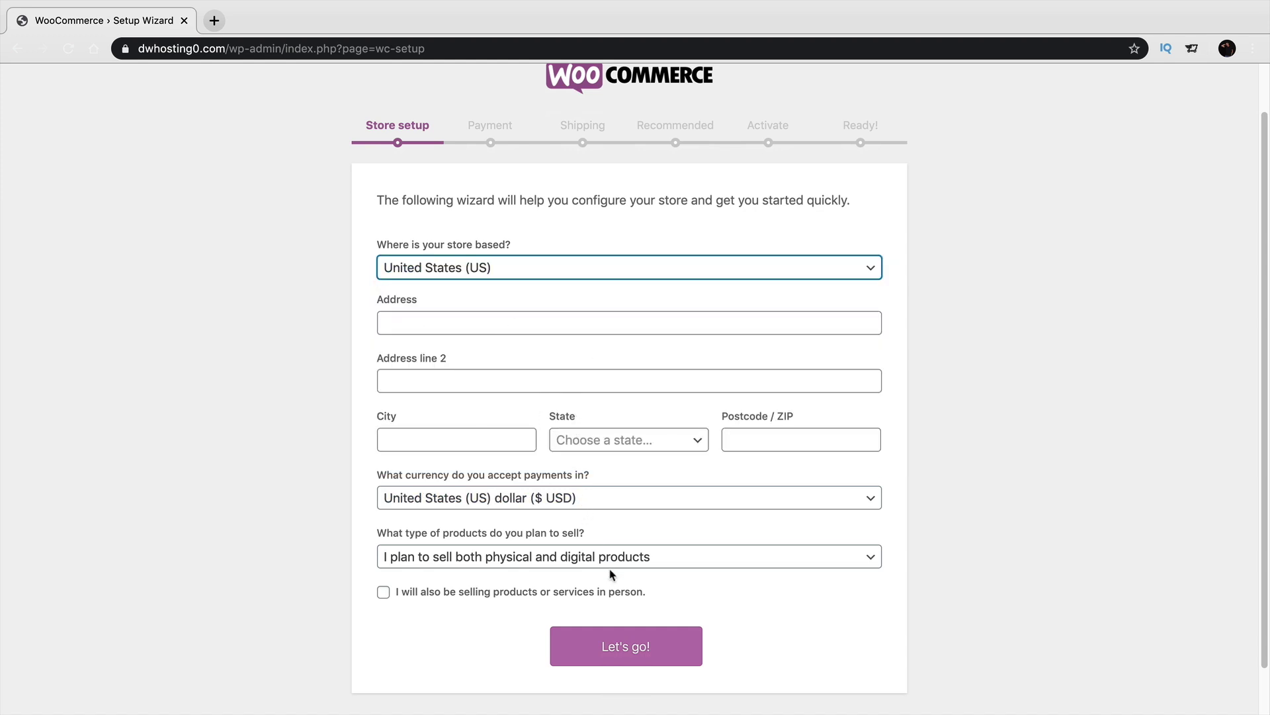
scroll(635, 589, down, 1)
click(626, 608)
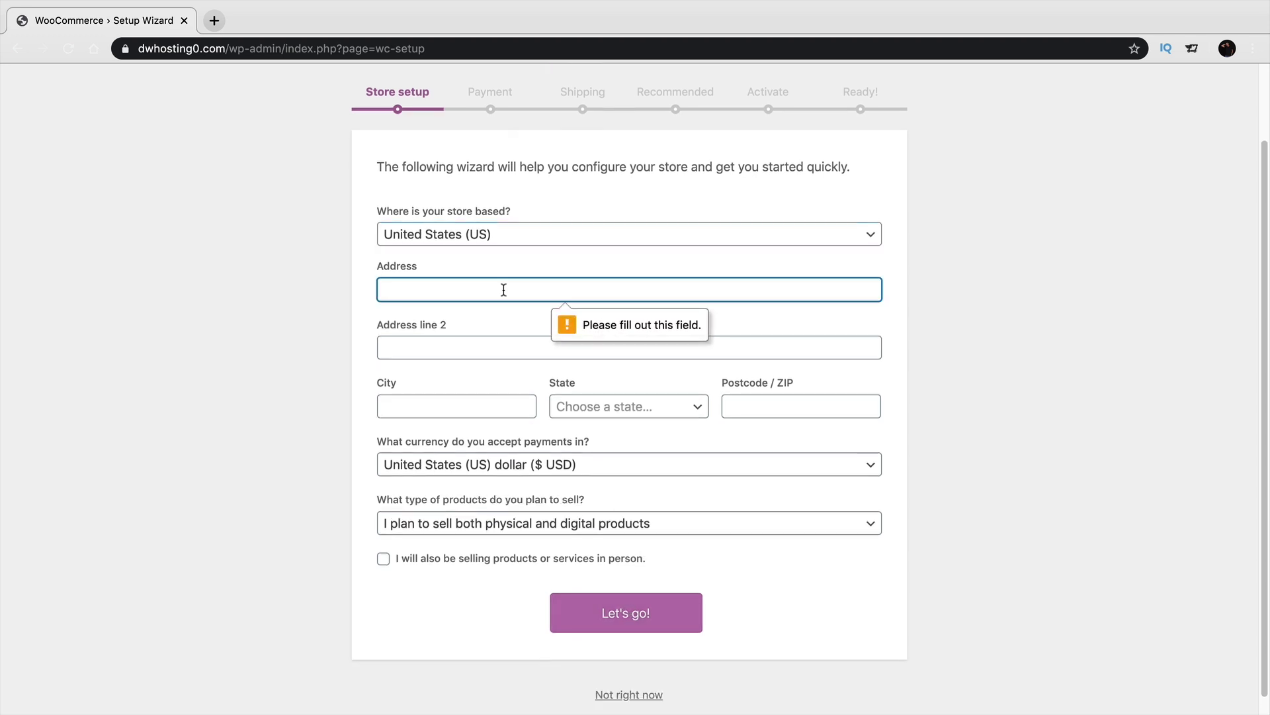
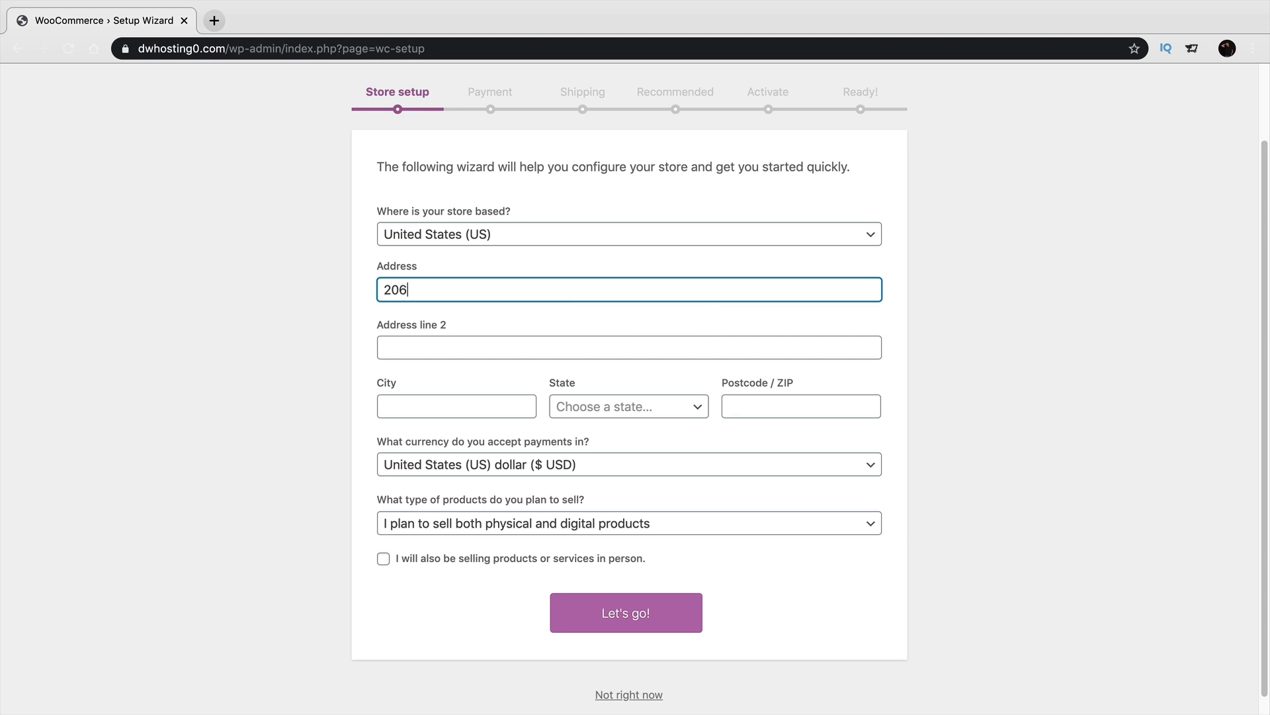
Enter the store's street address, city, state and postcode.
key(Tab)
key(Tab)
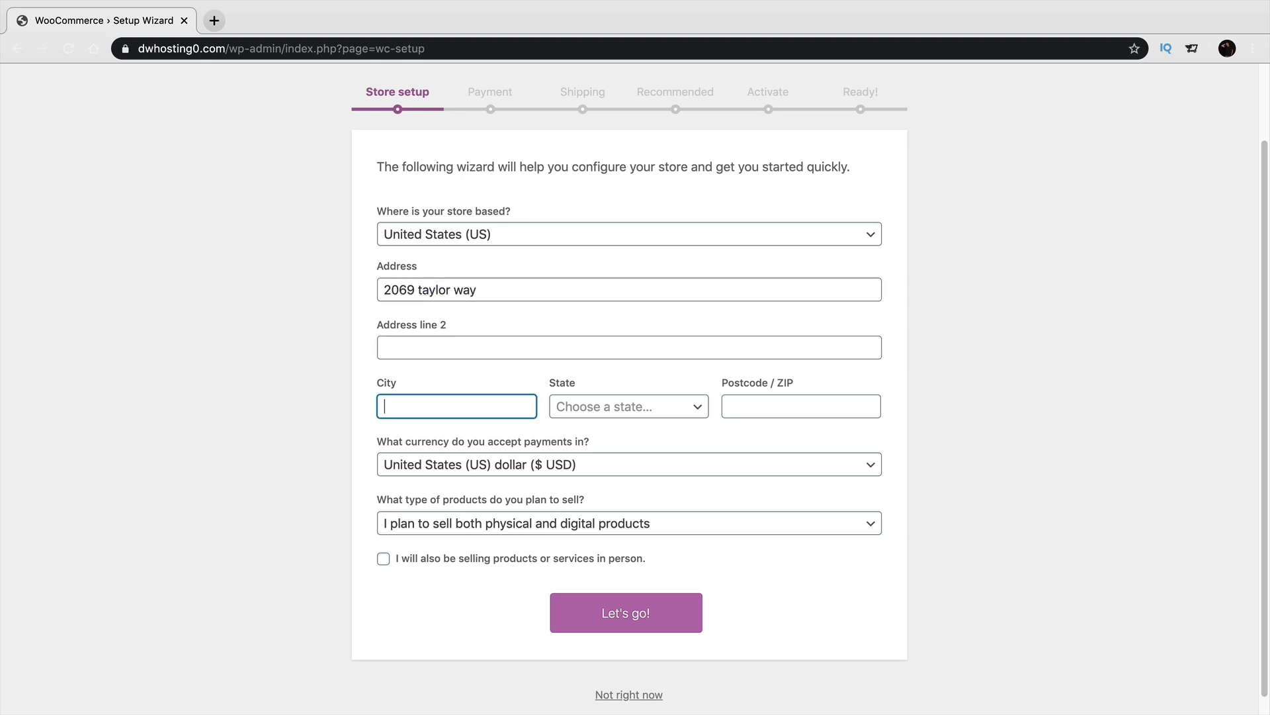
text(costa mesa)
key(Tab)
key(Down)
key(Down)
key(Down)
key(Down)
key(Return)
key(Tab)
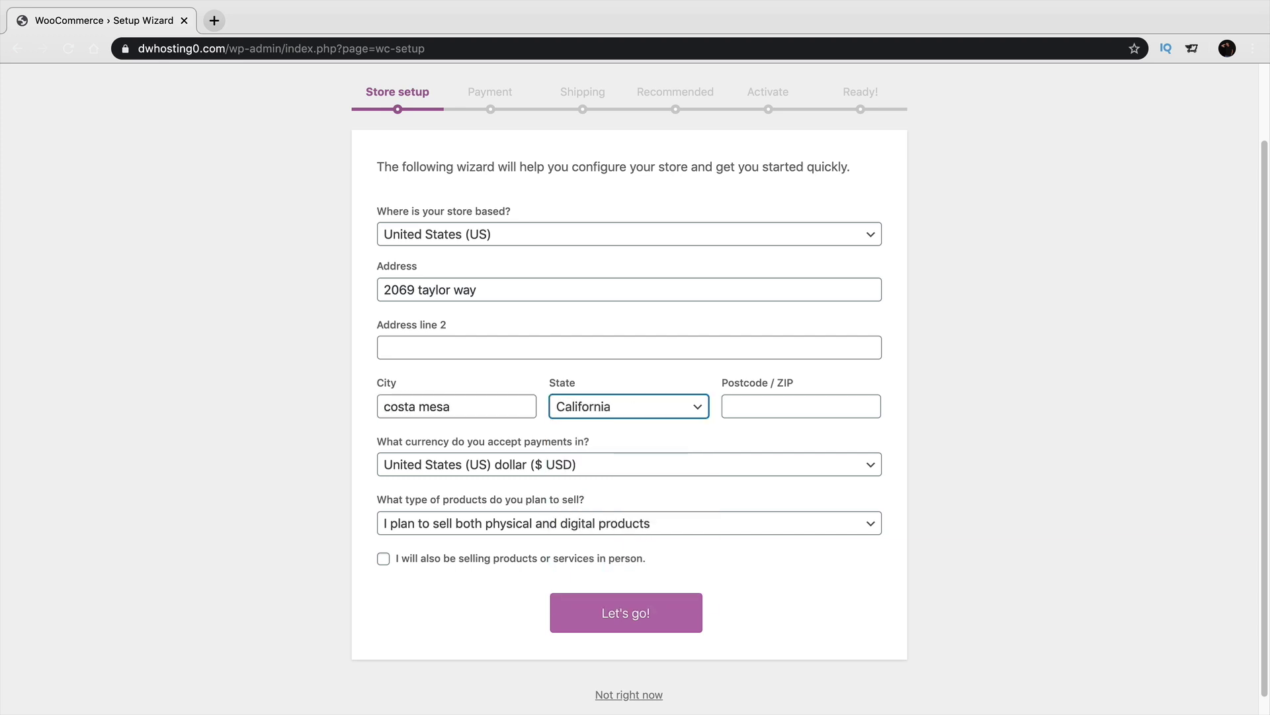
text(91311)
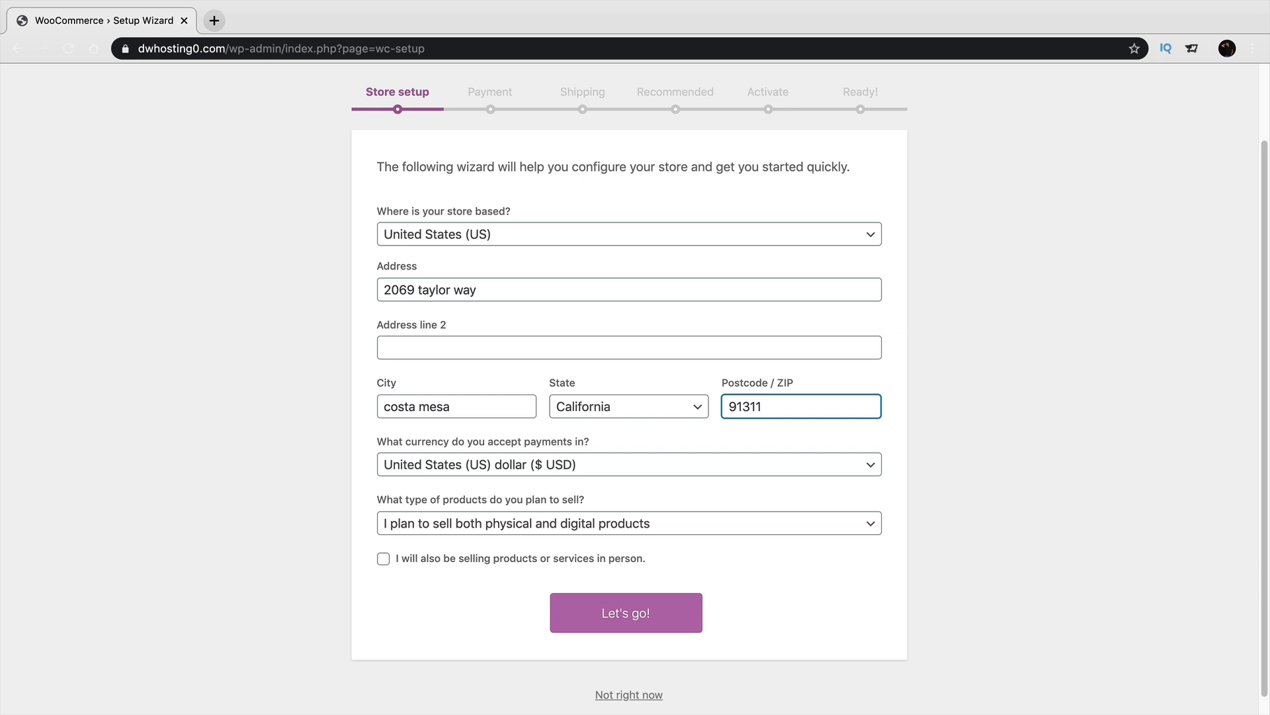
Submit the address details, leaving usage tracking unchecked in the popup.
click(618, 612)
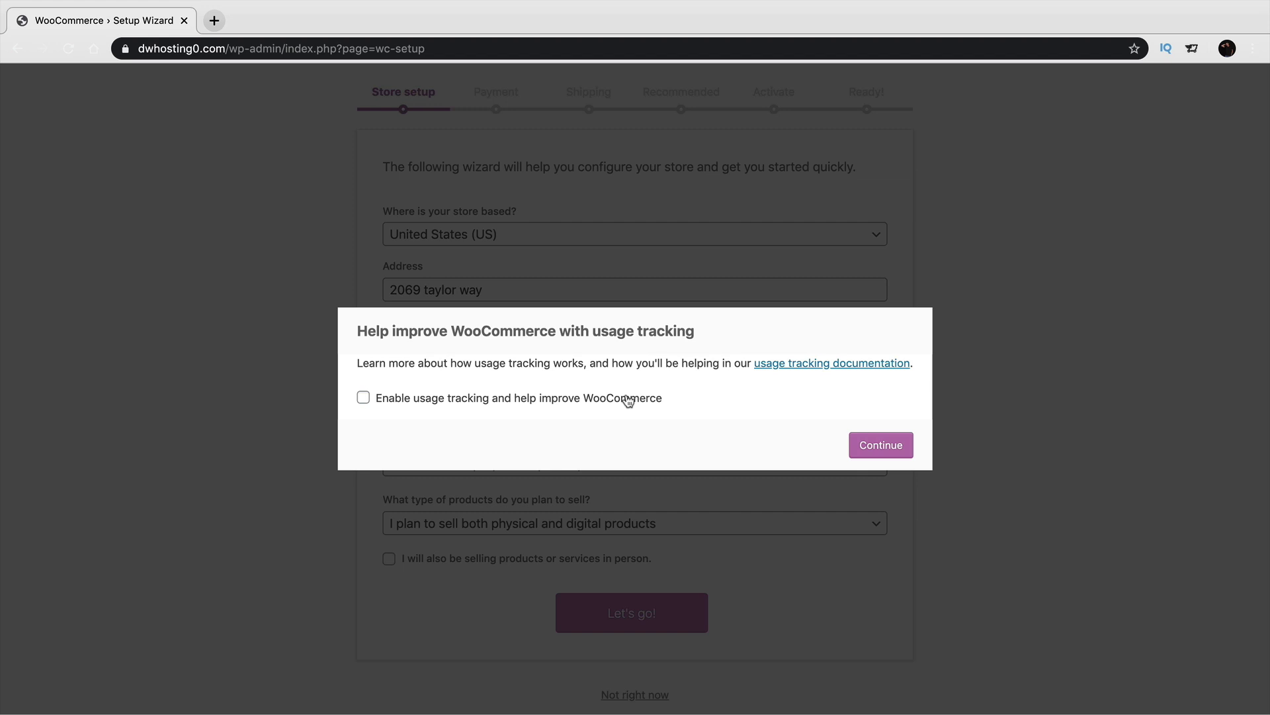
click(627, 399)
click(628, 399)
Skip the tracking prompt, turn off automatic Stripe setup, enable PayPal, and submit the payment step.
click(863, 441)
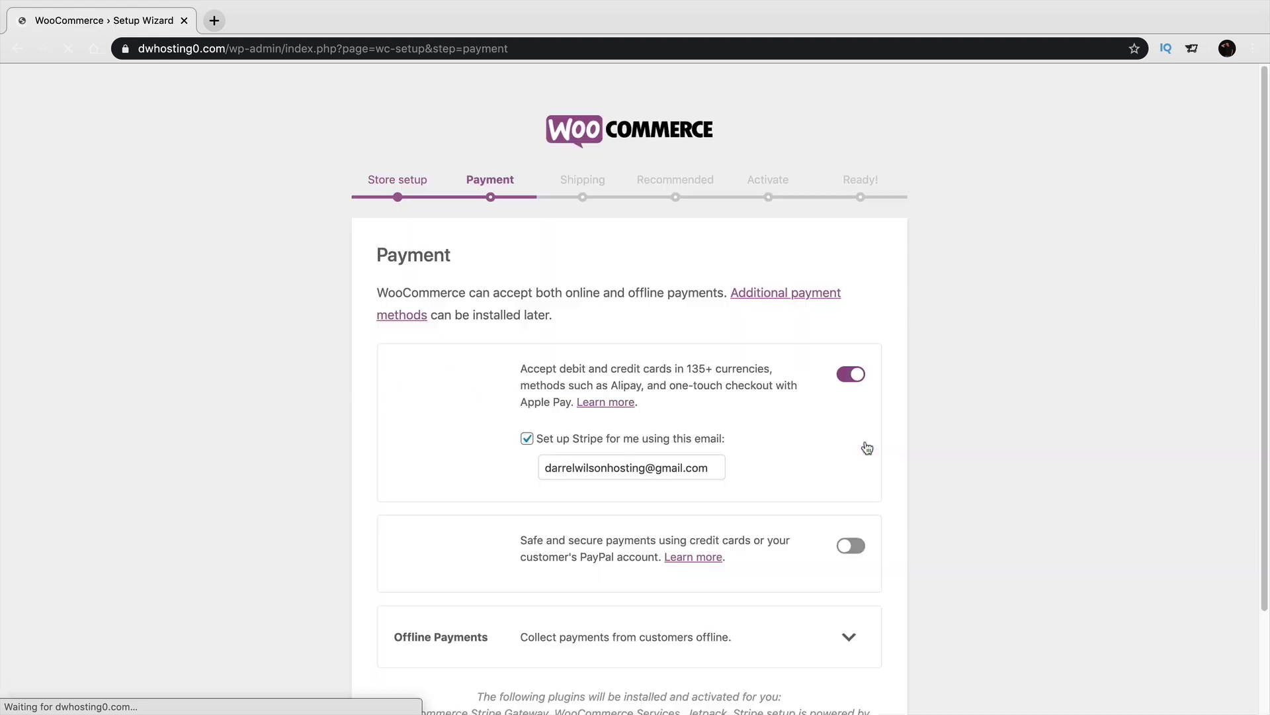
scroll(865, 442, down, 2)
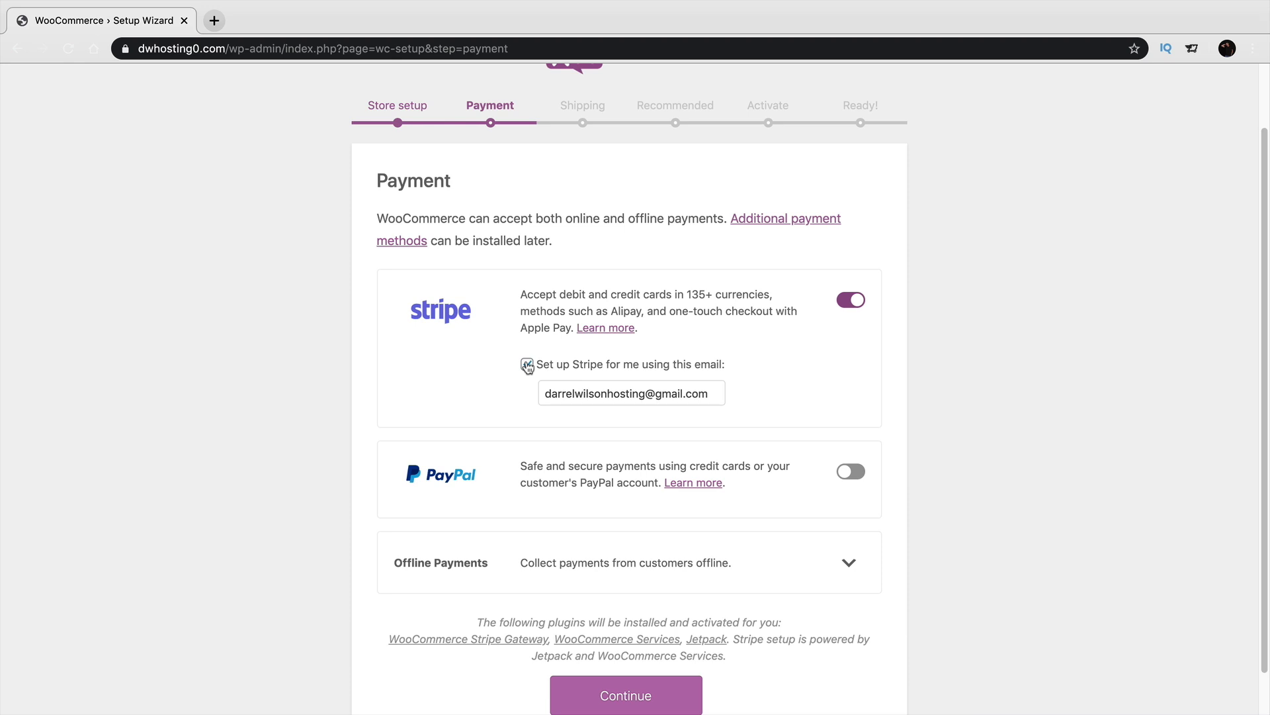
click(528, 364)
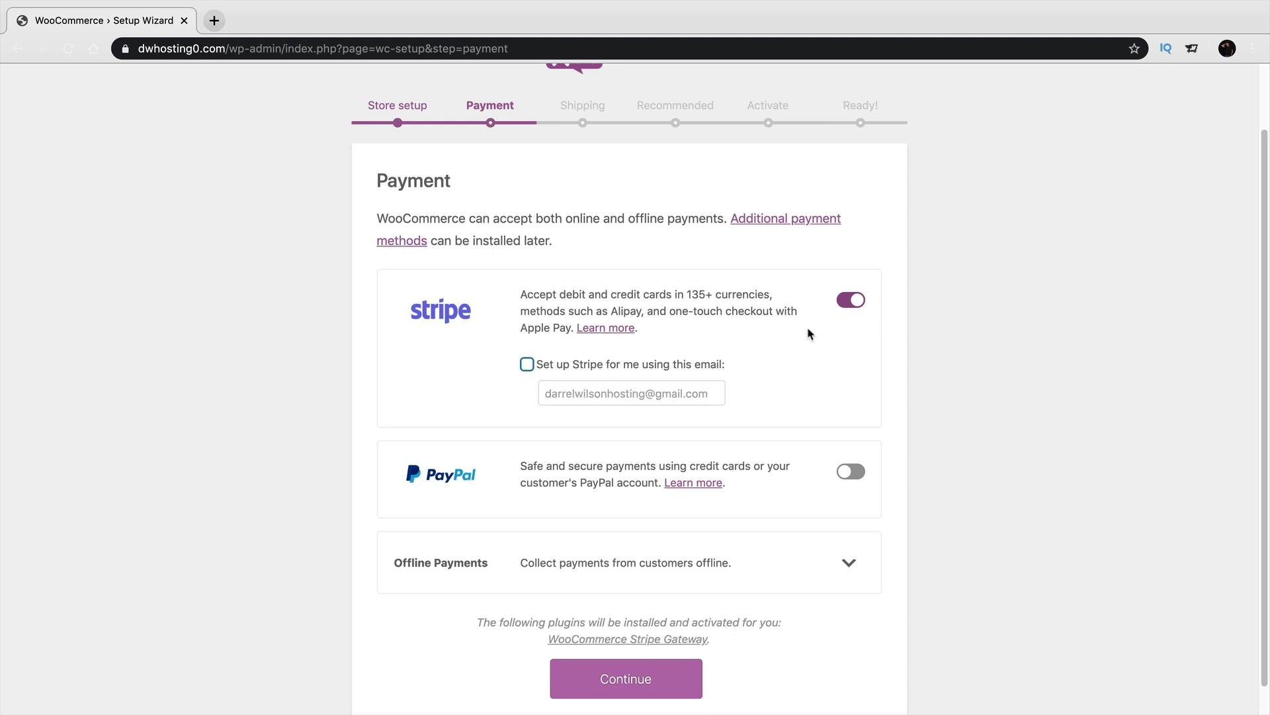
click(852, 472)
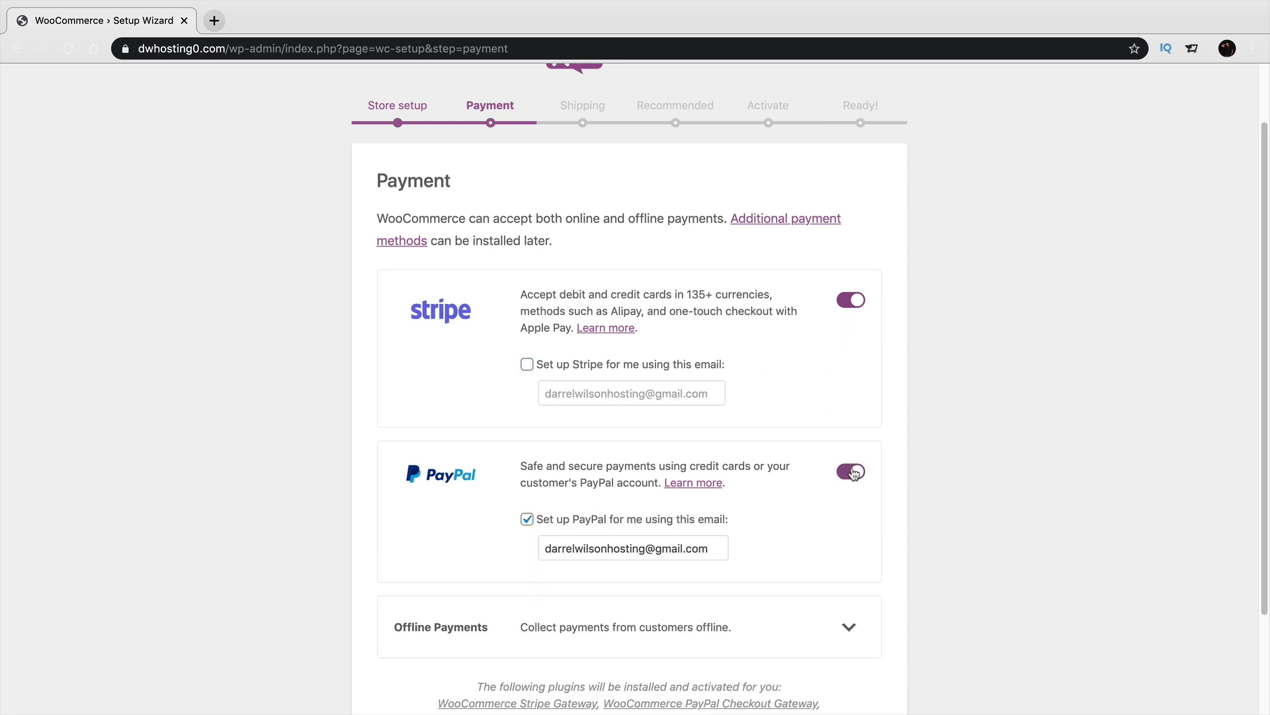
scroll(674, 541, down, 1)
scroll(674, 542, down, 3)
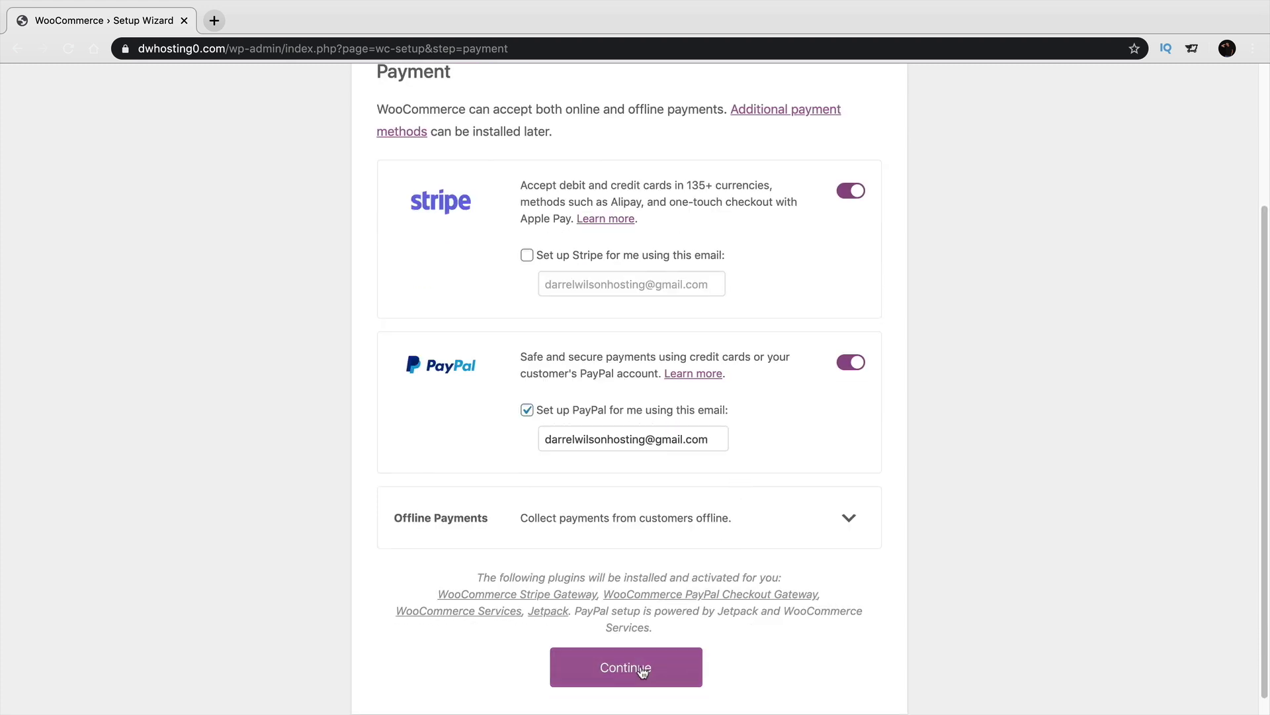
click(642, 670)
Keep Flat Rate shipping at cost 5 for the United States and 10 elsewhere.
scroll(588, 368, down, 3)
scroll(604, 368, down, 3)
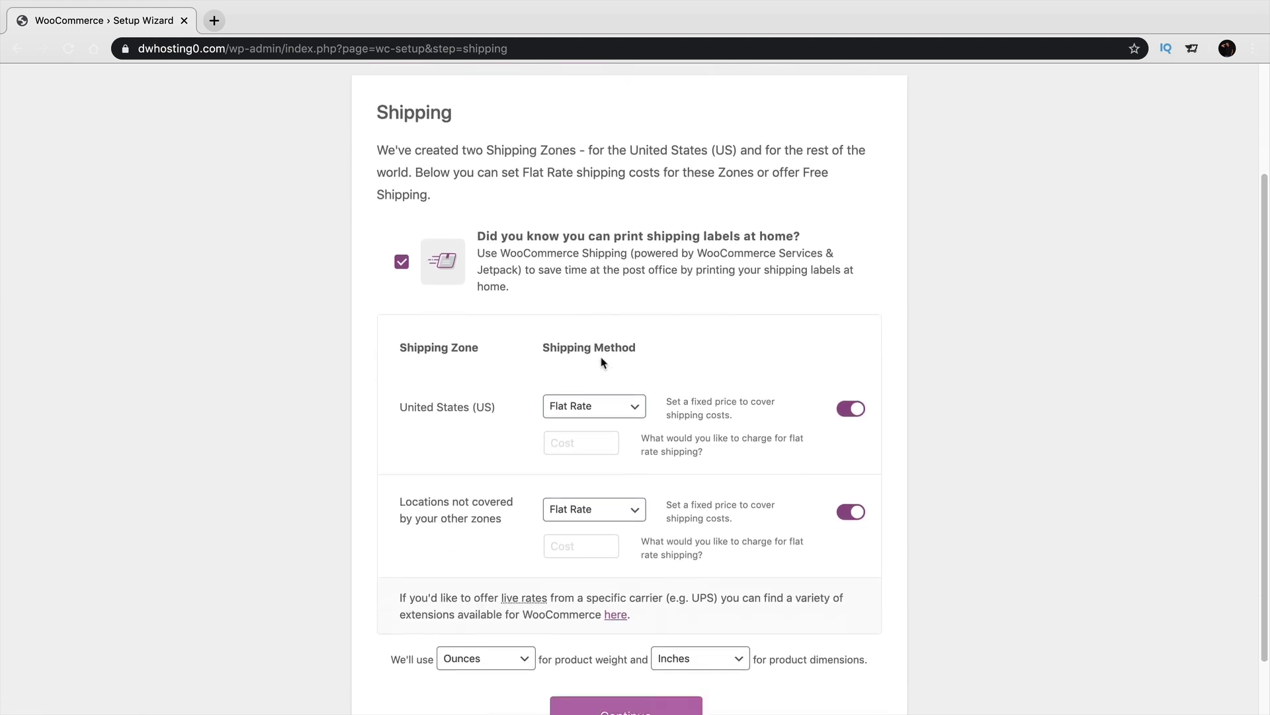
scroll(586, 436, down, 2)
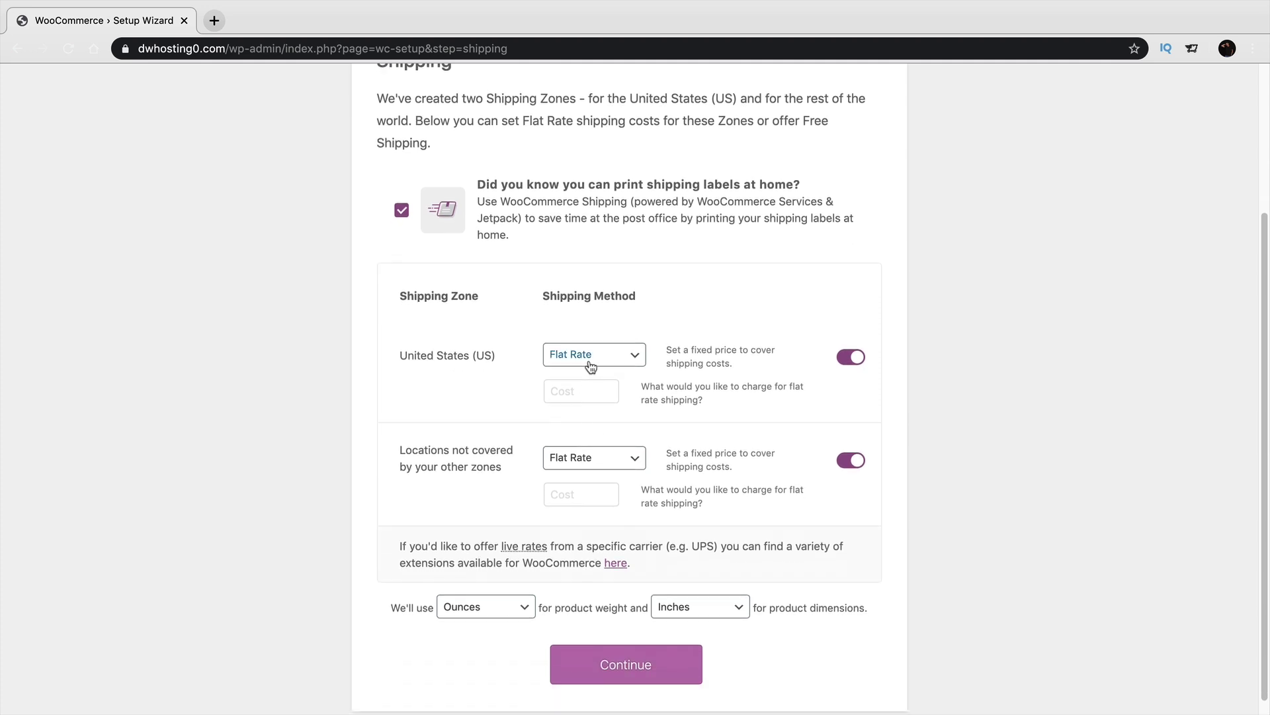
click(590, 368)
click(590, 378)
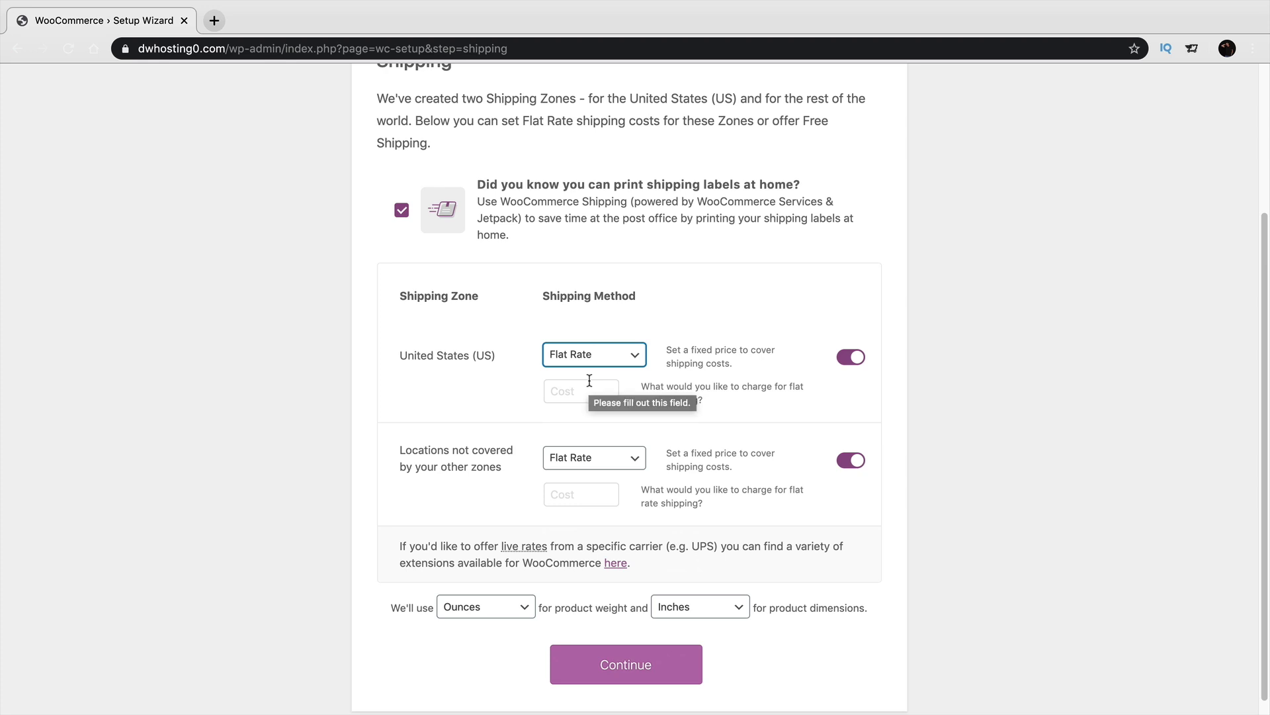
click(590, 381)
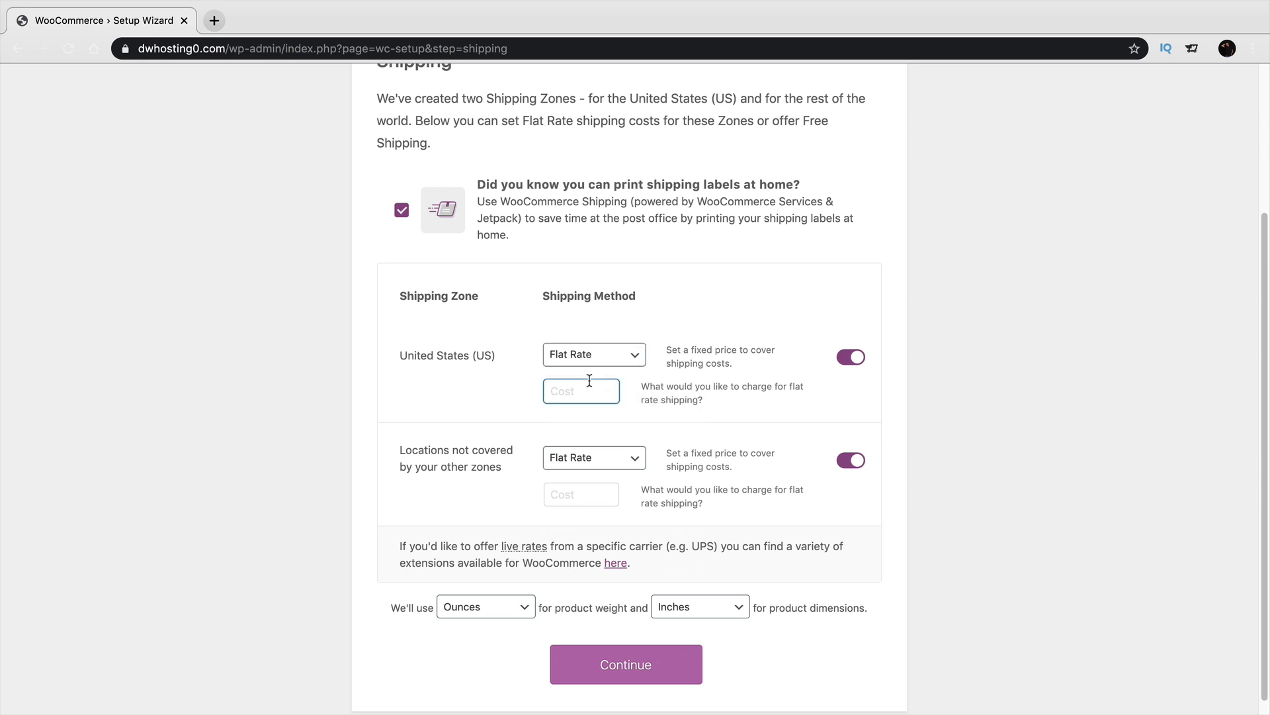
text(5)
click(586, 493)
text(10)
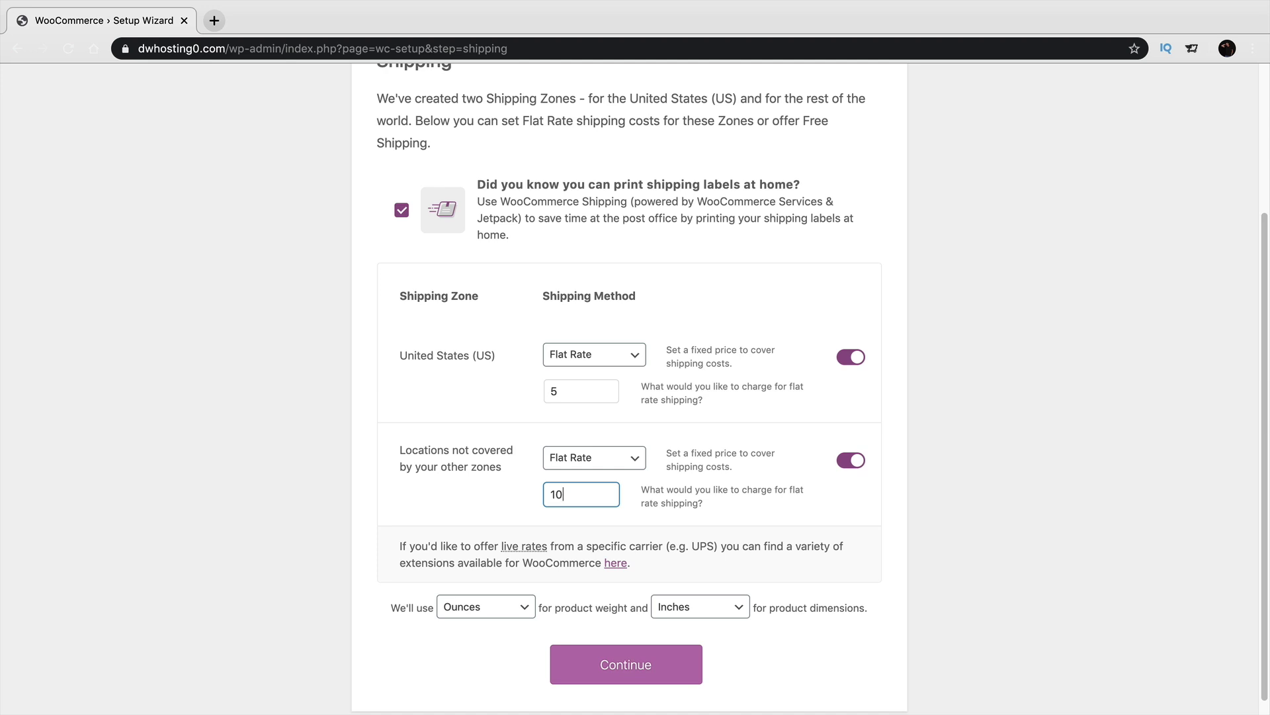
Leave the weight unit as Ounces and the dimension unit as Inches.
scroll(629, 530, down, 1)
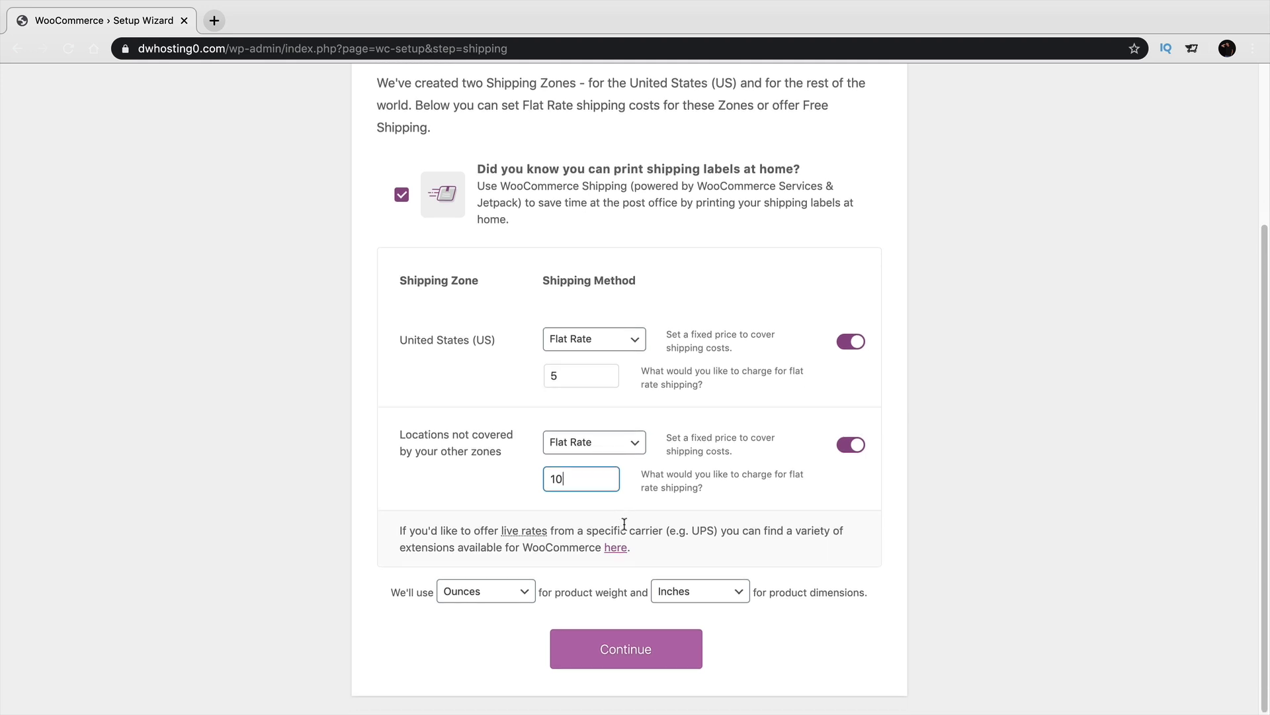
click(503, 592)
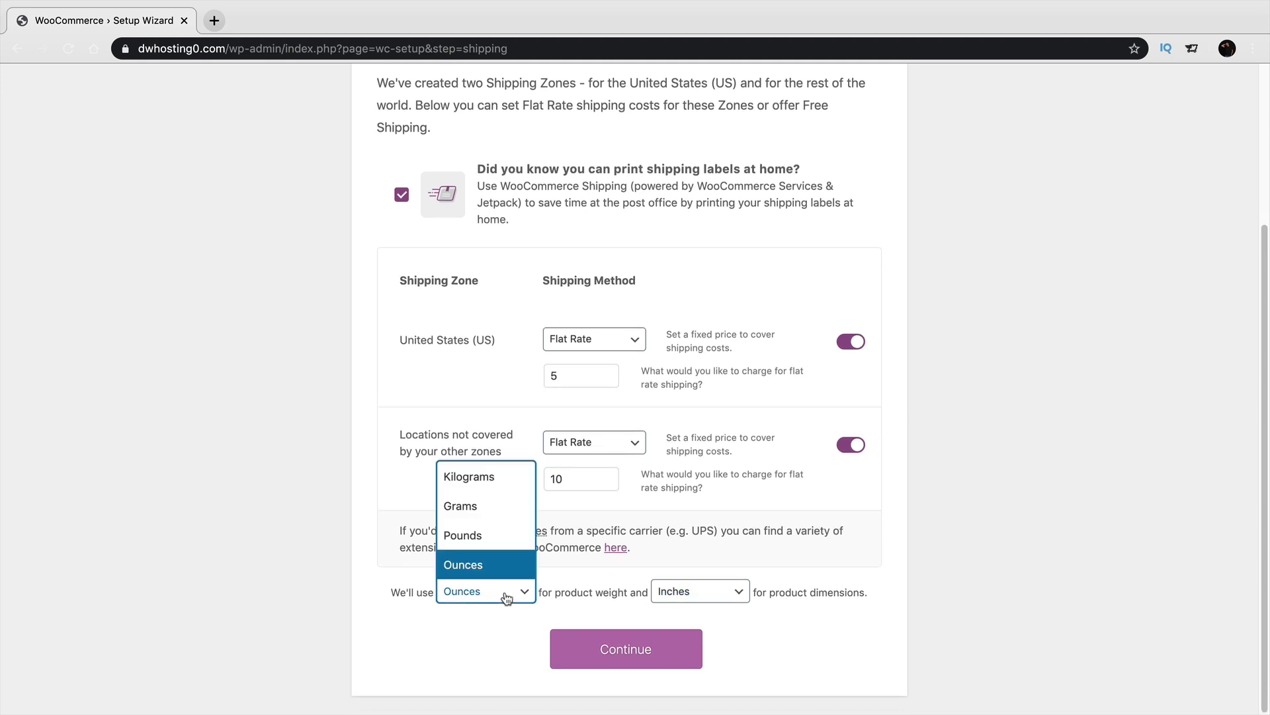
click(721, 592)
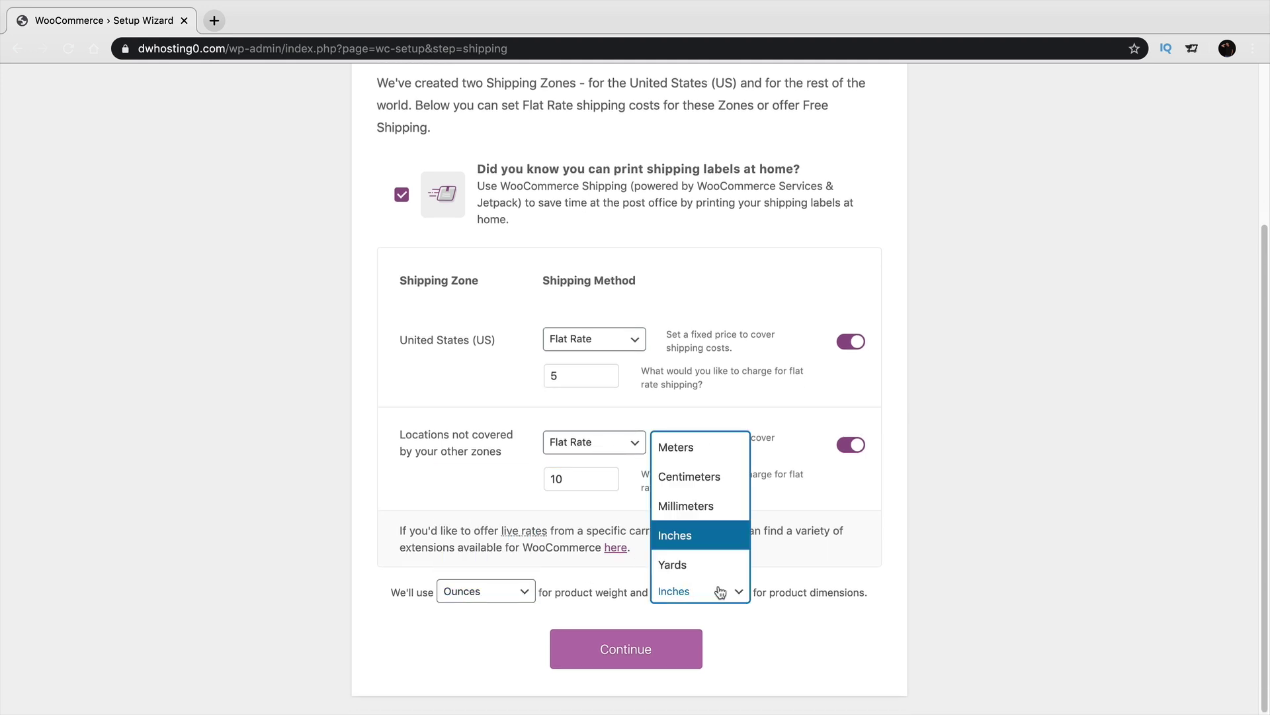
click(1042, 517)
Submit shipping, then keep only Automated Taxes by declining Mailchimp and Facebook.
click(658, 646)
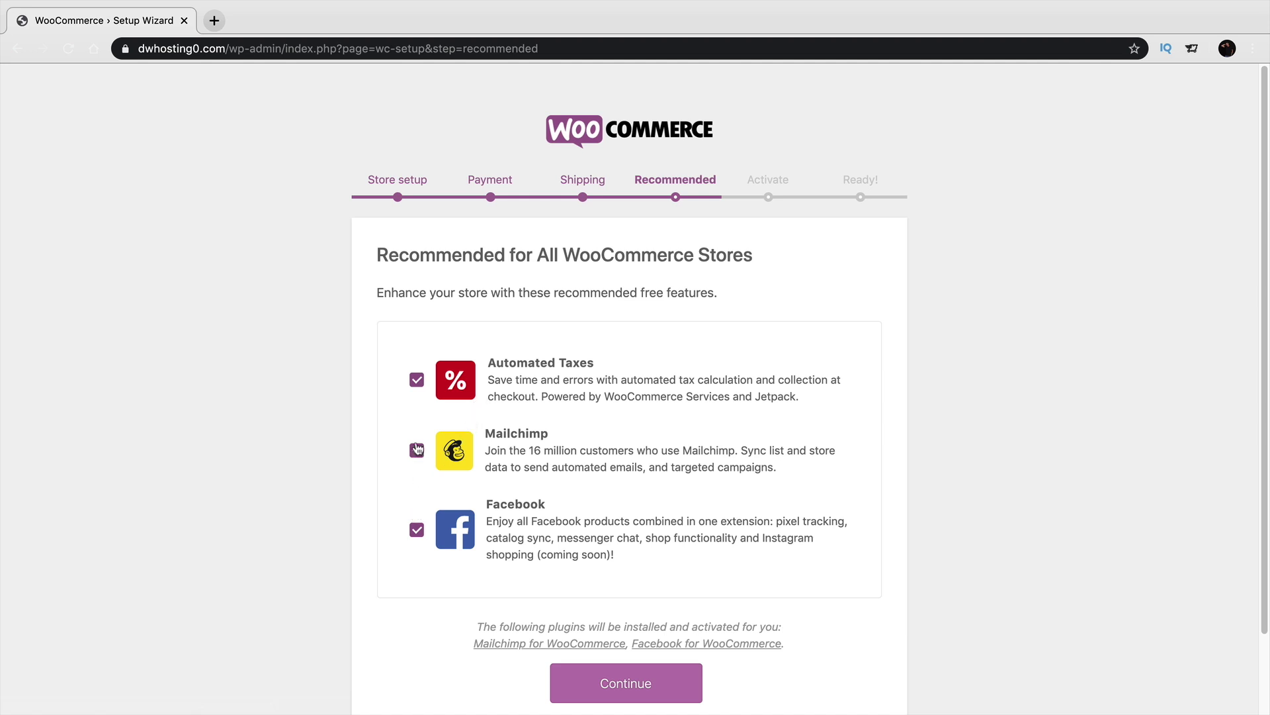
click(416, 450)
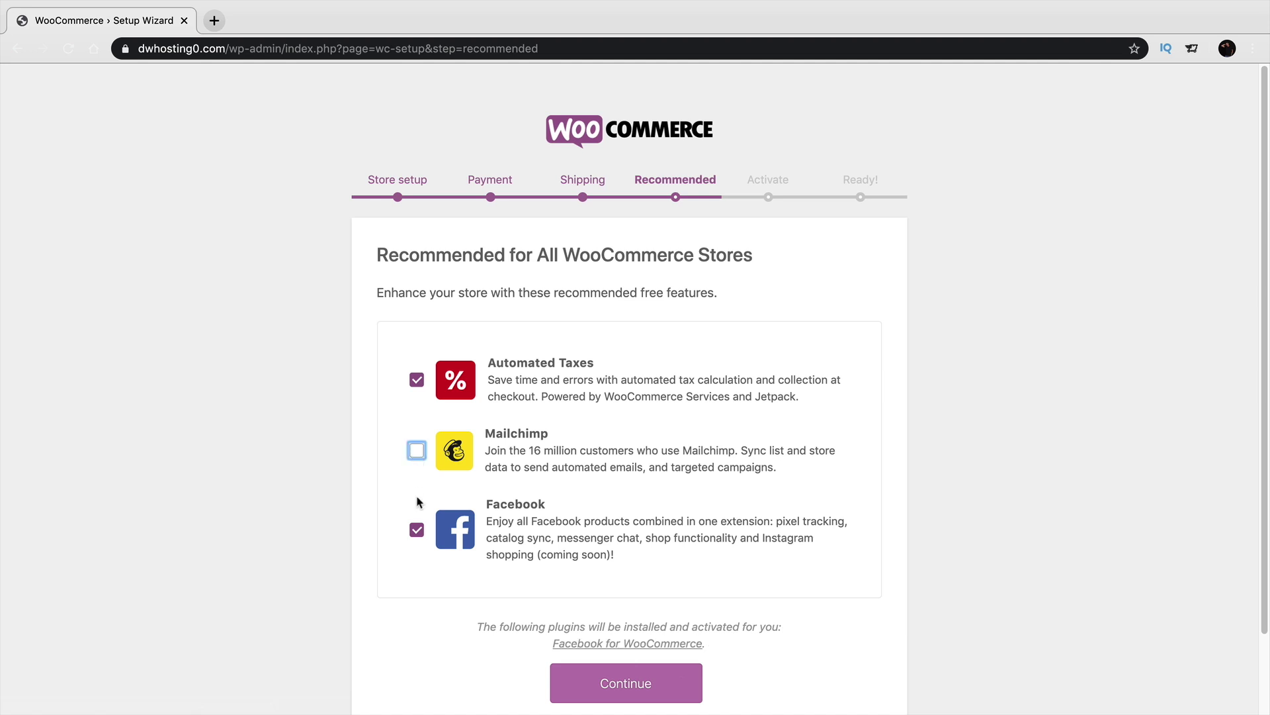
click(416, 530)
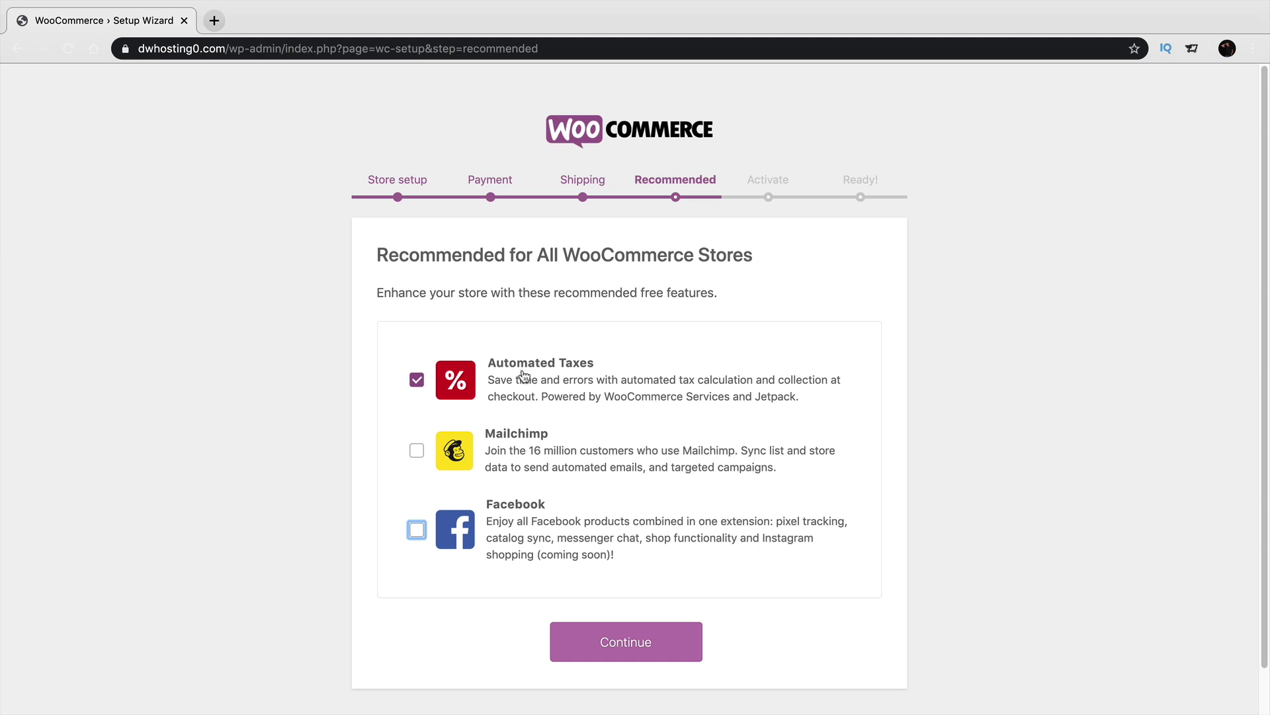
click(649, 641)
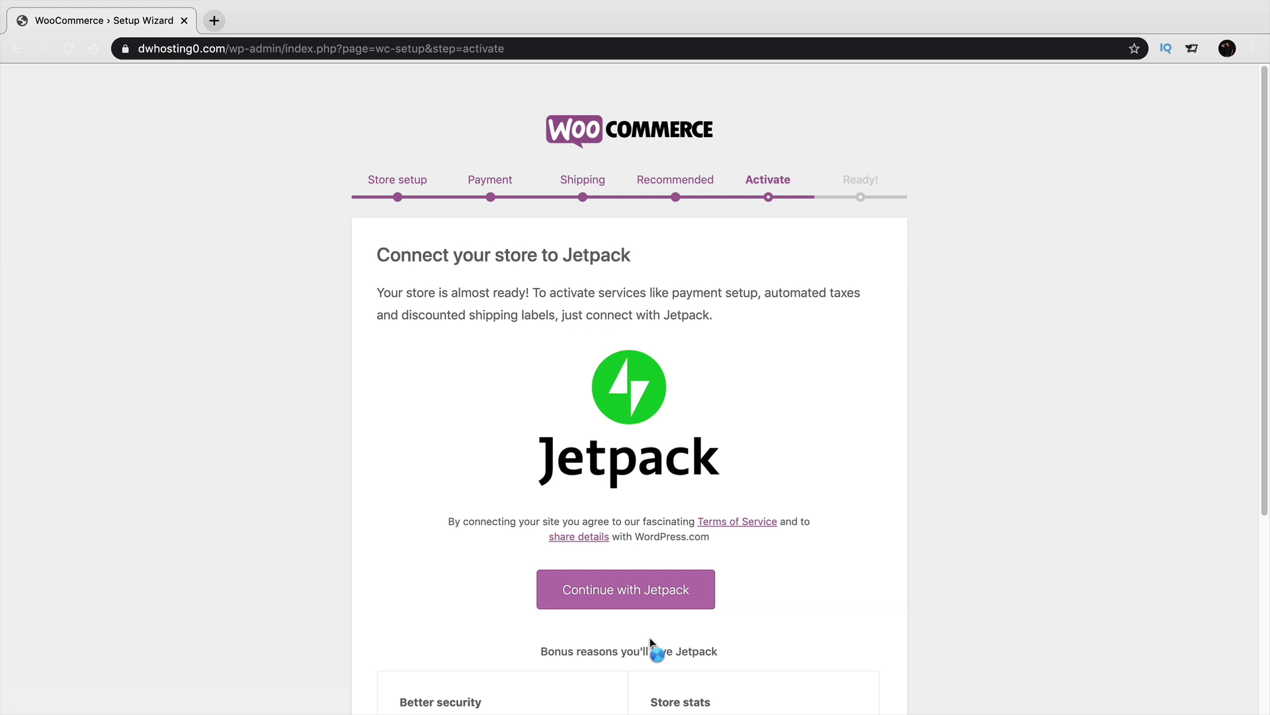
On the Activate step, choose to connect the store with Jetpack.
scroll(652, 635, down, 4)
scroll(654, 628, up, 3)
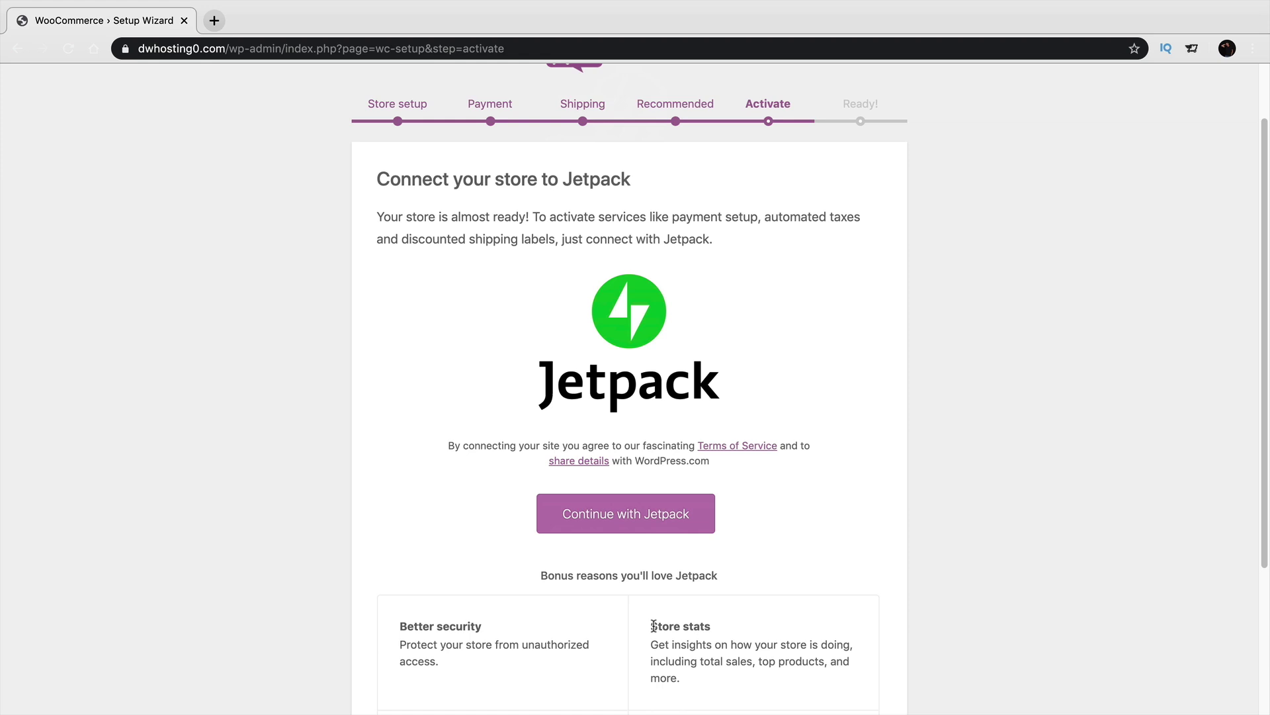
scroll(592, 684, up, 2)
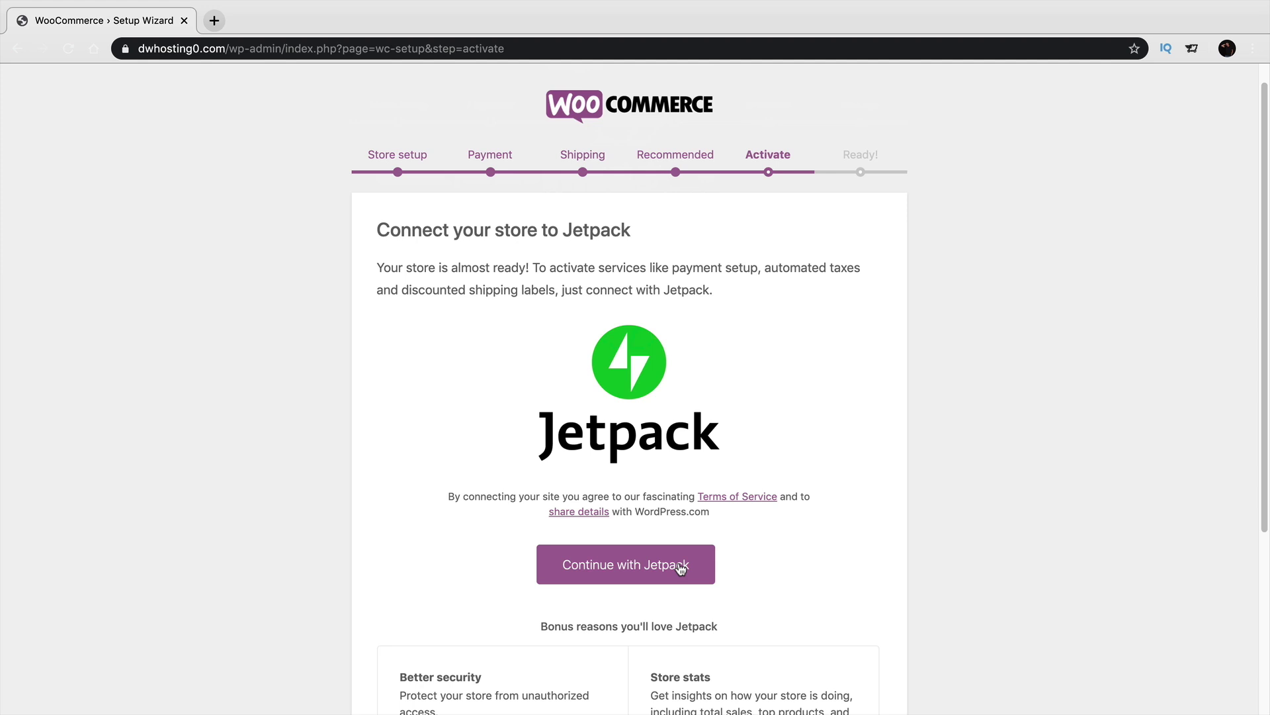
click(680, 567)
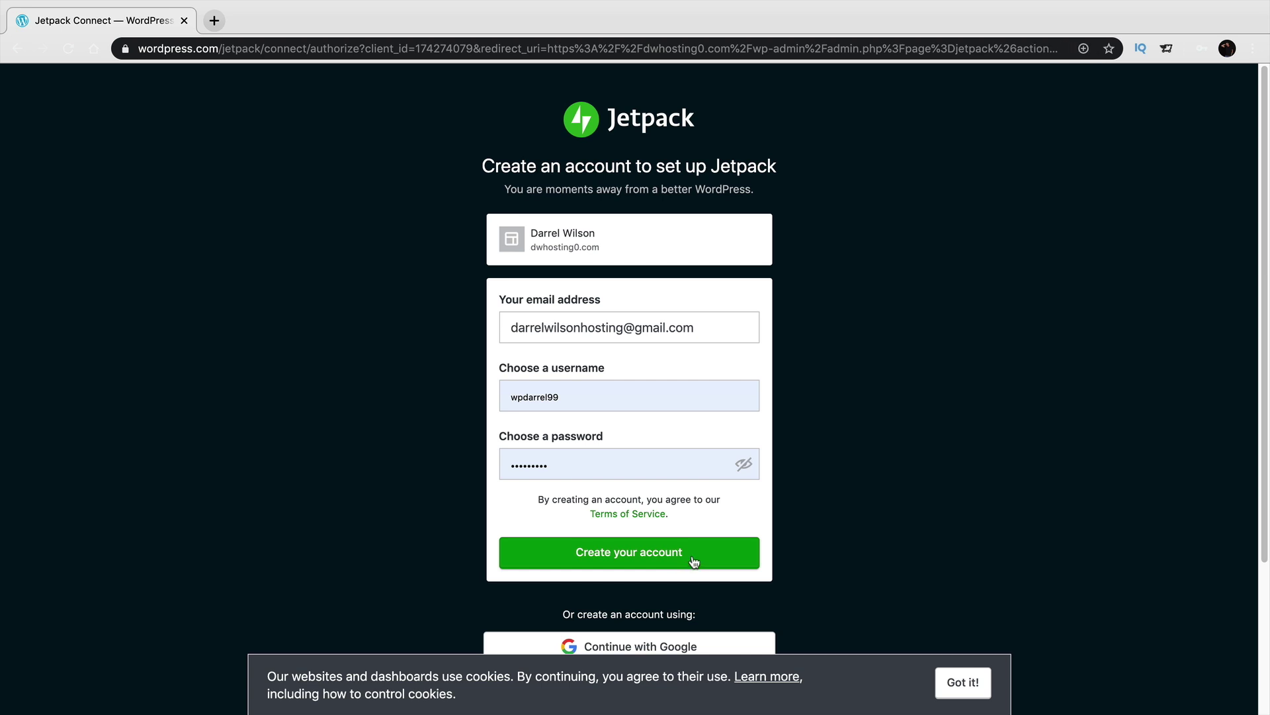
Create the WordPress.com account using the prefilled email, username and password to connect Jetpack.
click(694, 561)
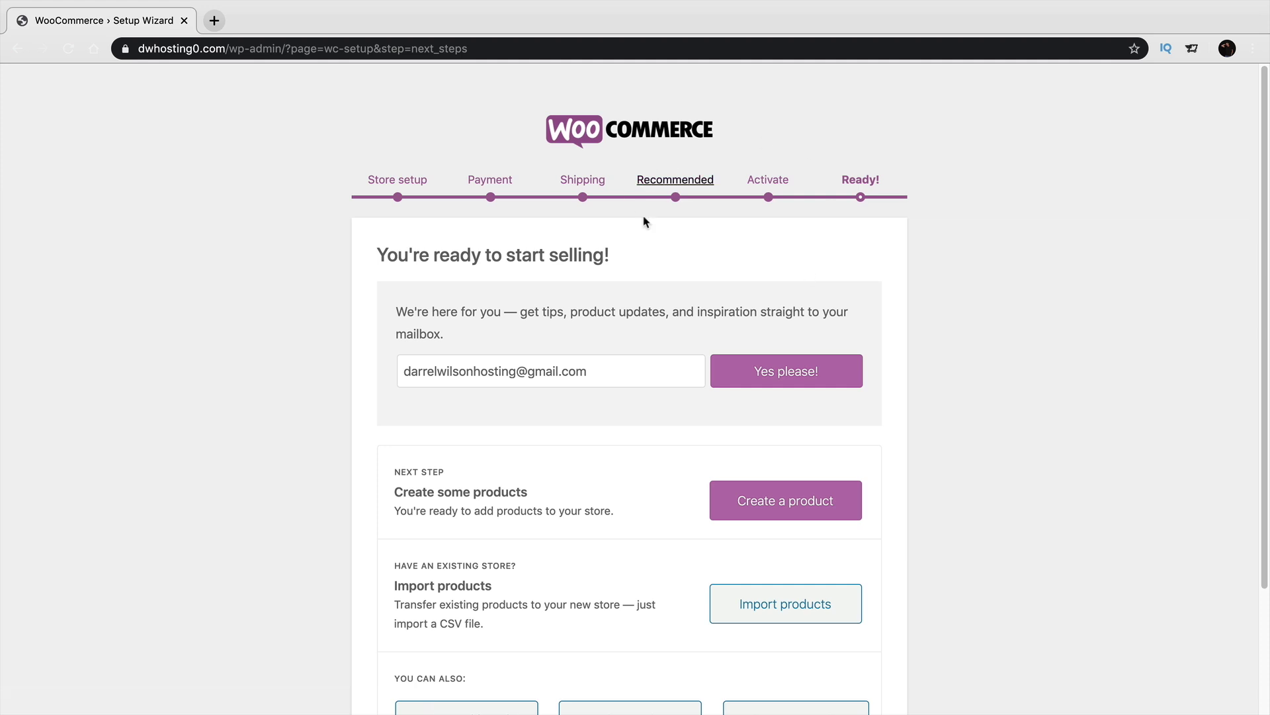
Leave the wizard for the dashboard and view the live site's front page.
scroll(678, 321, down, 2)
scroll(678, 321, down, 3)
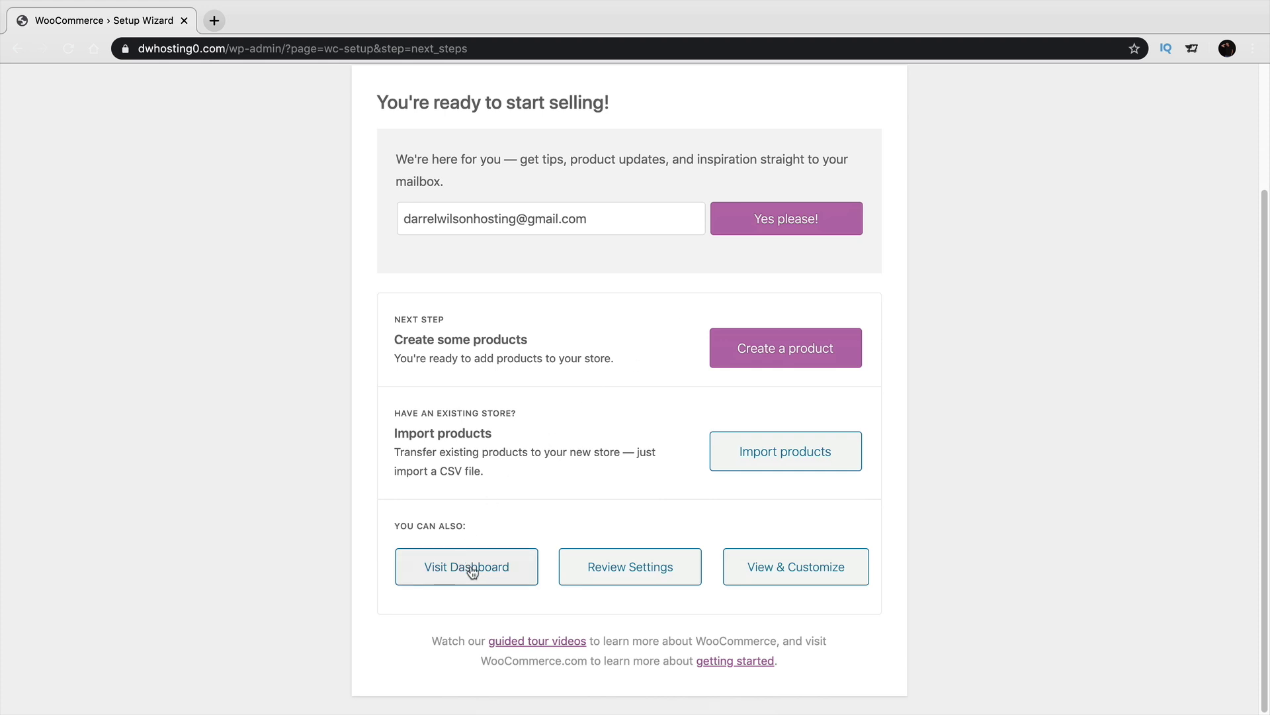
click(467, 570)
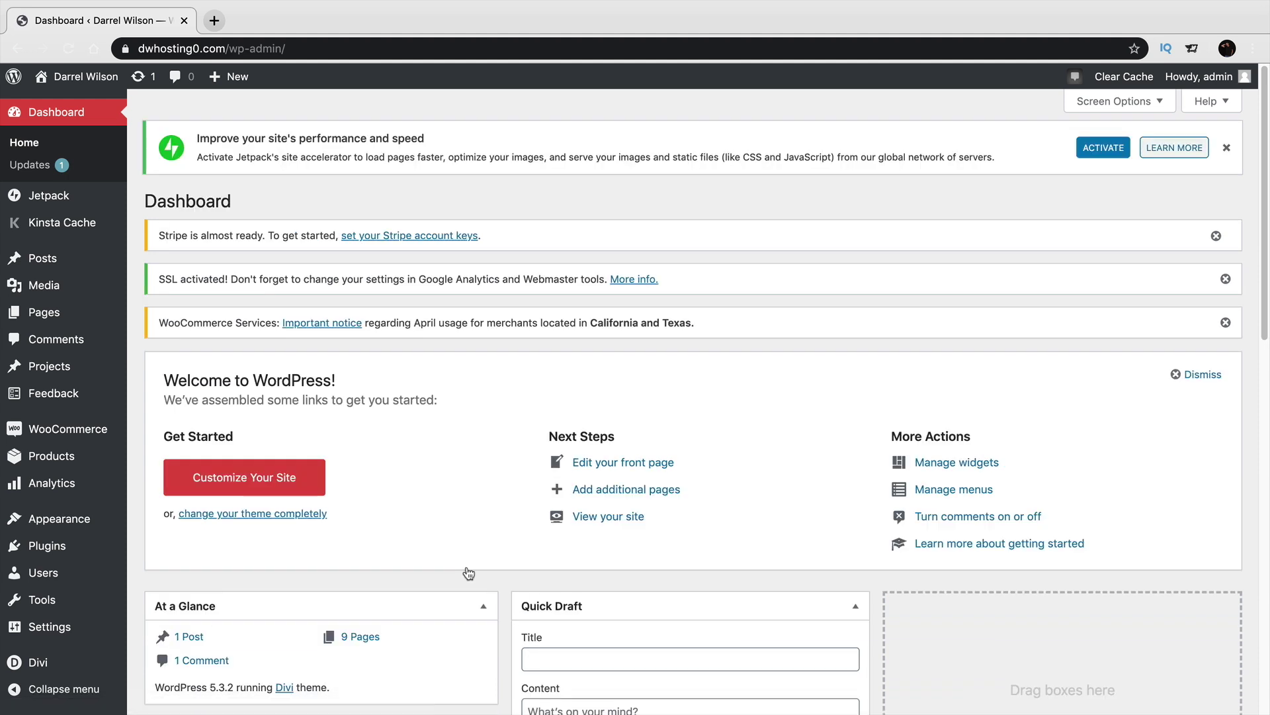
mouse_move(96, 79)
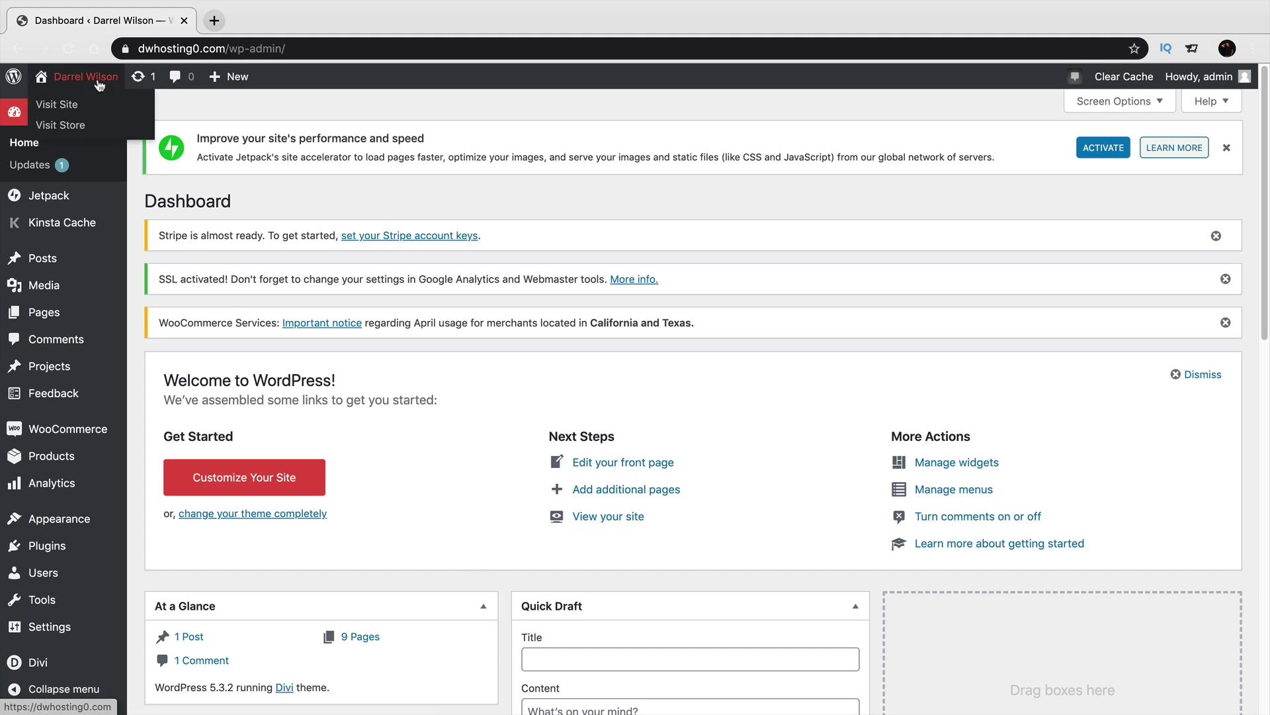
click(91, 107)
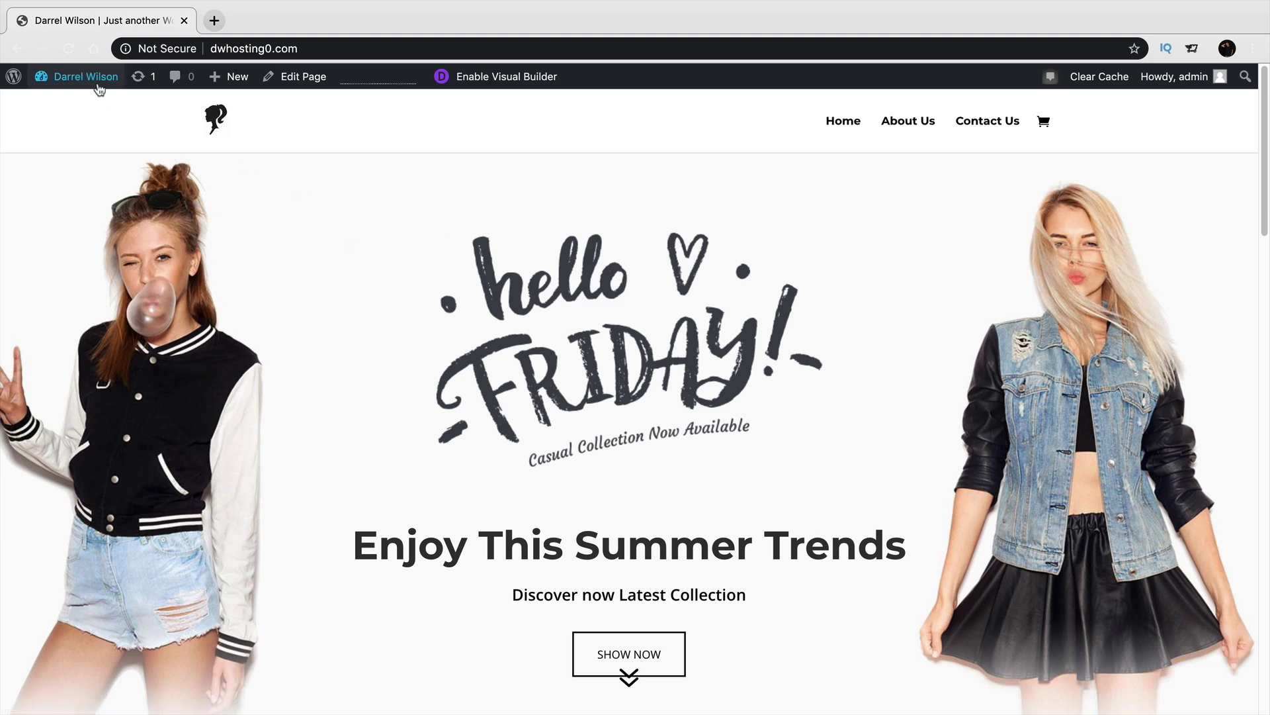
Return to the admin dashboard and start a new product under Products > Add New.
mouse_move(98, 85)
click(94, 110)
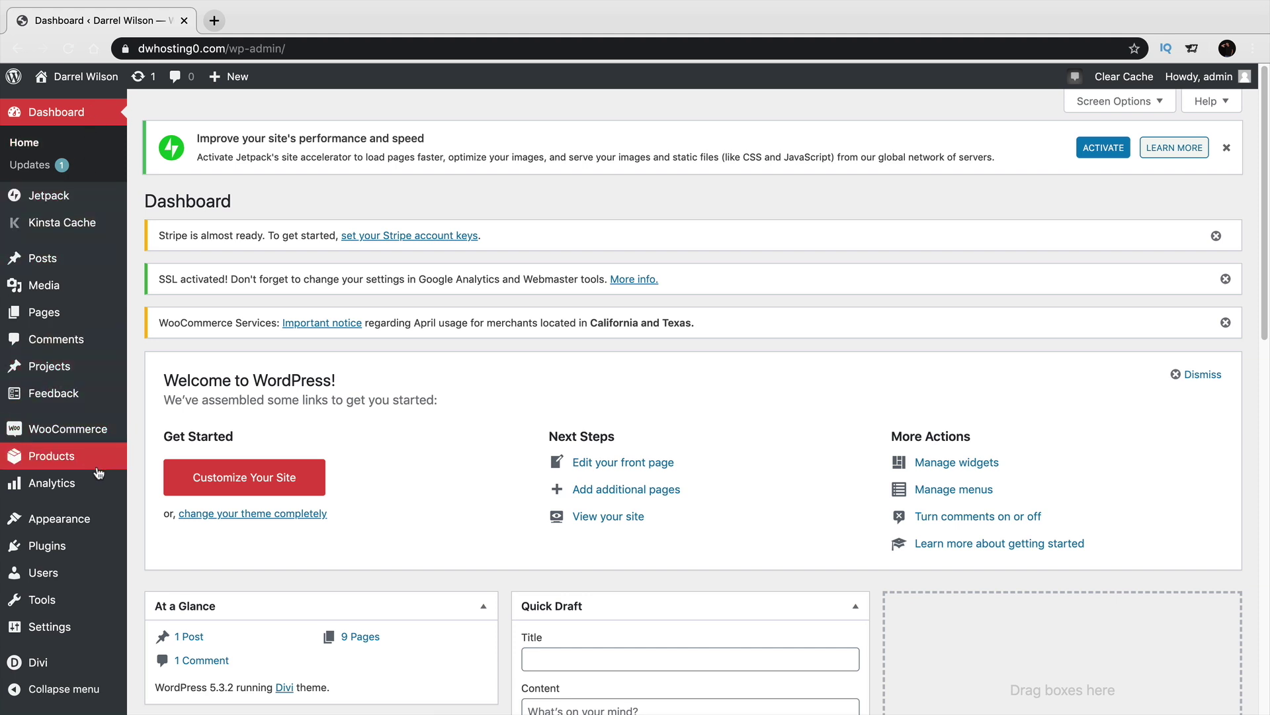
mouse_move(99, 464)
click(160, 484)
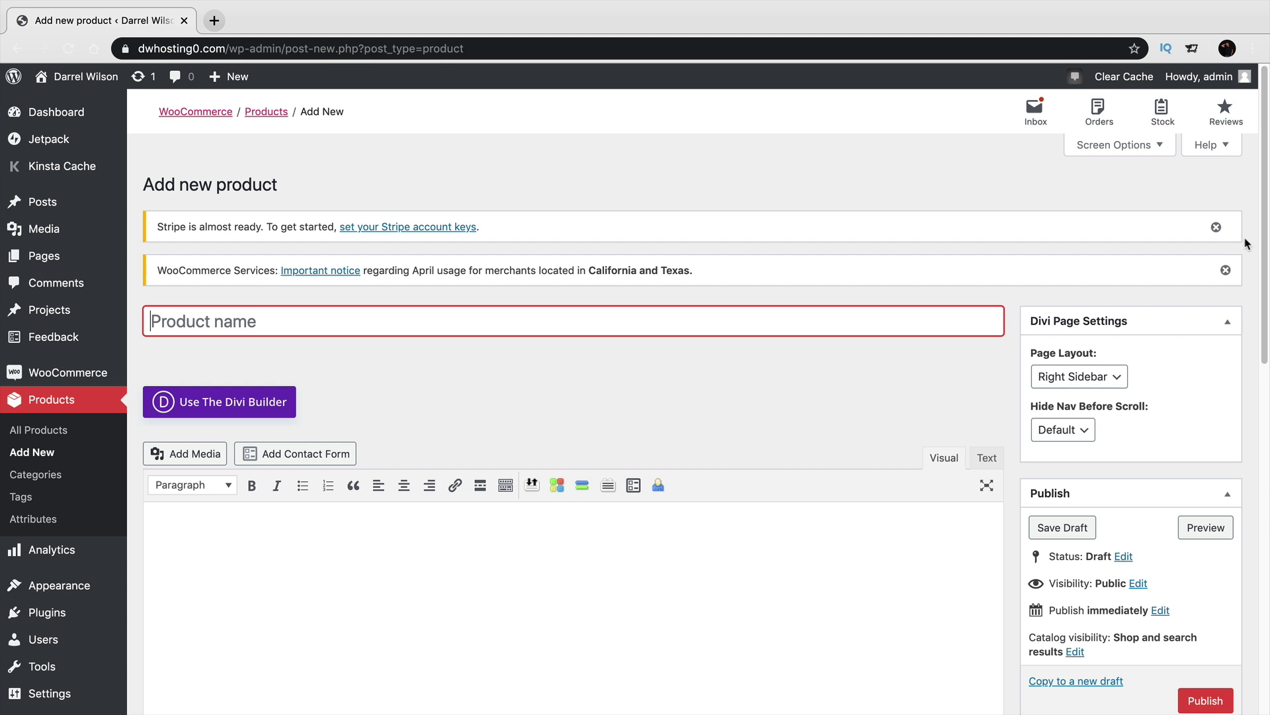
Dismiss the Stripe and WooCommerce Services notices and name the product 'Sample Product 1'.
click(1216, 227)
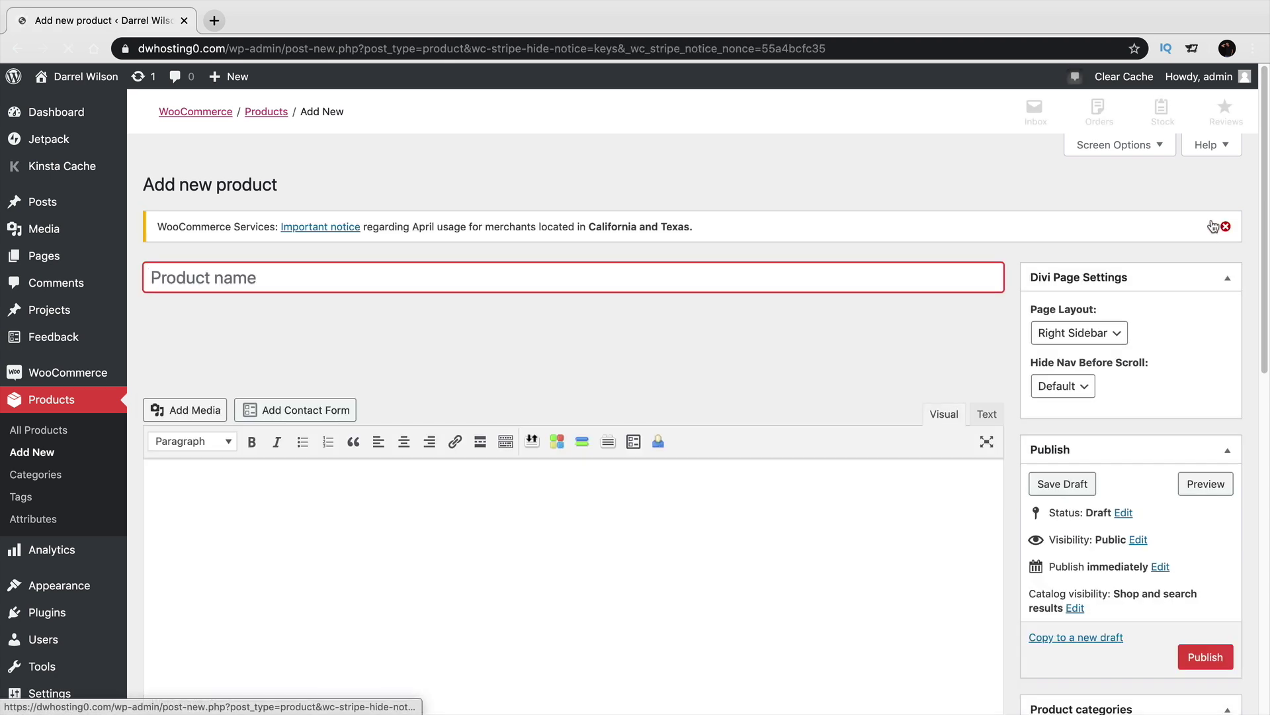
click(1225, 228)
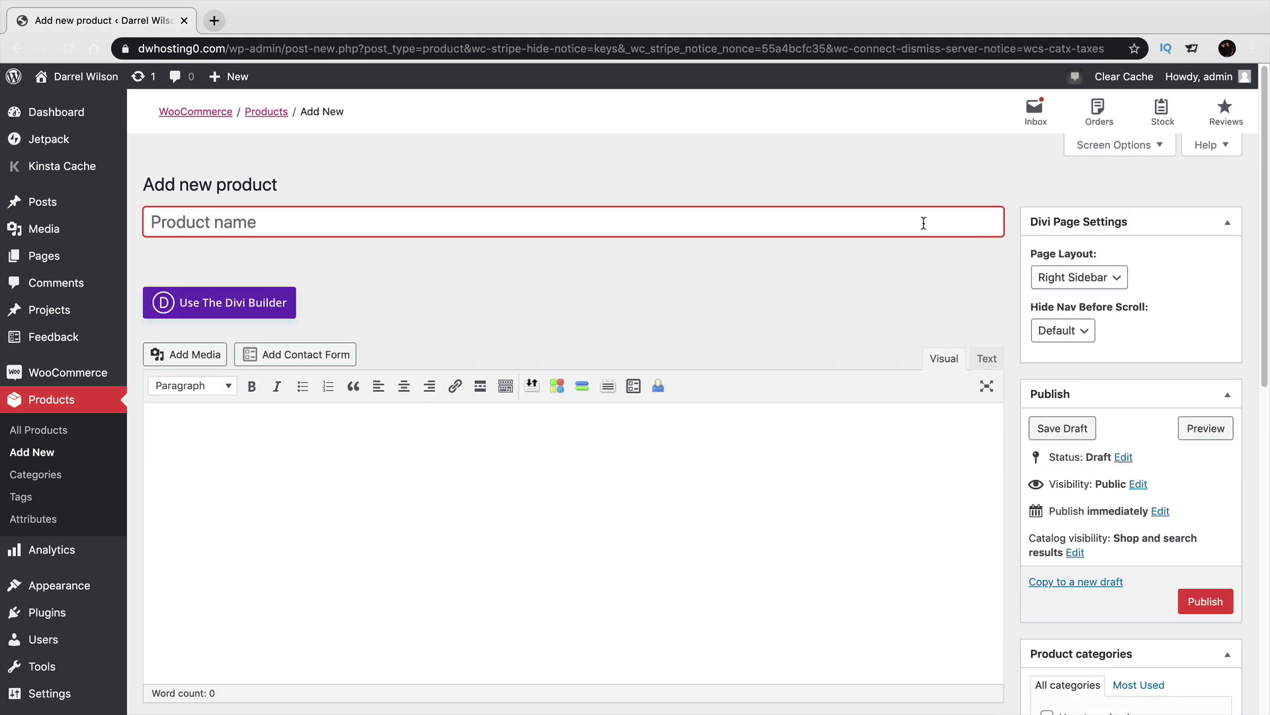
drag(147, 185, 273, 185)
click(274, 219)
text(Sa)
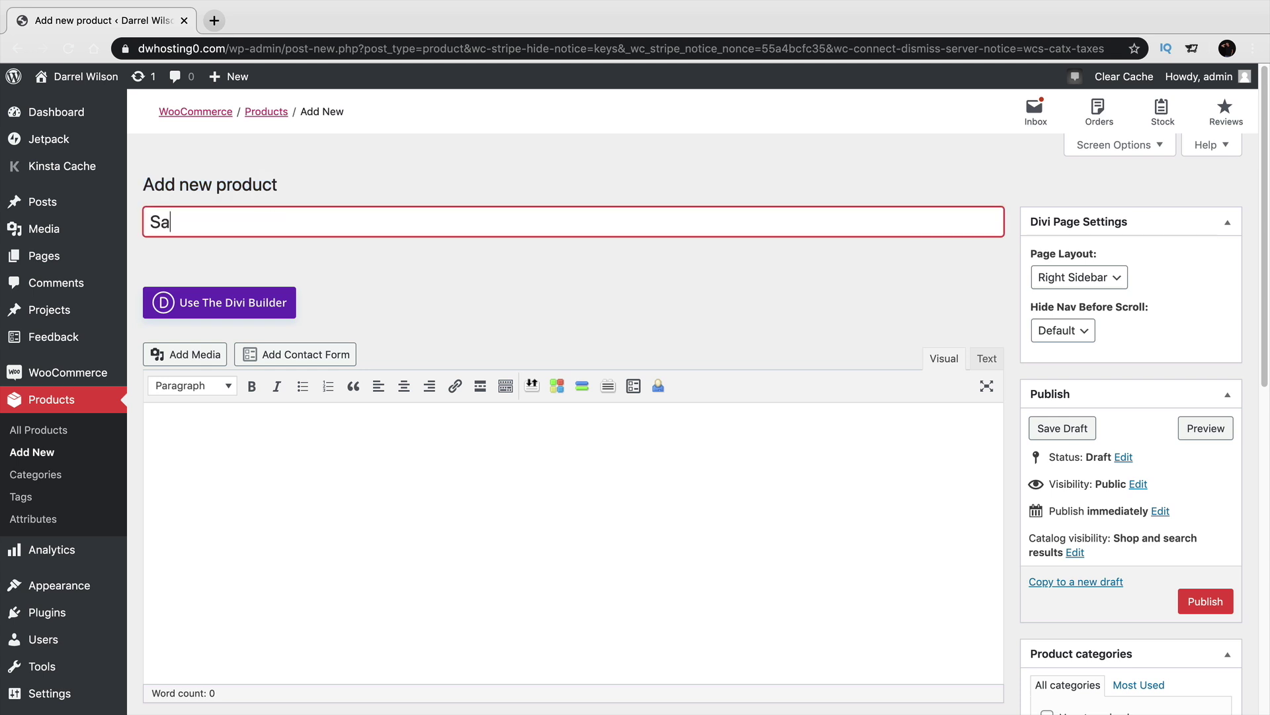
text(mple Product 1)
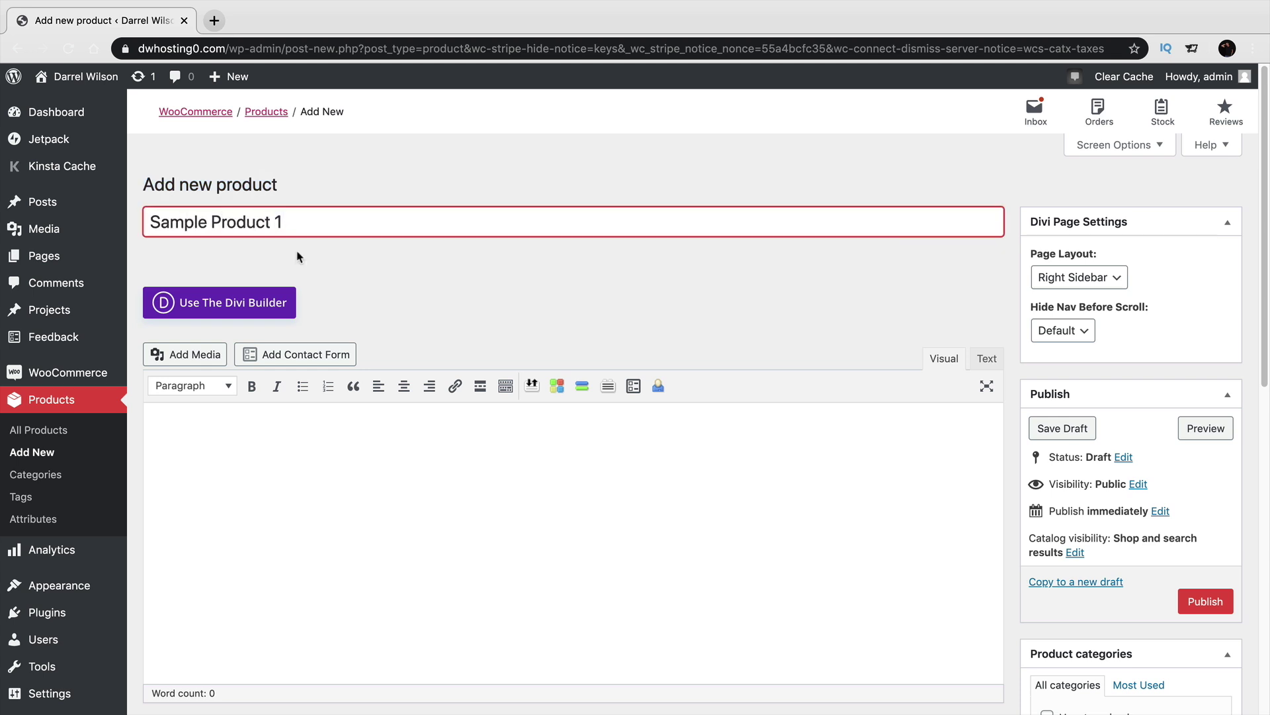
Write the description as two lines: '100% Cotton' and '30 day money back'.
scroll(335, 383, down, 2)
click(342, 379)
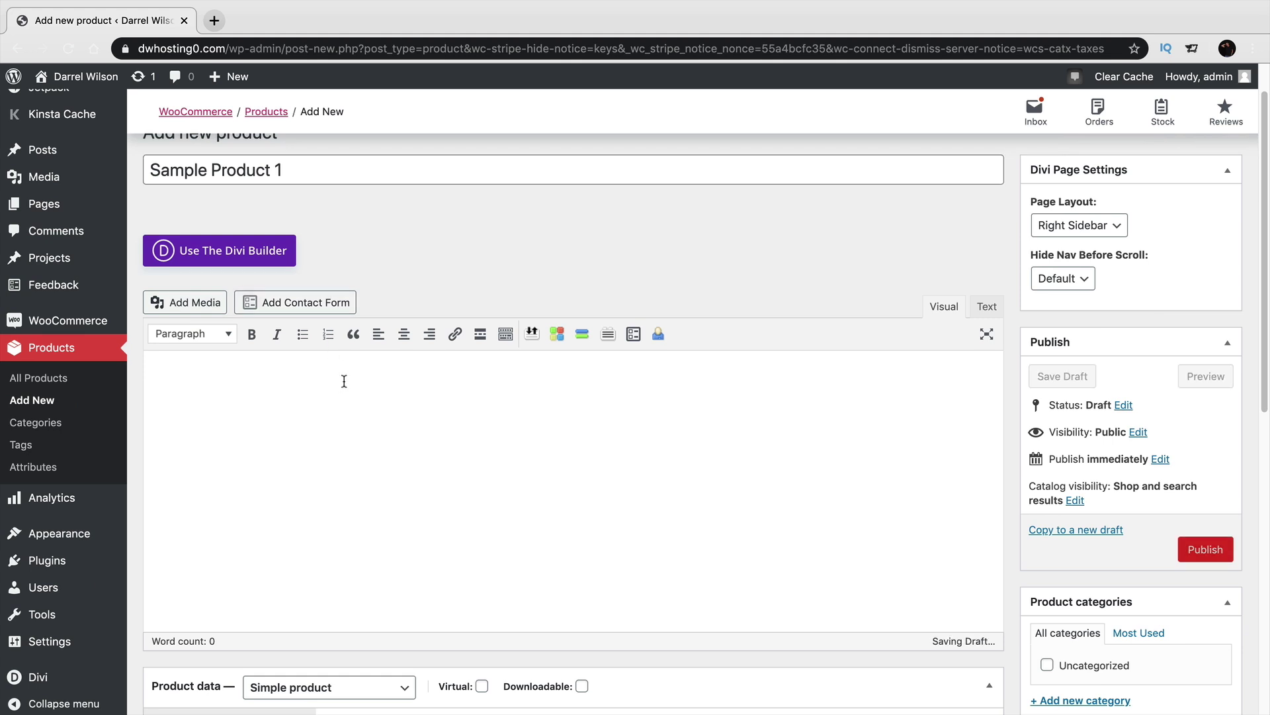
scroll(344, 381, down, 1)
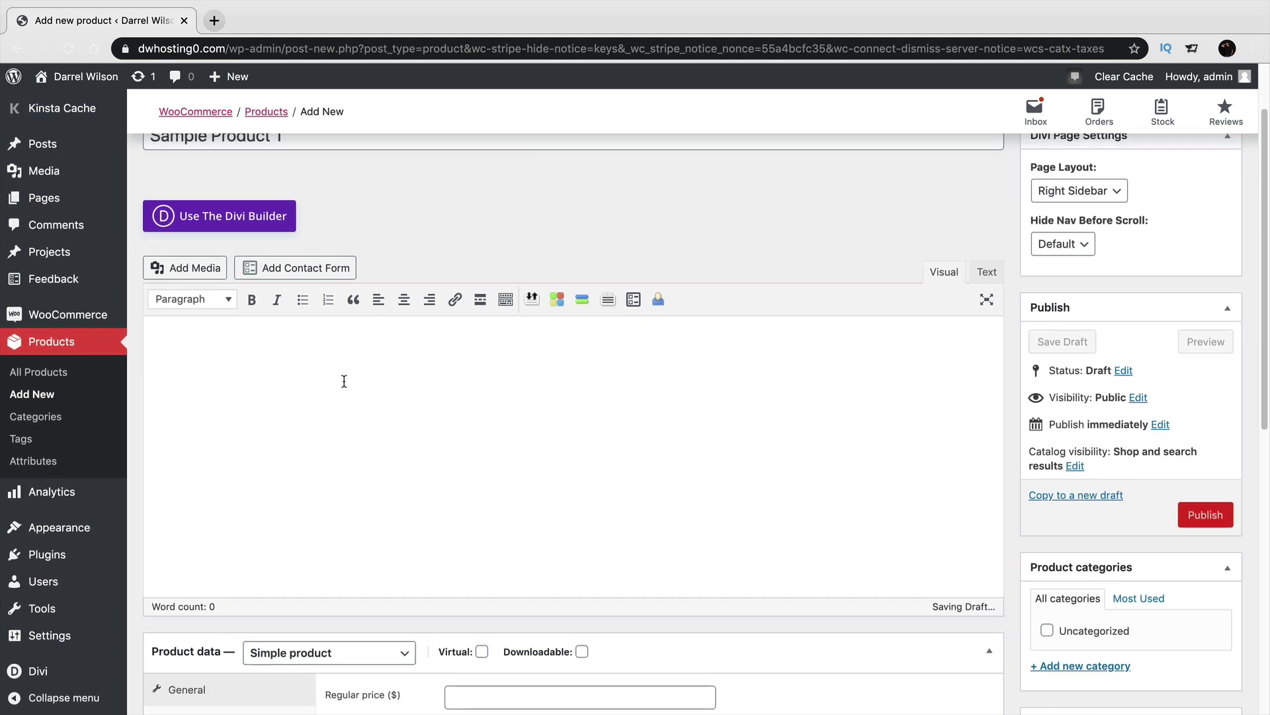
scroll(344, 381, up, 2)
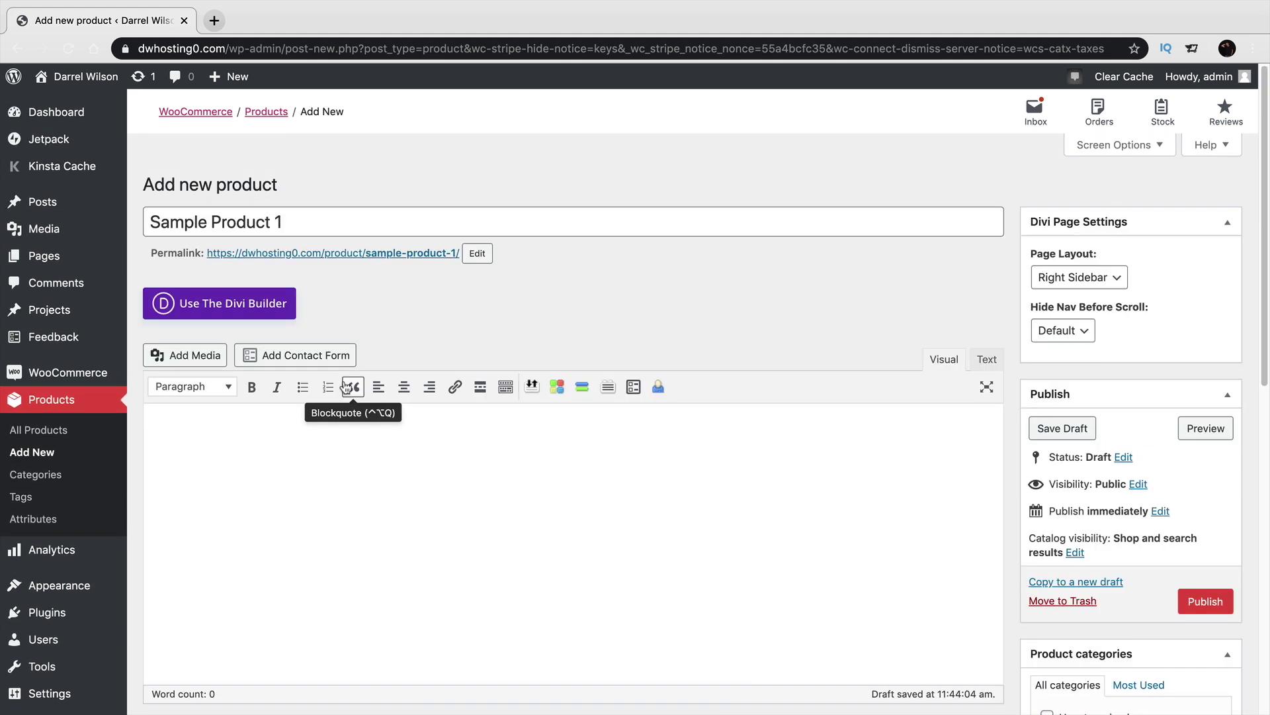
text(100% Cotton)
key(Return)
text(30 day money back)
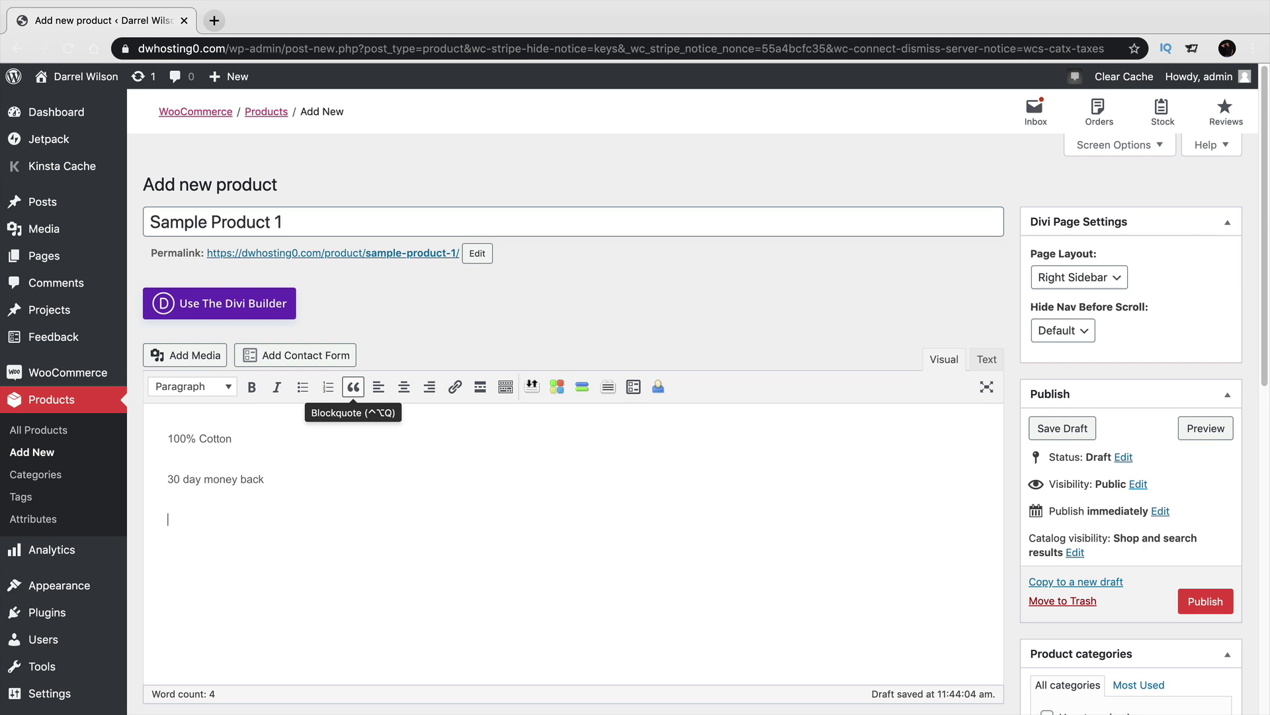
scroll(363, 407, down, 5)
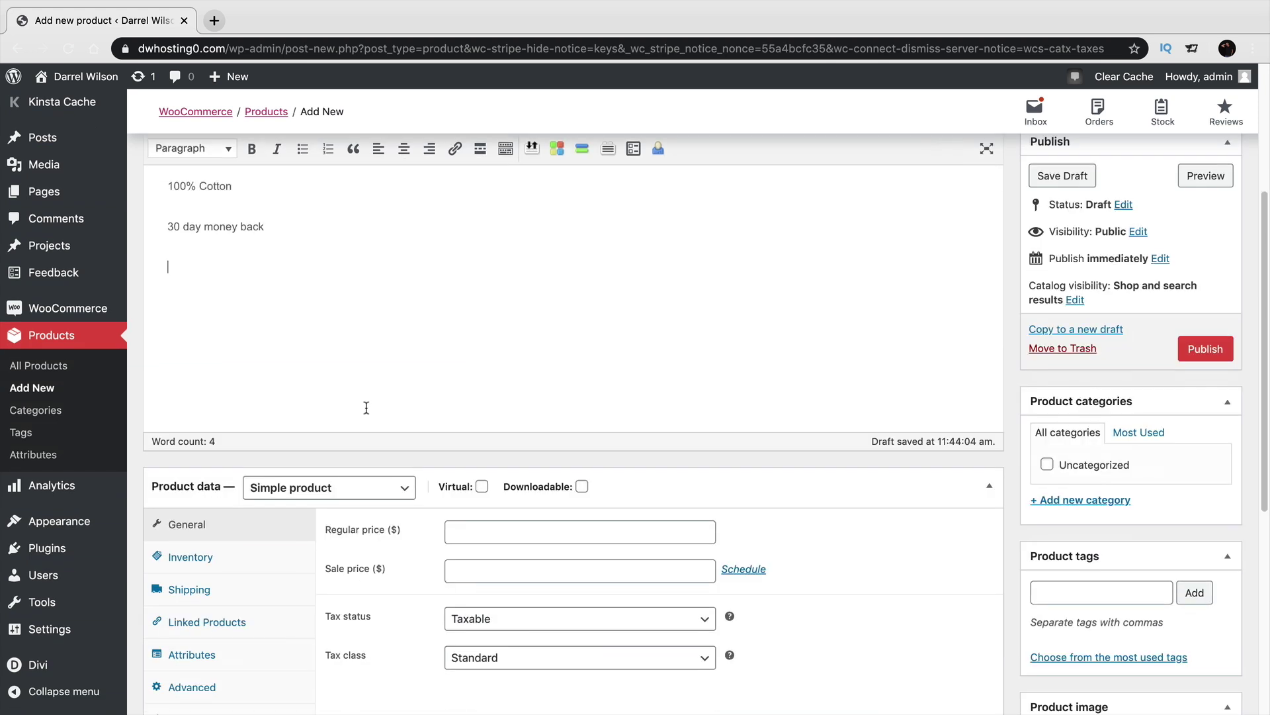
Set the regular price to 100 and the sale price to 50.
click(487, 496)
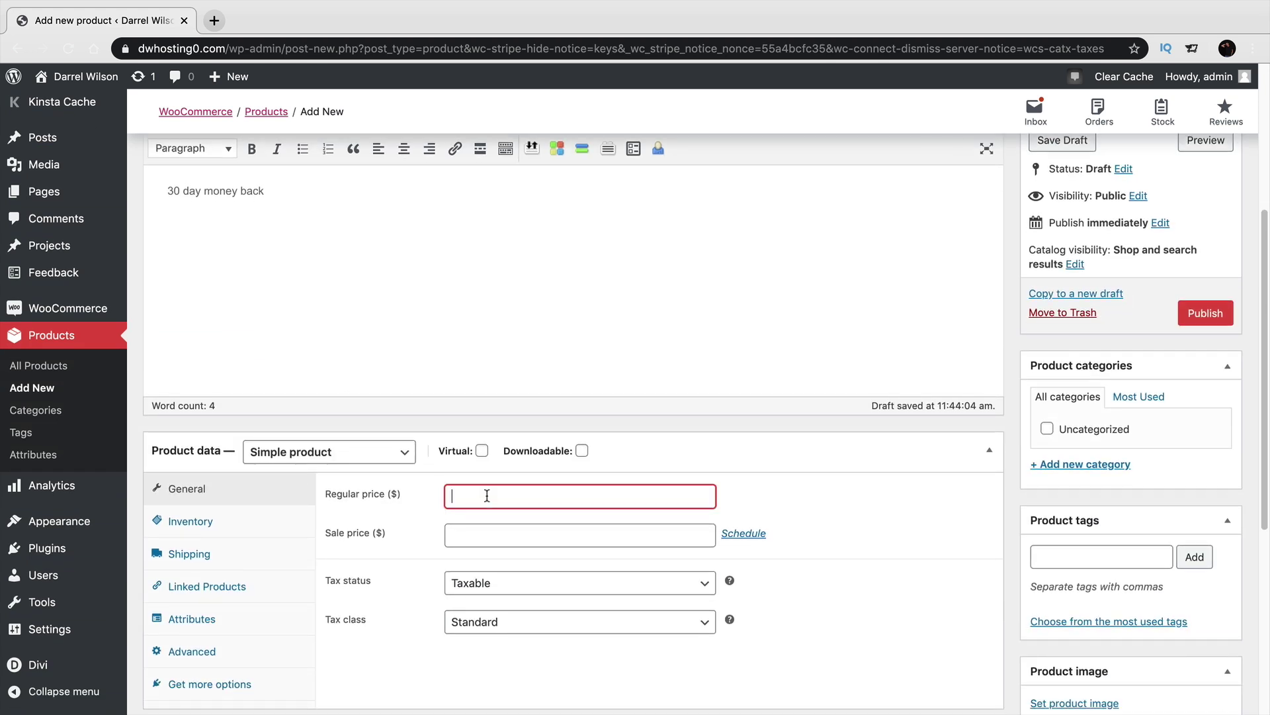
key(Tab)
text(50)
Schedule the sale to run from 2020-04-01 to 2020-04-30.
click(741, 534)
scroll(725, 530, down, 1)
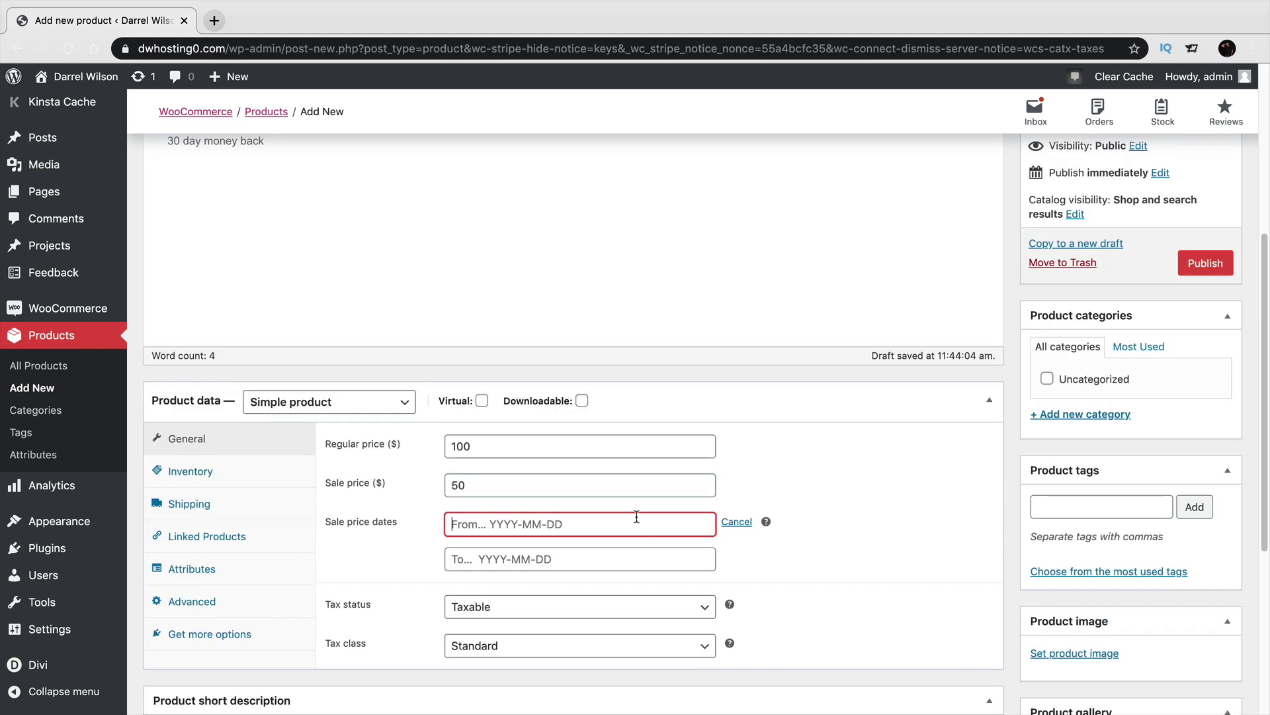
click(636, 516)
click(627, 300)
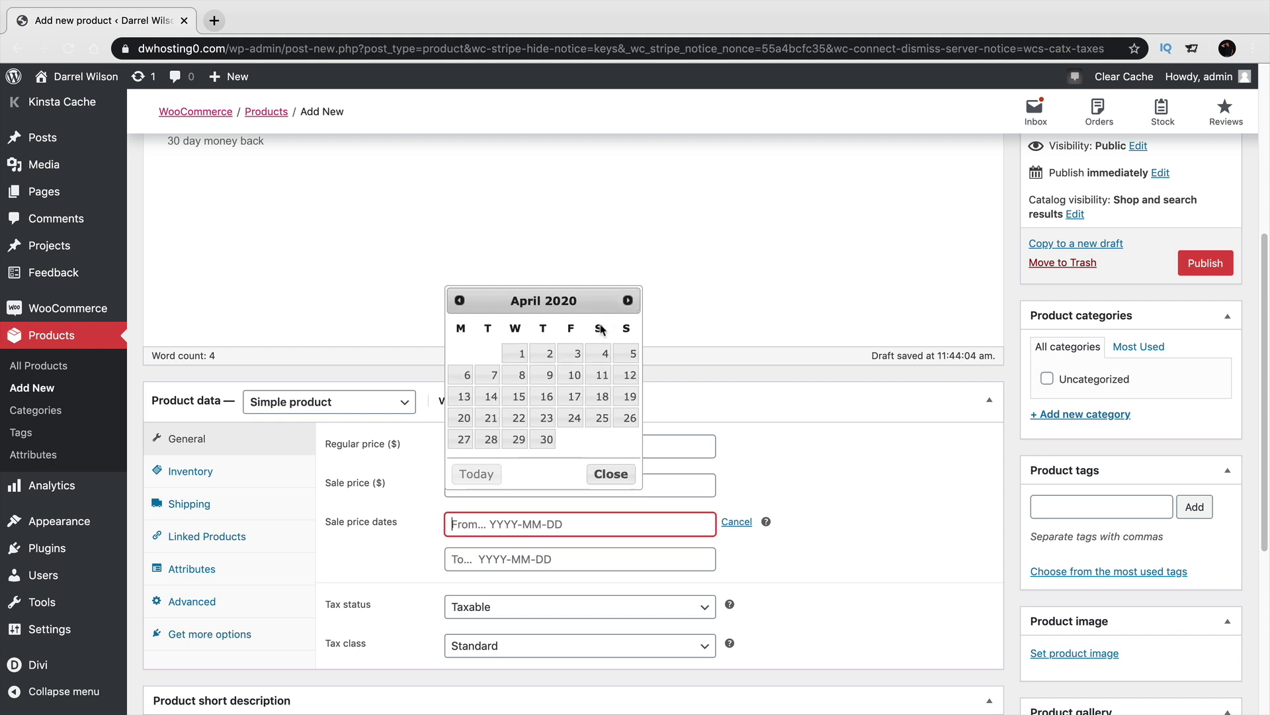
click(516, 355)
click(539, 557)
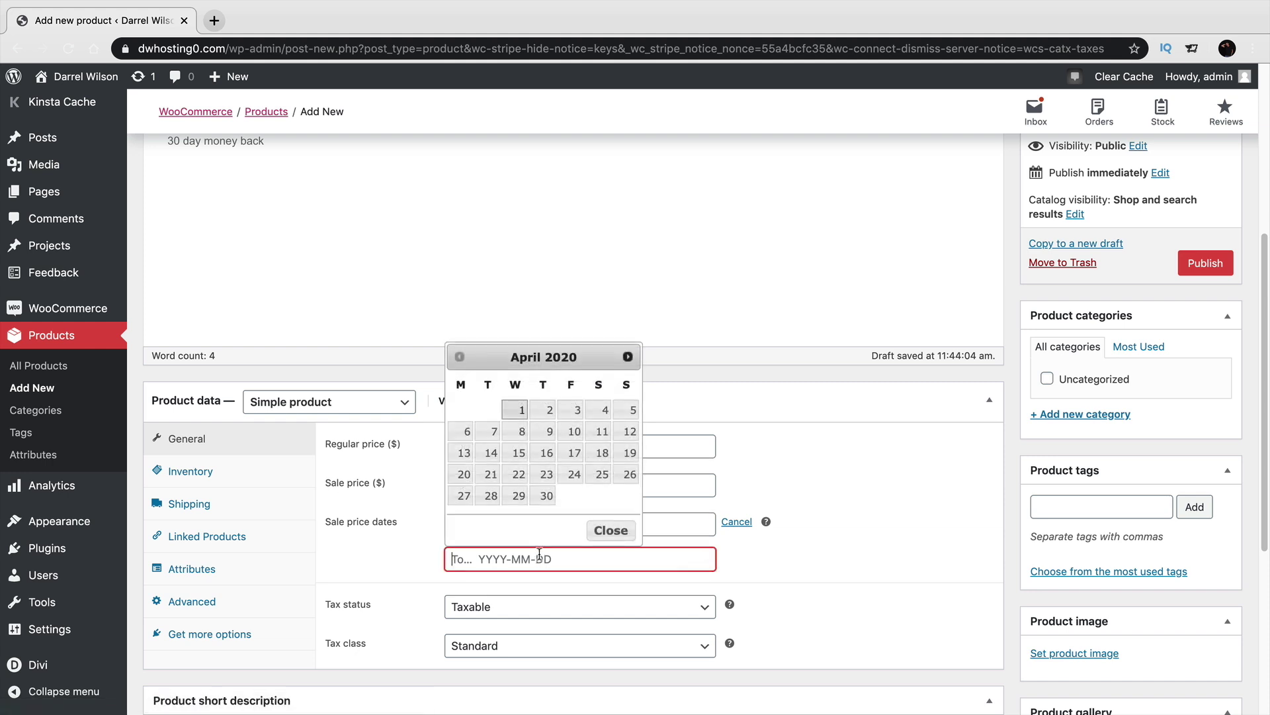
click(547, 495)
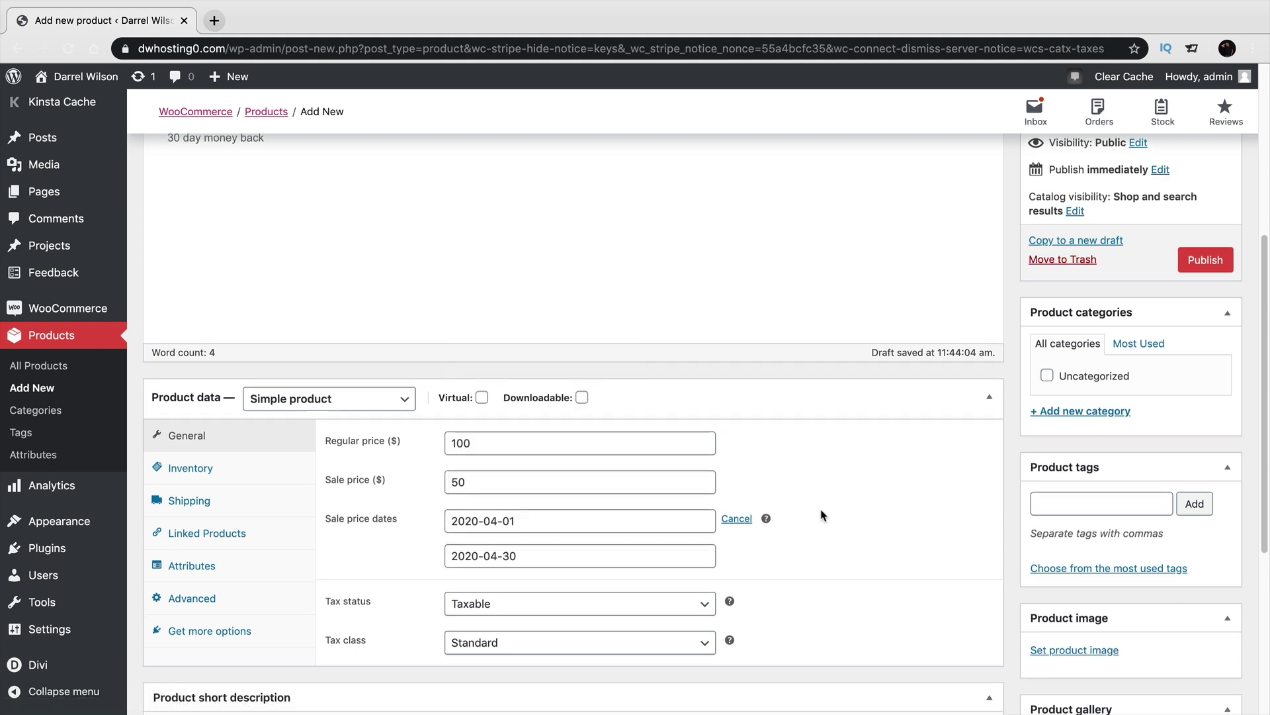
scroll(822, 515, down, 2)
click(247, 381)
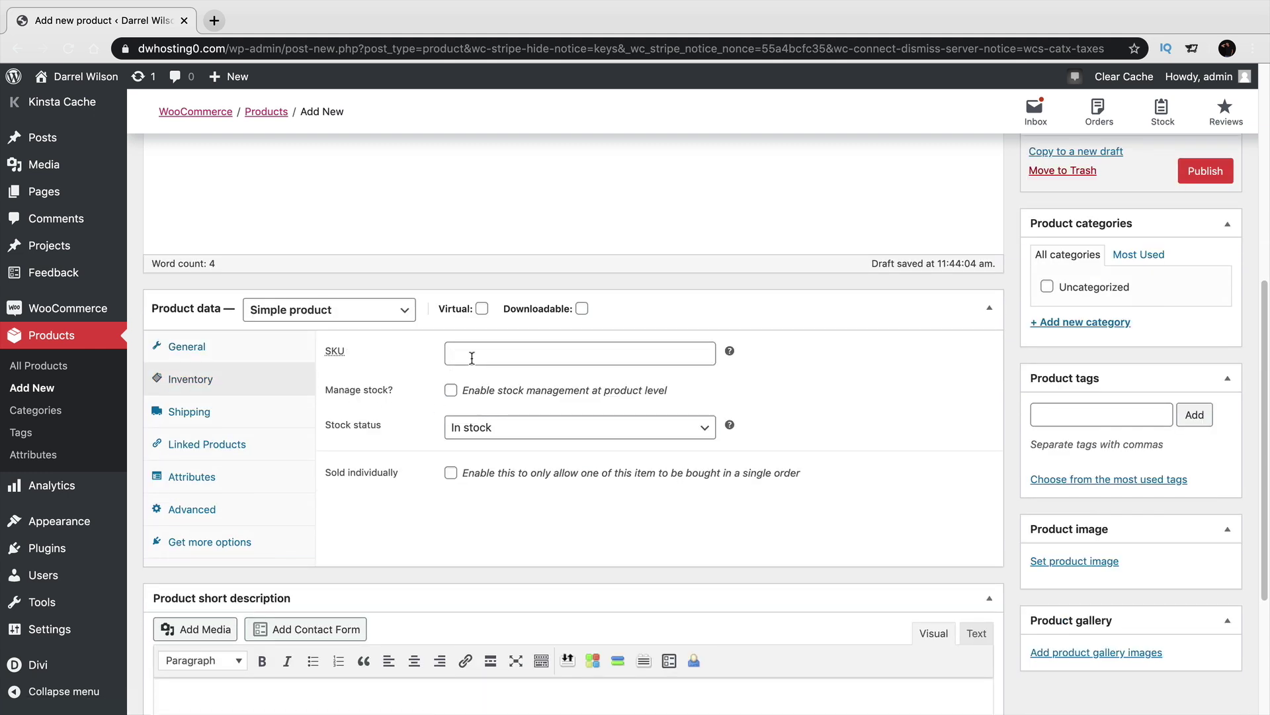
Enable stock management with a stock quantity of 30.
click(450, 391)
double_click(455, 426)
text(30)
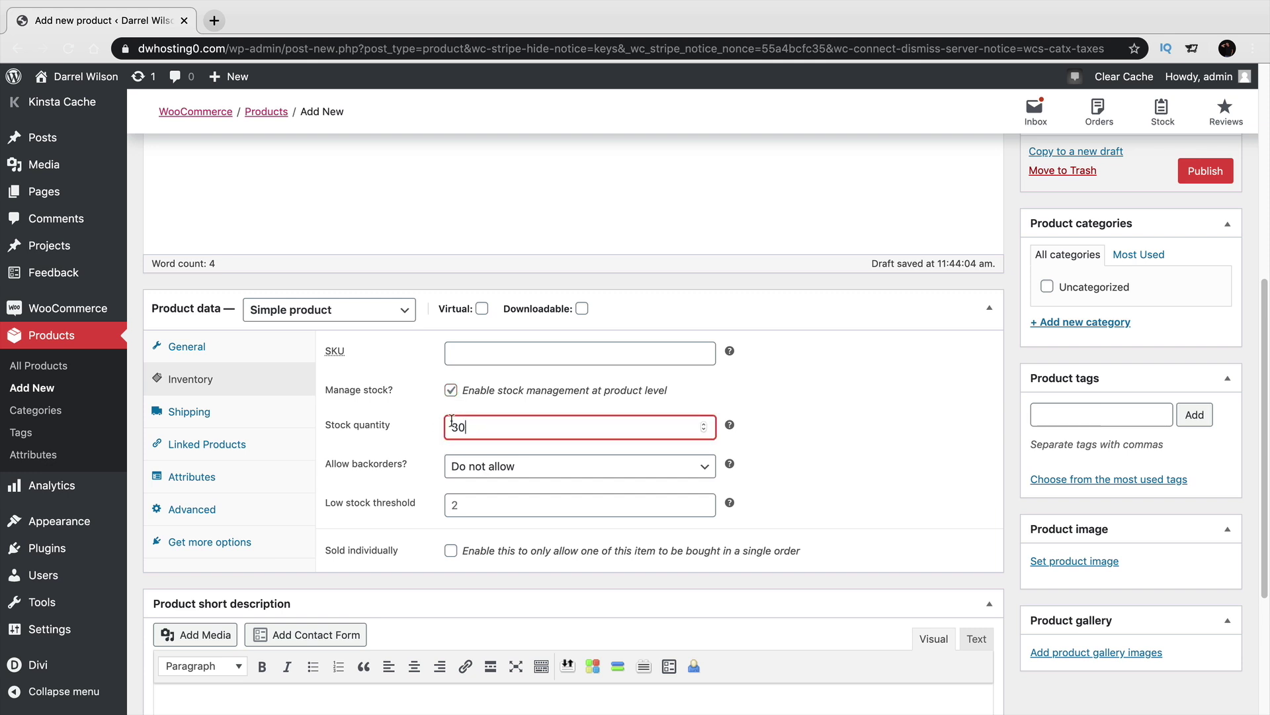
Review the Shipping, Linked Products, Attributes and Advanced sections, then return to General and start the short description.
click(244, 409)
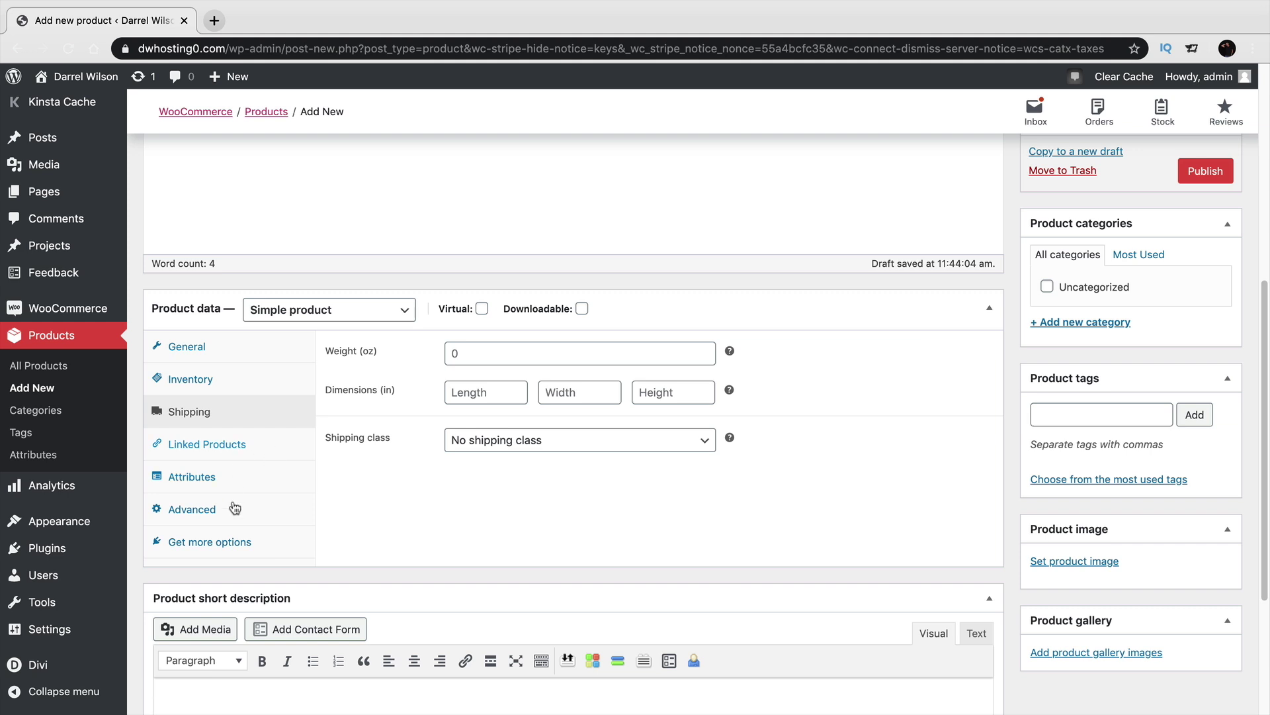
click(246, 449)
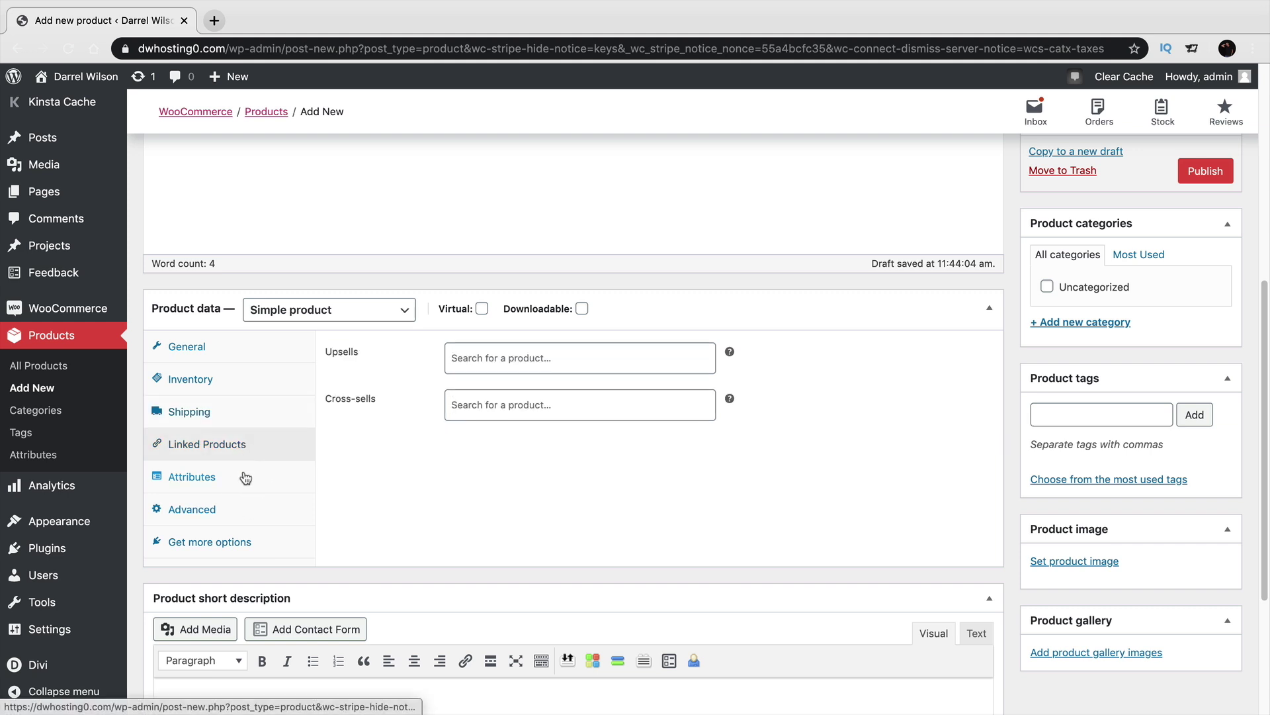
click(244, 477)
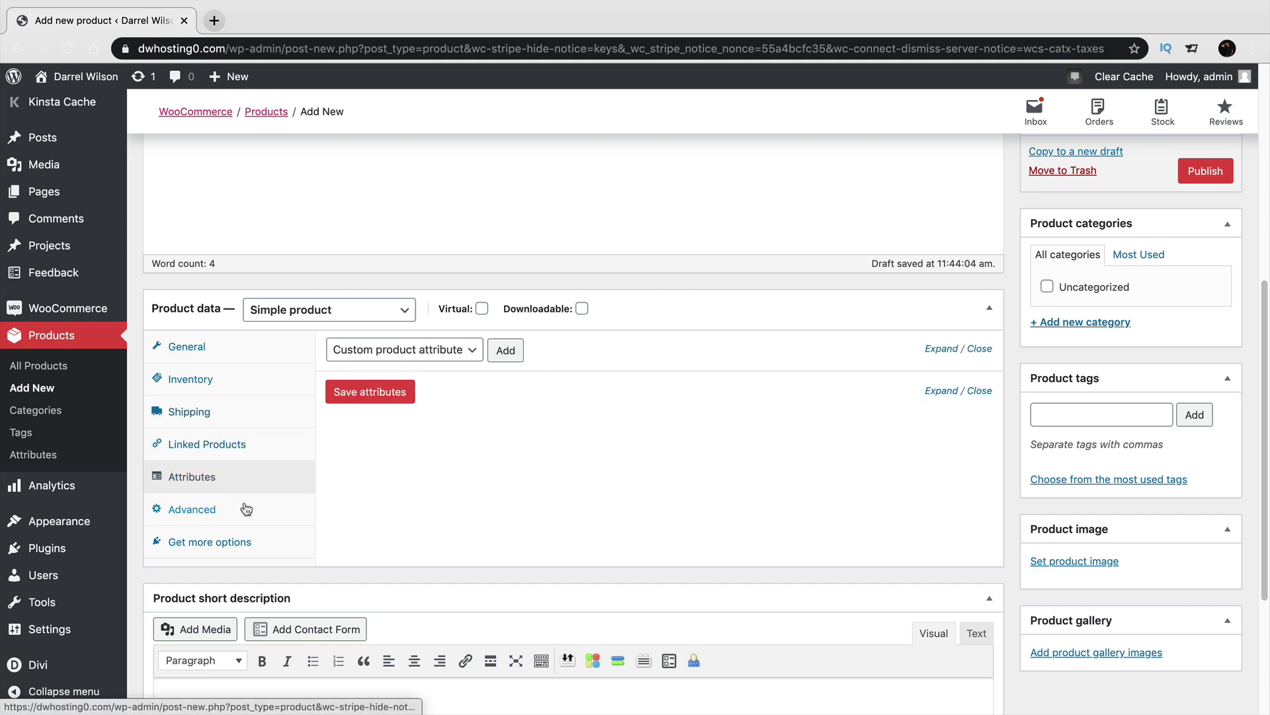
click(246, 508)
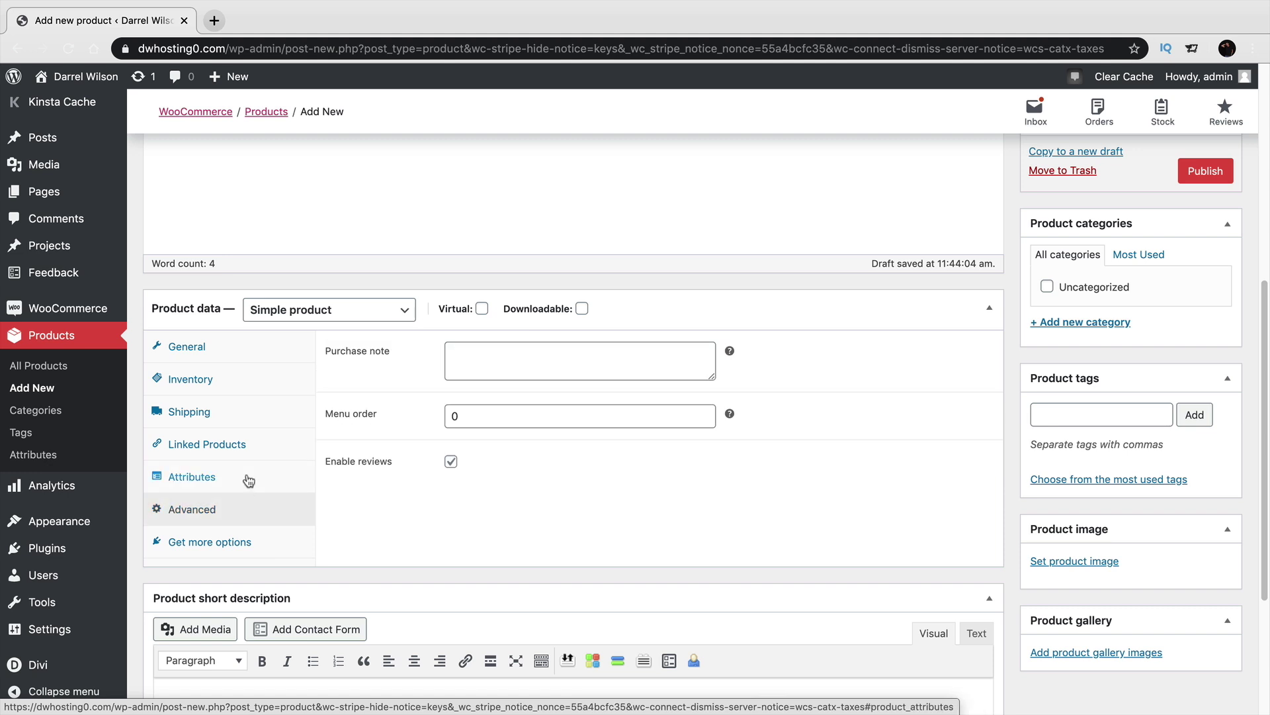
click(229, 349)
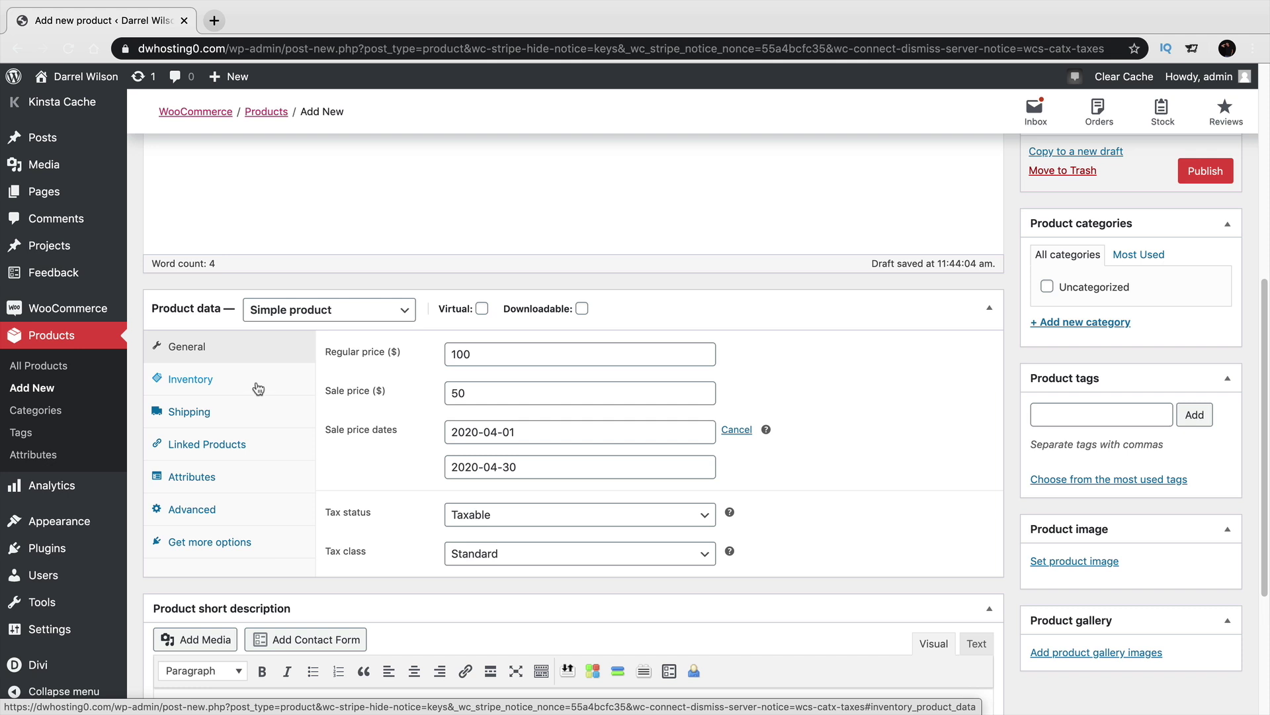
scroll(255, 383, down, 4)
click(264, 526)
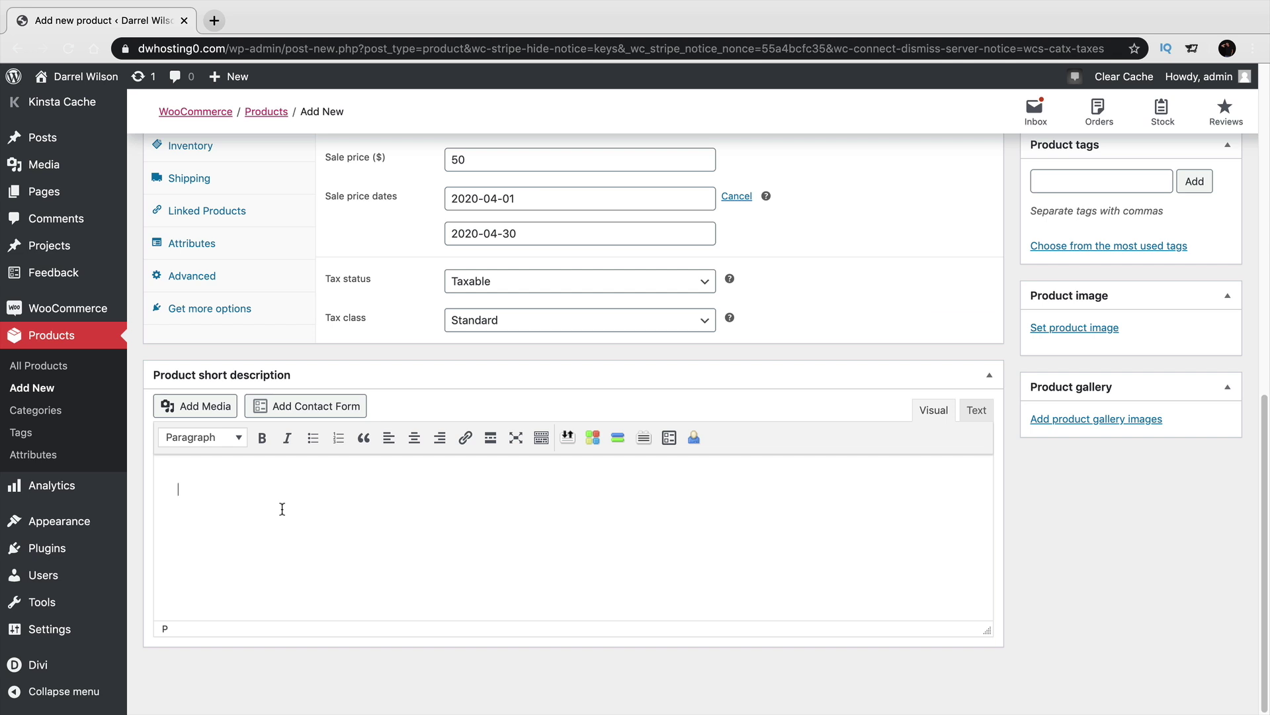
In a new tab, search Google for 'dummy content' and open lipsum.com.
click(214, 21)
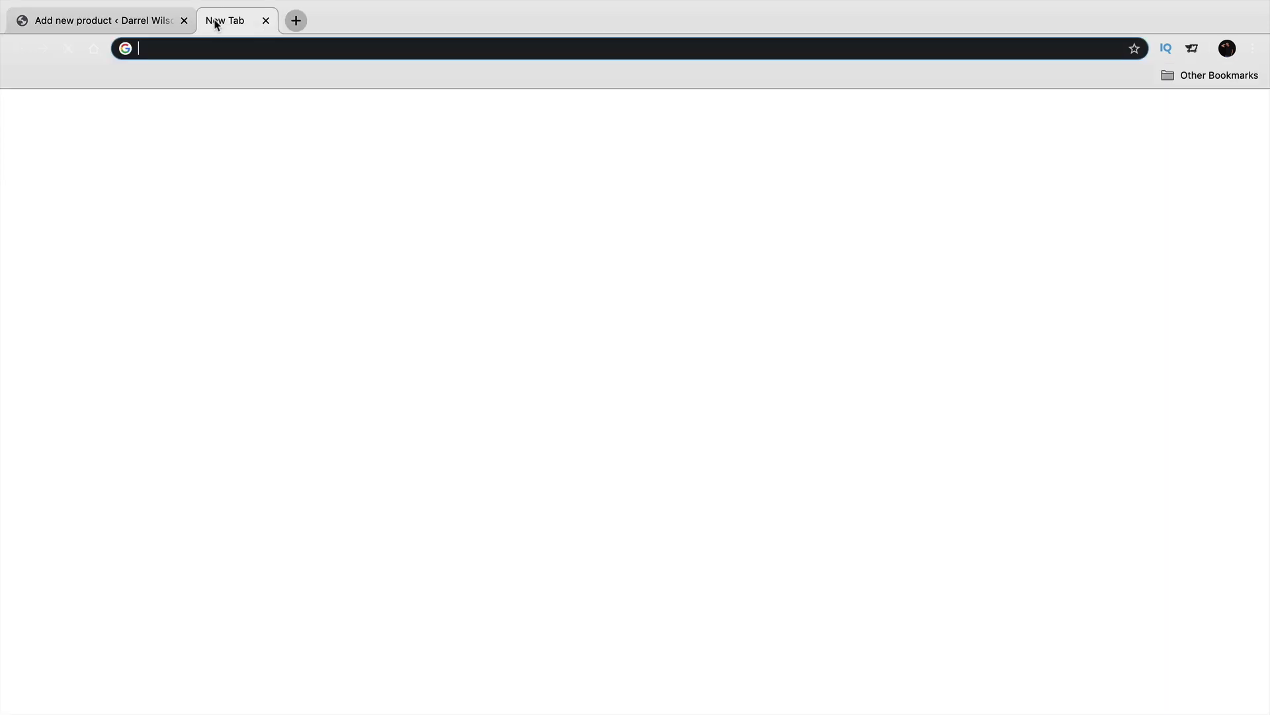
text(dumm)
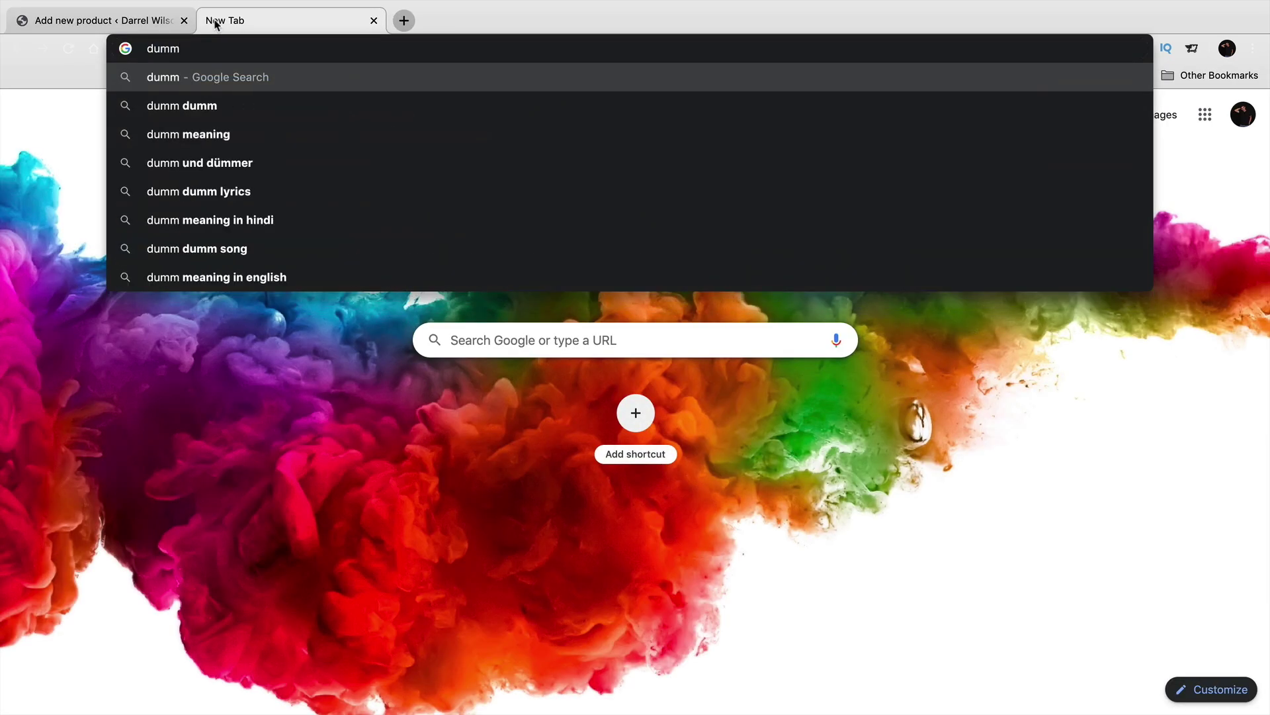
text(t)
key(BackSpace)
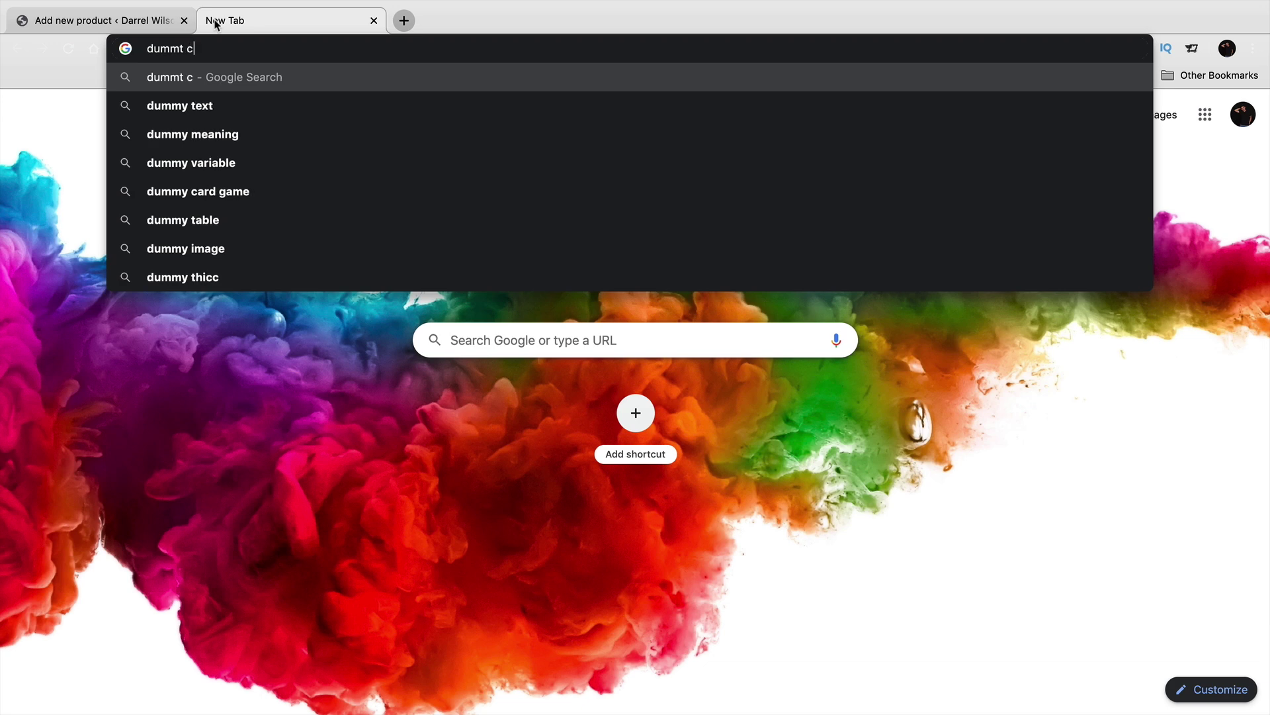
text(y content)
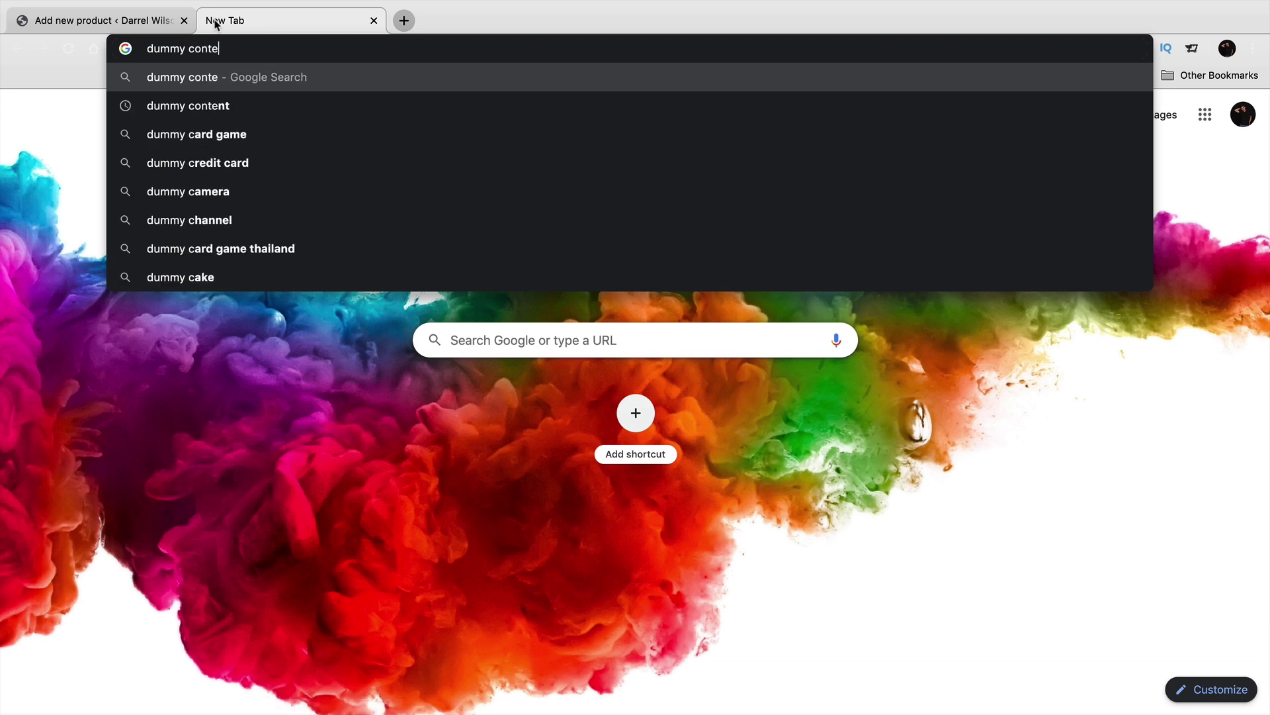
key(Return)
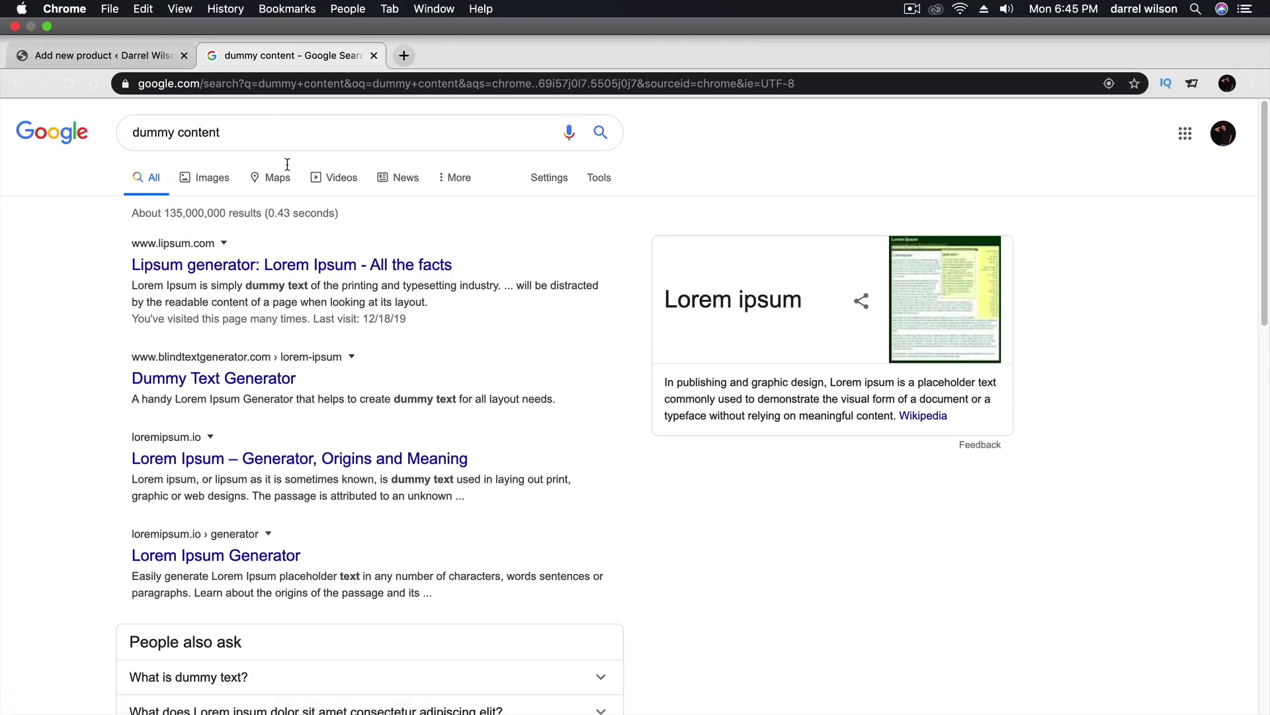
click(281, 266)
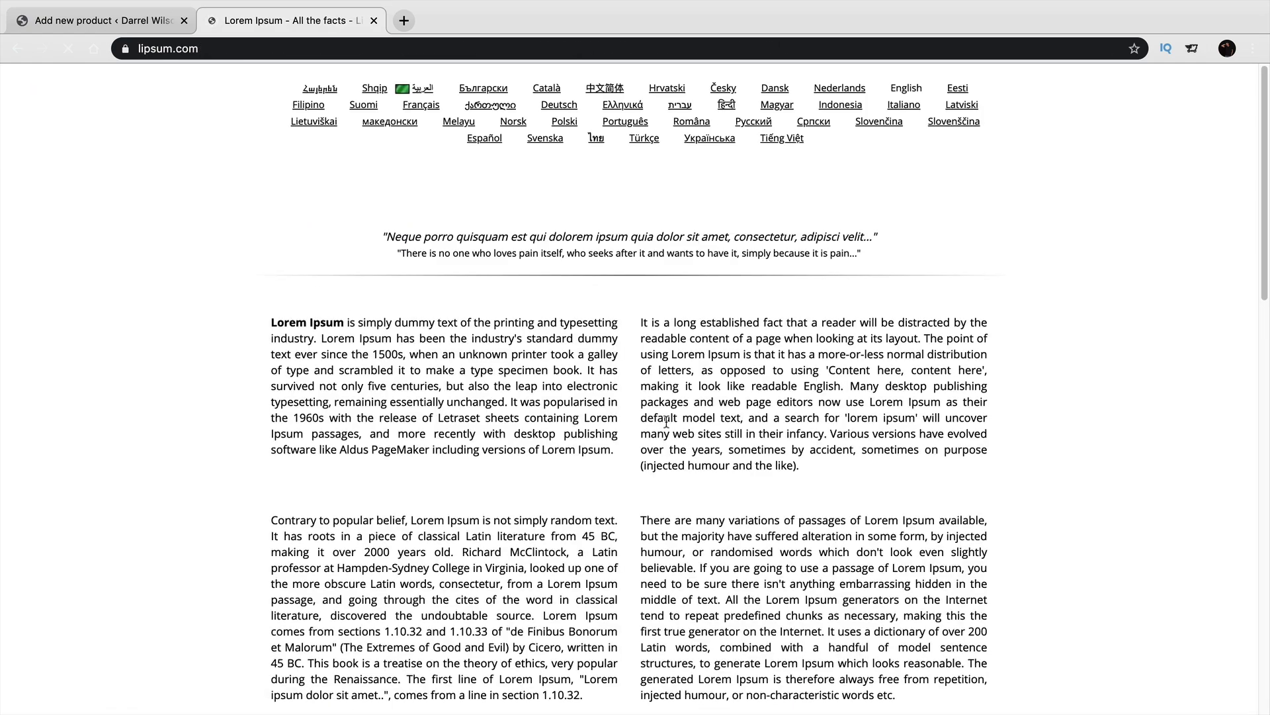
Select the standard Lorem Ipsum passage with its heading and copy it.
scroll(661, 428, down, 7)
scroll(661, 429, down, 5)
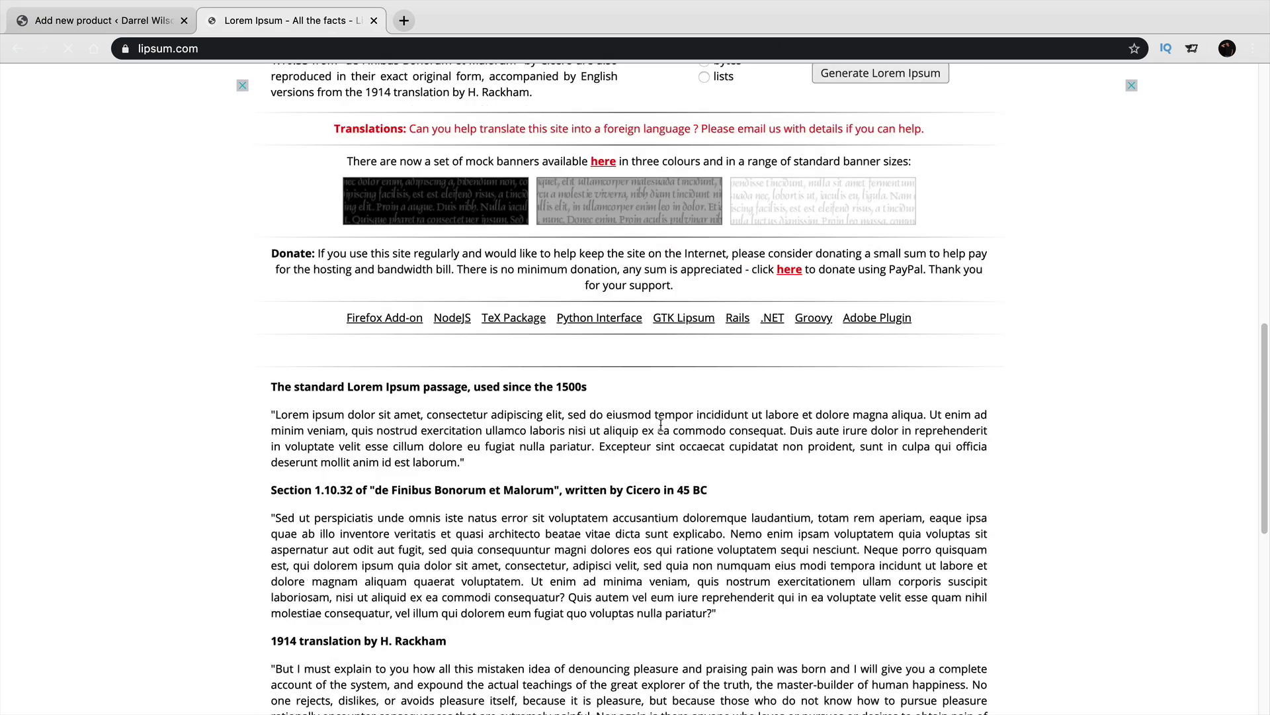
drag(465, 461, 270, 390)
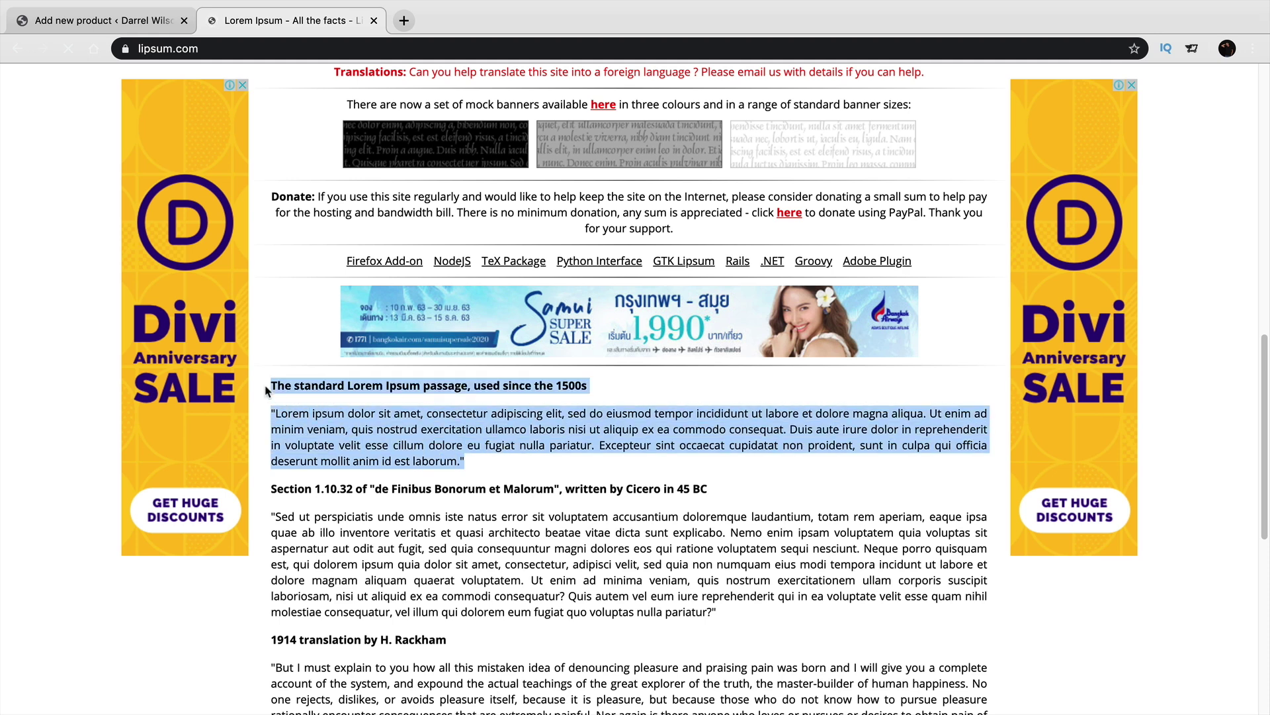
right_click(290, 383)
Paste the copied Lorem Ipsum heading and passage into the product short description.
click(320, 414)
click(102, 19)
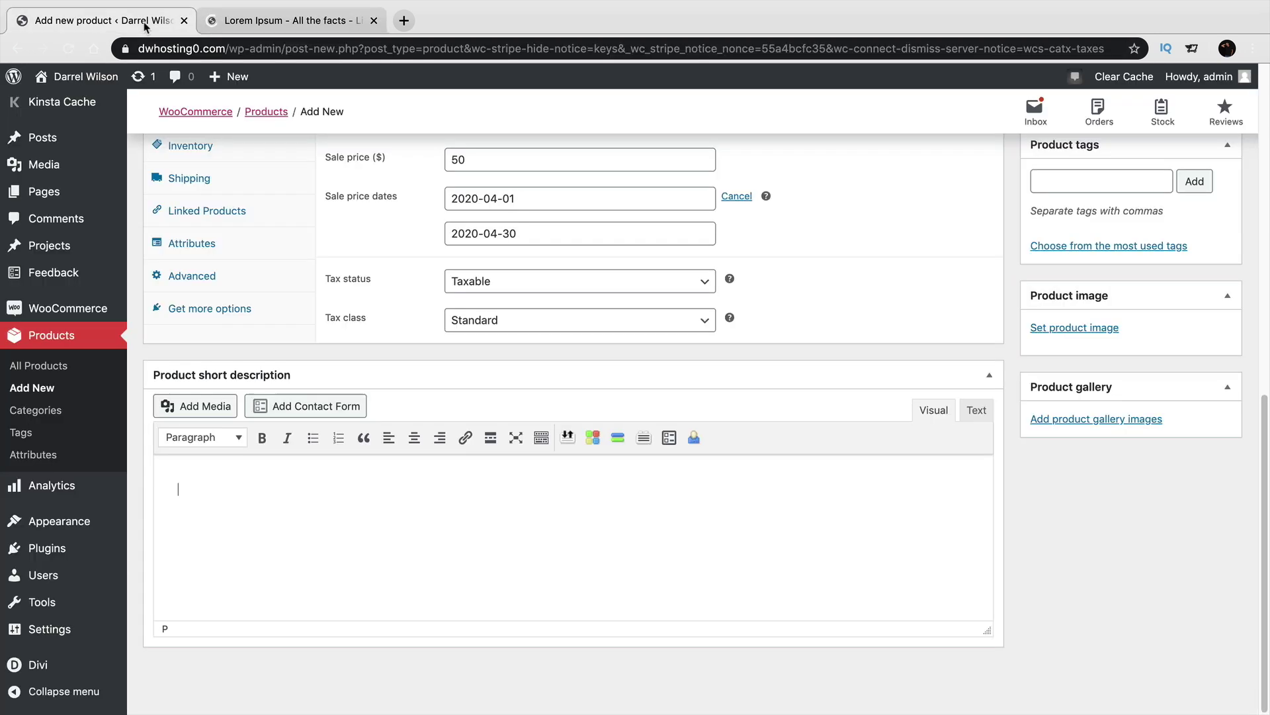
right_click(225, 476)
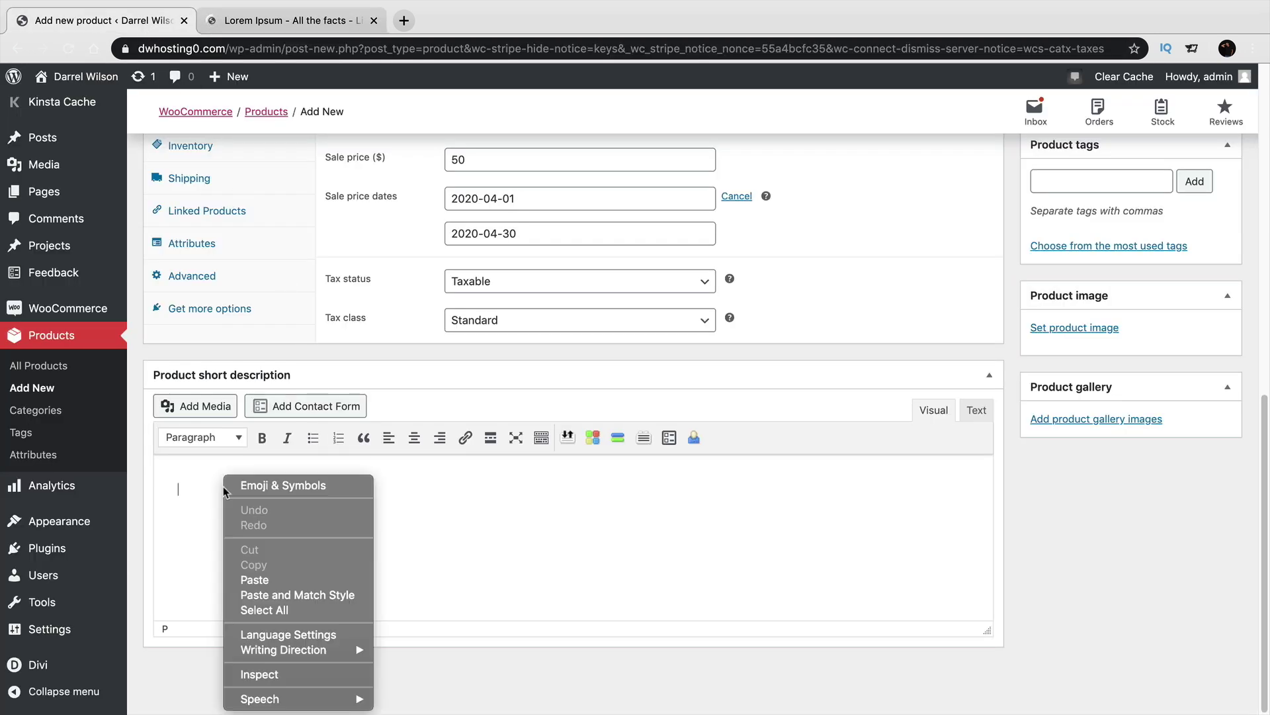
click(263, 585)
scroll(1152, 548, up, 1)
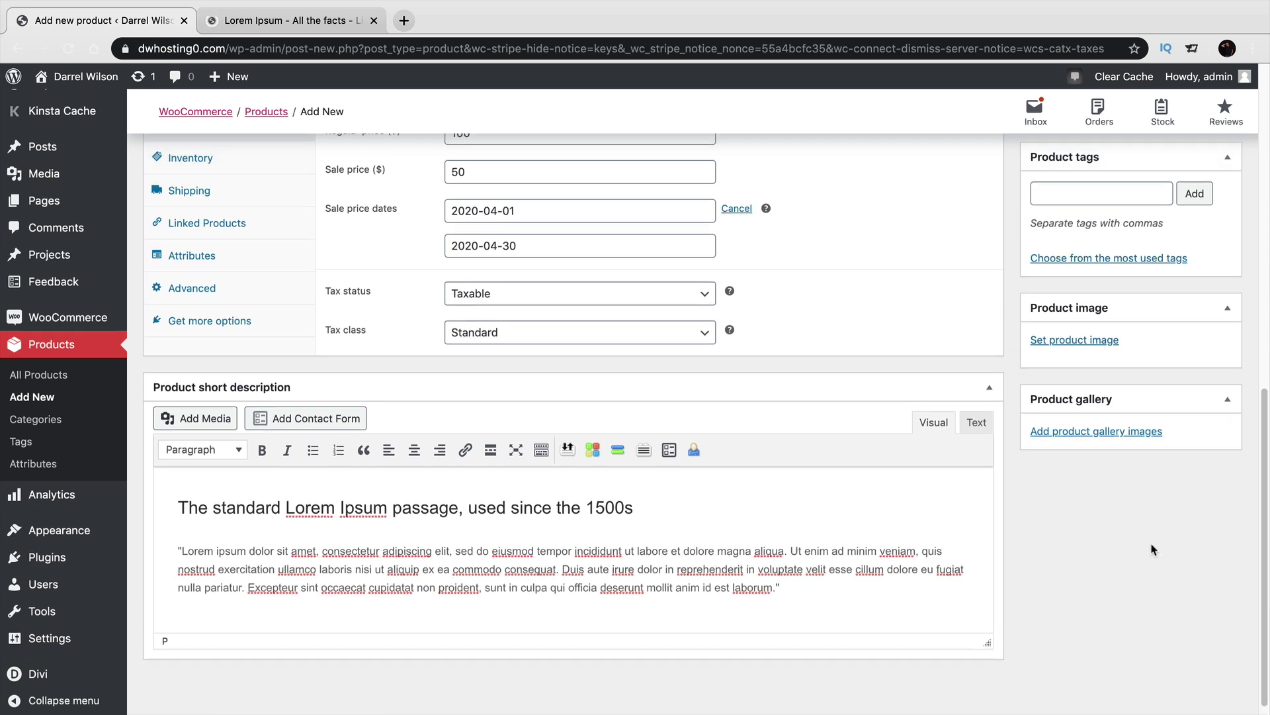
Set the Girl_19_1 photo from the Media Library as the product image.
click(1098, 341)
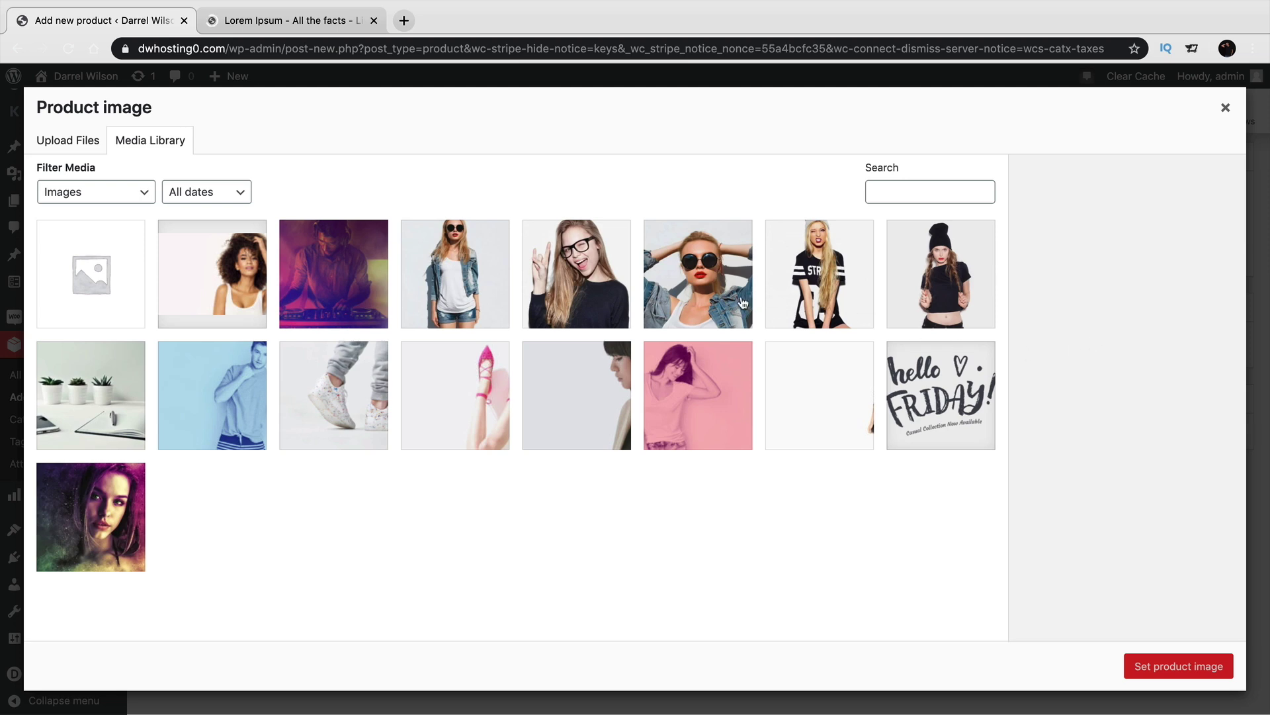
click(821, 271)
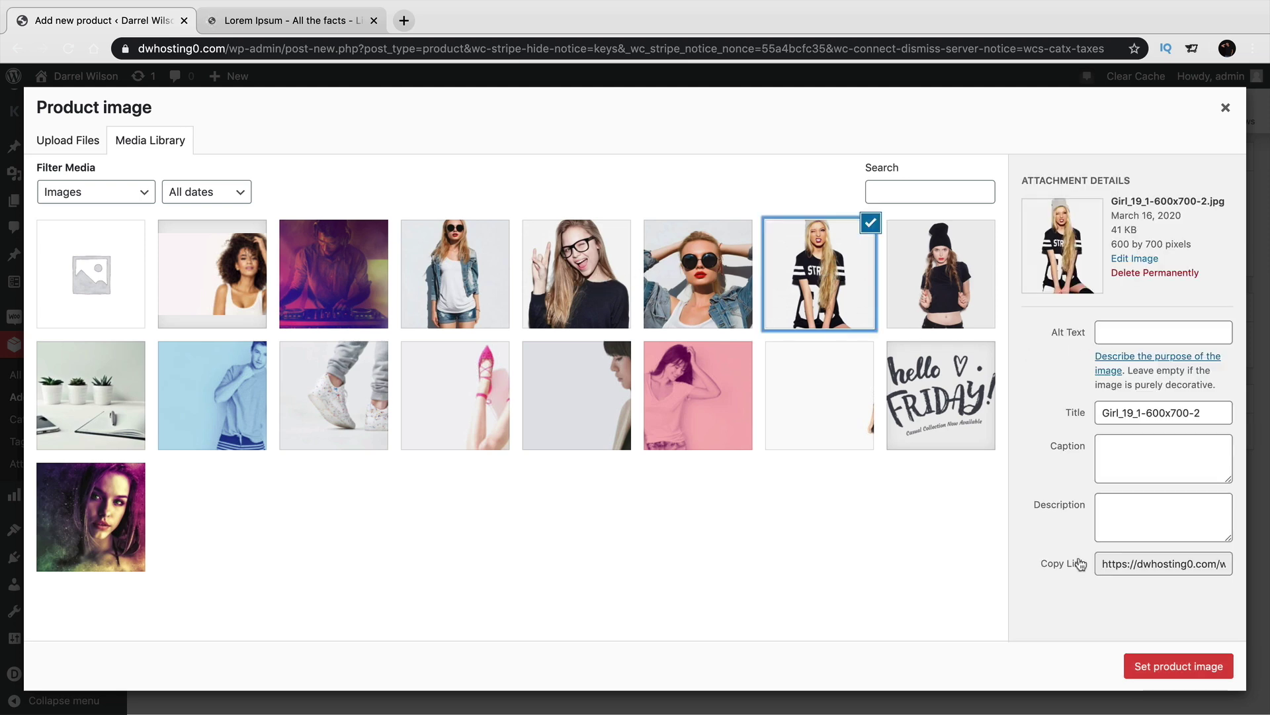
click(1140, 671)
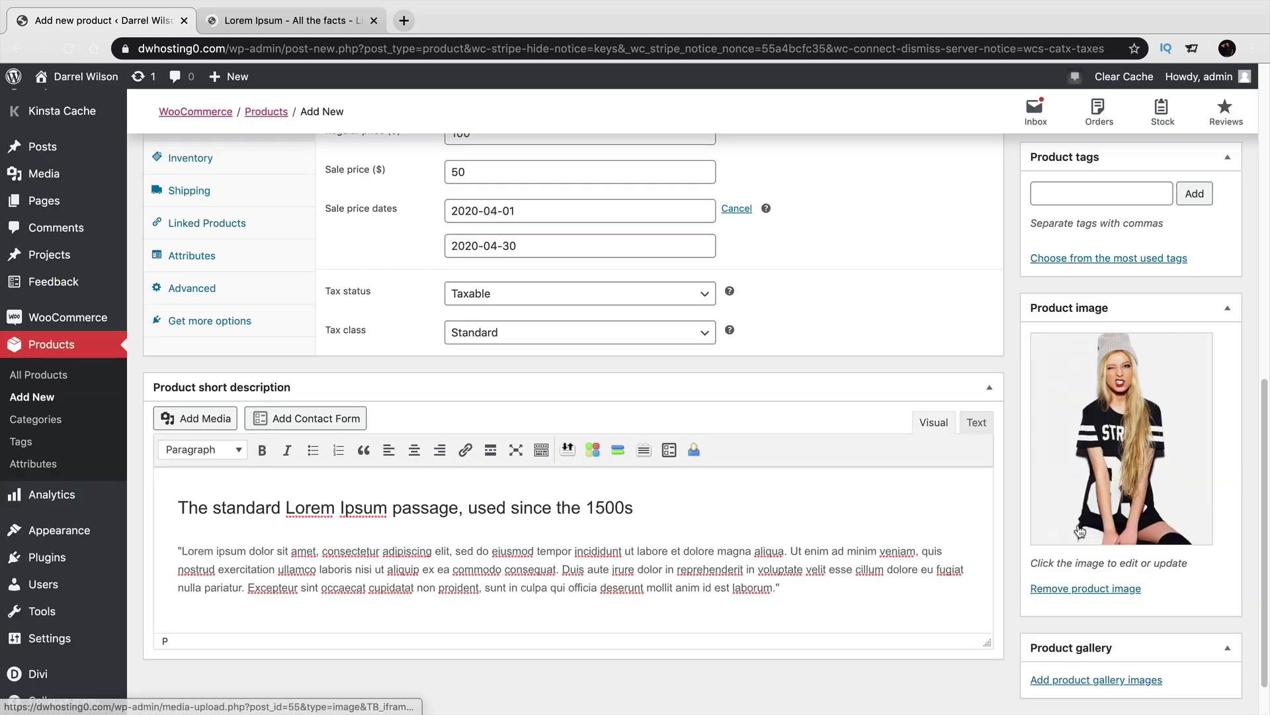
scroll(1073, 545, up, 1)
scroll(1073, 545, up, 5)
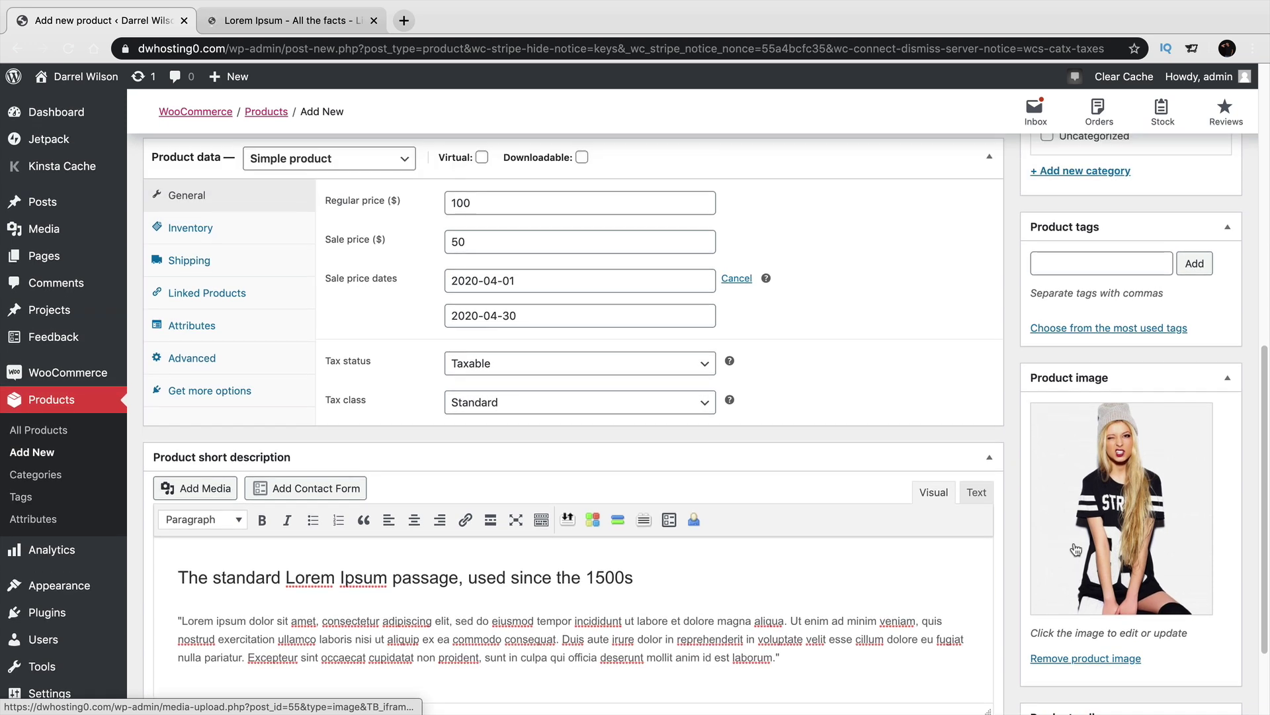
Create a new 'Shirts' product category for Sample Product 1 and publish the product.
click(1089, 448)
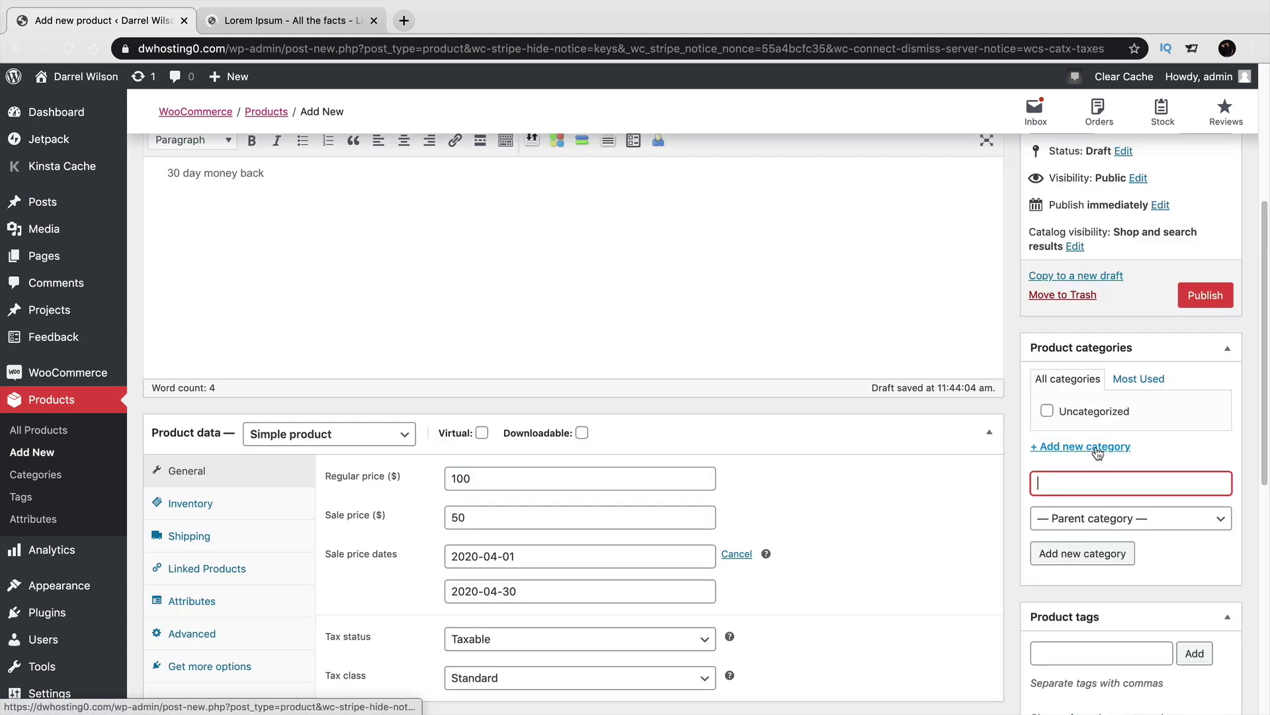
text(Shirts)
click(1111, 553)
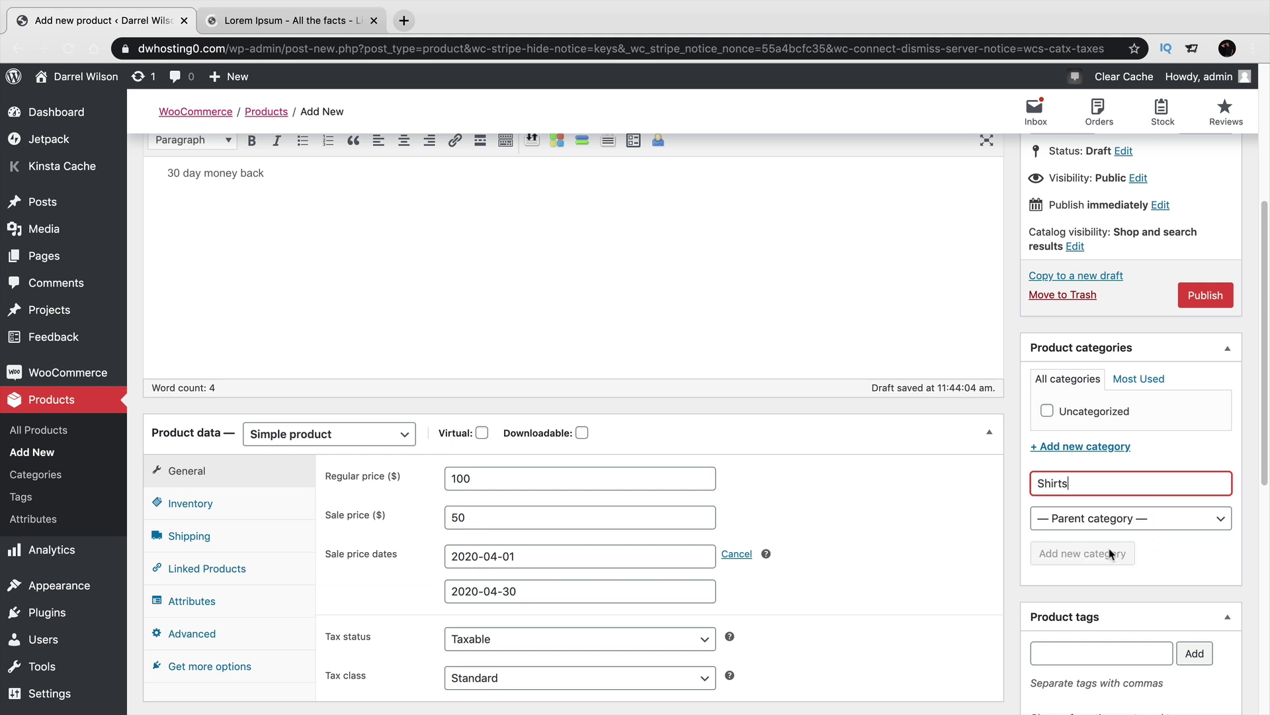
scroll(1120, 549, up, 4)
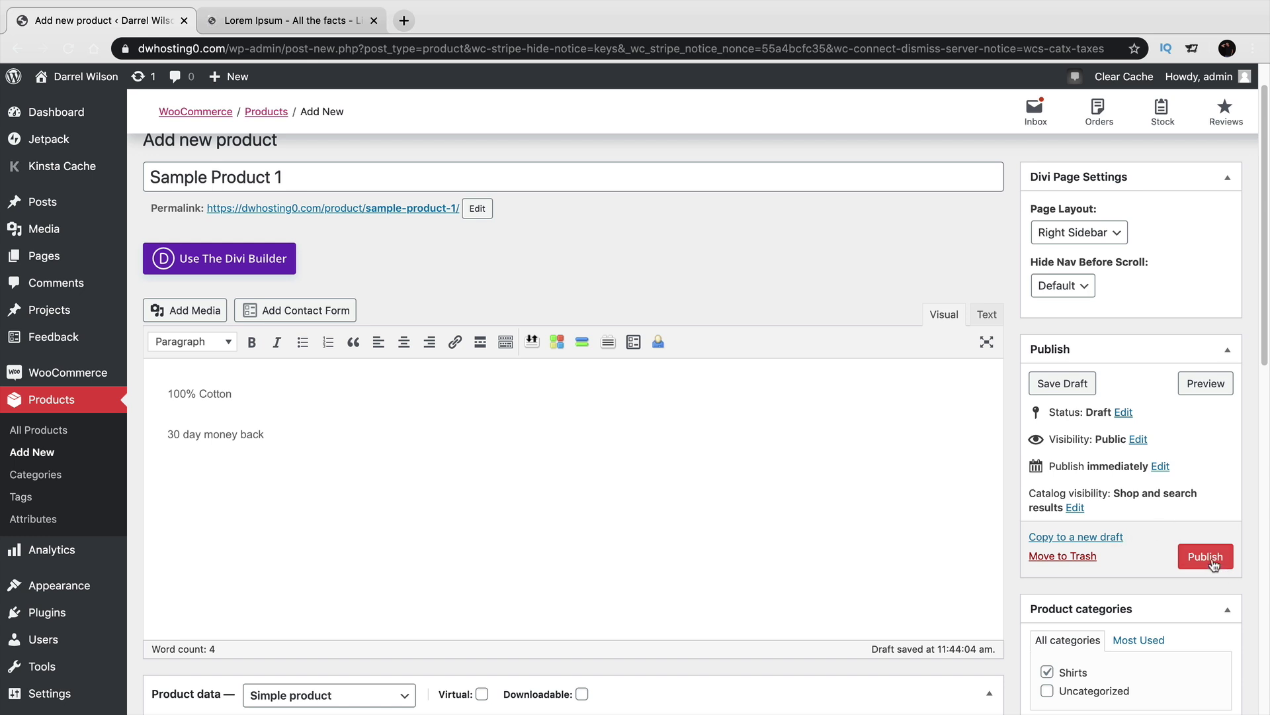
click(1206, 557)
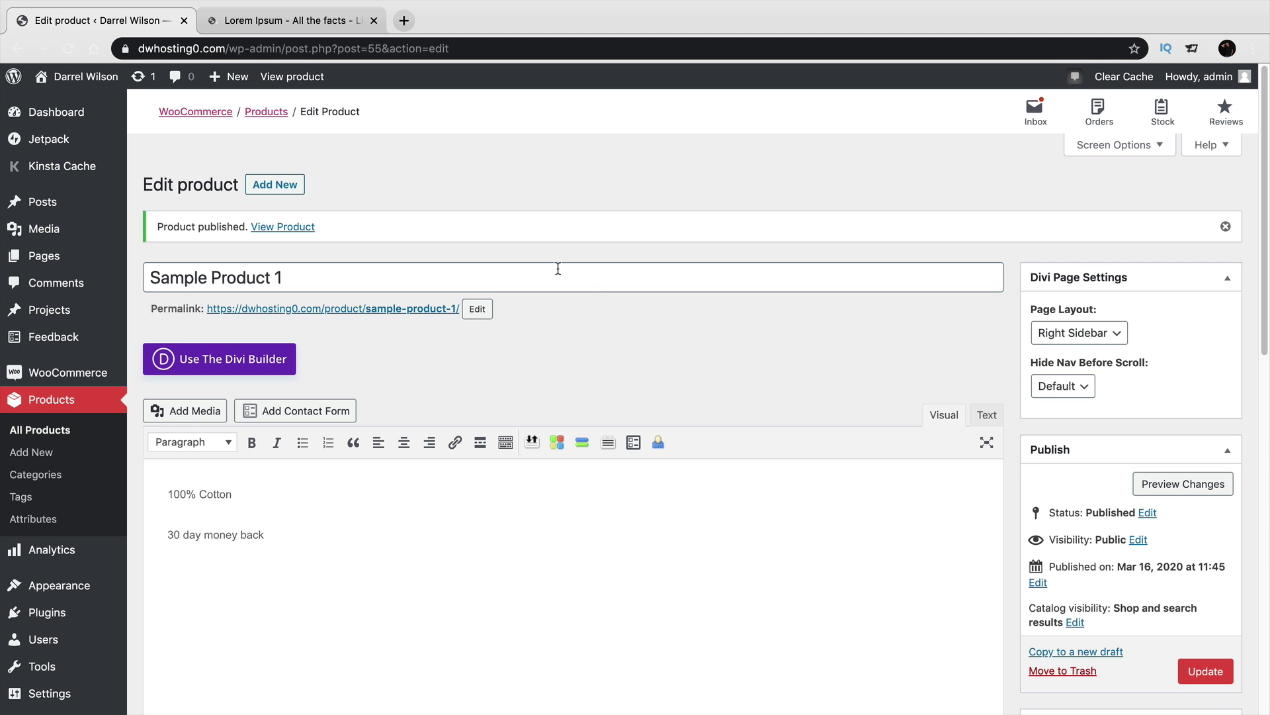
View the published Sample Product 1 on the storefront and add it to the cart.
click(291, 78)
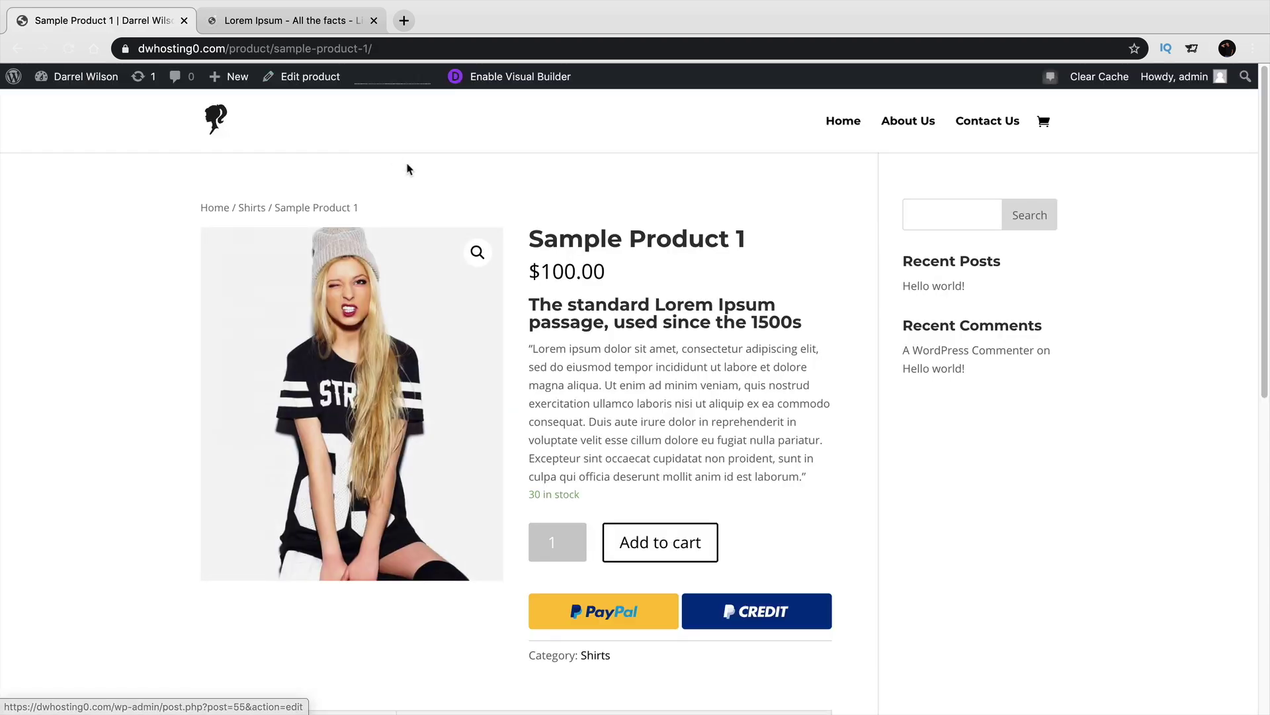
drag(531, 243, 742, 251)
drag(536, 264, 612, 272)
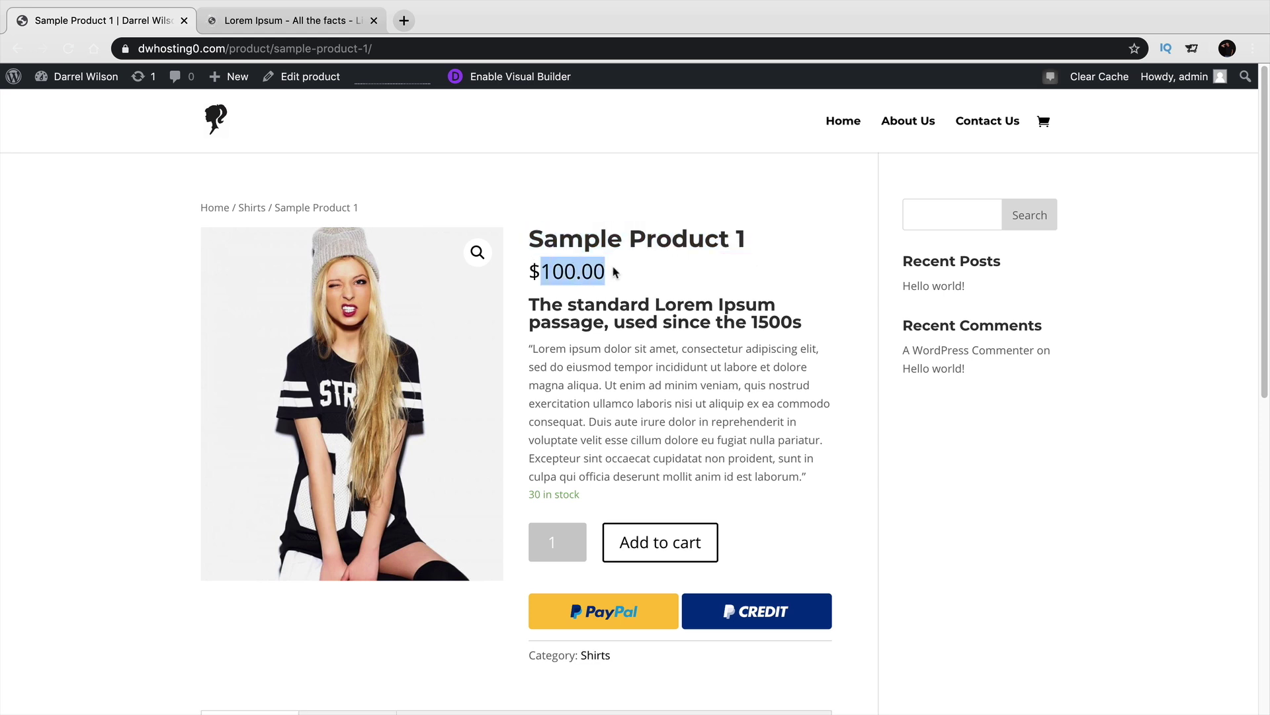
drag(540, 302, 541, 496)
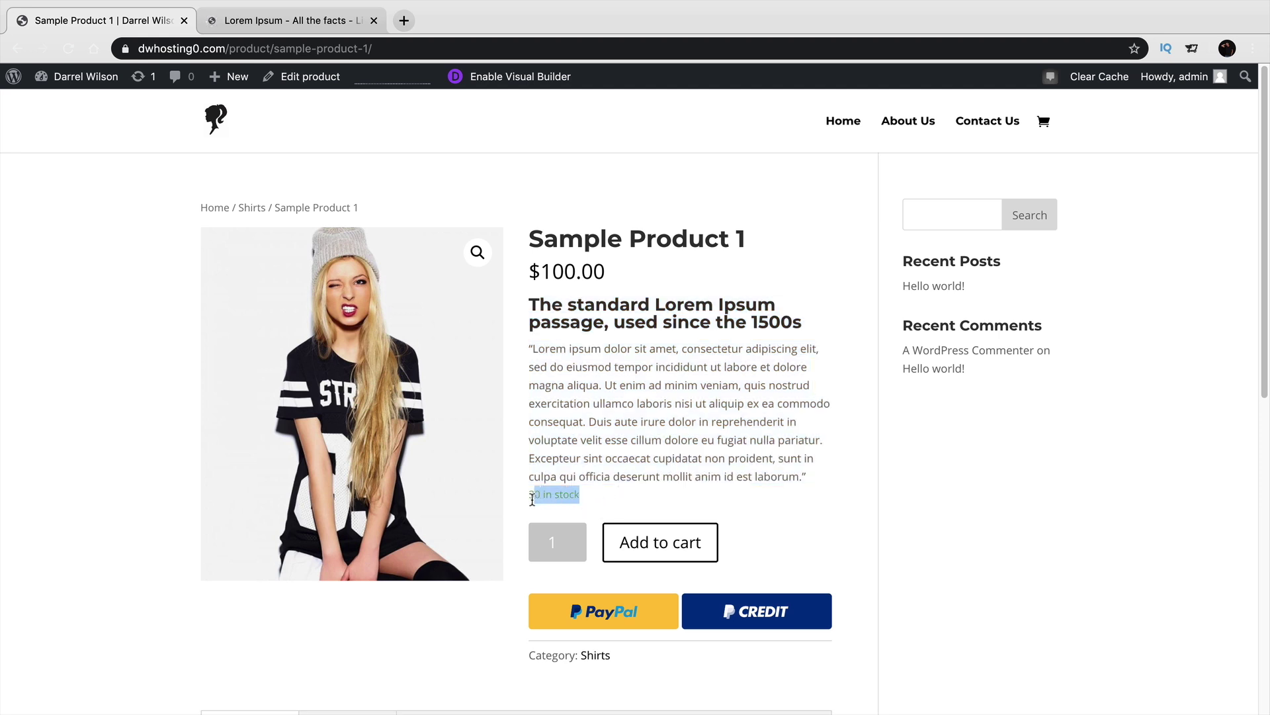
click(665, 546)
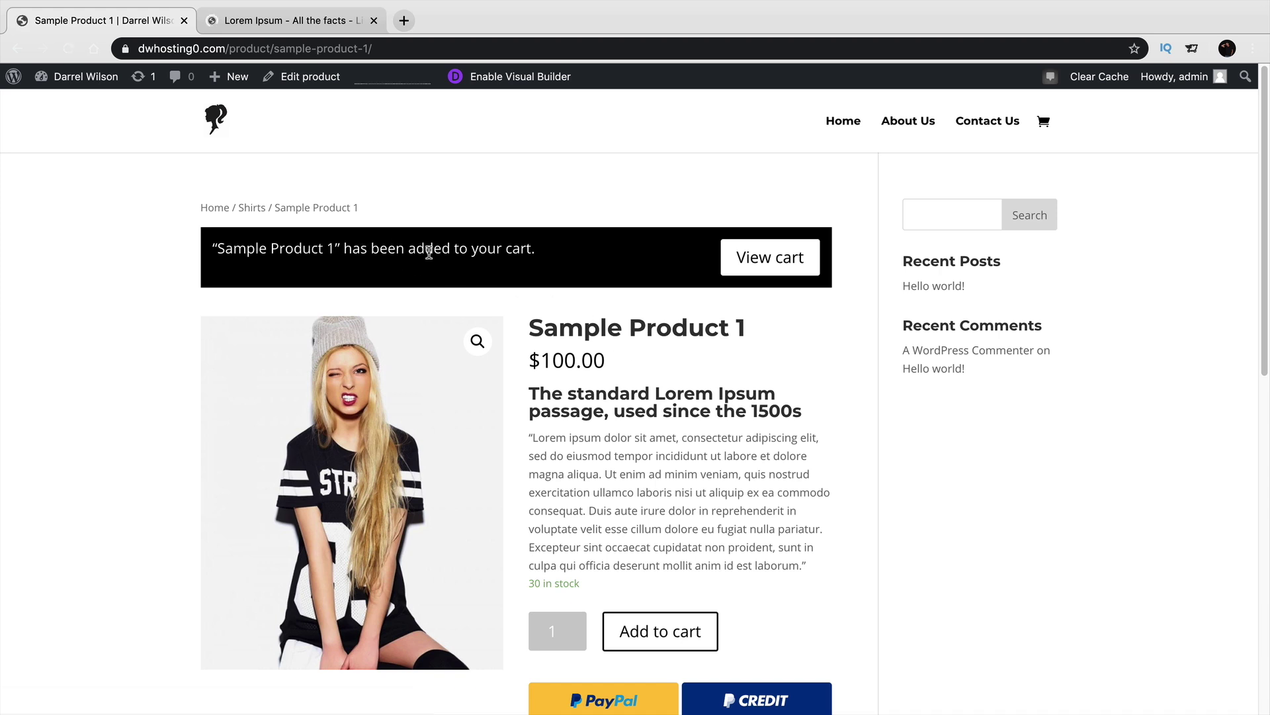
Highlight the '100% Cotton' and '30 day money back' lines on the product page.
scroll(510, 276, down, 8)
scroll(510, 277, up, 3)
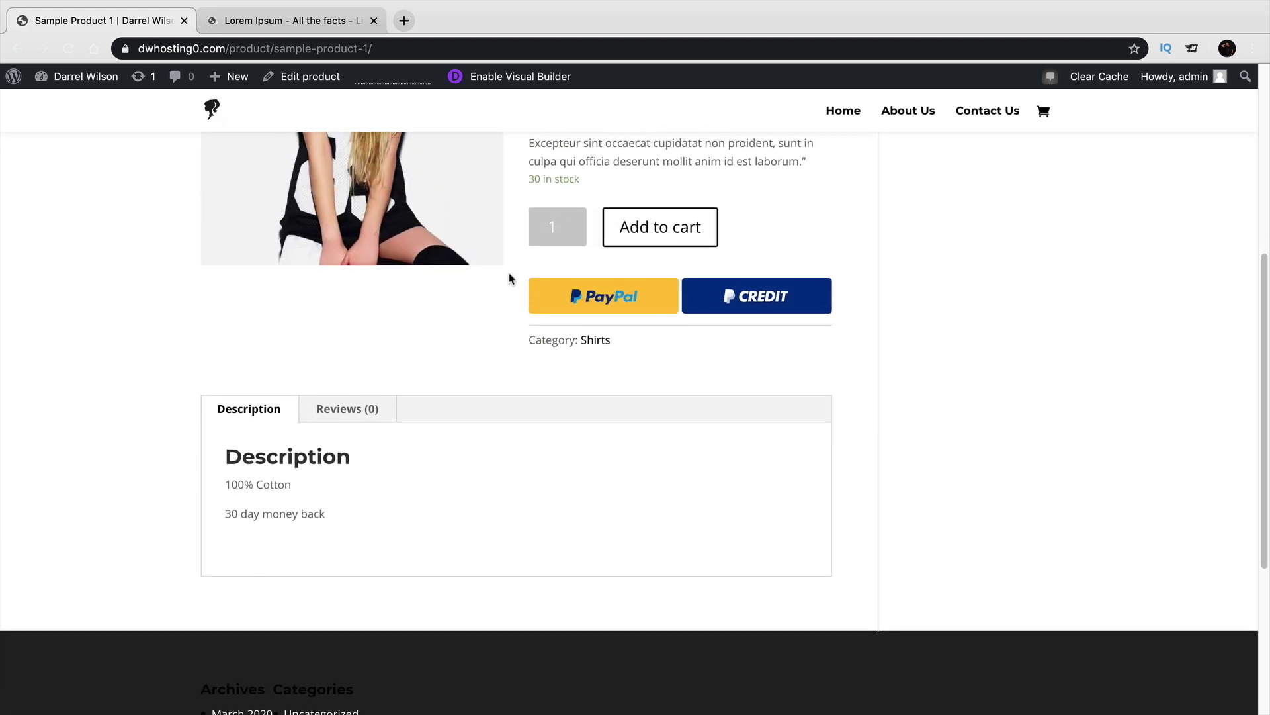
drag(306, 550, 226, 547)
drag(327, 580, 226, 574)
drag(292, 549, 225, 549)
drag(325, 580, 225, 581)
Post a five-star review reading 'awesome!' on the product.
click(343, 476)
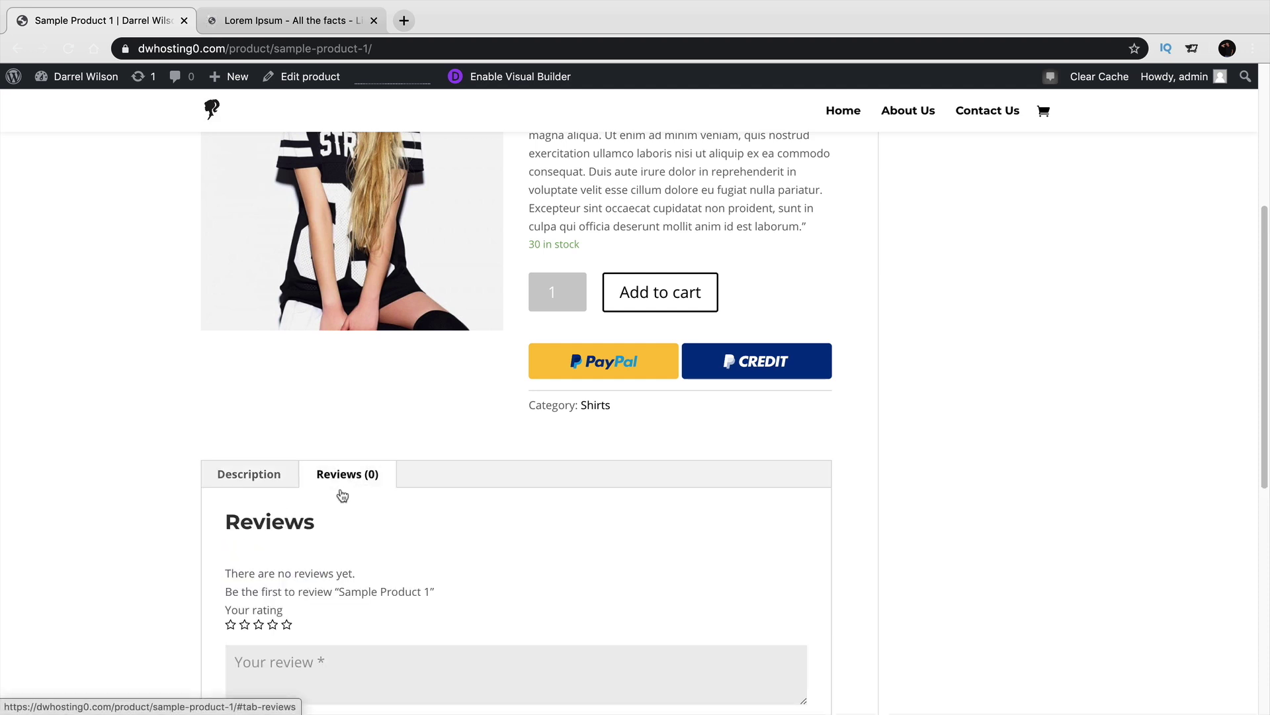
scroll(340, 488, down, 2)
click(287, 561)
click(353, 604)
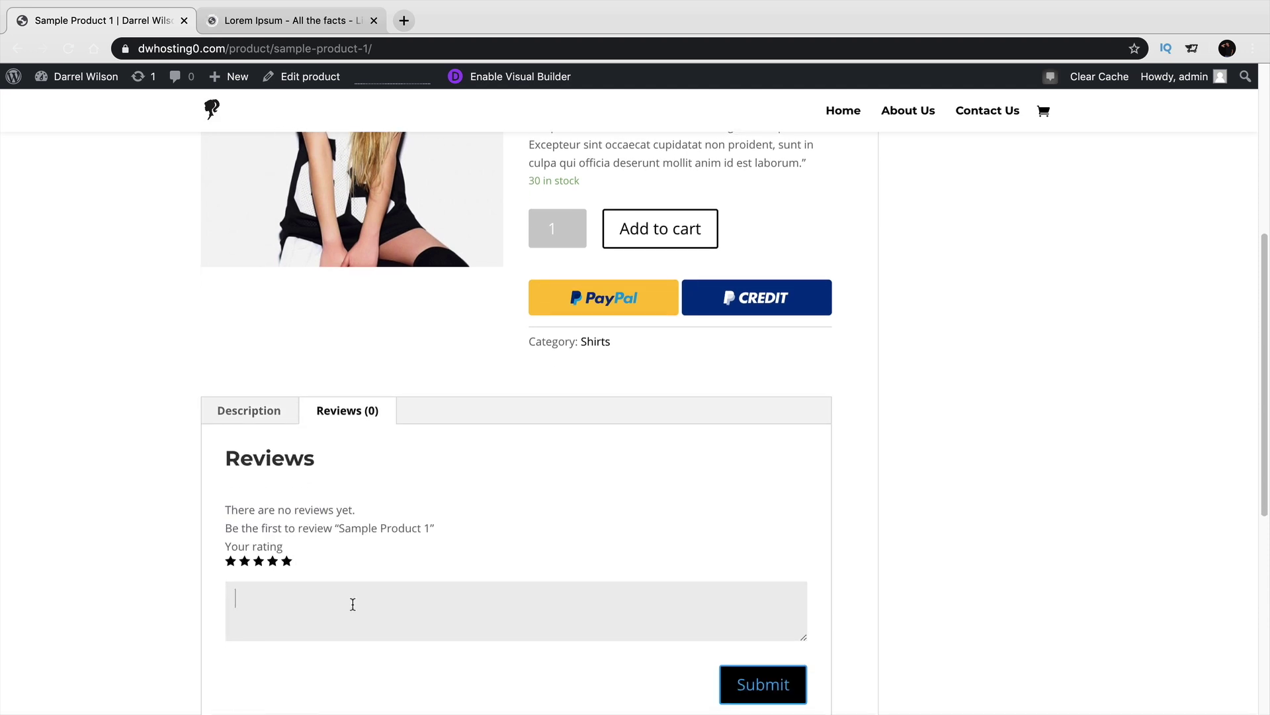
text(awesome!)
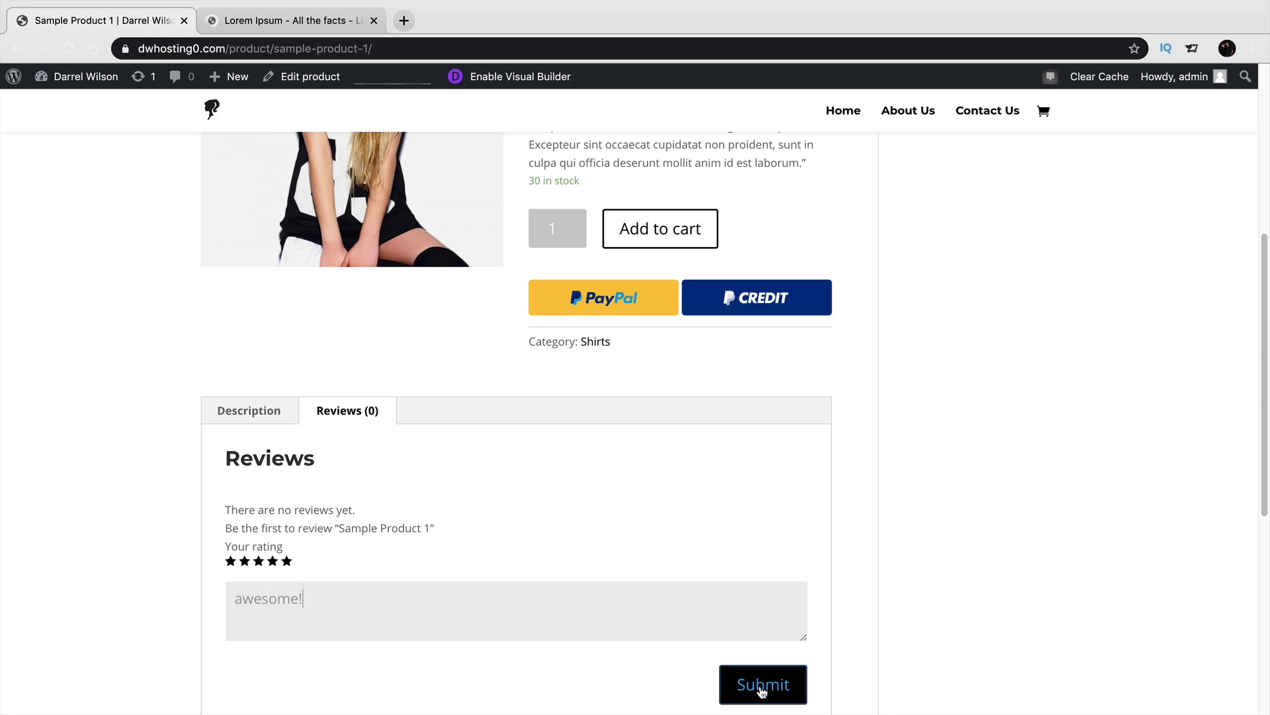
click(762, 689)
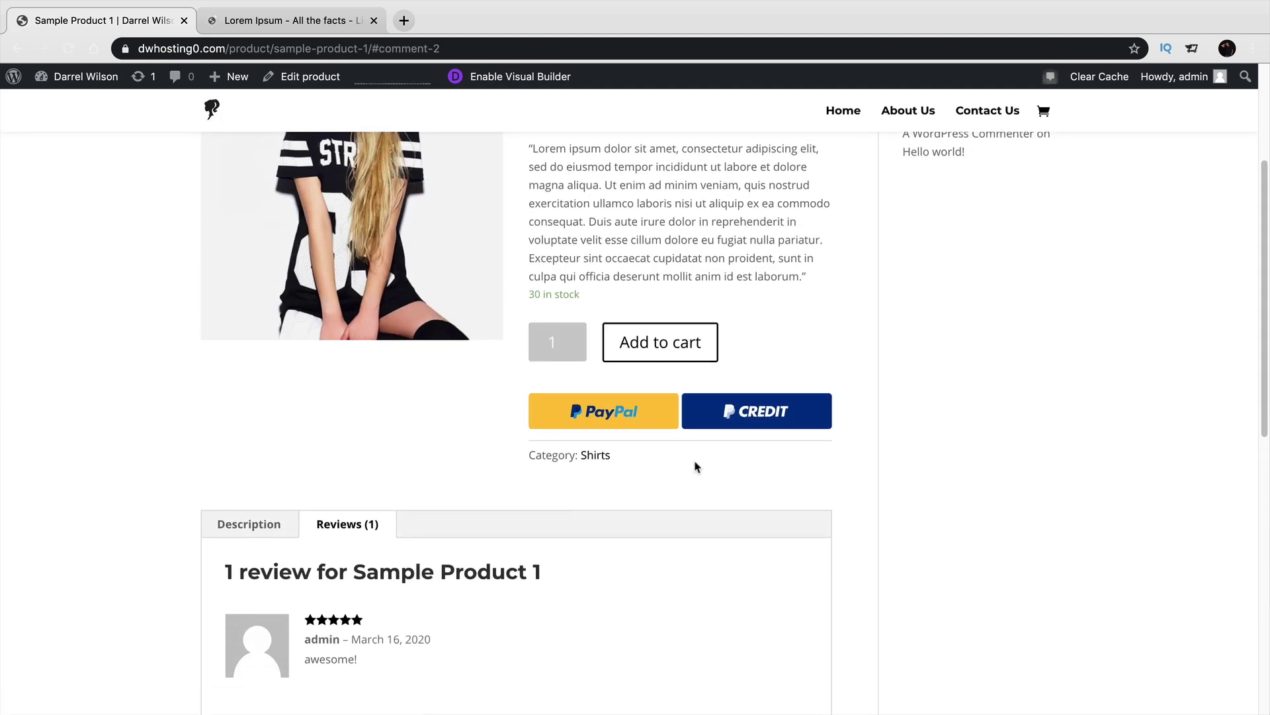
Return to the product description and highlight the Recent Posts heading.
scroll(645, 427, down, 3)
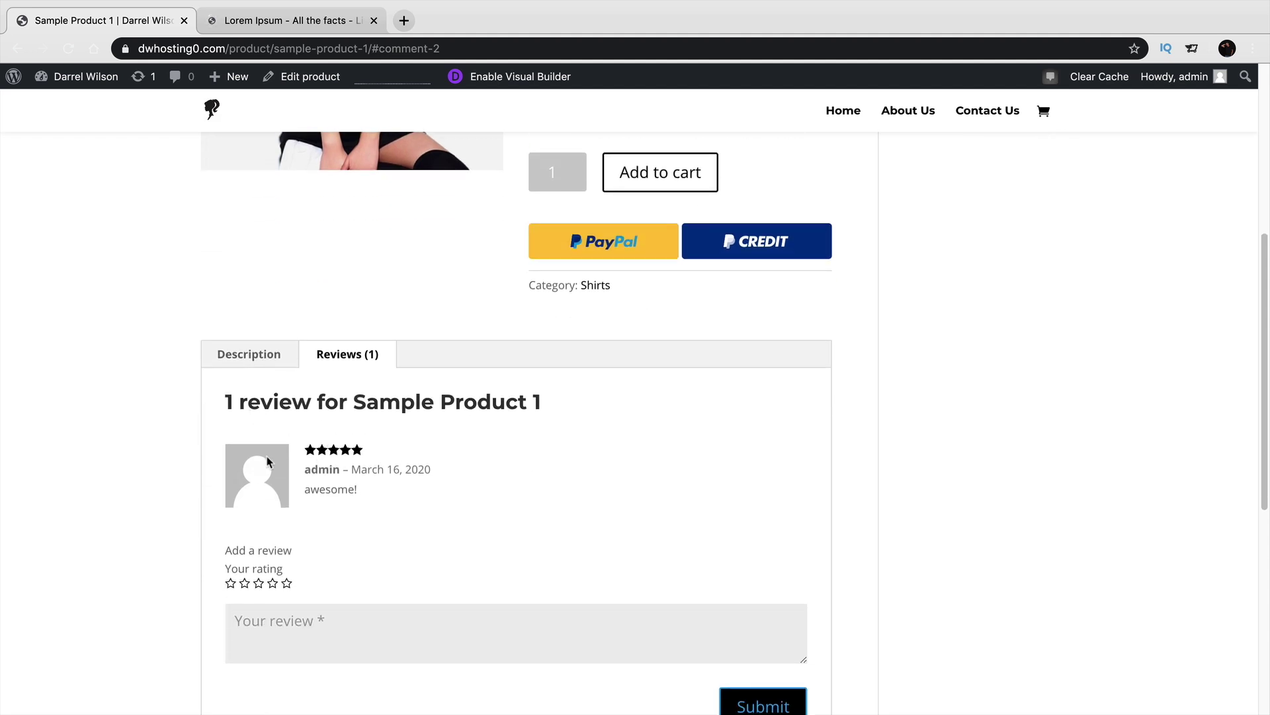
click(259, 352)
scroll(414, 431, up, 6)
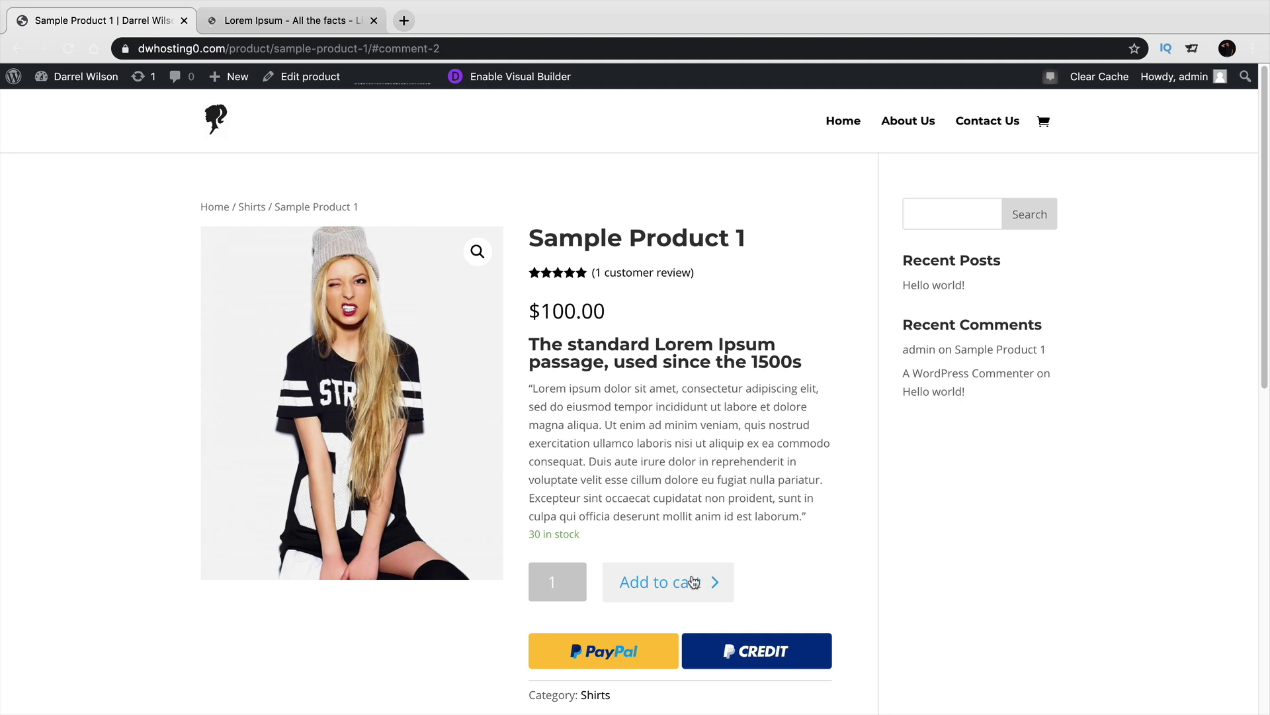
drag(1002, 261, 904, 258)
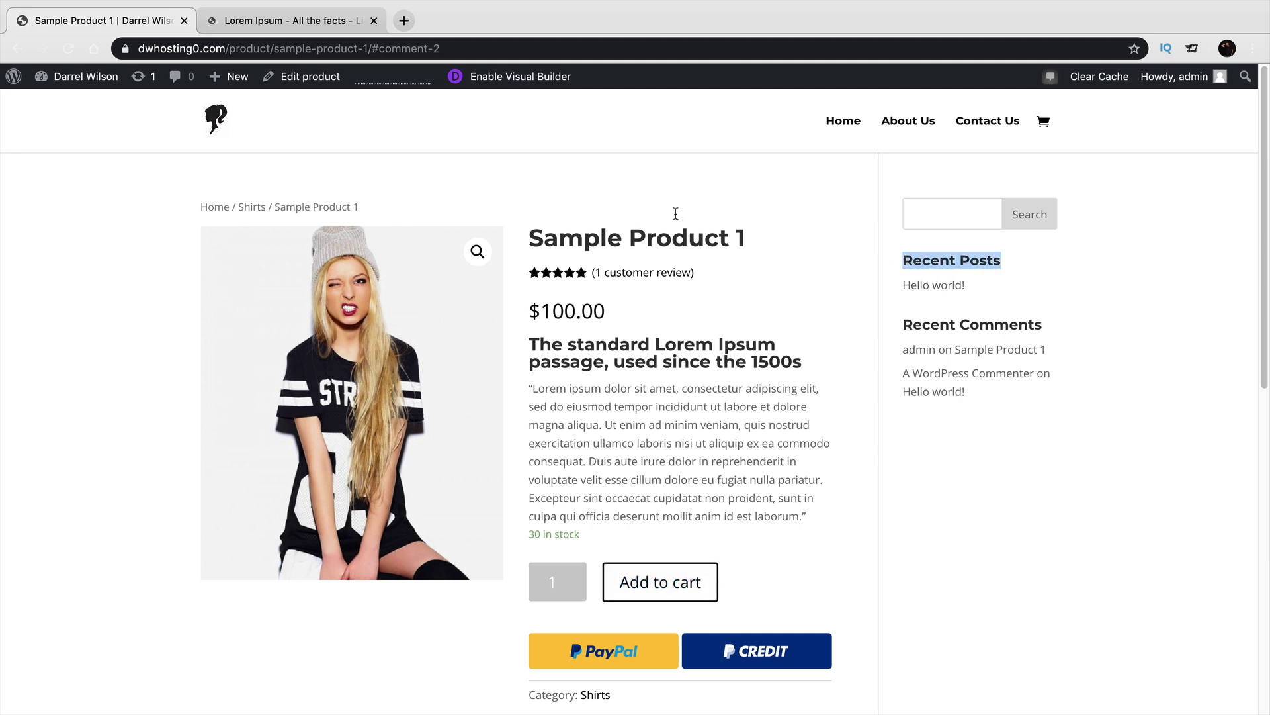
Open the Theme Customizer's General Settings > Typography panel.
mouse_move(83, 77)
click(83, 188)
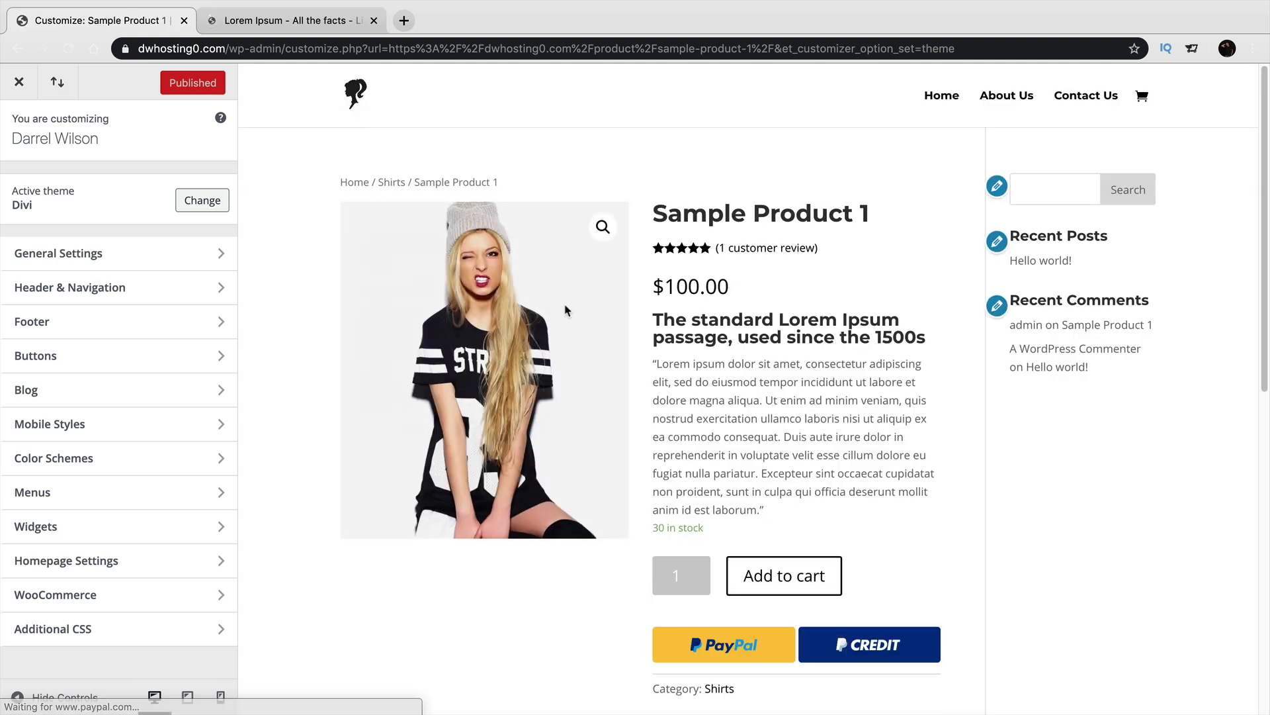
click(176, 253)
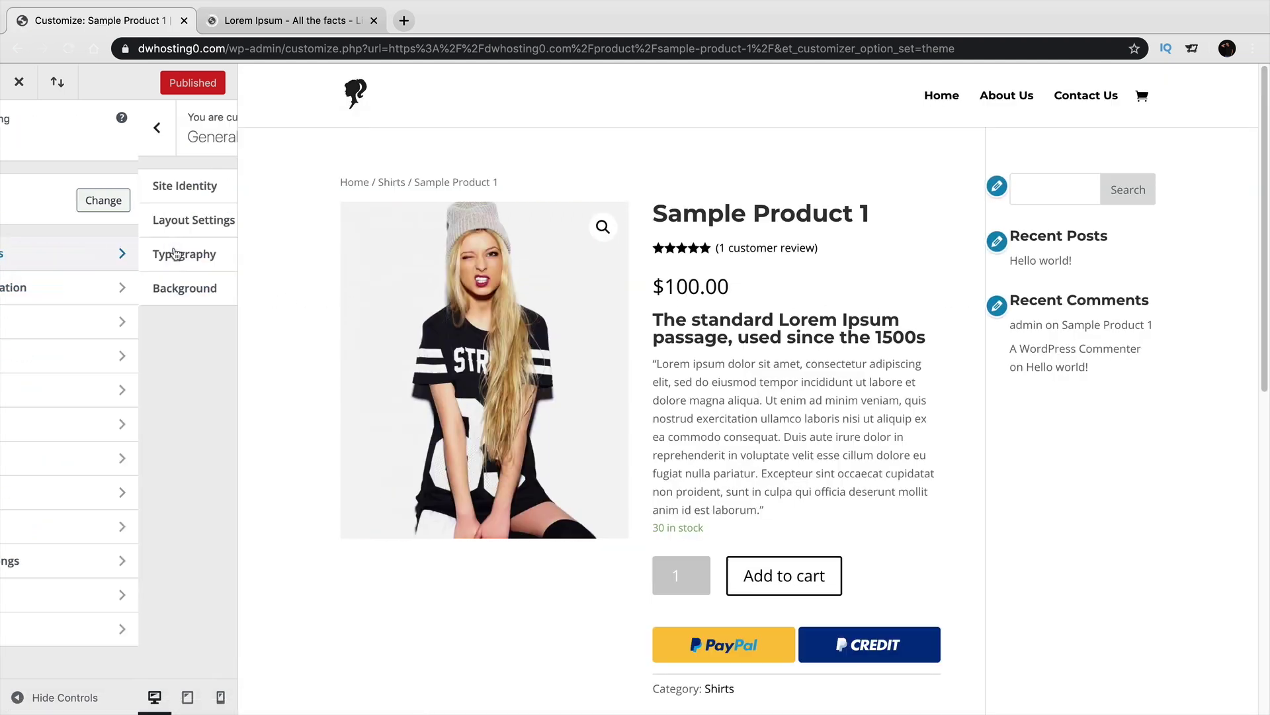
click(172, 254)
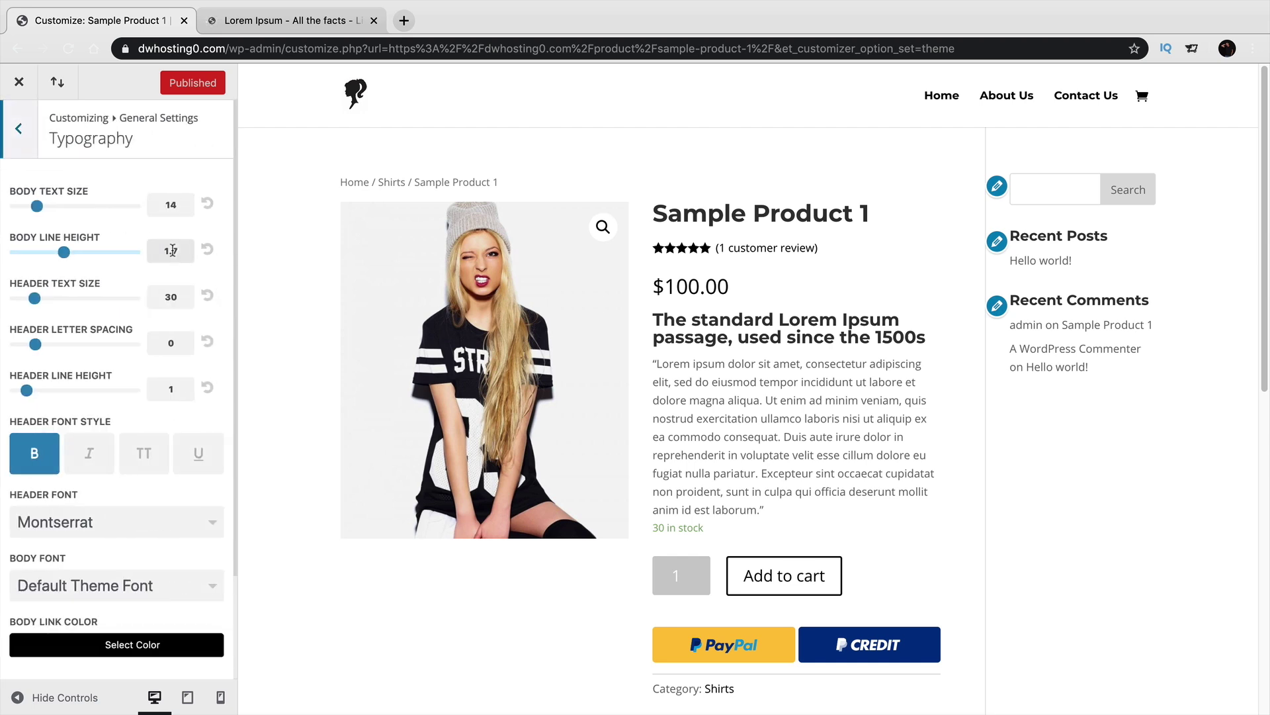
Preview the header font as ABeeZee, then as Alegreya Sans.
click(117, 522)
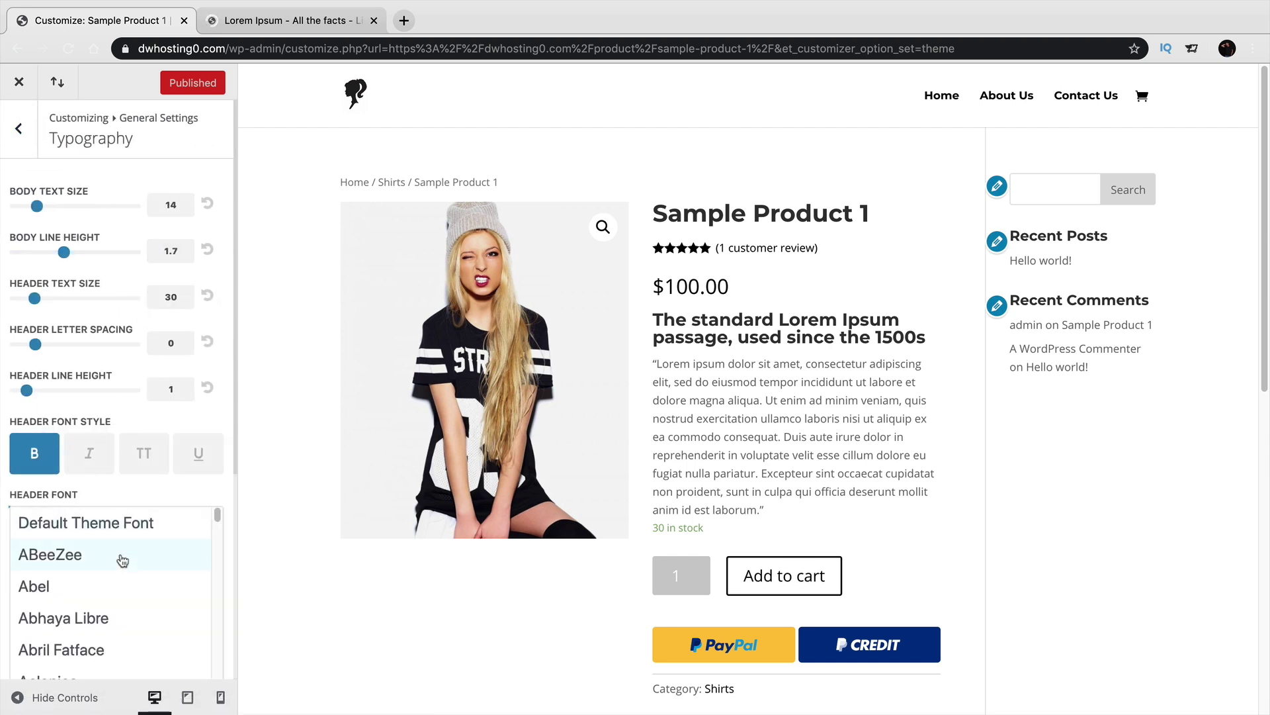
click(120, 553)
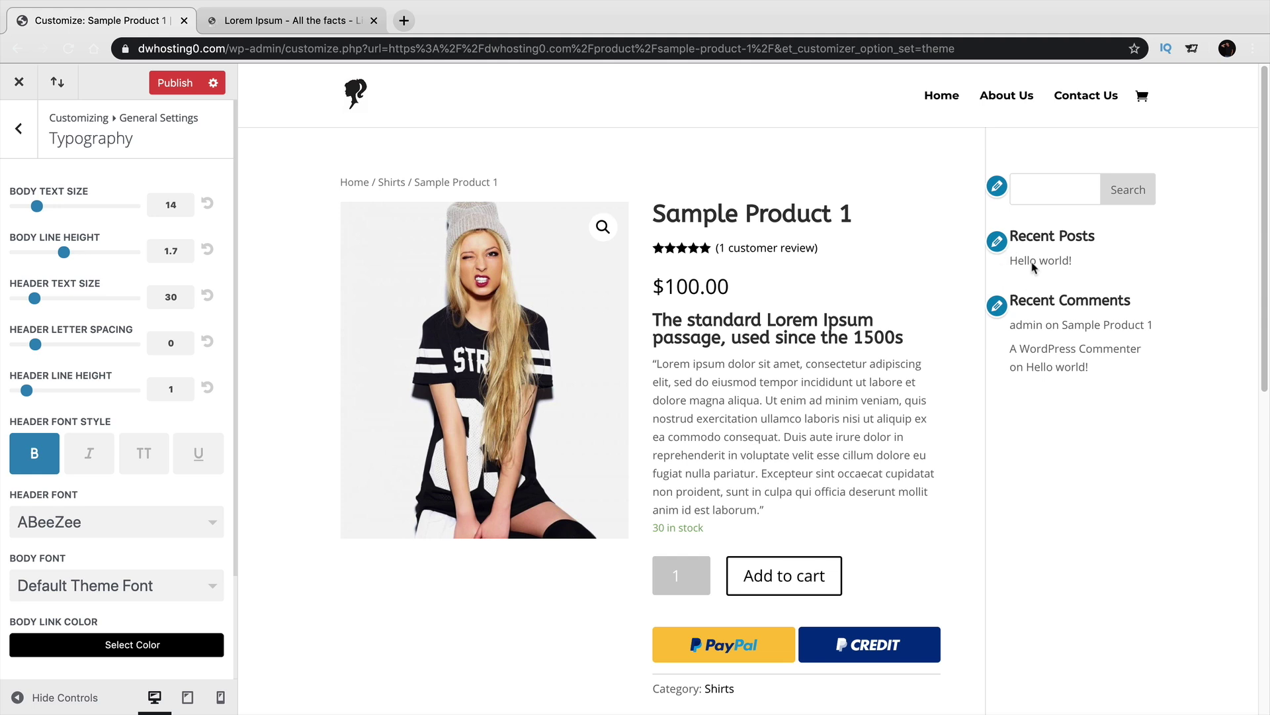
click(96, 526)
scroll(124, 556, down, 5)
click(128, 575)
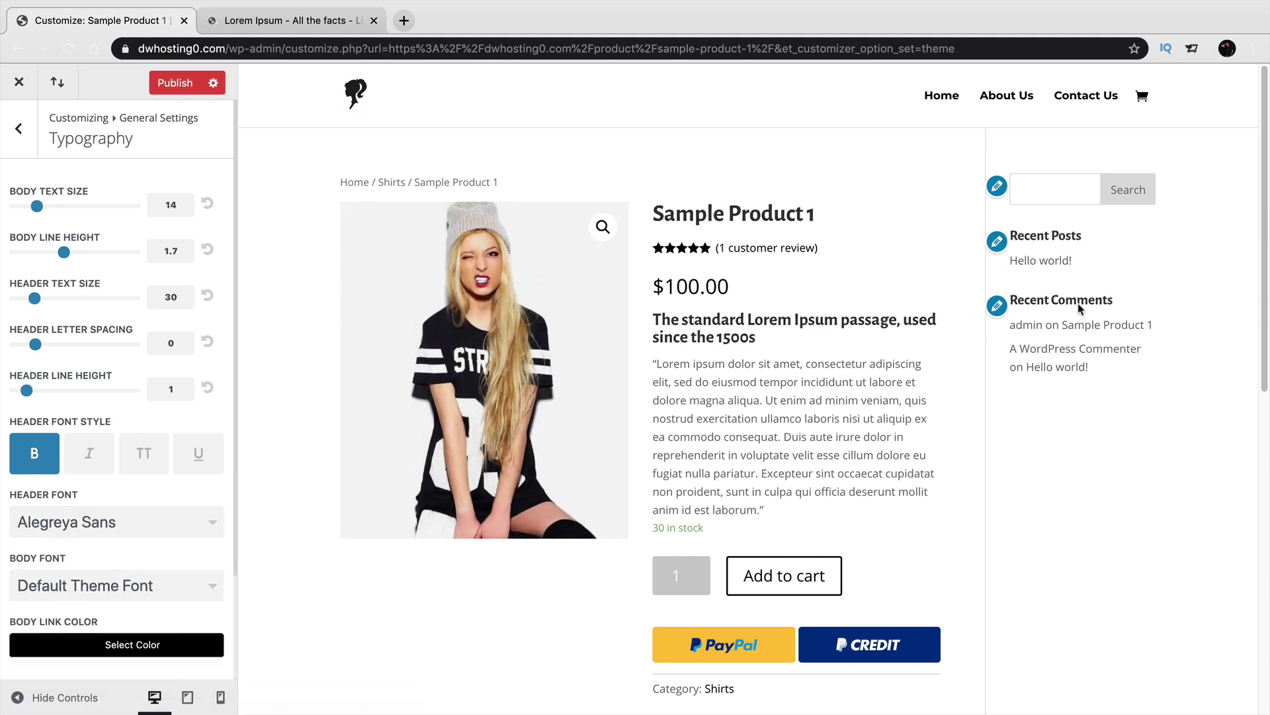
Set the header font back to Montserrat.
click(150, 523)
scroll(151, 544, down, 15)
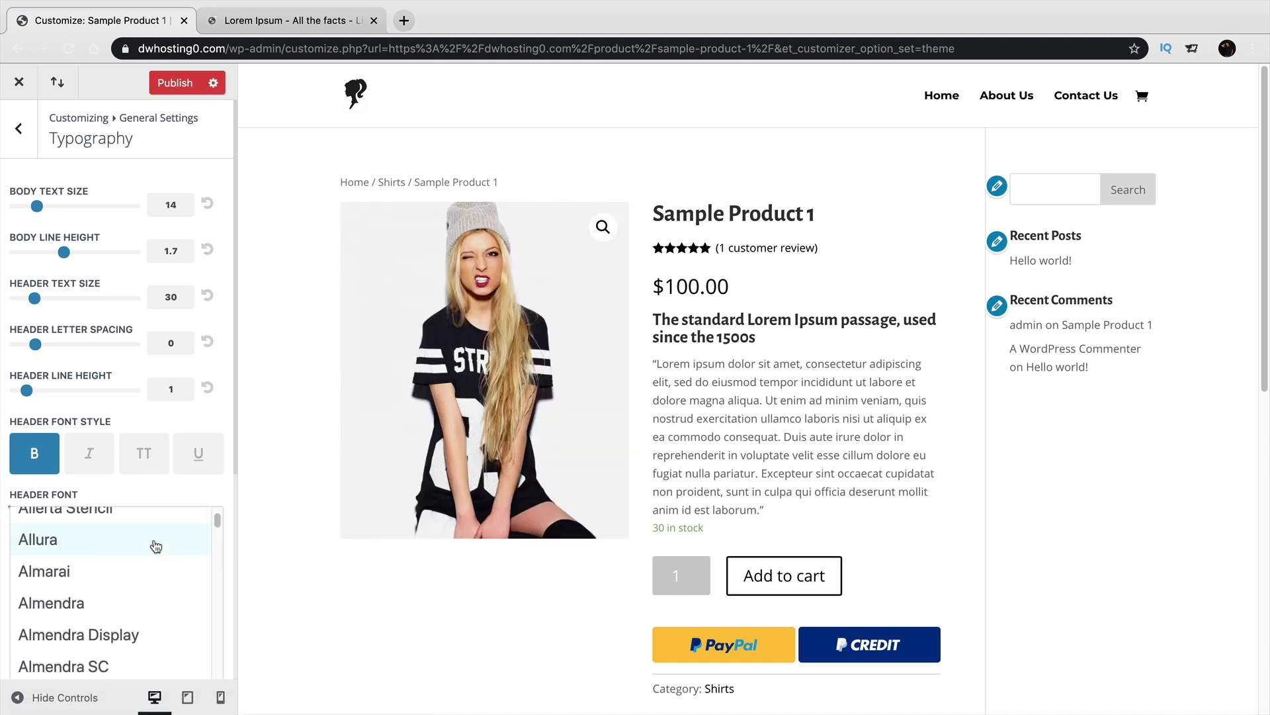
scroll(152, 544, down, 20)
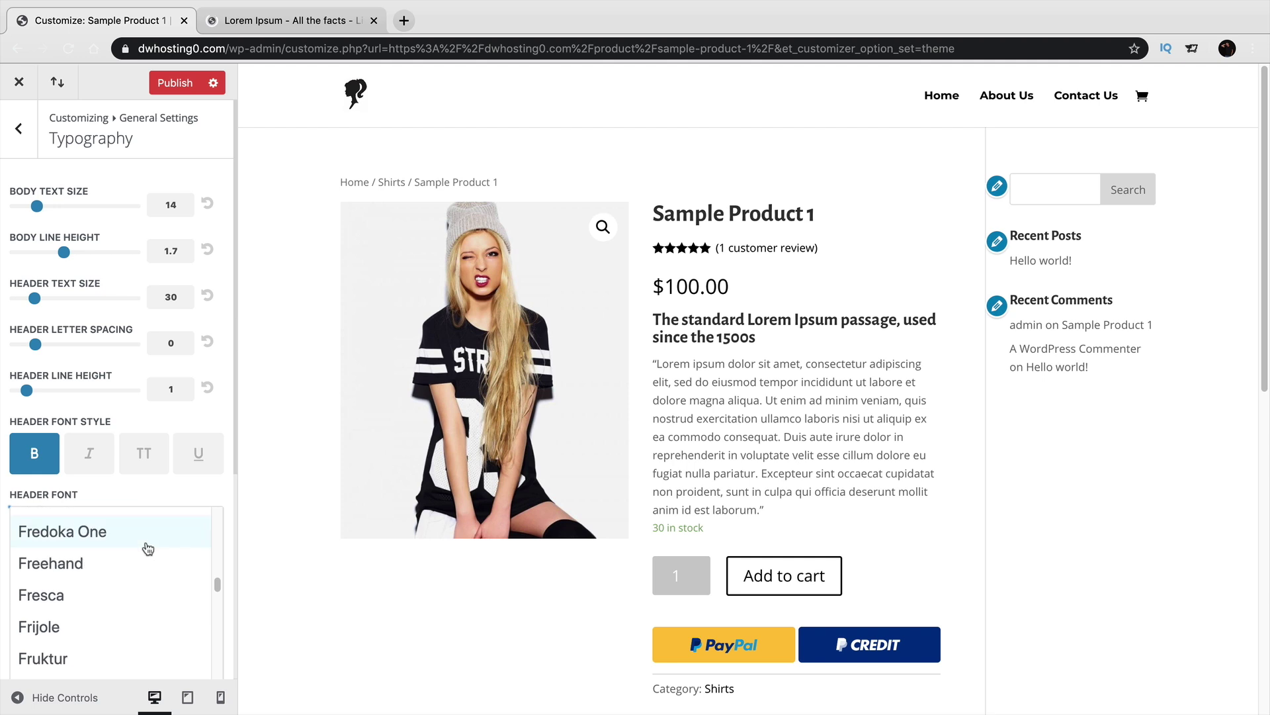
scroll(142, 561, down, 20)
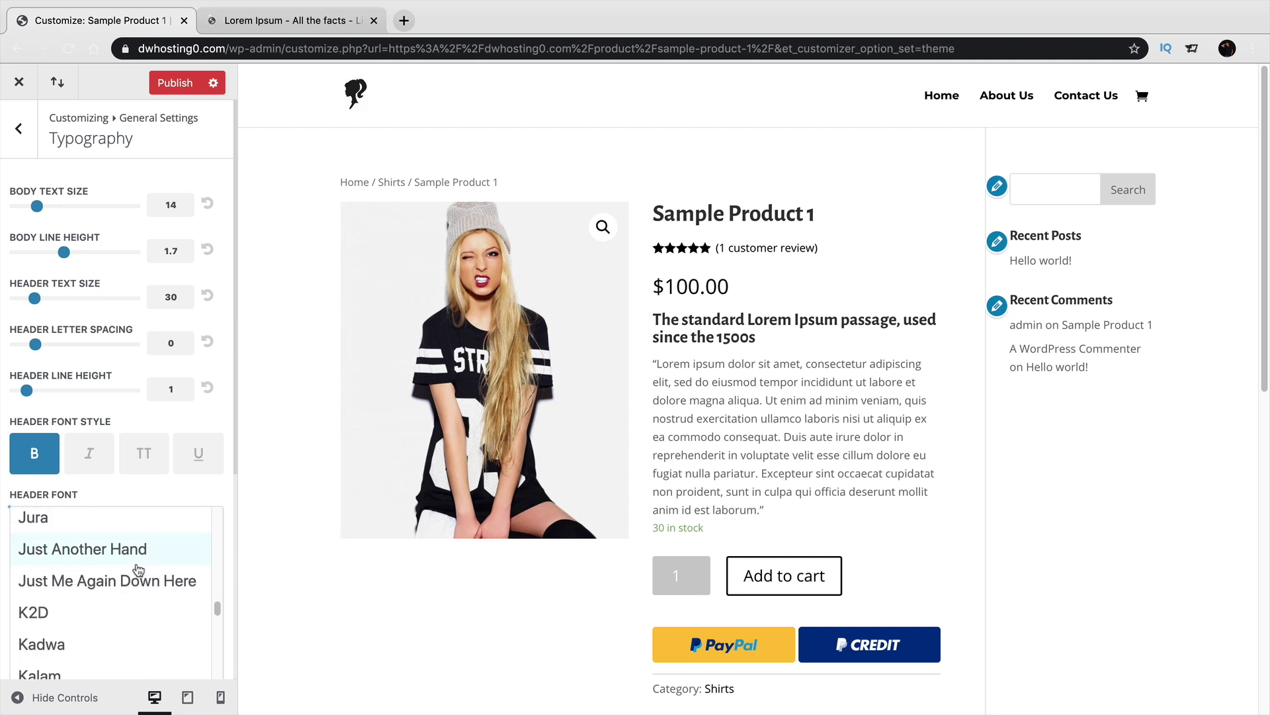
scroll(137, 573, down, 20)
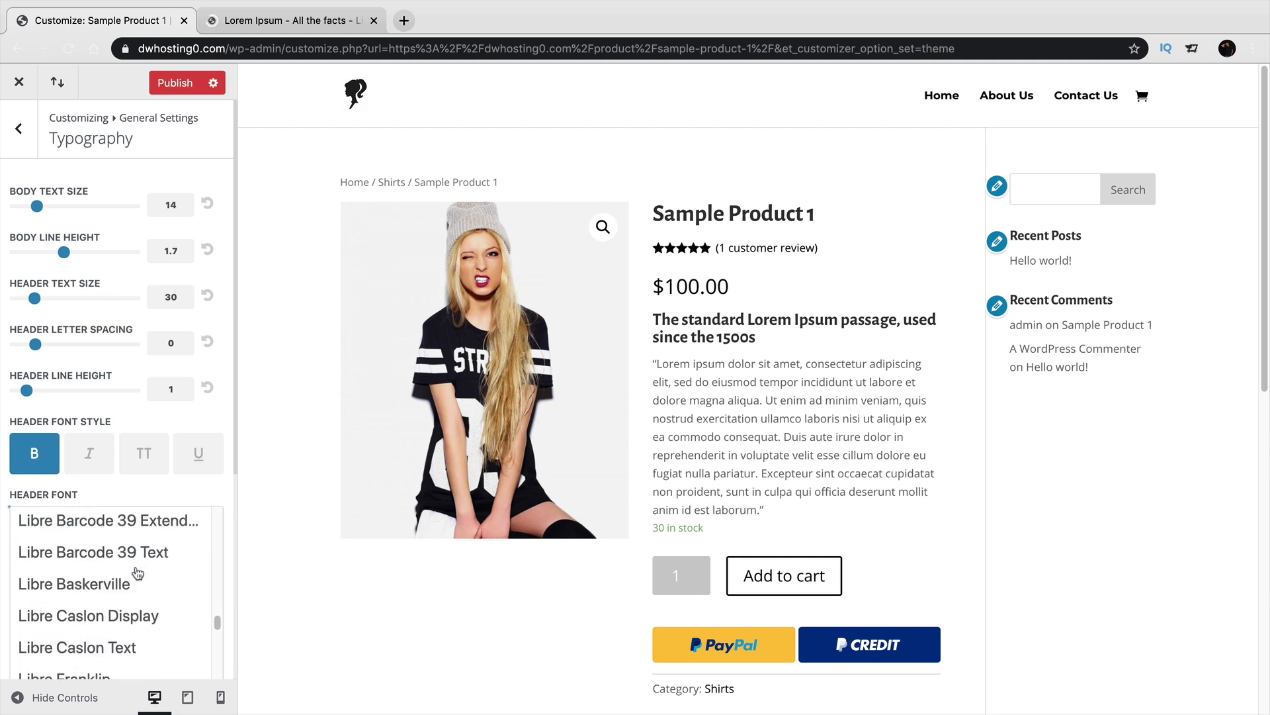
scroll(121, 588, down, 10)
scroll(121, 588, up, 5)
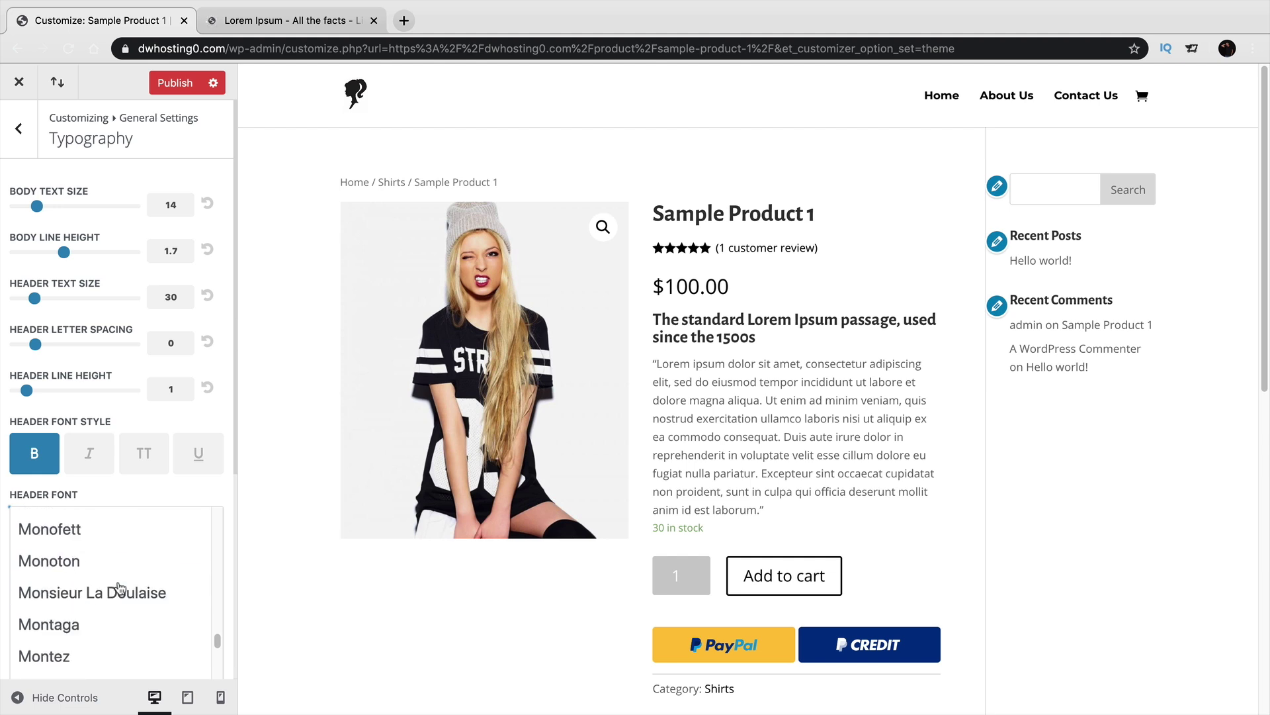
scroll(119, 588, down, 1)
click(126, 643)
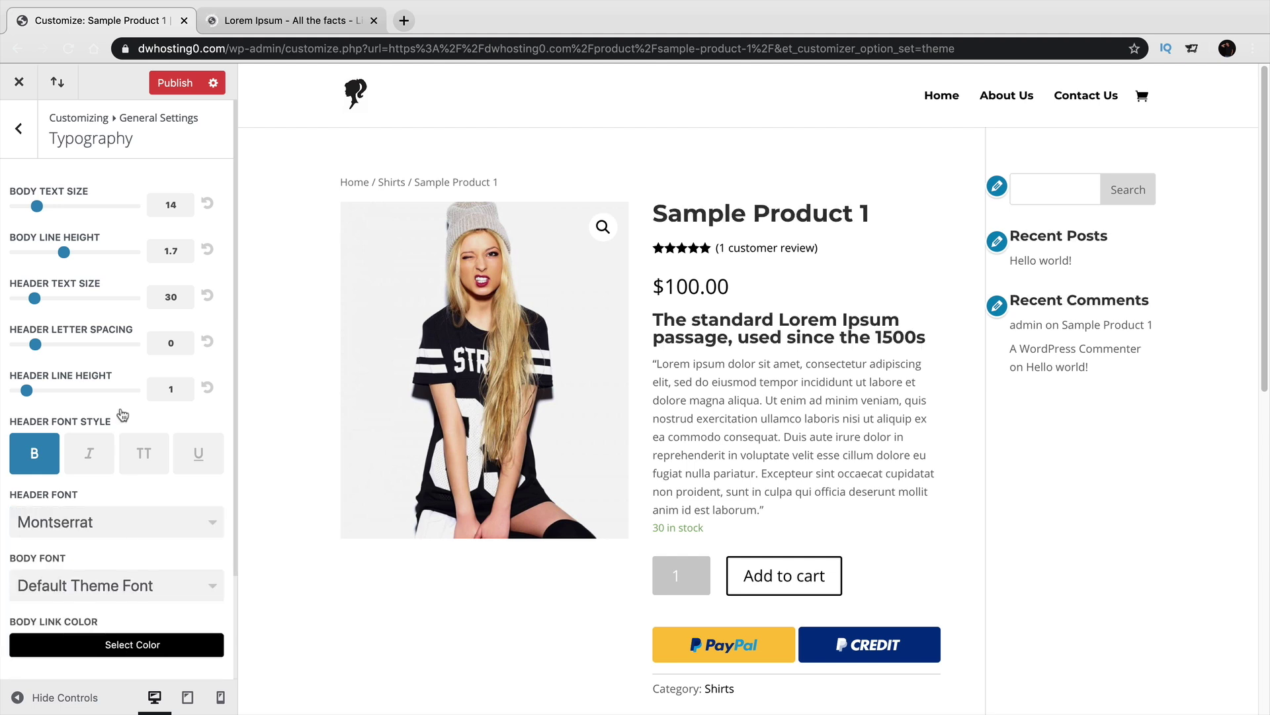
Check the Recent Posts heading in the preview and publish the Customizer changes.
scroll(100, 410, down, 5)
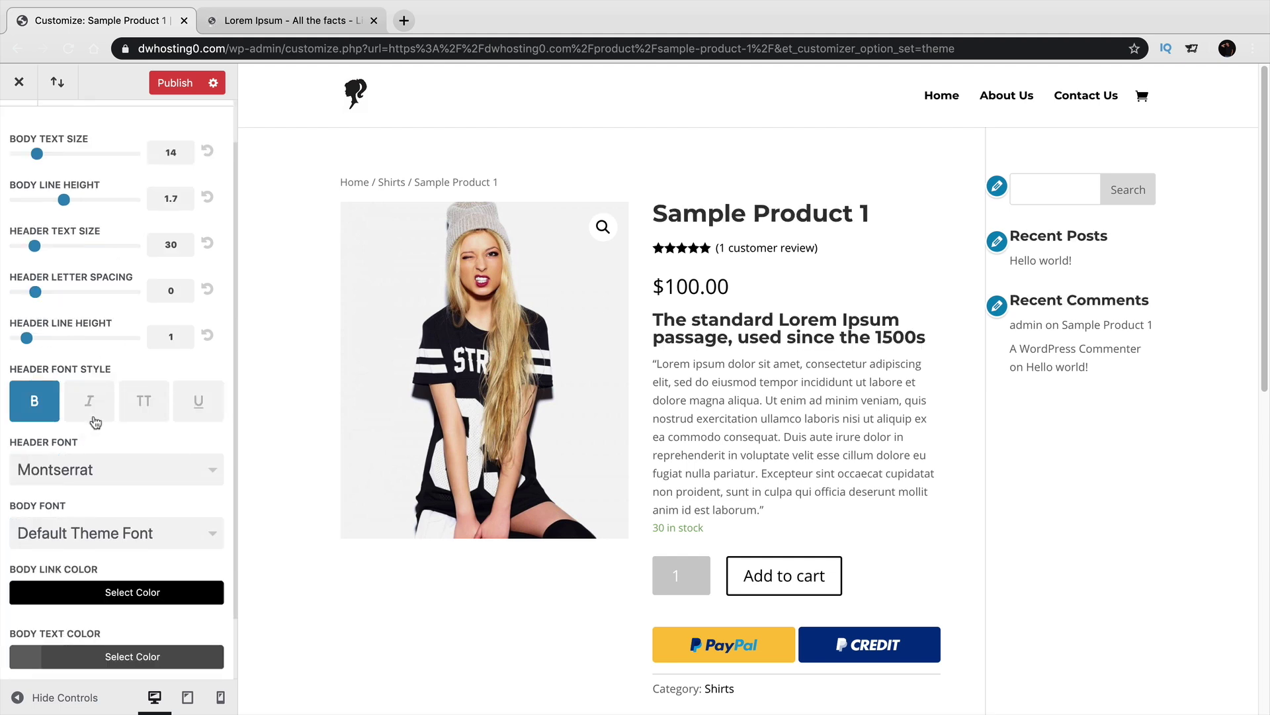
scroll(1019, 439, down, 1)
scroll(1019, 438, down, 5)
scroll(959, 388, up, 2)
scroll(1057, 349, up, 3)
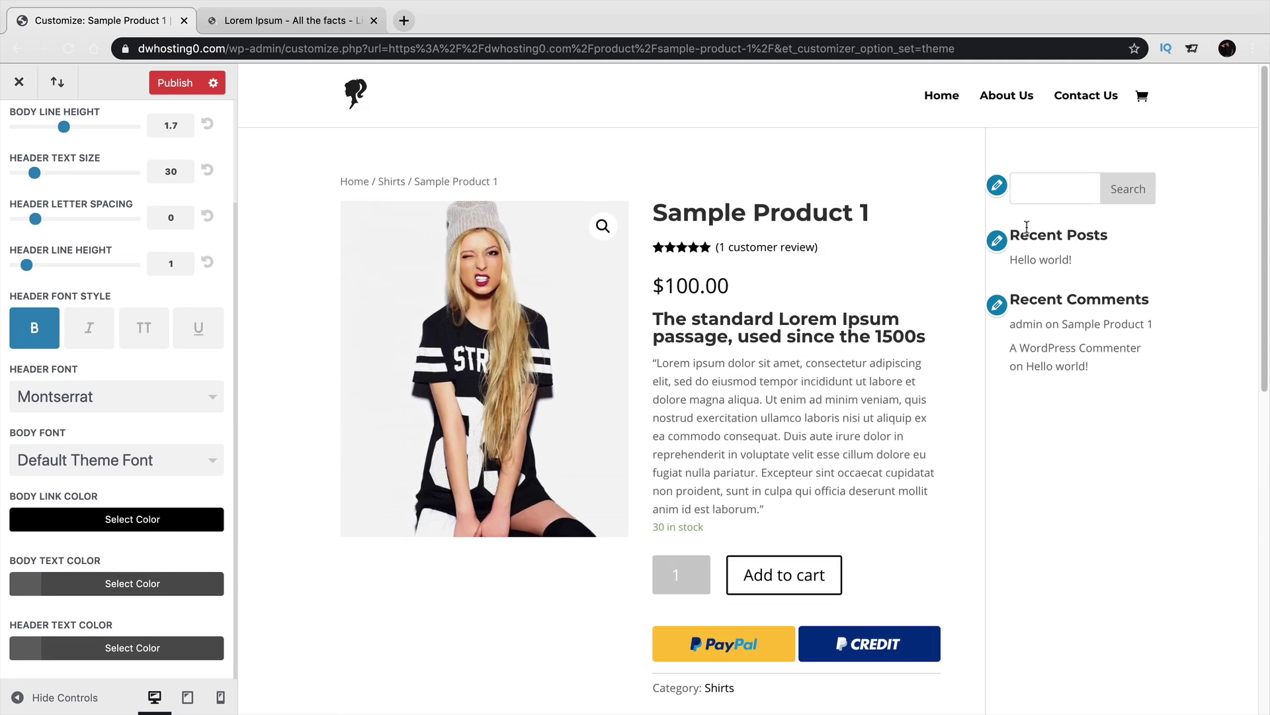
drag(1023, 237, 1103, 235)
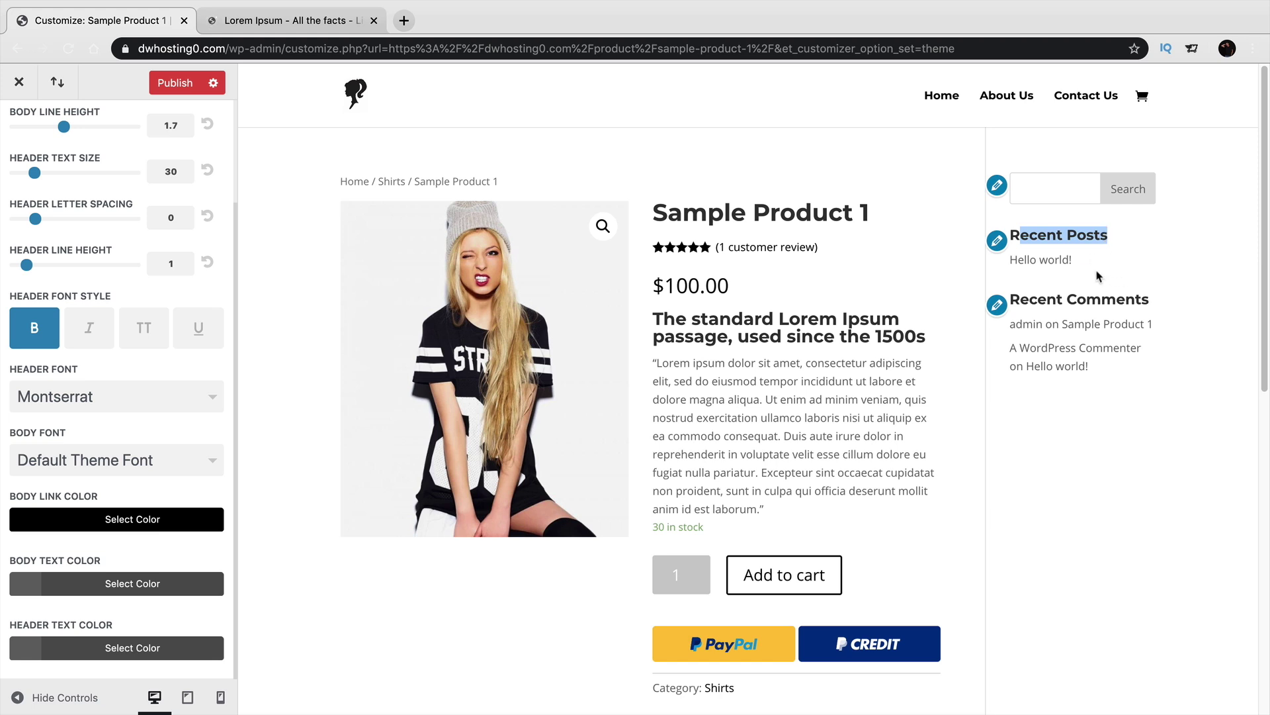
scroll(58, 174, up, 2)
click(74, 120)
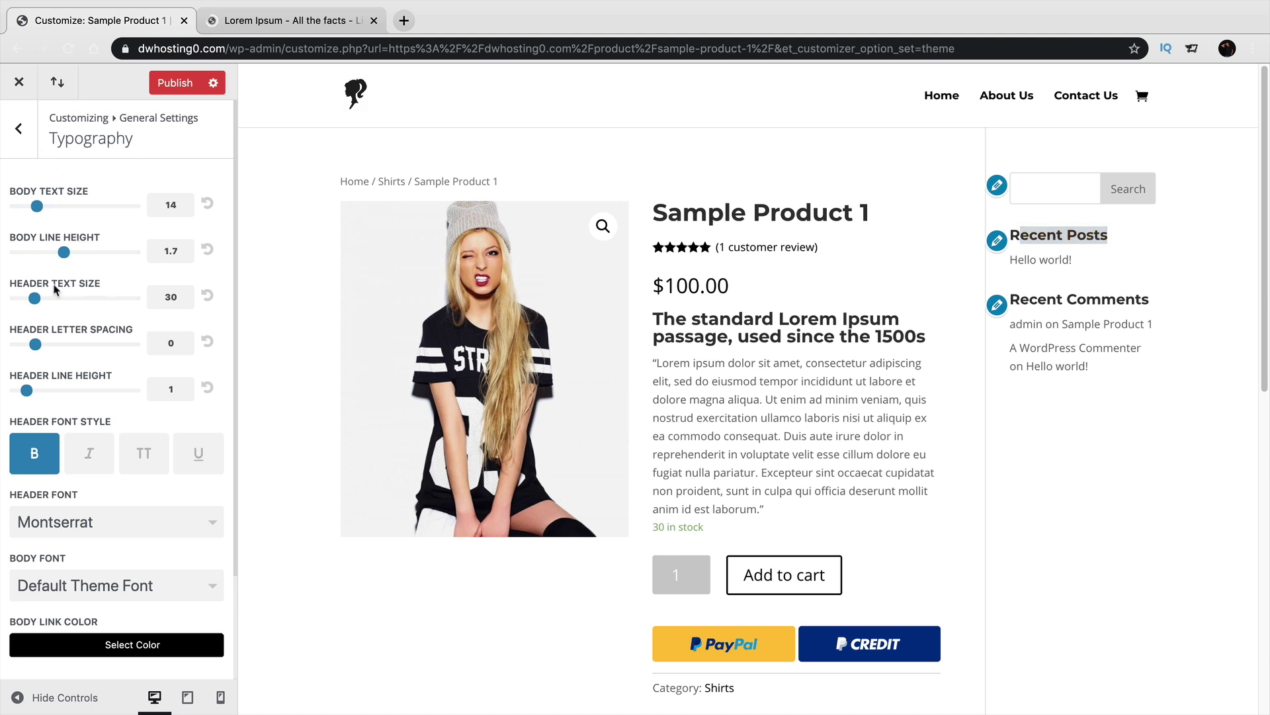
scroll(100, 437, down, 3)
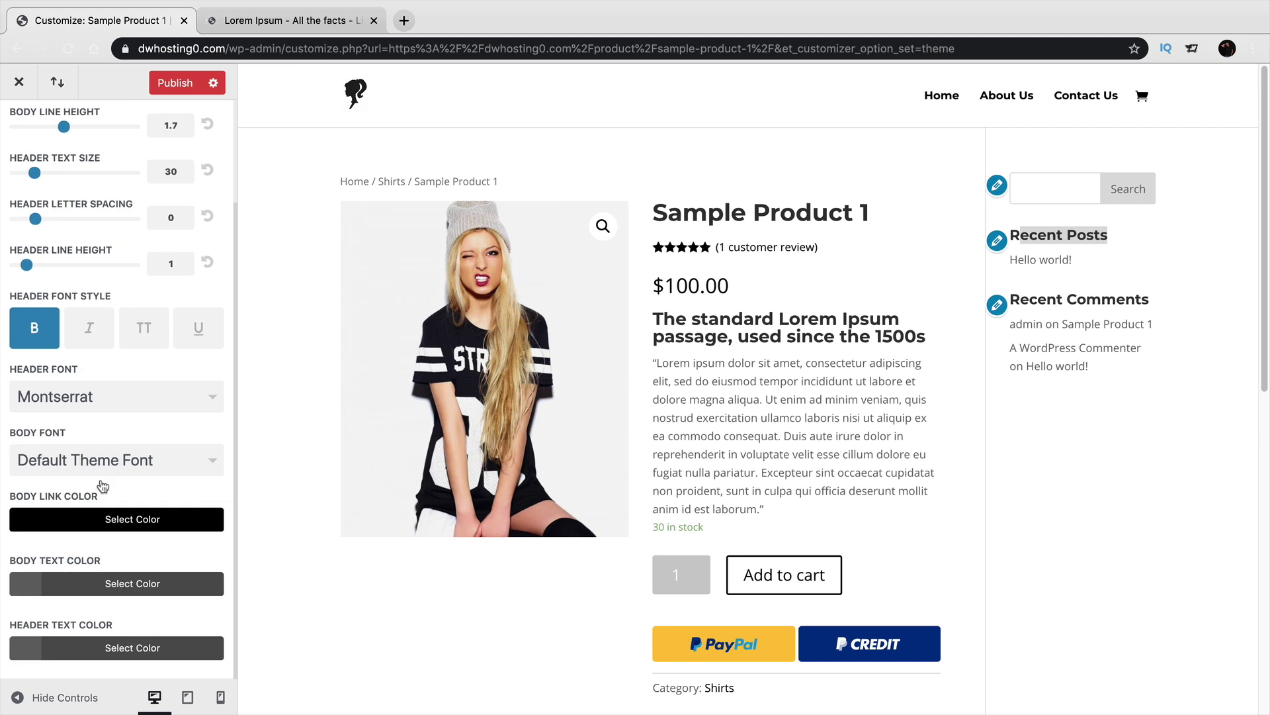
scroll(102, 466, up, 3)
click(164, 89)
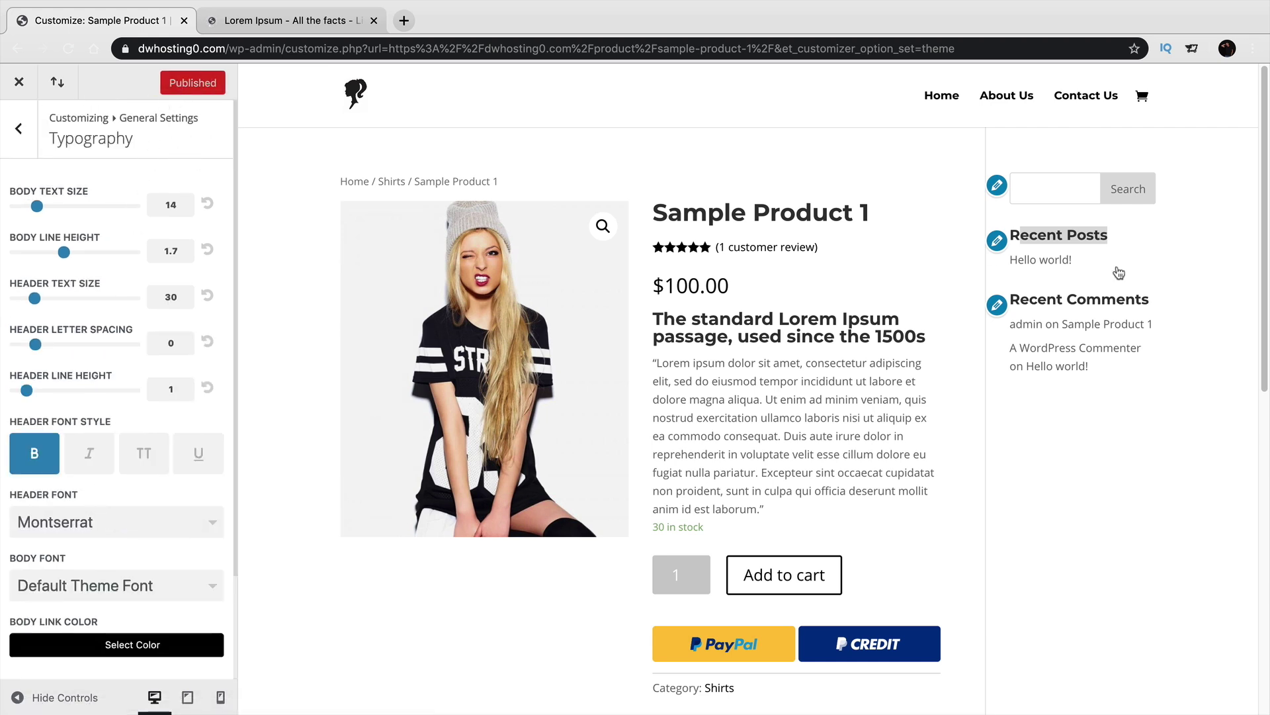
Close the Customizer and go to the shopping cart.
click(9, 88)
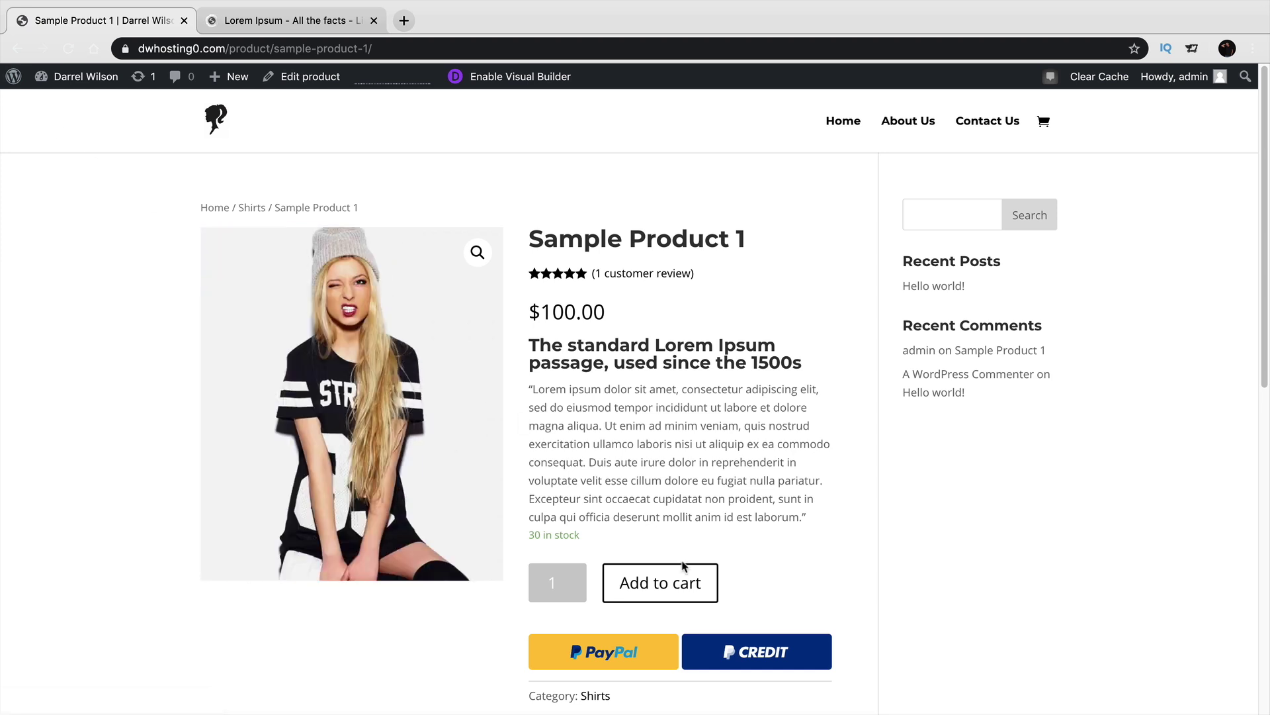
click(1043, 127)
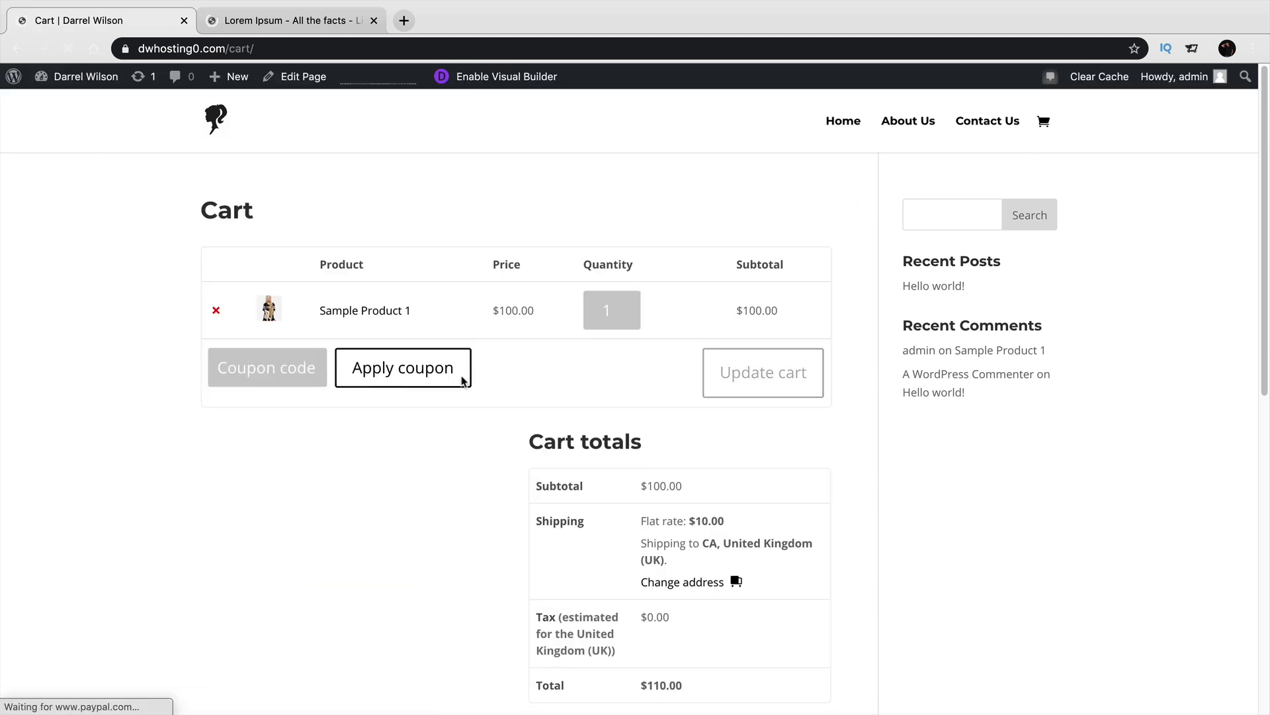
scroll(638, 521, down, 2)
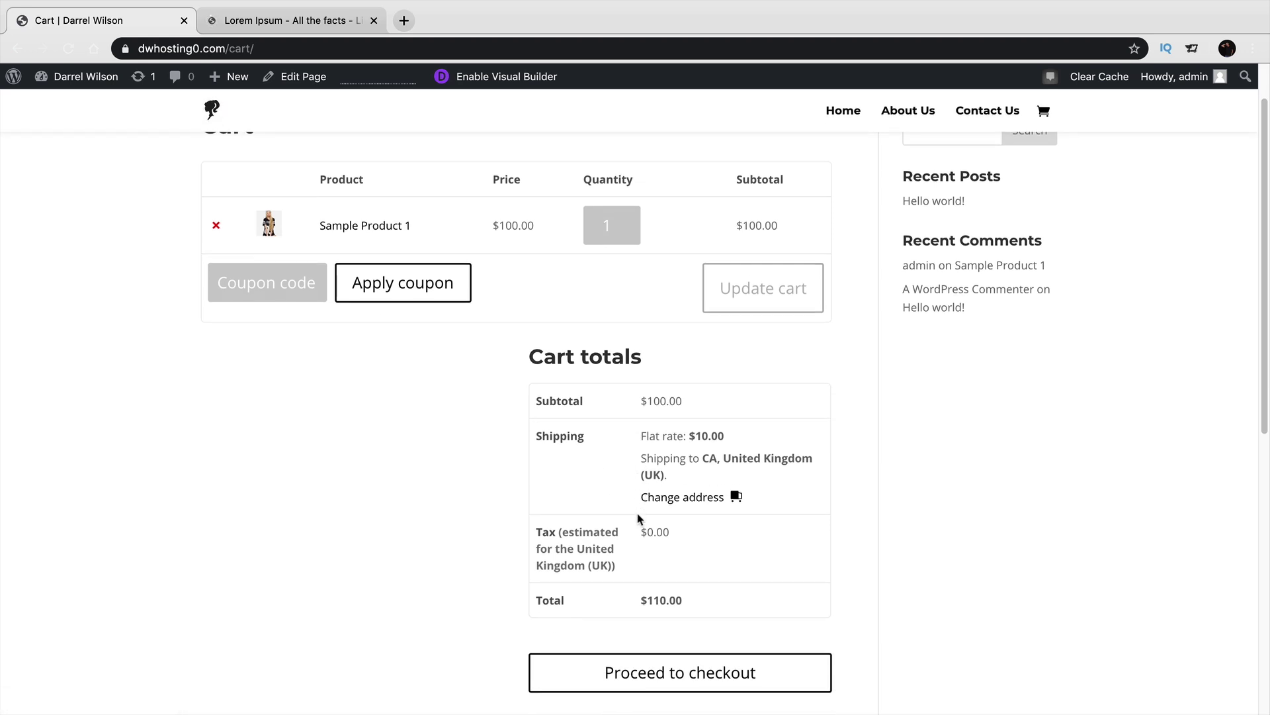
Recalculate shipping for California, United States, giving the $5.00 flat rate and $105.00 total.
click(679, 500)
click(728, 524)
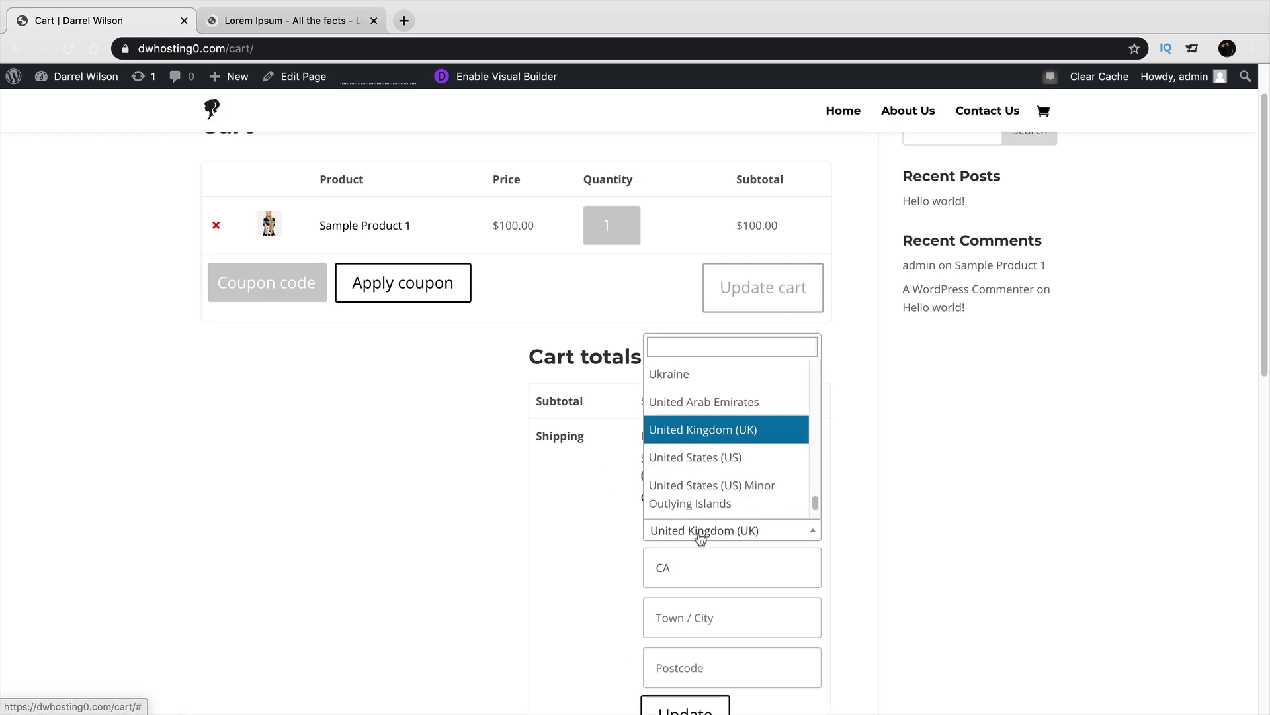
click(701, 457)
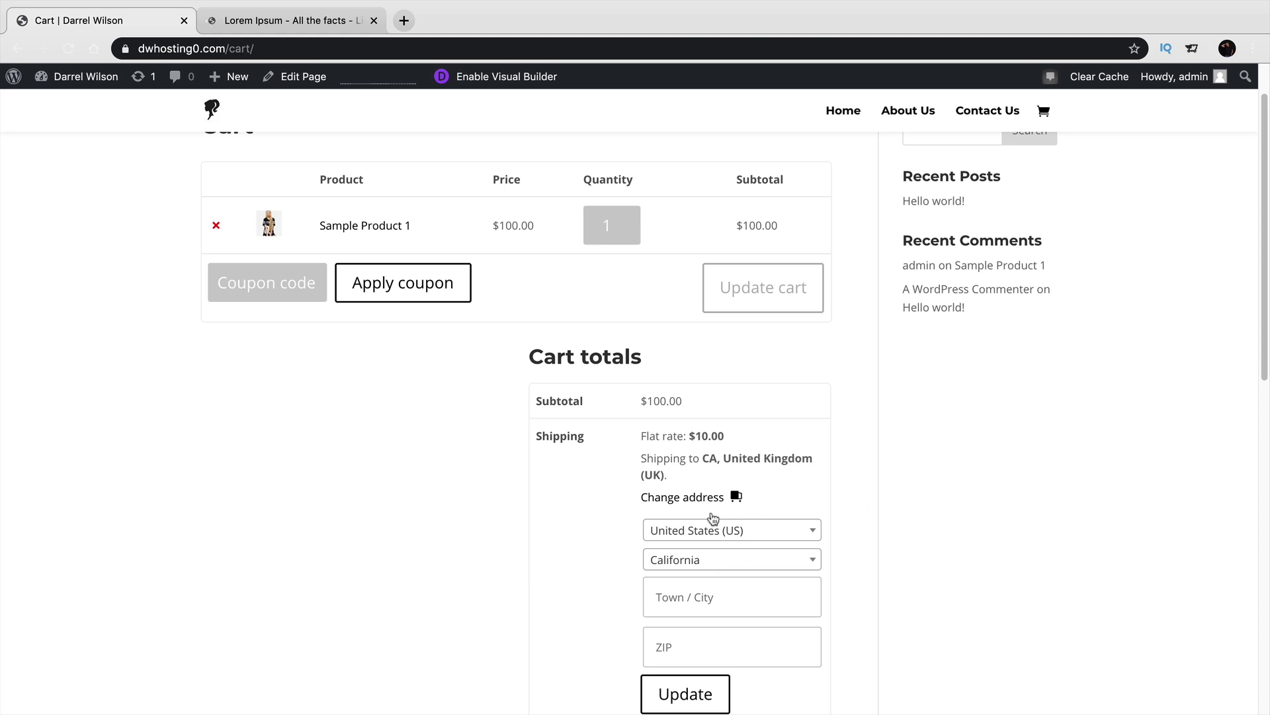
scroll(703, 582, down, 2)
click(707, 641)
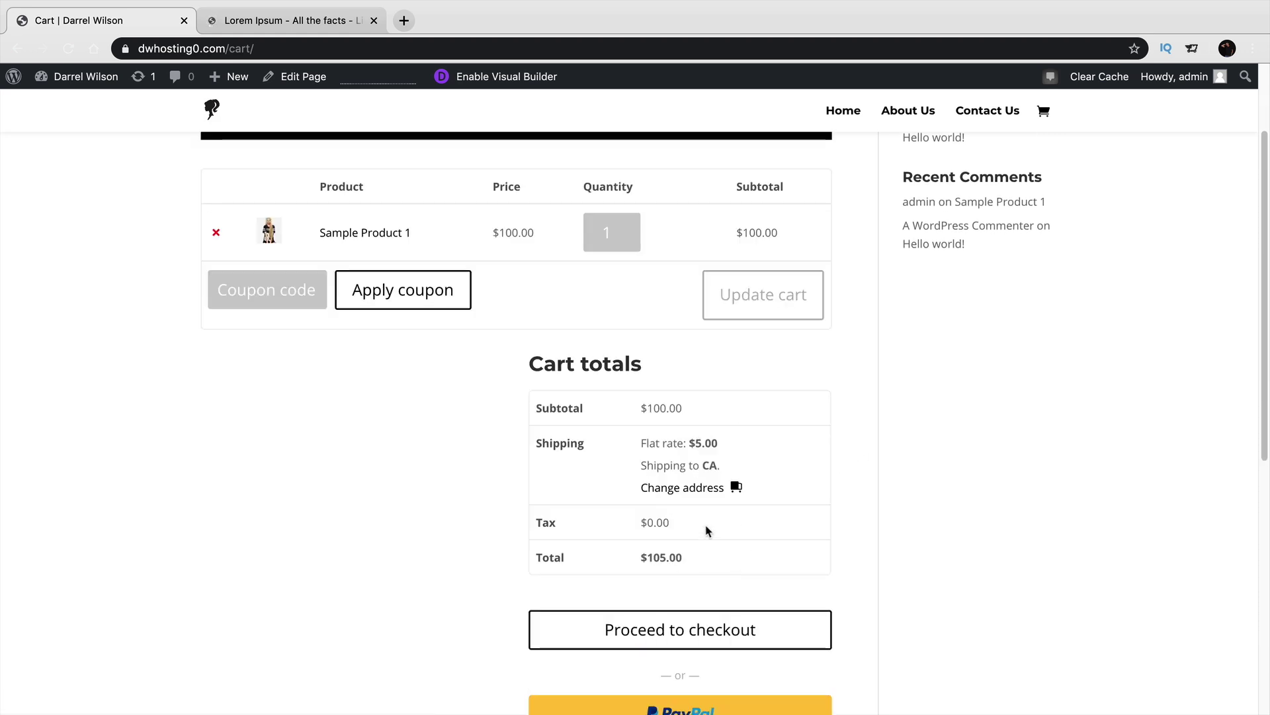
drag(719, 444, 643, 443)
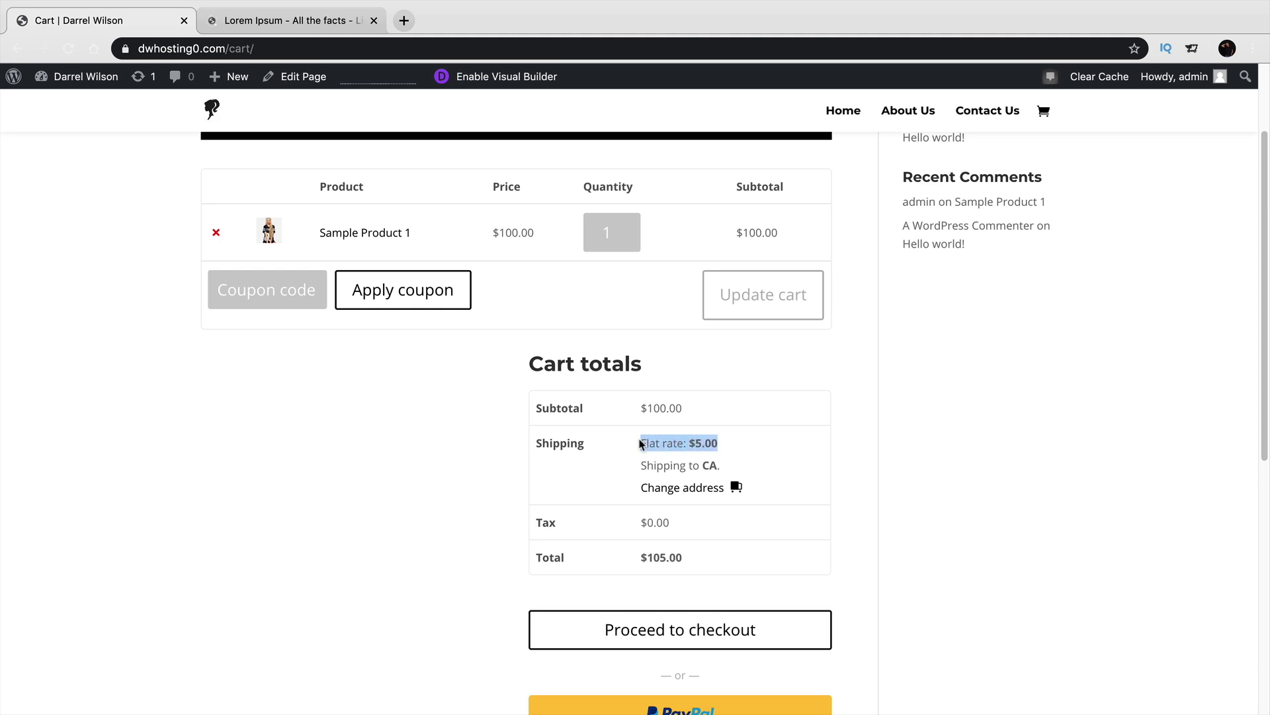
click(710, 645)
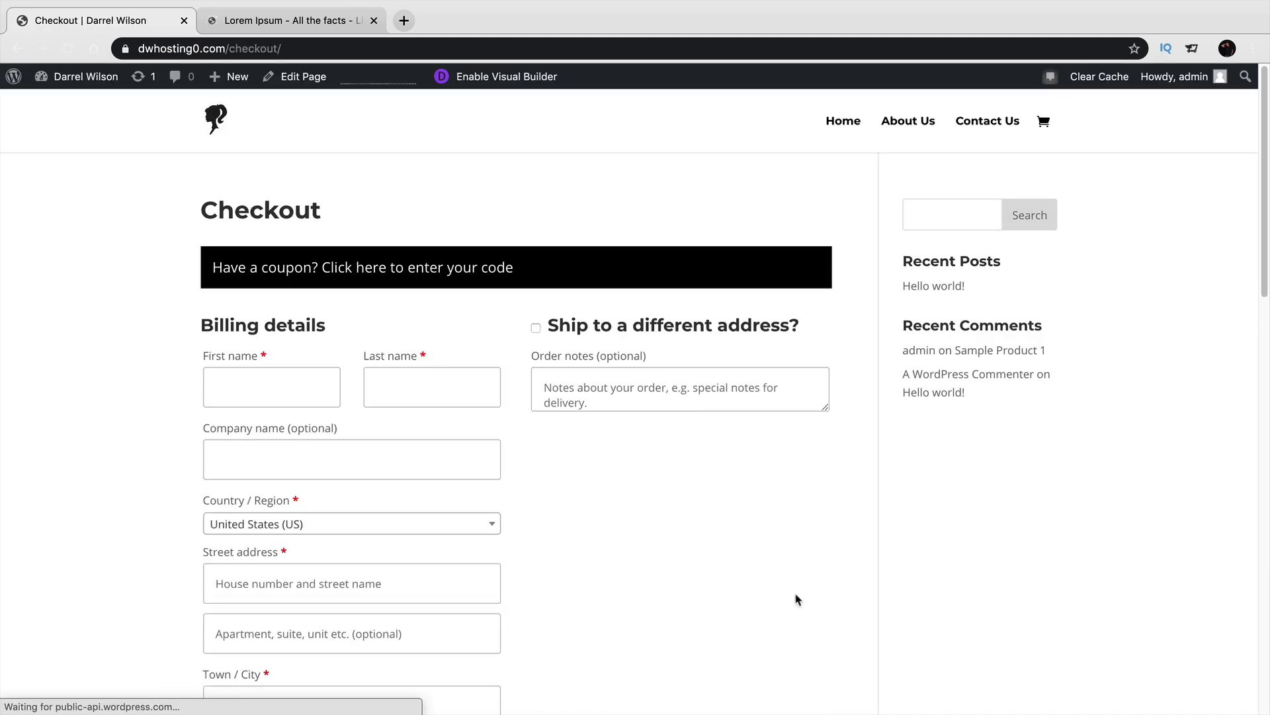
scroll(556, 456, down, 2)
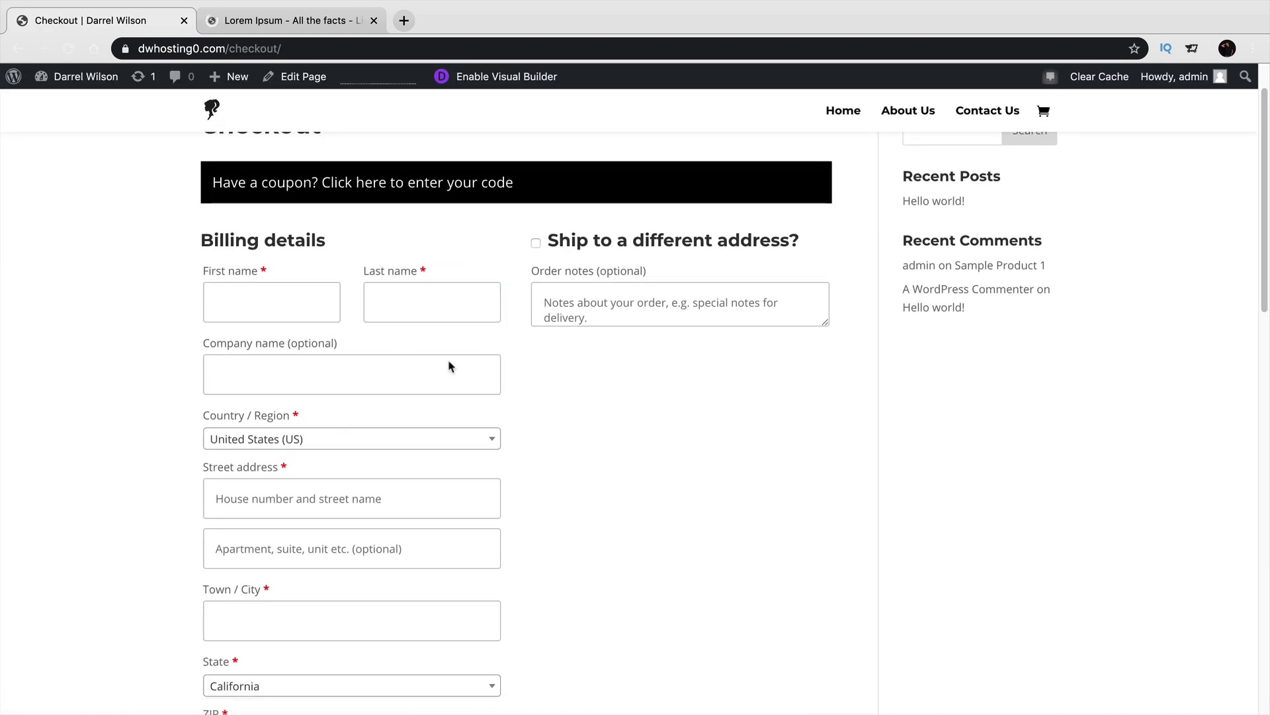
scroll(853, 513, up, 2)
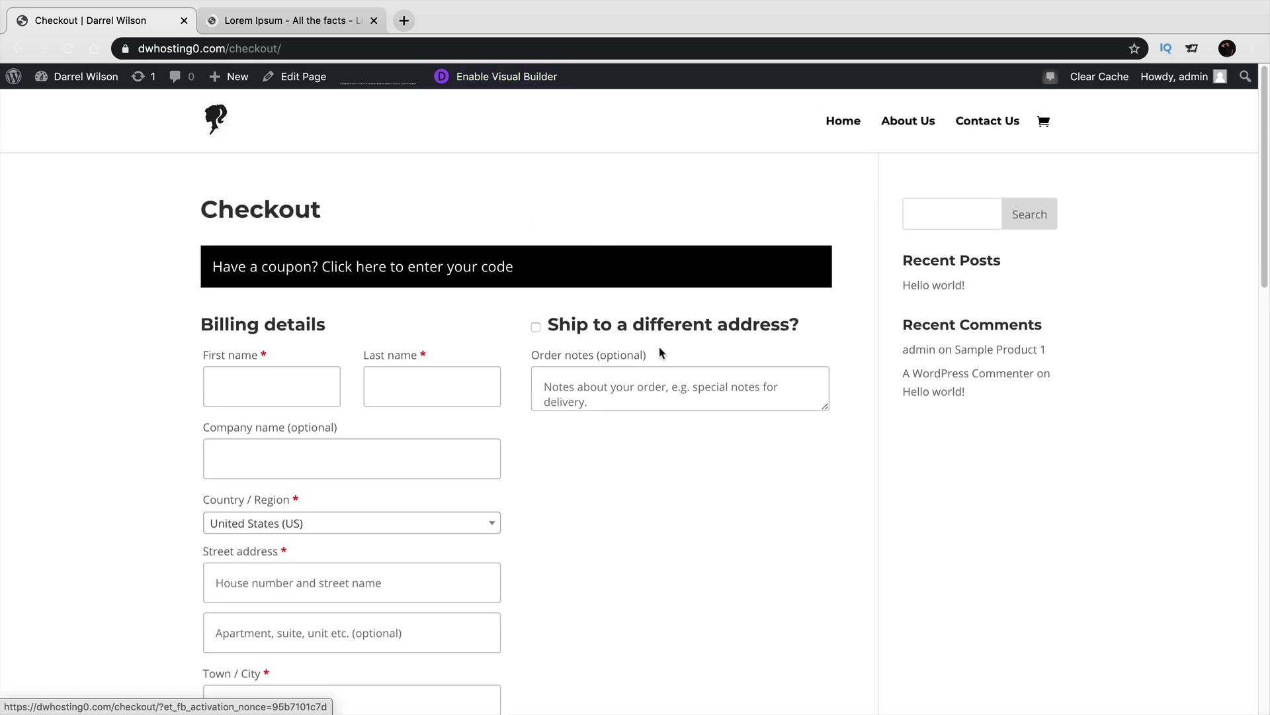
scroll(662, 354, down, 3)
scroll(662, 354, down, 10)
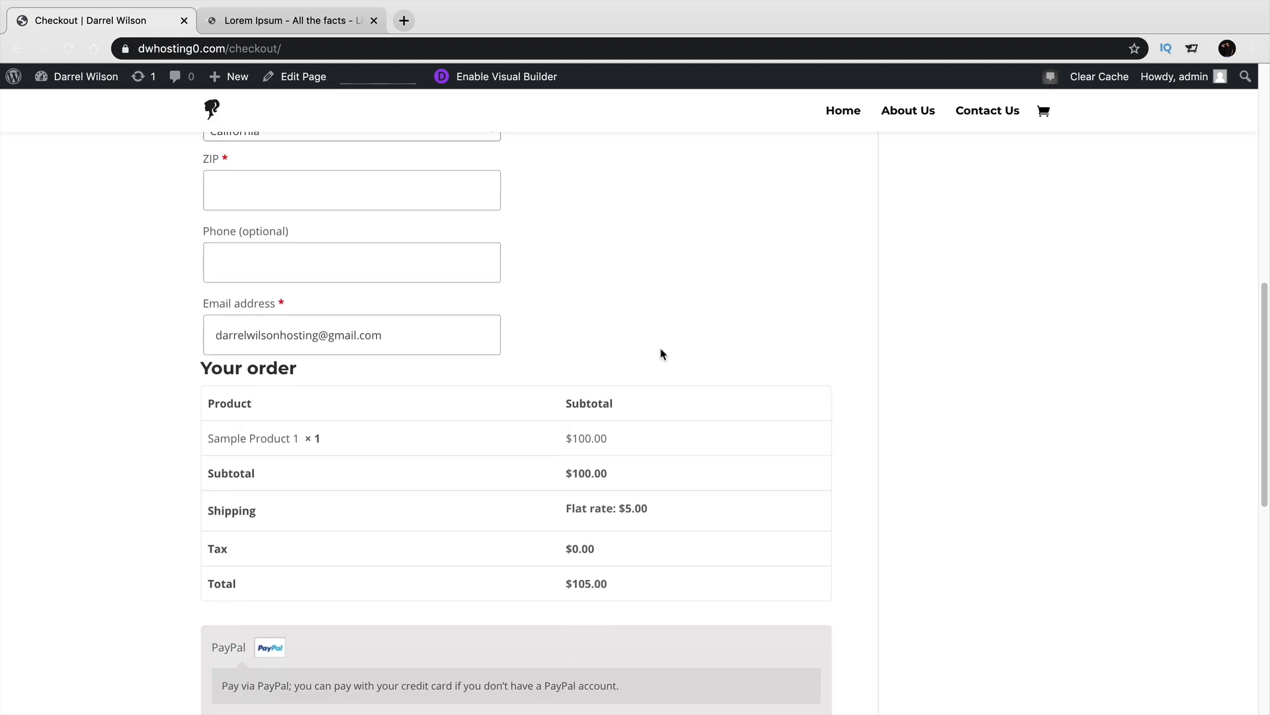
scroll(662, 354, down, 4)
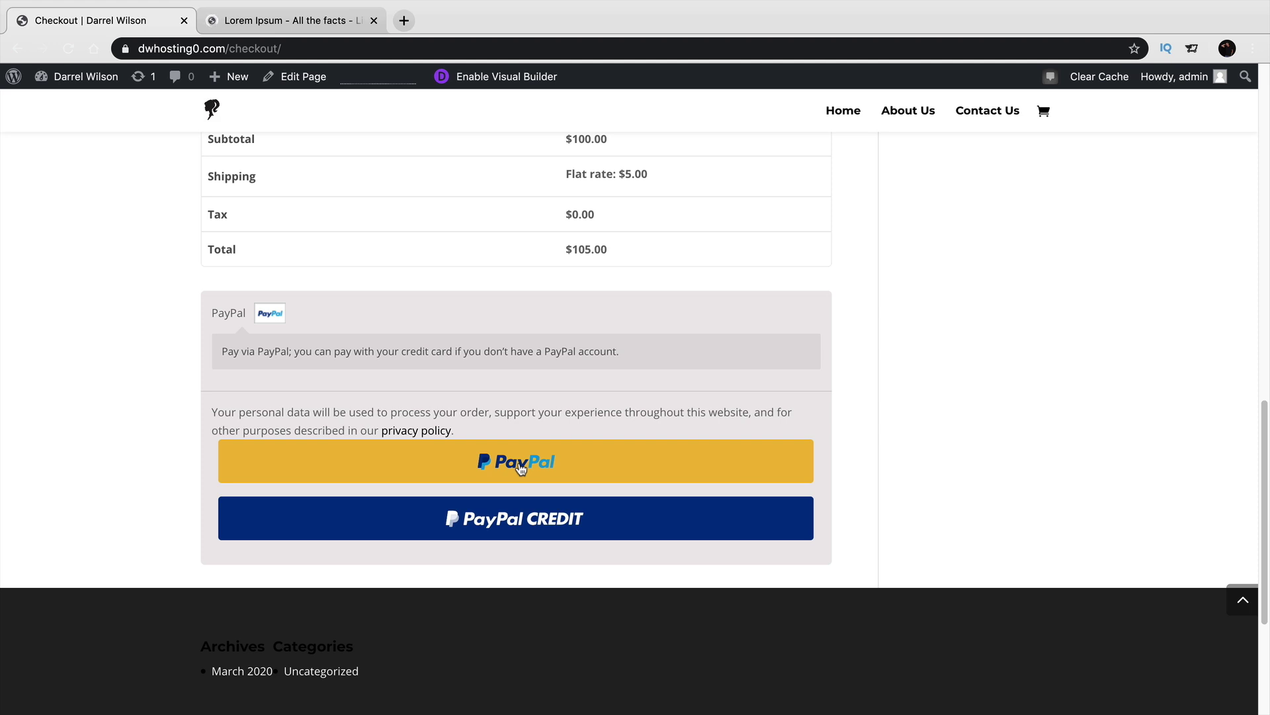
scroll(517, 463, down, 1)
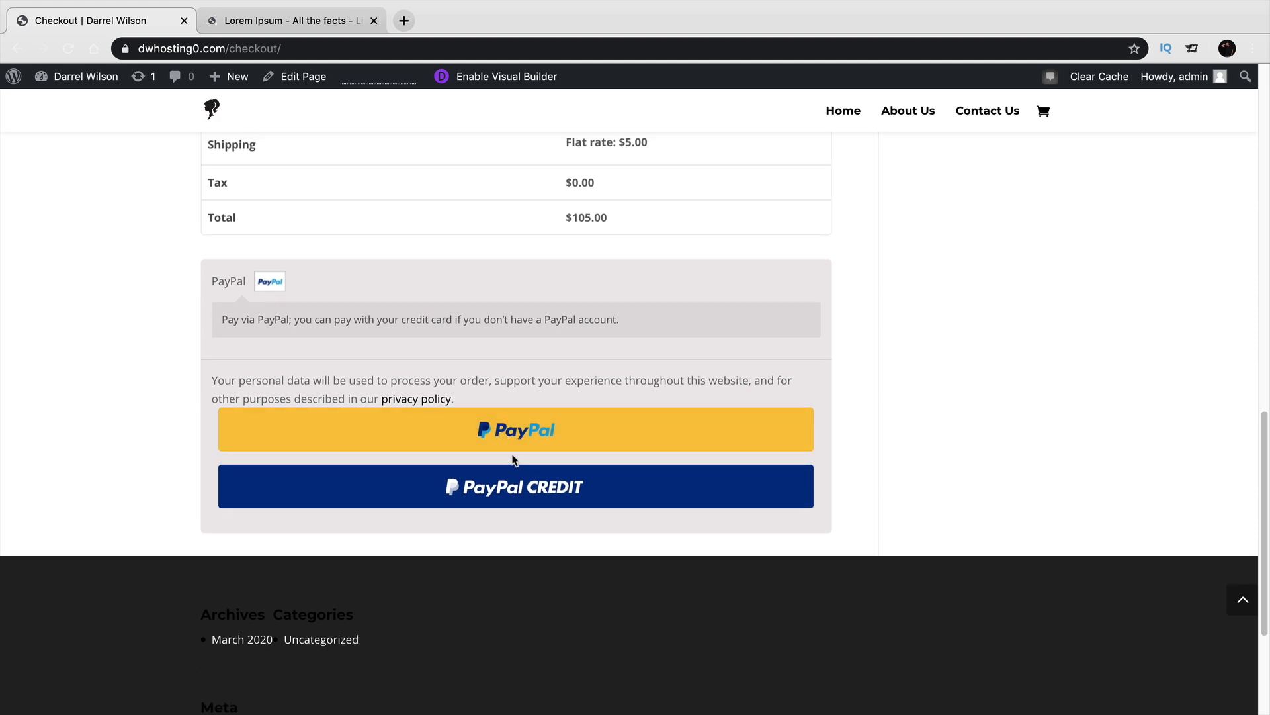
scroll(513, 456, up, 1)
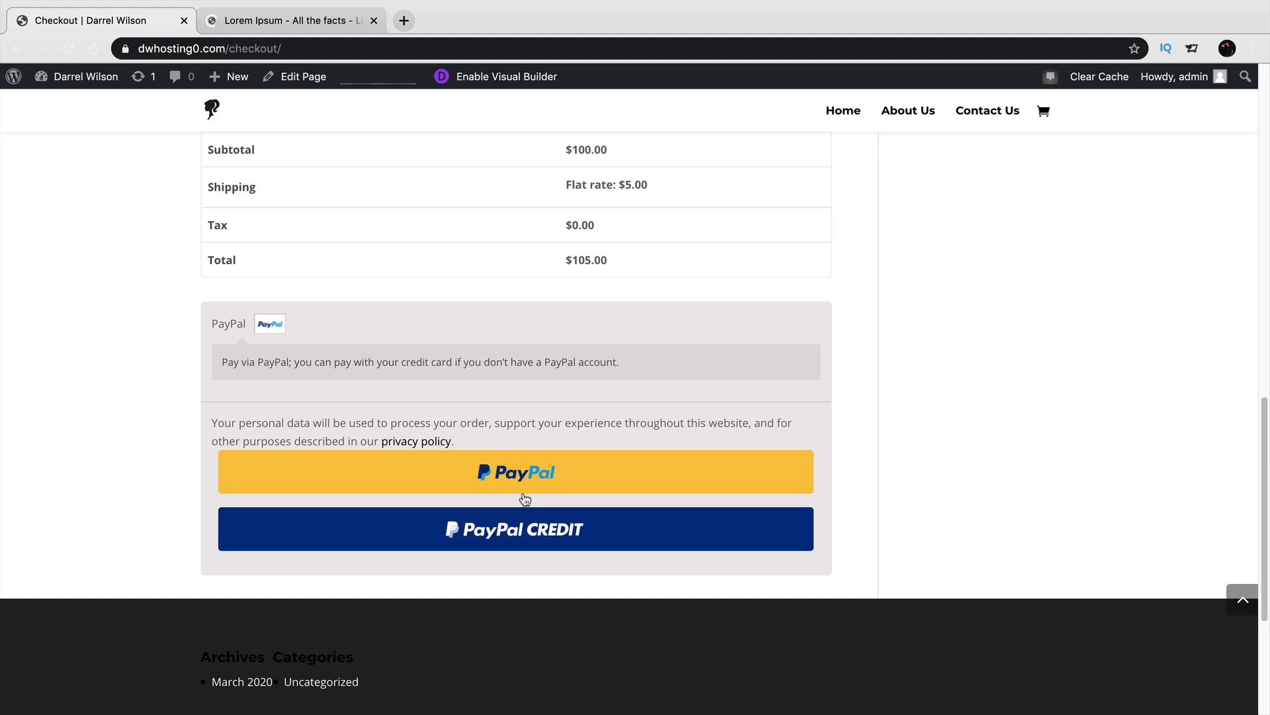
scroll(524, 498, up, 10)
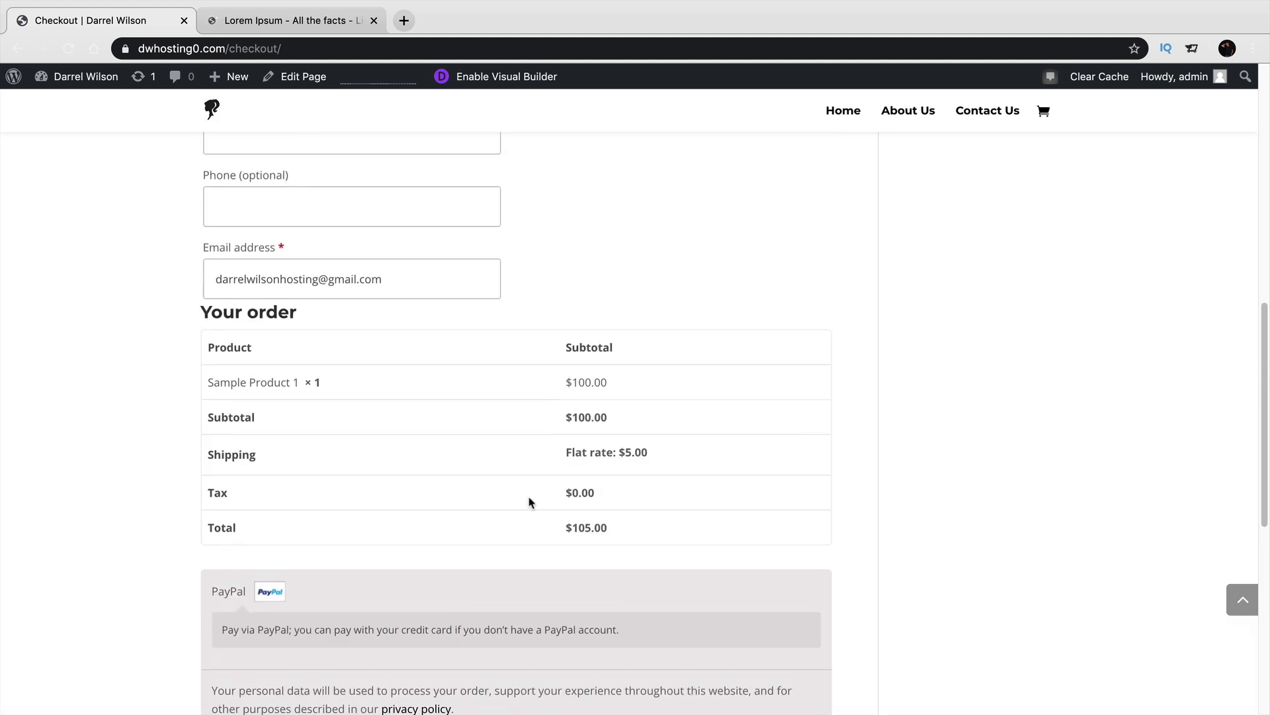
scroll(536, 513, up, 5)
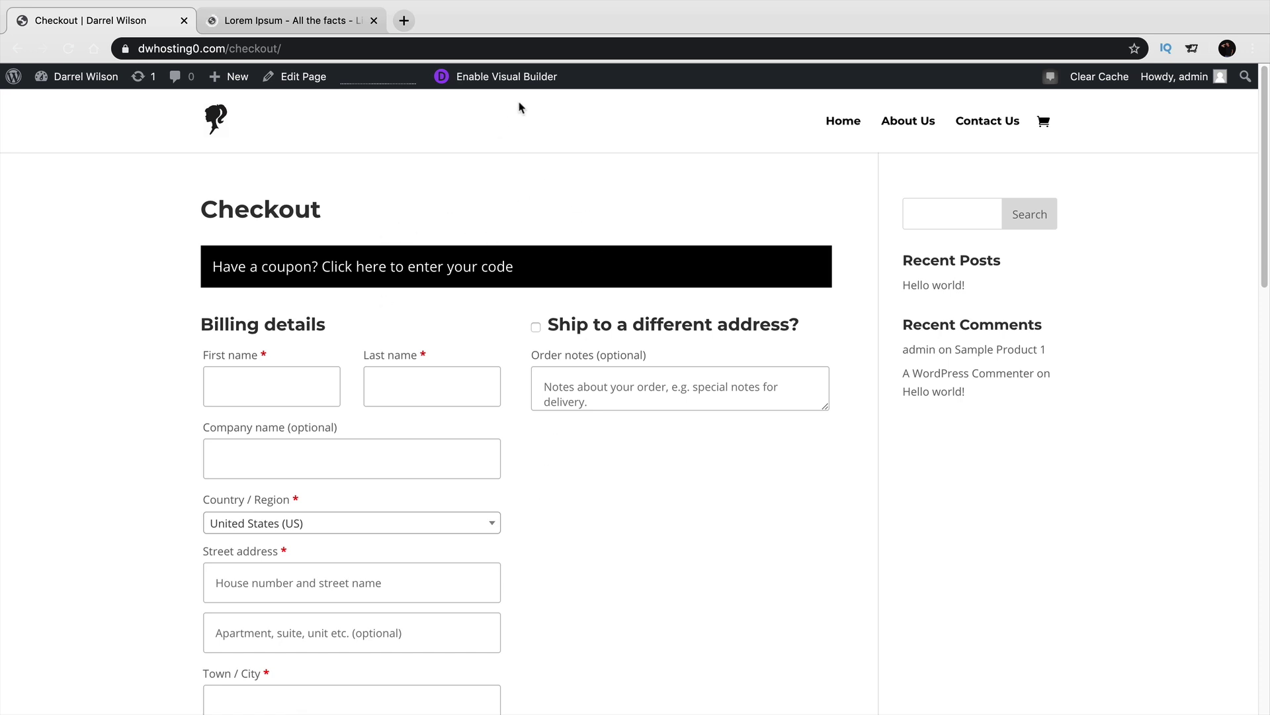
Load the Checkout page's existing content in the Divi builder and open the Text module's design settings.
click(514, 81)
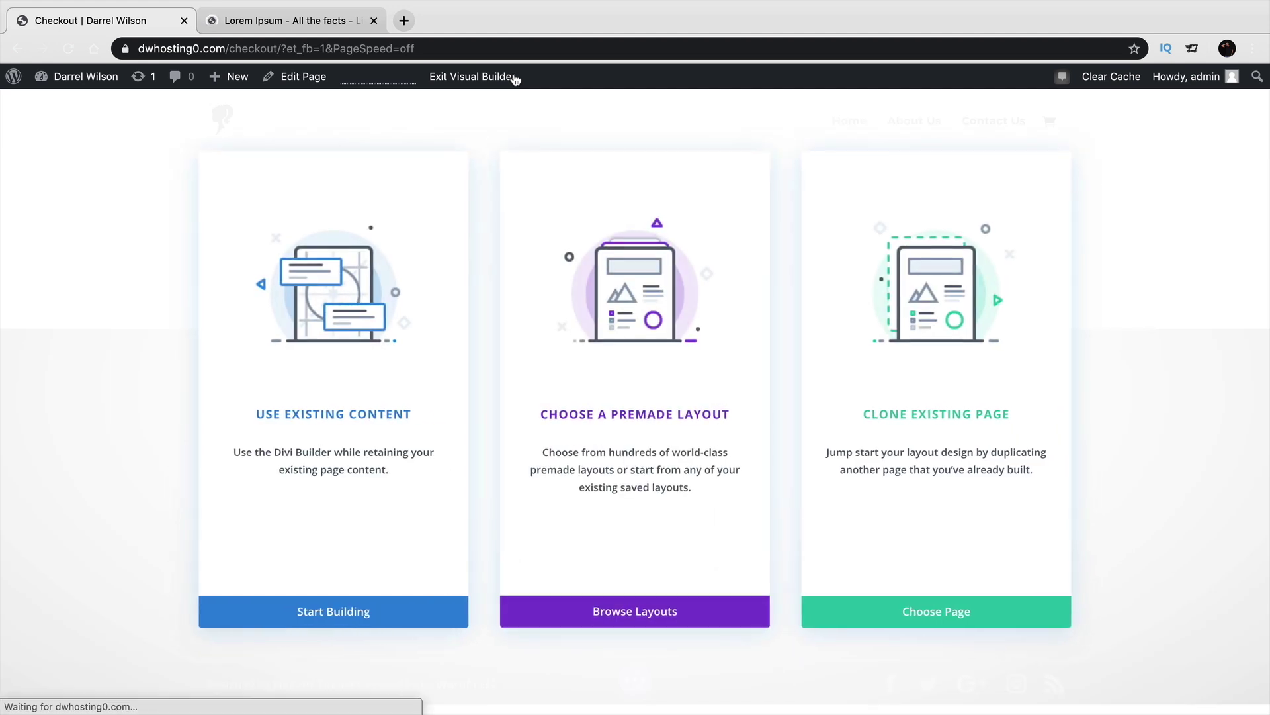
click(408, 364)
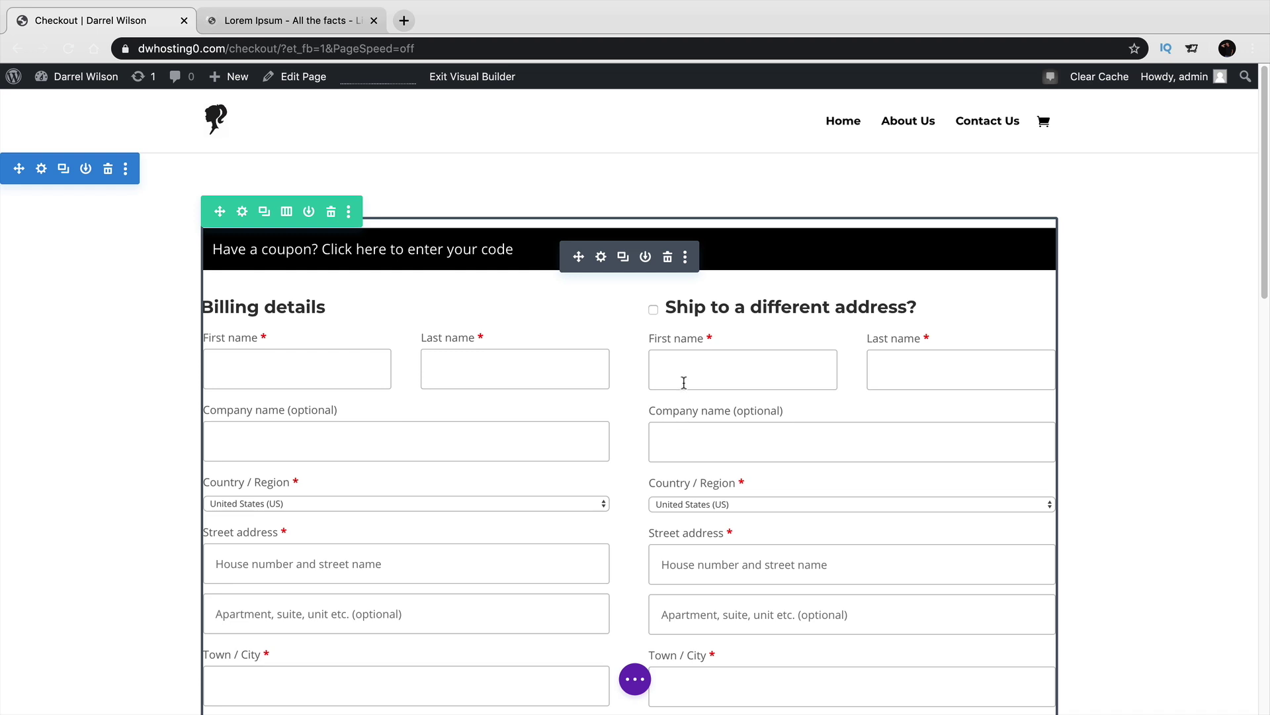
click(601, 258)
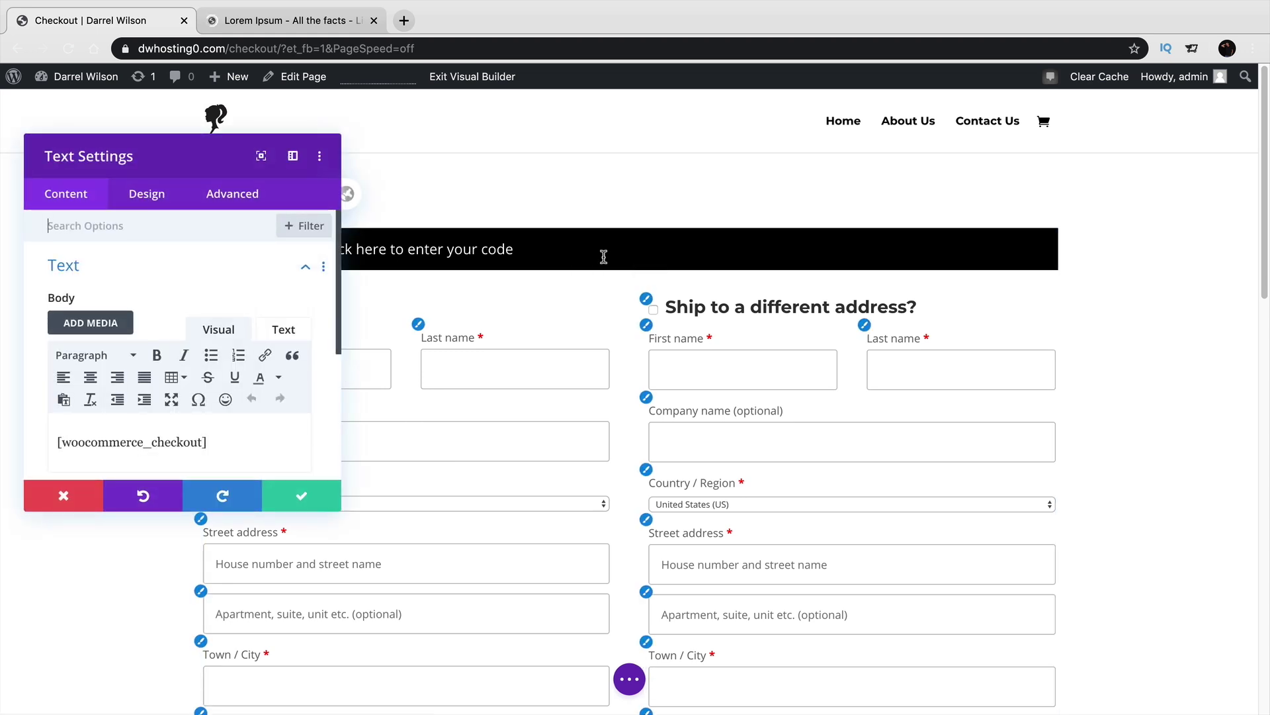
click(147, 193)
drag(168, 159, 1001, 115)
Try italic on the checkout headings, then revert them to normal style.
click(977, 267)
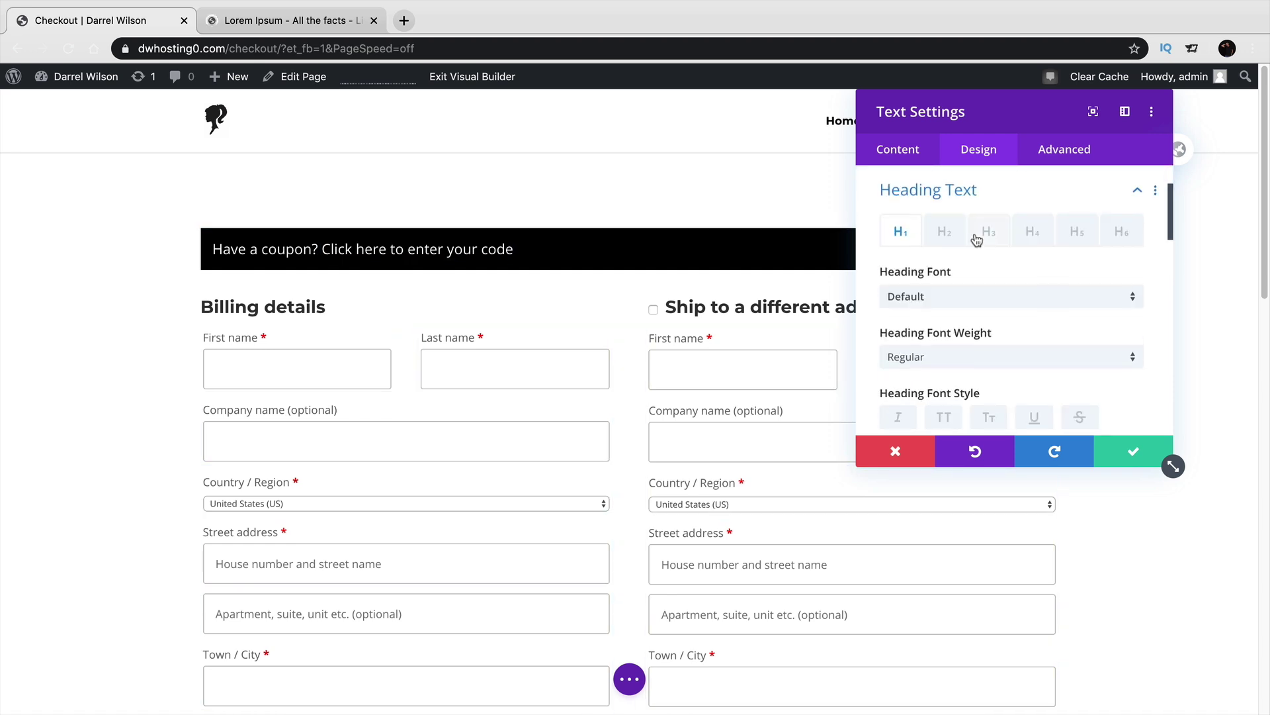
scroll(893, 384, down, 1)
click(902, 399)
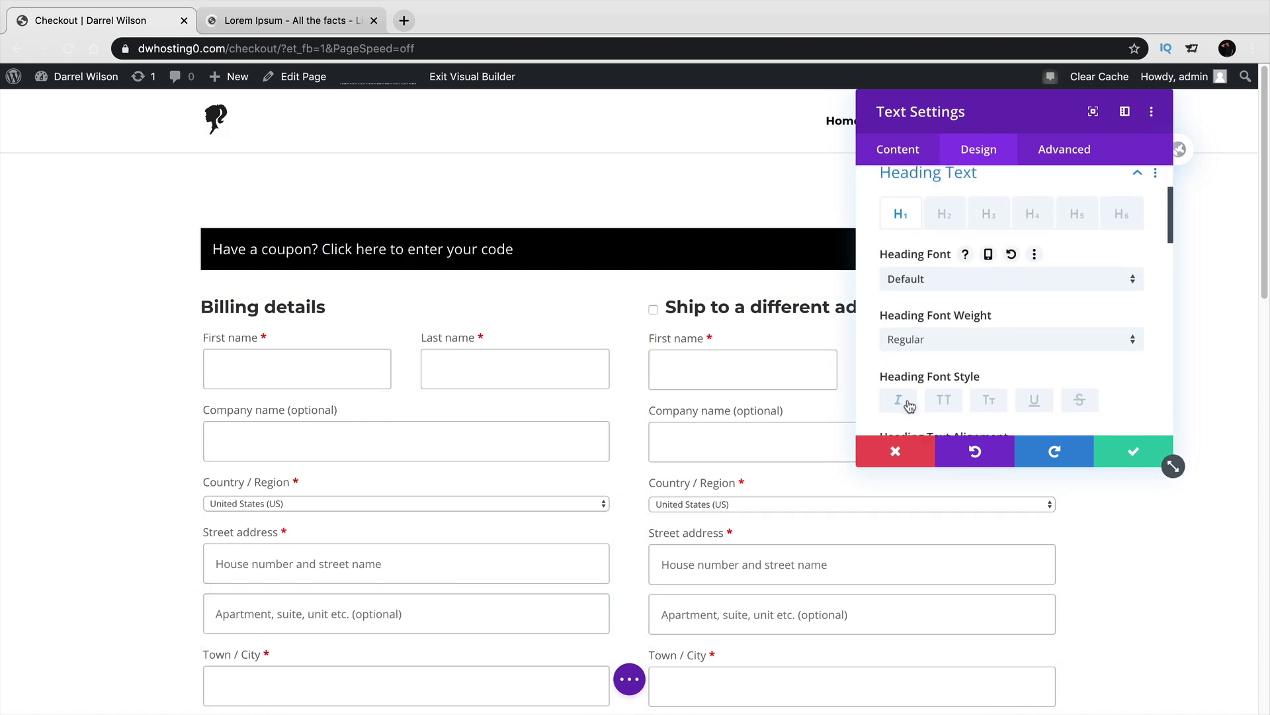
click(945, 403)
scroll(955, 351, down, 5)
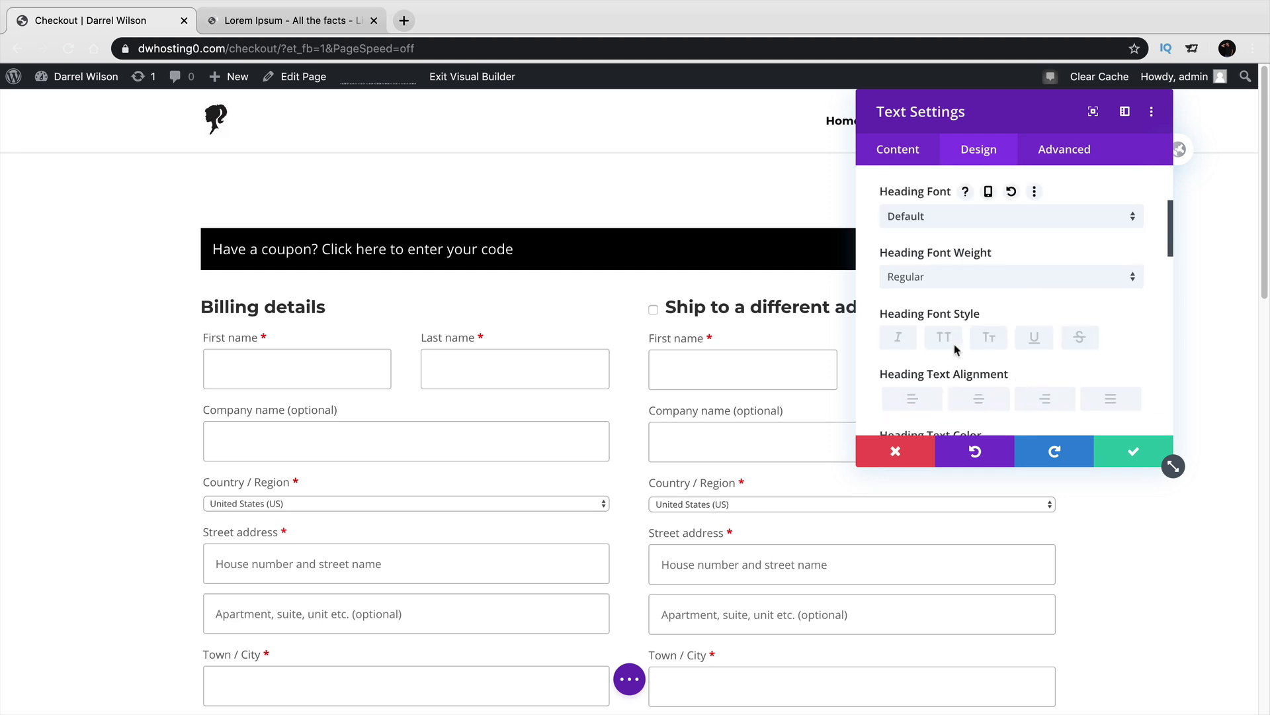
scroll(926, 231, up, 8)
Review the module's content showing the checkout shortcode, then return to design options.
click(916, 162)
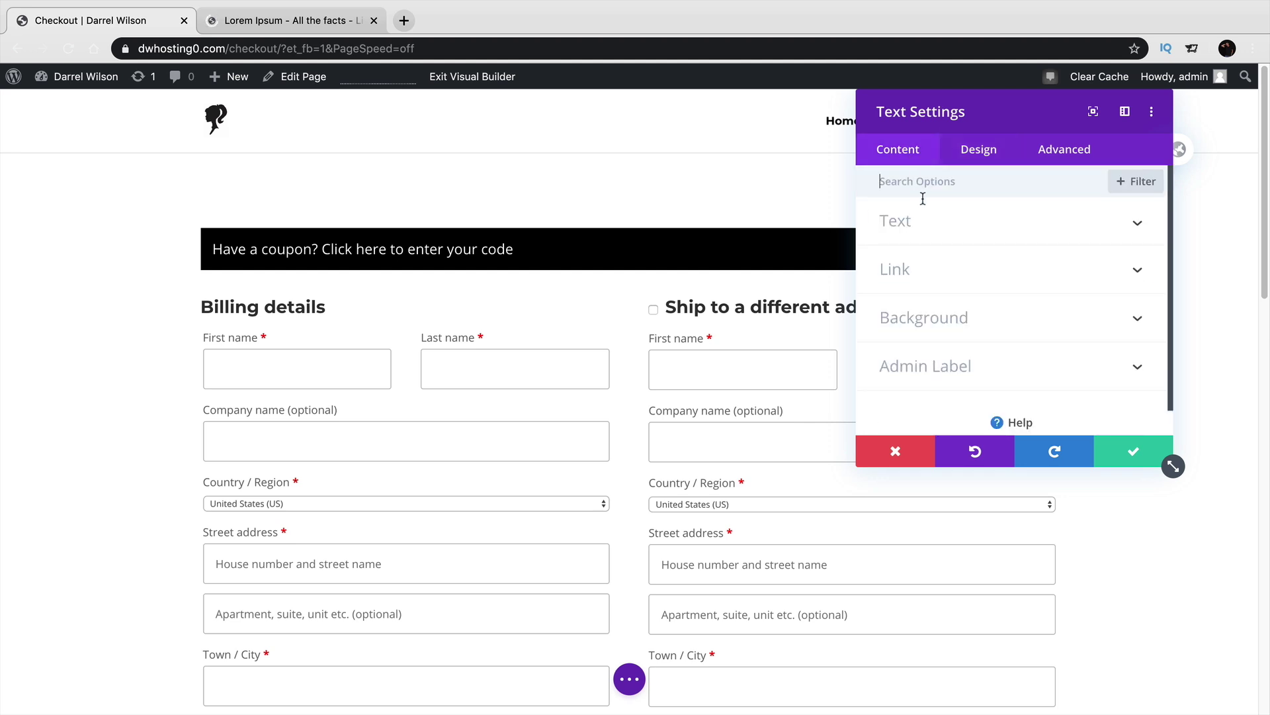
click(929, 229)
scroll(950, 253, down, 3)
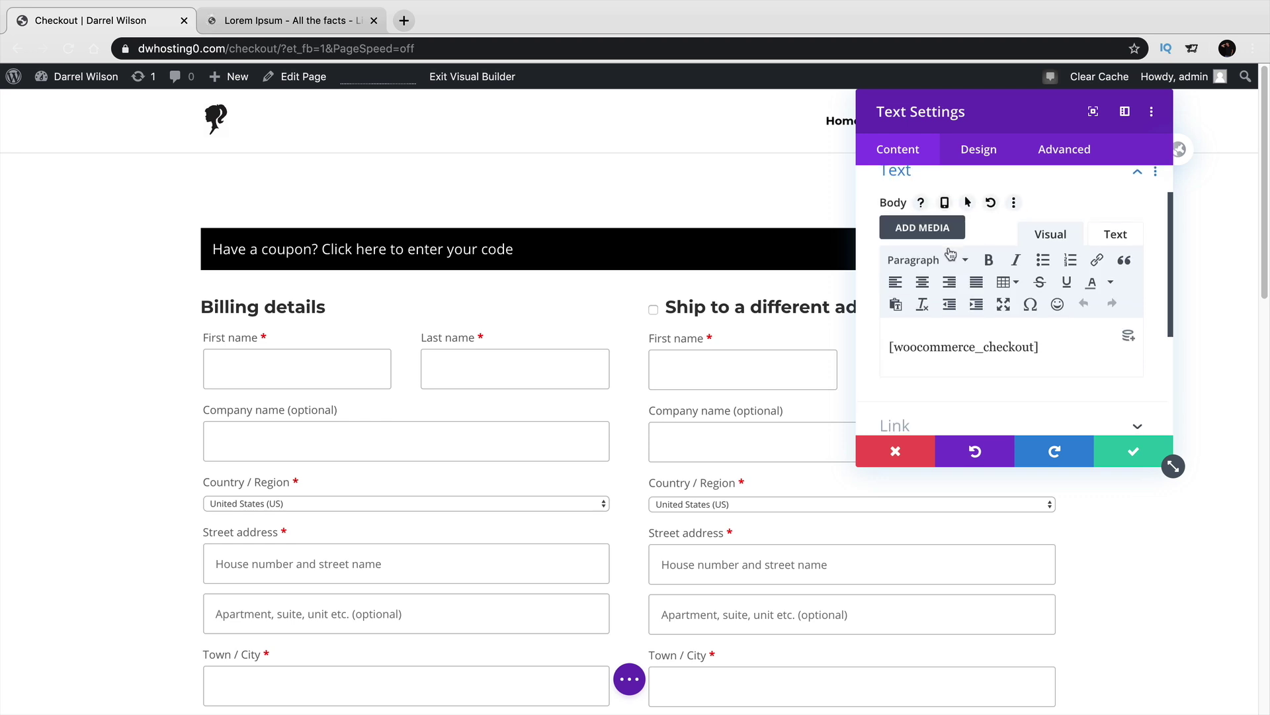
click(977, 150)
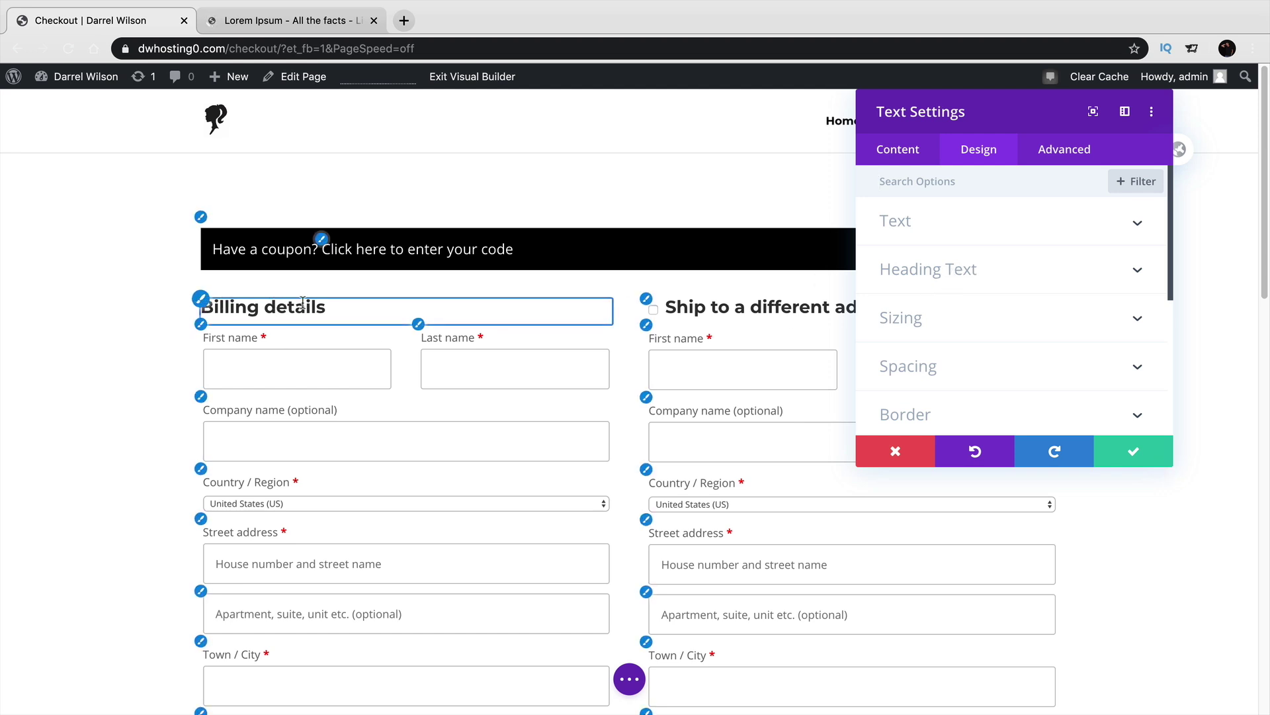
scroll(743, 363, down, 15)
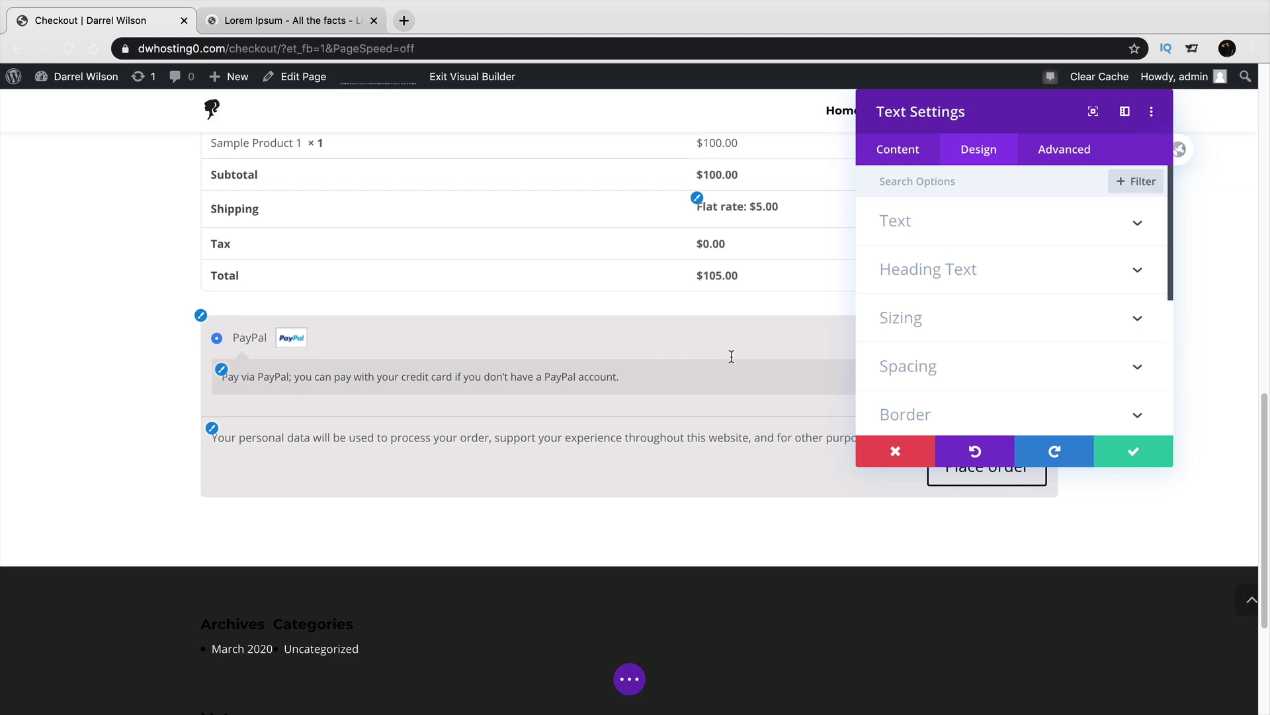
scroll(731, 357, up, 2)
Toggle italic on the body text, leave it upright, and save the module settings.
click(937, 238)
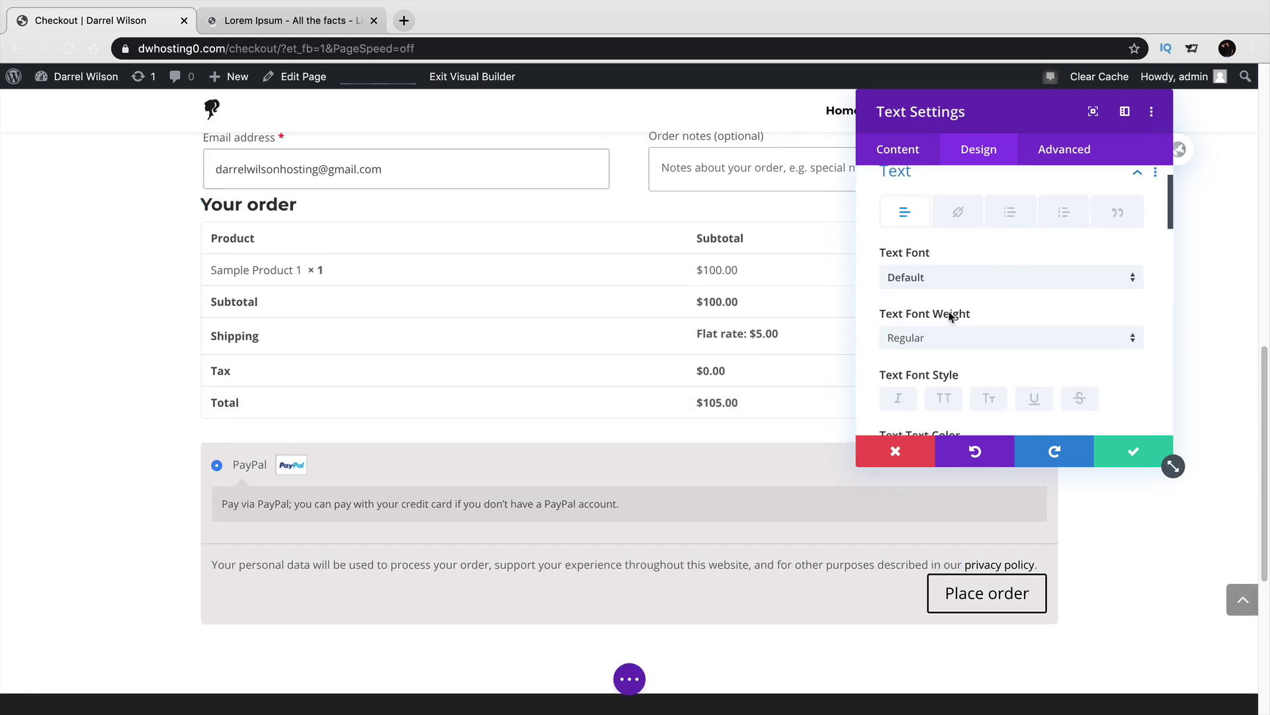
click(896, 399)
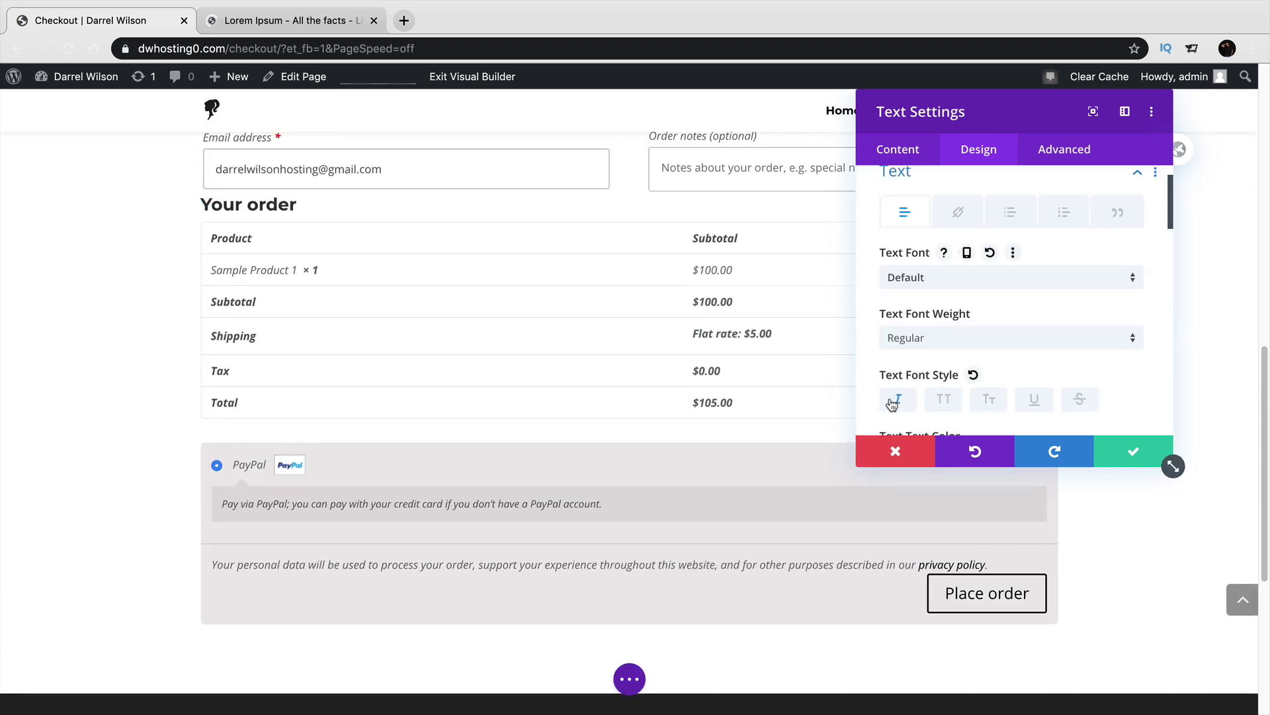
click(893, 400)
click(895, 399)
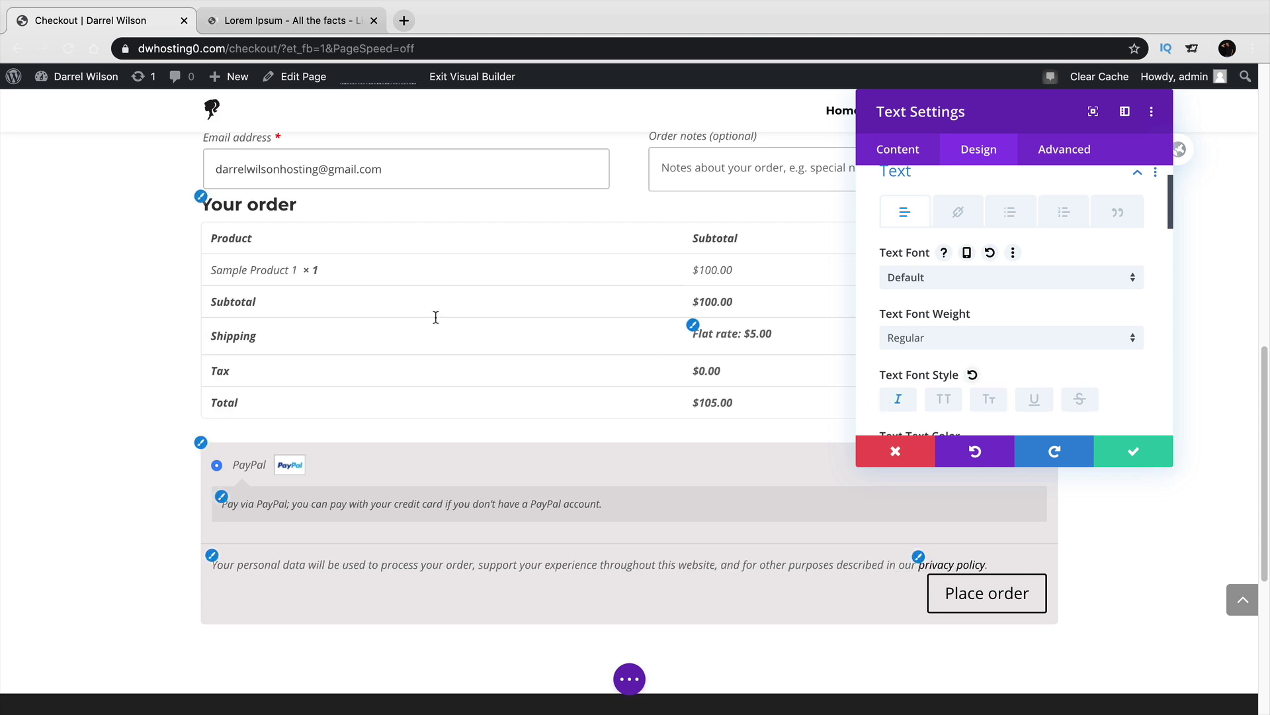
click(898, 399)
click(1133, 451)
scroll(1019, 442, up, 10)
scroll(1019, 442, up, 5)
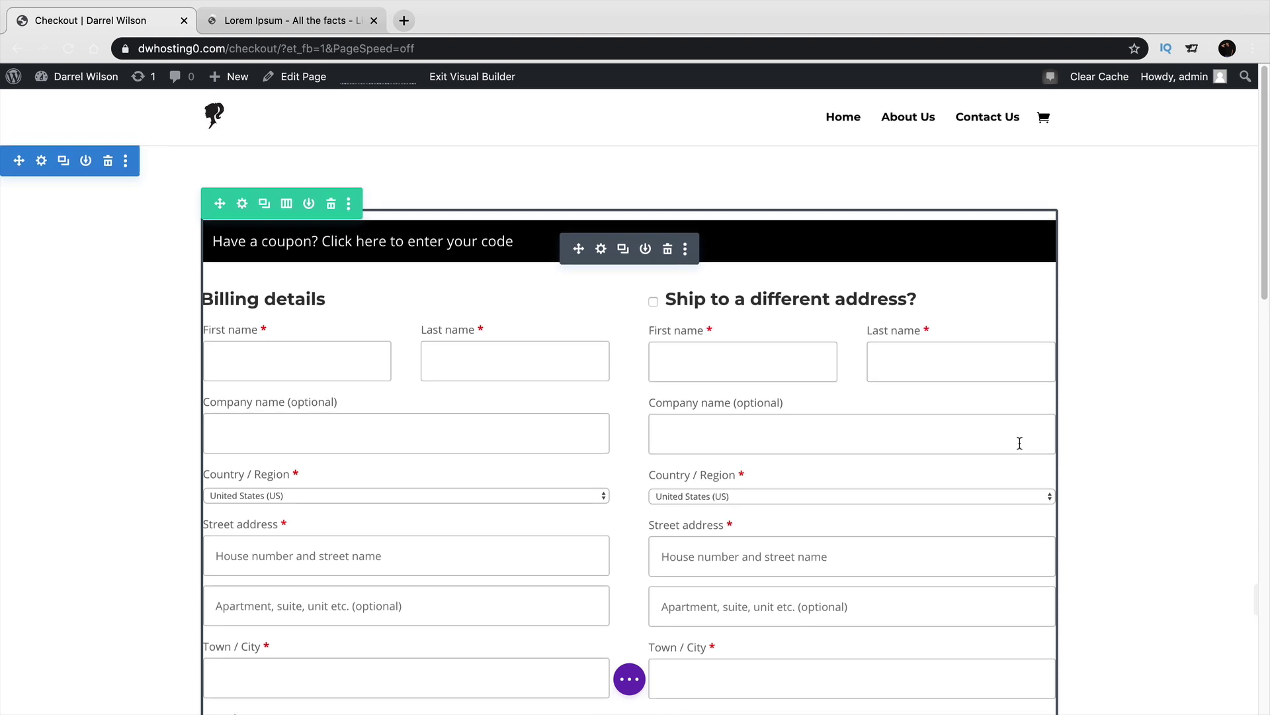
Exit the Divi Visual Builder, review the full-width live Checkout page, and open it in the editor.
click(629, 679)
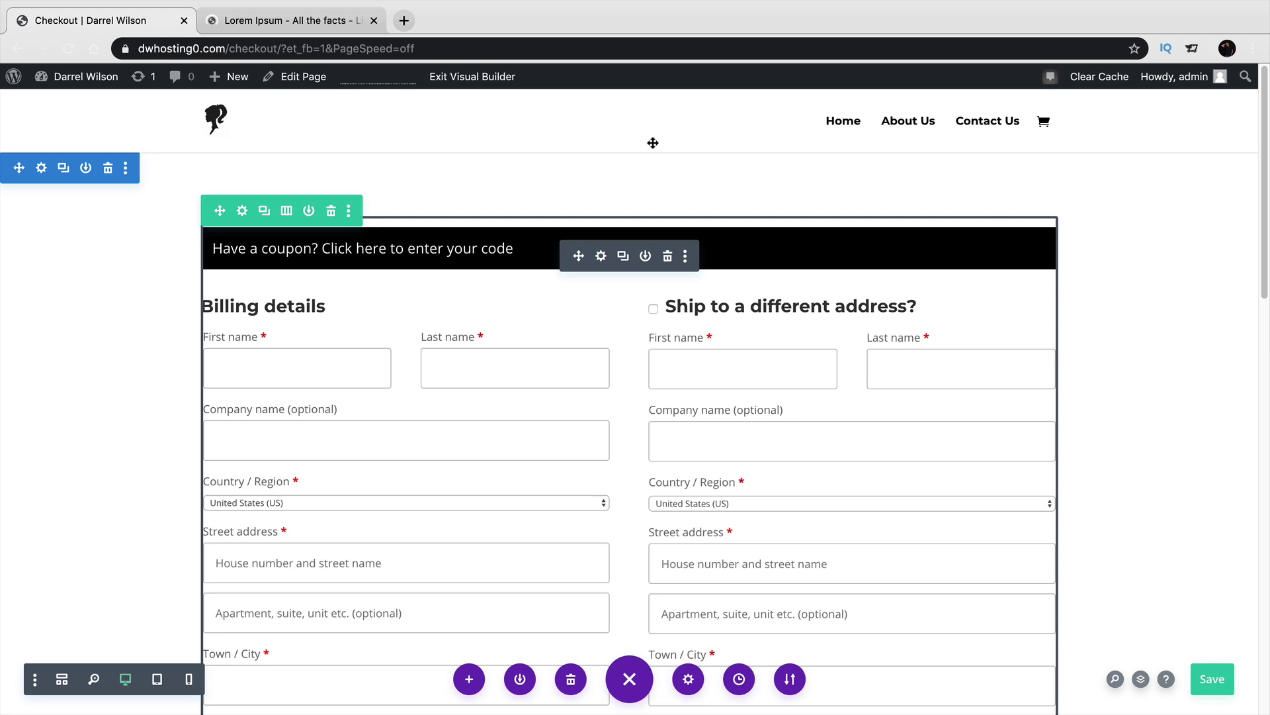
click(502, 79)
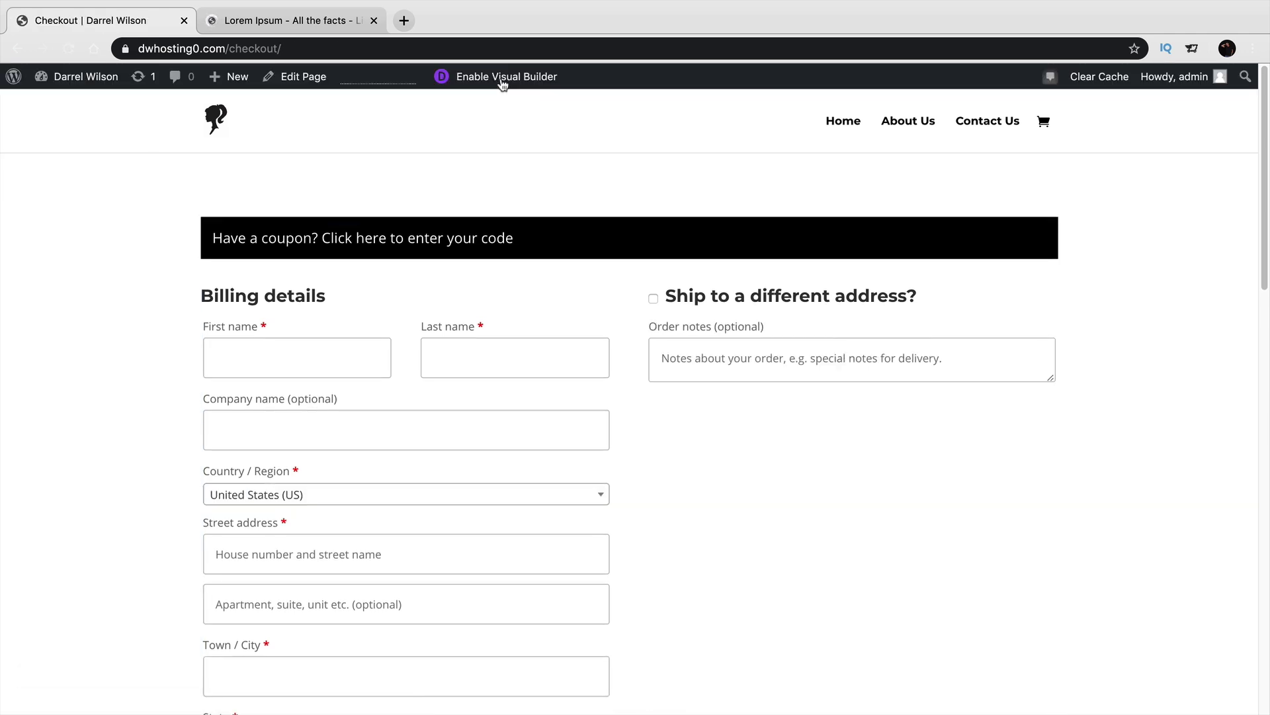
scroll(629, 314, down, 10)
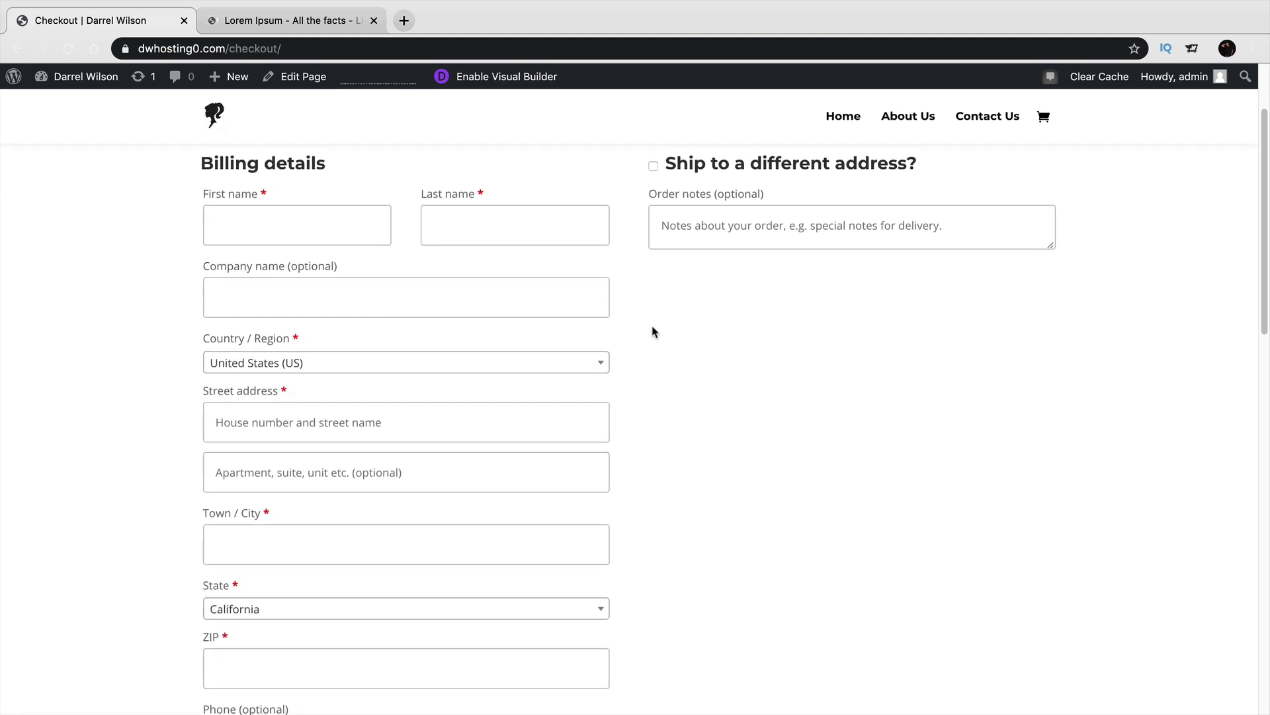
scroll(1072, 406, up, 10)
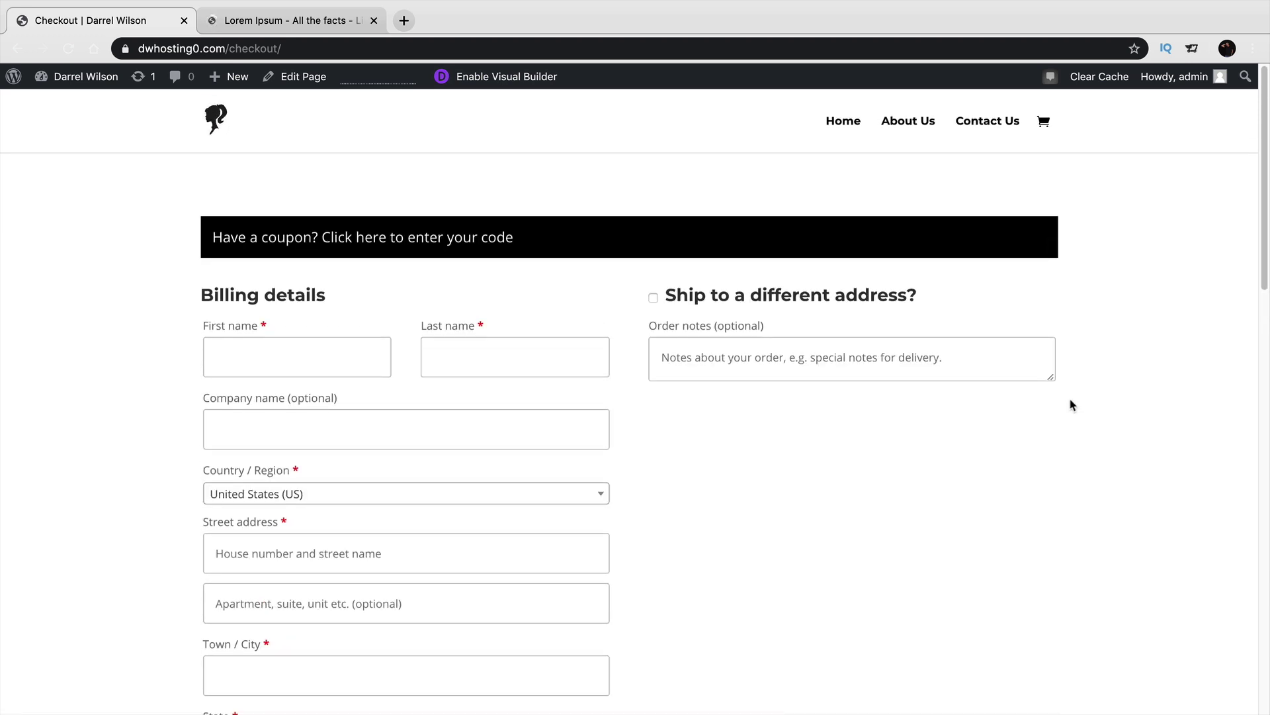
click(295, 79)
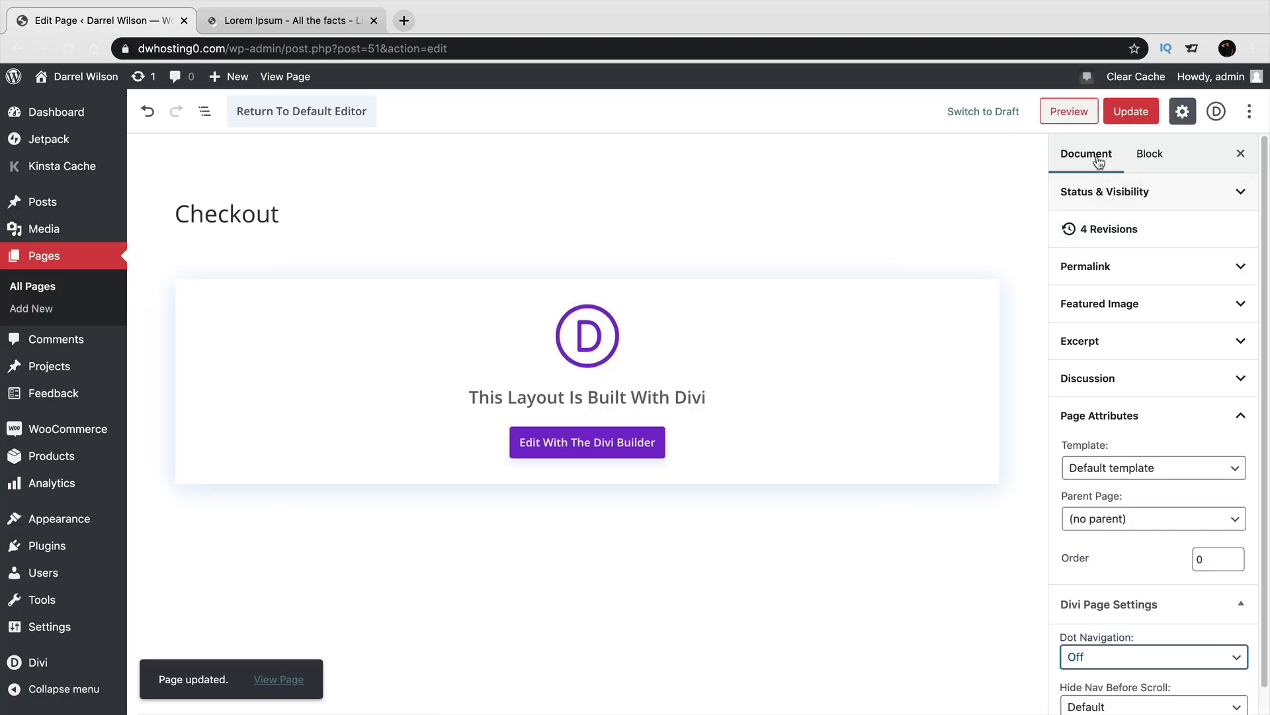
Keep the default page template and switch the Checkout page back to the default editor.
click(1098, 163)
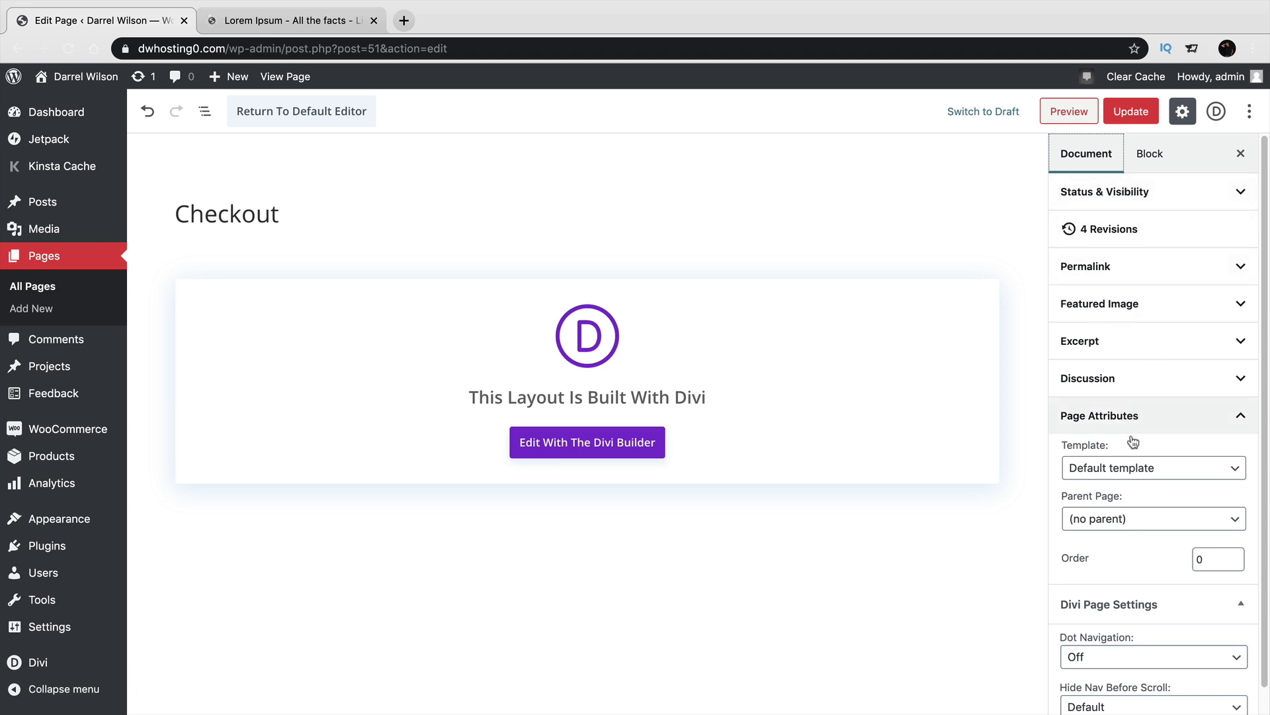
click(1140, 468)
click(1140, 468)
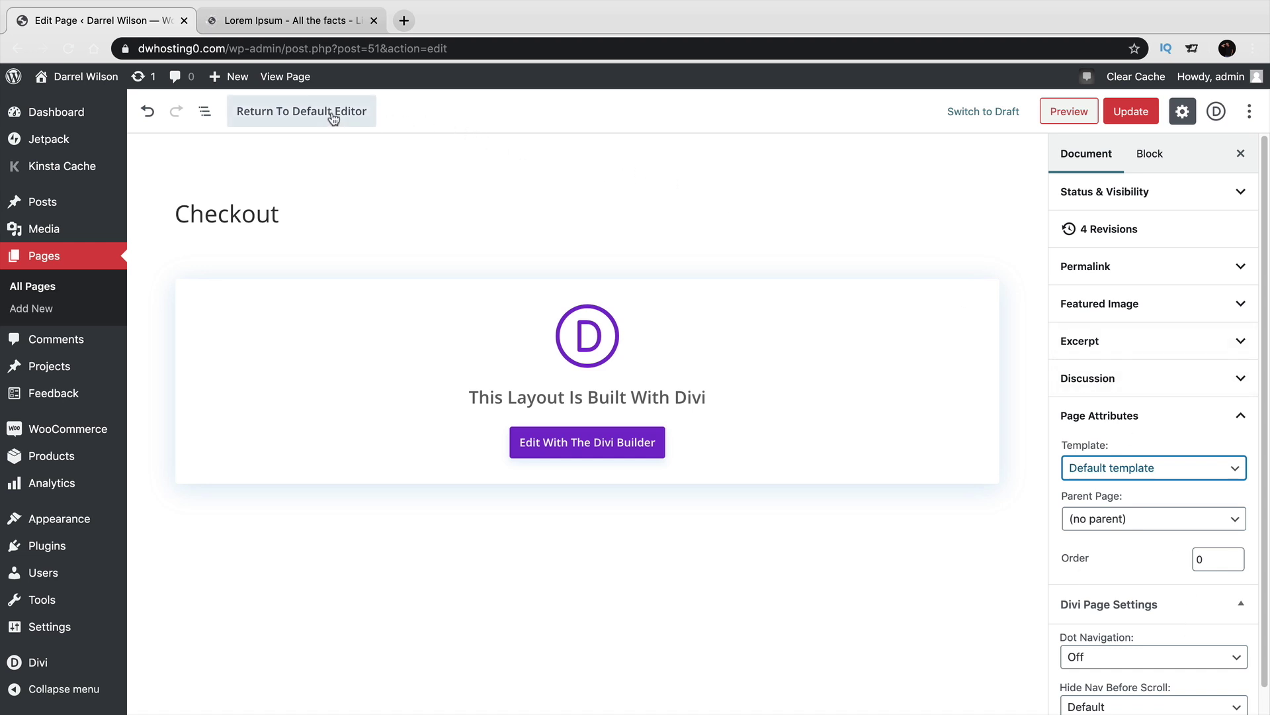
click(299, 113)
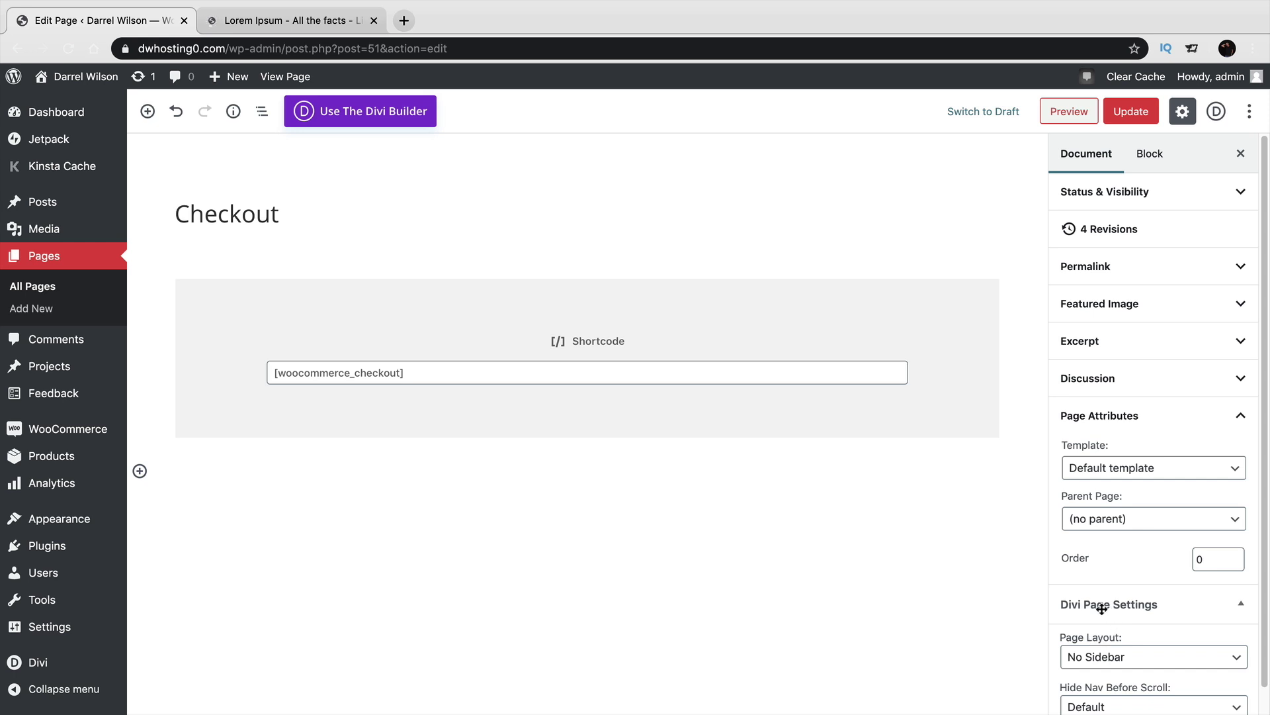
Keep the No Sidebar page layout, update the page, and view it live.
scroll(1101, 609, down, 1)
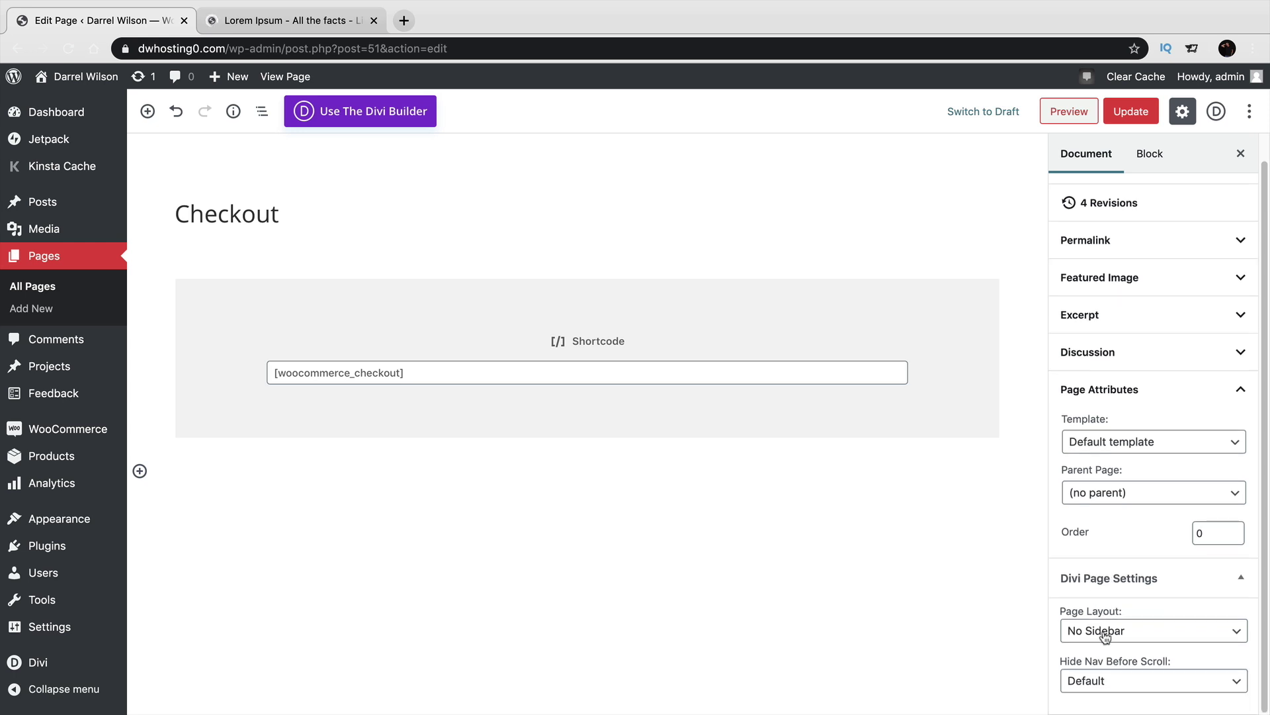
click(1104, 632)
click(1104, 631)
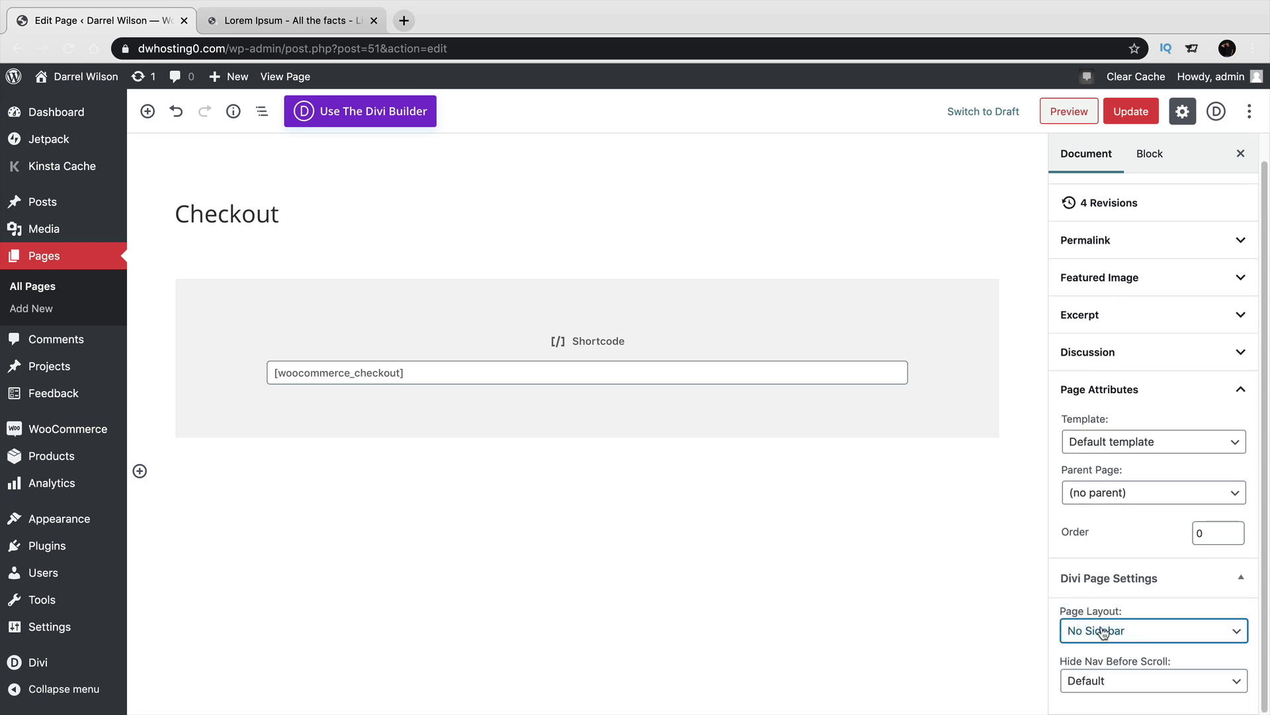
click(1123, 111)
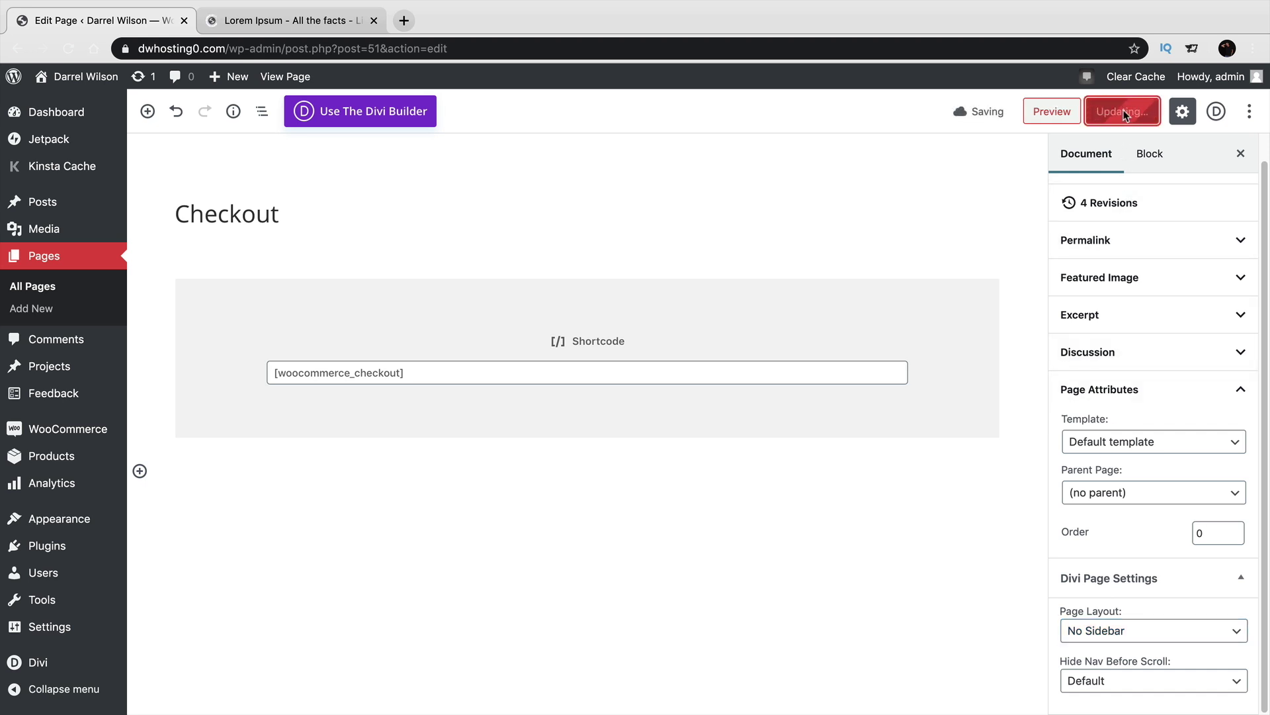
click(289, 78)
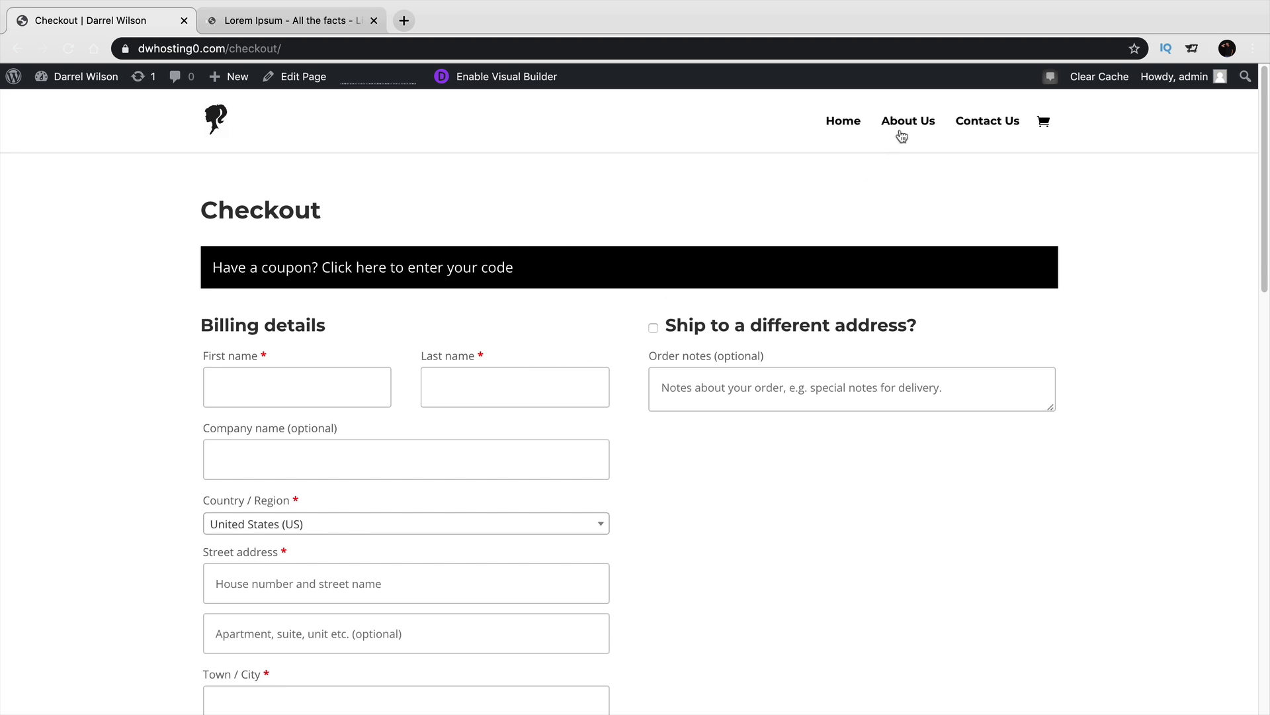
Go to the Cart page and enable the Divi Visual Builder on it.
click(1044, 125)
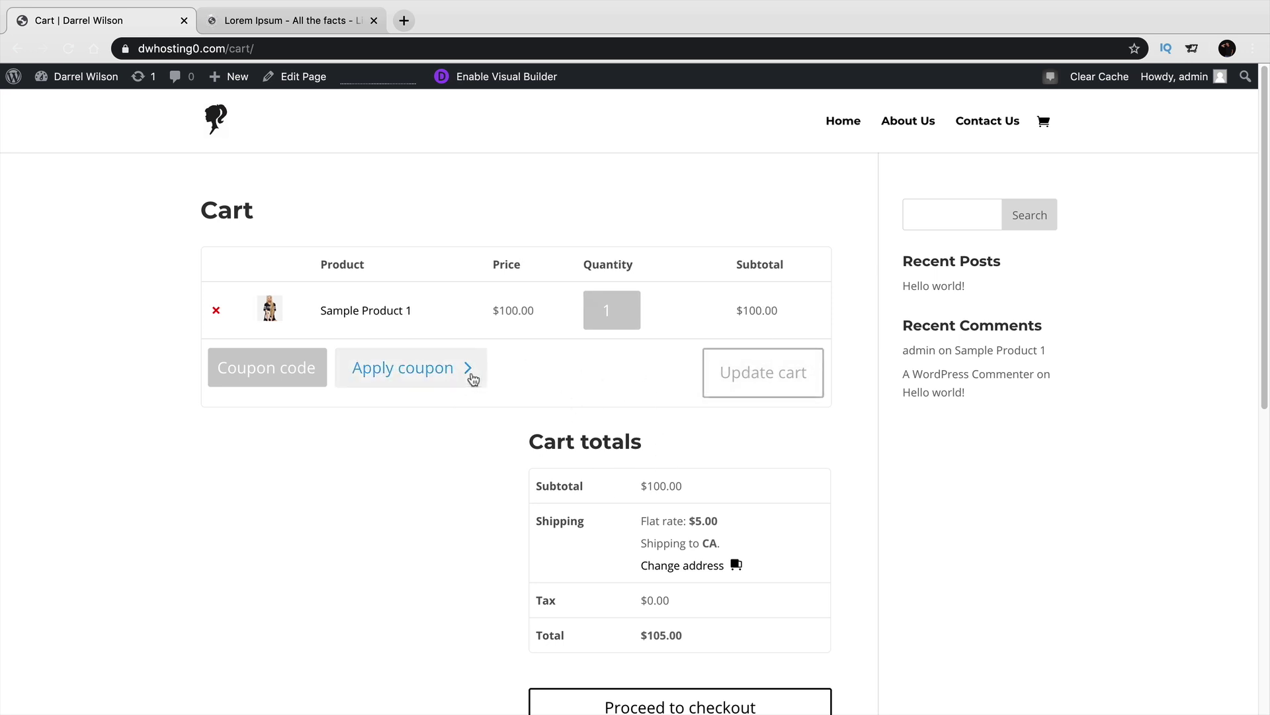
click(506, 78)
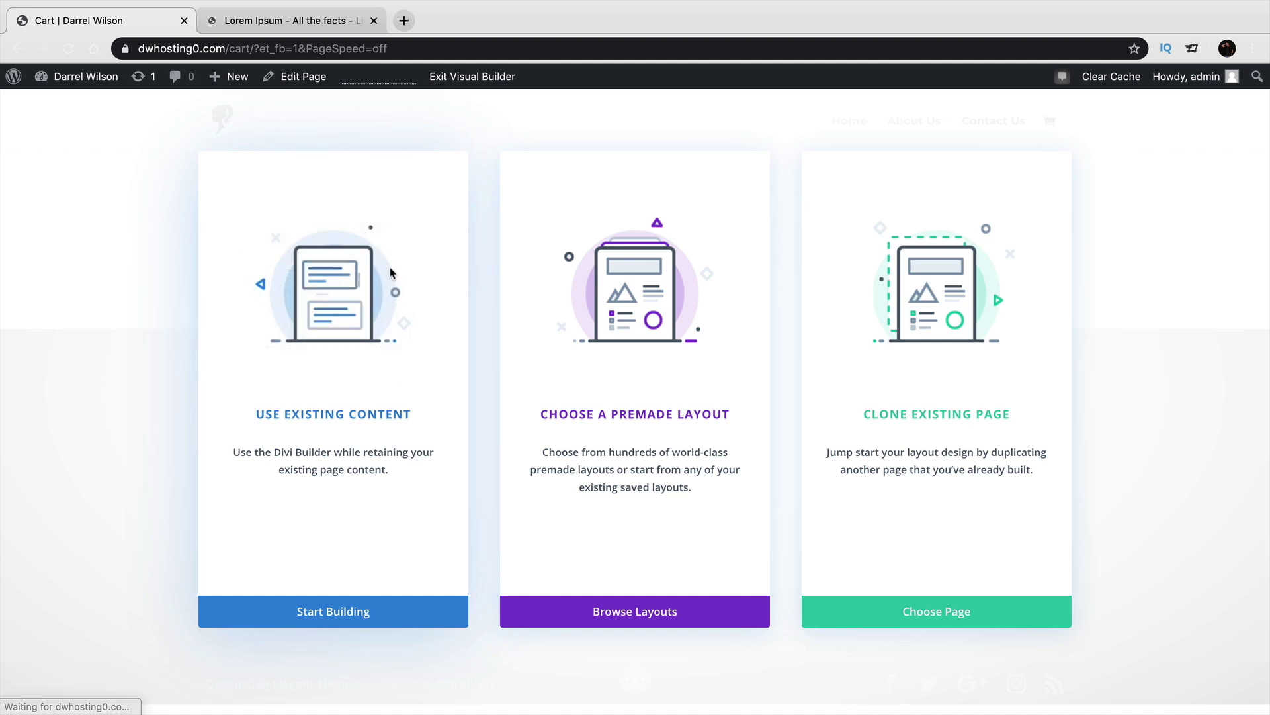
Build the Cart page from its existing content and give the cart text module a Fade animation.
click(391, 274)
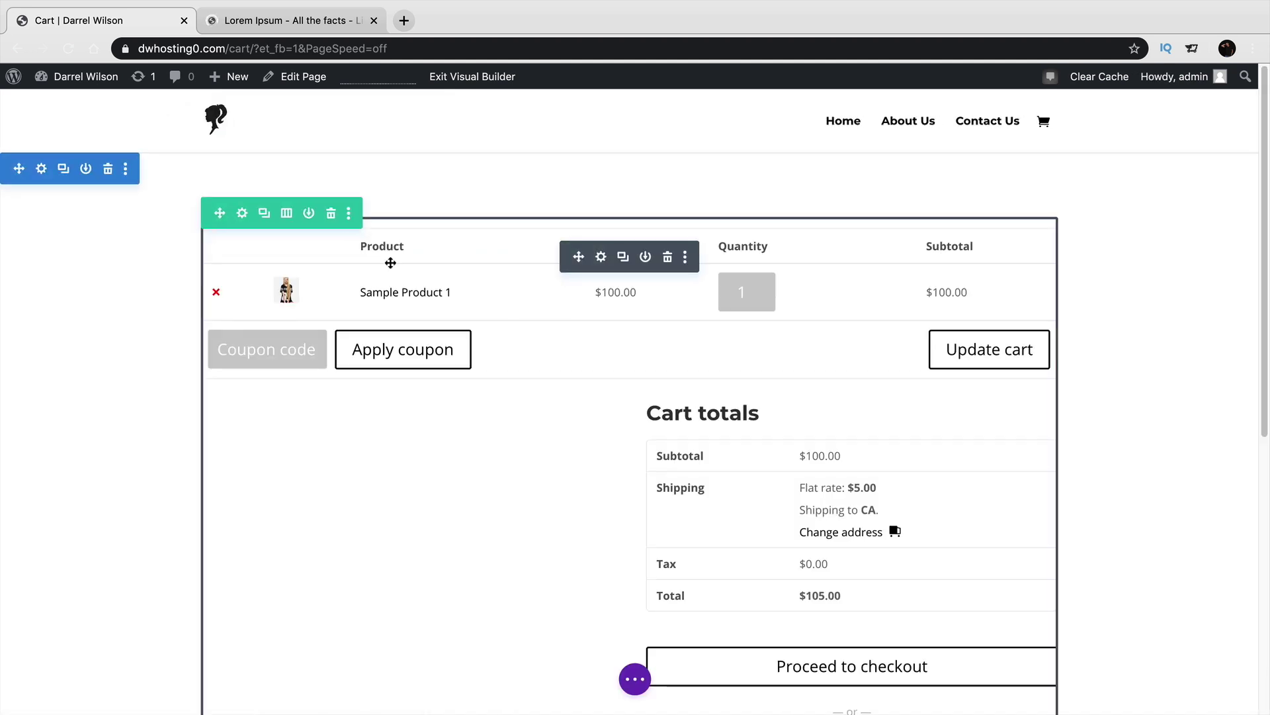
click(601, 257)
scroll(1007, 209, down, 5)
click(989, 160)
click(991, 240)
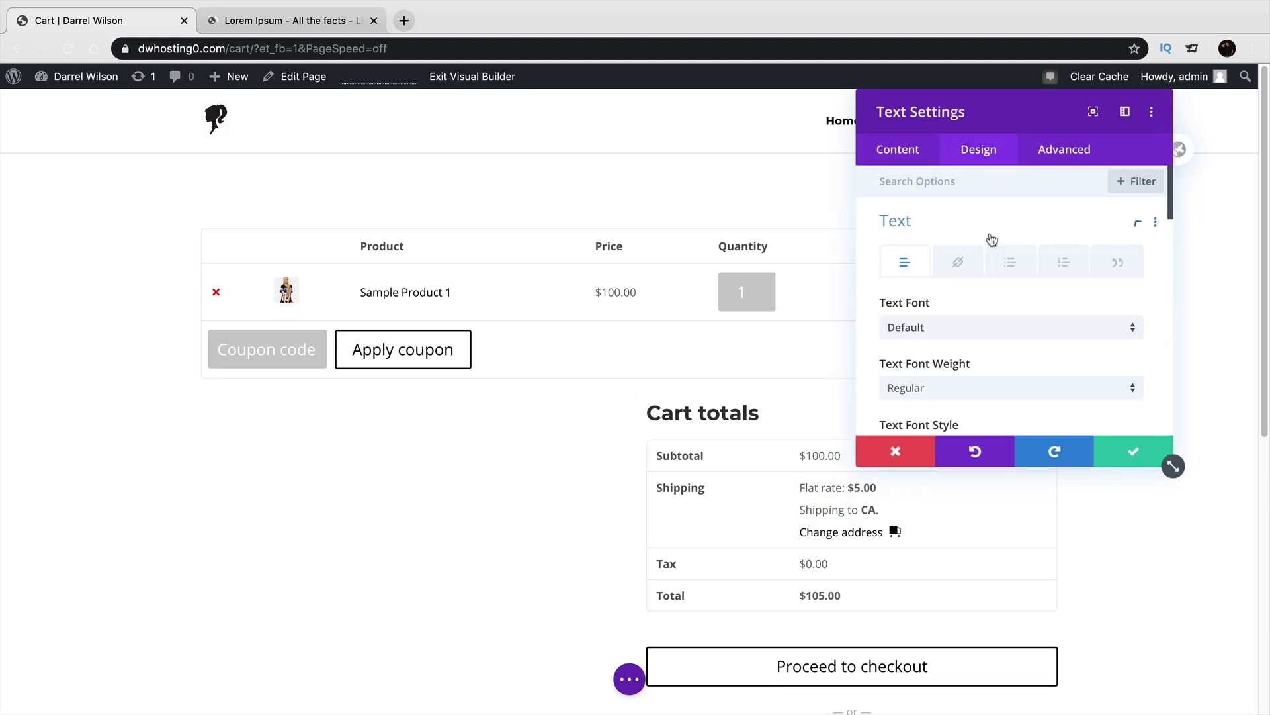
scroll(1047, 318, down, 5)
scroll(1025, 331, down, 10)
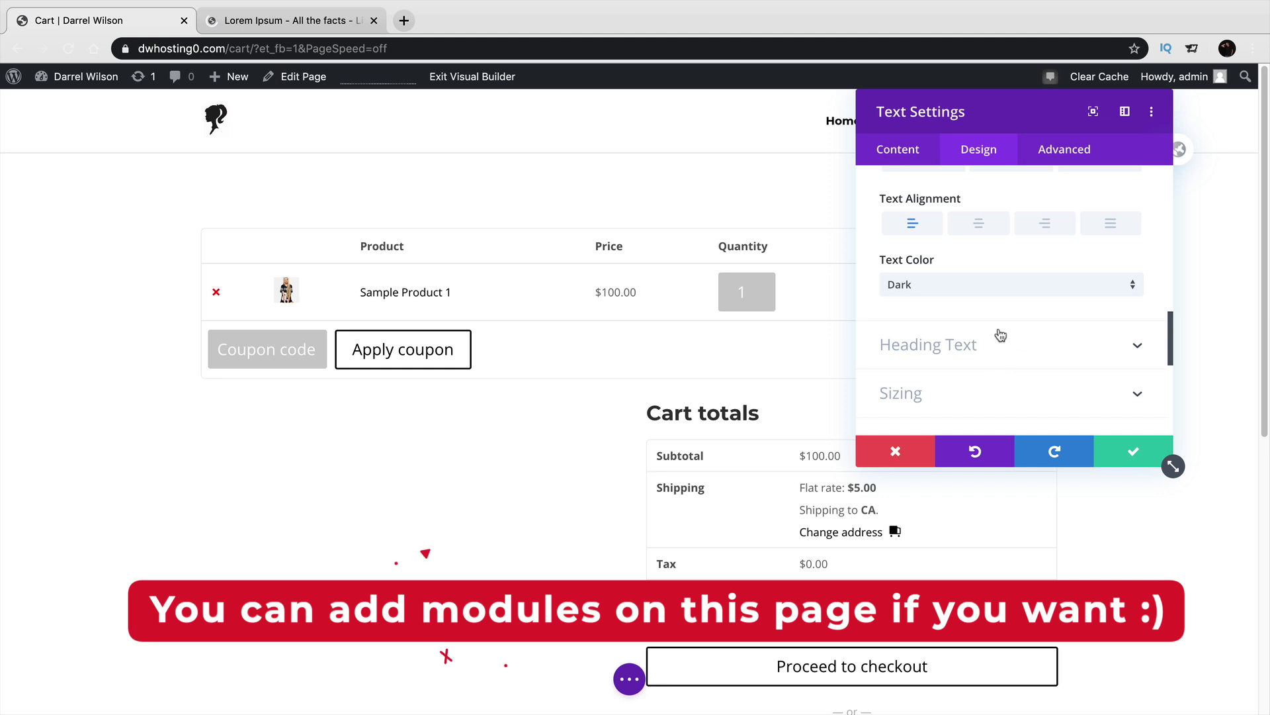
scroll(926, 331, down, 5)
click(966, 349)
click(978, 268)
click(1048, 268)
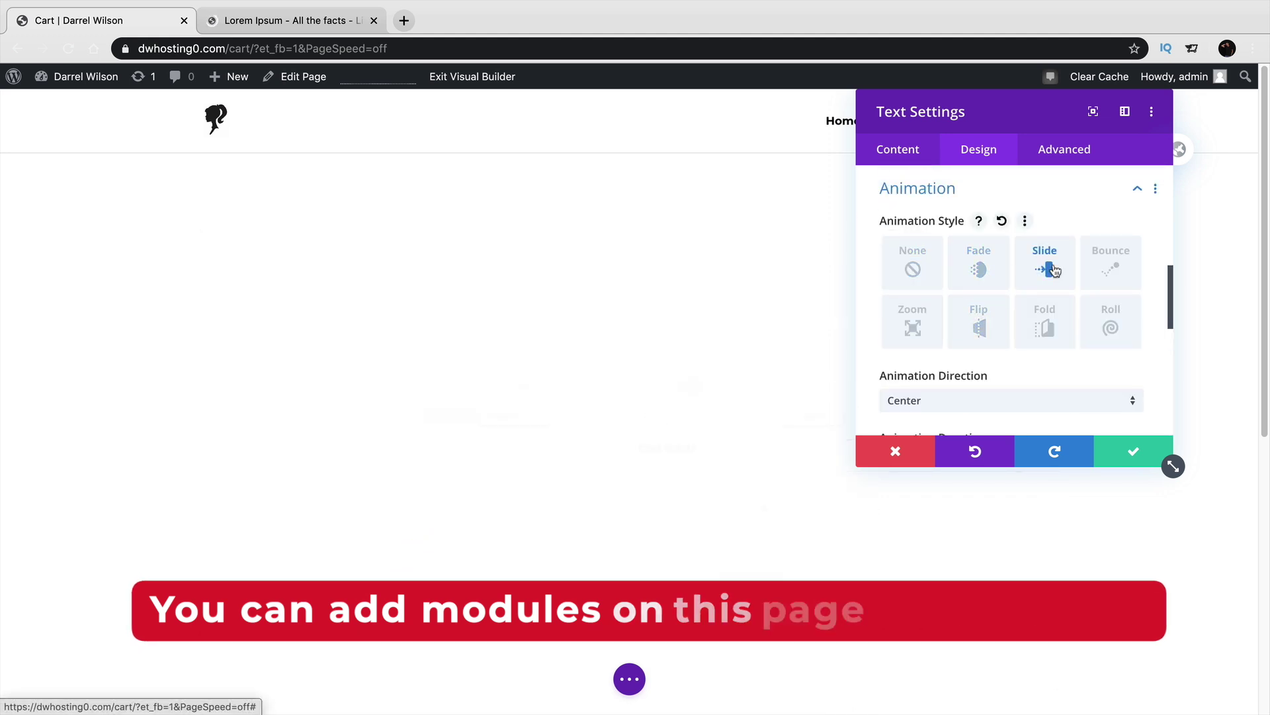
click(1044, 331)
click(1002, 334)
click(939, 338)
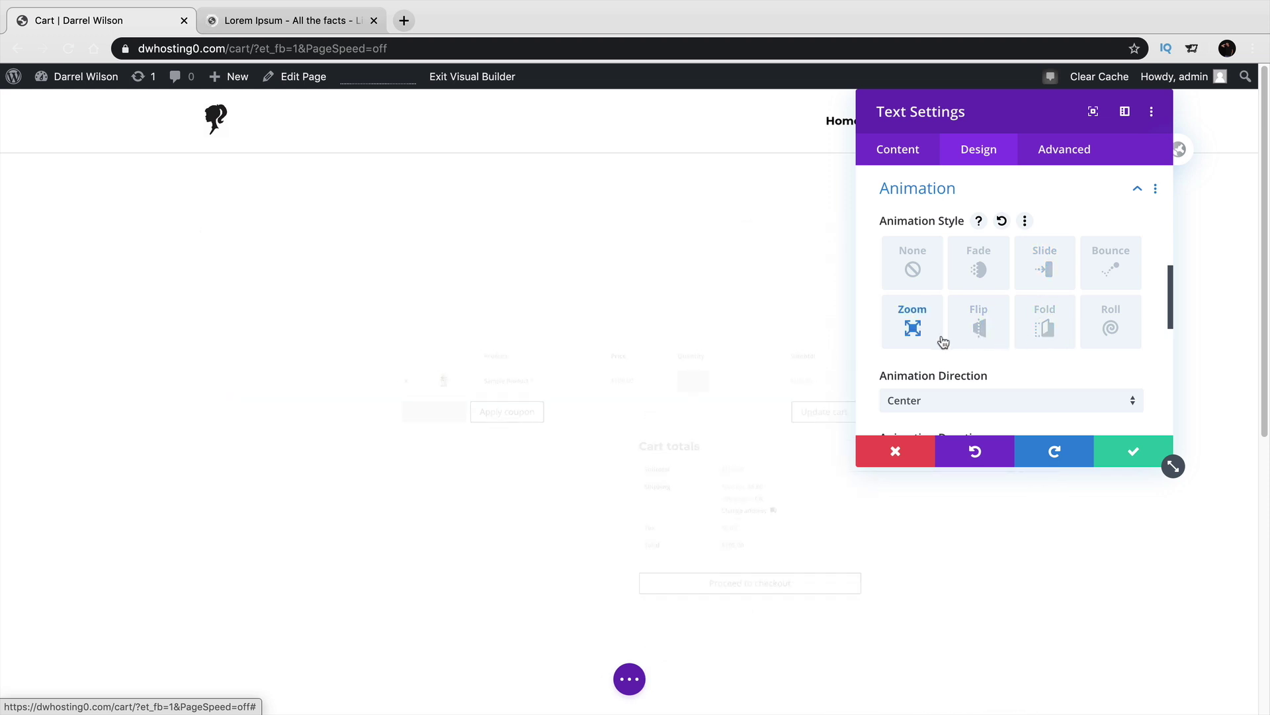
click(1109, 326)
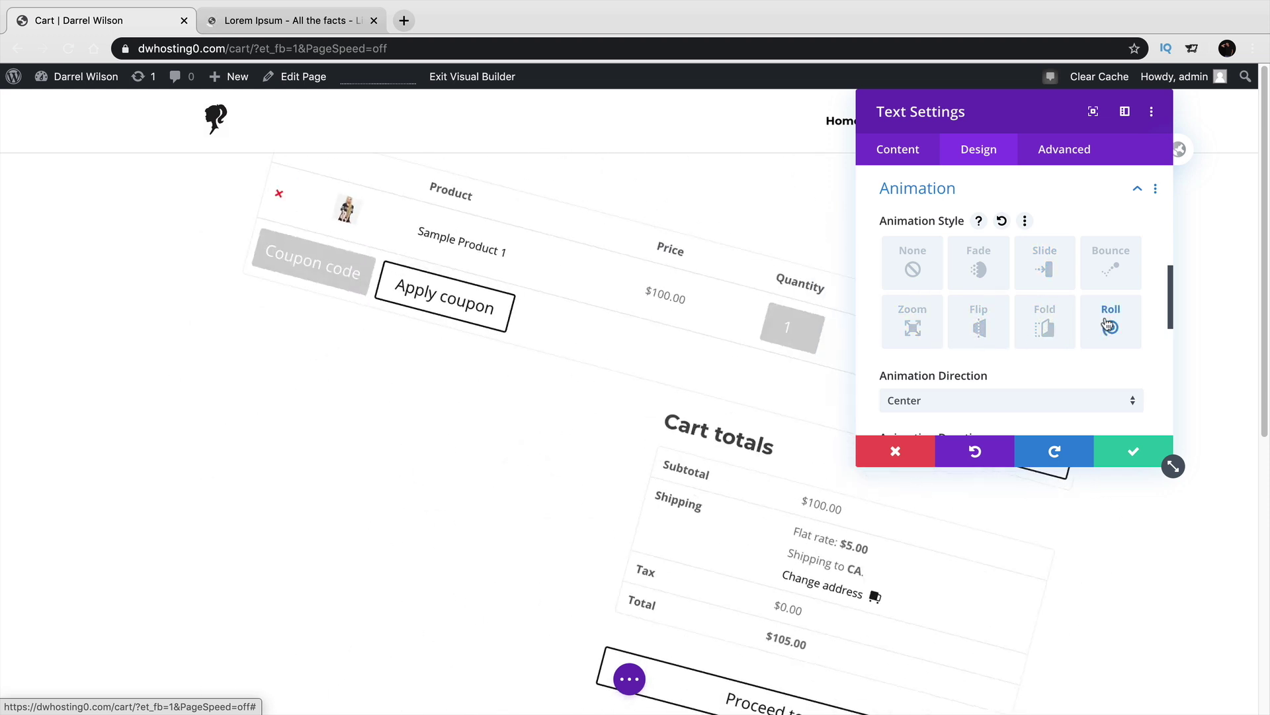
click(1044, 265)
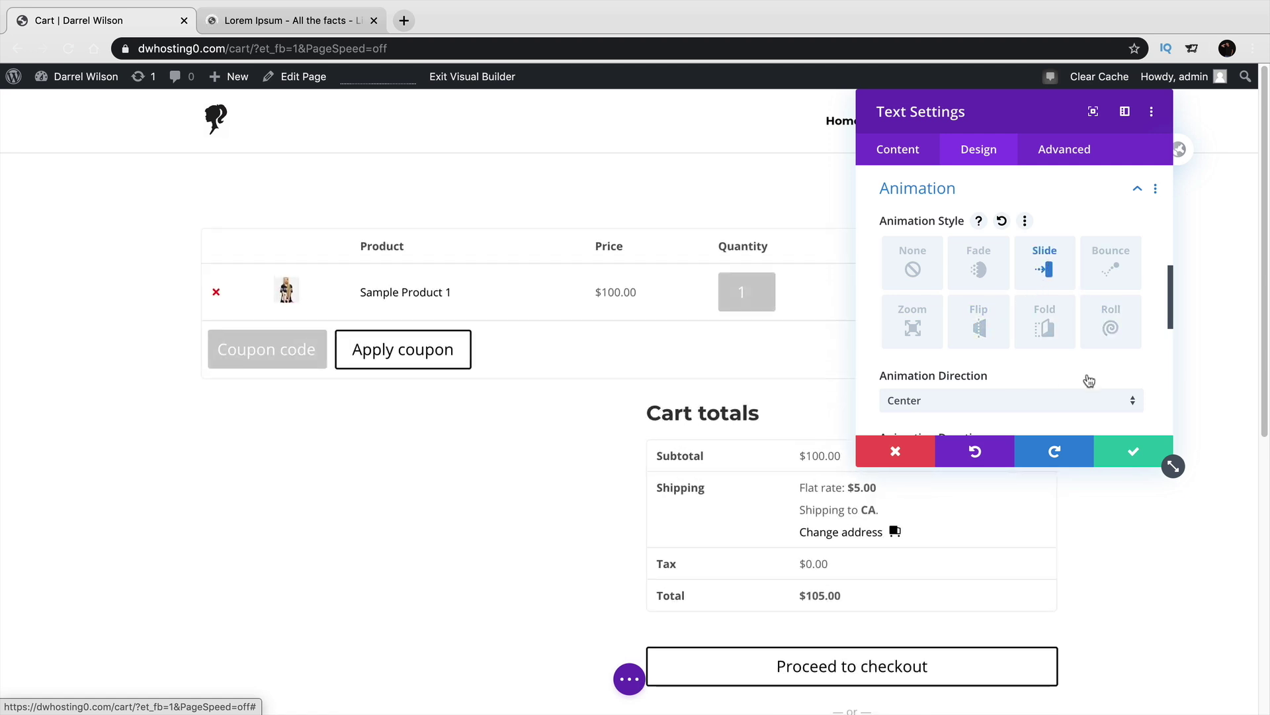
click(993, 282)
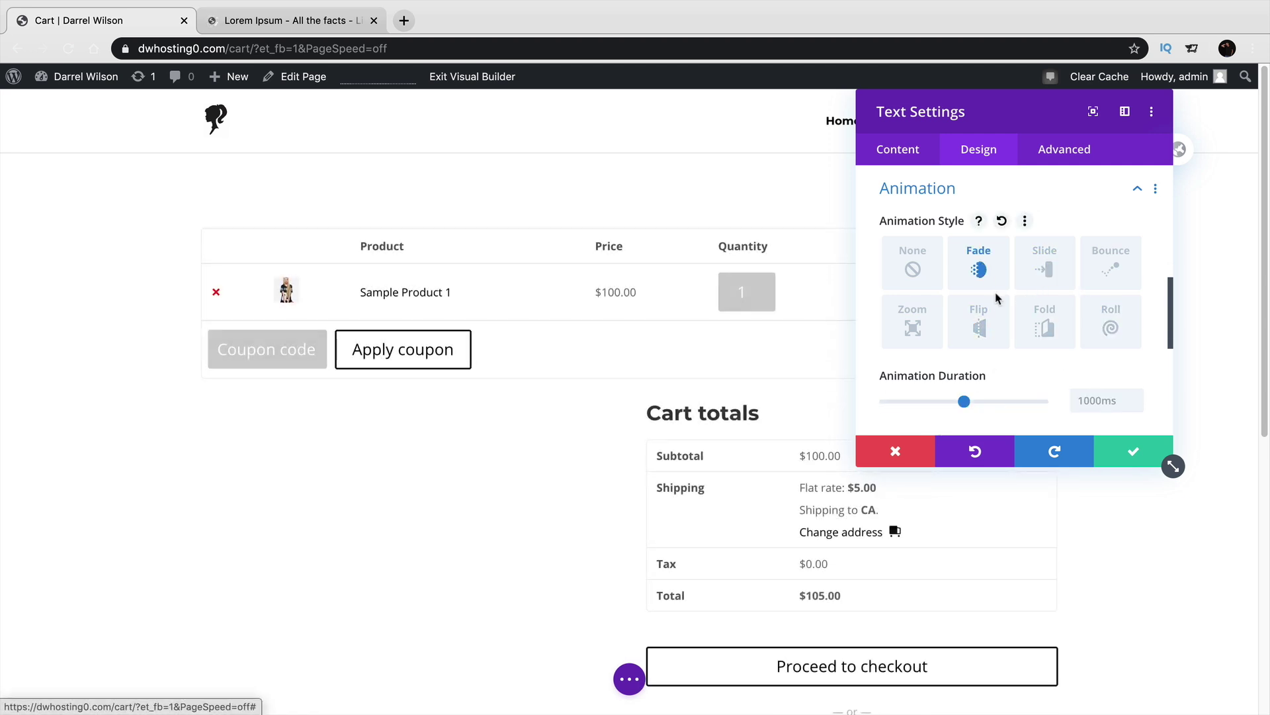
click(1130, 452)
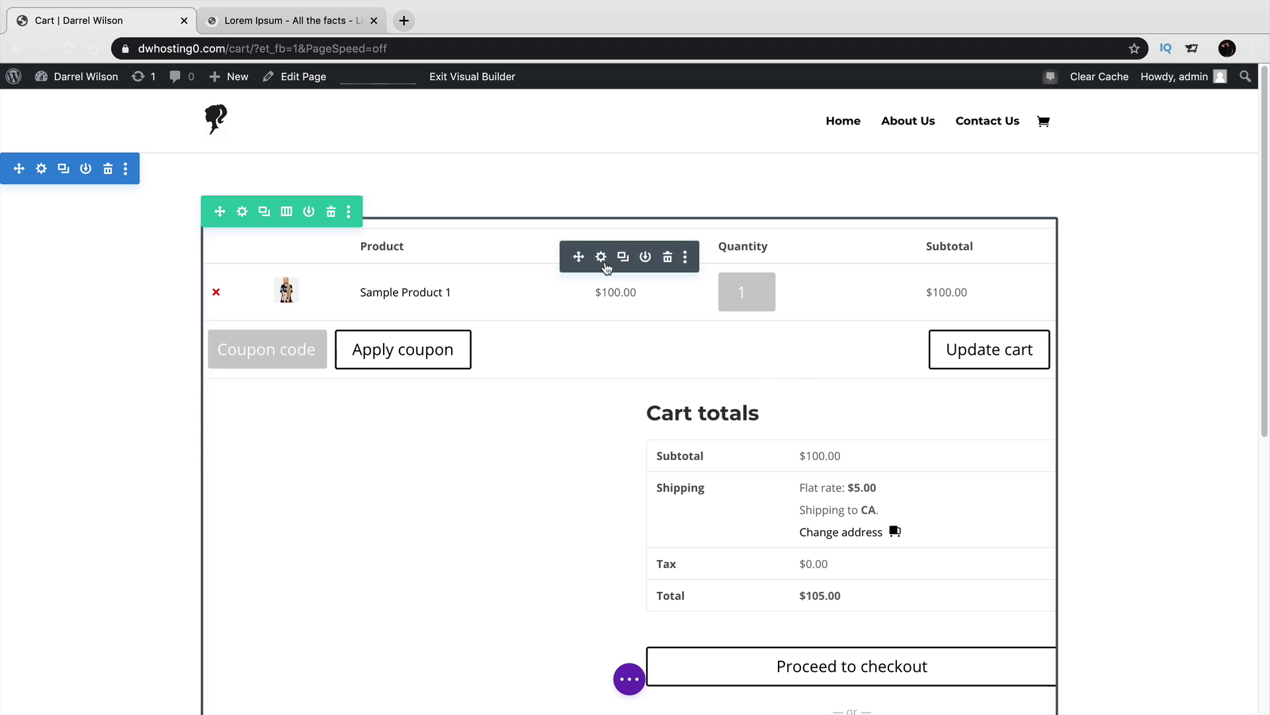
Set the cart text module's font weight to Light and save.
click(601, 260)
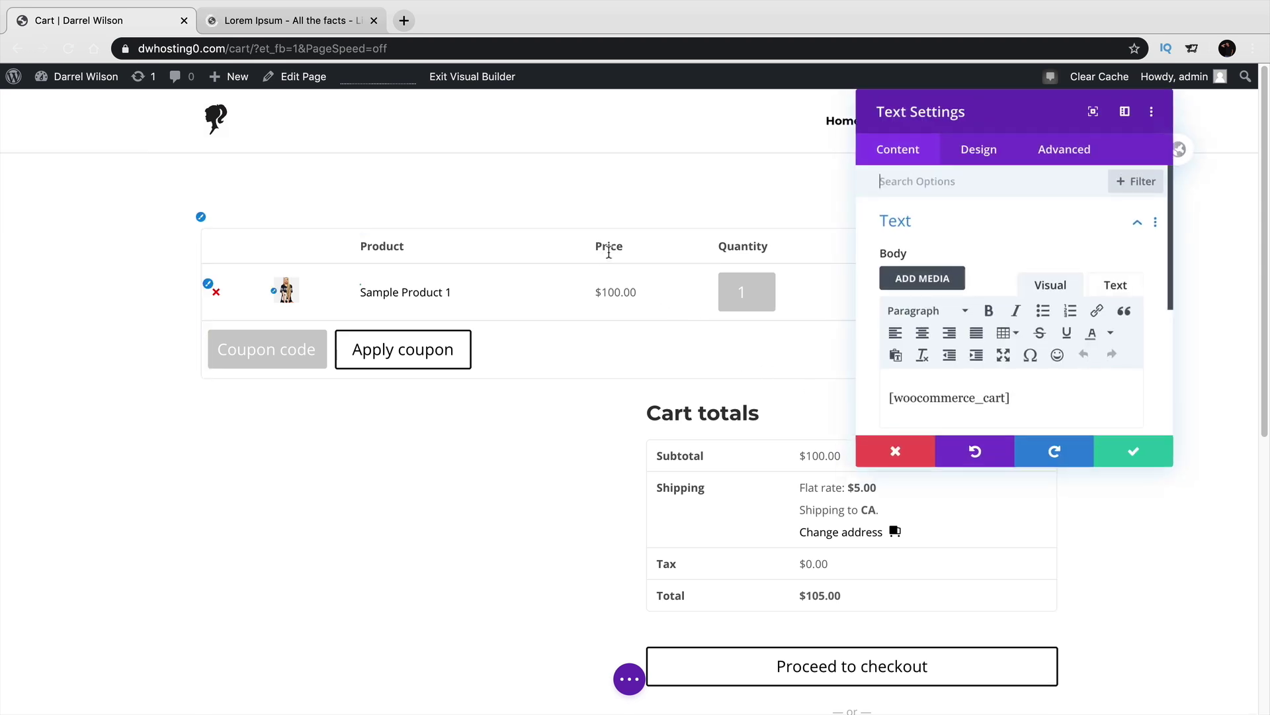
click(974, 153)
click(975, 219)
scroll(978, 342, down, 5)
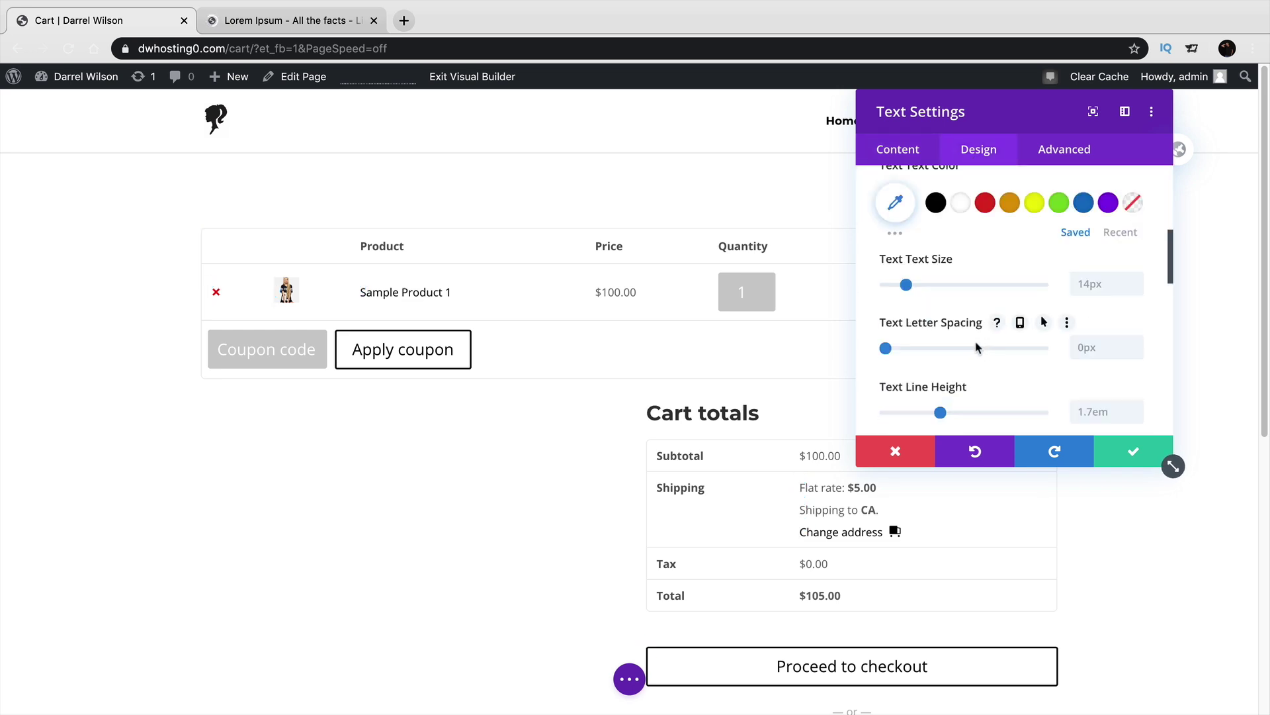
scroll(978, 343, up, 5)
click(975, 387)
click(967, 404)
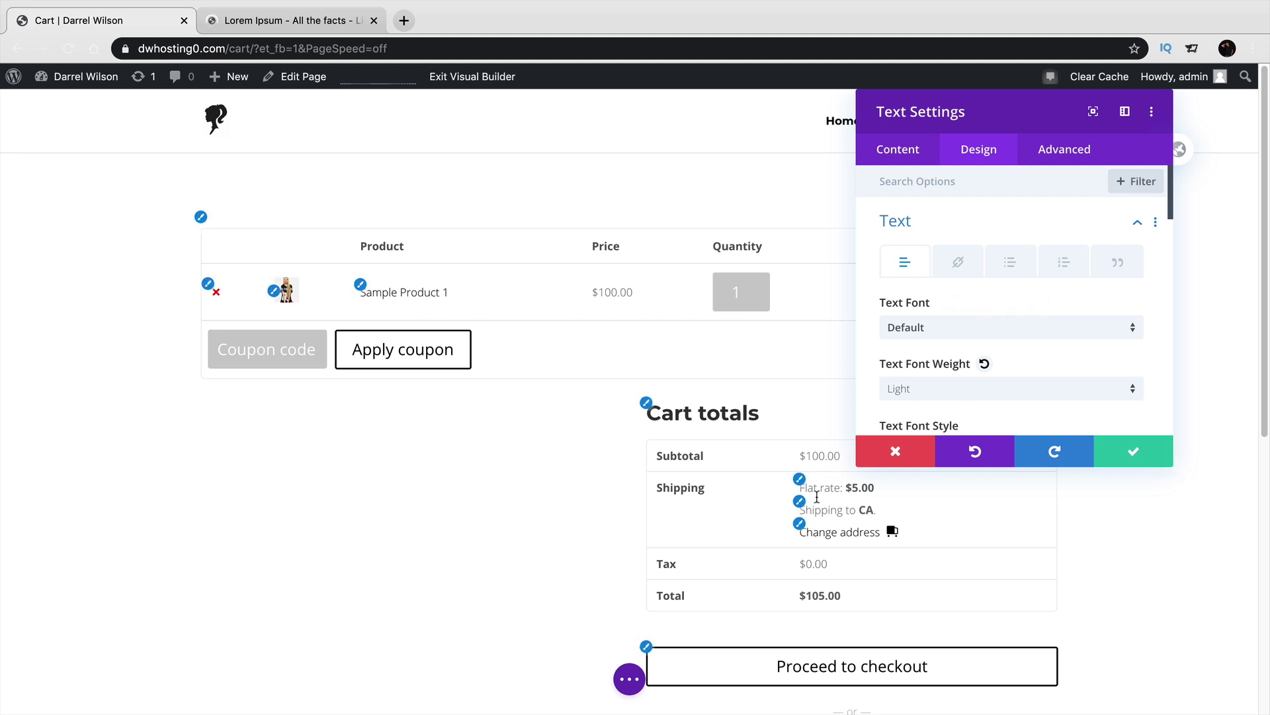
click(1128, 455)
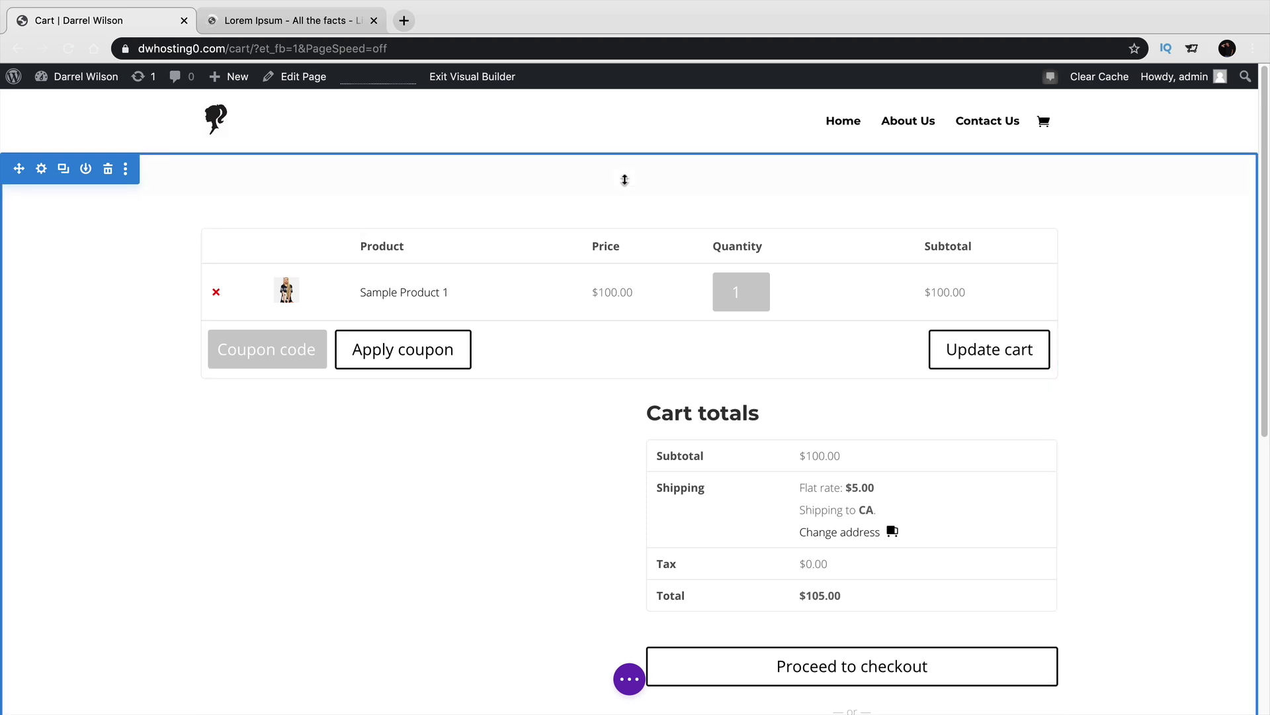
Add a regular single-column section below the cart totals and clear the module search box.
scroll(625, 212, down, 7)
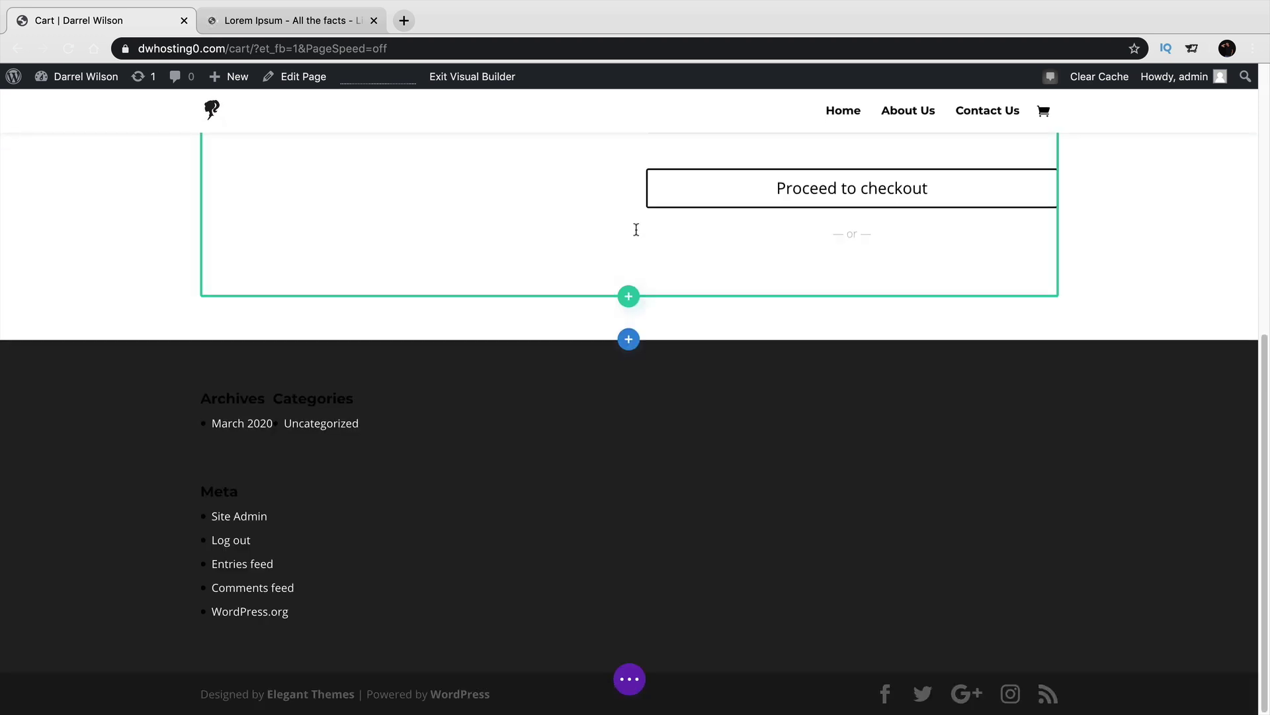
click(630, 339)
click(553, 474)
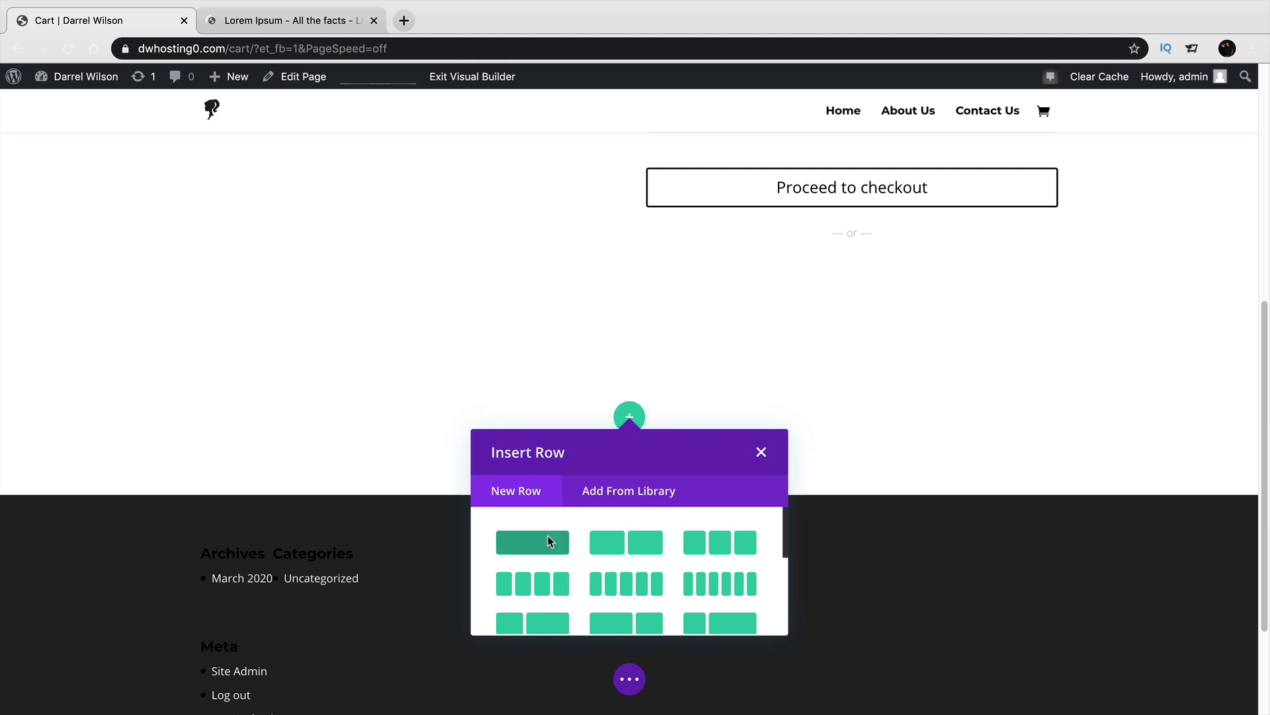
click(549, 538)
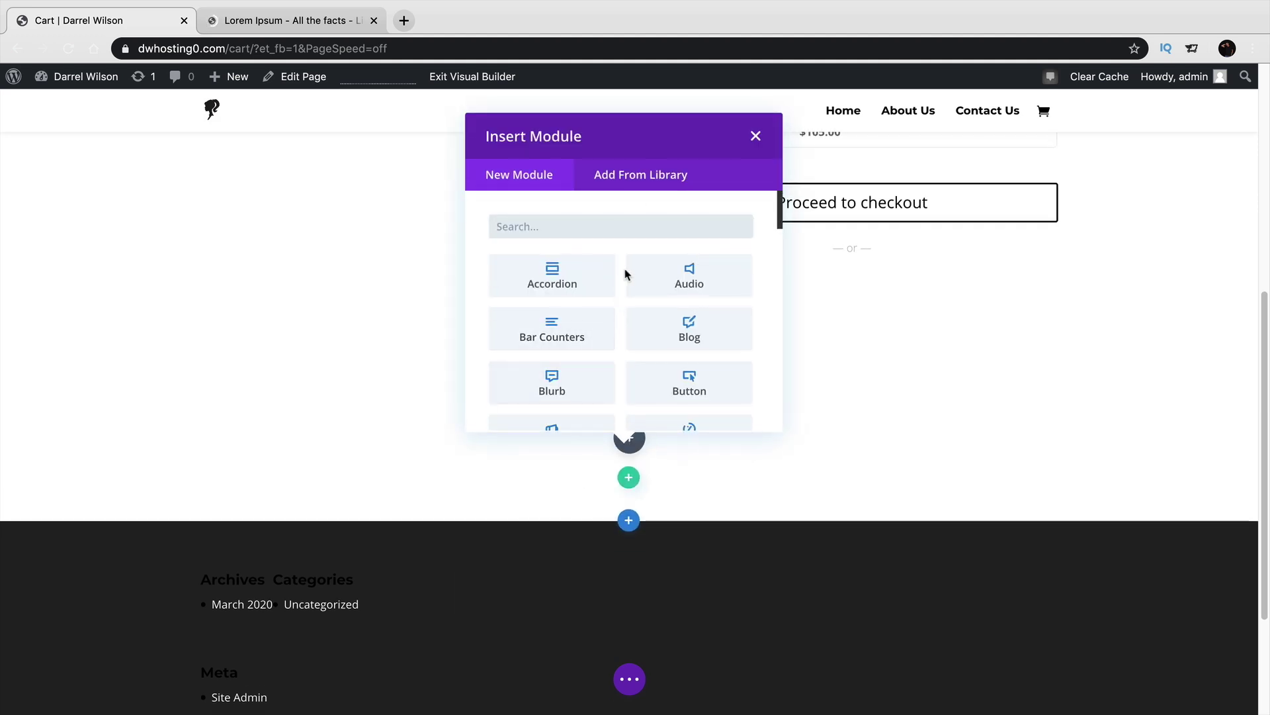
text(title)
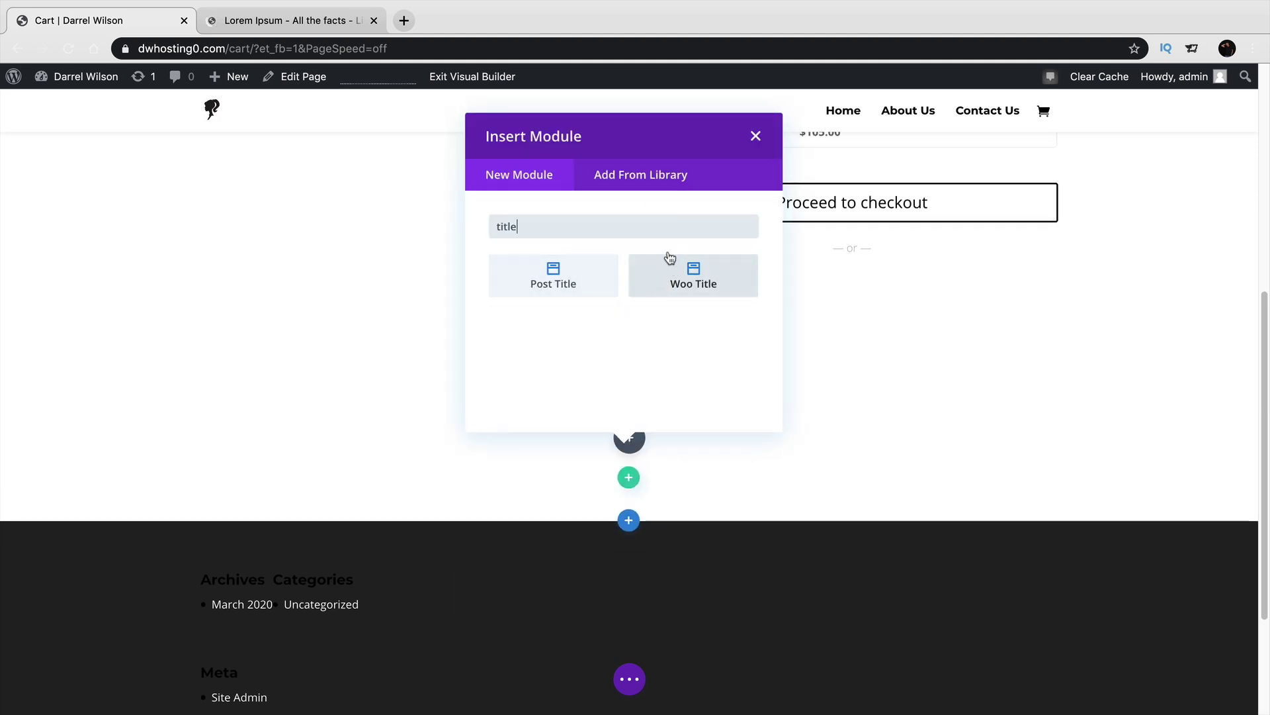
double_click(649, 225)
key(BackSpace)
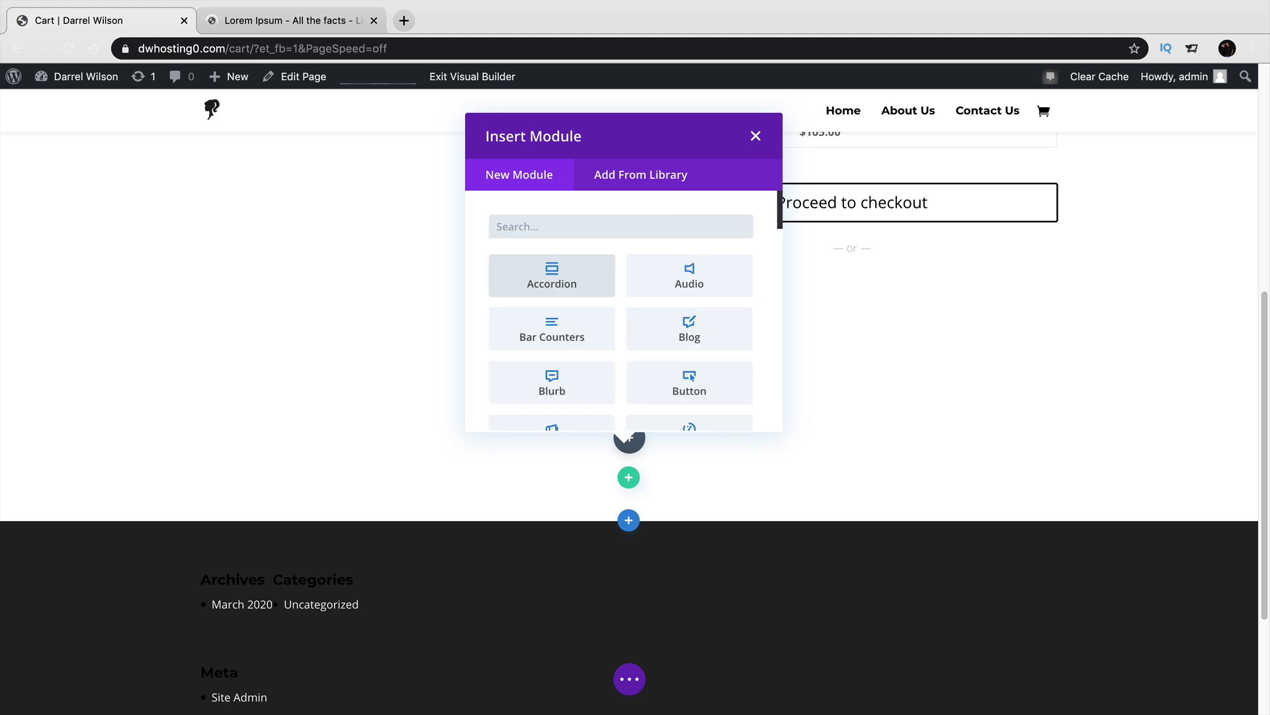
Insert a Text module and replace its placeholder with the Awesome Shopping Cart heading.
text(text)
click(540, 284)
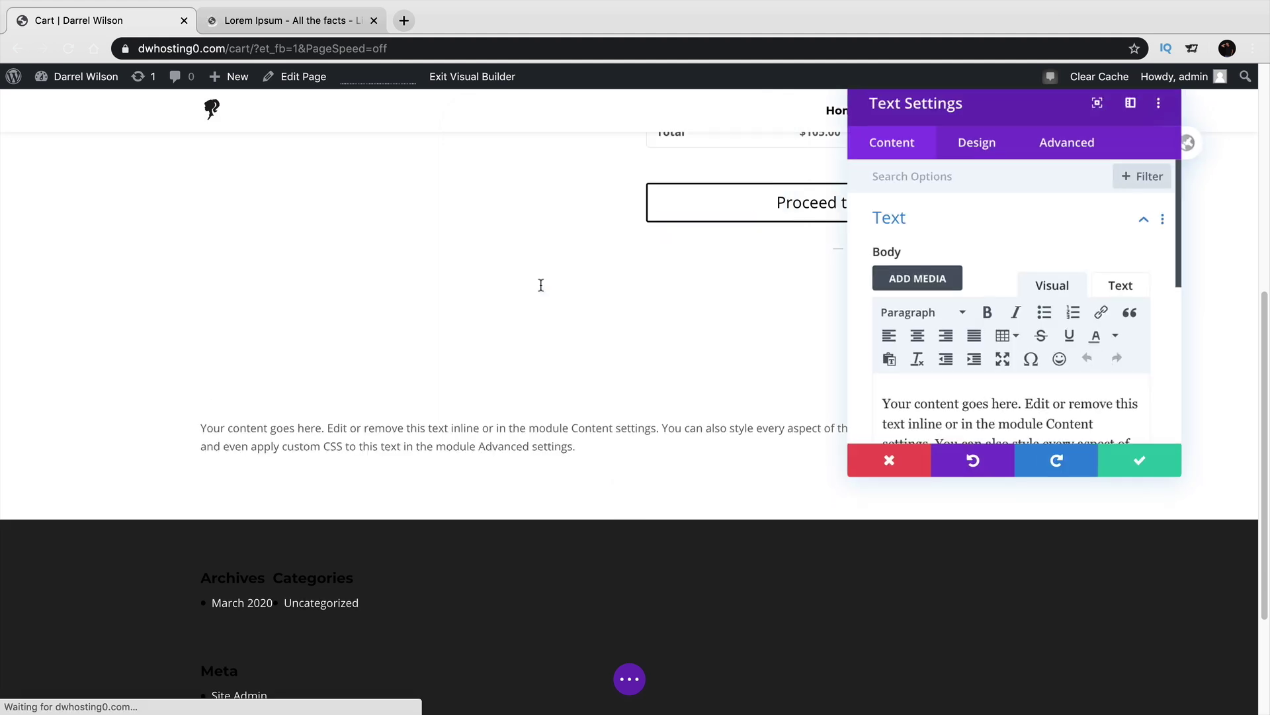
scroll(1121, 384, down, 1)
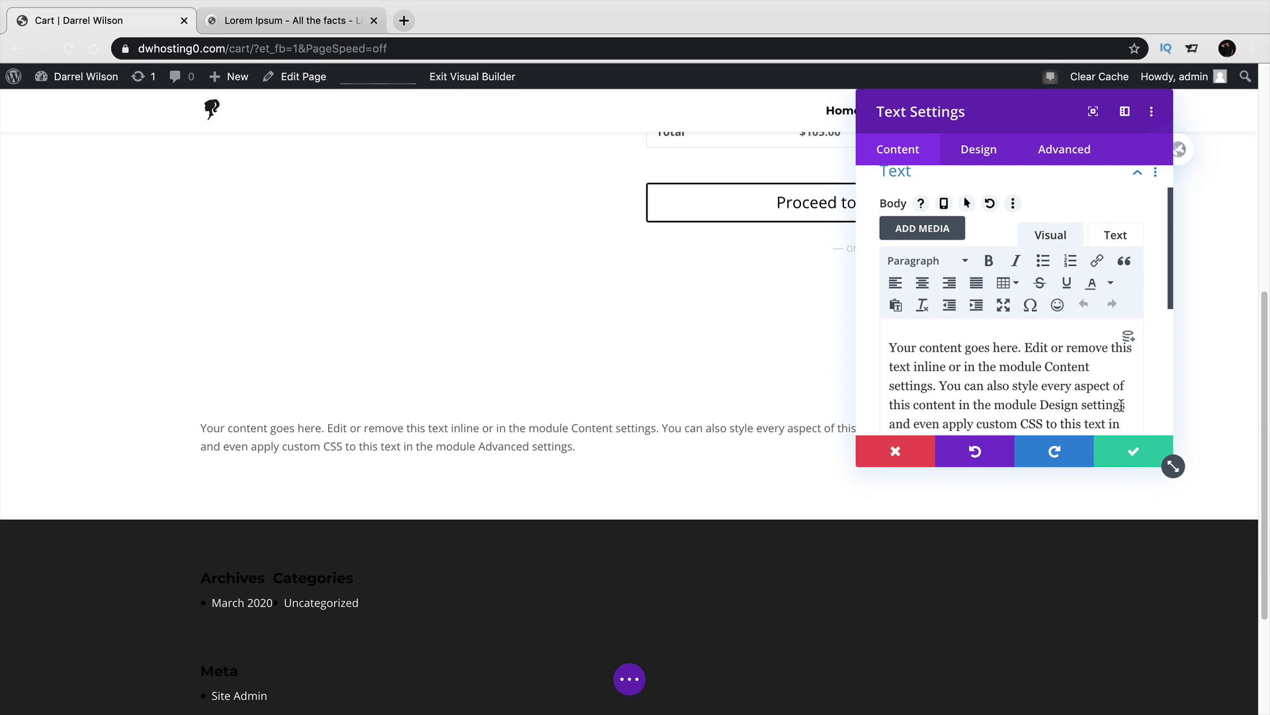
scroll(1112, 389, down, 1)
key(ctrl+a)
key(BackSpace)
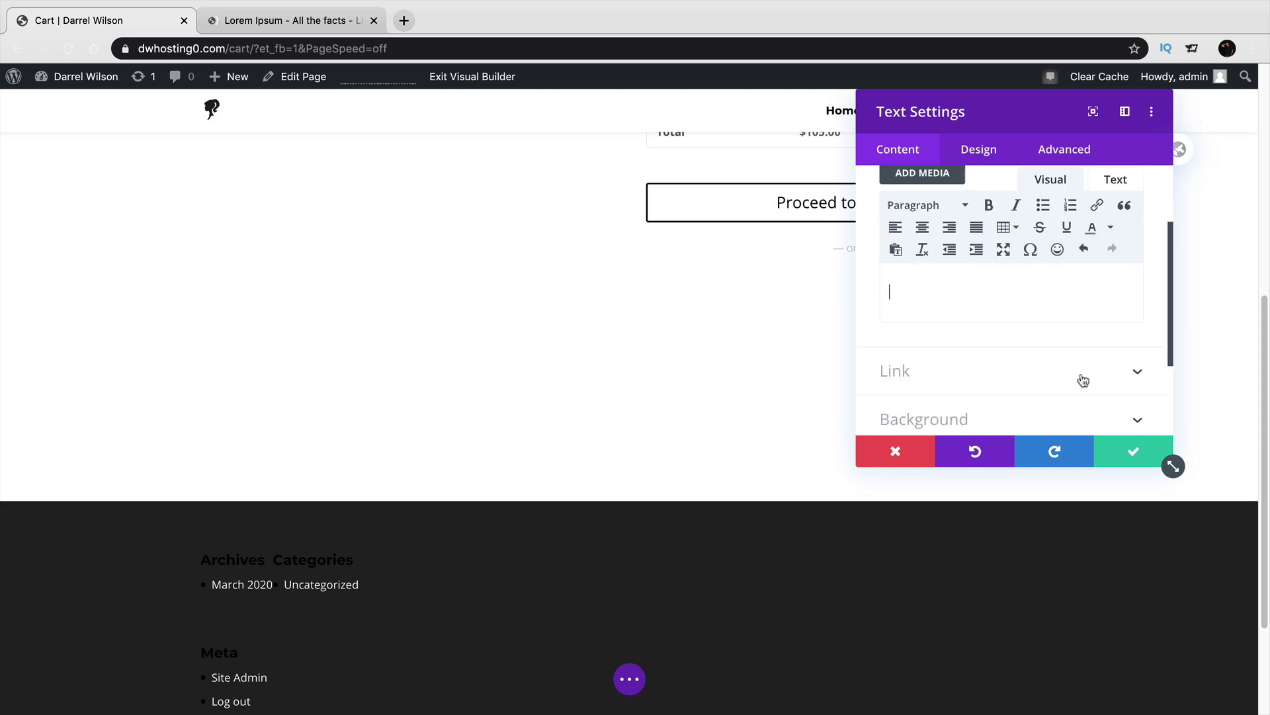
text(Awesome Shoppoi)
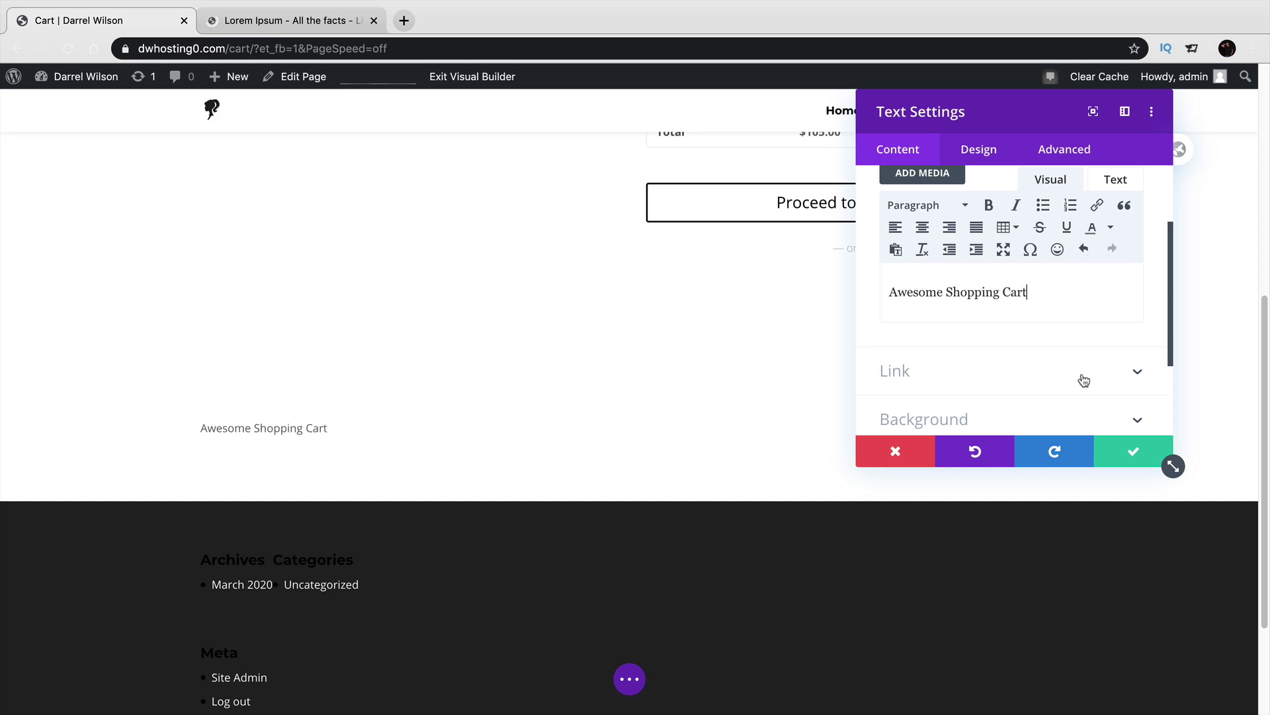
Set the heading font to Montserrat with Heavy weight.
scroll(1078, 371, up, 2)
click(998, 154)
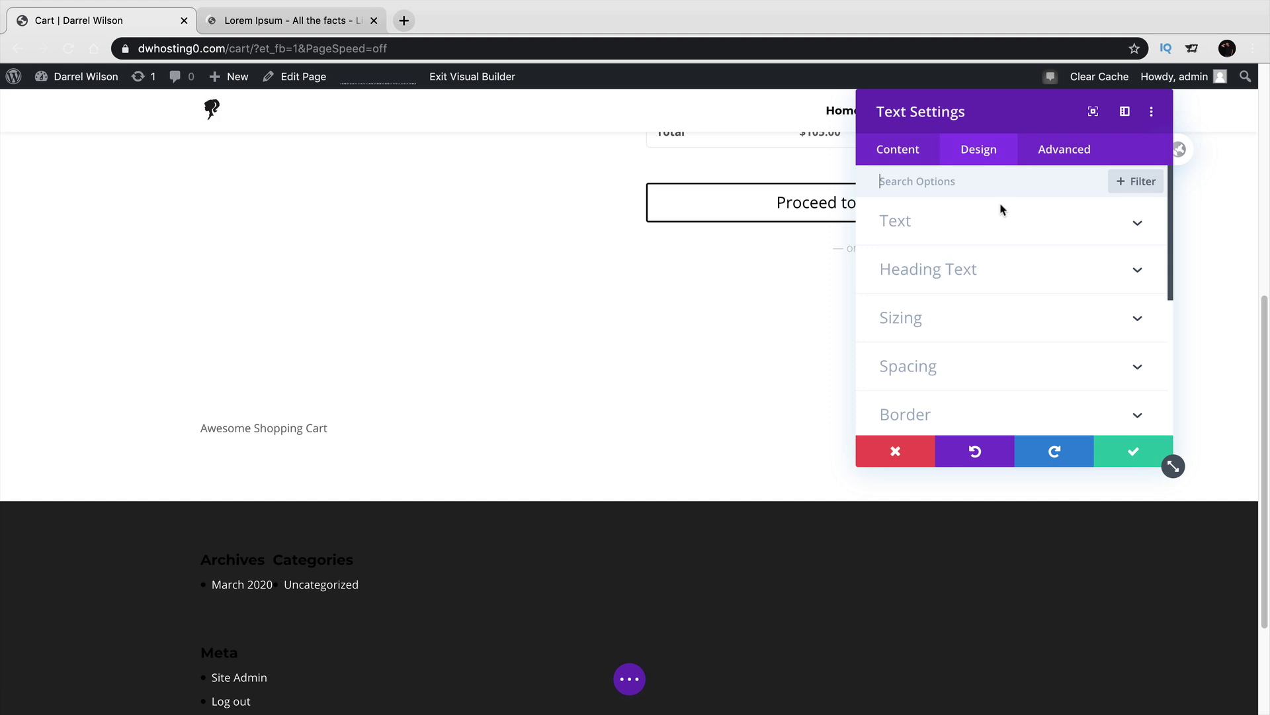
click(993, 327)
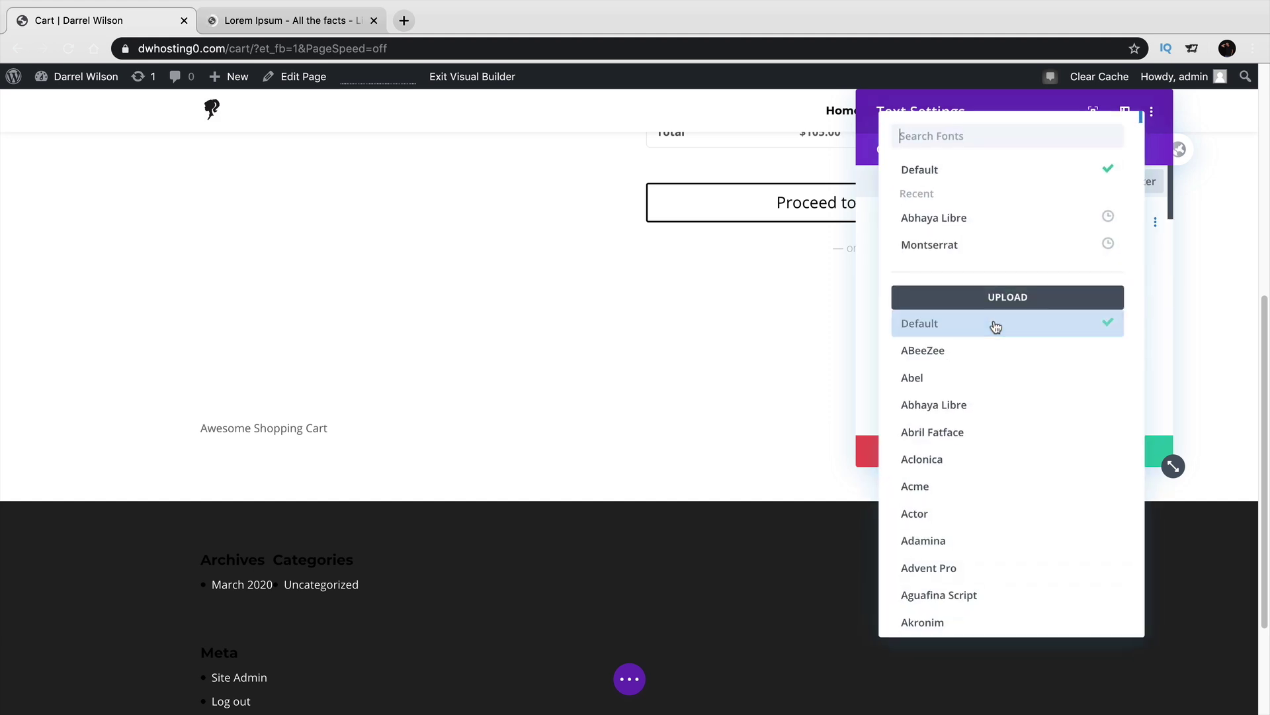
click(990, 244)
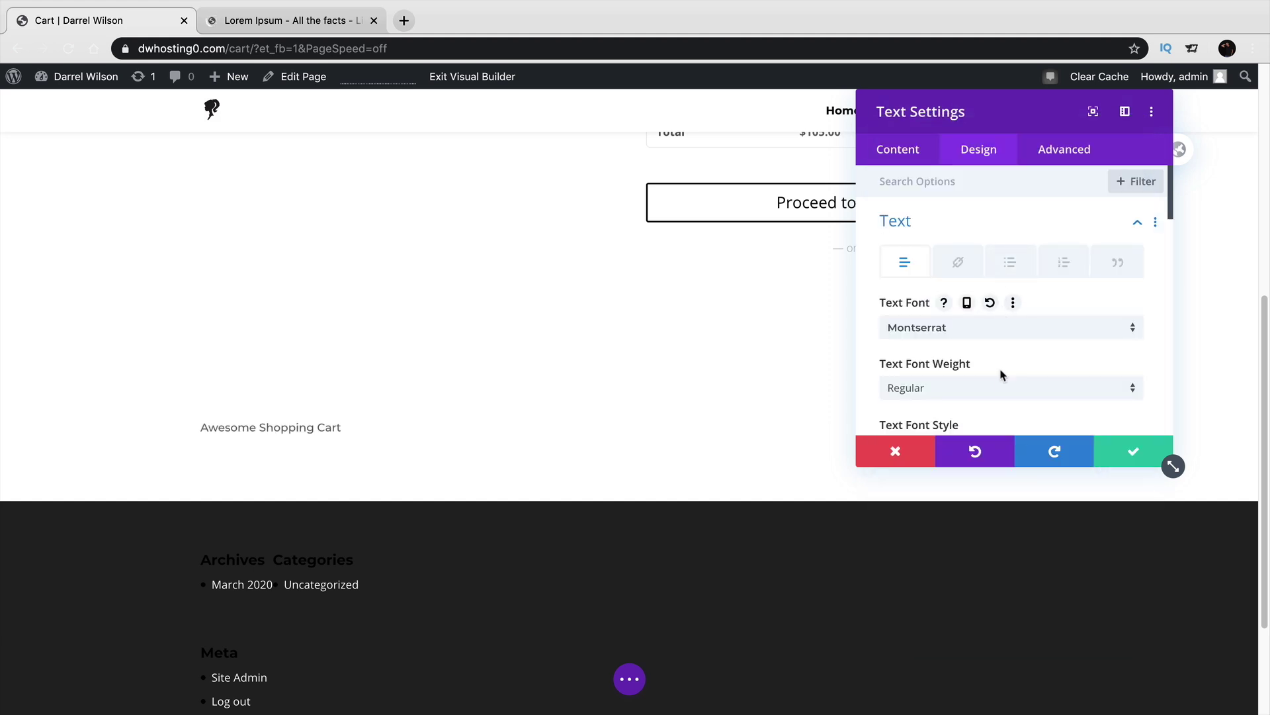
click(1002, 391)
click(1016, 609)
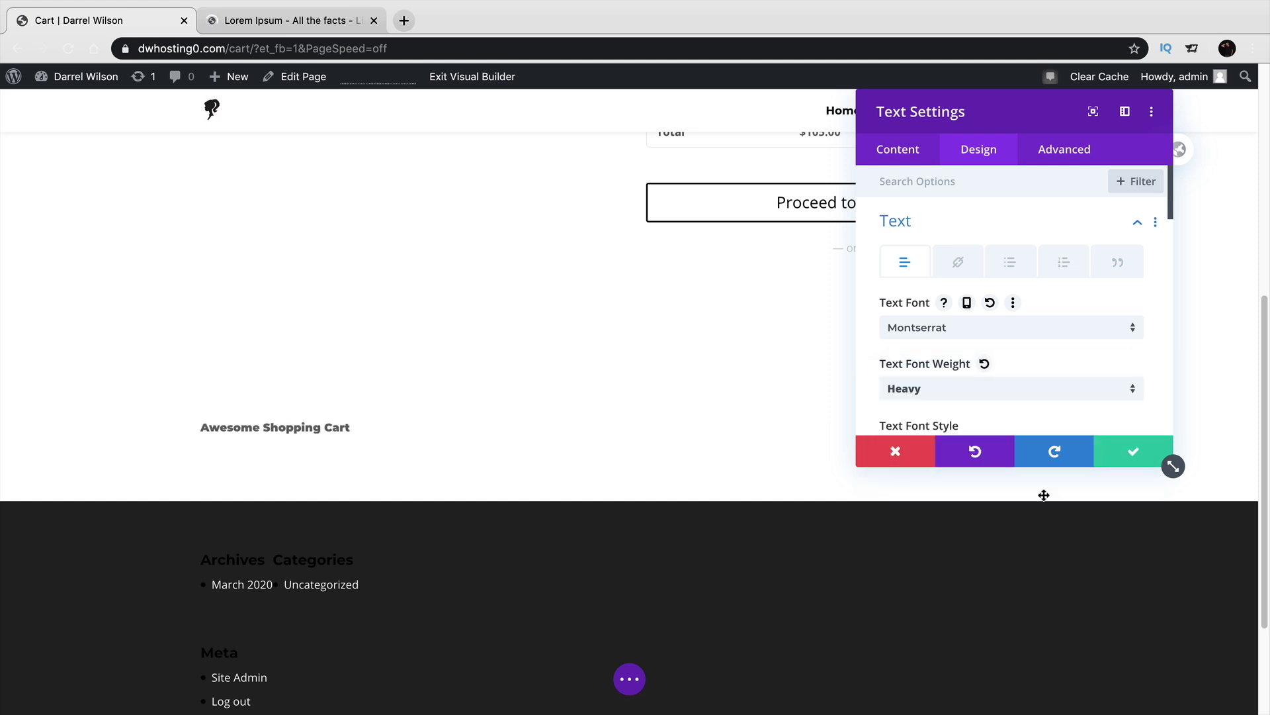
Colour the heading black, centre-align it, and save the module.
scroll(1022, 413, down, 2)
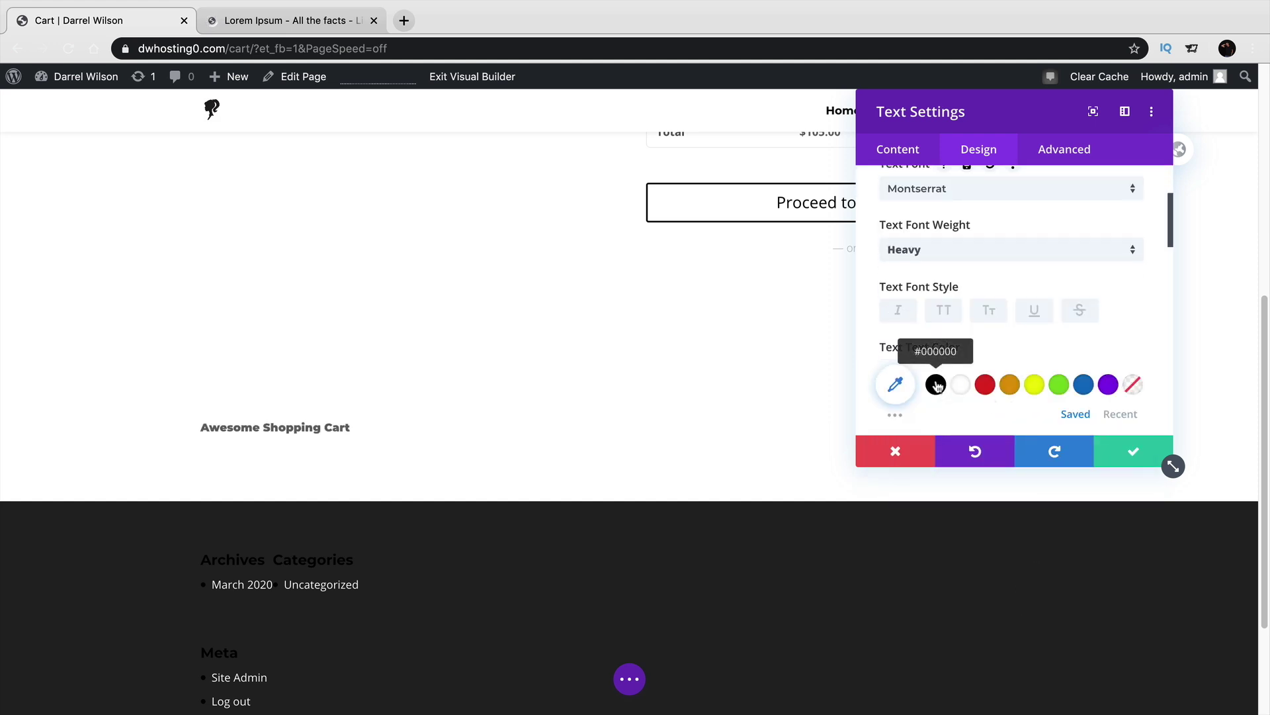
click(935, 384)
scroll(1019, 367, down, 2)
scroll(1019, 367, down, 10)
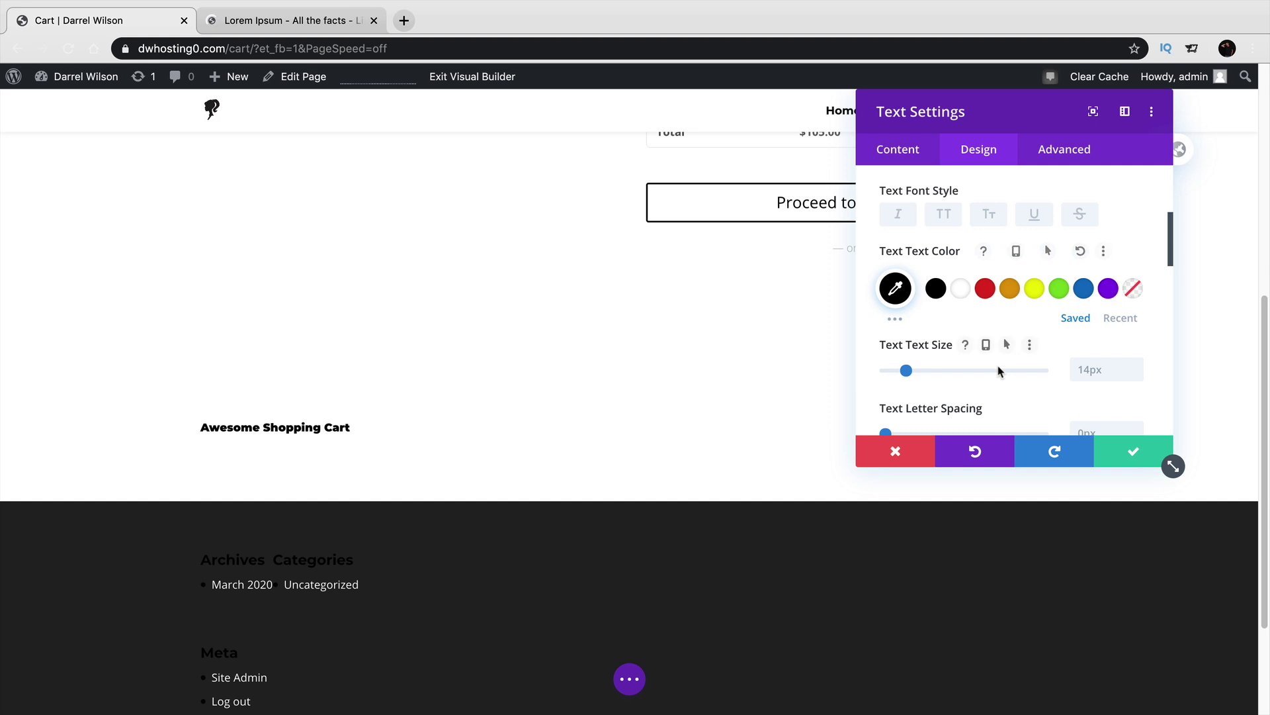
click(990, 355)
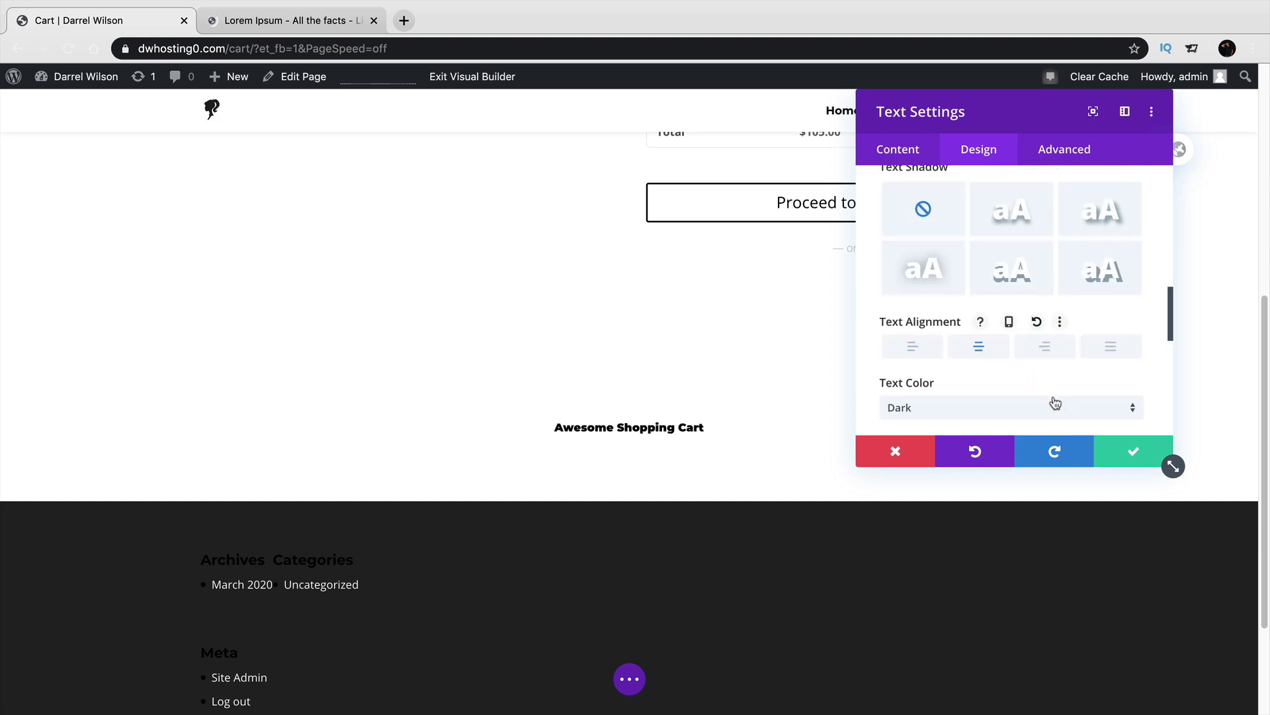
click(1131, 453)
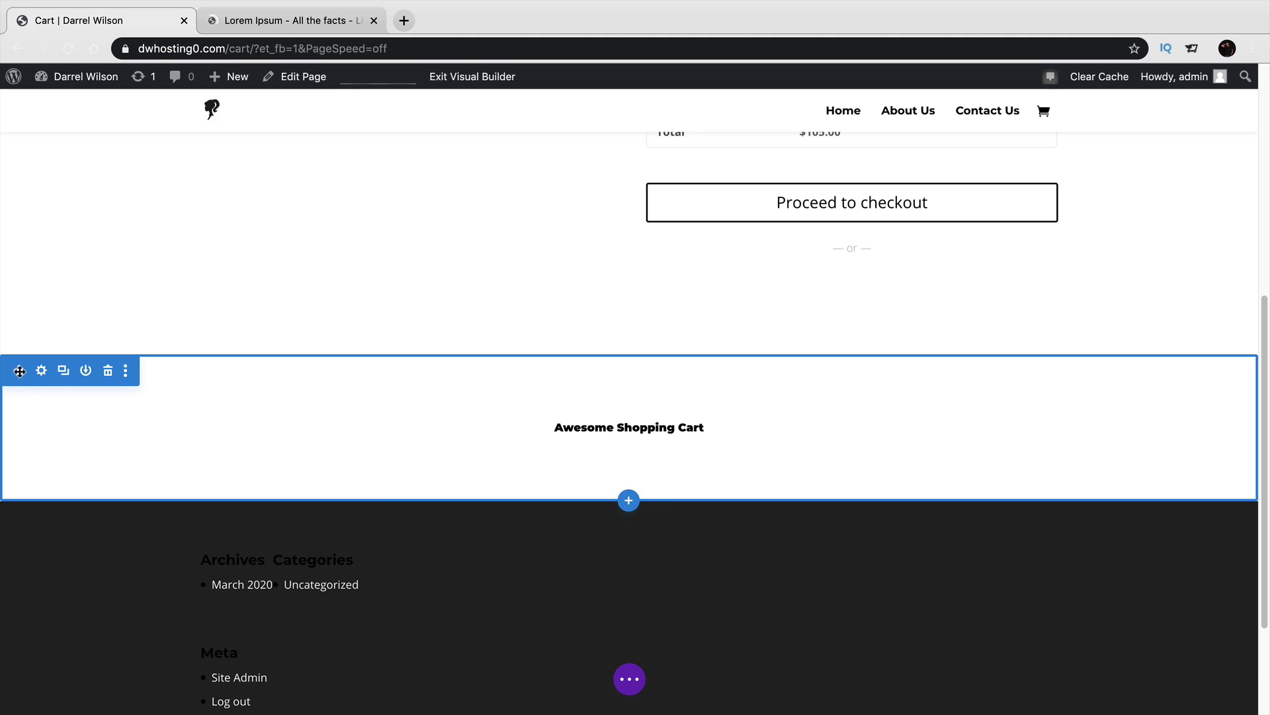
Move the heading section above the cart table and enlarge its text to 51px.
mouse_move(18, 370)
mouse_down()
mouse_move(20, 344)
mouse_move(33, 357)
mouse_move(81, 265)
mouse_up()
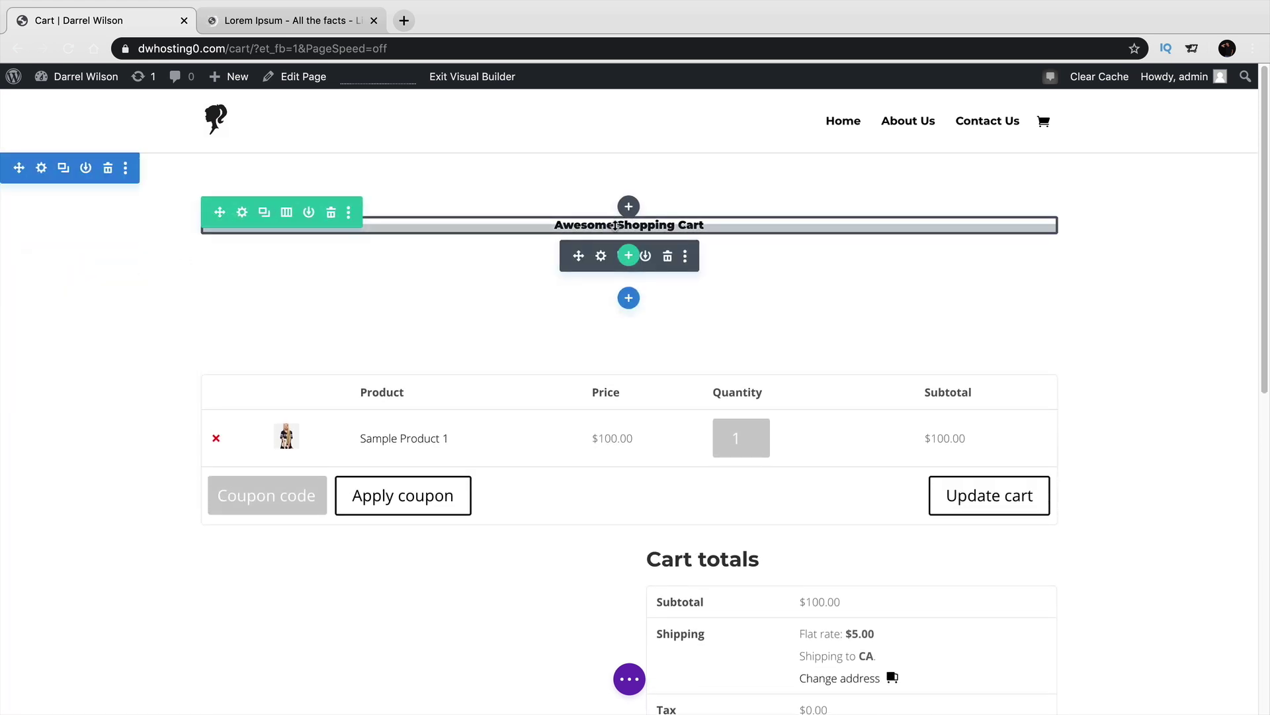
click(601, 256)
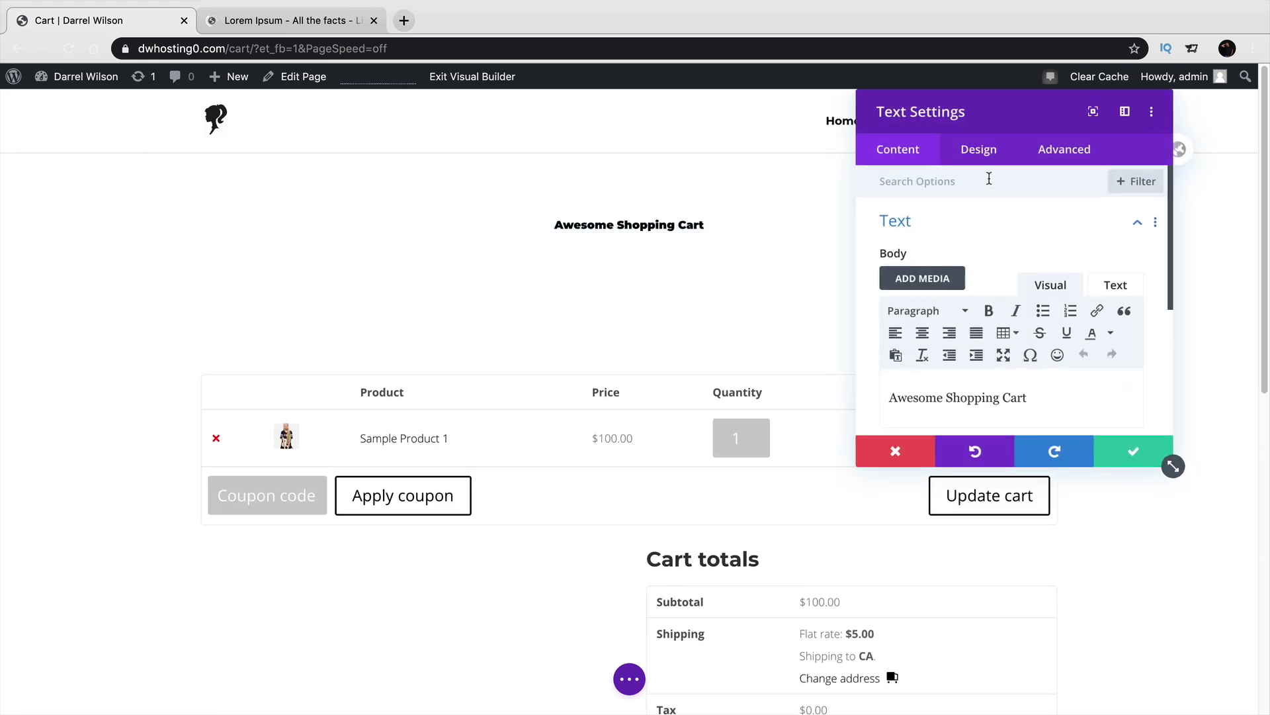
click(979, 154)
click(971, 223)
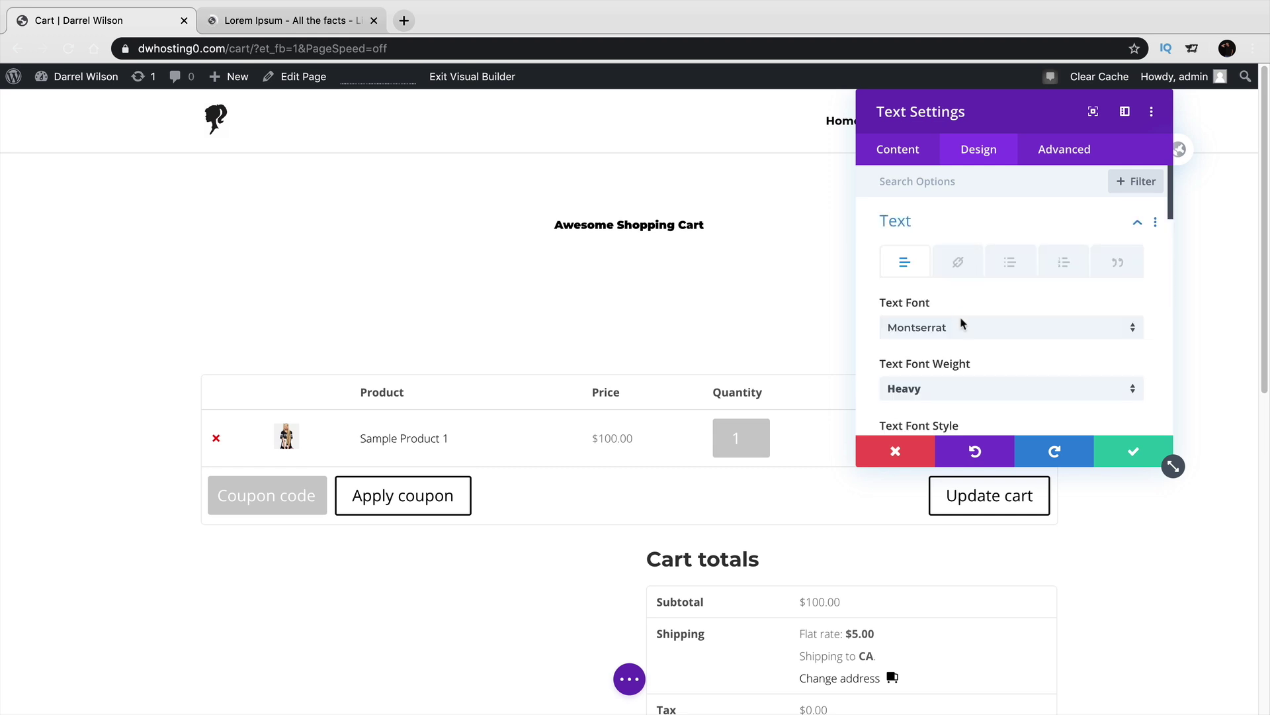
scroll(974, 363, down, 5)
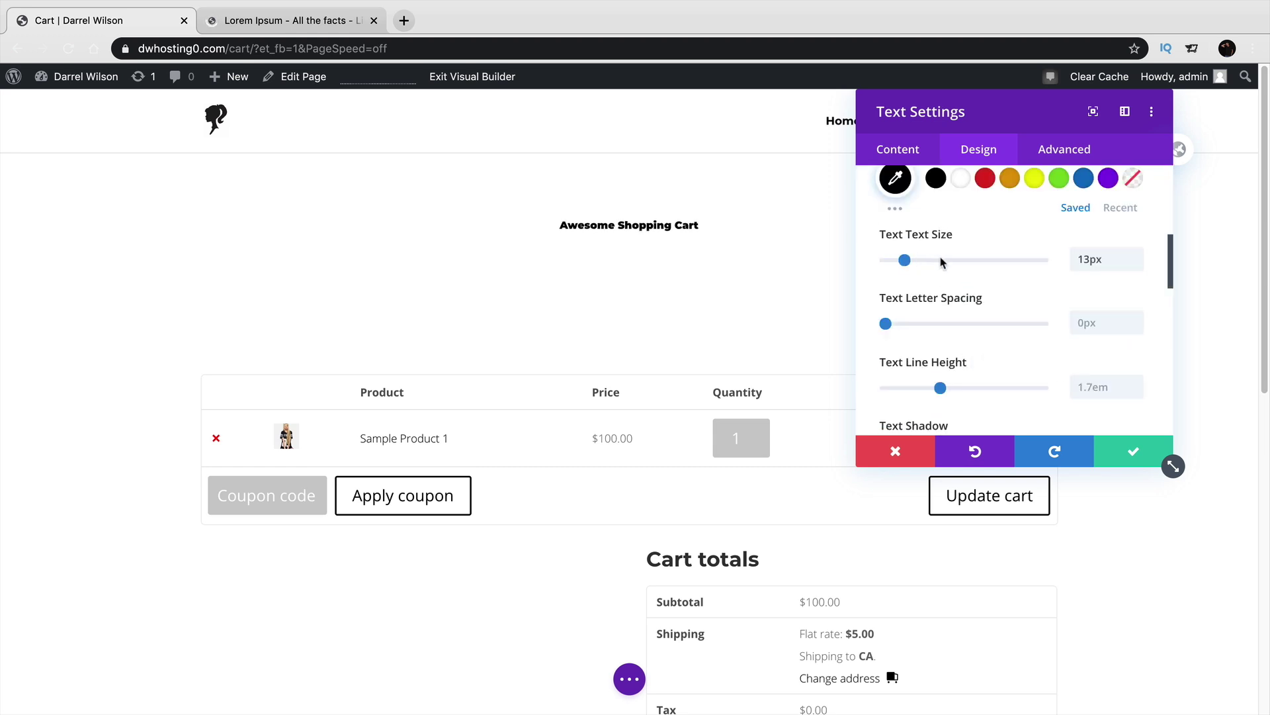
drag(940, 261, 966, 260)
click(1110, 449)
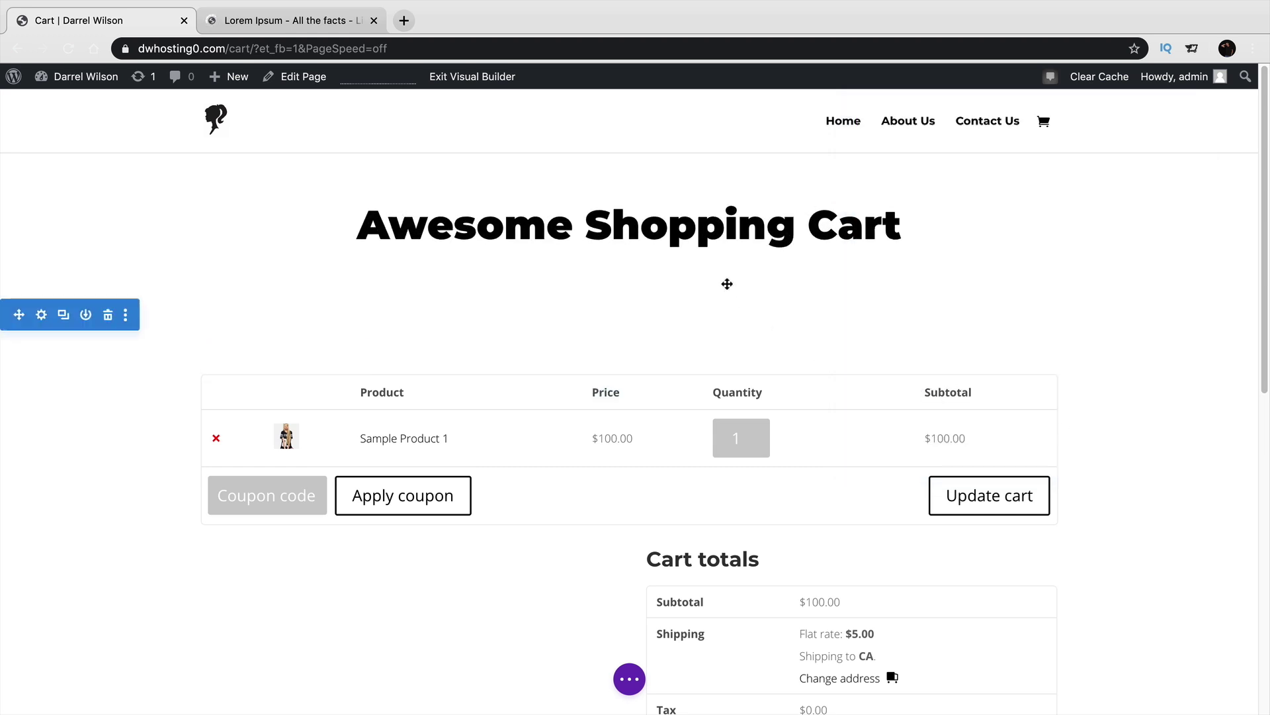
Remove the section's bottom spacing, set its top spacing to 48px, and save the page.
drag(725, 264, 725, 228)
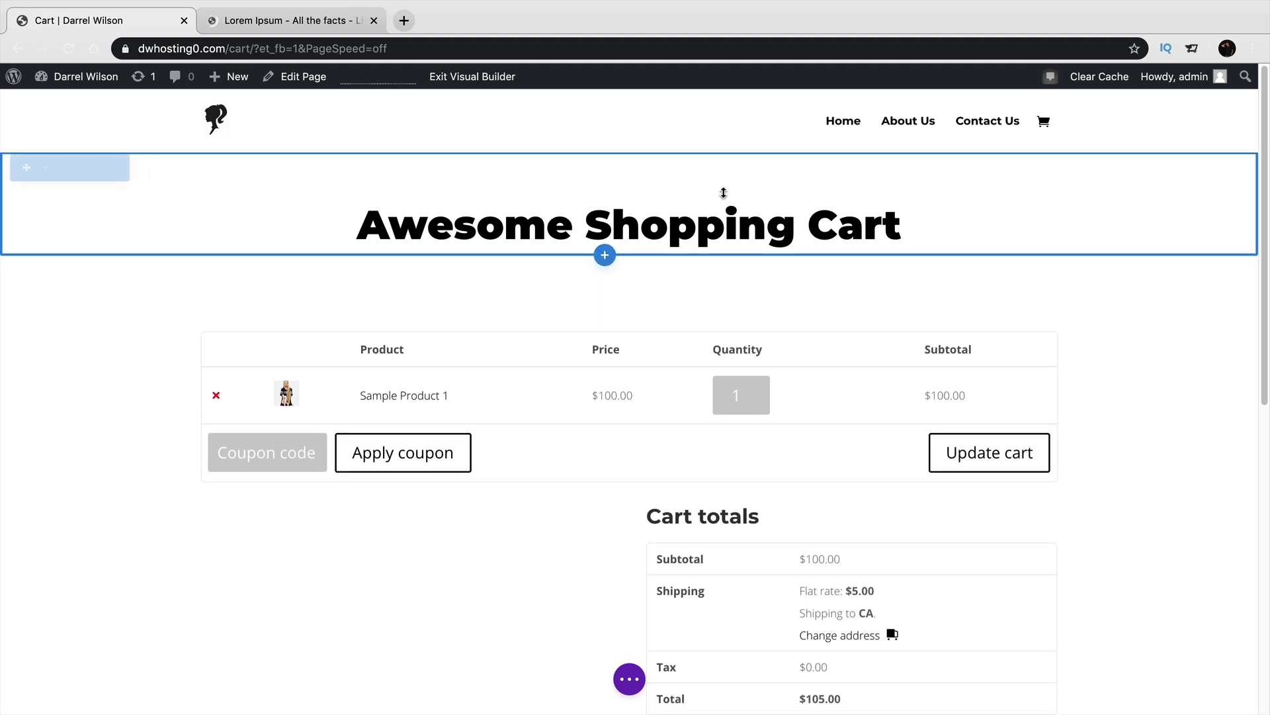
drag(724, 178, 720, 146)
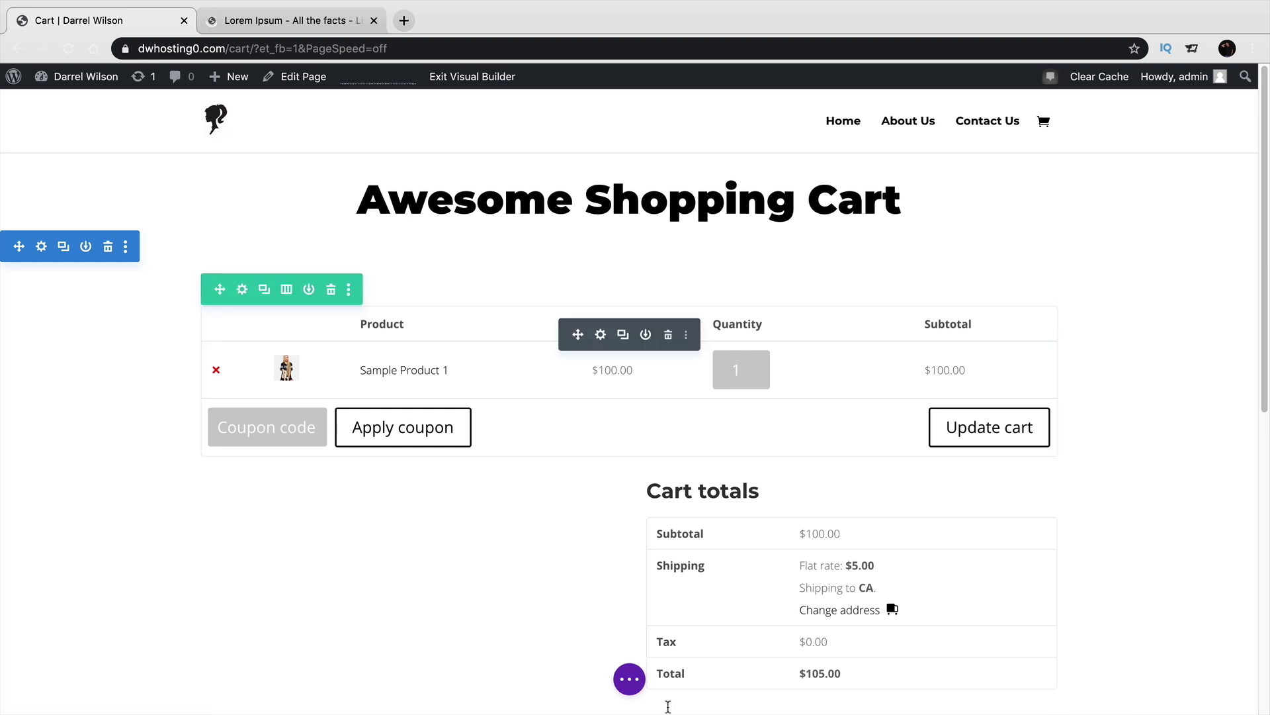
click(630, 679)
click(1212, 678)
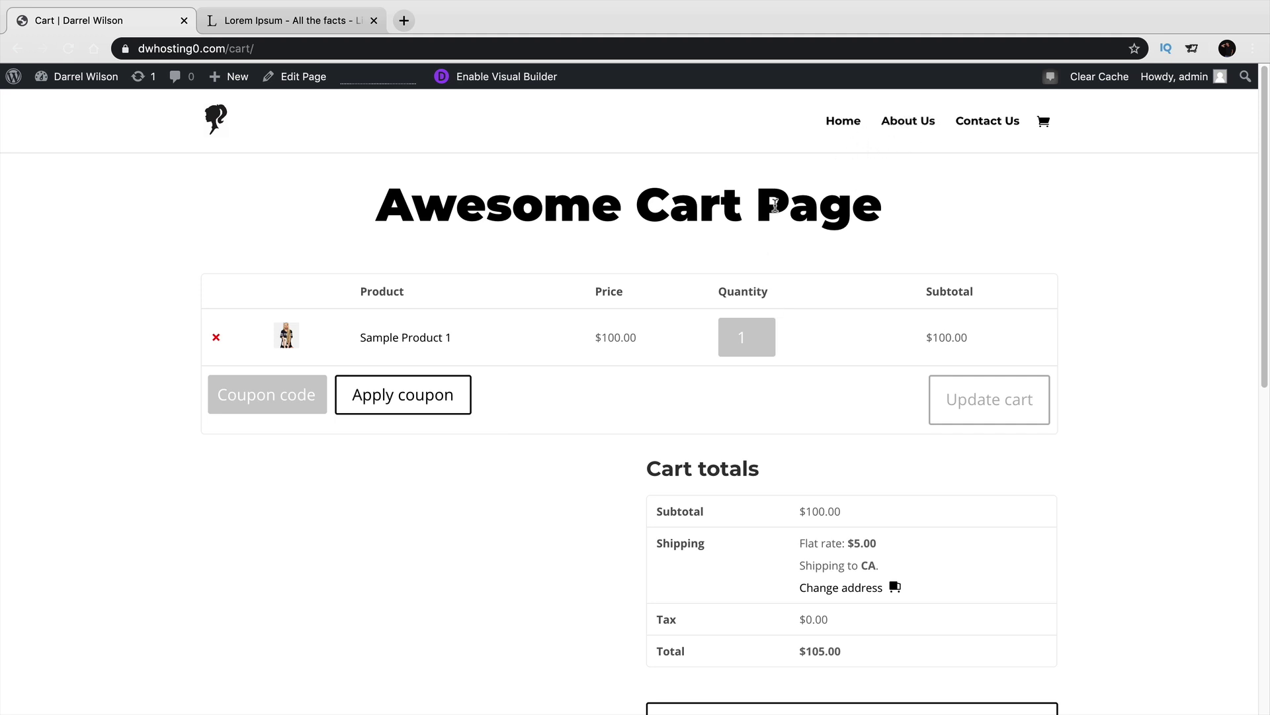
Go to Appearance > Menus and list all available pages.
mouse_move(70, 78)
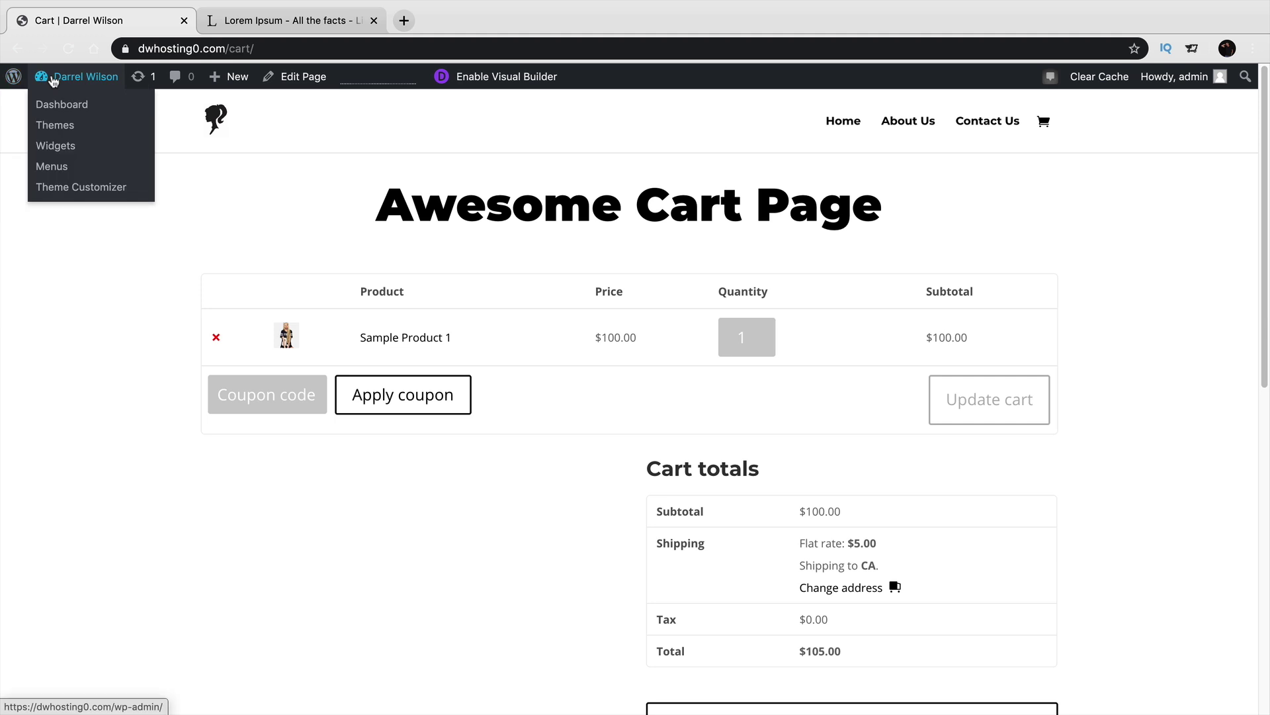
click(57, 107)
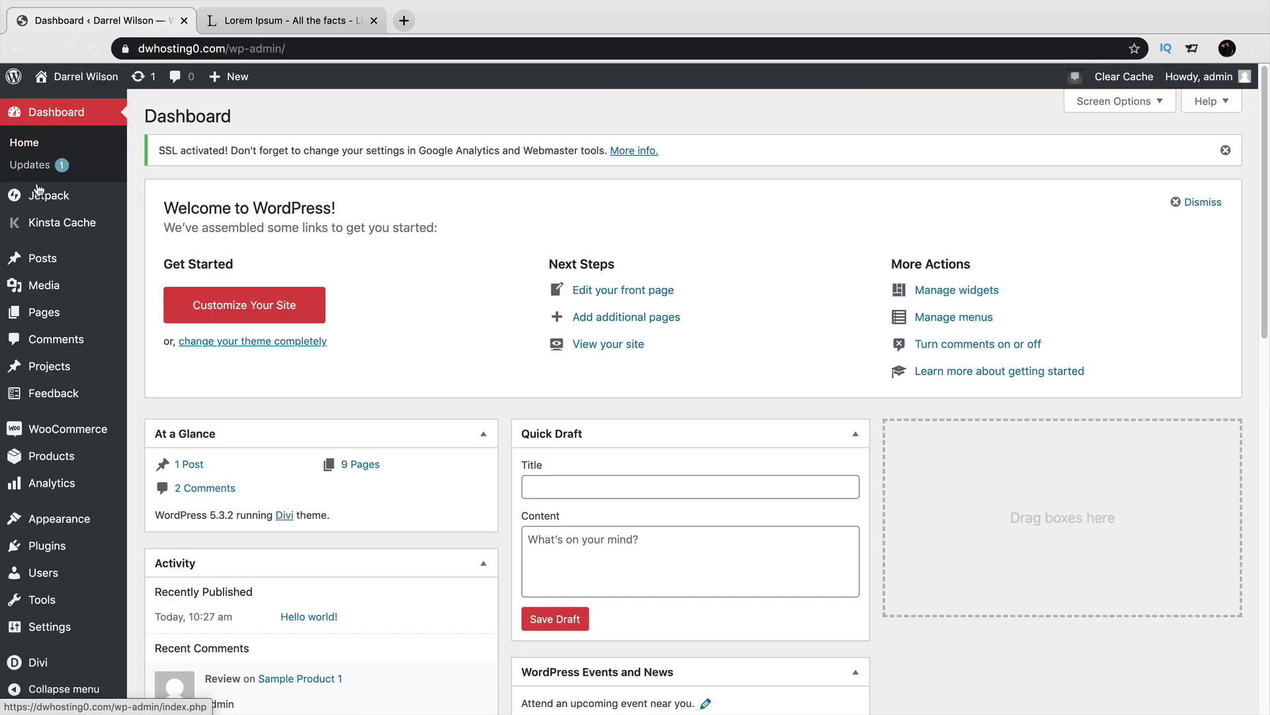
mouse_move(66, 522)
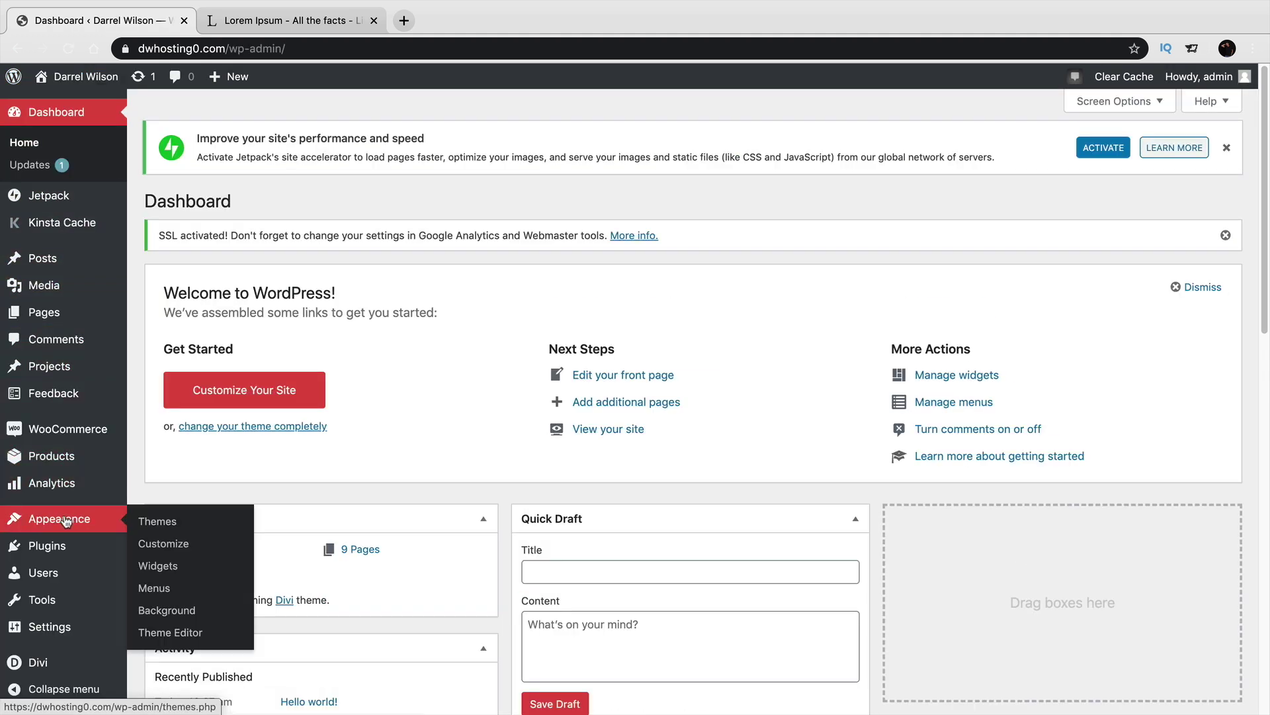
click(163, 591)
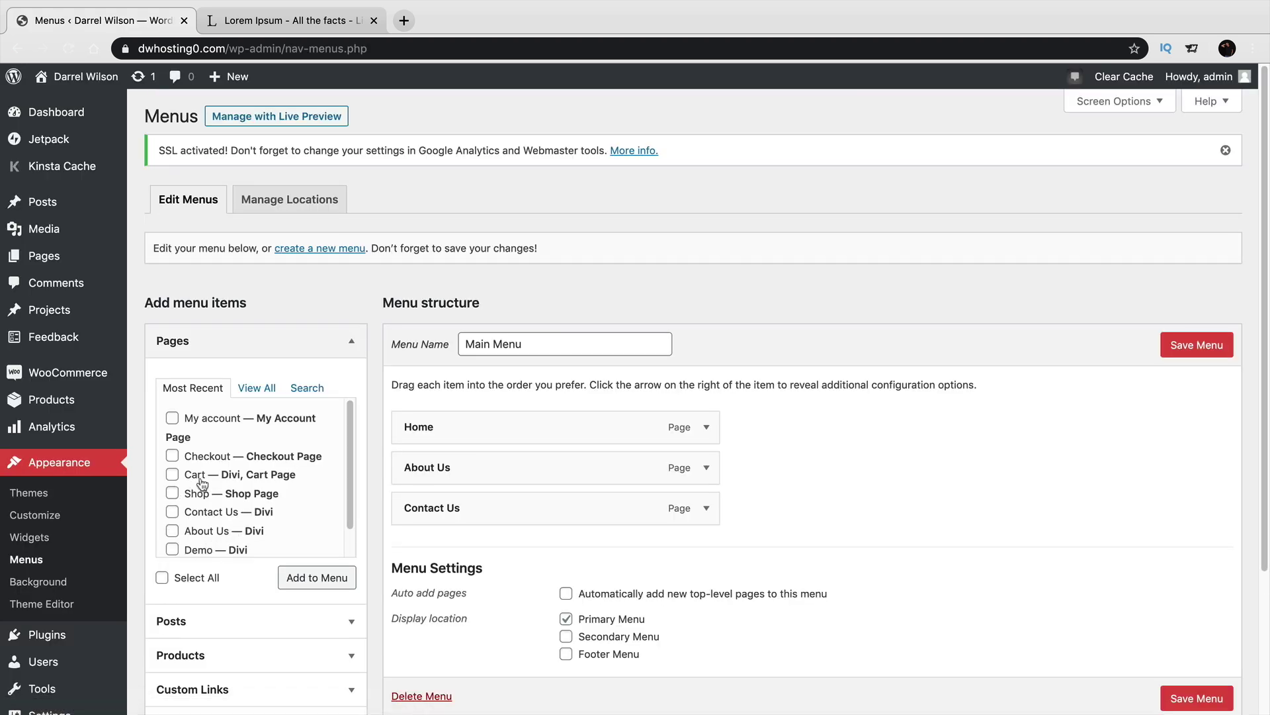
click(263, 392)
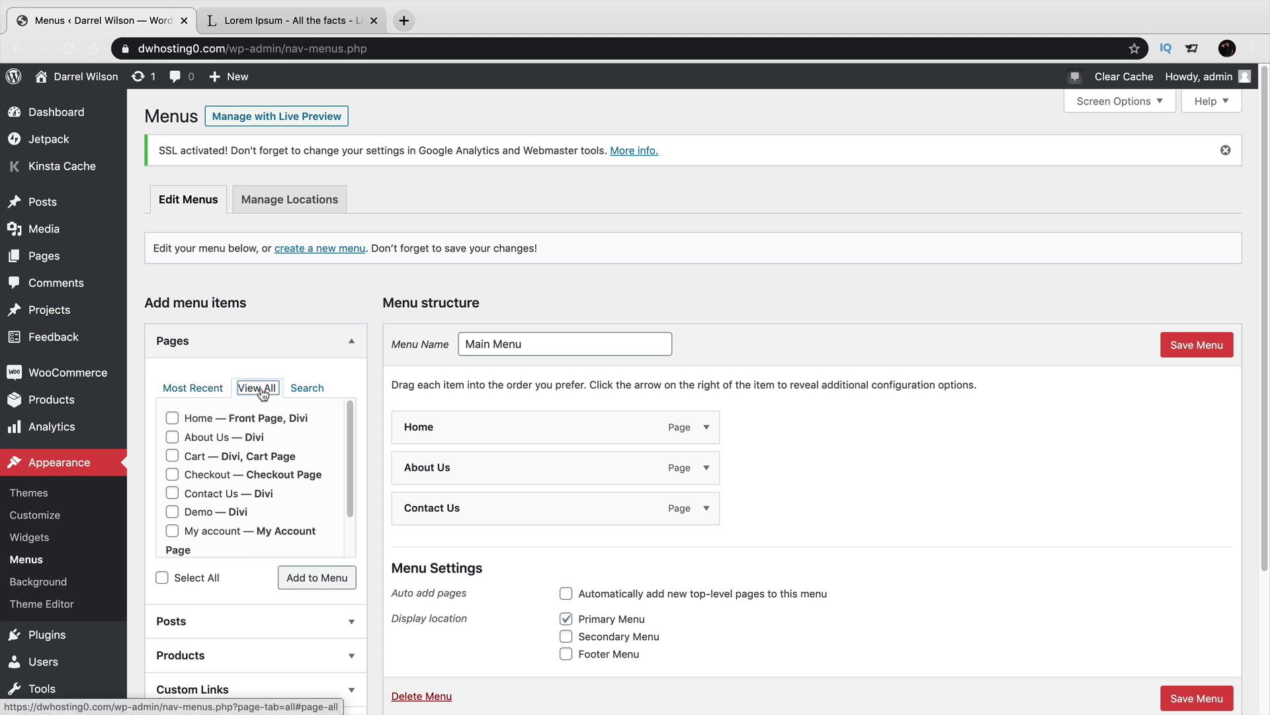
click(356, 474)
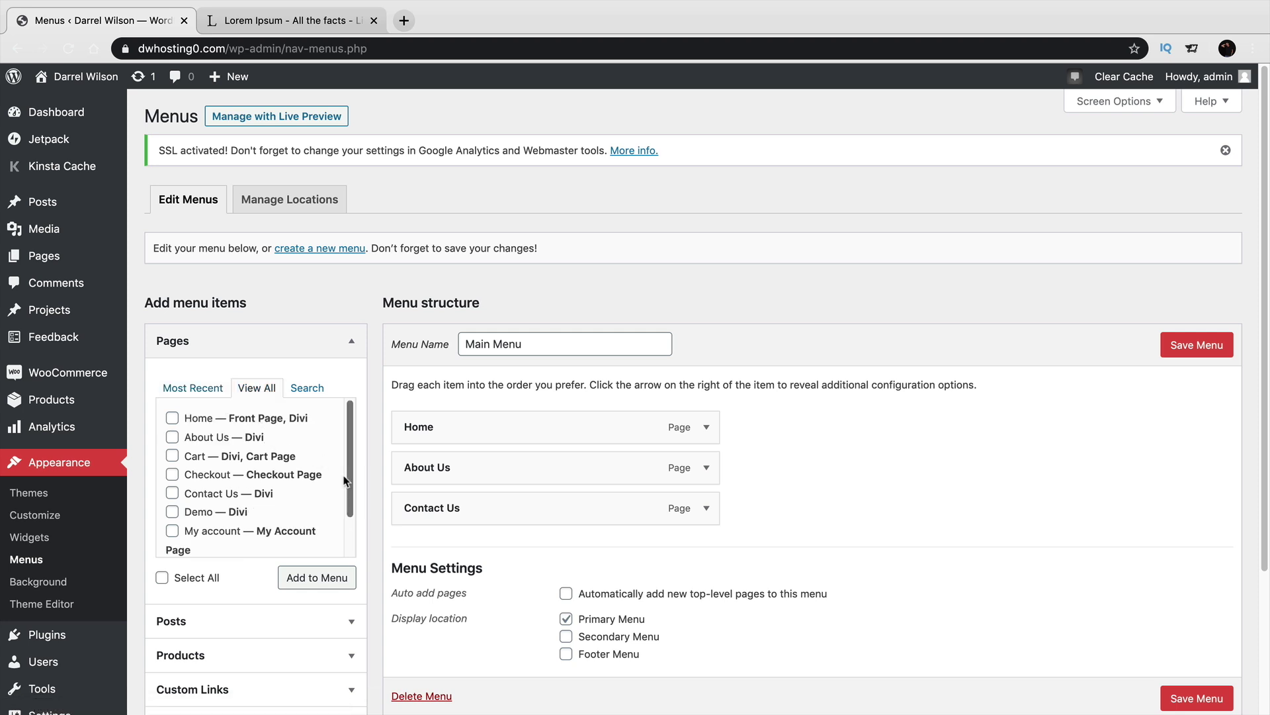
Add the Cart, Checkout, My account and Shop pages to the Main Menu.
click(172, 455)
click(172, 473)
click(172, 531)
scroll(172, 533, down, 2)
click(172, 537)
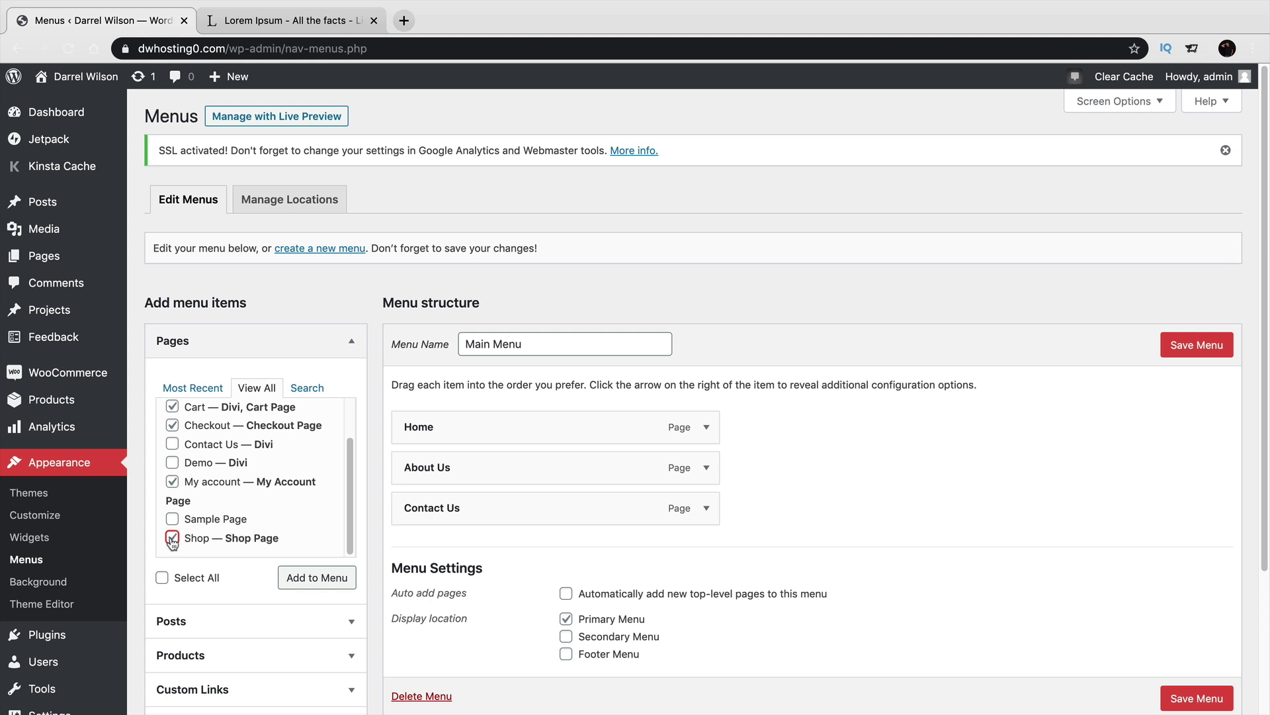
click(316, 581)
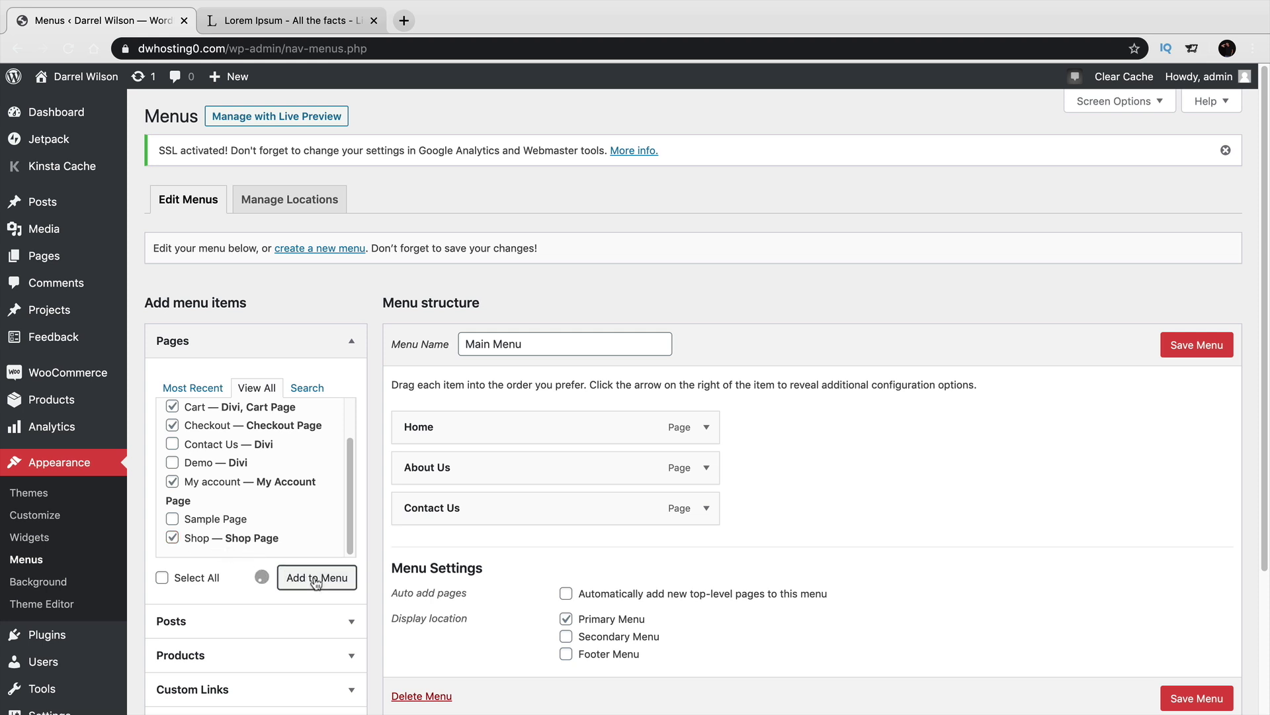
scroll(793, 429, down, 1)
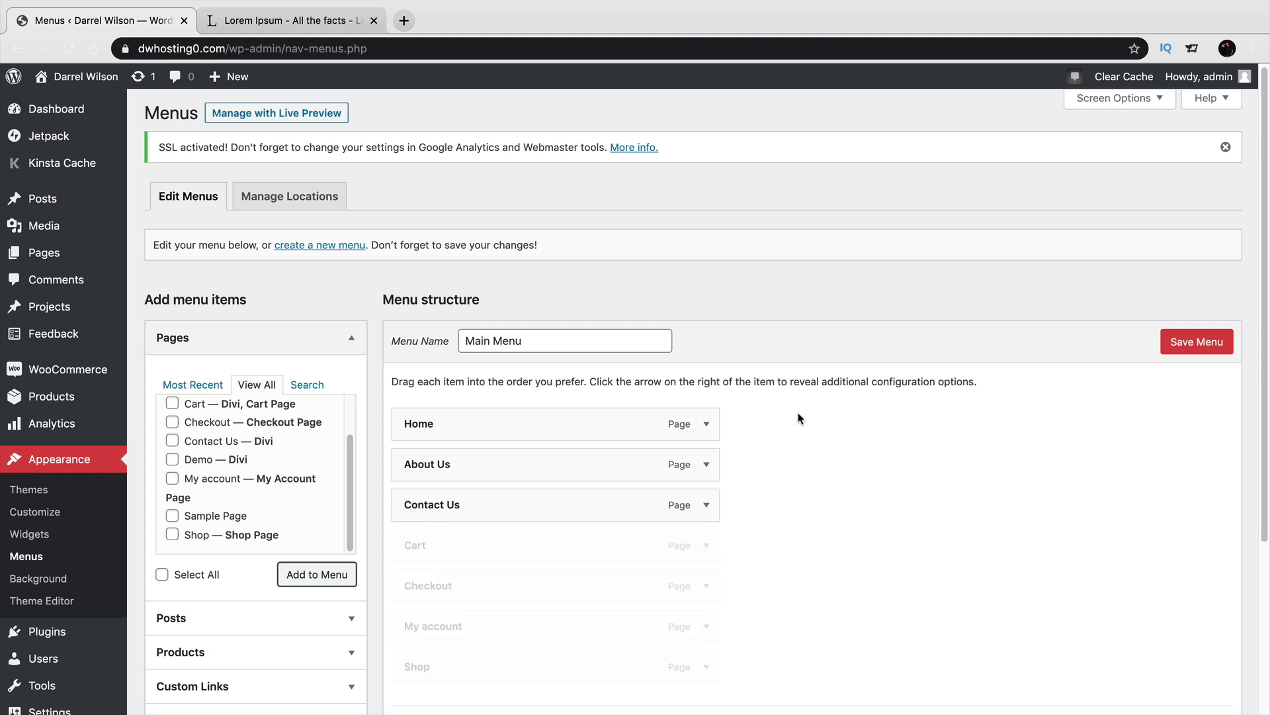
scroll(796, 424, down, 2)
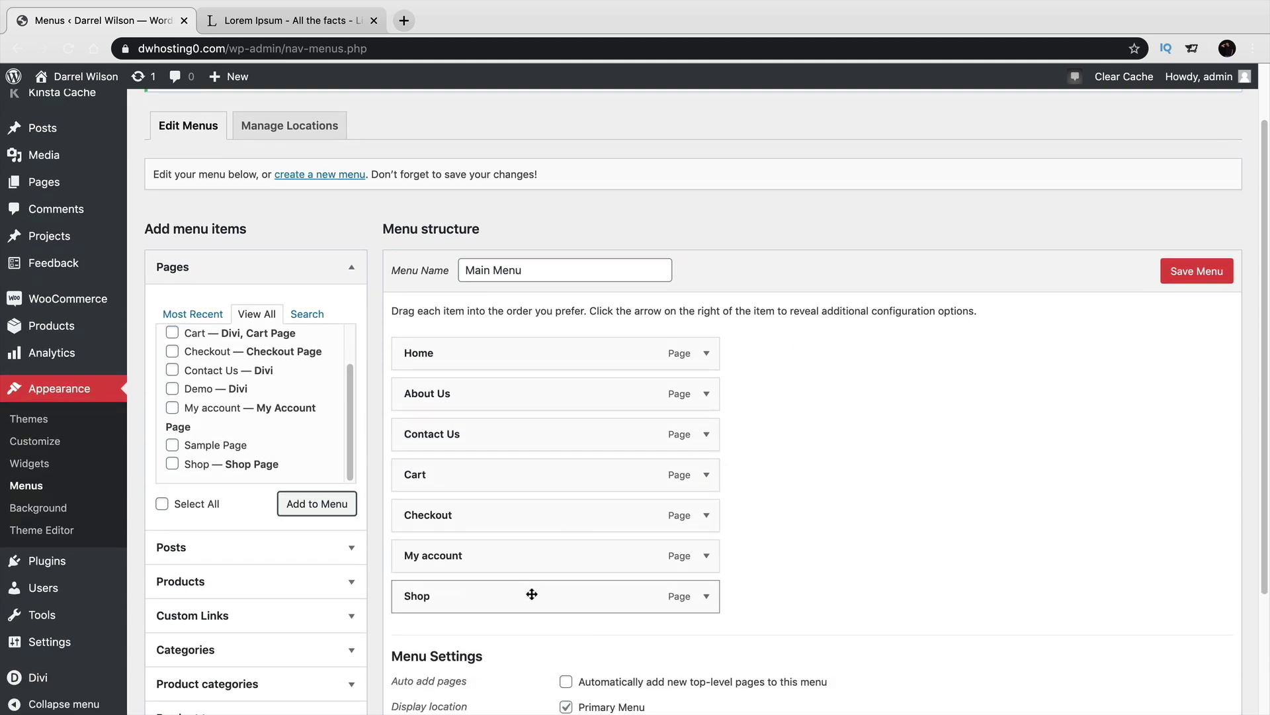
Place Shop and My account after About Us, nest Cart and Checkout under My account, and save.
drag(531, 595, 533, 432)
drag(527, 595, 527, 471)
drag(505, 562, 530, 516)
drag(520, 586, 544, 559)
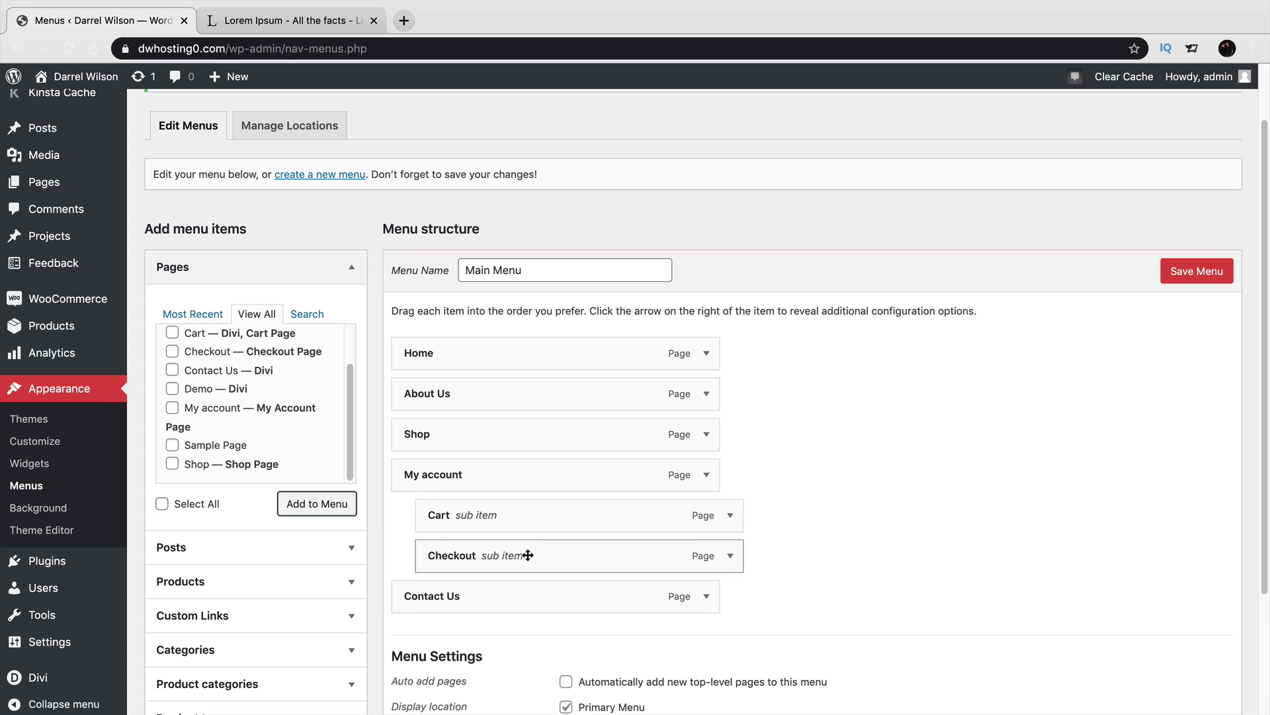
click(1196, 272)
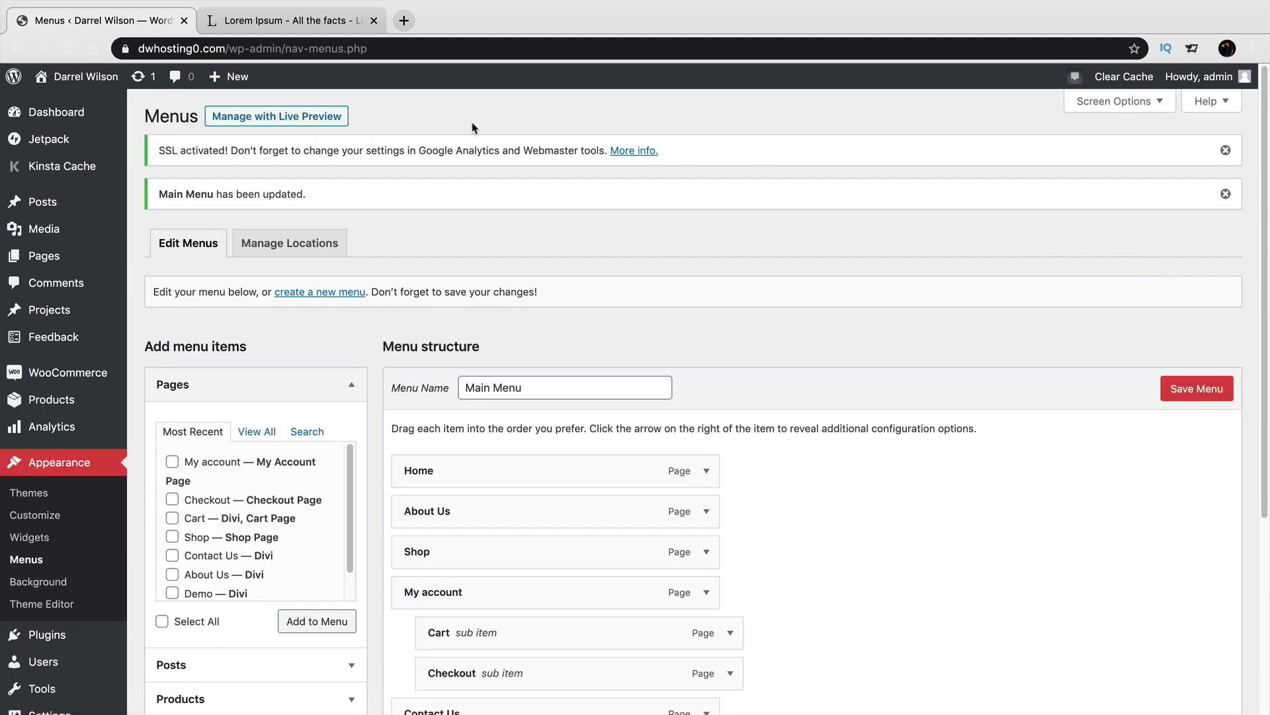
Visit the live site, open Shop from the new menu, view Sample Product 1, and return.
mouse_move(53, 84)
click(57, 111)
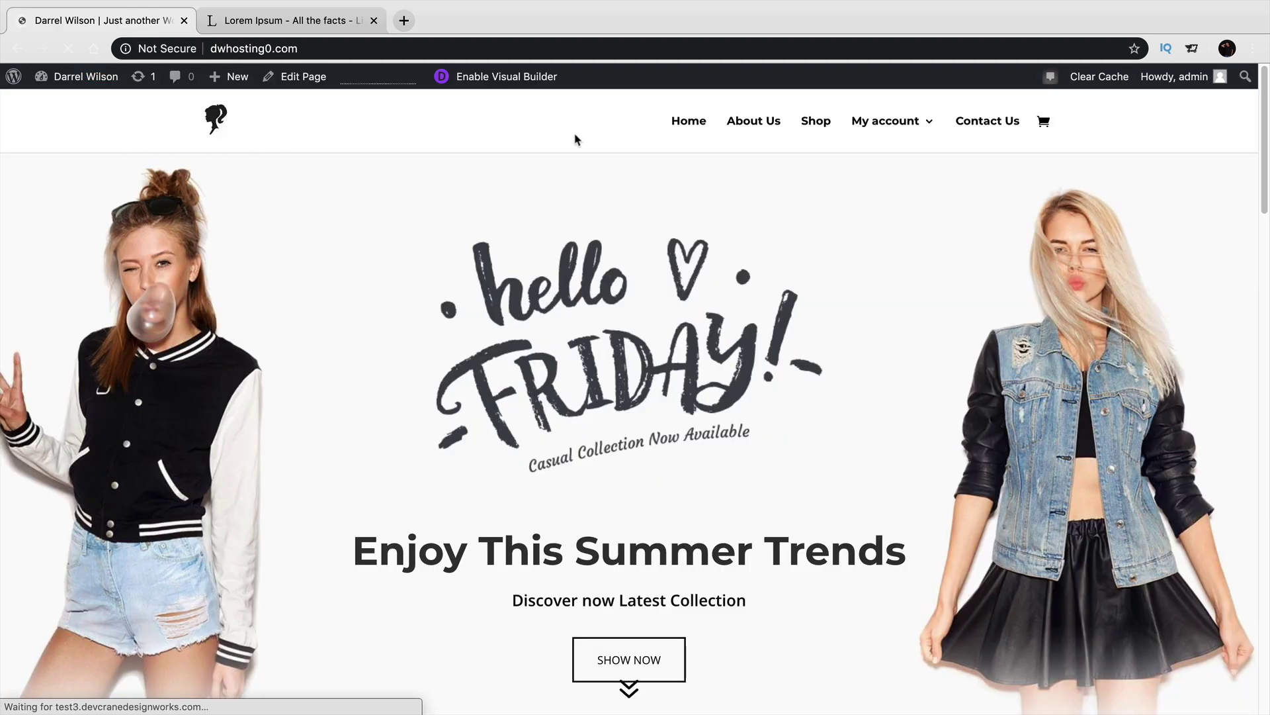
mouse_move(862, 125)
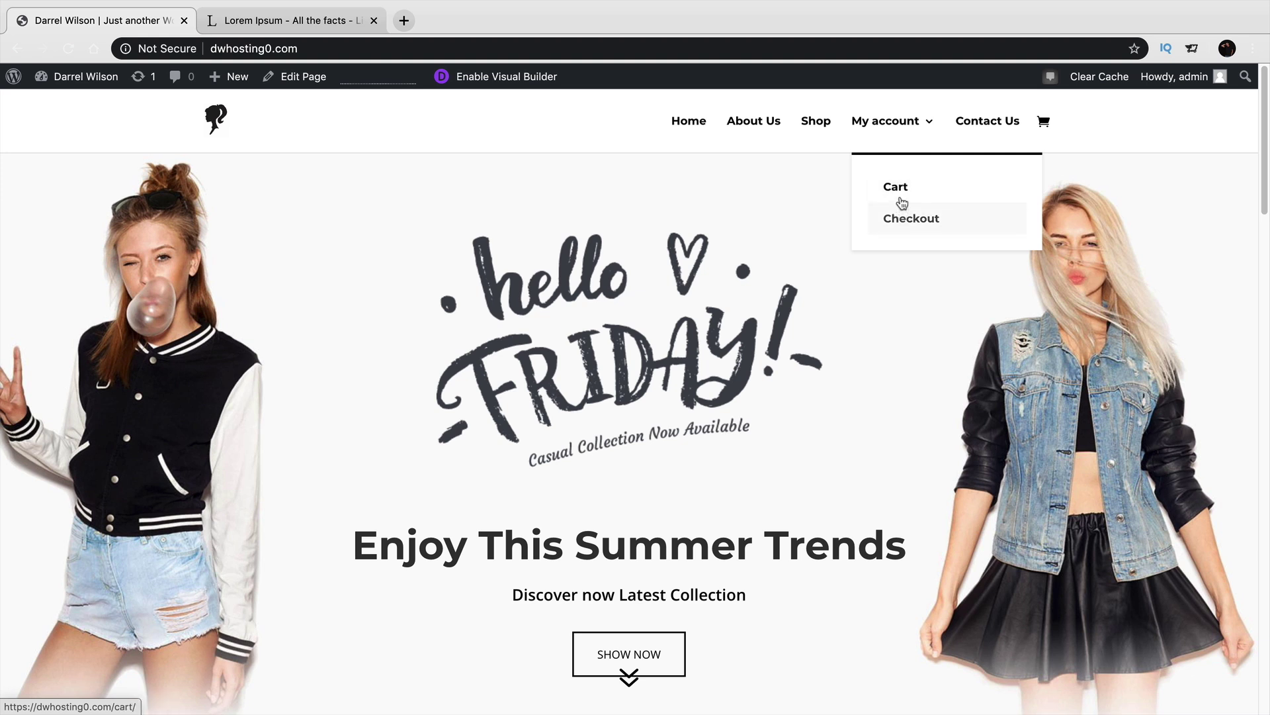
click(816, 122)
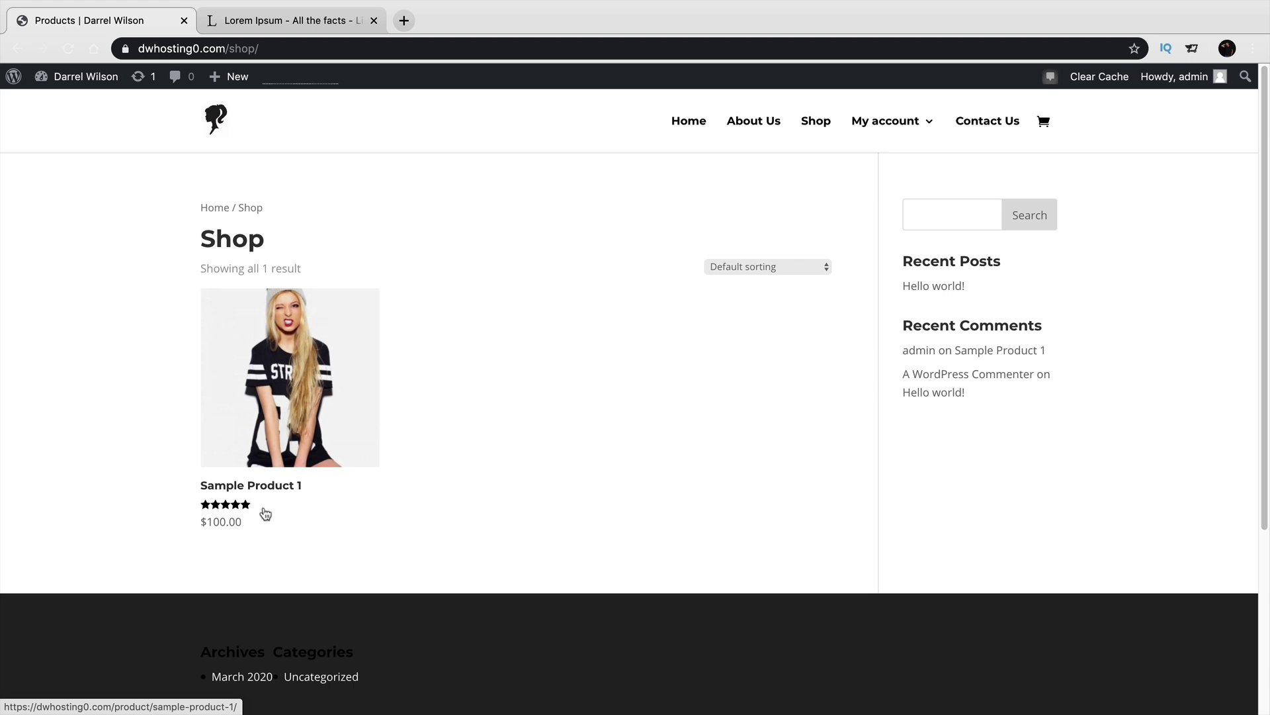
click(295, 342)
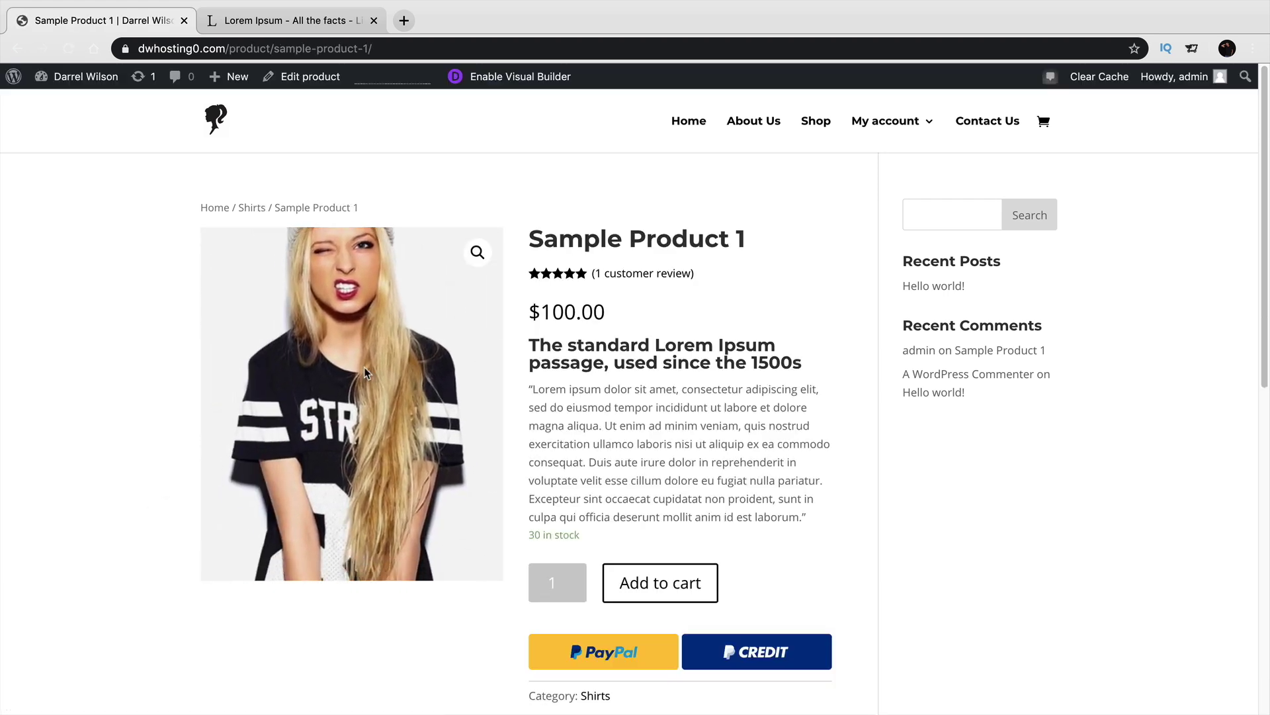
click(16, 50)
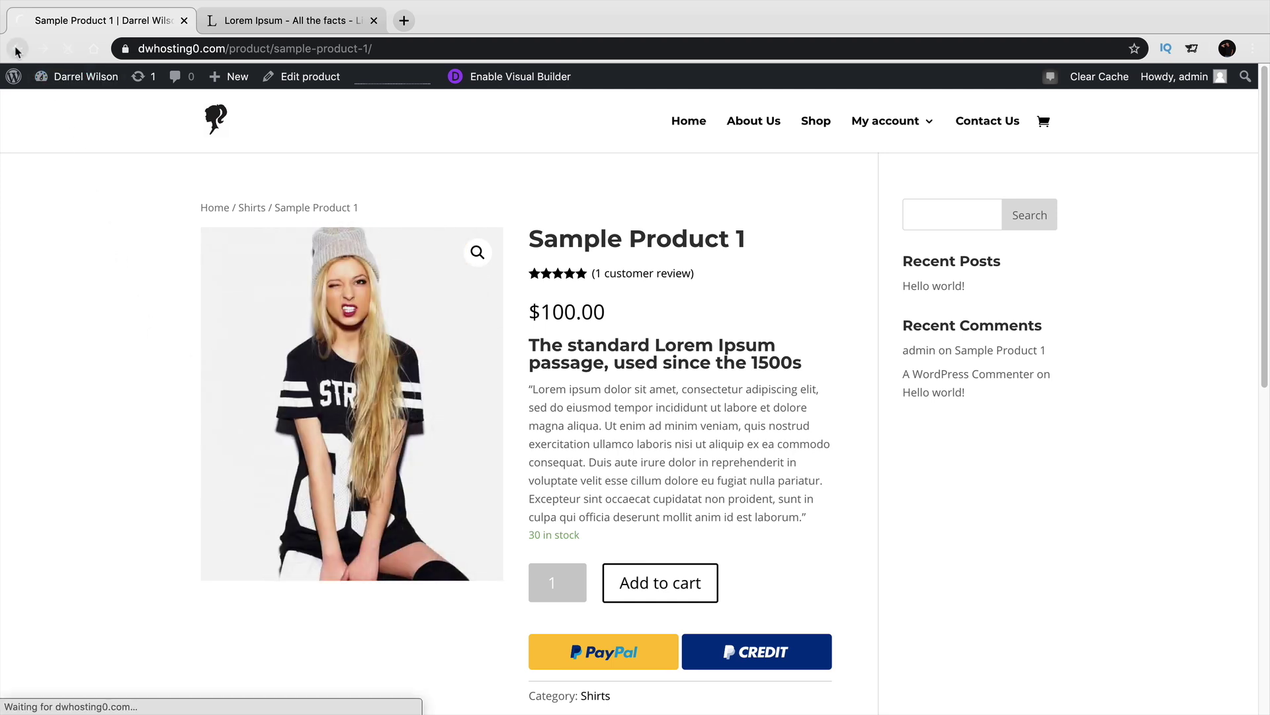
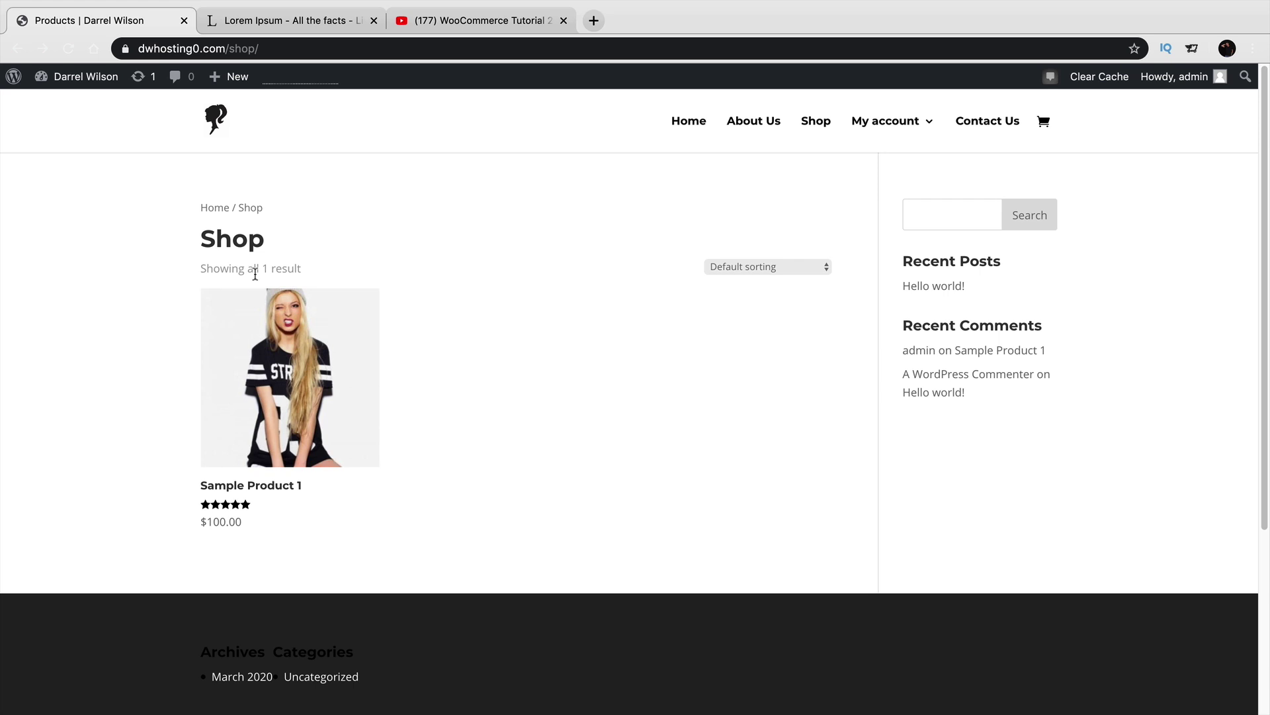
View the Sample Product 1 page, then bring up the WooCommerce Tutorial 2020 video tab.
click(266, 330)
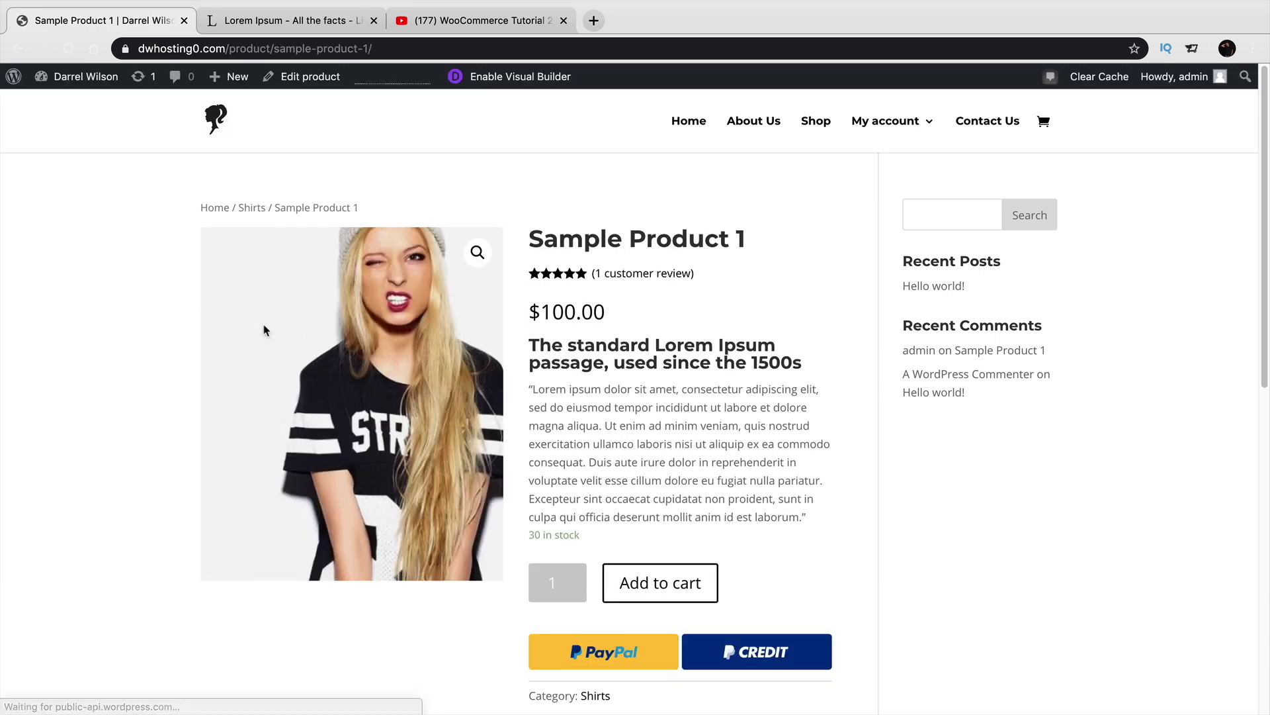
click(463, 20)
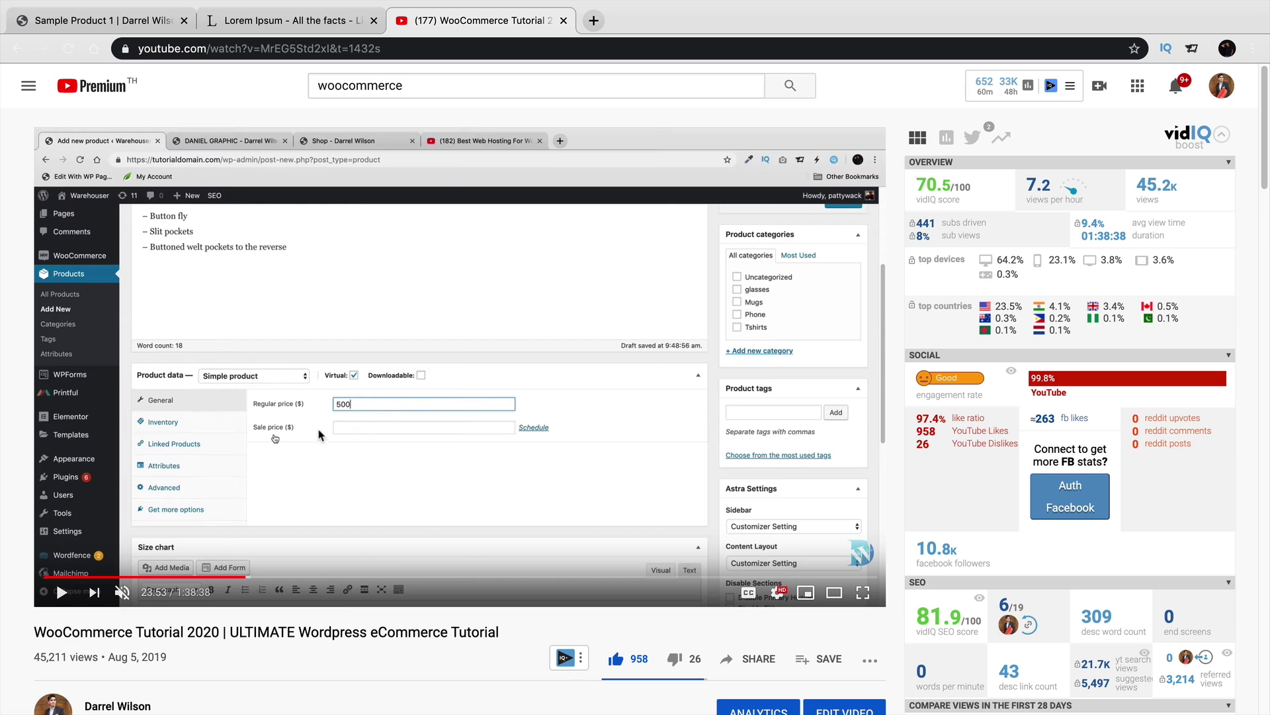
Search the plugin directory for 'dokan', then install and activate the Dokan plugin.
click(99, 21)
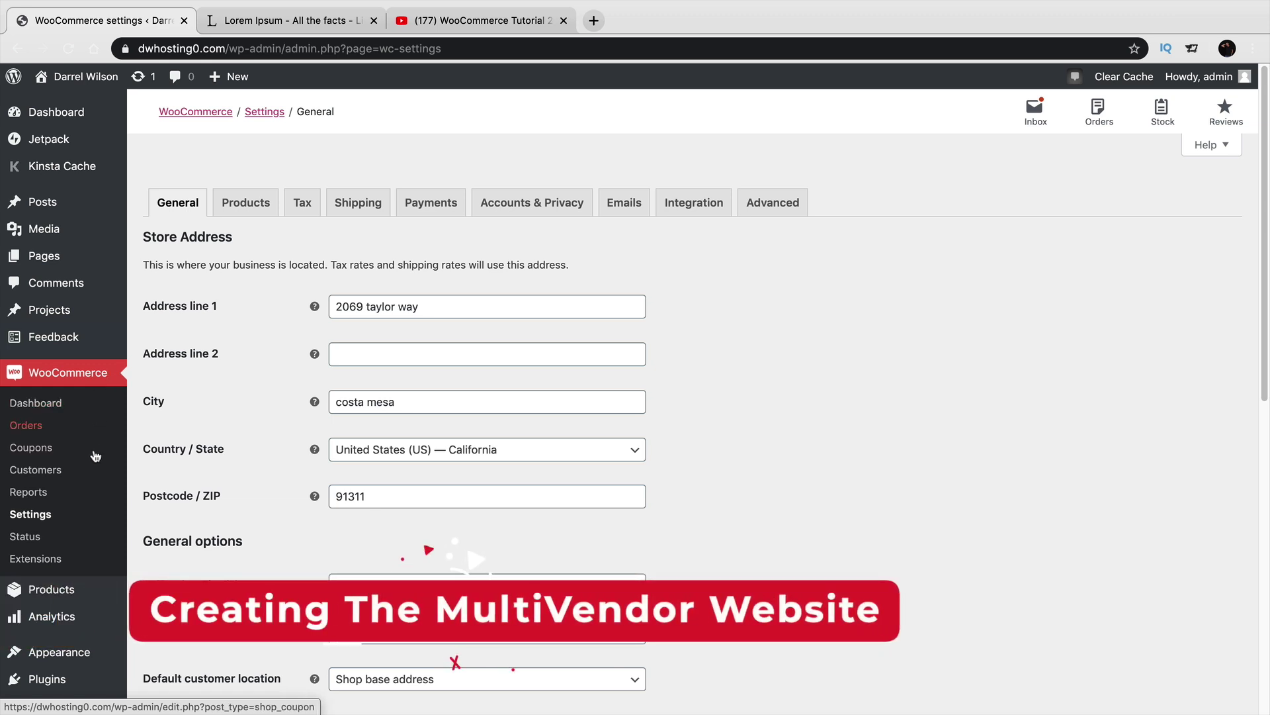
scroll(96, 463, down, 3)
mouse_move(95, 494)
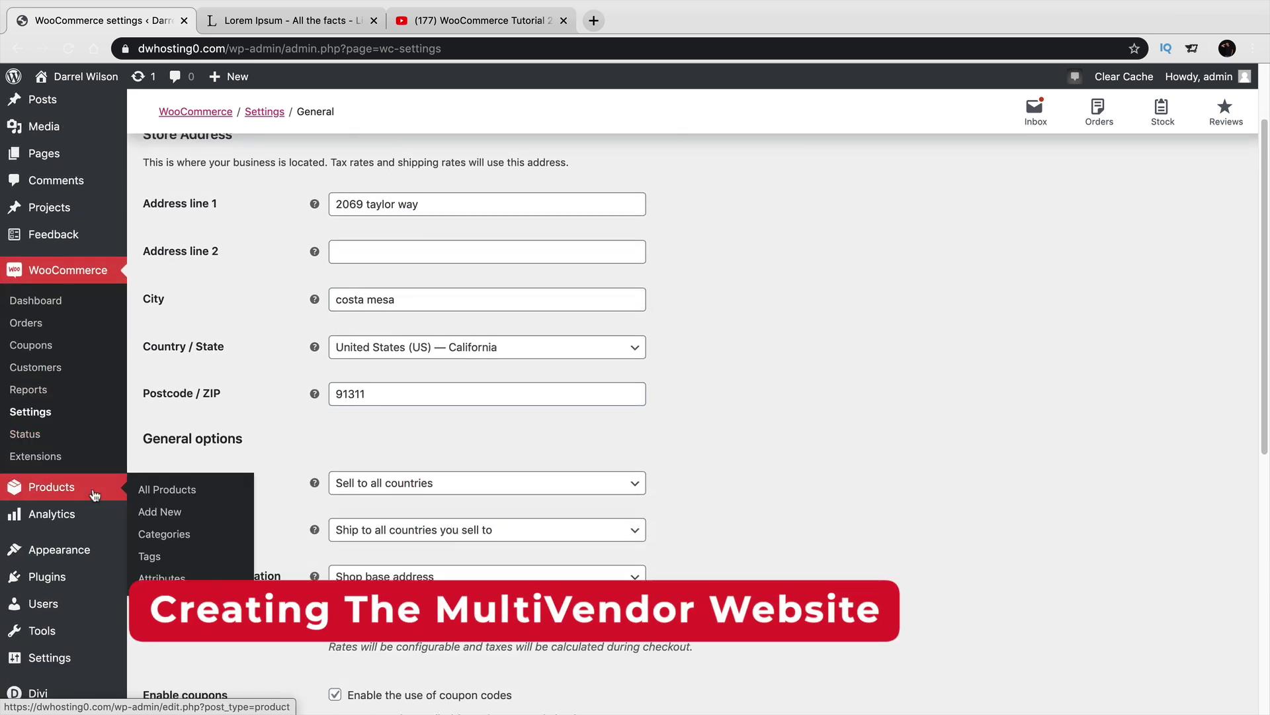
mouse_move(79, 577)
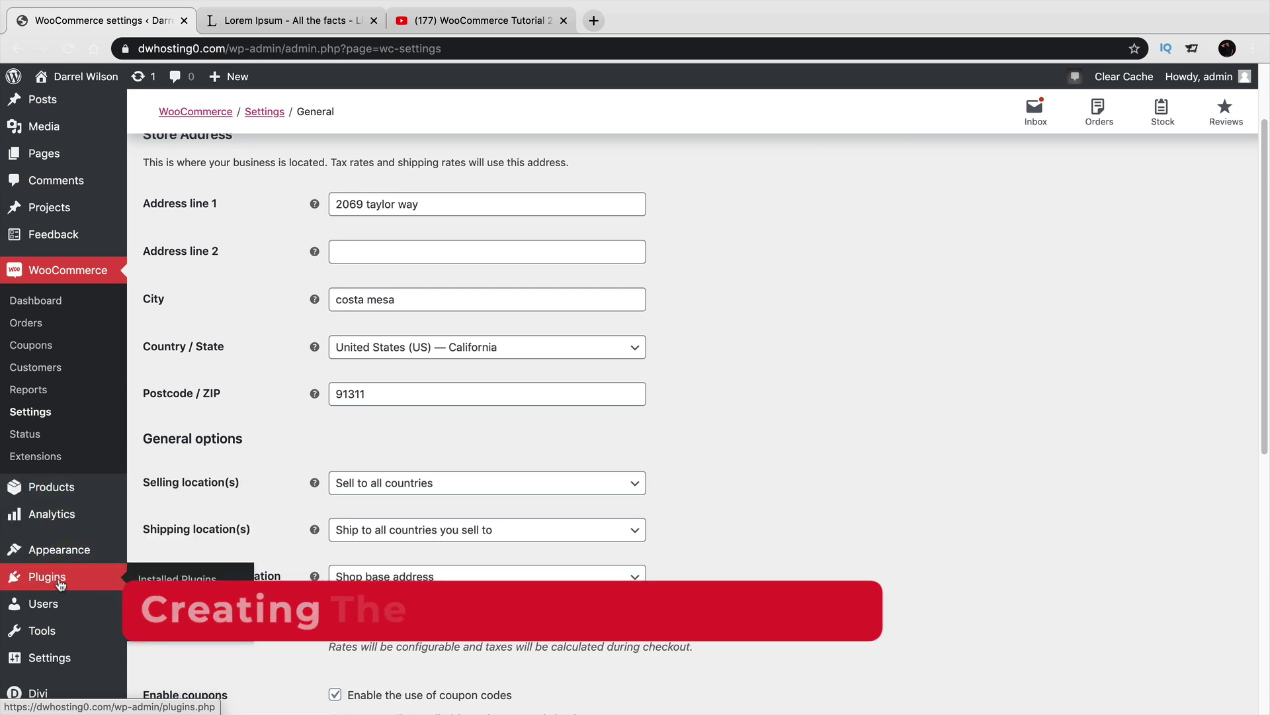
click(154, 608)
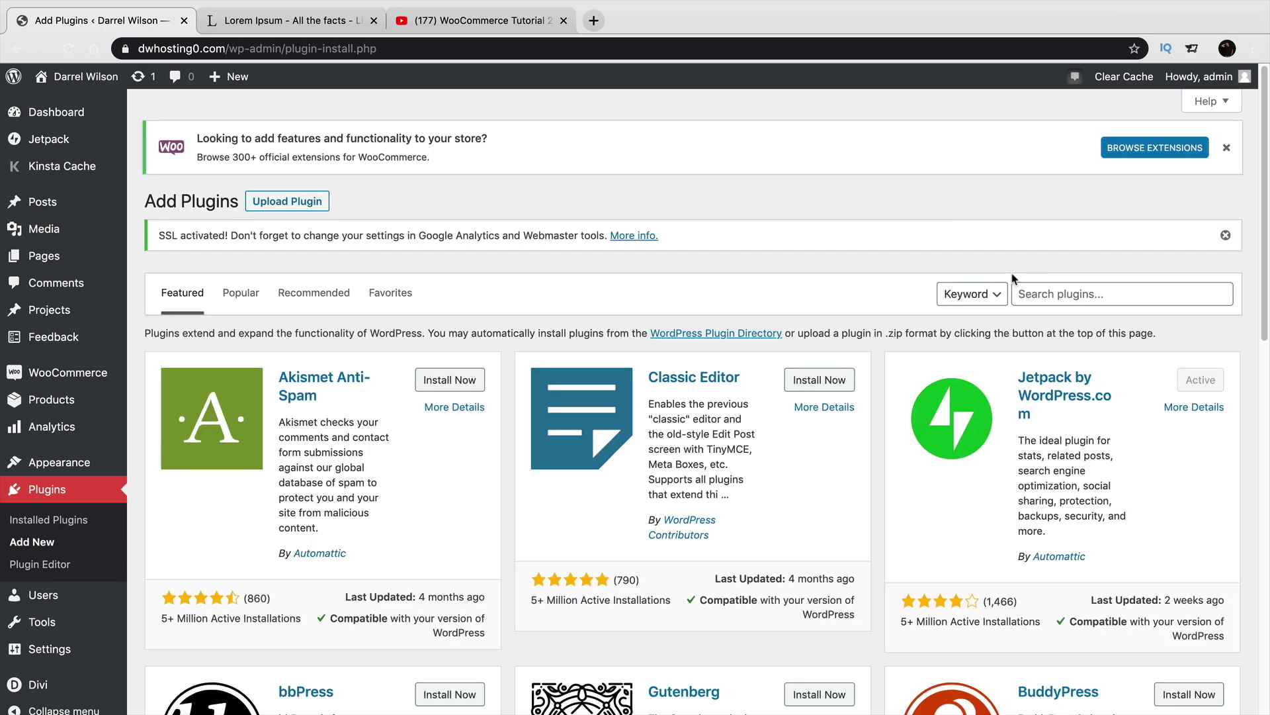
click(1049, 295)
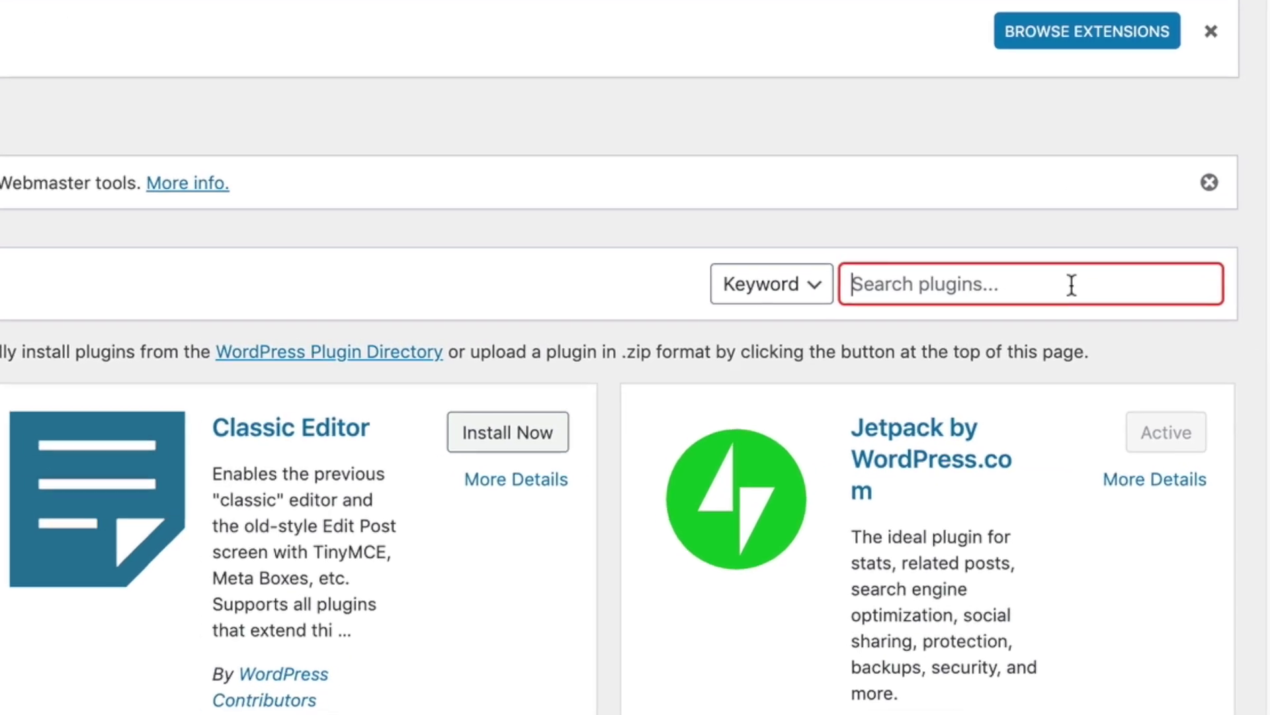
text(dokan)
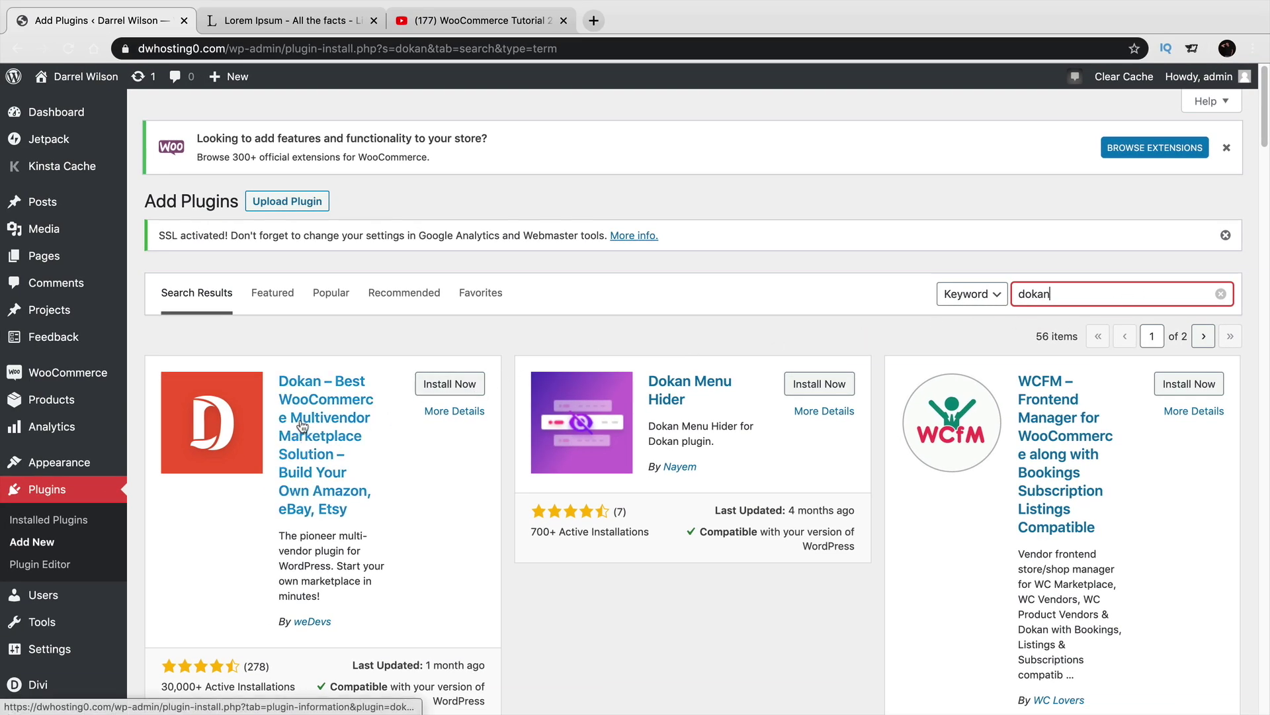
click(454, 386)
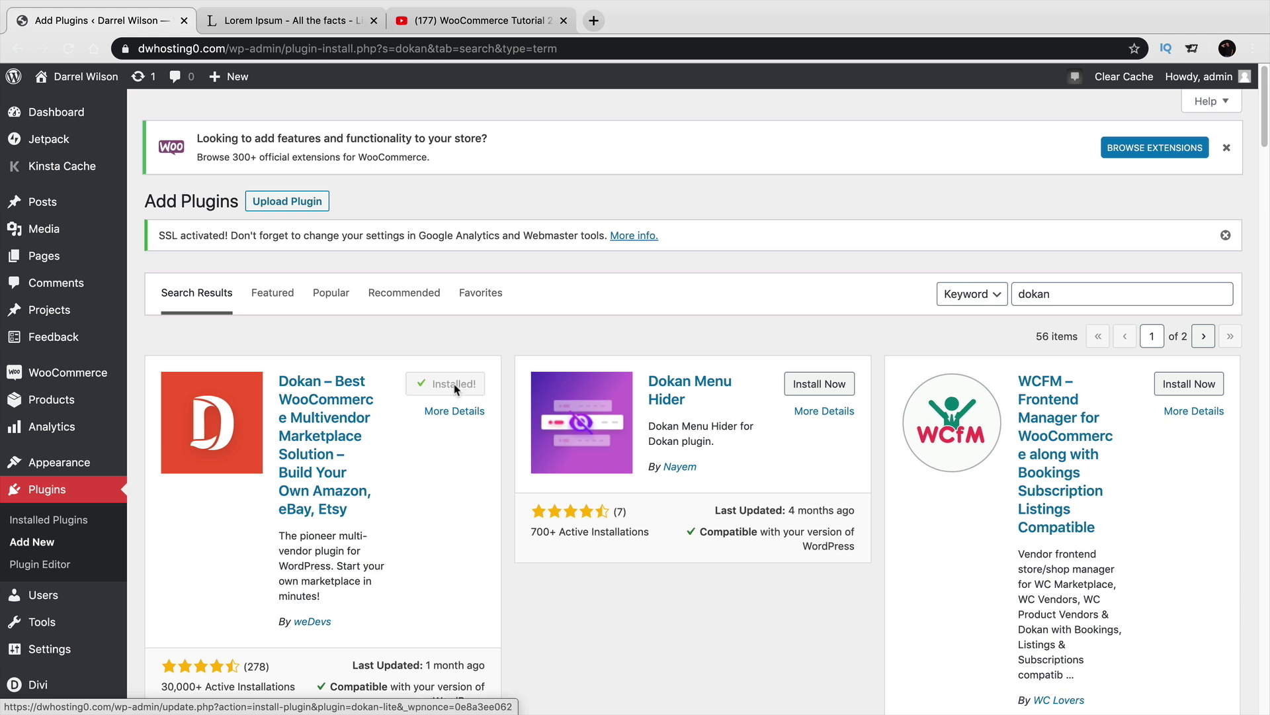
click(456, 388)
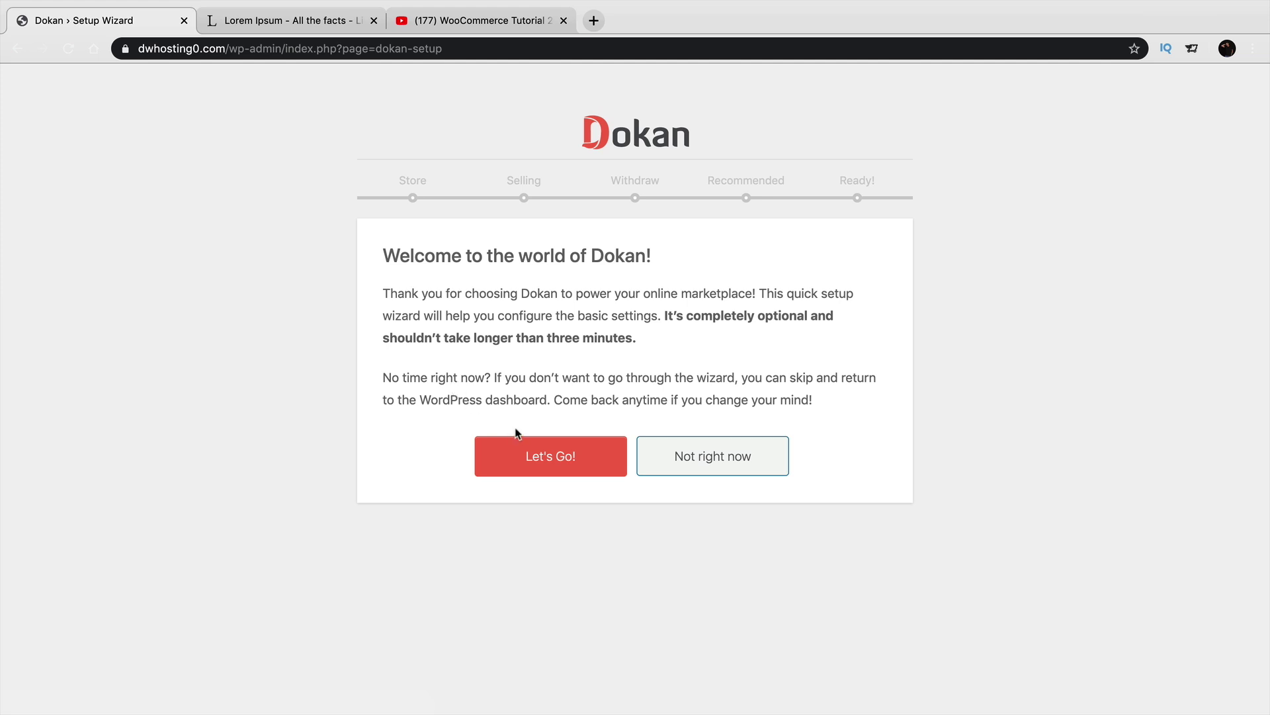
Start the Dokan wizard and set both Shipping and Tax Fee Recipient to Admin.
click(529, 456)
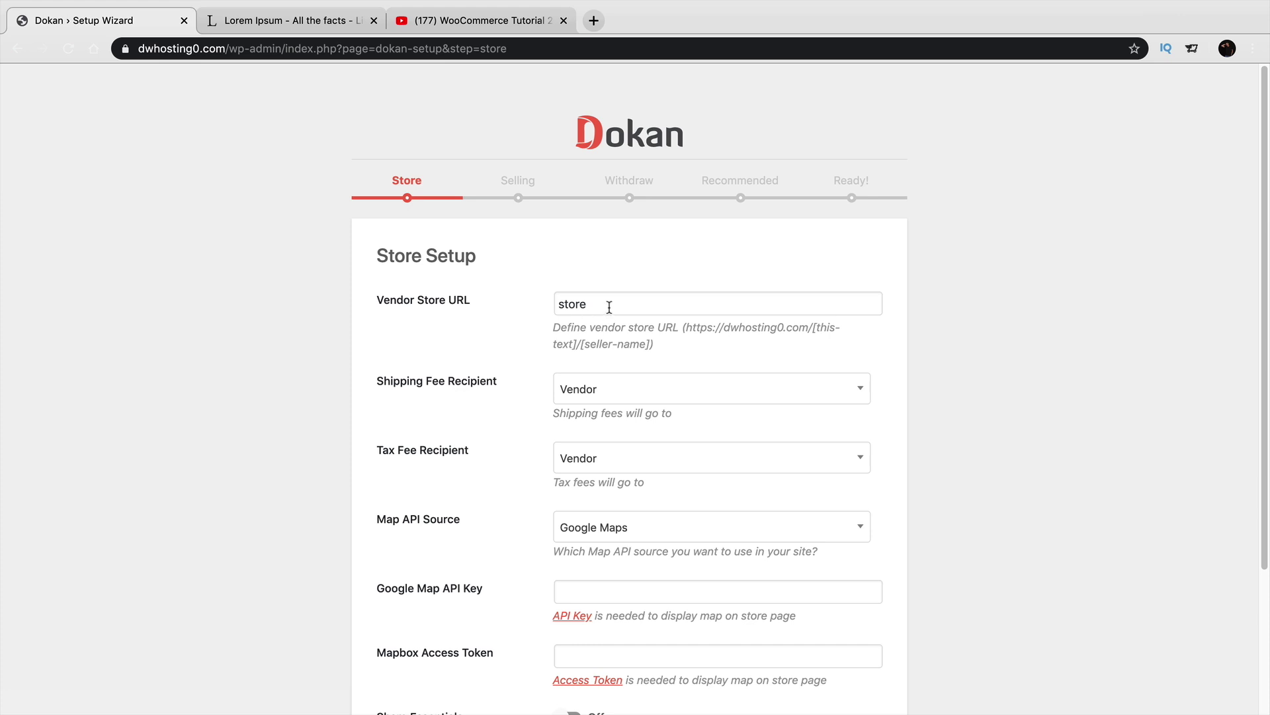
scroll(616, 312, down, 1)
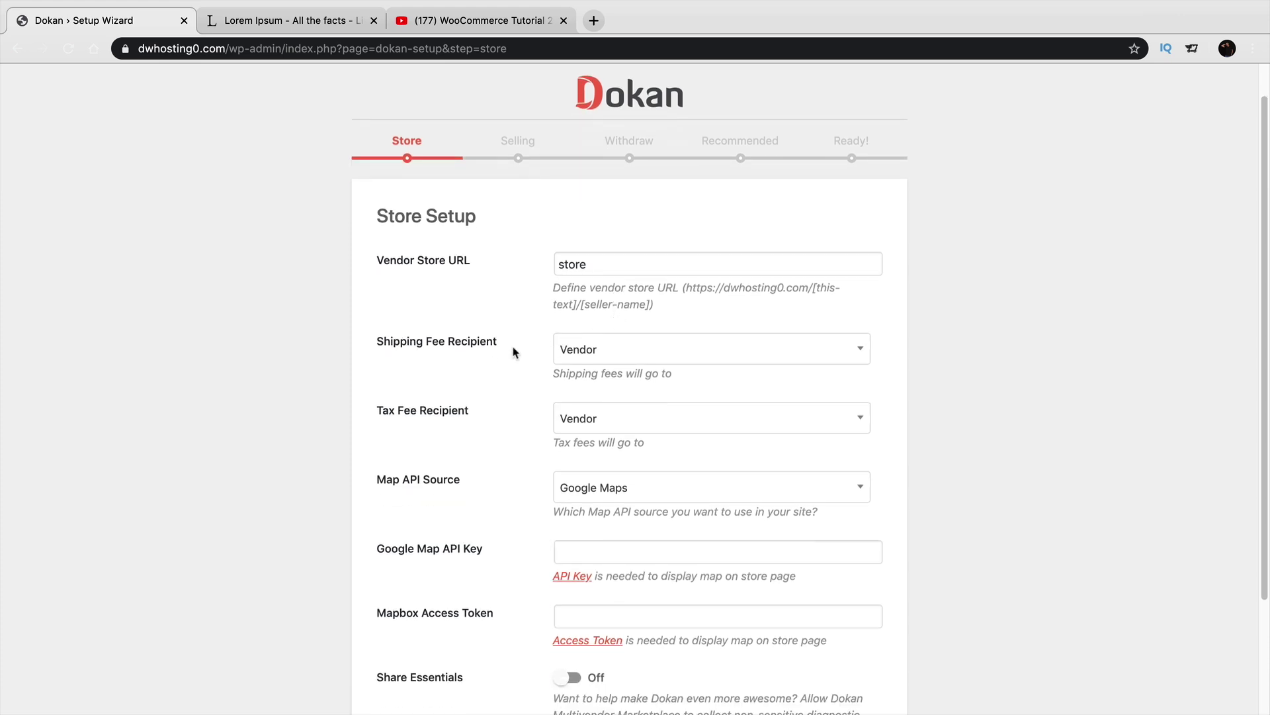
scroll(500, 349, down, 1)
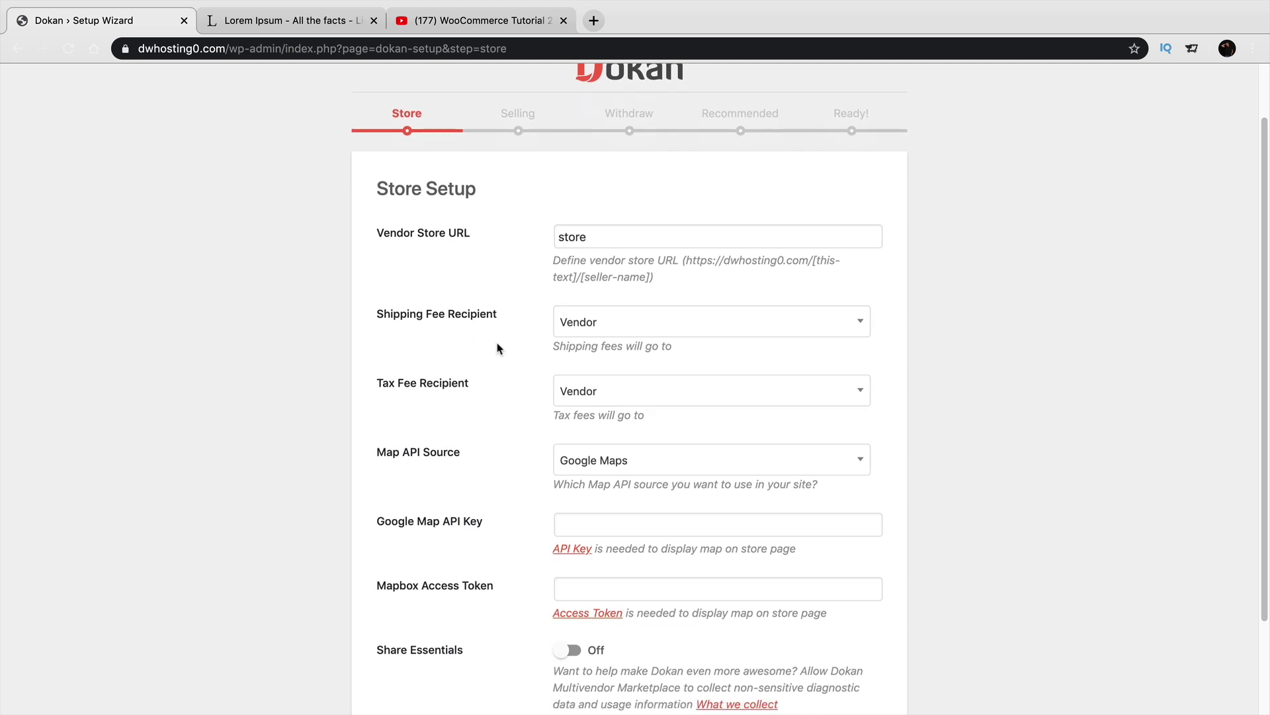
scroll(499, 349, down, 1)
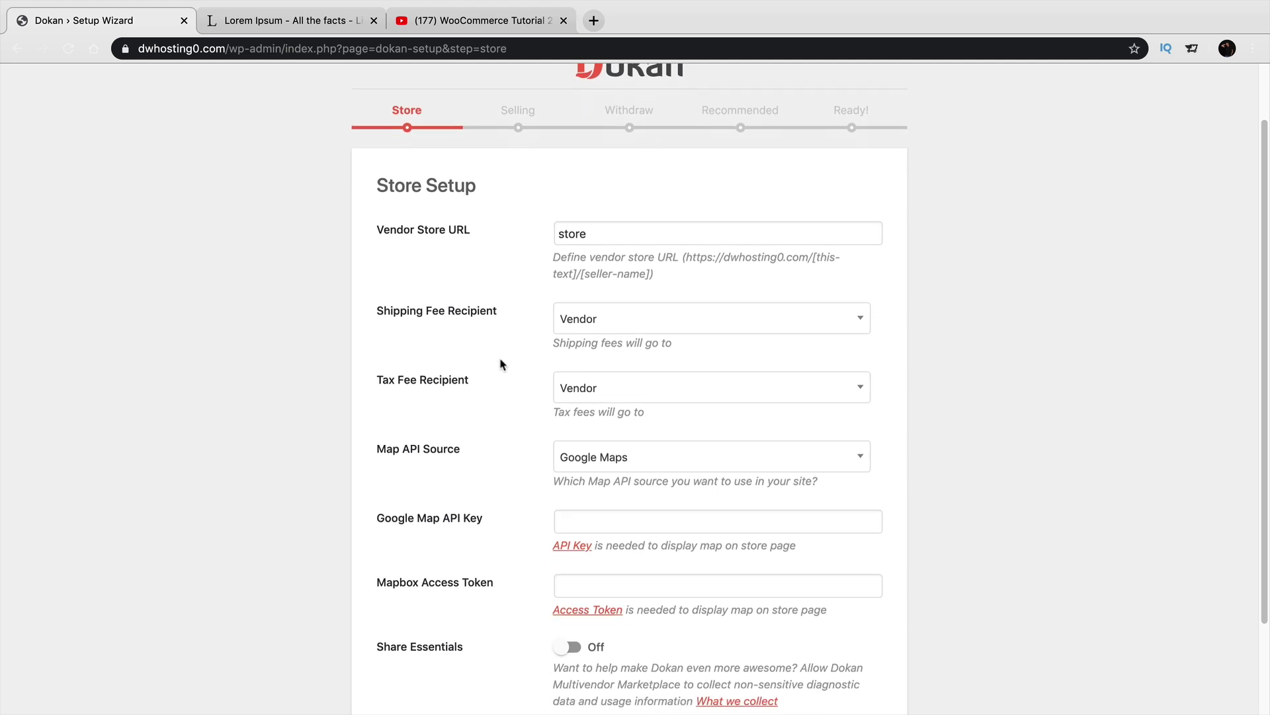
drag(508, 312, 381, 315)
click(587, 320)
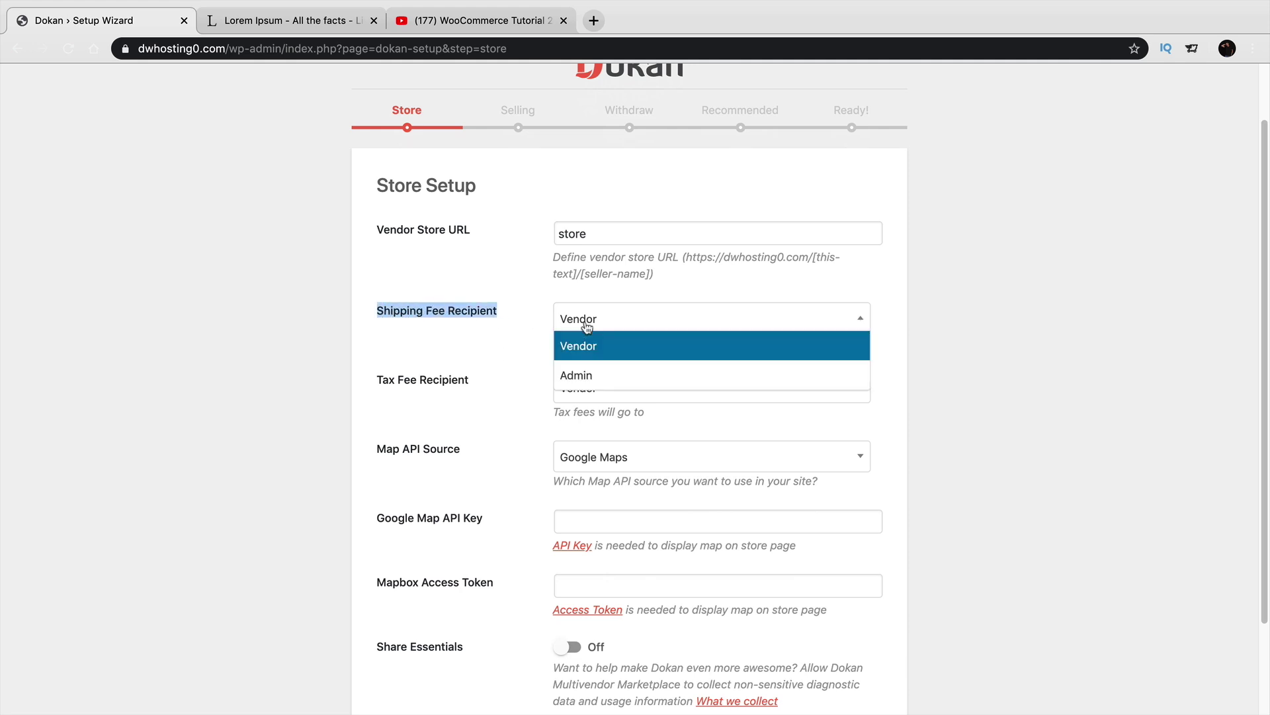
click(586, 372)
click(593, 390)
click(602, 440)
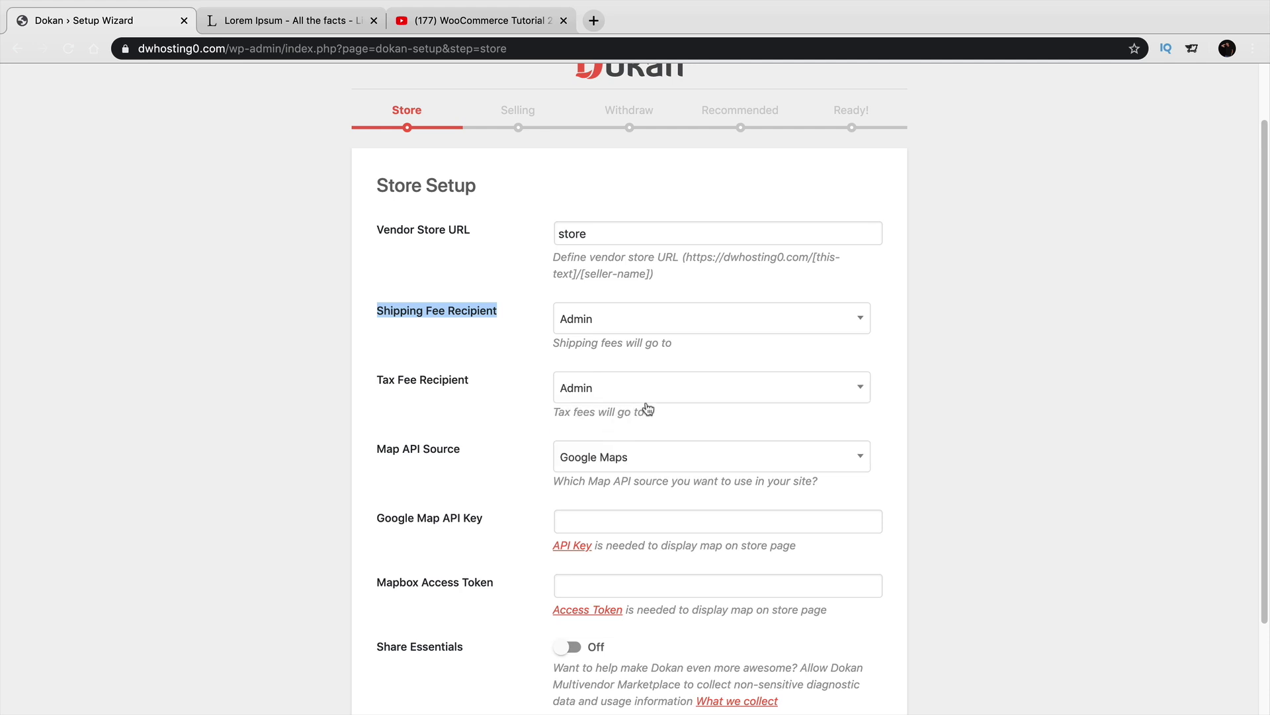
scroll(813, 412, down, 3)
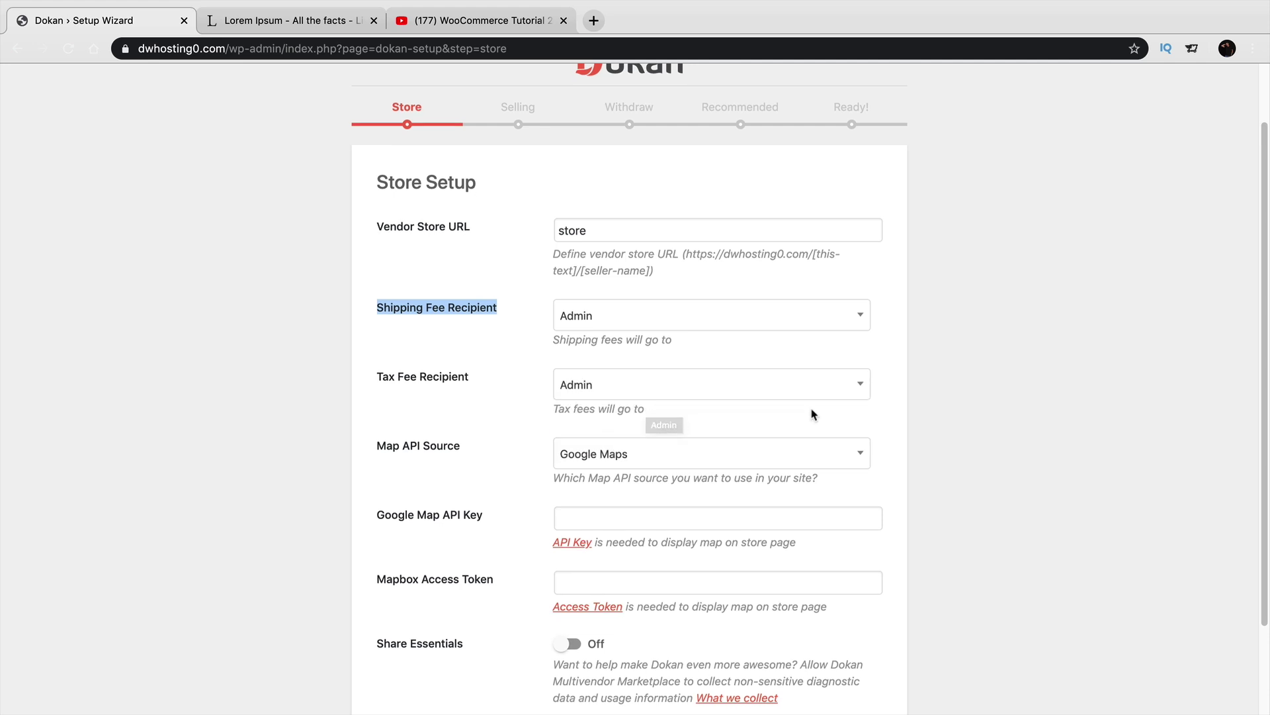
click(562, 650)
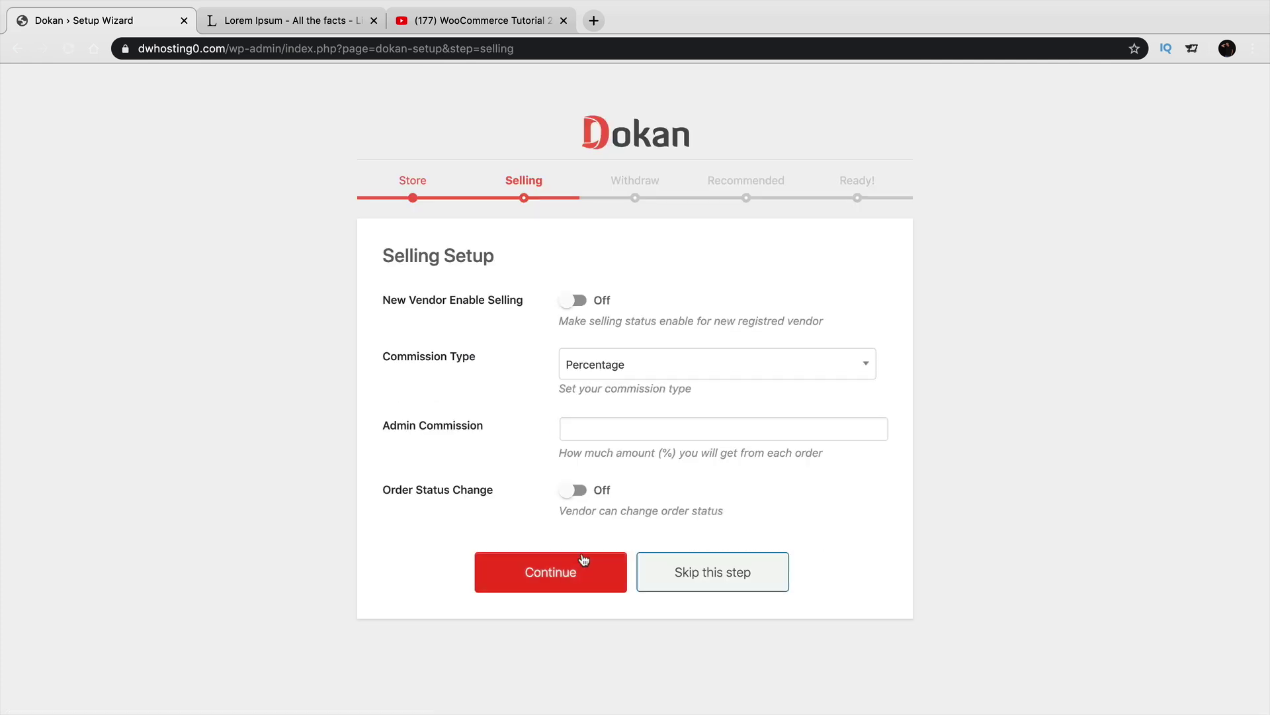
Enable selling for new vendors and set a 30% Percentage admin commission.
click(578, 303)
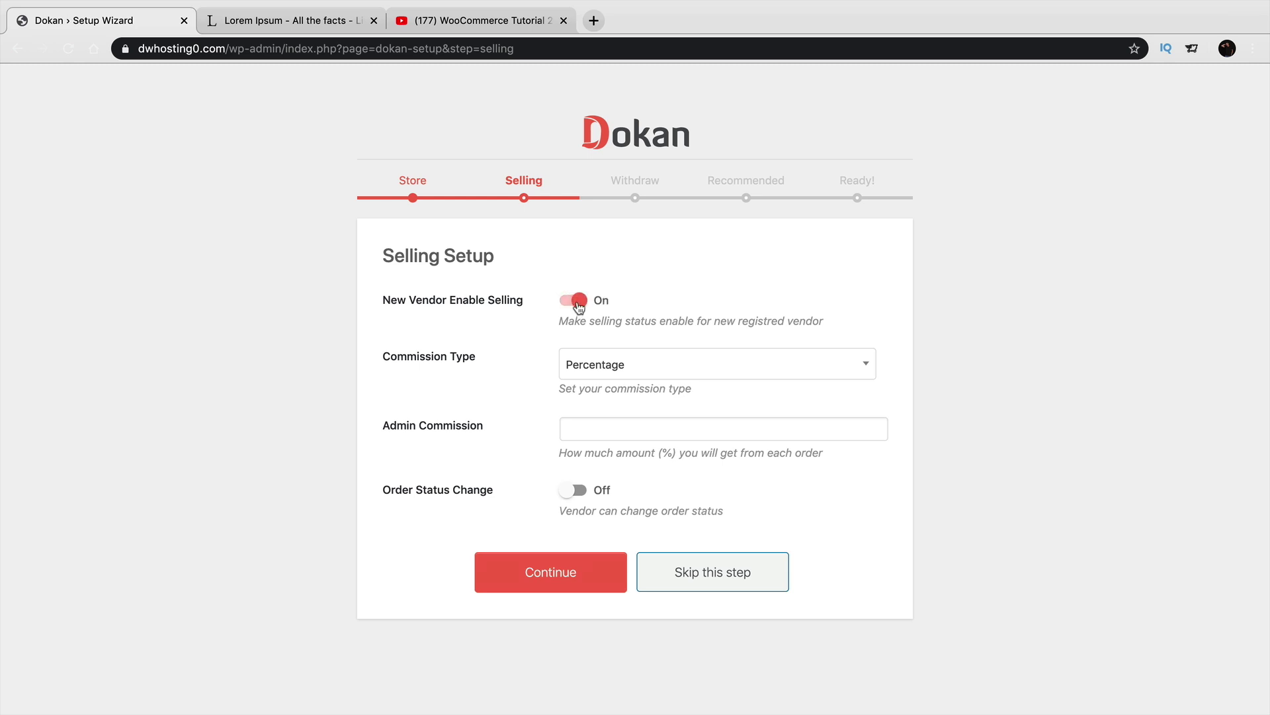
drag(589, 320, 806, 321)
click(703, 429)
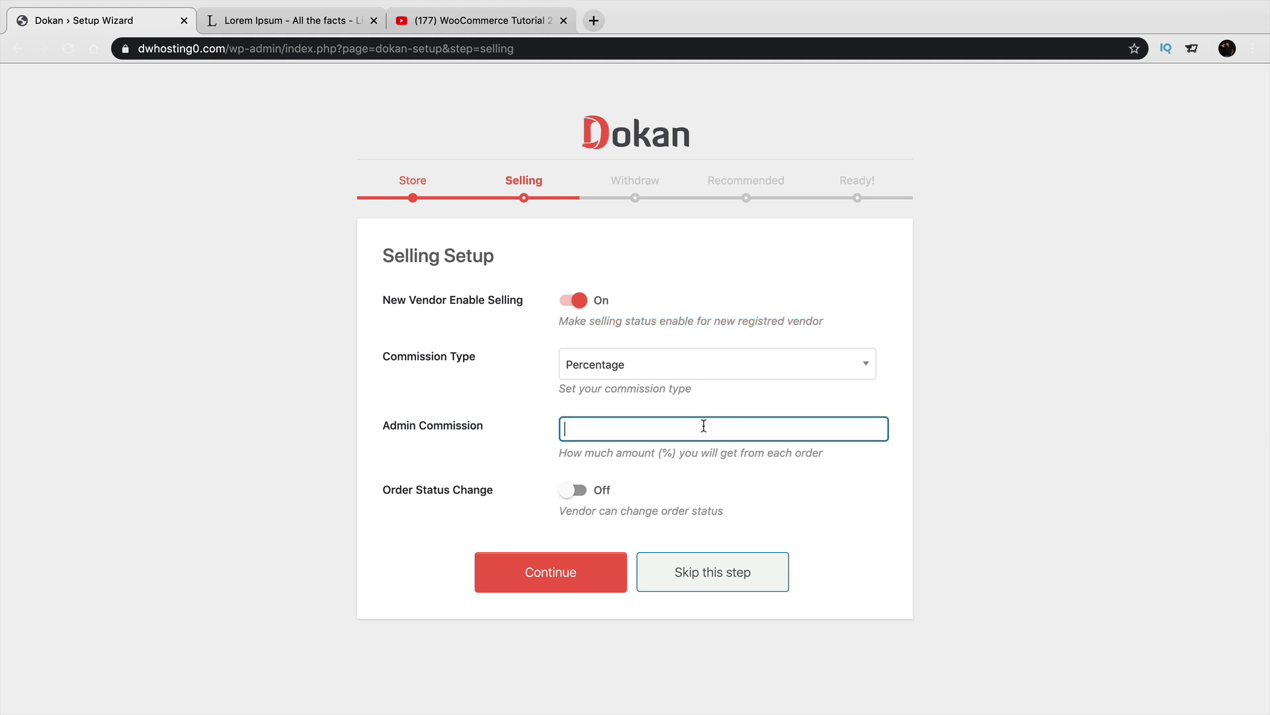
text(30)
click(723, 370)
click(728, 393)
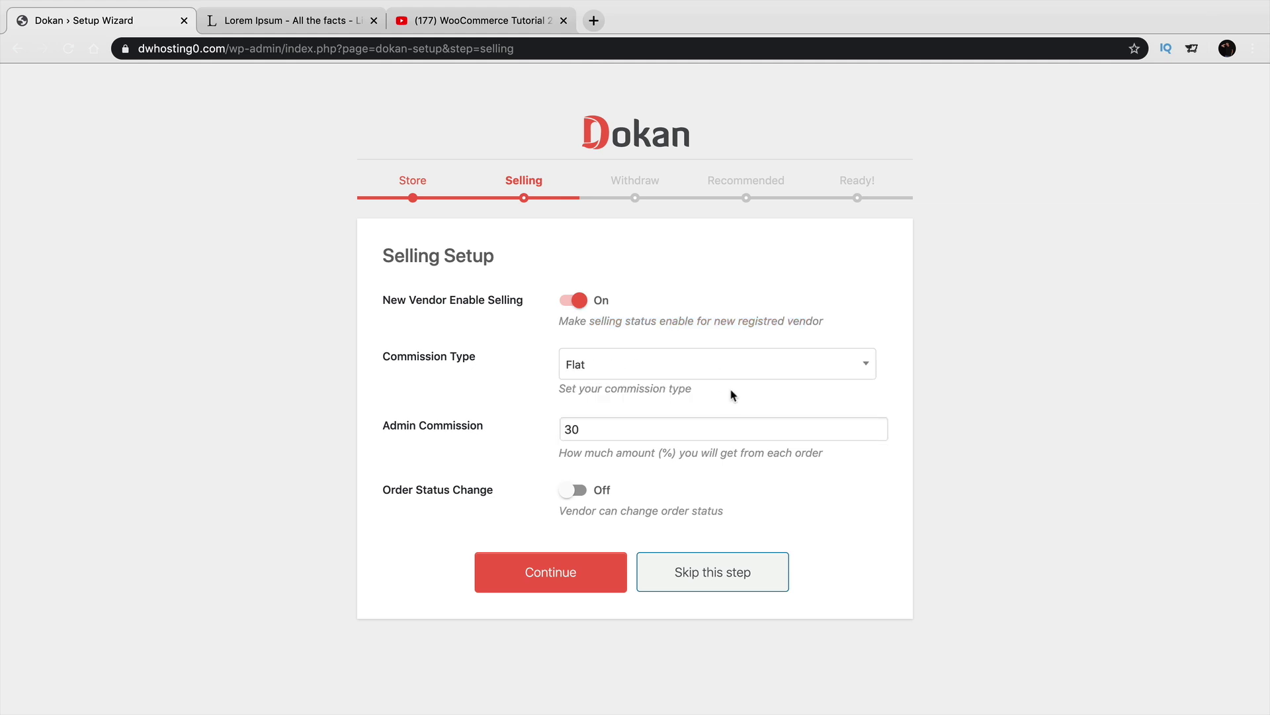
double_click(788, 434)
text(3)
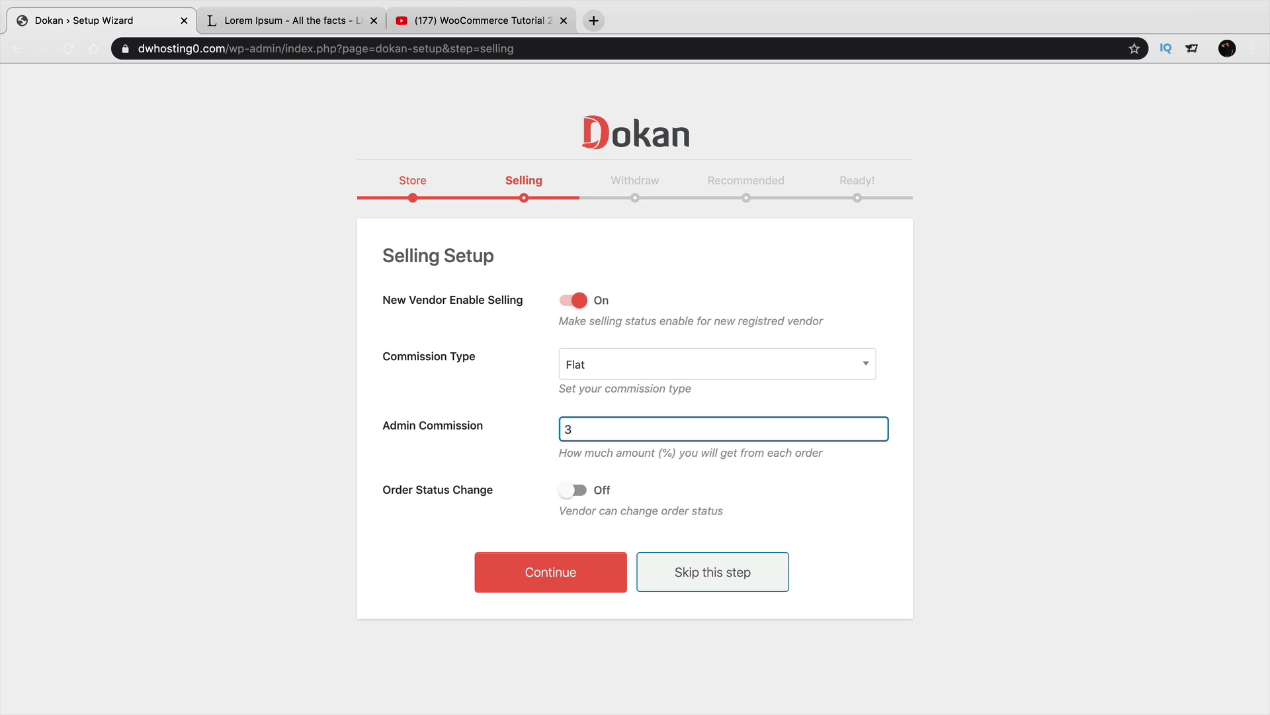
click(784, 367)
click(768, 429)
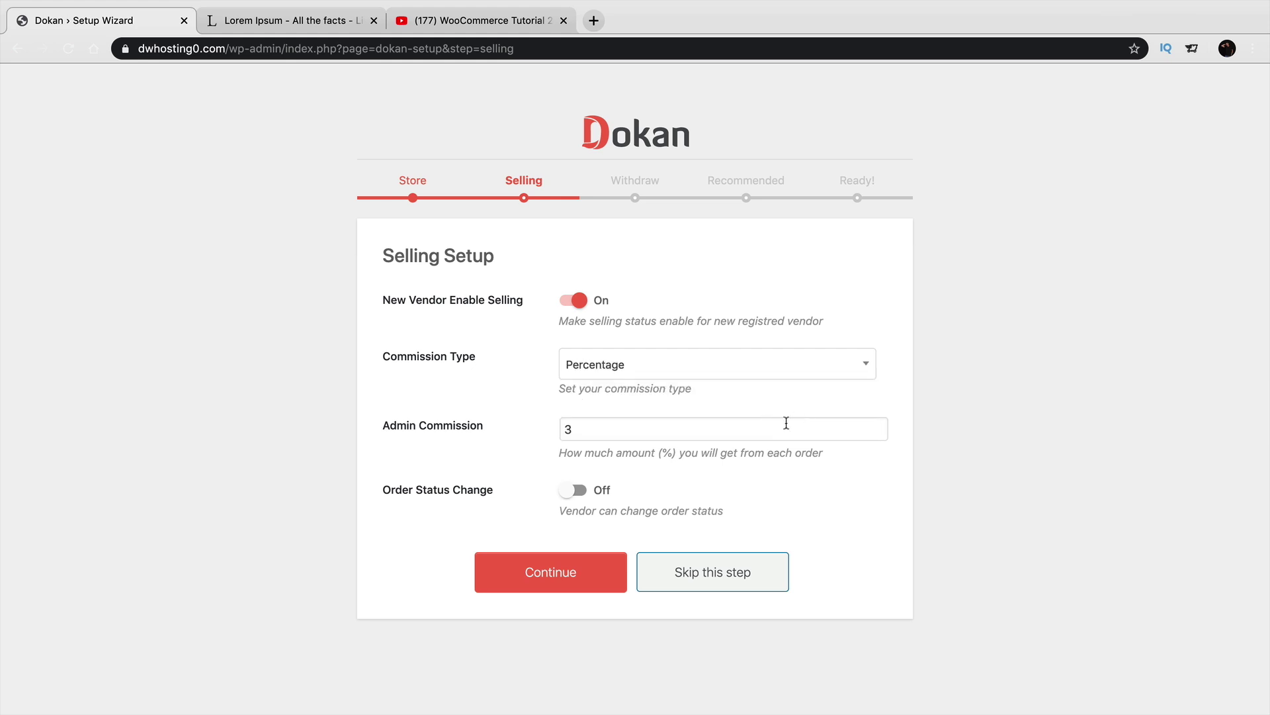
text(0)
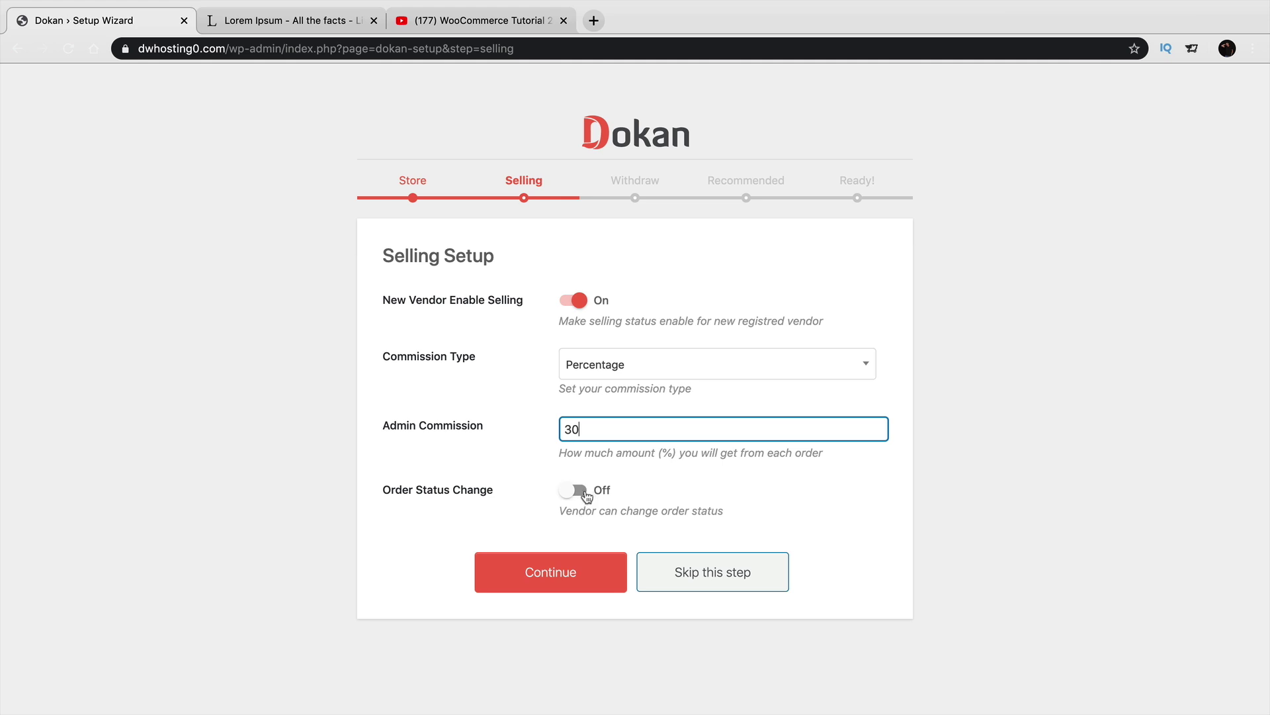
click(573, 555)
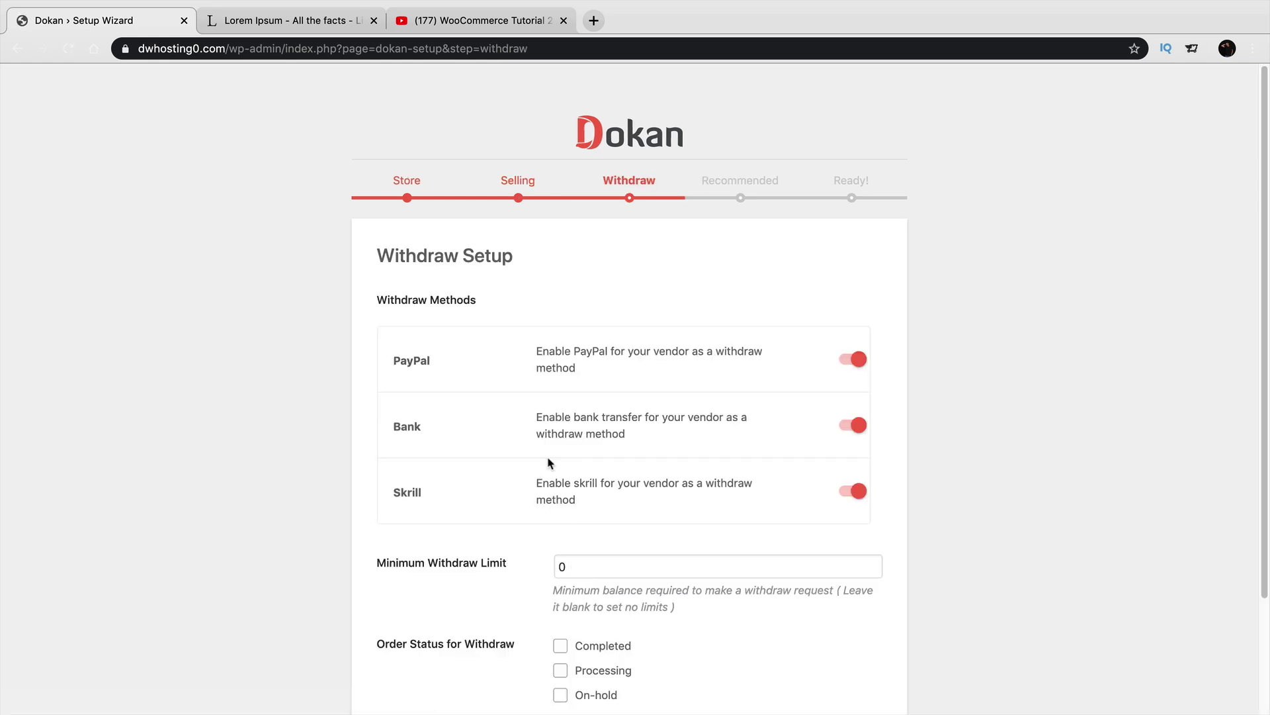
Disable Skrill withdrawals, set the minimum withdraw limit to 5, and allow Completed orders.
scroll(531, 377, down, 1)
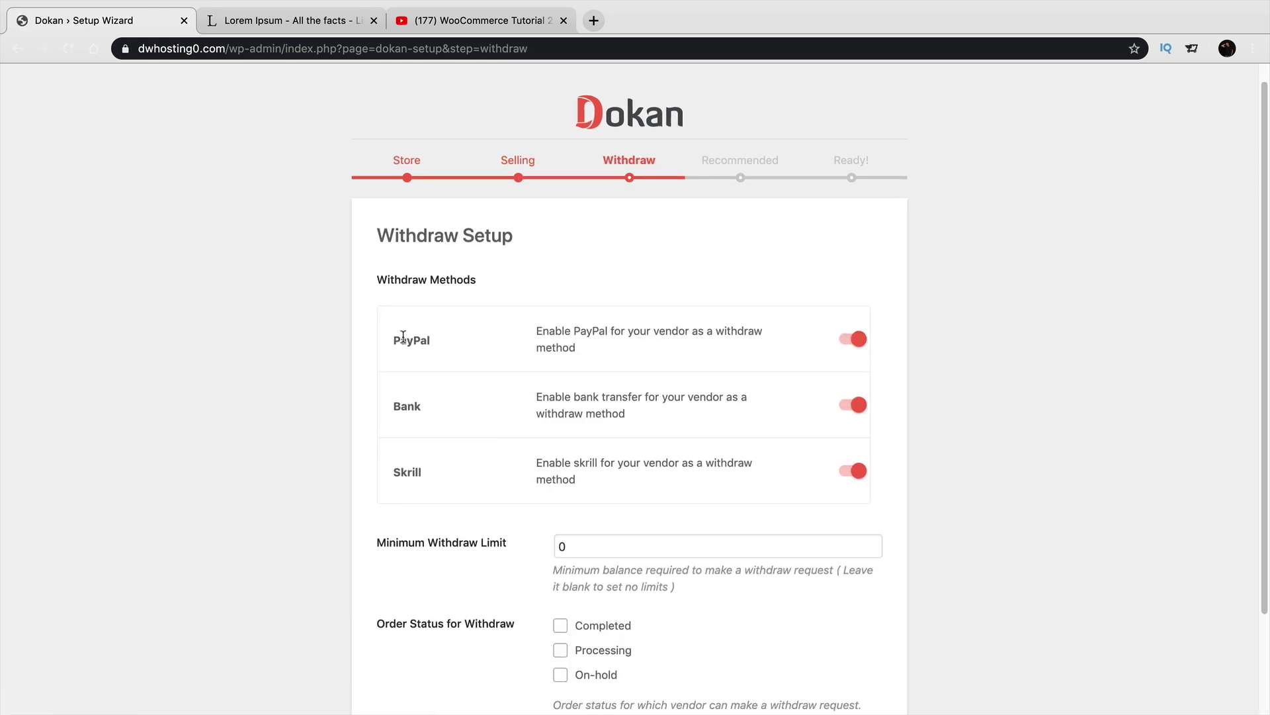
scroll(407, 390, down, 1)
scroll(407, 391, down, 1)
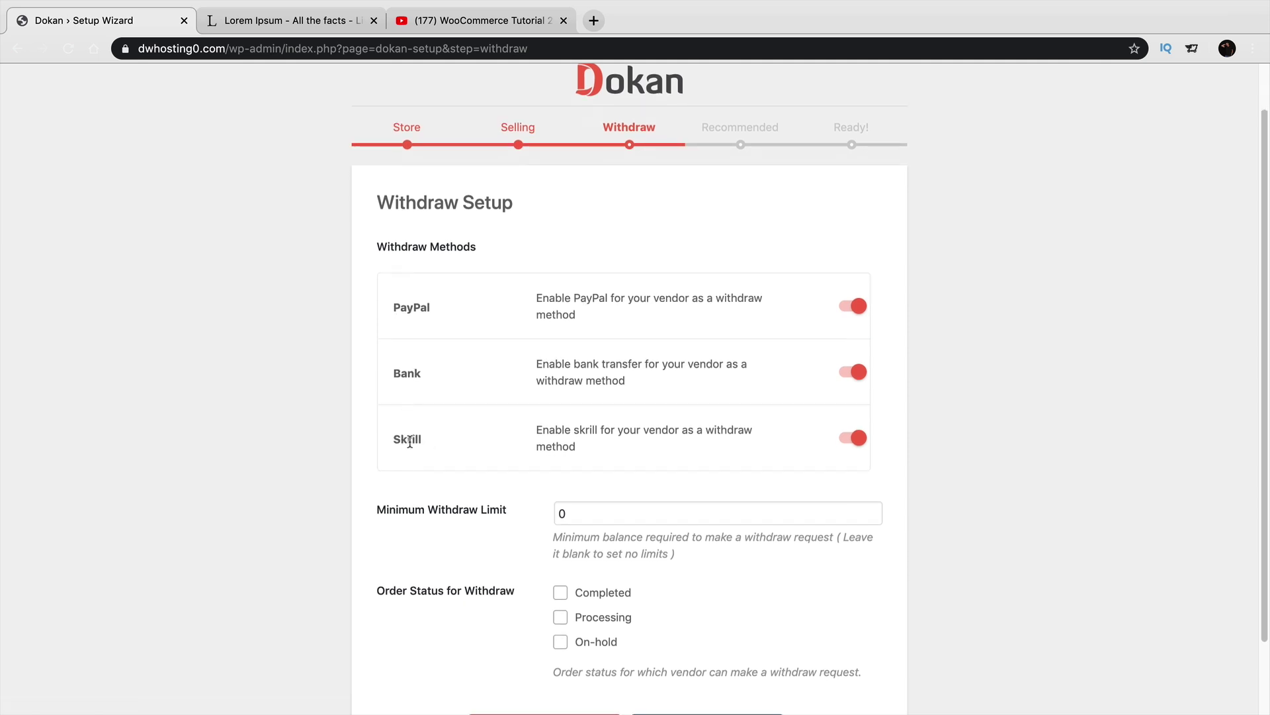
click(852, 437)
scroll(609, 419, down, 1)
scroll(609, 419, down, 1)
click(614, 492)
double_click(614, 492)
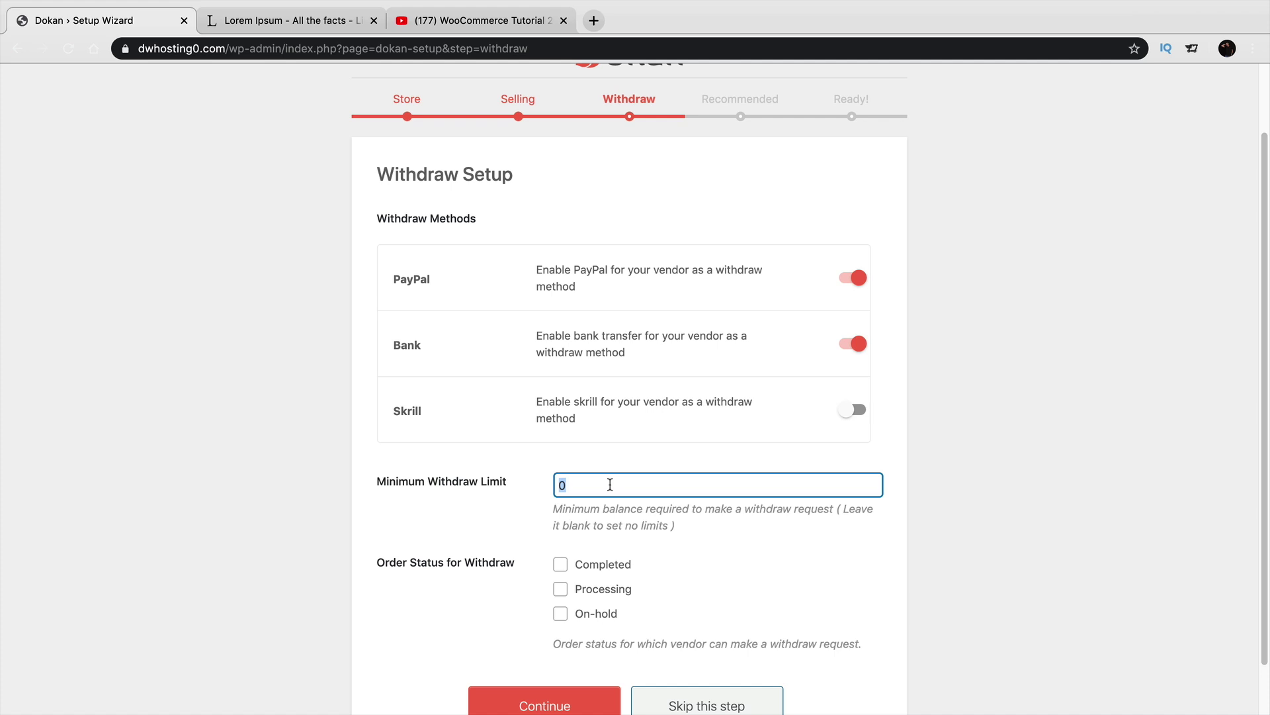
text(500)
click(564, 567)
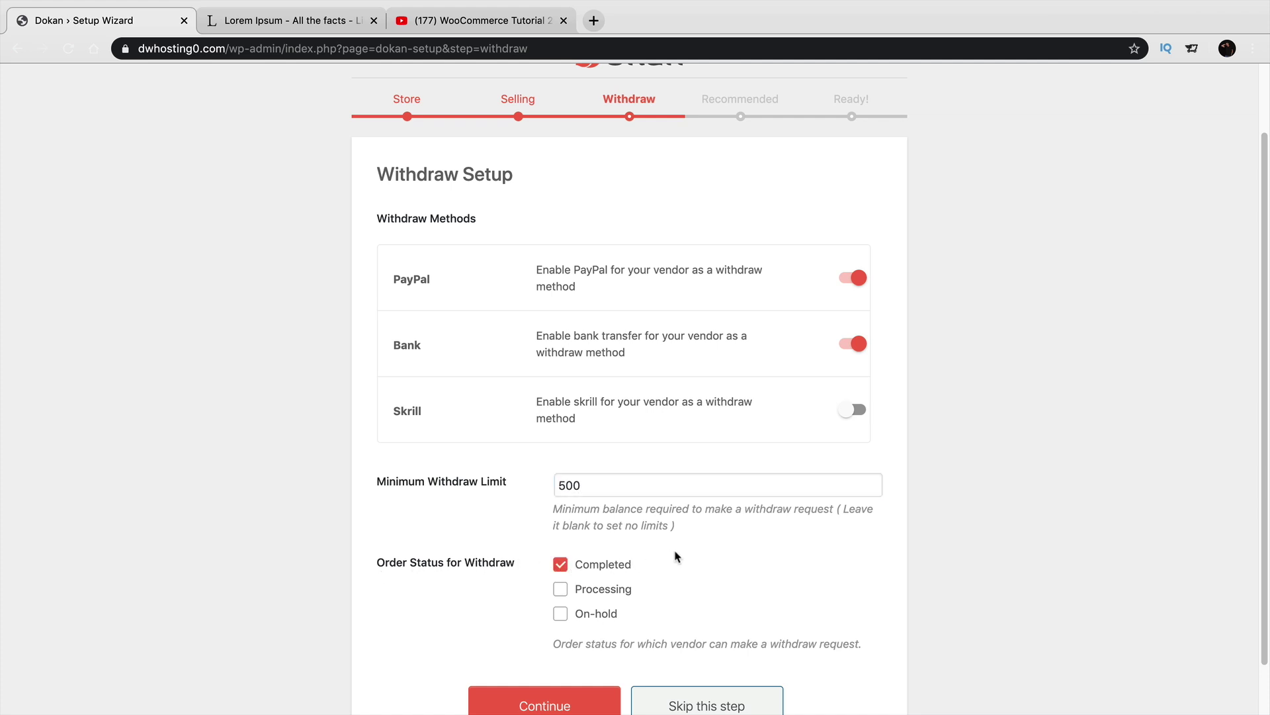
scroll(680, 552, down, 1)
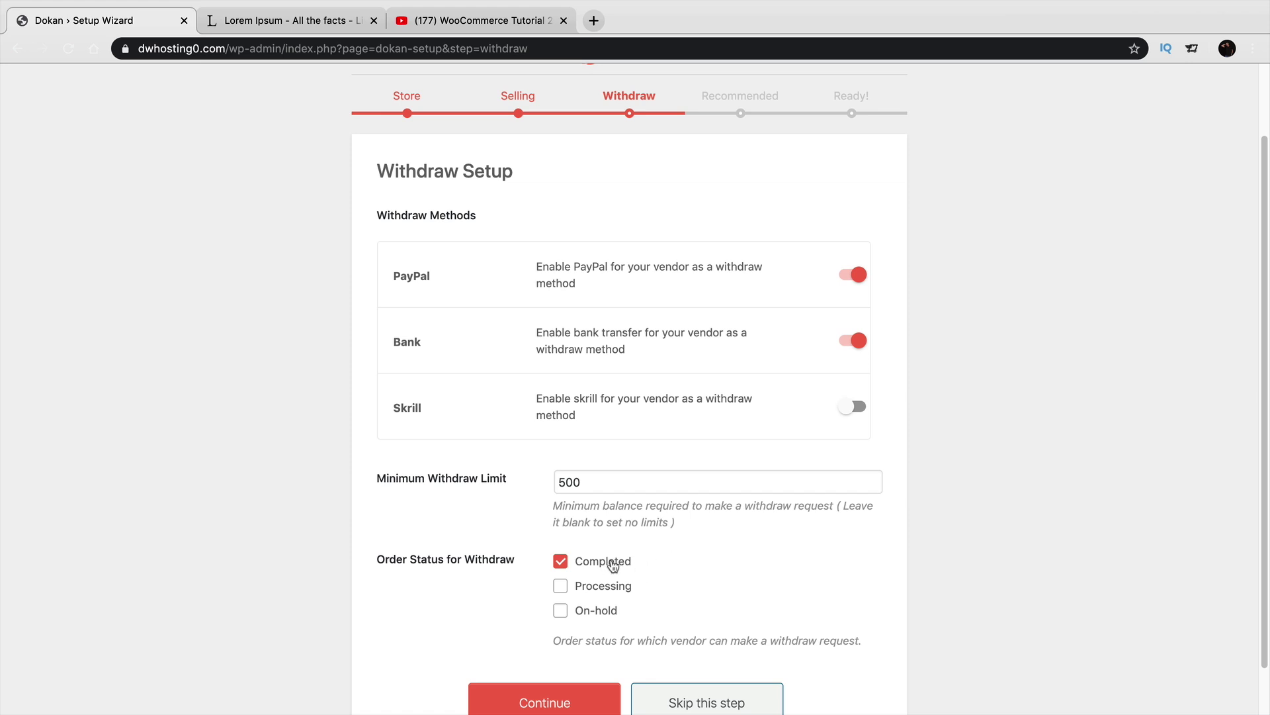
scroll(615, 565, down, 1)
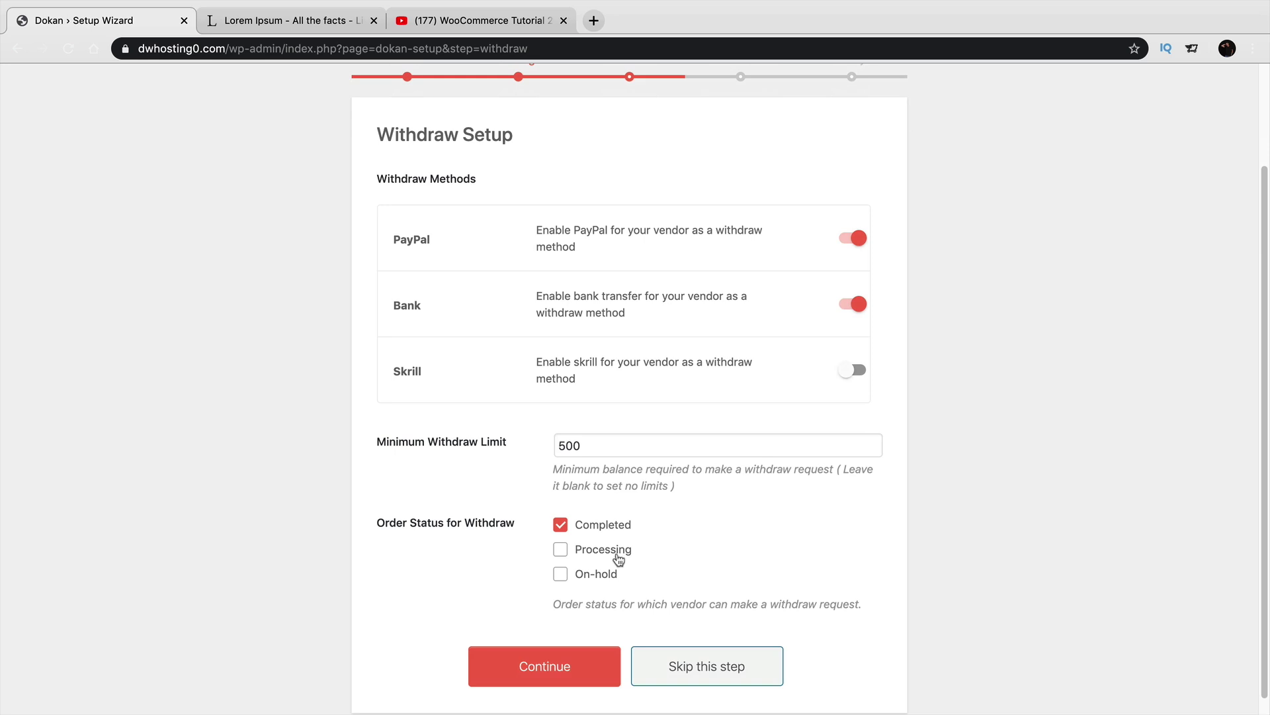
click(570, 672)
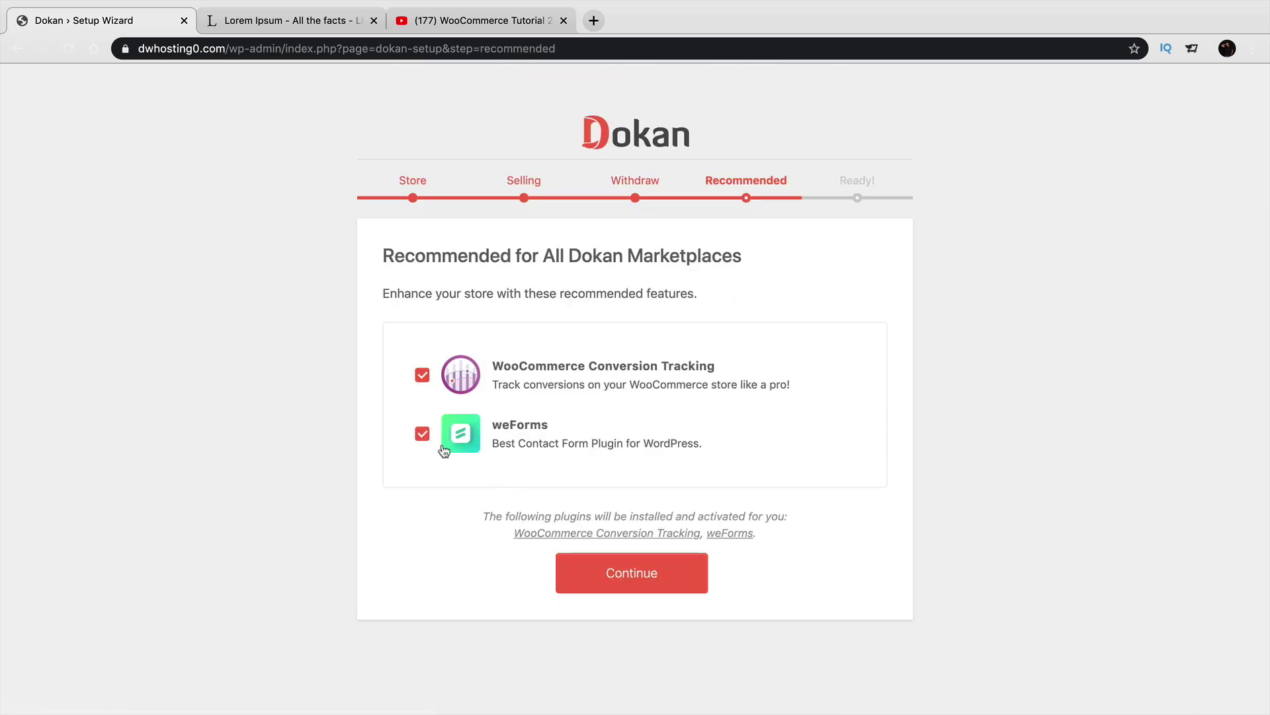
Skip WooCommerce Conversion Tracking and weForms, finish the wizard, and open the Dokan dashboard.
click(422, 375)
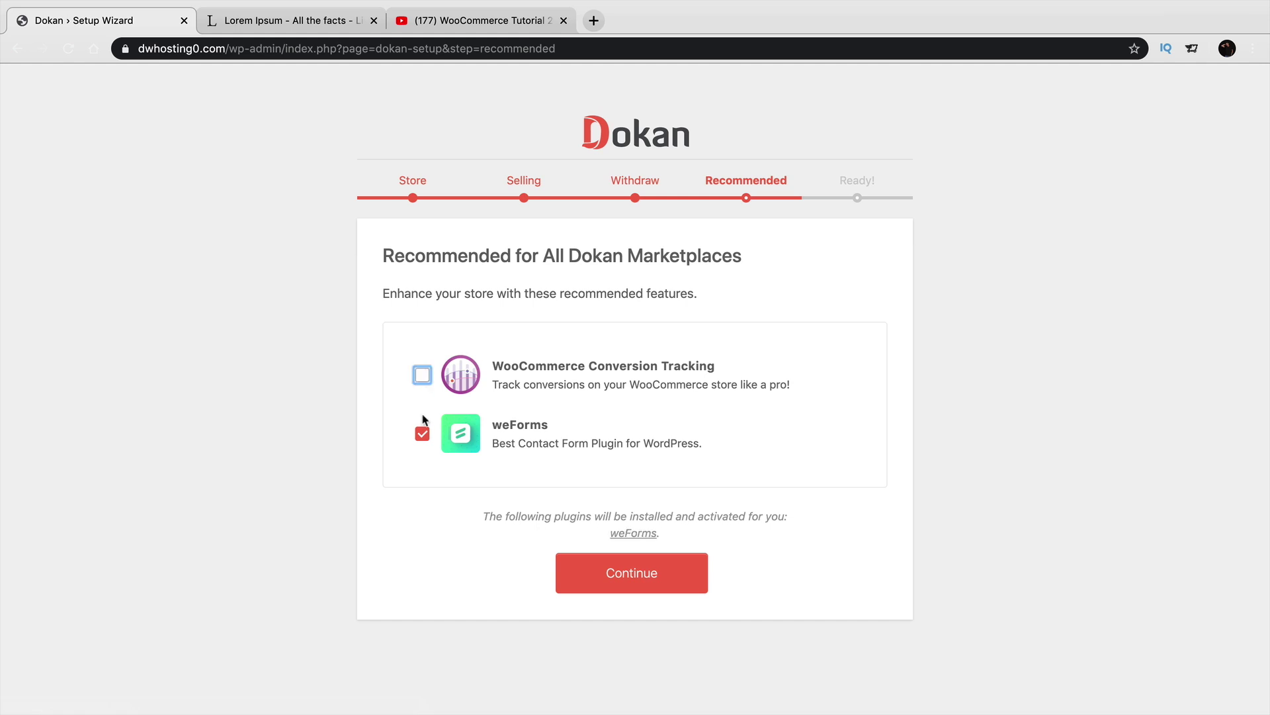
click(422, 433)
click(623, 533)
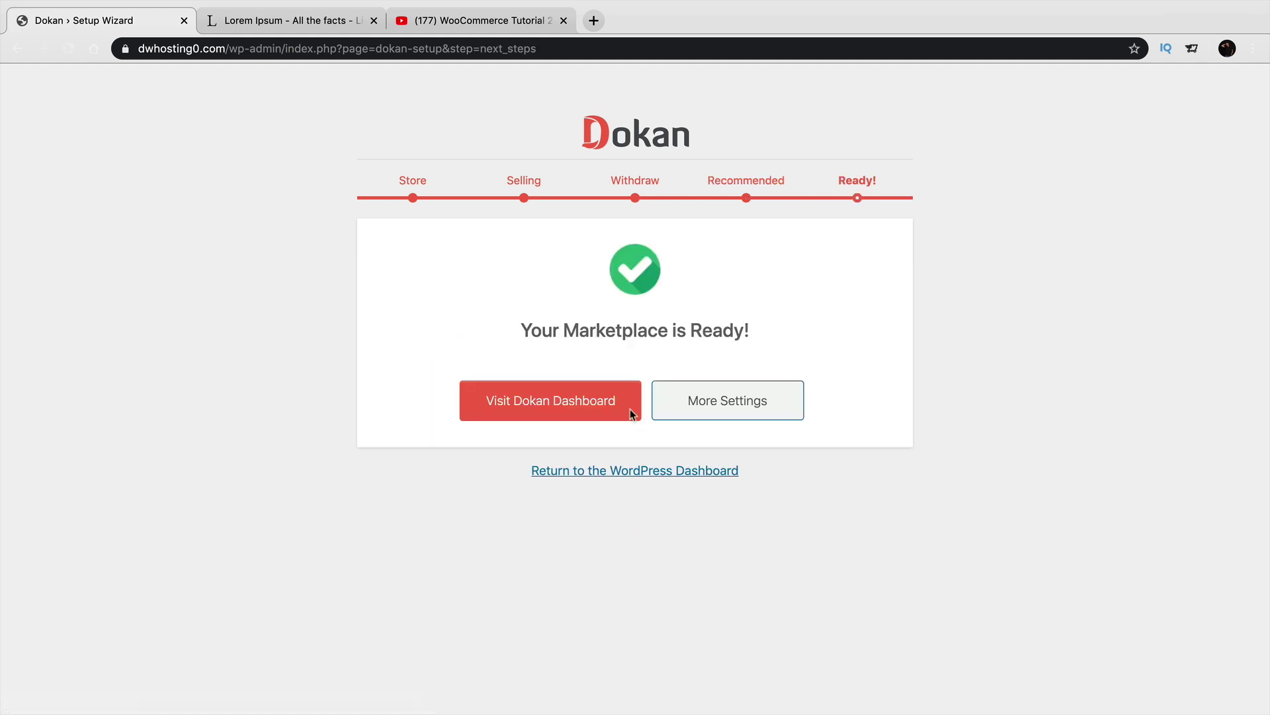
click(575, 408)
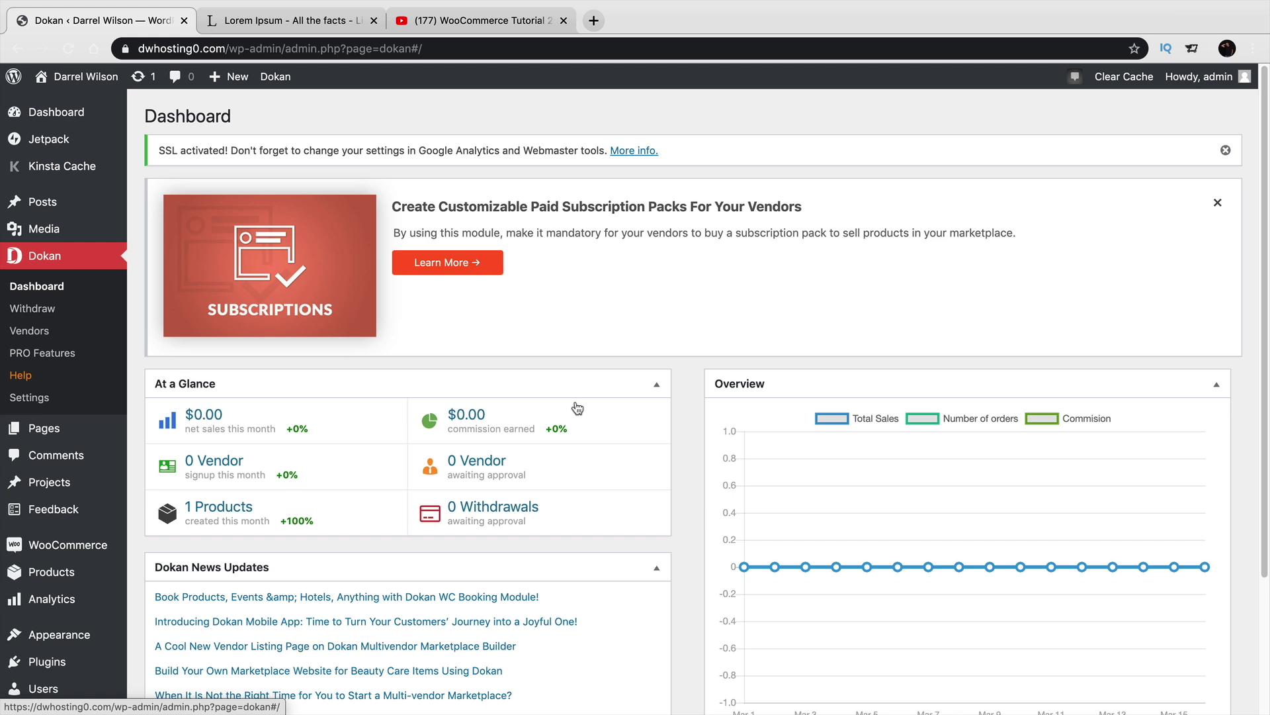
Dismiss the SSL notice and look through Withdraw, Vendors and the Dokan settings tabs.
click(1226, 151)
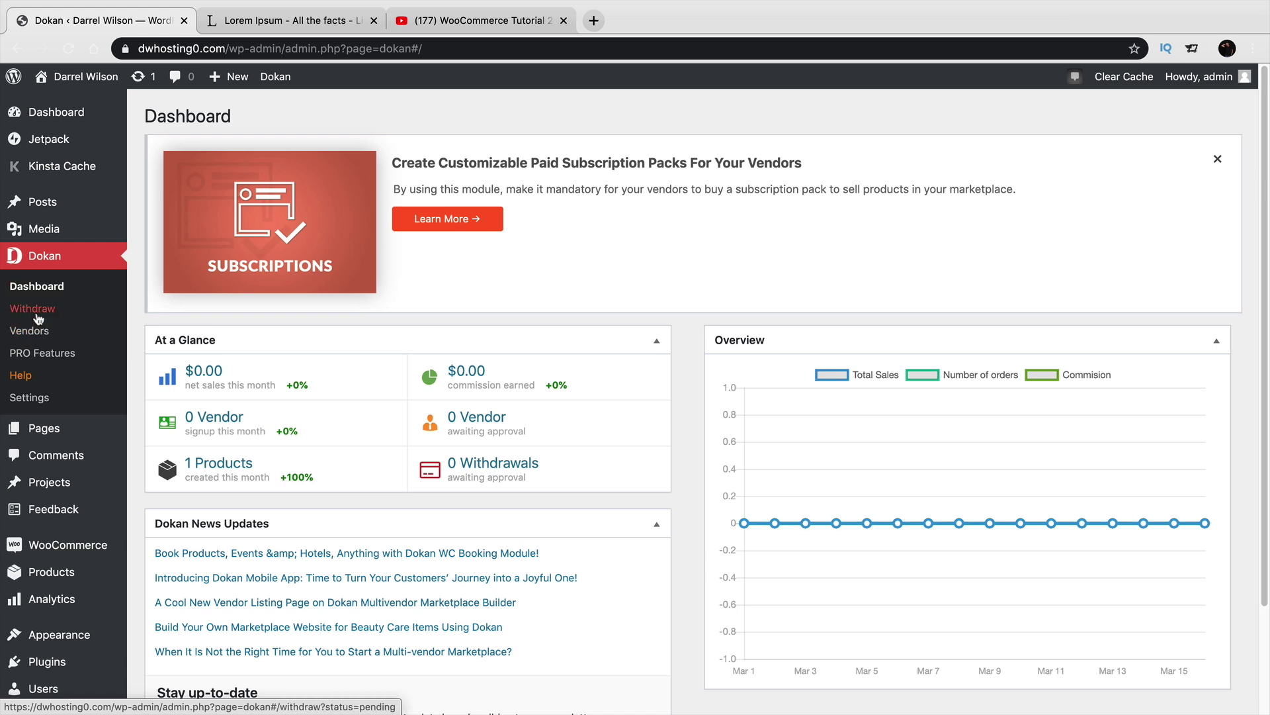
click(33, 309)
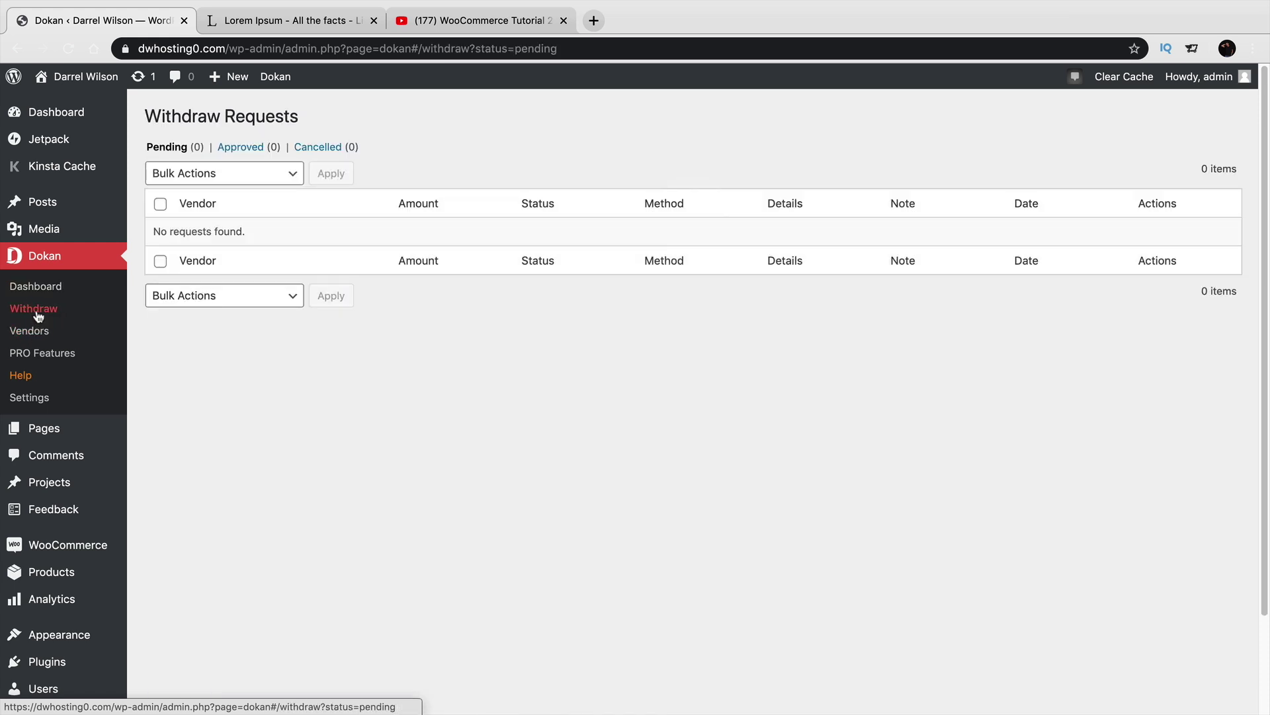
click(34, 332)
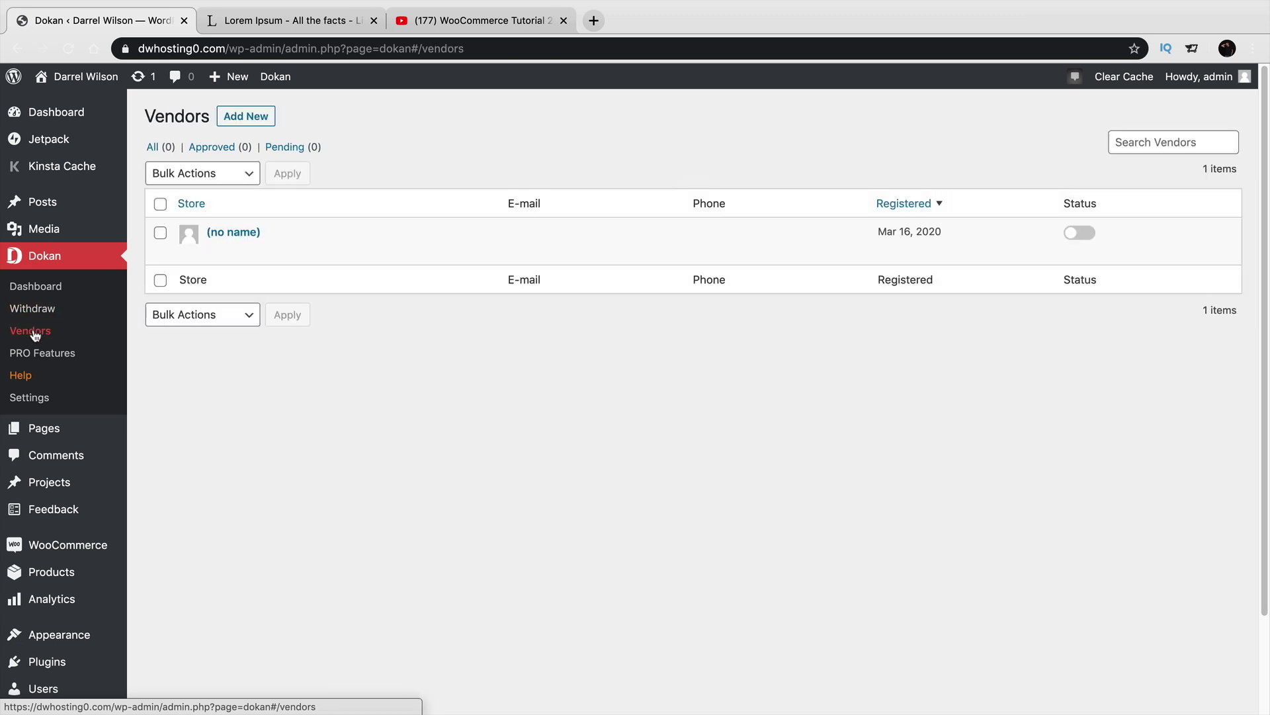
mouse_move(214, 244)
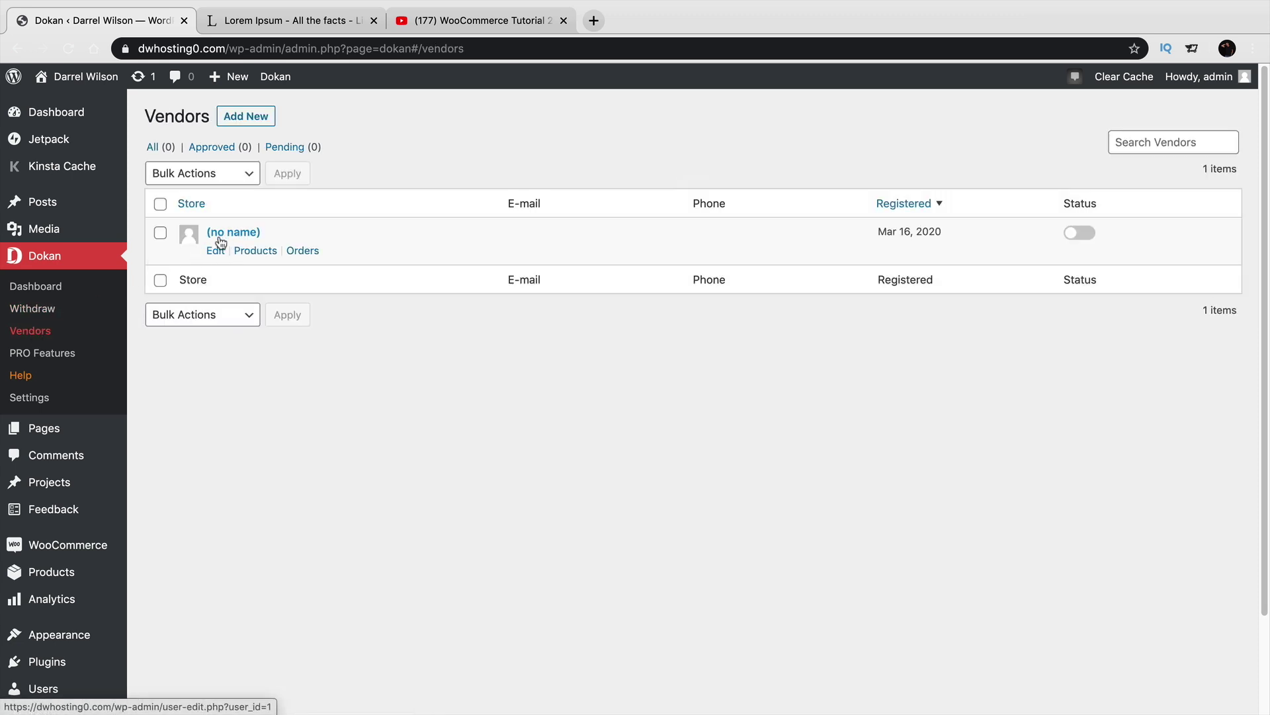
click(40, 397)
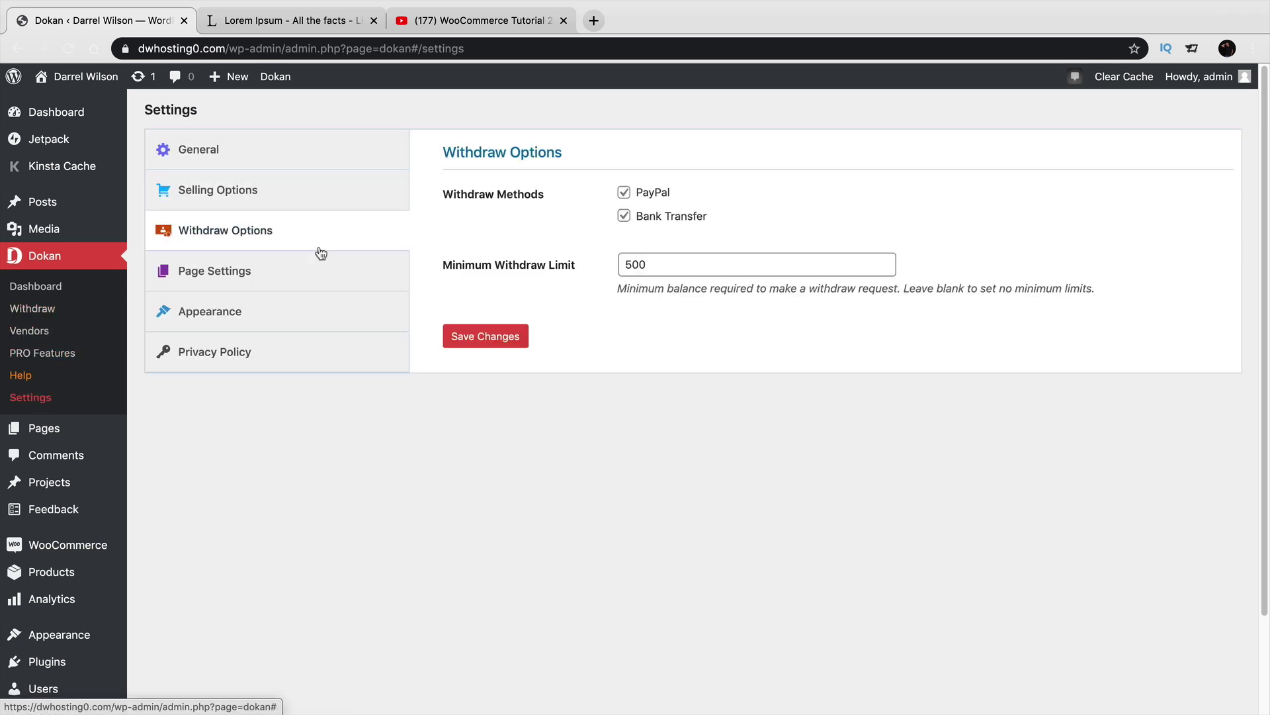
click(327, 161)
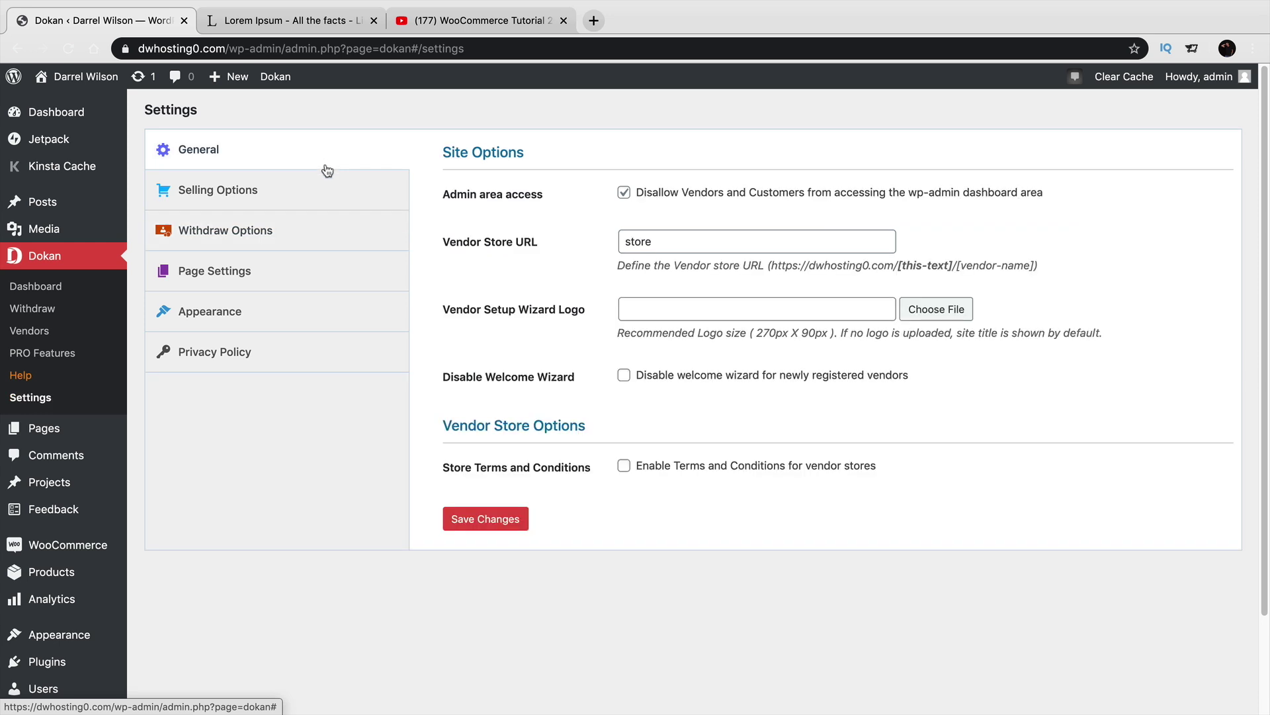
click(313, 200)
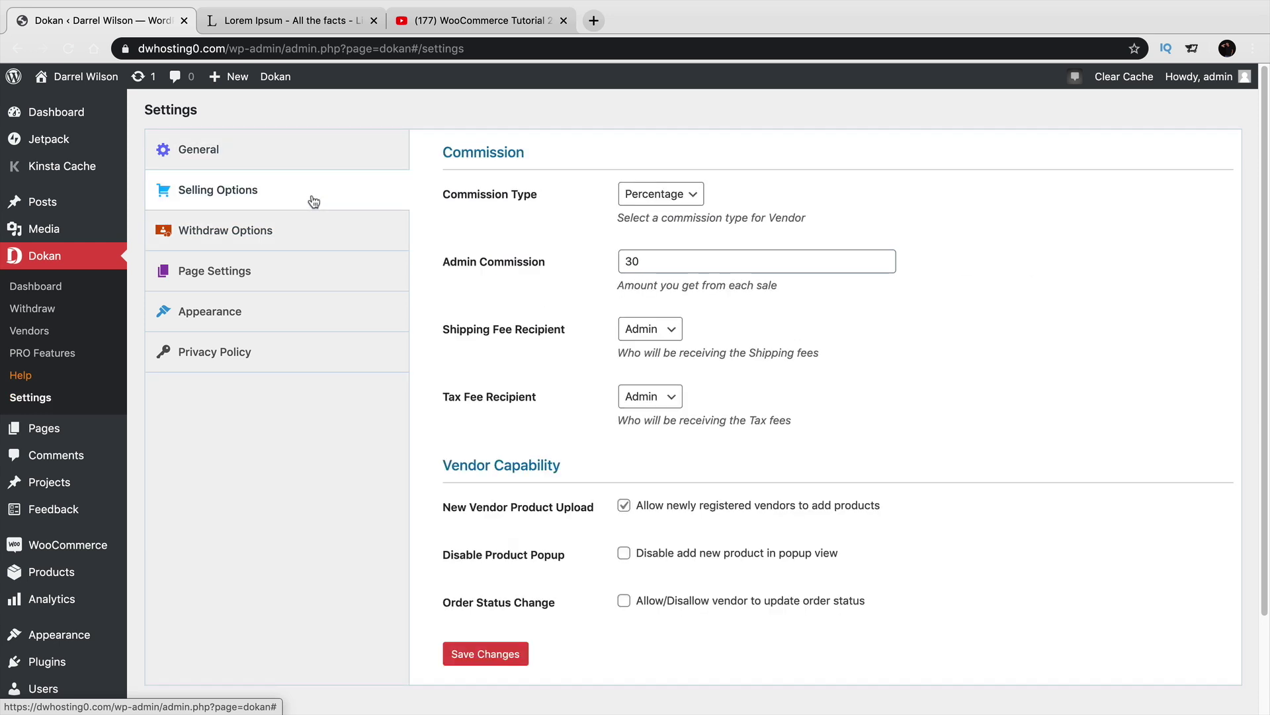
click(312, 235)
click(315, 290)
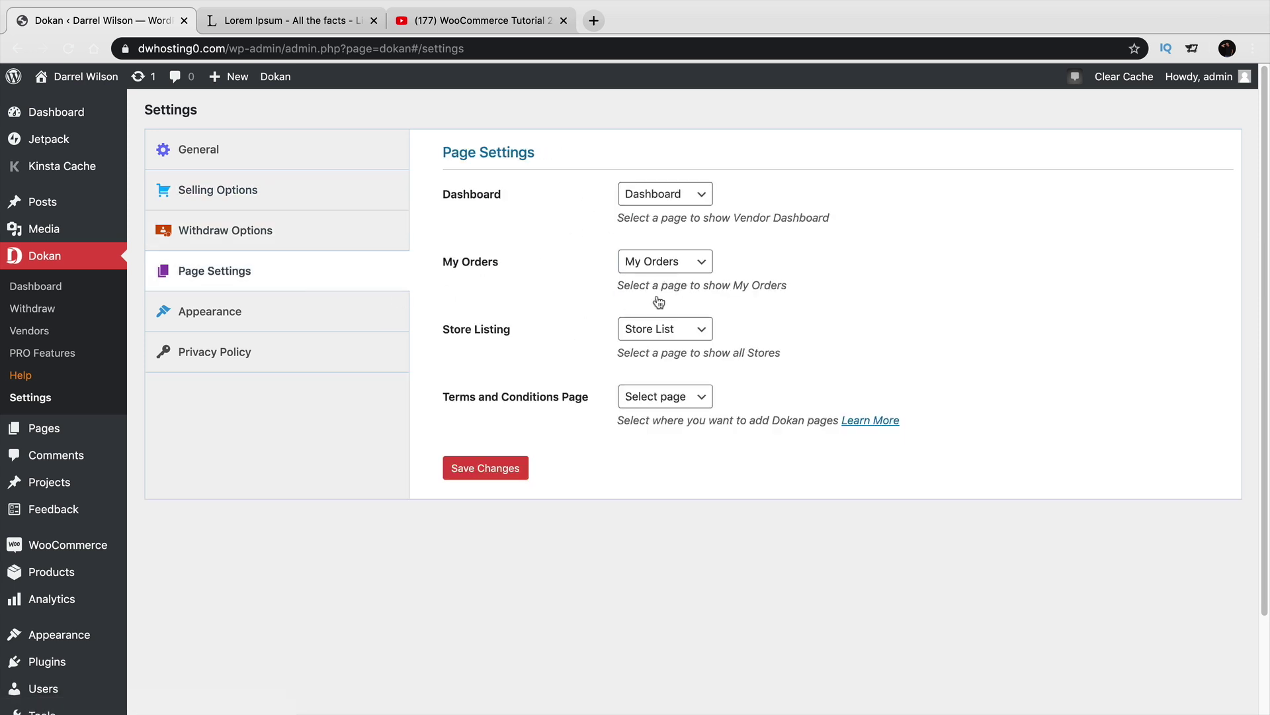
click(647, 399)
click(647, 397)
Make the third store header template, with the centred round logo, active and save.
click(343, 318)
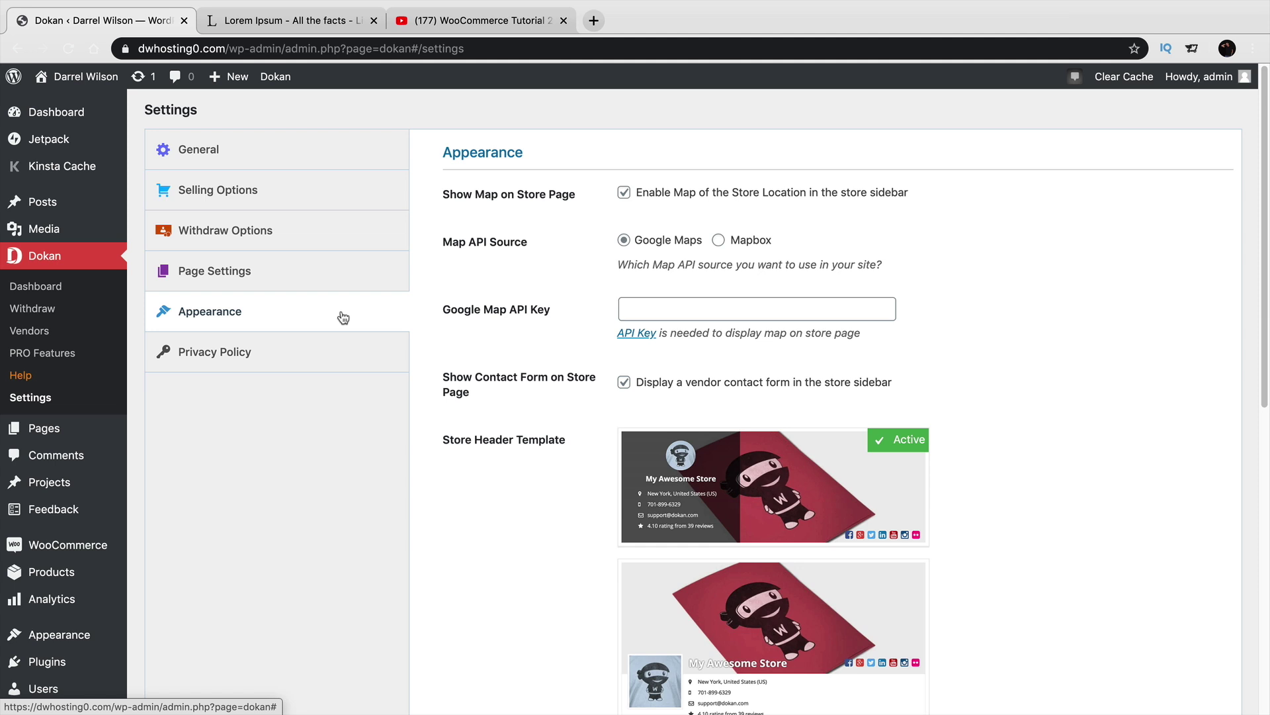
scroll(555, 358, down, 5)
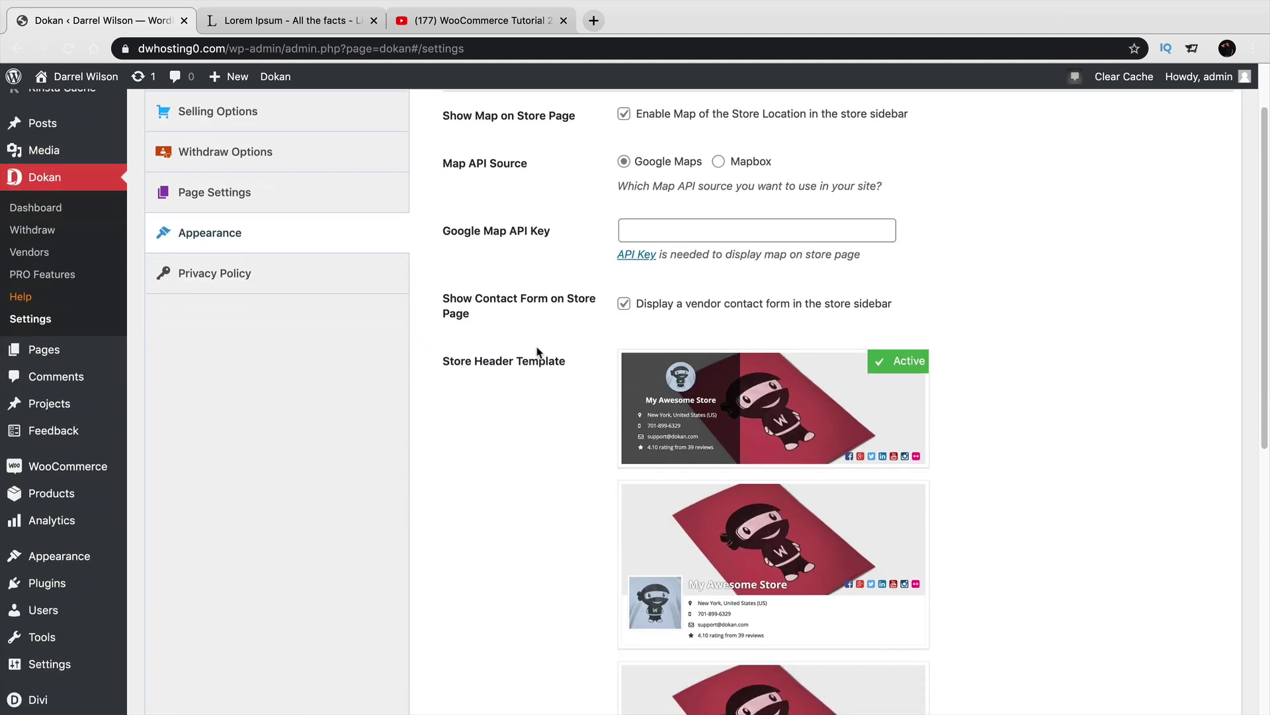
mouse_move(787, 436)
scroll(791, 443, down, 2)
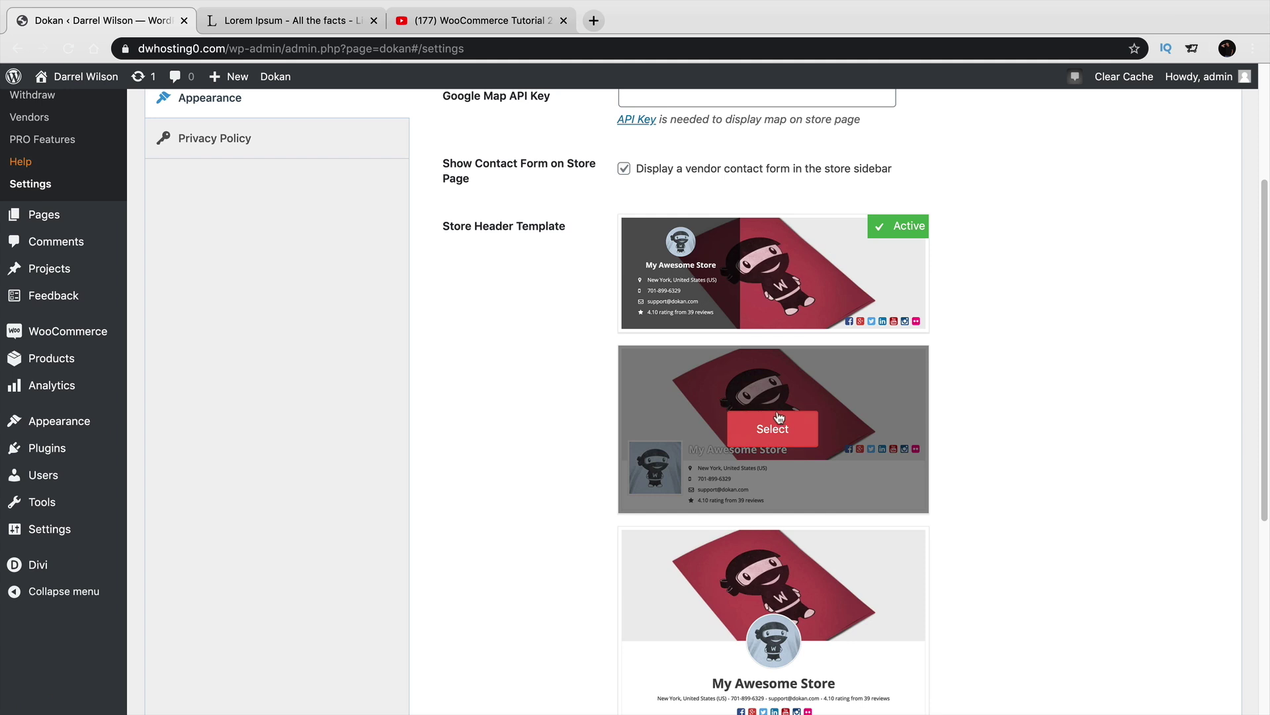
scroll(791, 444, down, 7)
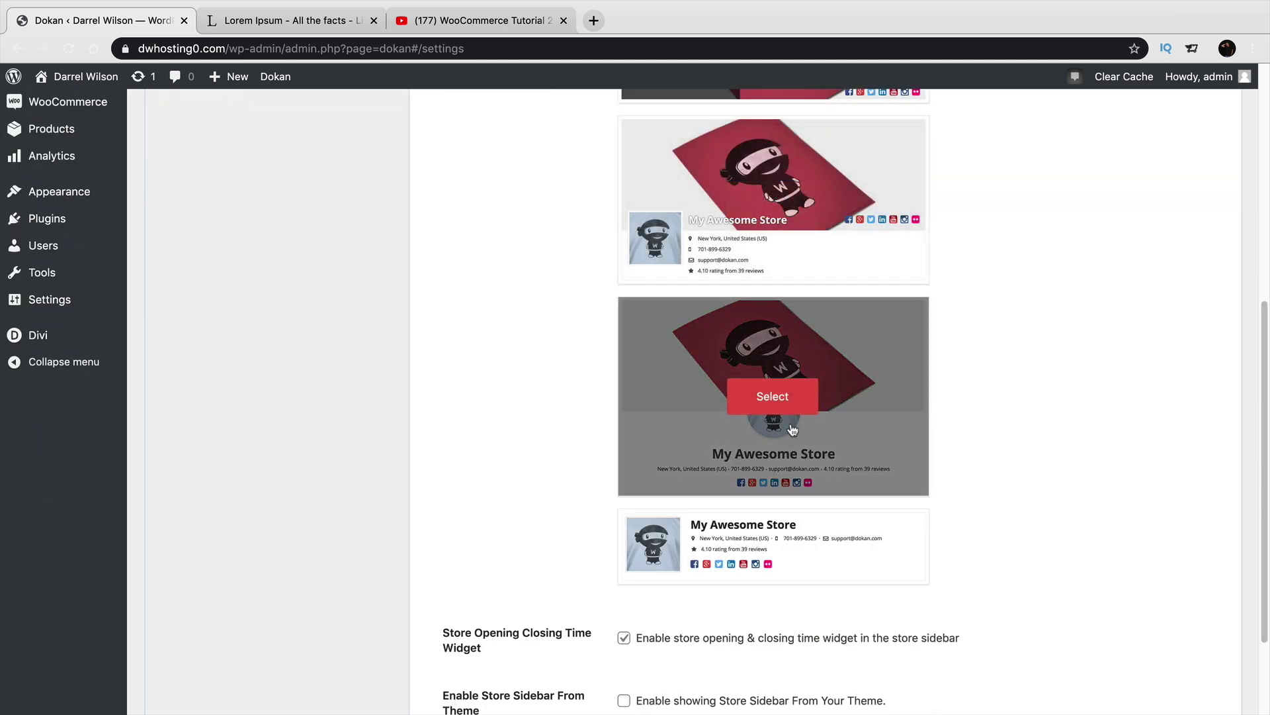
click(800, 404)
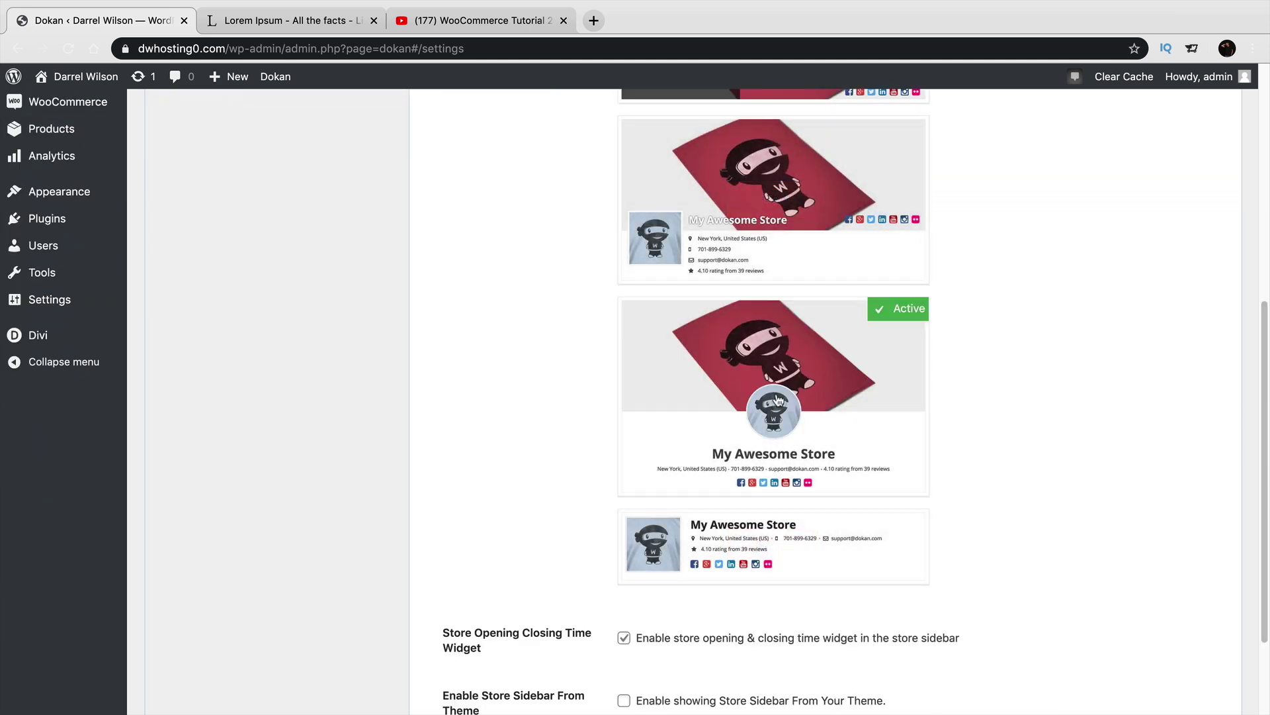
scroll(805, 417, down, 3)
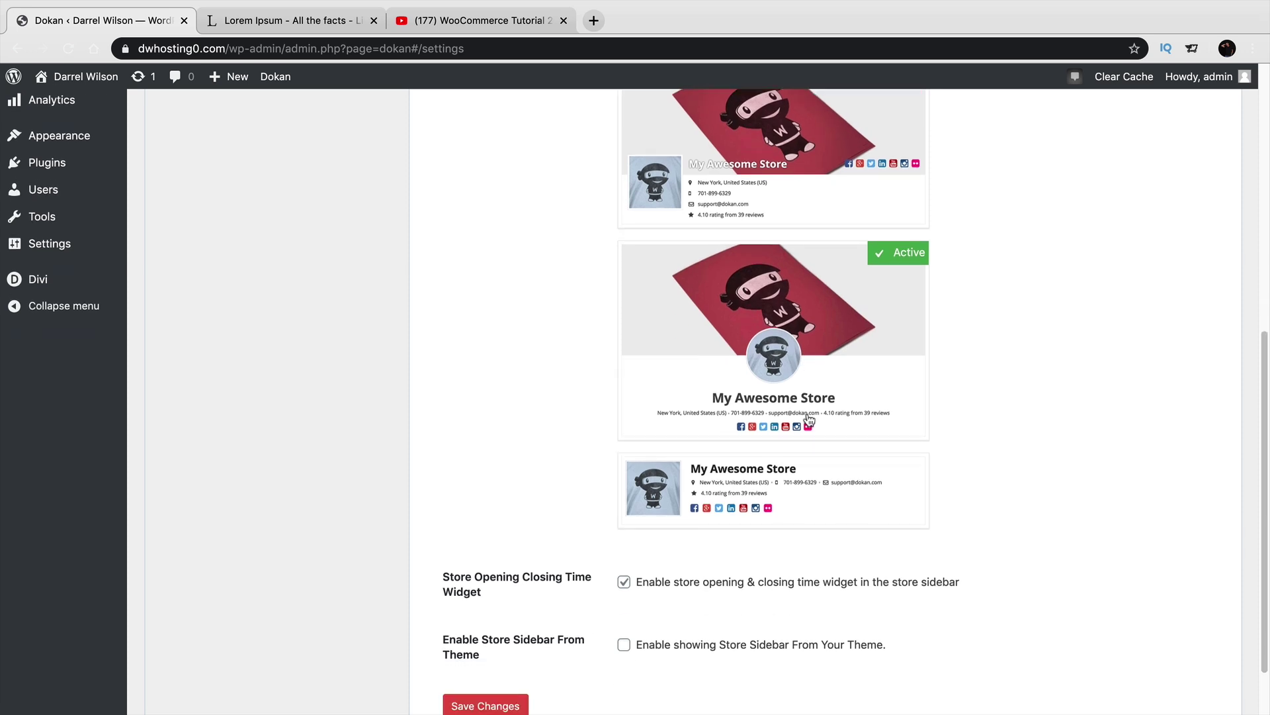
scroll(808, 420, down, 1)
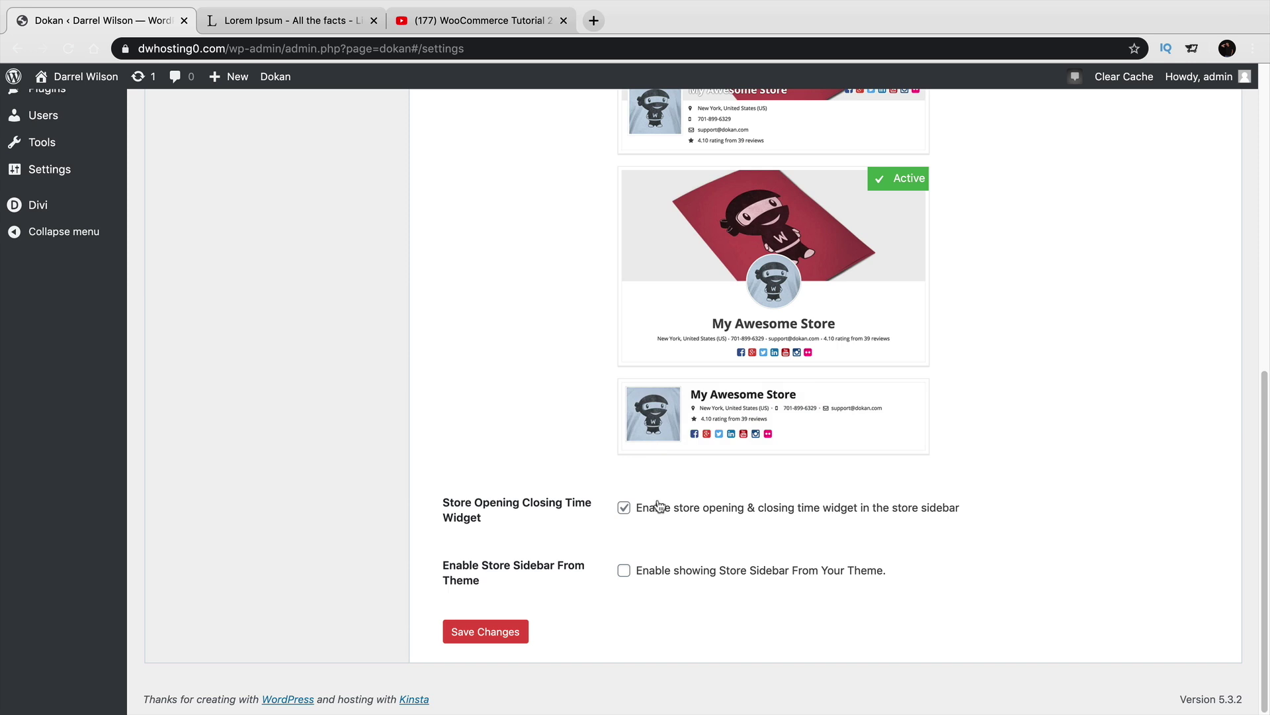
click(513, 635)
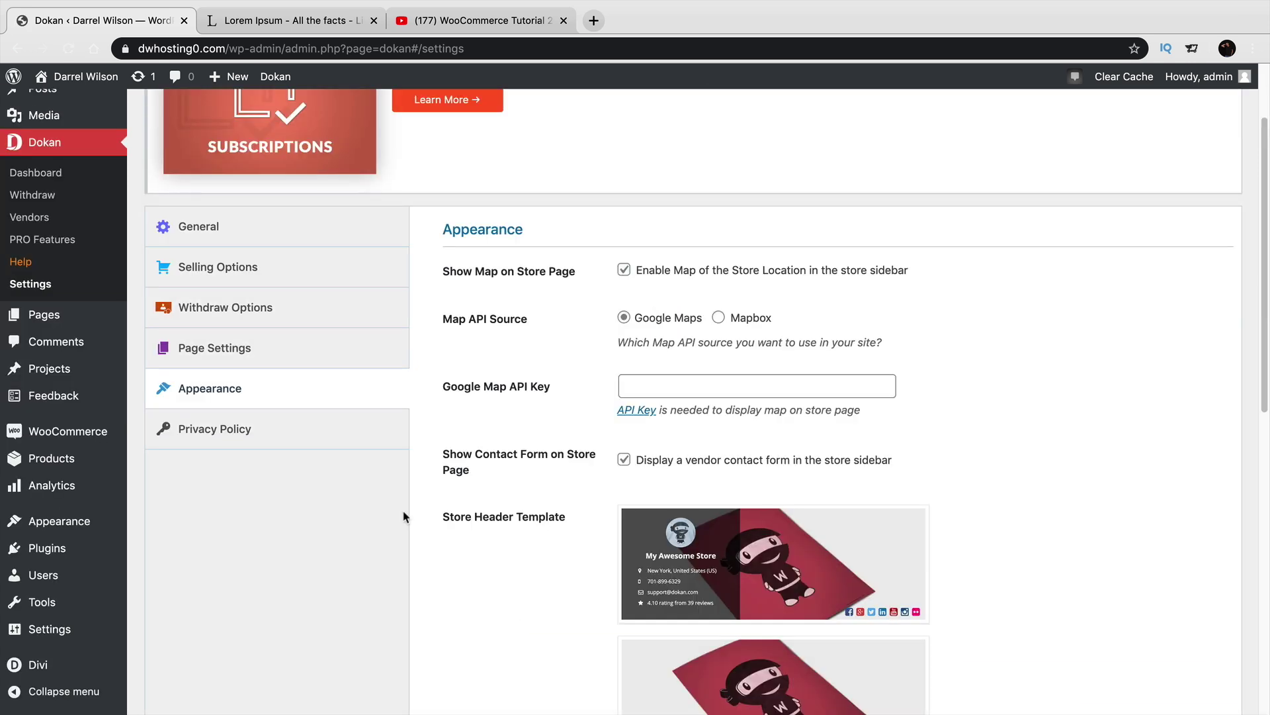
Check the privacy page list and the vendor terms toggle, leaving both unchanged.
click(317, 442)
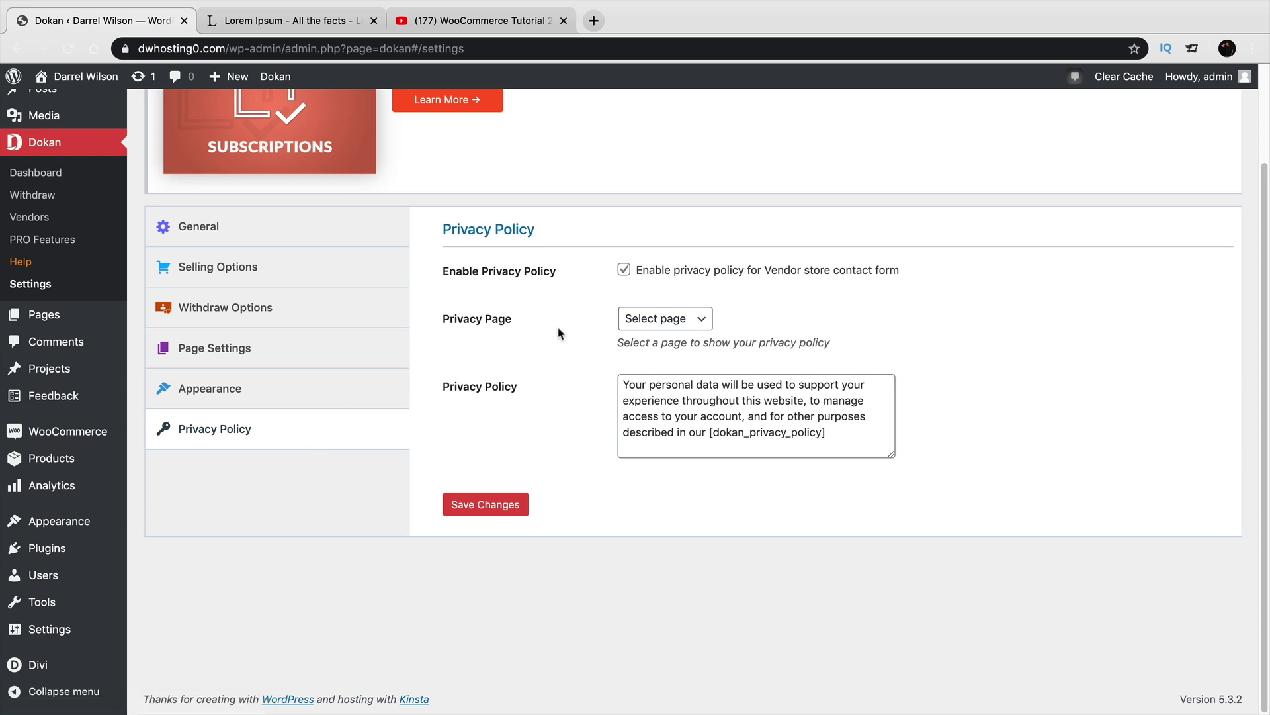
click(641, 322)
click(641, 321)
click(271, 237)
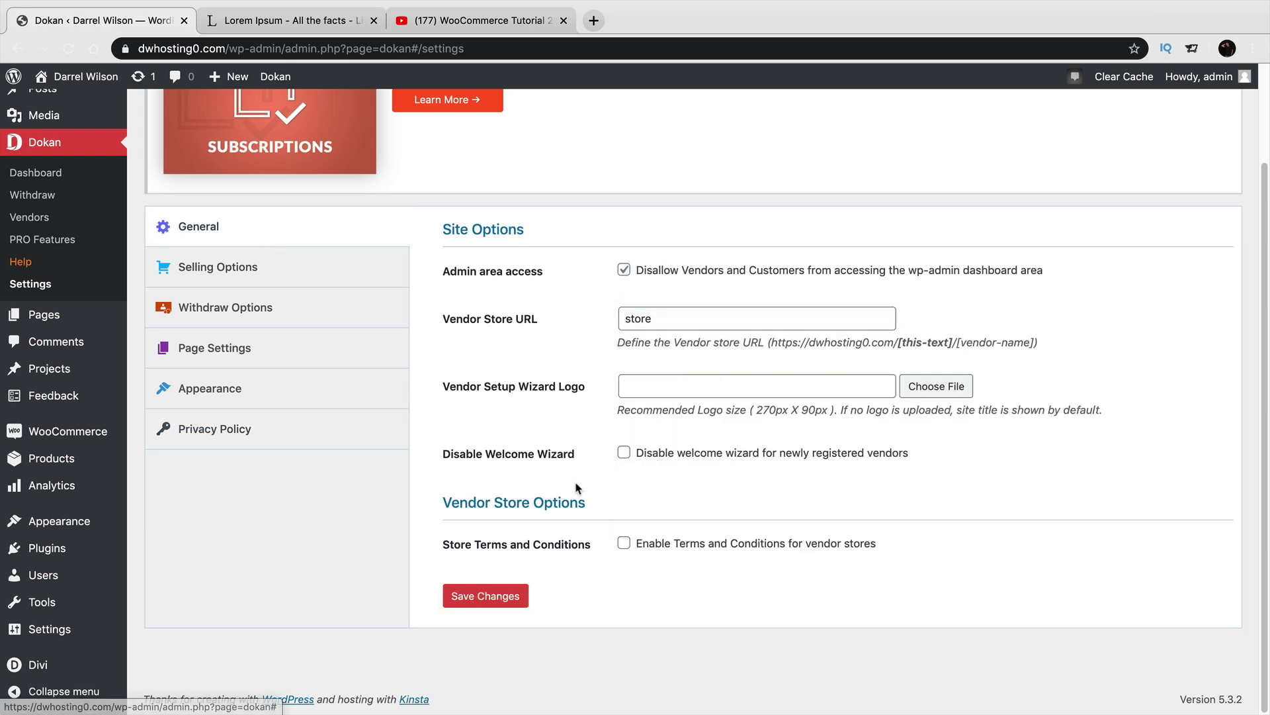
click(624, 544)
click(624, 543)
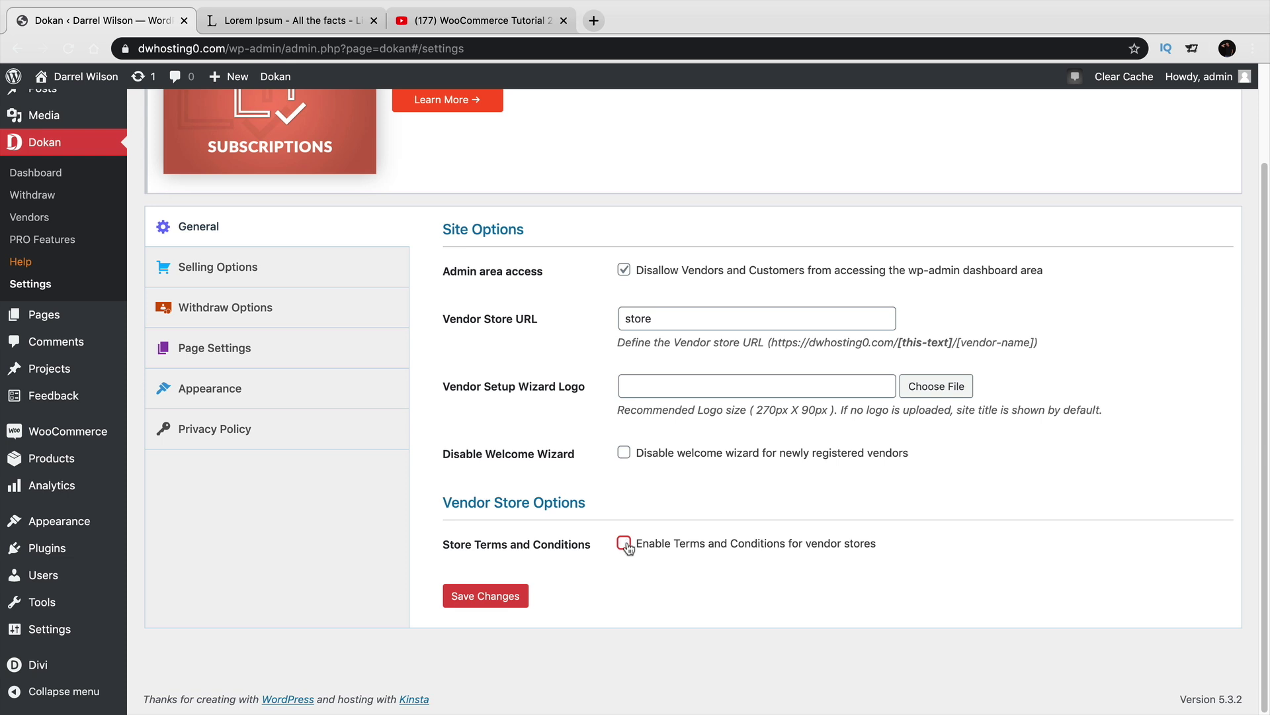
Create a new page titled 'Terms' using the default editor.
mouse_move(228, 76)
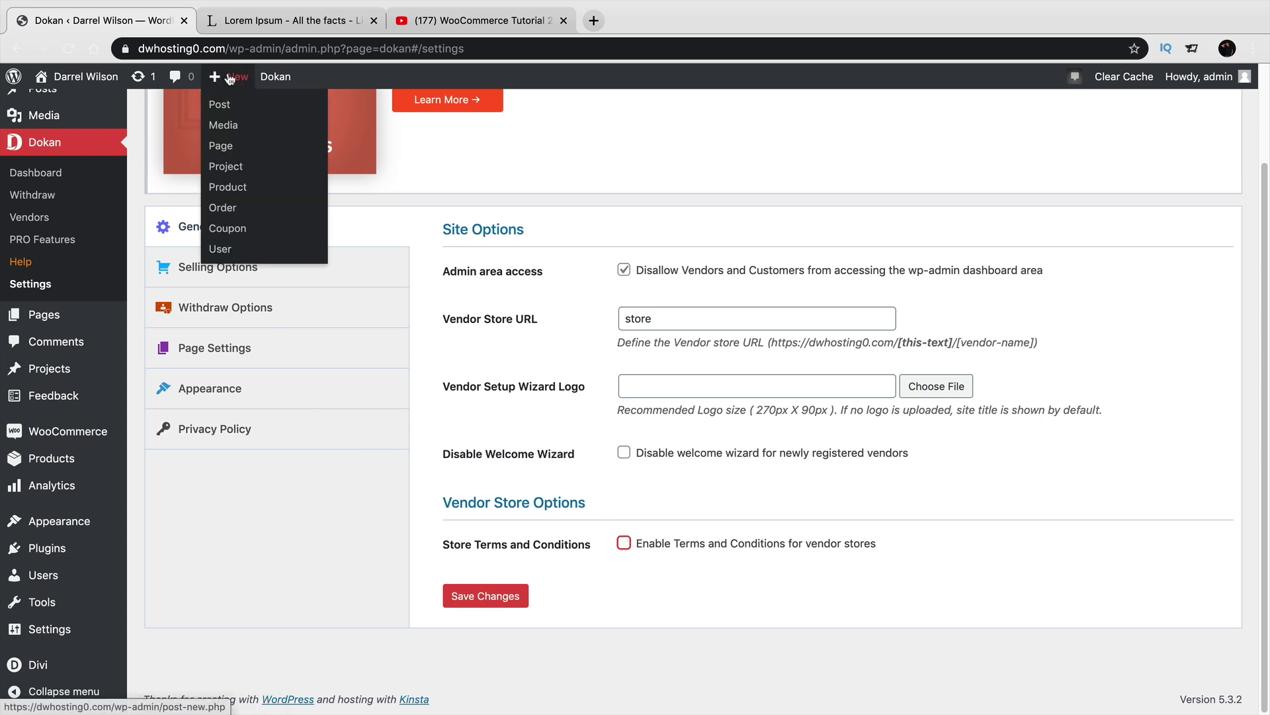
click(232, 151)
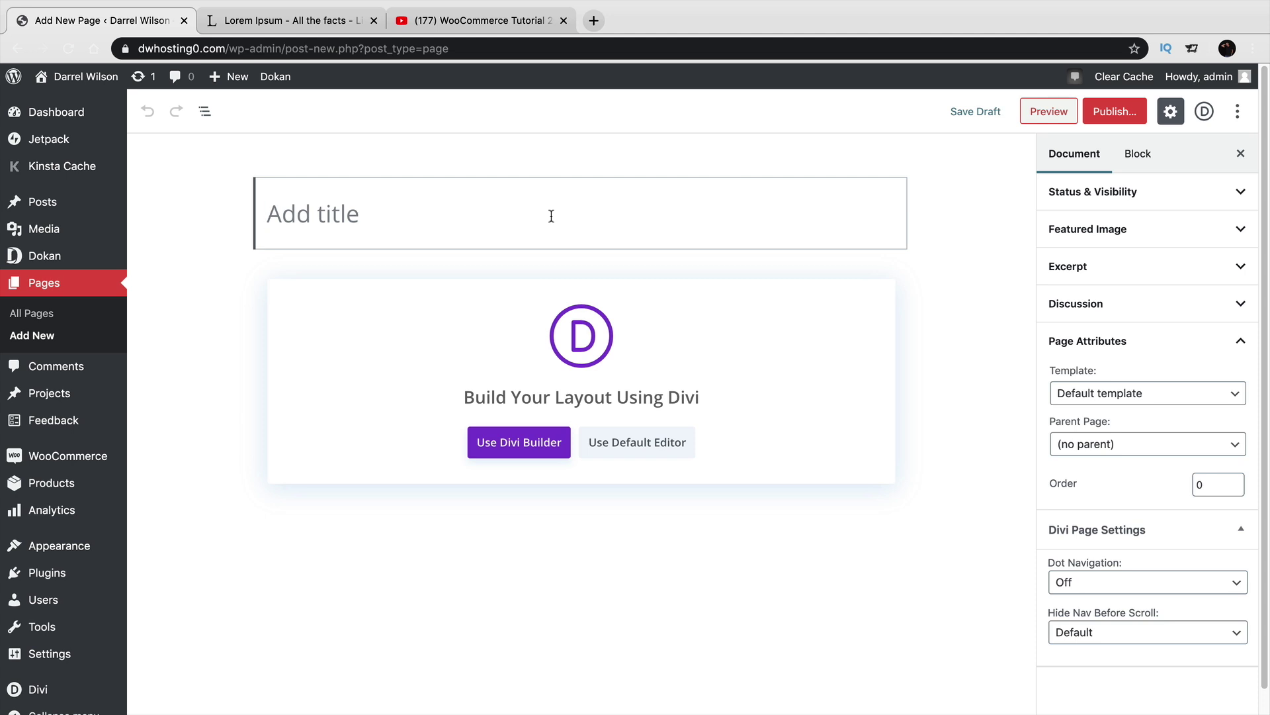
text(Termins)
key(BackSpace)
key(BackSpace)
key(BackSpace)
key(BackSpace)
text(s)
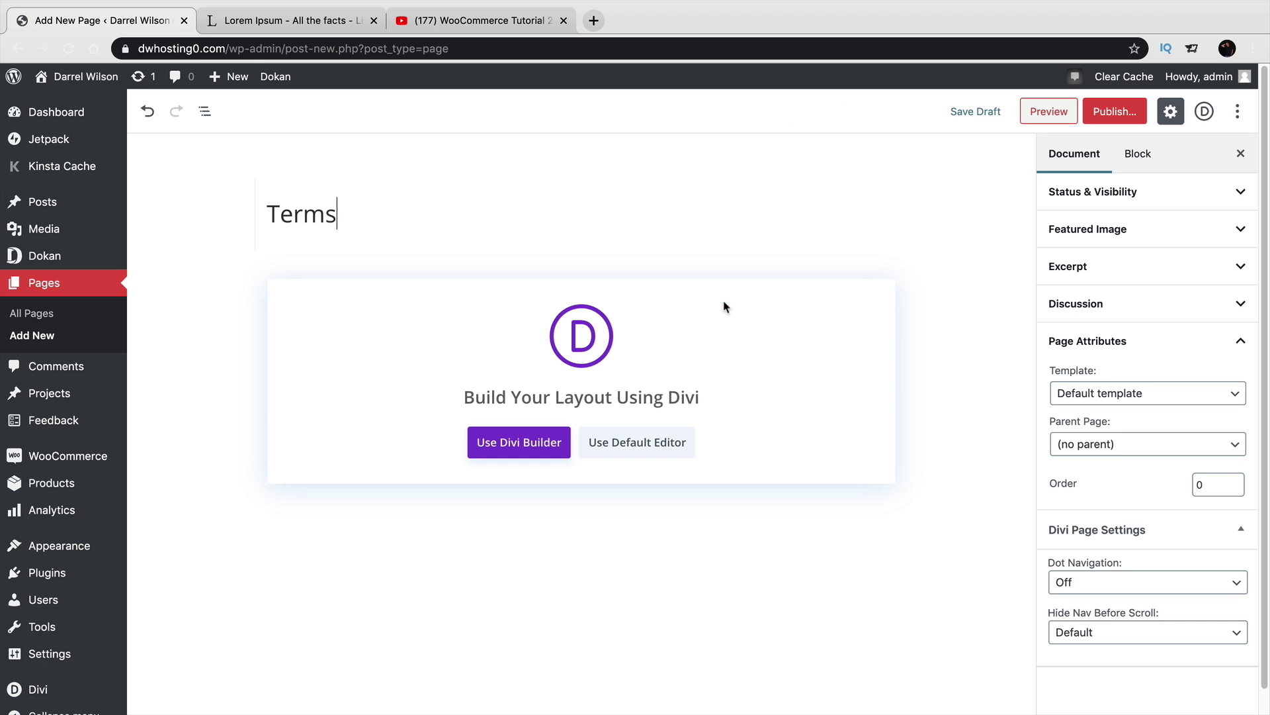
click(646, 448)
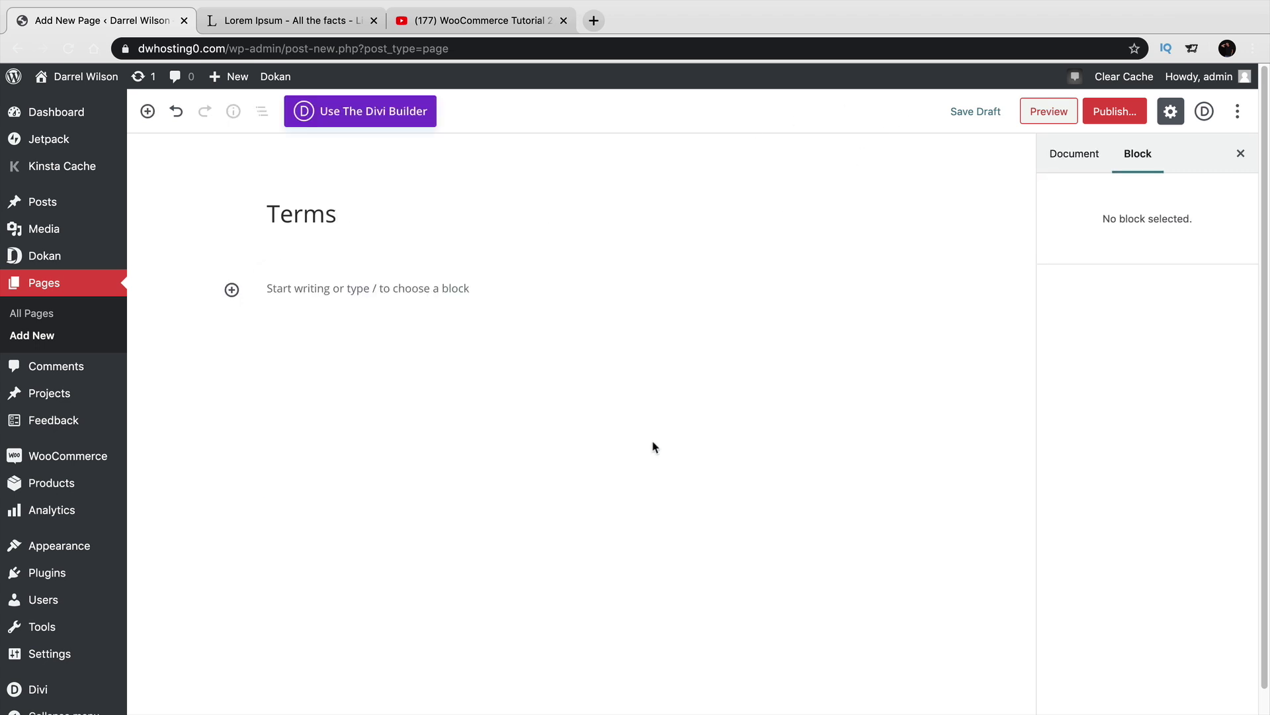
Copy Lorem Ipsum passages from the Lorem Ipsum site and paste them into the Terms page.
click(422, 286)
click(286, 20)
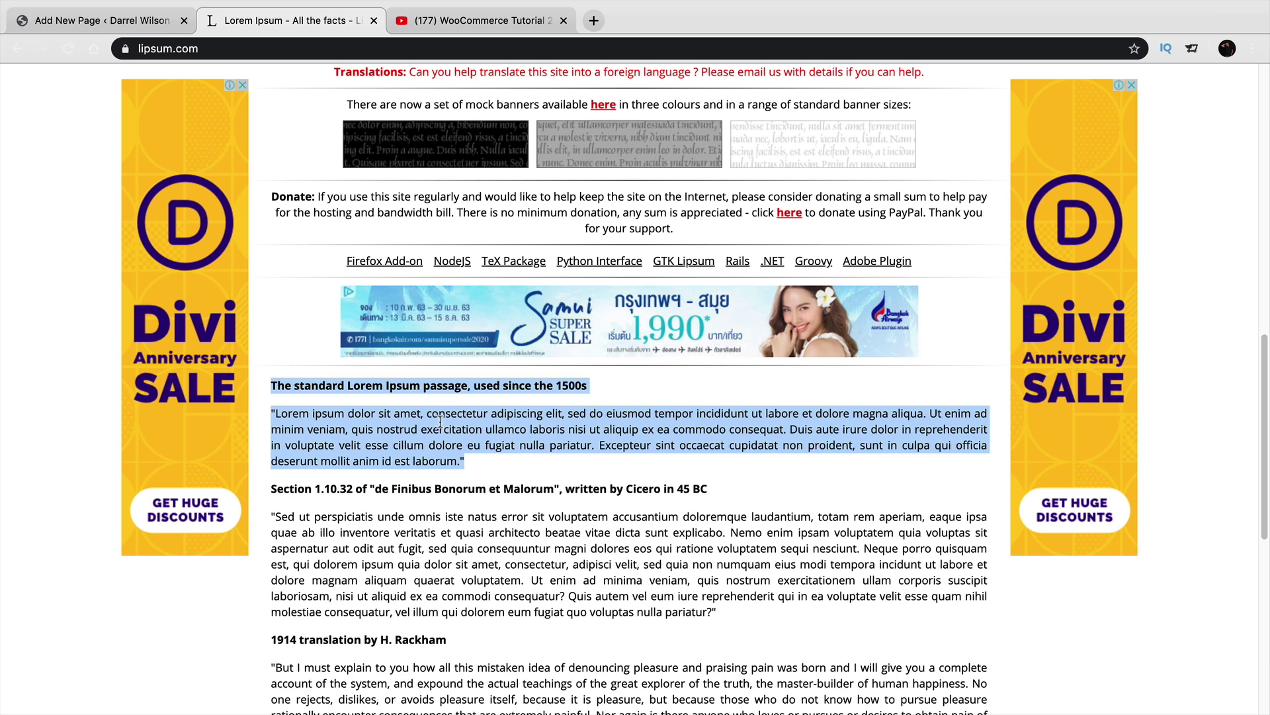
click(434, 529)
drag(721, 617, 270, 382)
right_click(280, 383)
click(311, 415)
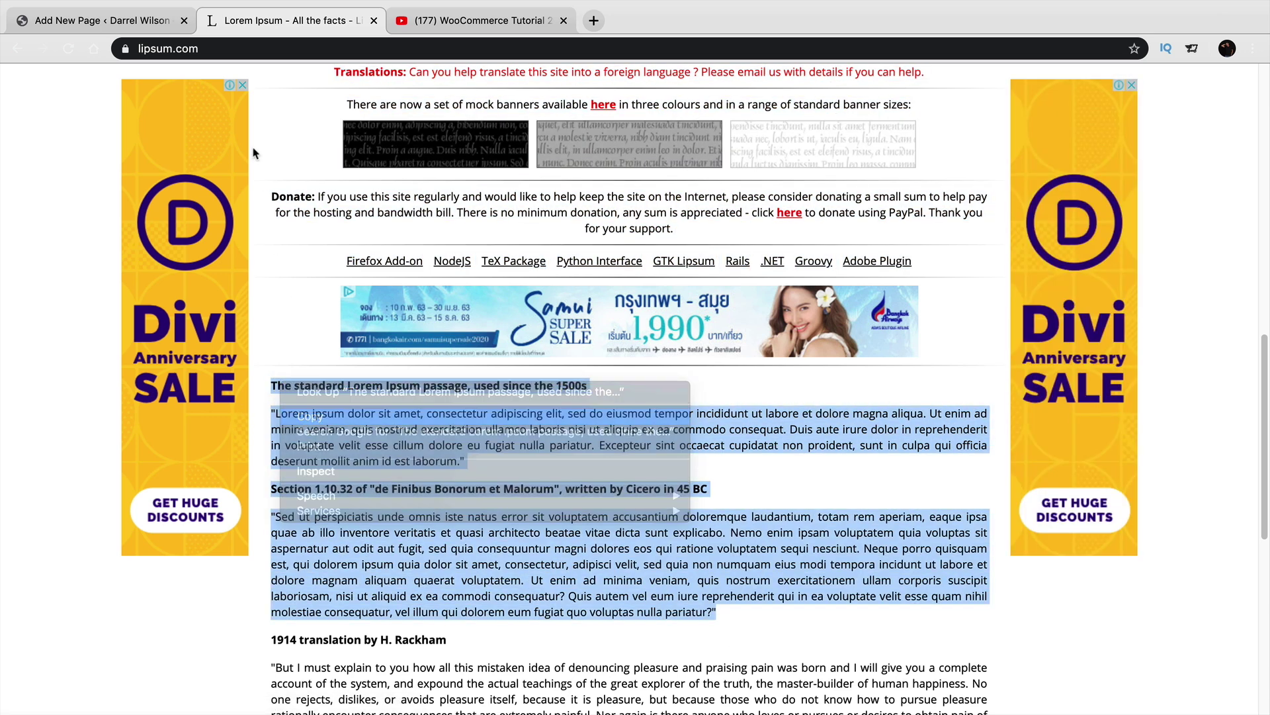
click(99, 21)
right_click(334, 298)
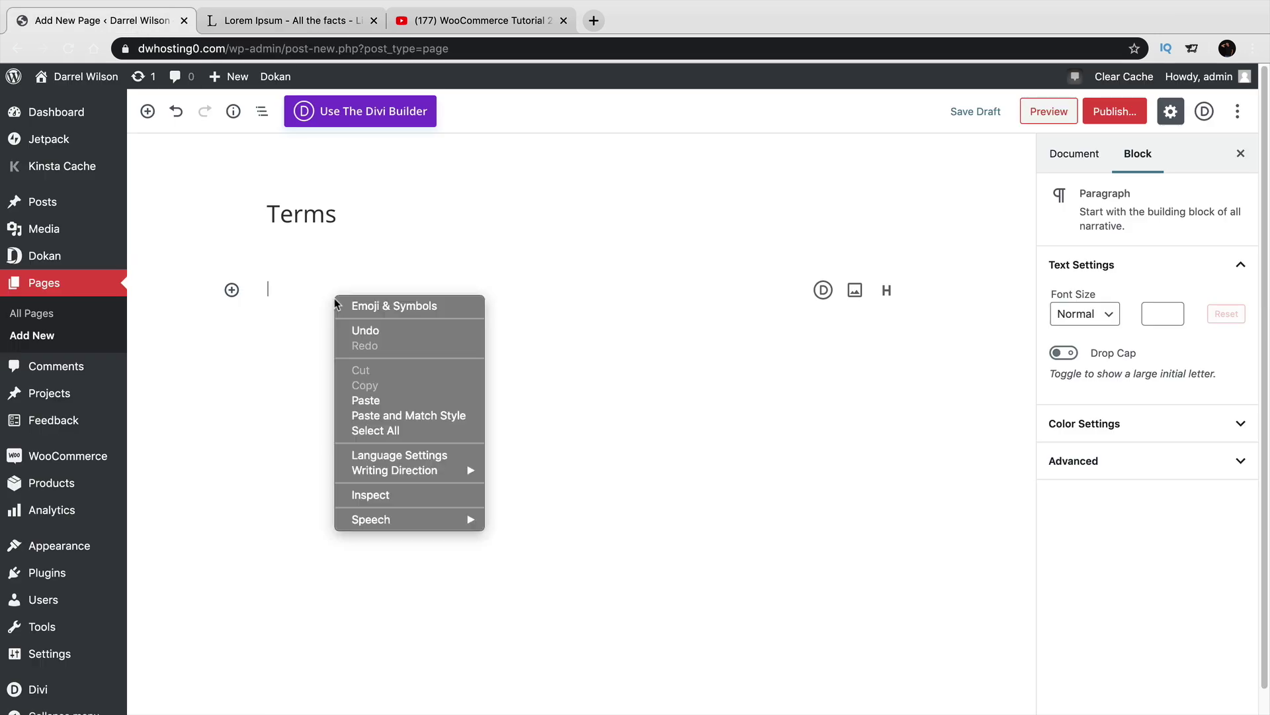
click(388, 397)
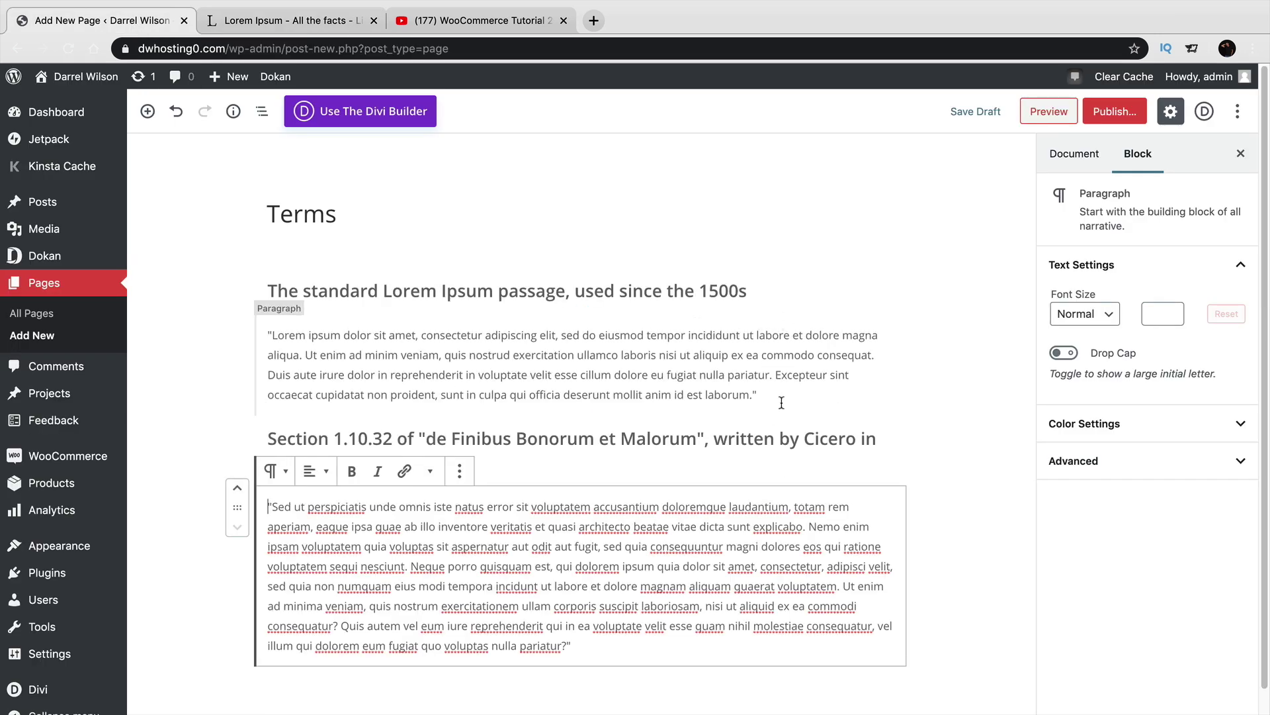
Publish the Terms page and start another new blank page.
click(1115, 111)
click(1149, 114)
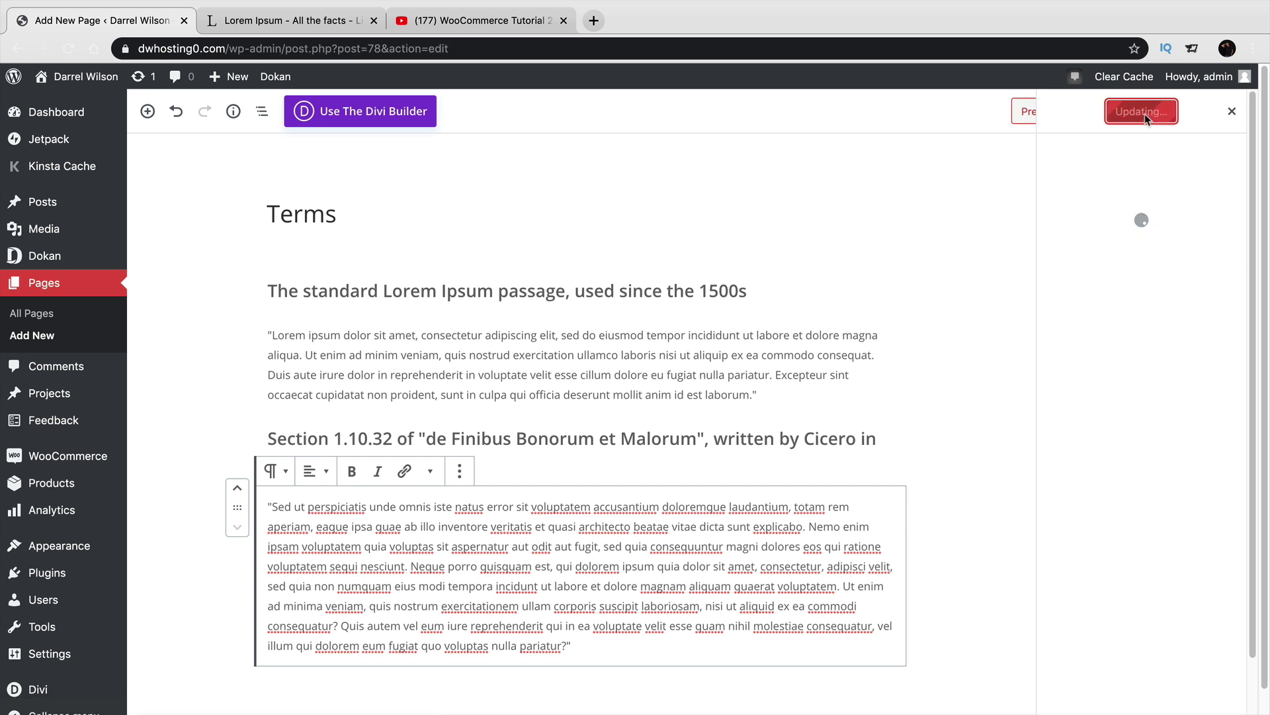
mouse_move(228, 77)
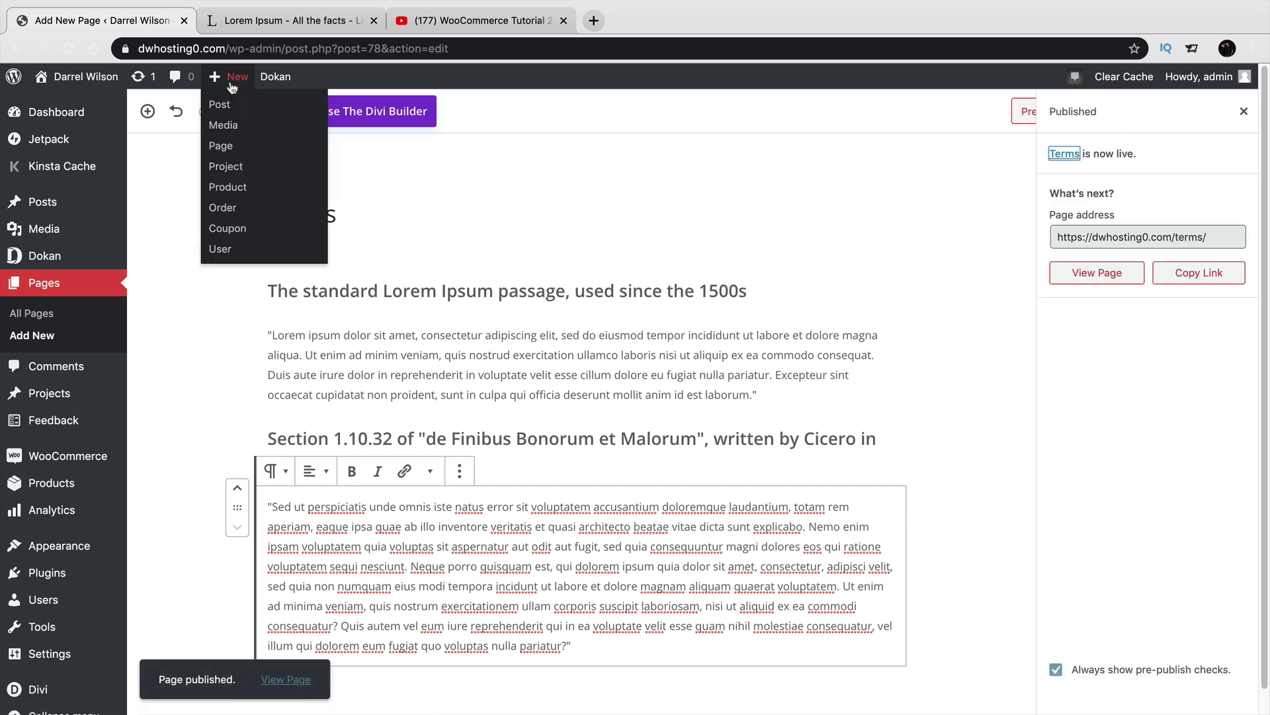
click(230, 145)
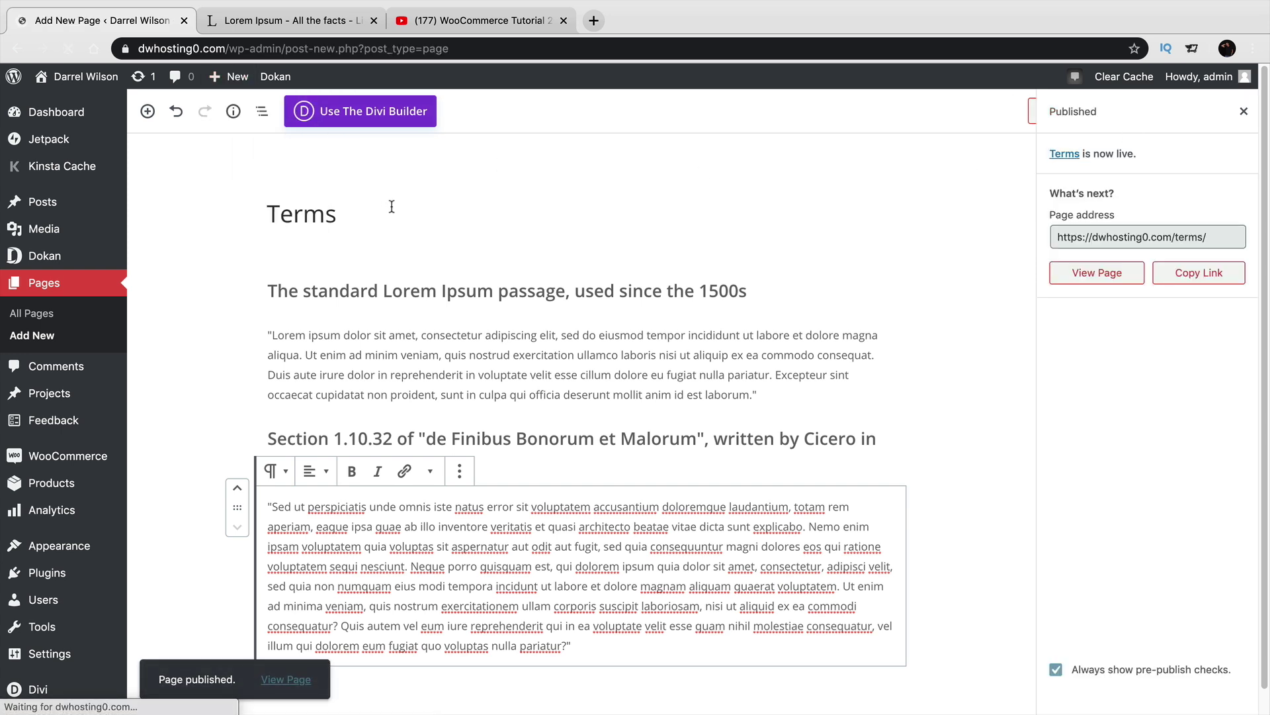
Title the page 'Privacy', paste the Lorem Ipsum text in the default editor, and publish.
text(Privacy)
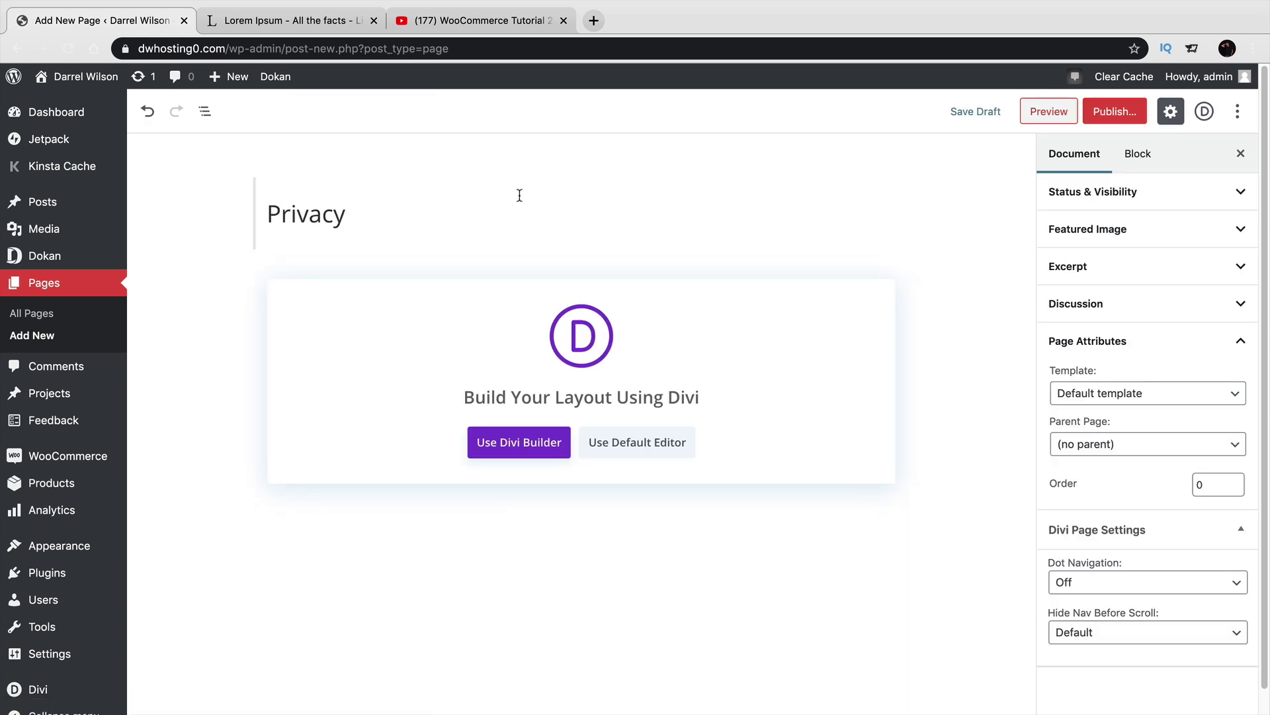
click(668, 442)
click(368, 289)
right_click(367, 289)
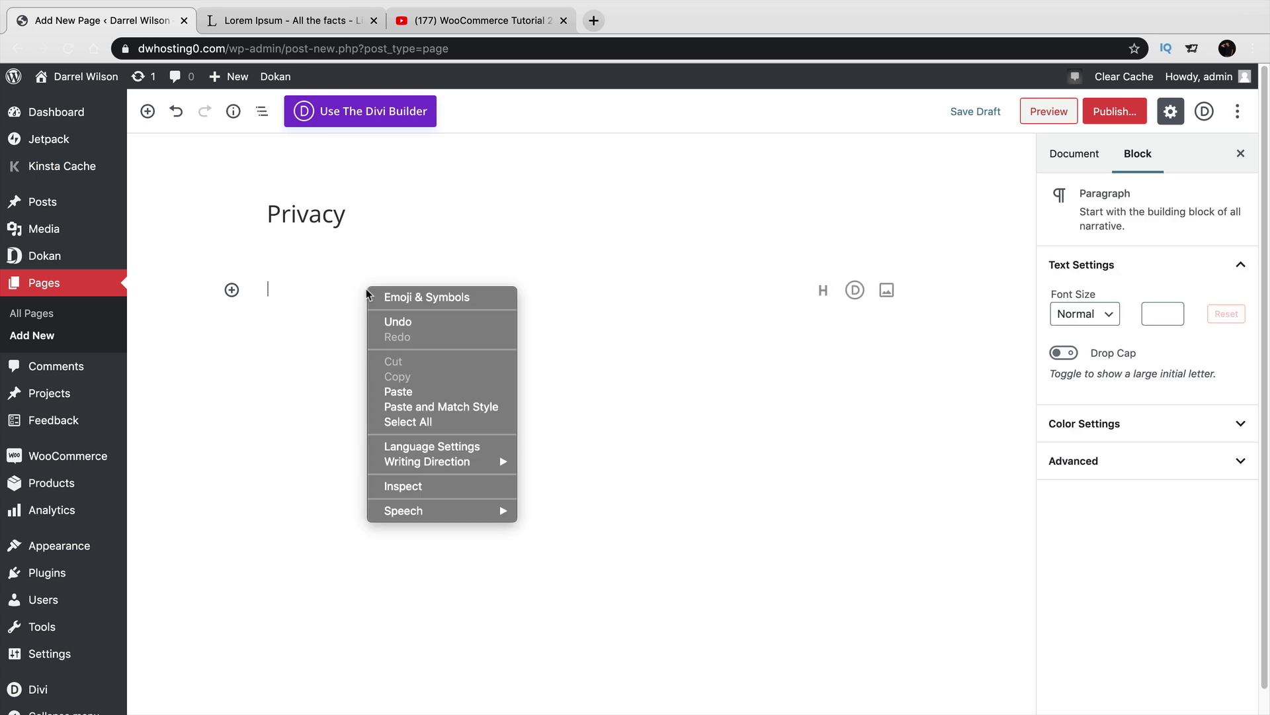
click(421, 387)
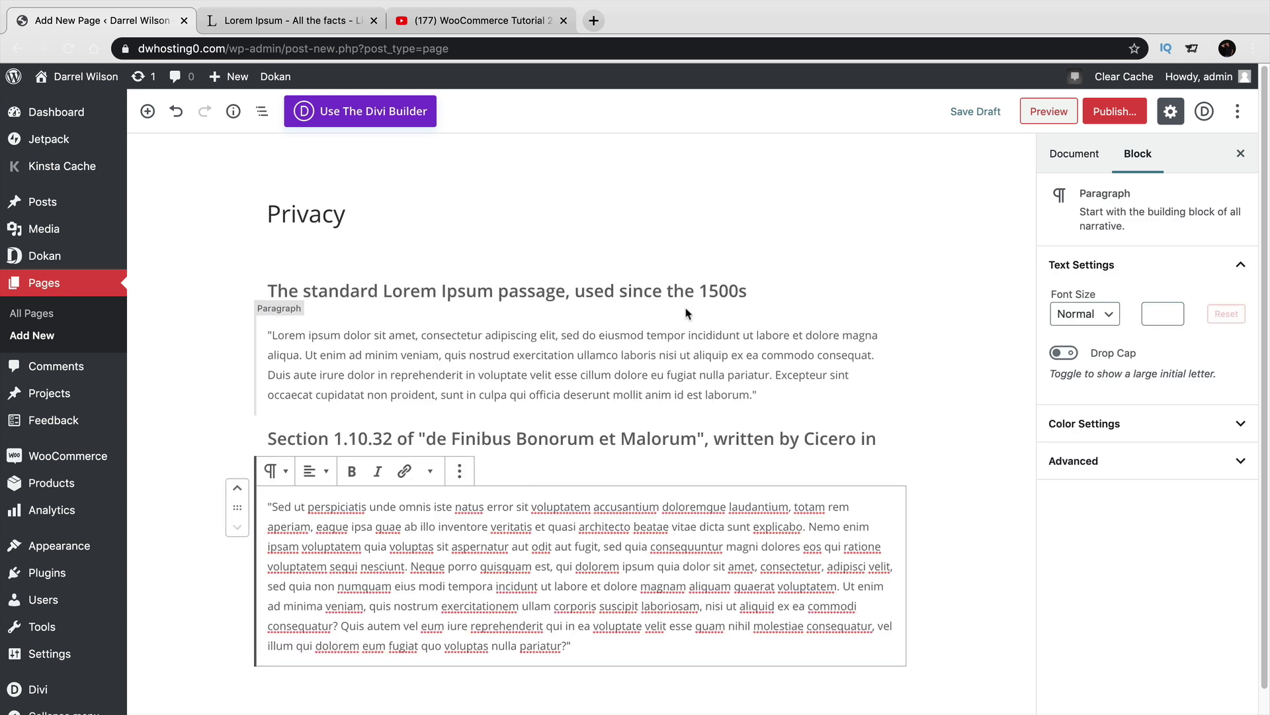
click(1114, 112)
click(1139, 111)
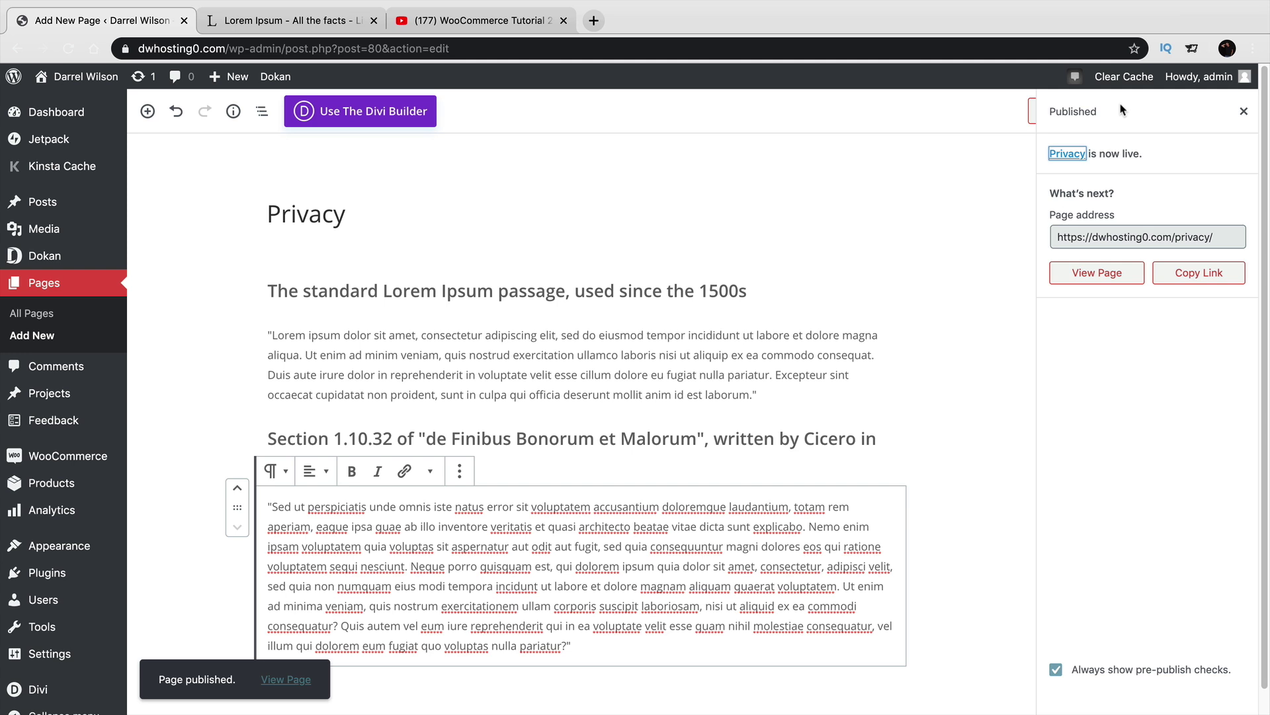
Load rocketlawyer.com in a new tab, scroll its homepage, then go back to WordPress.
click(594, 20)
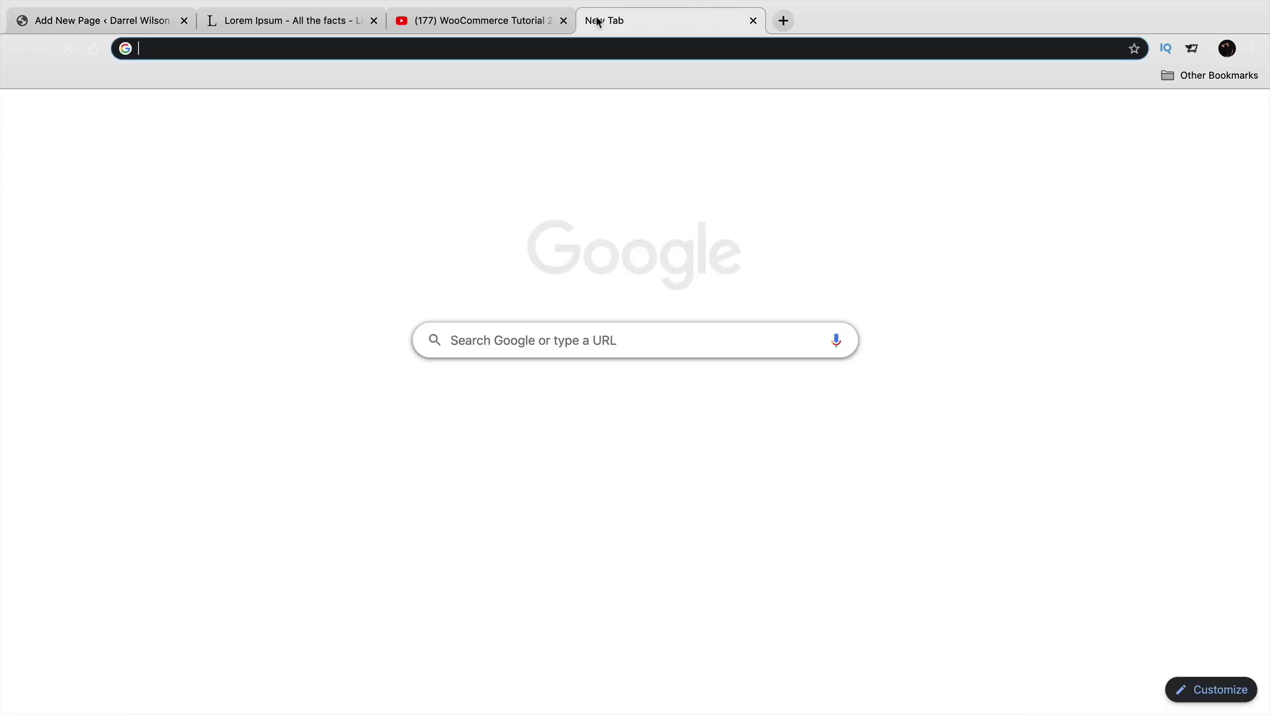
text(rocket)
key(BackSpace)
key(BackSpace)
key(BackSpace)
key(BackSpace)
key(BackSpace)
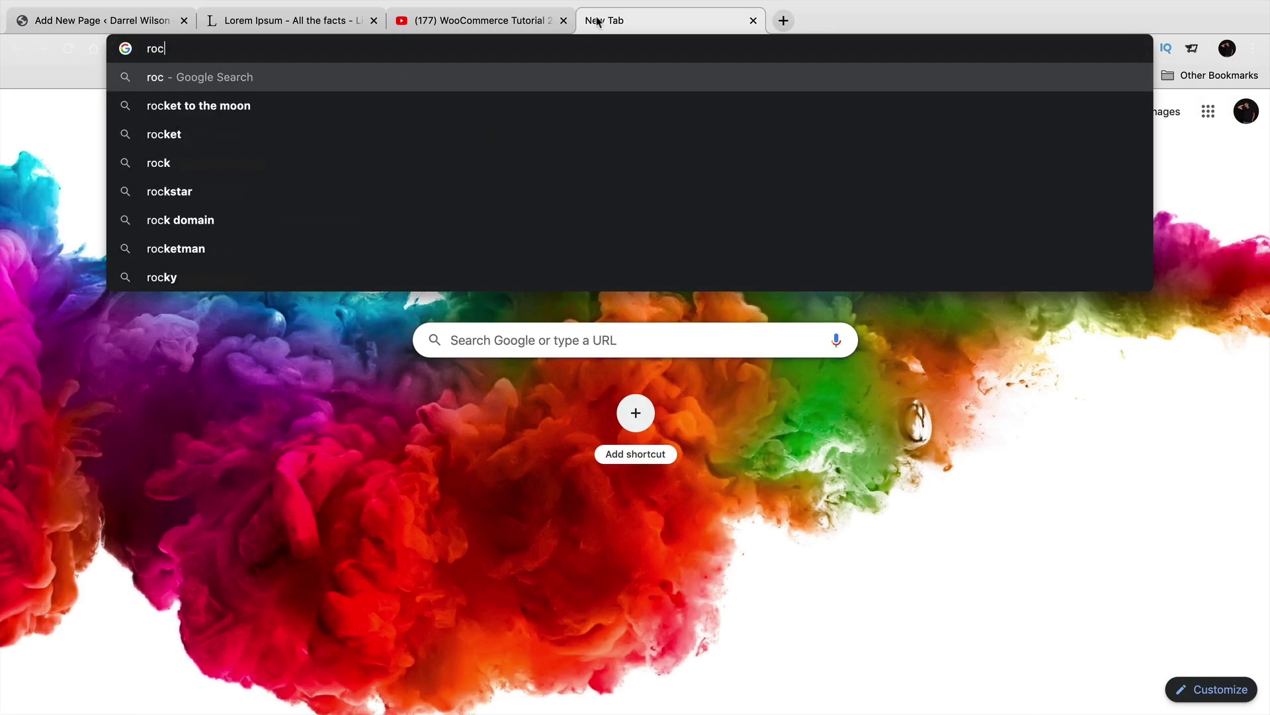
text(ockey)
key(BackSpace)
text(tlawyer.com)
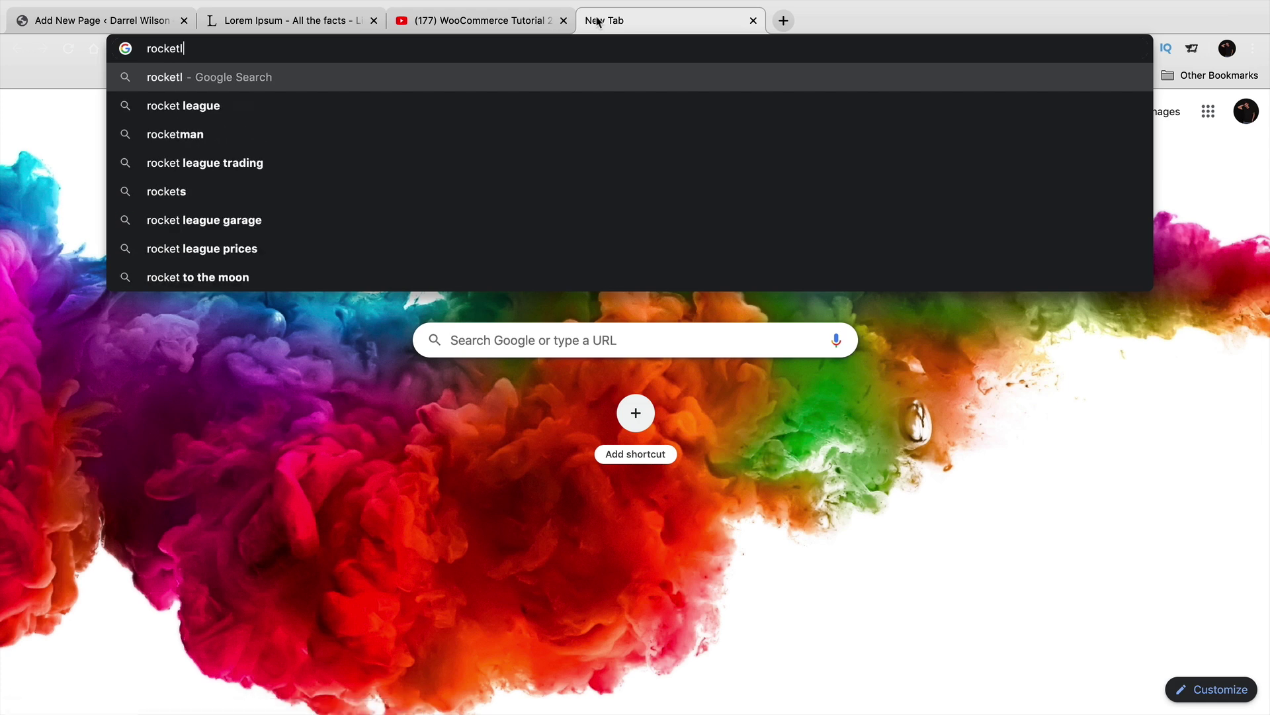
key(Return)
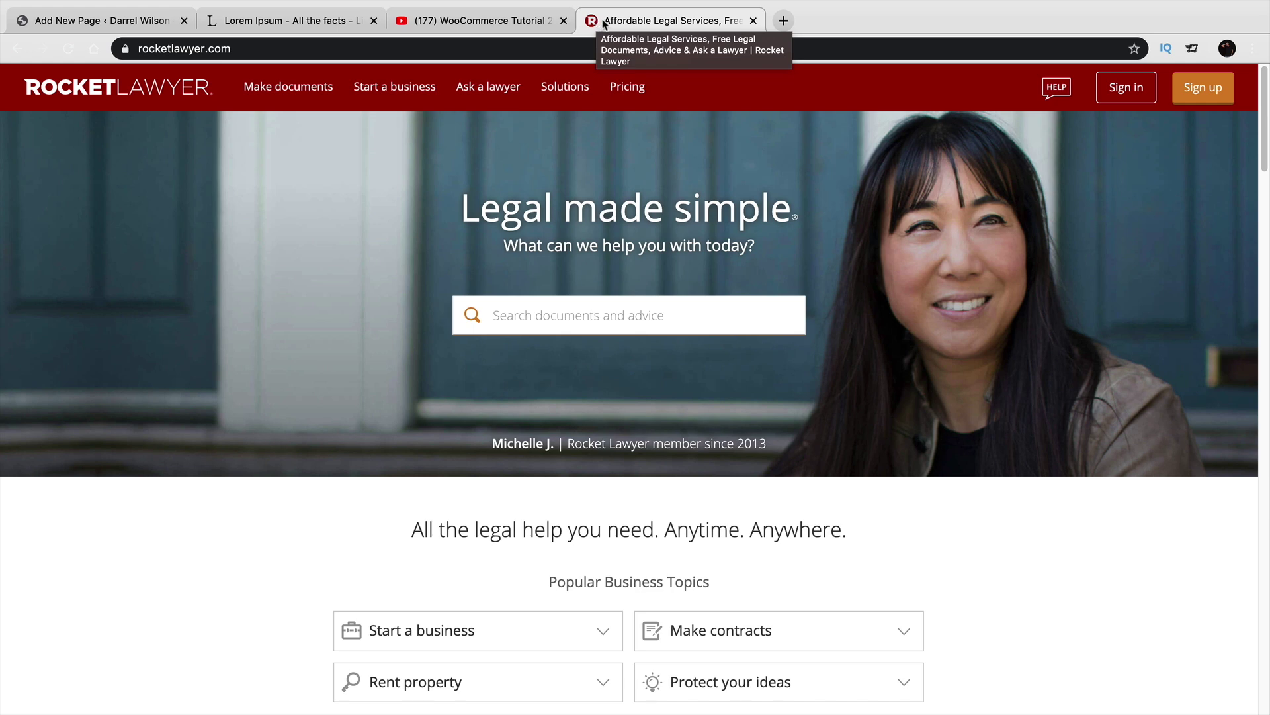
scroll(646, 304, down, 12)
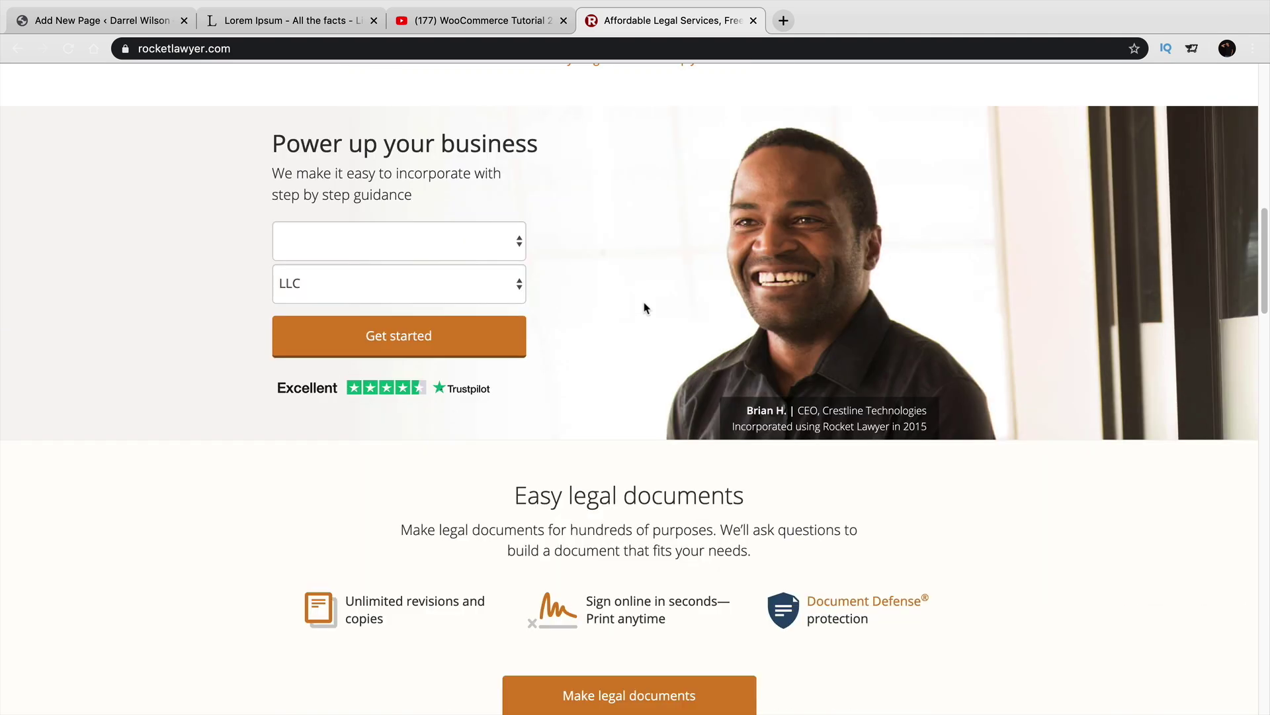
scroll(647, 307, down, 20)
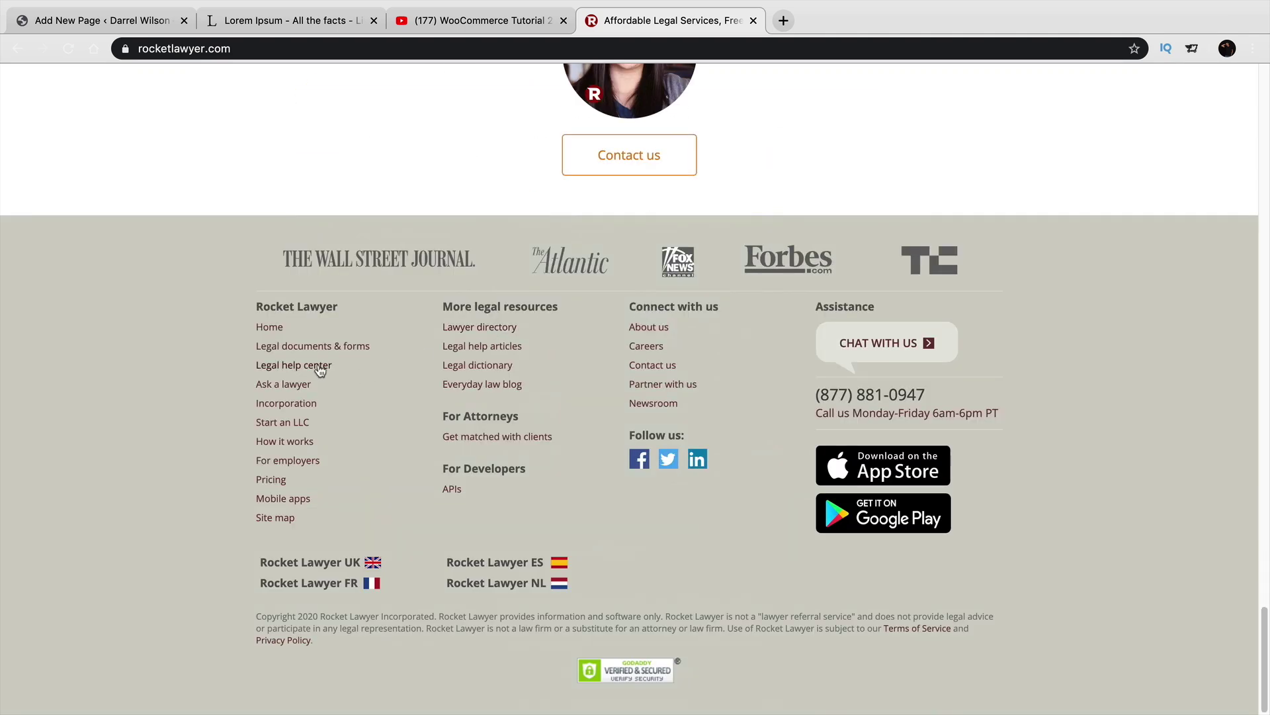
scroll(601, 368, up, 6)
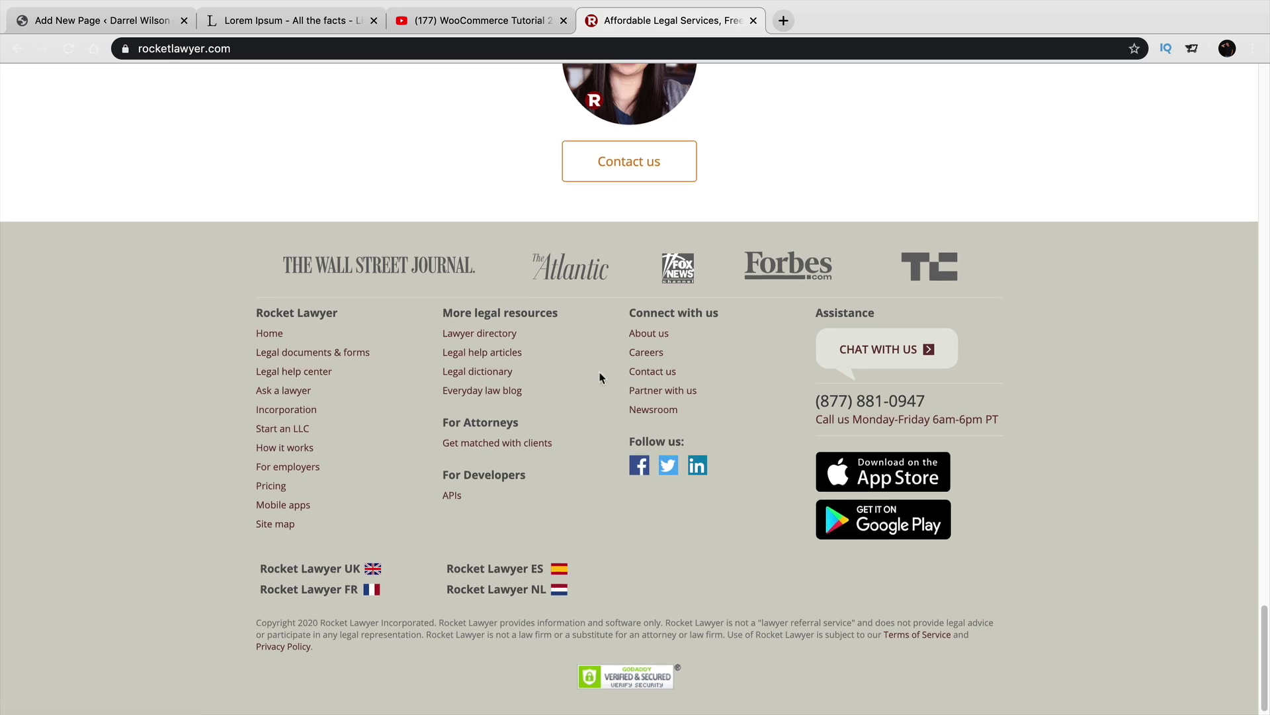
scroll(601, 368, up, 20)
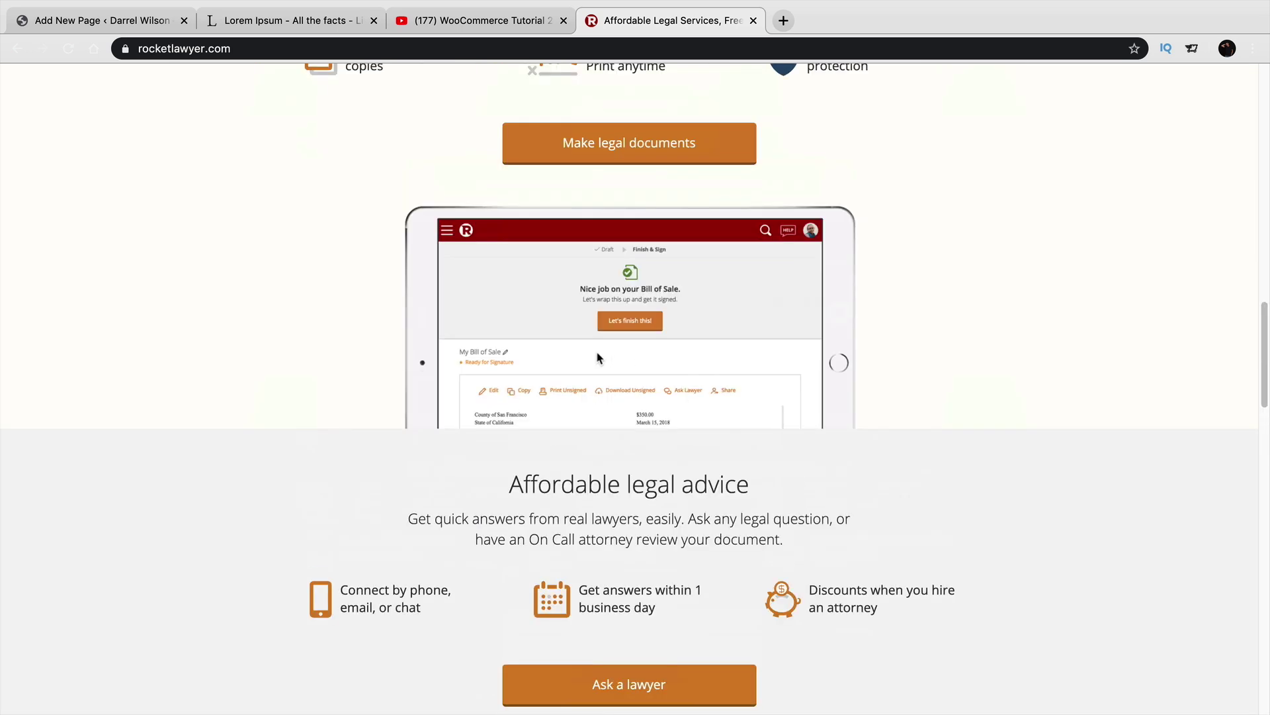
scroll(599, 350, up, 2)
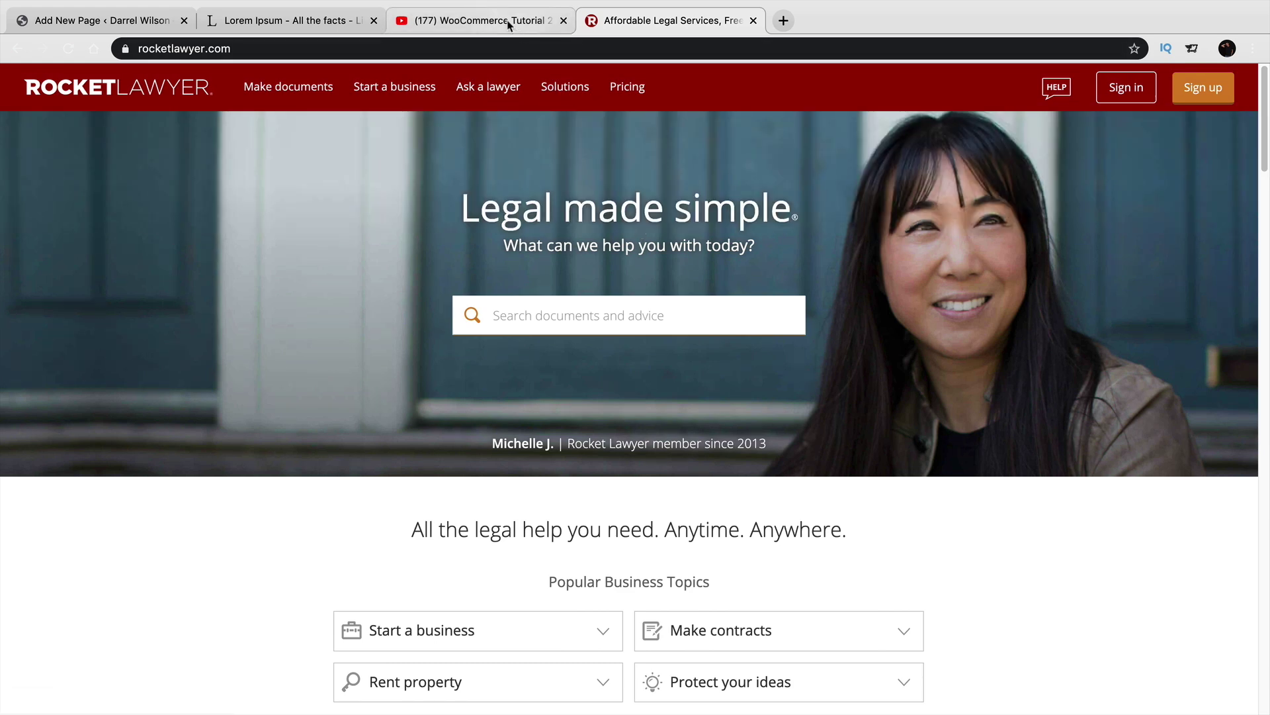
click(114, 23)
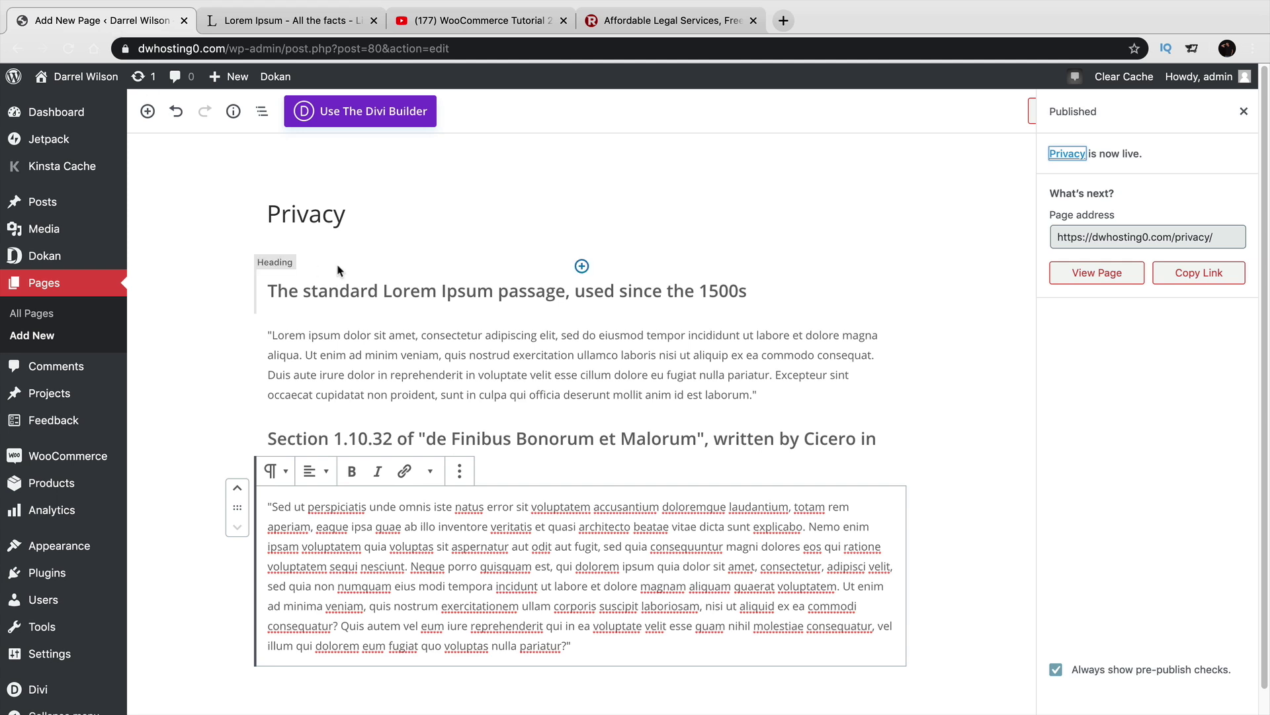
Turn on Store Terms and Conditions in Dokan's General settings and save.
mouse_move(105, 257)
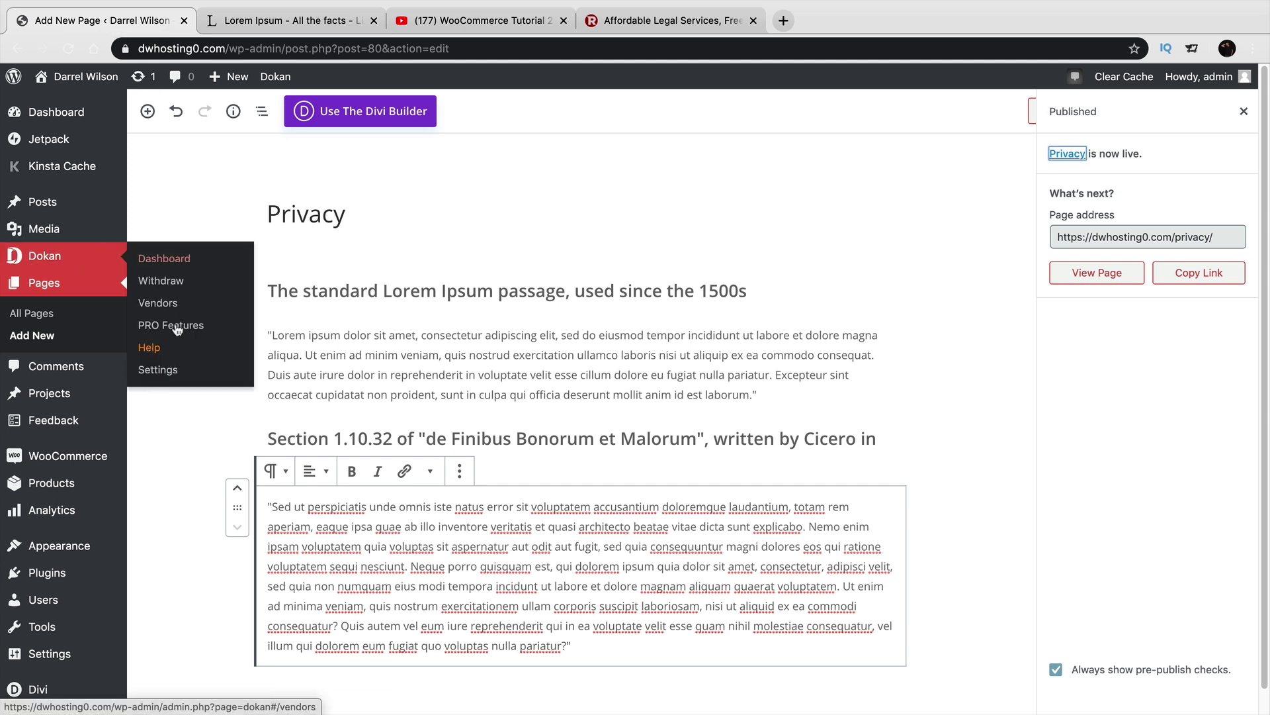
click(171, 370)
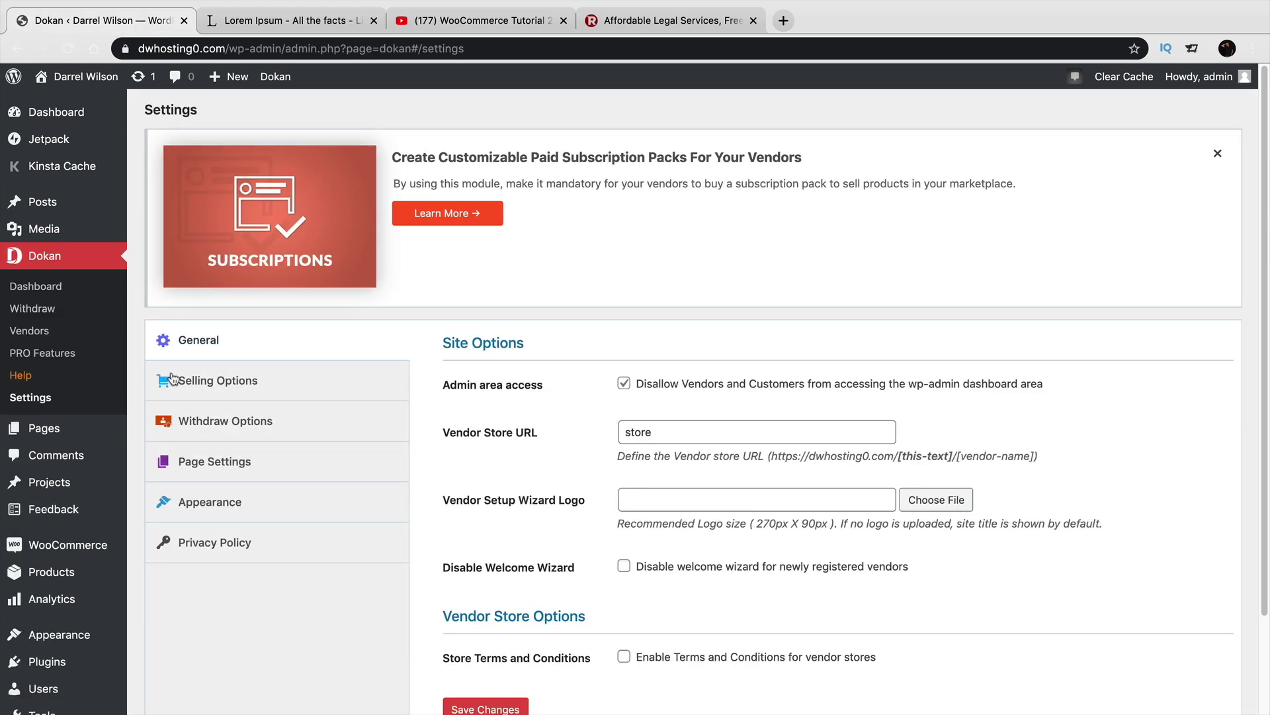
scroll(344, 370, down, 2)
click(624, 565)
click(489, 617)
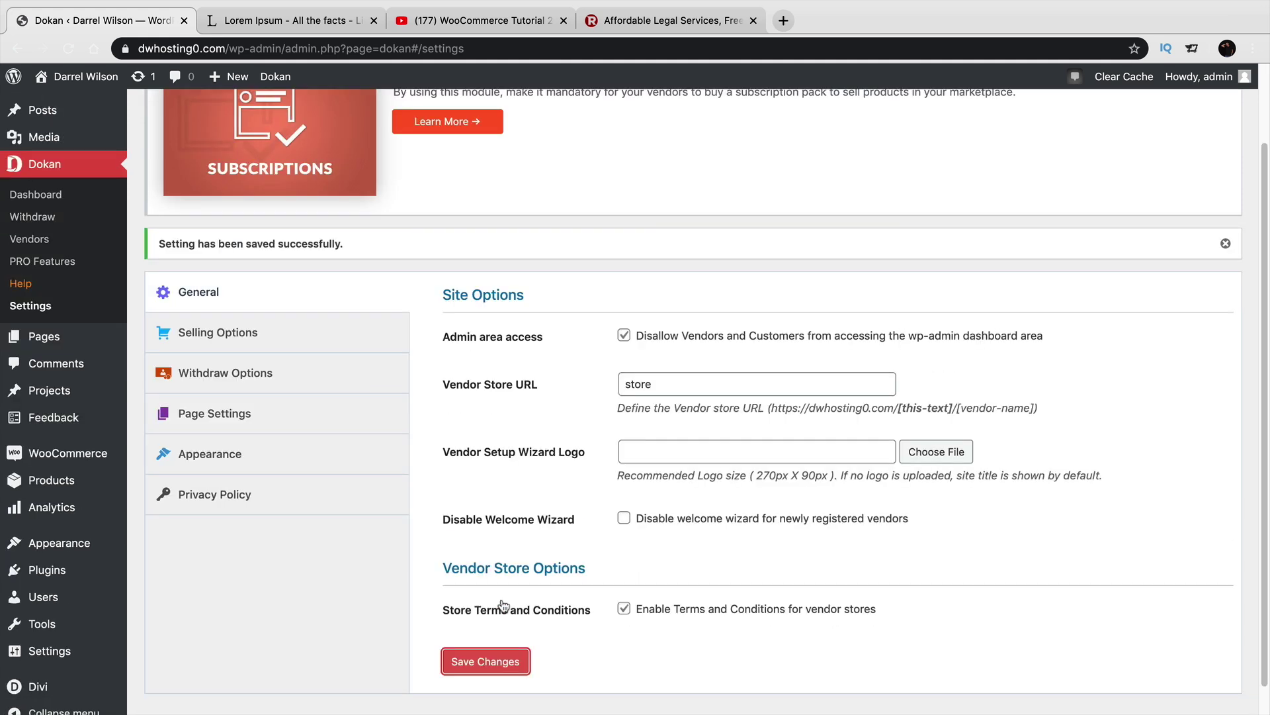
In Page Settings, choose Terms as the Terms and Conditions page and save.
click(314, 342)
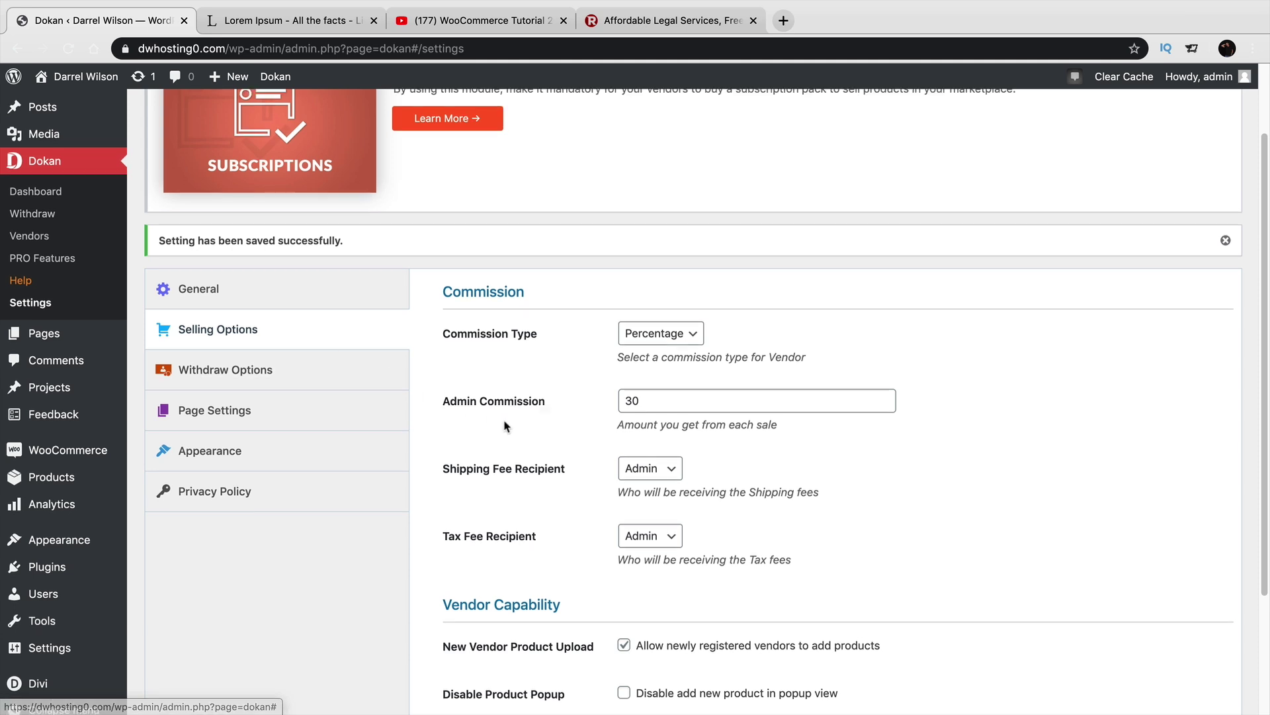
scroll(505, 426, down, 3)
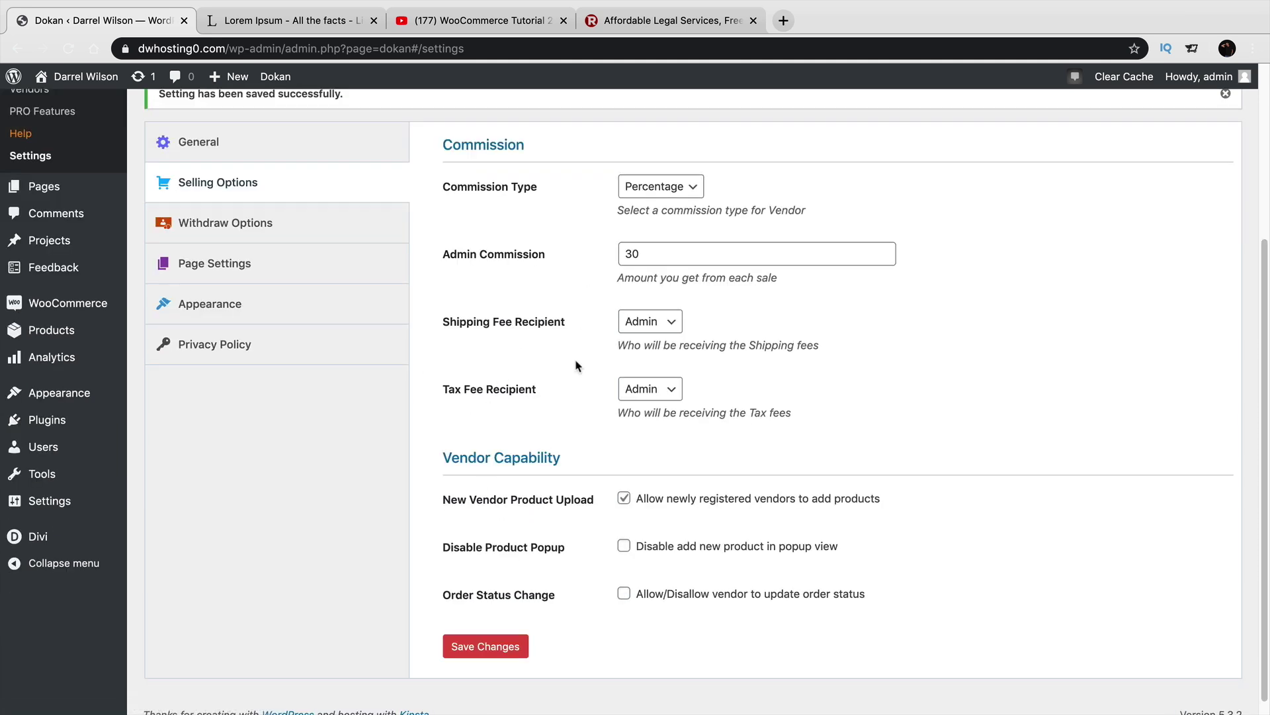
click(343, 223)
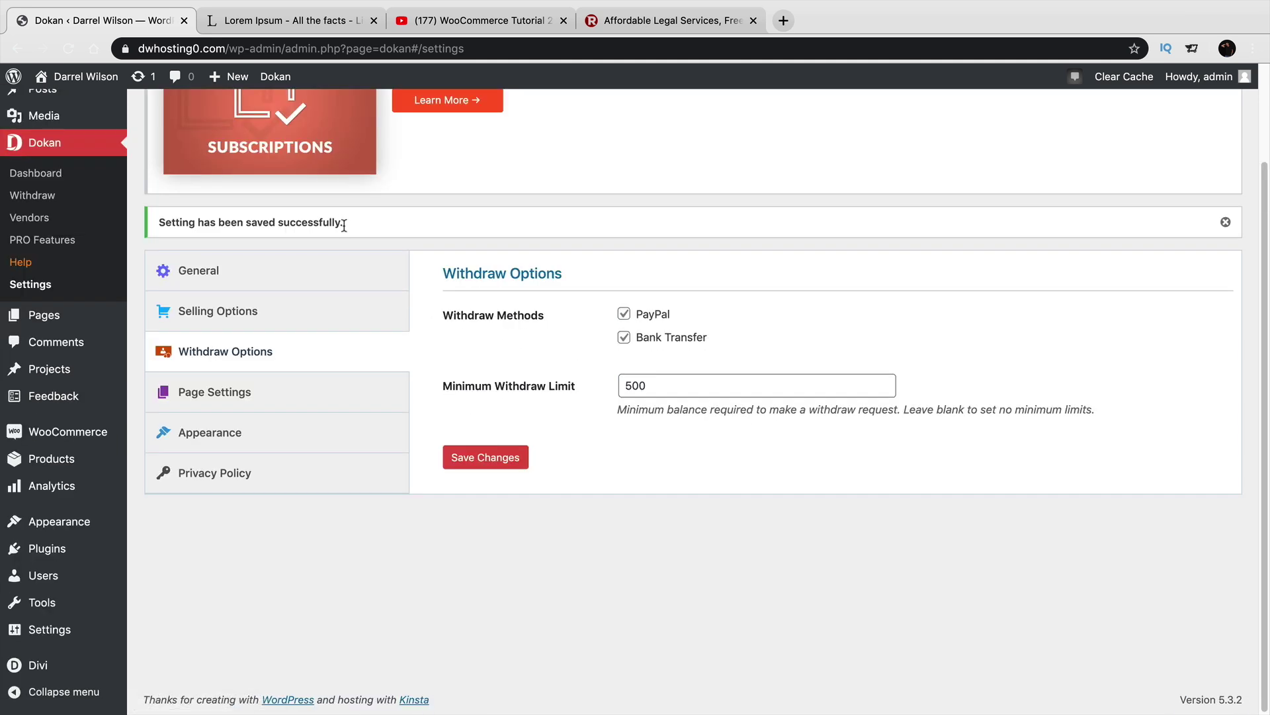
click(313, 395)
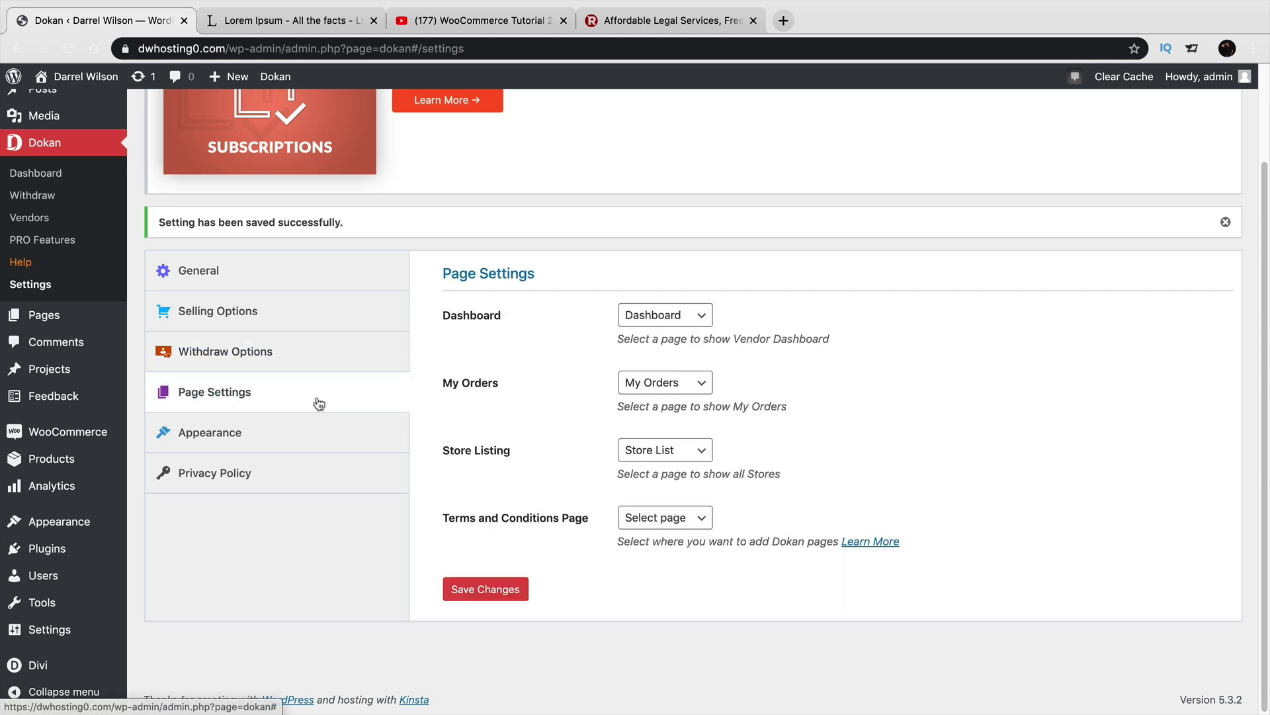
click(632, 520)
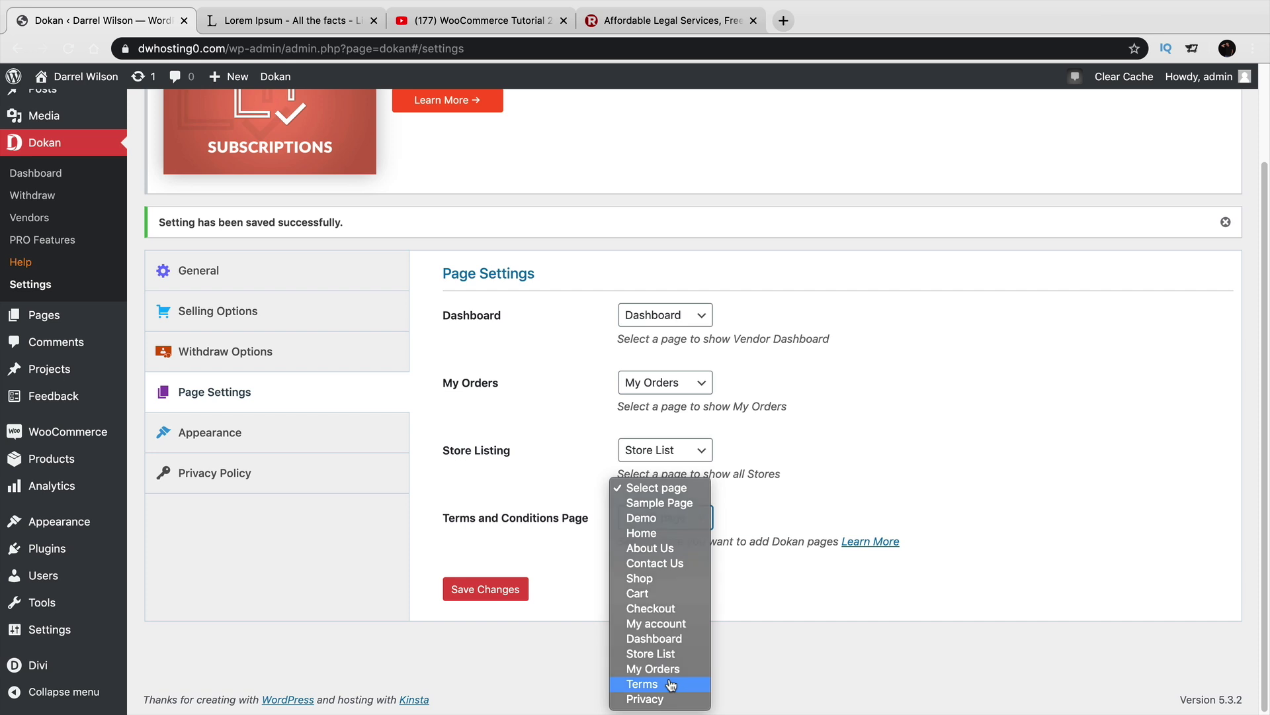
click(671, 685)
click(508, 588)
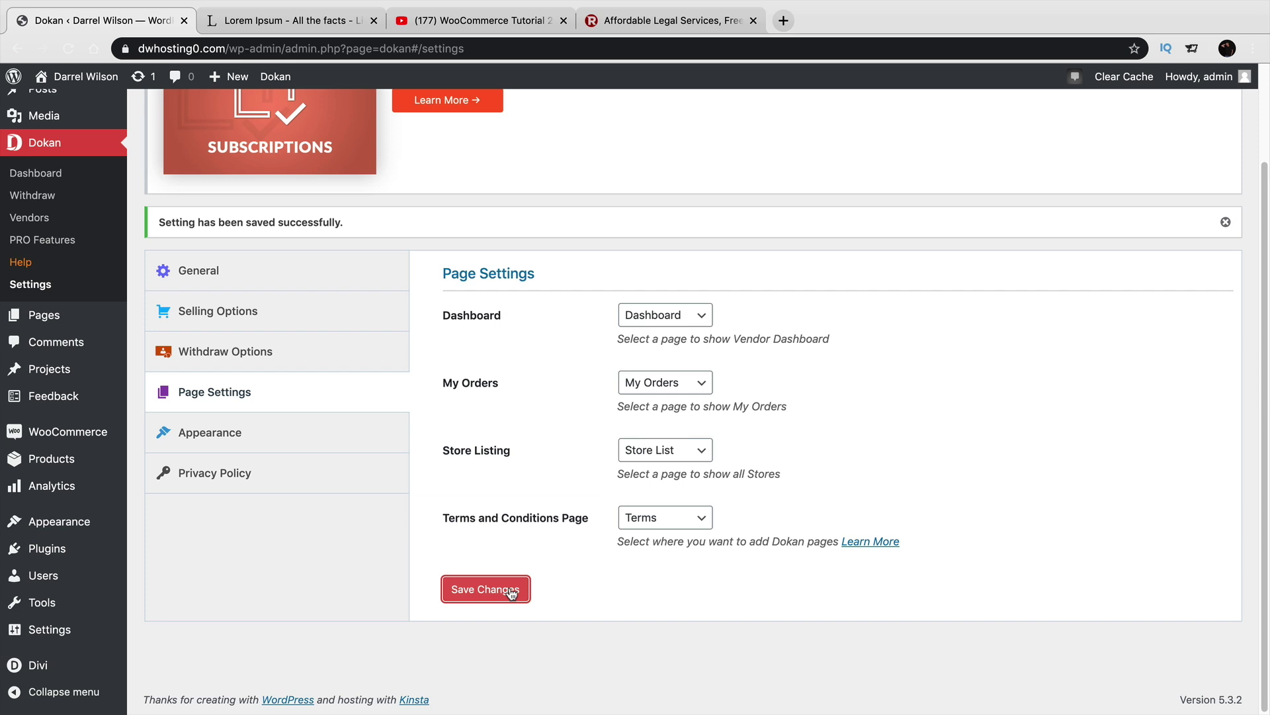
Set Privacy as the privacy policy page and save the privacy settings.
click(327, 431)
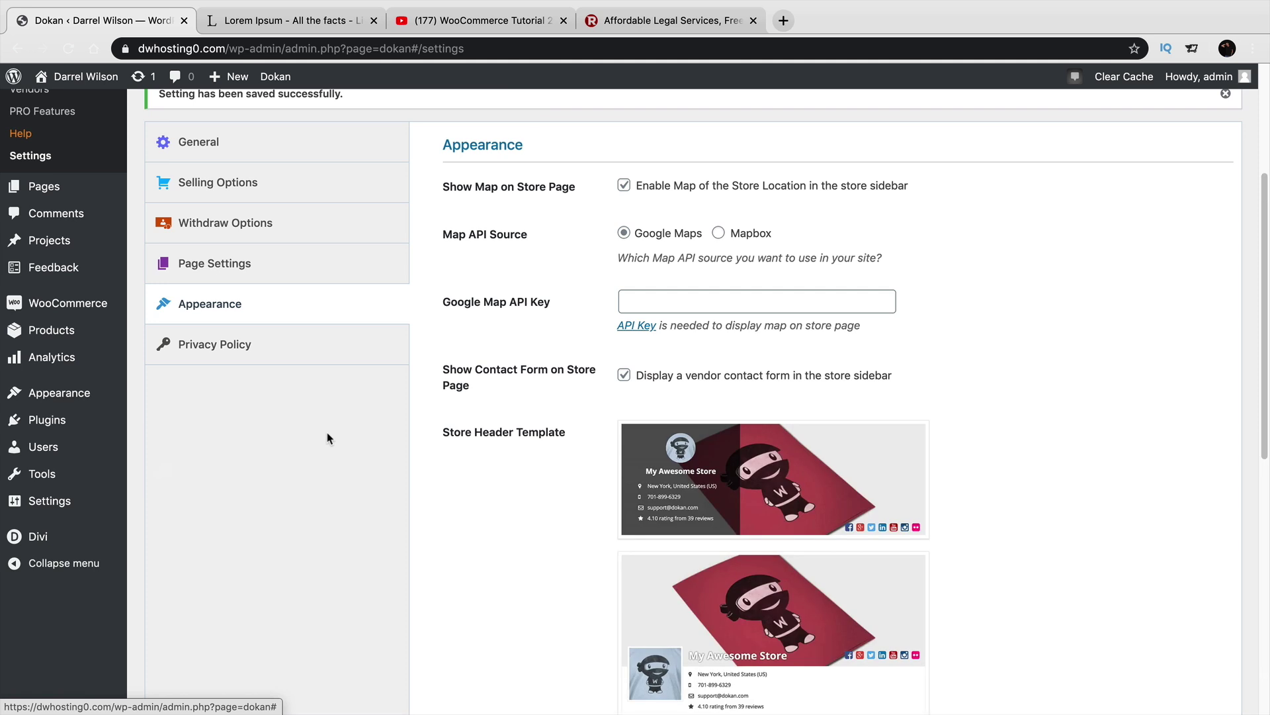
click(308, 356)
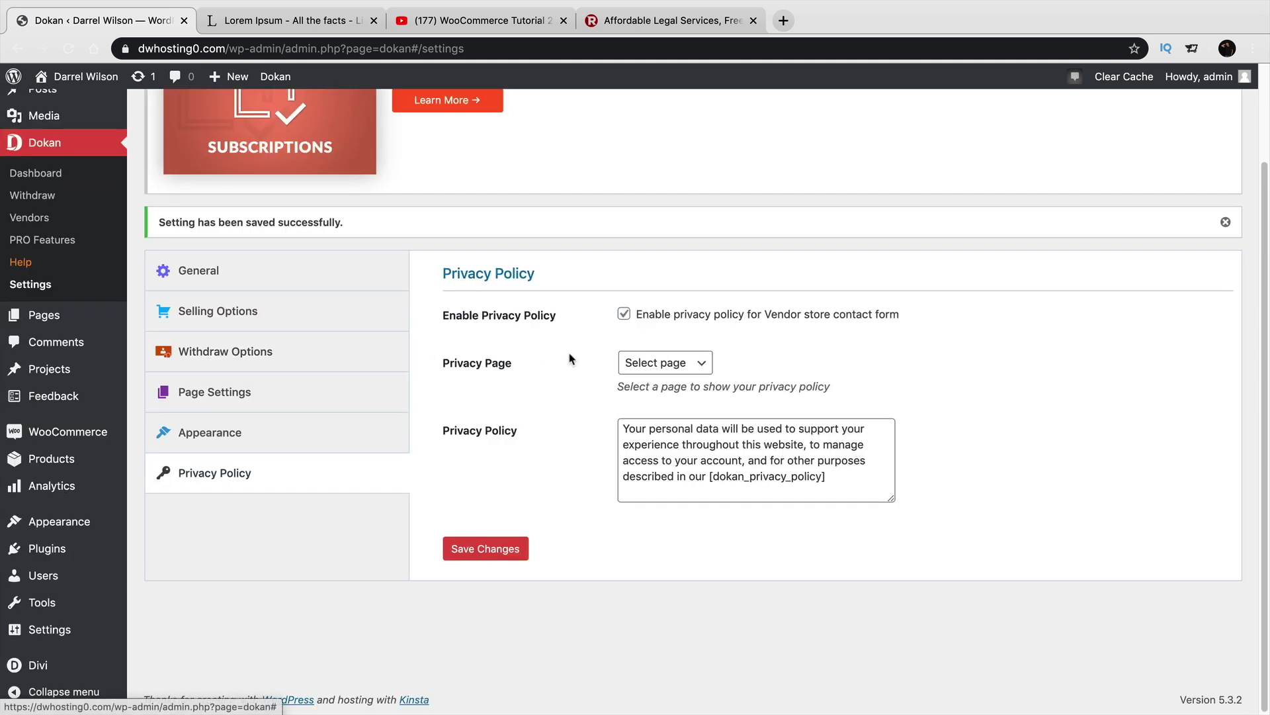
click(662, 364)
click(648, 573)
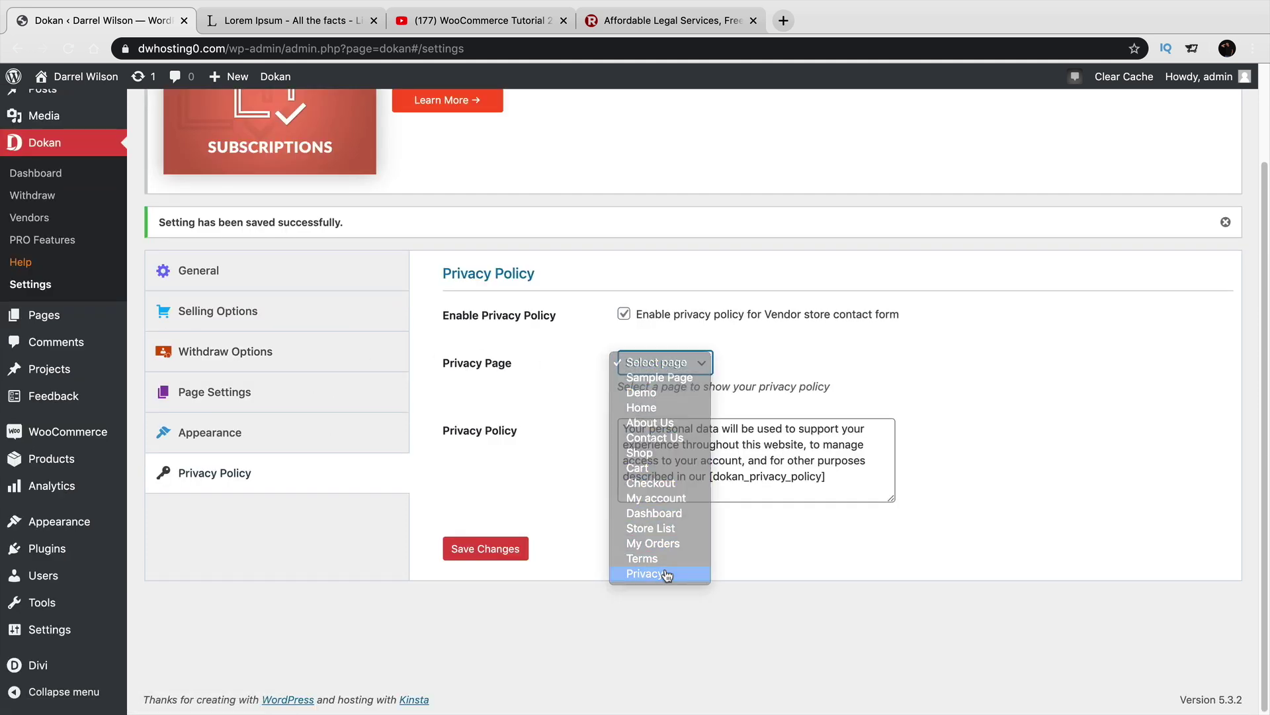
click(512, 549)
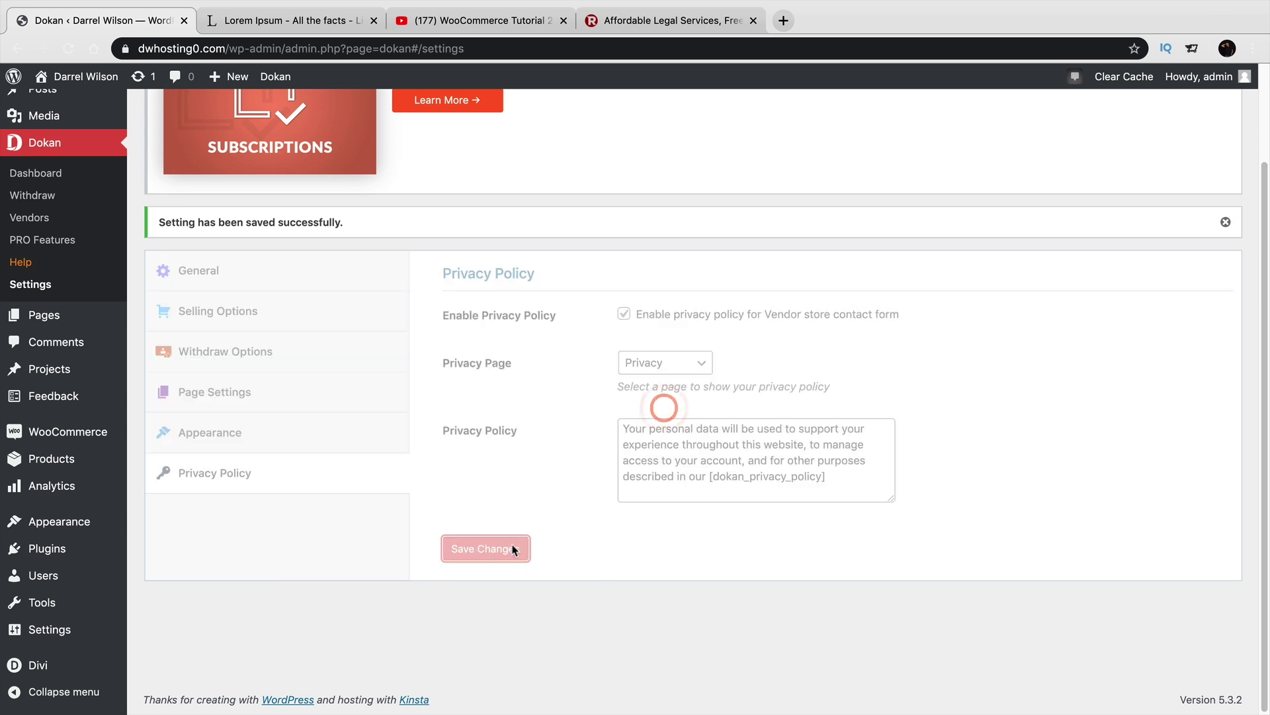
Look over the Selling and Withdraw Options, then go to the General settings.
scroll(476, 515, up, 2)
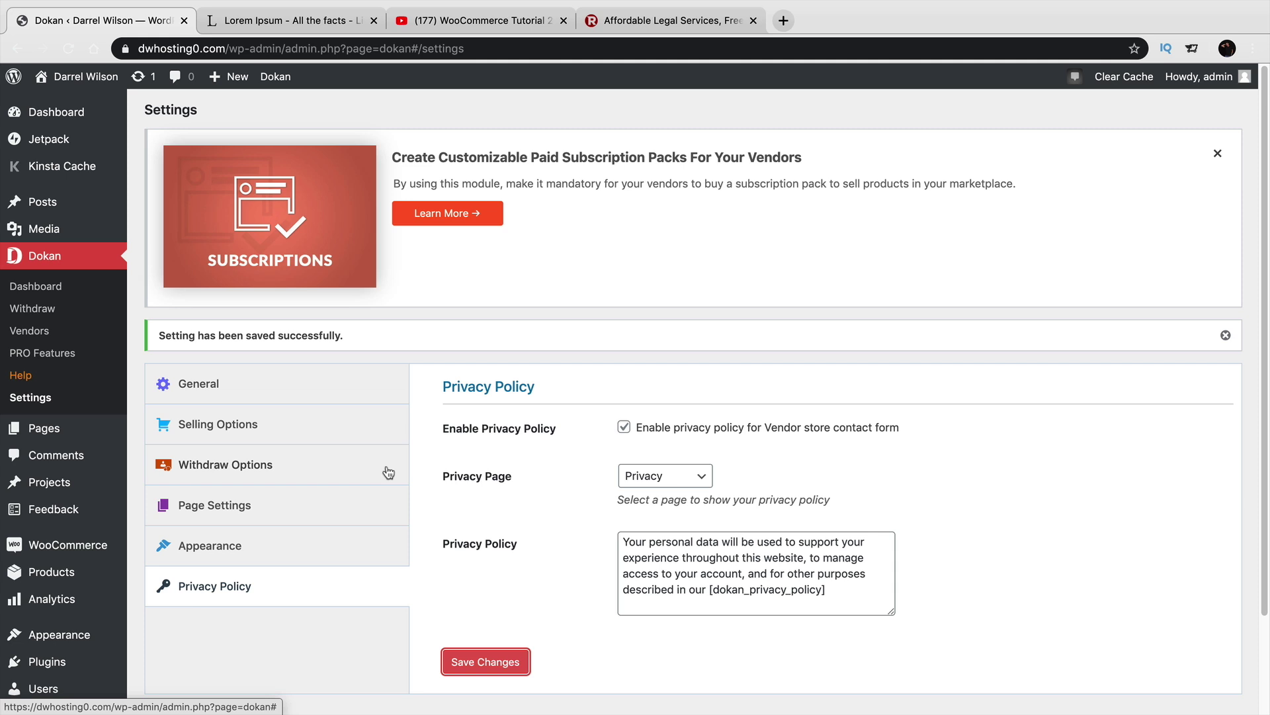
click(342, 434)
click(338, 457)
click(340, 430)
click(343, 399)
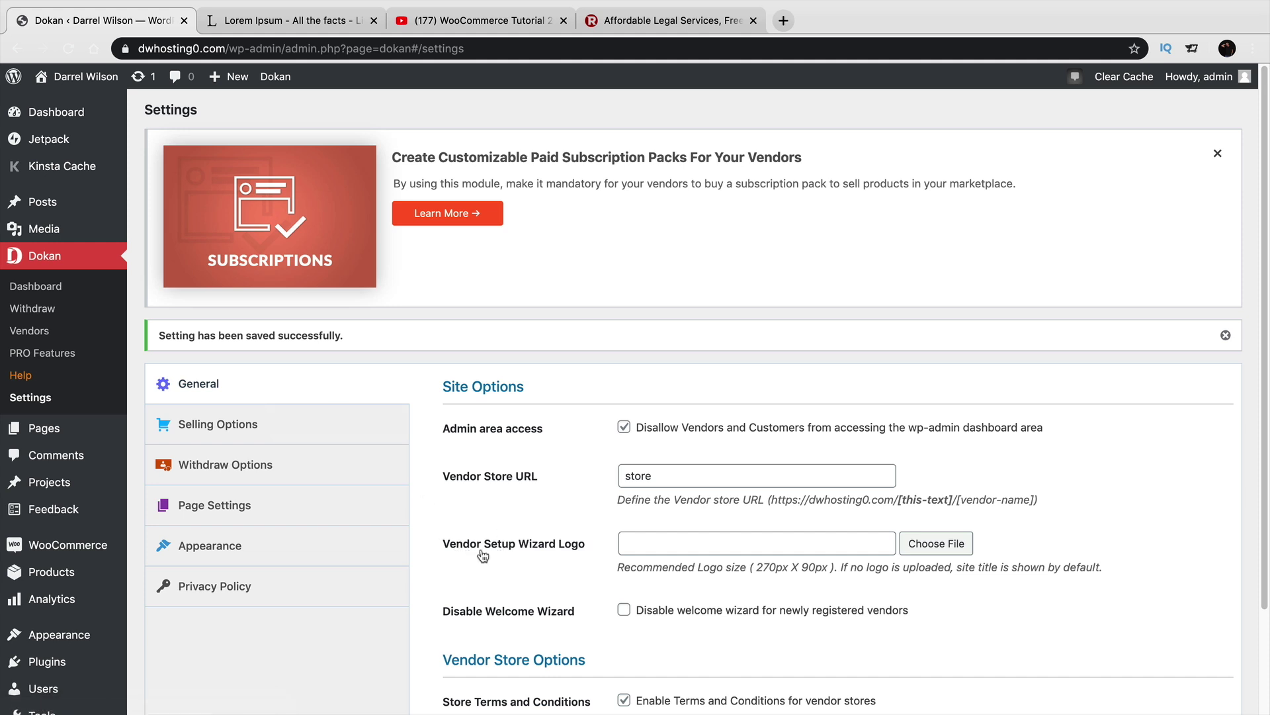
Pick the hello FRIDAY image from the Media Library as the Vendor Setup Wizard Logo and save changes.
scroll(874, 536, down, 1)
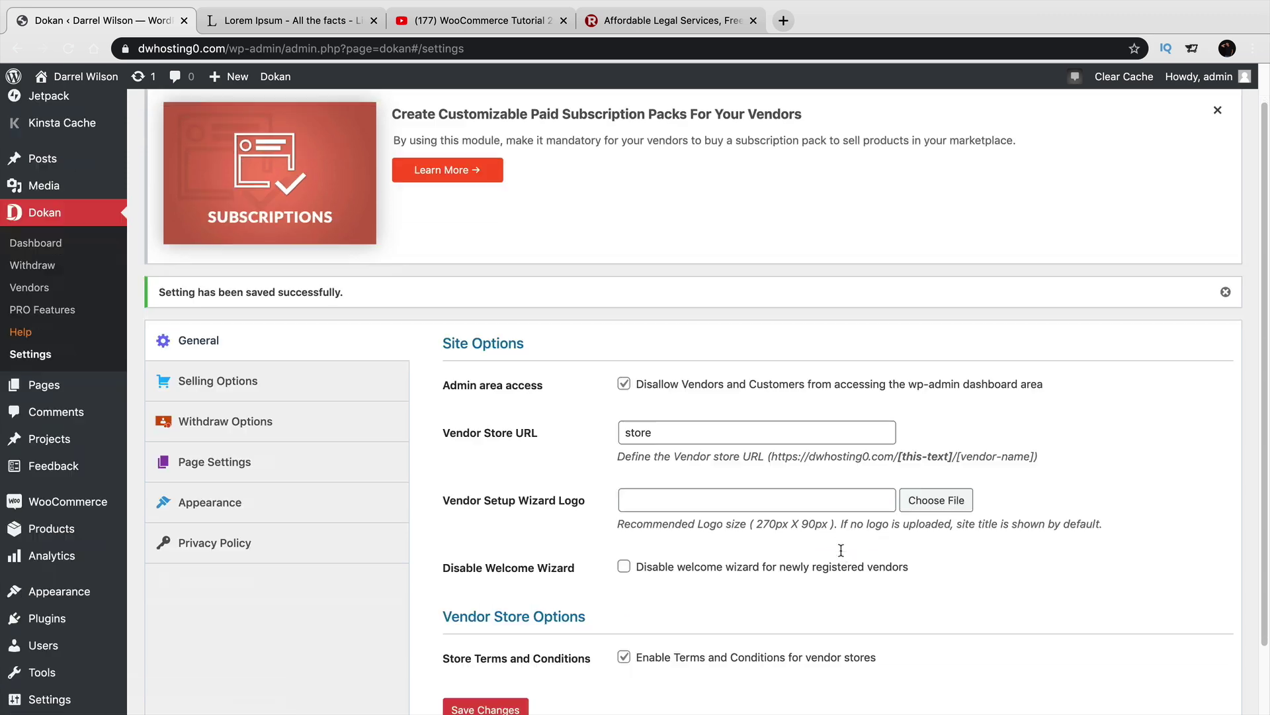
click(928, 511)
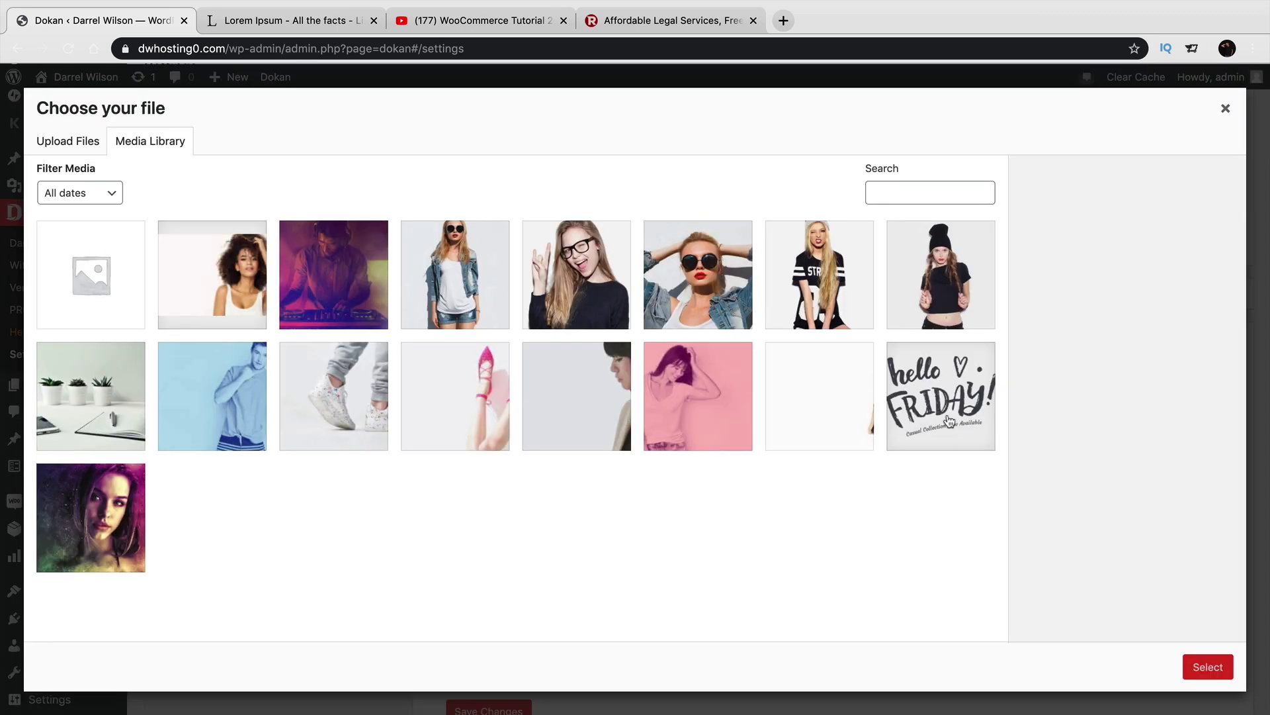
click(957, 399)
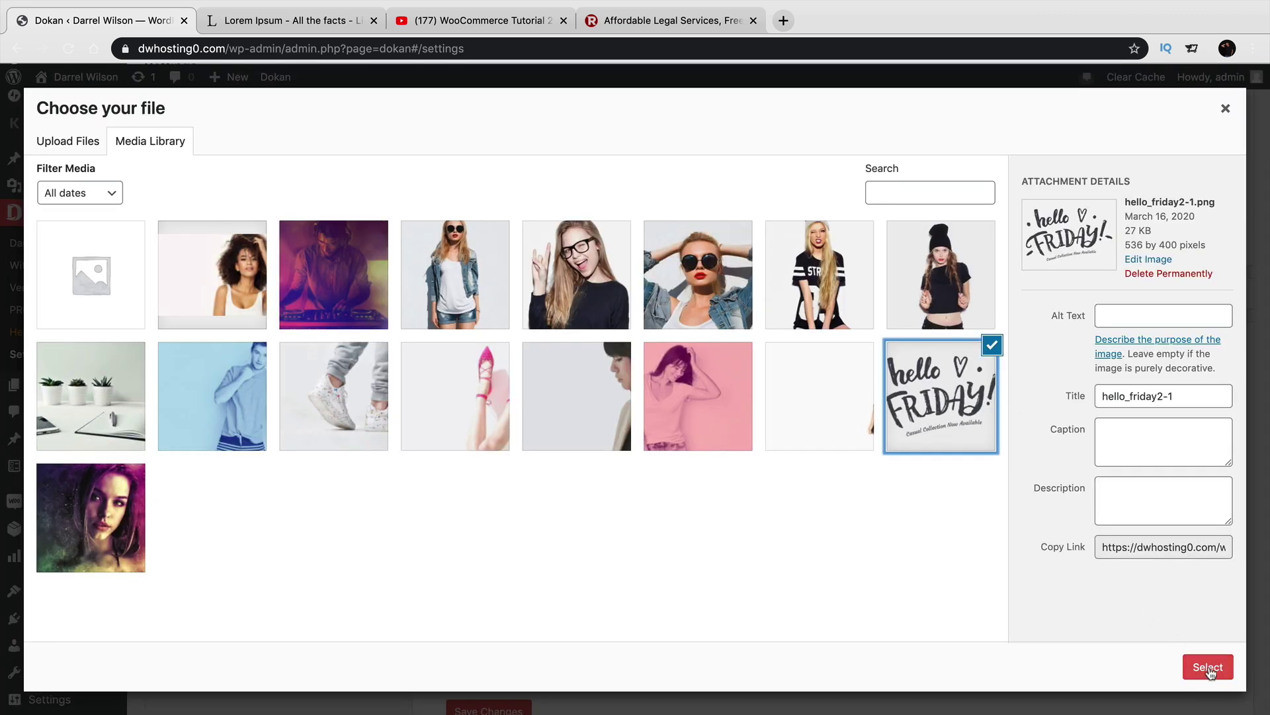
click(1208, 666)
click(510, 631)
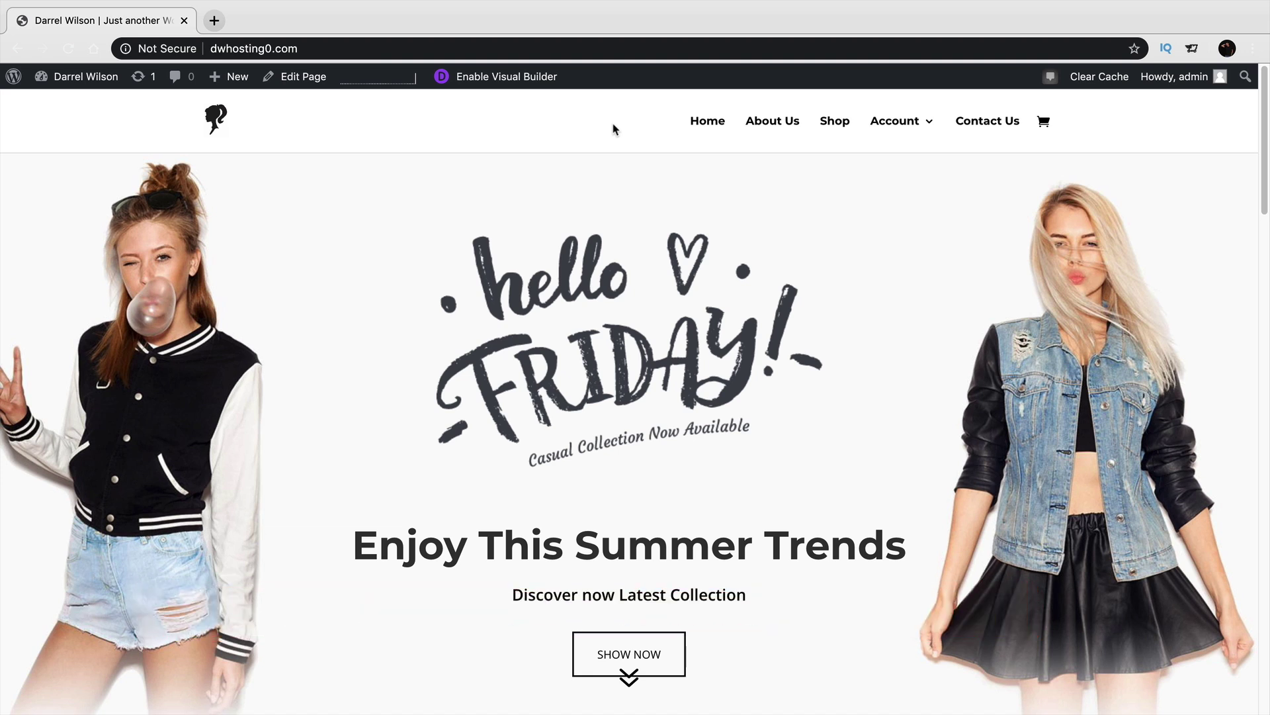
View the My account page from the Account header link, then return to Home.
click(881, 126)
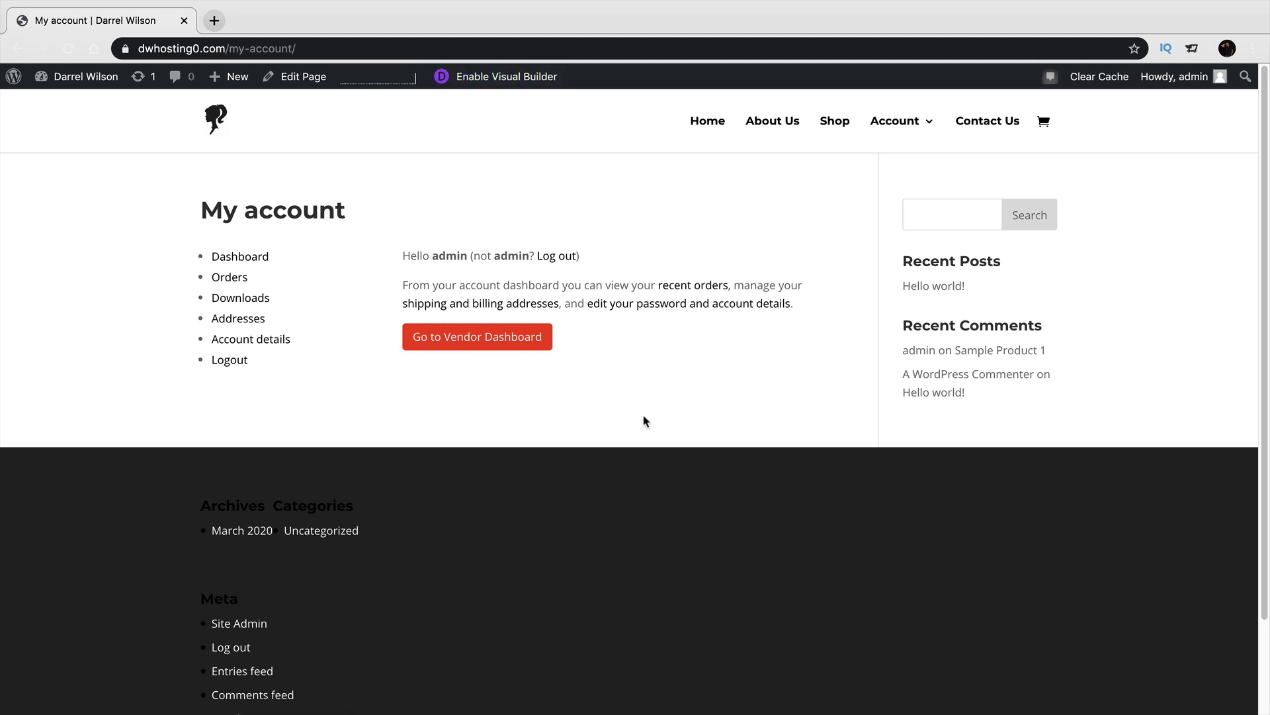
click(710, 133)
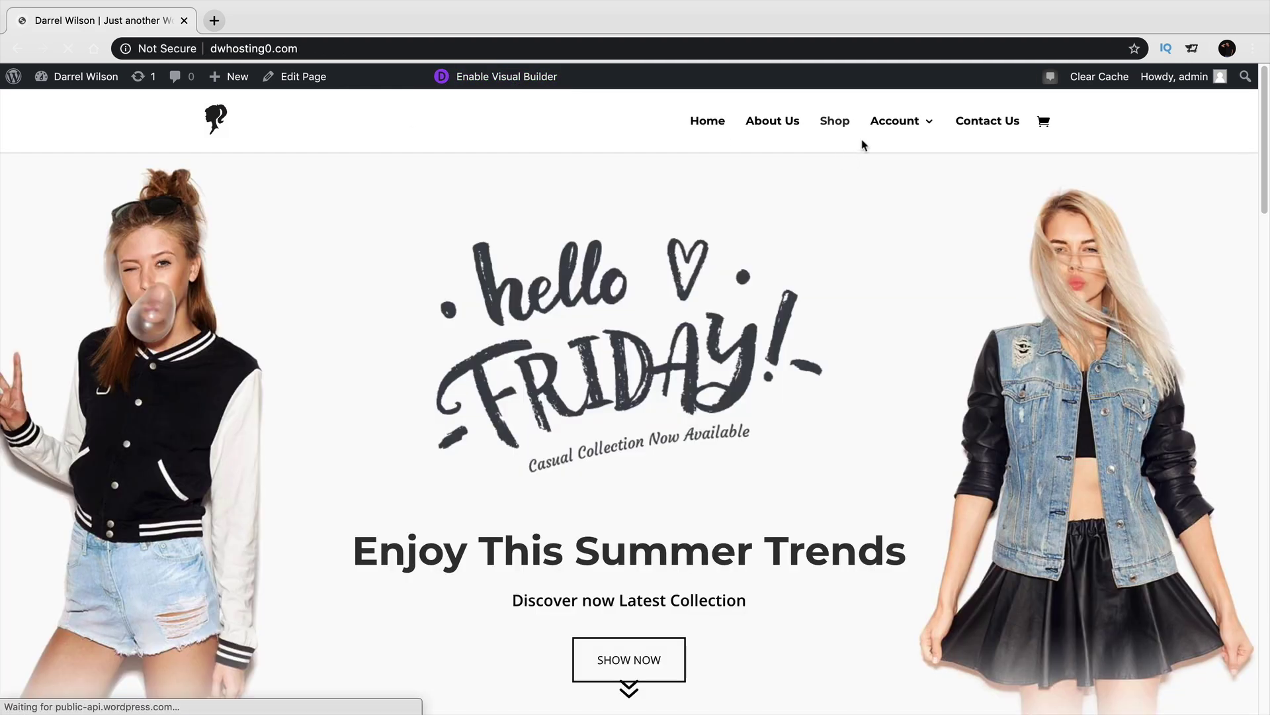
mouse_move(894, 129)
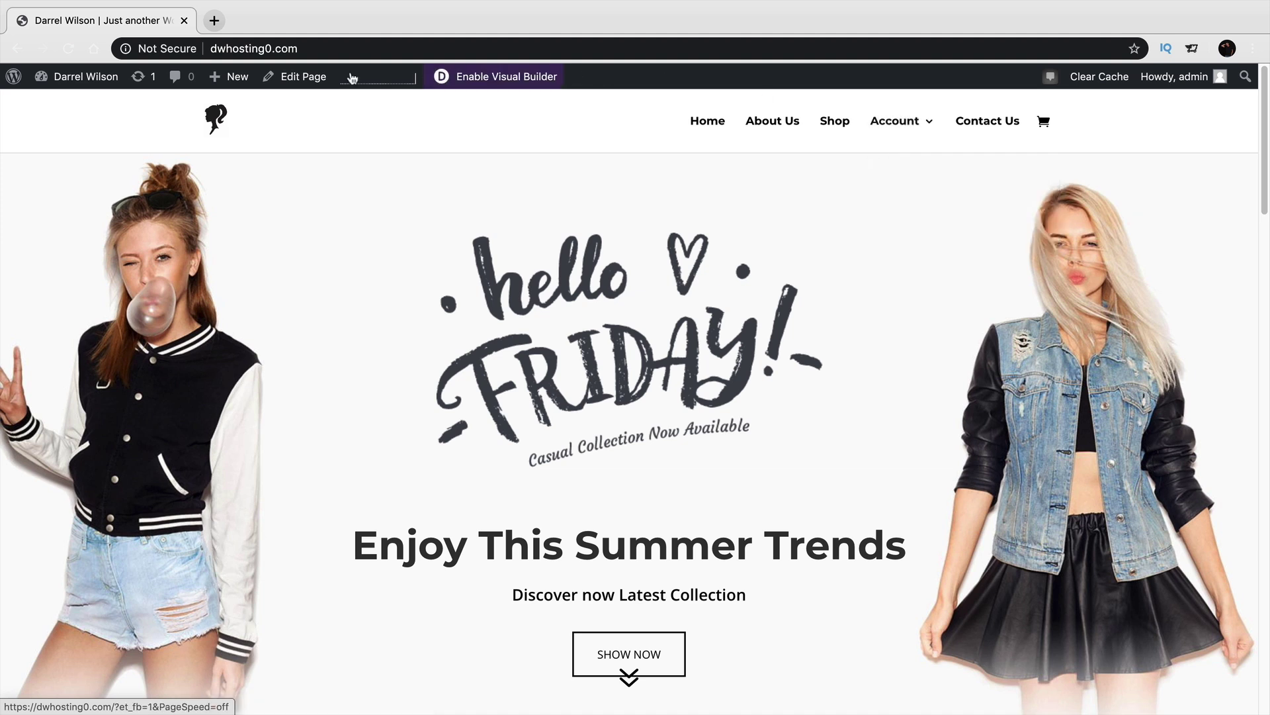
mouse_move(86, 89)
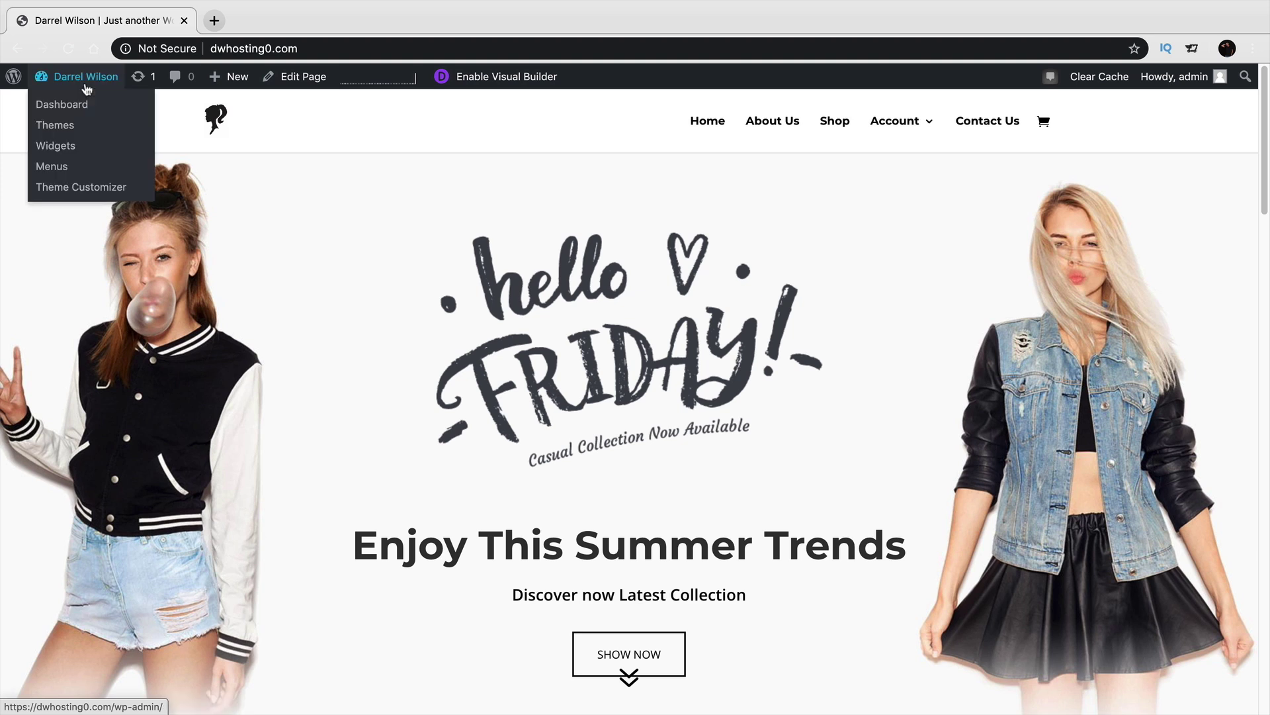
Open the Main Menu in the Theme Customizer and expand its Account item.
click(80, 185)
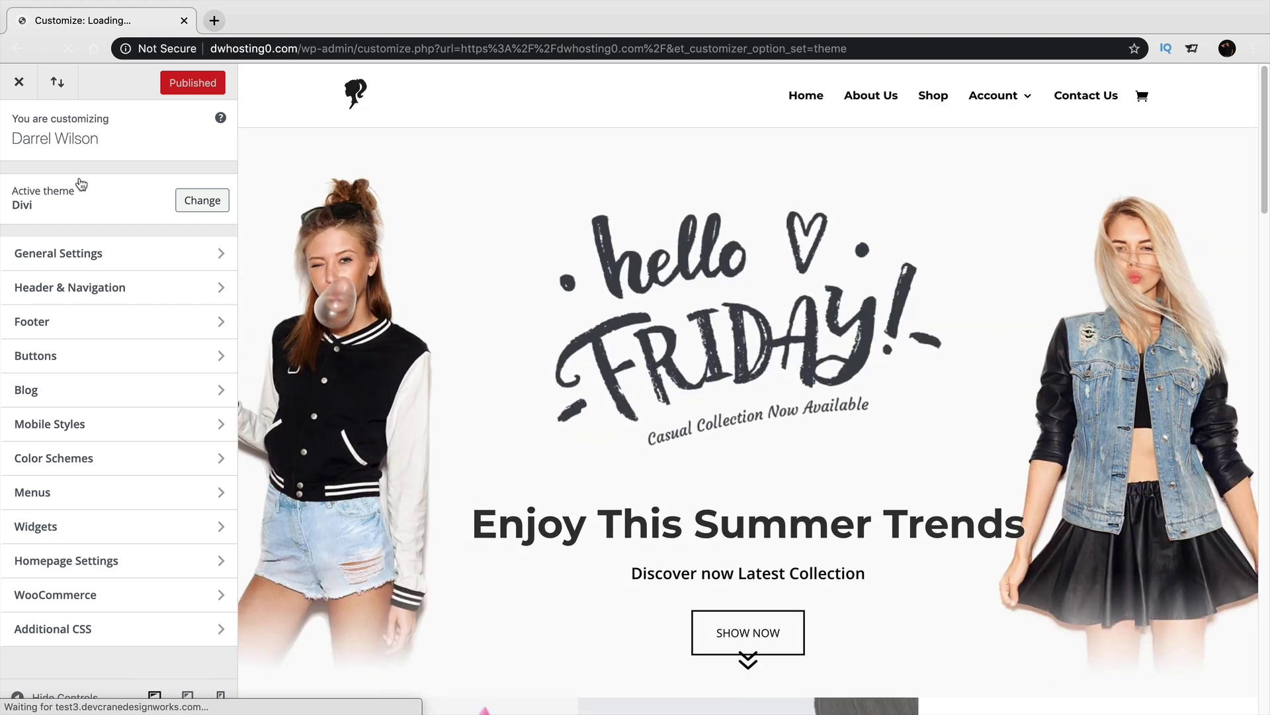
click(74, 495)
click(184, 212)
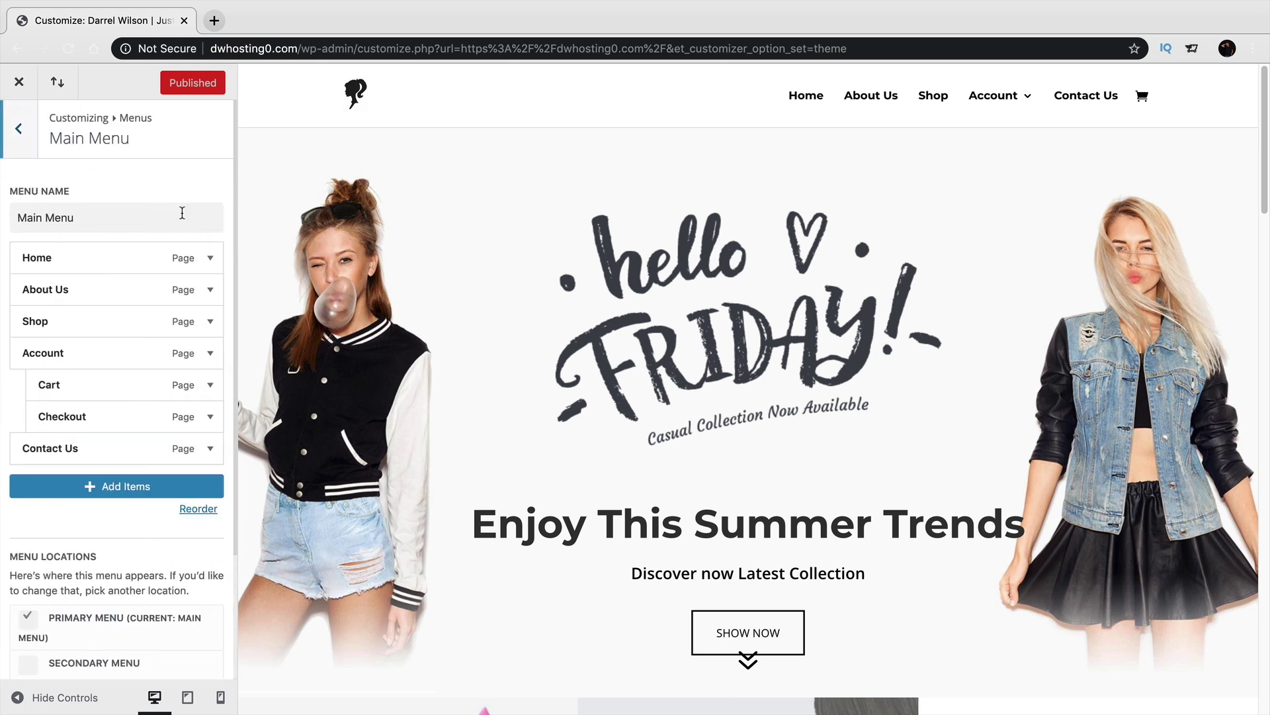
click(211, 355)
Rename the Account item to Account/Register, publish it, and exit the customizer.
click(128, 412)
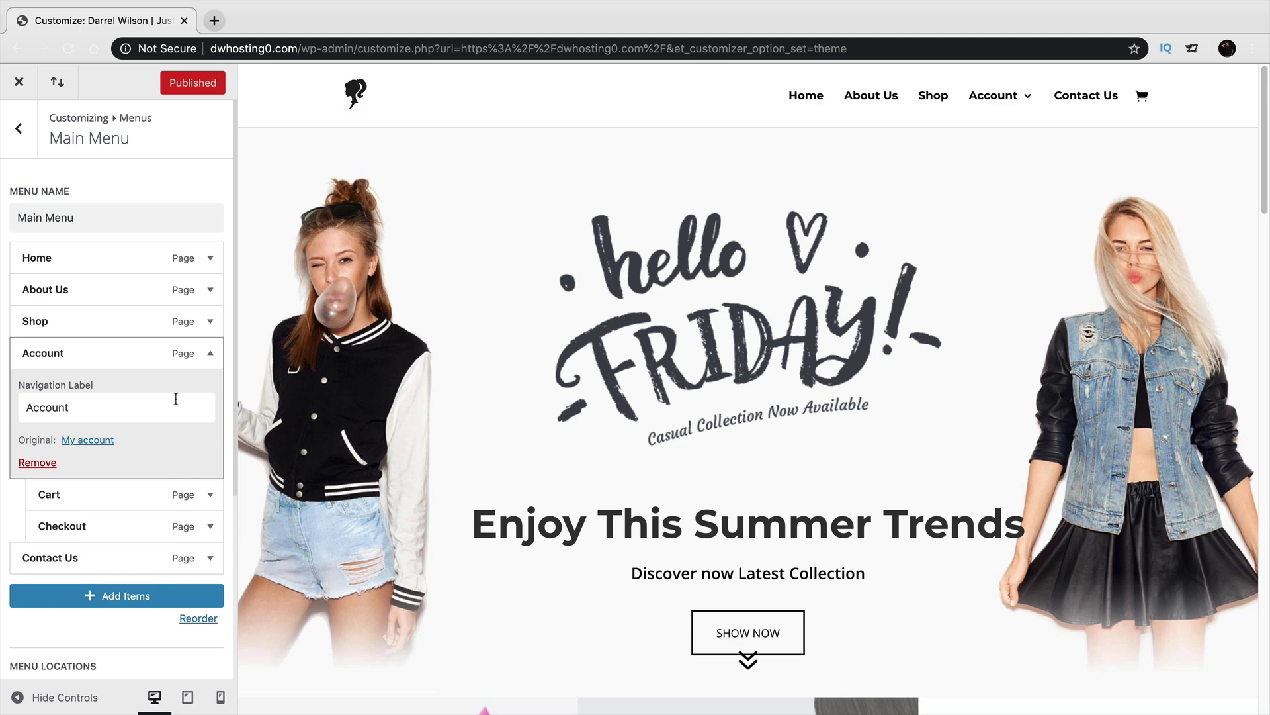
text(/Register)
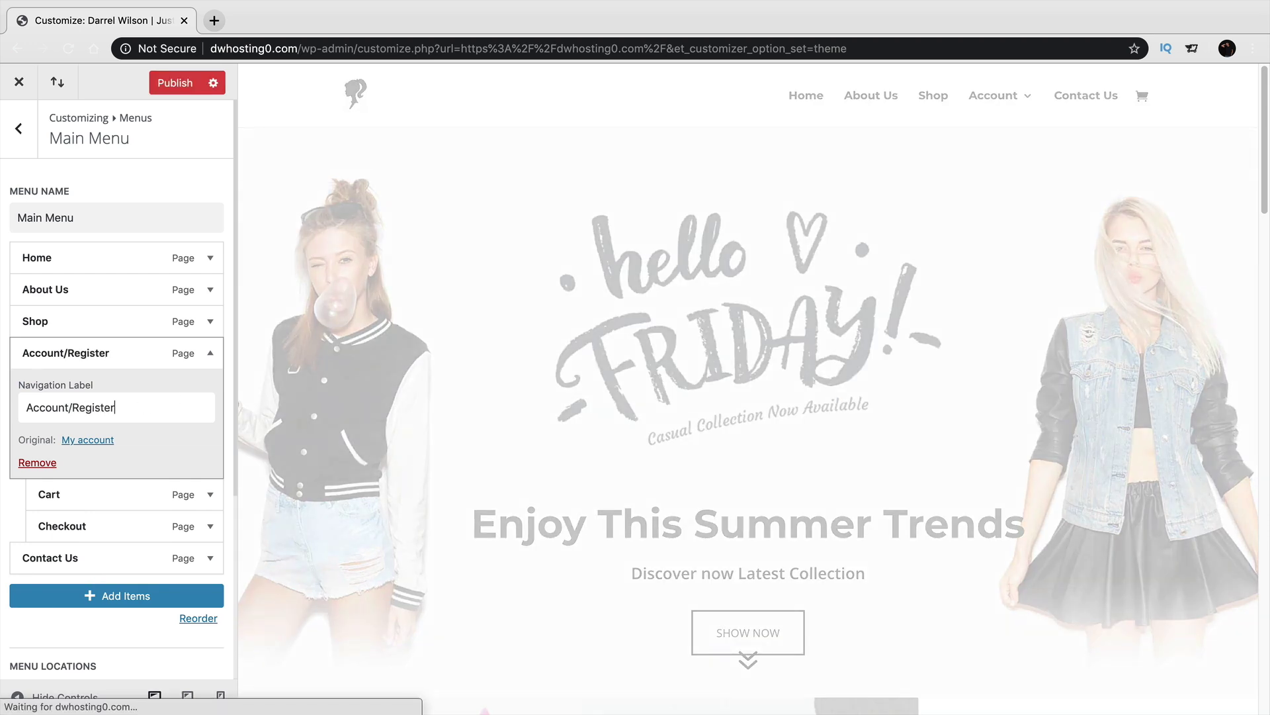
mouse_move(945, 101)
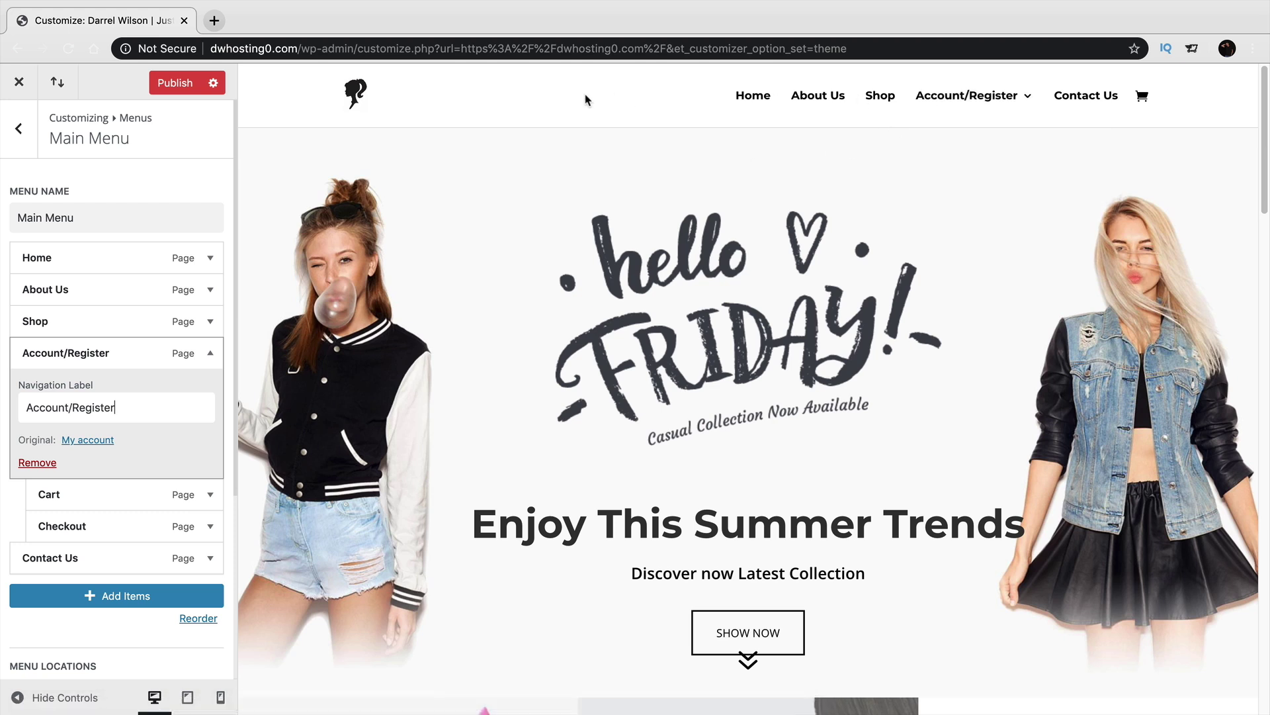
click(174, 84)
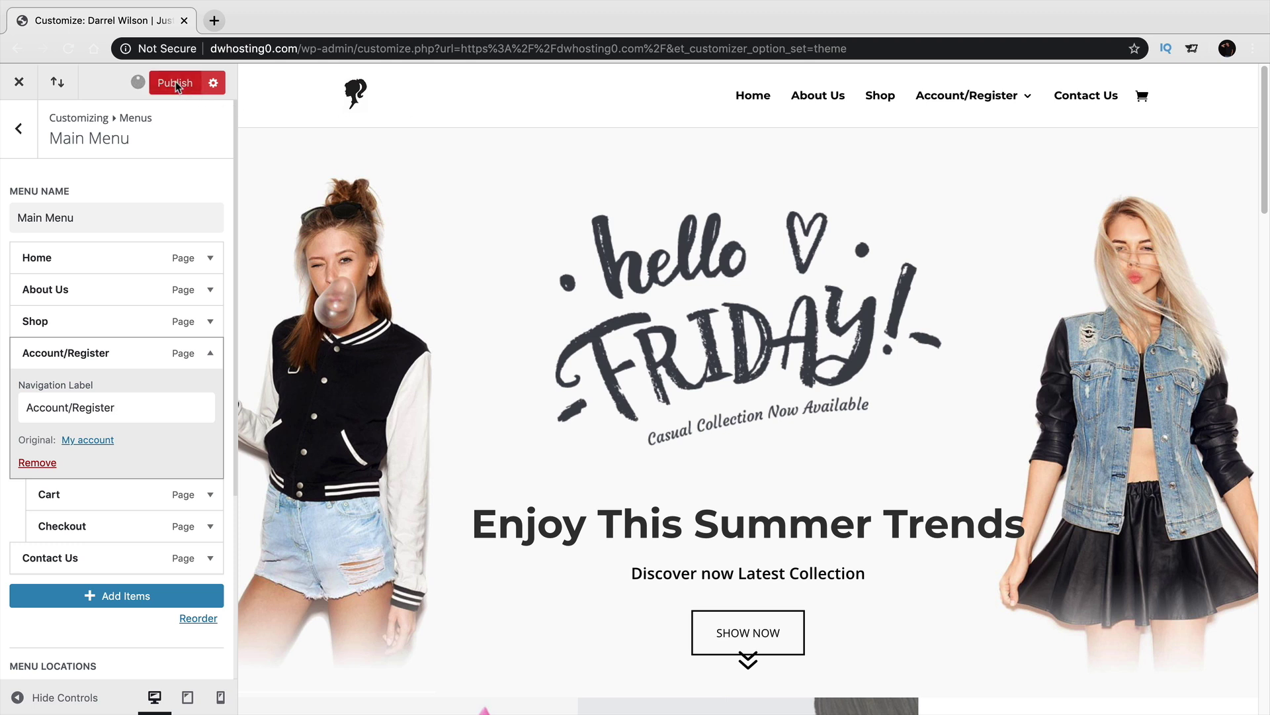
click(28, 89)
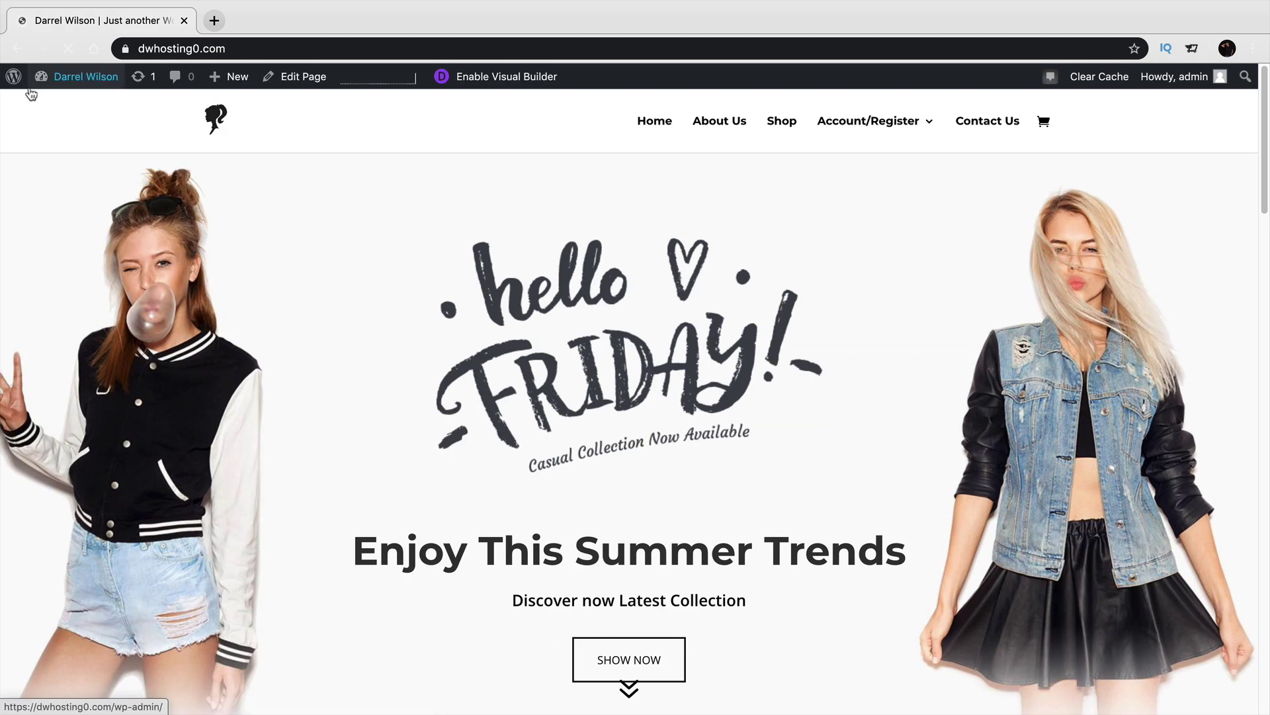
Tick Disable Welcome Wizard in Dokan's General settings.
mouse_move(57, 79)
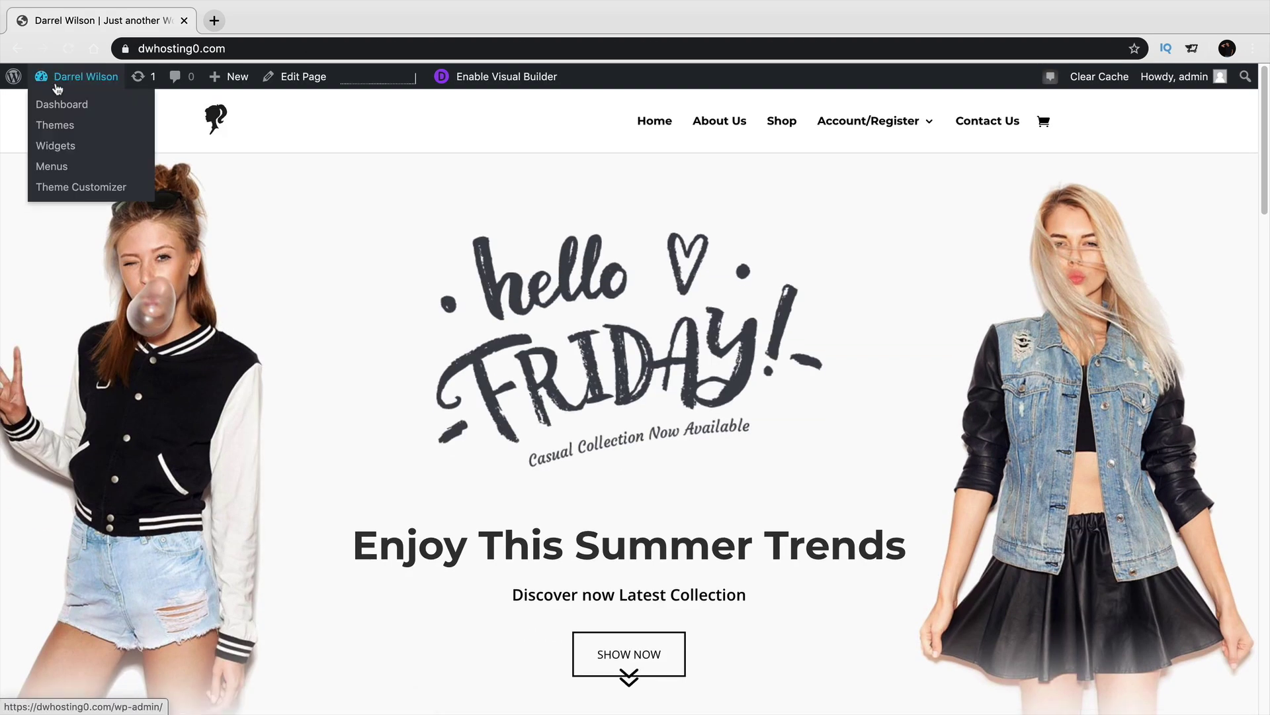
click(64, 111)
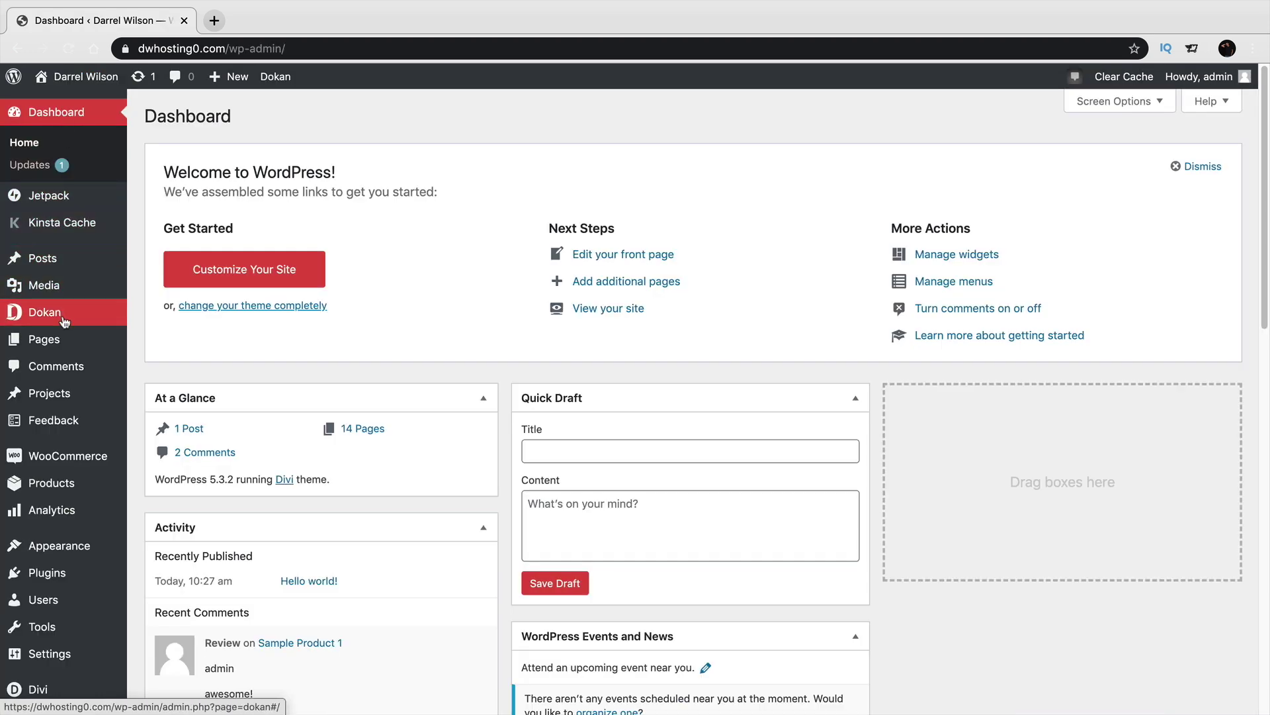
mouse_move(65, 320)
click(158, 426)
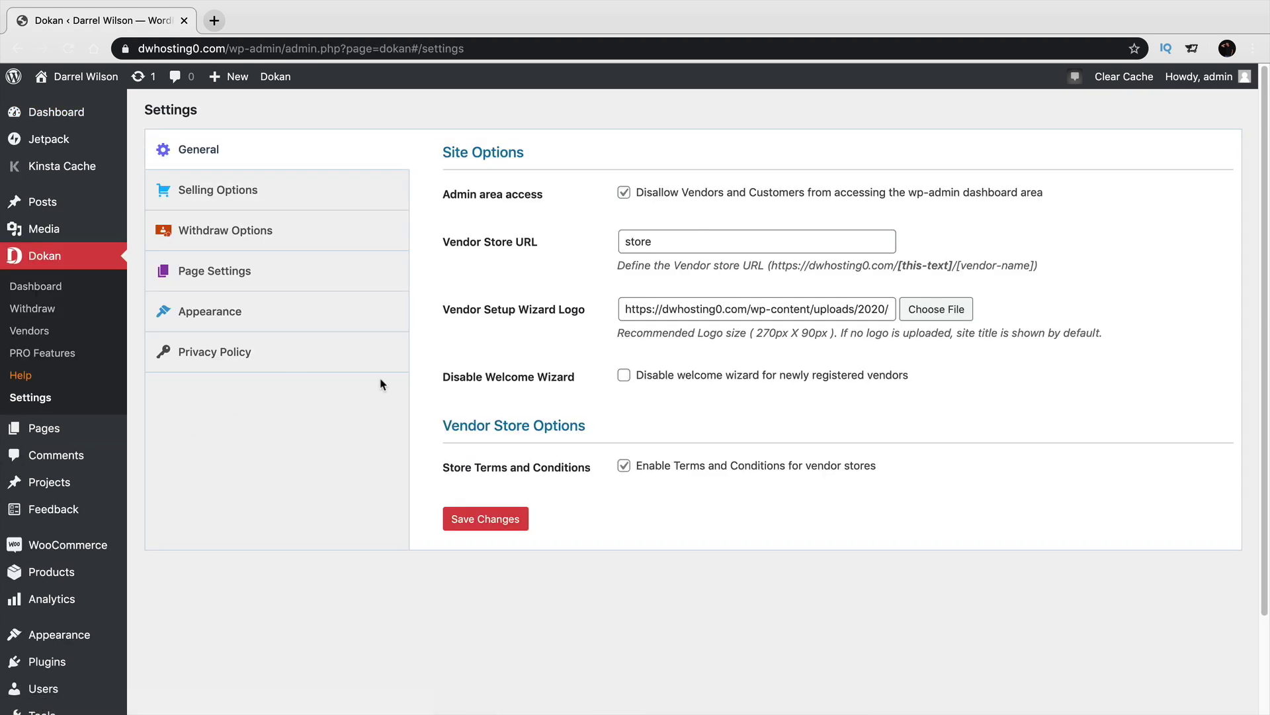
click(624, 377)
Save the Dokan settings and visit the site front page.
click(497, 520)
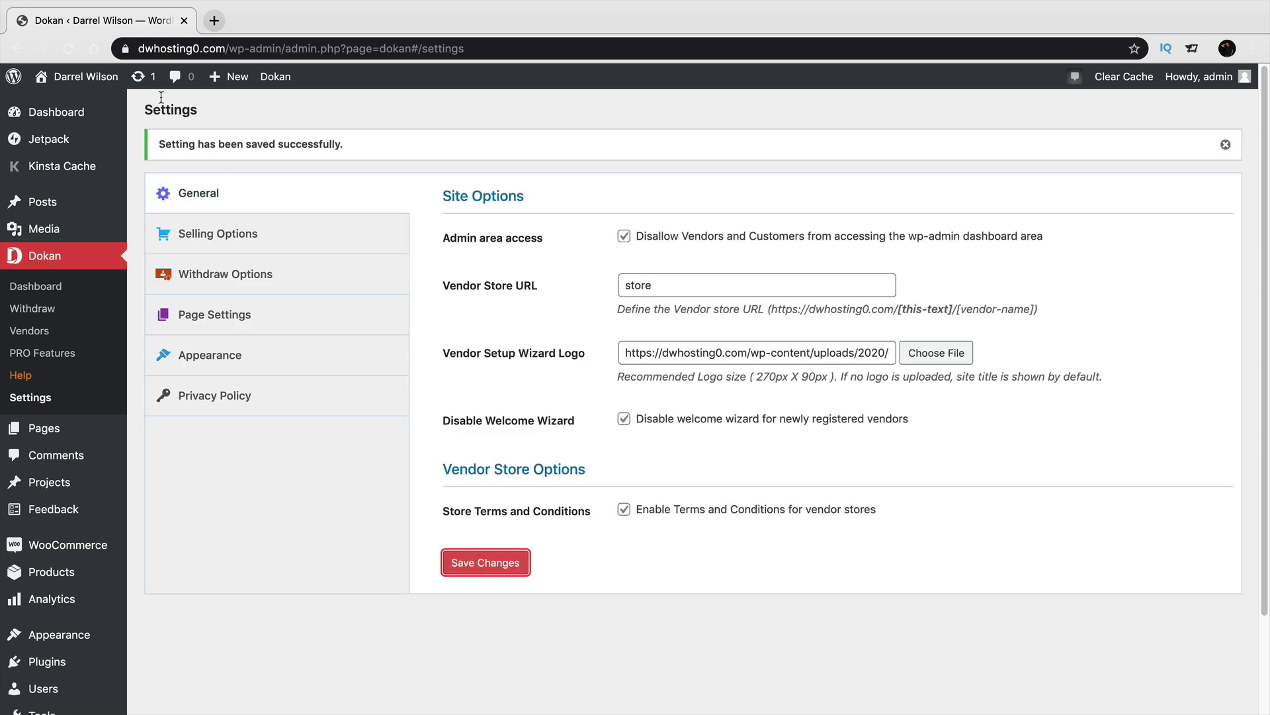
mouse_move(82, 77)
click(101, 106)
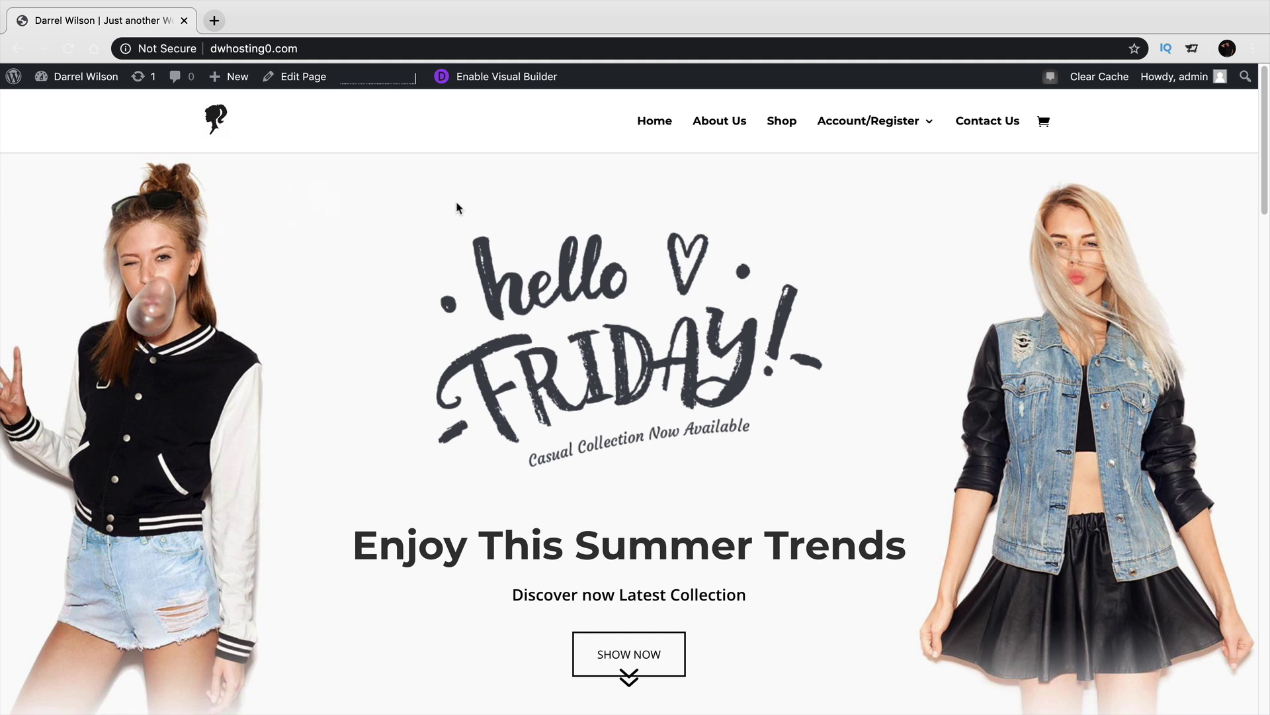
In Safari, reload the site front page and open the Account/Register page.
key(super+Tab)
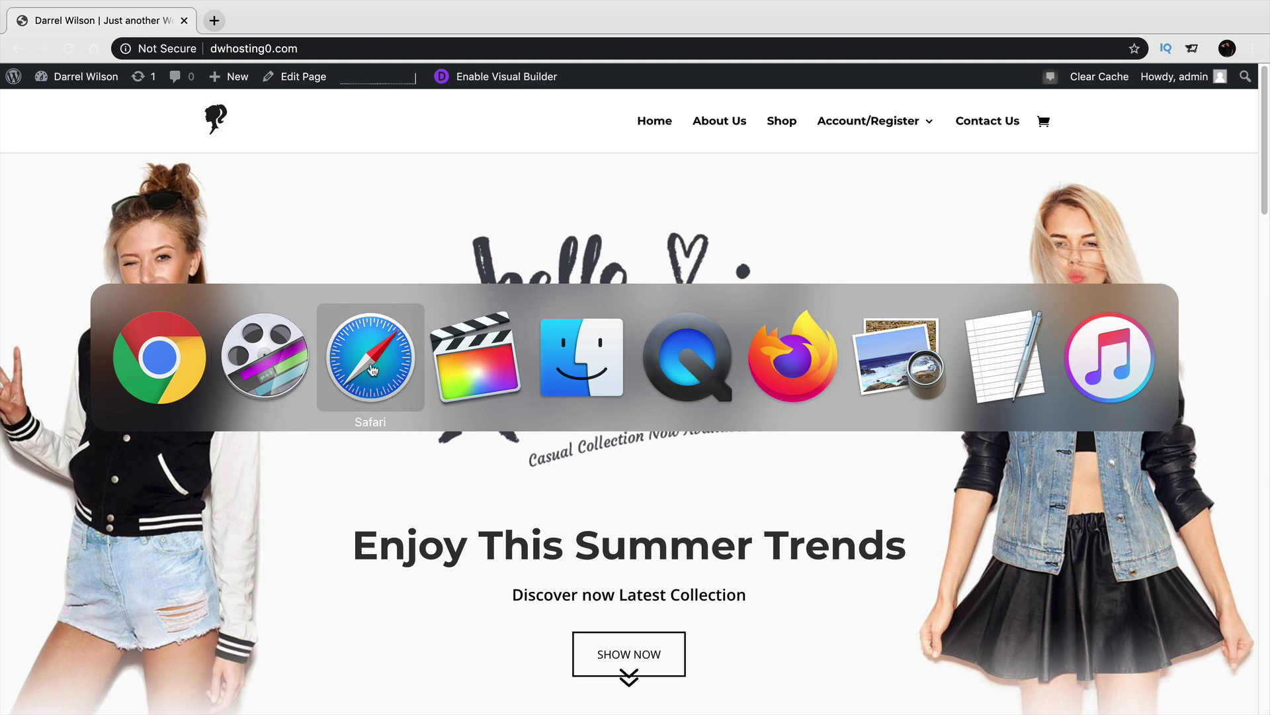
click(372, 370)
right_click(517, 134)
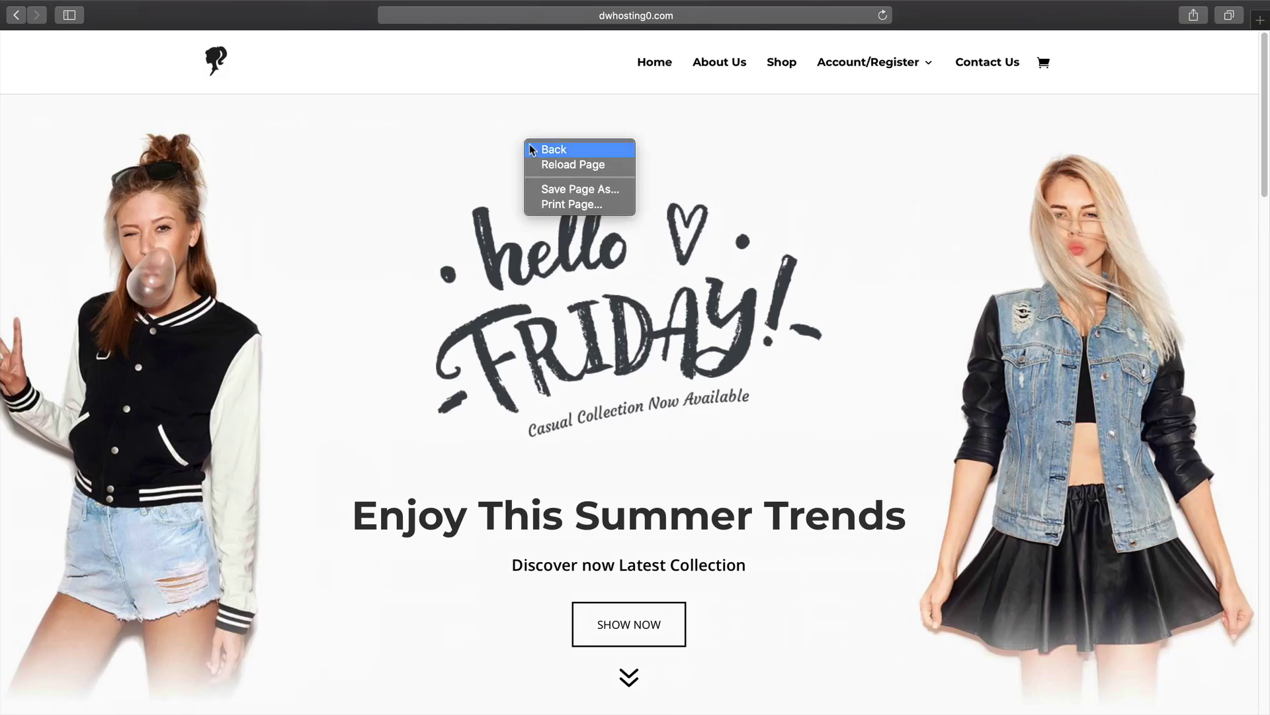
click(542, 161)
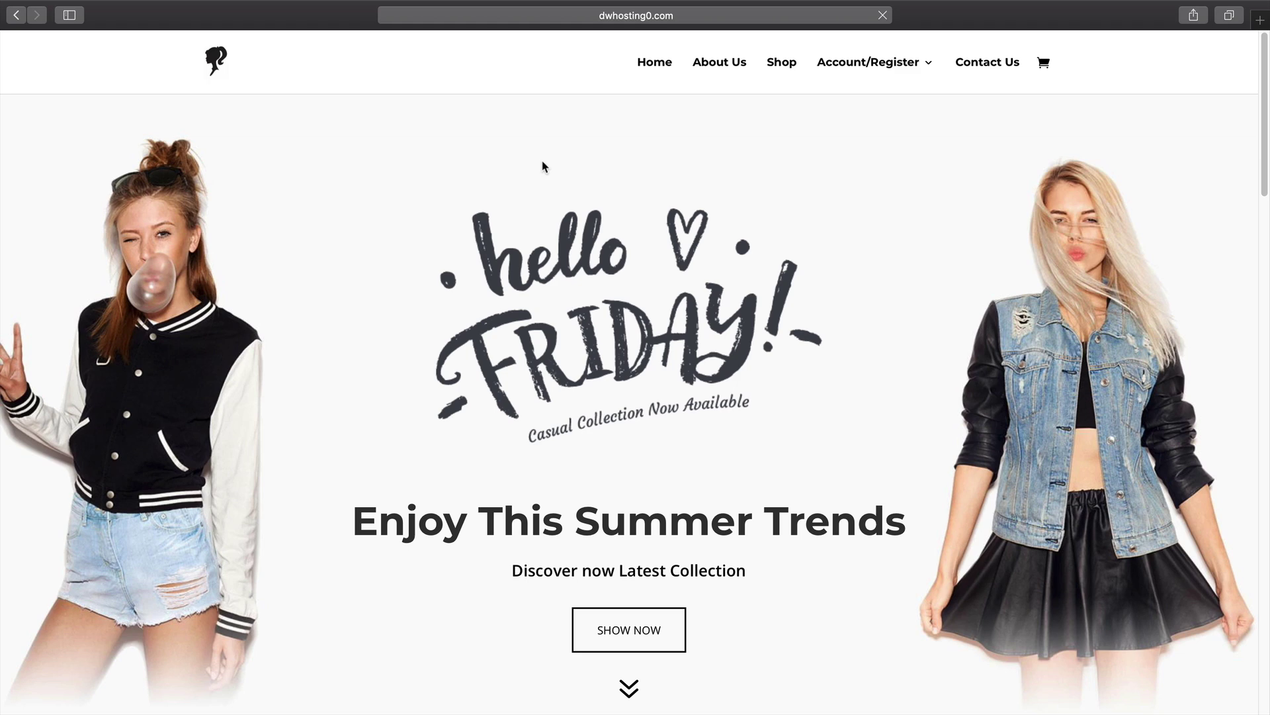
click(851, 67)
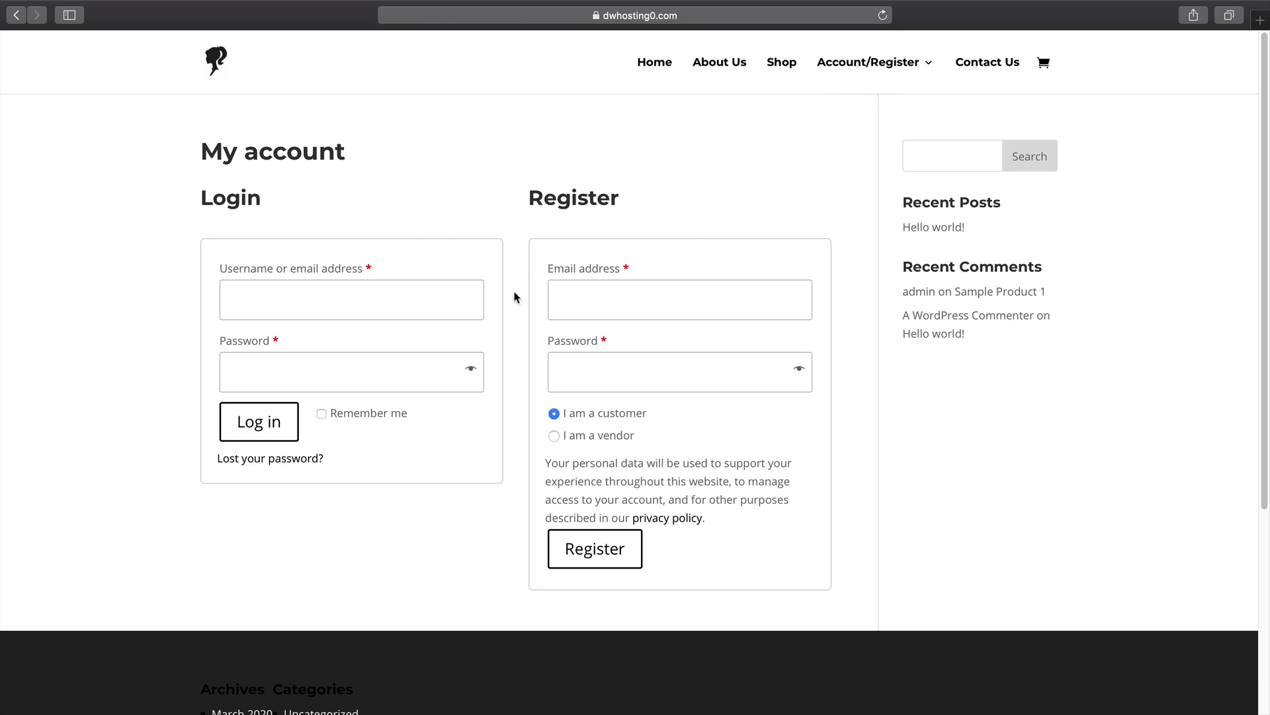
drag(530, 200, 630, 204)
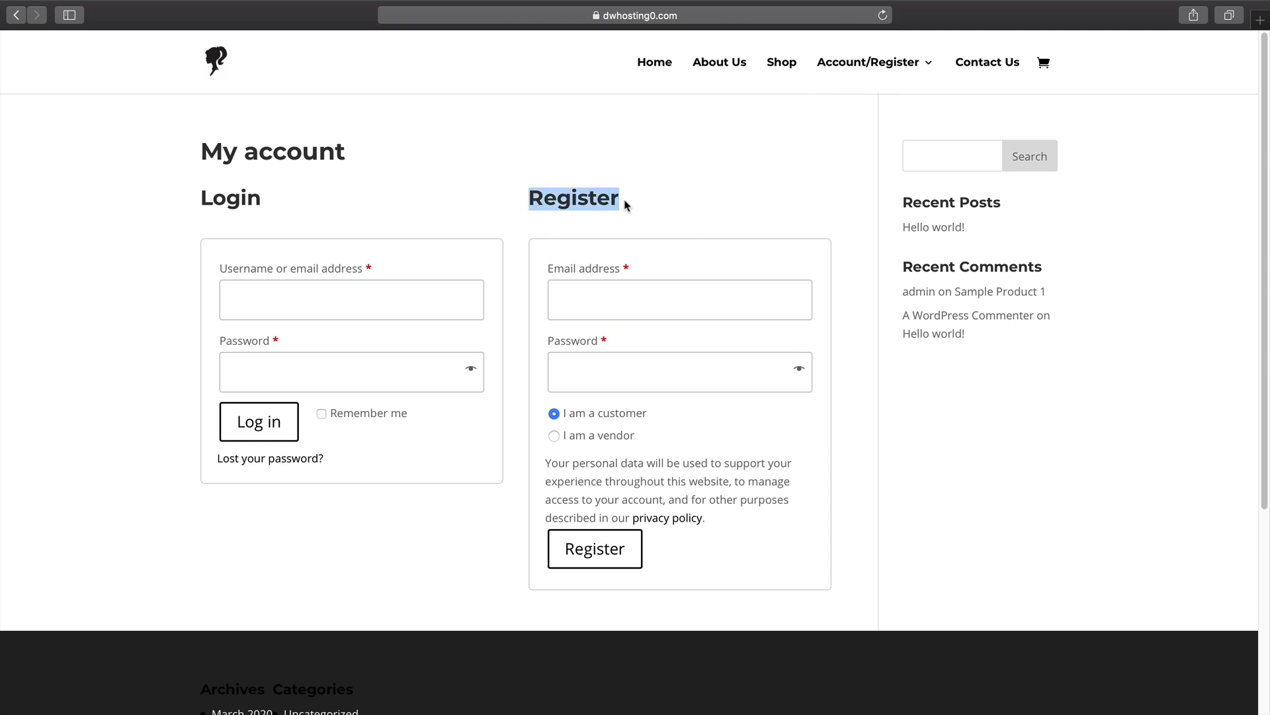
Enter the registration e-mail address and choose to register as a vendor.
click(650, 291)
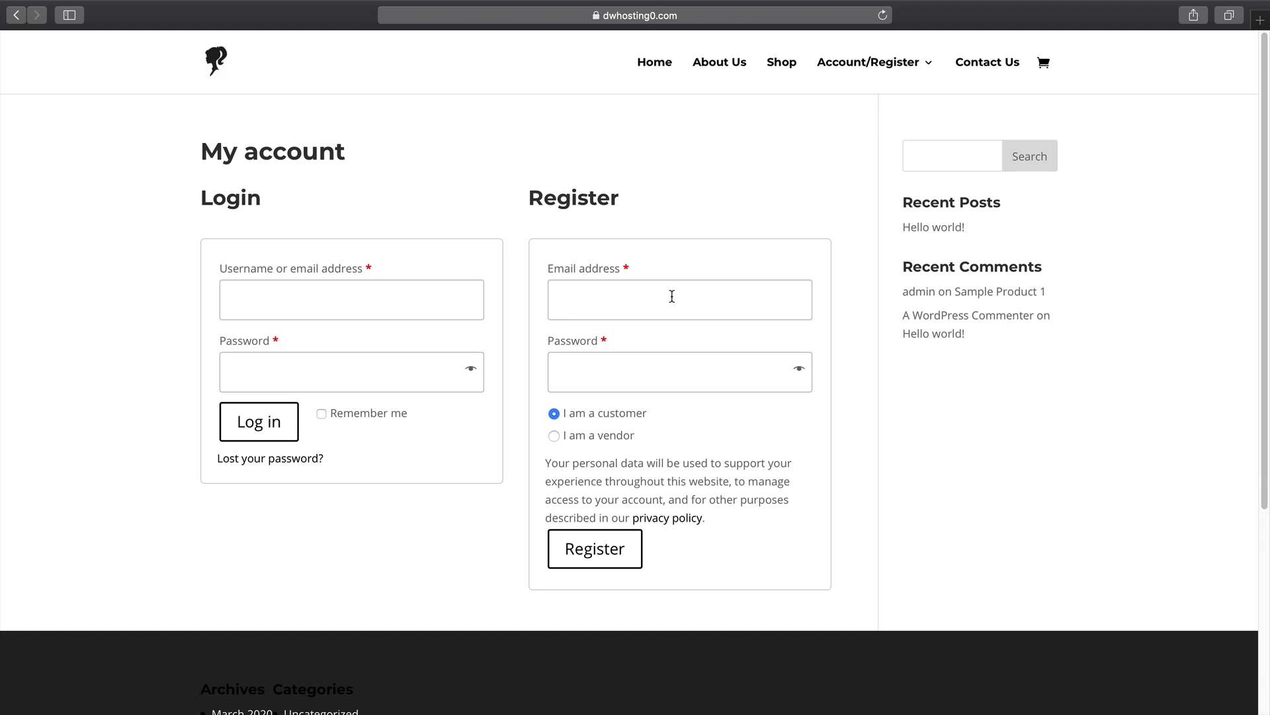
click(602, 437)
scroll(613, 463, down, 5)
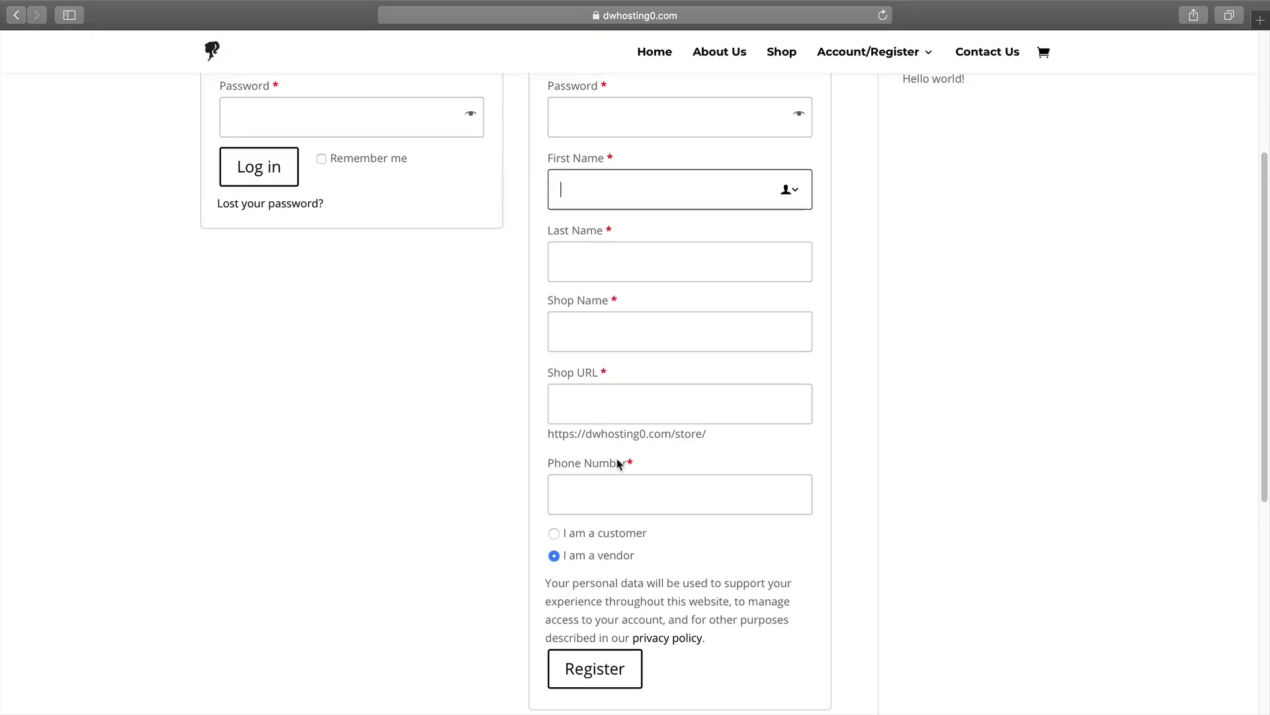
scroll(644, 272, up, 2)
Fill in the password, first and last name, shop name, shop URL and phone number.
click(661, 179)
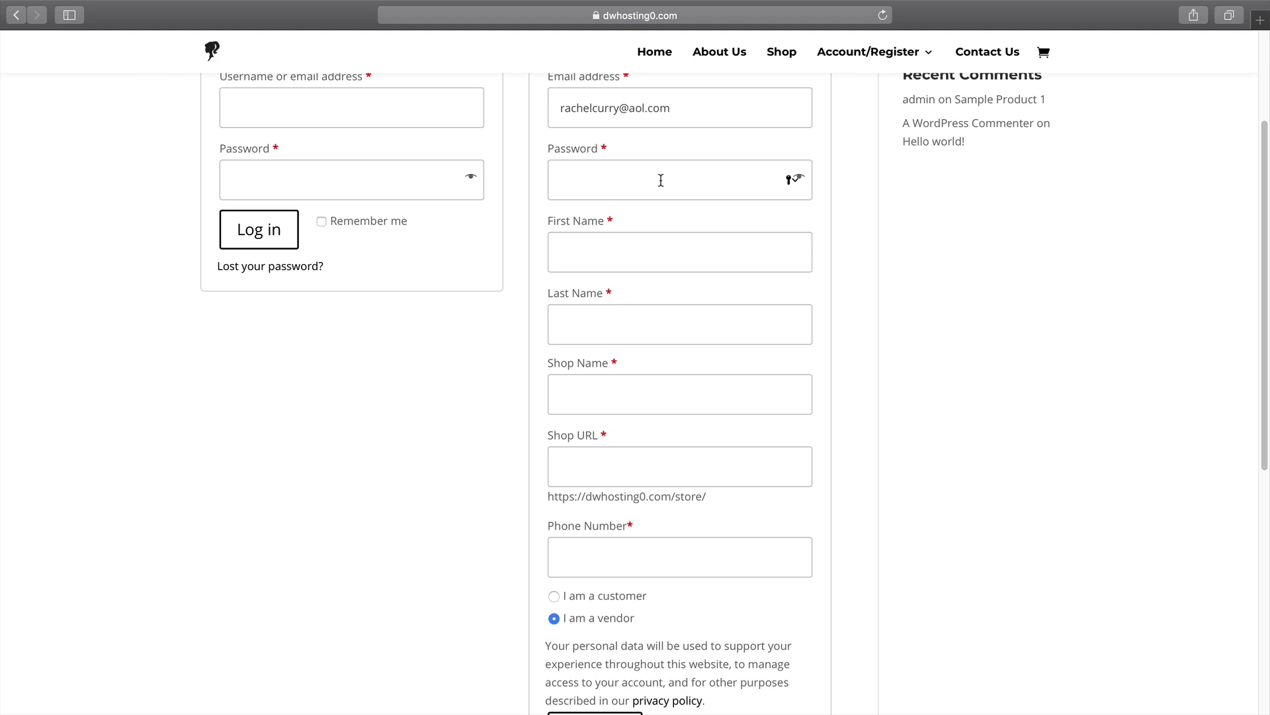
text(•••••••••)
key(Tab)
key(Tab)
key(Tab)
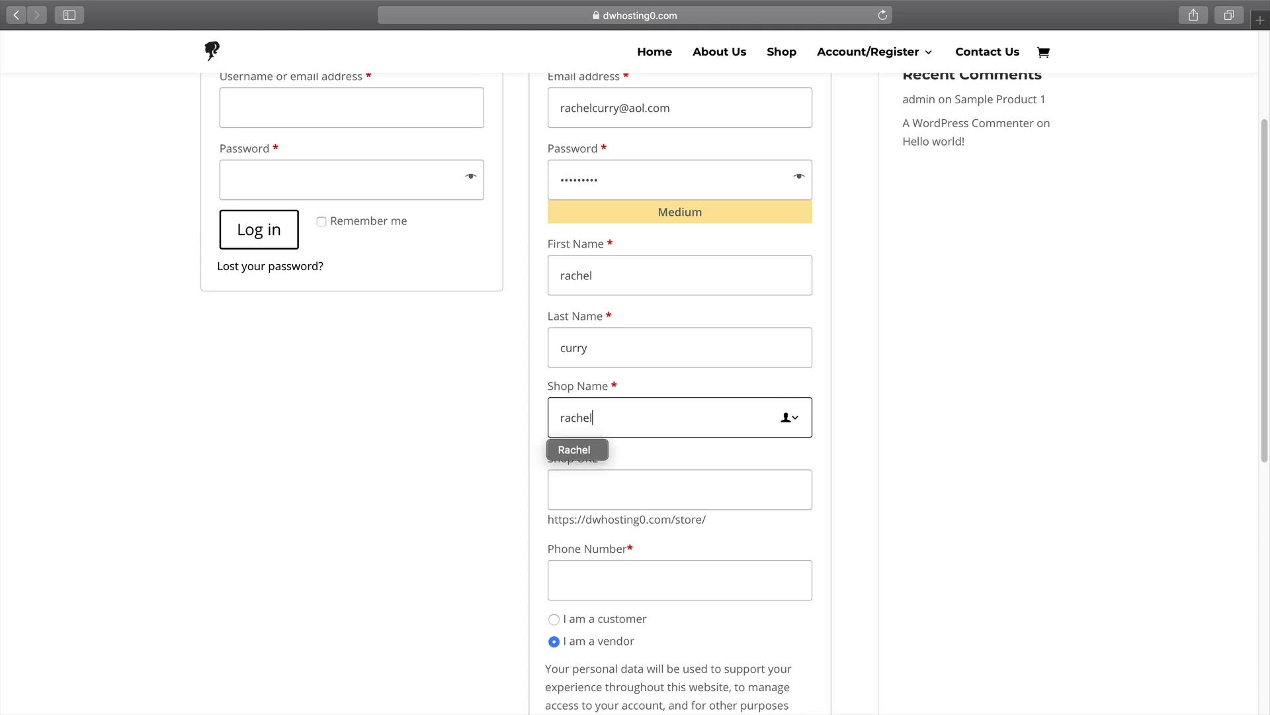
key(Tab)
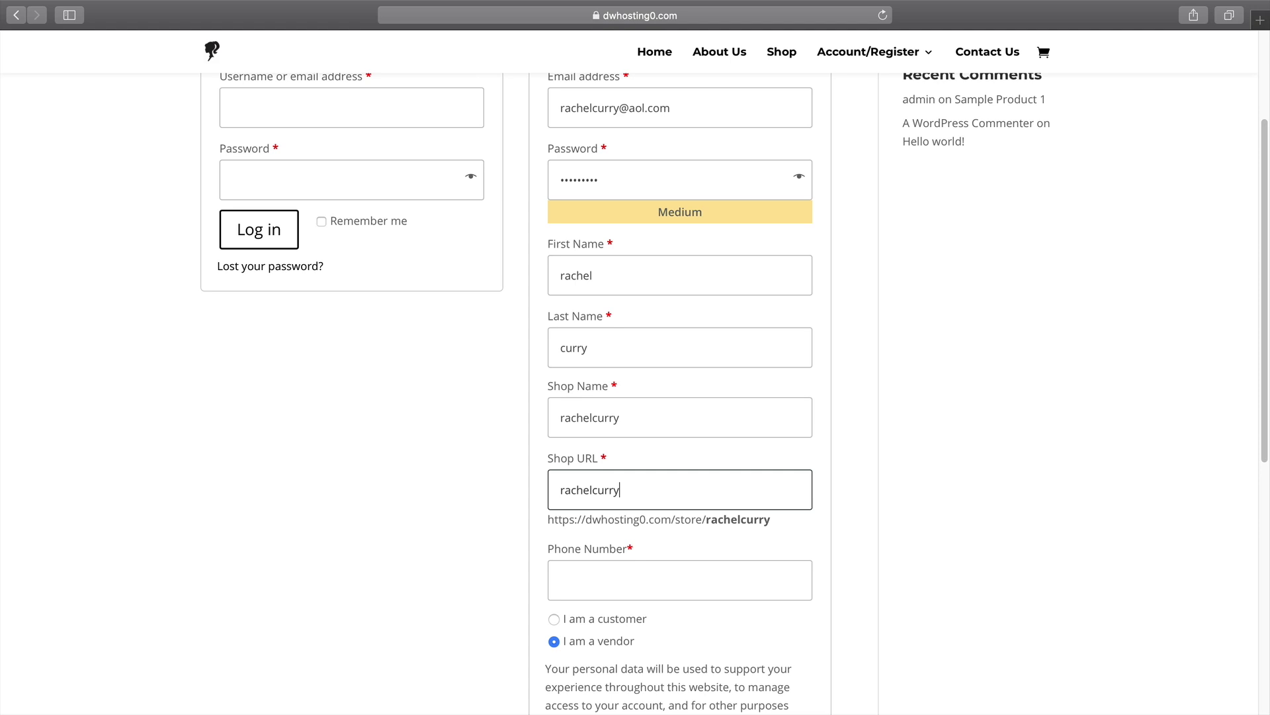
key(Tab)
text(1822)
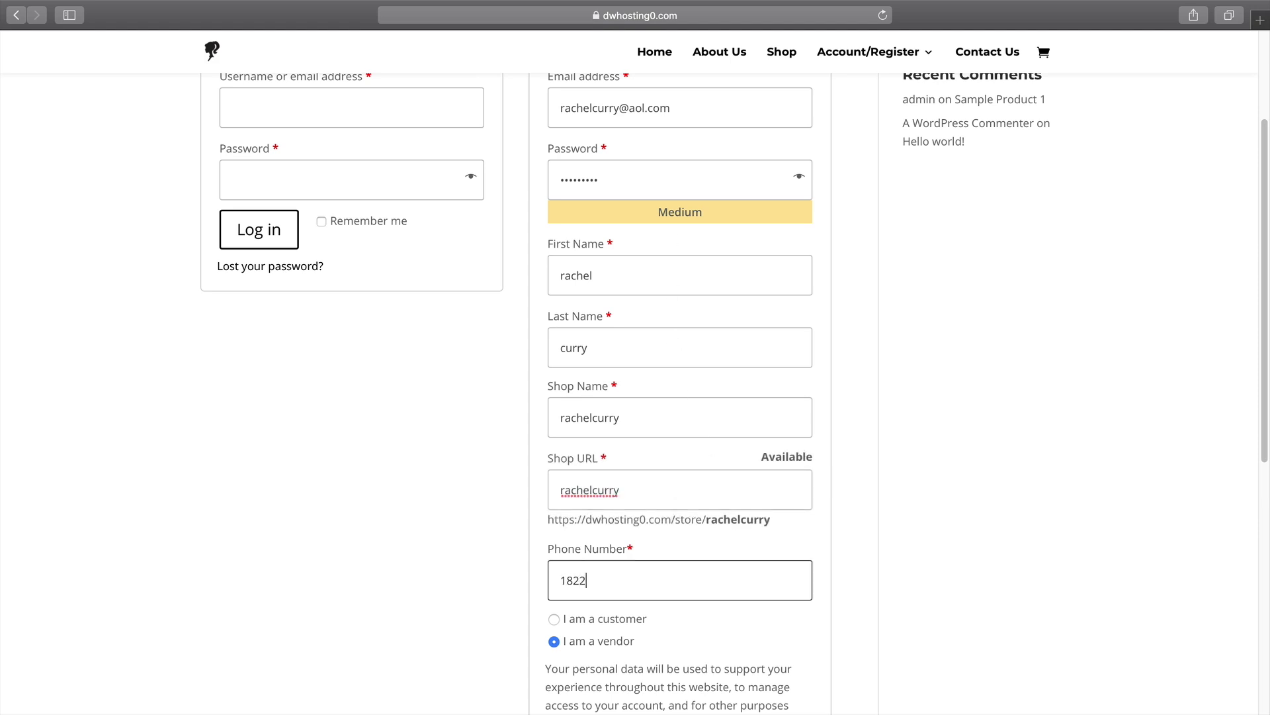
text(1115555)
Submit the vendor registration and decline Safari's save-password prompt.
scroll(734, 393, down, 2)
scroll(734, 393, down, 3)
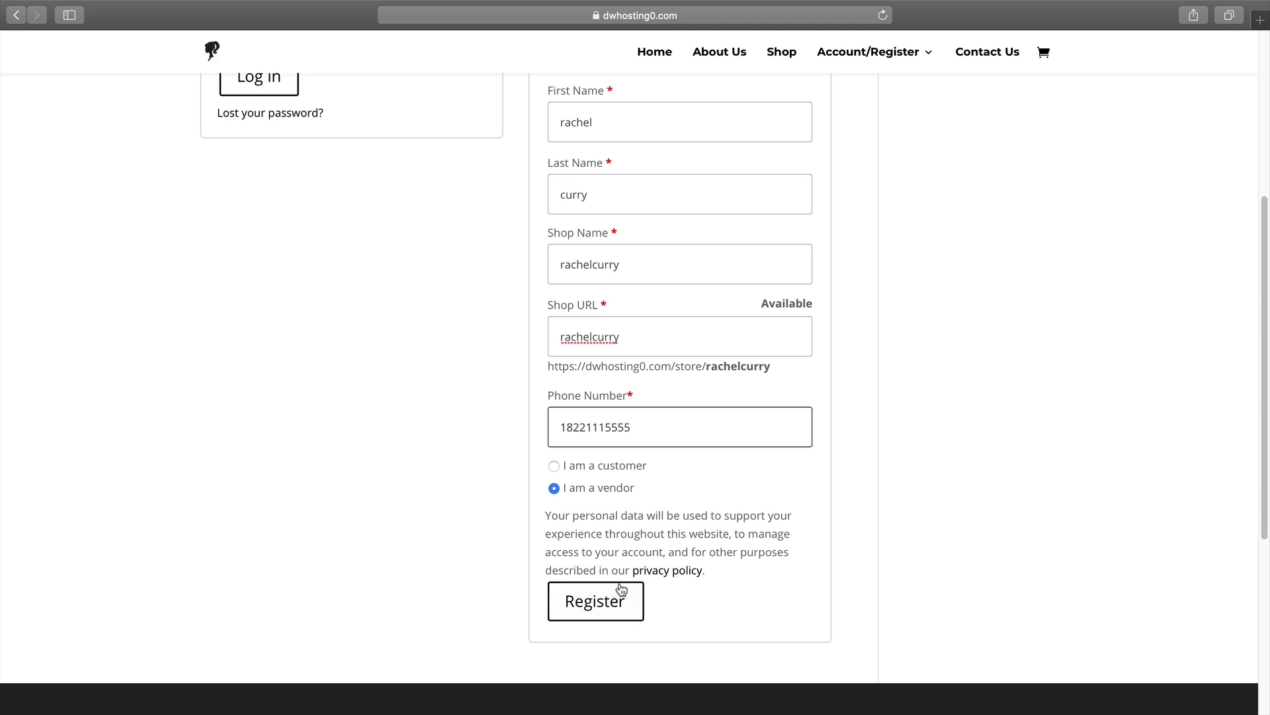
click(600, 604)
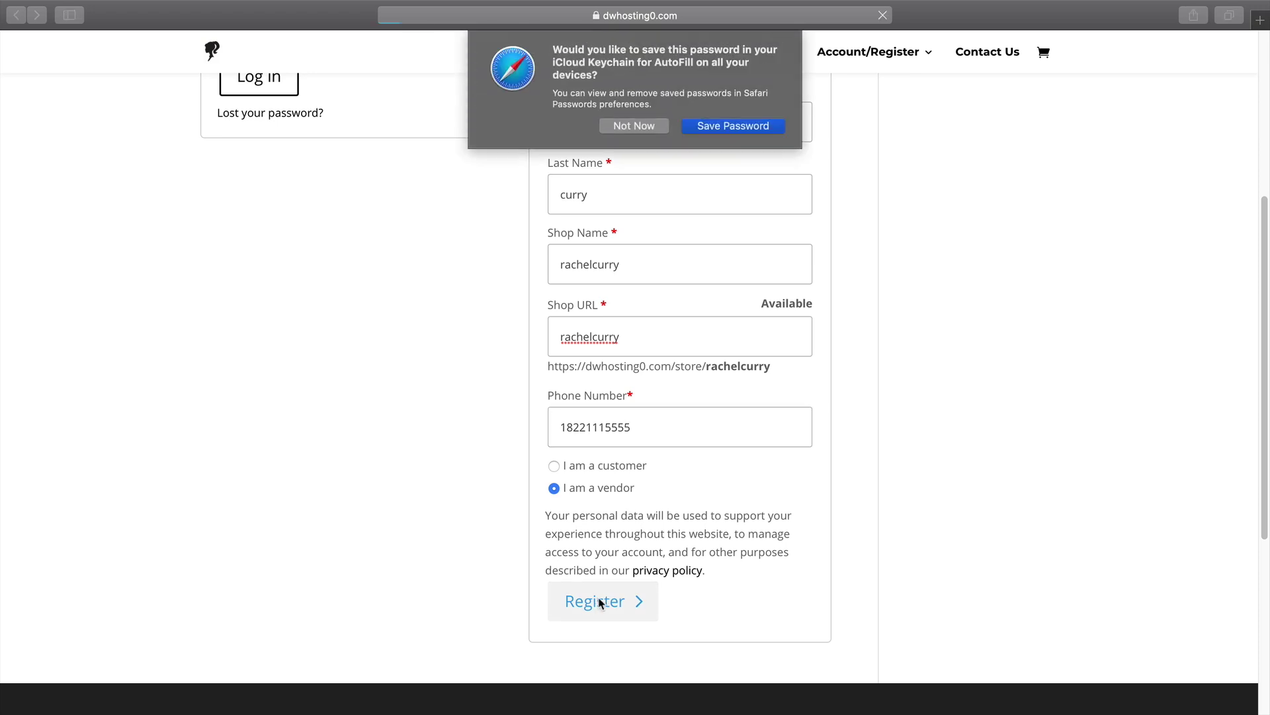
click(651, 129)
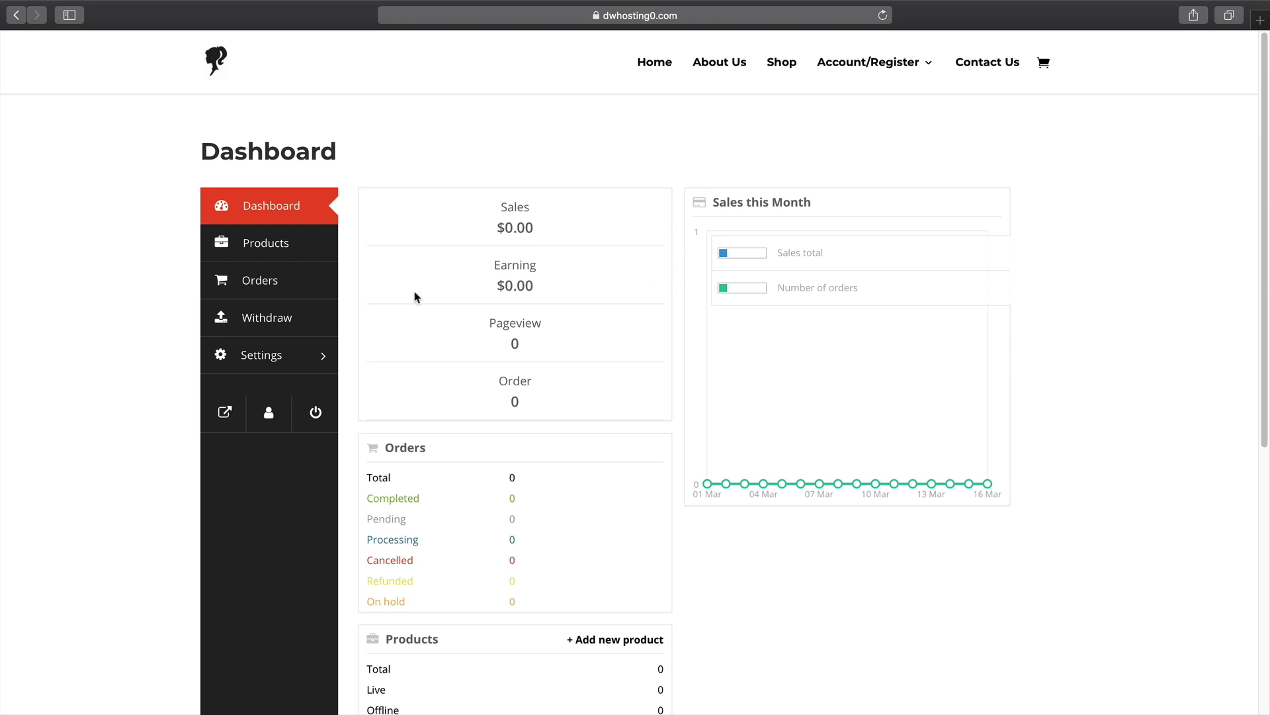
Browse the vendor's empty Orders, Products and Withdraw pages, then open store Settings.
click(302, 293)
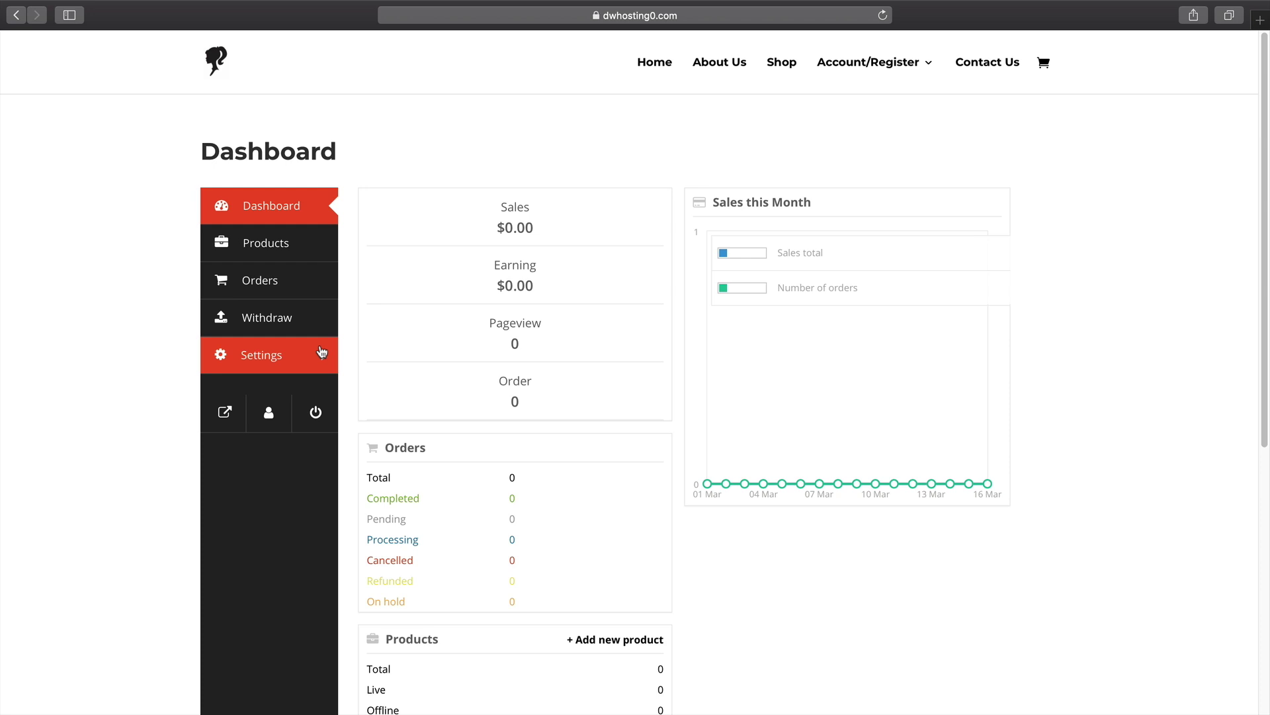
click(290, 246)
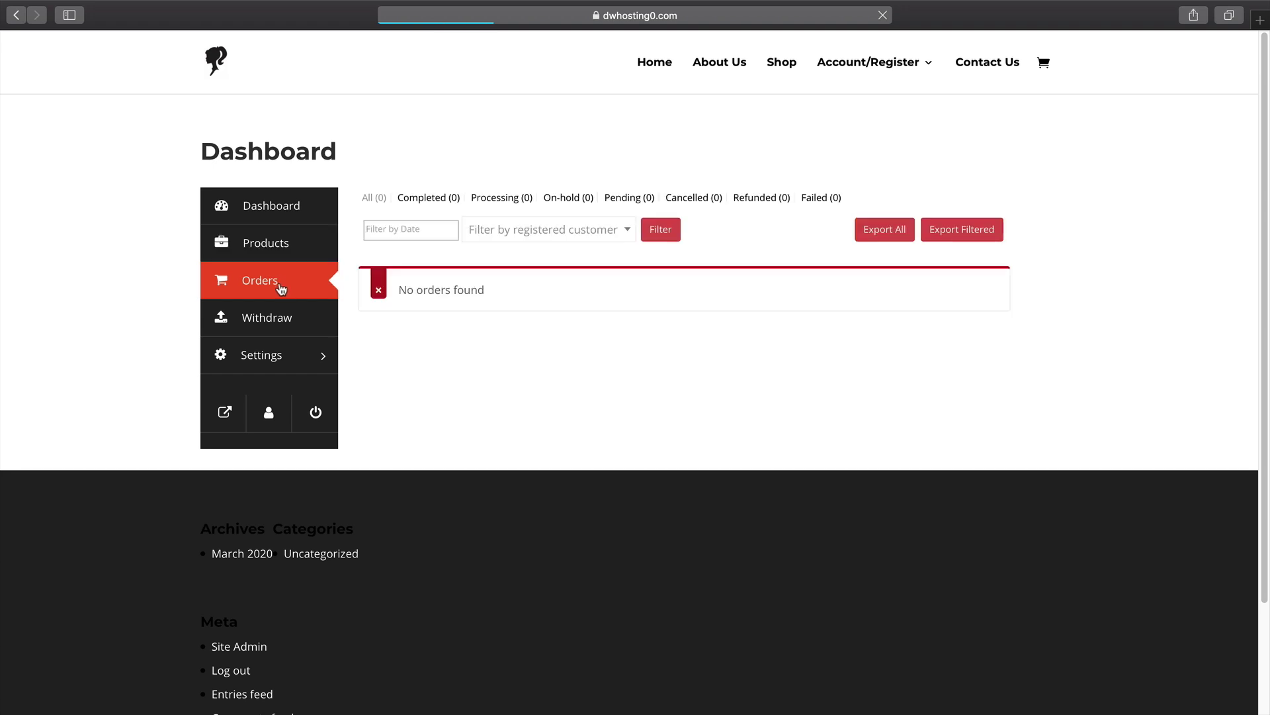
click(287, 320)
click(289, 356)
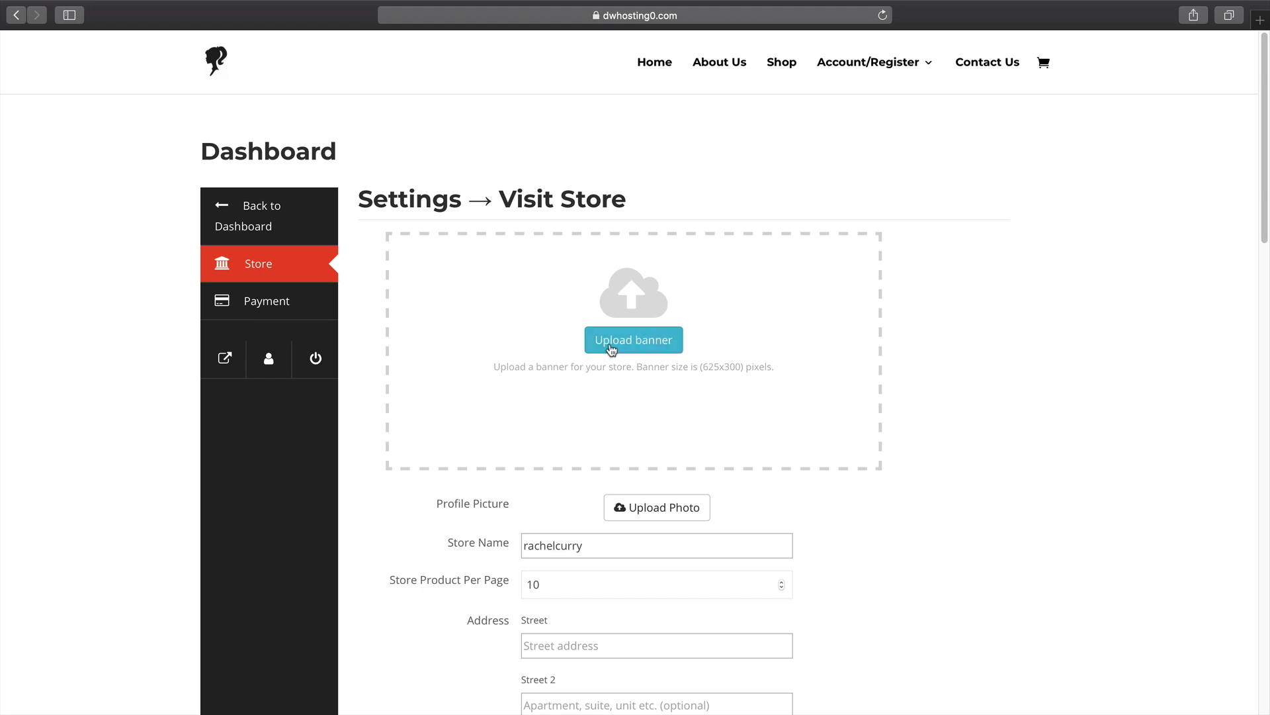
Upload a new store banner image and apply its crop.
scroll(612, 348, down, 5)
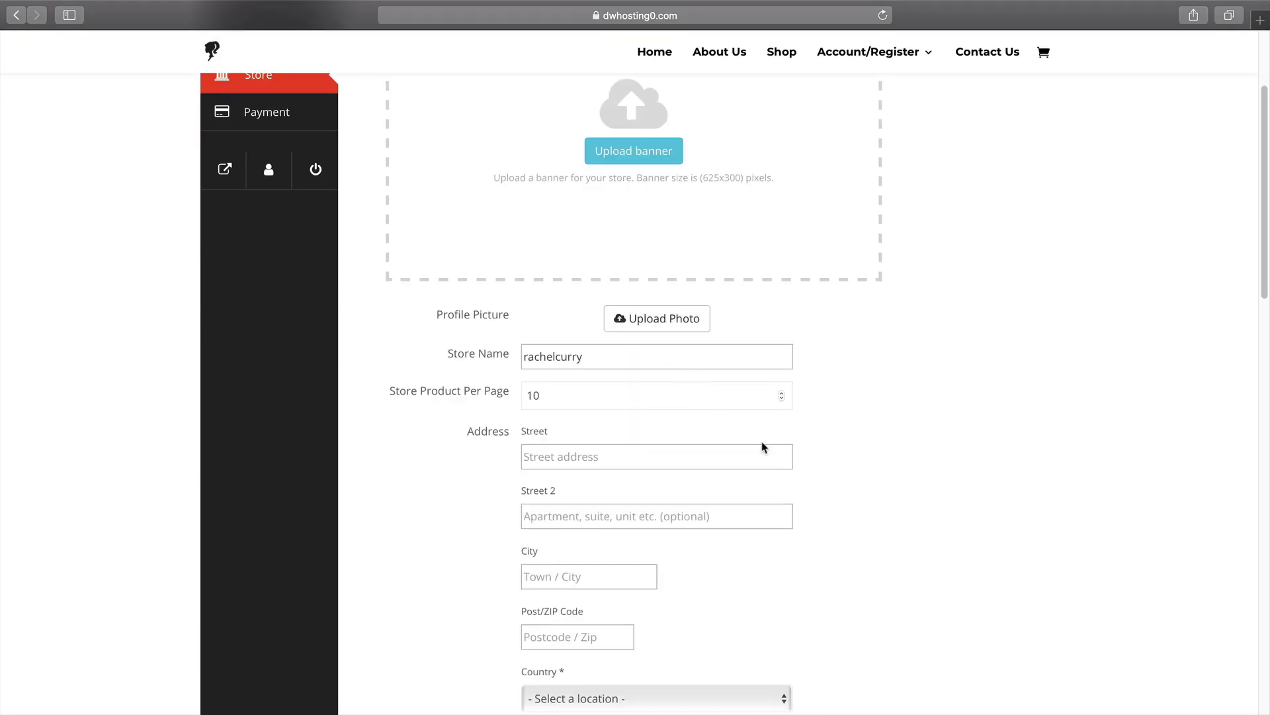
scroll(737, 422, up, 5)
click(635, 340)
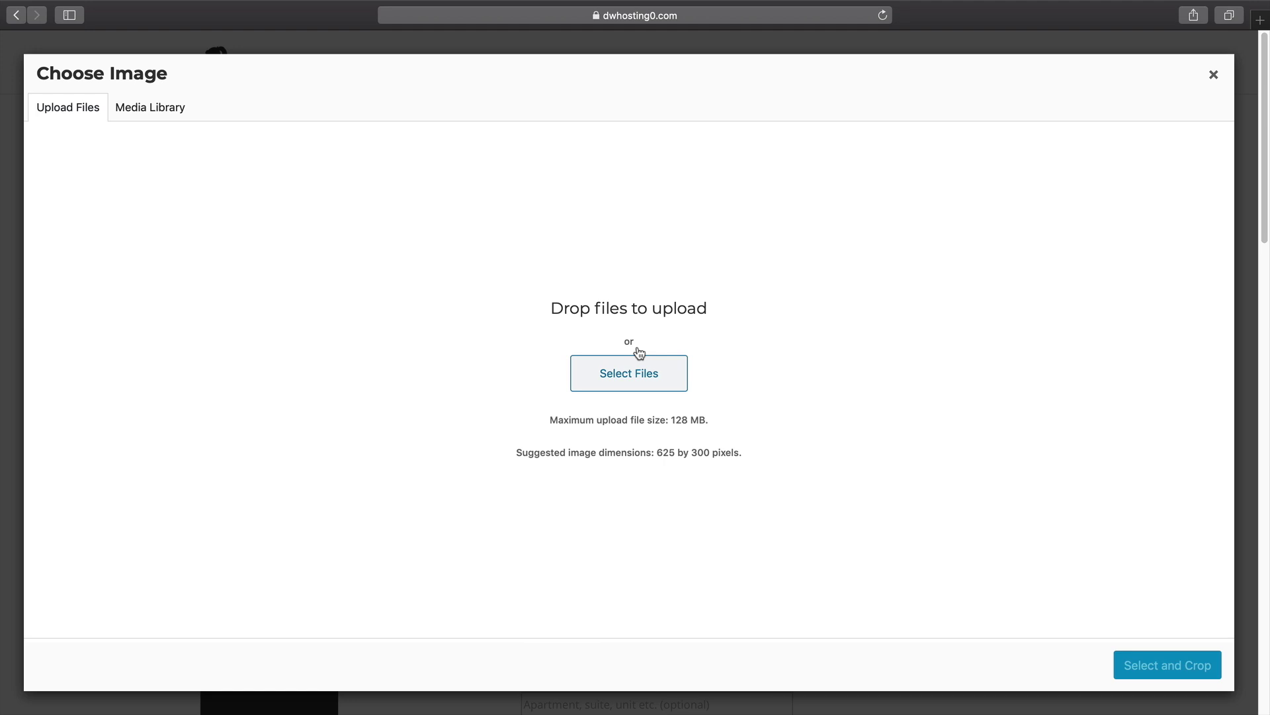
click(140, 111)
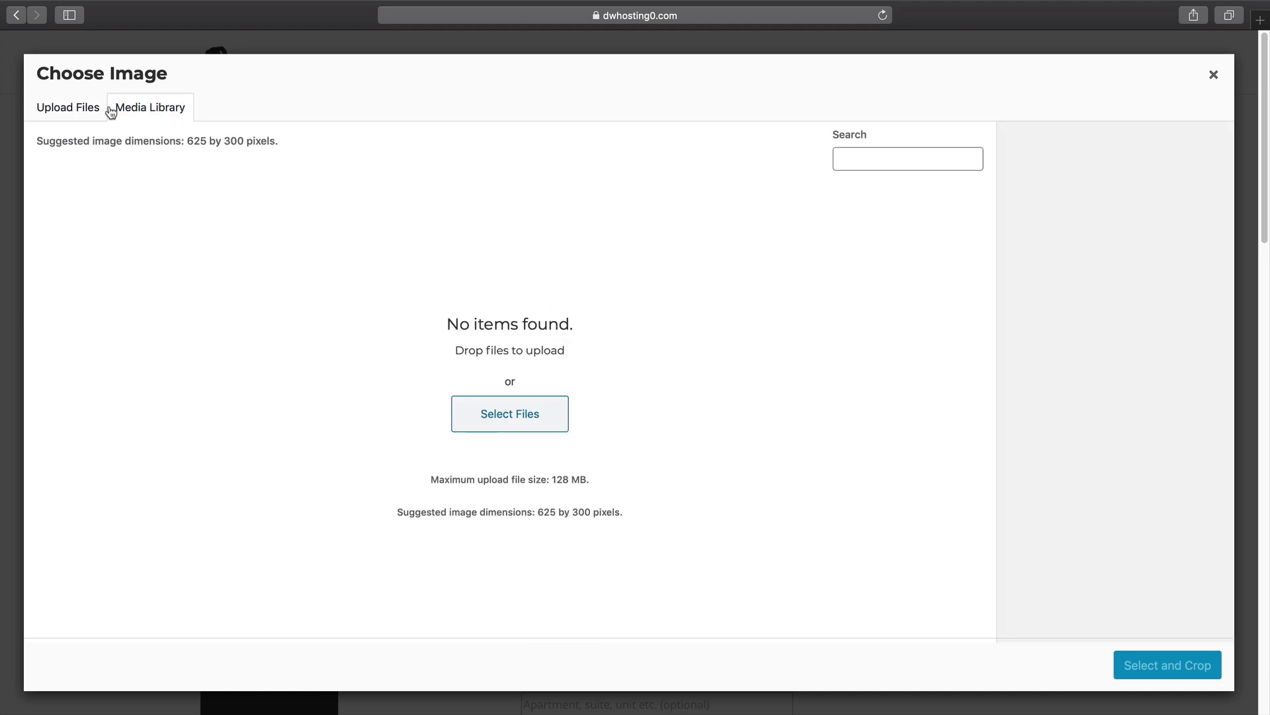
click(61, 106)
click(637, 384)
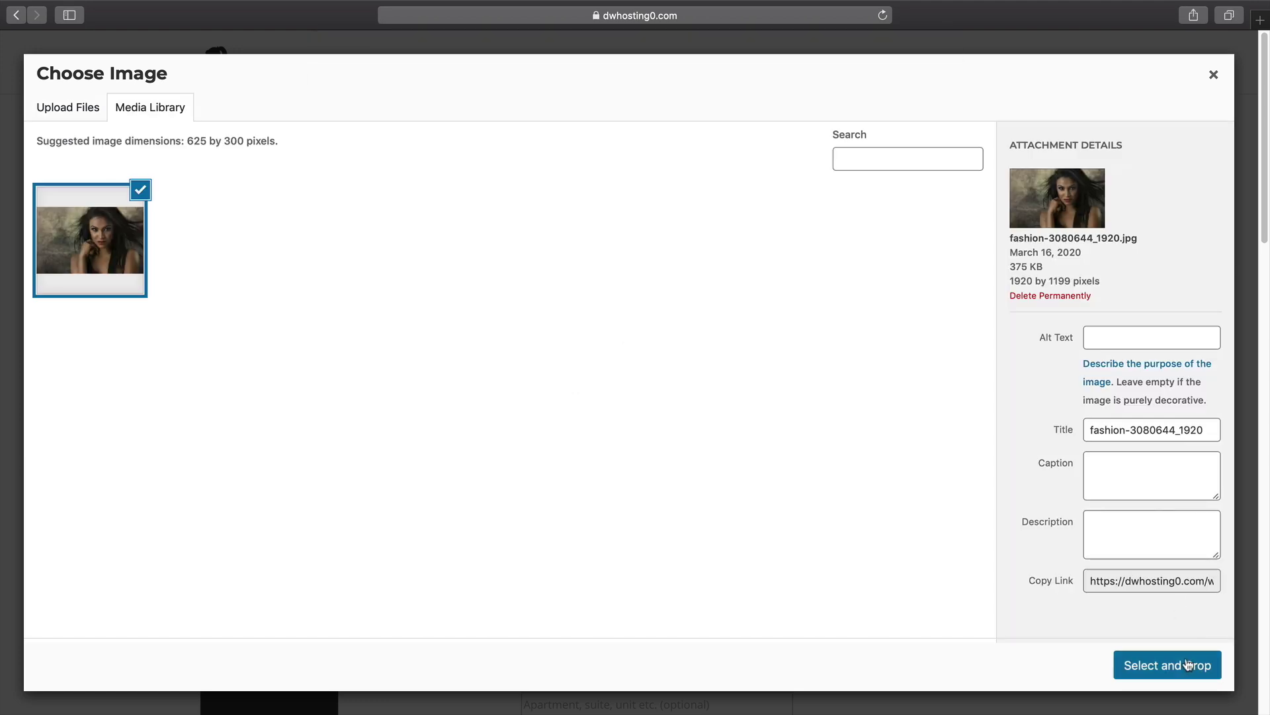
click(1170, 656)
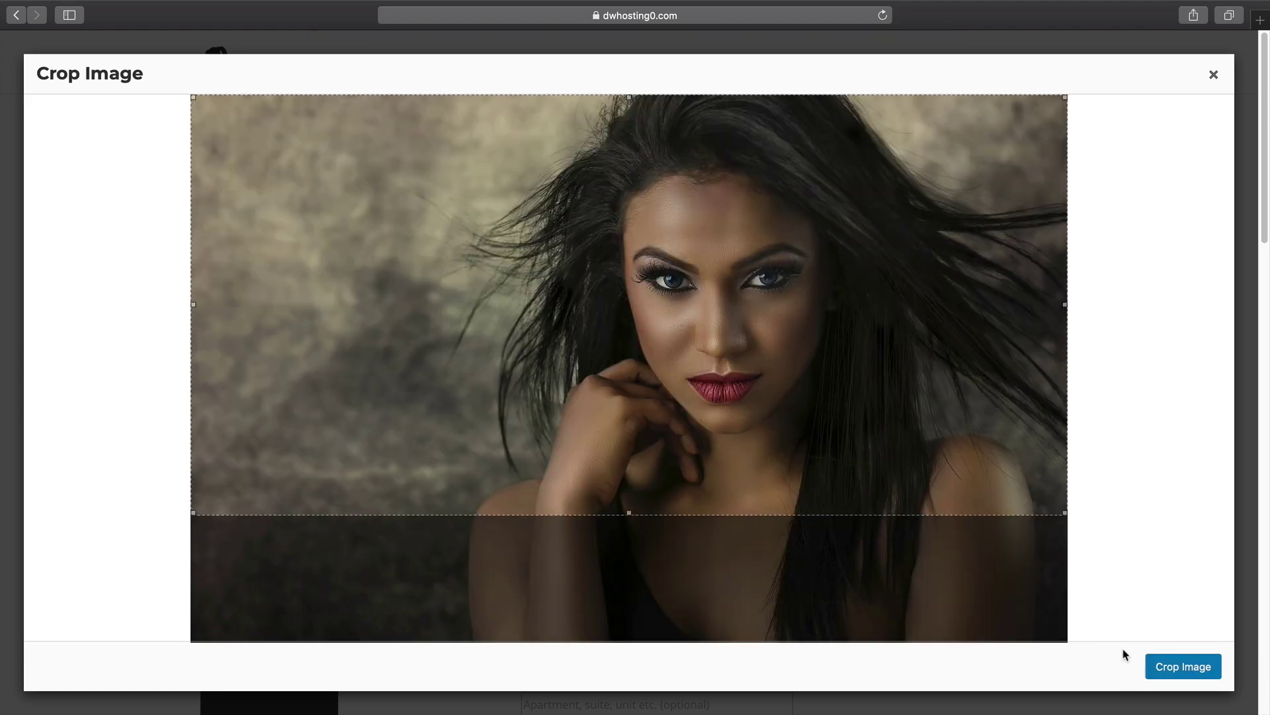
click(1167, 667)
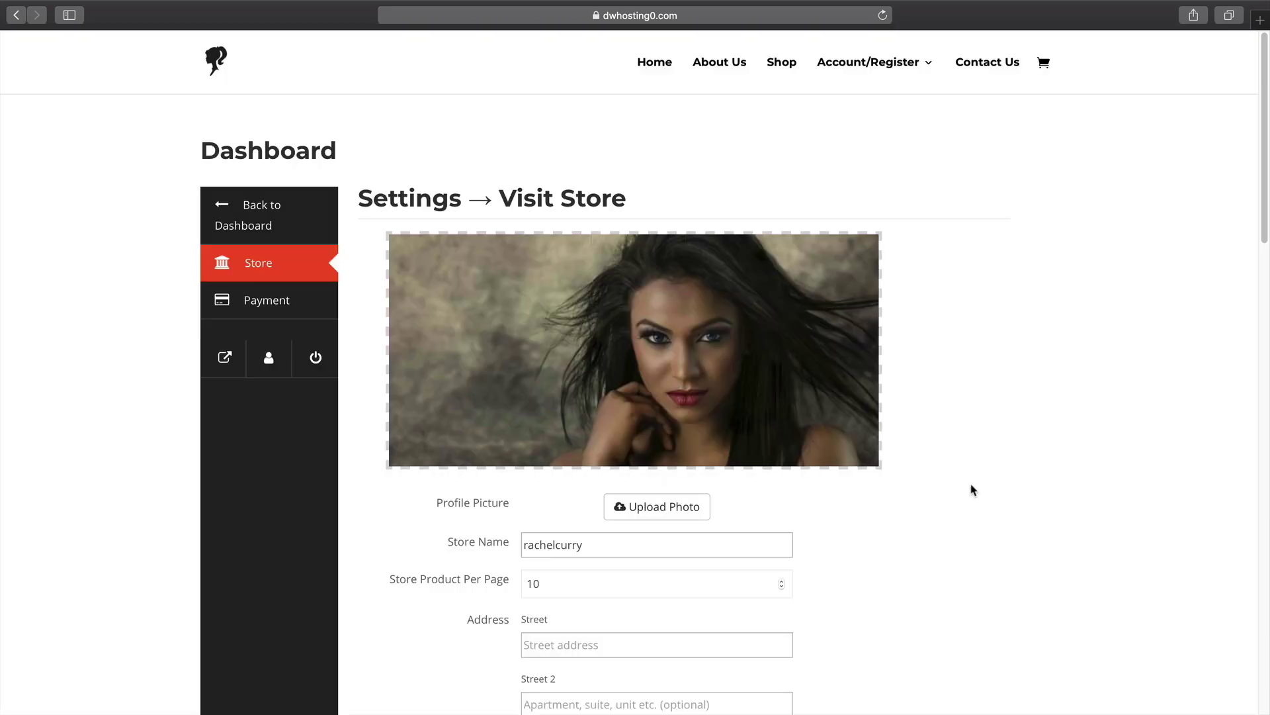
Upload a store profile picture and crop it tightly around the face.
click(654, 509)
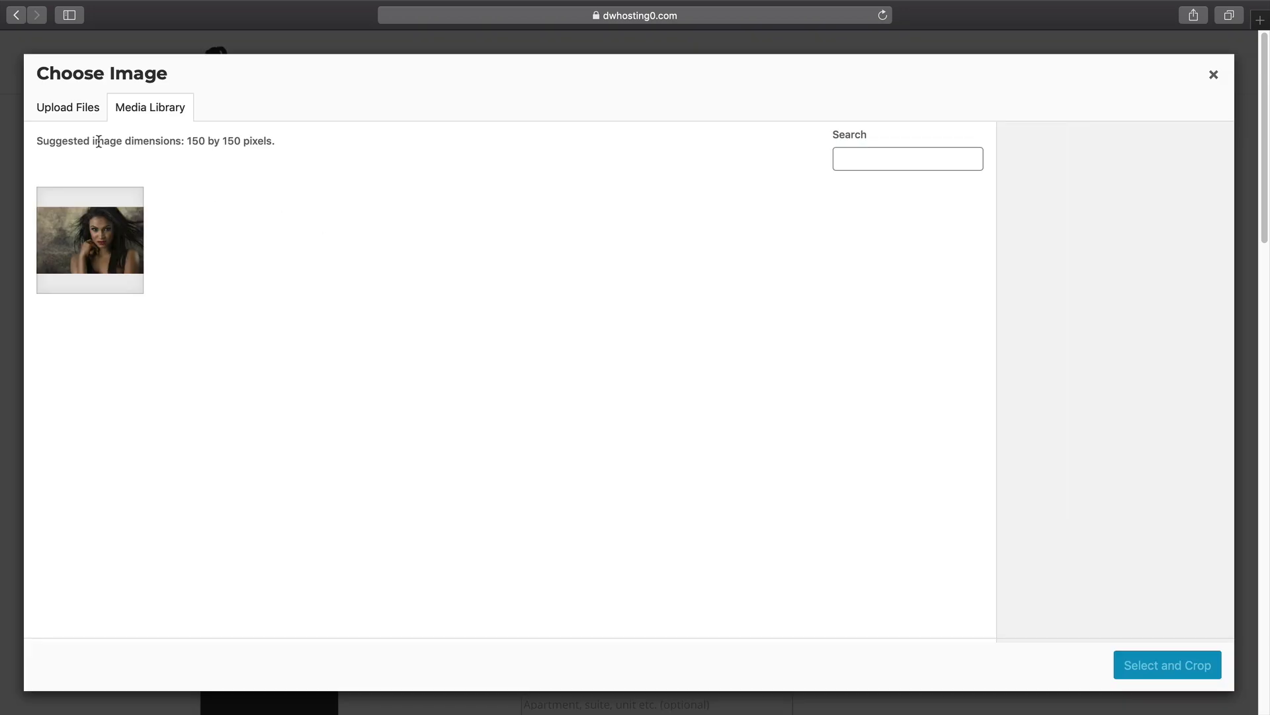
click(77, 113)
click(636, 376)
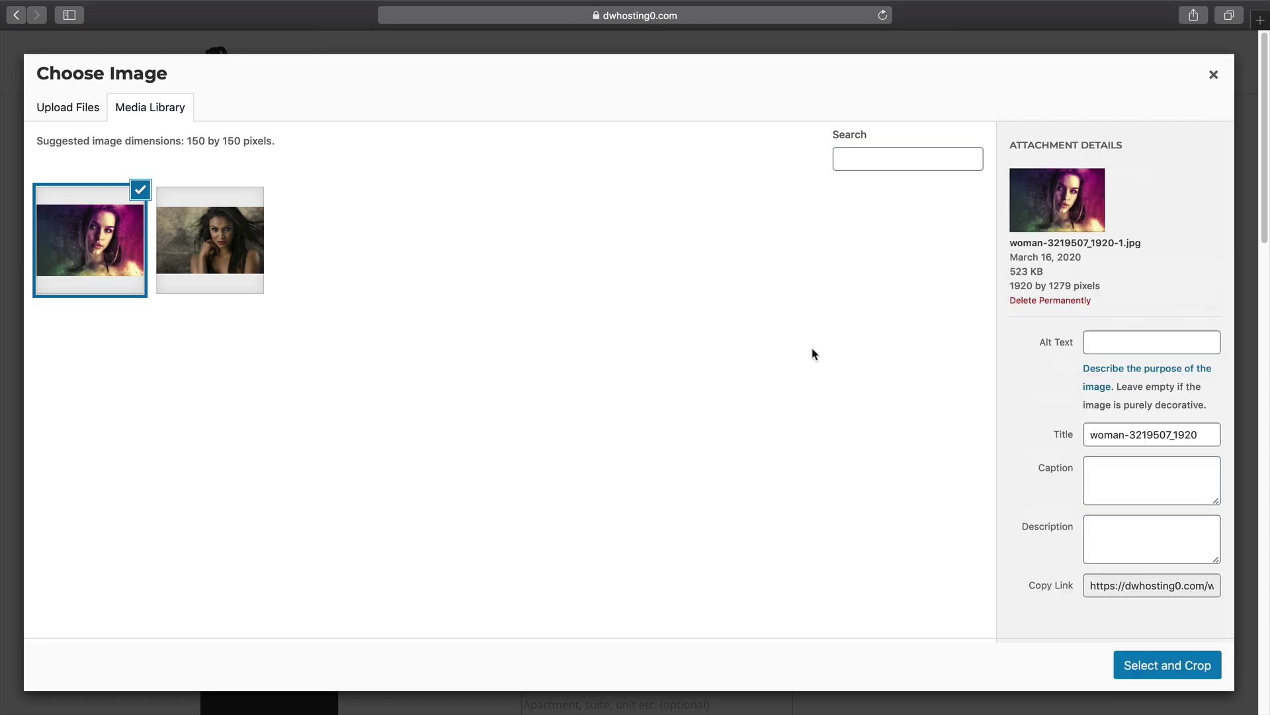
click(1150, 667)
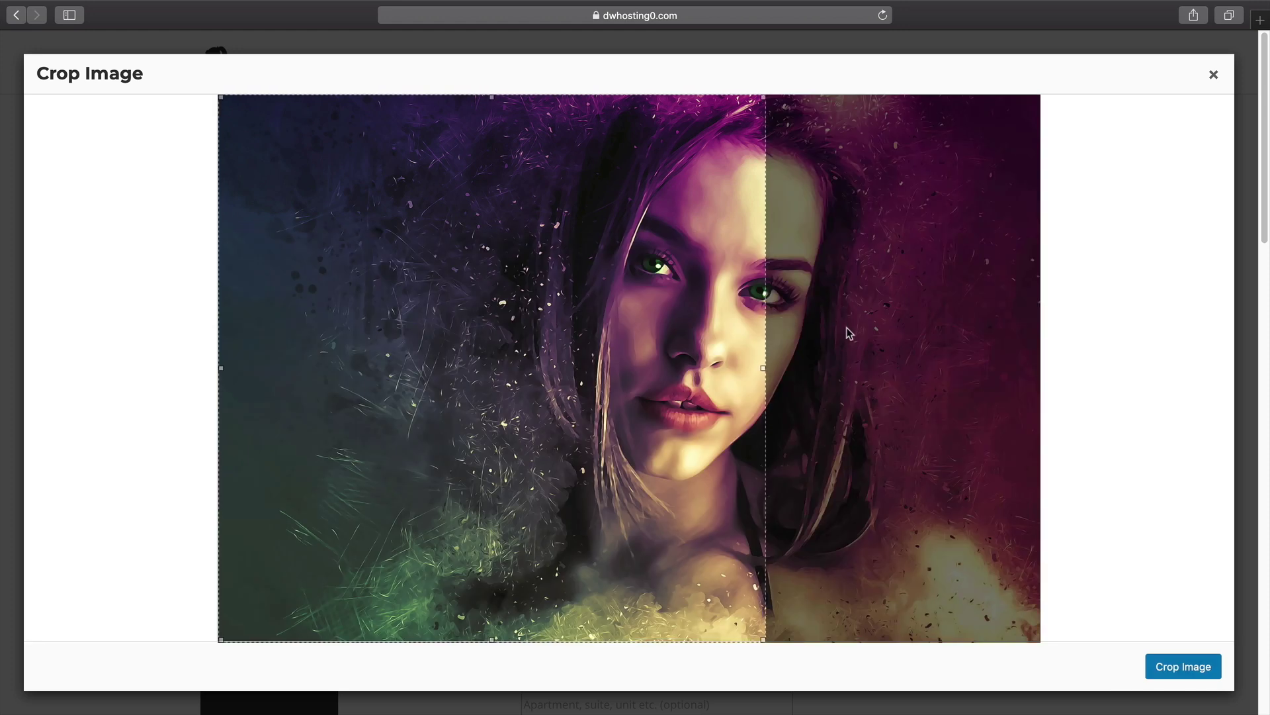
drag(720, 332, 888, 316)
drag(953, 640, 831, 519)
drag(668, 354, 740, 352)
click(1177, 665)
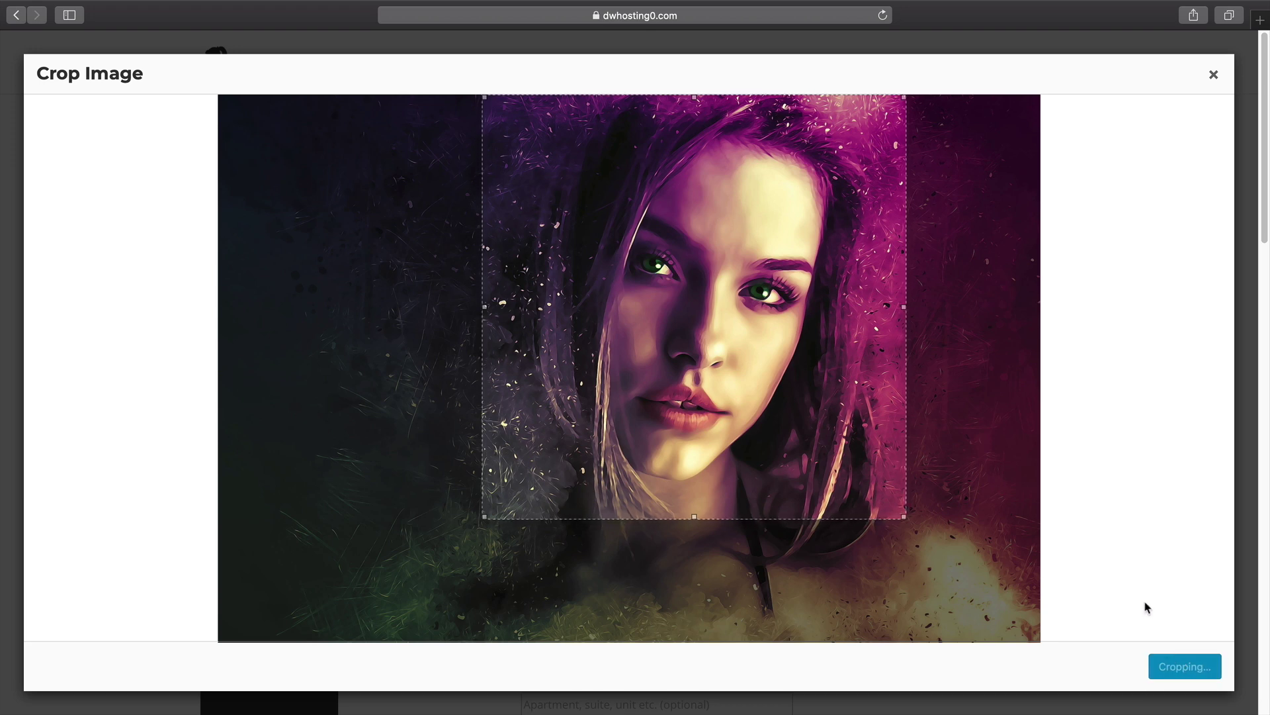
Leave terms and conditions hidden on the store page and save the store settings.
scroll(1059, 571, down, 5)
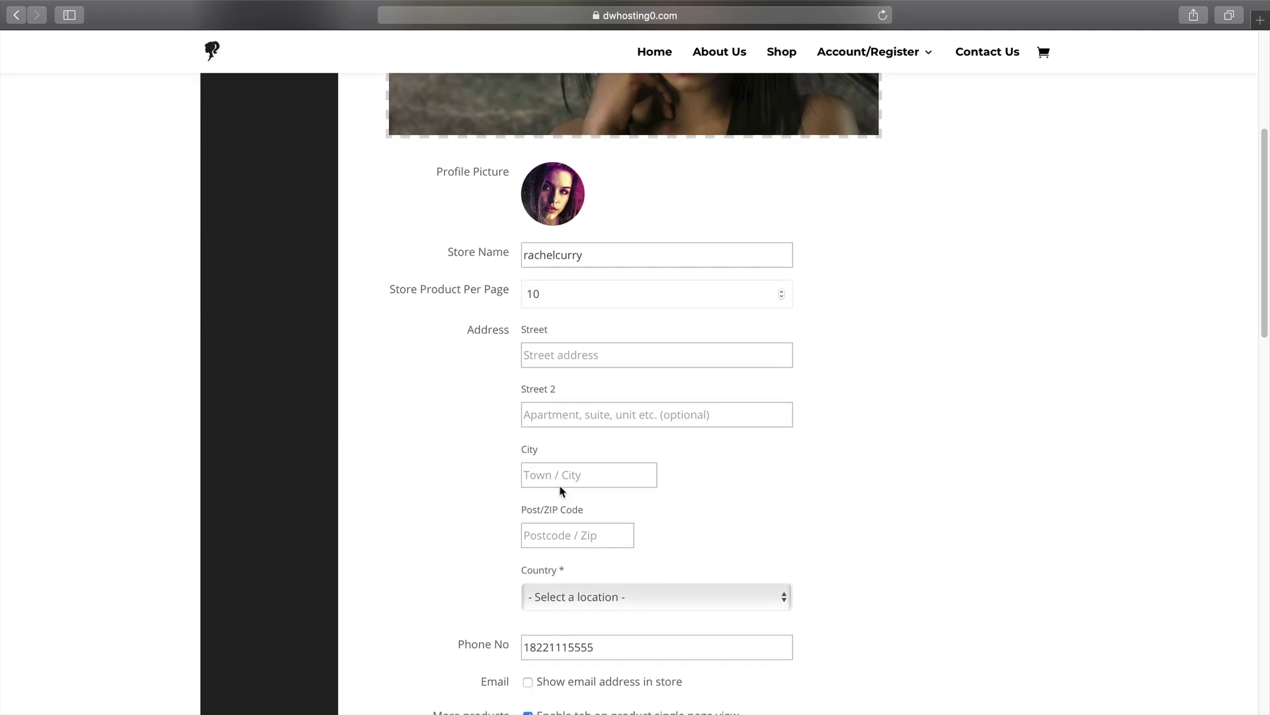
scroll(559, 493, down, 2)
scroll(549, 482, down, 1)
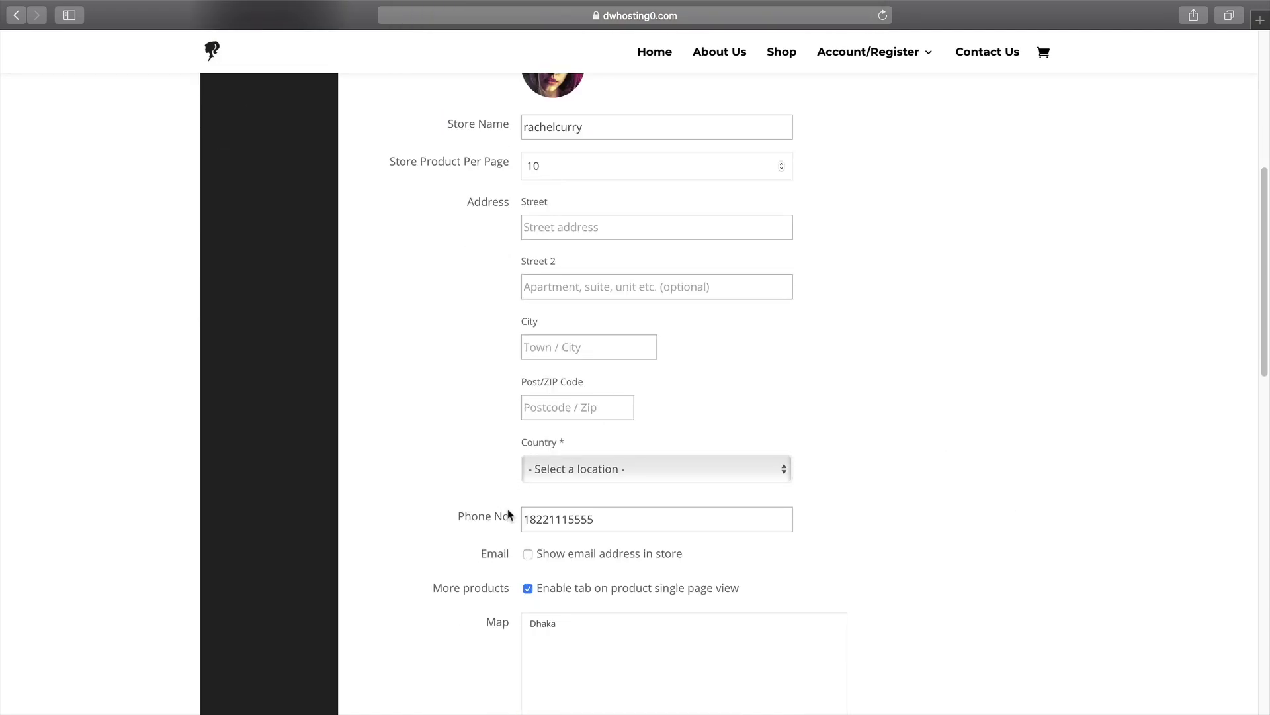
scroll(536, 503, down, 2)
scroll(532, 507, down, 10)
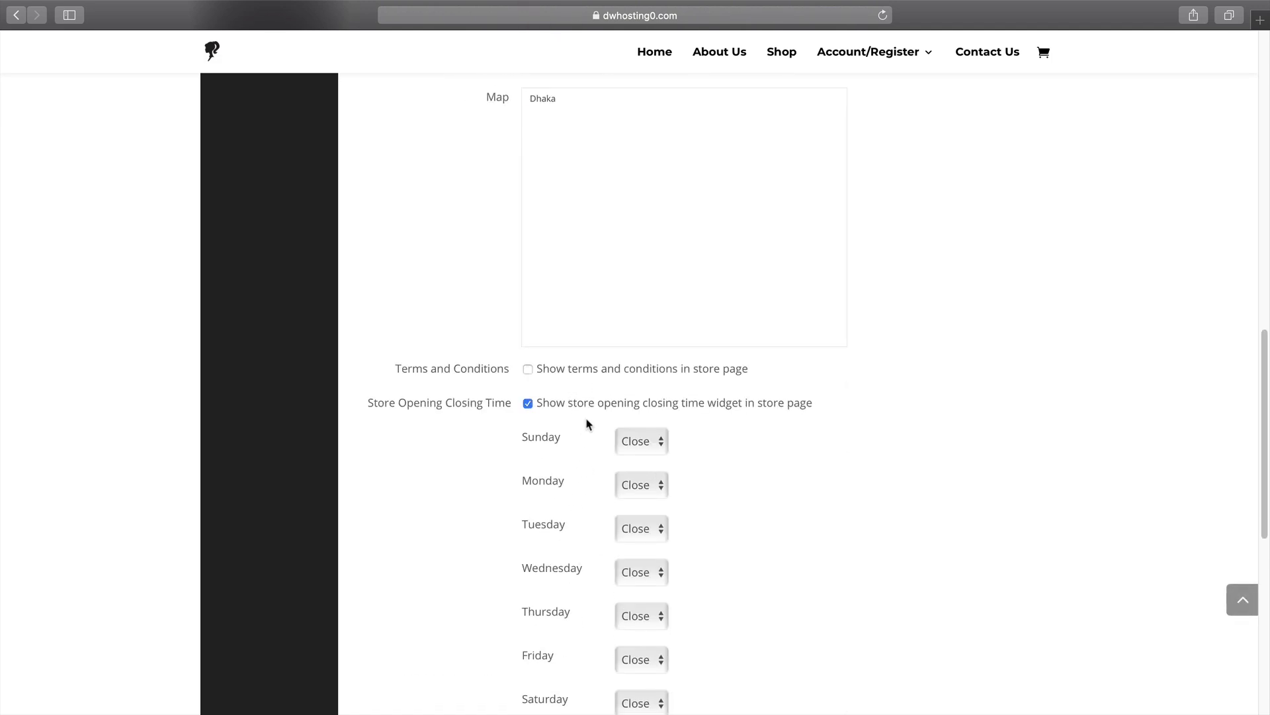
click(529, 369)
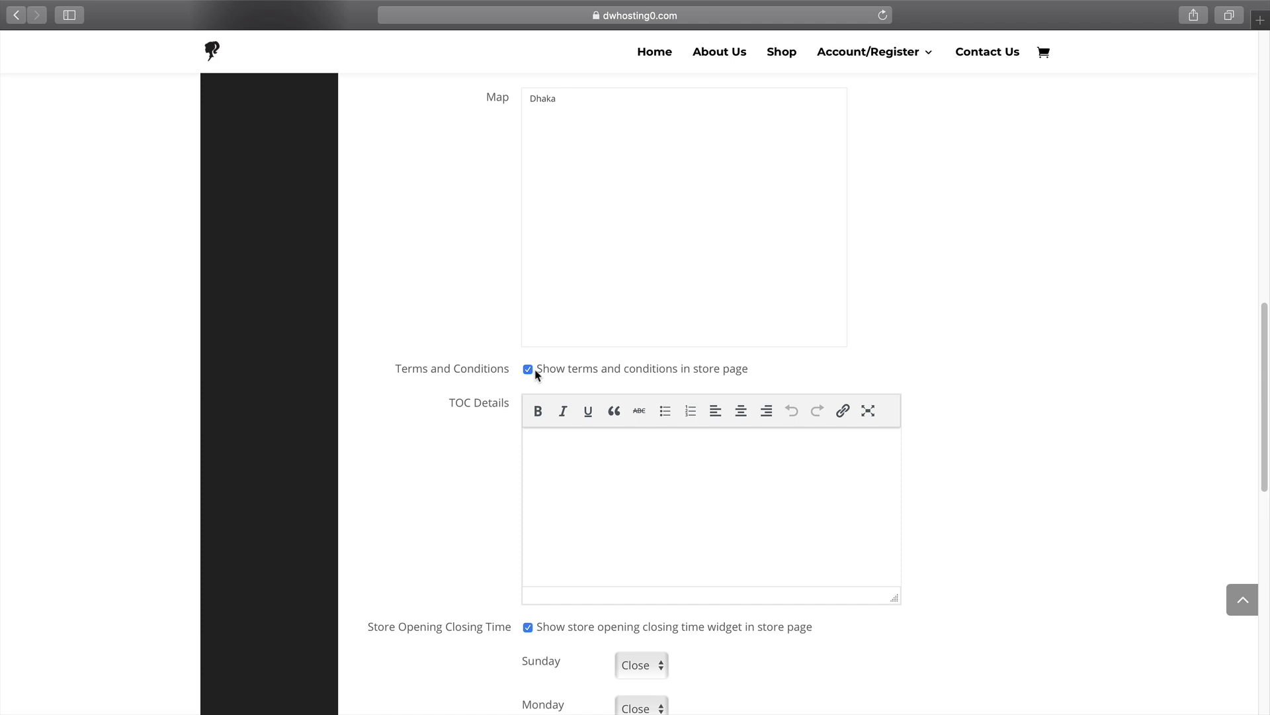
click(529, 369)
scroll(534, 470, down, 1)
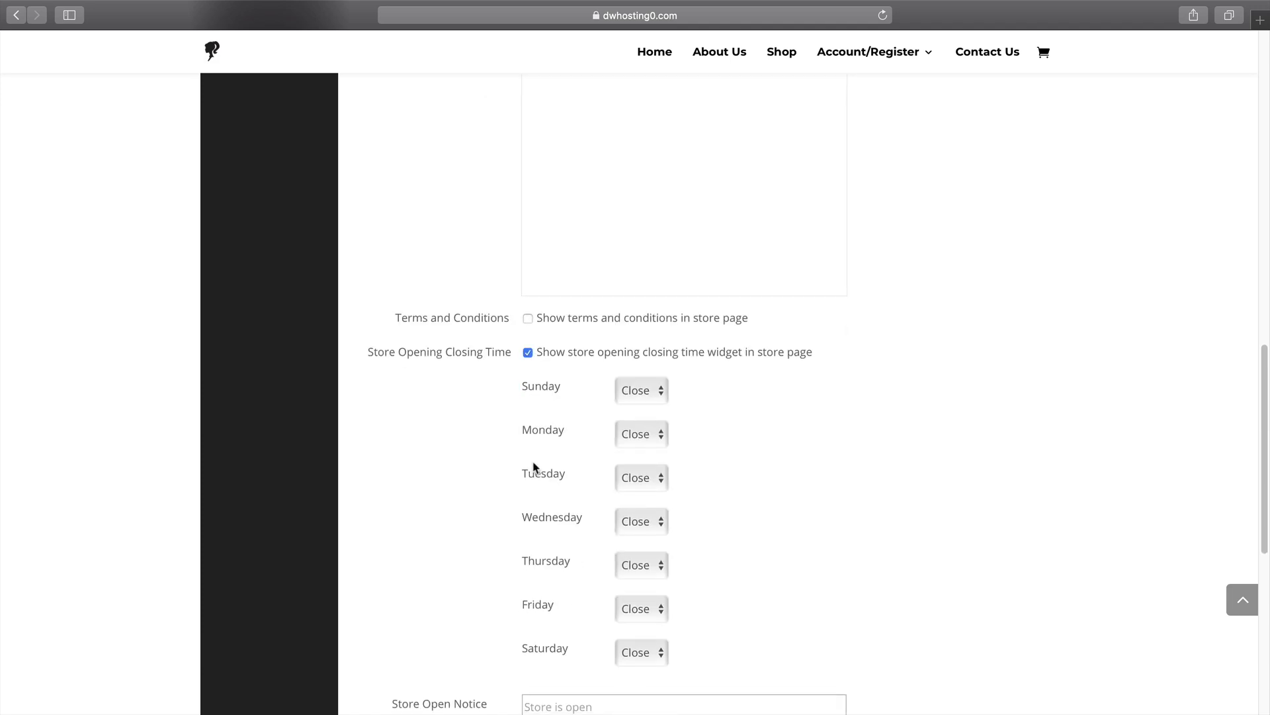
scroll(595, 516, down, 3)
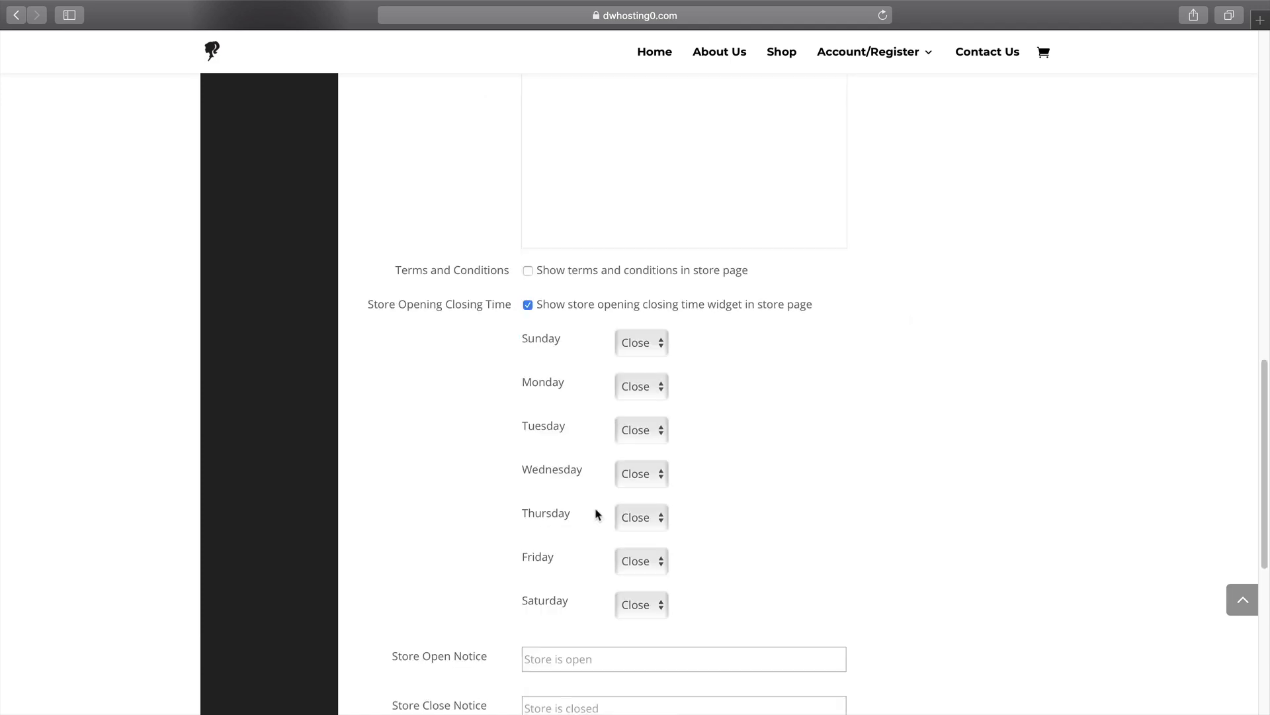
scroll(582, 516, down, 1)
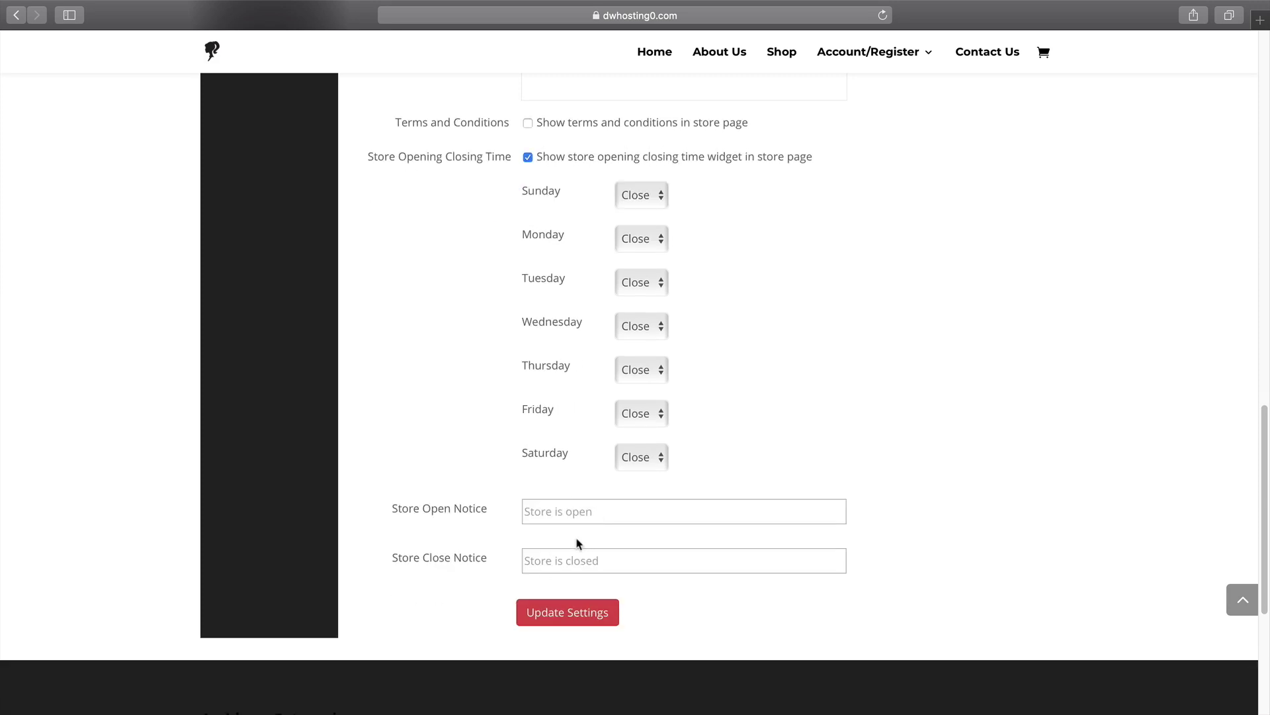
click(577, 619)
Set the store country to Vietnam, save again, and return to the vendor dashboard.
click(629, 369)
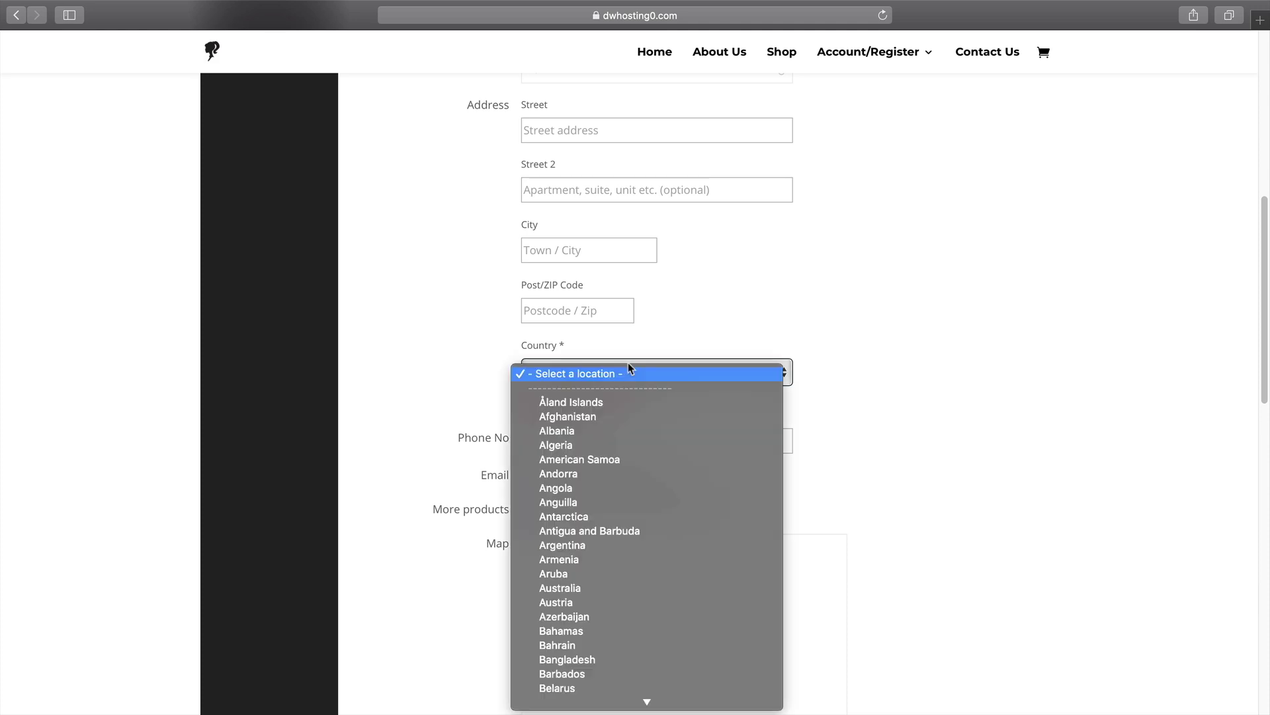
scroll(680, 548, down, 15)
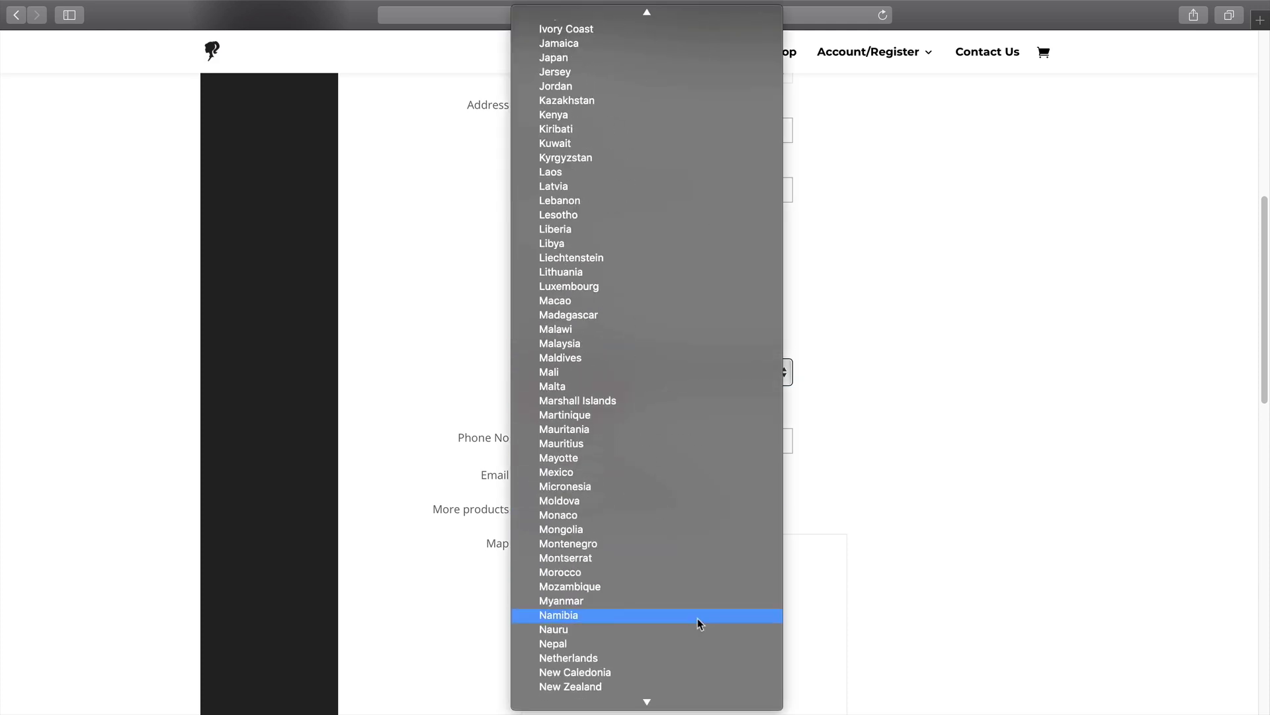
scroll(696, 617, down, 20)
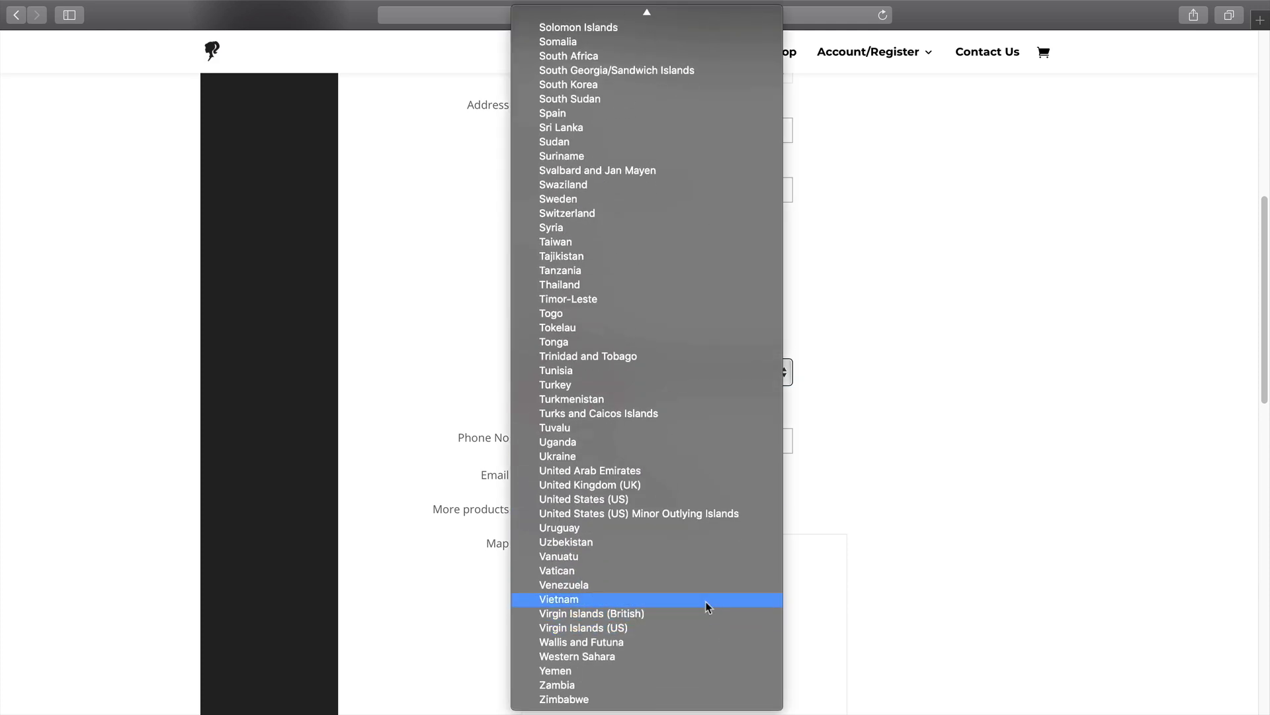
click(705, 601)
scroll(896, 592, down, 10)
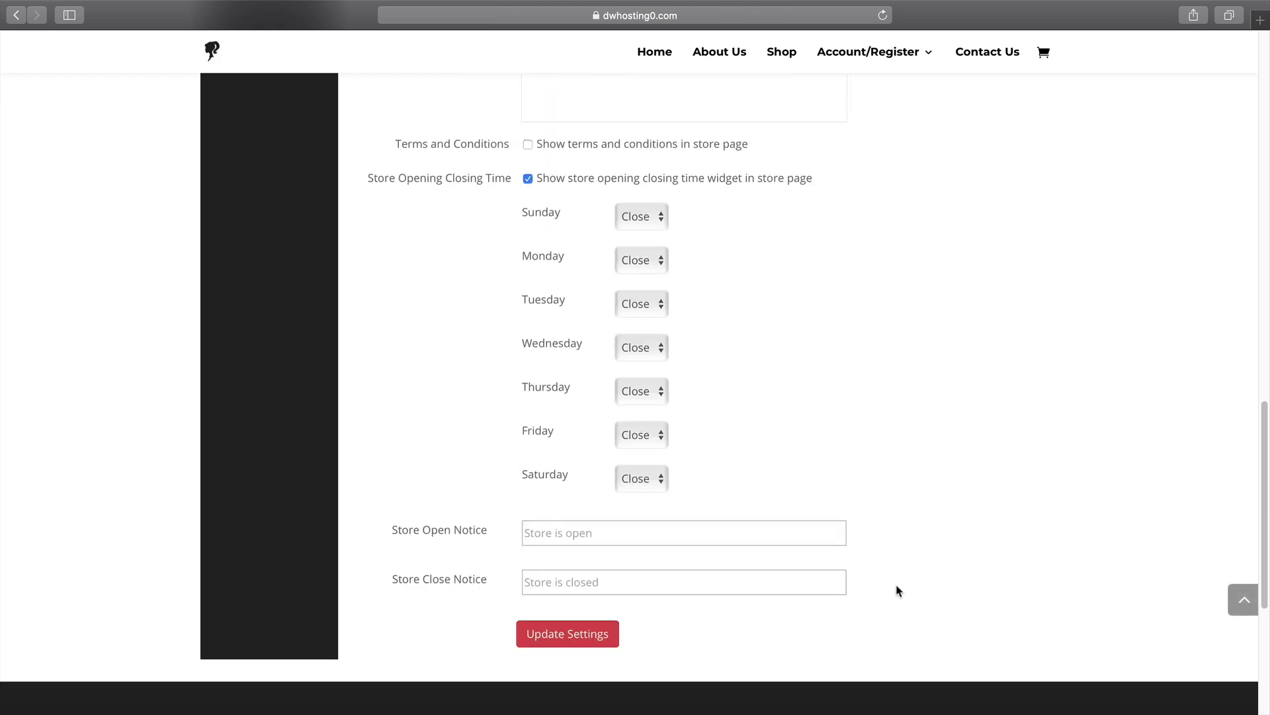
scroll(899, 590, down, 5)
scroll(624, 509, up, 1)
click(570, 357)
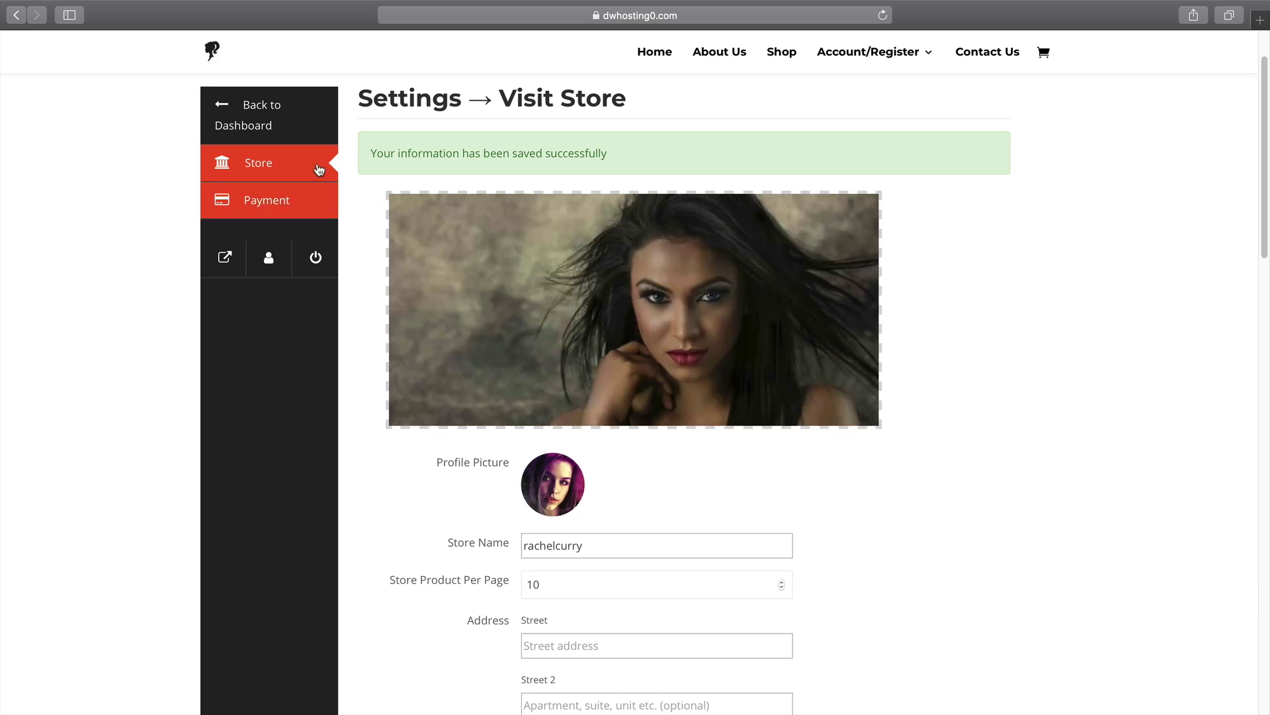
click(281, 123)
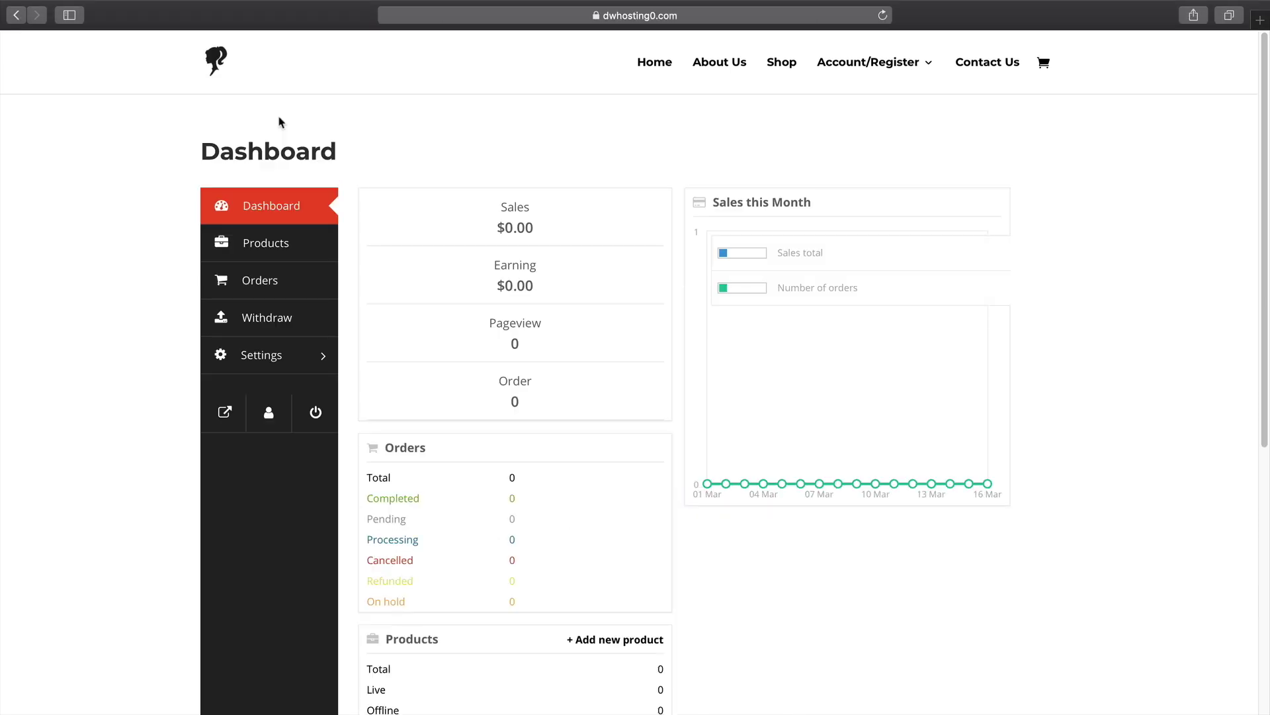
Start a new product named Vendor Product 1 priced at 100.
click(283, 247)
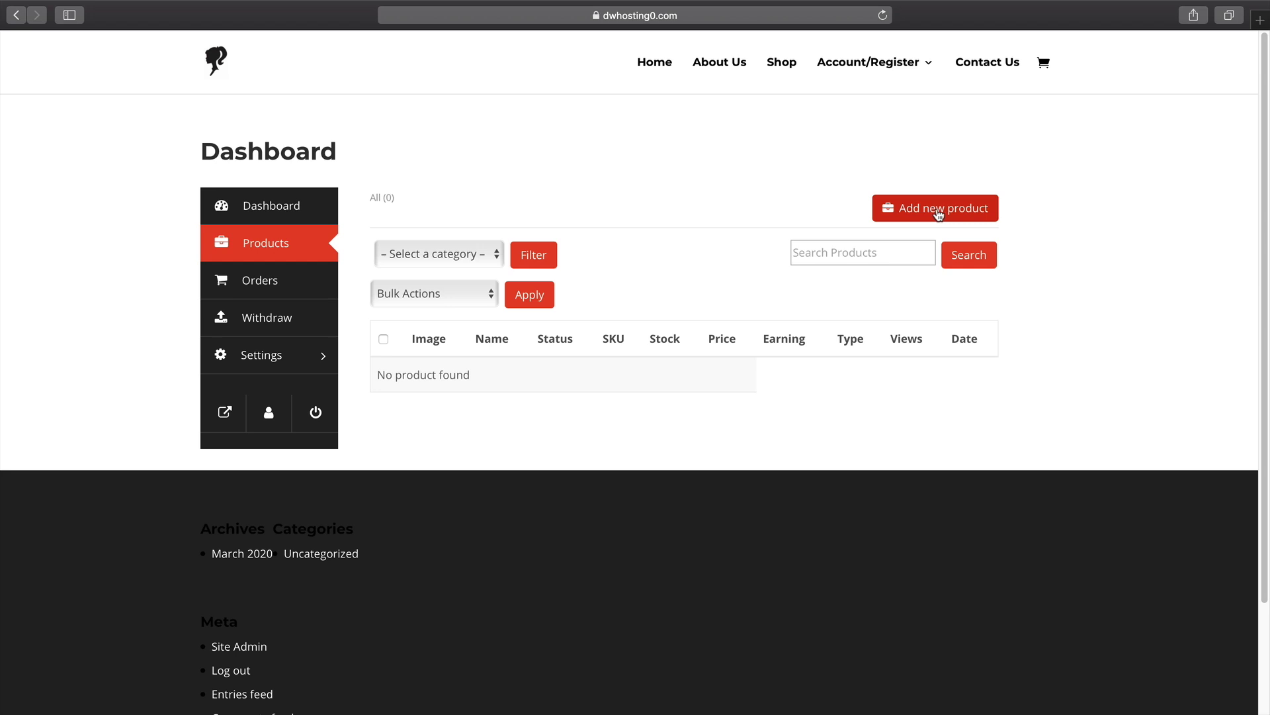
click(946, 215)
click(710, 203)
text(Vendor)
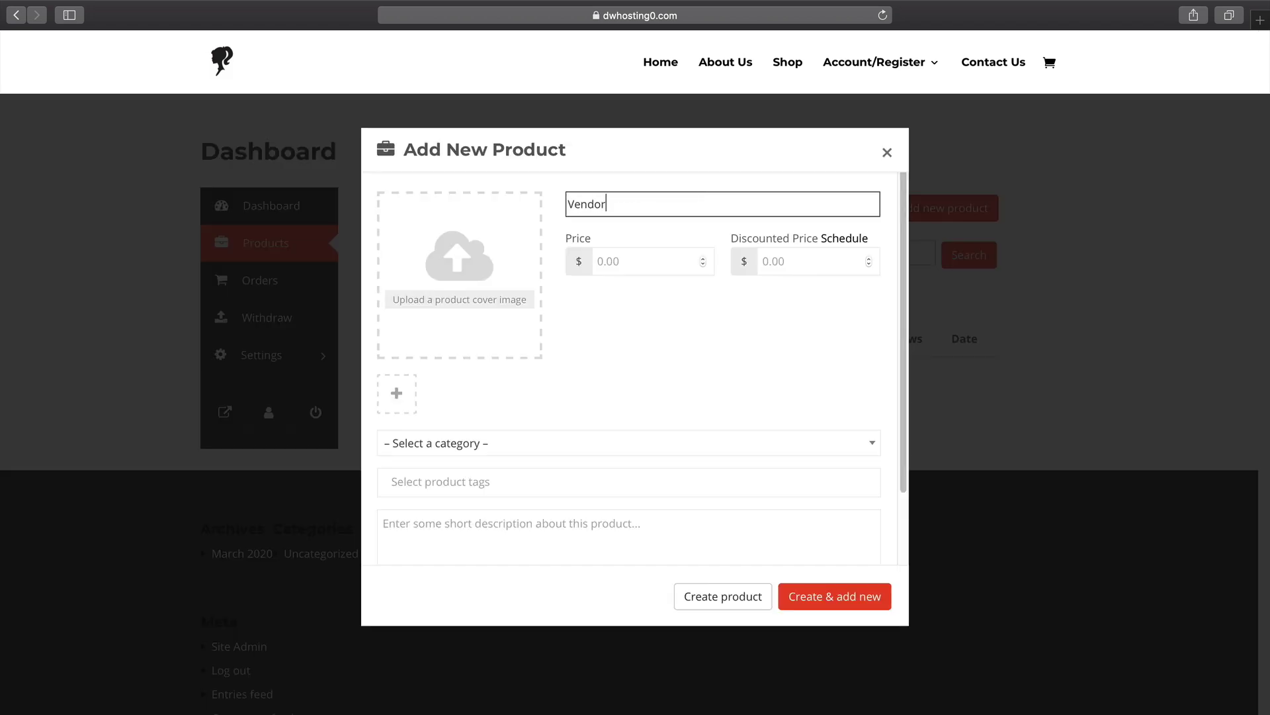
key(Tab)
text(100)
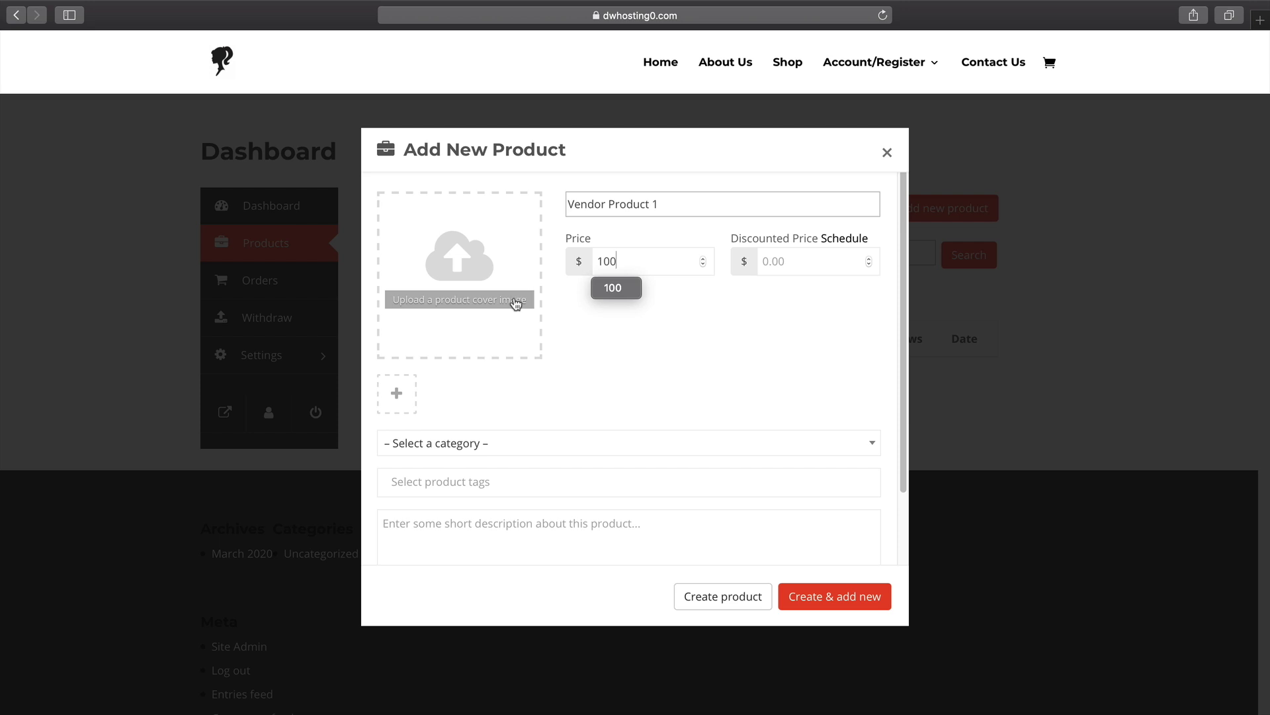
Set the second library image as featured image and assign the Shirts category.
click(517, 302)
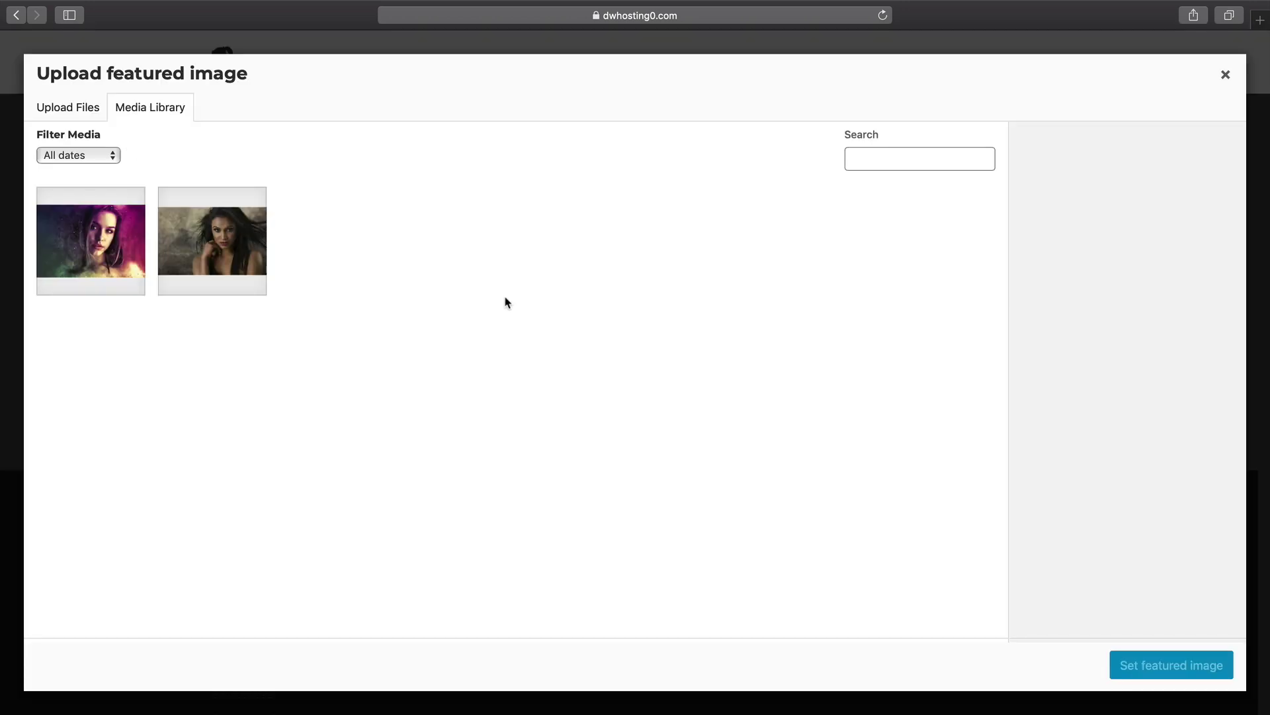
click(268, 258)
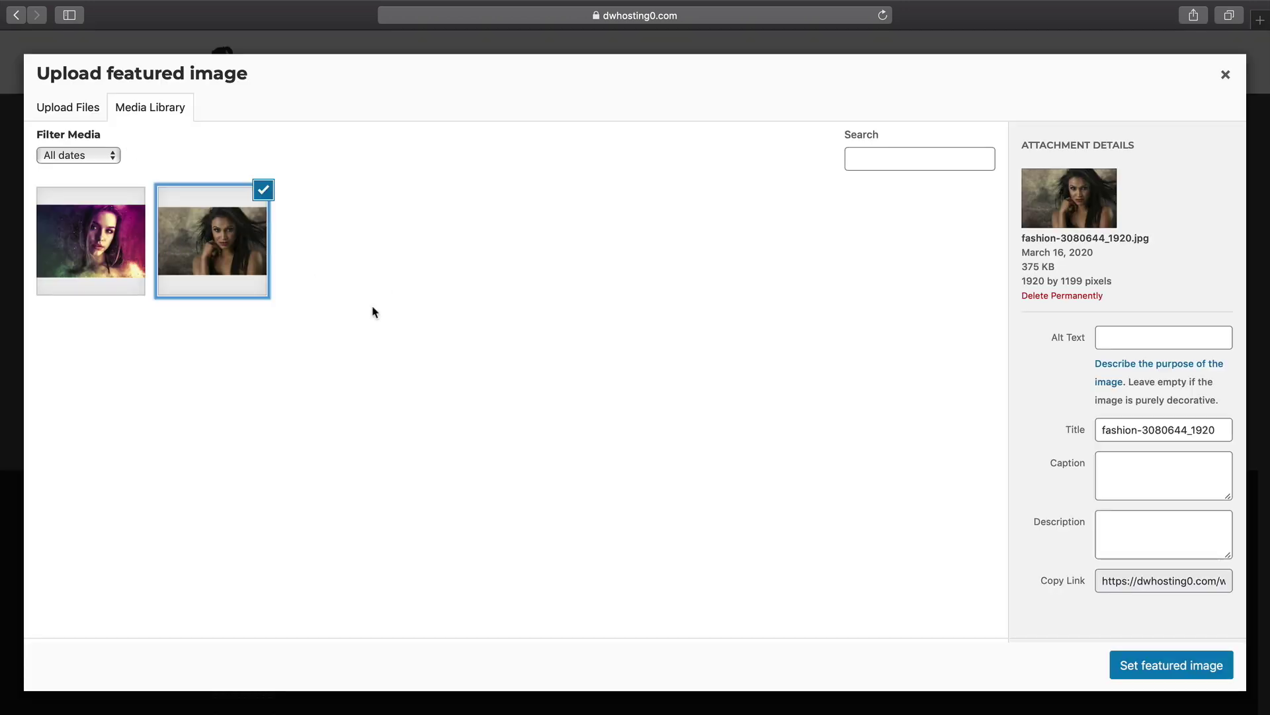
click(1120, 665)
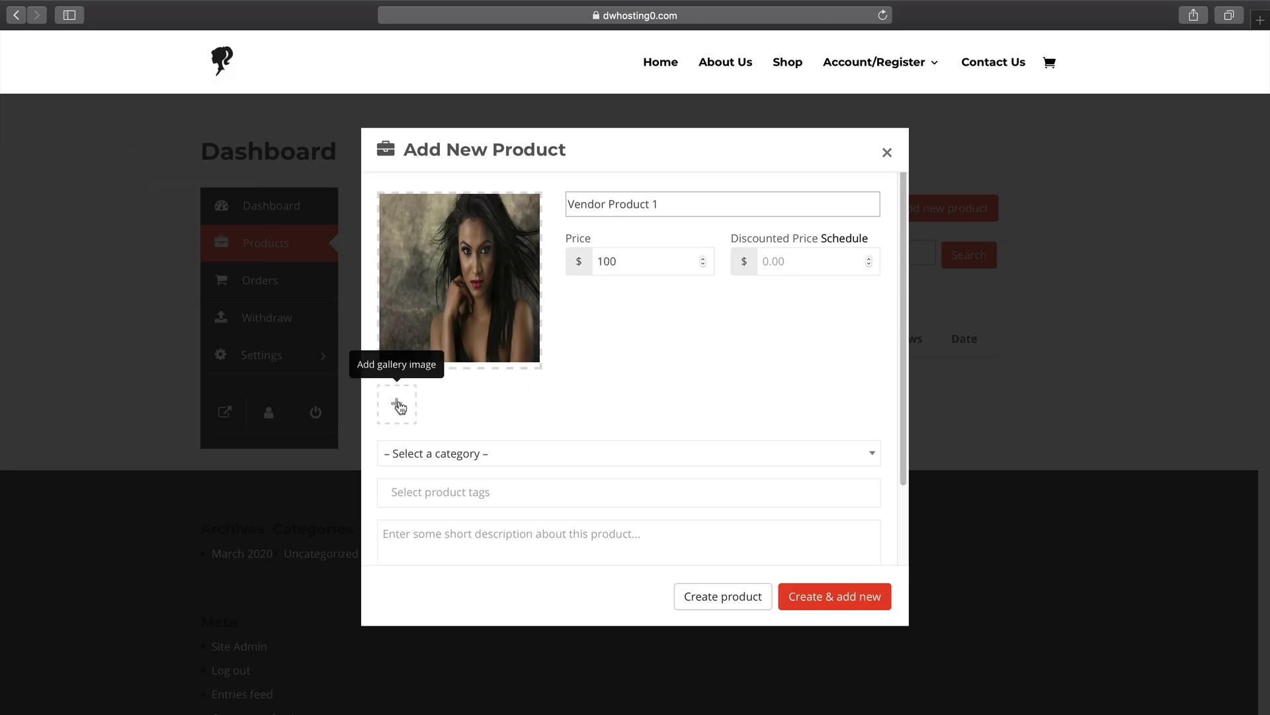
click(519, 454)
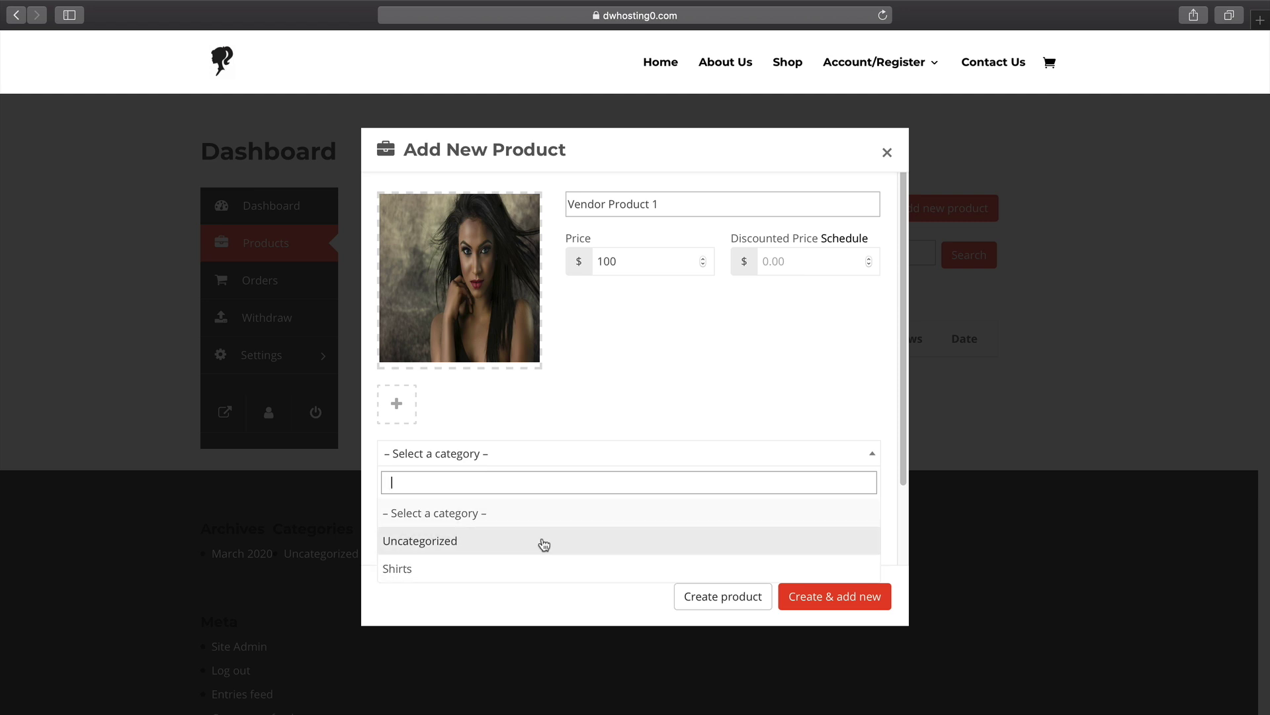
click(514, 567)
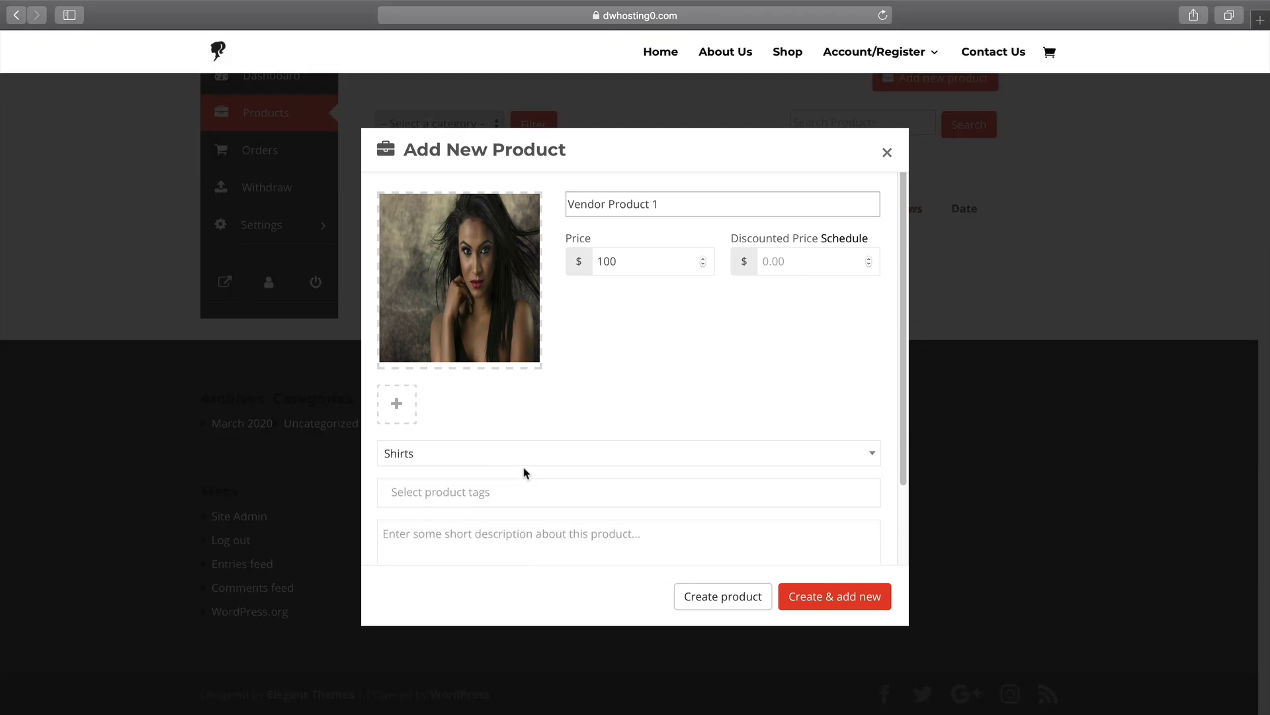
Add a short dummy-text description and create the product.
scroll(514, 452, down, 3)
click(525, 396)
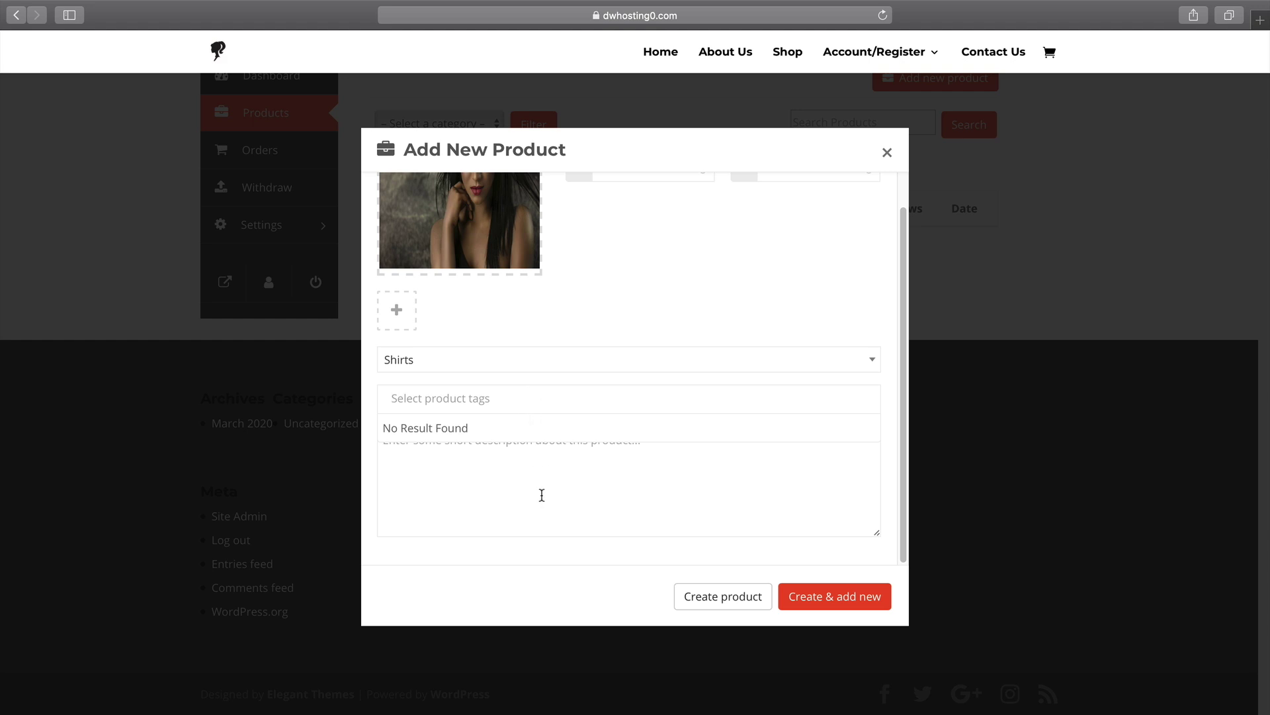
click(534, 384)
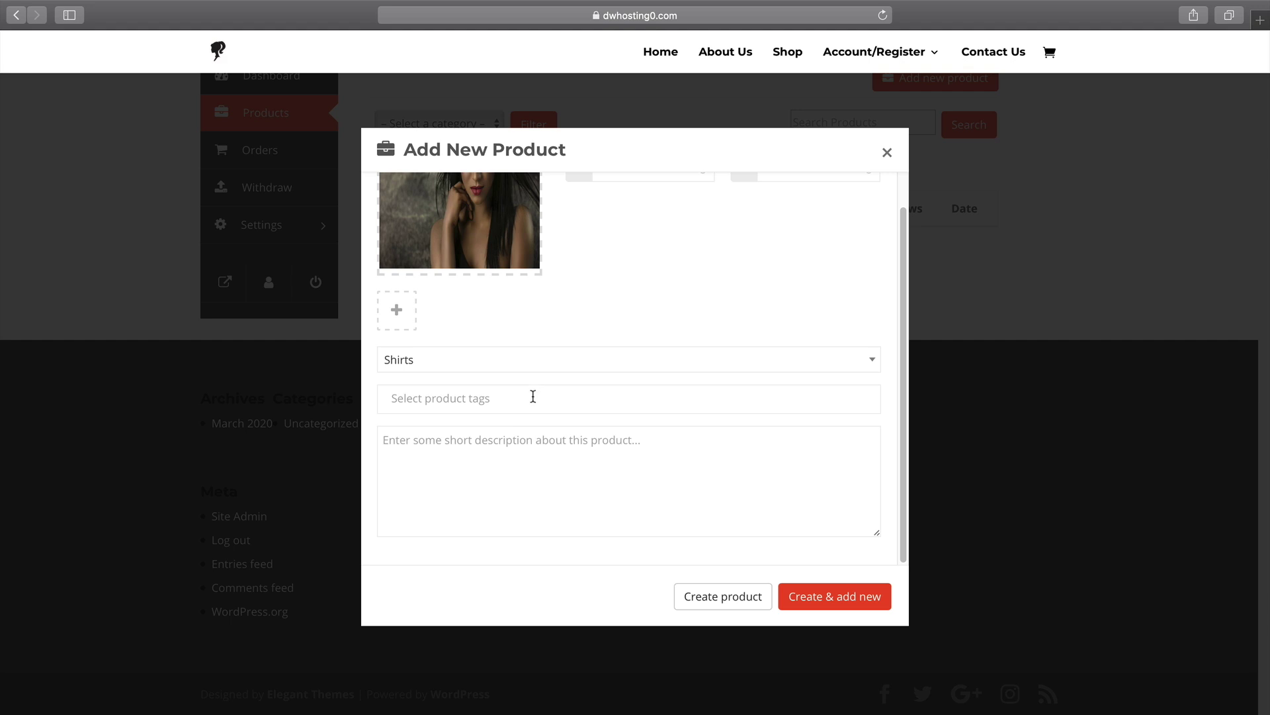
click(555, 463)
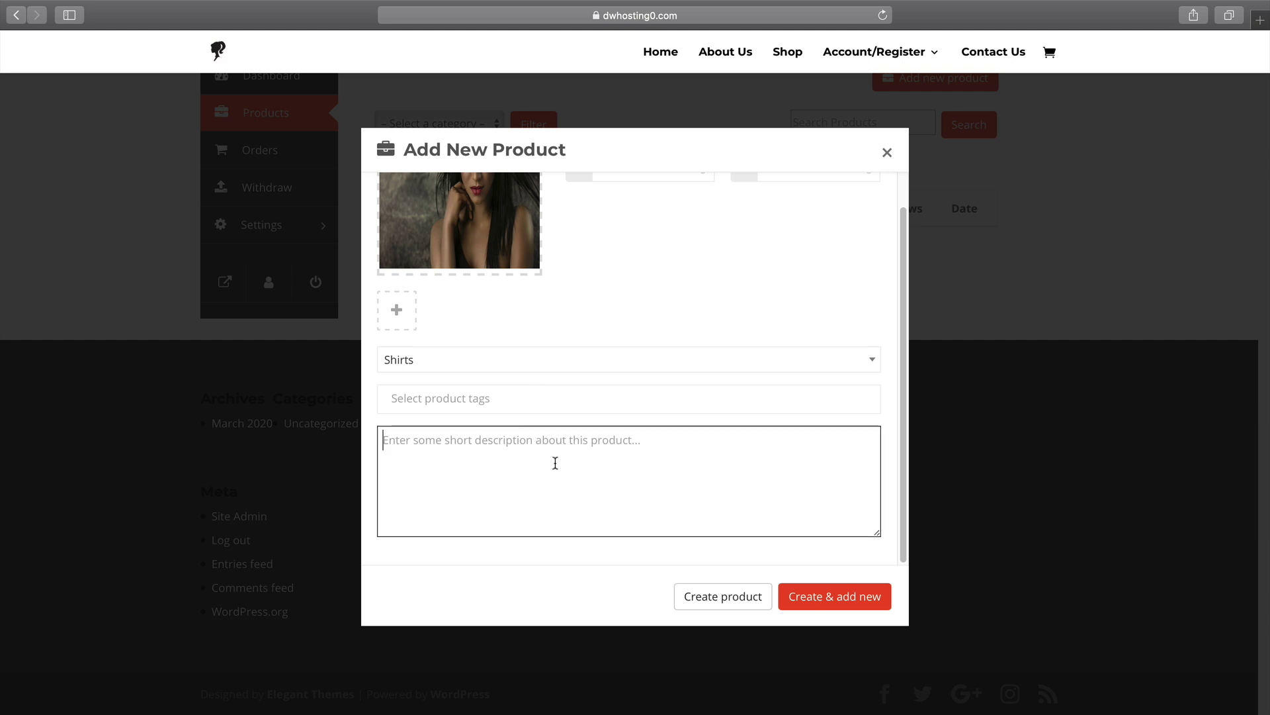
text(this is some dummy text)
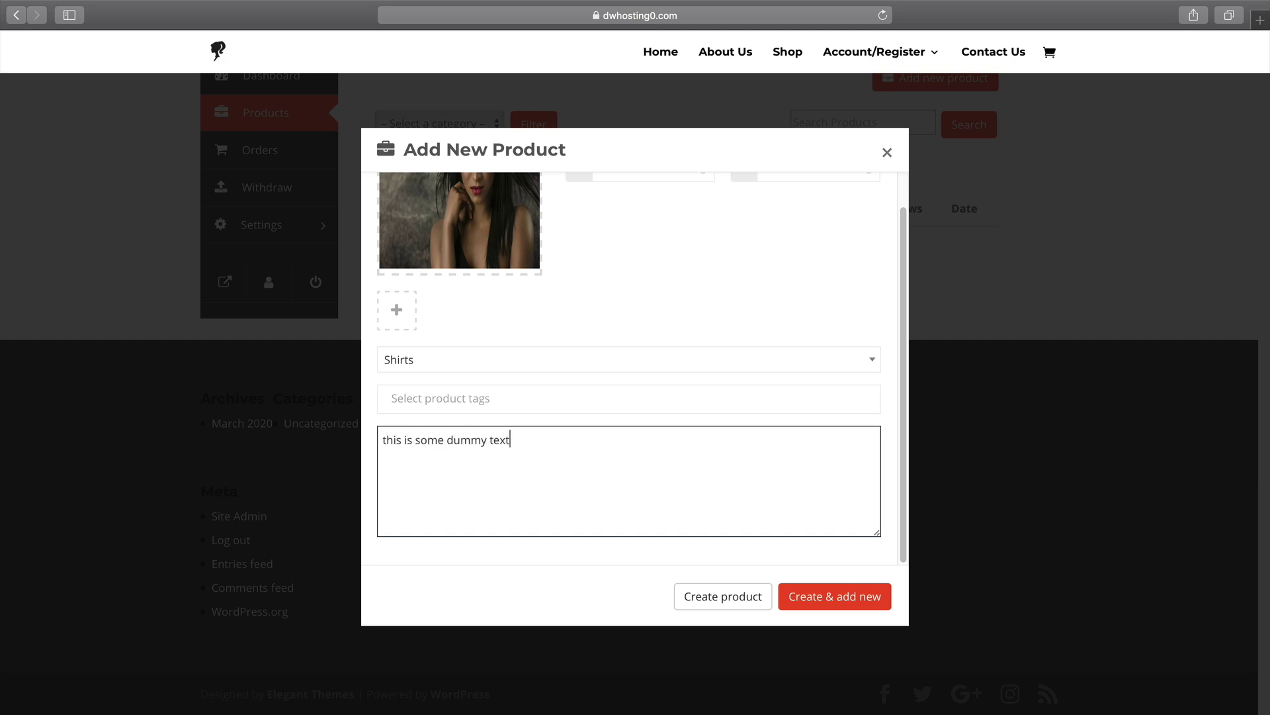
scroll(567, 469, up, 3)
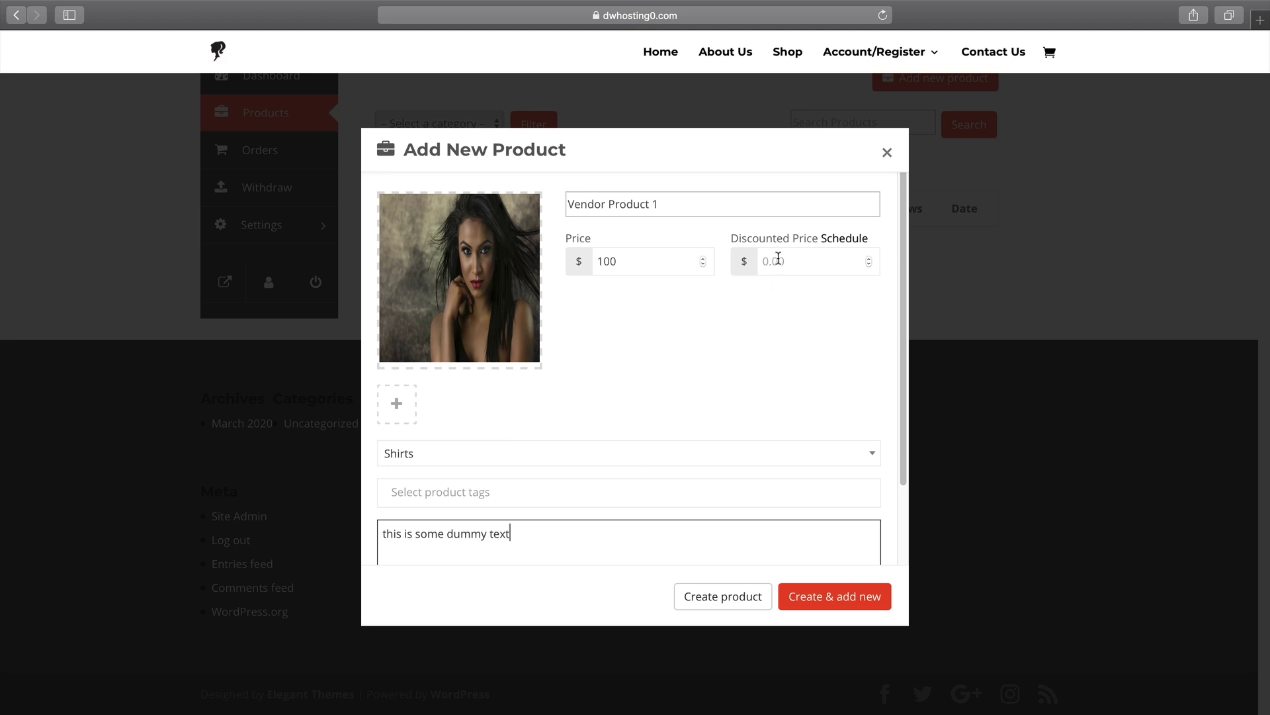
click(736, 598)
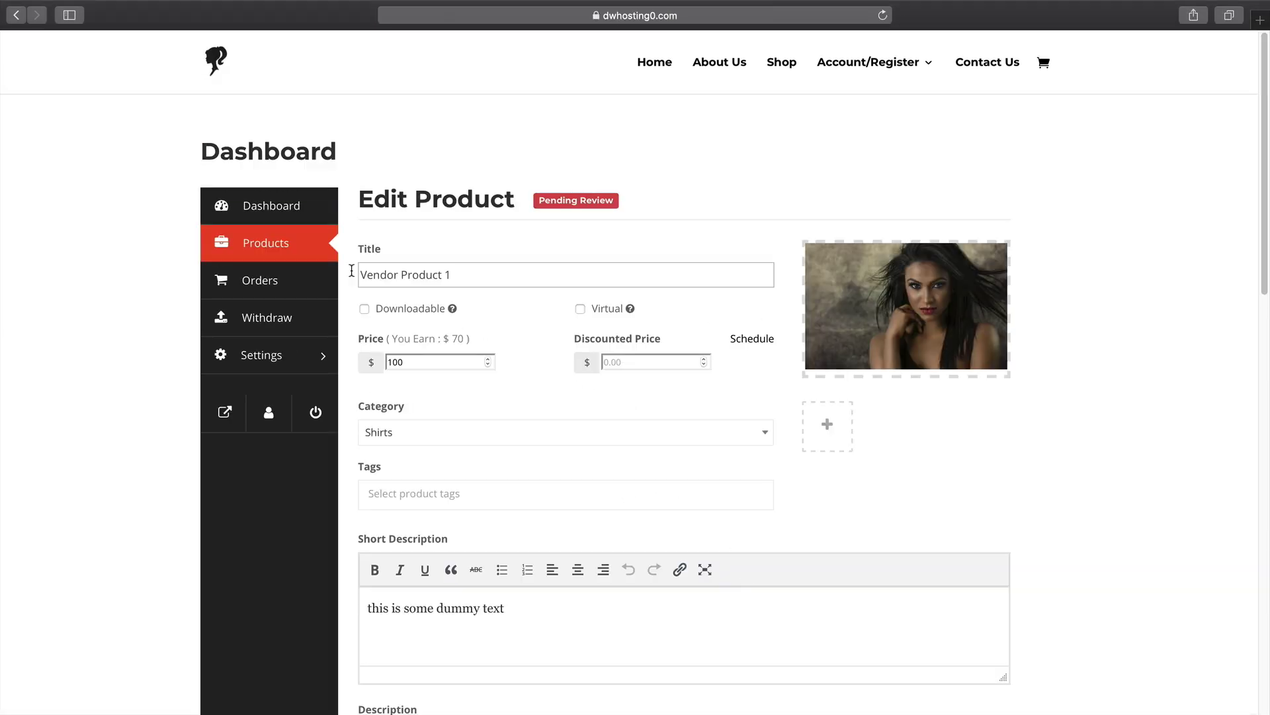
Open Vendor Product 1 for editing and mark it Downloadable but not Virtual.
click(284, 245)
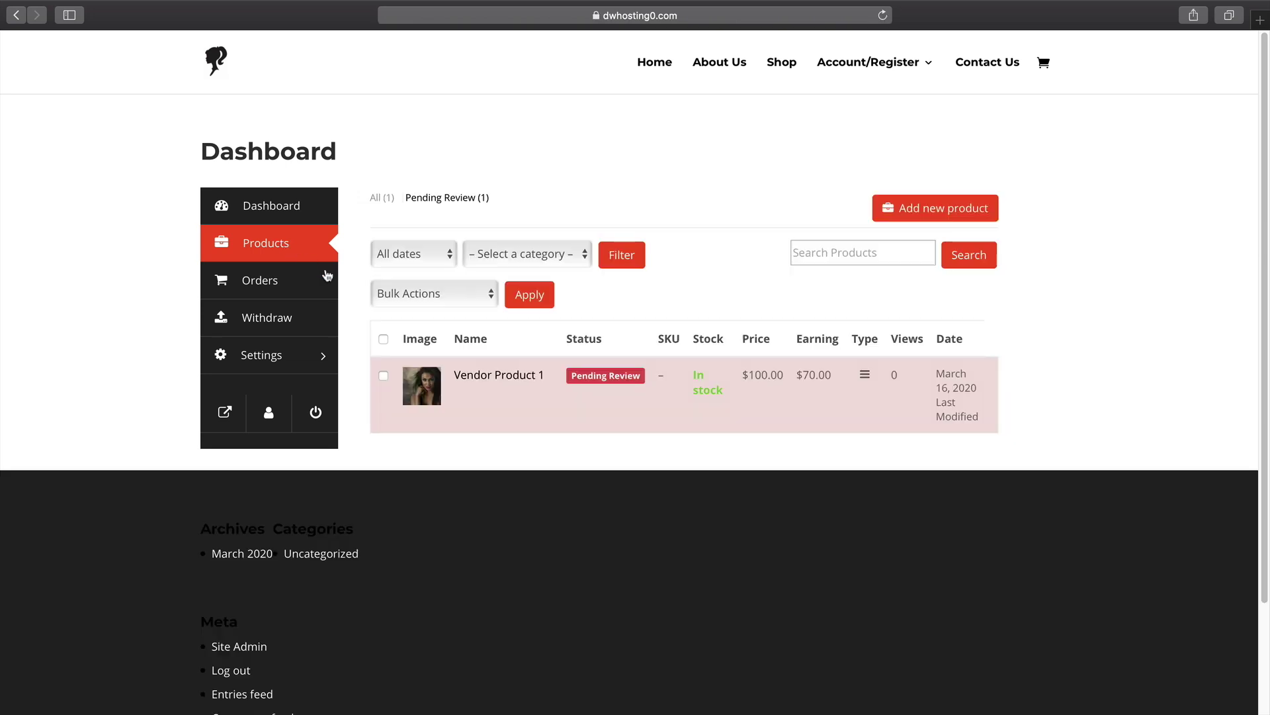
click(462, 391)
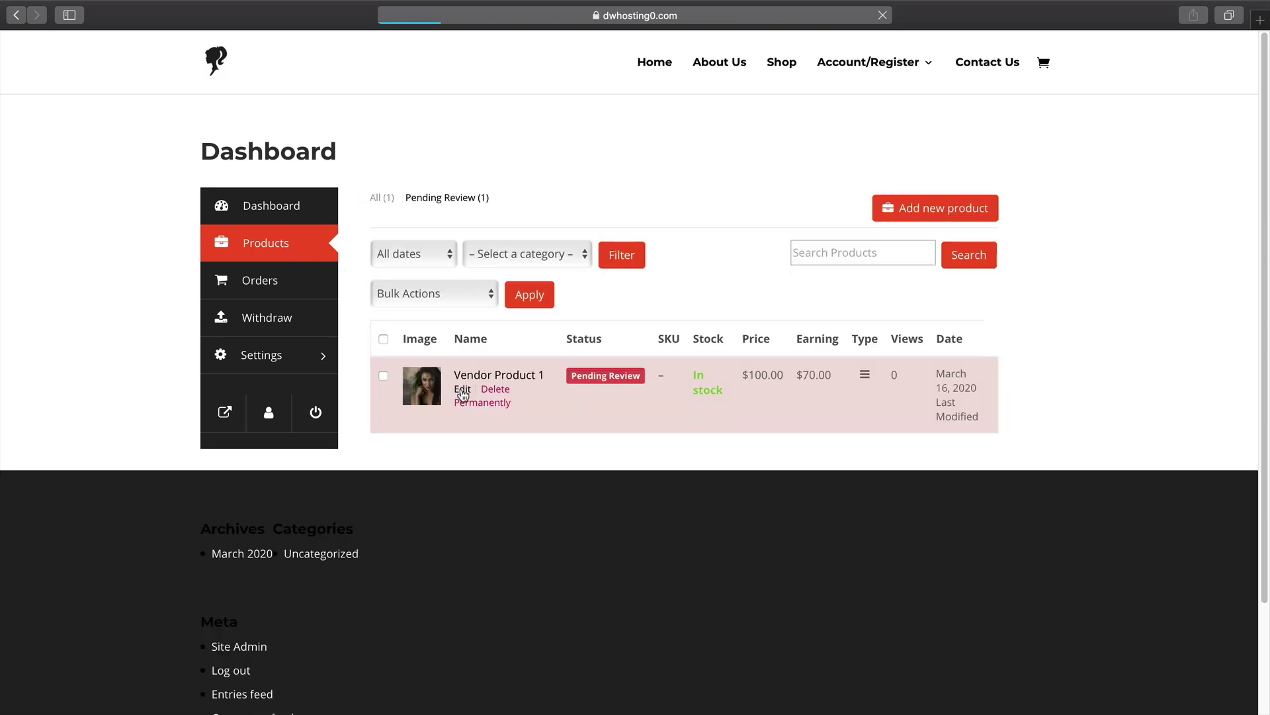
scroll(467, 387, down, 1)
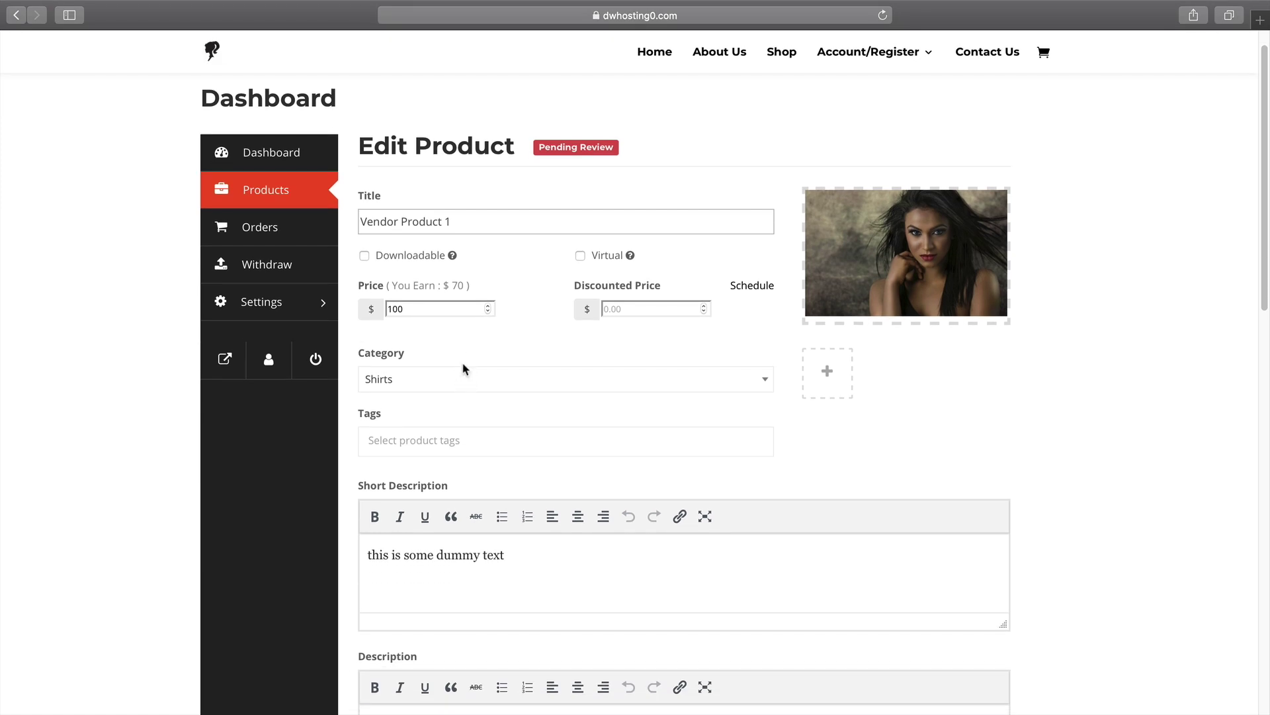
click(364, 256)
click(581, 256)
Enter '-30 day money back' as the product description.
scroll(548, 372, down, 1)
scroll(548, 371, down, 1)
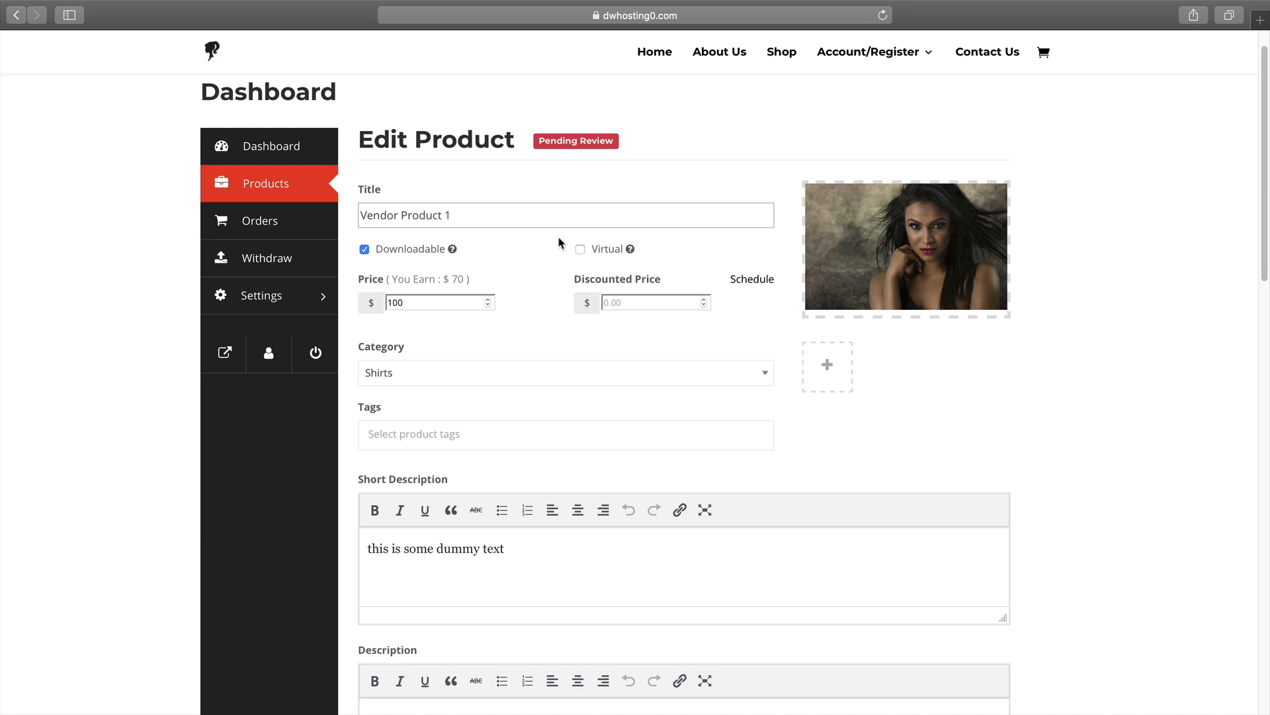
scroll(540, 355, down, 5)
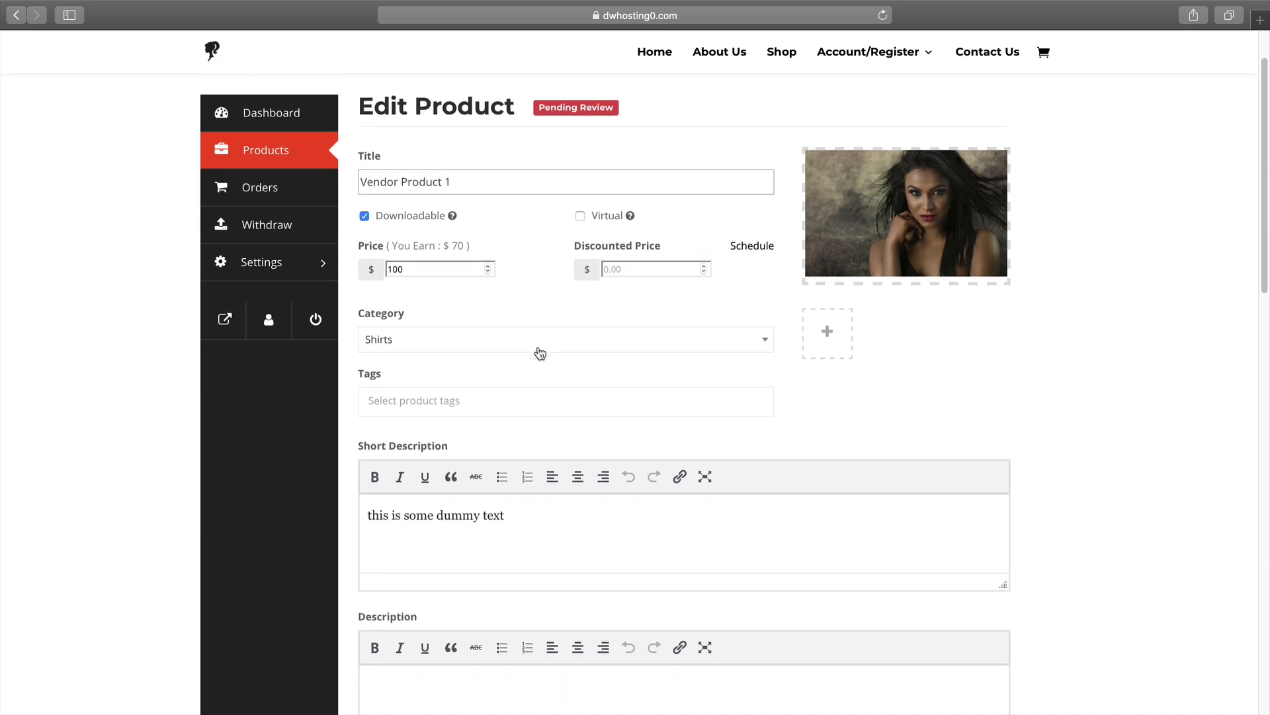
scroll(538, 344, down, 2)
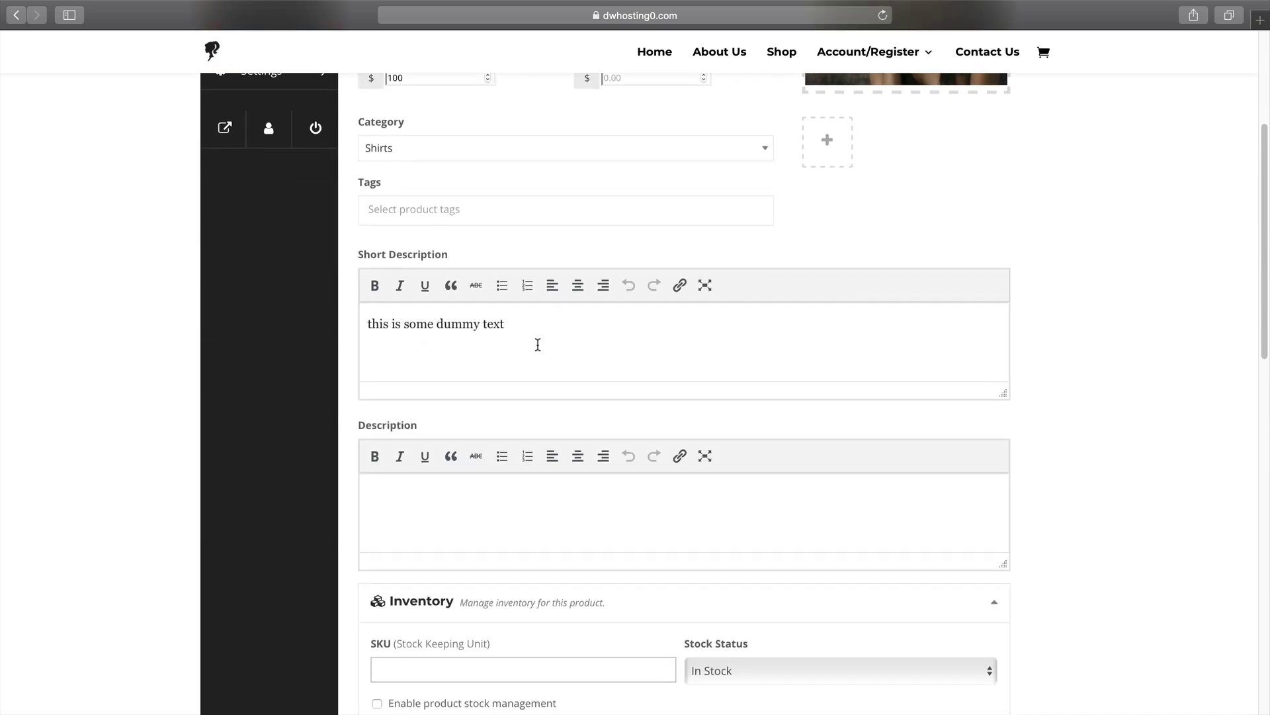
click(401, 472)
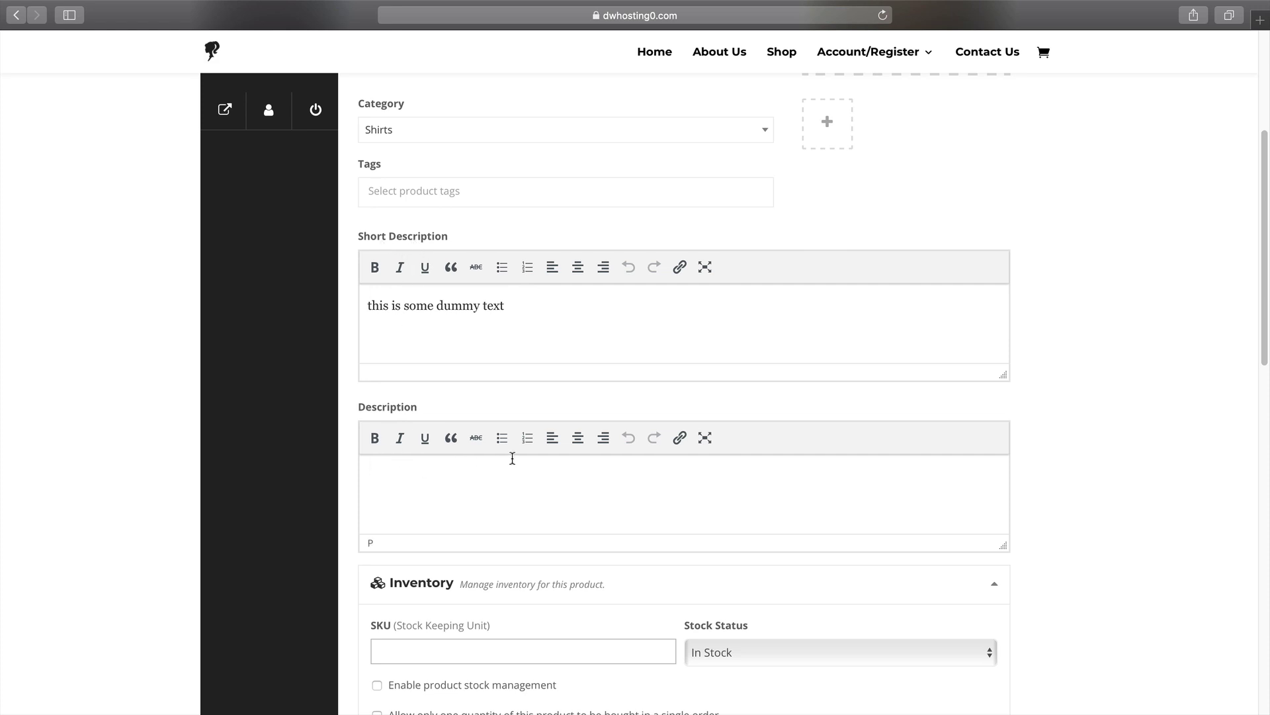
text(-30 day ,mo)
key(BackSpace)
key(BackSpace)
text(money badk)
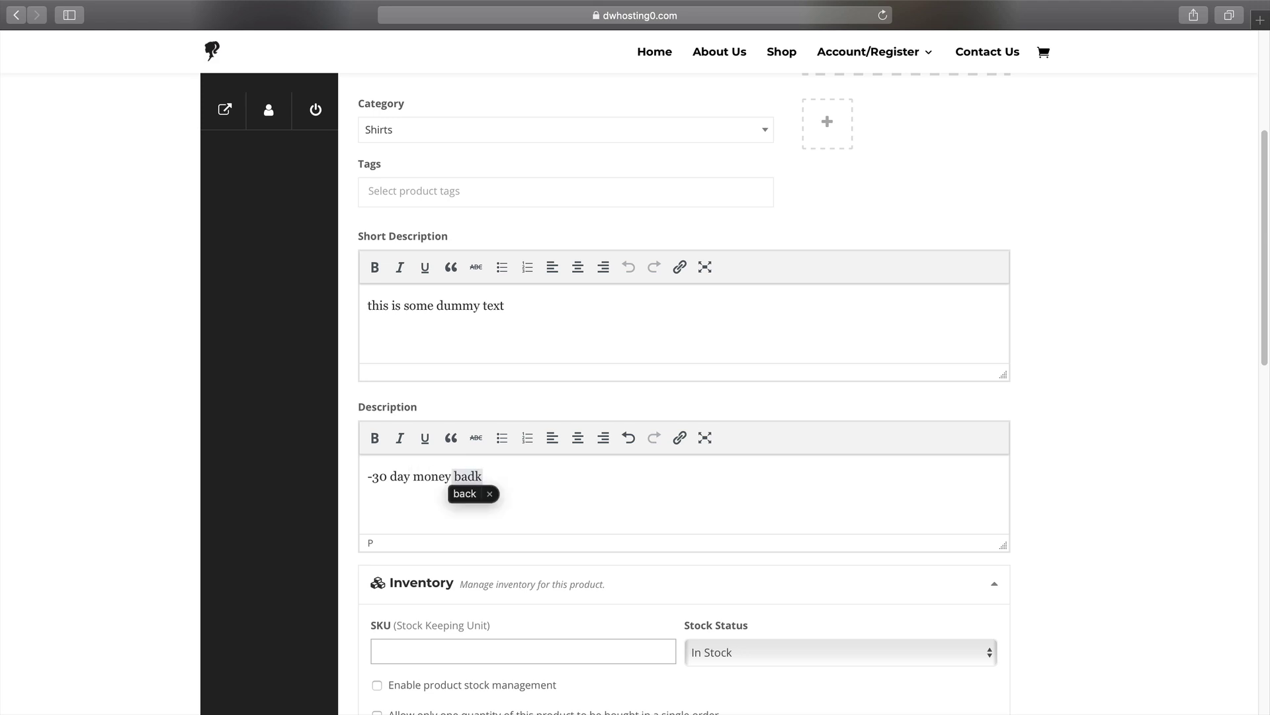
key(BackSpace)
key(BackSpace)
text(ck)
Add an empty file row under Downloadable Options.
scroll(514, 454, down, 2)
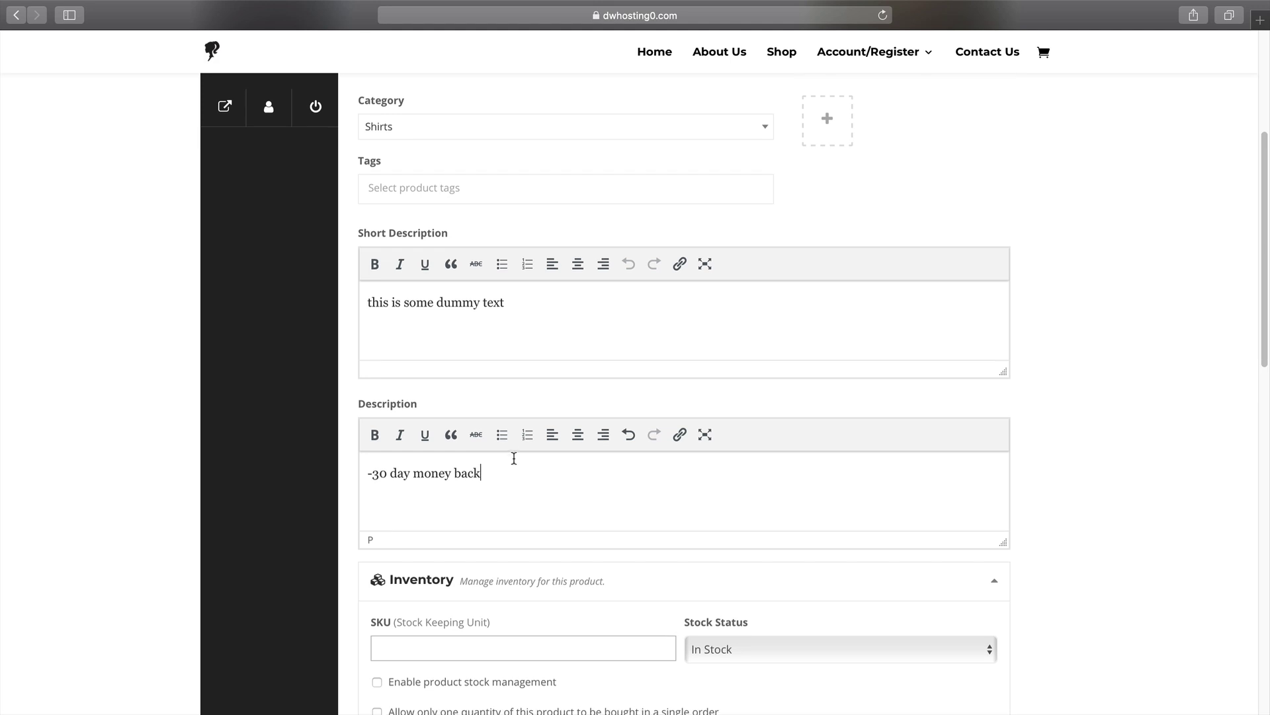
scroll(515, 459, down, 3)
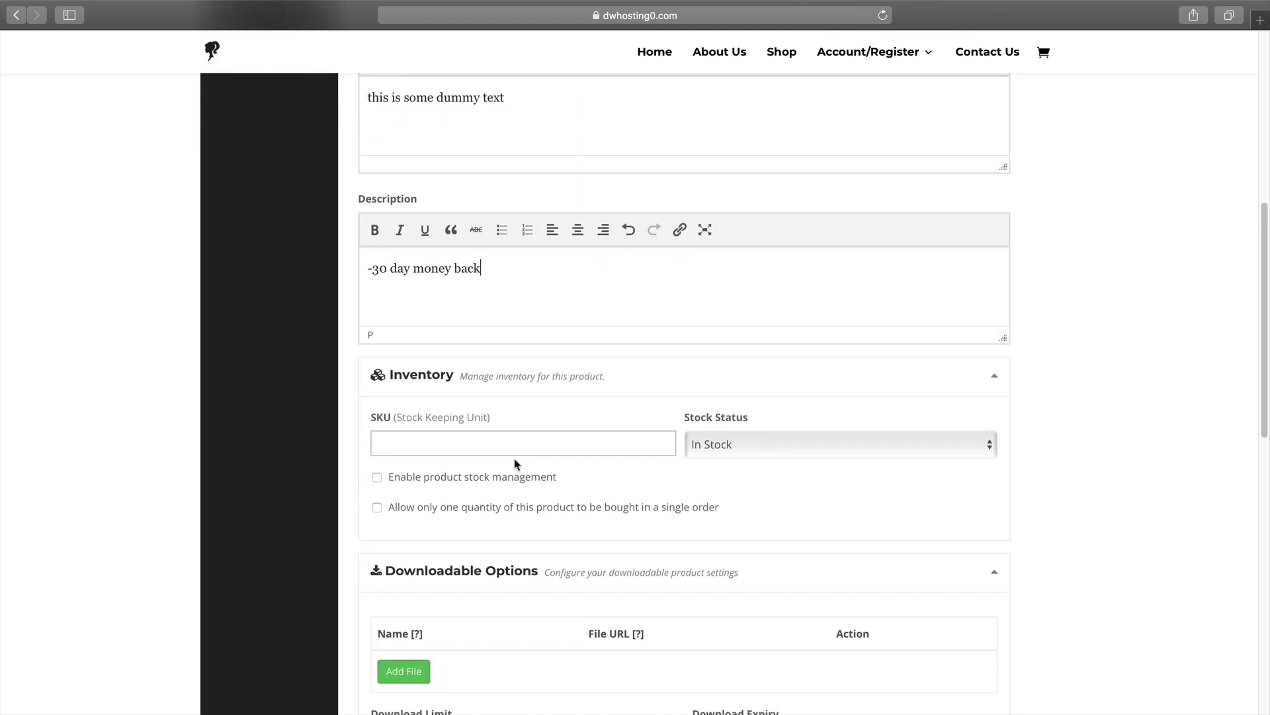
scroll(759, 448, down, 5)
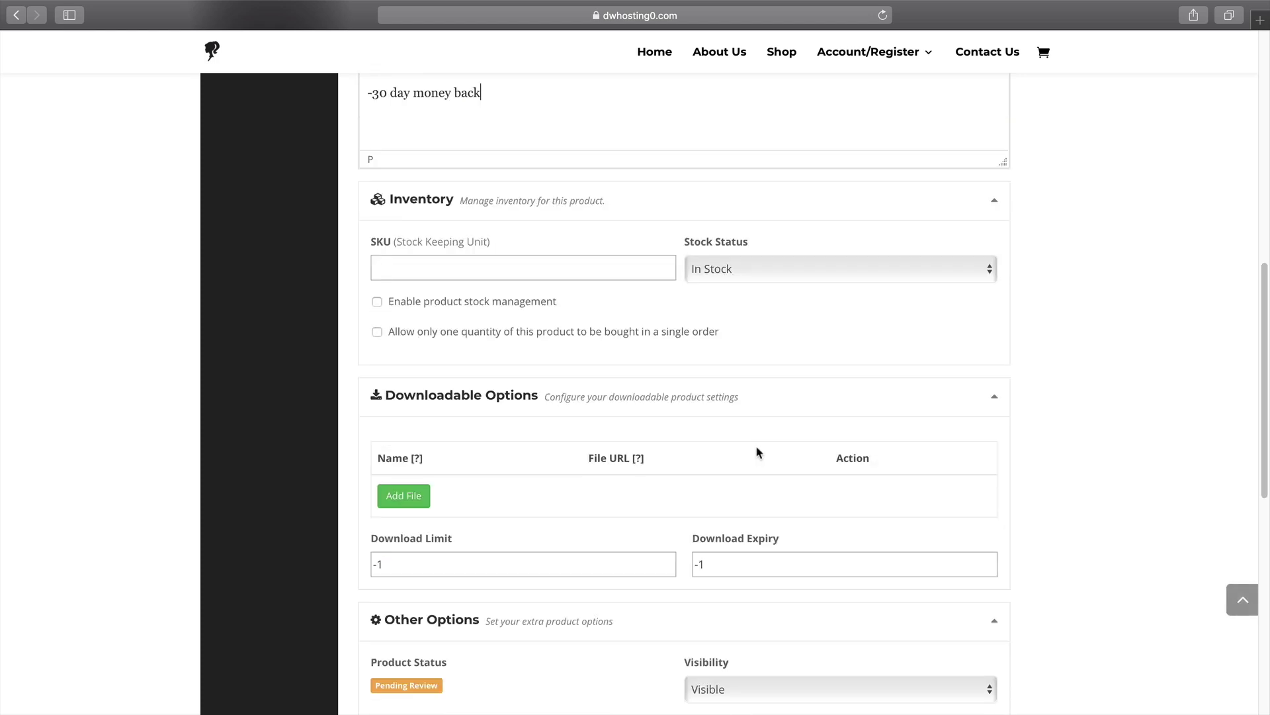
click(403, 496)
Name the downloadable file and insert the second media library image as its file URL.
click(486, 490)
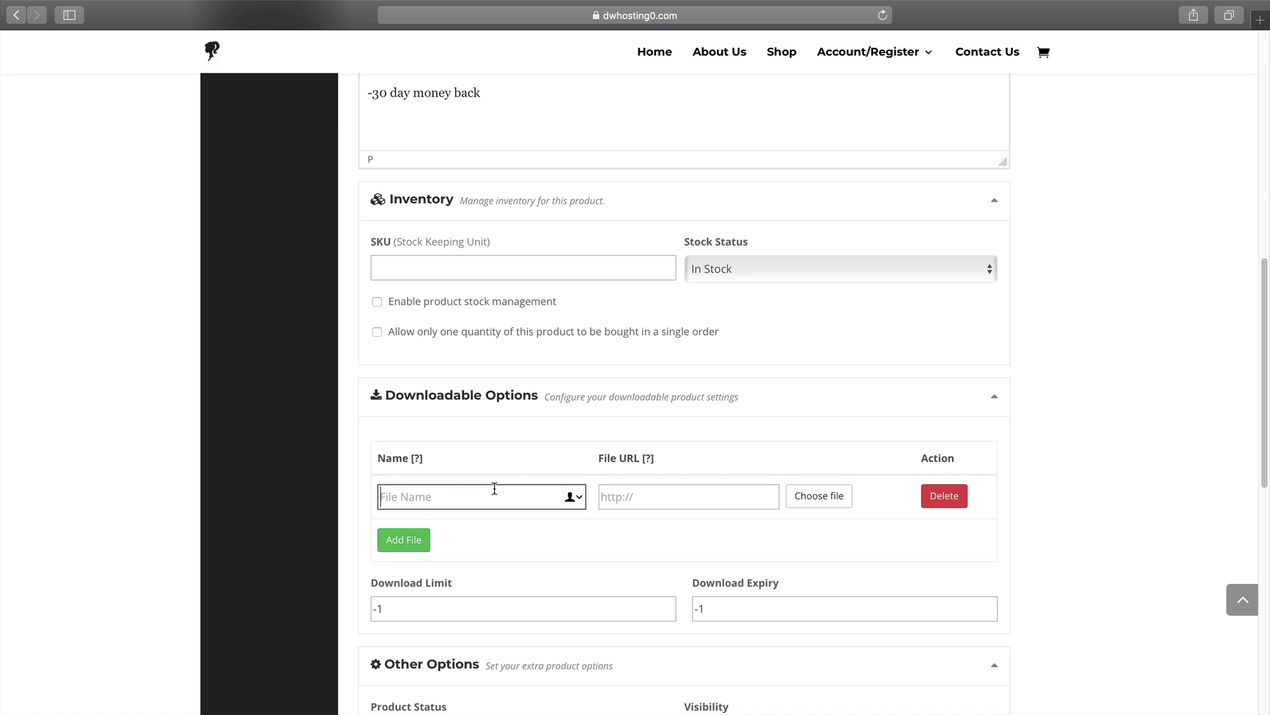
text(Fi)
key(BackSpace)
key(BackSpace)
text(Divi)
key(BackSpace)
key(BackSpace)
key(BackSpace)
text(P)
click(815, 497)
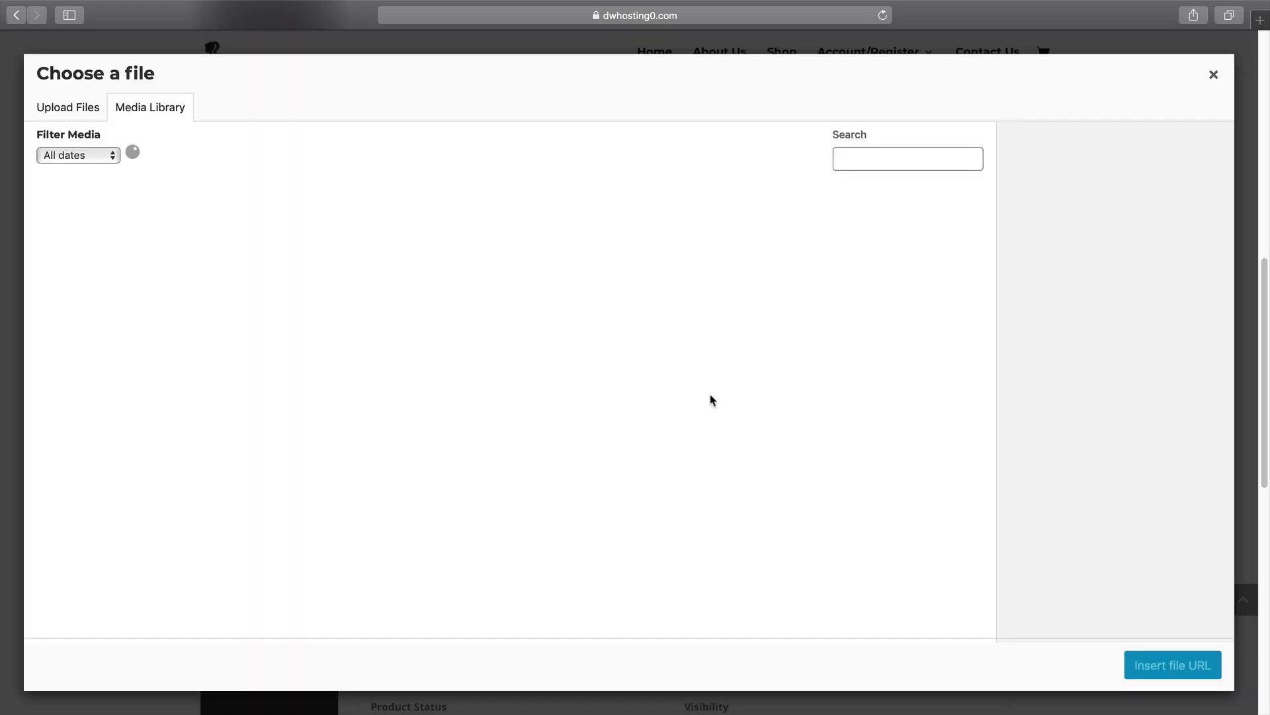
click(247, 250)
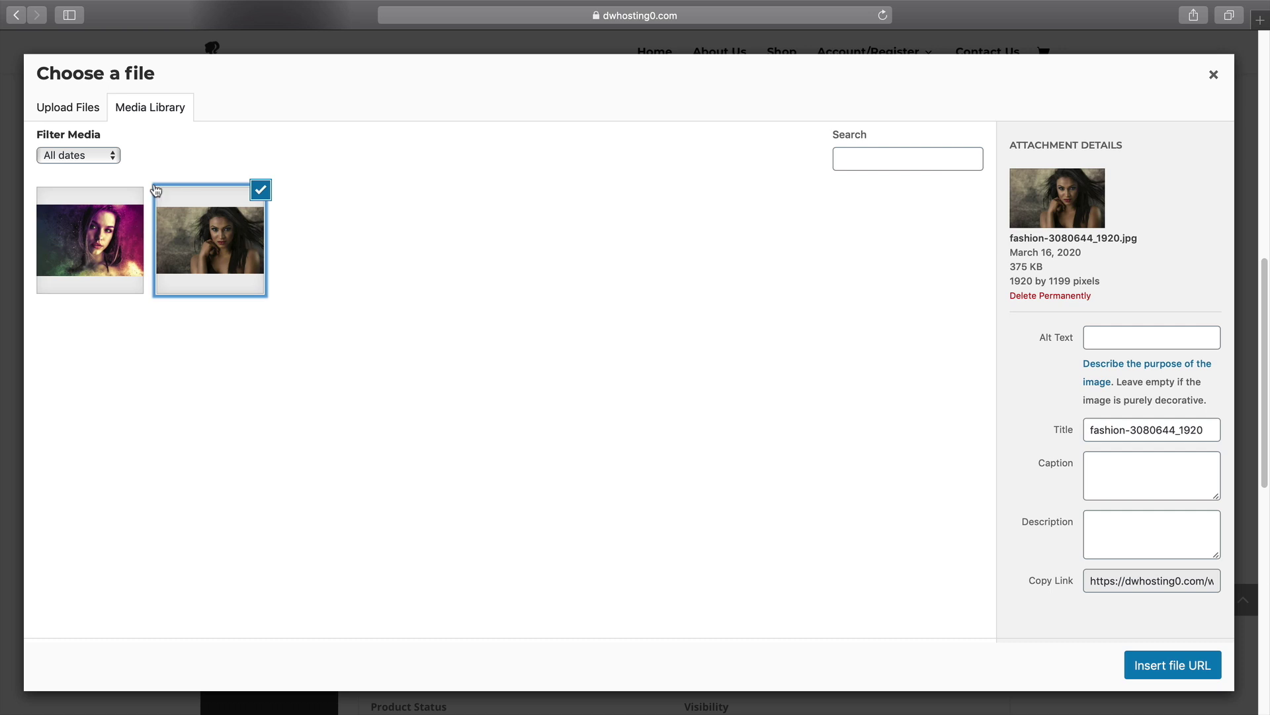
click(1171, 663)
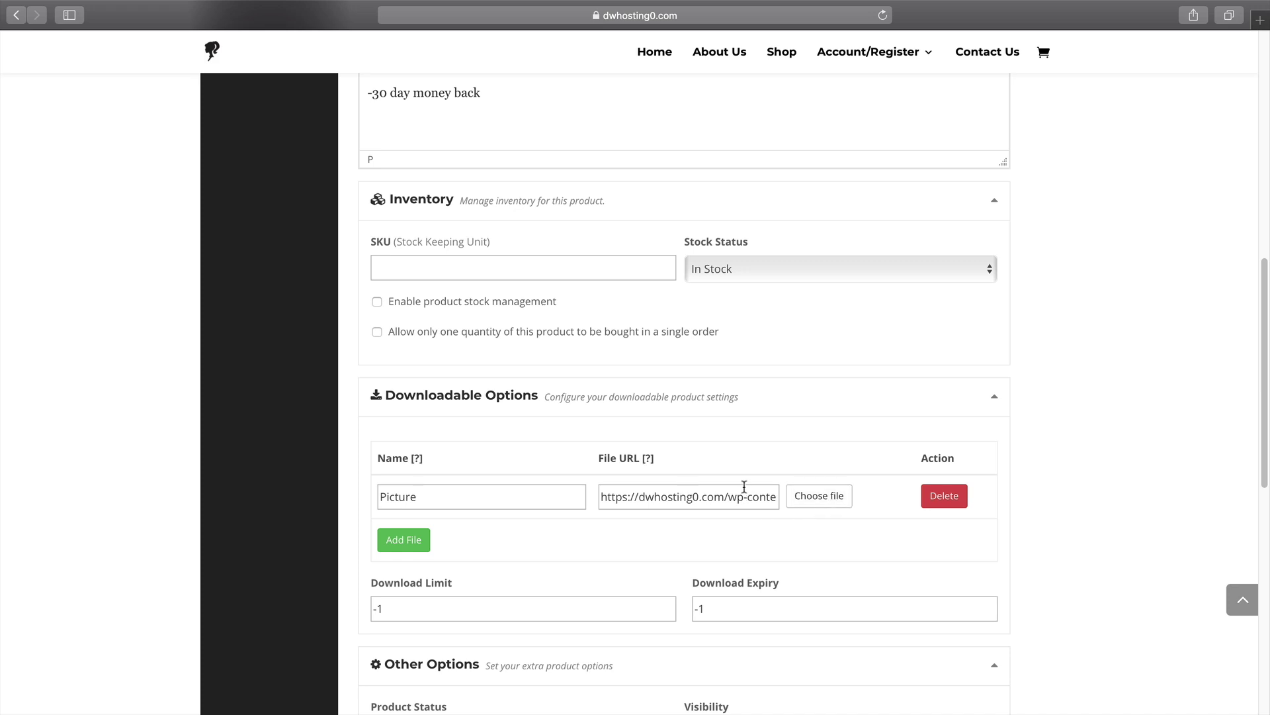
Uncheck Downloadable on Vendor Product 1, save it, and switch to the home-page browser.
scroll(744, 486, down, 3)
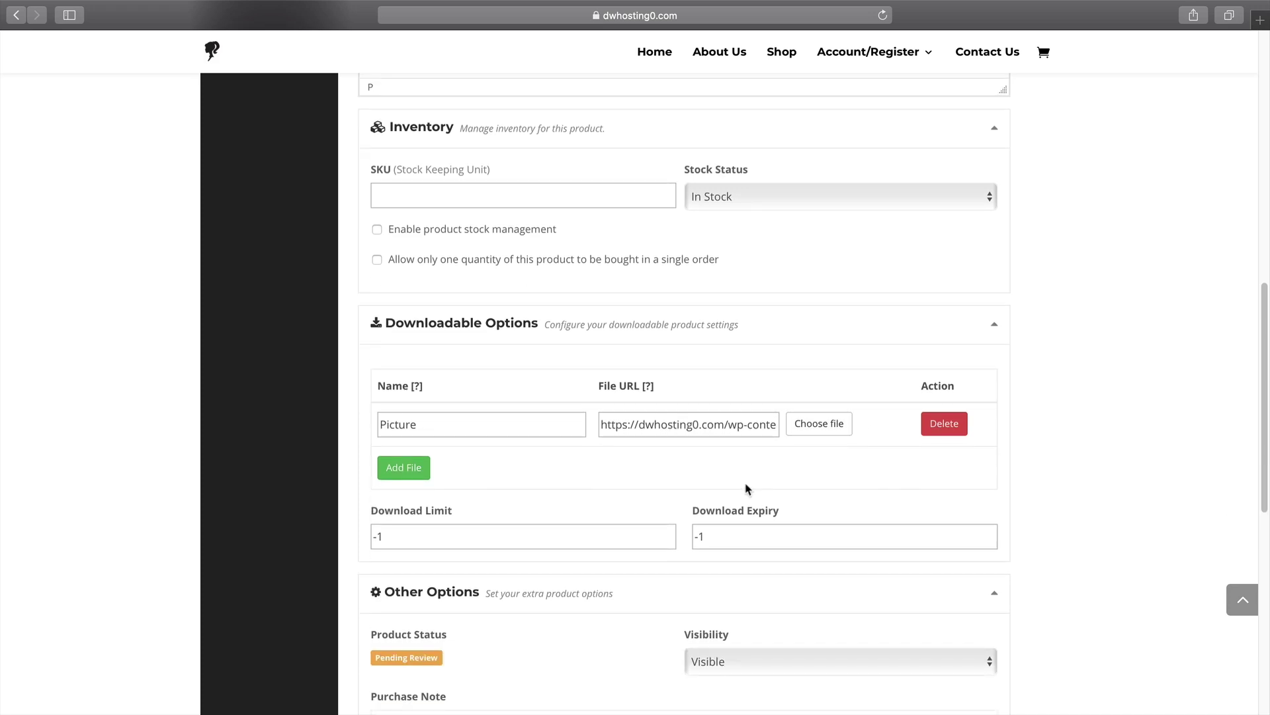
scroll(746, 489, down, 4)
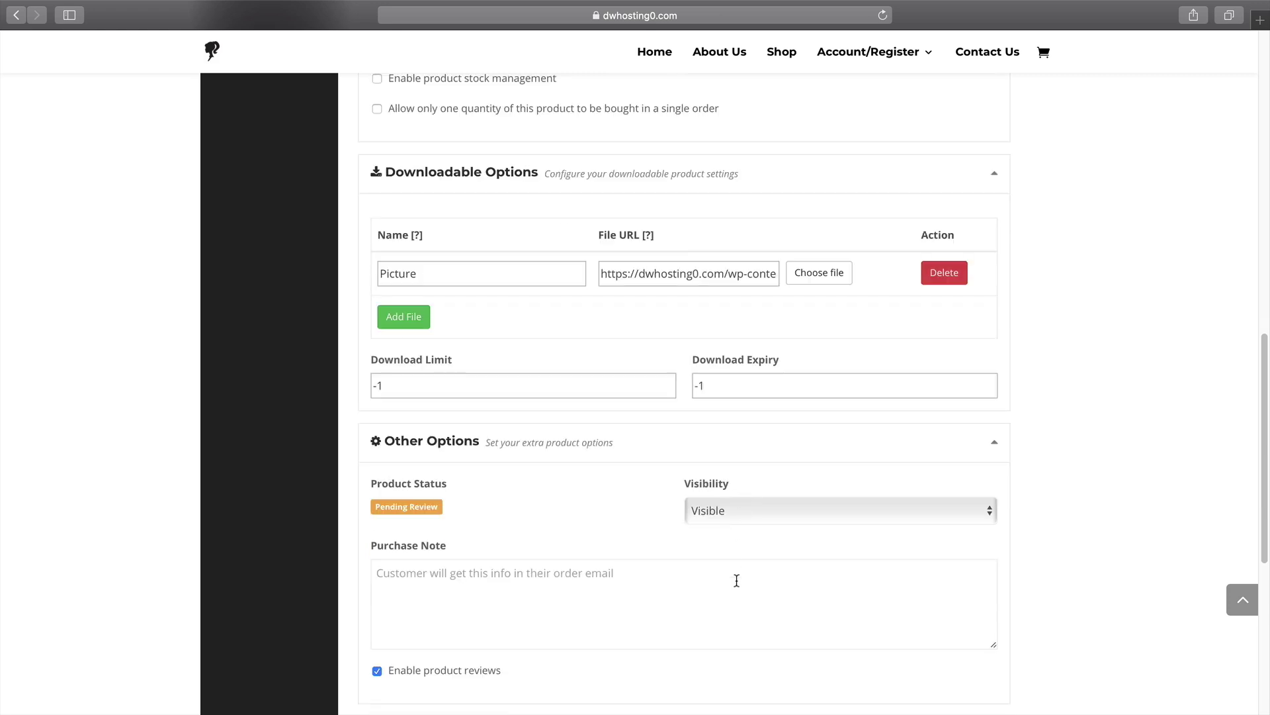
scroll(737, 580, down, 15)
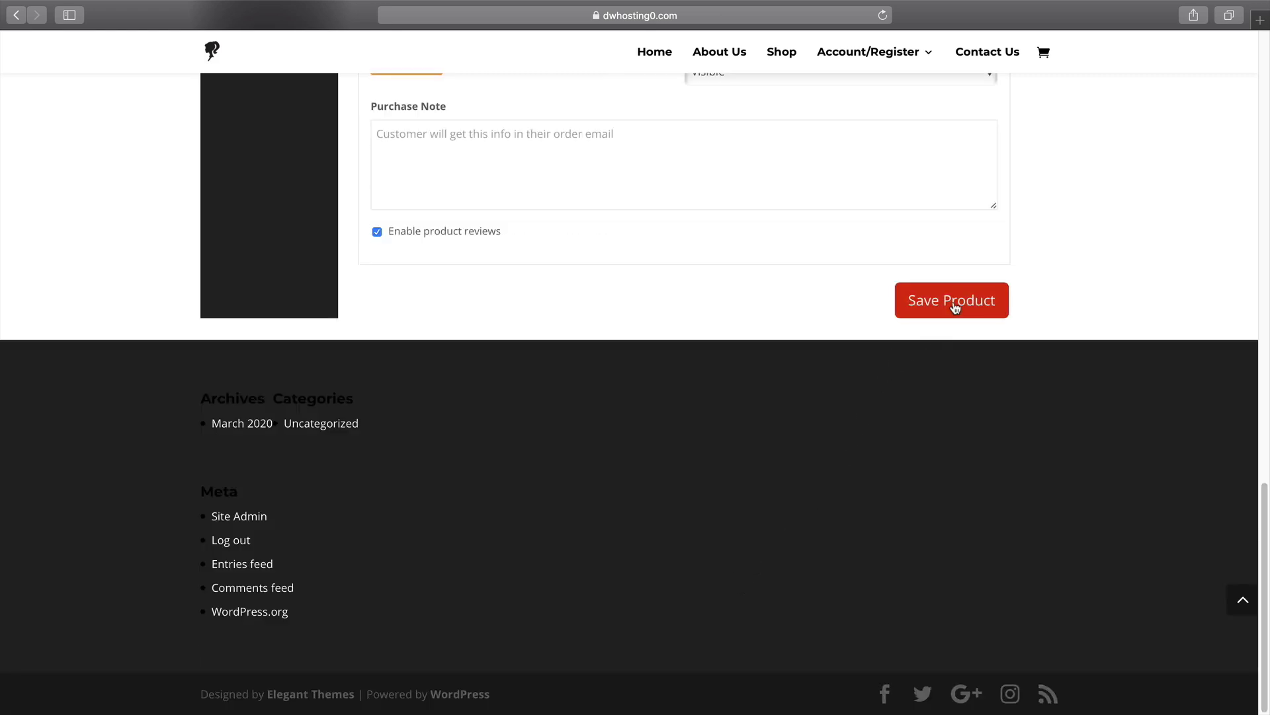
scroll(656, 544, up, 20)
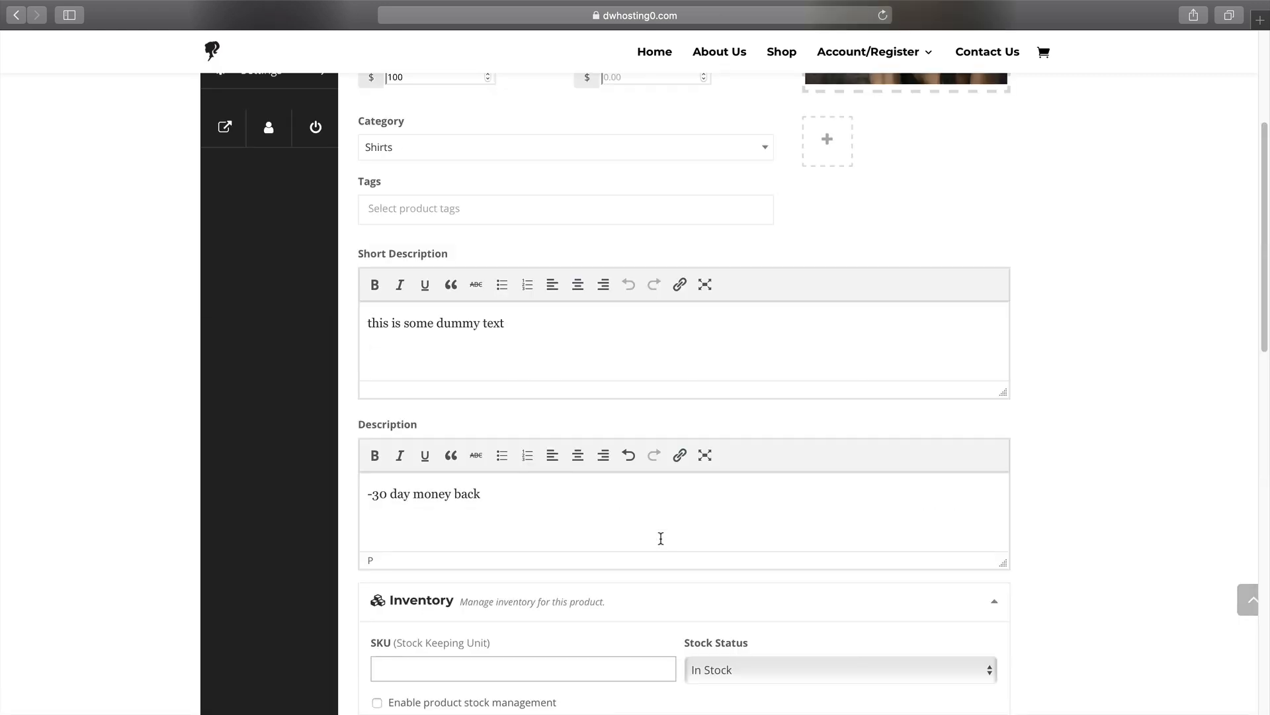
click(365, 308)
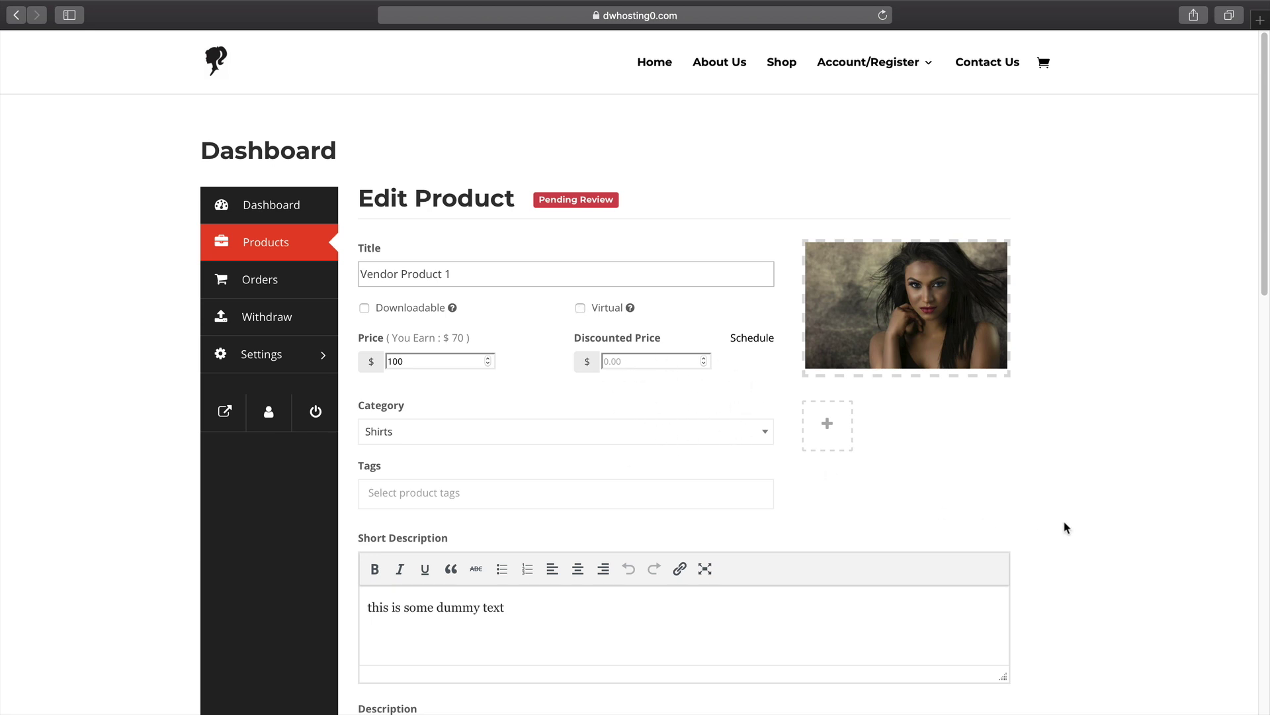
scroll(1111, 528, down, 15)
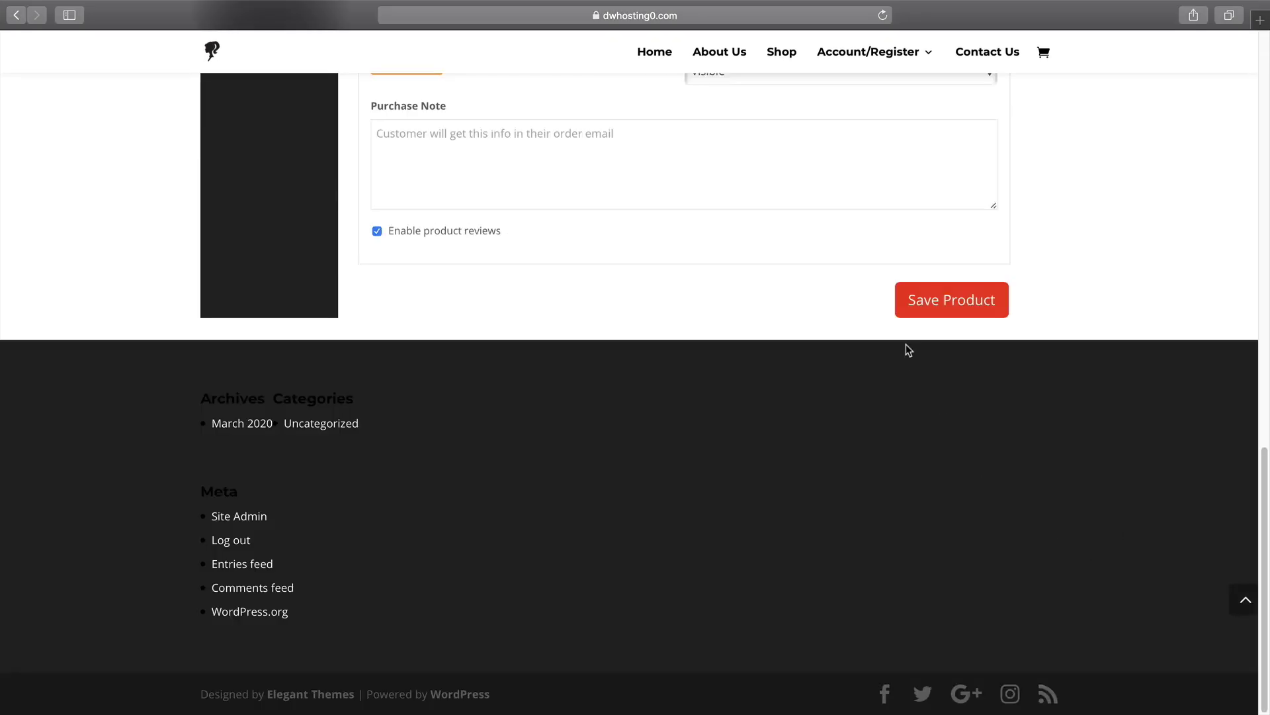
click(921, 301)
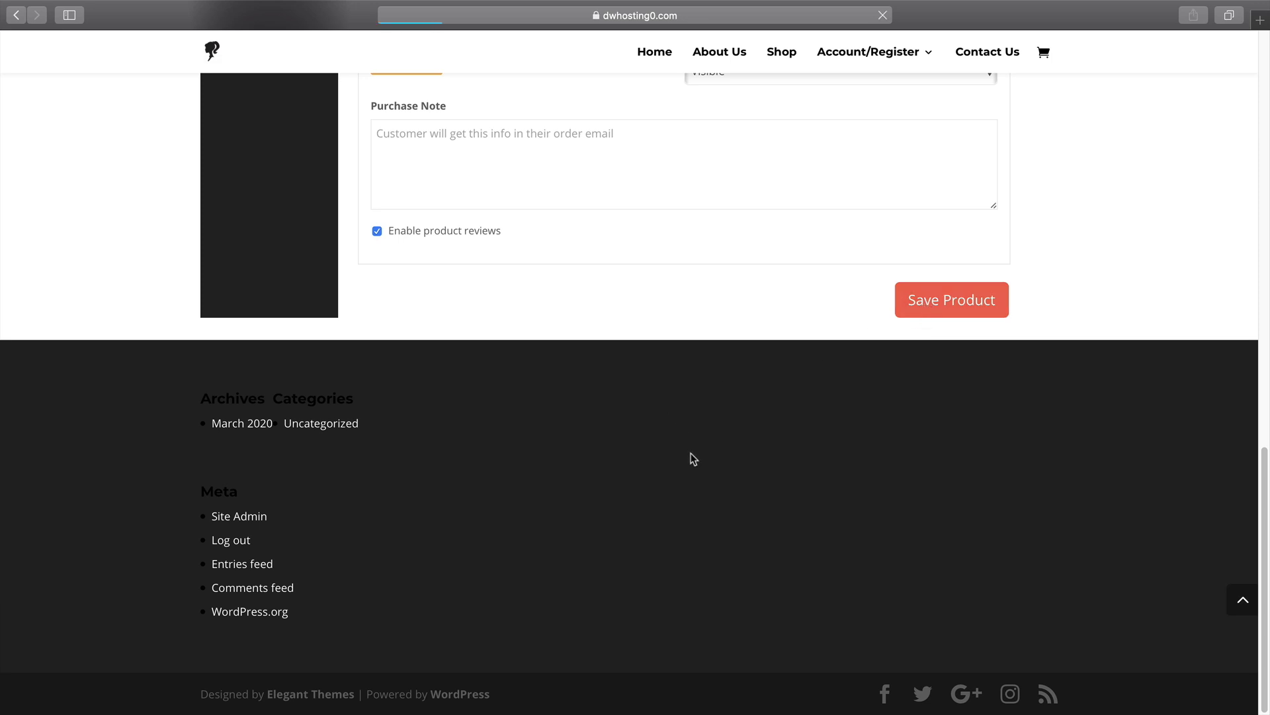
scroll(697, 462, up, 3)
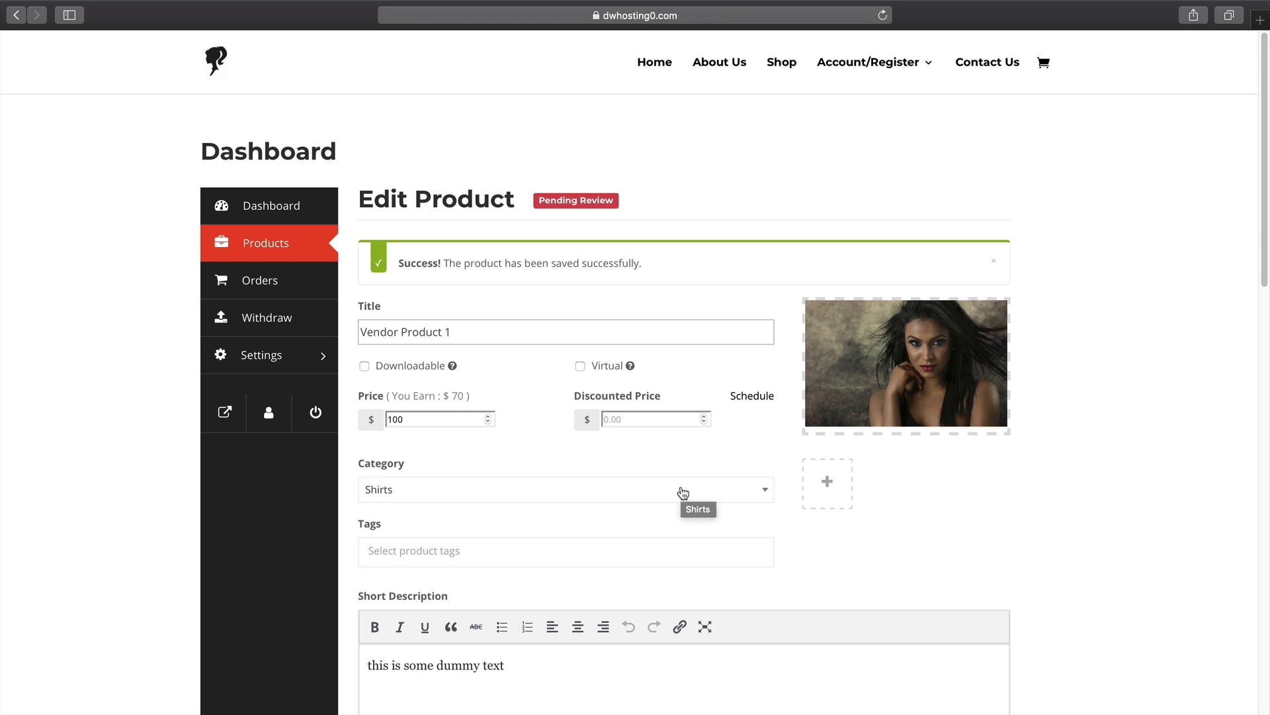
key(super+Tab)
key(super+Tab)
Go to the admin All Products list, where Vendor Product 1 shows Pending status.
key(super+shift+Tab)
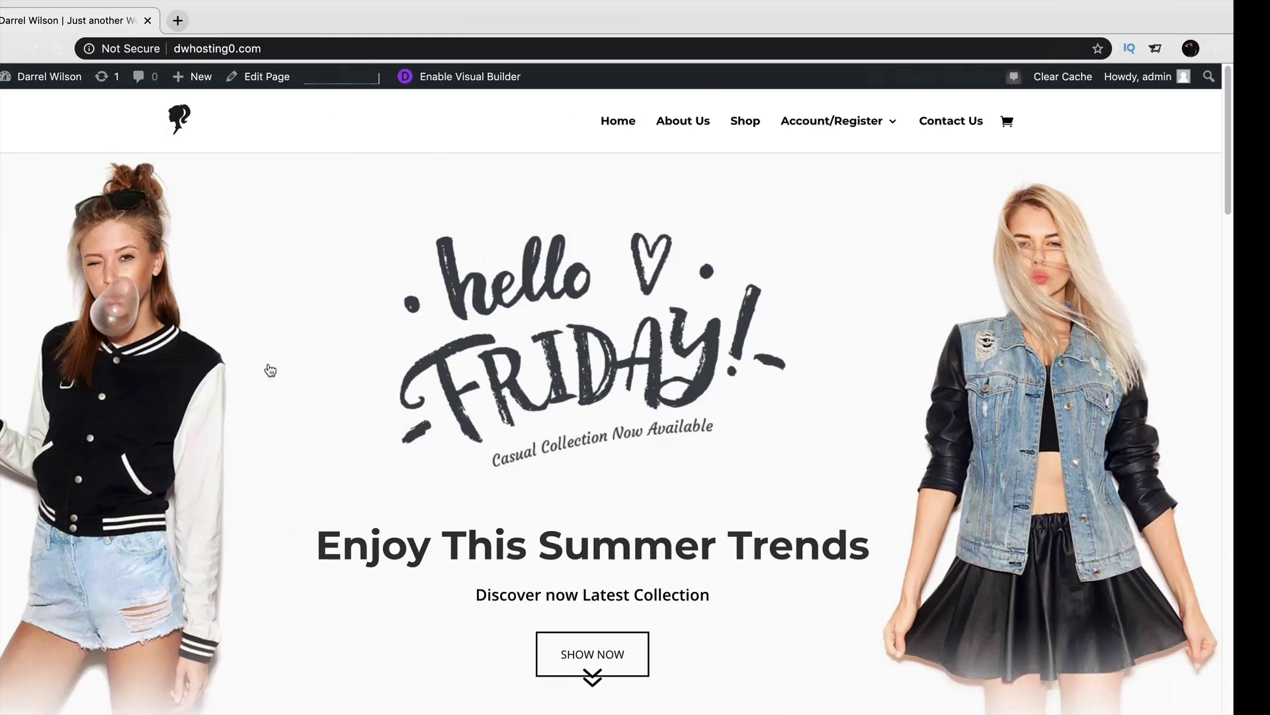
mouse_move(66, 77)
click(66, 105)
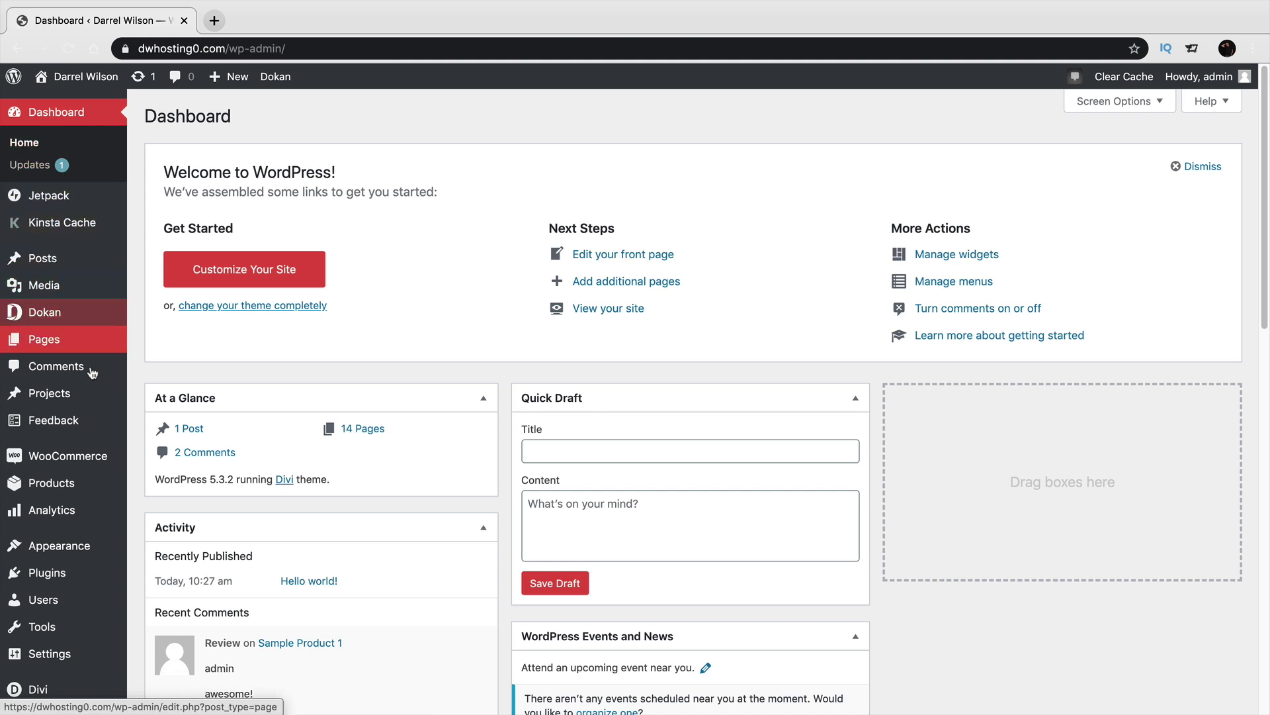
mouse_move(98, 479)
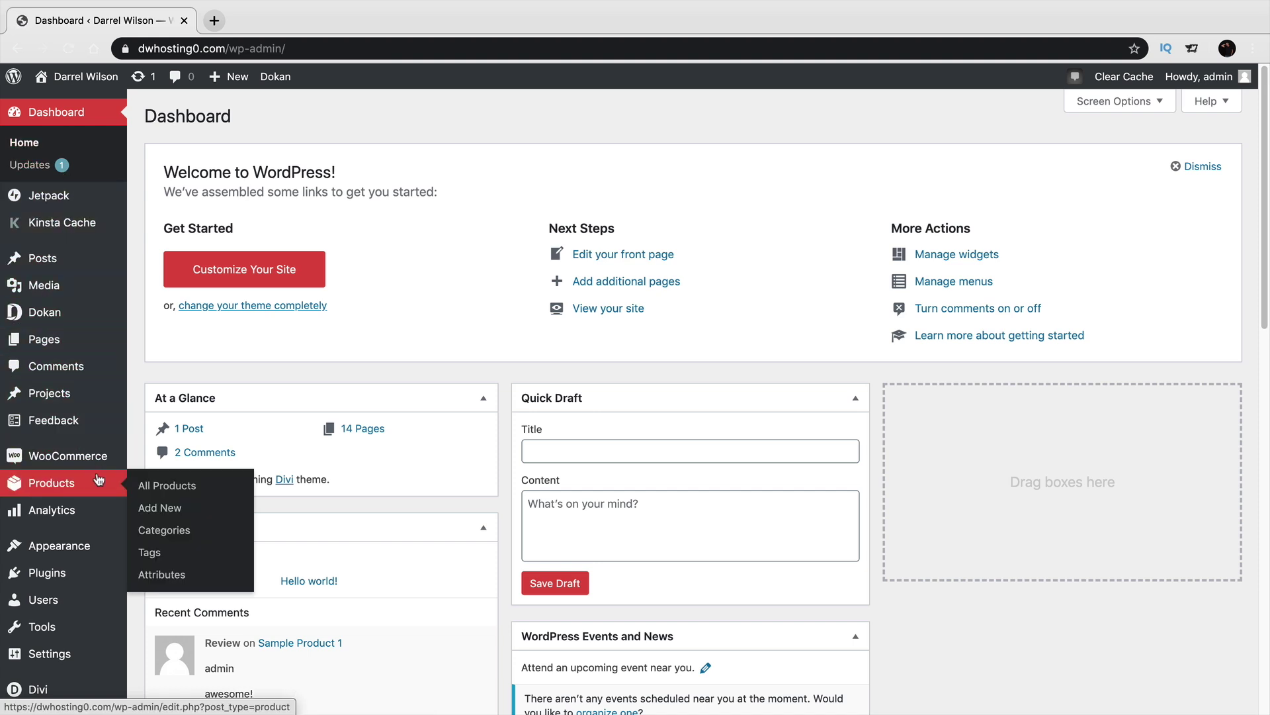
click(156, 489)
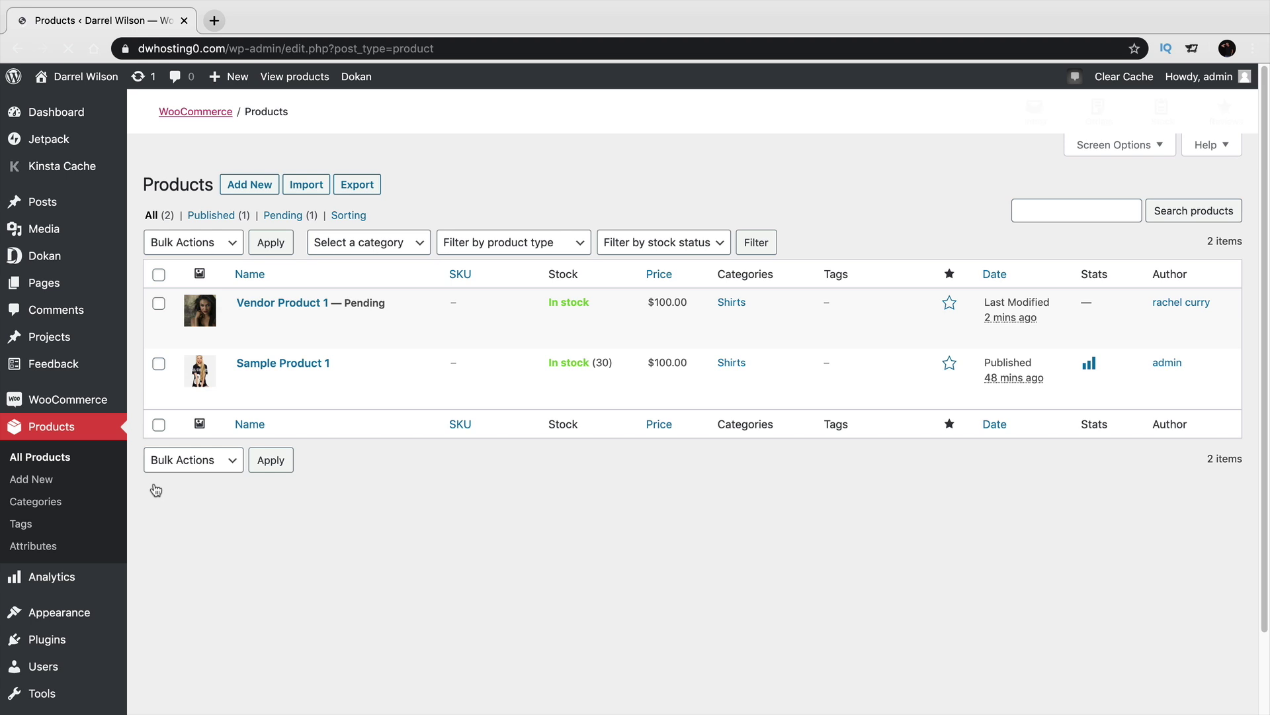
drag(347, 304, 395, 308)
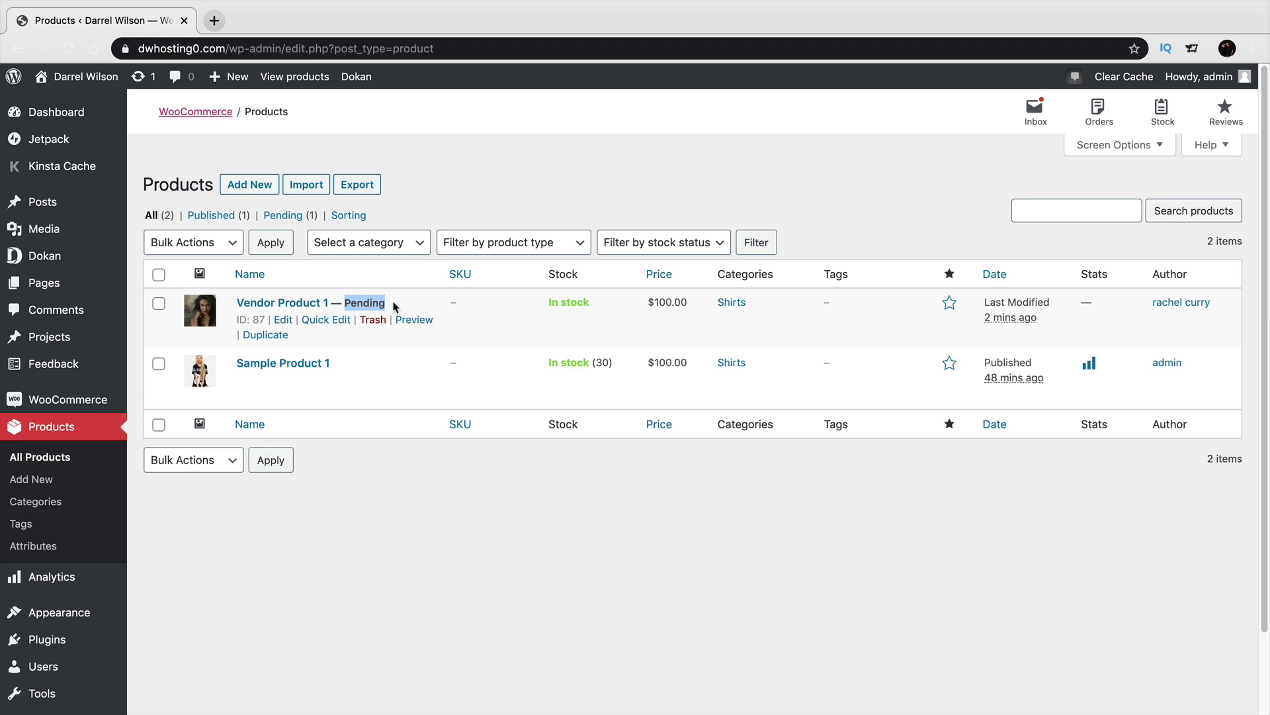
Quick Edit Vendor Product 1, set its status to Published, and update it.
click(311, 324)
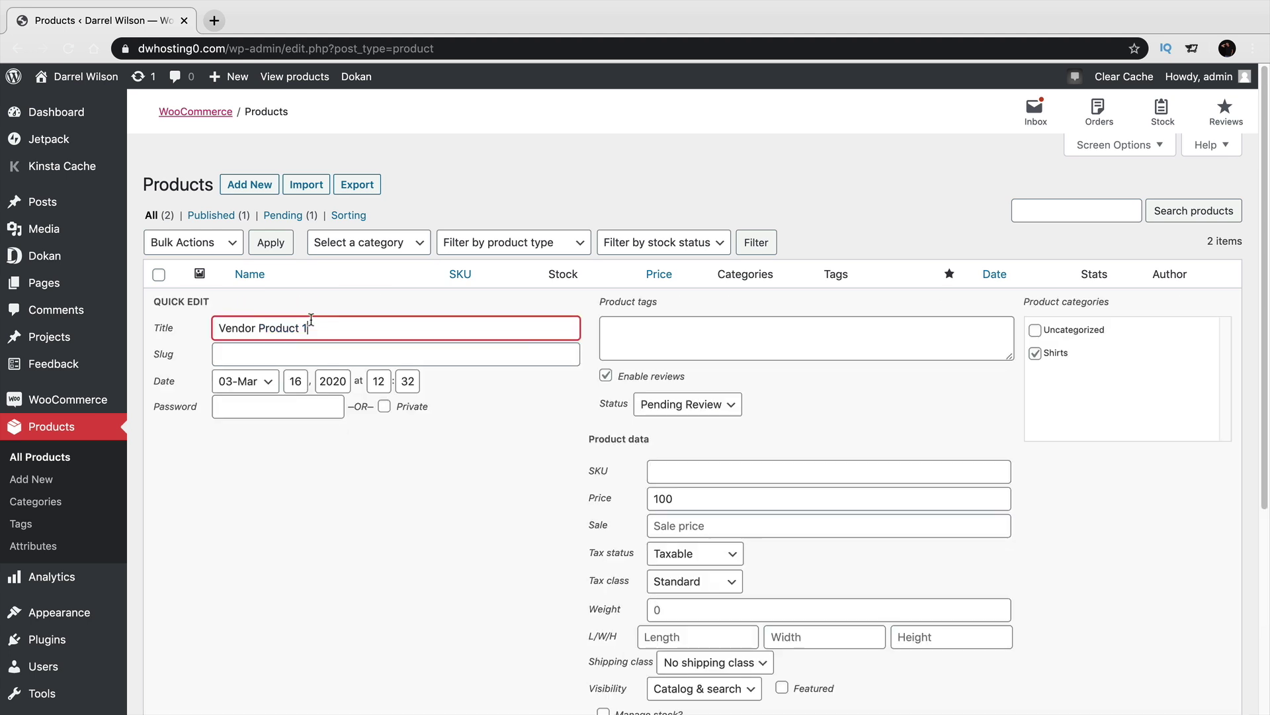
scroll(466, 411, down, 3)
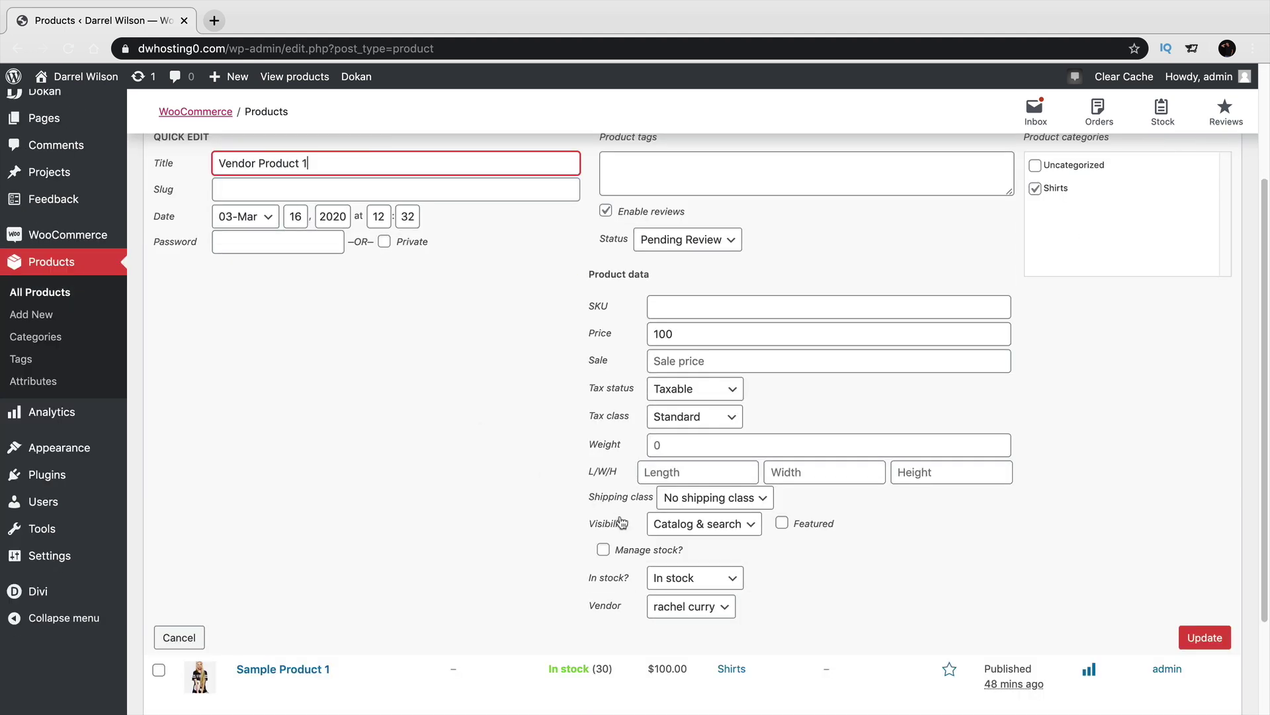
click(695, 241)
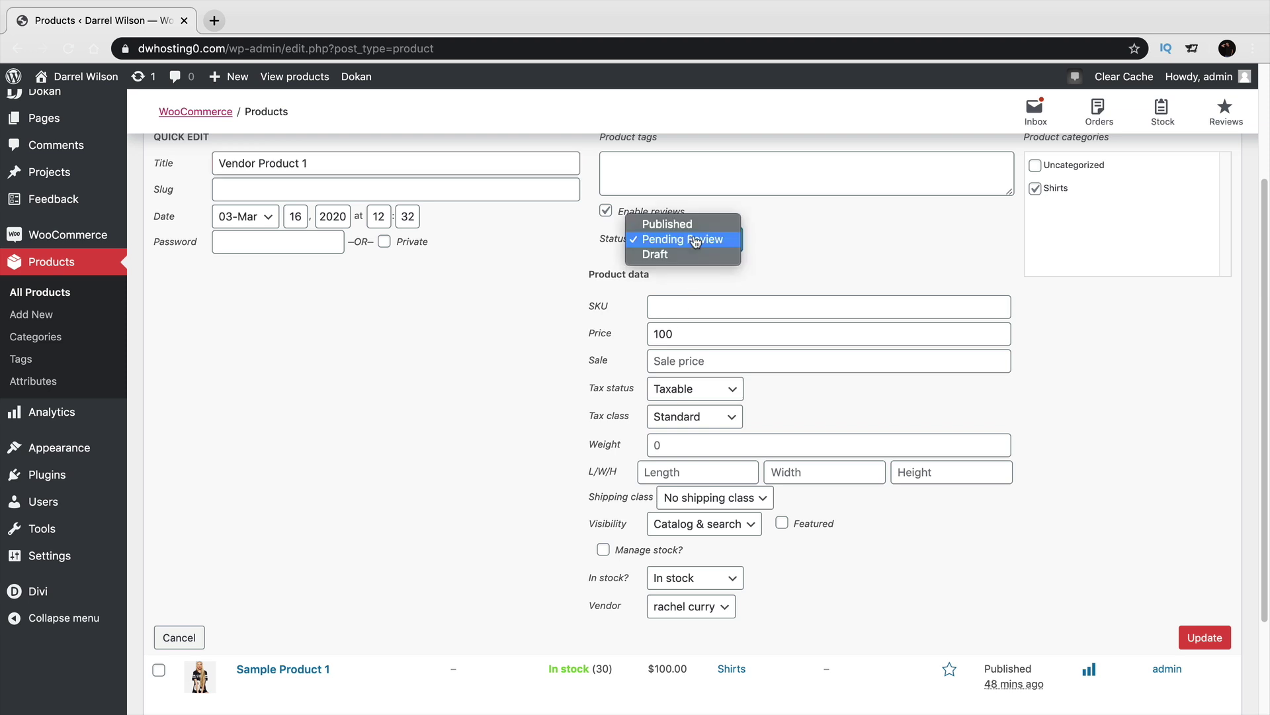
click(701, 225)
click(1209, 632)
scroll(1145, 592, up, 2)
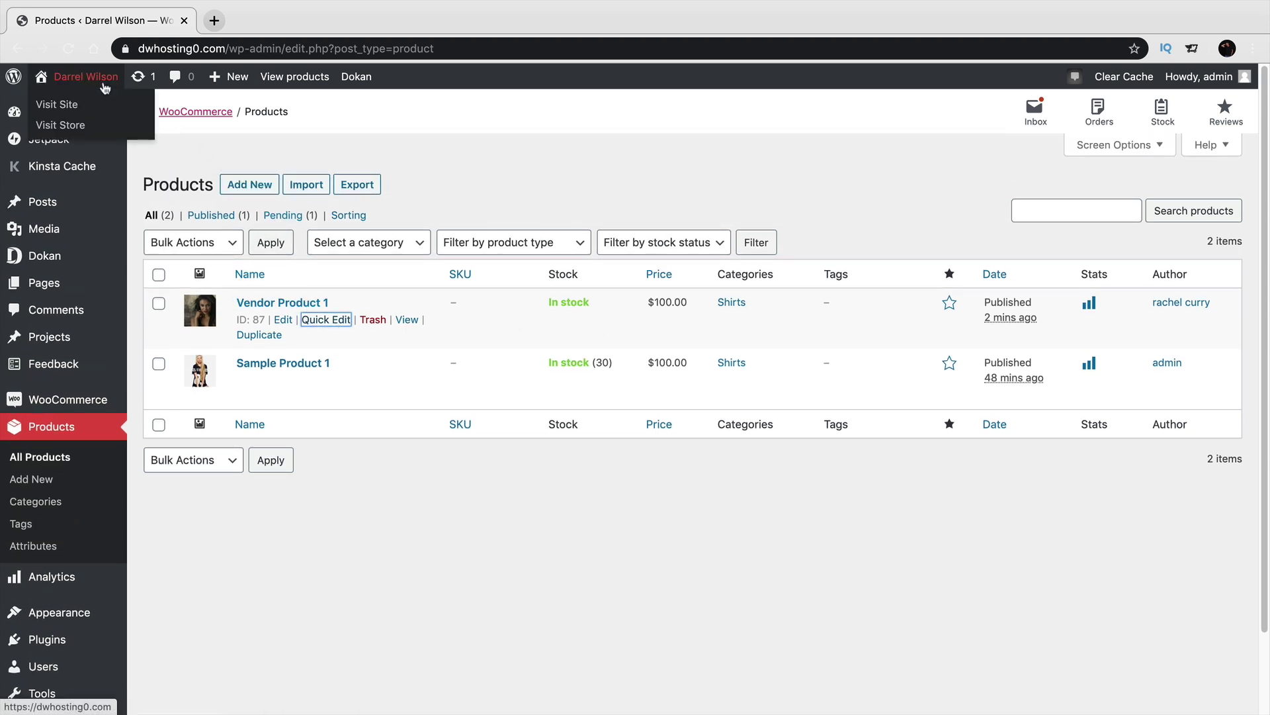
Visit the site and open Vendor Product 1's page from the Shop.
click(99, 106)
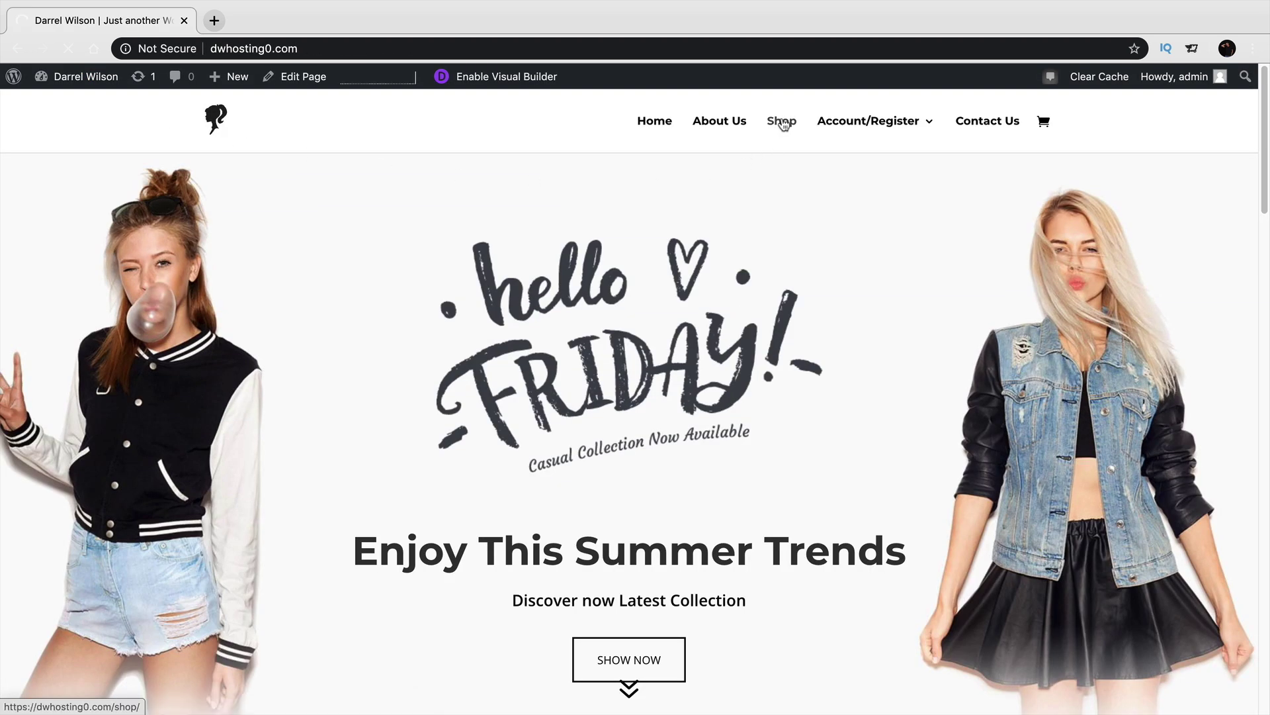
click(782, 123)
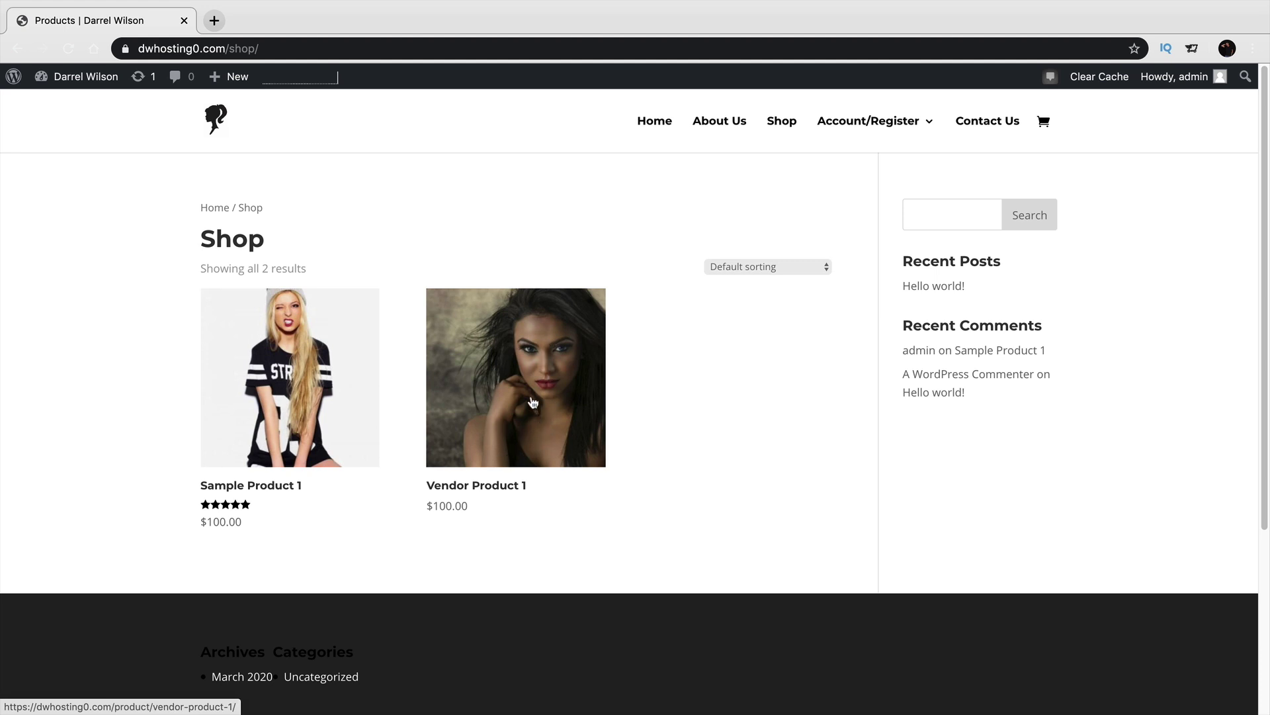
click(535, 409)
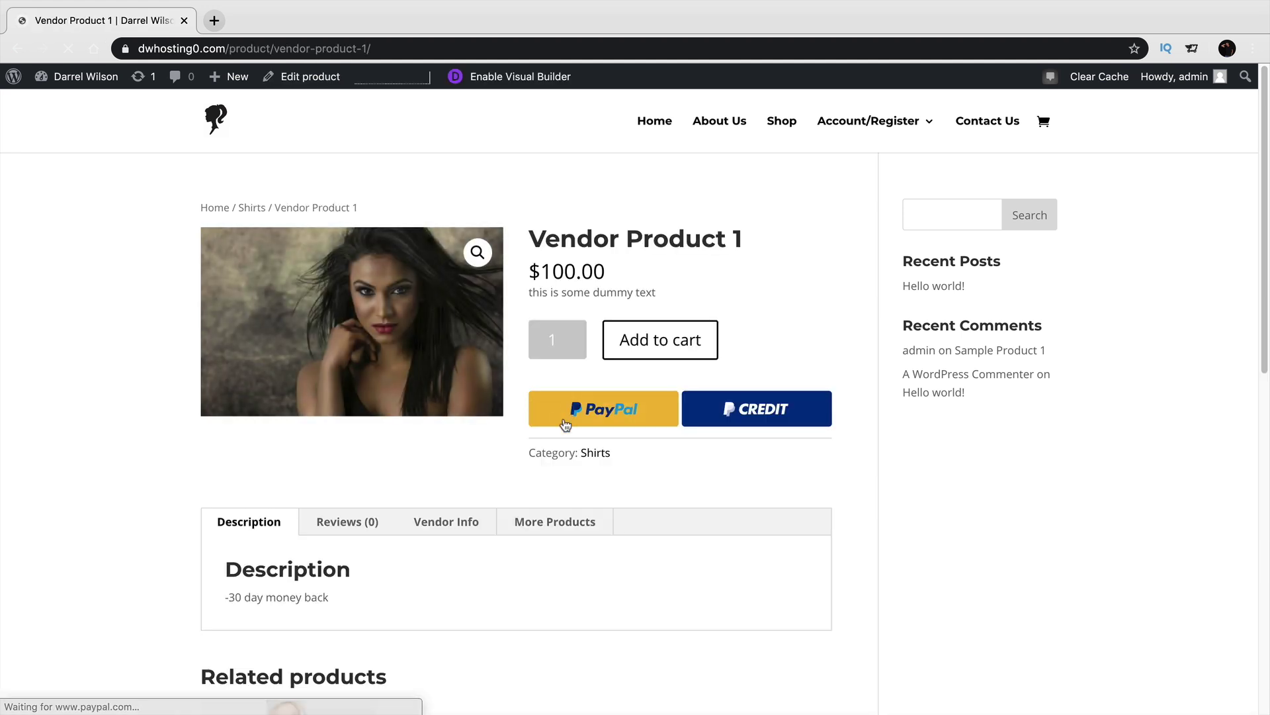
drag(546, 239, 751, 248)
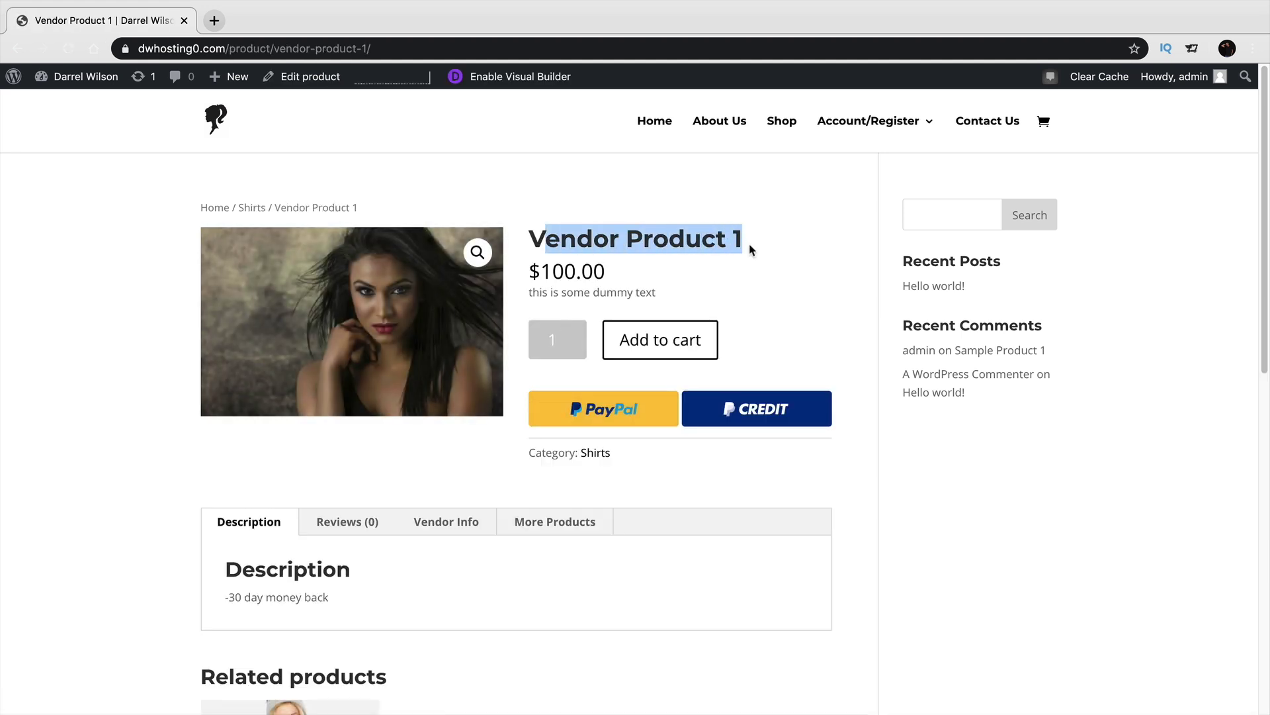
drag(536, 293, 658, 296)
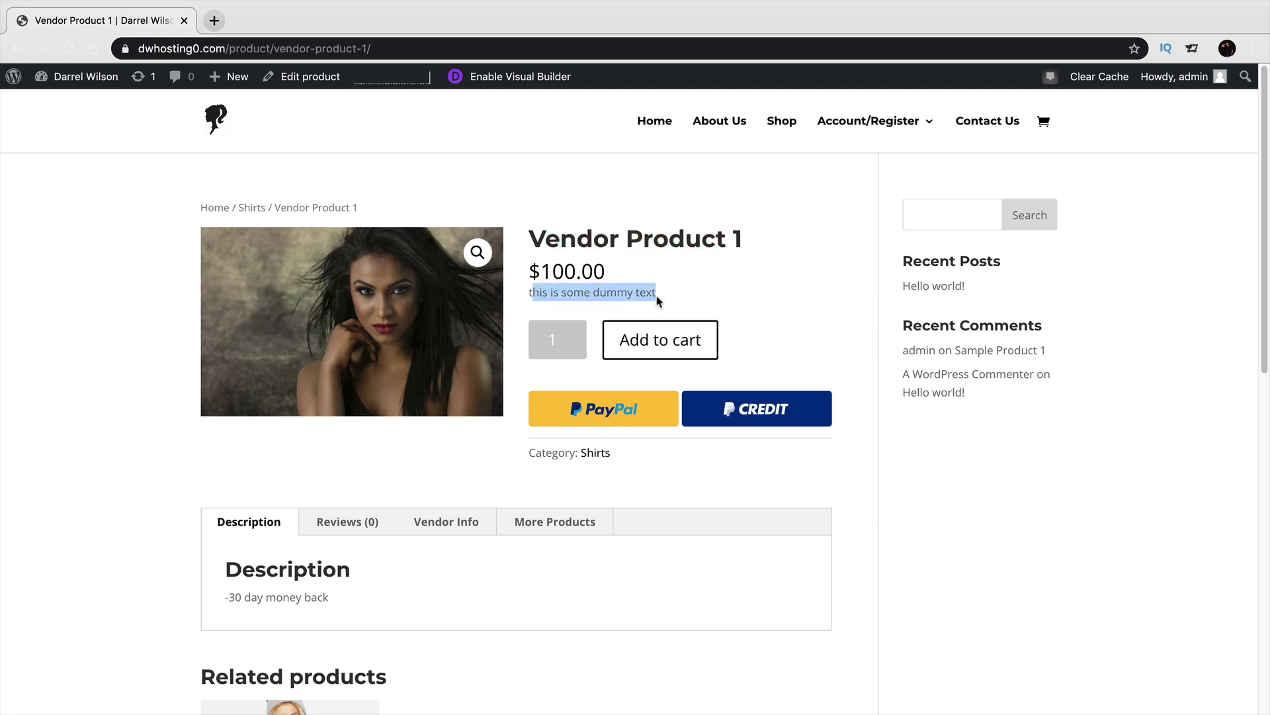
View the Reviews, Vendor Info and More Products tabs, then open the vendor's store page.
click(360, 528)
scroll(356, 528, down, 3)
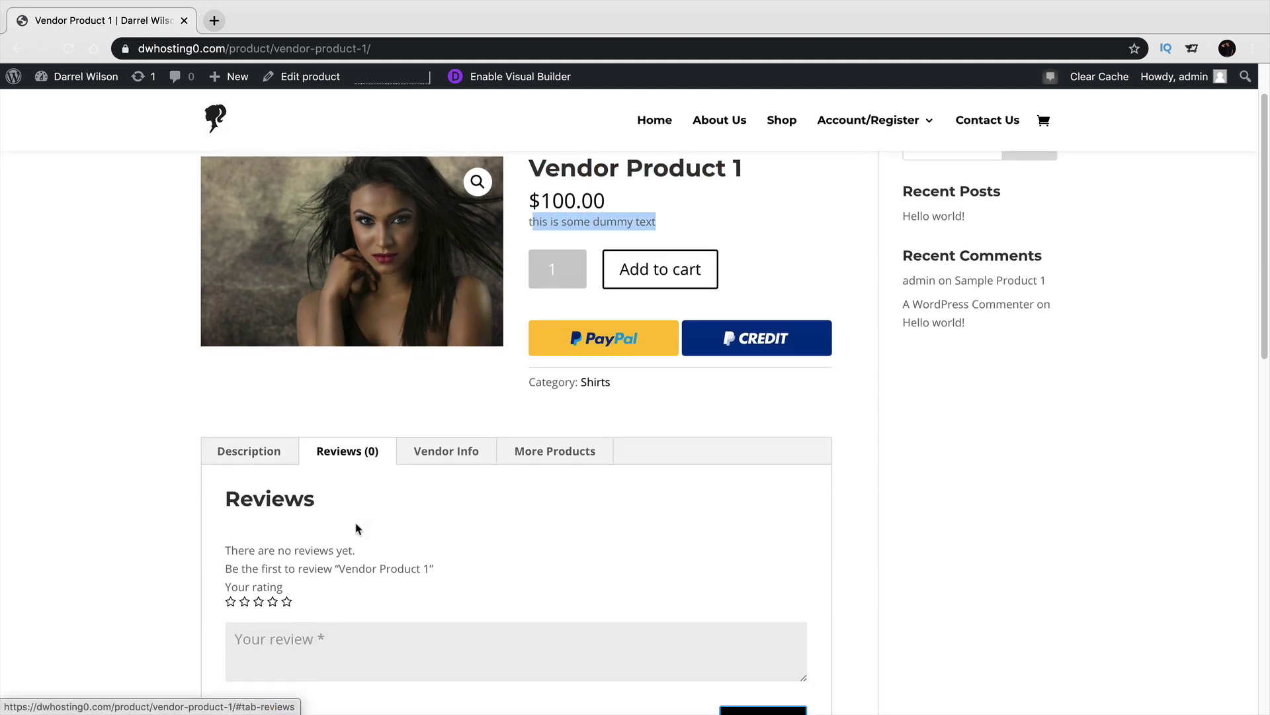
click(442, 378)
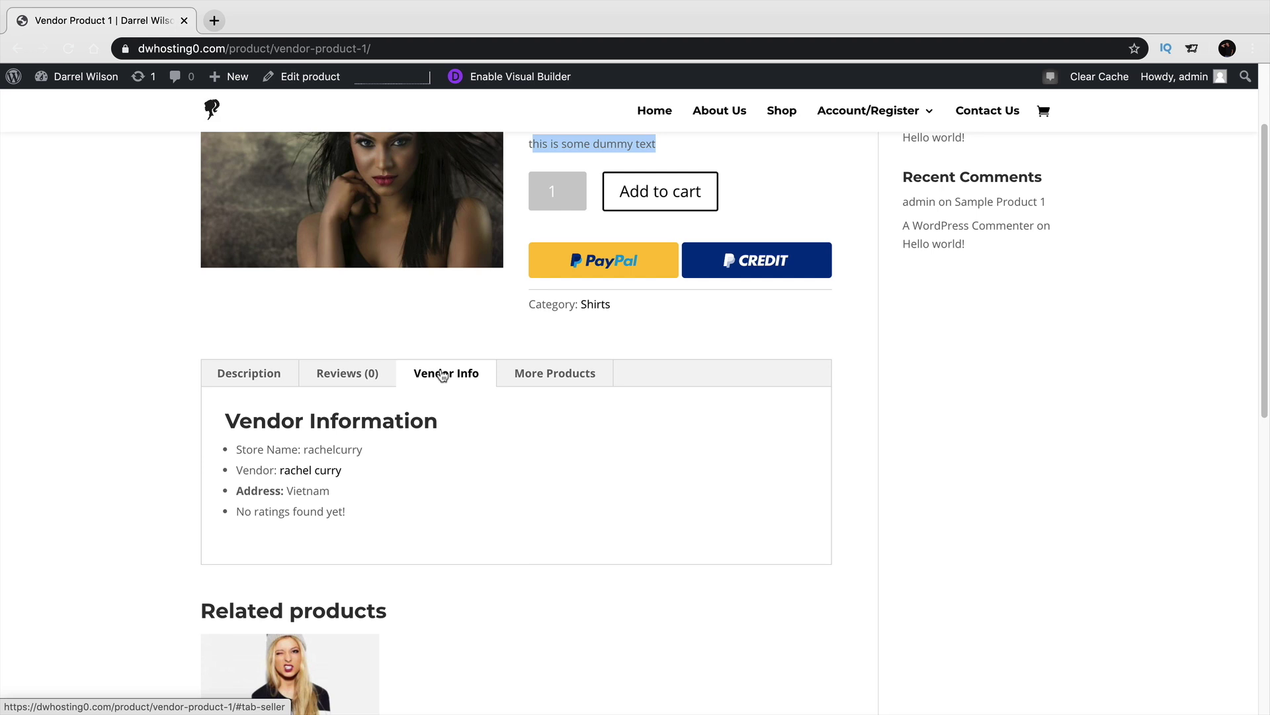
click(535, 377)
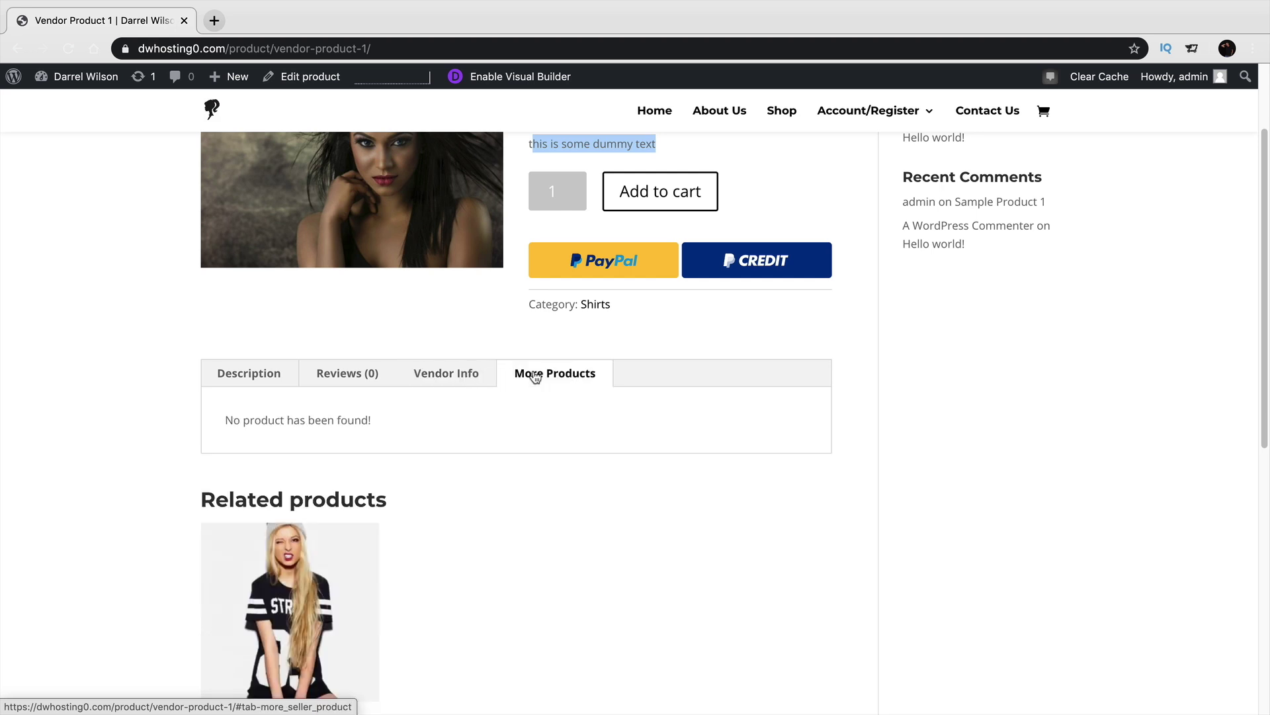
click(464, 376)
click(307, 469)
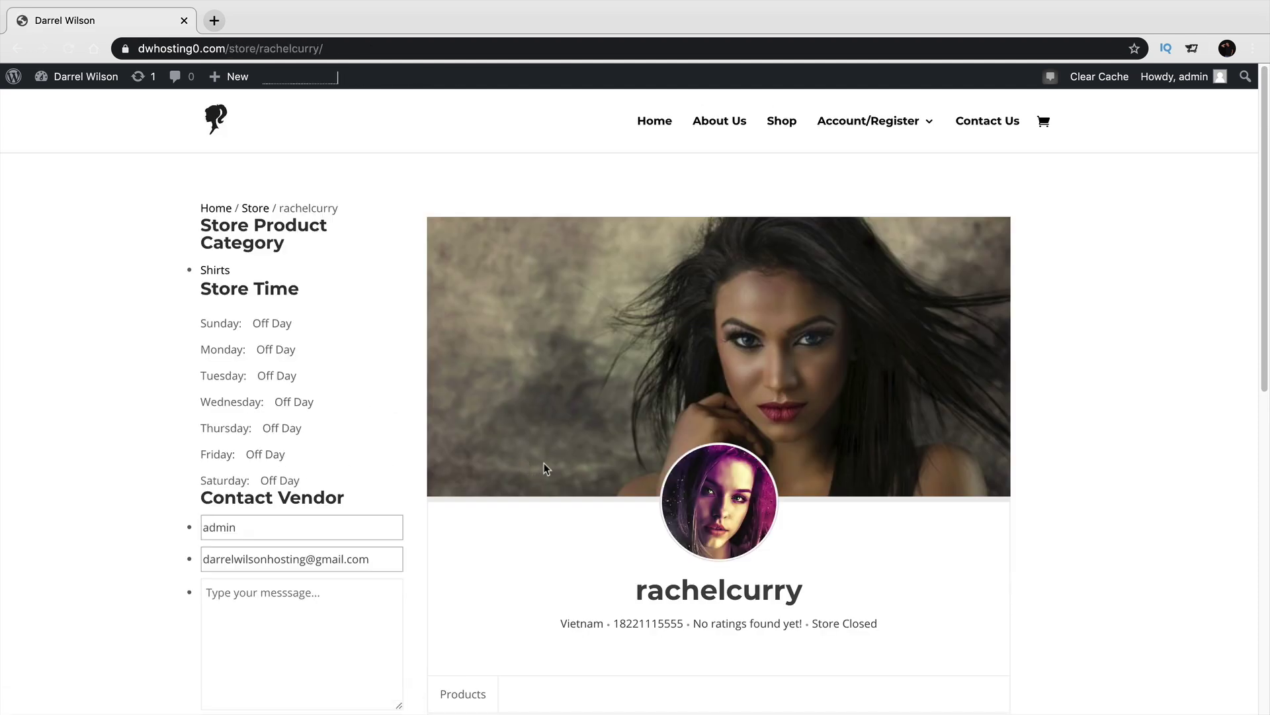
scroll(749, 374, down, 2)
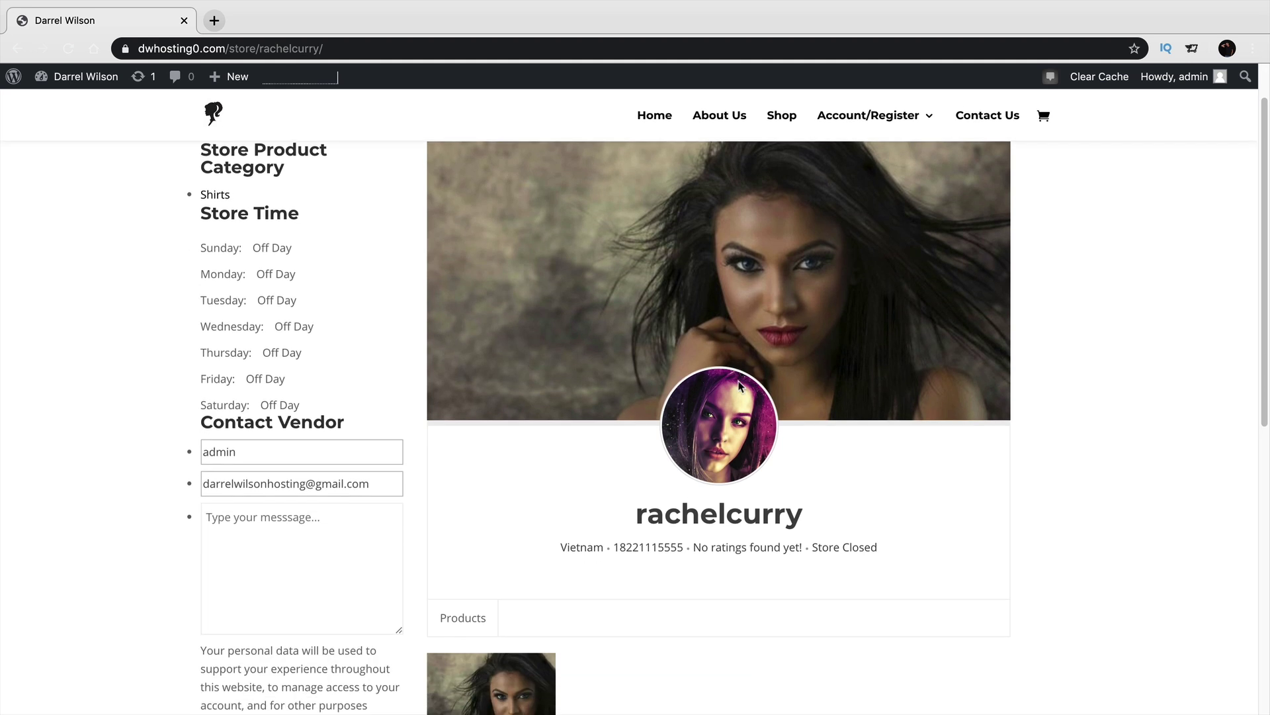
scroll(729, 415, up, 2)
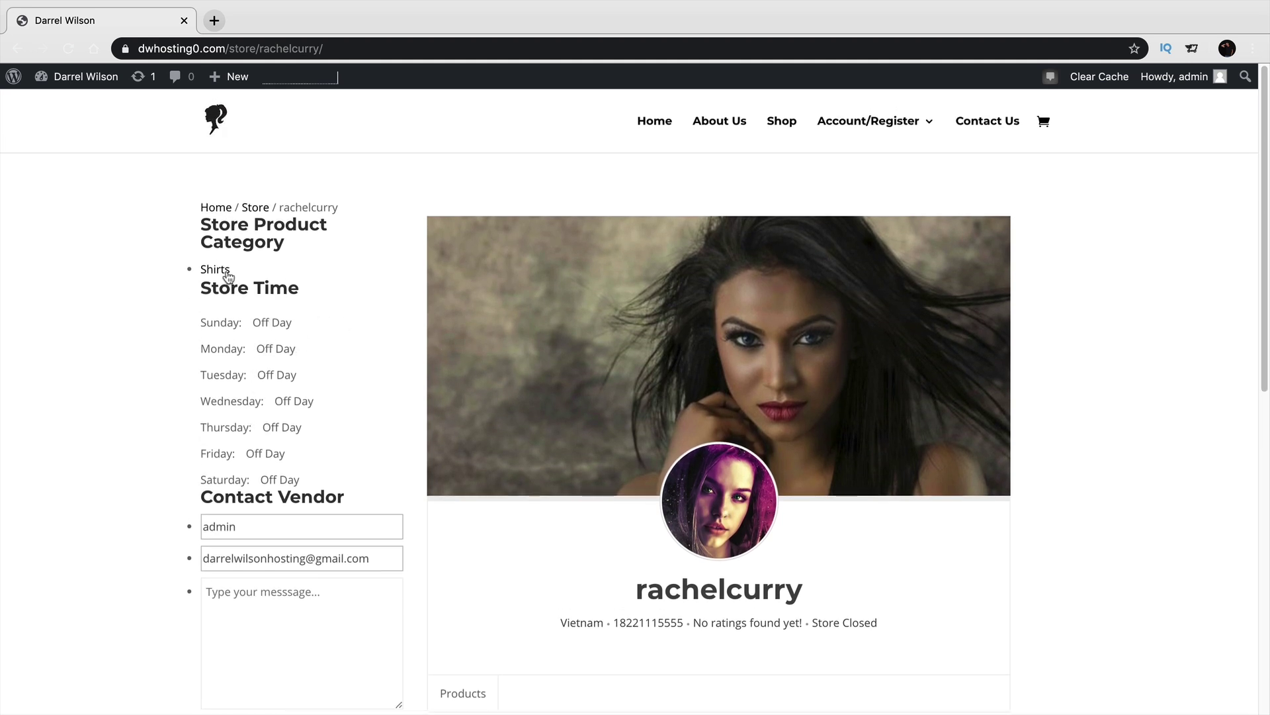
scroll(257, 360, down, 5)
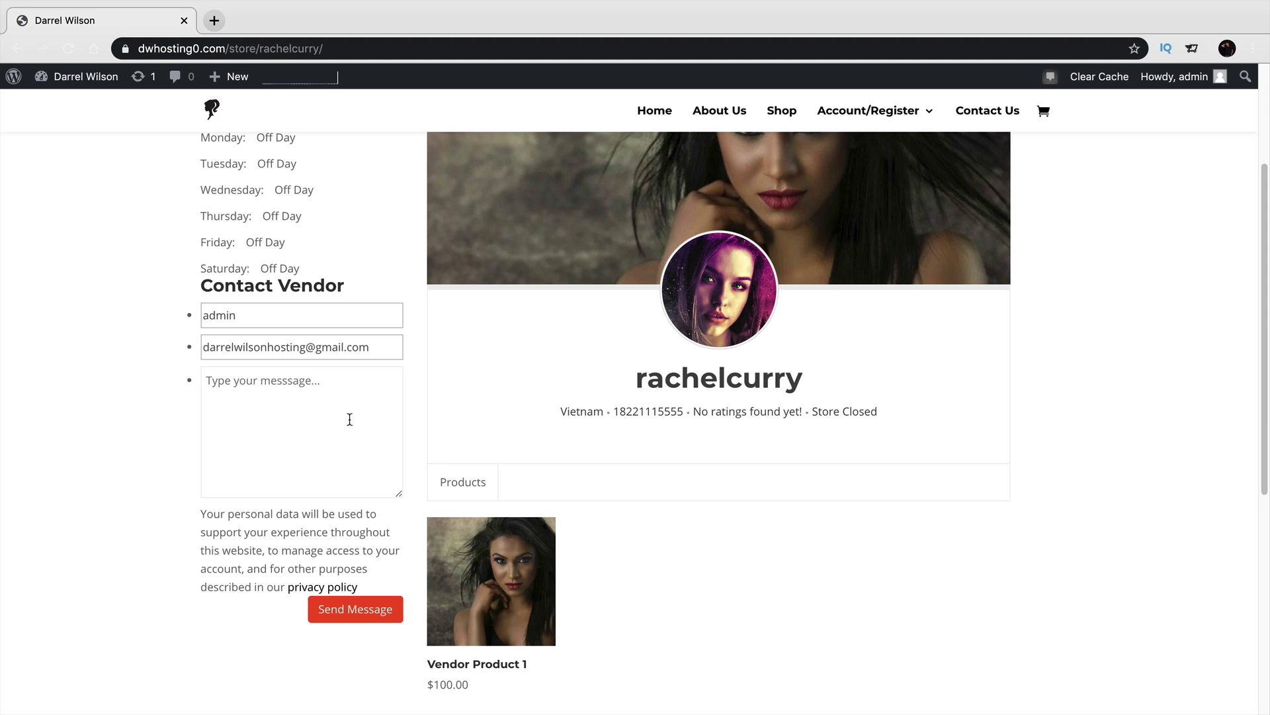
scroll(351, 419, down, 3)
mouse_move(494, 459)
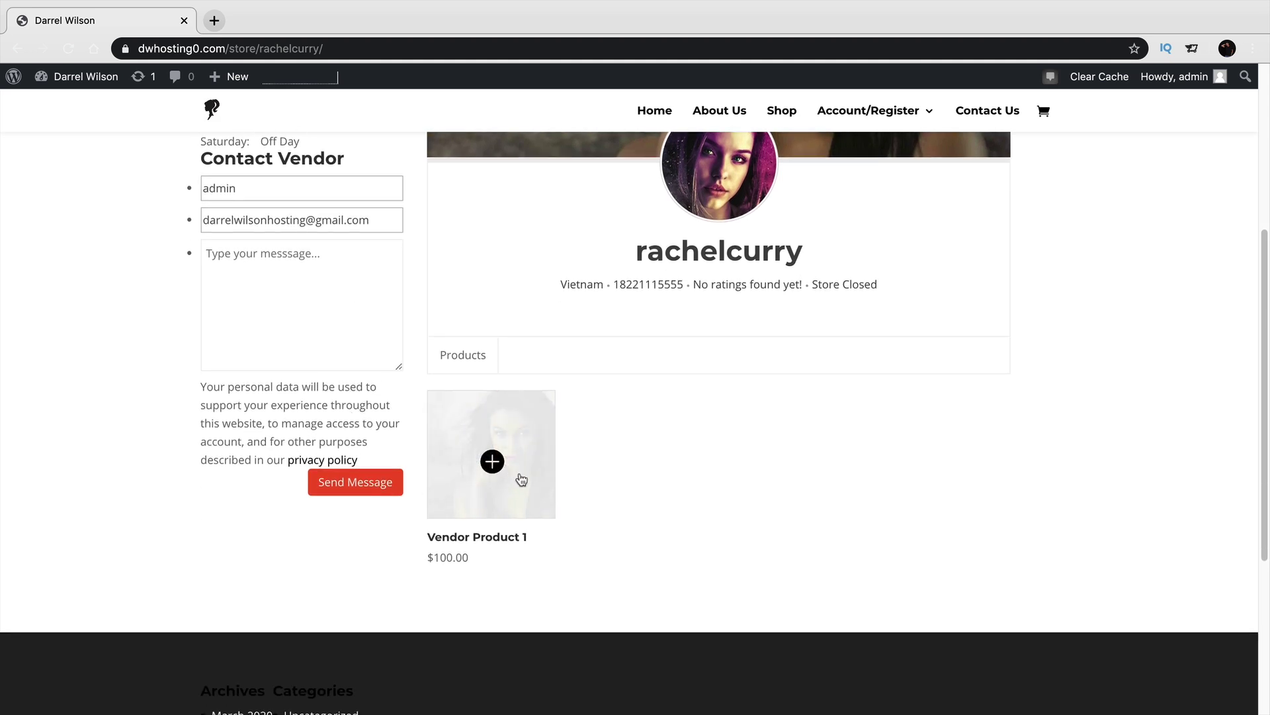
scroll(871, 487, up, 2)
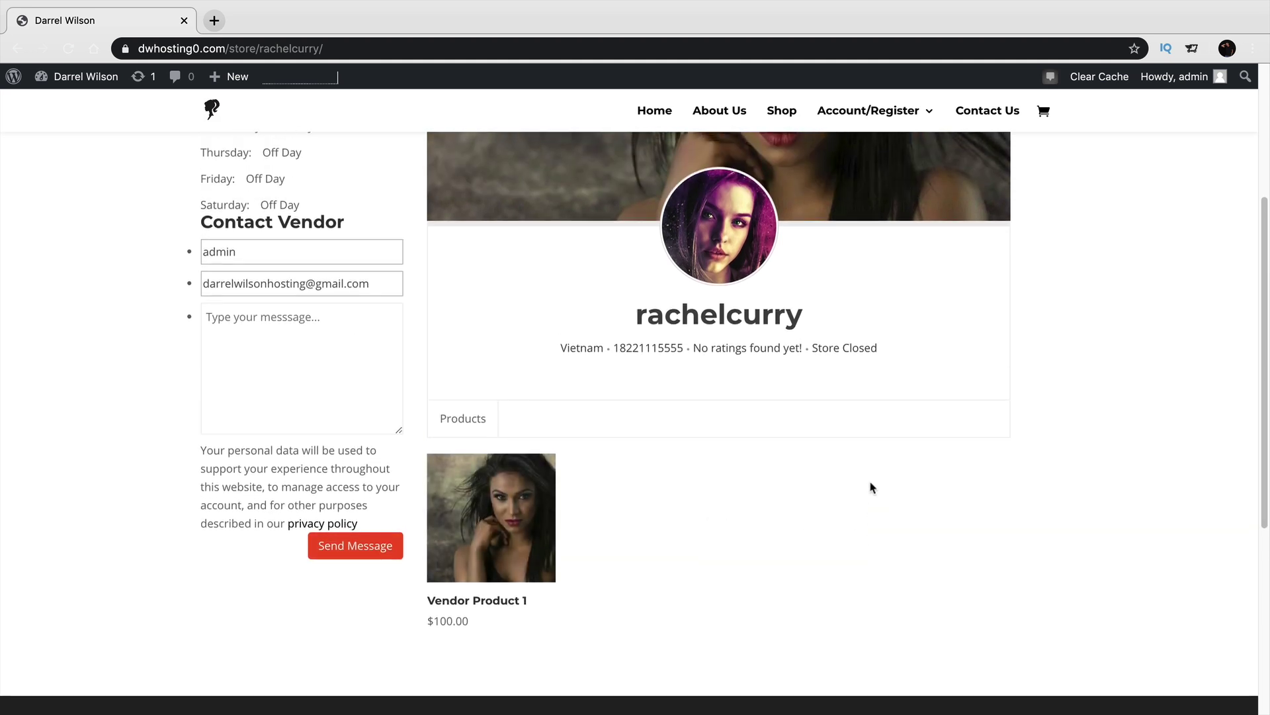
scroll(916, 490, up, 8)
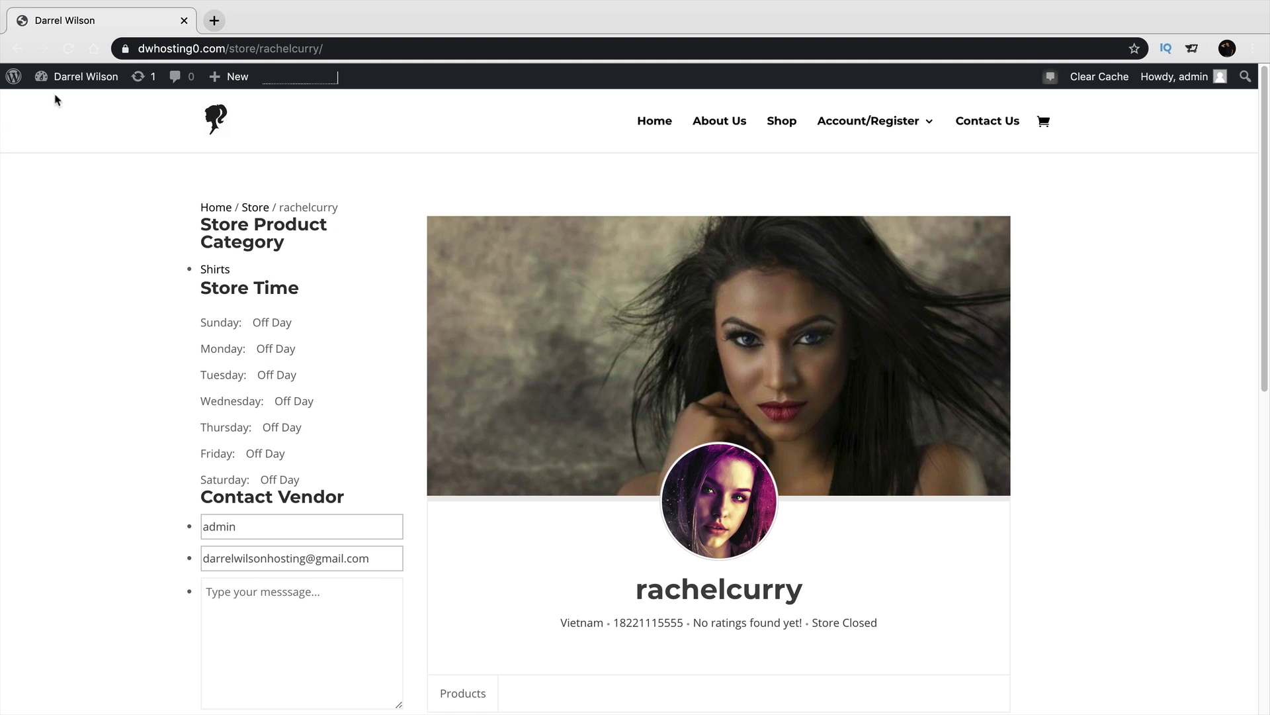
Turn on Cash on delivery in WooCommerce Payments settings, save, and return to the shop.
mouse_move(80, 78)
click(88, 105)
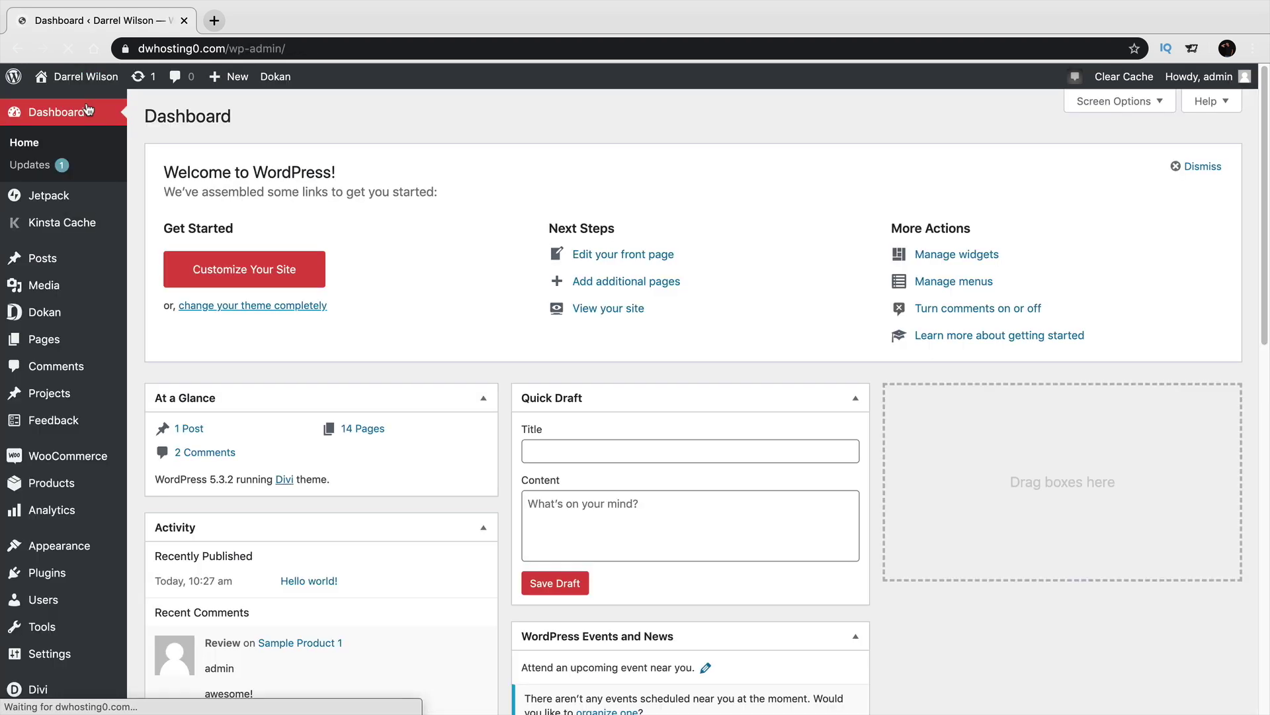
mouse_move(106, 456)
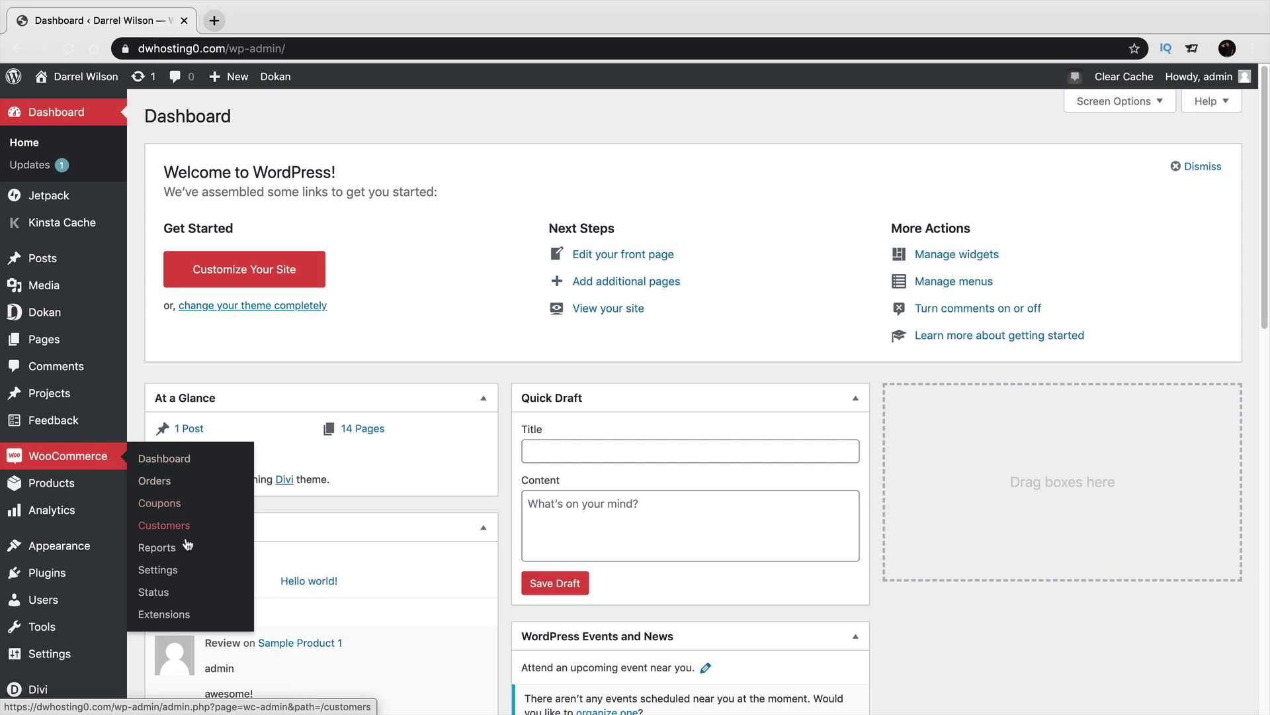
click(199, 572)
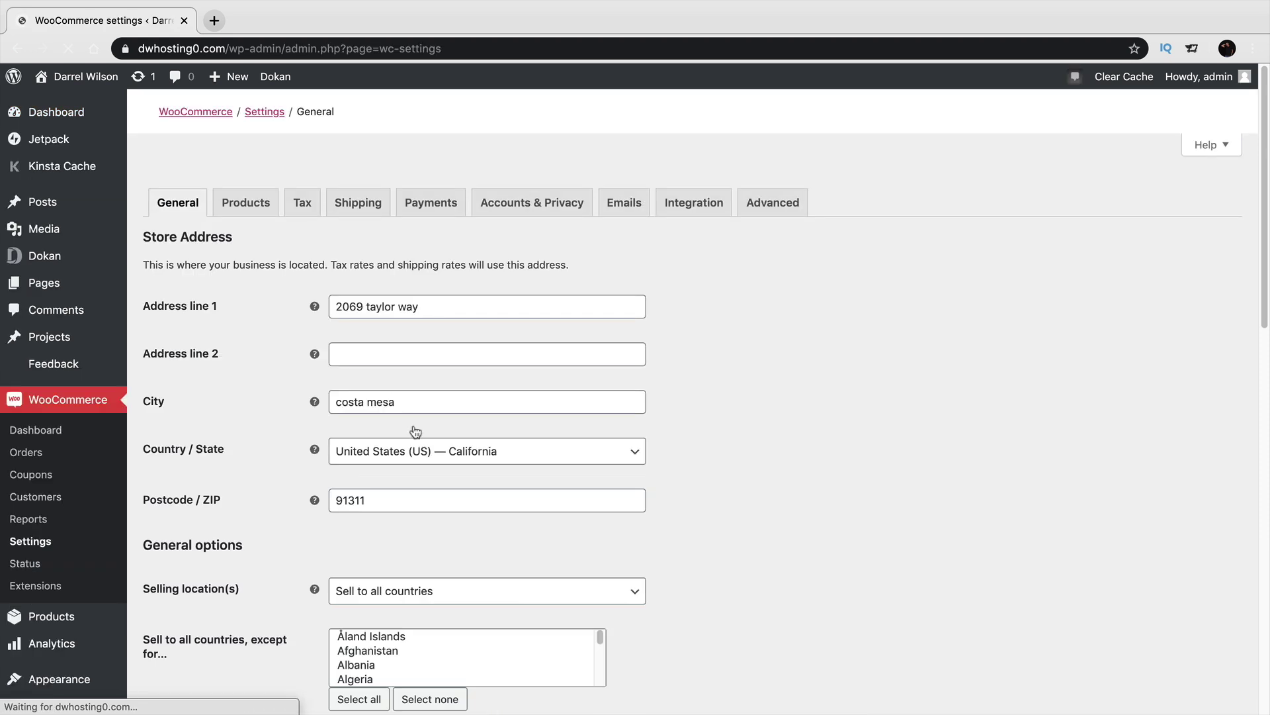
click(433, 209)
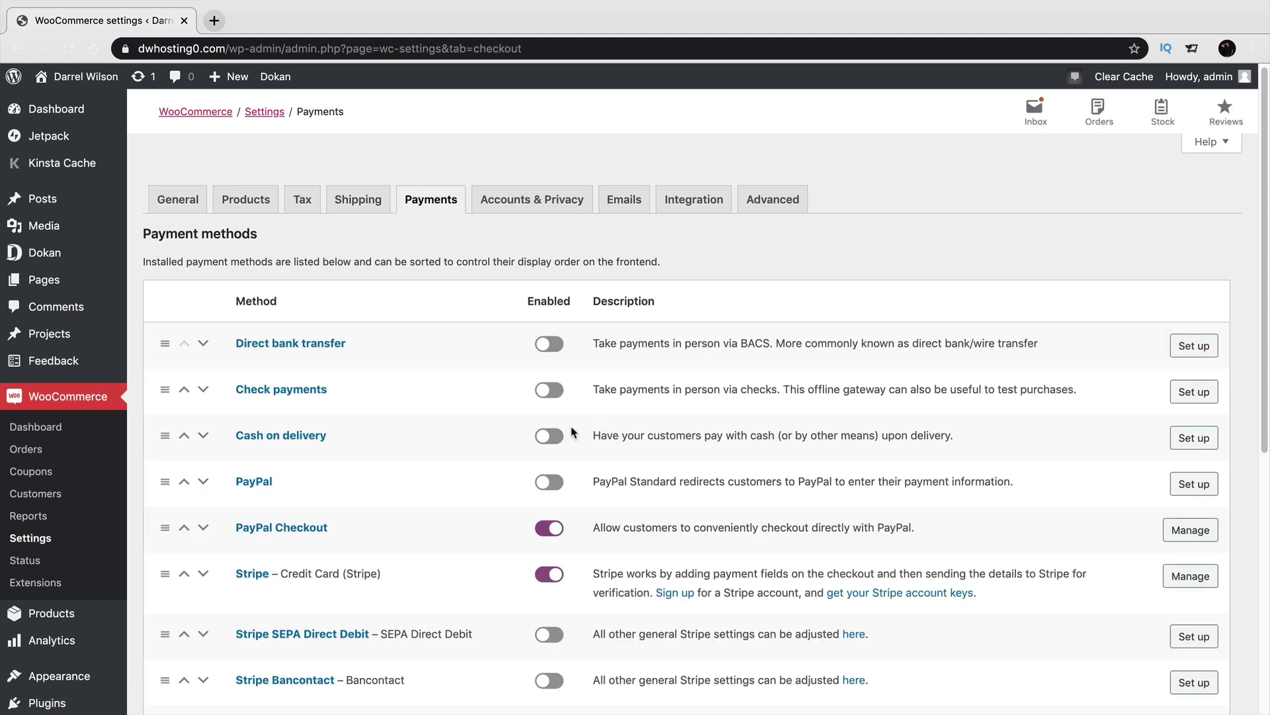
click(566, 436)
scroll(446, 366, down, 6)
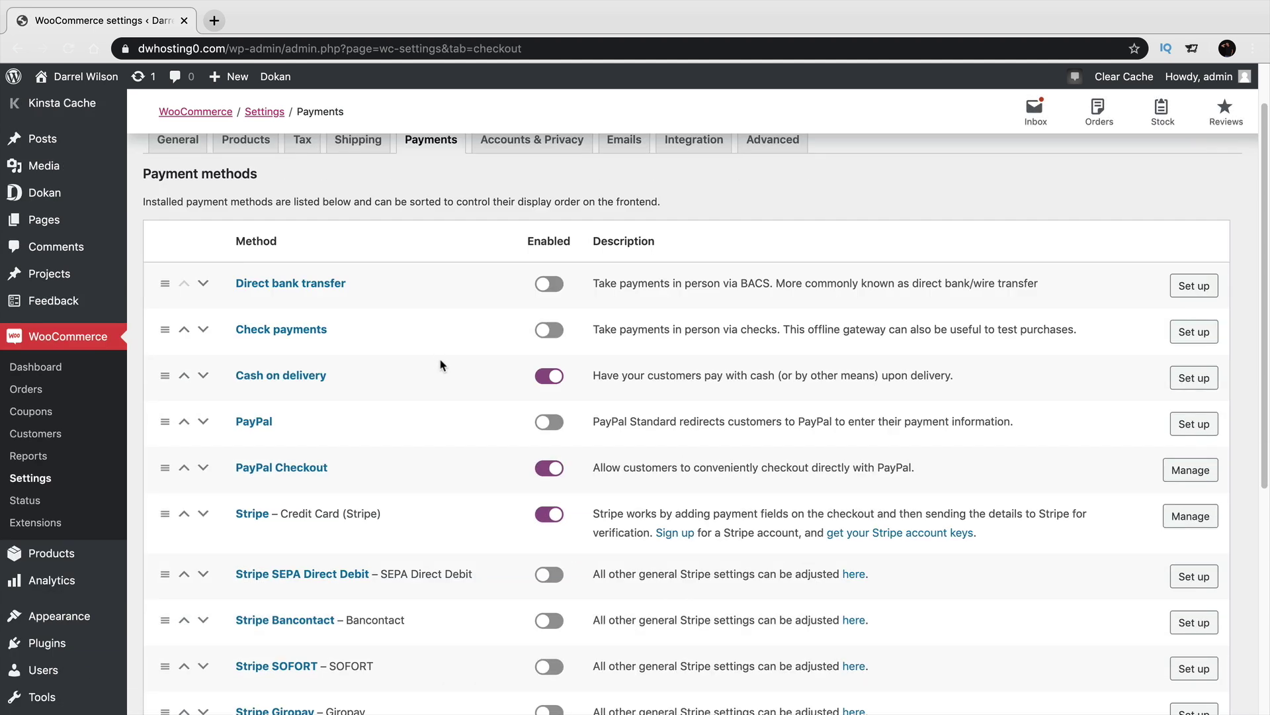
click(218, 633)
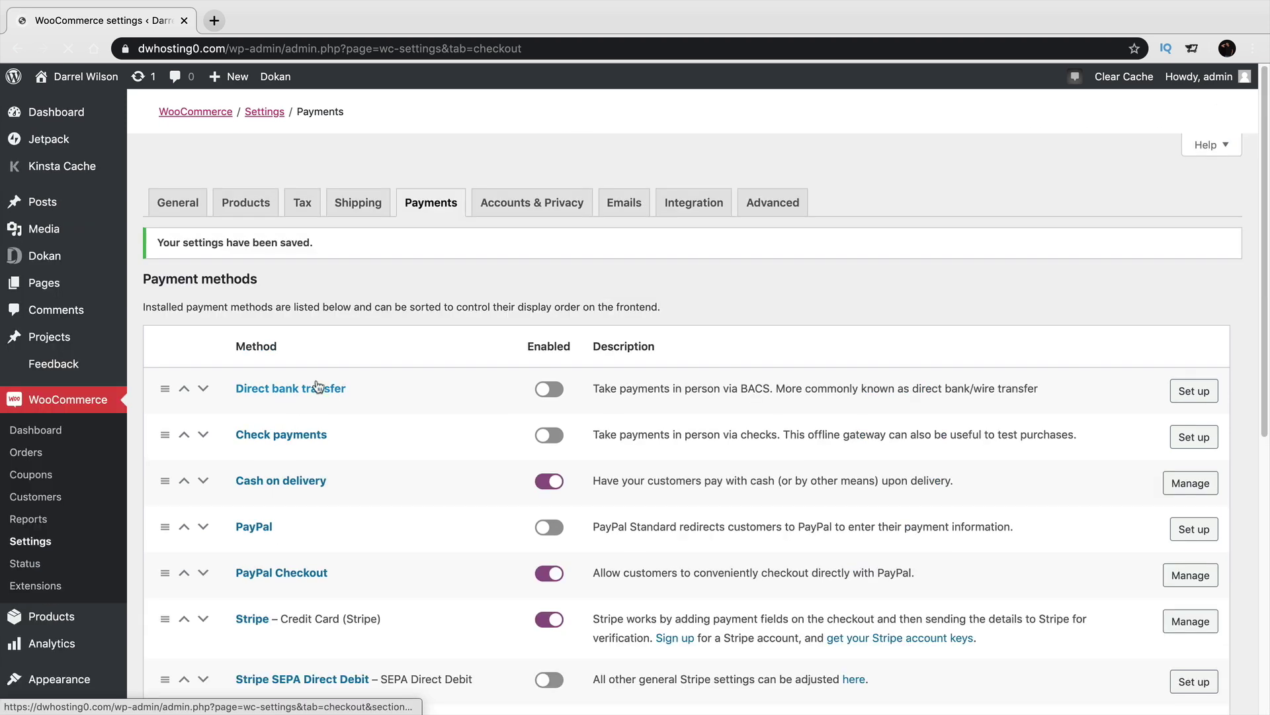
mouse_move(76, 79)
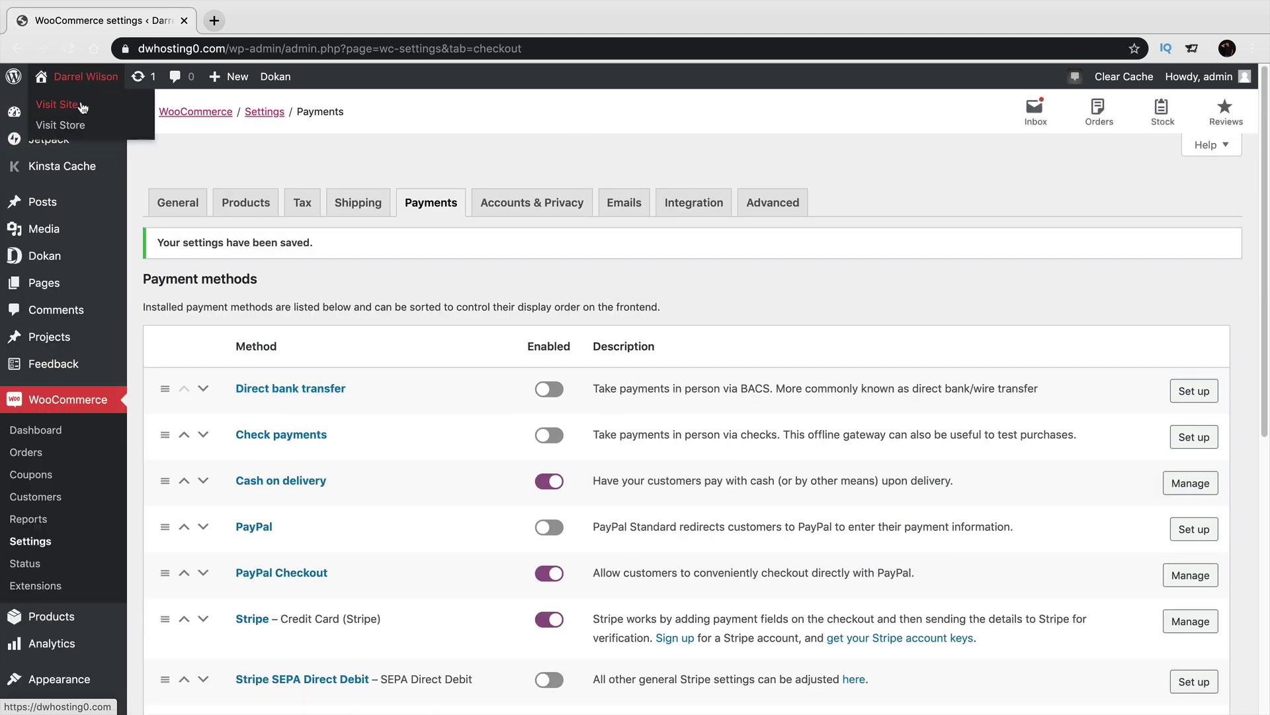
click(83, 108)
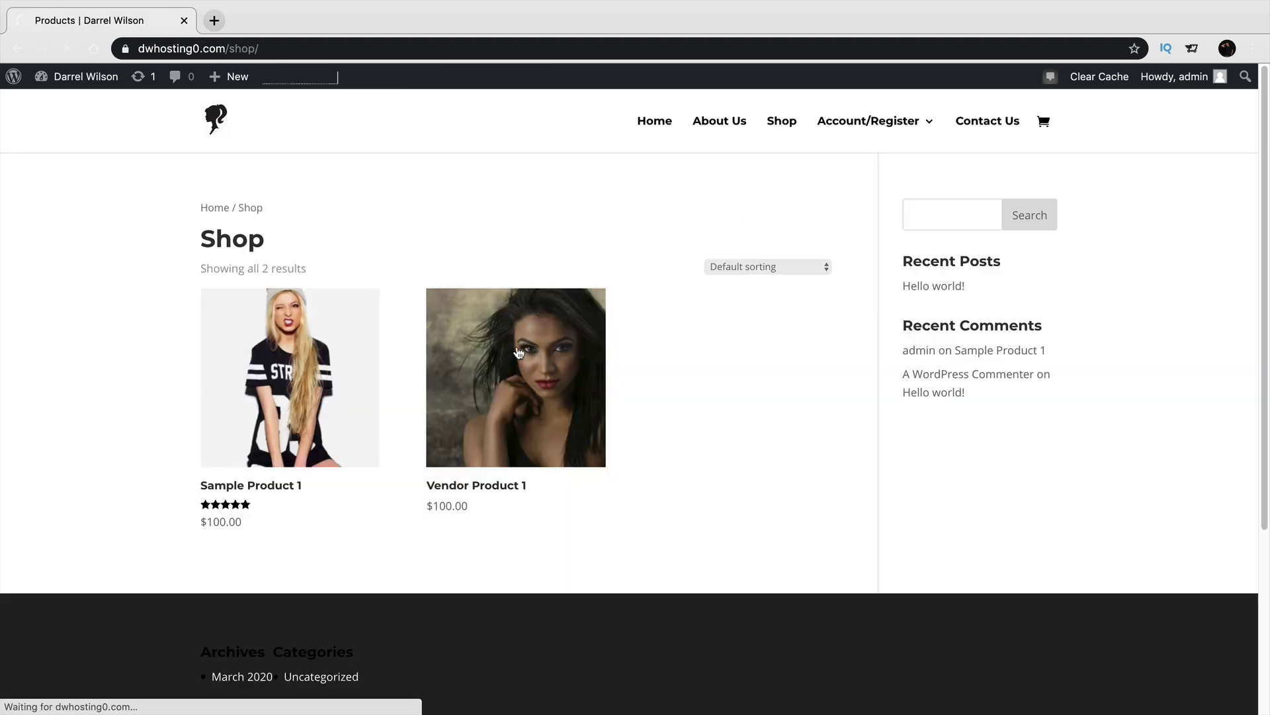
Add 10 Vendor Product 1 to the cart and proceed from the $1,105.00 cart to checkout.
click(519, 351)
scroll(613, 474, down, 7)
scroll(501, 440, up, 3)
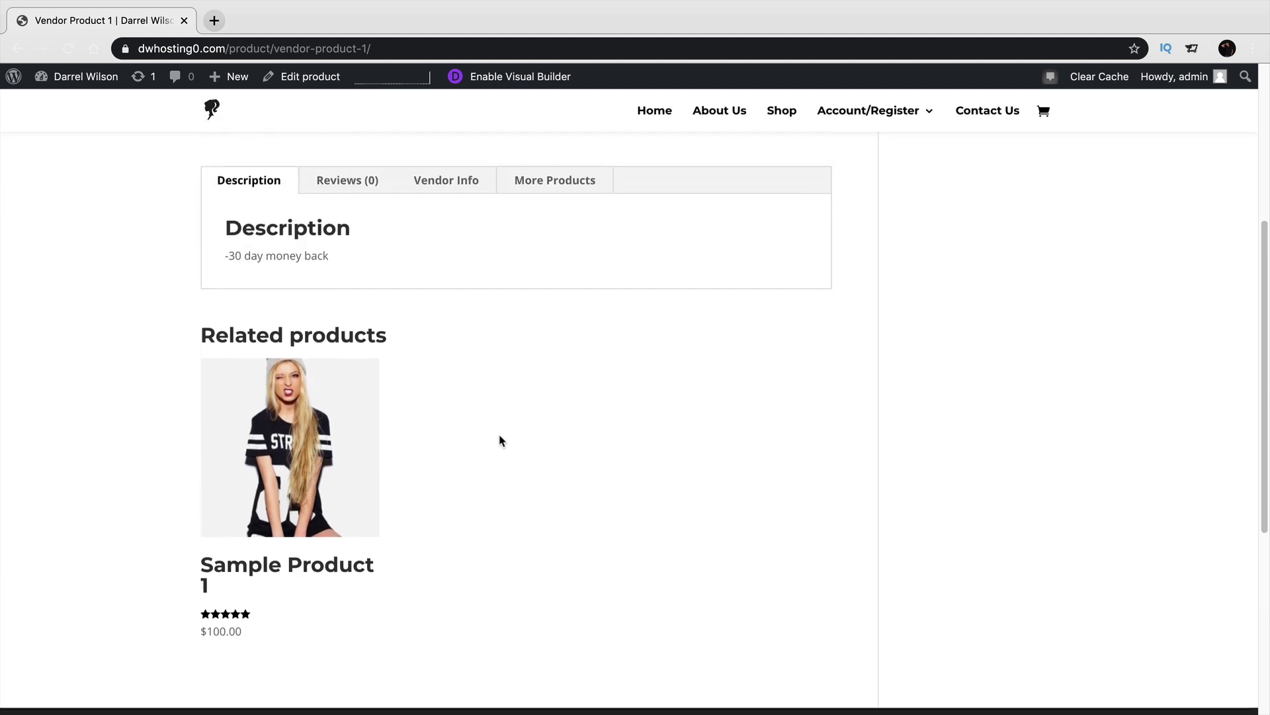
scroll(501, 441, up, 5)
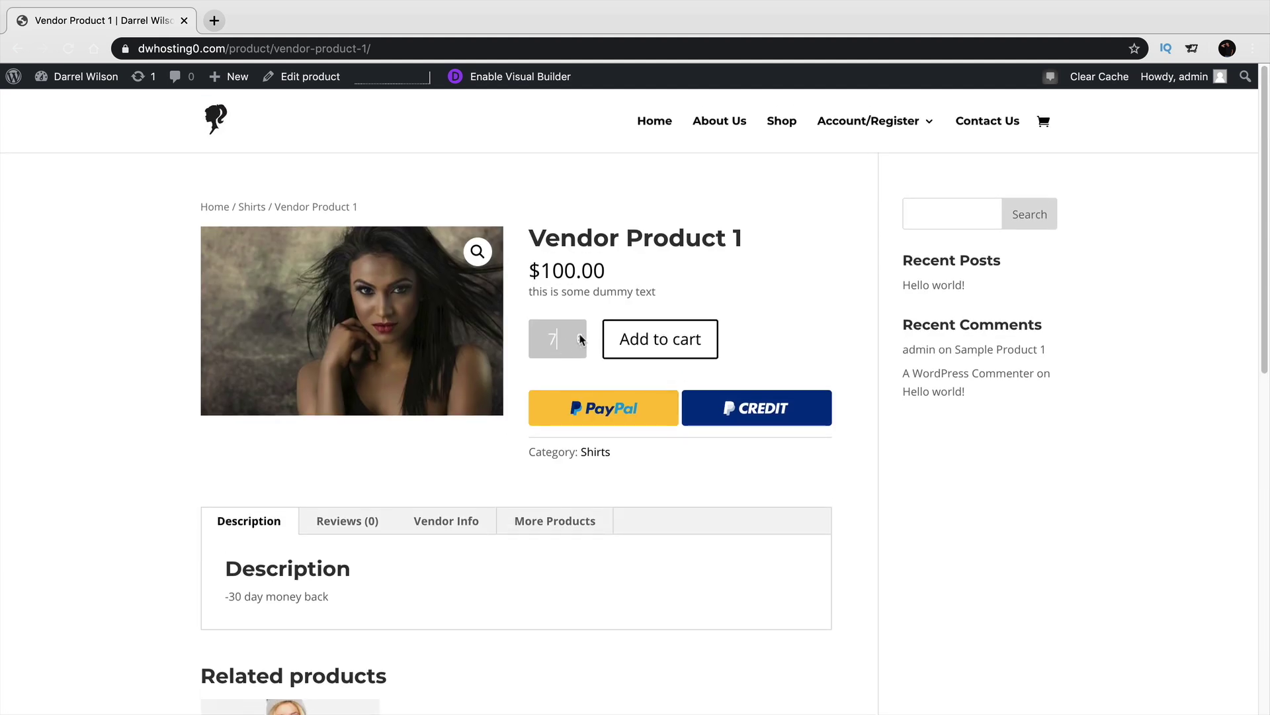
click(579, 335)
click(623, 339)
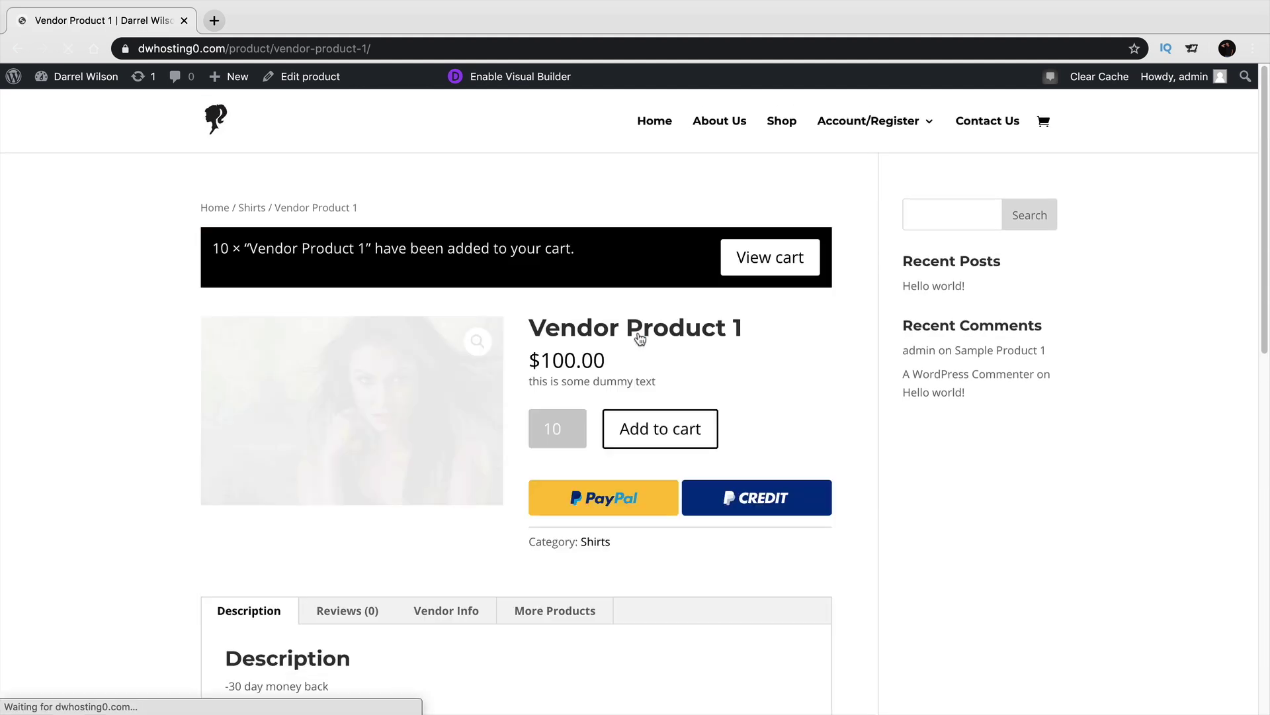
click(761, 258)
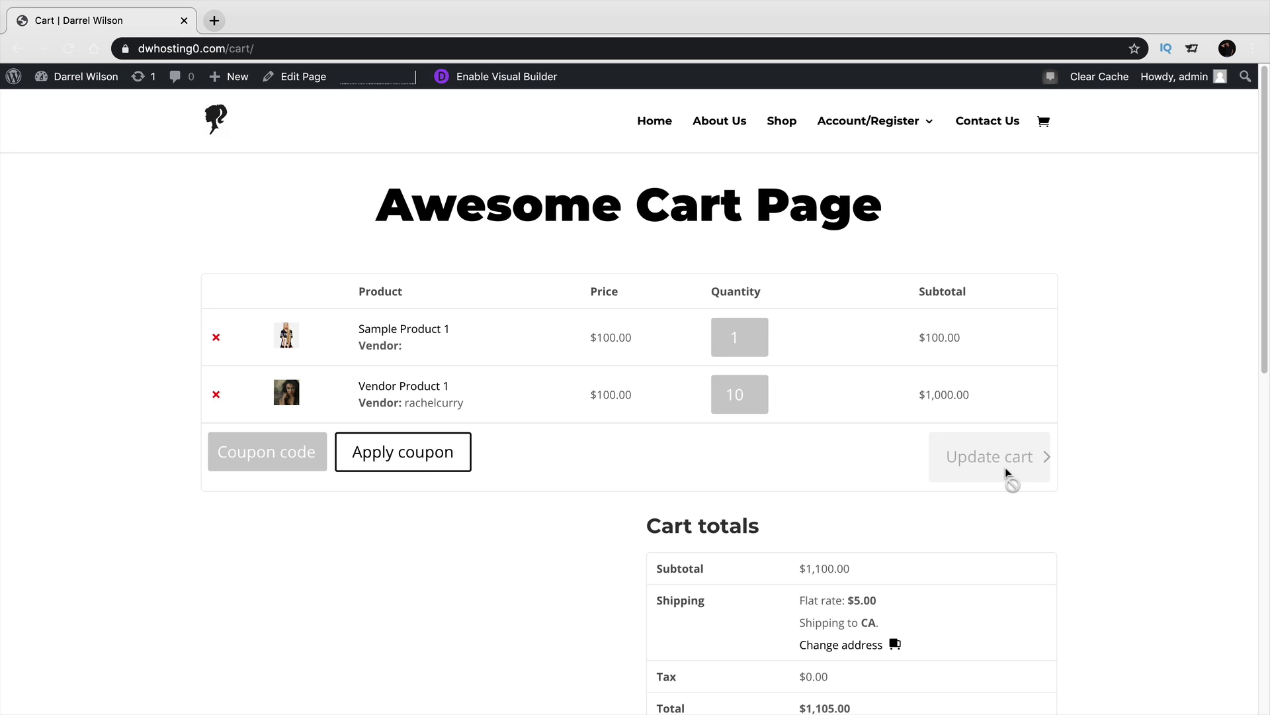
scroll(1005, 467, down, 3)
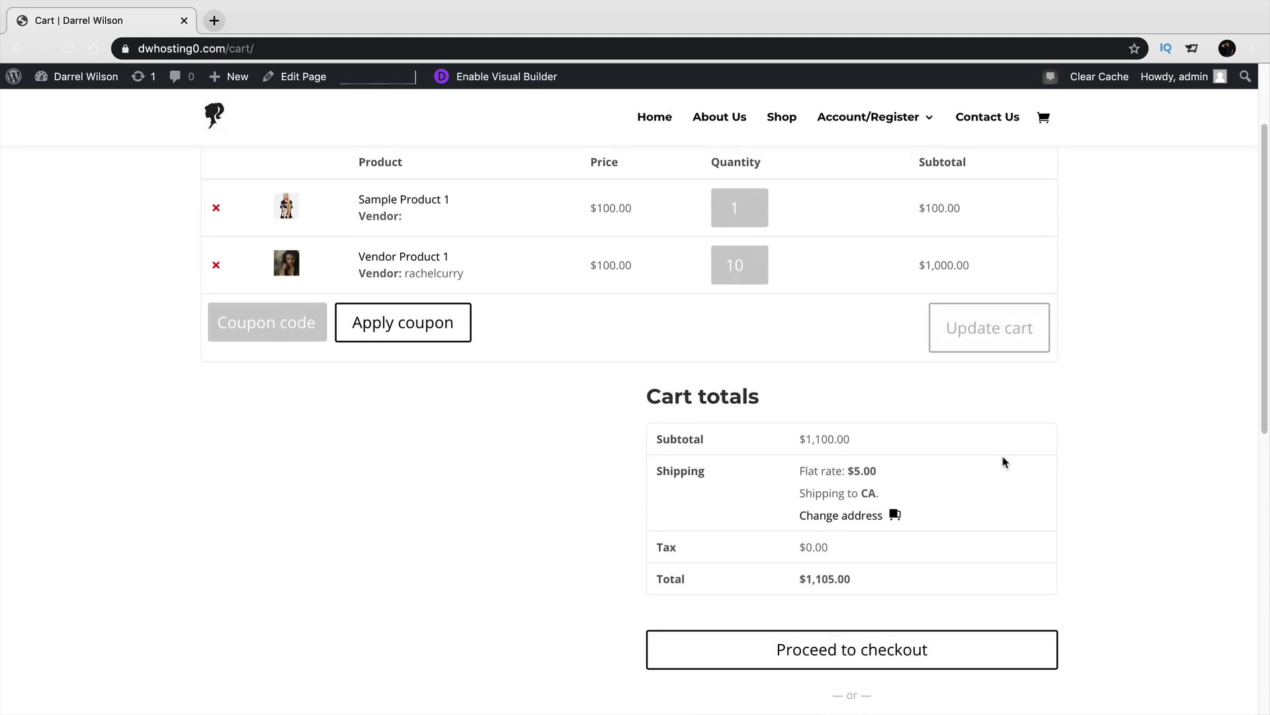
click(916, 638)
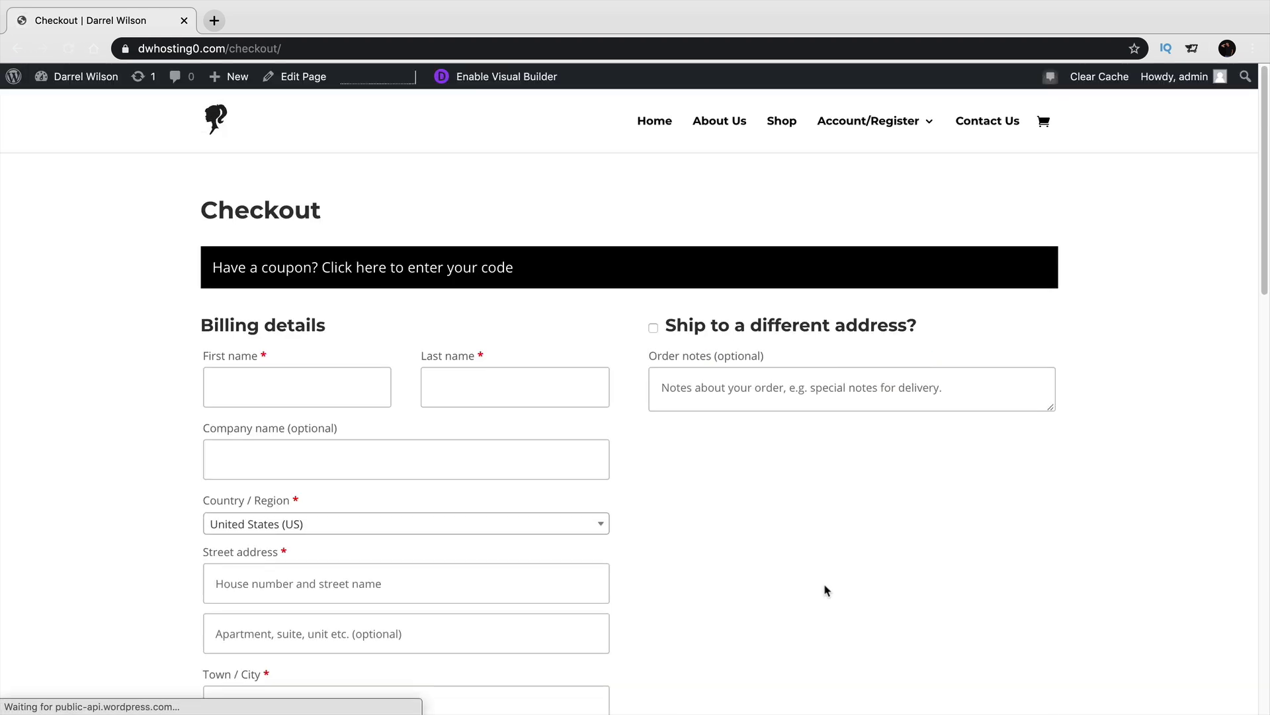
Enter the customer's first and last name, select Cash on delivery, and place the order.
scroll(593, 514, down, 2)
click(300, 291)
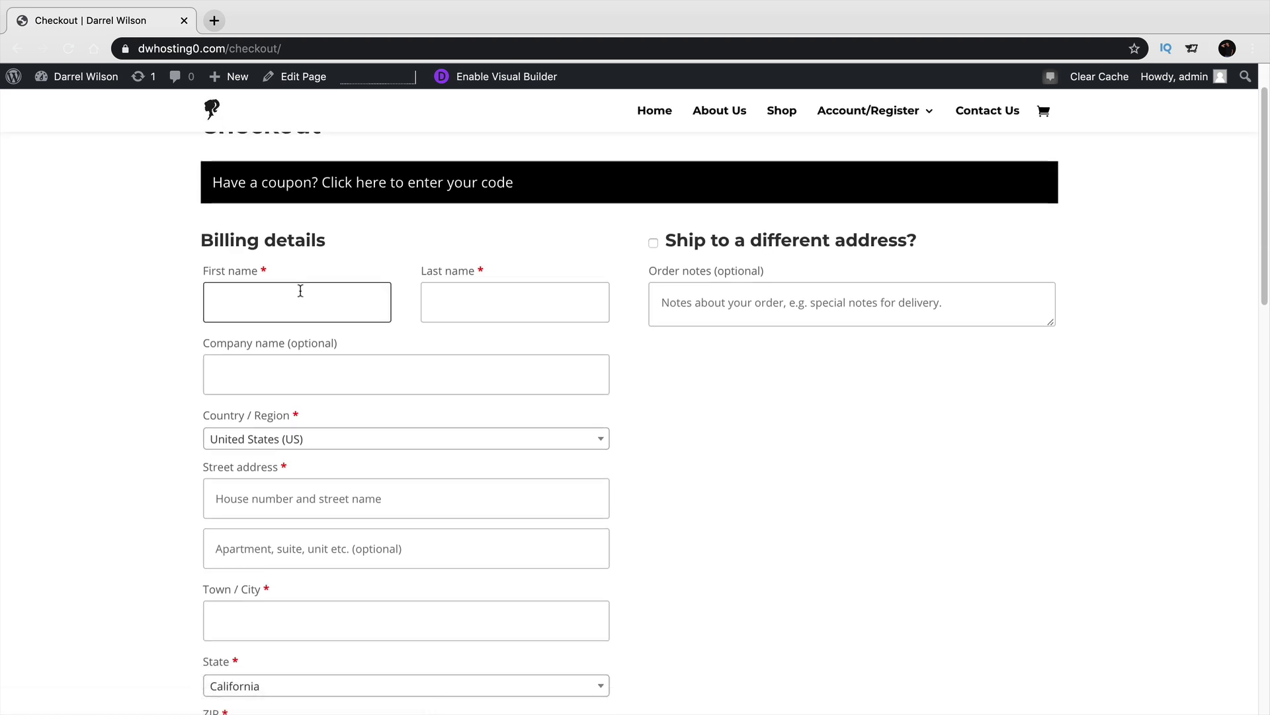
text(darrel)
key(Tab)
text(wilso)
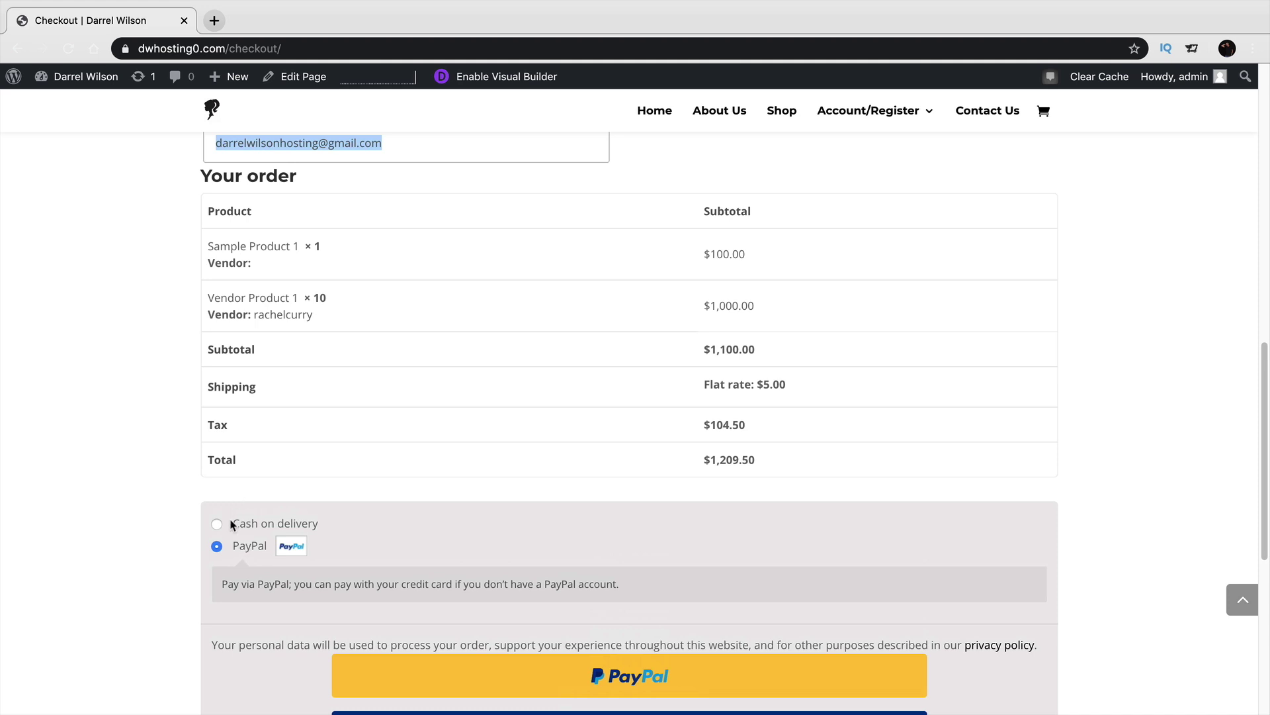
click(217, 524)
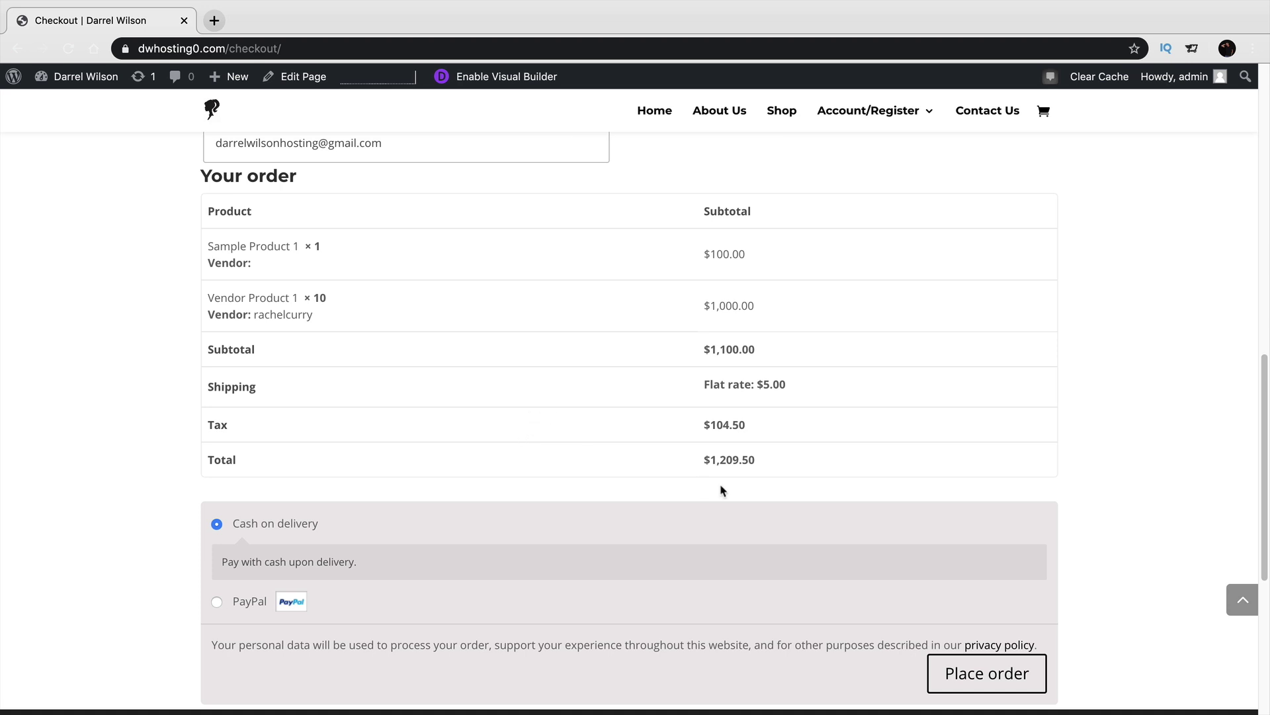
click(997, 681)
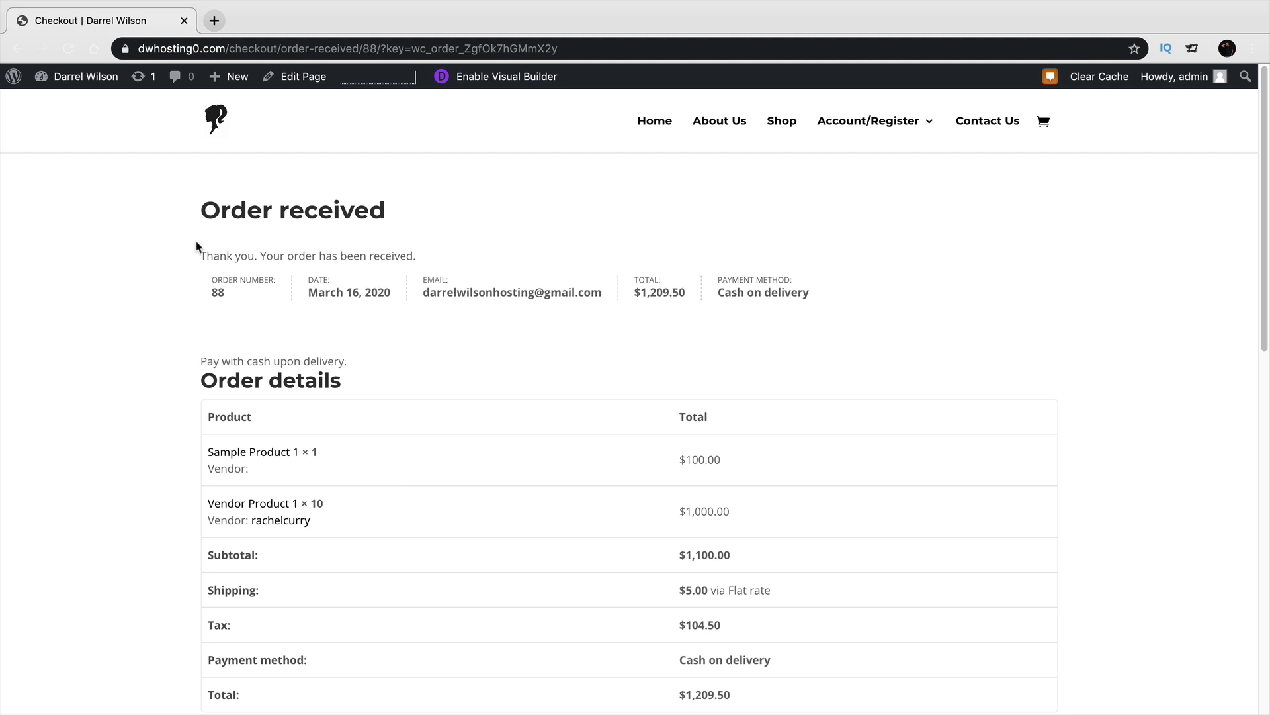
Open WooCommerce Orders to see the $1,209.50 order marked Processing, then switch apps.
mouse_move(93, 83)
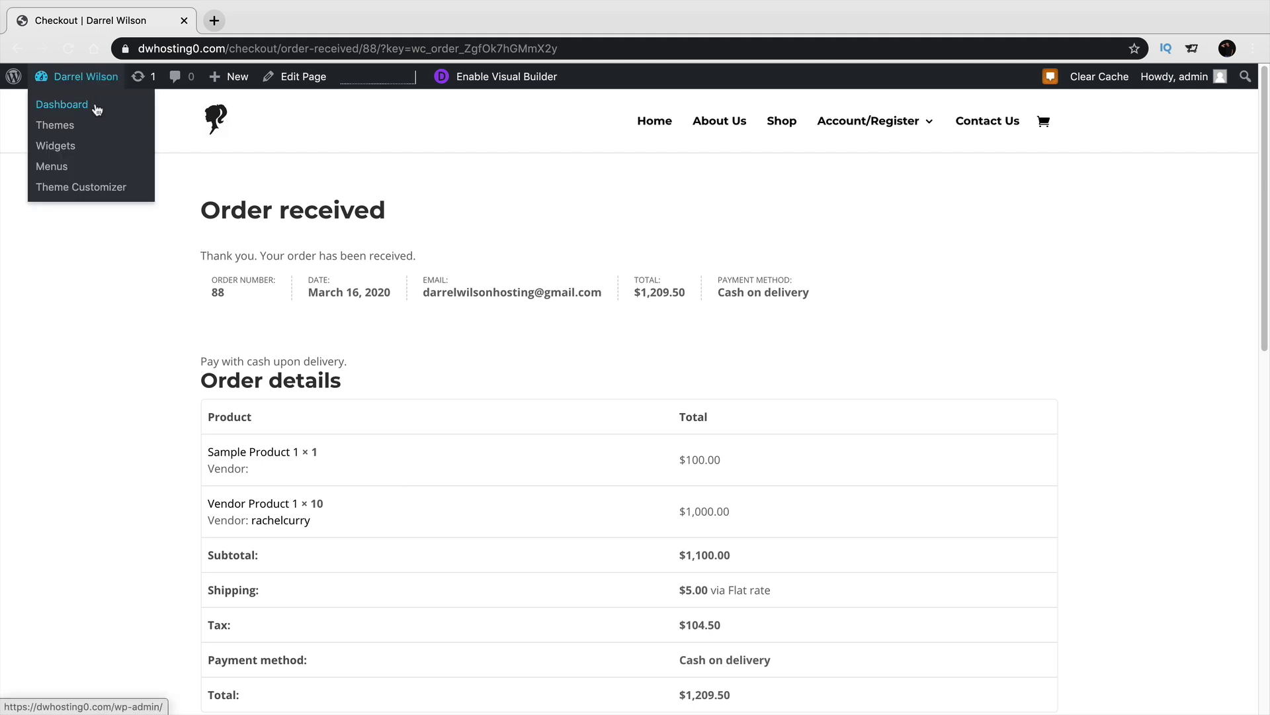
click(96, 107)
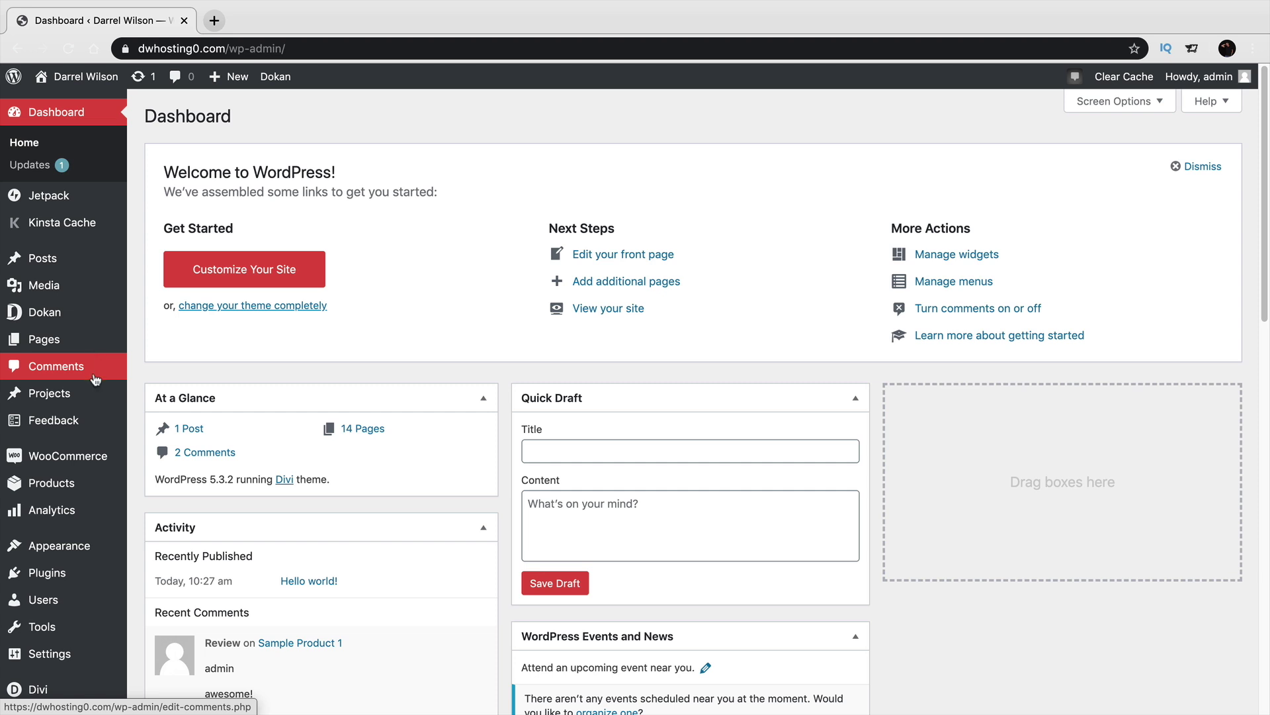
mouse_move(84, 452)
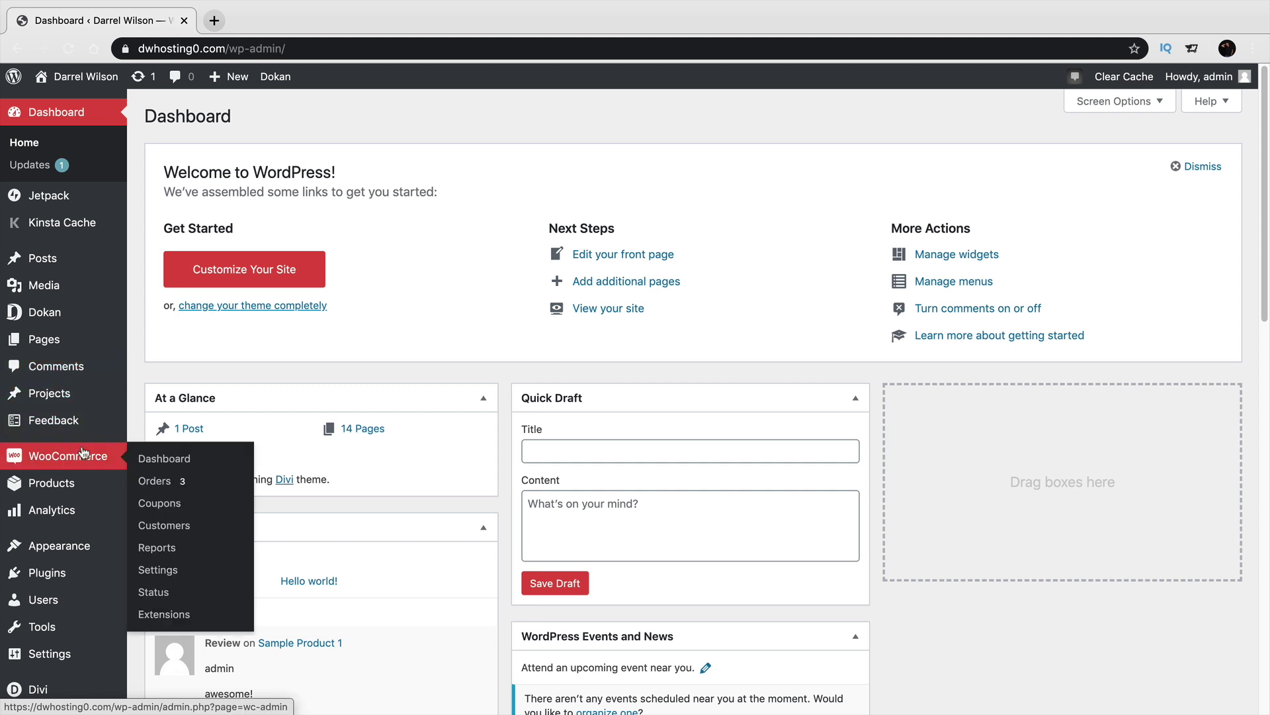
click(160, 485)
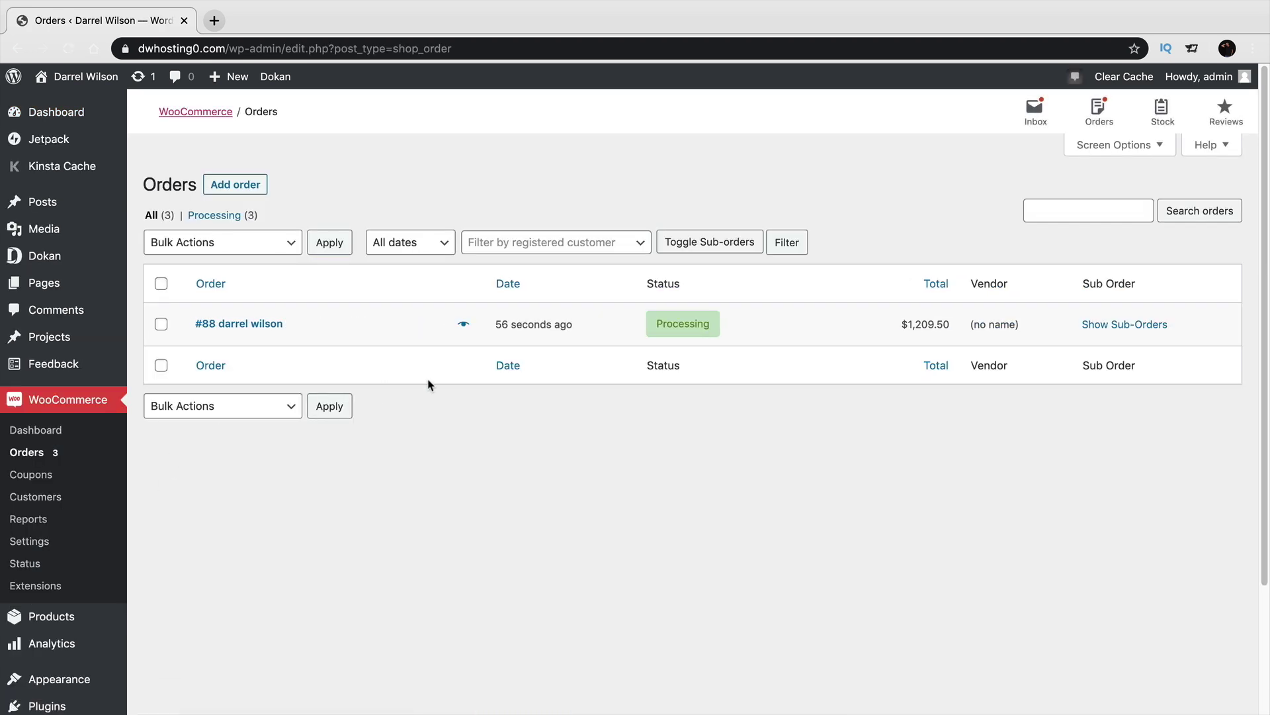
mouse_move(692, 330)
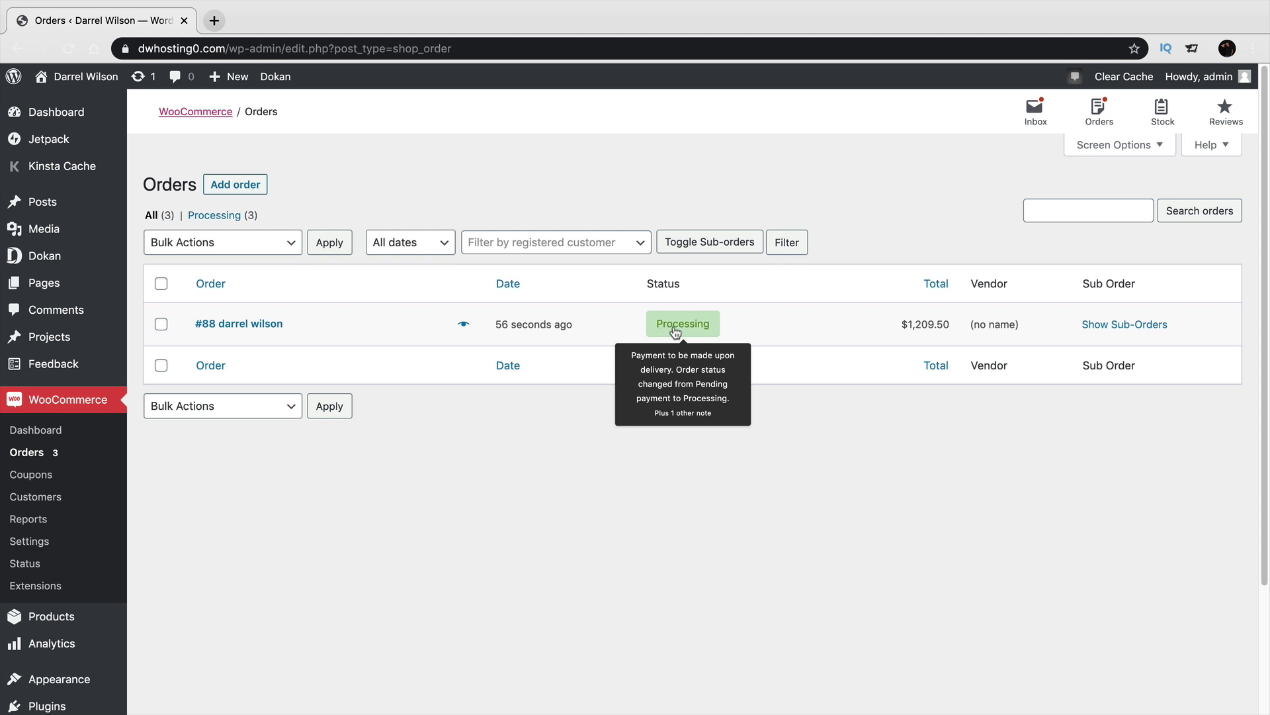
key(super+Tab)
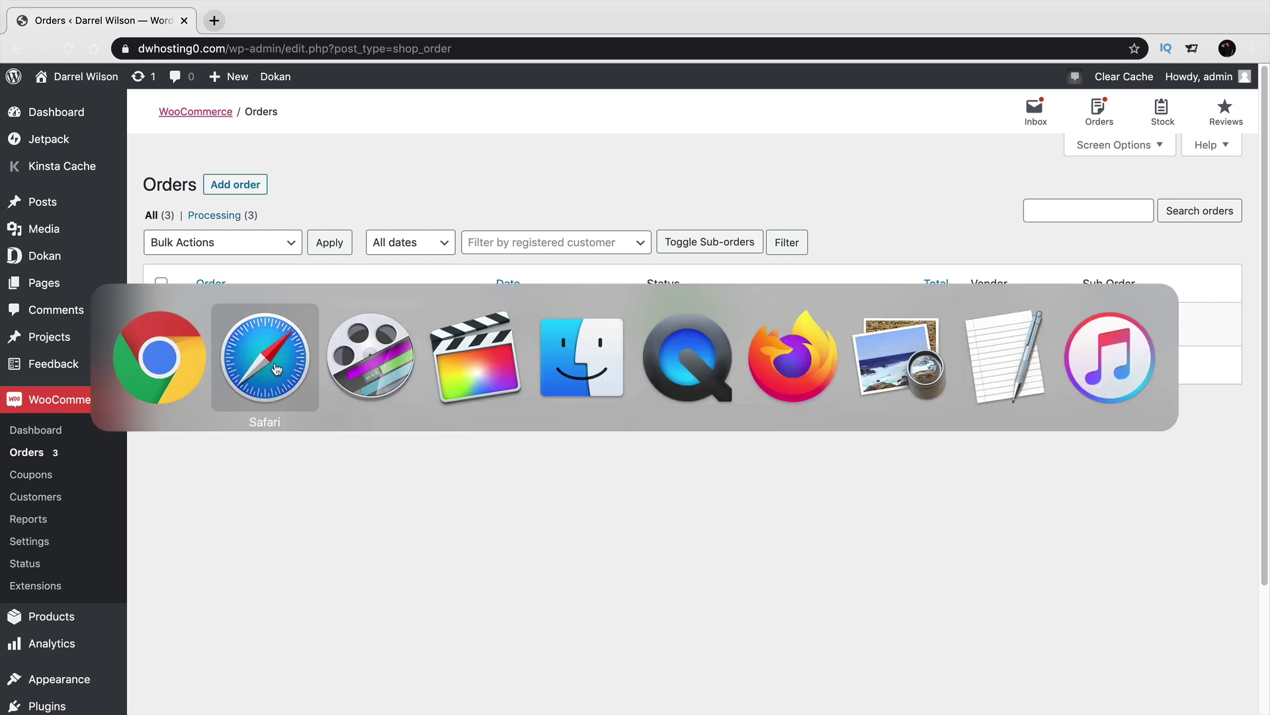
In the vendor's browser, note the $1,095.00 Dokan sales figure and open the vendor Orders list.
click(276, 368)
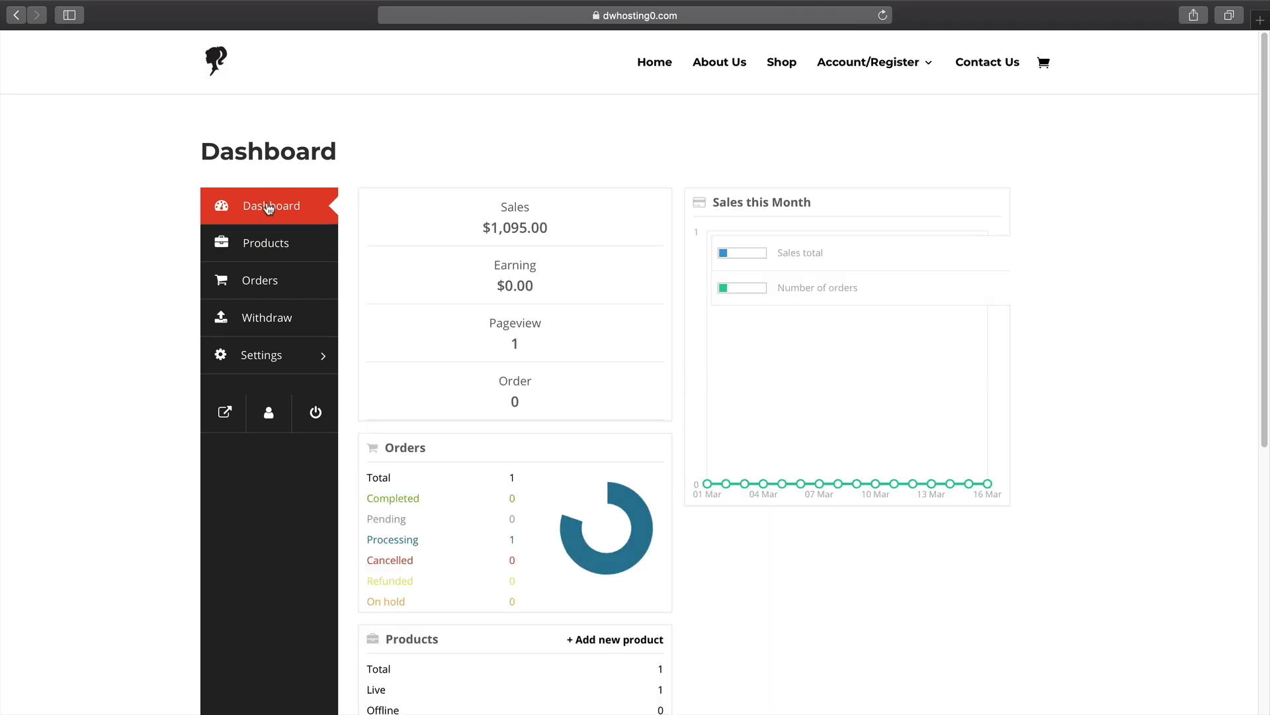
drag(553, 231, 476, 222)
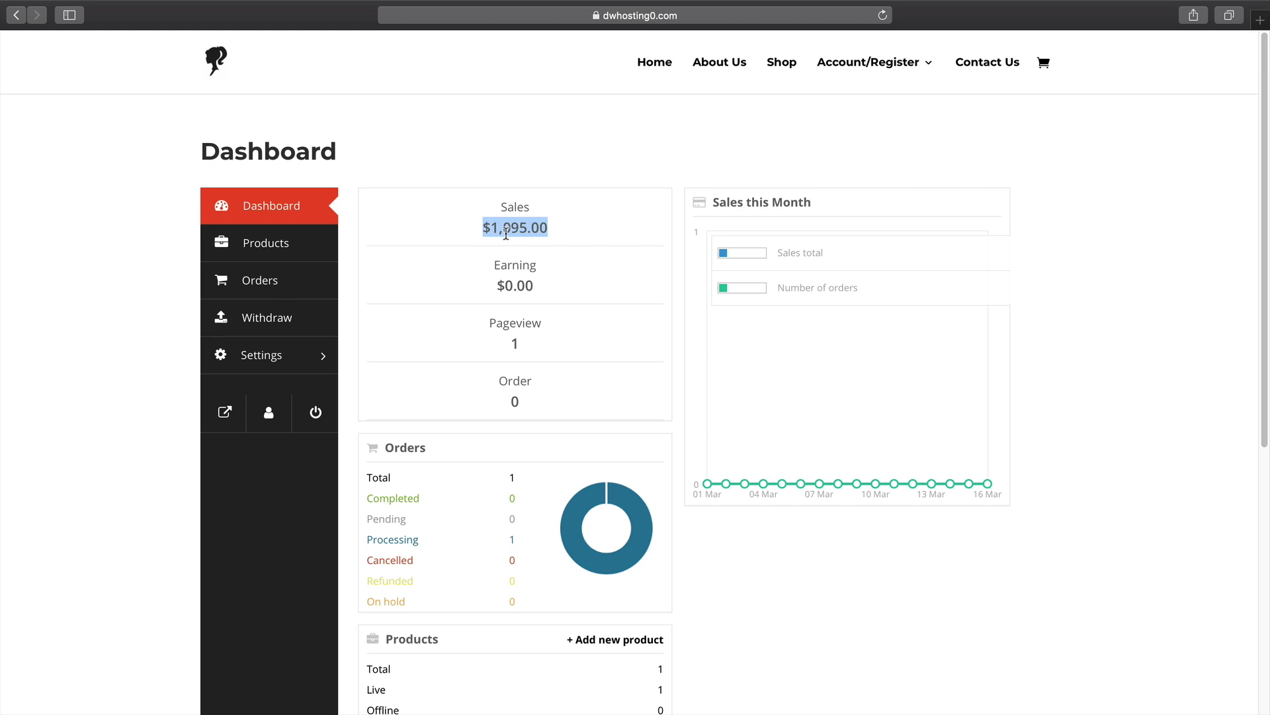
click(284, 282)
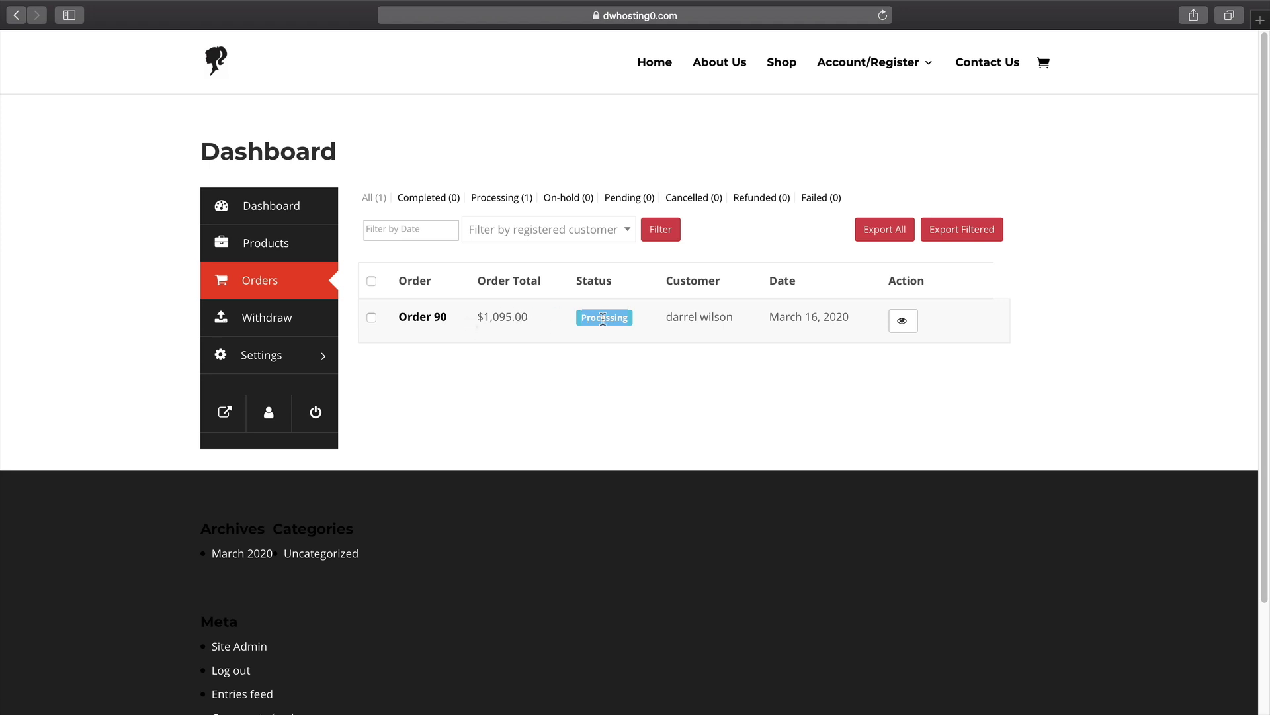
Switch to the admin browser showing the WooCommerce Orders list.
key(super+Tab)
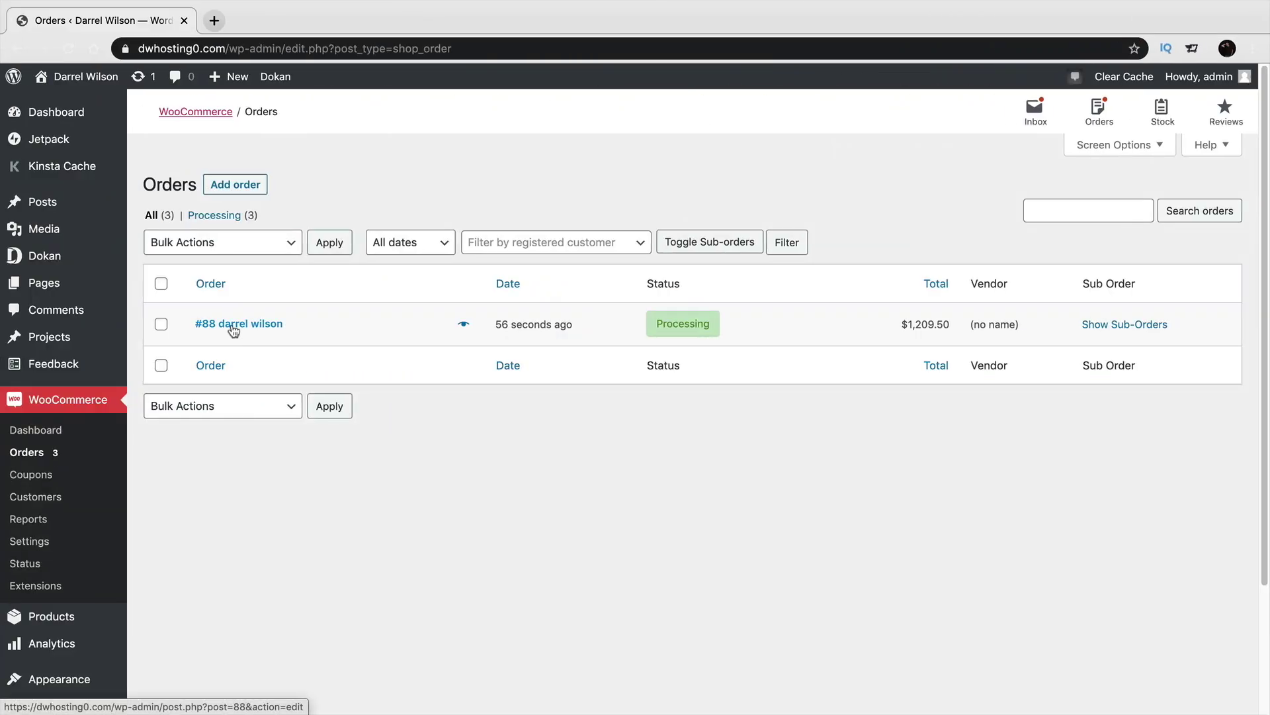
Set order #88's status to Completed, save it, and return to the vendor's browser.
click(242, 328)
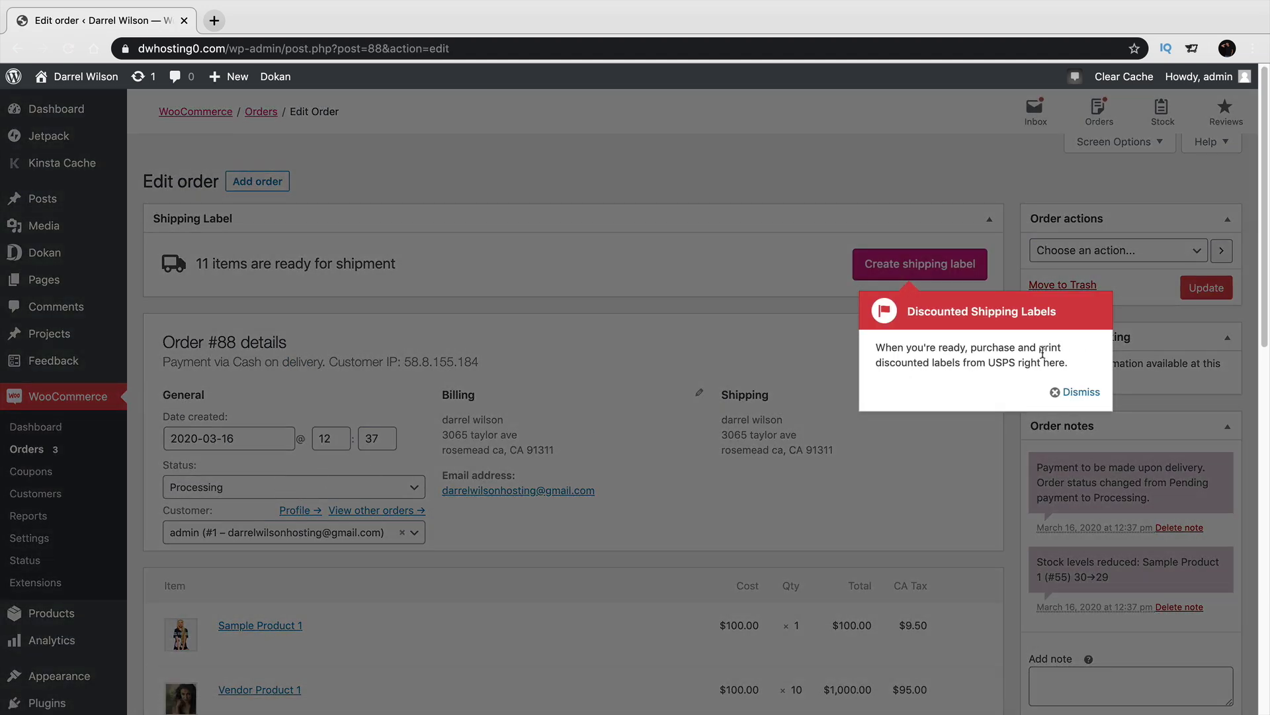
click(1088, 393)
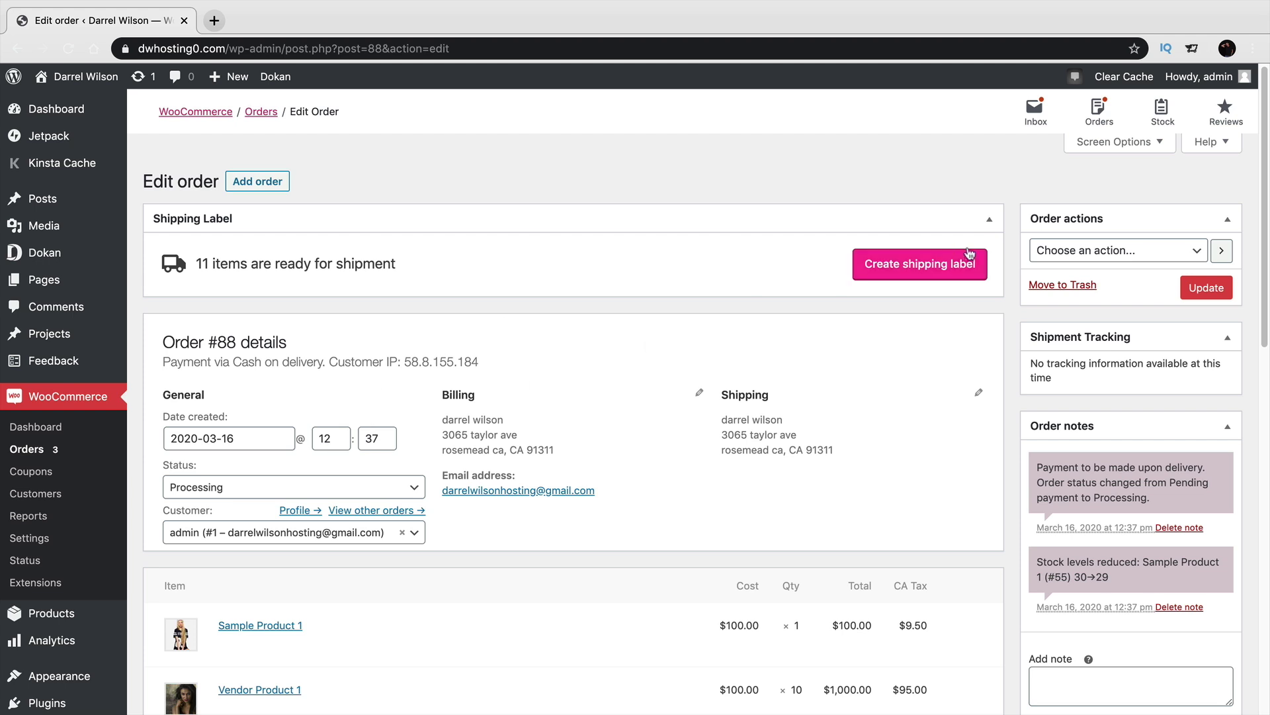
click(989, 220)
click(291, 423)
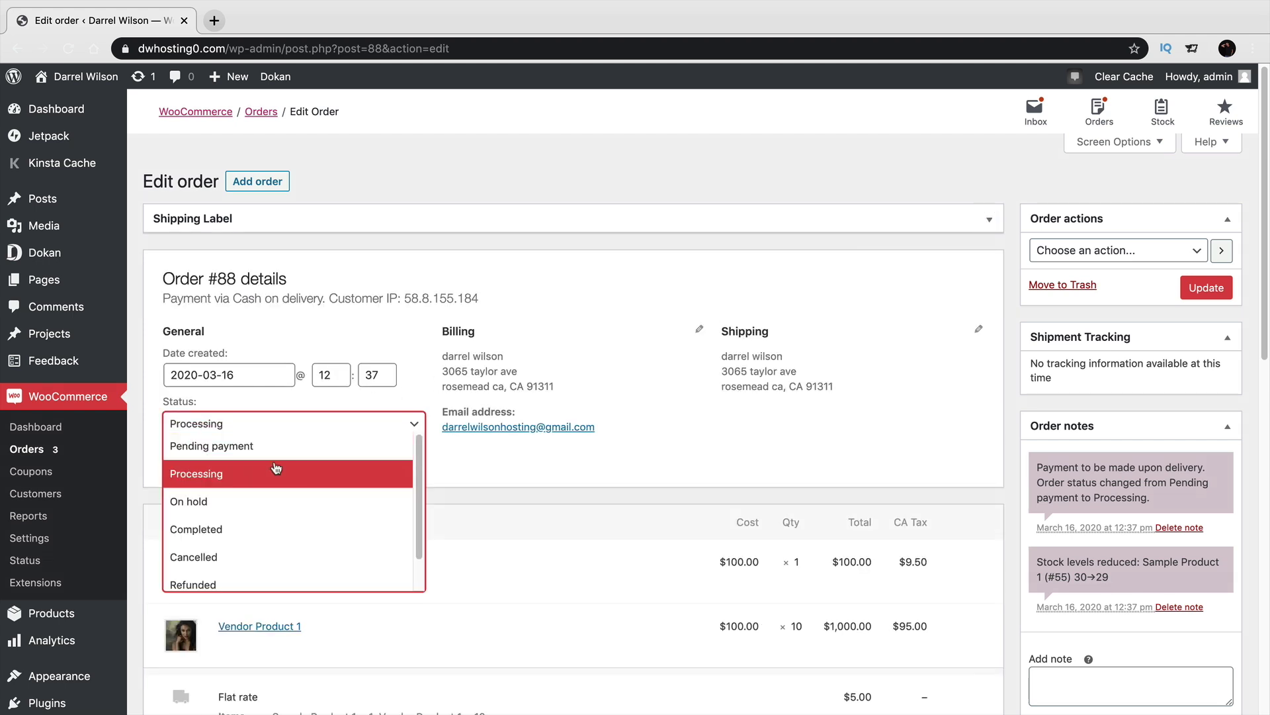
click(269, 533)
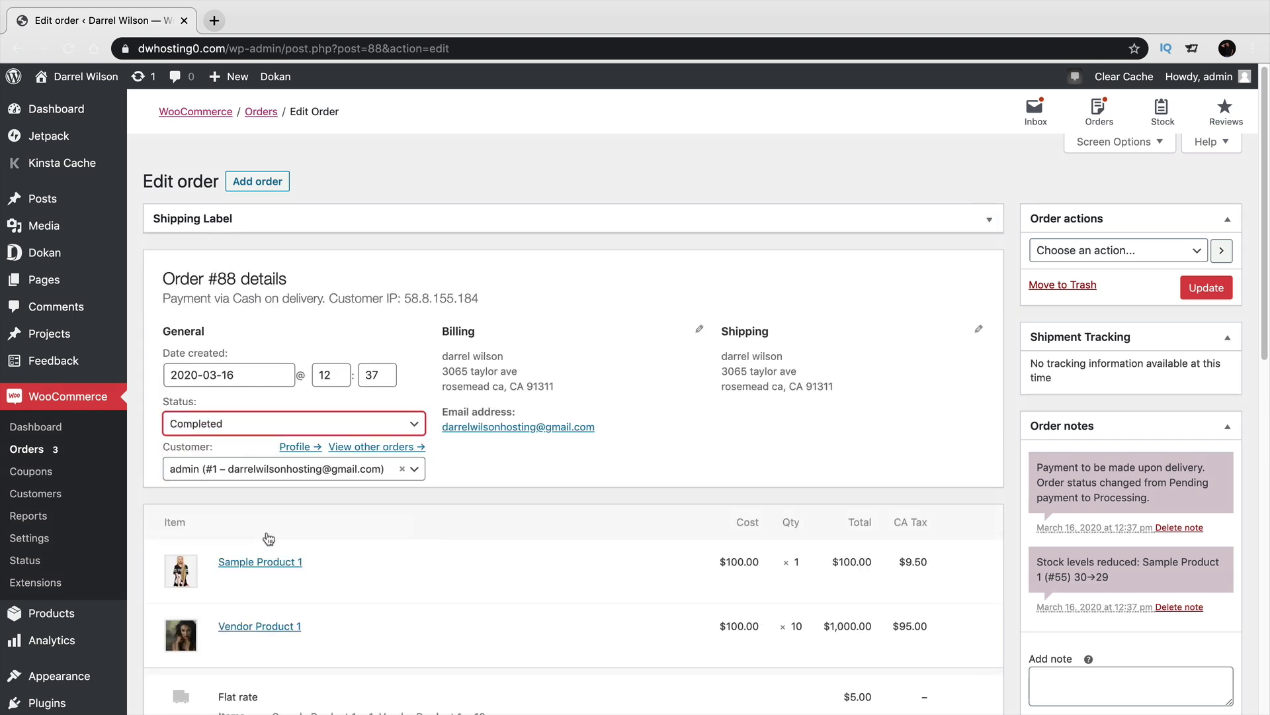
click(1204, 289)
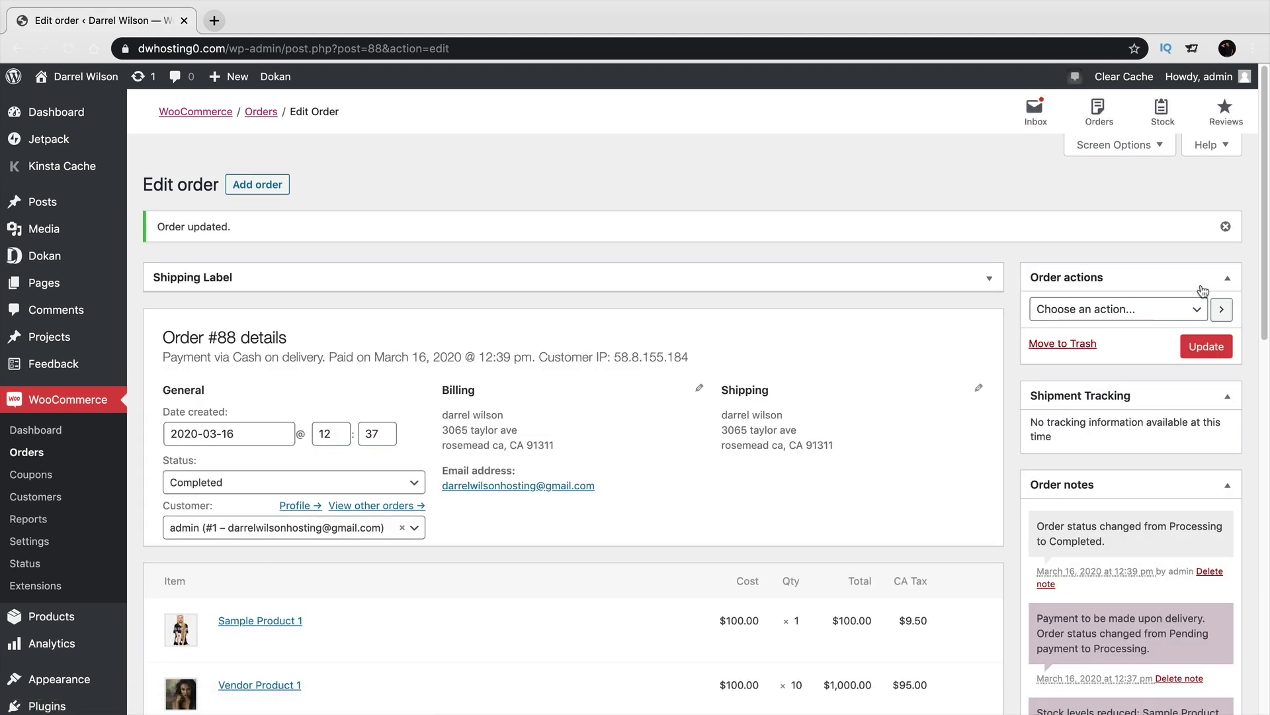
key(super+Tab)
click(282, 375)
Refresh the vendor dashboard to see the $700.00 earning, then view Order 90's Completed details.
click(289, 211)
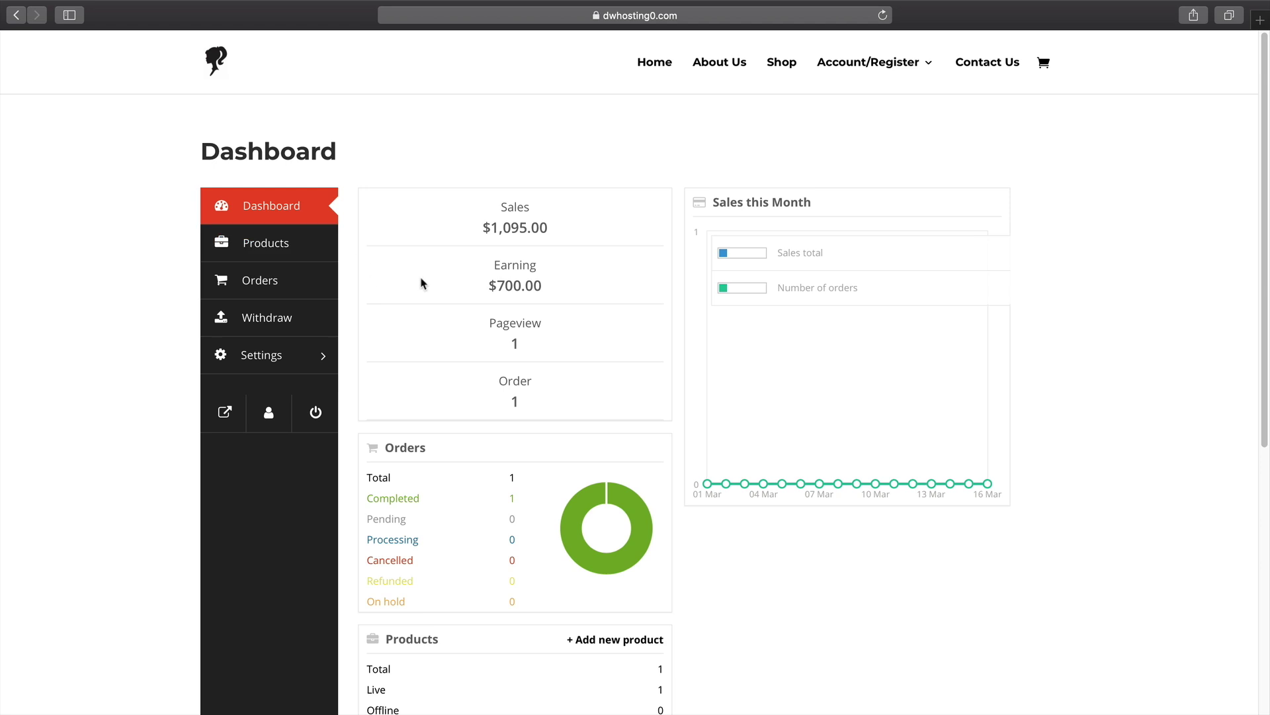
drag(546, 284, 481, 289)
click(284, 318)
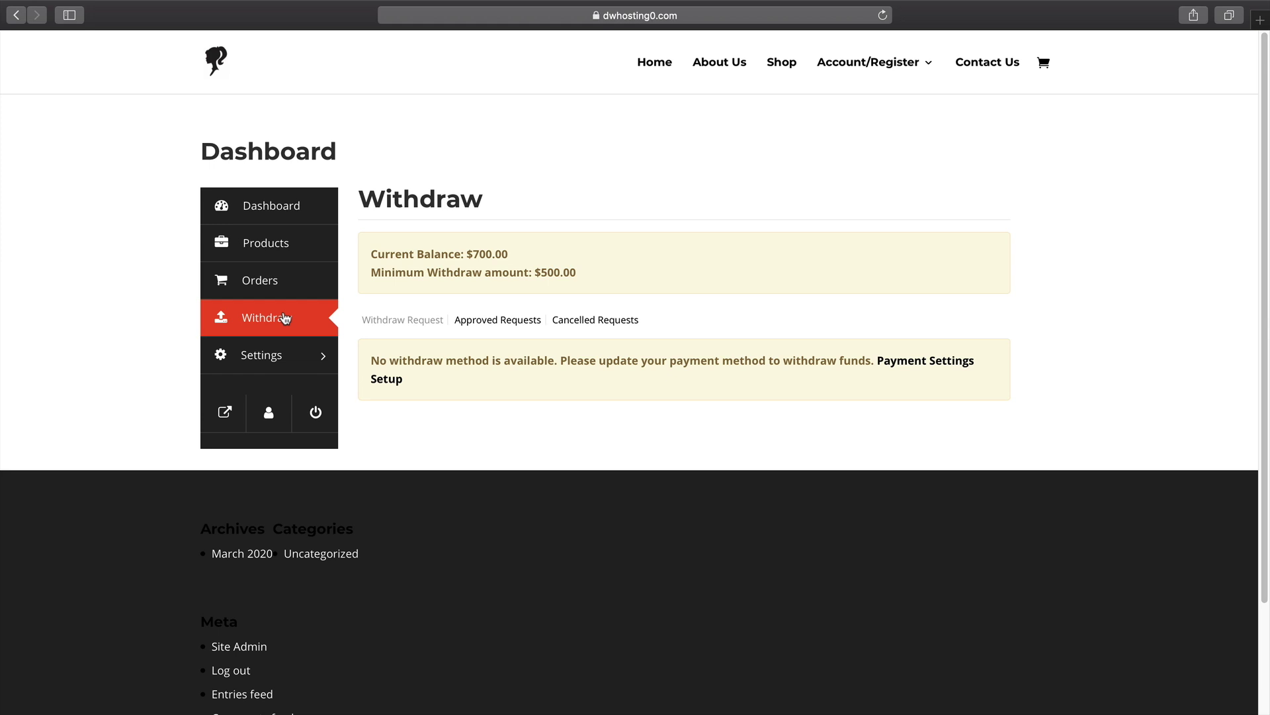
click(278, 287)
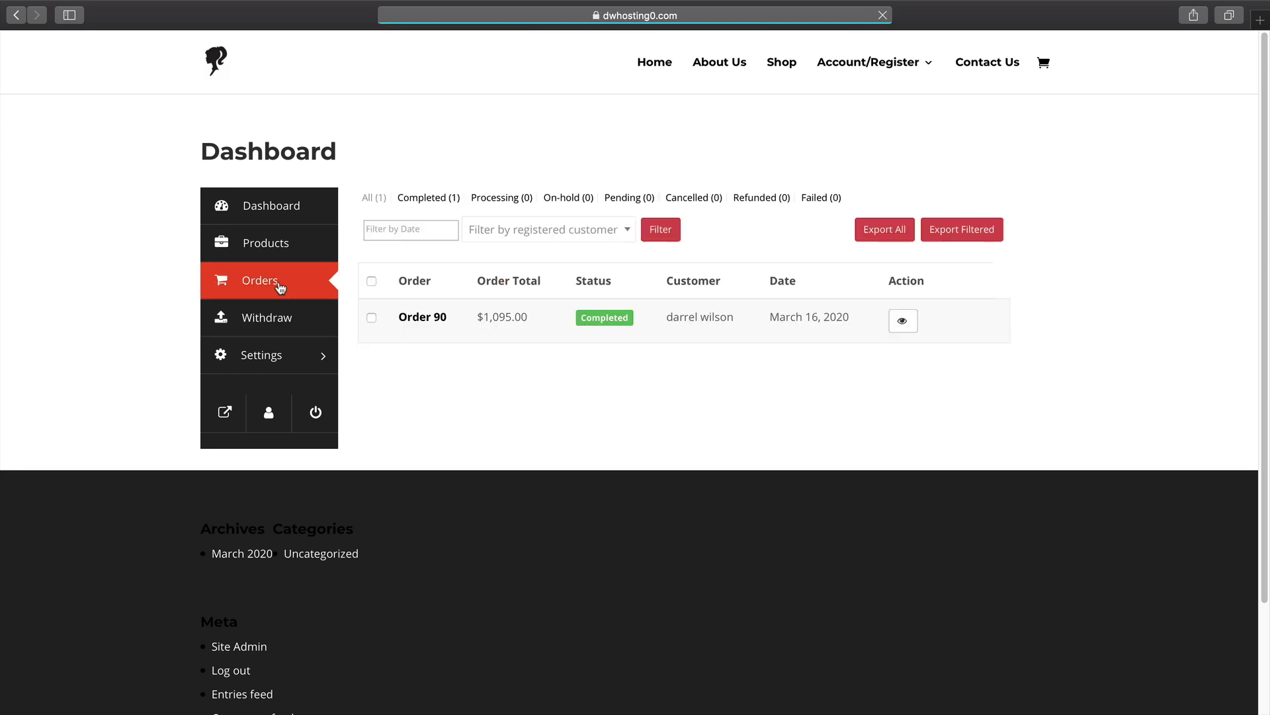
click(904, 325)
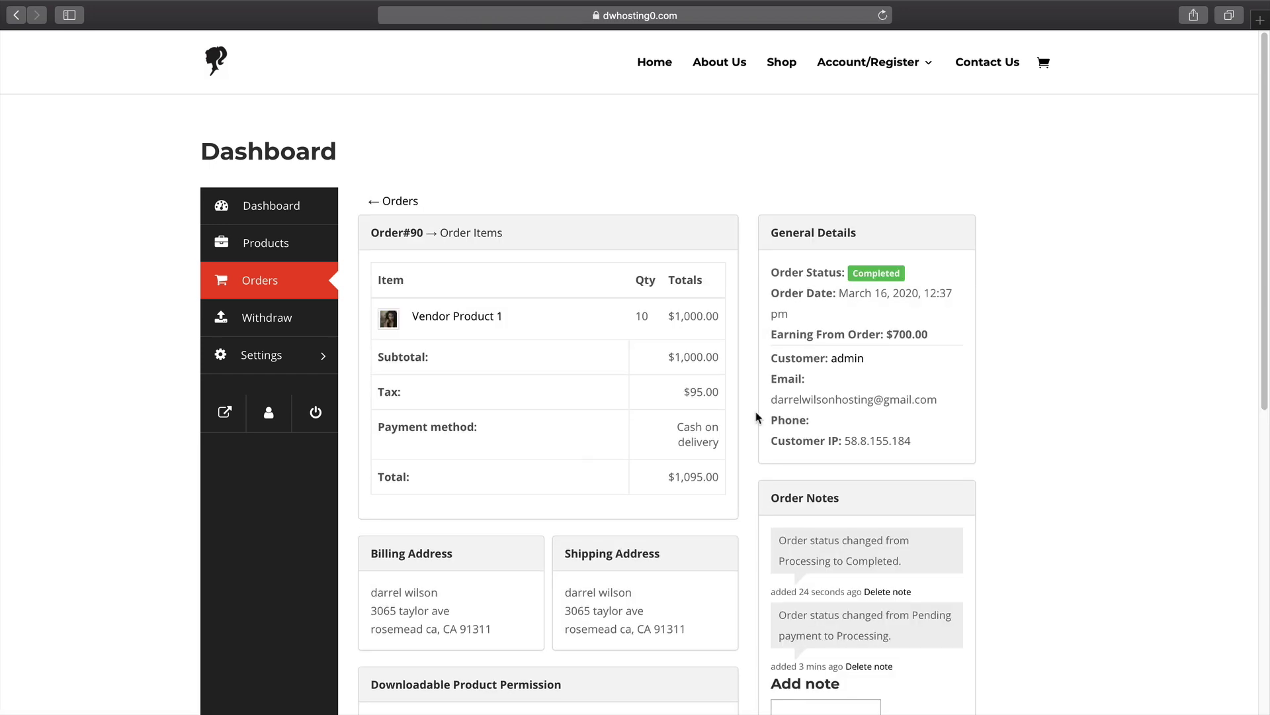
scroll(790, 415, down, 5)
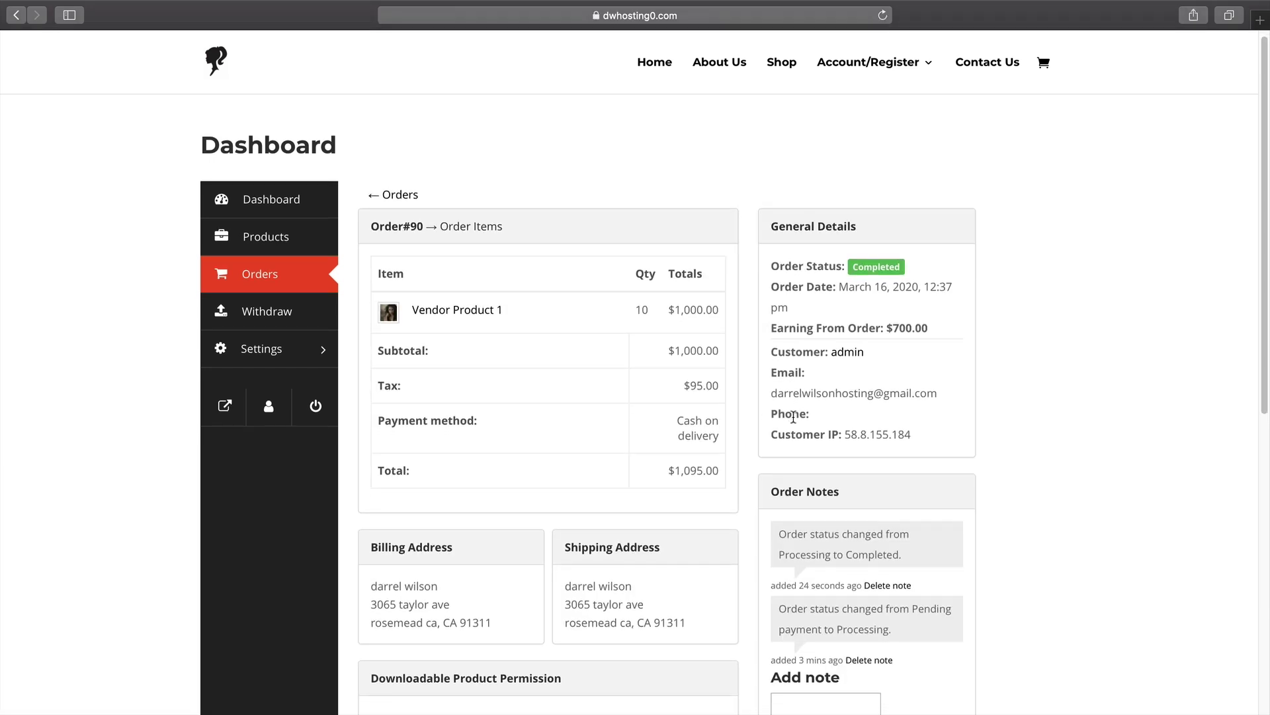
scroll(792, 416, up, 5)
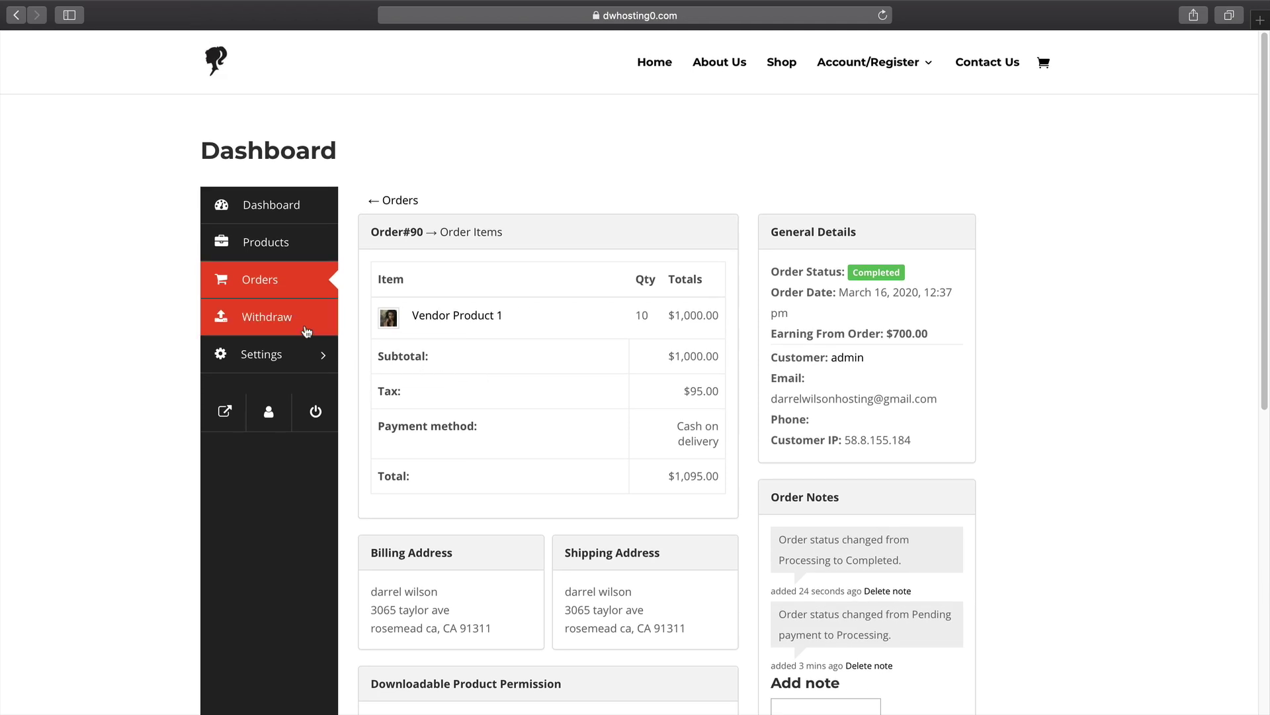
Check the vendor's $700.00 balance against the $500.00 minimum withdraw amount.
click(285, 321)
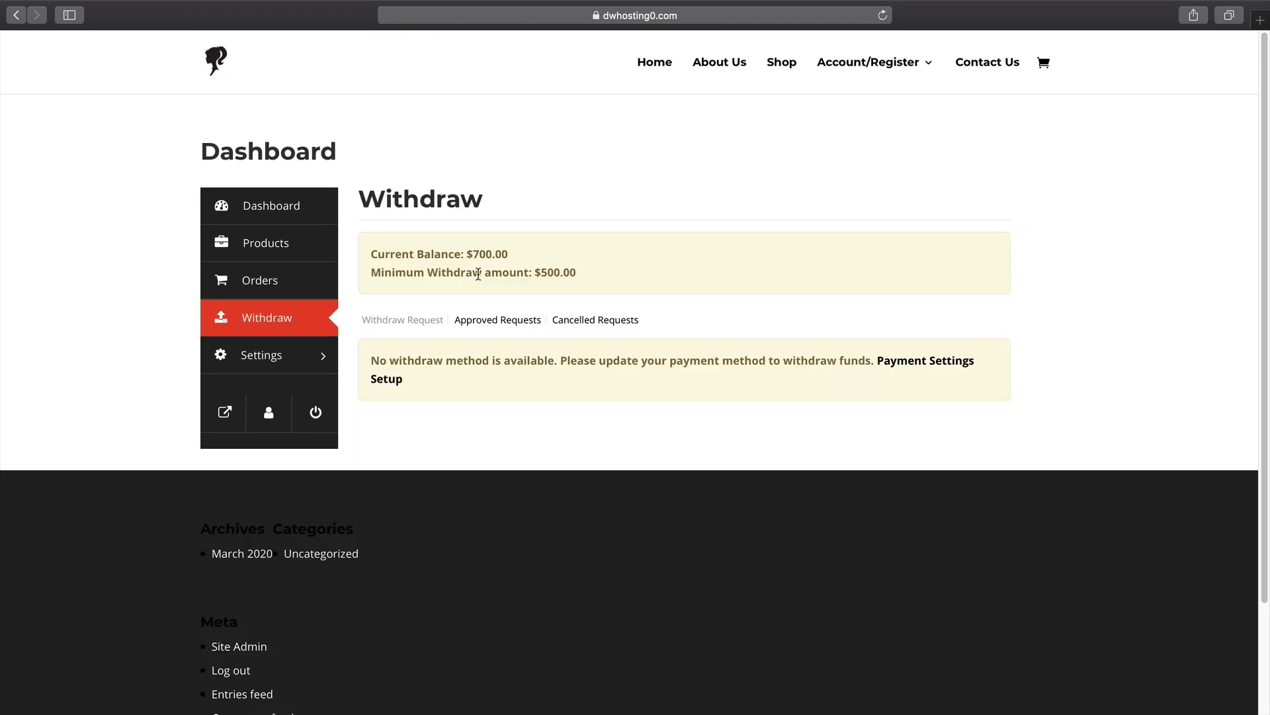
drag(532, 273, 585, 271)
drag(467, 254, 513, 255)
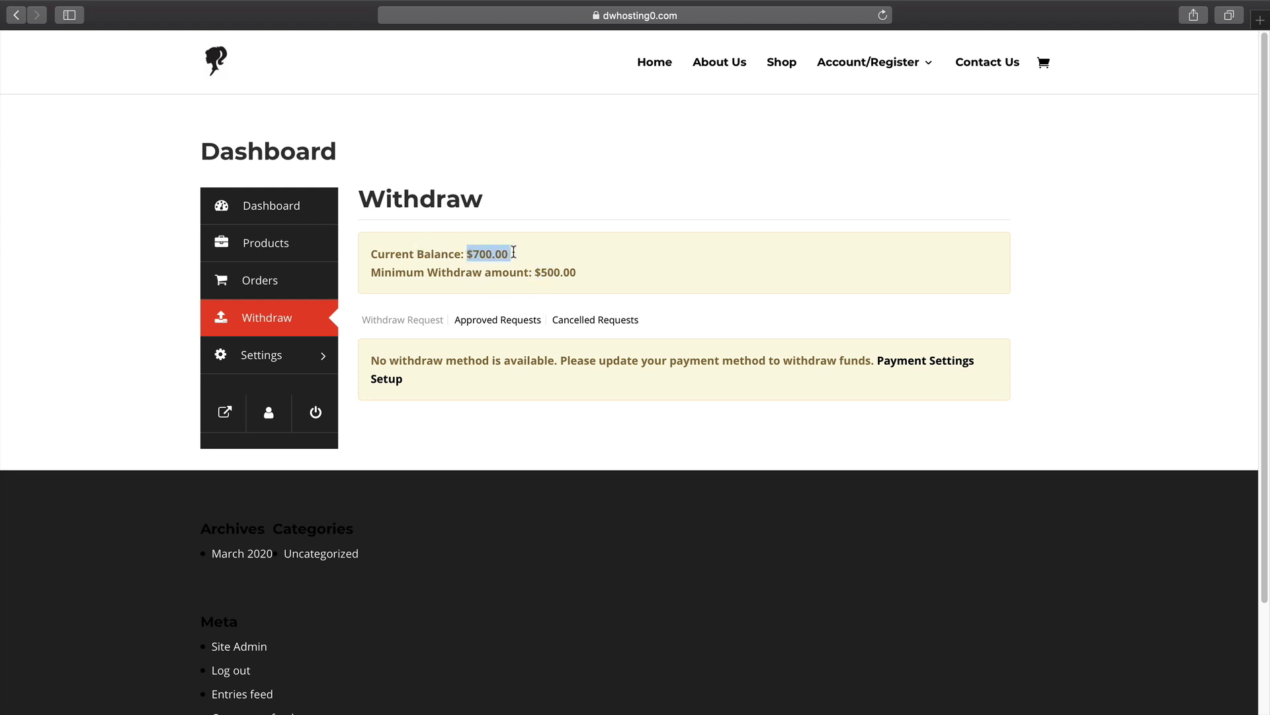
Save the vendor's PayPal payment settings and switch back to the admin browser.
click(959, 364)
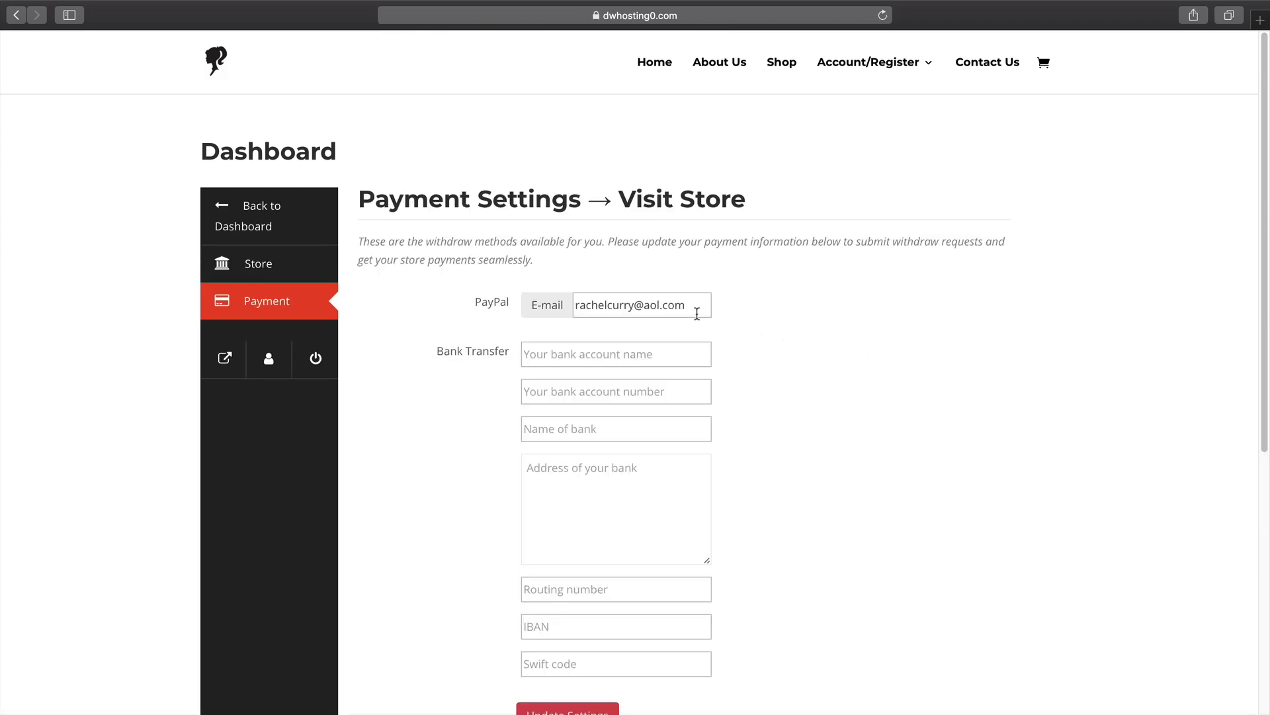
scroll(700, 370, down, 3)
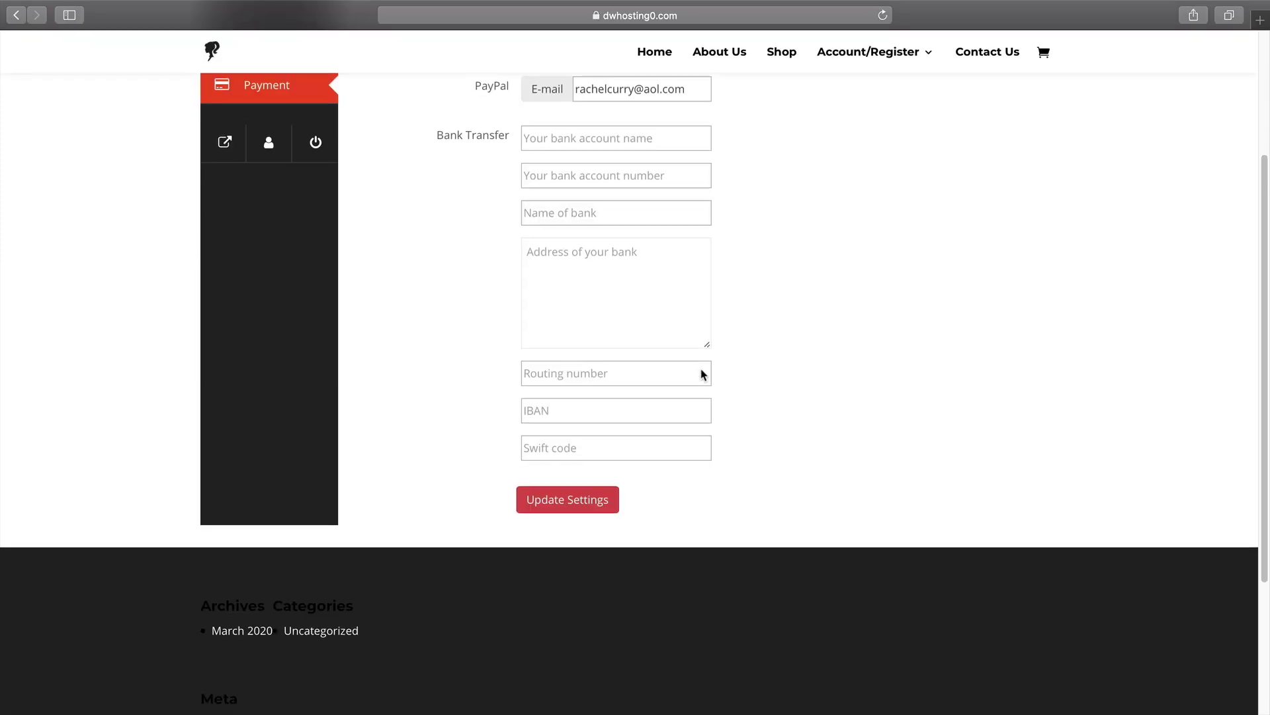
scroll(701, 368, up, 1)
drag(591, 187, 708, 187)
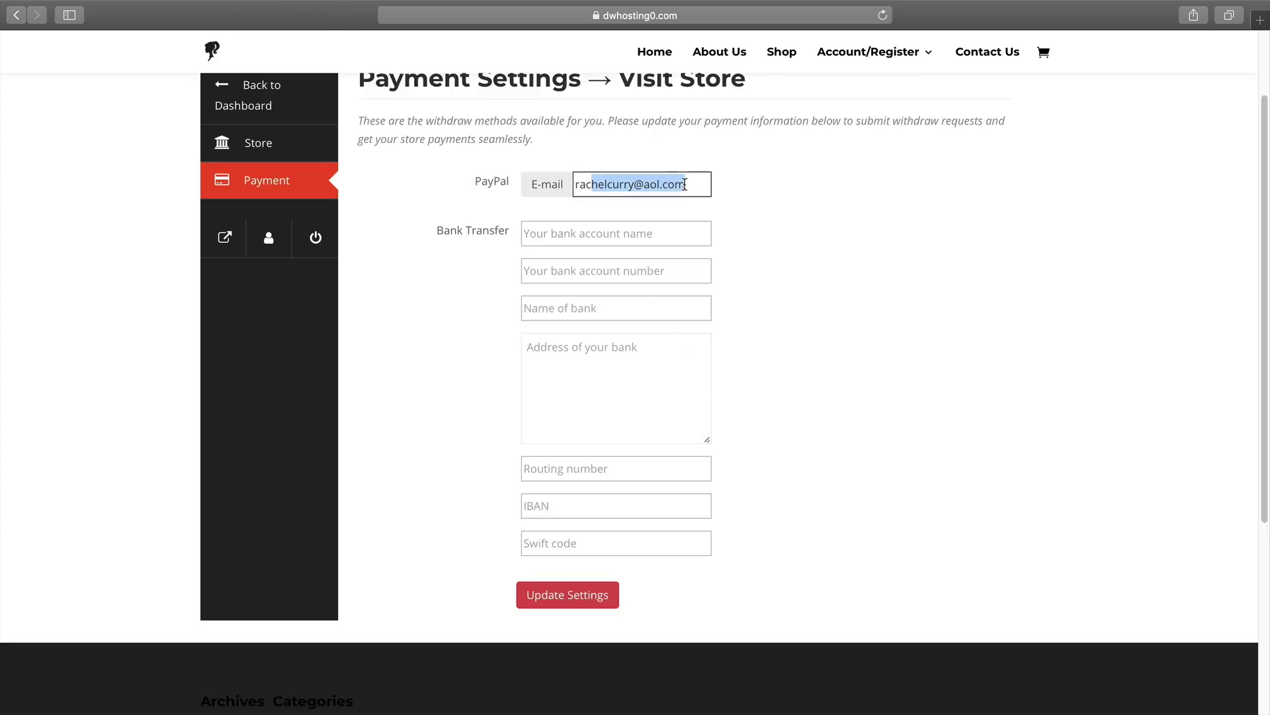
scroll(797, 318, up, 1)
click(592, 641)
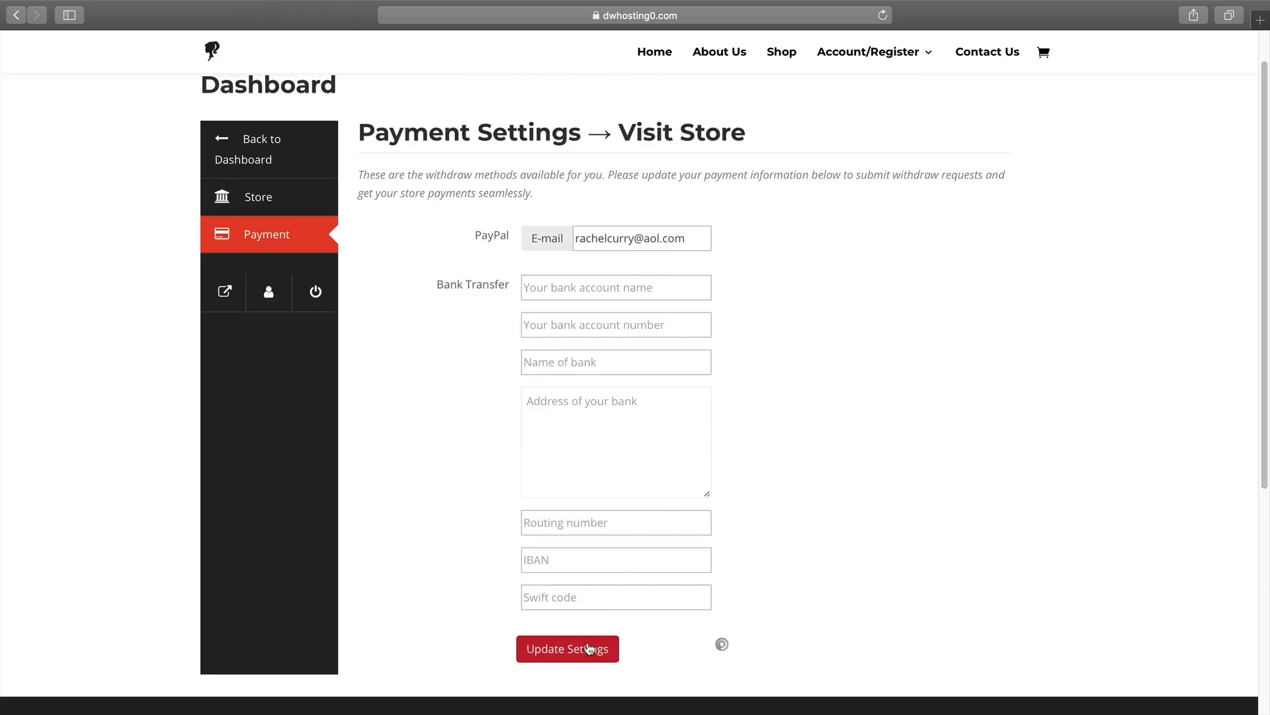
key(super+Tab)
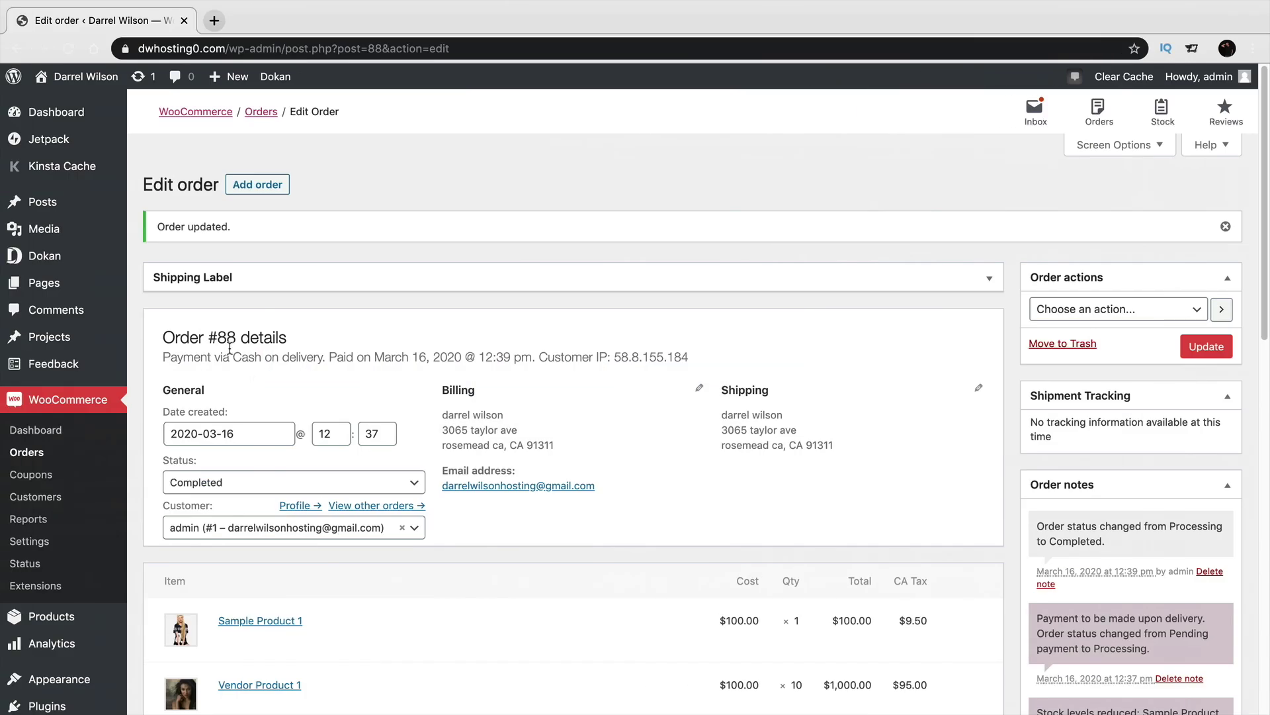
Disable Bank Transfer in Dokan's Withdraw Options so only PayPal remains, save, and return to the vendor.
mouse_move(91, 263)
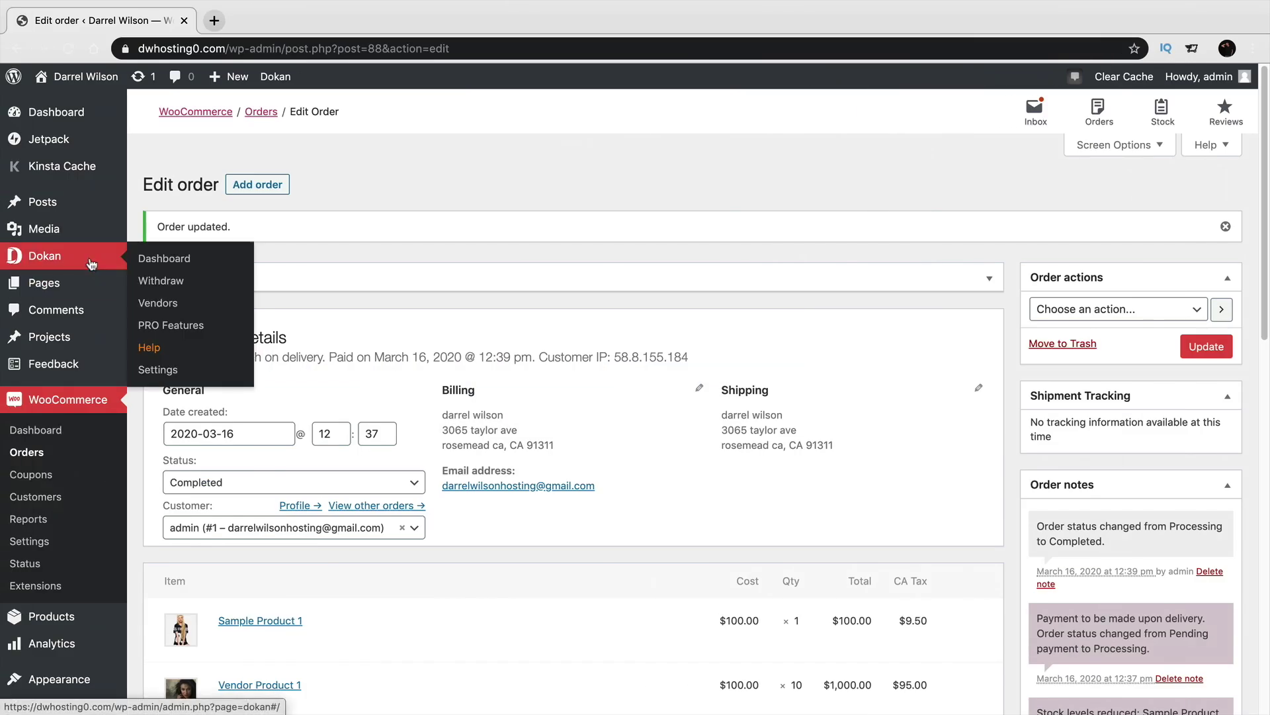
click(192, 370)
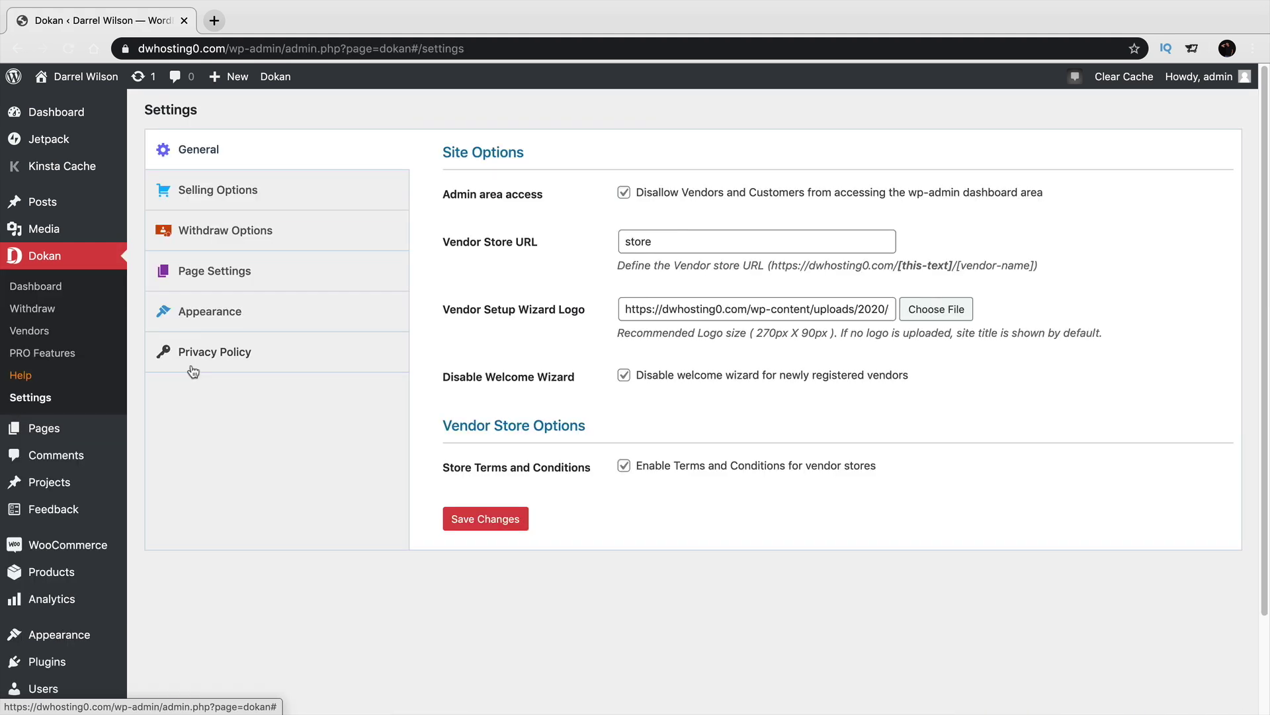
click(255, 232)
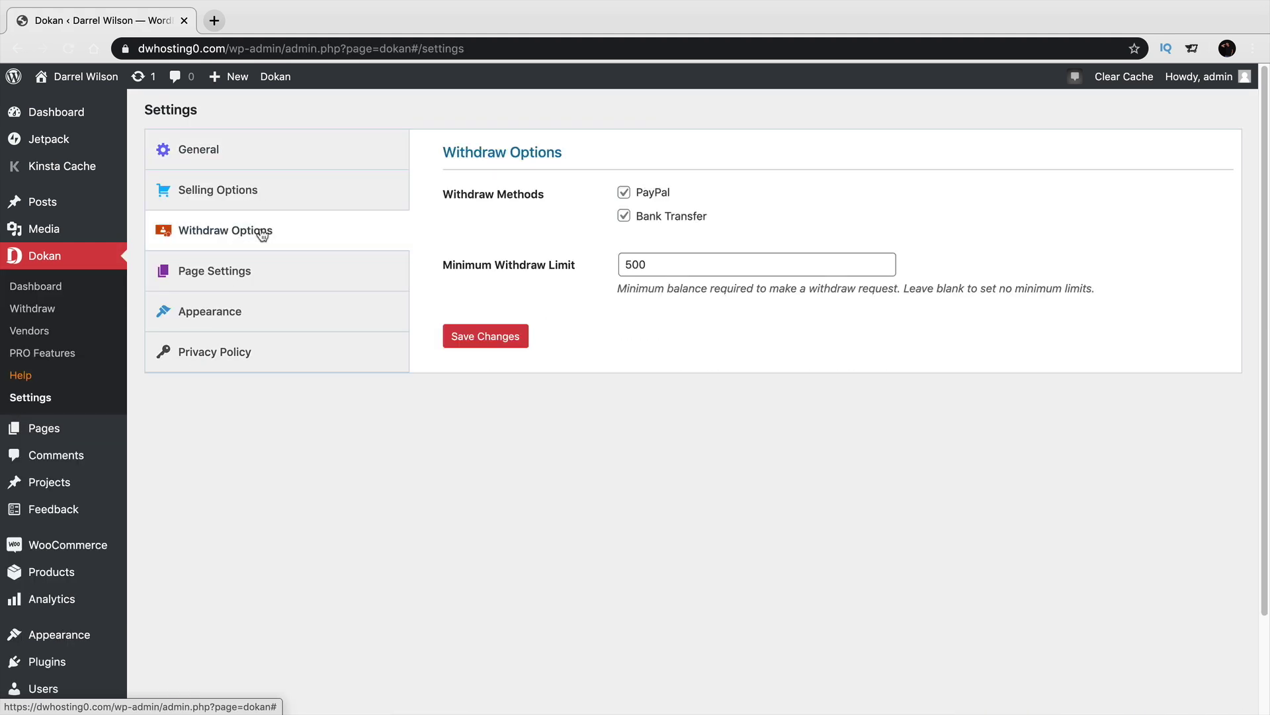
click(625, 218)
click(507, 335)
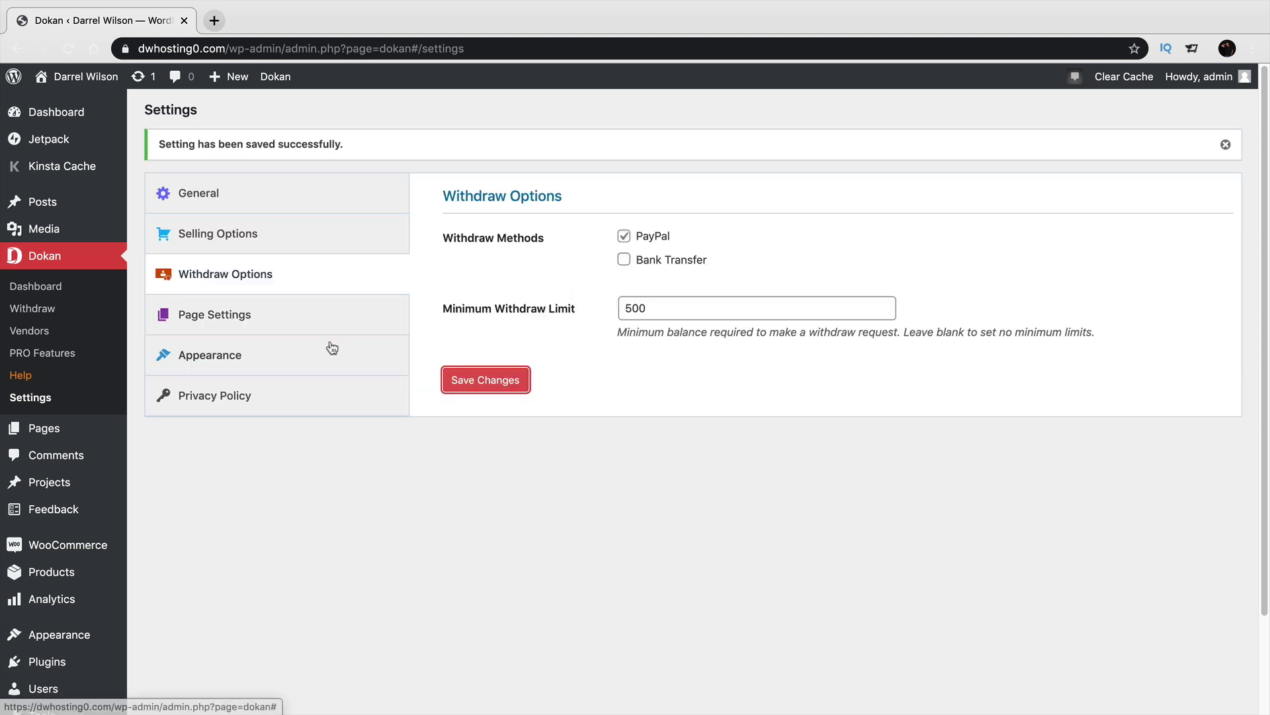
key(super+Tab)
click(281, 356)
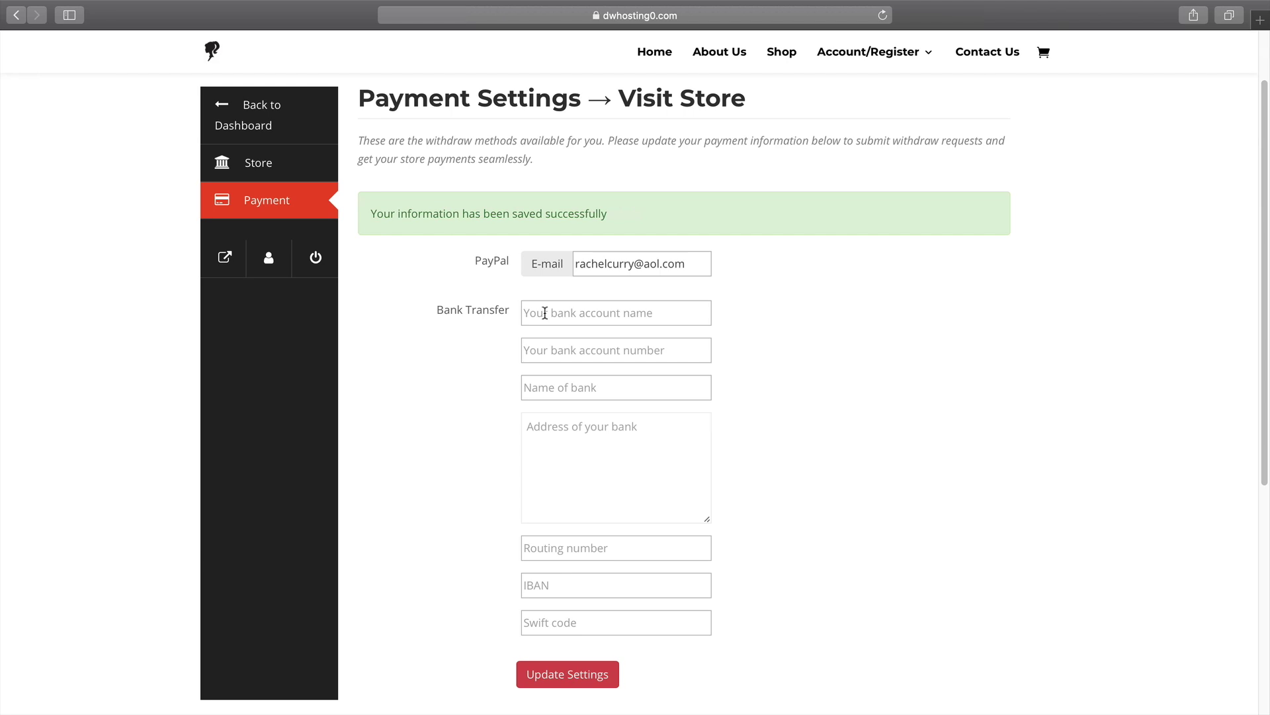
Submit a 700 withdraw request from the vendor's Withdraw page, then switch to the admin browser.
click(270, 116)
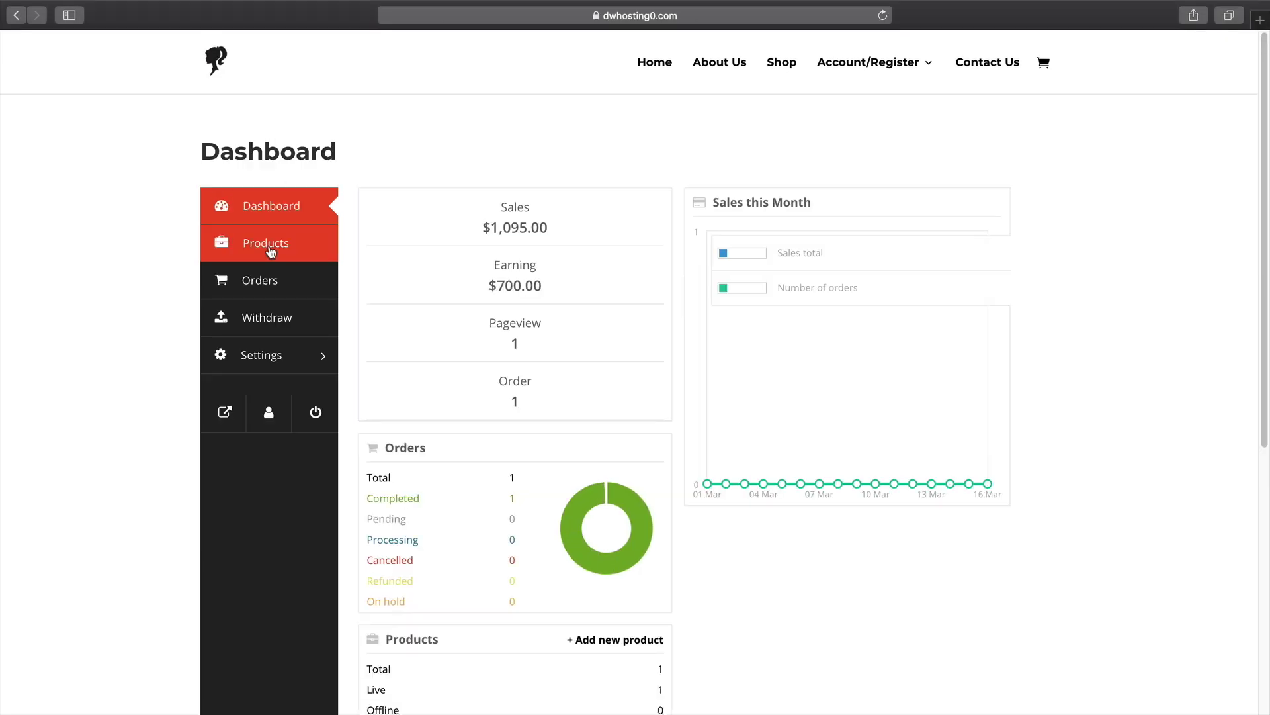
click(271, 315)
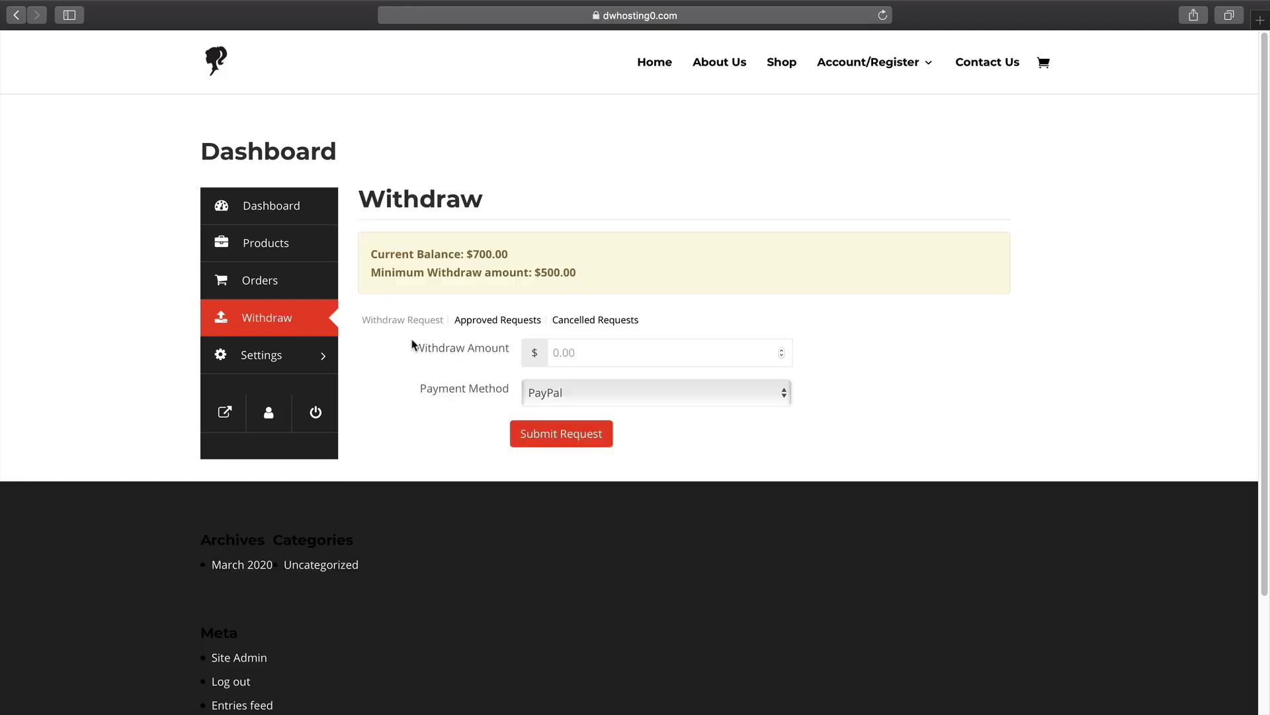
text(700)
click(565, 449)
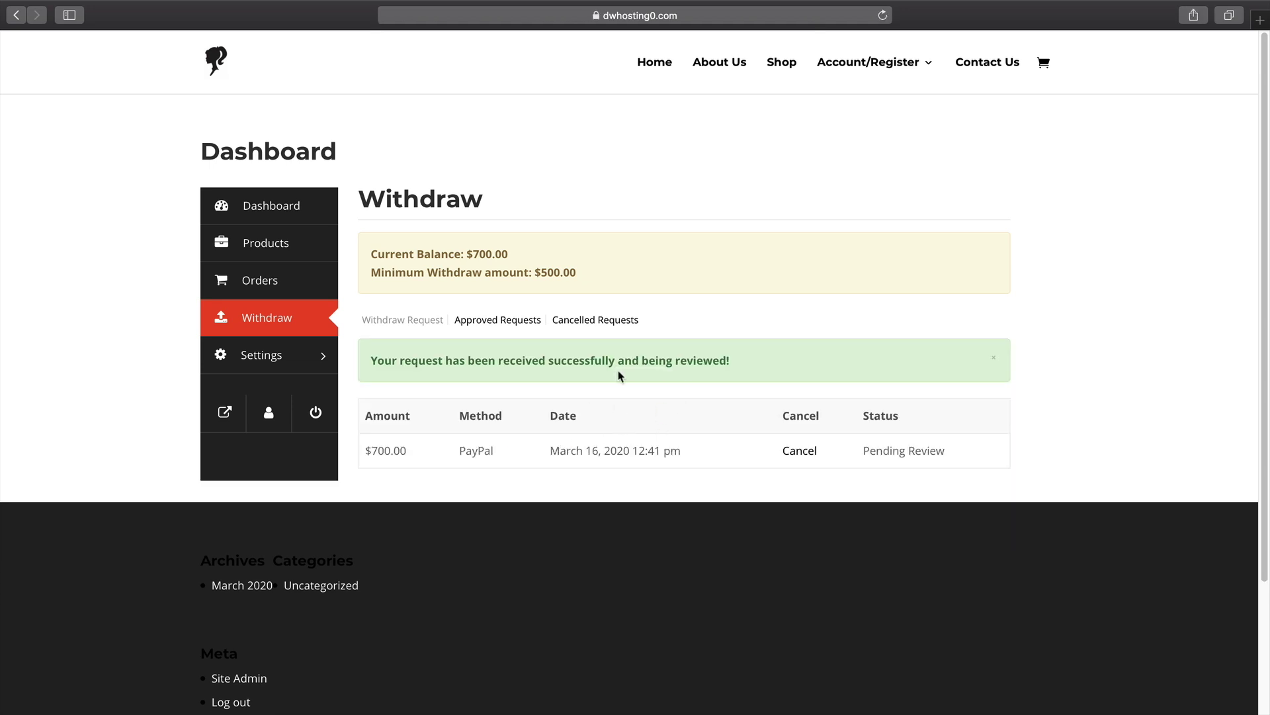
key(super+Tab)
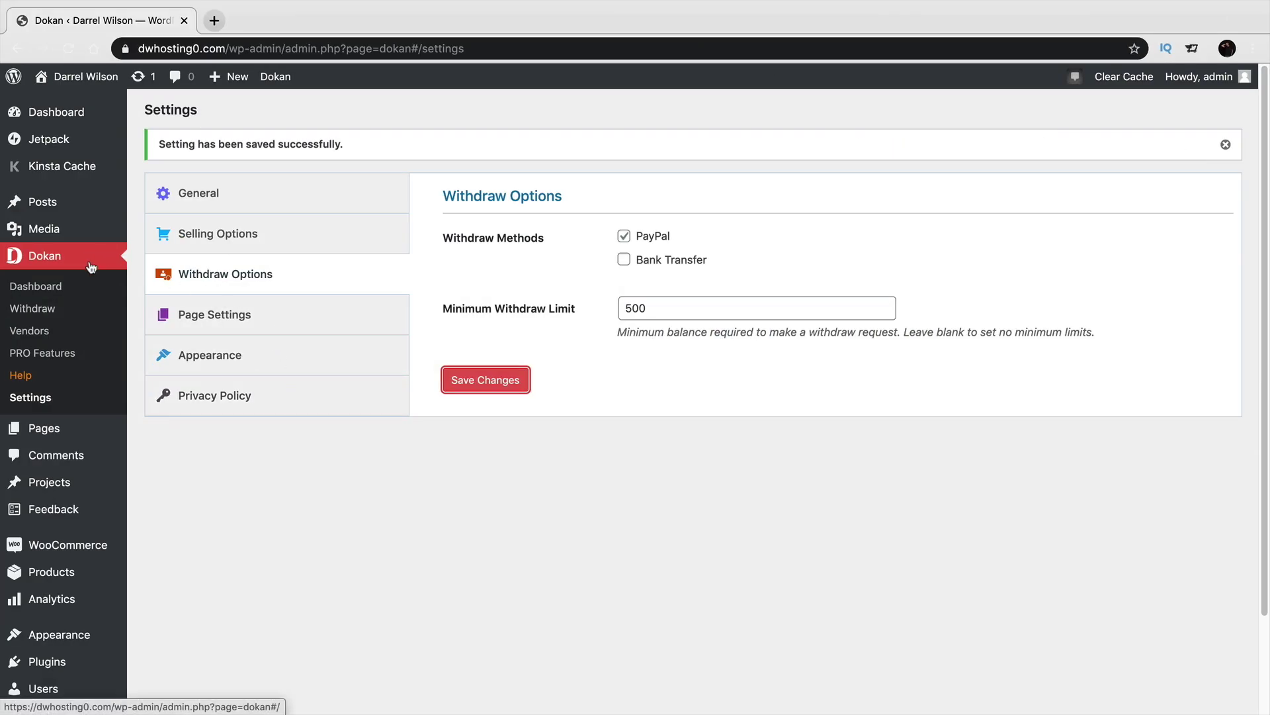
Open Dokan > Withdraw and review the pending $700.00 PayPal request without adding a note.
click(52, 285)
click(48, 308)
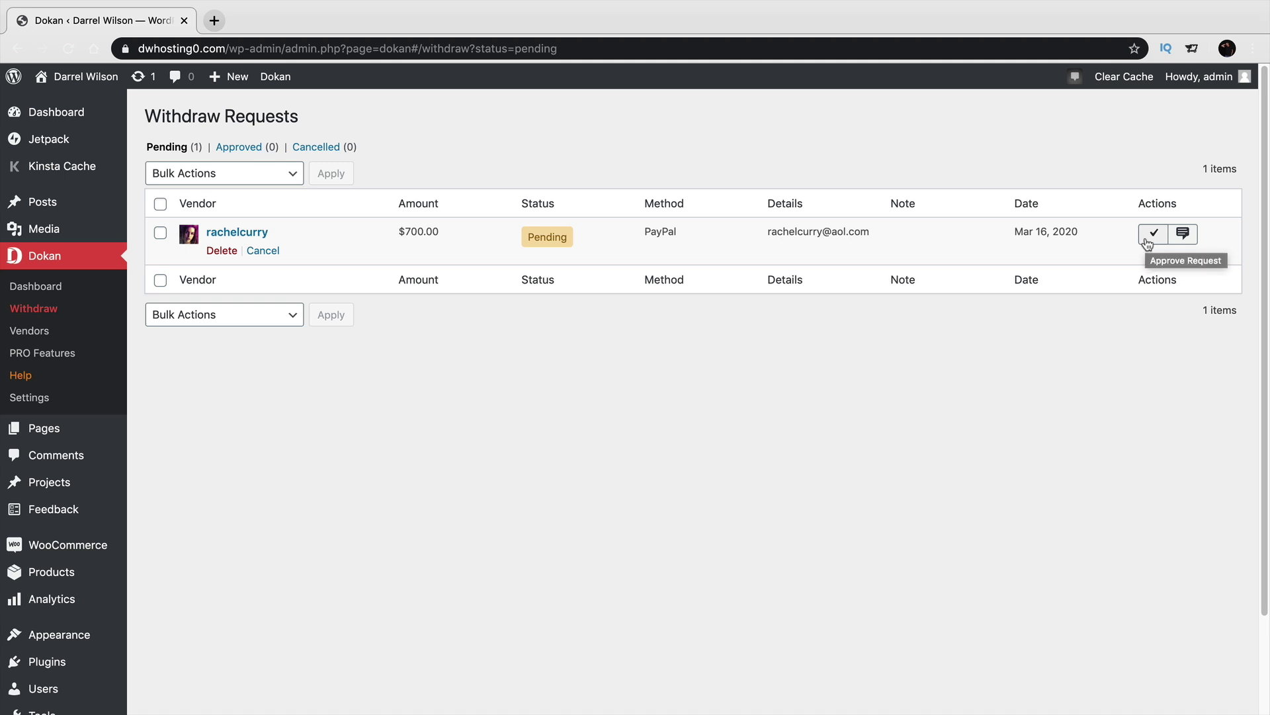
click(1184, 234)
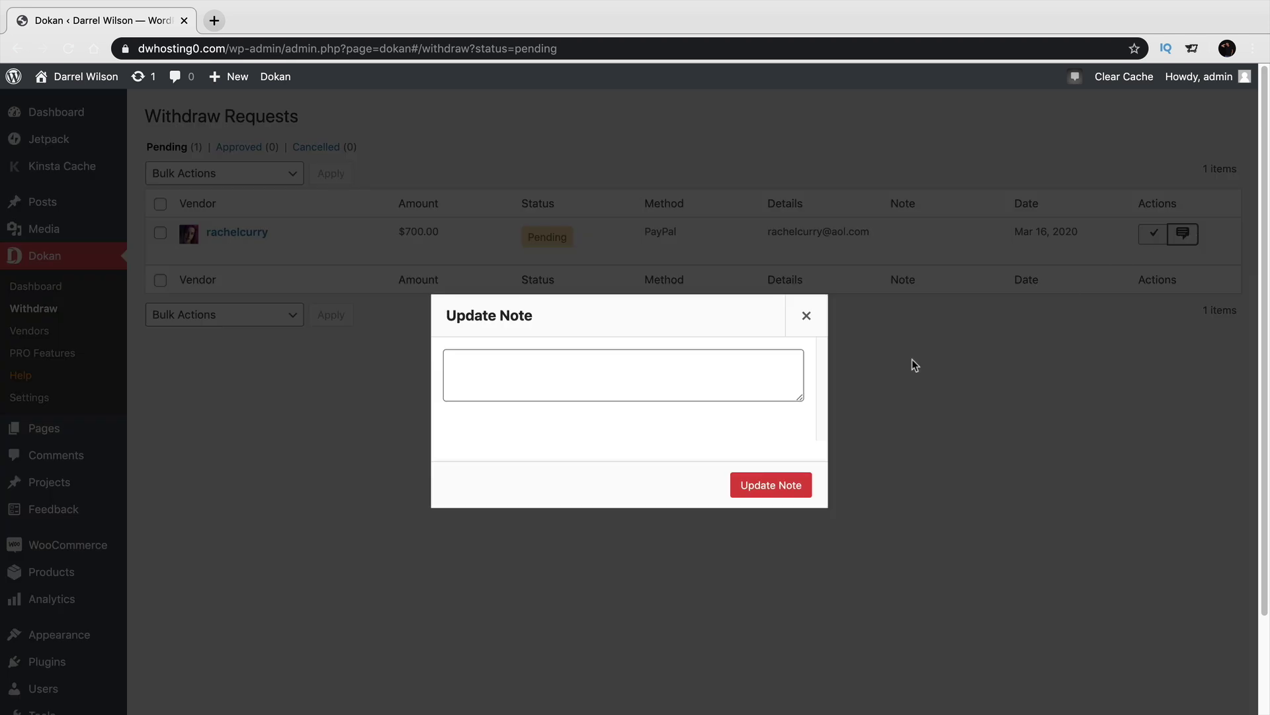
click(806, 316)
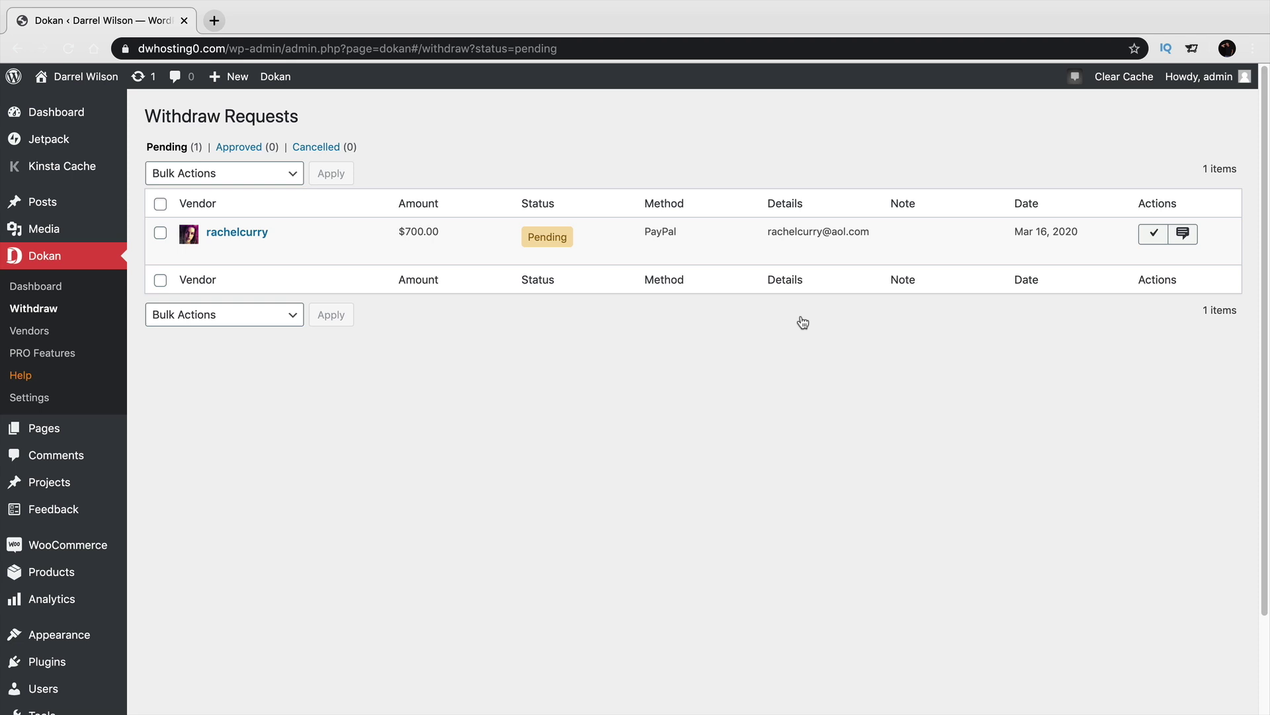
mouse_move(80, 77)
double_click(550, 238)
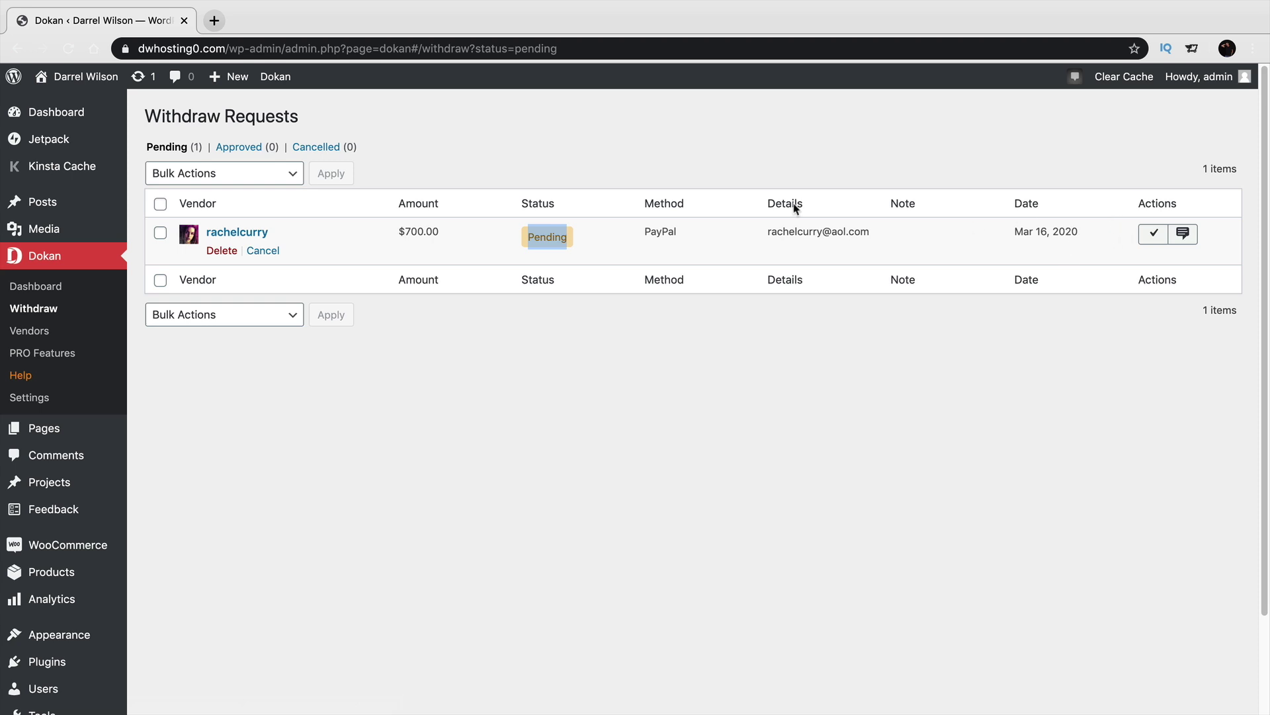
Visit the live Shop page, open Vendor Product 1, and go back to the Shop listing.
mouse_move(86, 76)
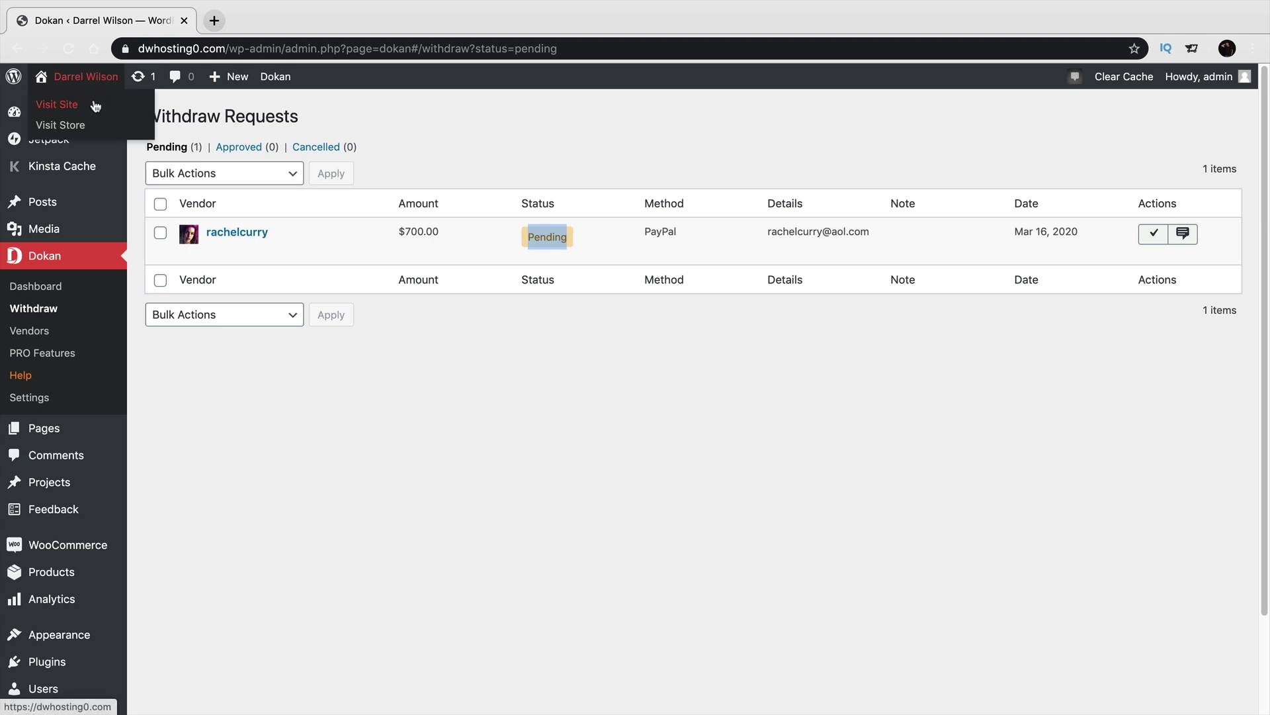
click(96, 106)
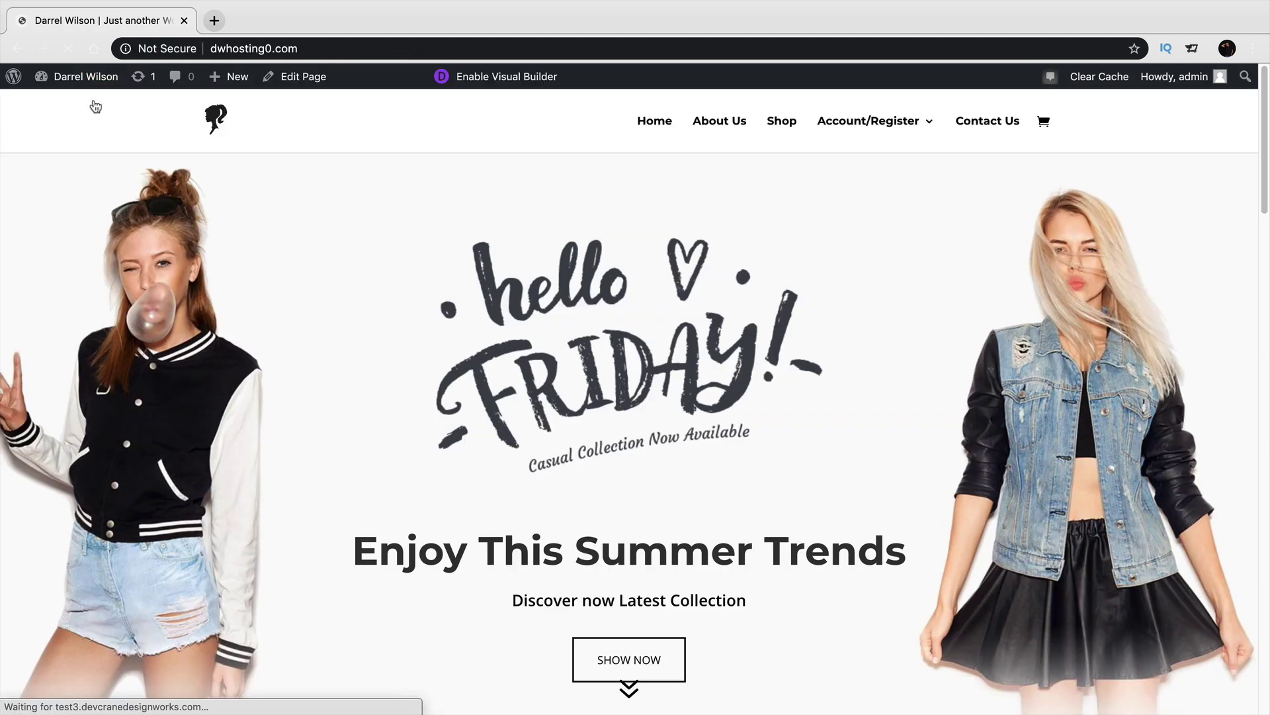
click(782, 126)
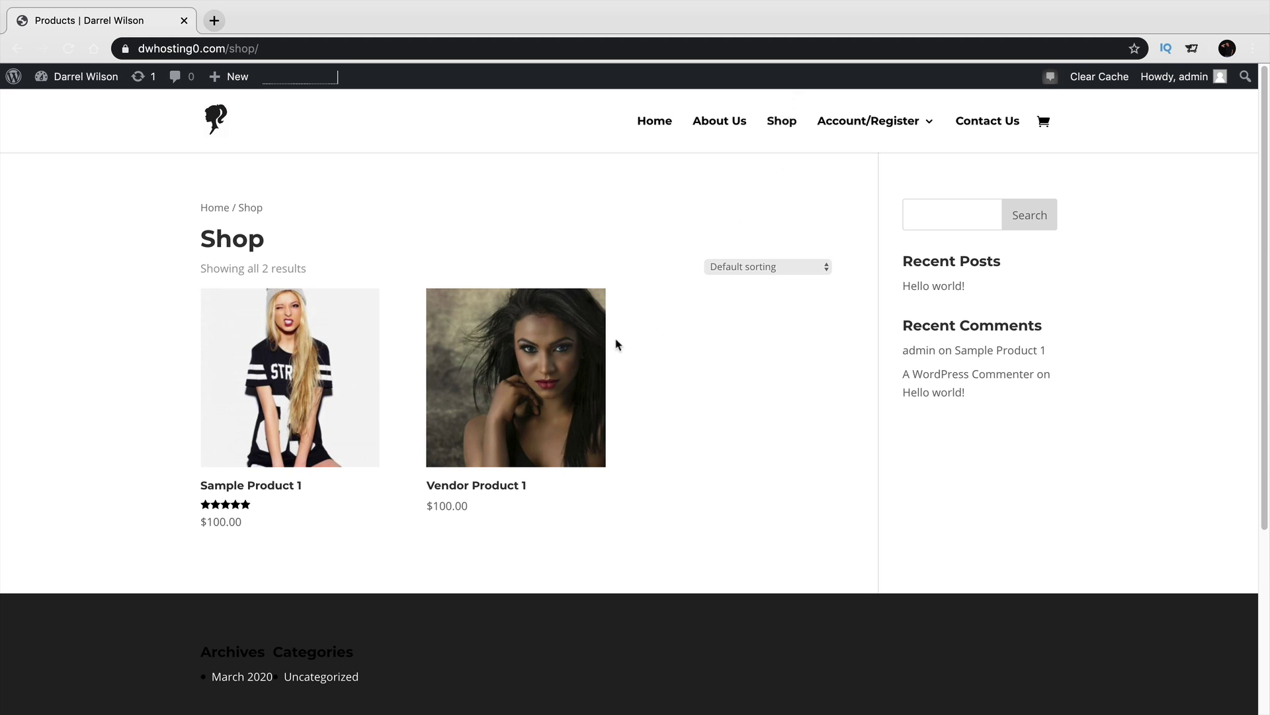
click(552, 389)
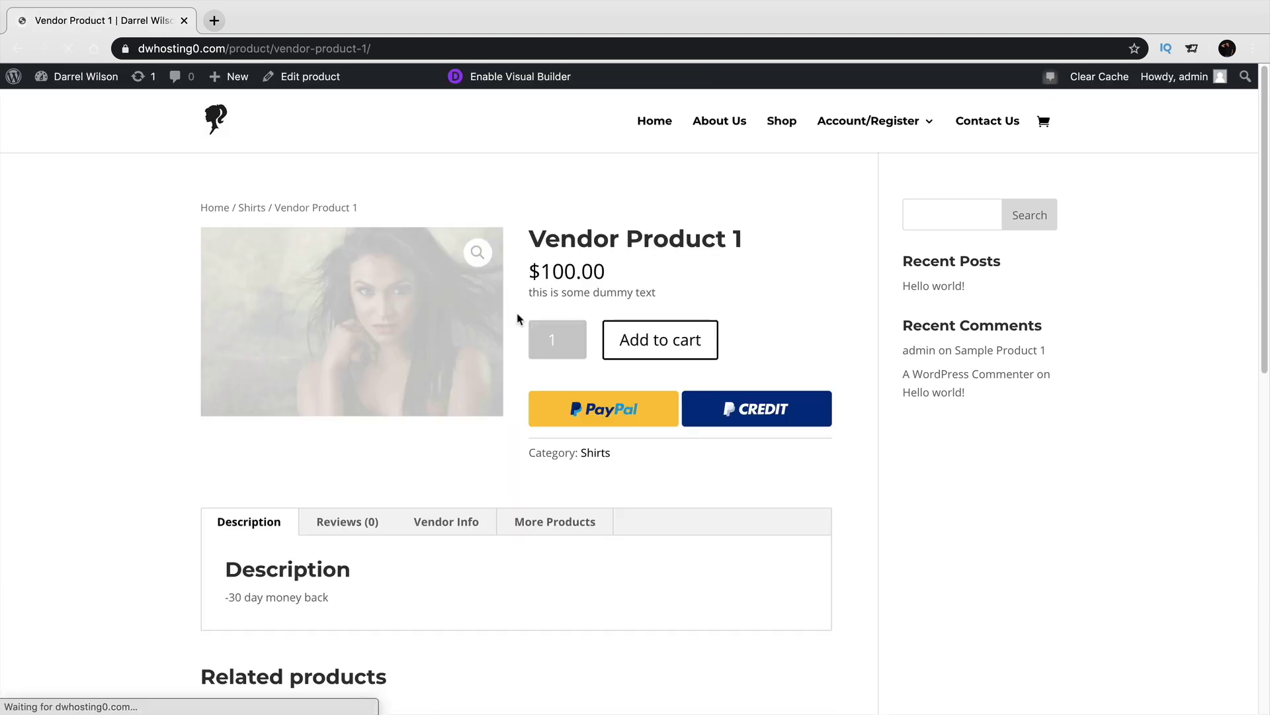
mouse_move(539, 2)
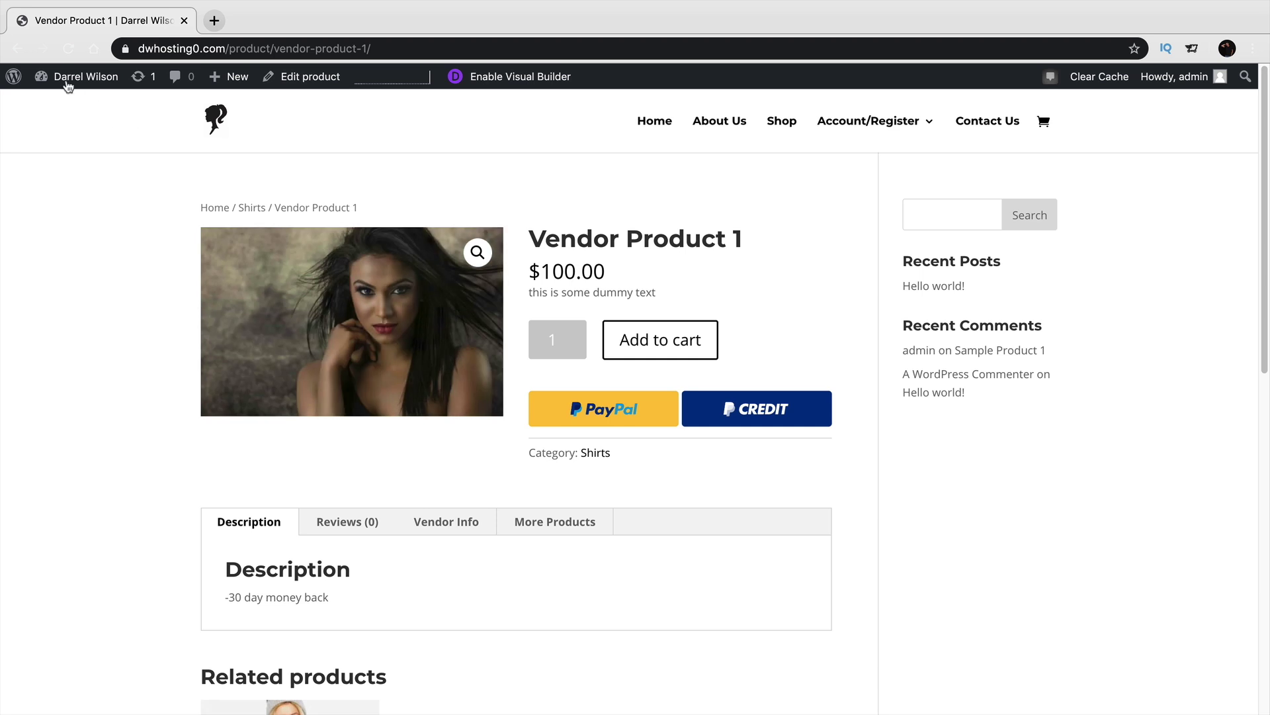
click(18, 49)
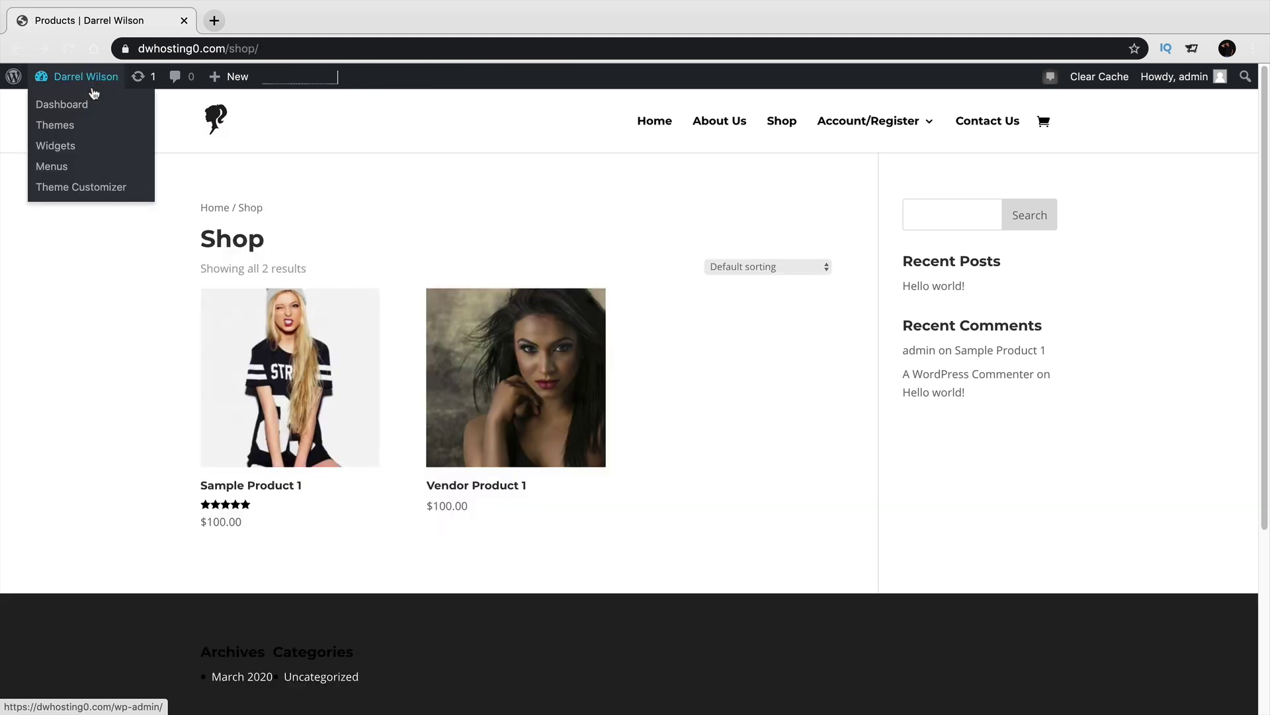
Go to the admin dashboard and open Divi > Theme Builder.
click(88, 106)
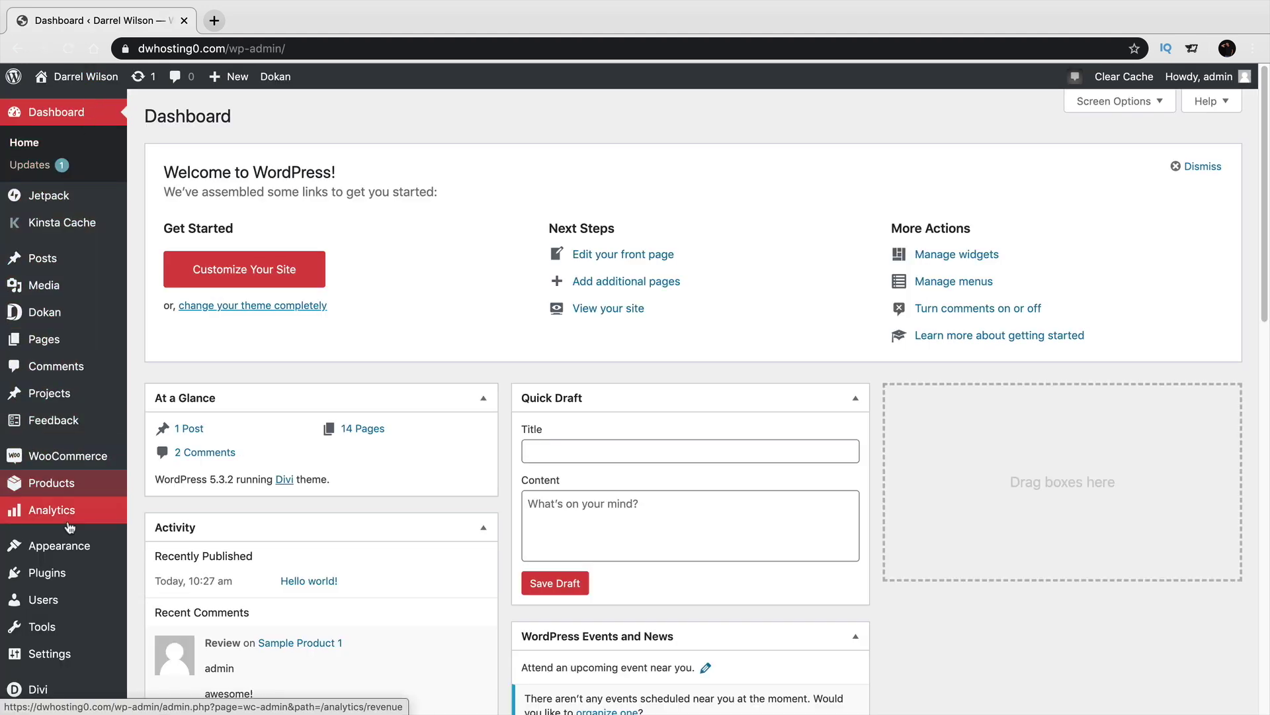
mouse_move(59, 693)
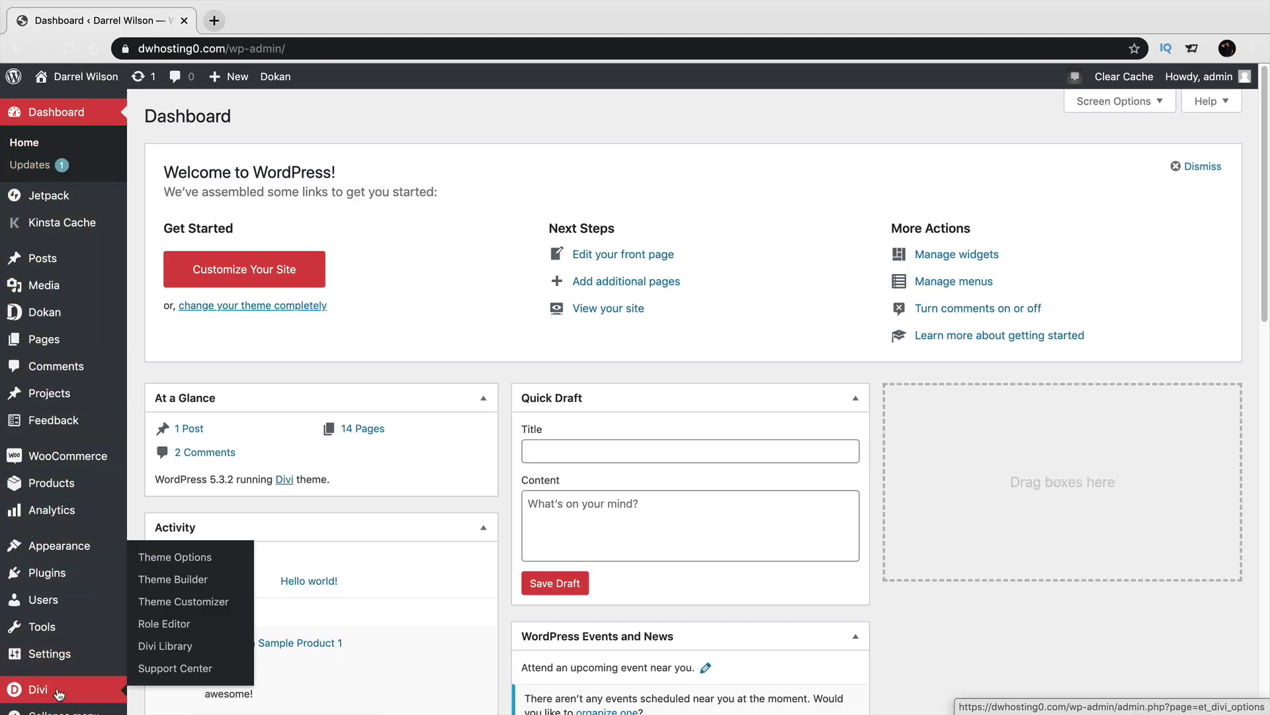
click(193, 581)
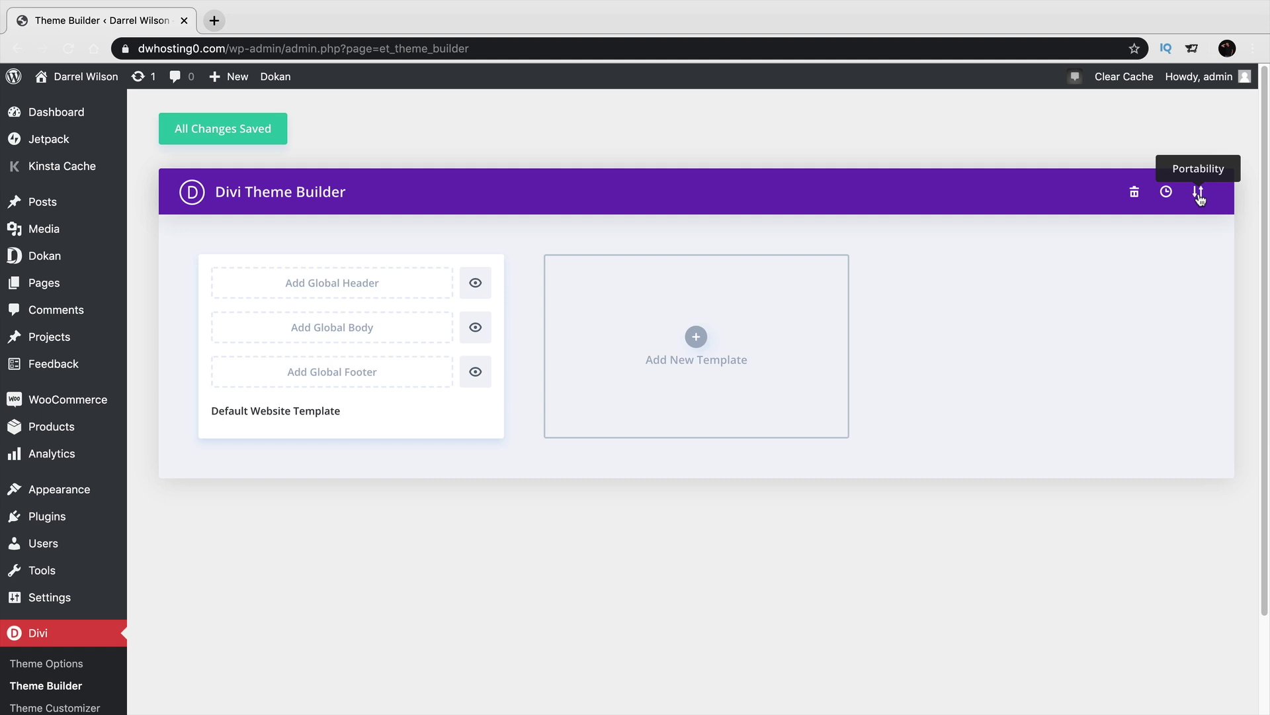
Import the theme builder templates JSON from Desktop > Divi eCommerce Pack 2 via Portability.
click(1199, 196)
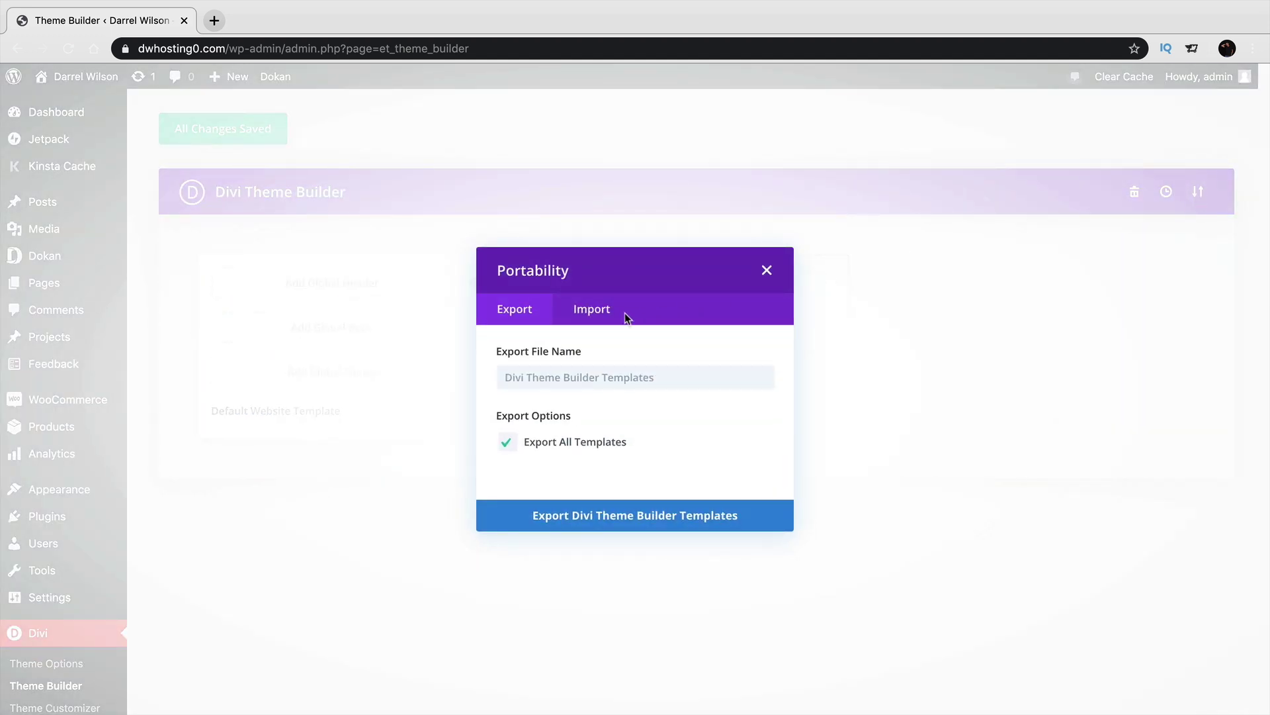
click(587, 322)
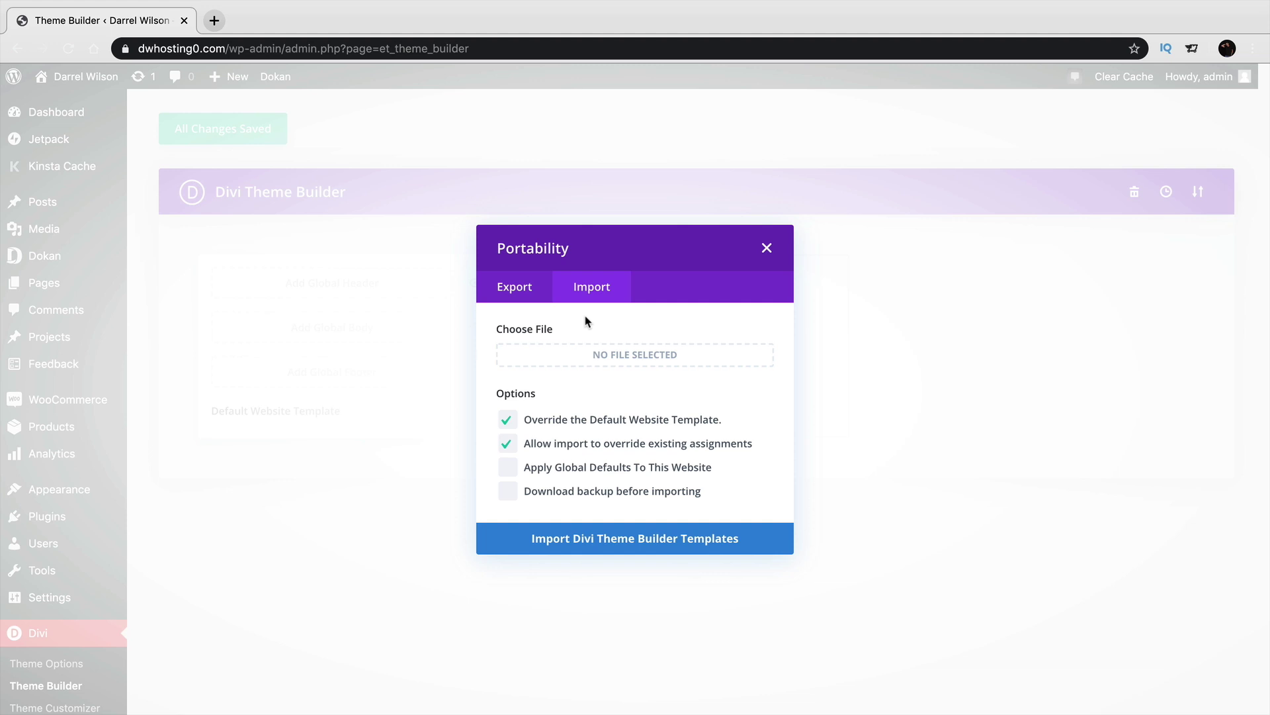
click(619, 355)
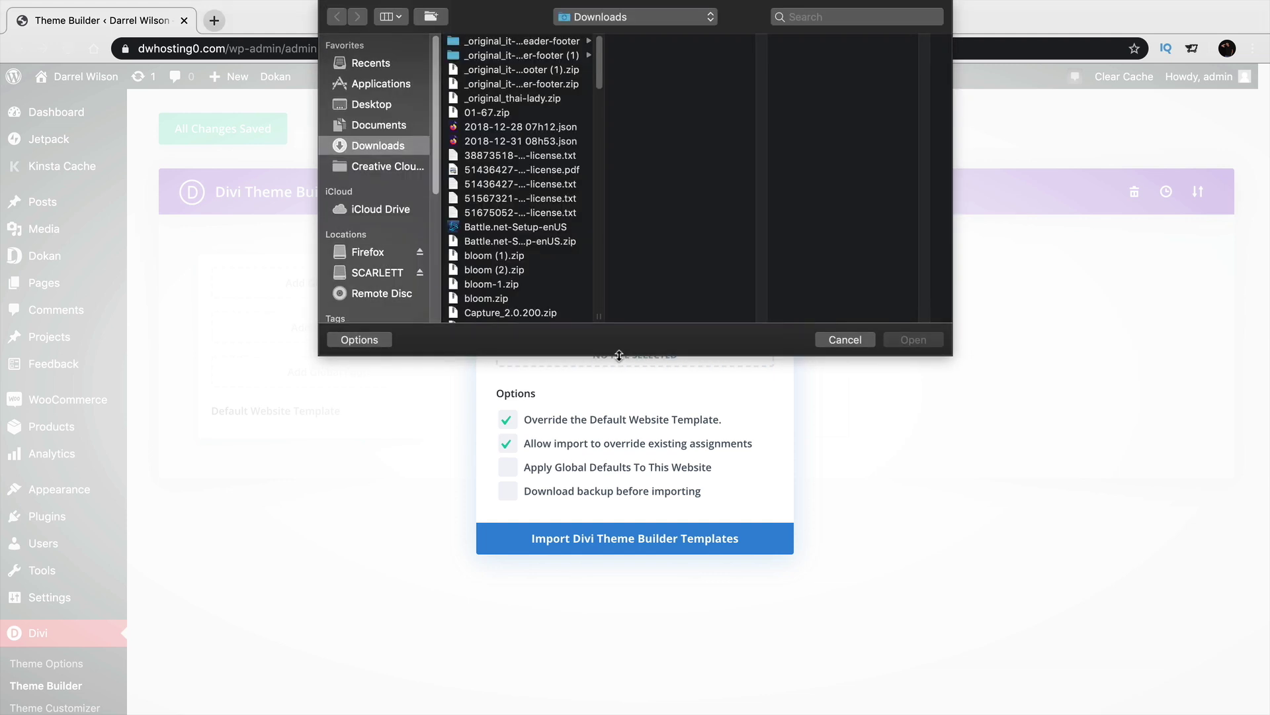
click(386, 104)
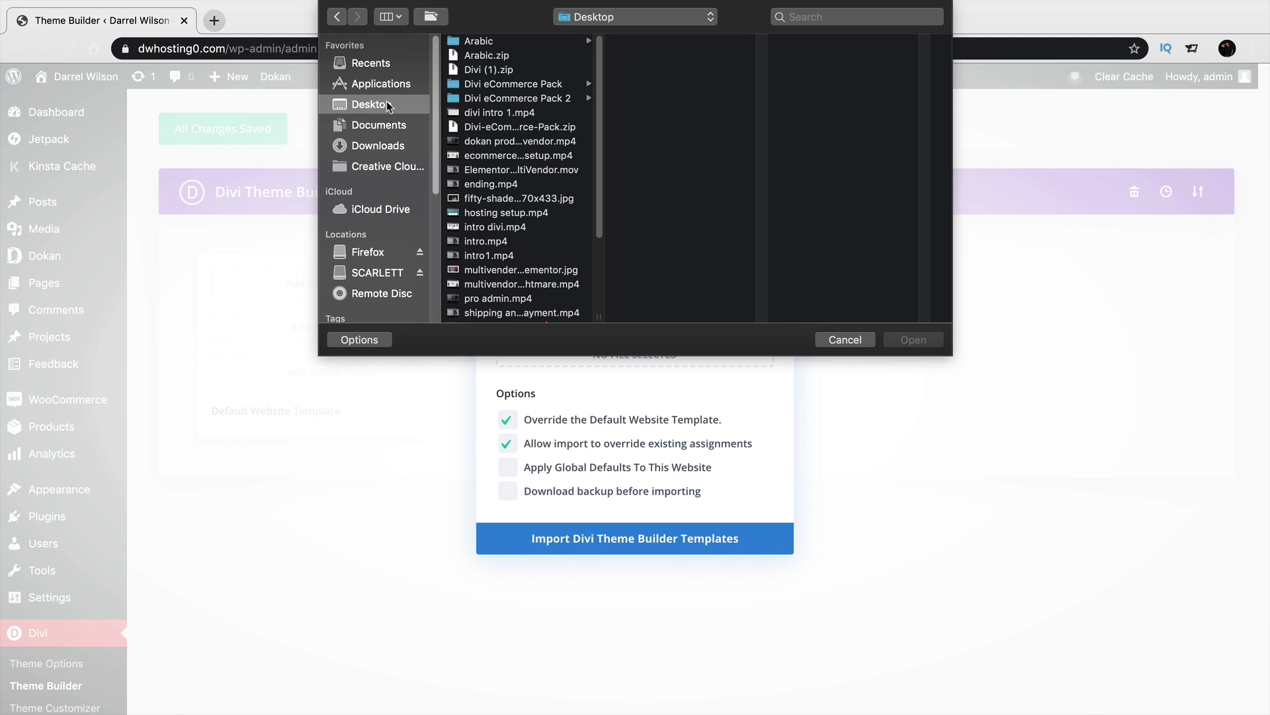
click(512, 100)
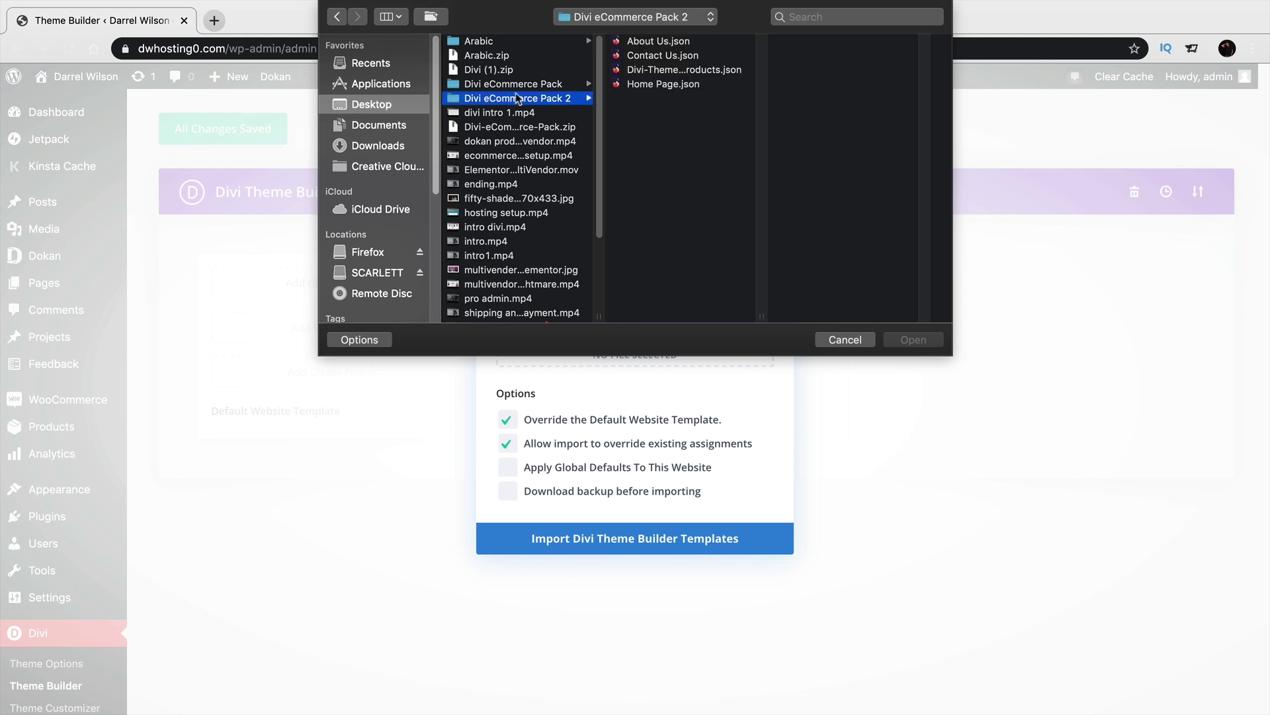
click(650, 72)
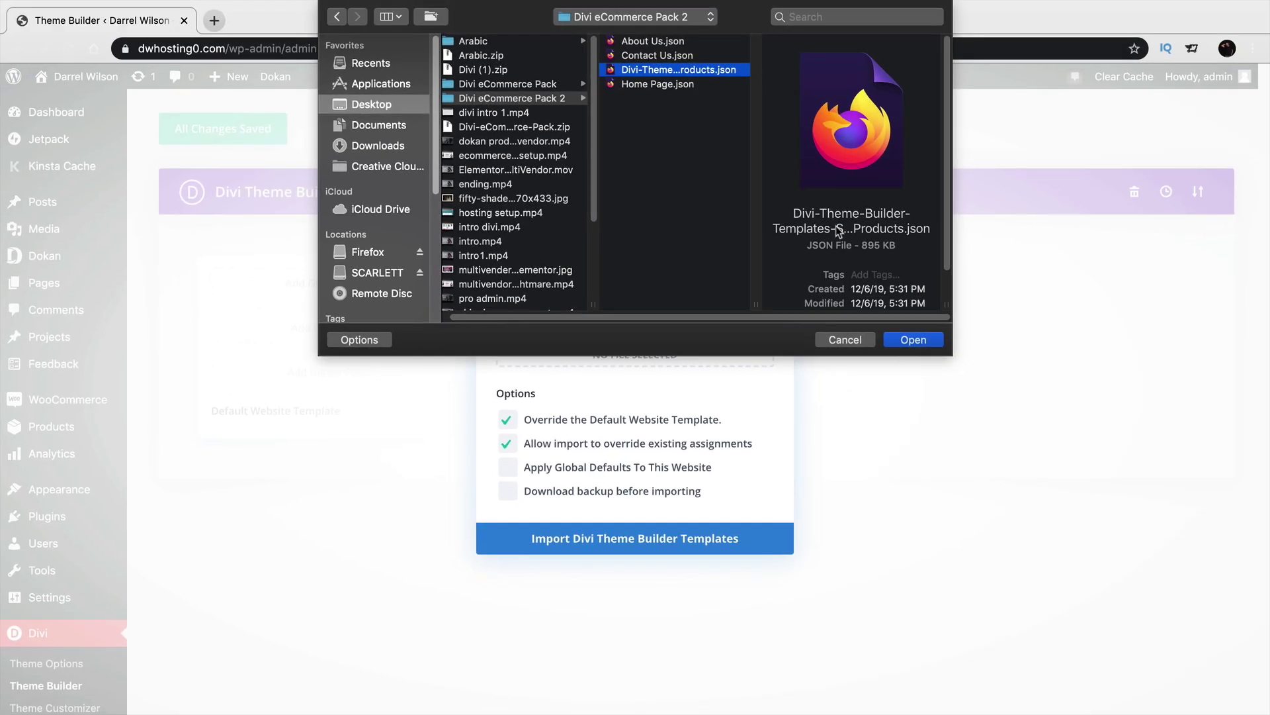
click(919, 344)
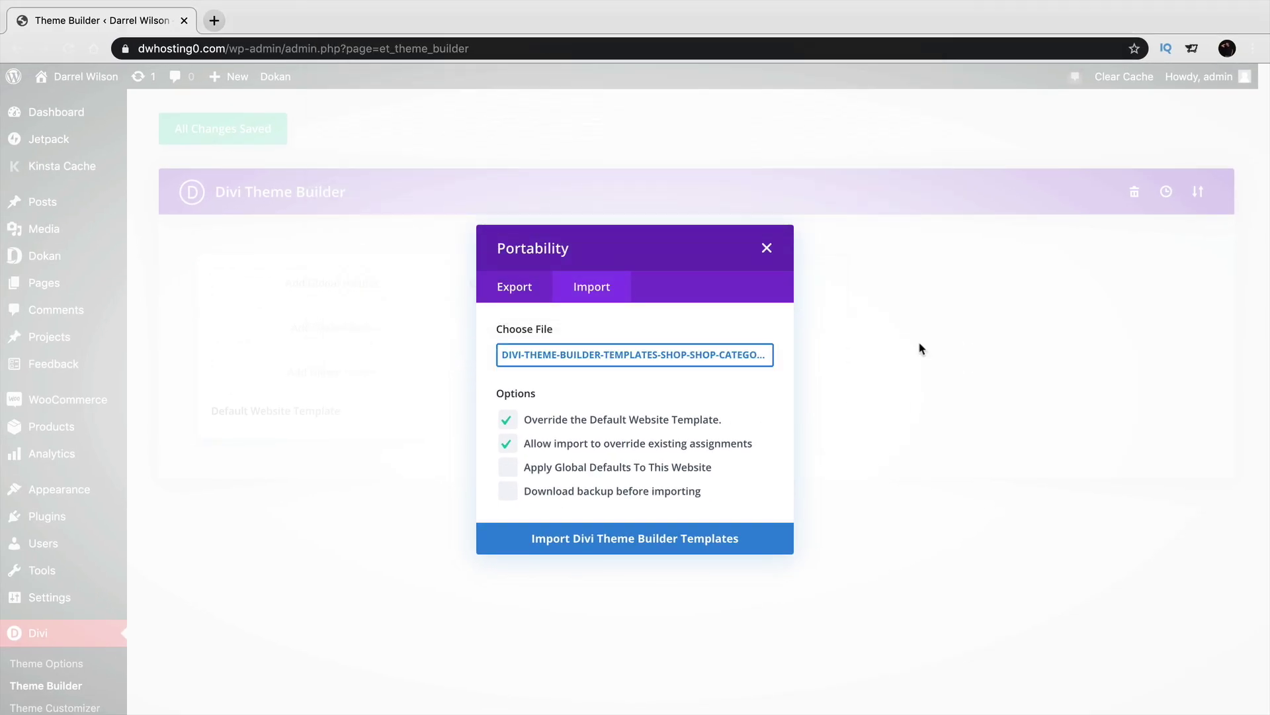
right_click(579, 544)
Import the template pack and look over the new Shop, category, product and all-products template cards.
click(578, 540)
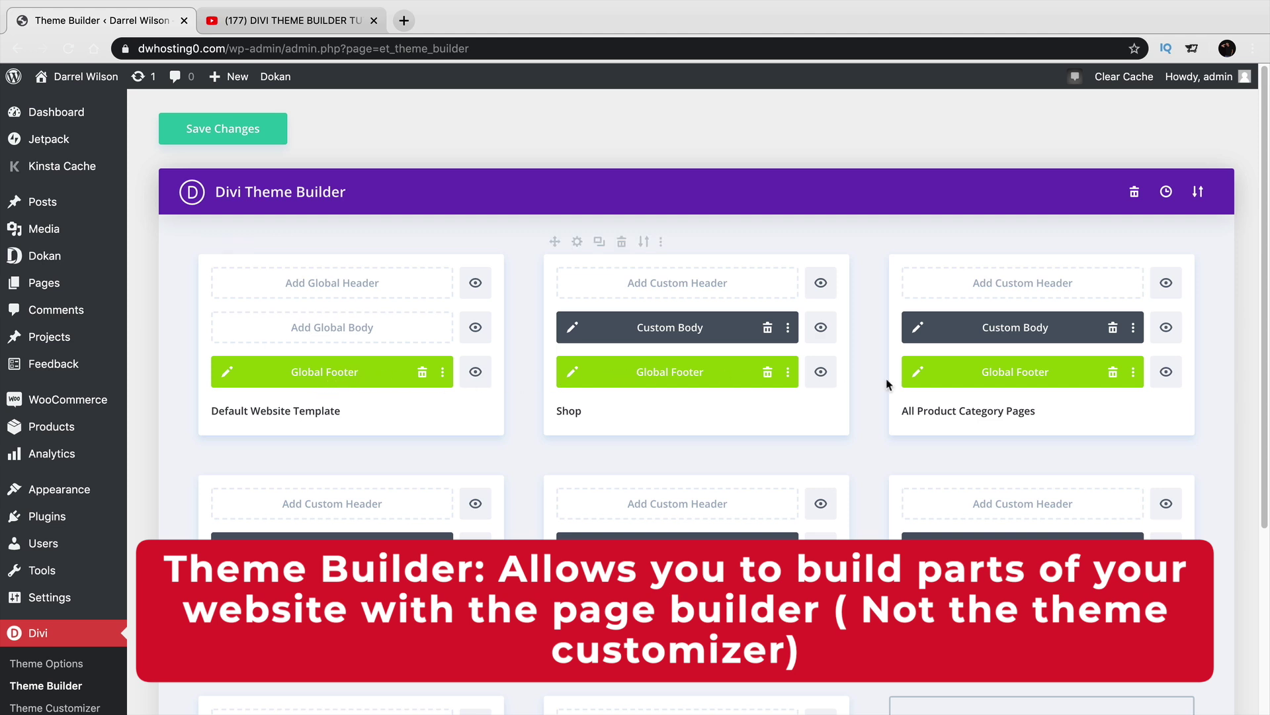
scroll(974, 376, down, 5)
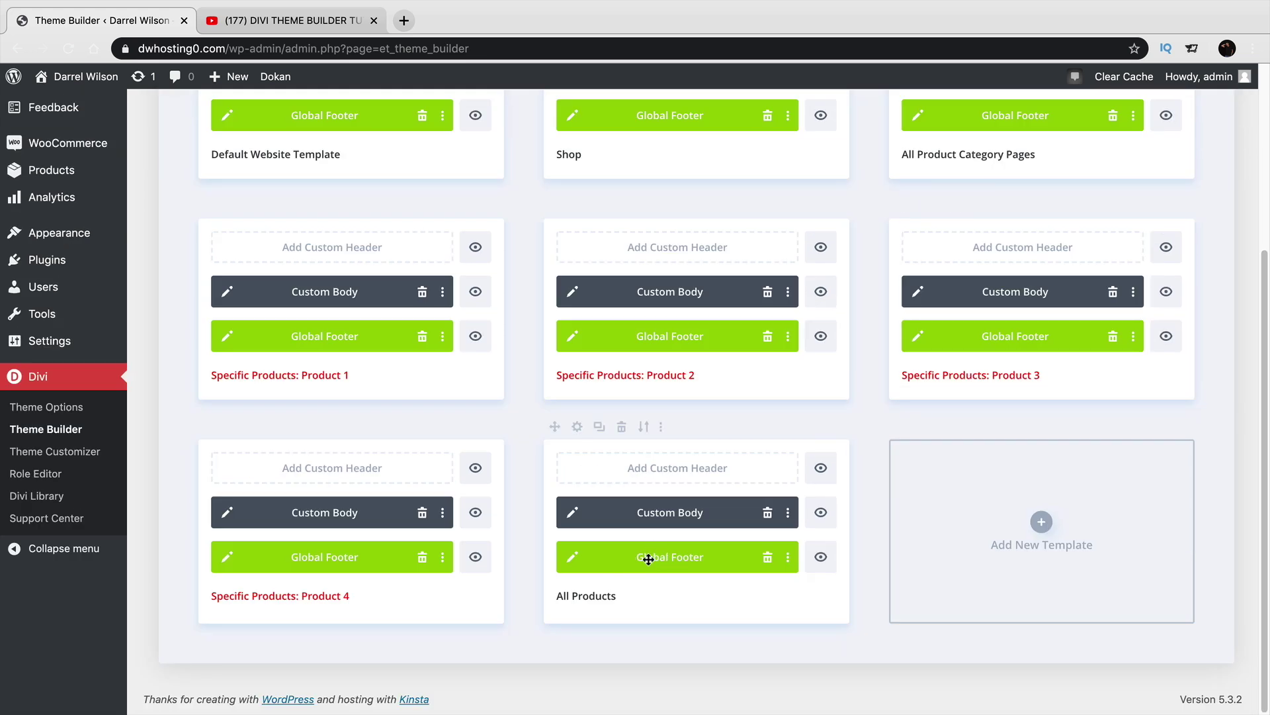
scroll(674, 556, up, 4)
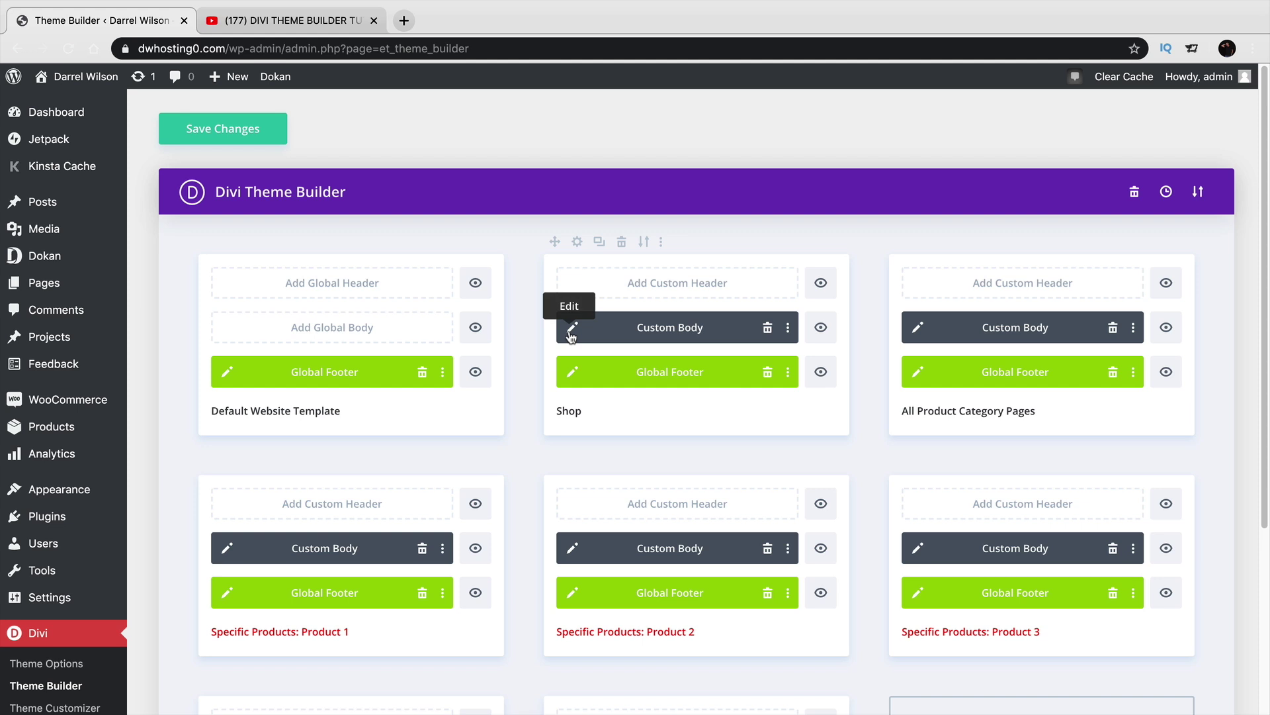
Open the Shop template's custom body layout and scroll through the Fashions banner and product grid.
click(571, 329)
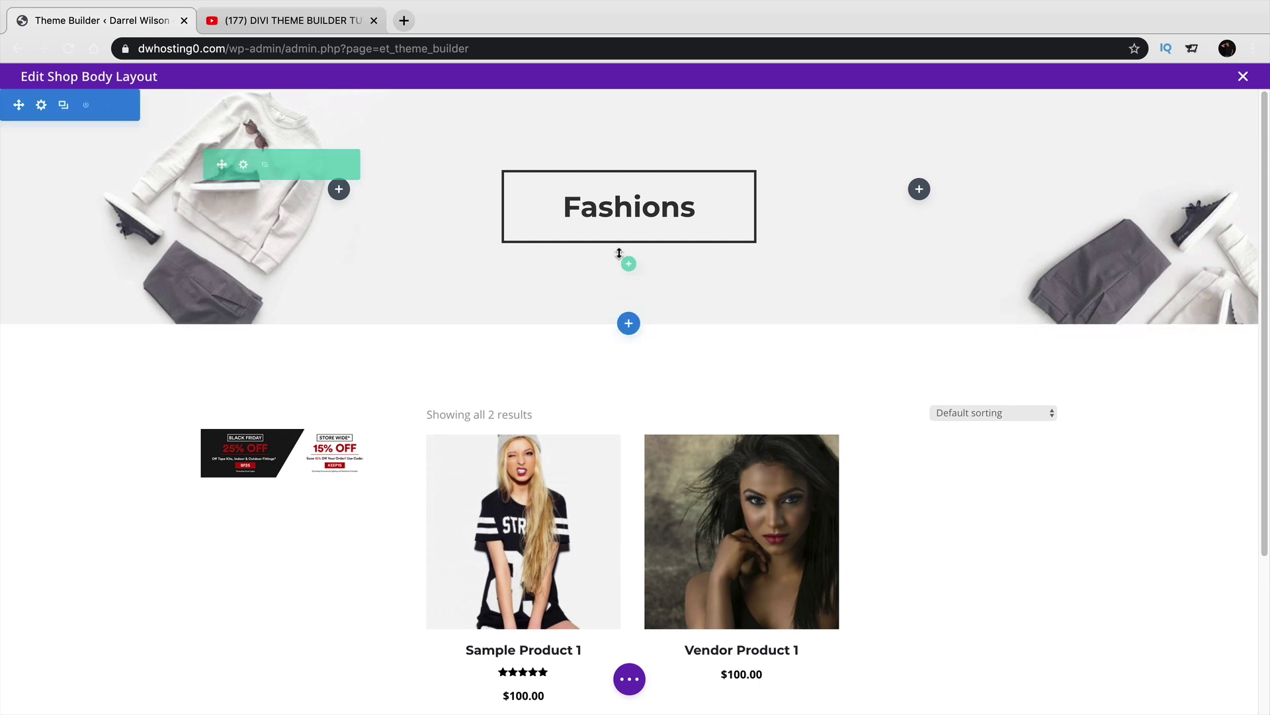
scroll(728, 357, down, 5)
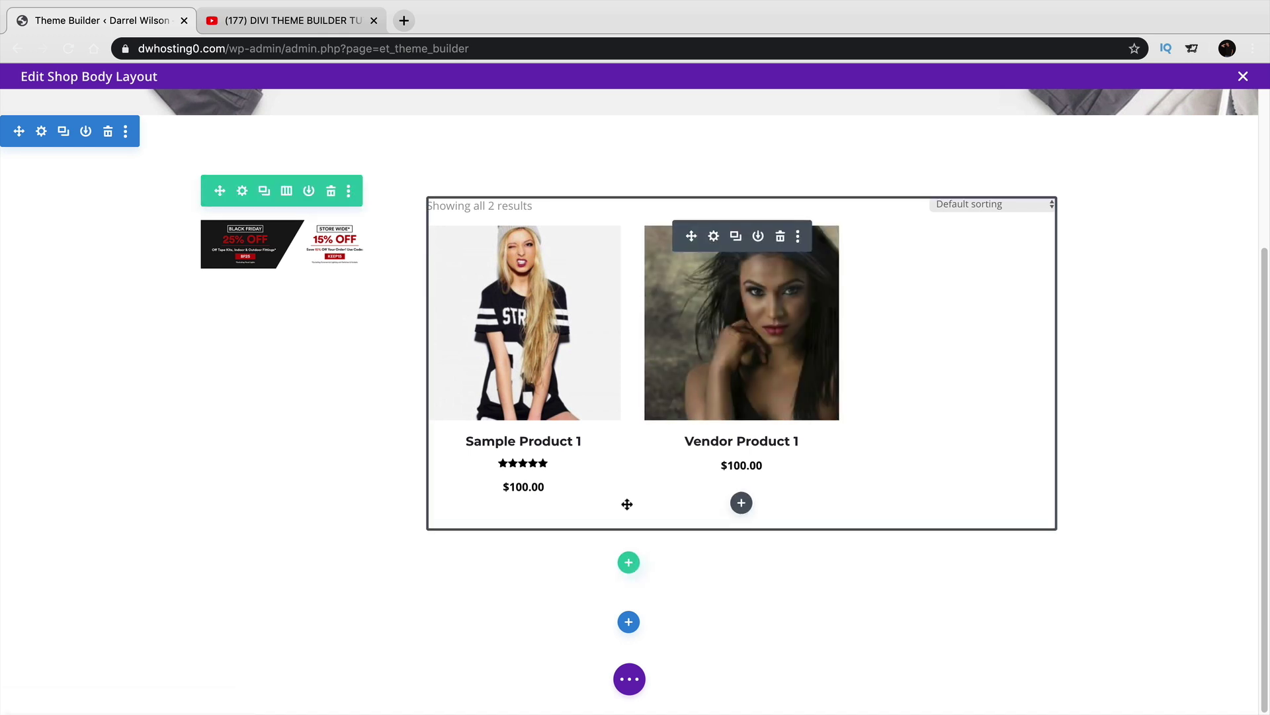
scroll(627, 502, up, 5)
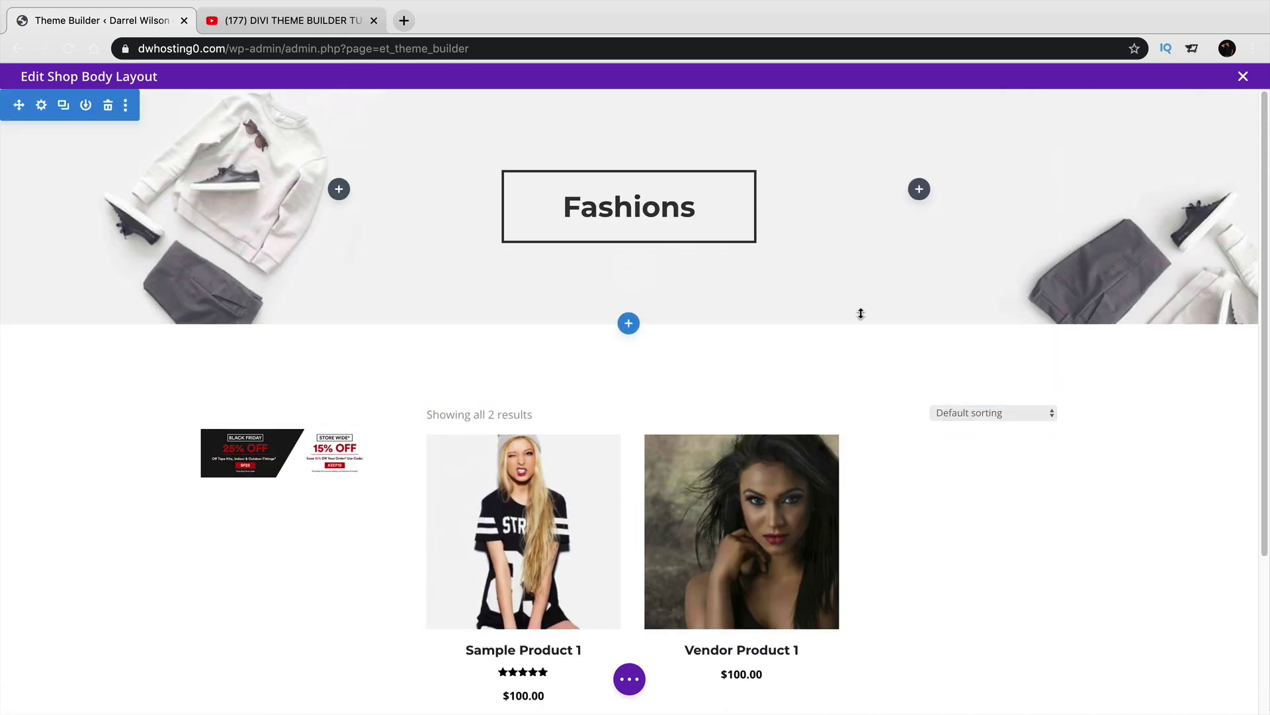
scroll(649, 527, down, 5)
scroll(649, 526, up, 5)
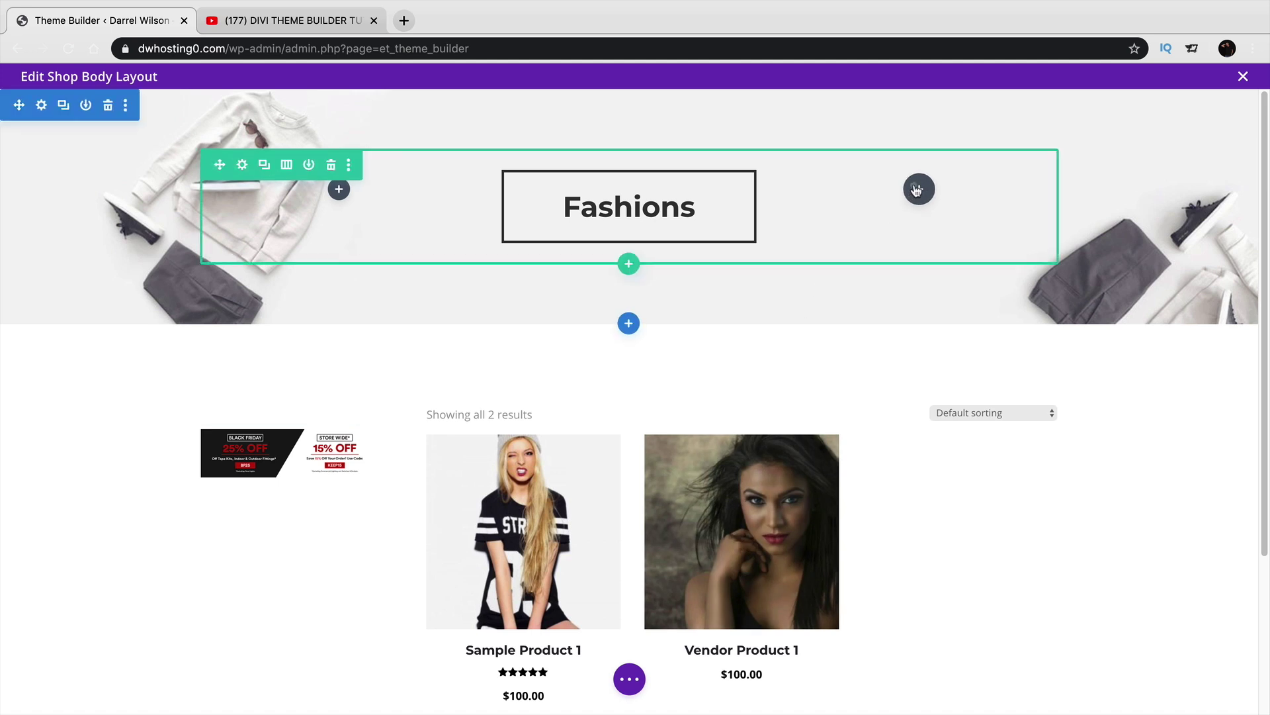
Add a trial button and call-to-action module to the header columns, then delete both.
click(919, 188)
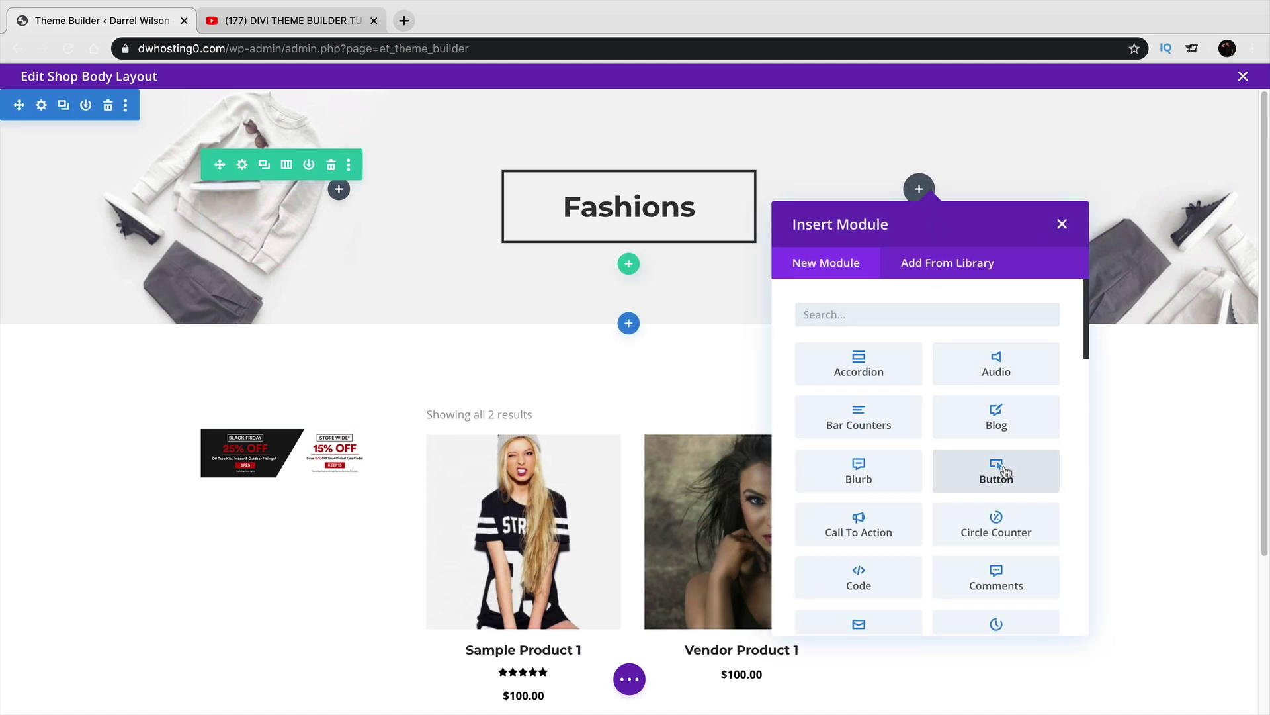
click(996, 471)
click(1188, 451)
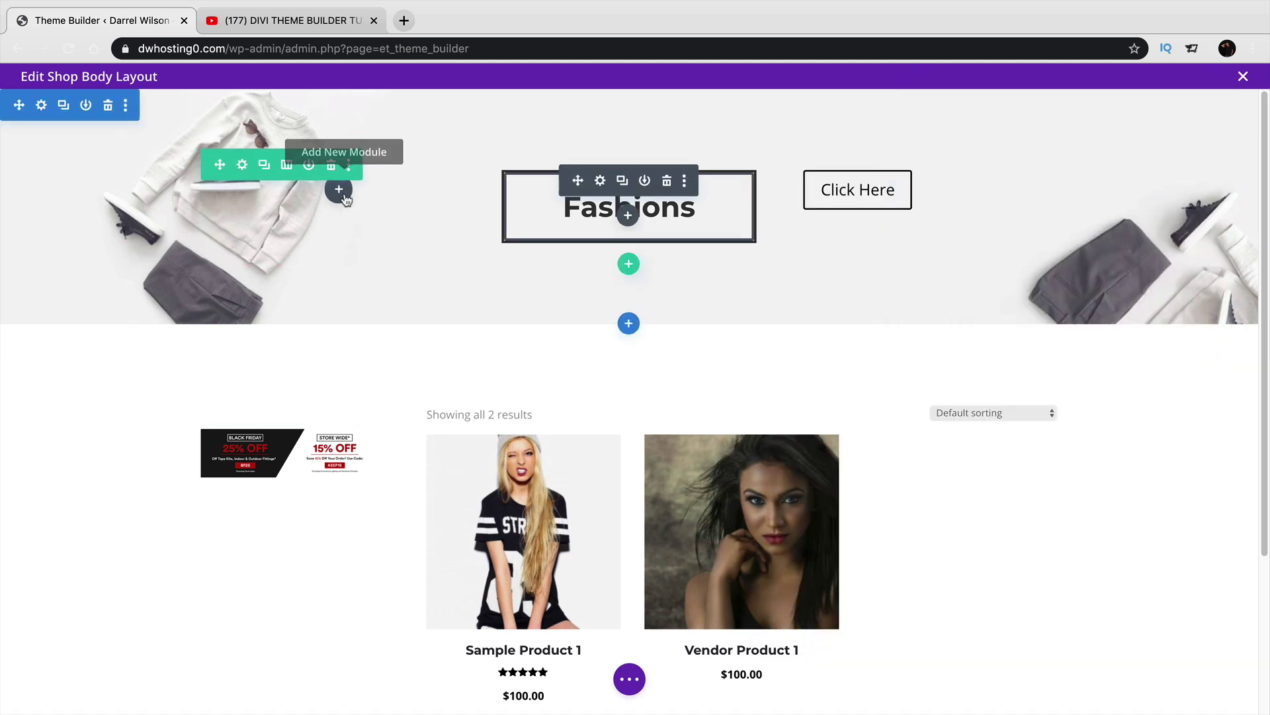
click(339, 188)
click(256, 524)
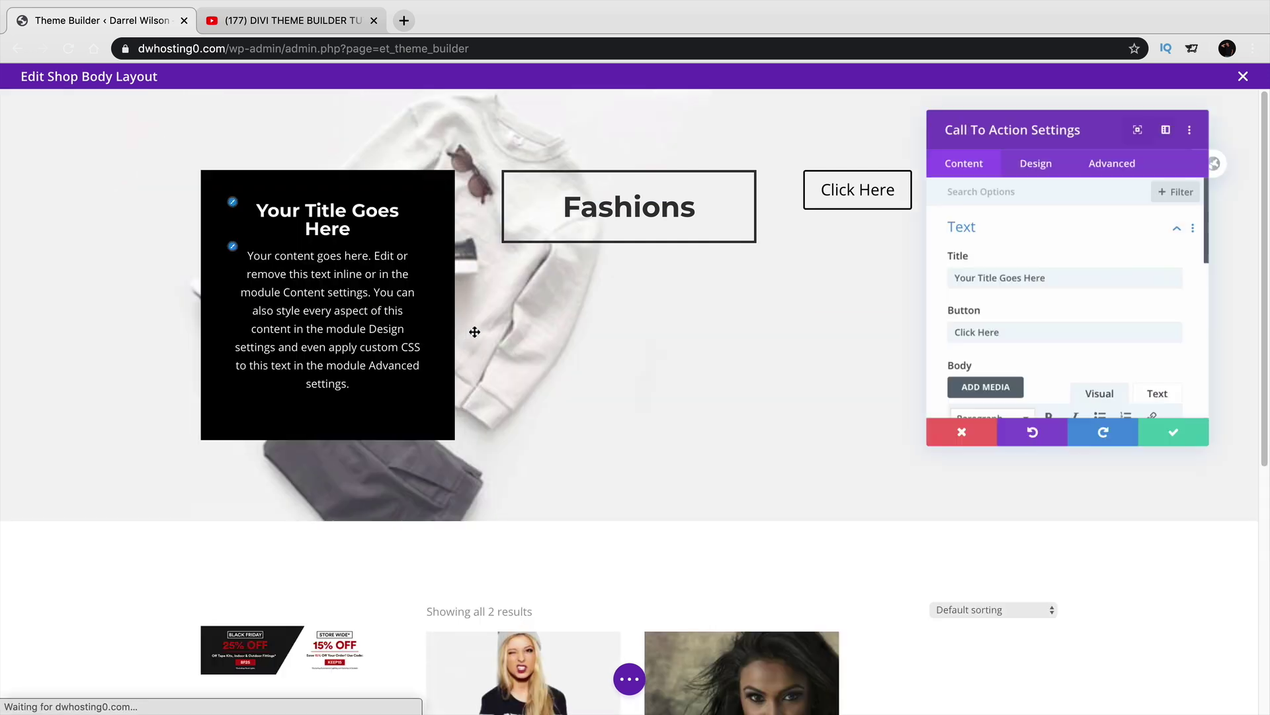
click(1174, 448)
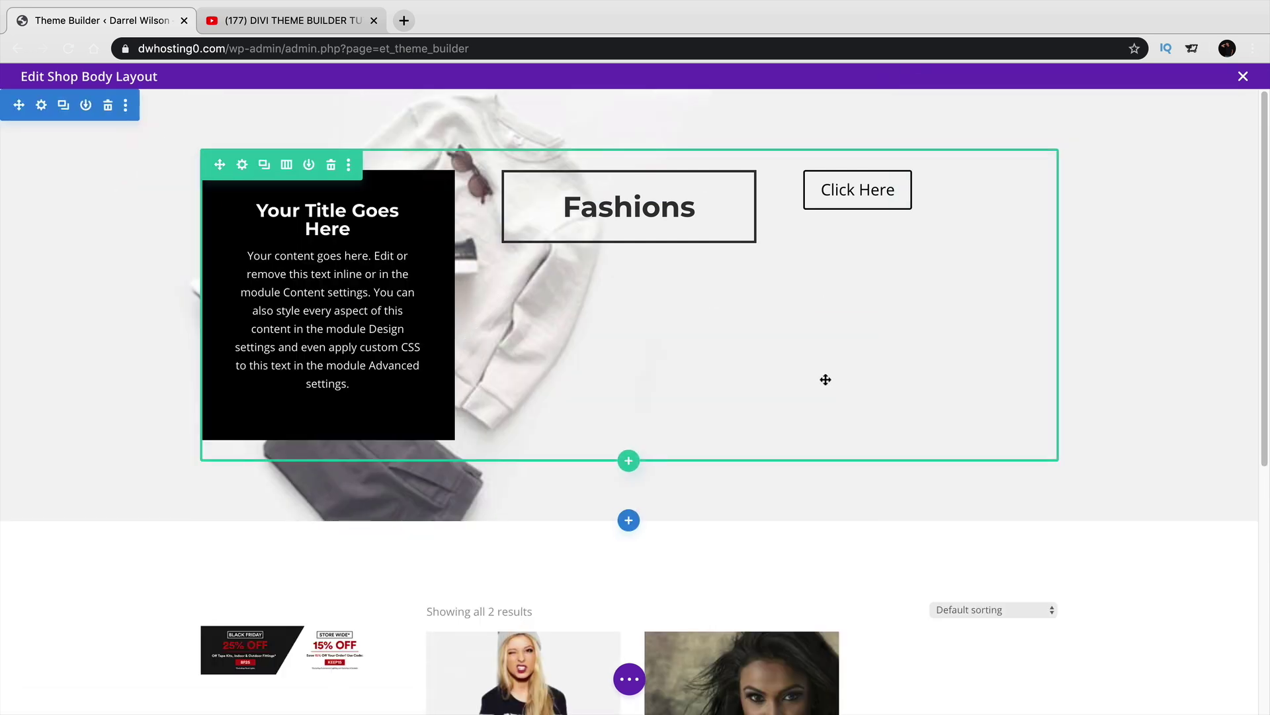
mouse_move(397, 211)
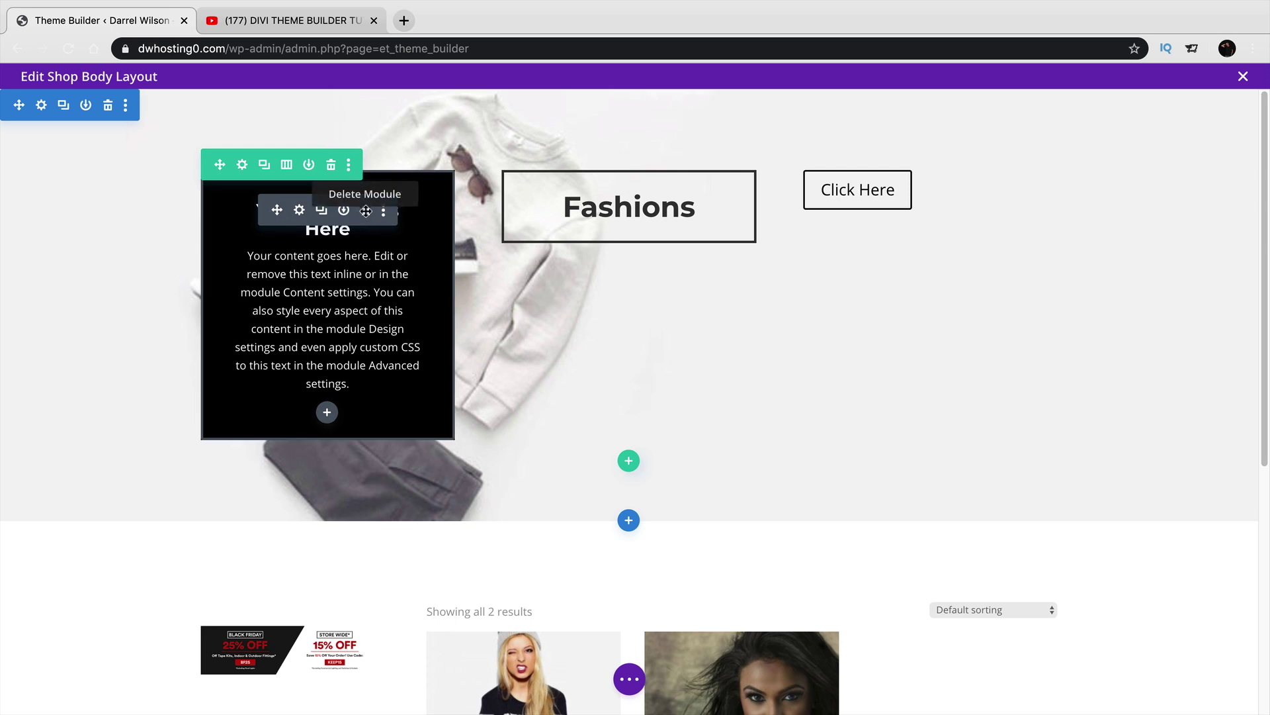
click(366, 212)
click(970, 179)
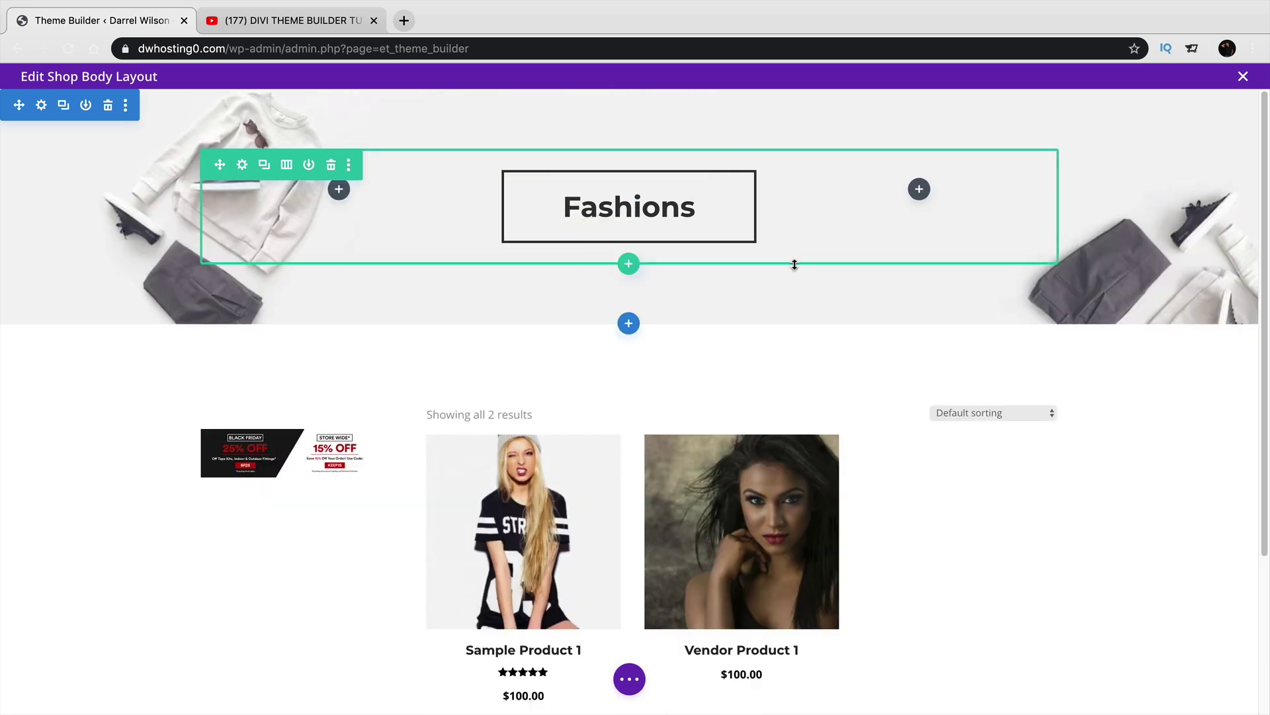
scroll(778, 362, down, 3)
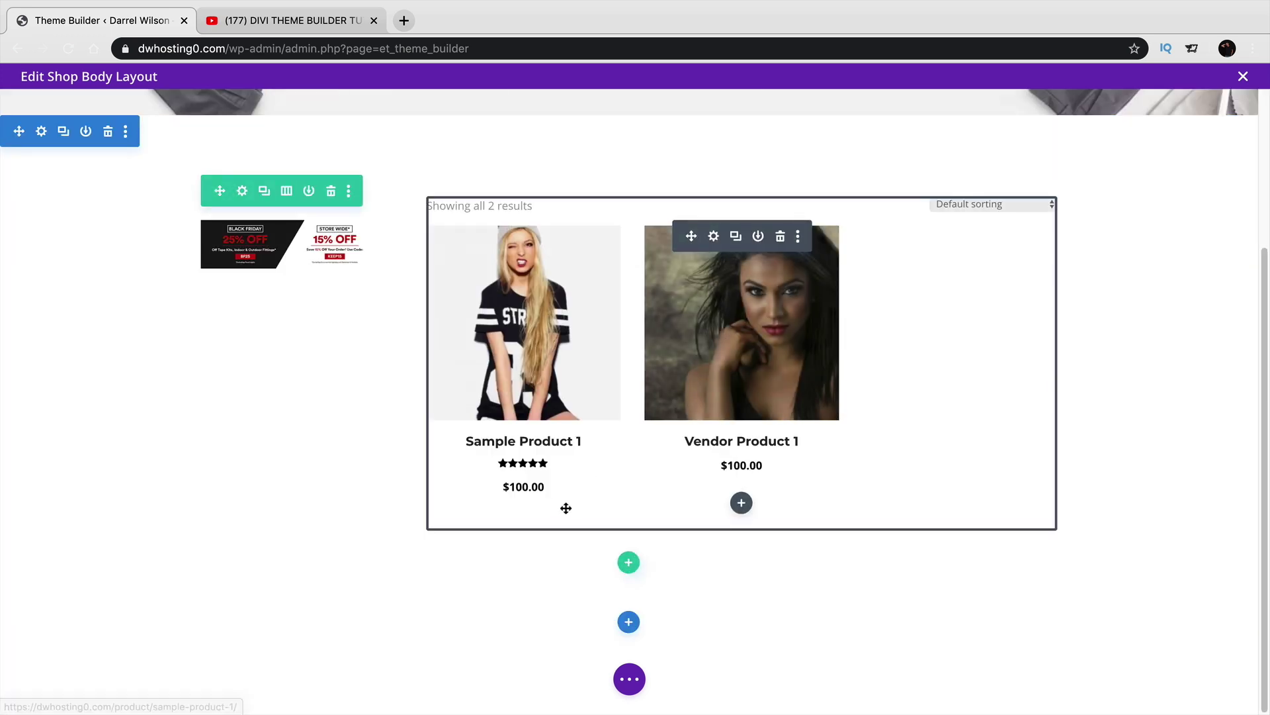
After checking the tutorial video, save the Shop body layout and close the editor.
click(319, 23)
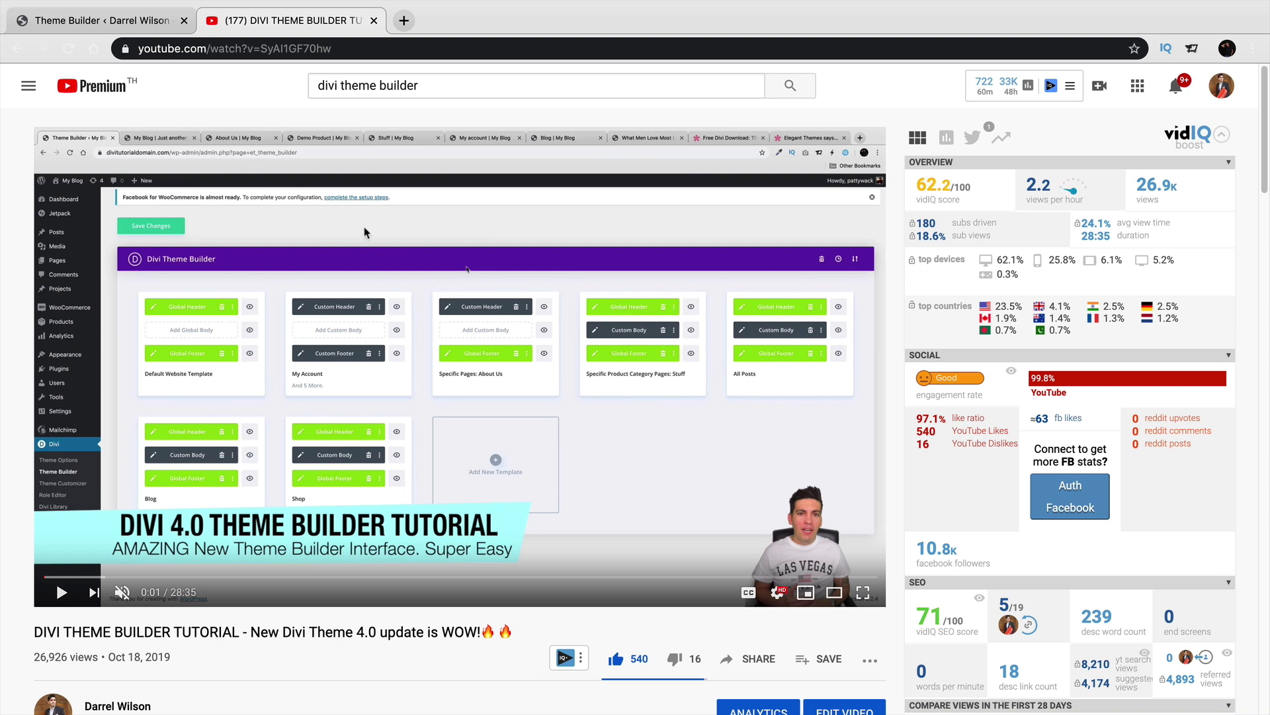
click(136, 24)
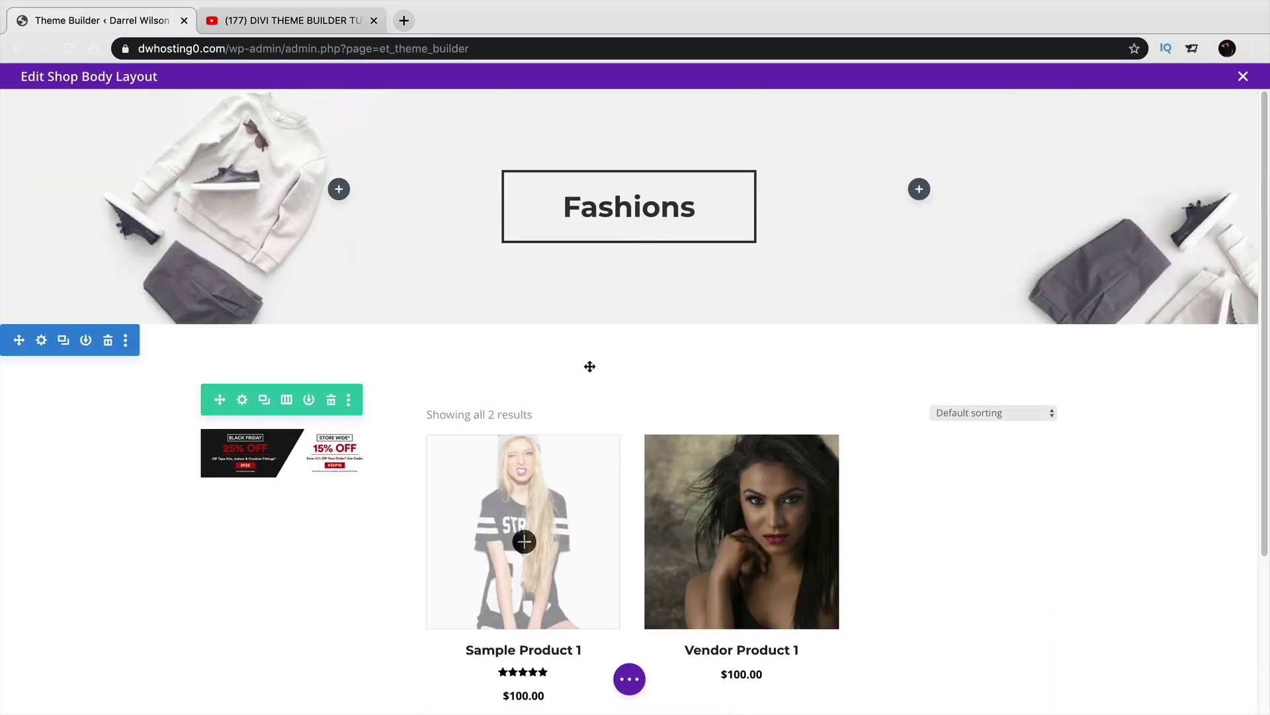
click(629, 679)
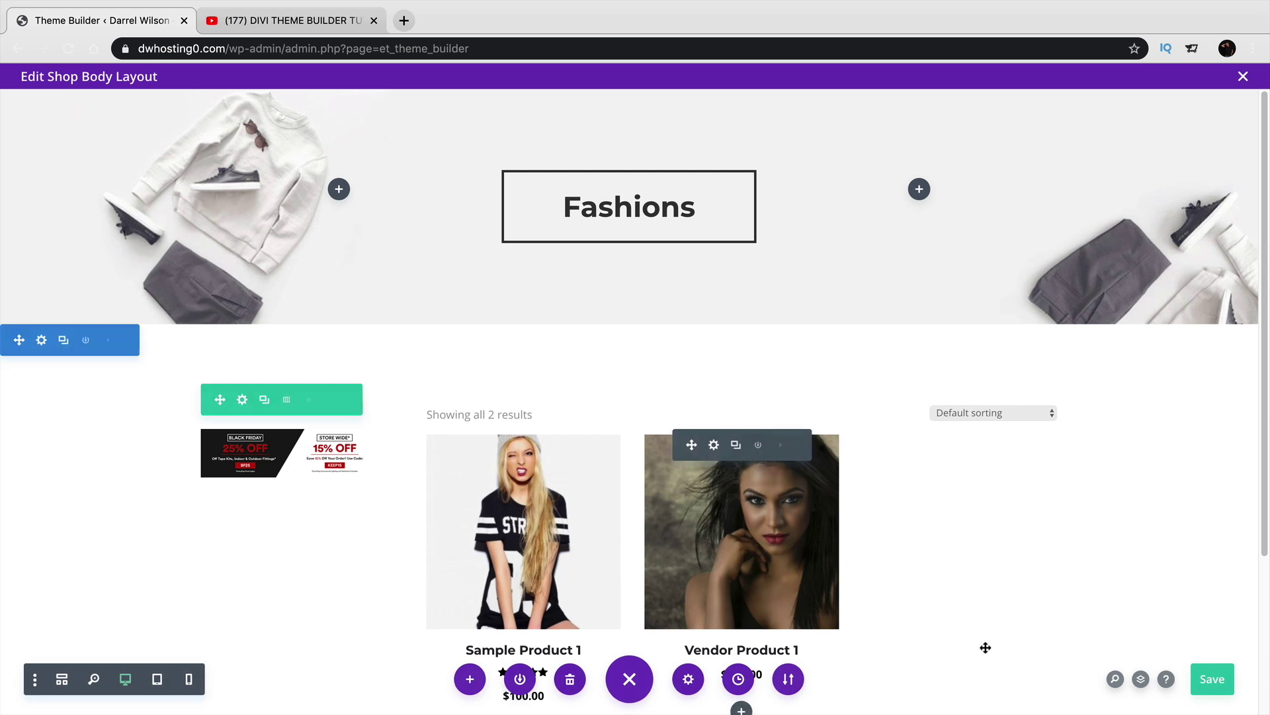
click(1207, 681)
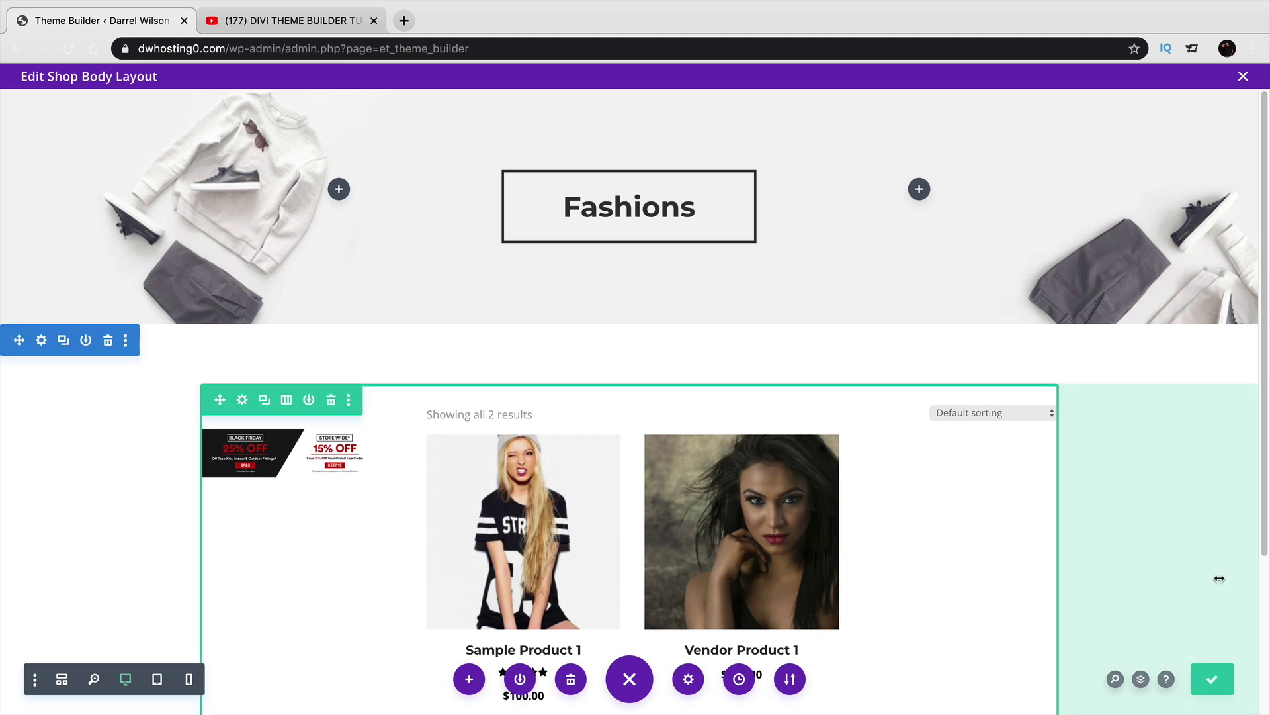
click(1243, 77)
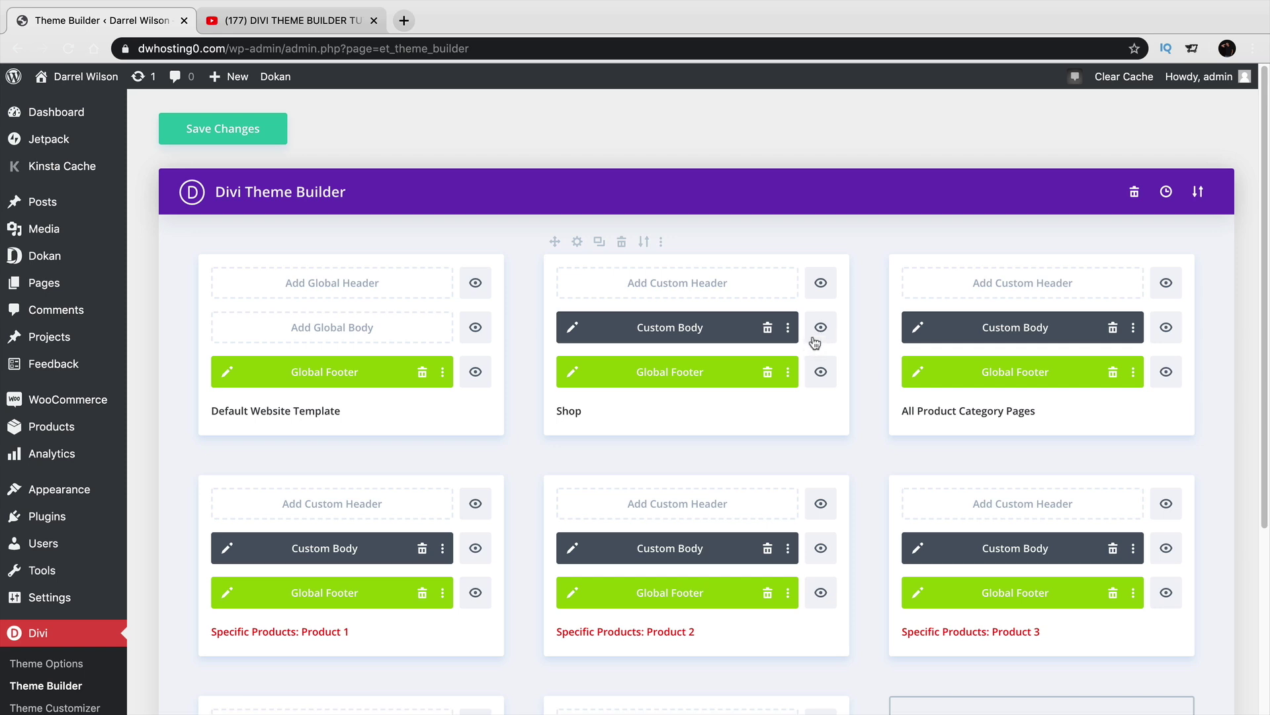
Open the live dwhosting0.com site in a new tab beside Theme Builder and go to Shop.
click(404, 21)
text(dwhosti)
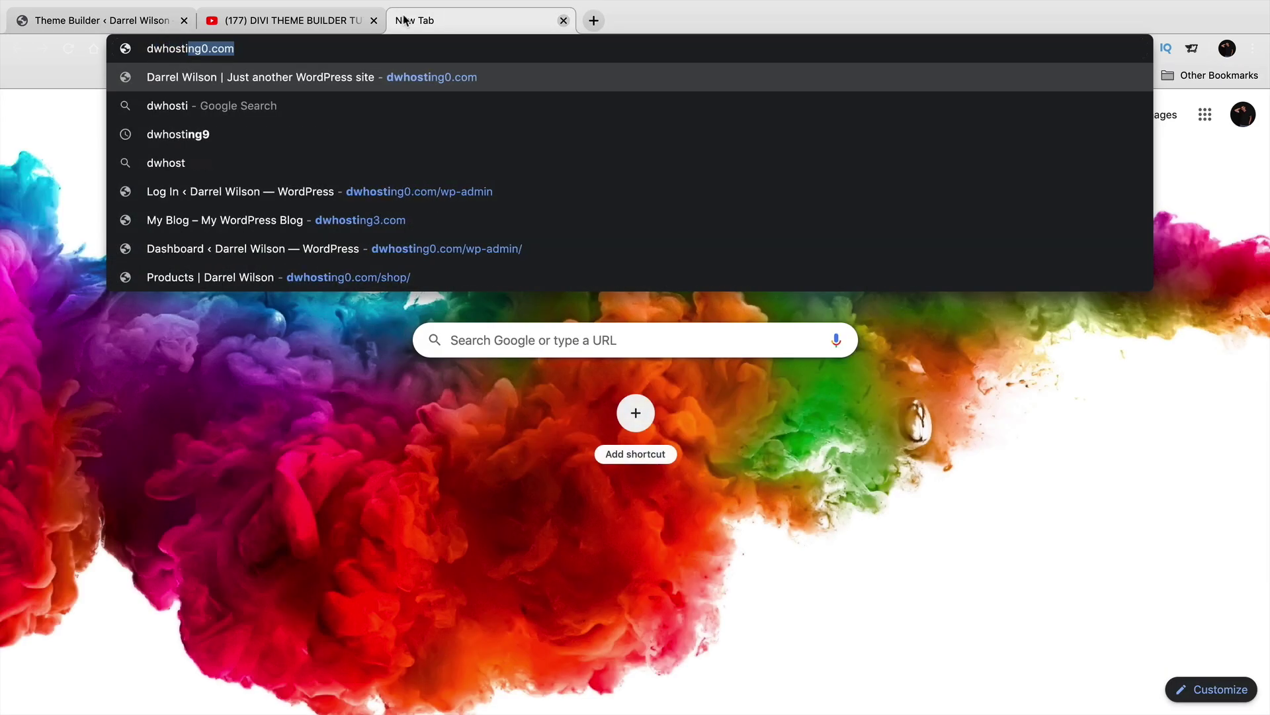
key(Return)
drag(421, 22, 268, 23)
click(786, 127)
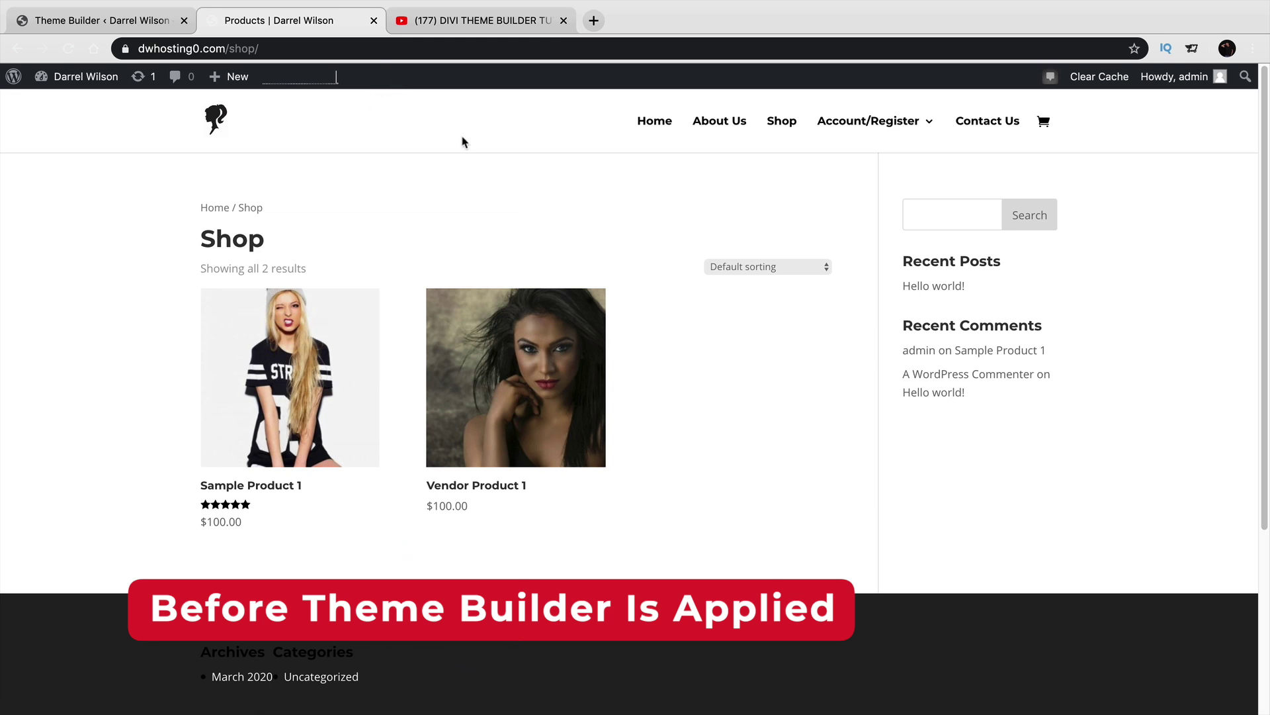
Save the Theme Builder changes and reload the live Shop page to review the new layout.
click(122, 21)
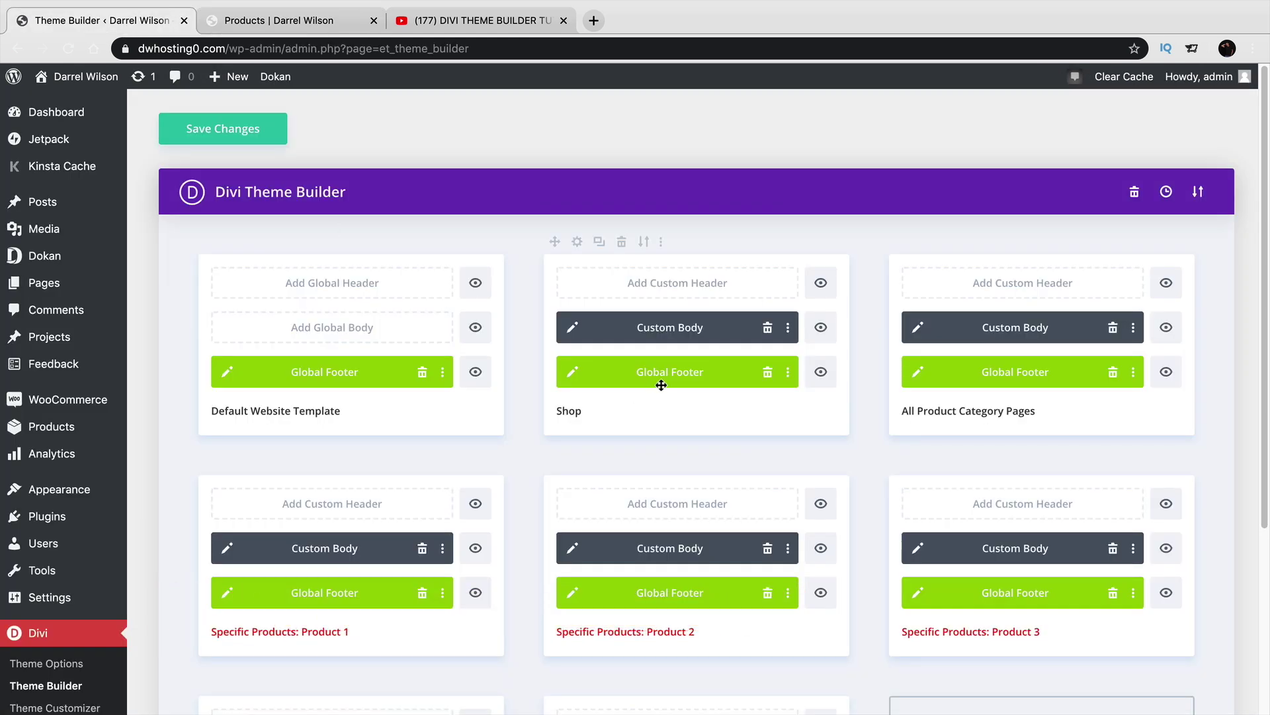
click(245, 138)
click(280, 29)
click(67, 48)
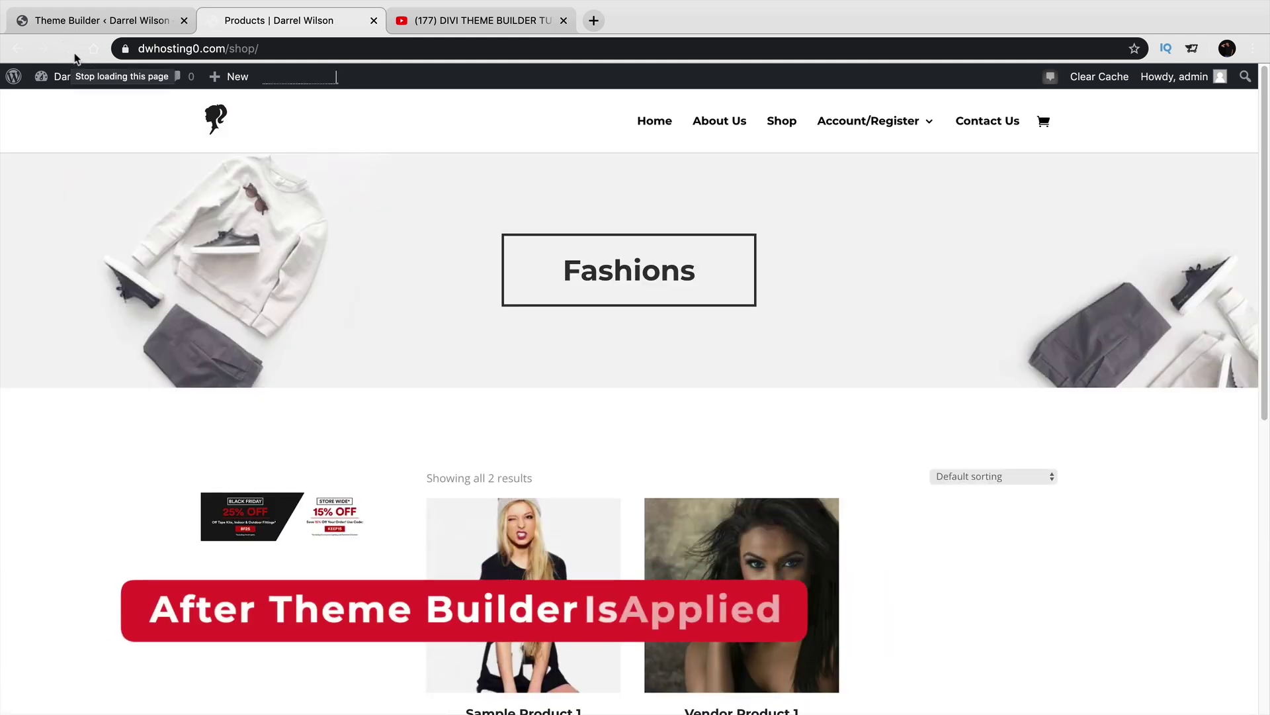
scroll(418, 401, down, 5)
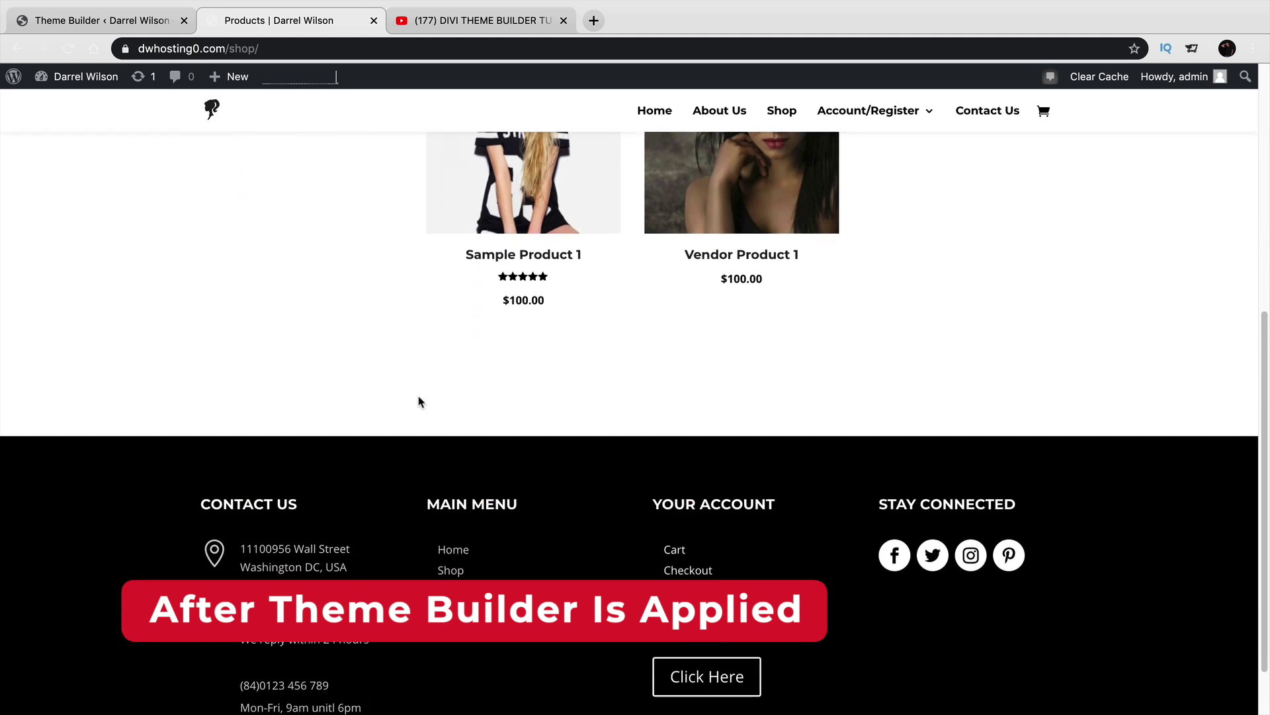
scroll(418, 400, up, 5)
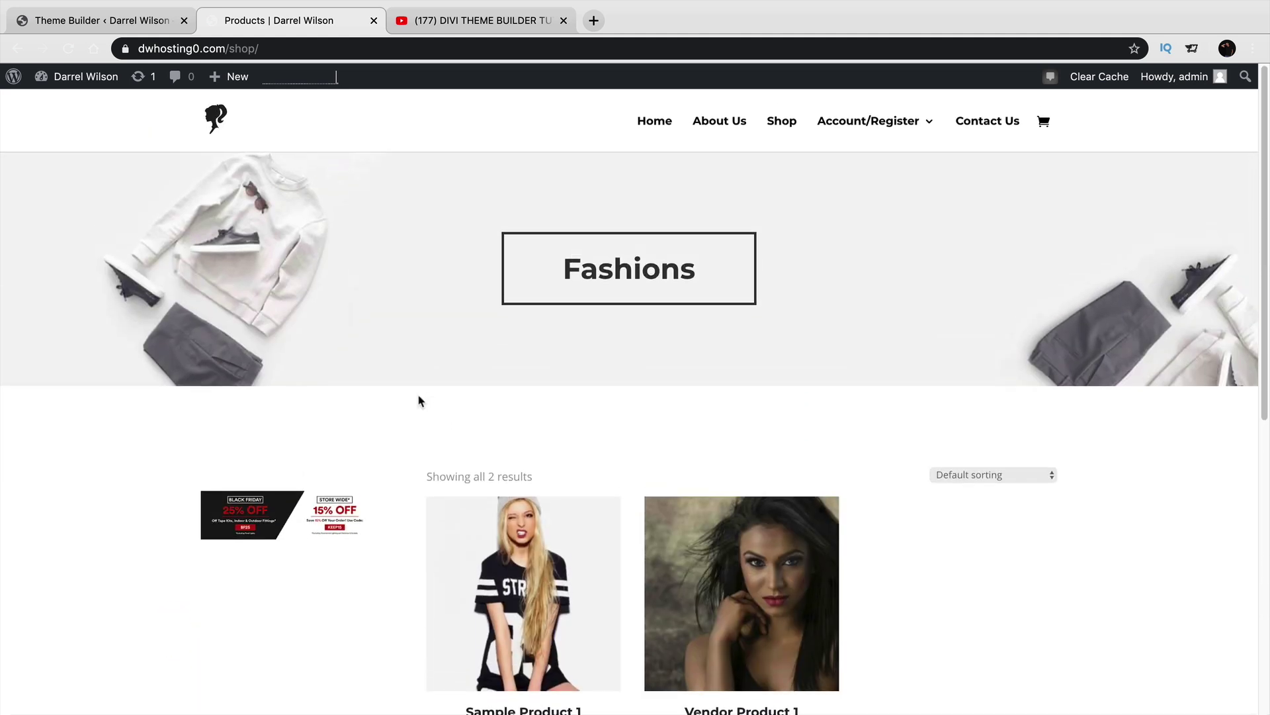
scroll(665, 324, down, 5)
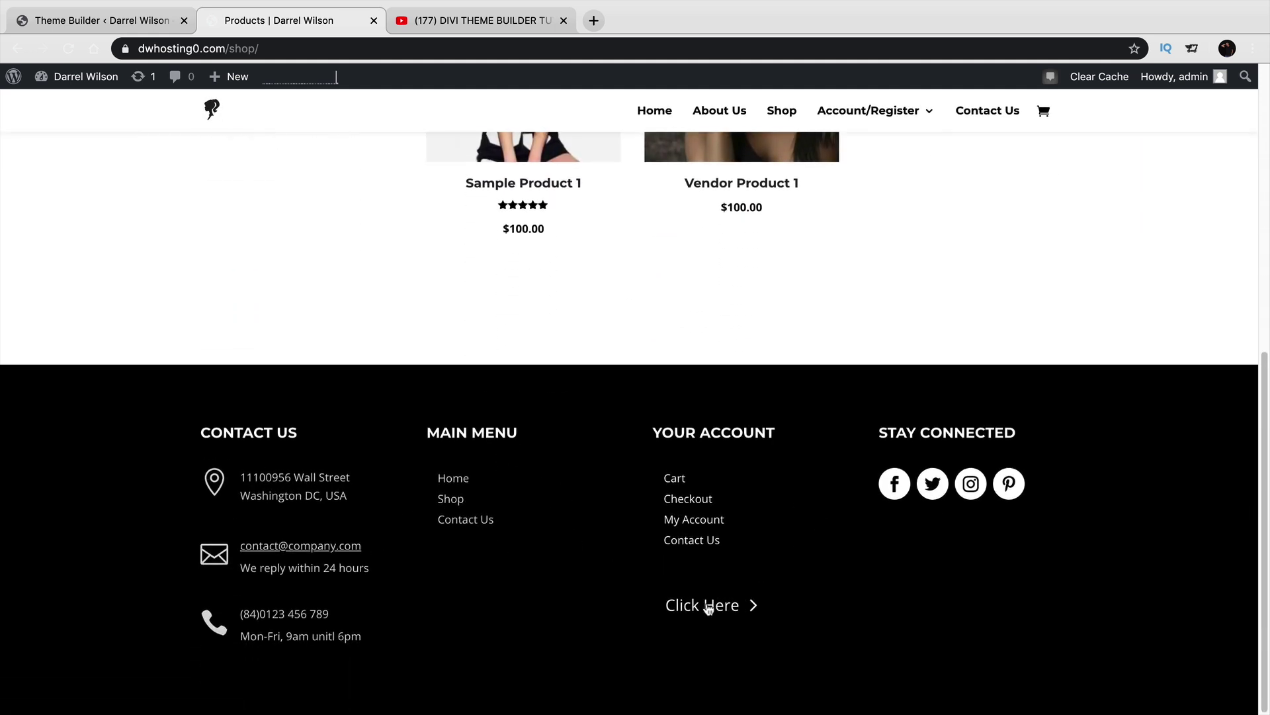
click(140, 25)
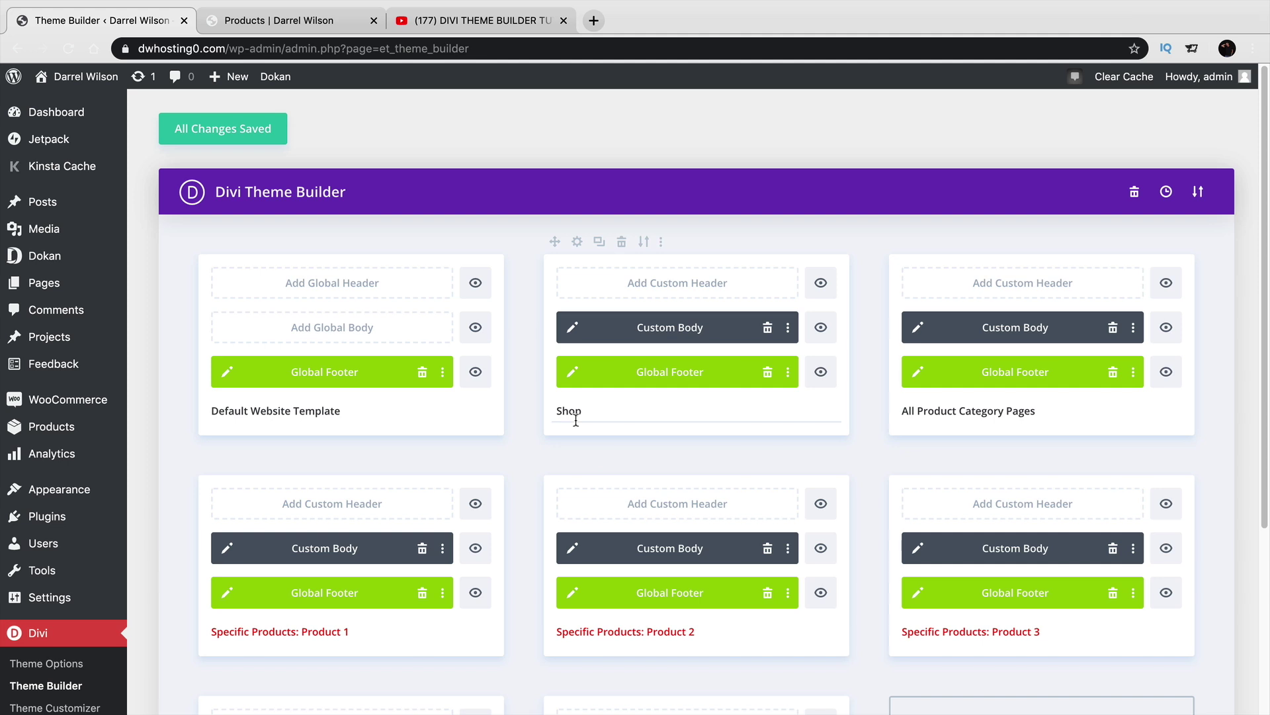
Open the Global Footer layout and check the footer on the live About Us and Contact Us pages.
click(229, 373)
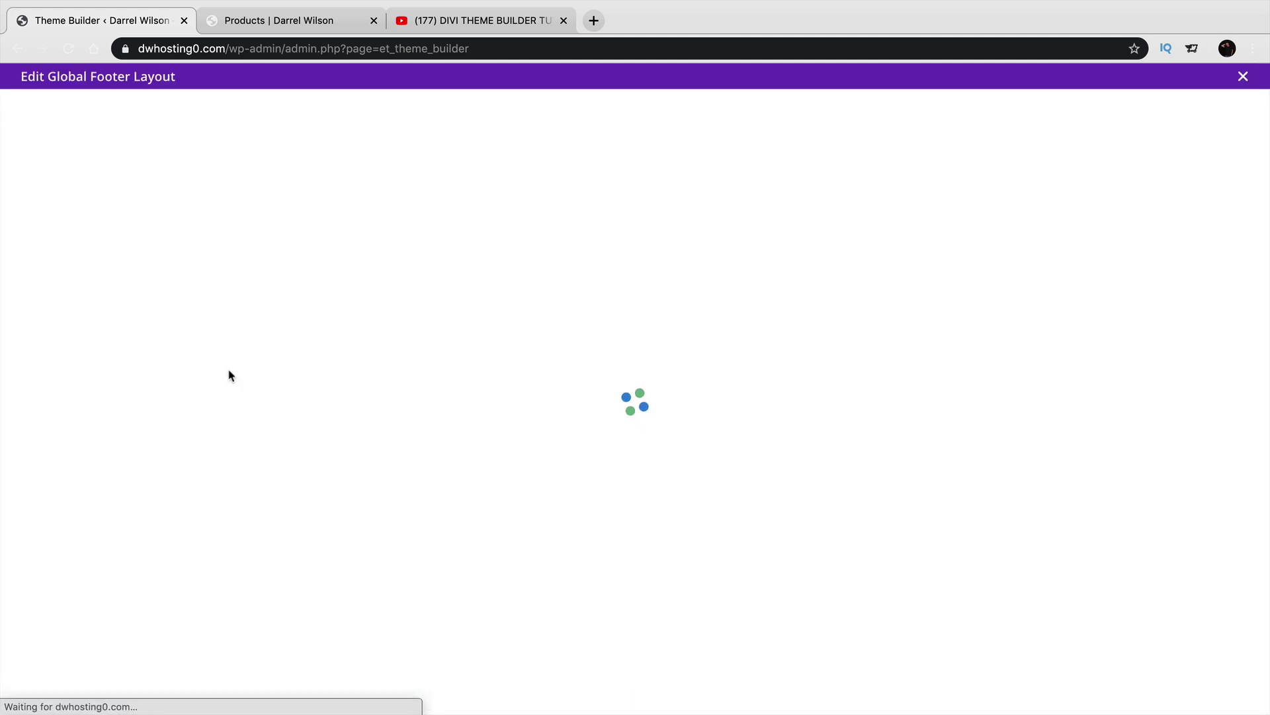
click(316, 21)
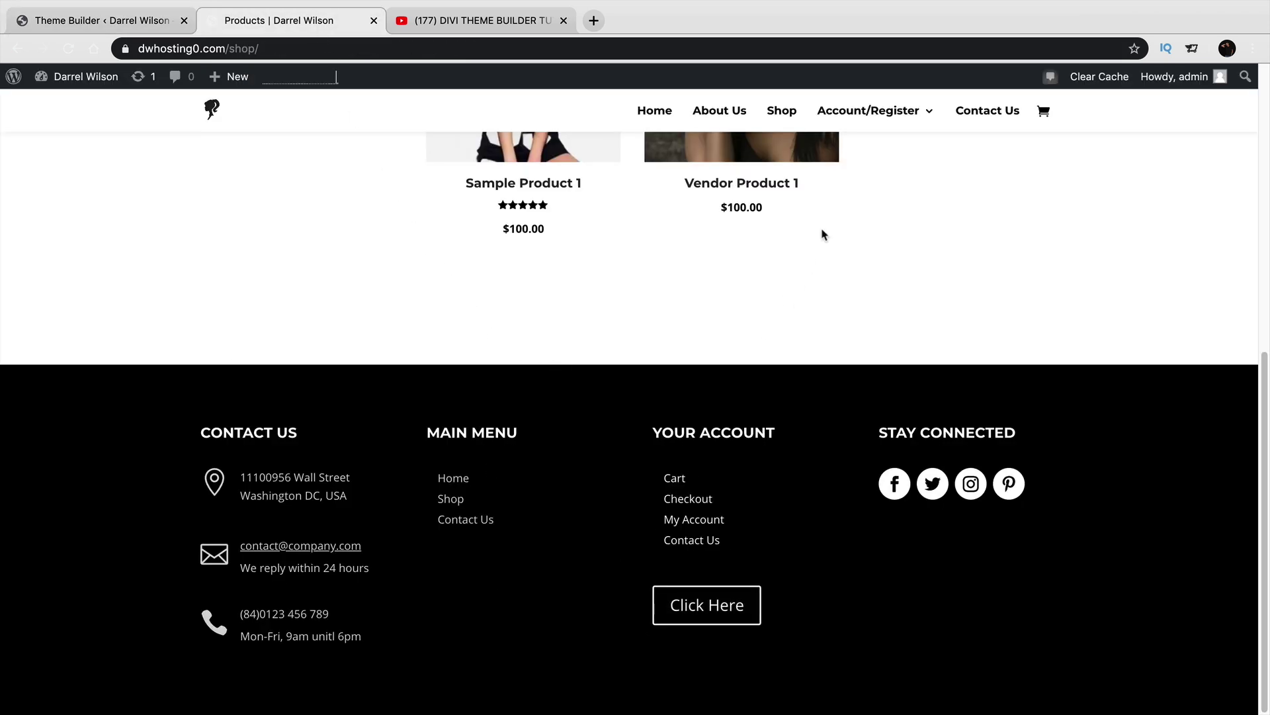
click(726, 112)
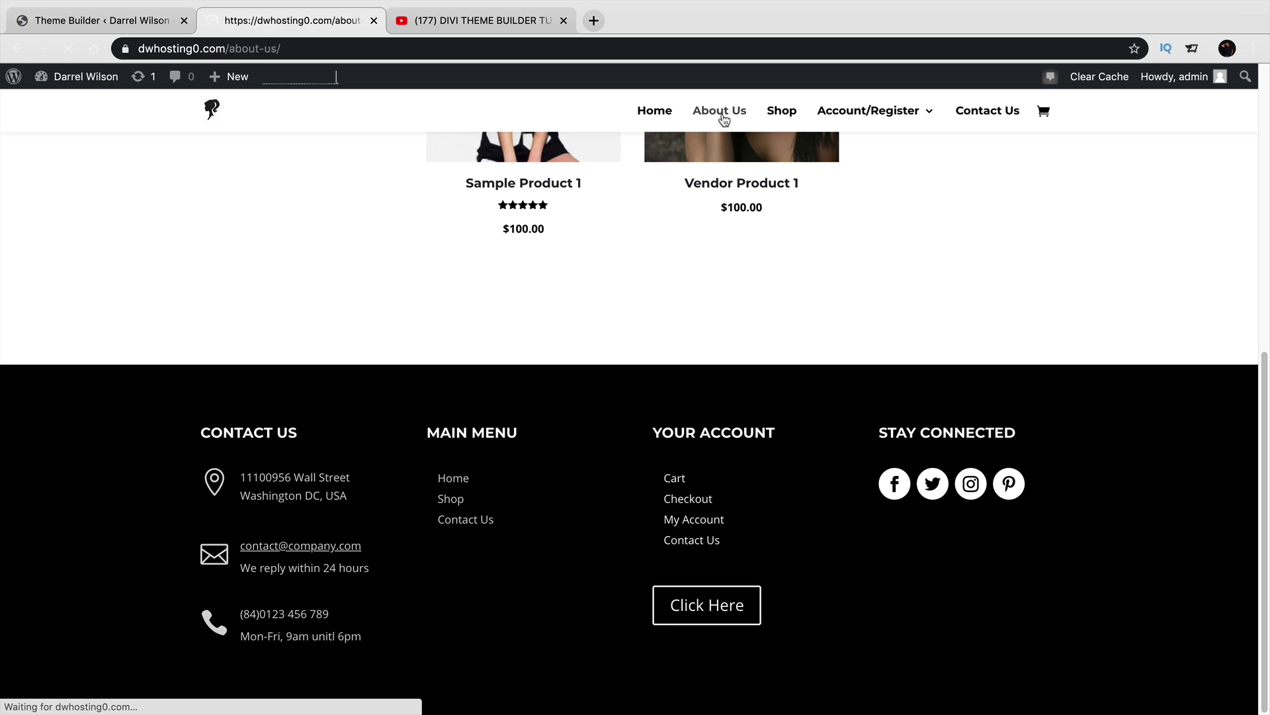
scroll(646, 512, down, 10)
scroll(646, 509, down, 3)
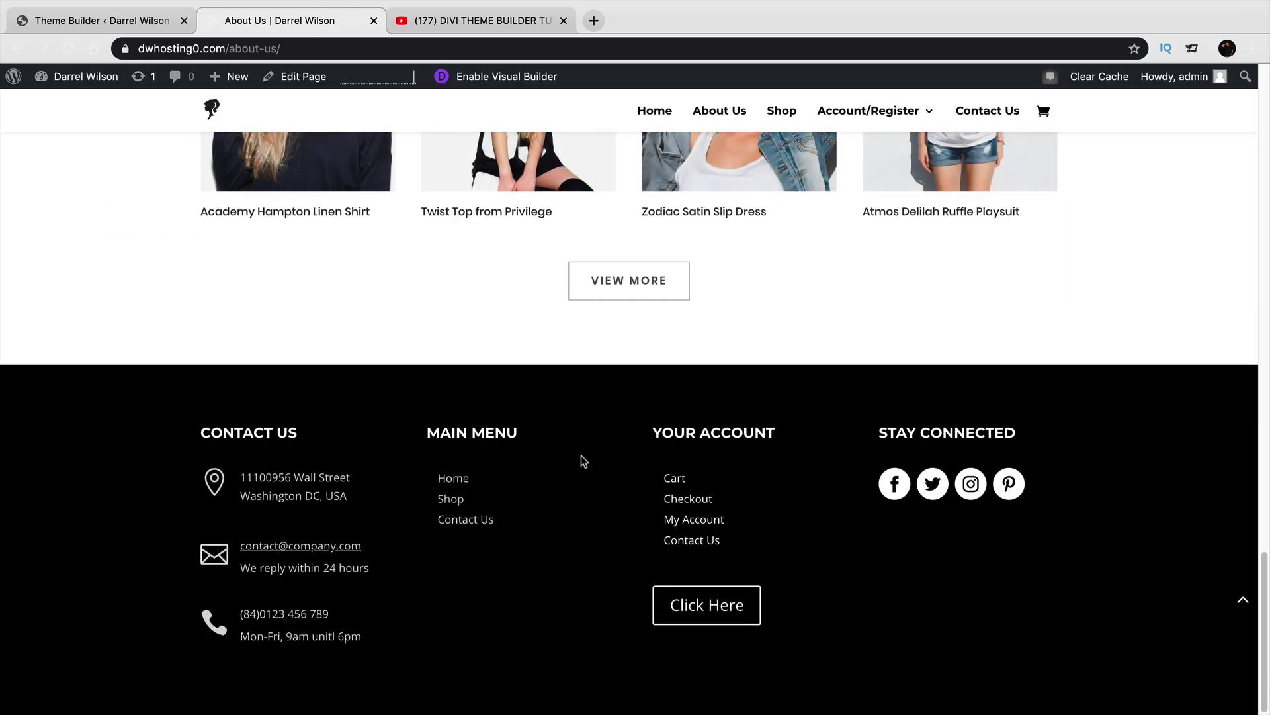
click(964, 114)
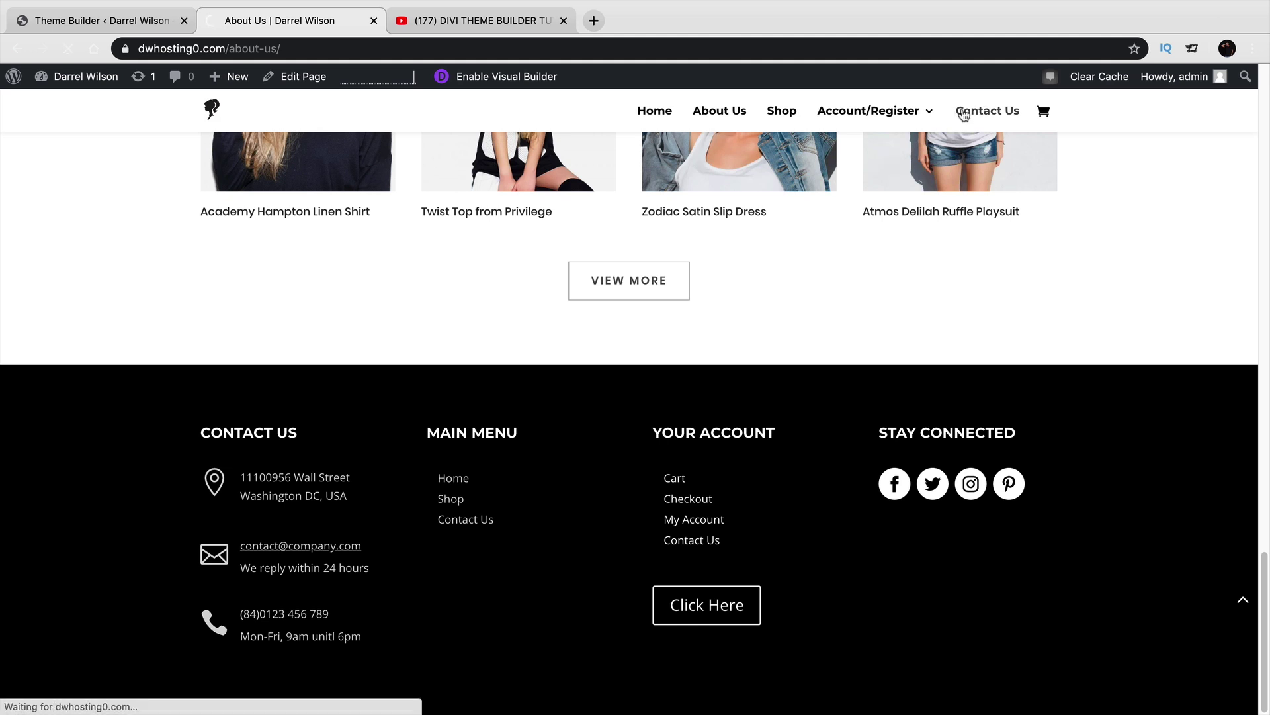
scroll(882, 405, down, 10)
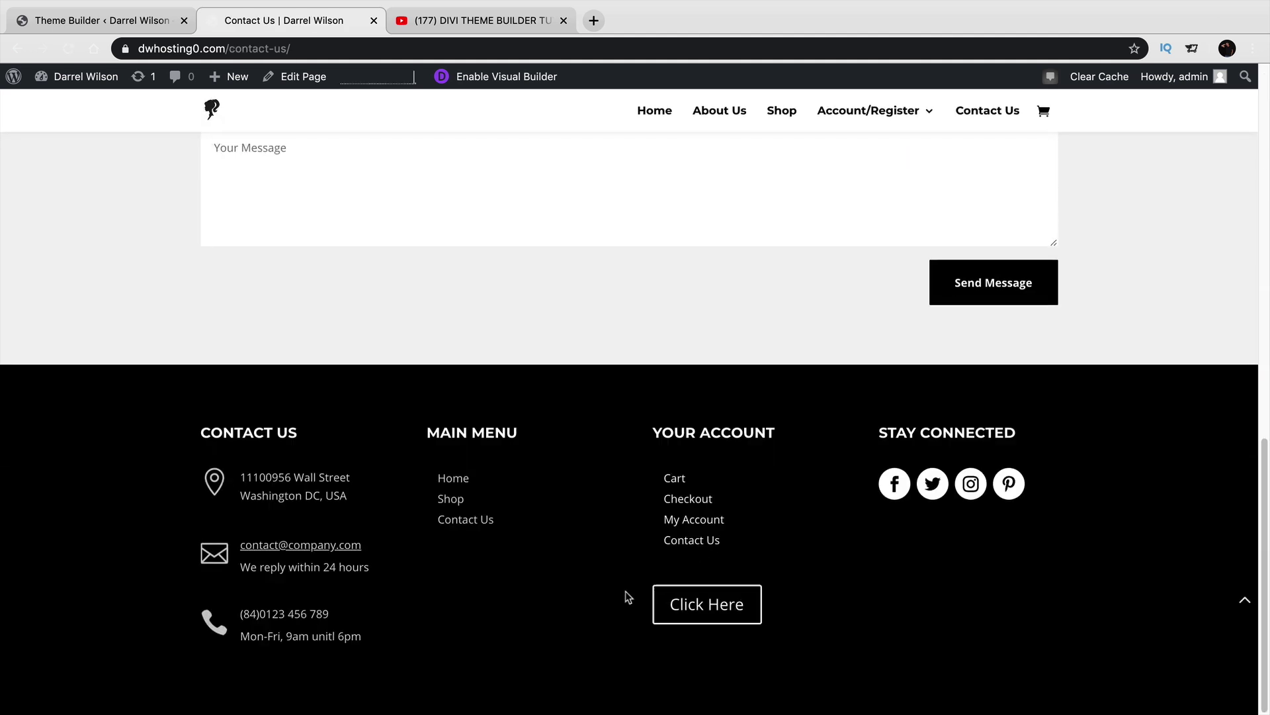
Delete the Click Here button from the Global Footer, save the footer and the Theme Builder changes.
click(99, 20)
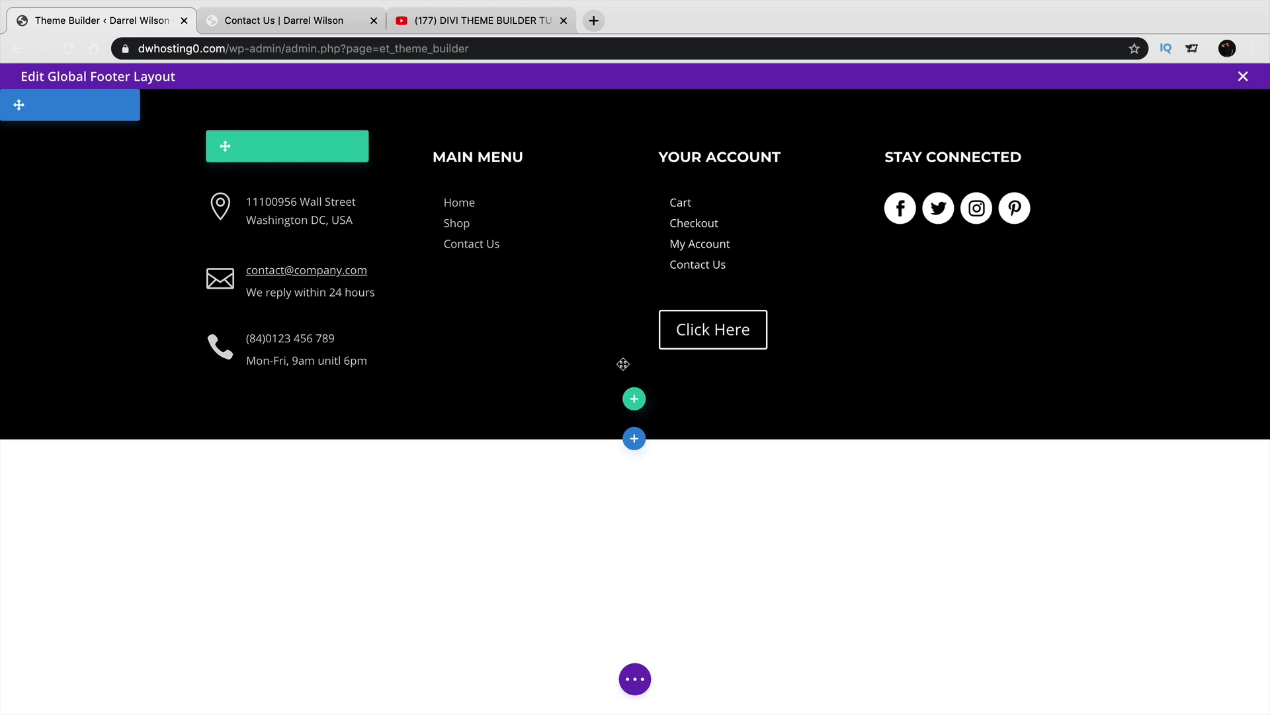
mouse_move(743, 320)
click(787, 319)
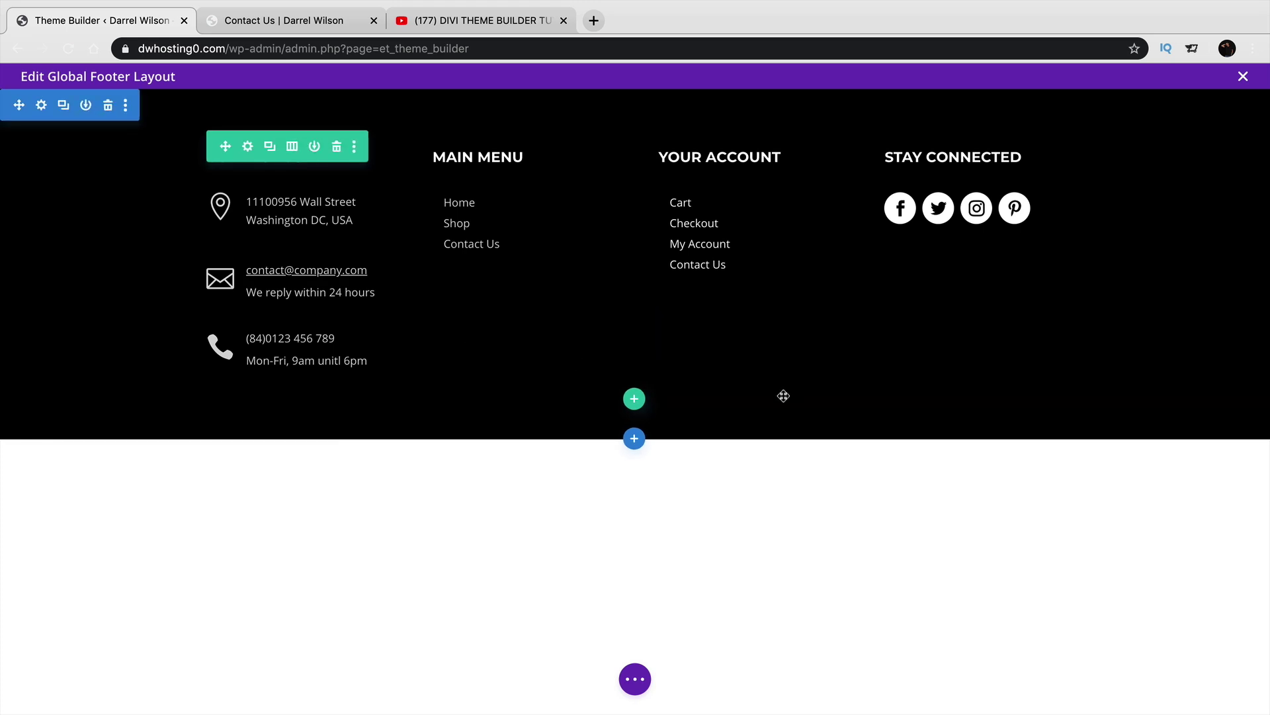
click(645, 670)
click(1225, 678)
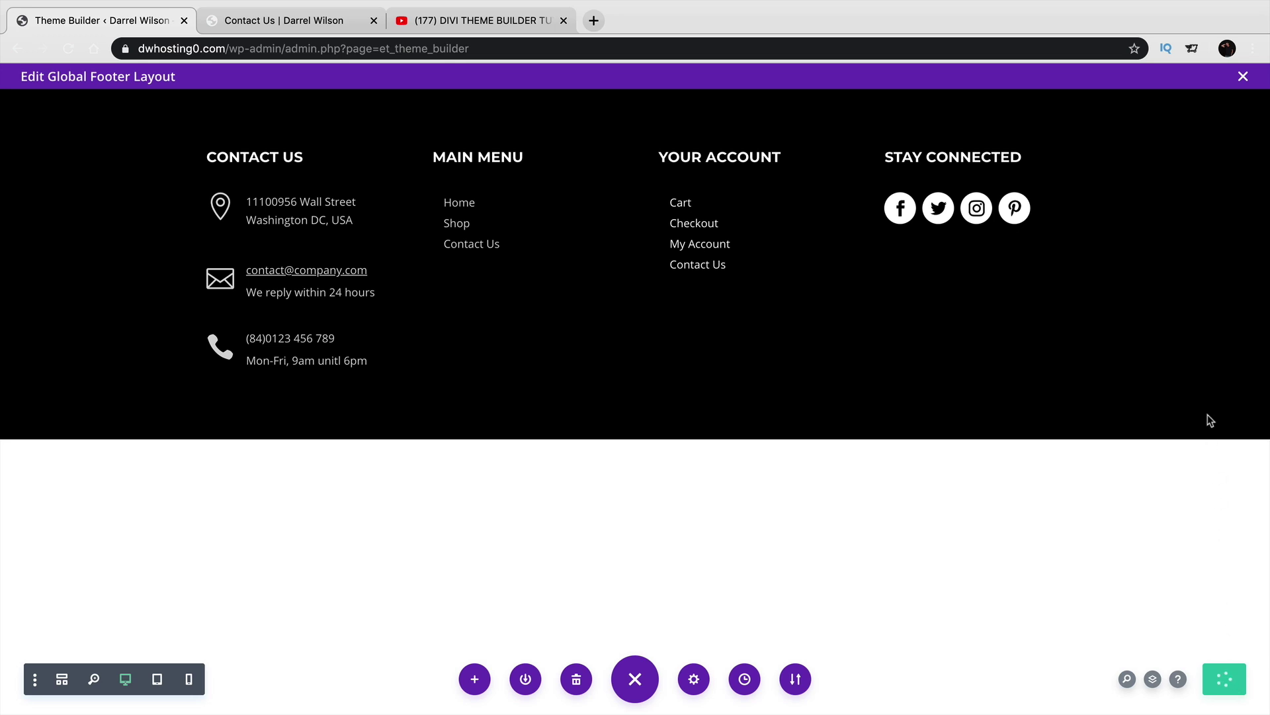
click(1243, 78)
click(228, 127)
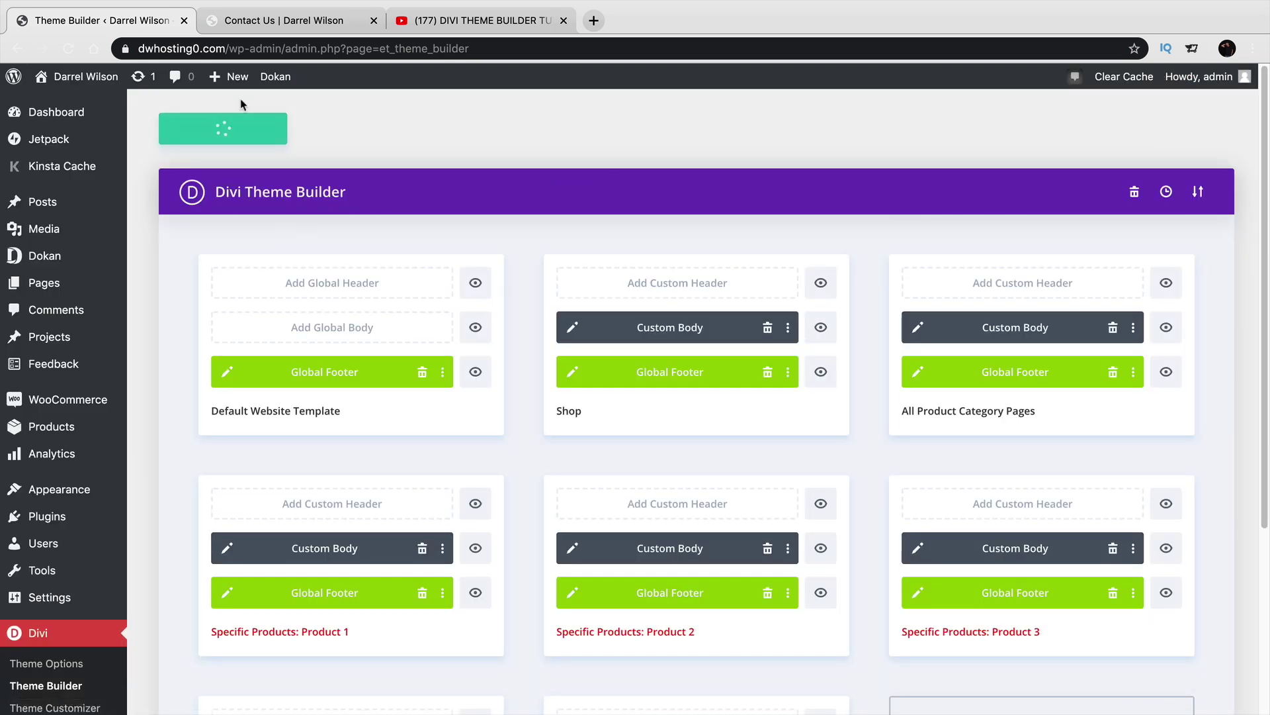
Reload the live Contact Us page and check the Shop page footer.
click(265, 28)
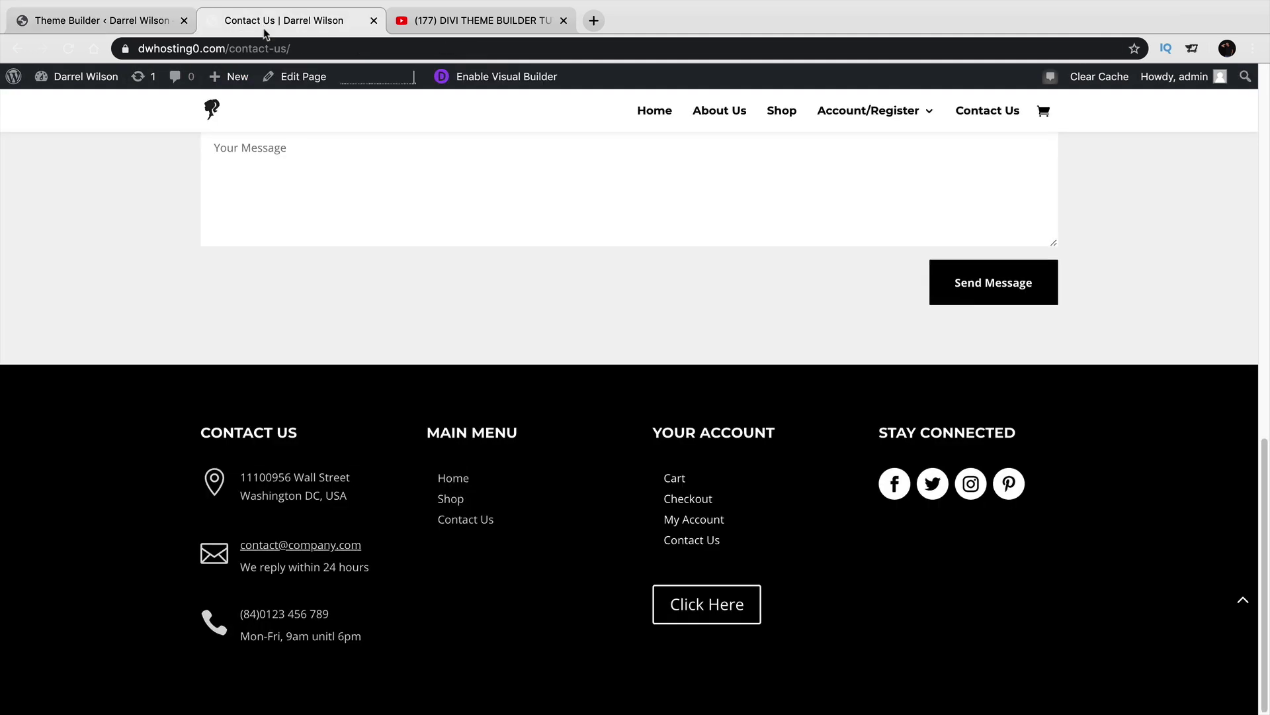
click(68, 48)
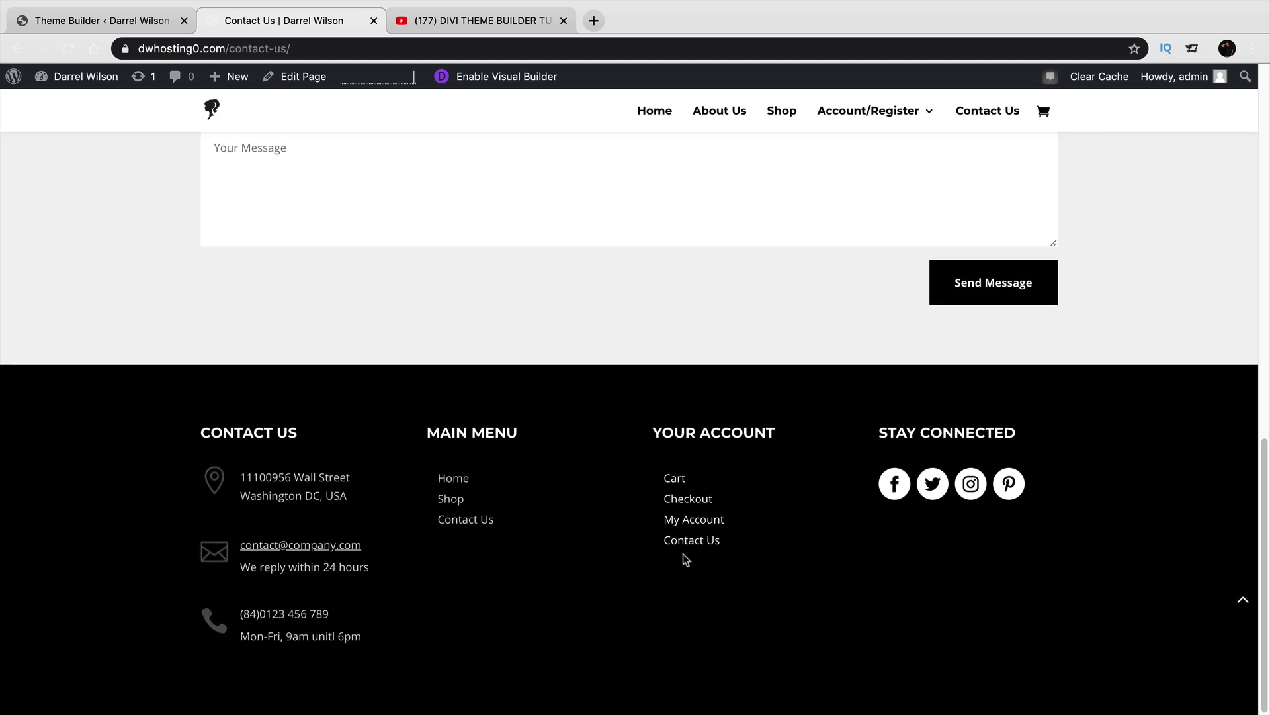
click(779, 110)
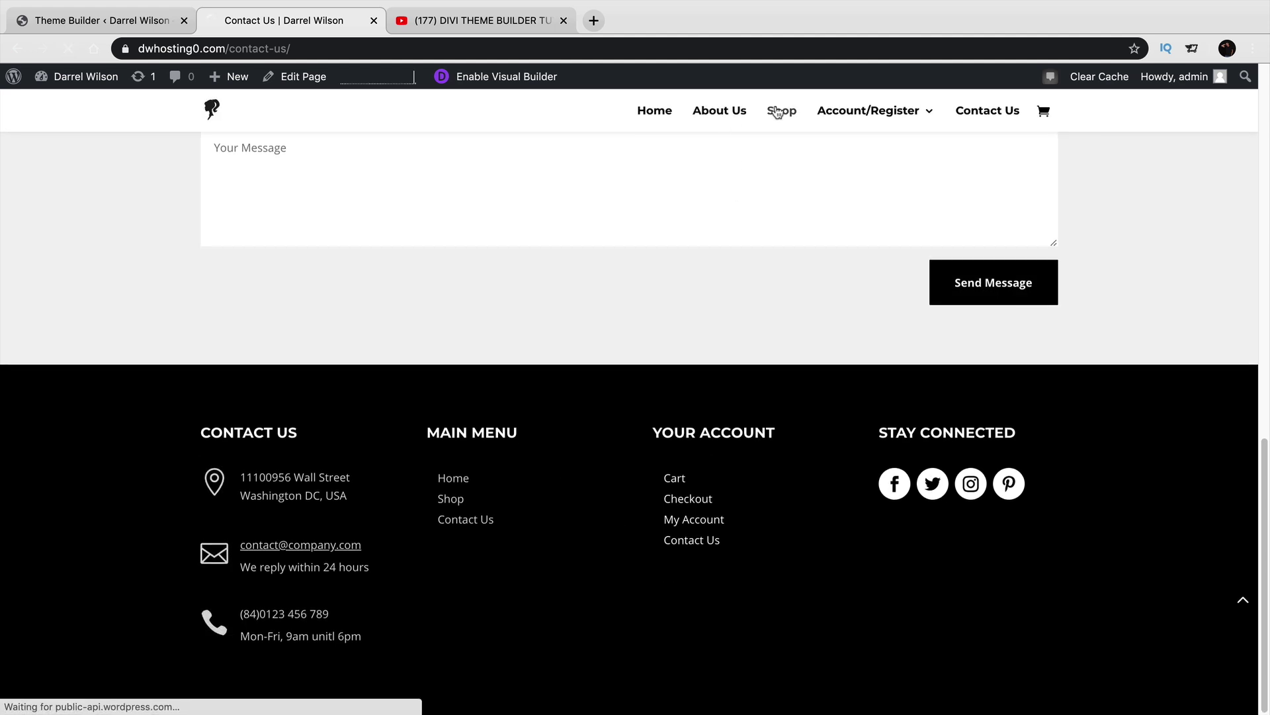
scroll(553, 410, down, 8)
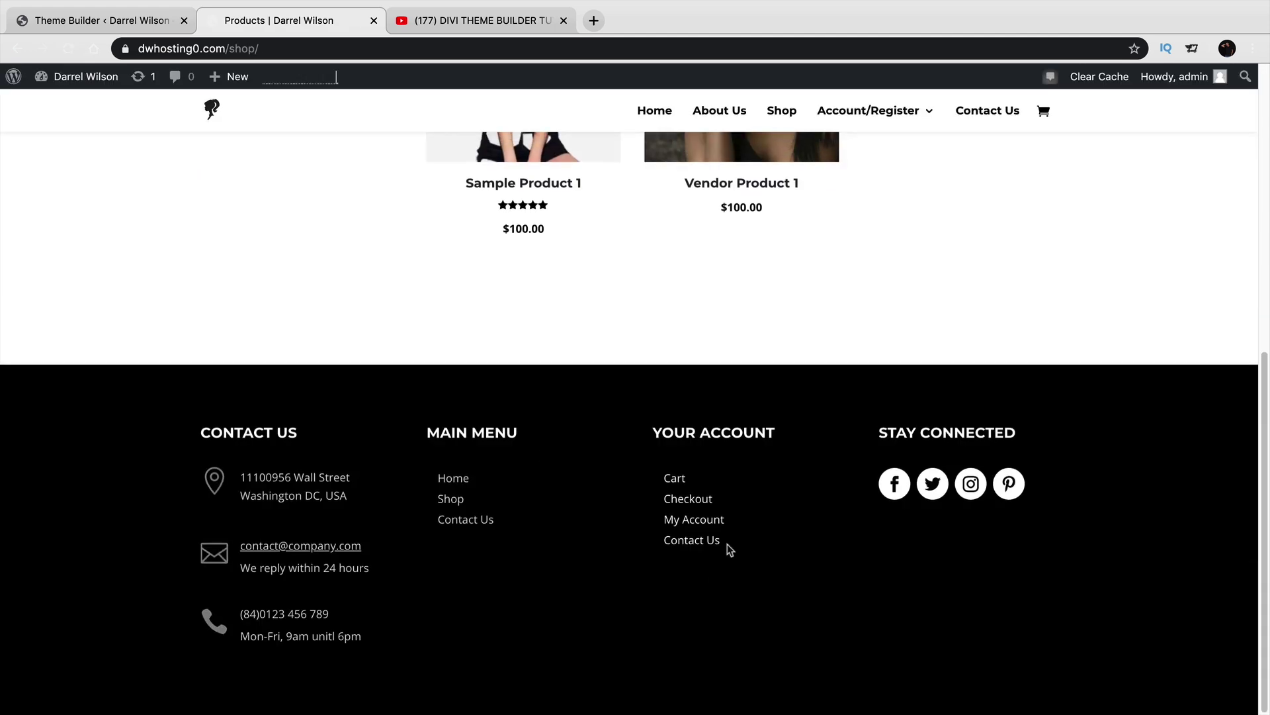
click(130, 20)
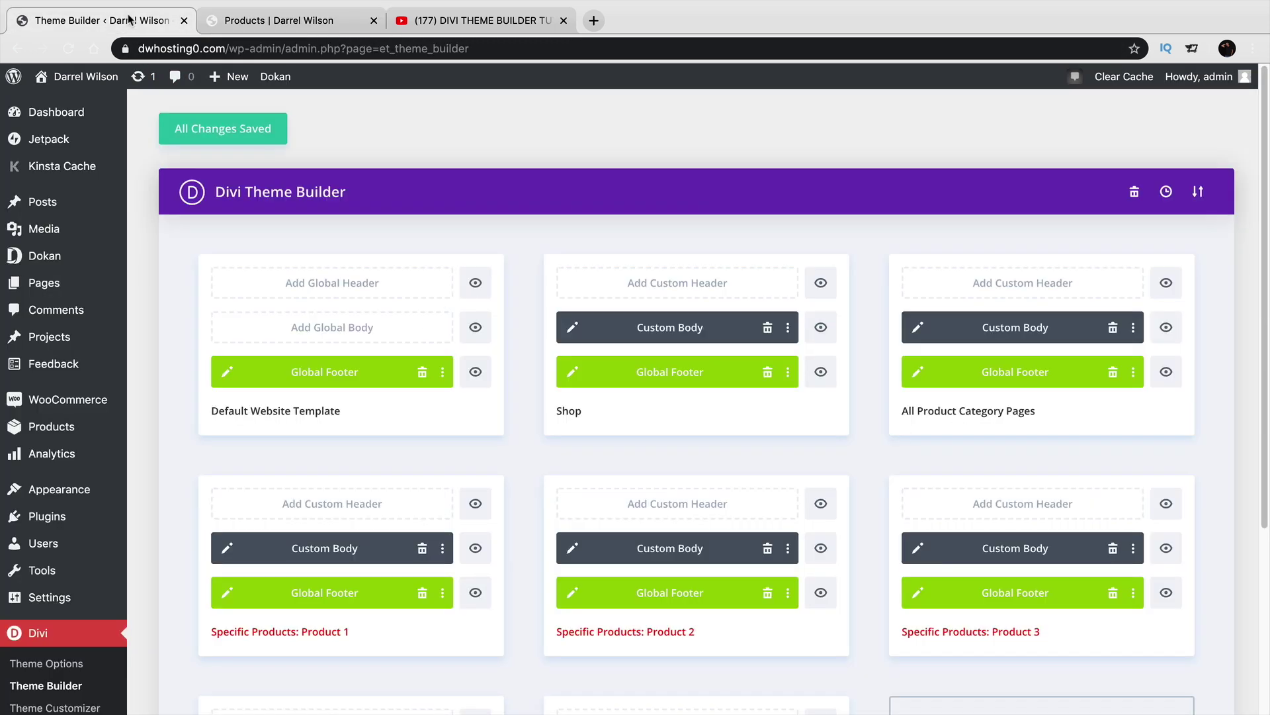
Change the Shop body banner heading from Fashions to Fashionsz and save the layout.
click(572, 329)
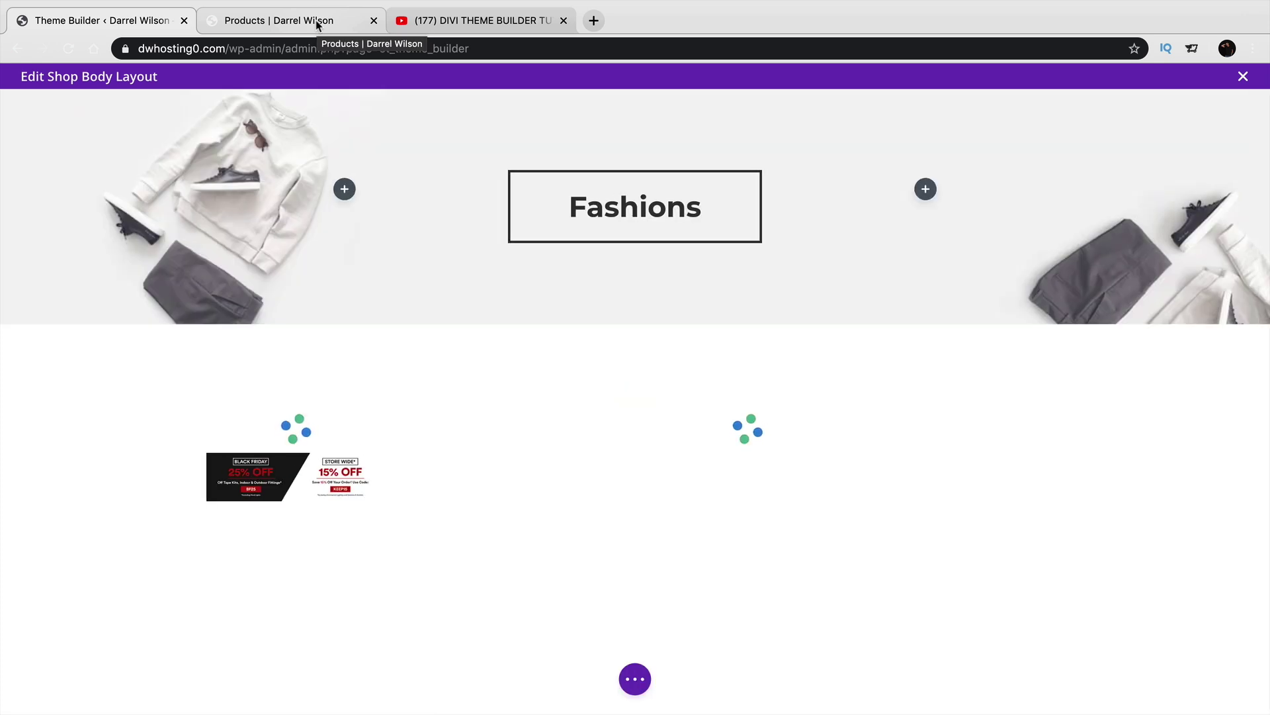
click(316, 20)
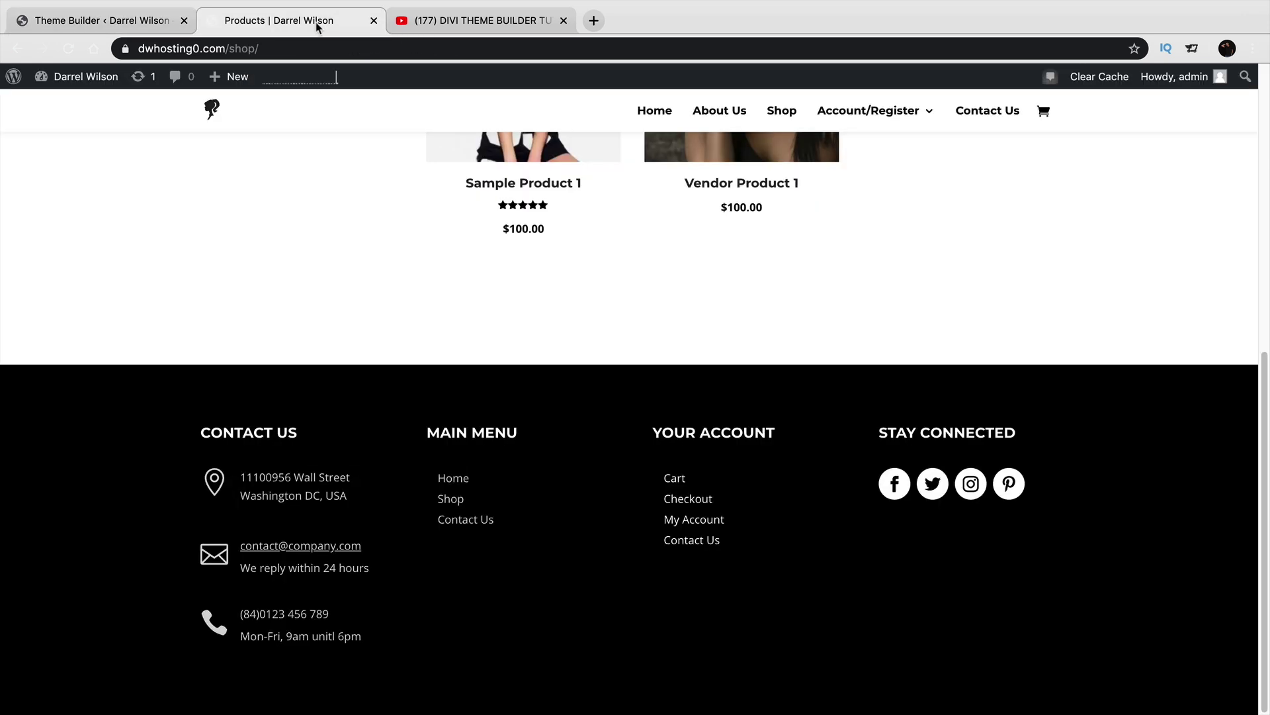
key(super+r)
click(142, 23)
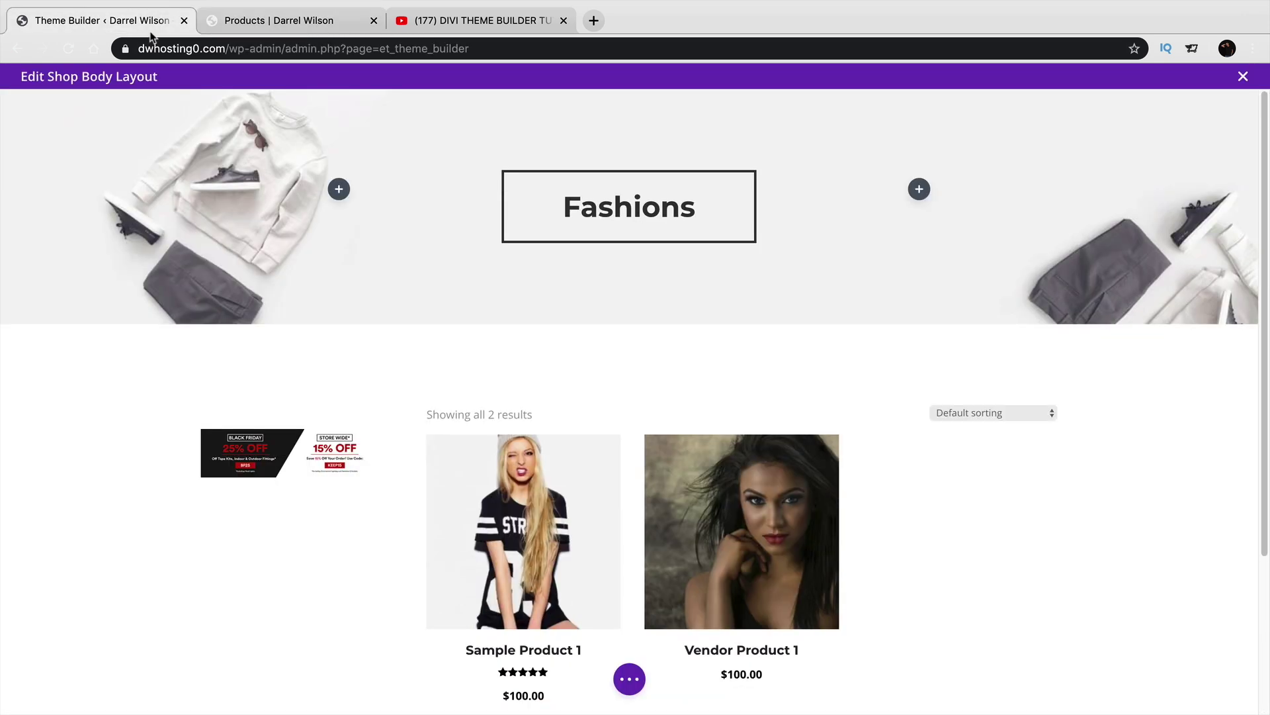
click(708, 210)
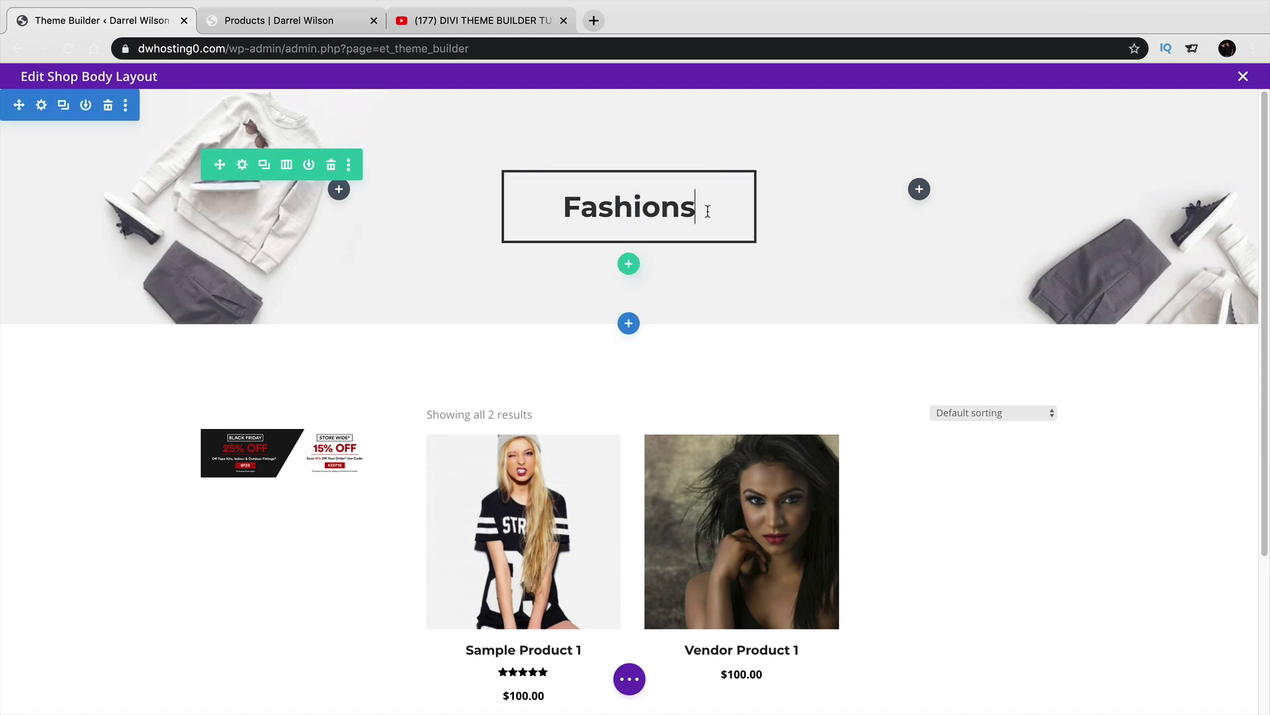
text(z)
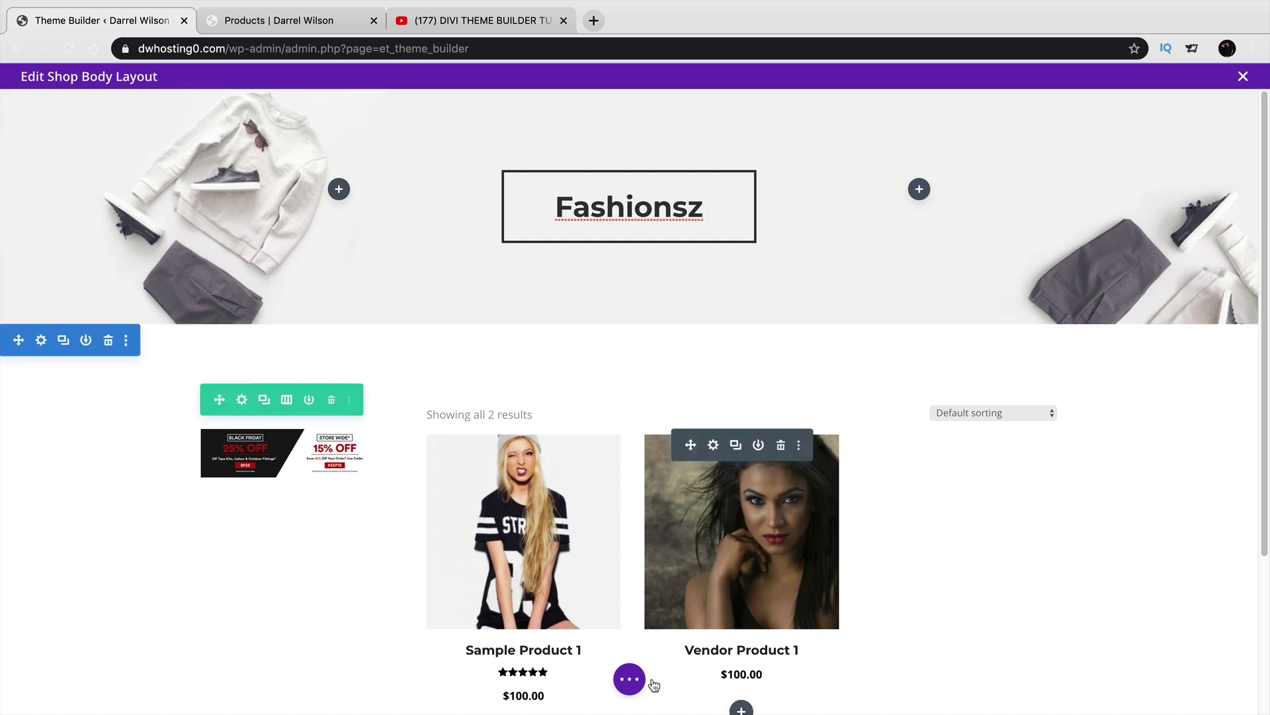
click(629, 678)
click(1214, 681)
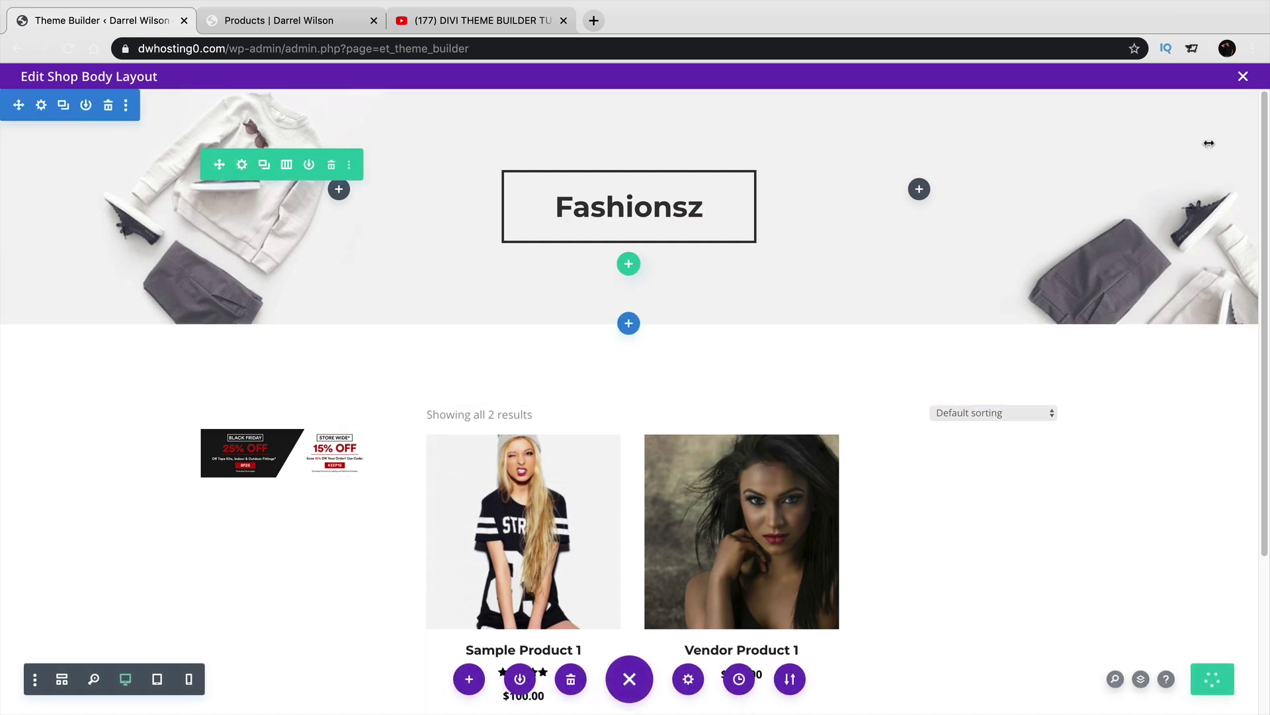
click(1243, 77)
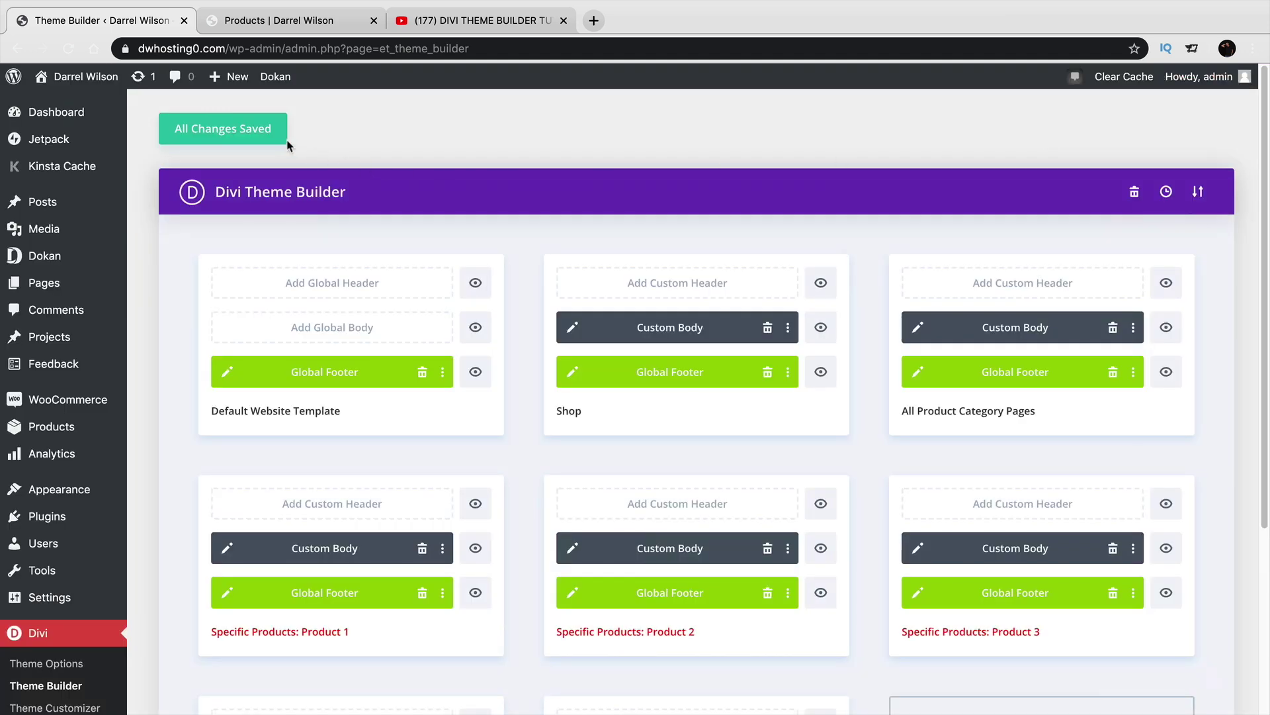
Reload the live Shop page to confirm the Fashionsz heading.
click(311, 23)
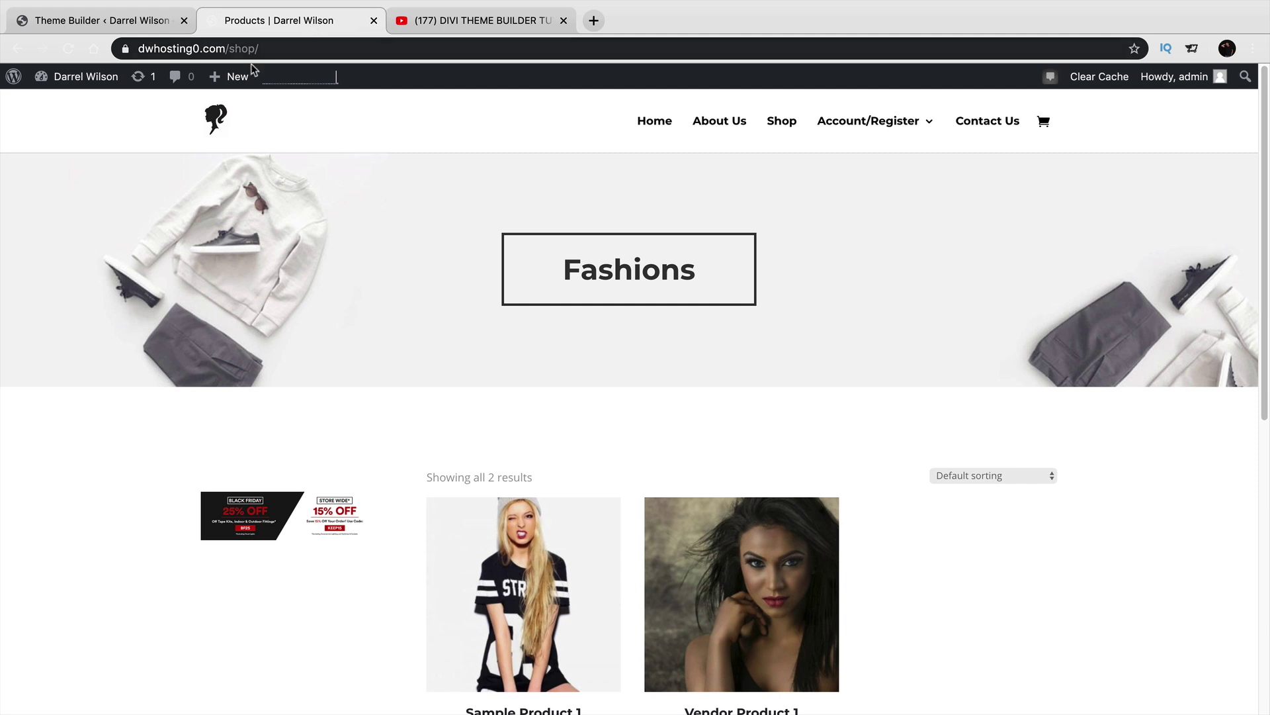
click(73, 49)
drag(704, 271, 576, 272)
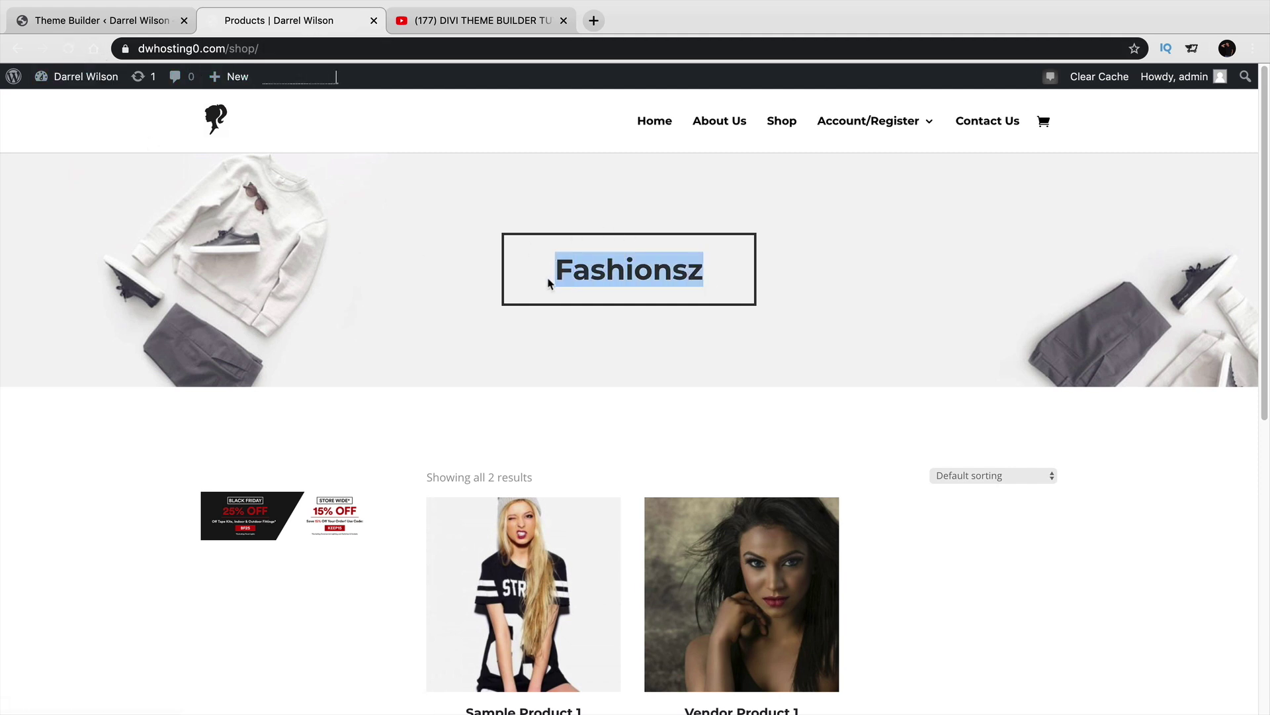
click(92, 21)
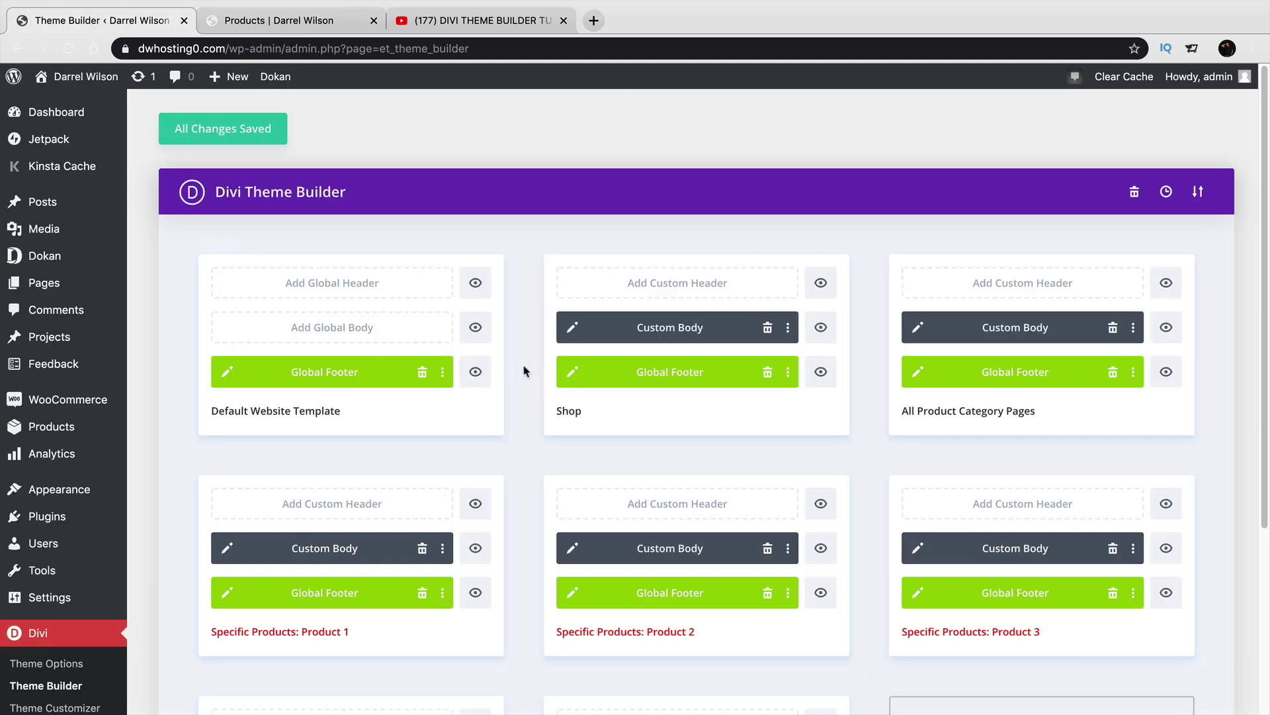
Keep the Shop template assigned to WooCommerce Pages > Shop and save the assignment.
click(577, 242)
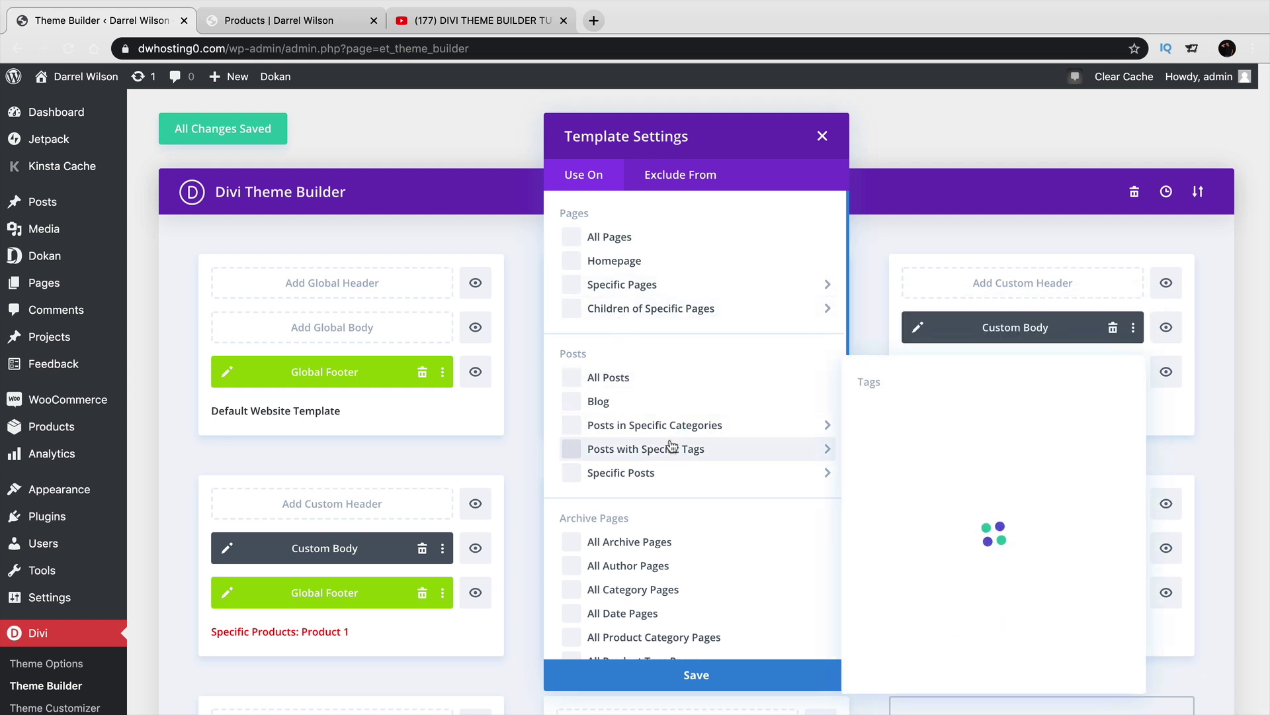
scroll(672, 447, down, 3)
scroll(673, 448, down, 5)
click(625, 491)
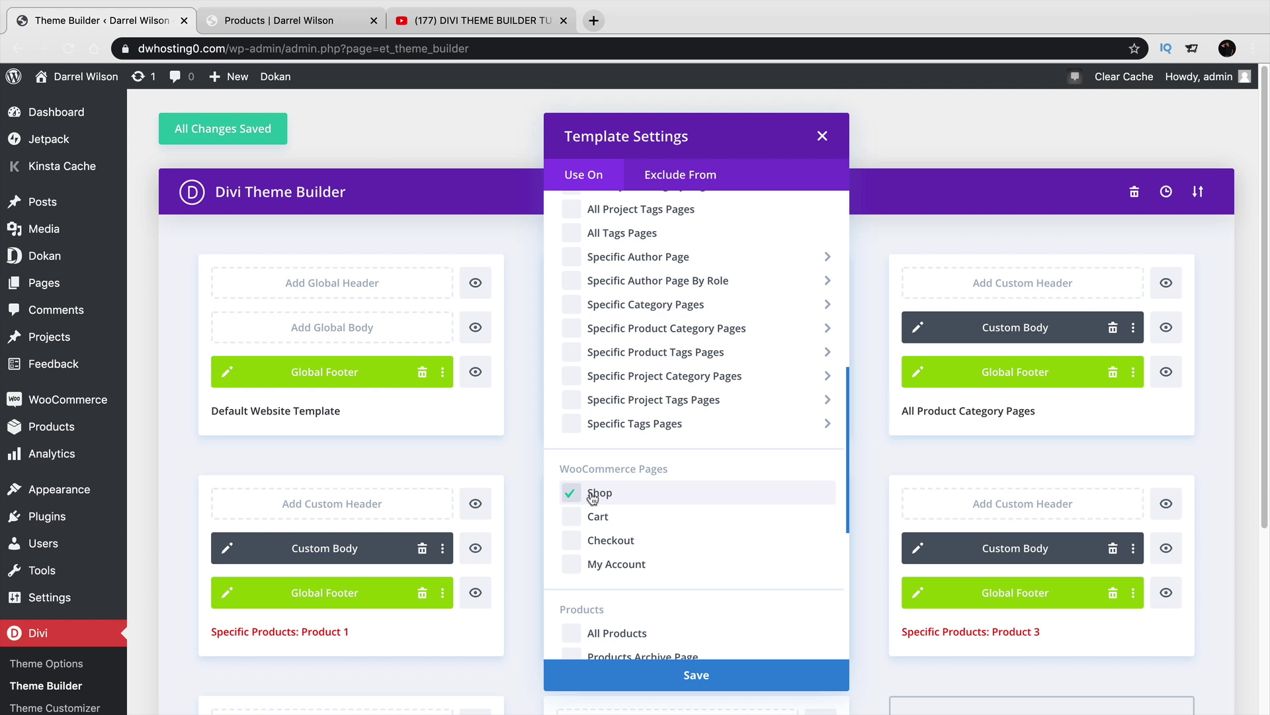
scroll(596, 500, down, 2)
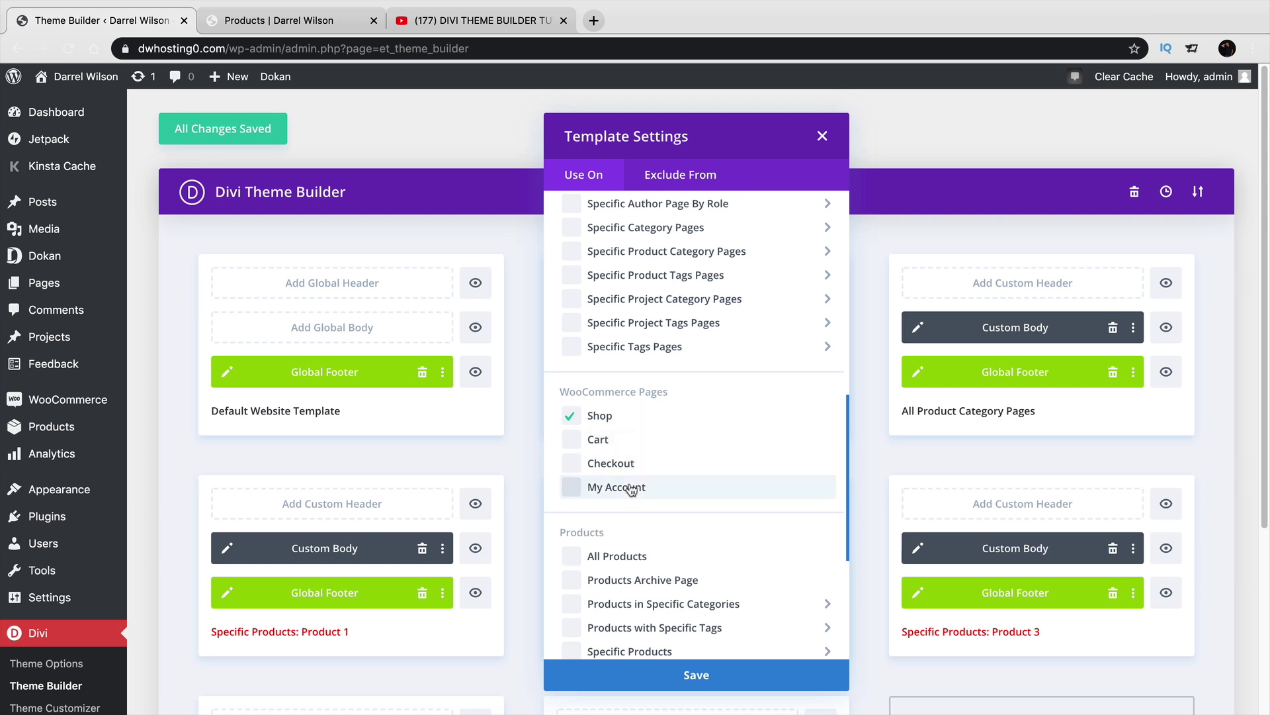
scroll(632, 490, down, 5)
mouse_move(632, 489)
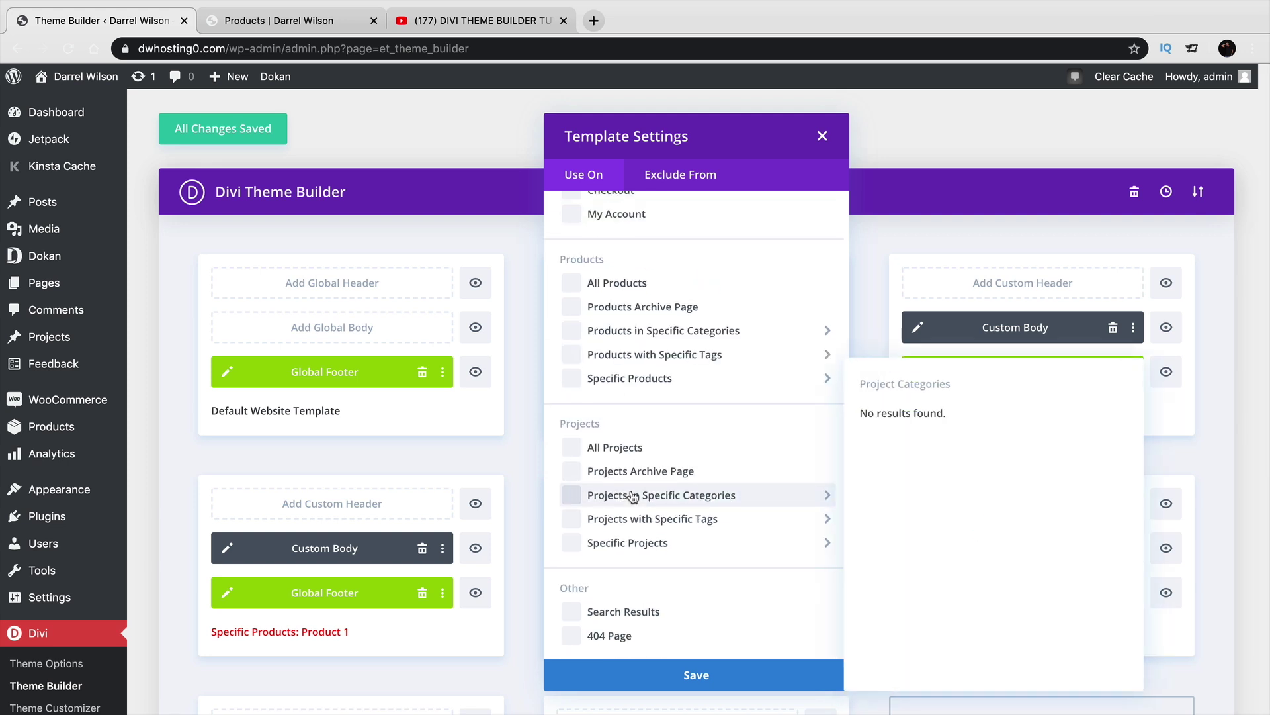
scroll(632, 493, up, 3)
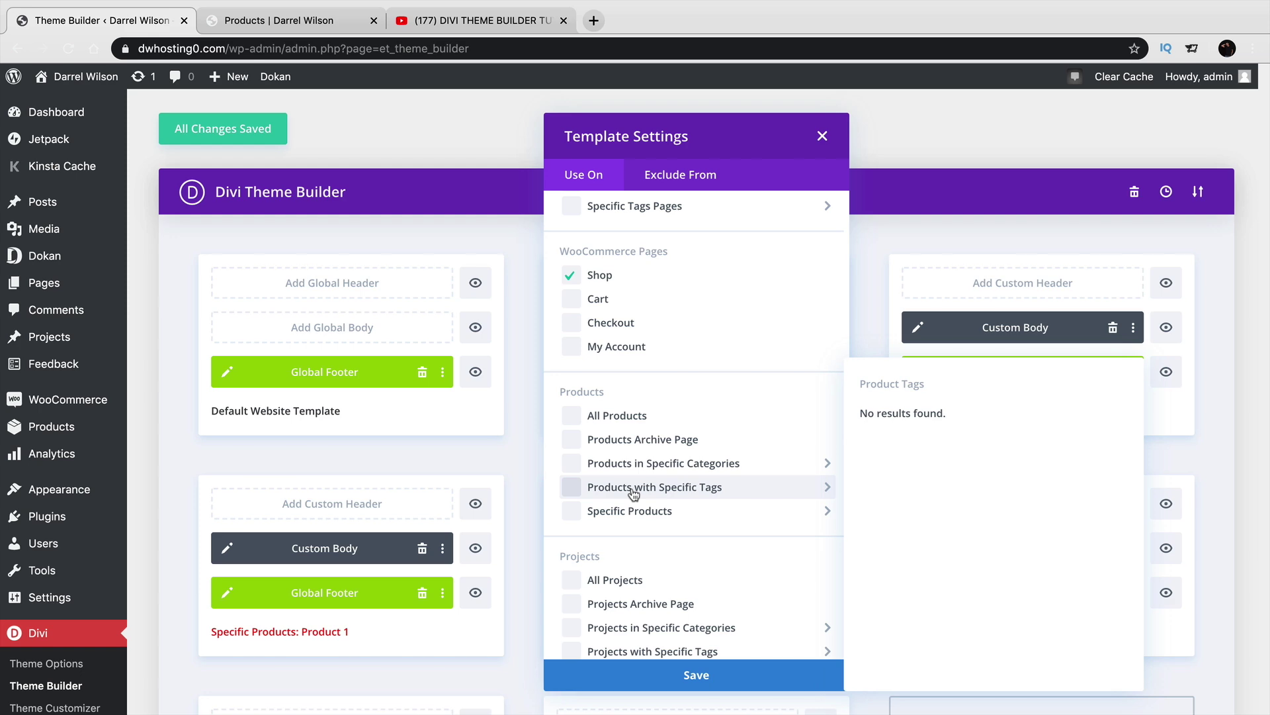
click(715, 675)
Add a trial new template, remove its footer and delete it, then view the YouTube tutorial.
scroll(718, 670, down, 5)
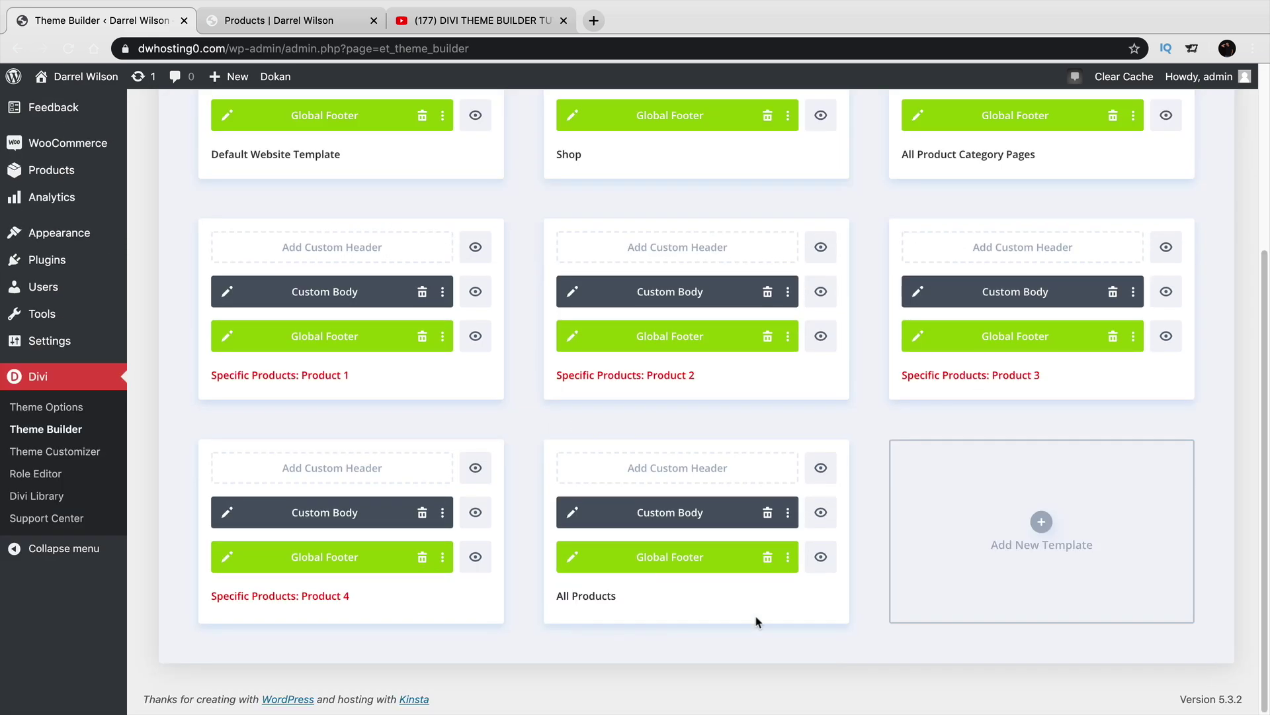
click(1041, 523)
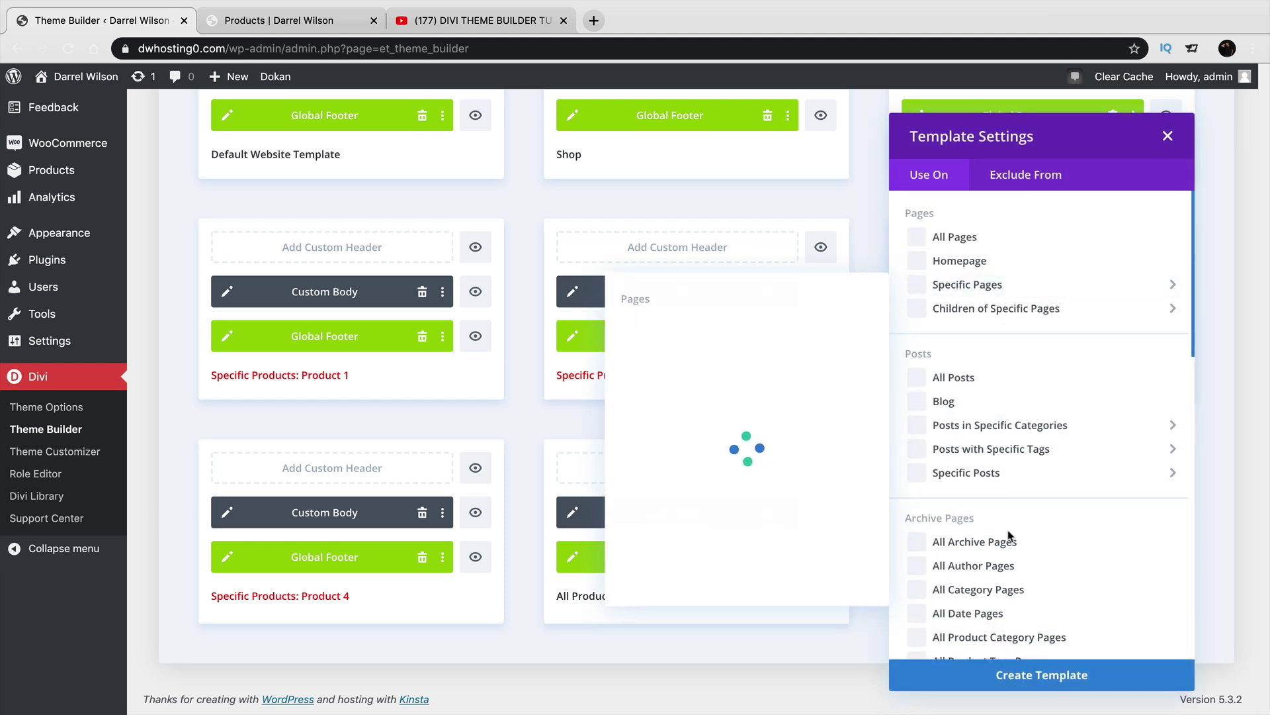
click(1020, 637)
click(1033, 675)
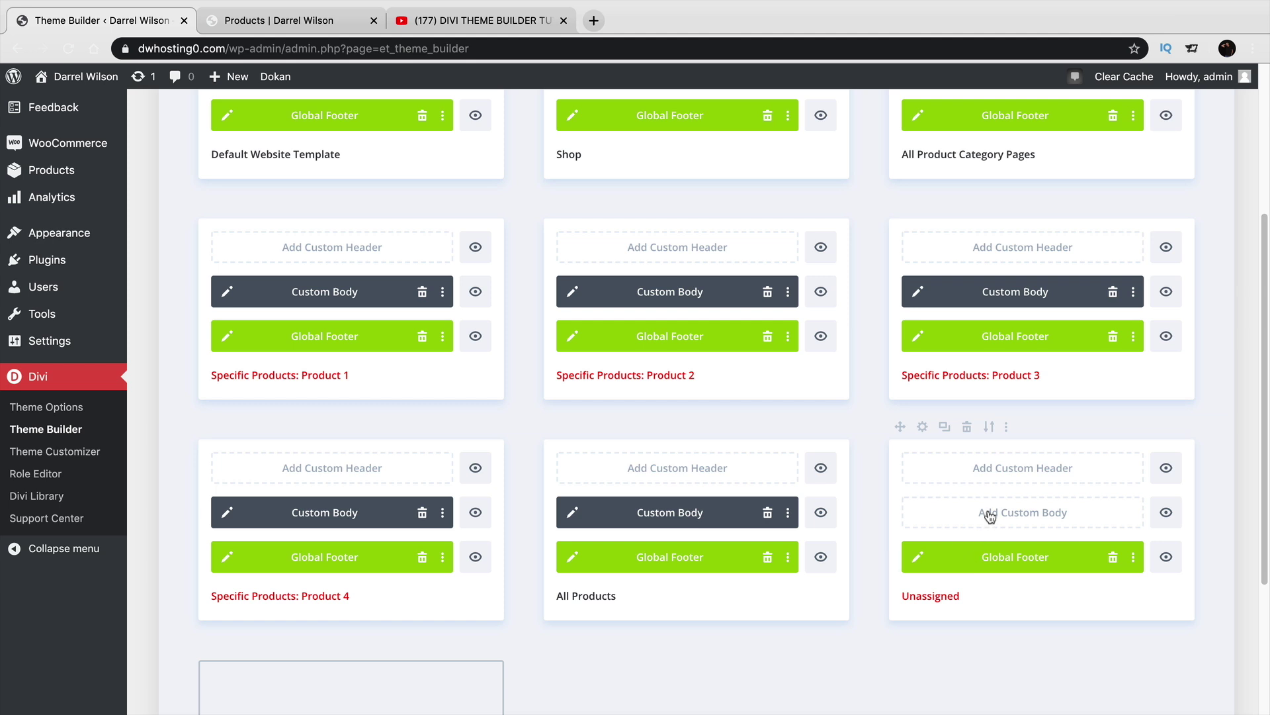
click(1113, 559)
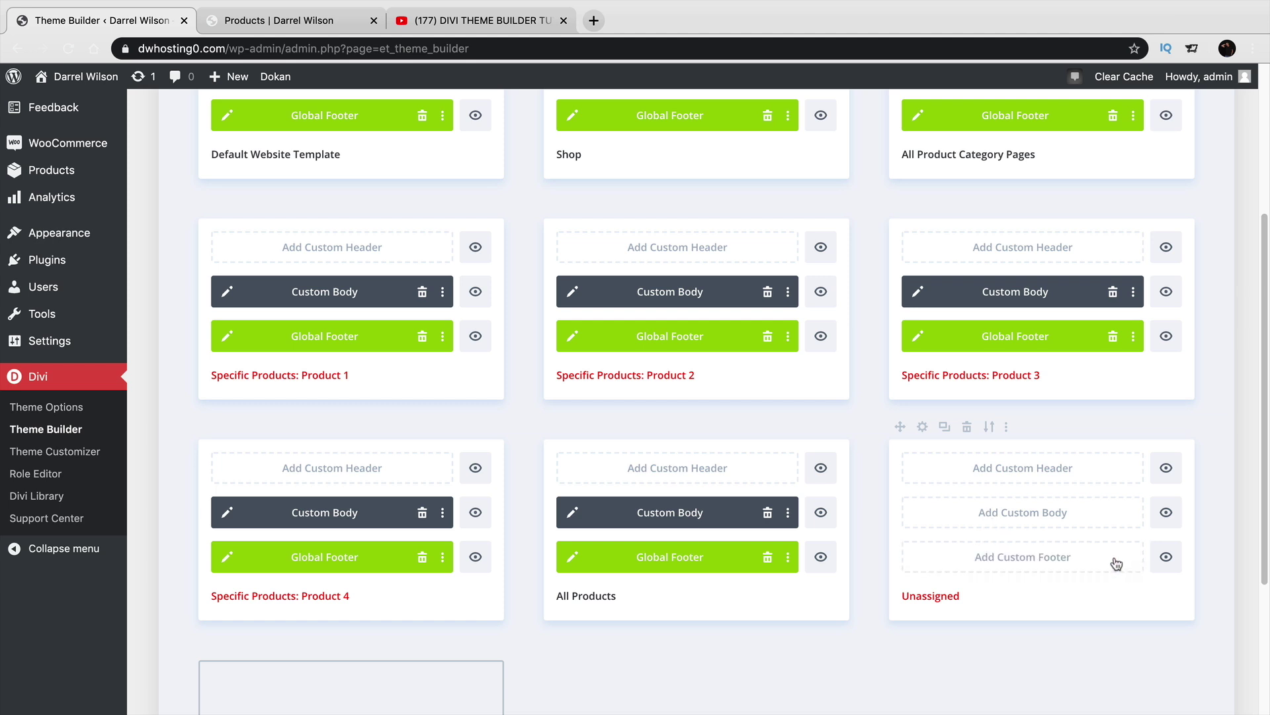
click(1006, 427)
click(1005, 641)
click(967, 427)
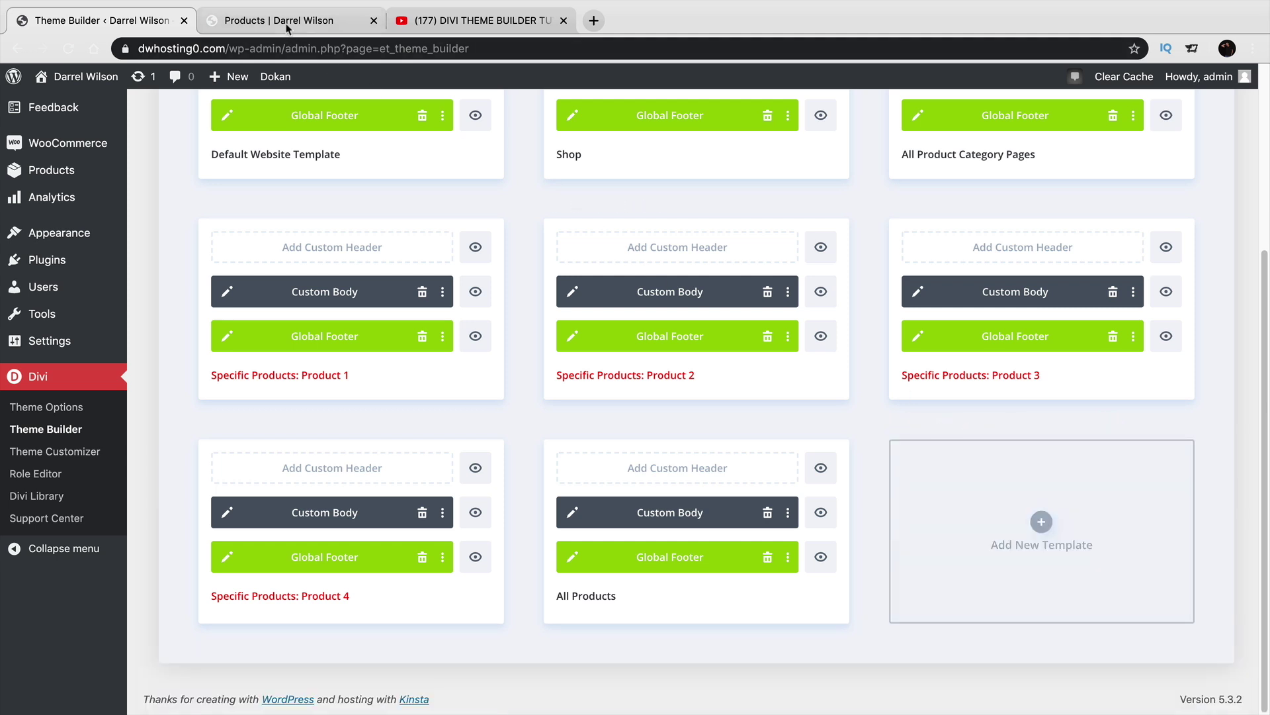
click(421, 26)
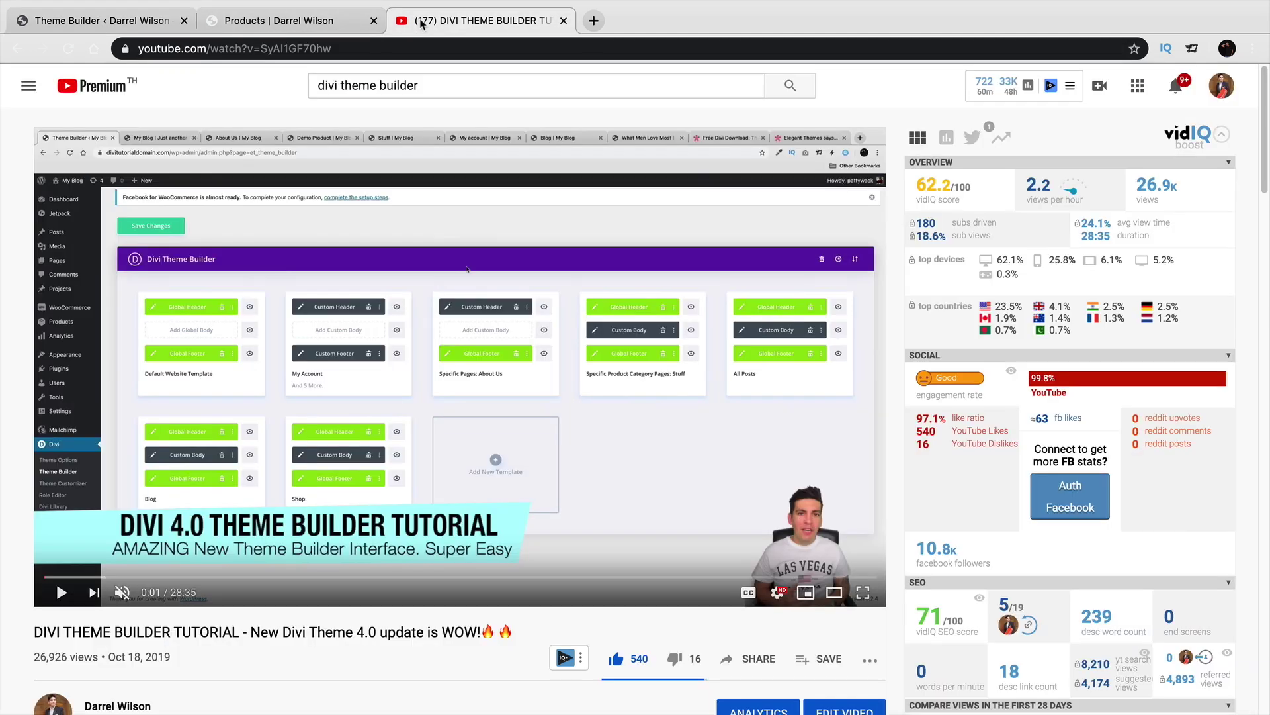
Save the Theme Builder changes.
click(120, 21)
scroll(529, 454, up, 4)
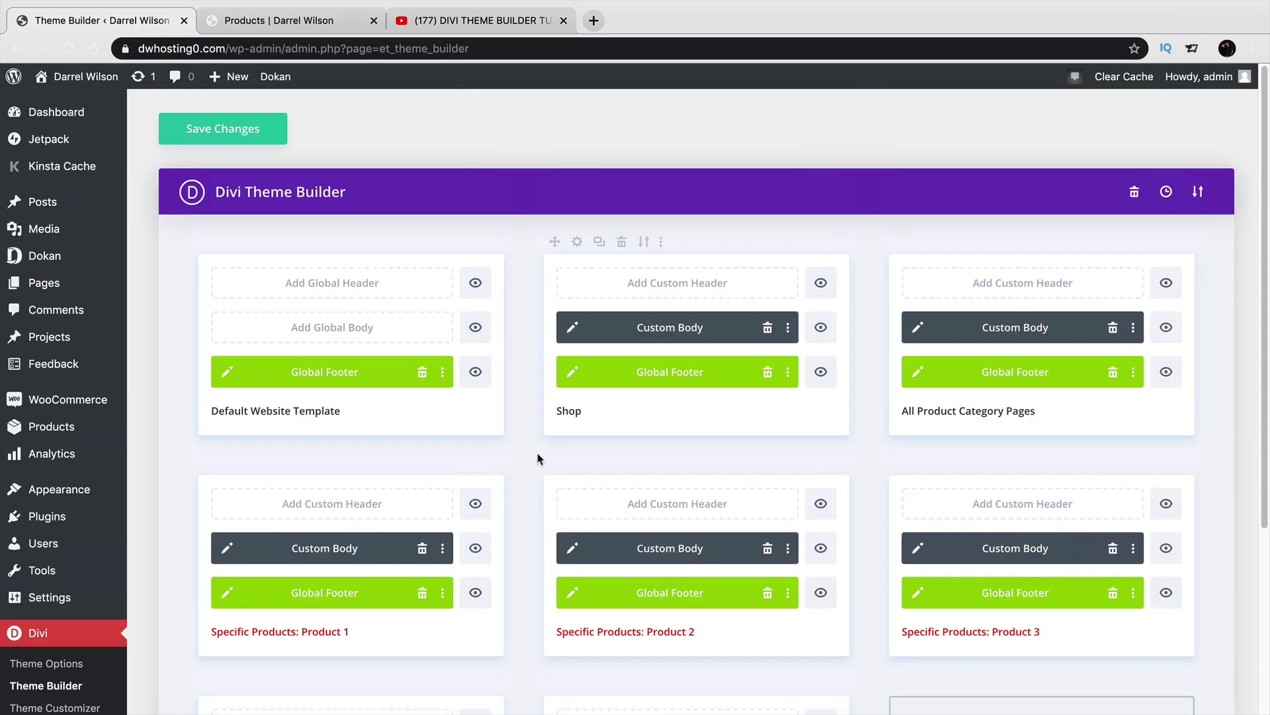
click(219, 133)
scroll(821, 450, down, 1)
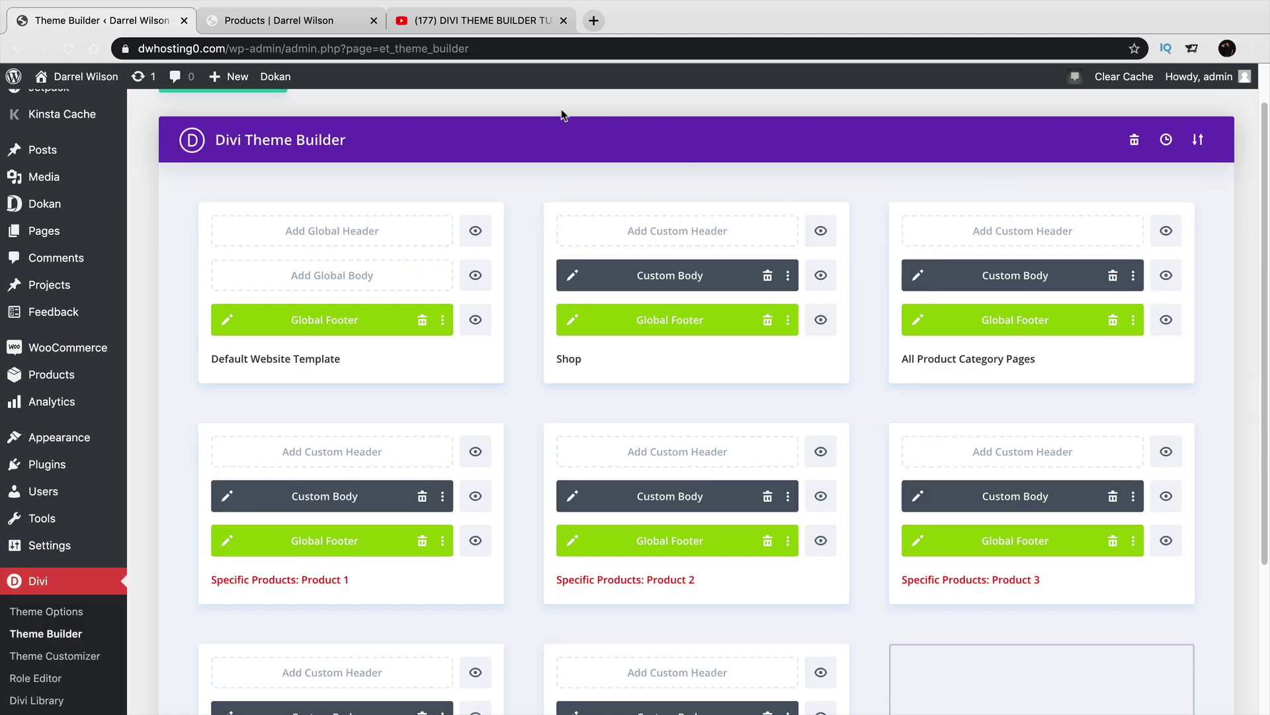
Open Sample Product 1 from the live shop page and review its layout.
click(281, 22)
scroll(575, 456, down, 3)
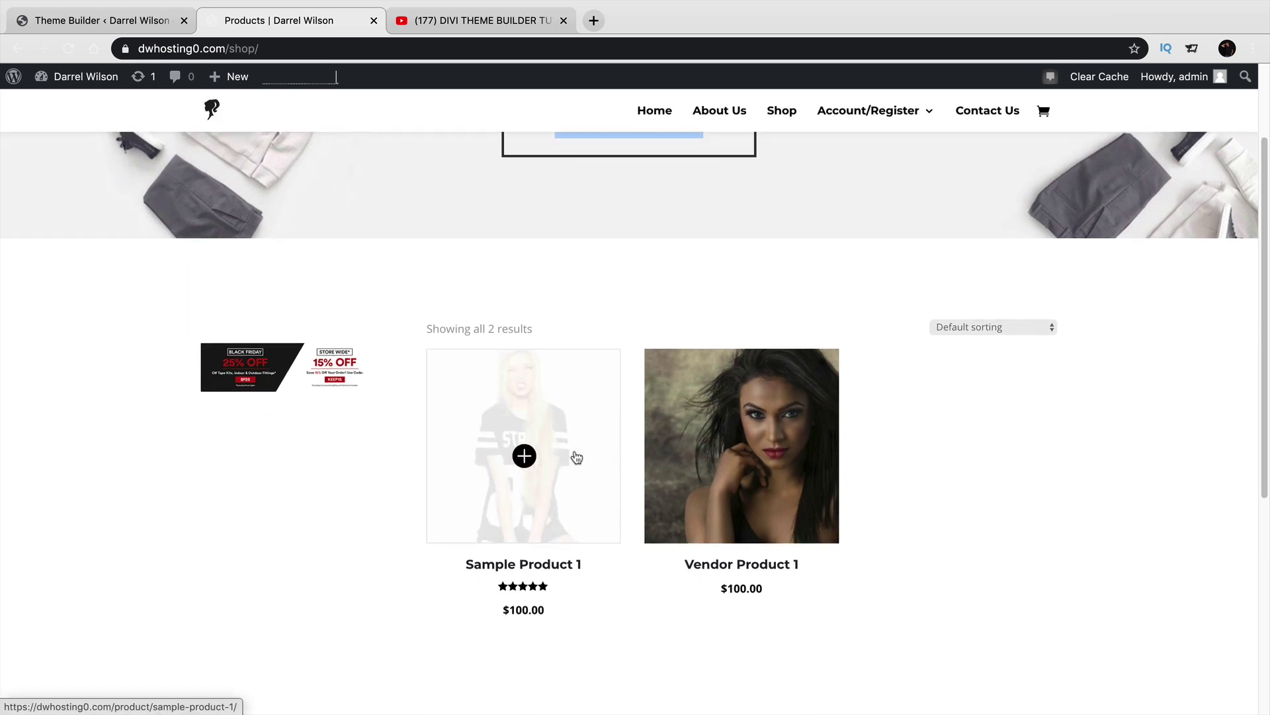
scroll(457, 503, down, 1)
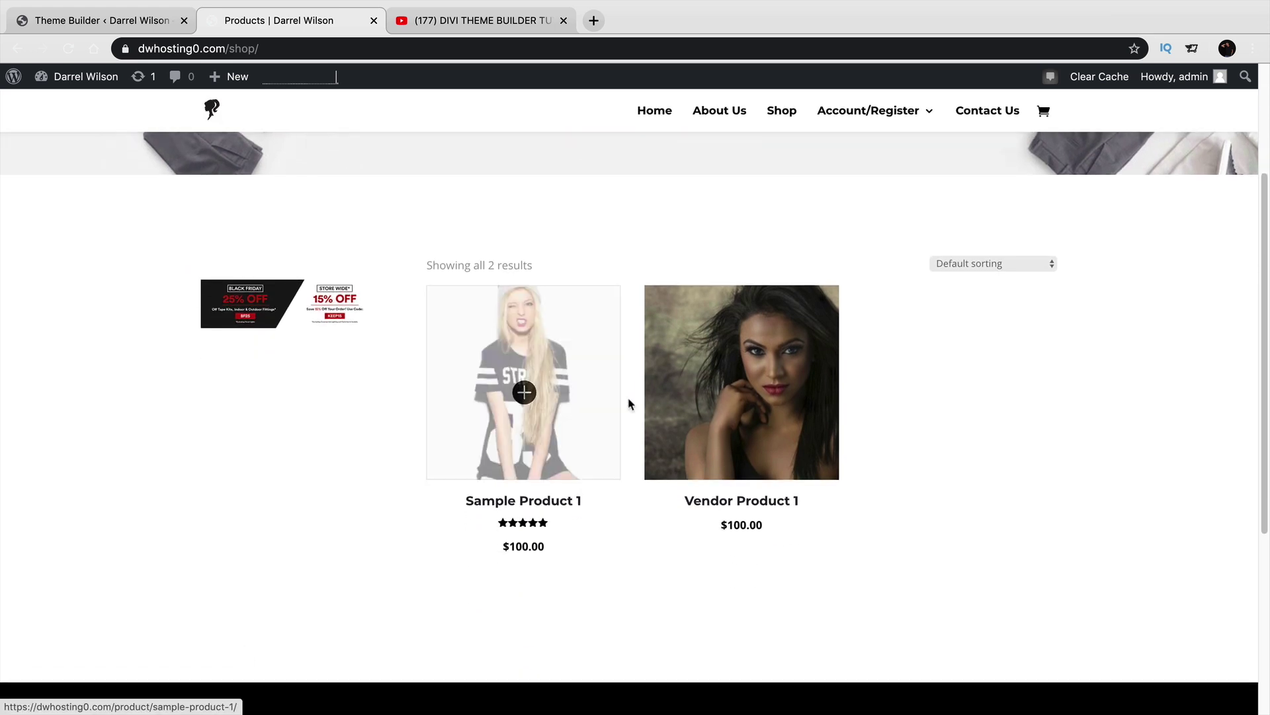
click(569, 395)
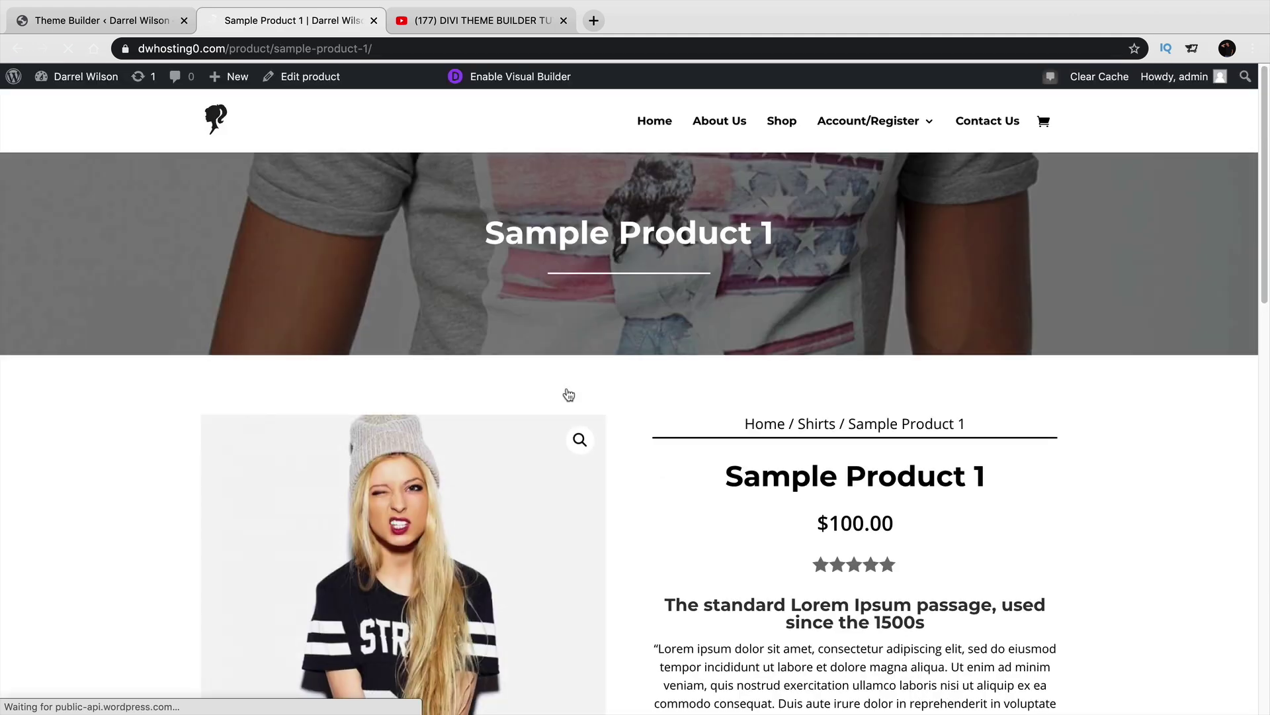
scroll(568, 394, down, 3)
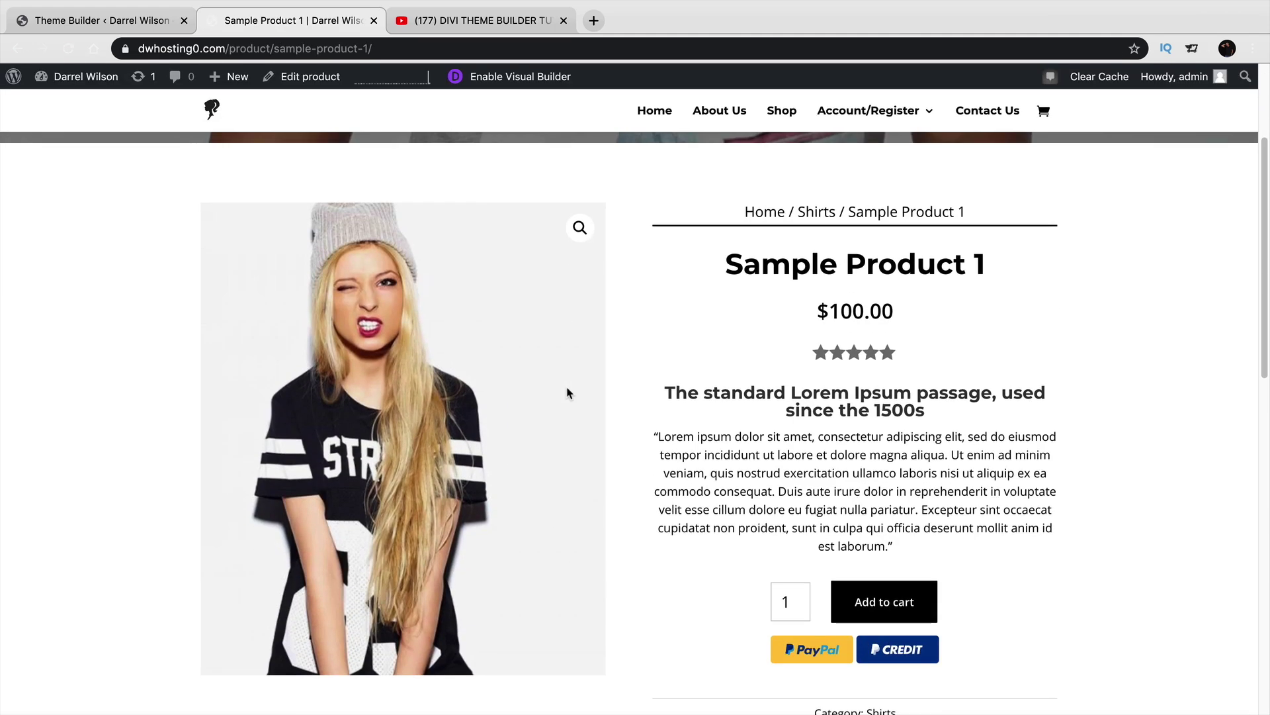
scroll(567, 393, up, 3)
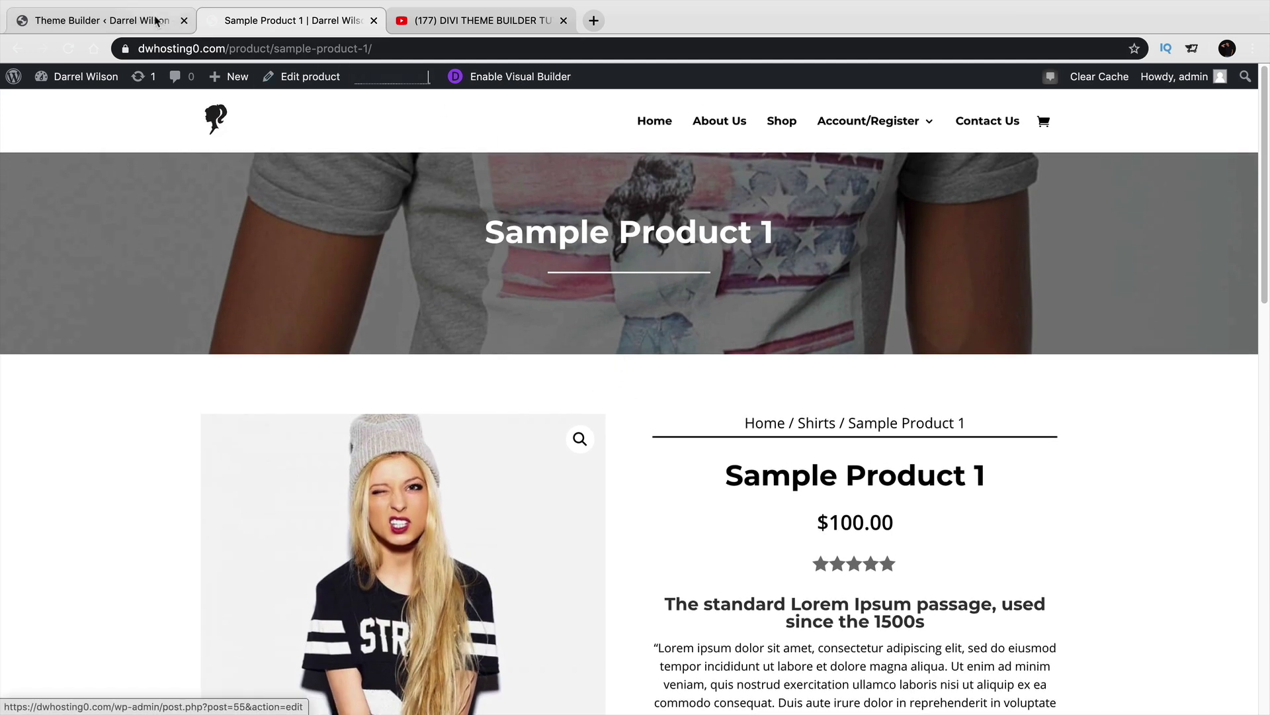
click(102, 20)
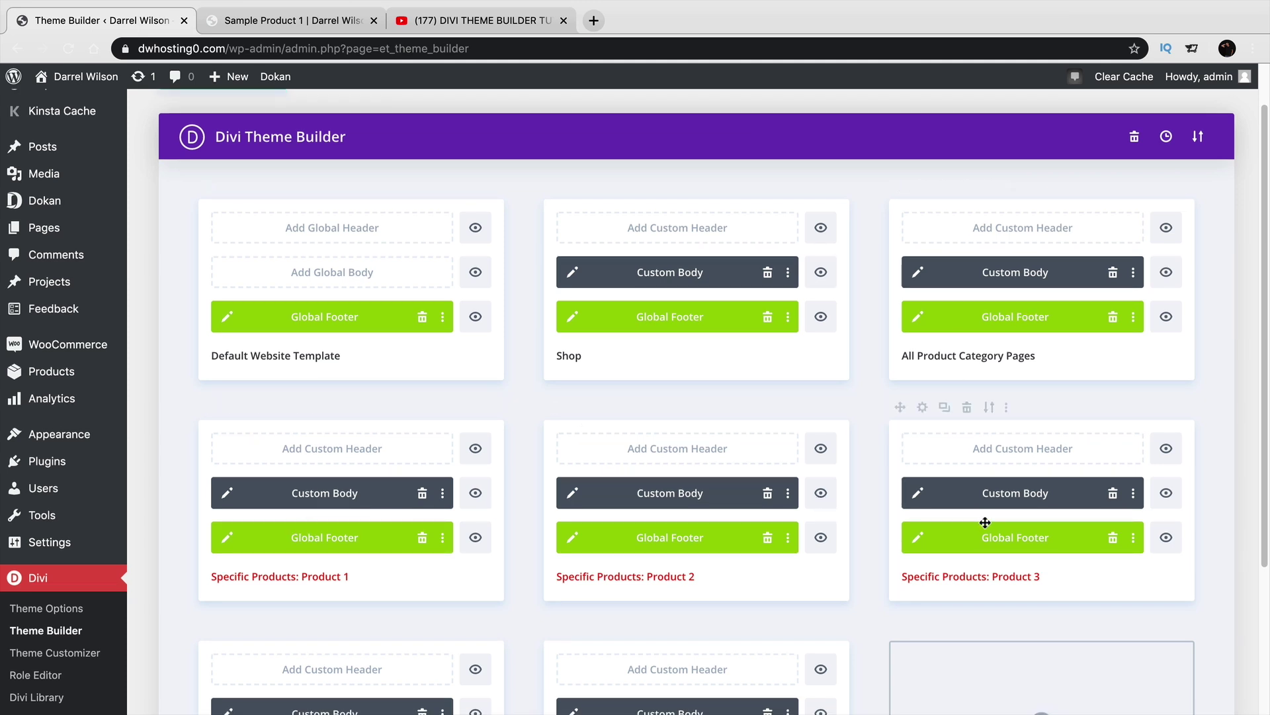
Go to the Shirts category page via Sample Product 1's breadcrumb and review it.
click(316, 20)
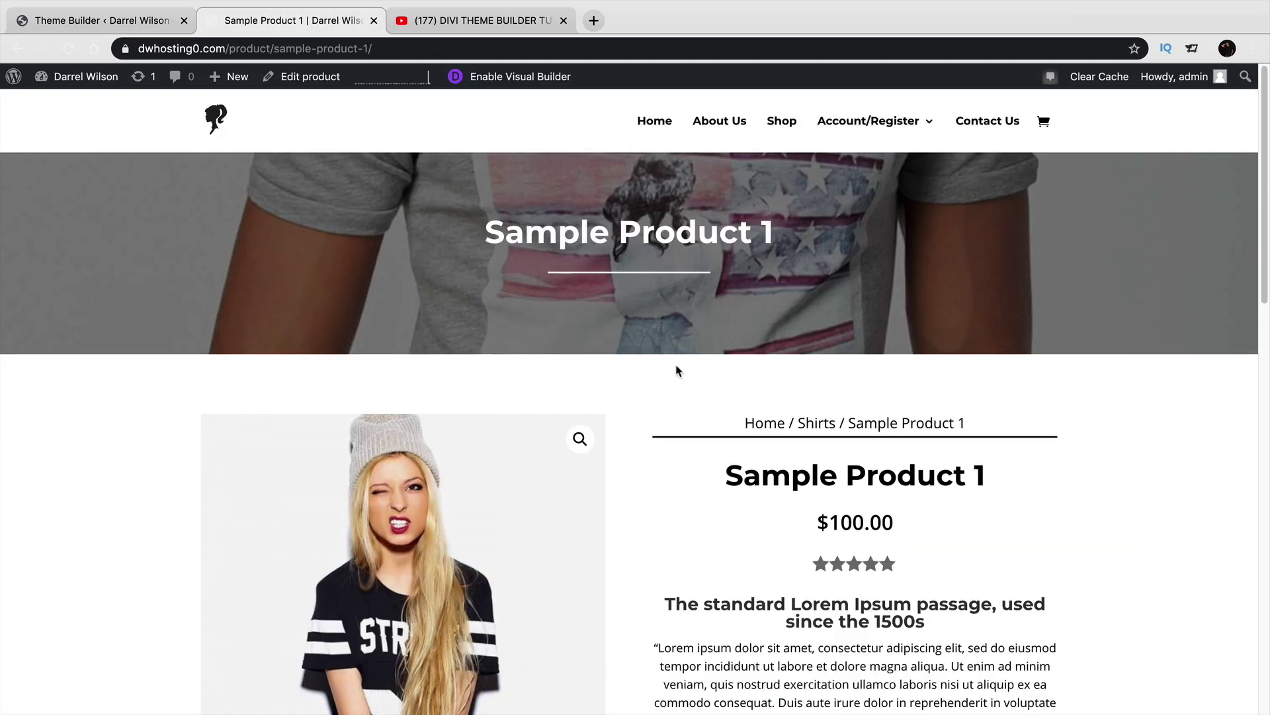
click(819, 425)
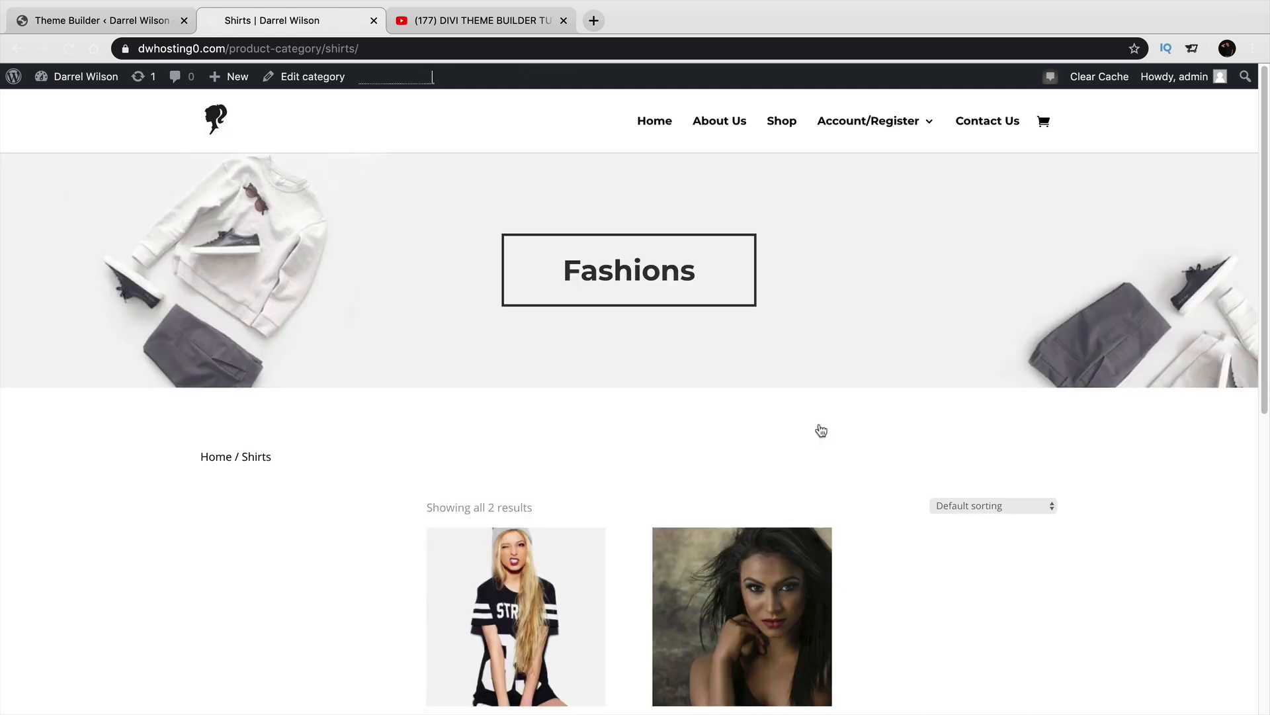
scroll(821, 430, down, 3)
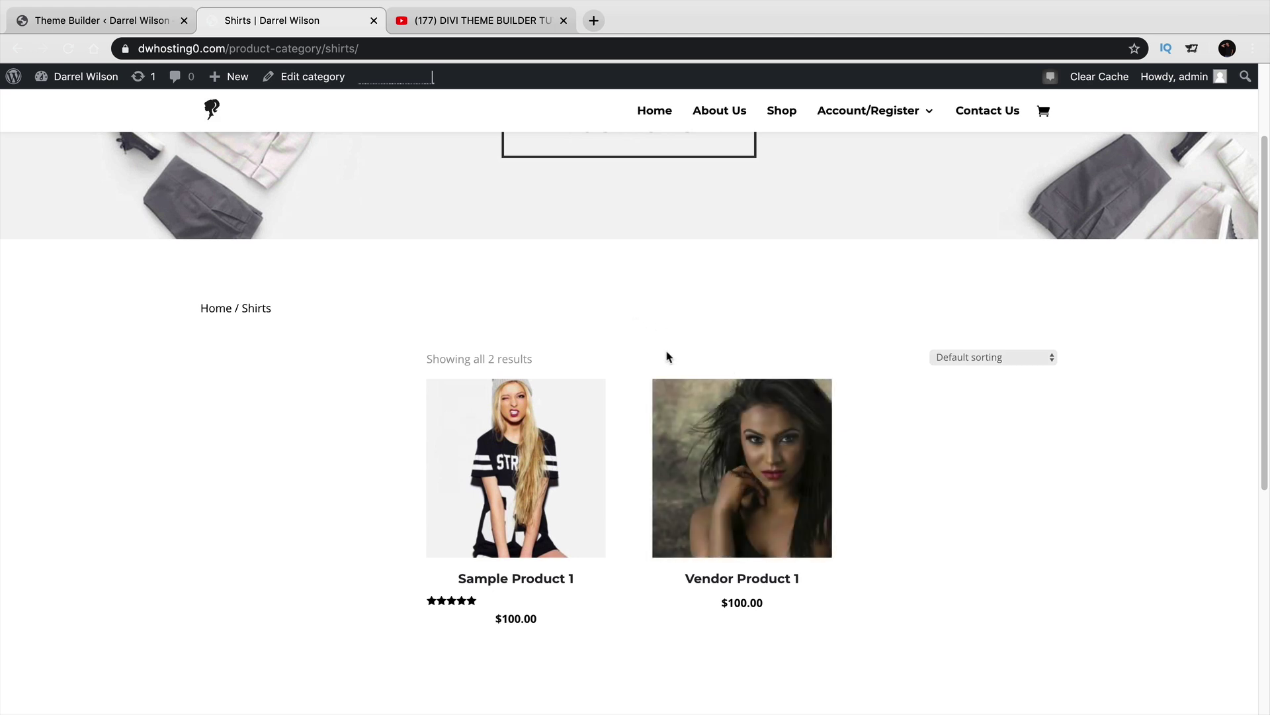
scroll(670, 355, up, 3)
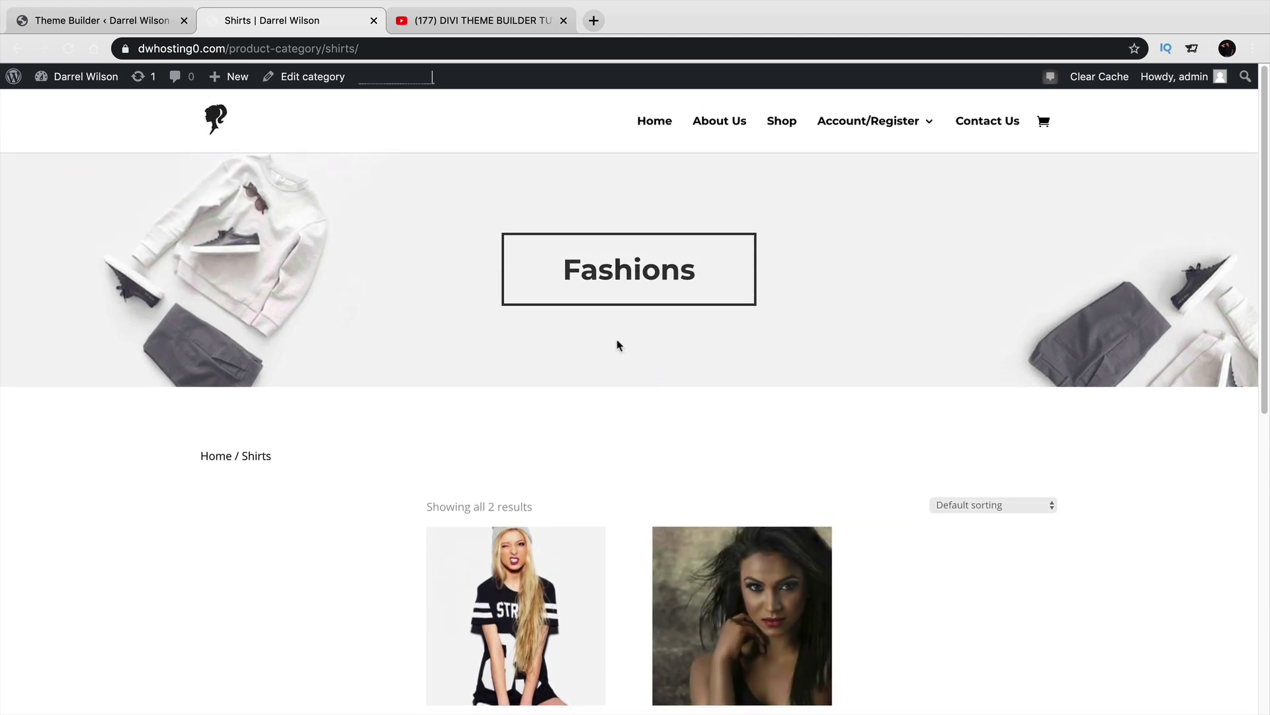
Disable the All Product Category Pages template, save, and reload the Shirts page to compare.
click(125, 24)
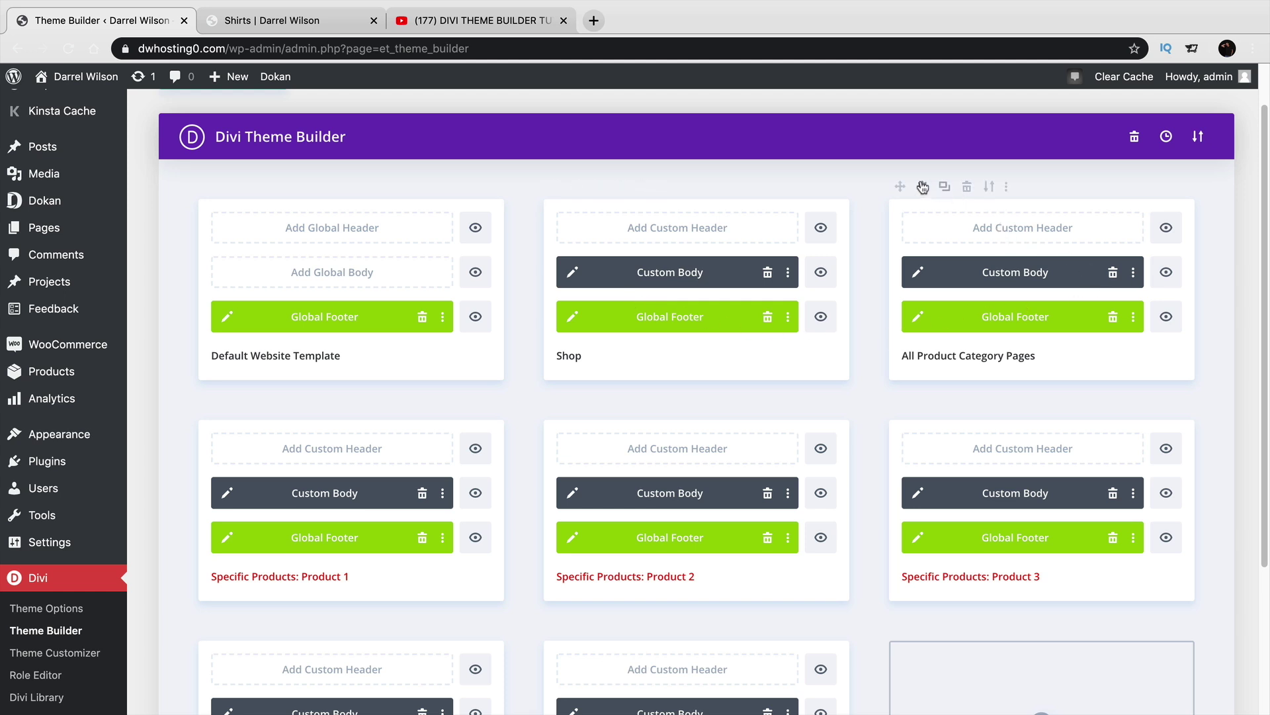
click(923, 187)
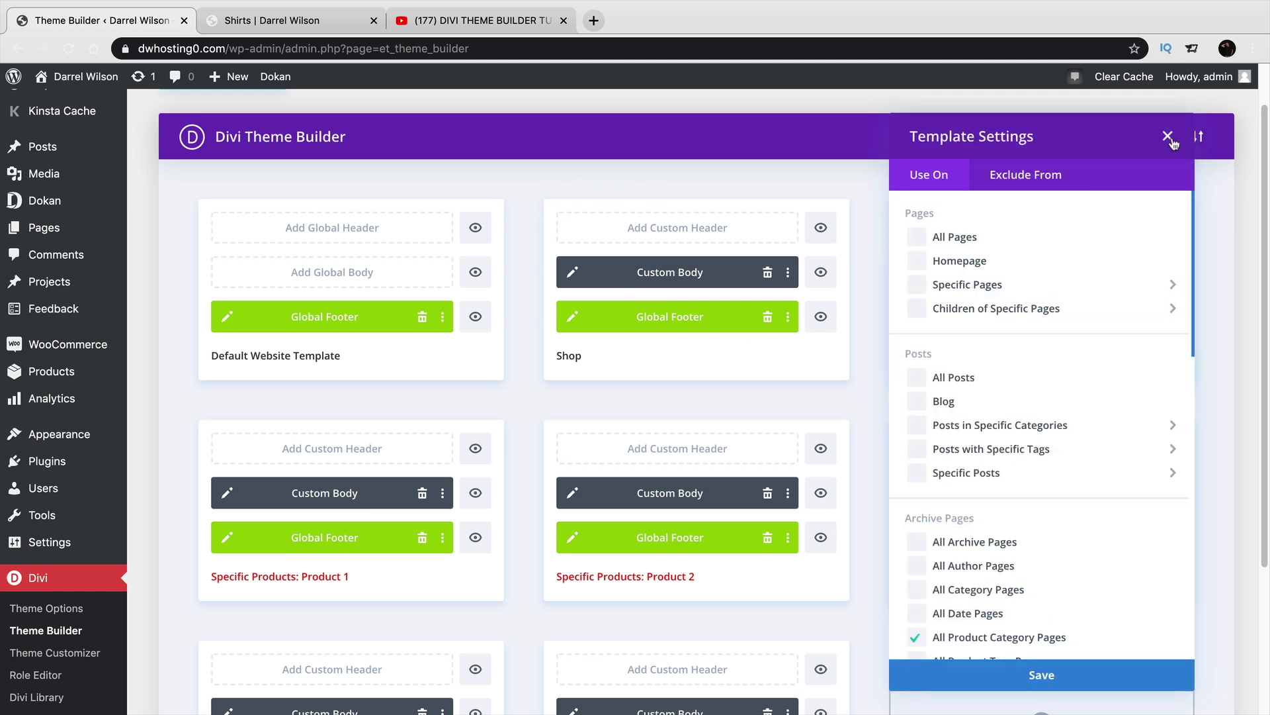
click(1168, 137)
click(1007, 187)
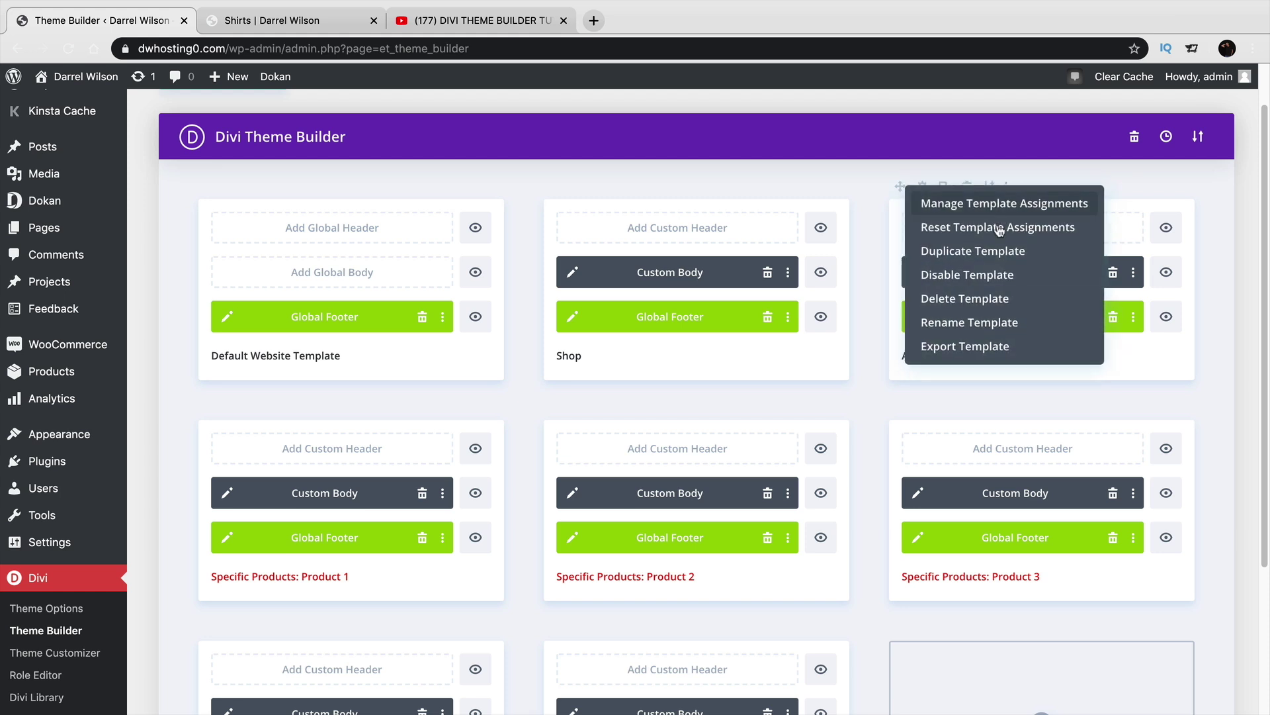
click(976, 280)
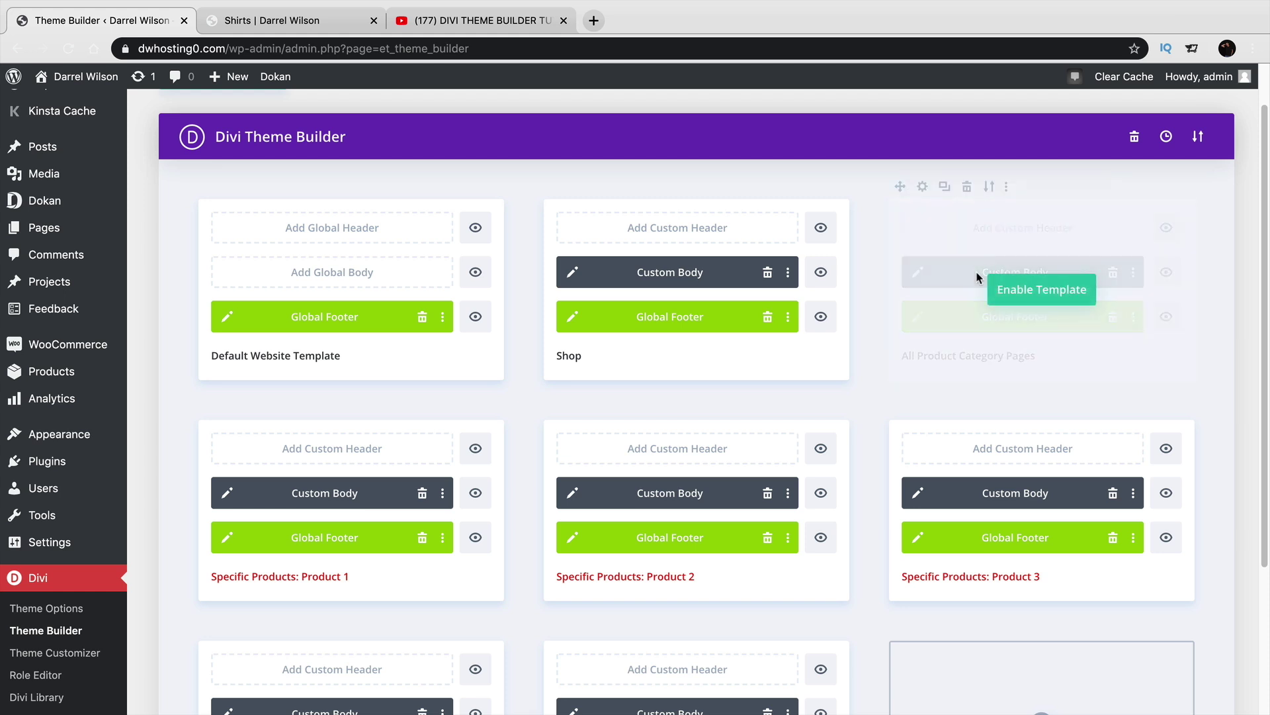
scroll(329, 163, up, 1)
click(223, 128)
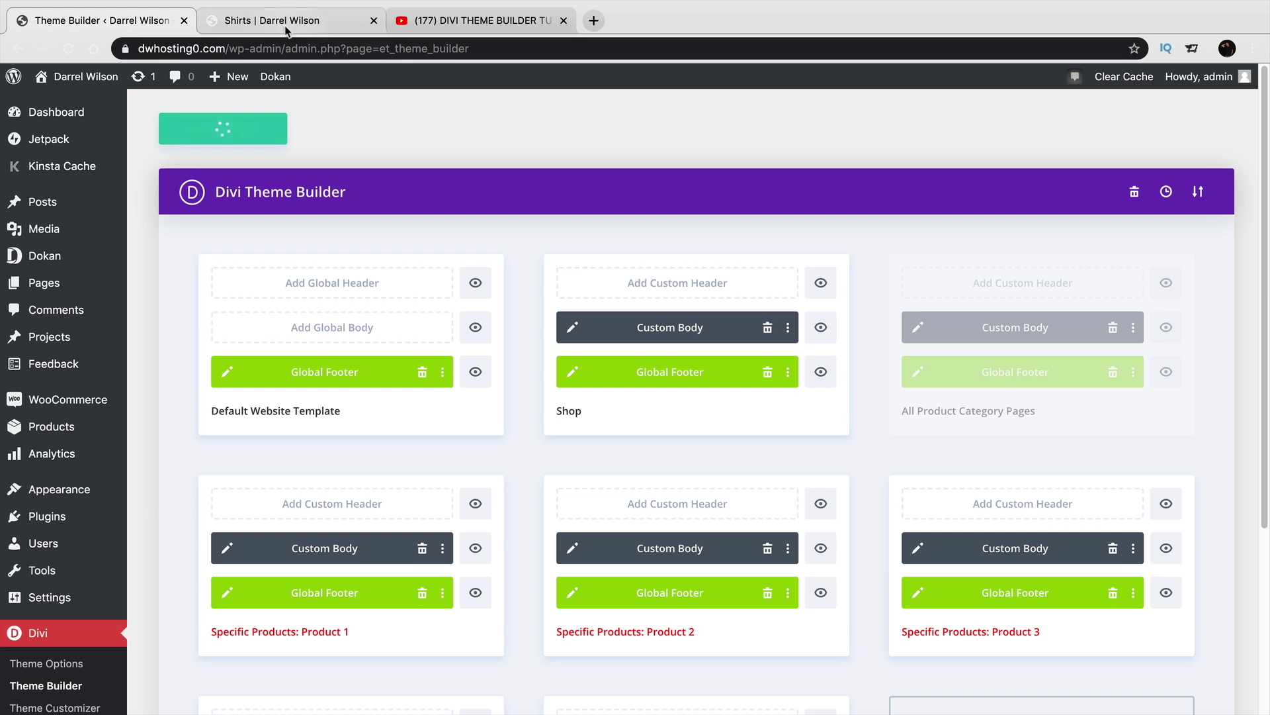
click(284, 19)
click(69, 48)
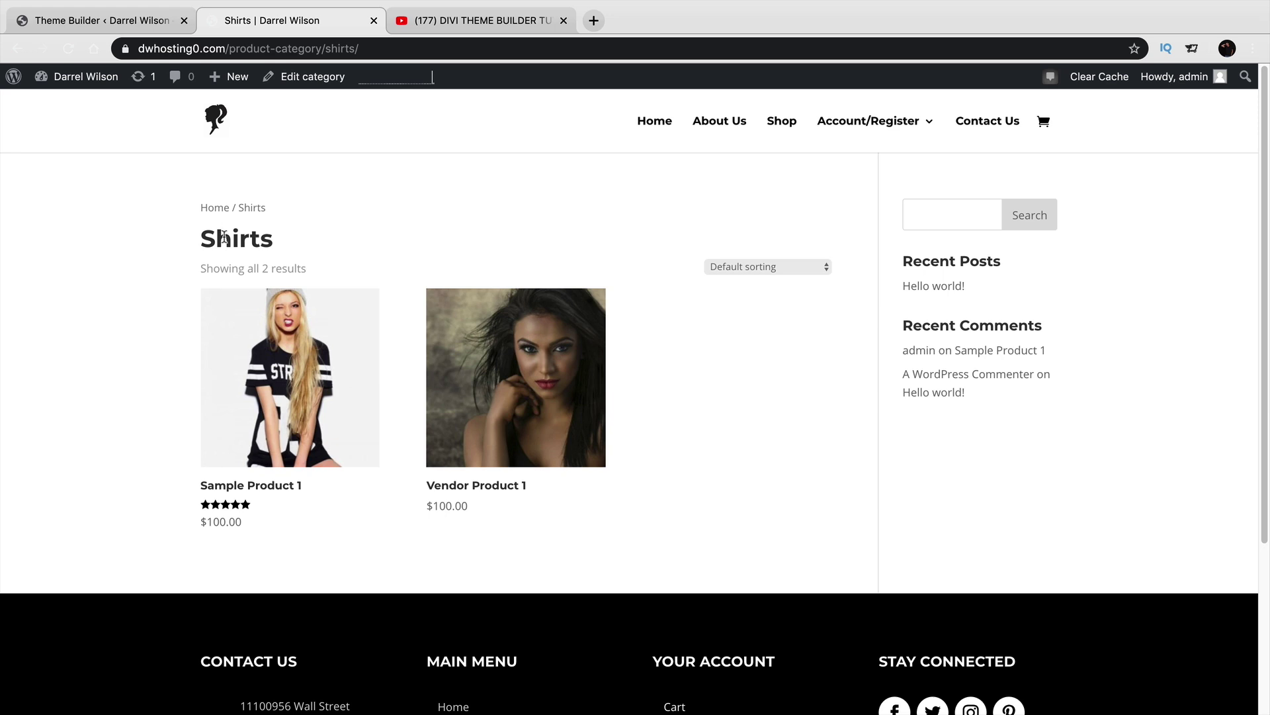
Re-enable the All Product Category Pages template, save, and reload Shirts to see the Fashions banner.
click(142, 20)
mouse_move(983, 328)
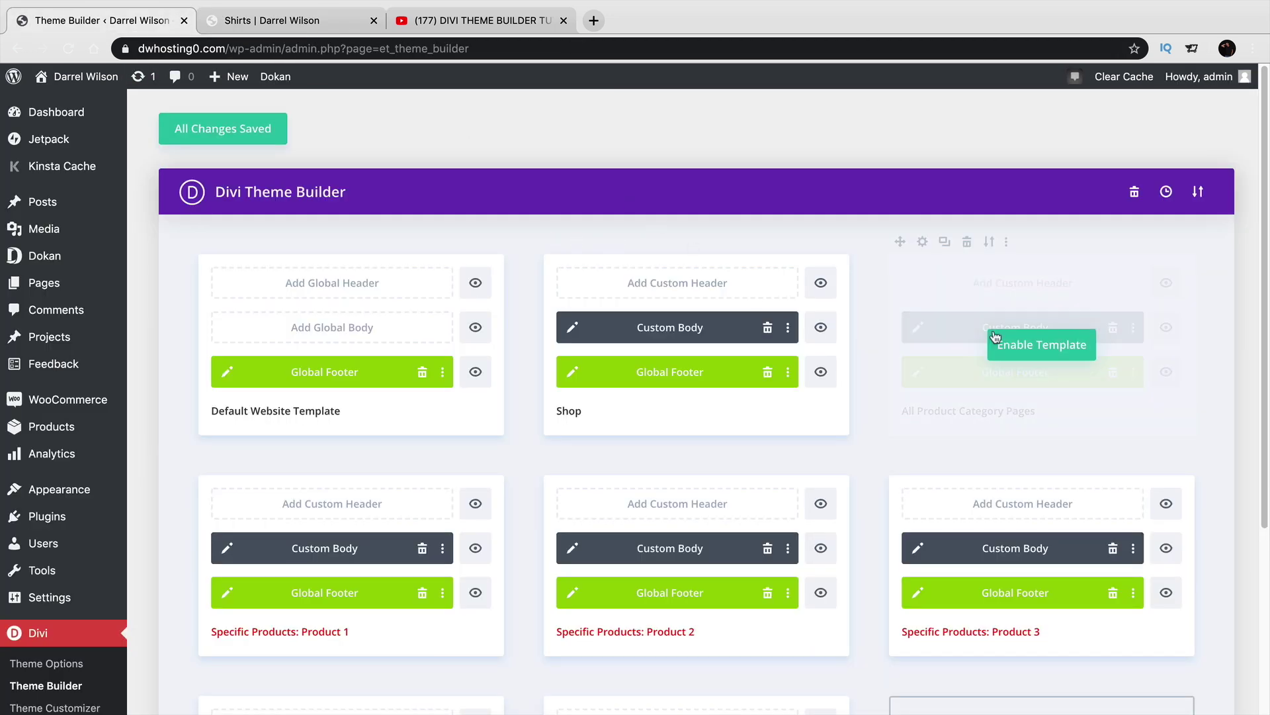
click(1036, 347)
click(275, 137)
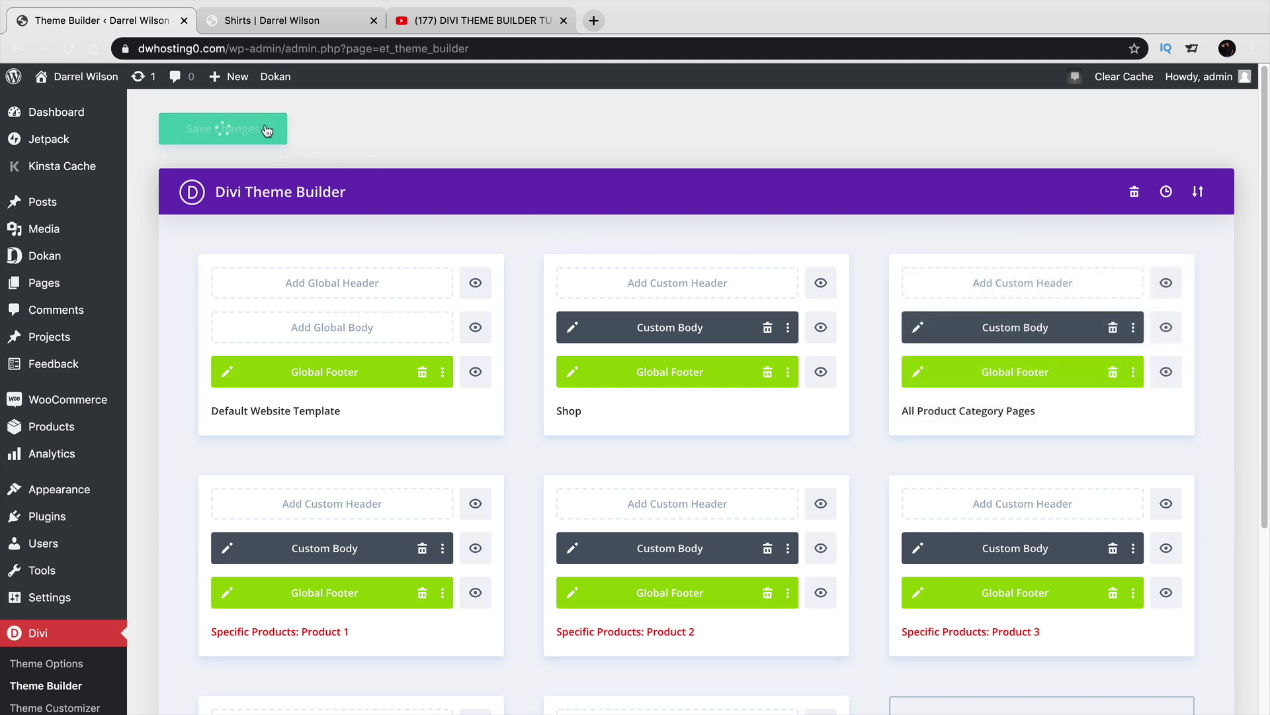
click(292, 21)
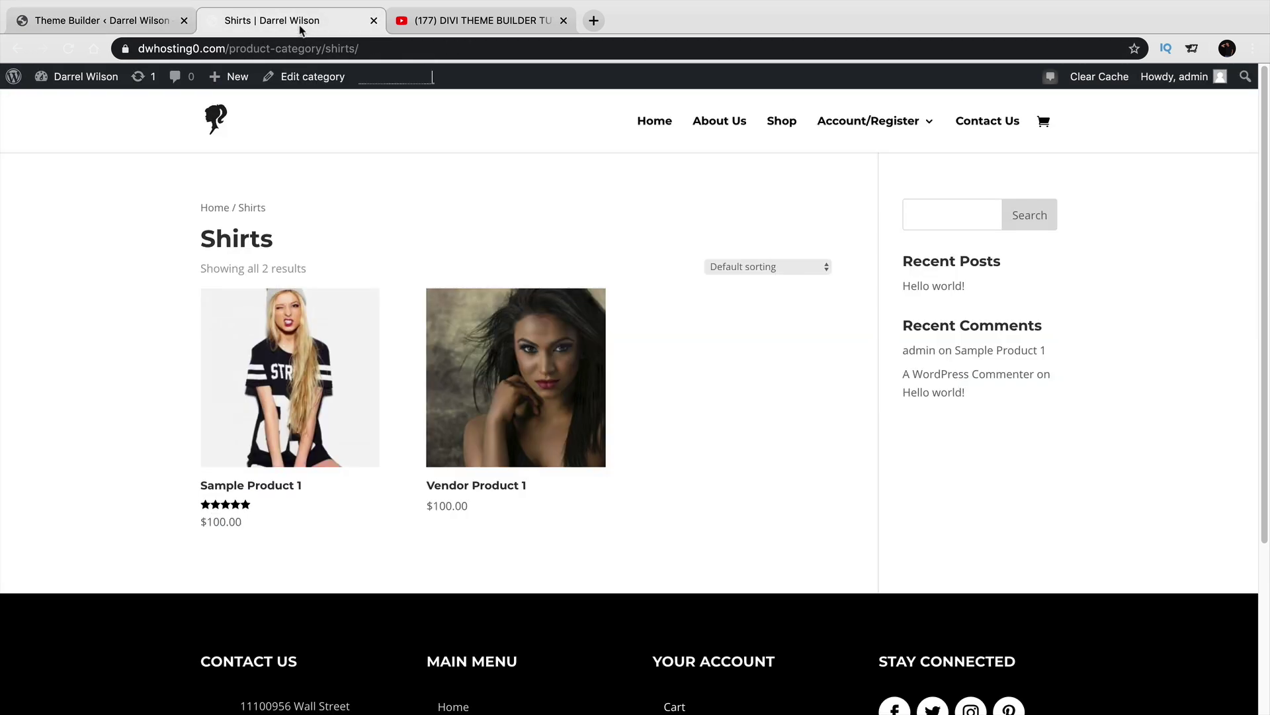
click(69, 49)
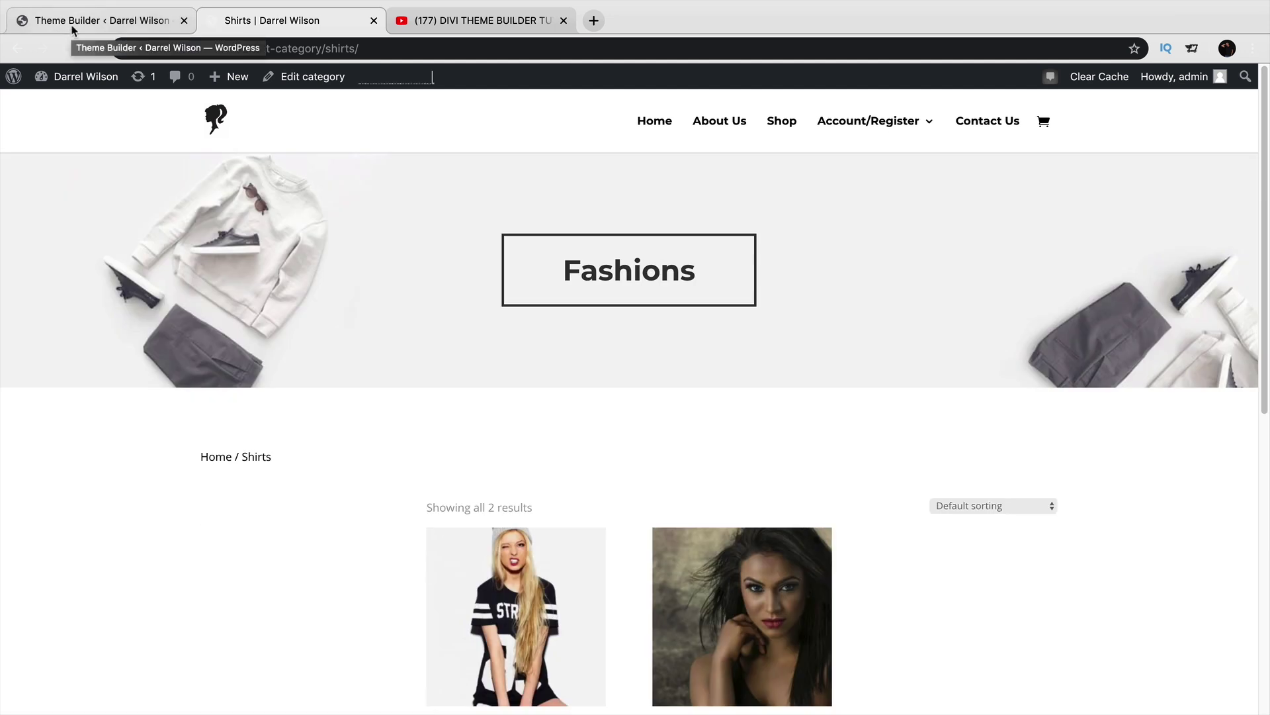
click(74, 26)
scroll(486, 453, down, 1)
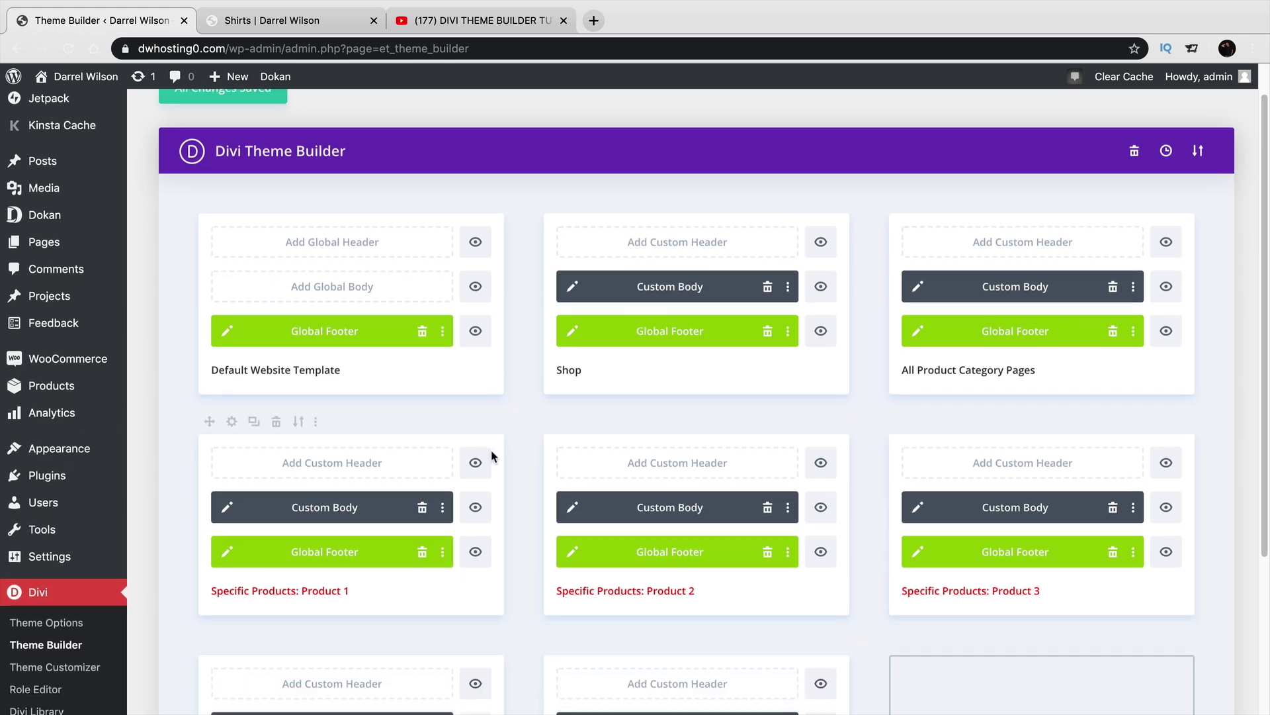
scroll(493, 456, down, 1)
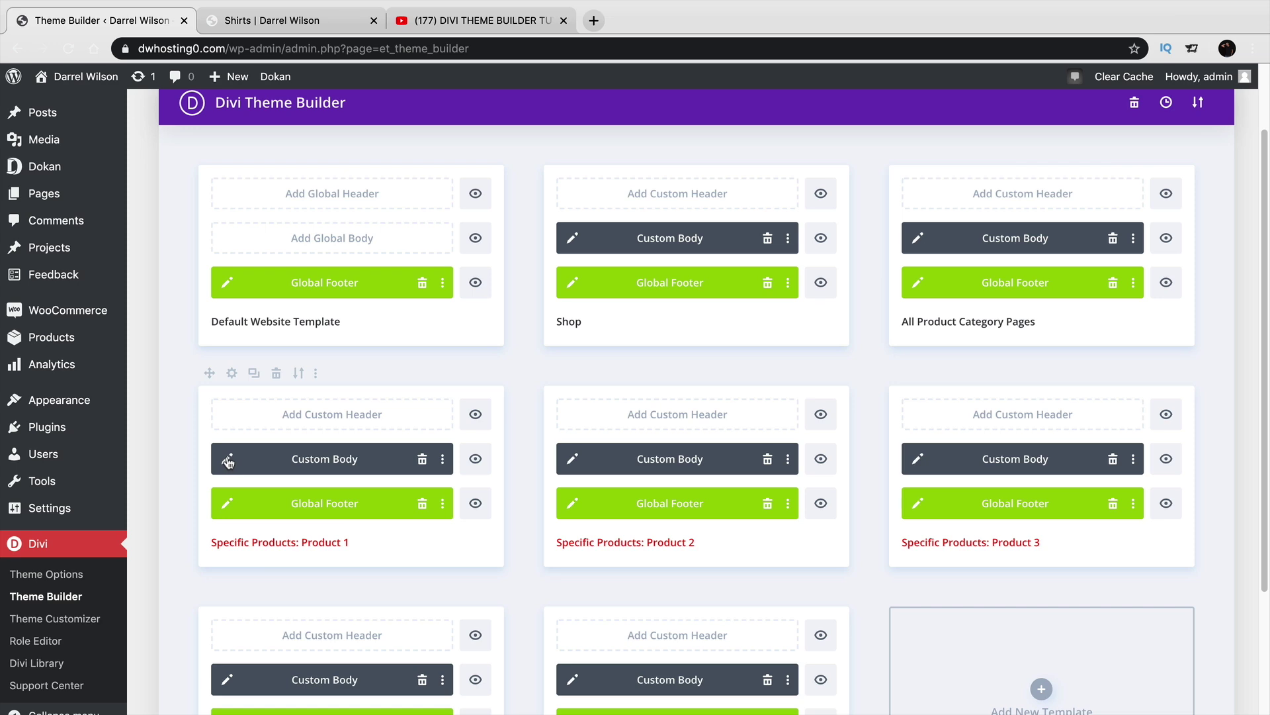
click(228, 459)
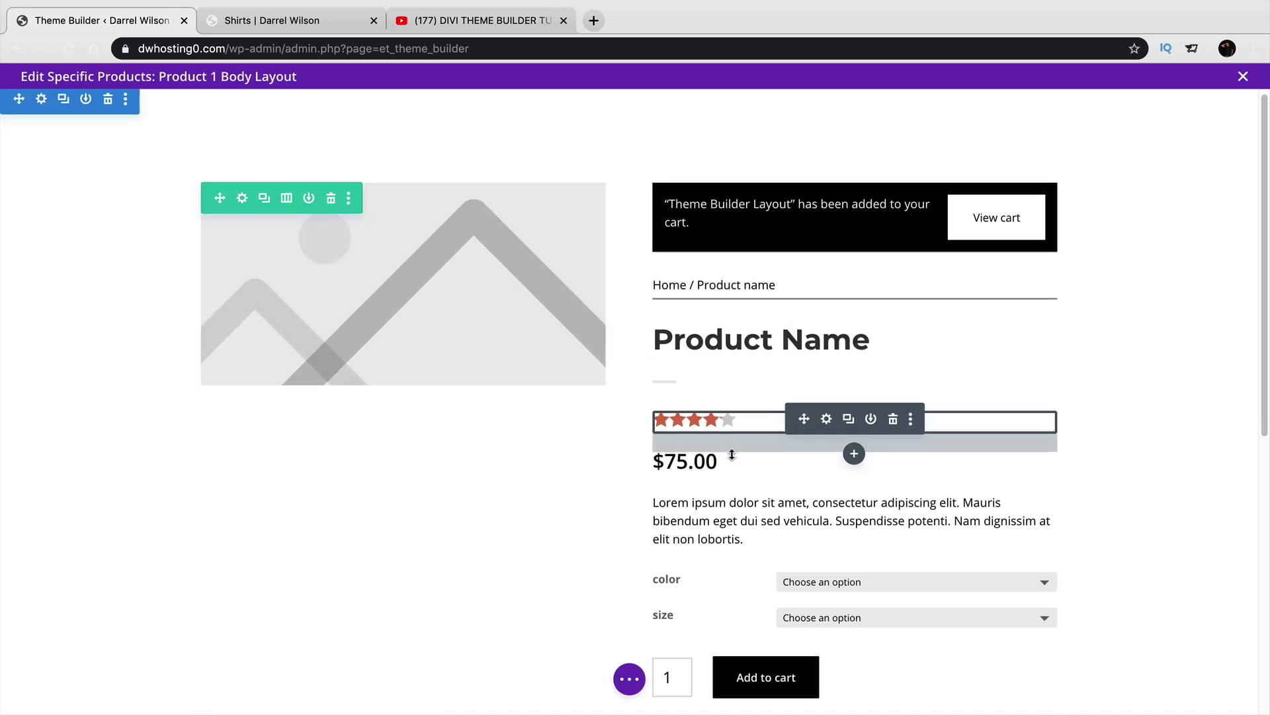
scroll(731, 454, down, 5)
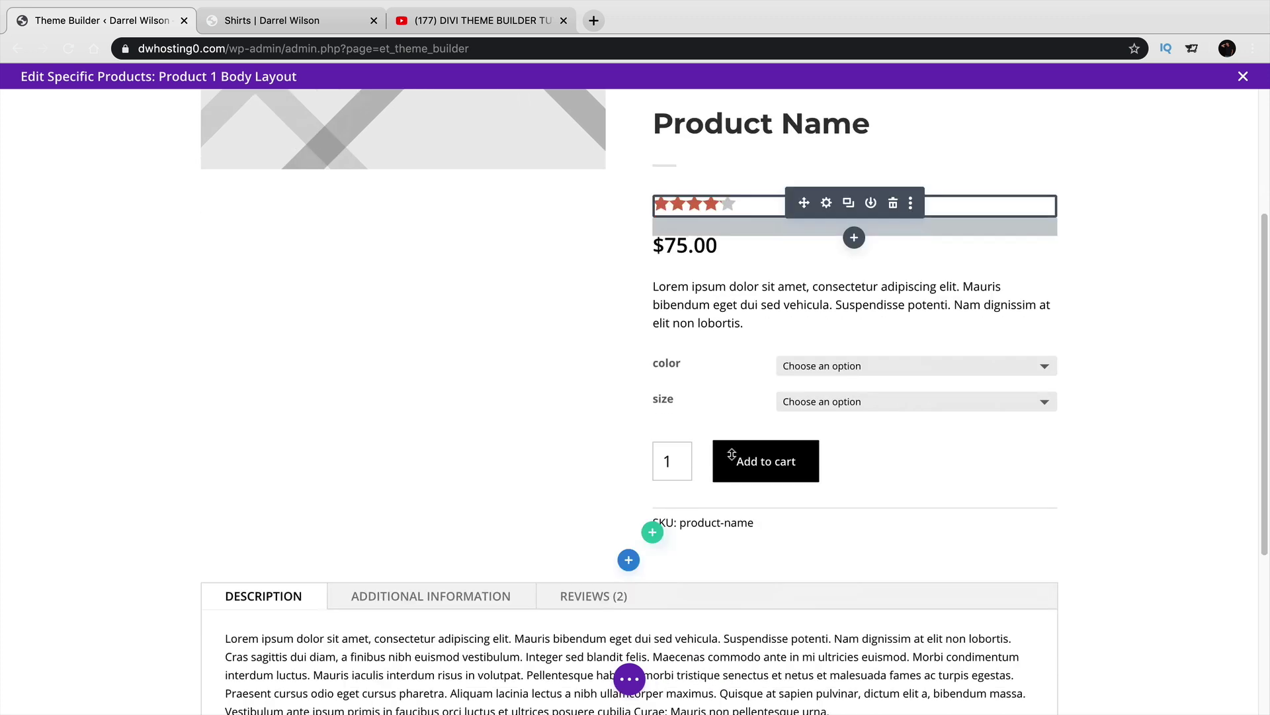
scroll(732, 454, down, 5)
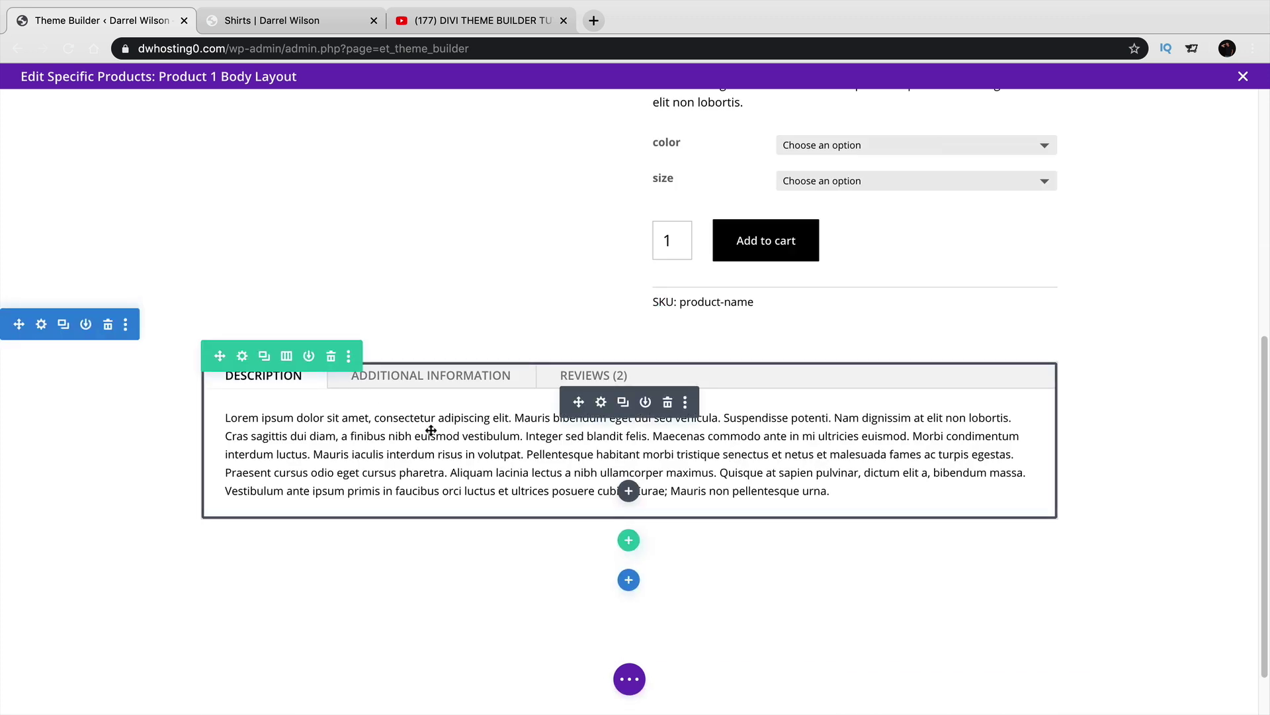
scroll(430, 430, down, 2)
scroll(431, 430, up, 10)
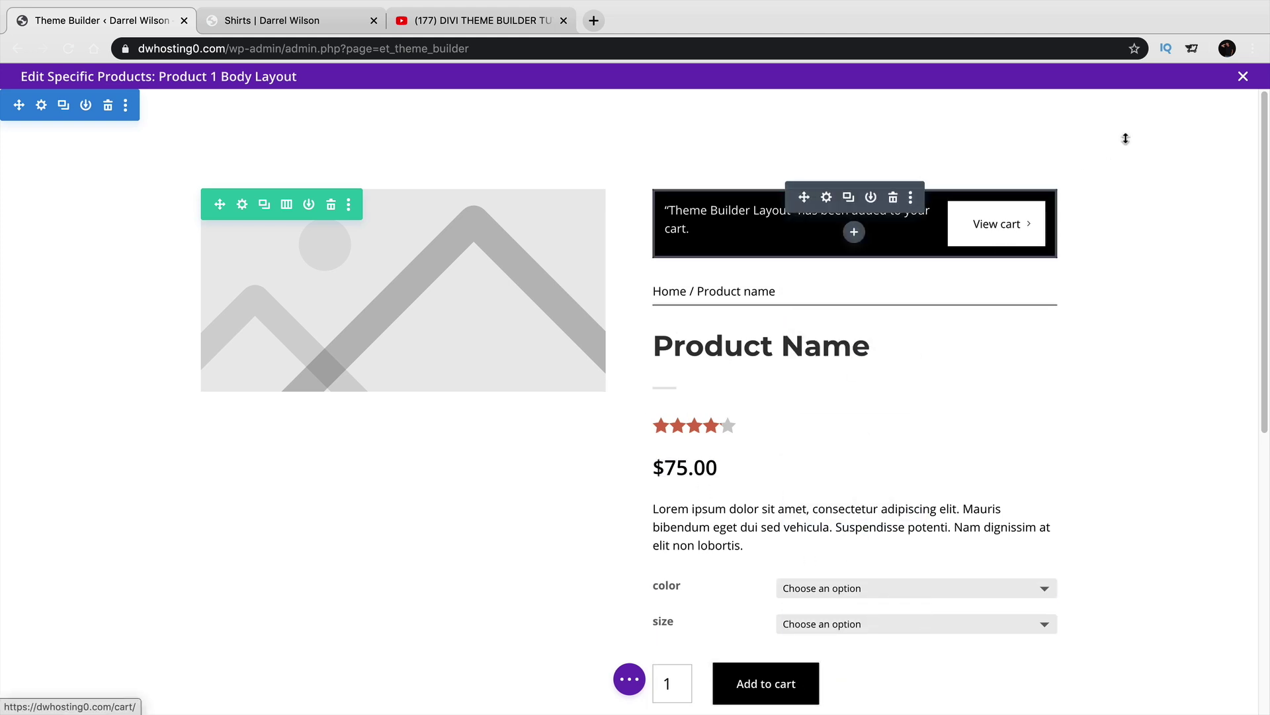
click(1243, 76)
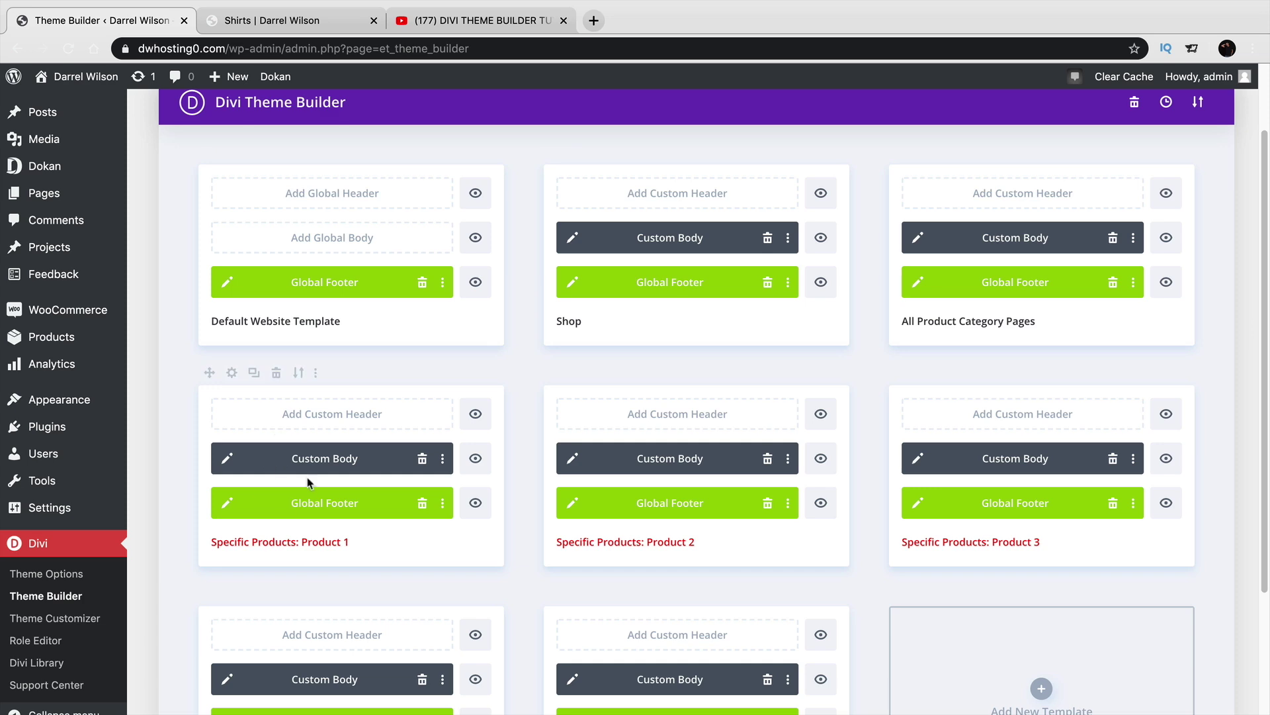
click(570, 457)
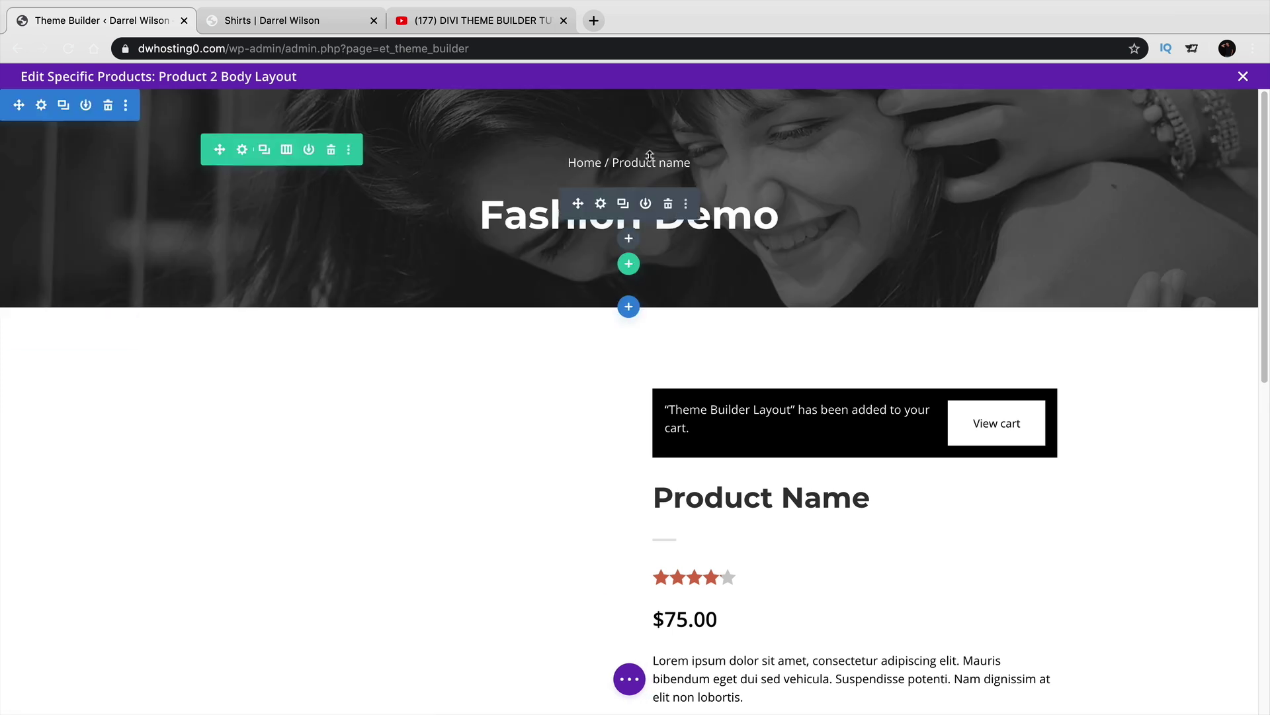
scroll(669, 317, down, 2)
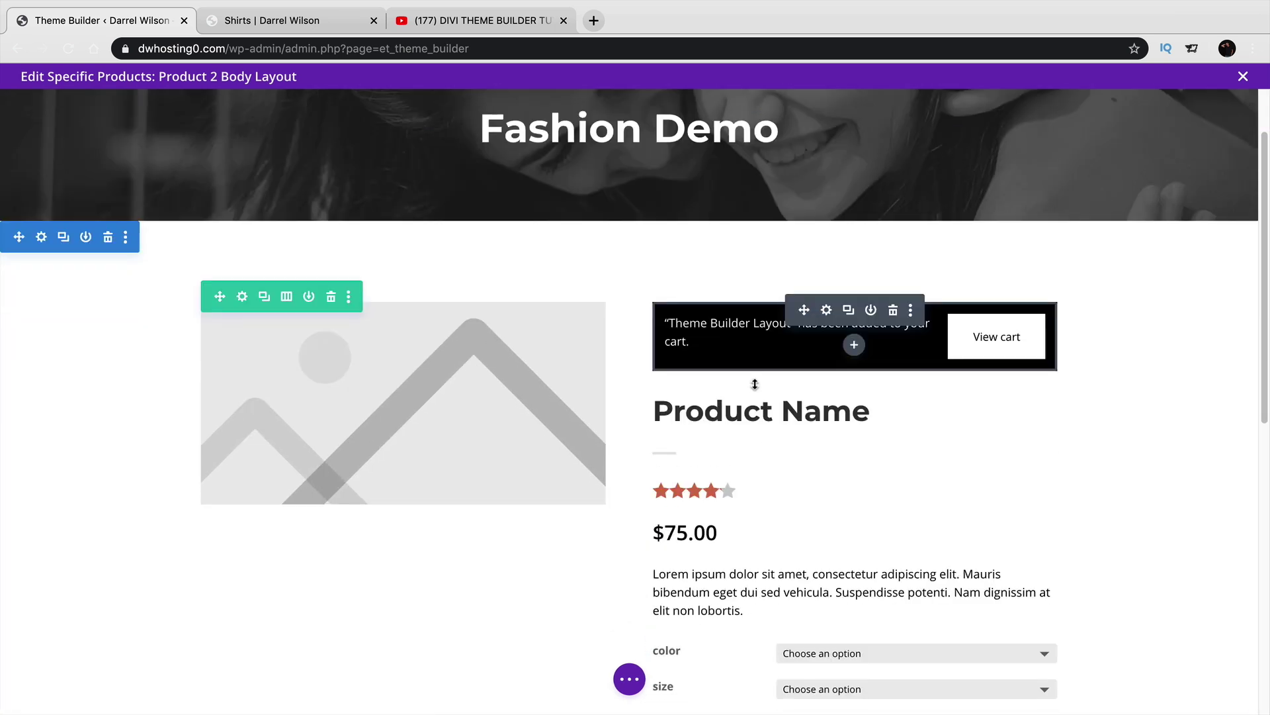
scroll(796, 443, down, 3)
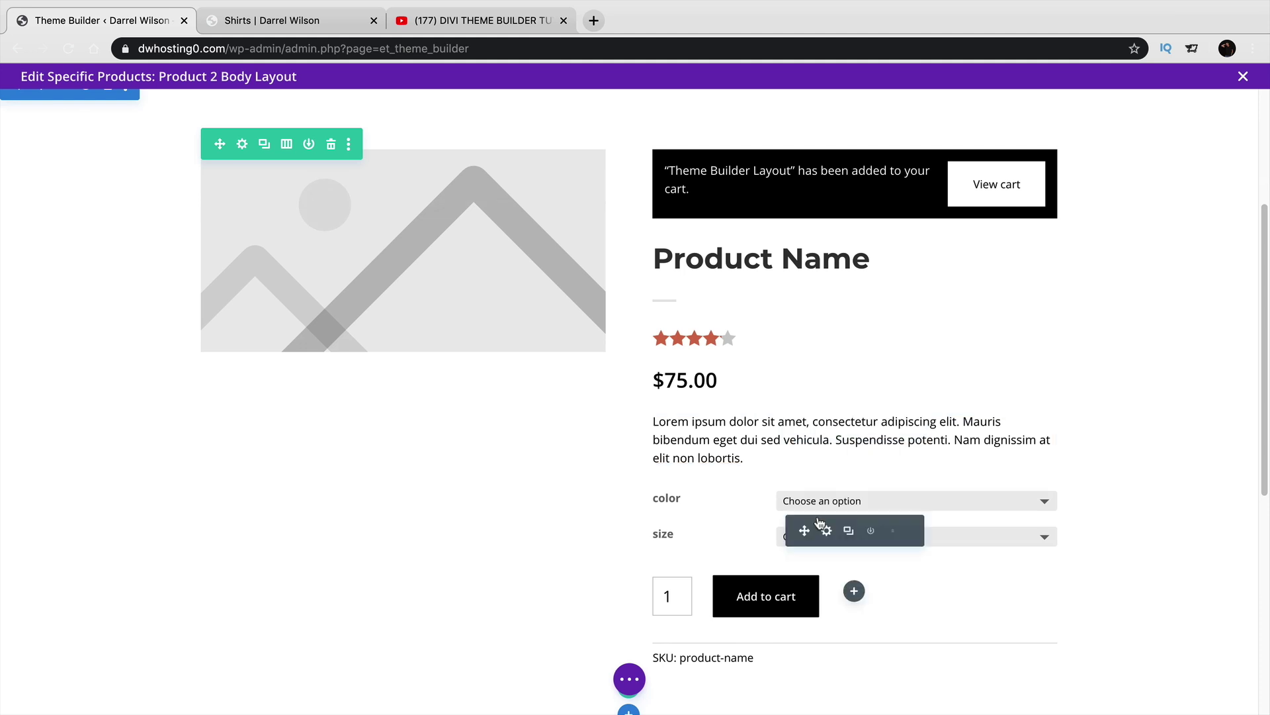
scroll(735, 503, down, 4)
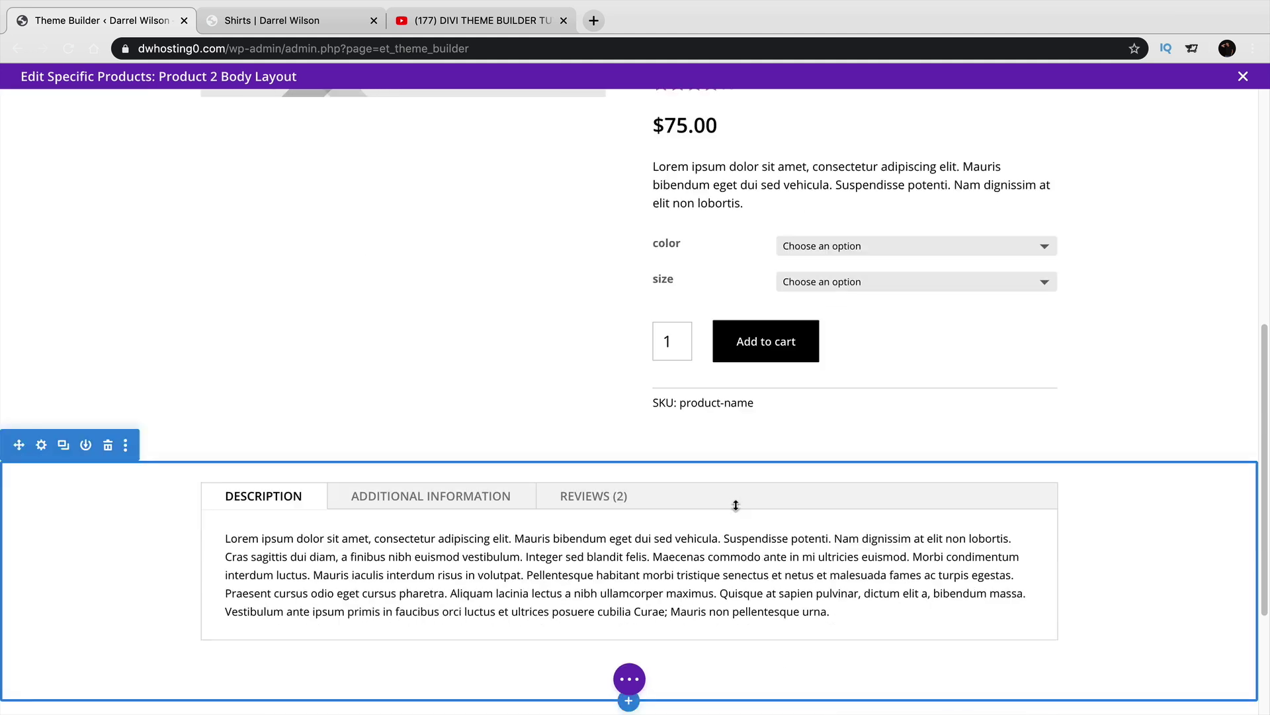
scroll(737, 504, down, 2)
scroll(737, 505, up, 10)
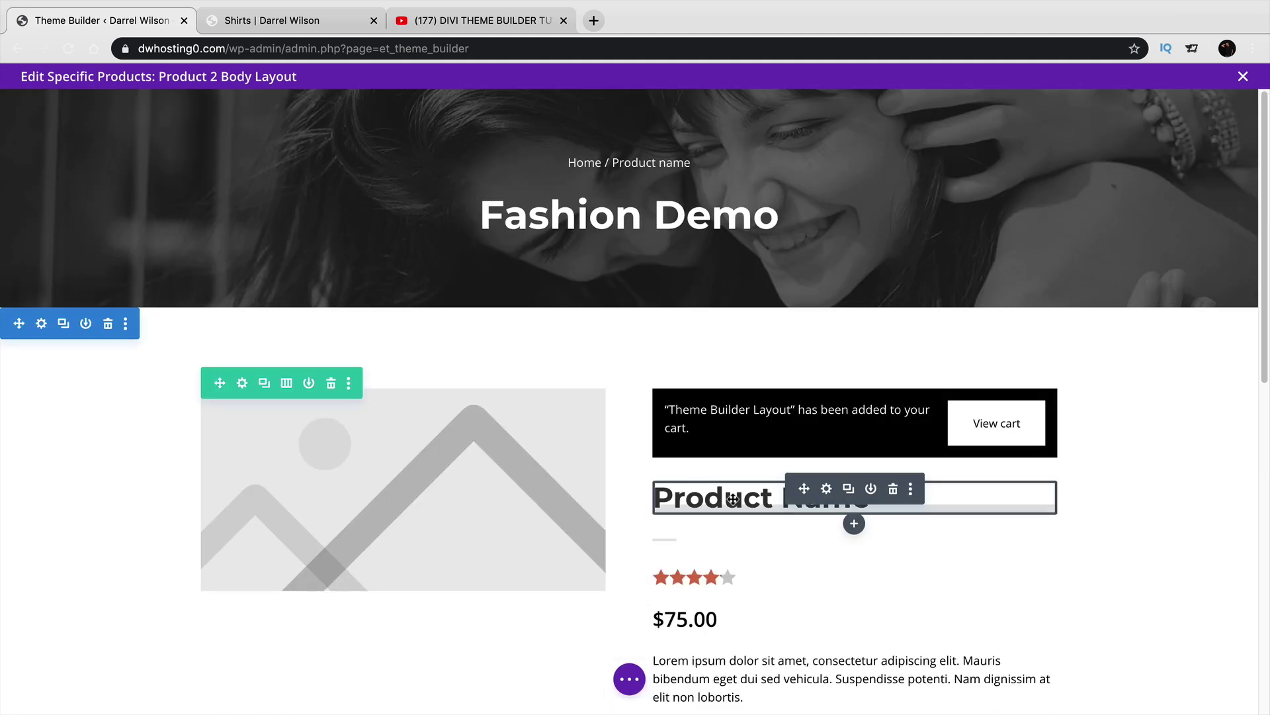
click(1241, 76)
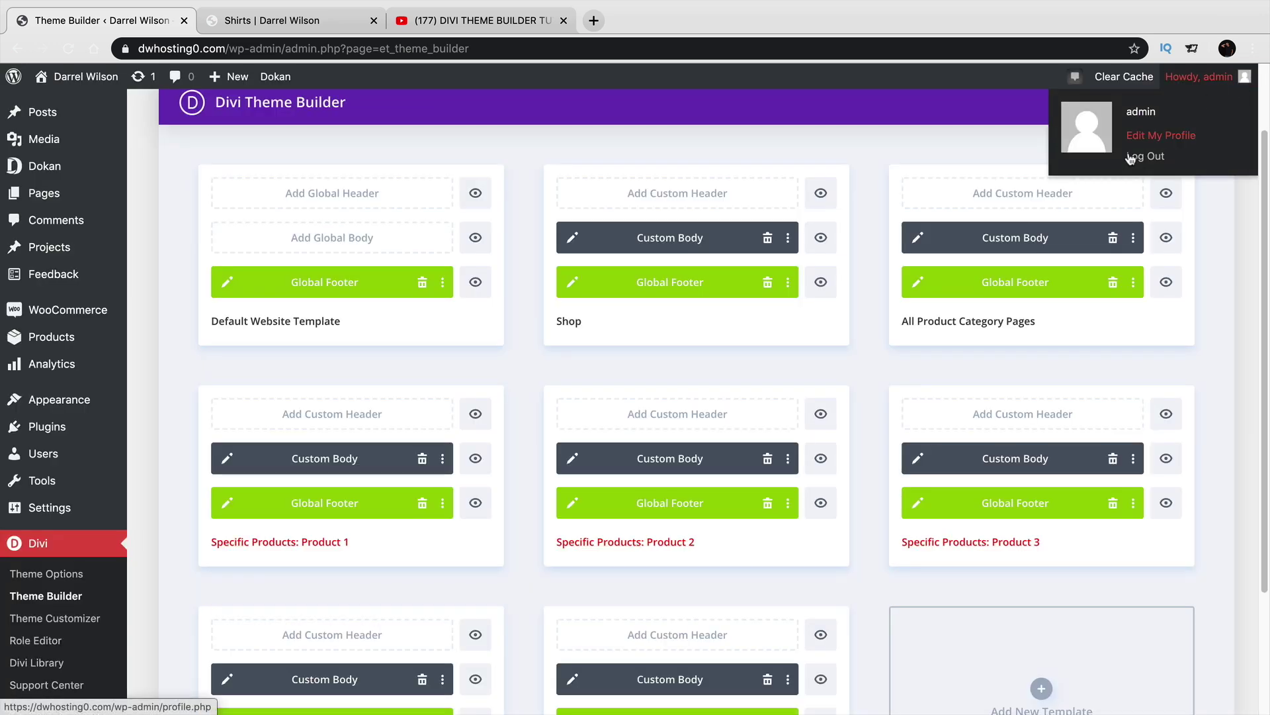
scroll(933, 362, down, 3)
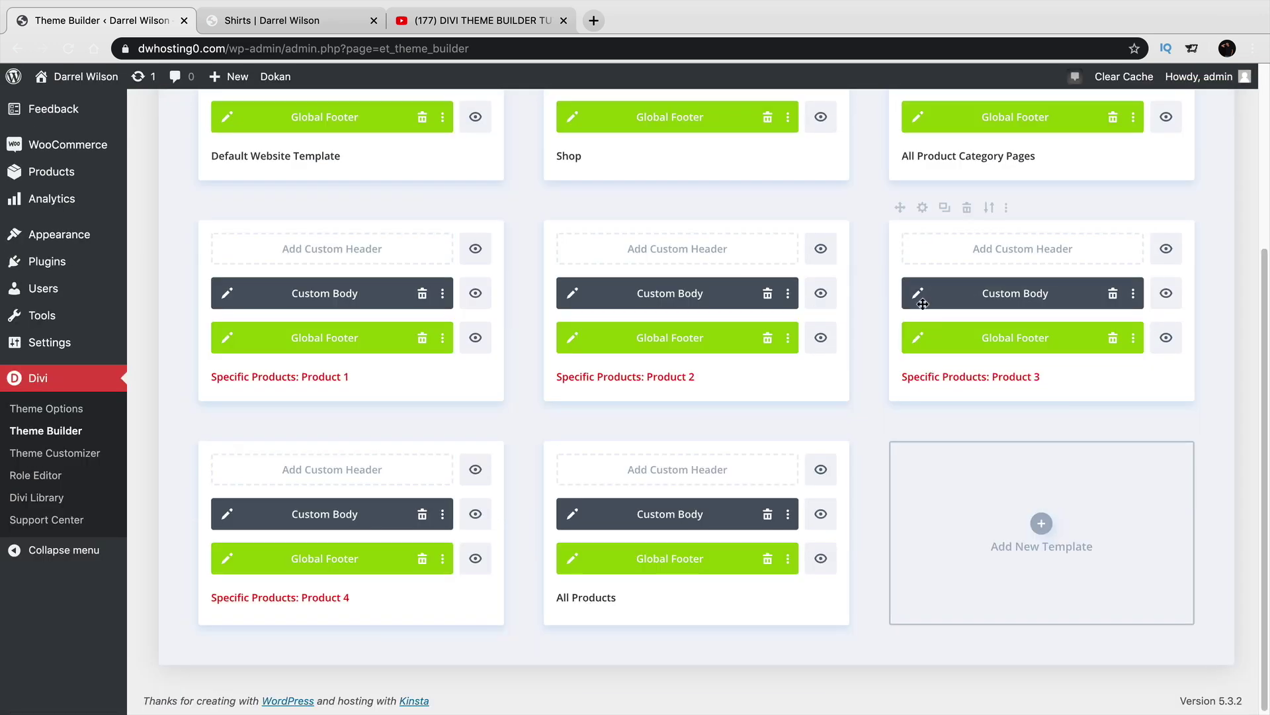
Set the Product 3 countdown timer to end April 16, 2020, then close the layout editor.
click(919, 296)
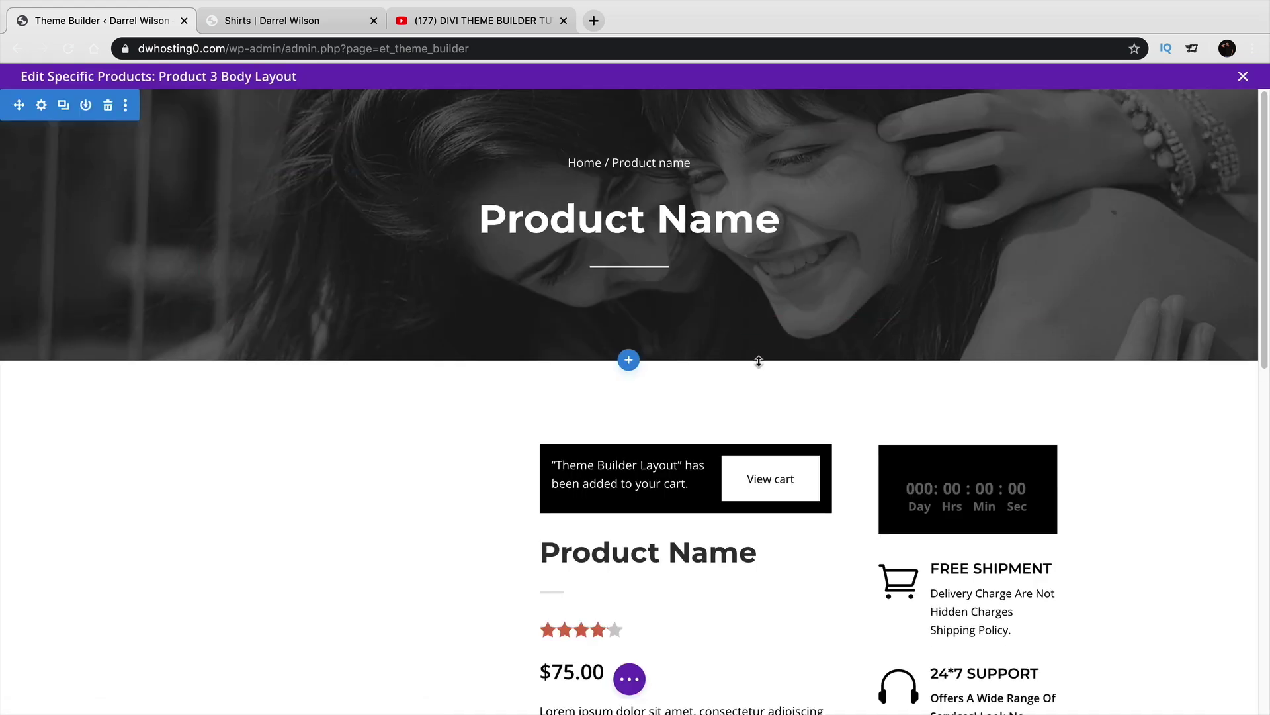
scroll(766, 357, down, 2)
scroll(768, 358, down, 2)
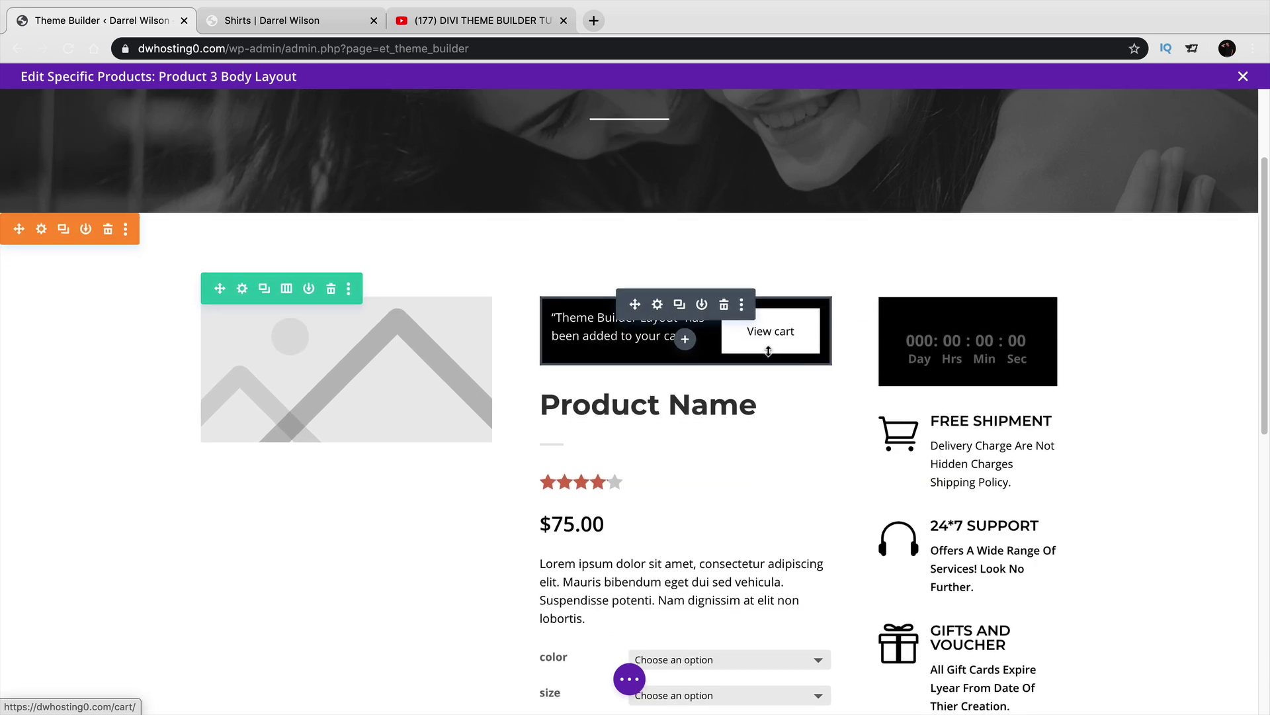
scroll(768, 348, down, 1)
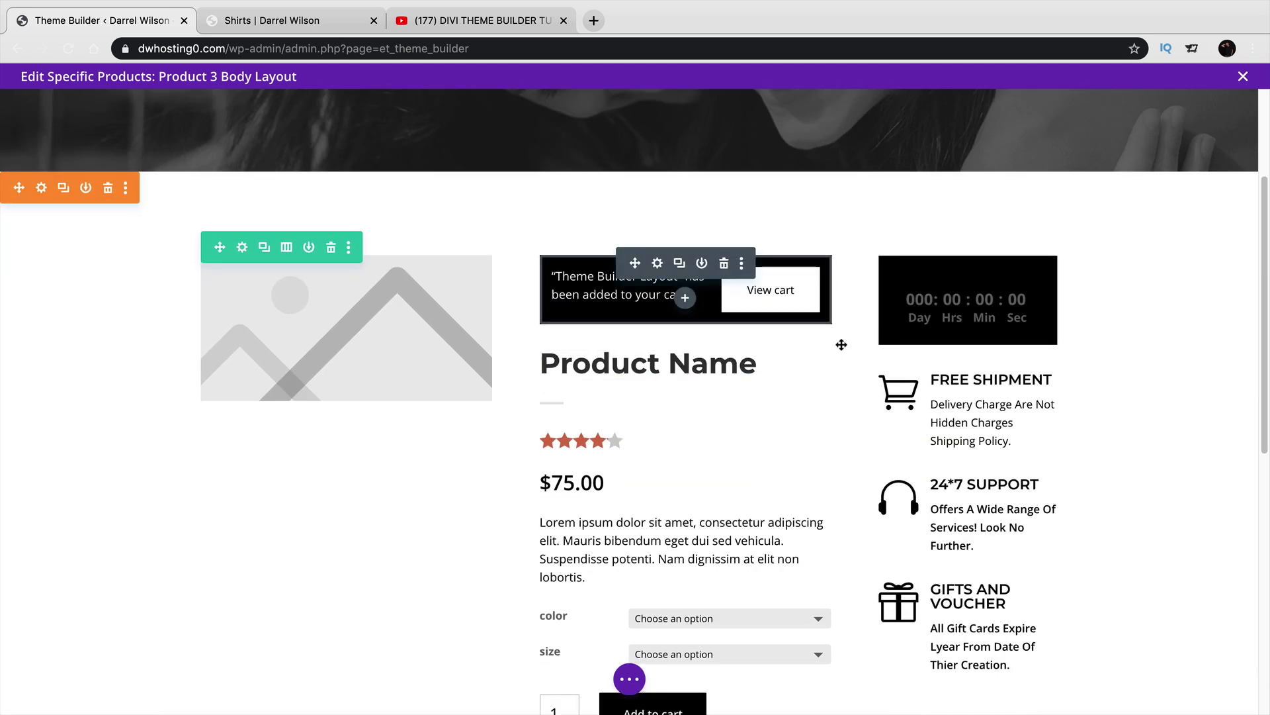
click(941, 264)
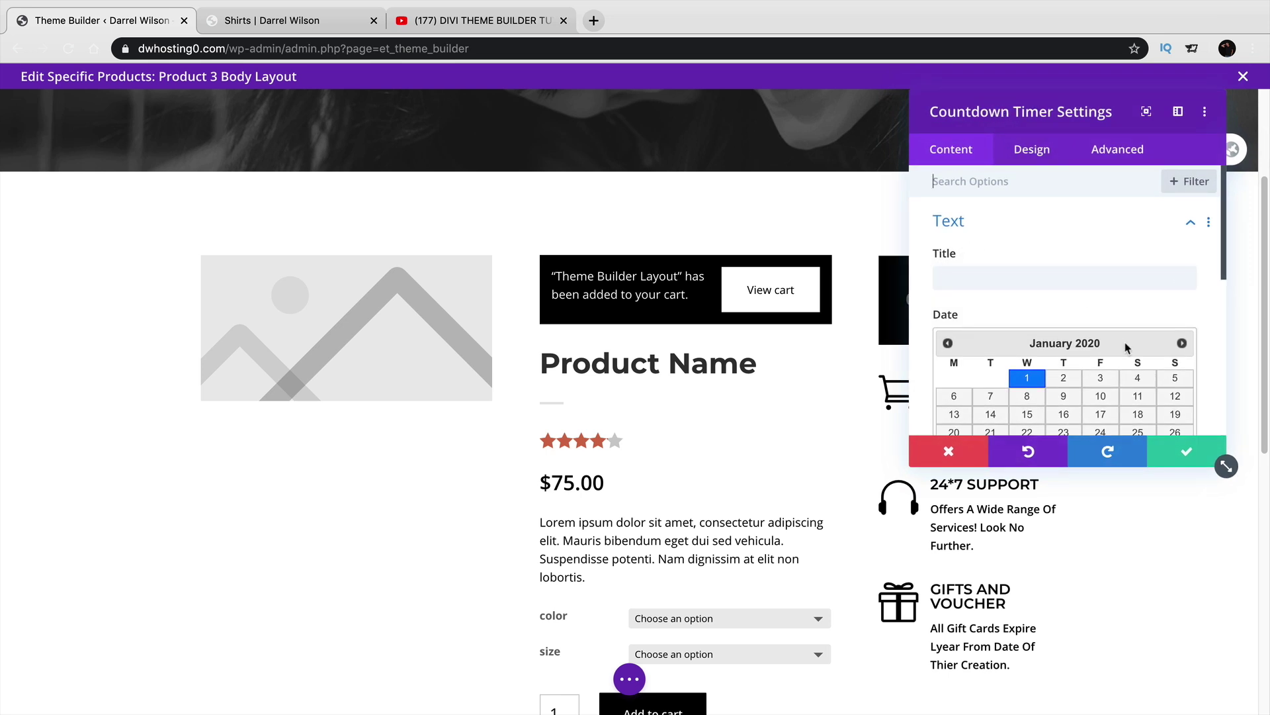
click(1182, 343)
click(1182, 343)
click(1182, 343)
scroll(1123, 346, down, 1)
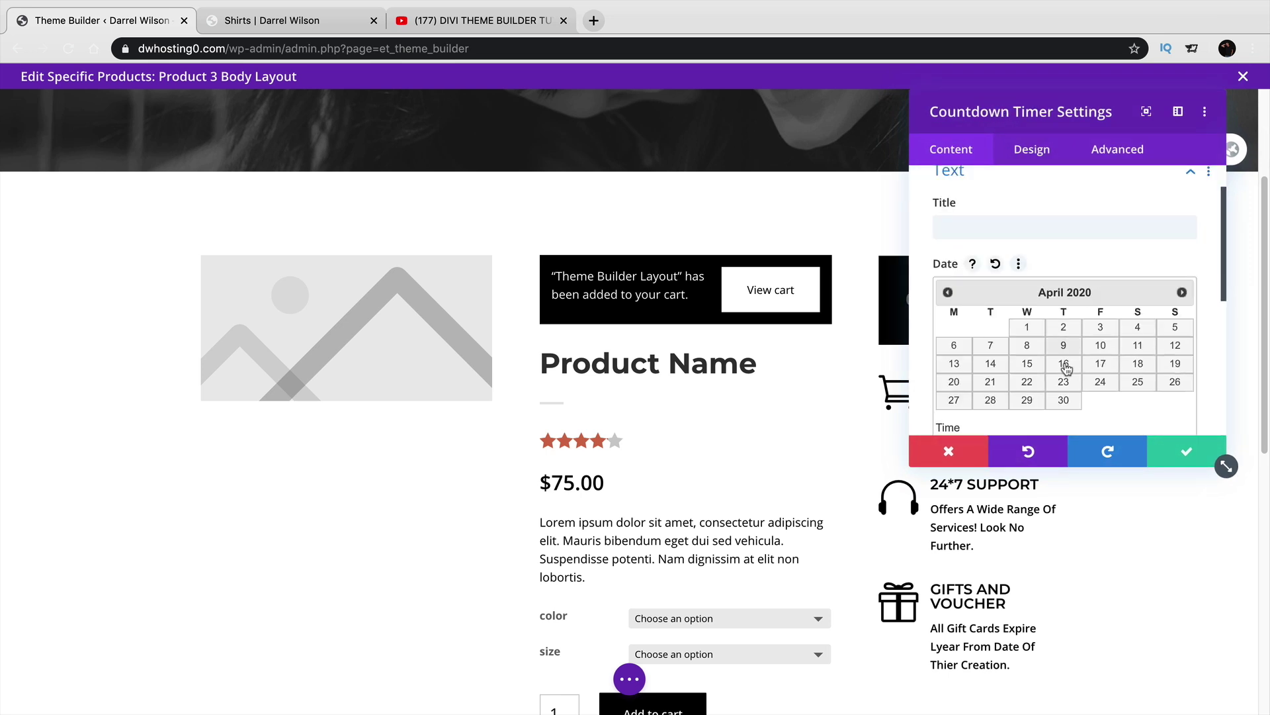
click(1066, 363)
scroll(1123, 407, down, 2)
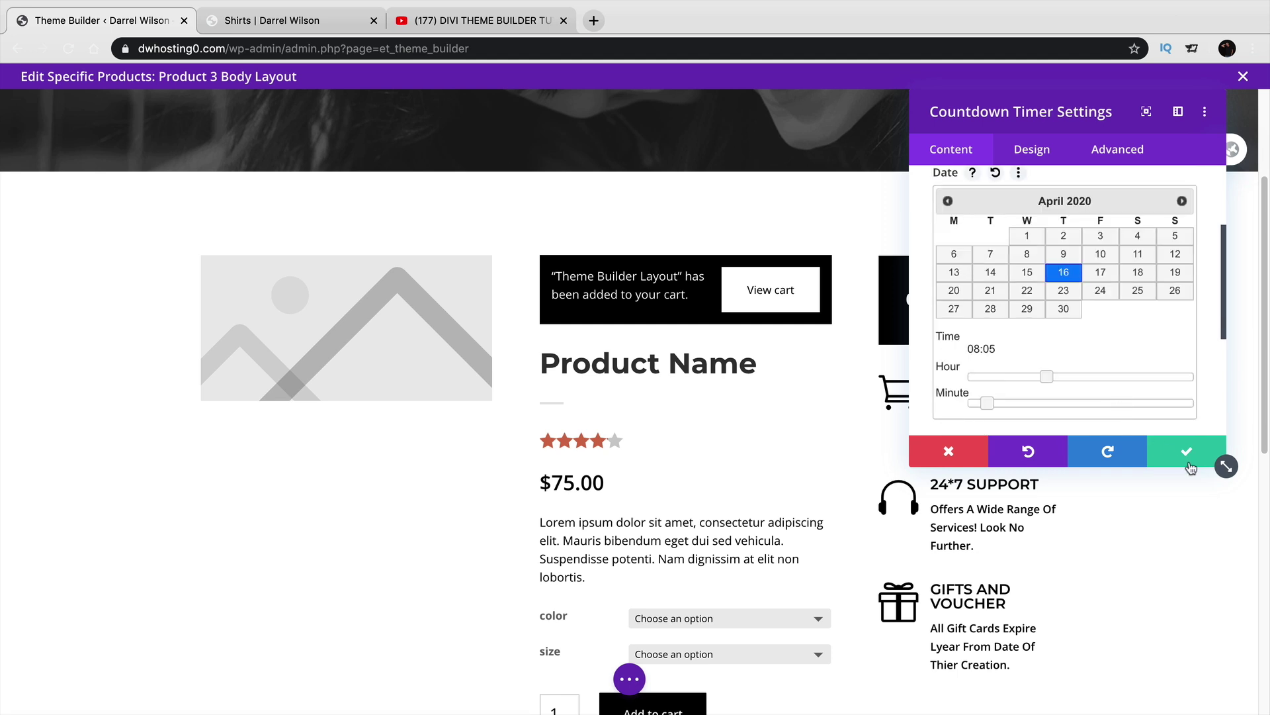
click(1184, 463)
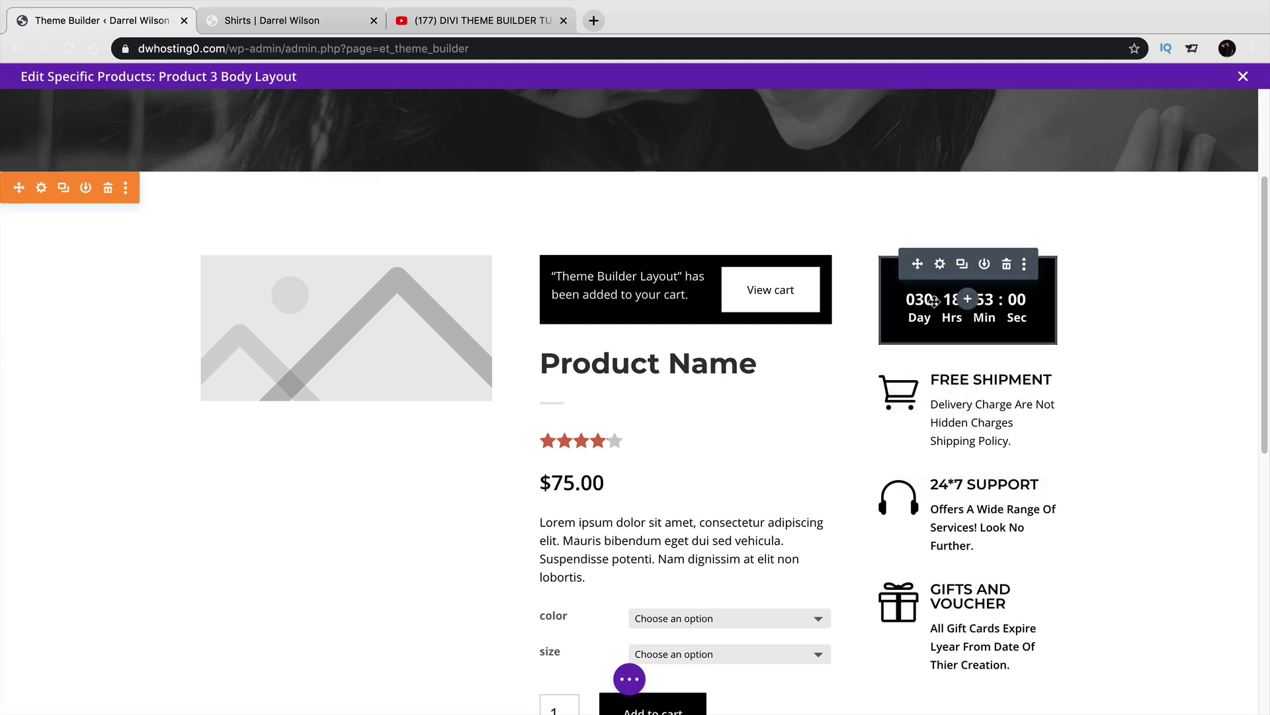
click(635, 689)
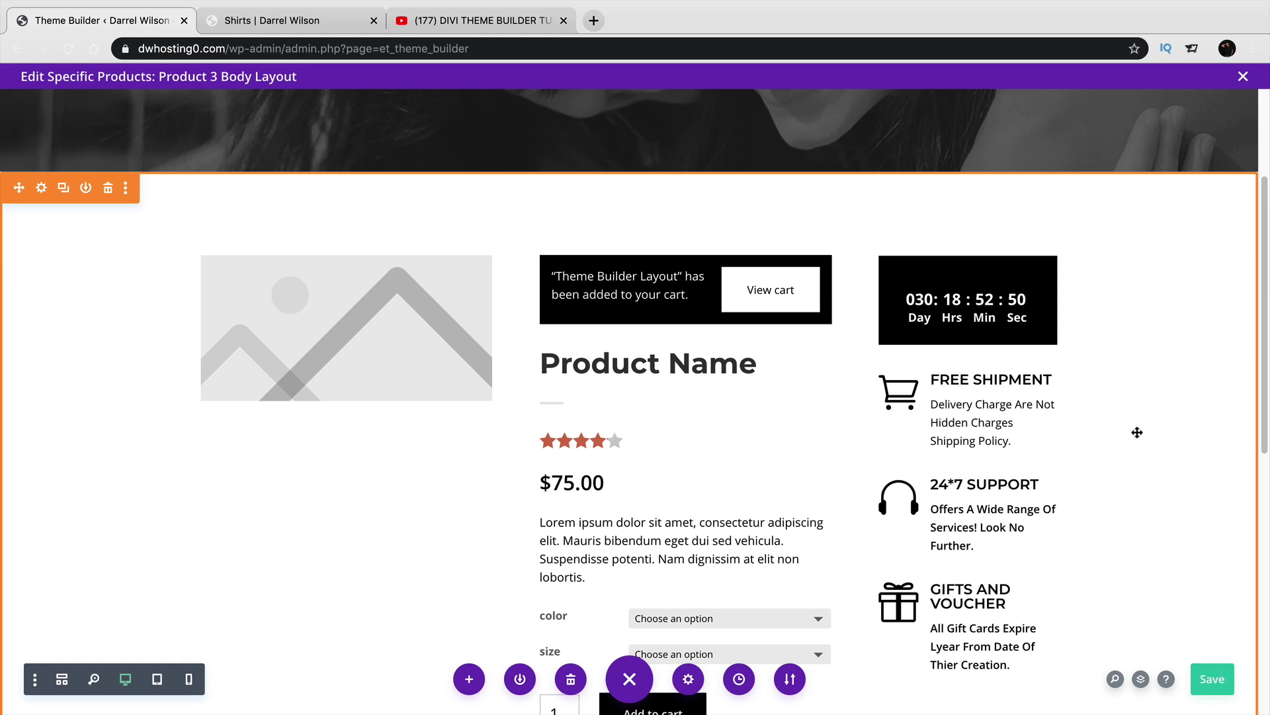
click(1244, 77)
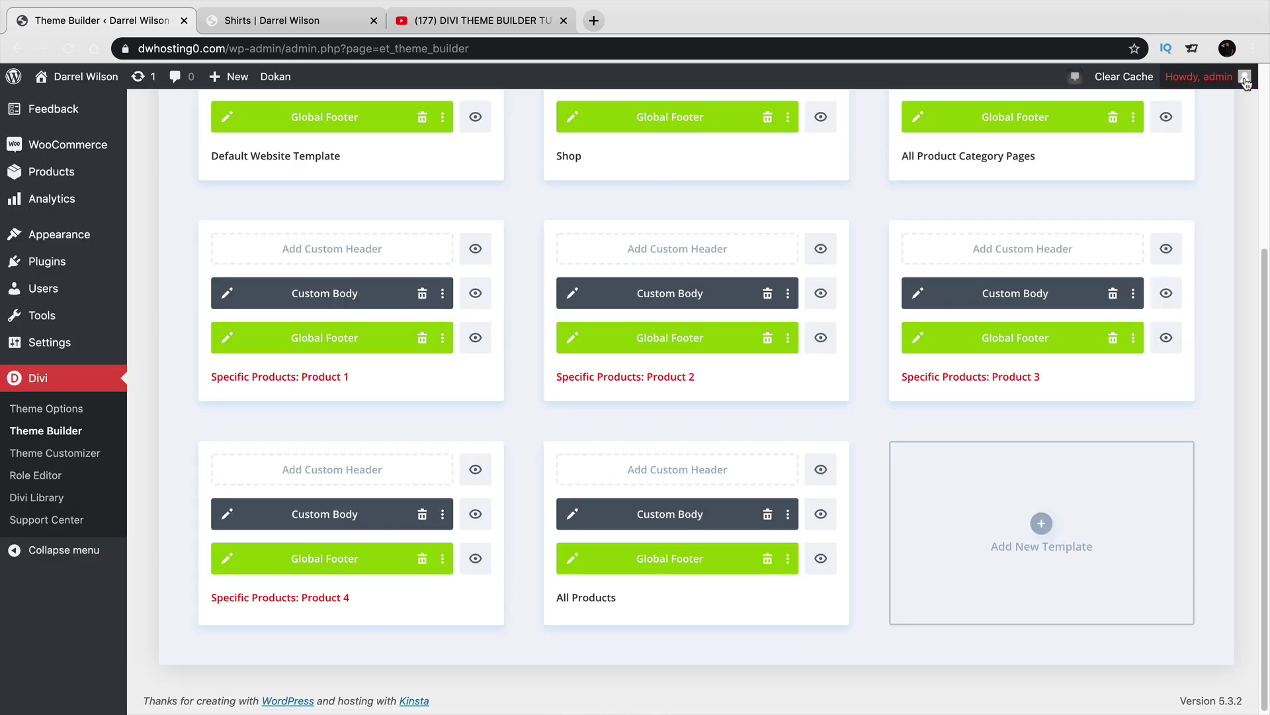
click(225, 514)
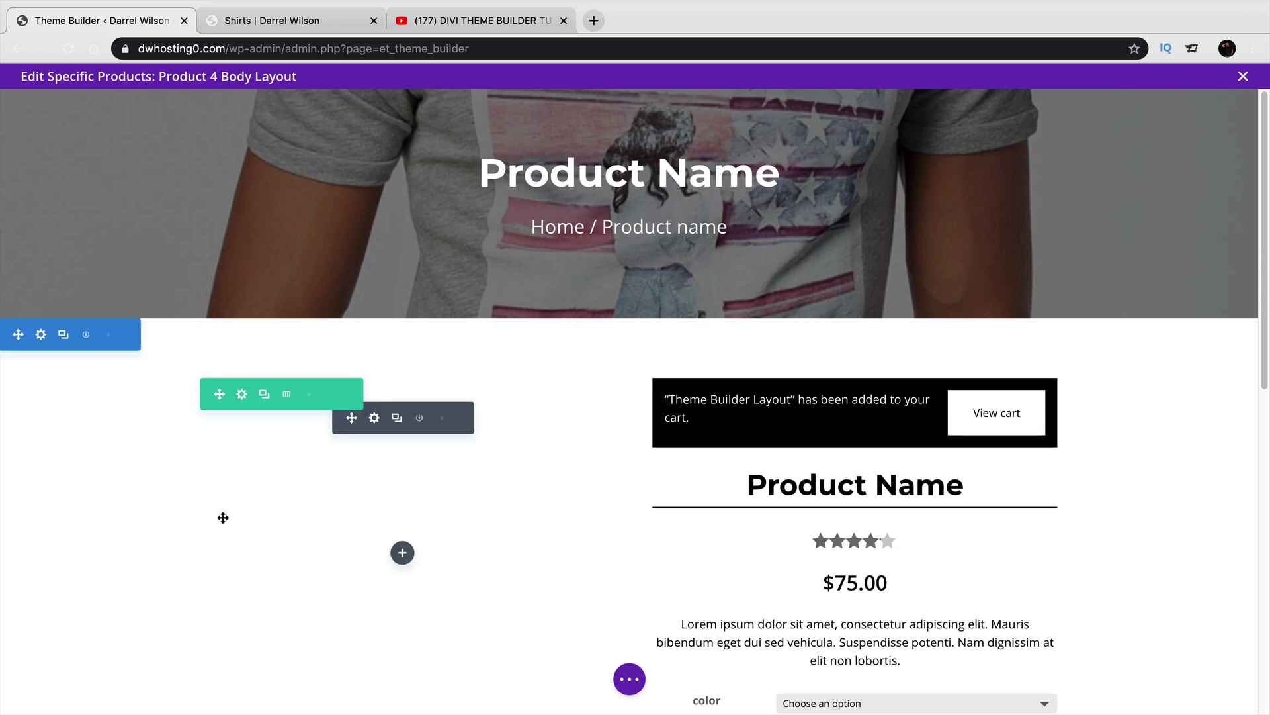
scroll(625, 566, down, 5)
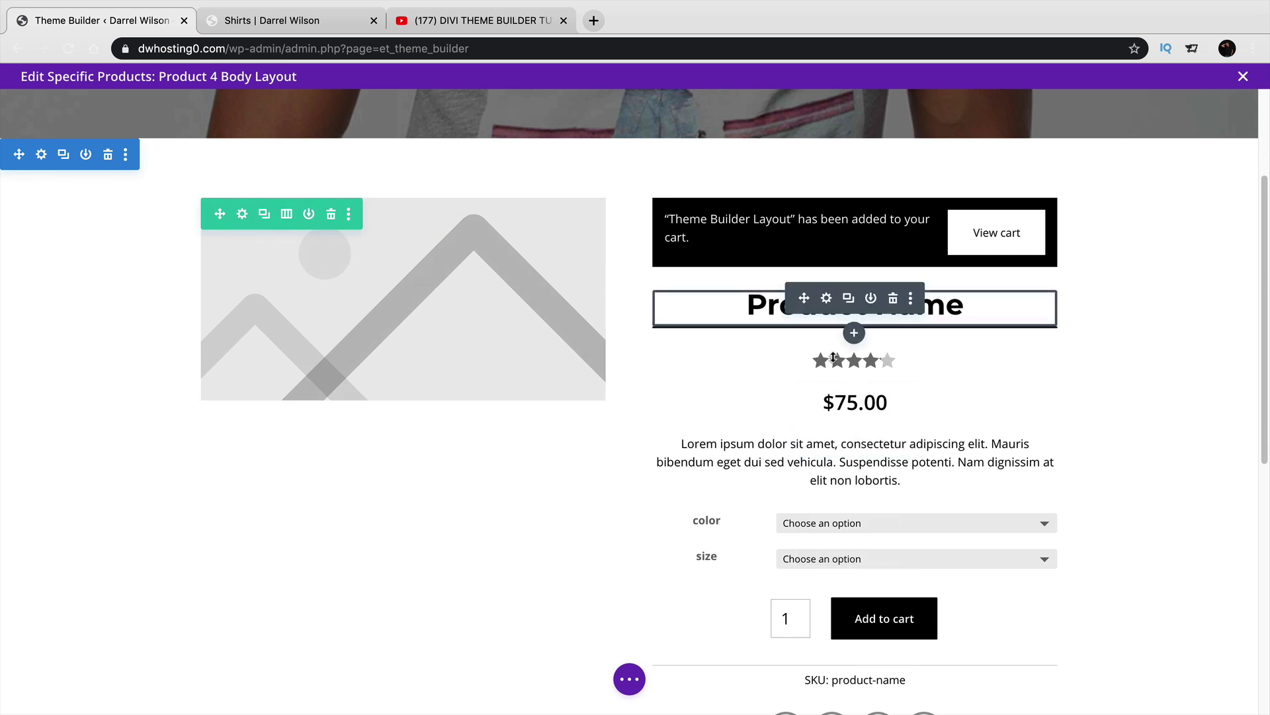
scroll(828, 598, down, 1)
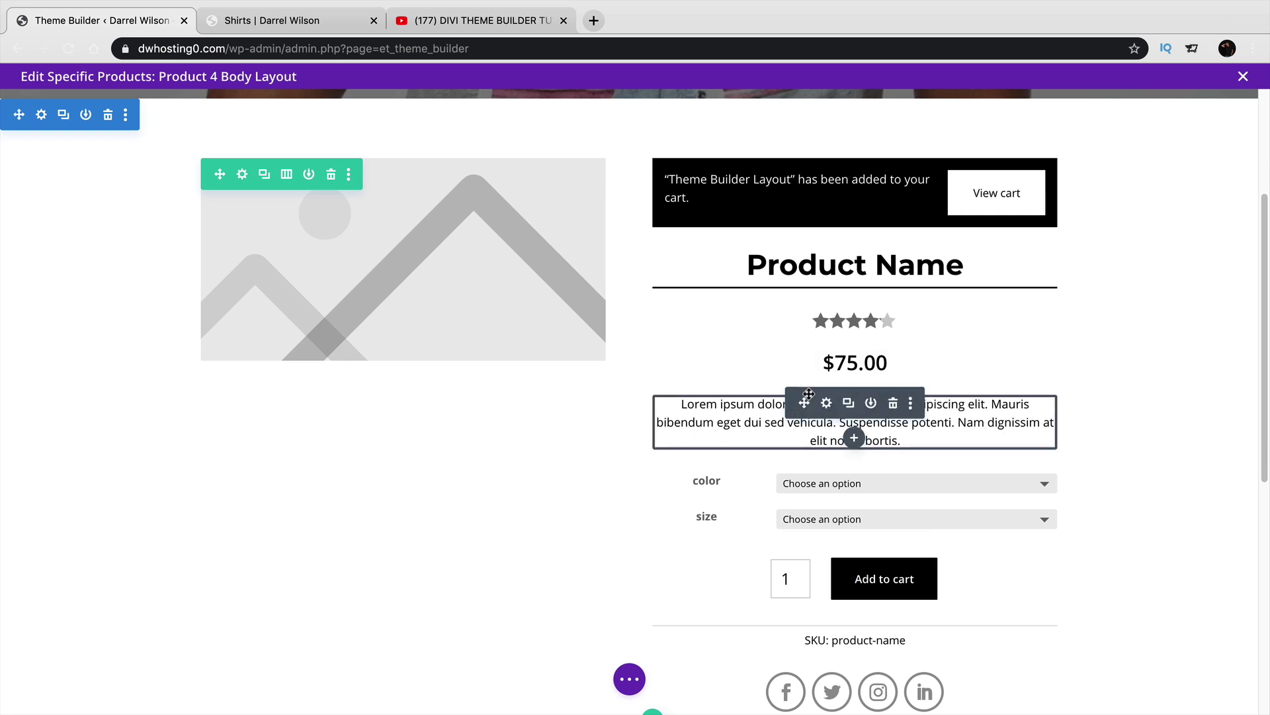
click(1244, 76)
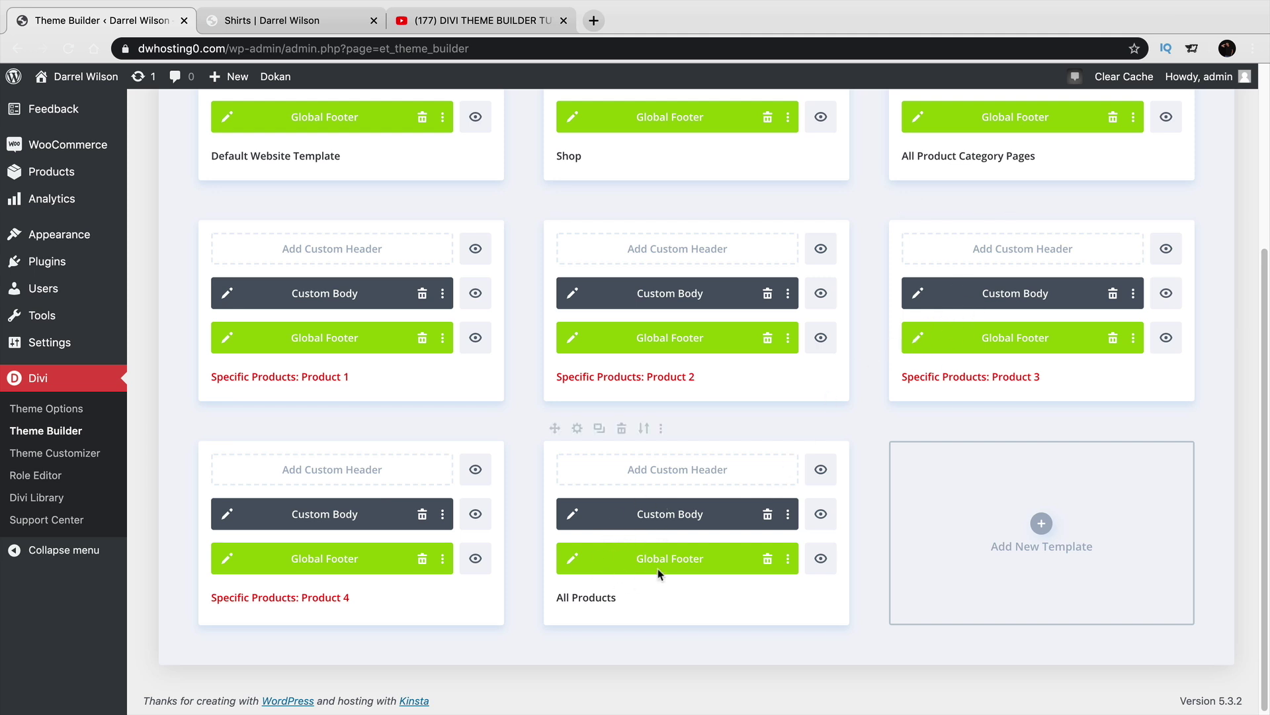
Disable the All Products template and tick All Products in Product 3's Use On settings.
click(661, 430)
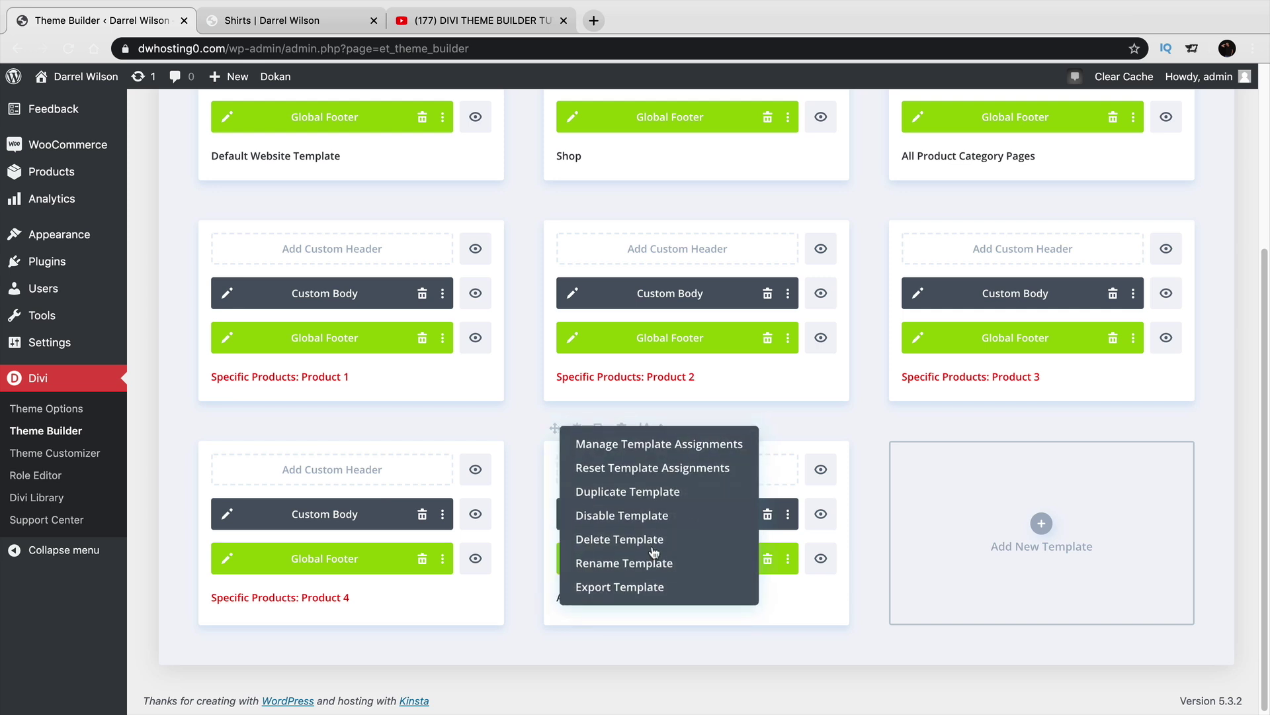
click(643, 516)
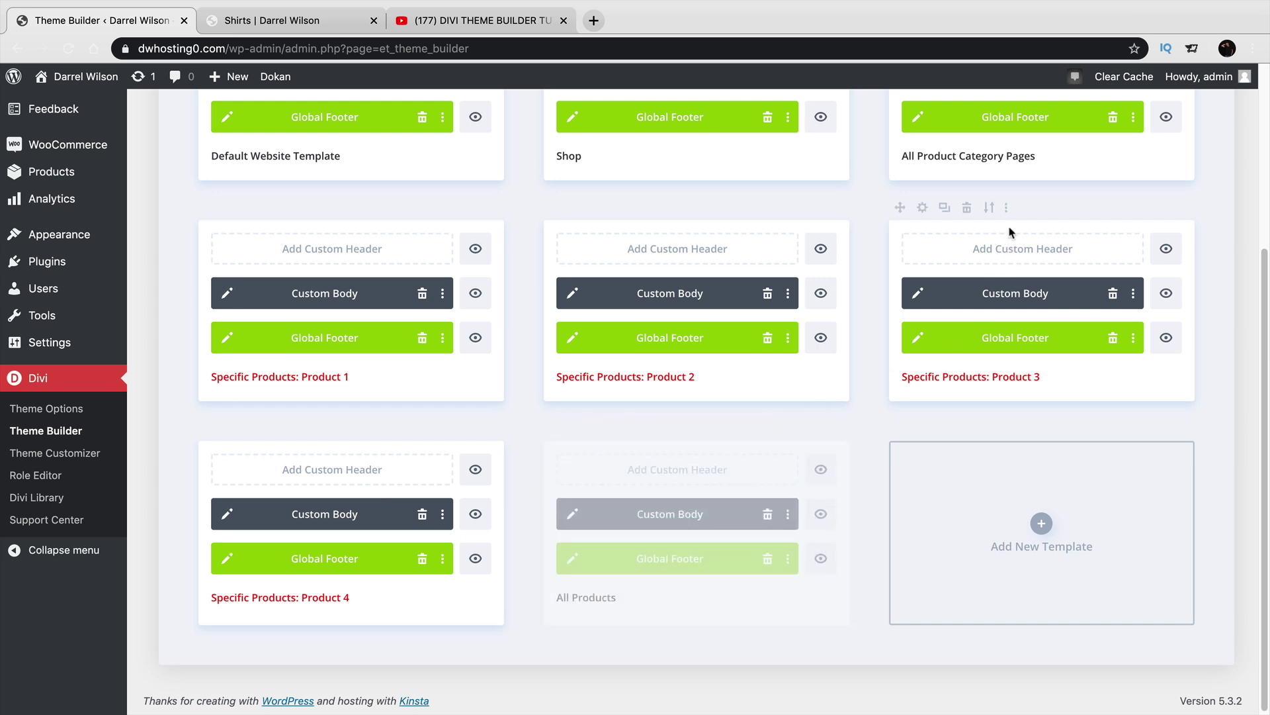
click(923, 209)
click(945, 477)
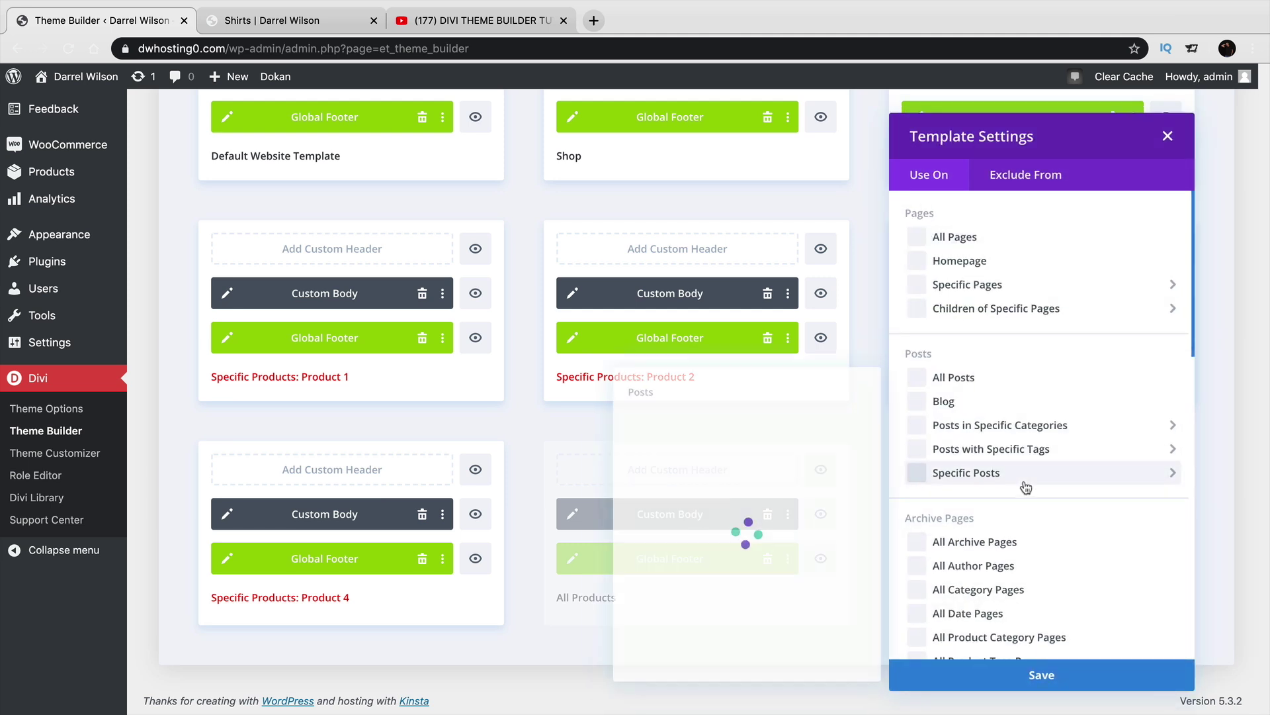
scroll(1024, 490, down, 10)
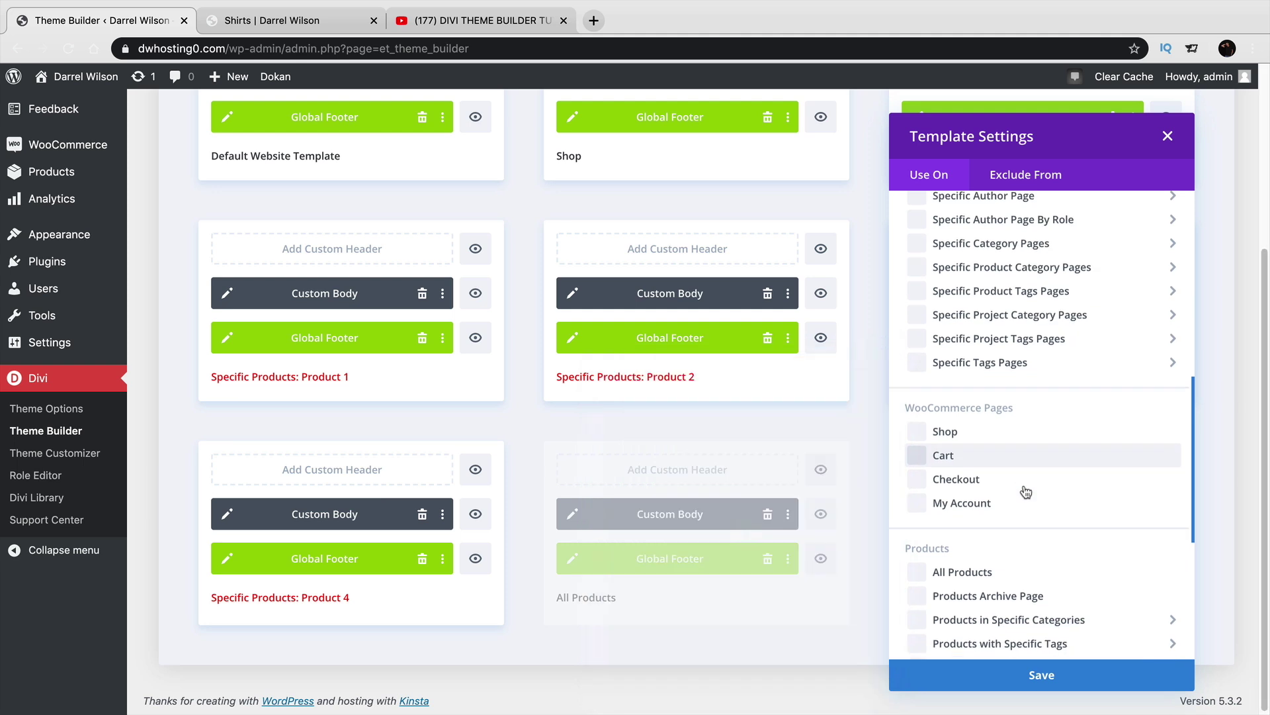
click(998, 485)
click(1062, 616)
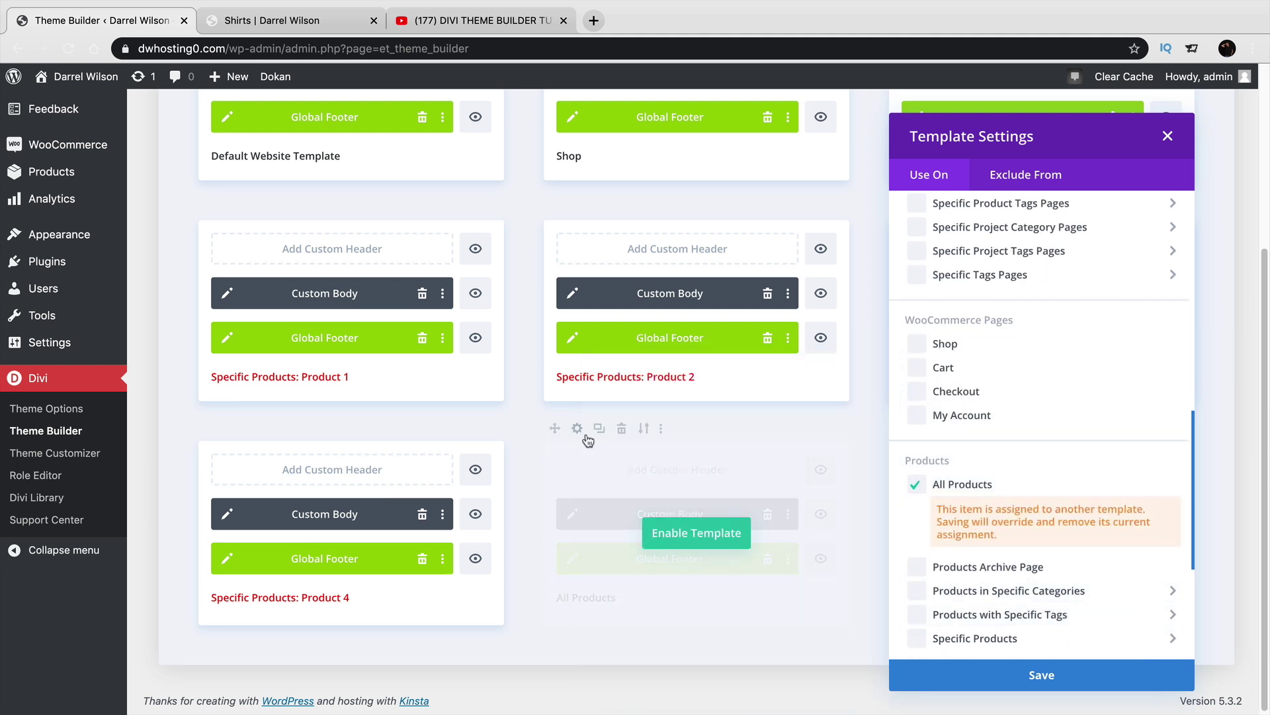
Save Product 3's new All Products assignment and the Theme Builder changes.
drag(1001, 536, 938, 508)
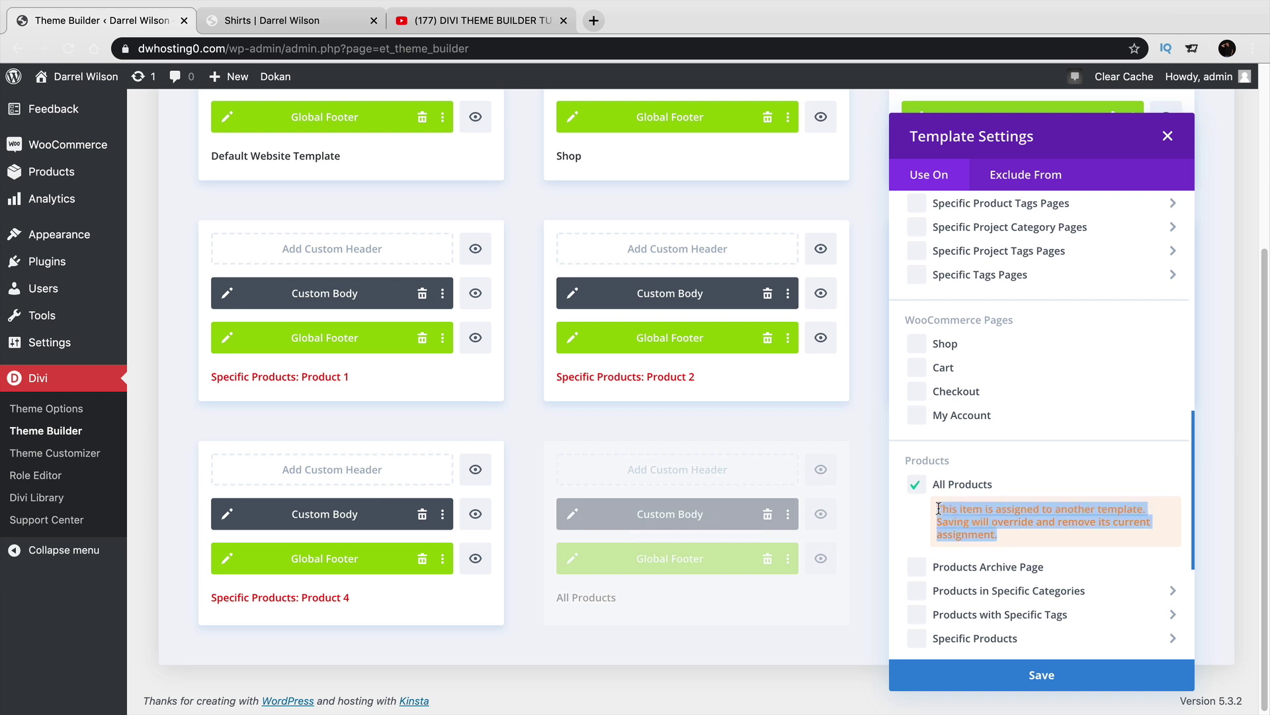
click(975, 520)
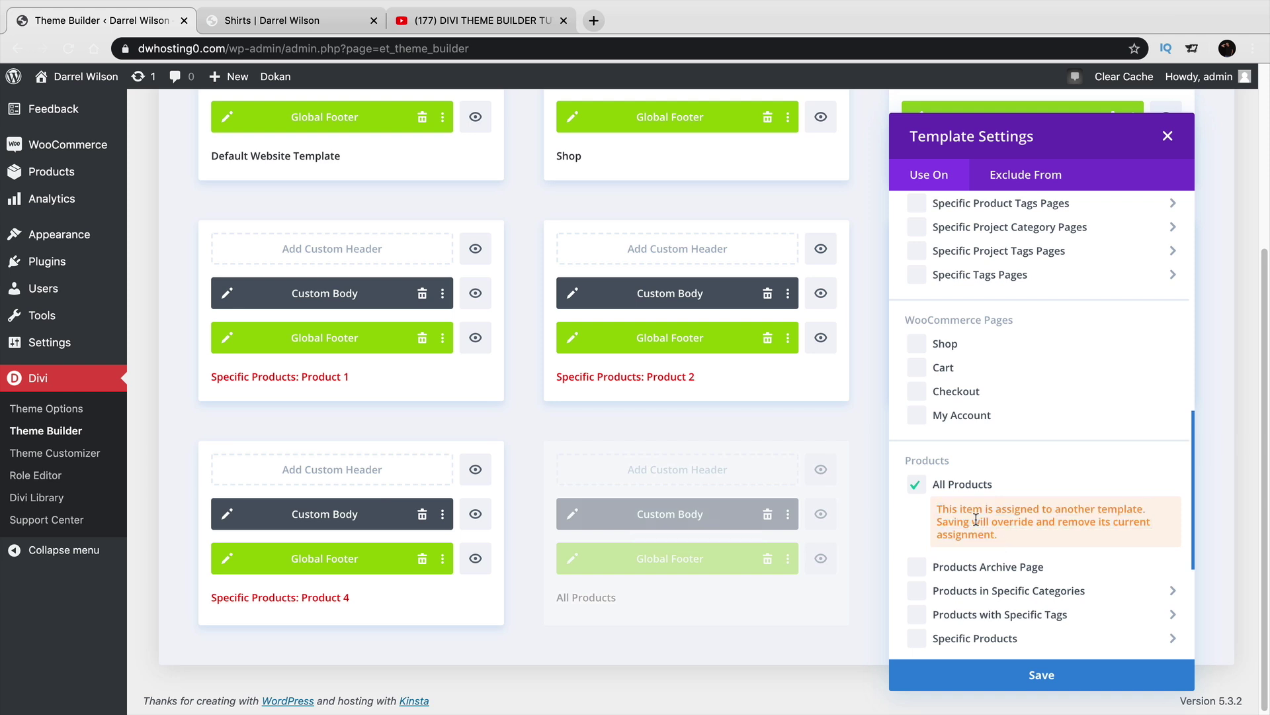
click(1044, 675)
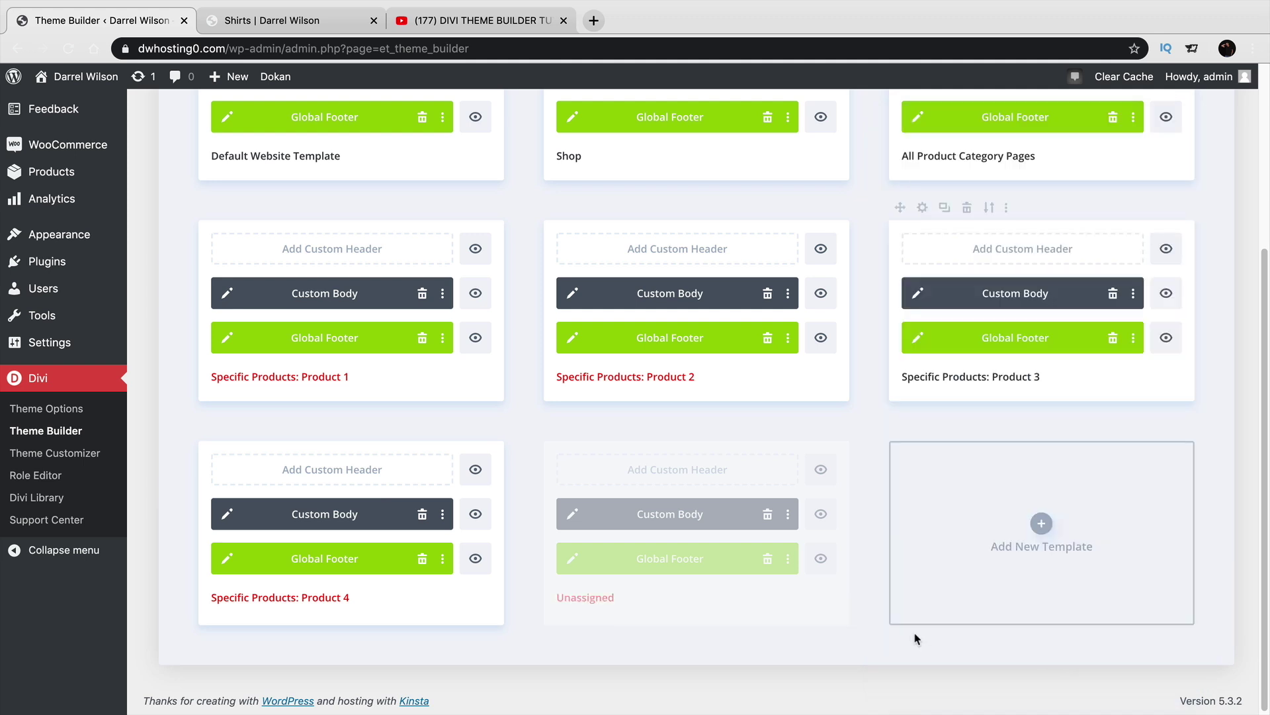
scroll(916, 635, up, 5)
click(285, 130)
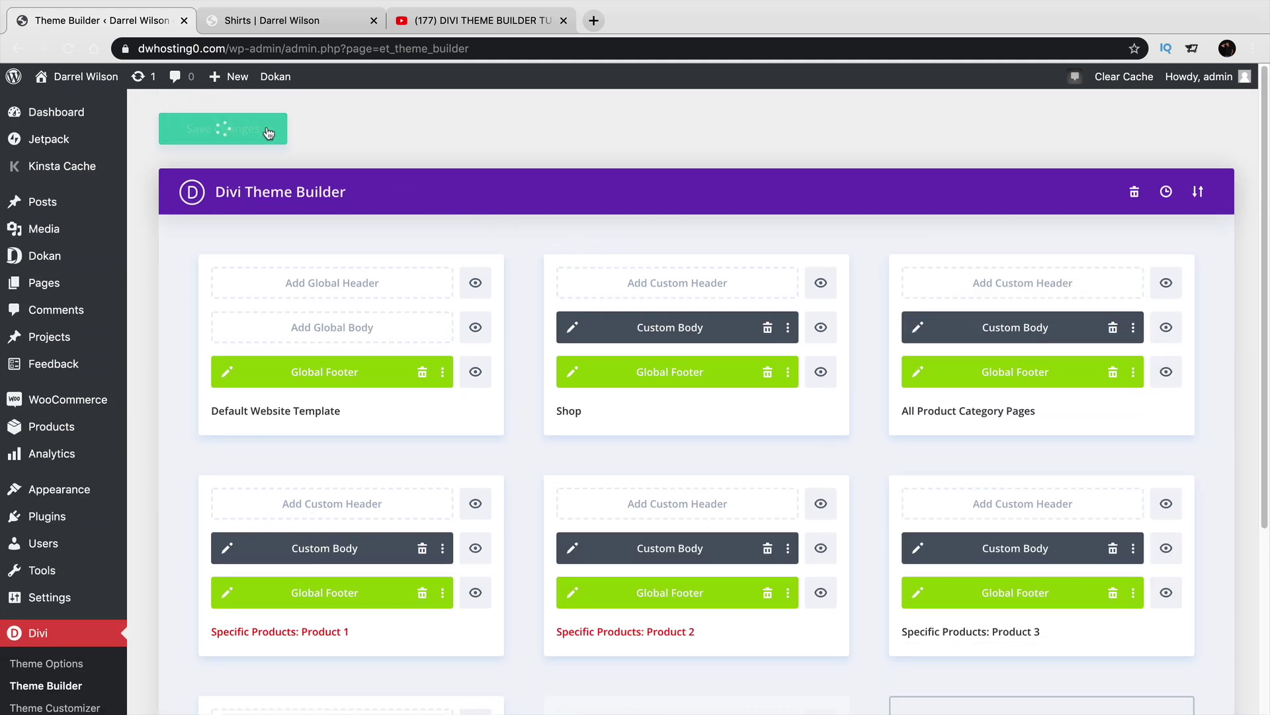
click(281, 26)
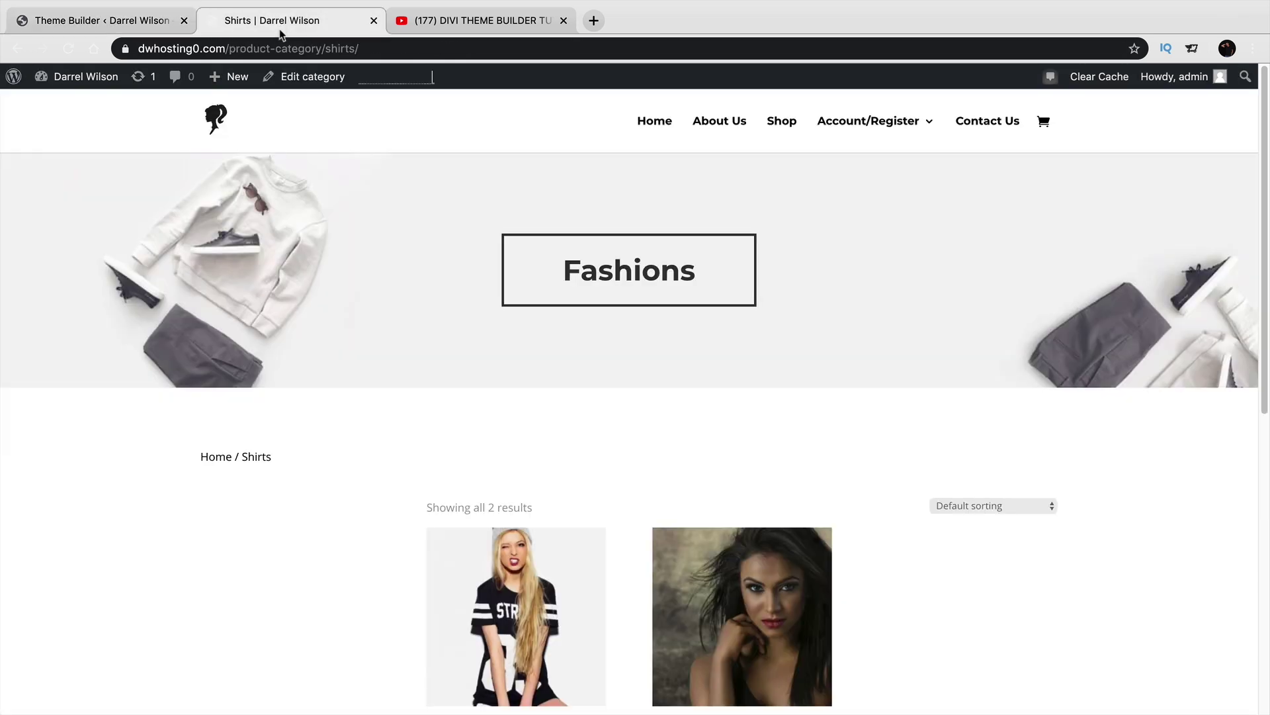
click(781, 121)
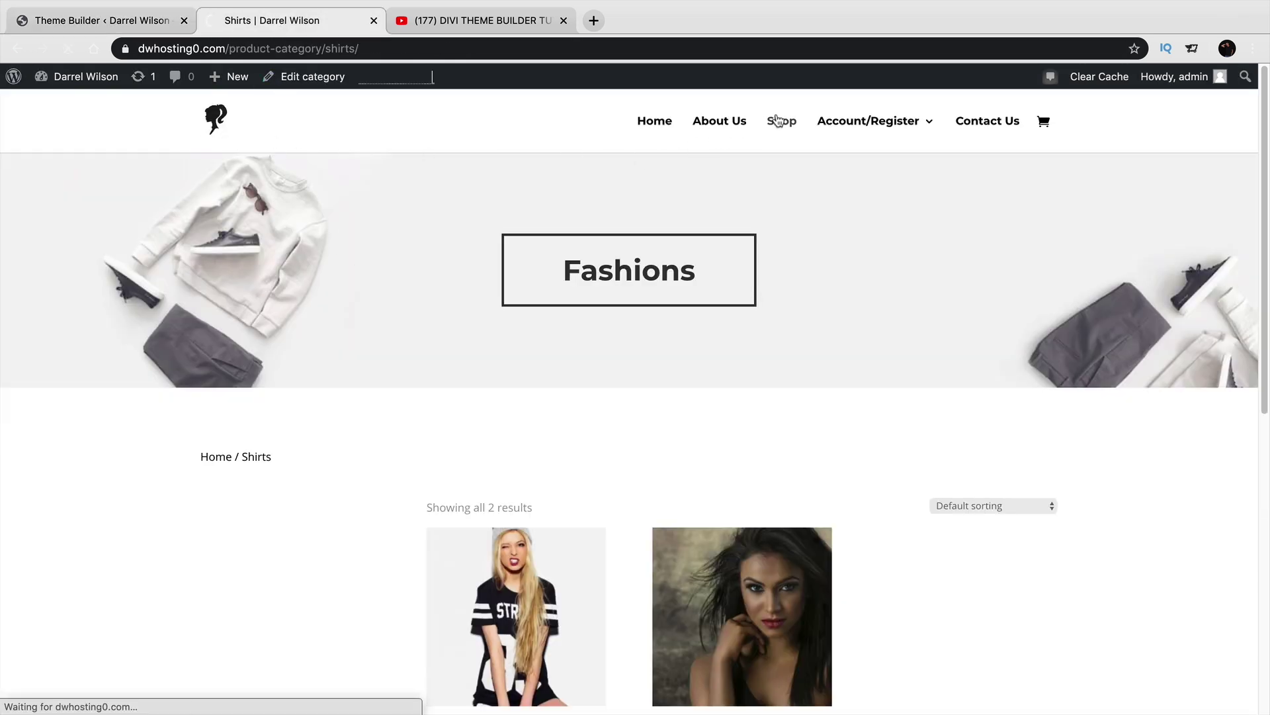
scroll(742, 247, down, 3)
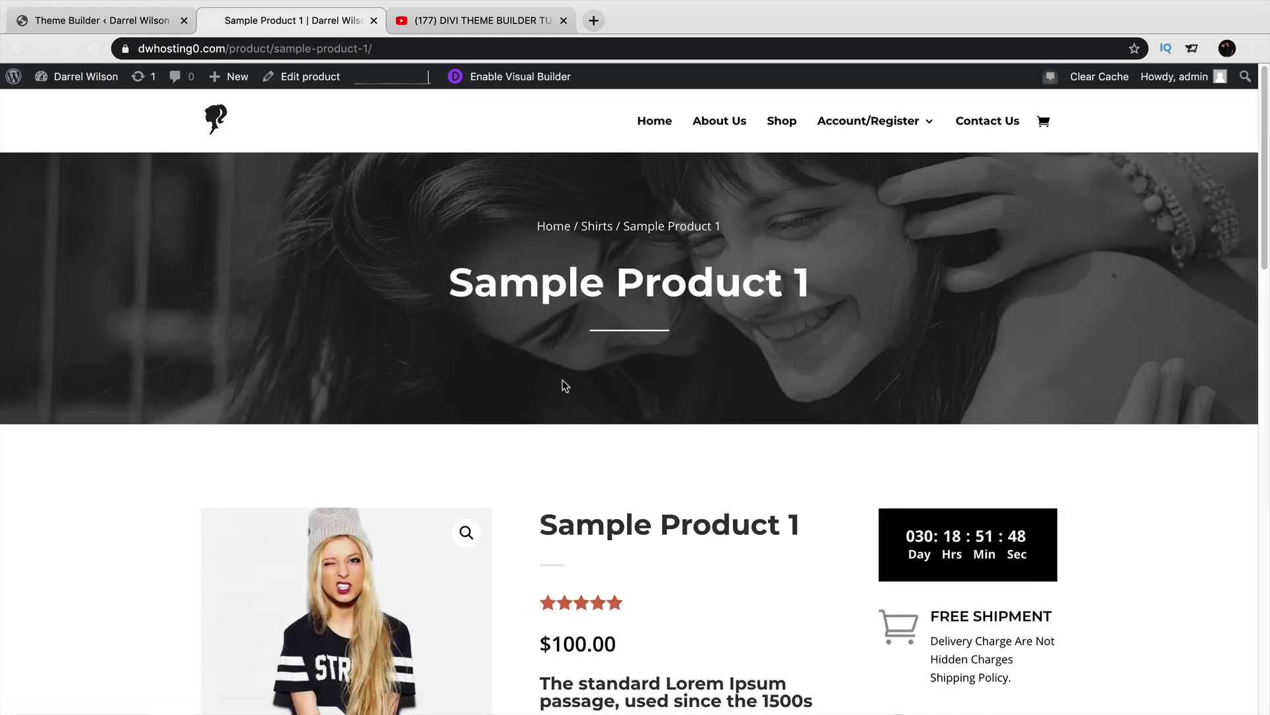
scroll(562, 377, down, 3)
scroll(563, 382, down, 5)
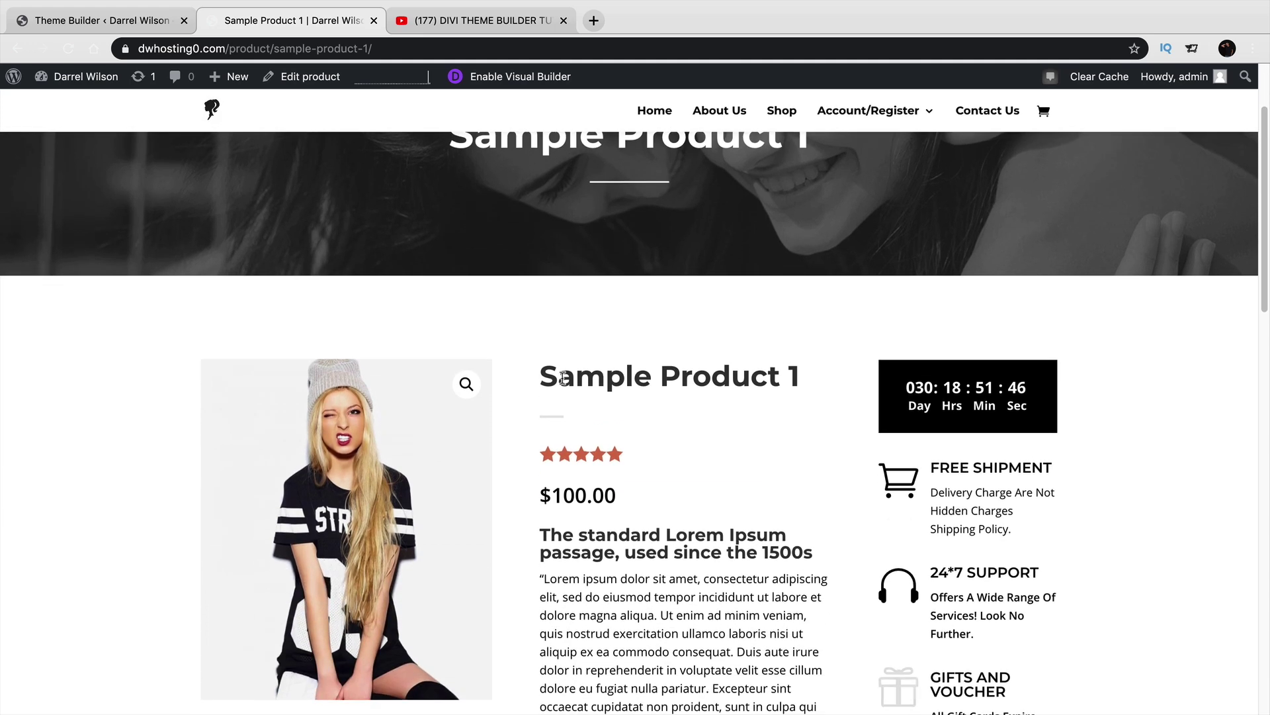
scroll(563, 377, down, 1)
scroll(563, 377, up, 1)
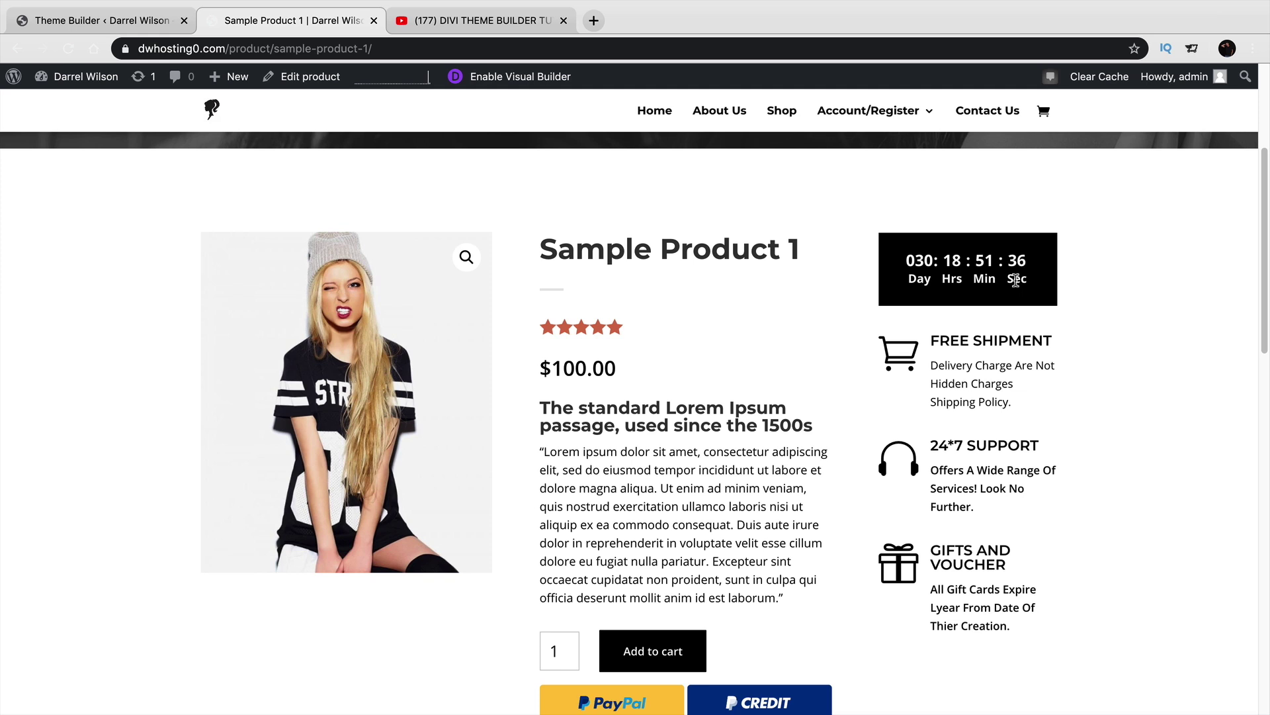
drag(1038, 279, 901, 276)
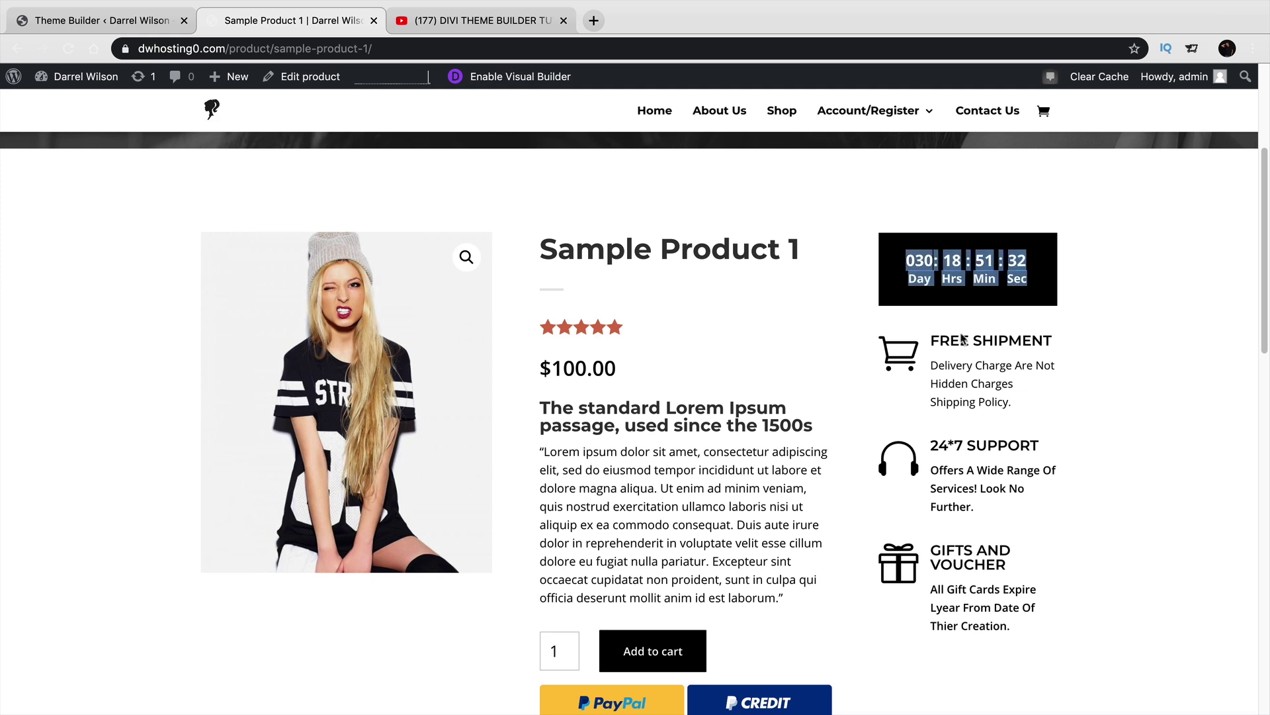
drag(1051, 340, 939, 340)
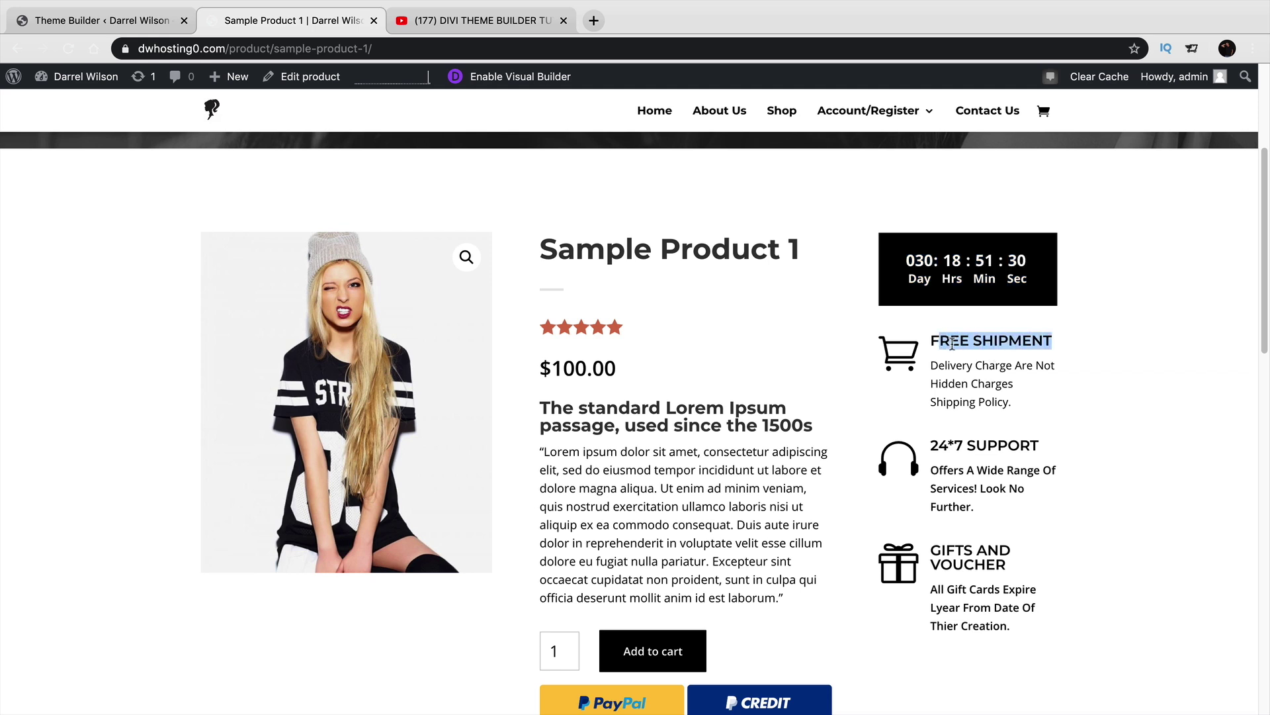
double_click(988, 436)
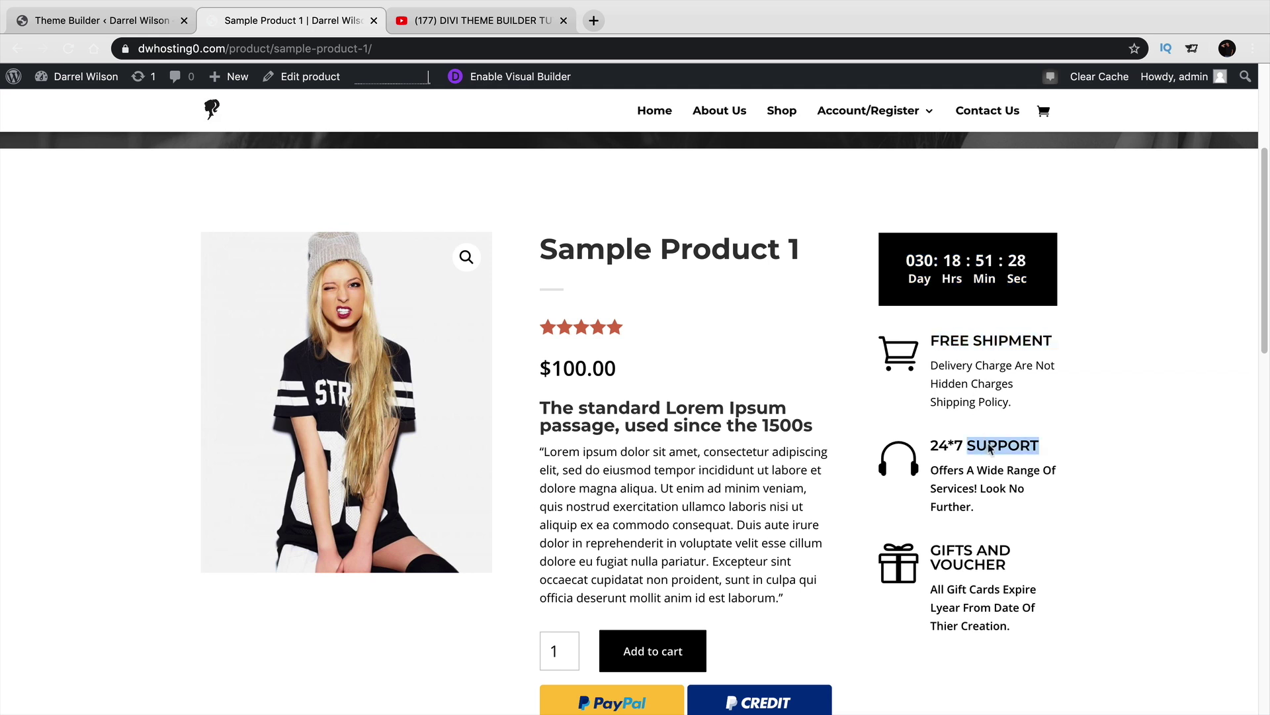
drag(1011, 570, 930, 549)
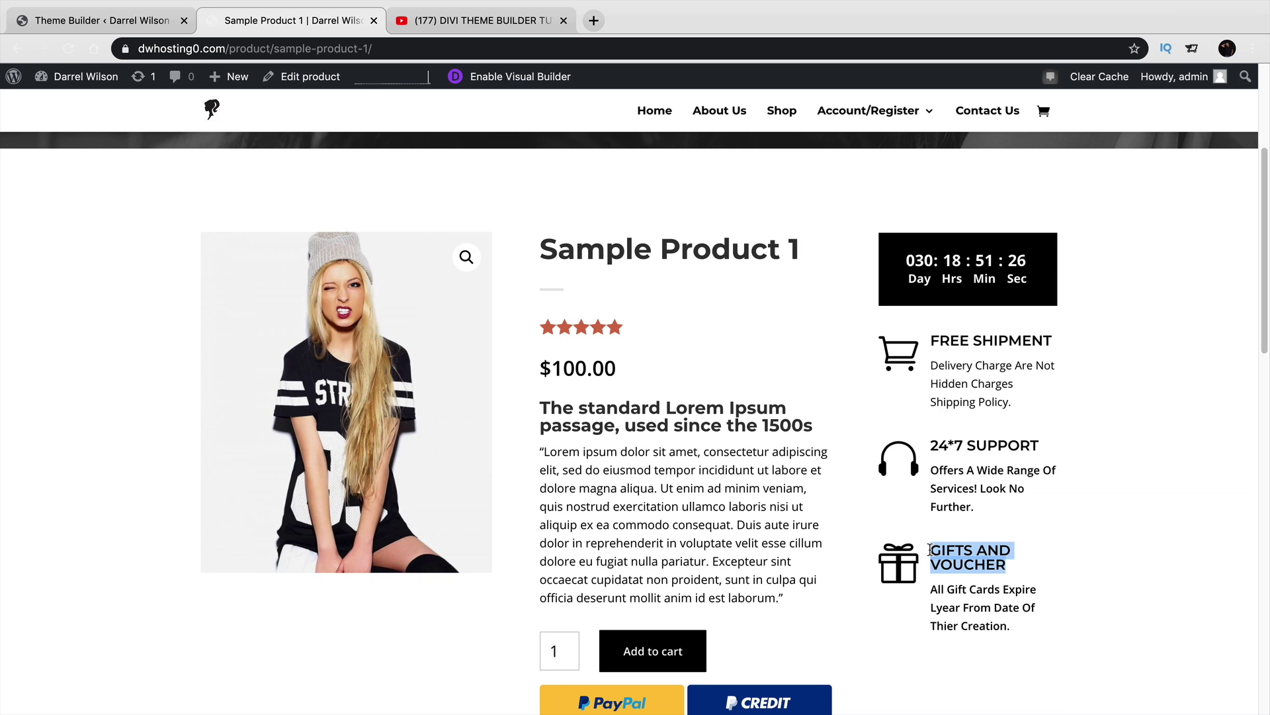
scroll(728, 528, down, 3)
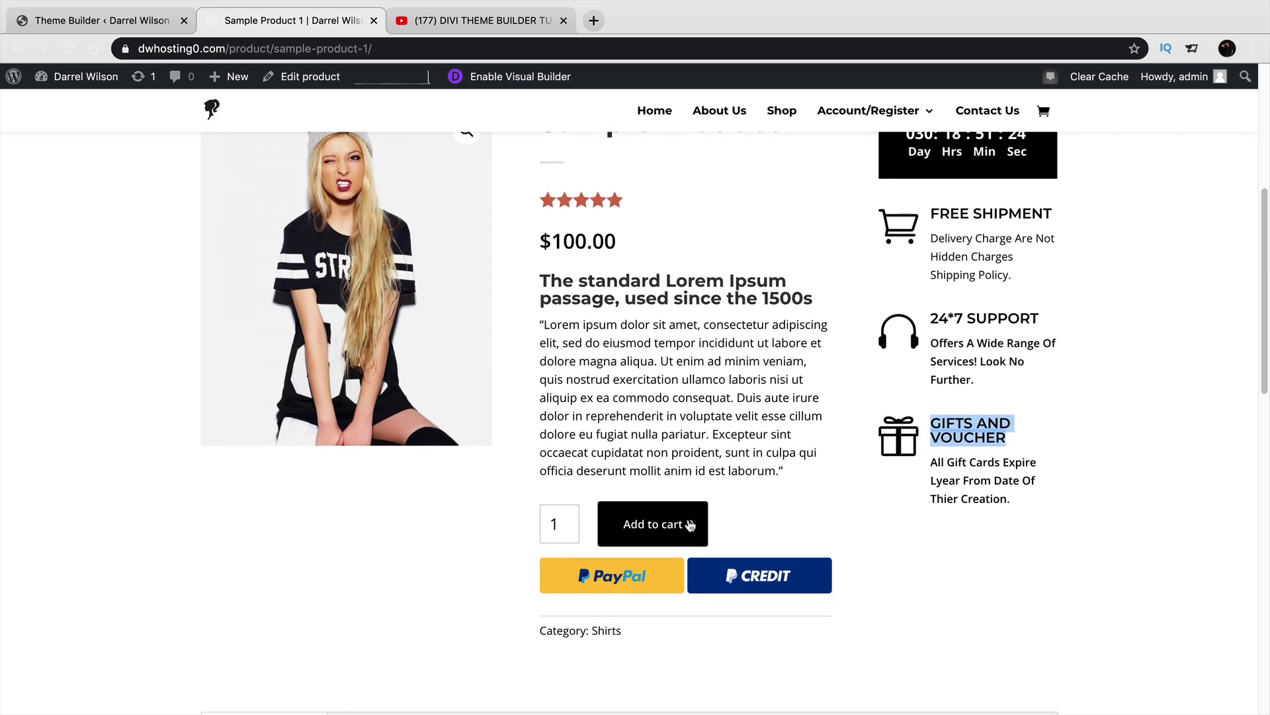
scroll(688, 523, down, 1)
scroll(688, 522, down, 10)
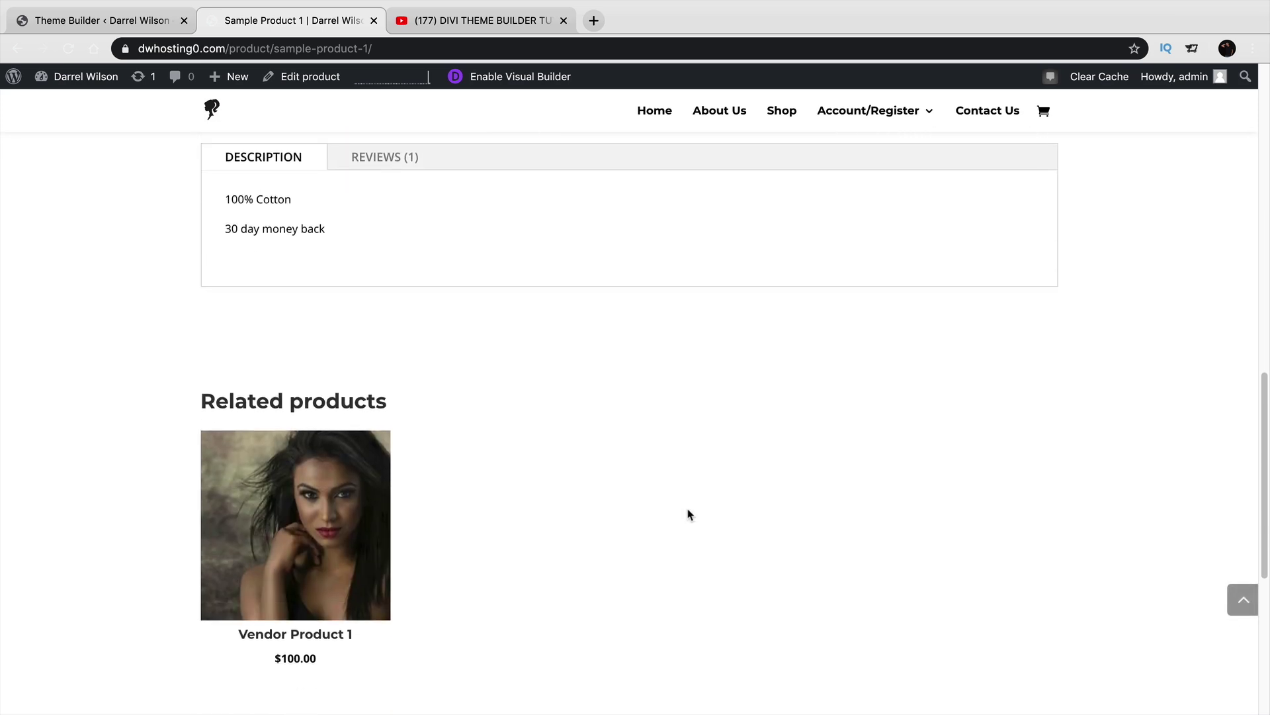
scroll(688, 515, down, 4)
scroll(688, 515, up, 15)
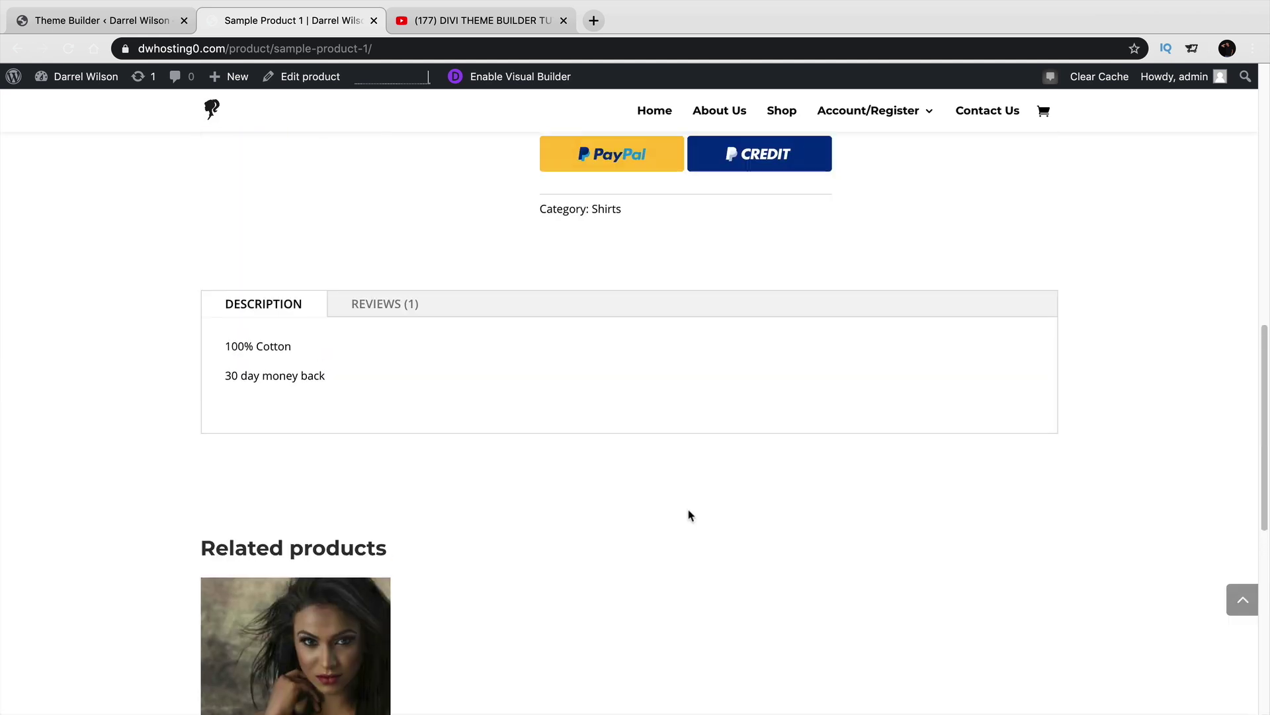
scroll(688, 515, up, 2)
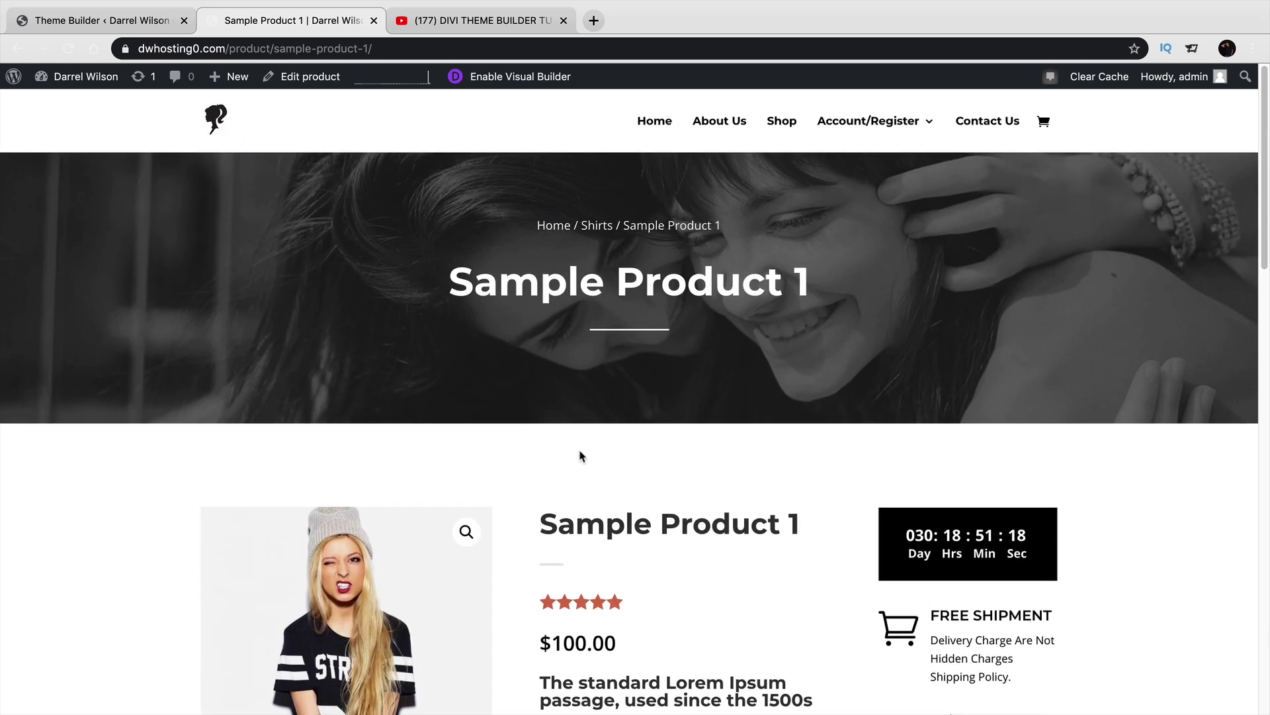
click(99, 20)
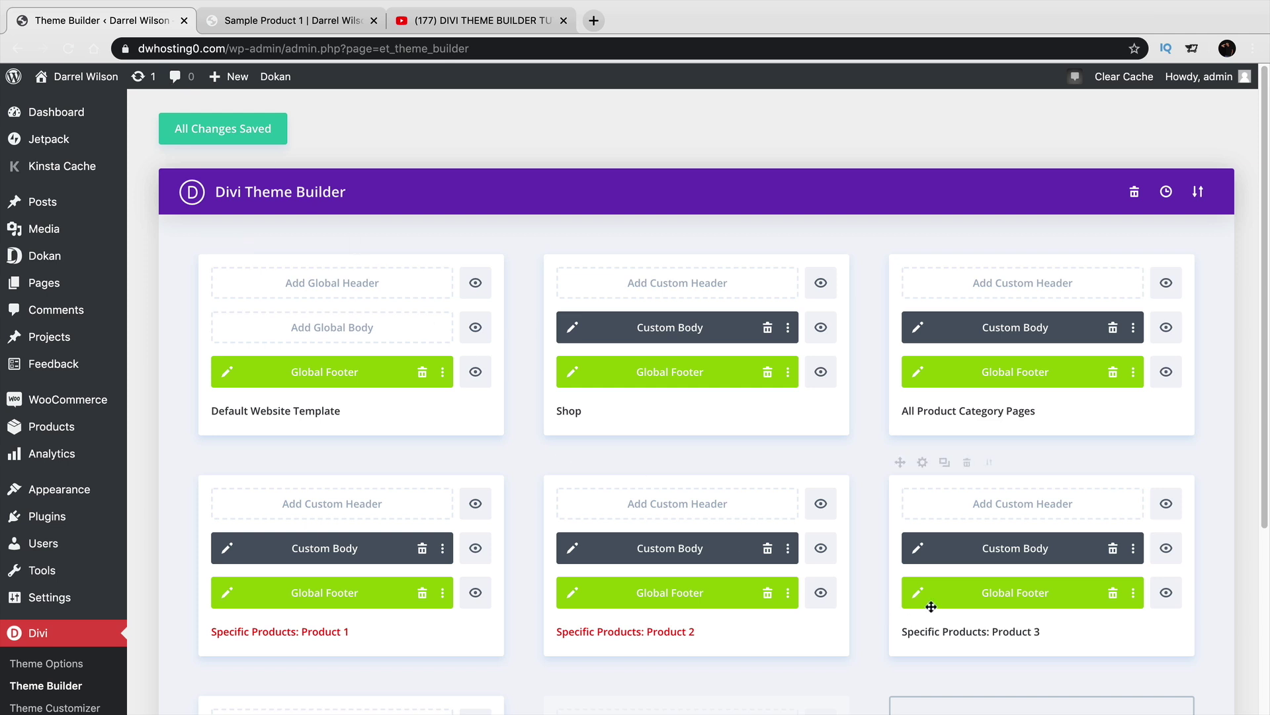
Set the Product 1 template to Use On Specific Products: Vendor Product 1.
scroll(929, 603, down, 2)
scroll(931, 602, down, 1)
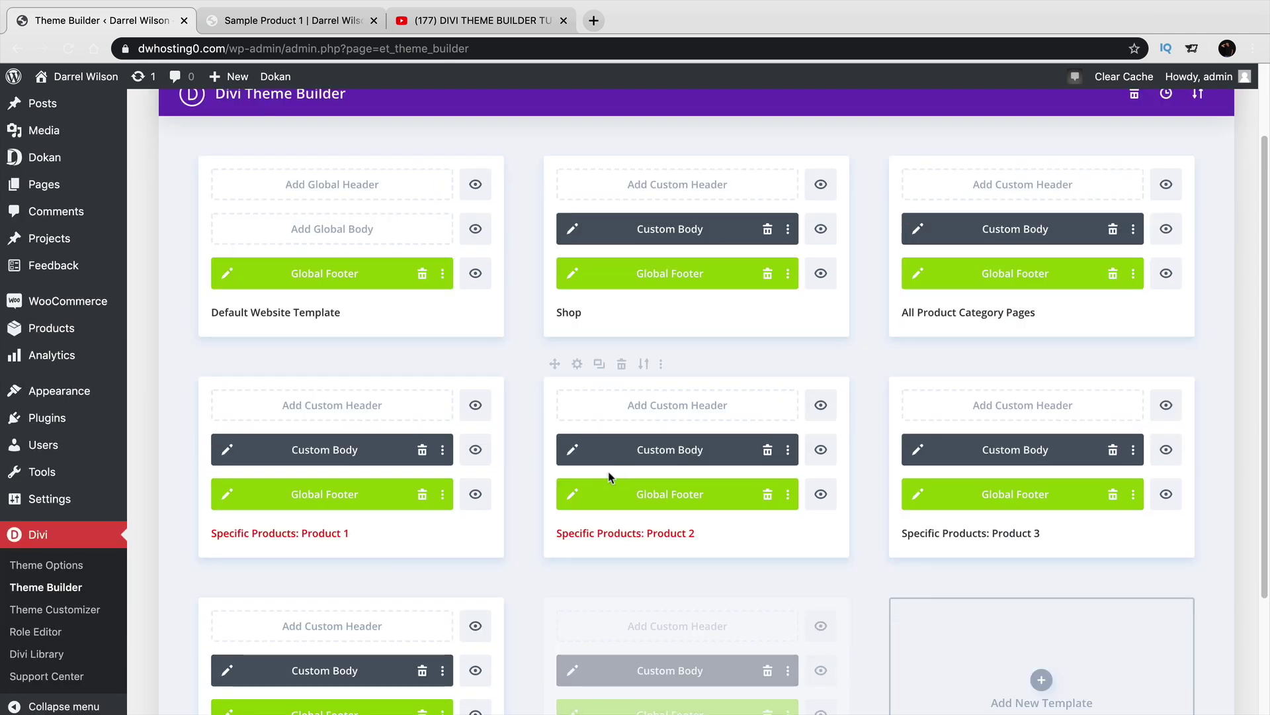
scroll(606, 460, down, 1)
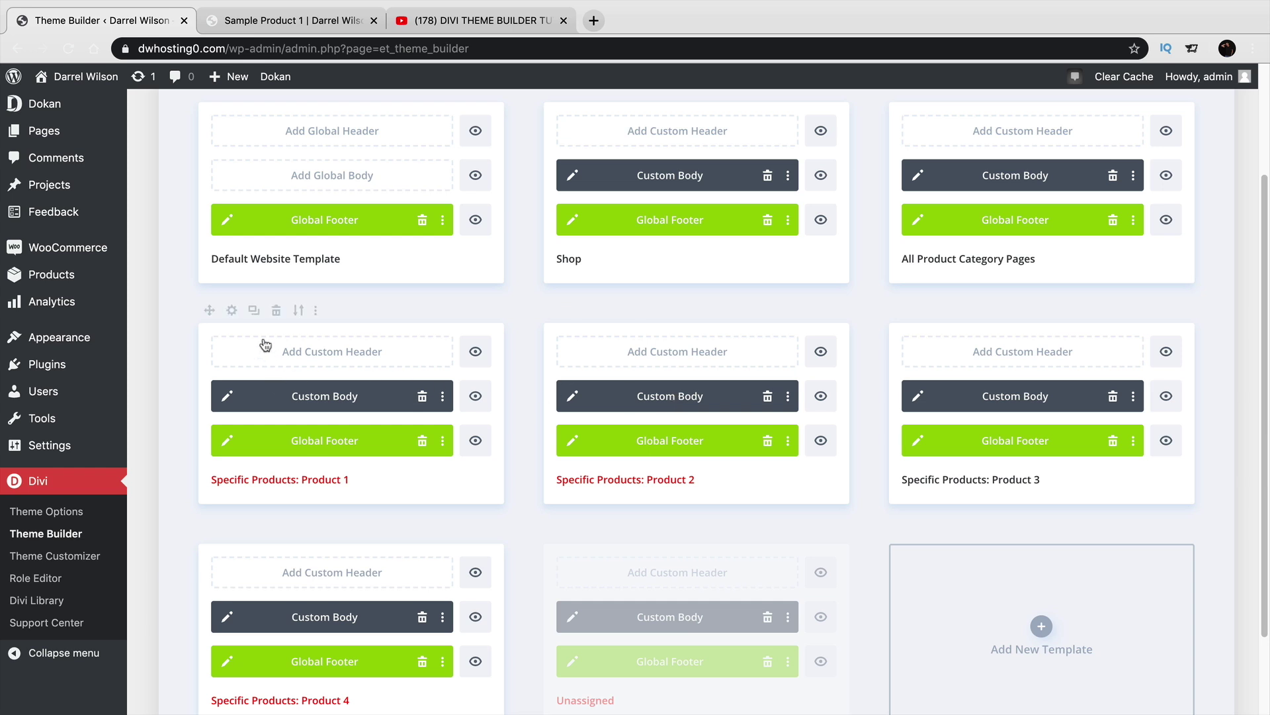
click(233, 311)
scroll(285, 410, down, 5)
scroll(288, 440, down, 5)
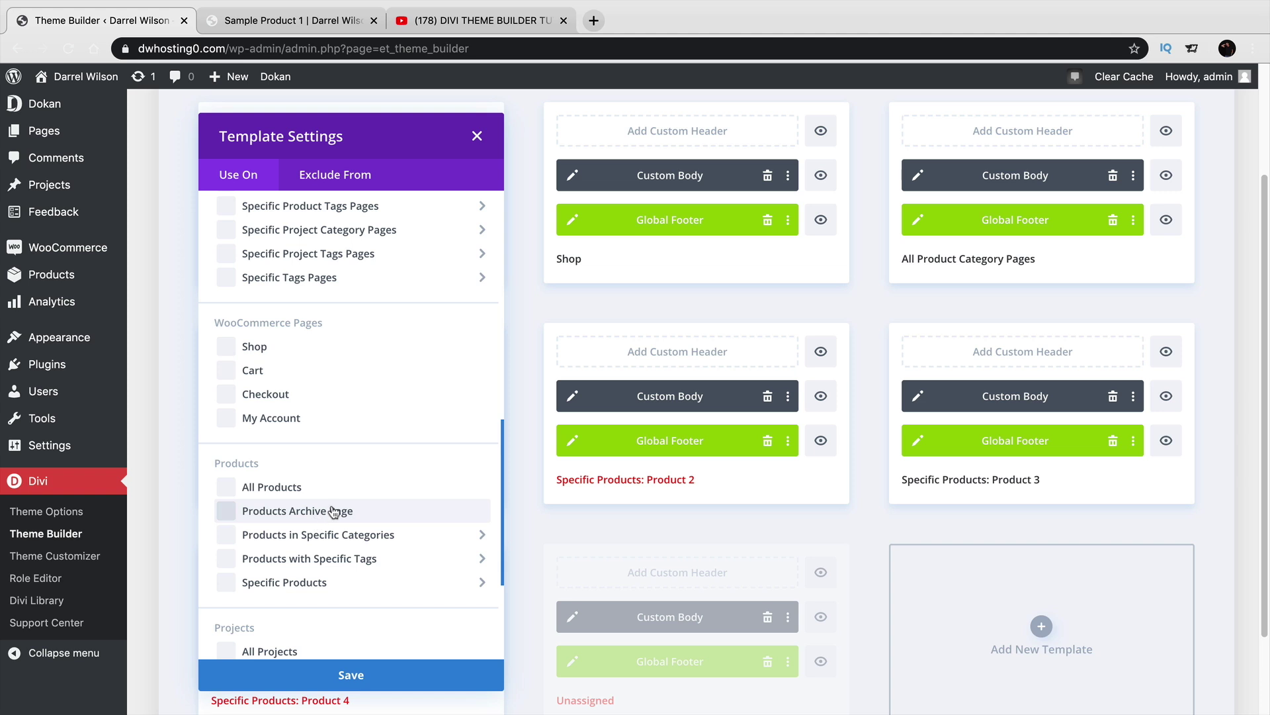
mouse_move(340, 536)
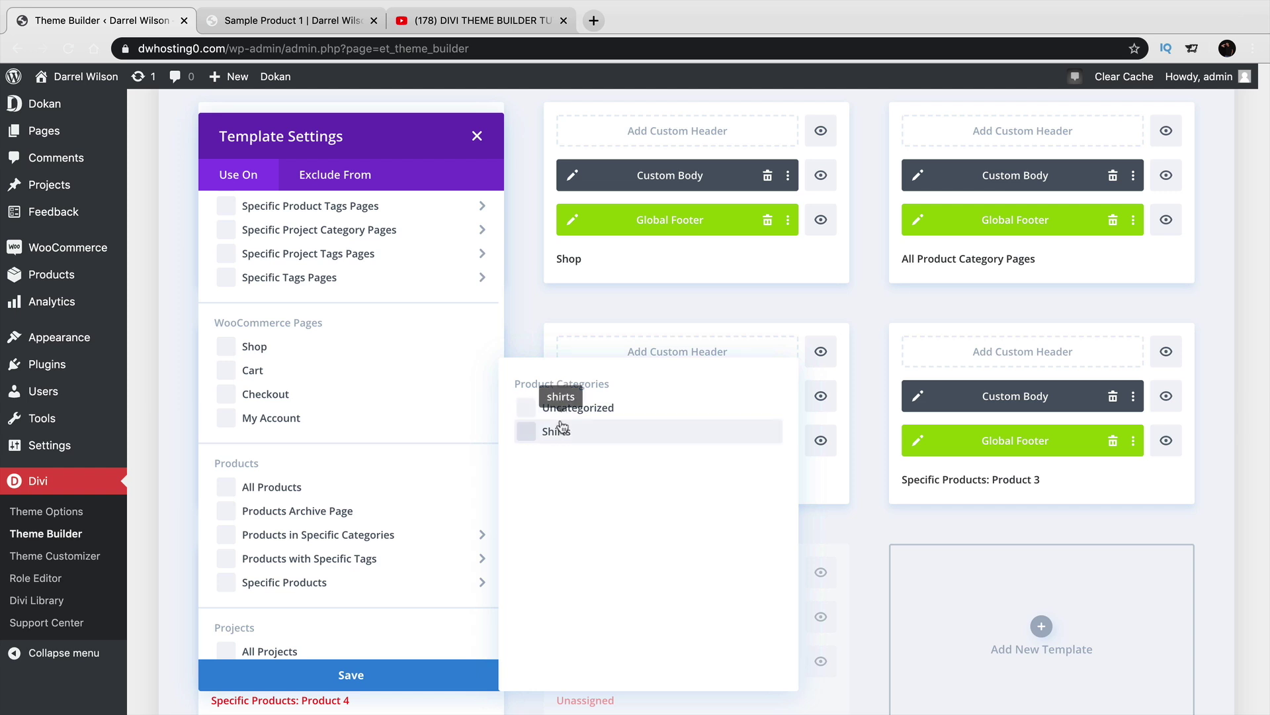
mouse_move(371, 583)
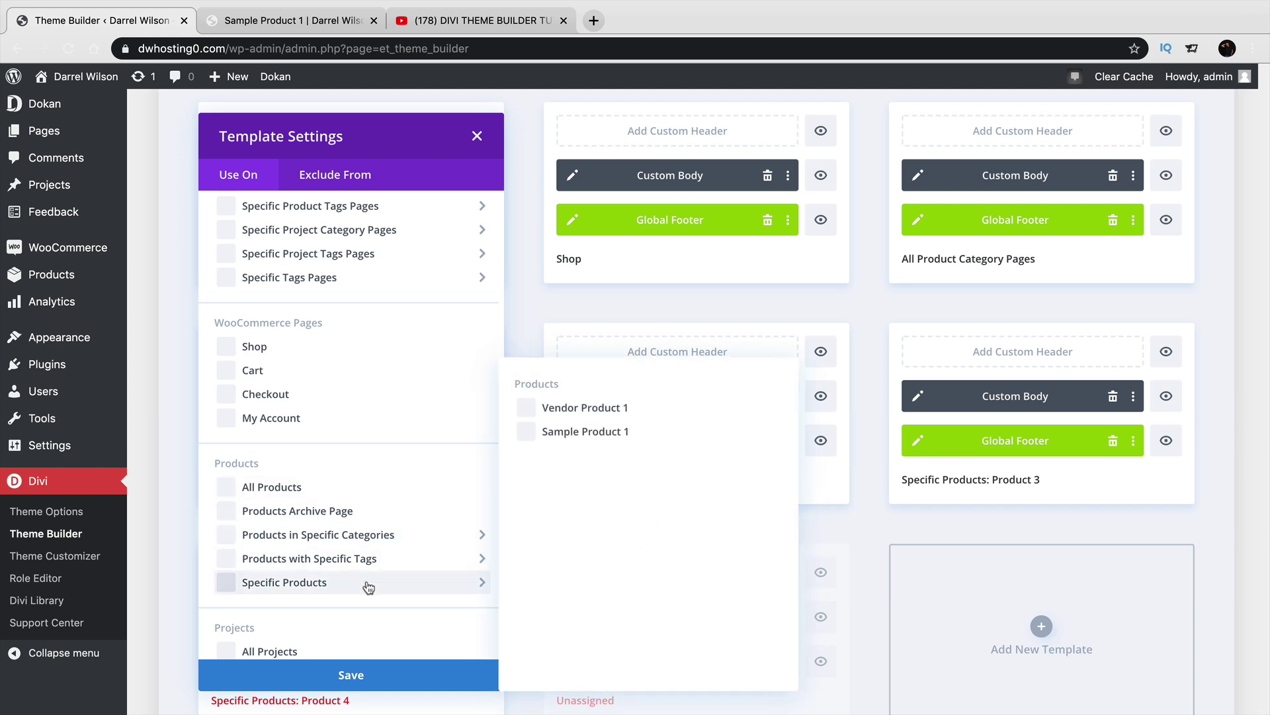
click(528, 409)
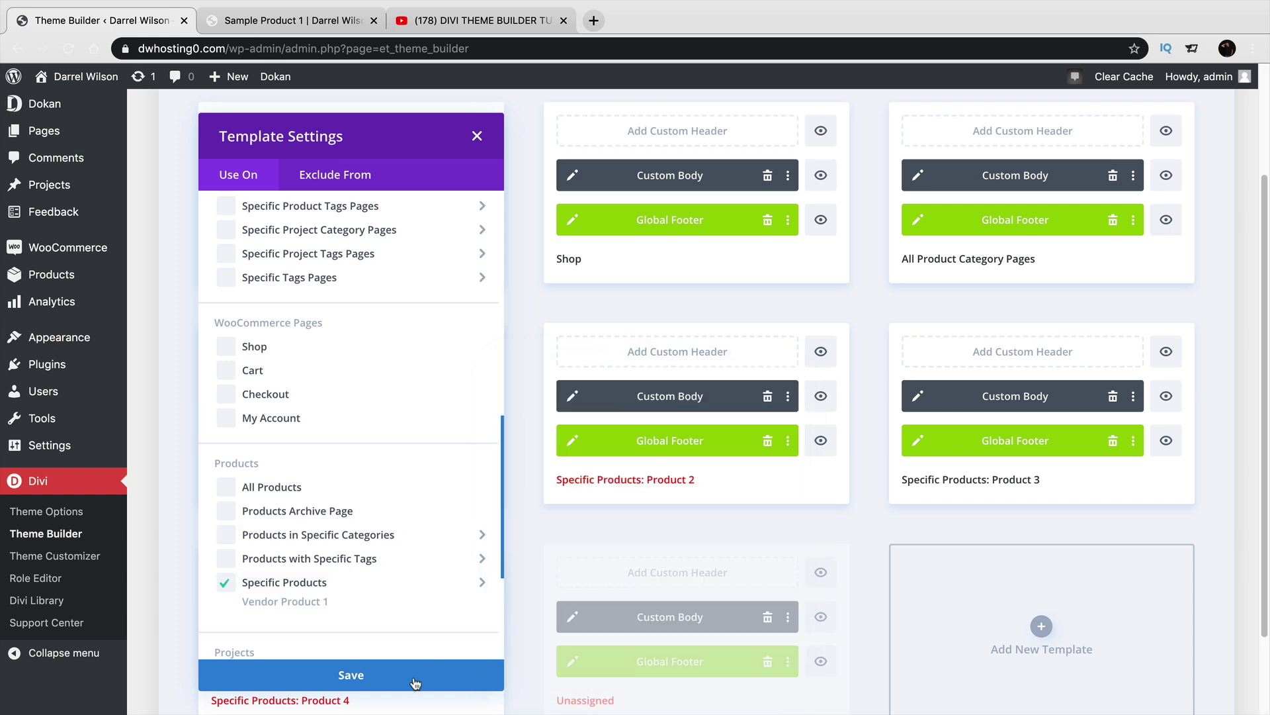
Save the template's assignment and all Theme Builder changes.
click(418, 678)
scroll(543, 563, up, 3)
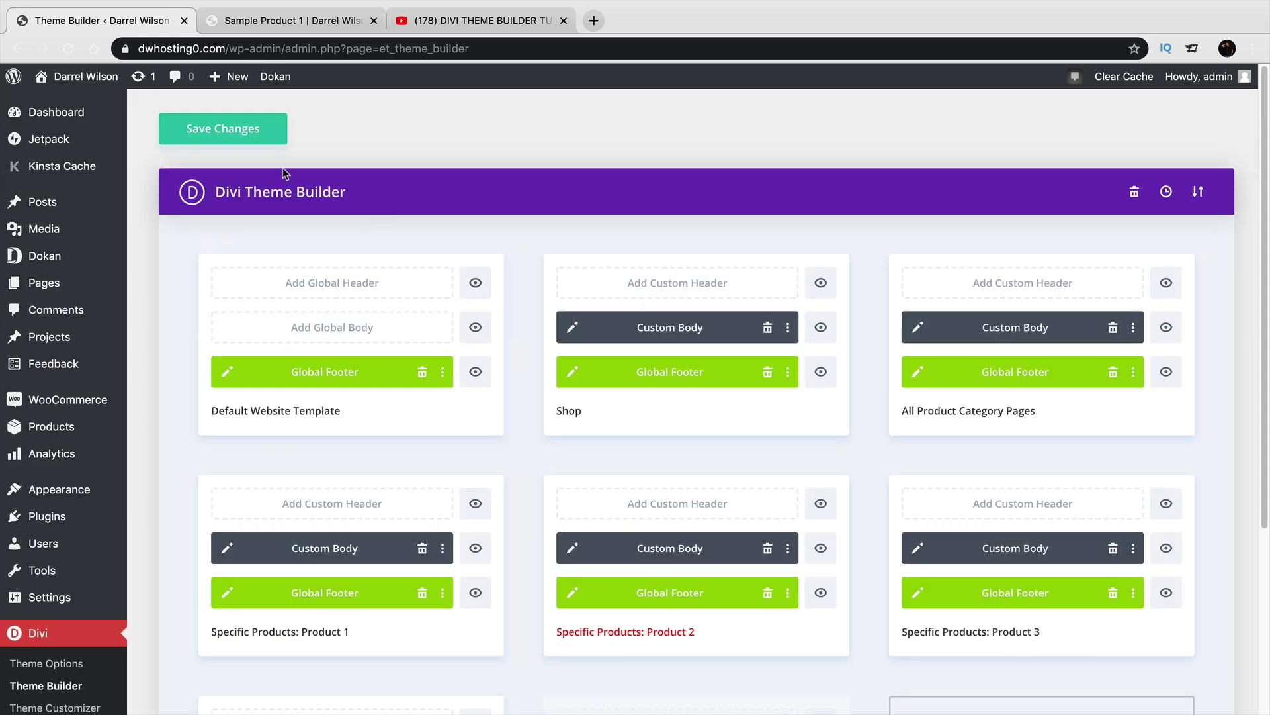
click(253, 137)
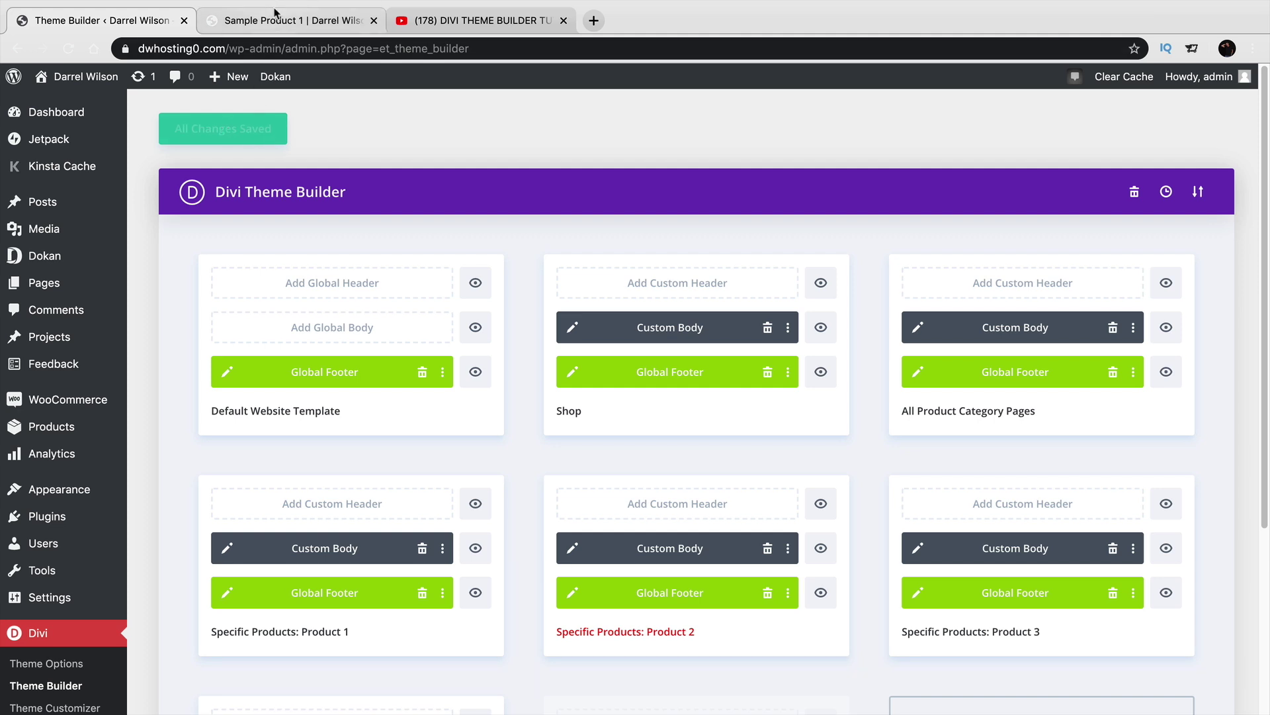
click(281, 20)
click(783, 122)
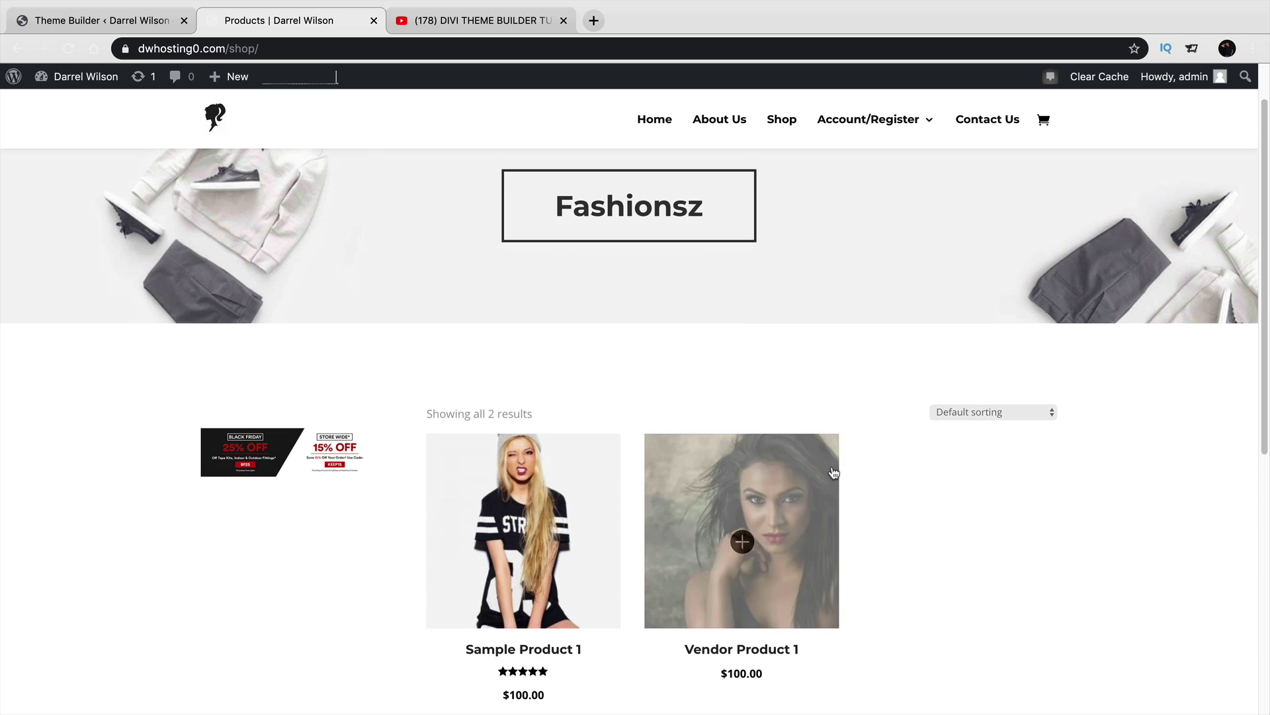
scroll(857, 474, down, 3)
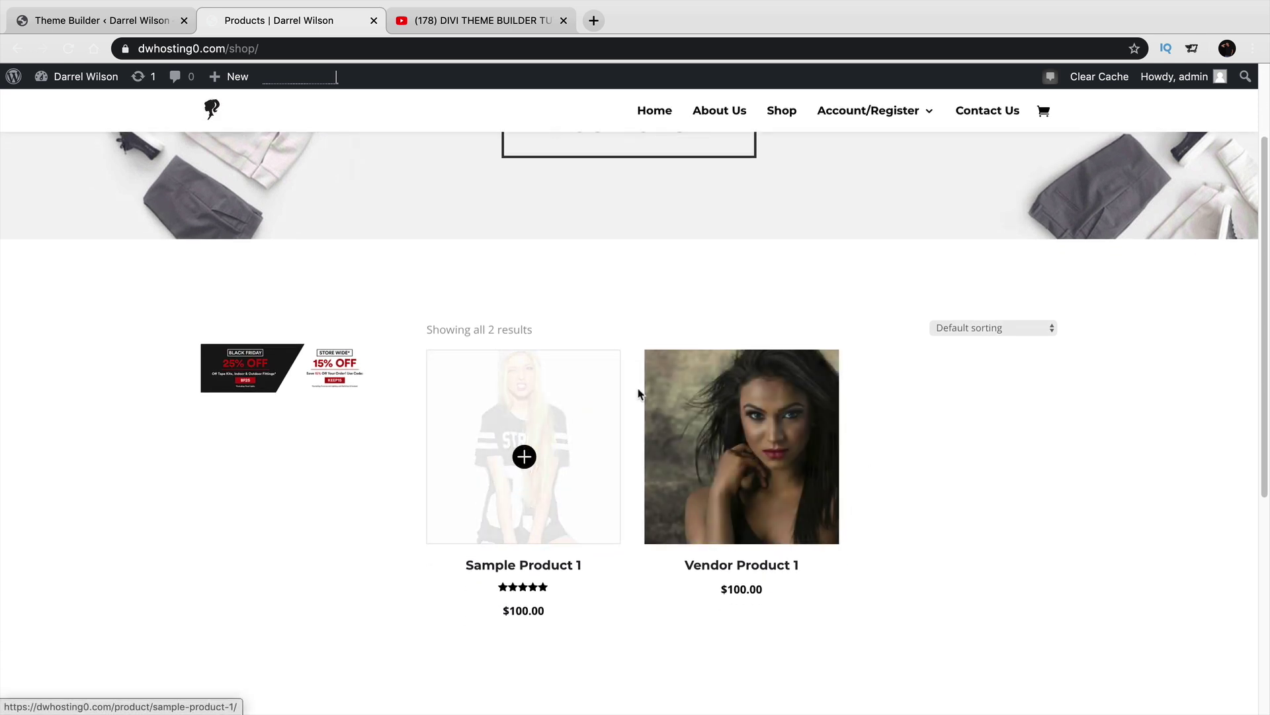
click(743, 456)
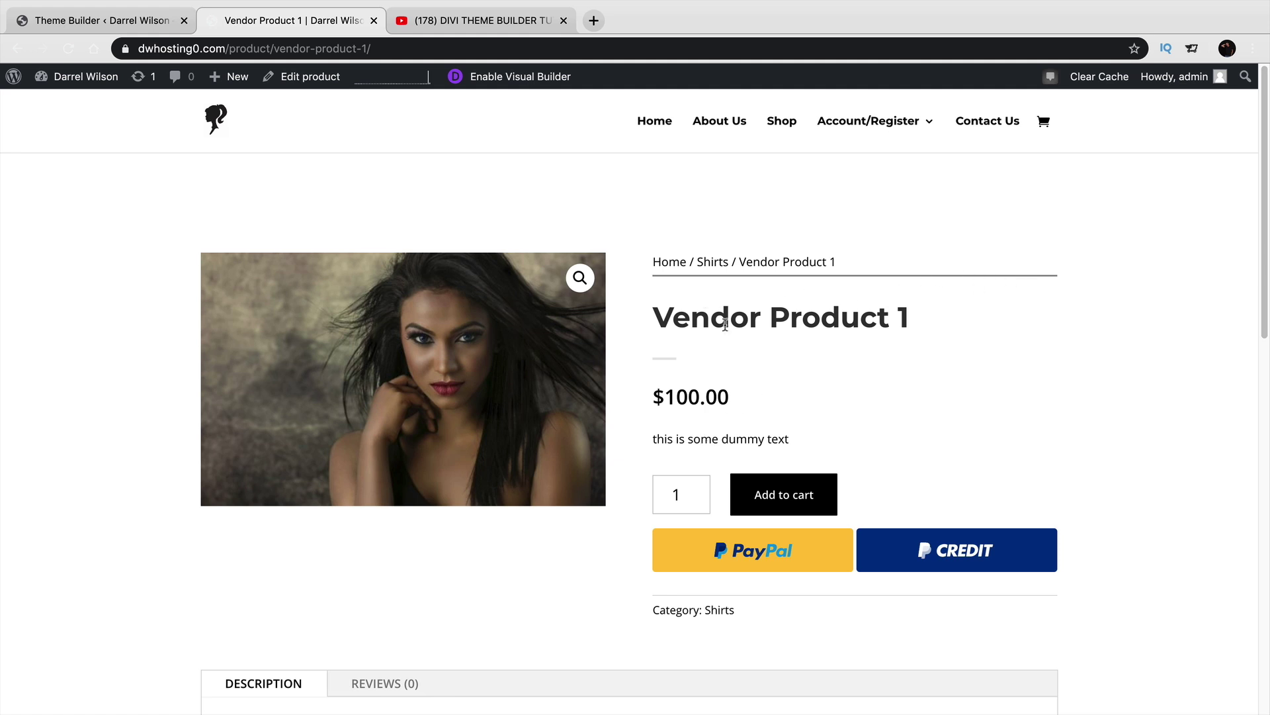
scroll(738, 414, down, 3)
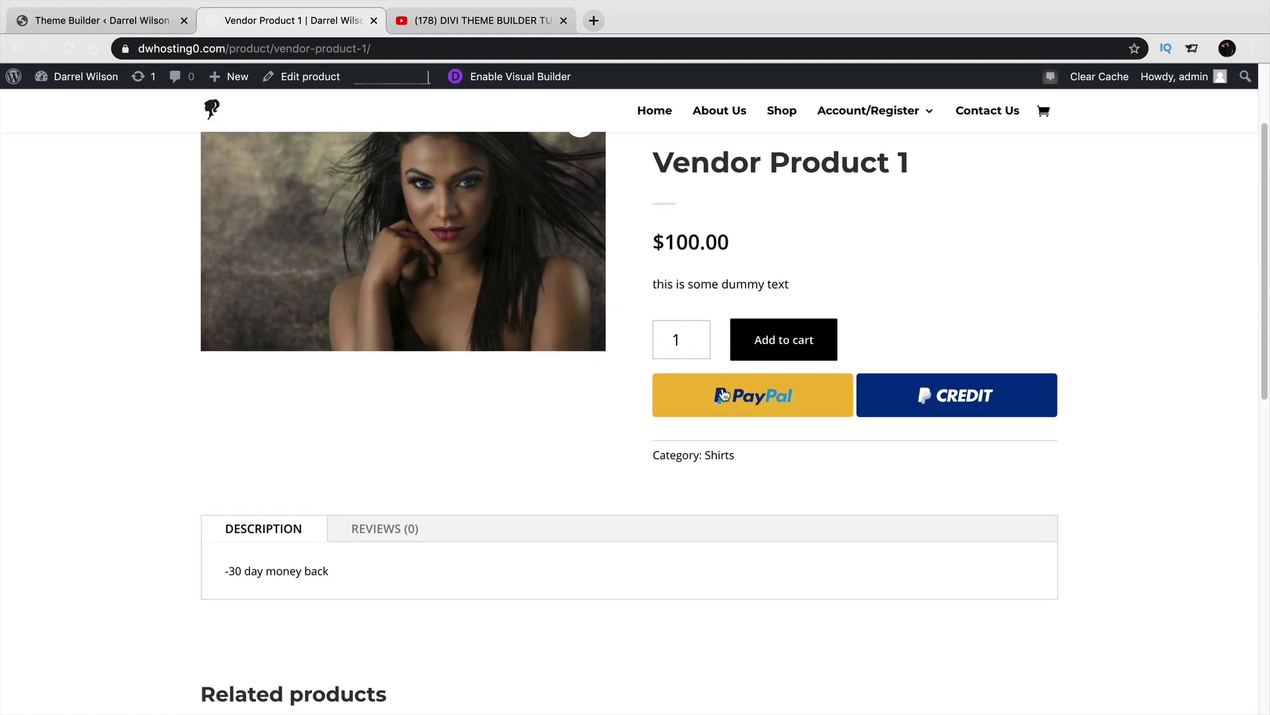
scroll(723, 395, up, 5)
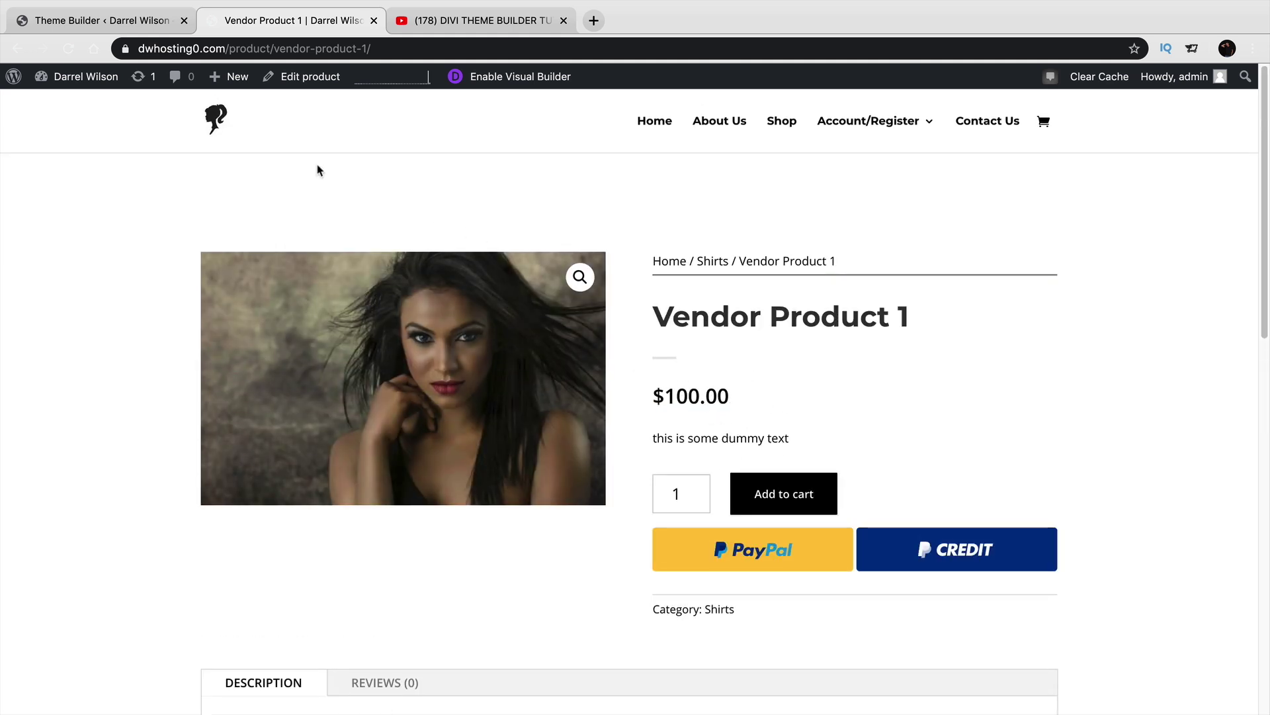
click(16, 48)
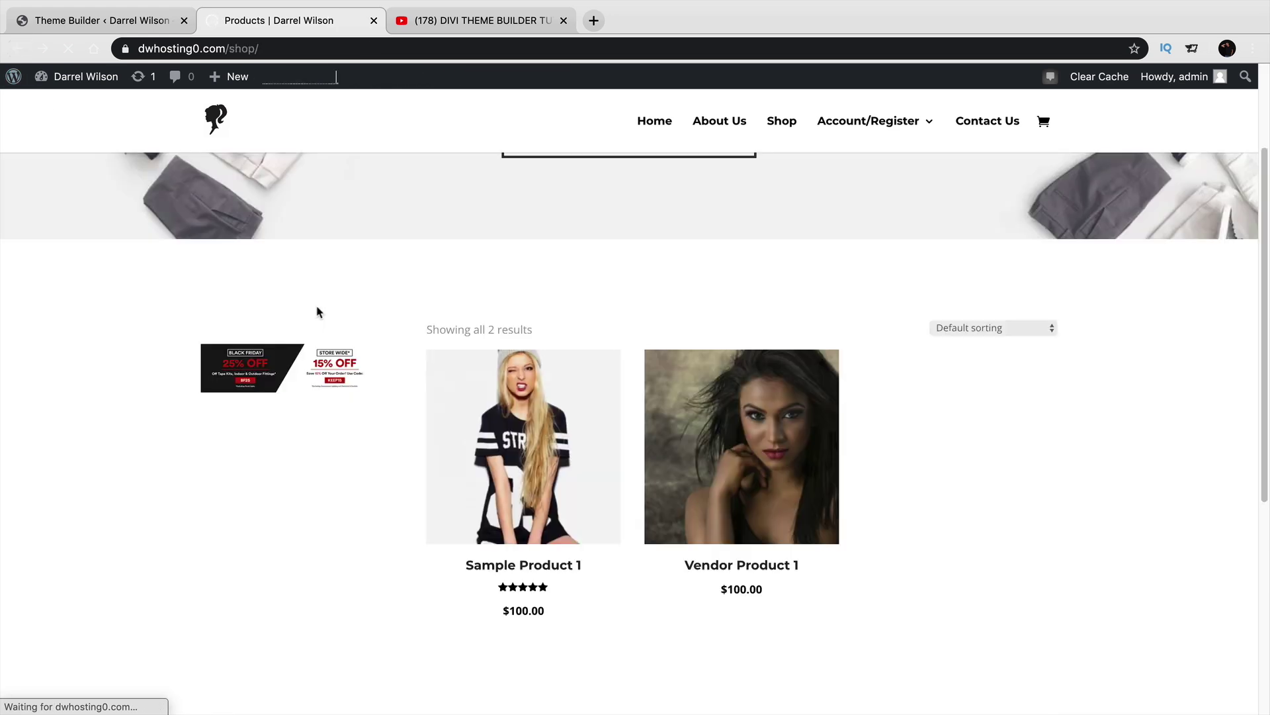
click(508, 429)
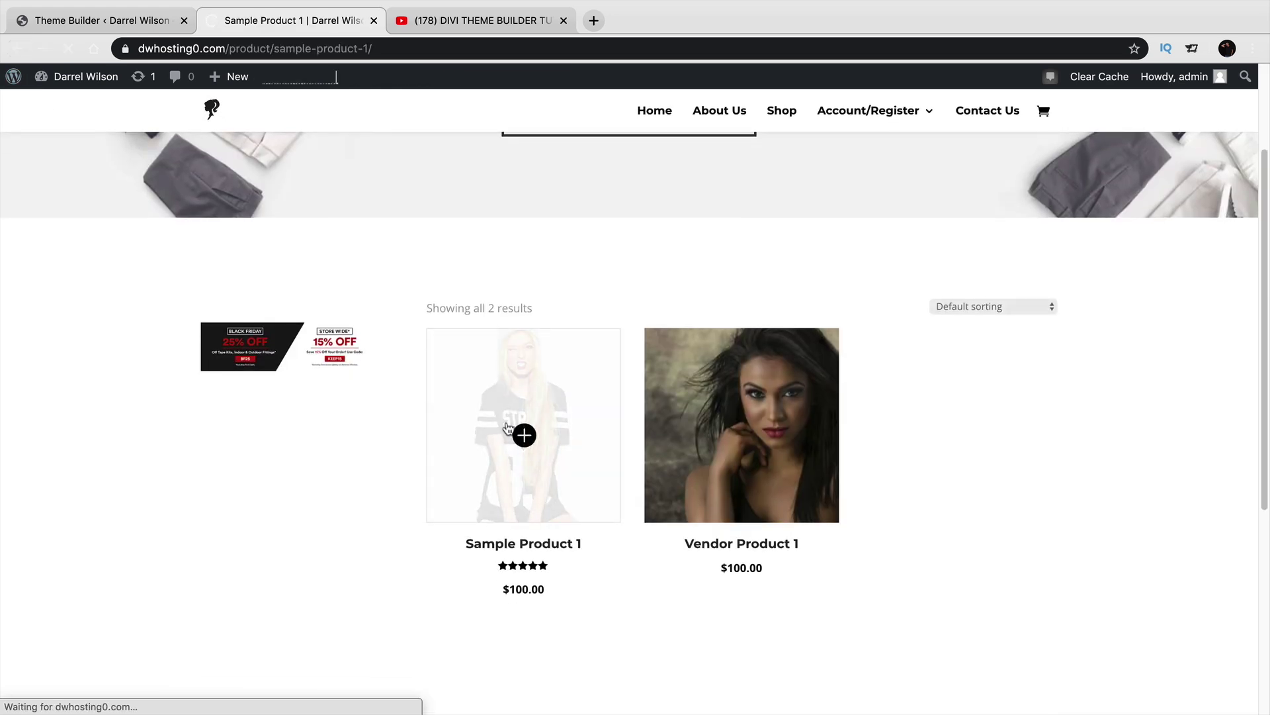
scroll(508, 429, down, 2)
scroll(509, 429, down, 4)
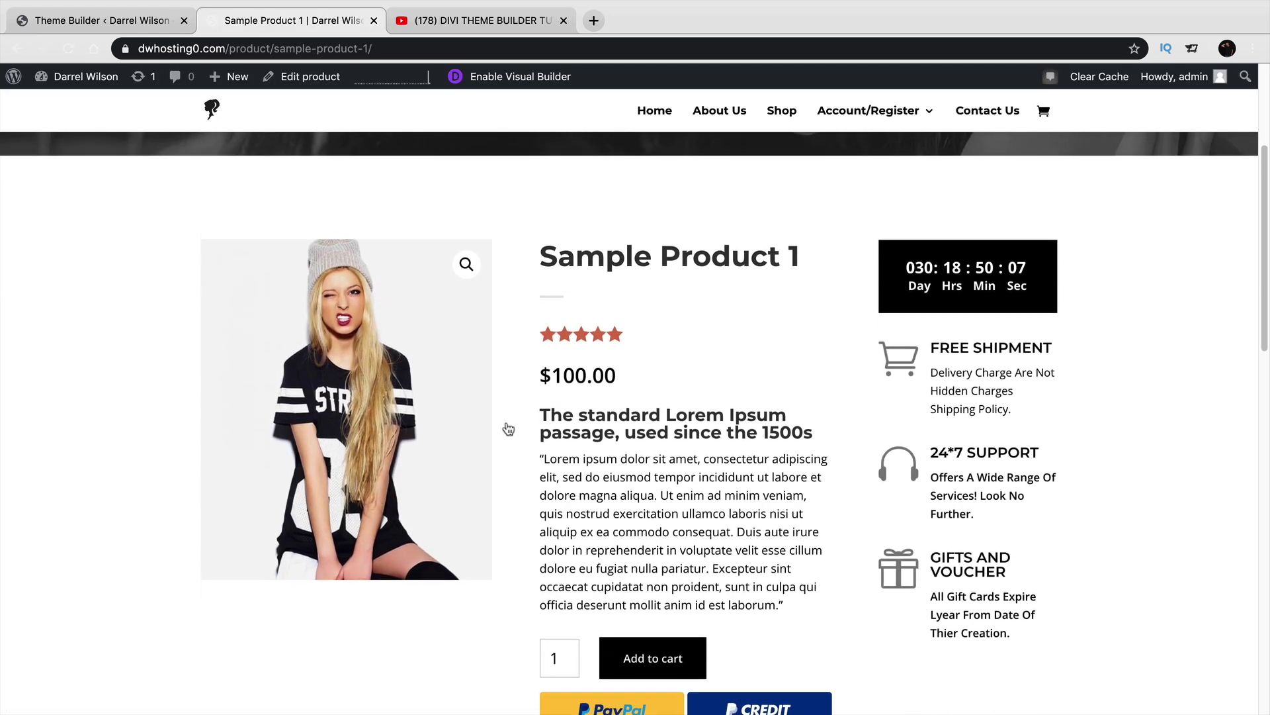
scroll(508, 428, up, 6)
scroll(508, 429, down, 5)
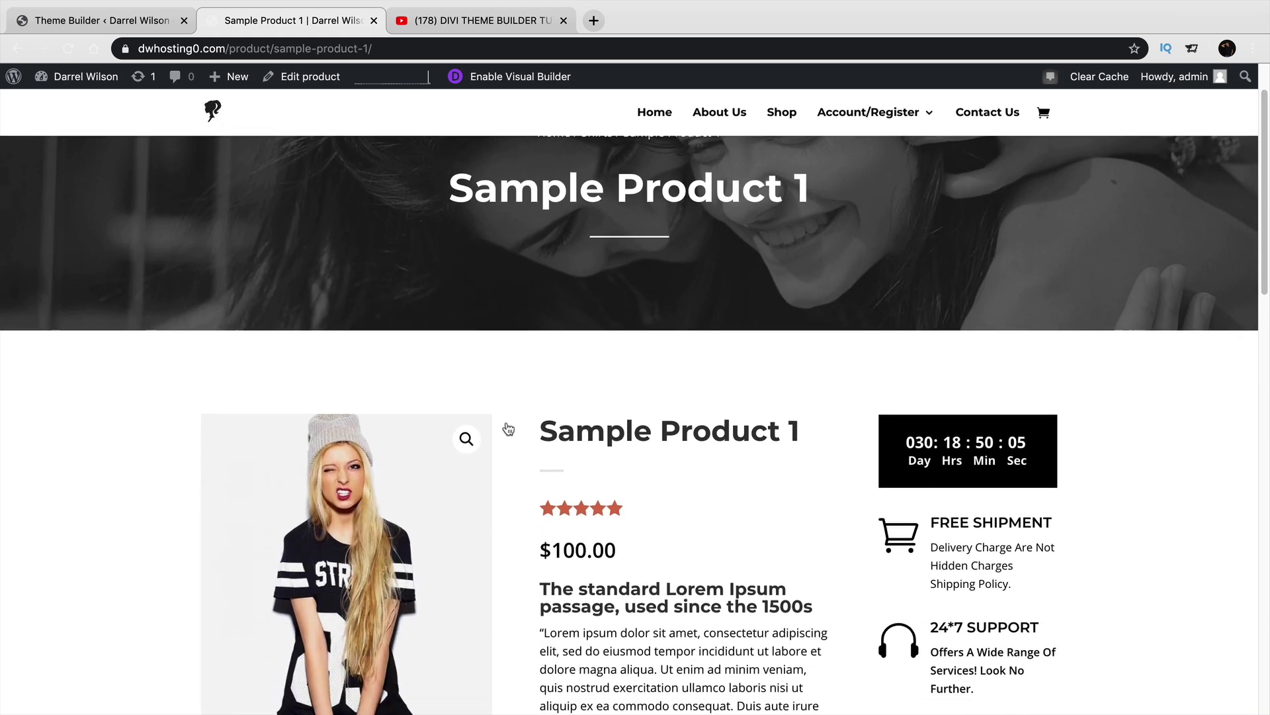
click(100, 19)
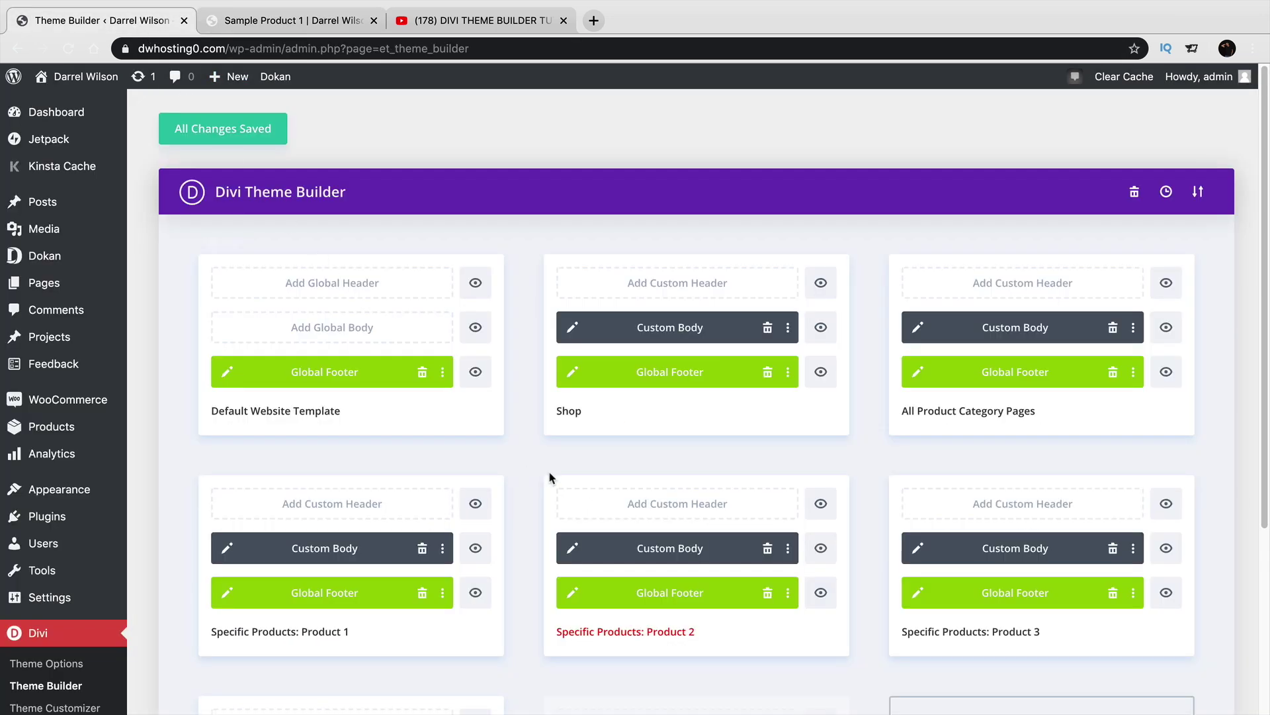
Save the Theme Builder changes again and go to the live site's front page.
scroll(550, 476, down, 3)
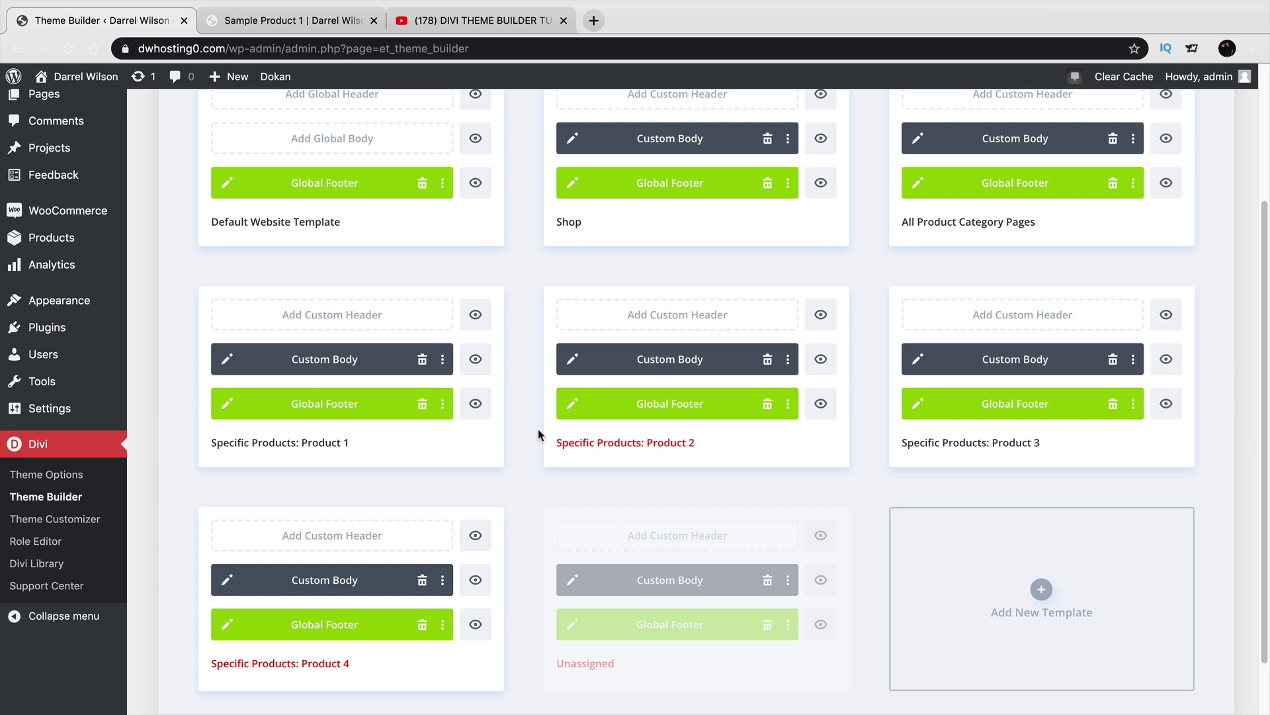
mouse_move(573, 494)
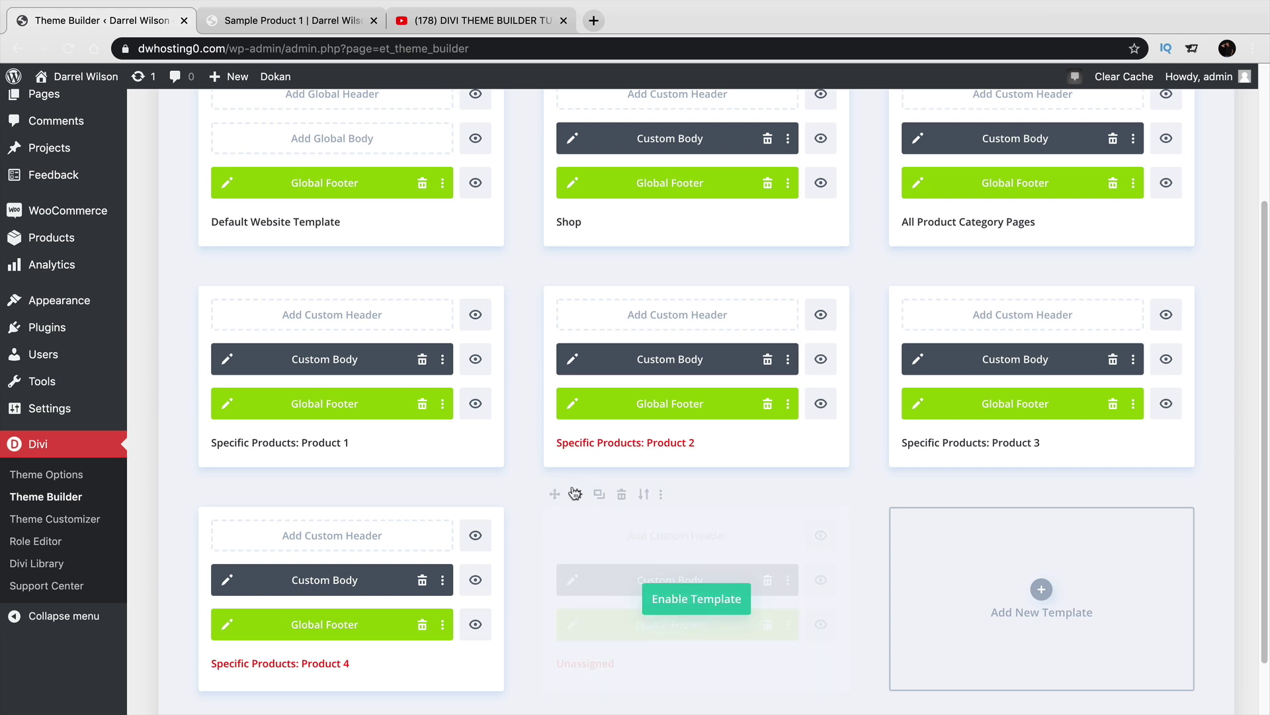
scroll(573, 494, up, 3)
click(243, 136)
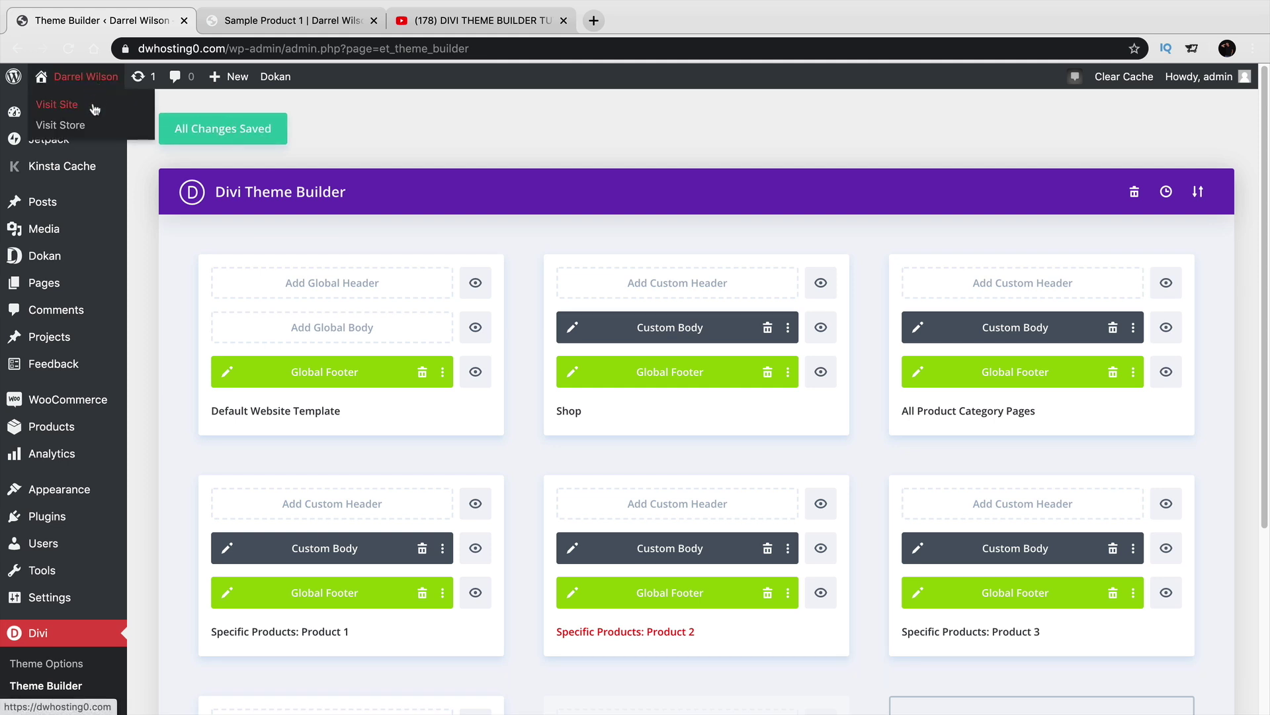
click(95, 106)
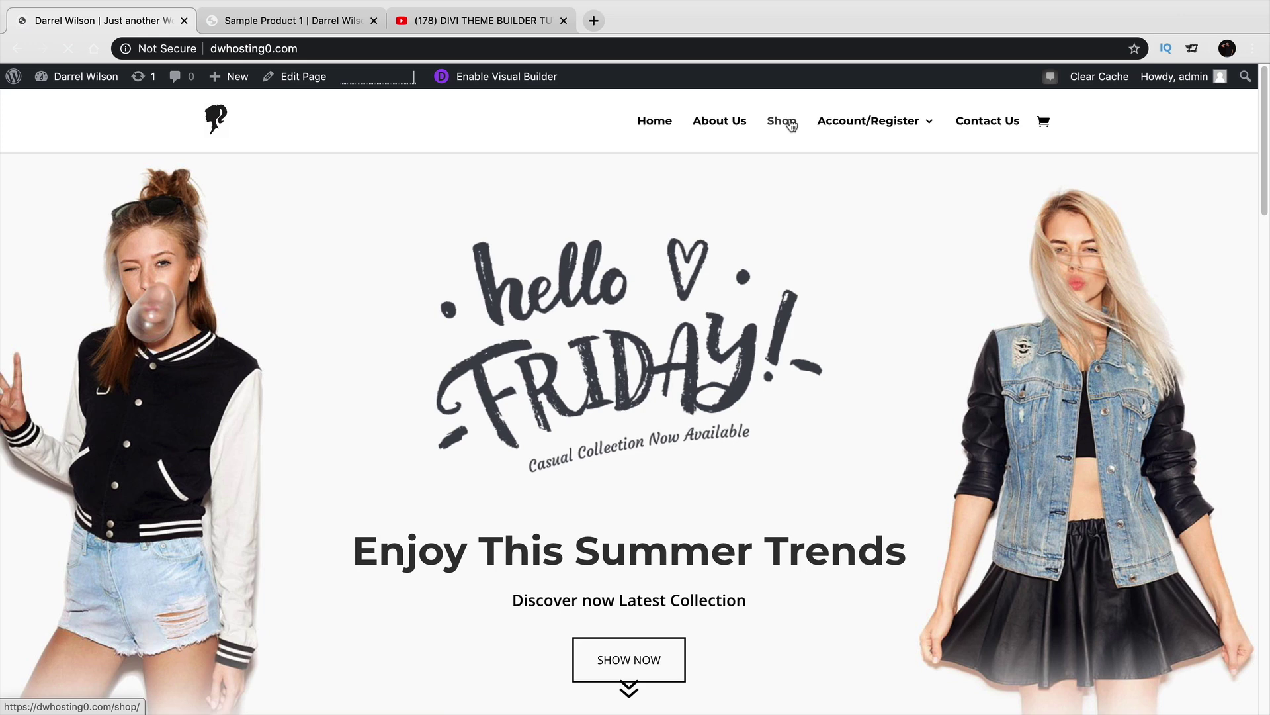
Open Shop from the main menu and scroll through the Fashionsz products and sidebar.
mouse_move(837, 129)
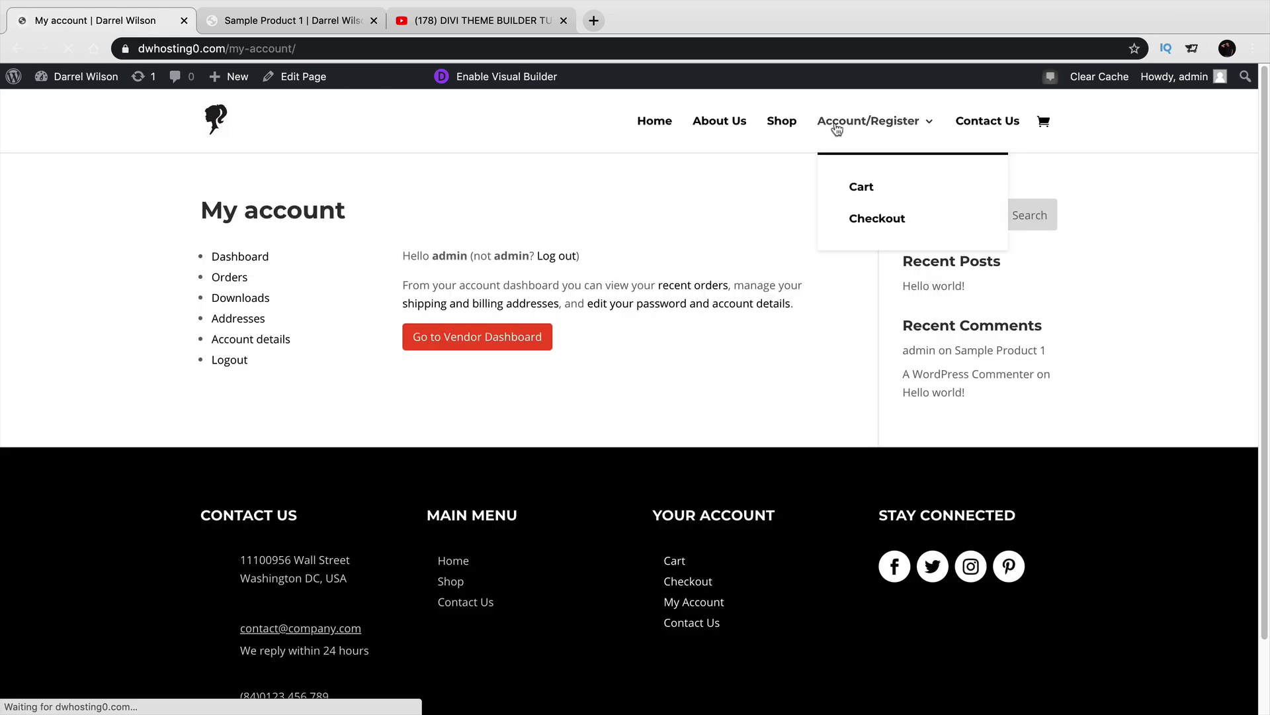
click(782, 126)
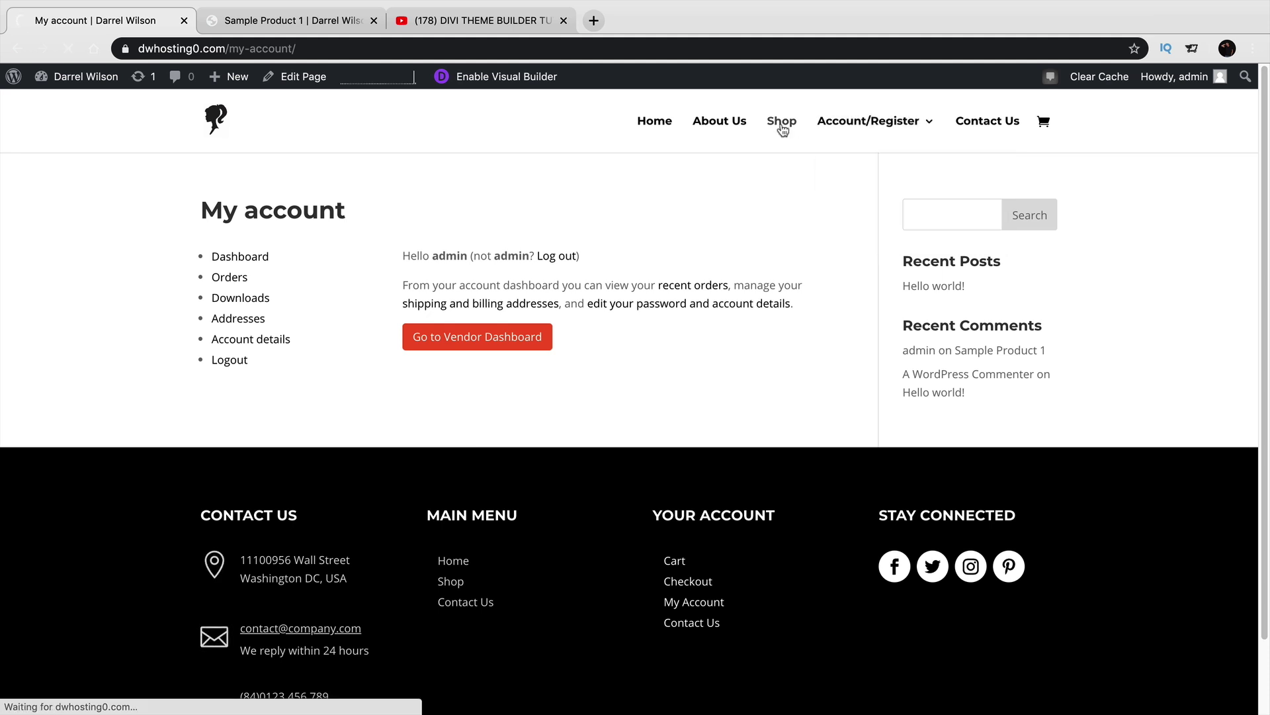
scroll(831, 397, down, 3)
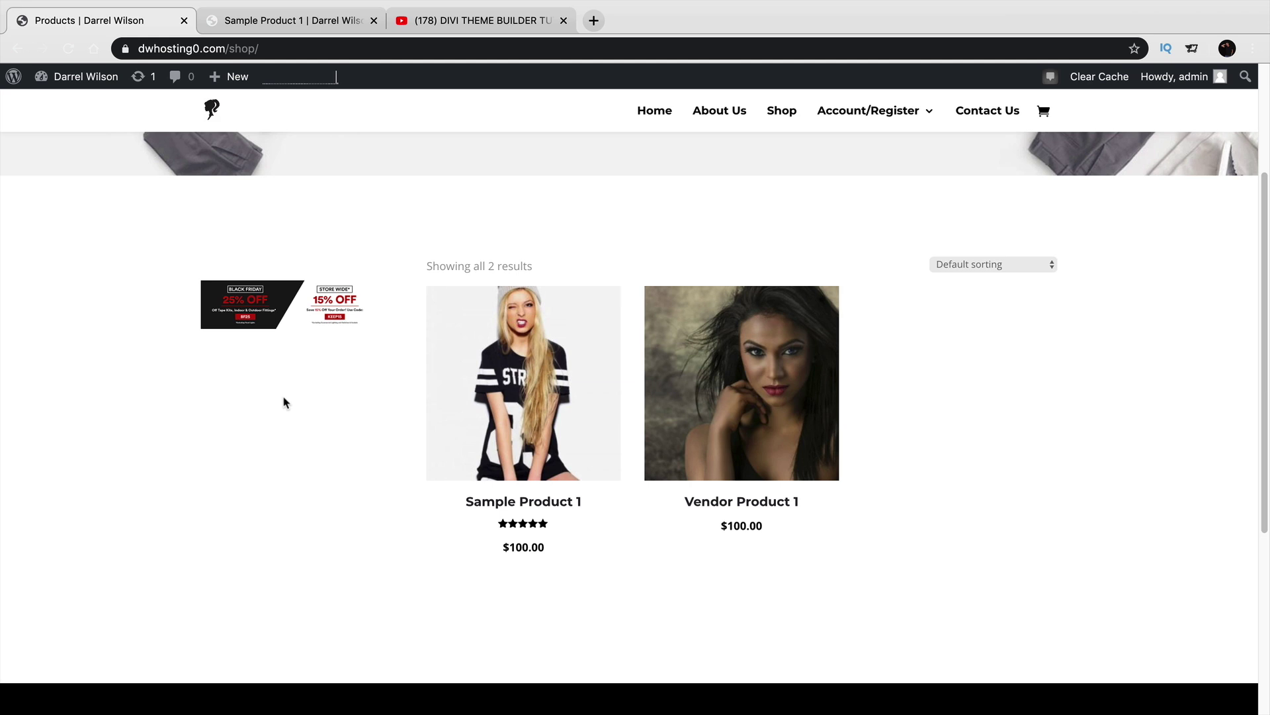
scroll(284, 399, up, 3)
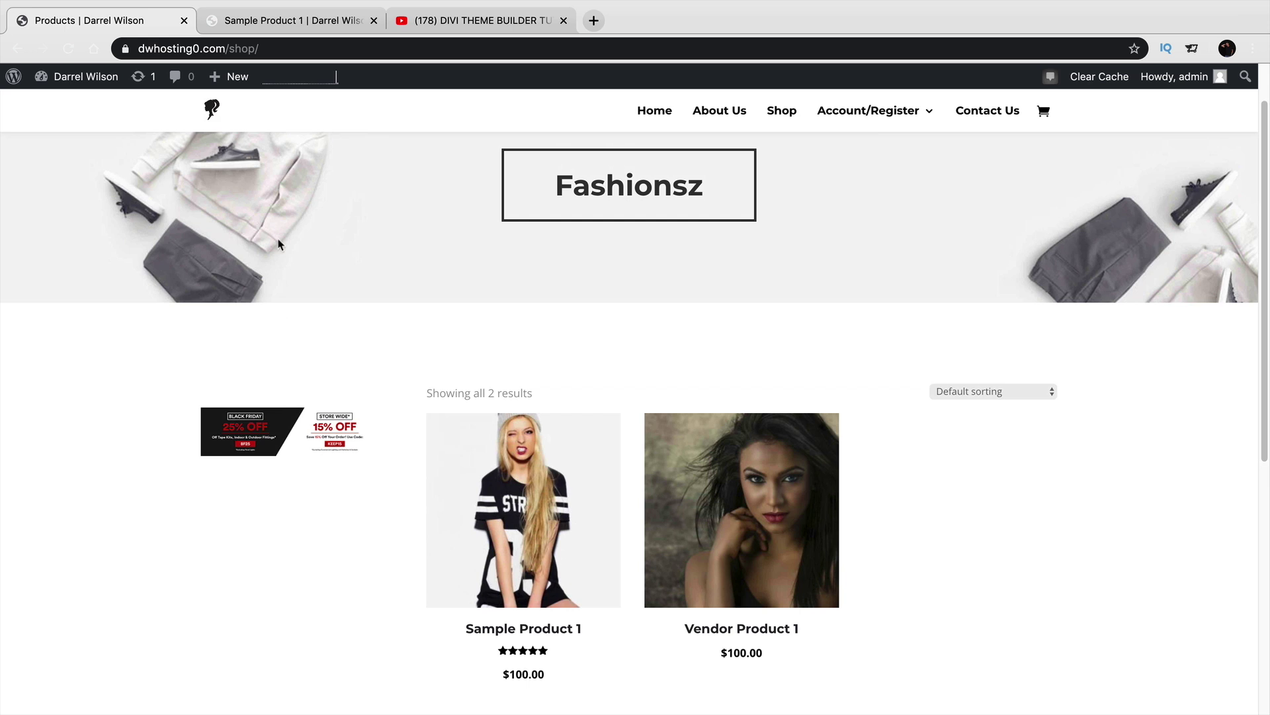
Go to Appearance > Widgets in the admin and collapse the Sidebar widget area.
mouse_move(96, 82)
click(94, 114)
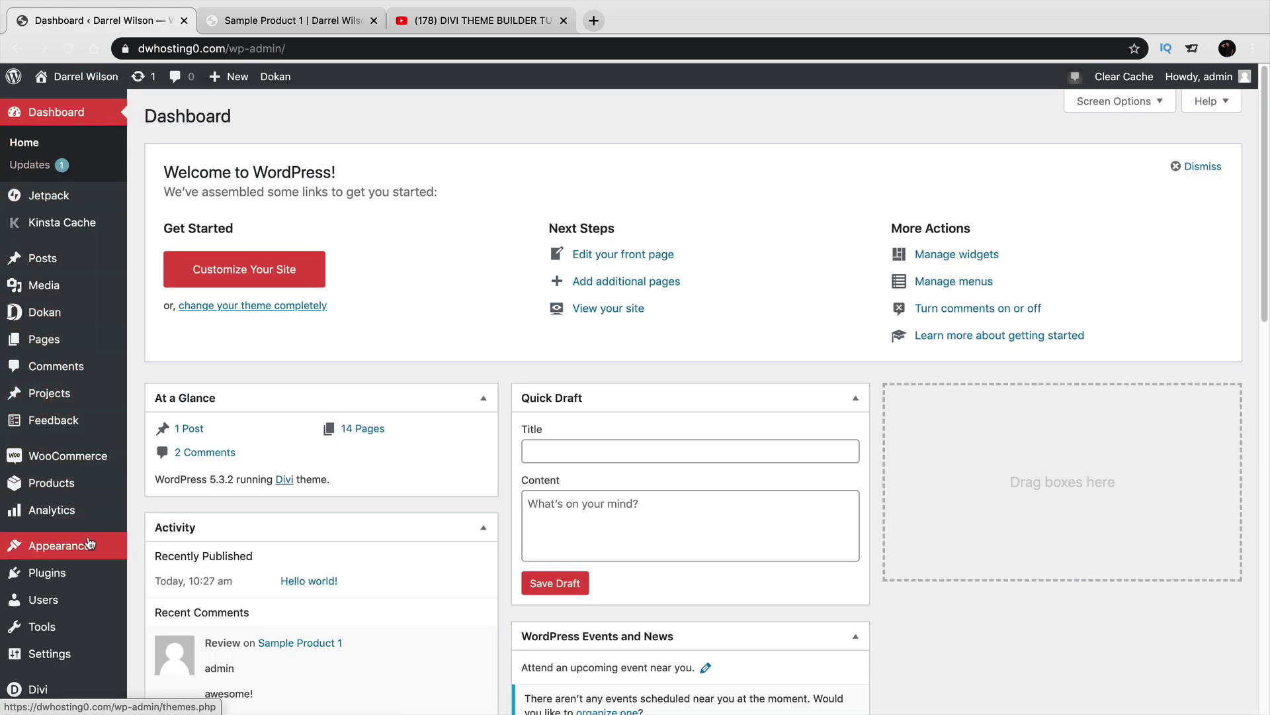
mouse_move(90, 545)
click(173, 597)
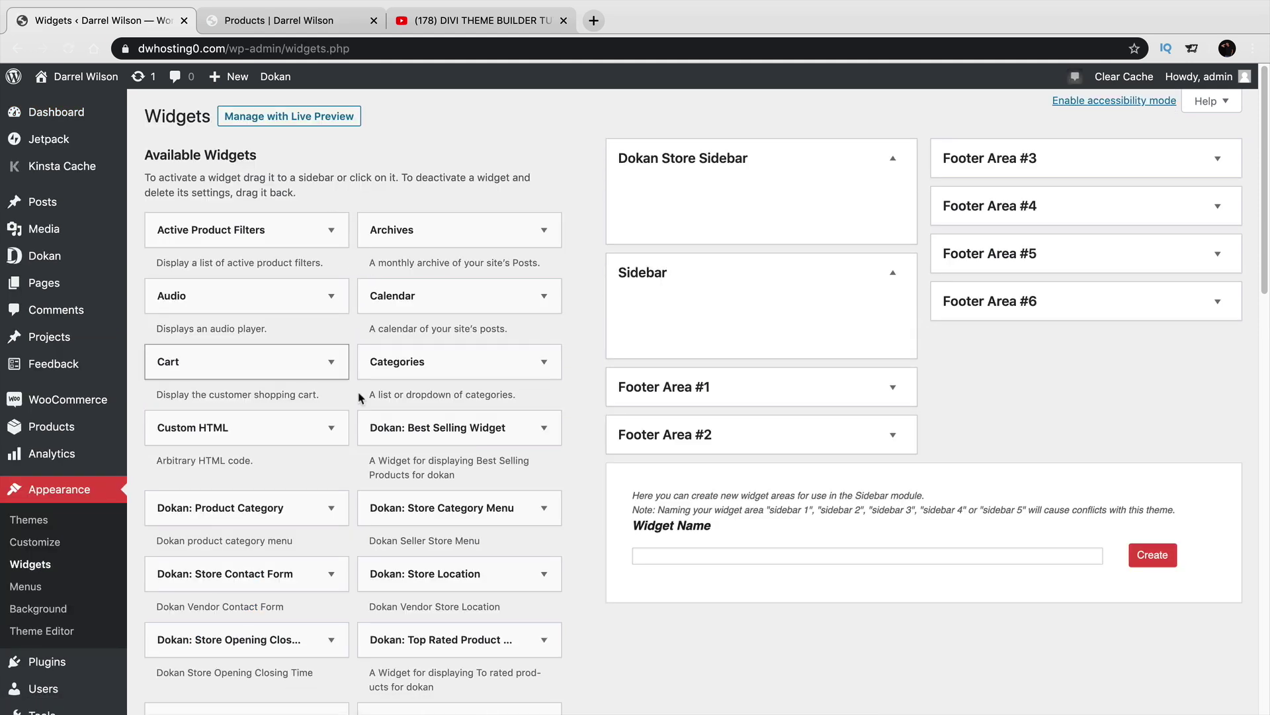
click(894, 272)
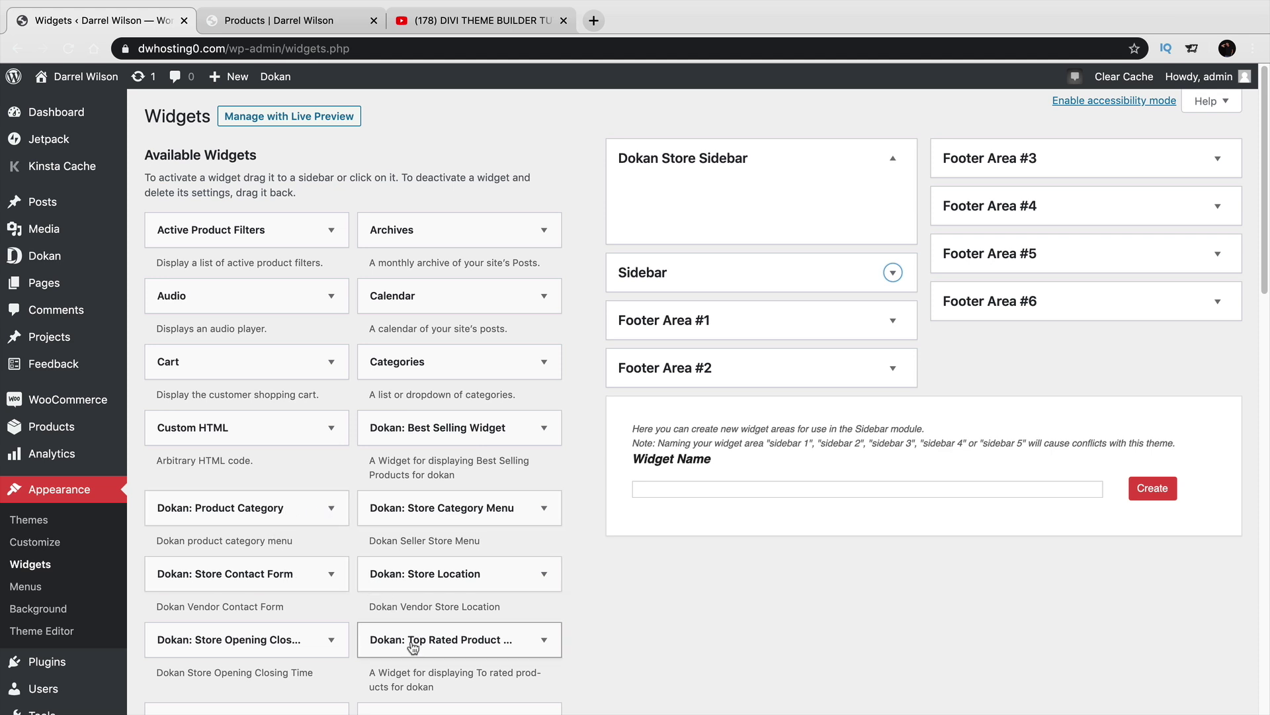
Add Best Selling, Top Rated Product and Product Category widgets to Dokan Store Sidebar and close each.
drag(436, 437, 689, 195)
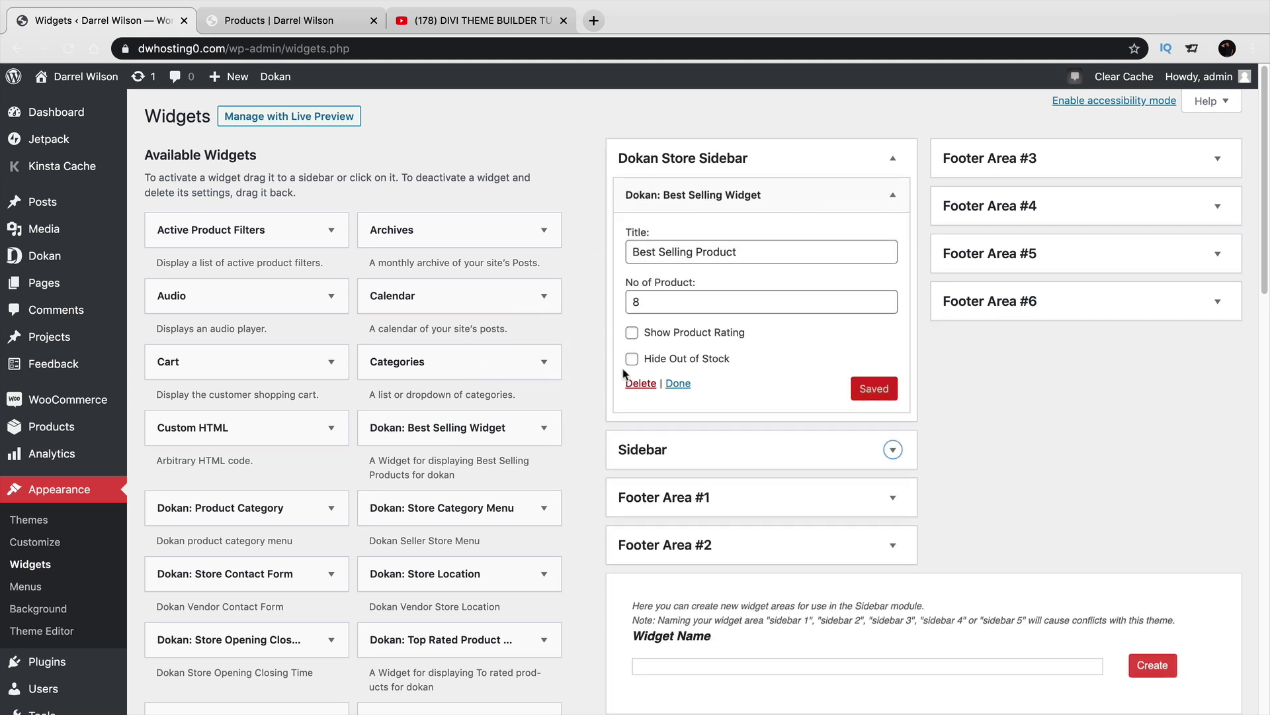
drag(490, 639, 757, 428)
scroll(668, 418, down, 1)
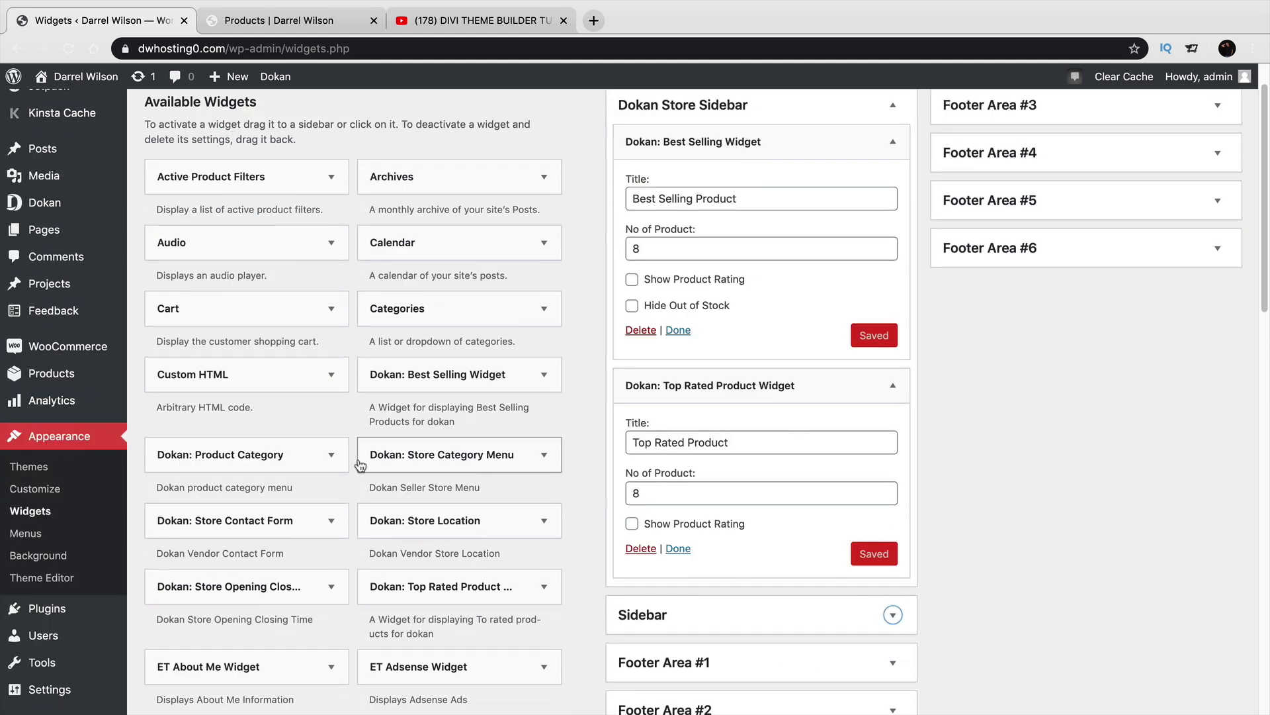
drag(292, 463, 794, 580)
scroll(812, 580, up, 1)
click(681, 383)
click(678, 352)
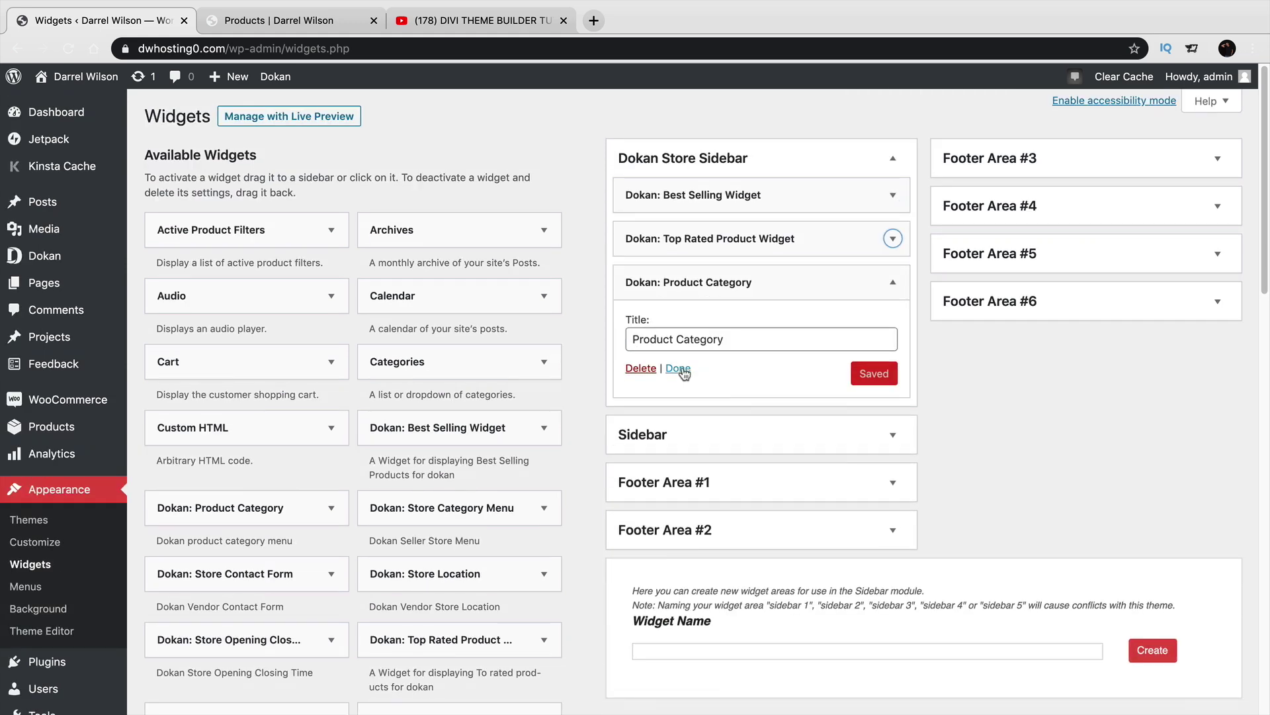
click(681, 369)
Reload the shop page and open Shirts from the sidebar's Product Category widget.
click(311, 25)
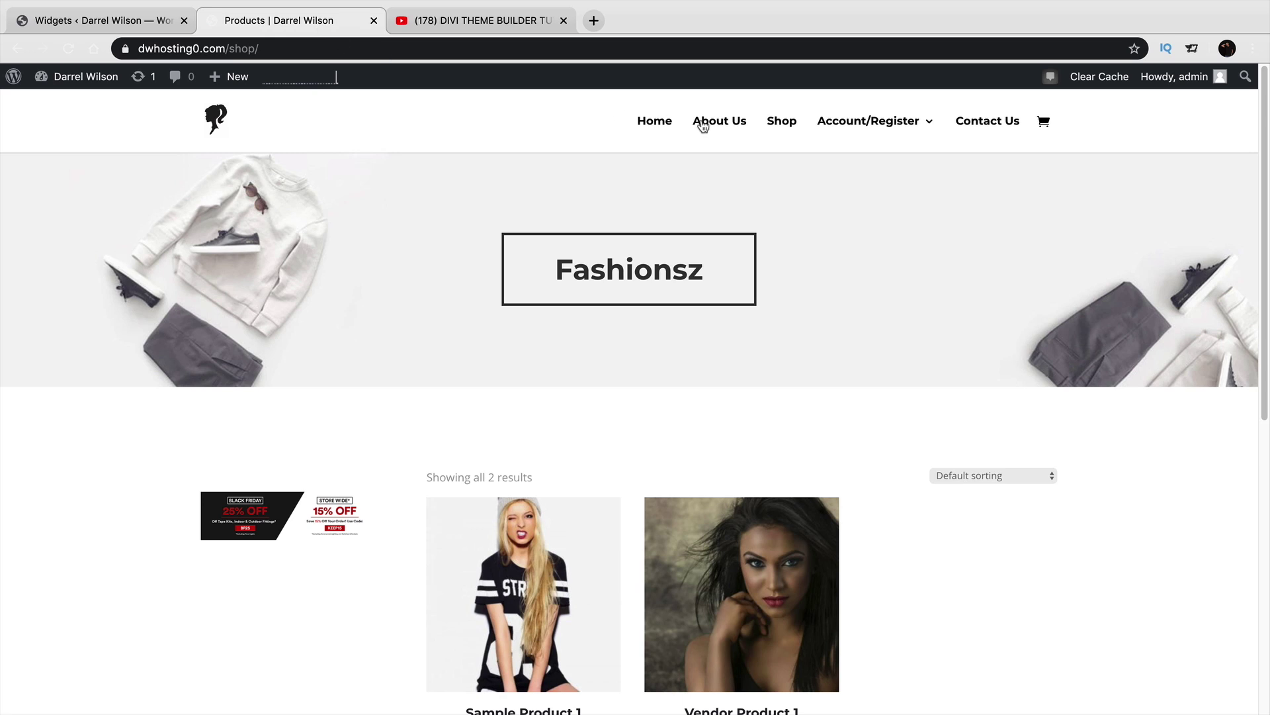
click(68, 48)
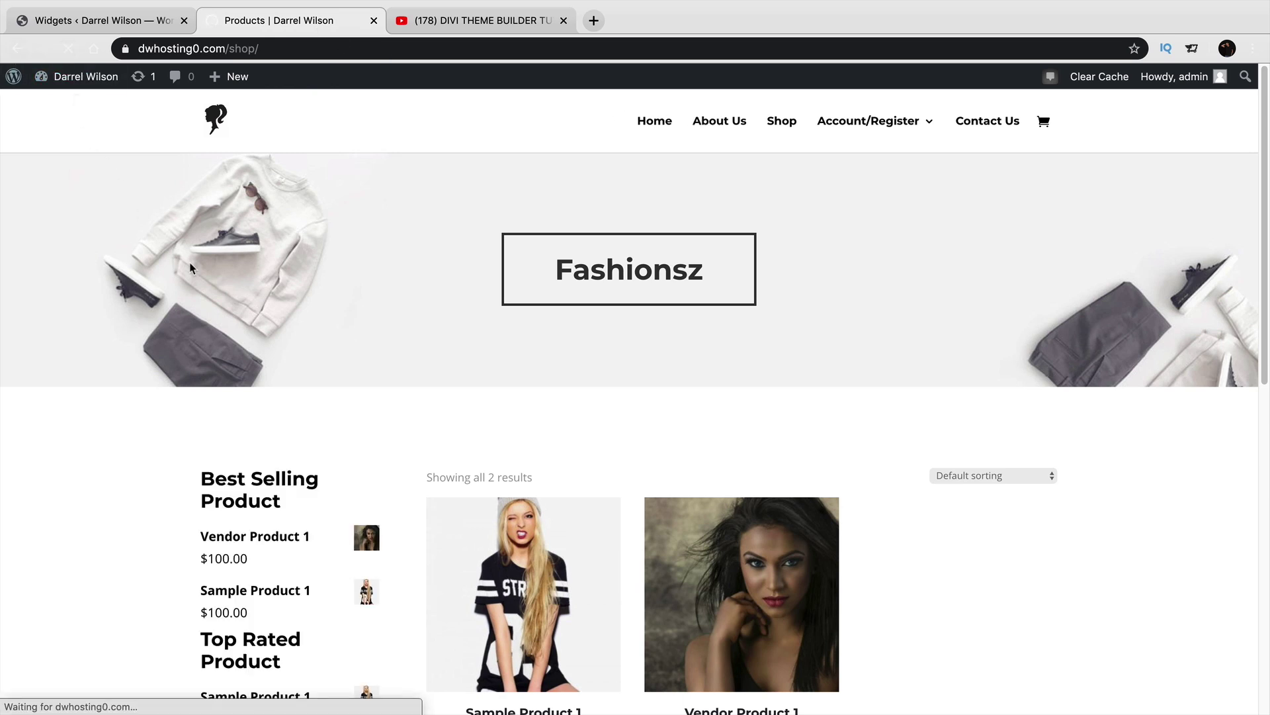
scroll(331, 332, down, 1)
scroll(330, 332, down, 4)
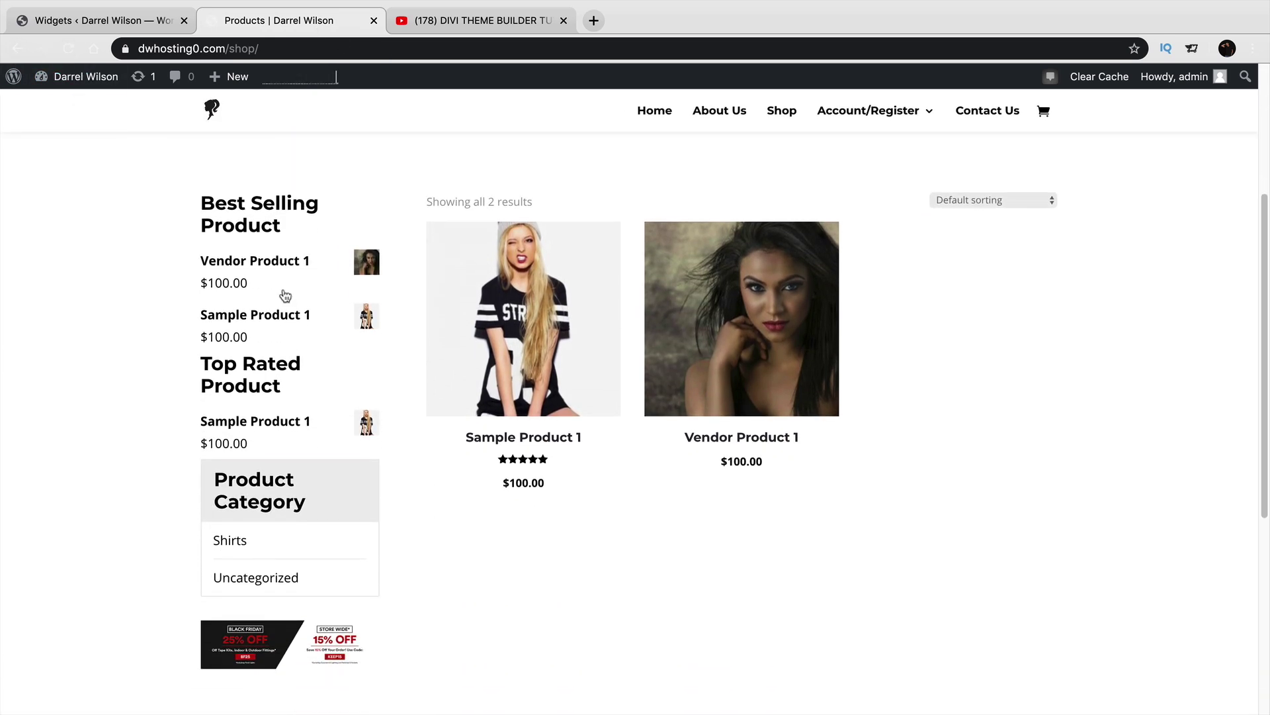
drag(292, 480, 222, 475)
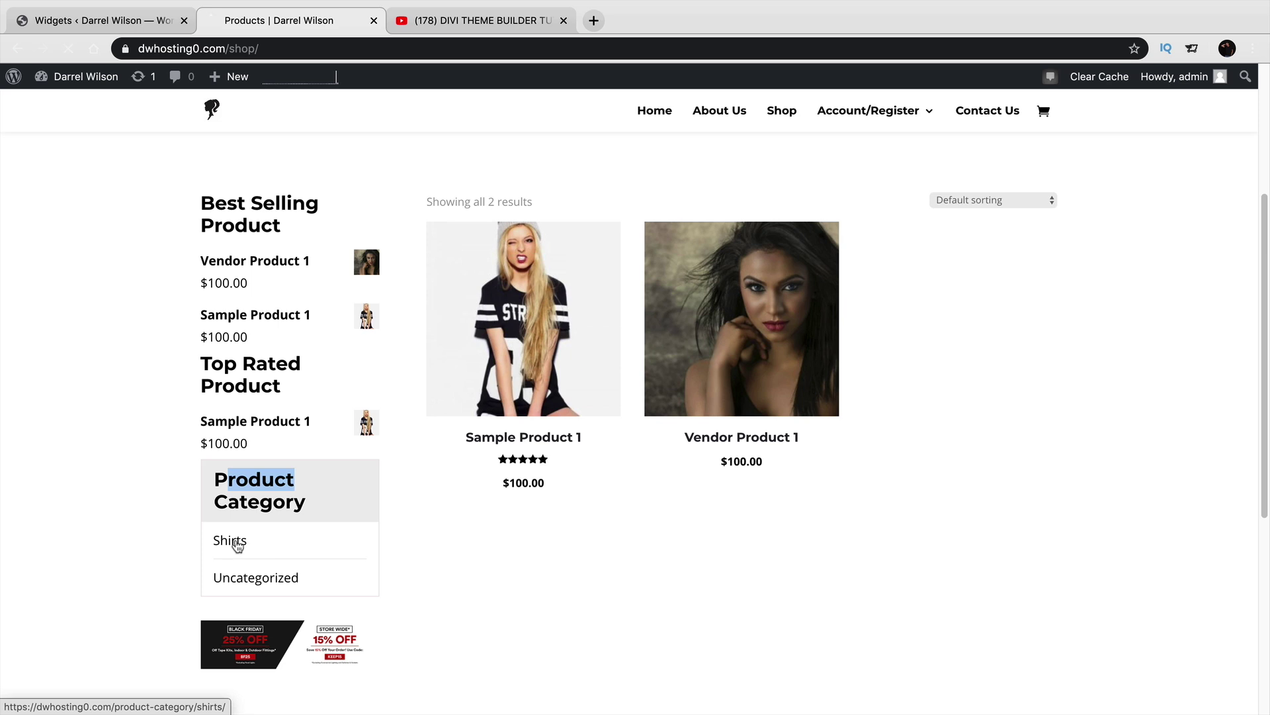
click(238, 545)
scroll(382, 535, down, 2)
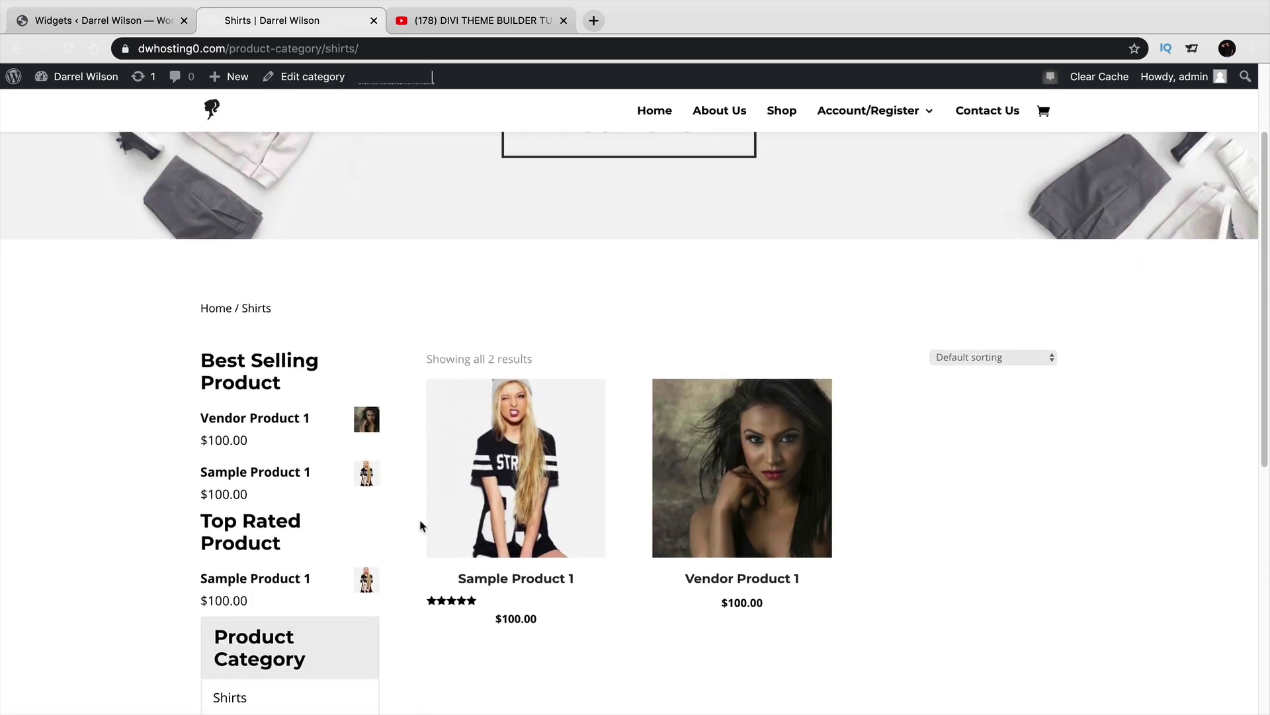
scroll(691, 503, down, 1)
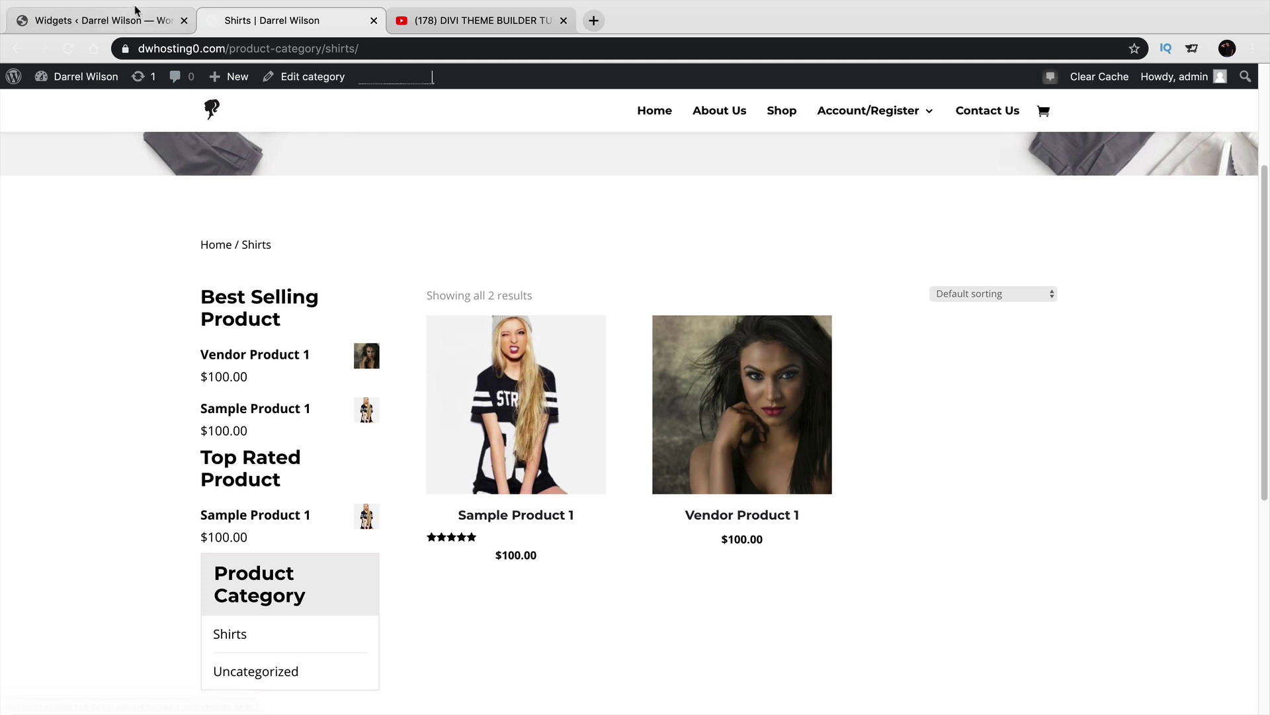
Check the Widgets admin tab, then return to the Shirts category page.
click(99, 20)
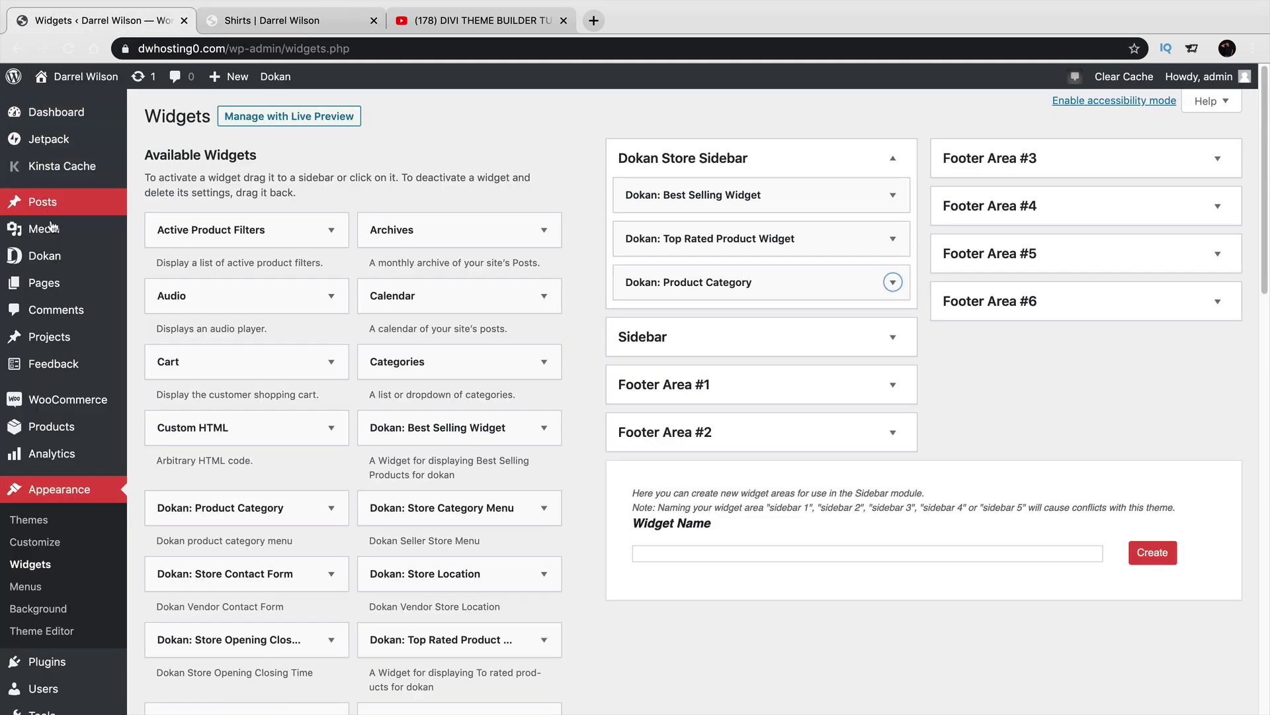
mouse_move(51, 253)
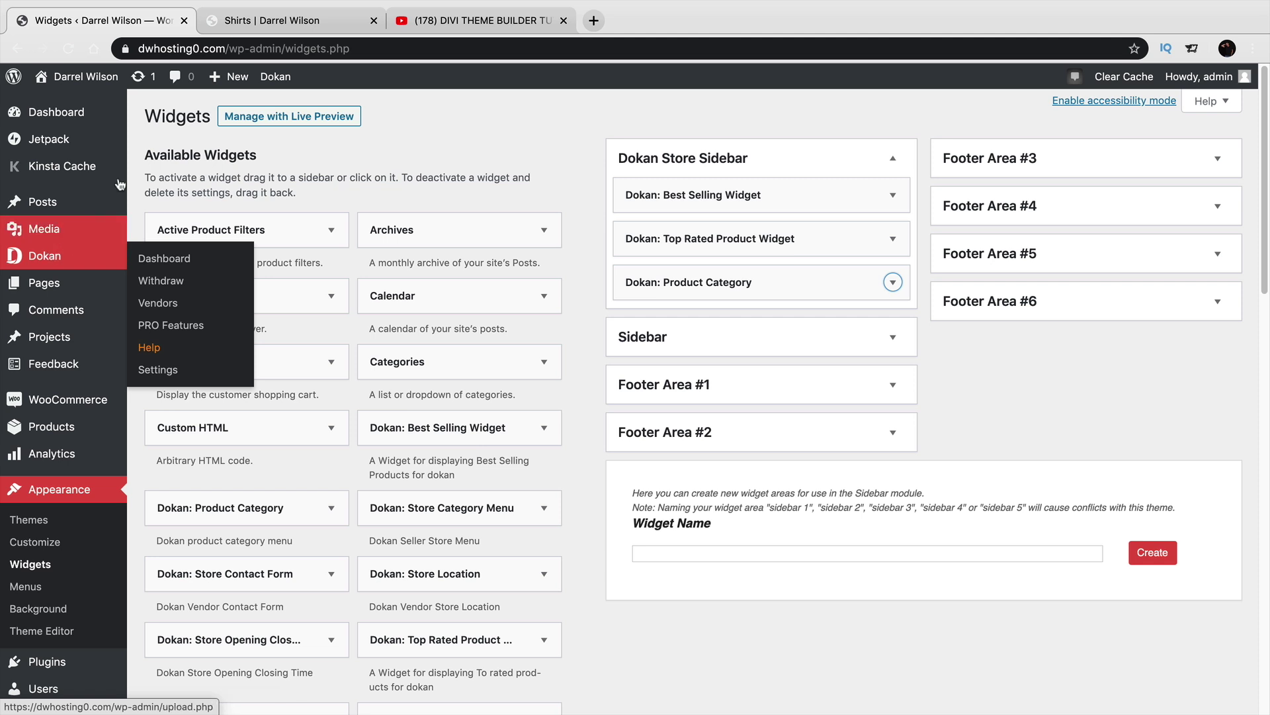
click(243, 27)
scroll(261, 497, down, 2)
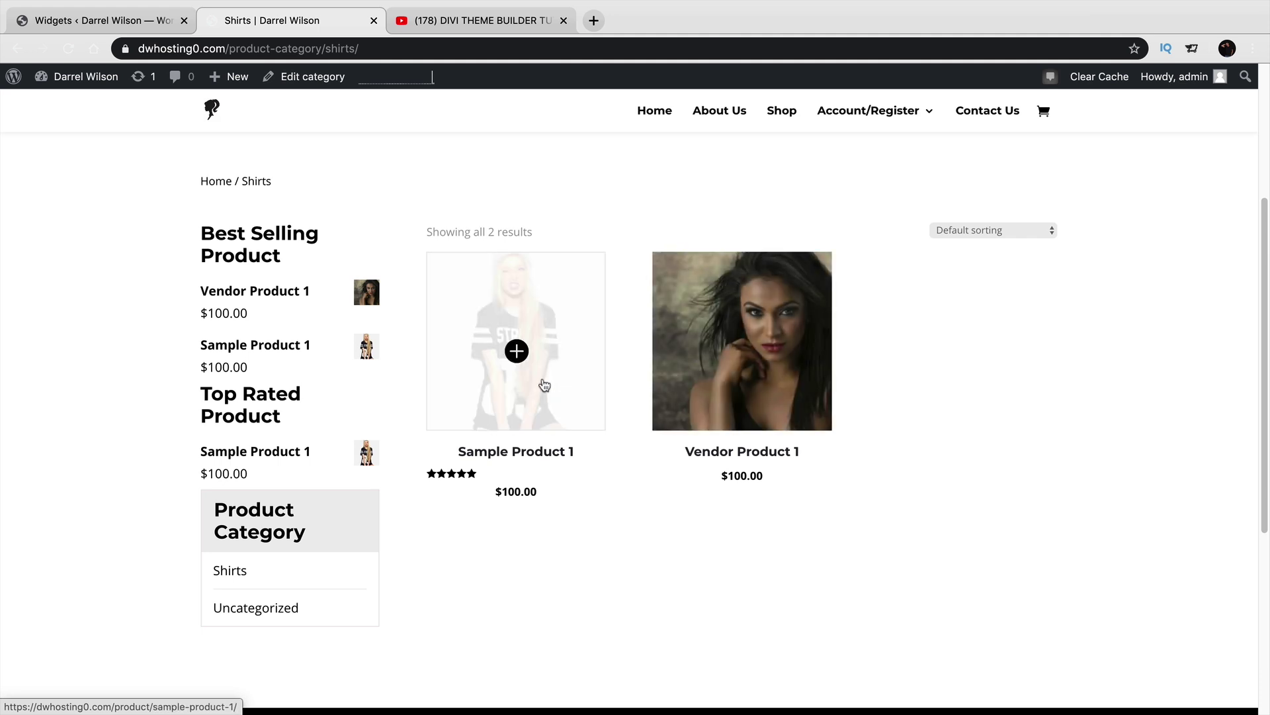
Go back to the main shop page and scroll through its products and sidebar widgets.
click(18, 48)
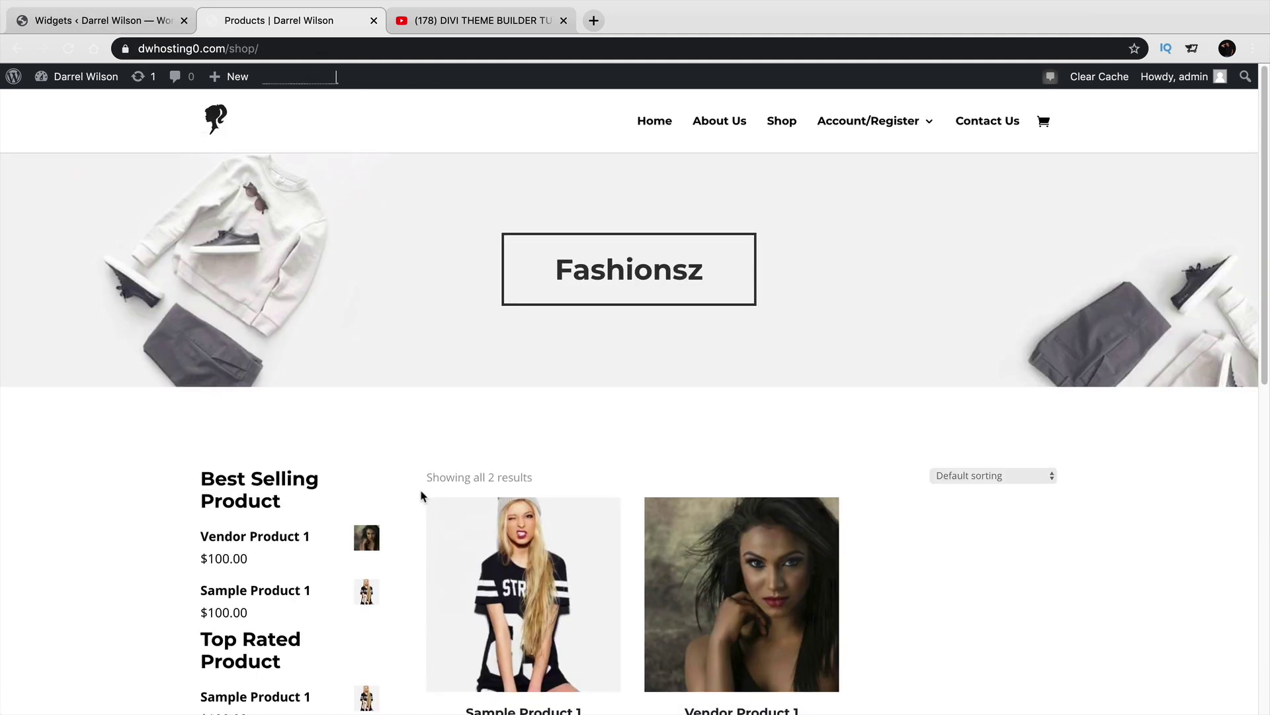
scroll(421, 487, down, 2)
scroll(421, 487, down, 1)
drag(283, 354, 202, 332)
scroll(232, 369, down, 2)
drag(284, 451, 201, 434)
scroll(320, 468, down, 4)
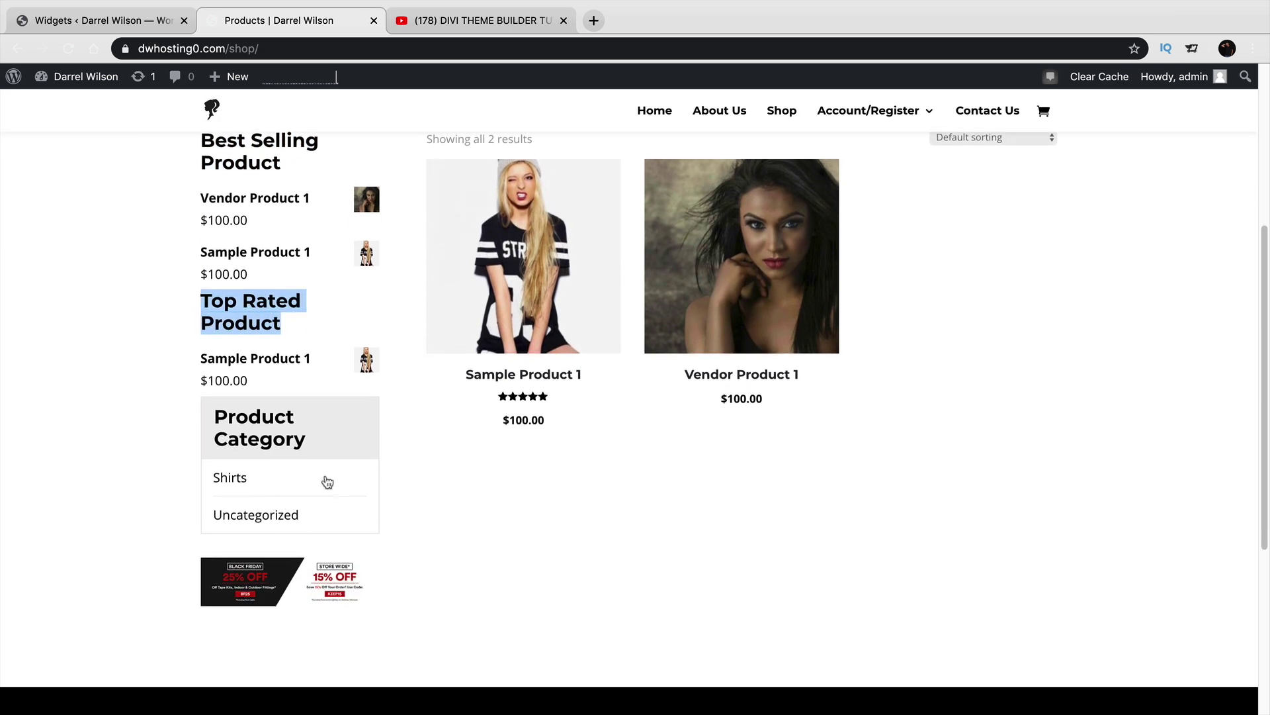
scroll(447, 468, up, 4)
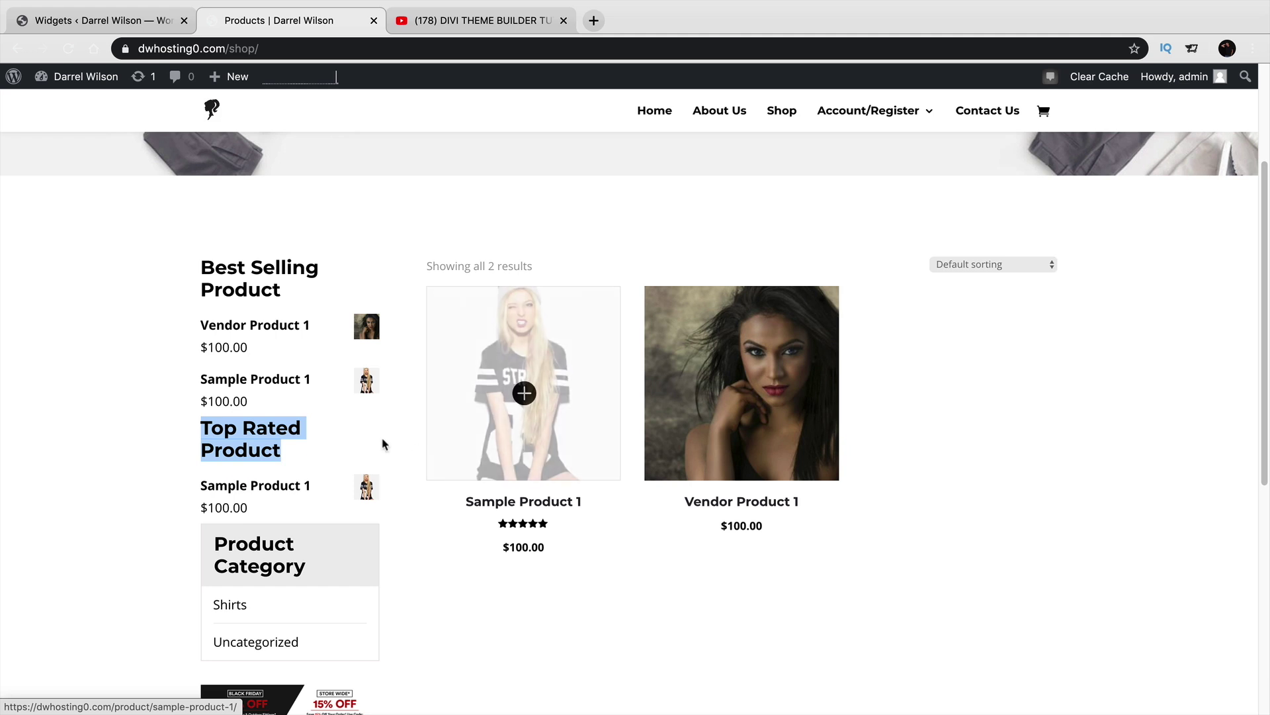
scroll(378, 440, down, 2)
scroll(378, 440, down, 1)
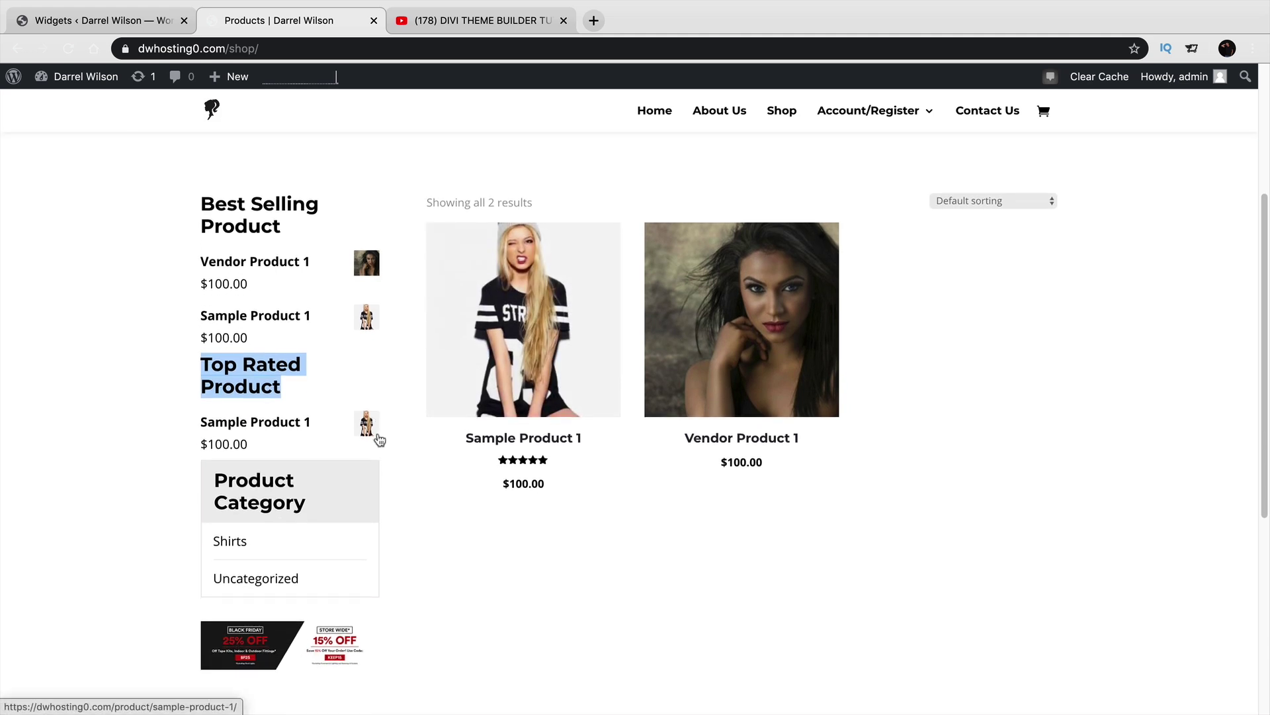
scroll(378, 440, up, 4)
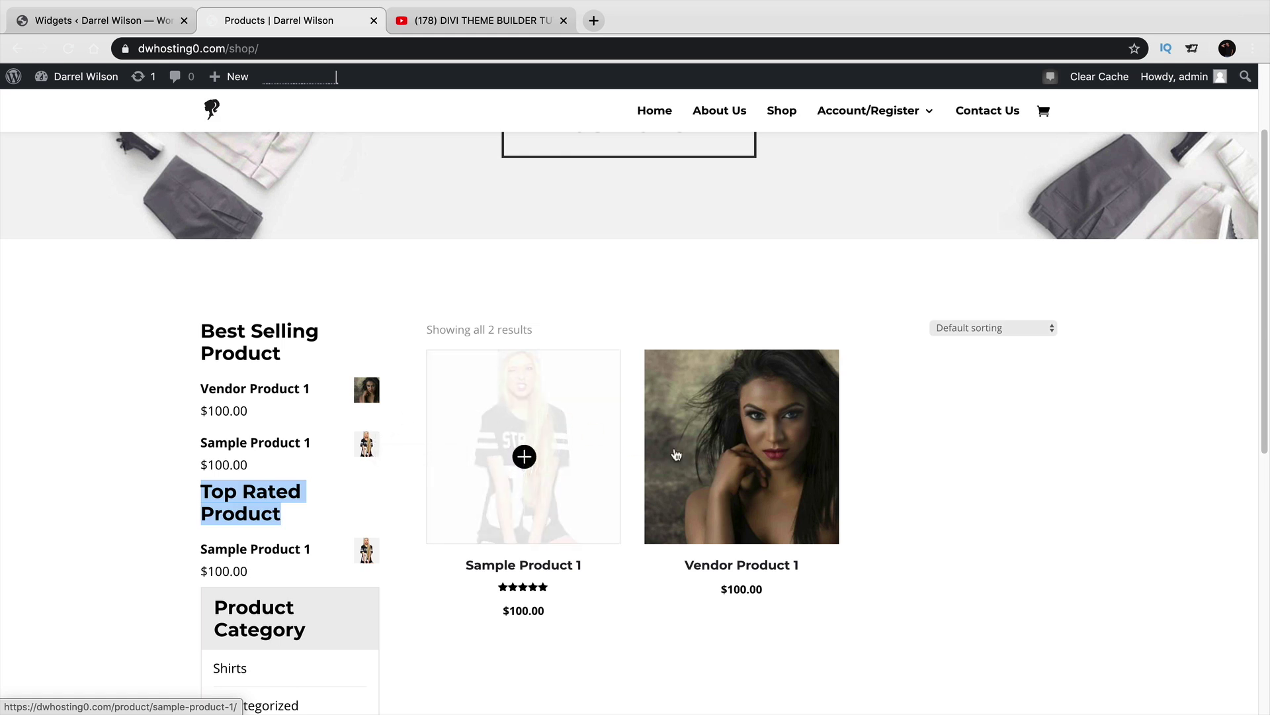
Open Sample Product 1 and follow its Shirts category link to the category page.
click(540, 471)
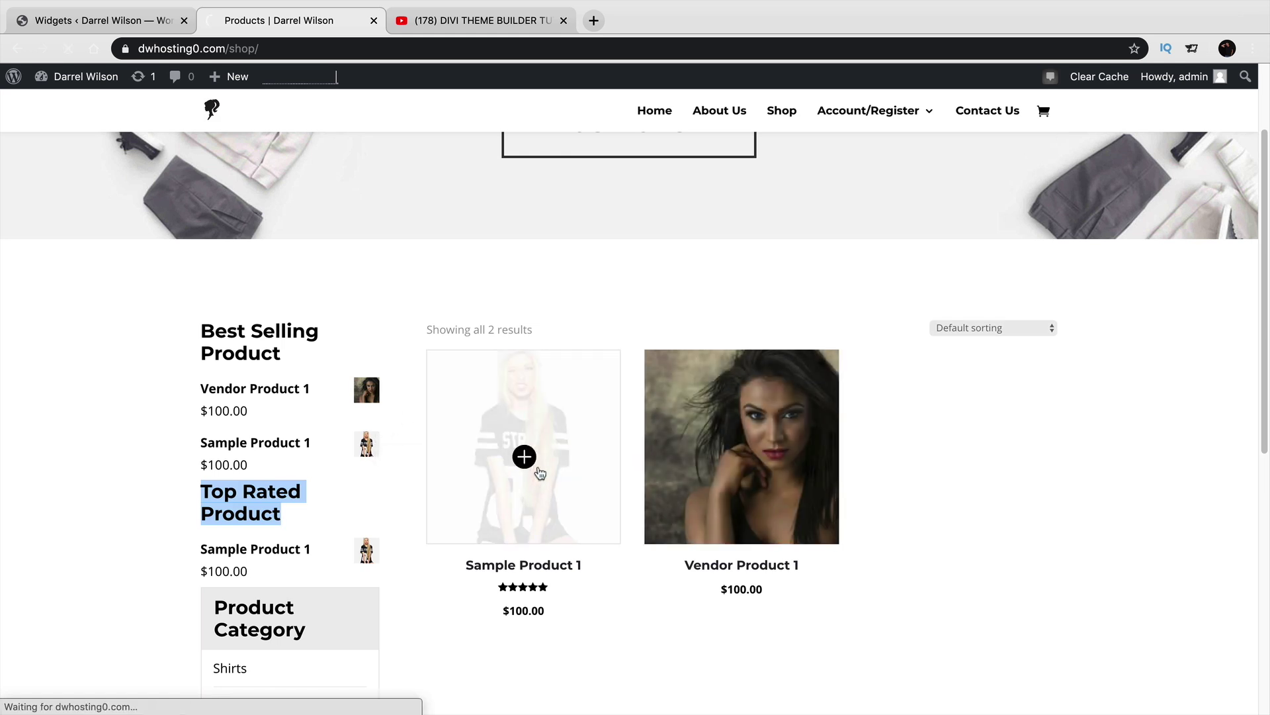
scroll(540, 471, down, 5)
scroll(539, 471, down, 3)
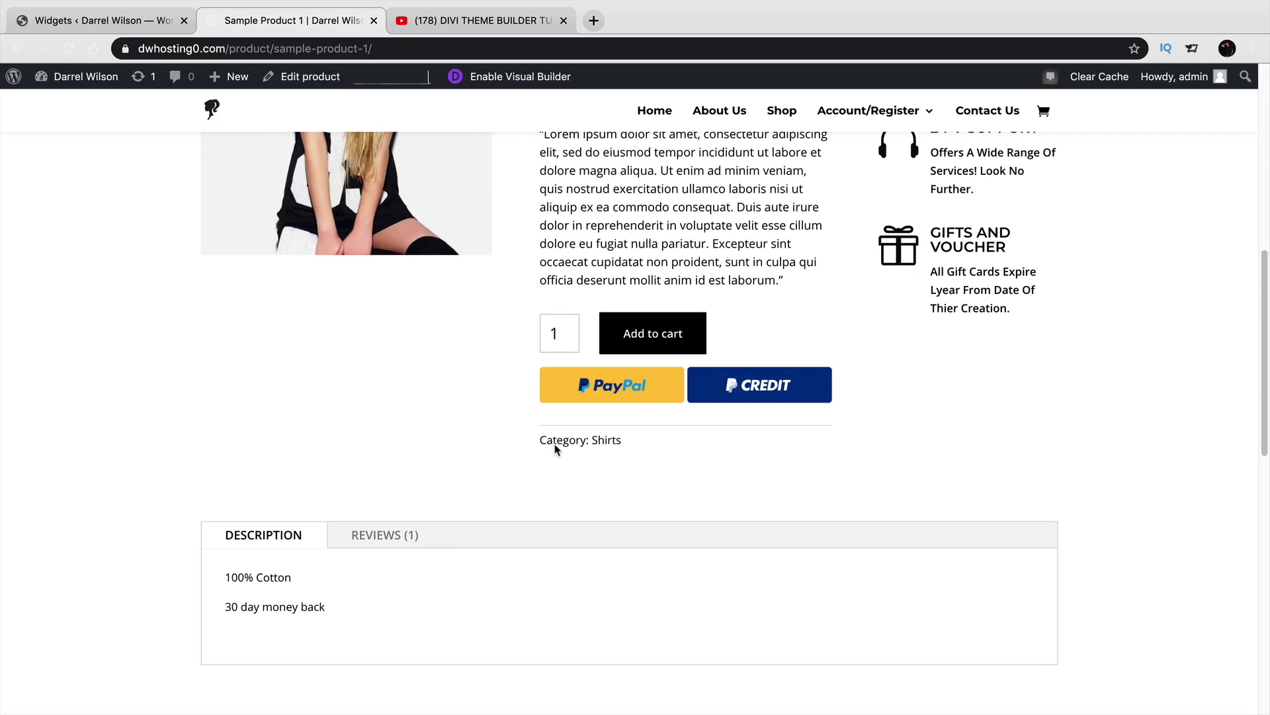
click(606, 440)
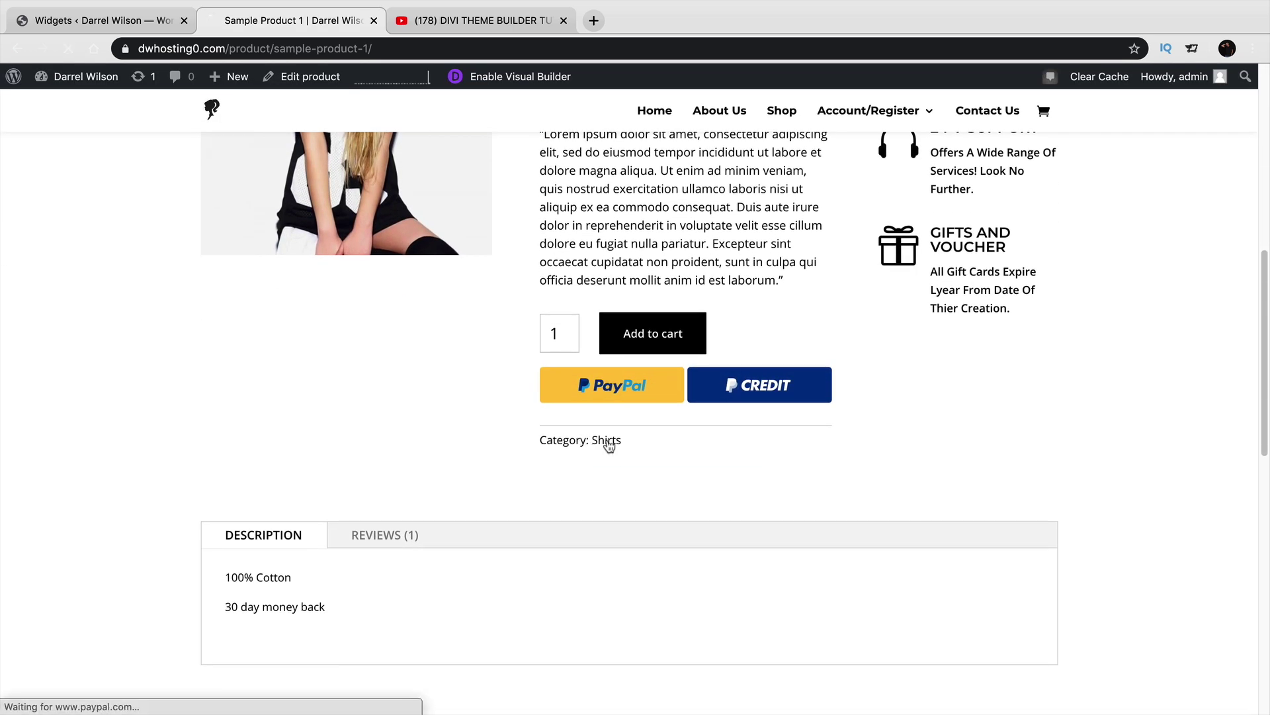
scroll(607, 445, down, 3)
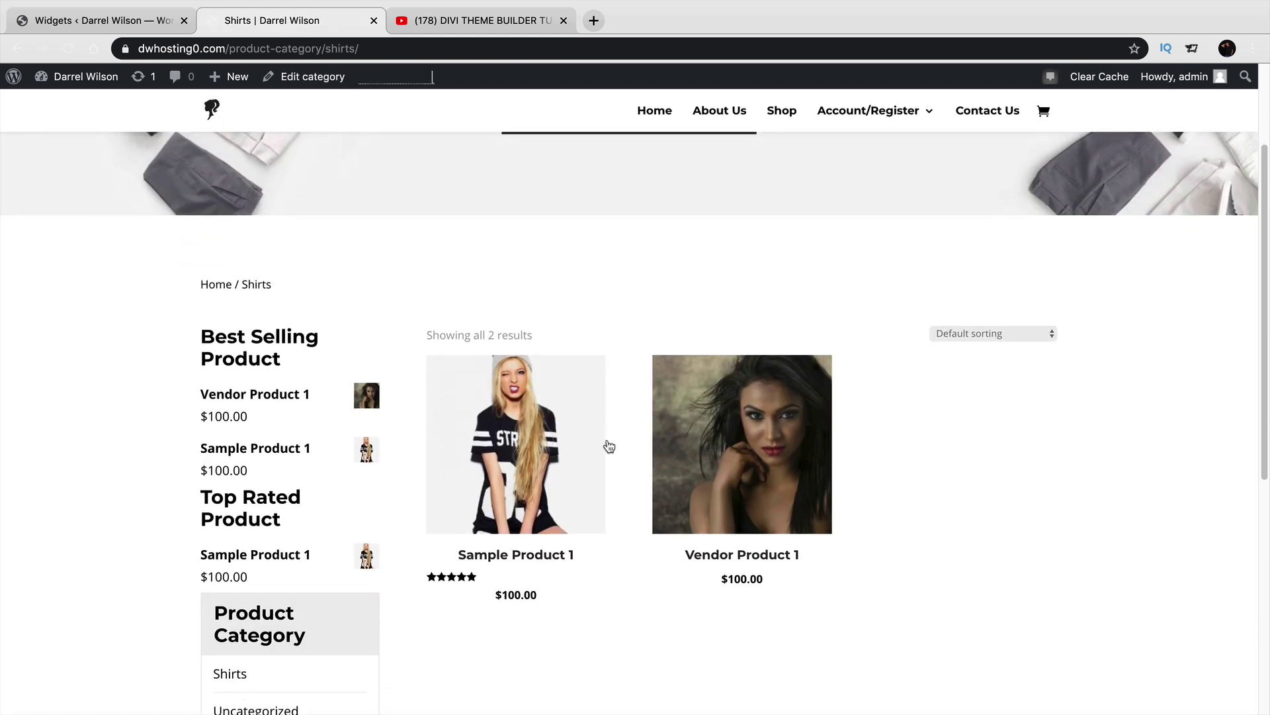
scroll(267, 526, down, 2)
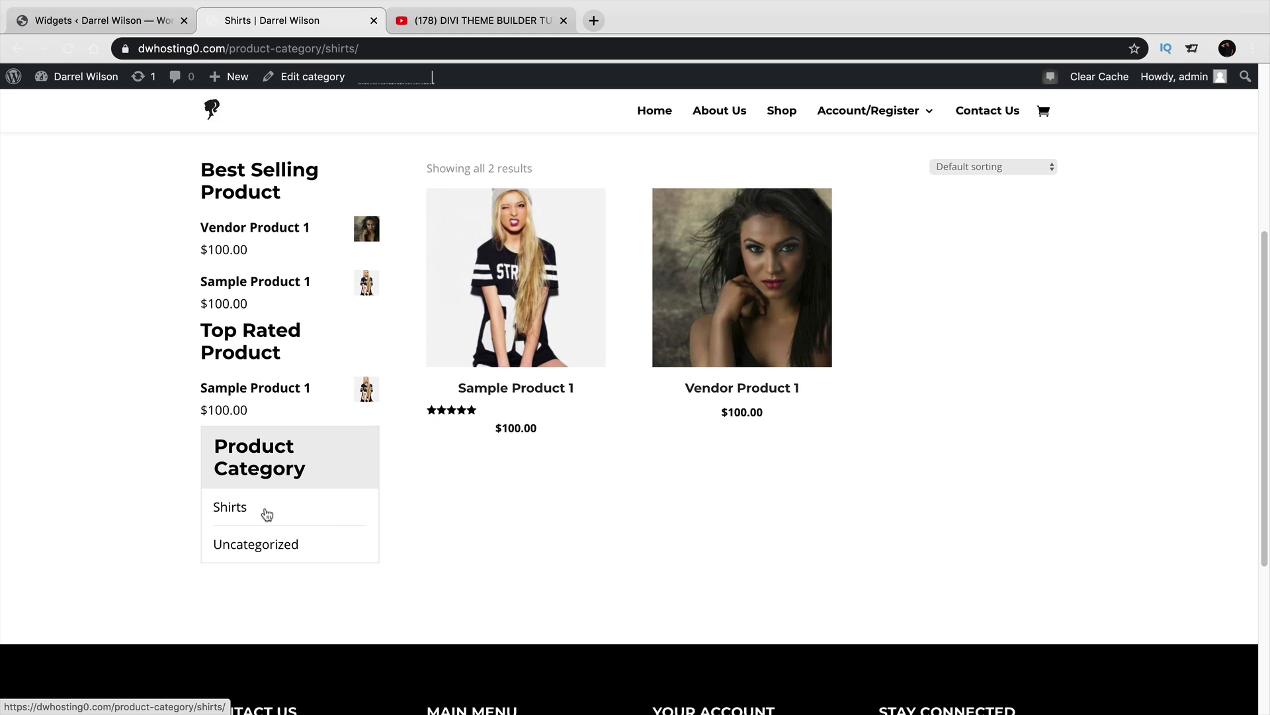
scroll(271, 513, up, 5)
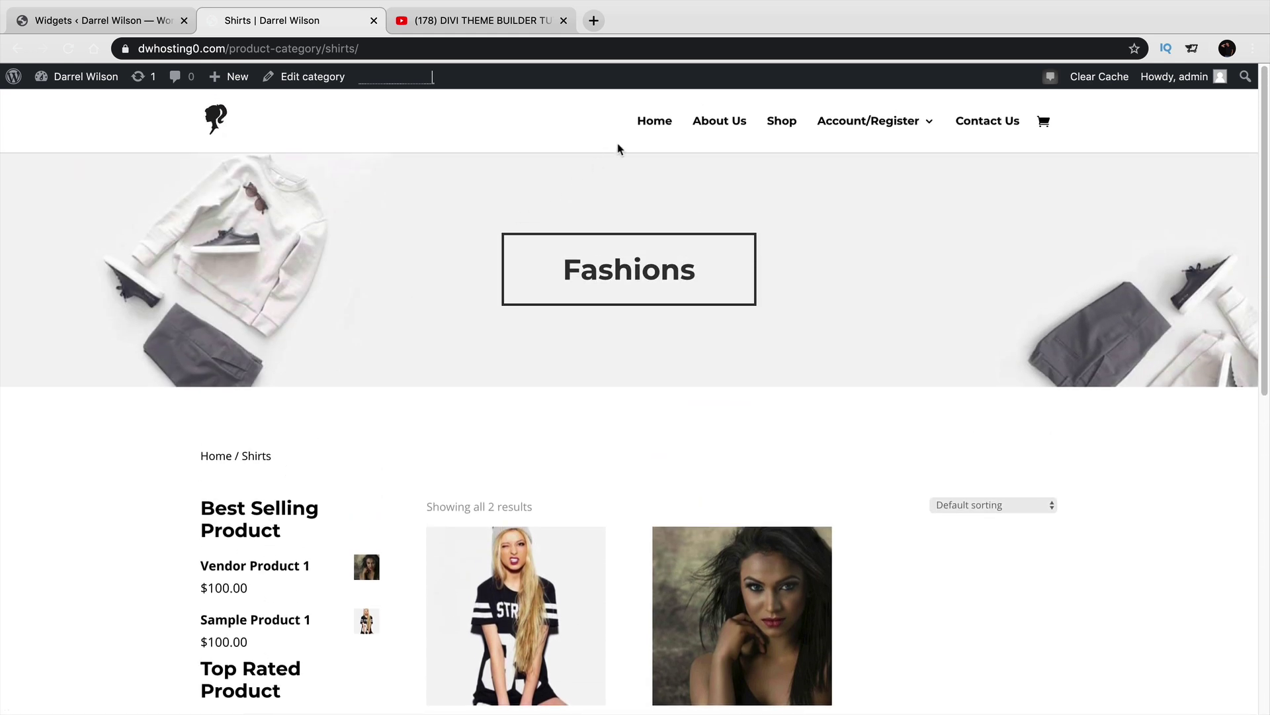
Visit the homepage, view the Shop page, then return to Home.
click(643, 122)
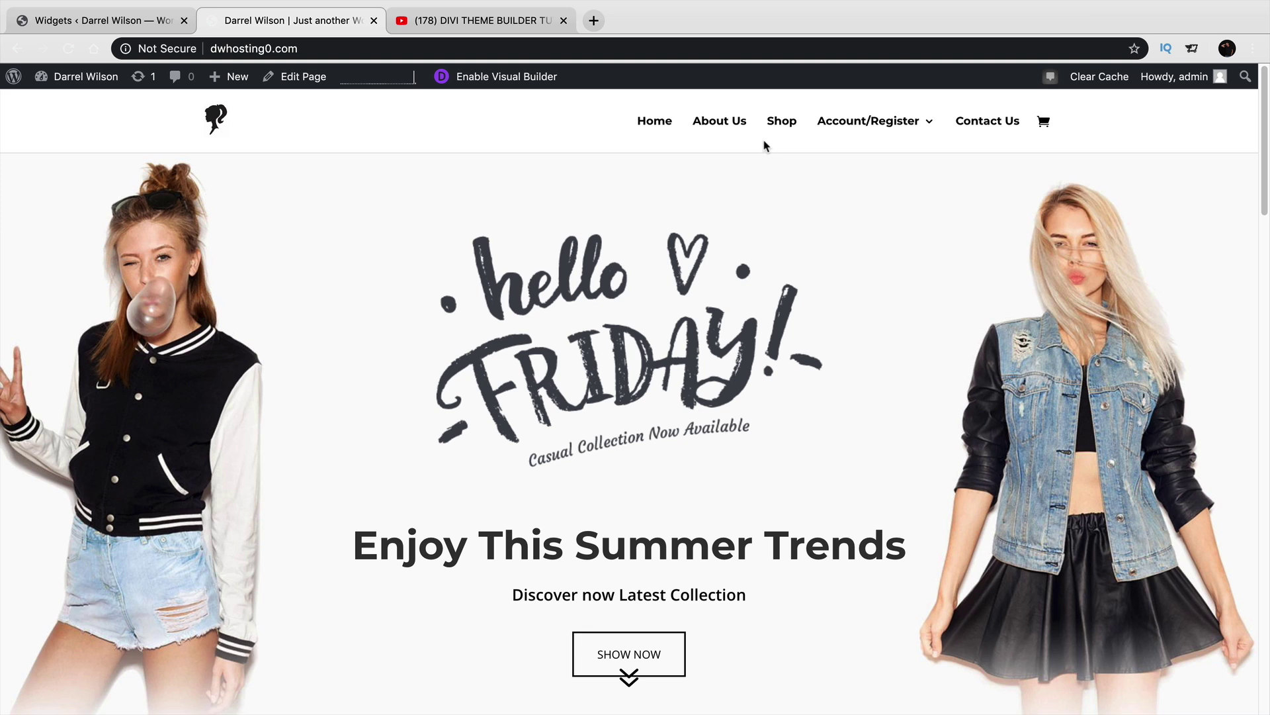
mouse_move(829, 125)
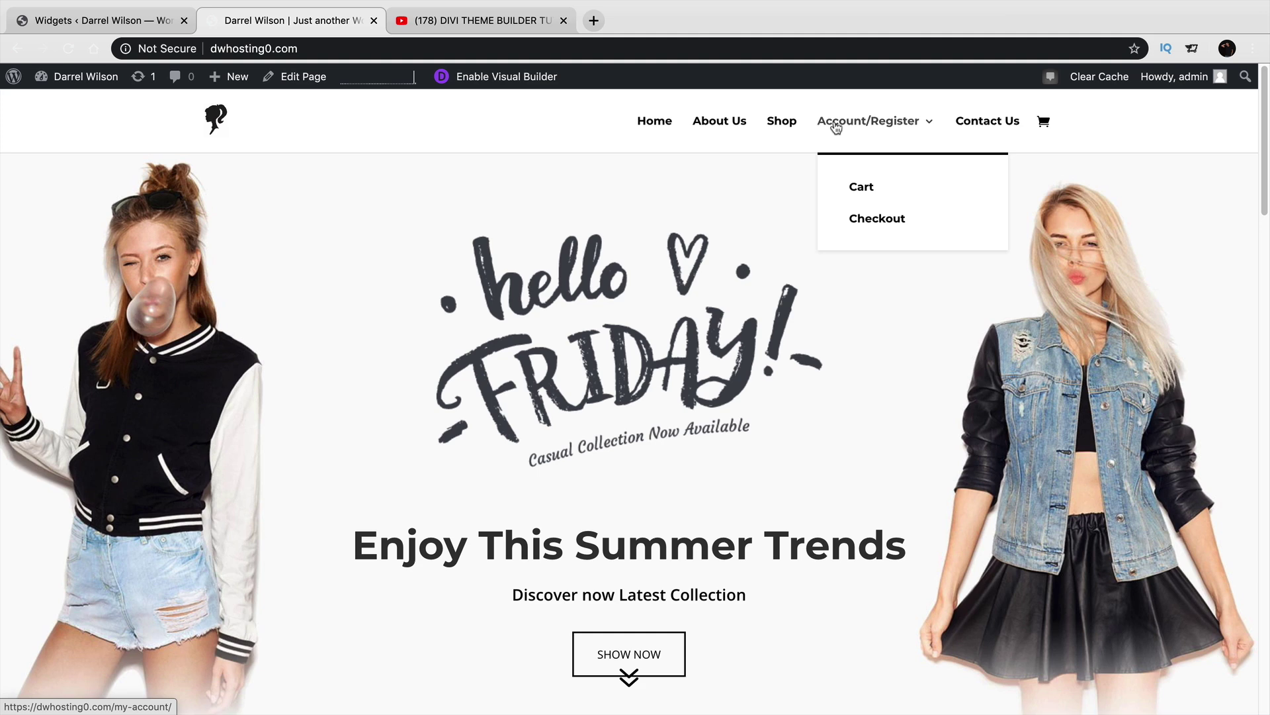
click(786, 123)
scroll(768, 275, down, 5)
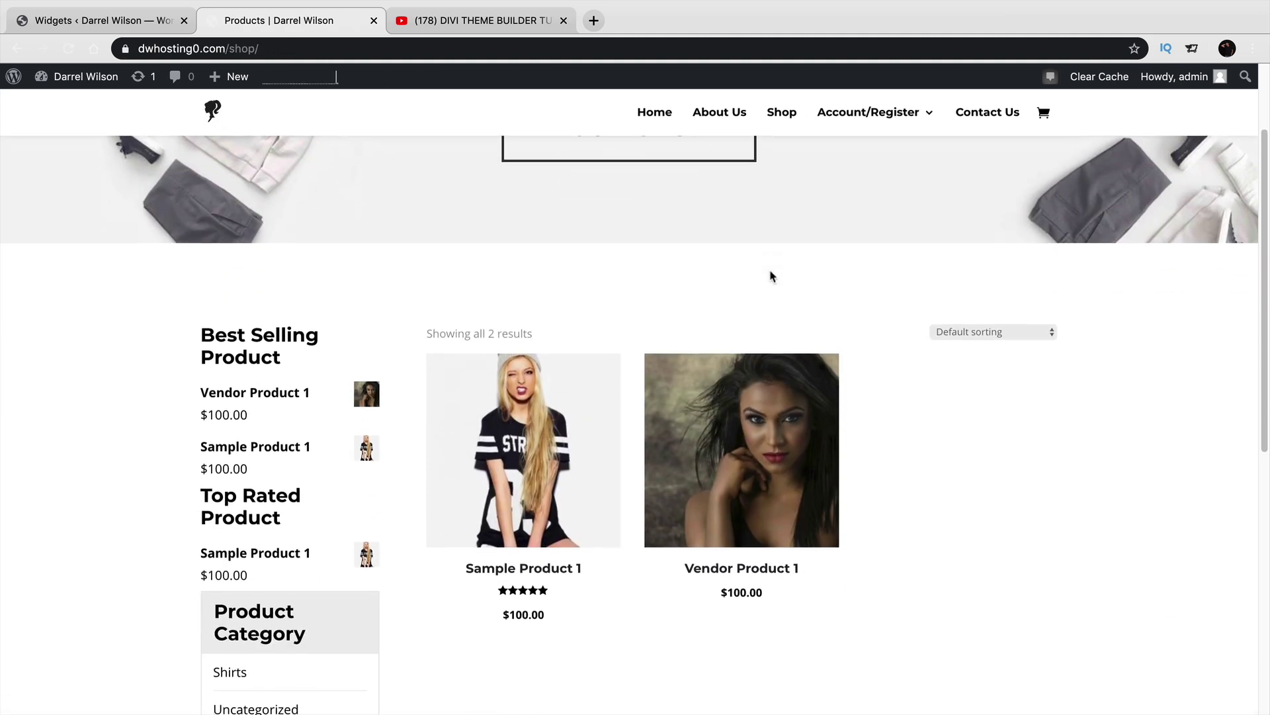
scroll(774, 275, up, 5)
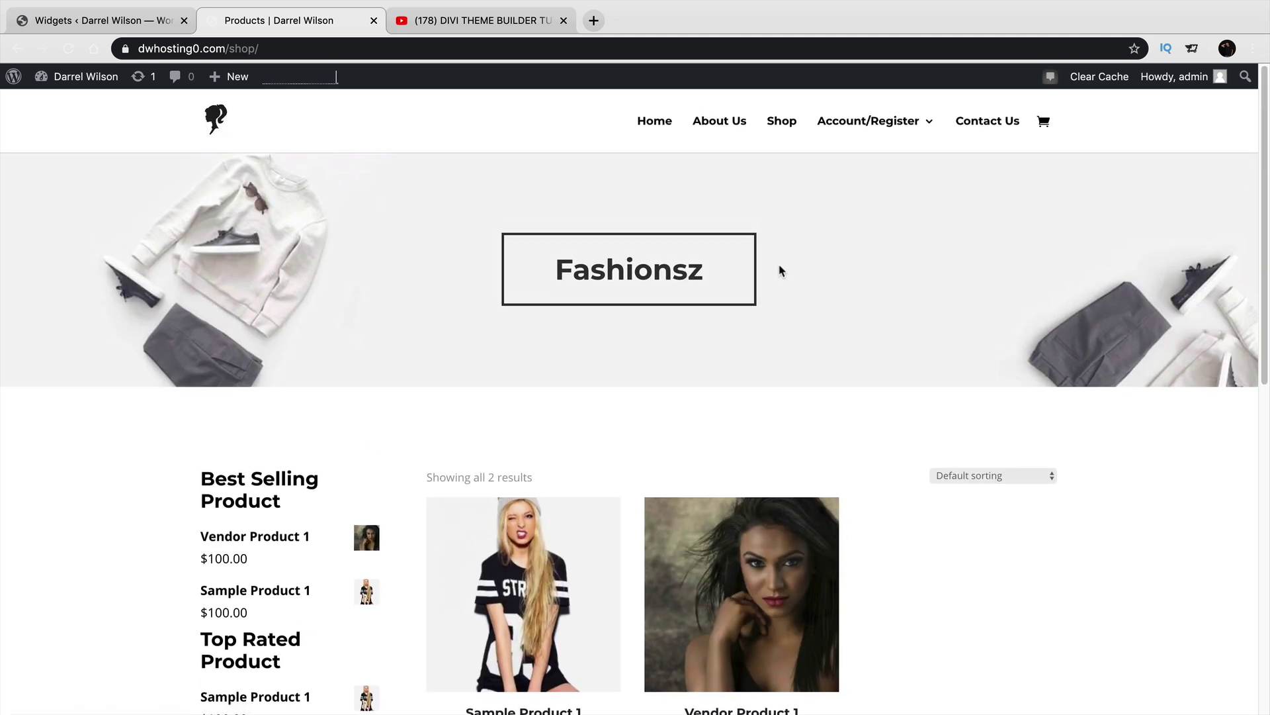
click(670, 128)
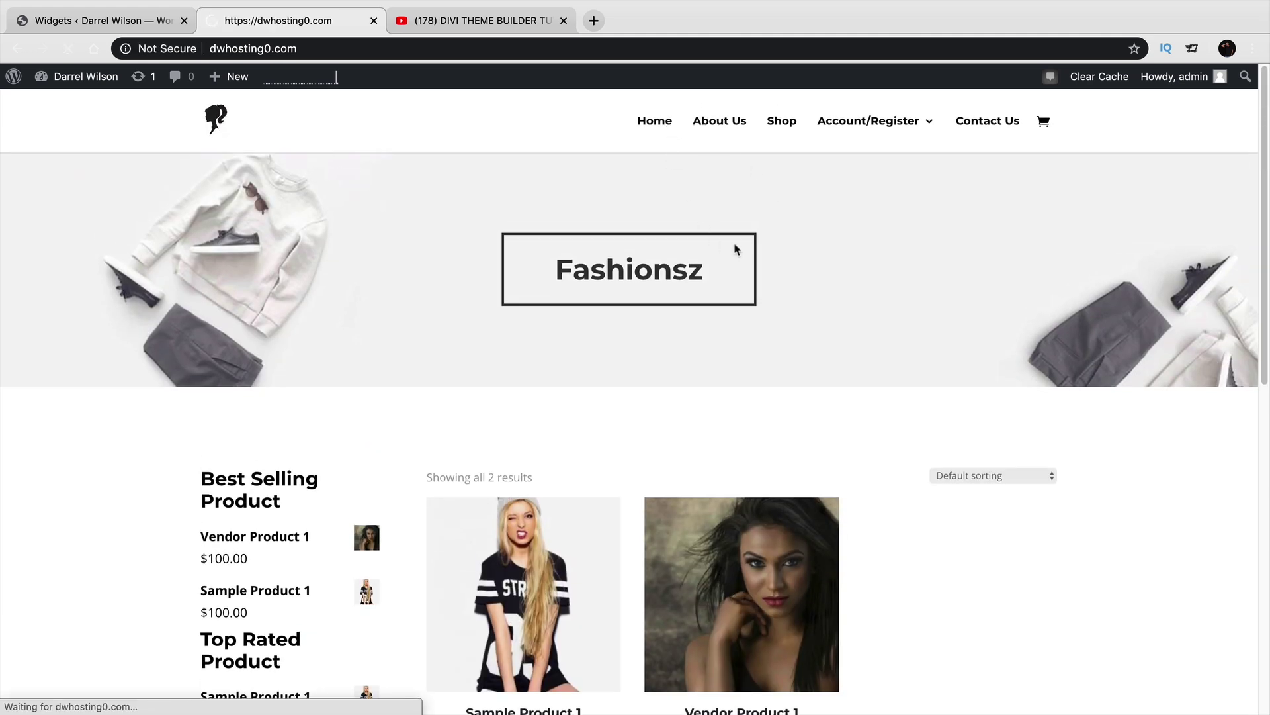
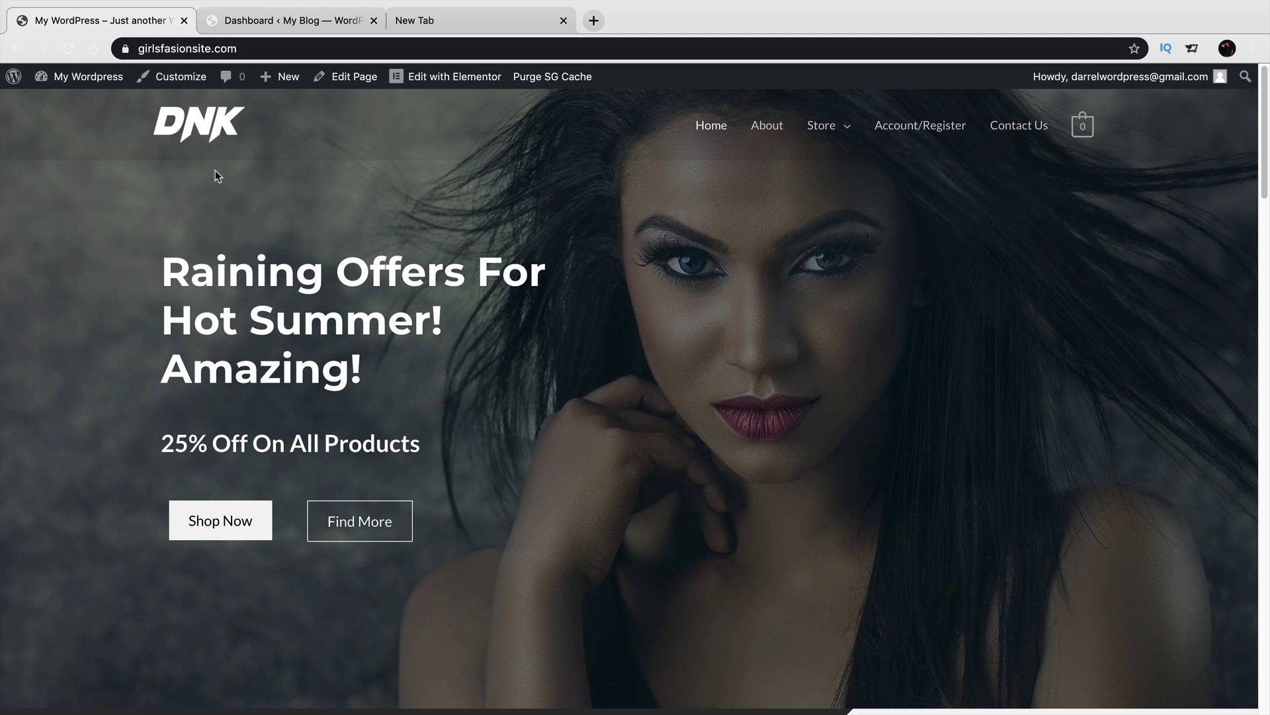
Open the fashion store's WordPress admin and its Dokan dashboard.
click(277, 26)
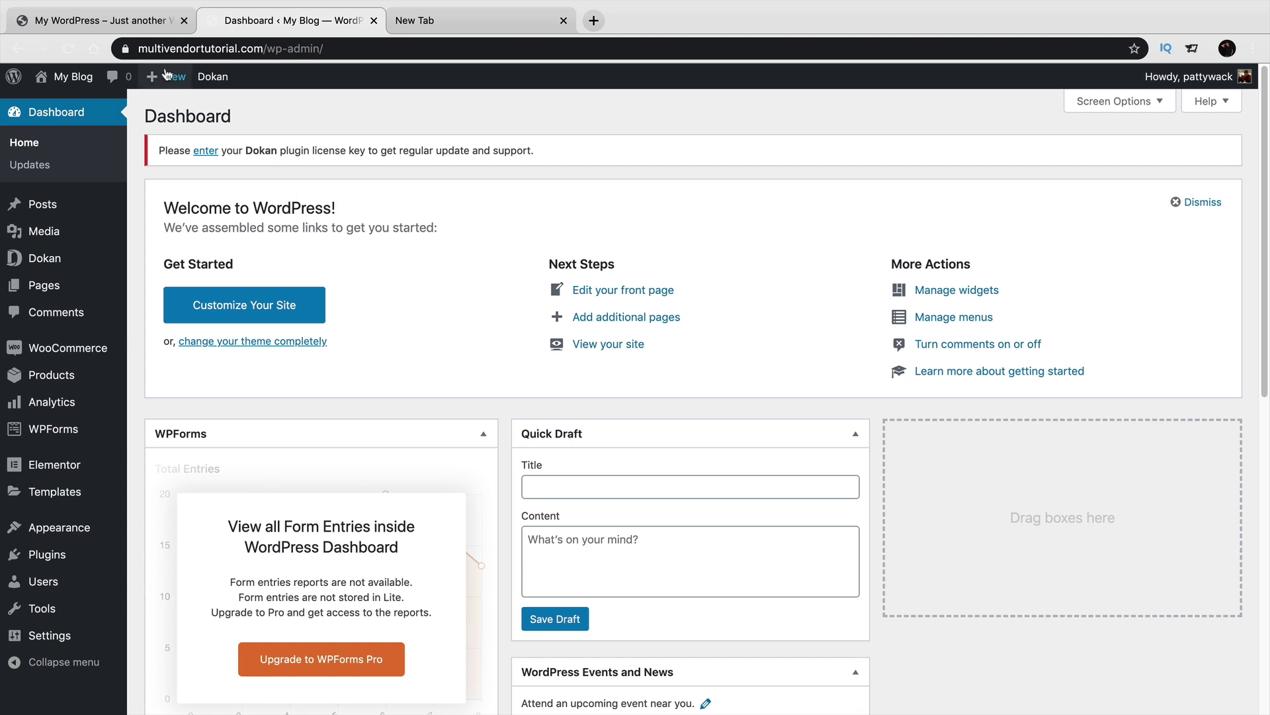
click(106, 20)
mouse_move(86, 77)
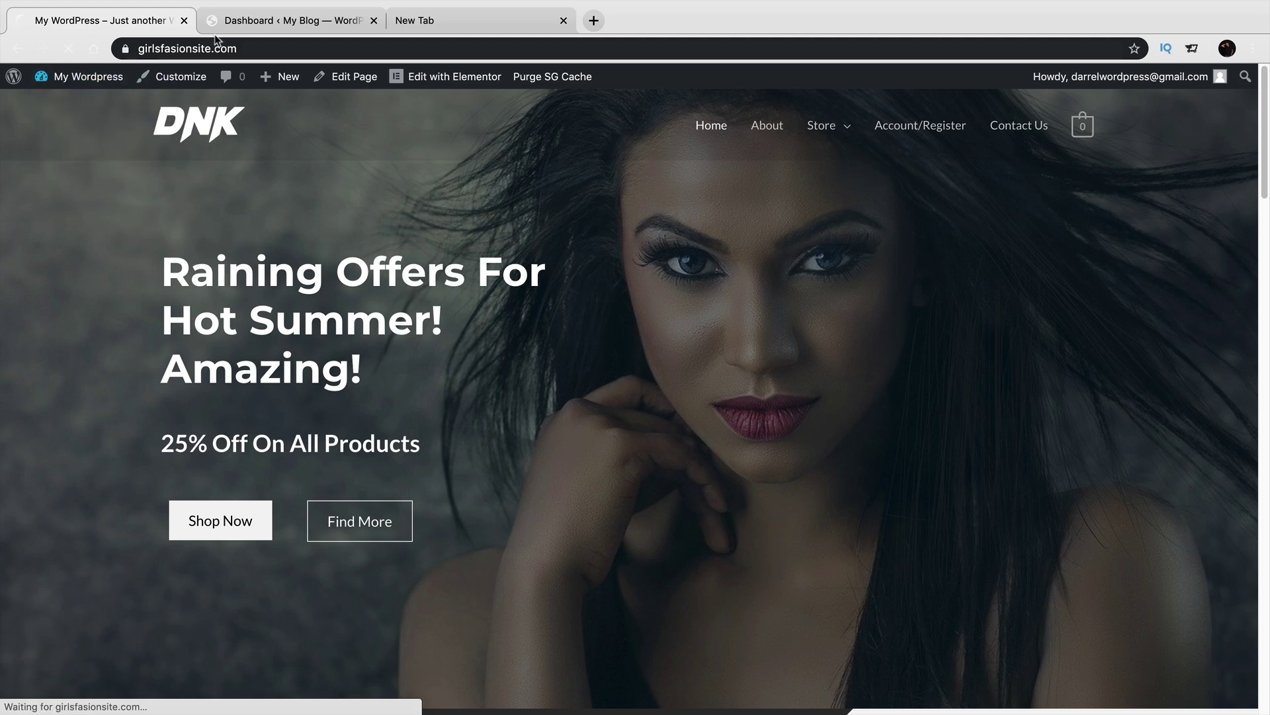
click(83, 106)
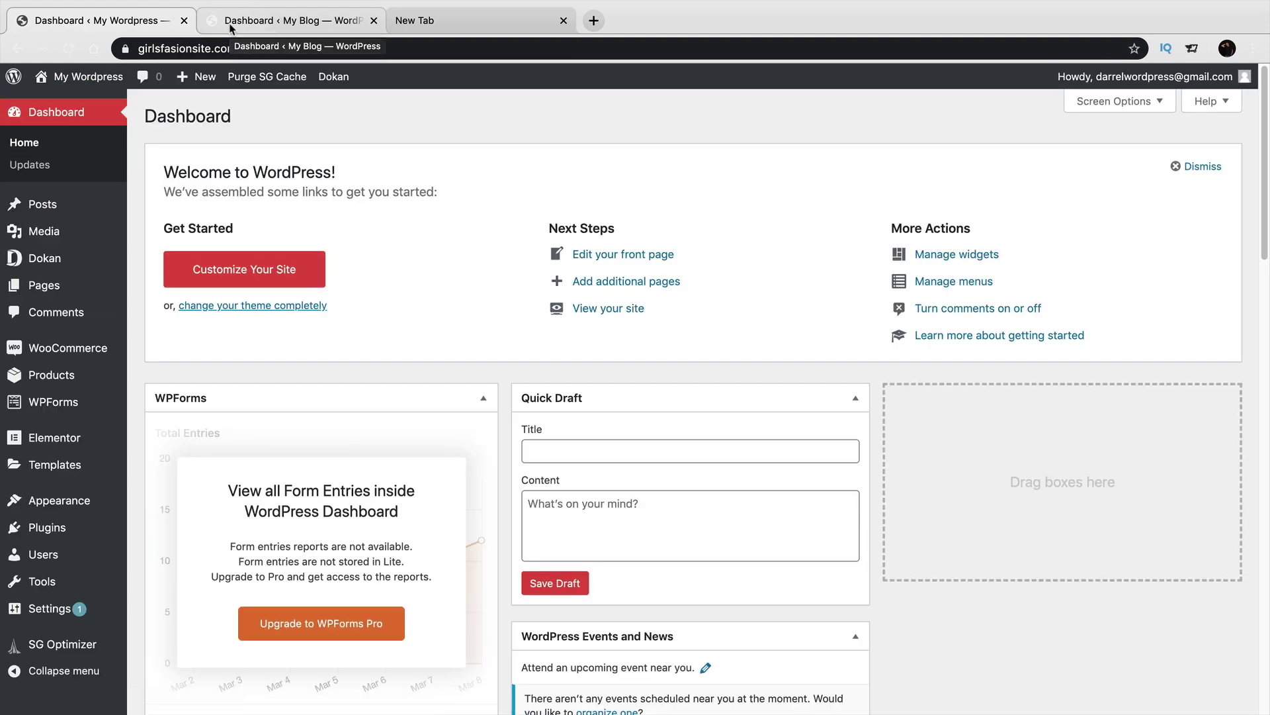
mouse_move(69, 262)
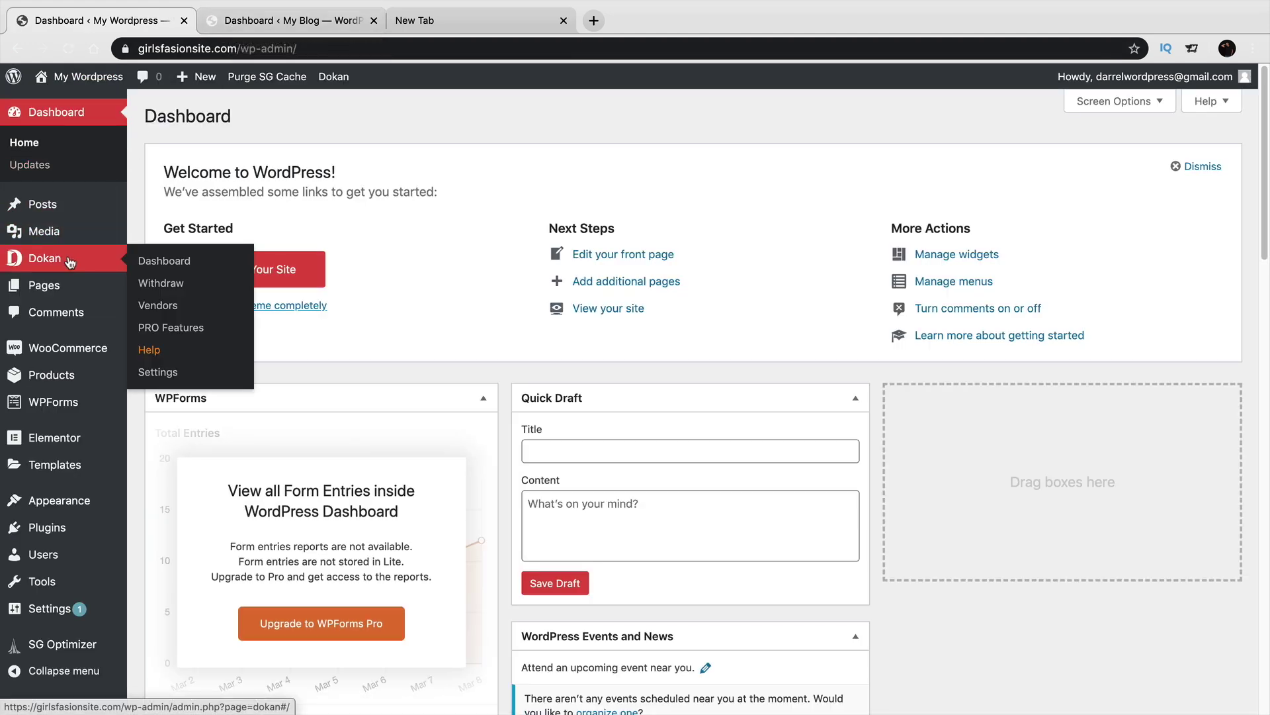
click(155, 261)
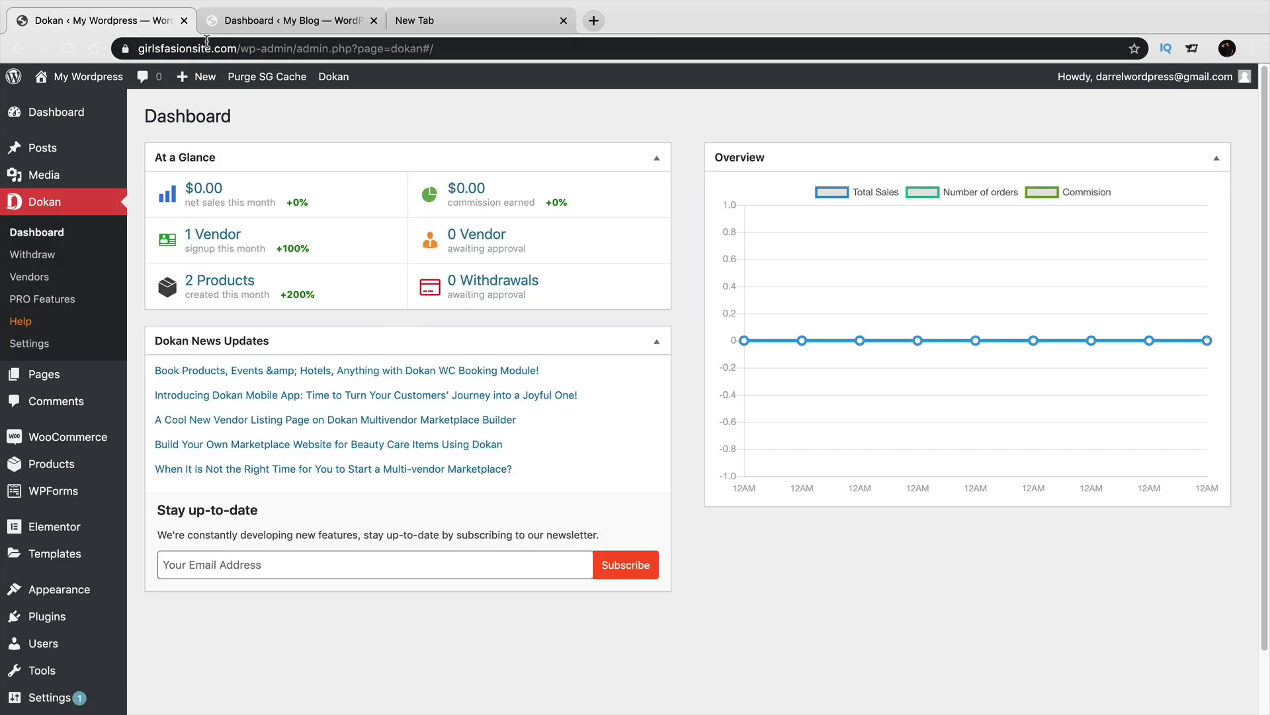
Open the Dokan dashboard on the My Blog site as well.
click(233, 21)
mouse_move(84, 263)
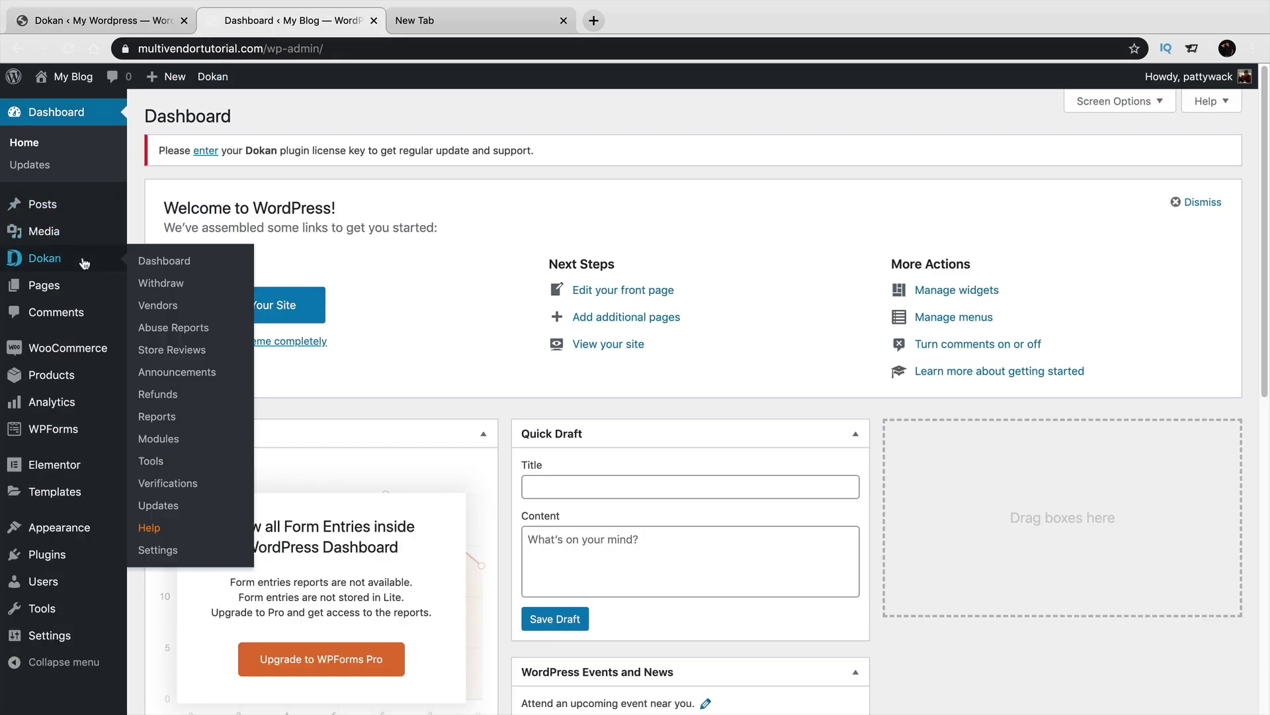
click(148, 261)
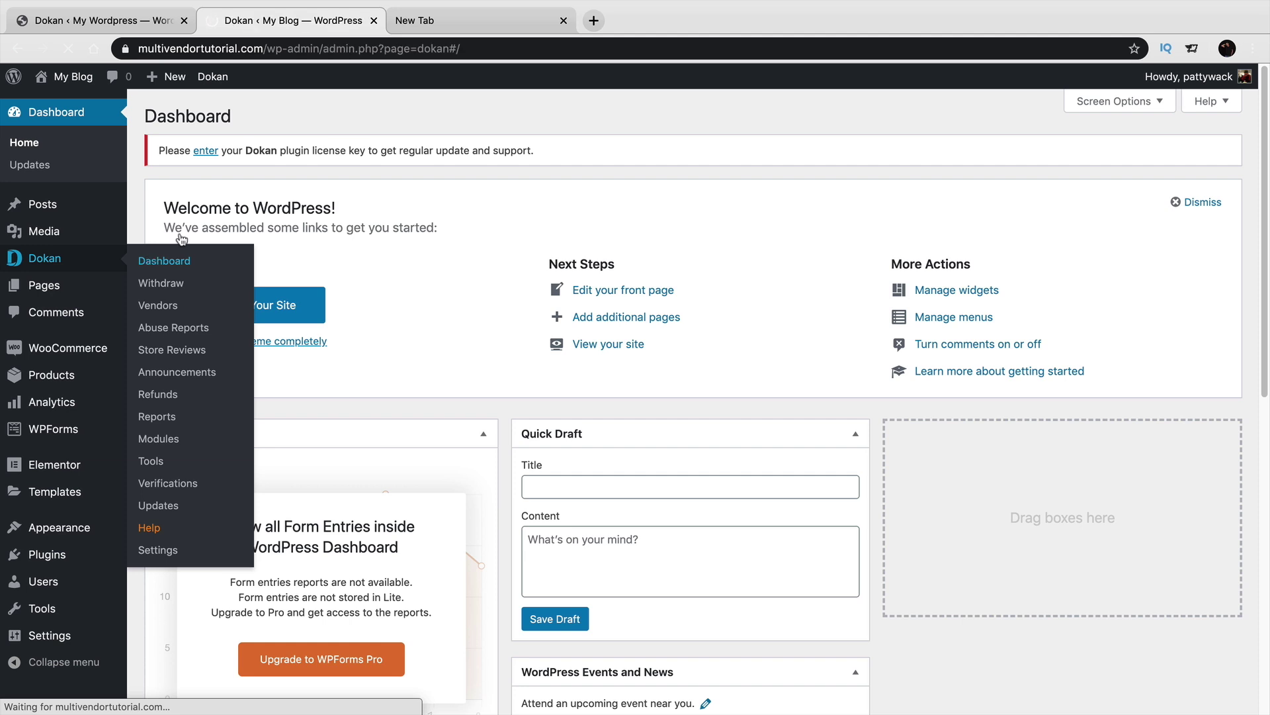
In the empty tab, load darrelwilson.com/dokan to reach the Dokan pricing page.
click(460, 24)
drag(153, 49, 262, 51)
click(268, 52)
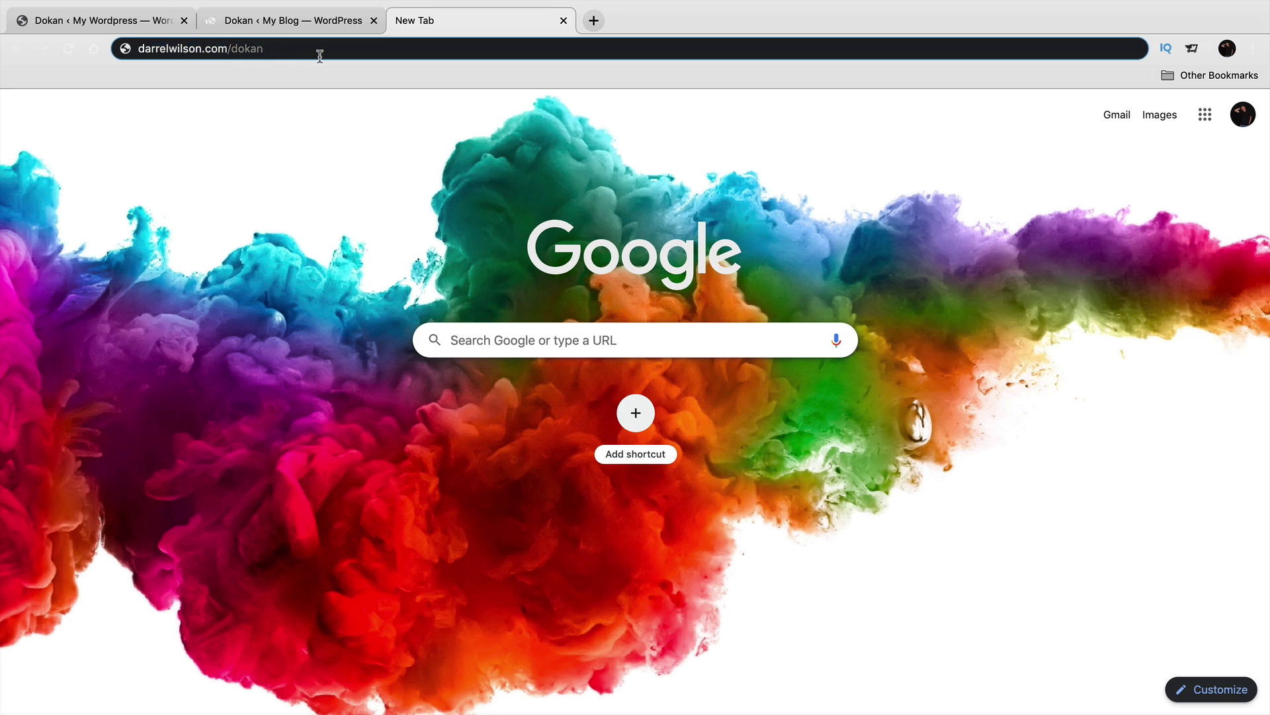
key(Return)
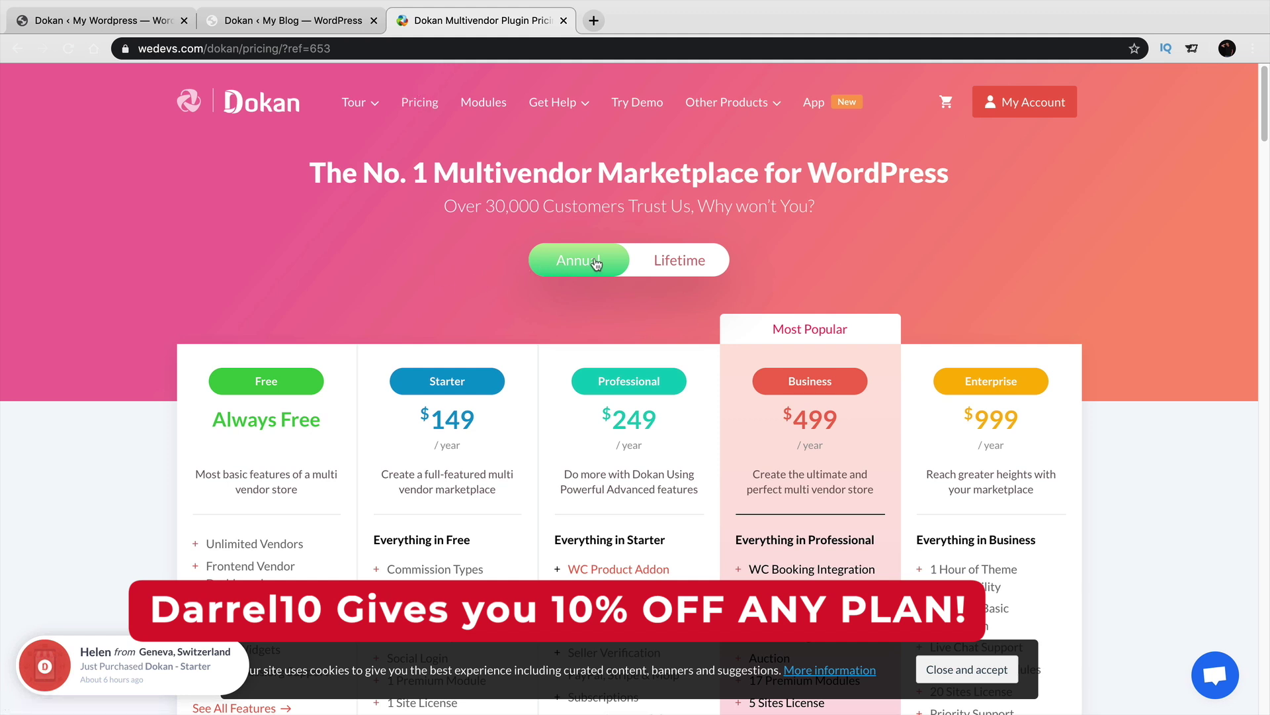
Review the Dokan pricing cards, then open See All Features under the Professional plan.
scroll(602, 258, down, 3)
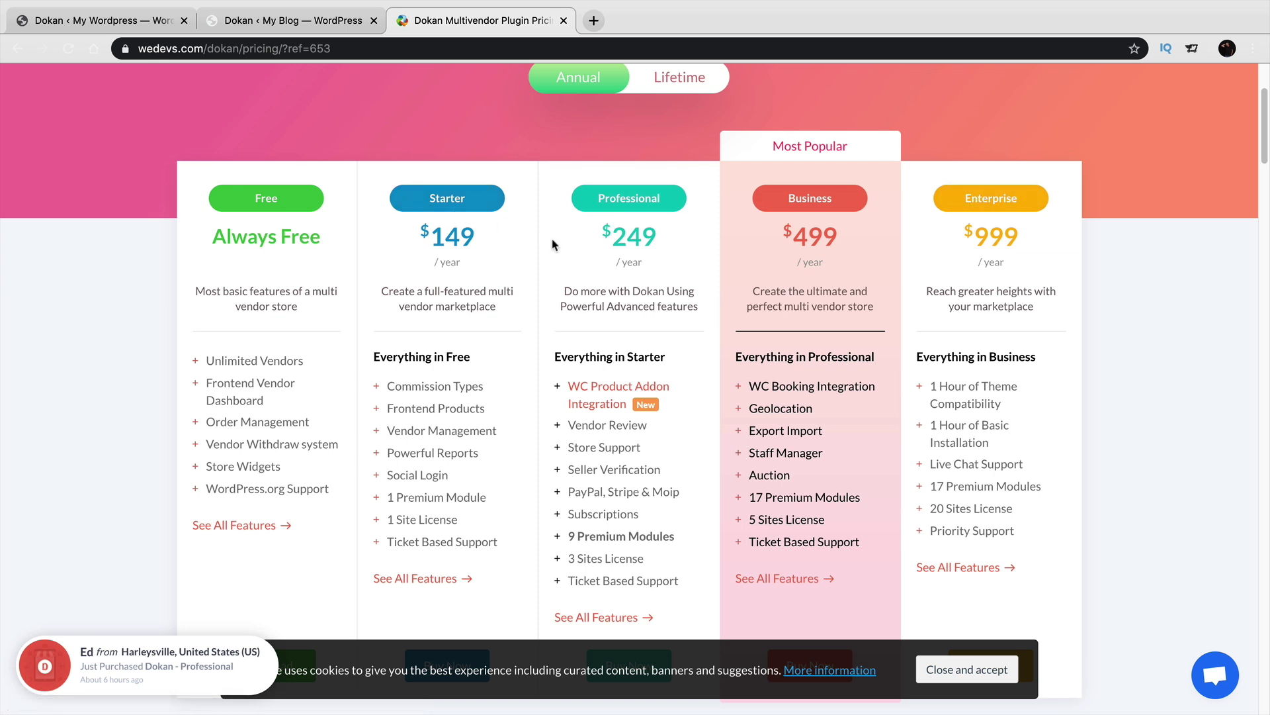
scroll(780, 291, down, 1)
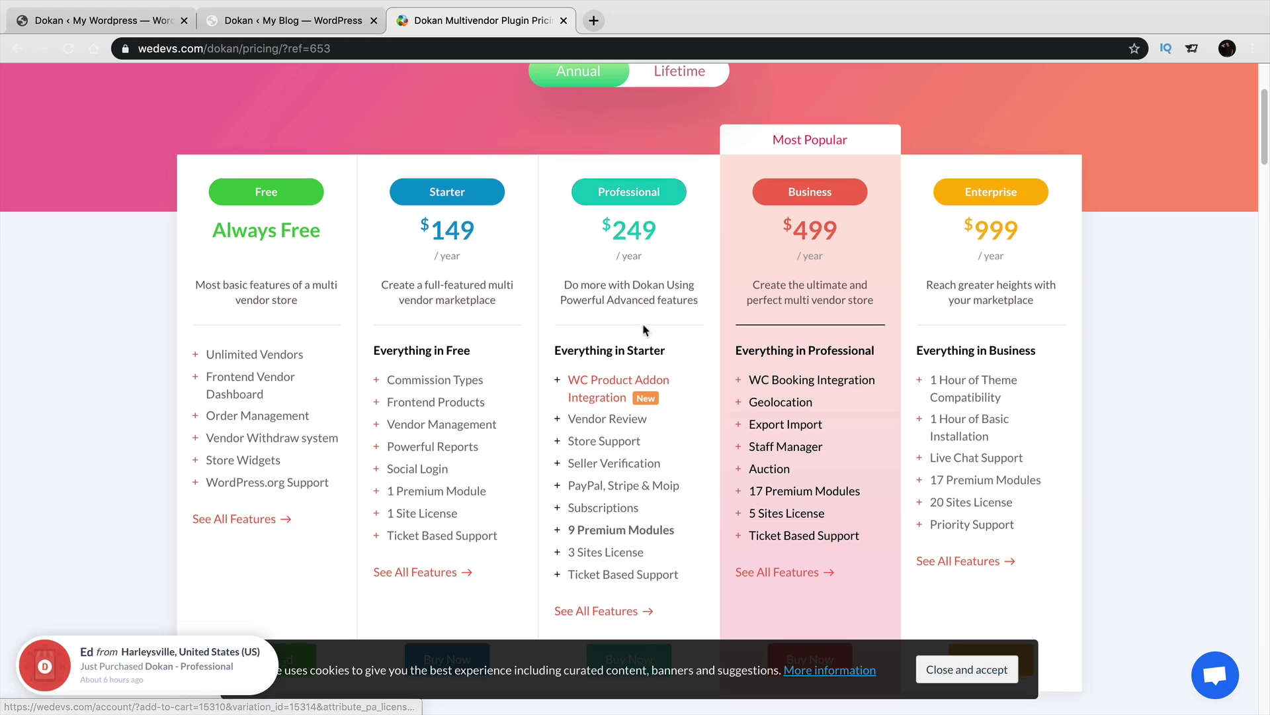
scroll(646, 338, down, 4)
scroll(646, 338, up, 5)
scroll(647, 341, down, 1)
scroll(647, 340, down, 1)
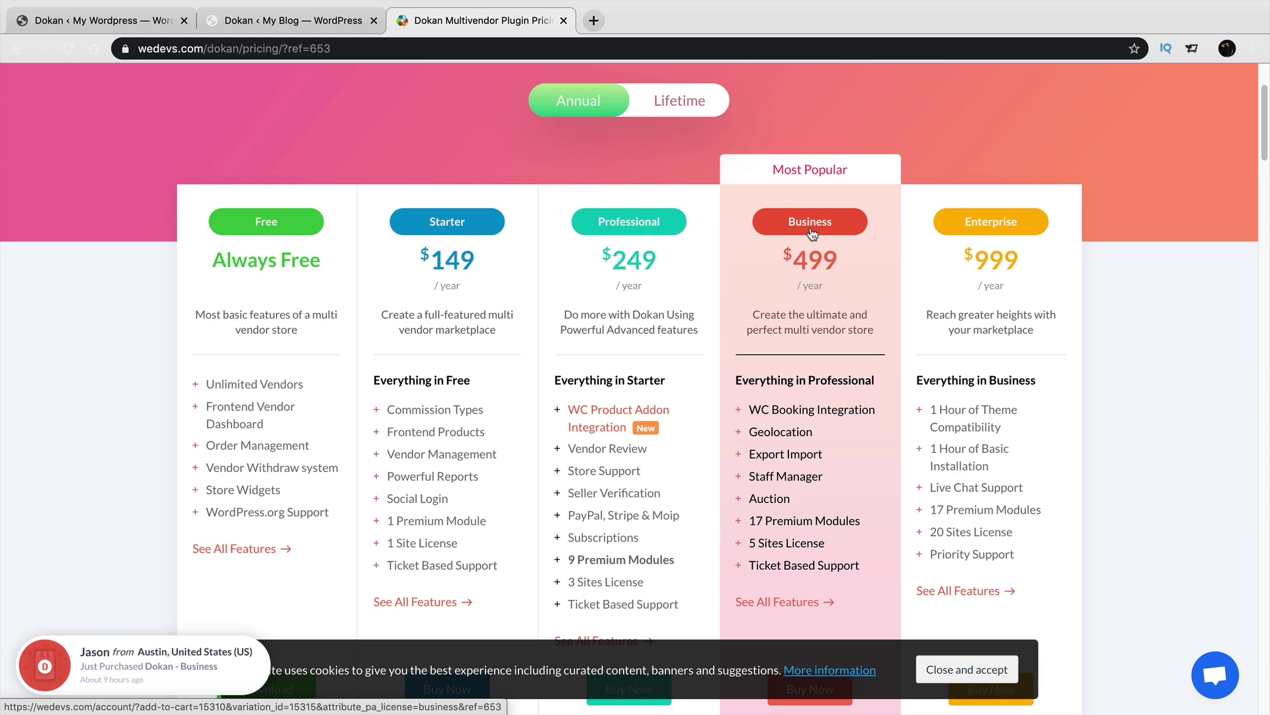
scroll(690, 395, down, 3)
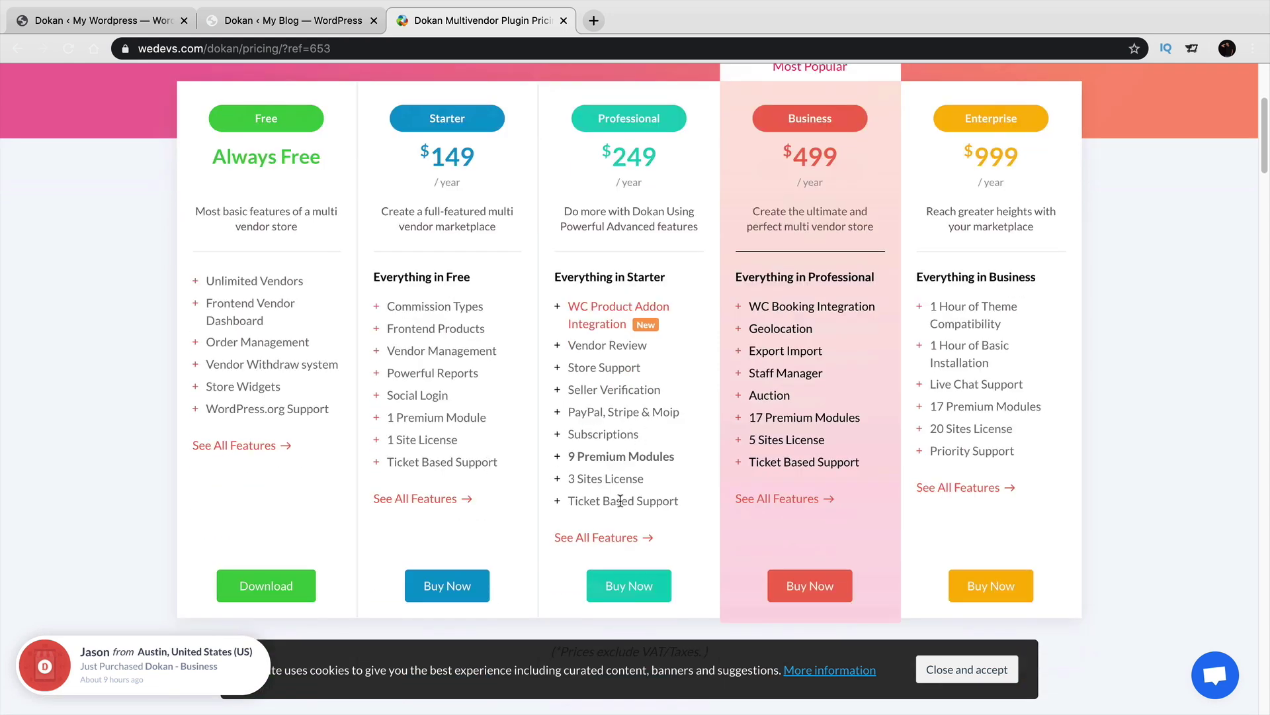
click(621, 540)
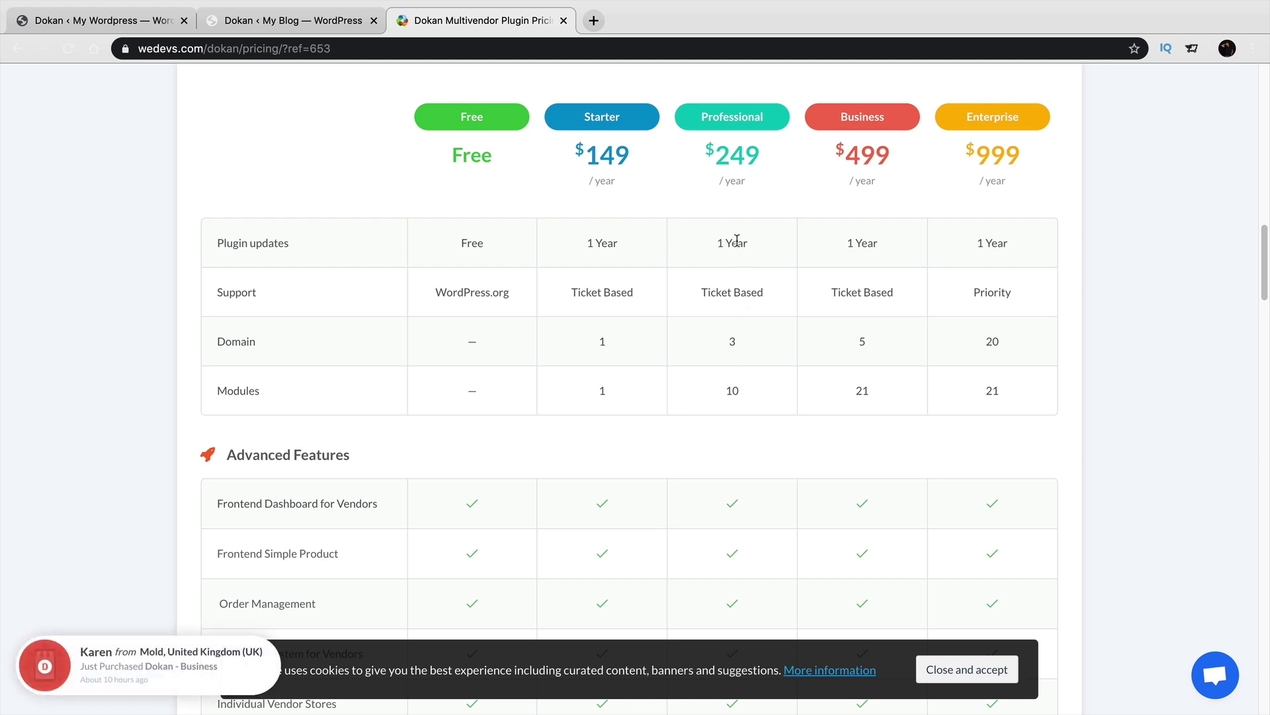
drag(901, 164, 827, 159)
click(864, 336)
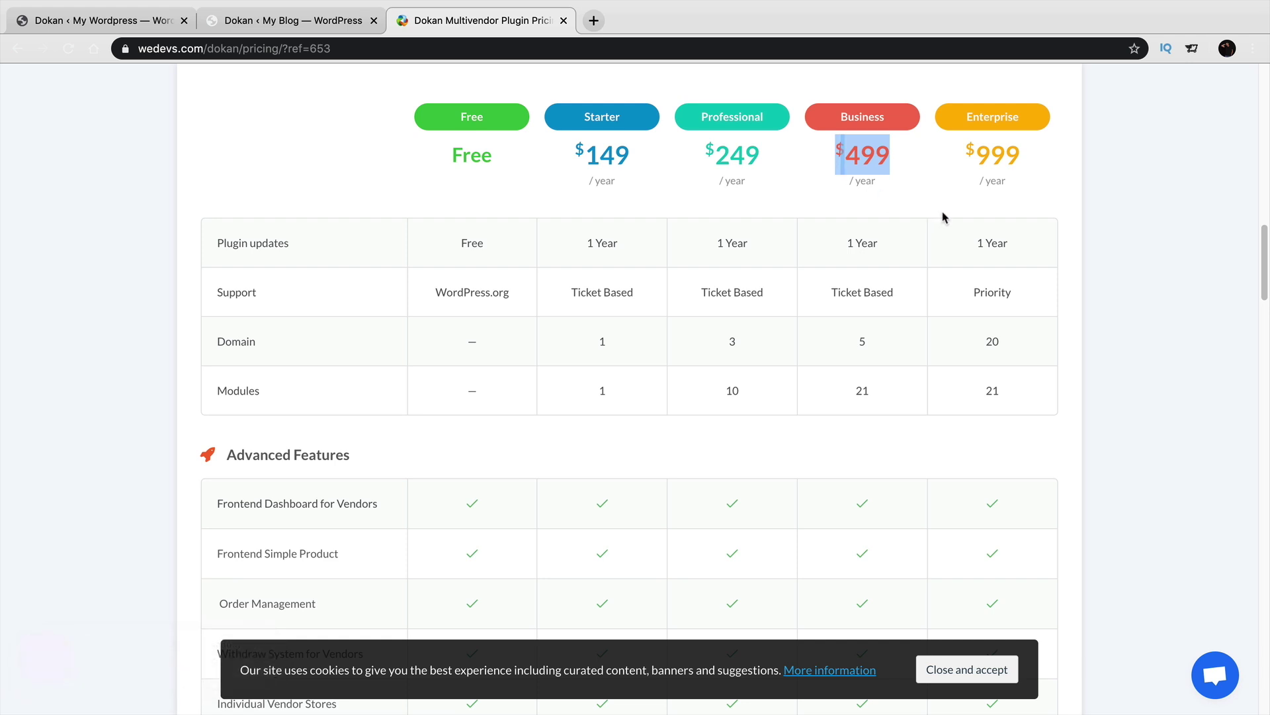
scroll(803, 337, down, 4)
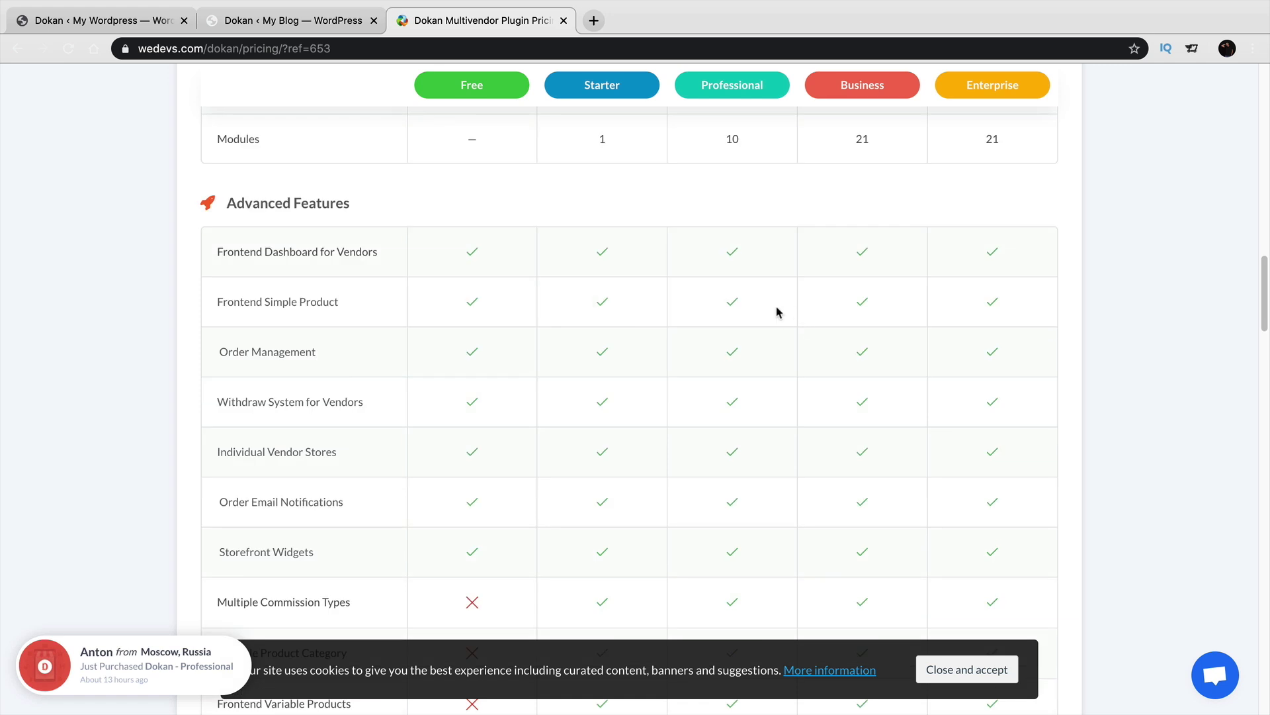
scroll(744, 339, down, 3)
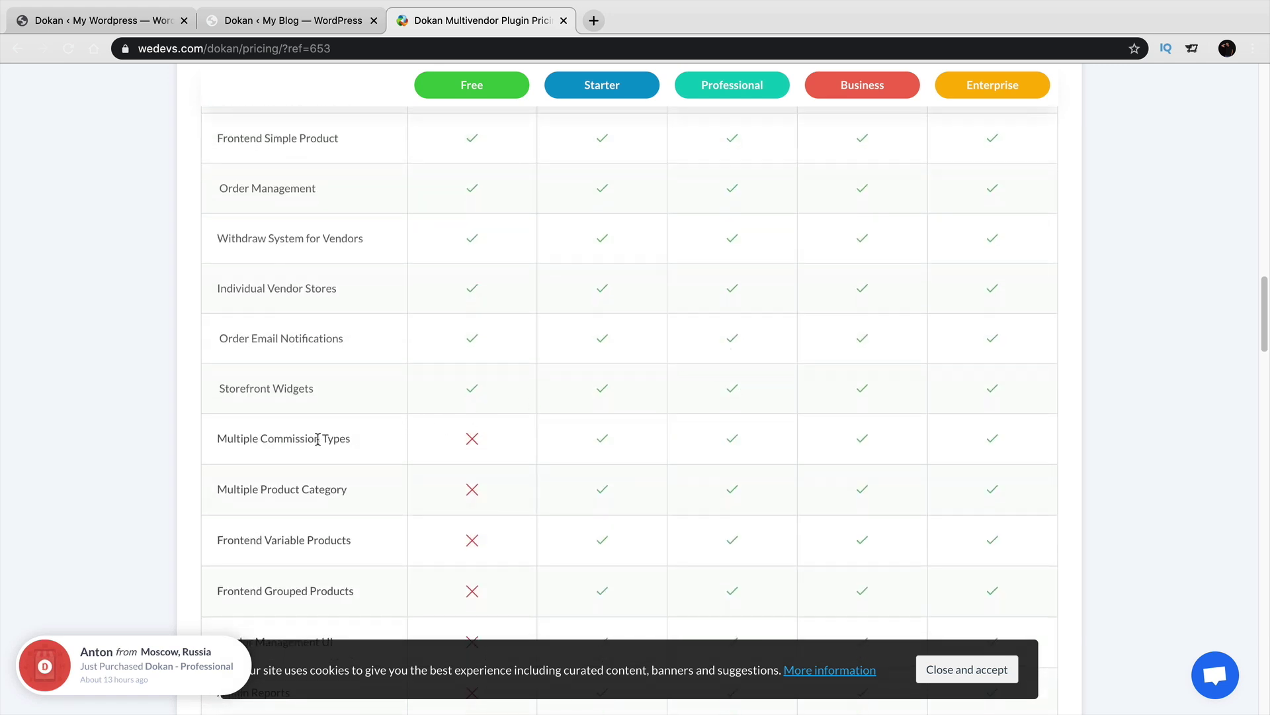
scroll(712, 414, down, 8)
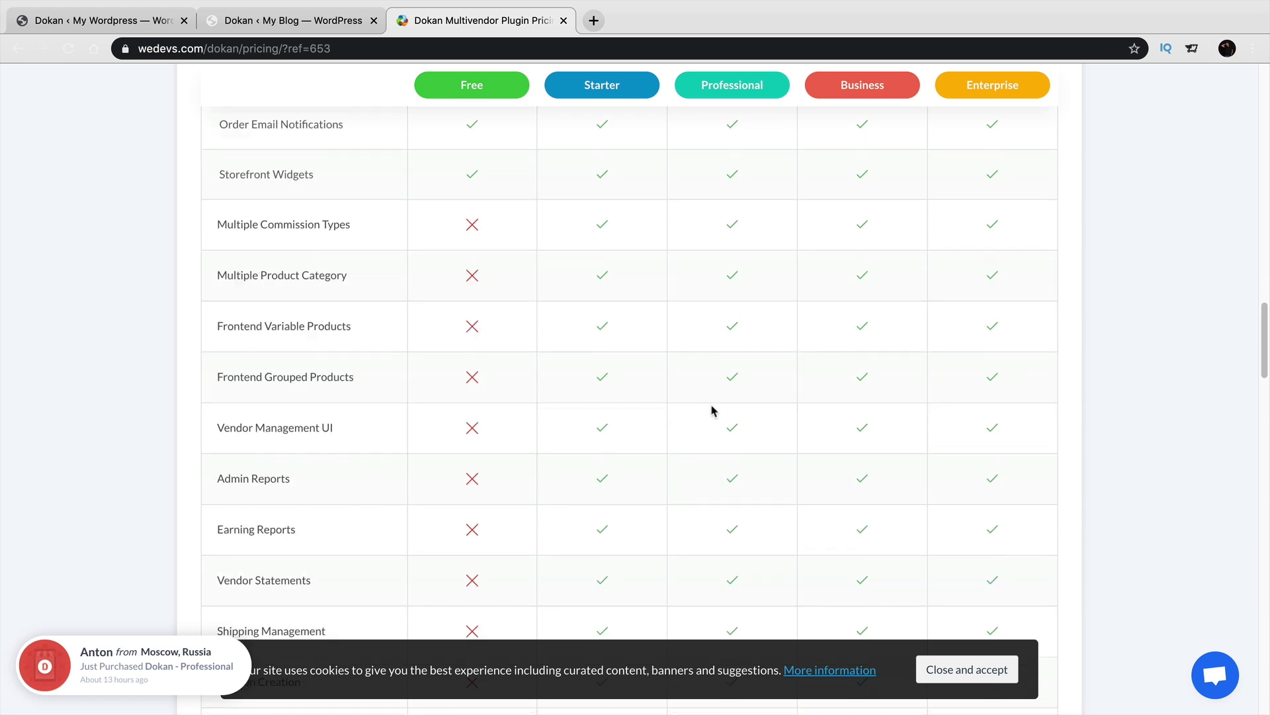
scroll(770, 387, up, 1)
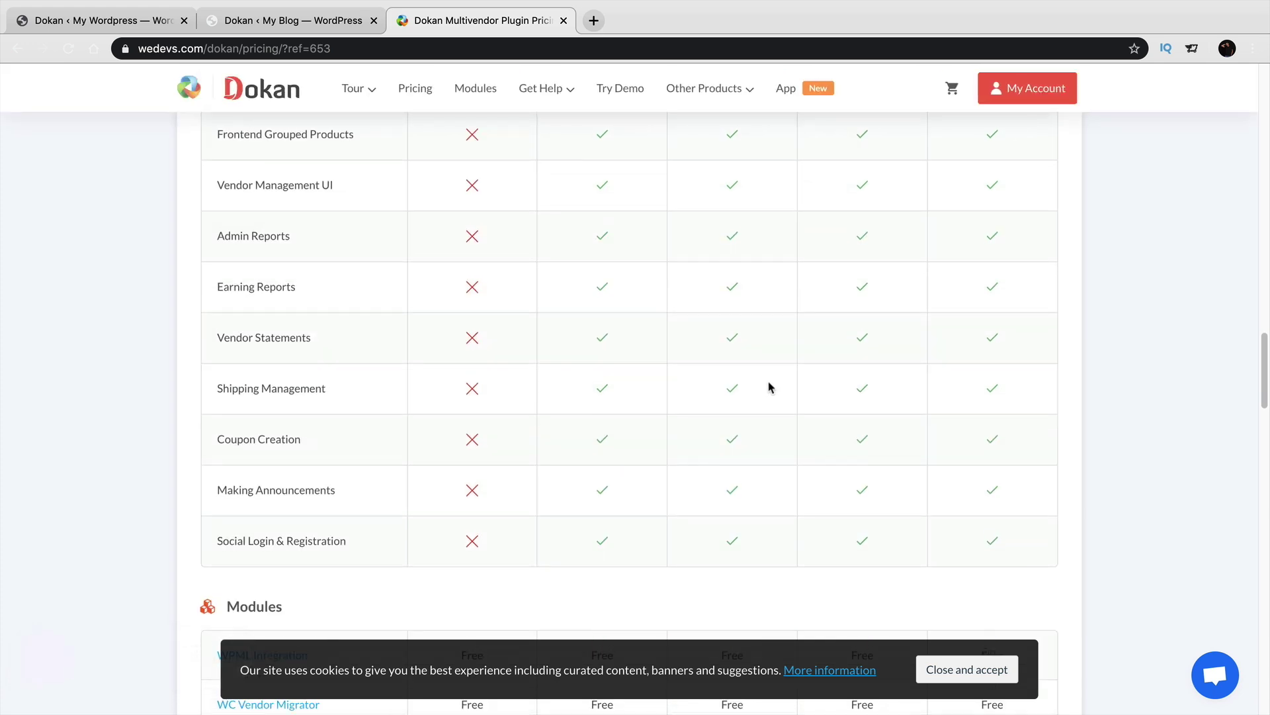
scroll(770, 387, up, 3)
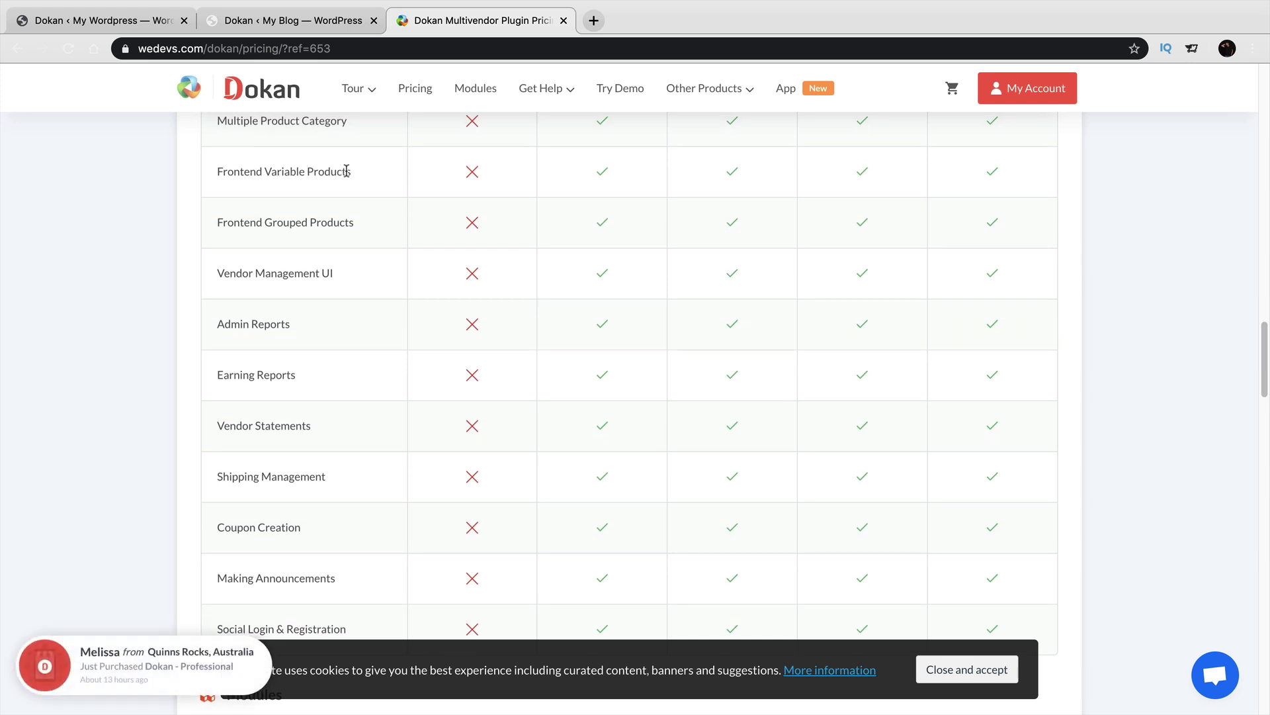
scroll(346, 170, up, 1)
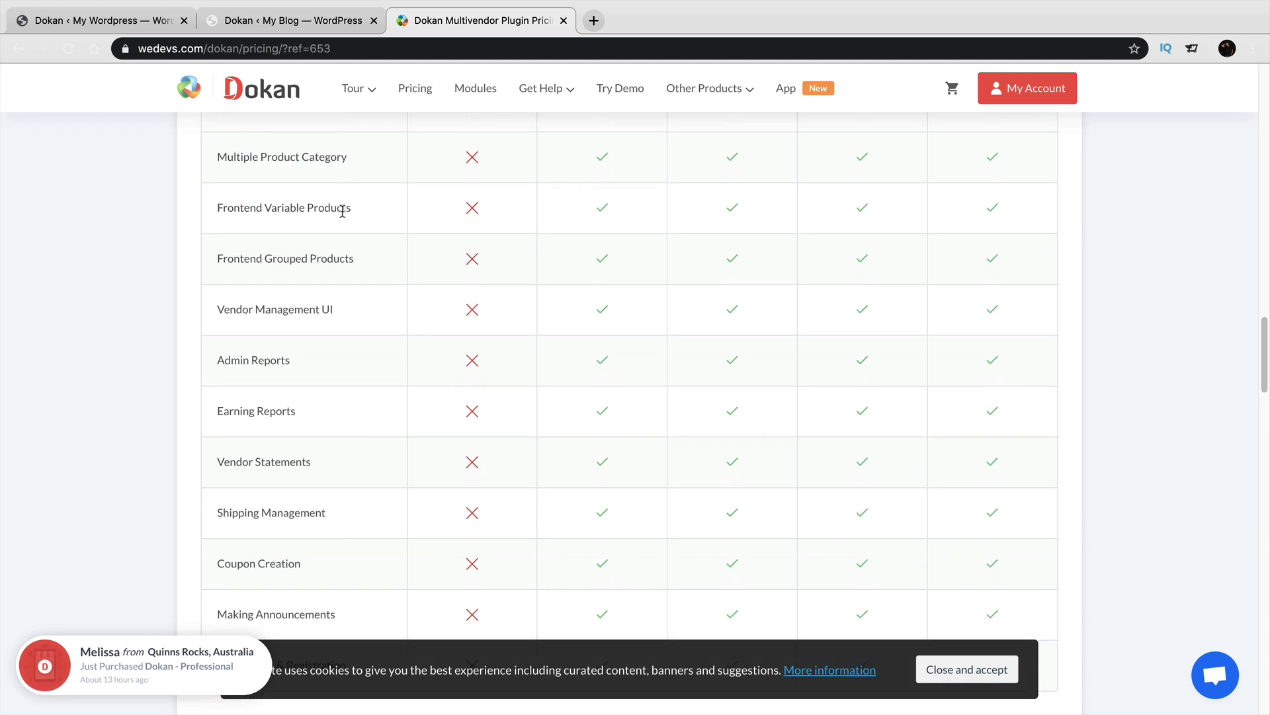
triple_click(338, 256)
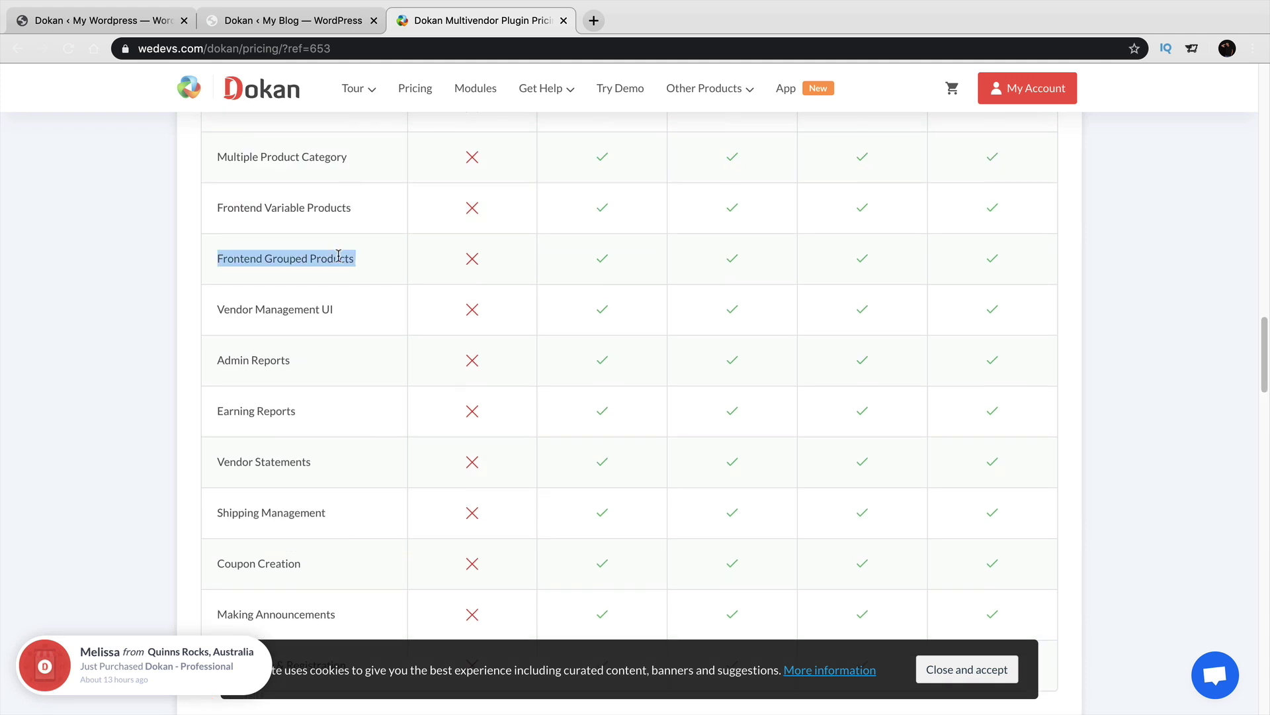
click(351, 207)
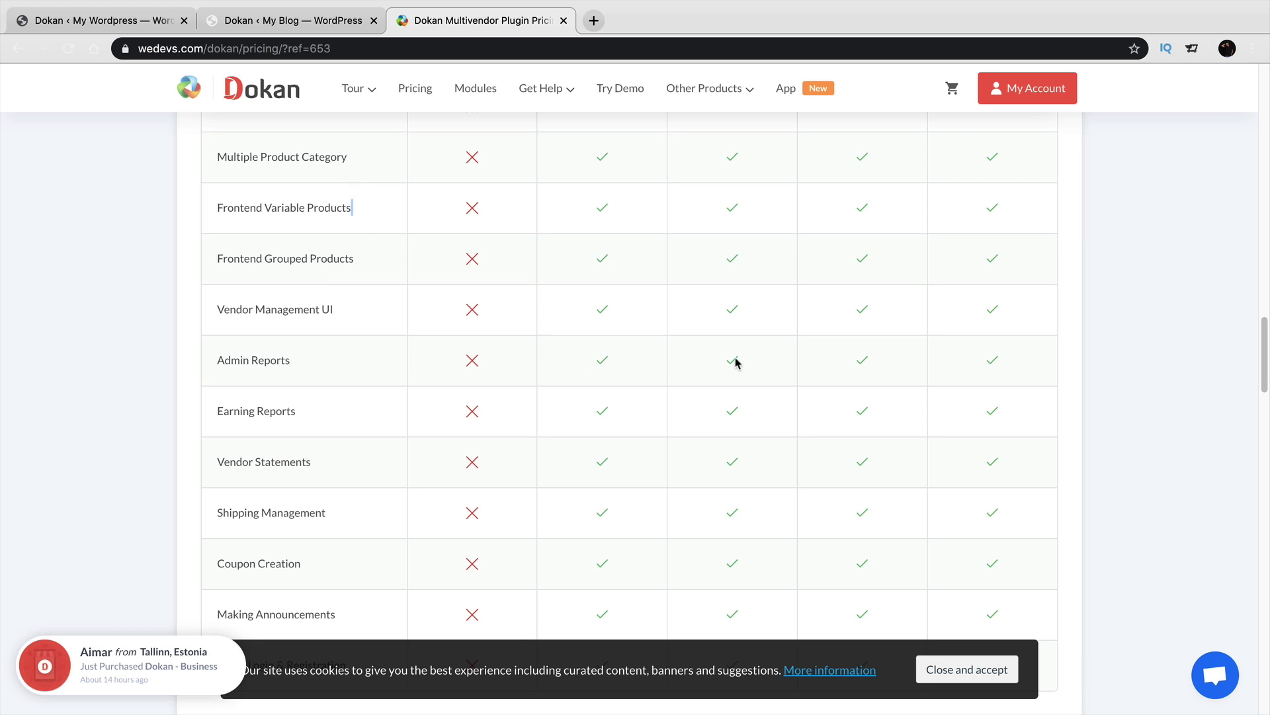
scroll(760, 344, down, 6)
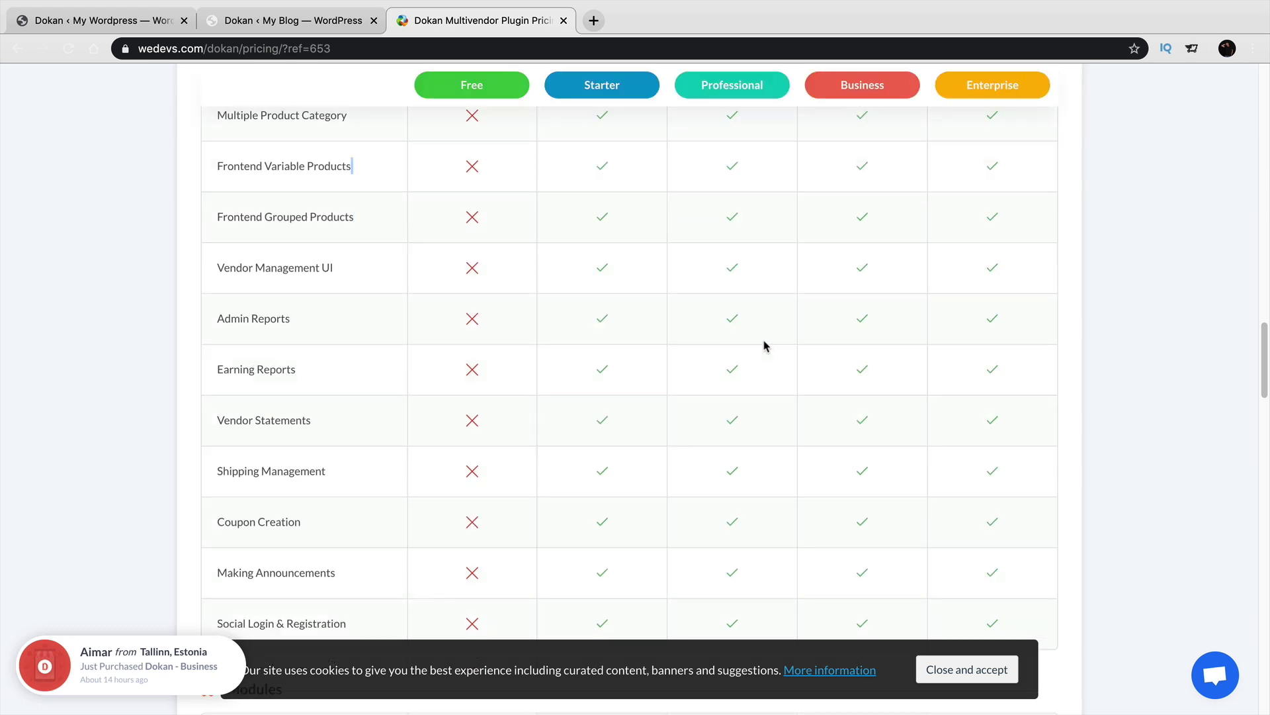
Scroll the comparison table to the advanced modules and accept the cookie notice.
scroll(756, 334, down, 2)
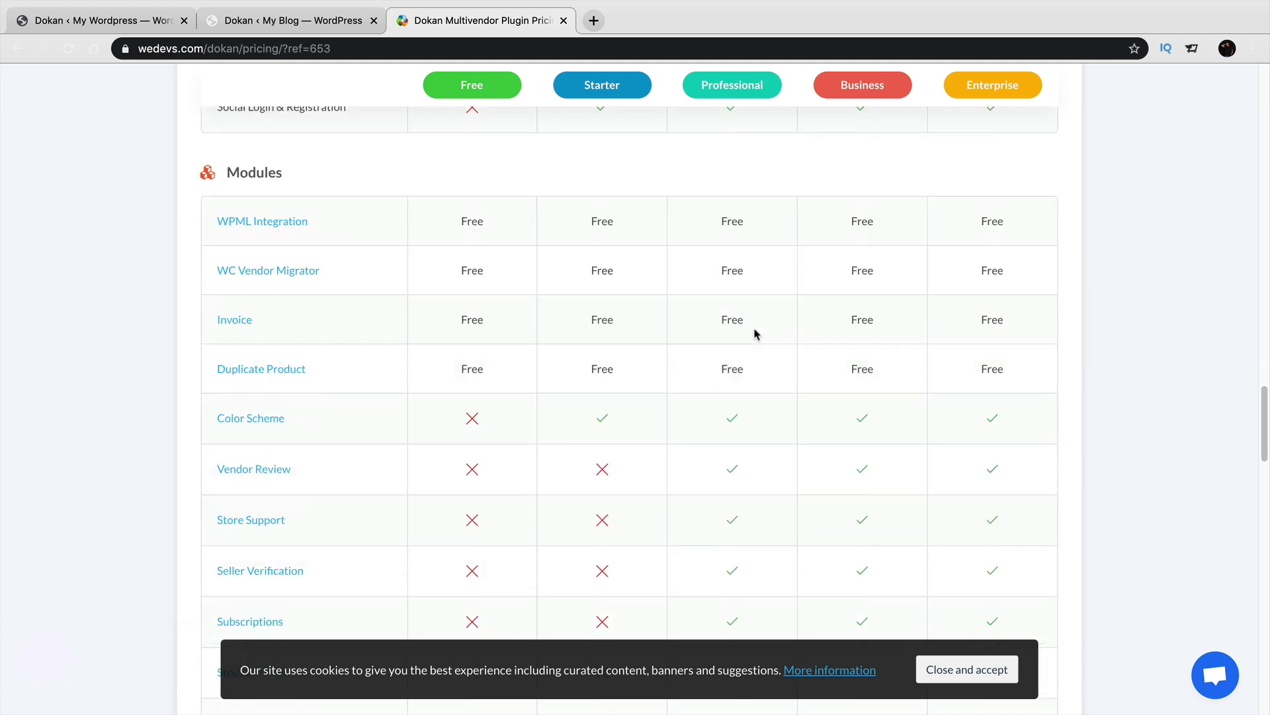
scroll(756, 334, down, 1)
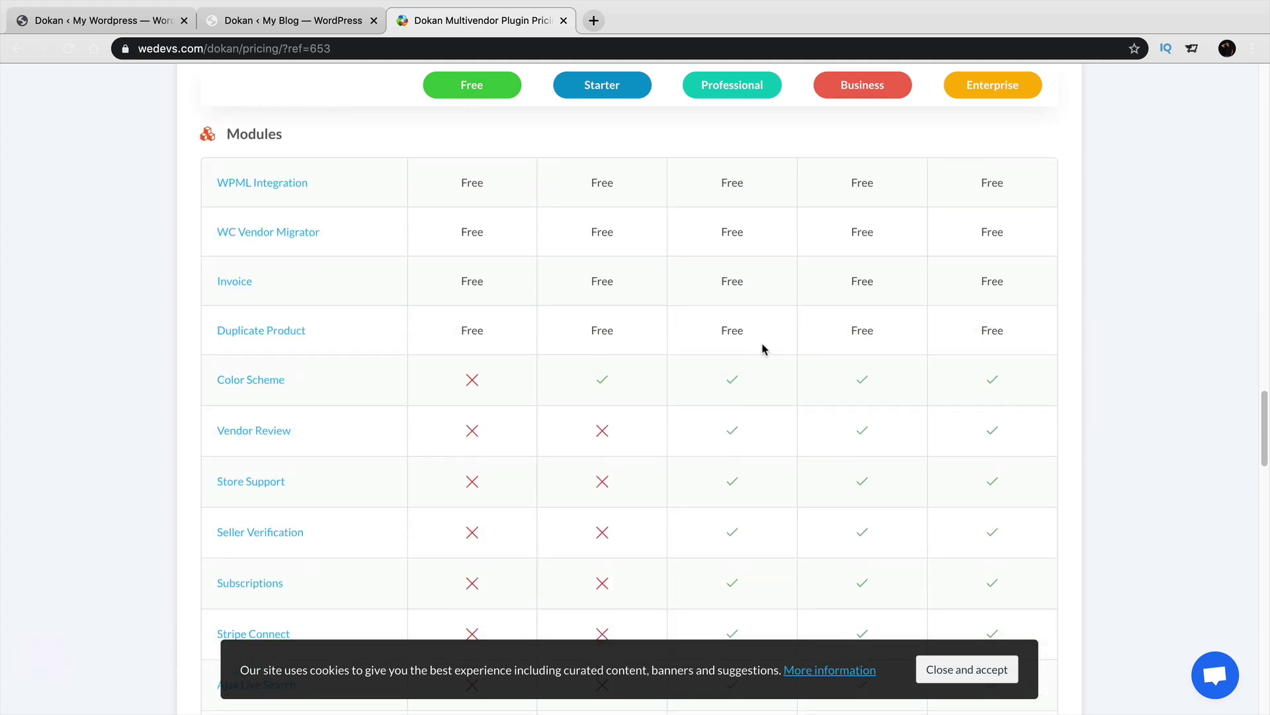
scroll(764, 338, down, 1)
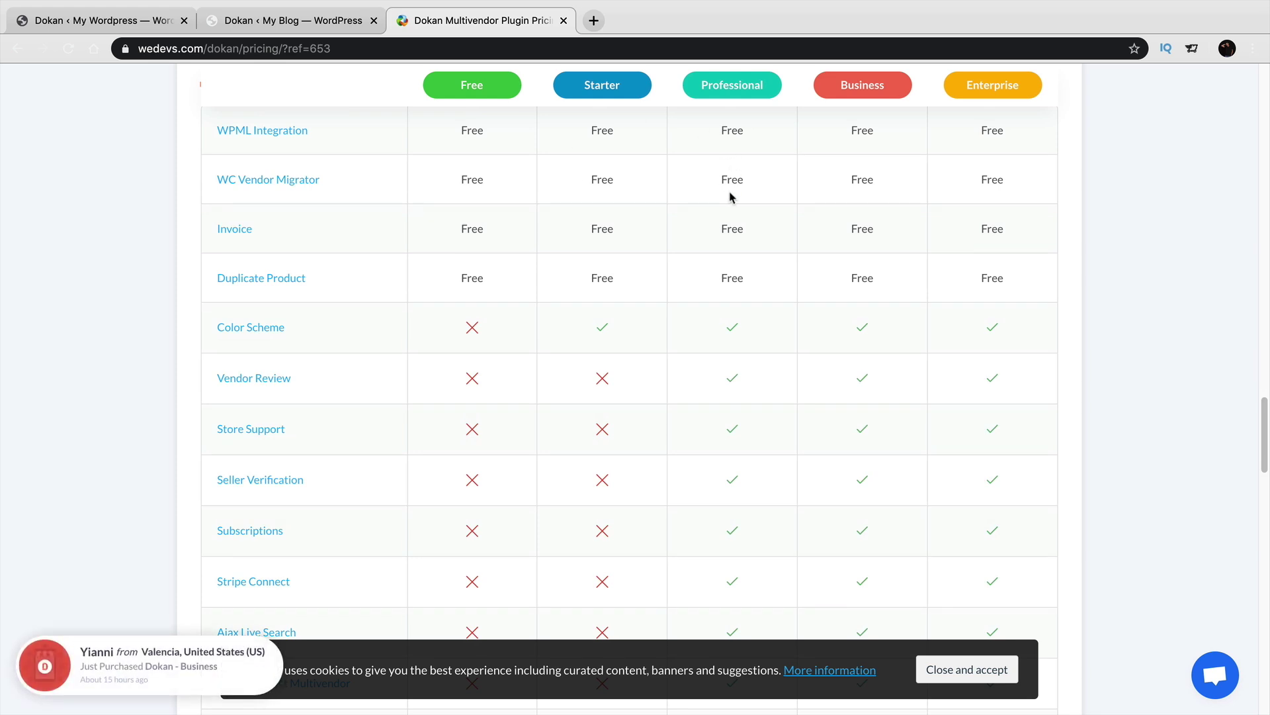
scroll(743, 427, down, 4)
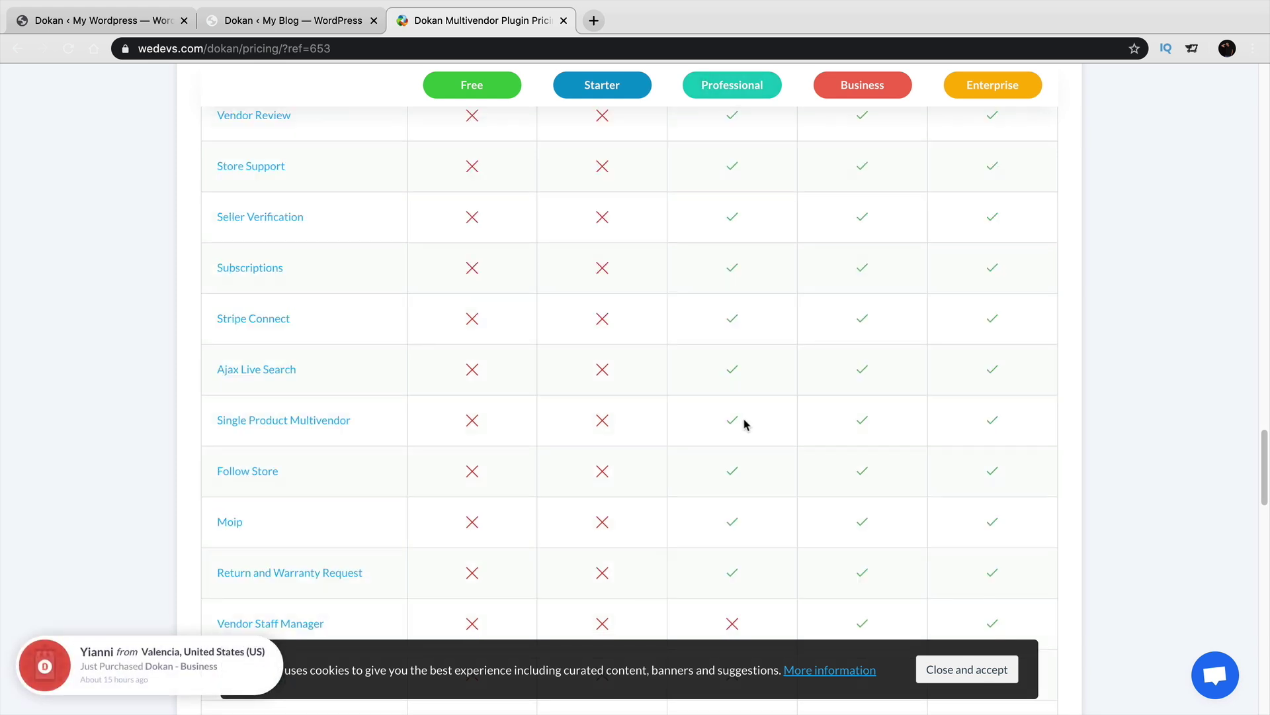
scroll(747, 422, up, 1)
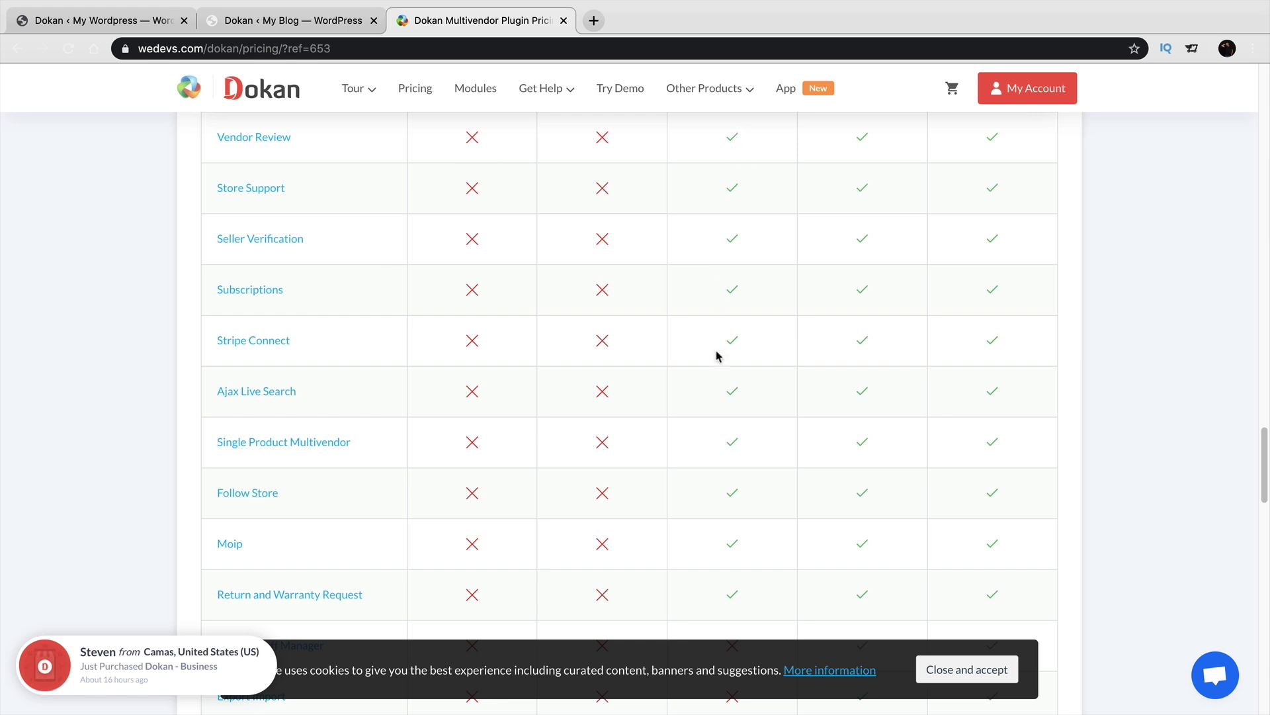
scroll(742, 285, down, 6)
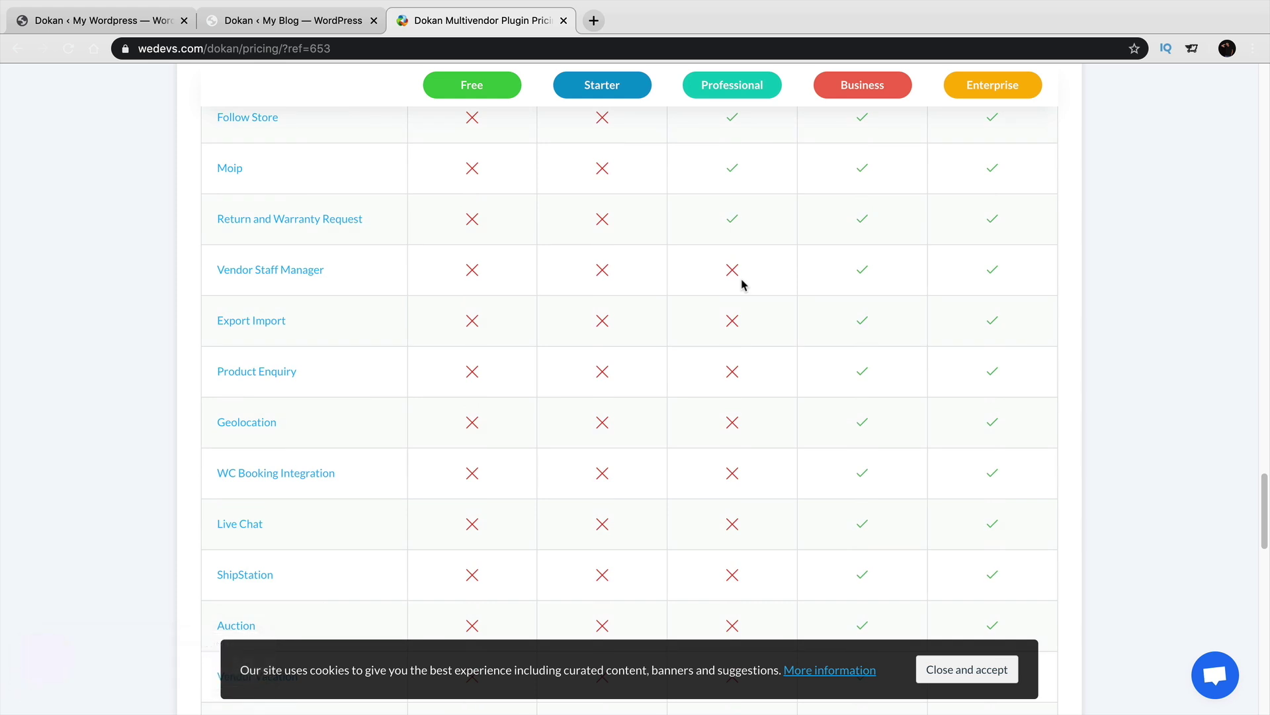
scroll(742, 285, down, 1)
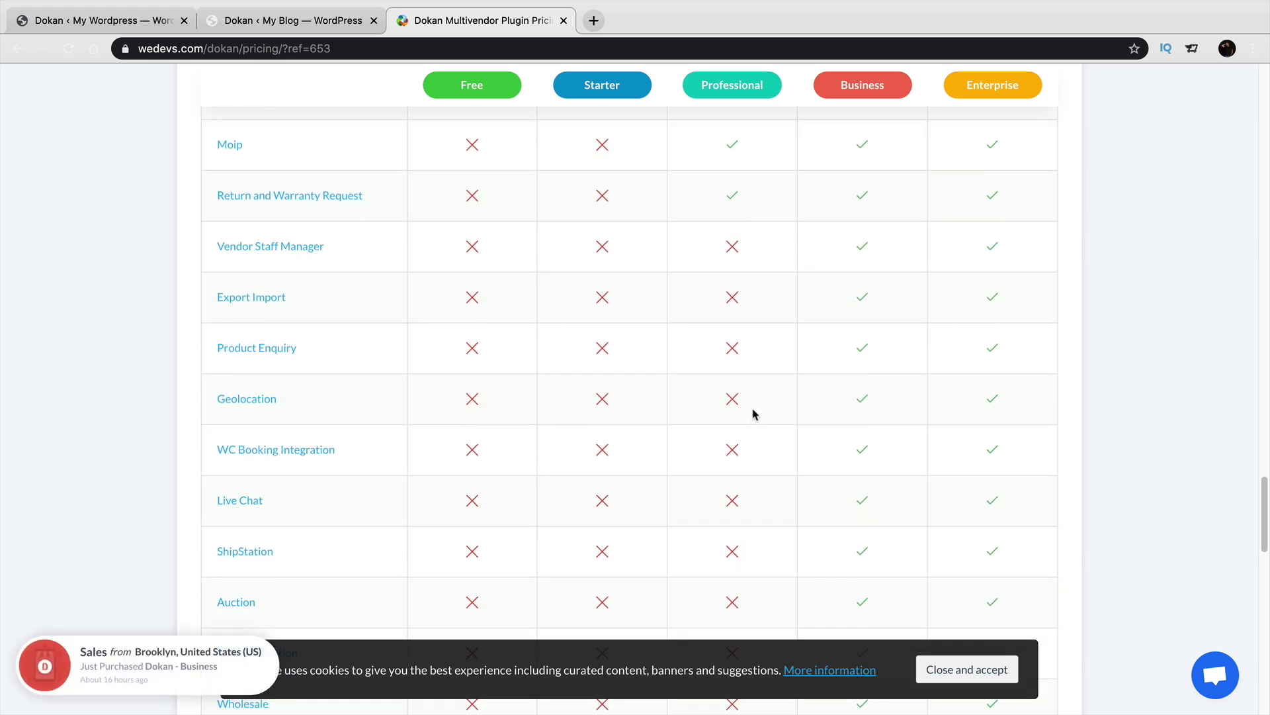
click(976, 675)
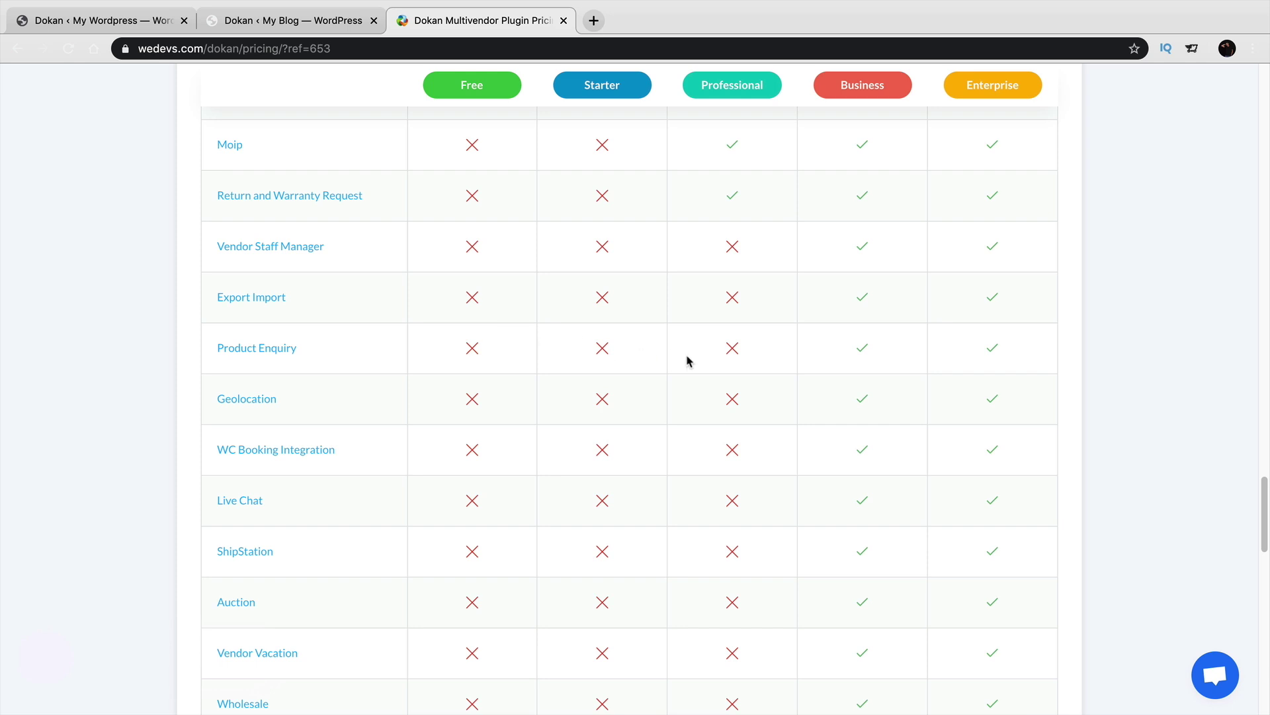
Highlight Product Enquiry, a Business- and Enterprise-only module, then continue down the table.
drag(299, 349, 219, 346)
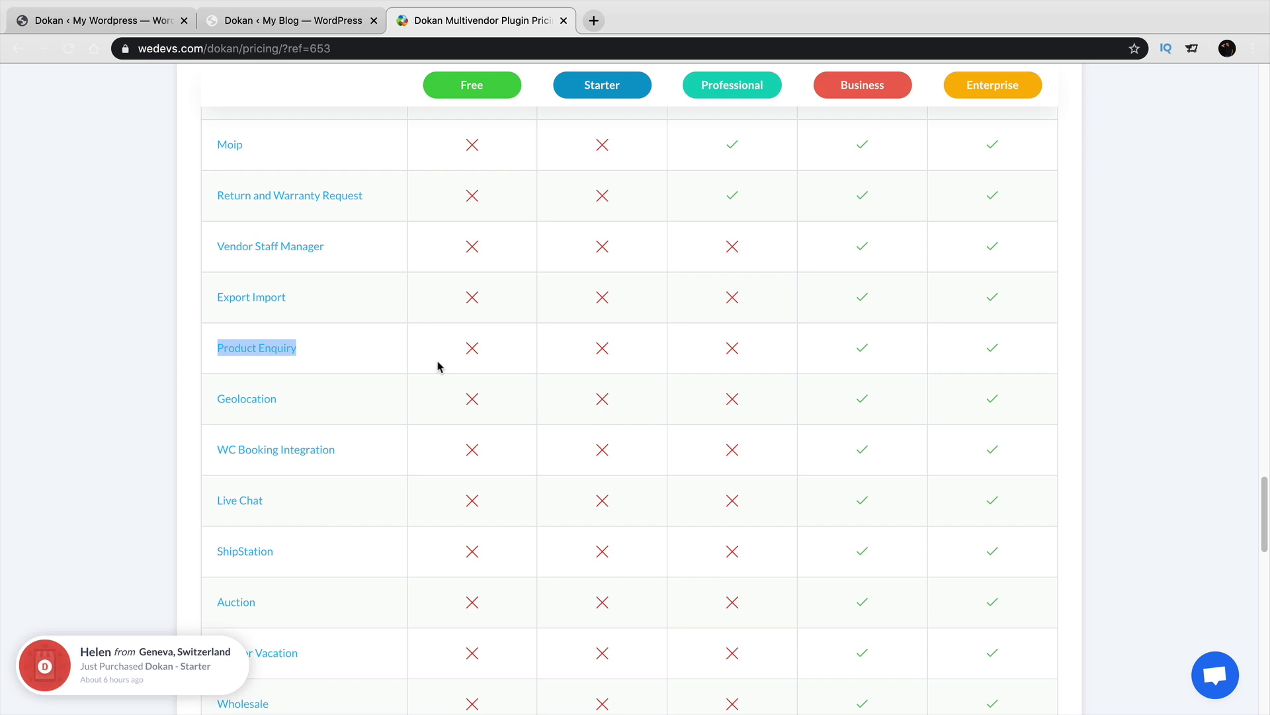
click(405, 349)
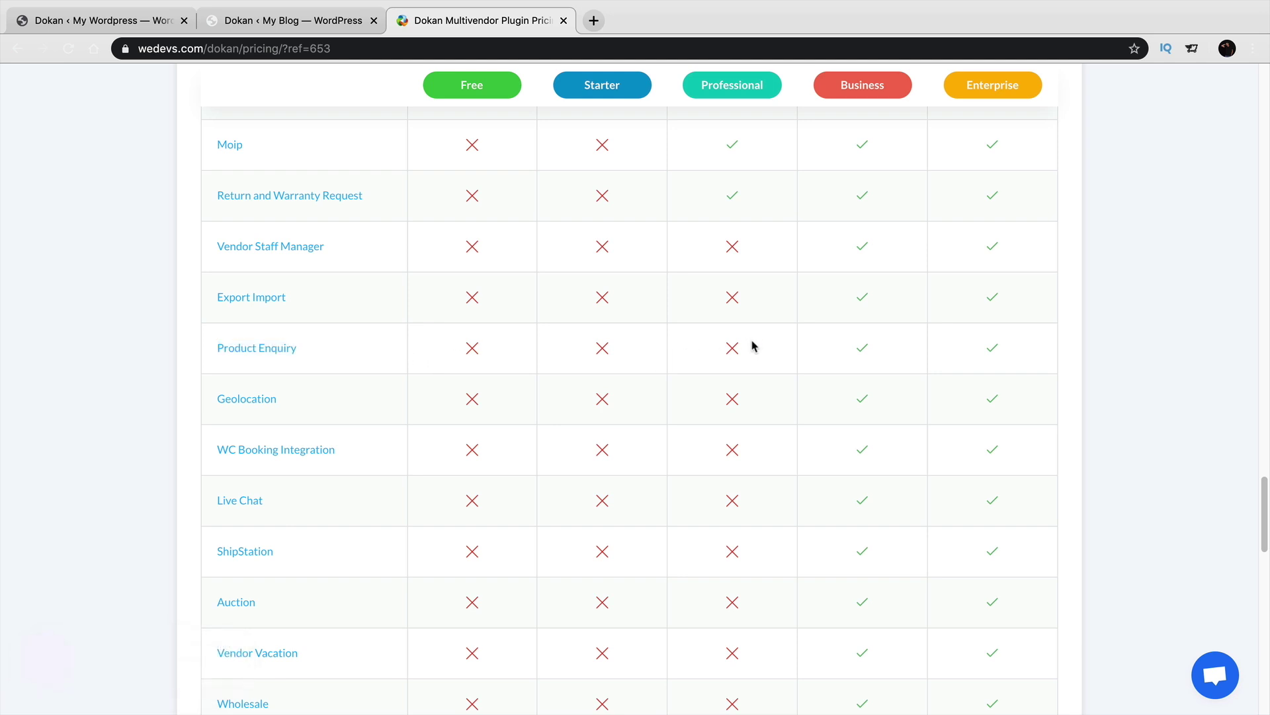
scroll(752, 345, down, 3)
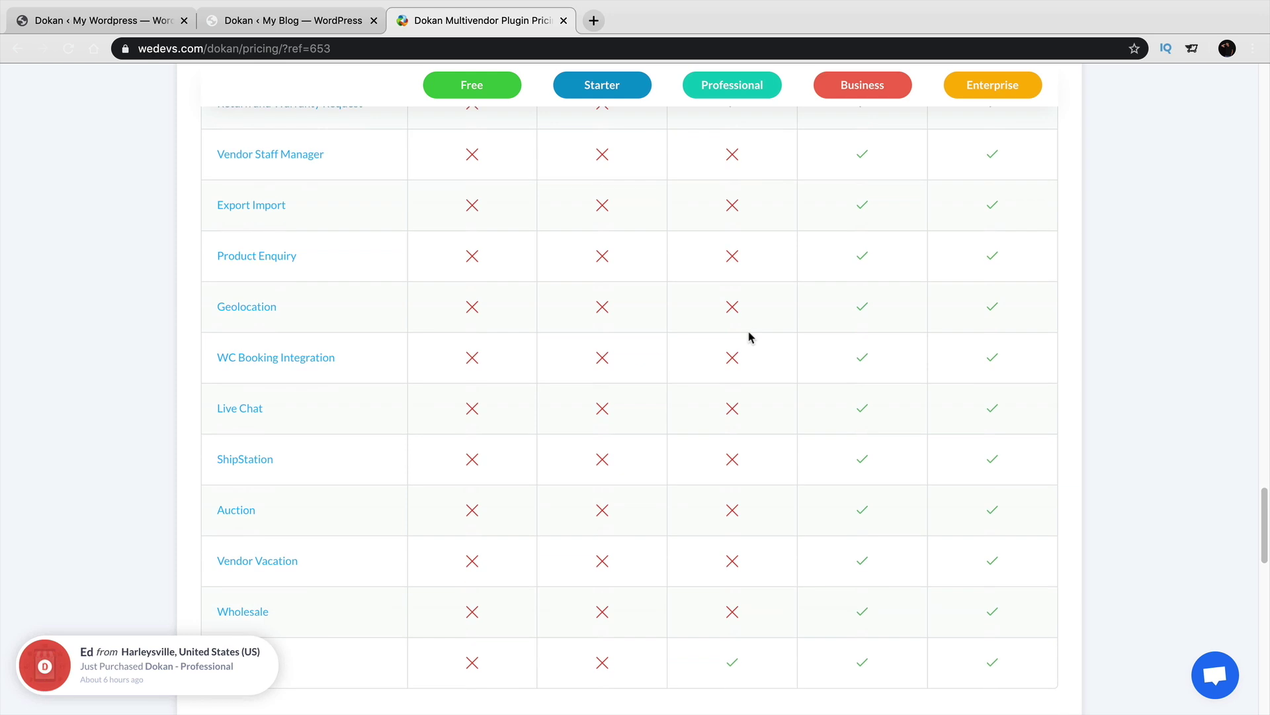
Scroll the comparison table and highlight the $249 Professional and $499 Business prices.
scroll(751, 337, down, 1)
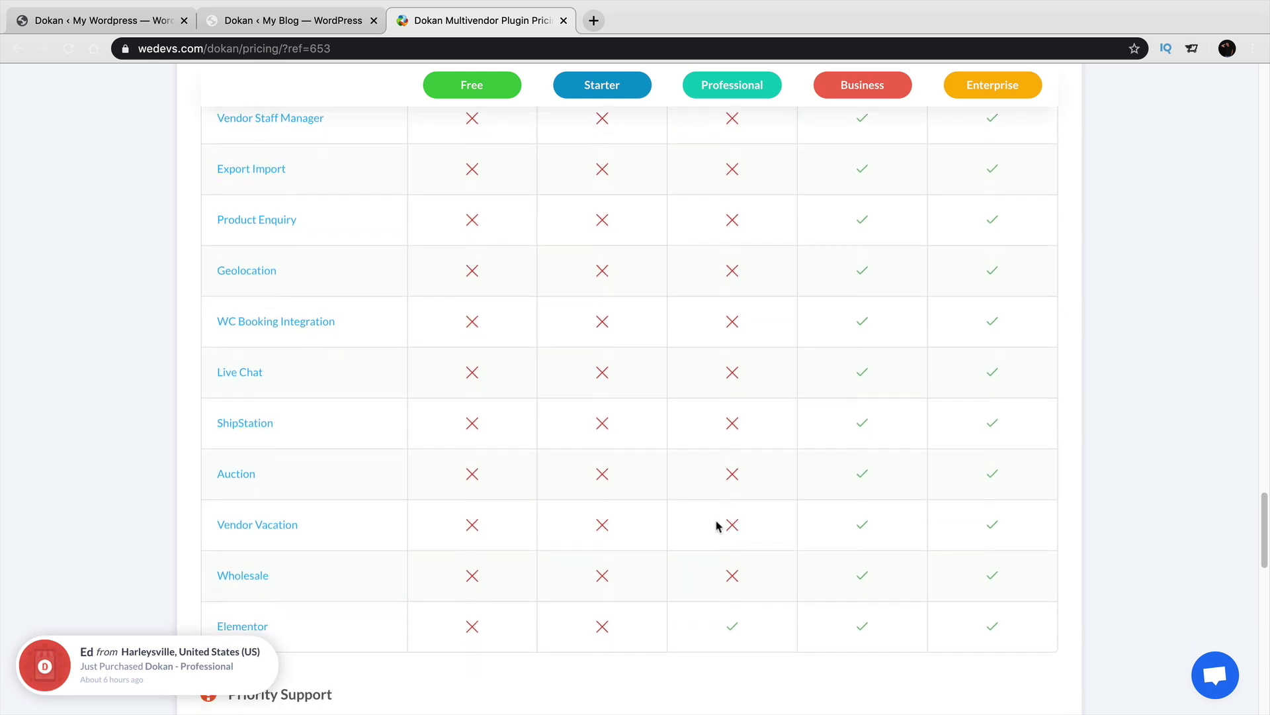
scroll(721, 519, down, 2)
scroll(728, 506, down, 1)
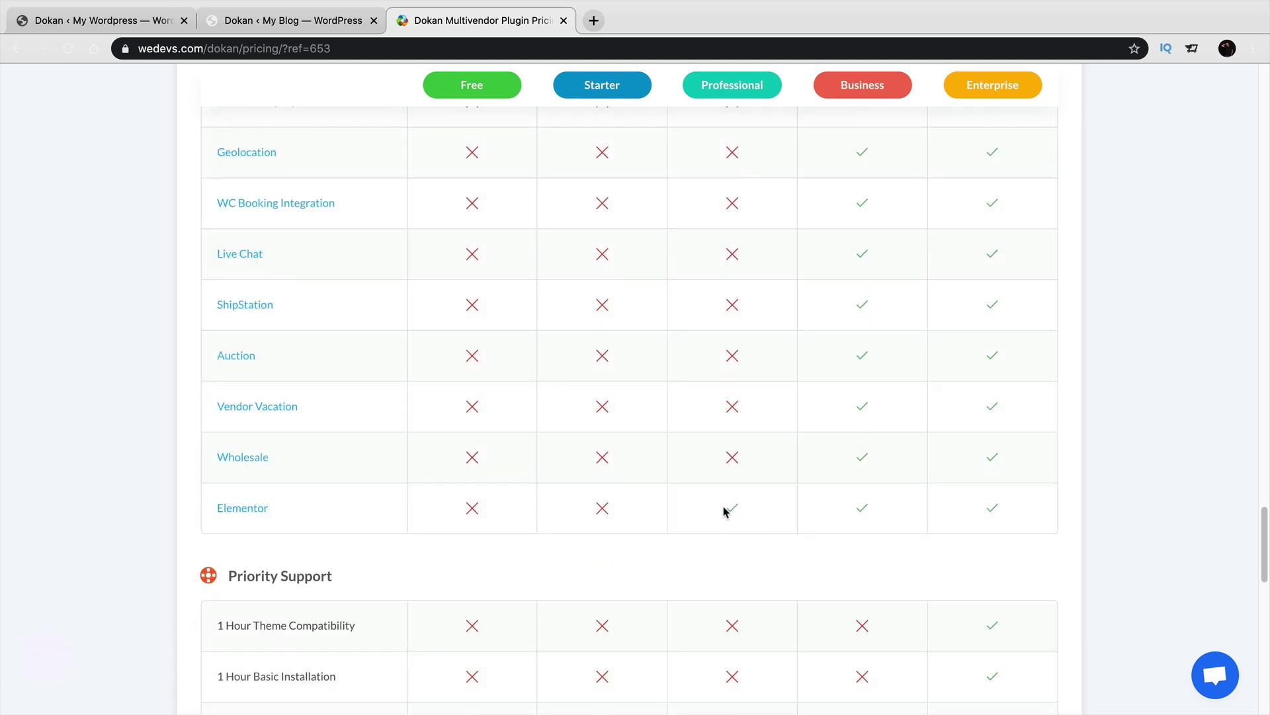
scroll(727, 504, down, 1)
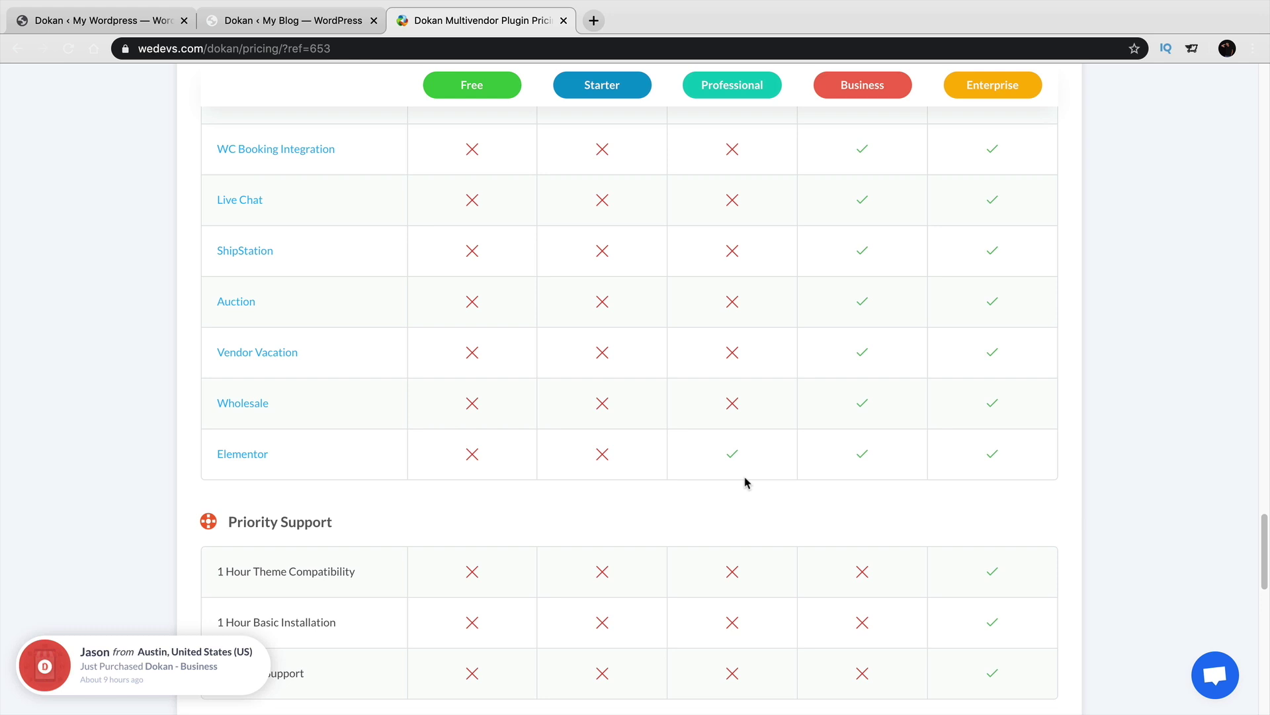
scroll(732, 459, down, 3)
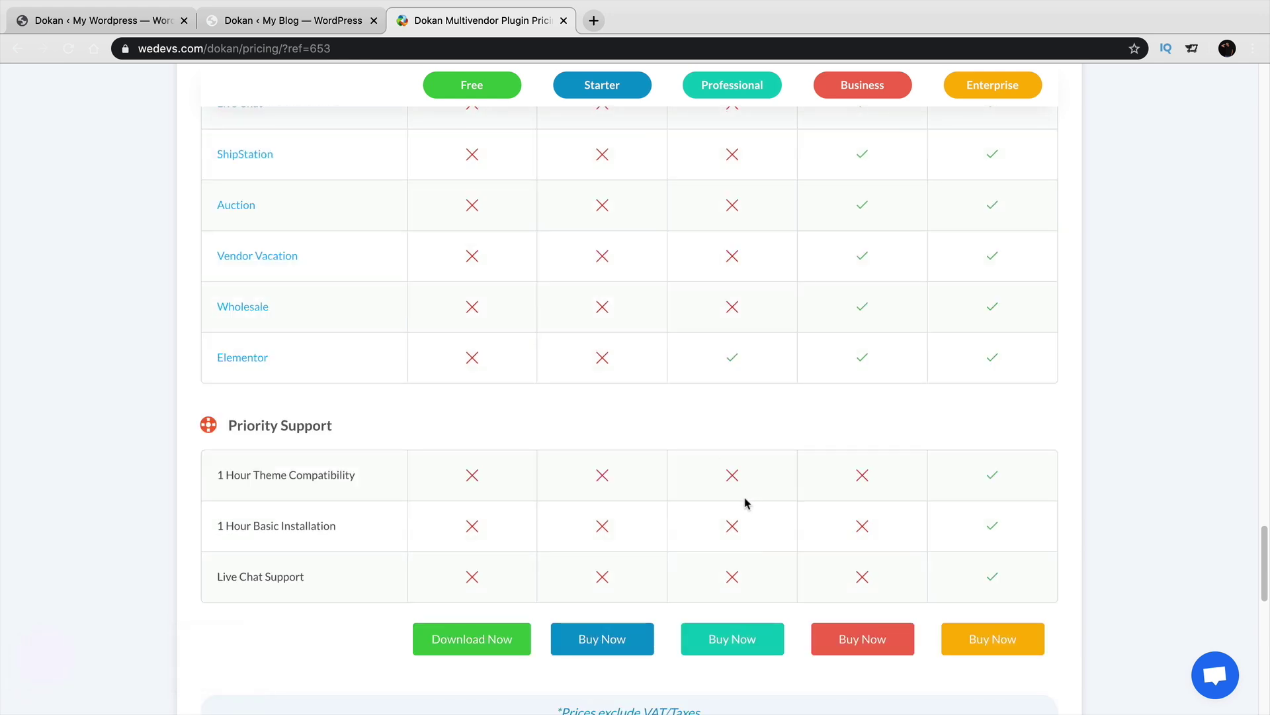
scroll(748, 506, up, 1)
scroll(748, 514, up, 1)
scroll(770, 529, up, 15)
scroll(776, 539, up, 10)
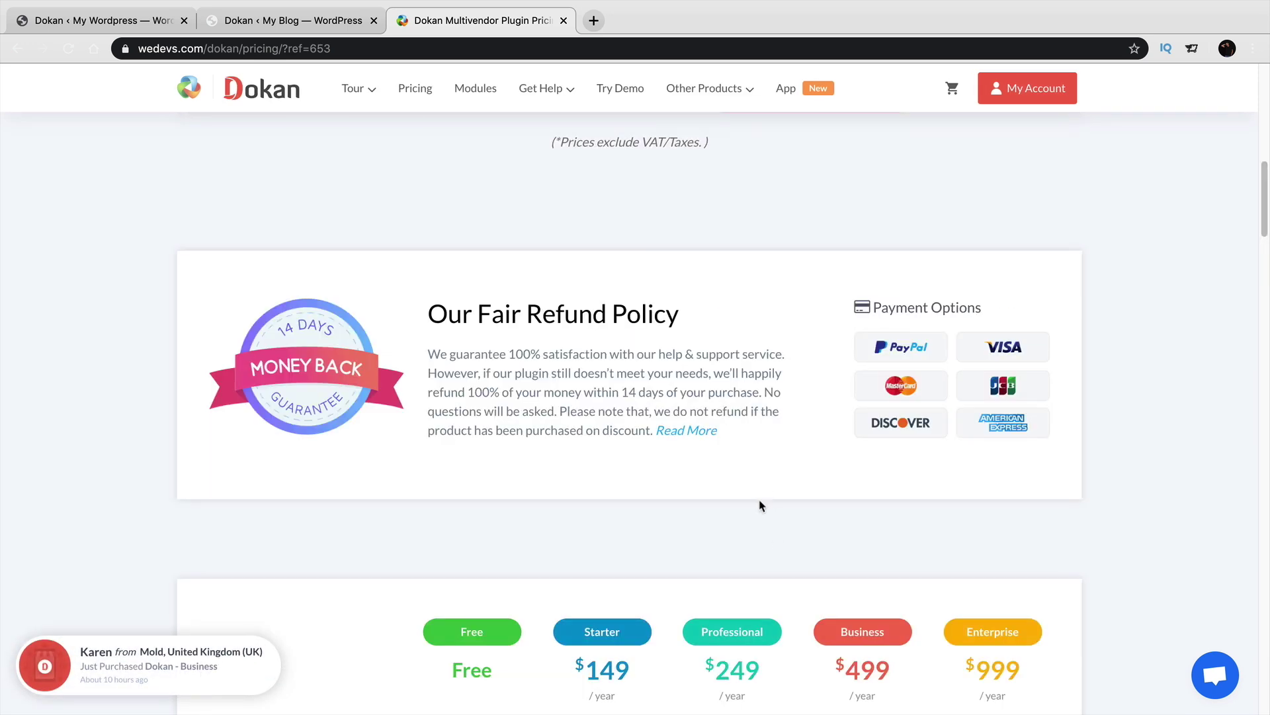
scroll(760, 485, down, 2)
scroll(849, 597, down, 6)
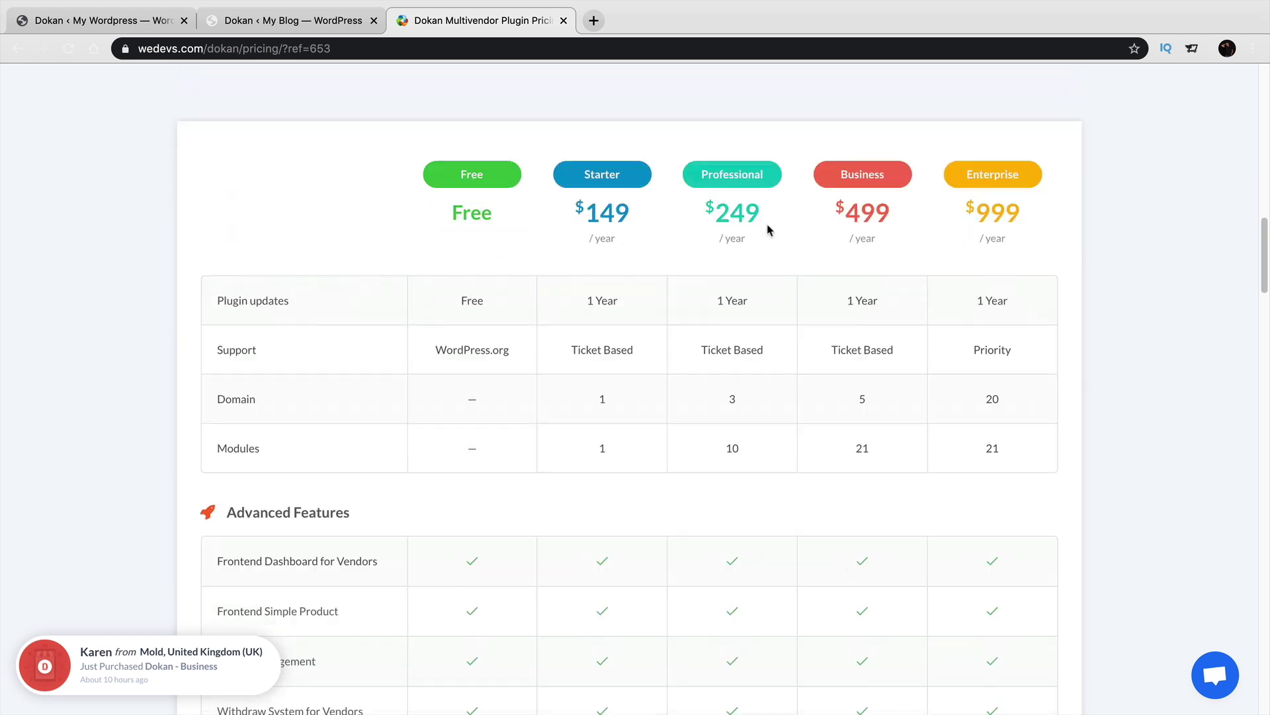
drag(760, 219, 695, 218)
drag(852, 215, 899, 219)
click(899, 267)
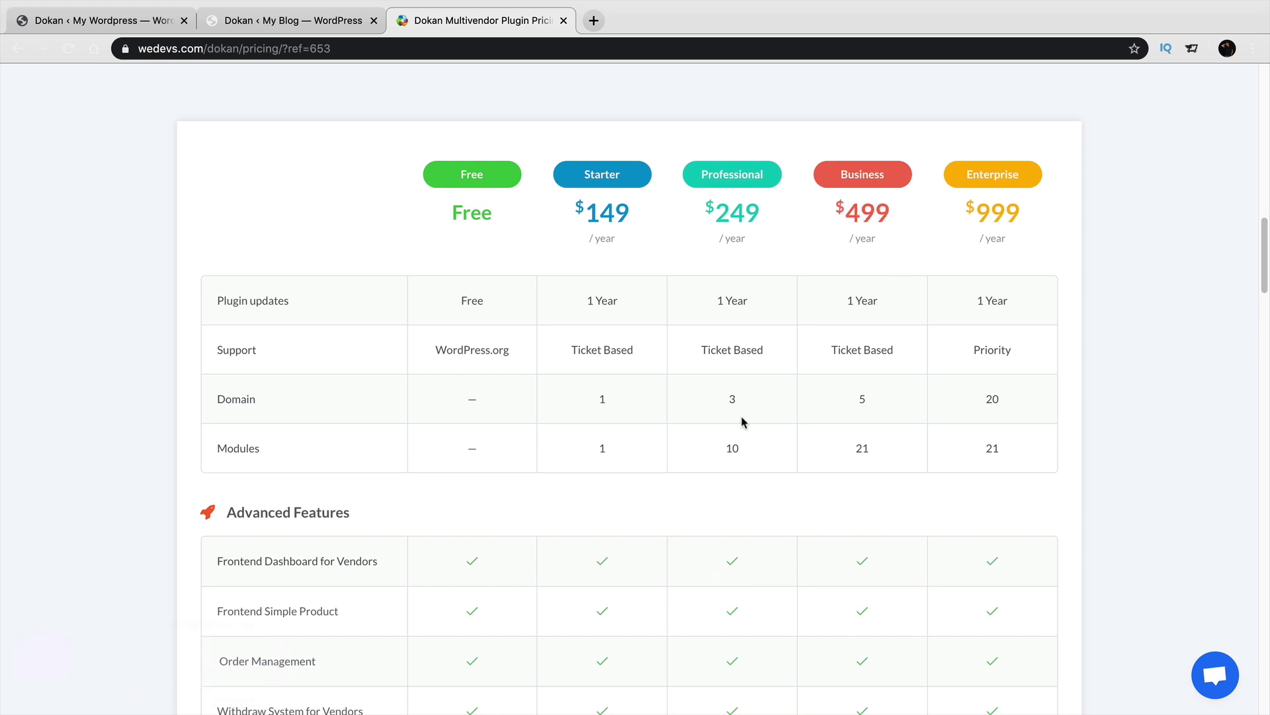
Switch the plan cards to Lifetime pricing, e.g. Starter $596 and Business $1746.
scroll(742, 422, down, 15)
scroll(743, 424, down, 16)
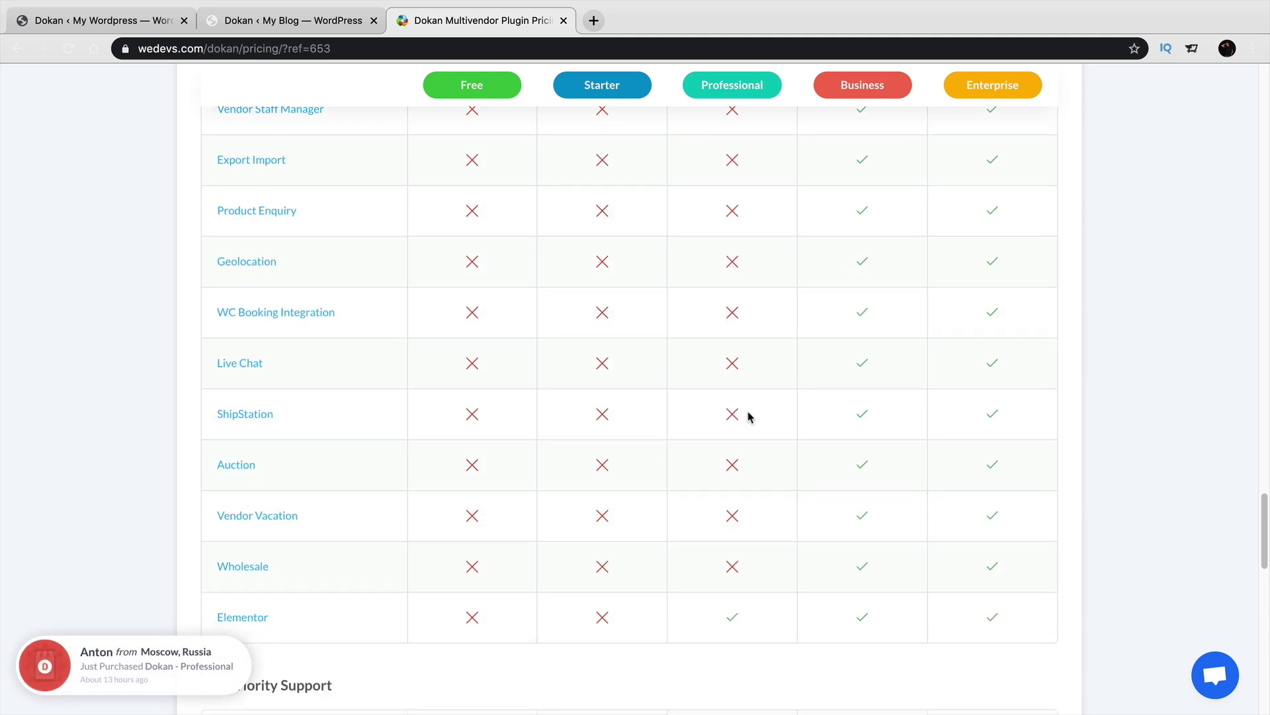
scroll(748, 415, down, 4)
scroll(754, 445, up, 15)
scroll(757, 459, up, 10)
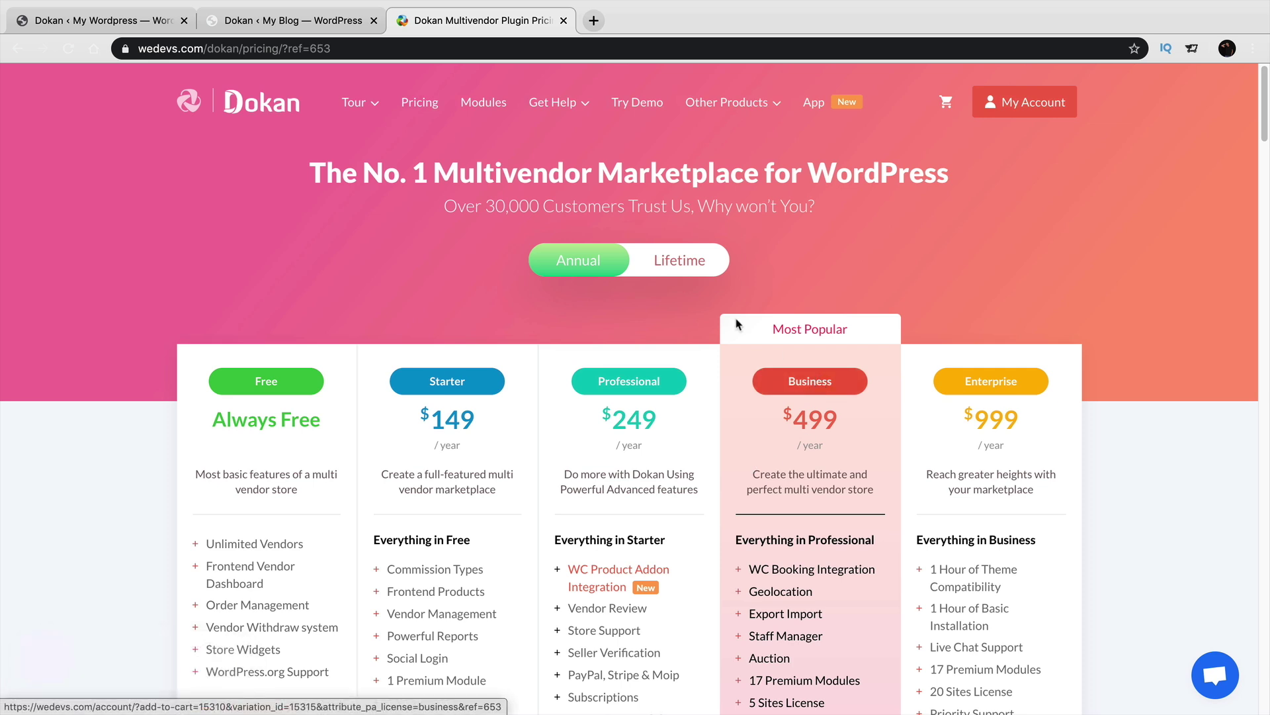
click(688, 264)
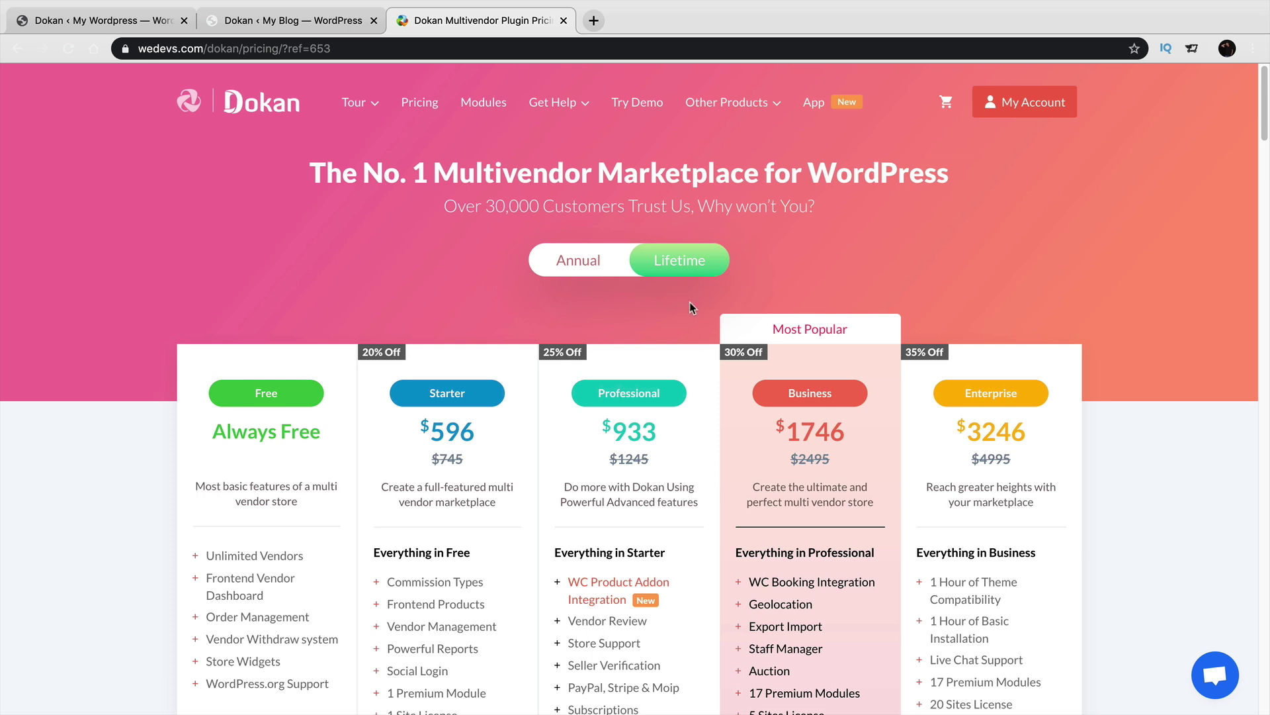
Toggle the plan prices between Annual and Lifetime, ending on Annual.
scroll(706, 433, down, 1)
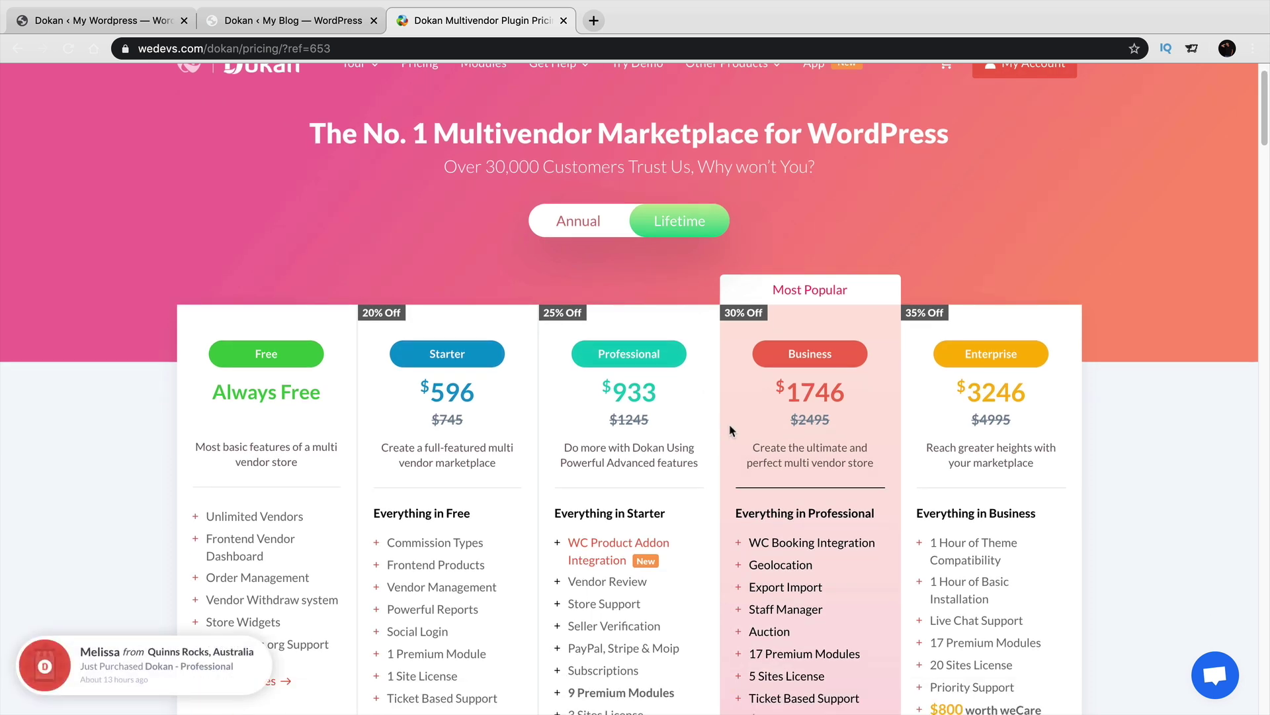
click(591, 237)
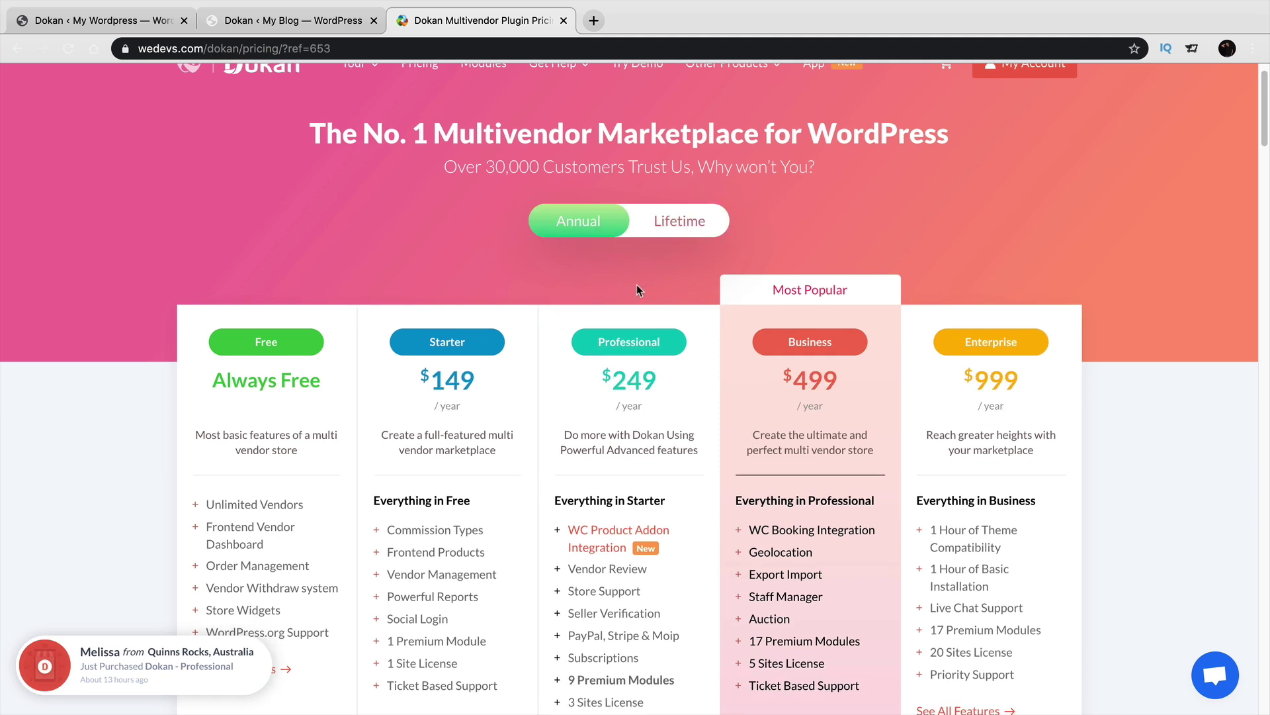
click(687, 239)
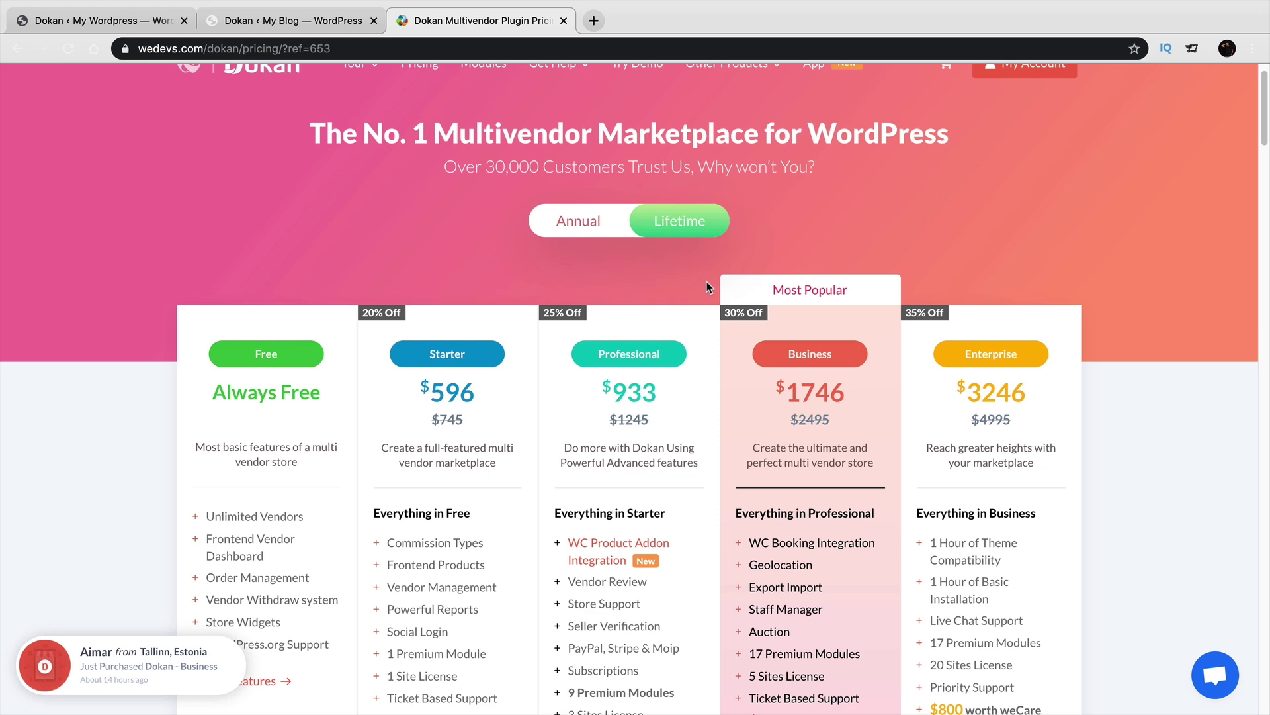
click(579, 224)
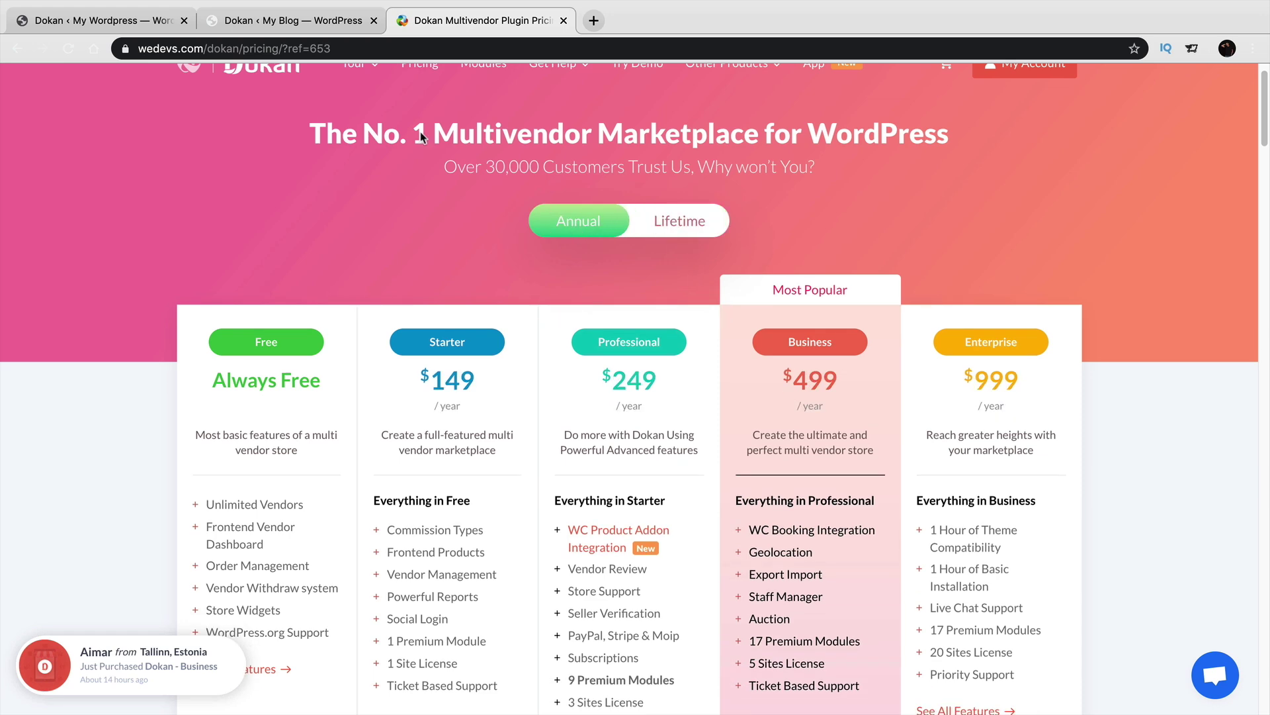
Switch through the browser tabs, ending on the My Blog site's Dokan dashboard.
click(128, 24)
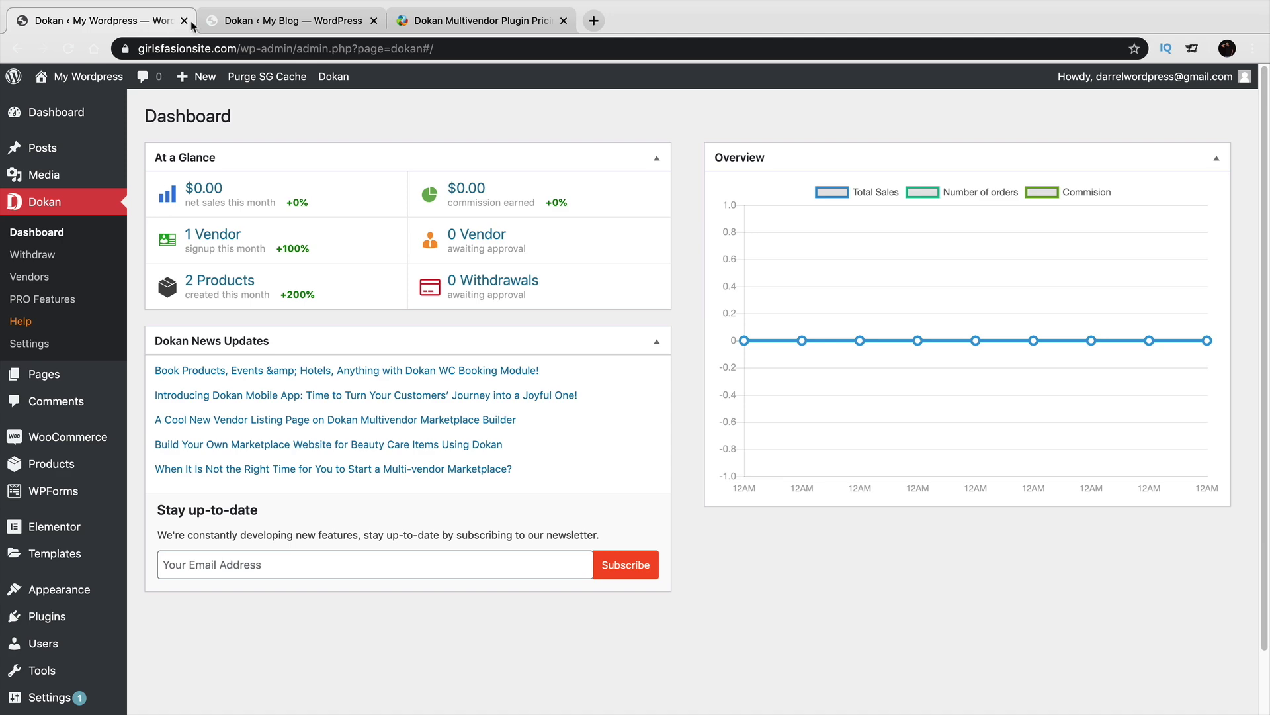
click(291, 20)
click(432, 22)
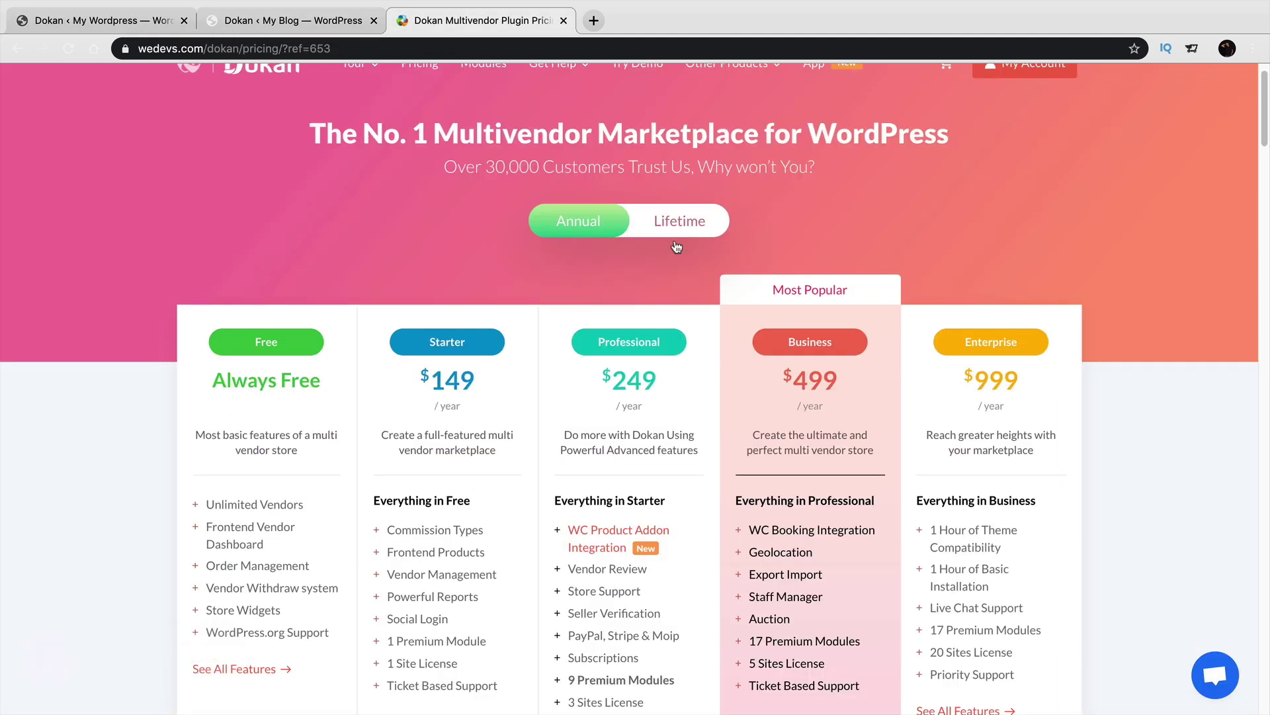
mouse_move(364, 72)
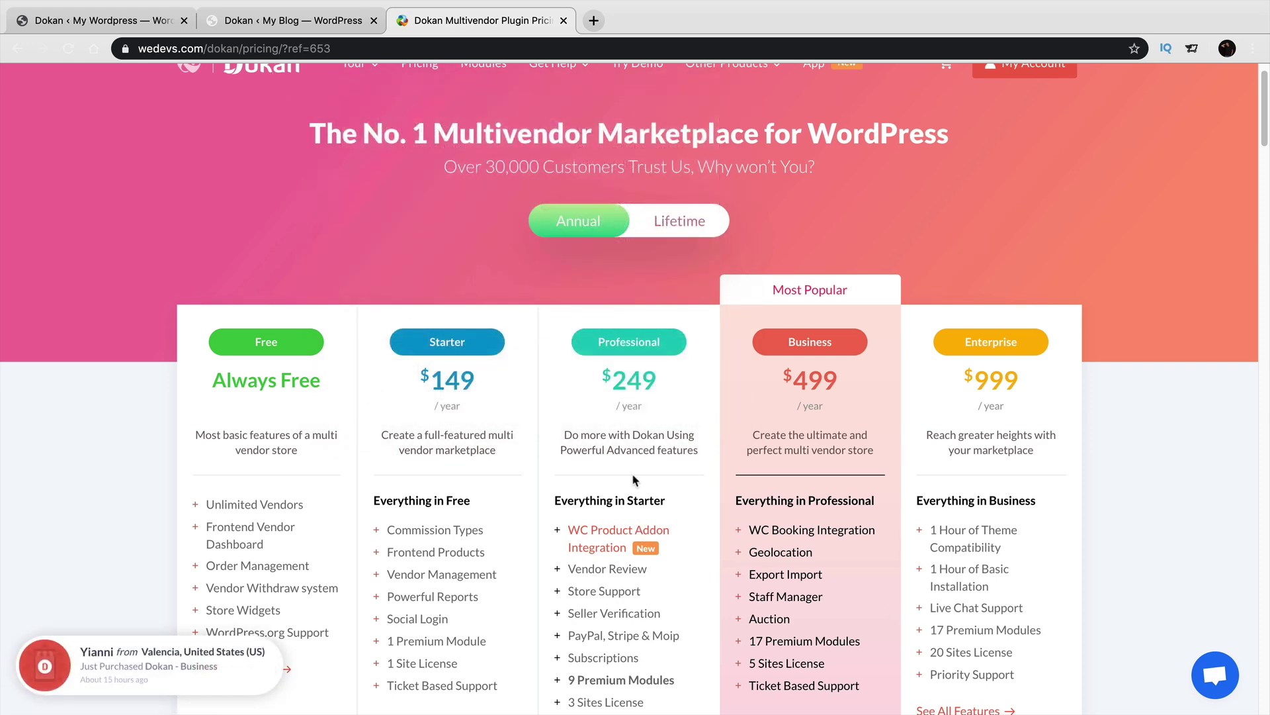
click(287, 26)
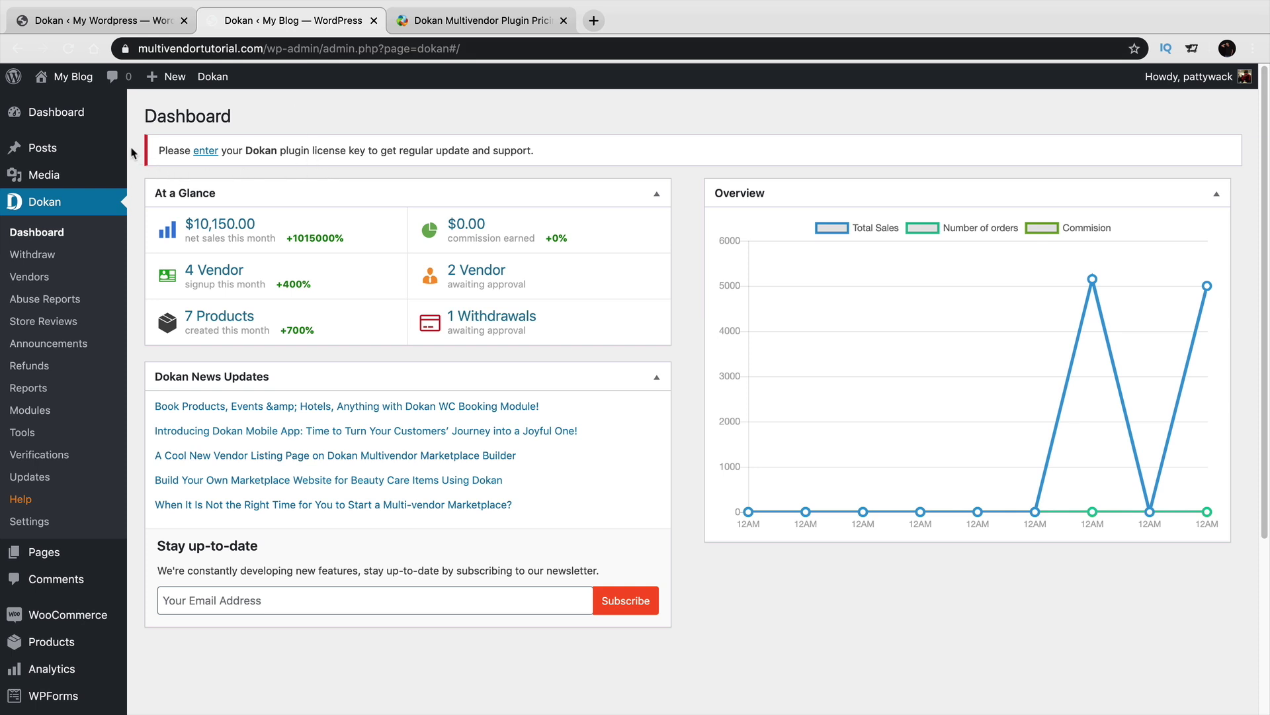
Open Dokan > Modules on My Blog and scan the module cards, all active except Elementor.
click(51, 415)
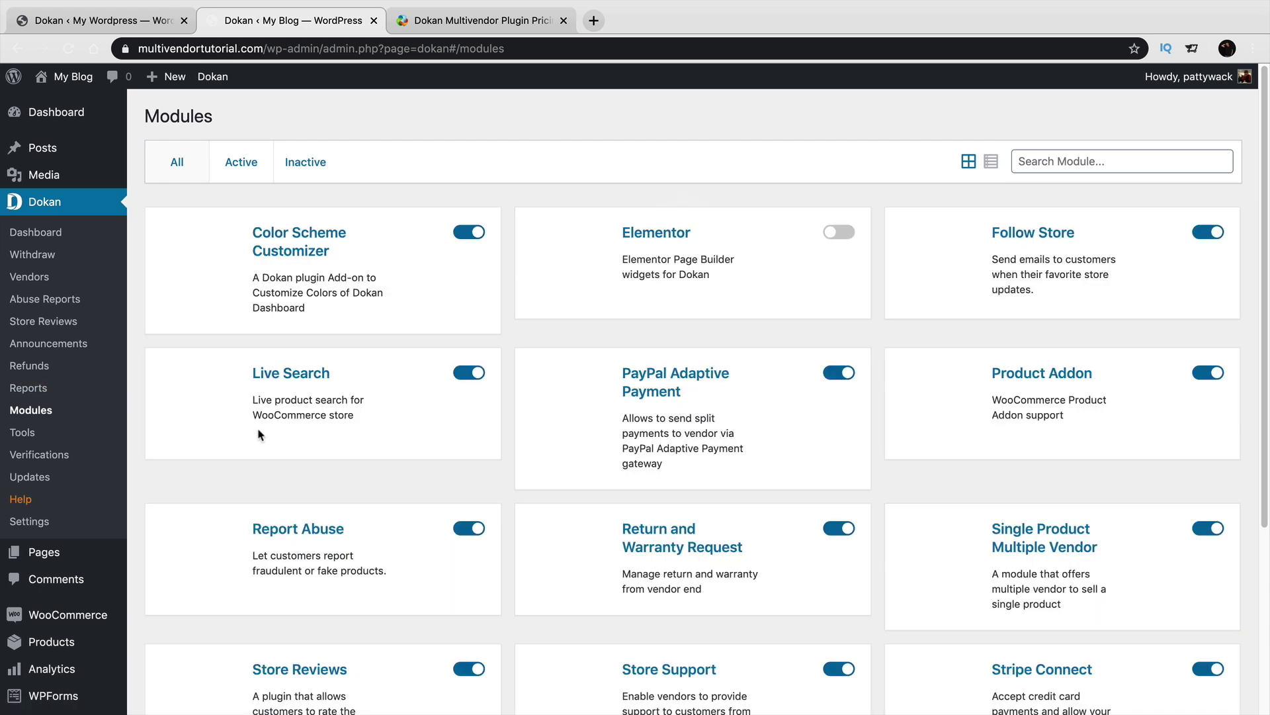
scroll(263, 429, down, 1)
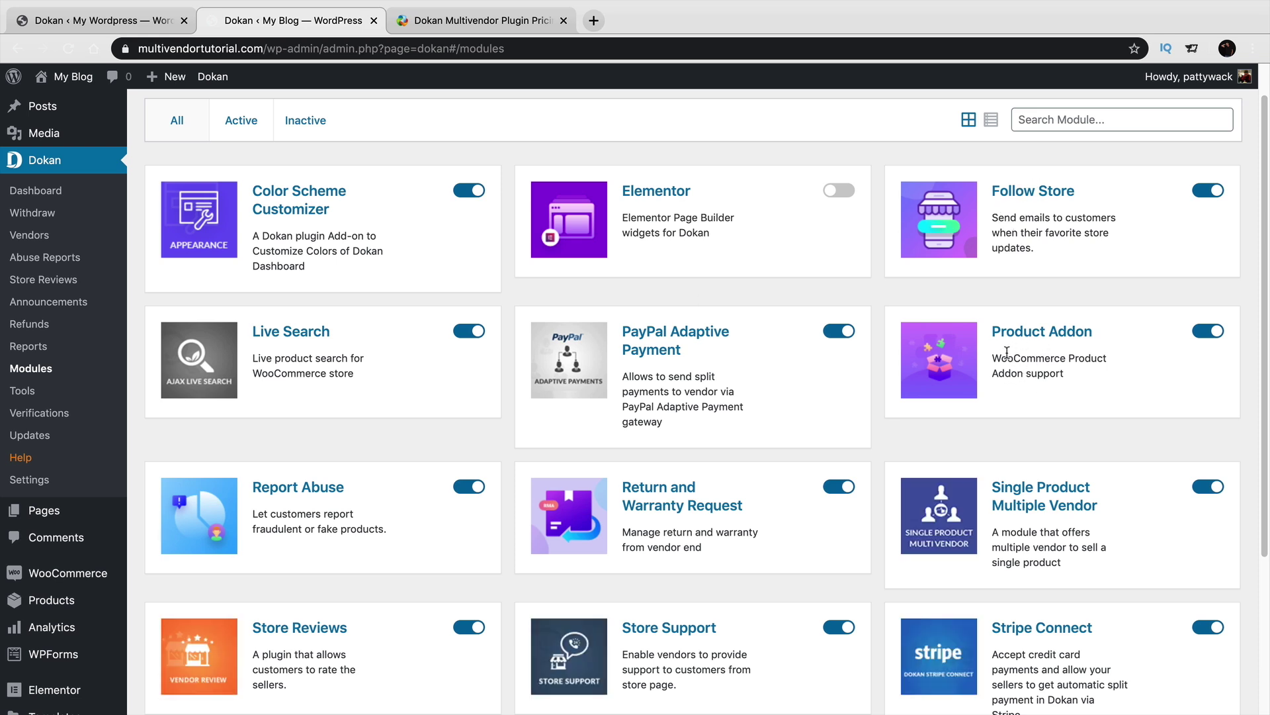
scroll(1008, 352, down, 1)
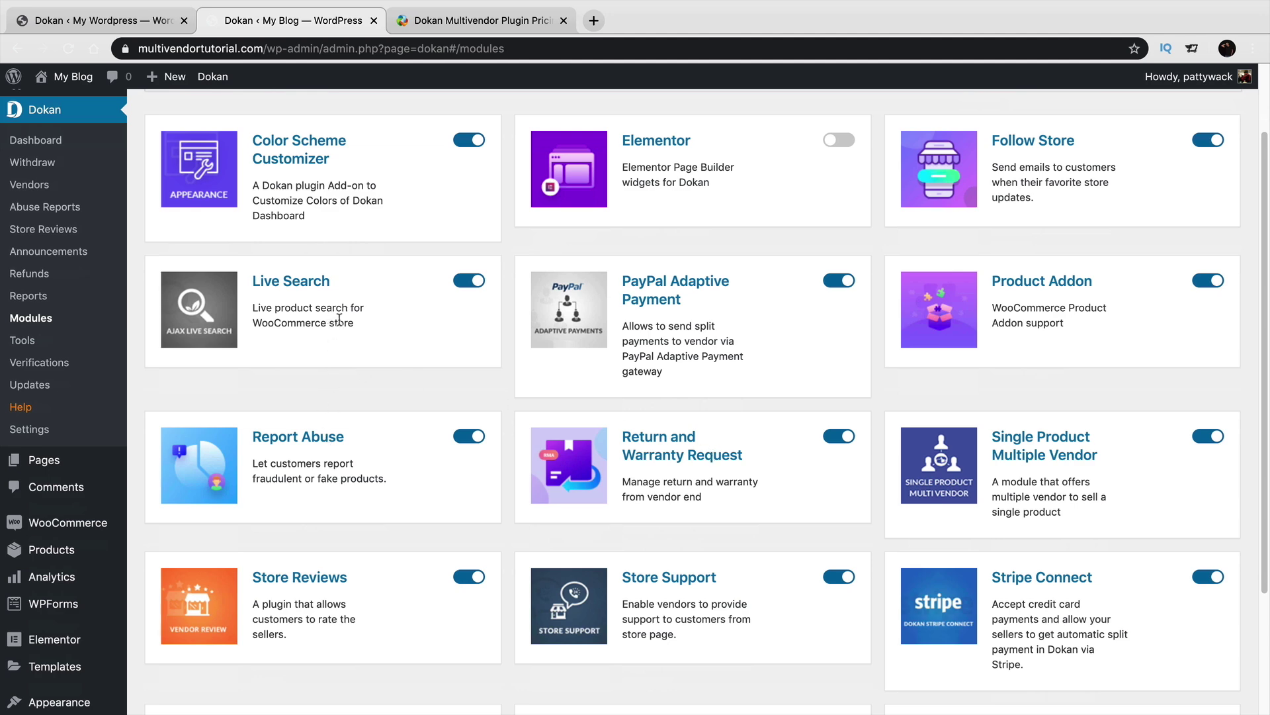
scroll(360, 335, down, 3)
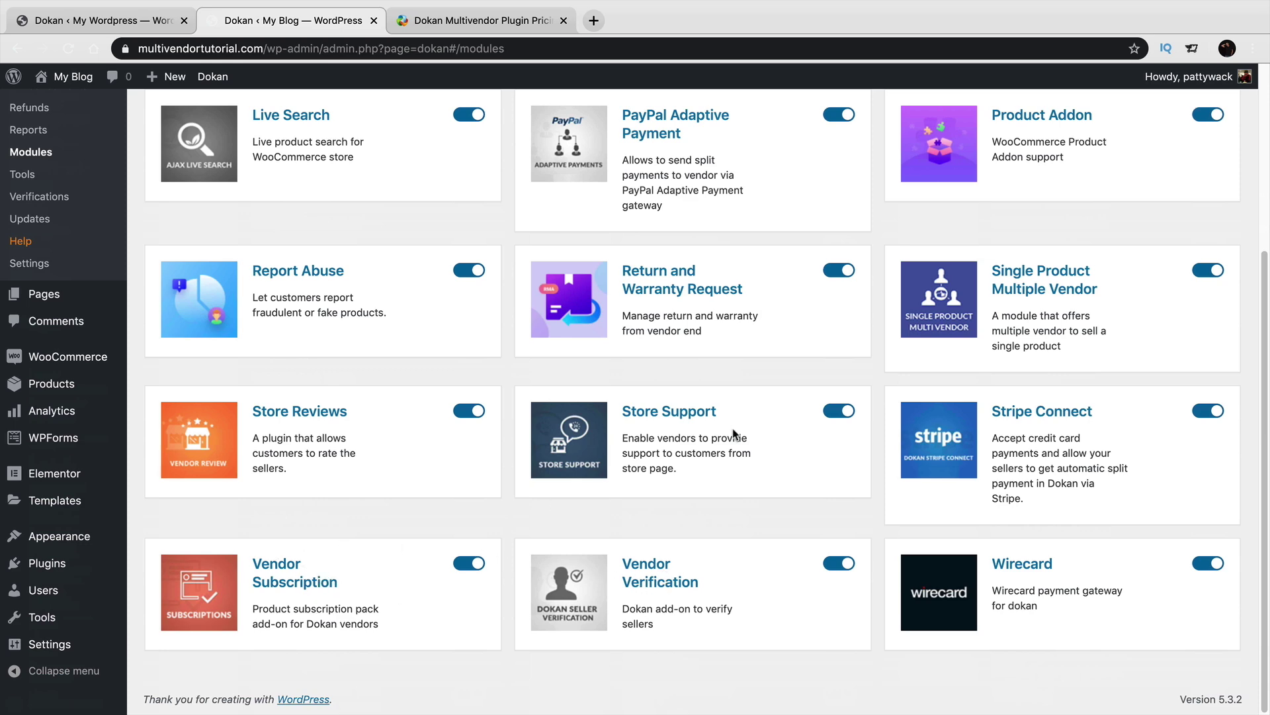
scroll(893, 466, up, 5)
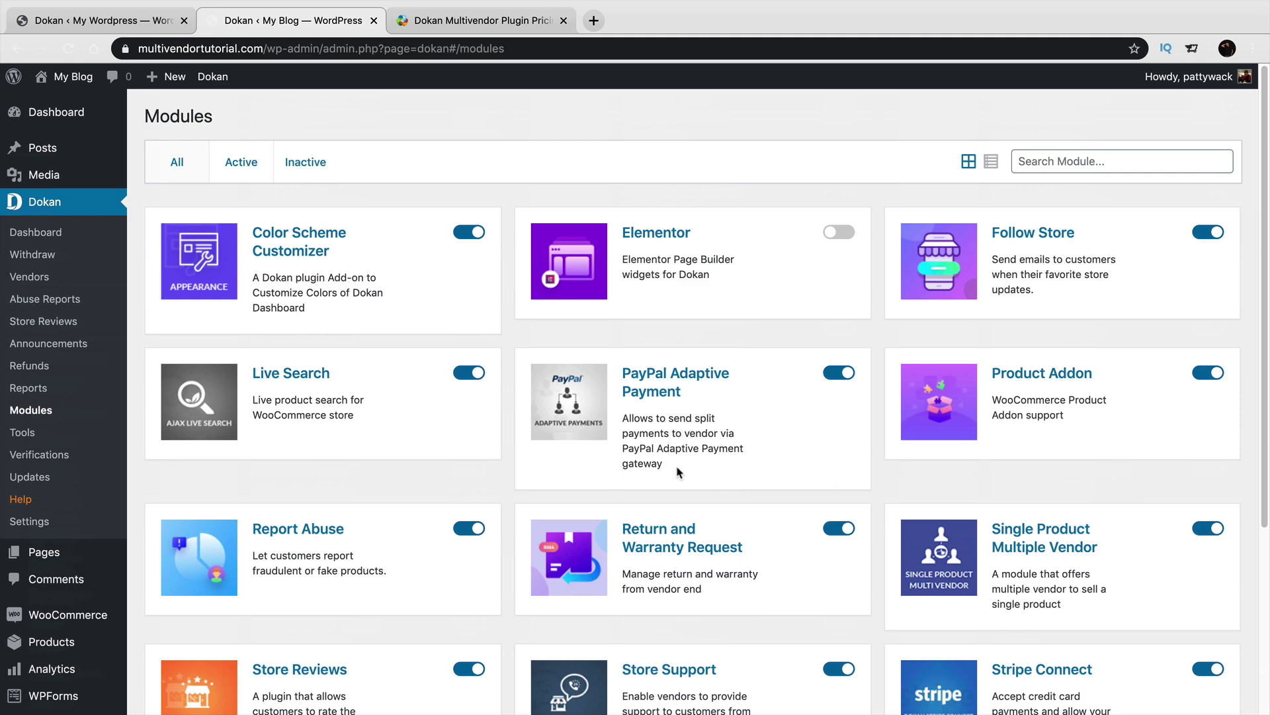
View the tutorial site's Dokan dashboard, withdraw requests, vendors and abuse reports, comparing with the fashion site.
click(36, 231)
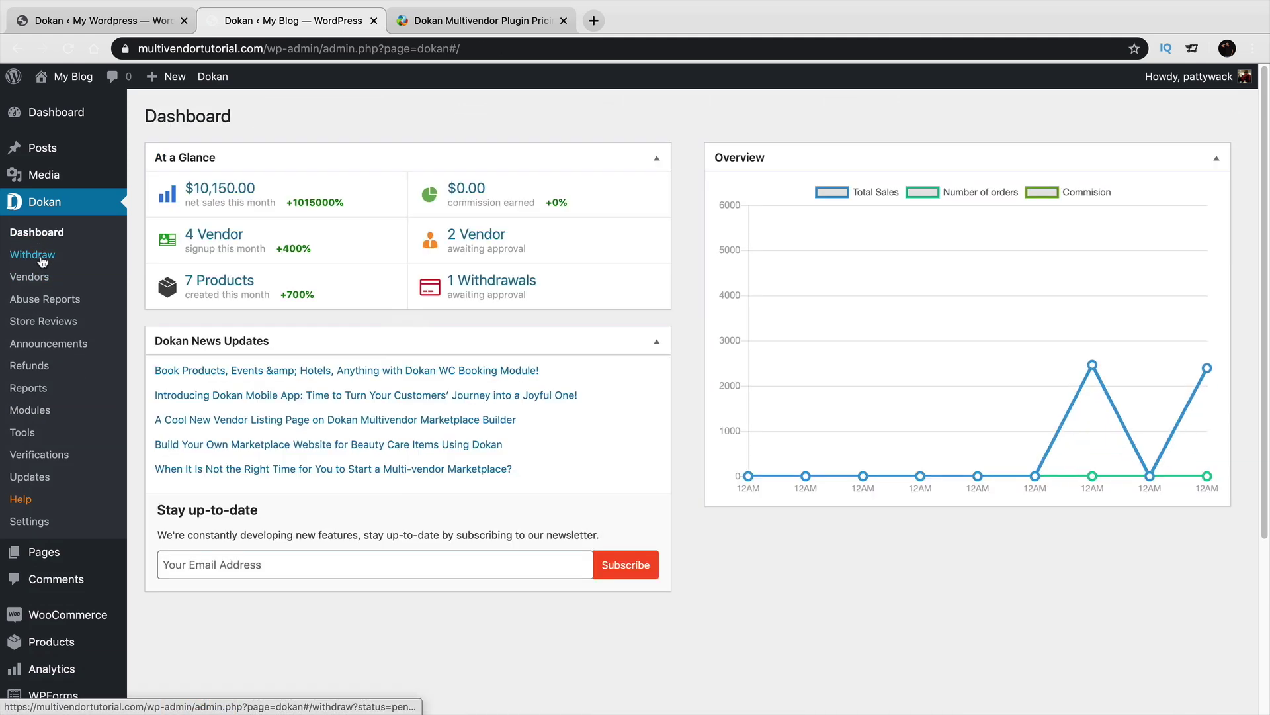
click(42, 256)
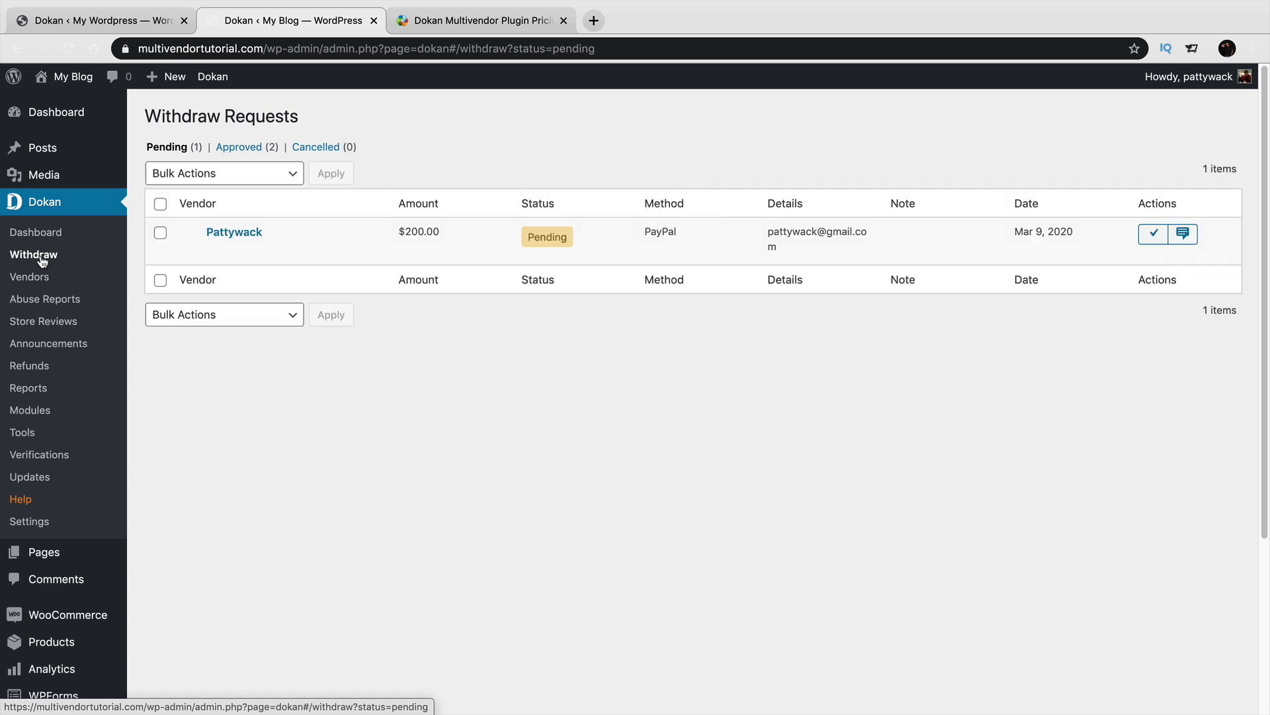
click(38, 278)
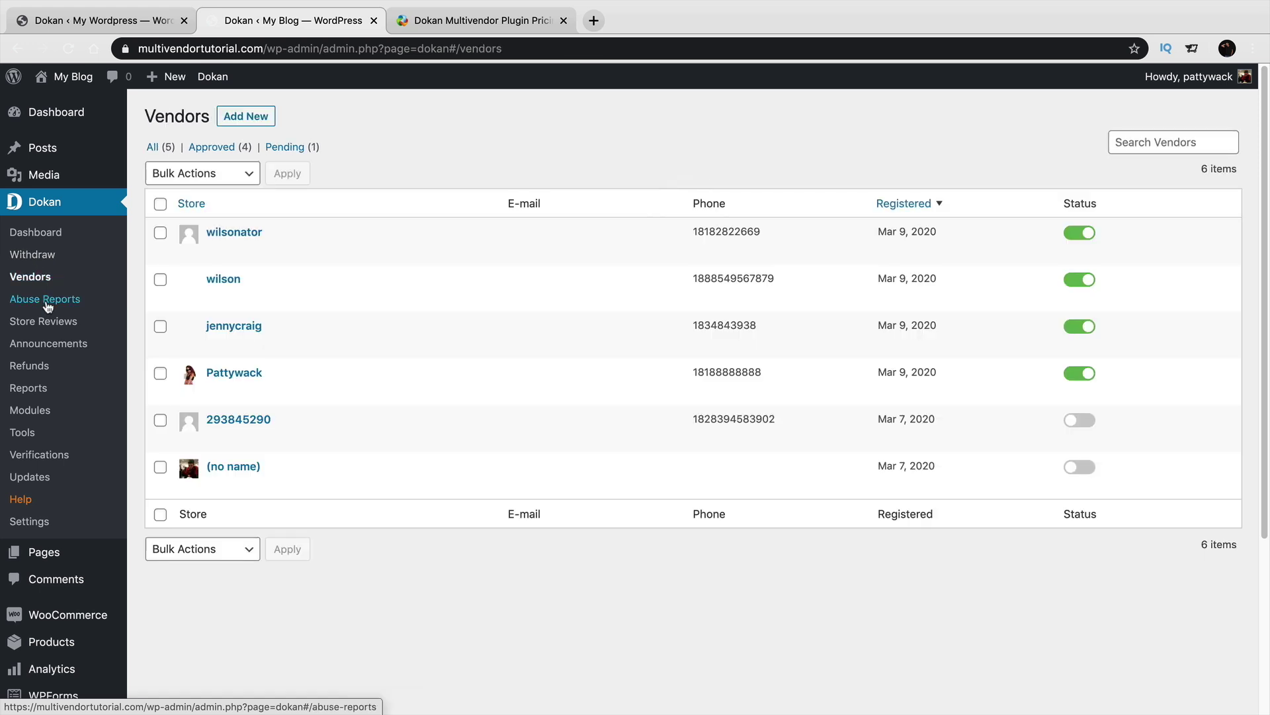
click(46, 301)
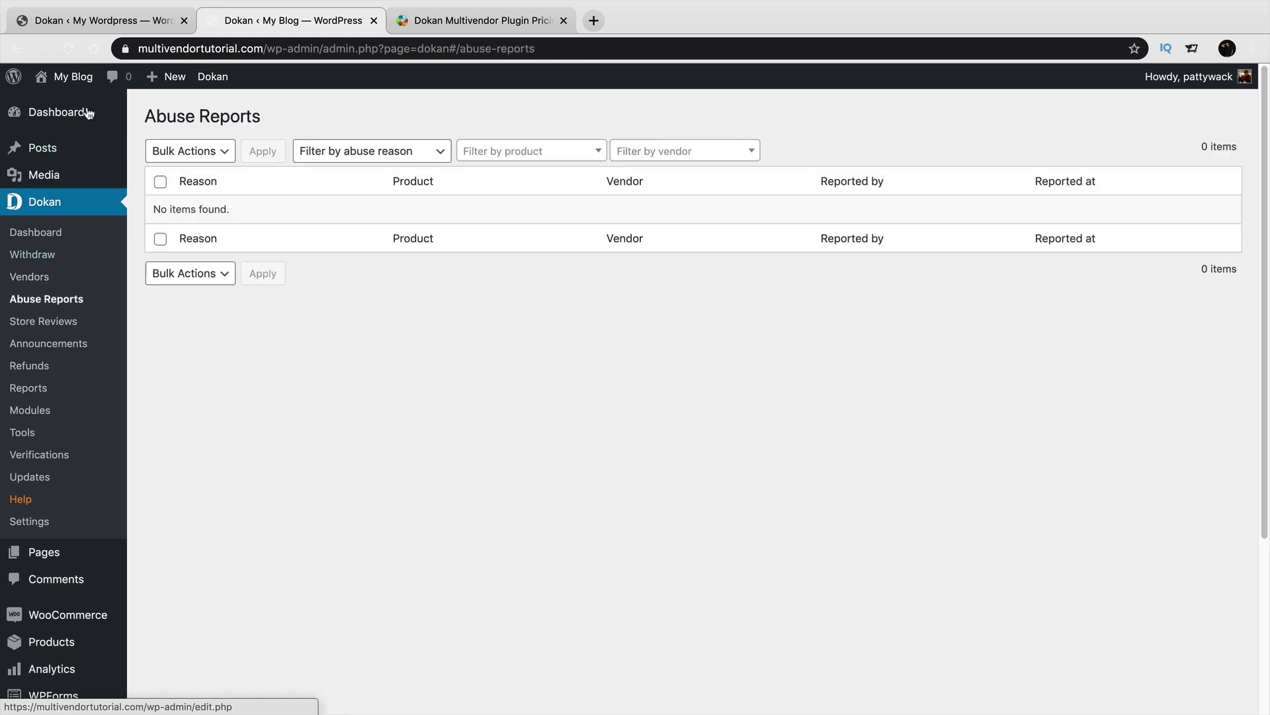
click(85, 22)
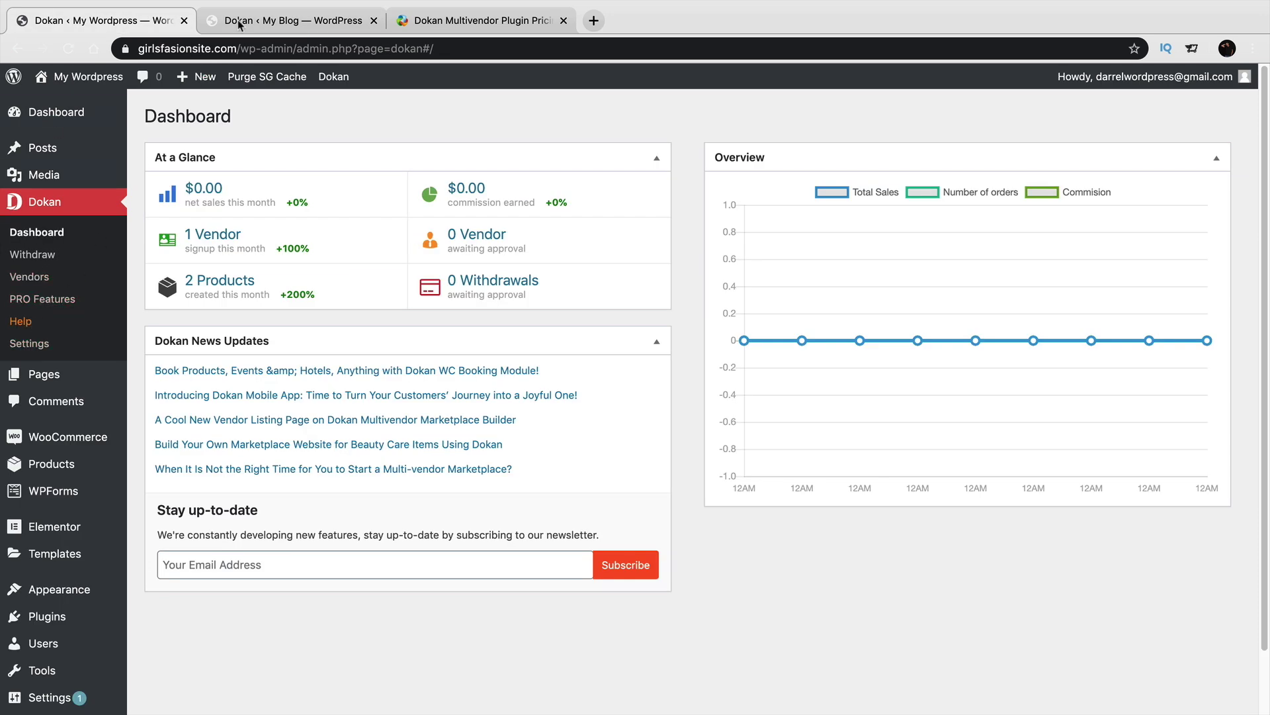
click(245, 22)
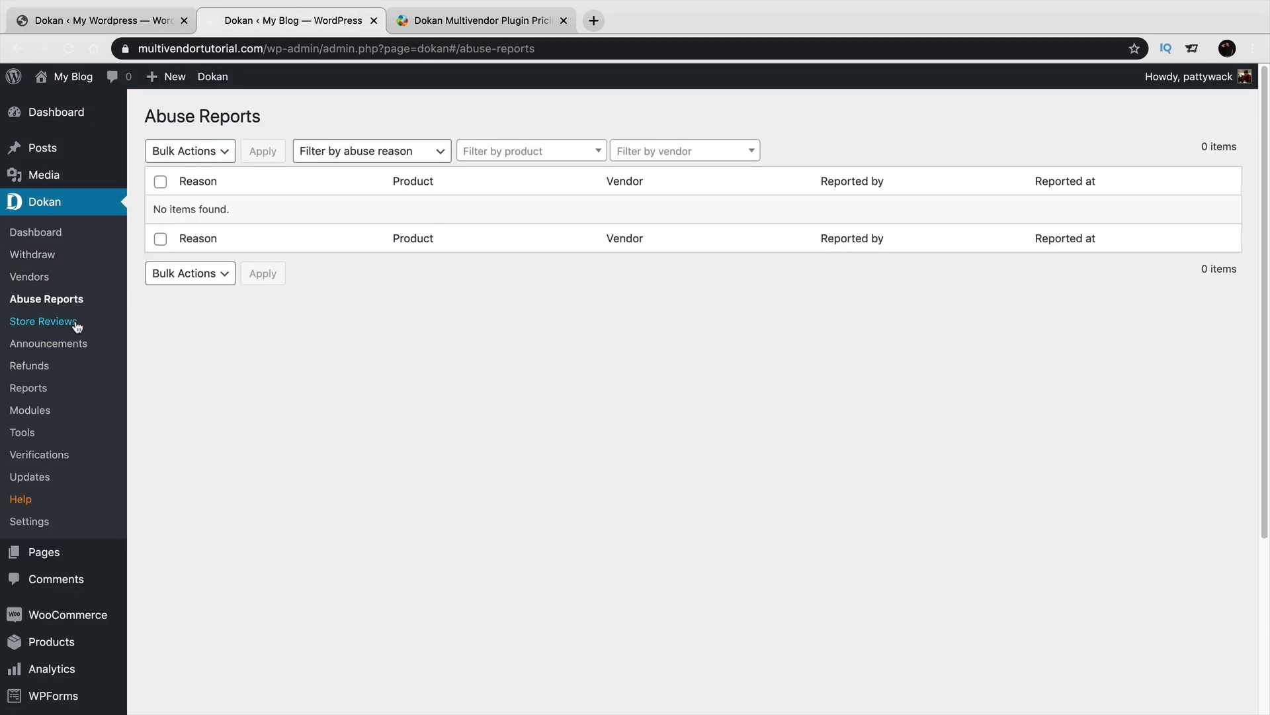
View store reviews, announcements, refunds and the sales reports, comparing with the fashion site's dashboard.
click(77, 323)
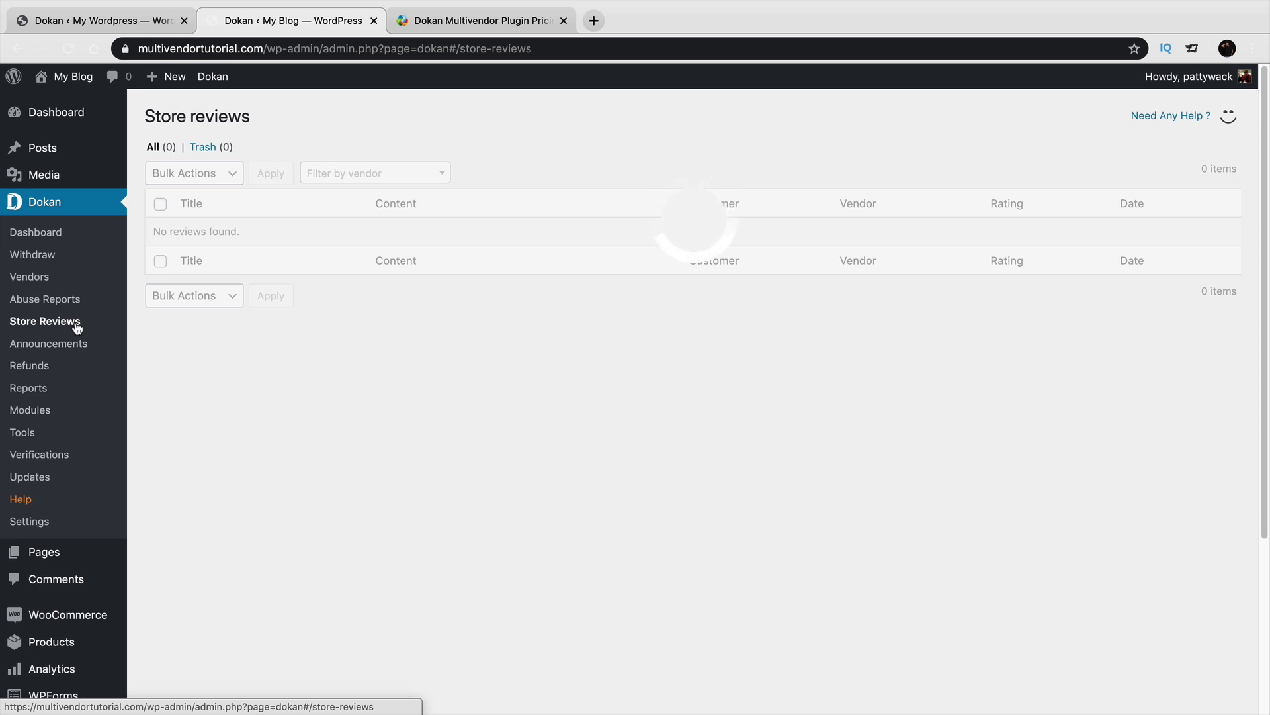
click(77, 351)
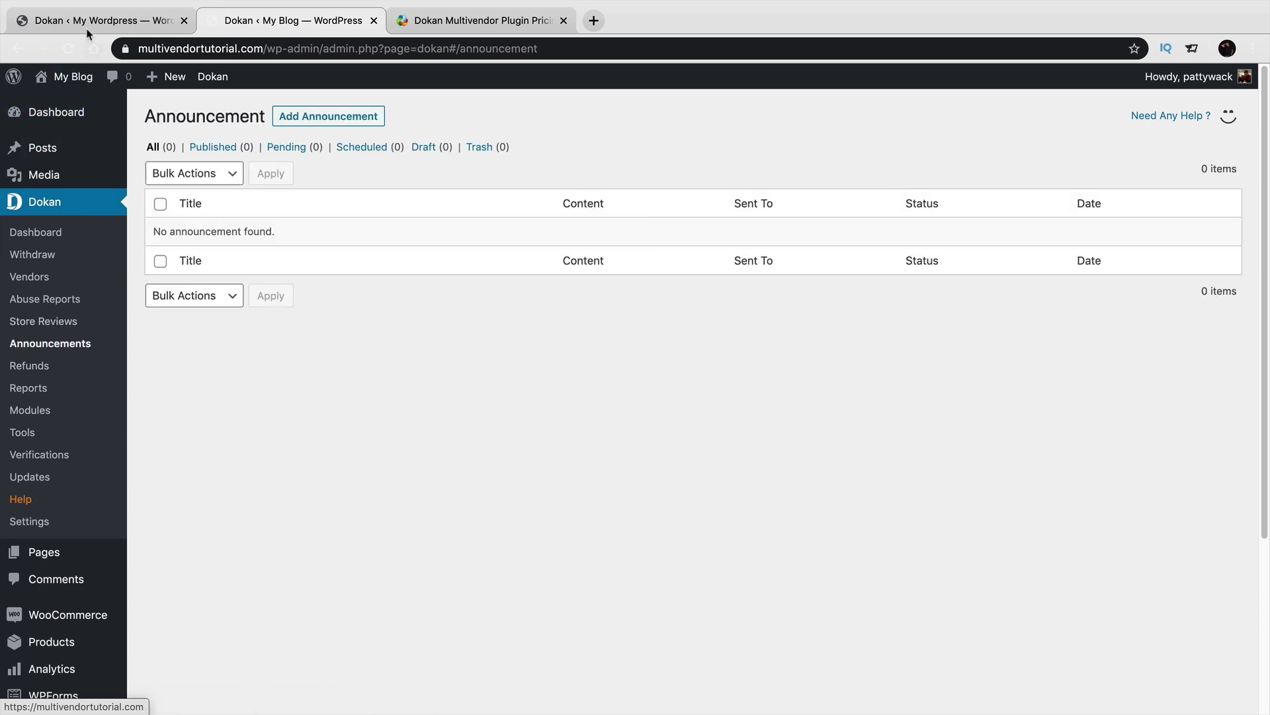
click(87, 22)
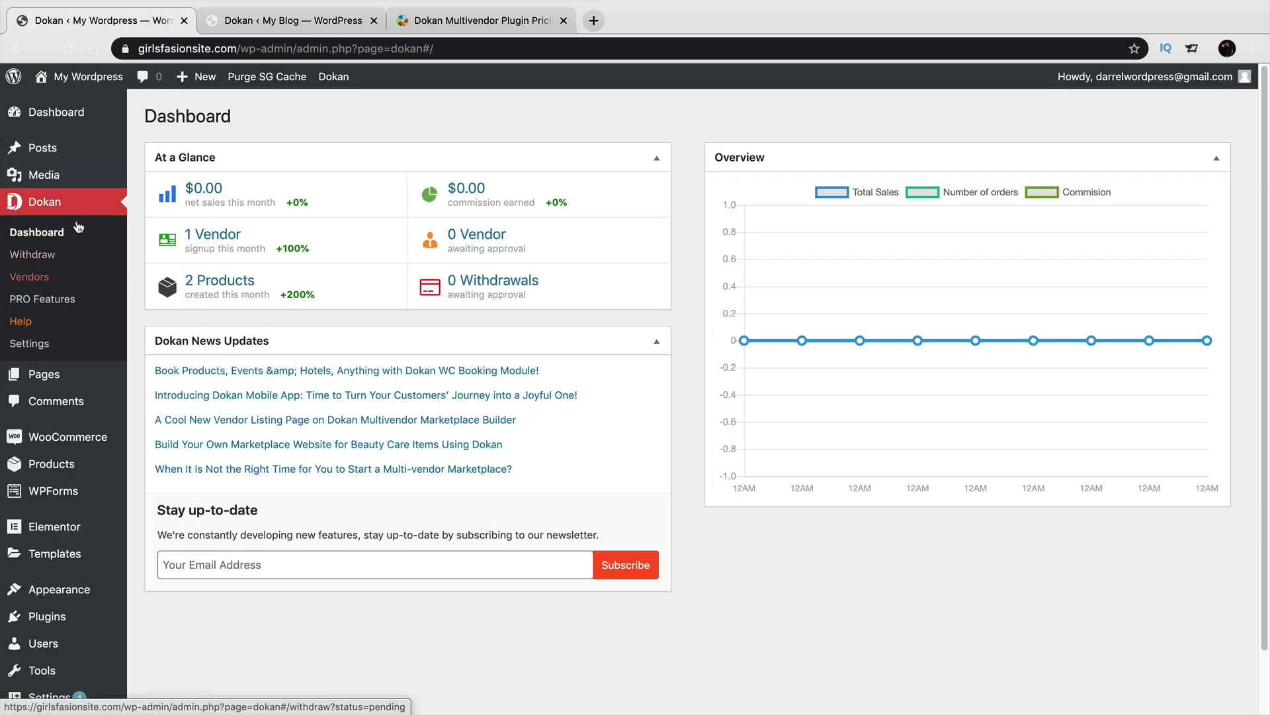
click(228, 21)
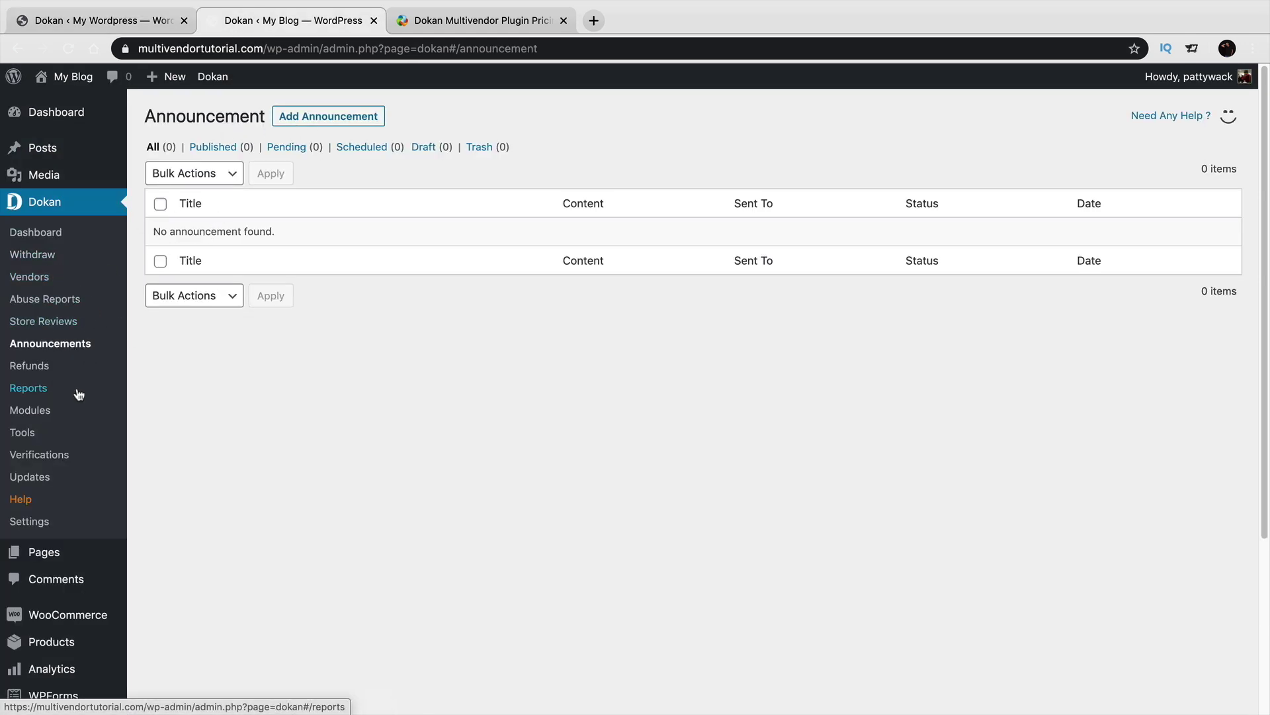
click(65, 370)
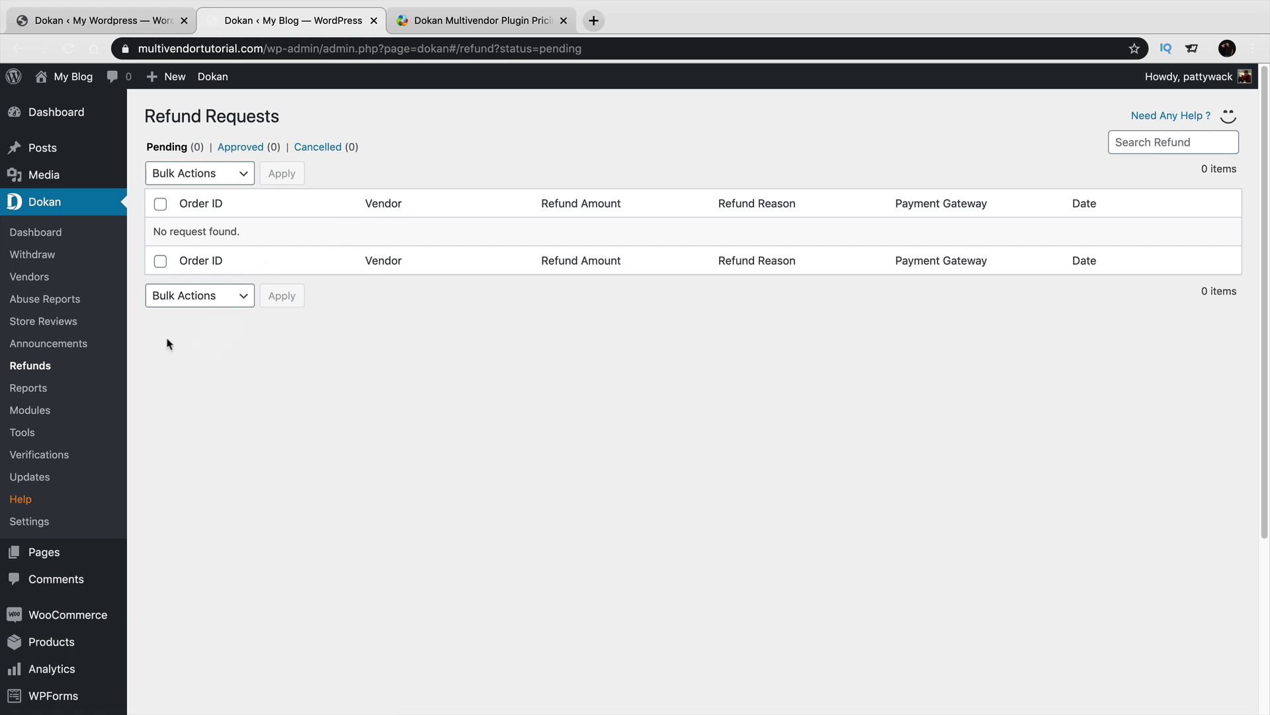
click(87, 384)
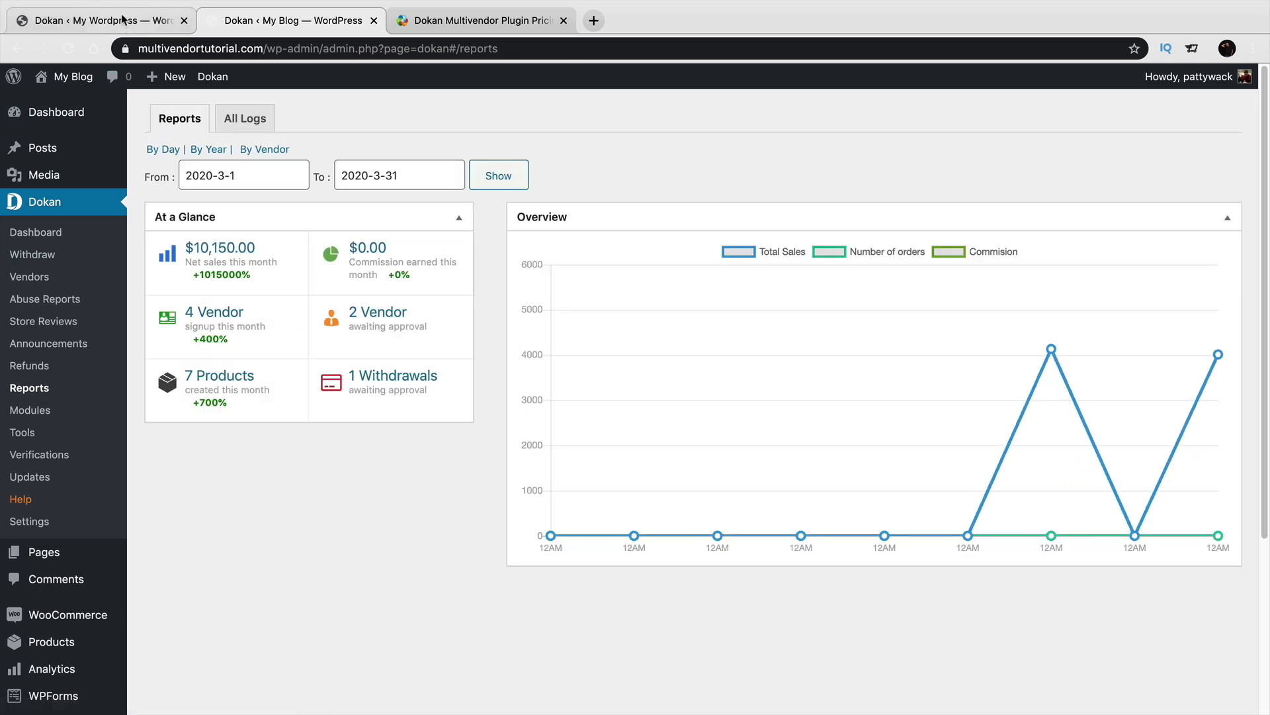
click(123, 19)
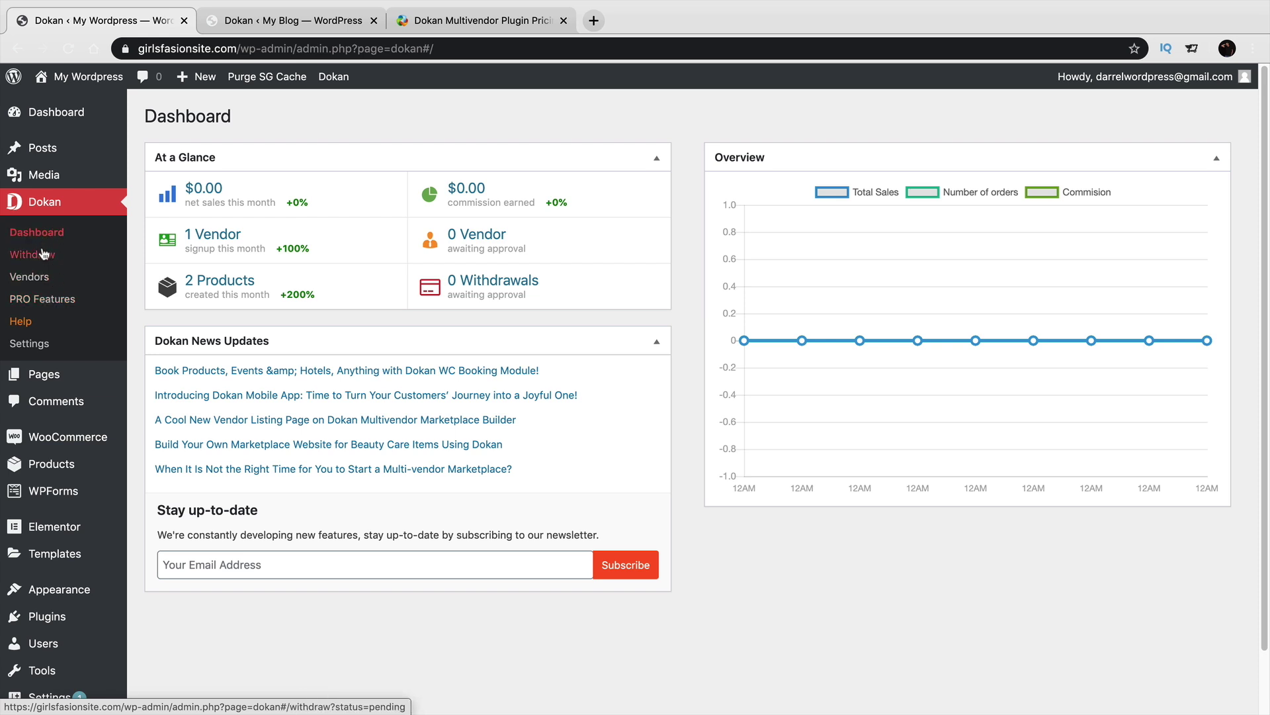
Open the fashion site's Dokan settings and dashboard, then check the tutorial site's reports.
click(38, 345)
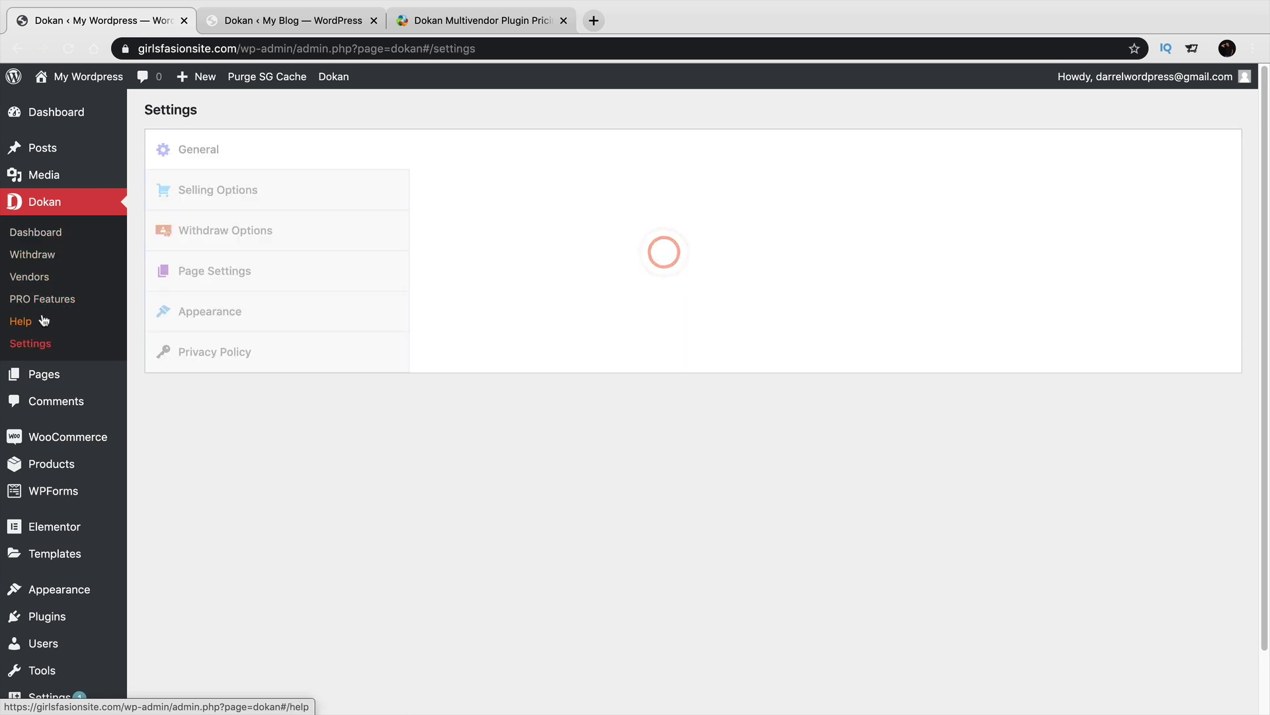
click(34, 232)
click(255, 25)
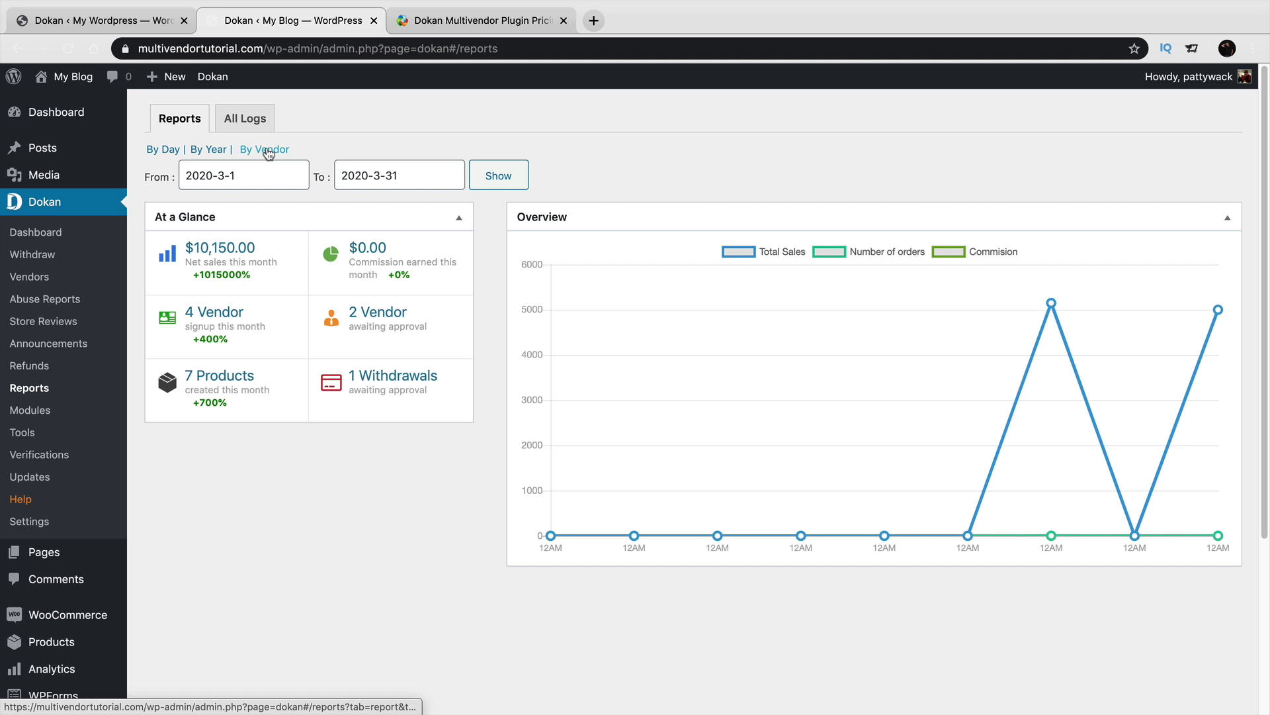
Open the fashion site's WooCommerce Reports, then return to the tutorial site's Dokan reports.
click(145, 20)
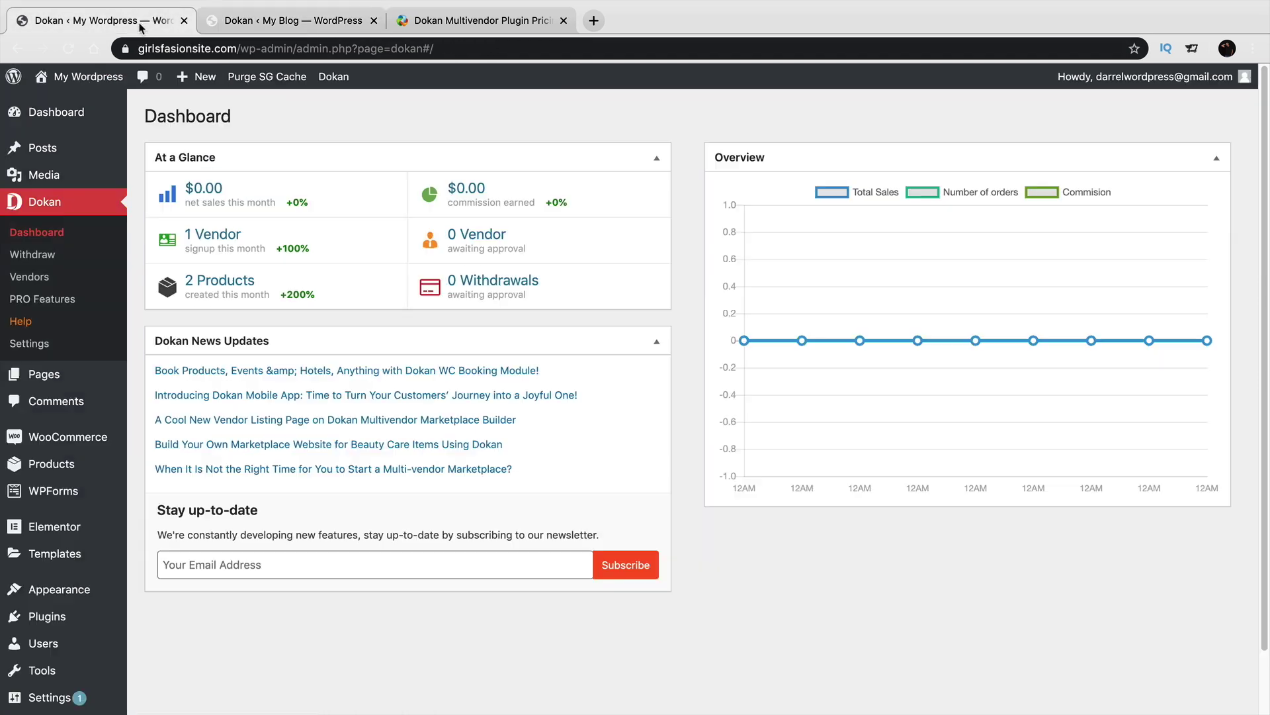
mouse_move(79, 437)
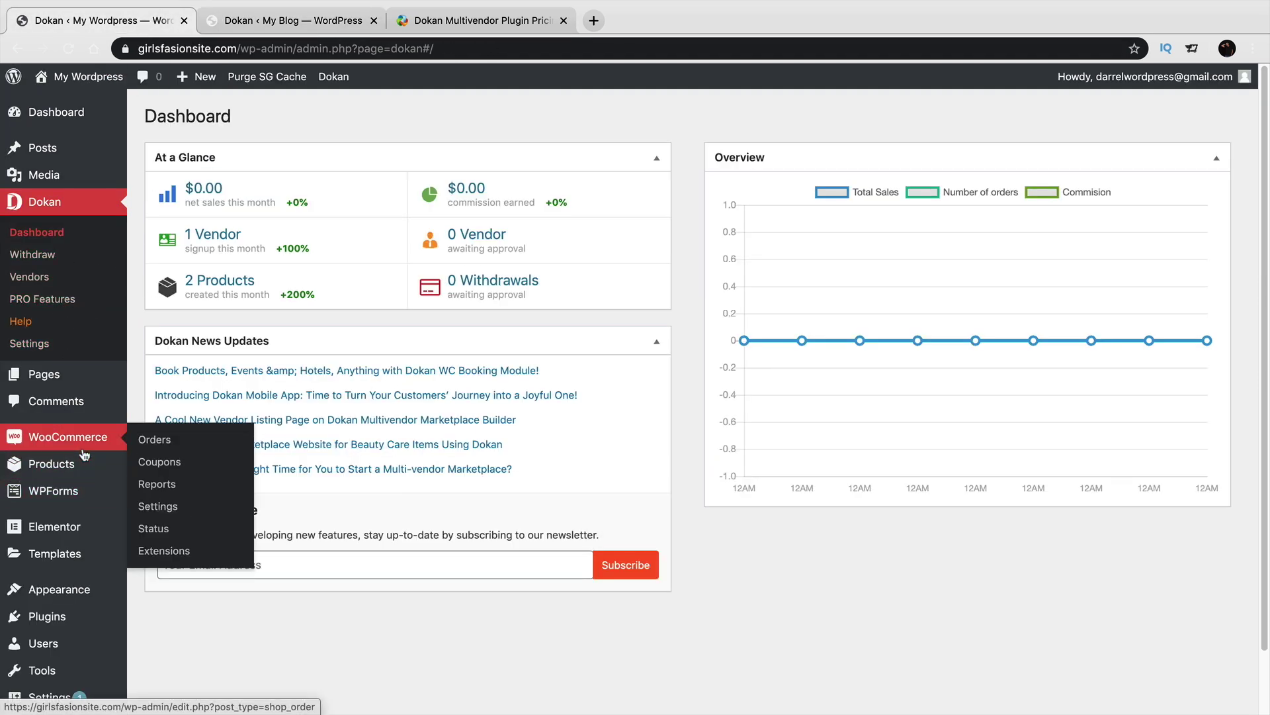
click(150, 484)
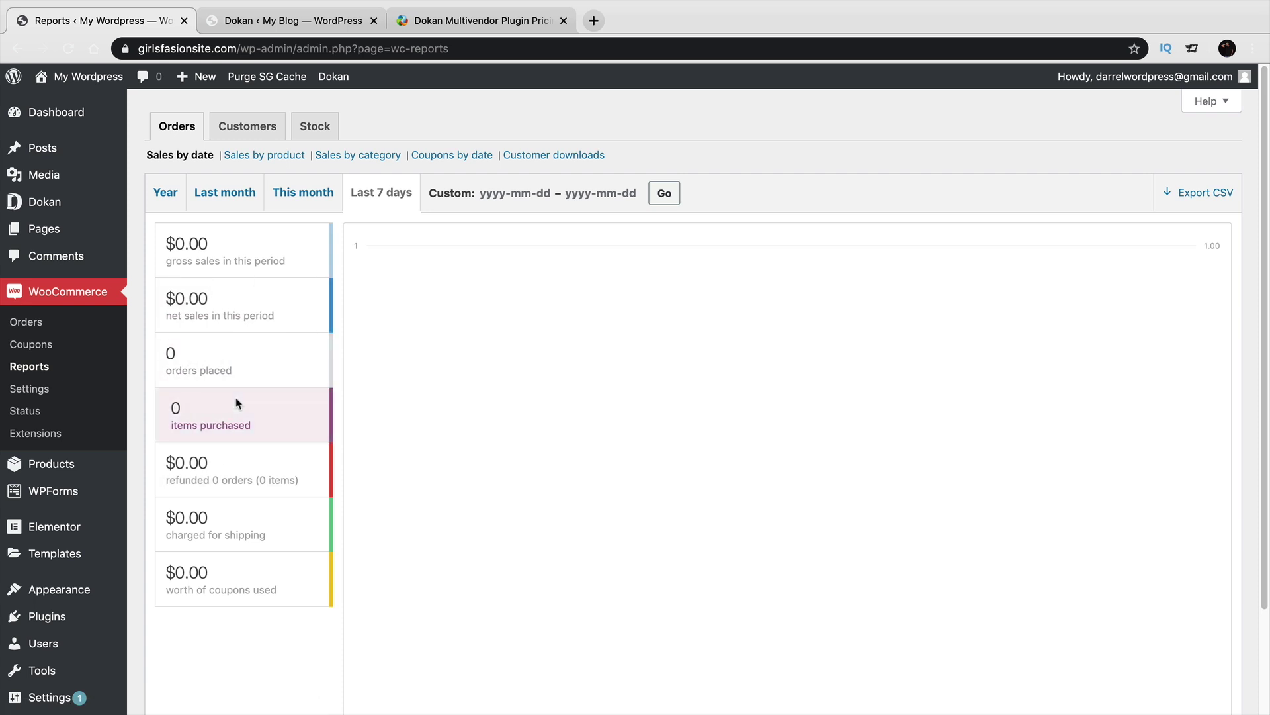
click(274, 23)
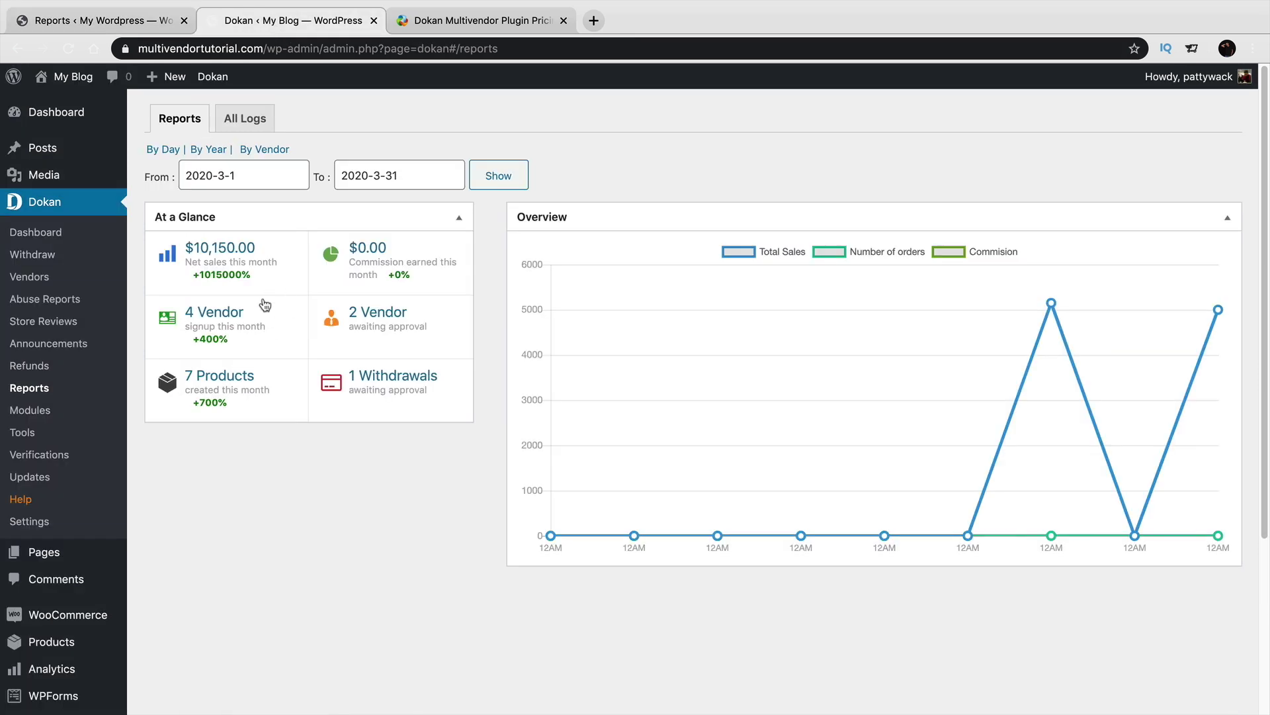
Open the tutorial site's Dokan Tools page, comparing with the fashion site's Dokan dashboard.
click(56, 434)
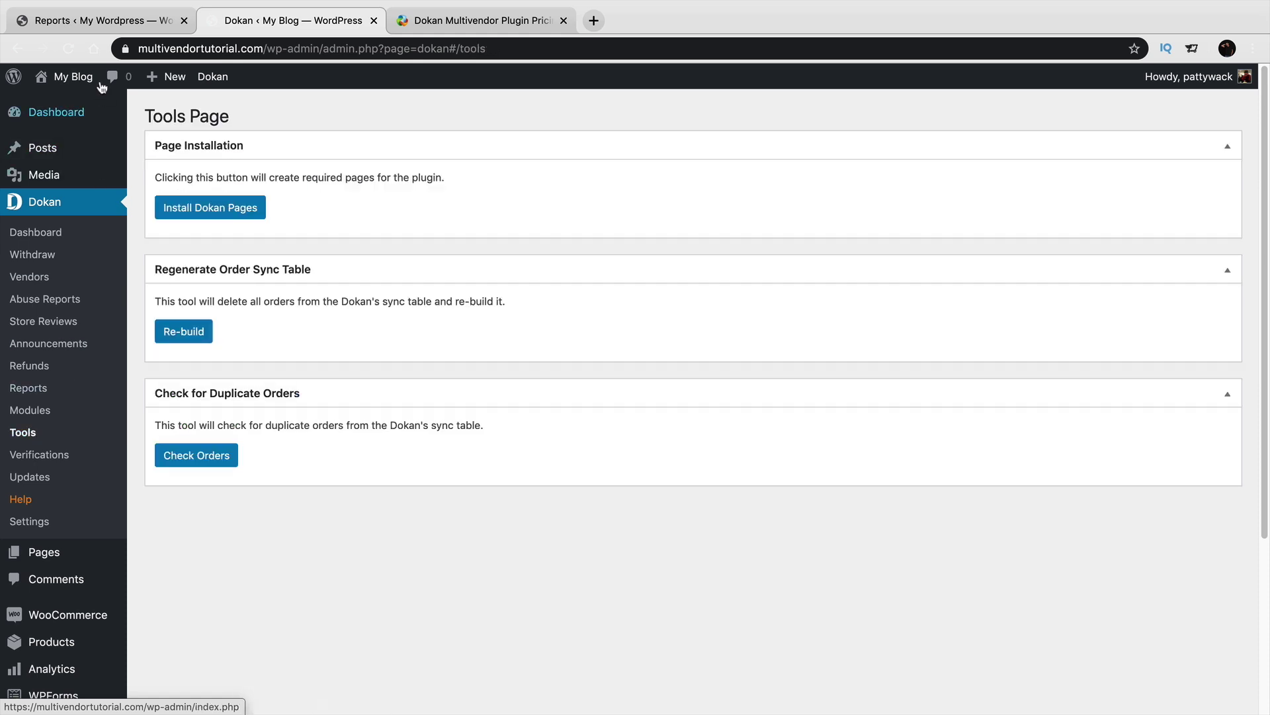
click(123, 21)
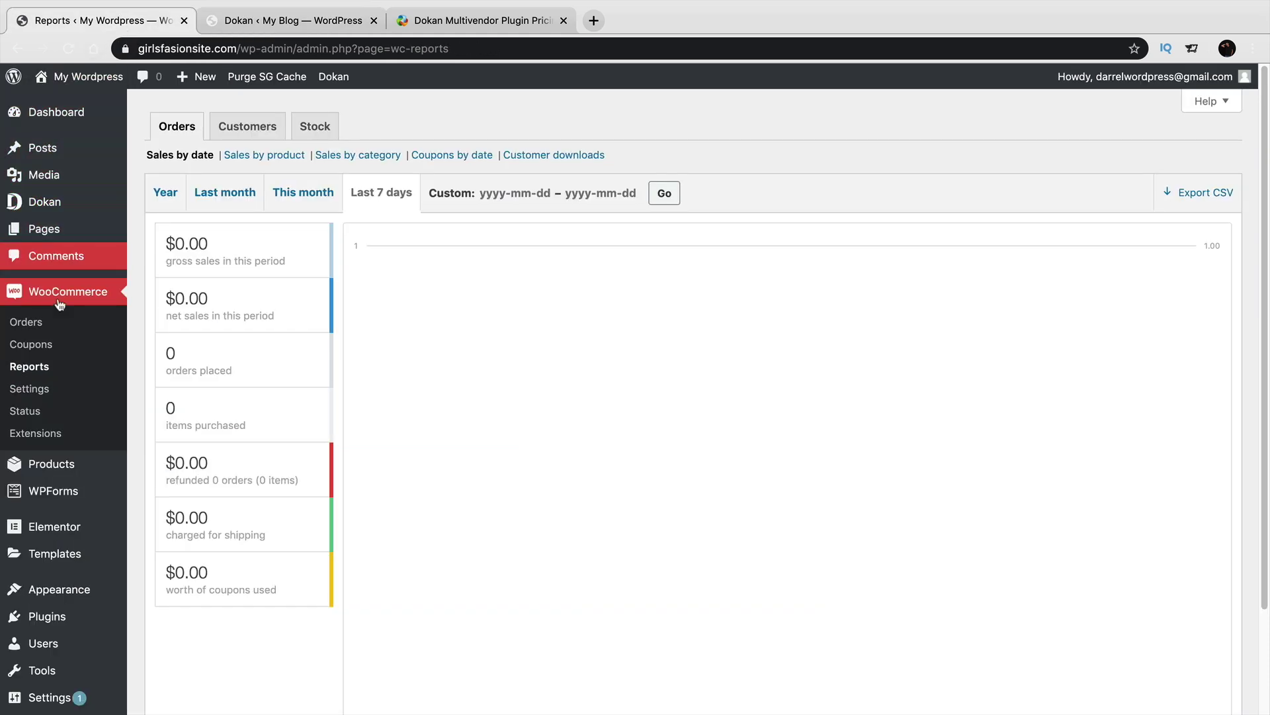
click(63, 203)
click(244, 24)
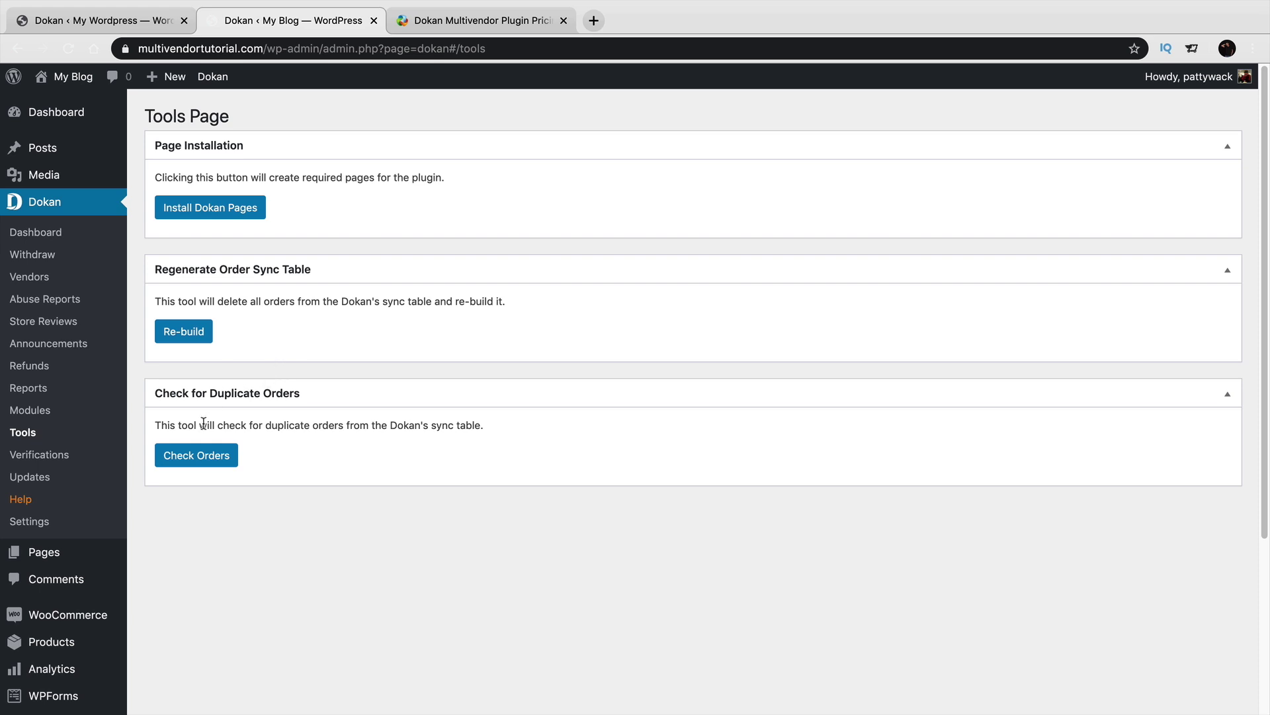
View the Dokan verification requests and plugin activation page, then the Dokan Settings.
click(66, 458)
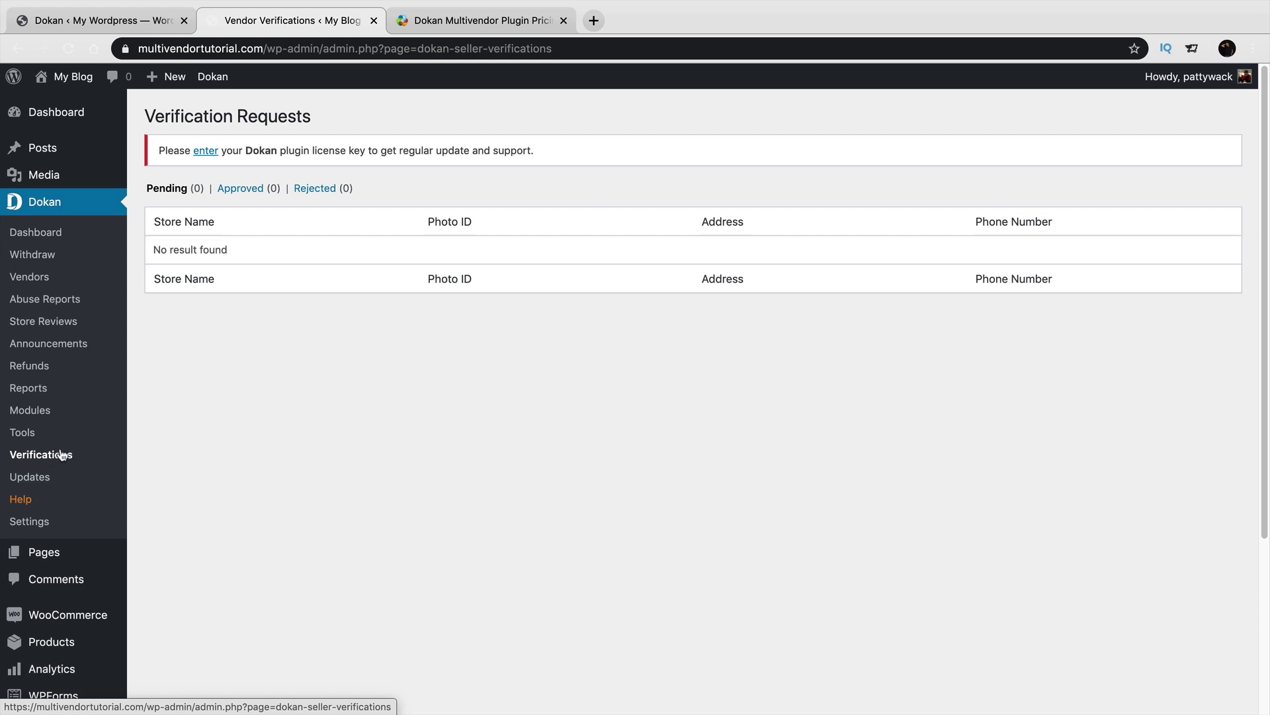
click(93, 21)
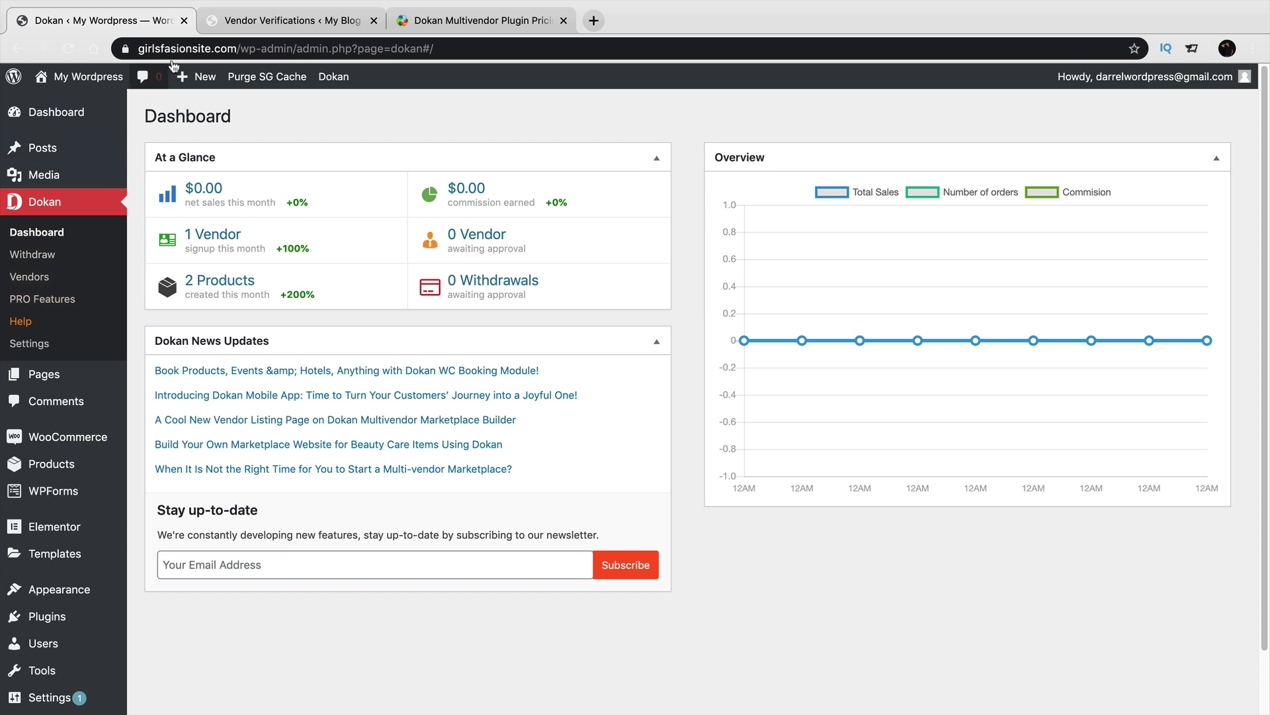
click(284, 21)
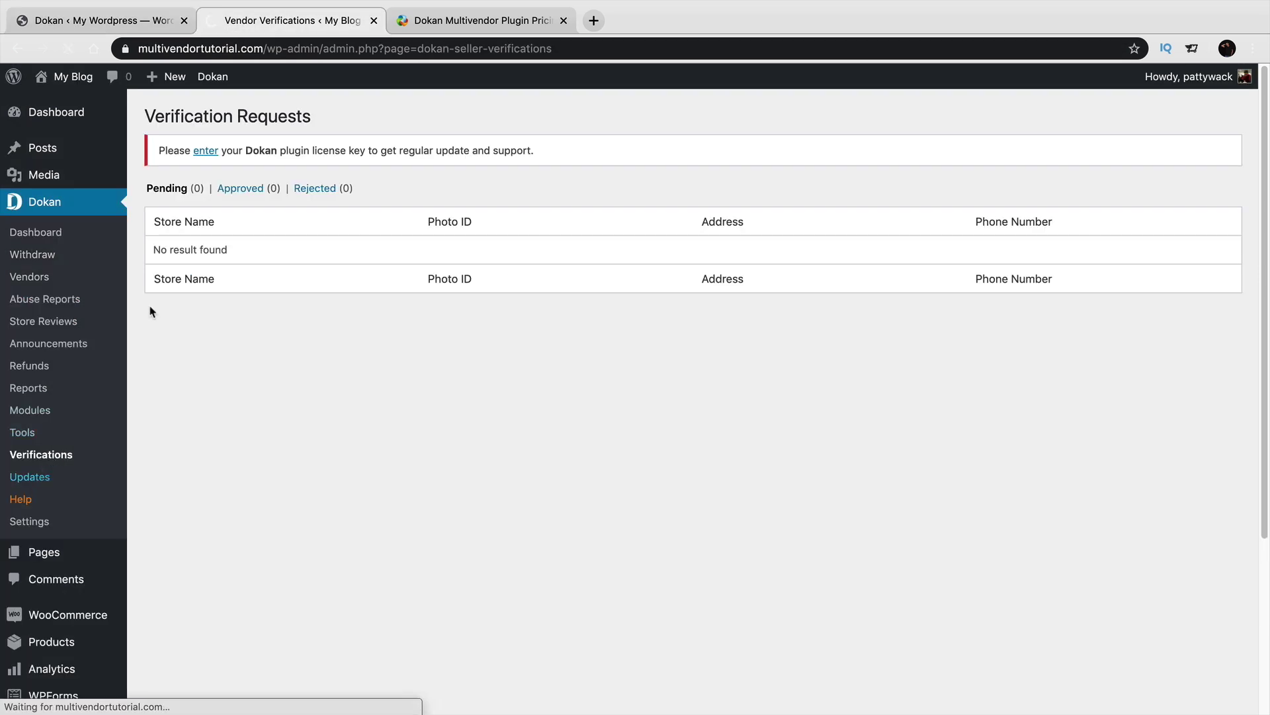
click(206, 151)
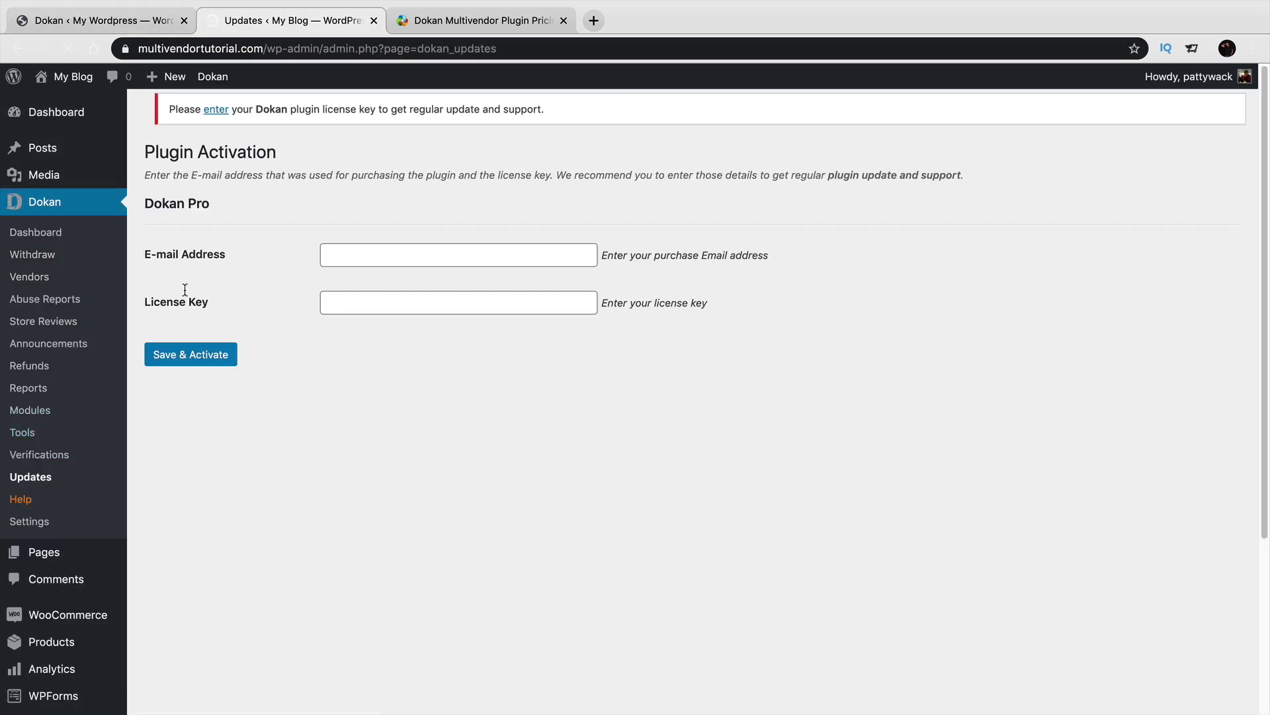
click(39, 523)
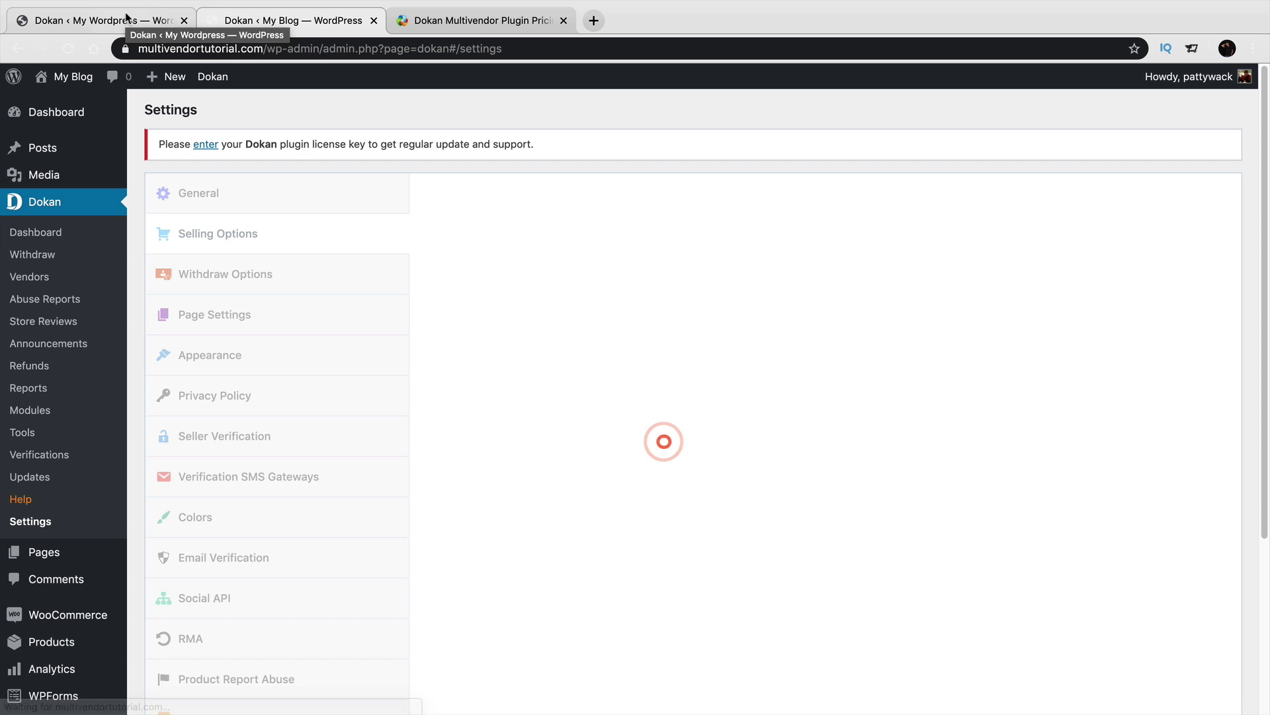
scroll(385, 347, down, 3)
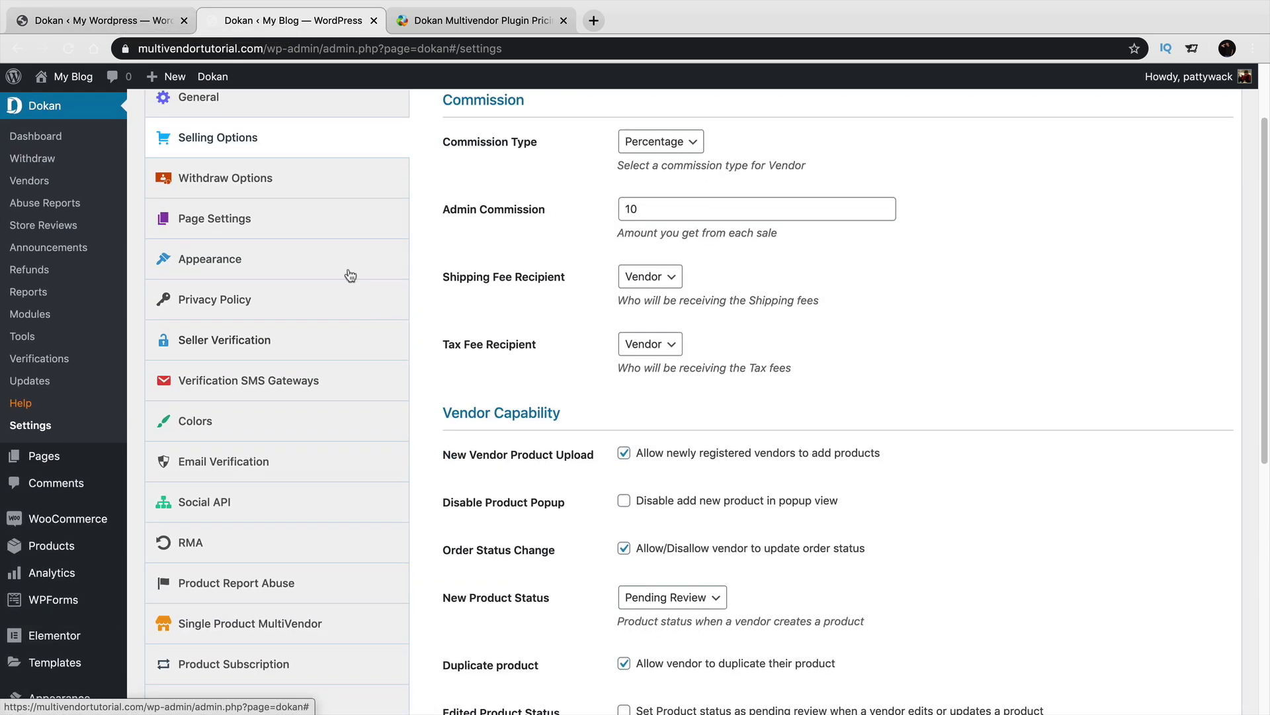
click(153, 25)
click(35, 343)
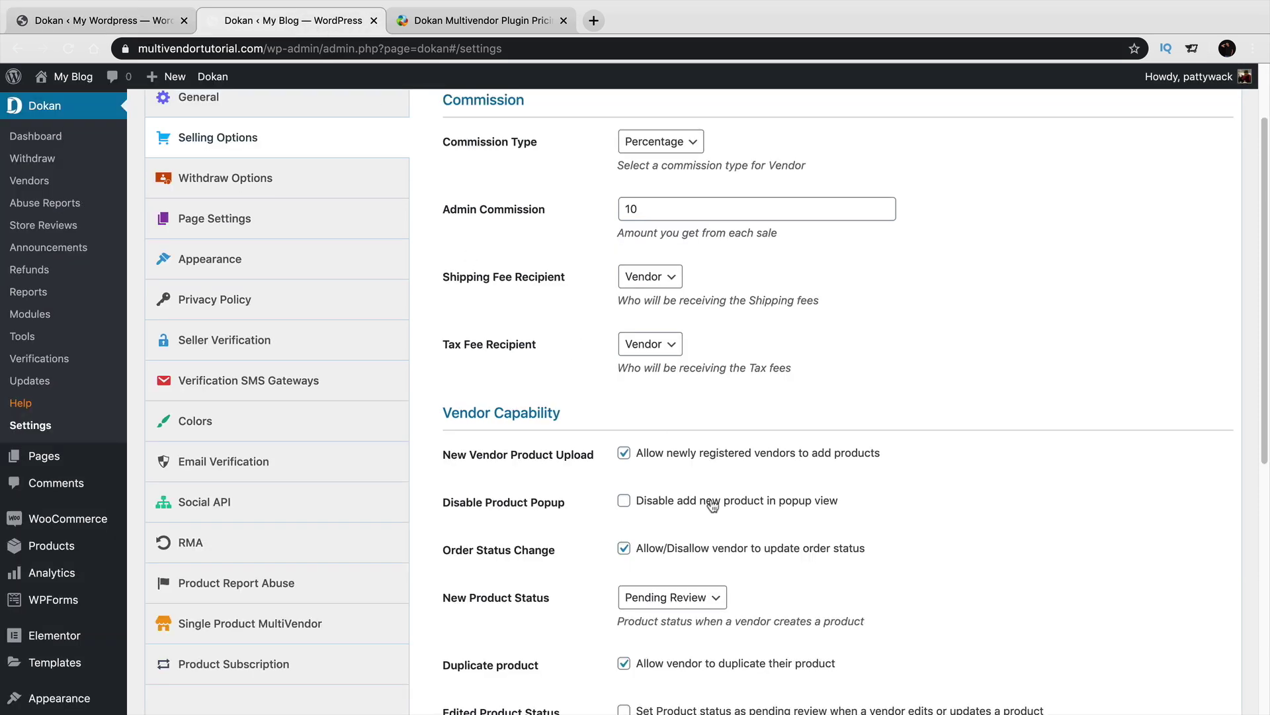
scroll(715, 506, up, 1)
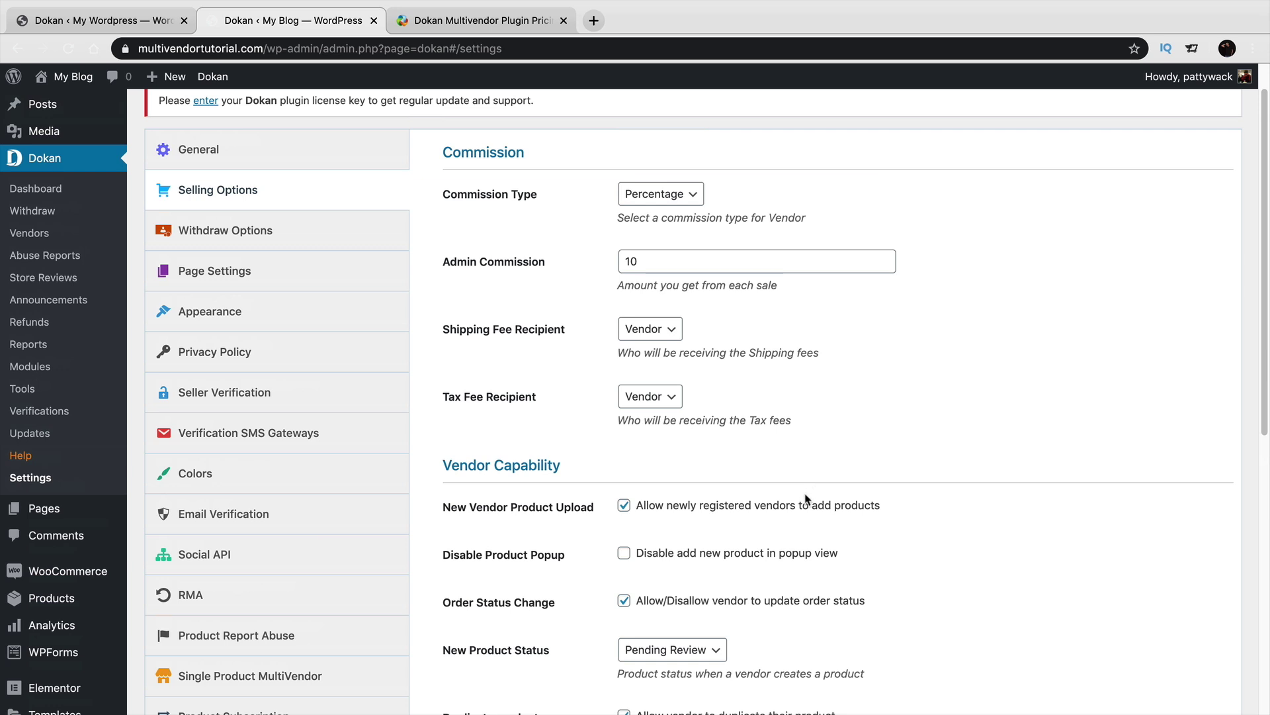
scroll(801, 516, down, 1)
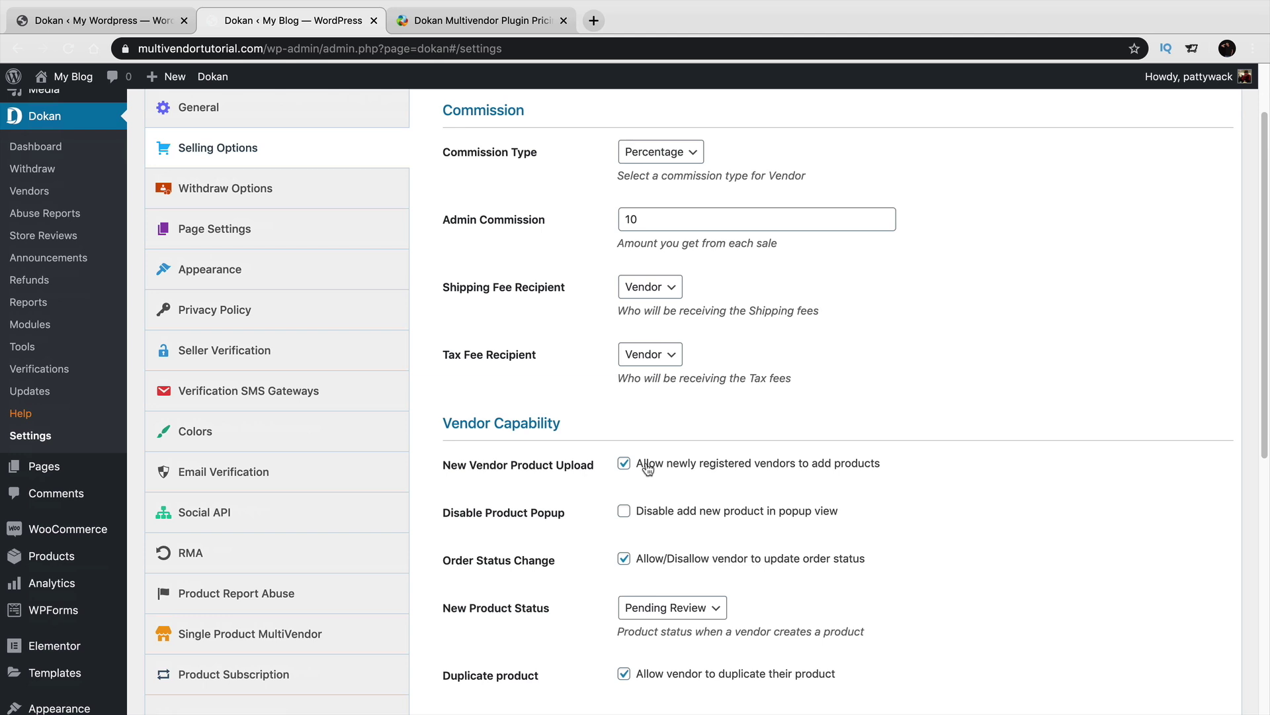
scroll(647, 468, down, 1)
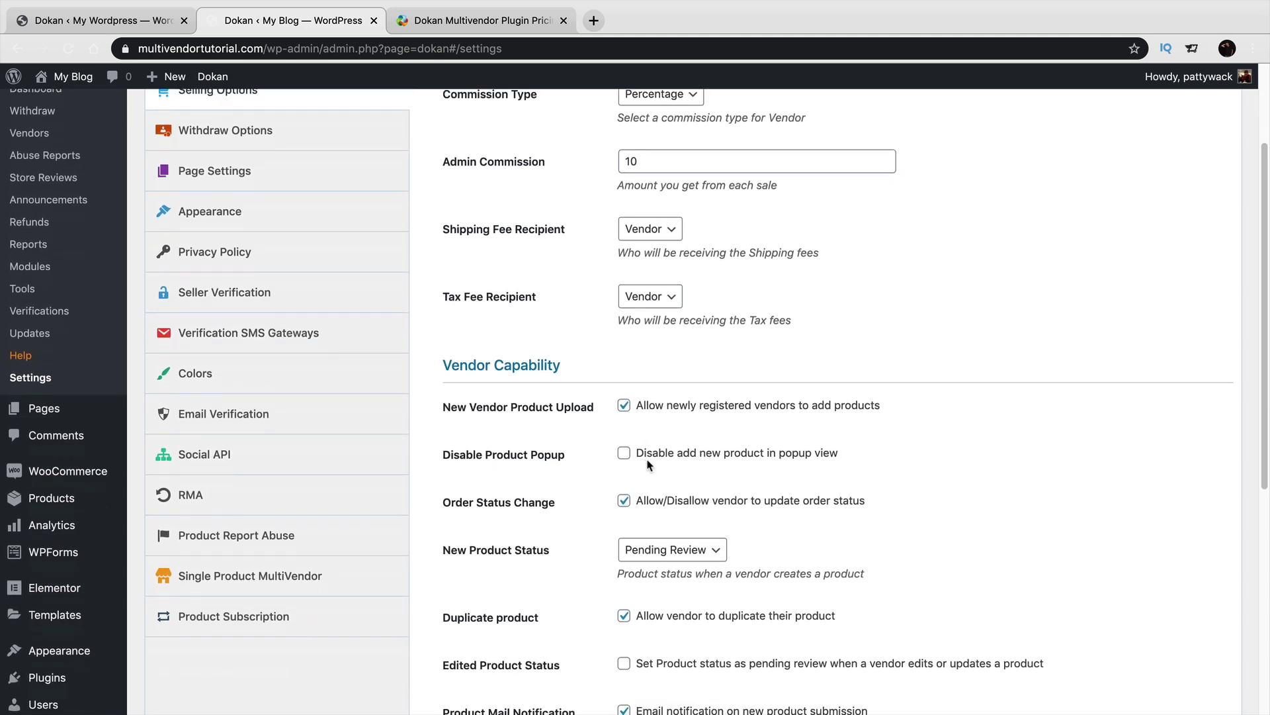
scroll(648, 463, down, 2)
scroll(663, 541, down, 3)
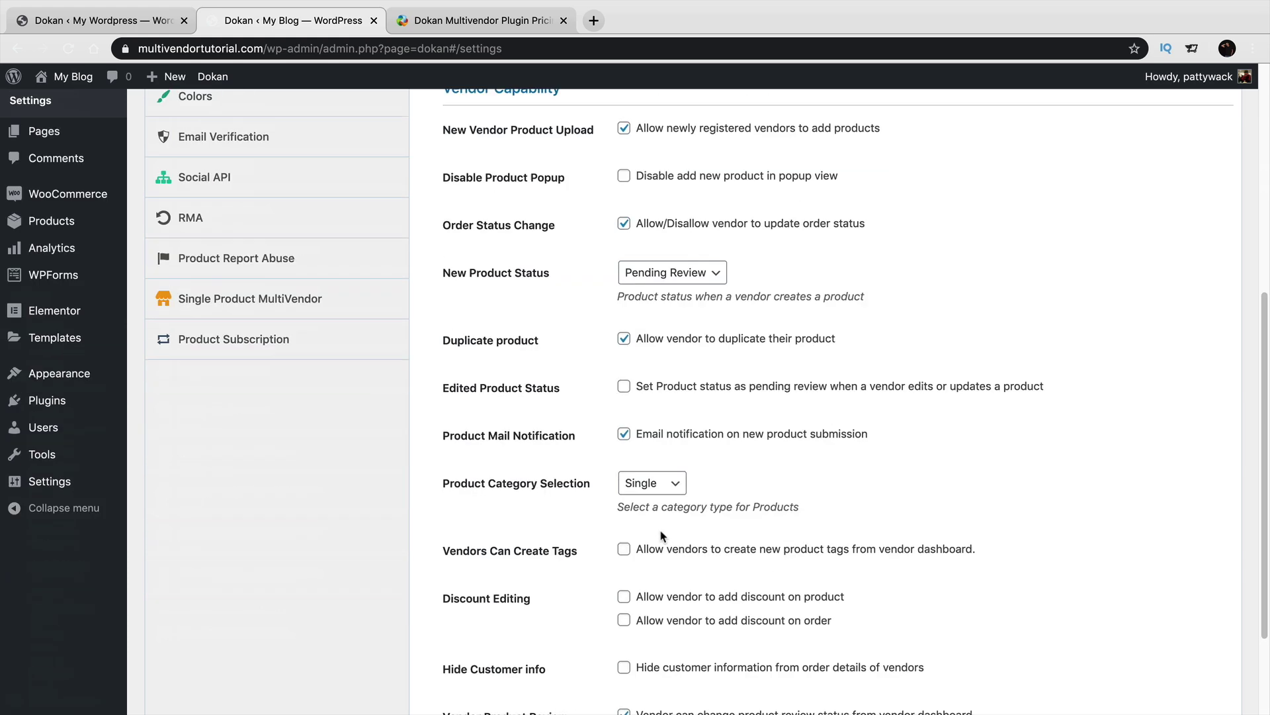
scroll(665, 549, down, 2)
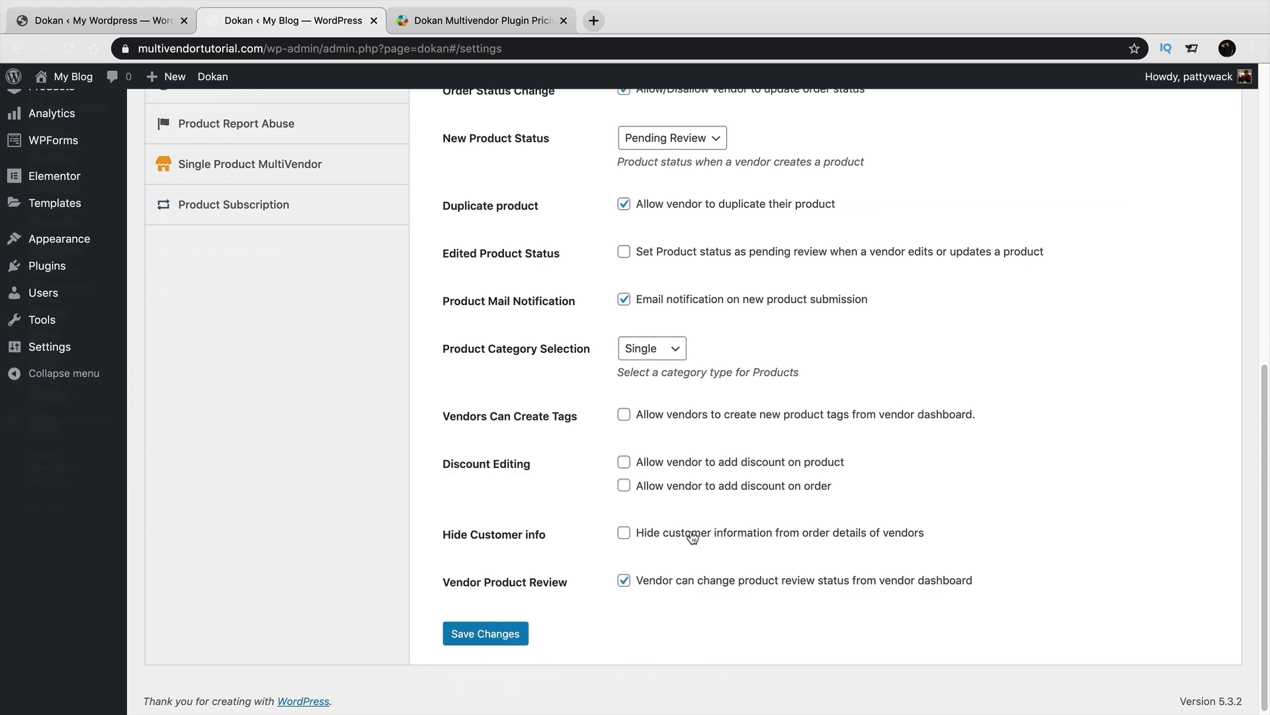
scroll(693, 537, up, 8)
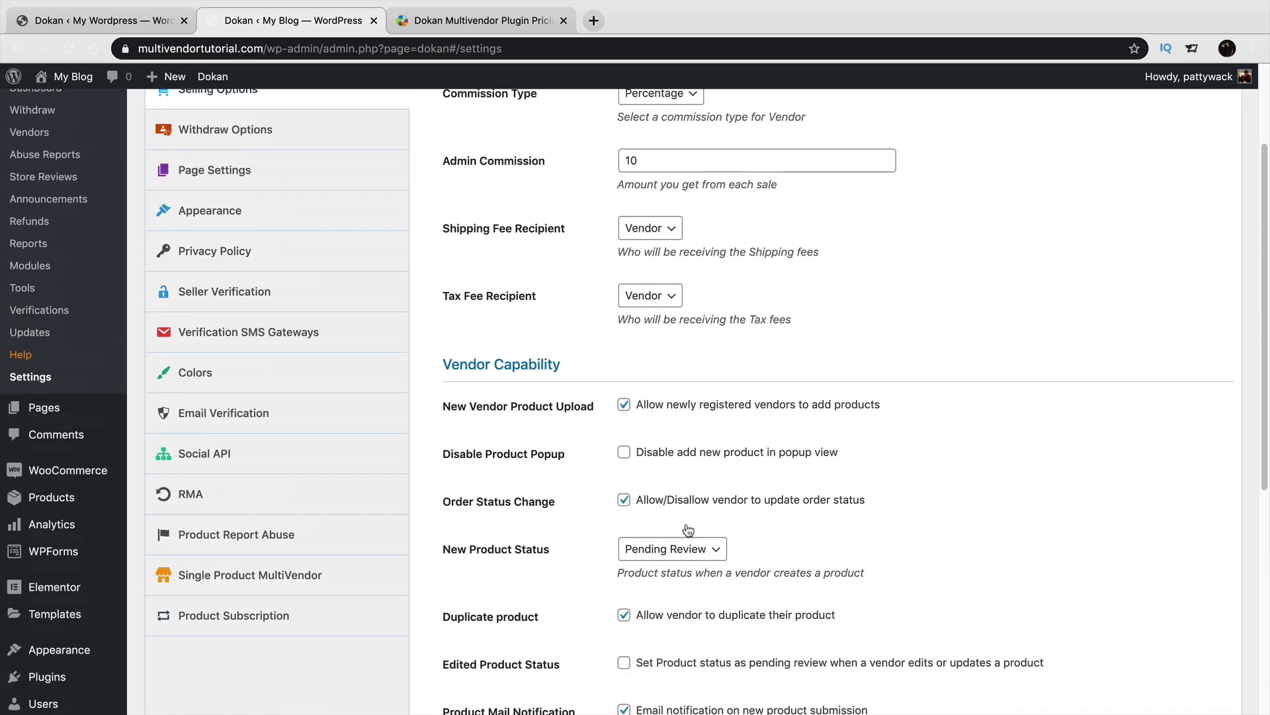
Look through Dokan's Withdraw Options, Page Settings, Appearance, Privacy Policy and Seller Verification settings.
click(317, 280)
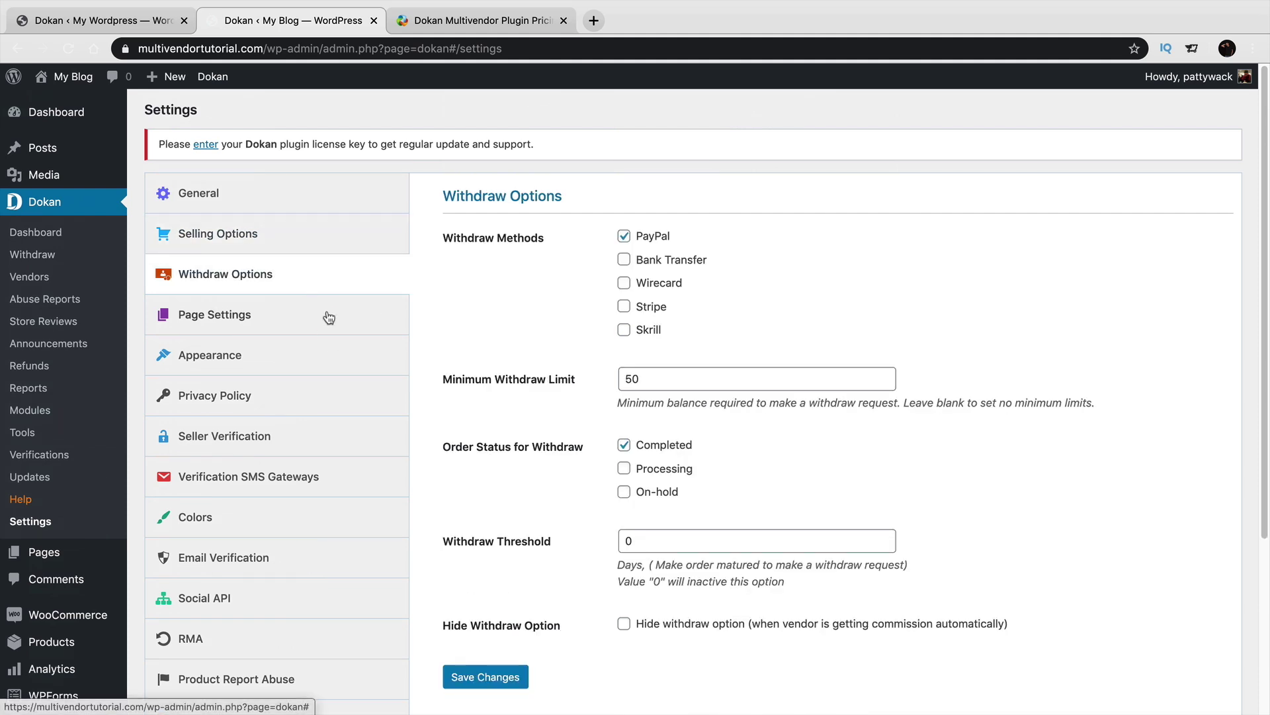
click(304, 311)
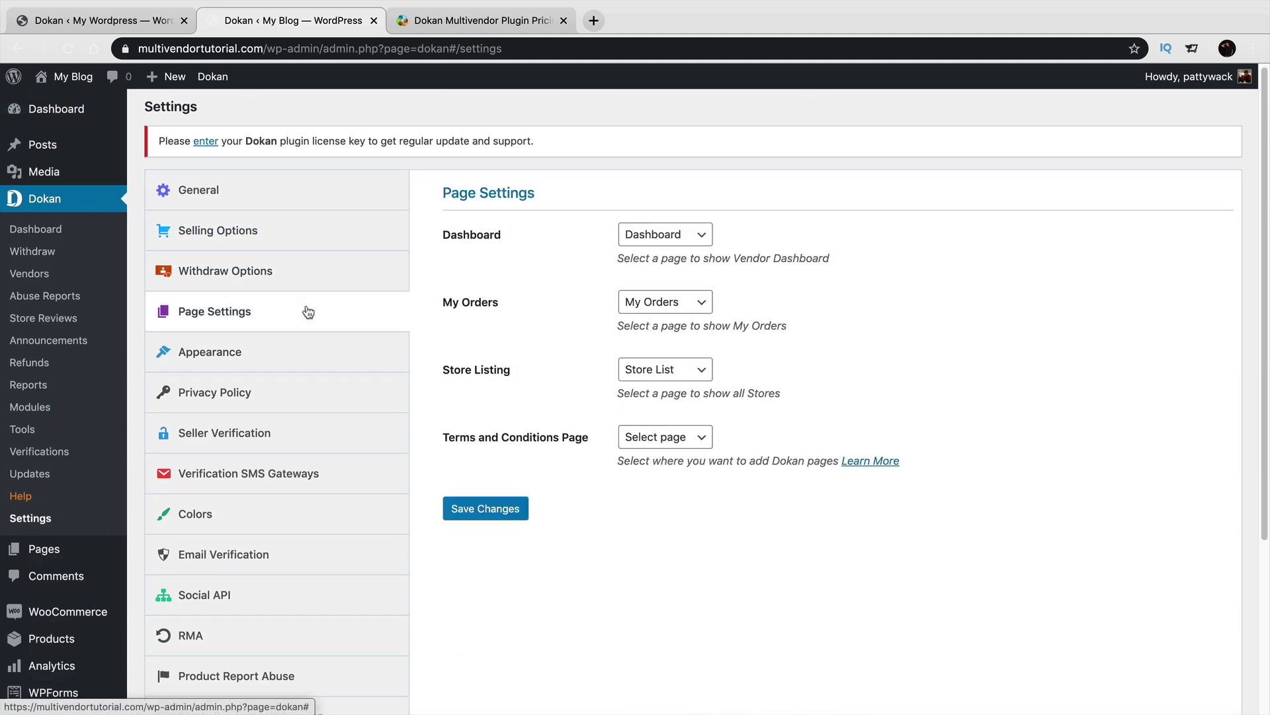
click(301, 363)
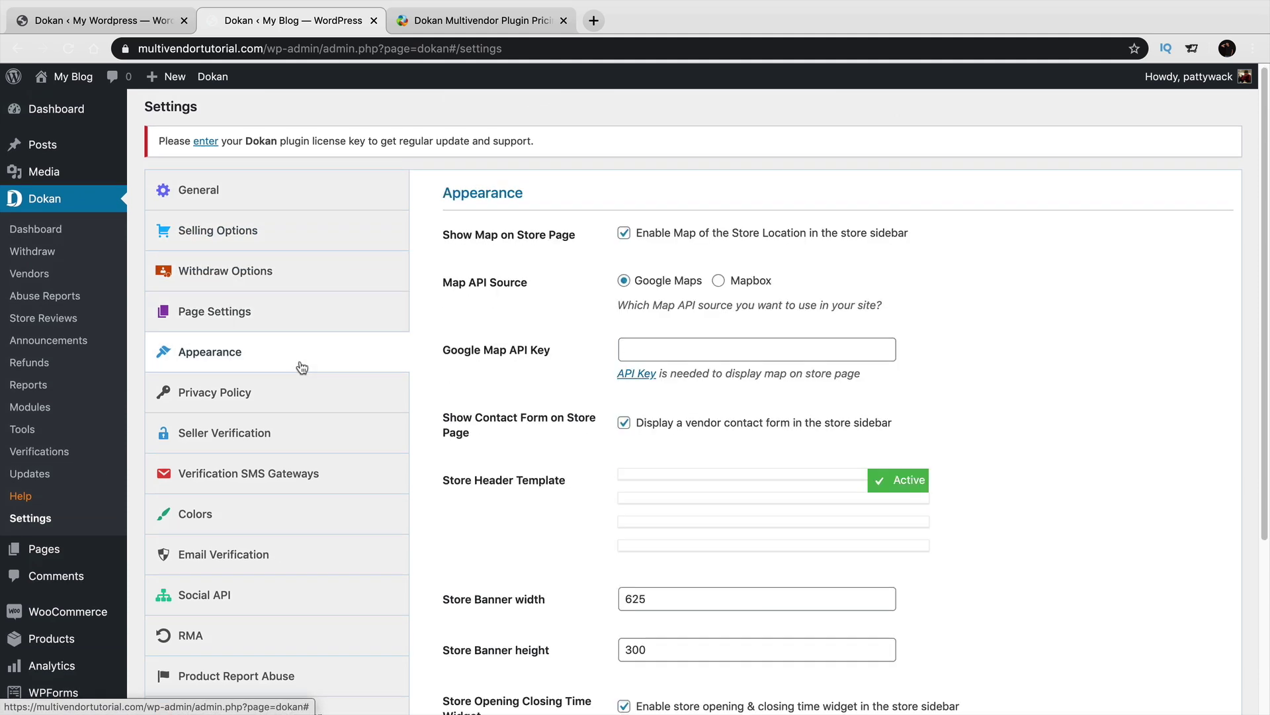
click(347, 405)
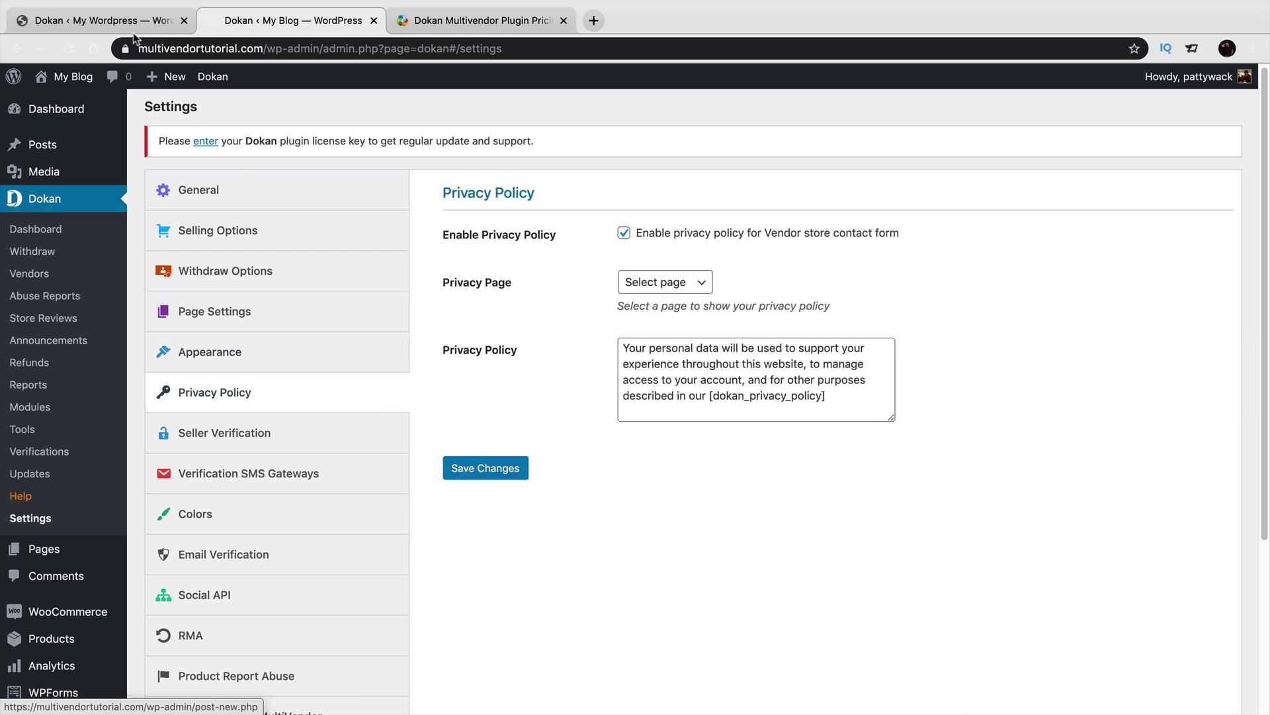
click(246, 432)
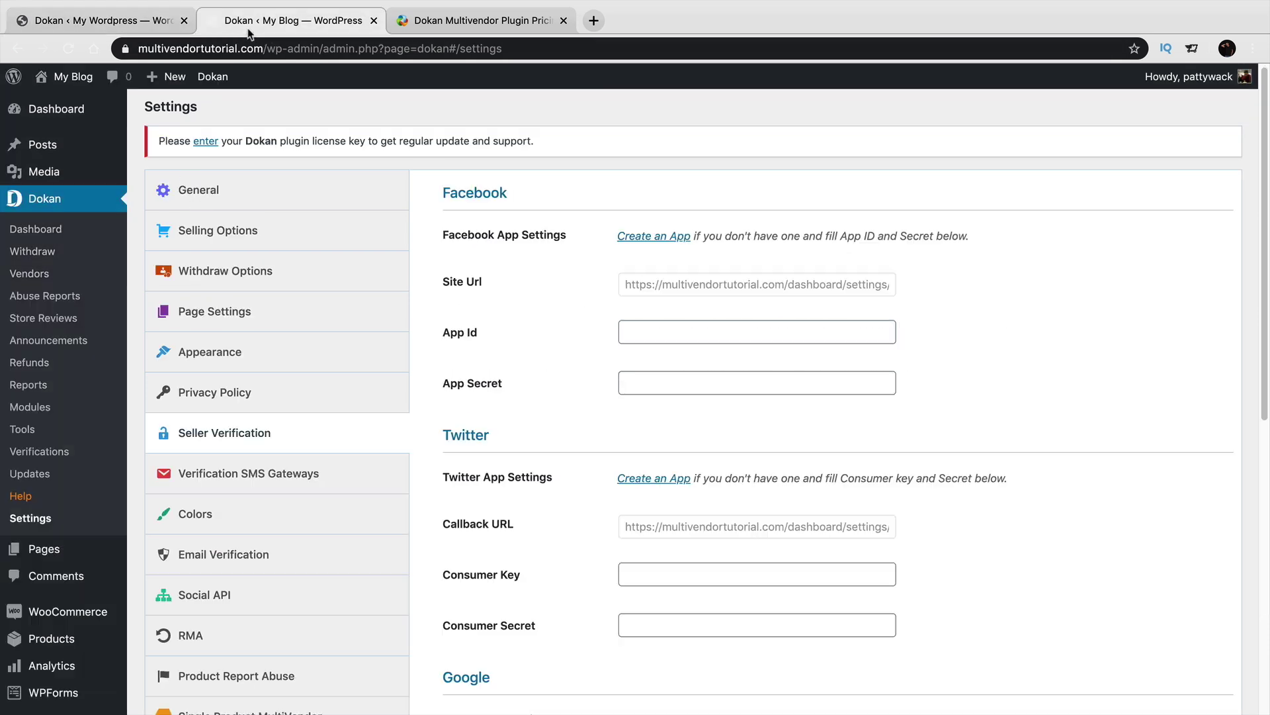
Check Verification SMS Gateways, then show the Colors settings with red button colours.
click(243, 23)
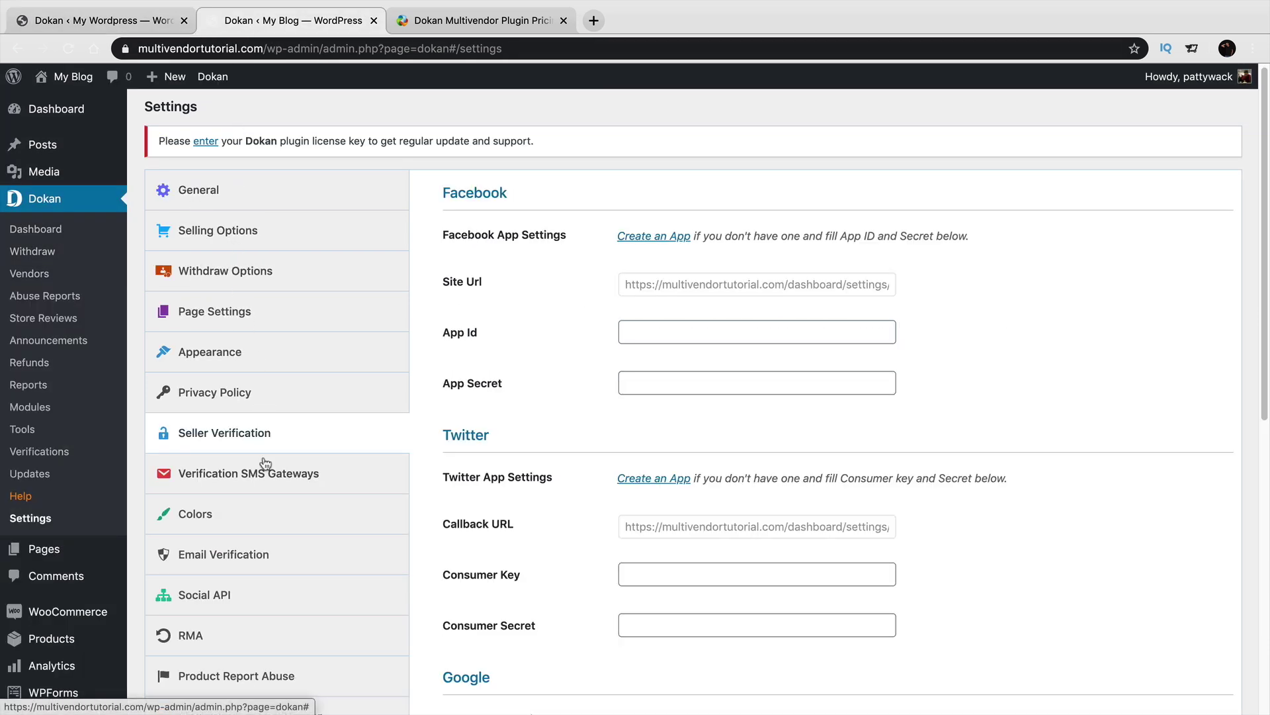
scroll(282, 485, down, 1)
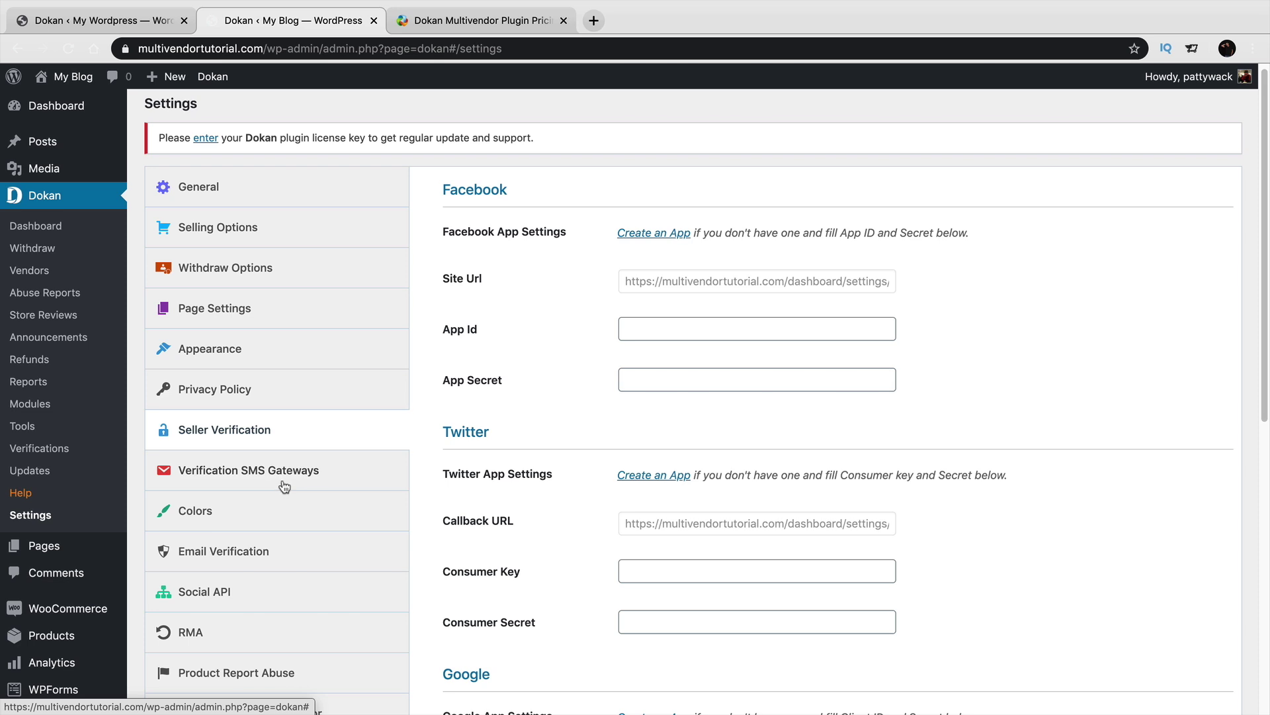
scroll(288, 487, down, 1)
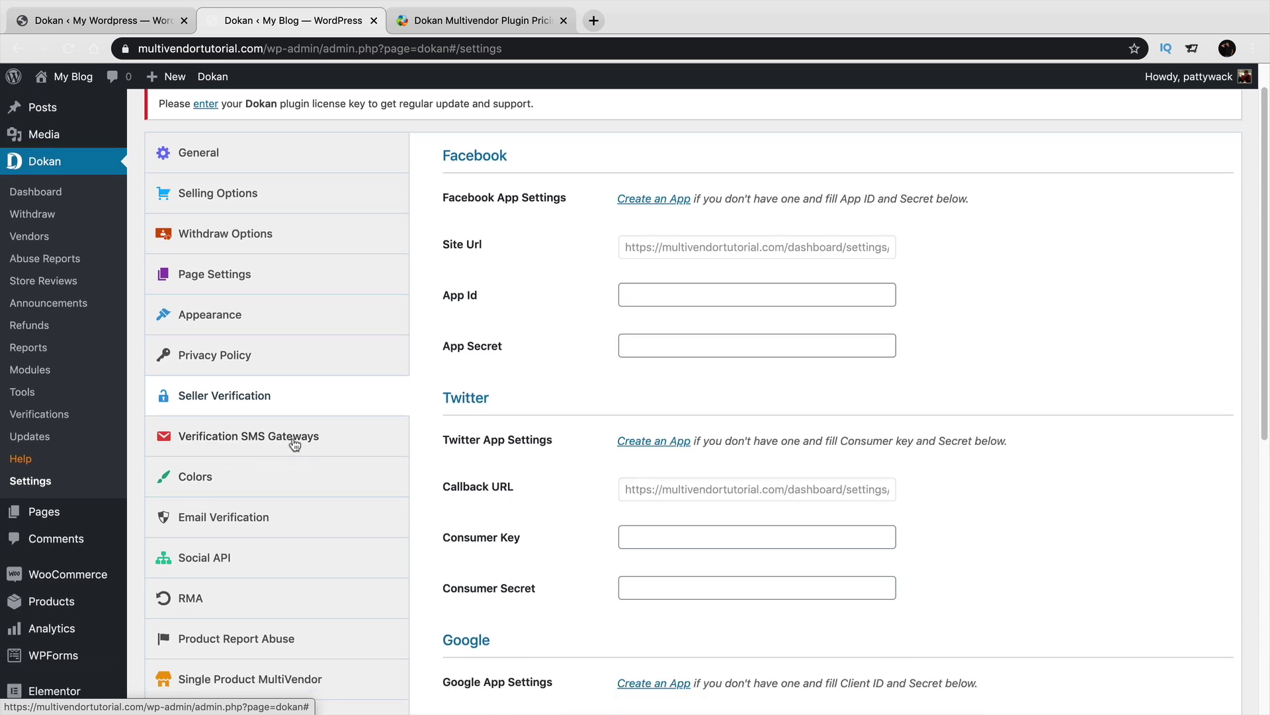
click(295, 446)
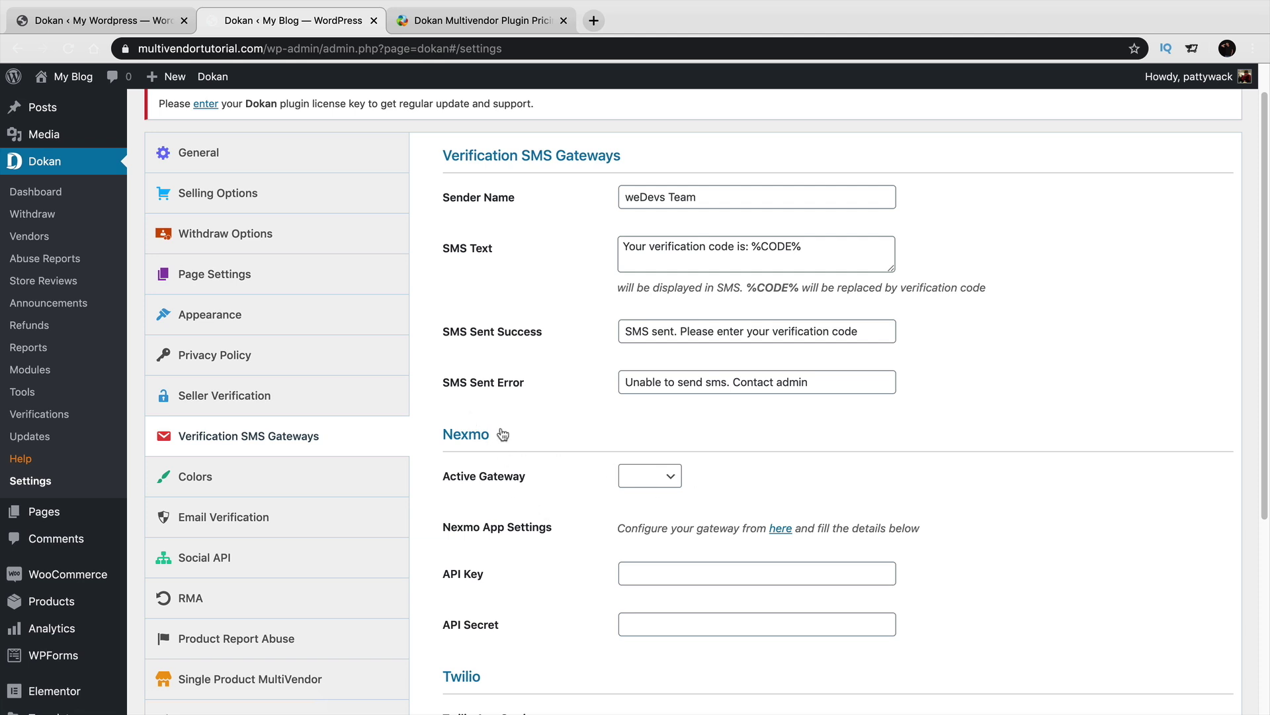
scroll(574, 485, down, 3)
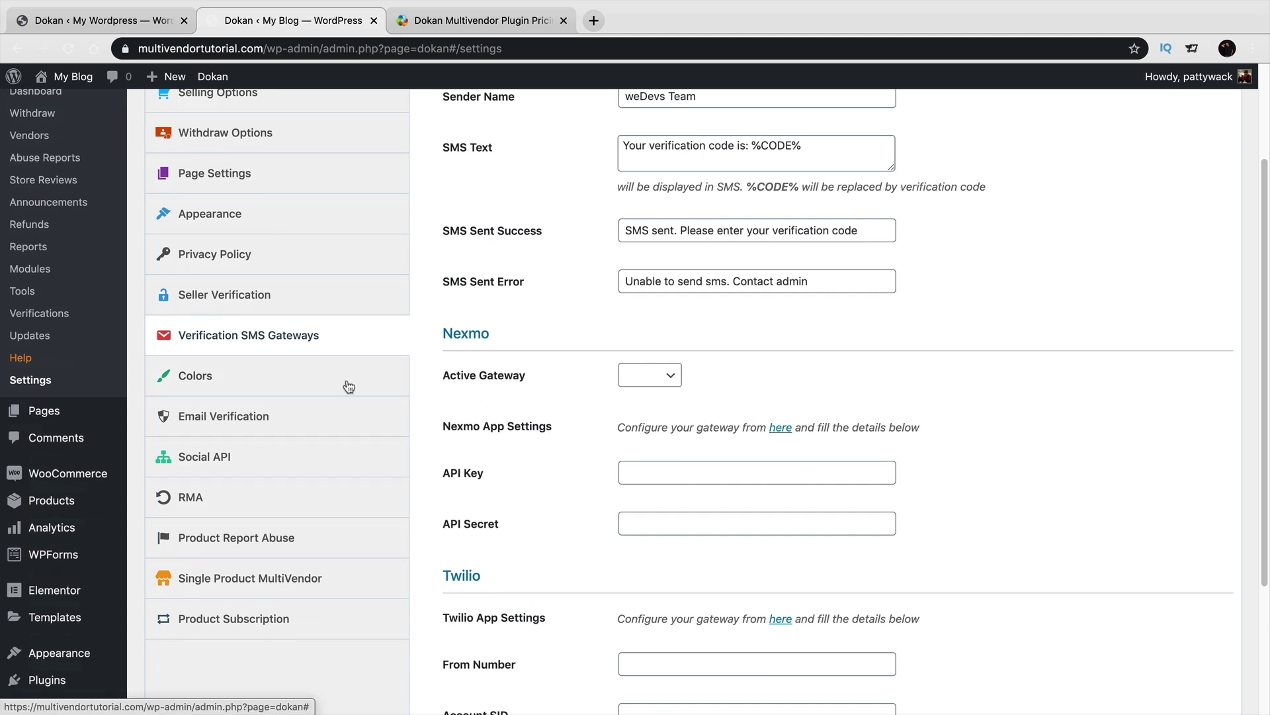
click(326, 378)
scroll(418, 463, up, 3)
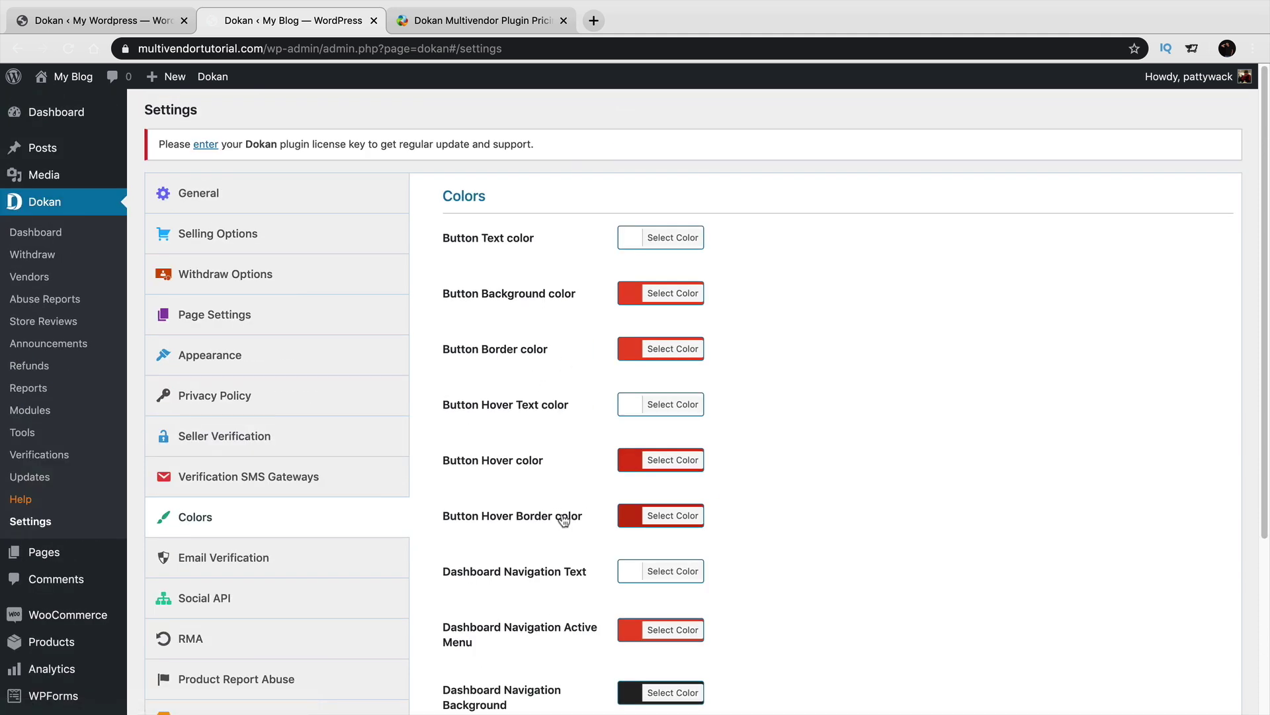
scroll(564, 519, down, 1)
Review Email Verification, then tick and untick Enable Social Login under Social API.
click(243, 538)
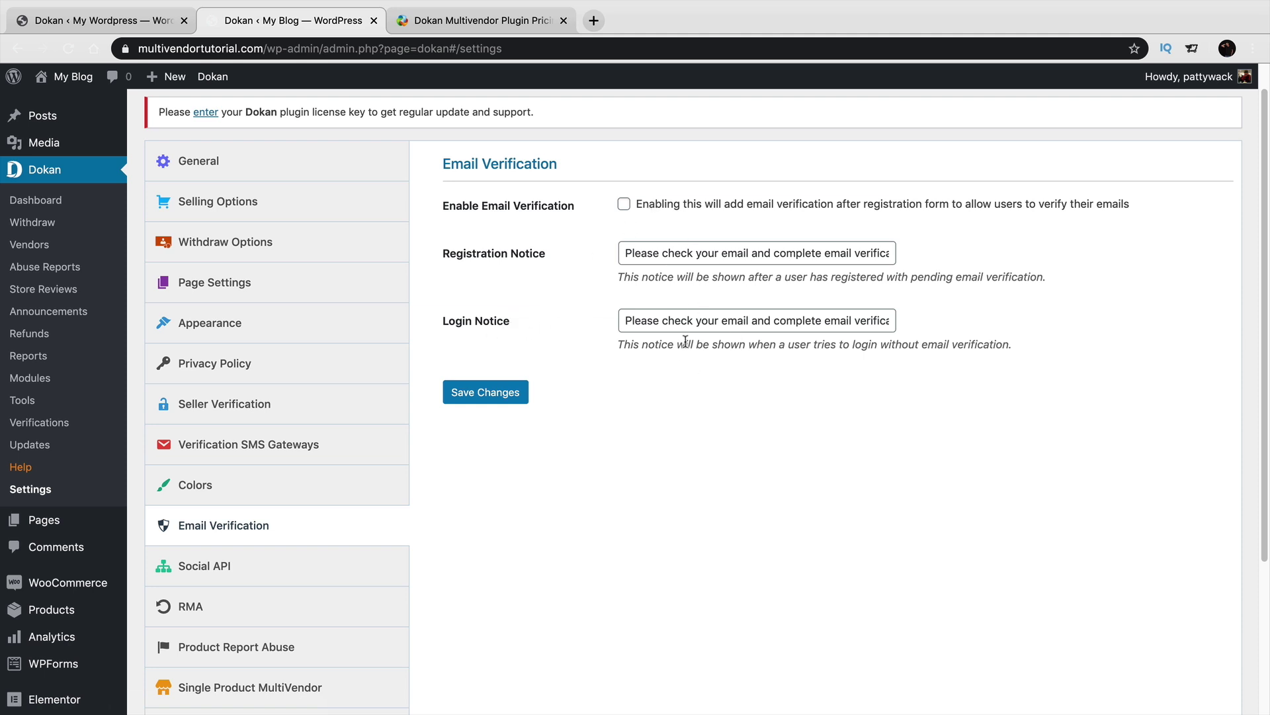
scroll(495, 374, down, 1)
click(331, 516)
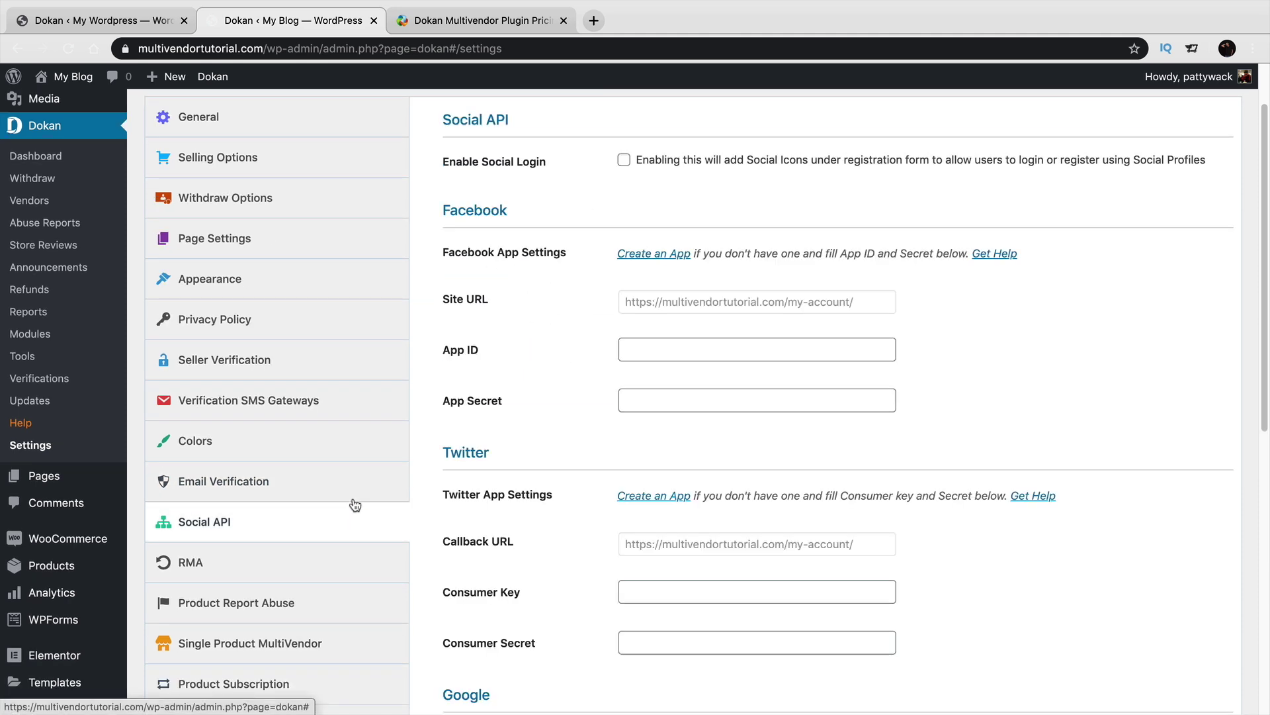
click(623, 162)
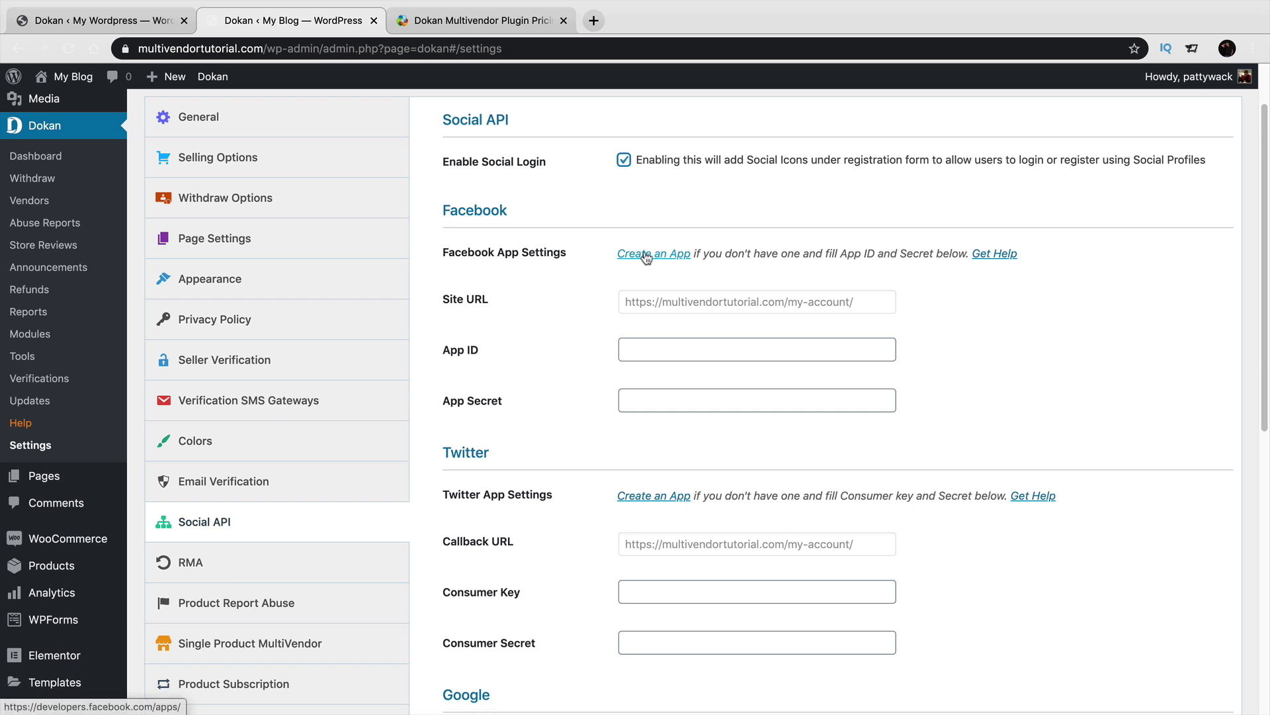
click(623, 161)
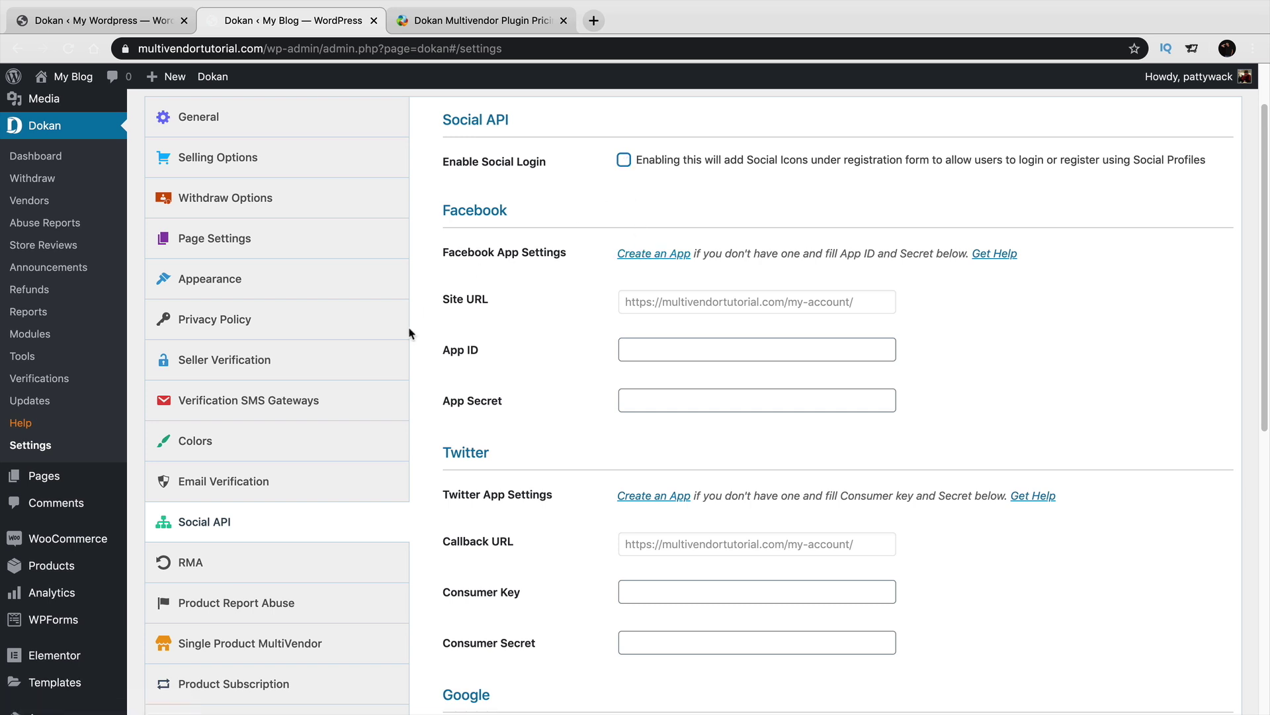
Look over the RMA settings and show Product Report Abuse with its eight default reasons.
click(305, 572)
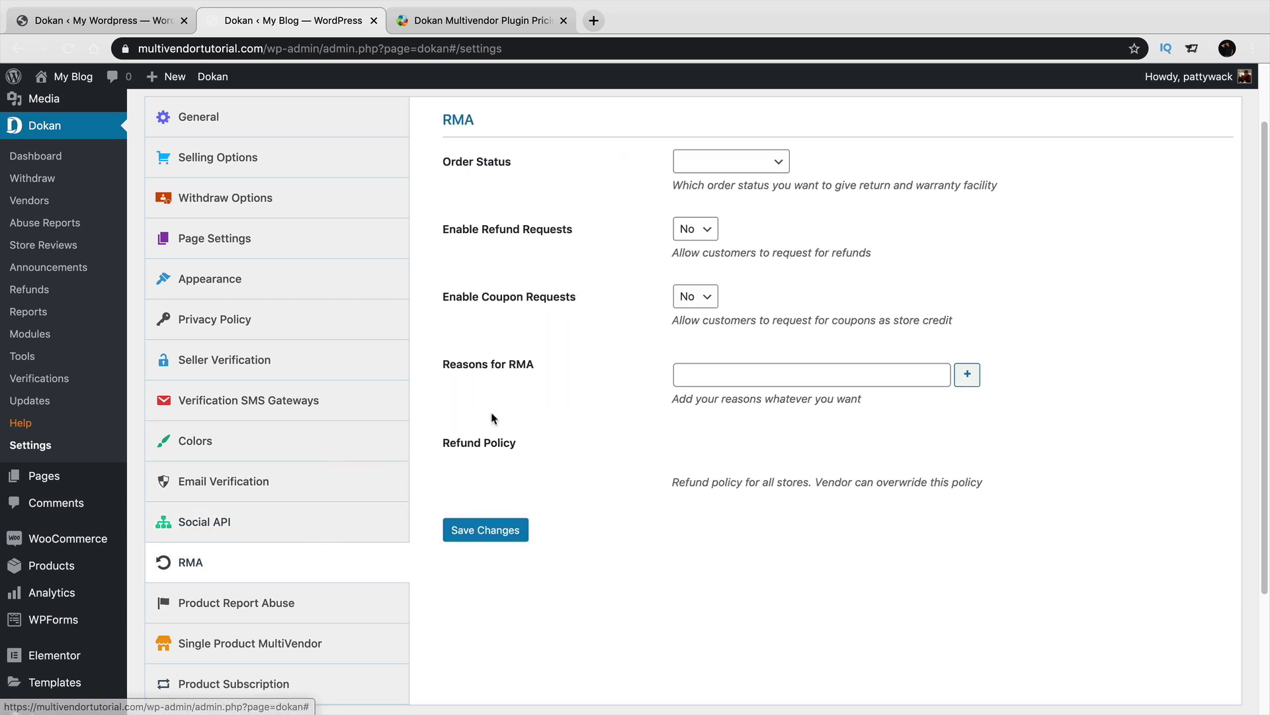
scroll(351, 536, down, 1)
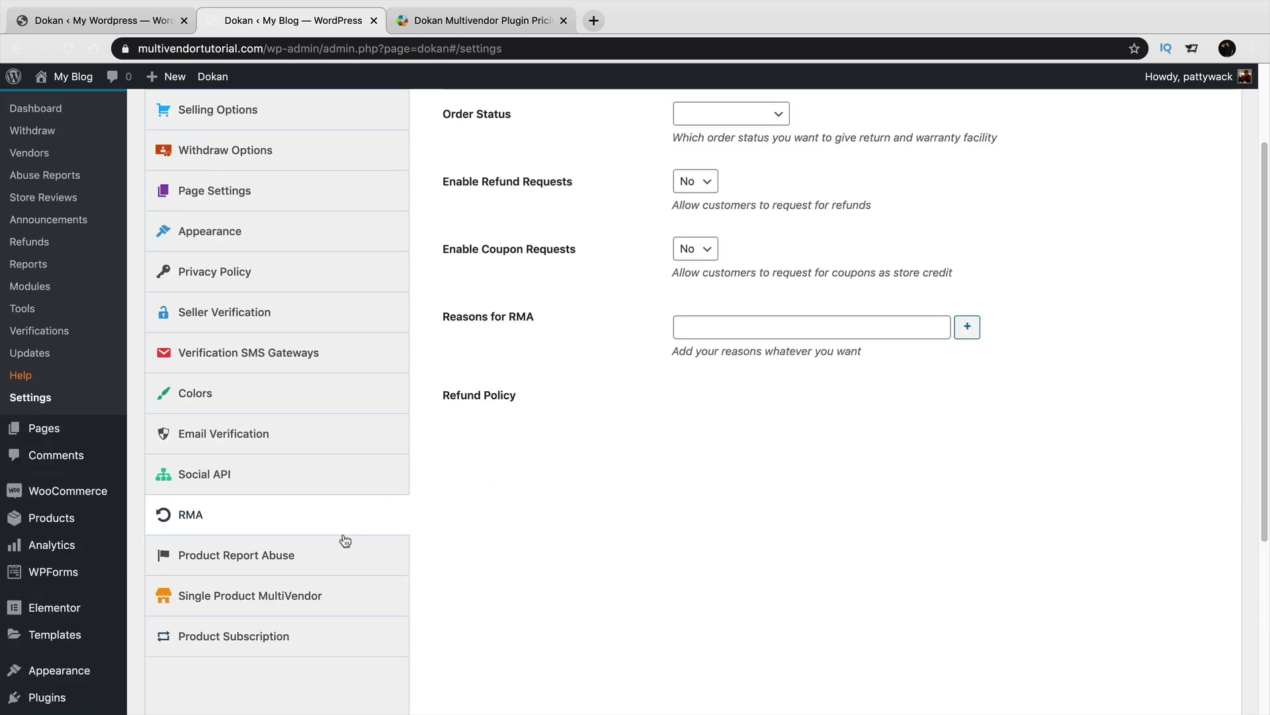
click(331, 553)
scroll(439, 534, up, 1)
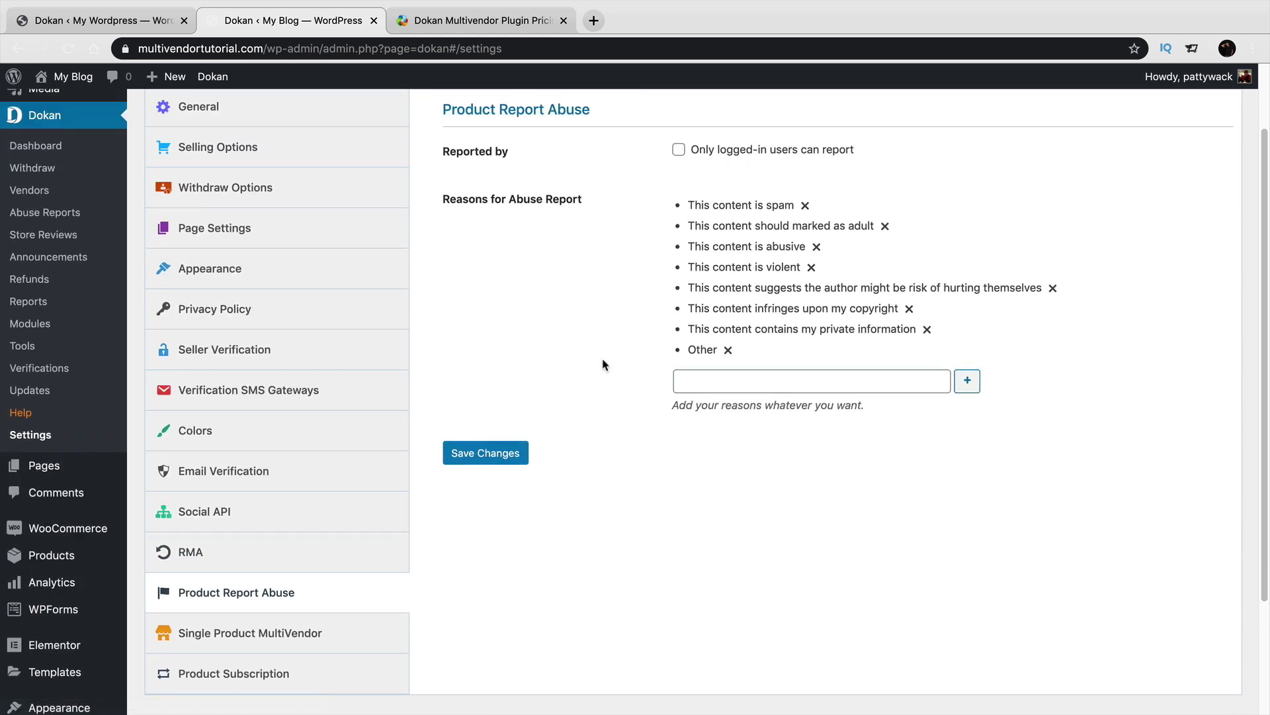
Look over Single Product MultiVendor, then show Product Subscription with vendor subscriptions enabled.
click(319, 619)
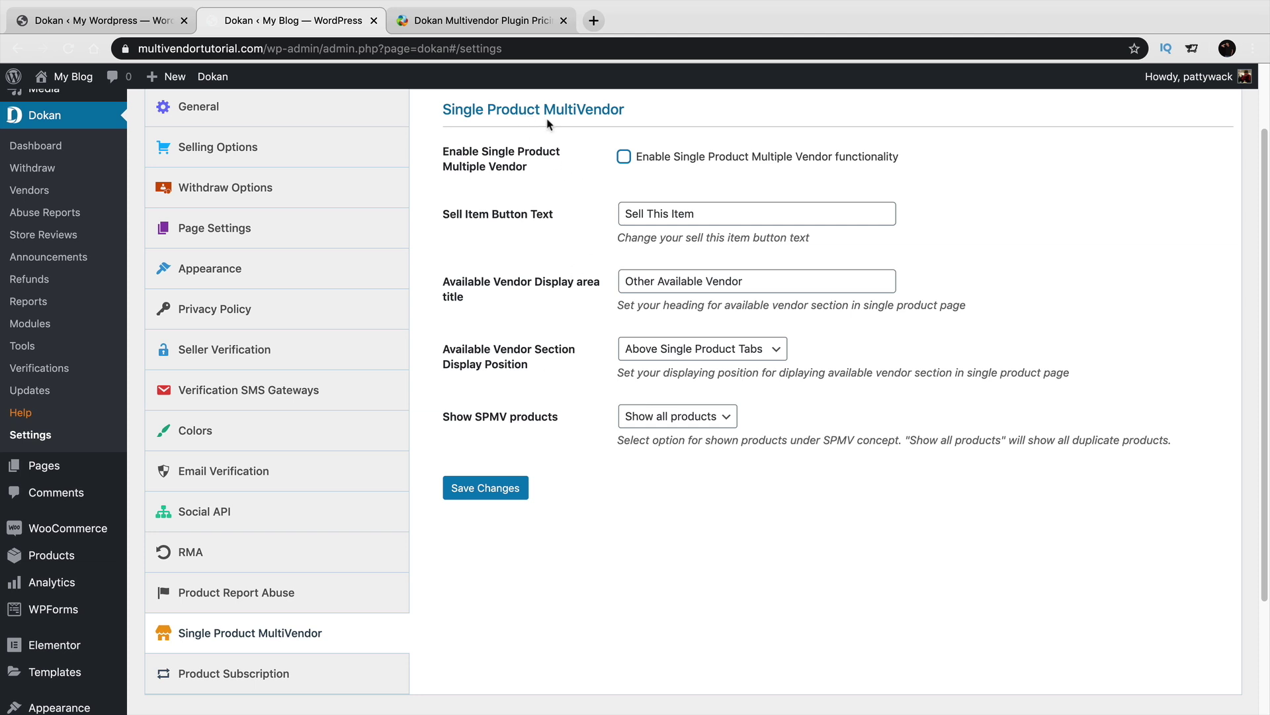
click(262, 681)
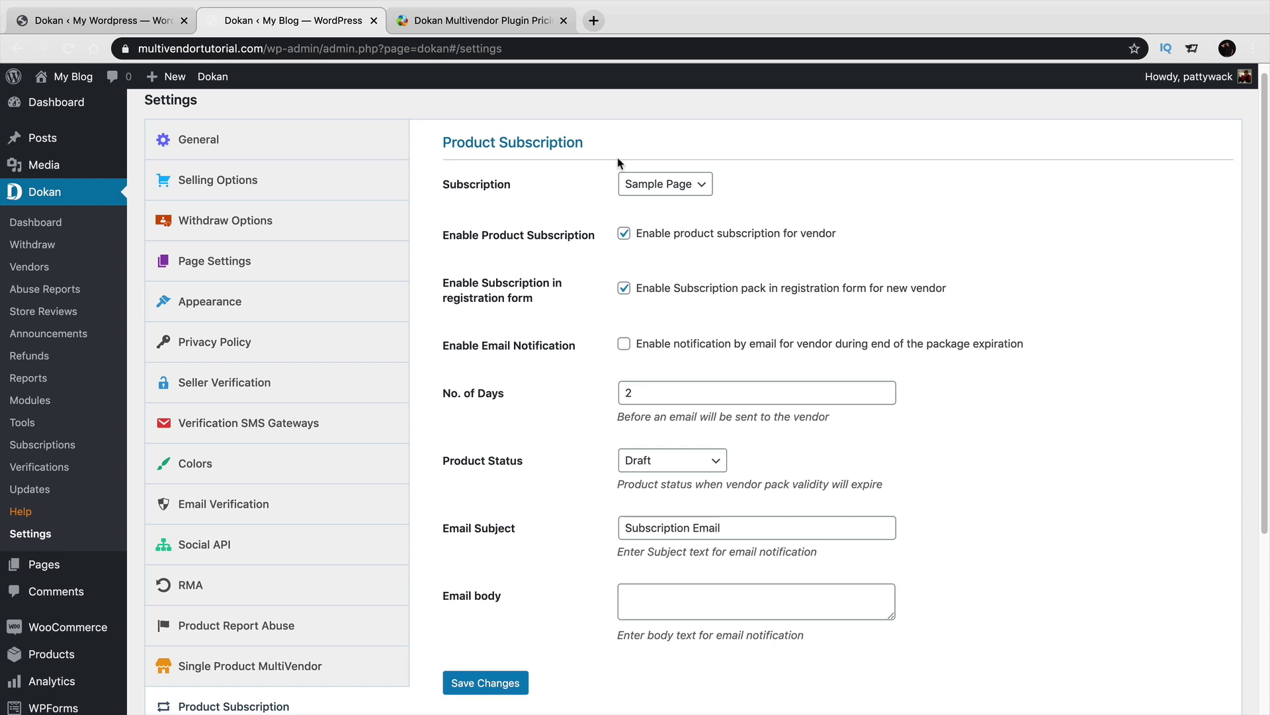
Keep Sample Page as the subscription page and save the Product Subscription settings.
click(662, 188)
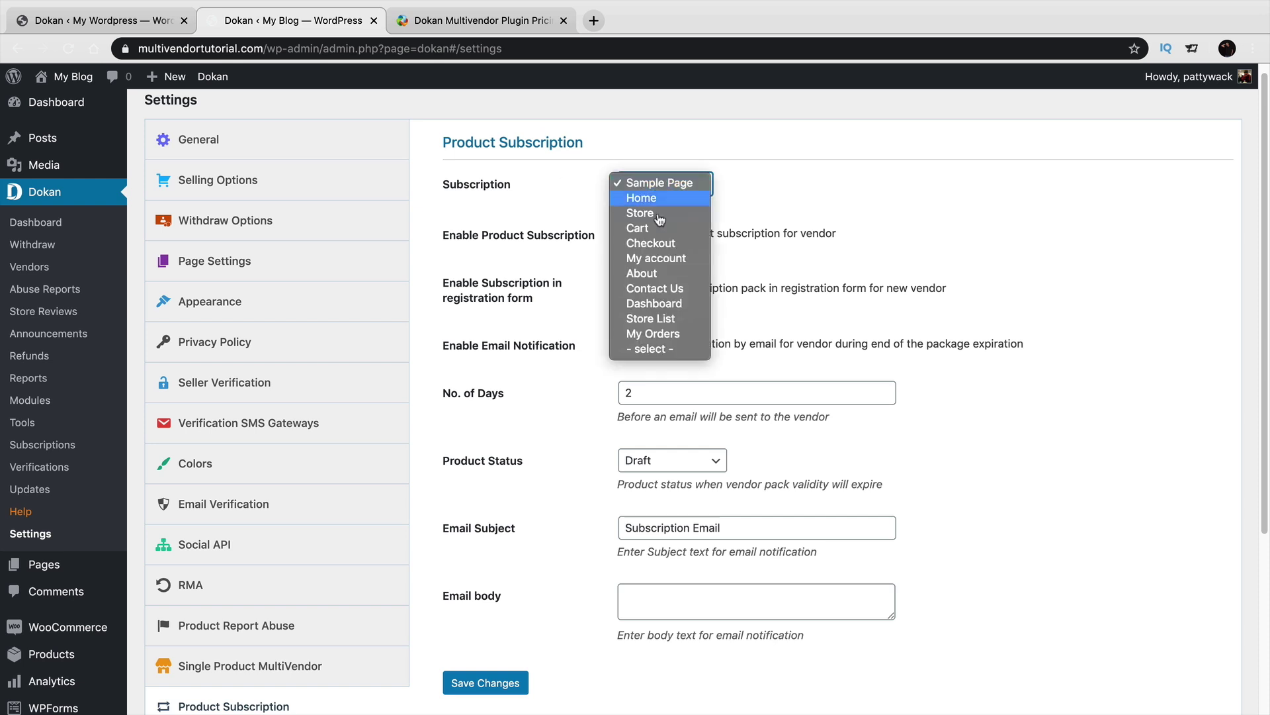
click(663, 184)
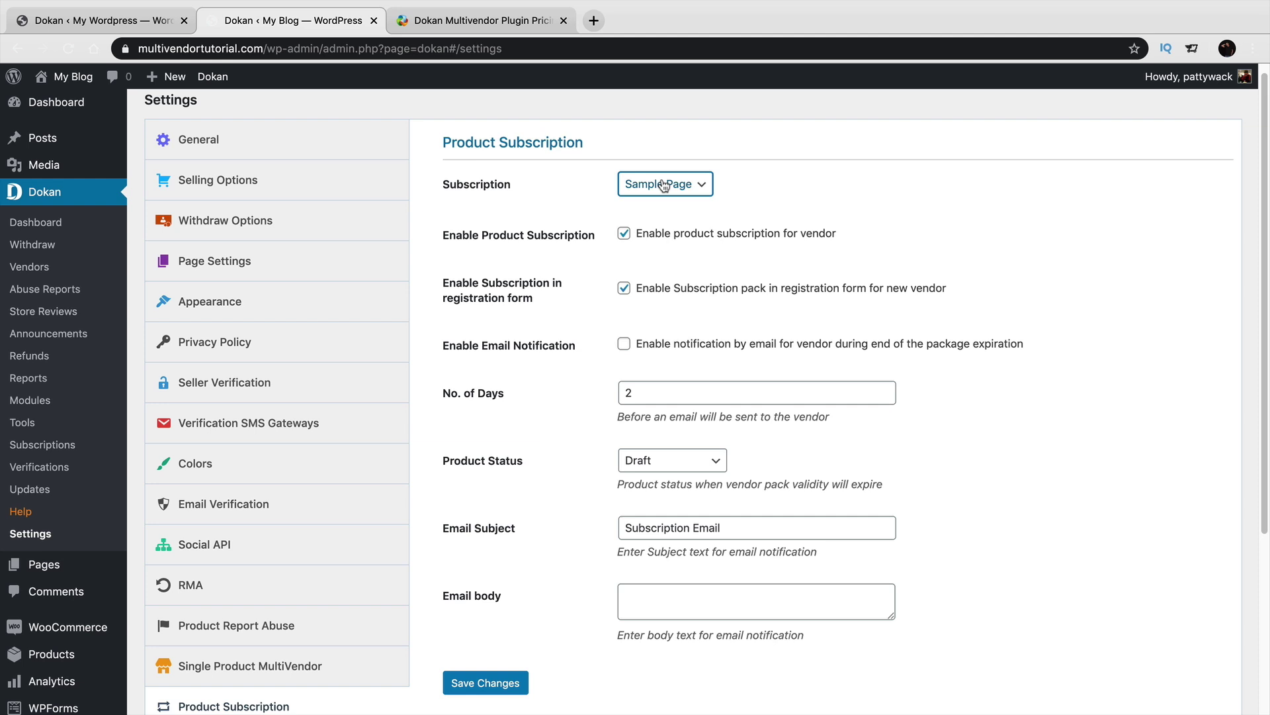
click(505, 682)
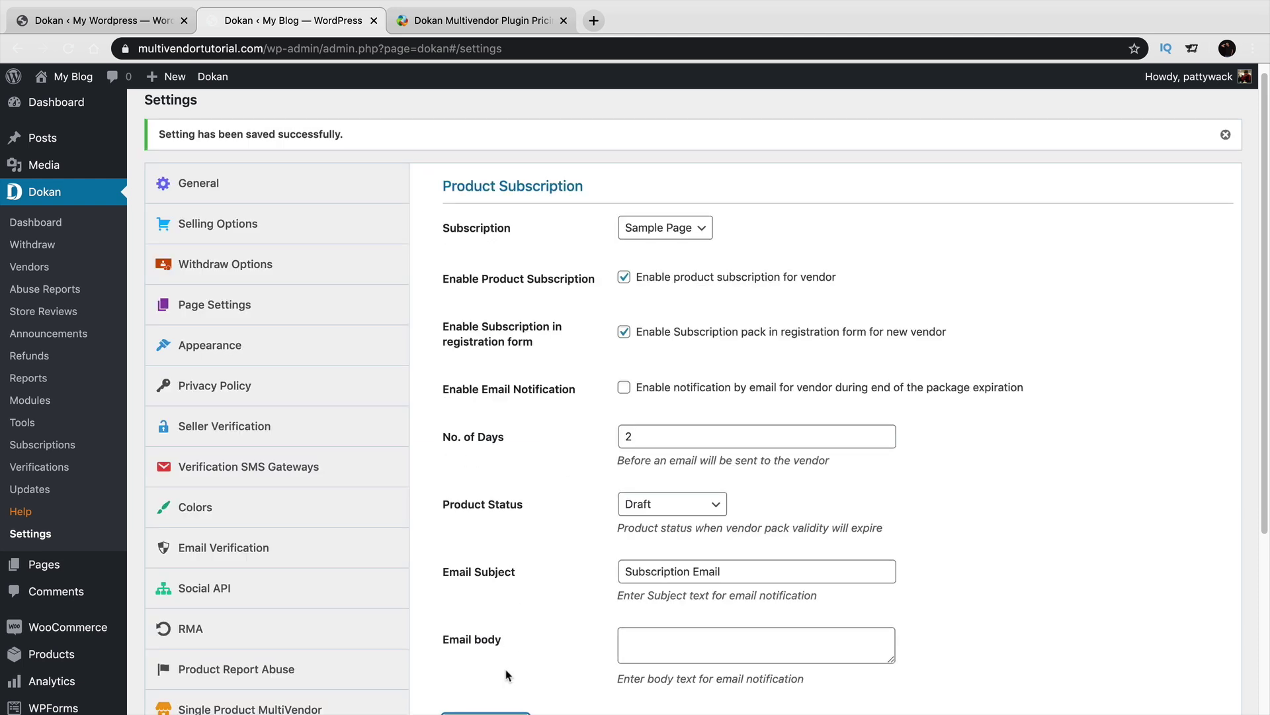
scroll(543, 631, down, 1)
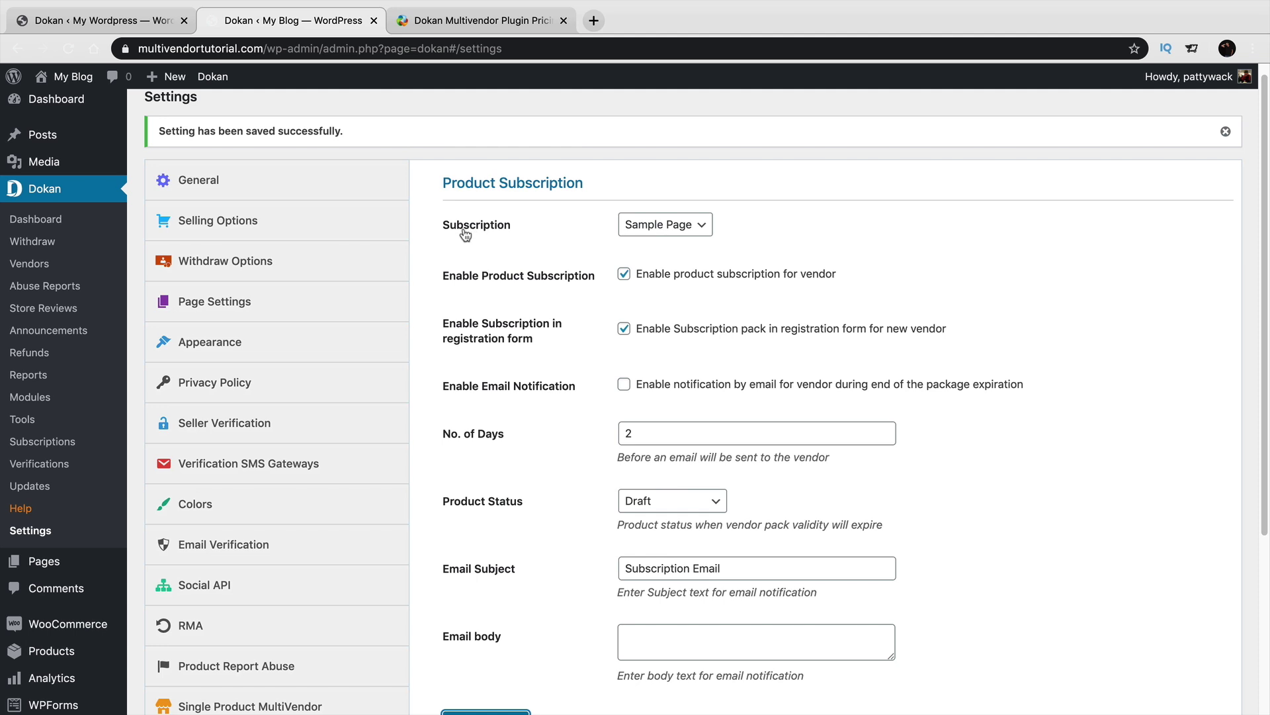
Create a new product titled 'Tier 1' with product type Dokan Subscription.
mouse_move(57, 650)
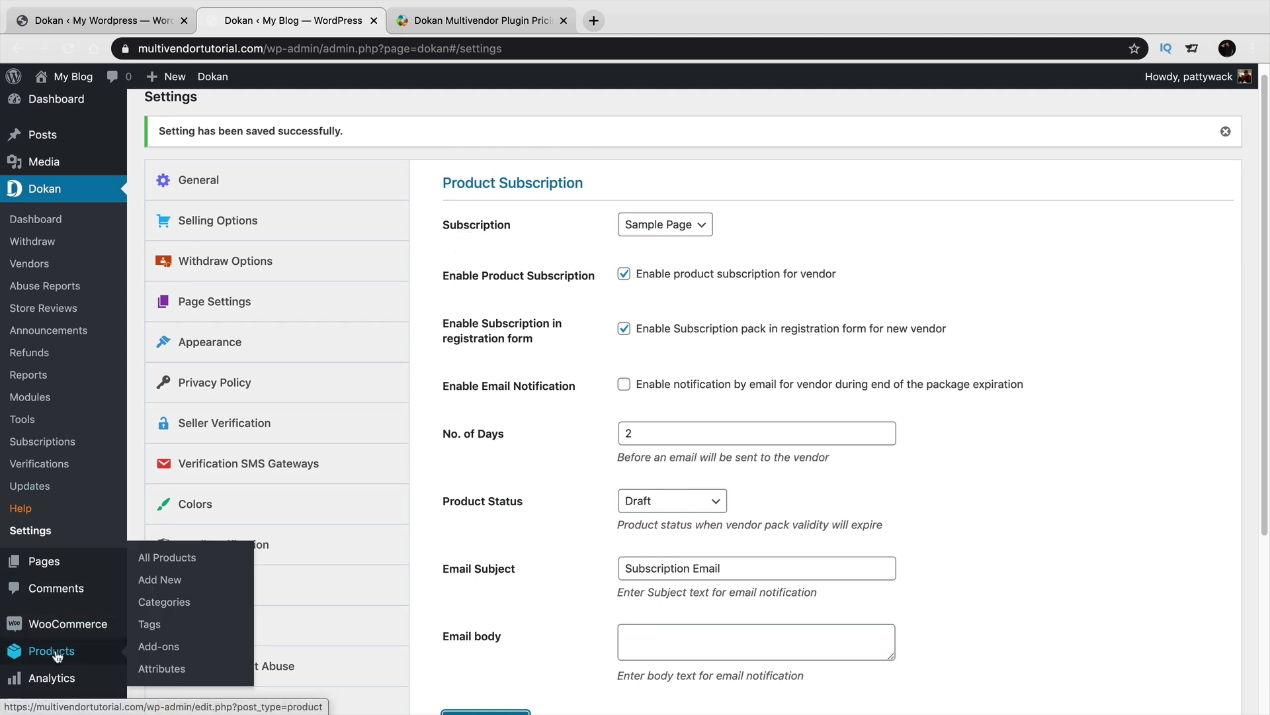
click(191, 586)
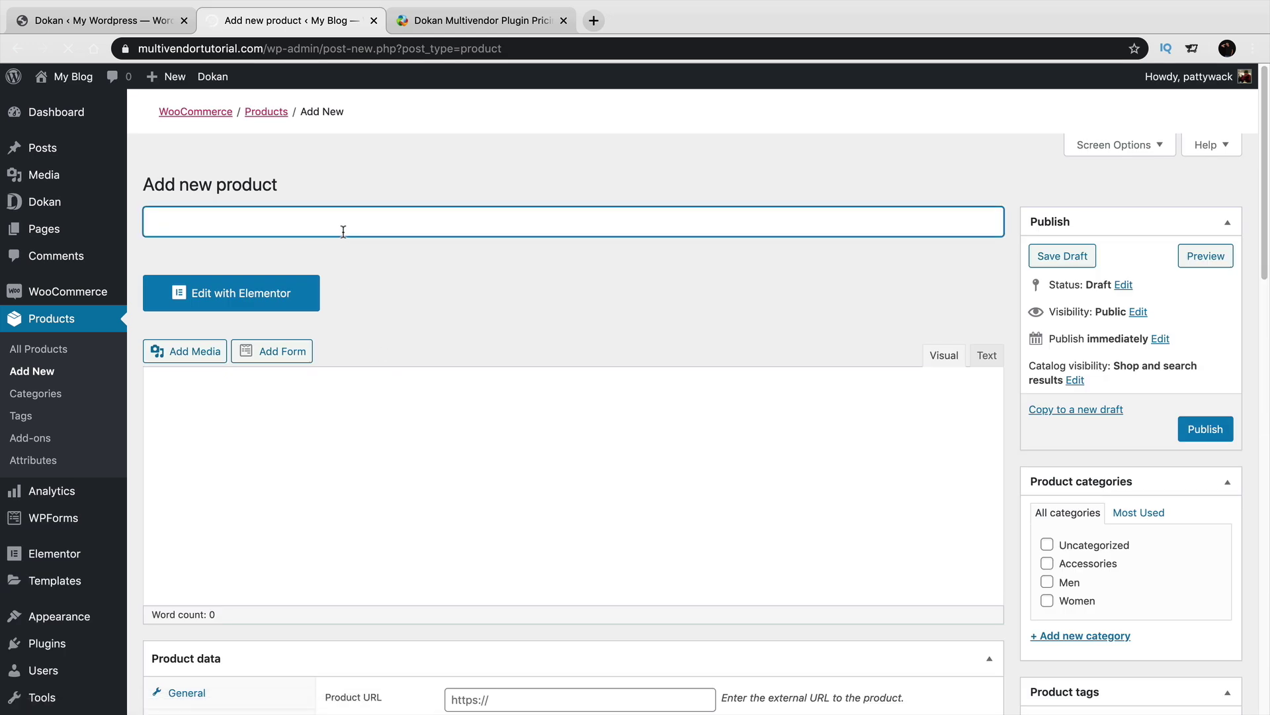
text(Tier 1)
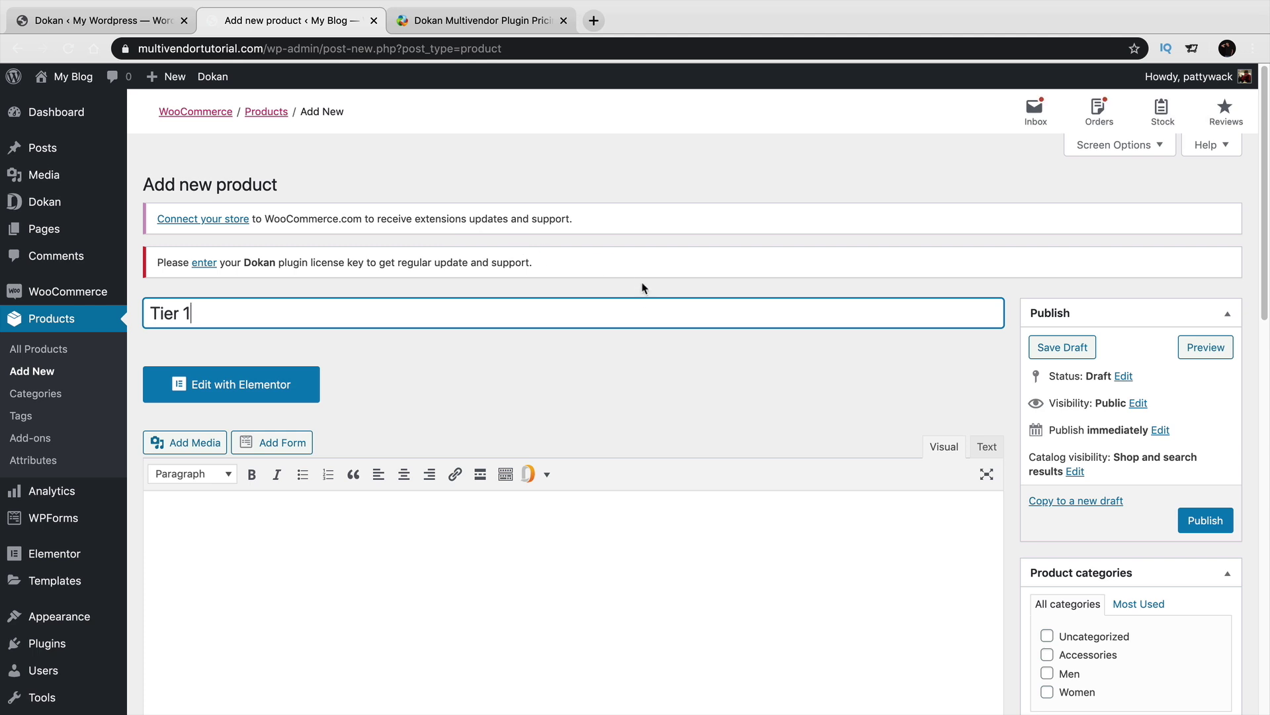
scroll(667, 354, down, 3)
scroll(662, 345, down, 5)
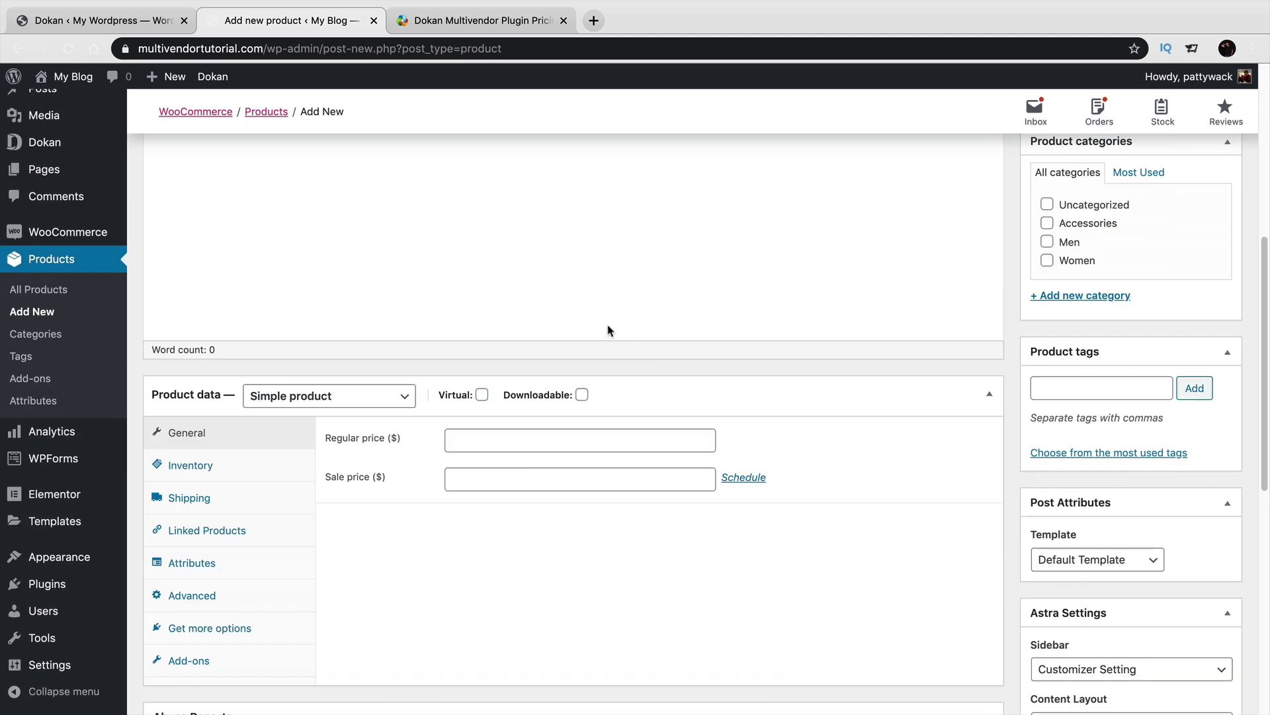
click(360, 401)
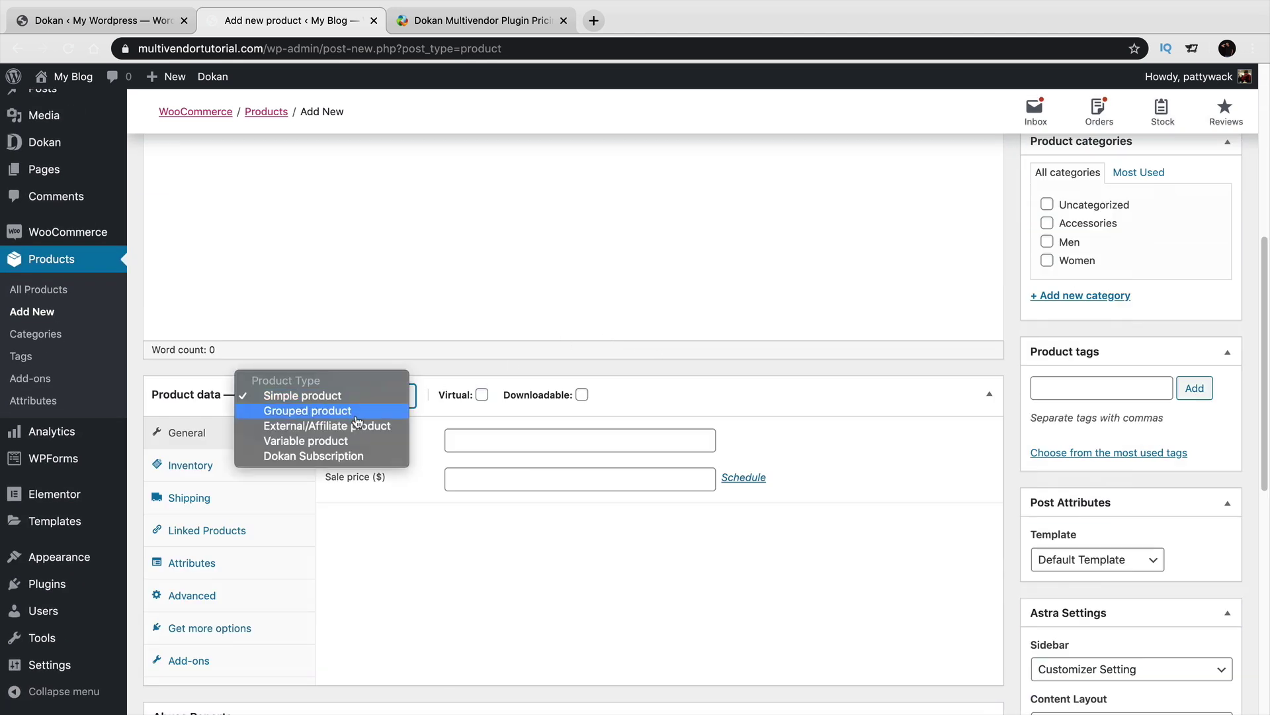
click(349, 458)
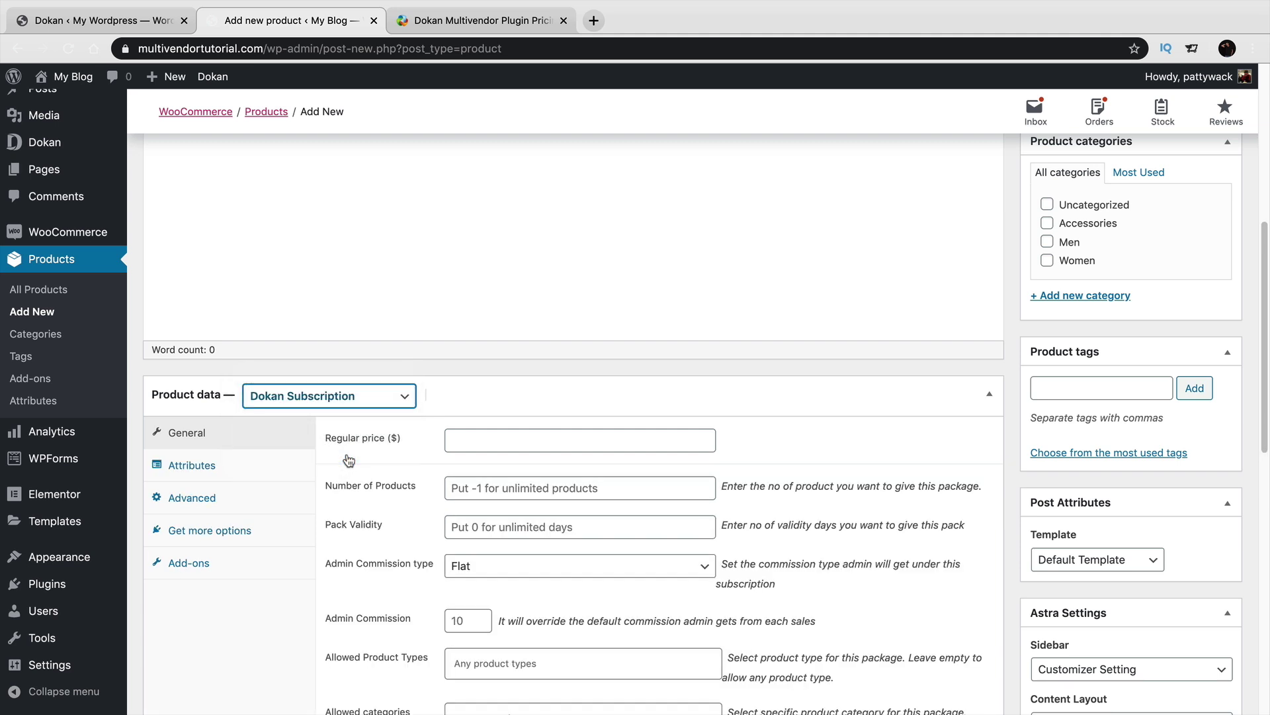
Enter regular price 10, Number of Products 5 and Pack Validity 30 days.
click(544, 441)
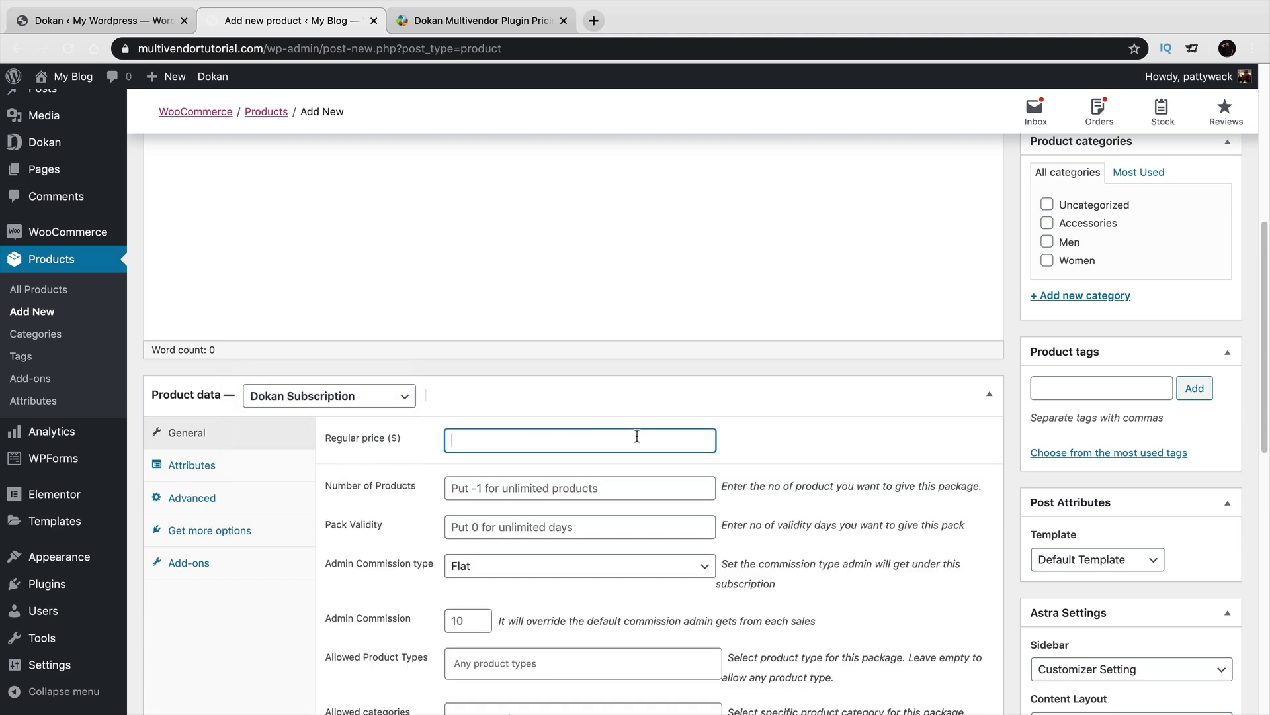
text(10)
key(Tab)
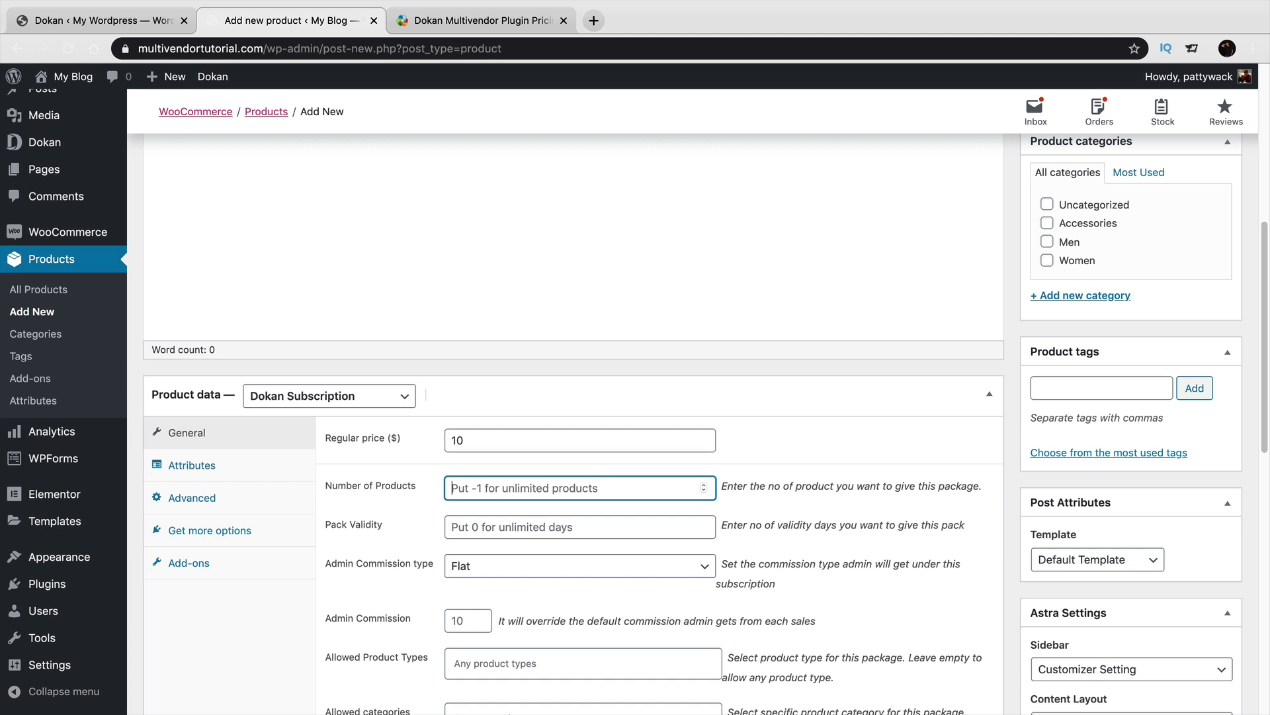
text(5)
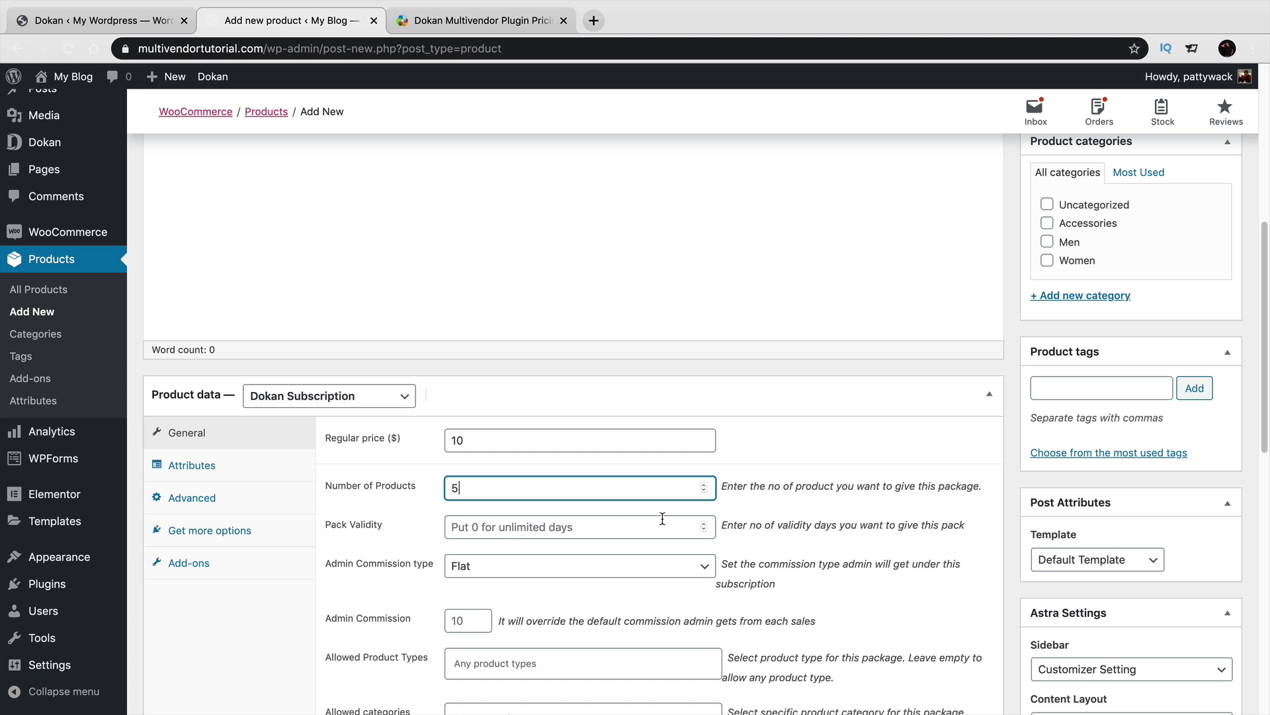
click(644, 532)
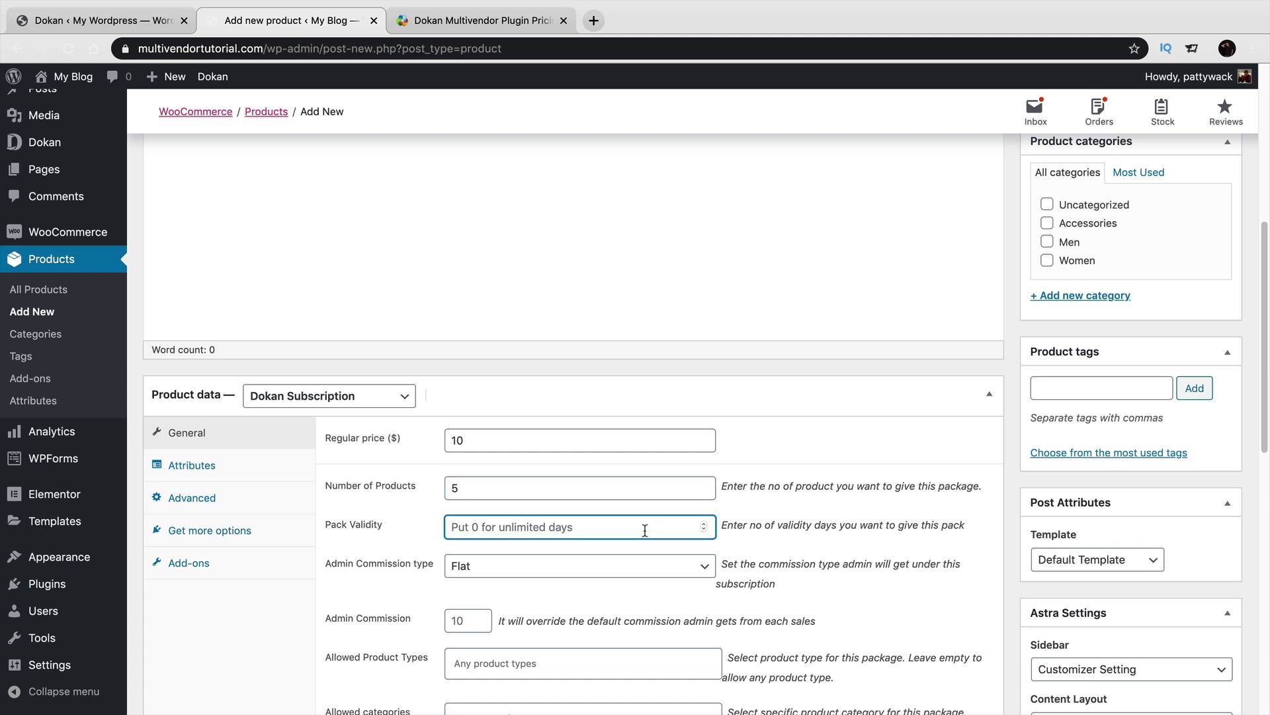
text(30)
scroll(645, 532, down, 3)
scroll(506, 541, up, 2)
scroll(509, 547, up, 1)
scroll(386, 559, down, 1)
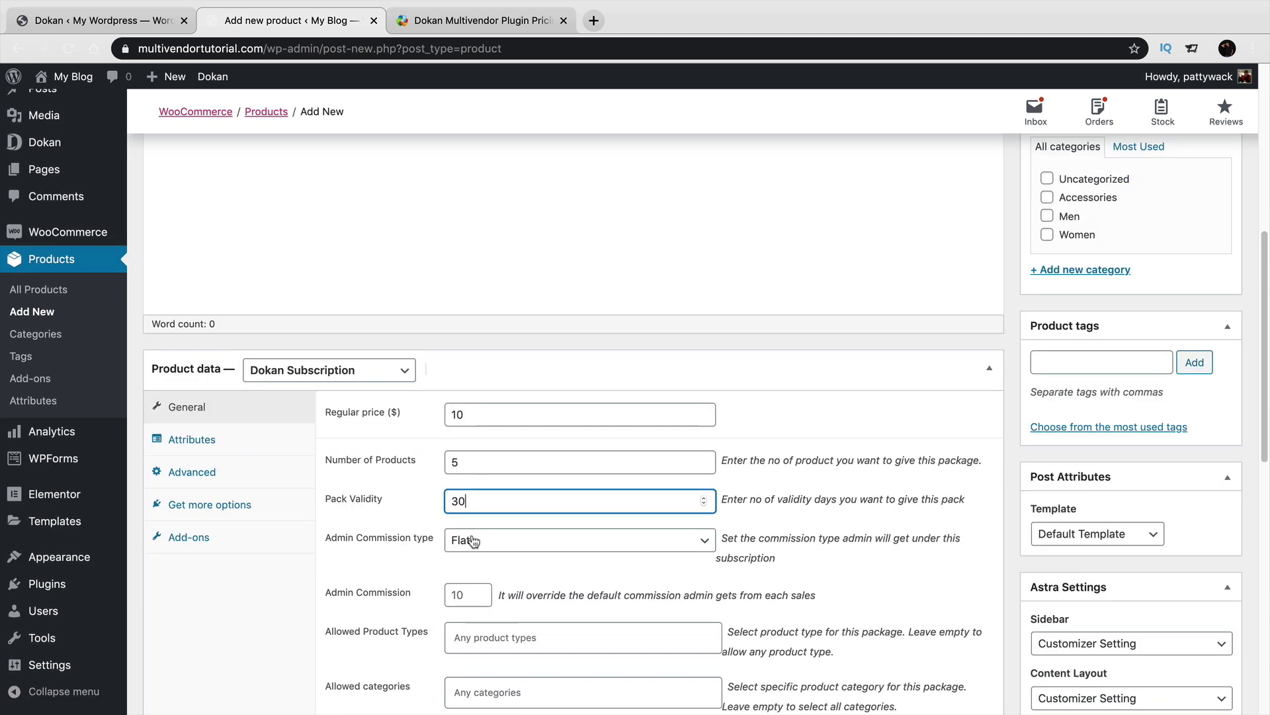
Set the admin commission type to Percentage with a 20 commission.
click(497, 541)
click(497, 558)
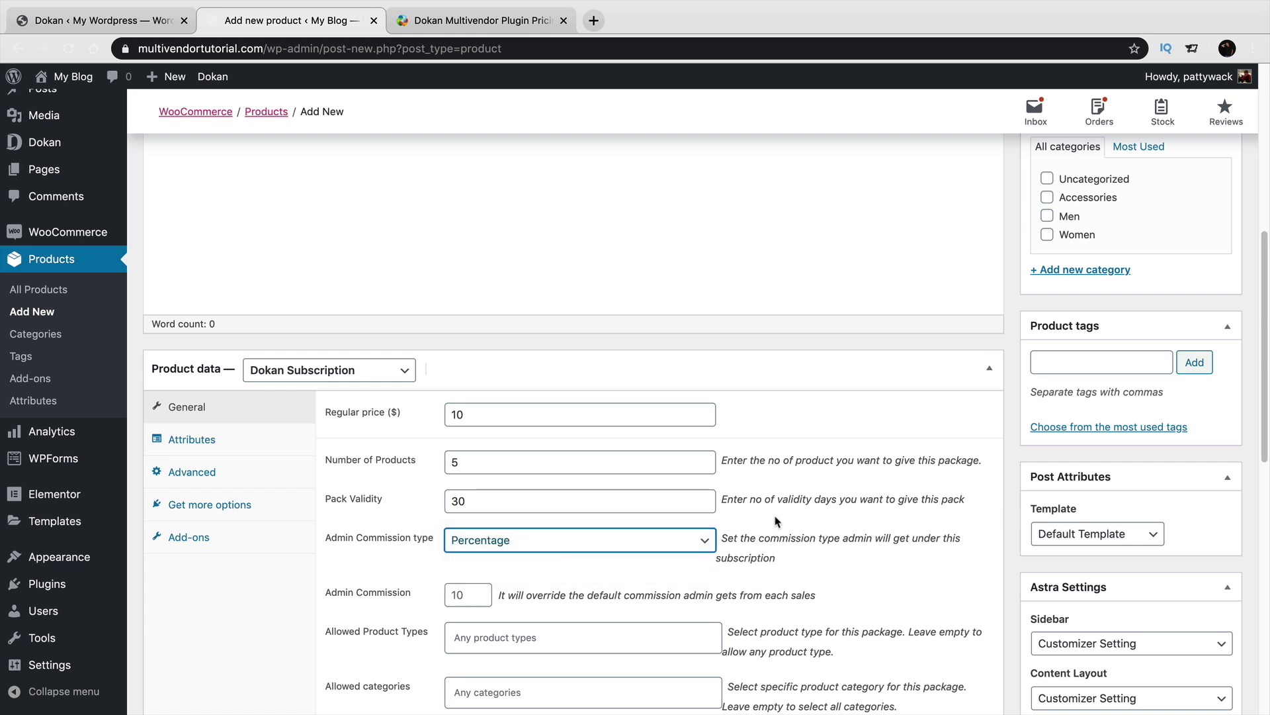
scroll(777, 522, down, 1)
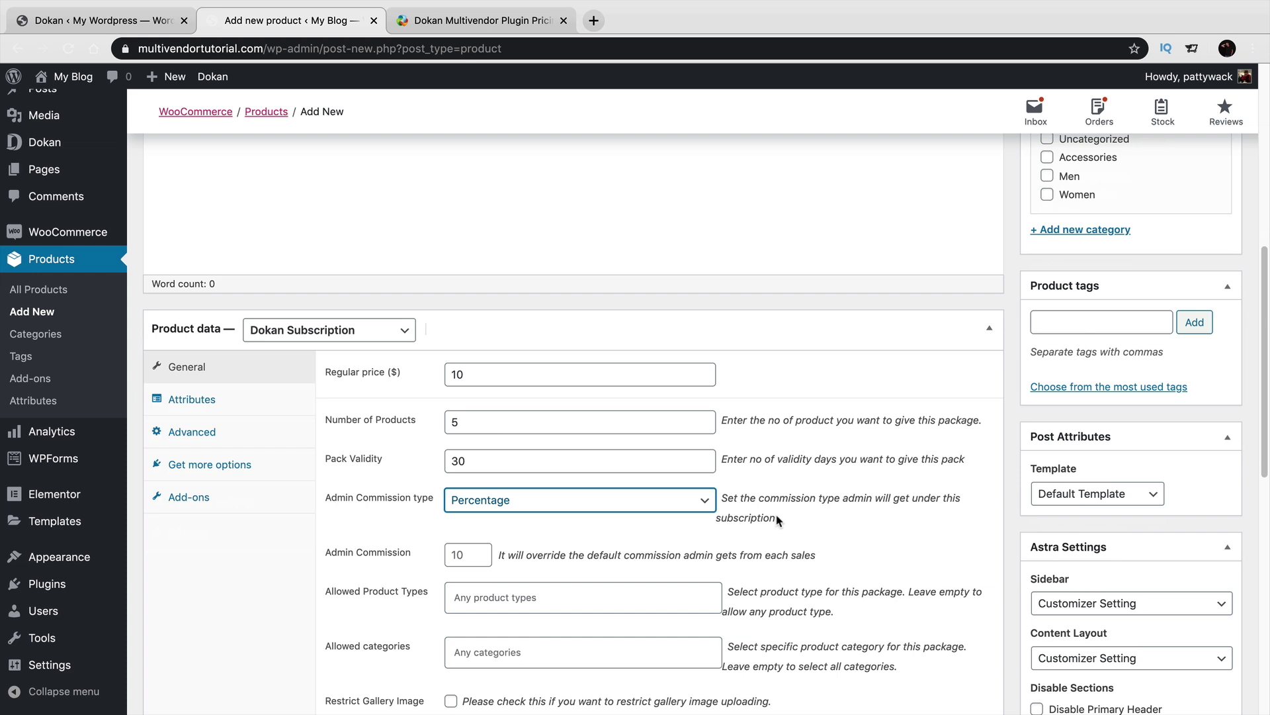
click(472, 555)
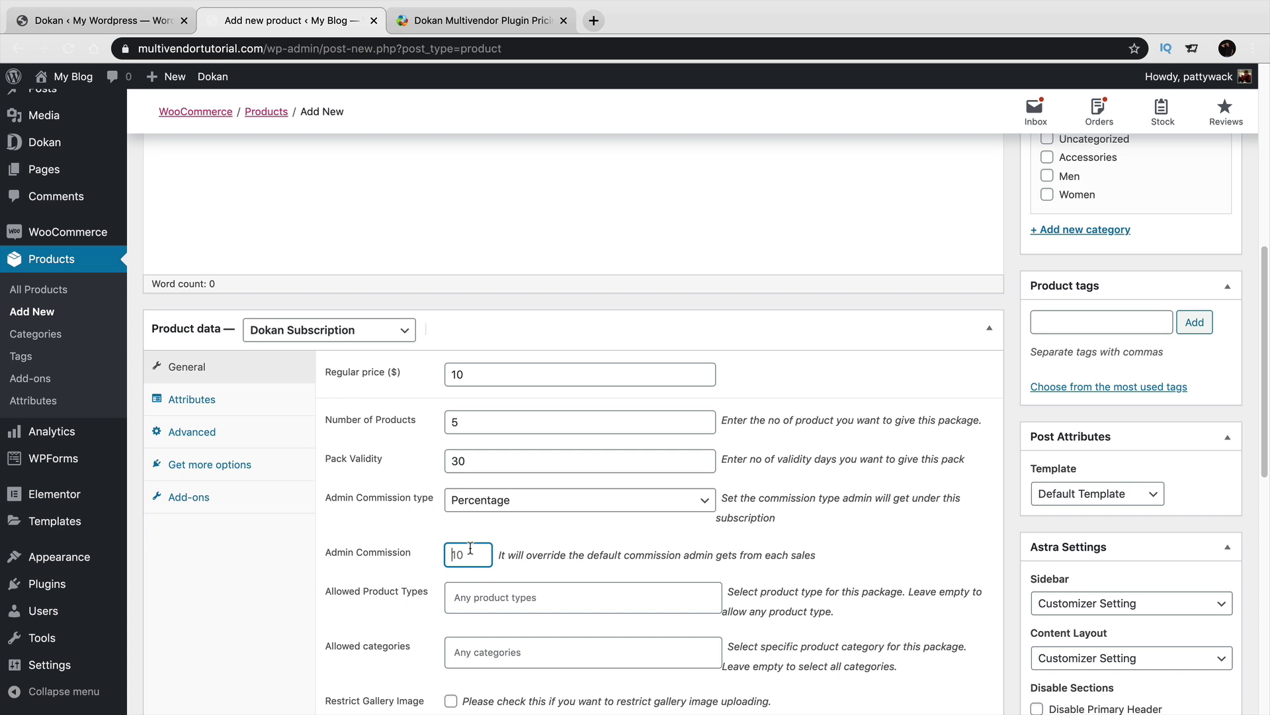
text(20)
scroll(468, 544, down, 1)
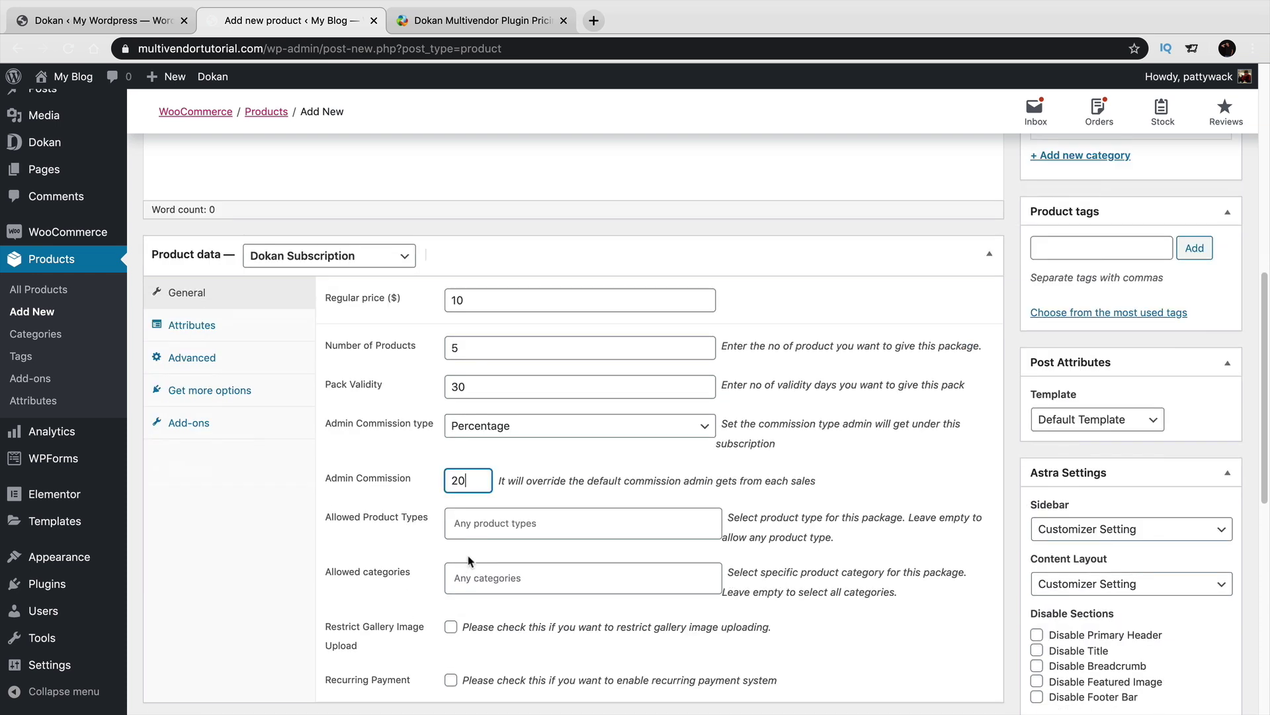
Allow Simple, Variable and Grouped product types, leaving categories and gallery restriction unset.
click(454, 523)
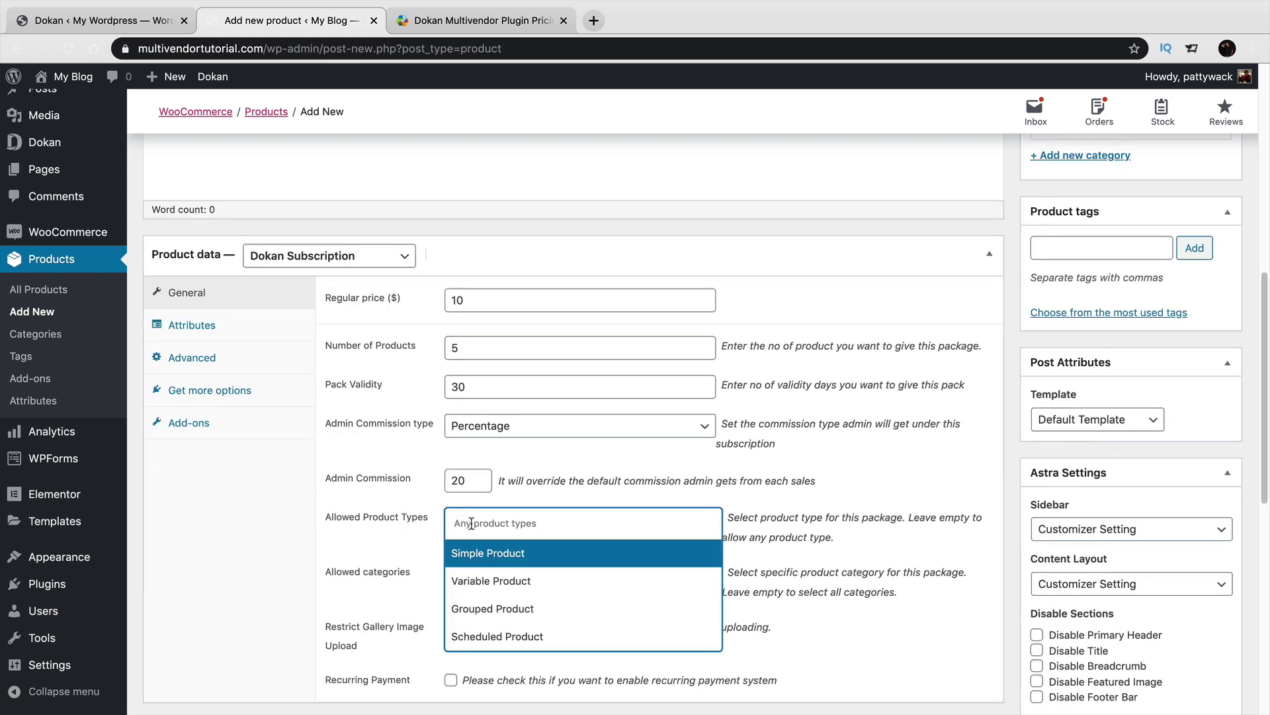
click(517, 557)
text(varr)
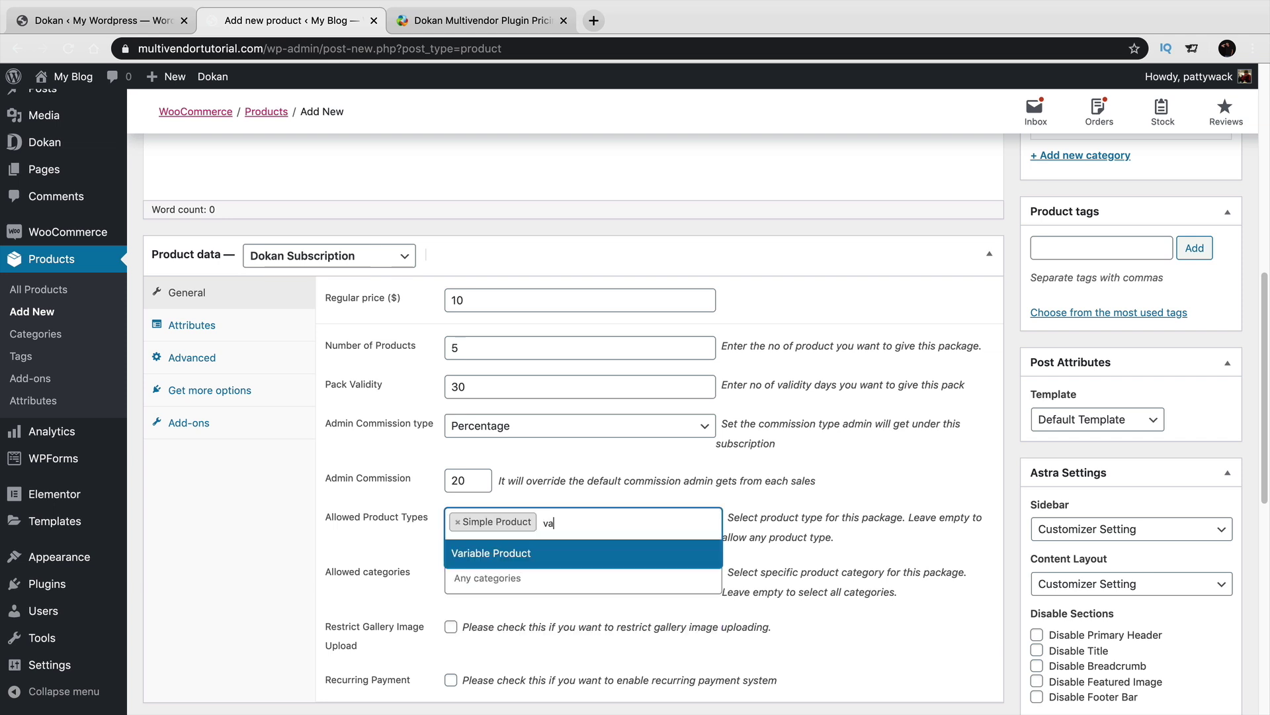
key(BackSpace)
click(557, 552)
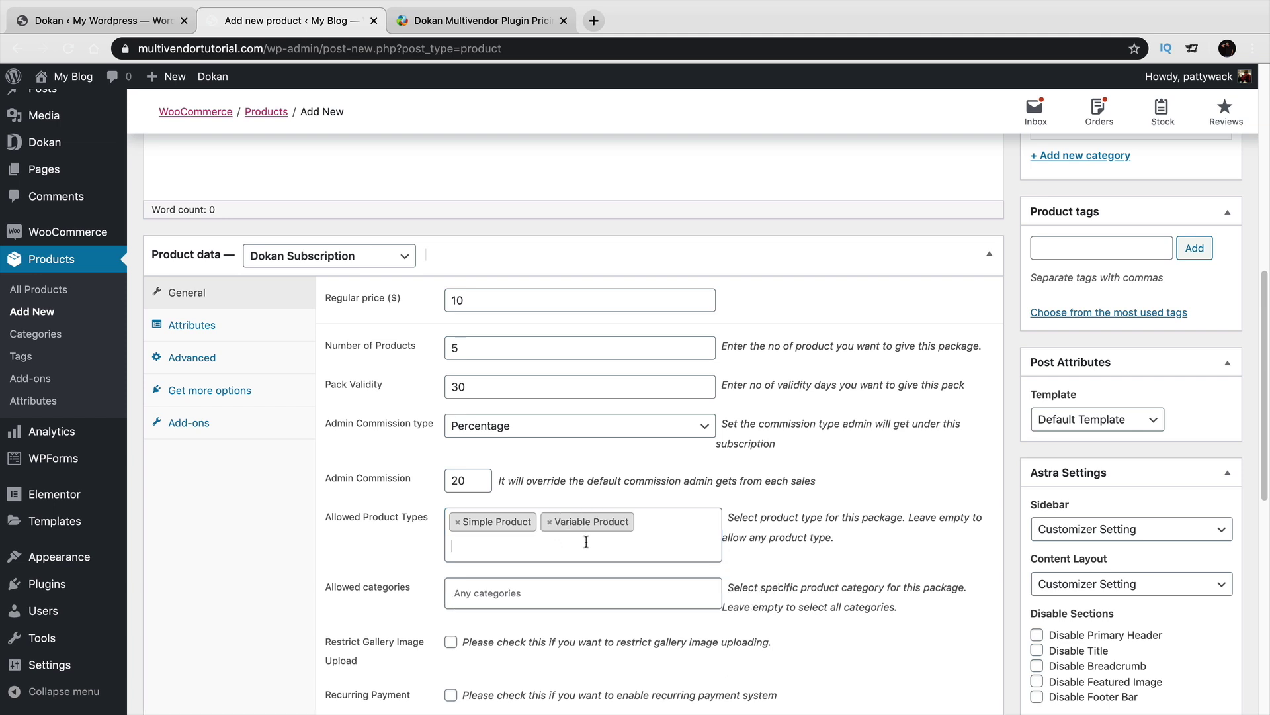
click(586, 542)
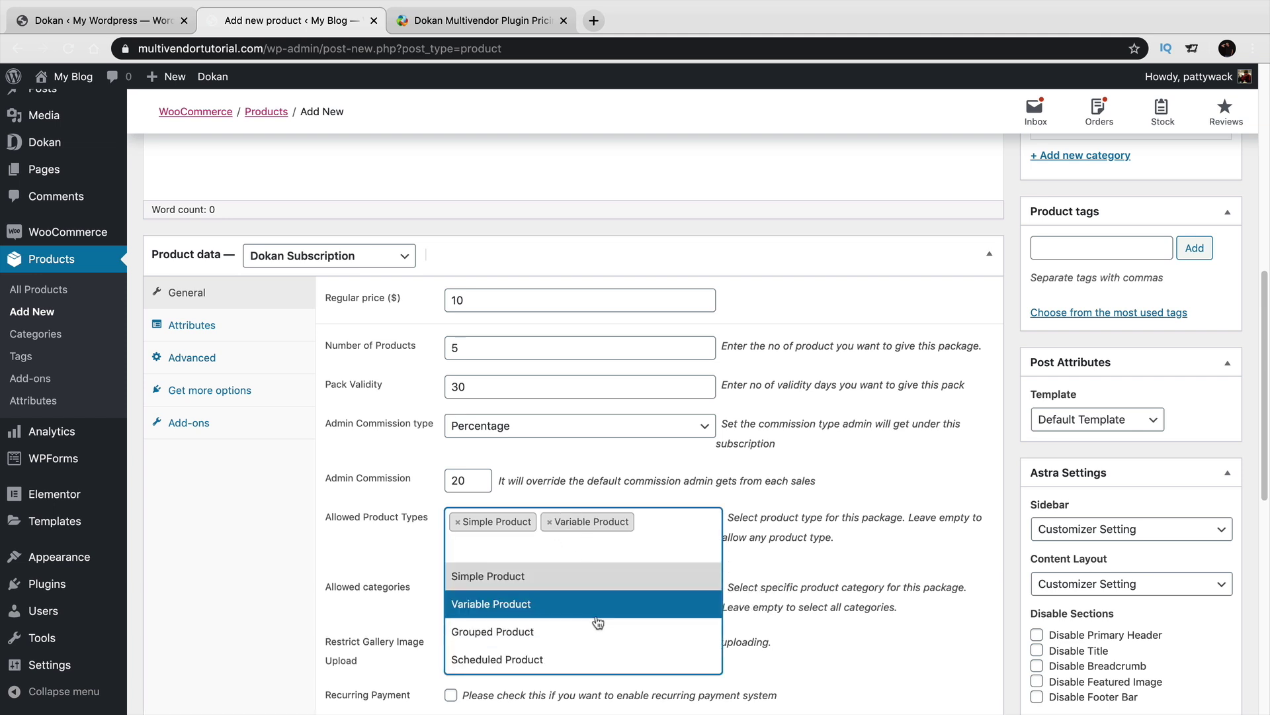
click(596, 628)
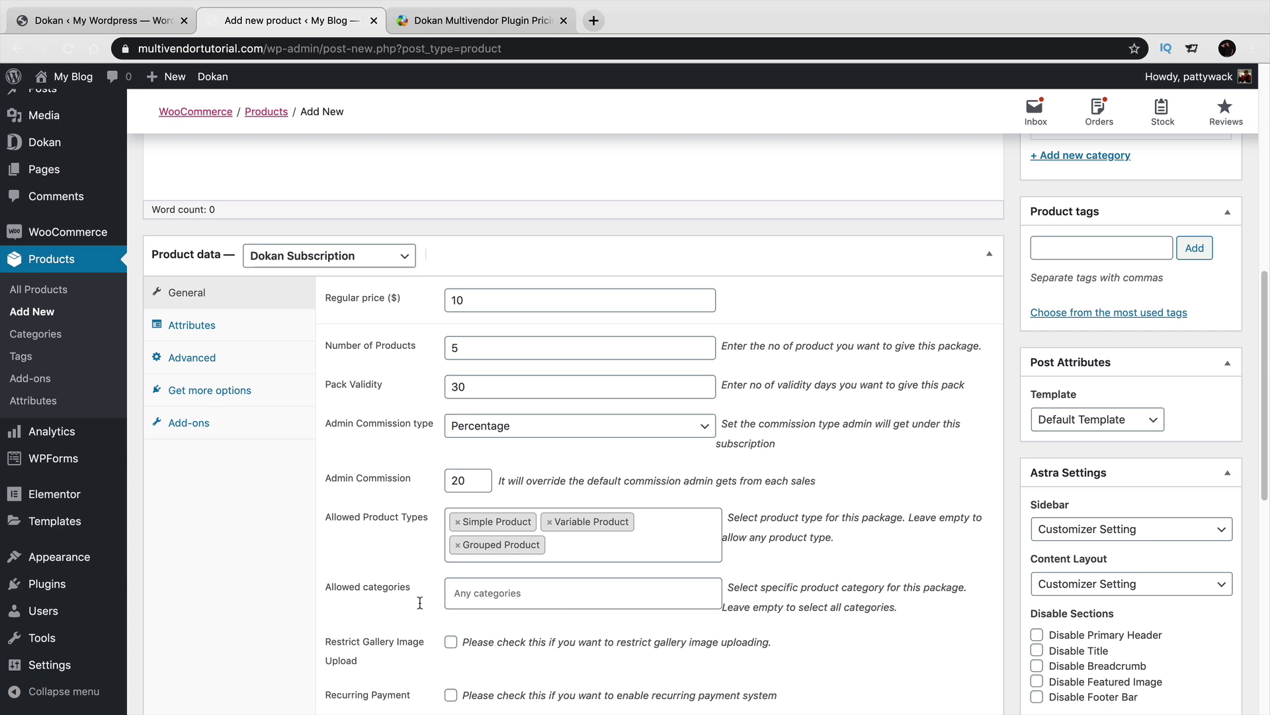
click(494, 598)
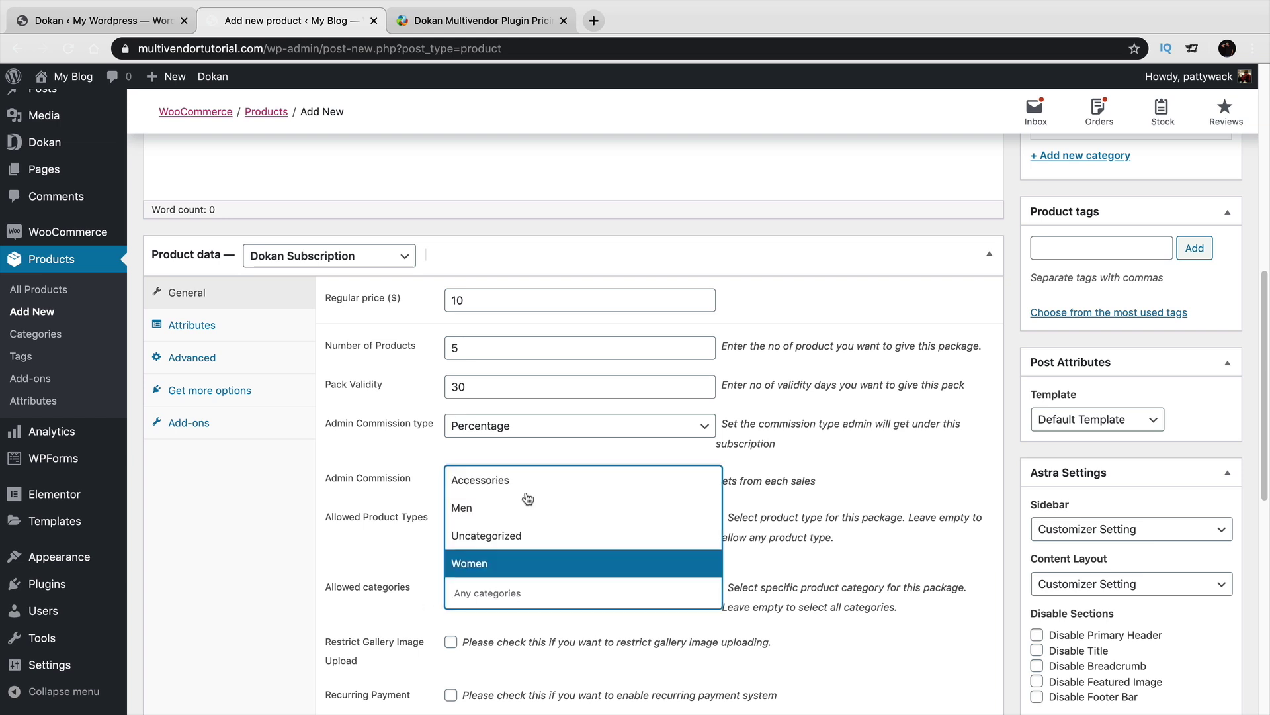
click(195, 582)
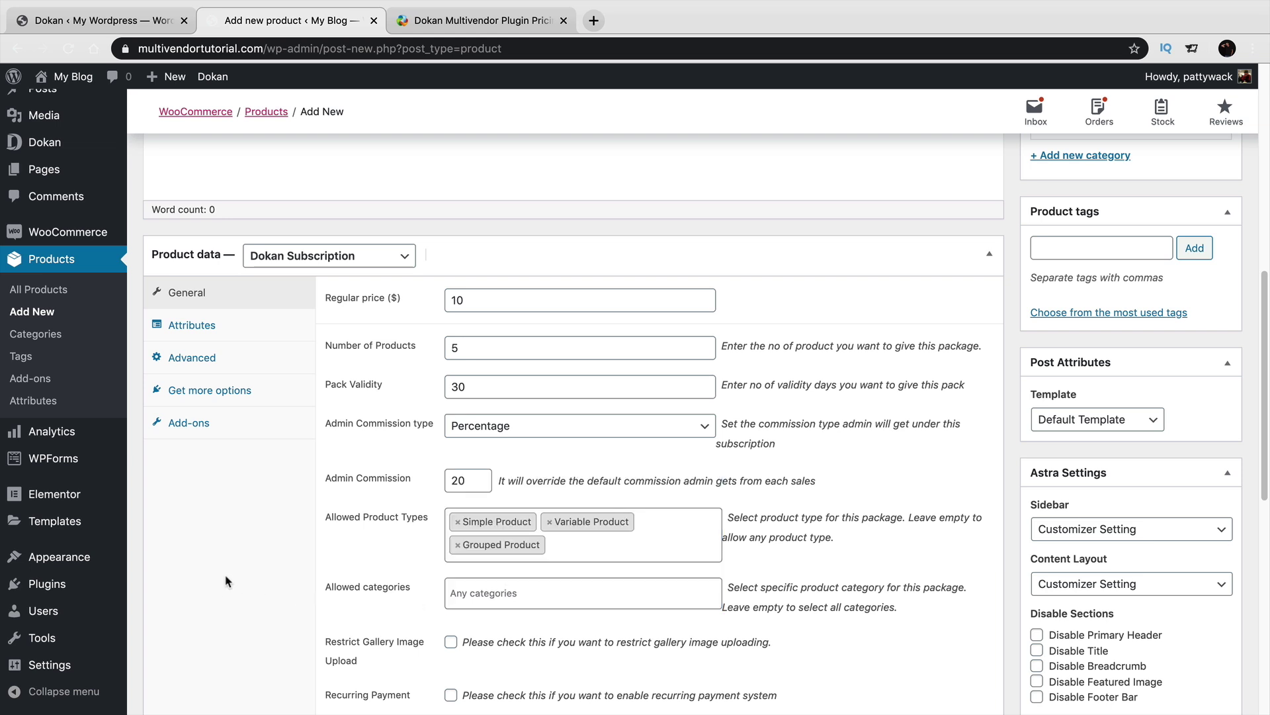
scroll(227, 582, down, 3)
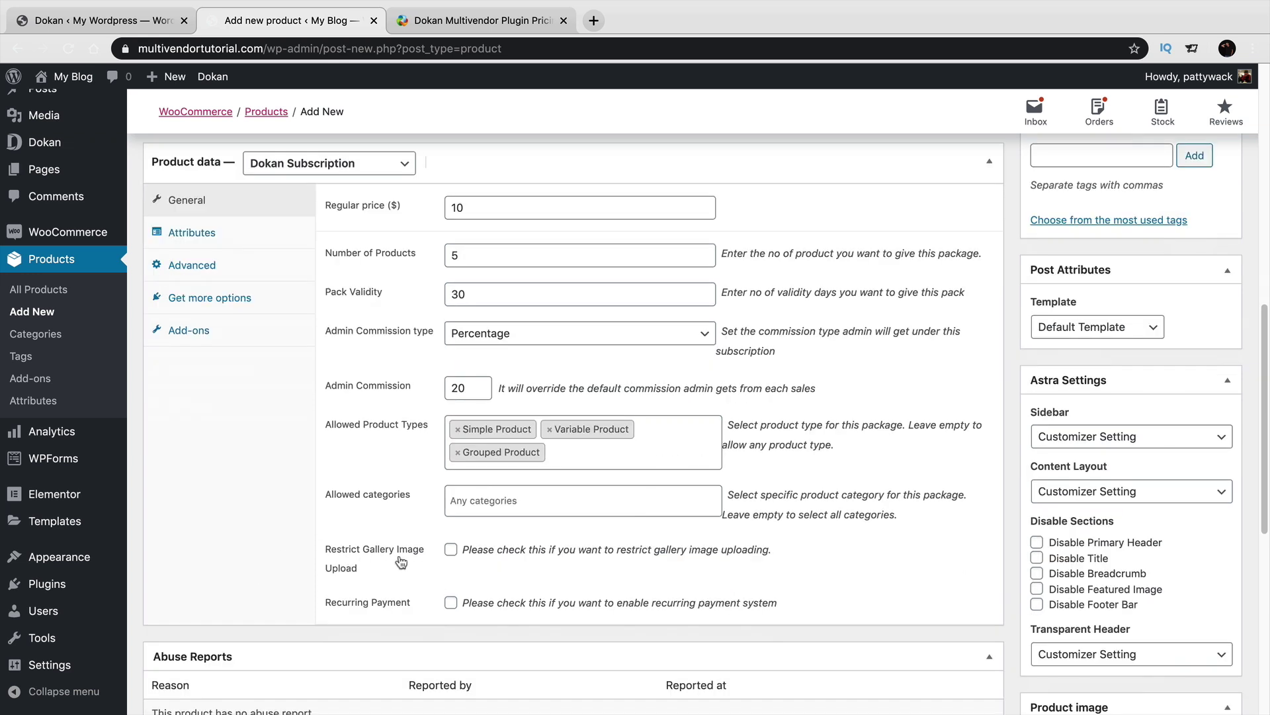
click(451, 549)
click(450, 550)
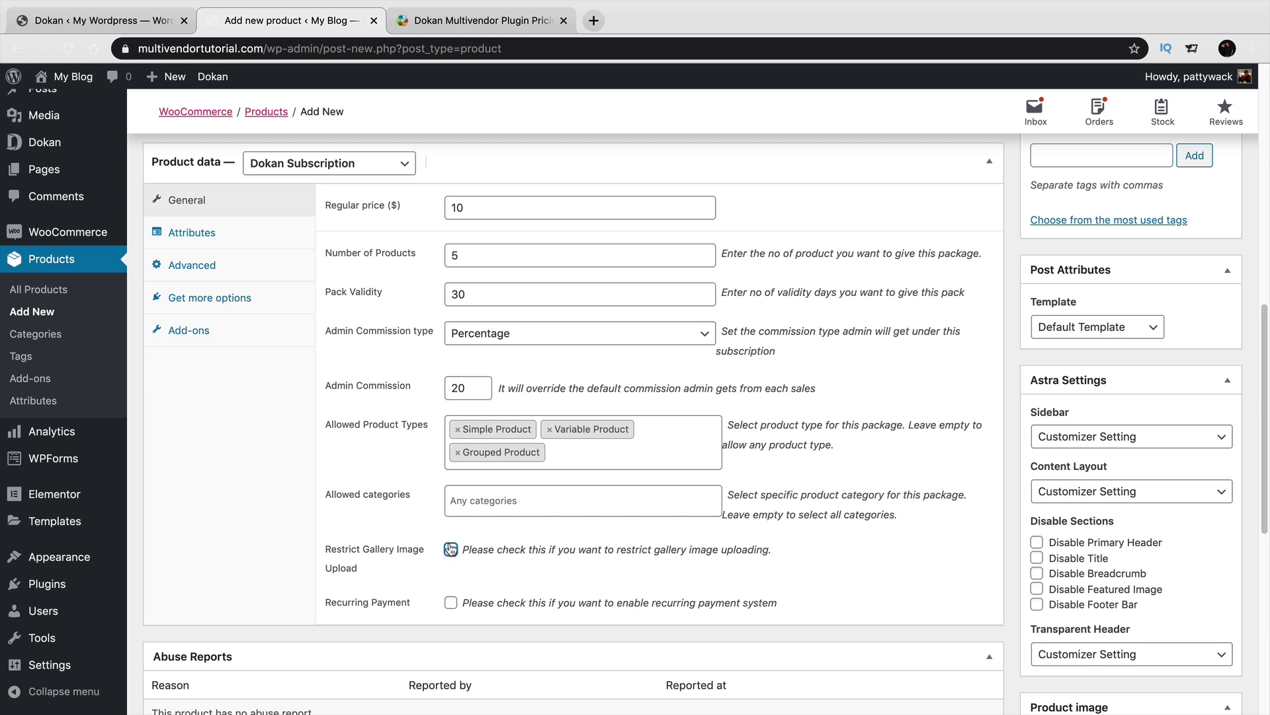
Enable recurring payment billed every 30 days, with the billing cycle stop left at Never.
click(450, 605)
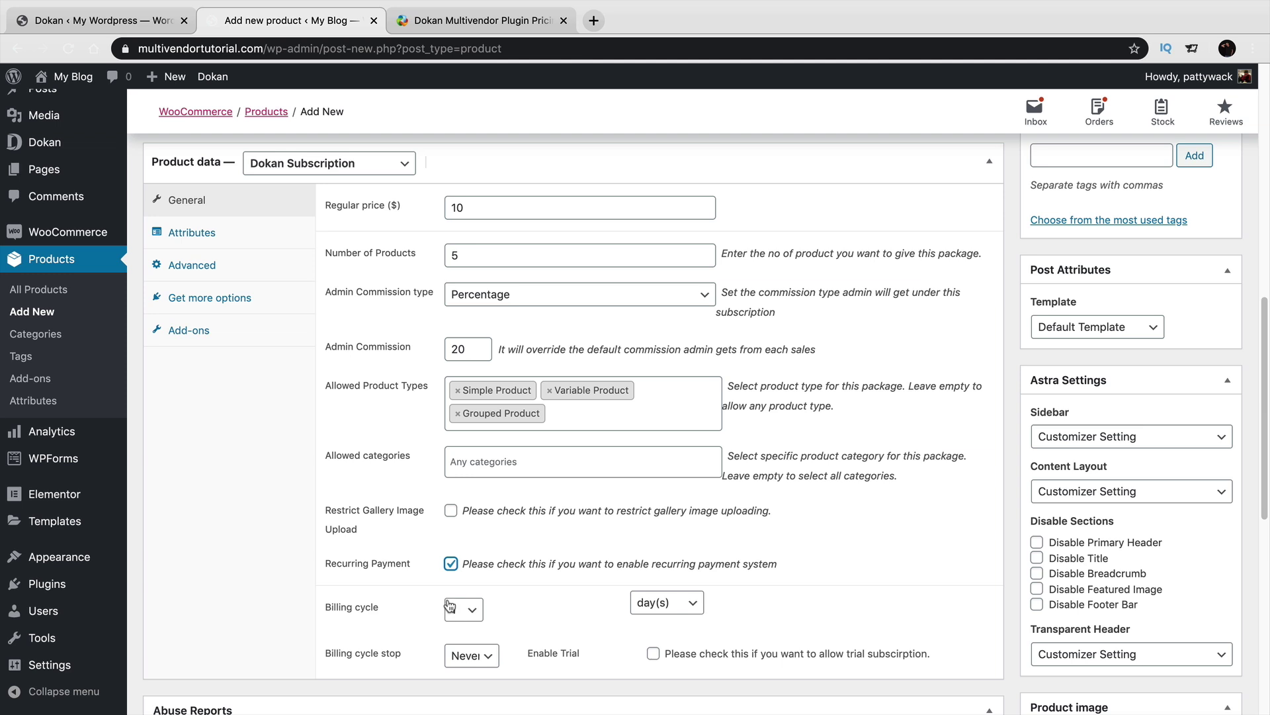
scroll(533, 596, down, 1)
click(464, 566)
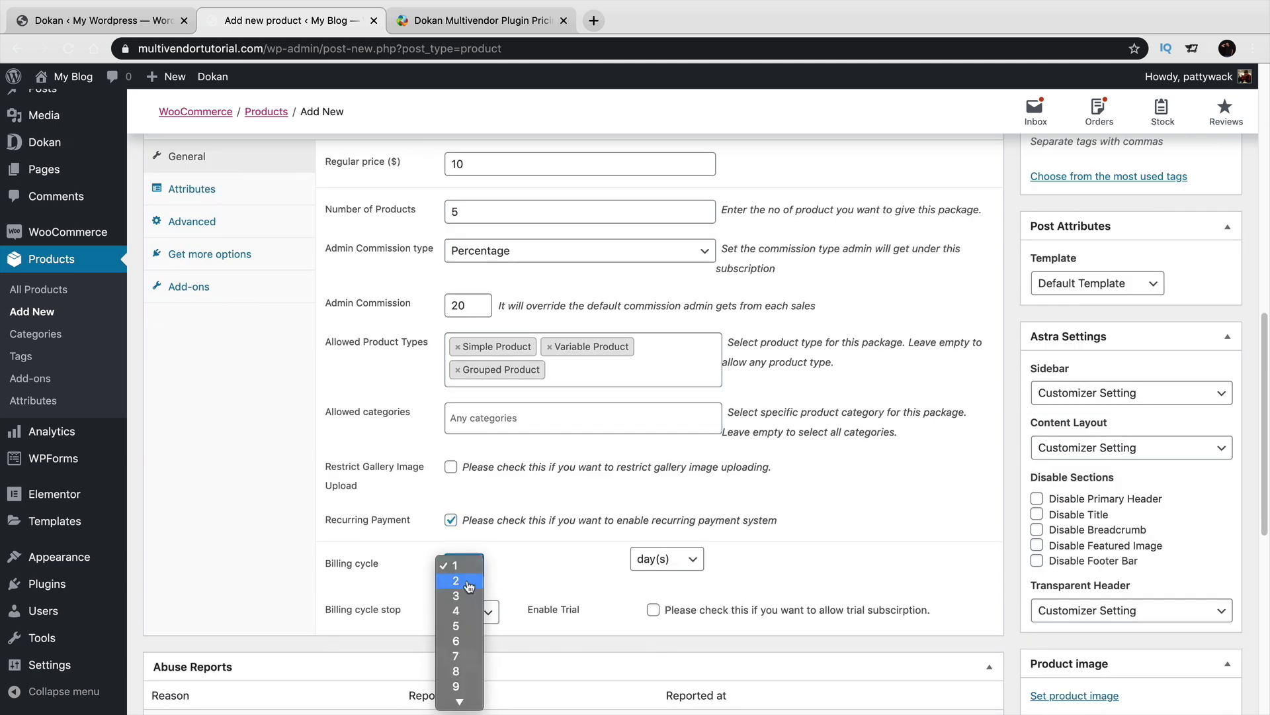
scroll(473, 655, down, 5)
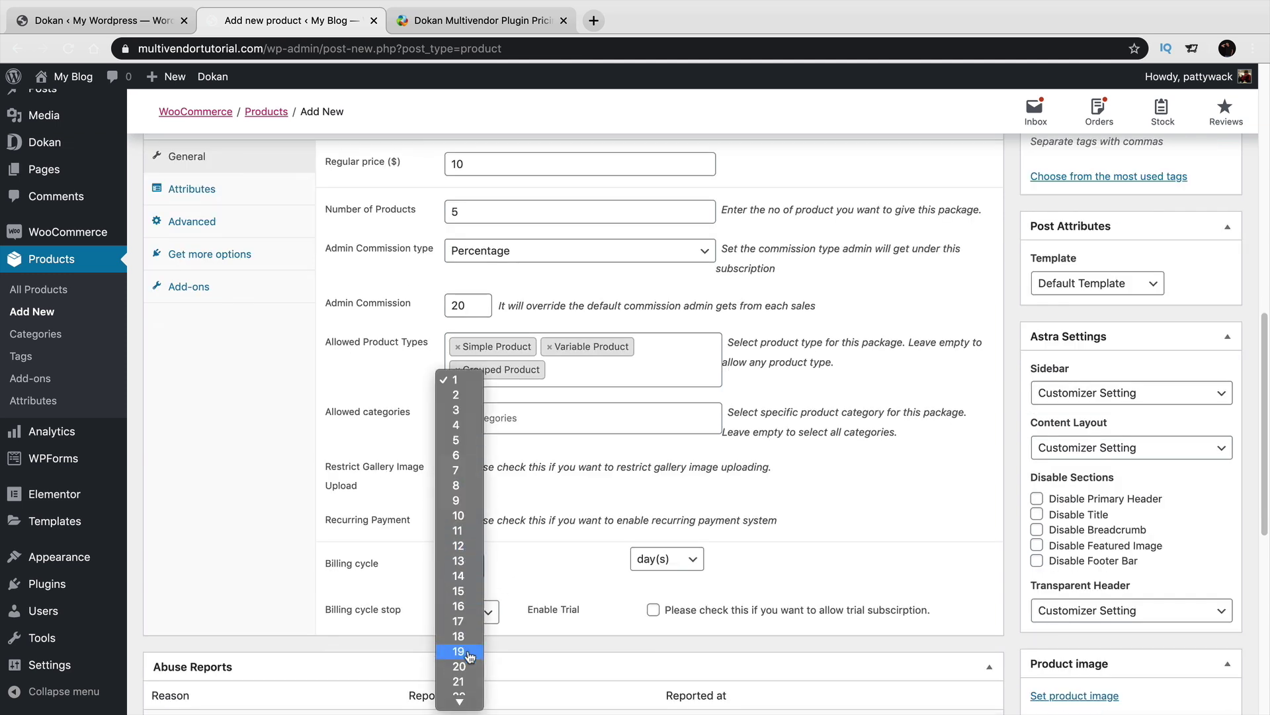
click(467, 698)
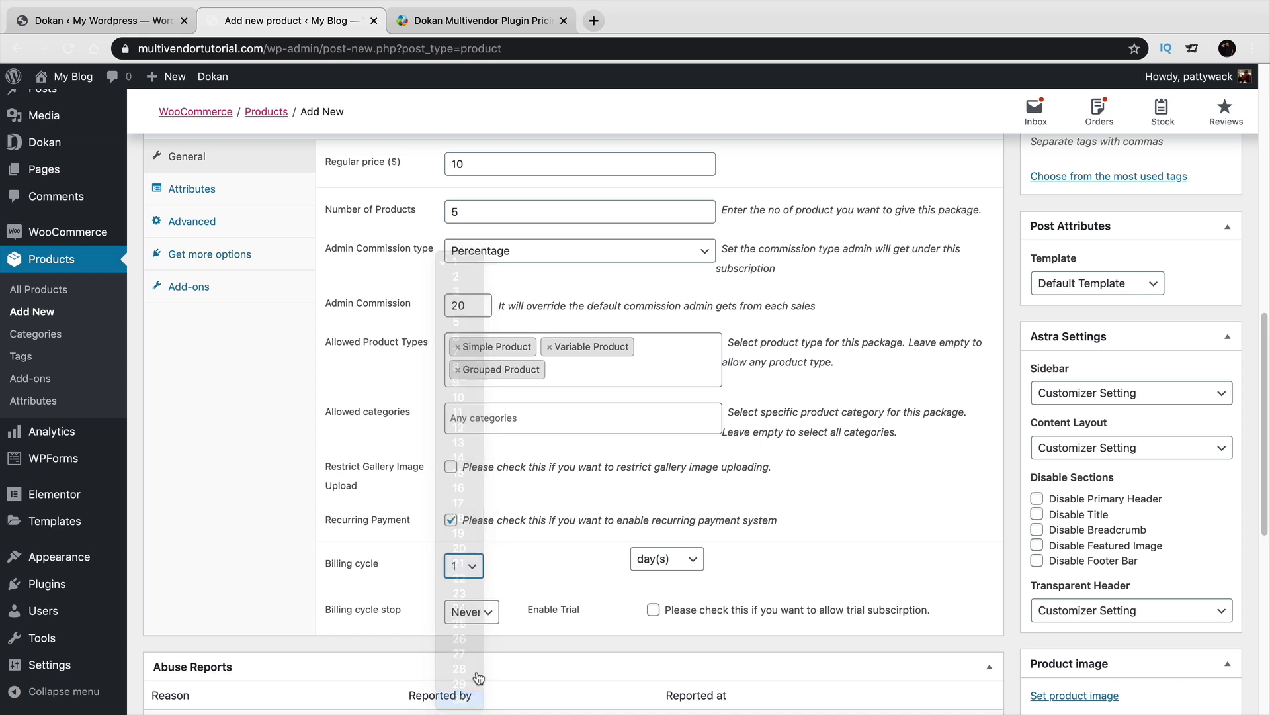
click(486, 612)
click(486, 612)
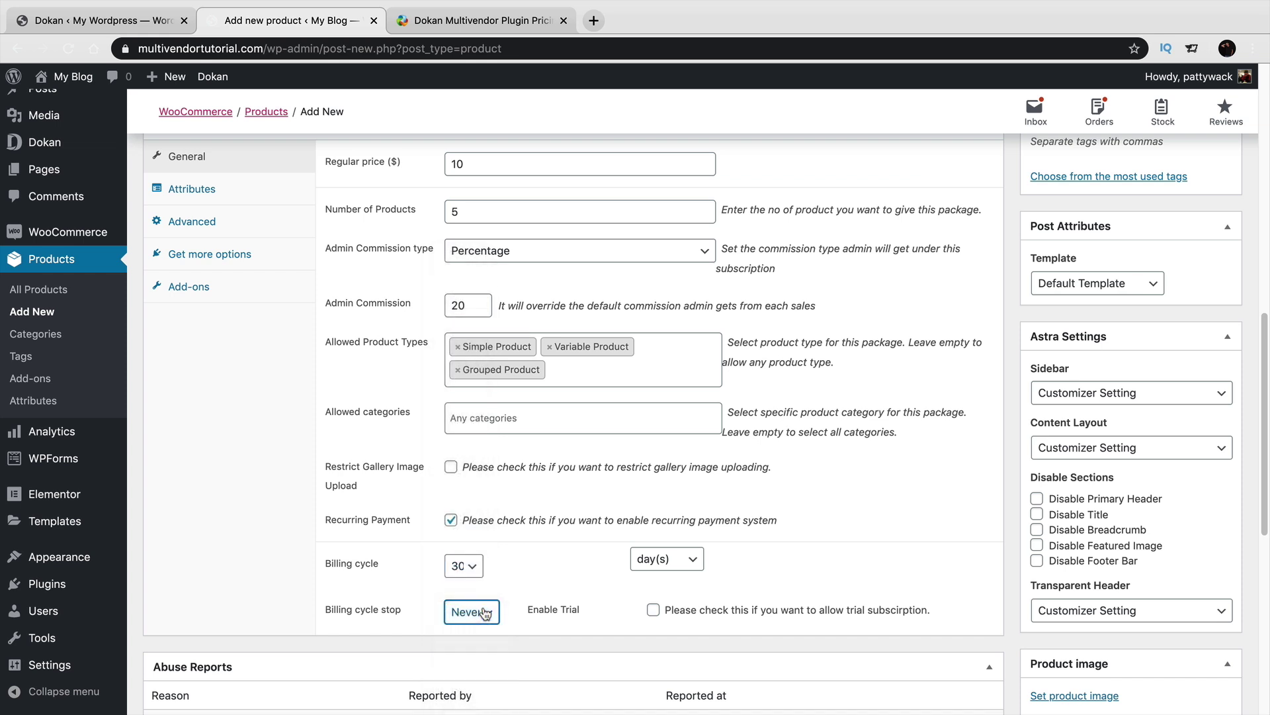
Enable a trial and set the trial period to 7 days.
click(653, 610)
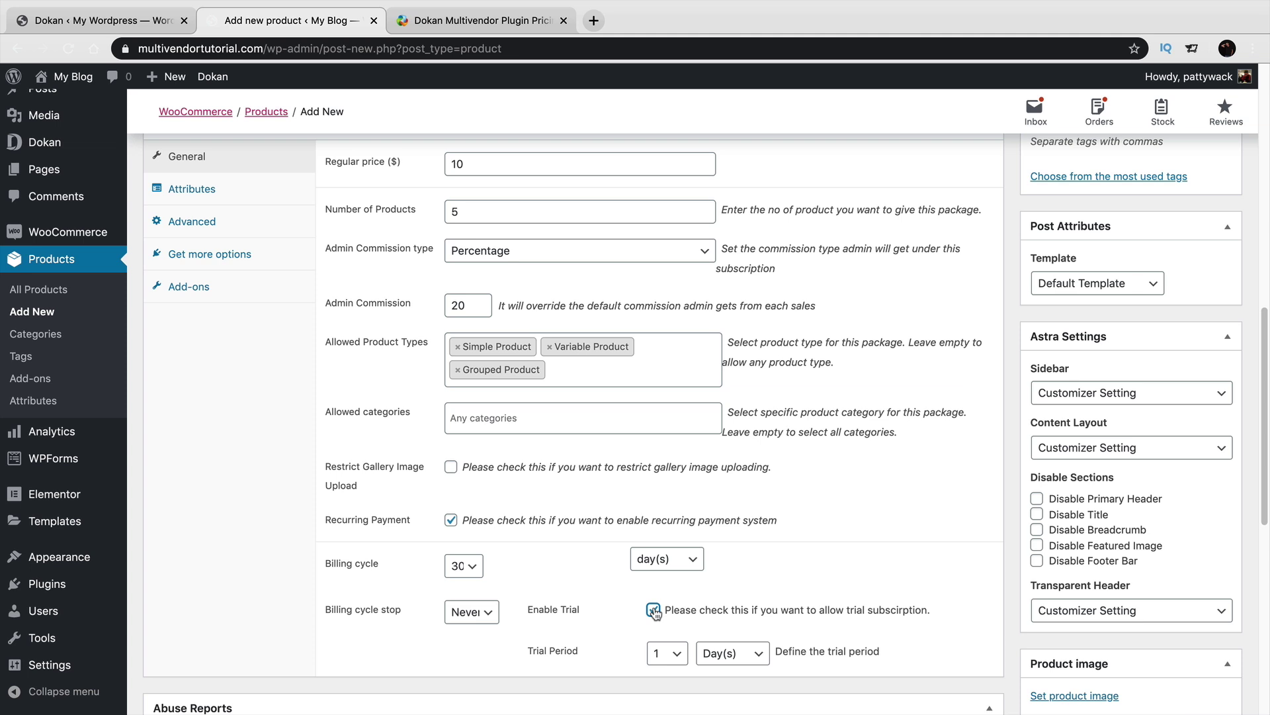
click(667, 653)
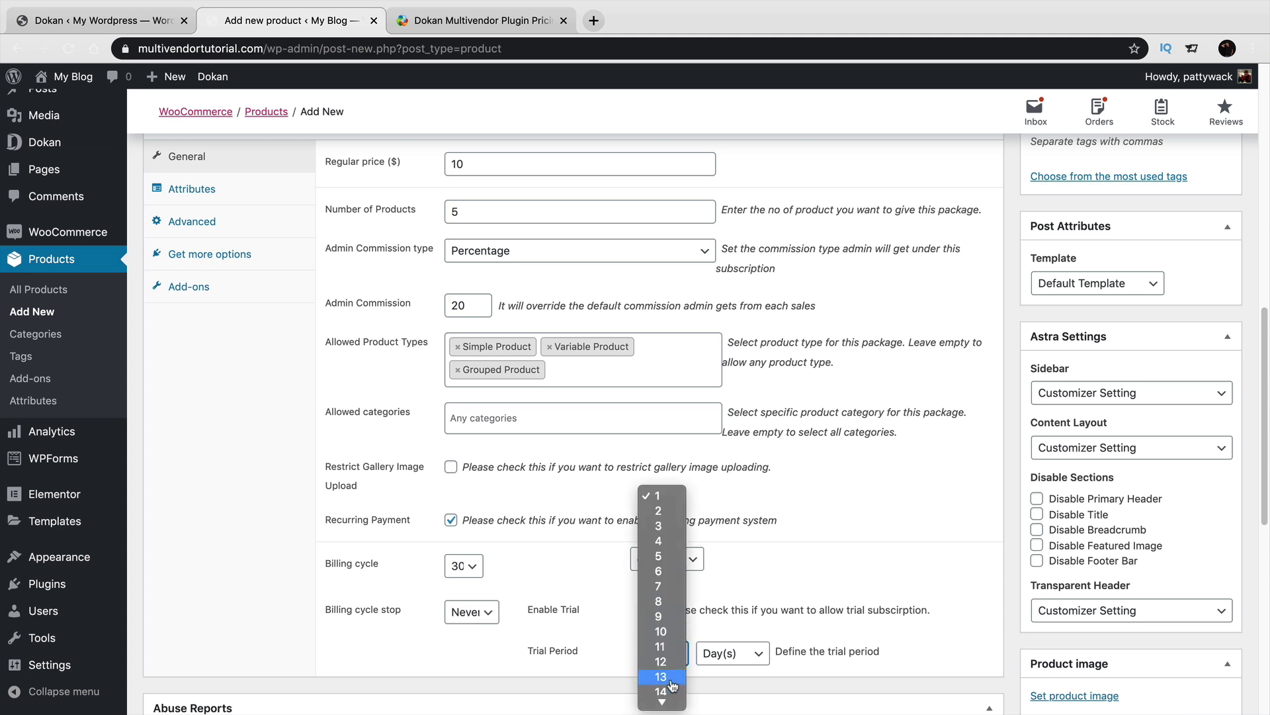
click(659, 570)
click(670, 654)
click(676, 673)
scroll(869, 563, up, 4)
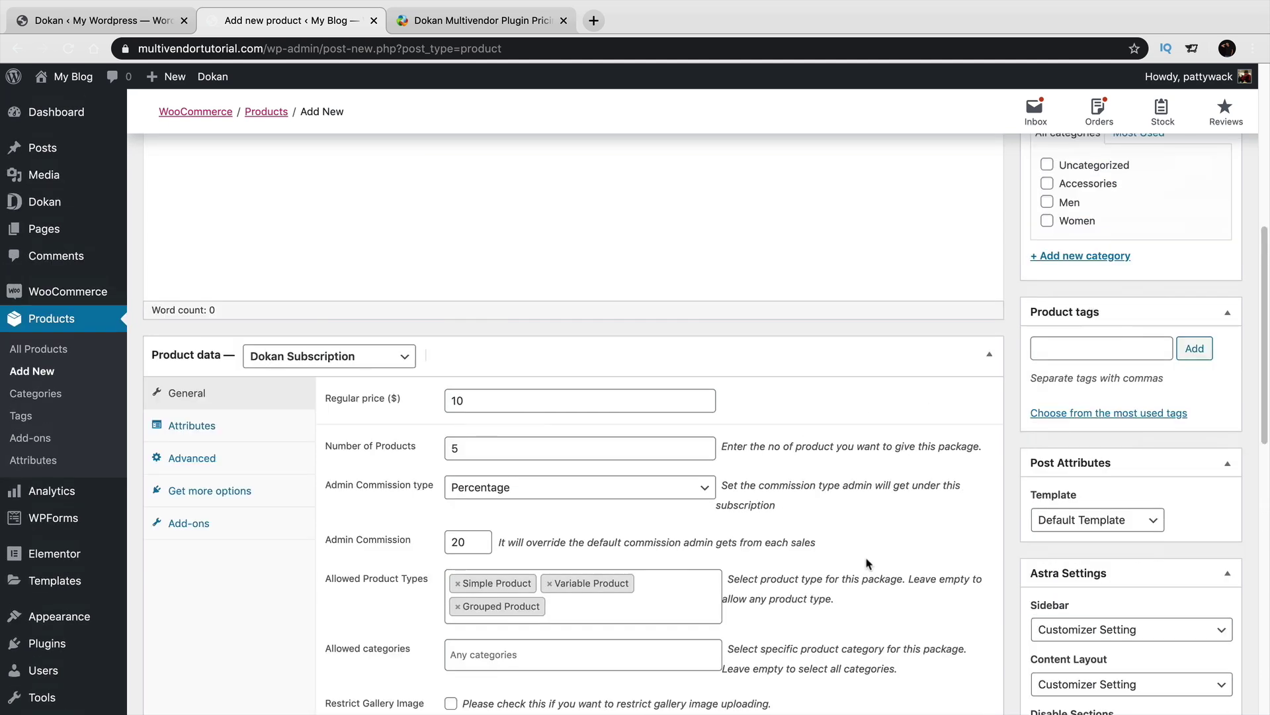
scroll(869, 563, down, 5)
scroll(866, 561, down, 5)
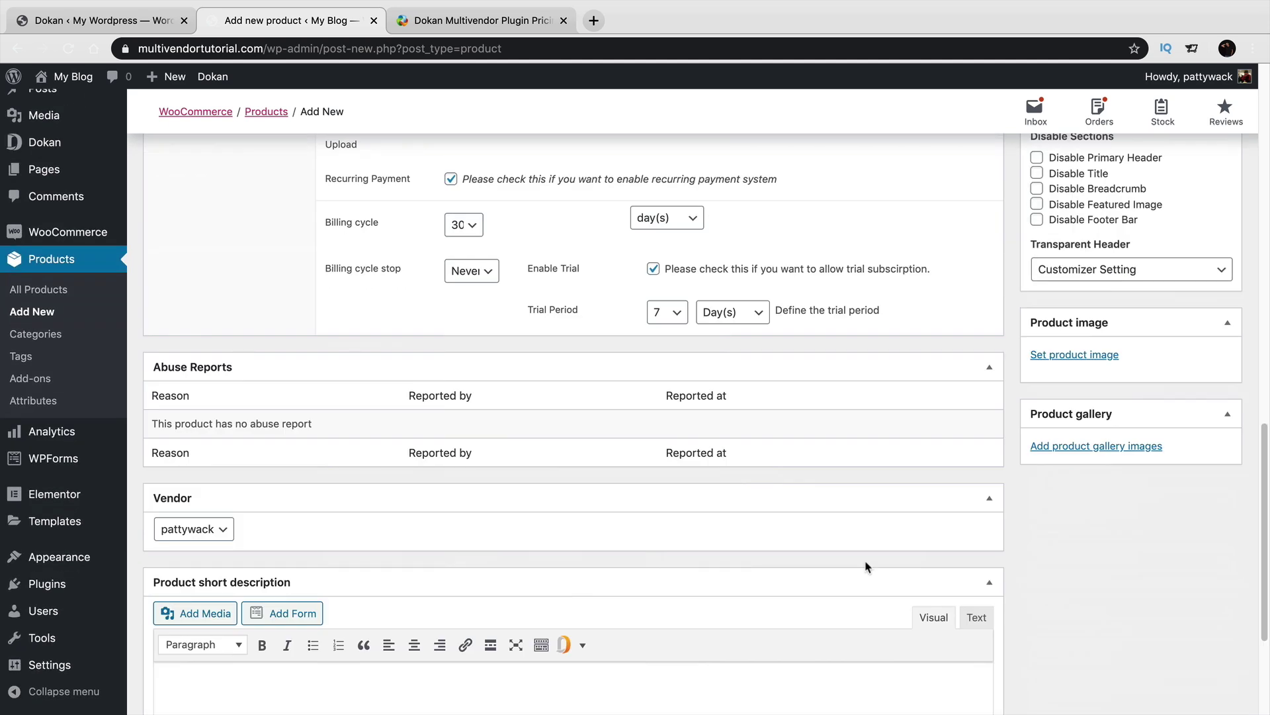
scroll(866, 566, down, 4)
Write the short description lines 'Sell 10 prodducts', '30 Days' and '20% commision rate! (make more money!)'.
click(837, 536)
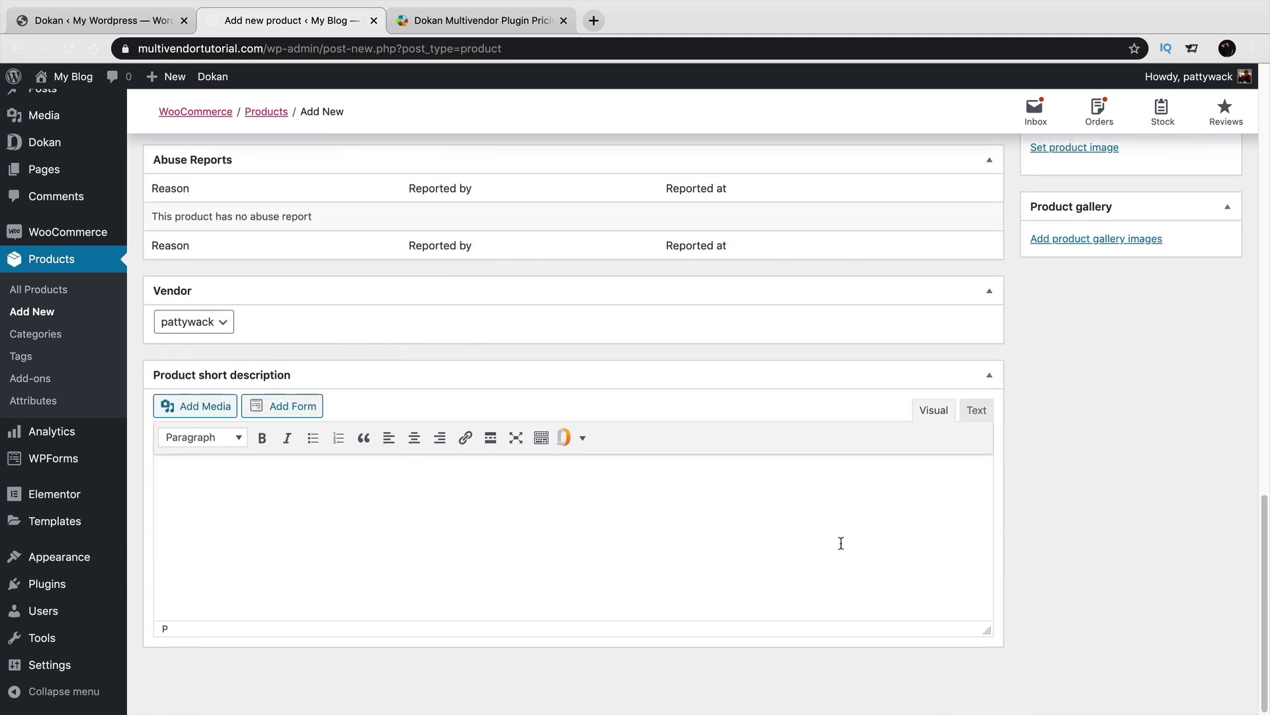
text(Sell 10 proii)
text(docuts)
key(Return)
key(BackSpace)
key(BackSpace)
key(BackSpace)
key(BackSpace)
key(BackSpace)
text(ducts)
key(Return)
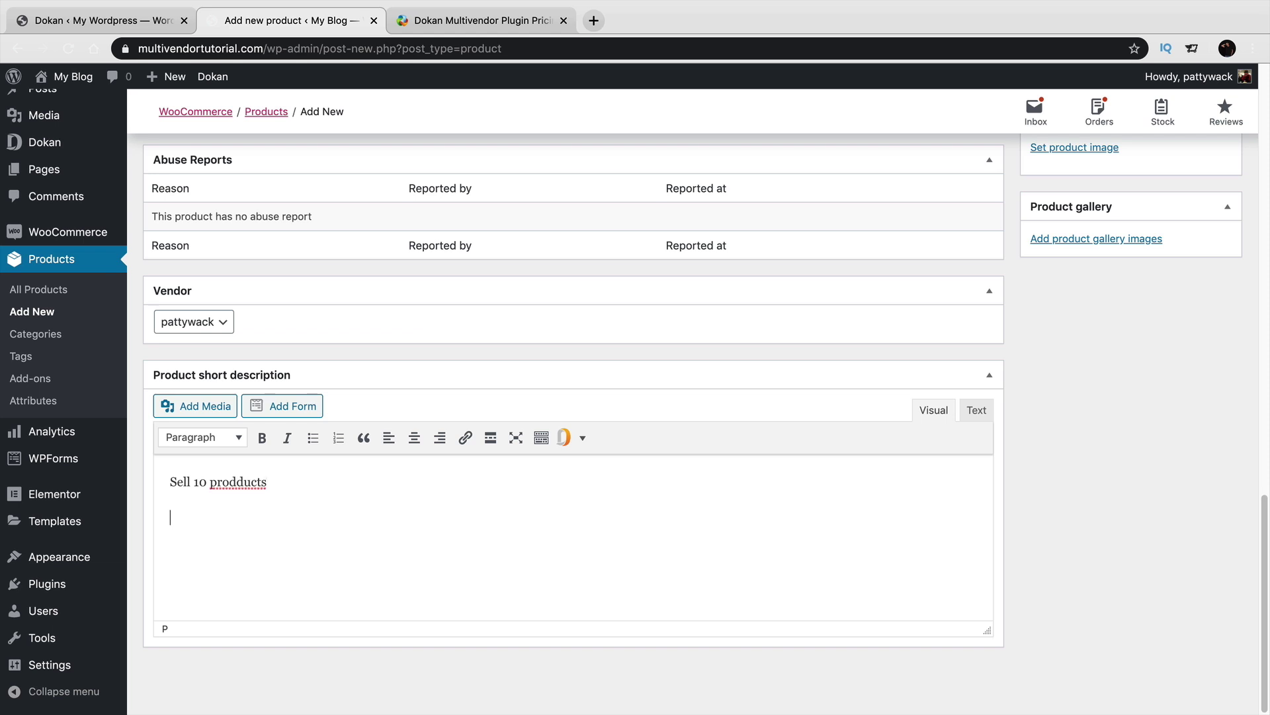
text(30 Day20% commisi)
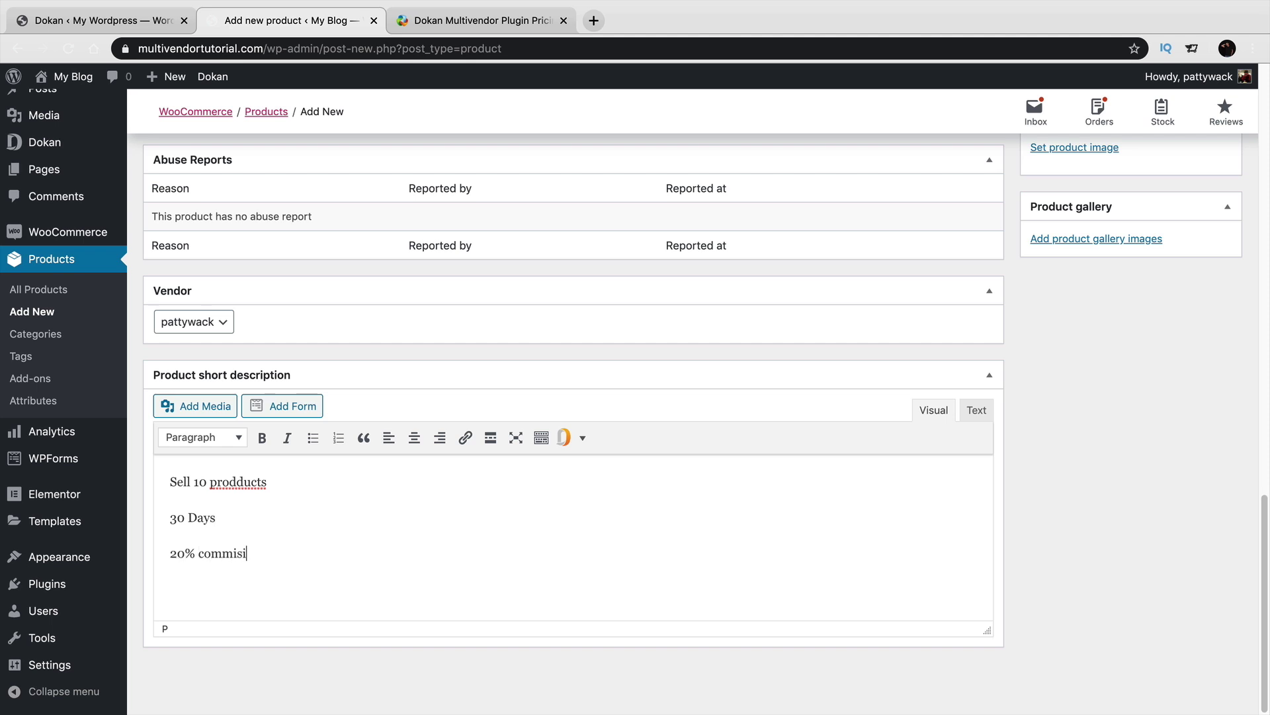
text(on rate ! (make more money!)))
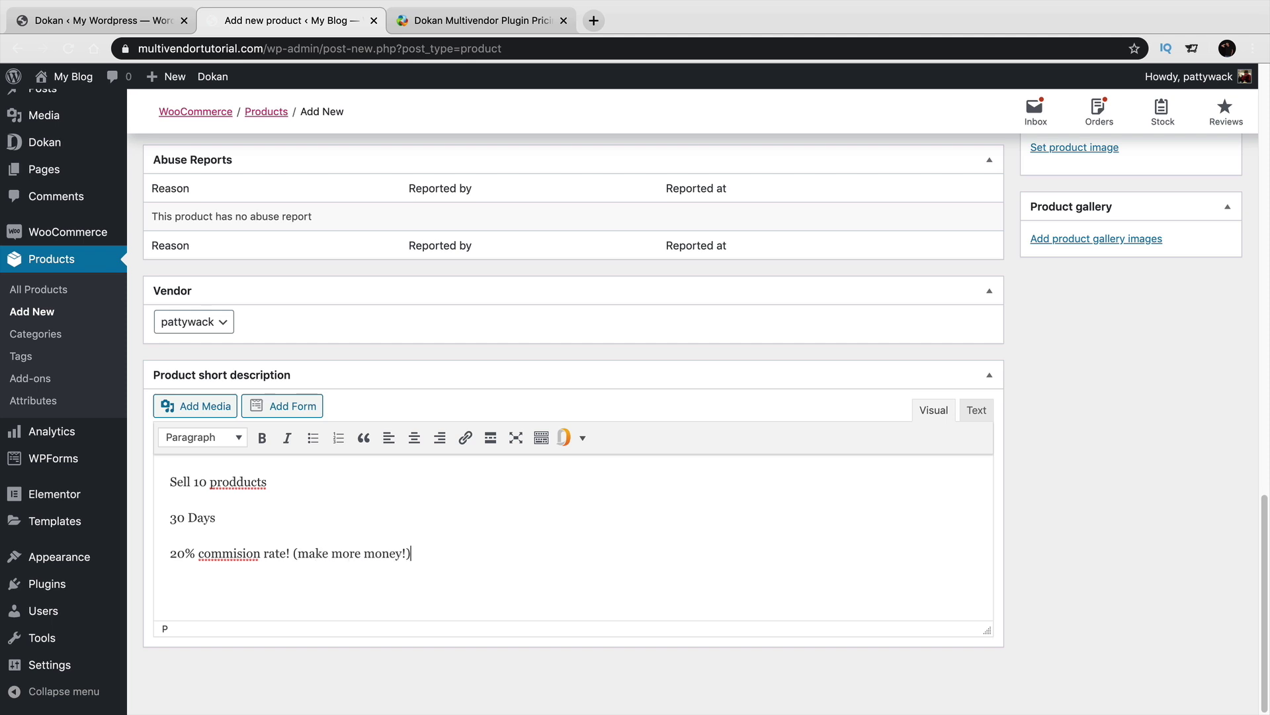
scroll(1191, 410, up, 3)
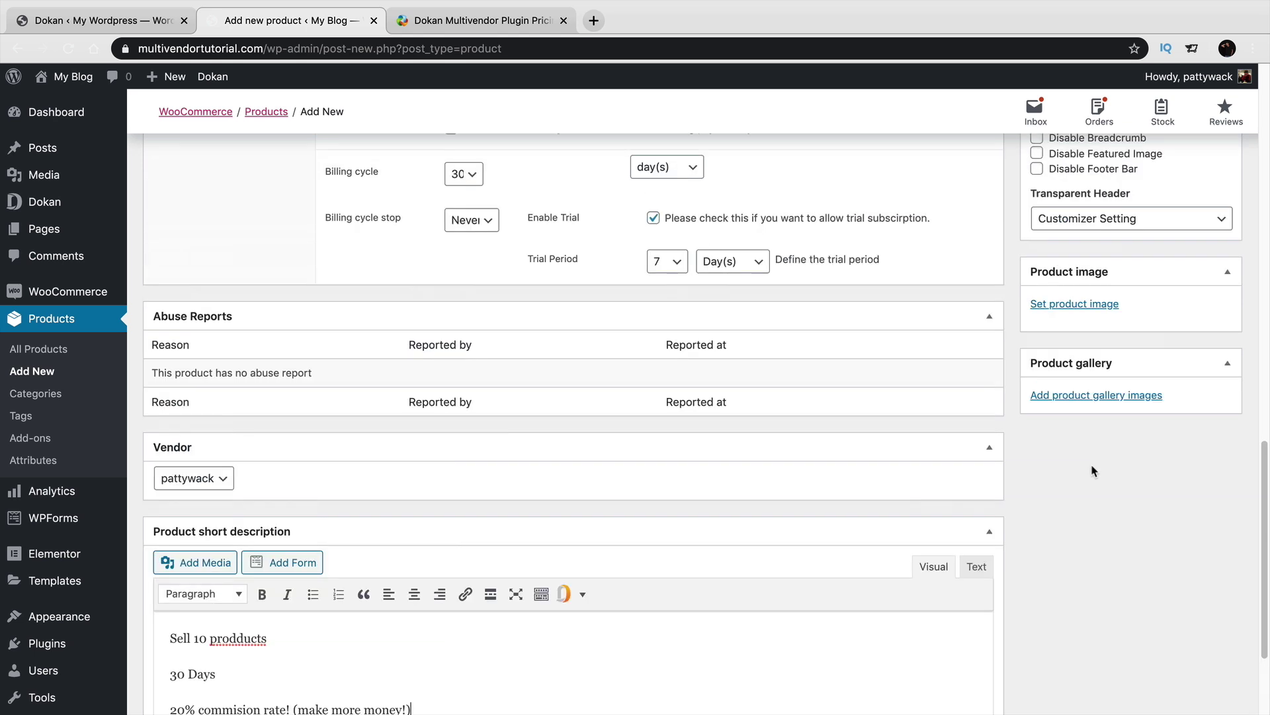
Set the RISK FREE money-back guarantee image as the product image and publish Tier 1.
click(1076, 304)
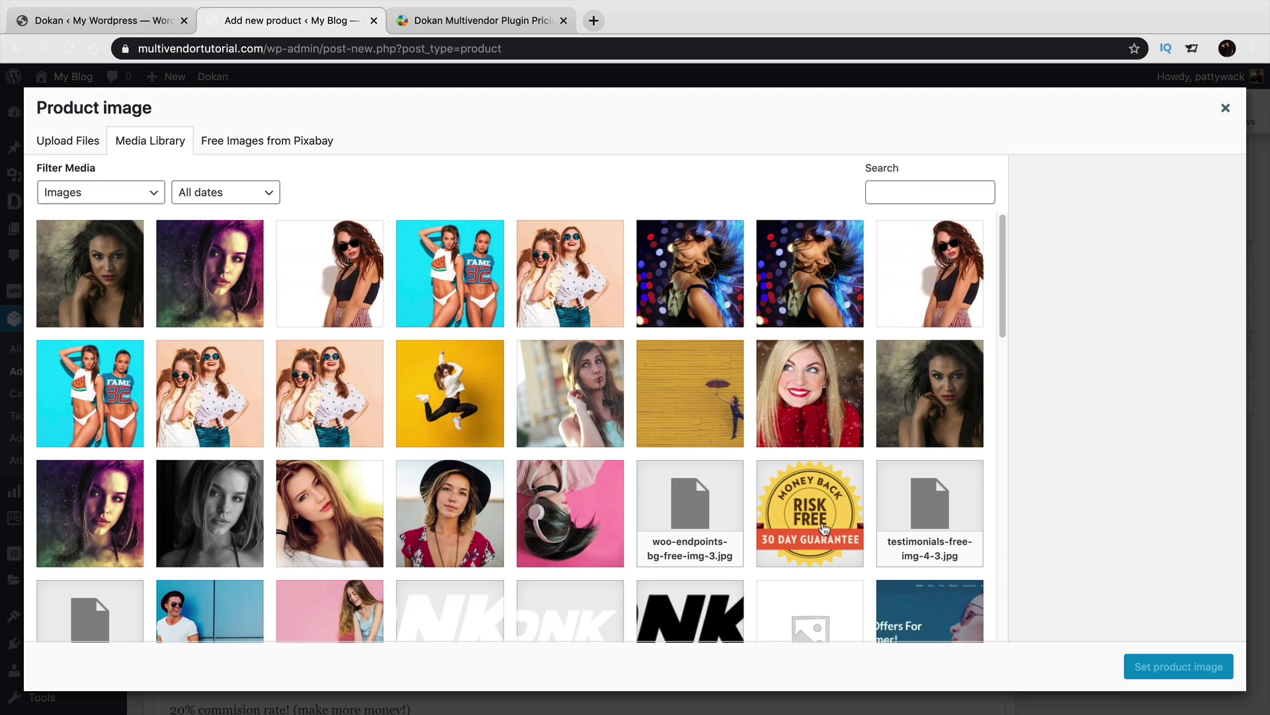
click(820, 524)
click(1148, 666)
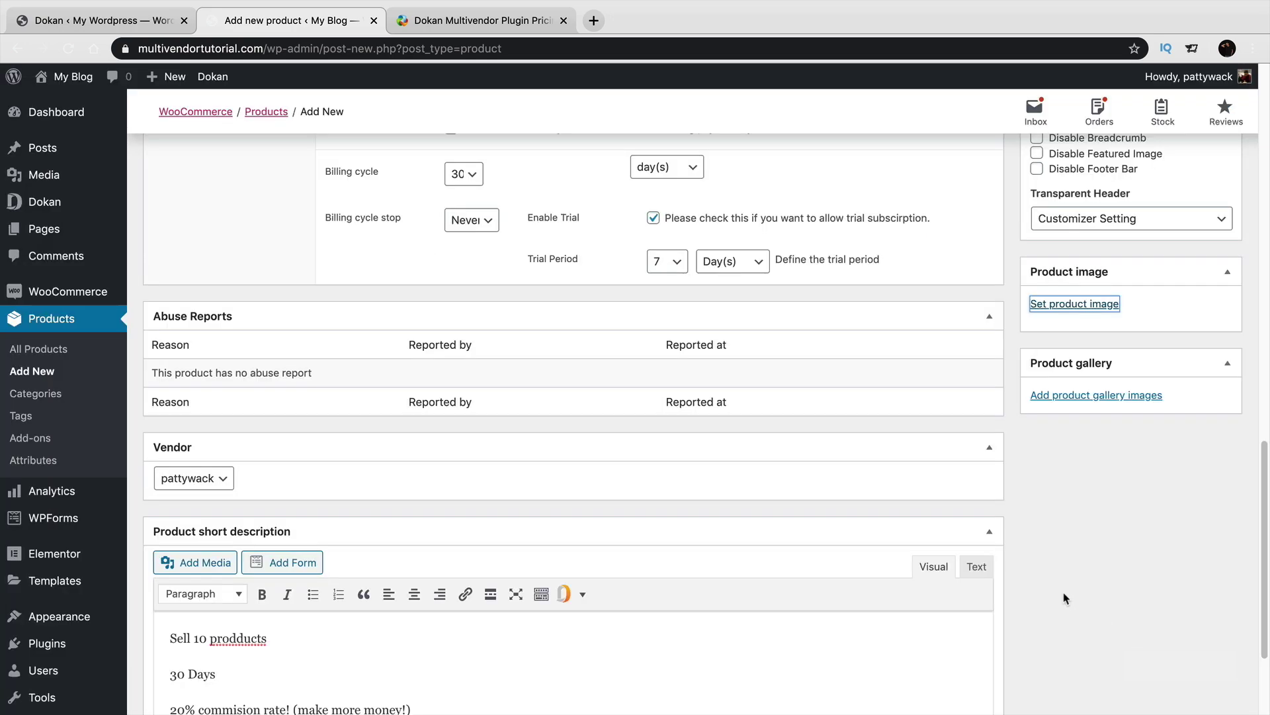
scroll(879, 585, up, 10)
scroll(878, 585, up, 8)
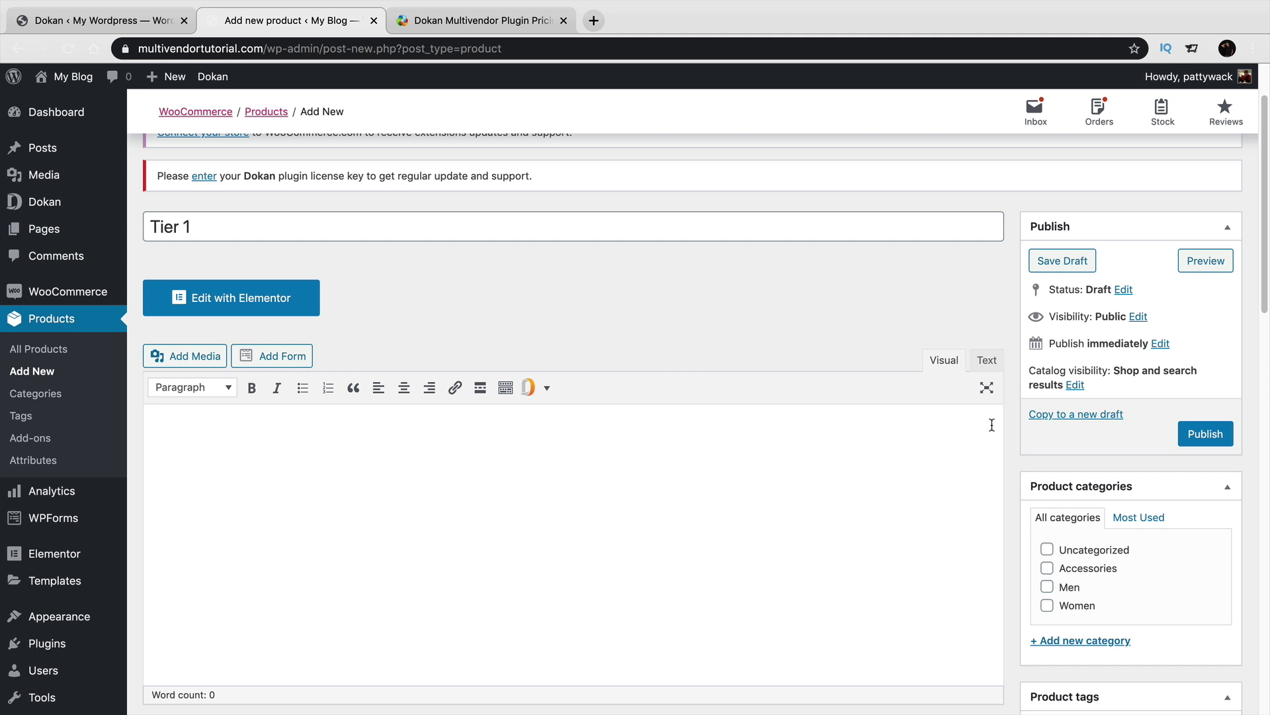
click(1199, 434)
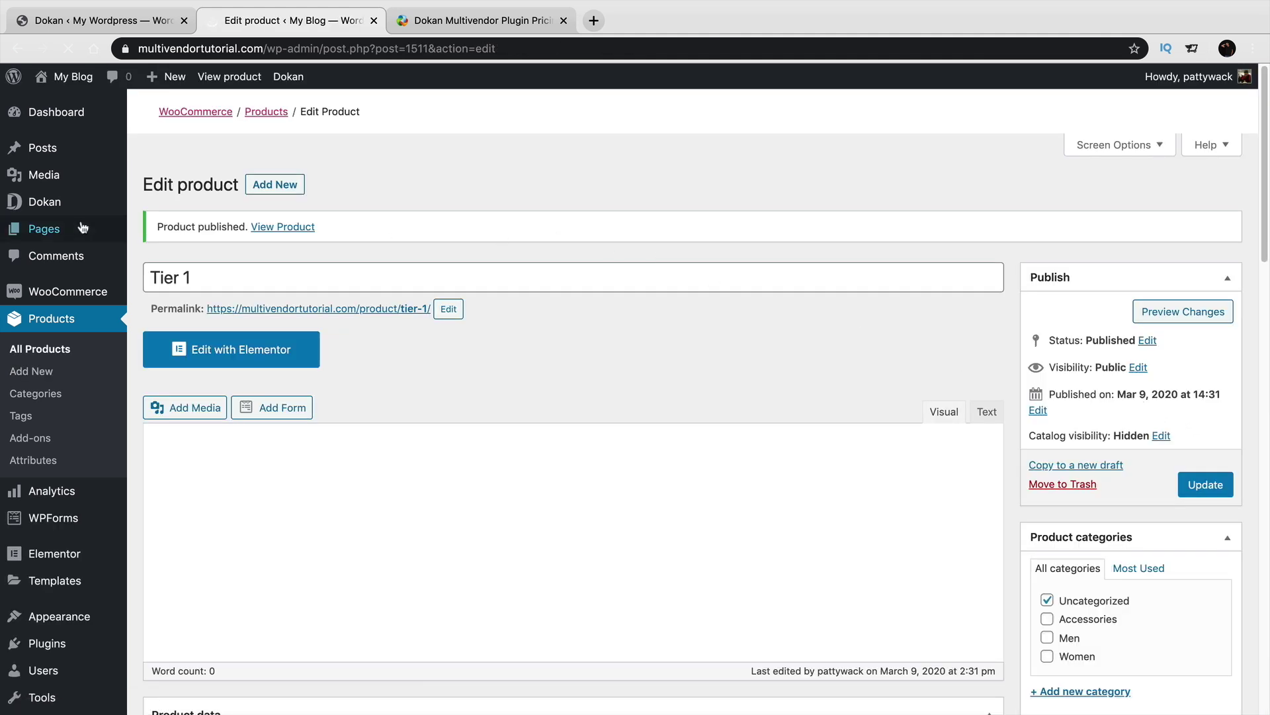
Open the Sample Page on the live site from All Pages.
mouse_move(58, 229)
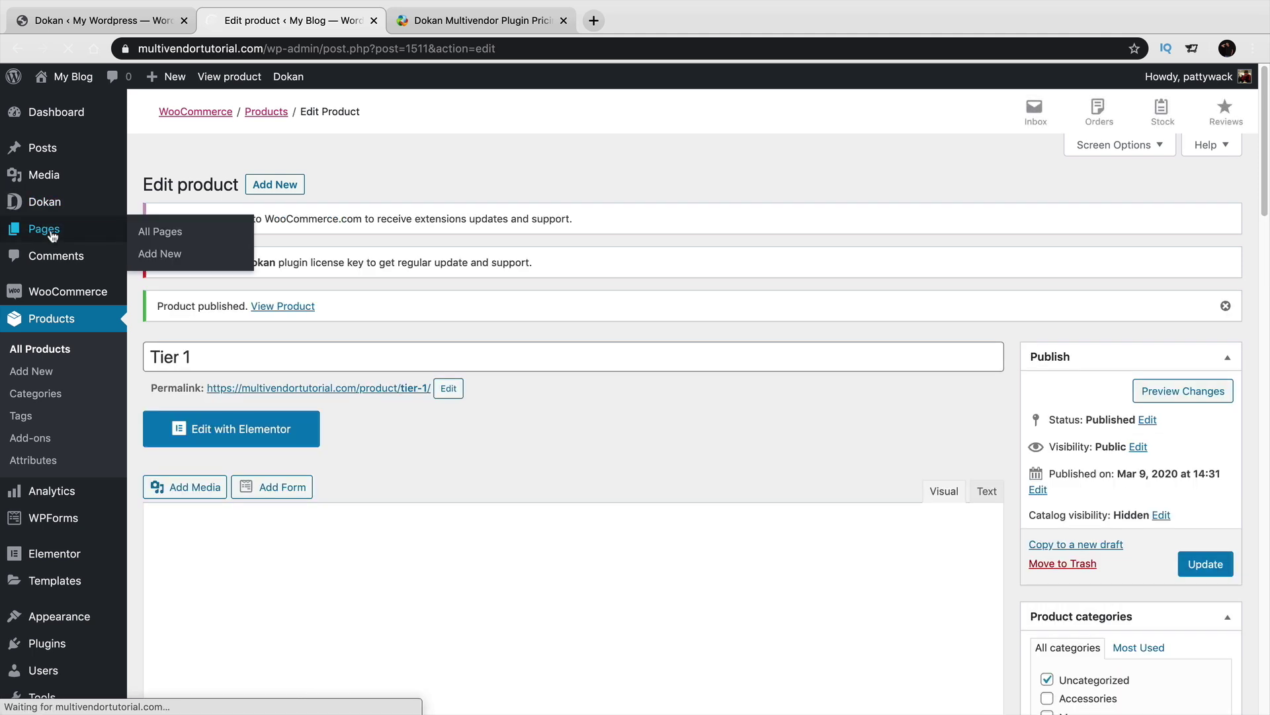
click(140, 233)
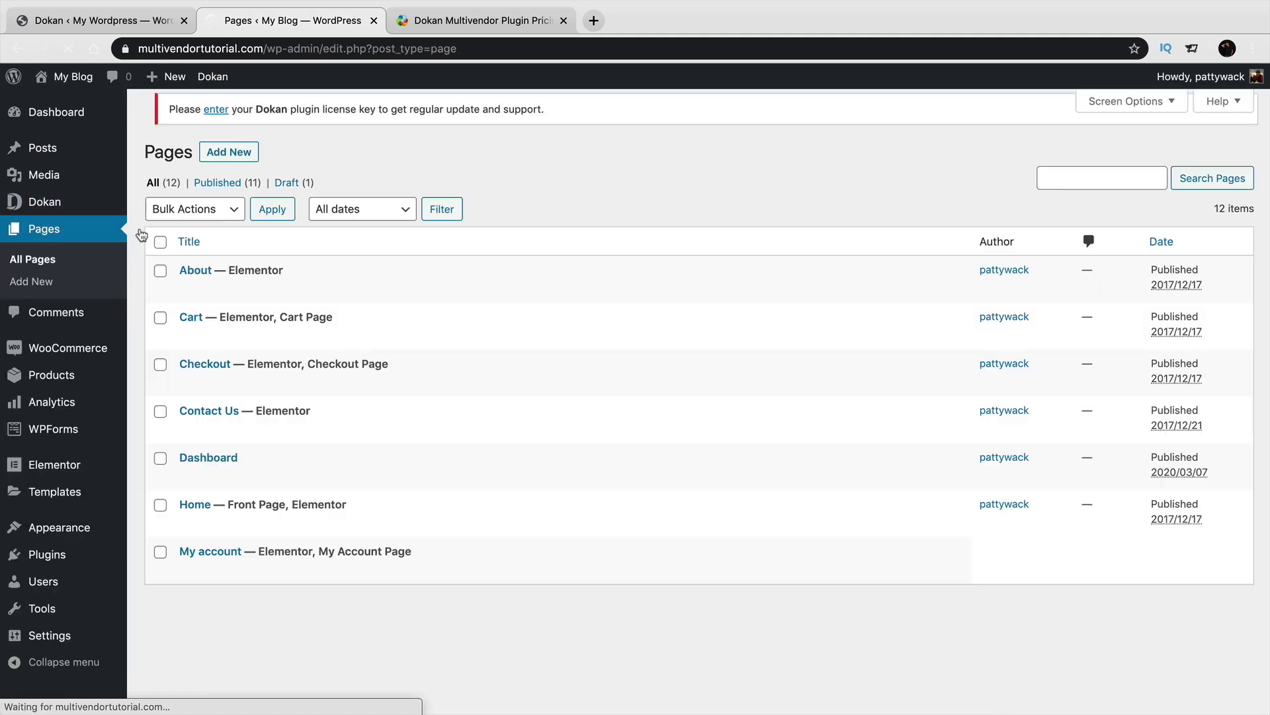
scroll(244, 374, down, 2)
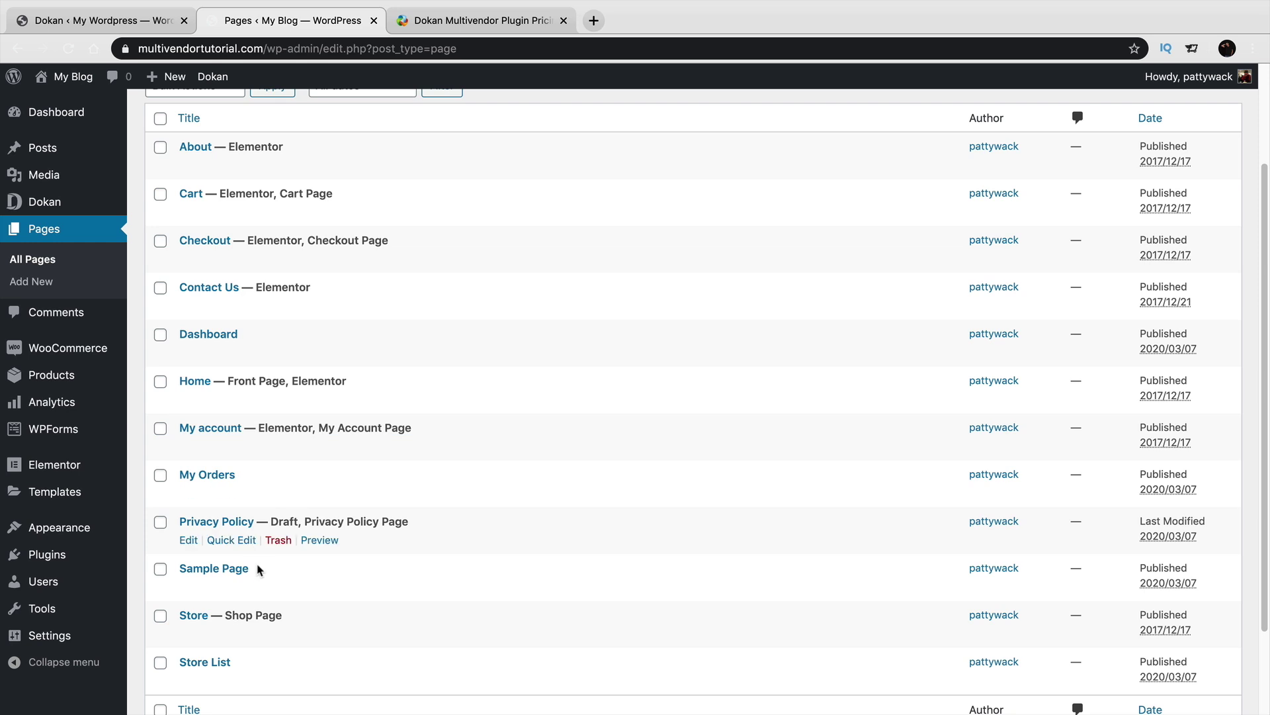
click(312, 587)
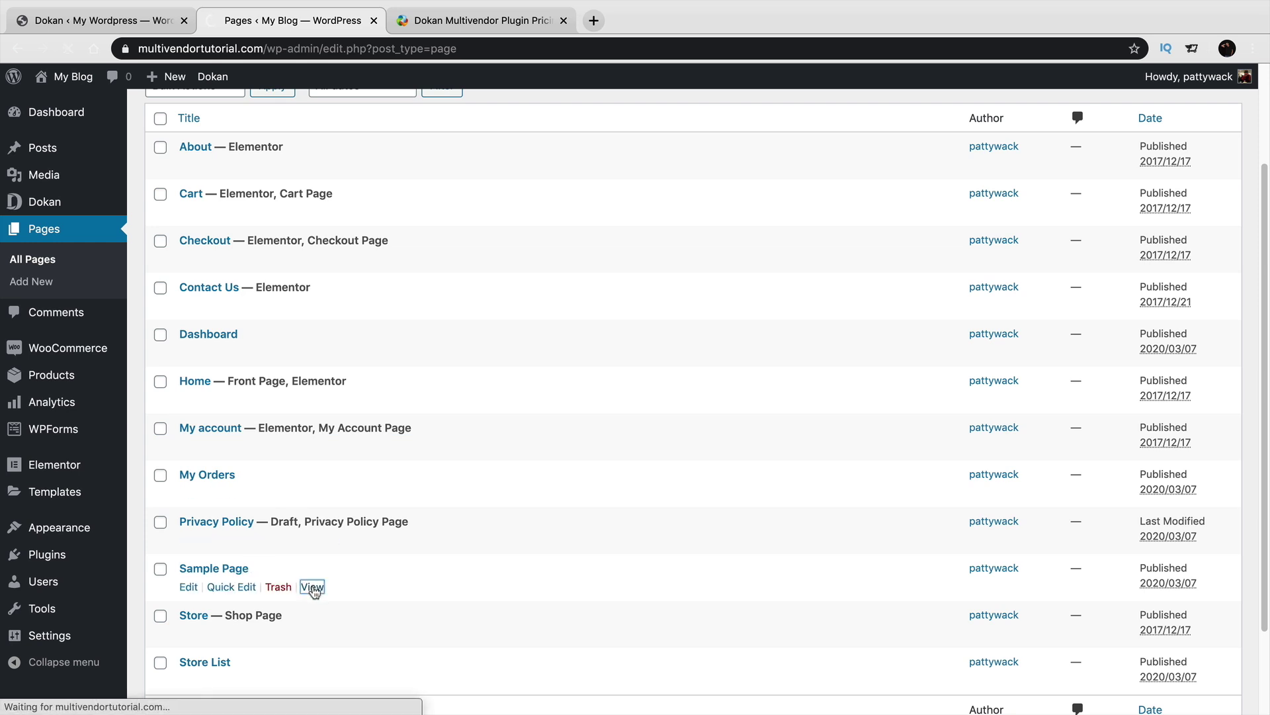
scroll(499, 470, down, 1)
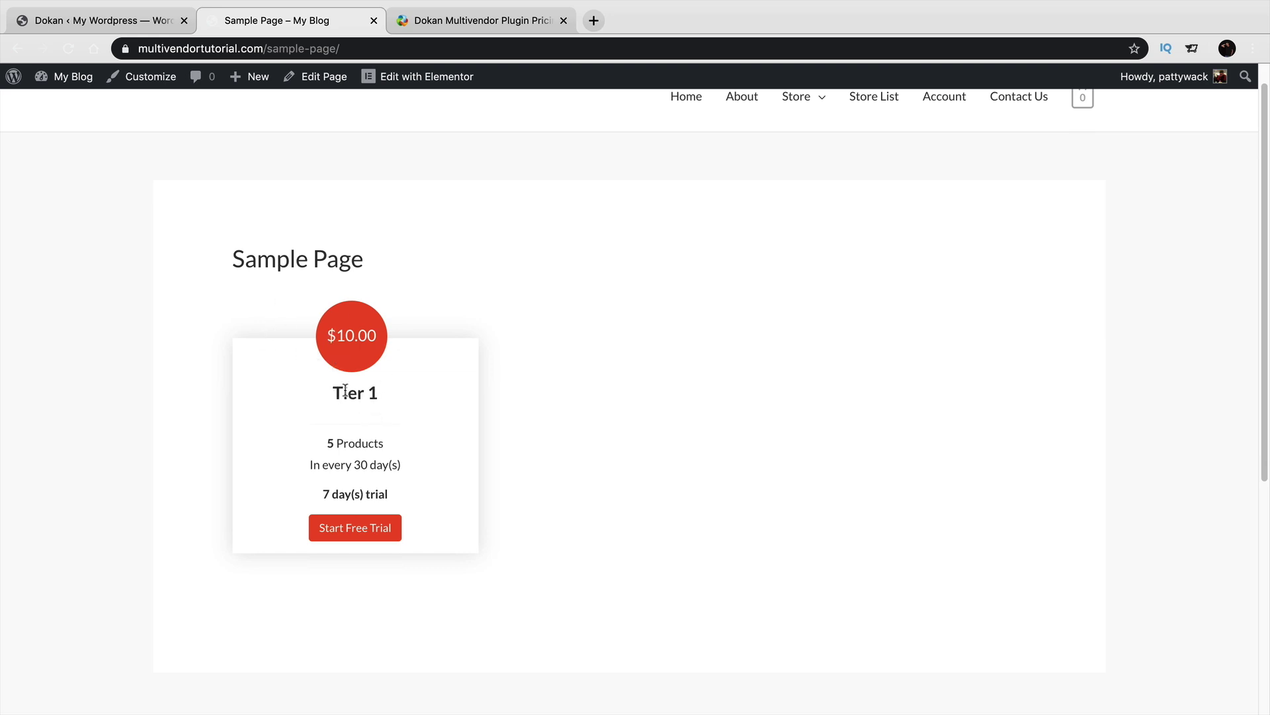
Highlight Tier 1's 5 products, 30-day billing and 7-day trial, then start its free trial.
drag(333, 391, 392, 395)
drag(328, 441, 391, 445)
drag(311, 464, 405, 467)
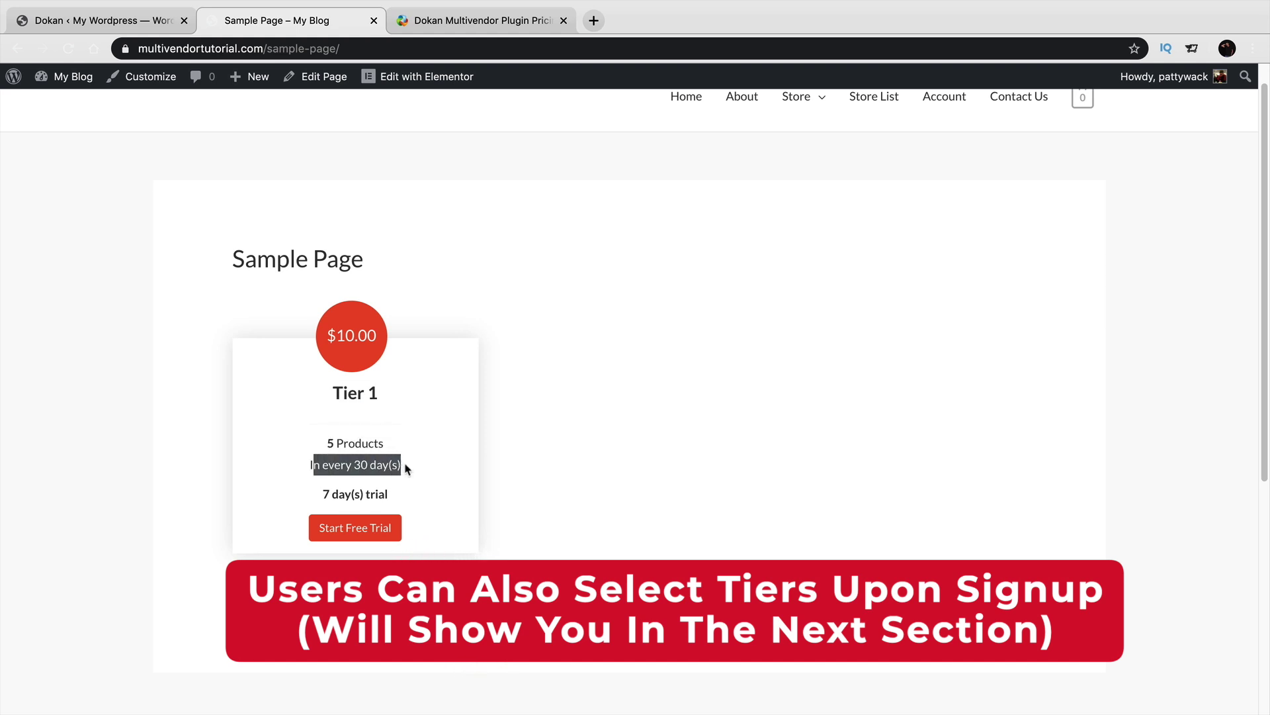
click(334, 494)
drag(333, 494, 431, 496)
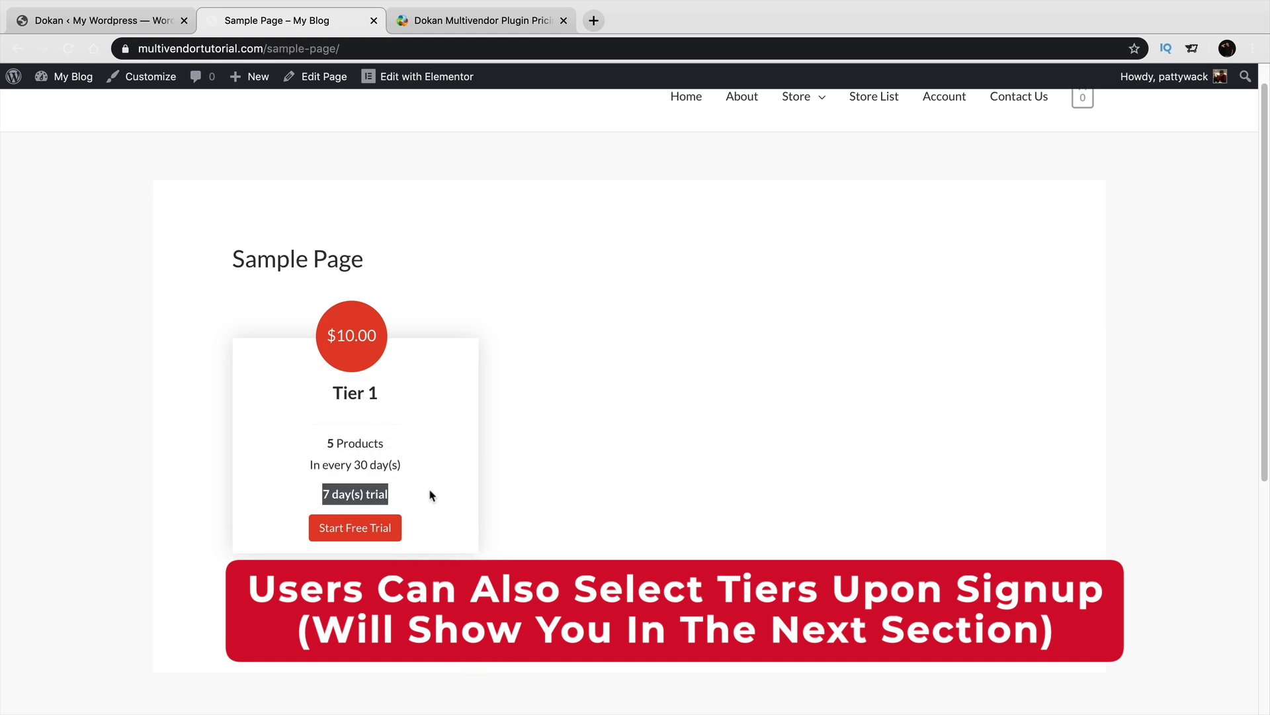
click(391, 528)
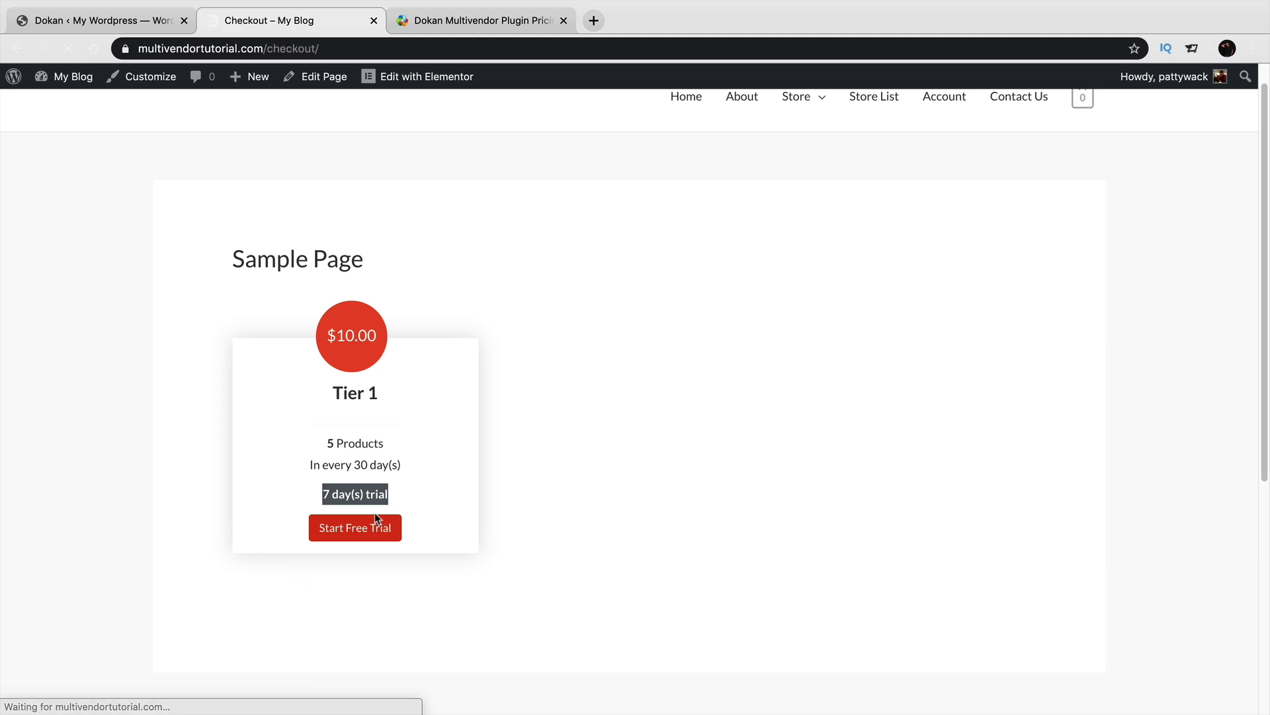
scroll(397, 498, down, 5)
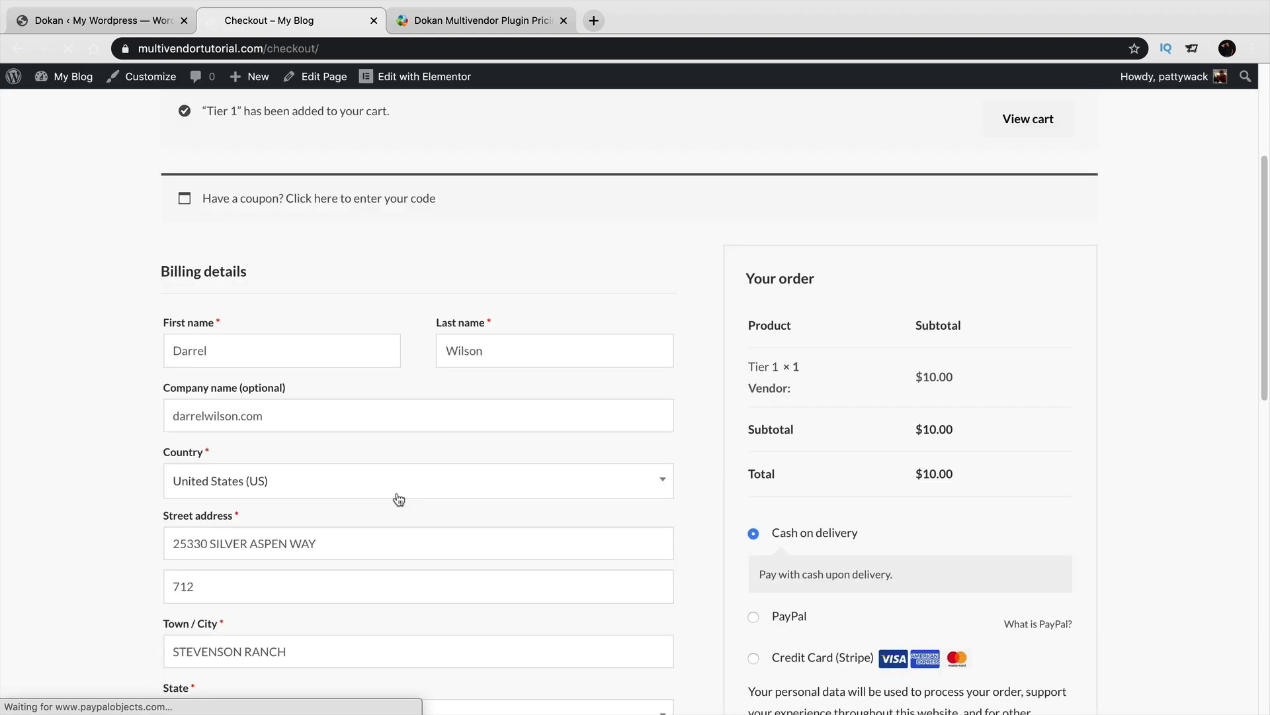
scroll(398, 499, up, 5)
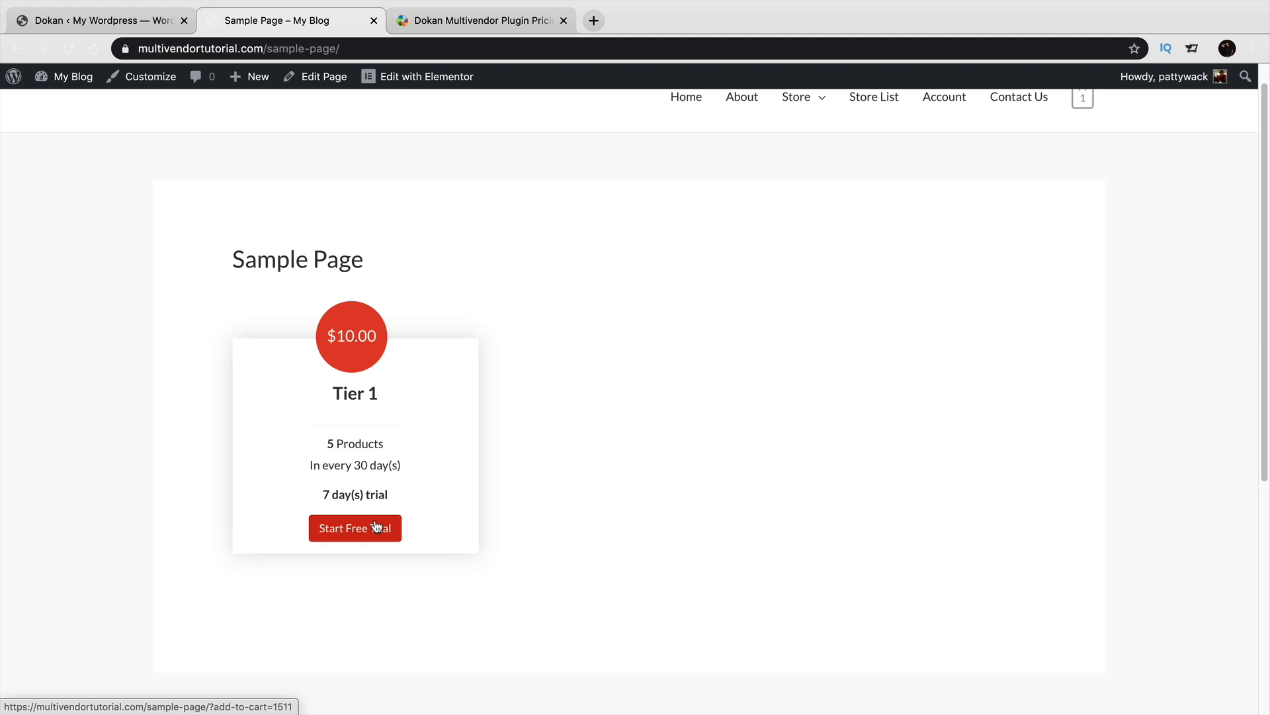
scroll(377, 523, up, 1)
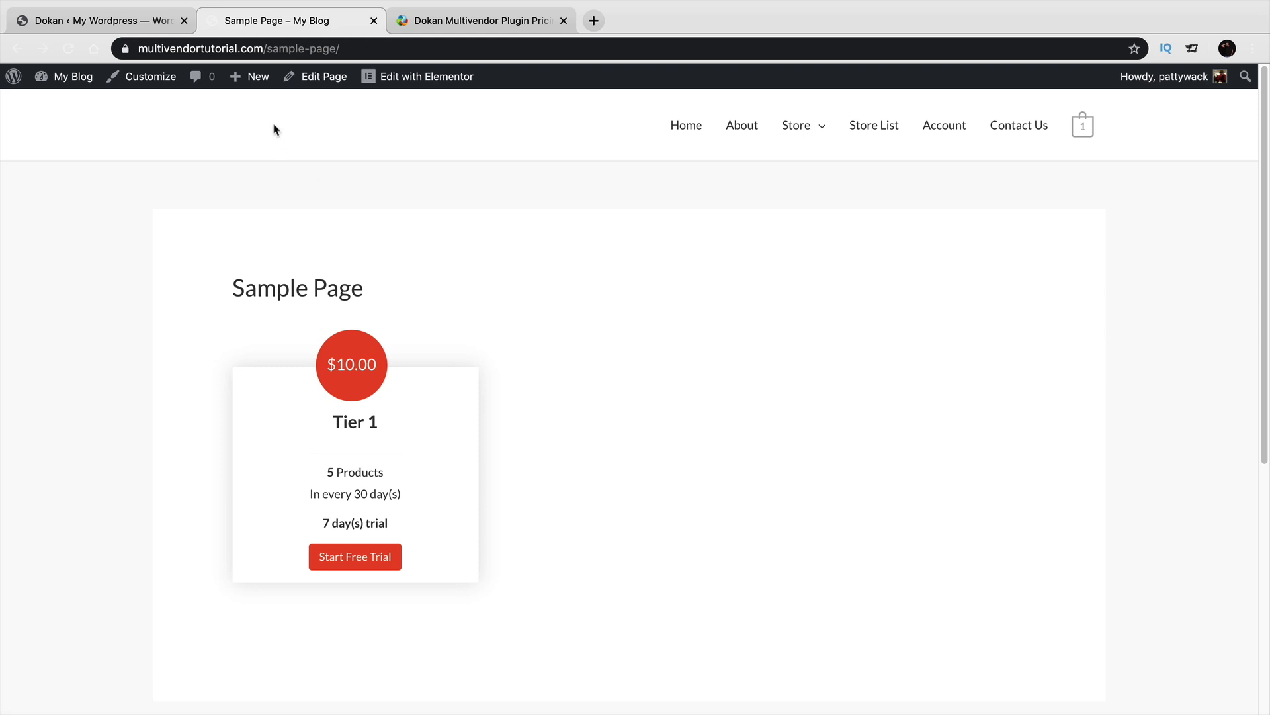
Check the figures on the Dokan overview in the admin dashboard.
mouse_move(80, 76)
click(83, 106)
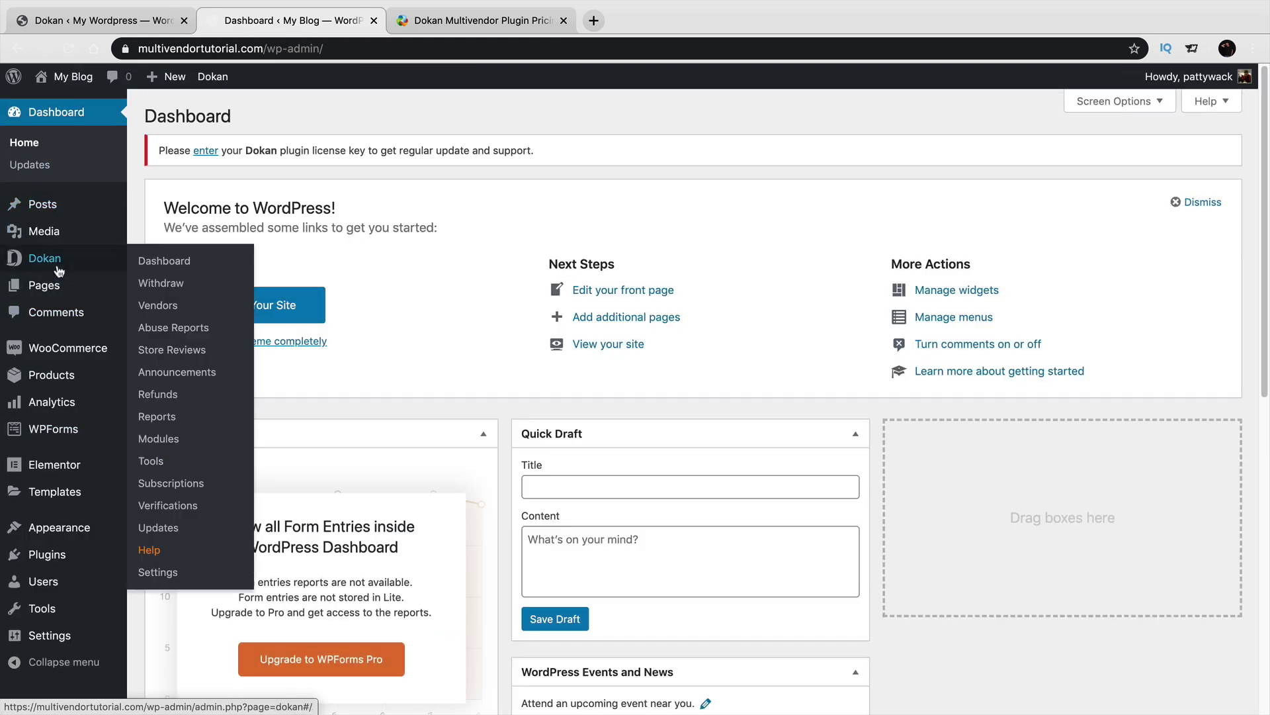
click(58, 270)
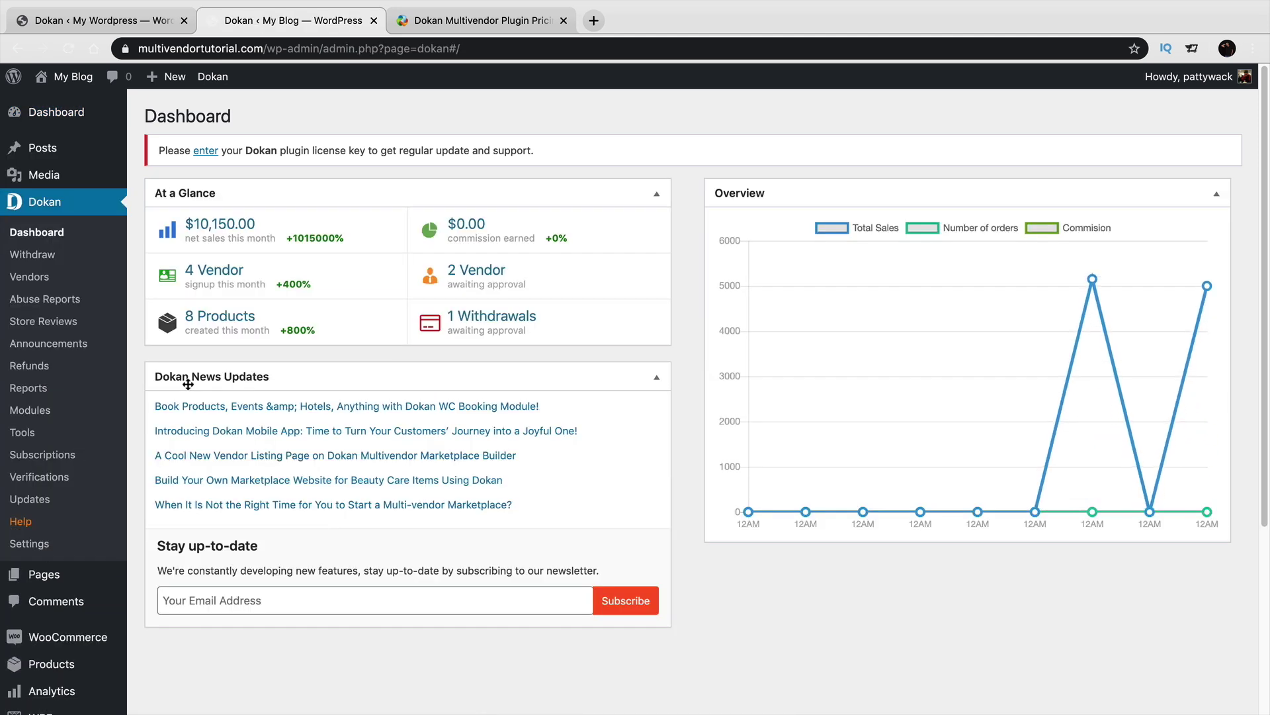
Visit the public store home page showing the 'Raining Offers For Hot Summer!' banner.
click(73, 103)
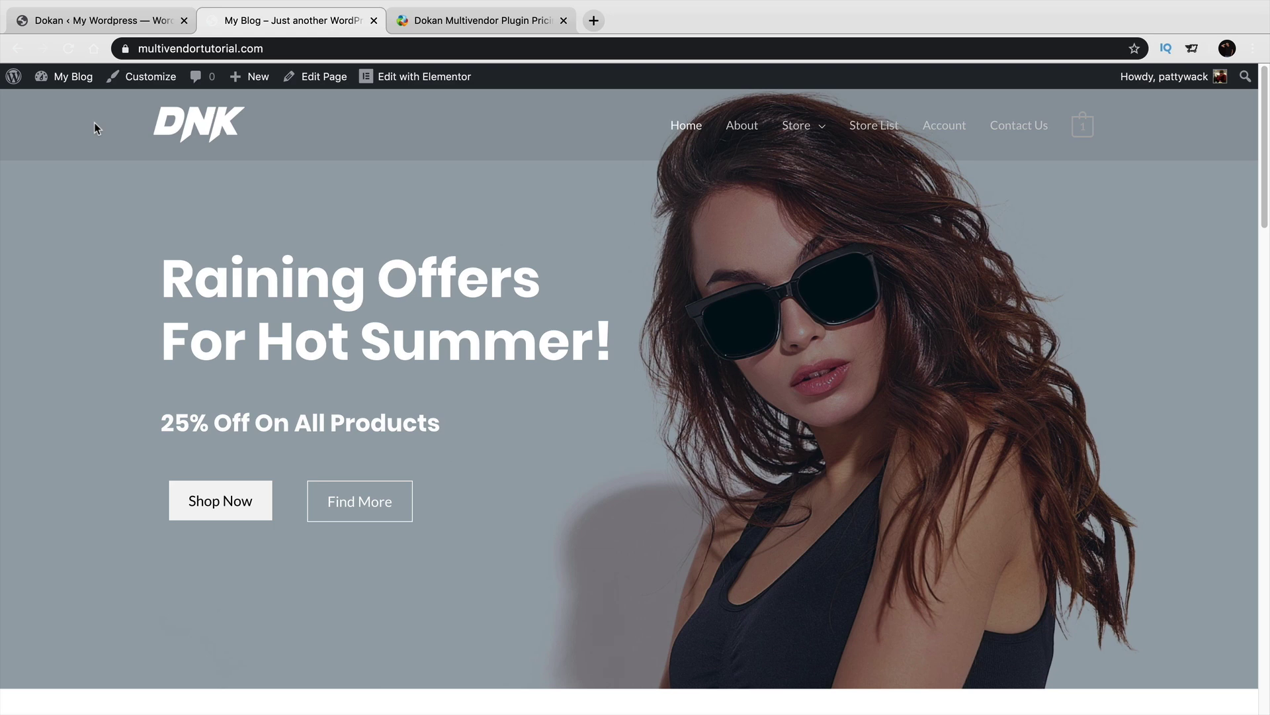
click(170, 49)
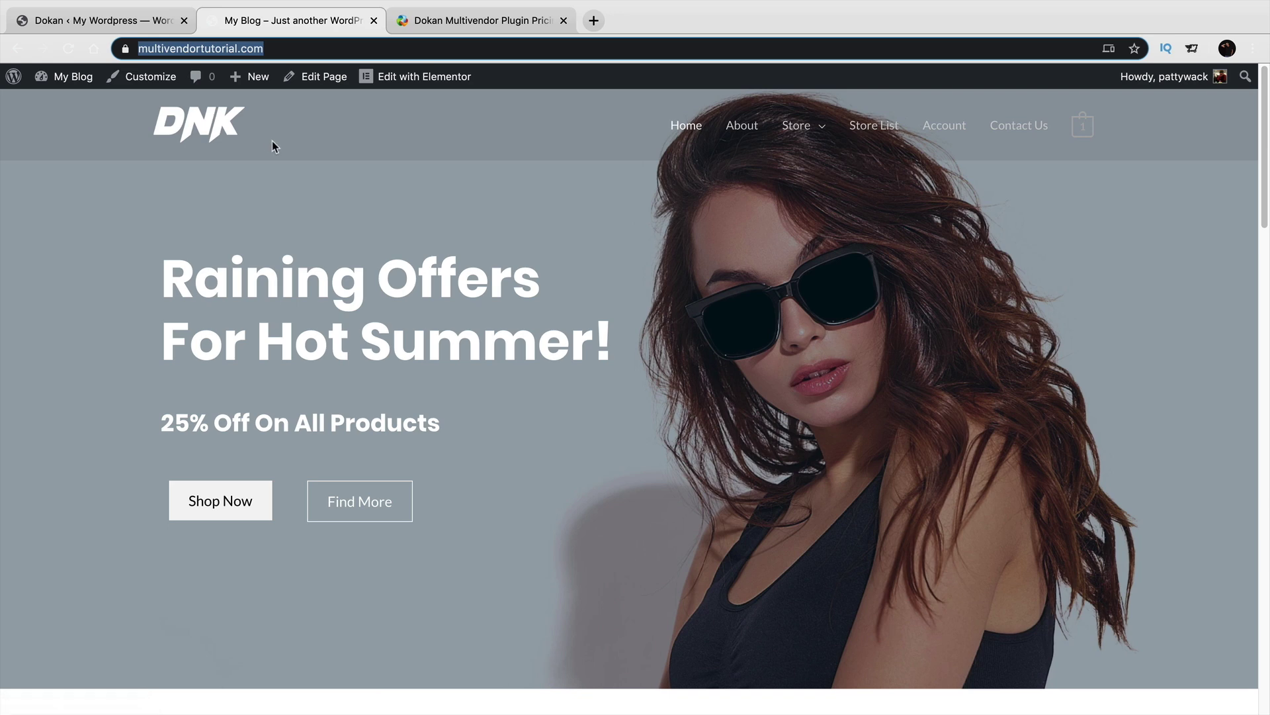
click(463, 256)
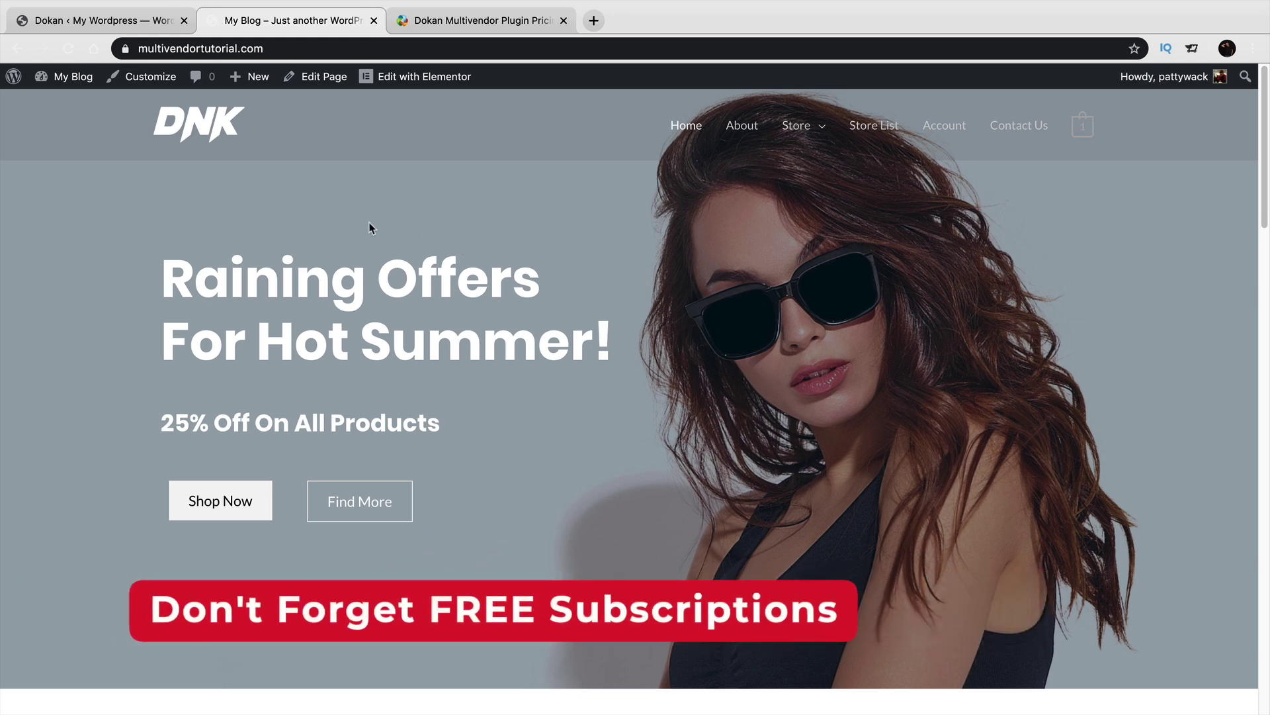
Create a new product titled 'Free Tier' with the Dokan Subscription product type.
mouse_move(250, 77)
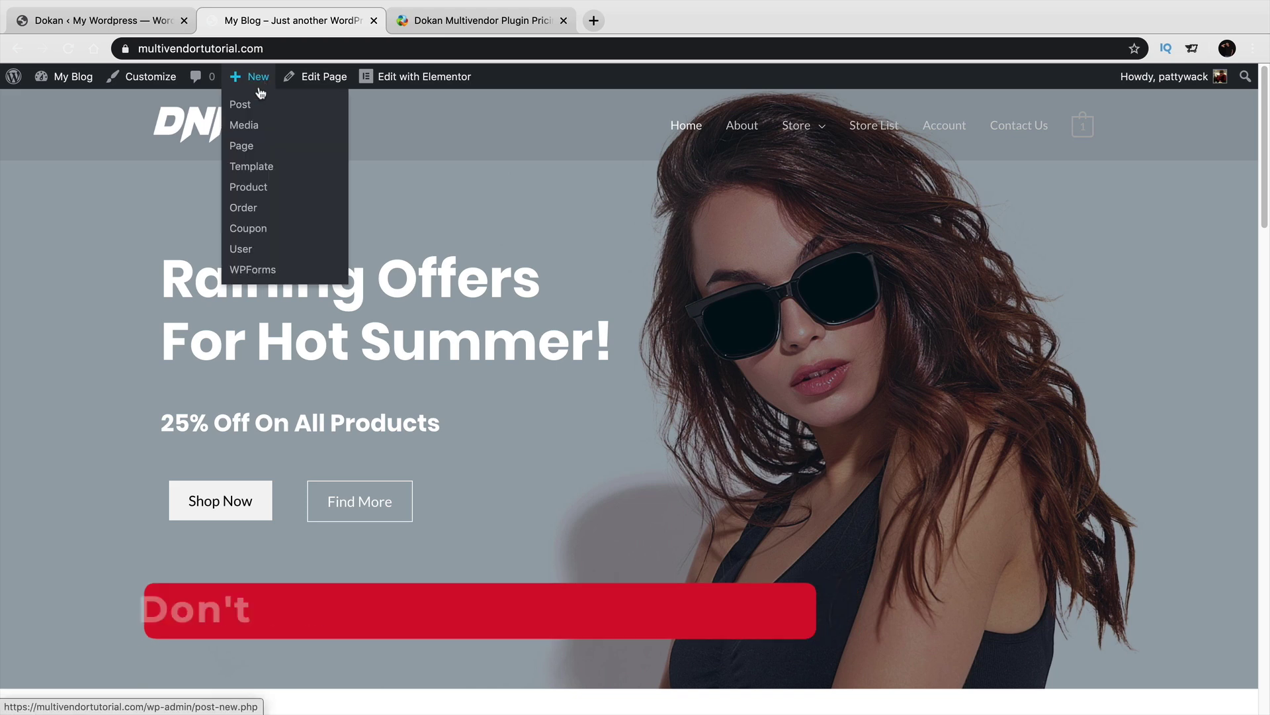
click(261, 188)
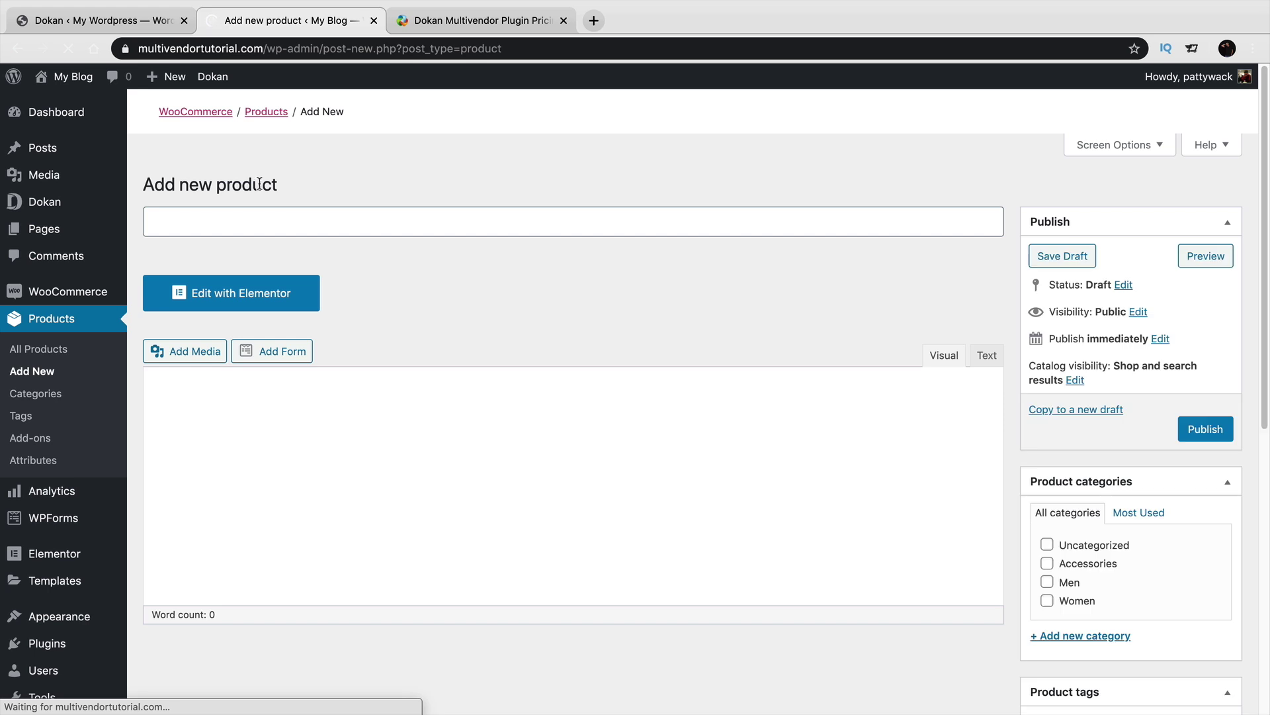
text(Free S)
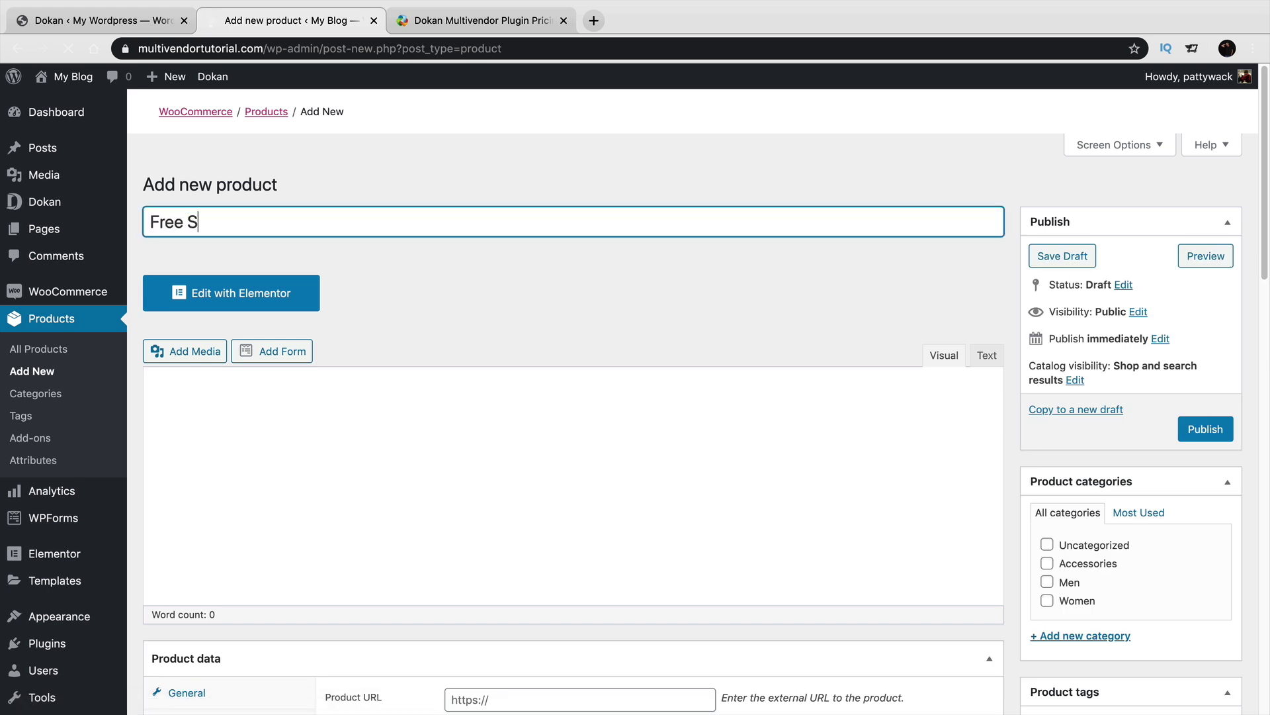
key(BackSpace)
text(Tier)
scroll(297, 254, down, 5)
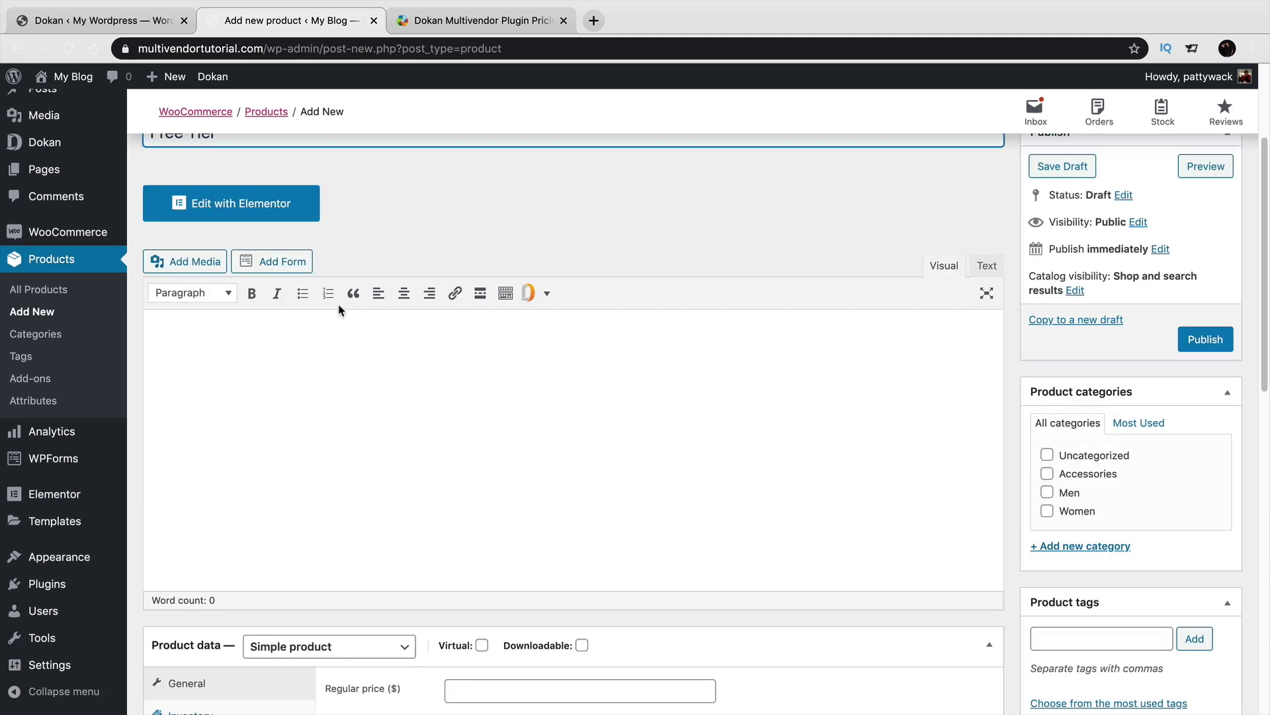
click(353, 510)
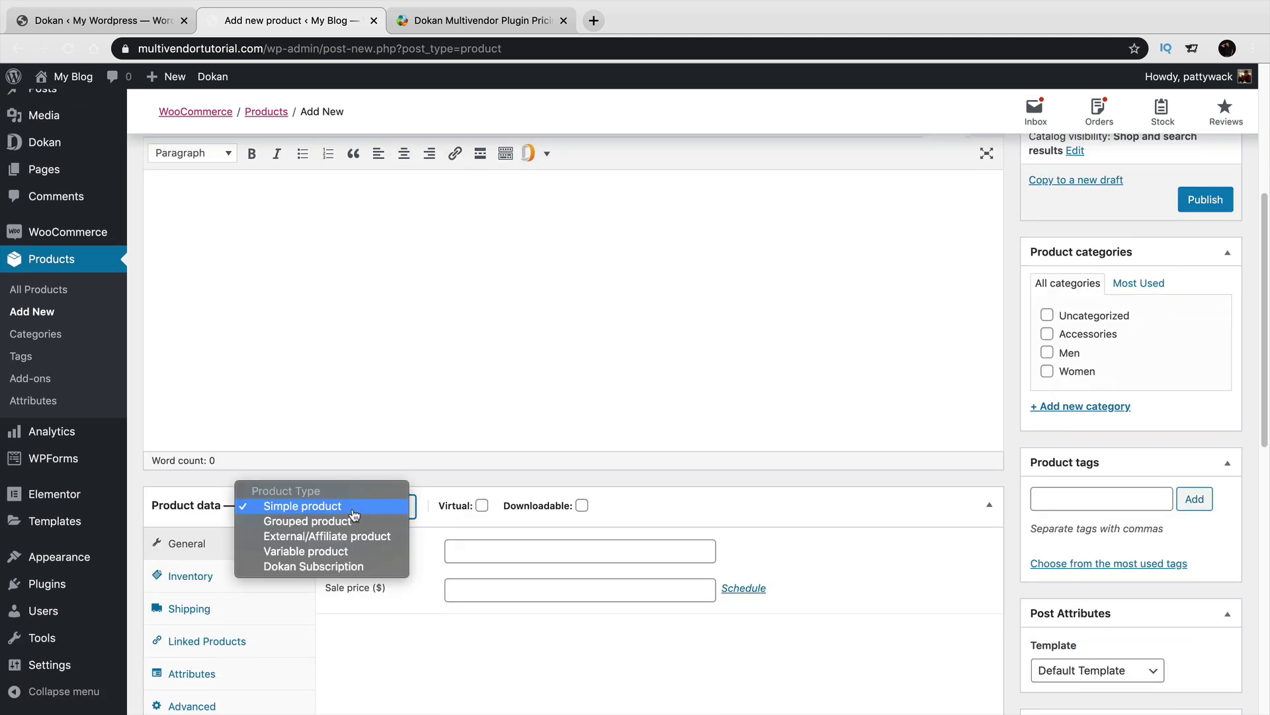
click(357, 566)
Give the Free Tier pack a regular price of 0 and admin commission of 35.
scroll(369, 549, down, 5)
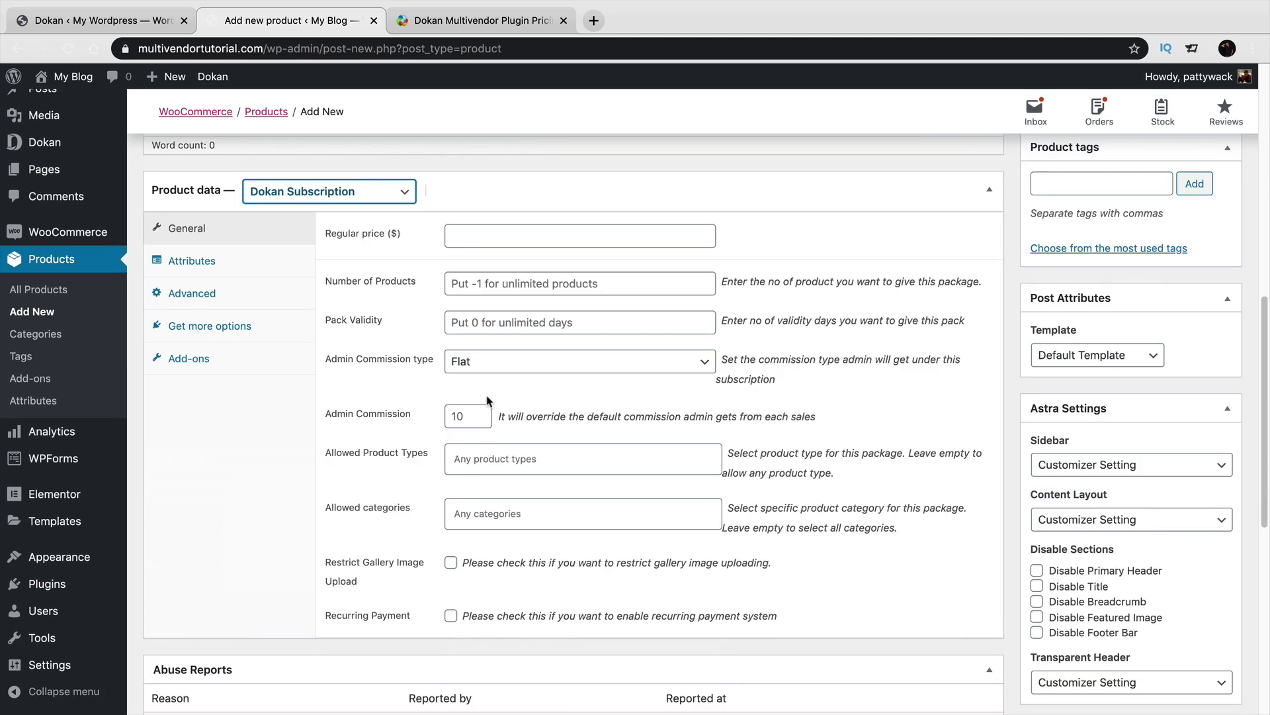
click(499, 236)
text(0)
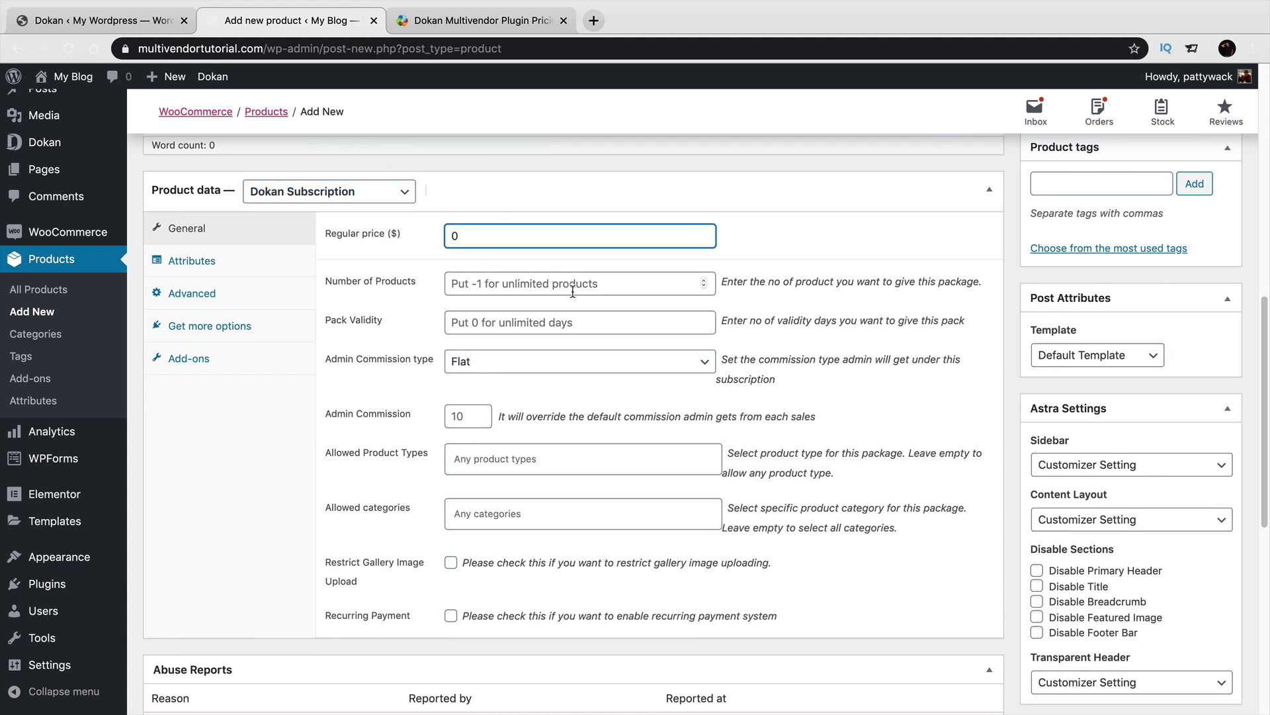
click(454, 417)
text(20)
text(35)
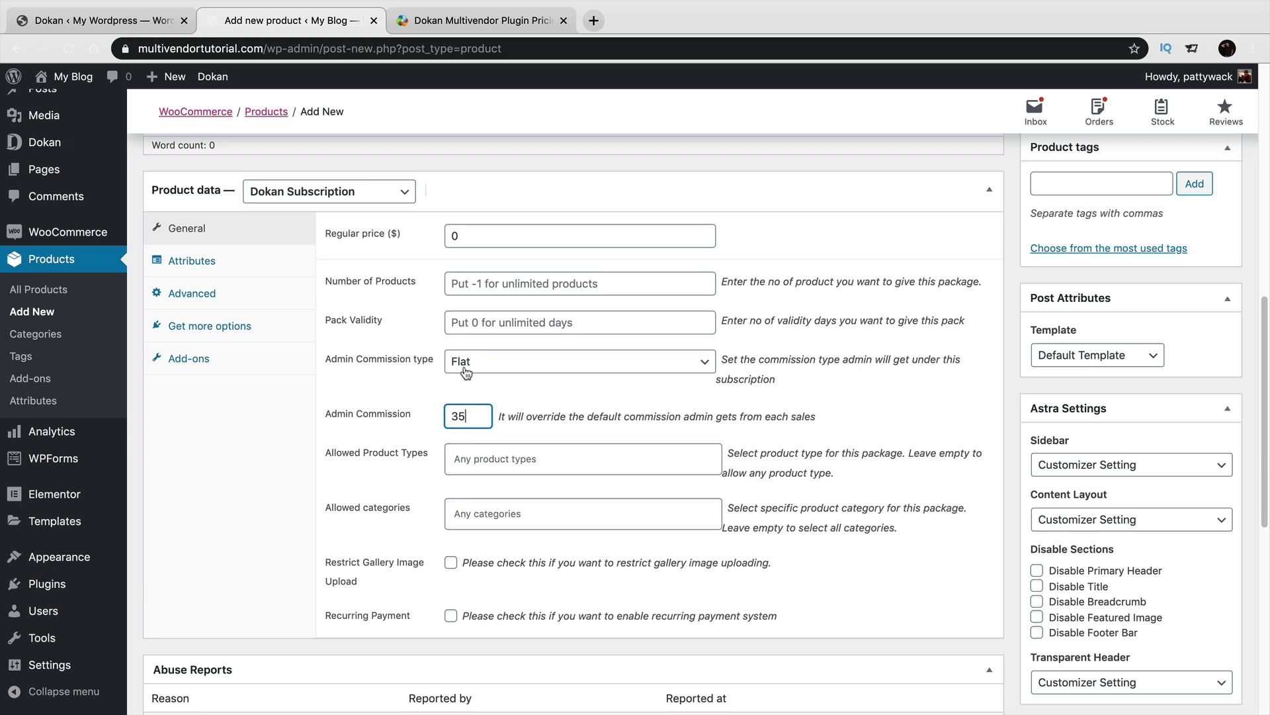
double_click(456, 237)
Open the public storefront via My Blog > Visit Site.
scroll(802, 356, up, 5)
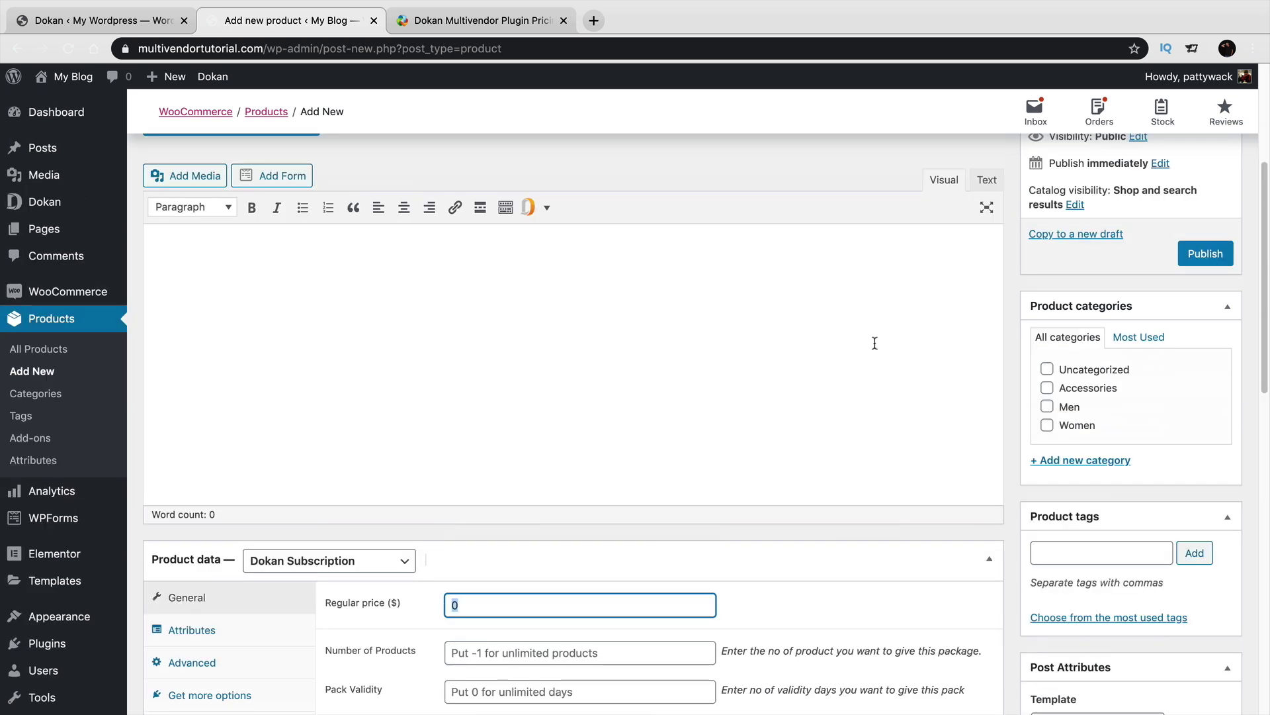
scroll(798, 385, up, 4)
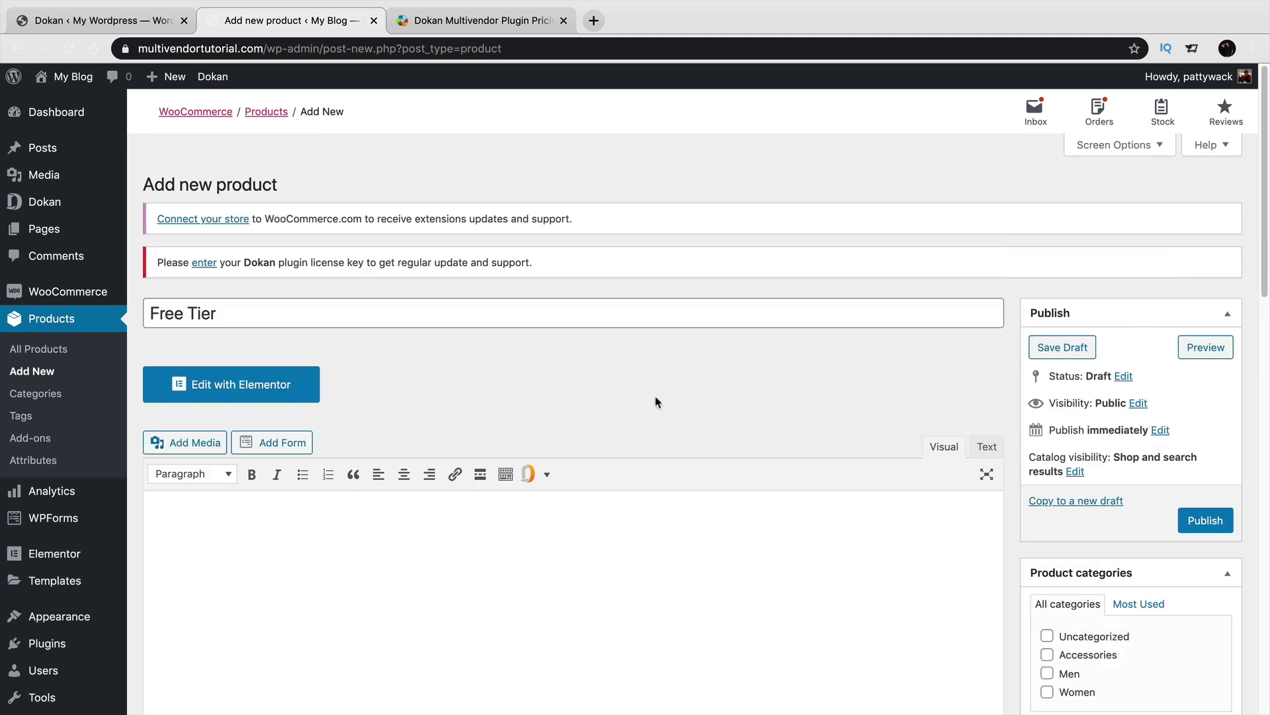
mouse_move(66, 78)
click(66, 104)
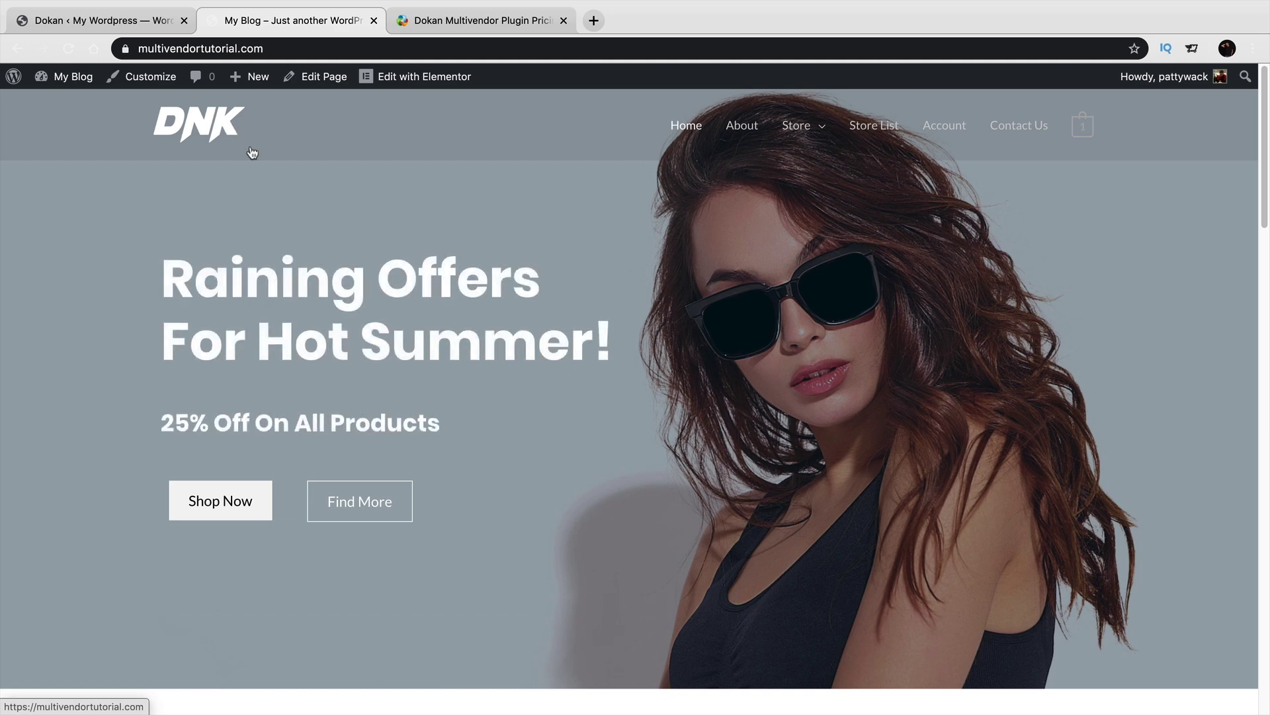
In Safari, open the store's My Account page and switch registration to 'I am a vendor'.
key(super+Tab)
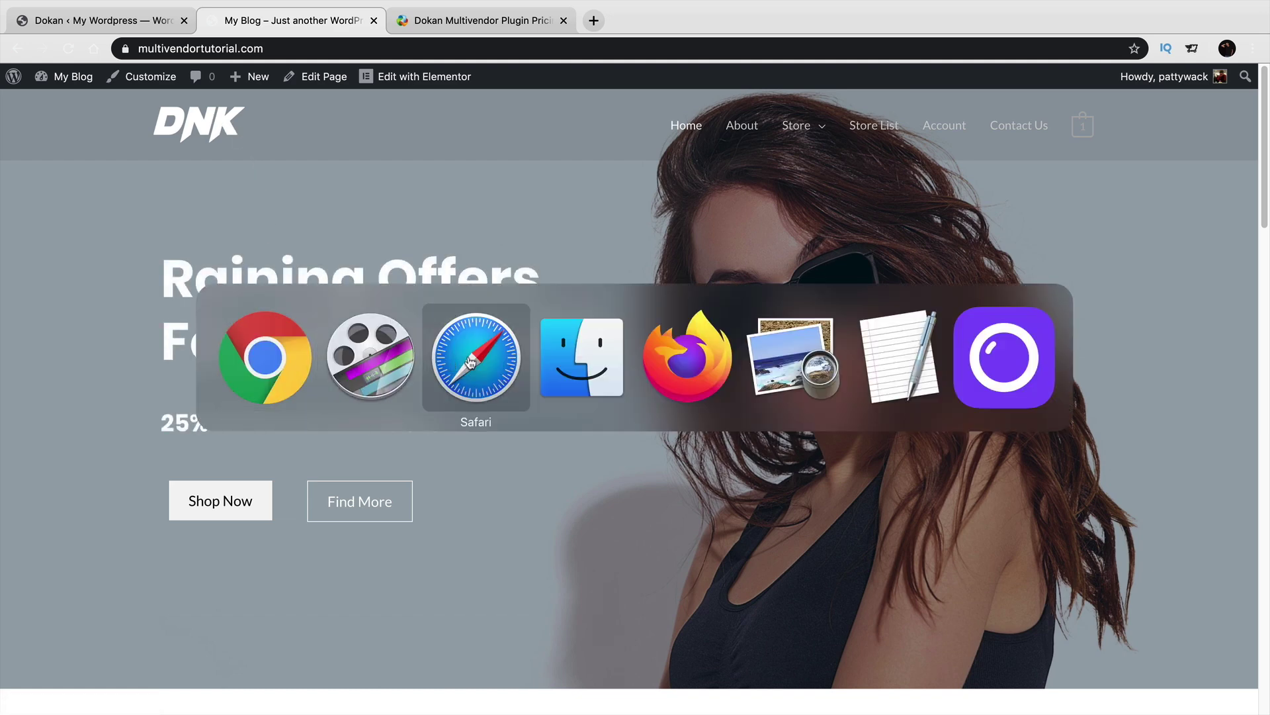
click(469, 360)
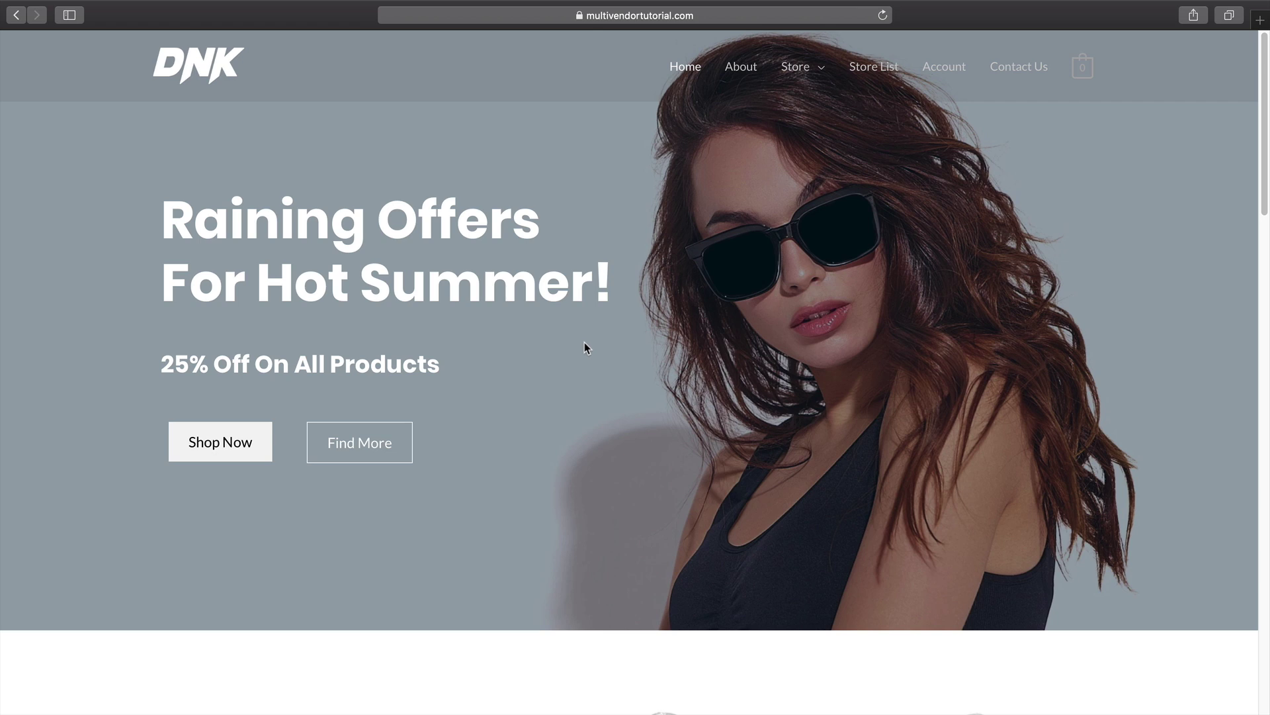
click(938, 73)
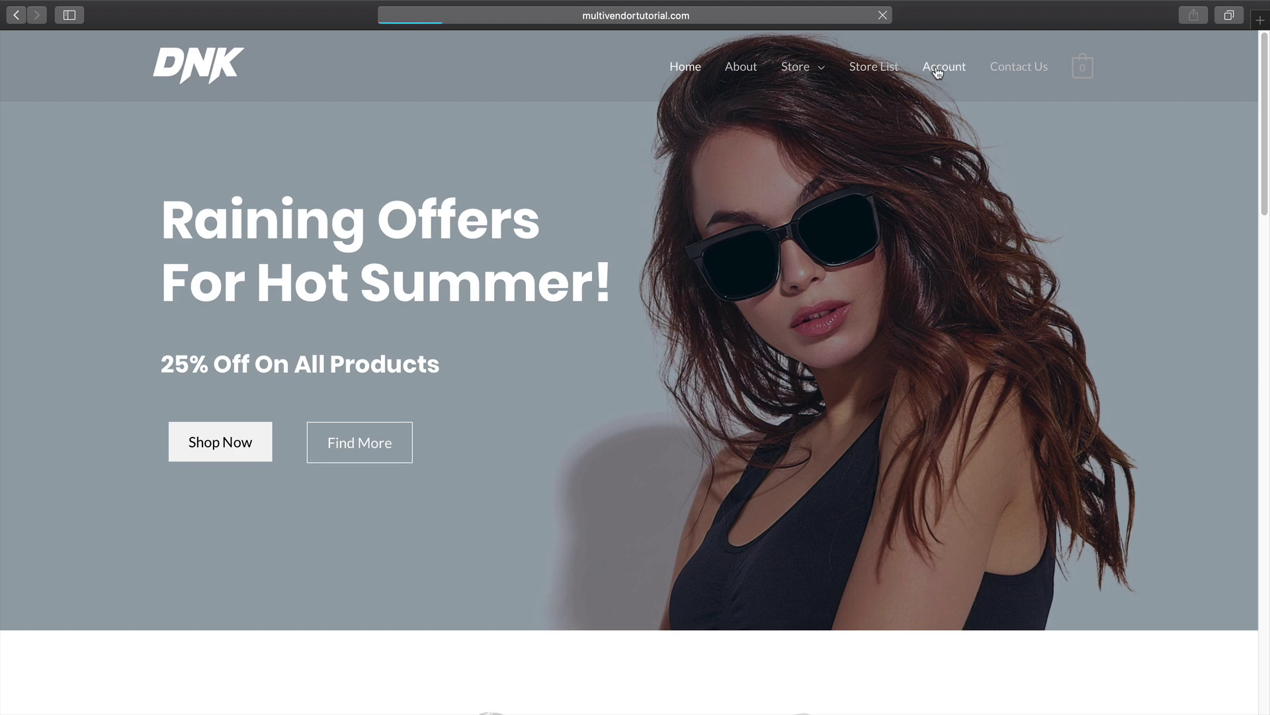
scroll(887, 199, down, 3)
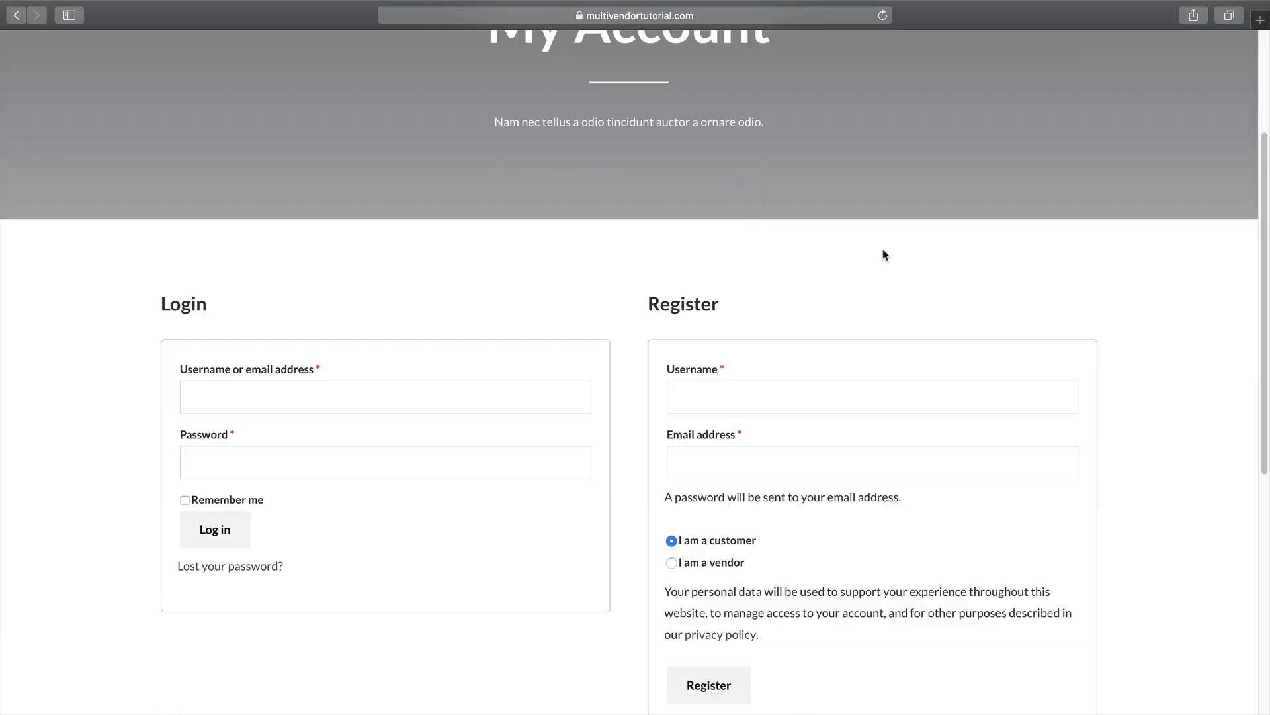
scroll(771, 377, down, 2)
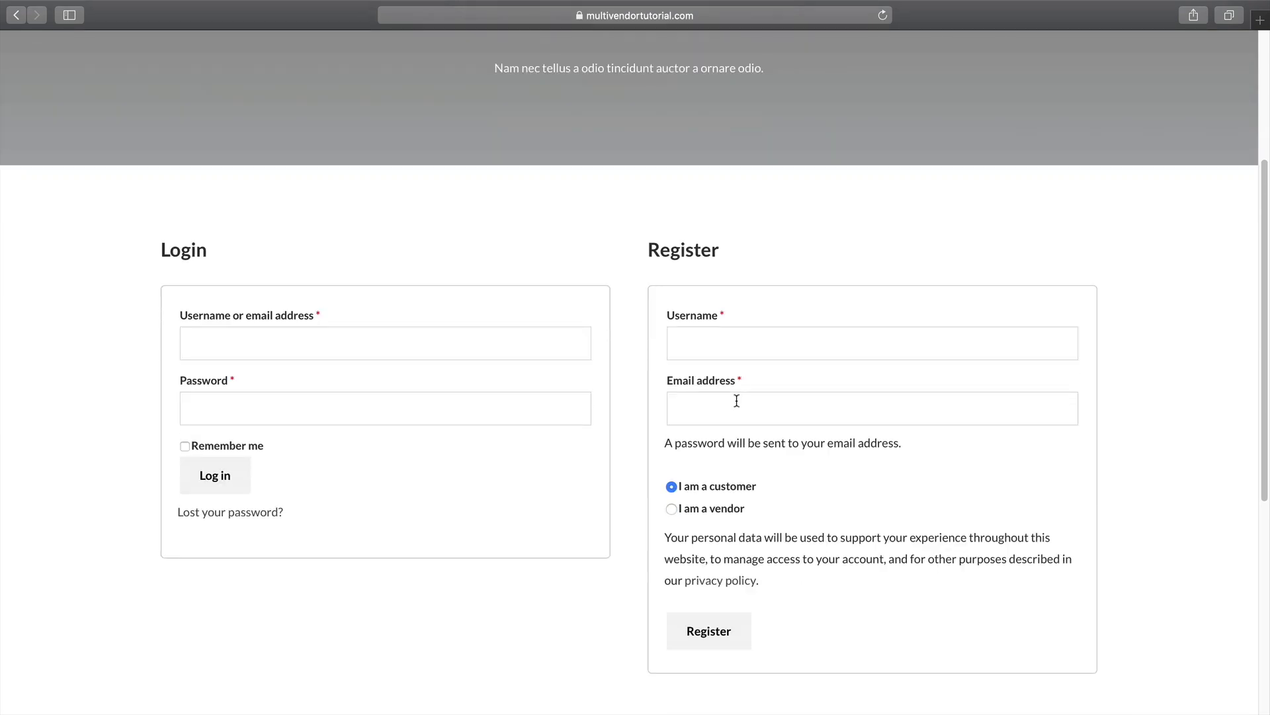
click(671, 508)
Fill in the vendor's username, e-mail, first and last name, and shop name.
scroll(743, 366, down, 1)
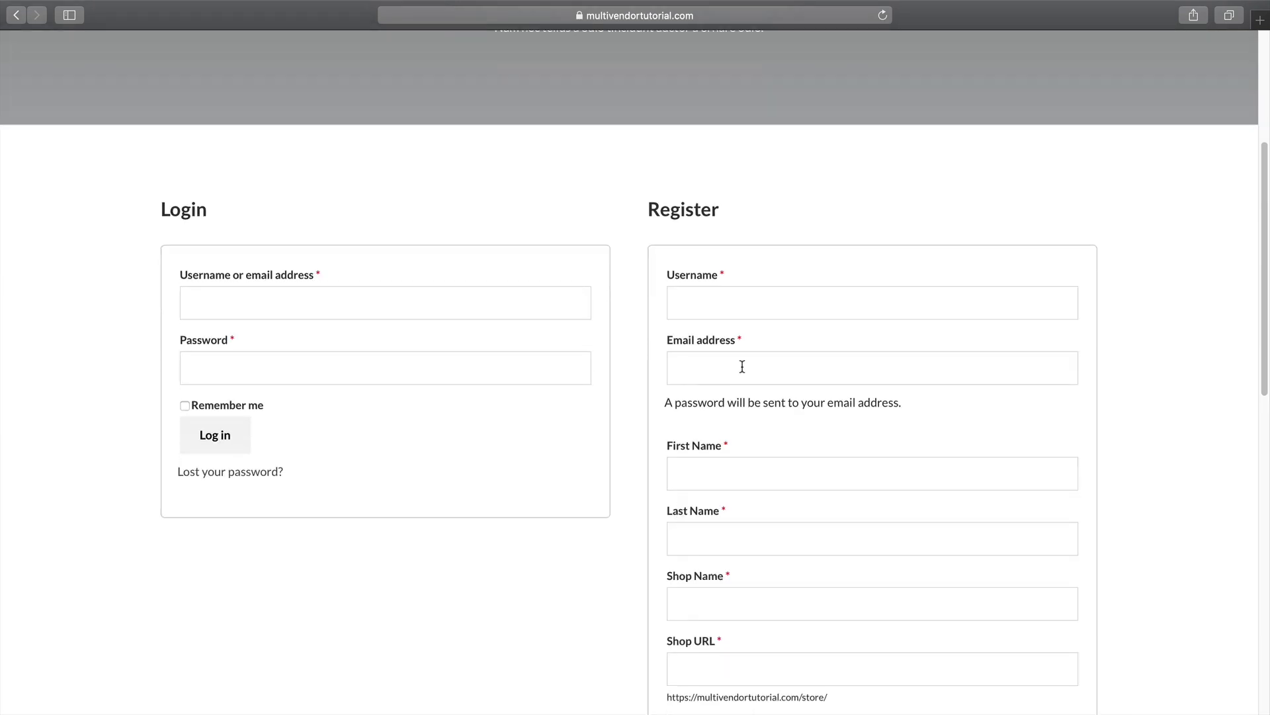
click(766, 298)
text(jessica)
key(Tab)
key(Tab)
text(jessica)
key(Tab)
text(rabbiu)
key(Tab)
text(jessica)
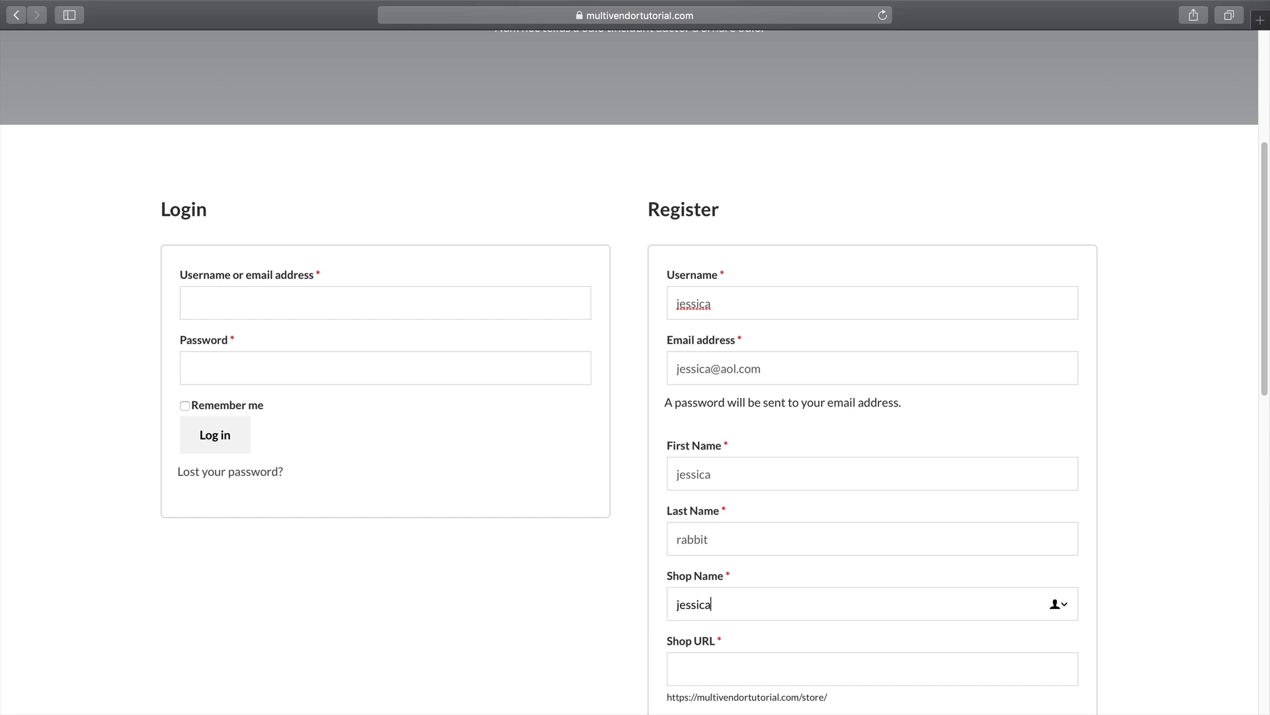
key(Tab)
Choose the Free Subscription pack, enter the phone number, and submit the registration.
scroll(771, 292, down, 4)
scroll(762, 318, down, 3)
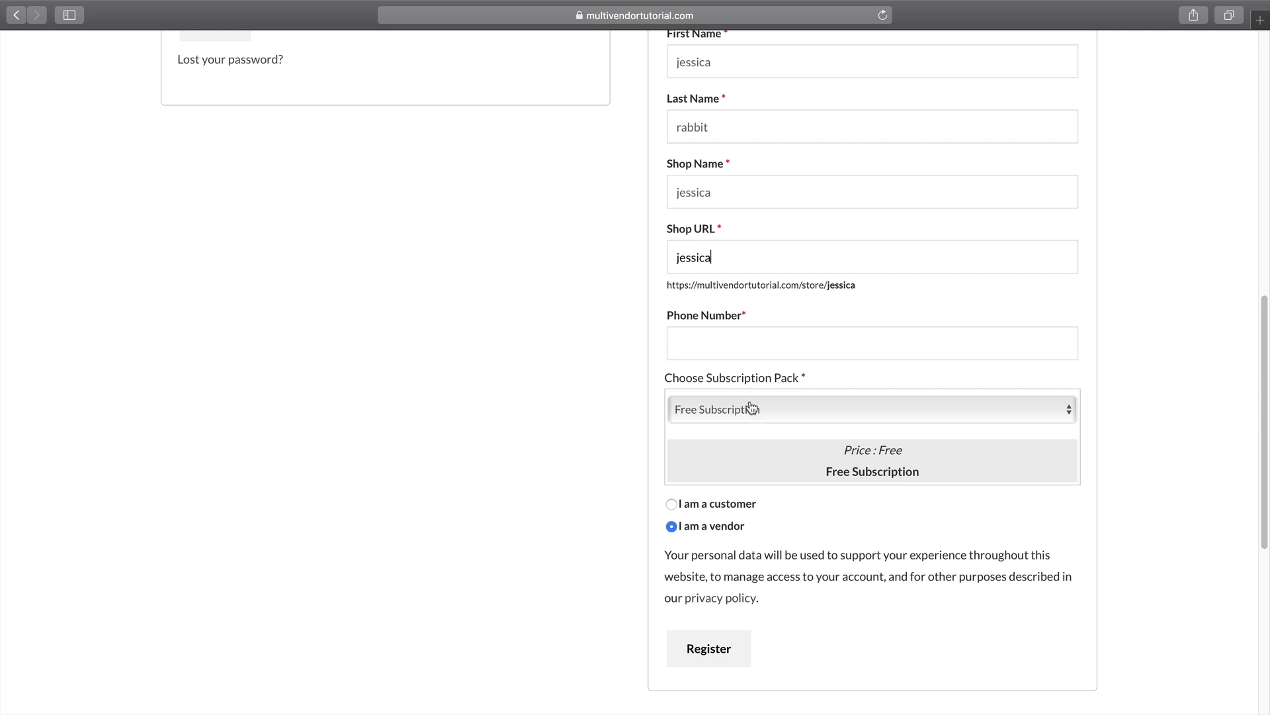
click(761, 413)
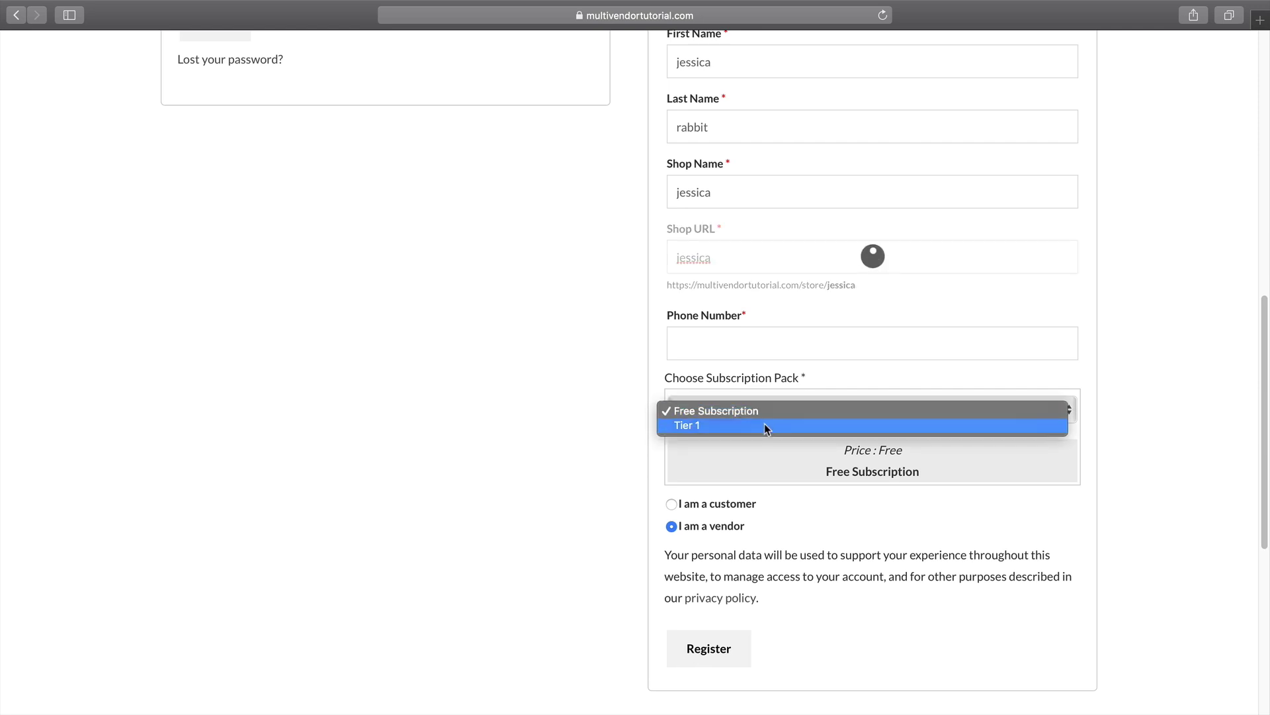
click(765, 425)
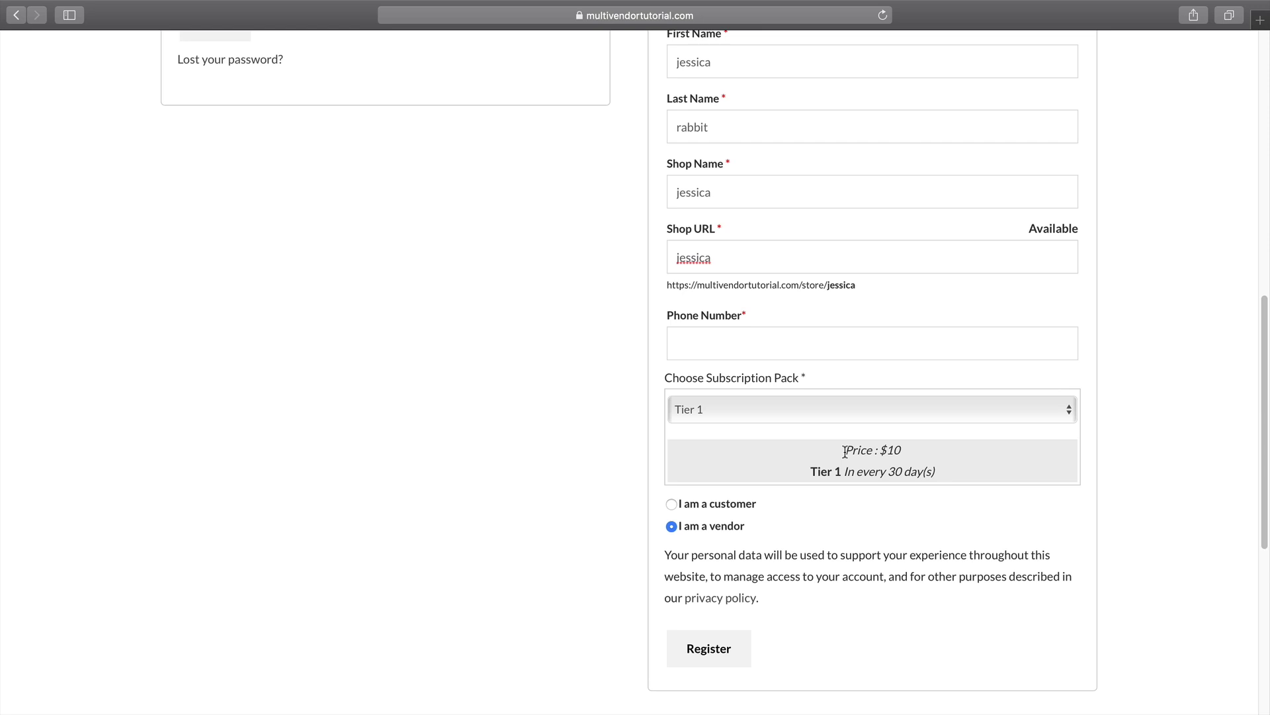
click(828, 408)
click(828, 397)
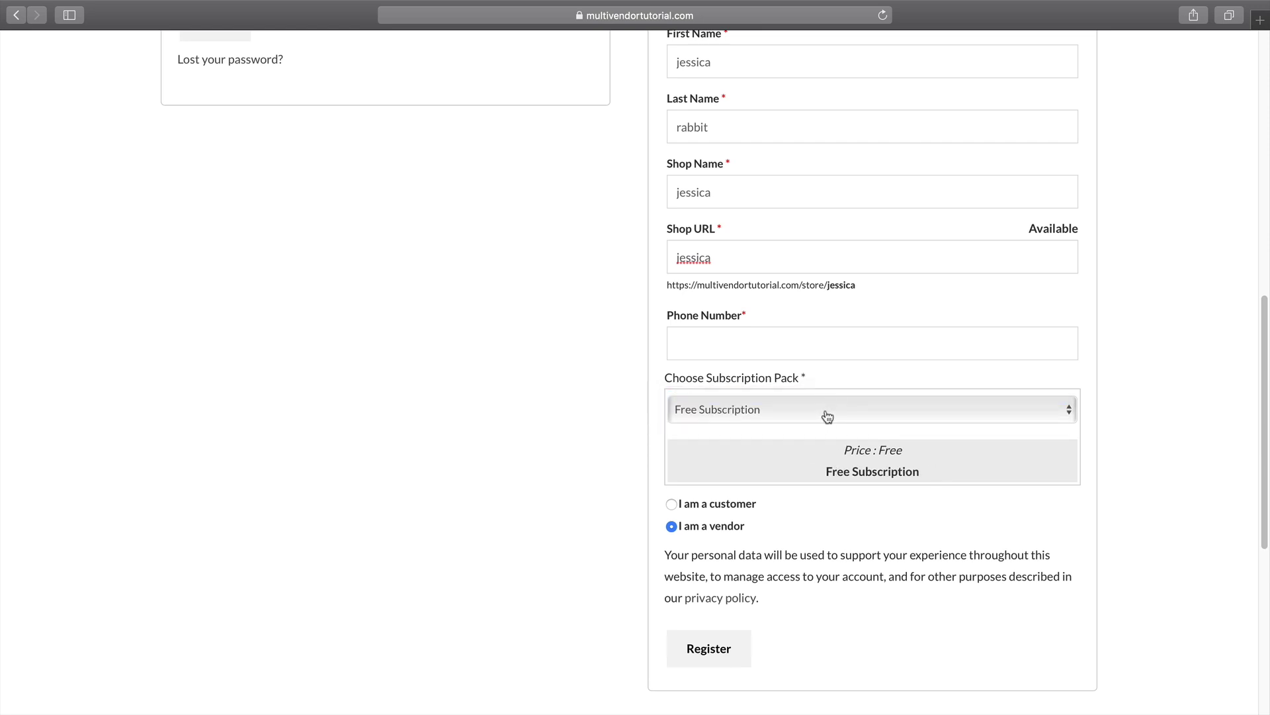
click(827, 413)
click(824, 424)
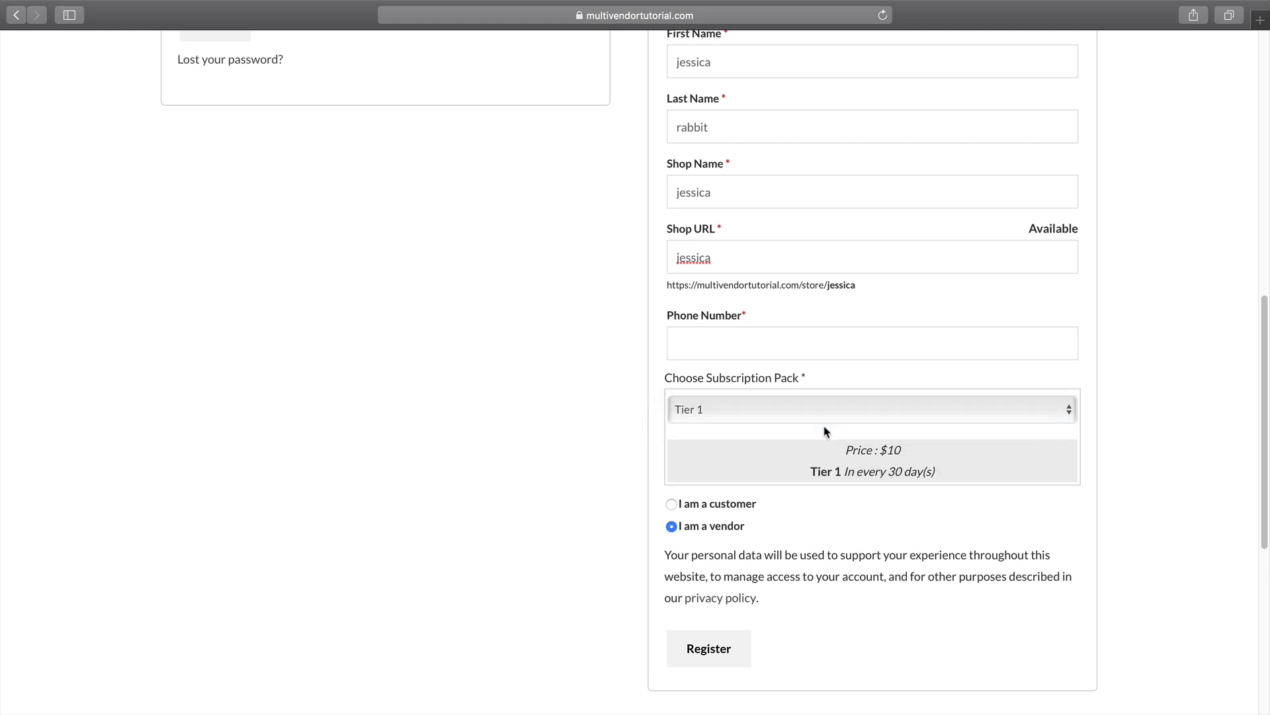
click(826, 417)
click(828, 398)
click(856, 342)
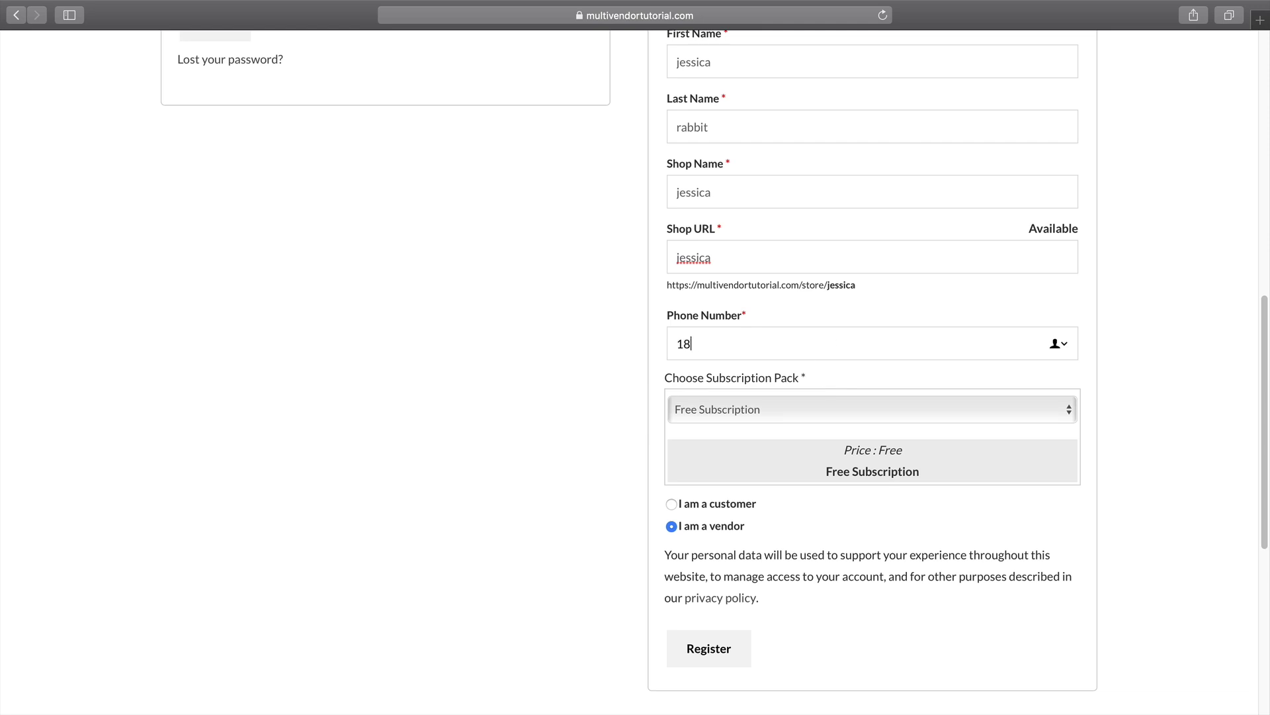
click(735, 641)
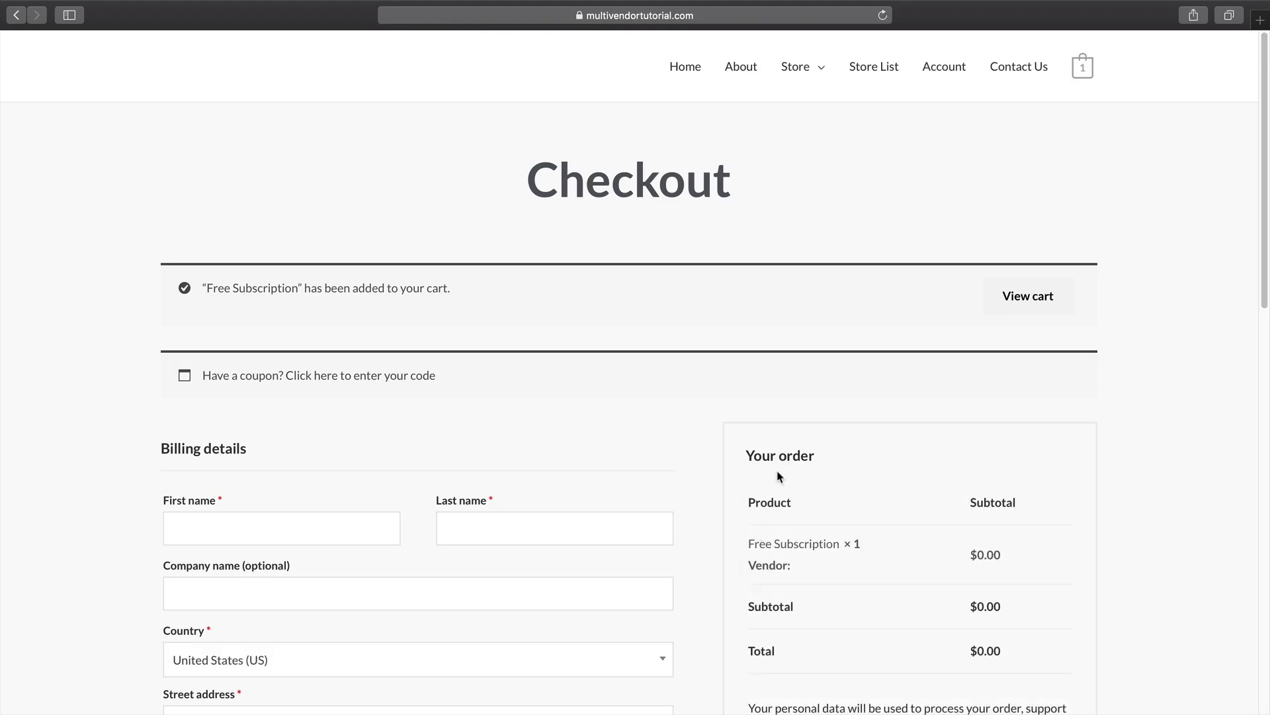
Look over the $0.00 checkout and begin entering the billing first name.
scroll(782, 452, down, 4)
scroll(784, 454, up, 1)
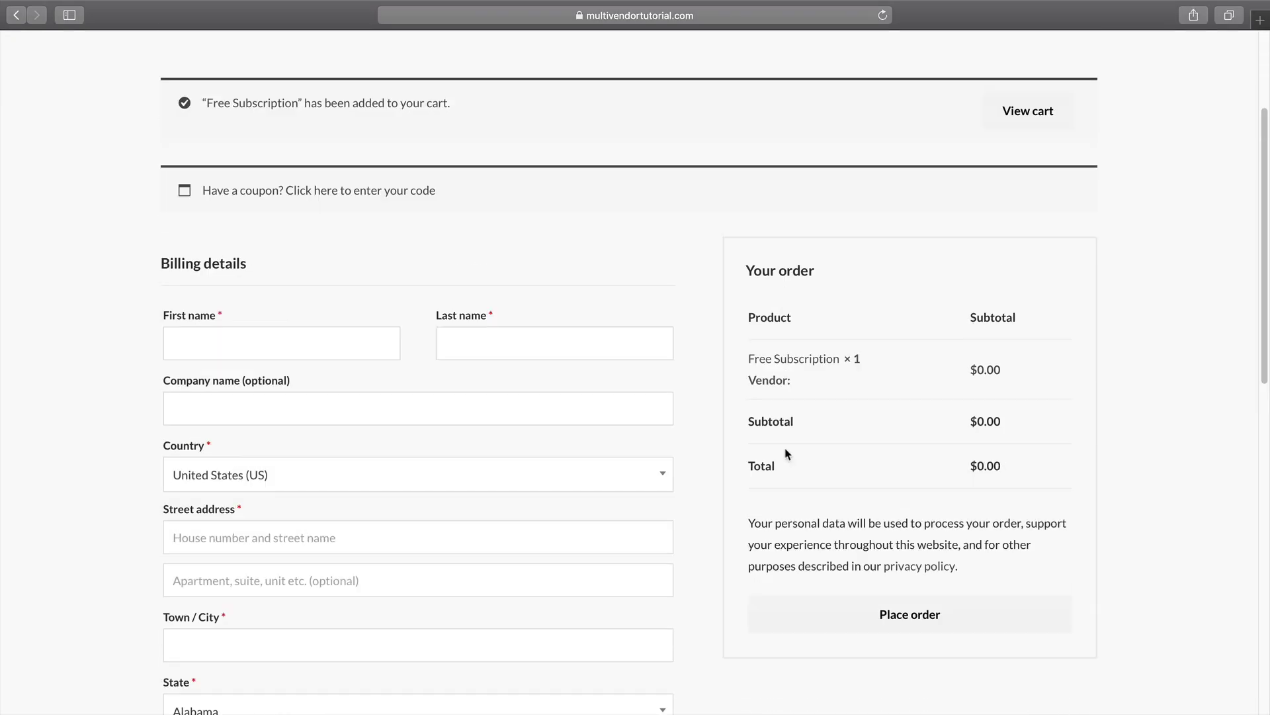
scroll(787, 454, up, 1)
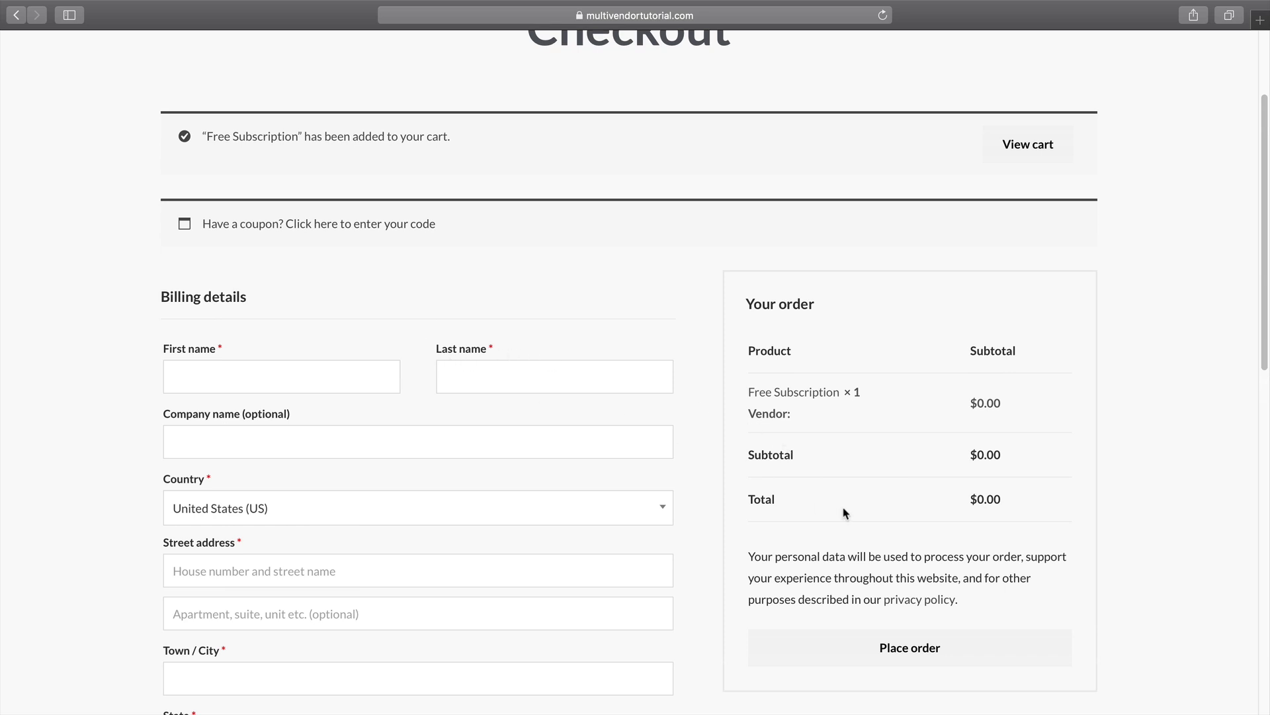
scroll(841, 510, up, 3)
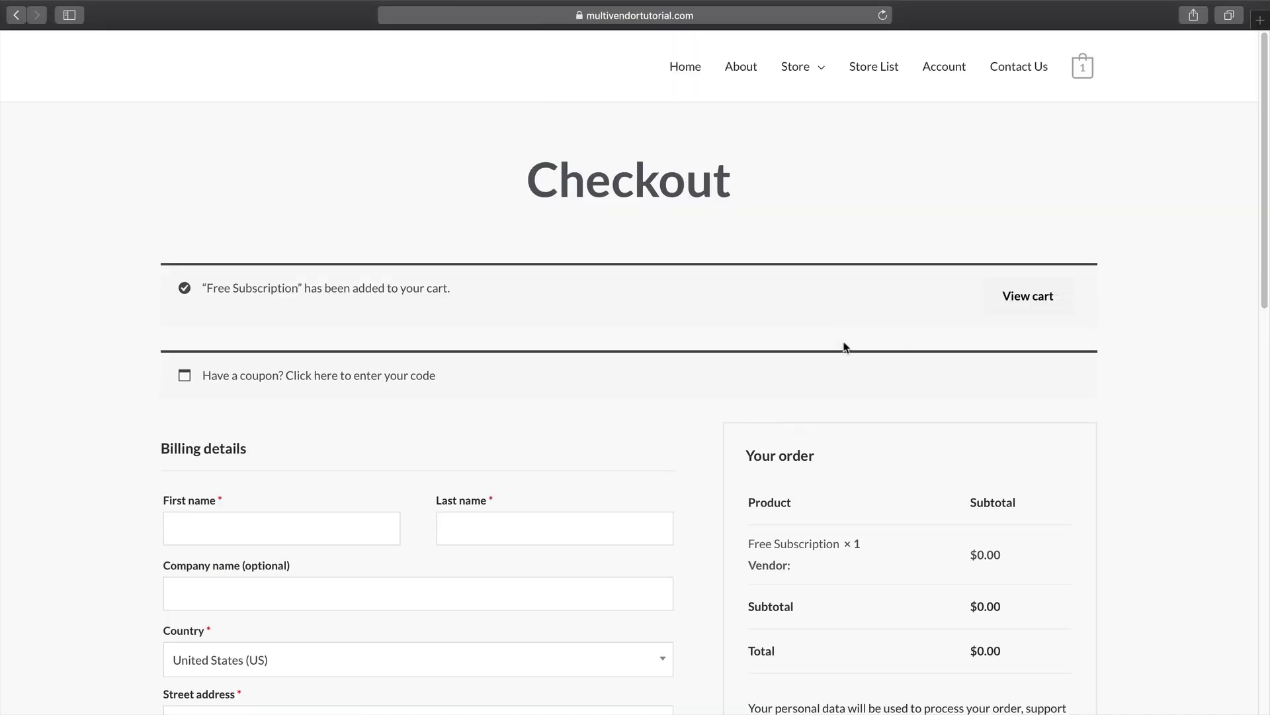
scroll(641, 448, down, 2)
click(320, 438)
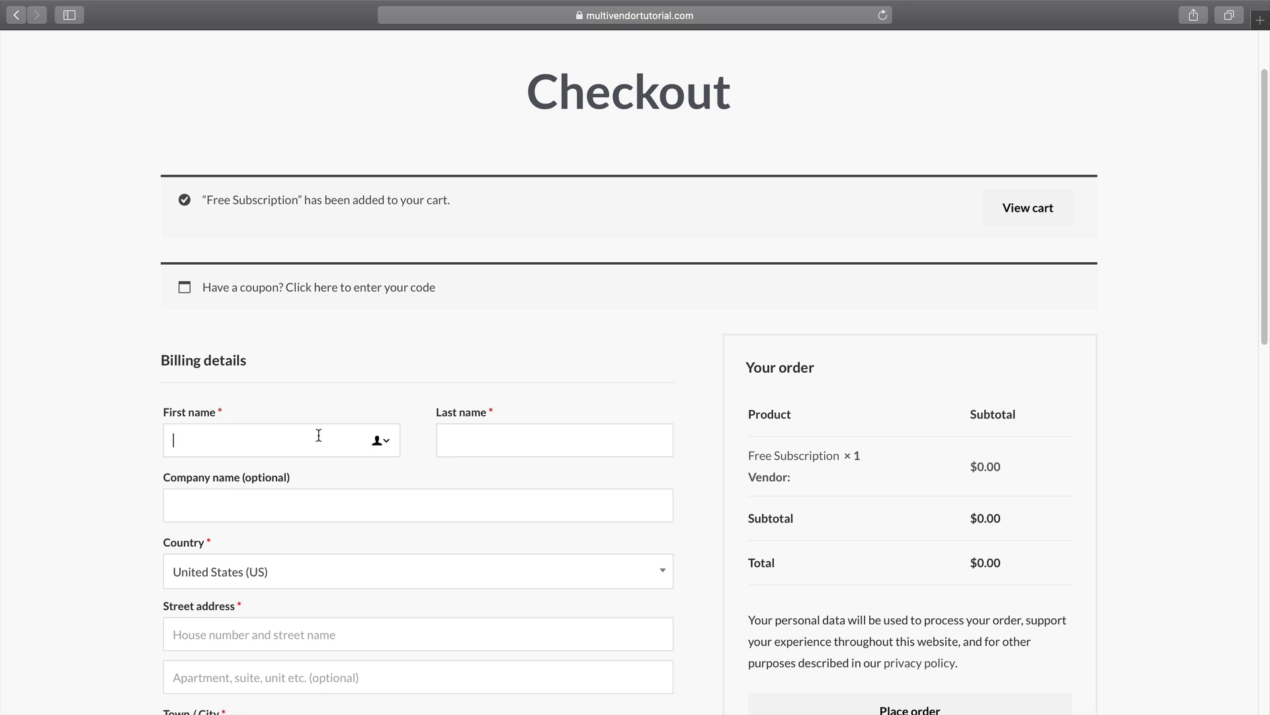
Review the Free Subscription pack's 2-products, unlimited-days limit, then go to Store settings.
text(Be)
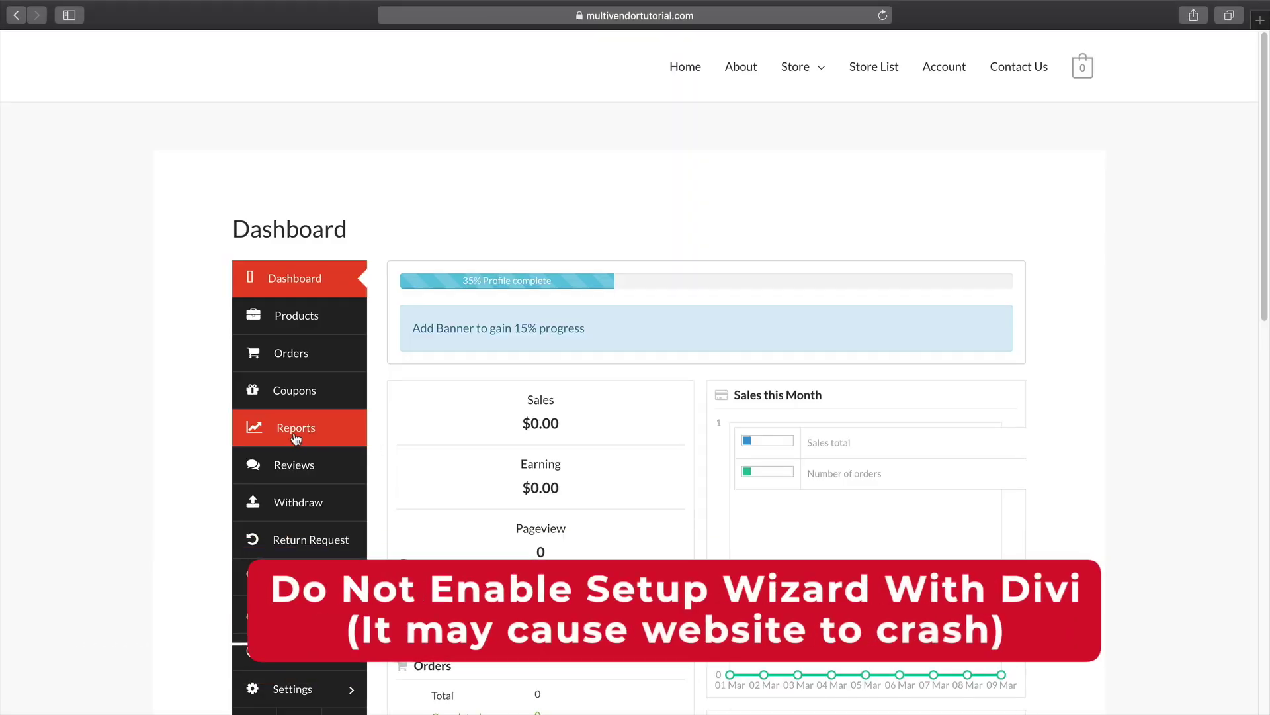
scroll(285, 439, down, 1)
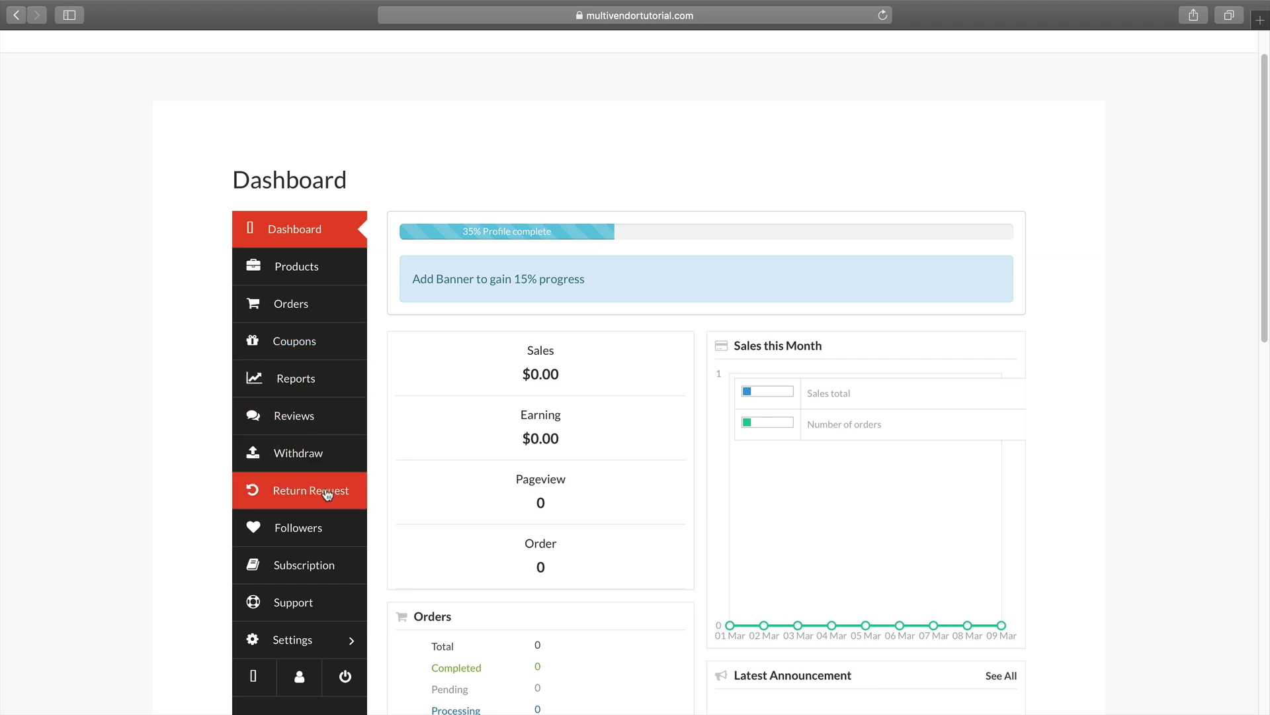
click(326, 560)
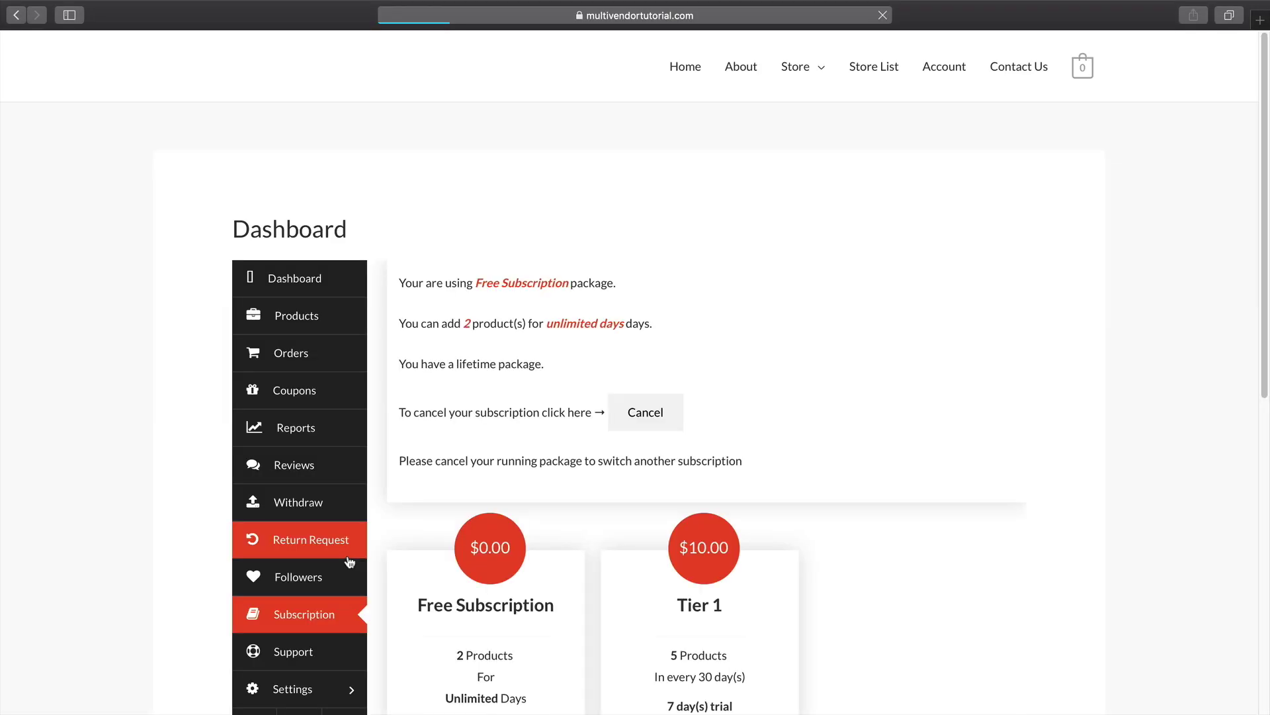
scroll(410, 549, down, 5)
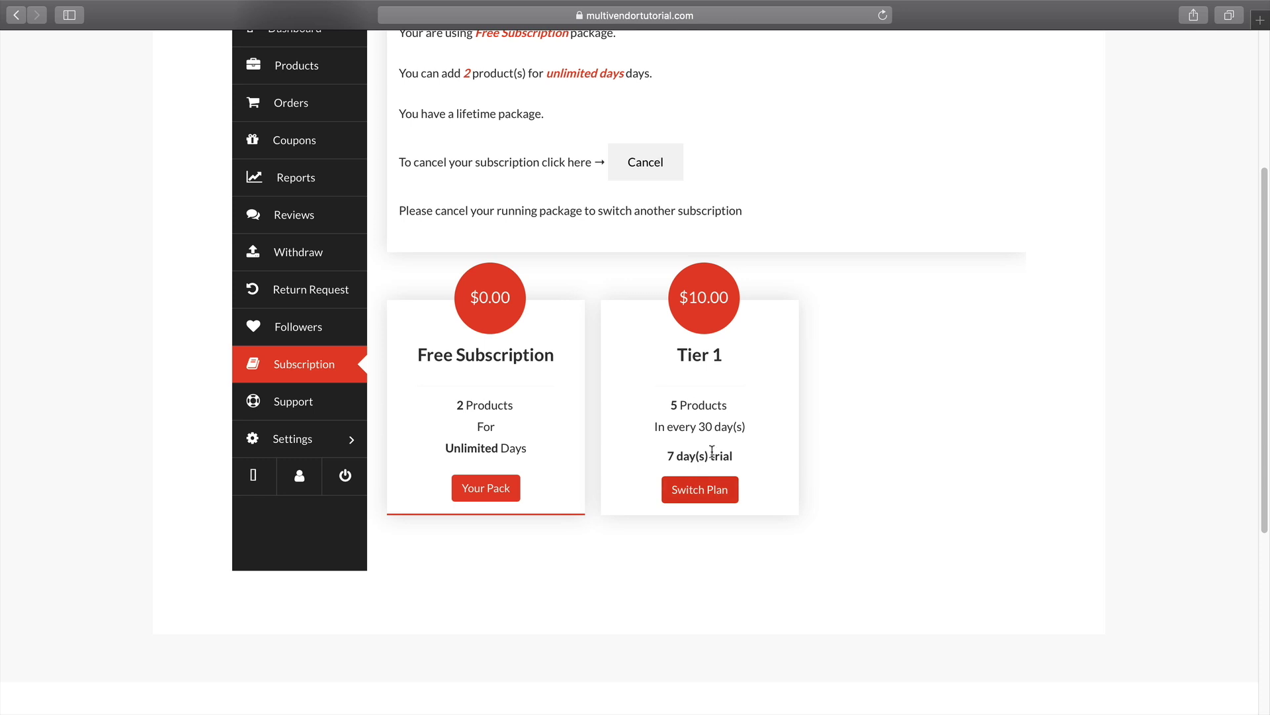
scroll(695, 483, up, 2)
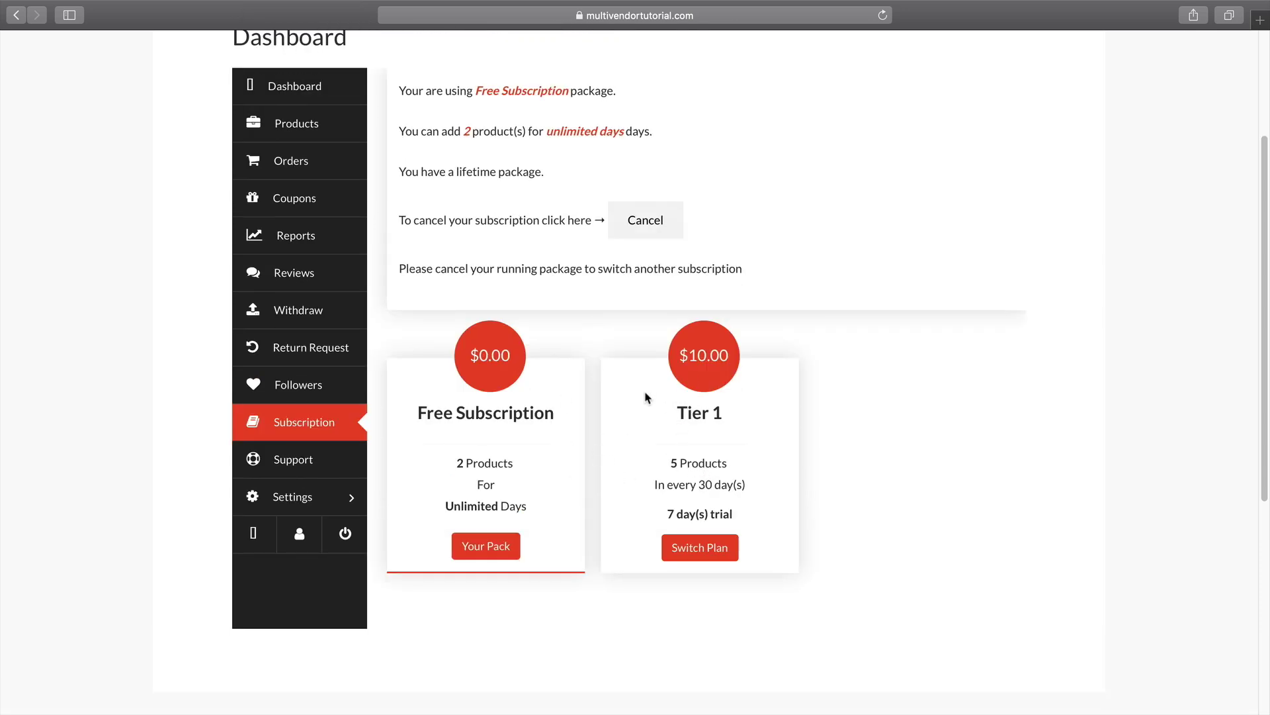
drag(436, 89, 621, 90)
drag(411, 131, 667, 130)
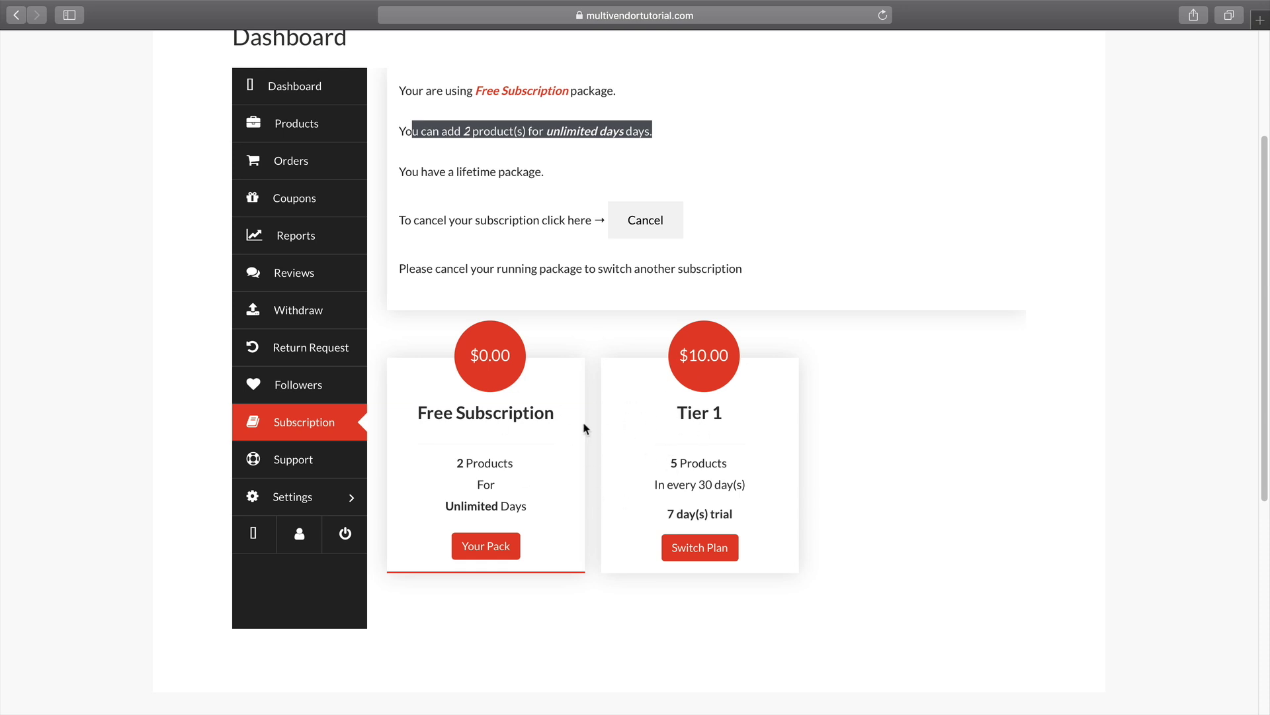
click(316, 498)
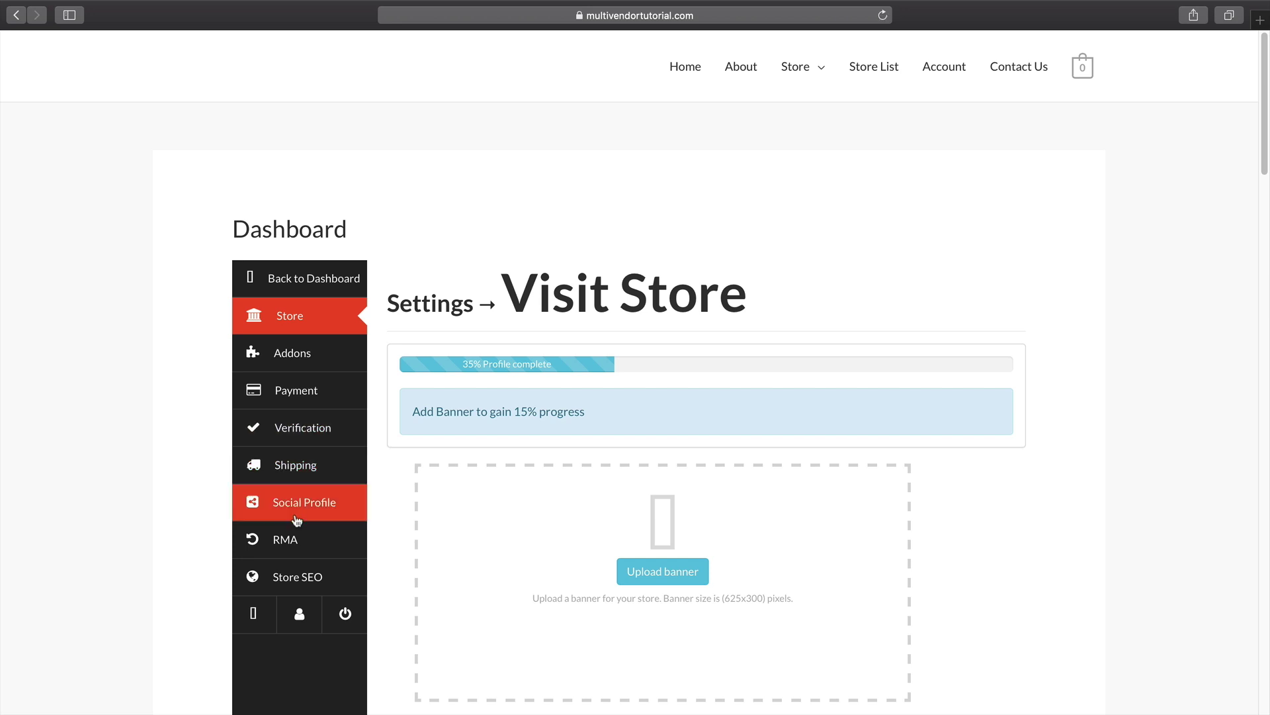
Look through the Payment, Verification (ID options) and Shipping settings pages.
click(313, 405)
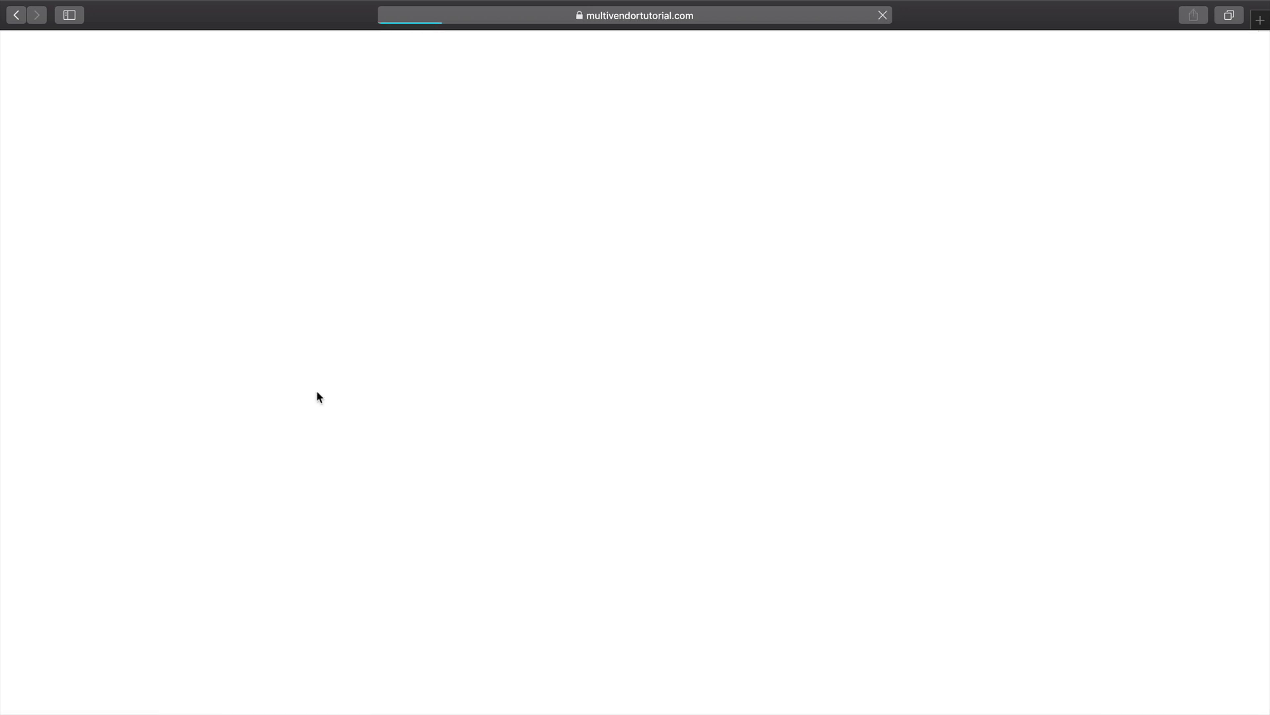
click(306, 432)
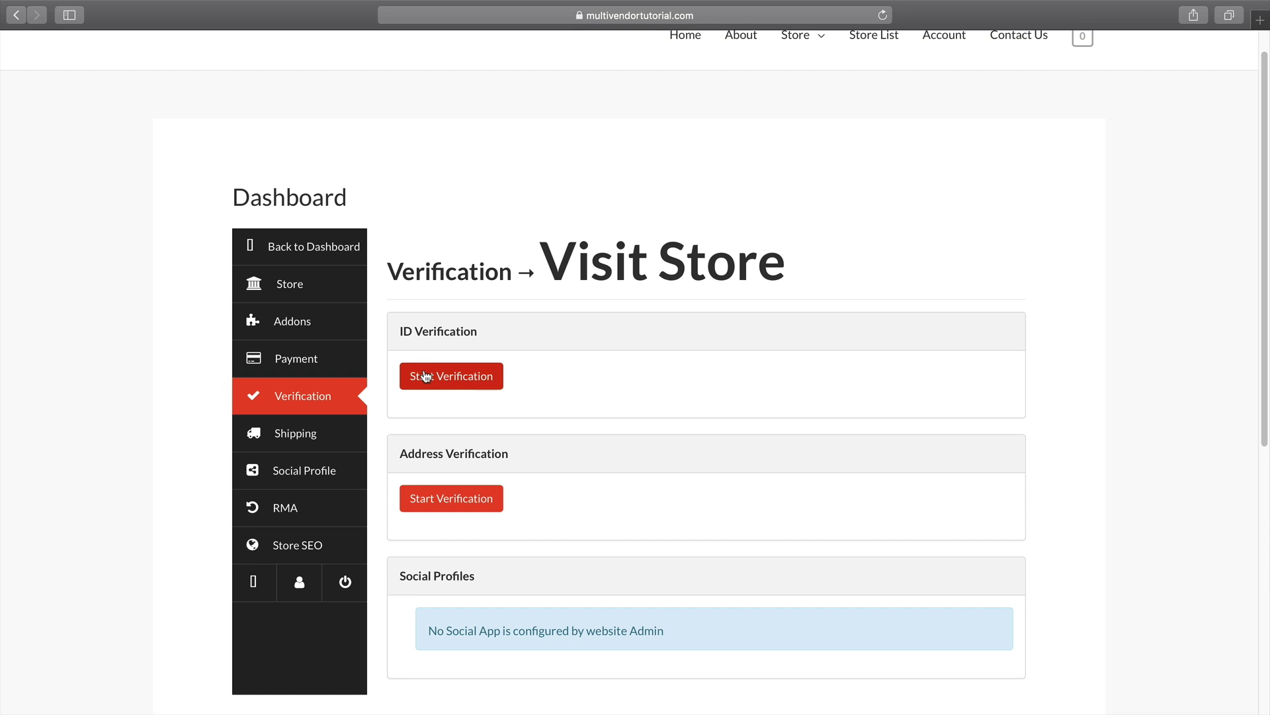
click(425, 376)
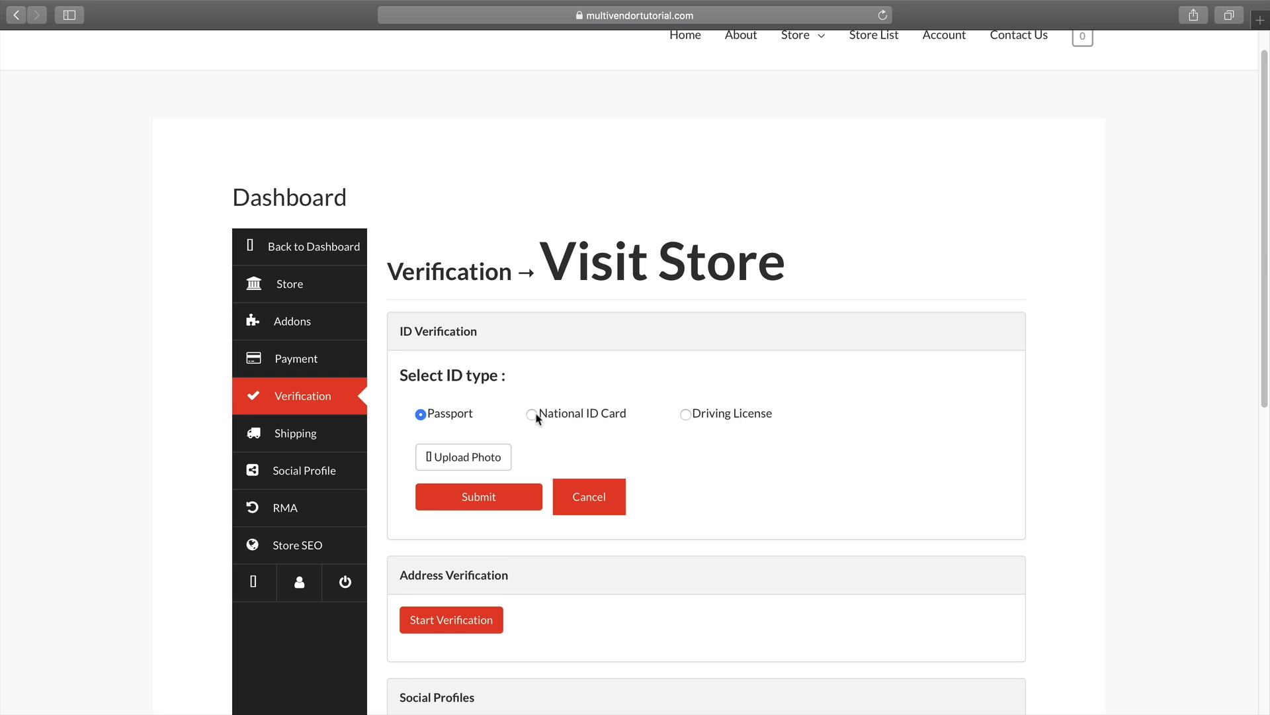
click(330, 433)
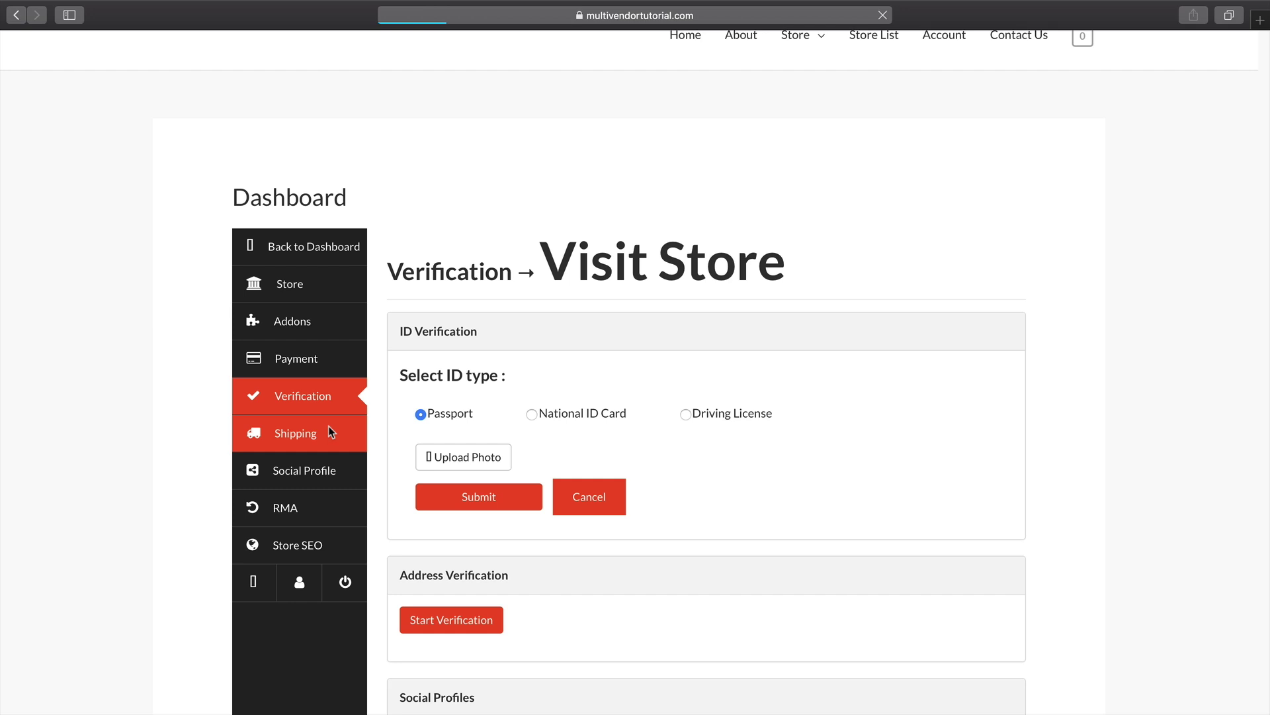
scroll(353, 429, down, 1)
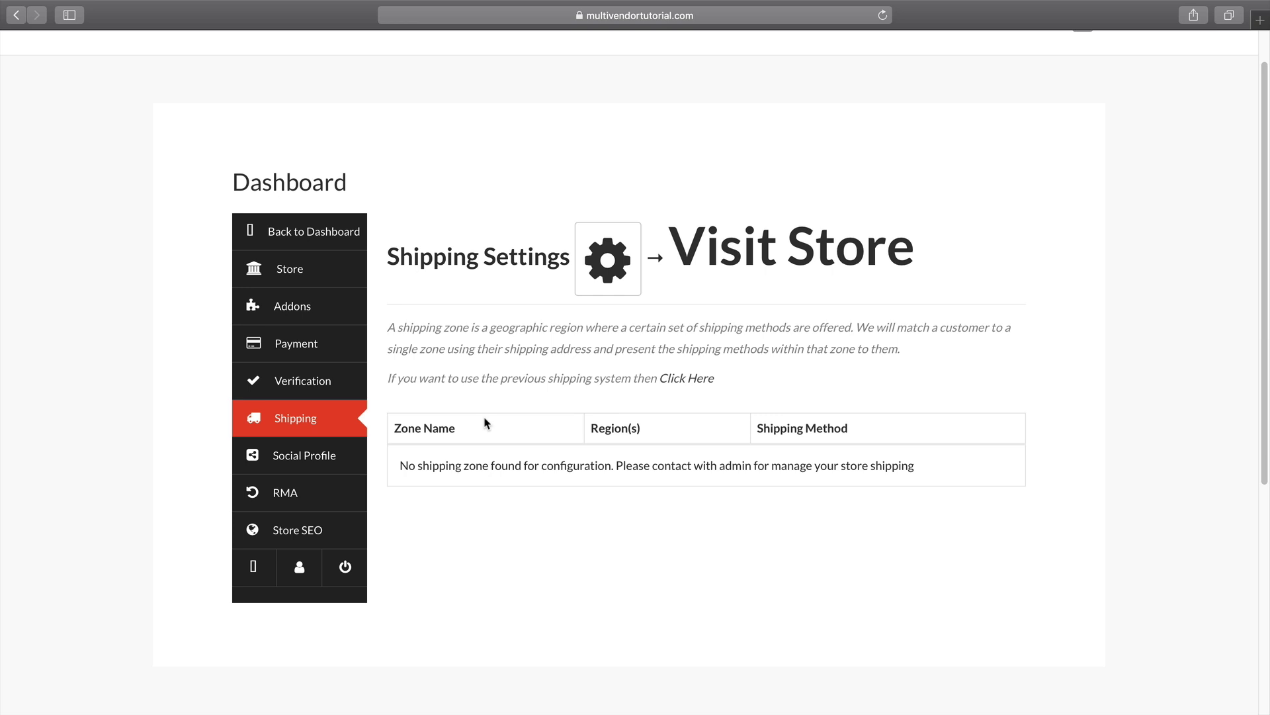
Look through Social Profile, RMA and Addons settings, then return to the vendor dashboard.
click(349, 457)
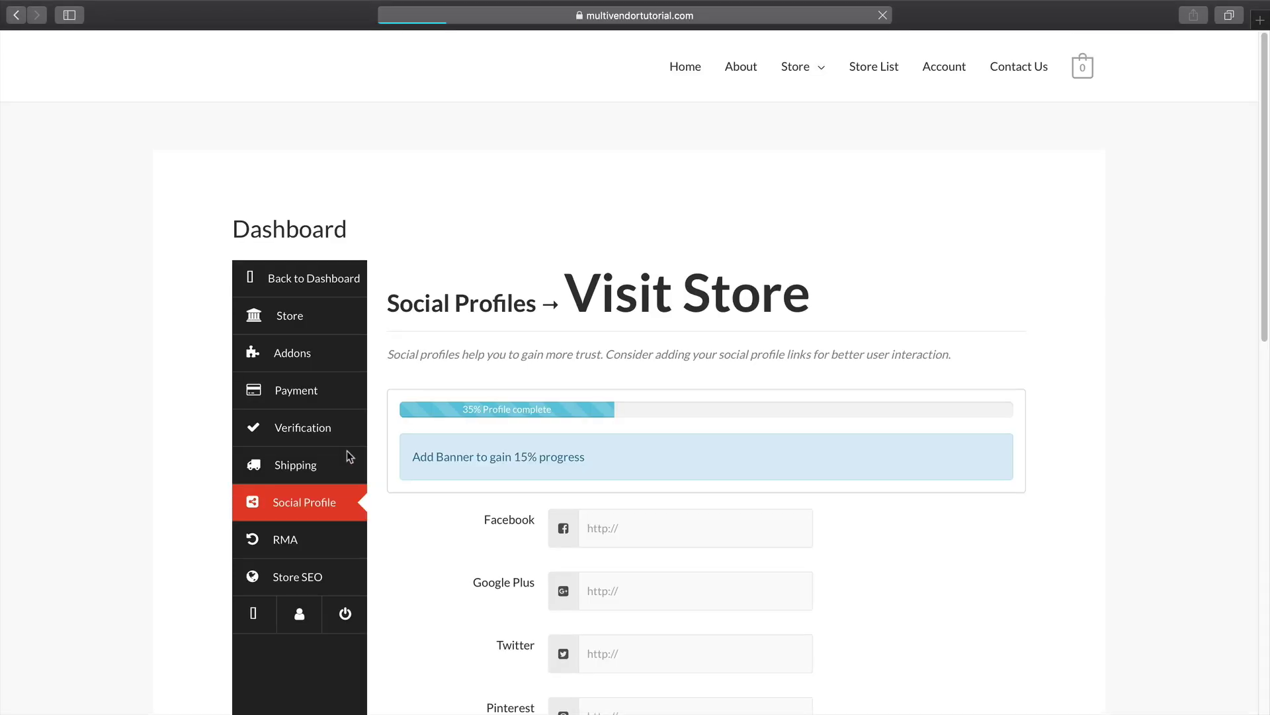
scroll(338, 494, down, 3)
scroll(468, 562, down, 2)
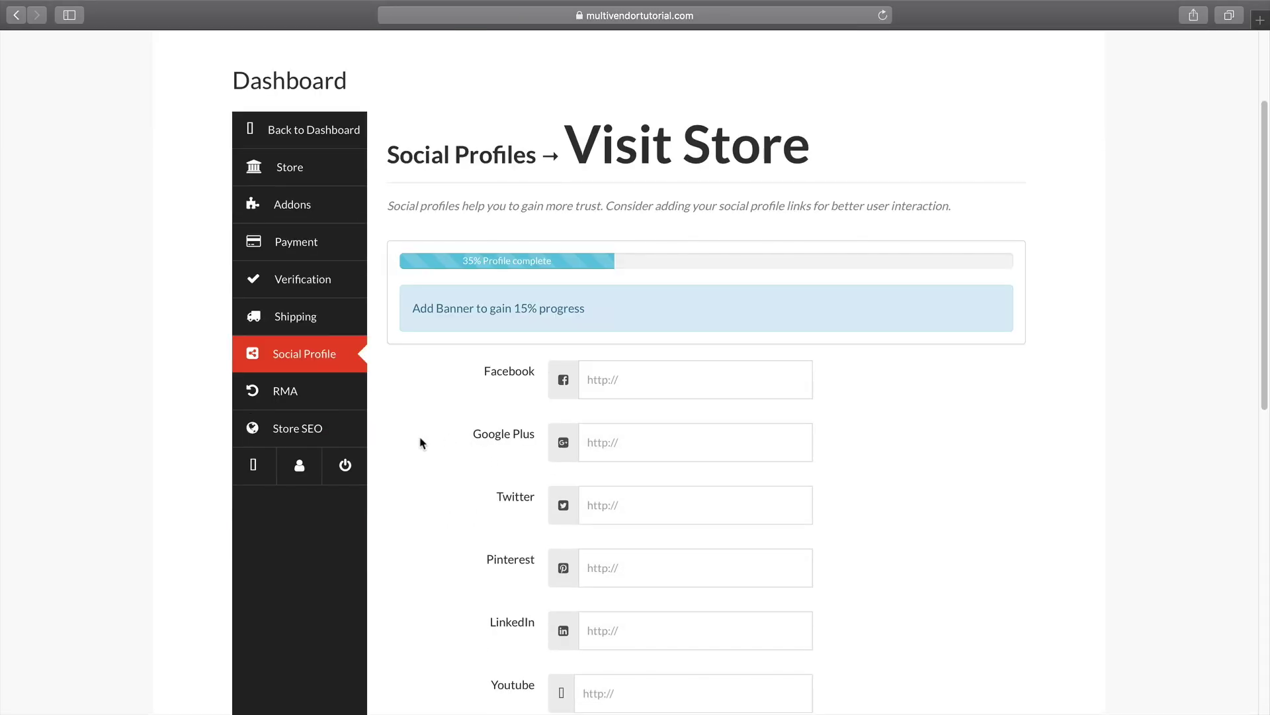
click(304, 396)
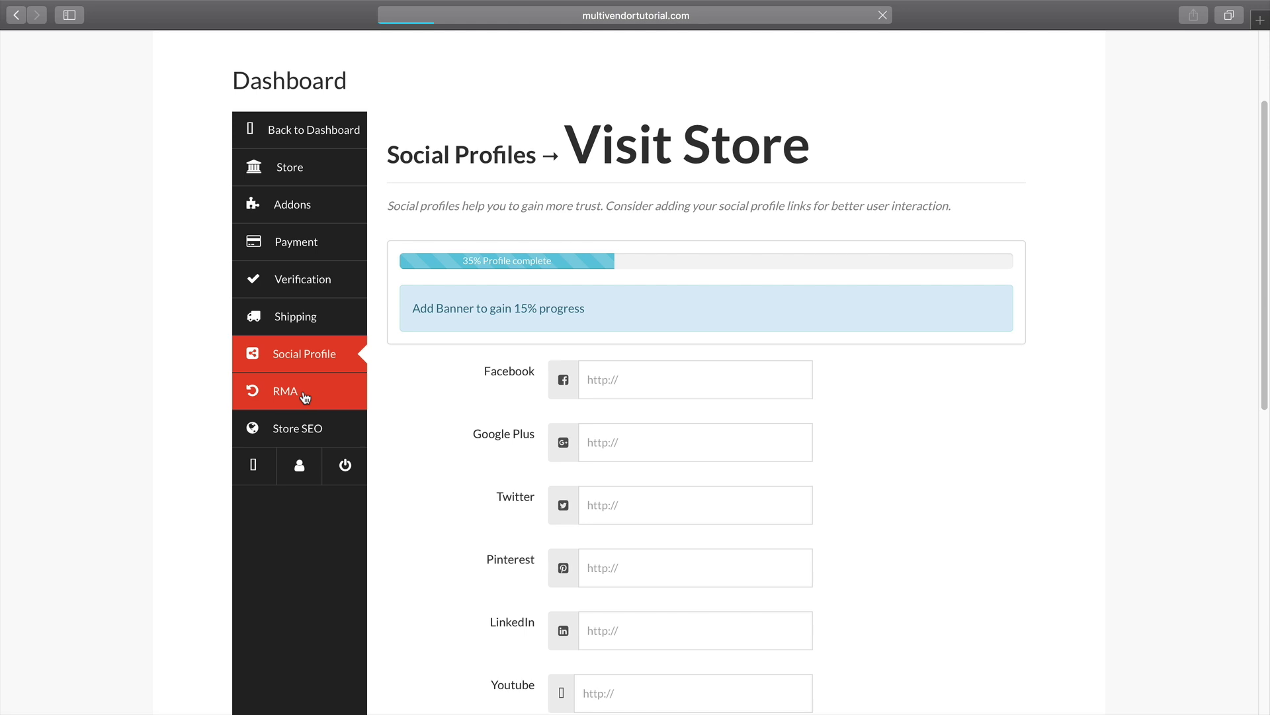
scroll(295, 498, down, 3)
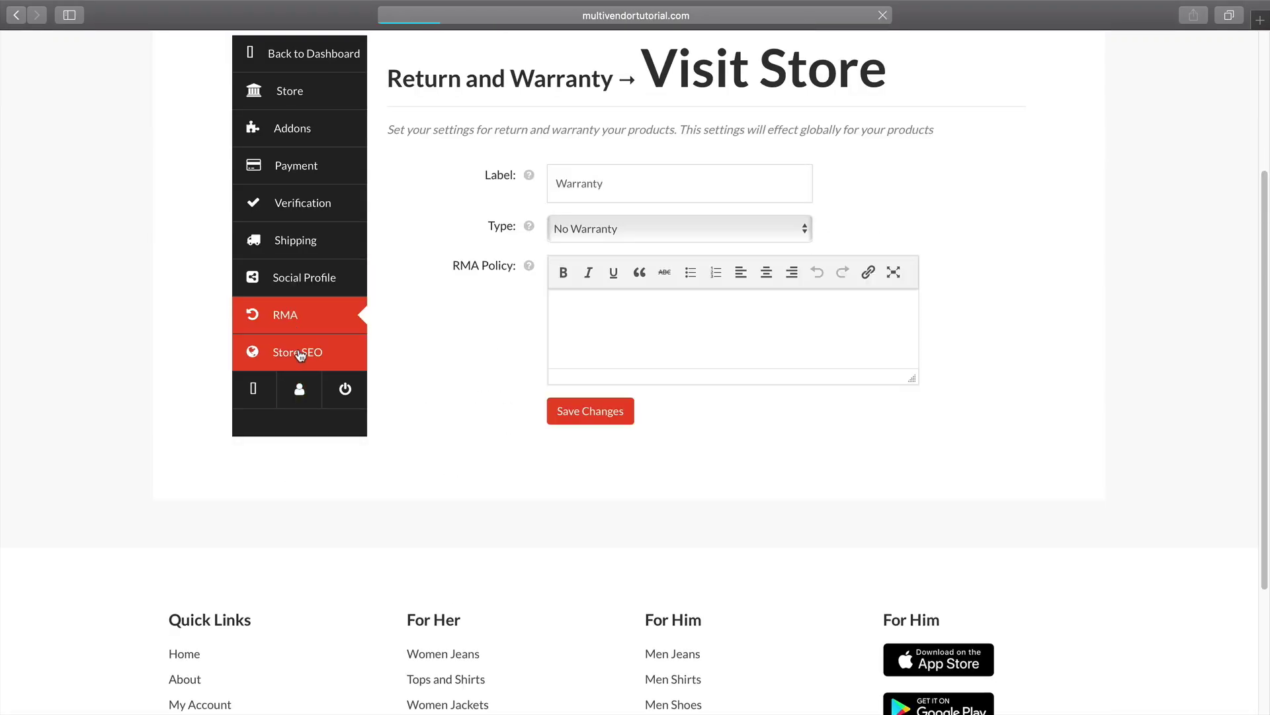
scroll(385, 425, down, 4)
scroll(434, 416, up, 1)
scroll(500, 448, up, 3)
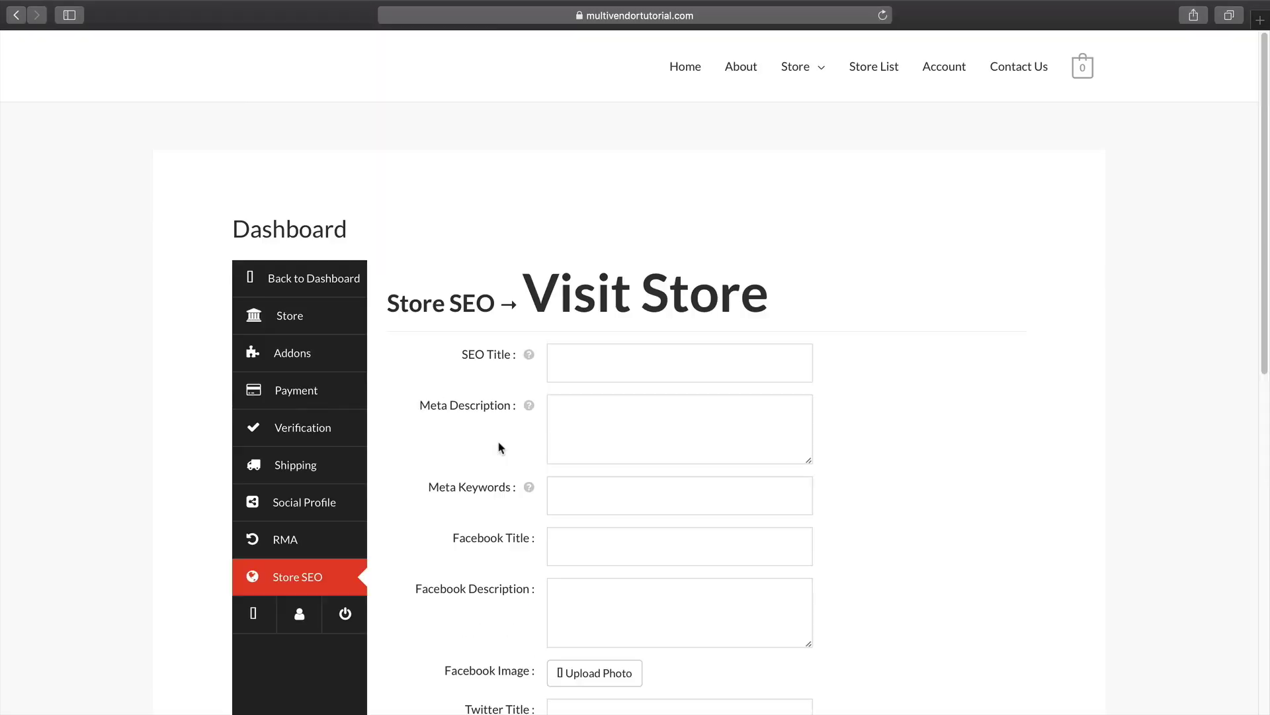
mouse_move(531, 358)
click(329, 345)
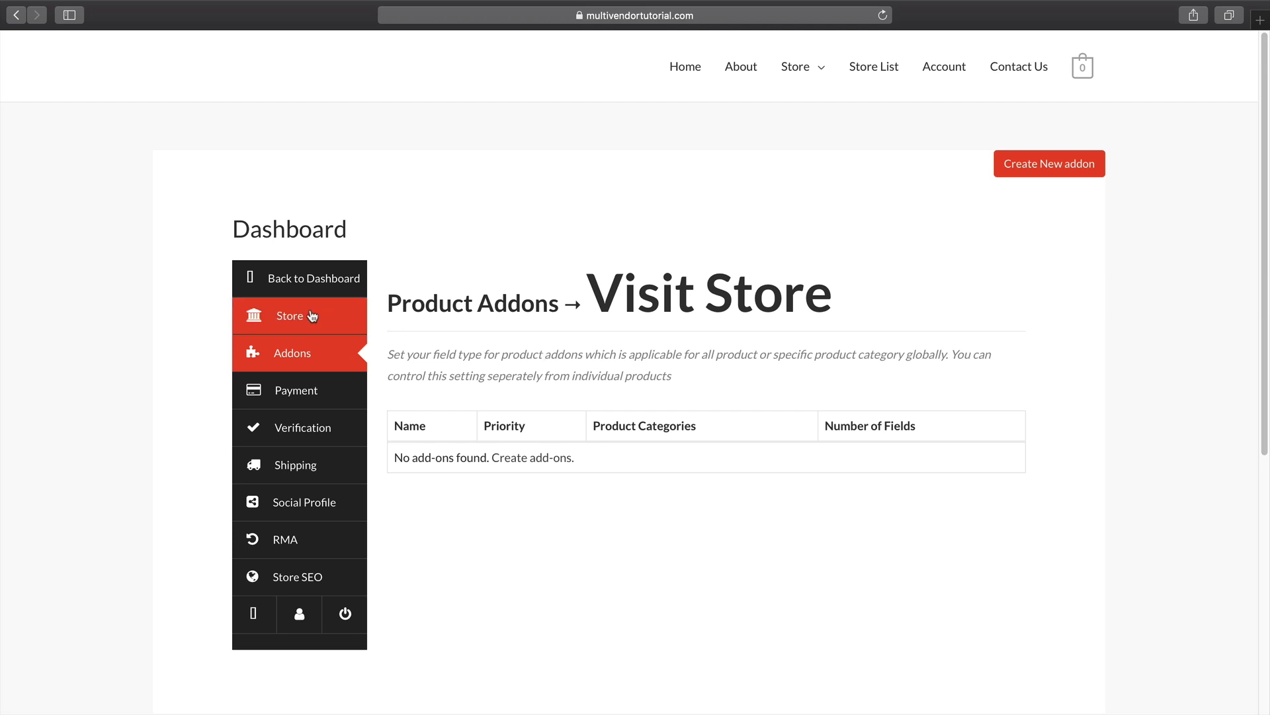
click(312, 279)
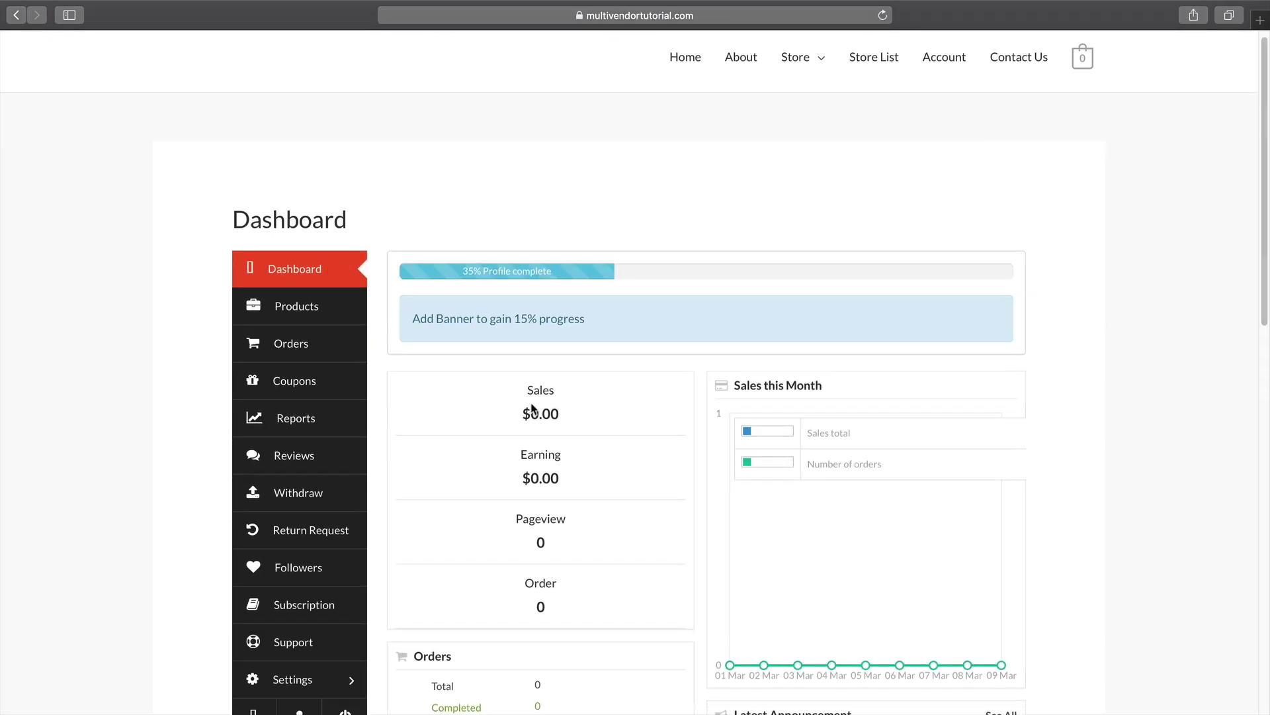
Open the empty Products page and highlight the note allowing 2 more products.
scroll(533, 412, down, 1)
scroll(535, 381, down, 1)
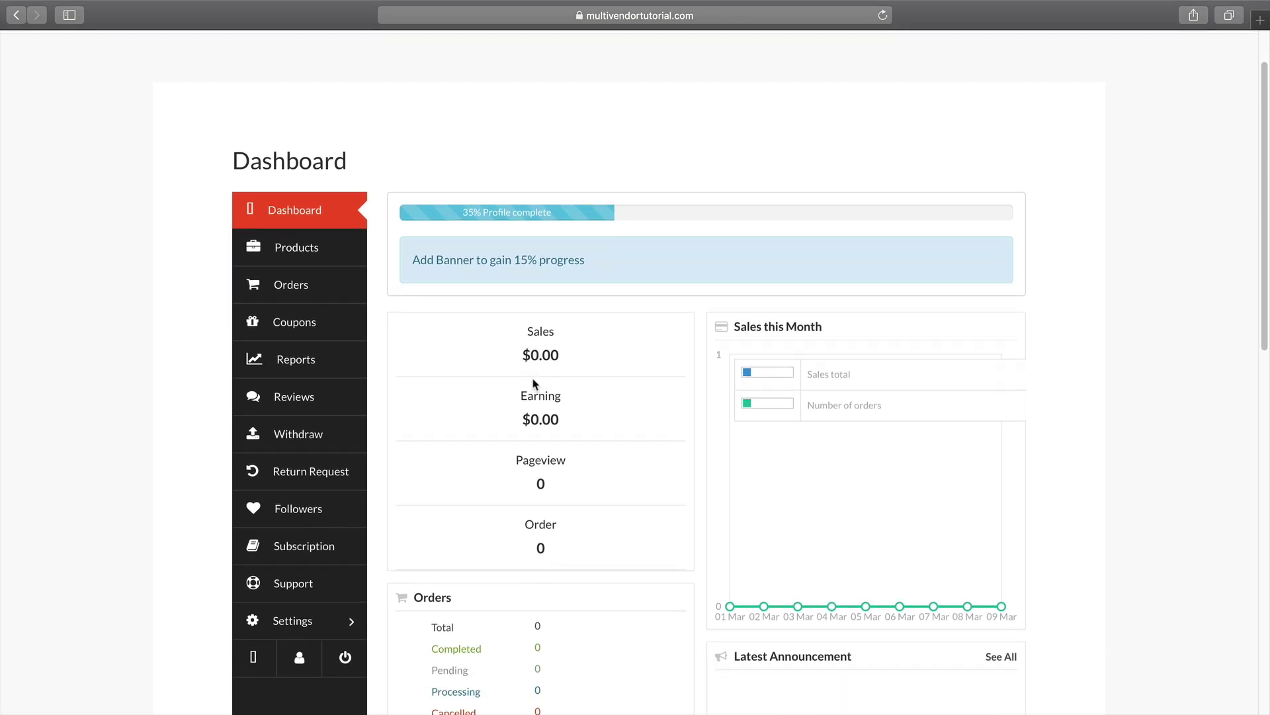
click(341, 255)
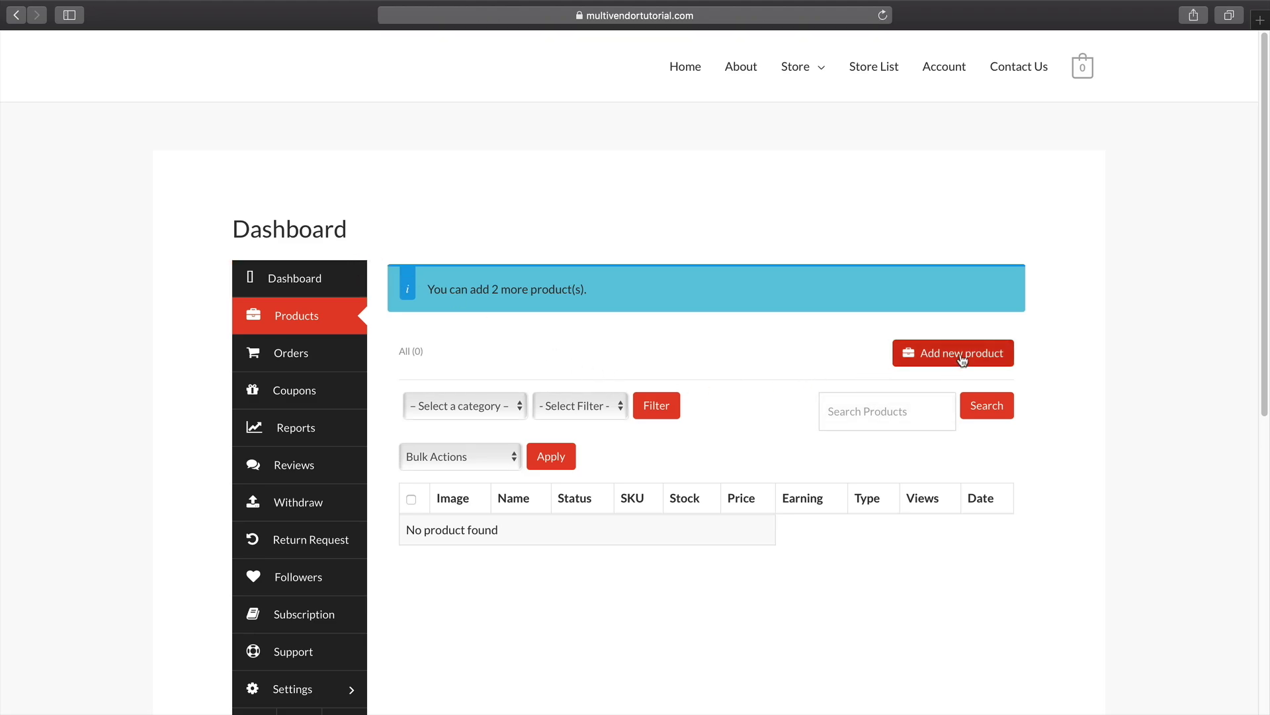
drag(609, 290, 425, 283)
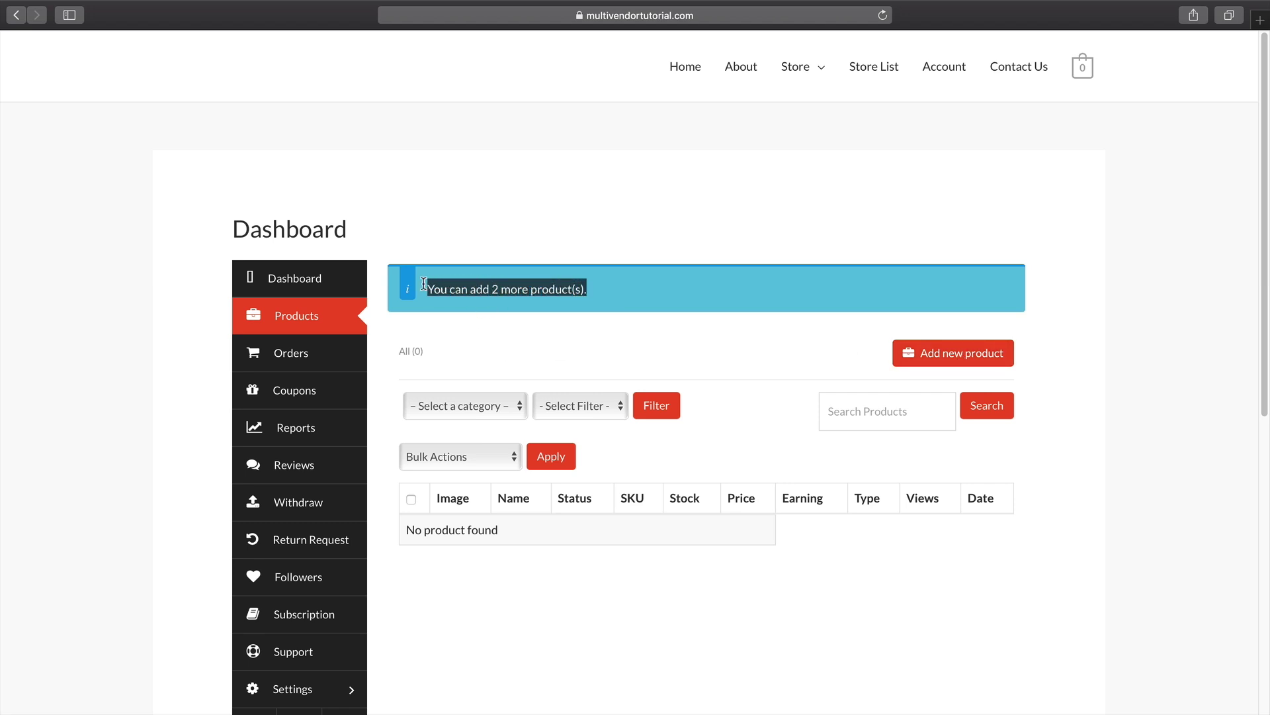
Start a new product named 'Girls Product' priced 200 and pick a cover image.
click(935, 356)
click(700, 212)
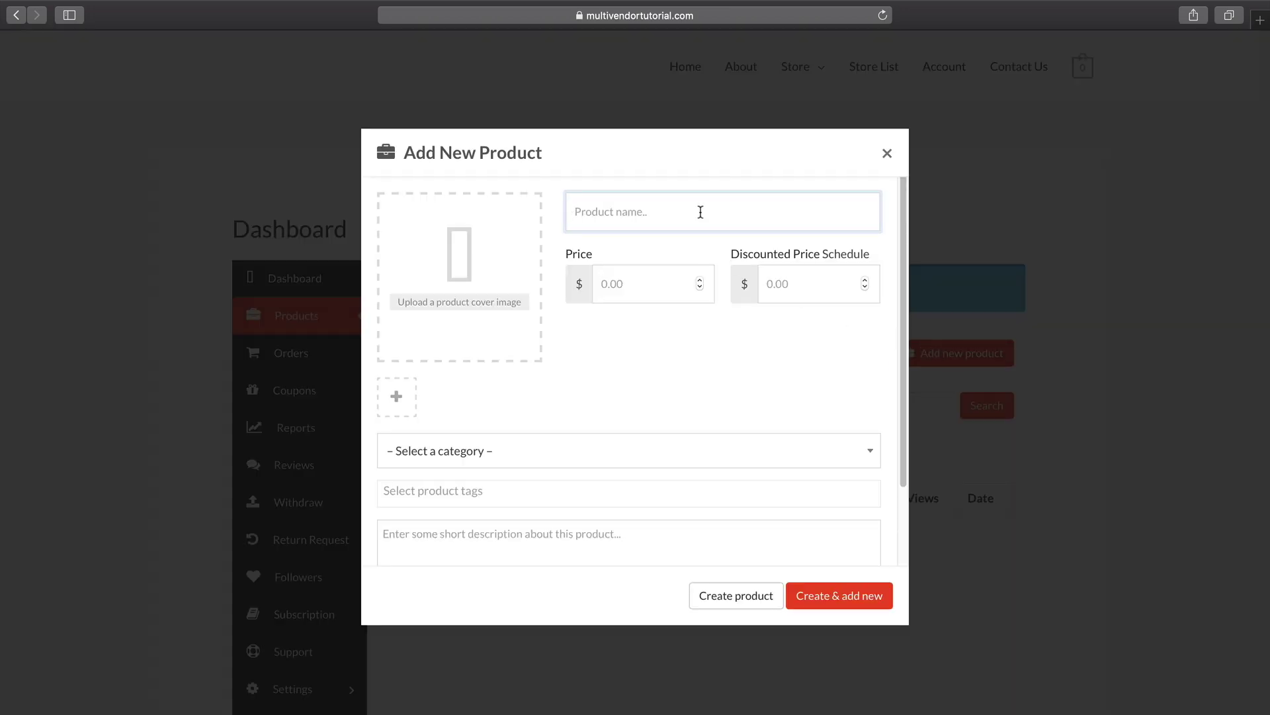
text(Girls Product)
key(Tab)
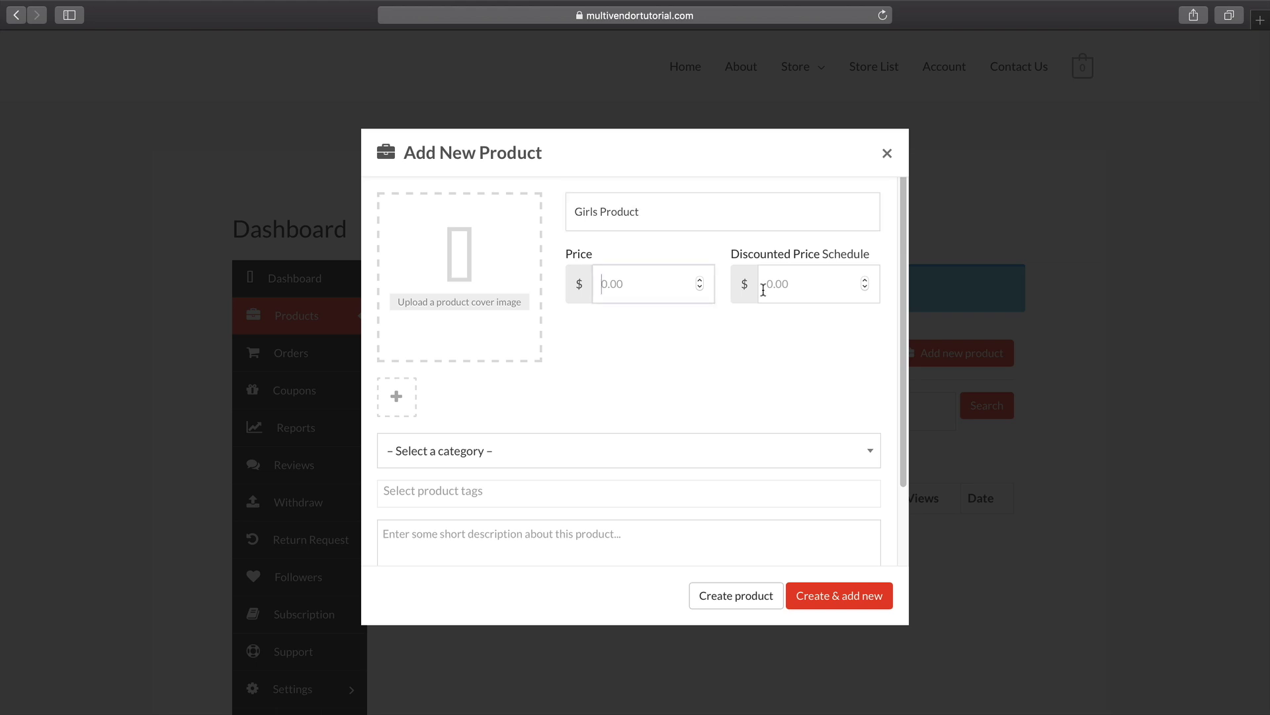
text(200)
click(766, 284)
click(496, 303)
click(167, 111)
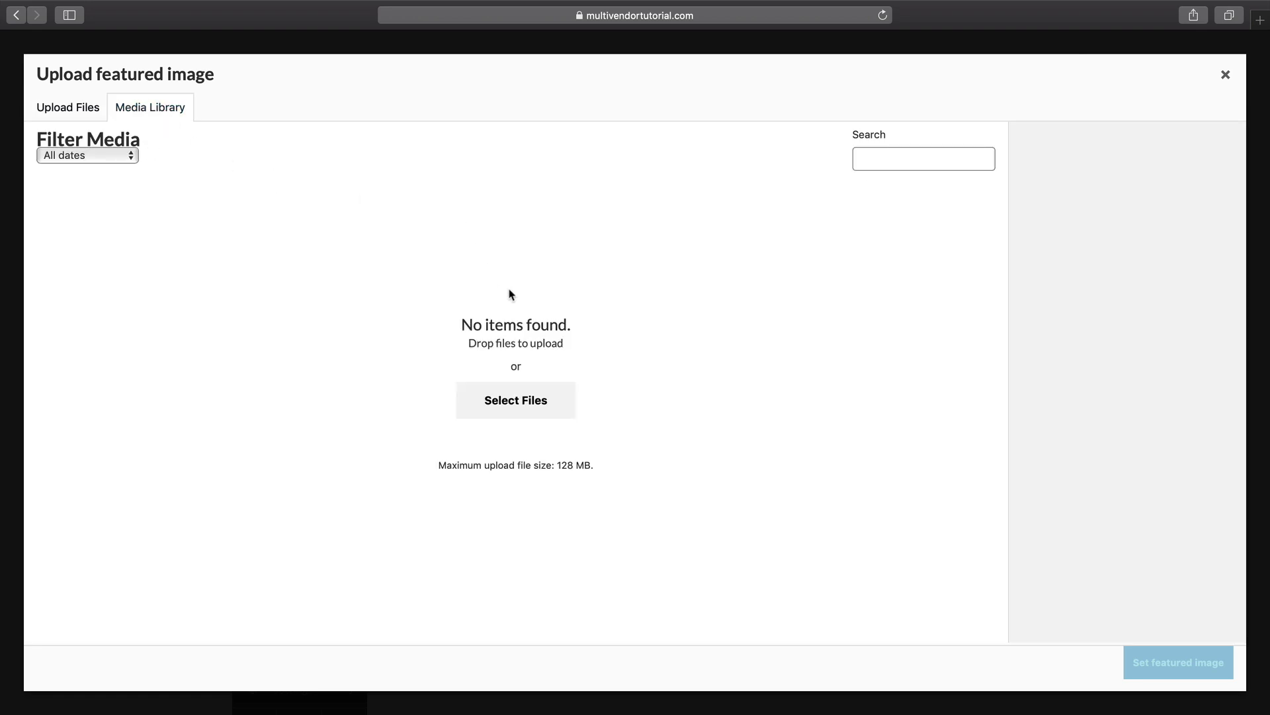
click(74, 111)
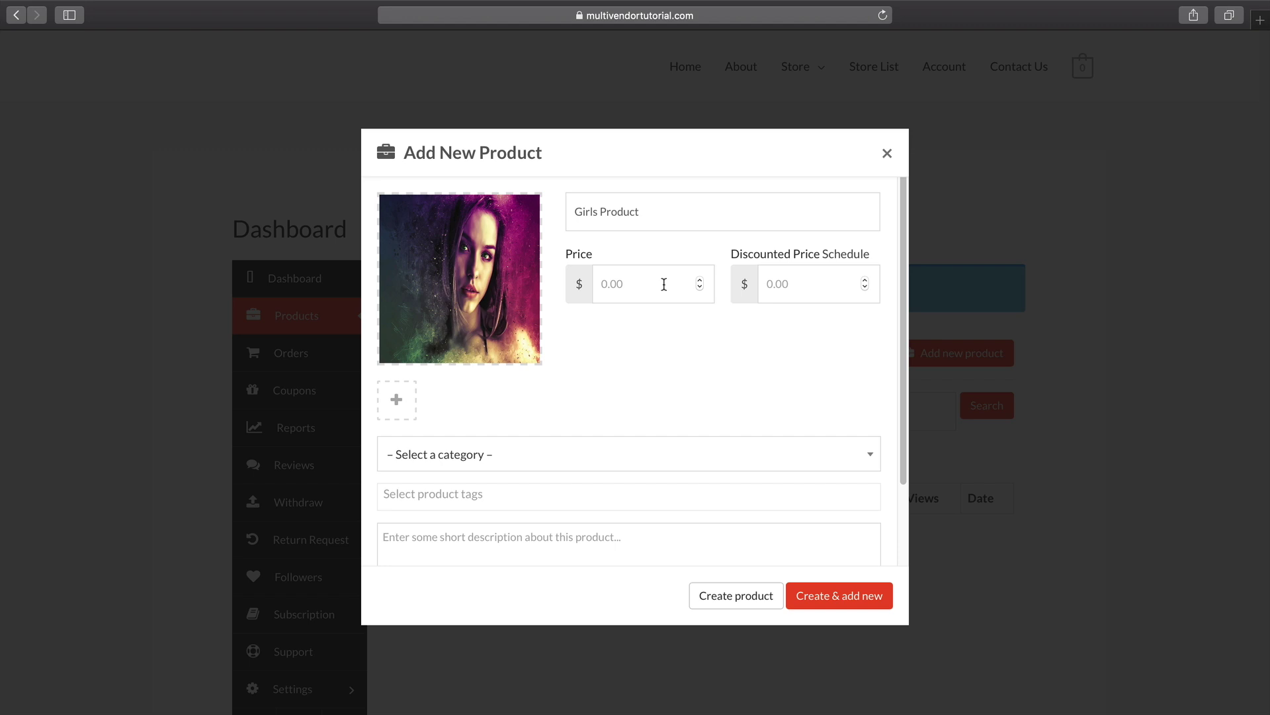
Set price 200, discounted 100, a short description and category Women, then create it.
click(668, 285)
text(200)
key(Tab)
text(10)
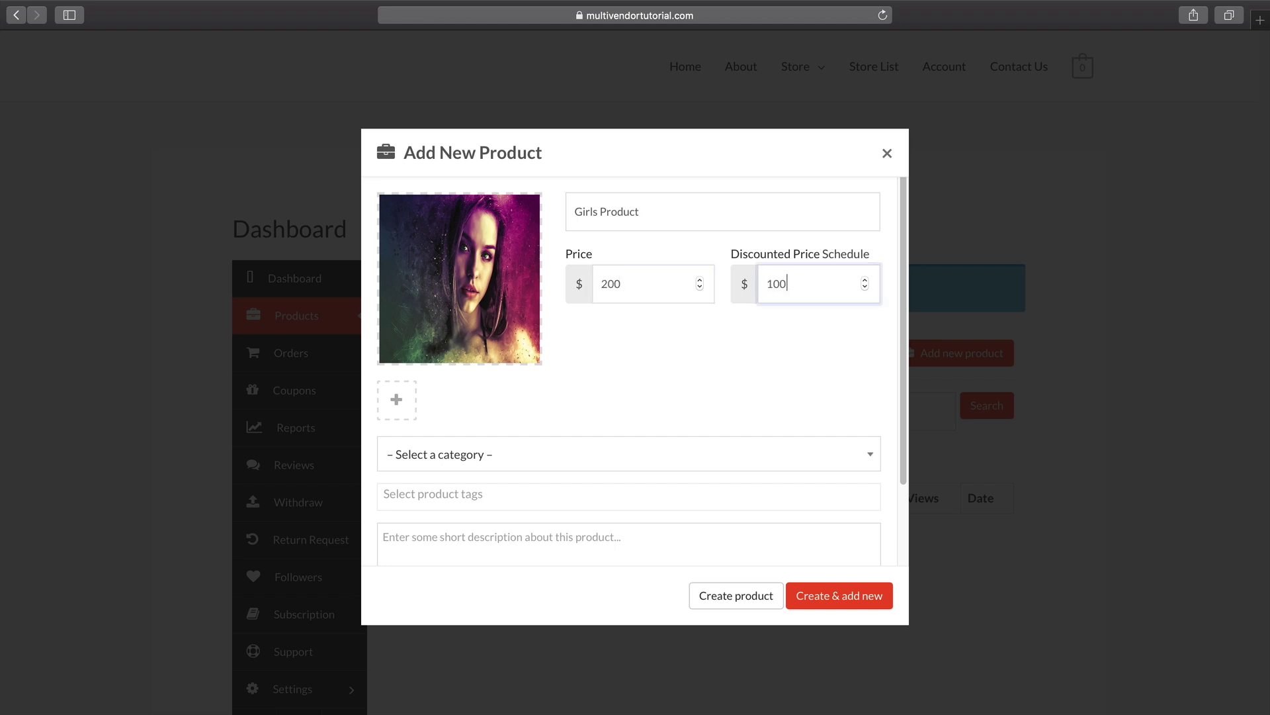
scroll(647, 397, down, 1)
click(635, 498)
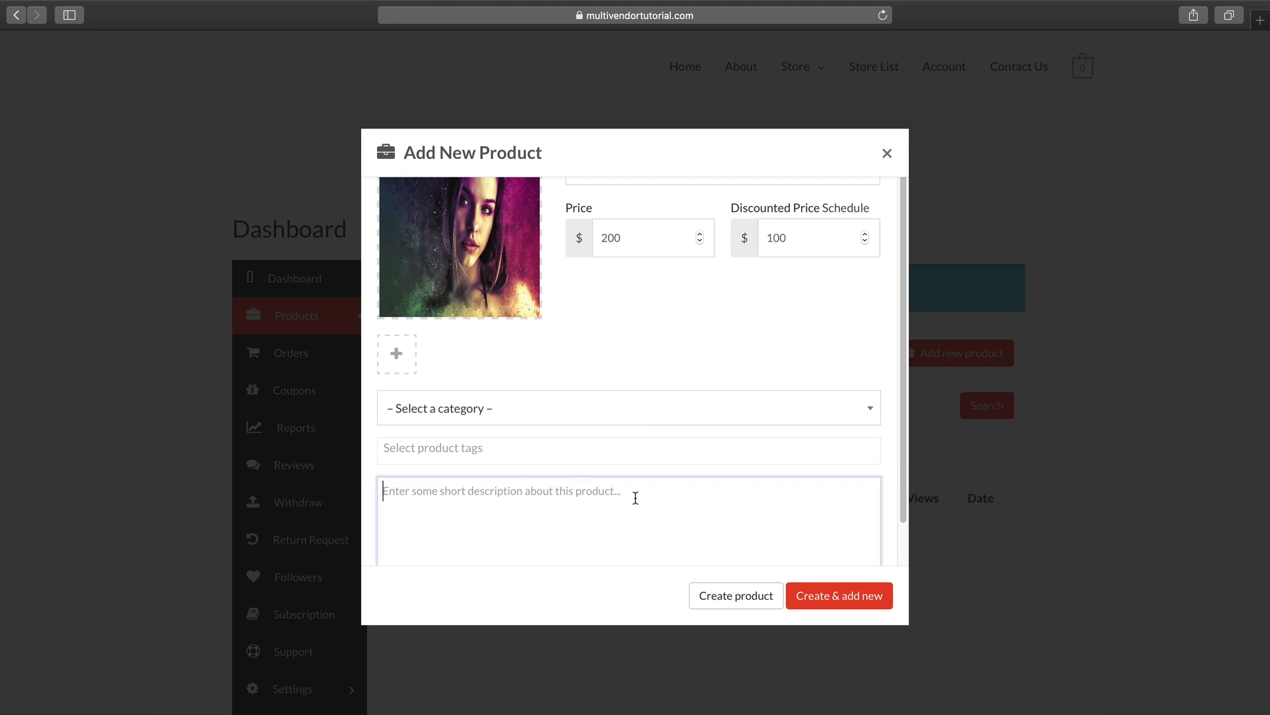
text(this is an amazing product)
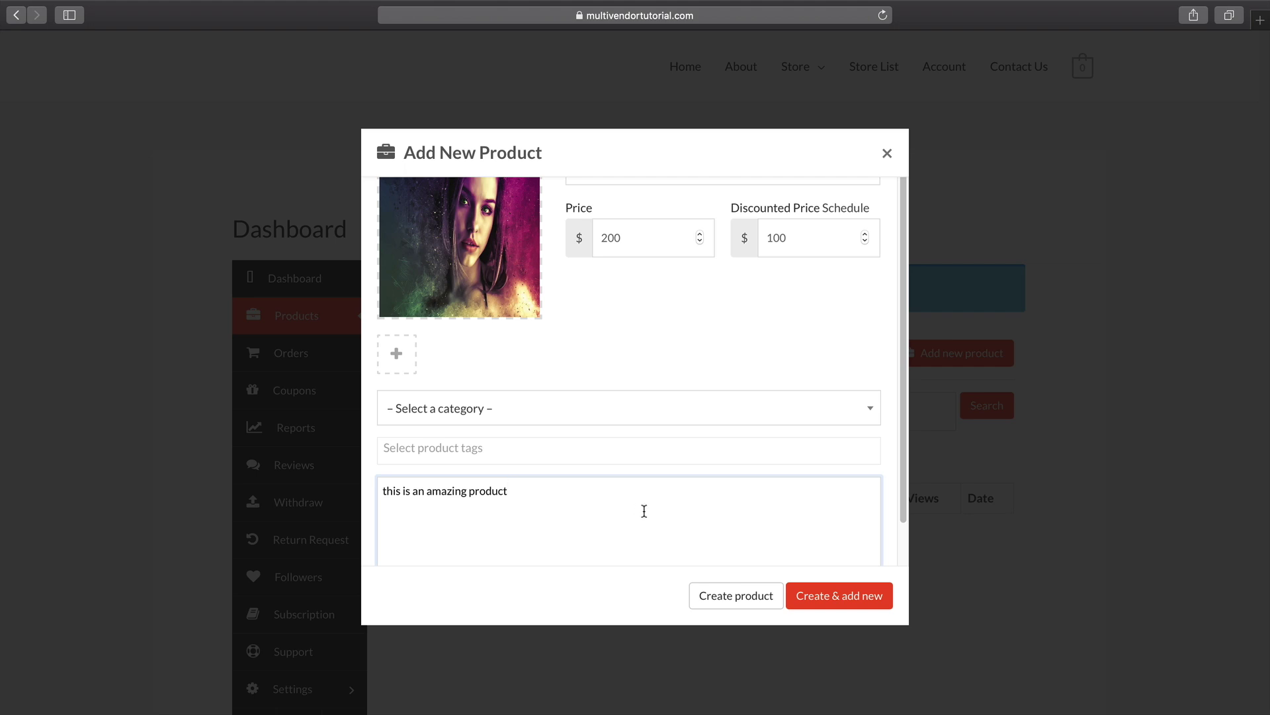
click(647, 420)
click(494, 590)
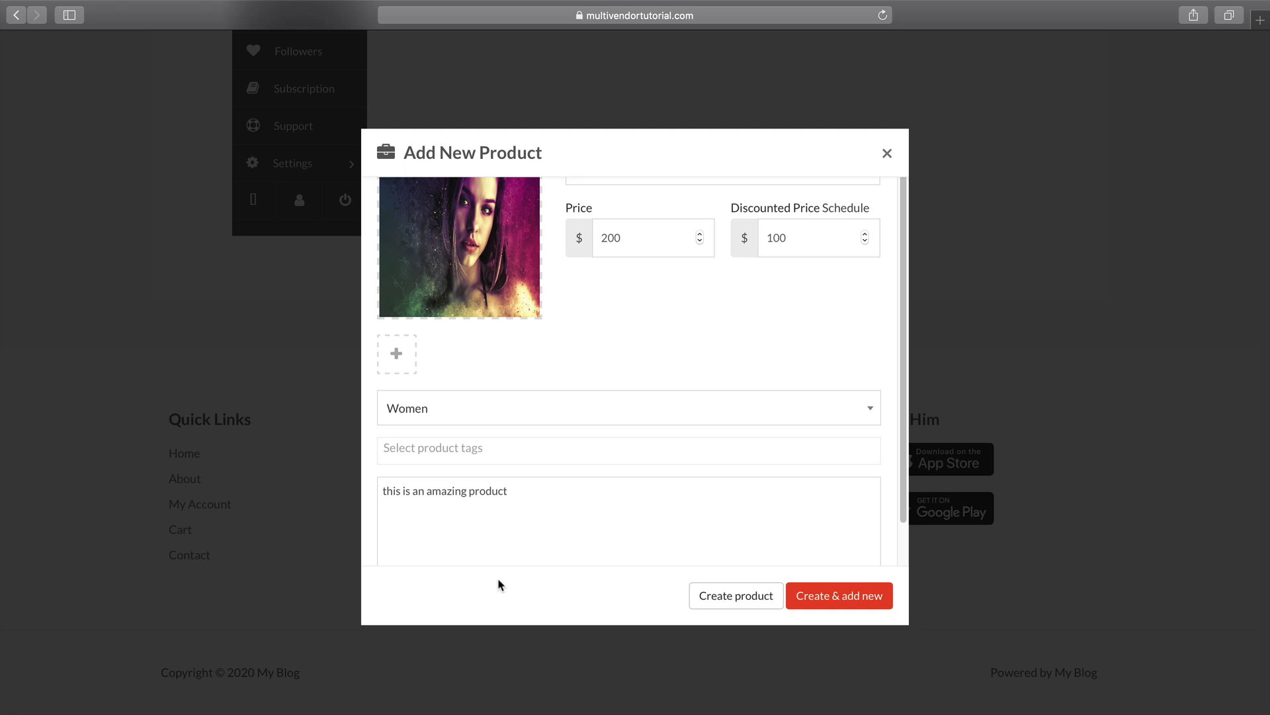
click(755, 596)
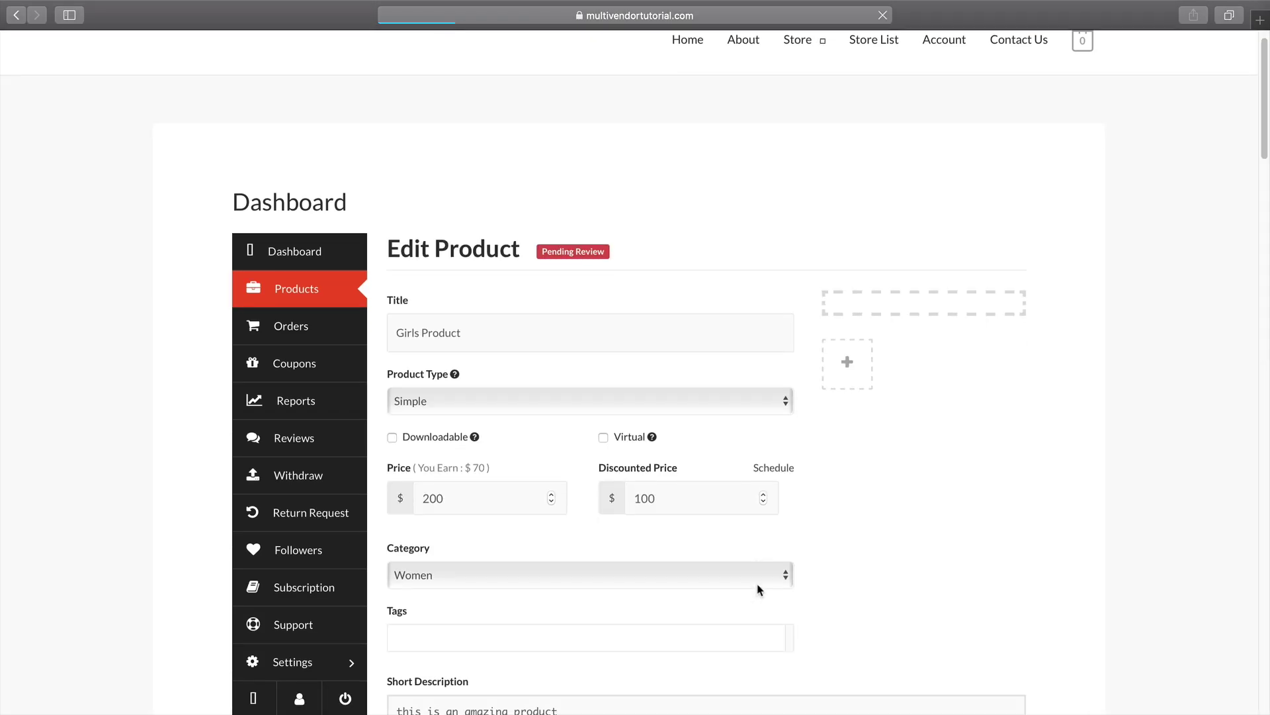
Open Girls Product for editing and try the Variable product type.
click(300, 291)
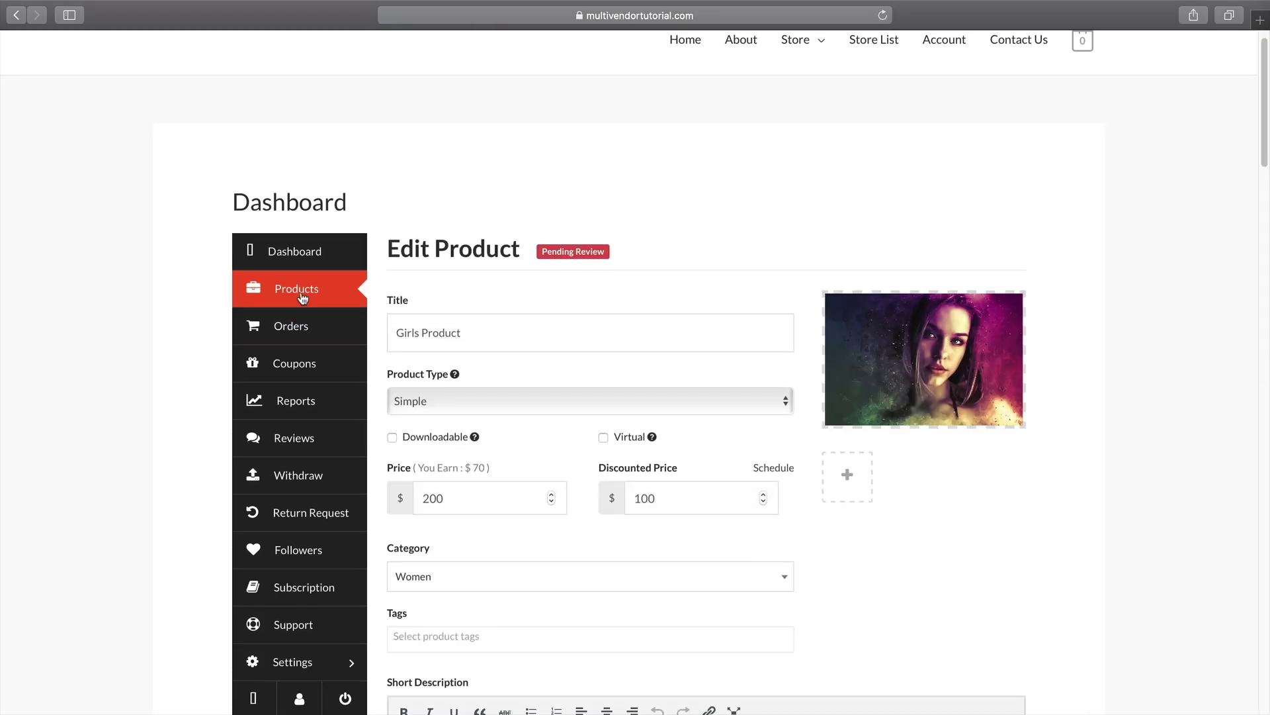
mouse_move(465, 564)
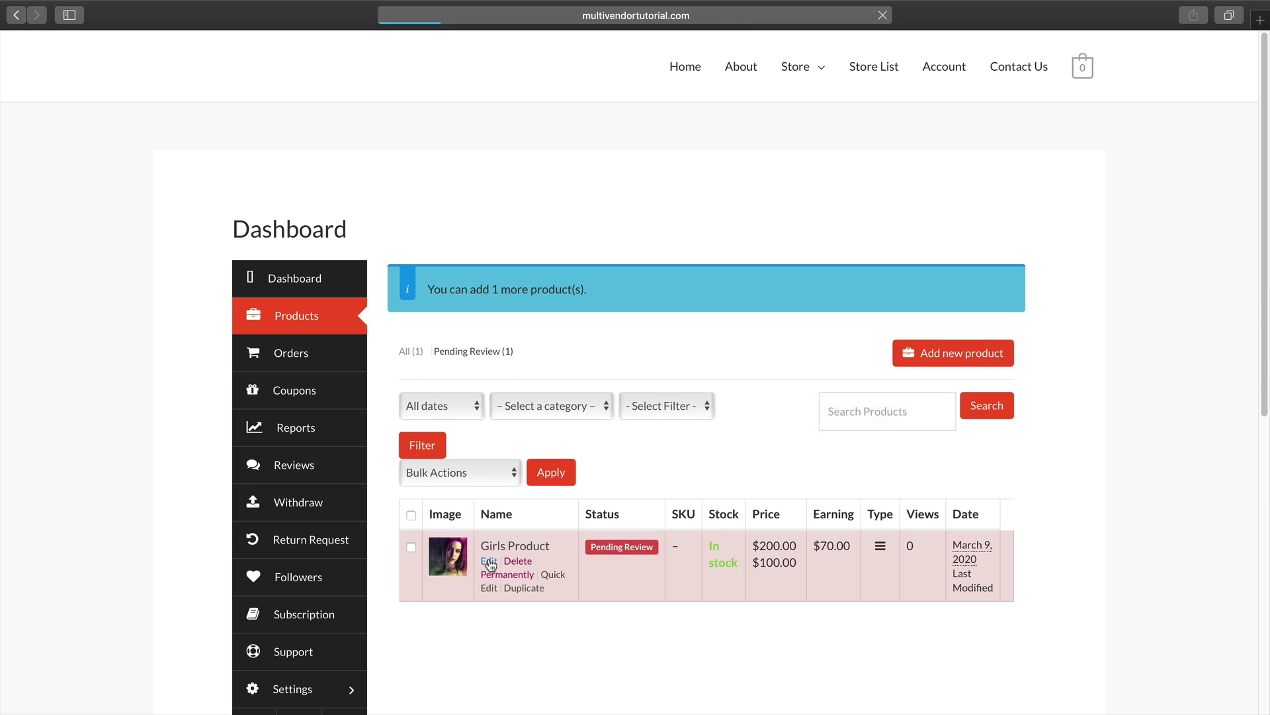
scroll(491, 561, down, 1)
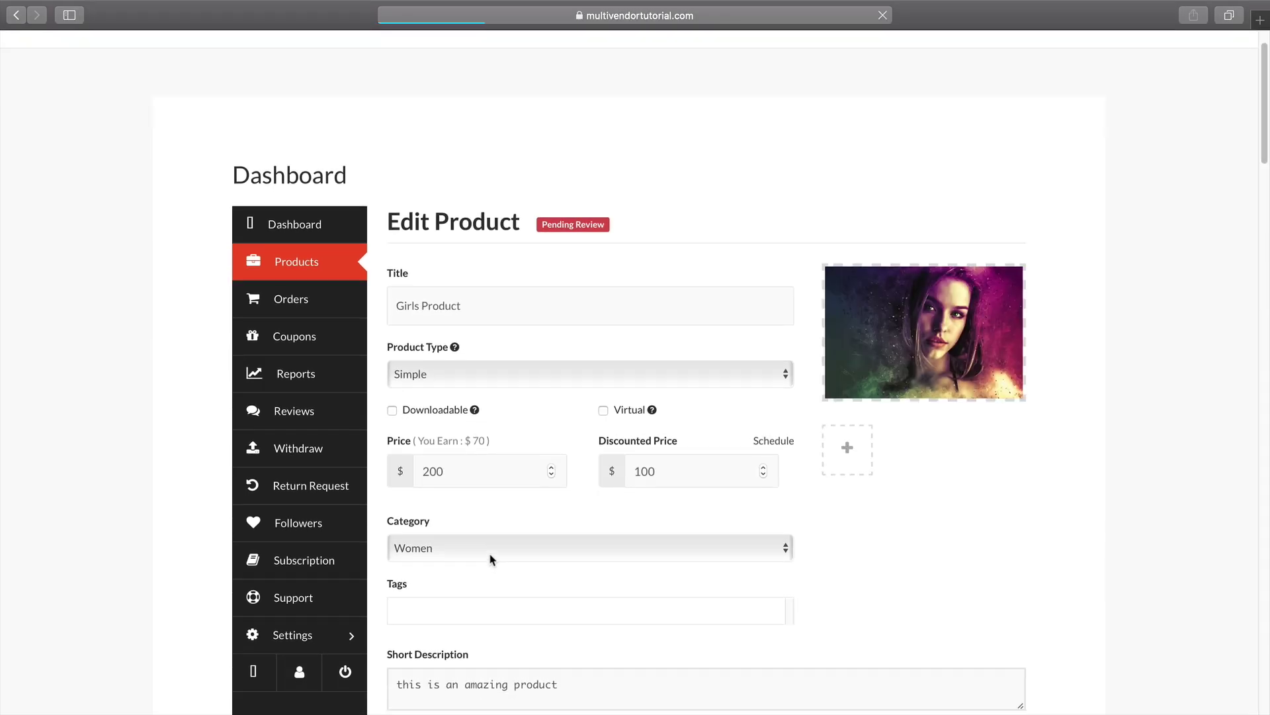
mouse_move(454, 323)
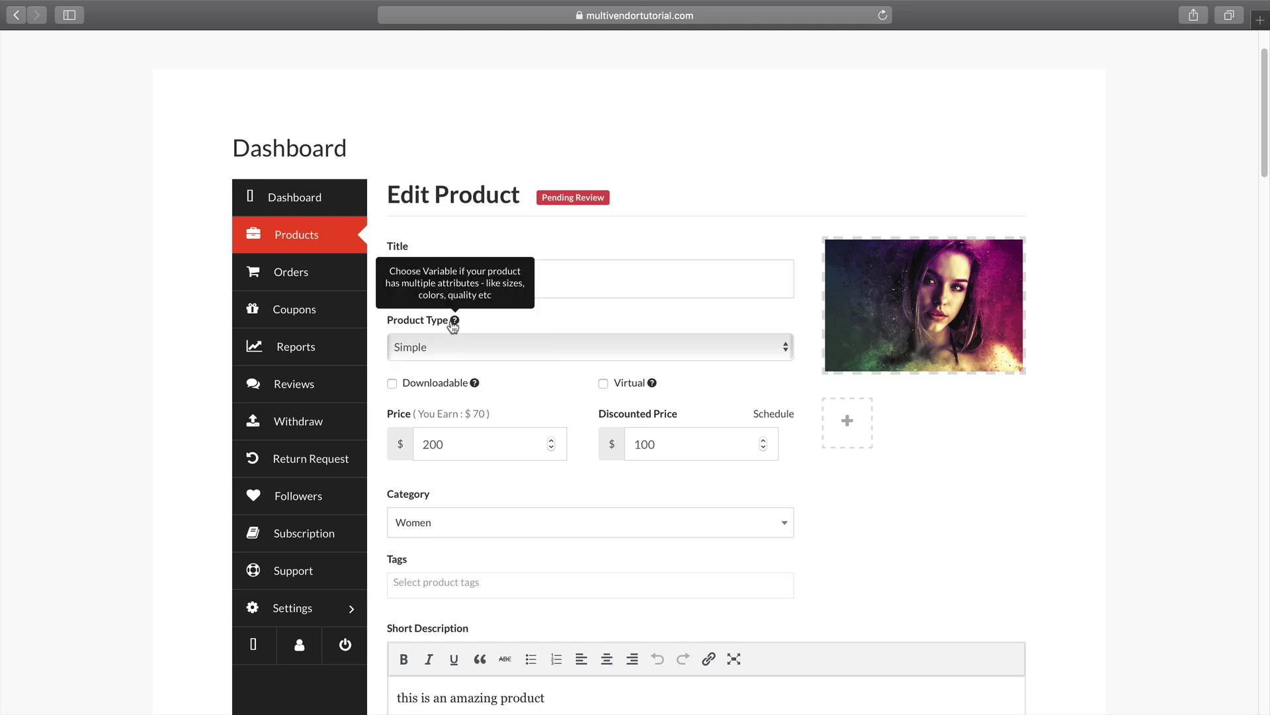
click(491, 345)
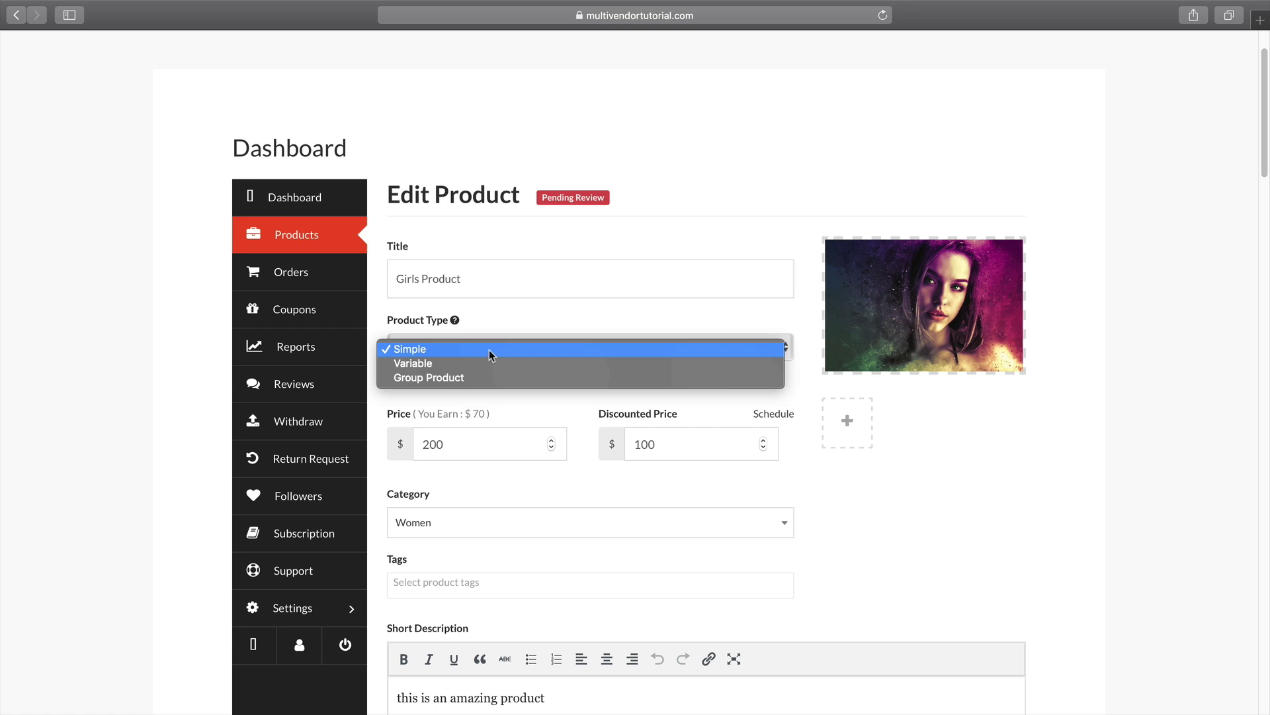
click(487, 364)
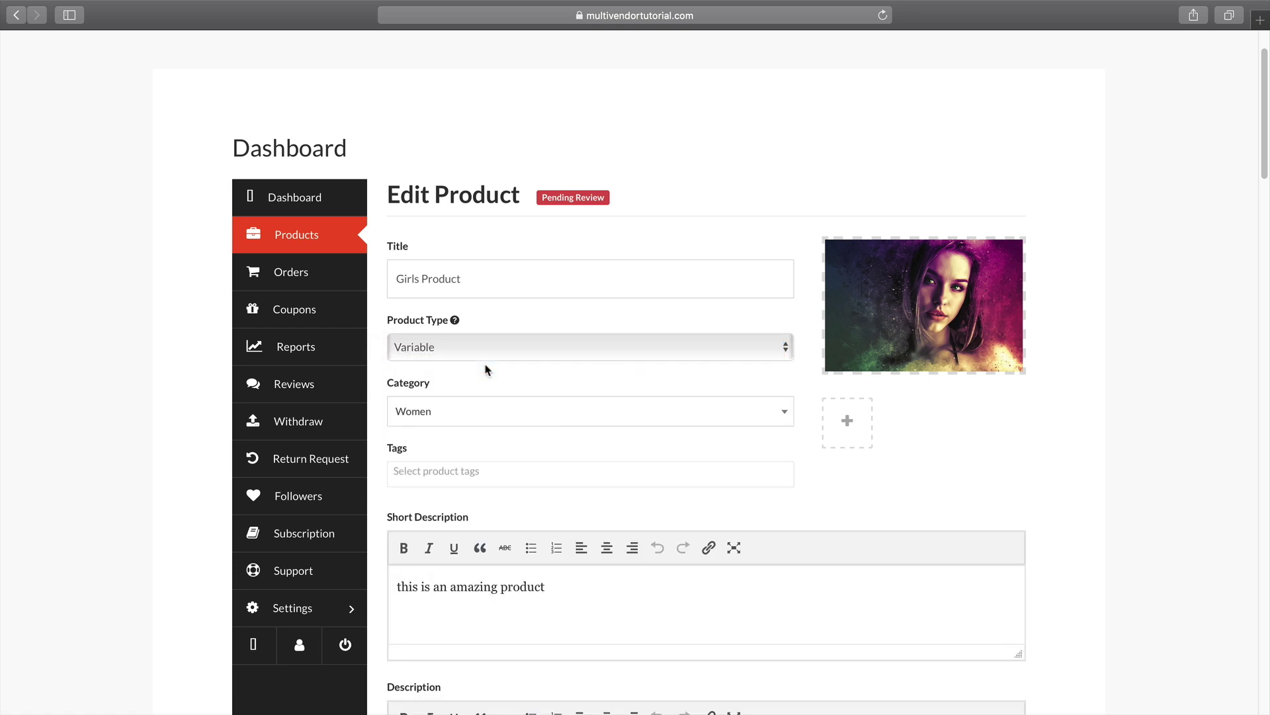
scroll(540, 417, down, 10)
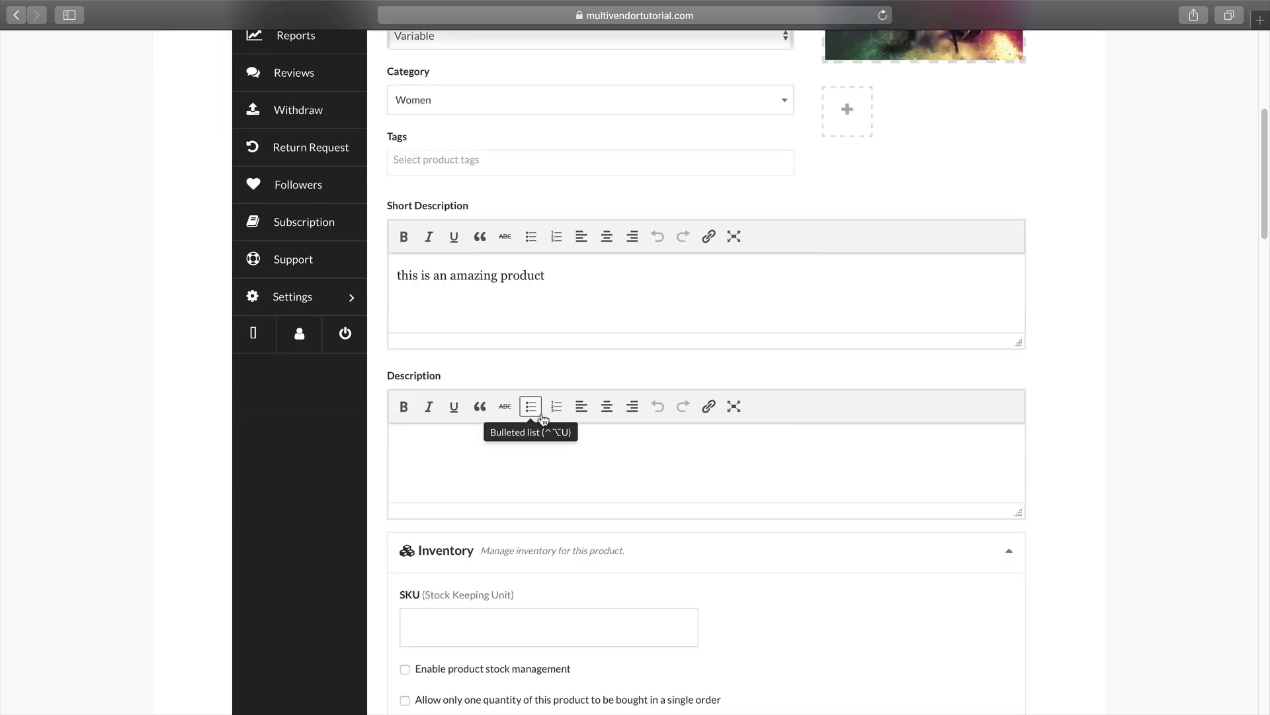
scroll(542, 413, down, 4)
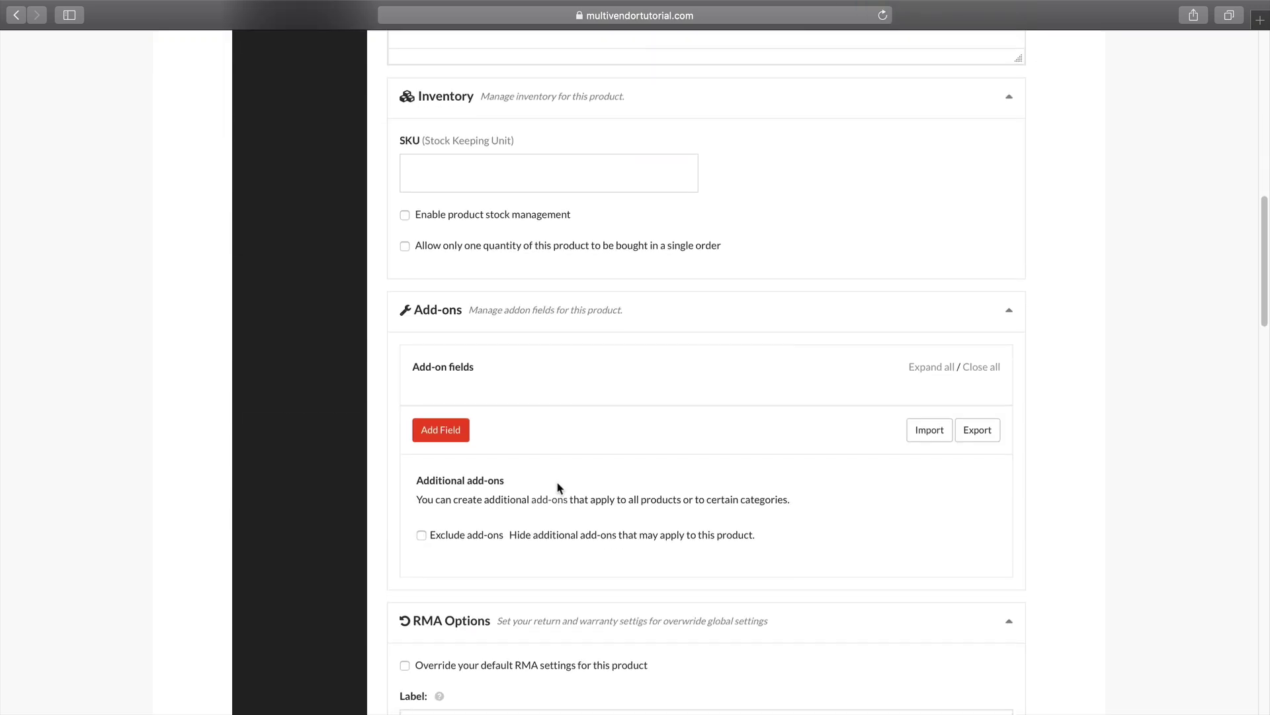
scroll(558, 483, up, 9)
scroll(558, 480, up, 3)
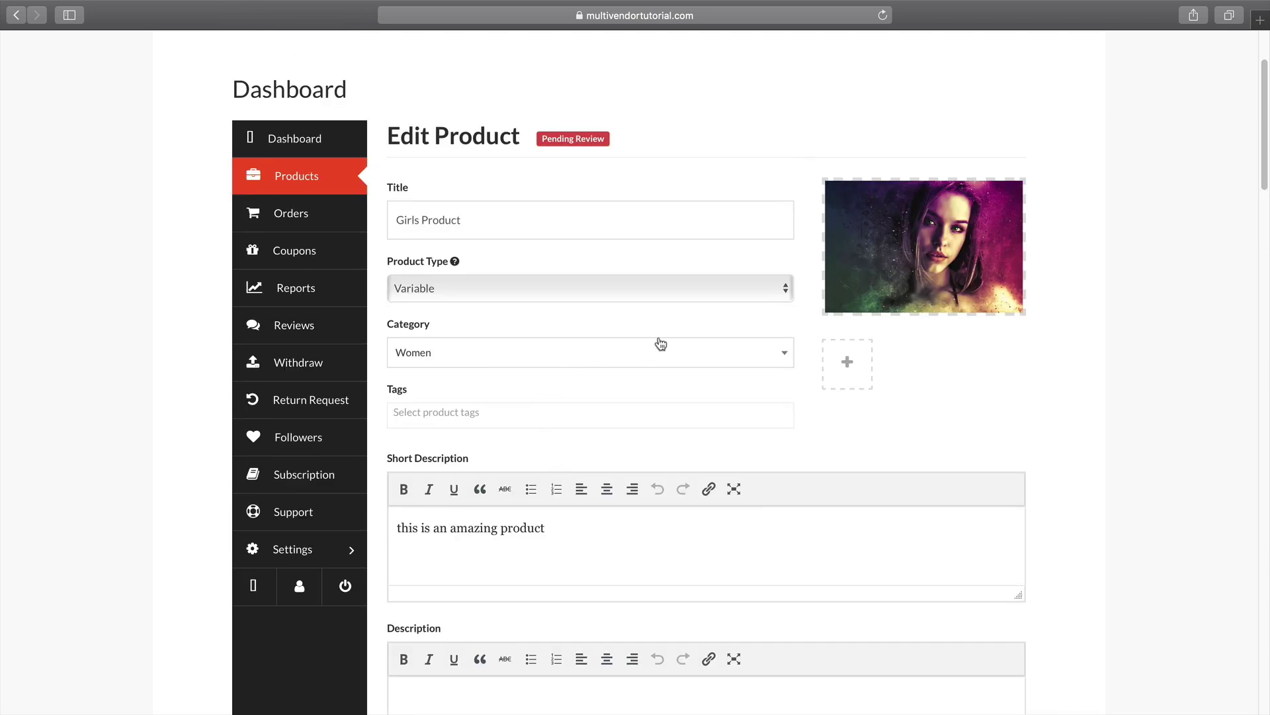
Make Girls Product a Simple product at $200 discounted to $100, and save it.
click(664, 293)
click(657, 304)
click(512, 291)
click(509, 260)
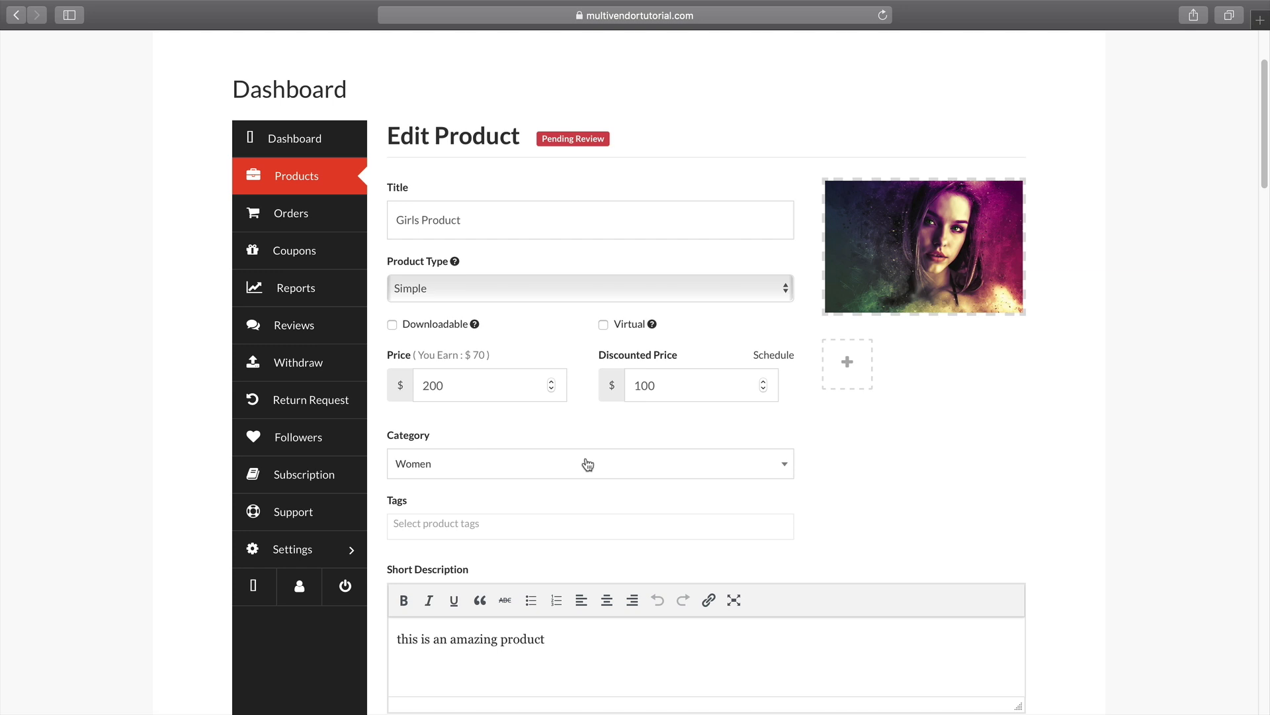
scroll(587, 463, down, 3)
scroll(588, 452, down, 15)
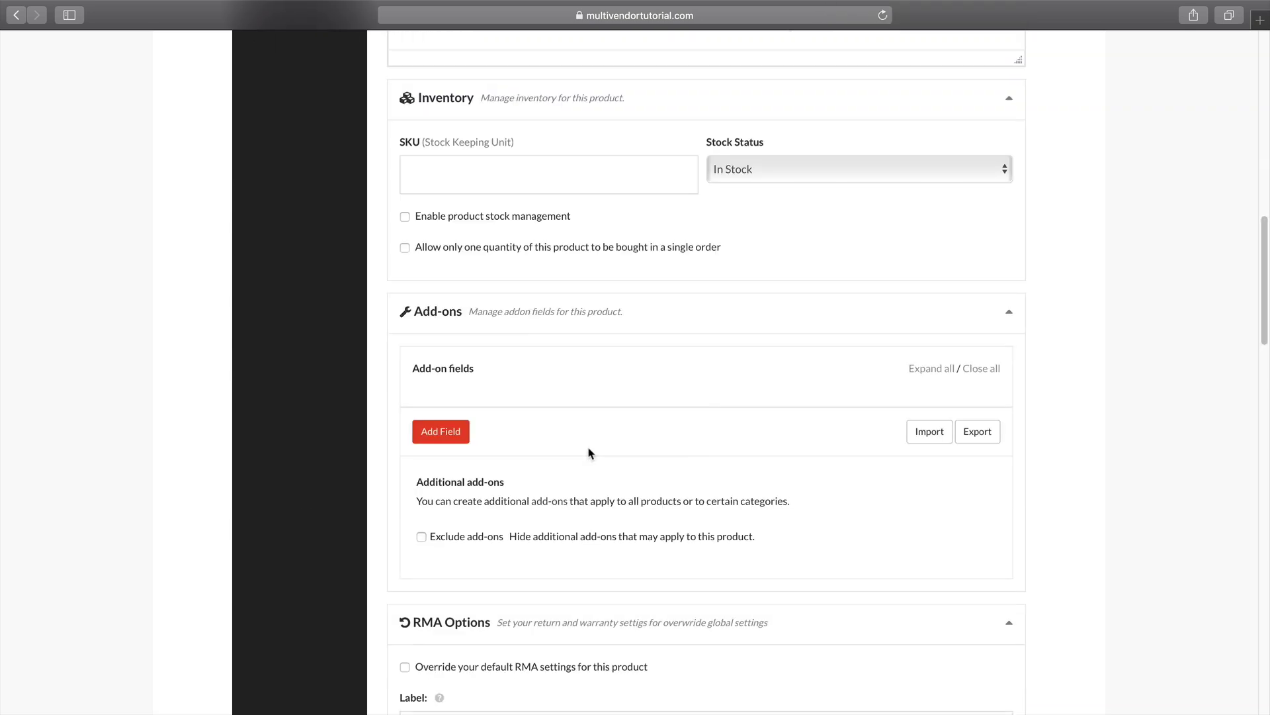
scroll(589, 446, down, 10)
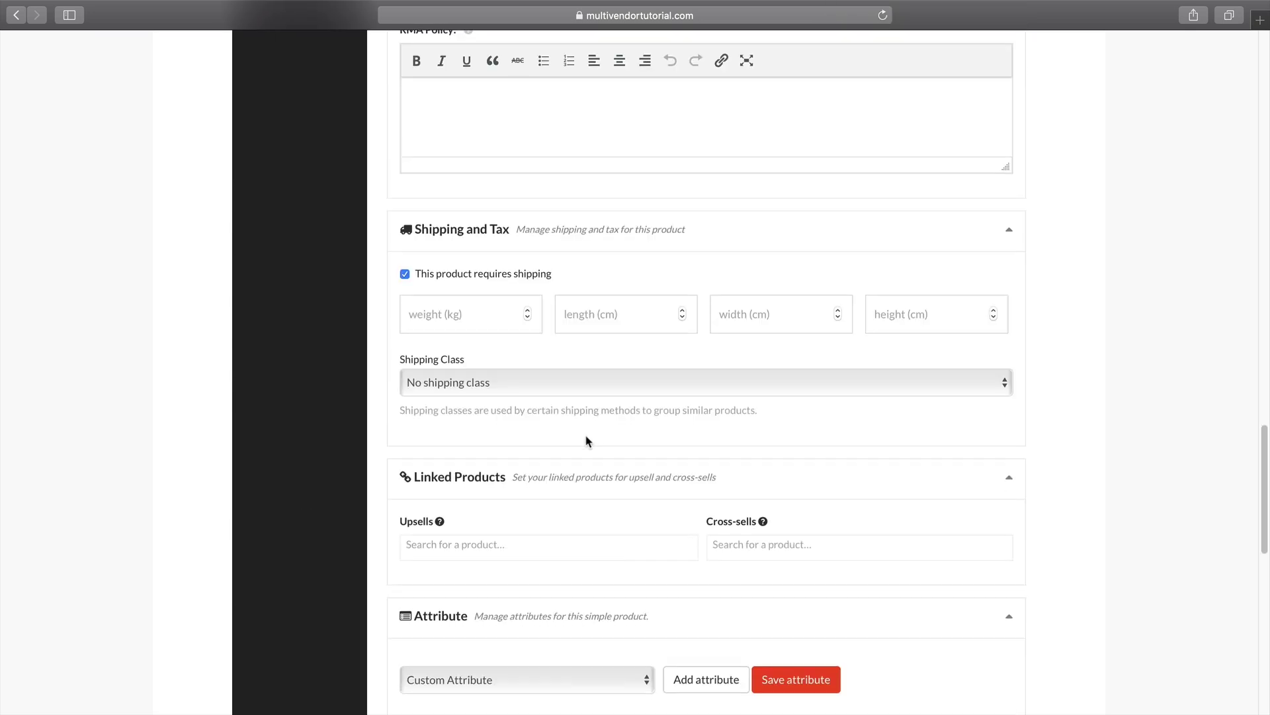
scroll(732, 572, down, 5)
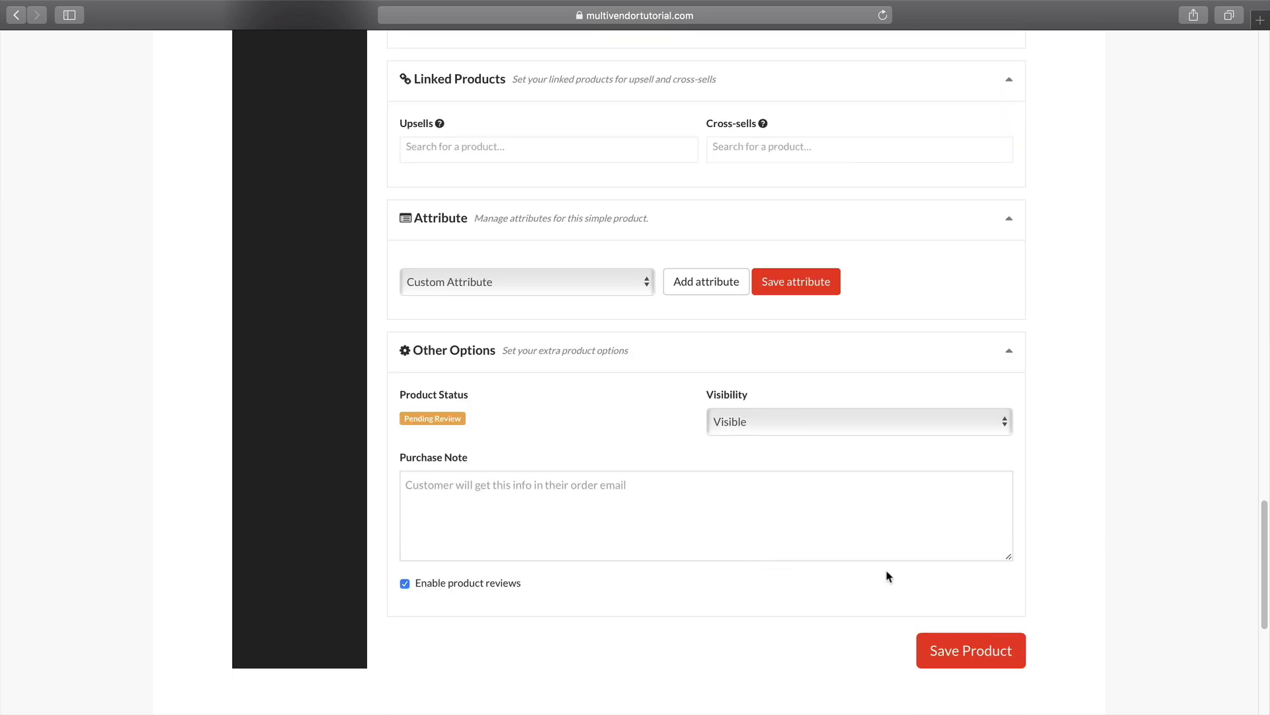
click(959, 650)
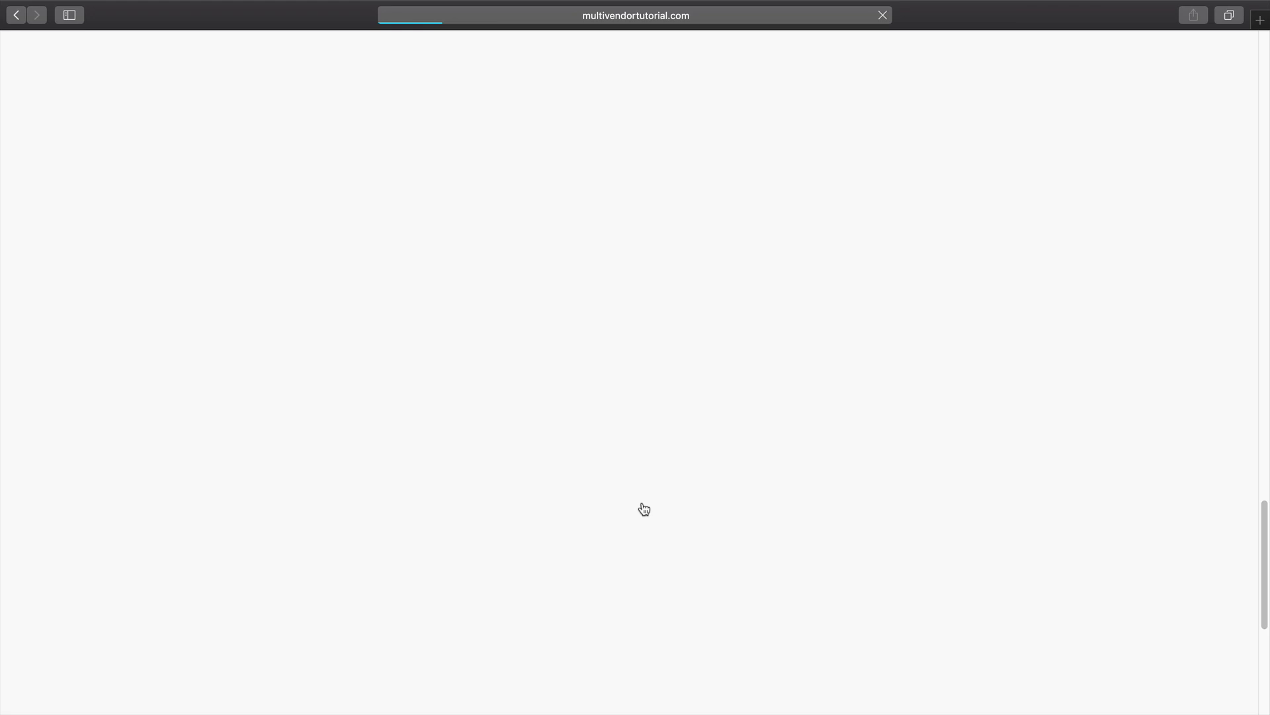
In Chrome, go from the WordPress dashboard to the All Products list.
key(super+Tab)
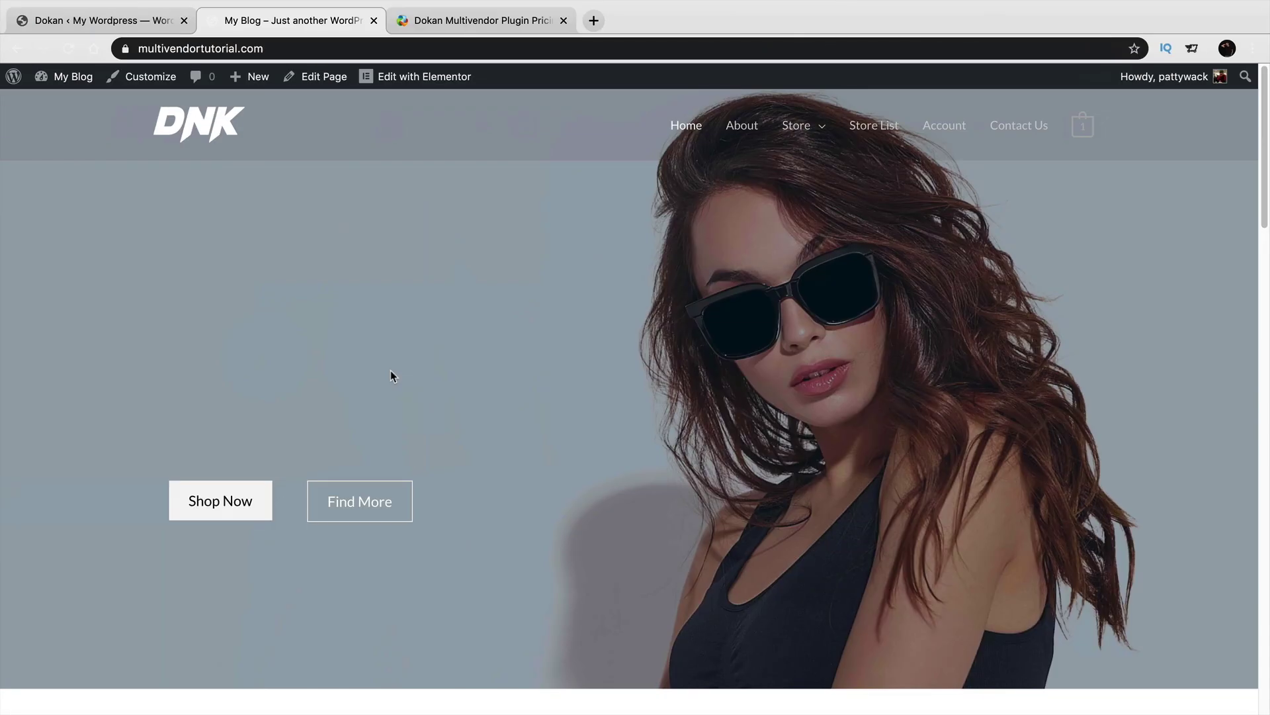
mouse_move(69, 76)
click(63, 105)
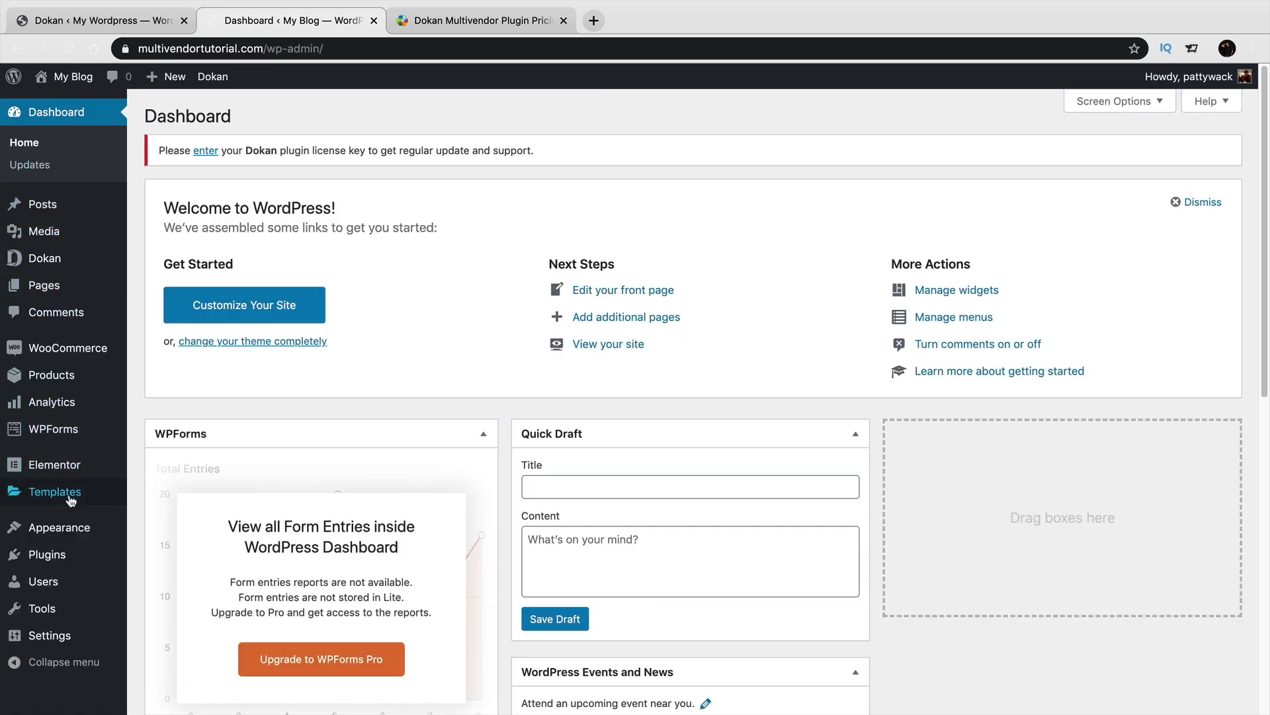
mouse_move(84, 359)
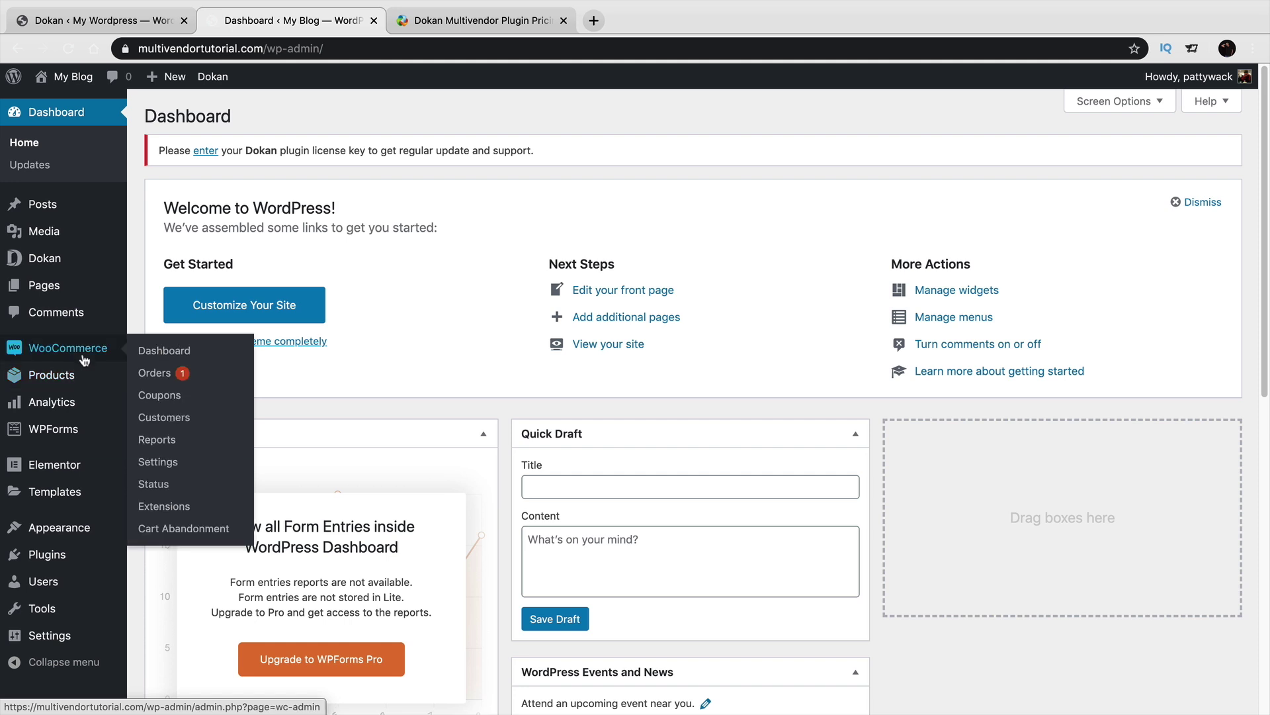
click(159, 382)
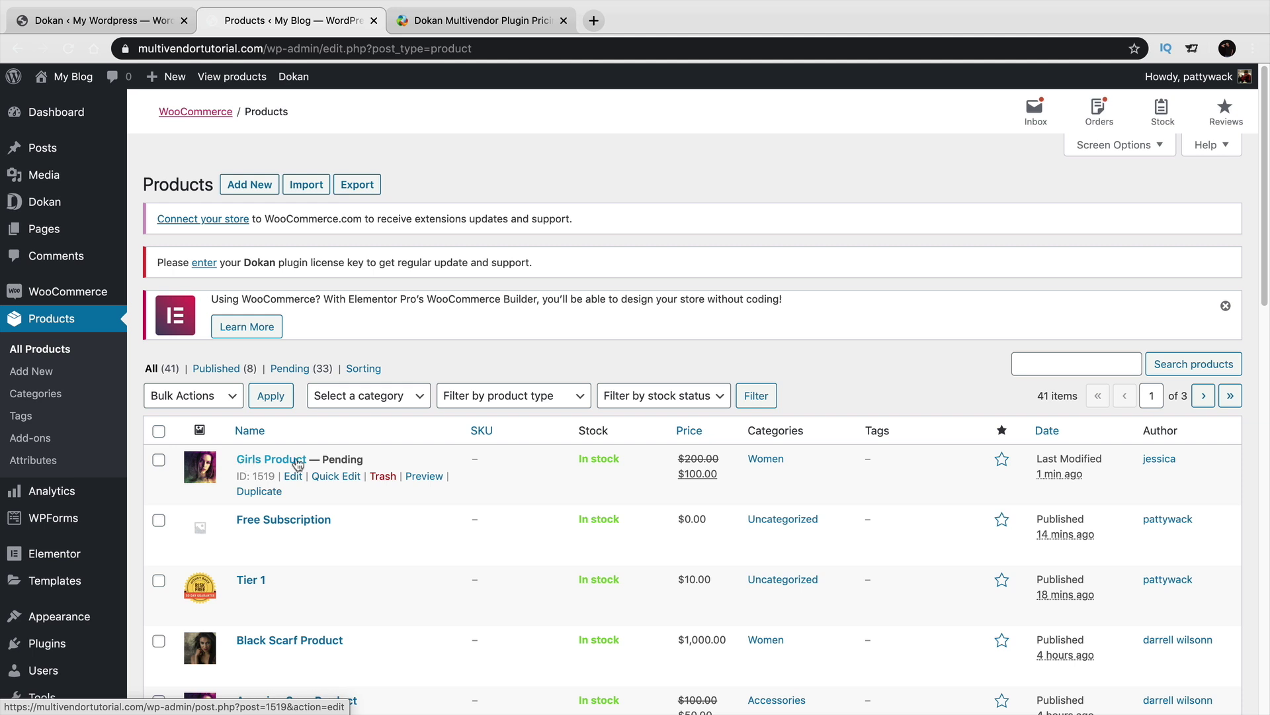
Quick Edit Girls Product, change its status to Published, and save it.
click(339, 478)
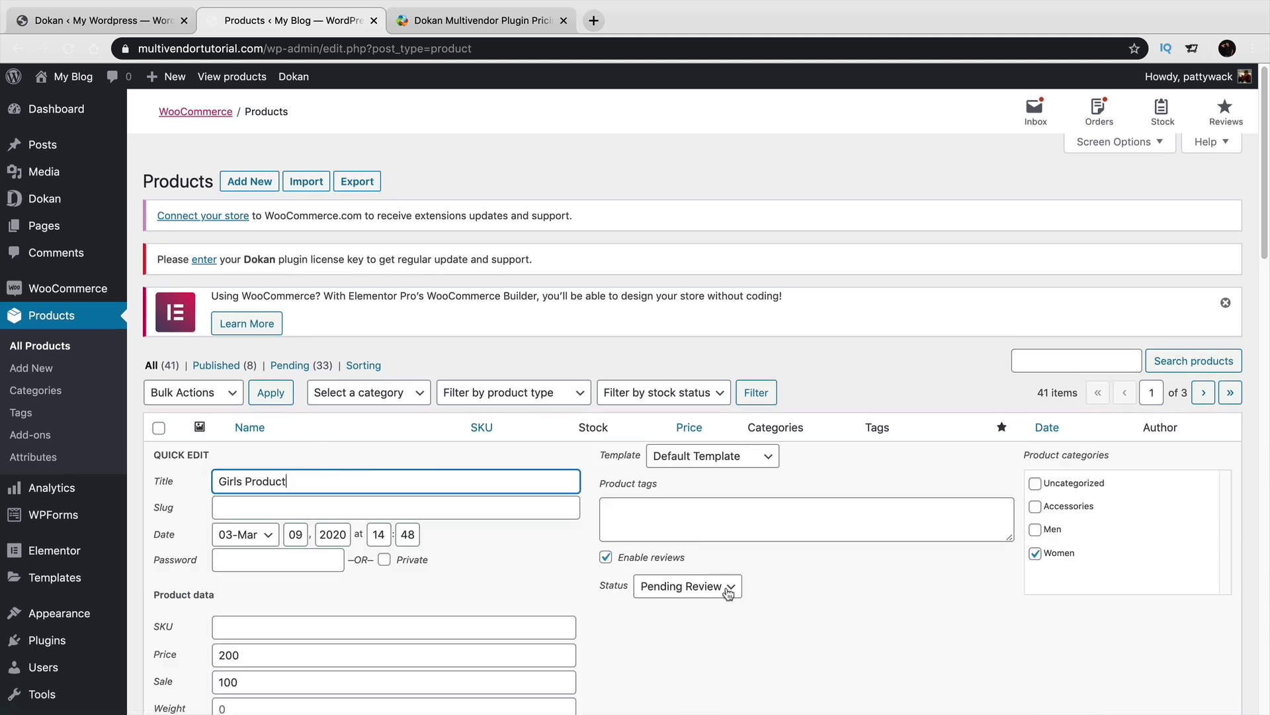
click(729, 589)
click(682, 569)
scroll(775, 569, down, 5)
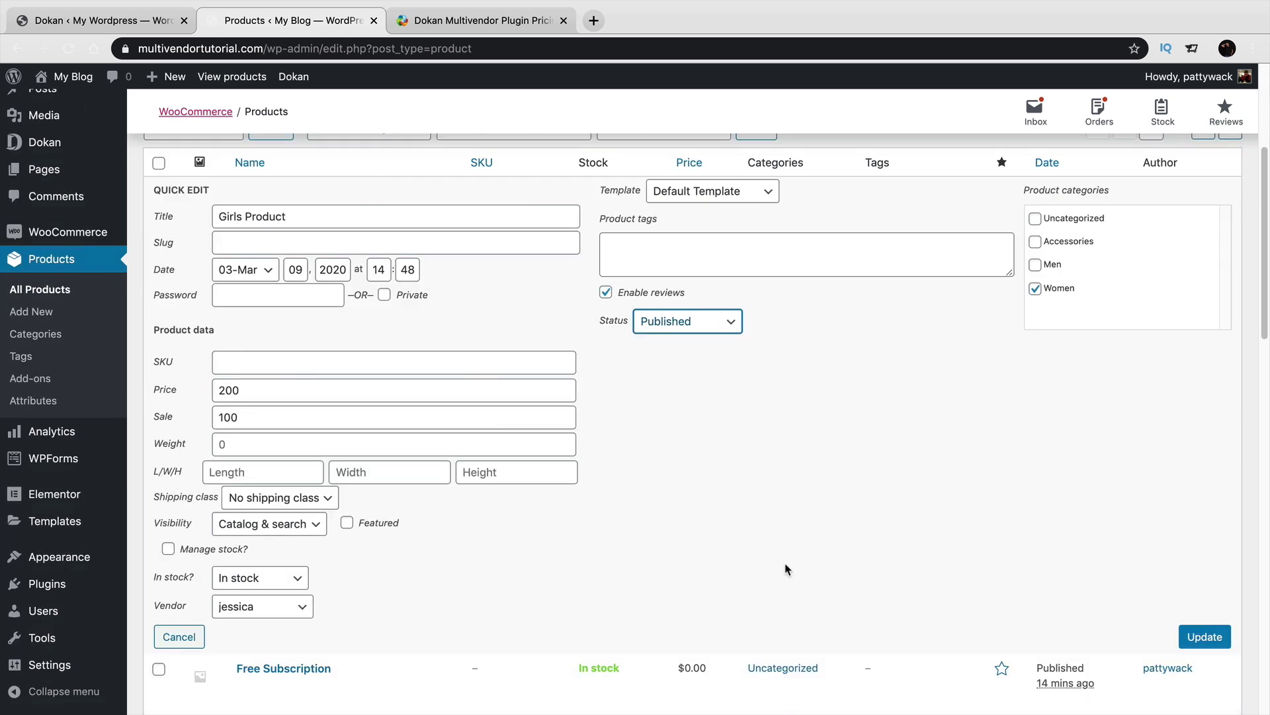
click(1200, 638)
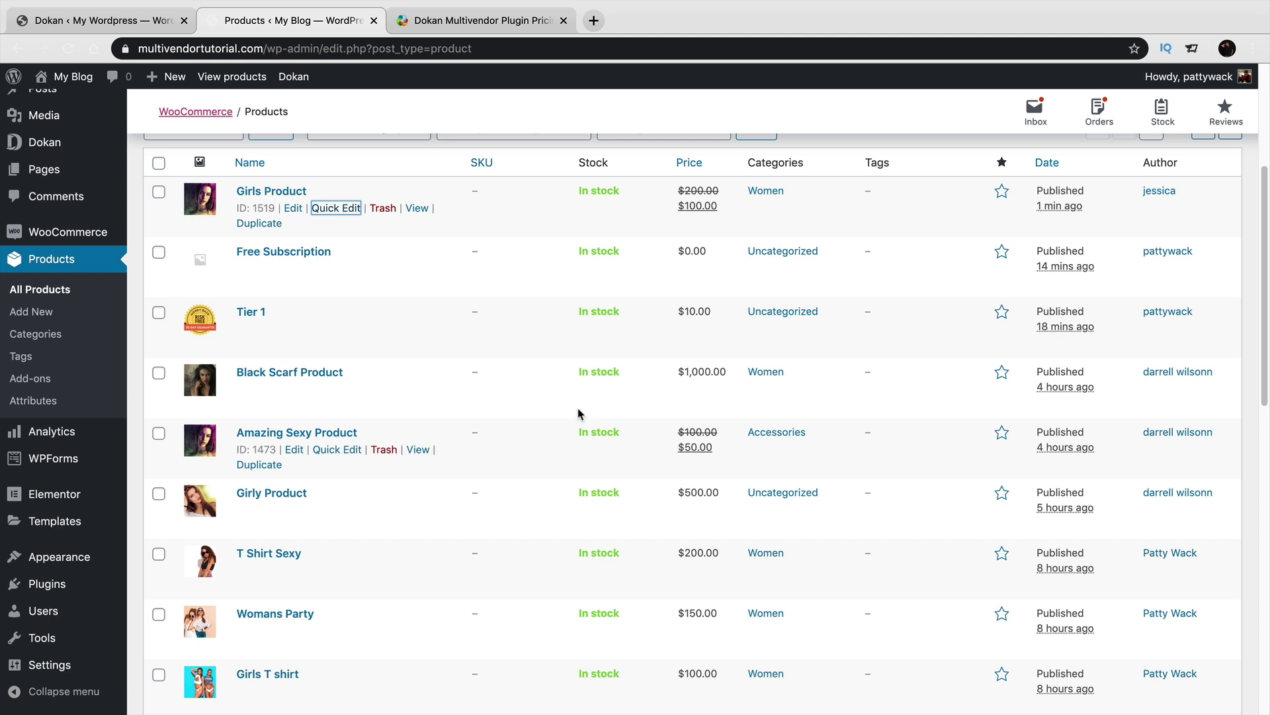
scroll(403, 346, up, 5)
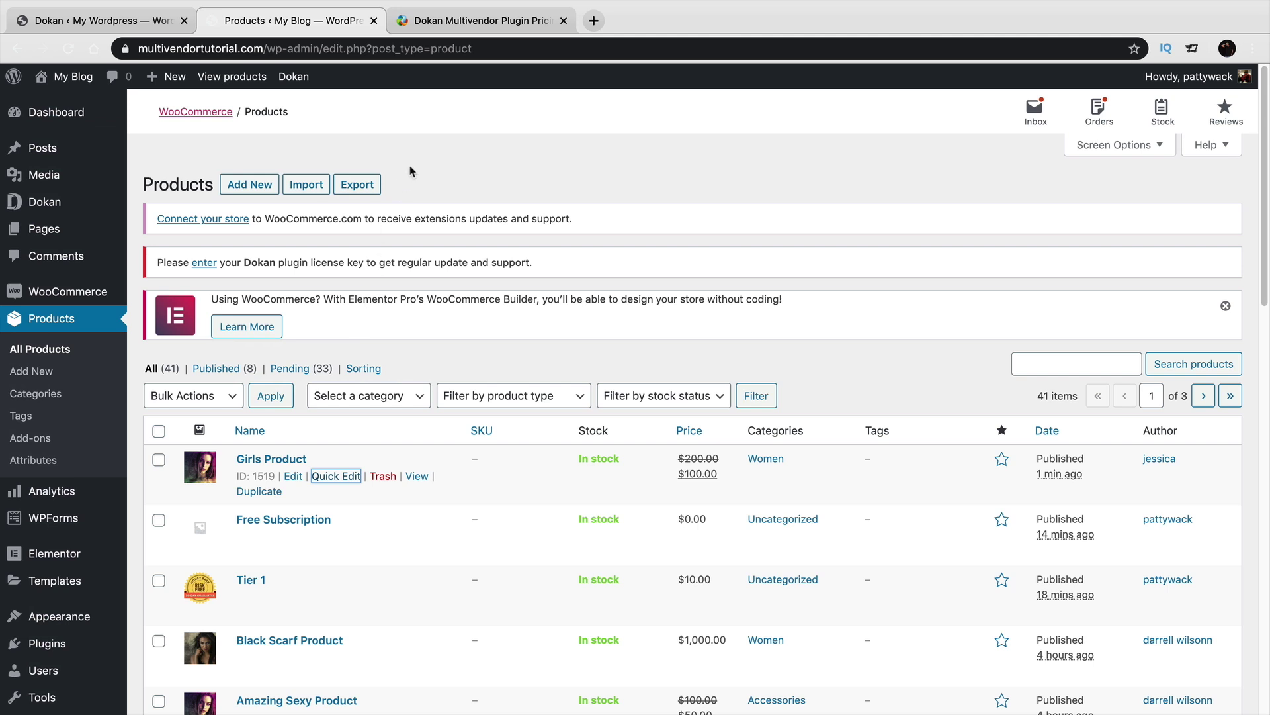
key(super+Tab)
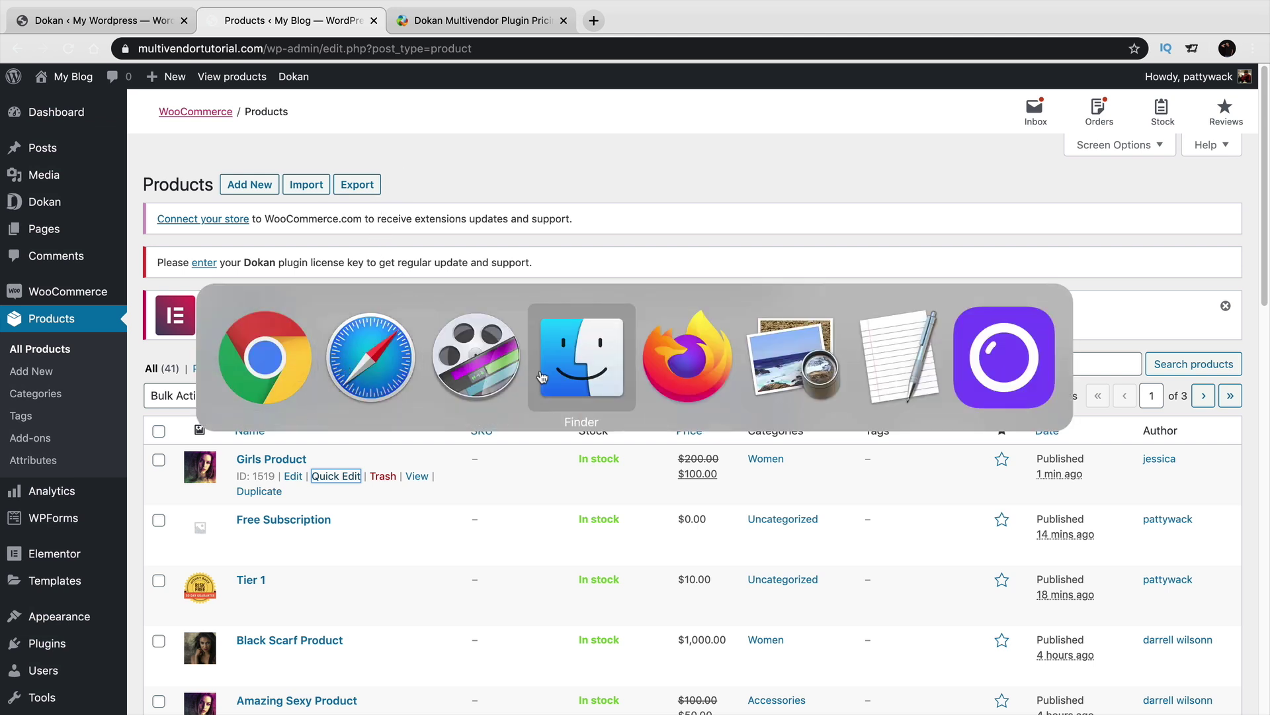
key(super+shift+Tab)
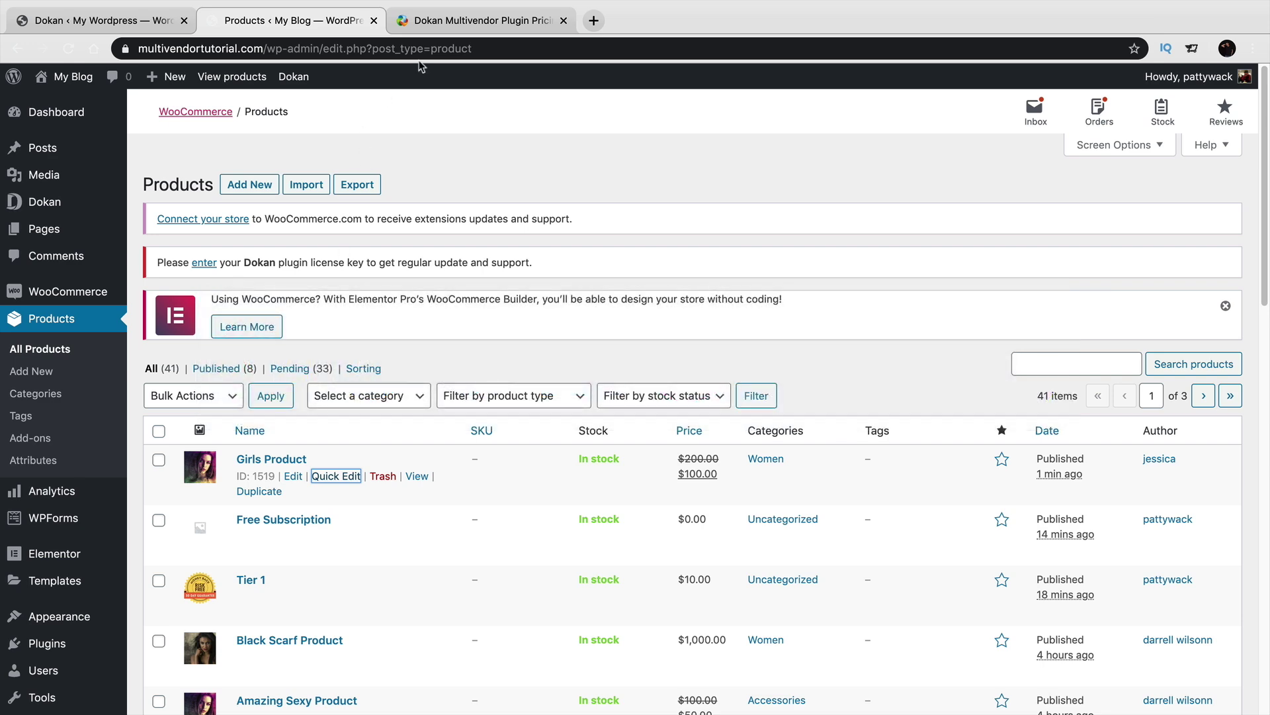
click(447, 22)
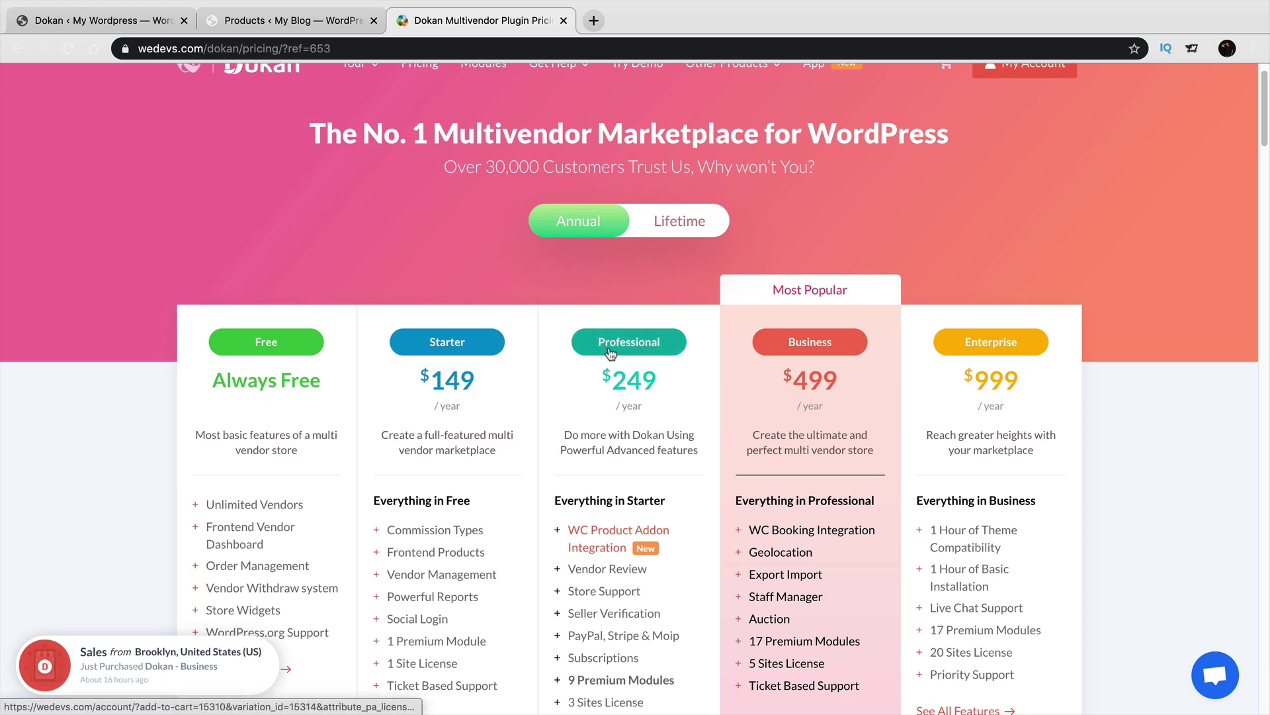
scroll(632, 370, down, 5)
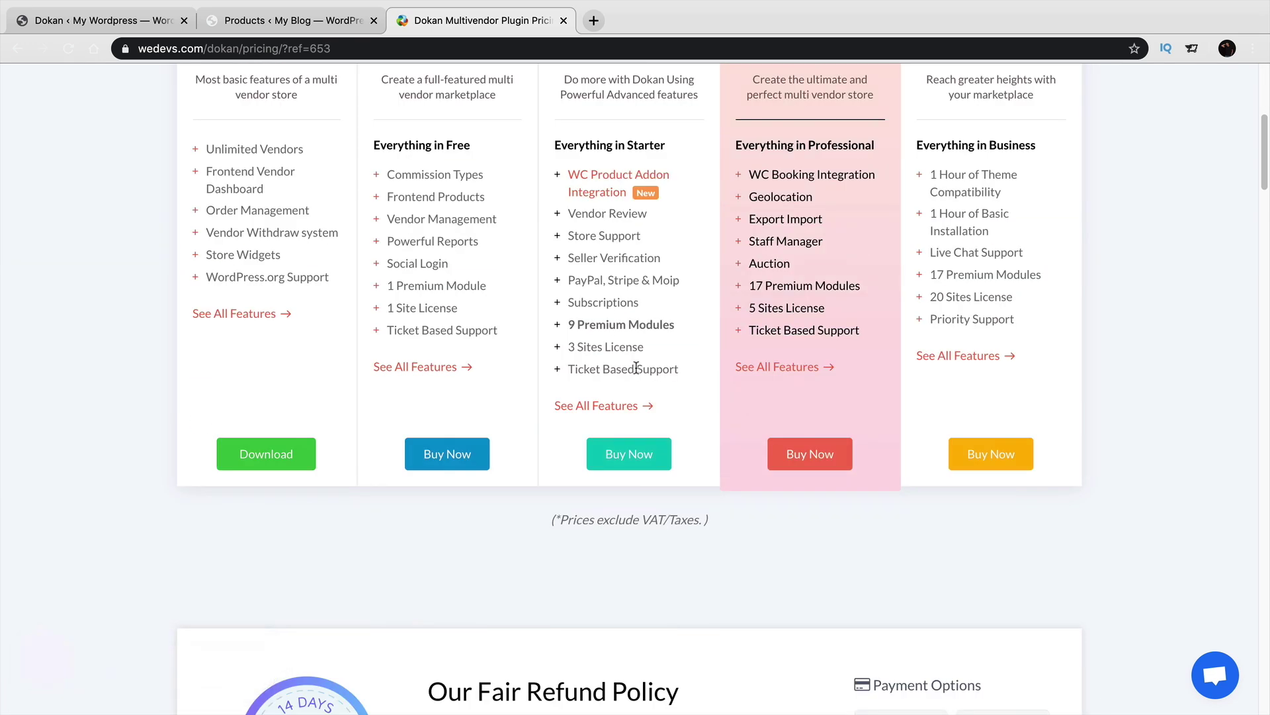
scroll(633, 337, up, 1)
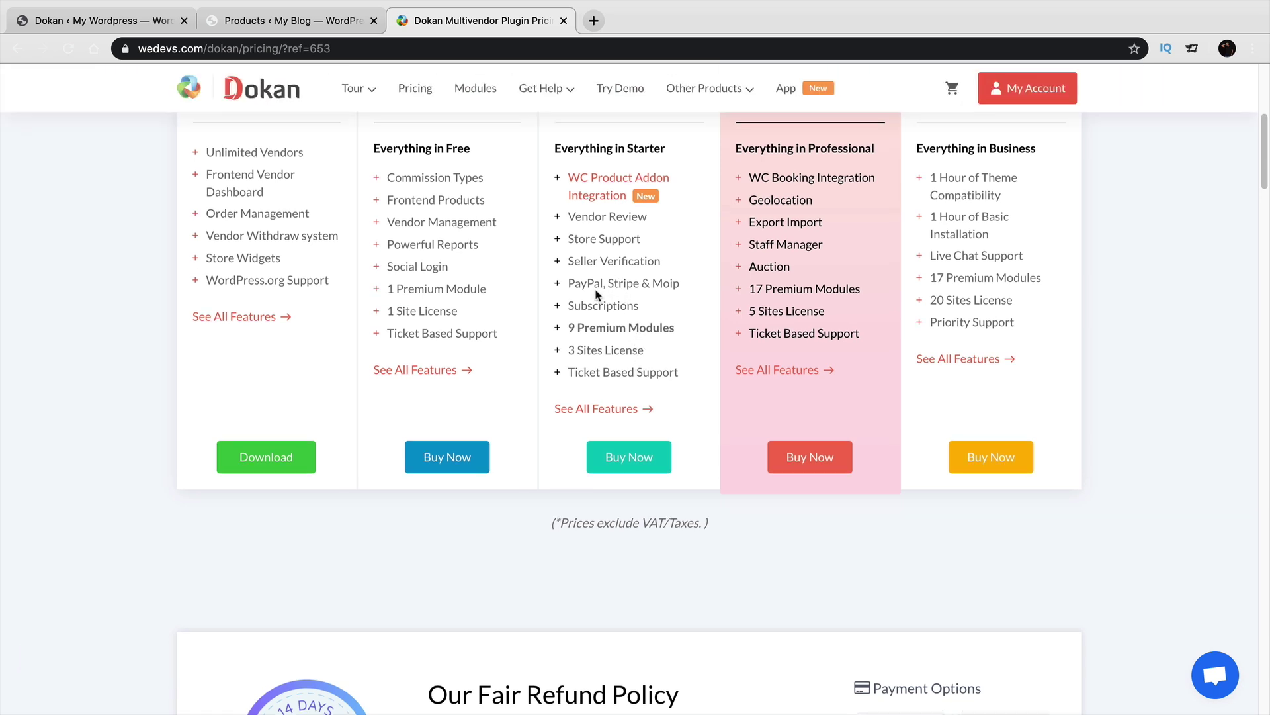
double_click(620, 285)
click(305, 23)
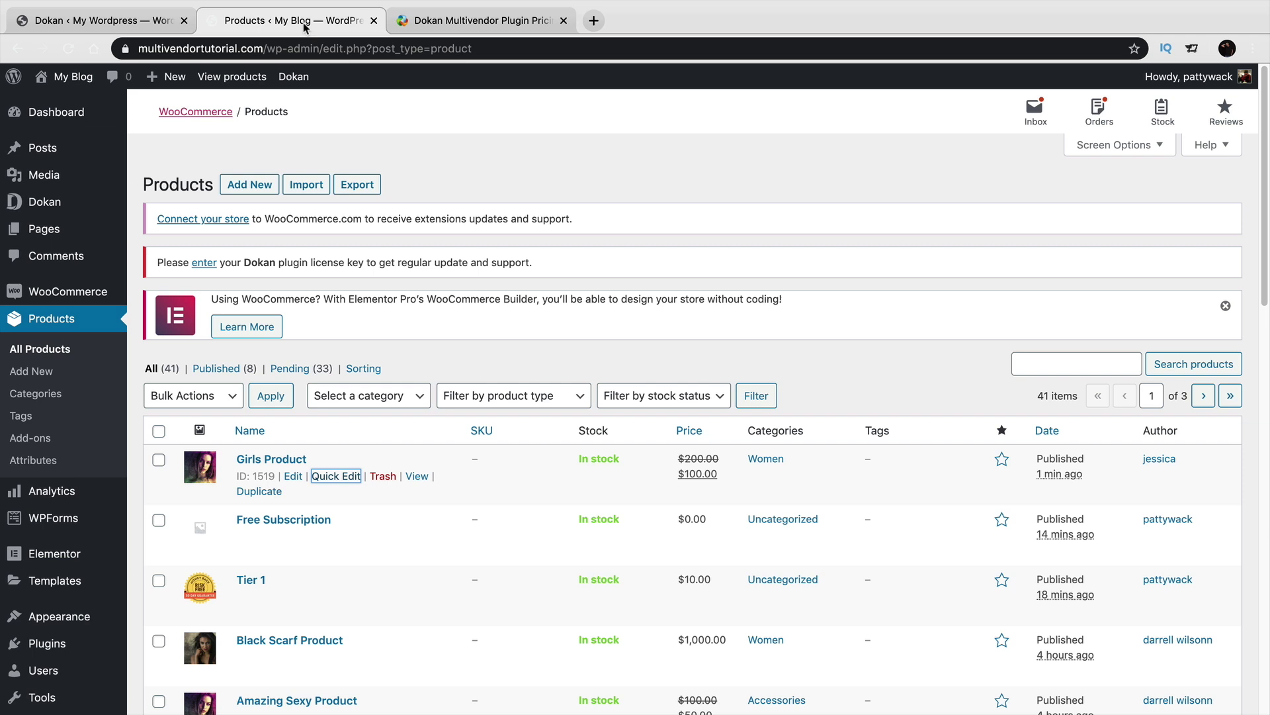
Go to WooCommerce Settings' Payments tab and review the enabled Cash on delivery, PayPal and Stripe methods.
mouse_move(96, 202)
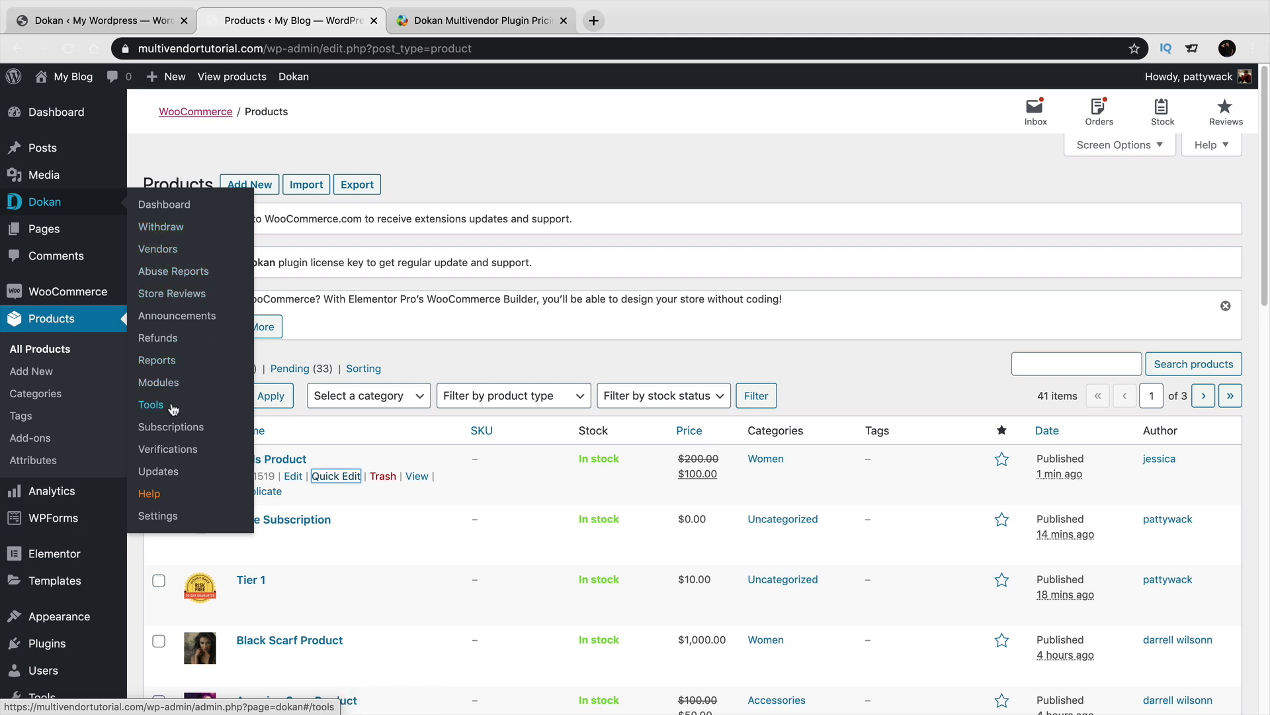
mouse_move(106, 294)
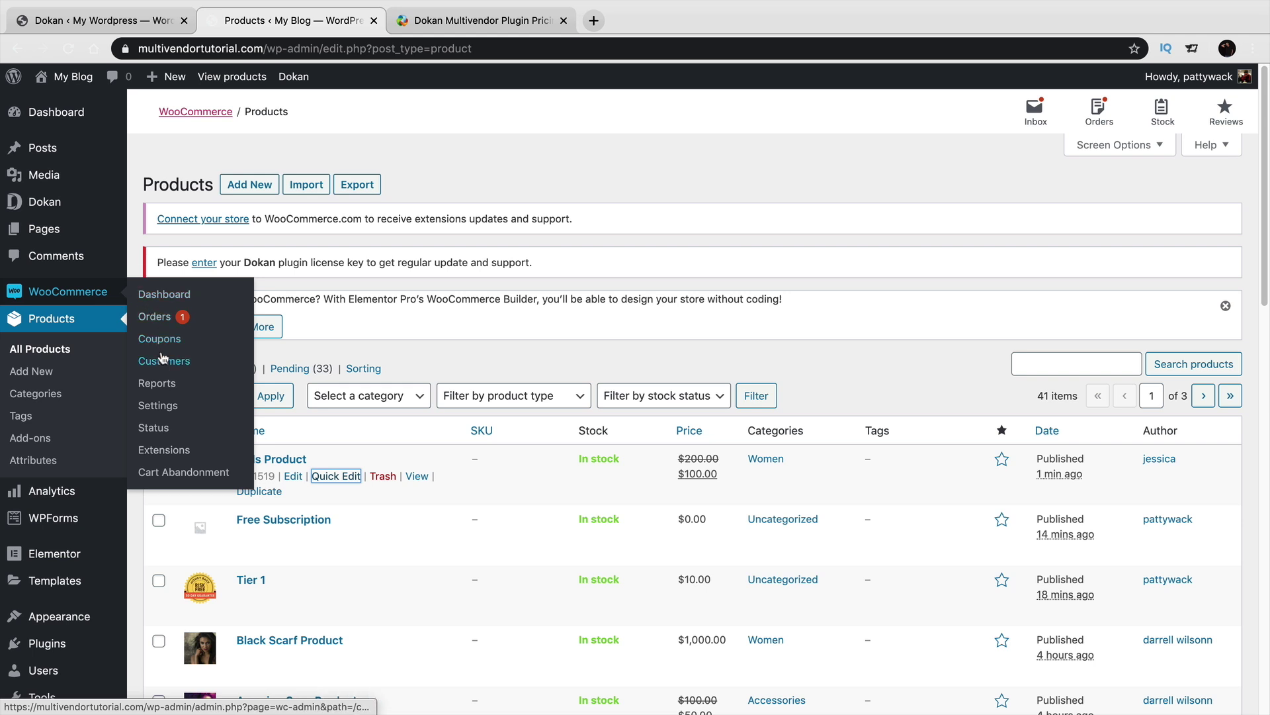
click(168, 405)
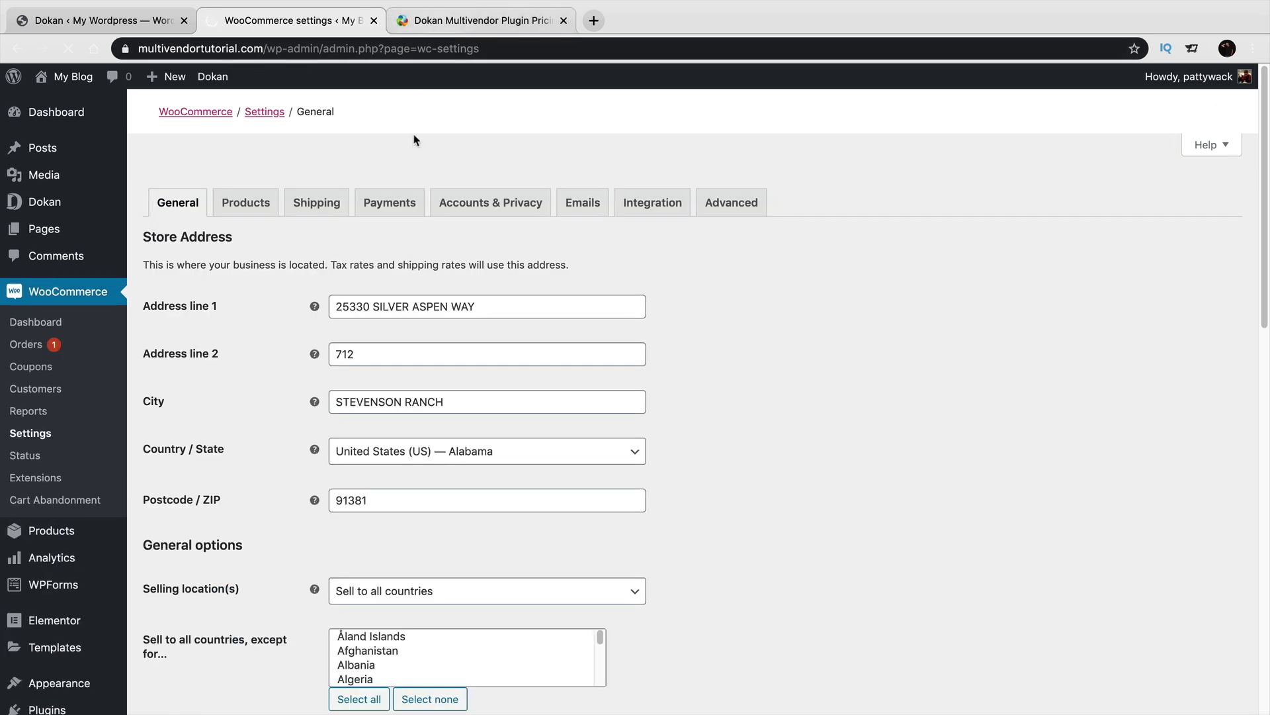
click(409, 203)
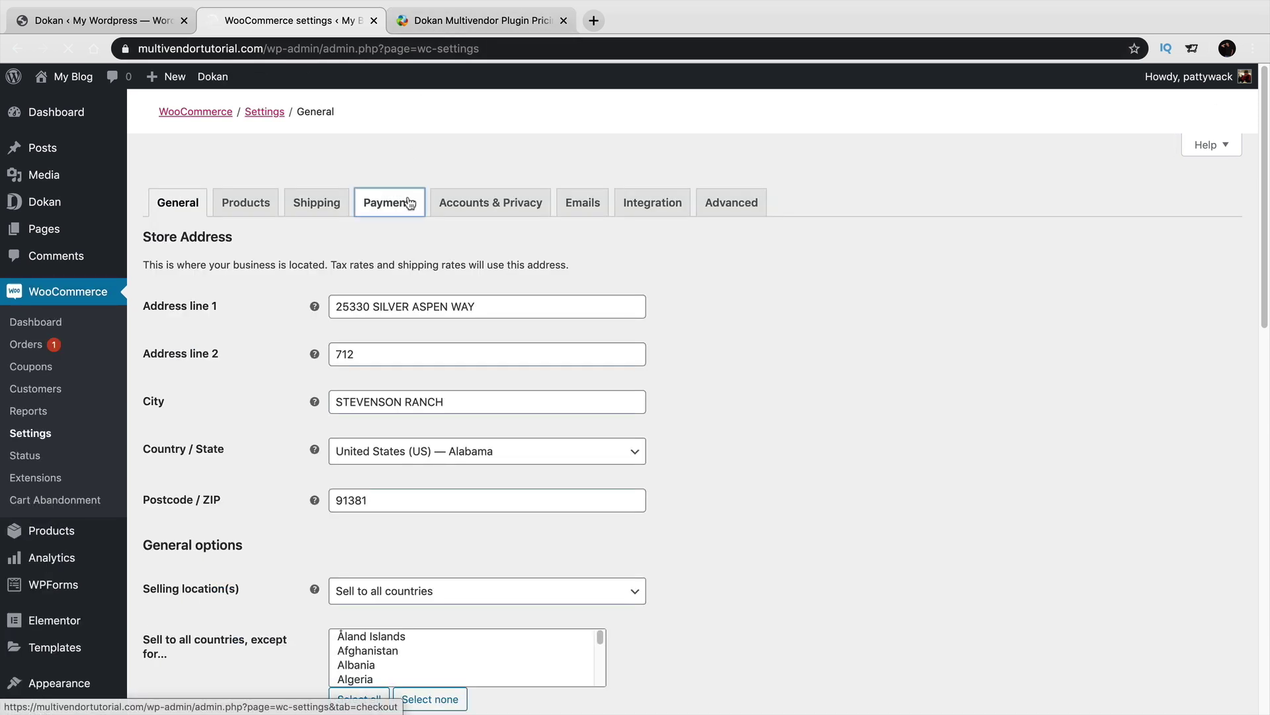
scroll(473, 351, down, 1)
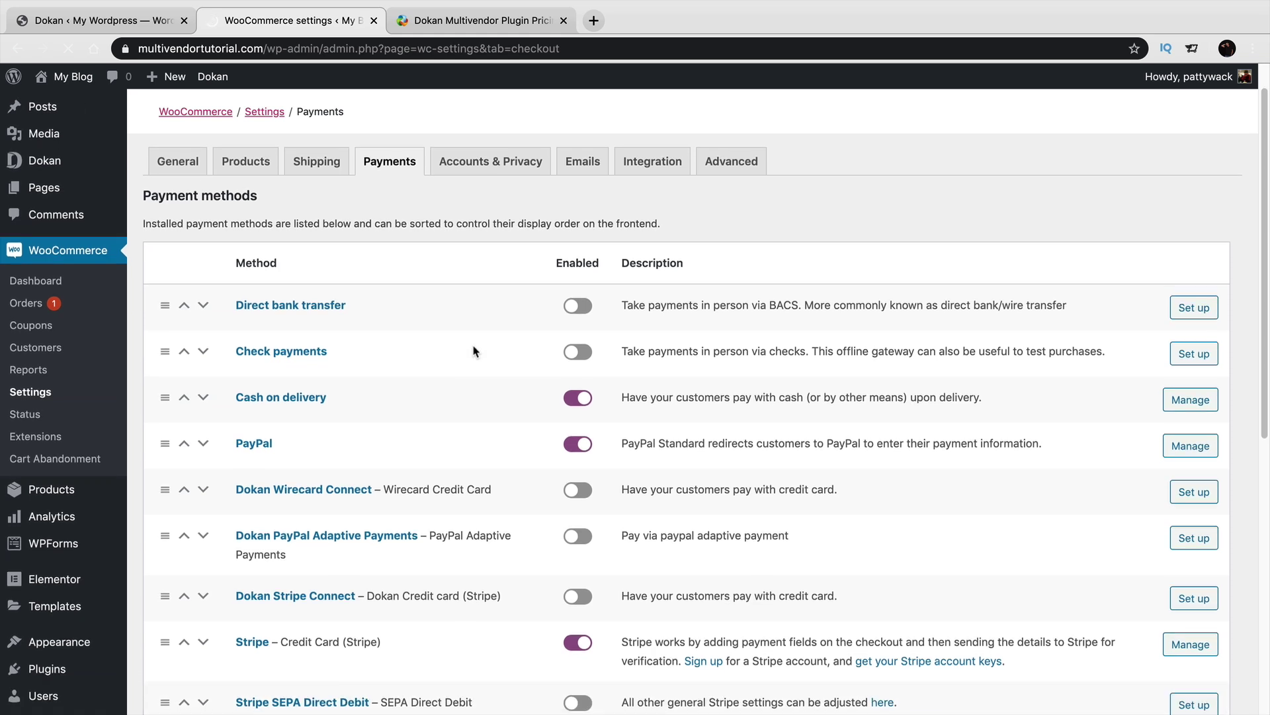
scroll(474, 351, down, 5)
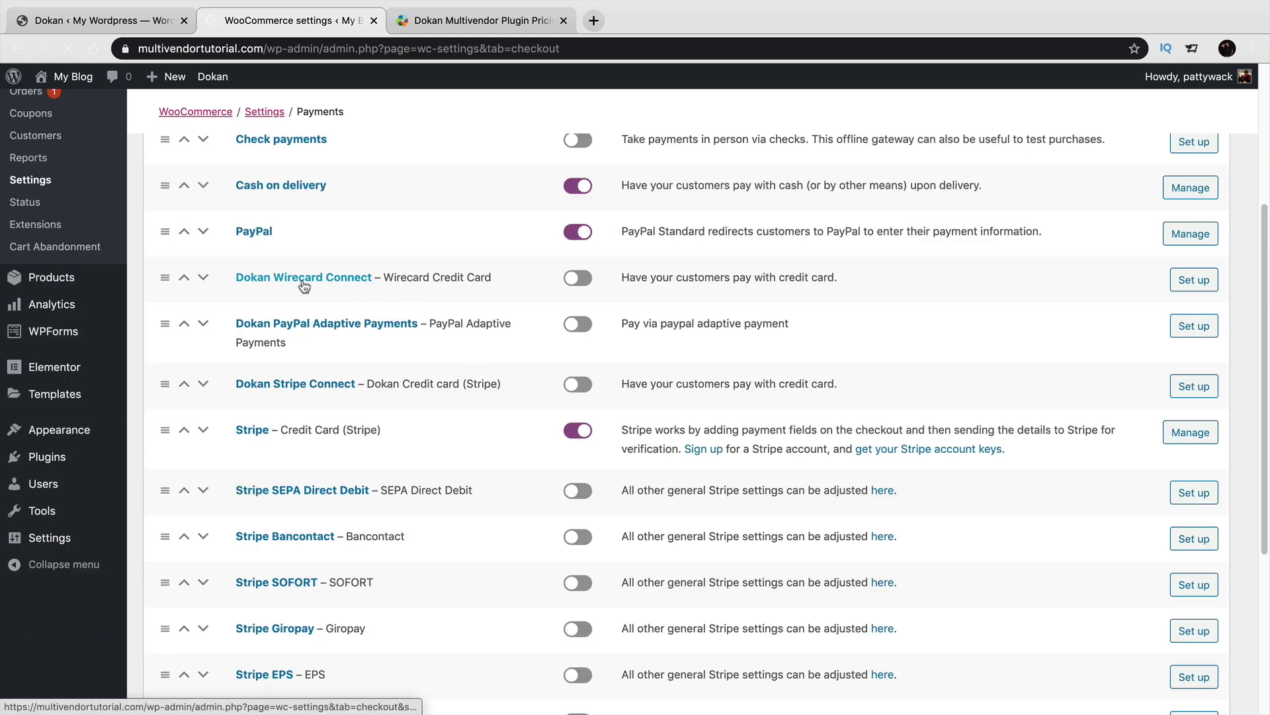
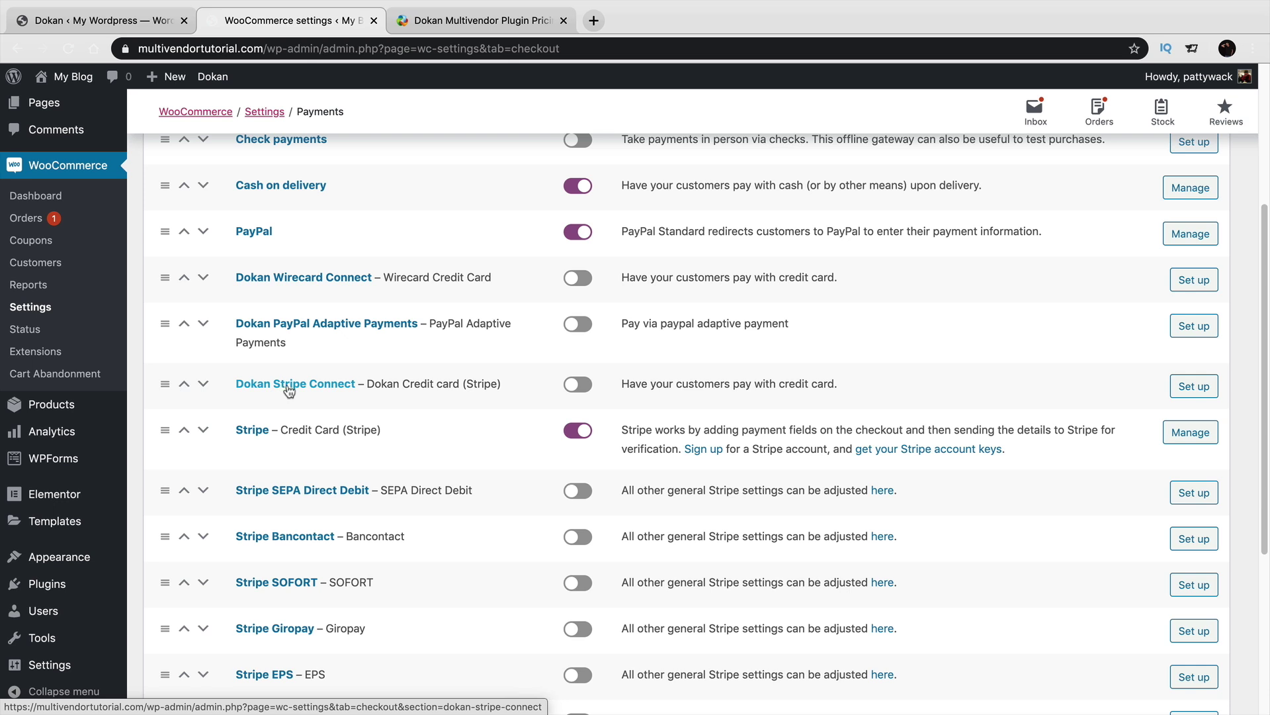
Look at the fashion store's public homepage, then return to the WooCommerce payment methods list.
click(157, 16)
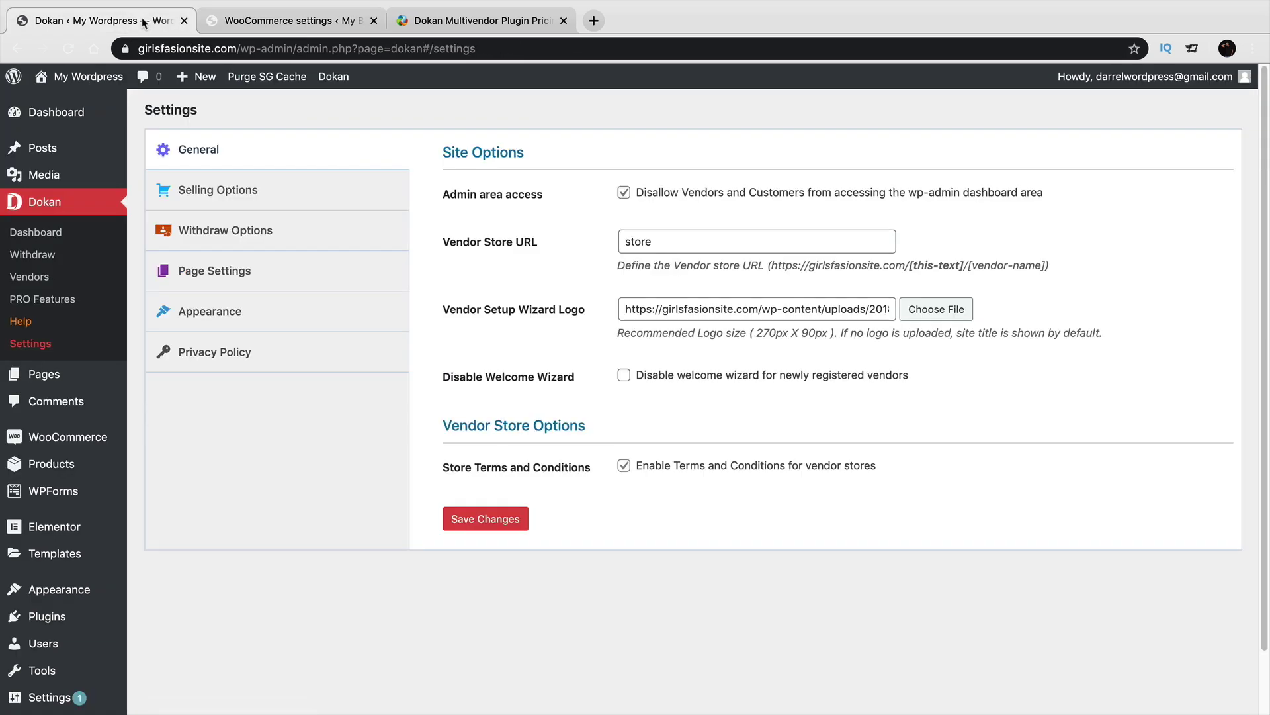
mouse_move(86, 76)
click(89, 107)
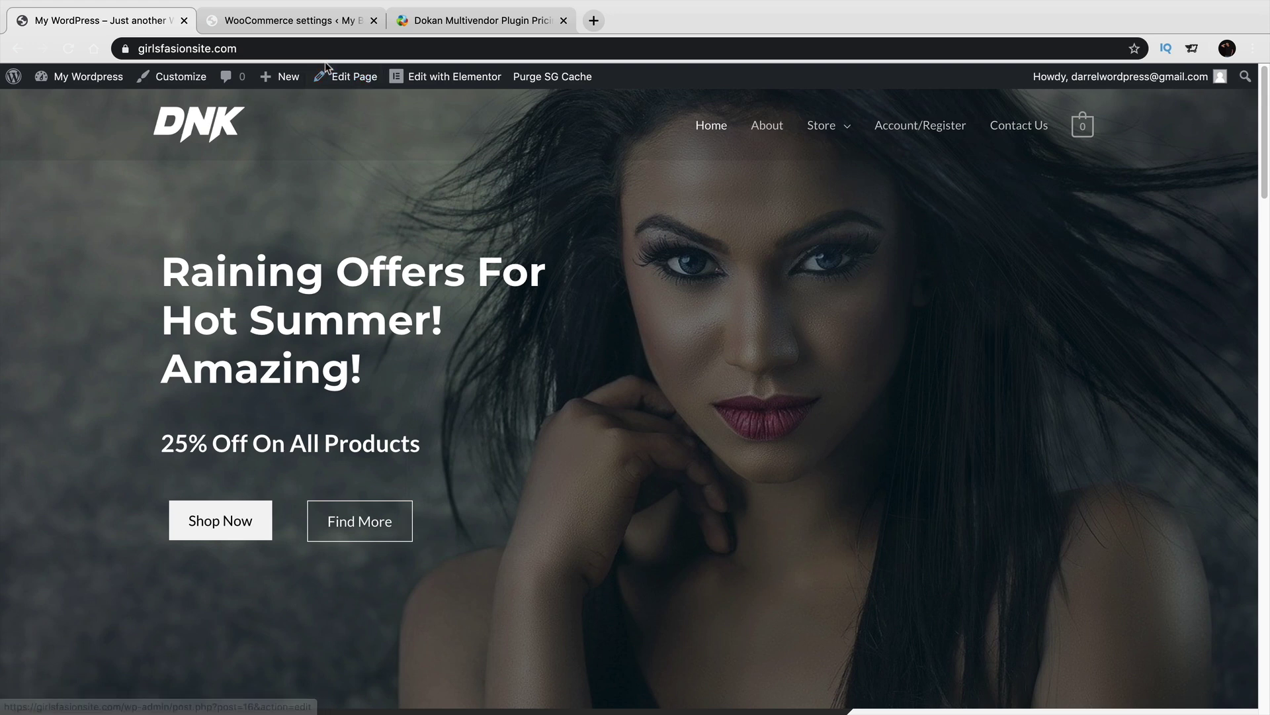
click(320, 24)
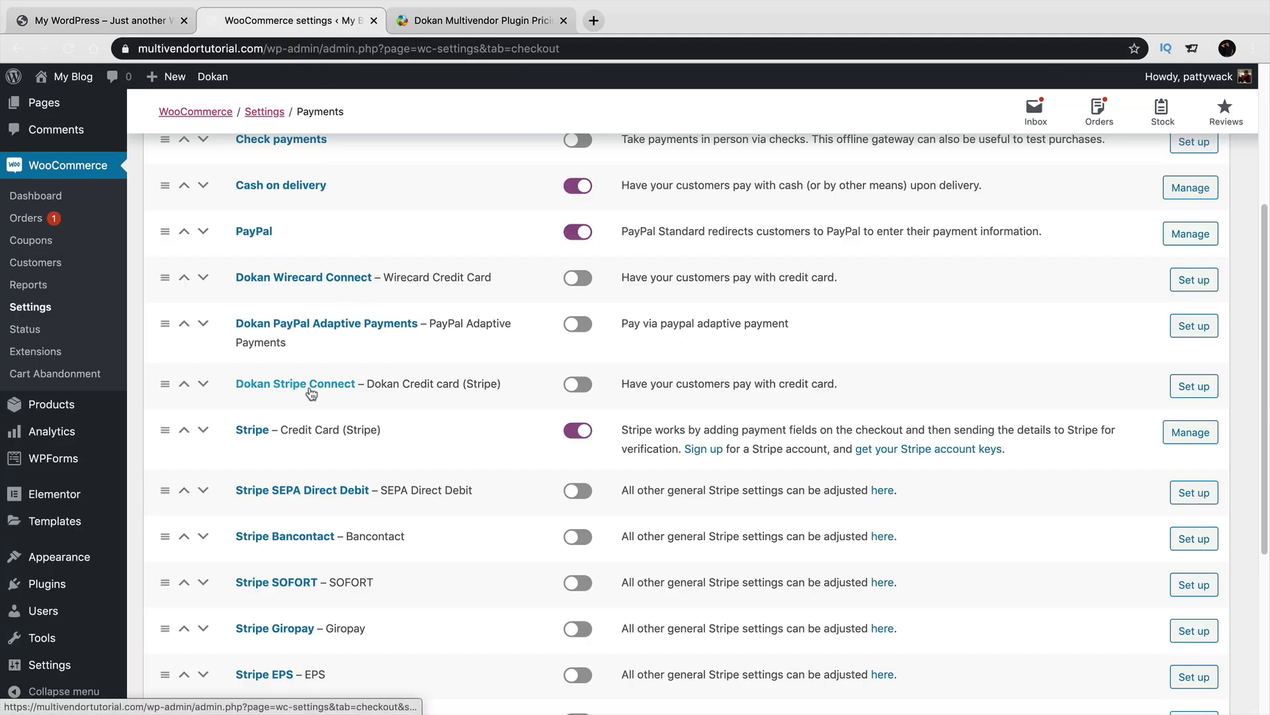
Review the Dokan Stripe Connect gateway settings, then switch to the Dokan pricing page.
click(1199, 389)
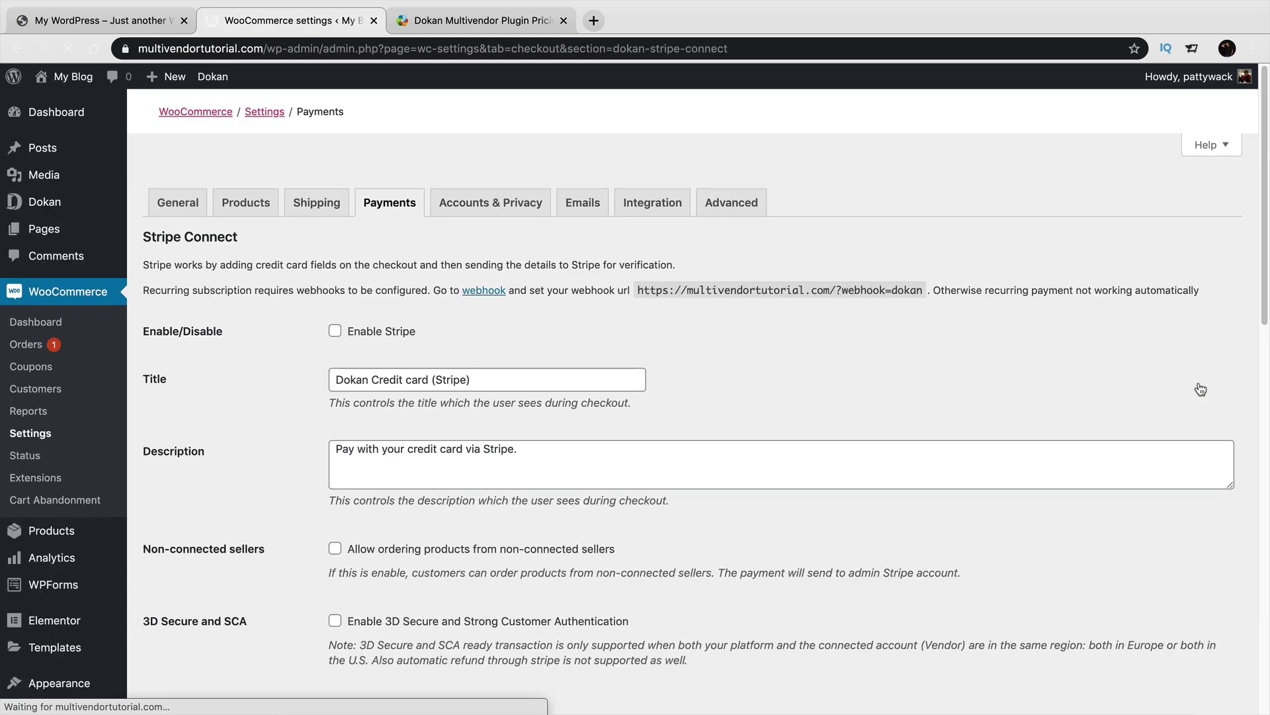
scroll(1028, 404, down, 1)
scroll(1028, 403, down, 5)
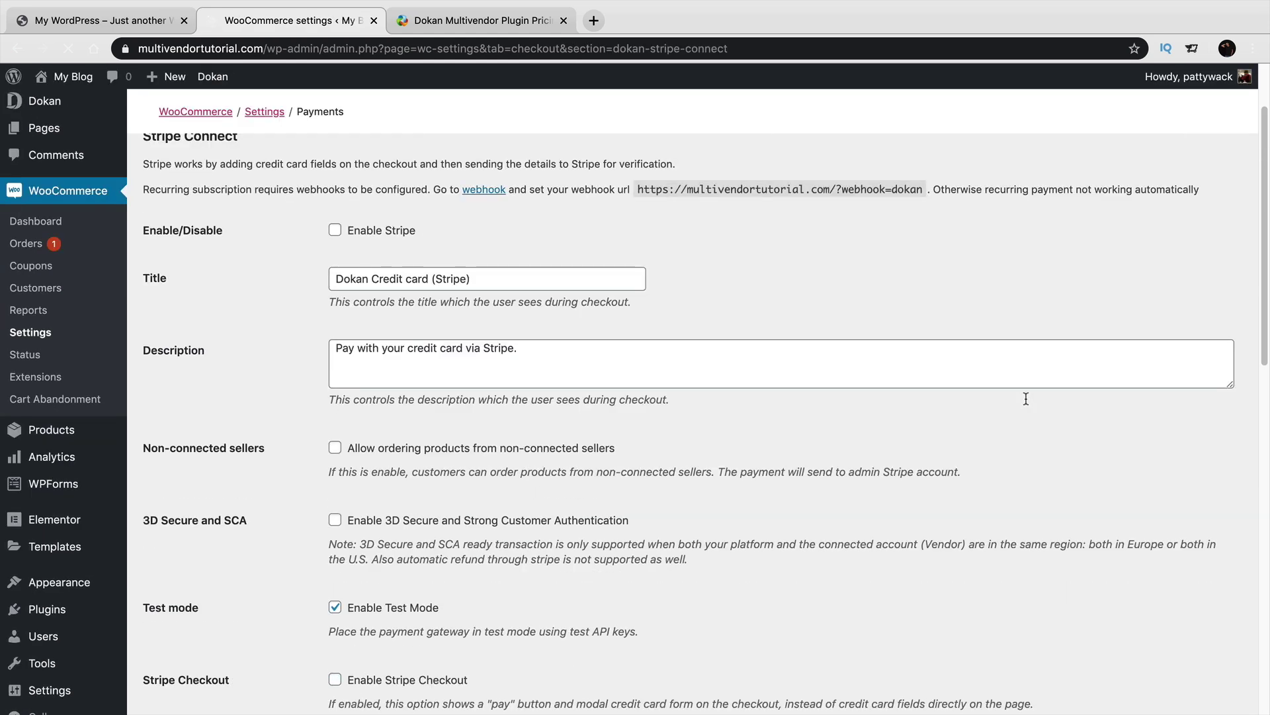
scroll(1027, 402, down, 9)
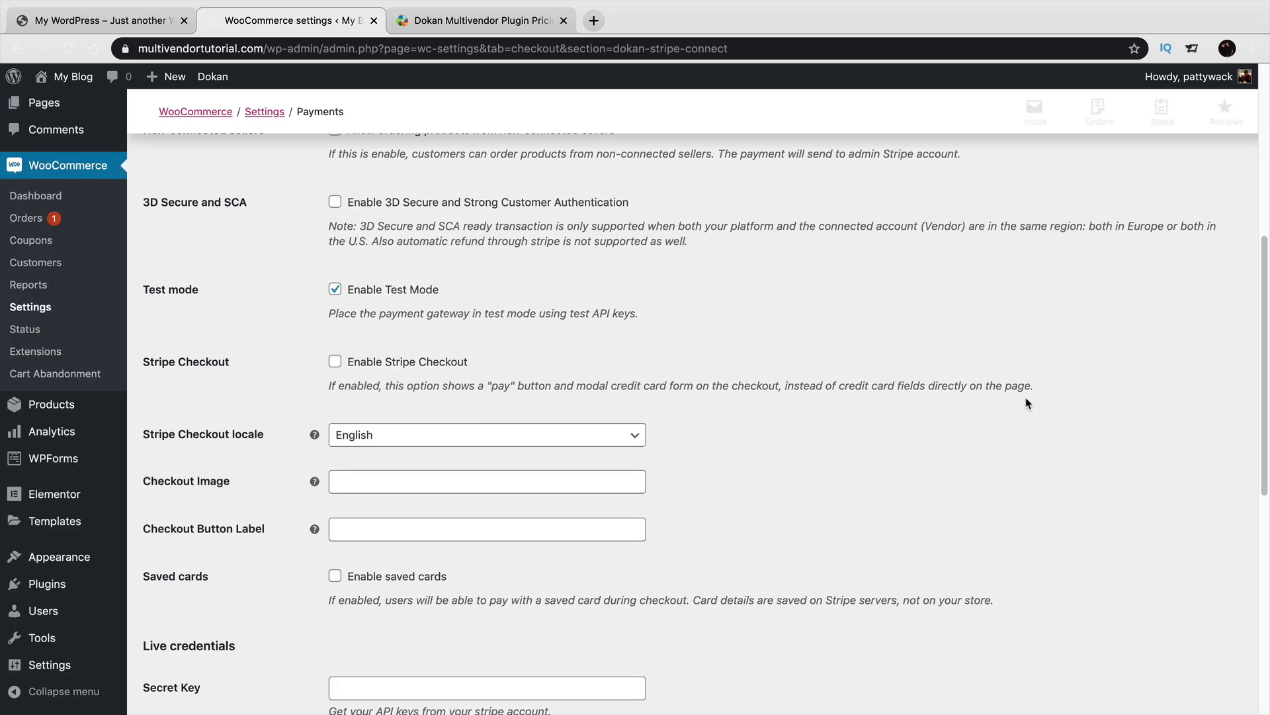
scroll(1026, 400, up, 15)
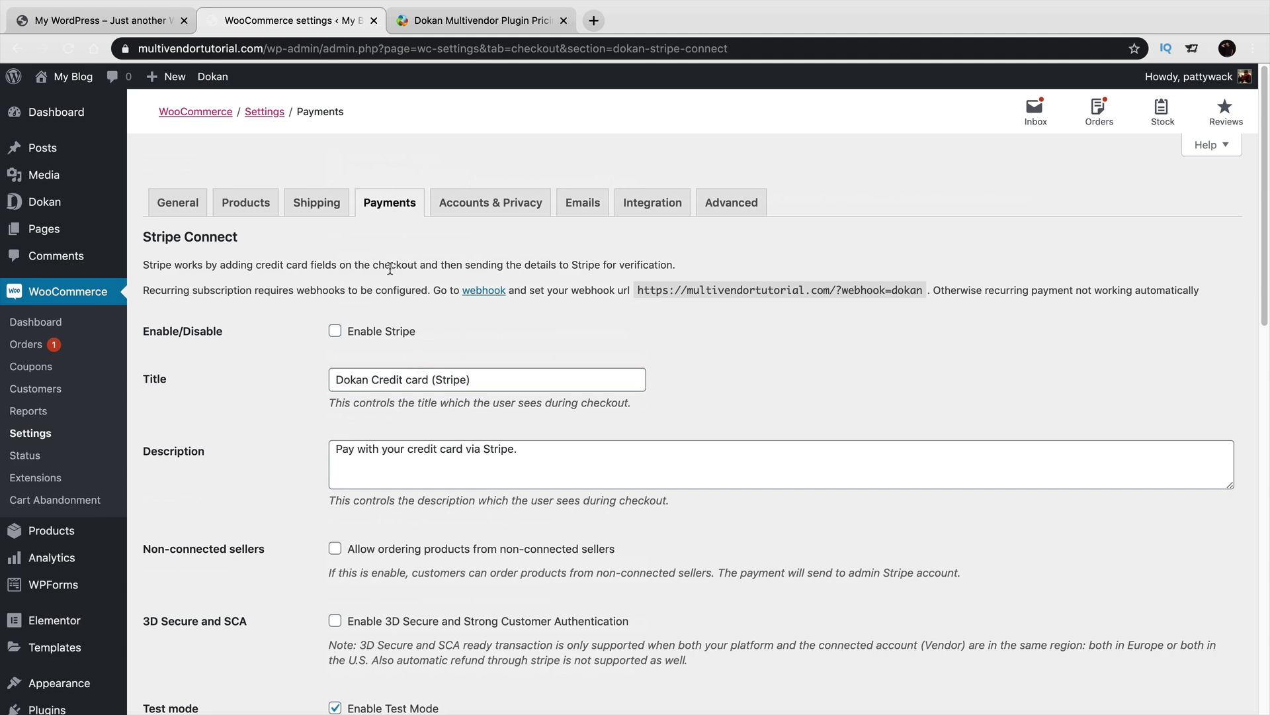
click(459, 27)
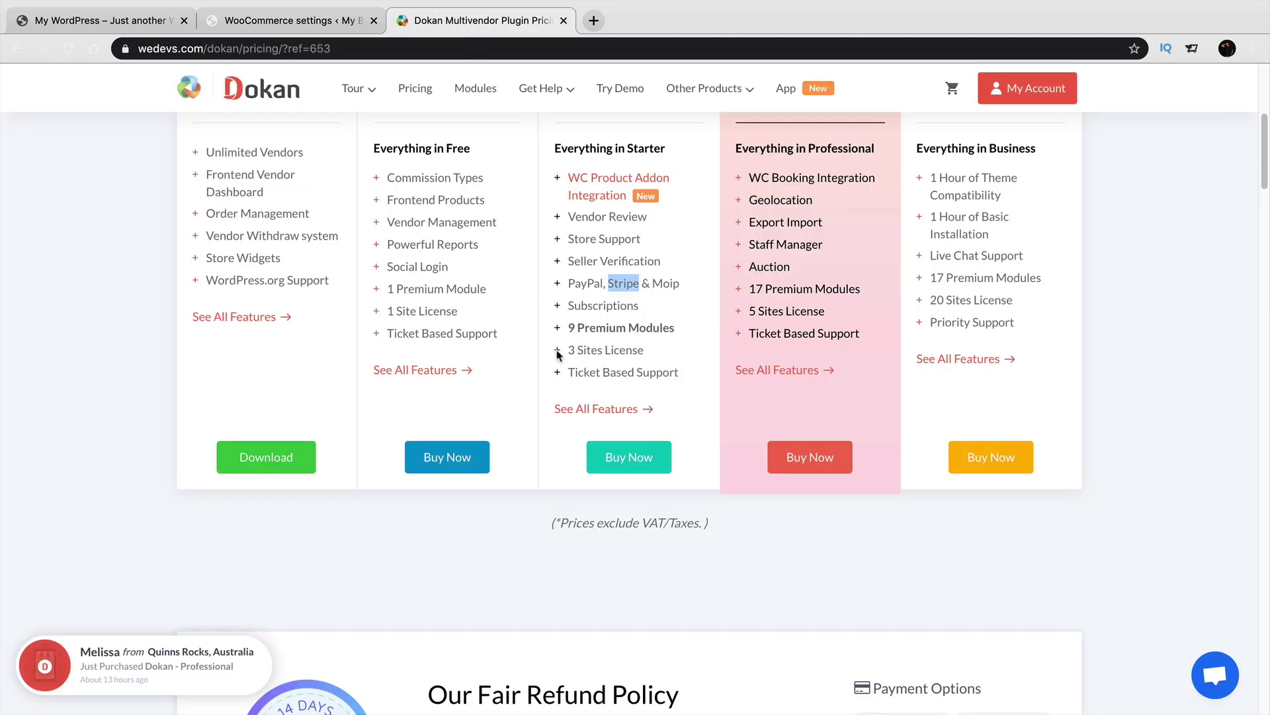
Review Dokan's annual plans from Free up to the $999 Enterprise plan, then go back to Stripe Connect settings.
scroll(544, 326, up, 7)
mouse_move(686, 6)
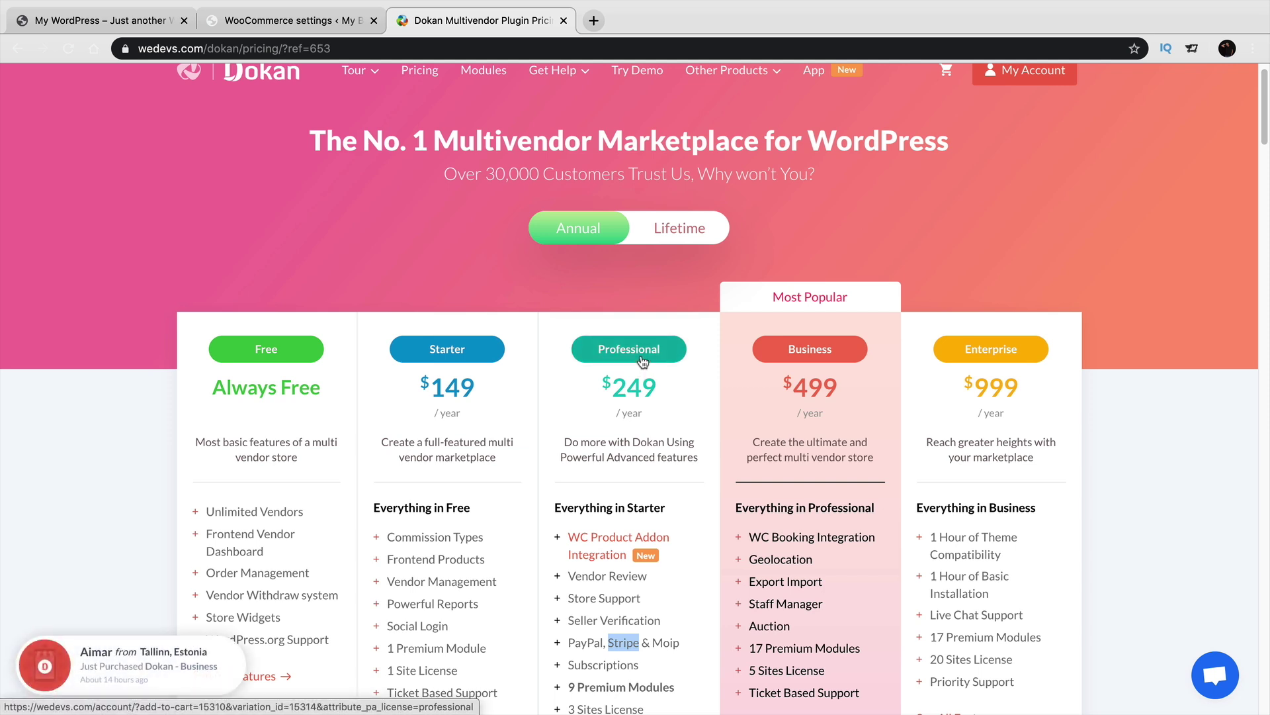
click(274, 22)
Close the extra browser tabs and add the Womans T Shirt from the store to the cart.
click(147, 22)
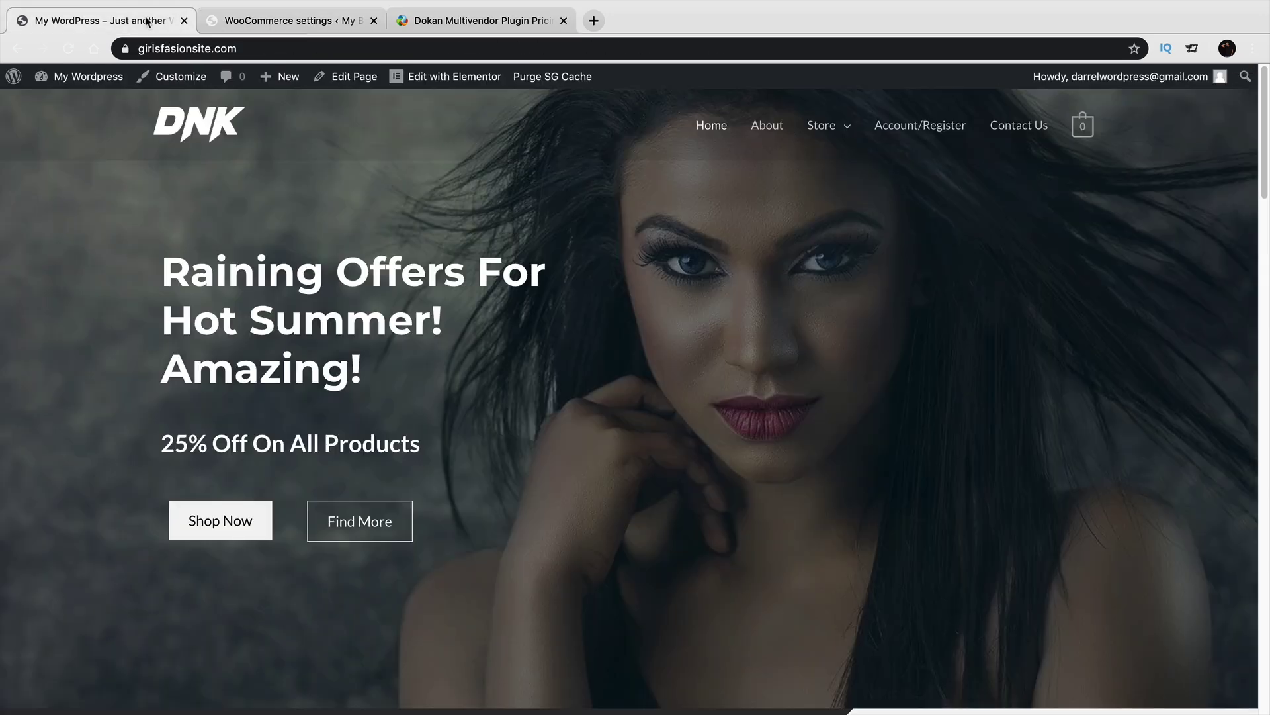
click(362, 20)
click(374, 21)
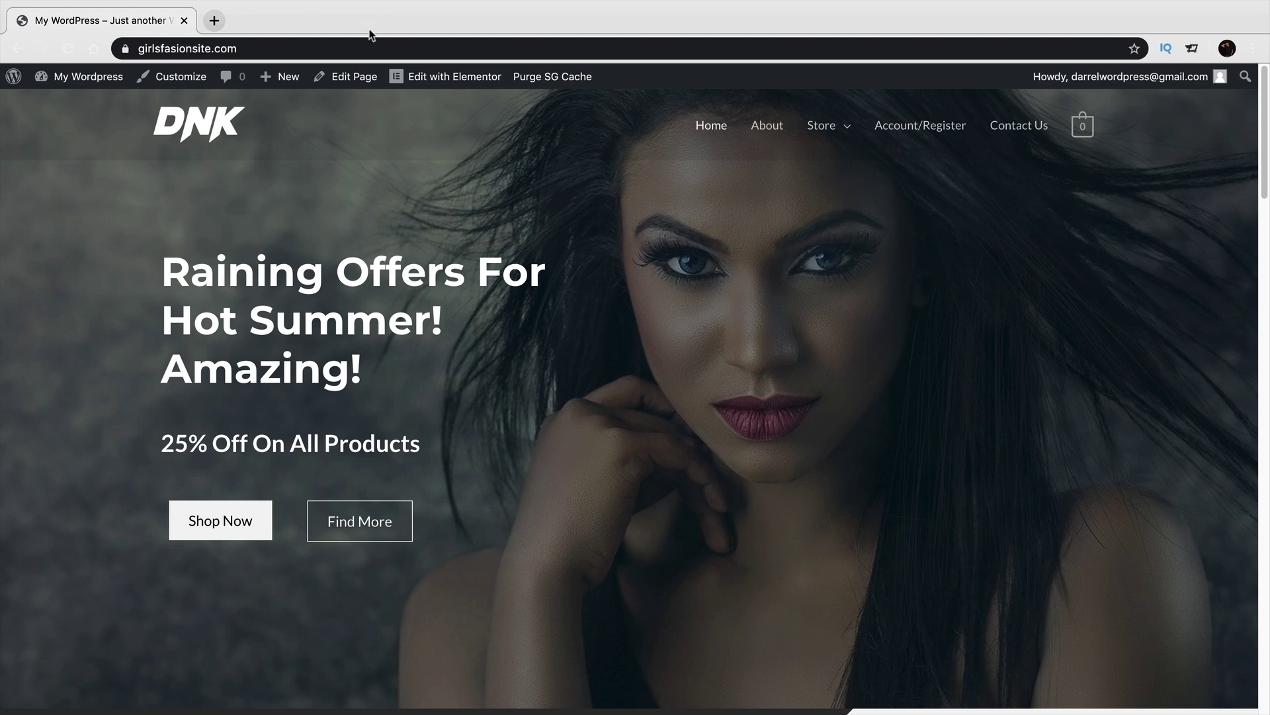
click(821, 129)
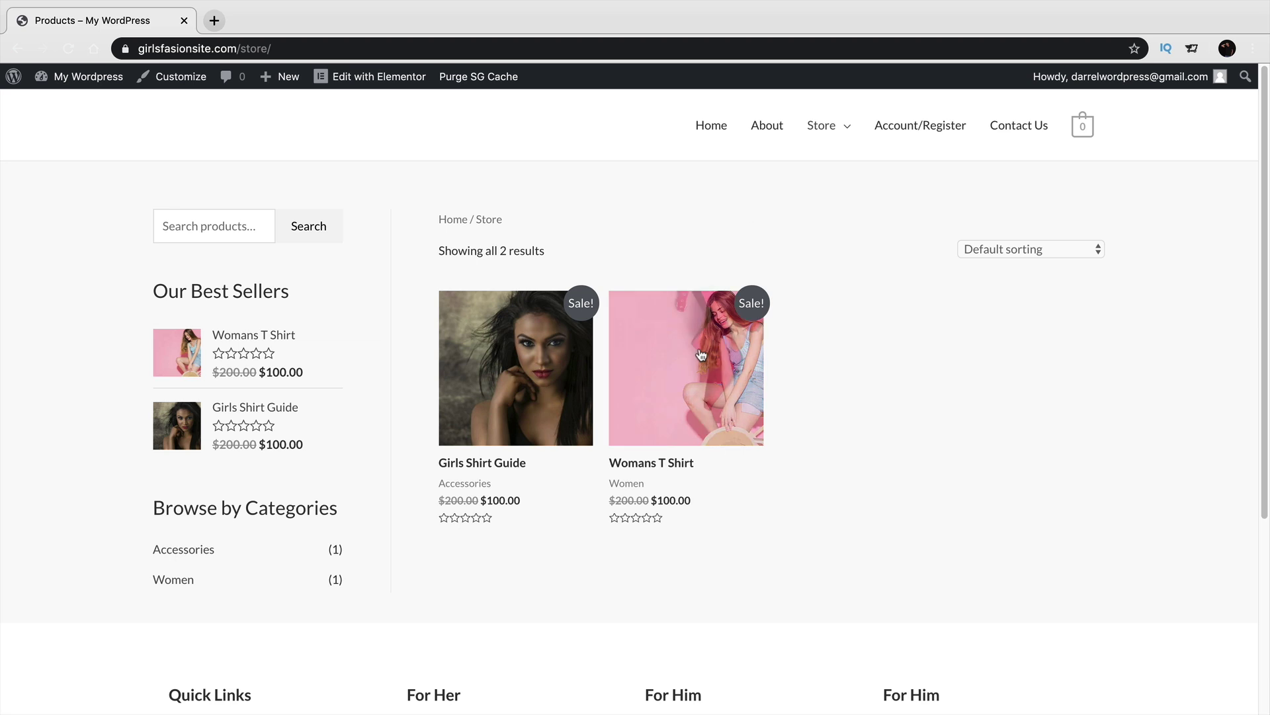
click(698, 374)
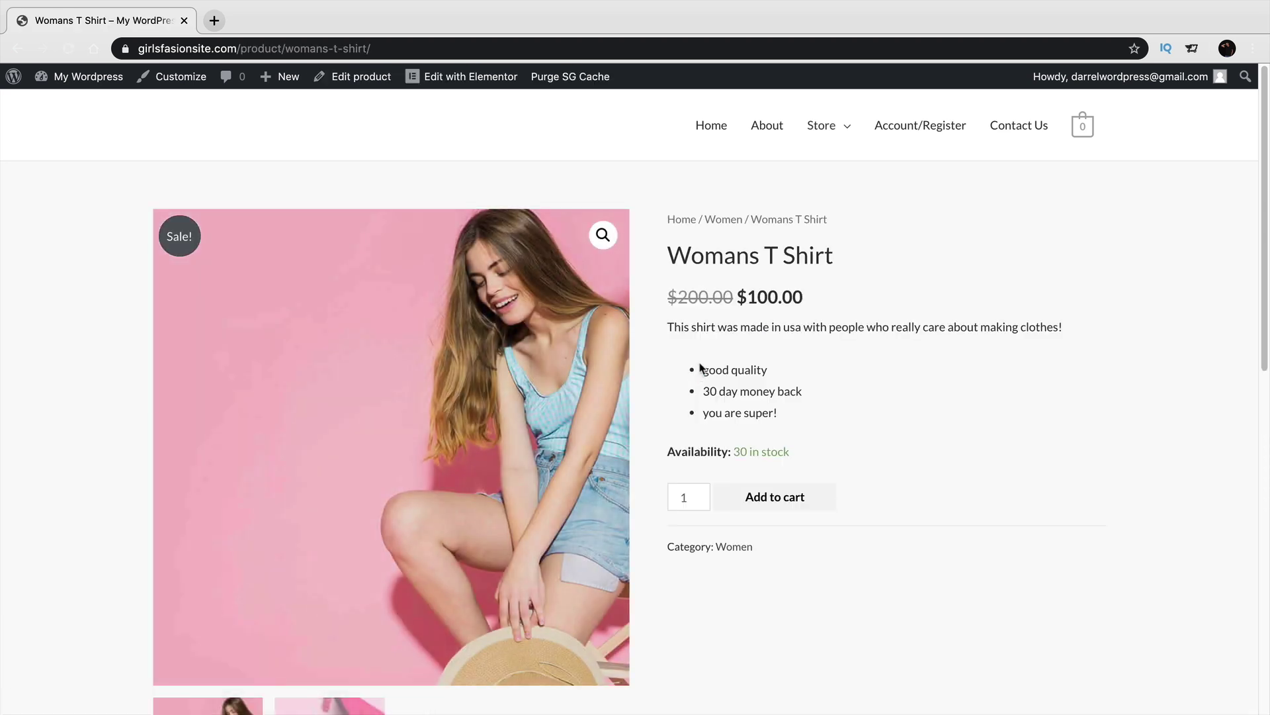
click(771, 499)
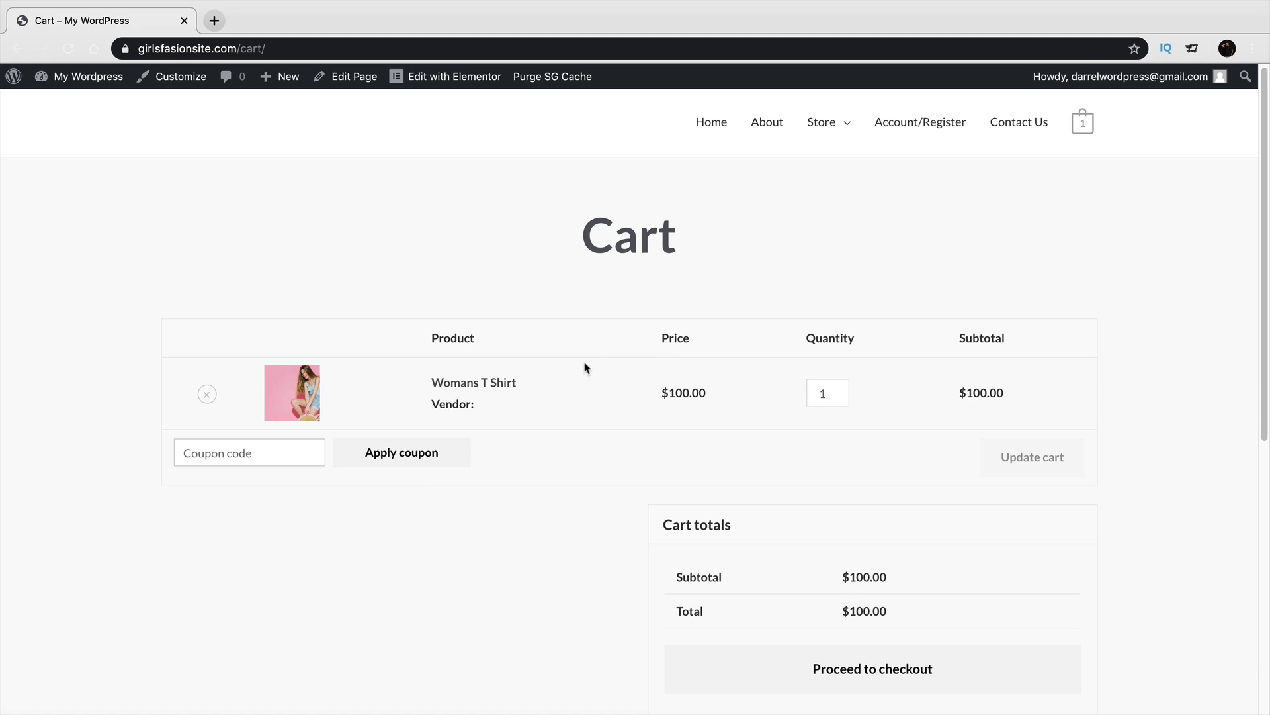
Proceed to checkout, review the $100.00 cash-on-delivery order, then go to the admin dashboard.
scroll(403, 373, down, 3)
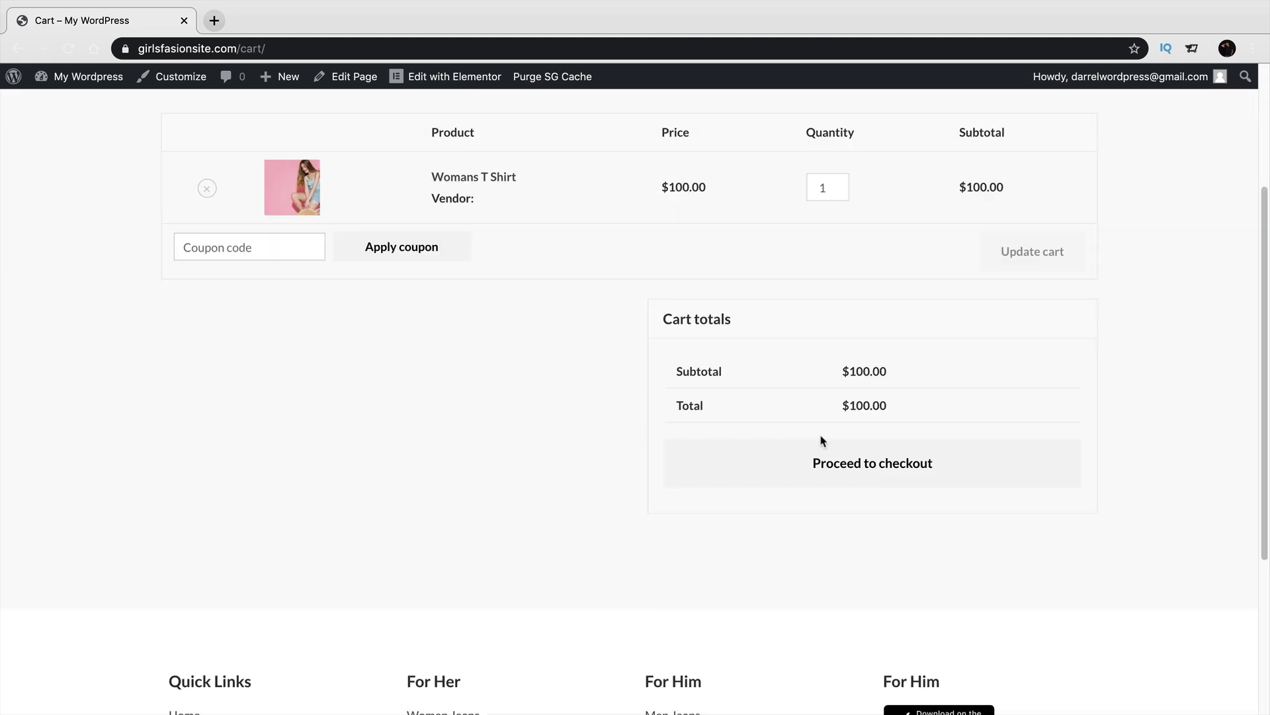
click(851, 462)
scroll(851, 454, down, 3)
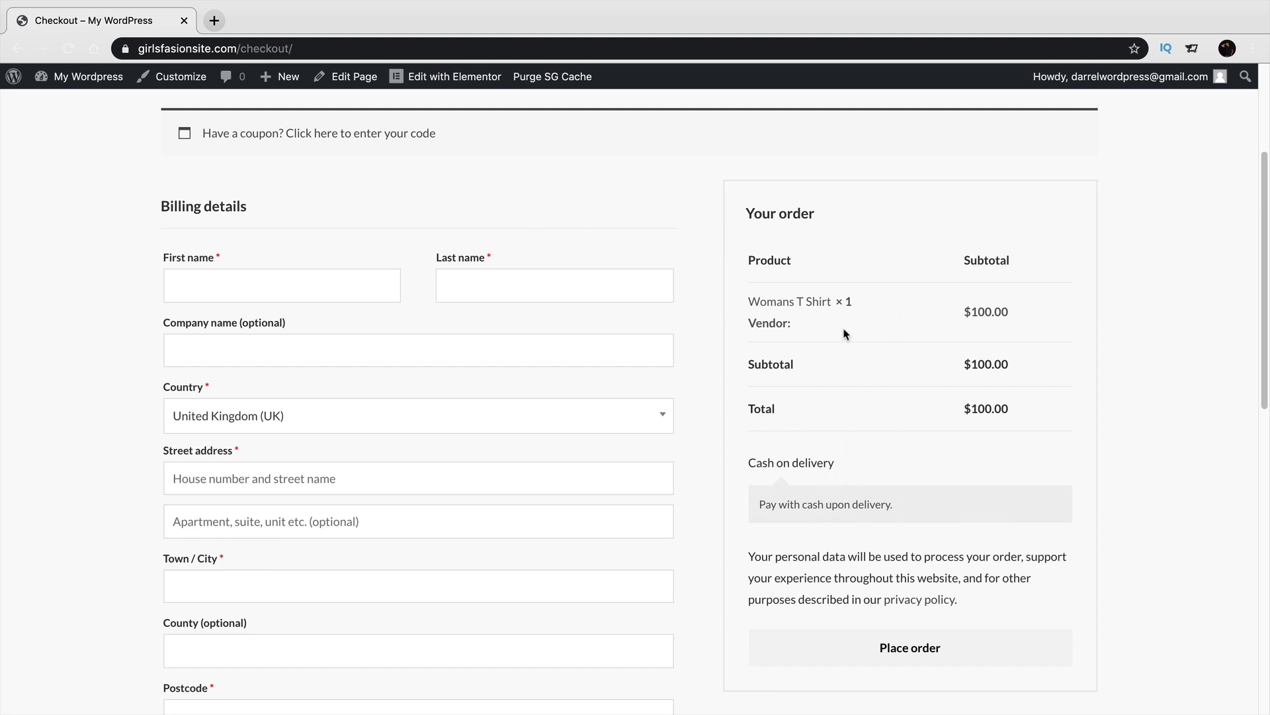
scroll(814, 374, up, 3)
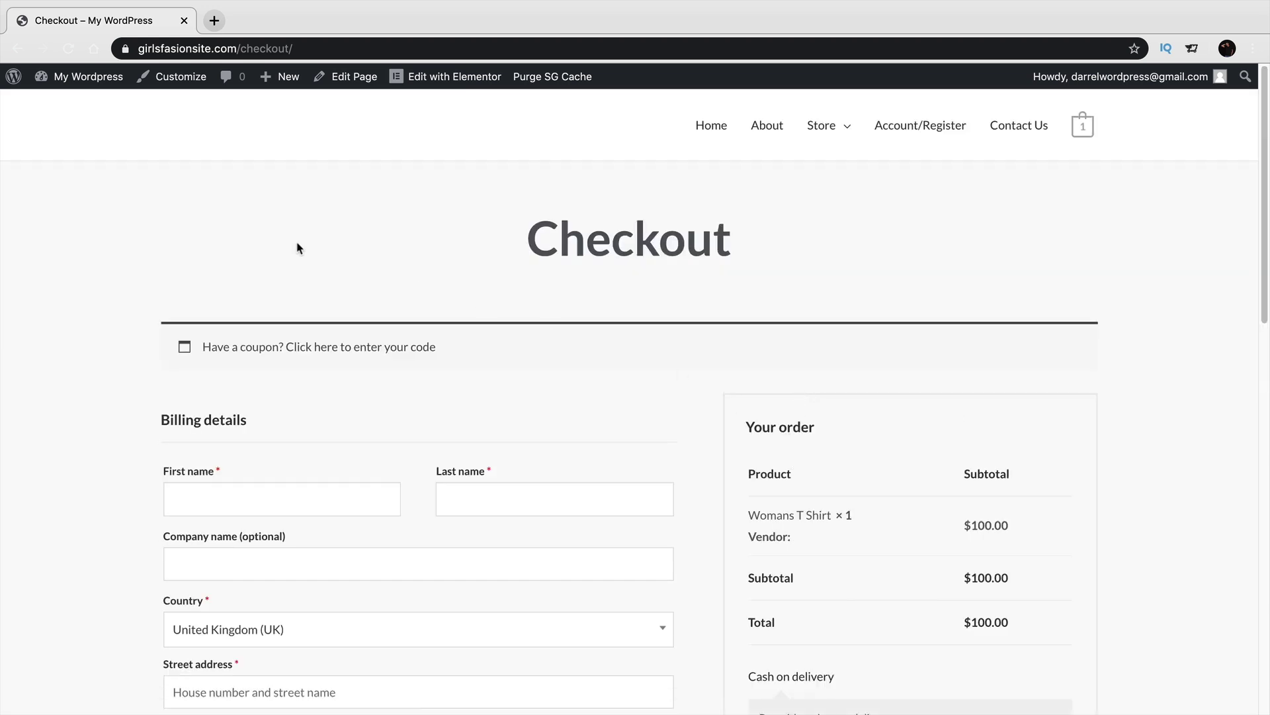
mouse_move(59, 77)
click(104, 107)
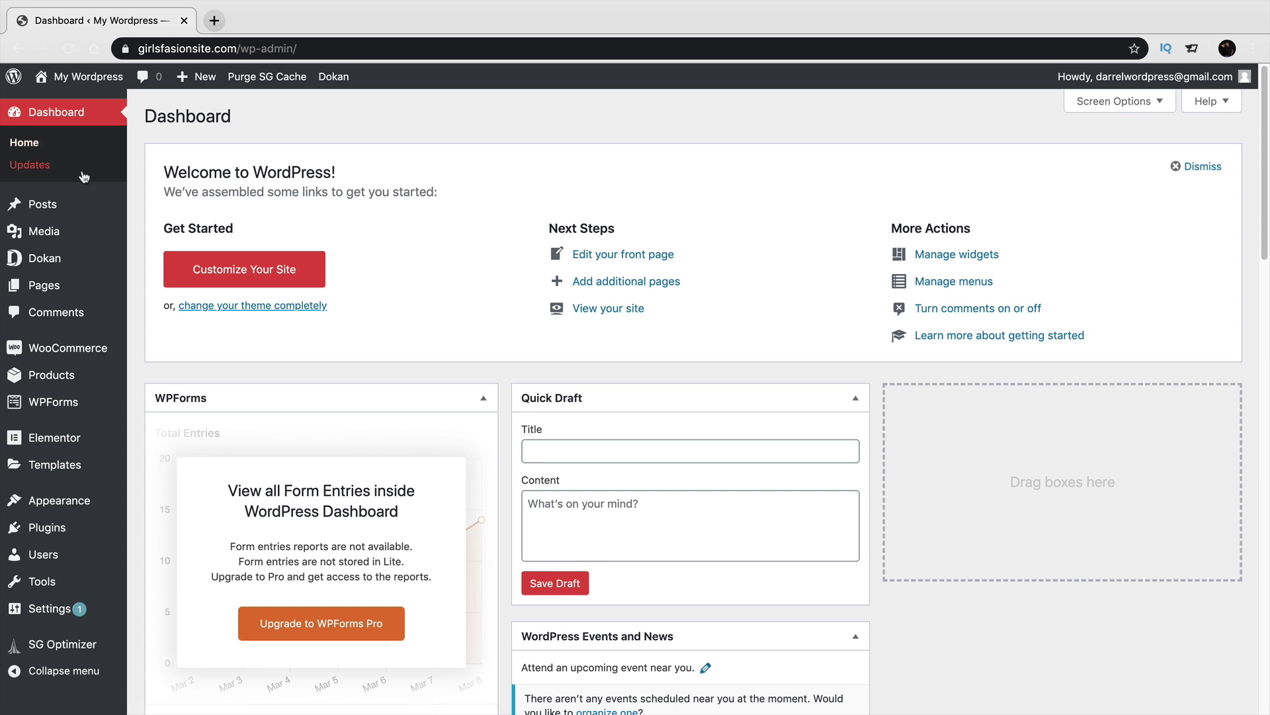
Open WooCommerce Settings, glance at Shipping, and return to the General settings.
mouse_move(73, 358)
click(153, 419)
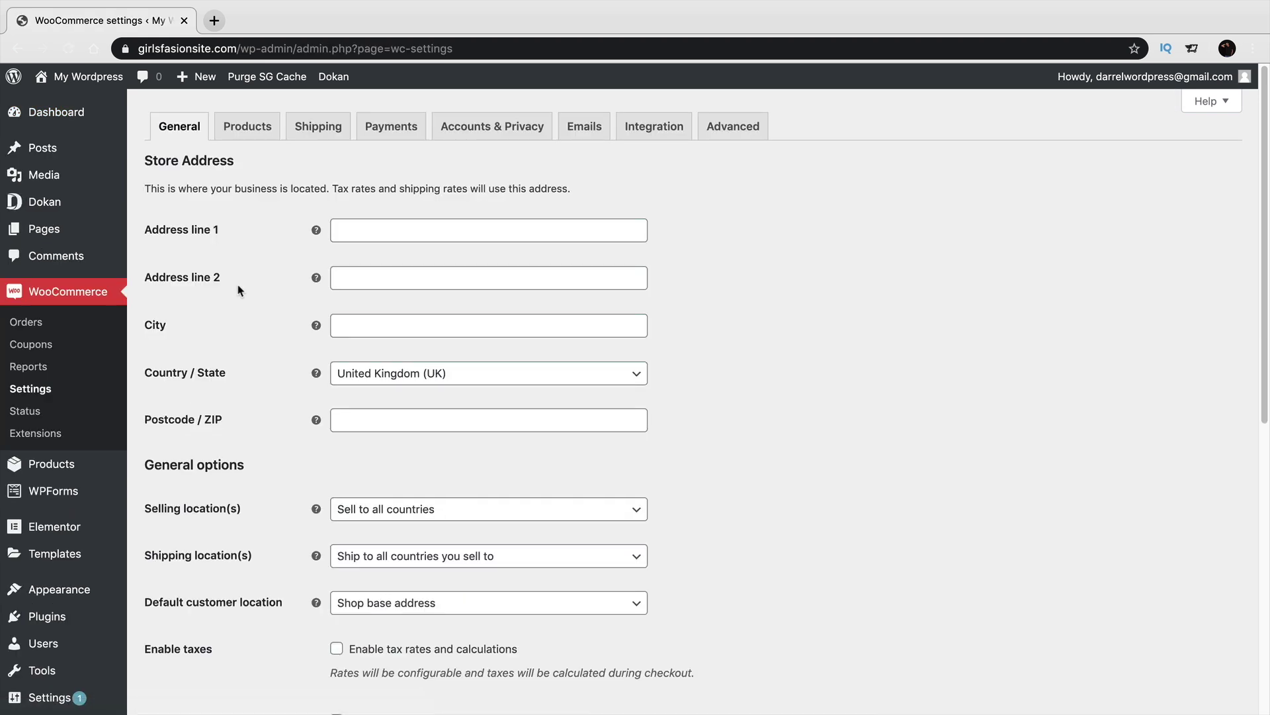
click(319, 135)
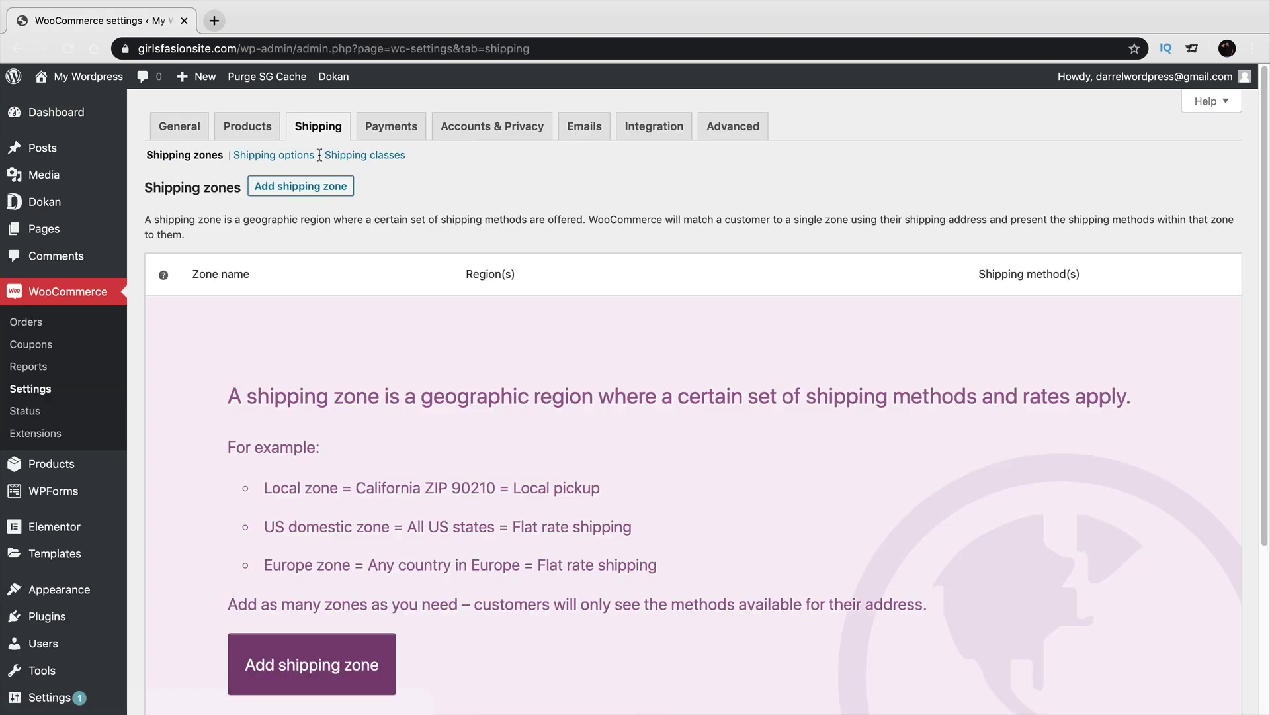
click(197, 131)
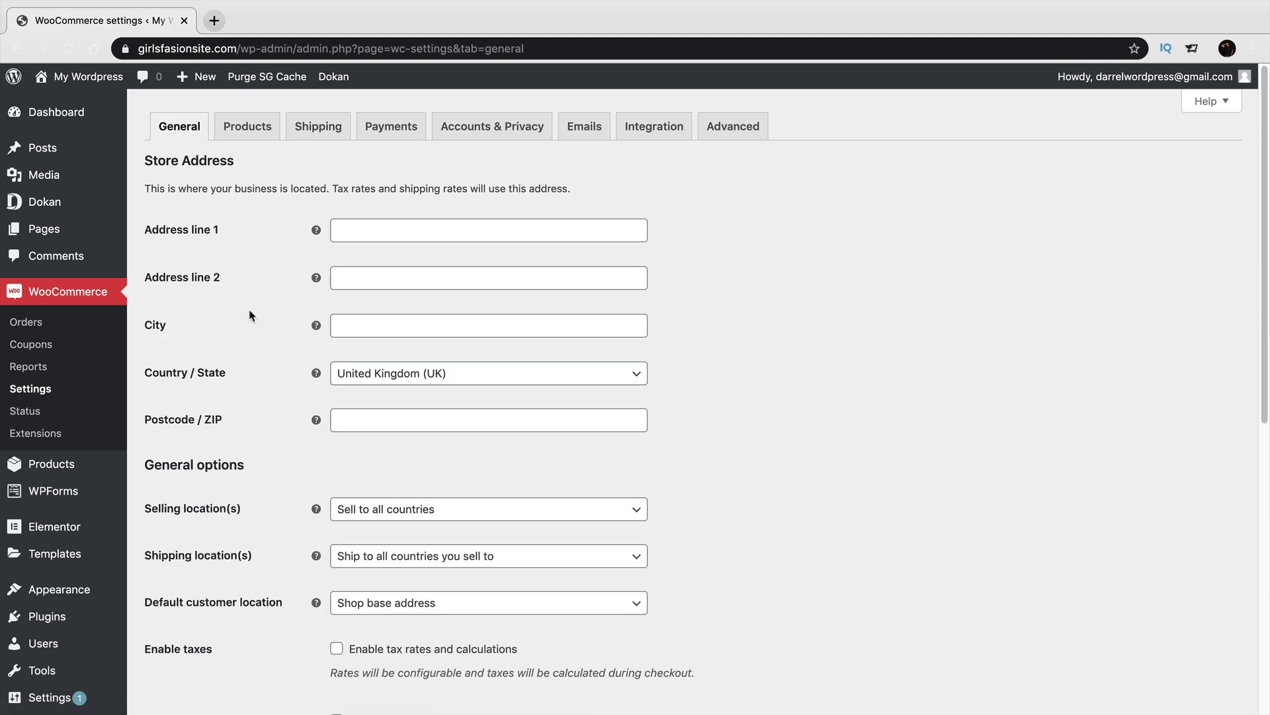
Set the store location to United States (US) — California, save, and open the Shipping zones page.
click(419, 382)
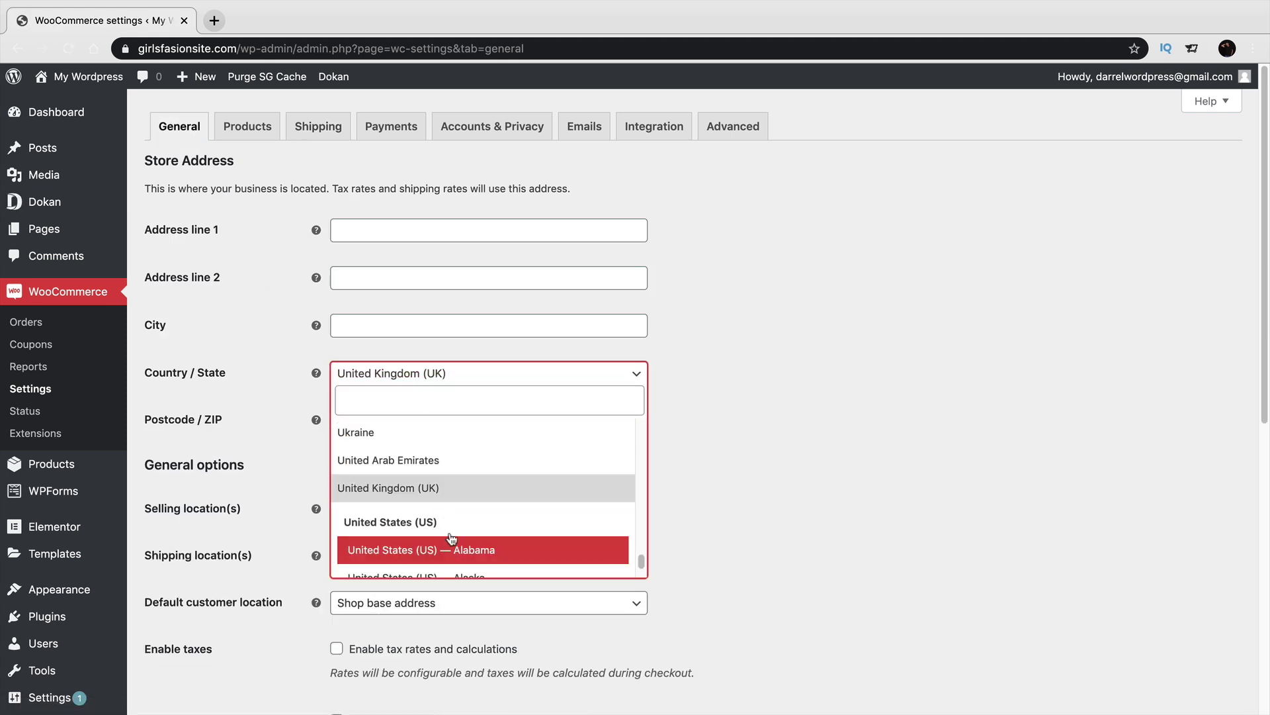
scroll(443, 532, down, 1)
scroll(448, 524, down, 10)
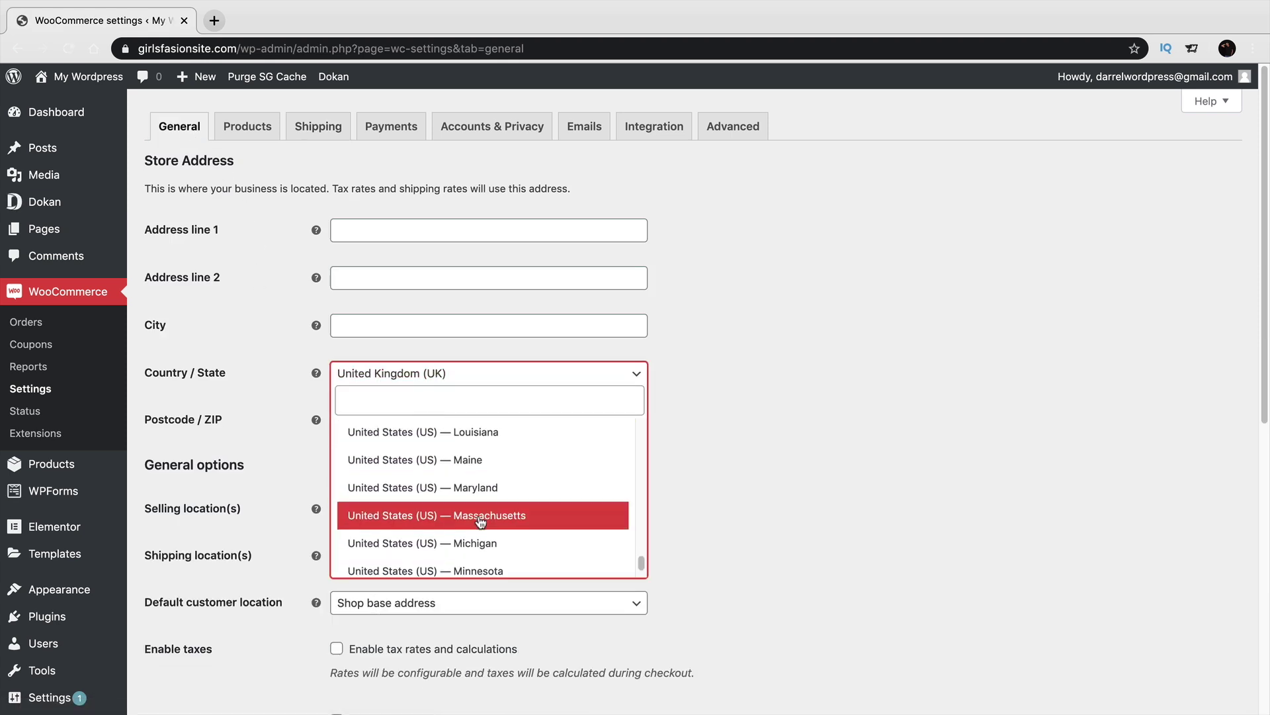
scroll(503, 516, down, 9)
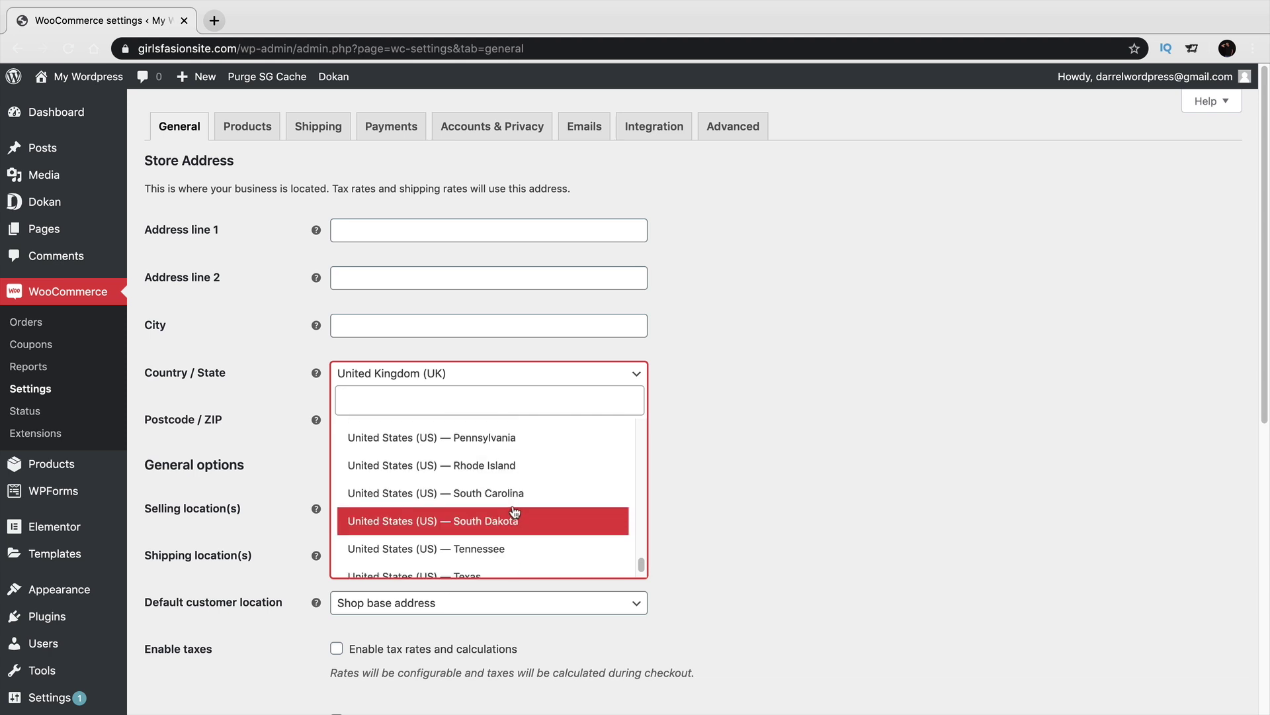
scroll(518, 503, down, 5)
scroll(519, 498, up, 2)
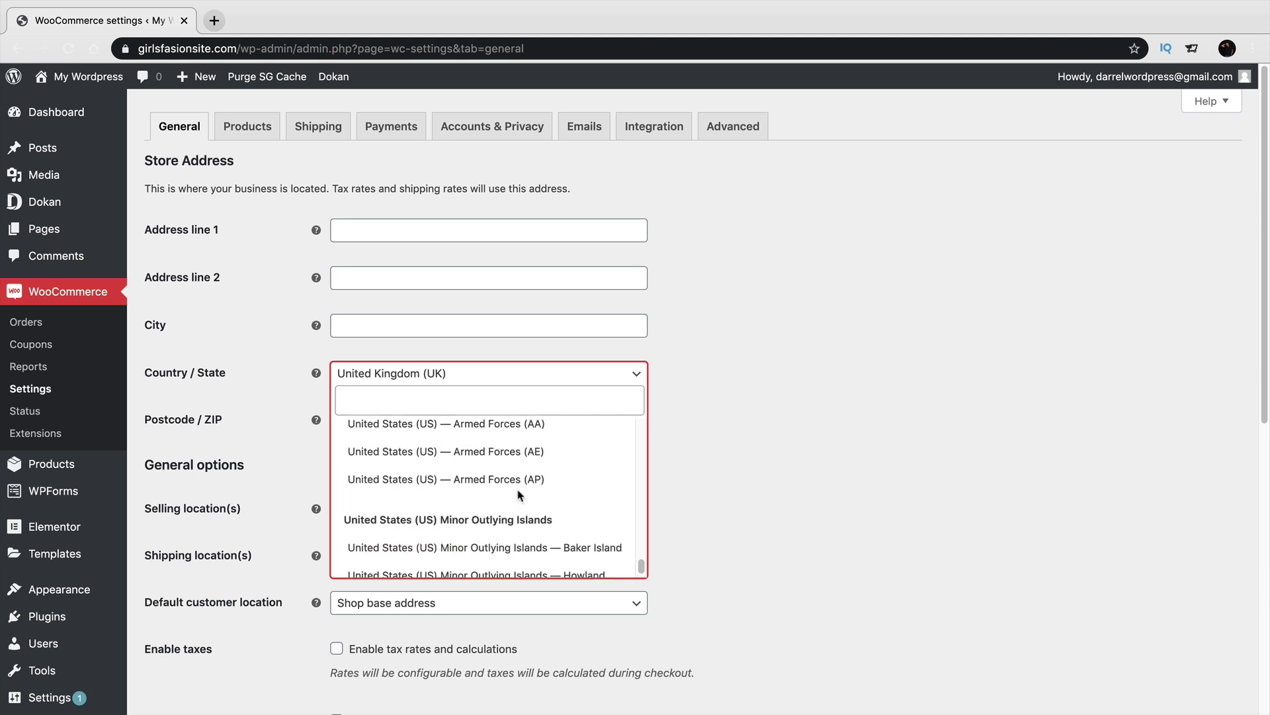
scroll(519, 497, up, 4)
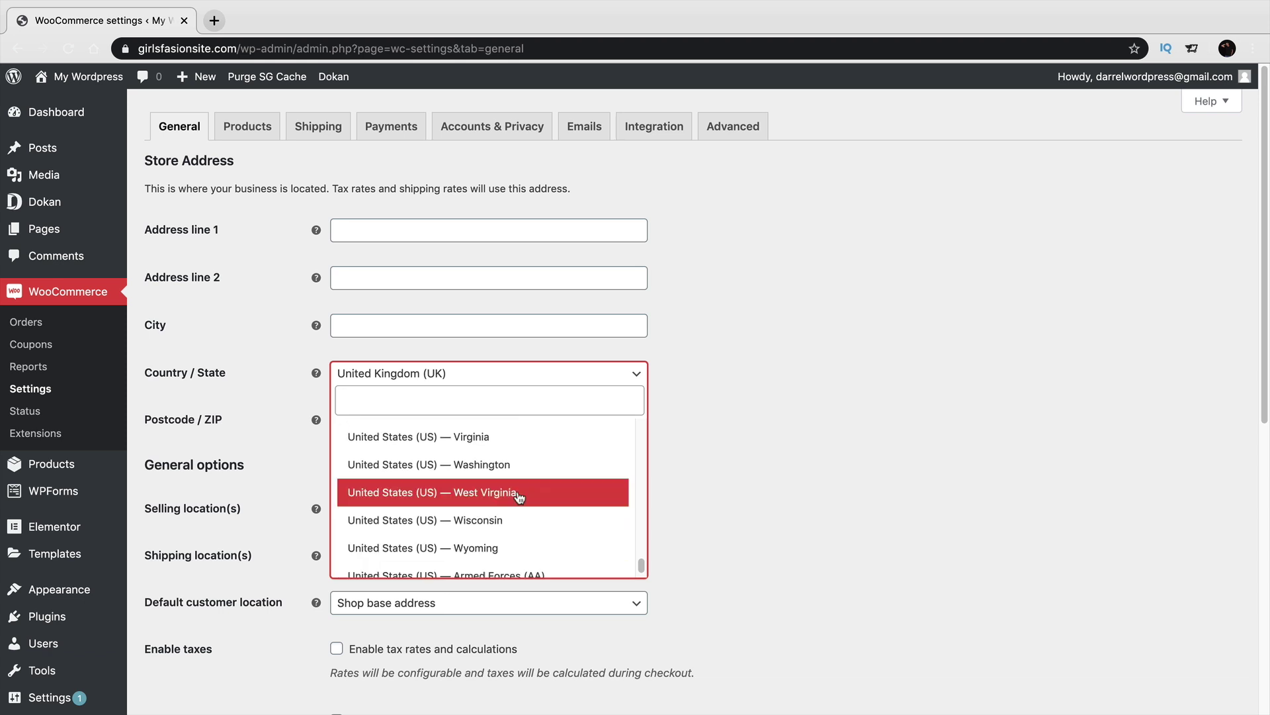
scroll(519, 498, up, 8)
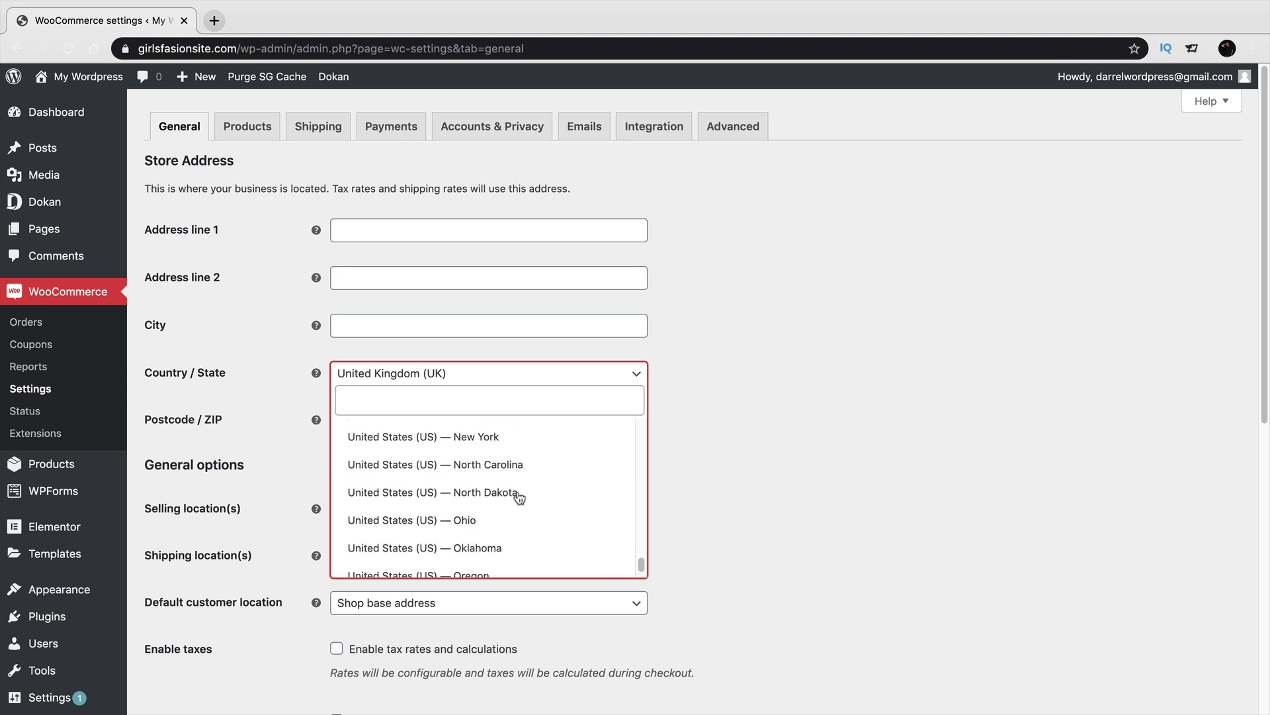
scroll(519, 497, up, 10)
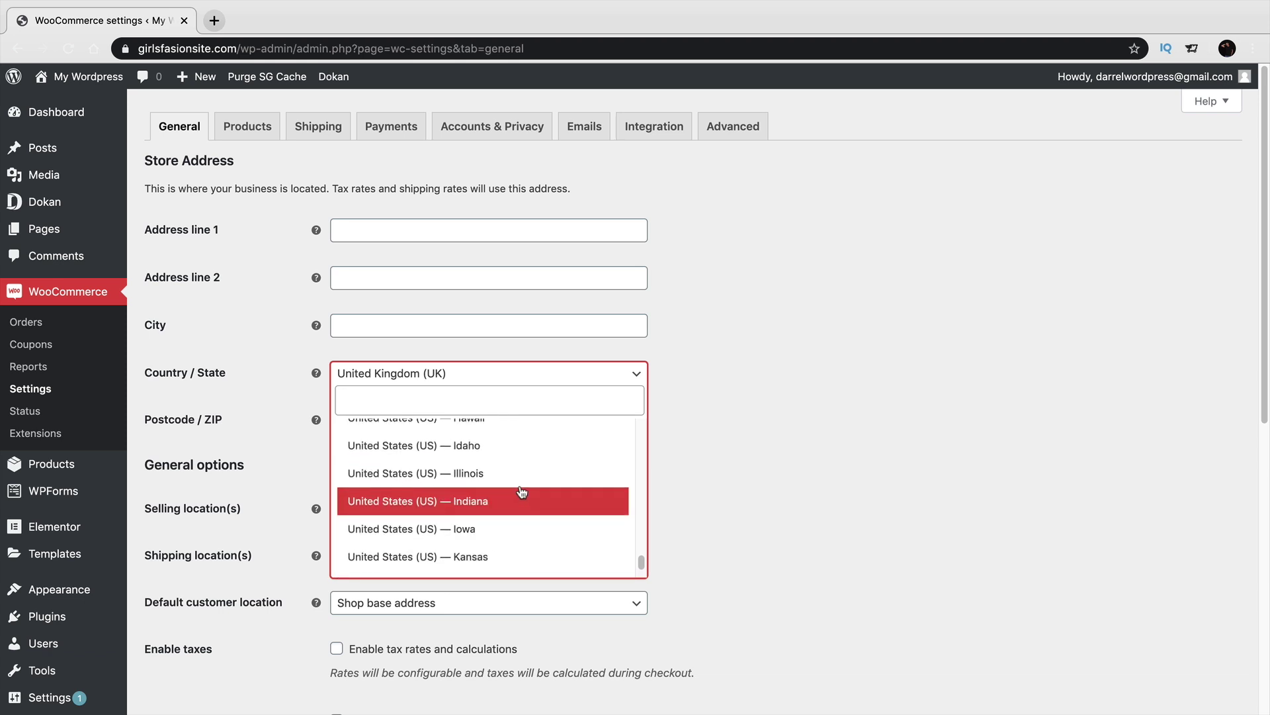
scroll(519, 491, up, 1)
scroll(521, 493, down, 1)
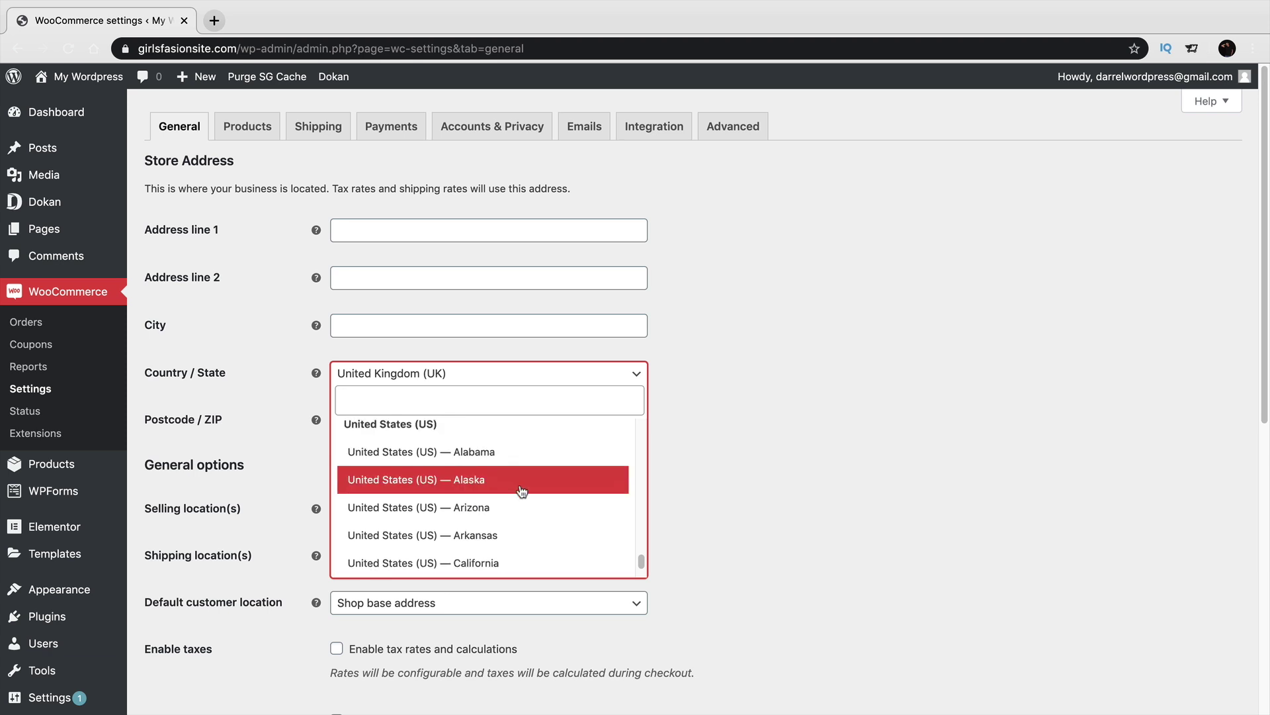
click(523, 555)
scroll(571, 537, down, 8)
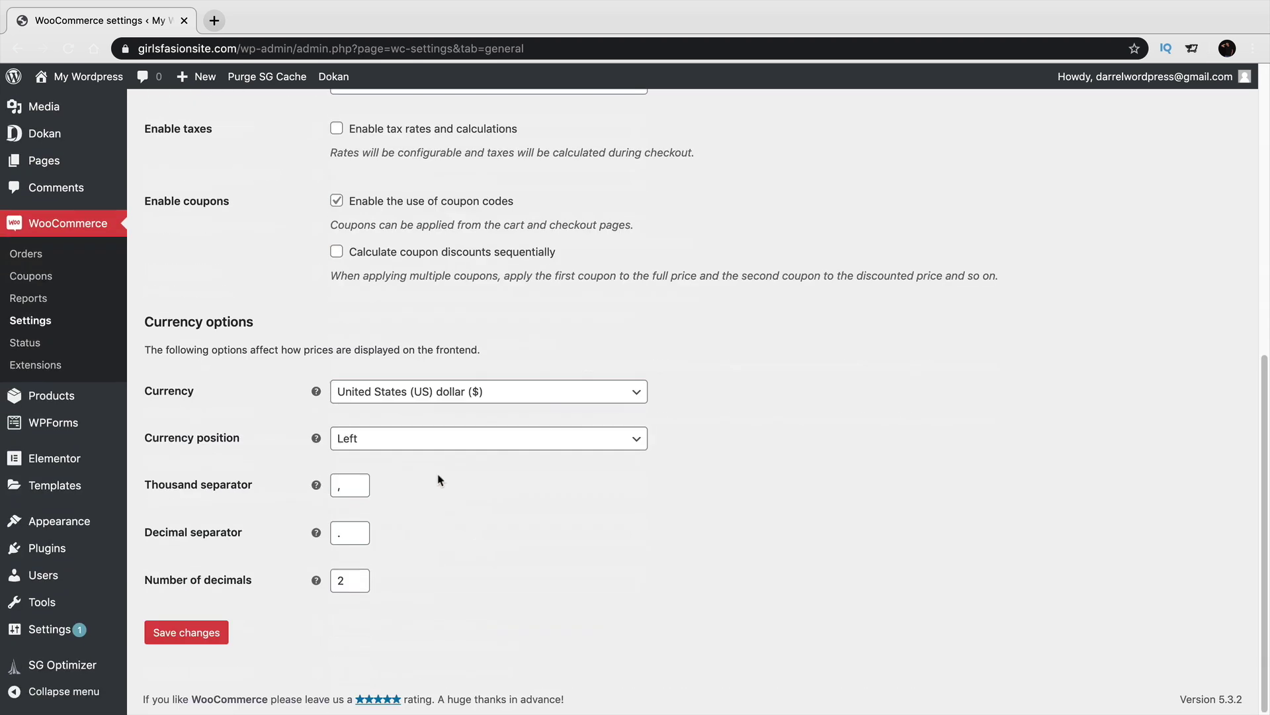
click(216, 634)
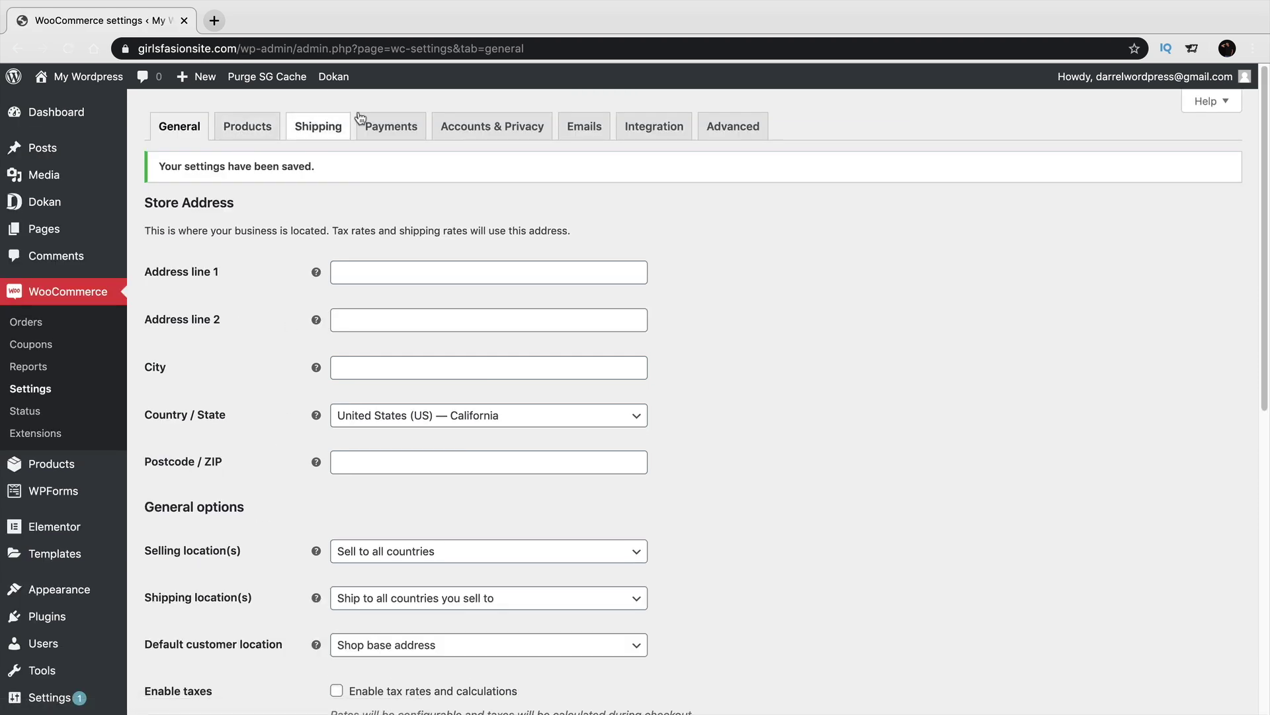
click(321, 136)
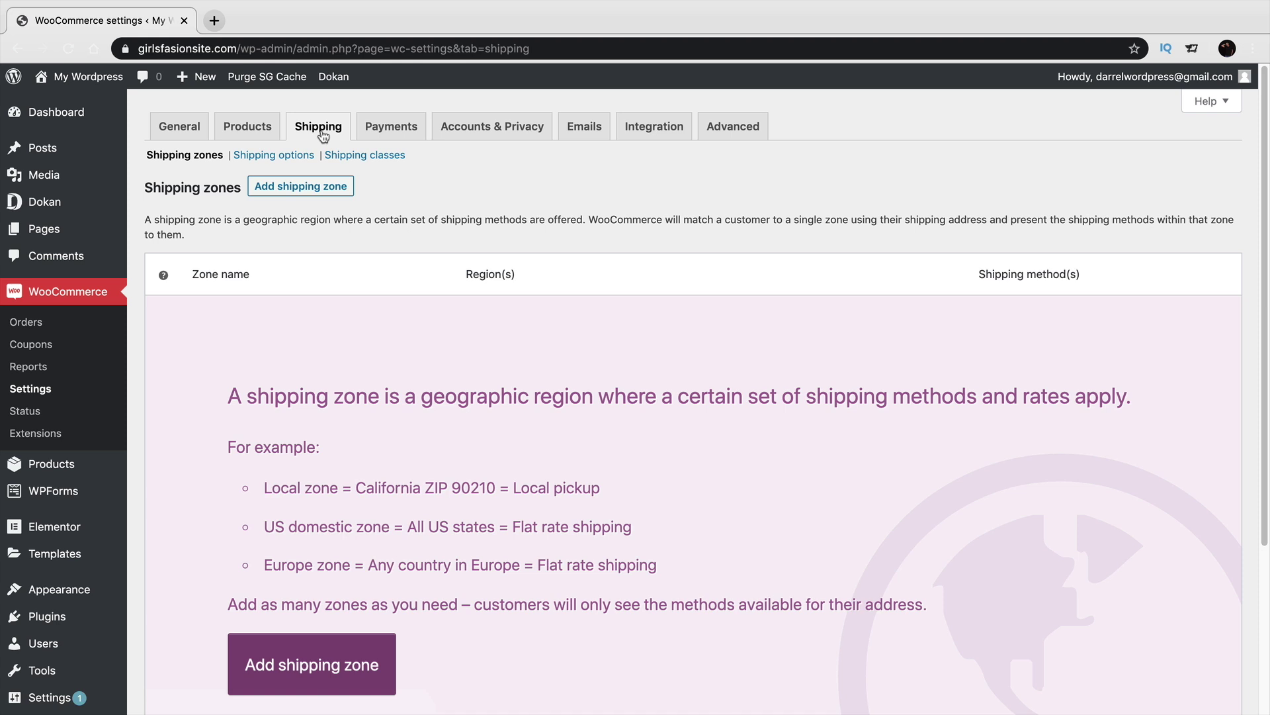
Create a shipping zone named 'United States' with region United States (US).
click(320, 666)
click(433, 233)
text(United State)
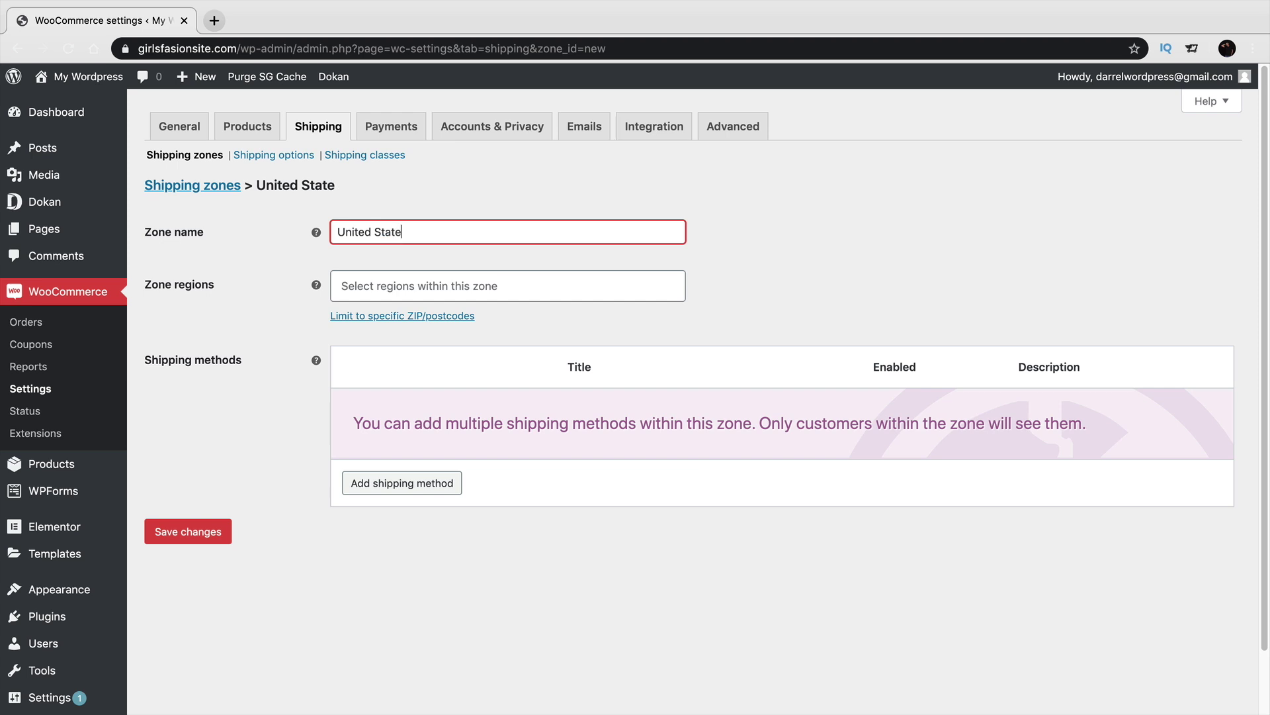
text(s)
key(Tab)
click(470, 283)
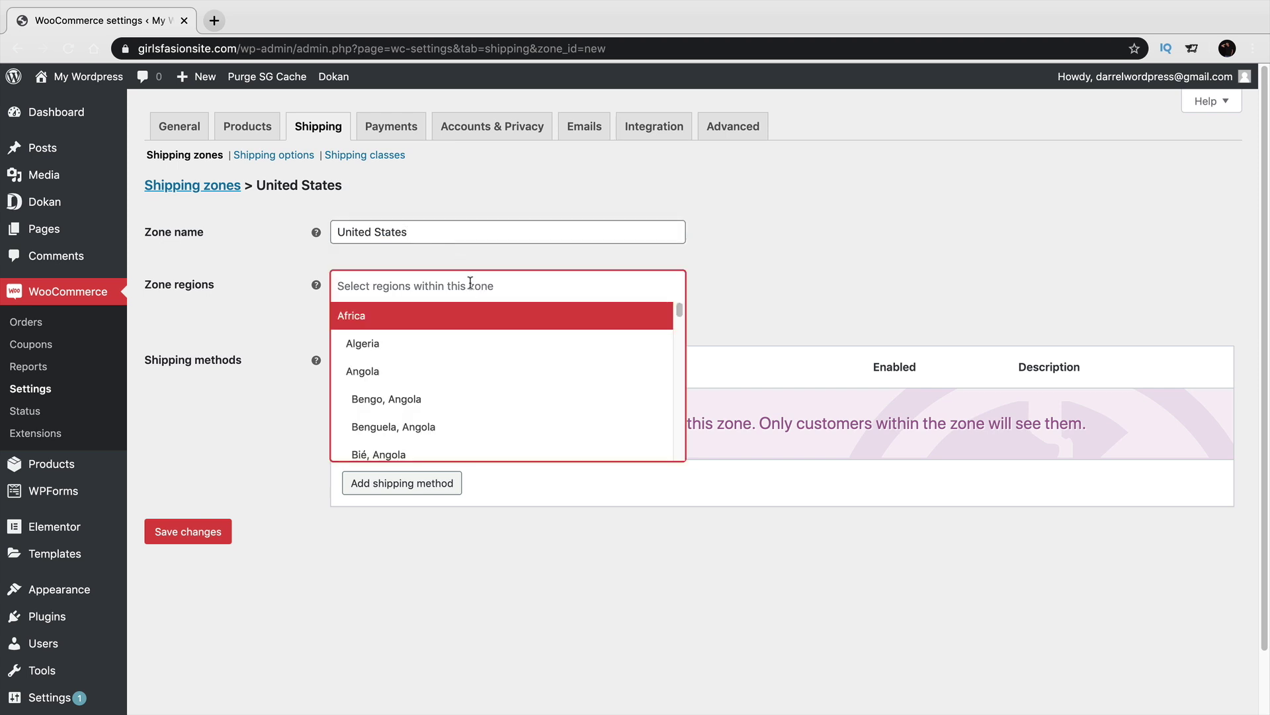
text(united)
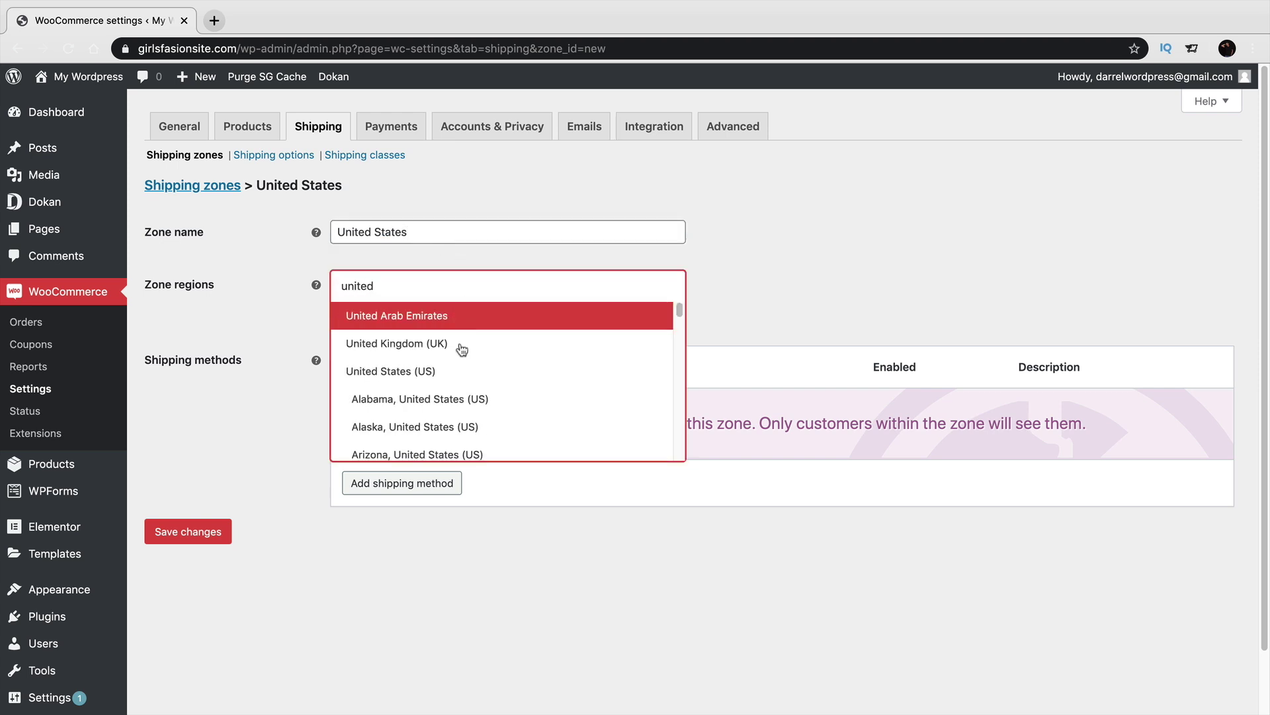
click(454, 374)
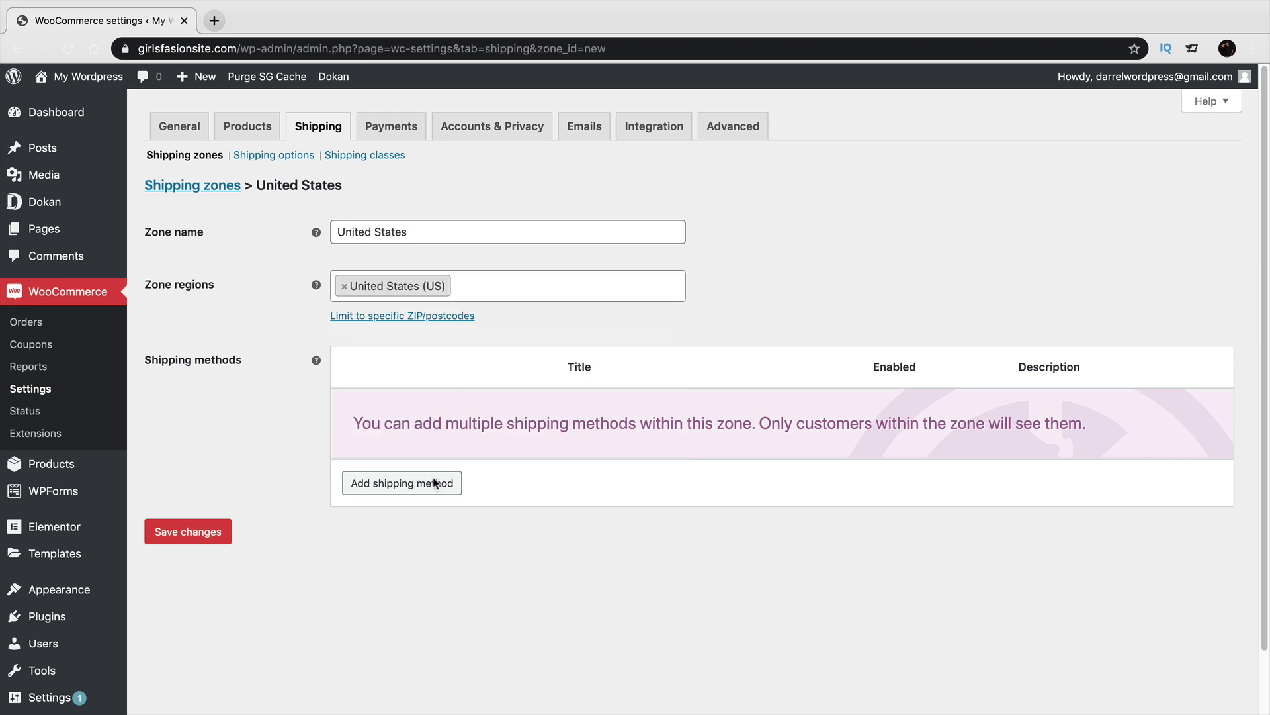
Add the Free shipping method to the United States zone.
click(429, 485)
click(485, 399)
click(485, 407)
click(816, 463)
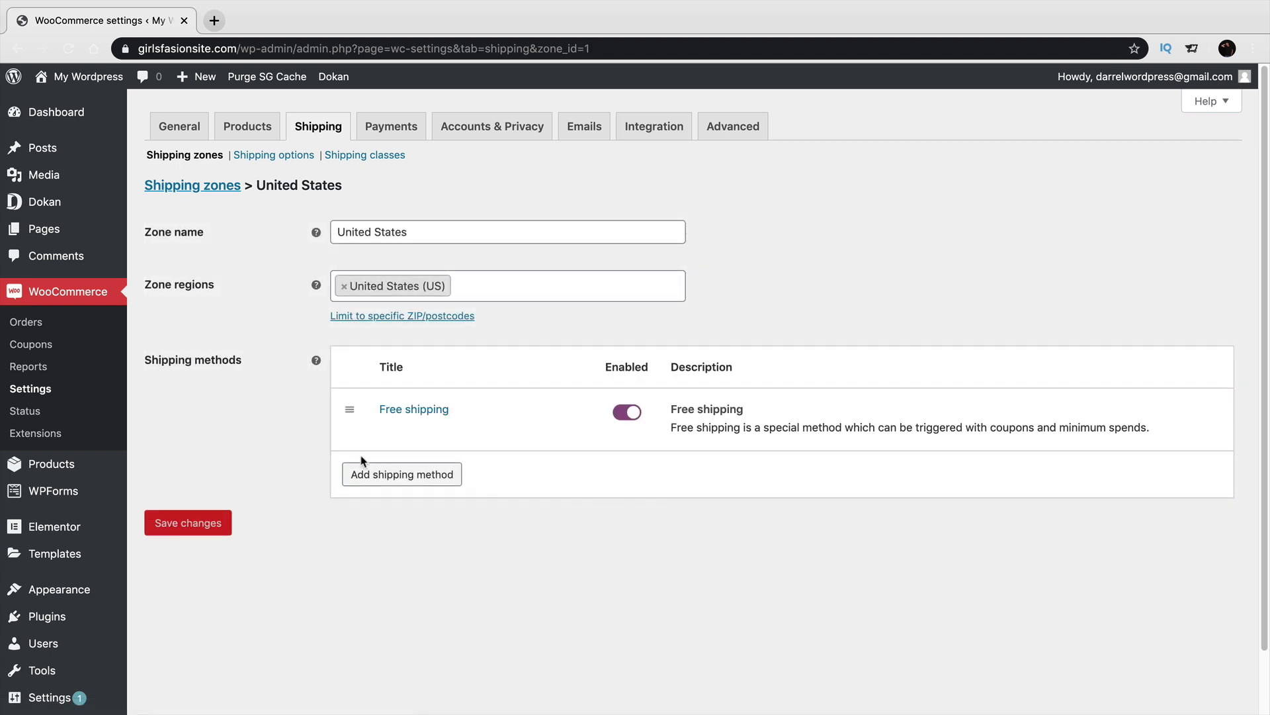
Check the Free shipping requirement options, leave it with no requirement, and save.
click(389, 430)
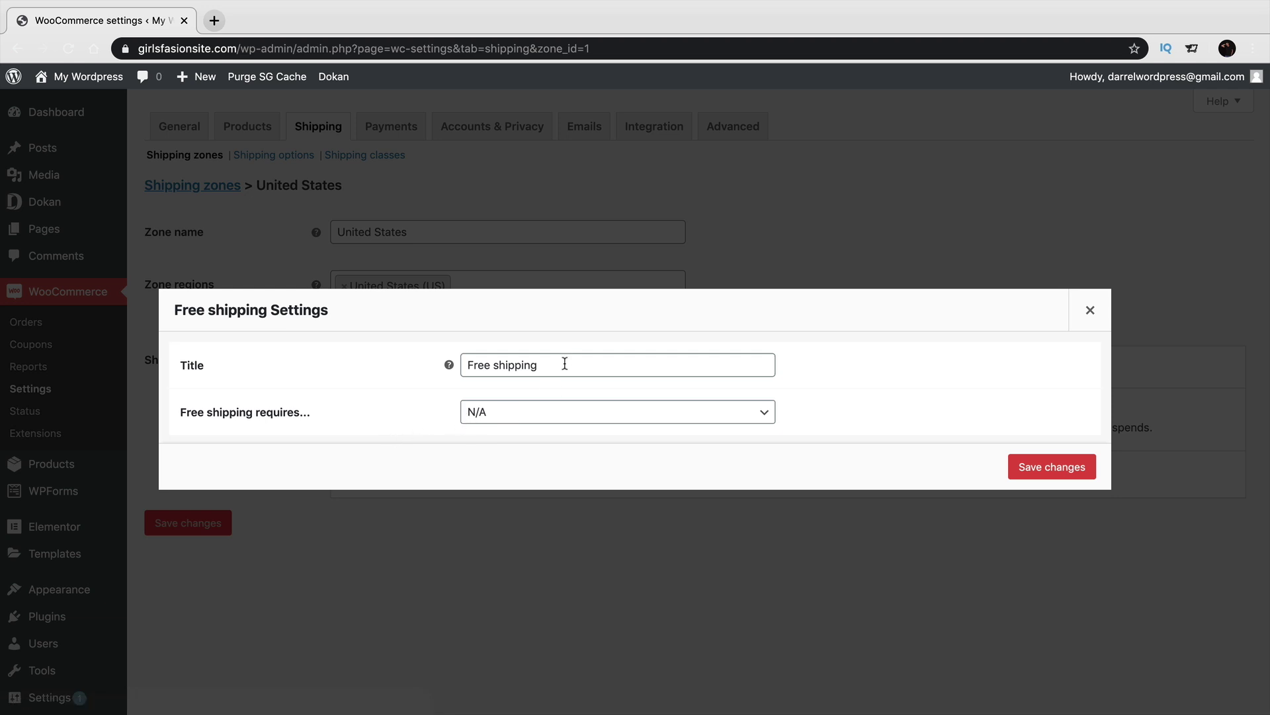
click(526, 414)
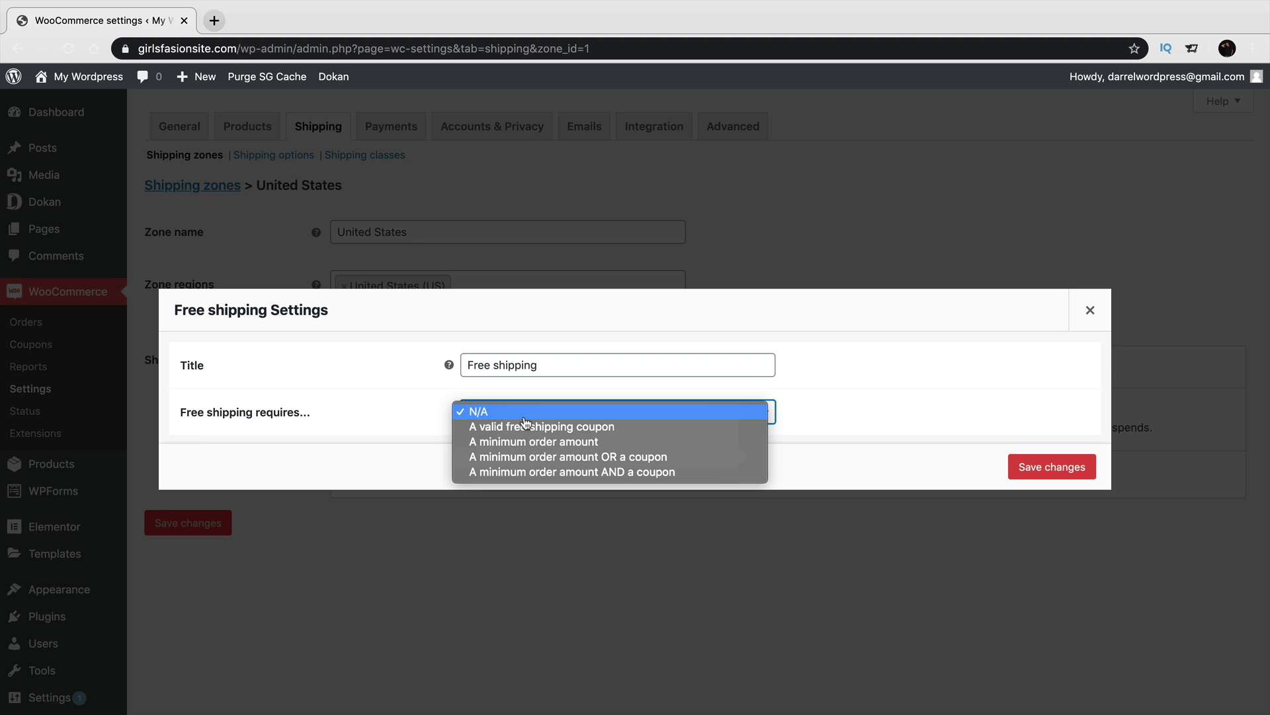
click(526, 418)
click(524, 420)
click(534, 448)
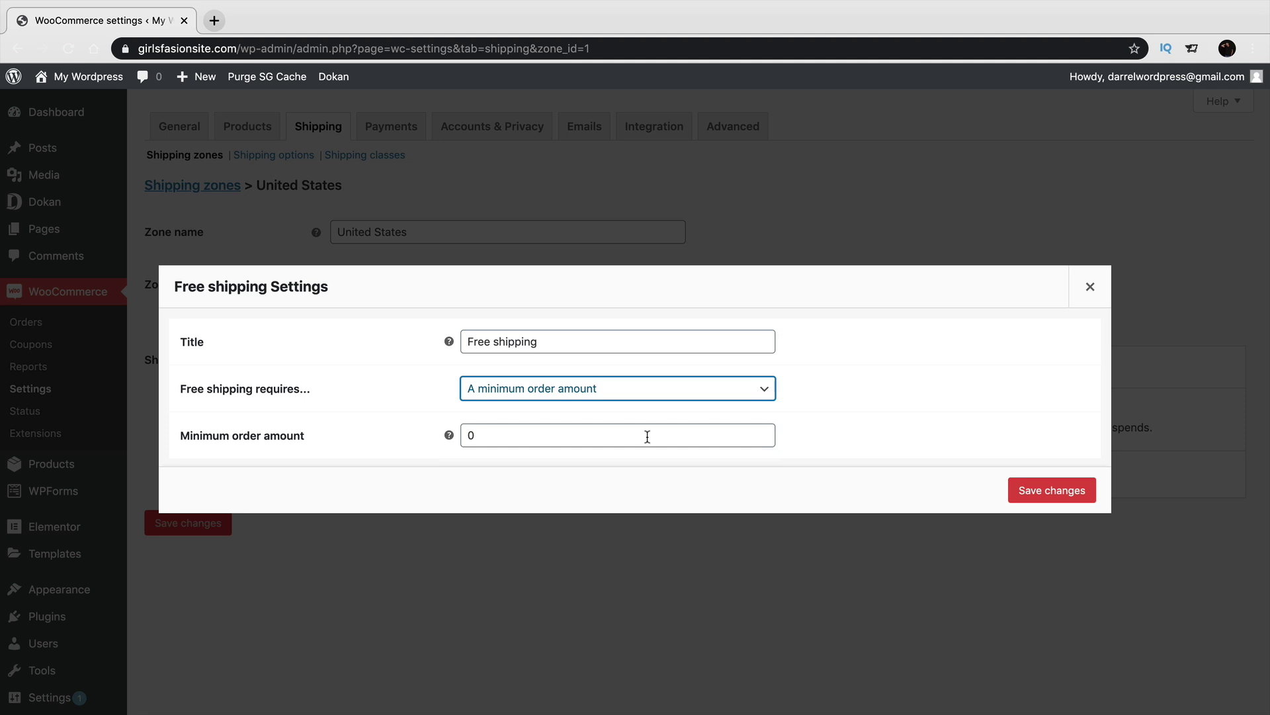
click(629, 391)
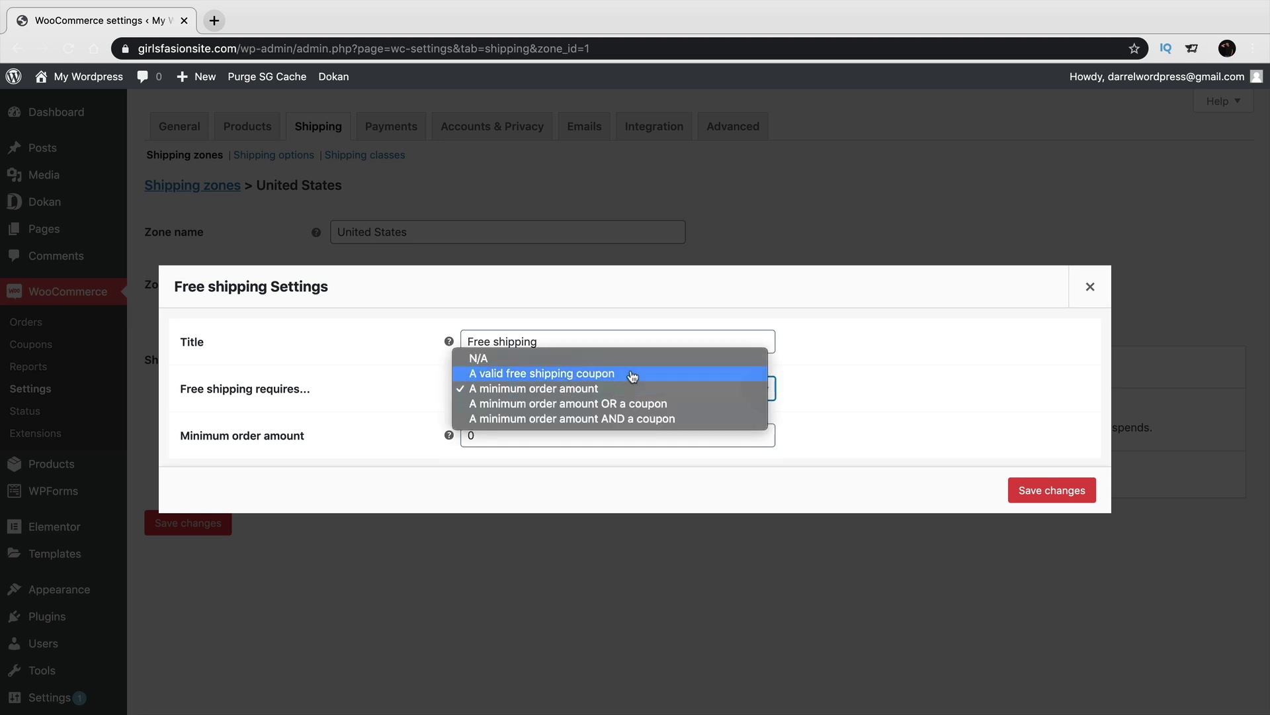
click(632, 356)
click(1056, 466)
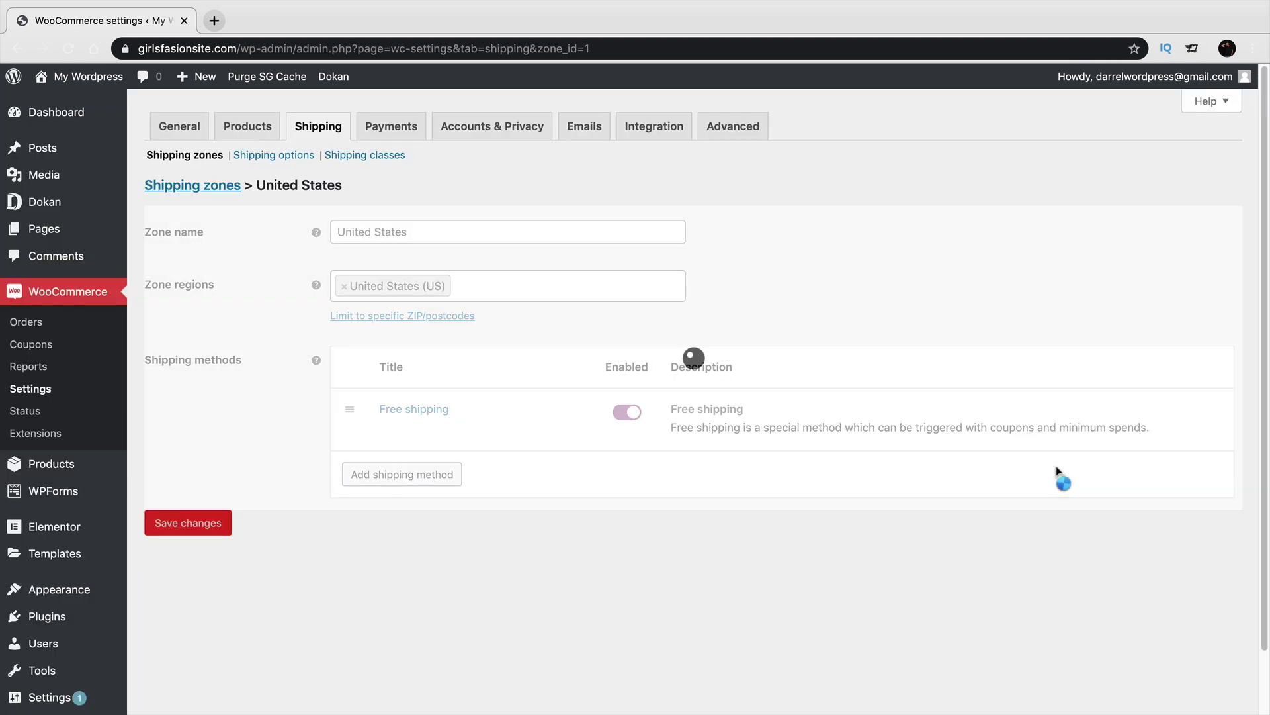
Back in the zones list, open 'Locations not covered by your other zones' and start adding a shipping method.
click(326, 129)
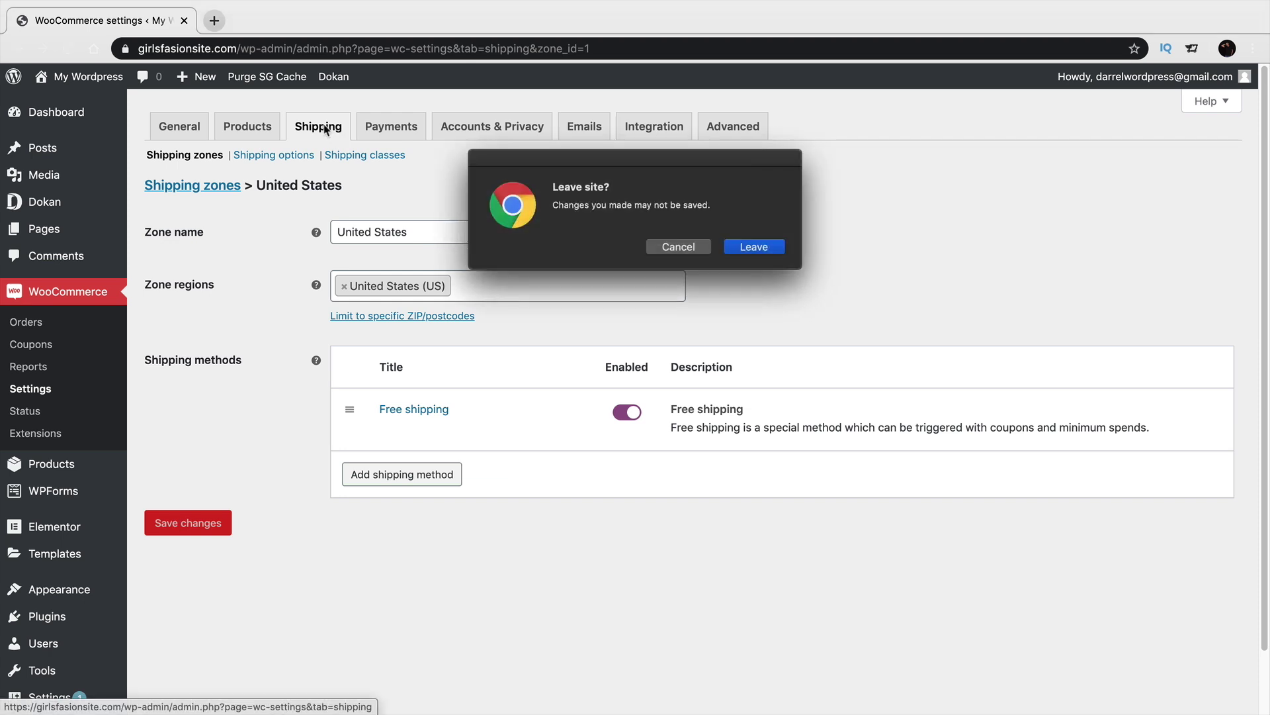
click(758, 248)
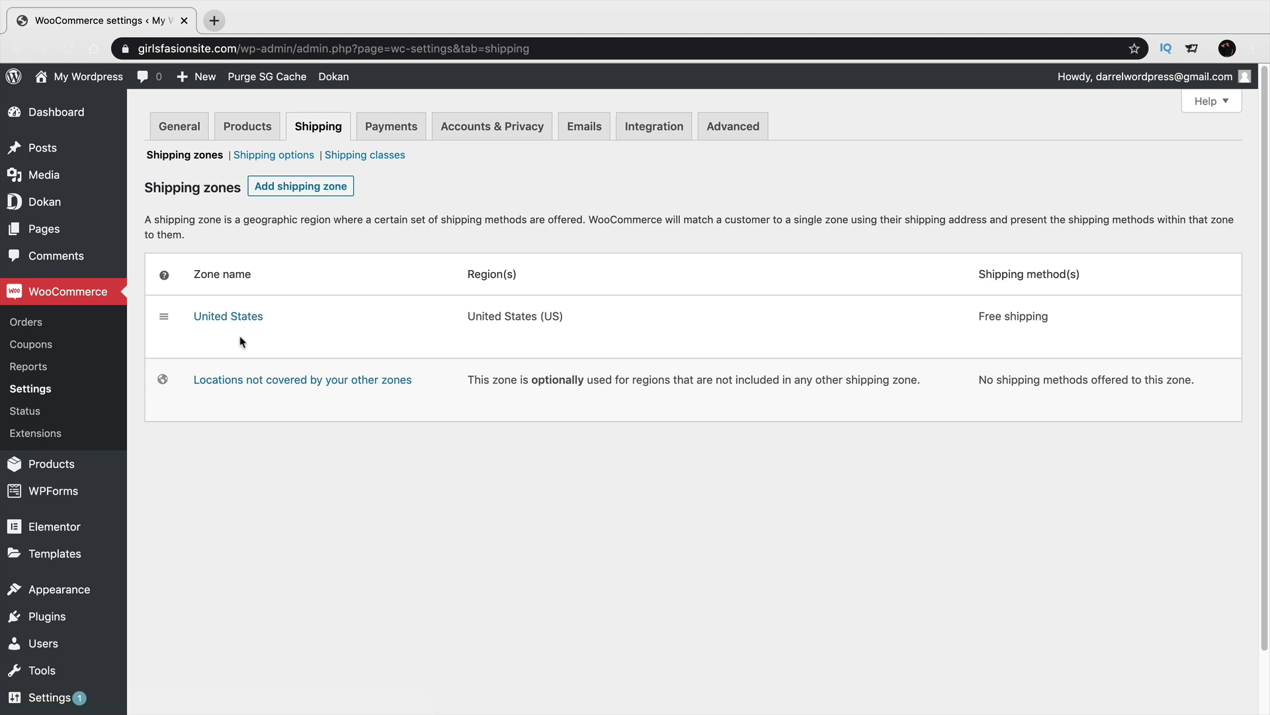
mouse_move(252, 389)
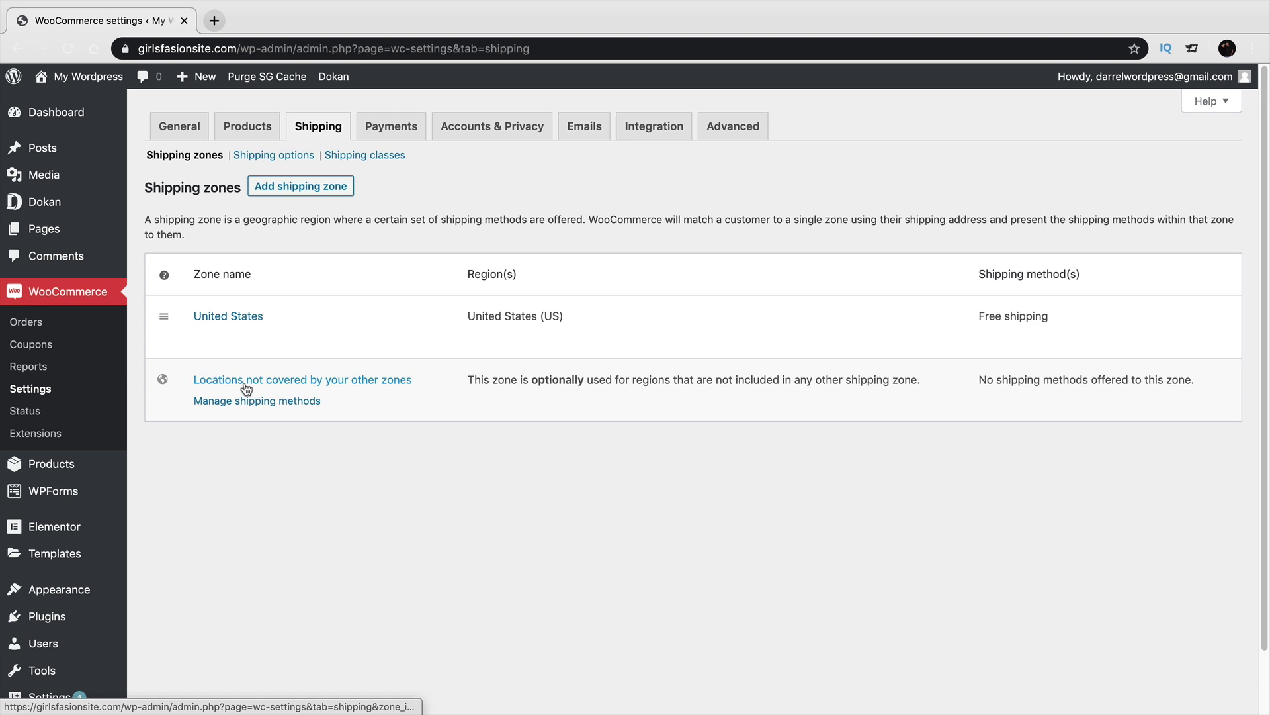
click(247, 384)
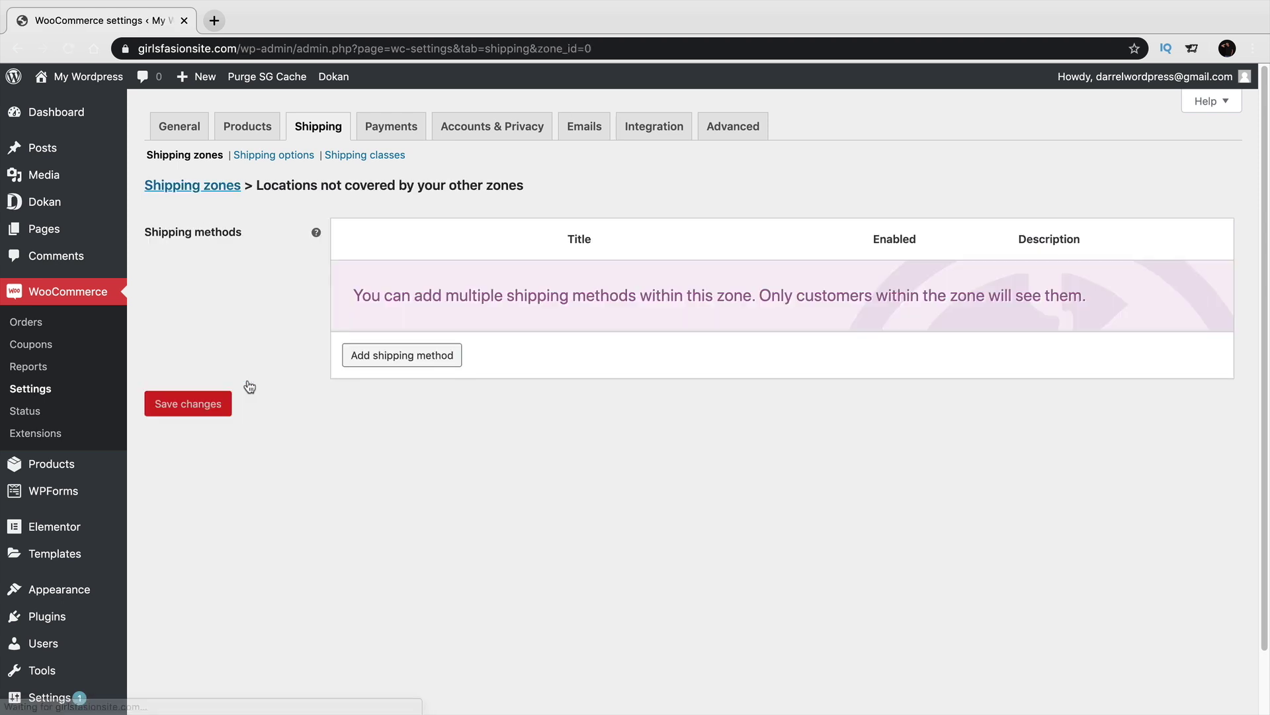
click(410, 360)
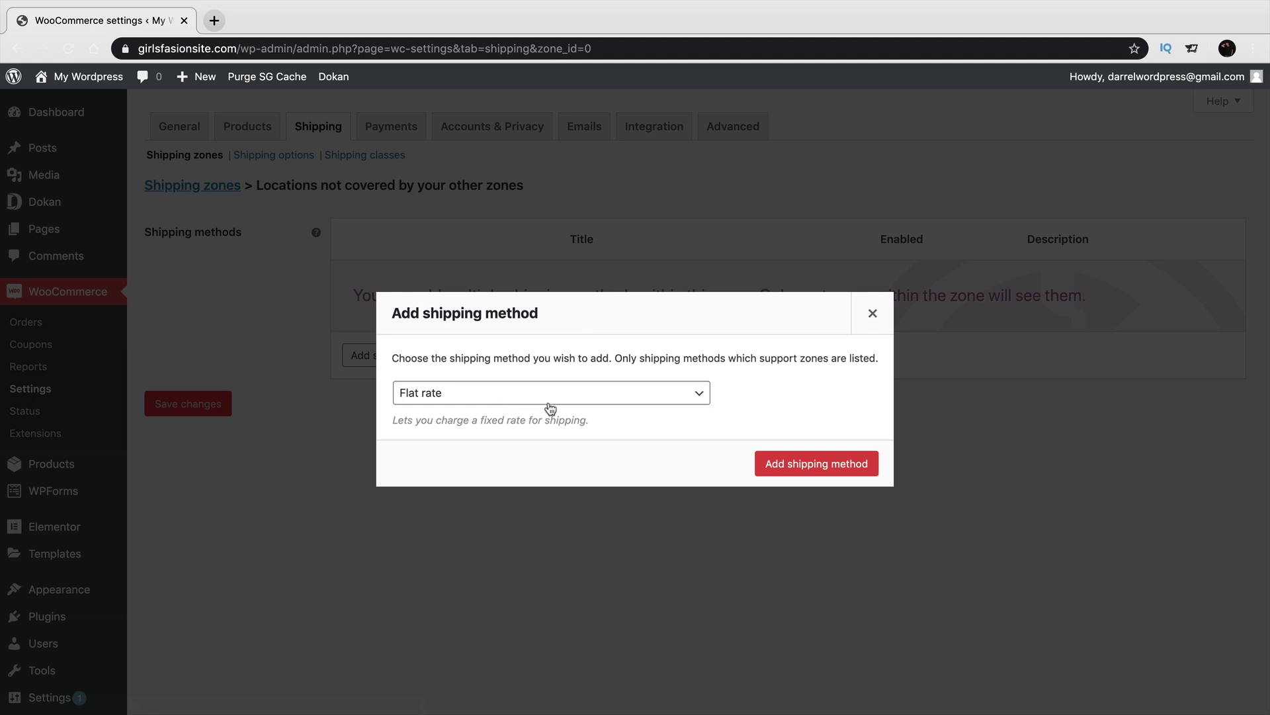
Add Flat rate to uncovered locations with tax status None and cost 8, save, and return to the zones list.
click(777, 468)
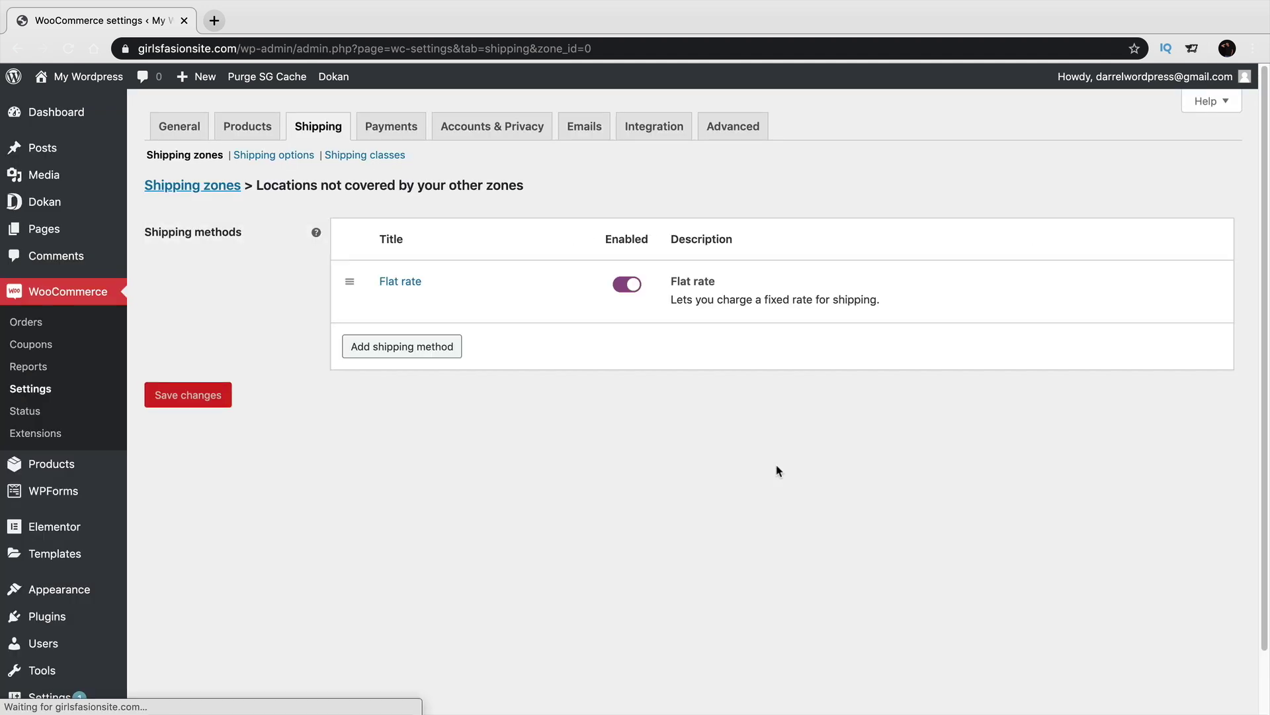
click(390, 303)
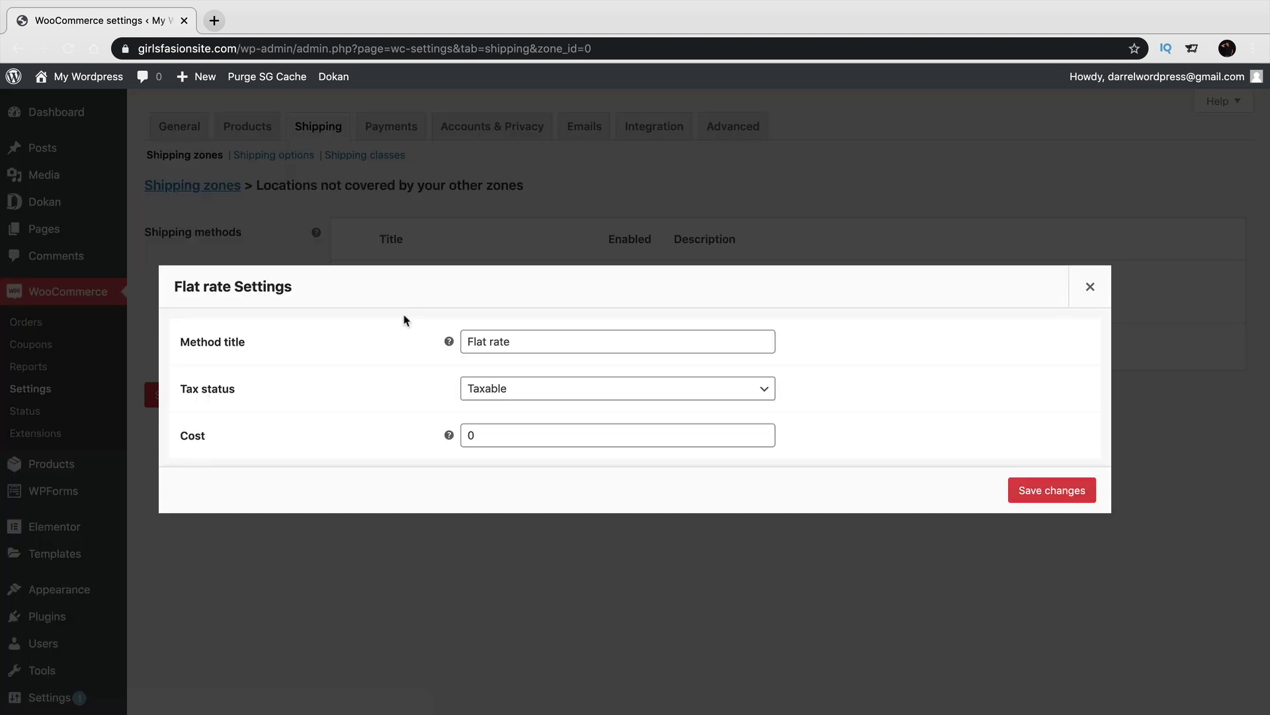
click(493, 393)
click(493, 402)
click(522, 433)
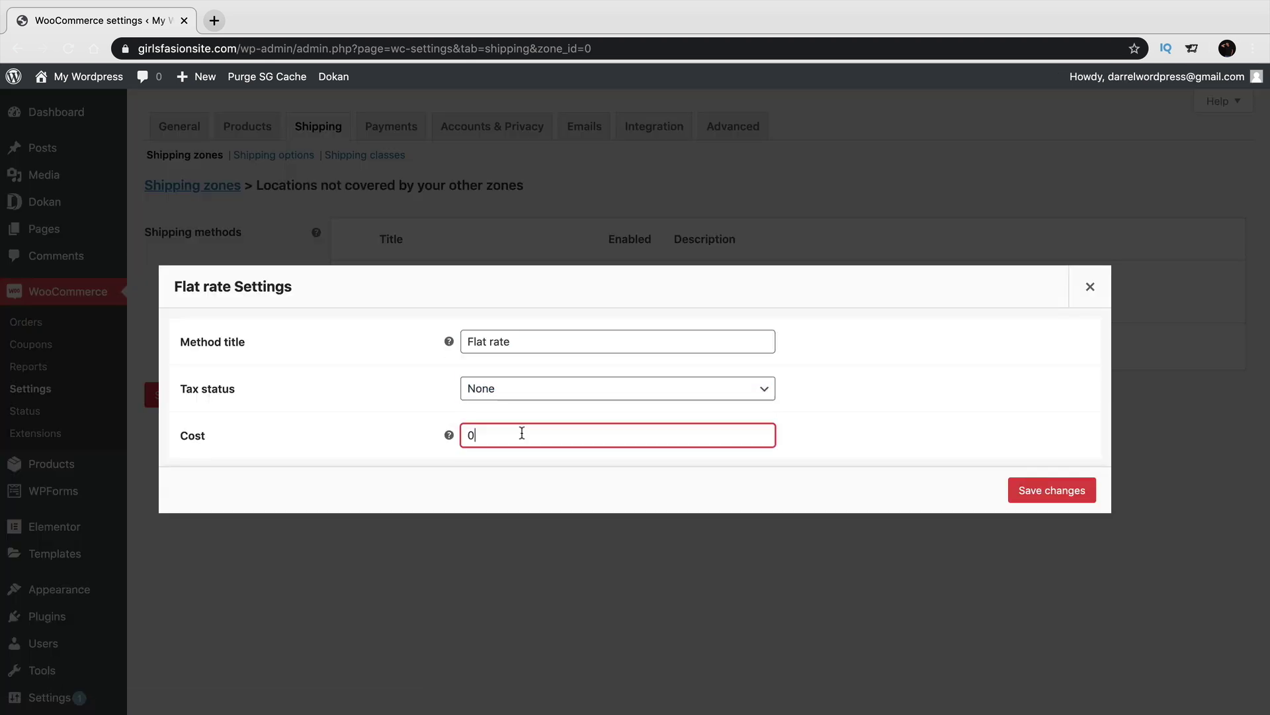
text(8)
click(1034, 494)
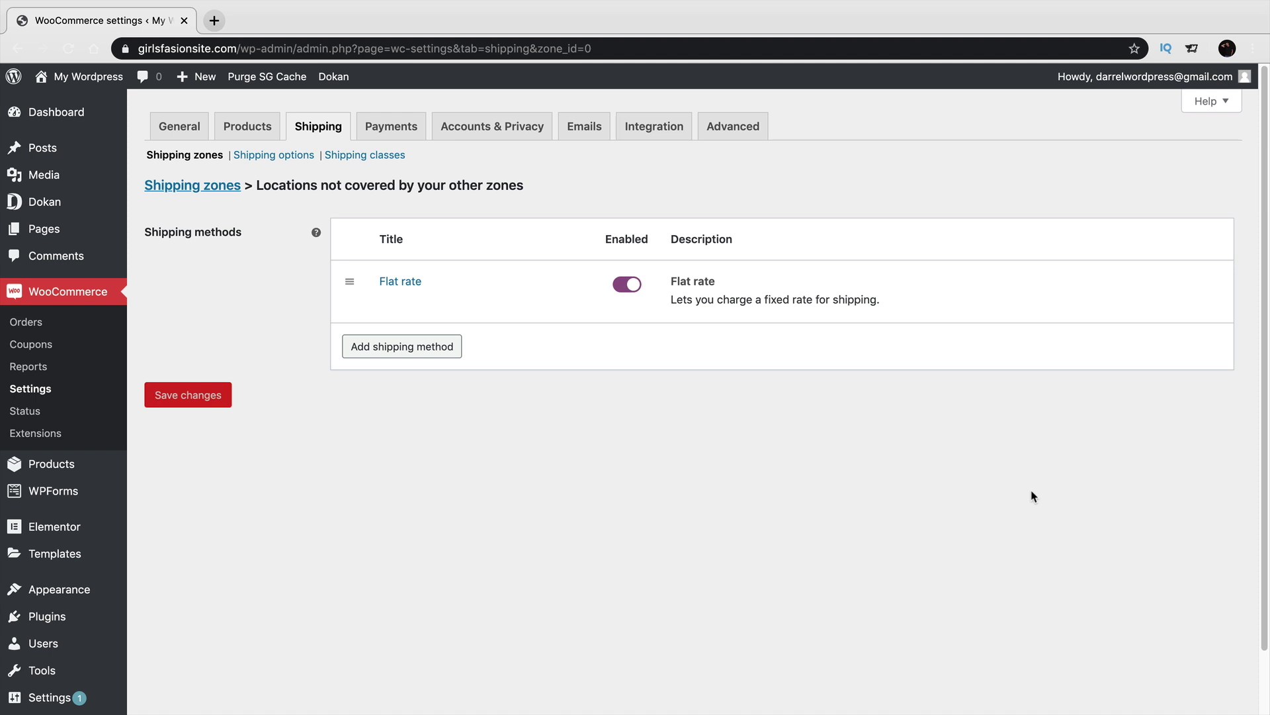
click(316, 128)
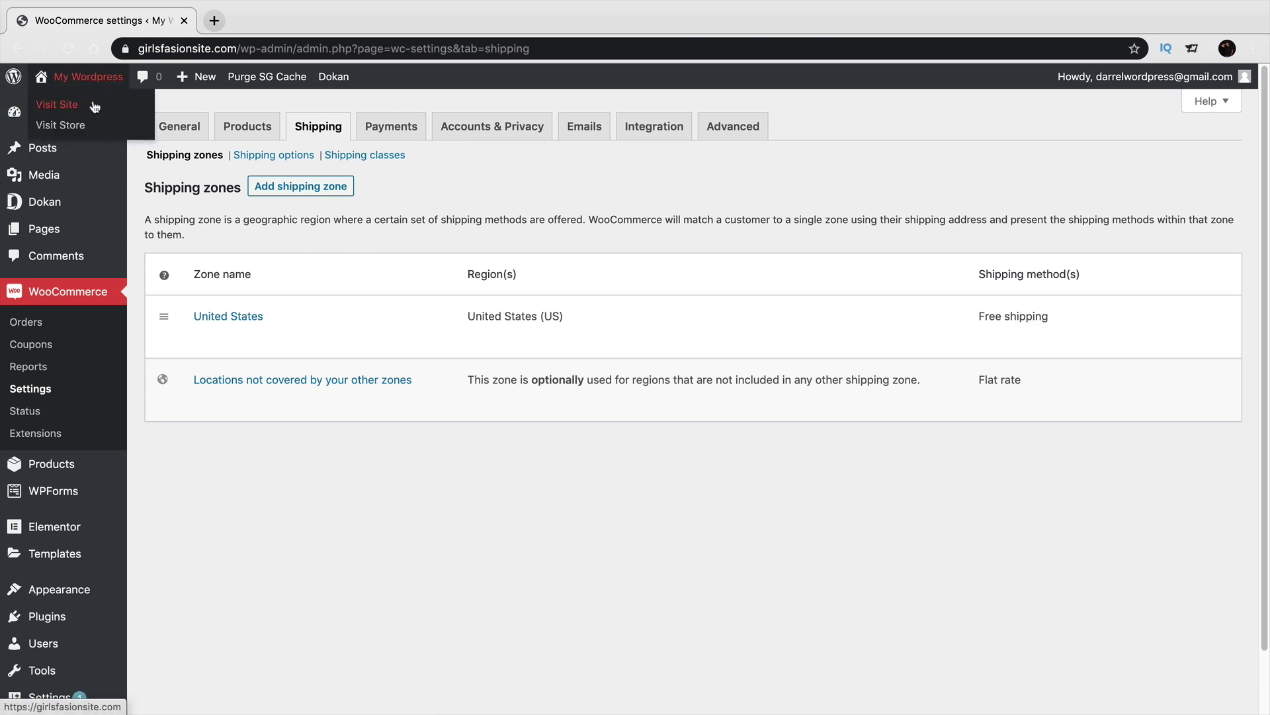
Open the storefront cart and inspect the current shipping destination.
click(94, 108)
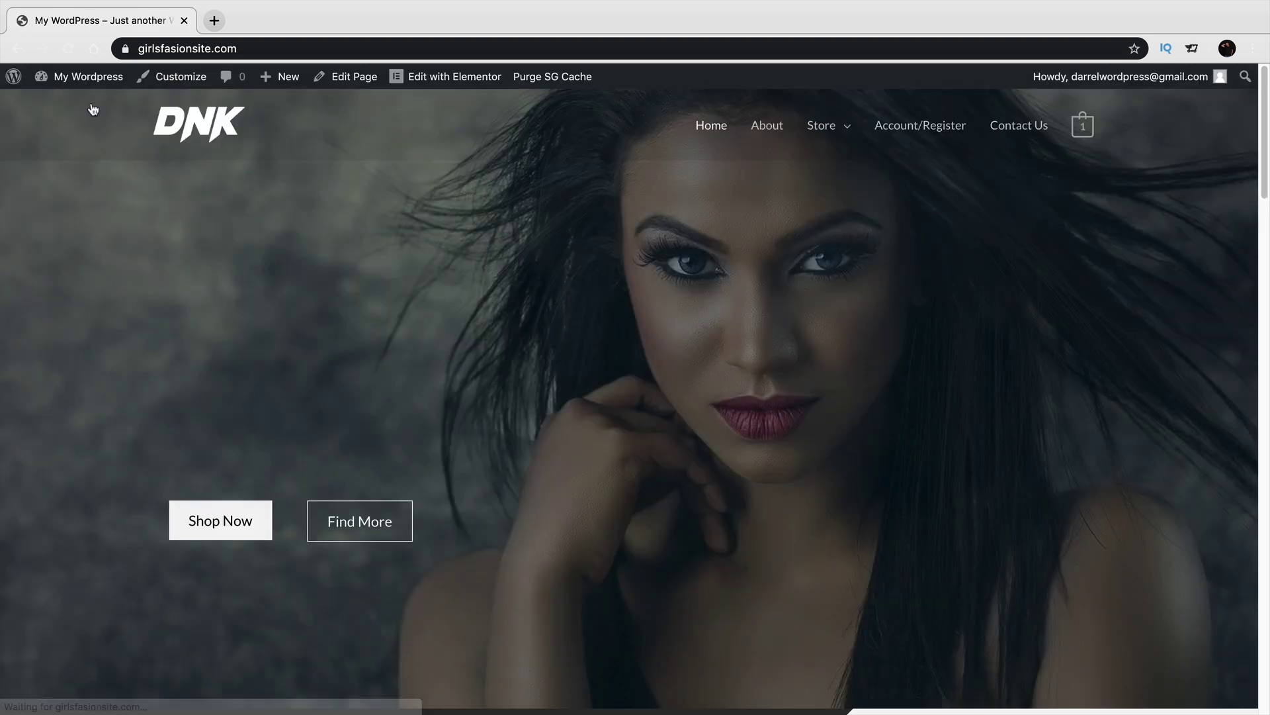
mouse_move(1082, 132)
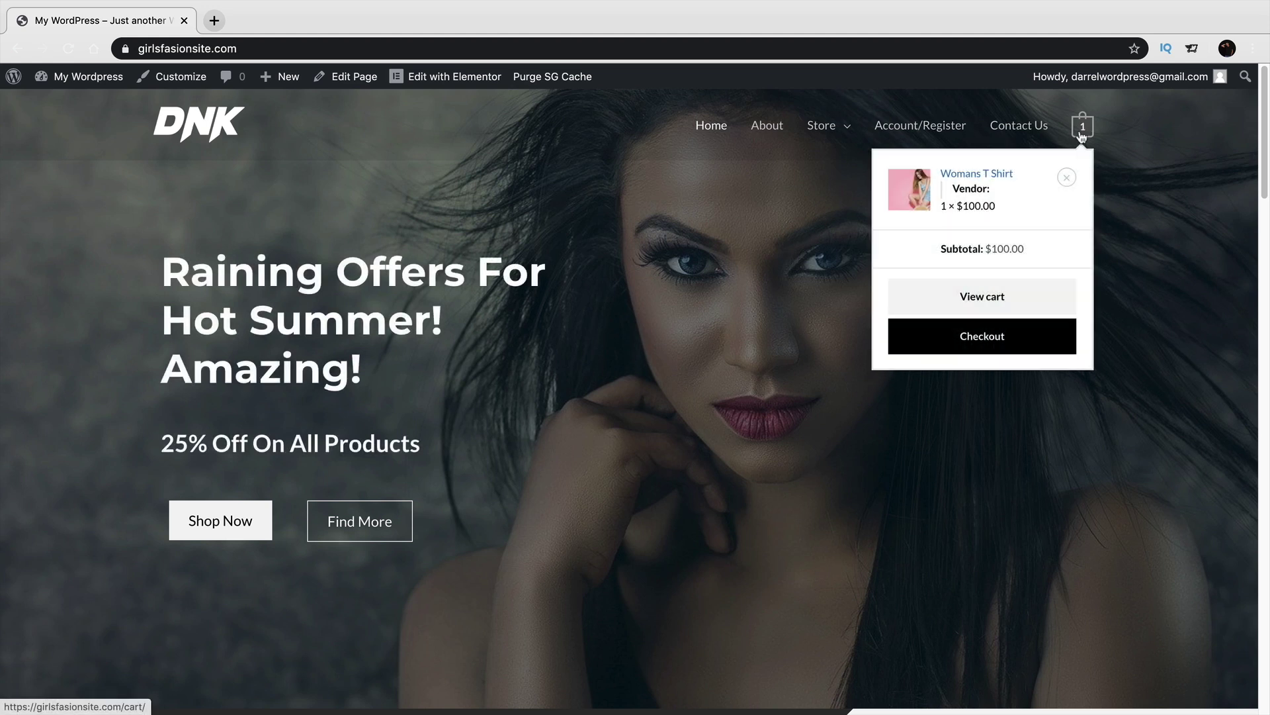
click(1018, 291)
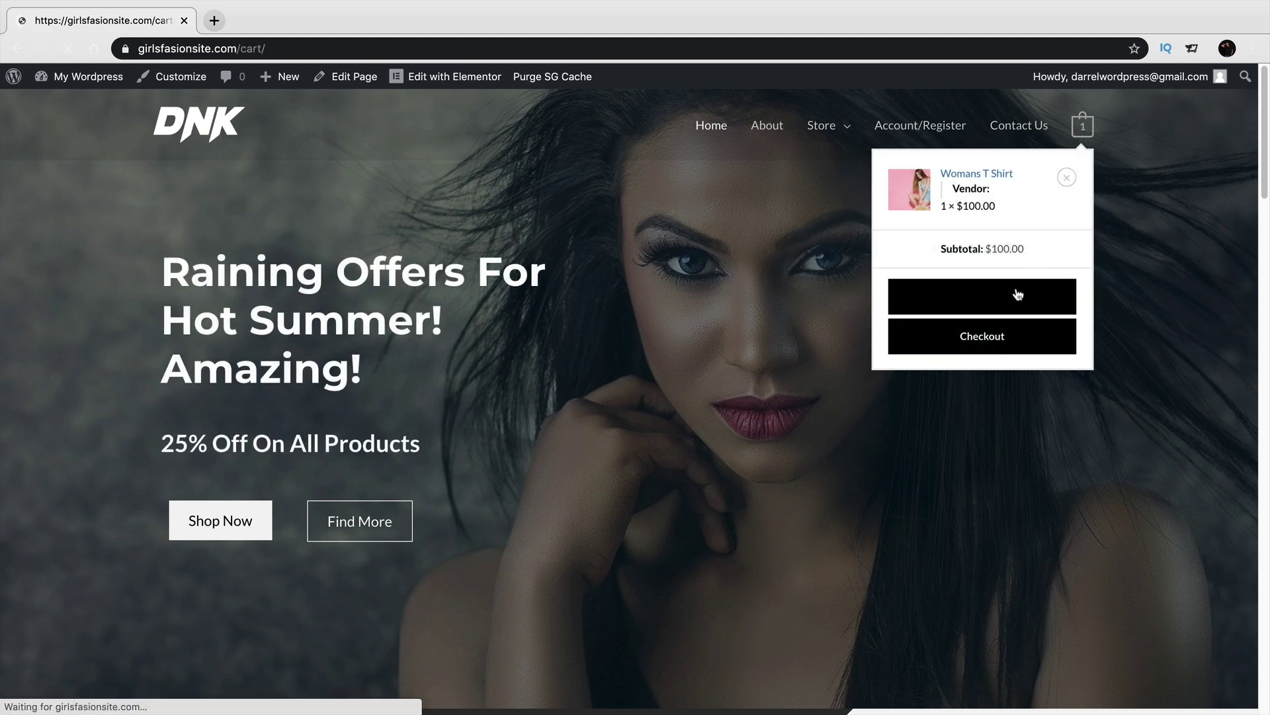
scroll(842, 390, down, 4)
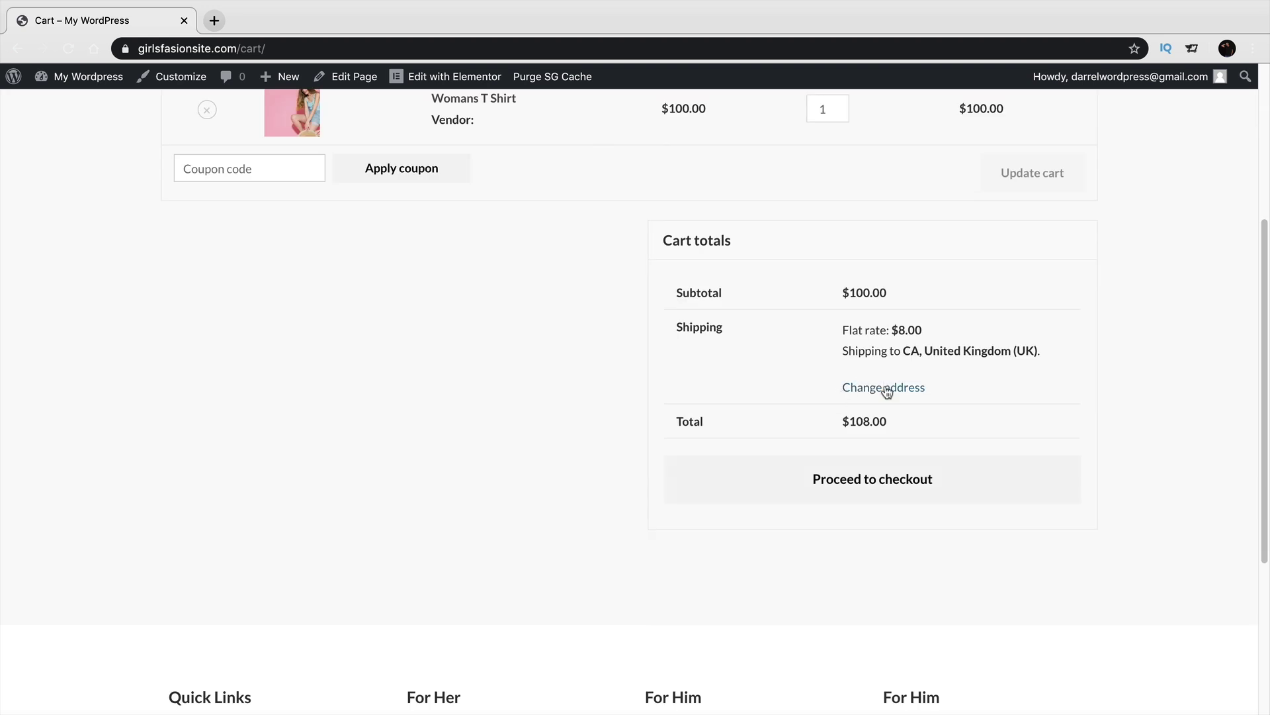
drag(907, 406, 1052, 414)
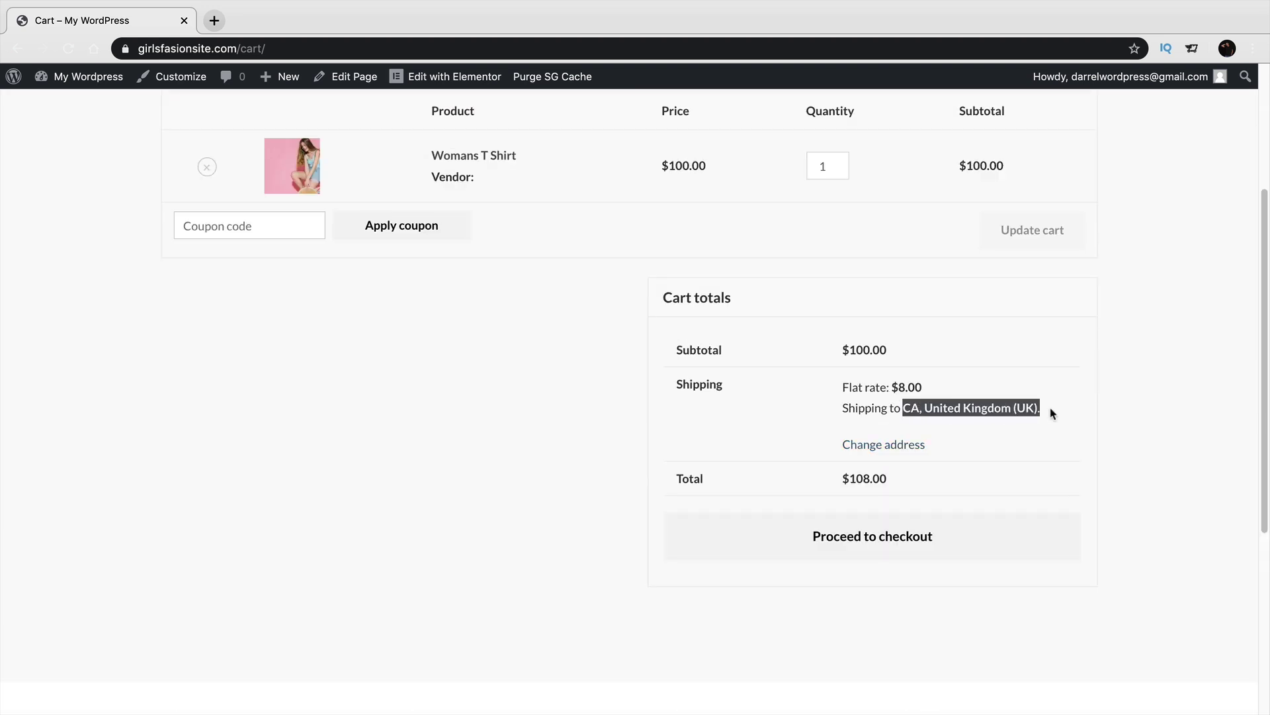
click(891, 385)
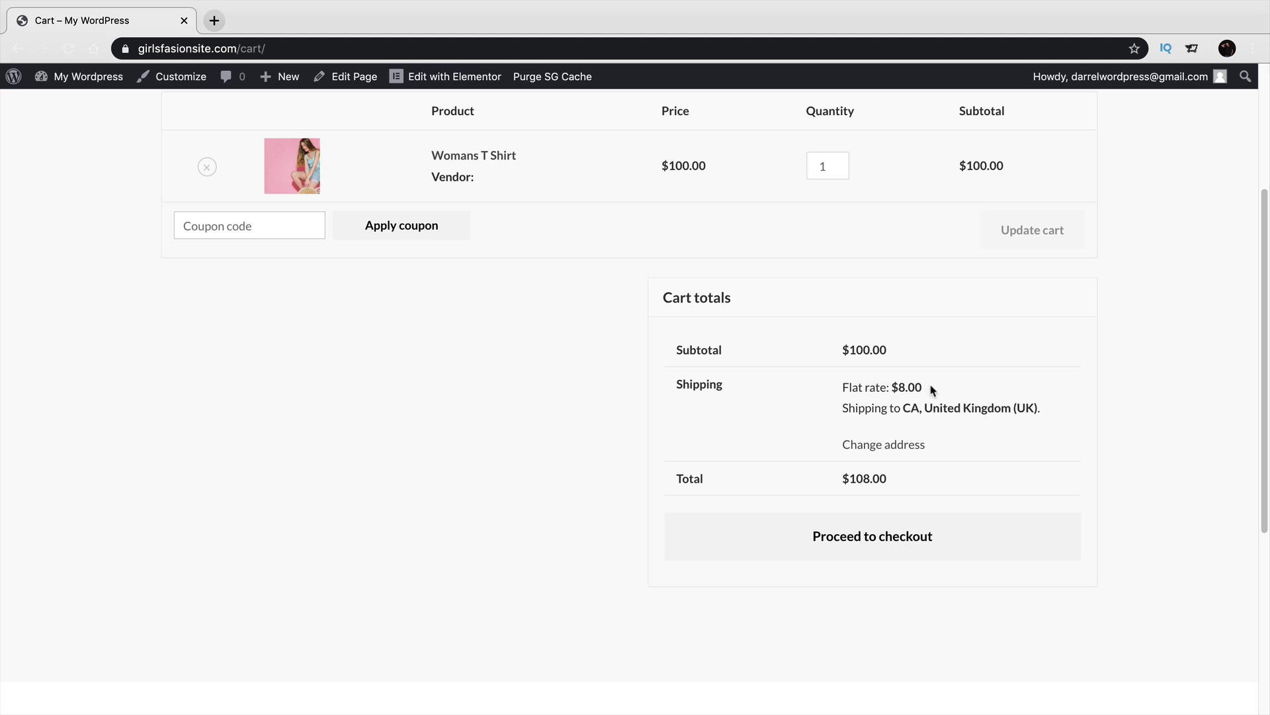
Change the shipping address to a United States (California) address and recalculate, getting Free shipping.
click(902, 445)
click(923, 480)
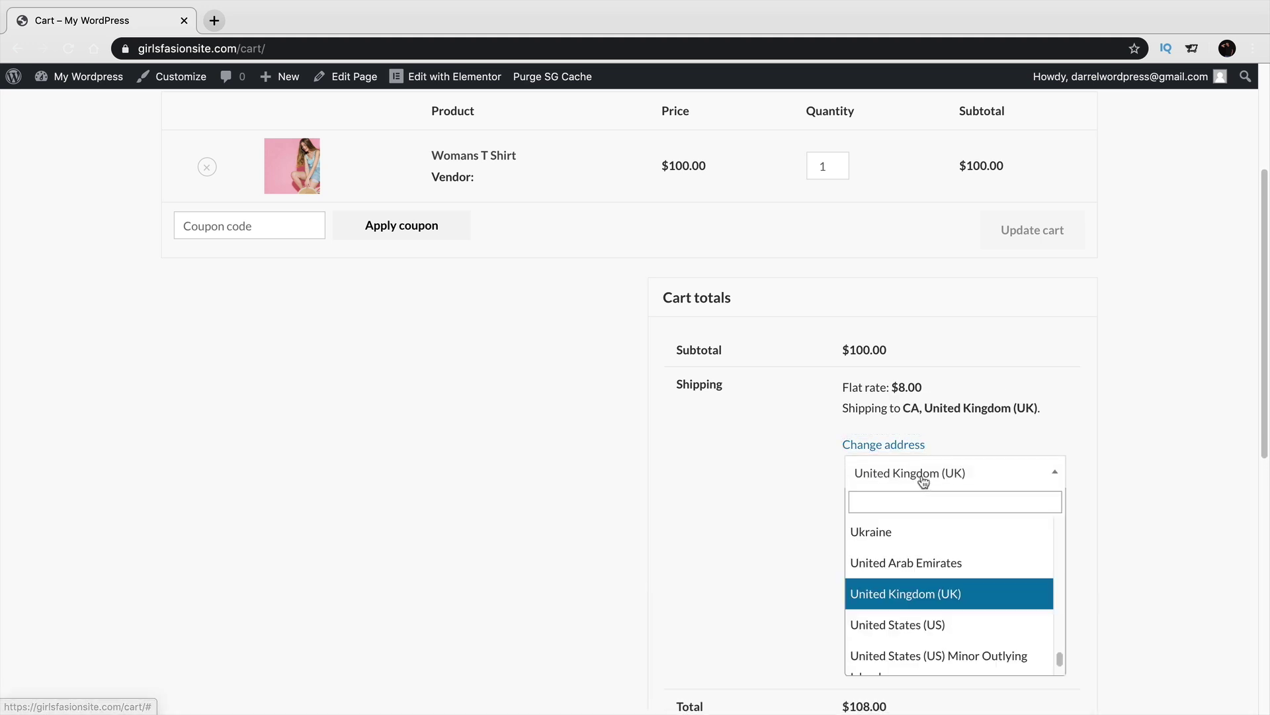
click(966, 625)
text(ch)
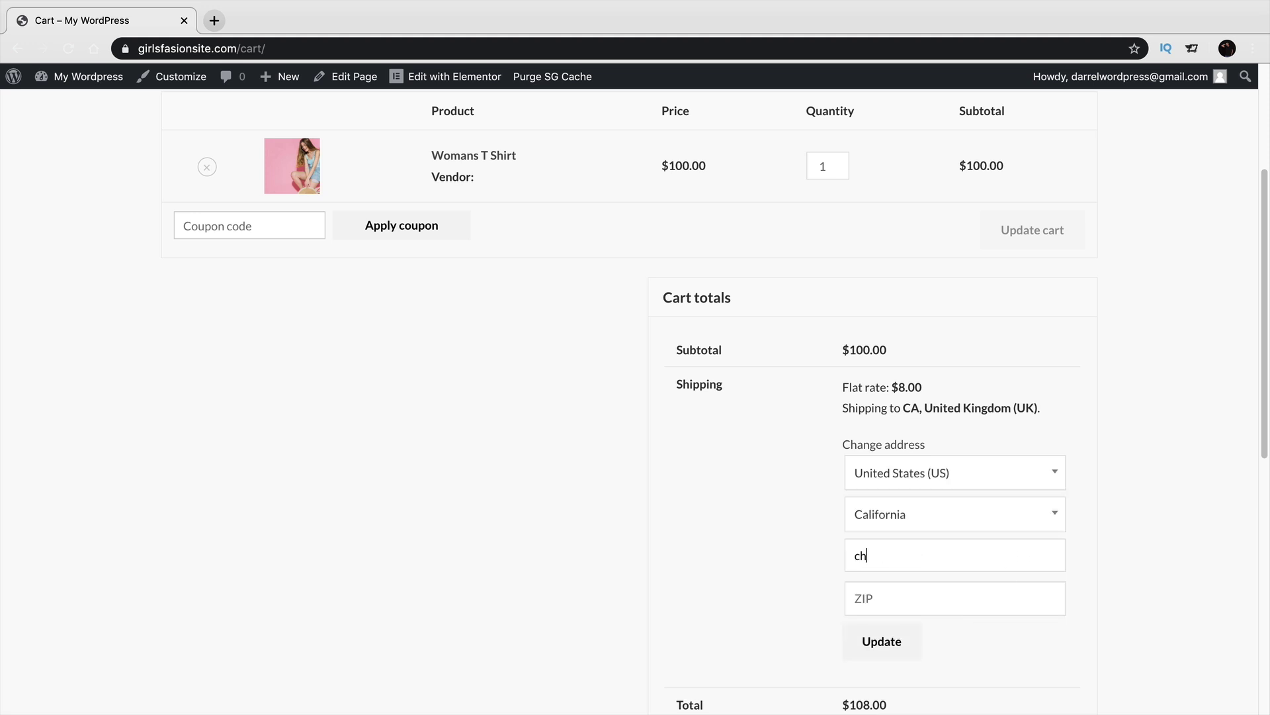
text(atsworth)
key(Tab)
text(91)
click(883, 641)
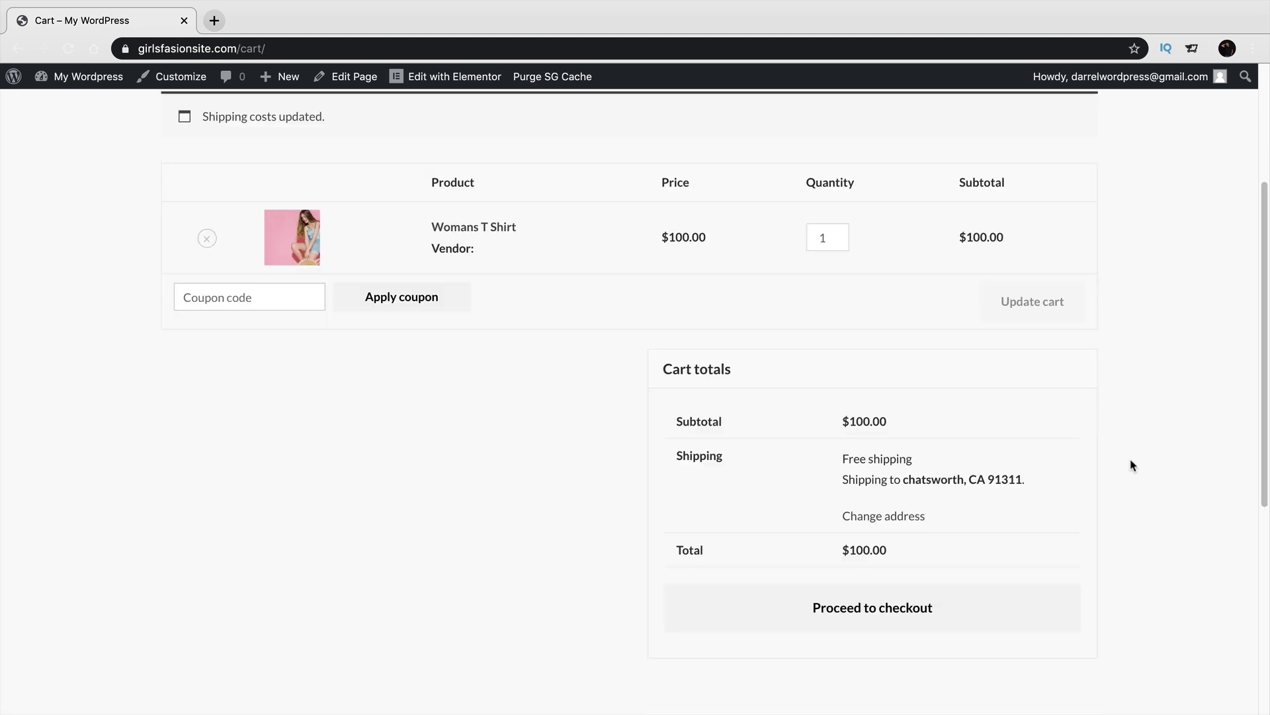
drag(905, 461, 841, 461)
mouse_move(76, 93)
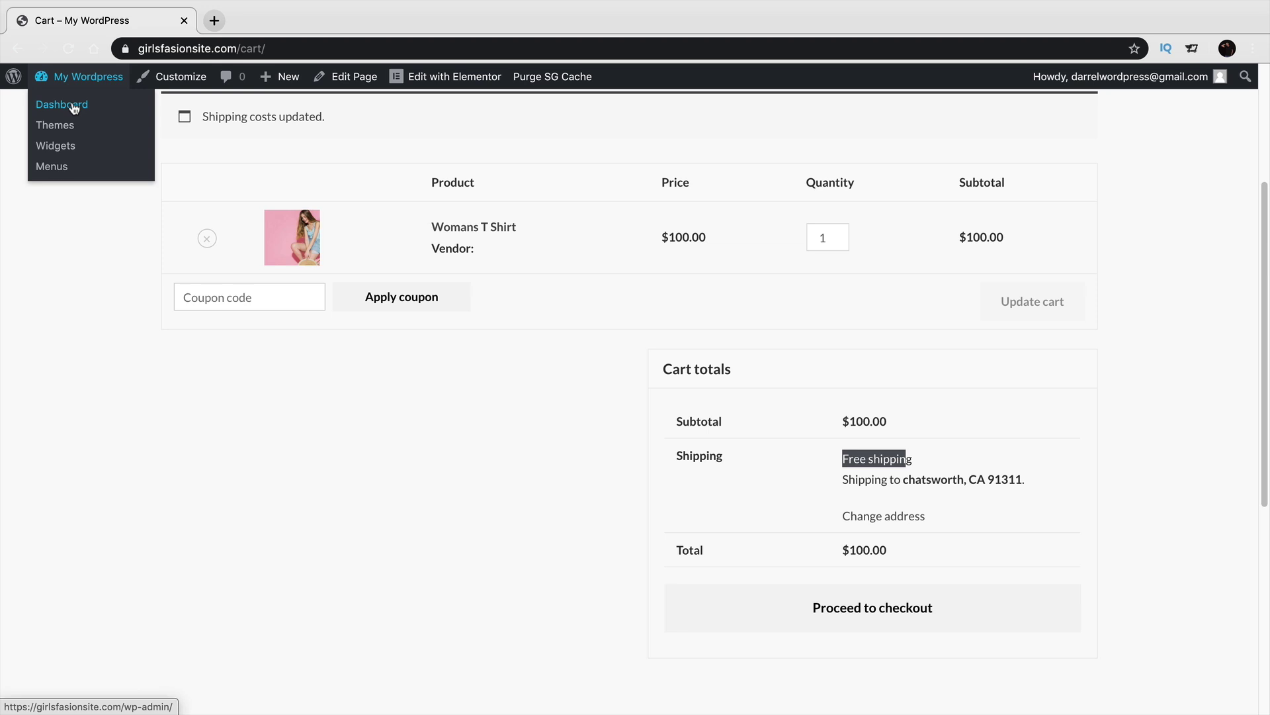
From the Dashboard, open WooCommerce Settings' Payments tab, where only Cash on delivery is enabled.
click(75, 109)
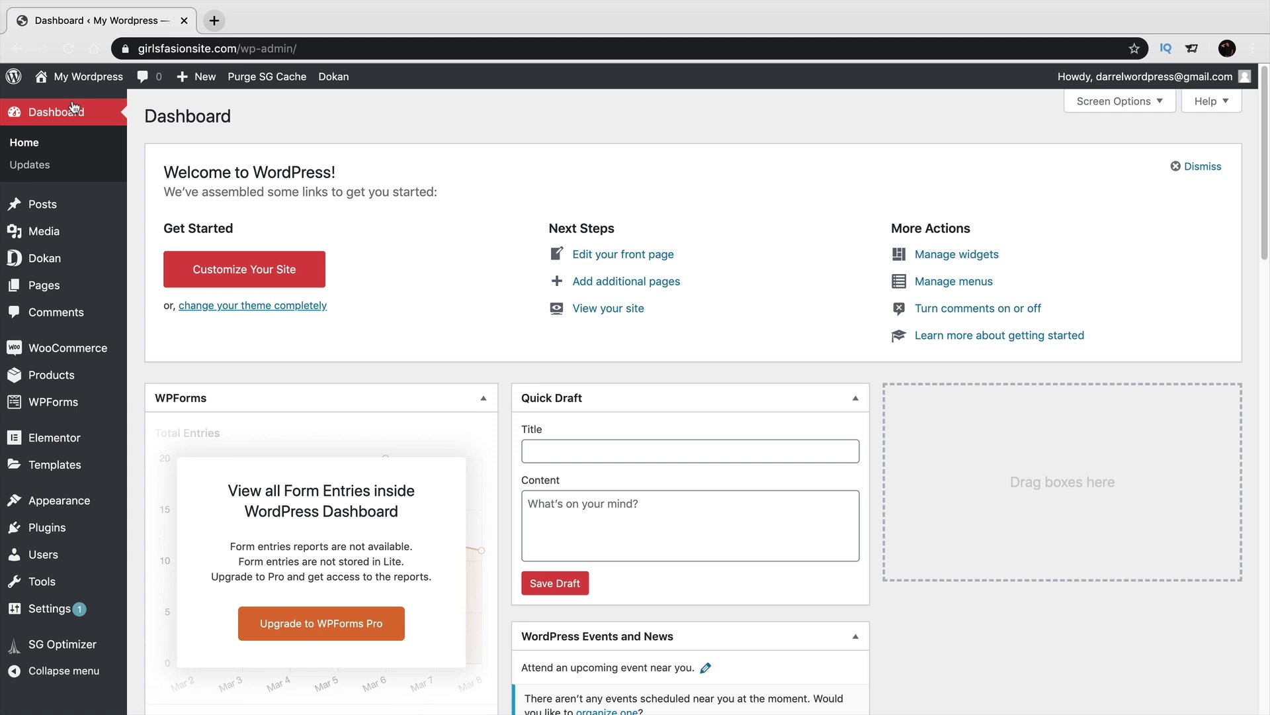
mouse_move(69, 239)
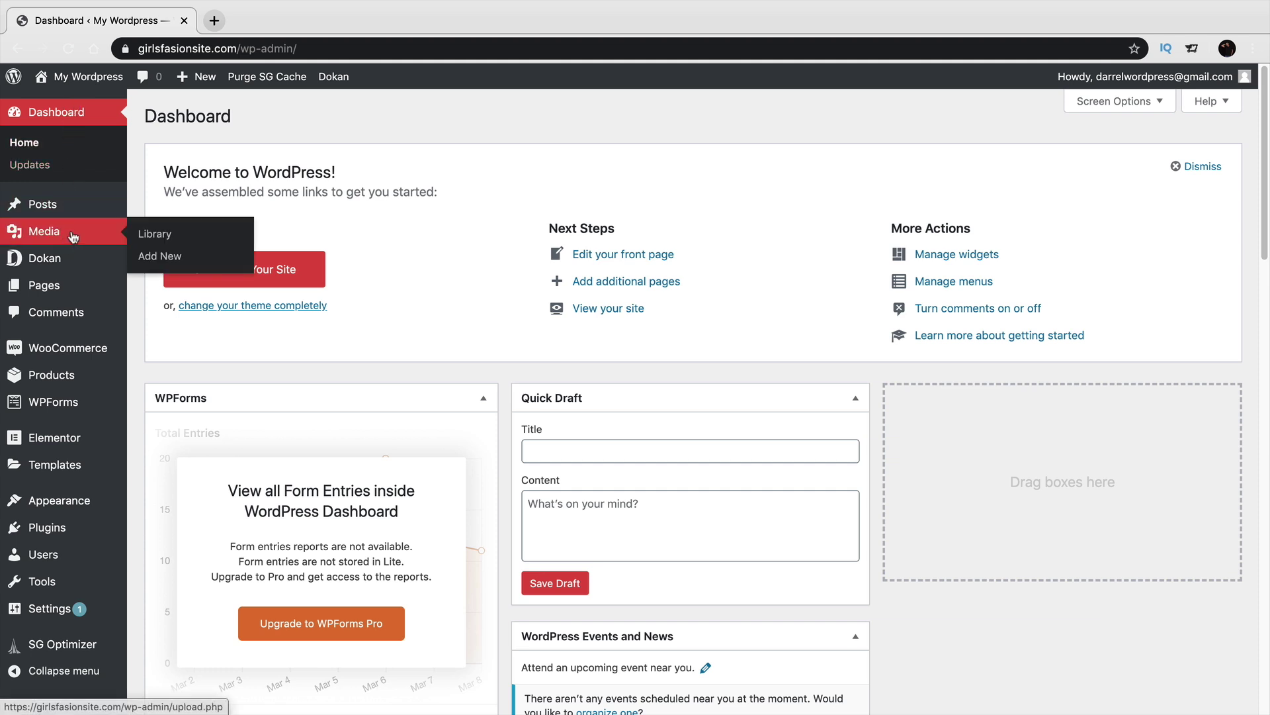
mouse_move(93, 343)
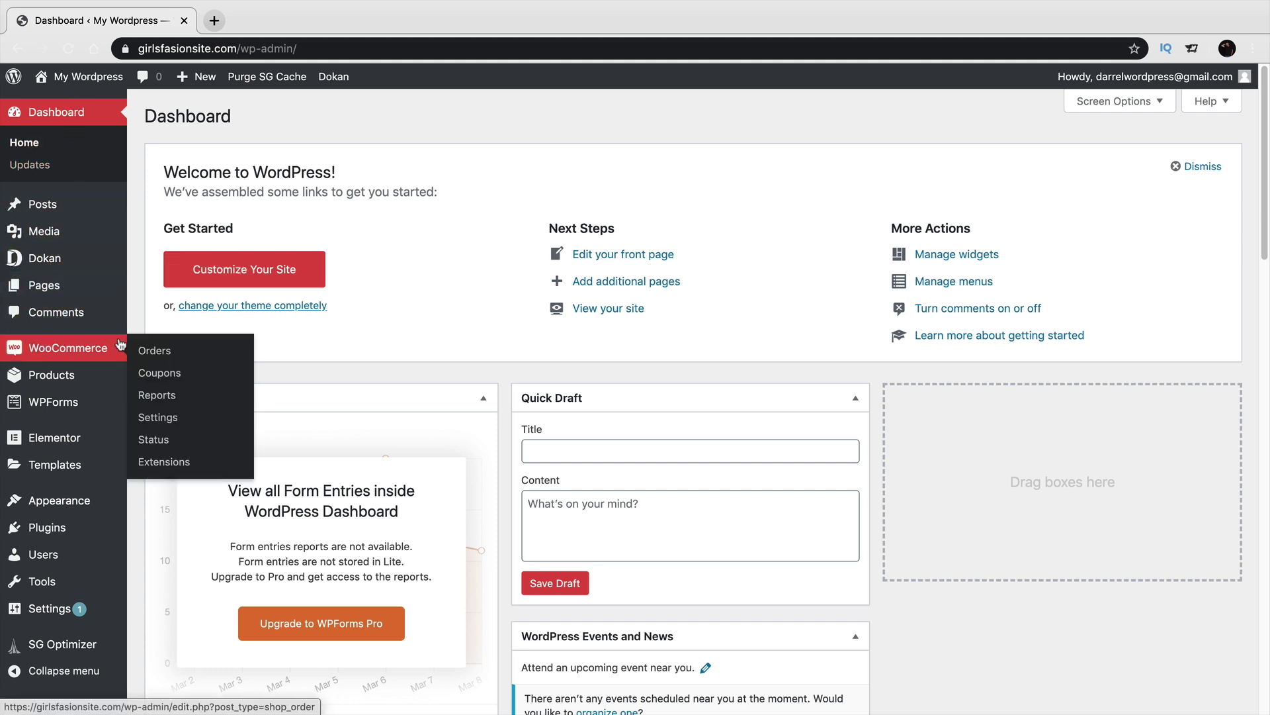
click(173, 421)
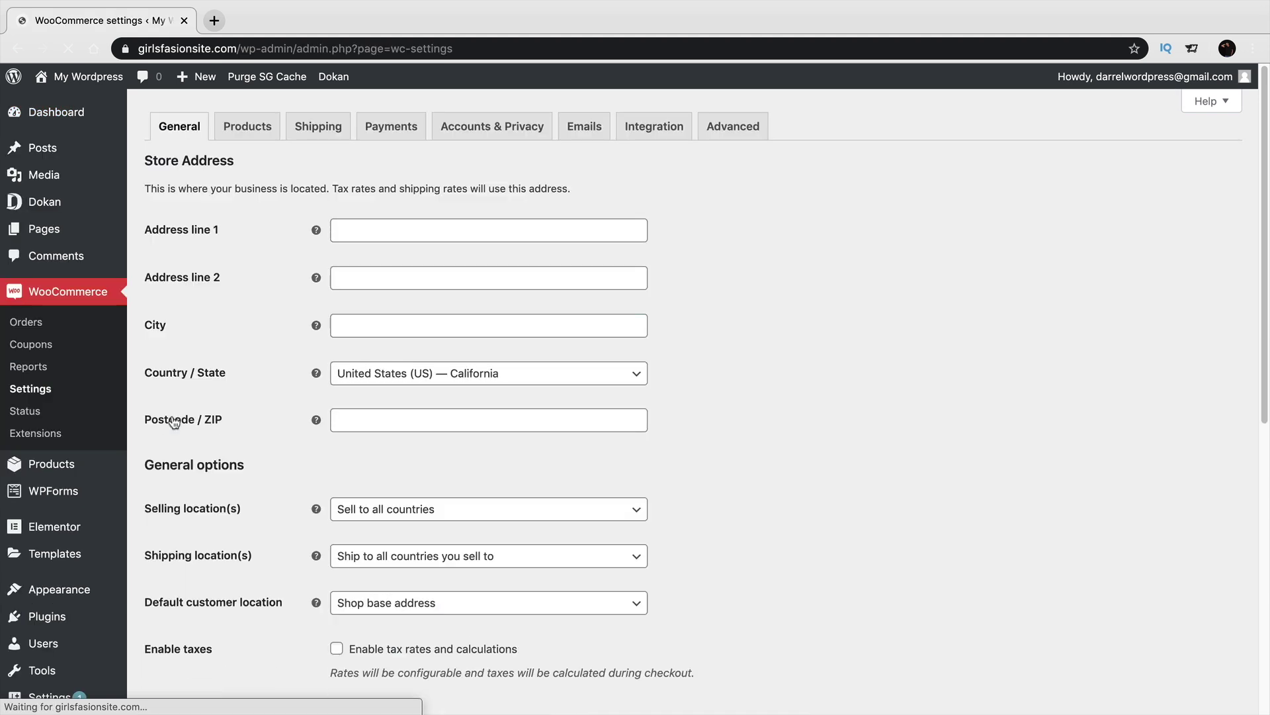
click(392, 136)
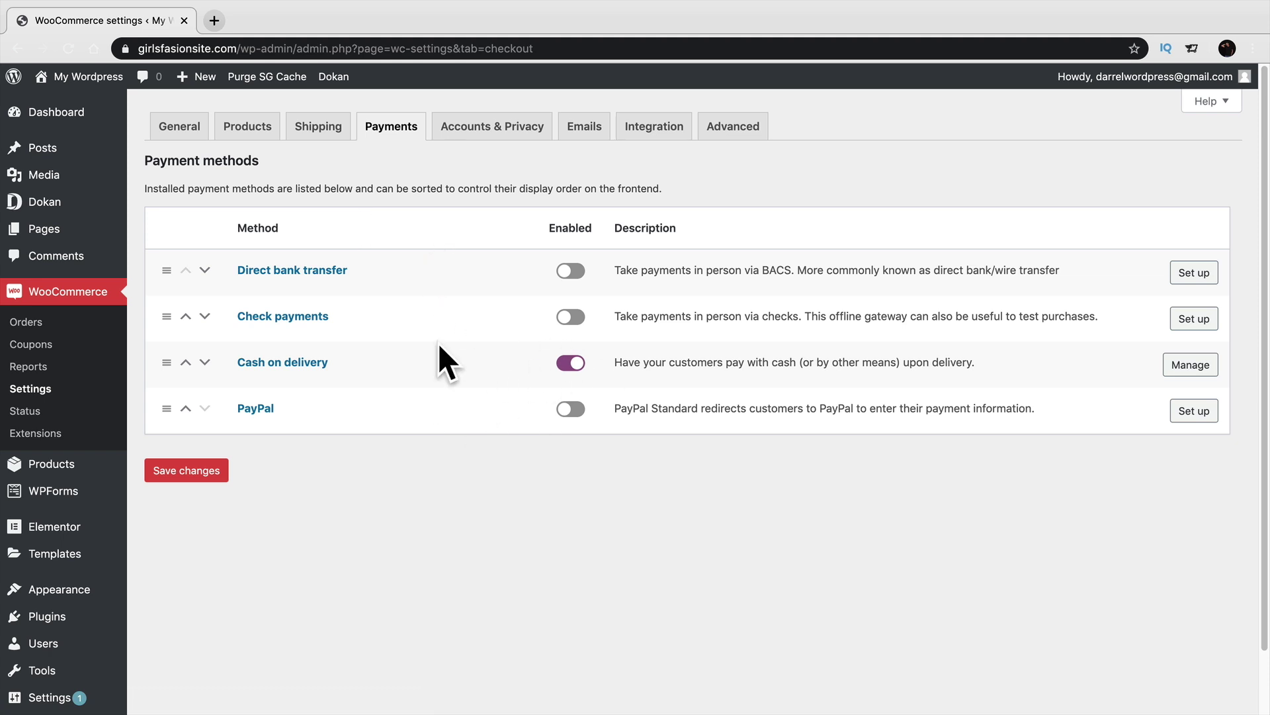
mouse_move(73, 206)
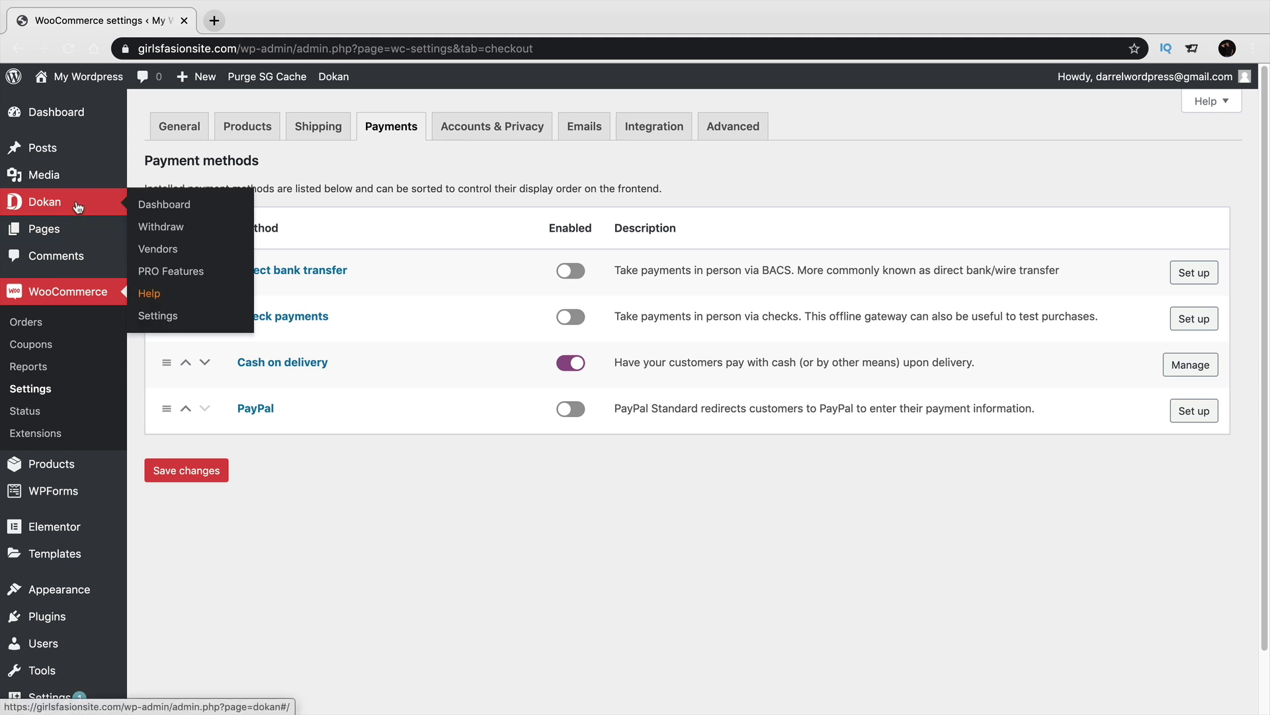
Search plugins for 'stripe', then install and activate WooCommerce Stripe Payment Gateway.
mouse_move(48, 620)
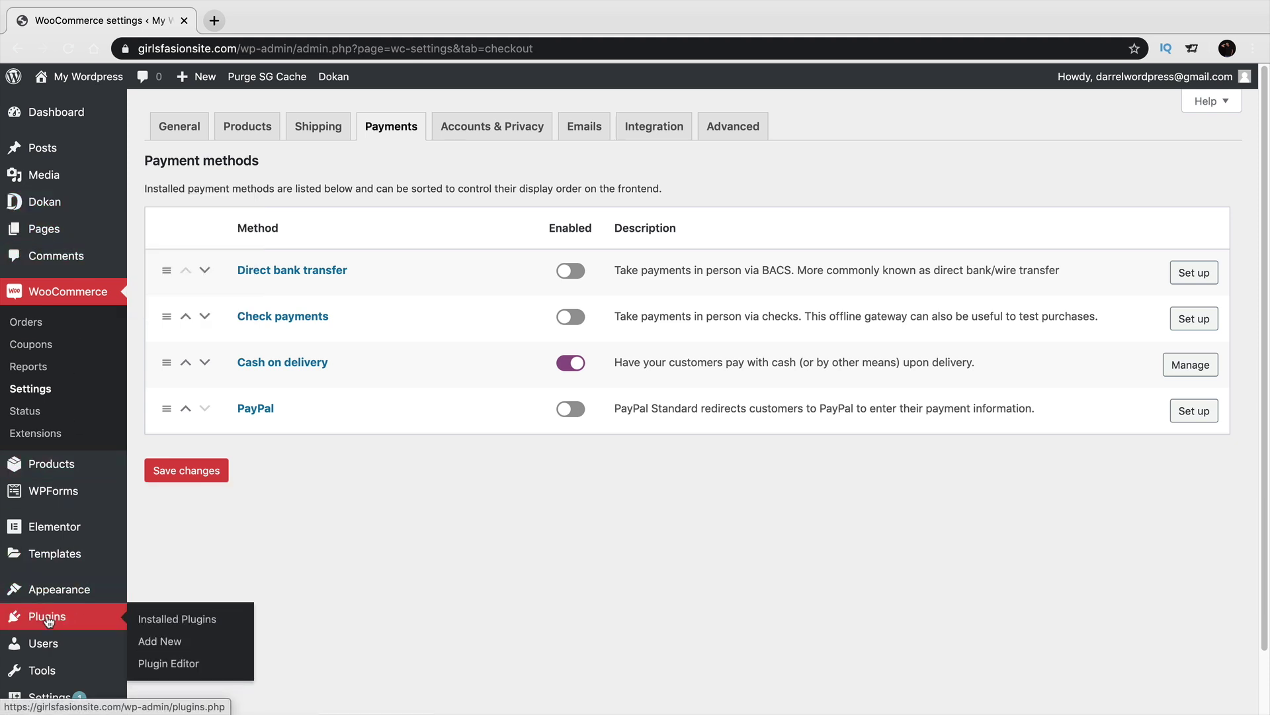
click(155, 643)
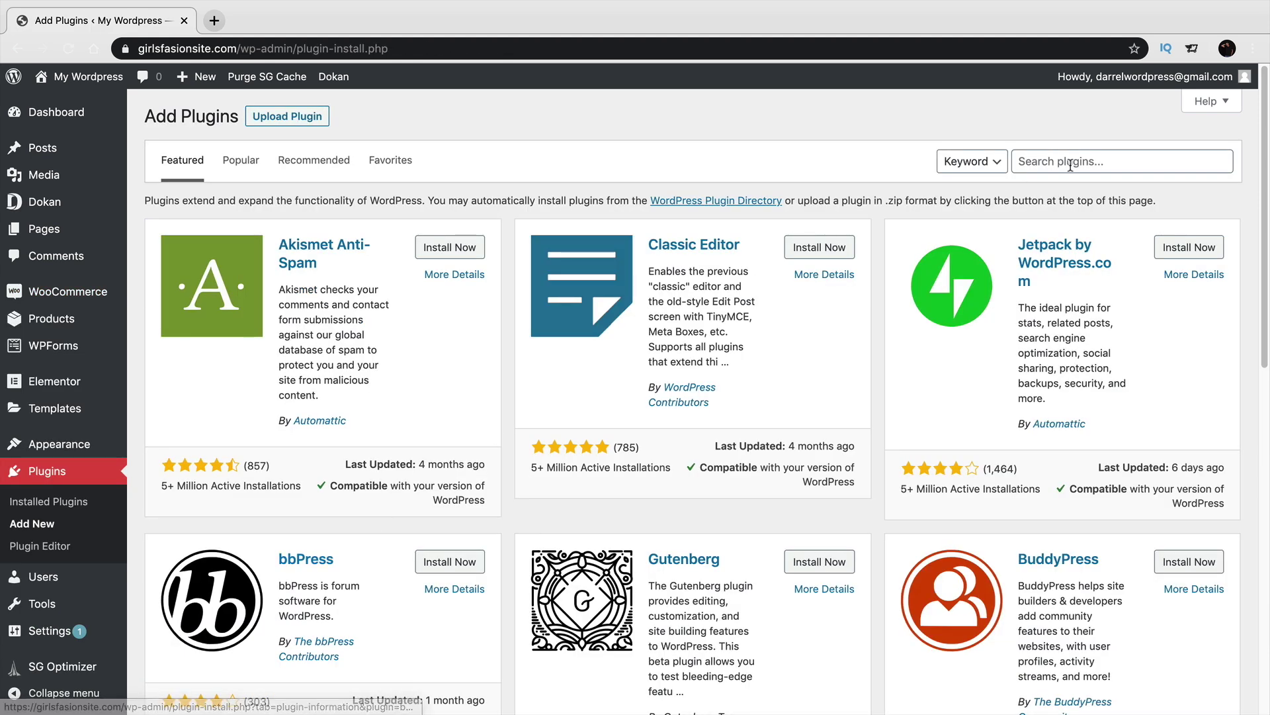
click(1118, 162)
text(stripe)
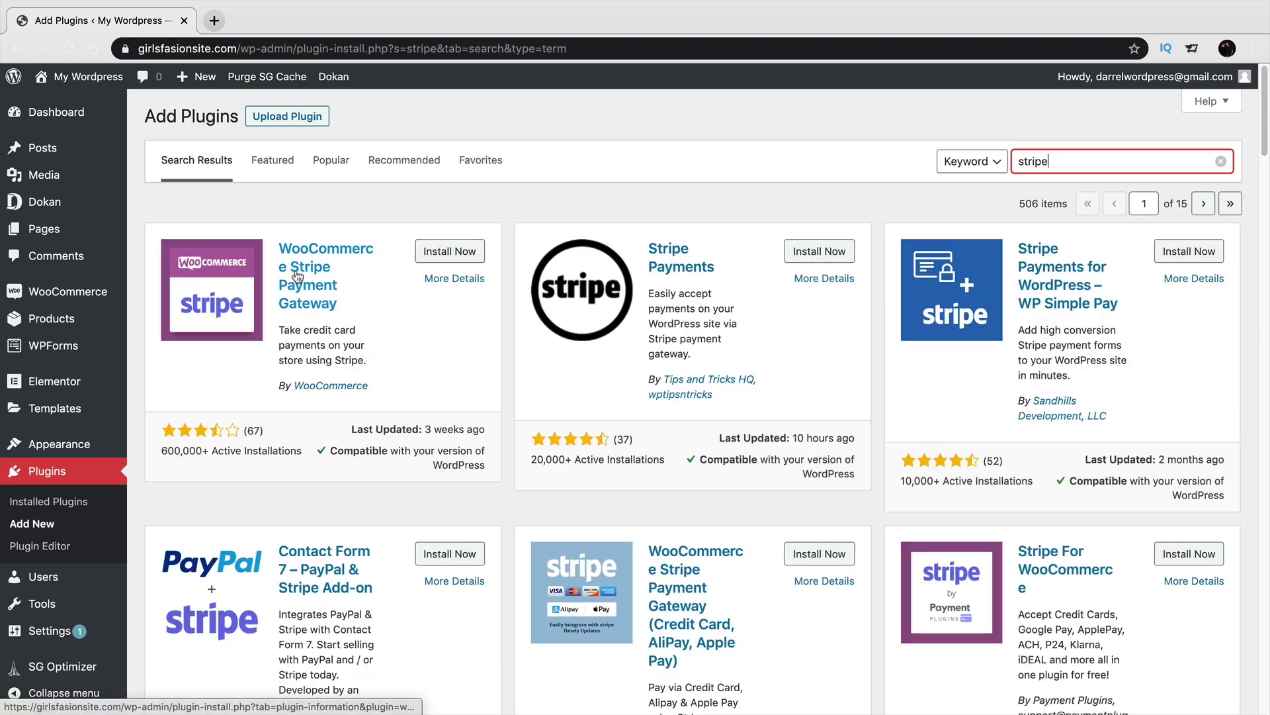
click(461, 251)
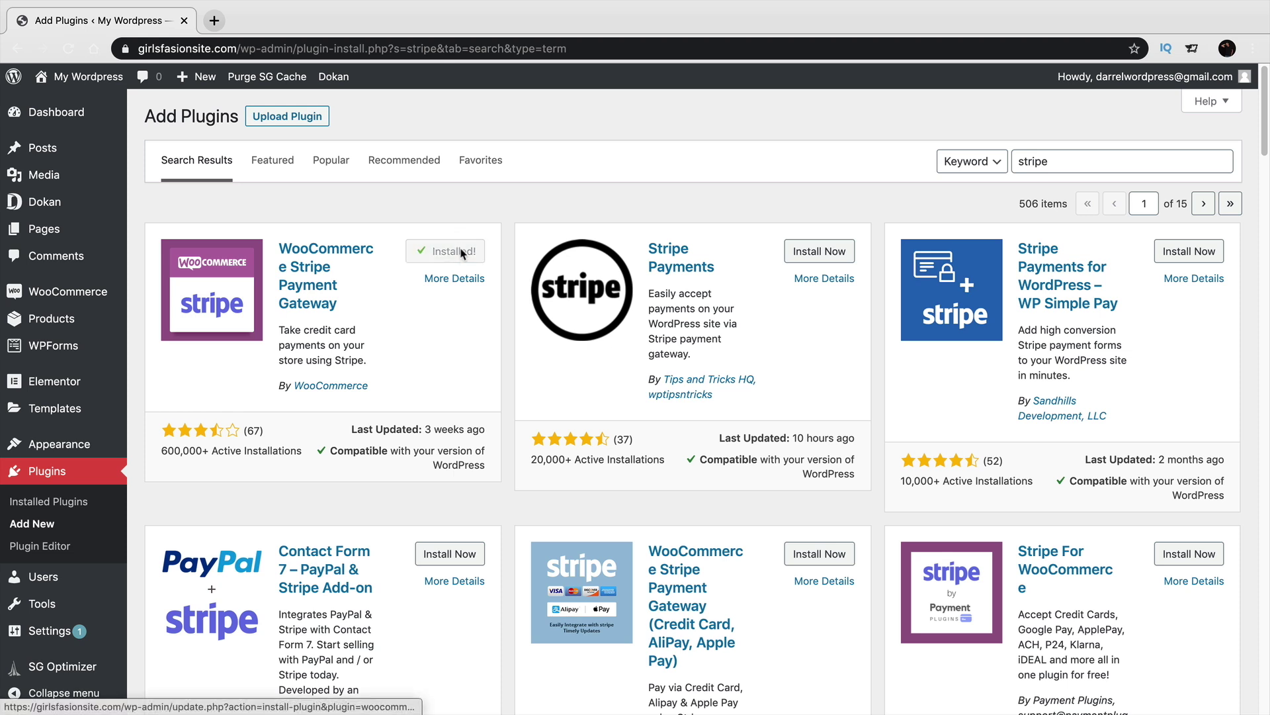
click(457, 258)
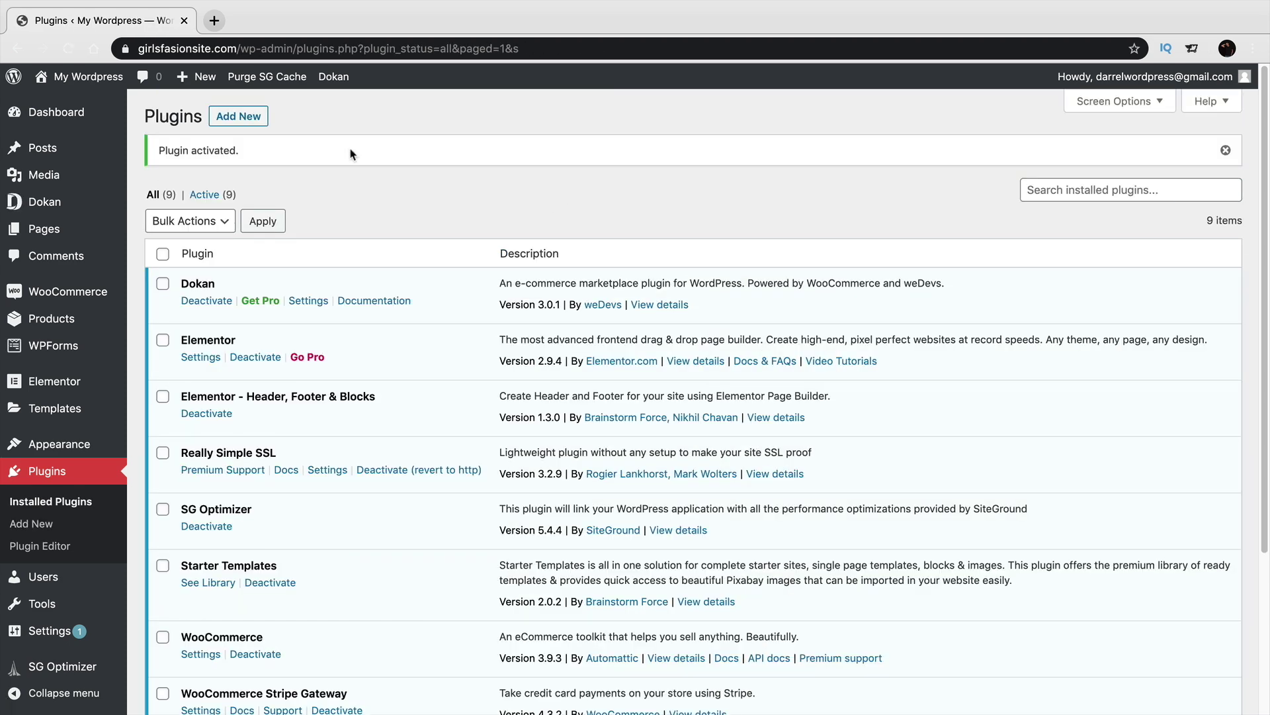
Search the plugin directory for '2che' and browse the 2Checkout gateway results.
click(261, 122)
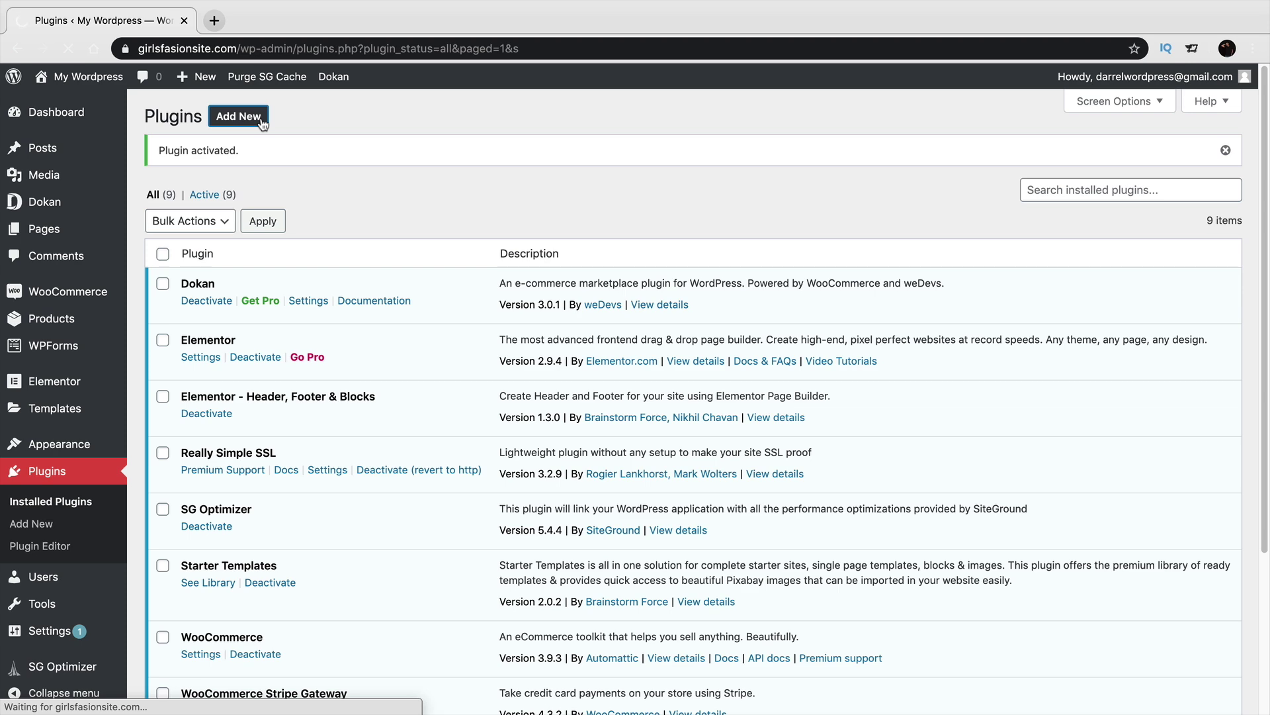
click(1103, 162)
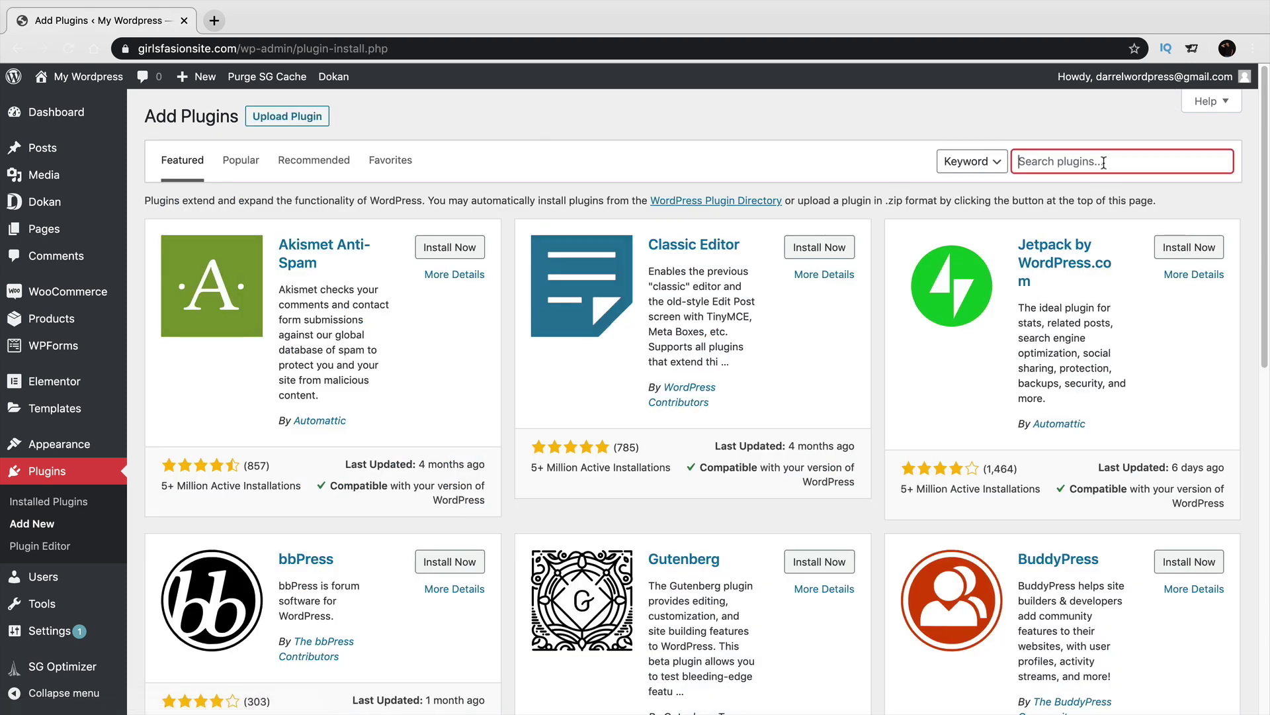
text(2checkout)
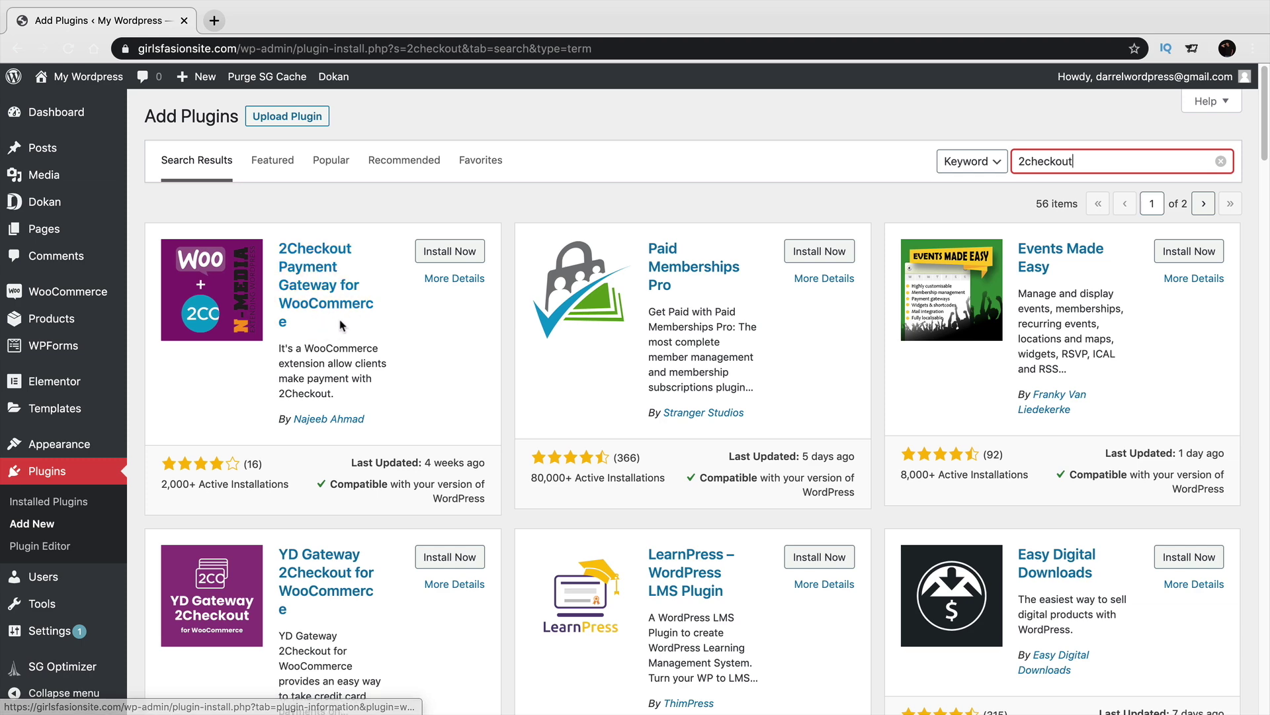
scroll(334, 351, down, 5)
scroll(344, 351, up, 4)
scroll(344, 351, up, 2)
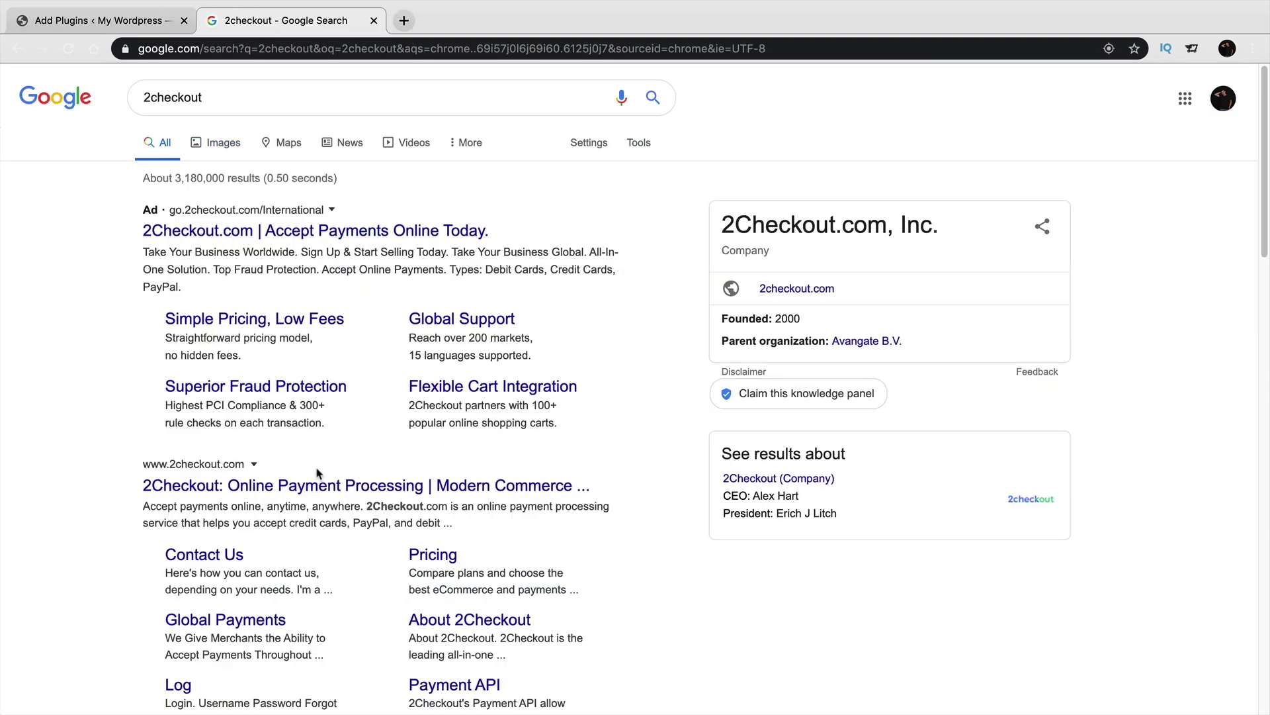
Open the 2checkout.com homepage from the search results and allow its cookie notice.
click(321, 490)
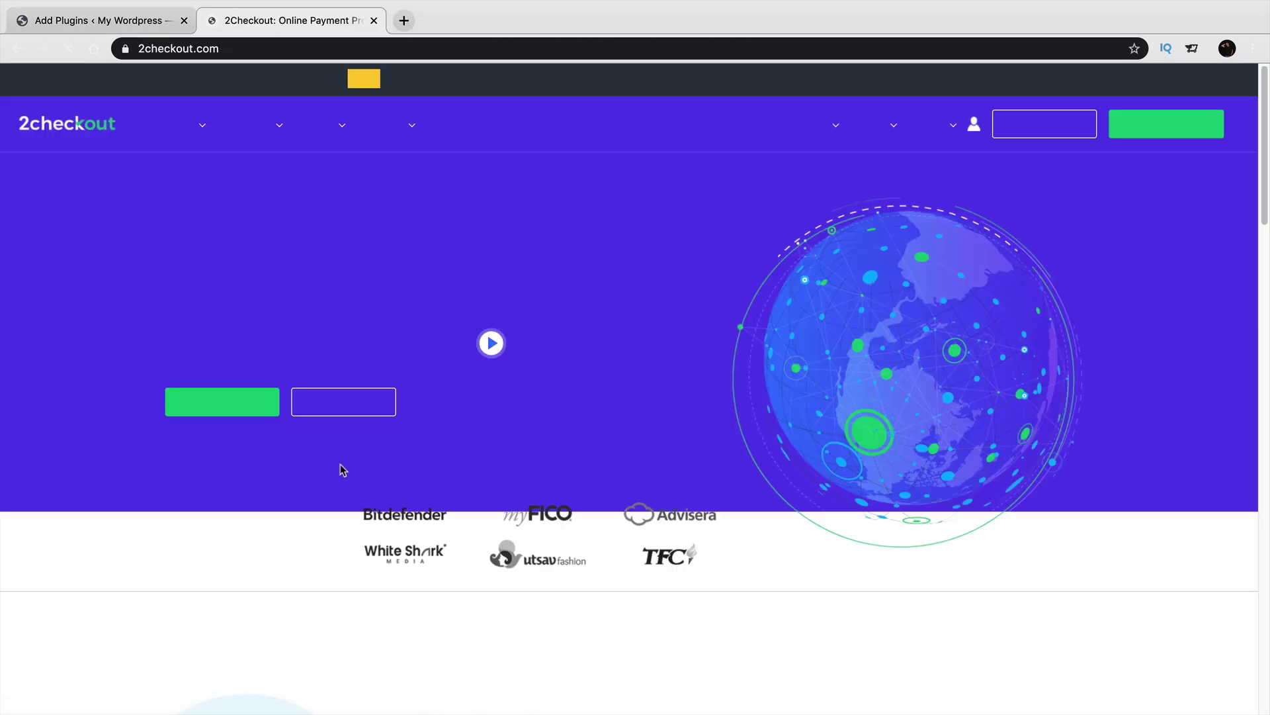
scroll(450, 324, down, 10)
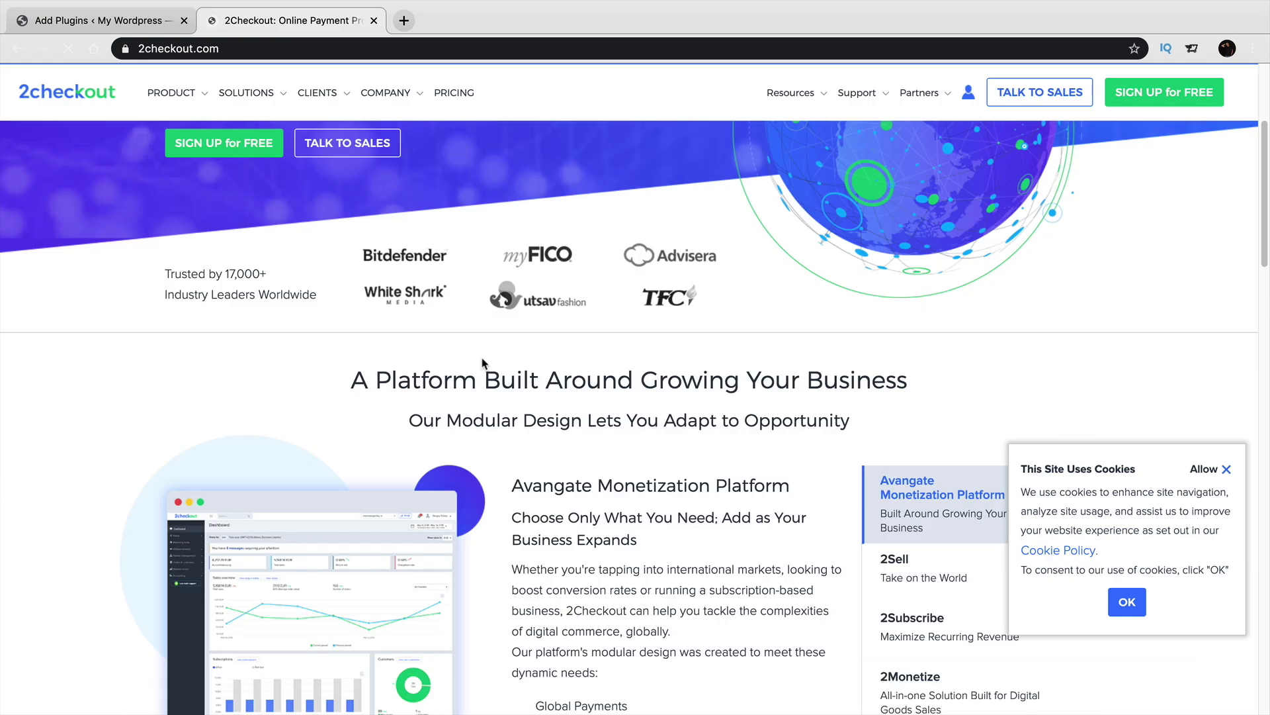
scroll(484, 361, down, 10)
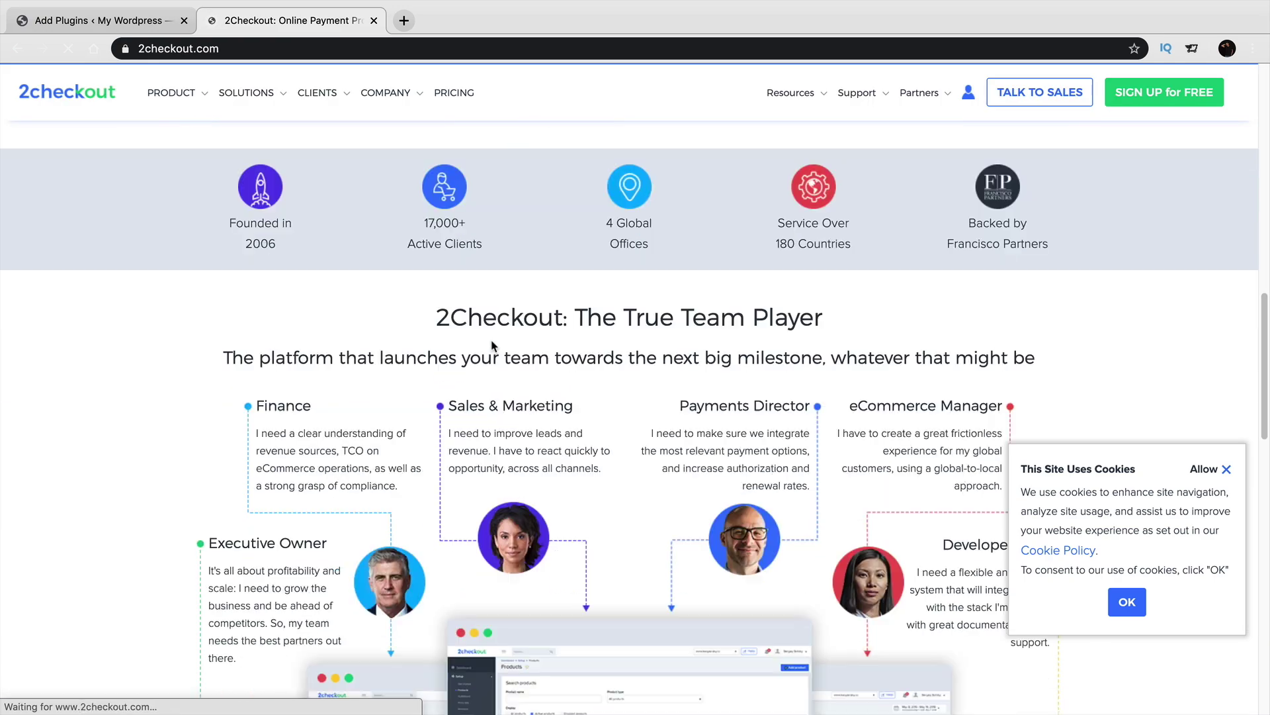
scroll(492, 343, down, 20)
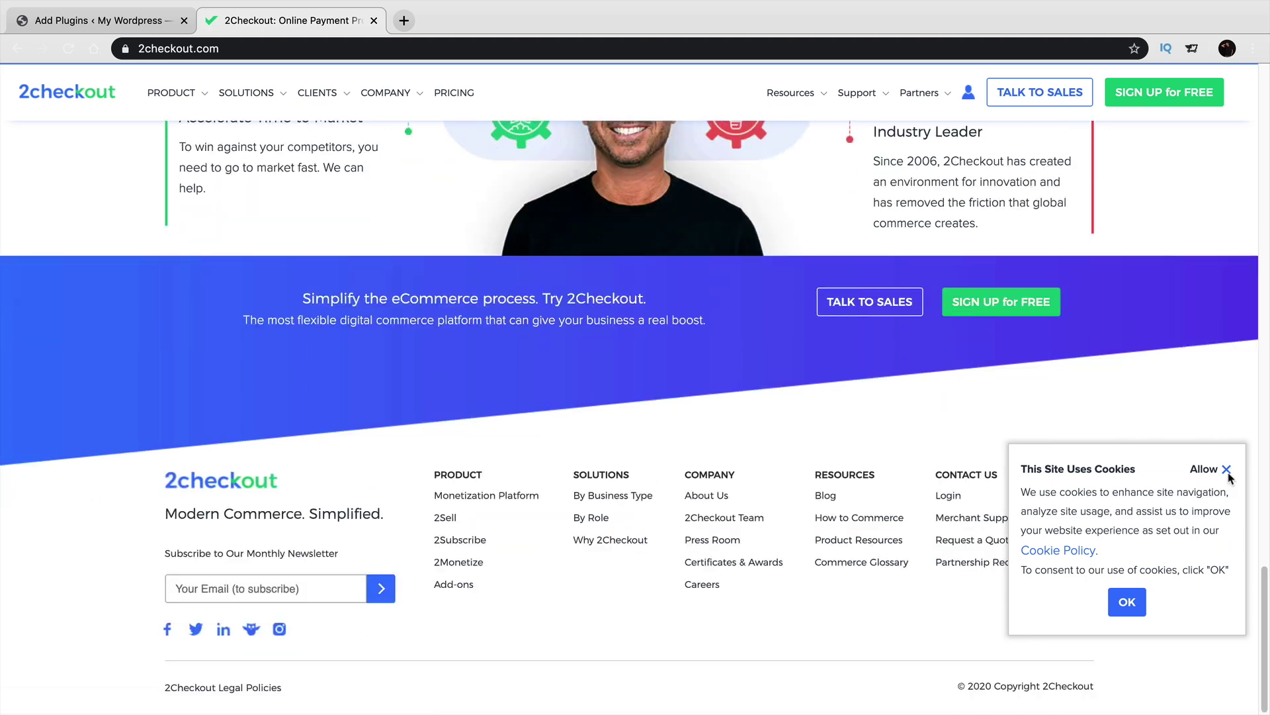
click(1228, 470)
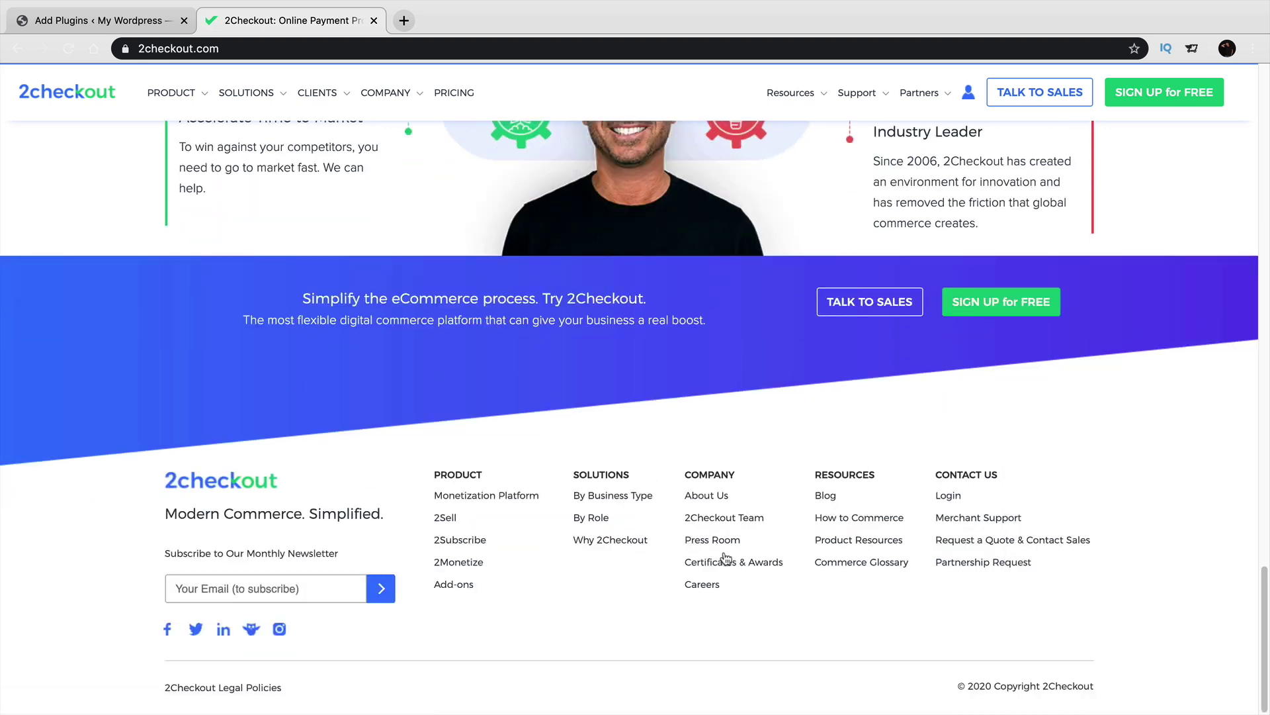
Look over 2Checkout's top navigation menus and browse the homepage sections.
scroll(681, 659, up, 20)
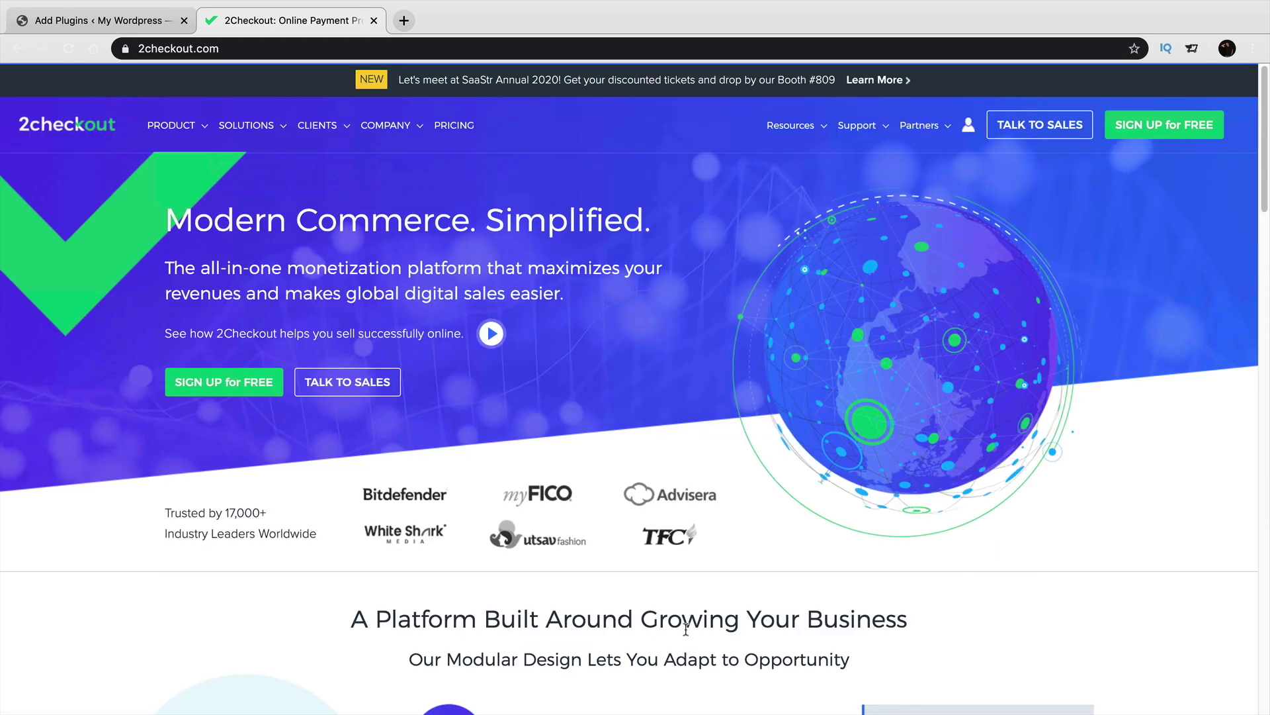
mouse_move(373, 129)
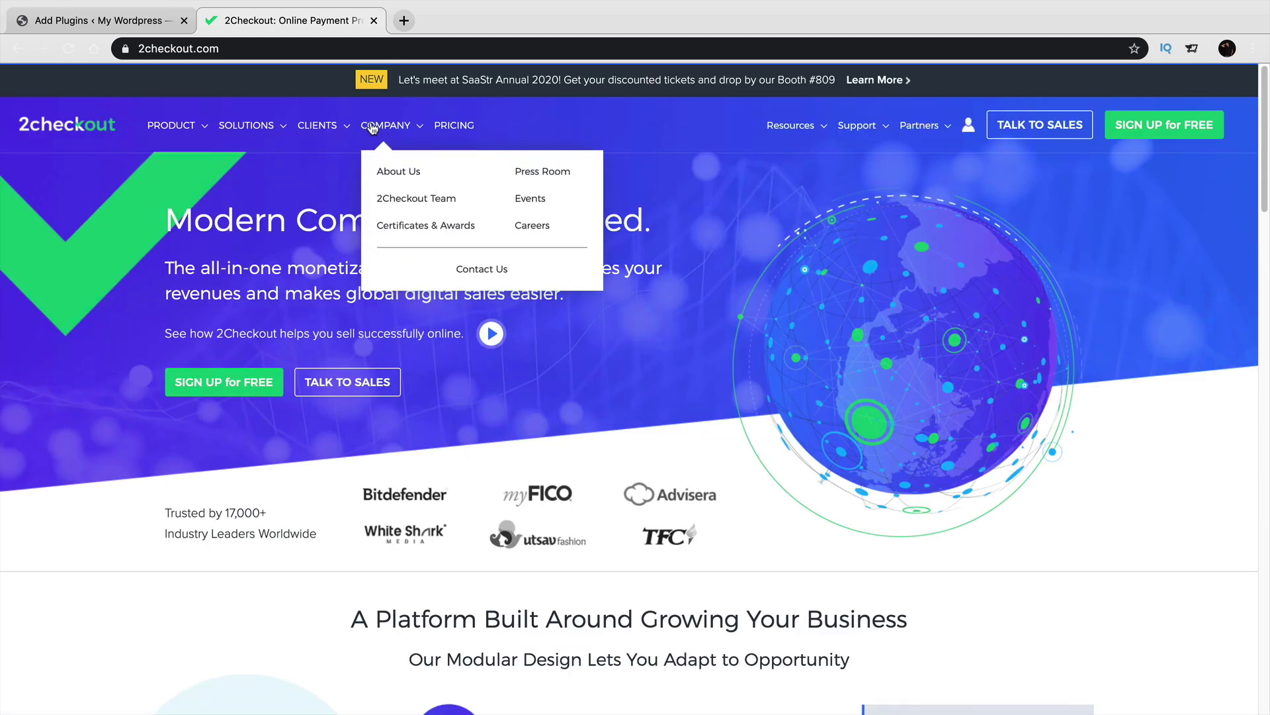
mouse_move(245, 135)
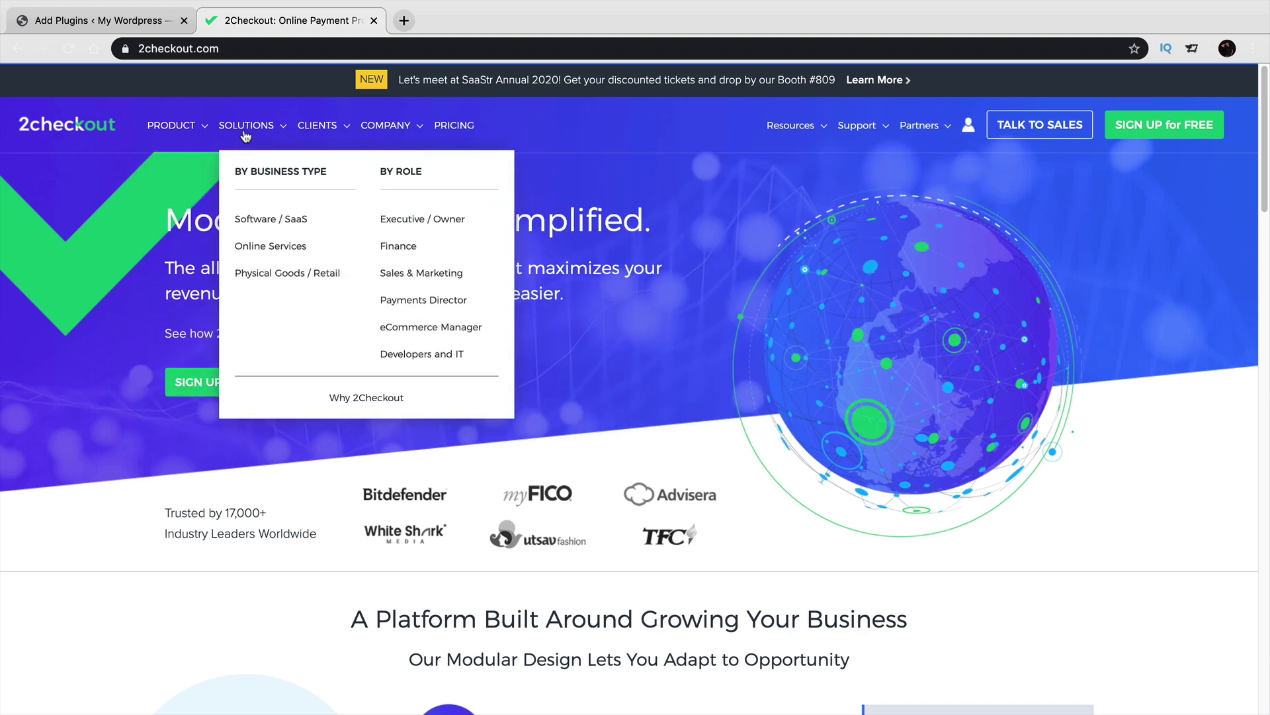
mouse_move(318, 128)
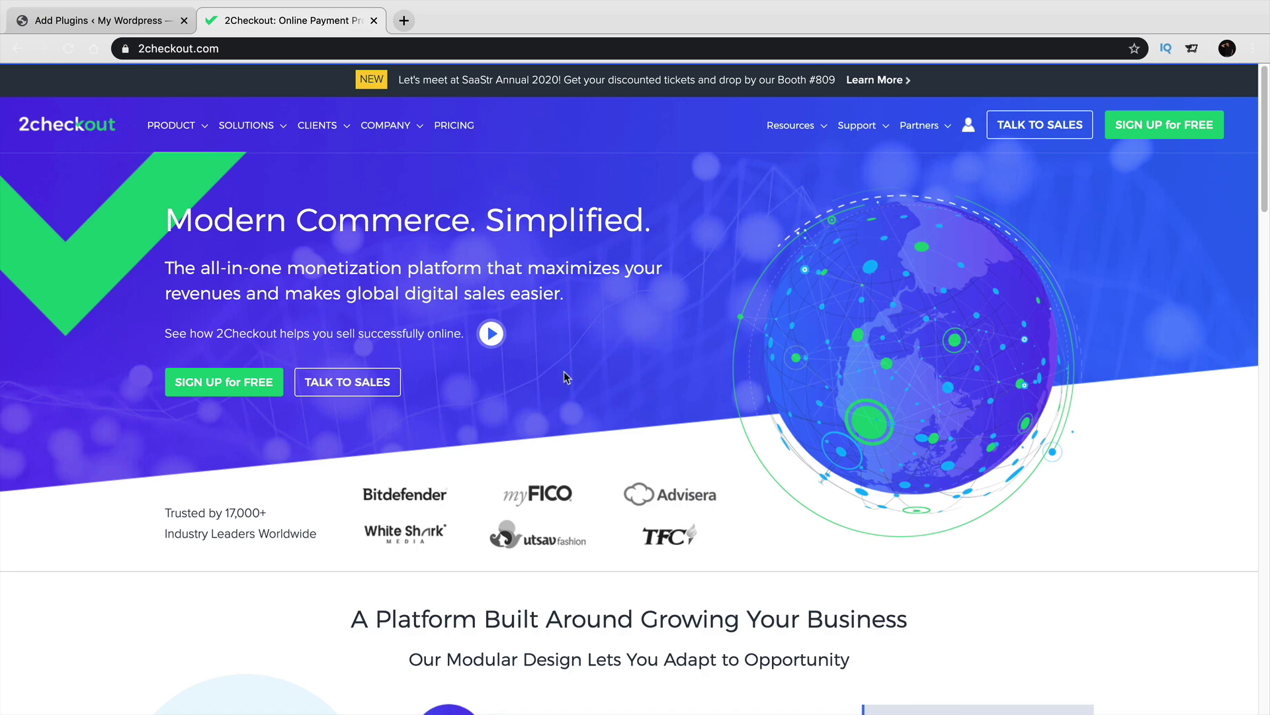
scroll(519, 455, down, 15)
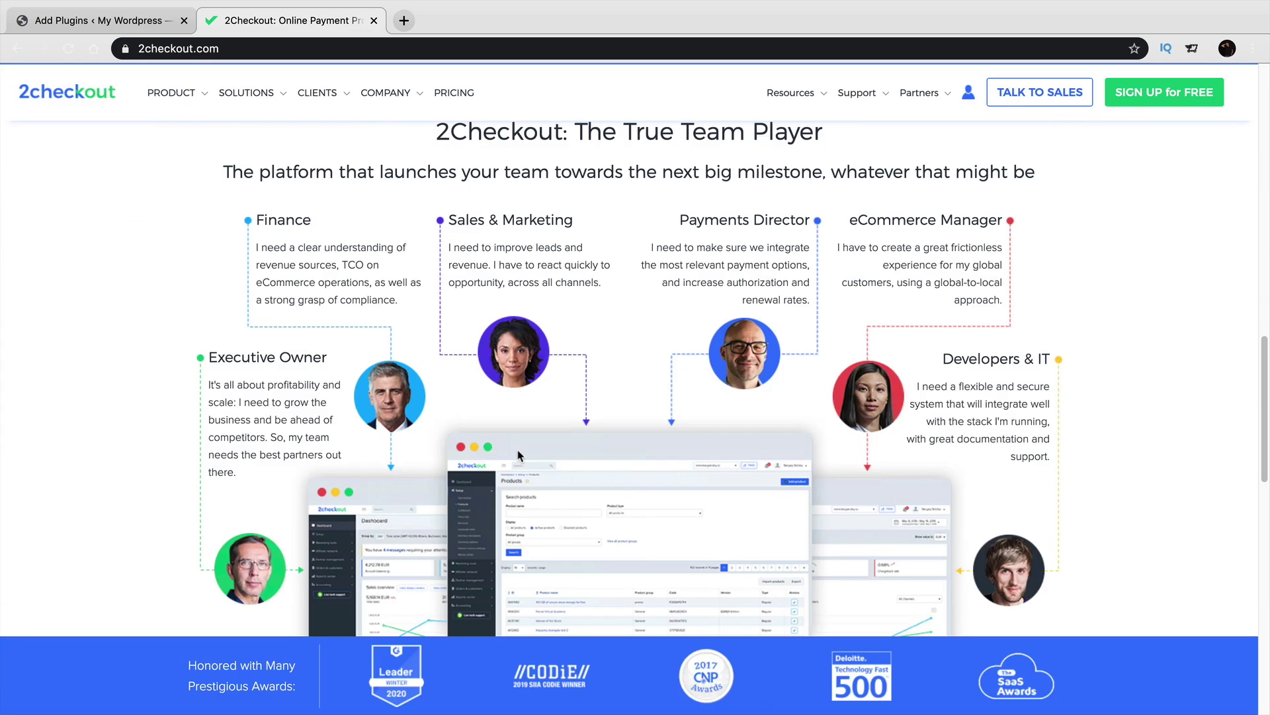
scroll(520, 455, down, 15)
scroll(527, 463, up, 12)
drag(758, 585, 1010, 588)
scroll(1002, 591, down, 5)
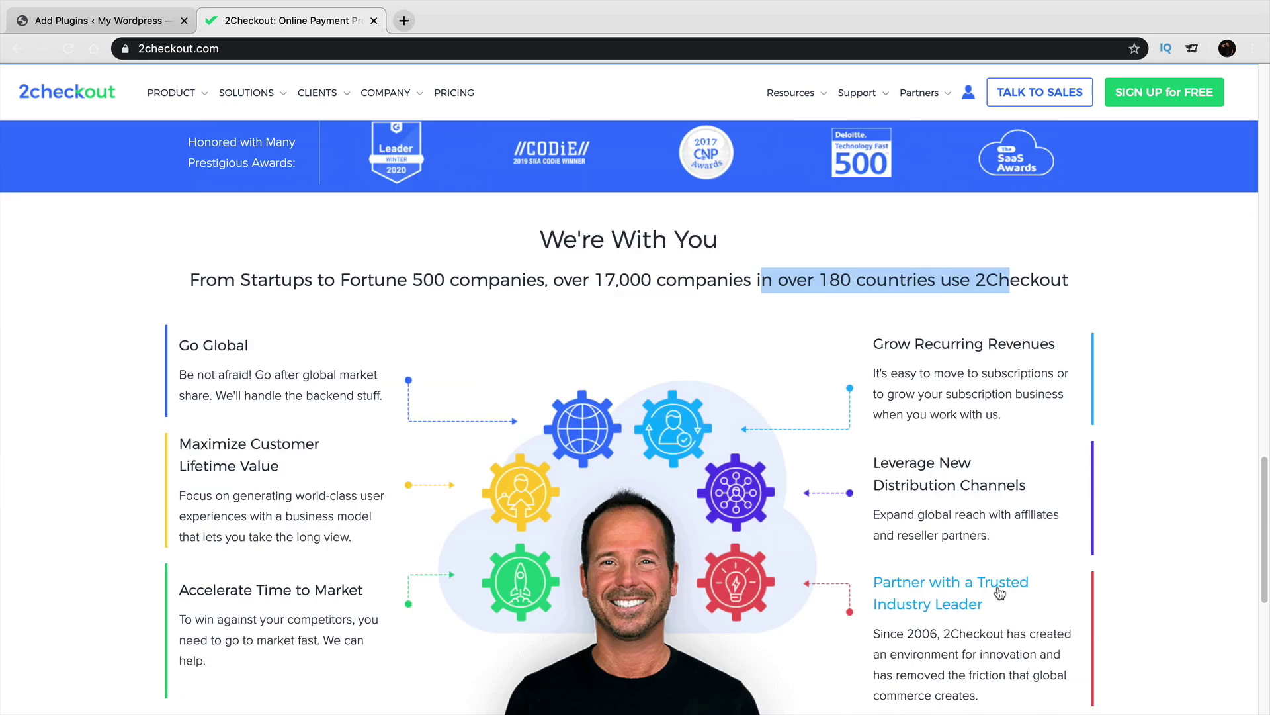
scroll(999, 592, down, 1)
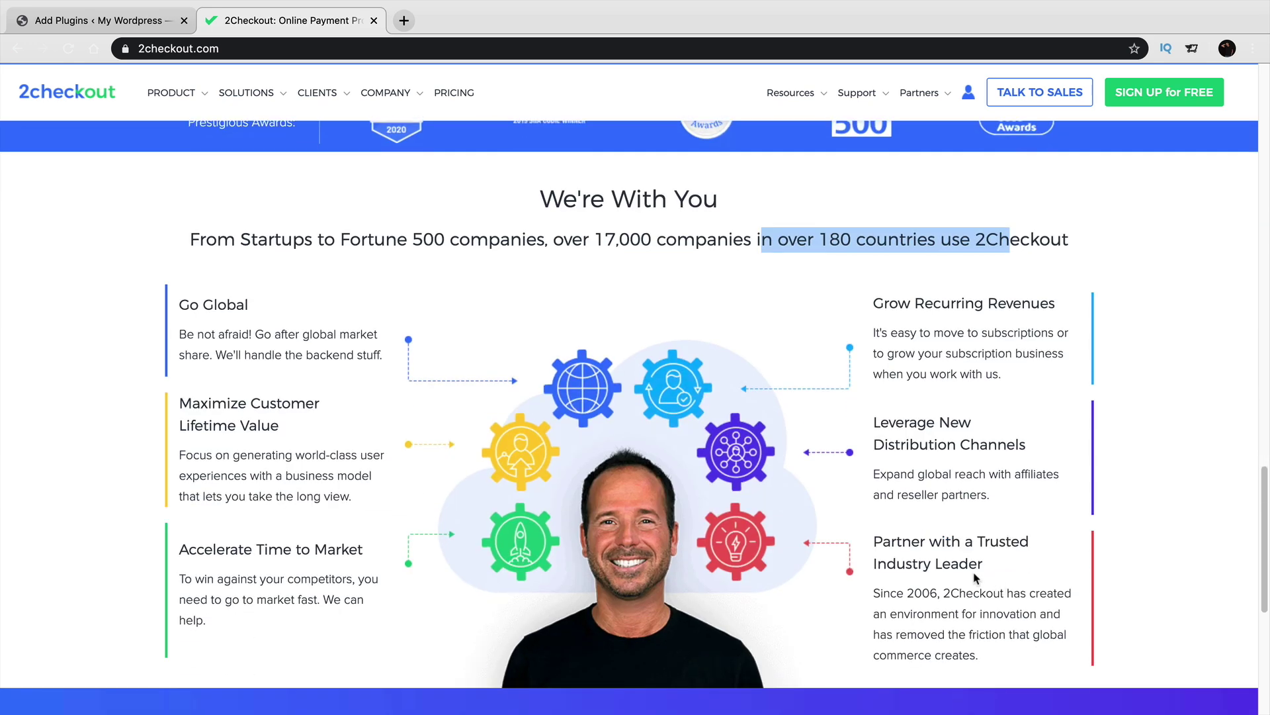
Back in the WordPress admin, open WooCommerce > Settings on the General store-address page.
click(116, 23)
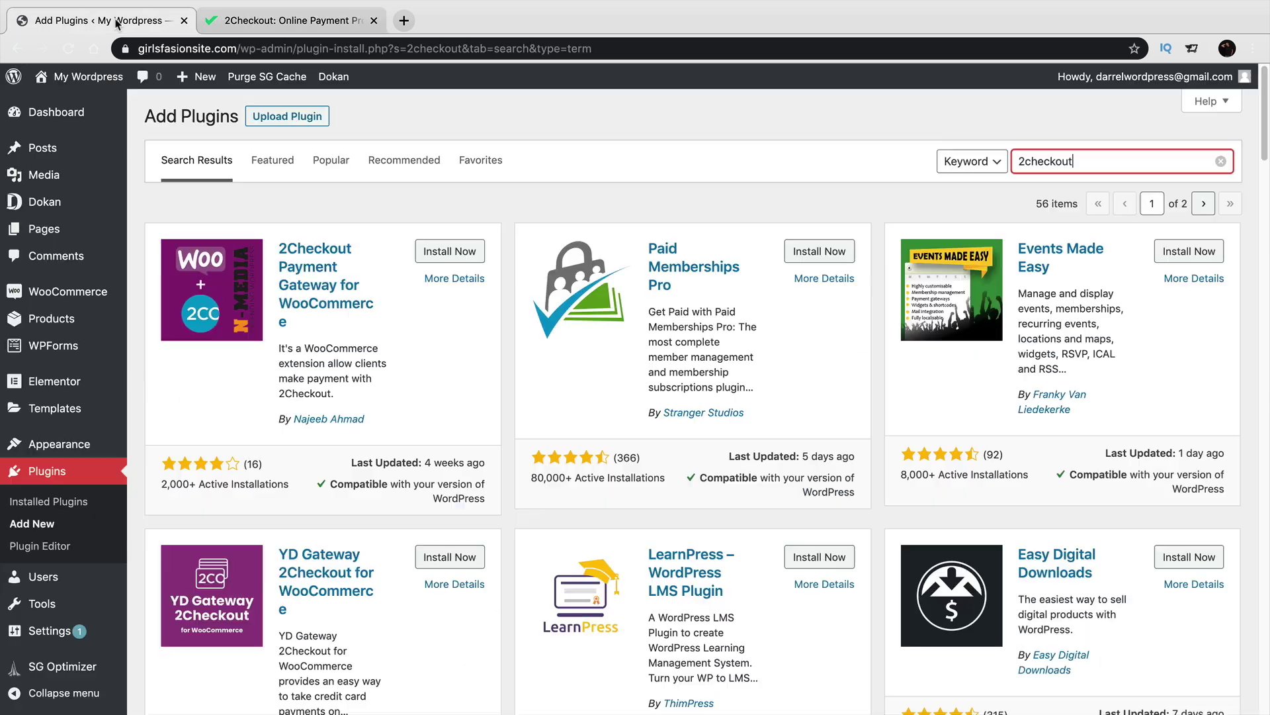
drag(1068, 166, 1019, 162)
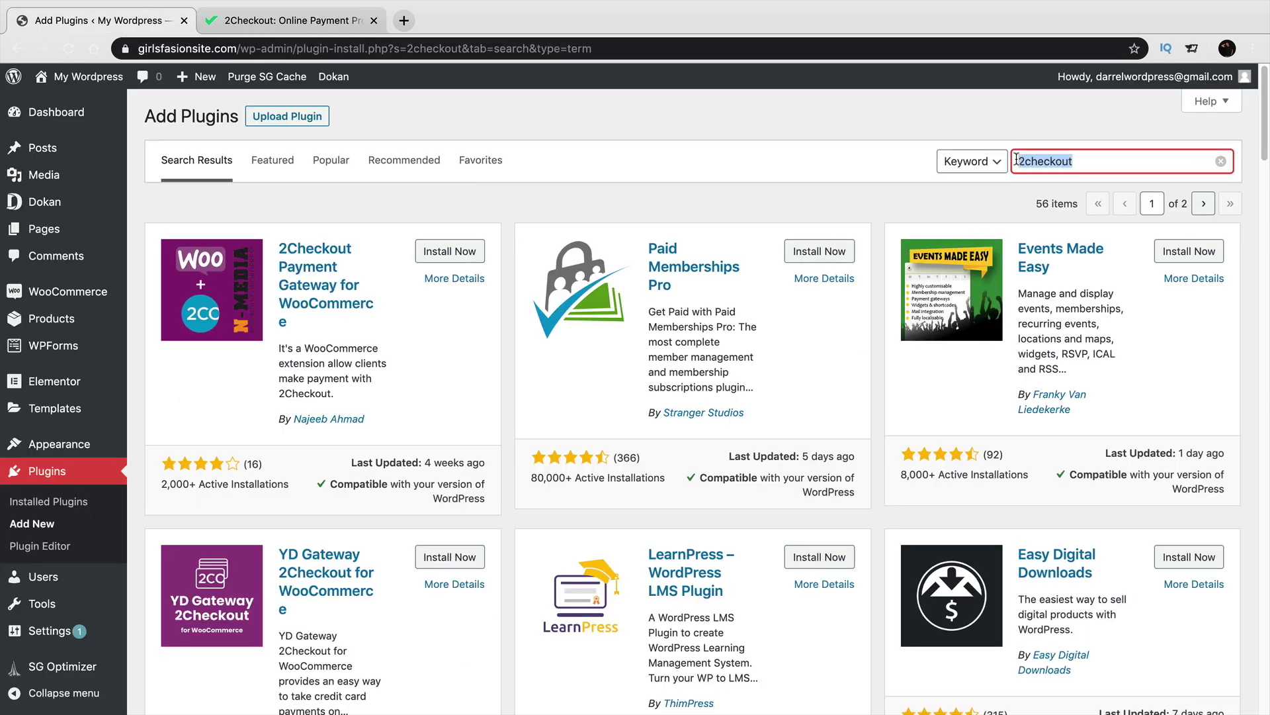
mouse_move(99, 372)
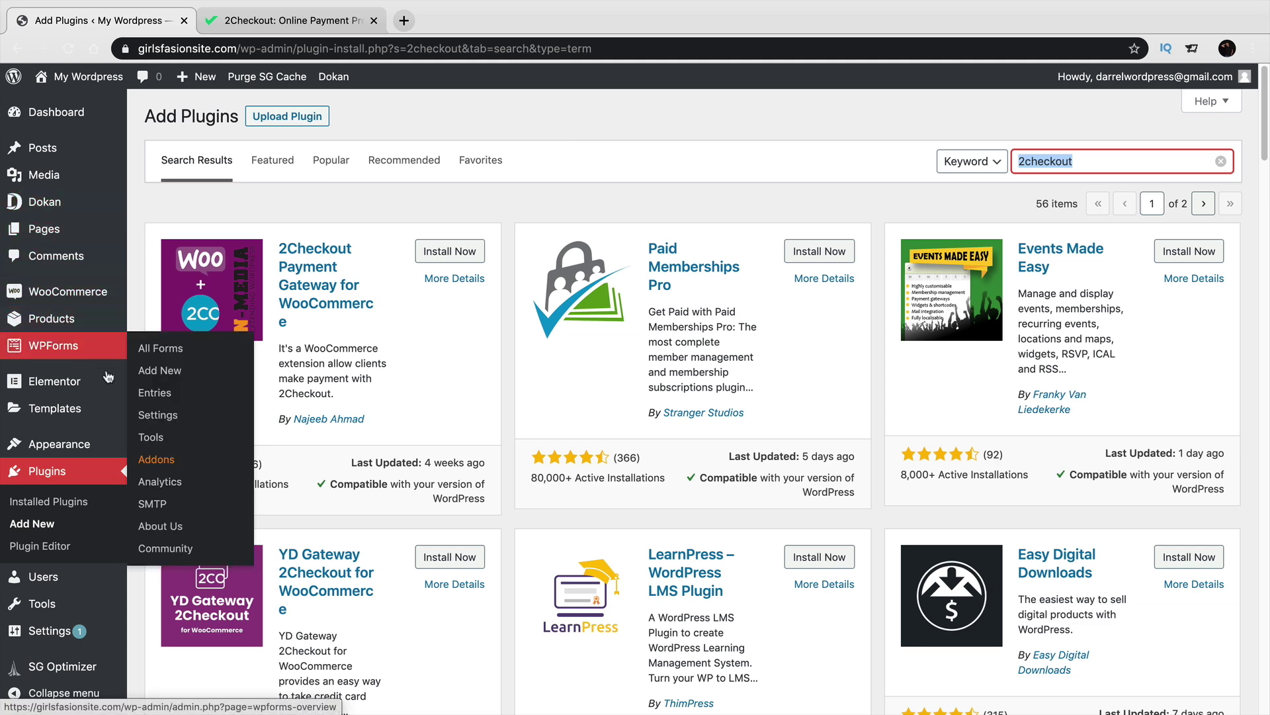
mouse_move(151, 298)
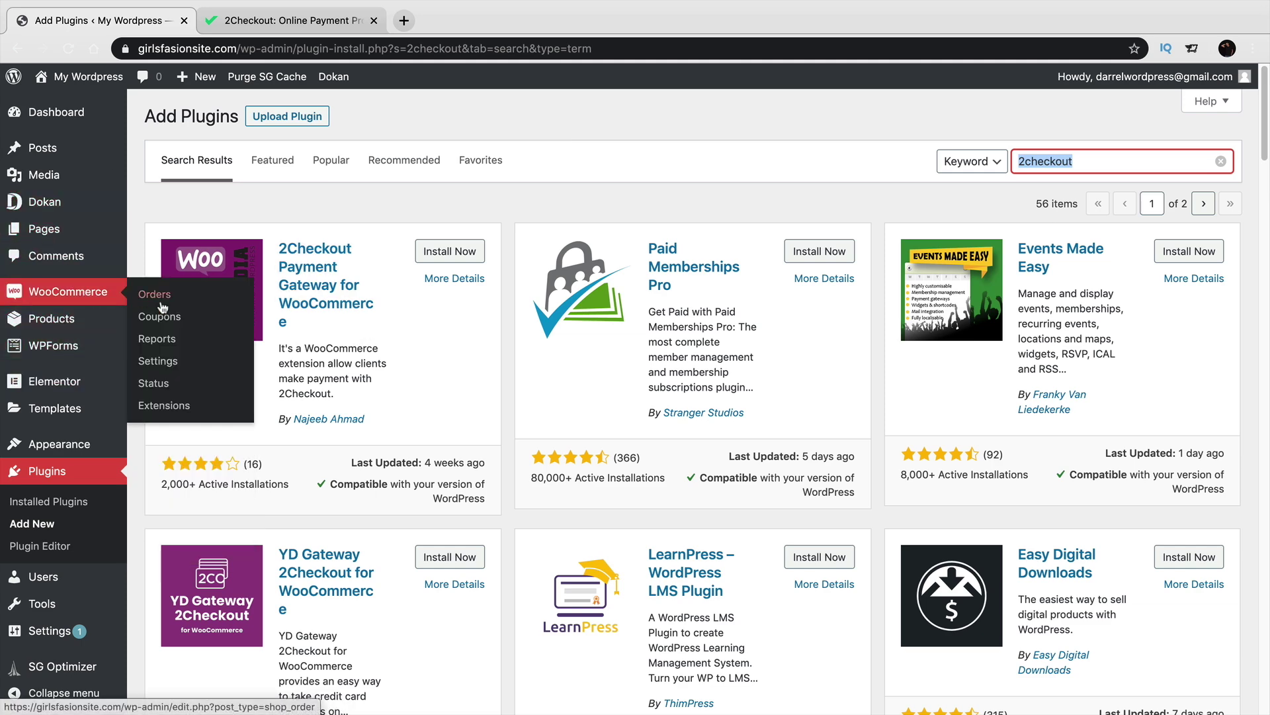
click(169, 364)
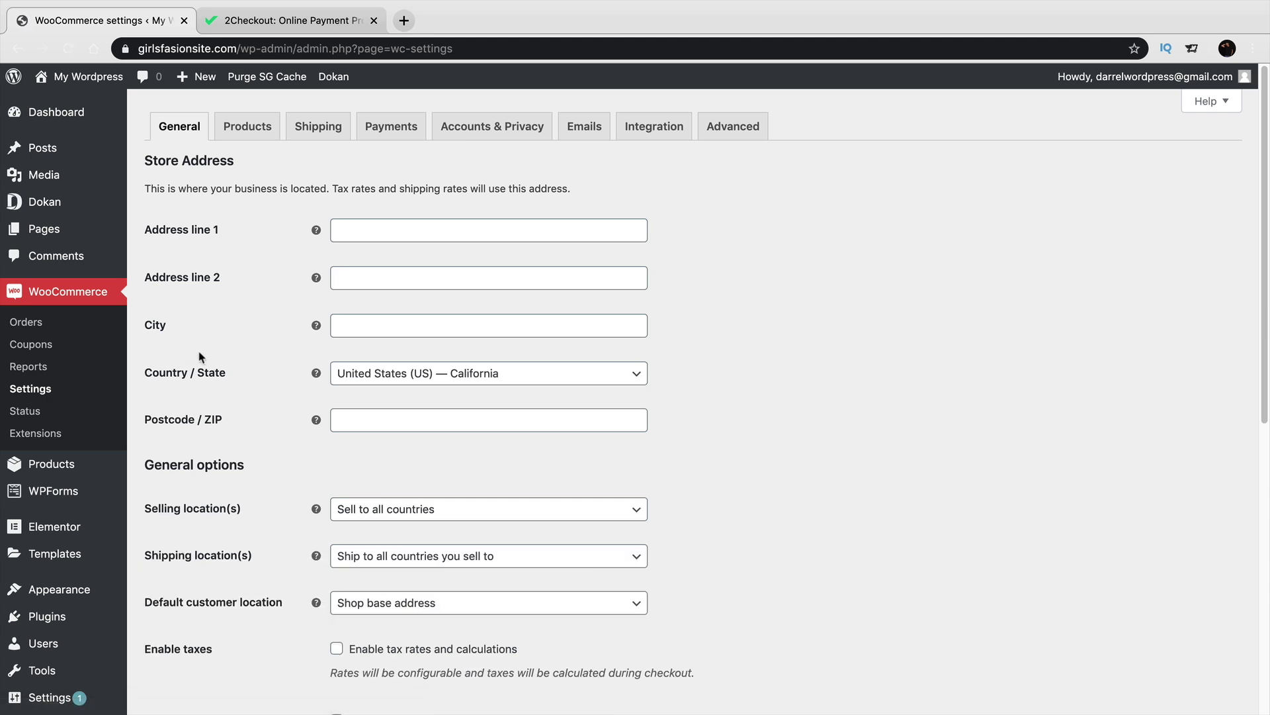
Enable Stripe credit card and PayPal Standard on the Payments tab and save the changes.
click(374, 136)
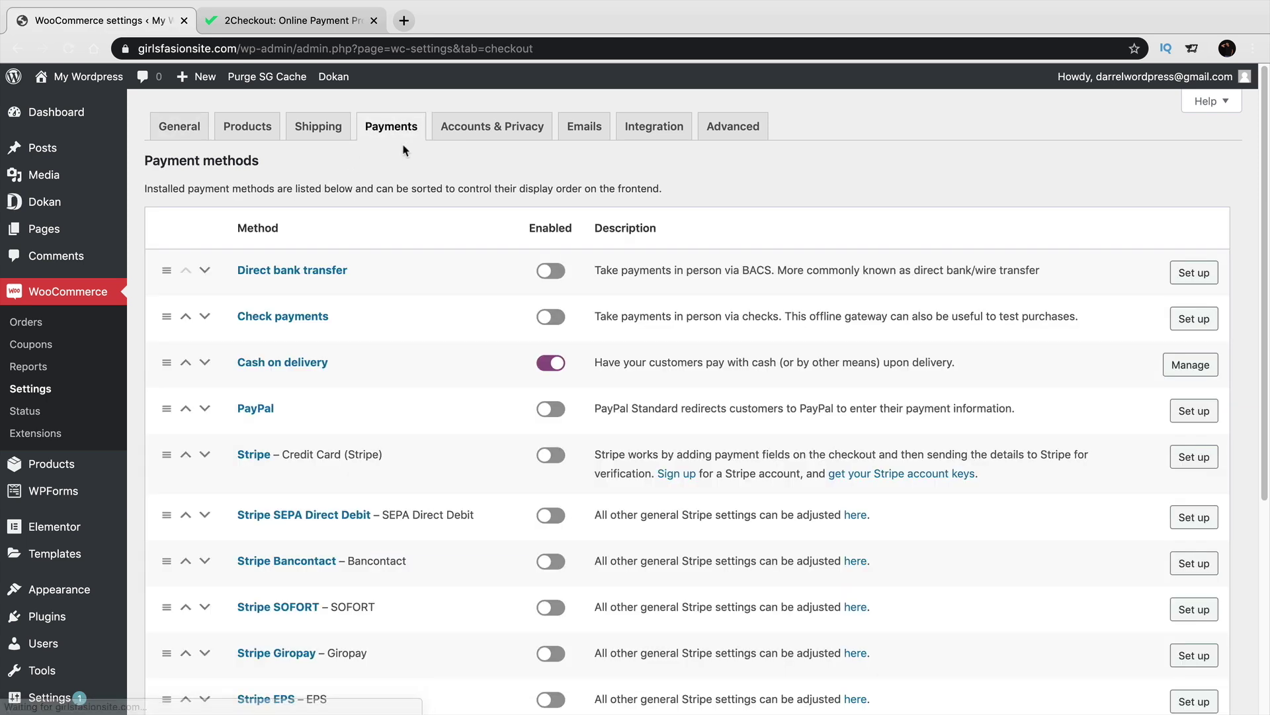
scroll(399, 296, down, 3)
scroll(399, 297, up, 1)
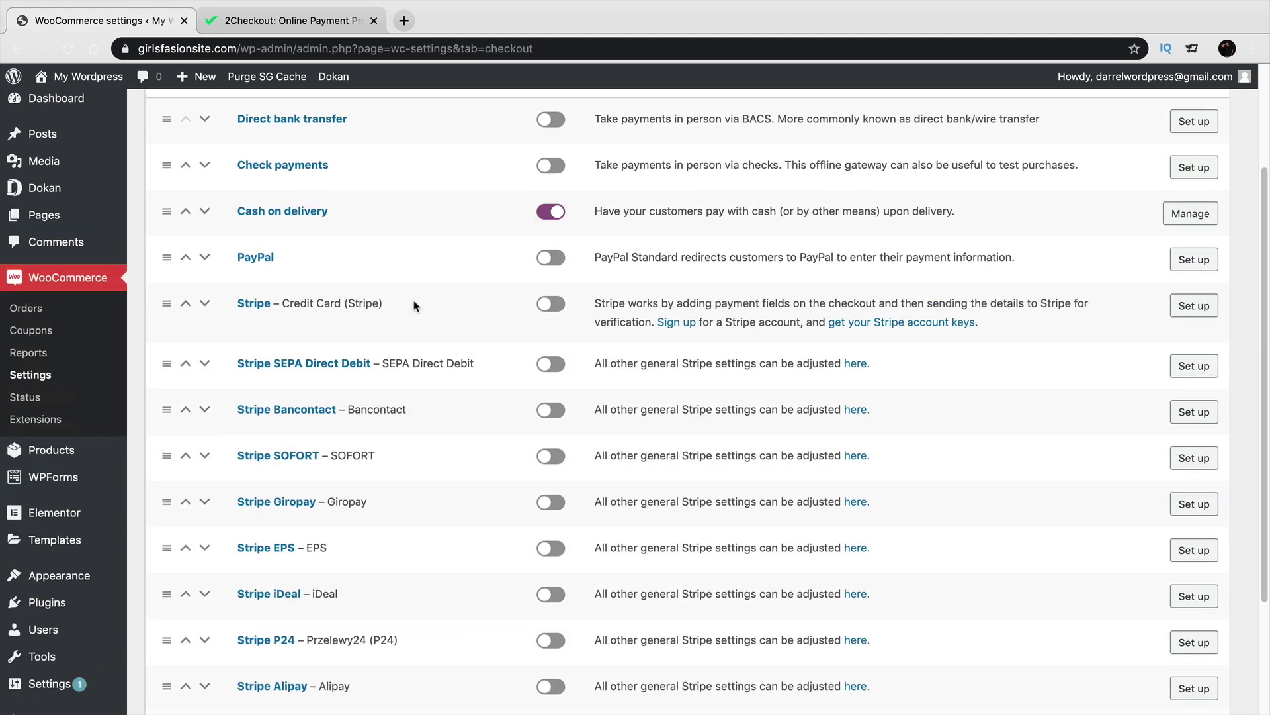
click(550, 309)
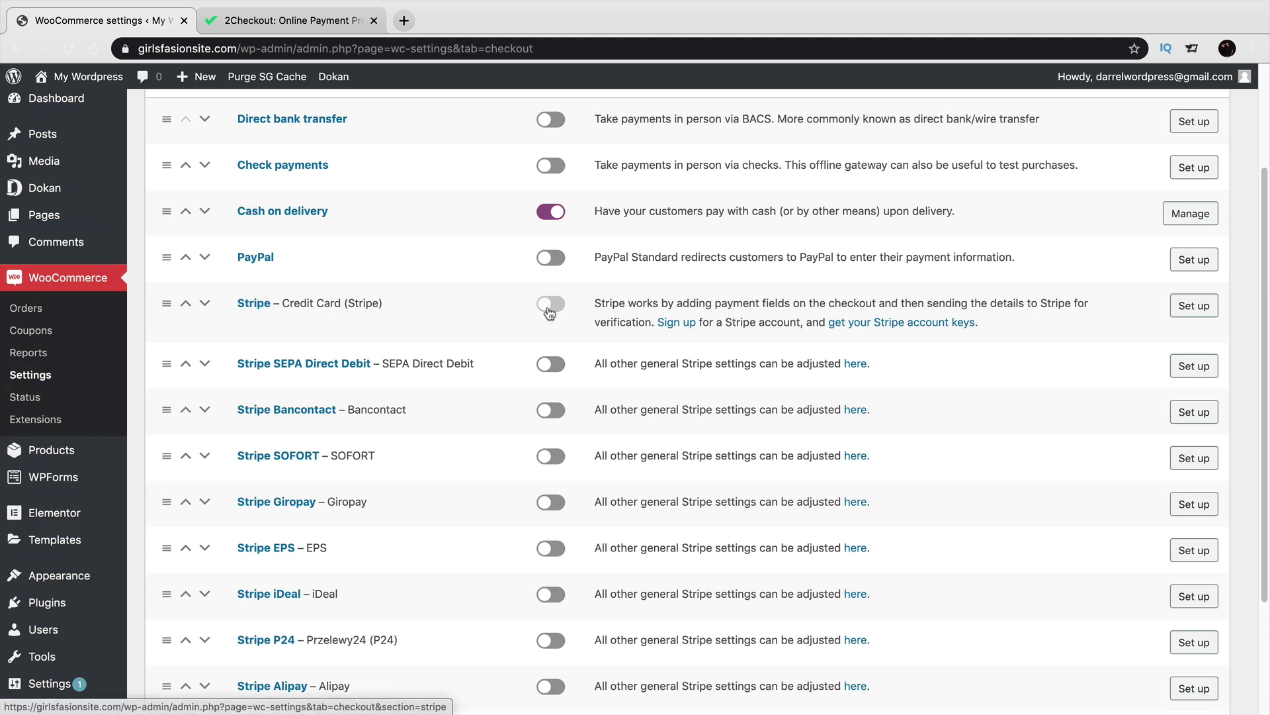
click(554, 258)
scroll(505, 321, down, 5)
click(217, 629)
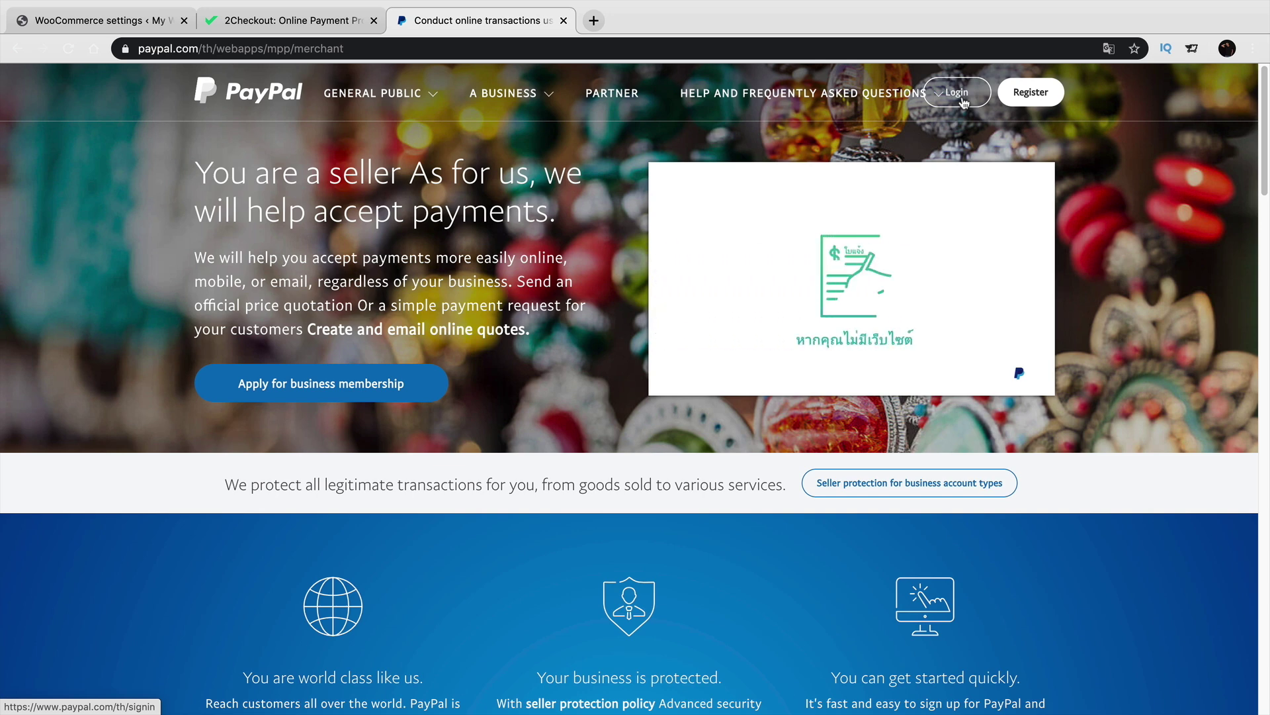
Log in to PayPal and review the recent payment amounts on the account summary.
click(958, 93)
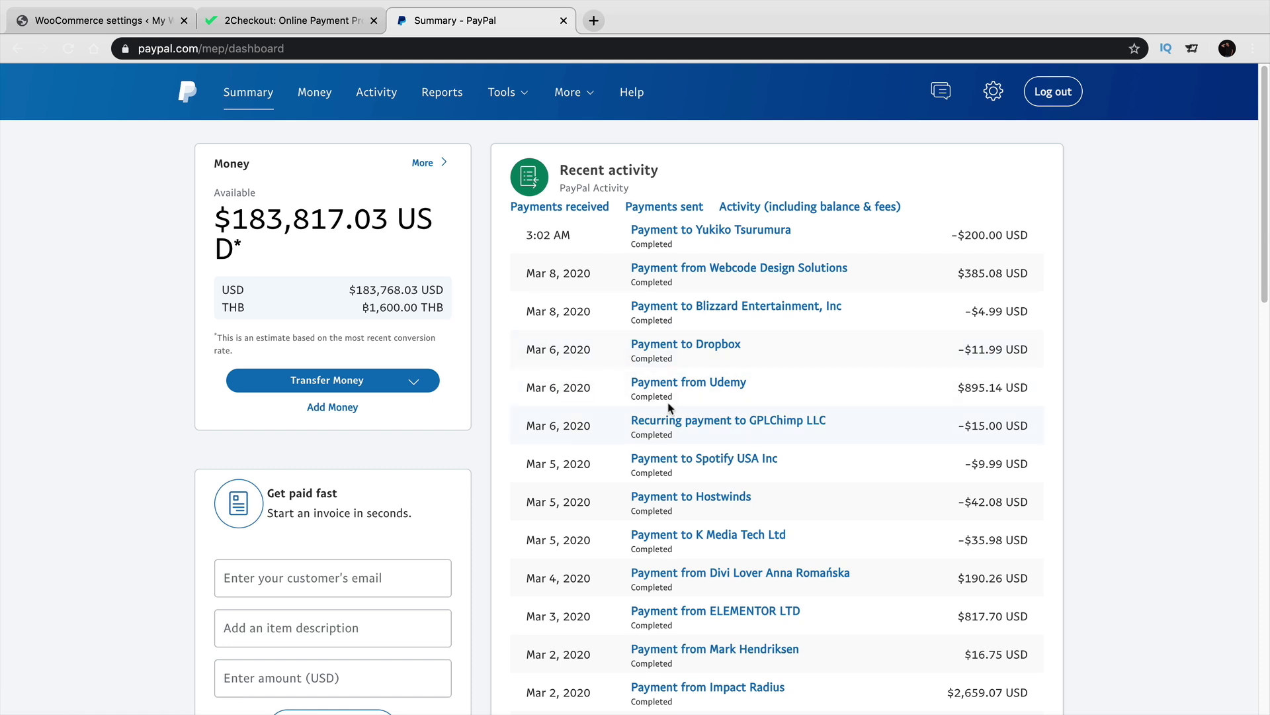
scroll(519, 289, down, 1)
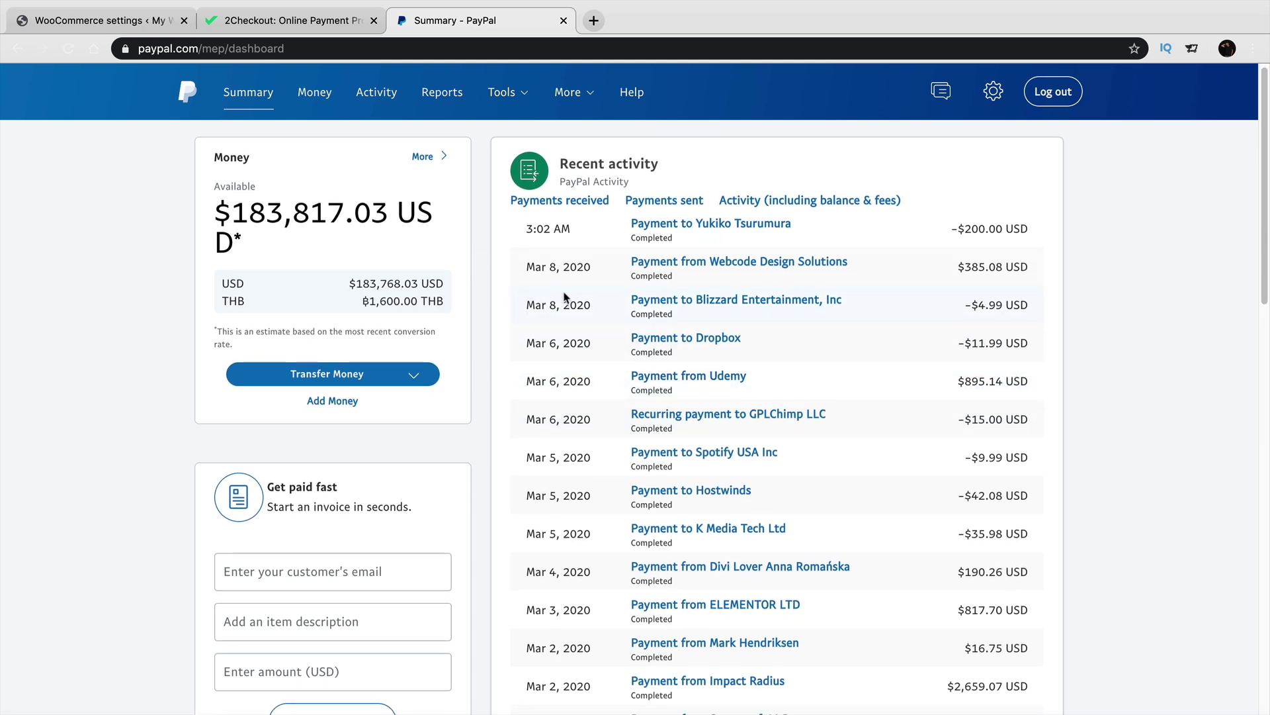
scroll(683, 378, down, 1)
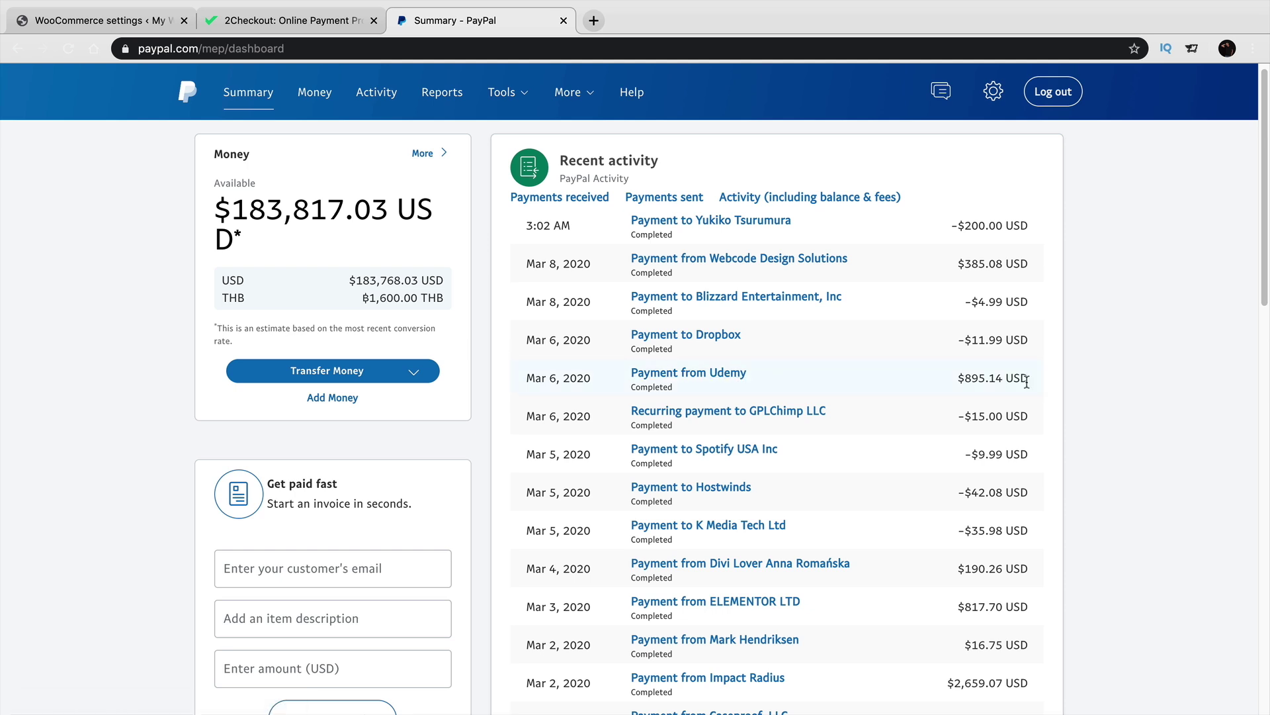
drag(958, 264, 996, 263)
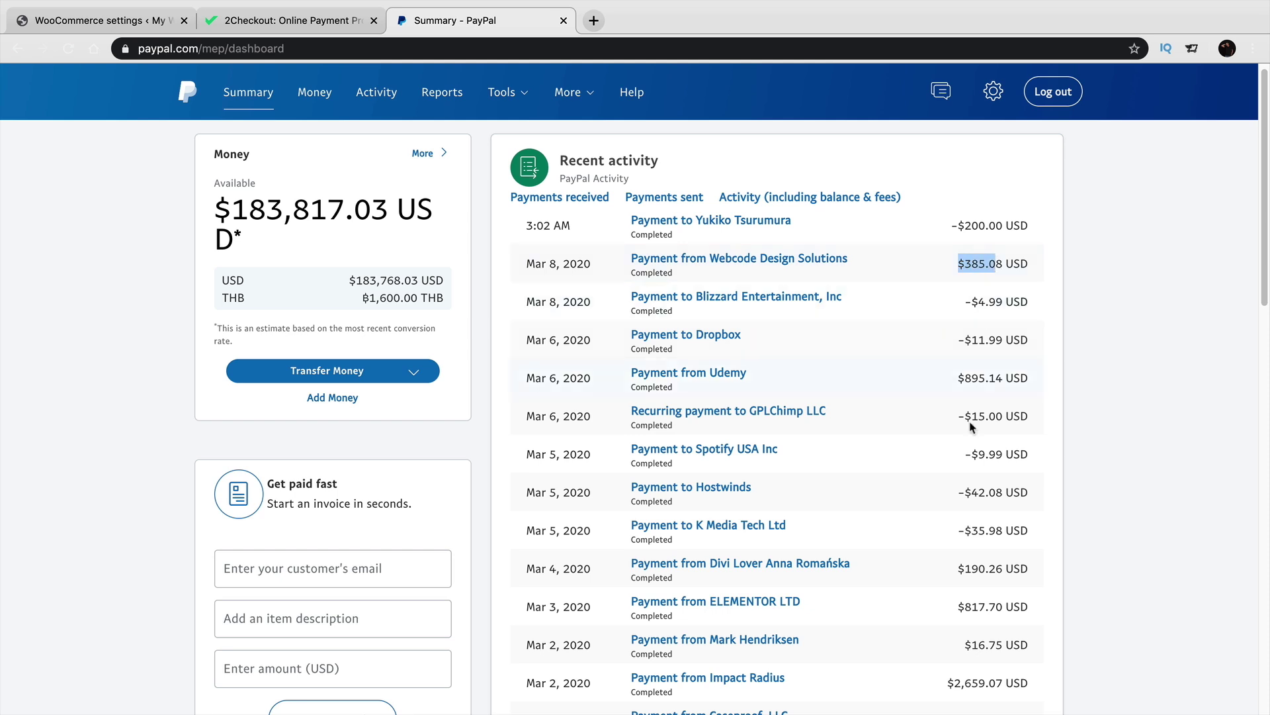
drag(965, 606, 1029, 607)
drag(956, 682, 1030, 688)
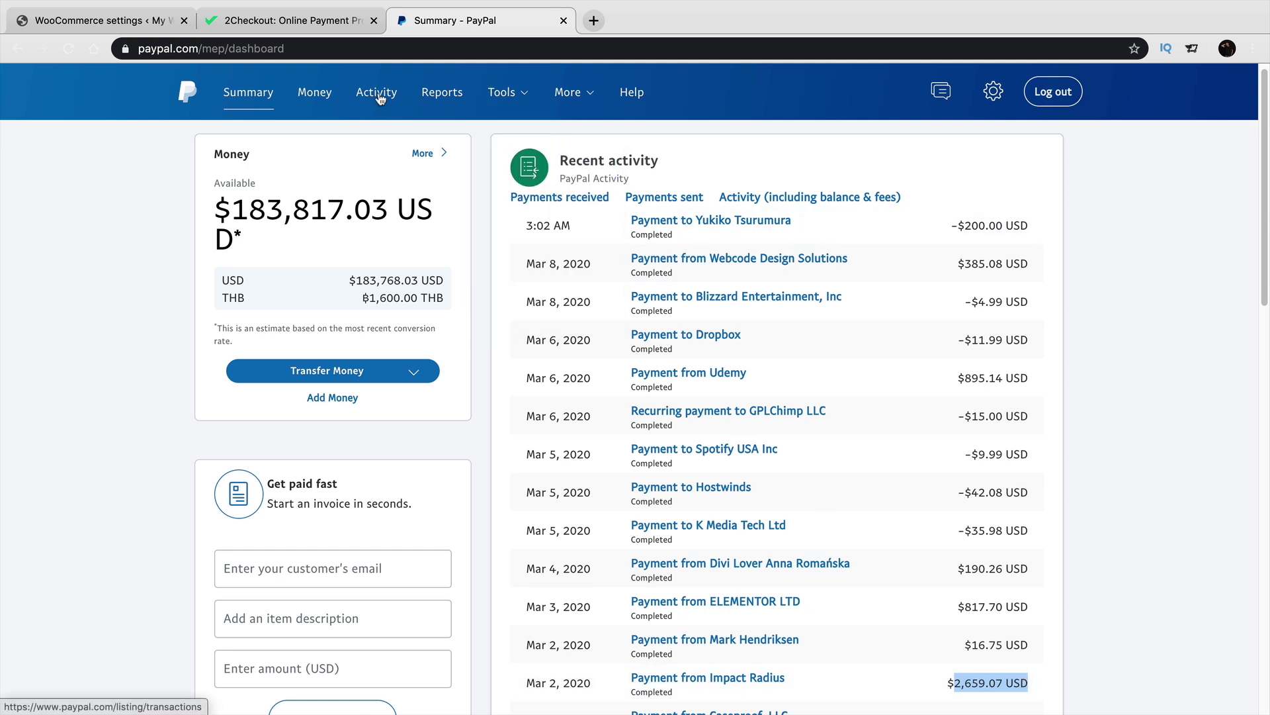
Filter PayPal activity to Payments received, then go back to the WooCommerce payments tab.
click(377, 93)
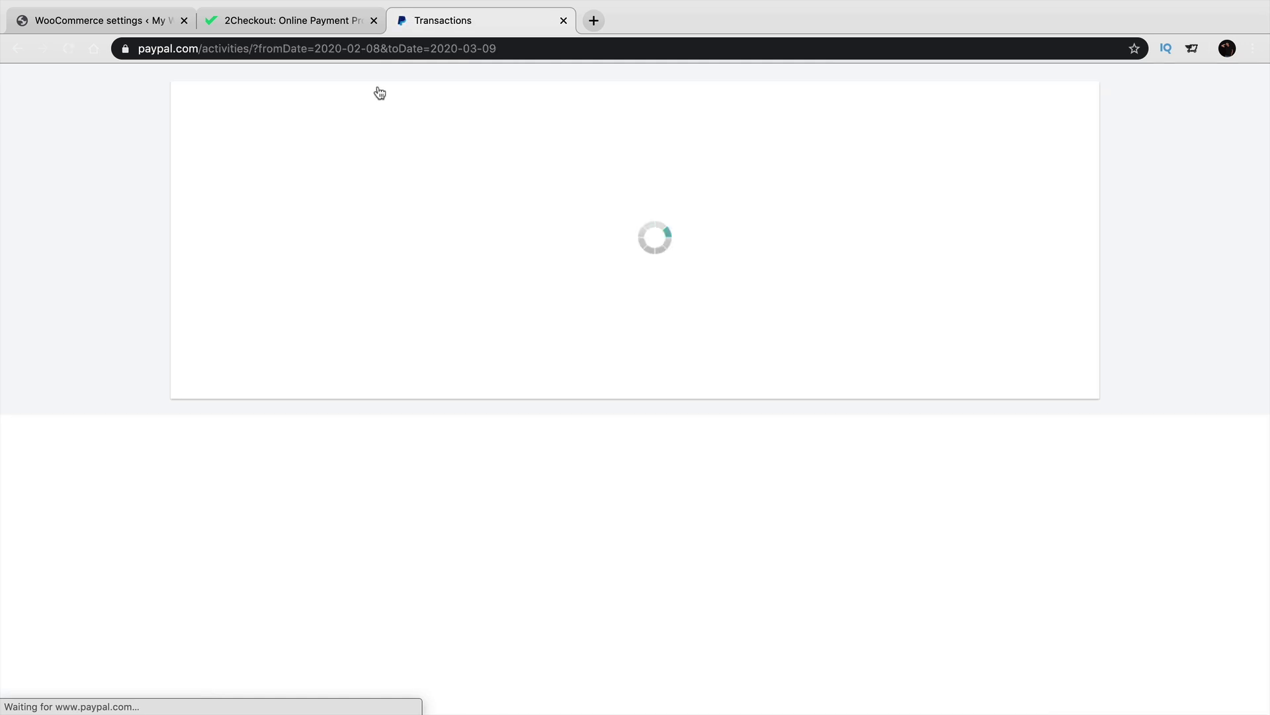
click(440, 232)
click(410, 303)
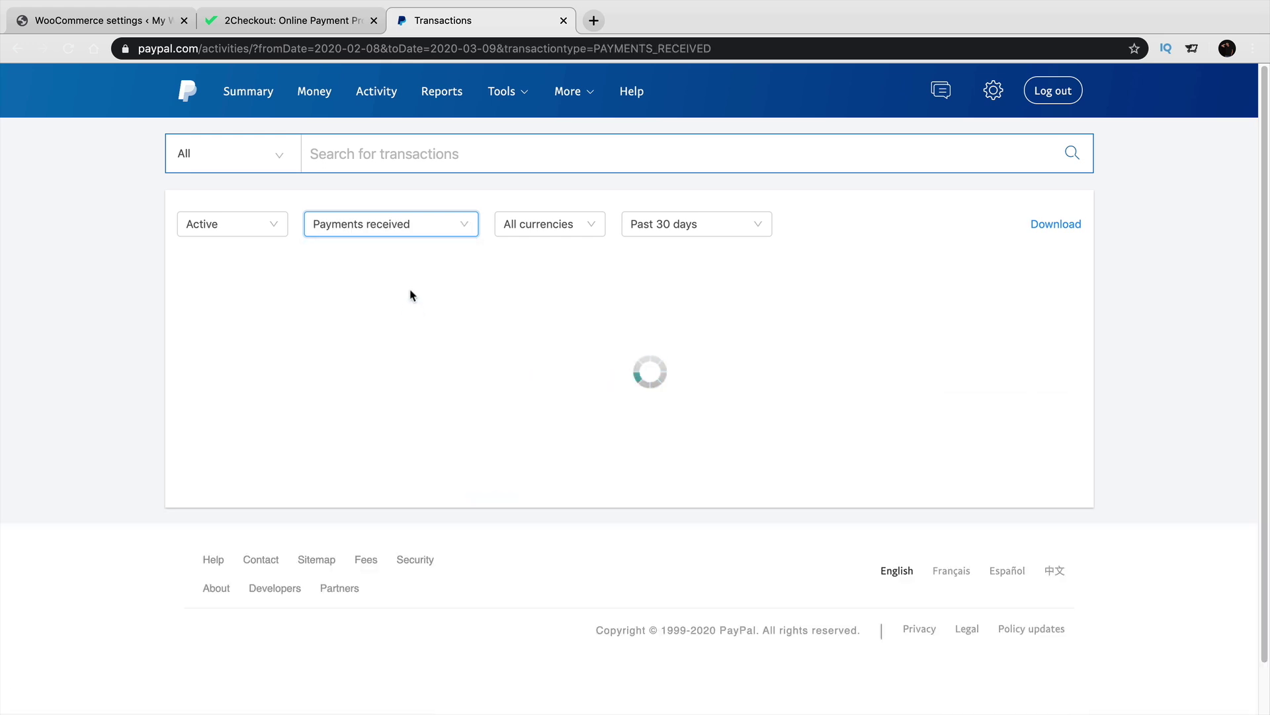
scroll(411, 292, down, 3)
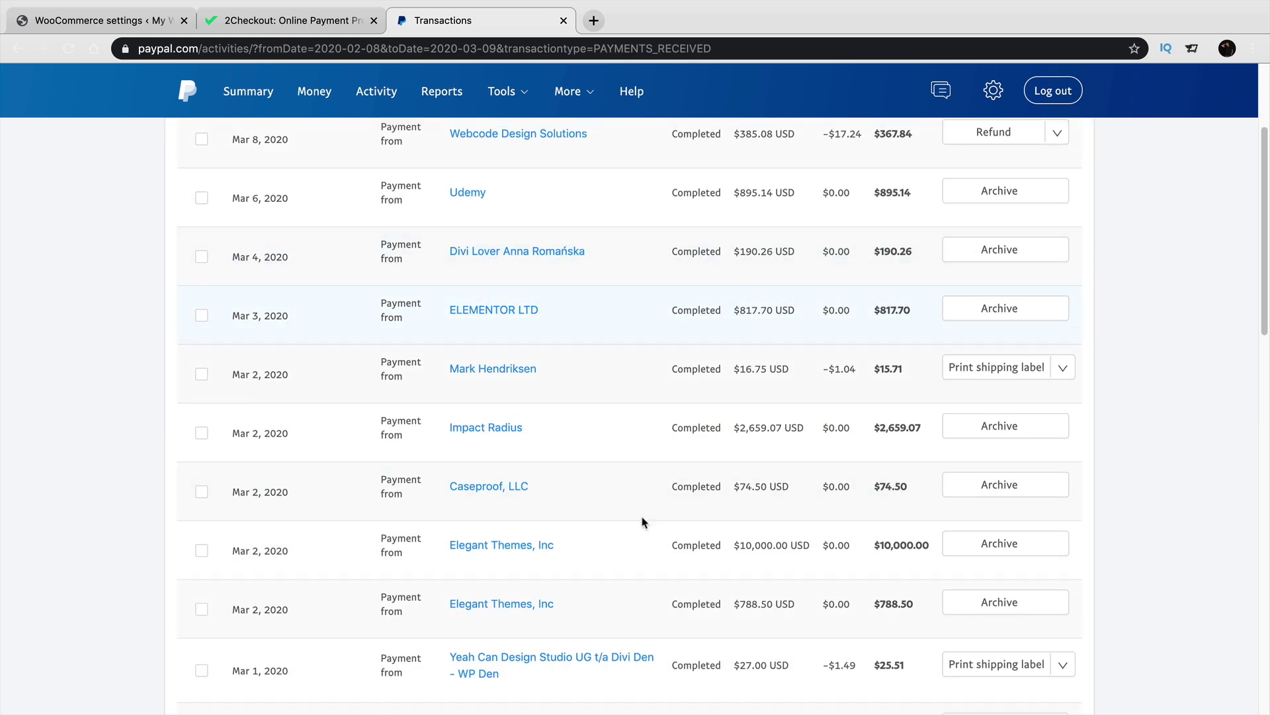
scroll(700, 439, up, 2)
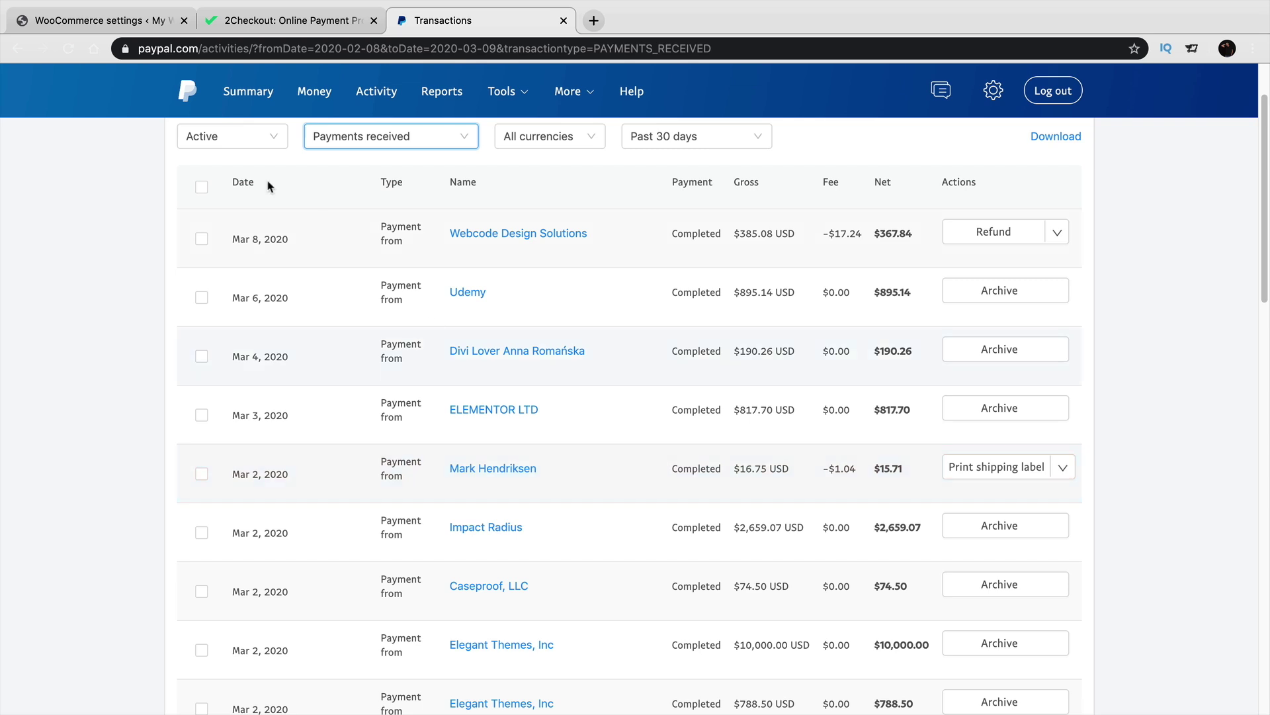
click(129, 24)
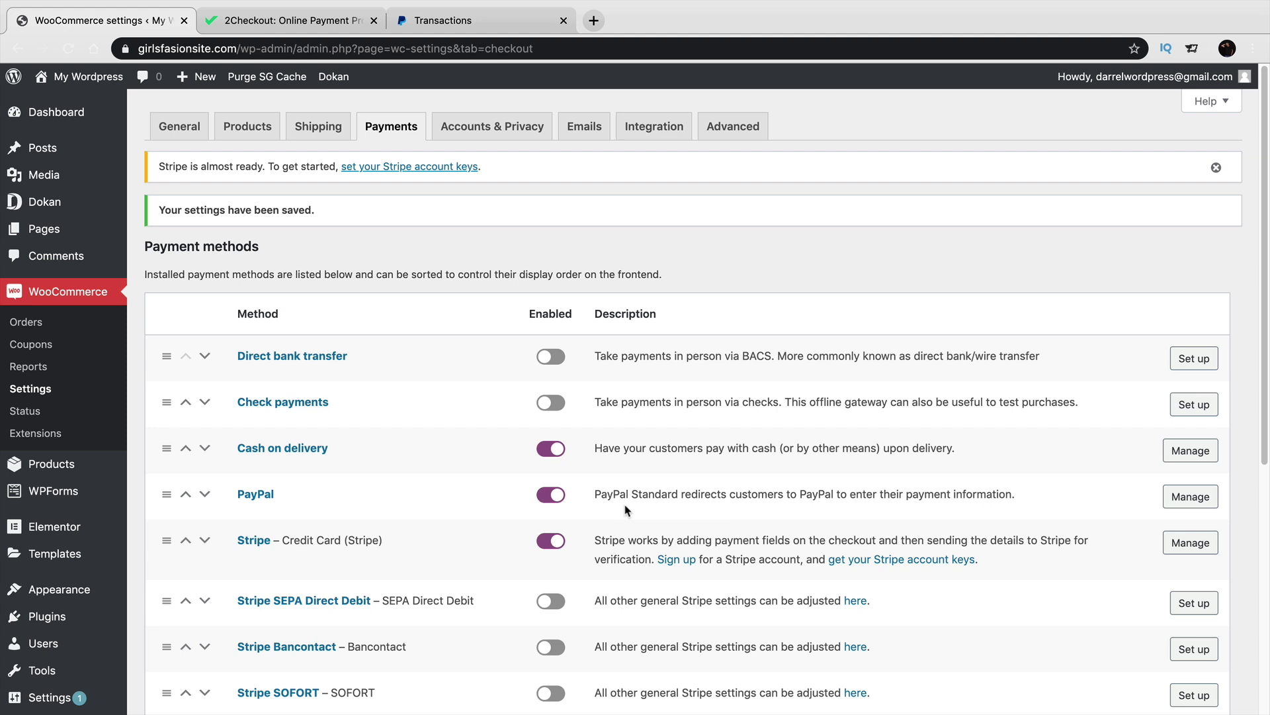
Open the PayPal Standard gateway settings and select the PayPal email field.
click(1190, 501)
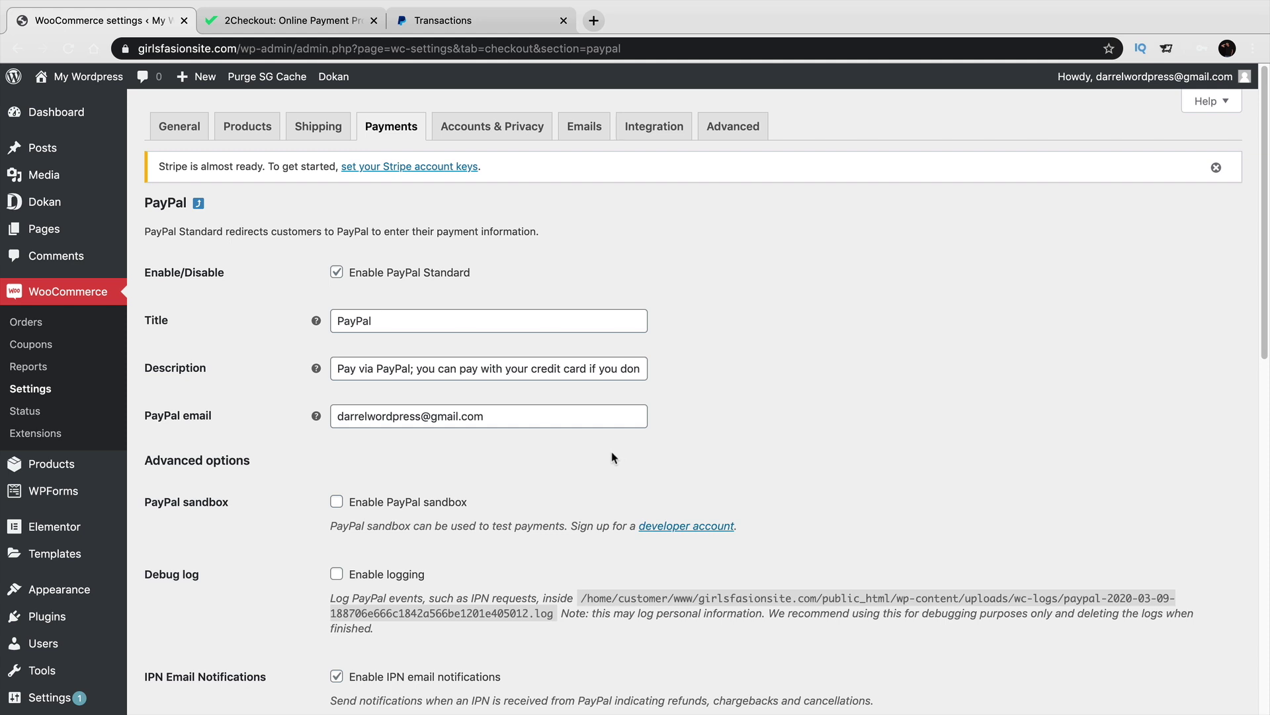
scroll(602, 447, down, 1)
triple_click(506, 372)
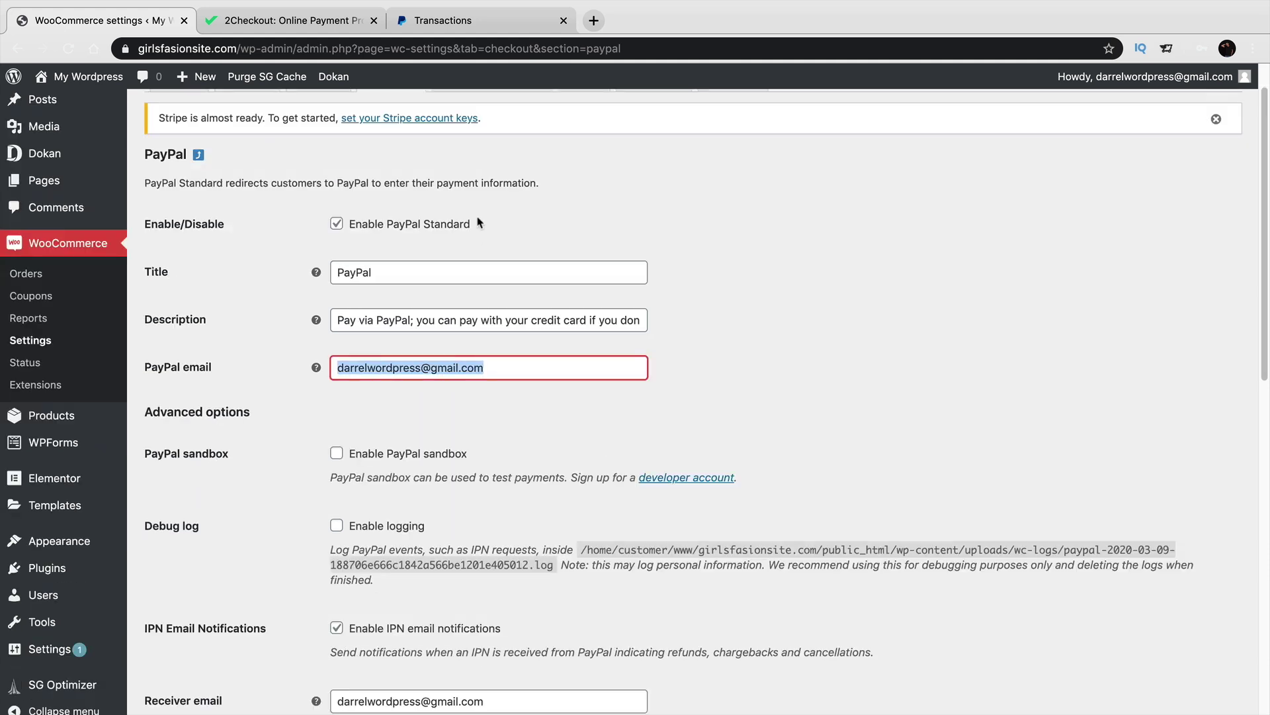
Log out of PayPal and start a new sign-up choosing a Business account.
click(545, 24)
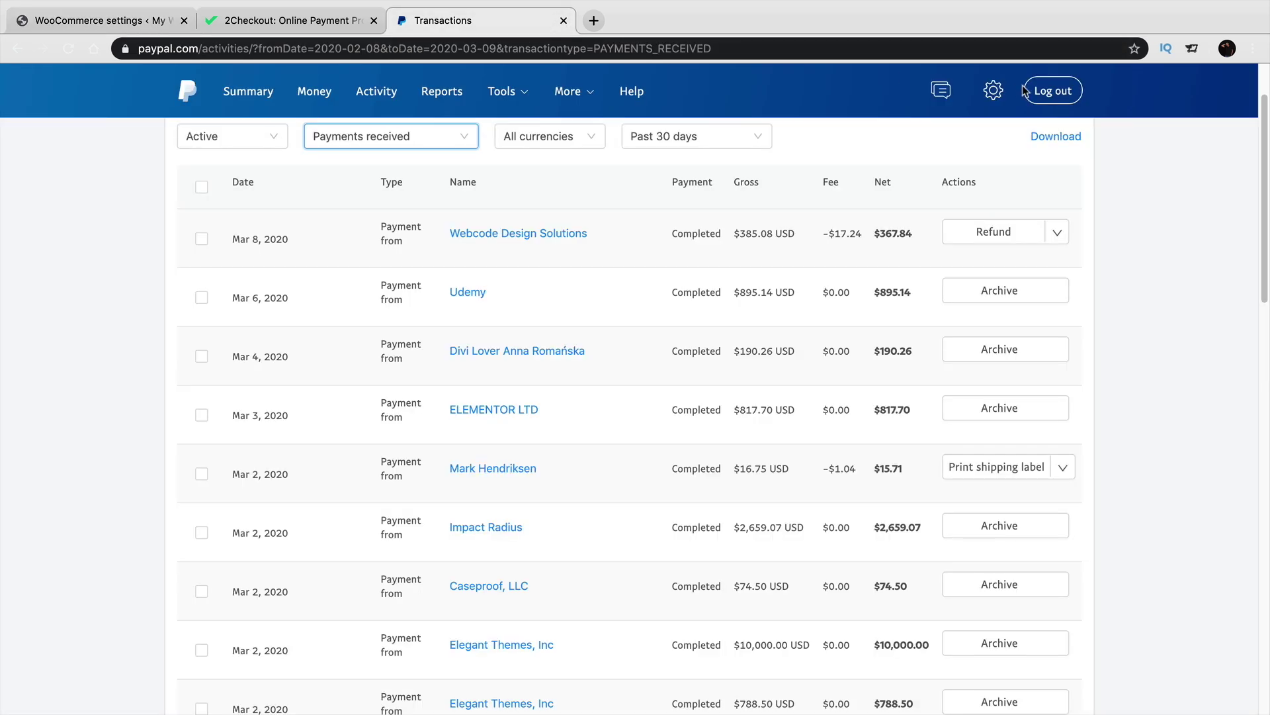
click(1050, 95)
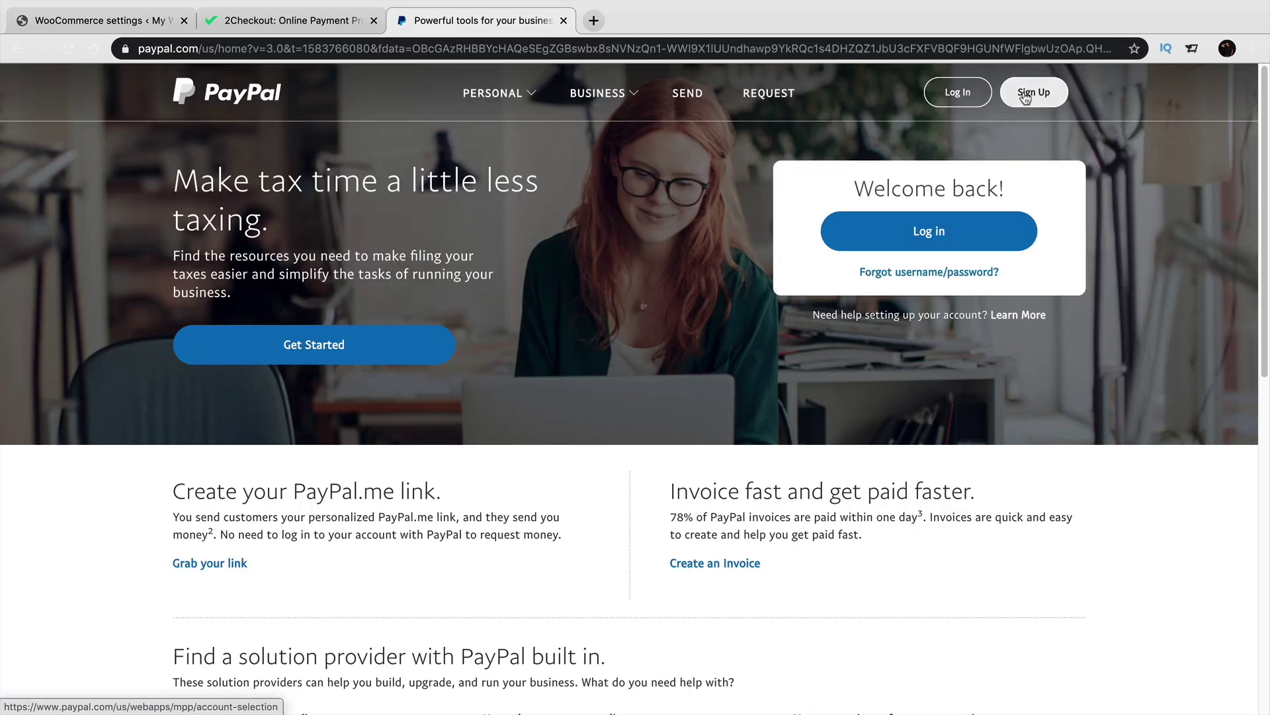
click(1032, 95)
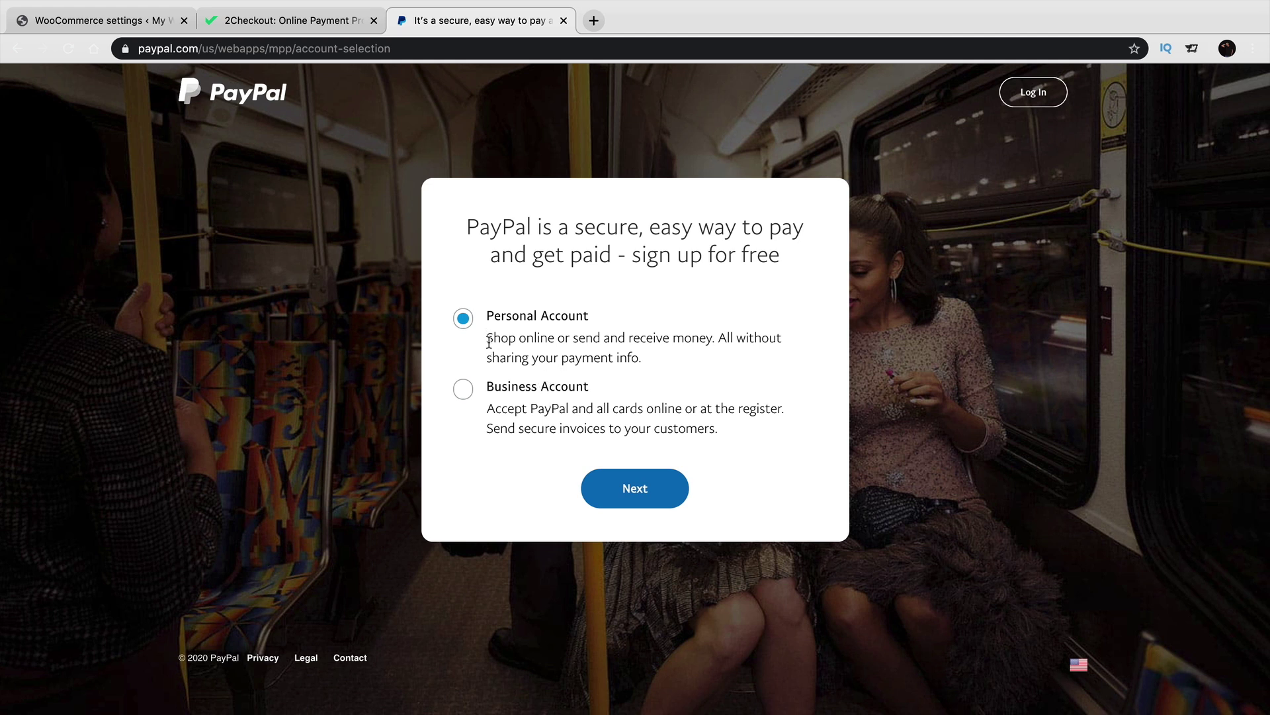
click(465, 390)
Close the 2Checkout tab, continue to the Business sign-up email page, then return to WooCommerce.
click(305, 21)
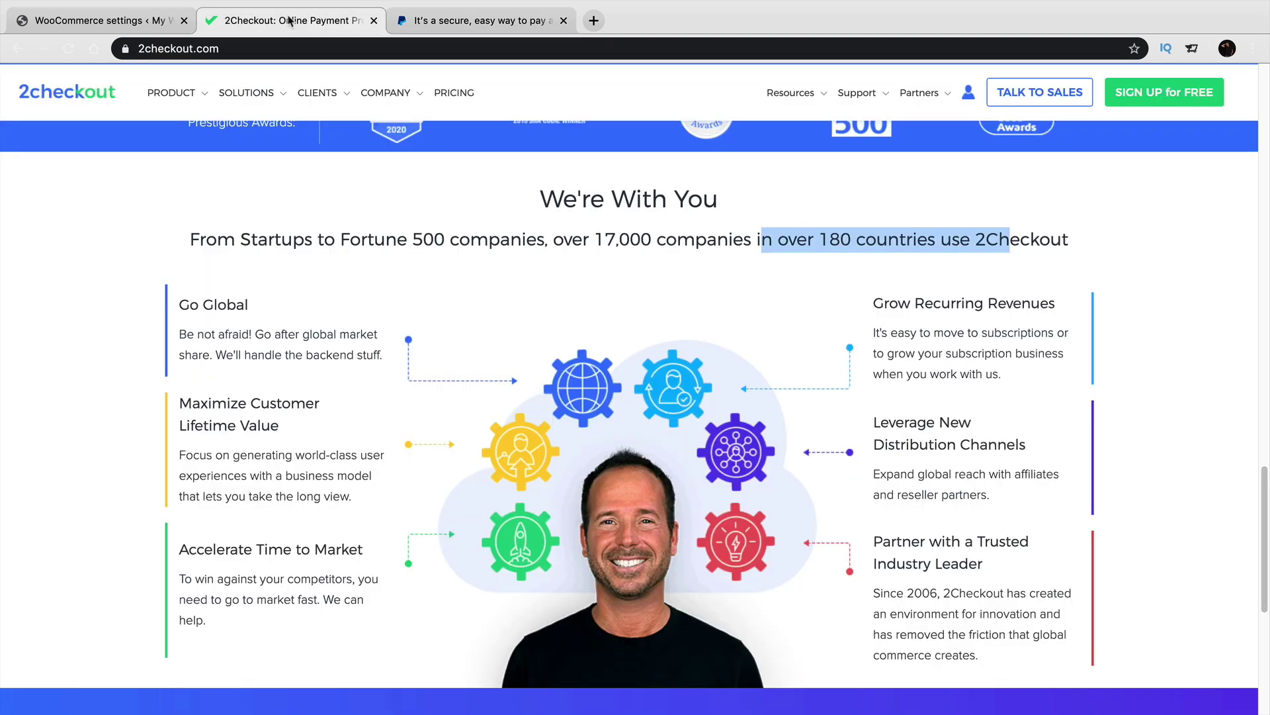
click(374, 21)
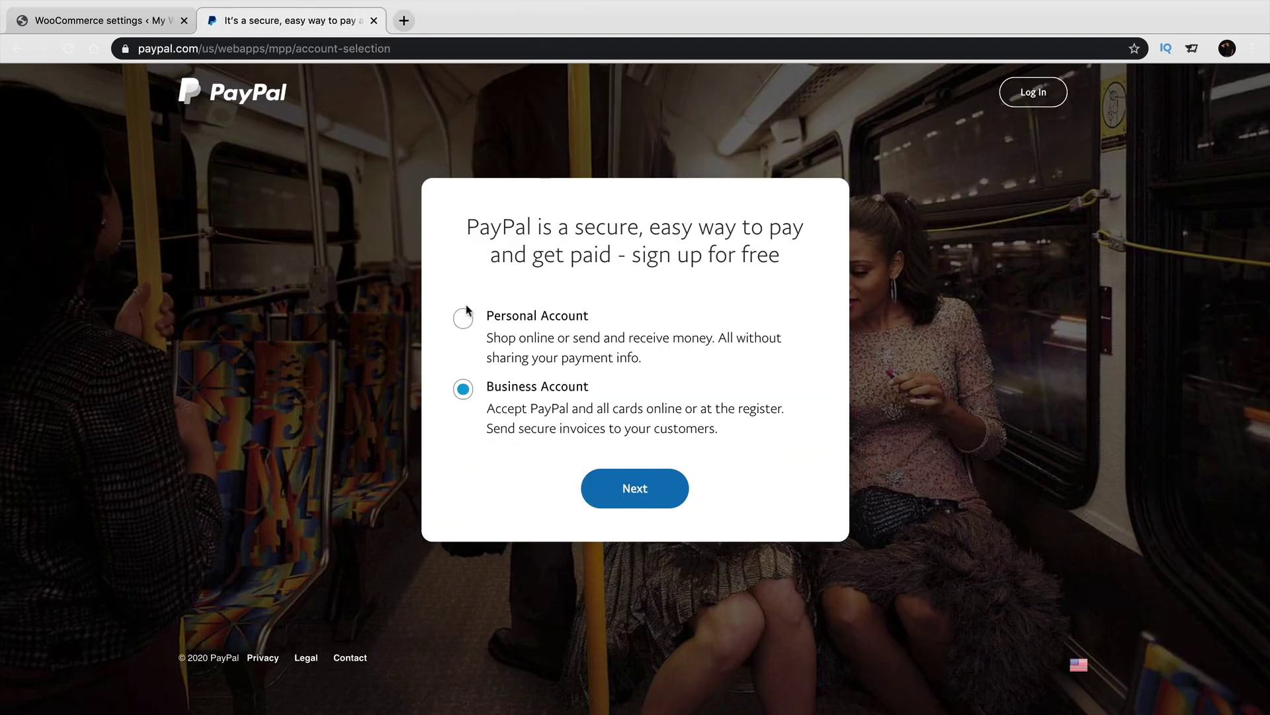
click(633, 491)
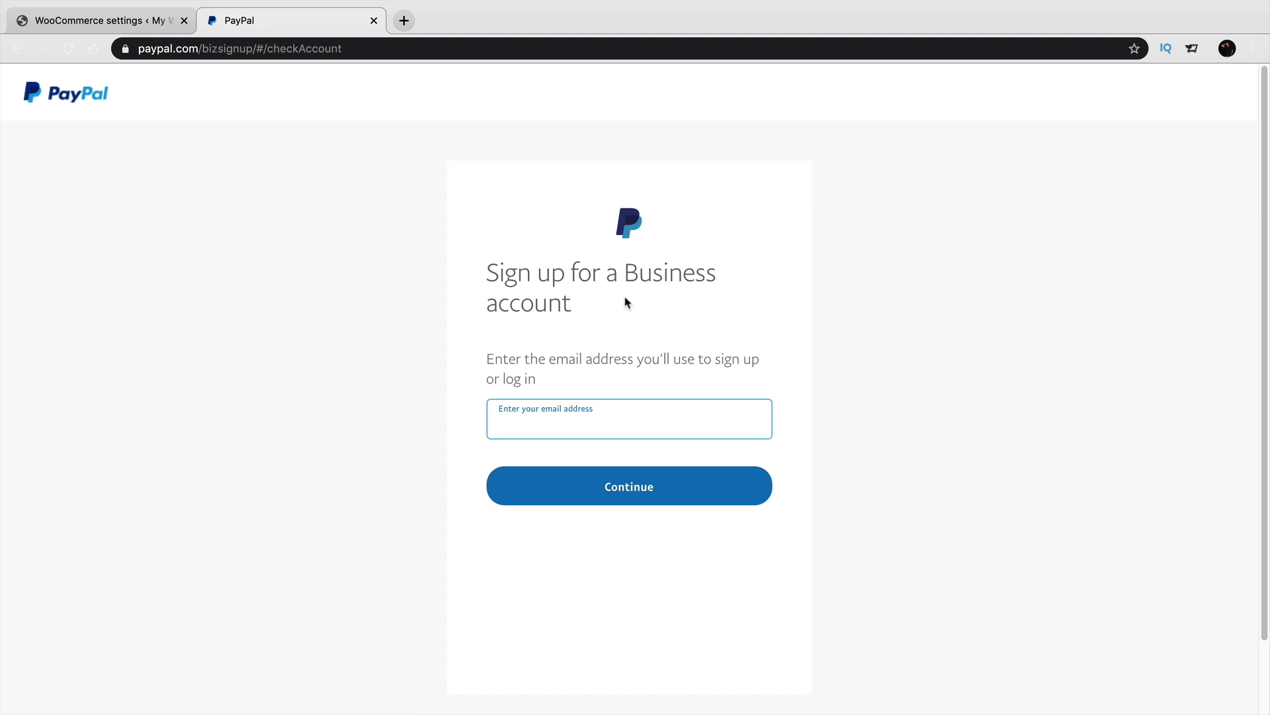
click(585, 418)
click(118, 22)
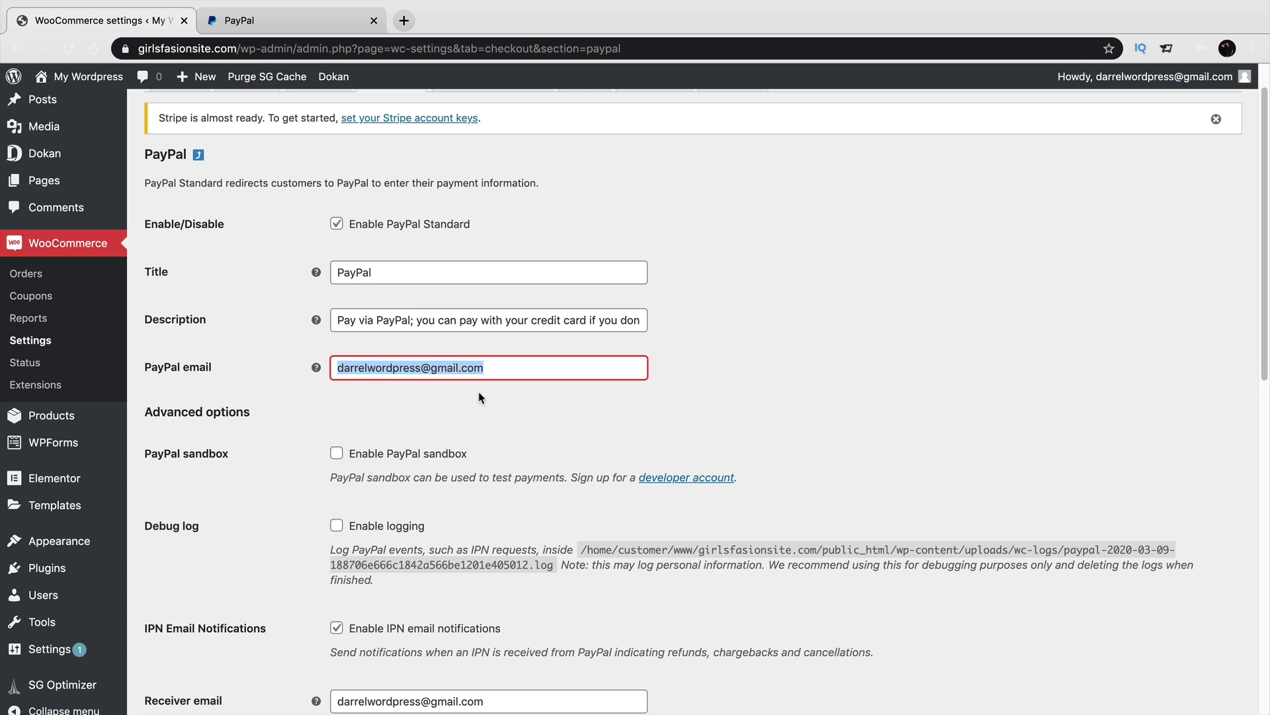
Scroll the PayPal Standard settings down to the API credentials and save them.
scroll(479, 397, down, 5)
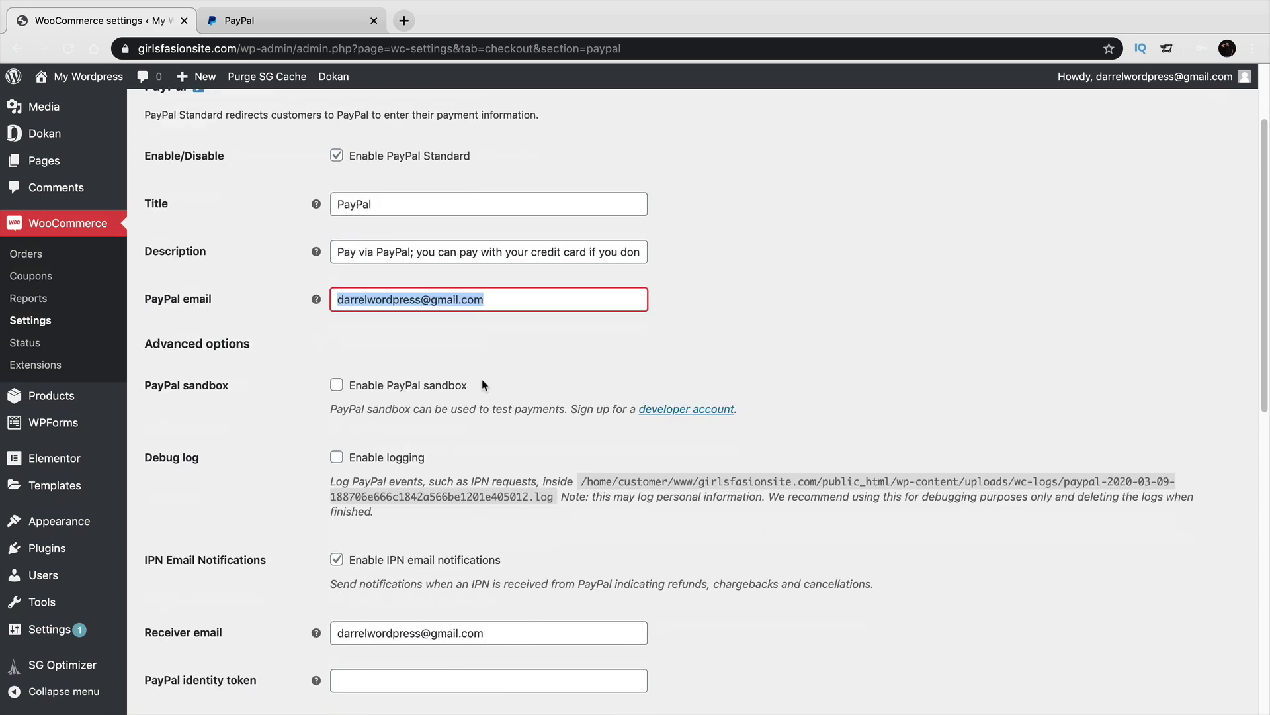
scroll(491, 390, down, 6)
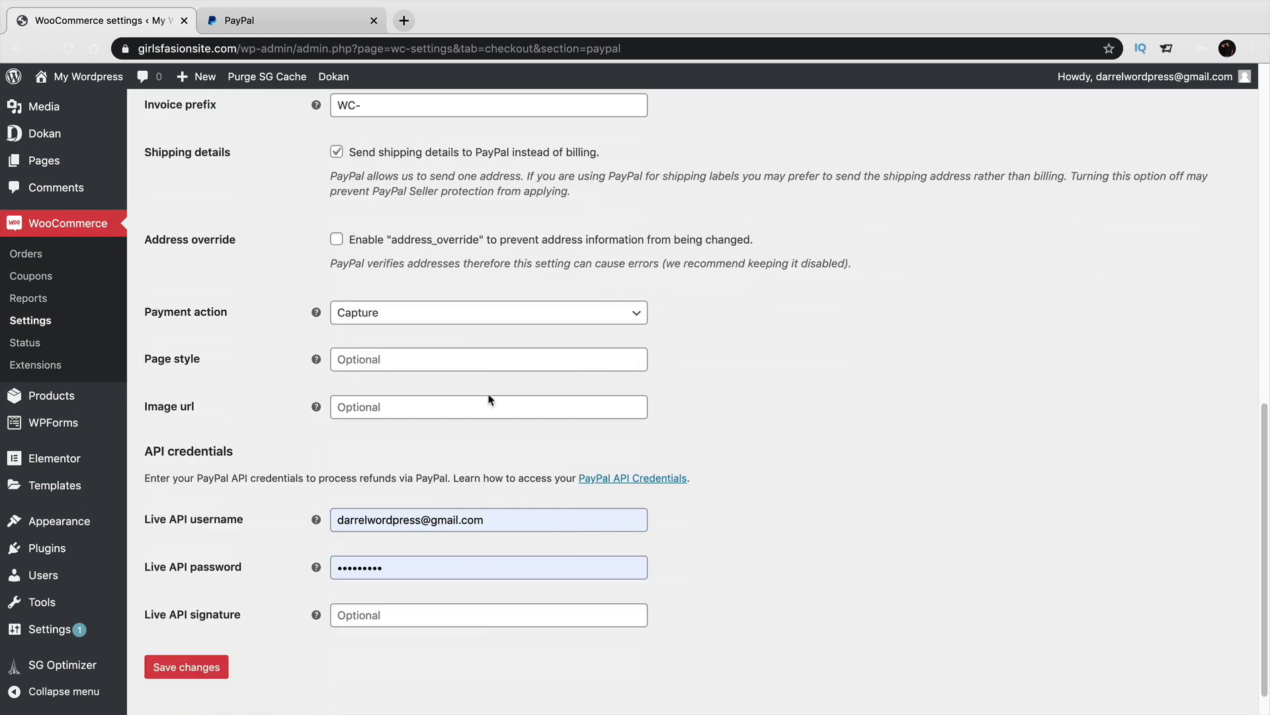
click(212, 633)
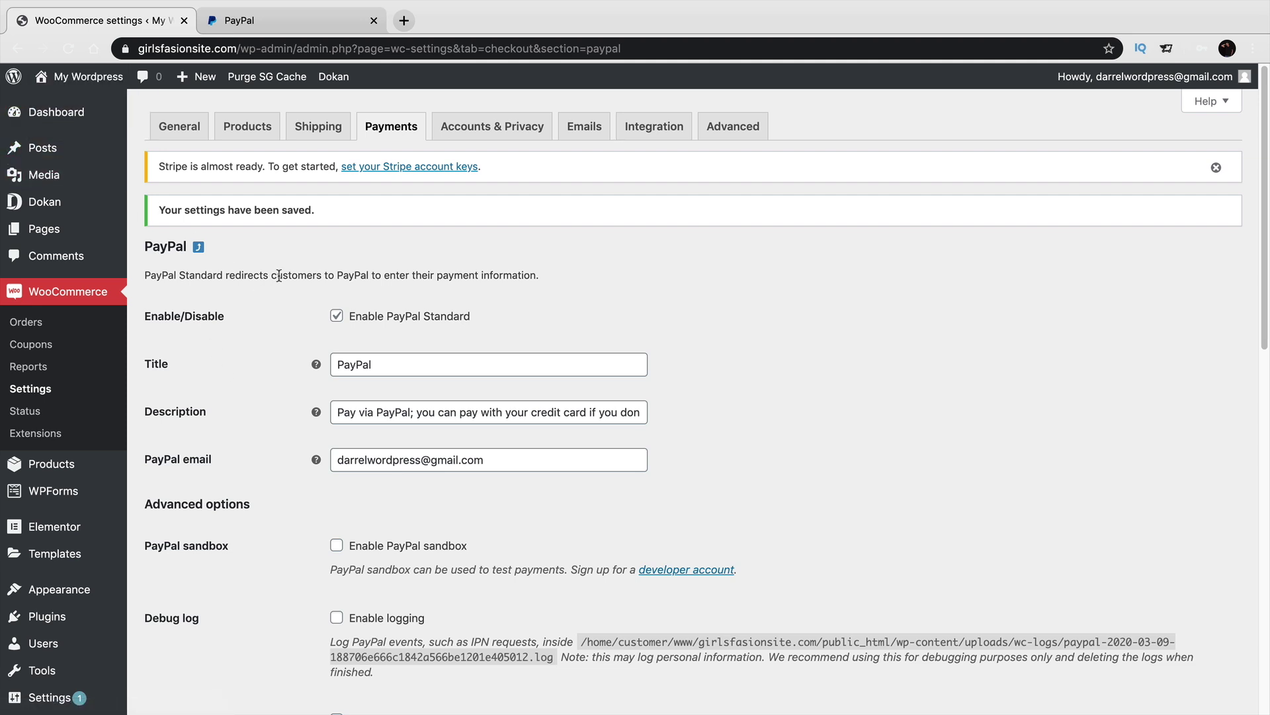
Visit the storefront and proceed to checkout from the mini-cart with the Womans T Shirt.
click(97, 106)
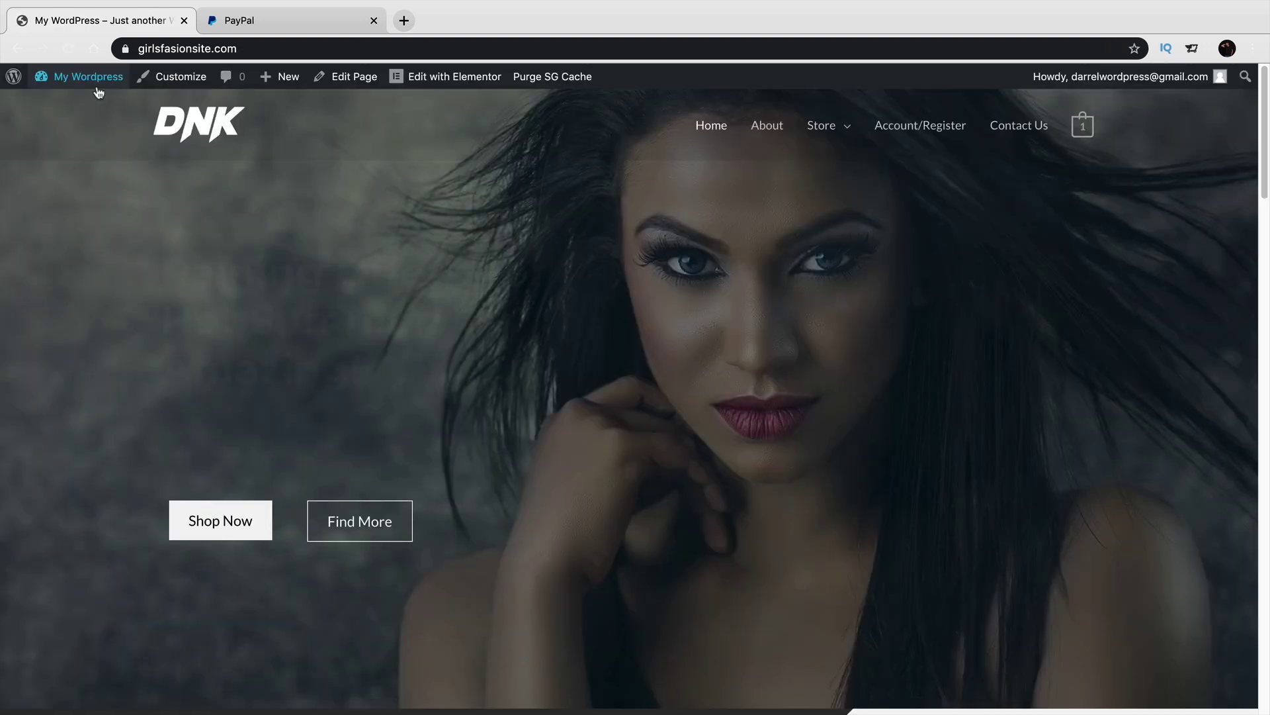
mouse_move(96, 87)
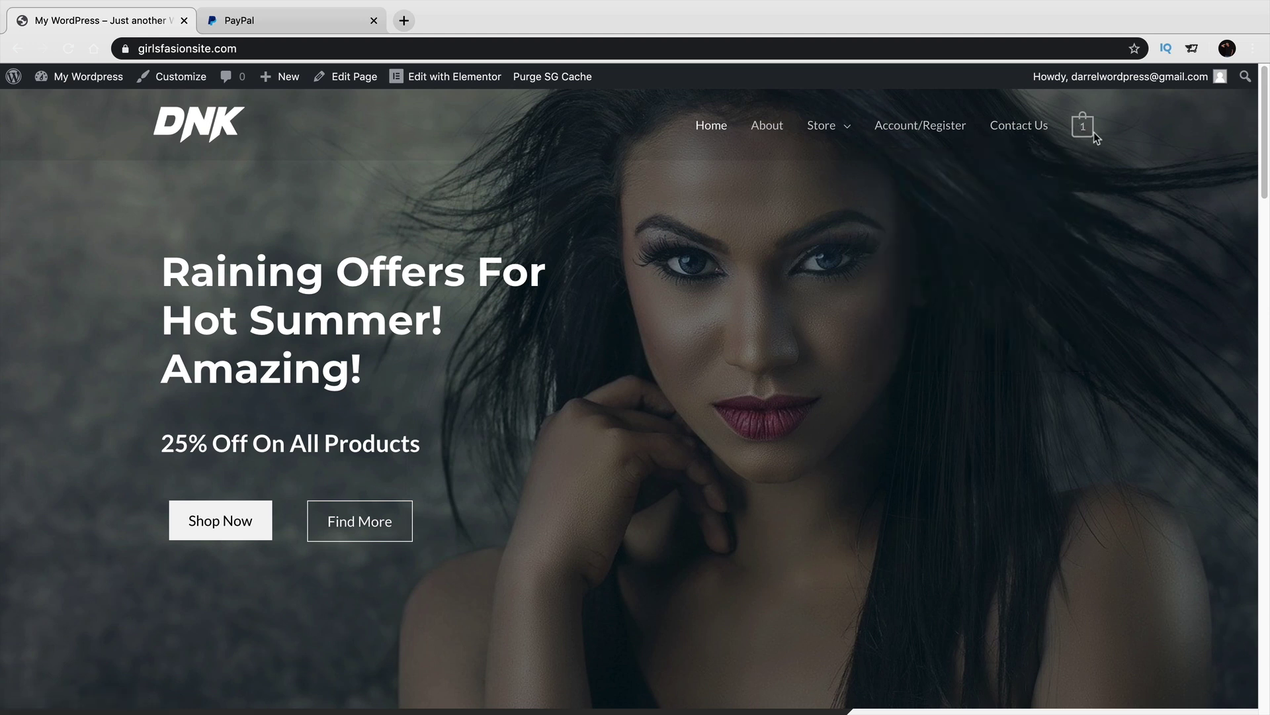
mouse_move(1084, 127)
click(1042, 336)
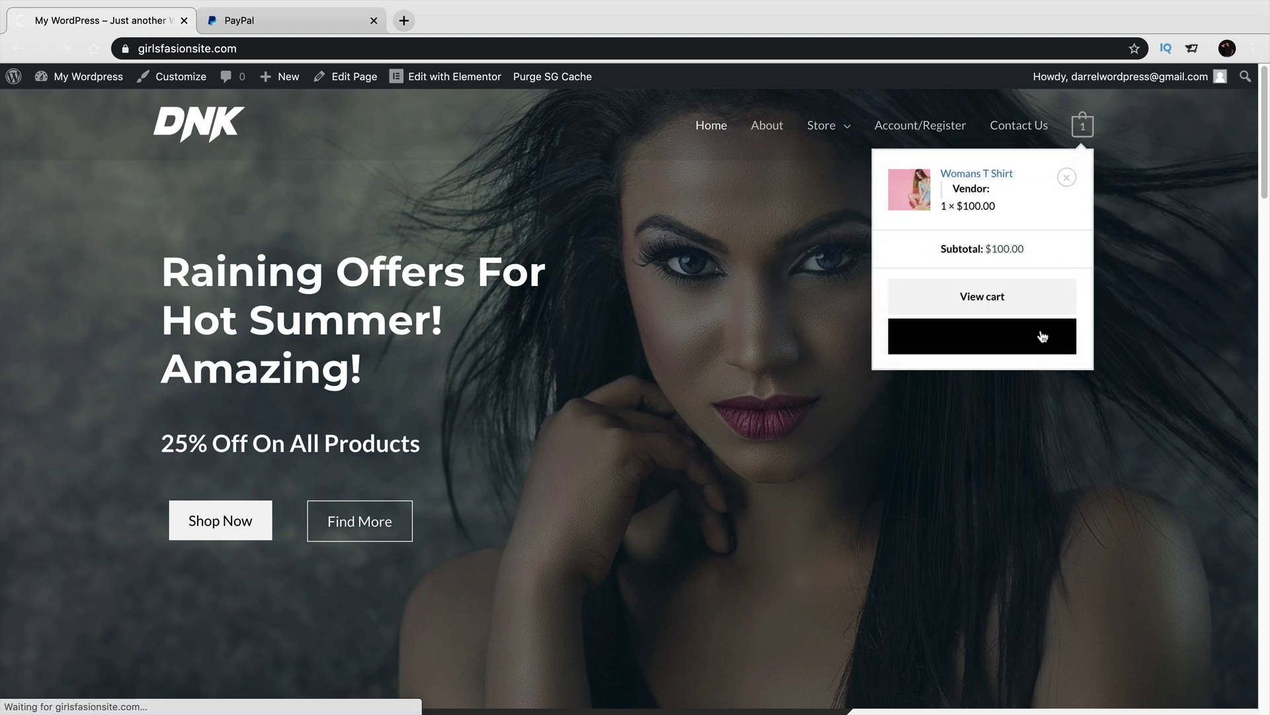
Select PayPal as the payment method and review the $100.00 order with free shipping.
scroll(978, 343, down, 5)
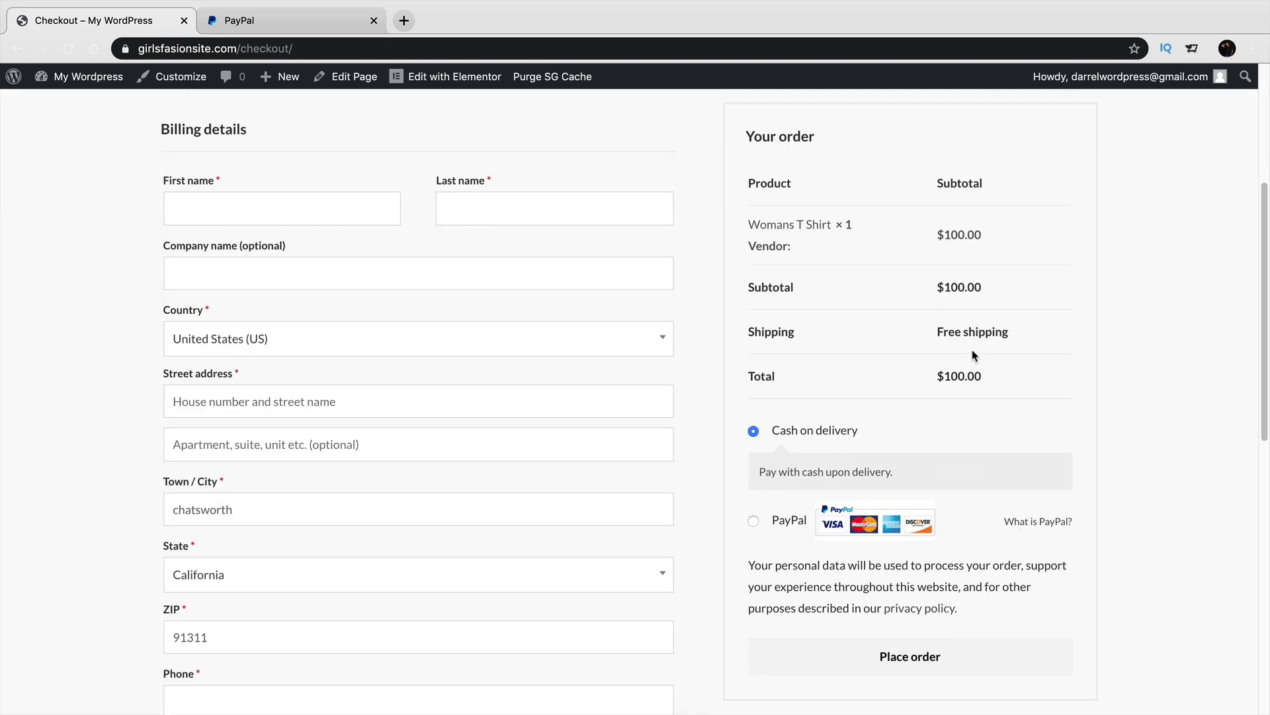
click(753, 521)
scroll(767, 529, down, 3)
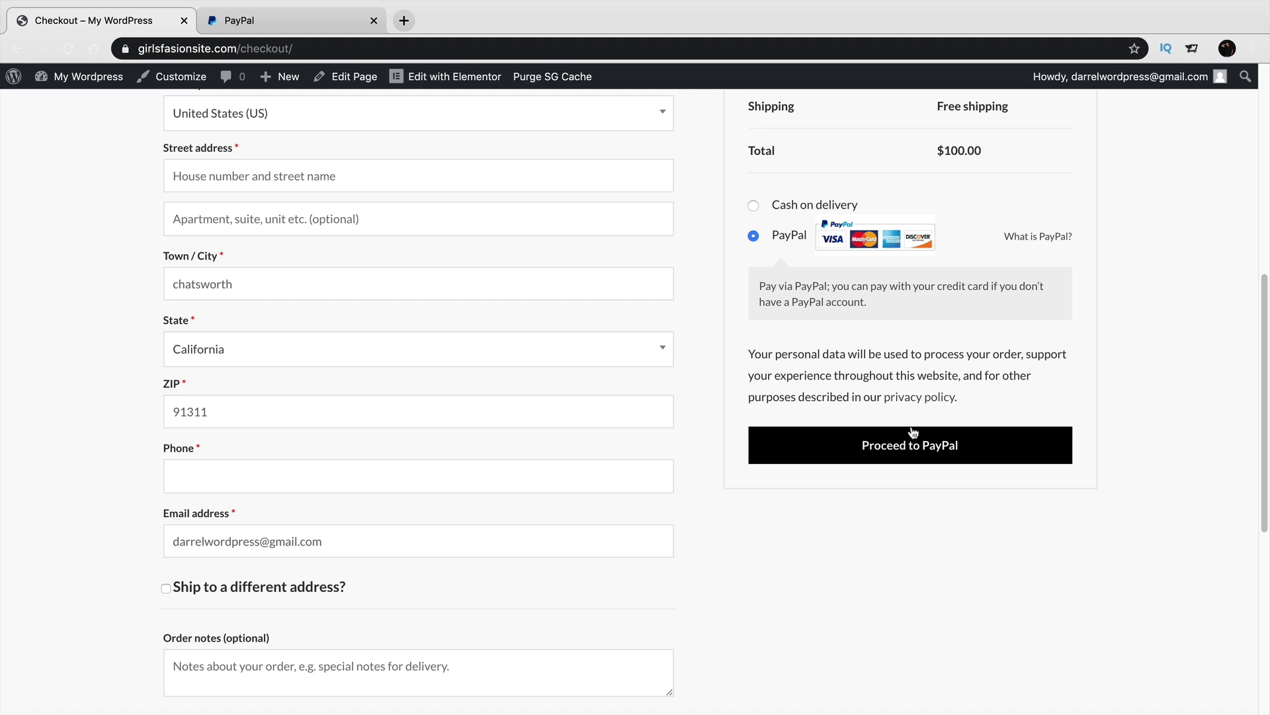
scroll(897, 413, up, 3)
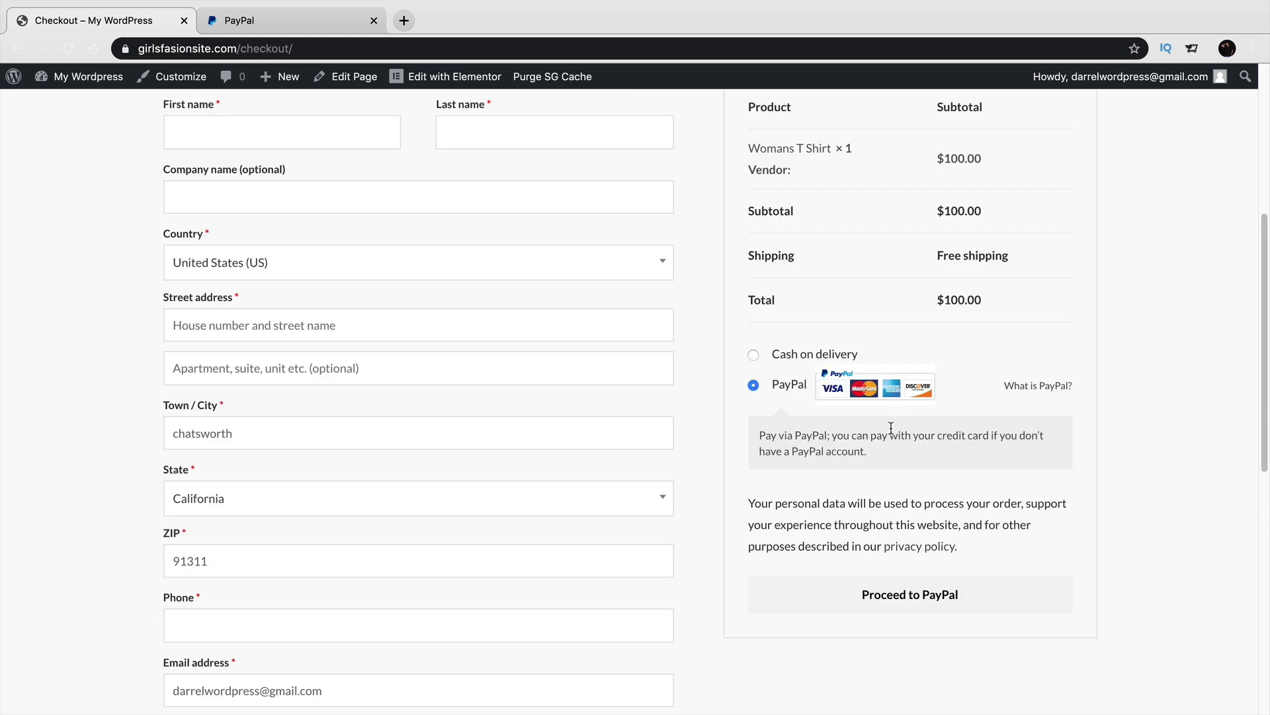
scroll(891, 426, up, 2)
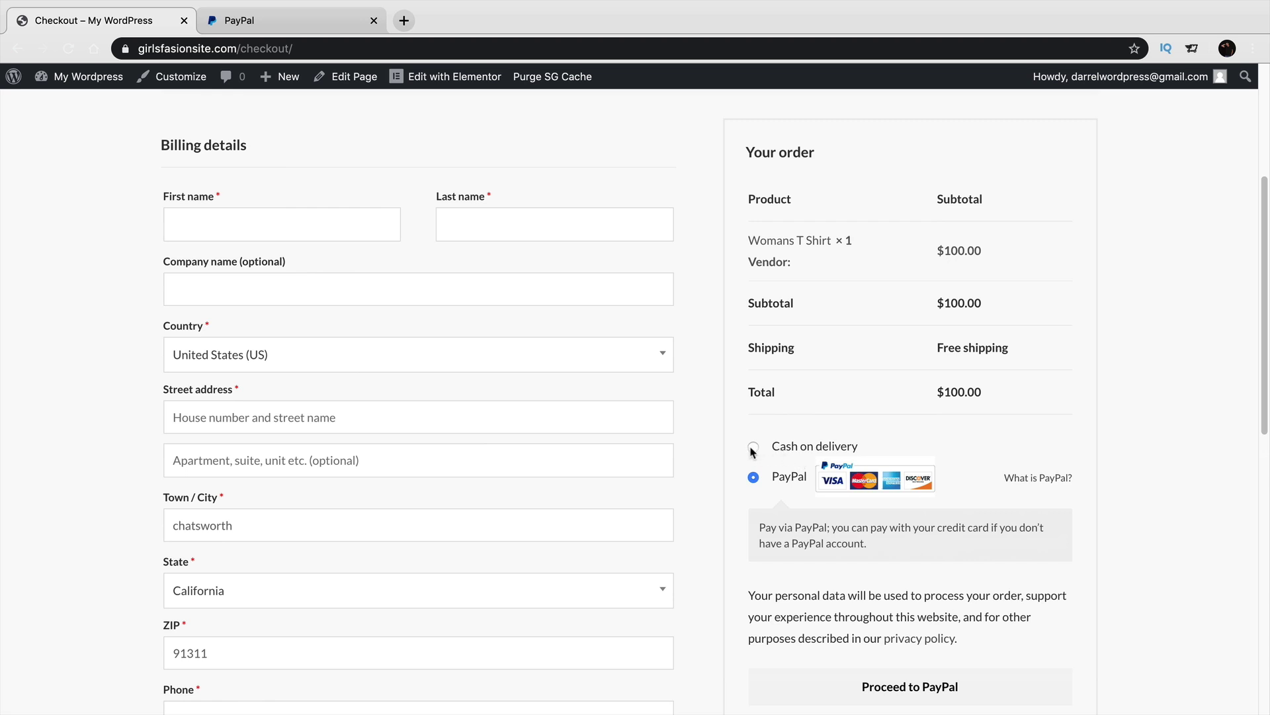
scroll(760, 489, up, 1)
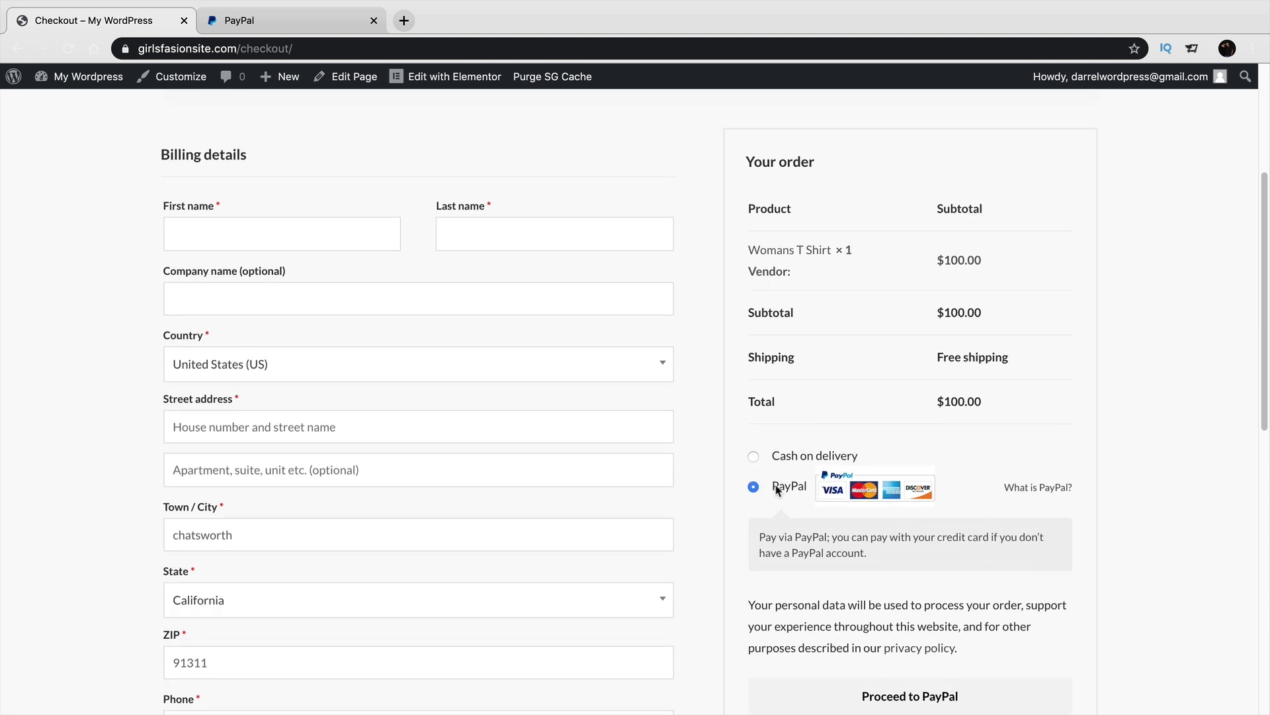
scroll(760, 503, up, 2)
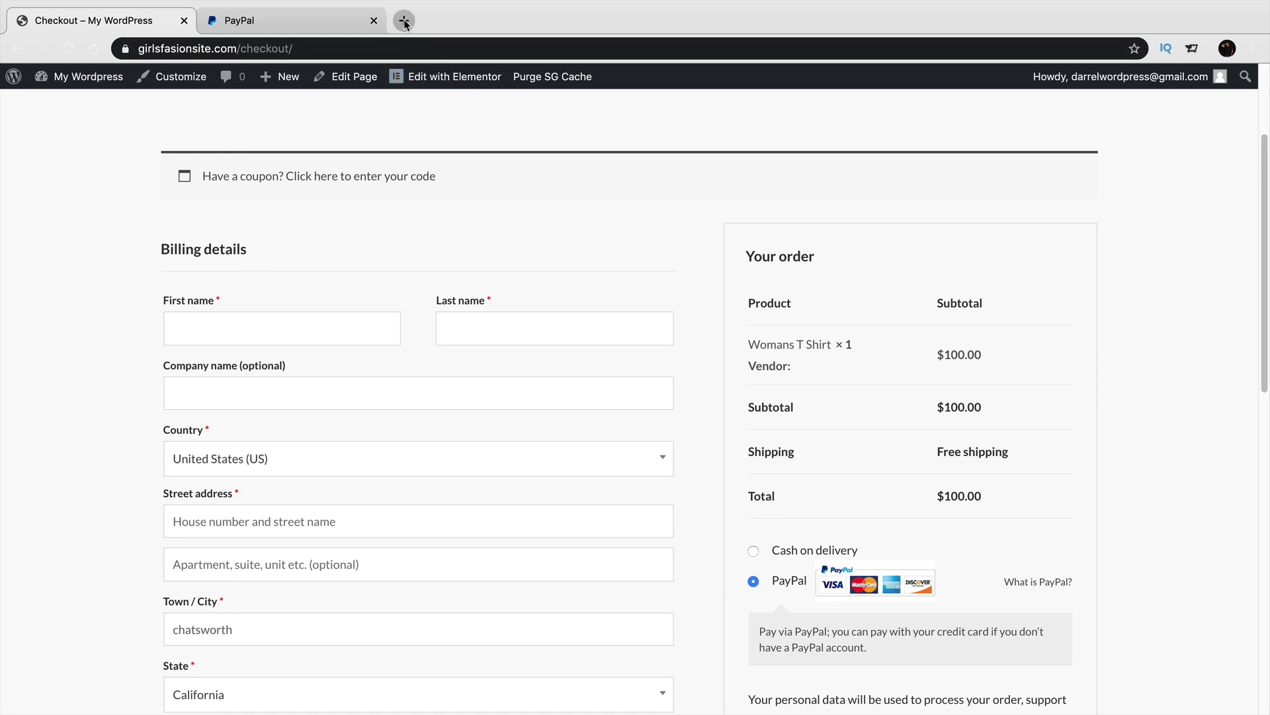
click(404, 22)
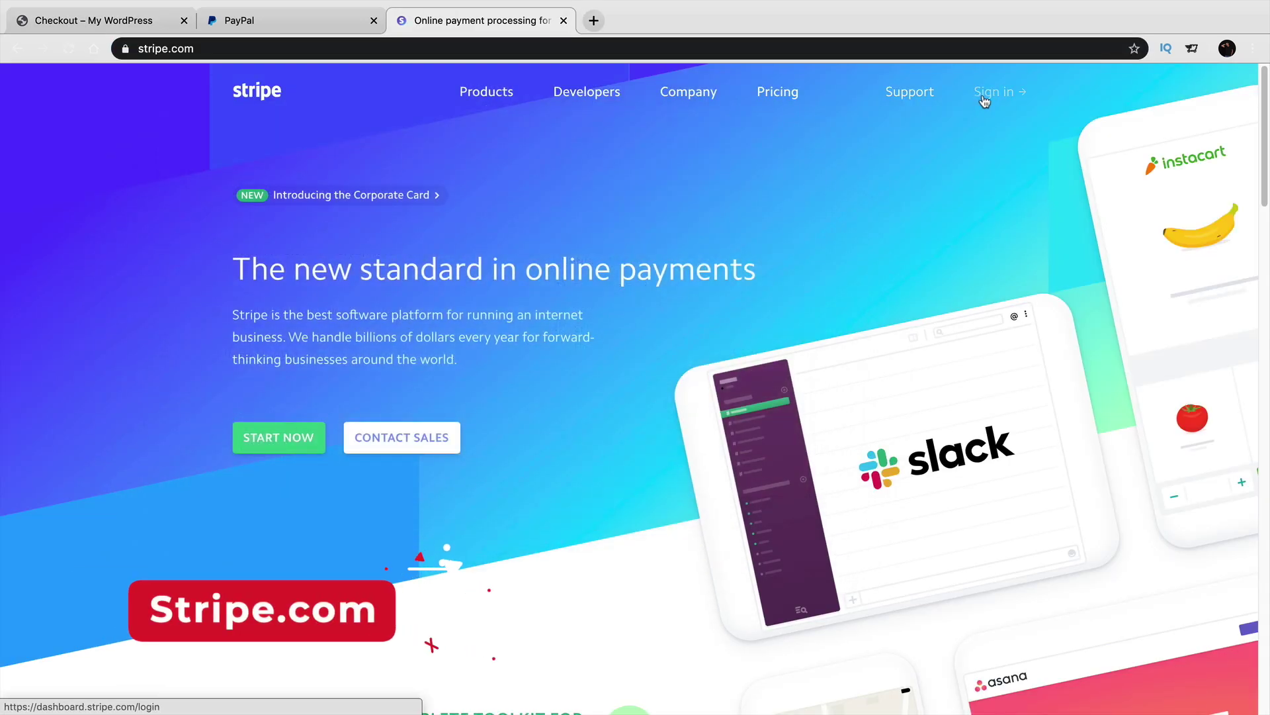
Sign in to the Stripe Dashboard from stripe.com.
click(985, 96)
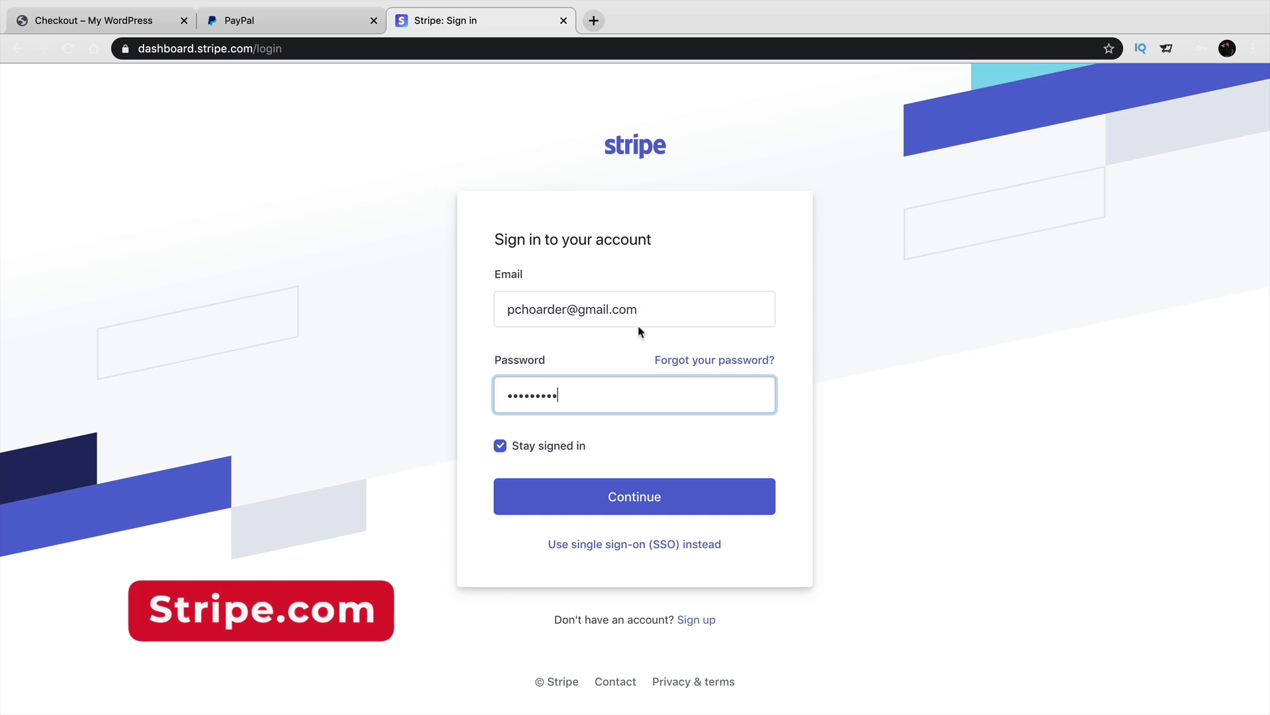
click(633, 495)
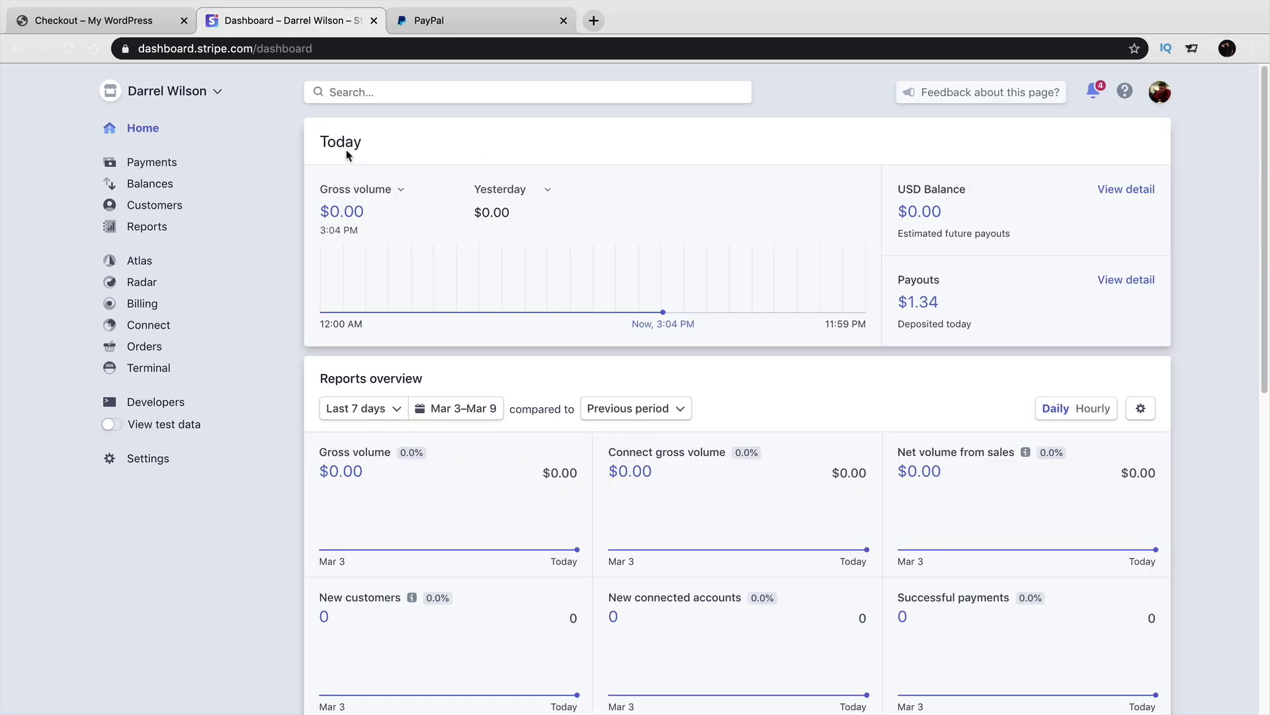
click(1161, 101)
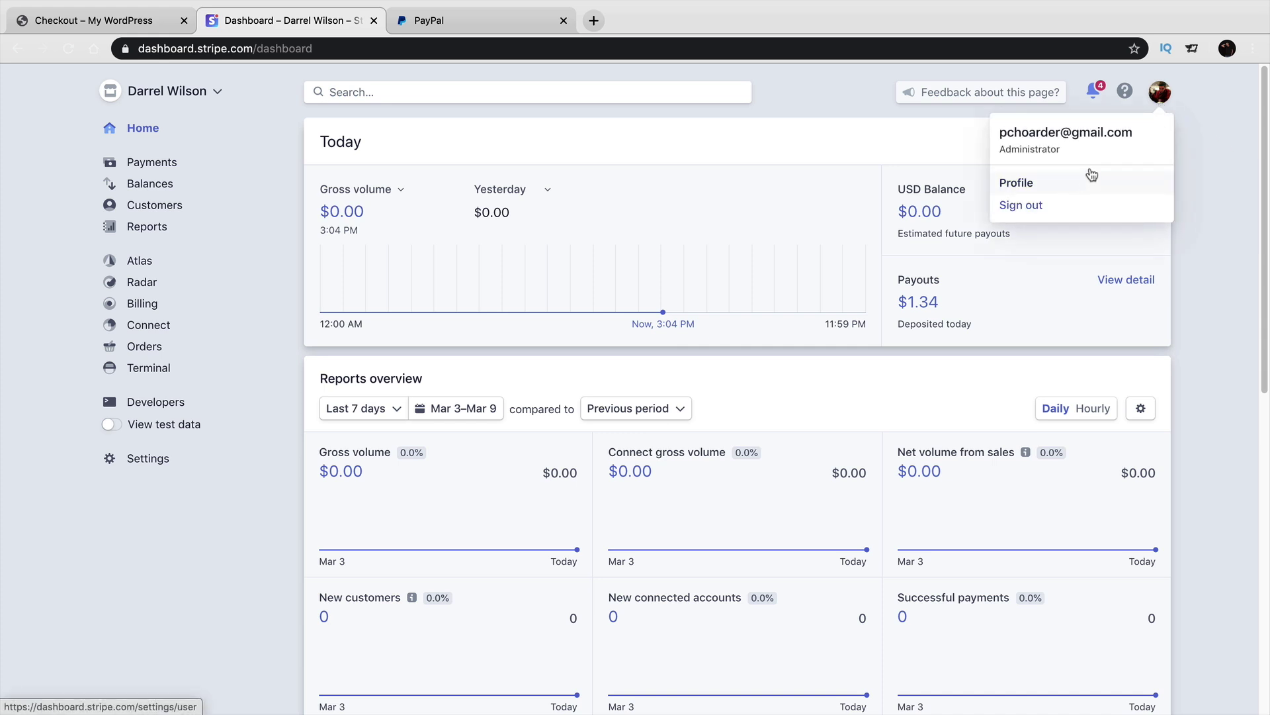
click(1162, 97)
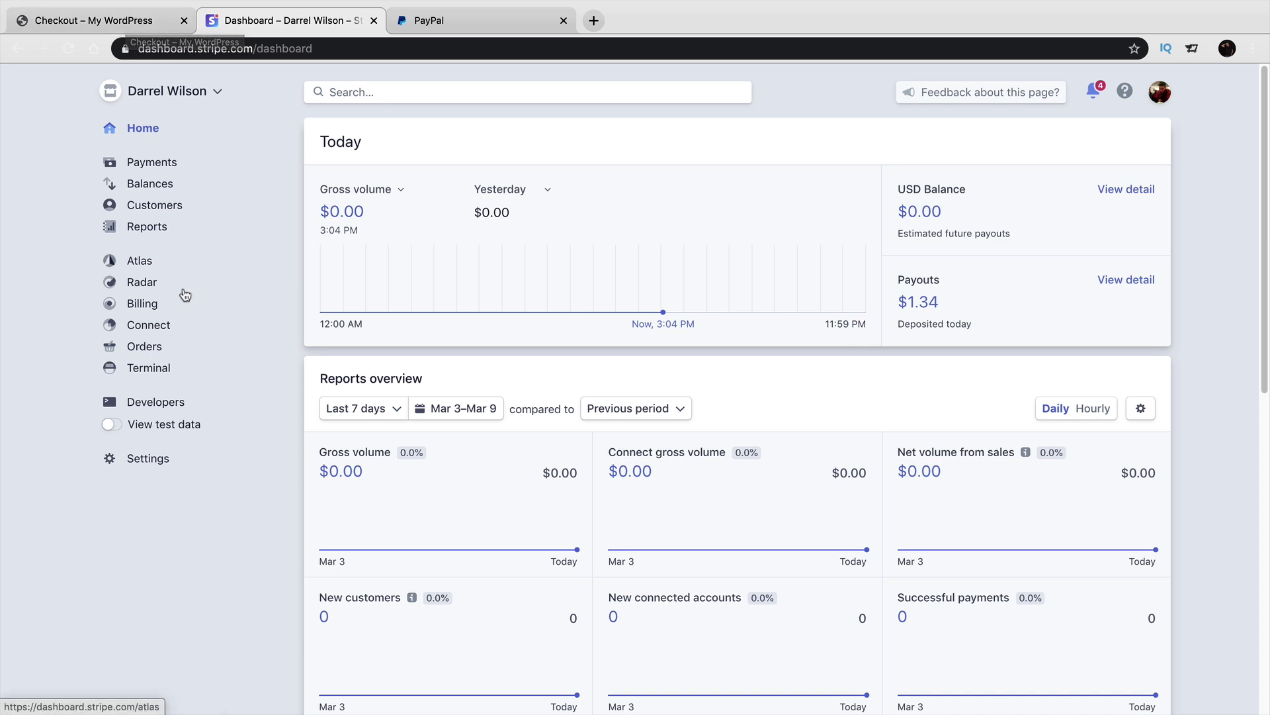
Copy the test-mode publishable key from Stripe's API keys page and return to the WordPress admin.
click(117, 426)
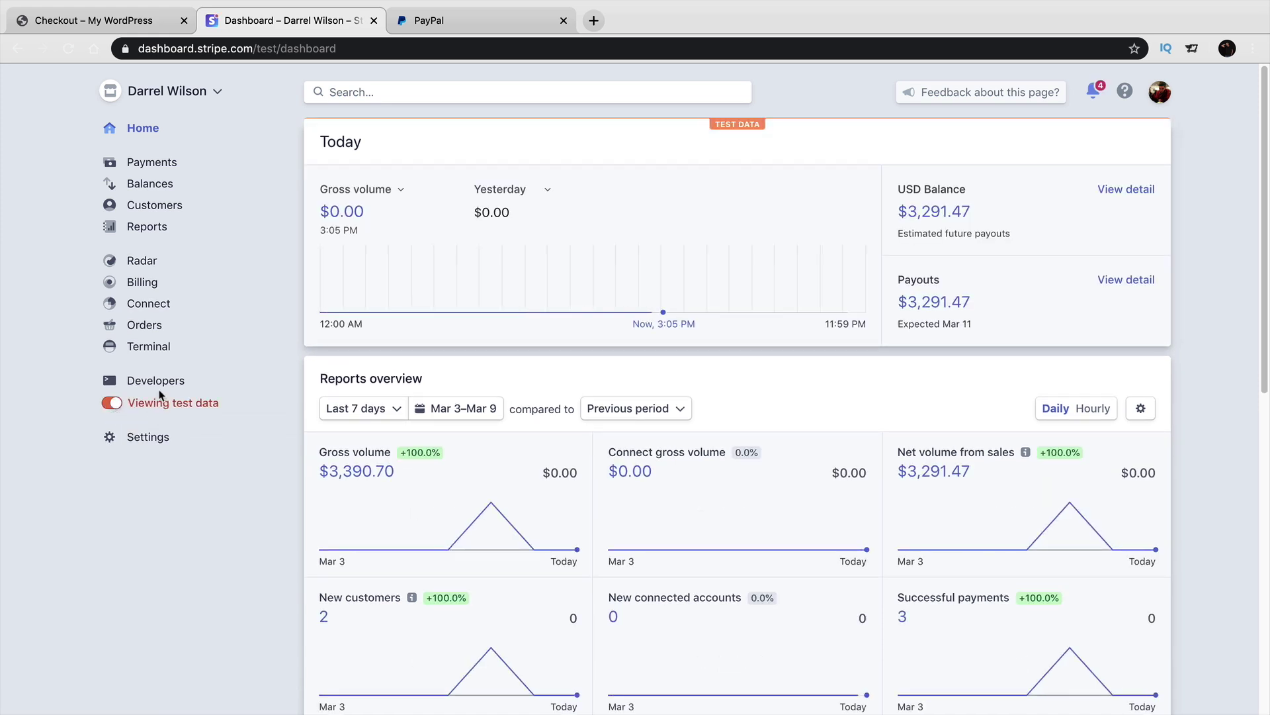
click(161, 382)
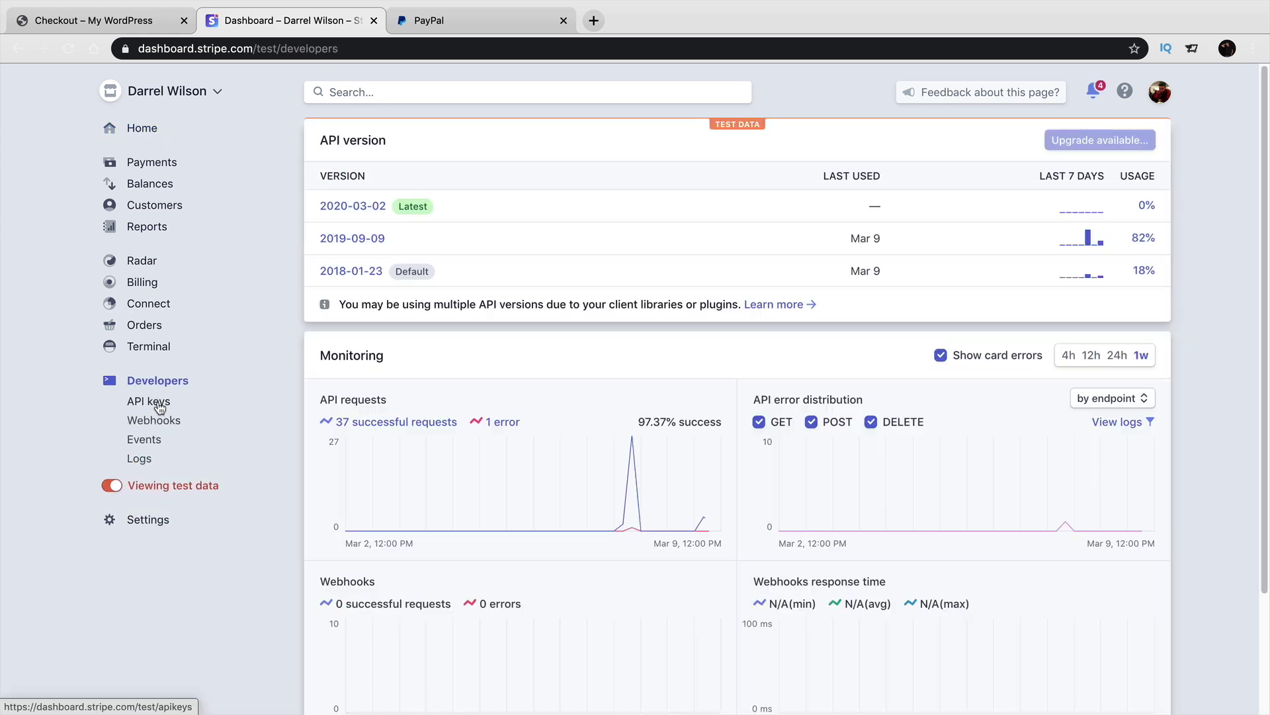
click(153, 402)
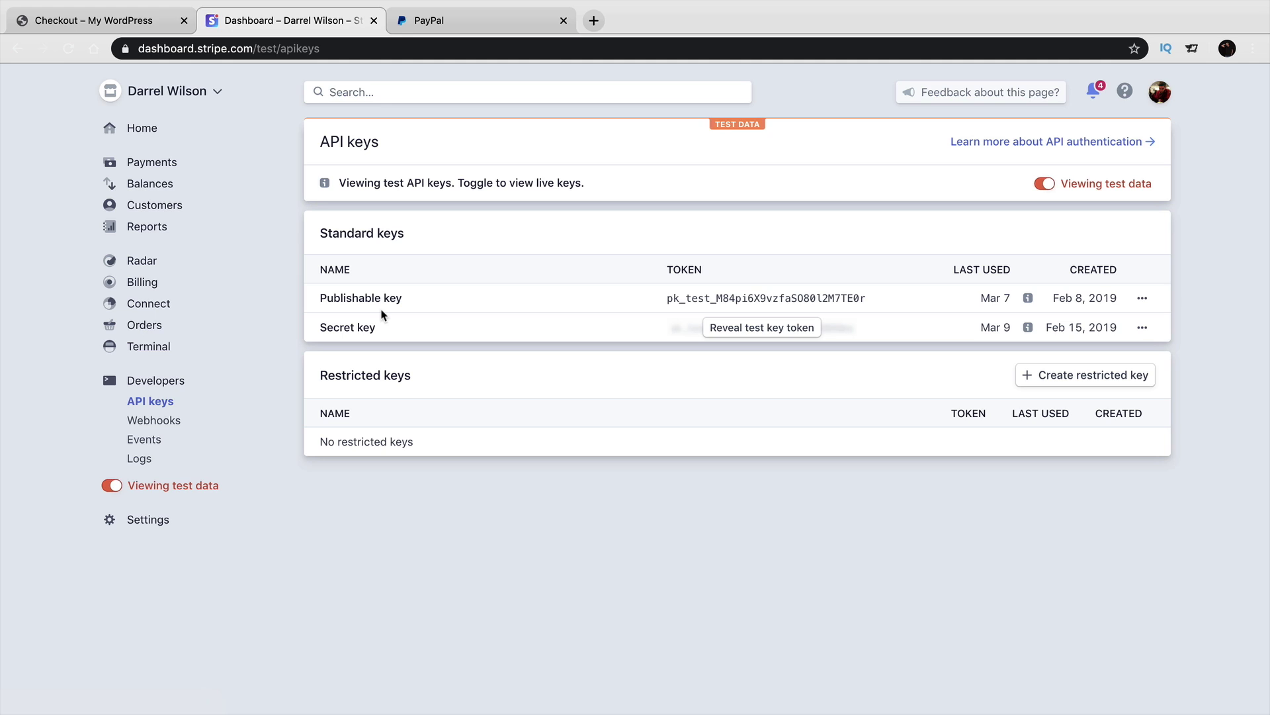
click(735, 325)
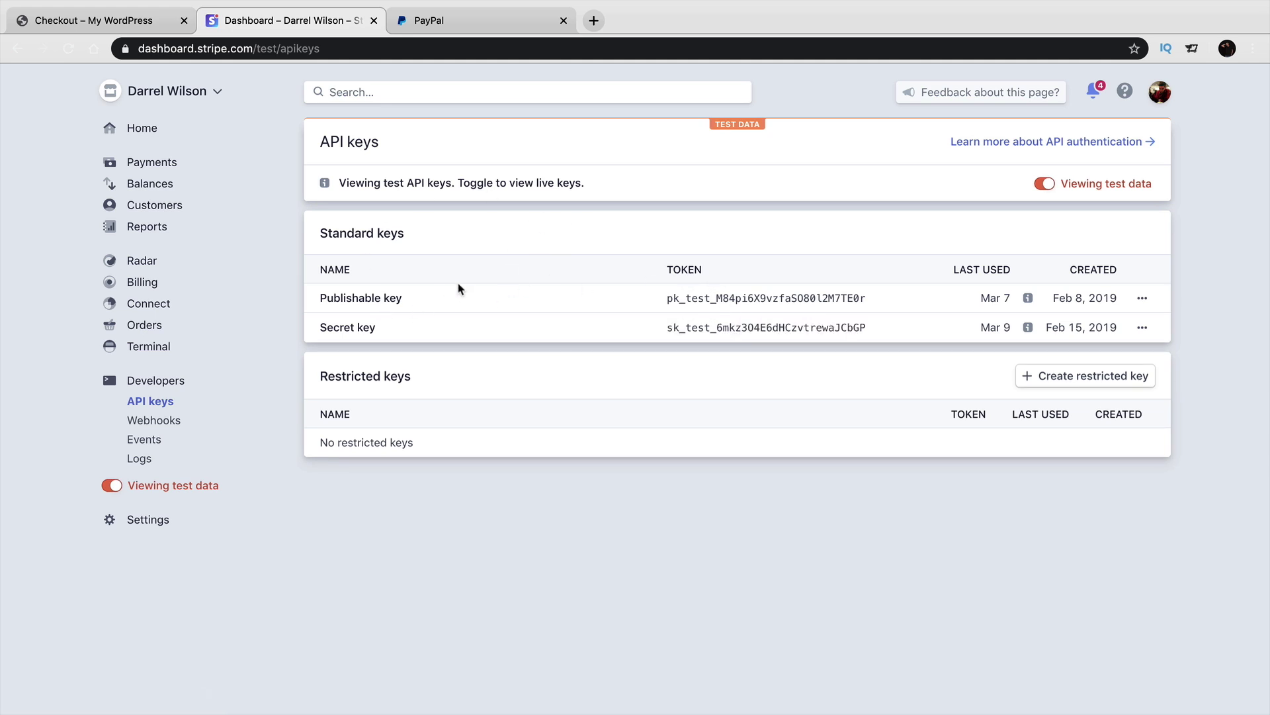
double_click(720, 304)
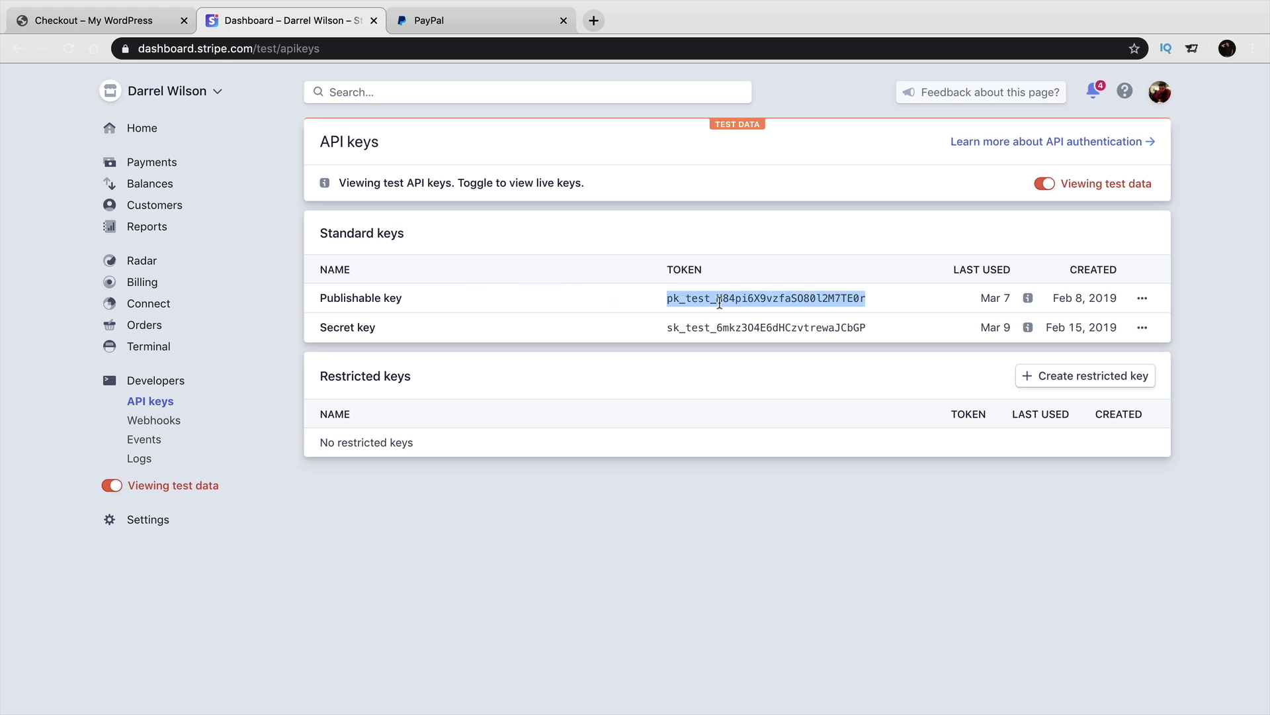
right_click(720, 304)
click(741, 332)
click(138, 22)
click(80, 79)
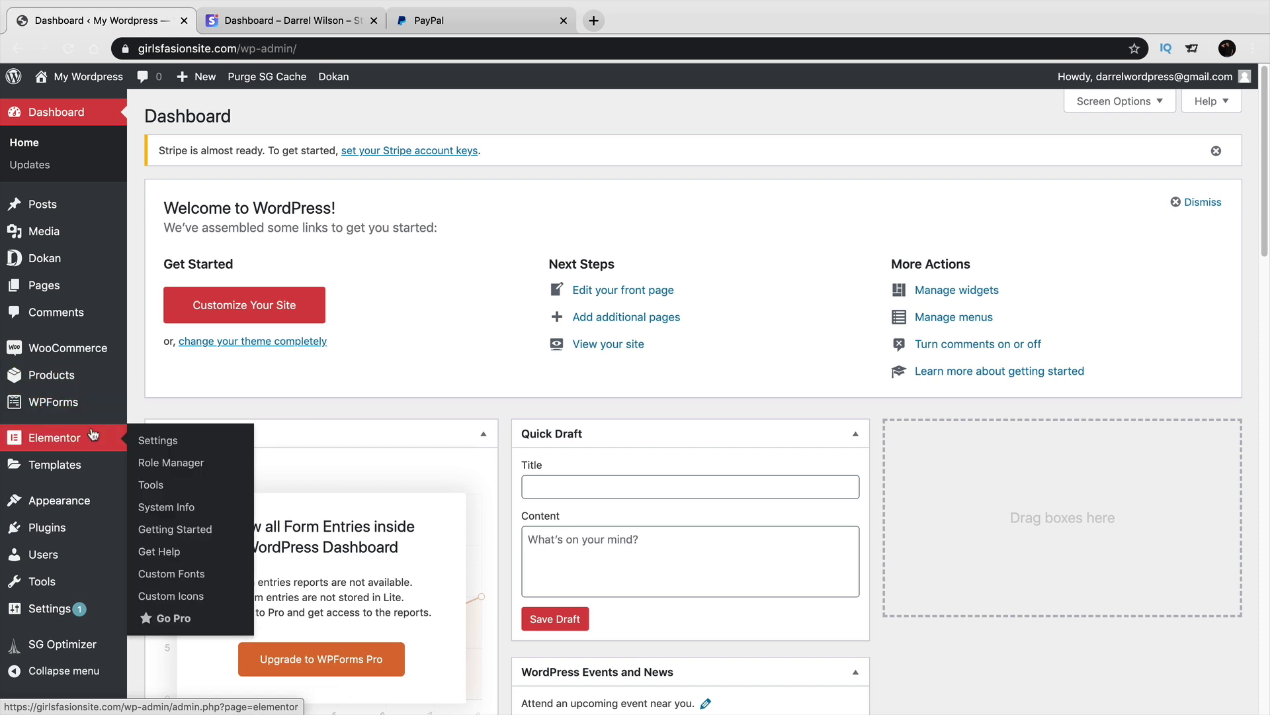
Open the Stripe payment method settings under WooCommerce Payments.
mouse_move(84, 352)
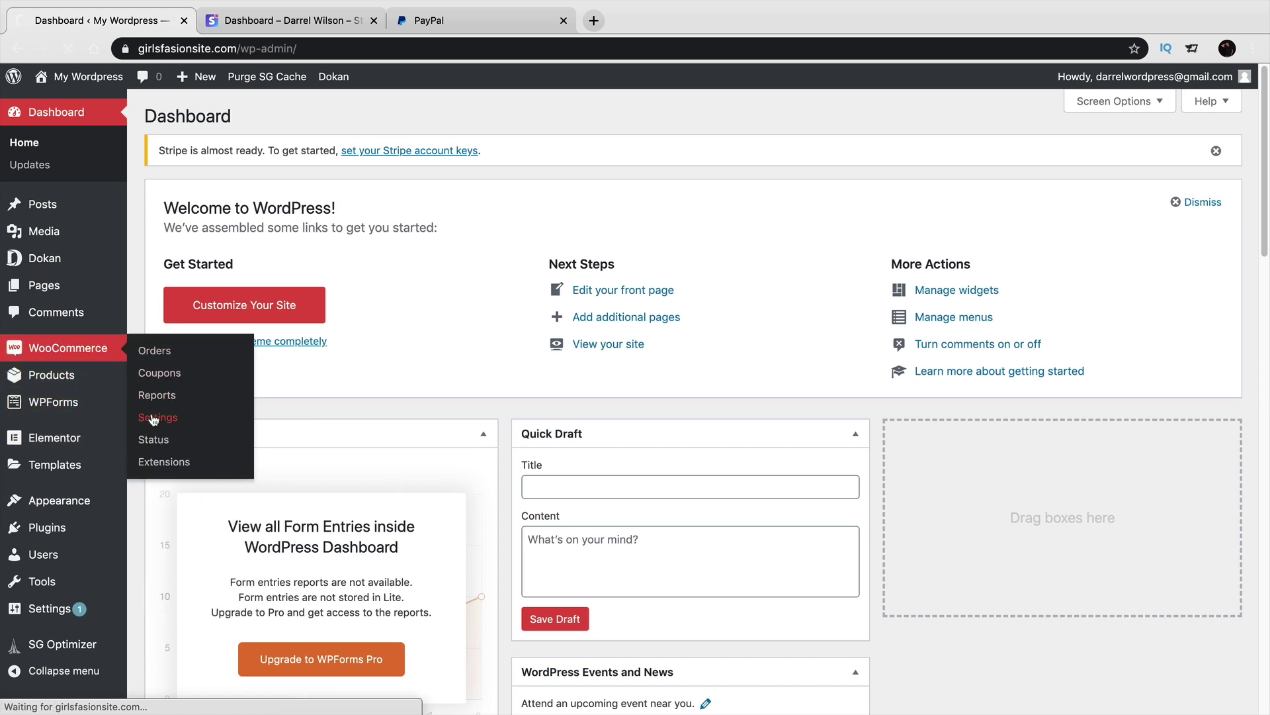
click(154, 420)
click(387, 132)
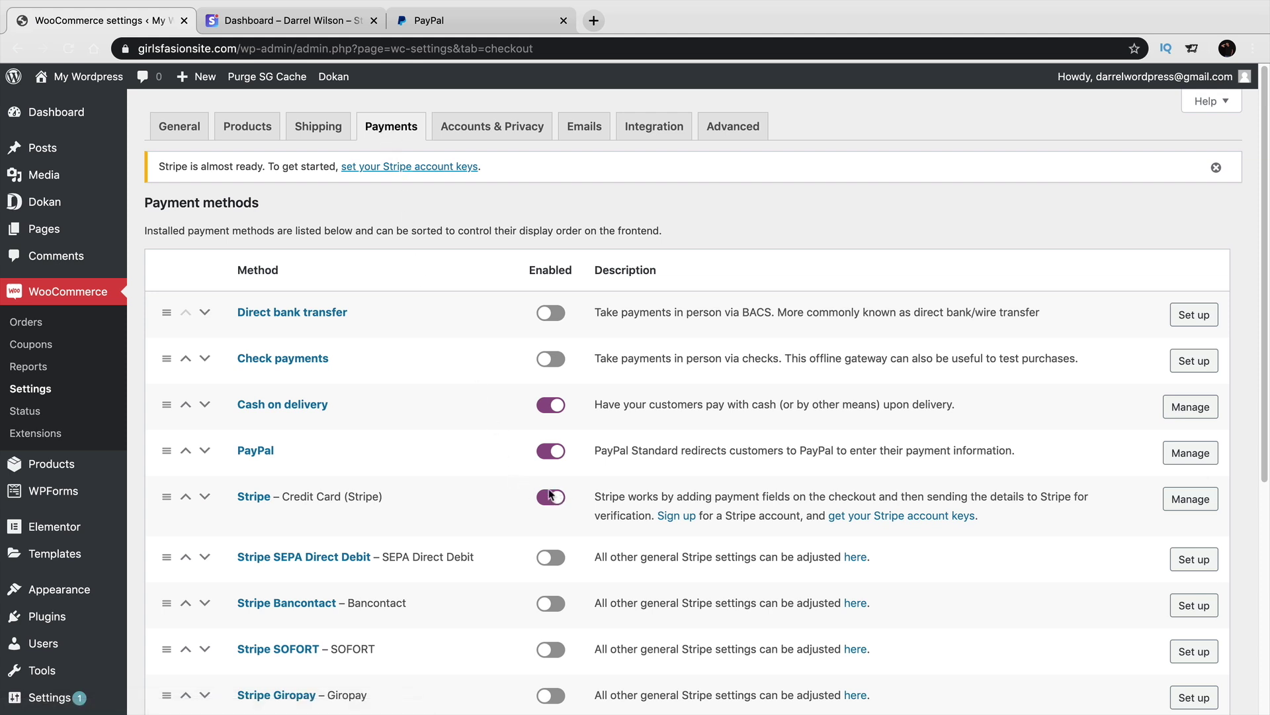
click(1189, 502)
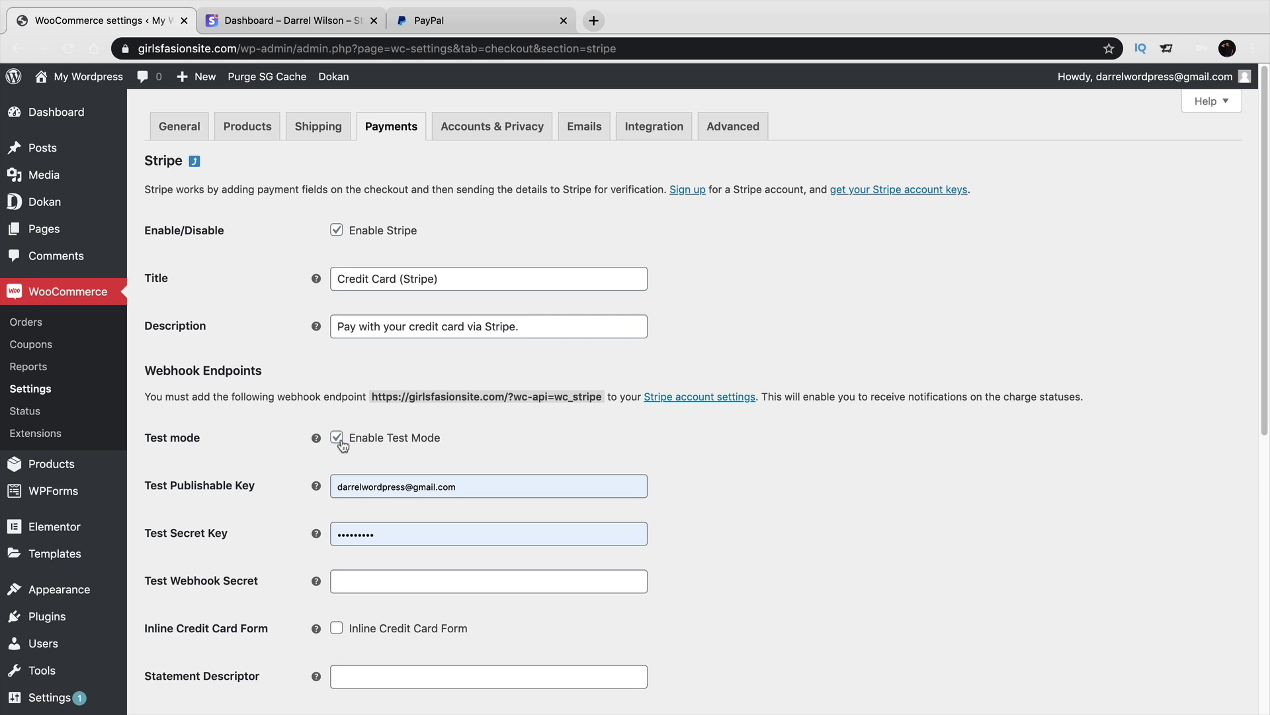
Replace the Test Publishable Key with the copied Stripe key and clear the Test Secret Key.
triple_click(396, 484)
key(BackSpace)
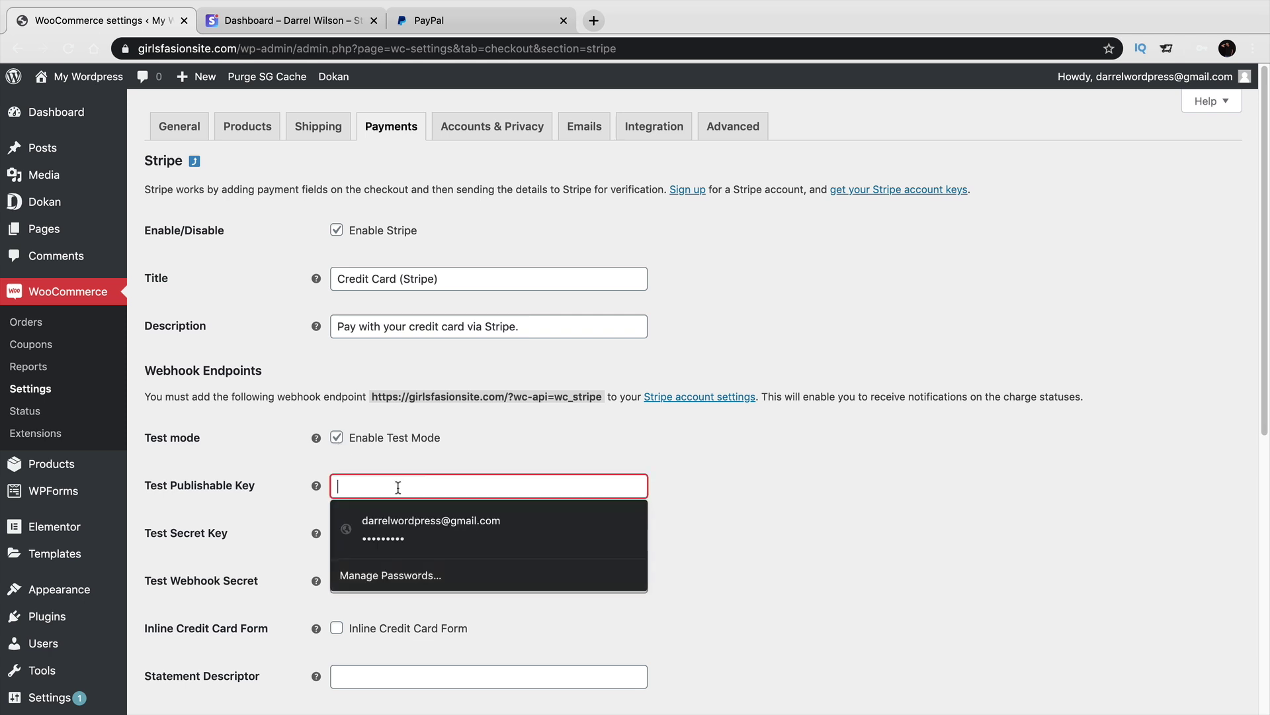
right_click(398, 490)
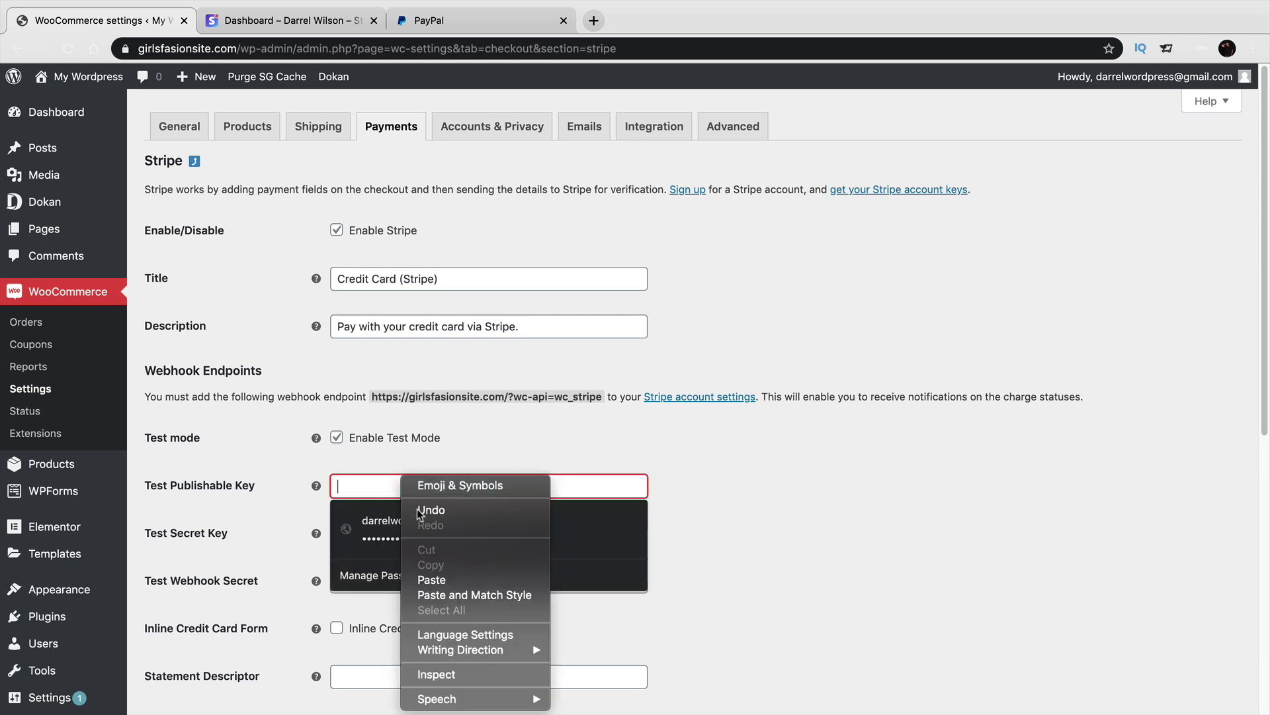
click(440, 581)
key(Tab)
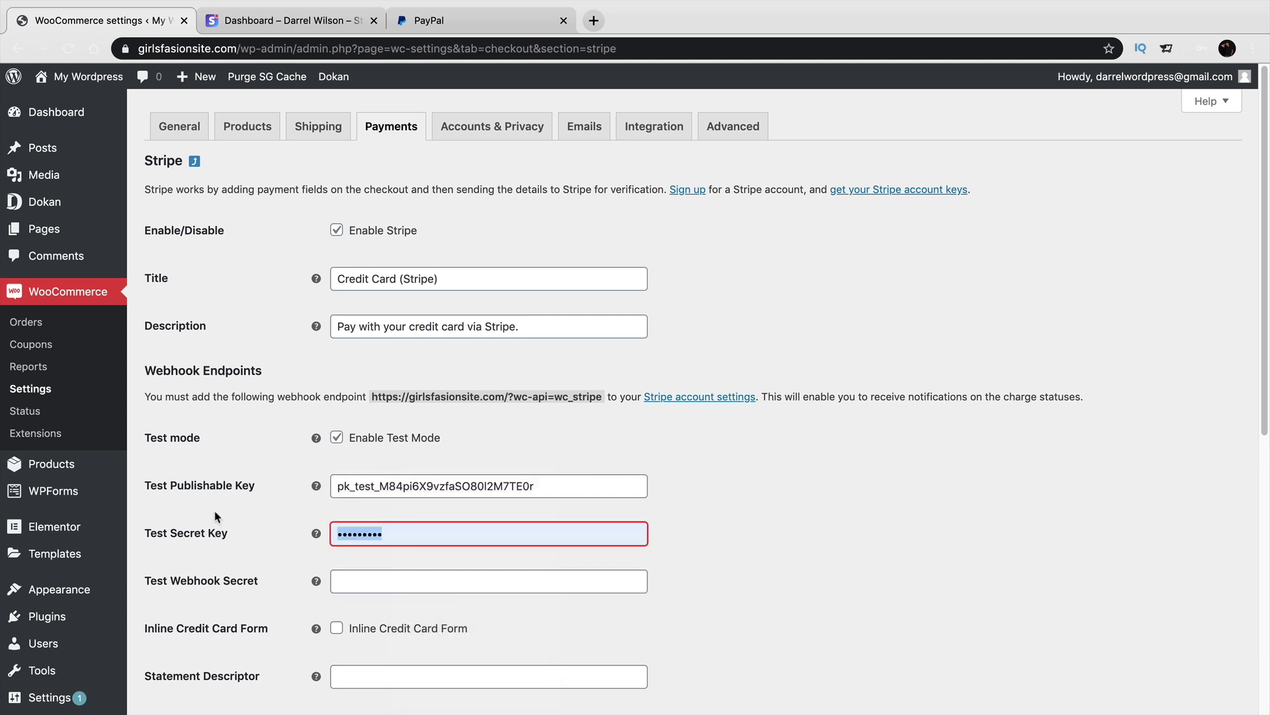
key(BackSpace)
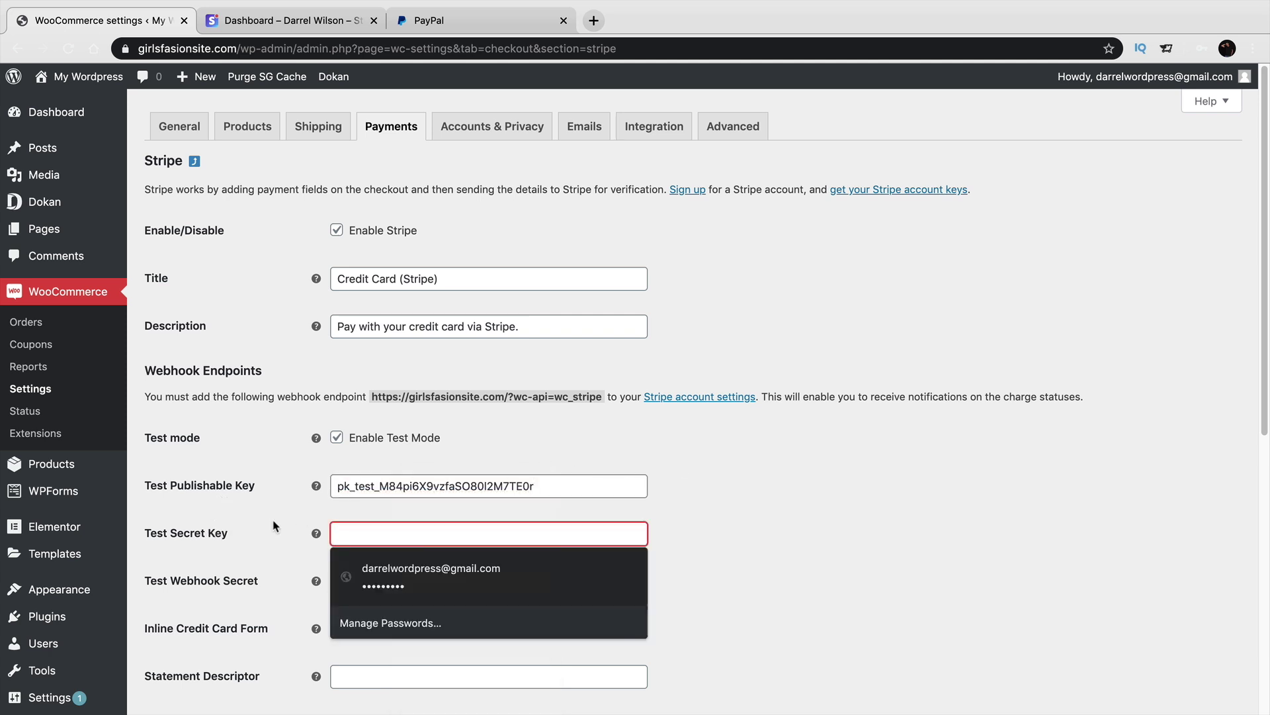
click(777, 508)
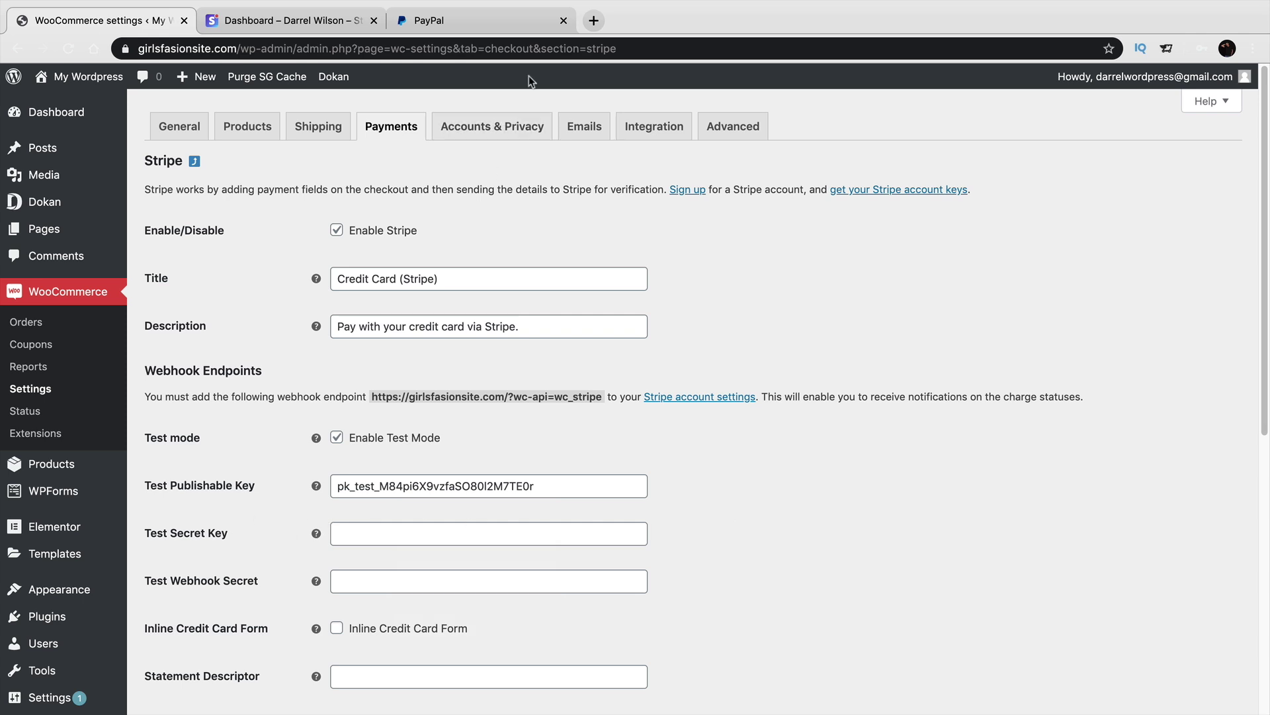
click(488, 28)
Copy the test secret key from Stripe and paste it into the Test Secret Key field.
click(324, 18)
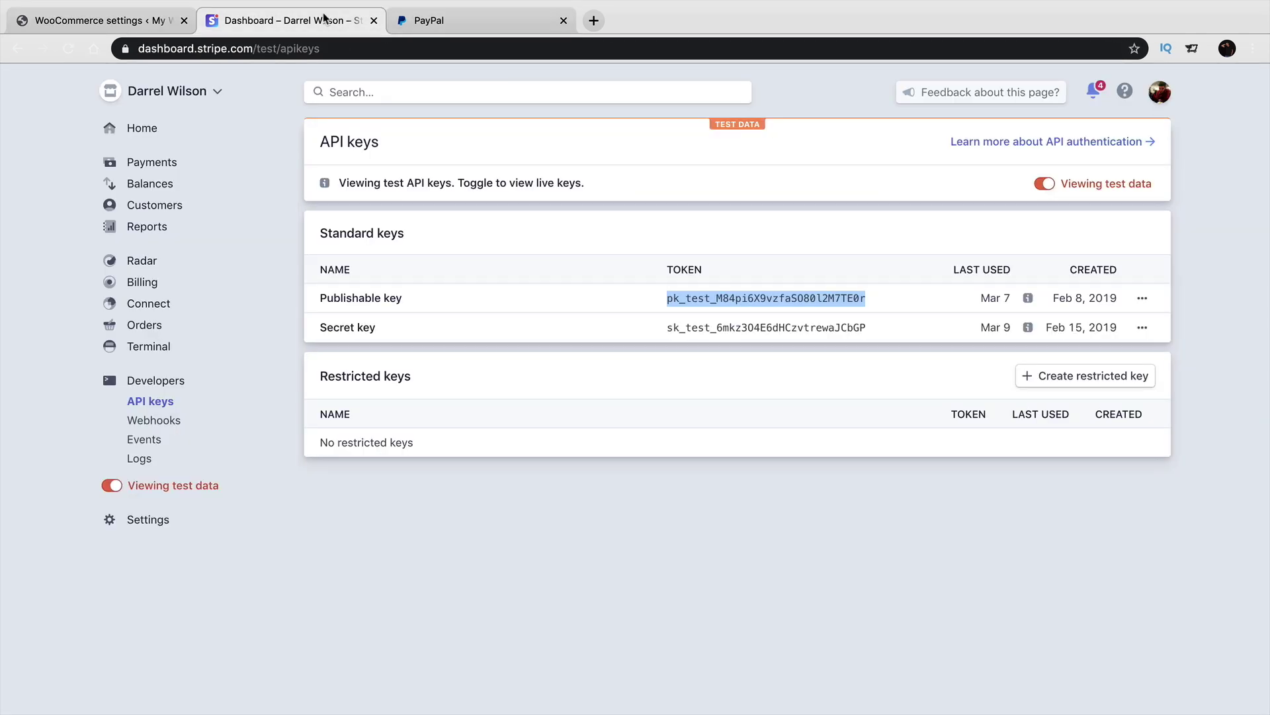
double_click(692, 326)
right_click(693, 327)
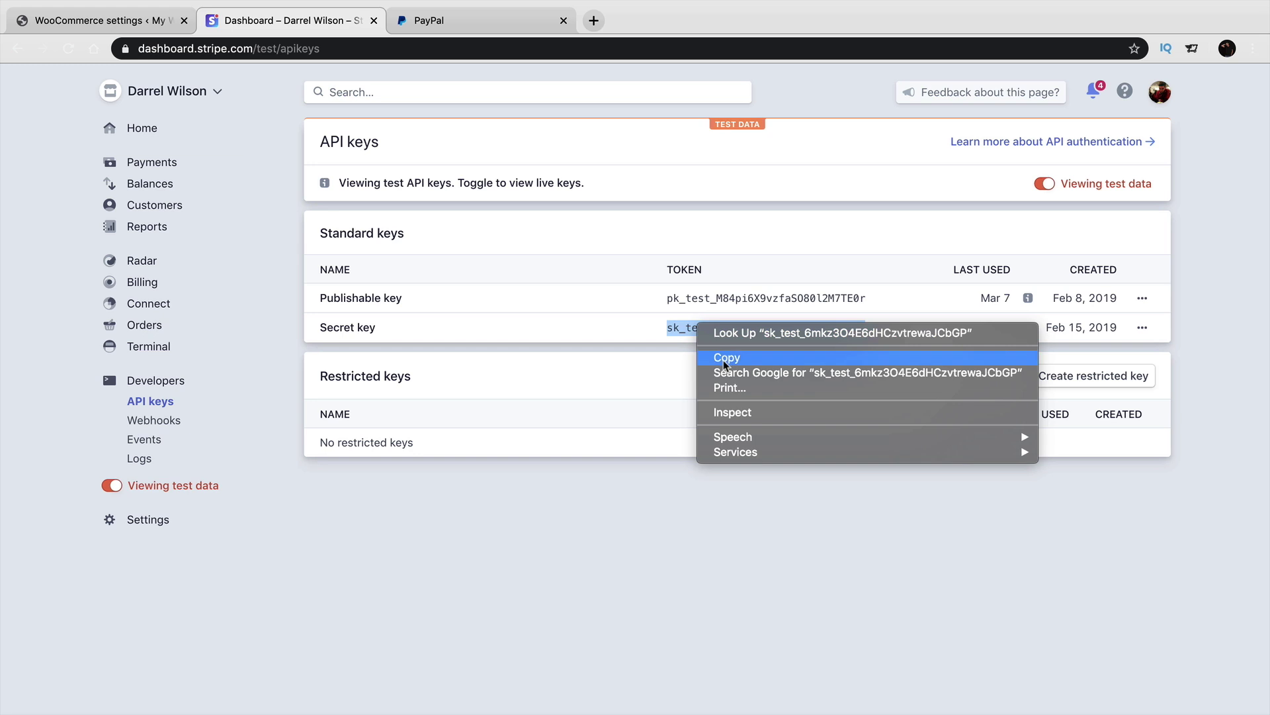
click(726, 357)
click(563, 21)
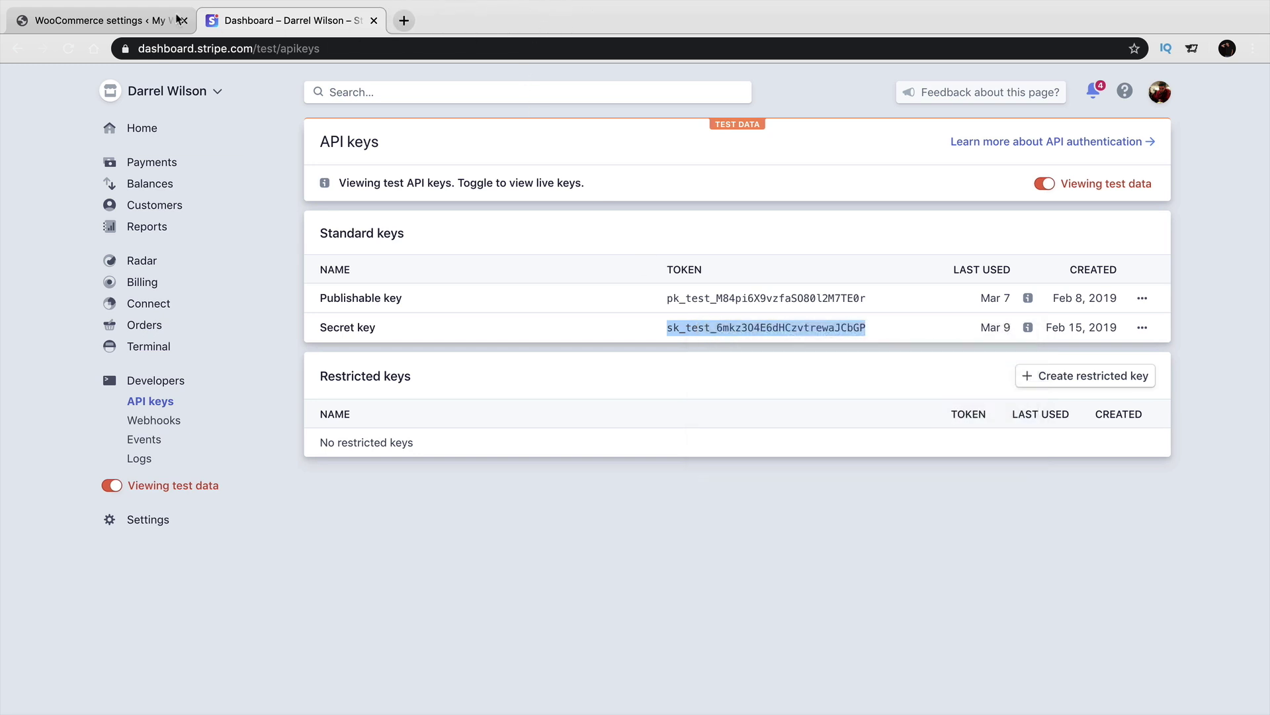
click(99, 21)
right_click(391, 534)
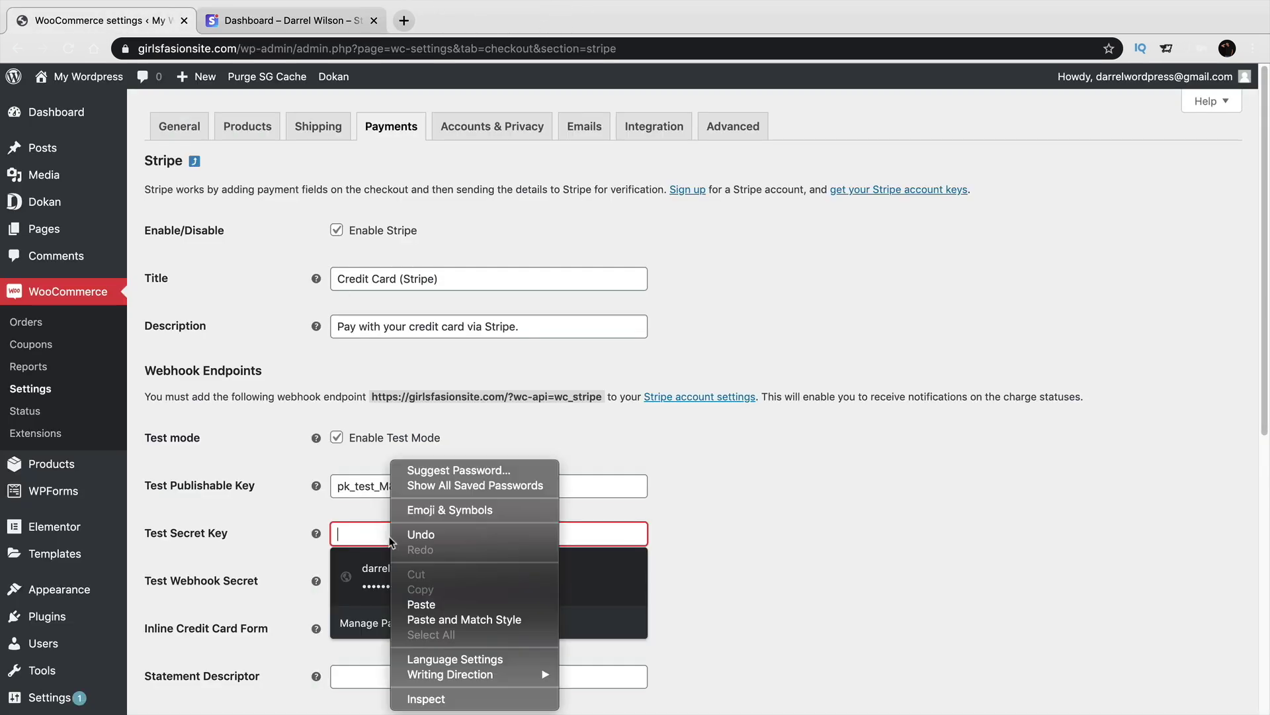
click(417, 601)
Turn off Capture charge immediately and Payment Request Buttons, then save the Stripe settings.
scroll(794, 510, down, 5)
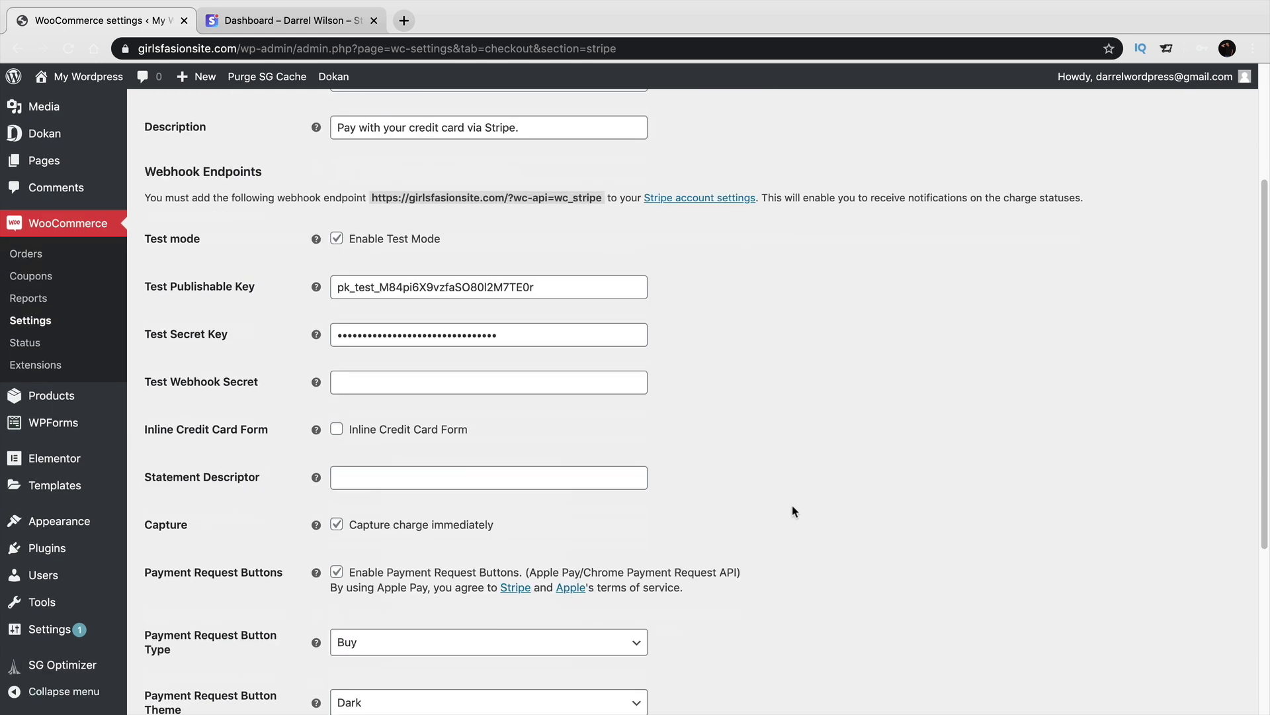
scroll(794, 506, down, 1)
click(337, 439)
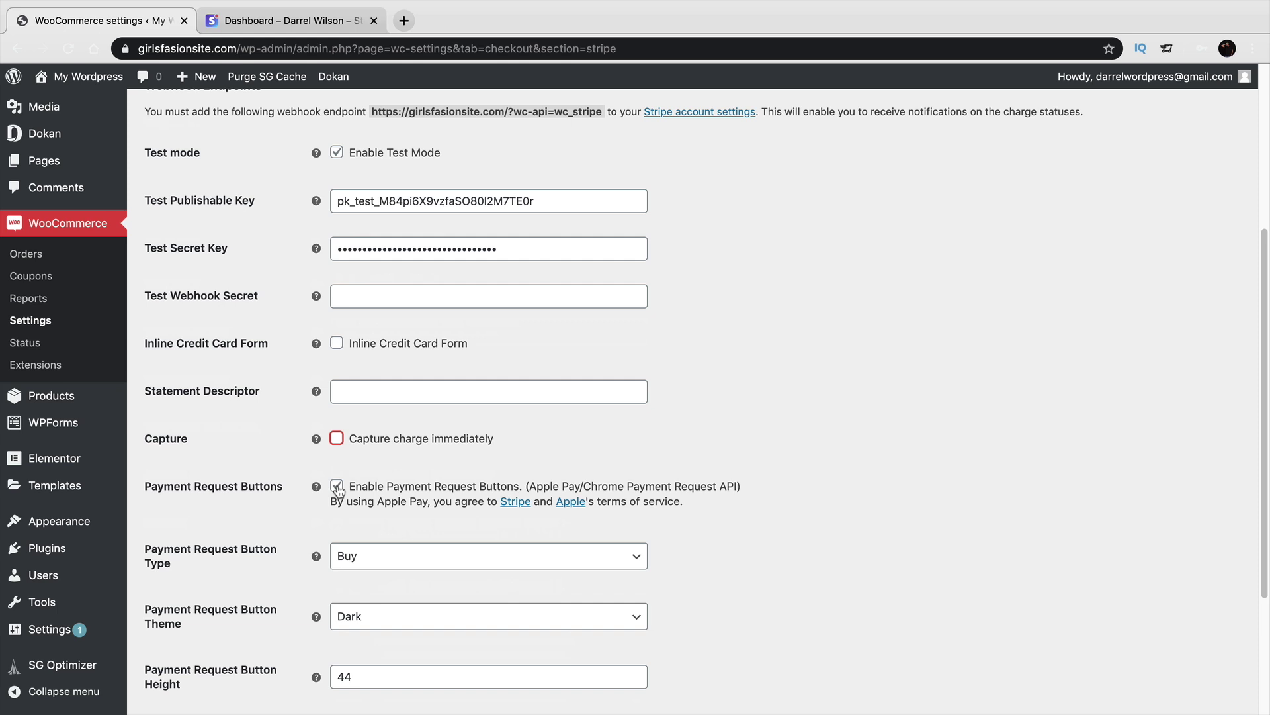
click(337, 487)
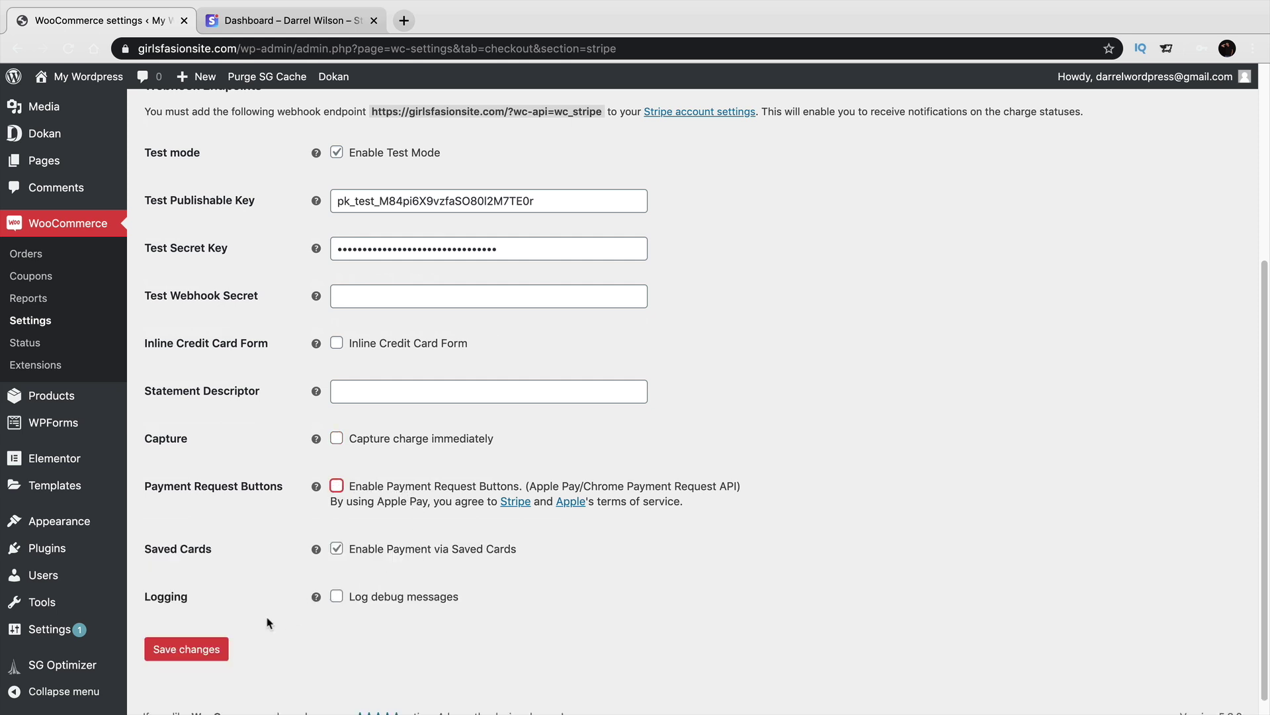
click(215, 649)
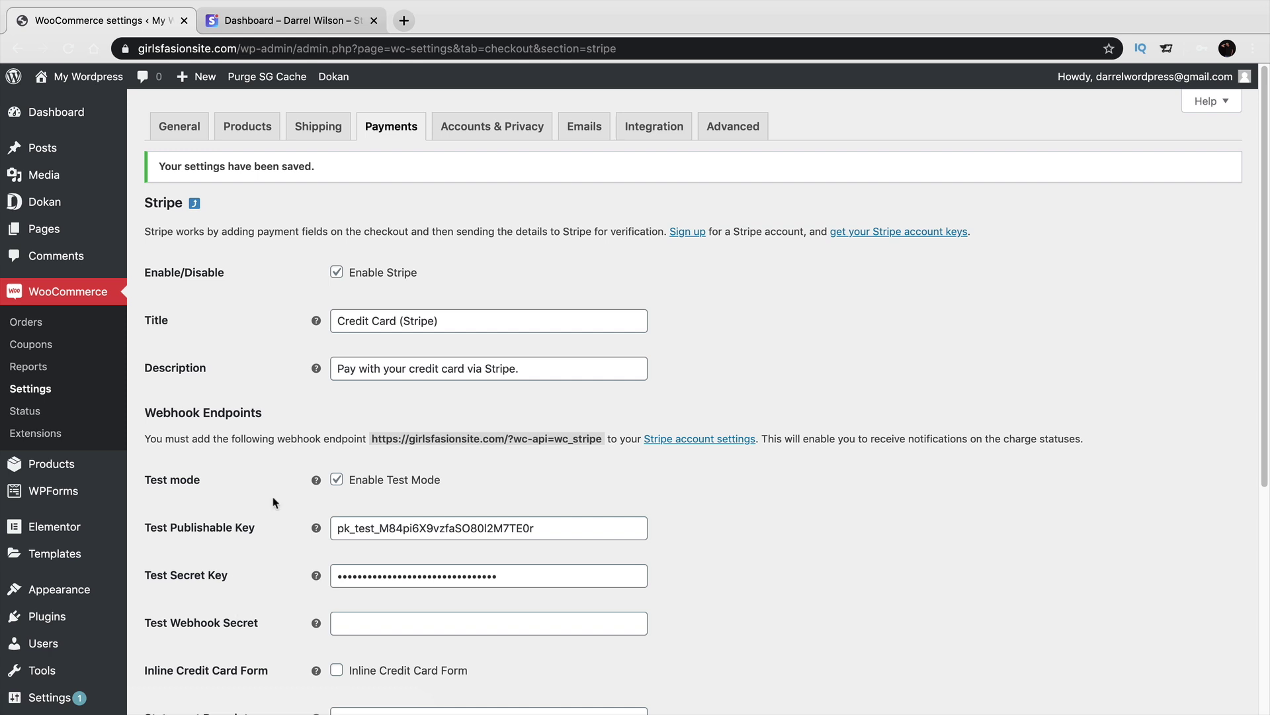
click(283, 22)
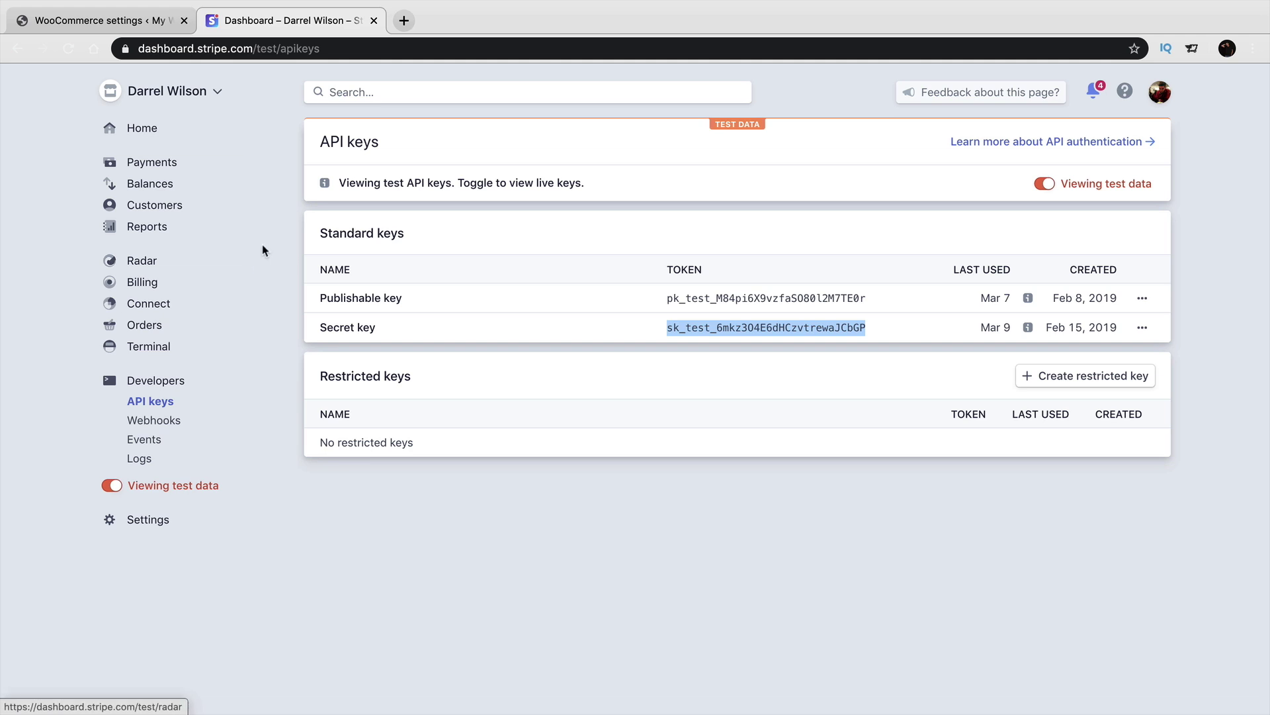
Visit the public site and open the Girls Shirt Guide product from the Store listing.
click(127, 24)
mouse_move(101, 106)
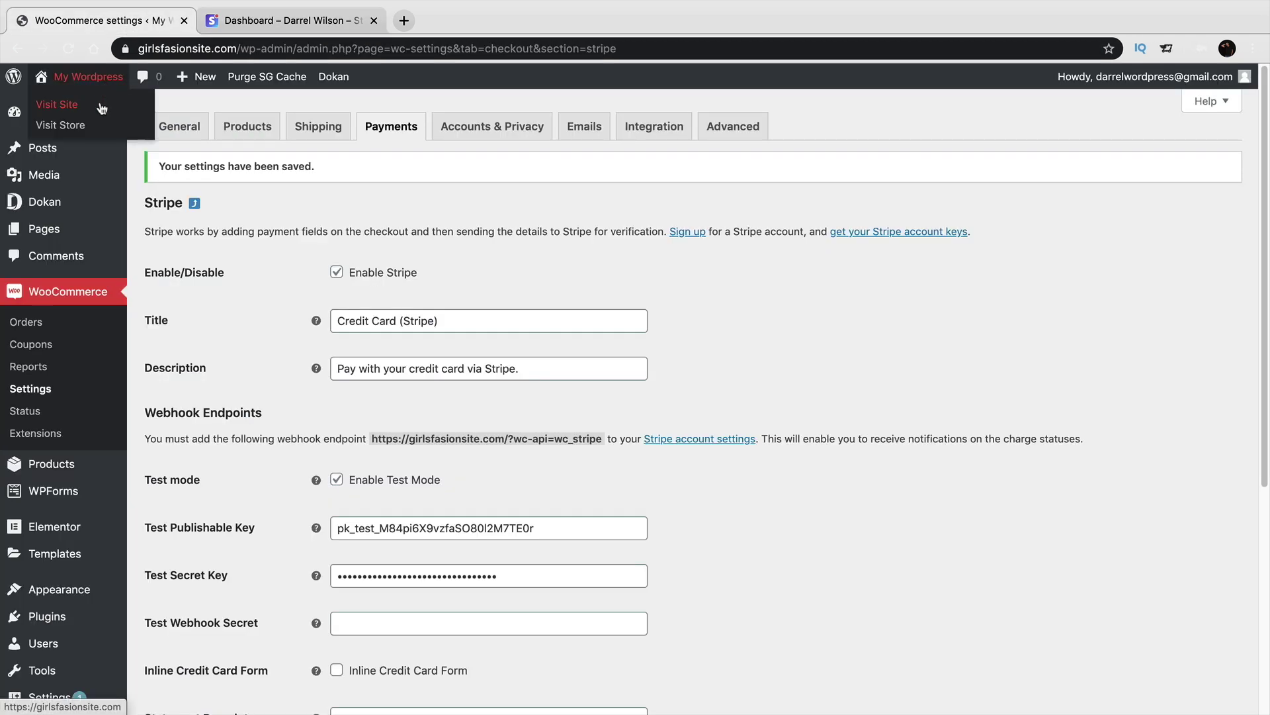
click(101, 107)
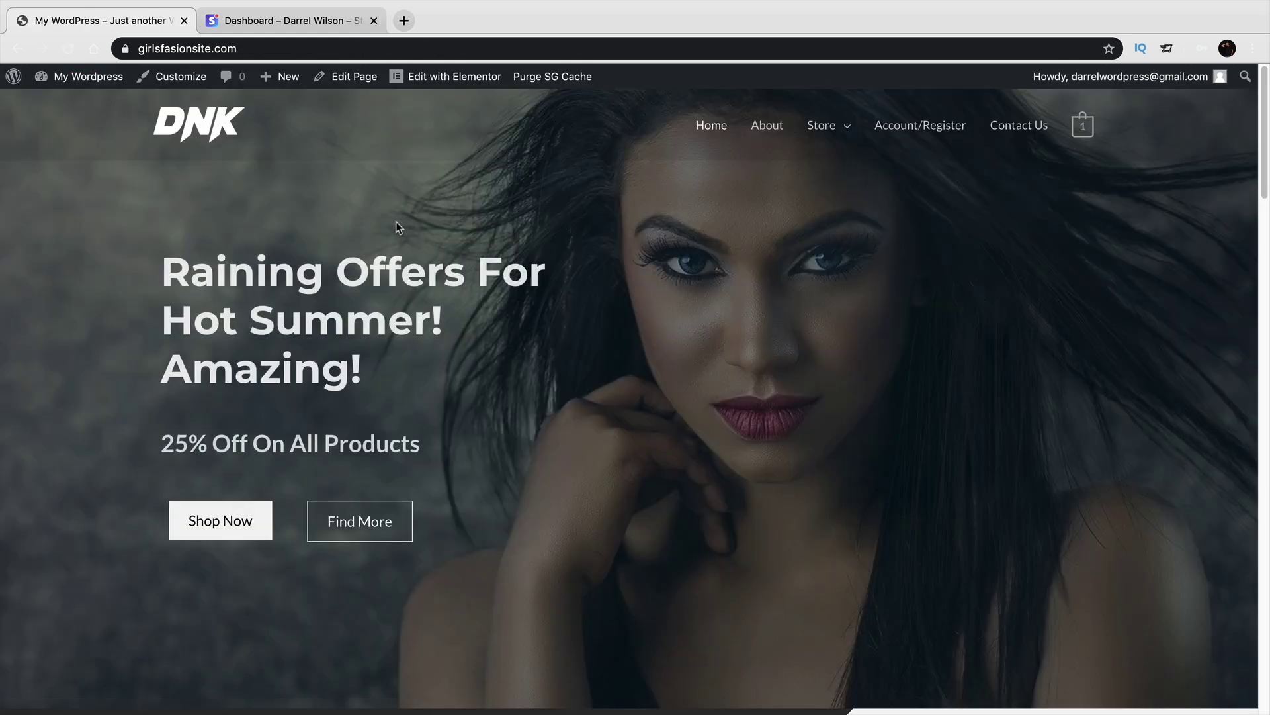
click(815, 129)
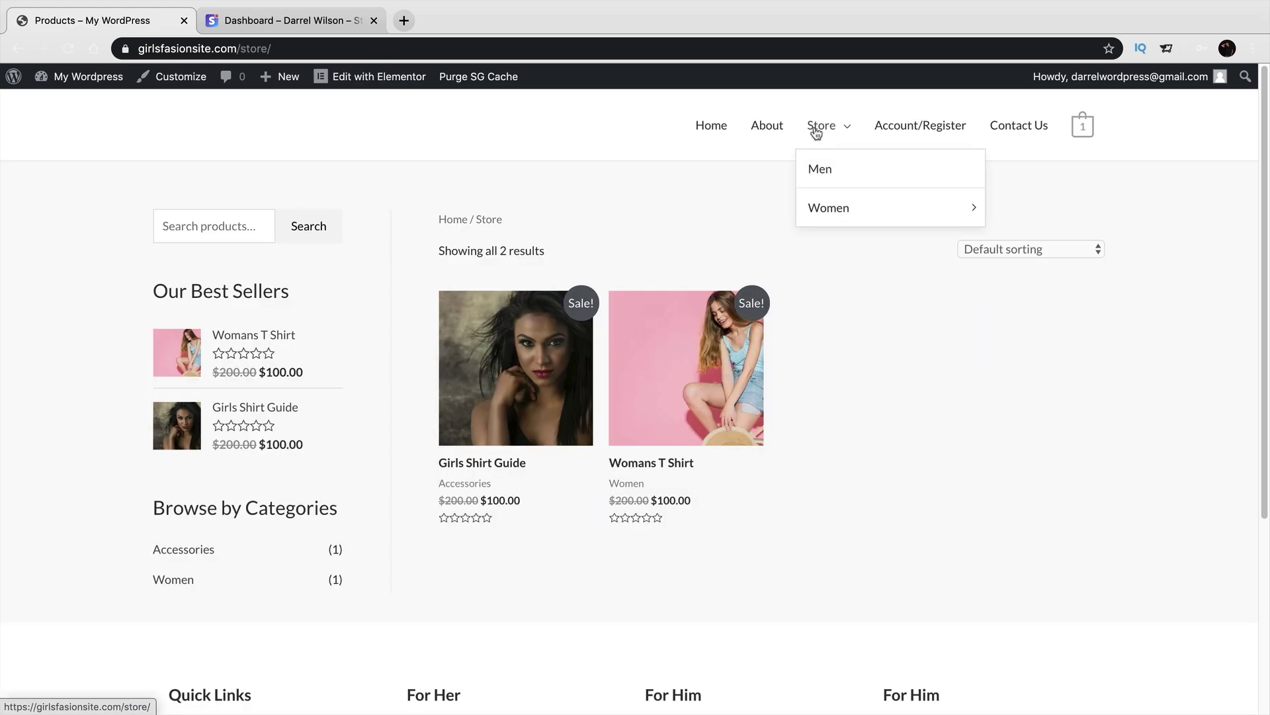
click(508, 368)
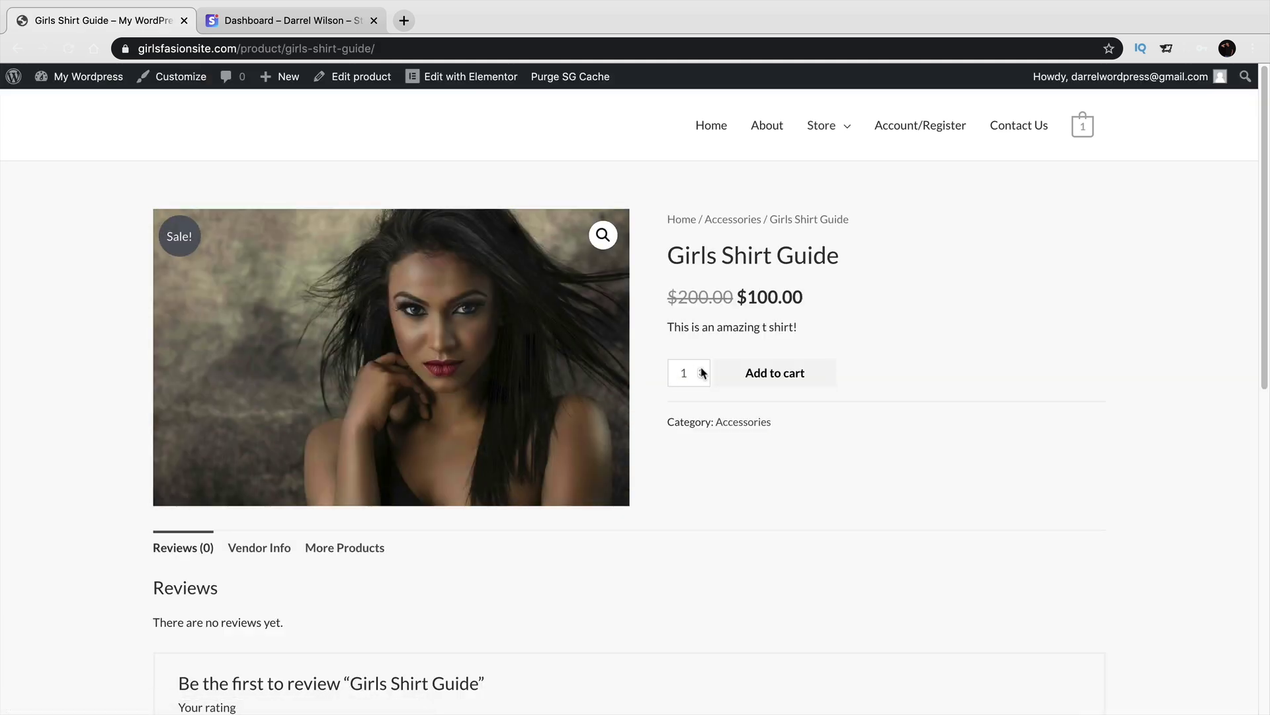
Add 5 Girls Shirt Guide to the cart, remove the Womans T Shirt, and proceed to checkout.
click(813, 376)
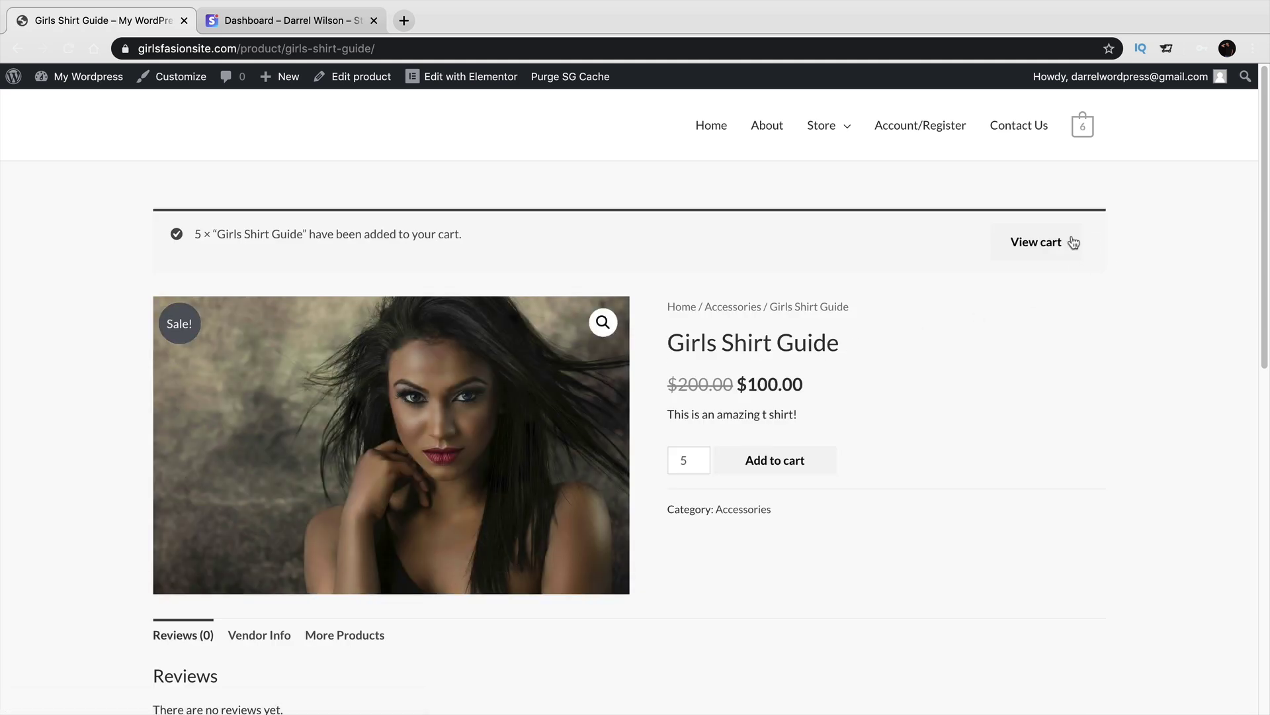
click(1043, 243)
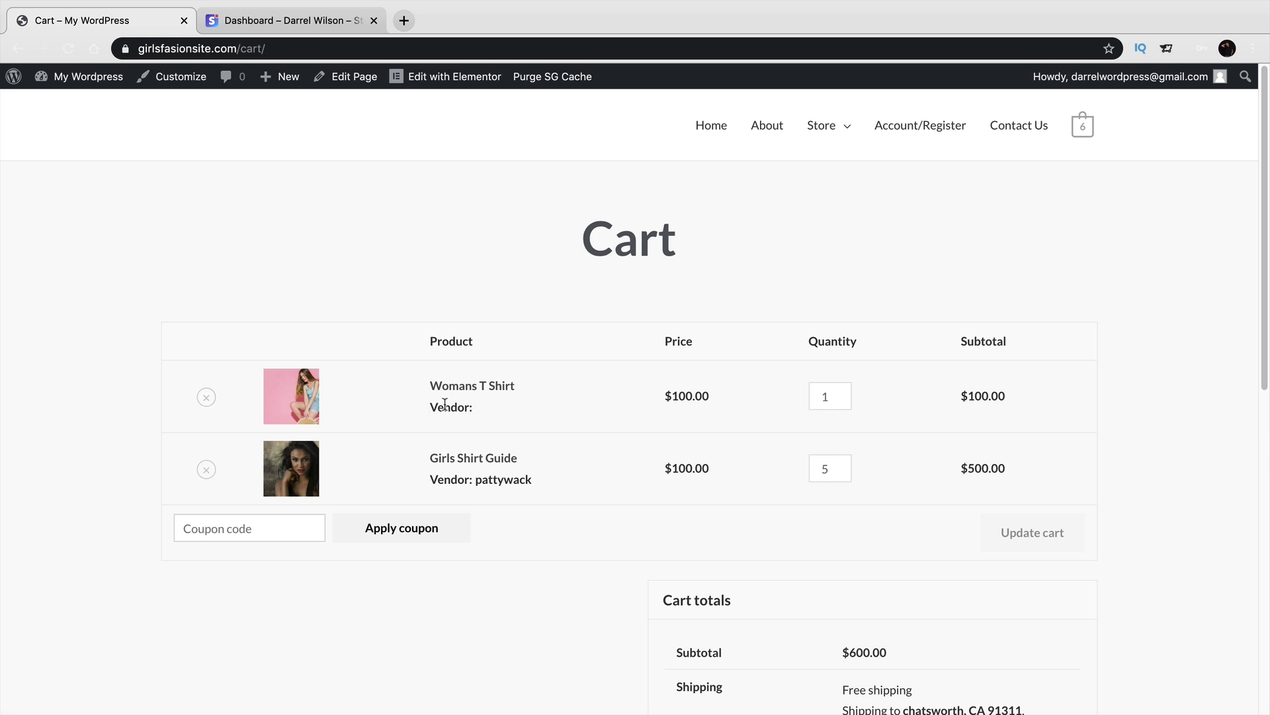
scroll(444, 403, down, 2)
click(207, 345)
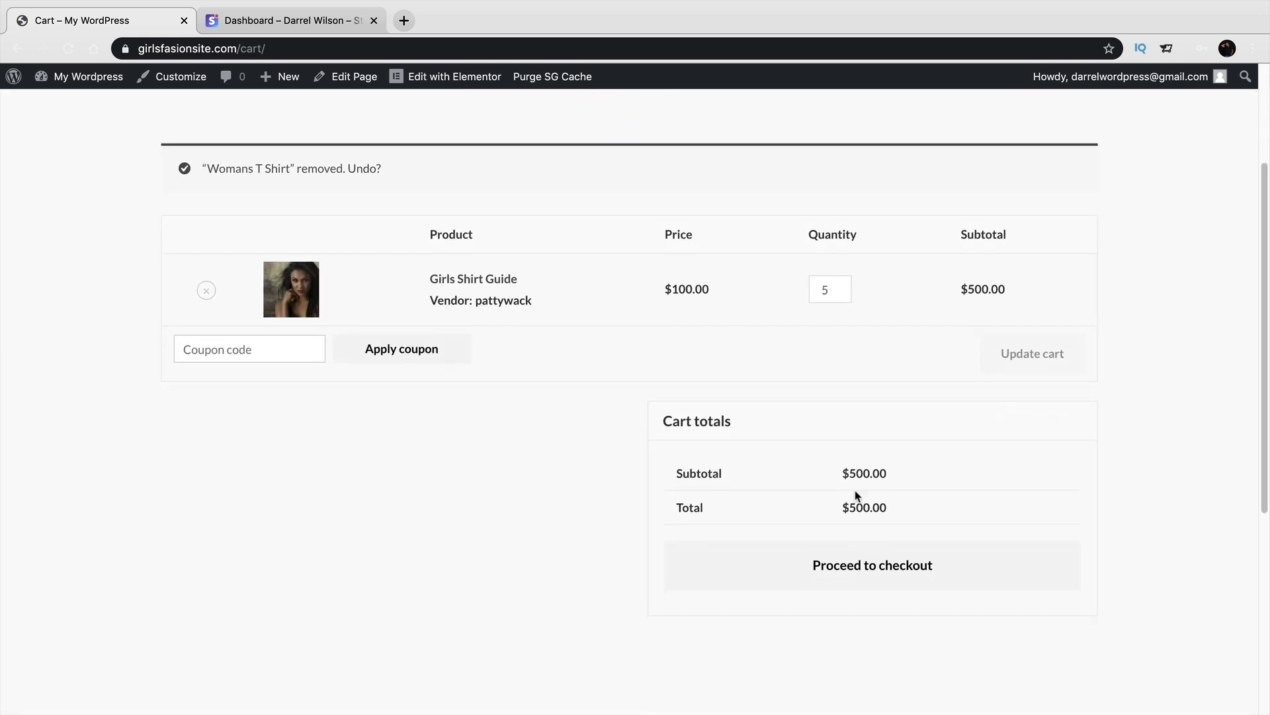
click(865, 562)
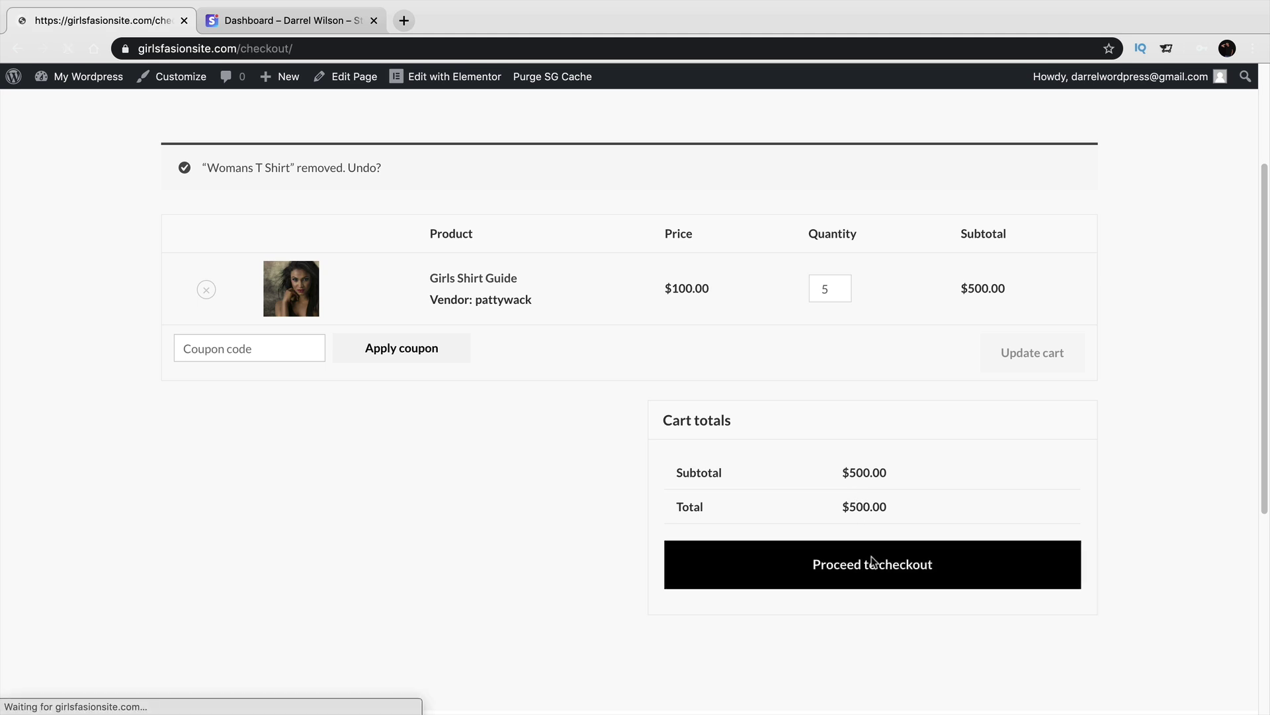
Fill in the billing name, street address and phone number.
scroll(867, 529, down, 4)
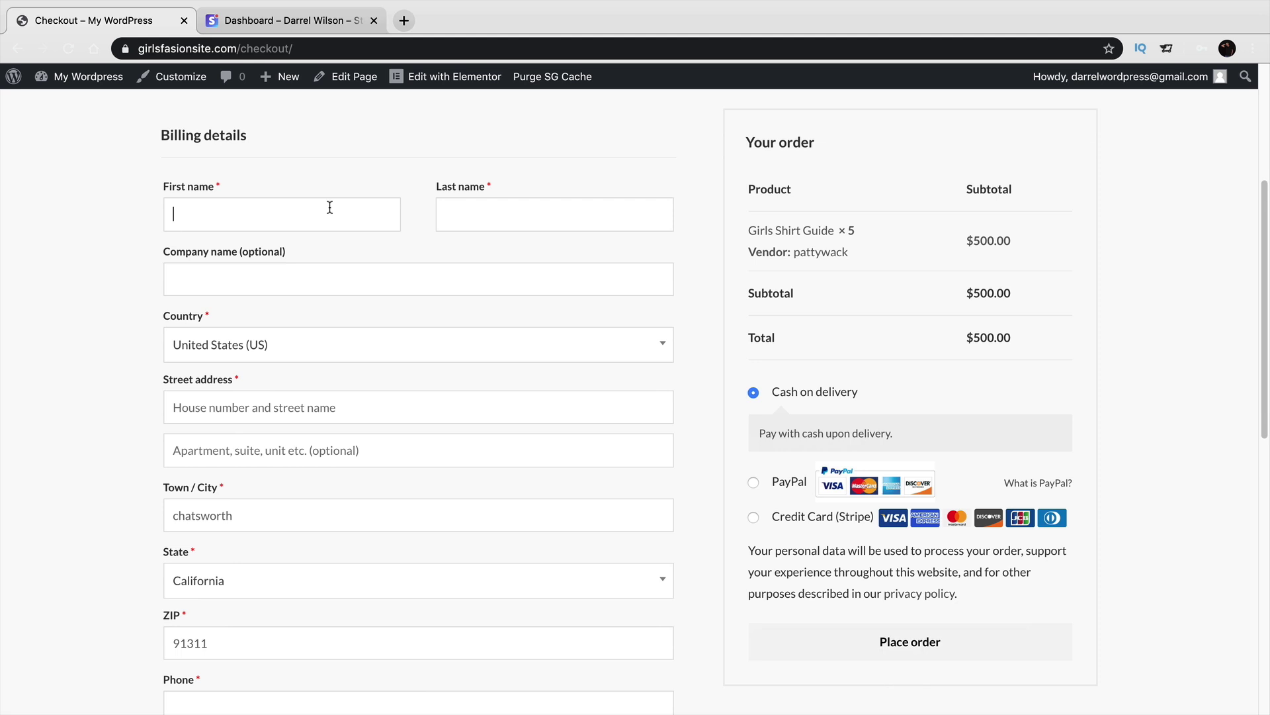
text(da)
text(wilson)
key(Tab)
key(Tab)
key(Tab)
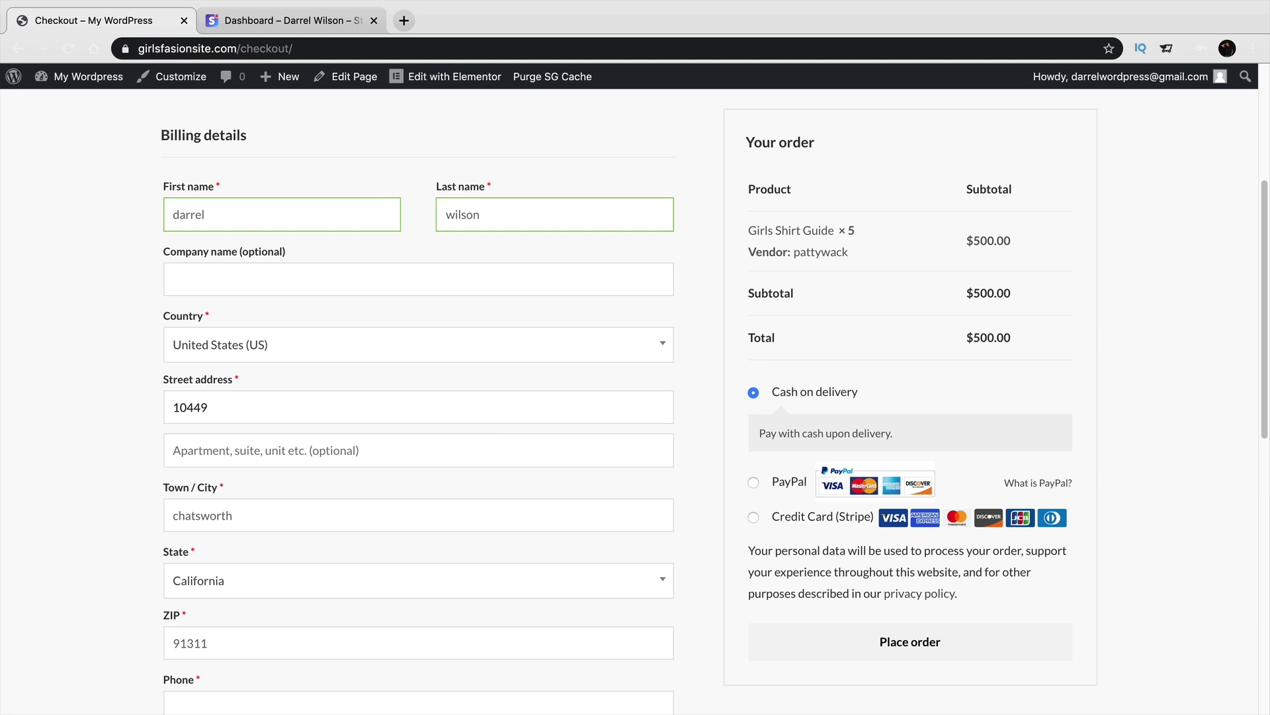
scroll(295, 371, down, 3)
click(343, 613)
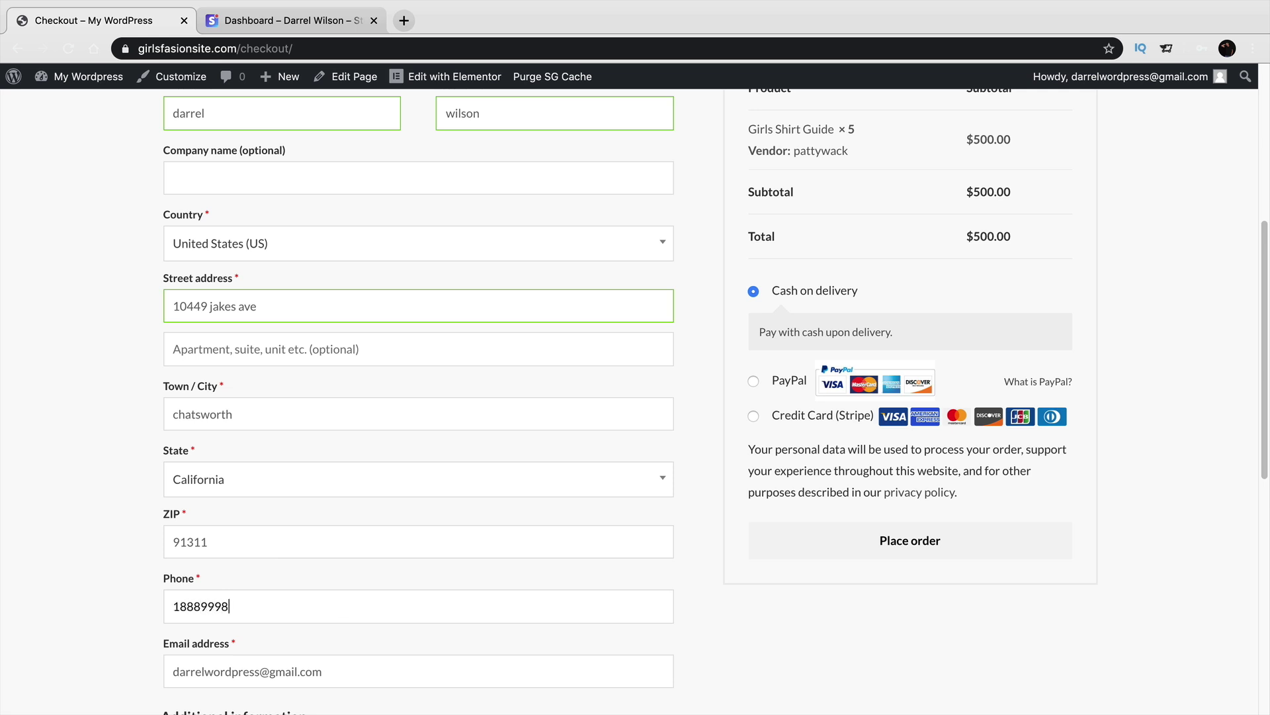
scroll(344, 596, down, 5)
scroll(706, 587, up, 5)
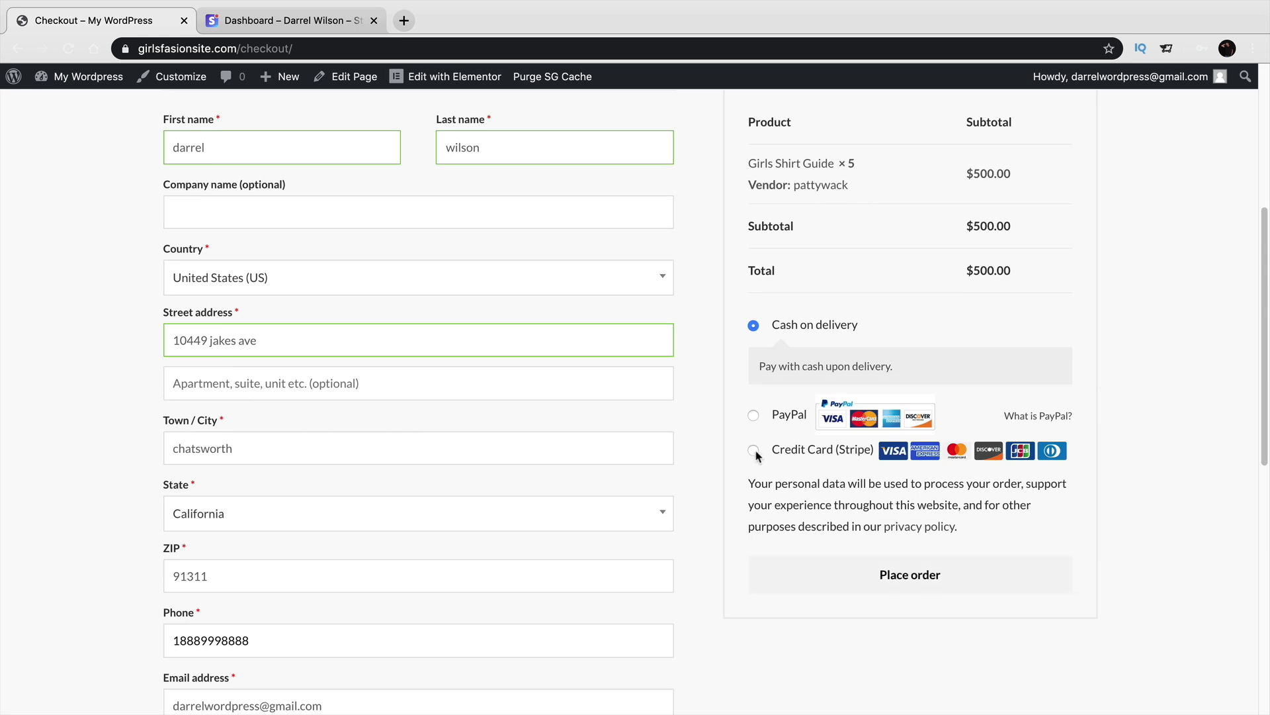
Pay by Credit Card (Stripe) with the 4242 test card, expiry 02/34 and CVC 123.
click(755, 451)
scroll(831, 511, down, 1)
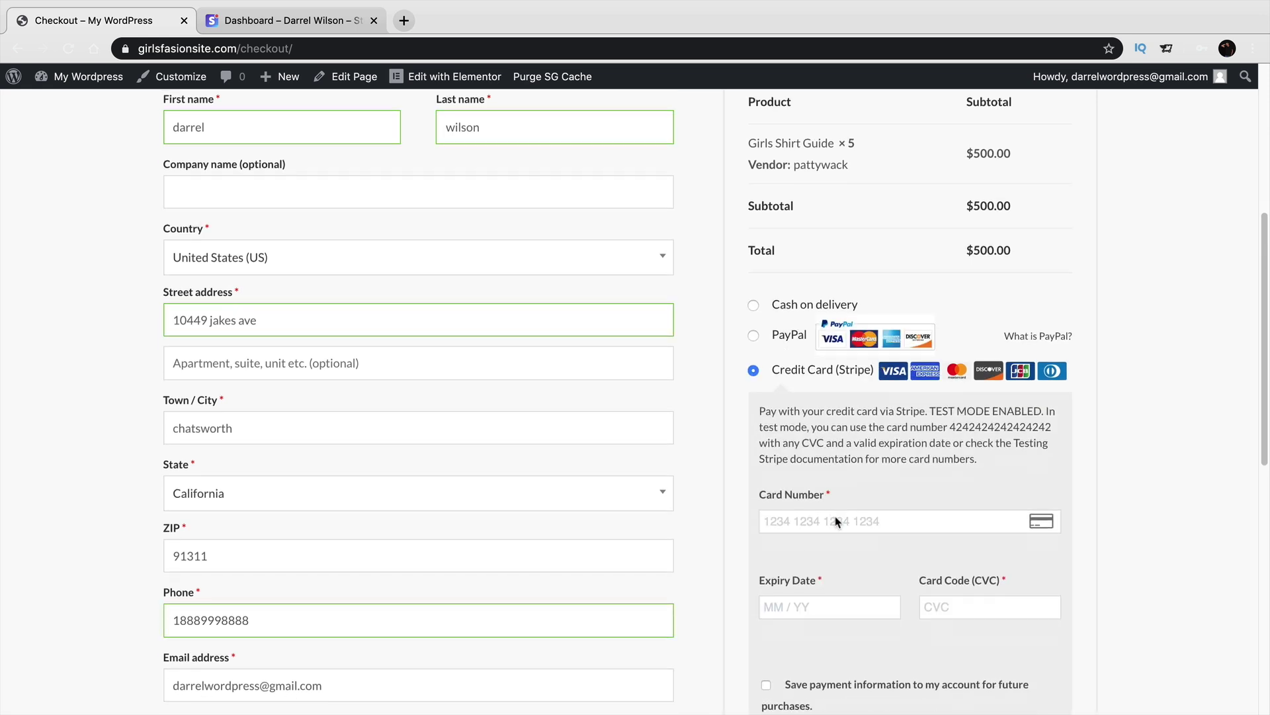
text(4242 4242 4242 4242)
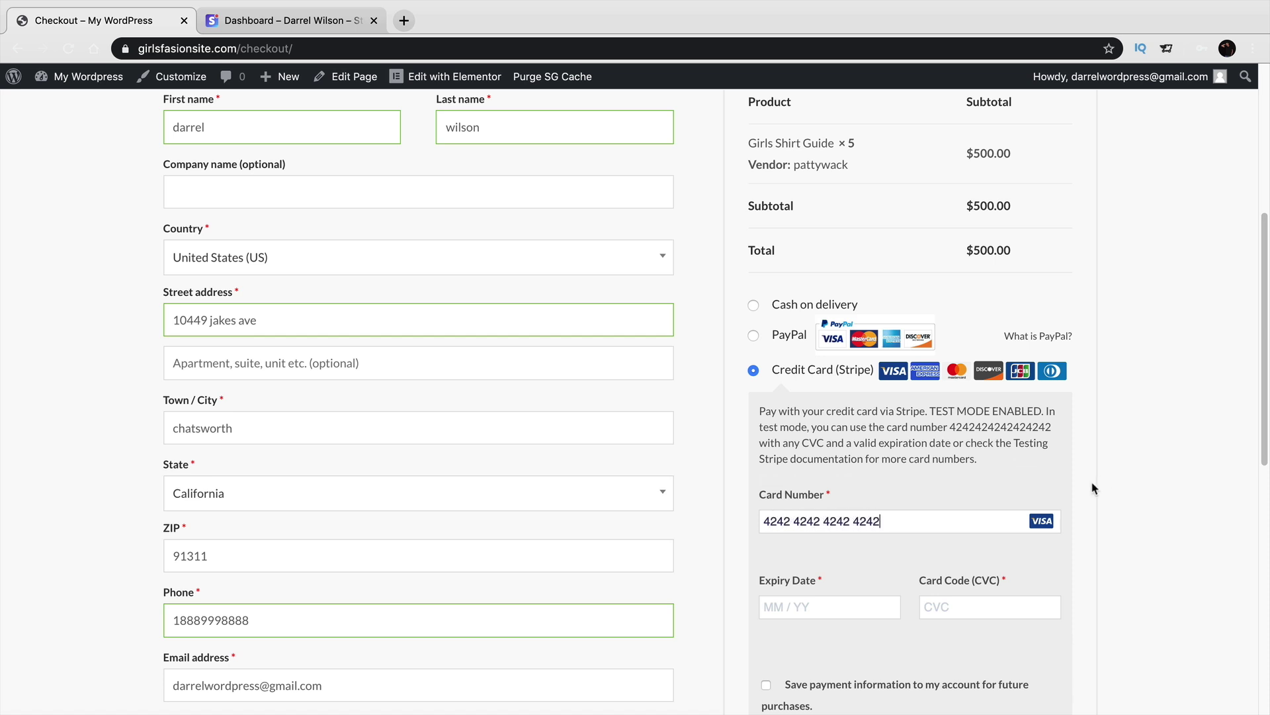
click(880, 602)
text(0234)
click(966, 602)
text(123)
Tick Save payment information and place the $500.00 order.
scroll(1042, 587, down, 3)
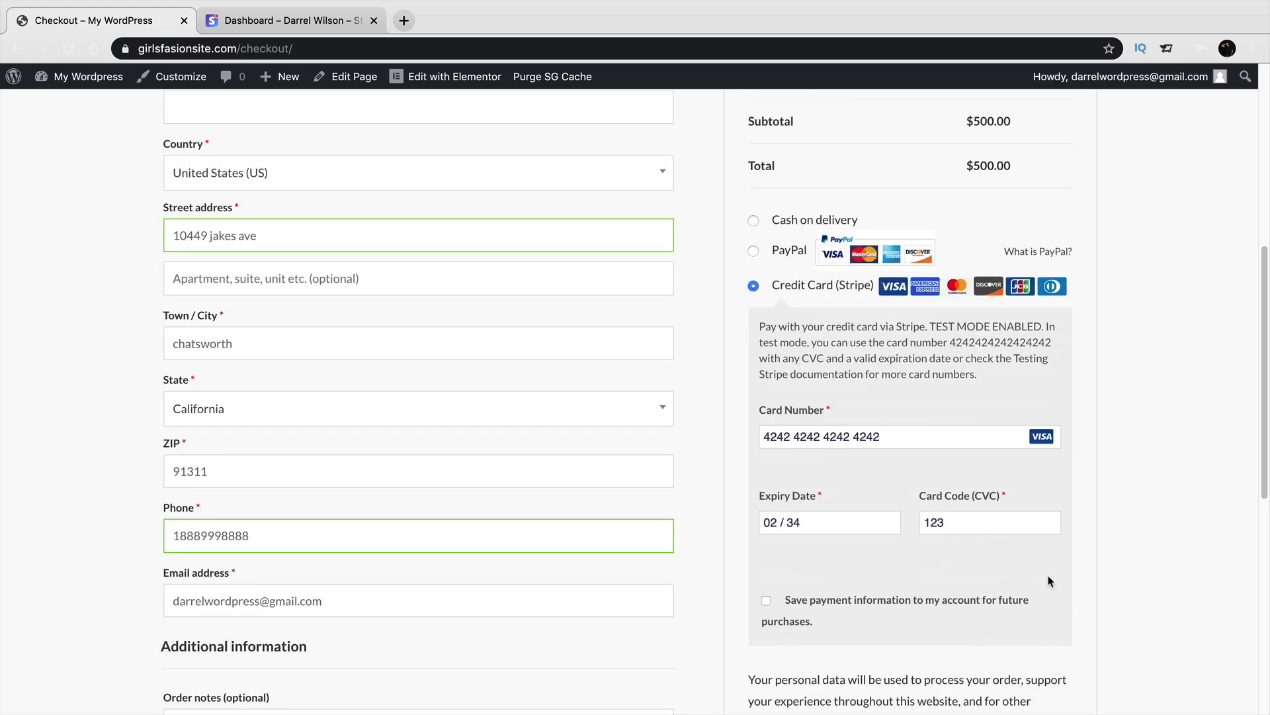
click(766, 554)
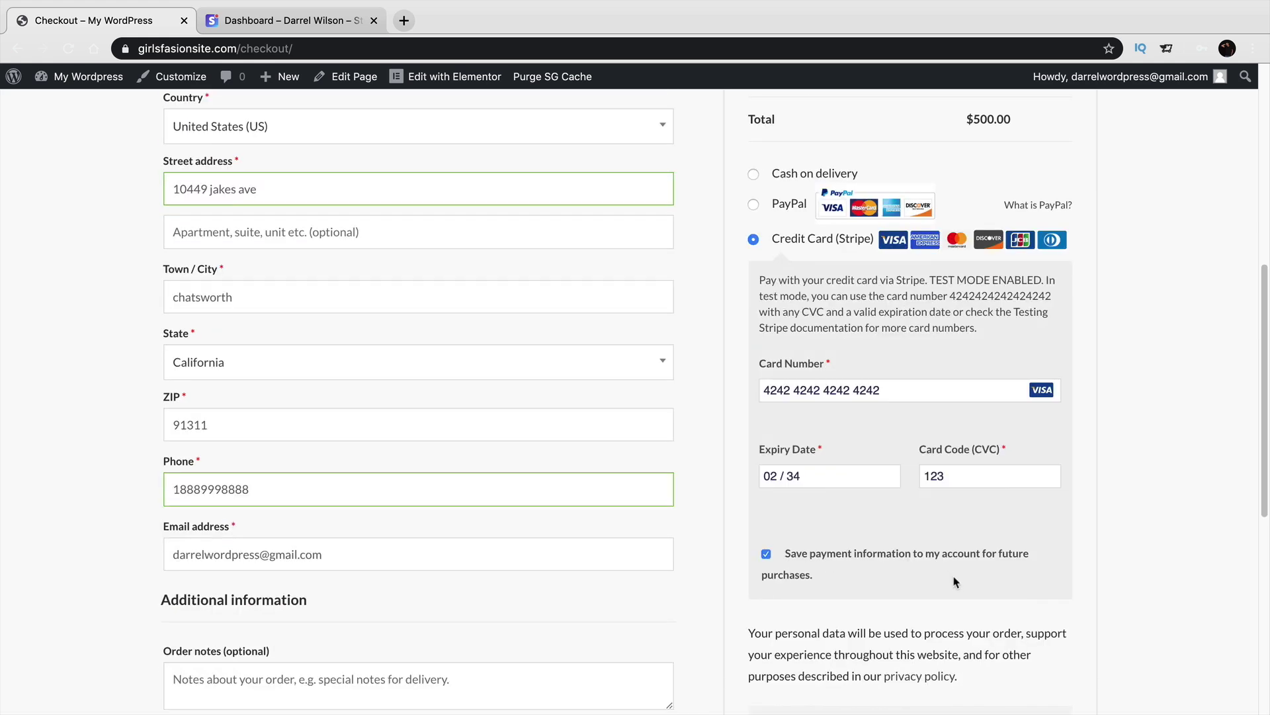
scroll(936, 567, down, 5)
scroll(940, 569, up, 15)
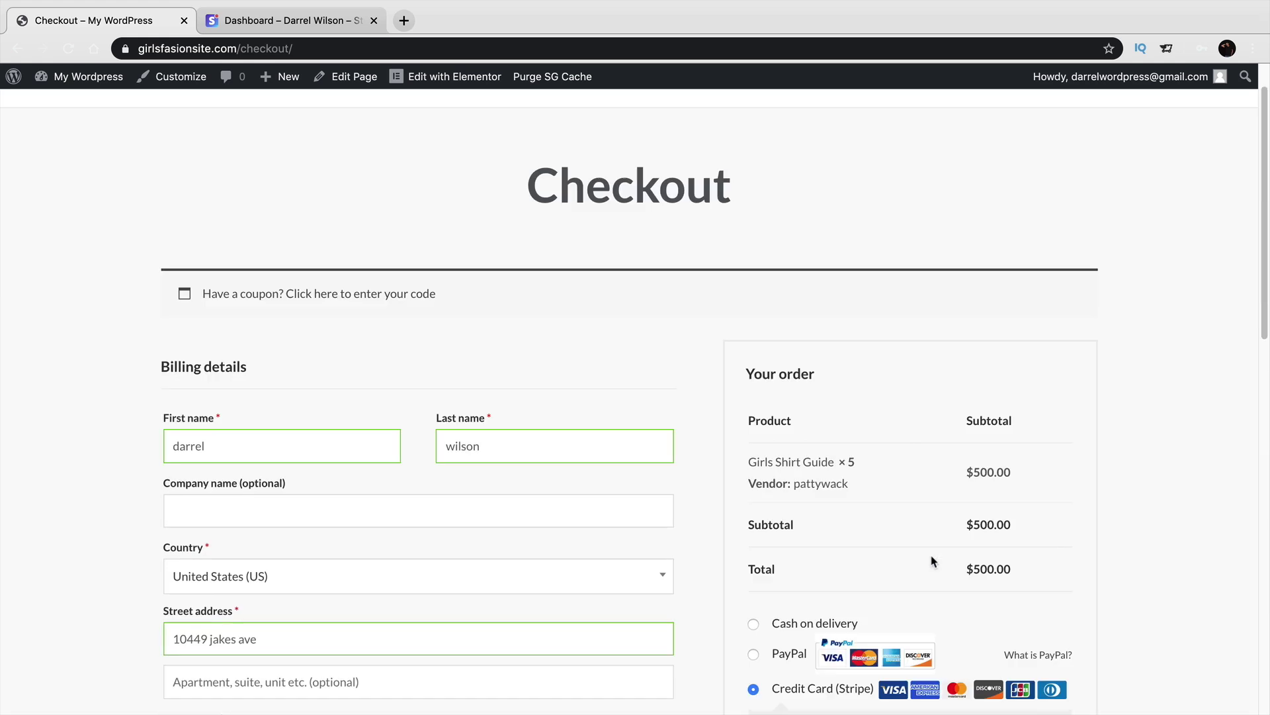
scroll(945, 576, down, 8)
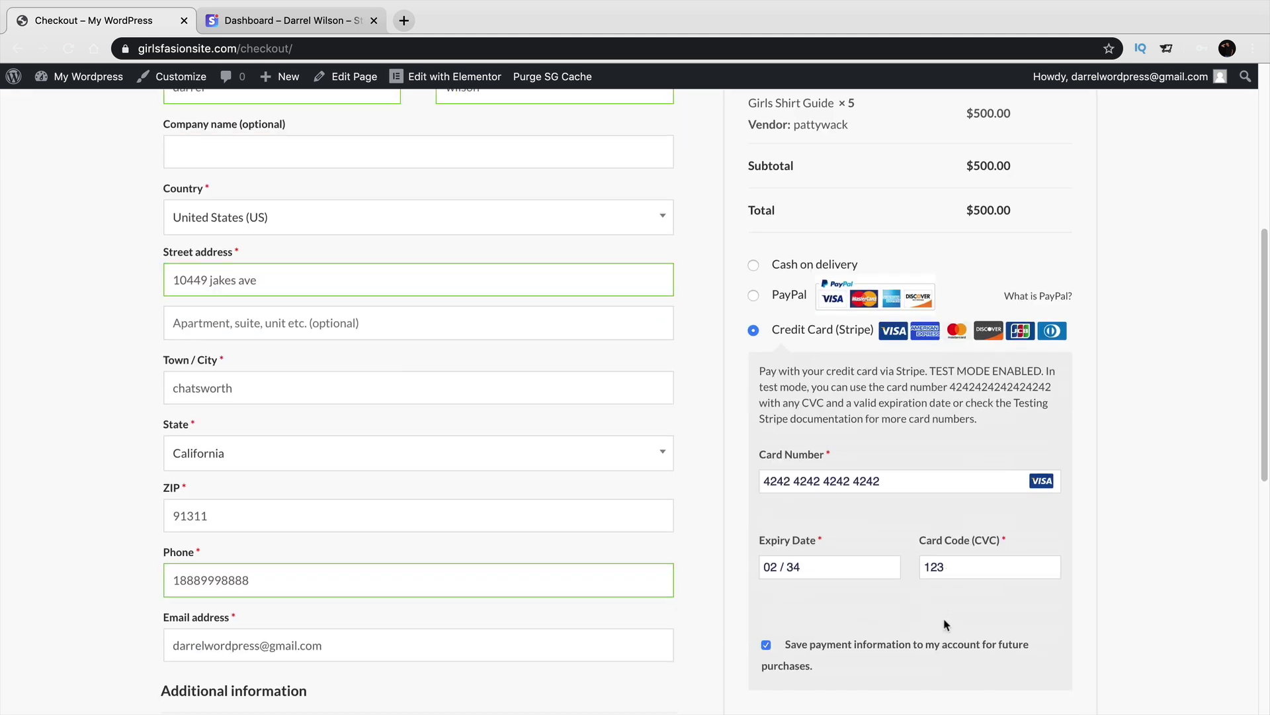
scroll(942, 621, down, 5)
click(933, 481)
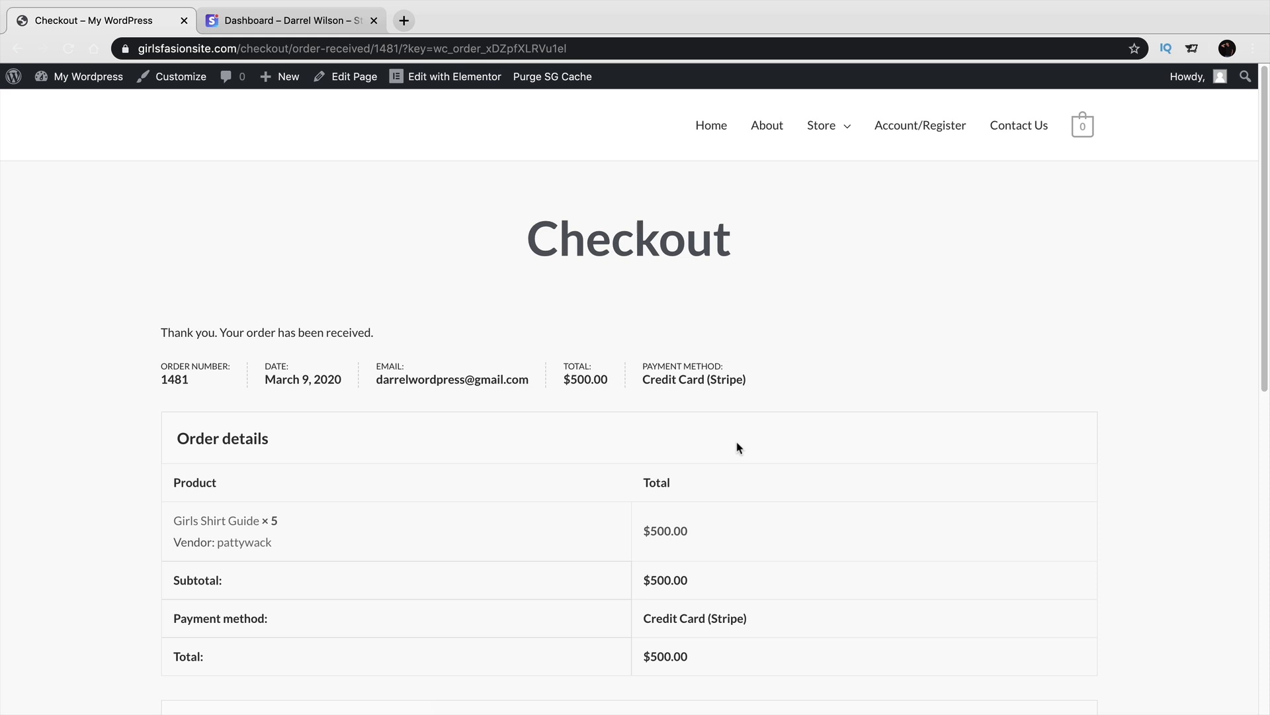
Review the order-received page, highlight the thank-you sentence, then go to the Stripe Dashboard.
scroll(737, 448, down, 9)
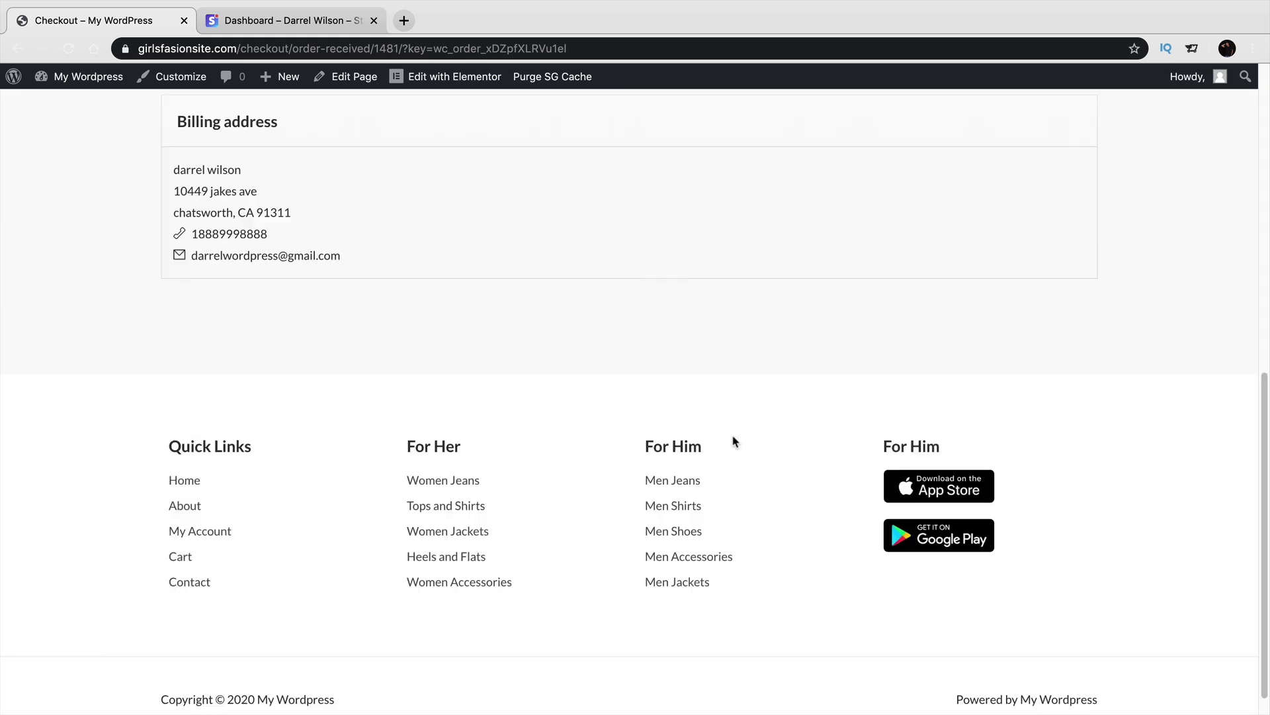
scroll(732, 439, up, 9)
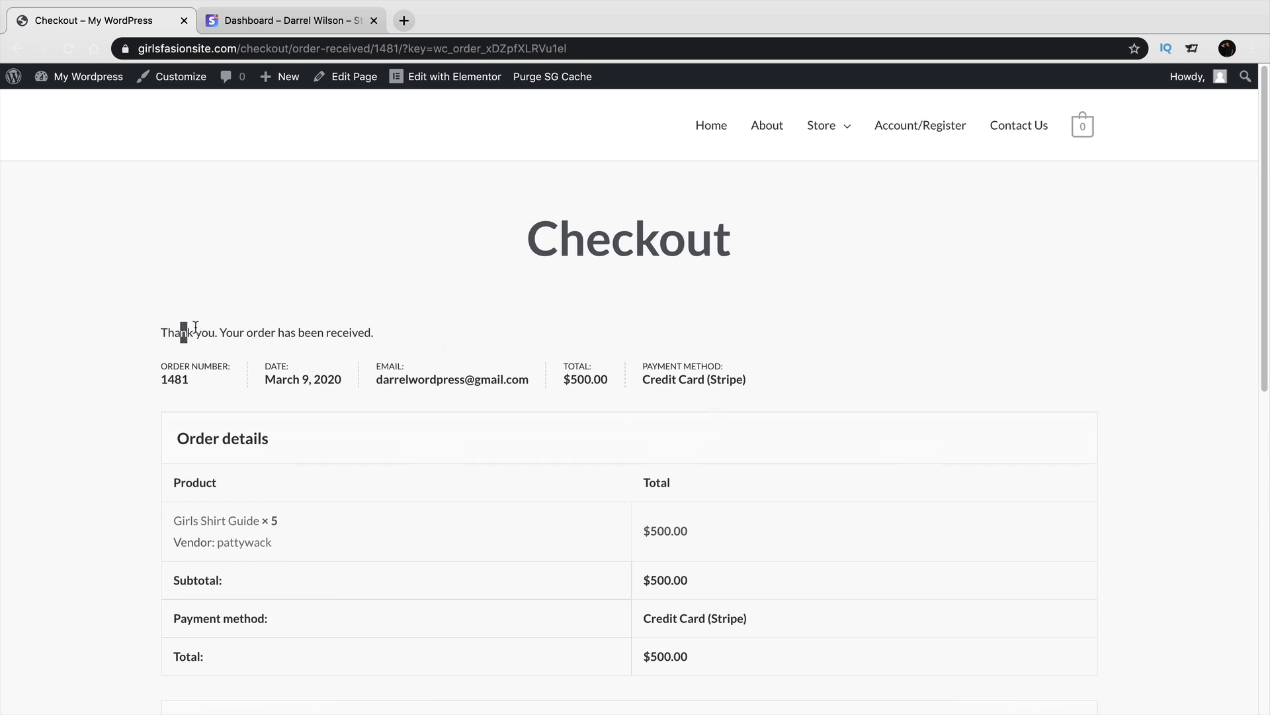
drag(182, 329, 357, 327)
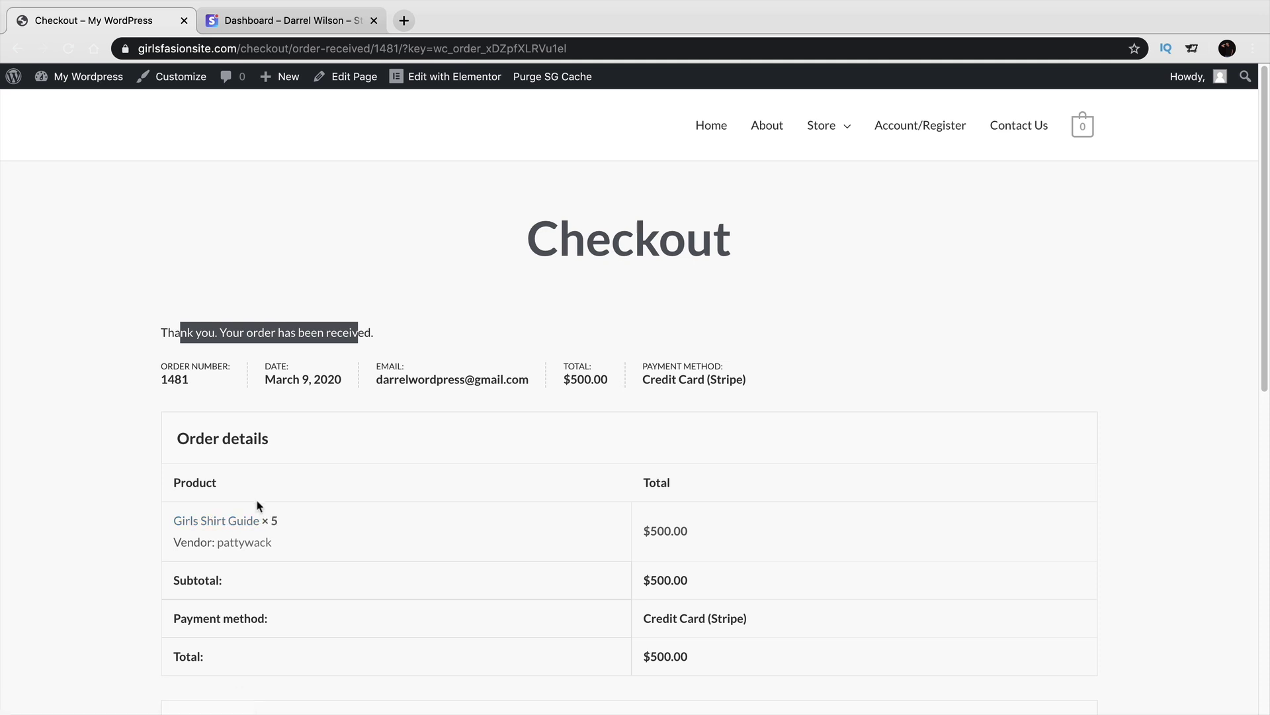
scroll(261, 506, down, 1)
scroll(259, 509, down, 5)
scroll(265, 503, up, 6)
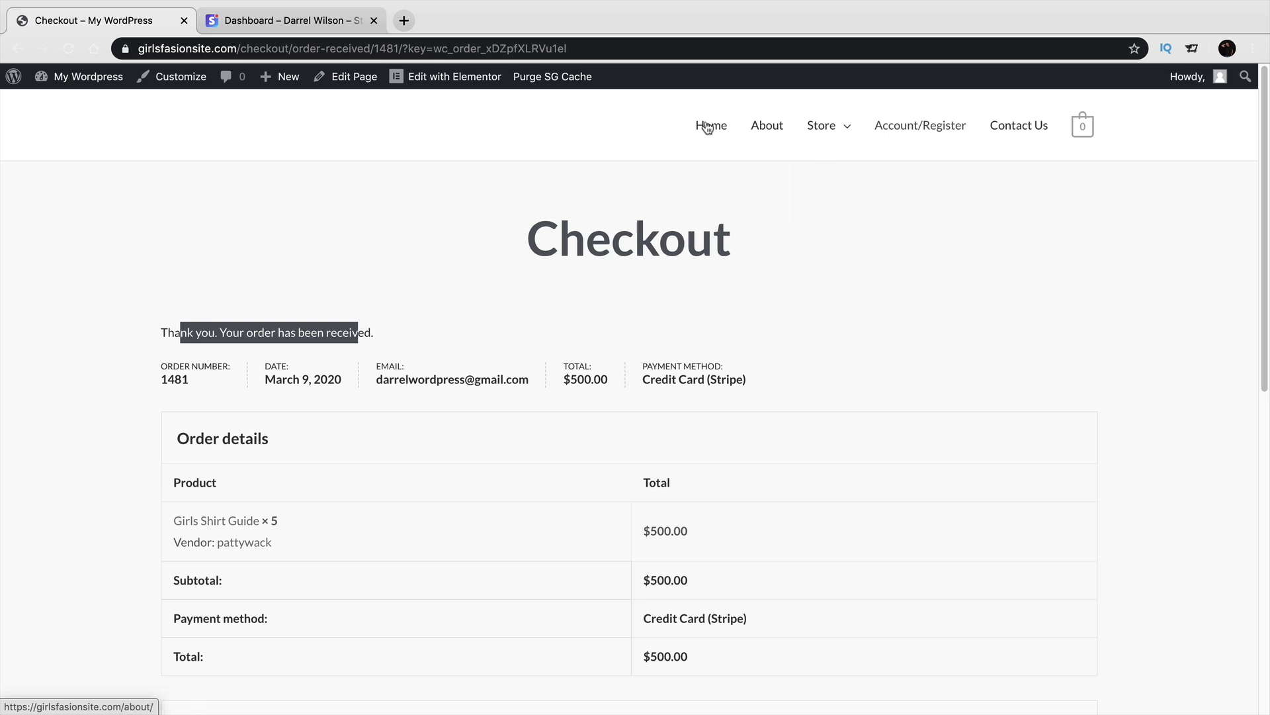
click(258, 22)
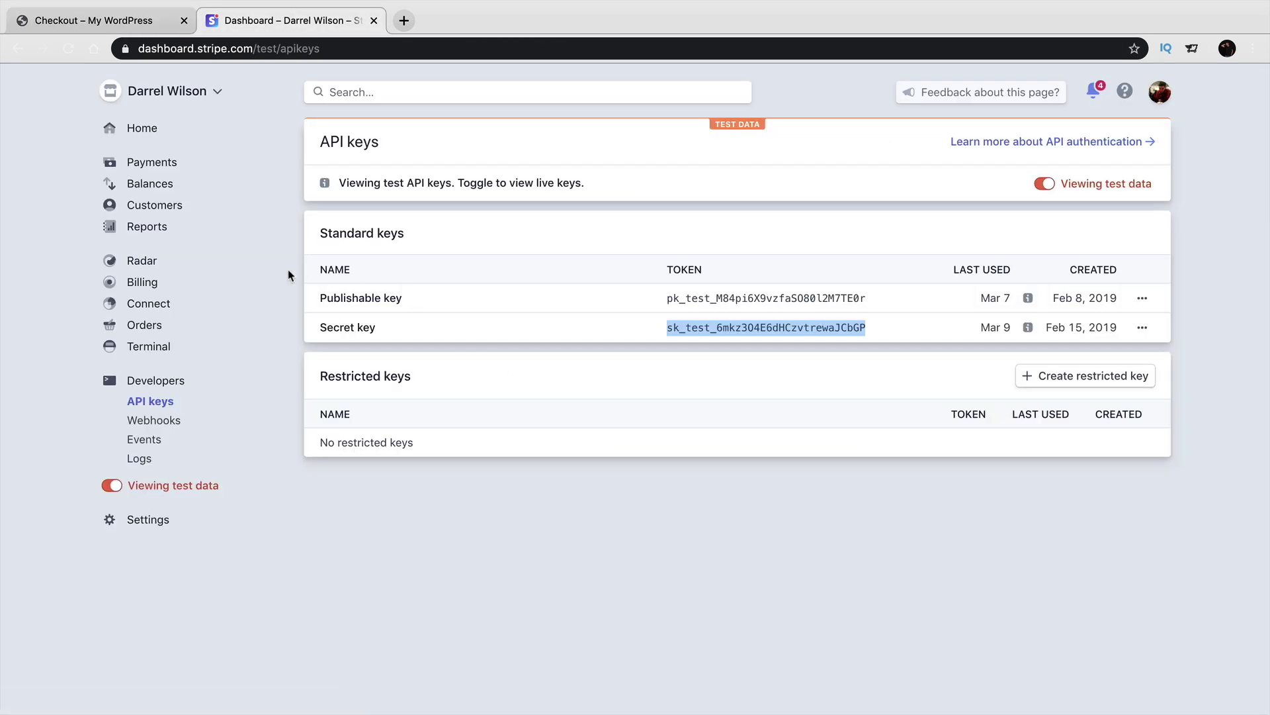
Open the uncaptured $500.00 payment from Stripe's Payments list and start capturing it.
click(161, 131)
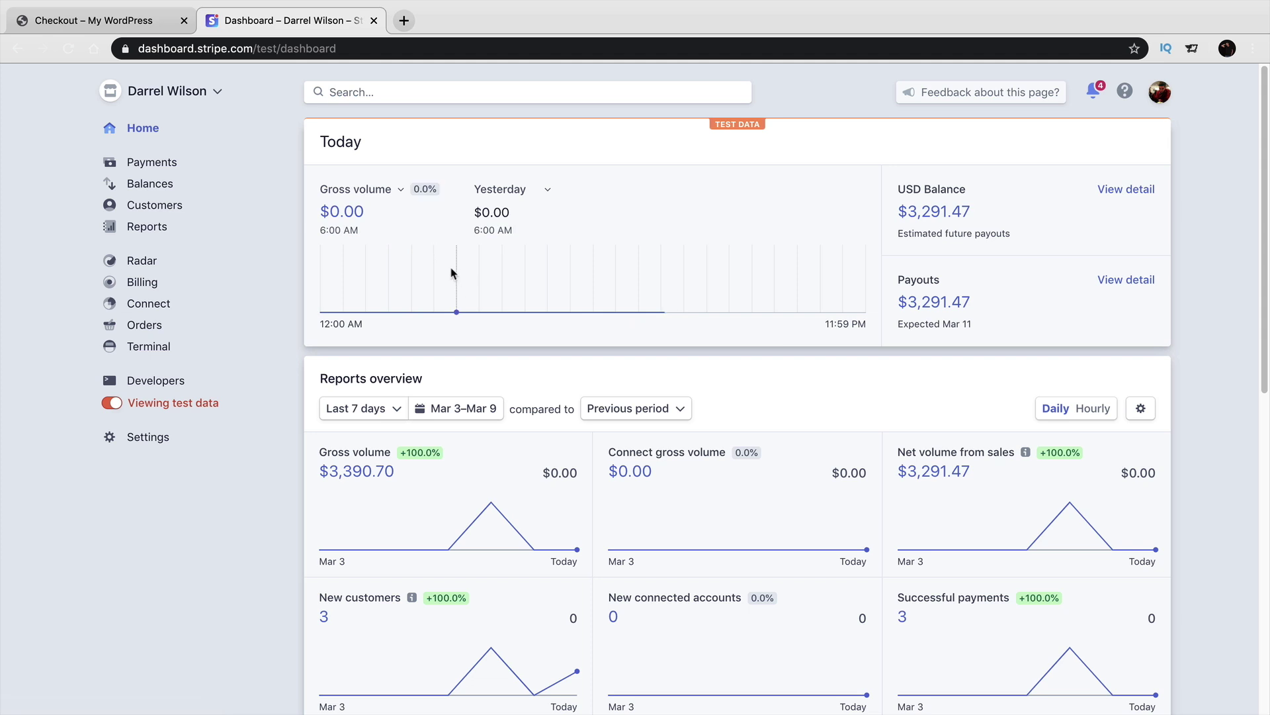
click(162, 171)
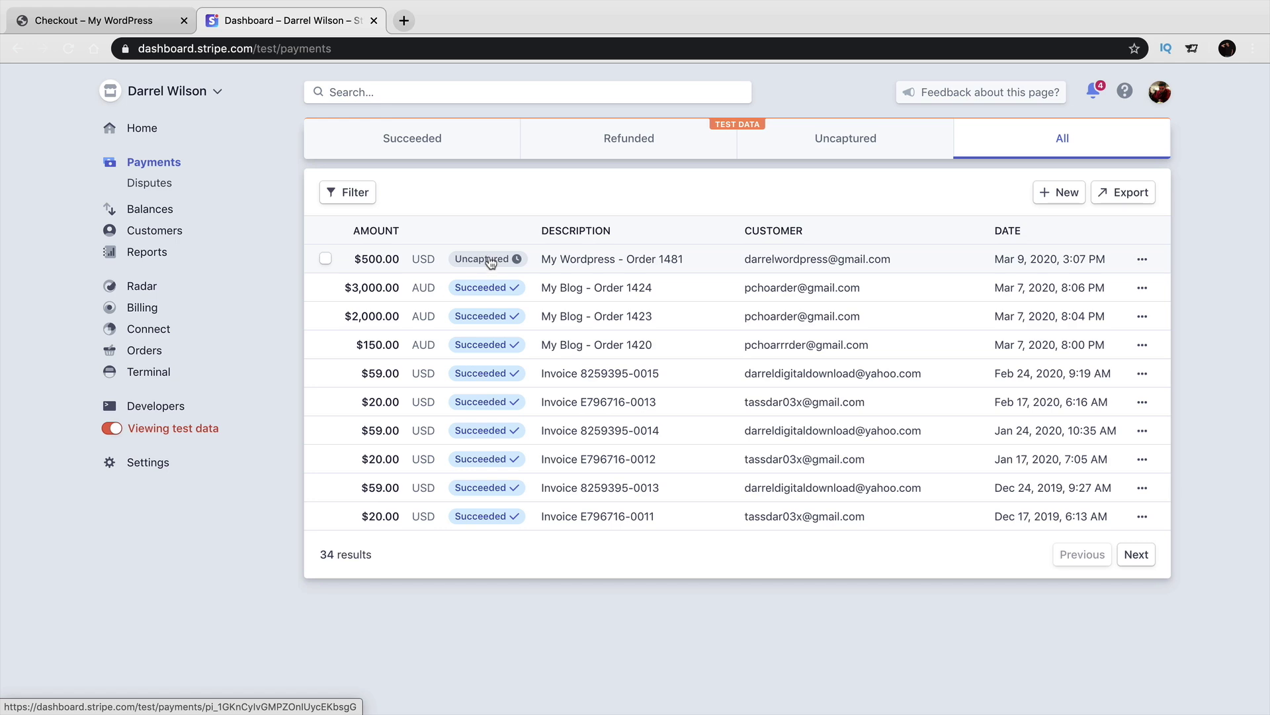
click(490, 263)
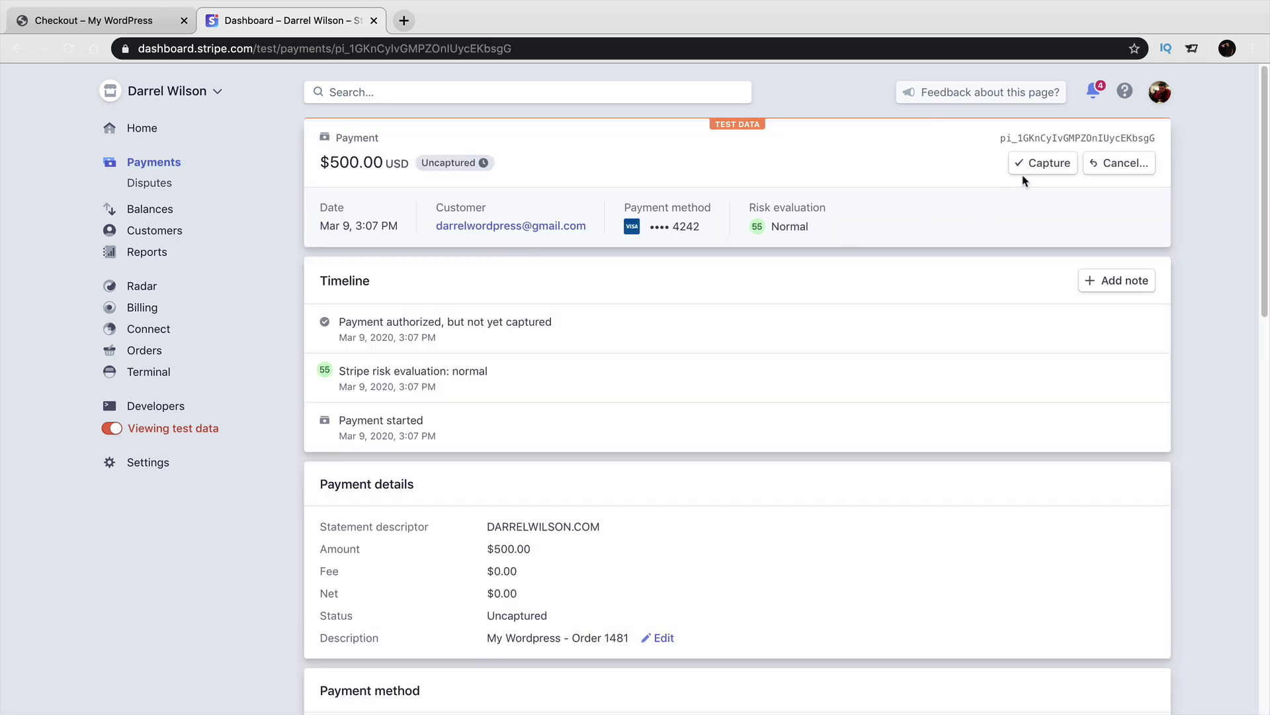
click(1035, 165)
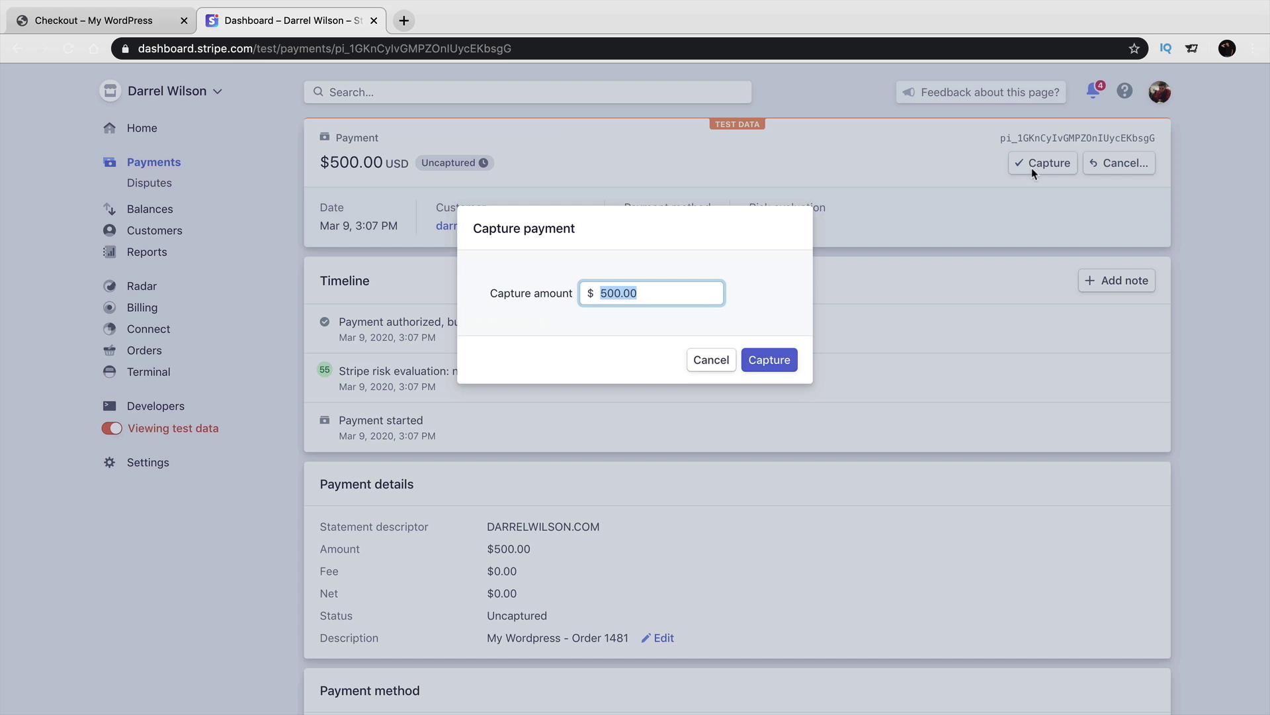
Capture the full 500.00, then highlight the $500.00 amount and $485.20 net in Payment details.
click(784, 360)
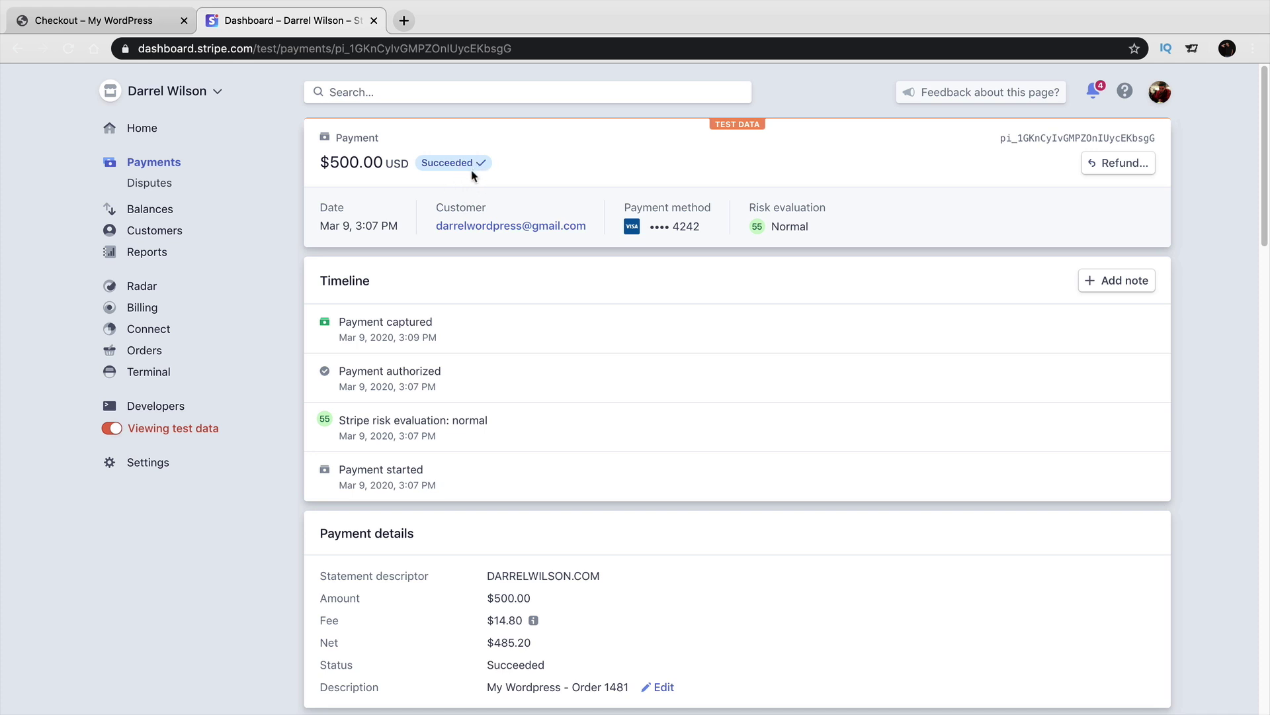
scroll(480, 295, down, 2)
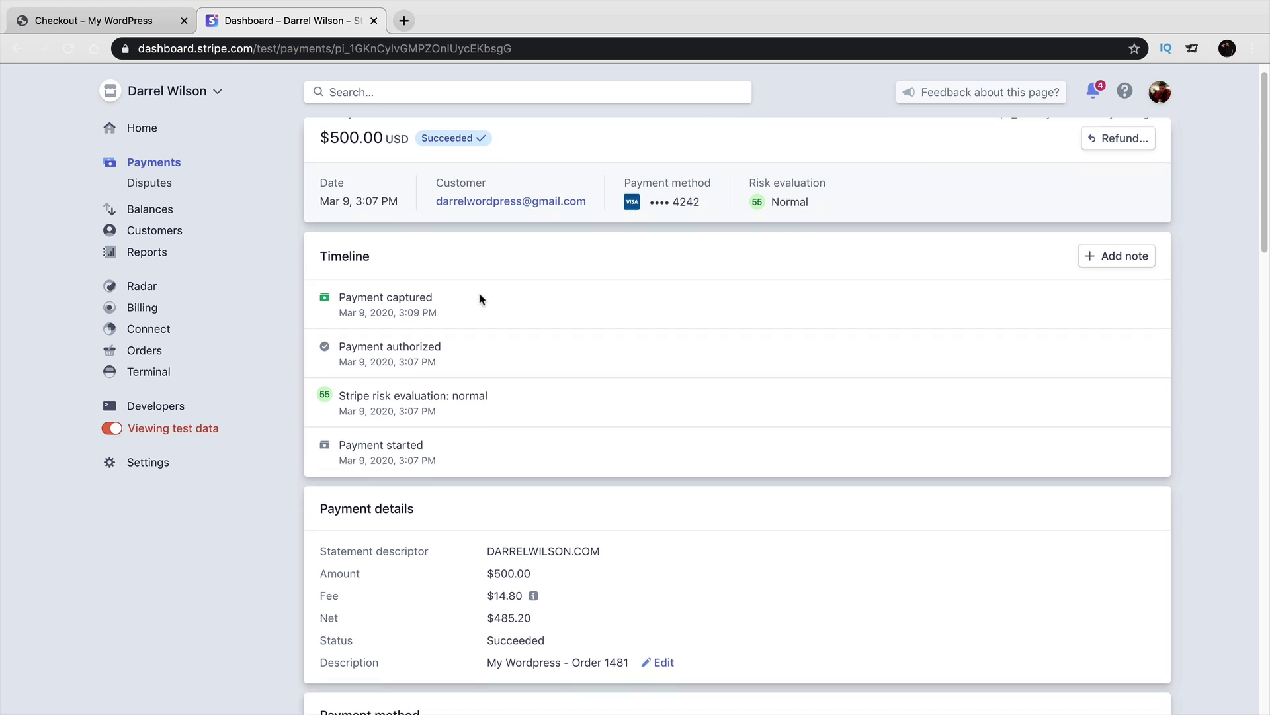
mouse_move(486, 538)
mouse_down()
mouse_move(531, 538)
mouse_move(523, 560)
mouse_move(489, 558)
mouse_up()
scroll(488, 558, down, 6)
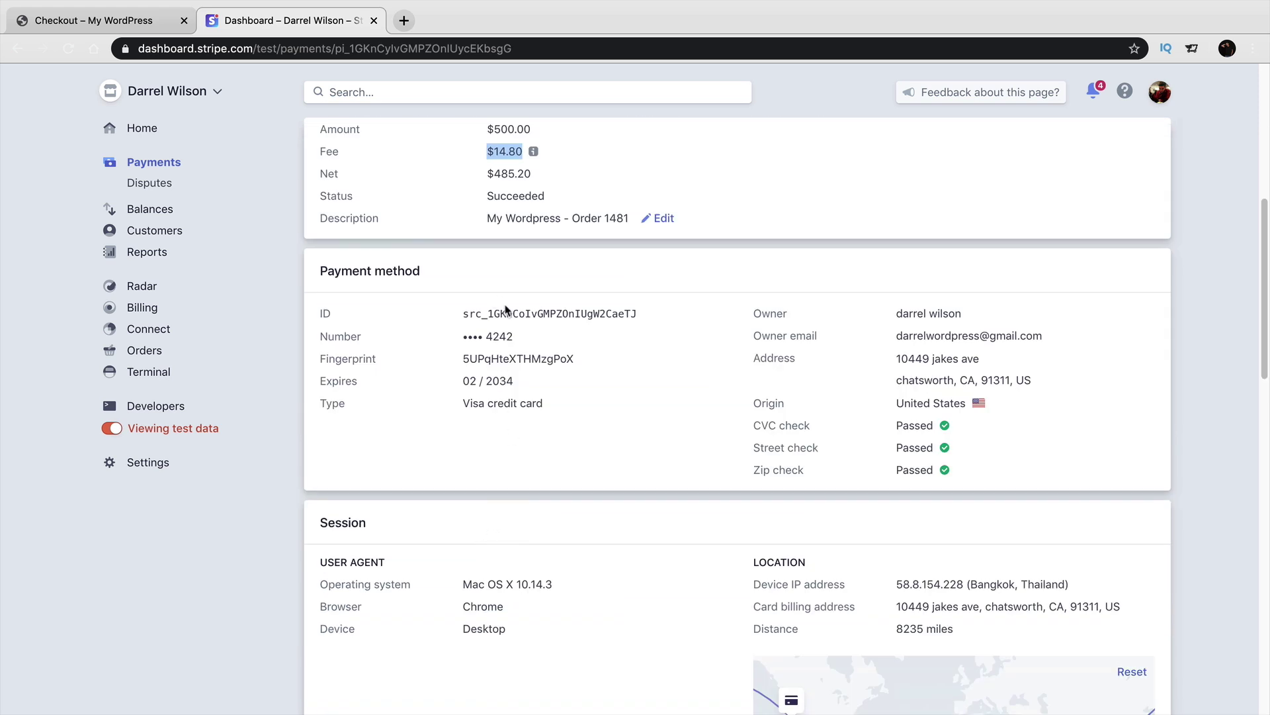
scroll(529, 304, up, 2)
double_click(515, 270)
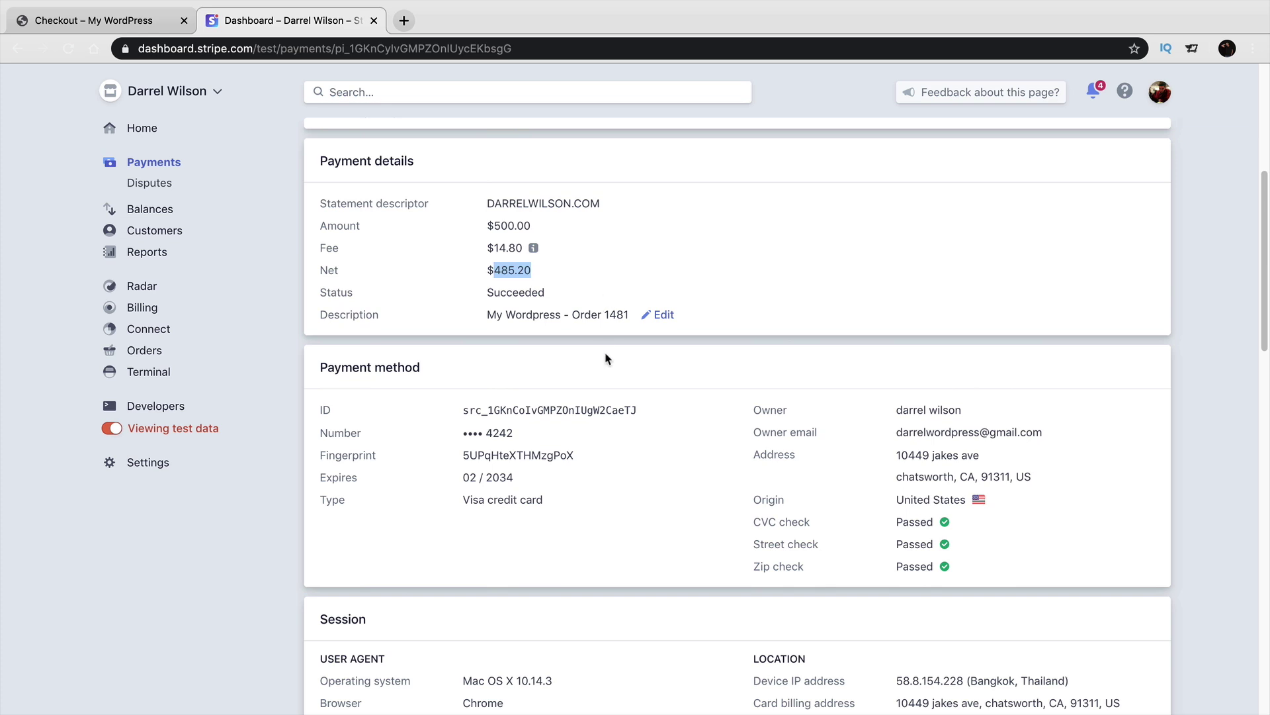
scroll(608, 362, up, 5)
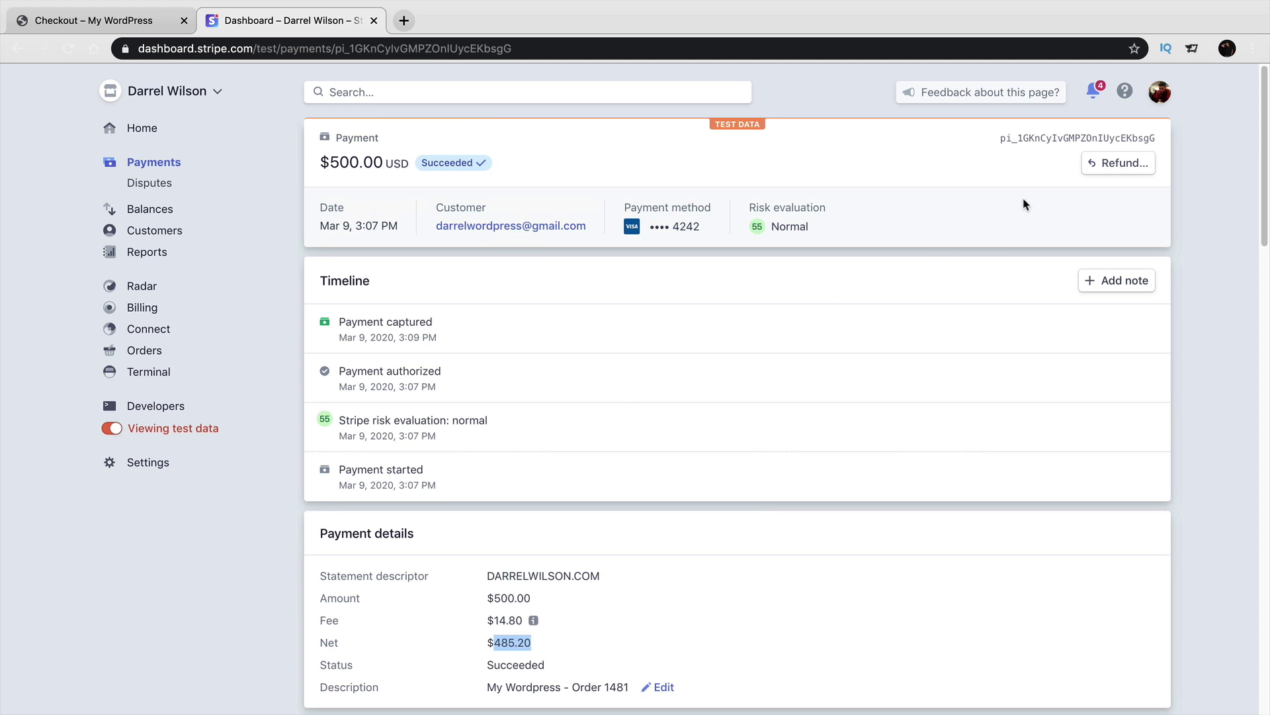
Prepare a 500.00 USD refund with the reason Requested by customer.
click(1111, 167)
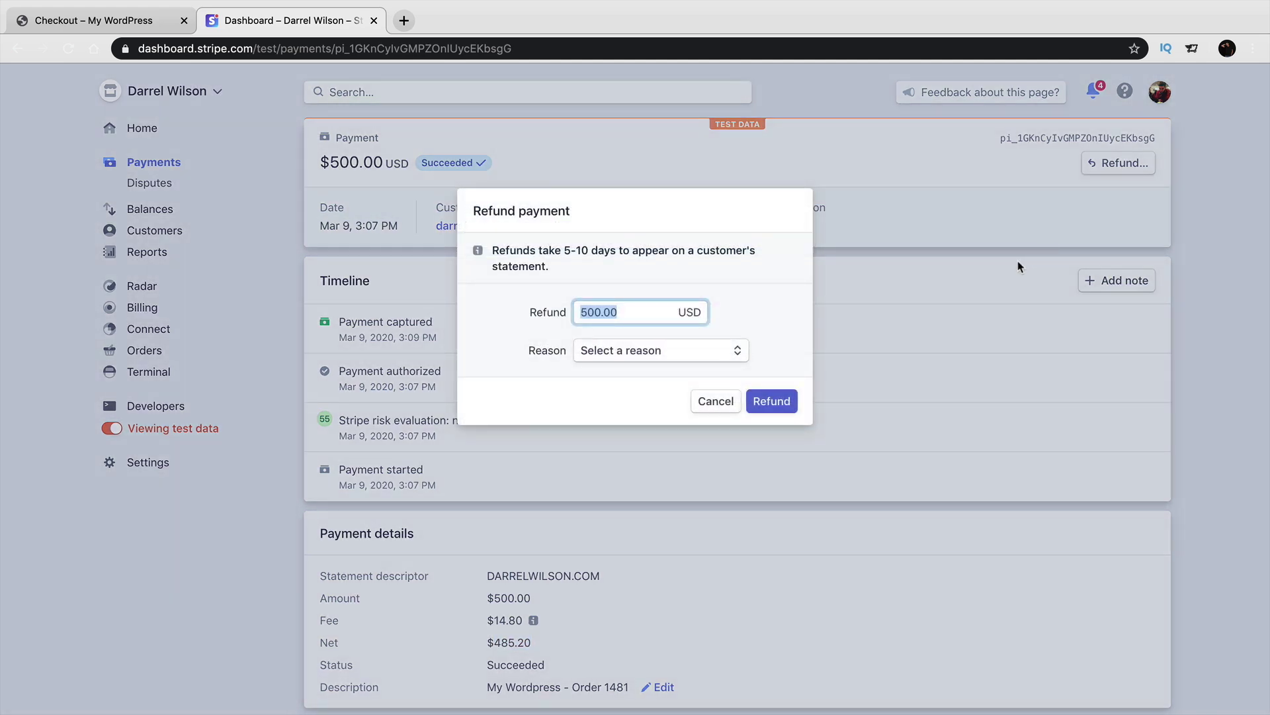
click(680, 361)
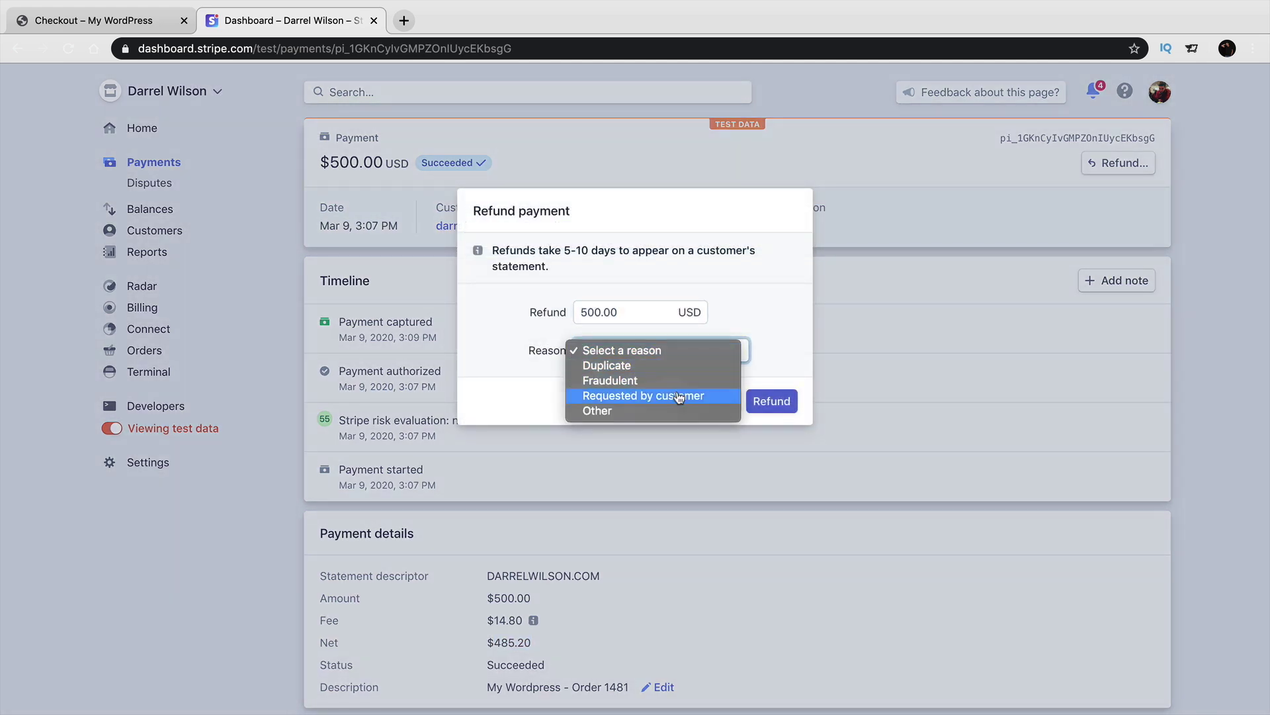
click(678, 395)
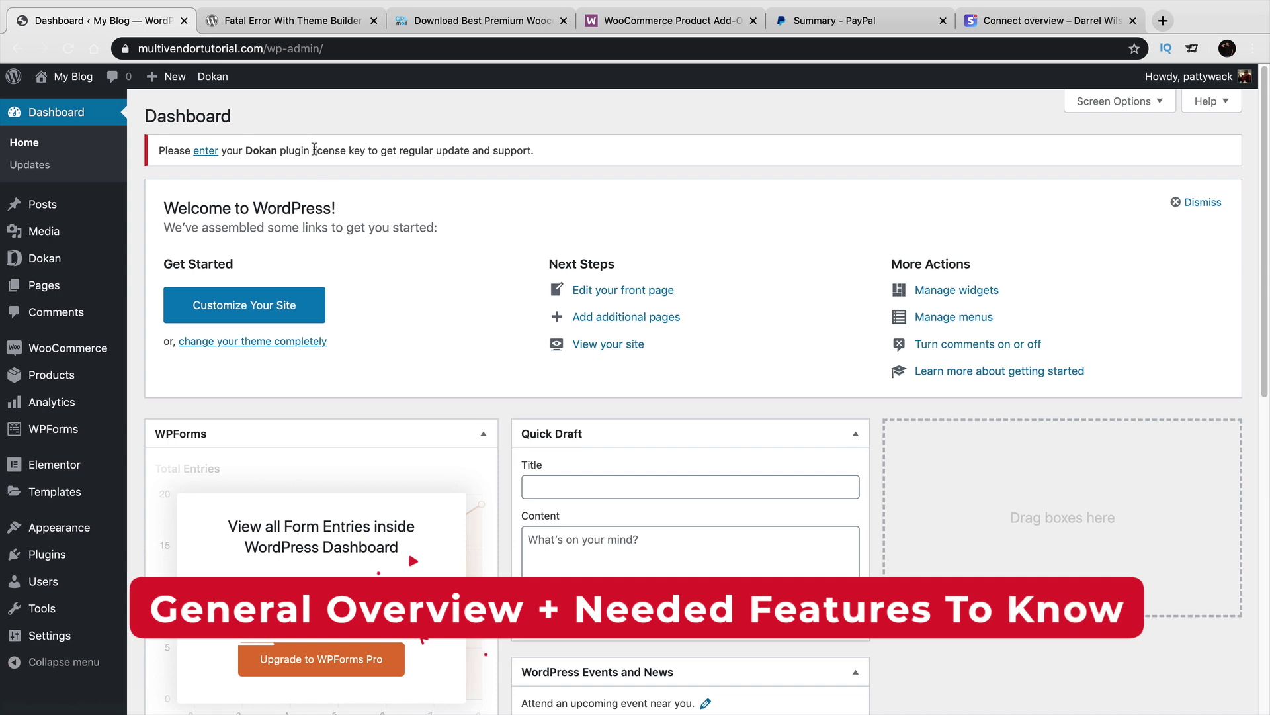
Switch to the Dokan vendor dashboard in Safari and go to its Settings.
key(super+Tab)
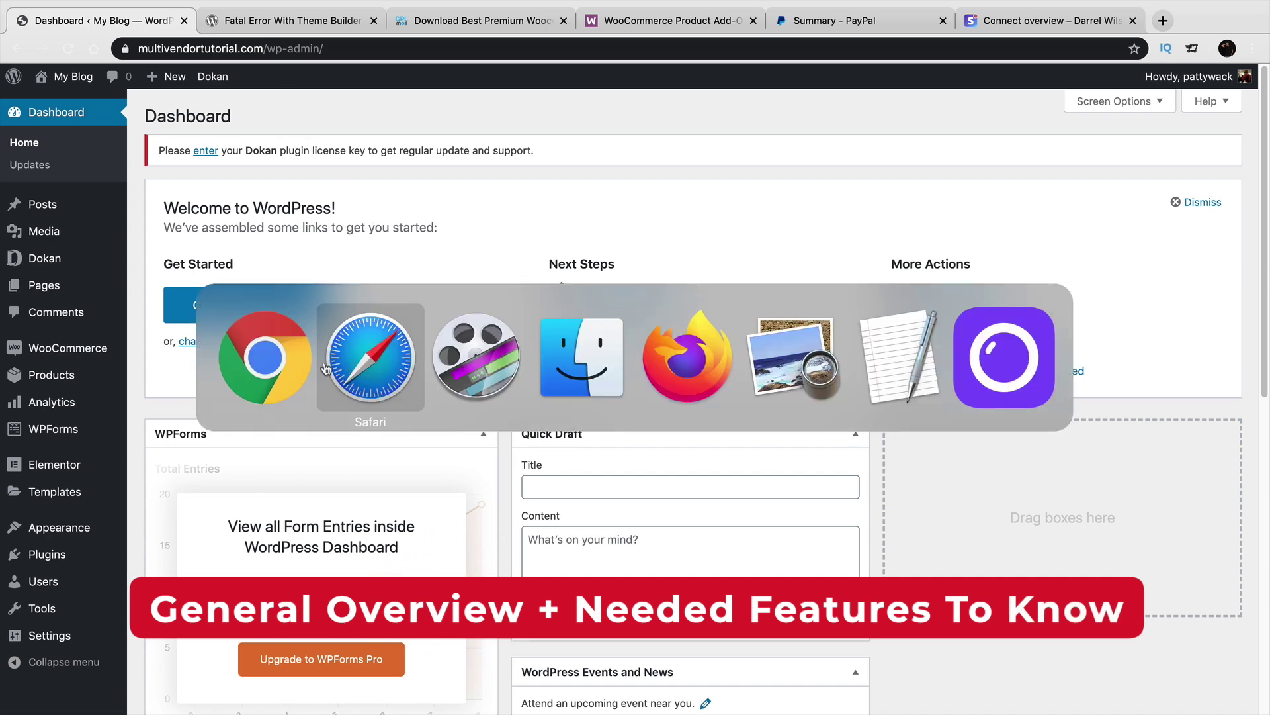
click(369, 366)
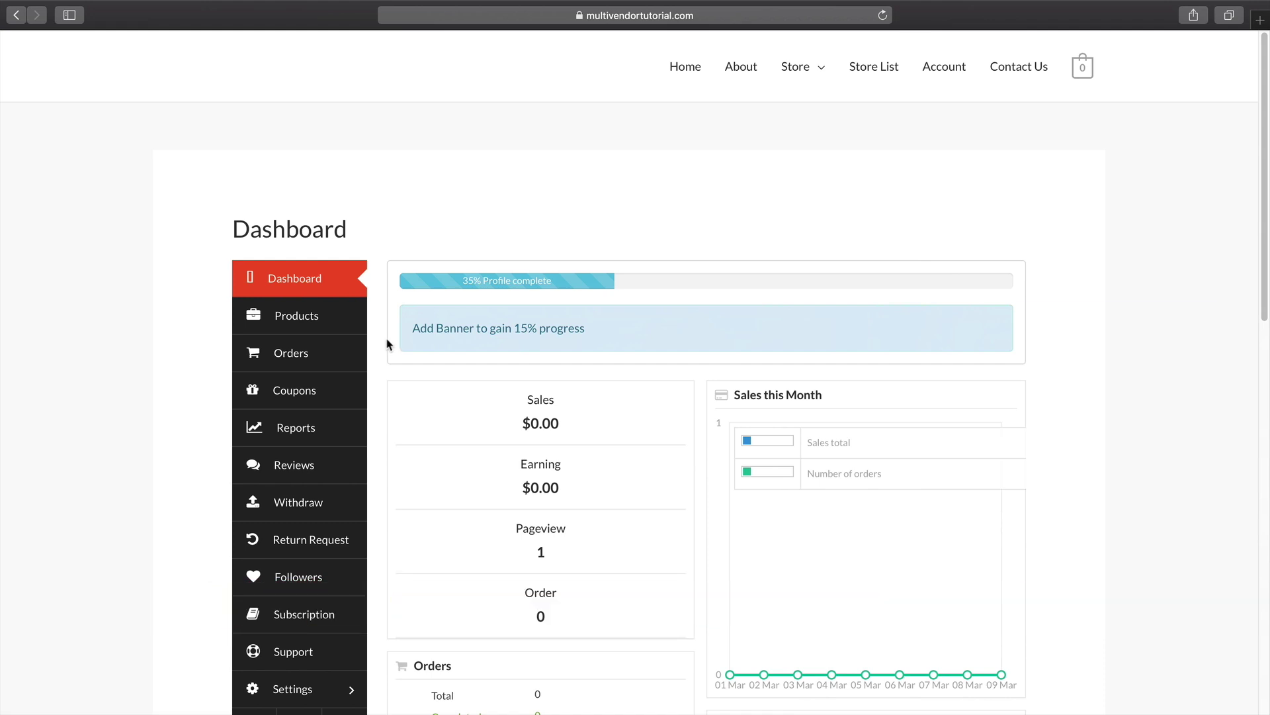
scroll(388, 343, down, 1)
scroll(388, 343, down, 2)
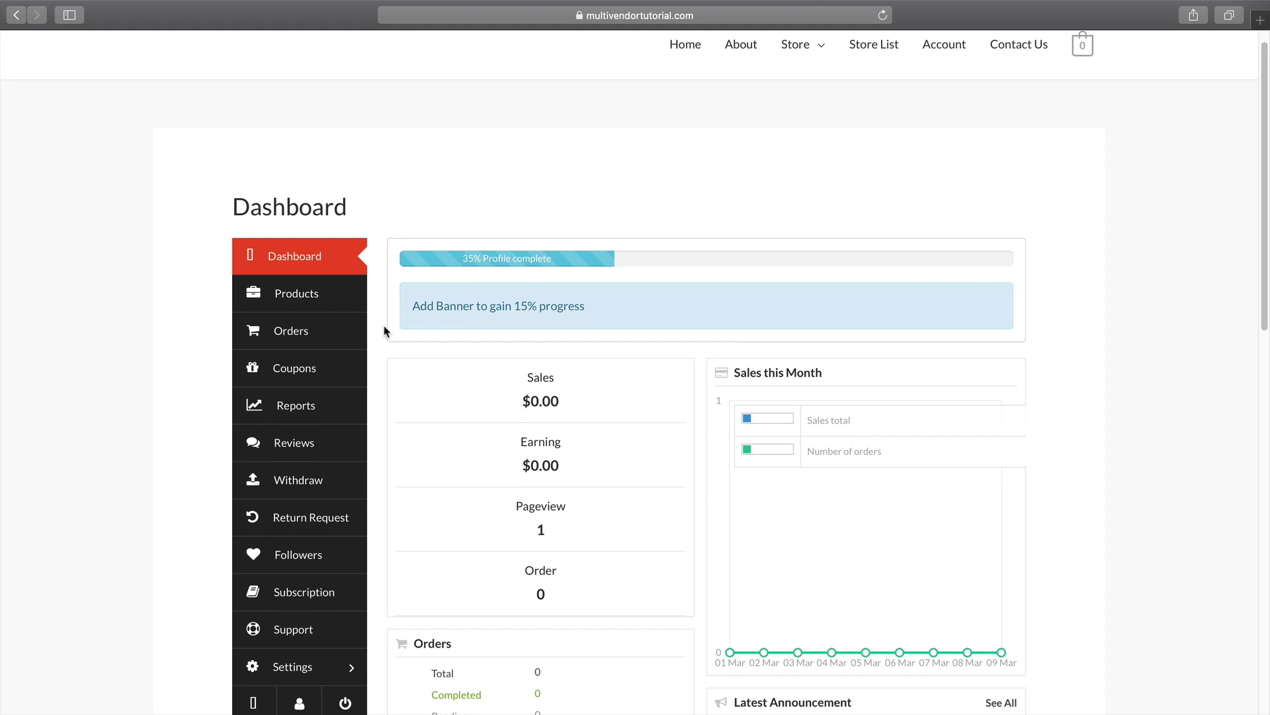
click(343, 669)
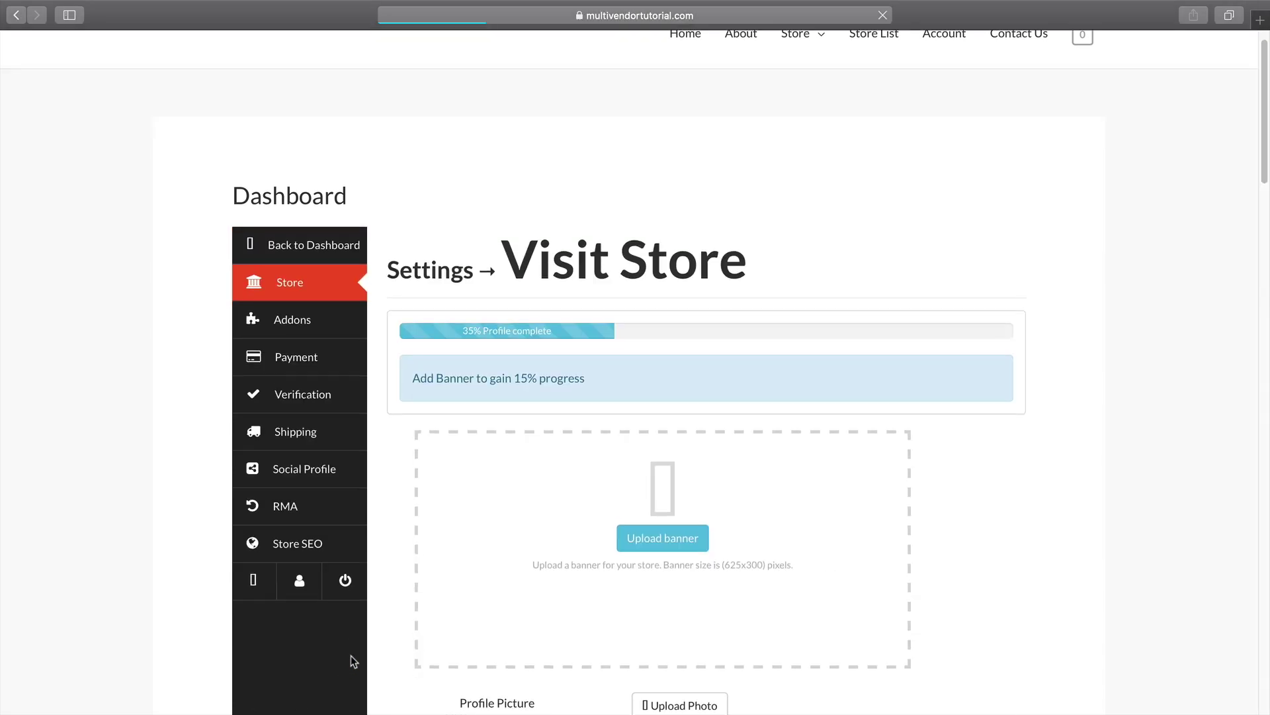
Create a new add-on group under Addons and add a Checkboxes field.
click(299, 325)
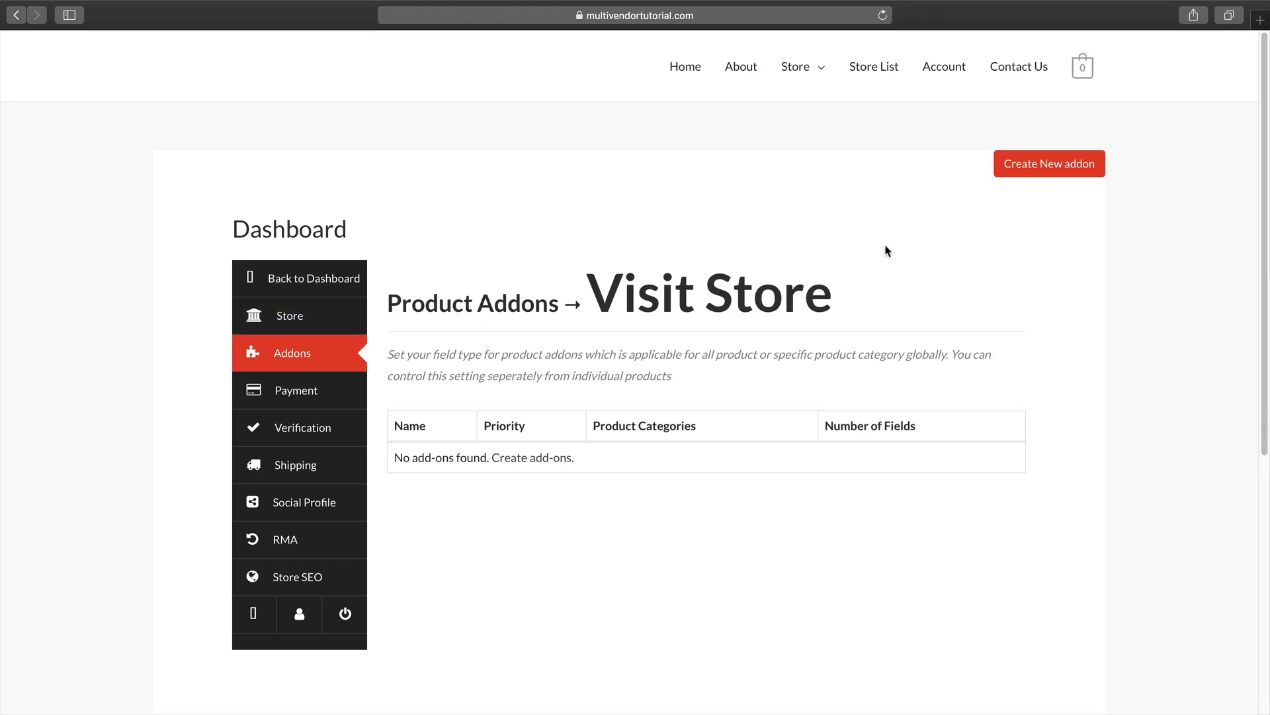
click(1042, 166)
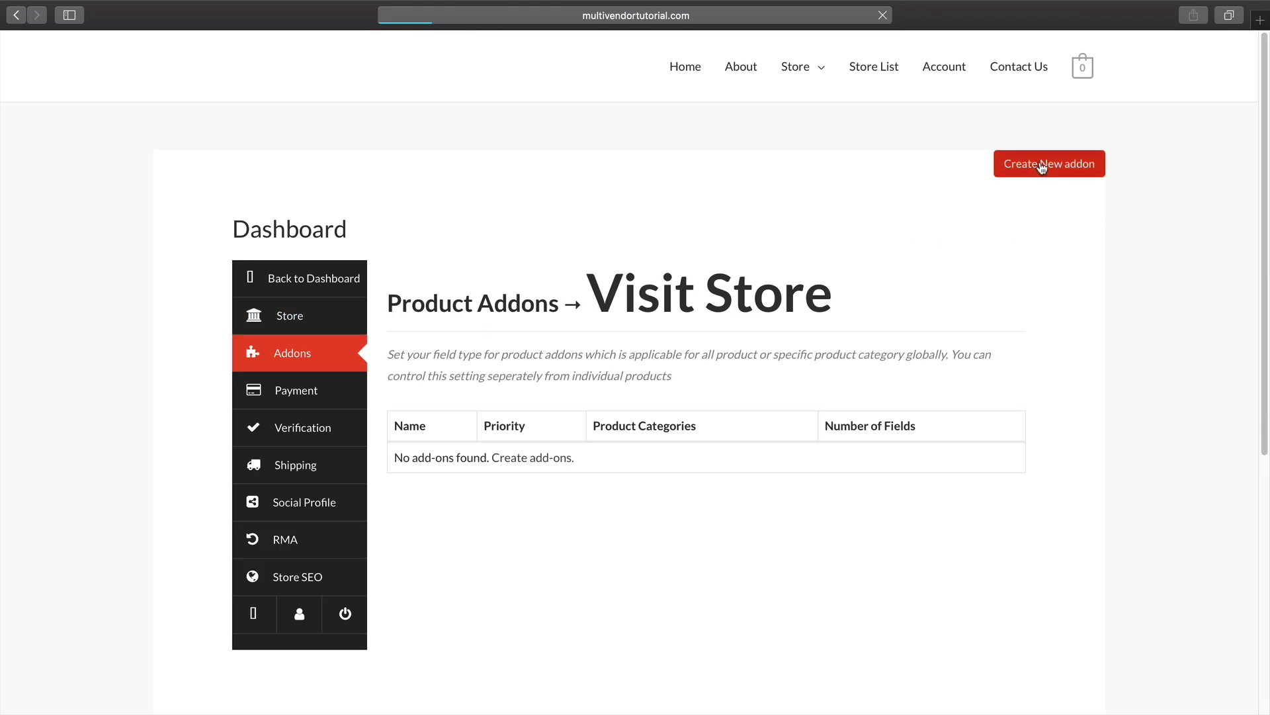
scroll(783, 412, down, 1)
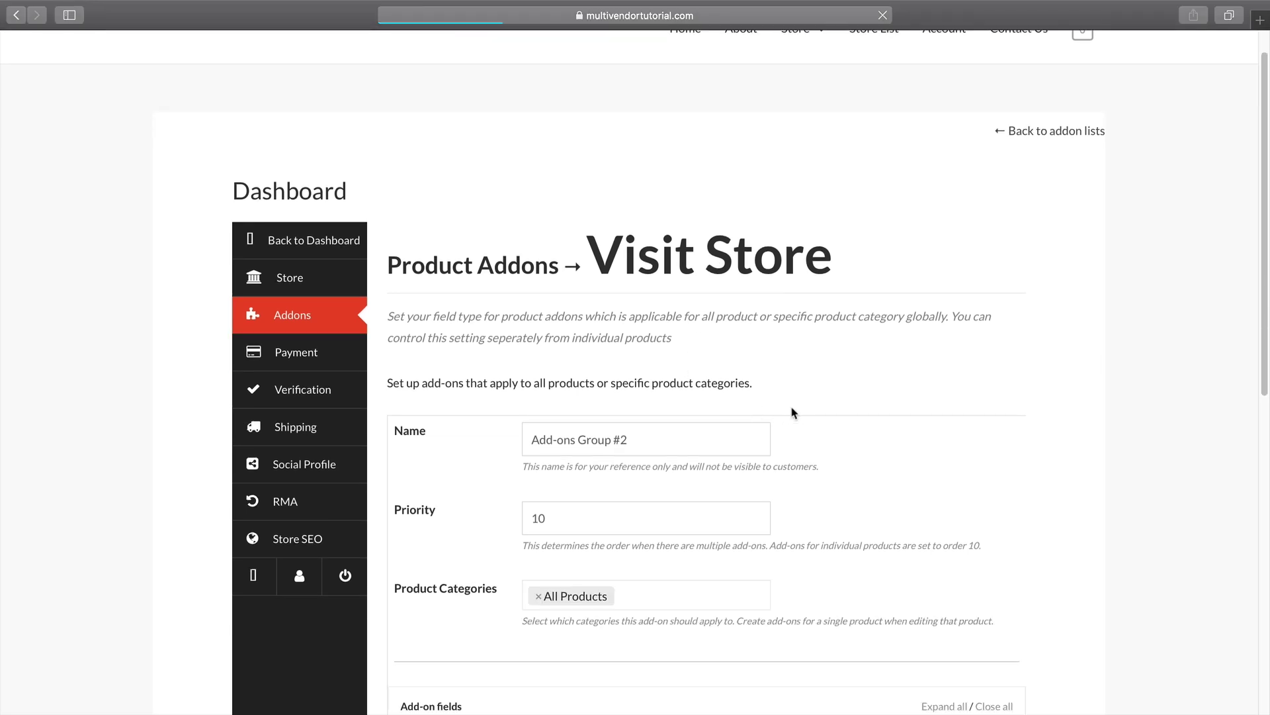
scroll(782, 412, down, 1)
scroll(702, 457, down, 1)
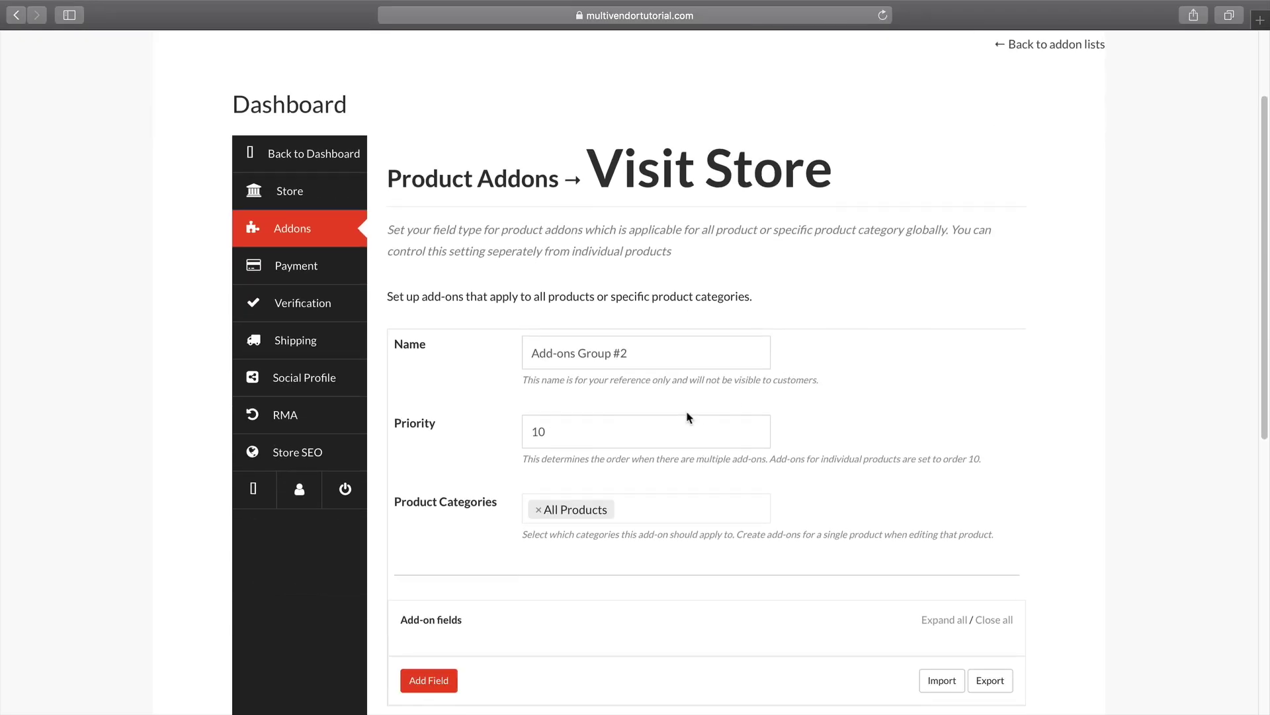
scroll(684, 365, down, 2)
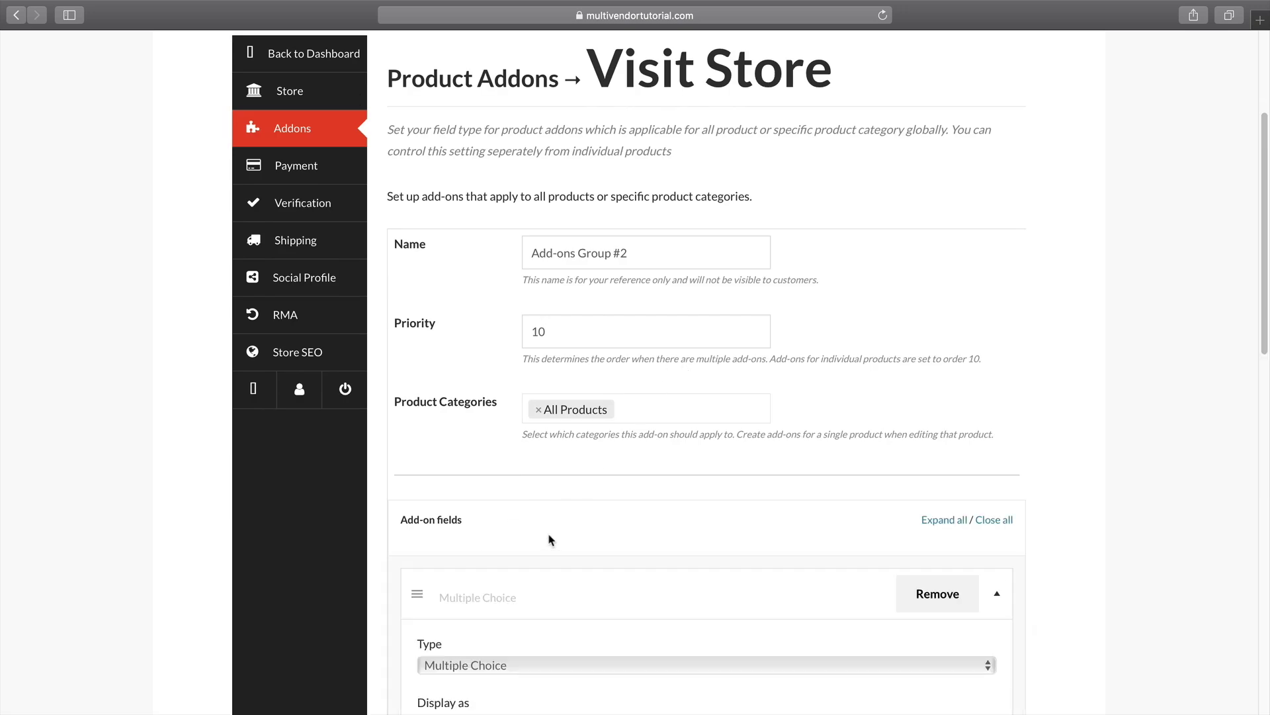
scroll(549, 537, down, 4)
click(549, 459)
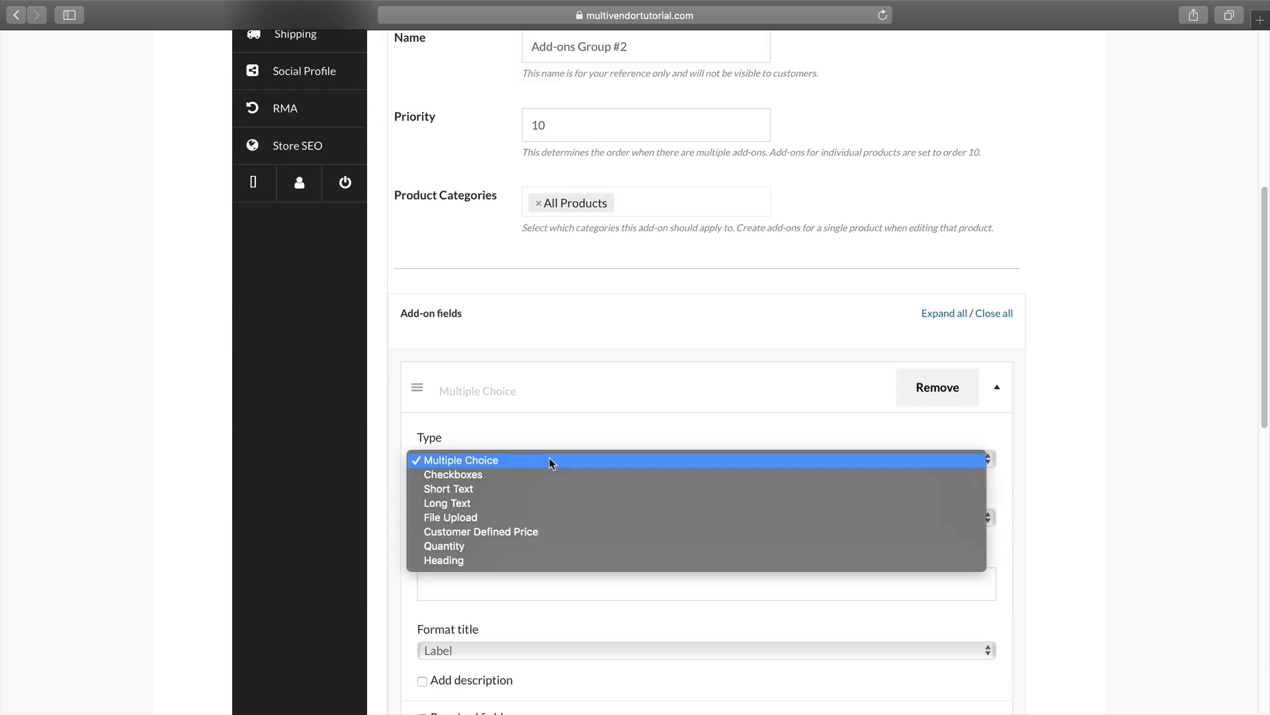
click(548, 475)
Title the field 'Gift Wrapped' with the description 'Gift Wrapped With Silk'.
click(541, 515)
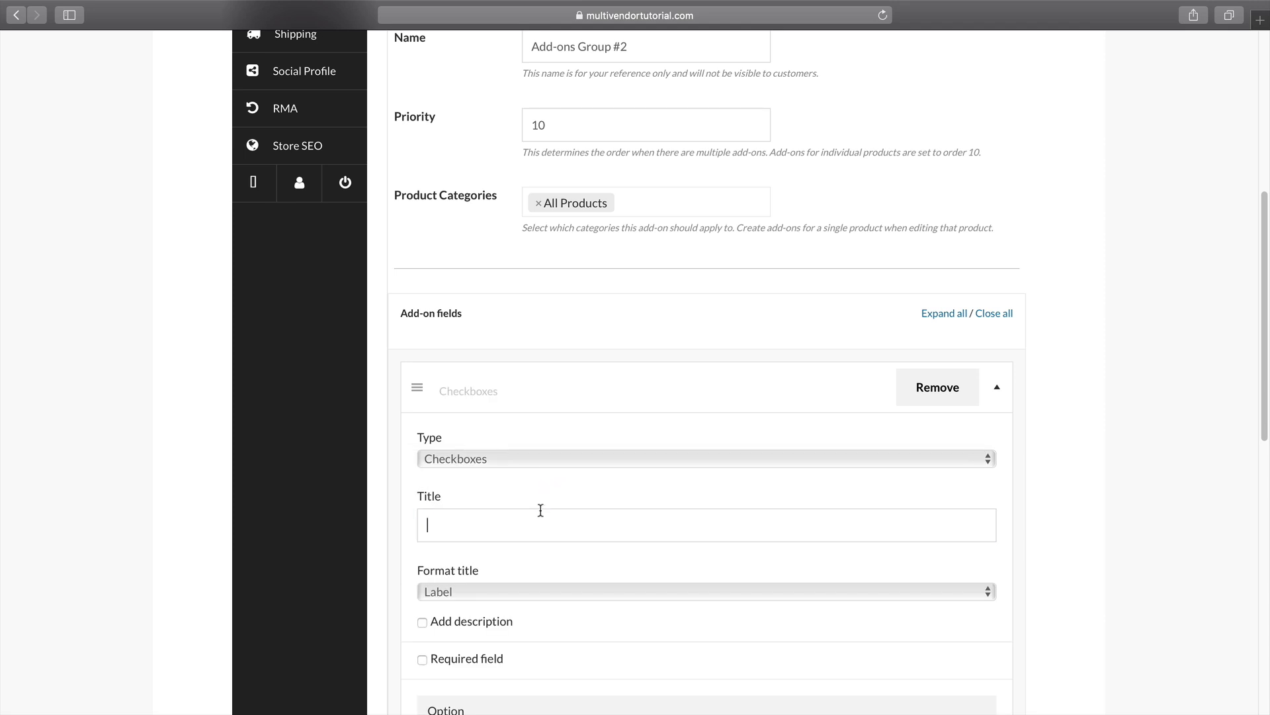
text(Gift Wrapped?)
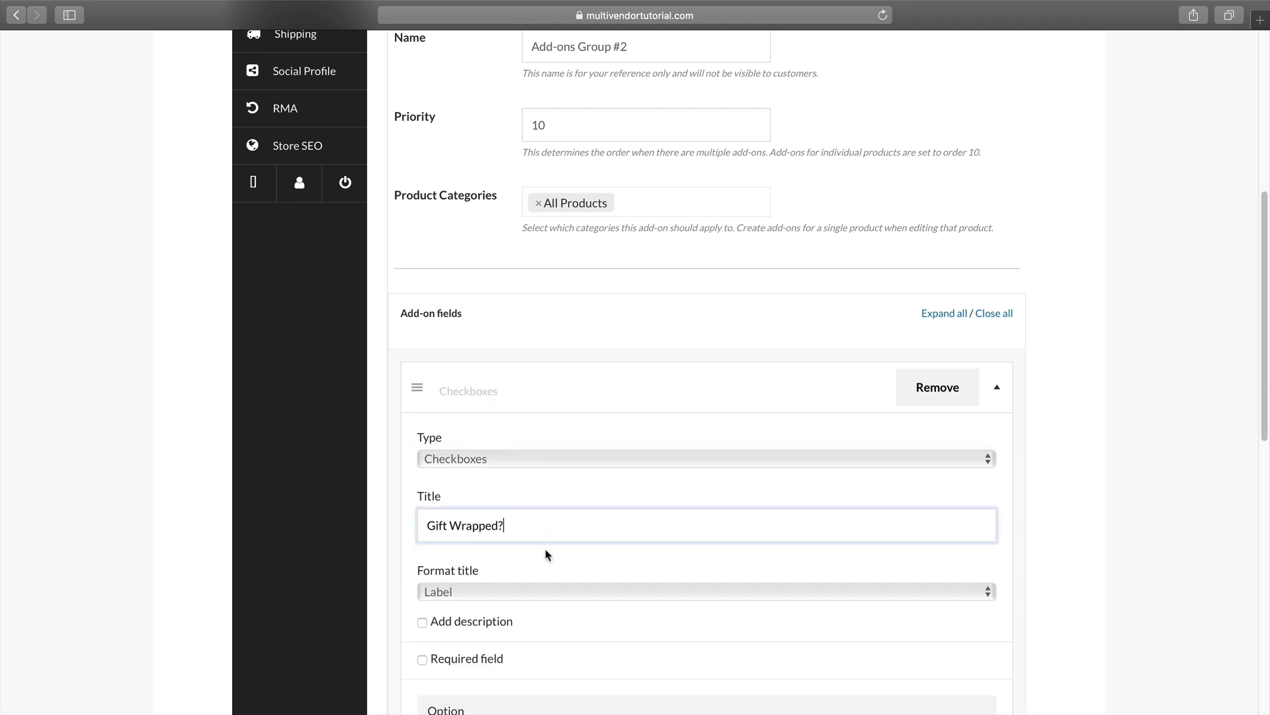
scroll(547, 553, down, 2)
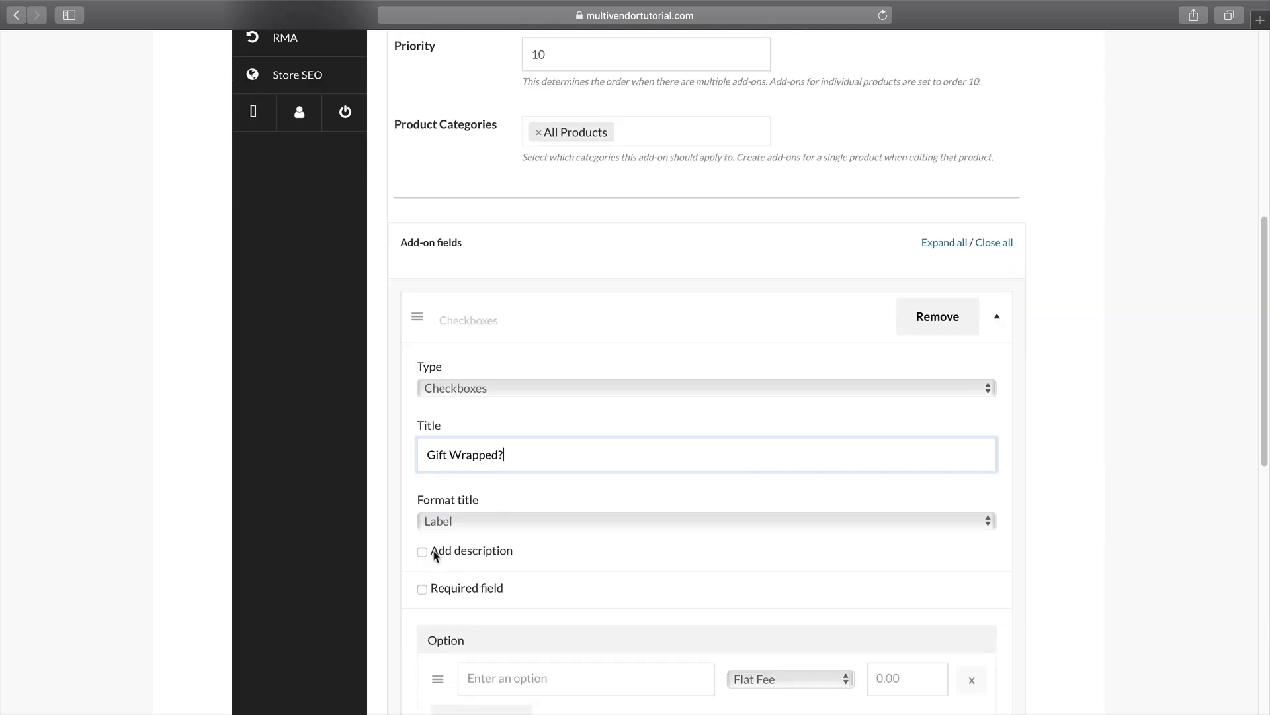
click(422, 552)
scroll(514, 551, down, 1)
click(514, 551)
text(Gift W)
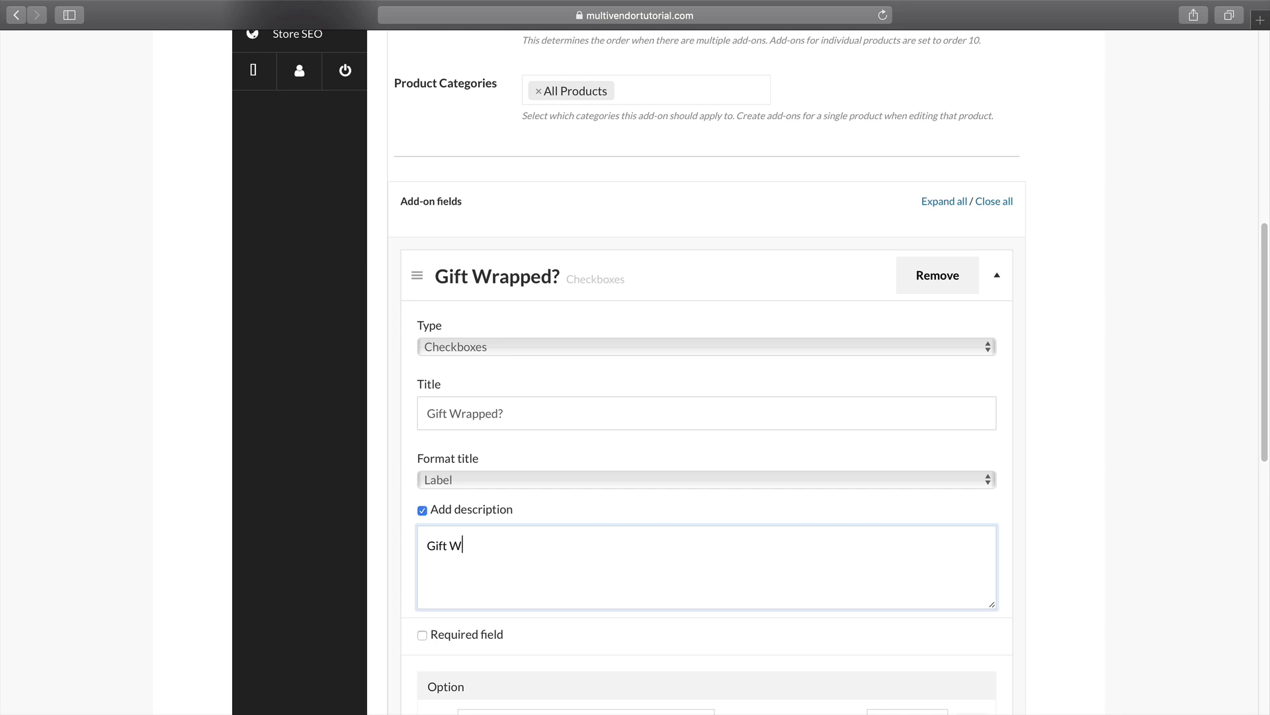
text(rapped With Silk)
Add a 'Gift Wrapped' option priced 5 and publish the add-on group.
scroll(536, 527, down, 3)
click(567, 608)
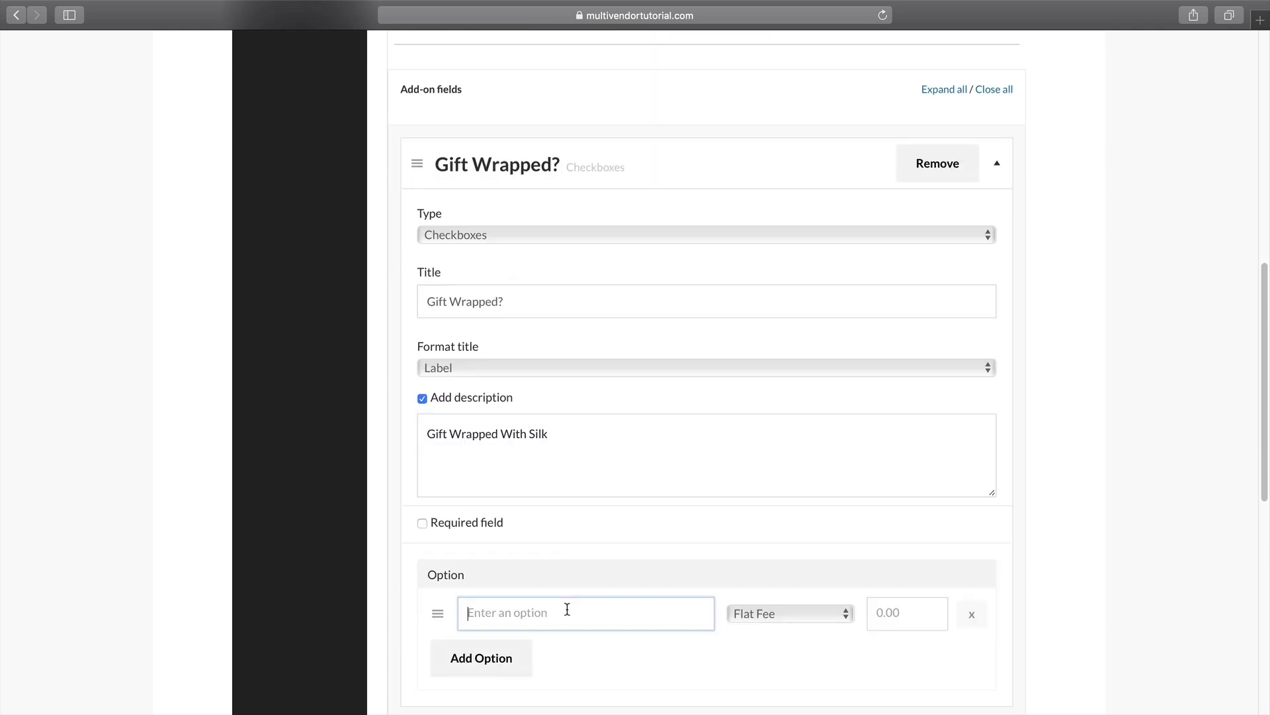
text(Gift Wrapped)
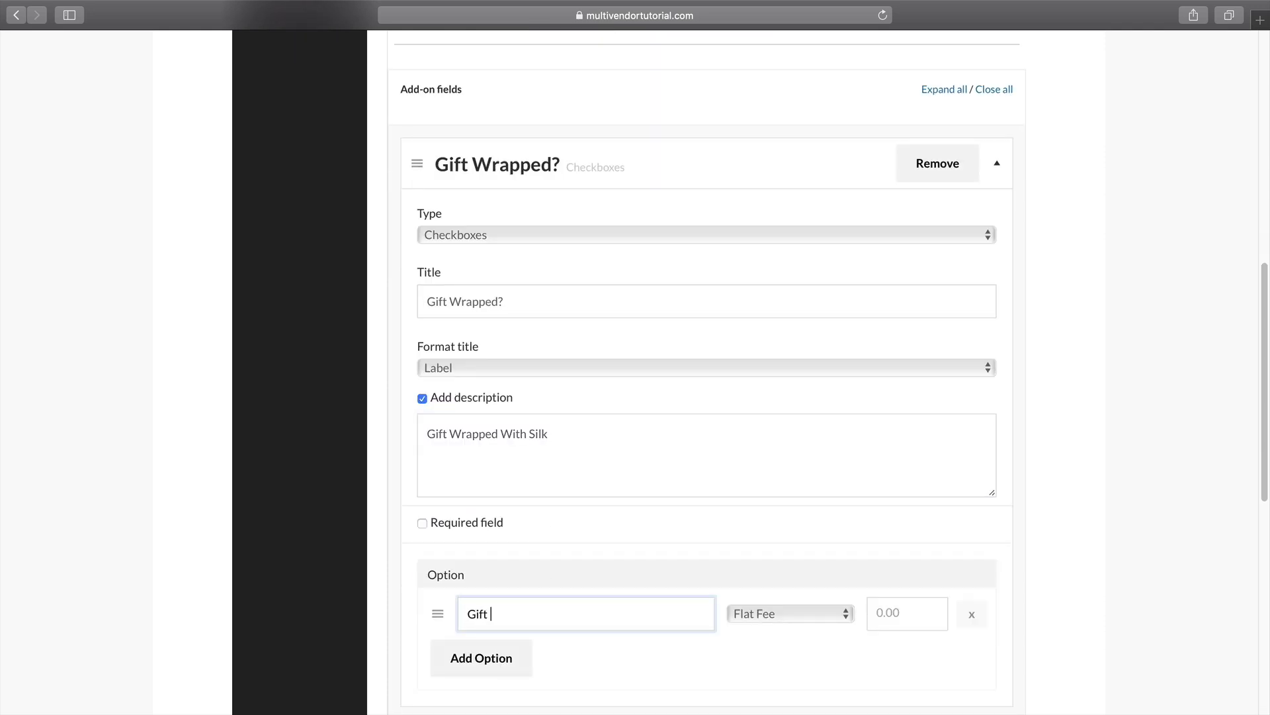
click(887, 616)
text(5)
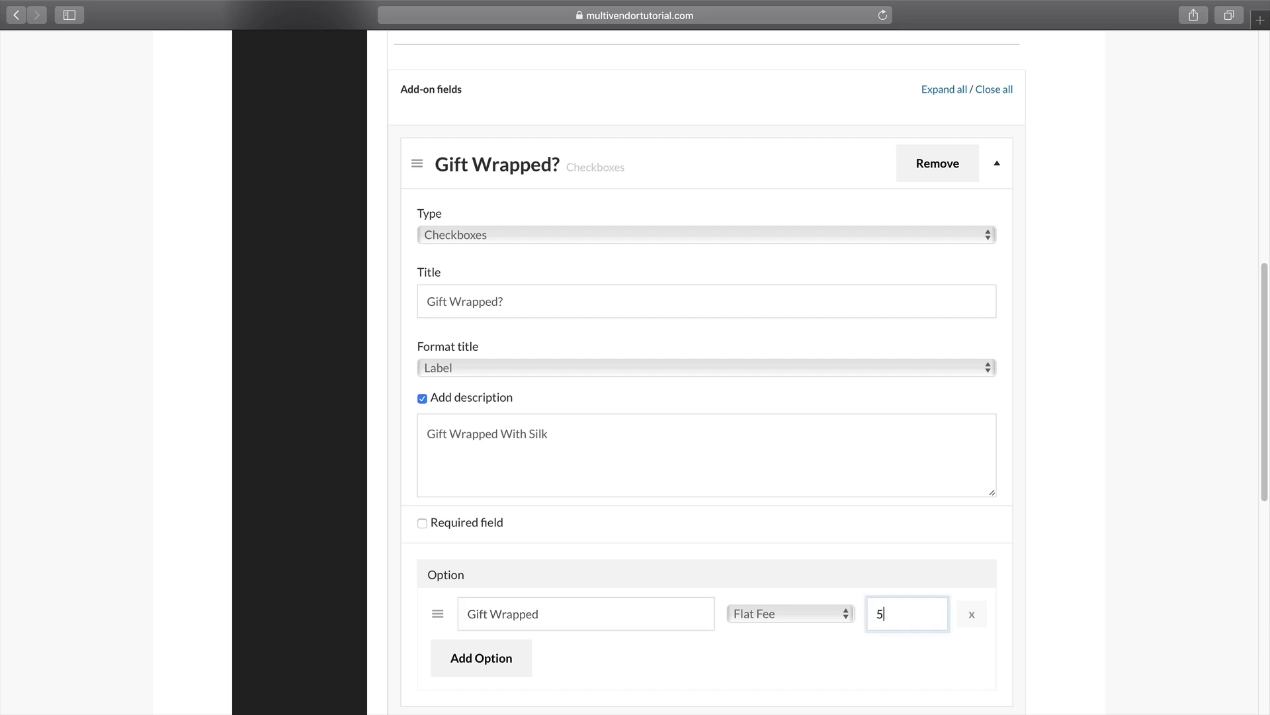
scroll(902, 612, down, 9)
scroll(902, 610, up, 4)
click(976, 501)
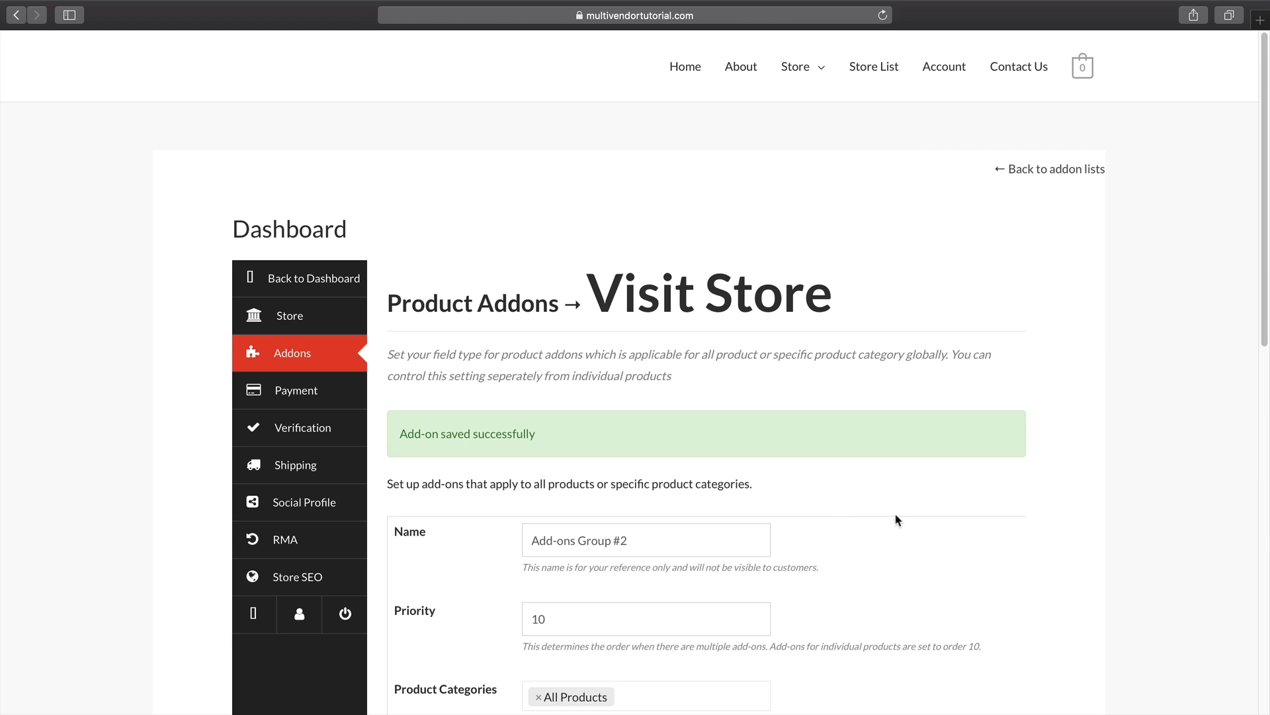
Add a second File Upload field titled 'T Shirt Design'.
scroll(898, 519, down, 3)
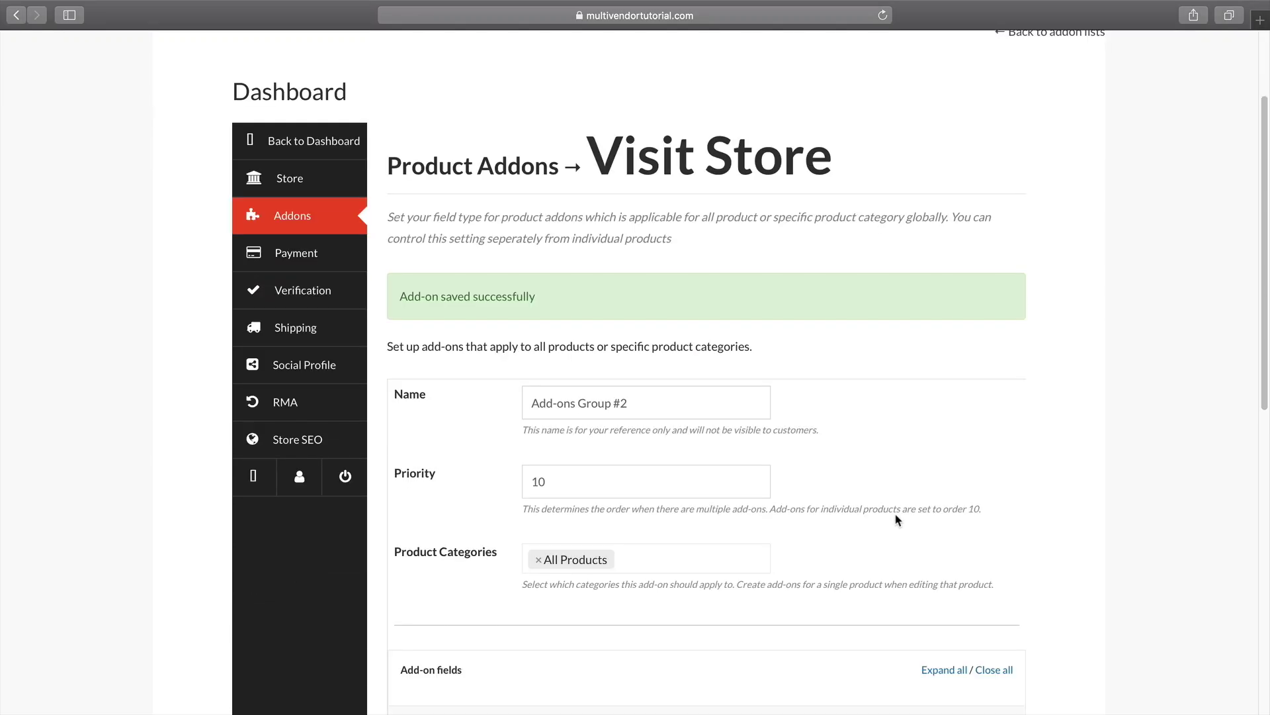
scroll(898, 523, down, 2)
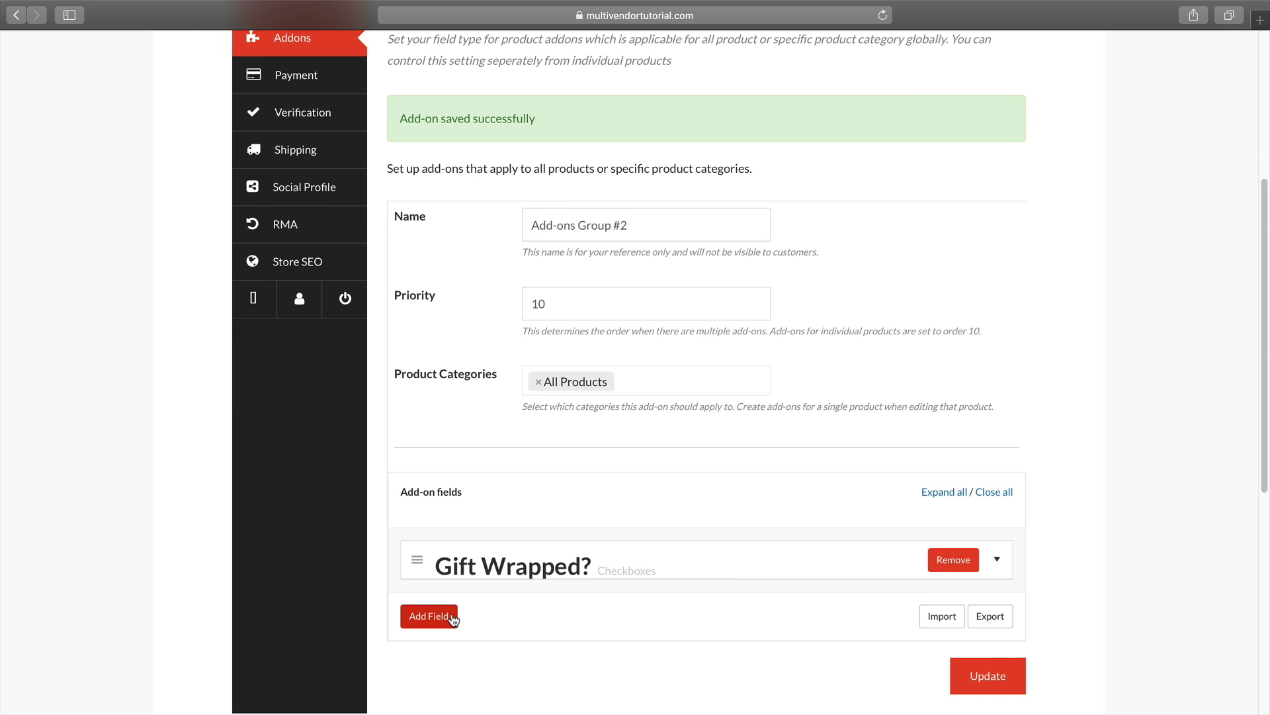
click(449, 618)
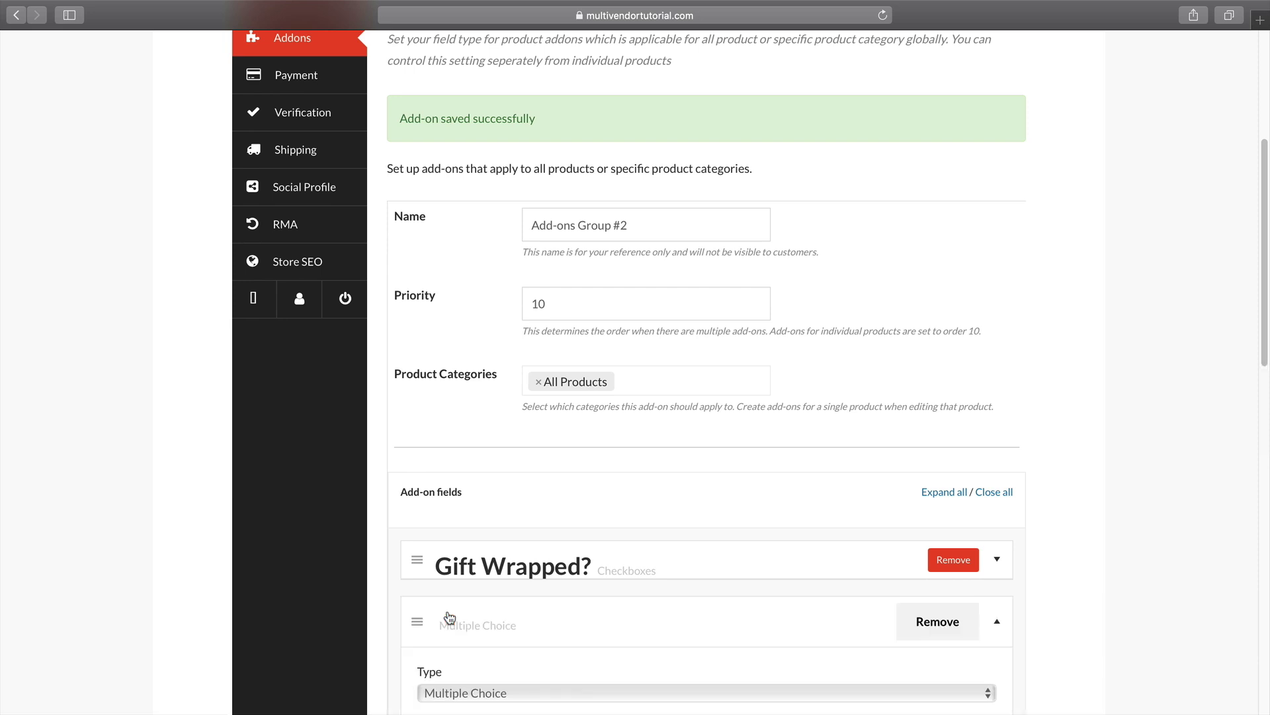
scroll(454, 608, down, 5)
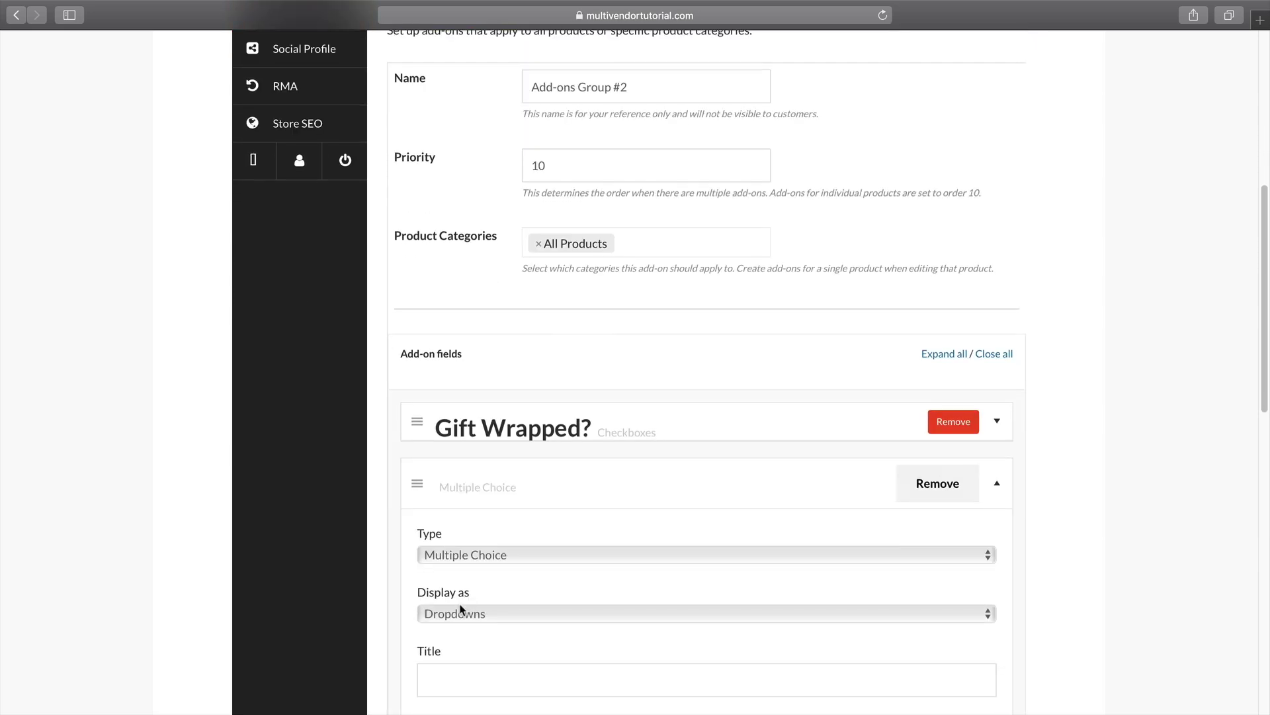
click(480, 461)
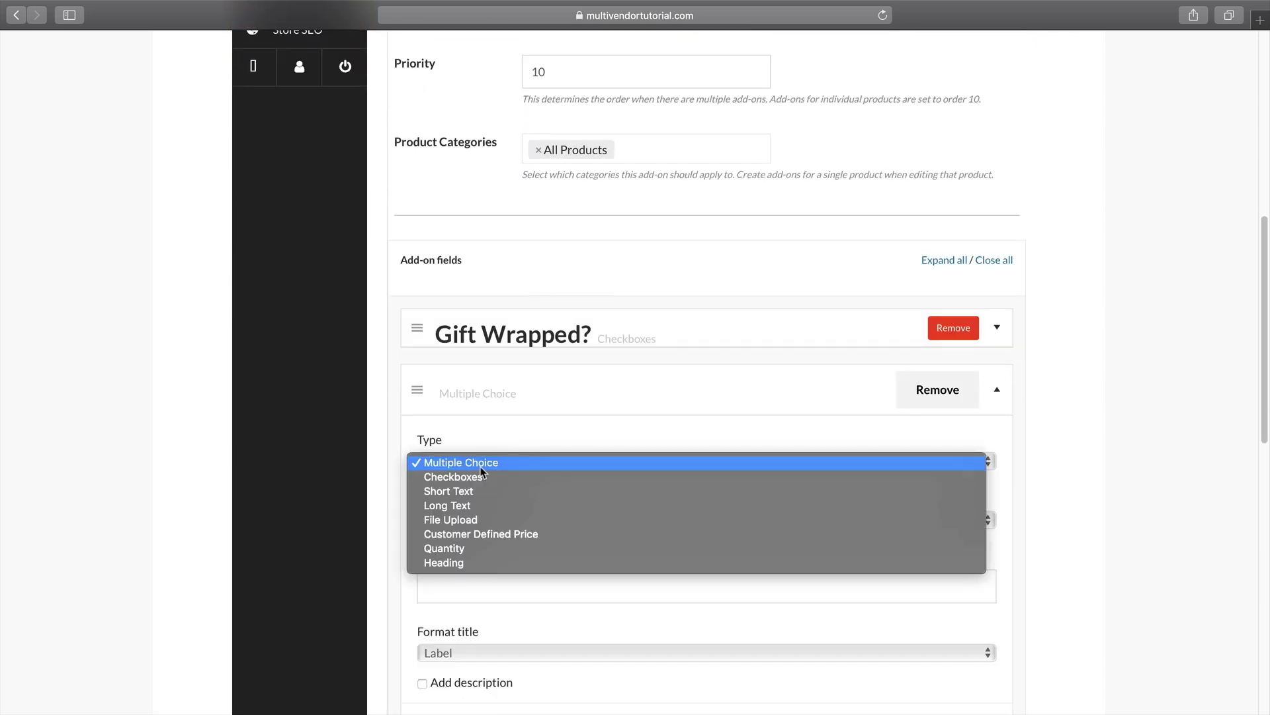
click(493, 519)
click(506, 513)
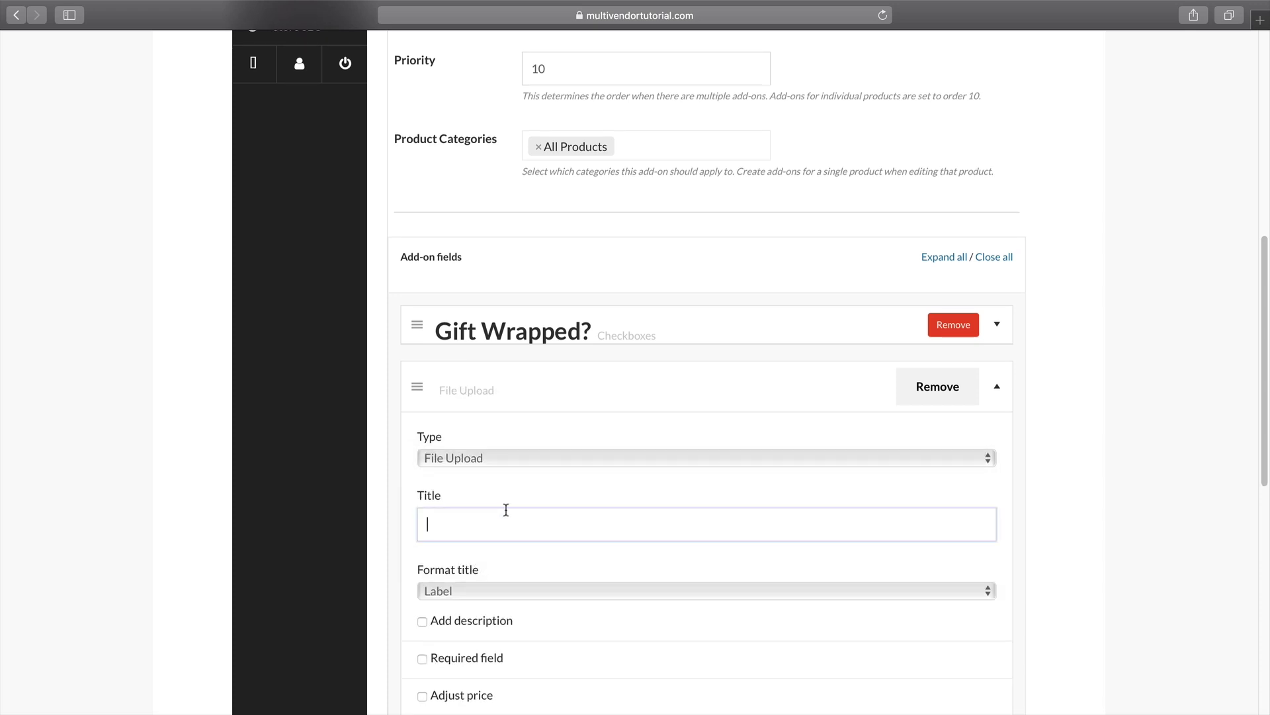
text(T S)
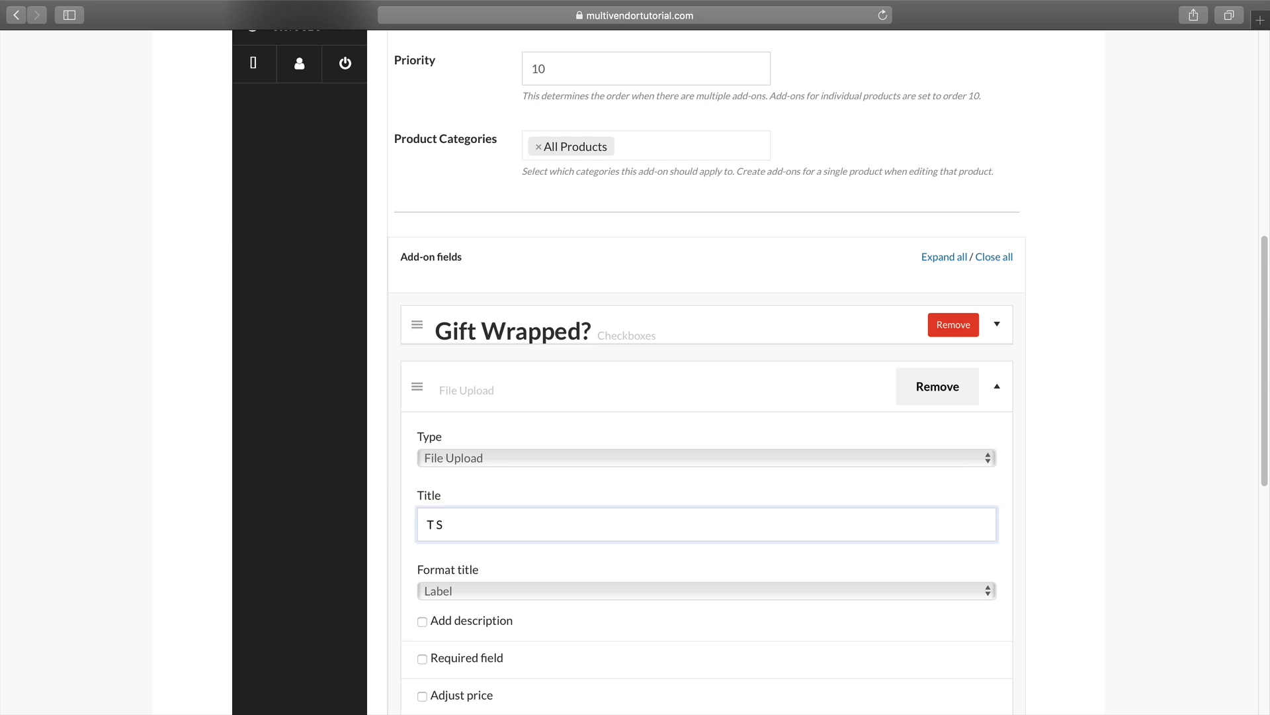
text(hirt Design)
Give the upload field the description 'add your favorite logo to your t shirt'.
scroll(496, 516, down, 1)
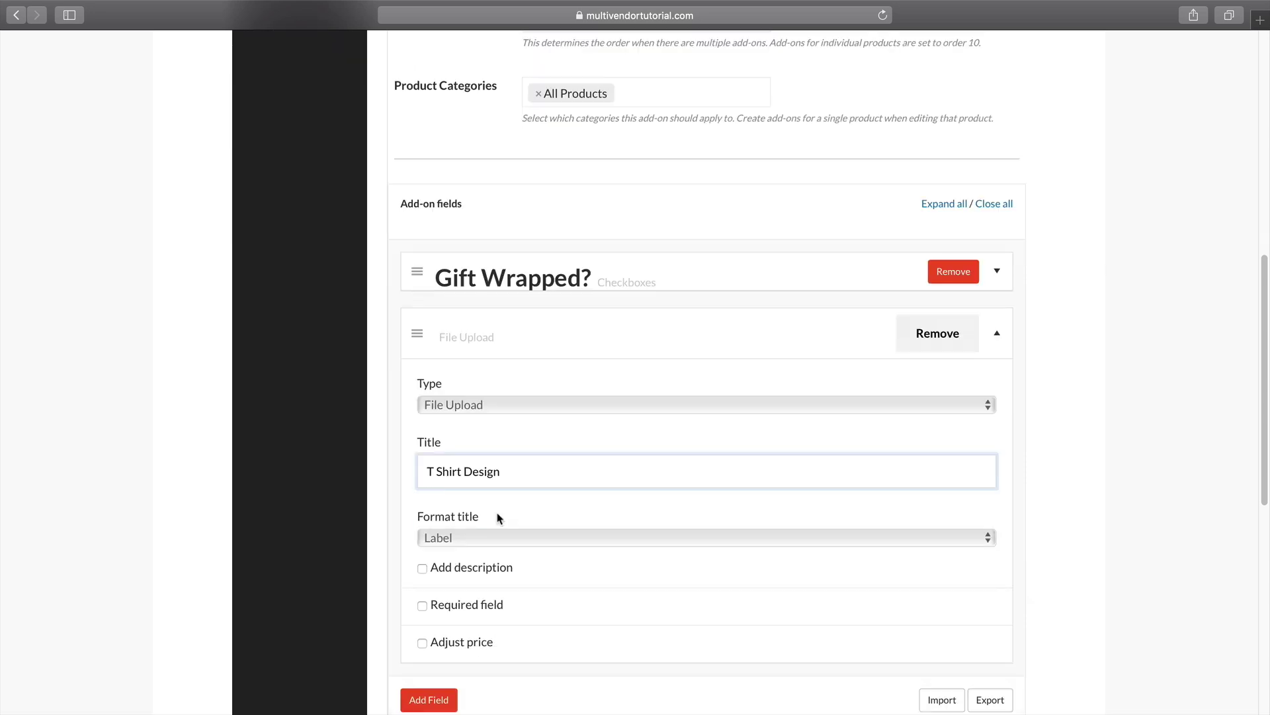
click(425, 564)
scroll(473, 570, down, 1)
click(499, 569)
text(add your favorite logo fo)
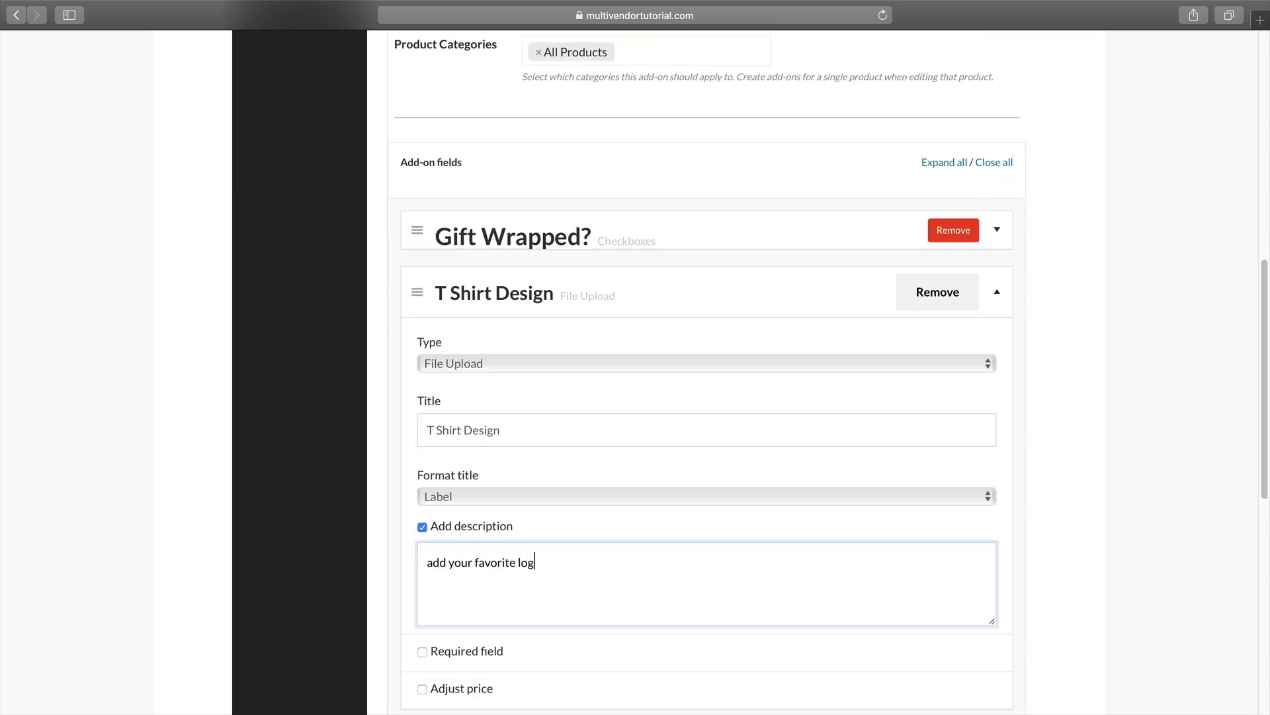
key(BackSpace)
key(BackSpace)
text(to your t shirt)
Charge a flat fee of 10 for the upload and update the add-on group.
scroll(499, 568, down, 5)
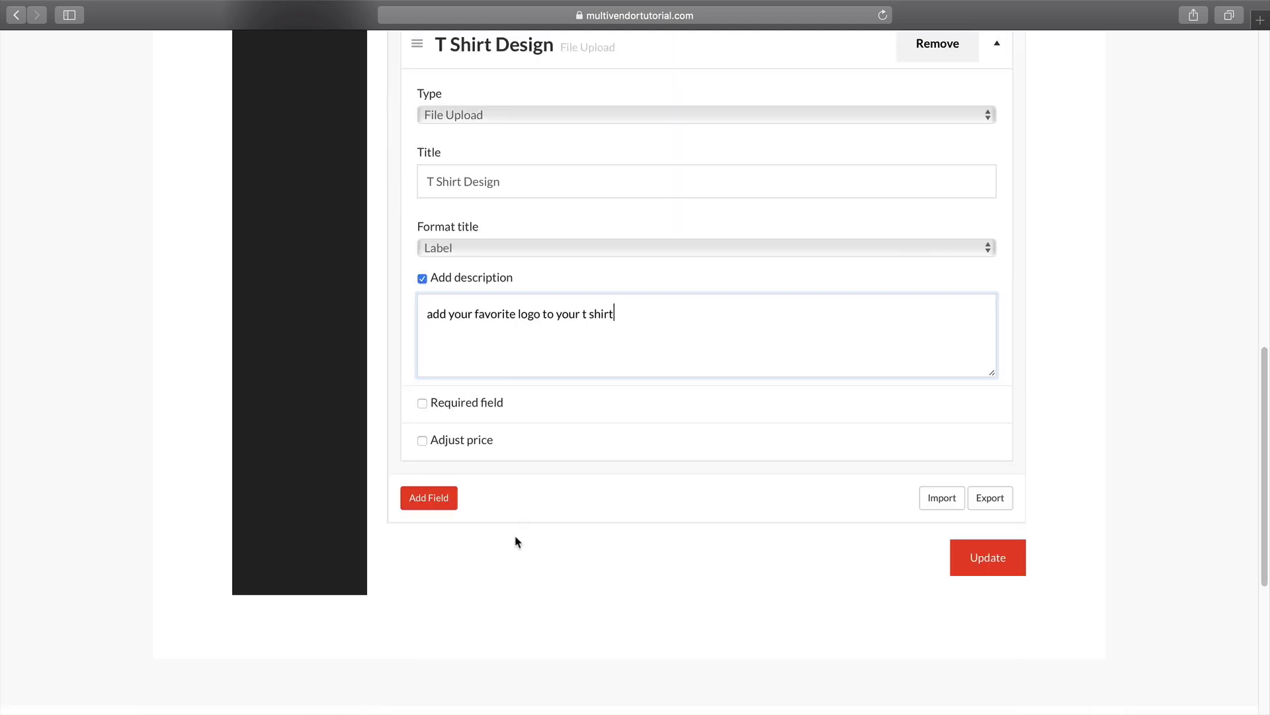
click(470, 442)
click(571, 475)
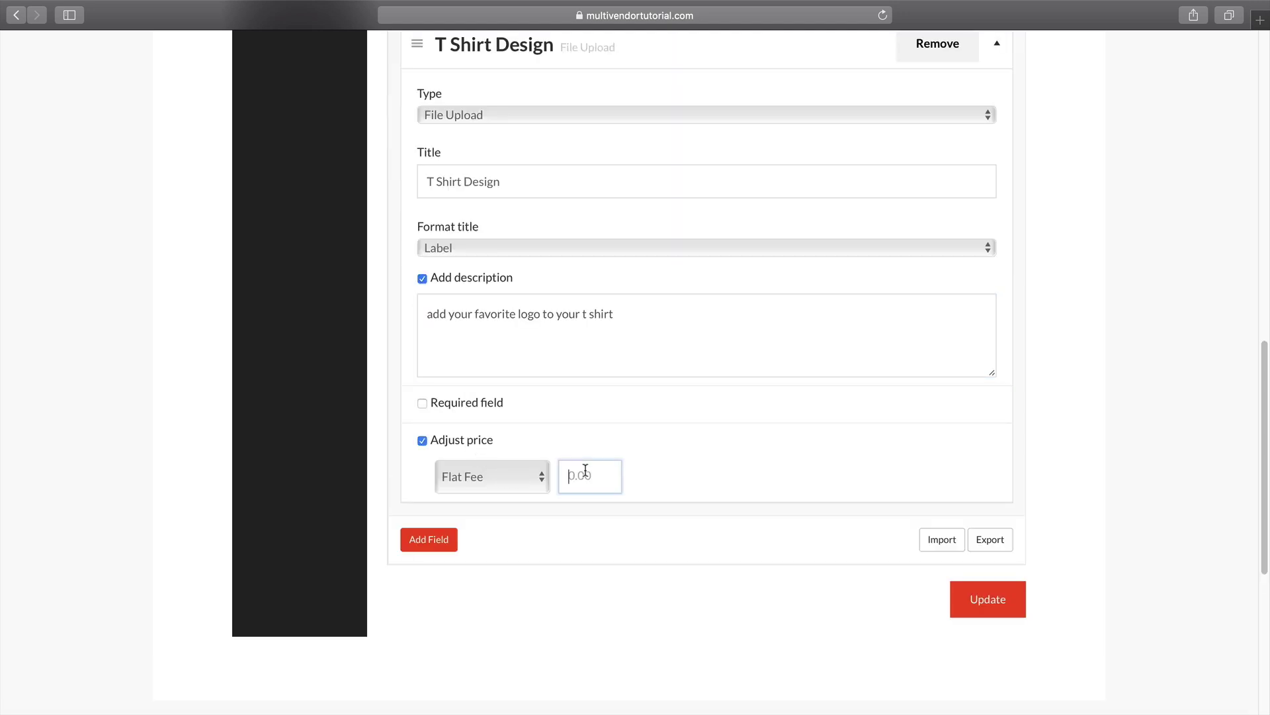
text(10)
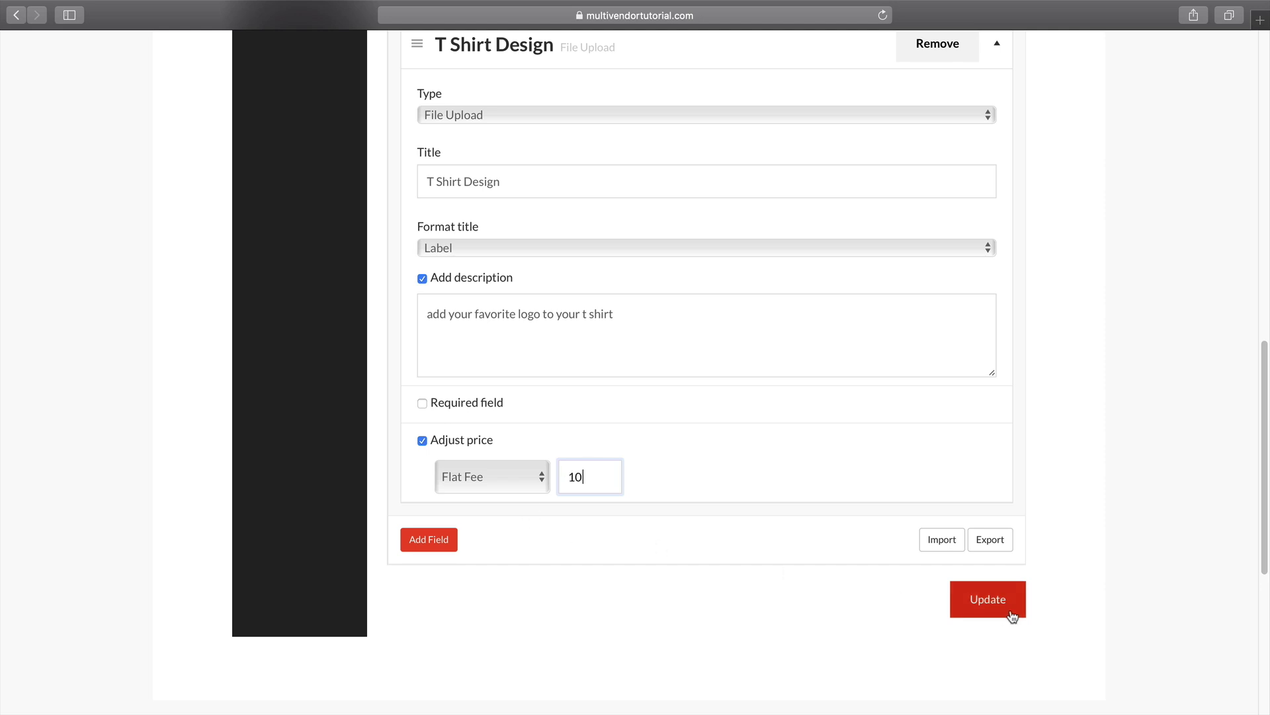
click(956, 604)
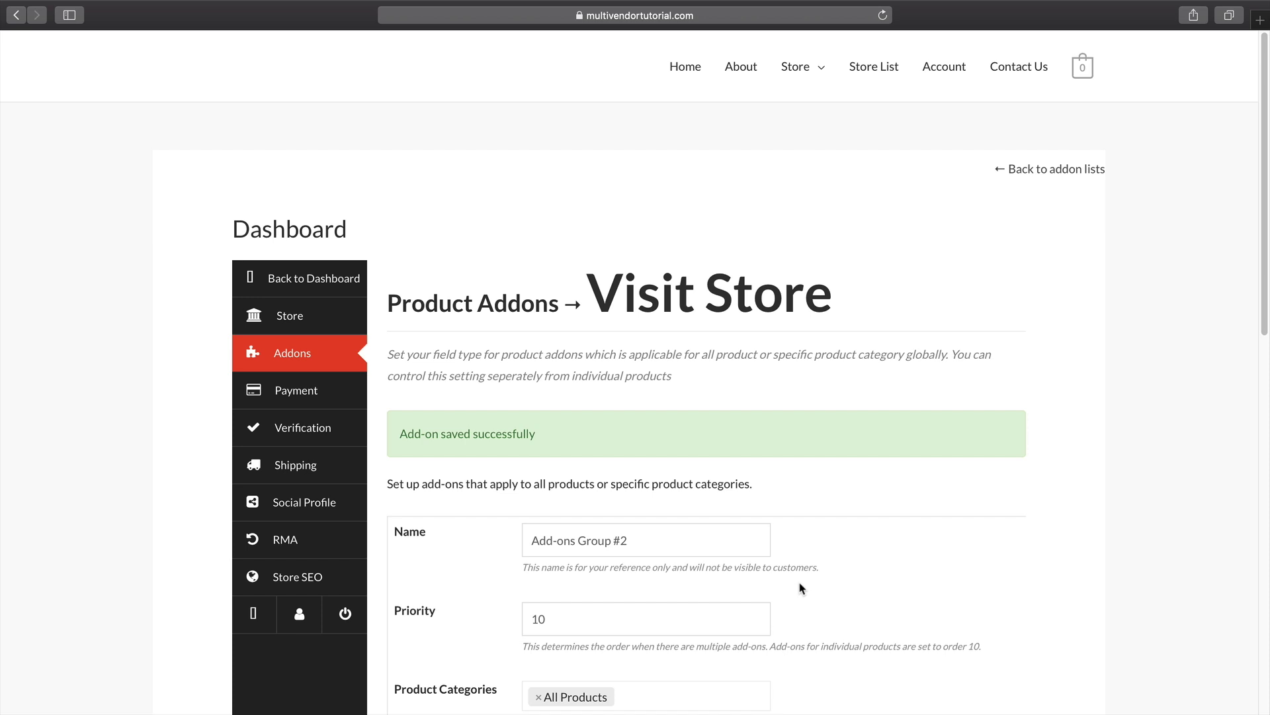
Go from the vendor dashboard to the storefront's Girls Product page.
click(285, 327)
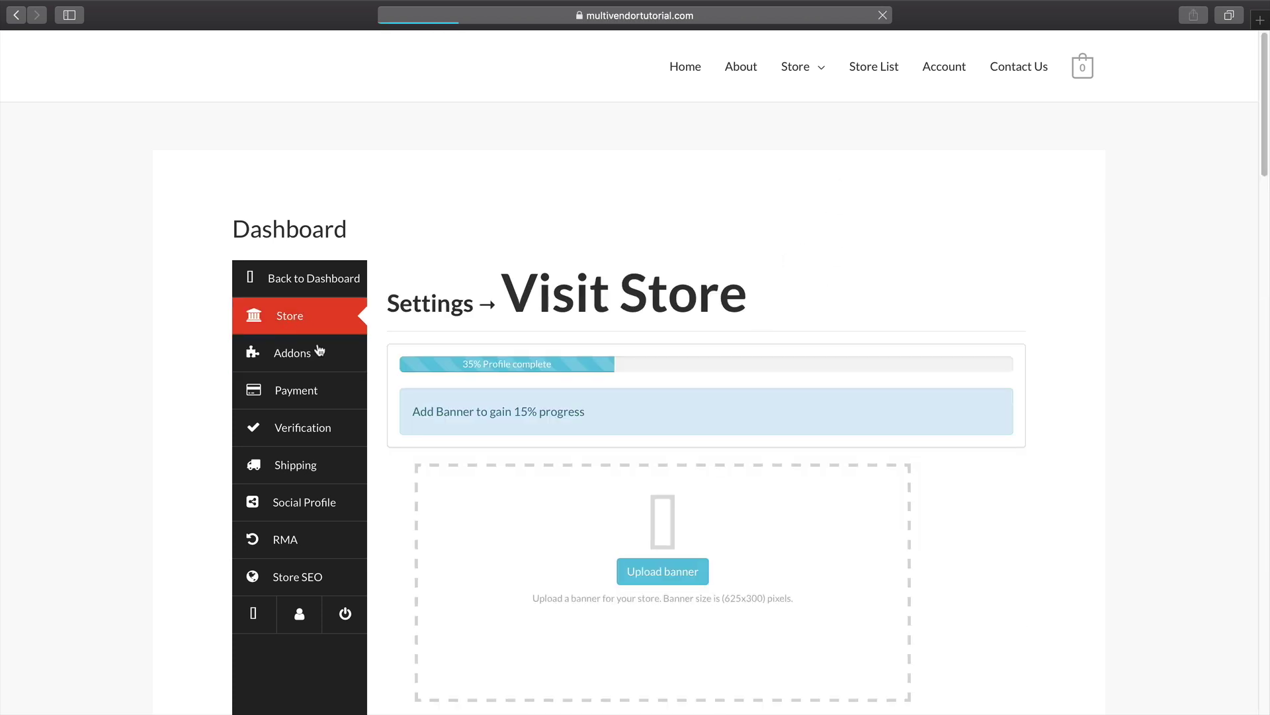
click(316, 286)
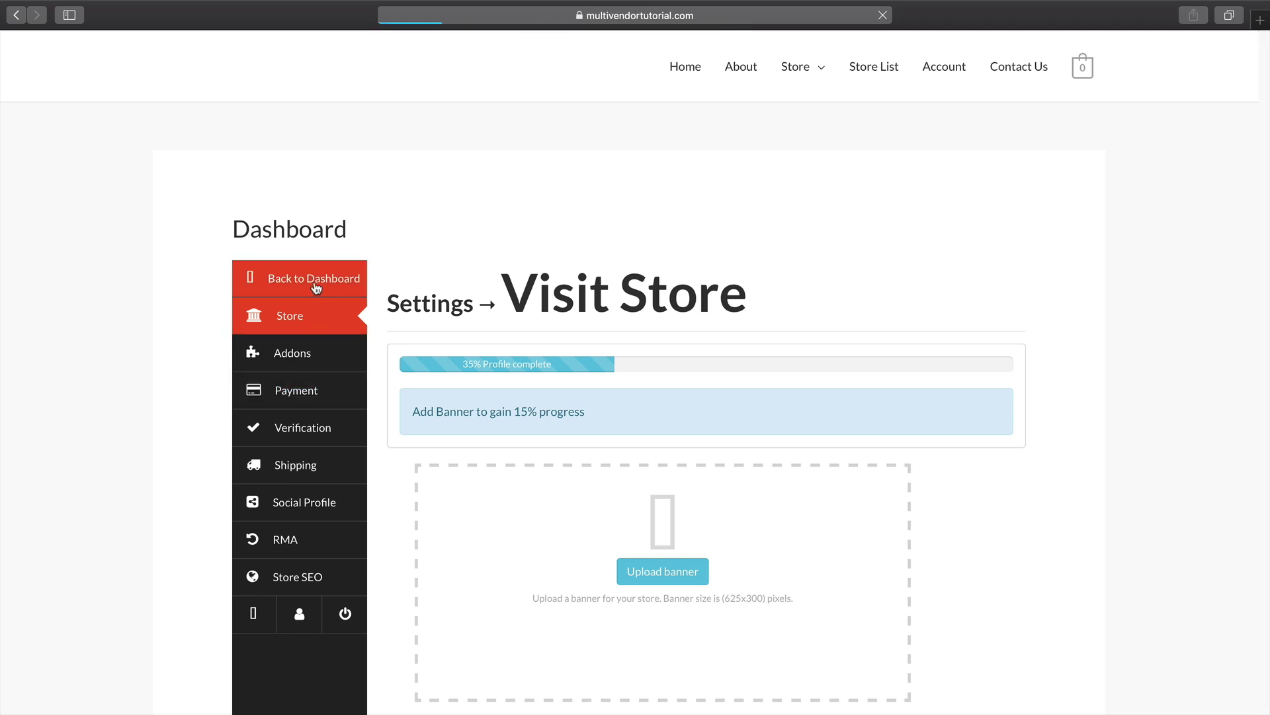
click(307, 320)
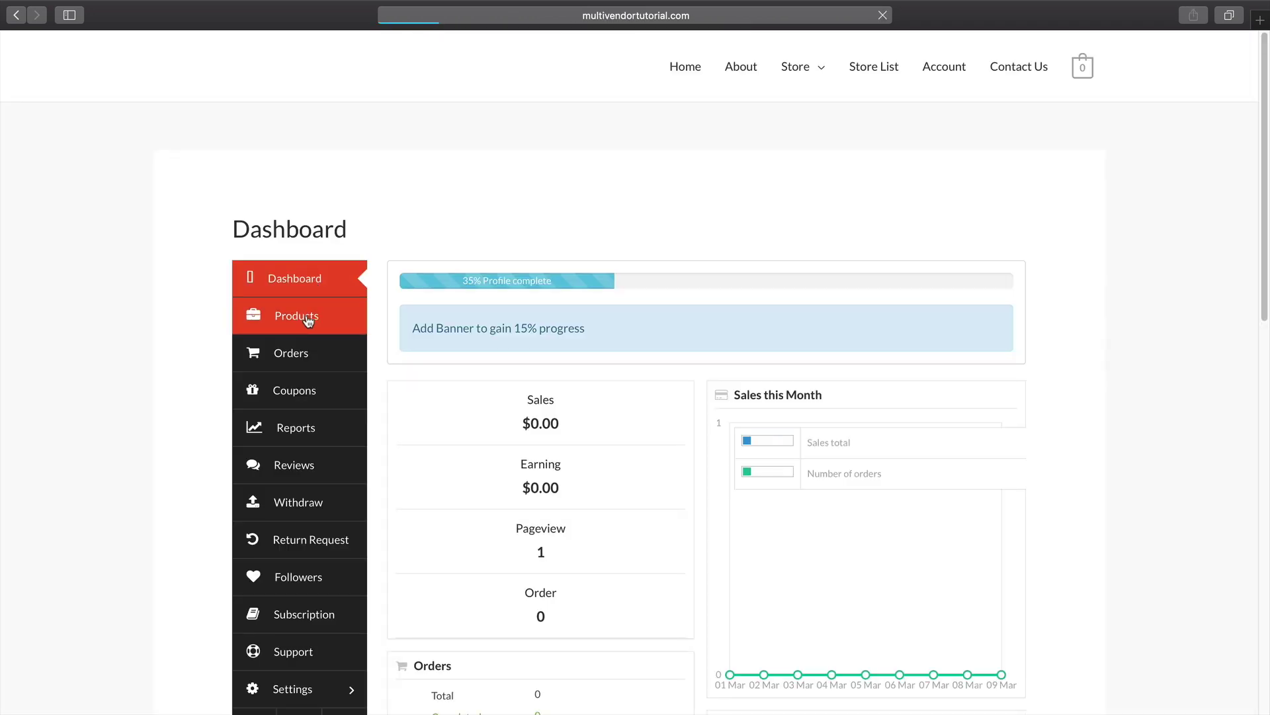
mouse_move(488, 548)
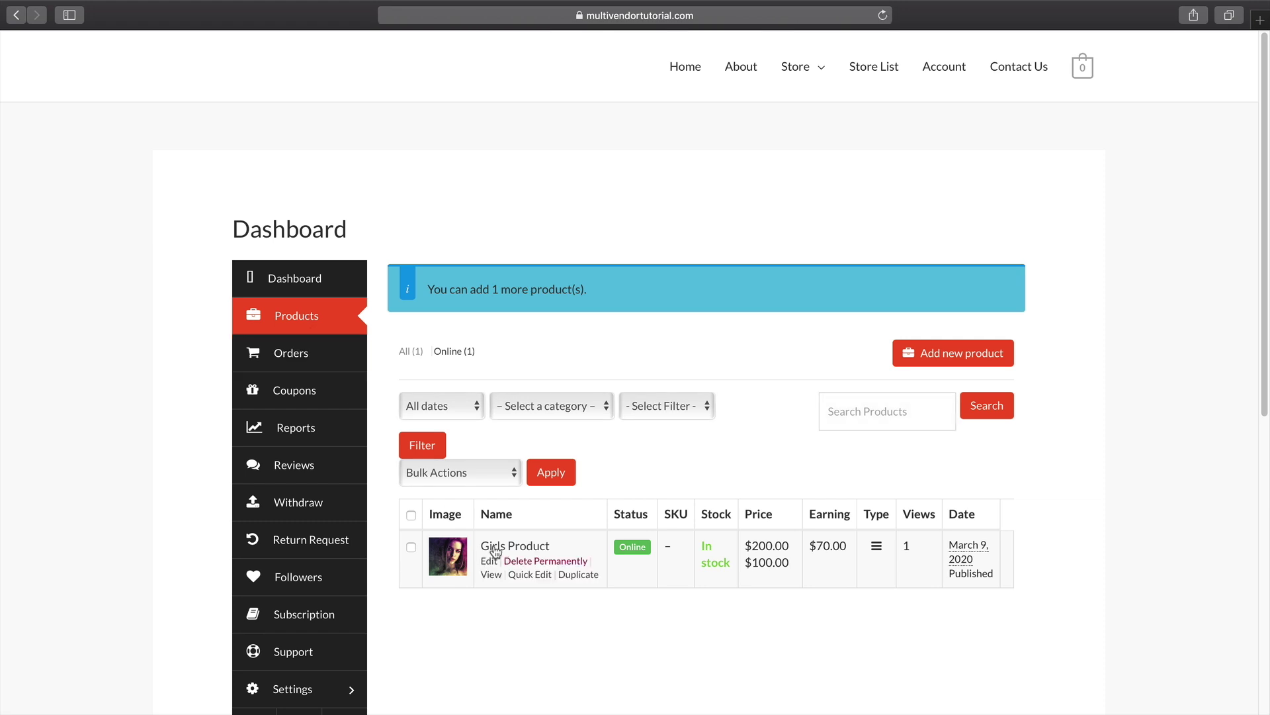
click(793, 71)
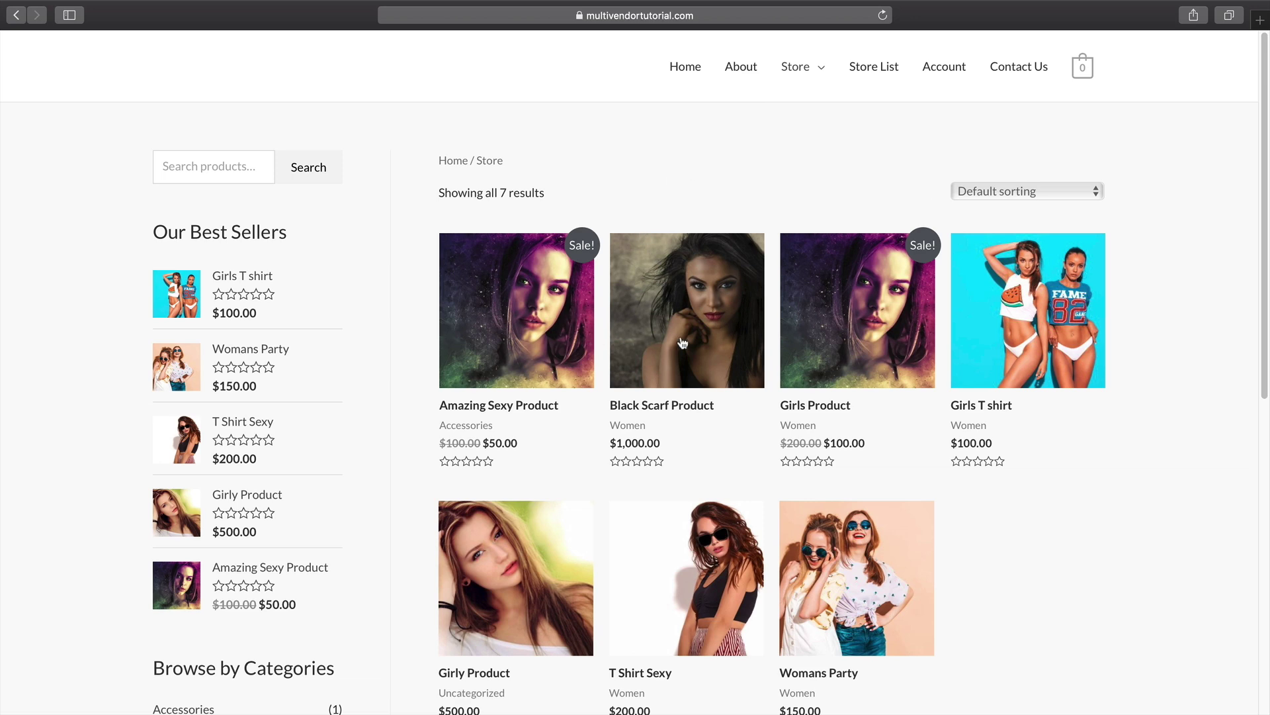
click(876, 323)
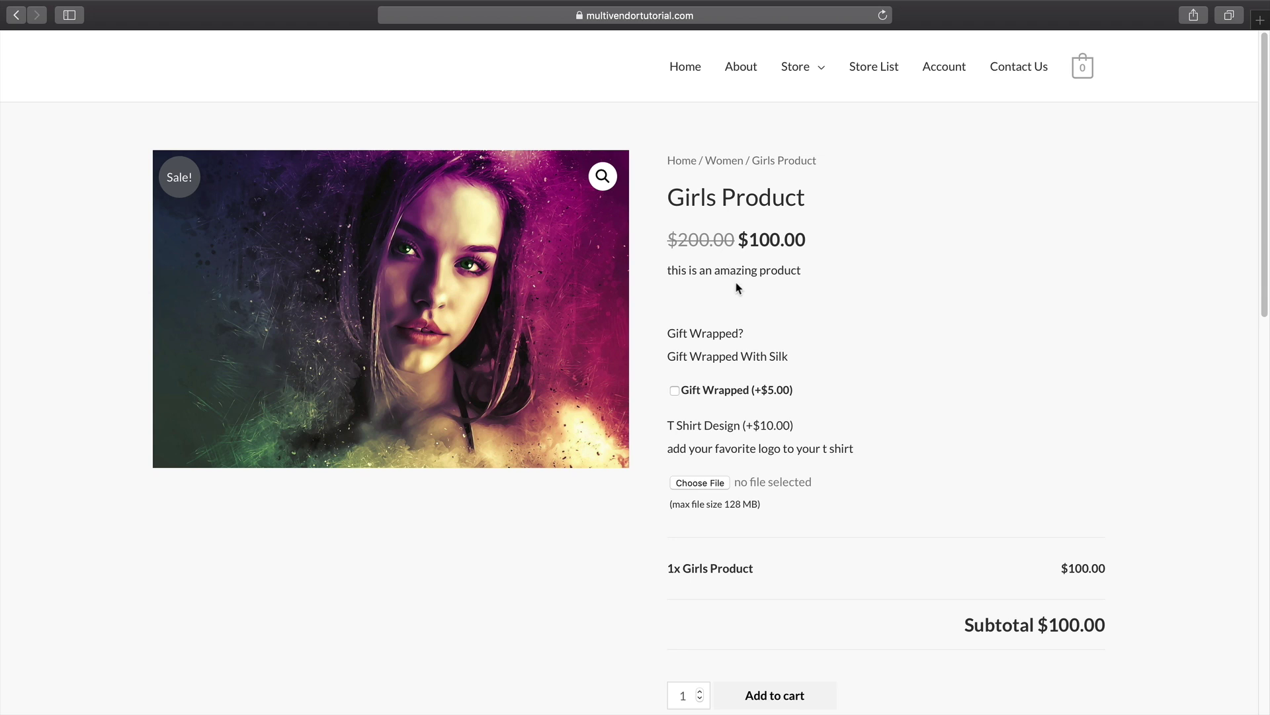
Tick Gift Wrapped ($5.00), cancel the design file picker, and return to Chrome.
click(675, 391)
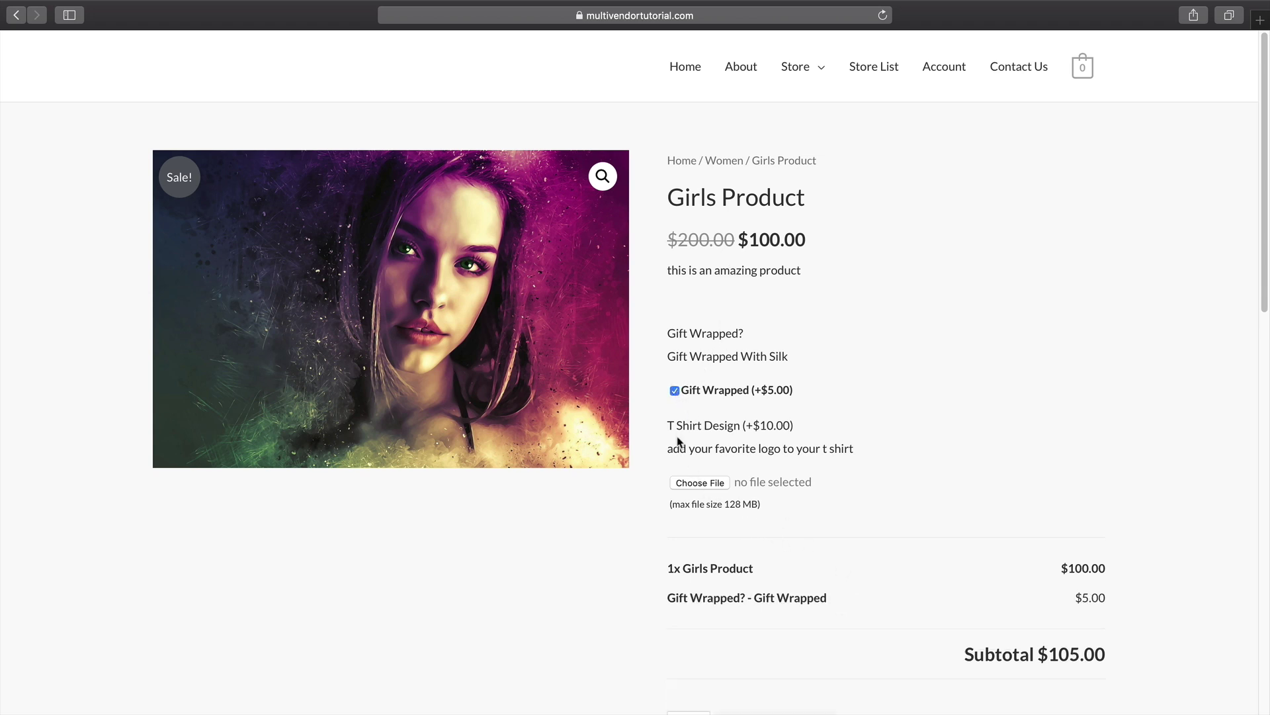
click(701, 483)
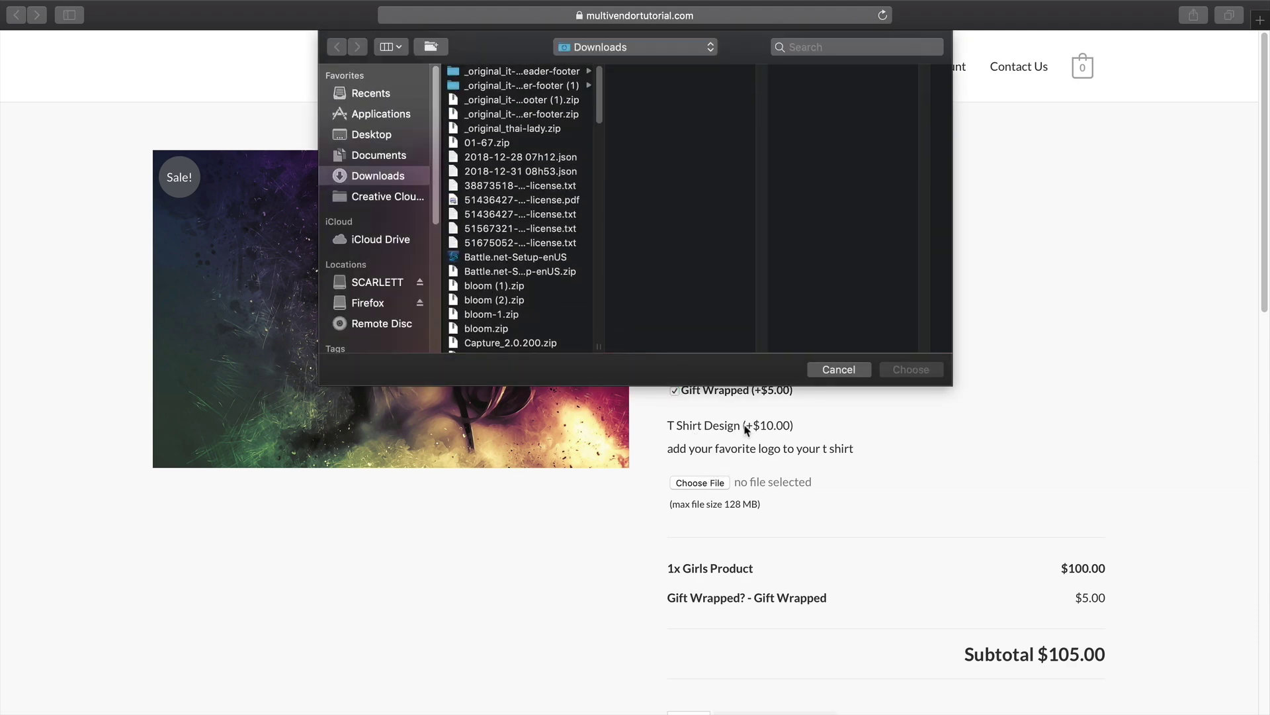
click(837, 370)
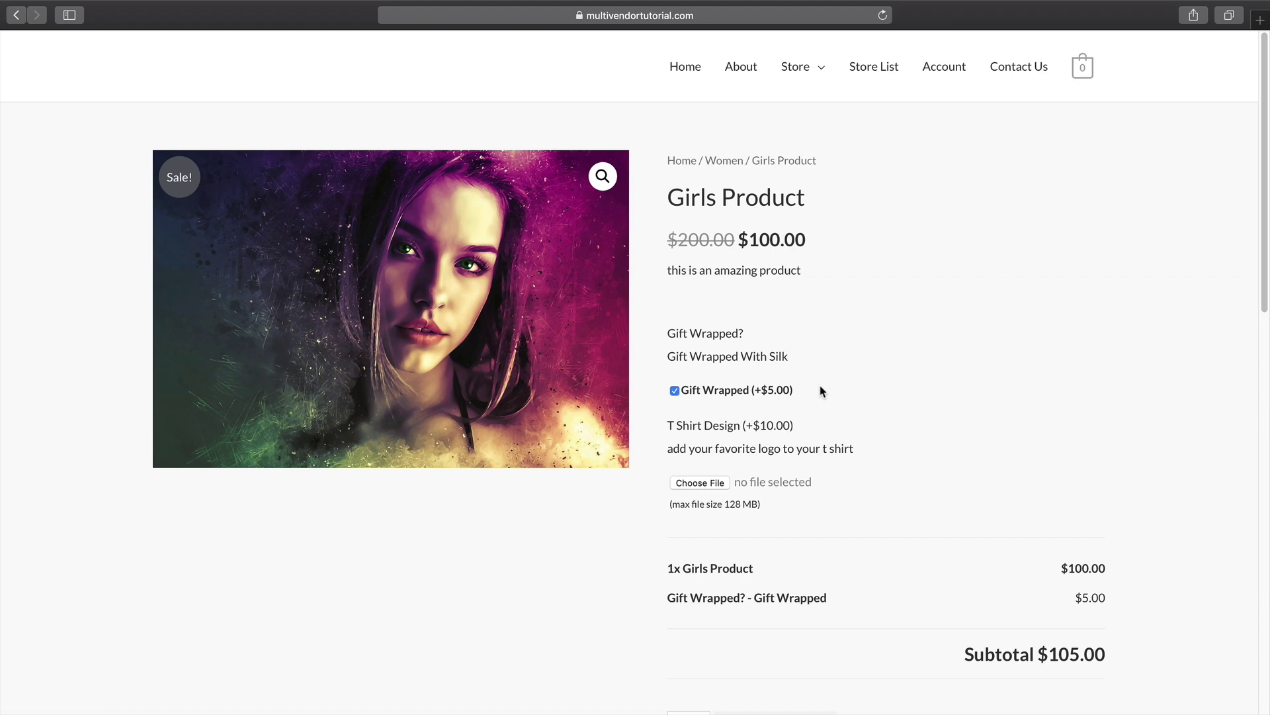
key(super+Tab)
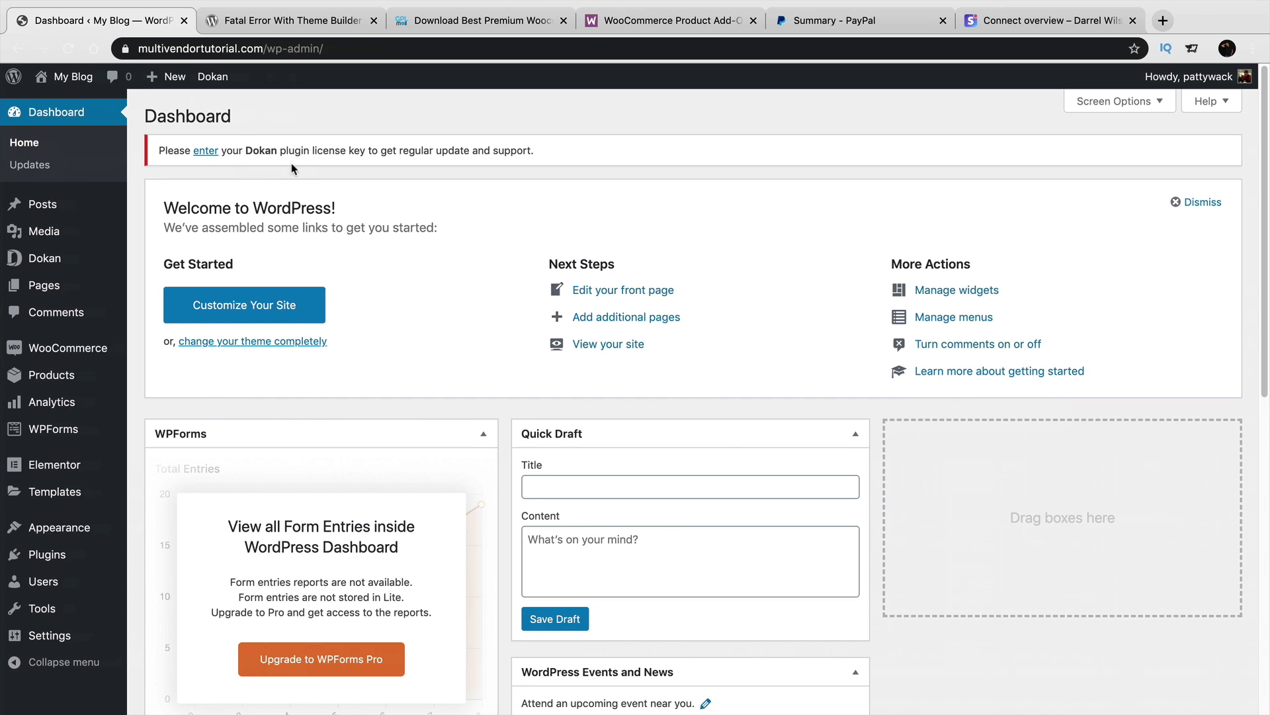
Load the storefront, then view GPL Mall and the $49.00 Product Add-Ons page without the newsletter popup.
click(68, 102)
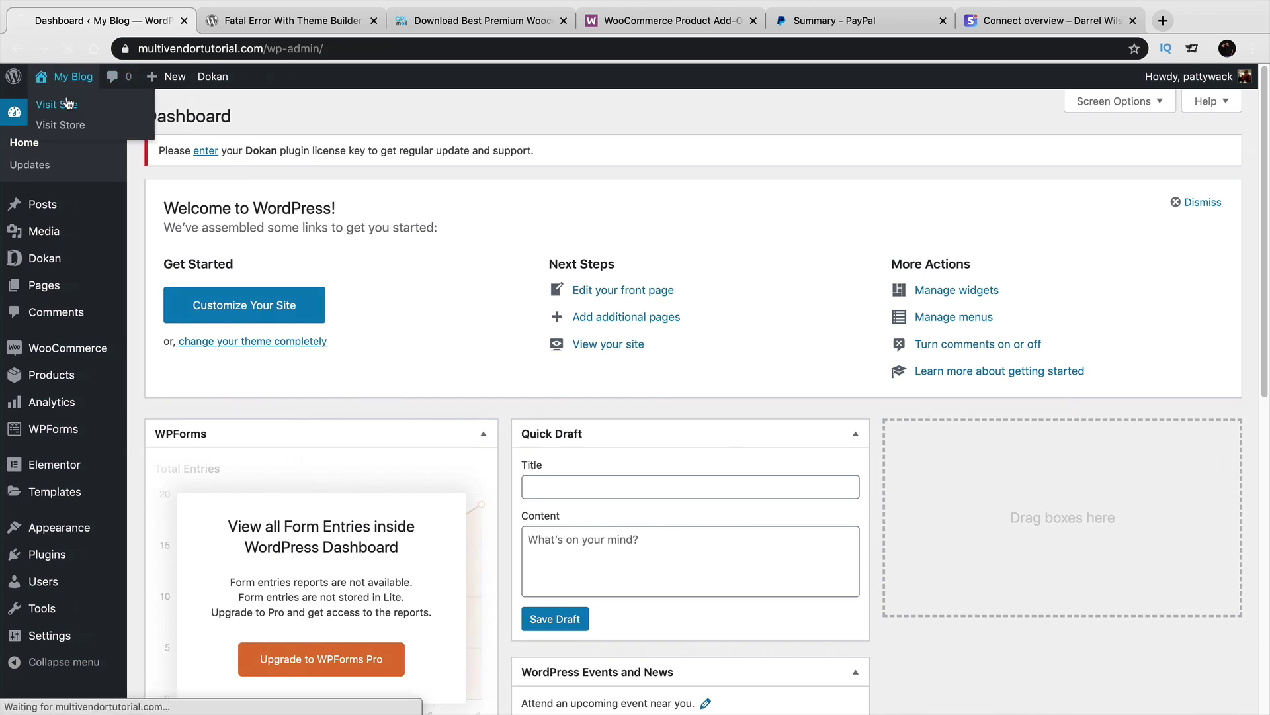
click(456, 24)
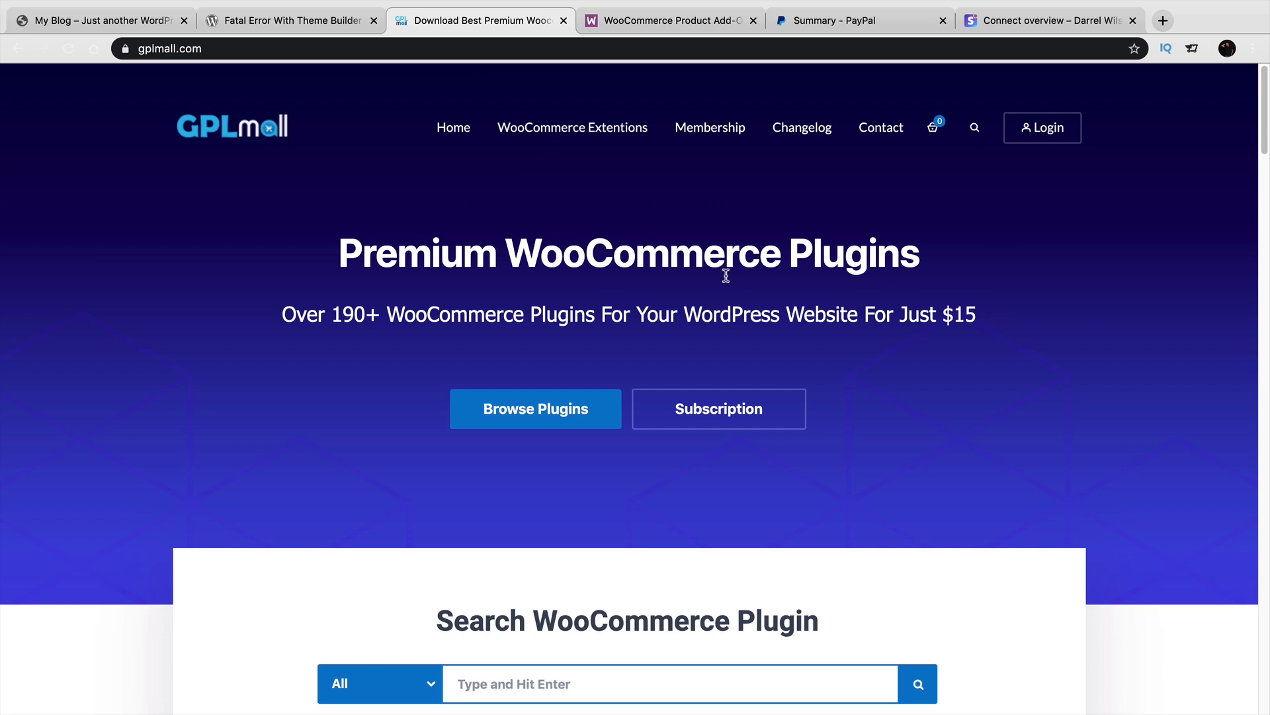
click(708, 37)
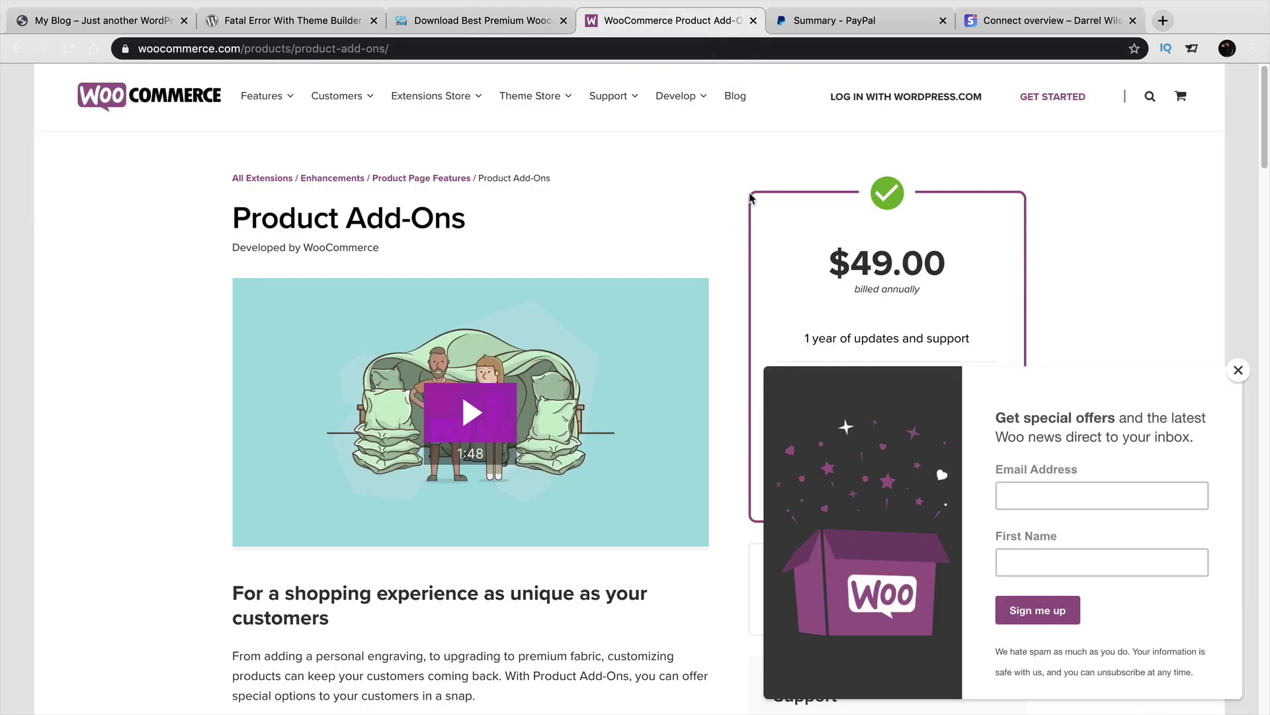
click(1239, 370)
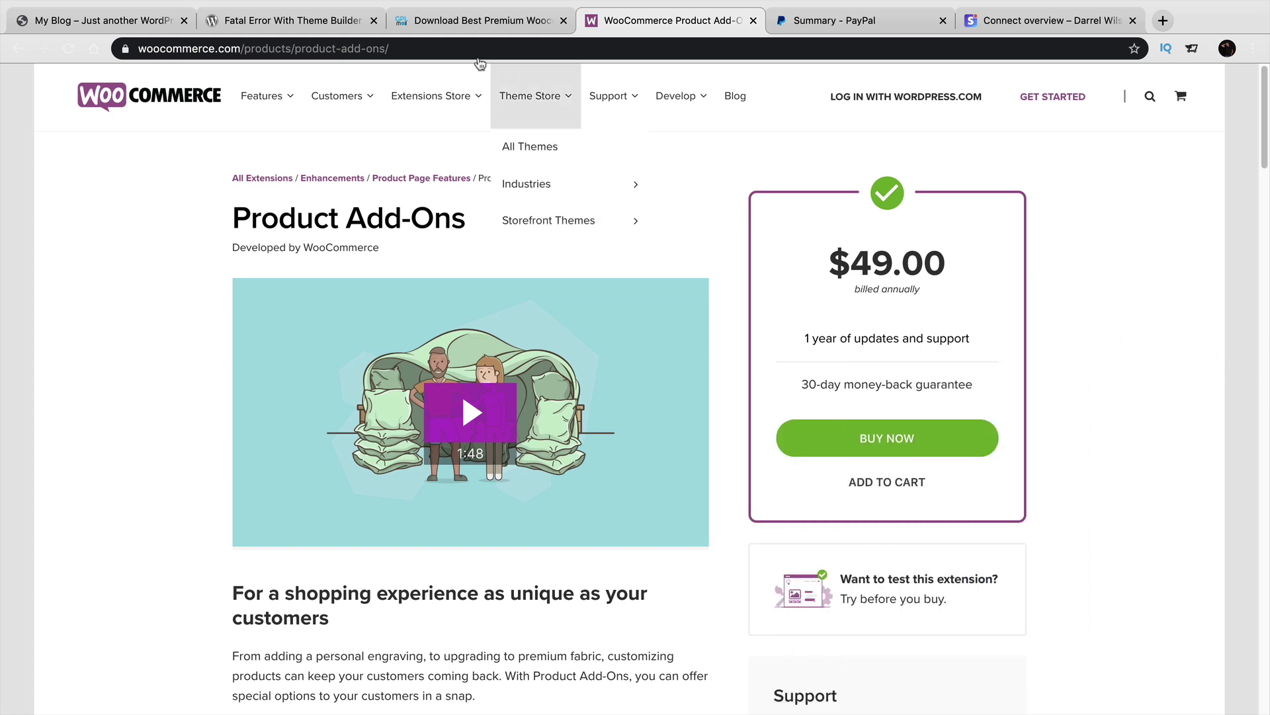
Compare GPL Mall's plugins against the Product Add-Ons extension, then return to the store homepage.
click(474, 29)
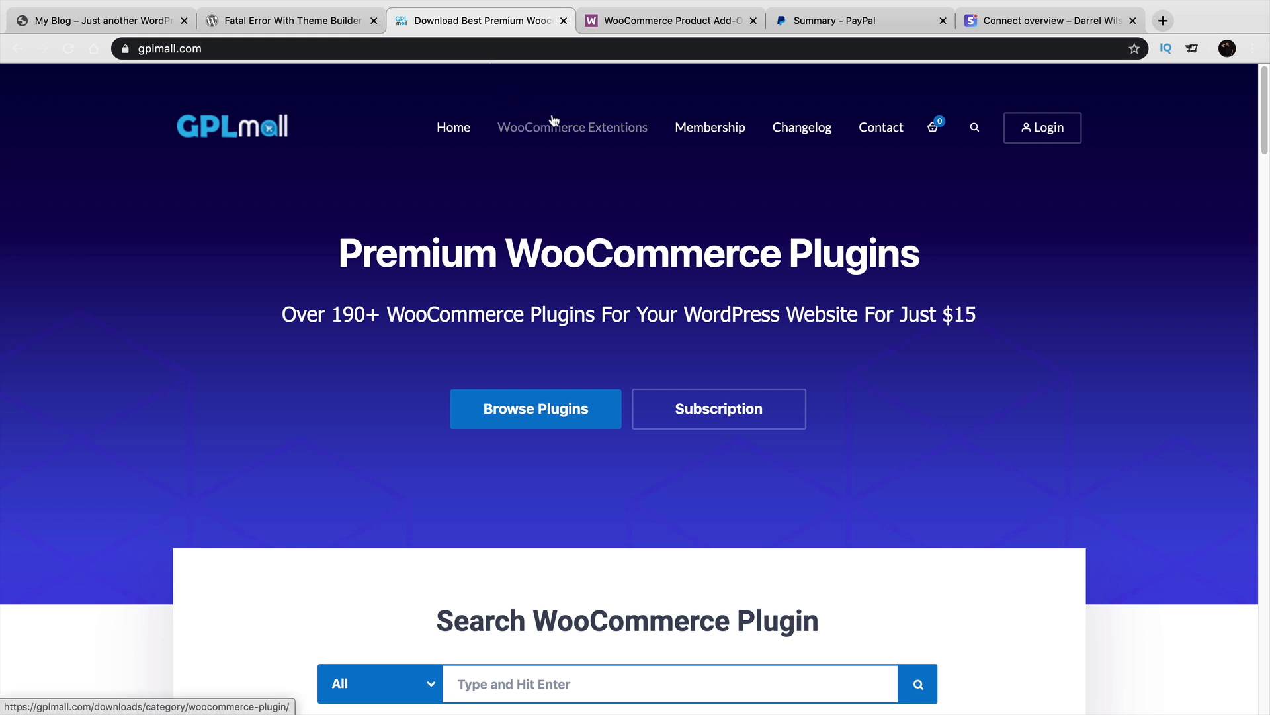
click(706, 29)
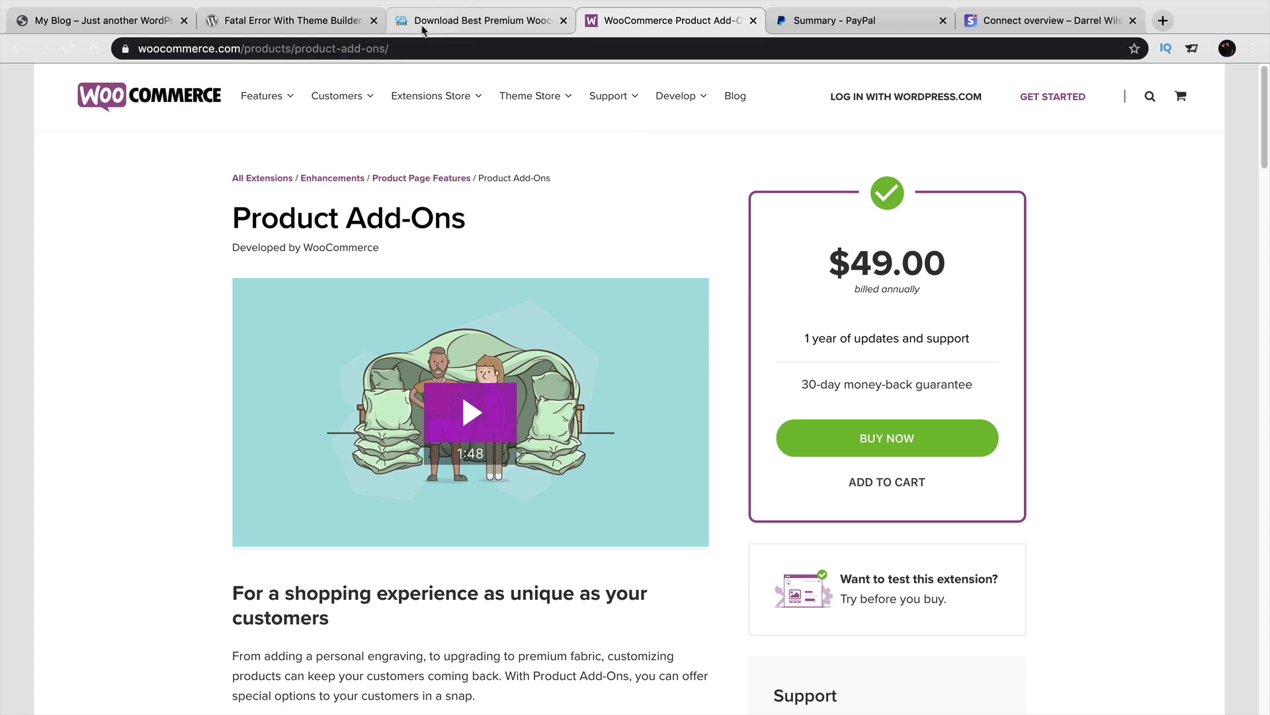
click(493, 28)
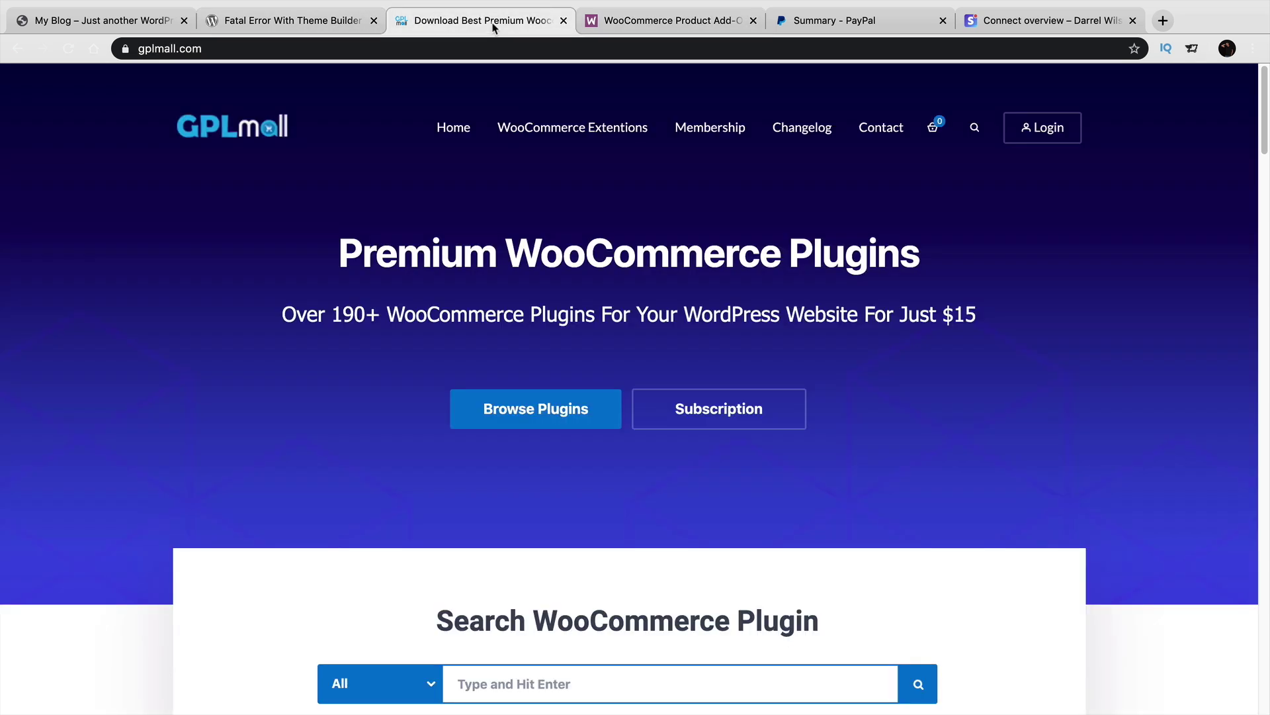
click(625, 19)
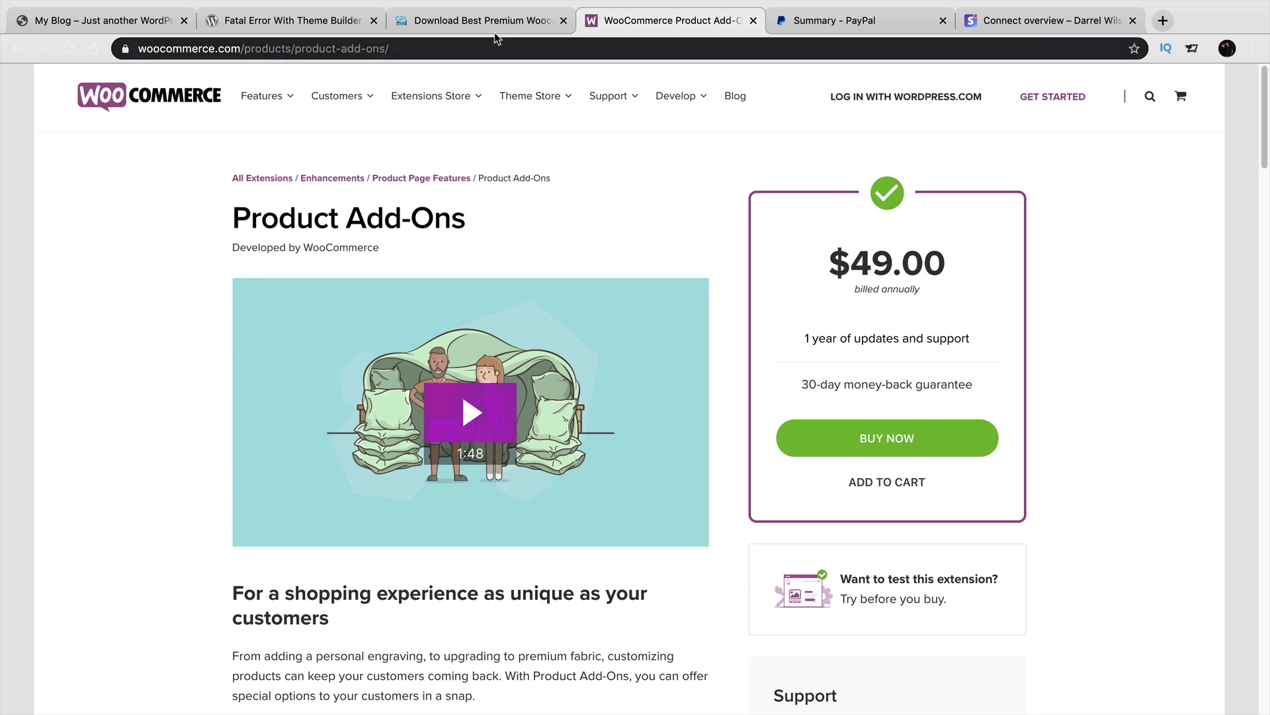
click(139, 21)
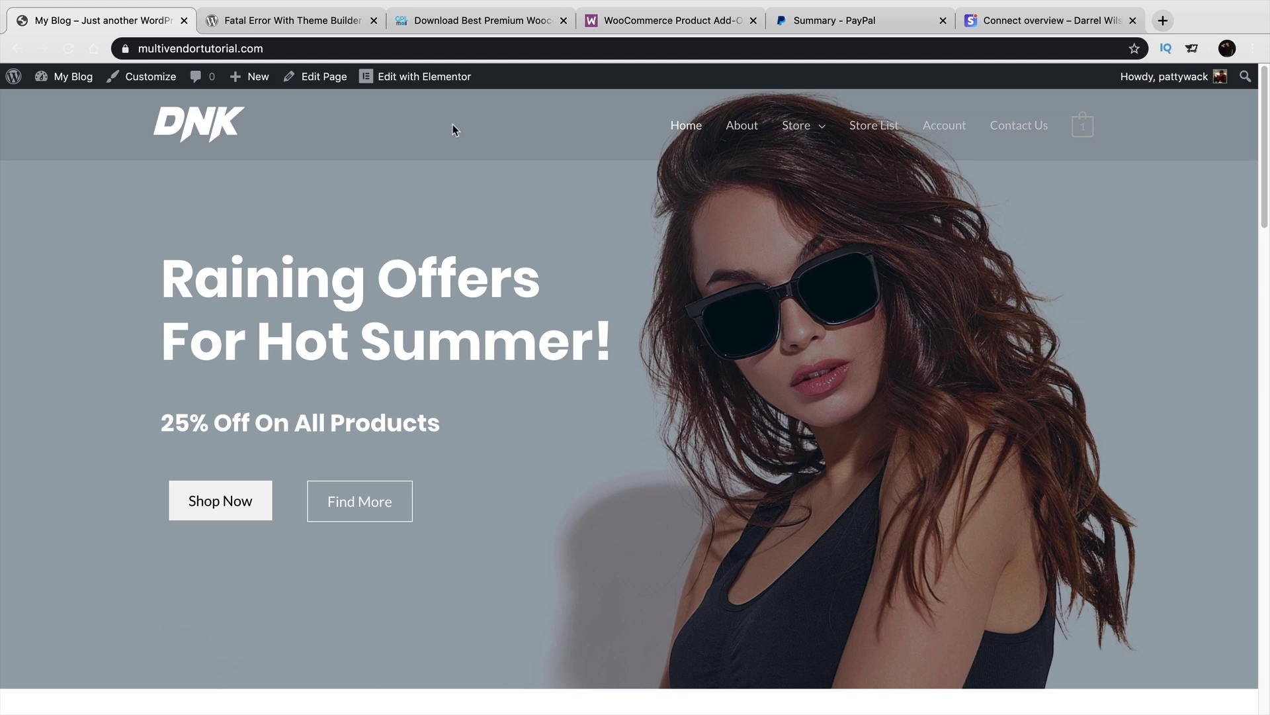
mouse_move(58, 86)
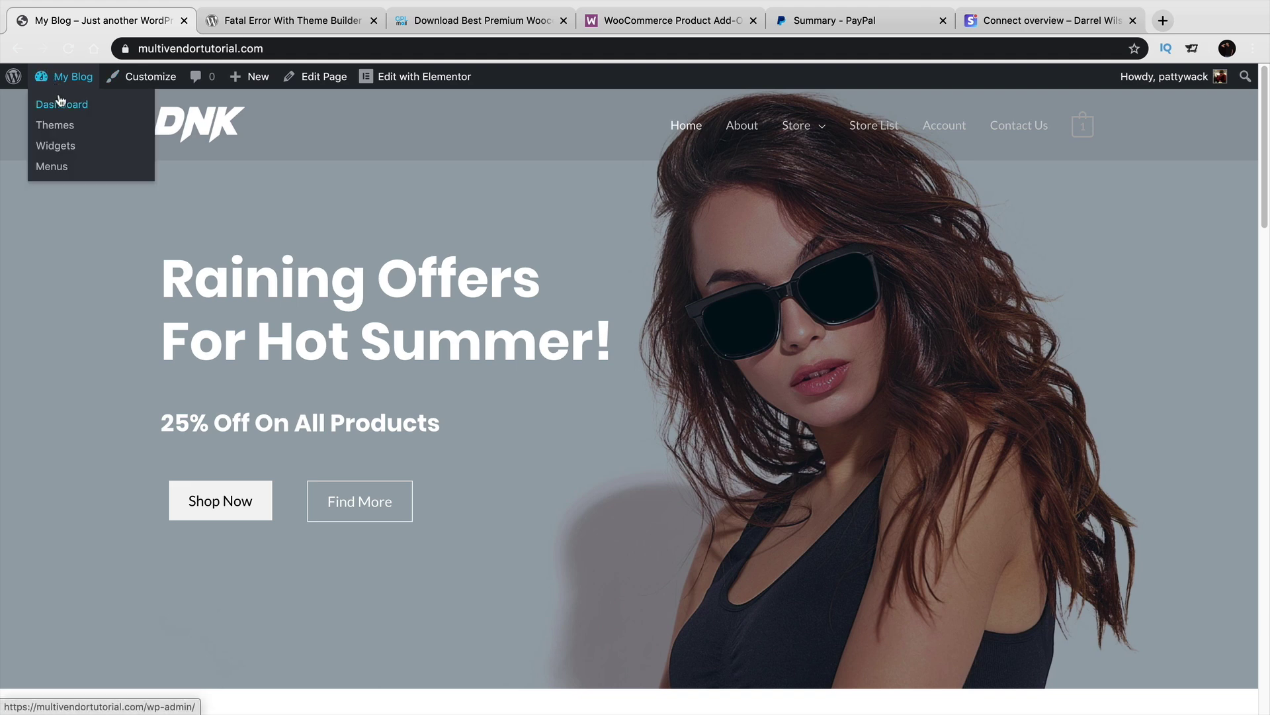
Go from the PayPal account summary to the Send Money page.
click(807, 24)
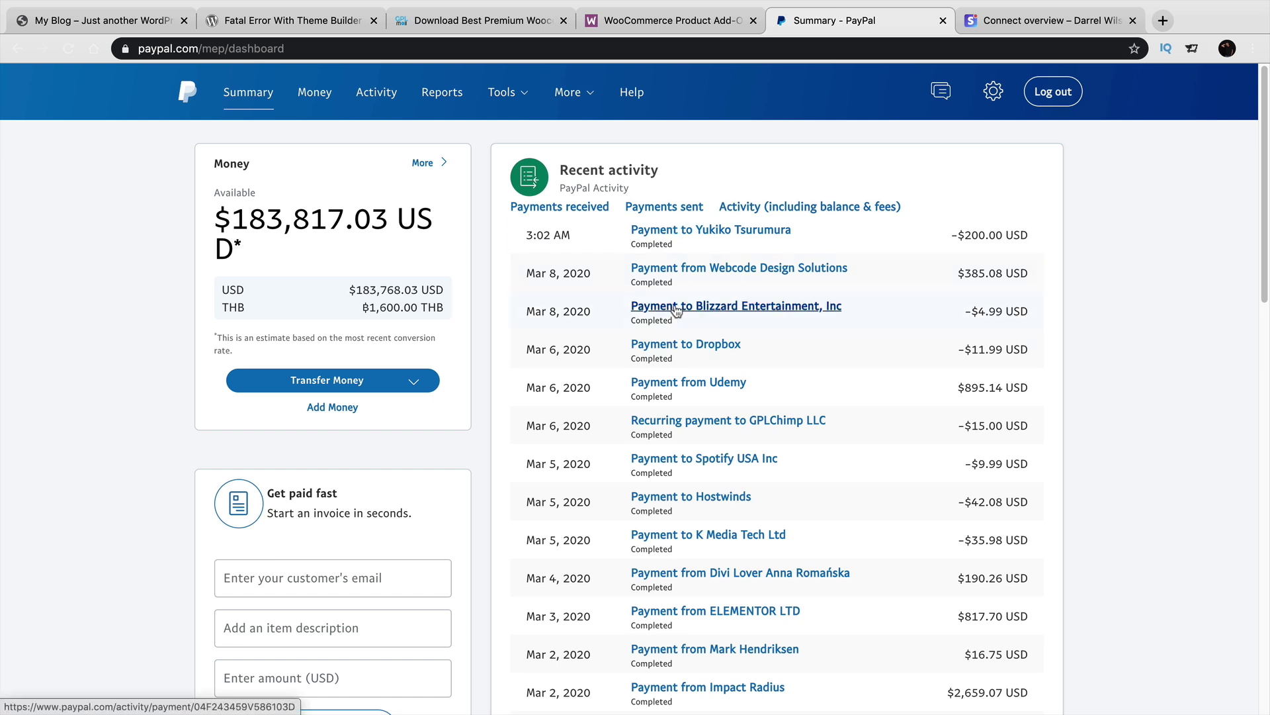
click(523, 97)
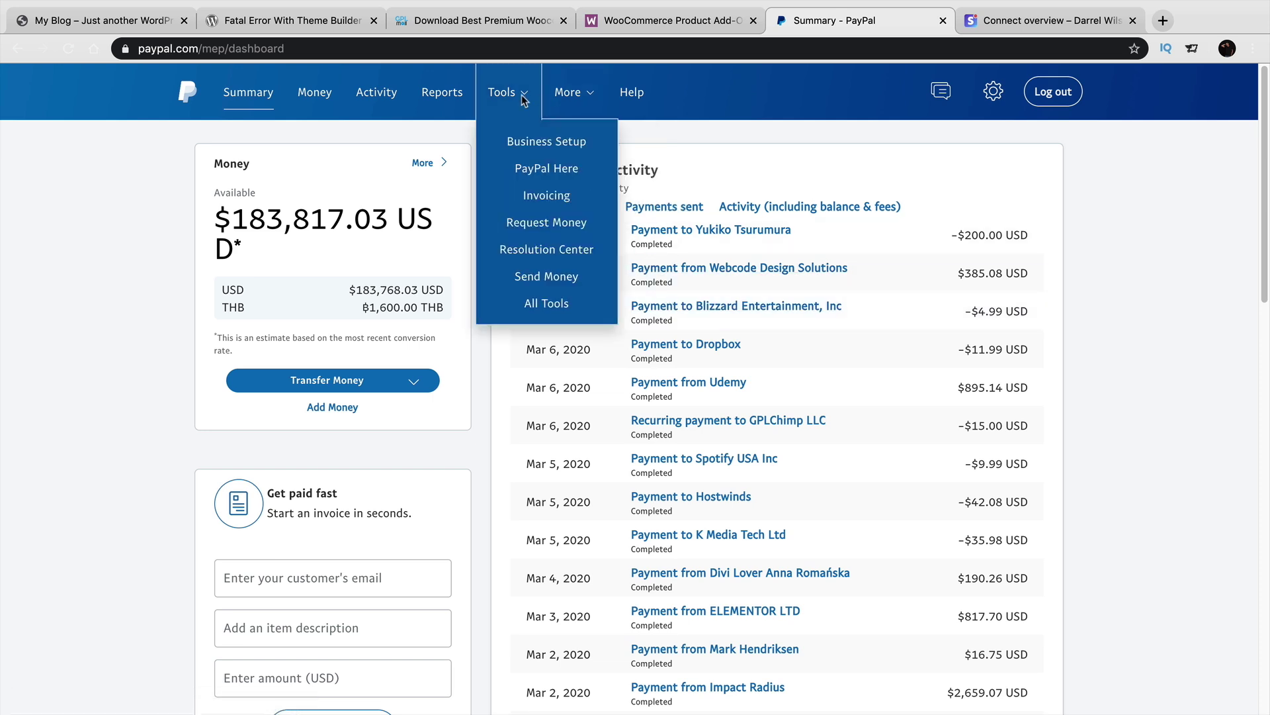
click(573, 274)
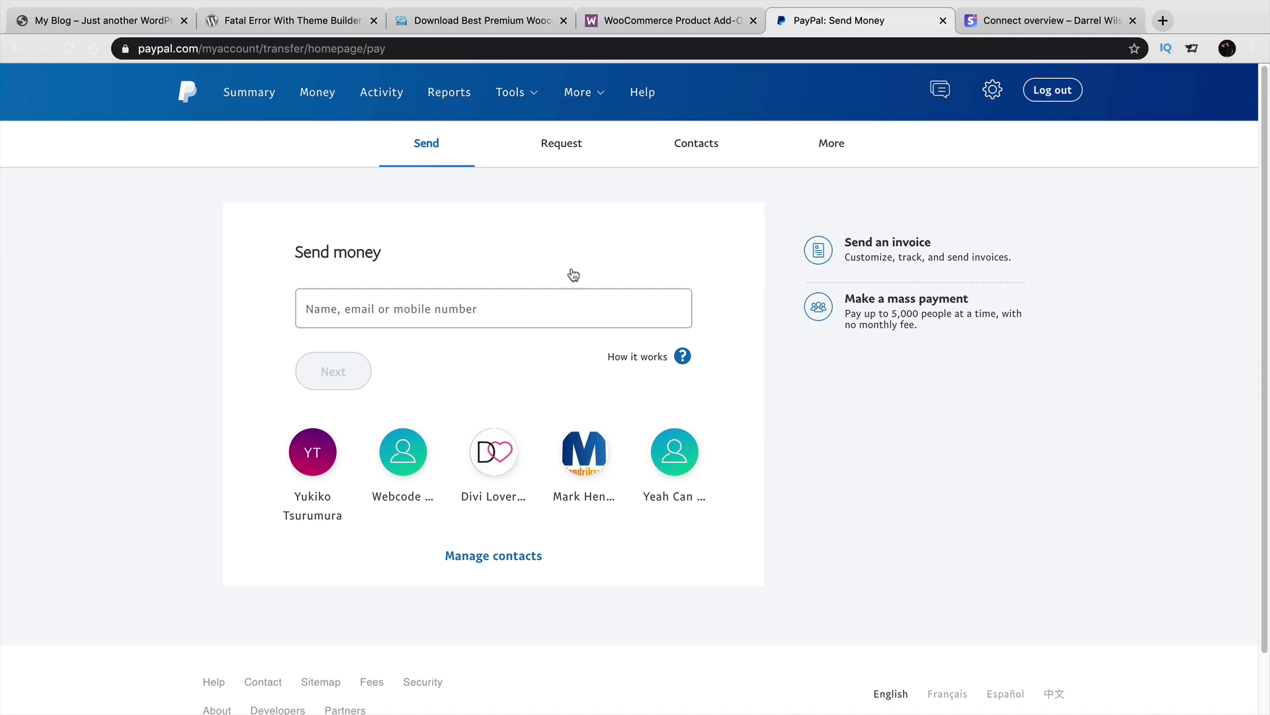
Start a 10.00 USD payment to the first saved contact and bring up the payment type choices.
click(530, 323)
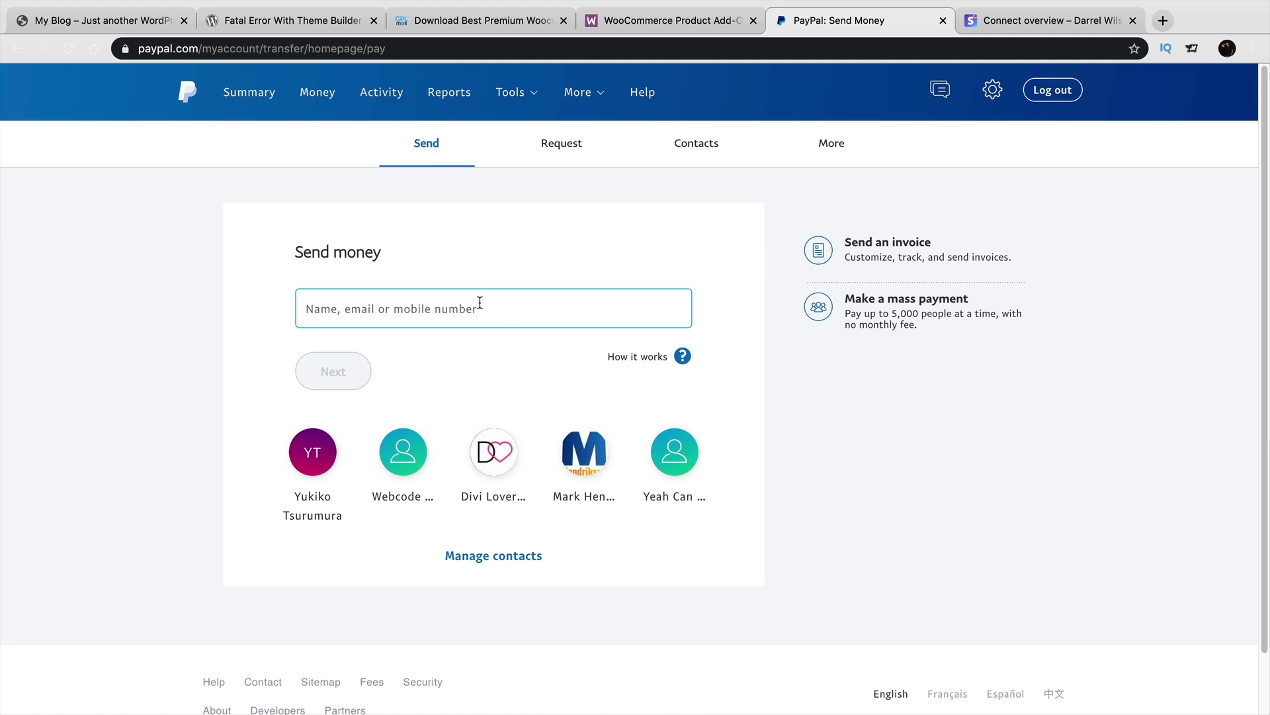
click(378, 346)
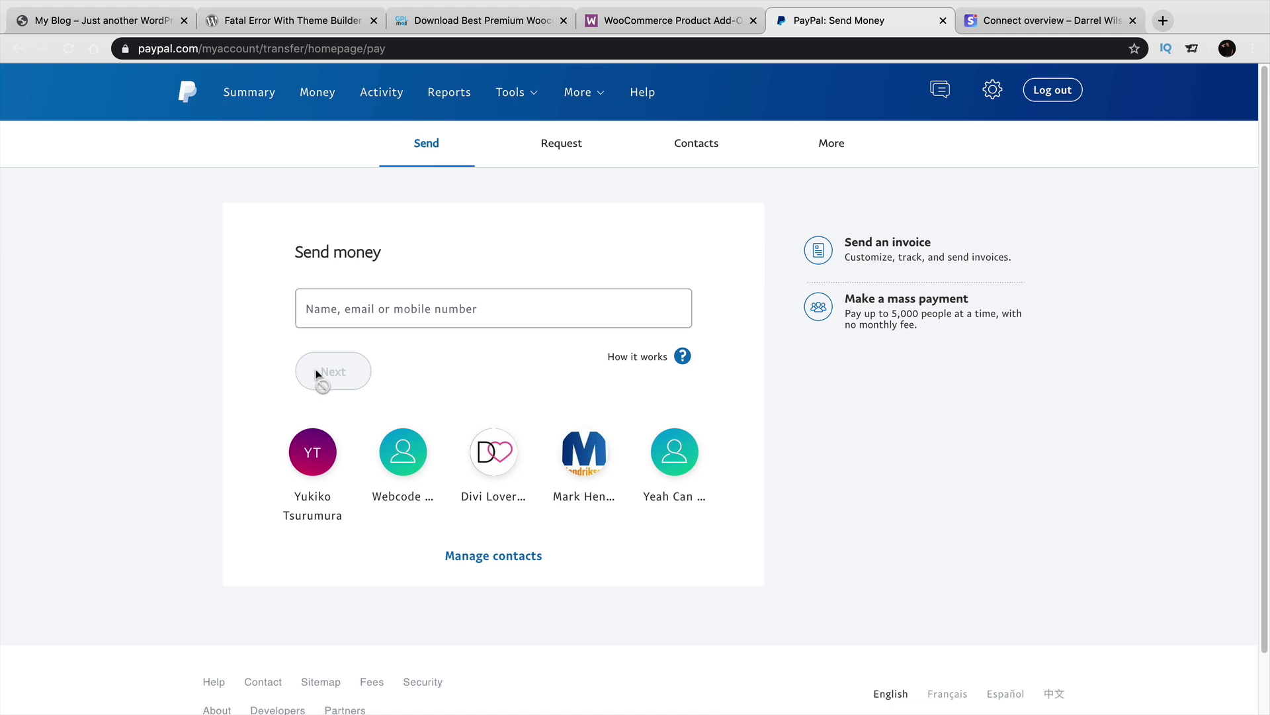
click(313, 456)
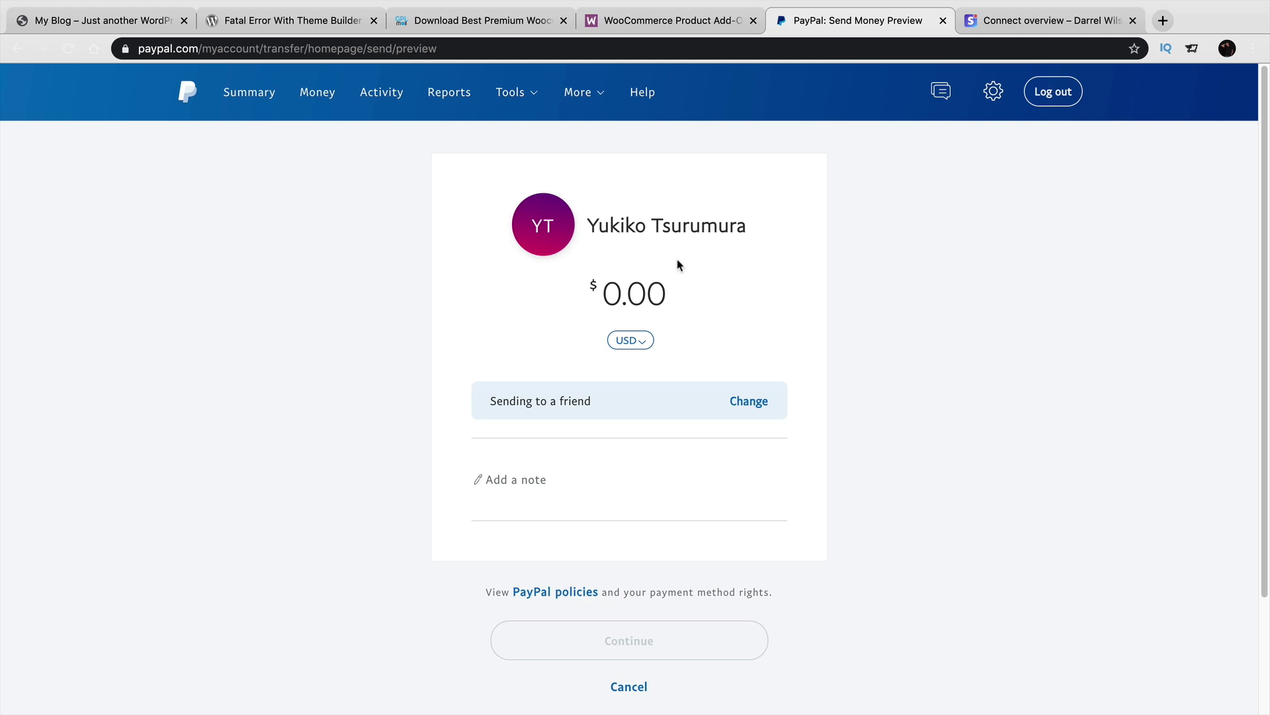
text(1)
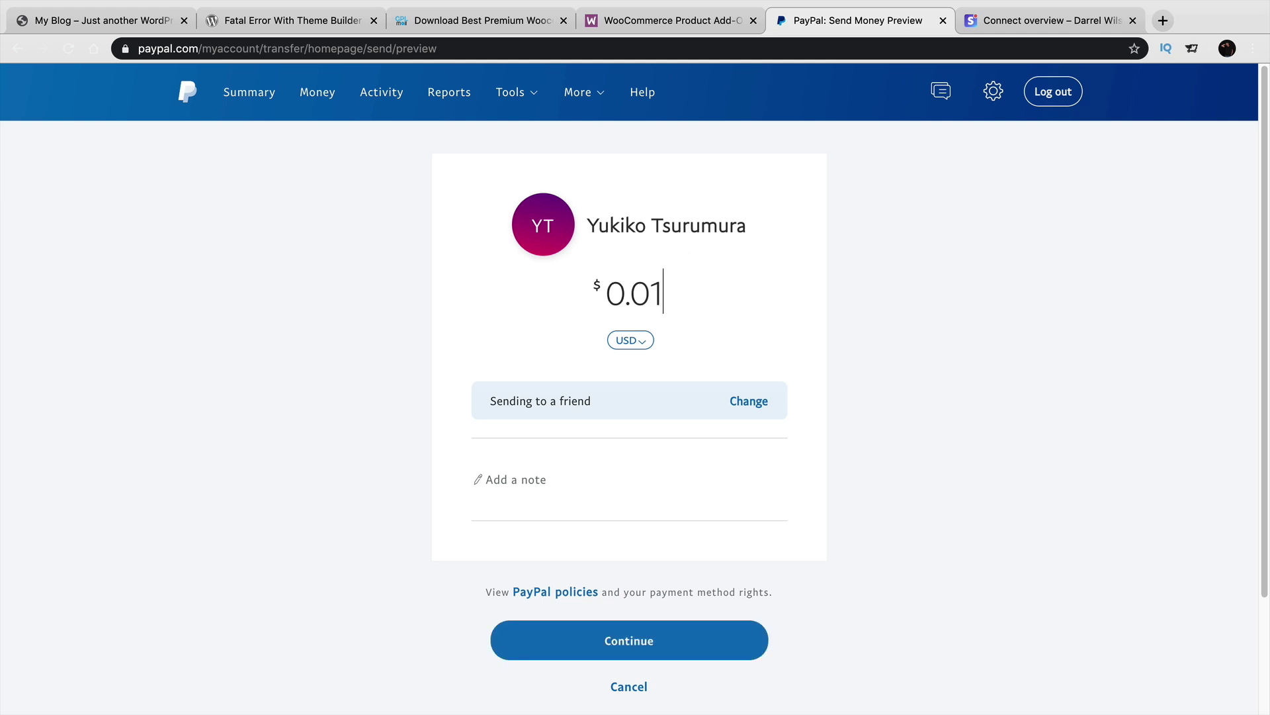
text(0.00)
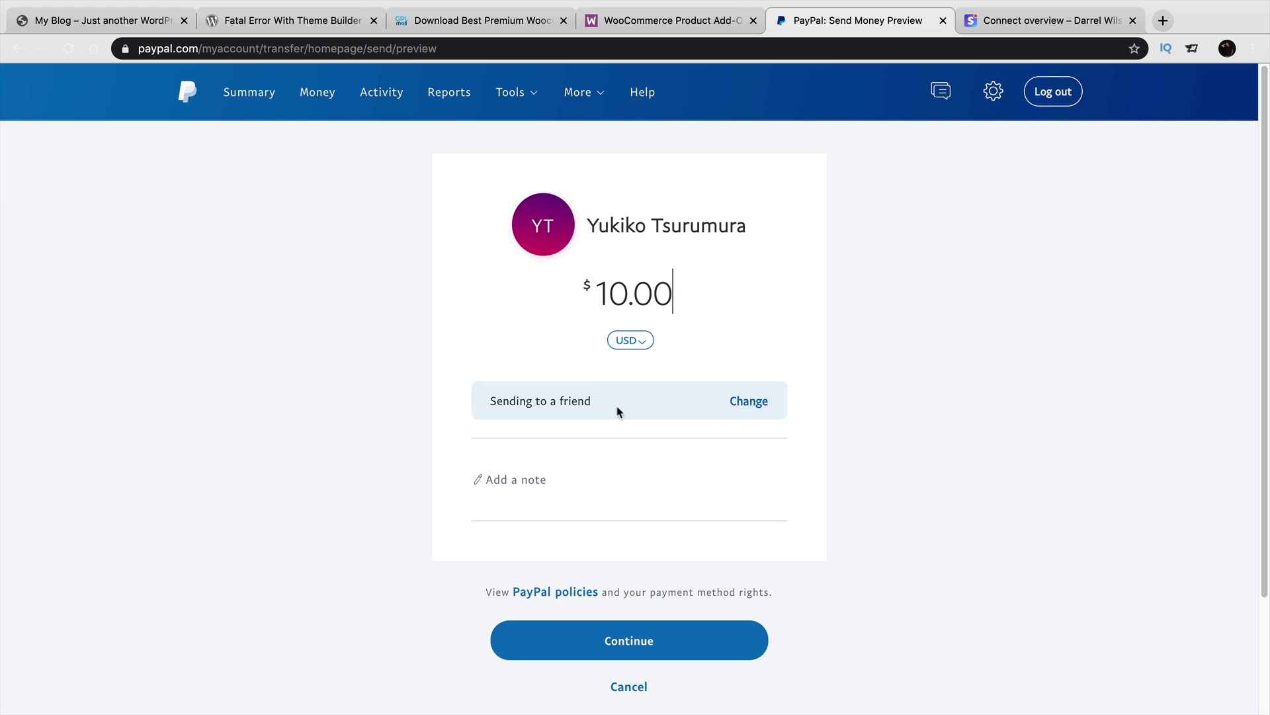
click(738, 410)
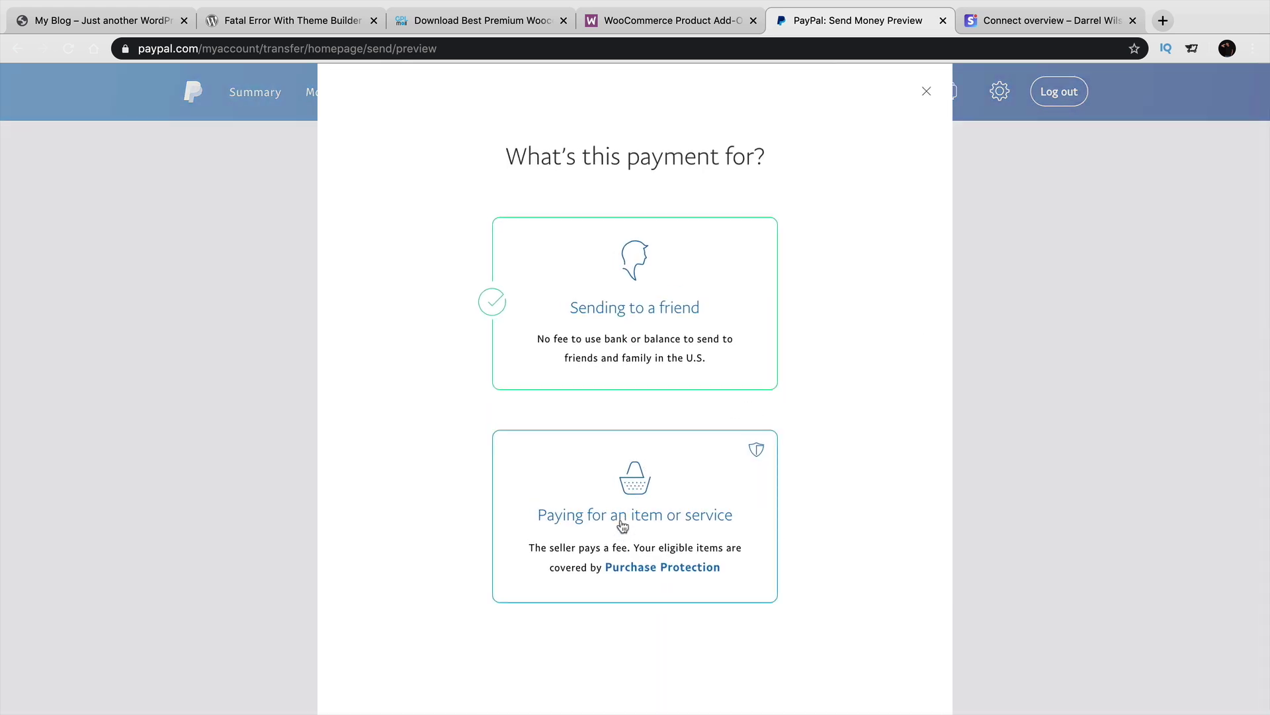
Keep the payment as Sending to a friend and add the note 'you are on youtube right now'.
click(650, 317)
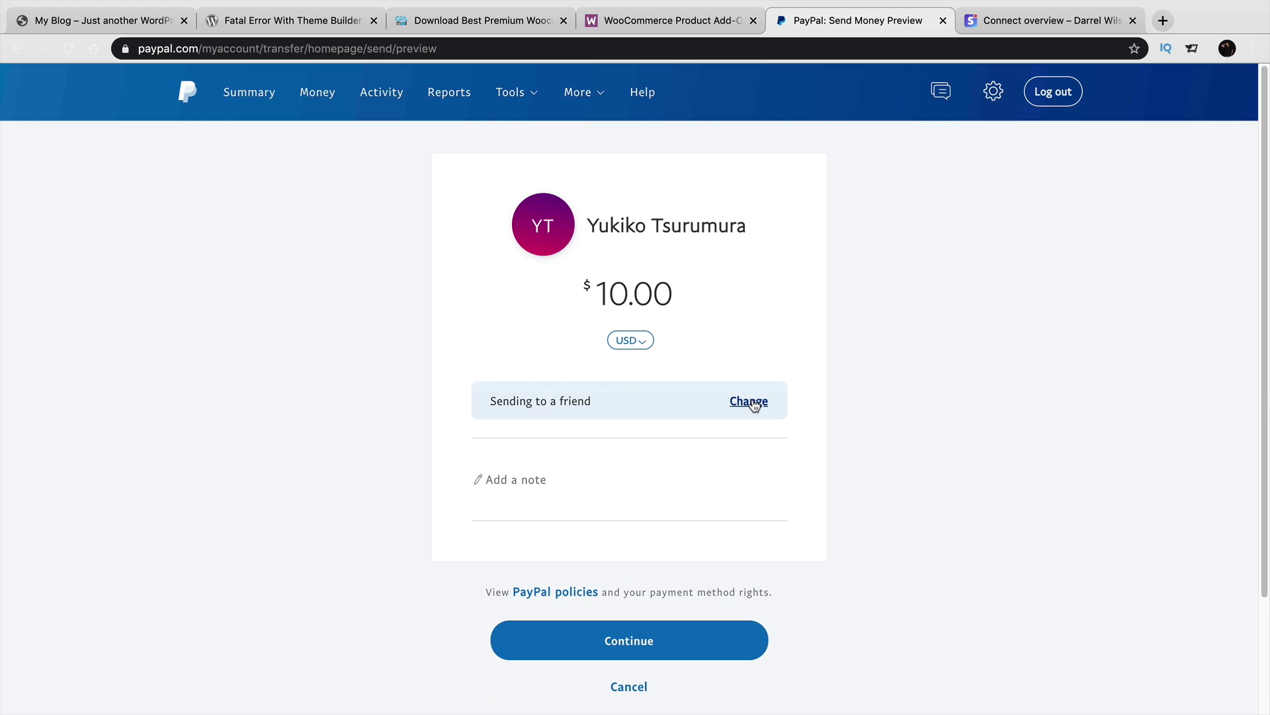
click(754, 405)
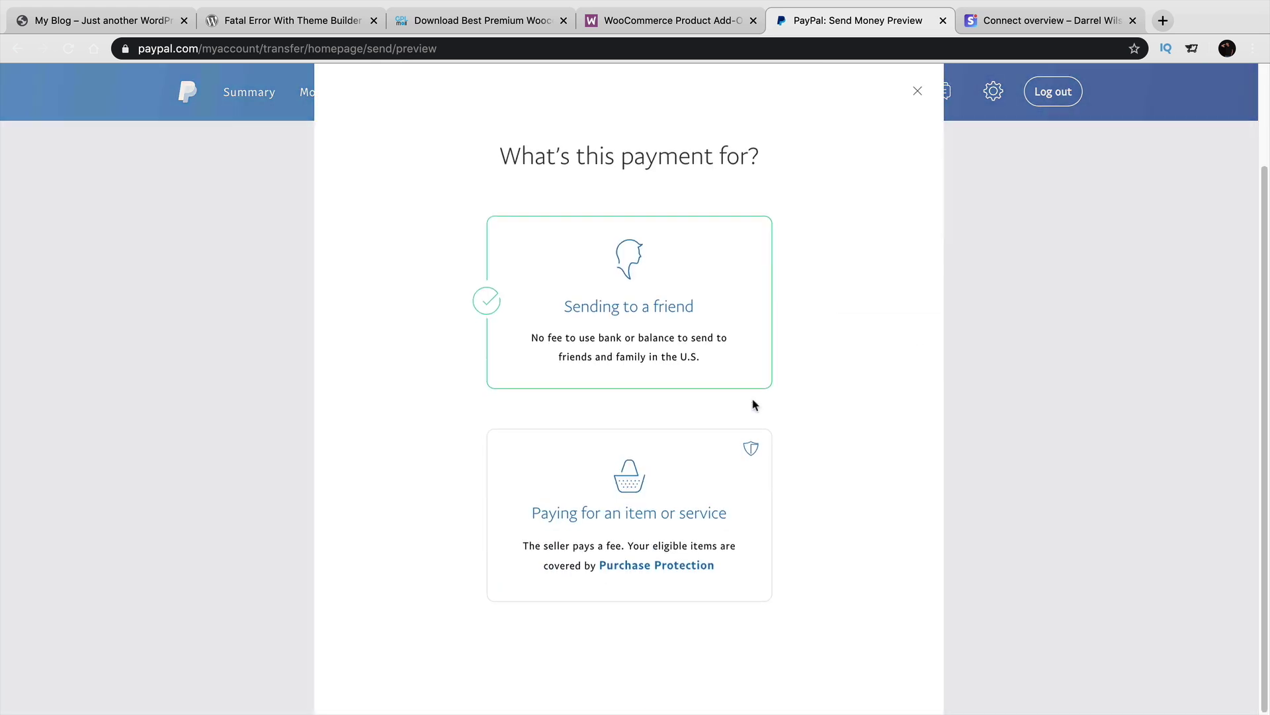
click(680, 471)
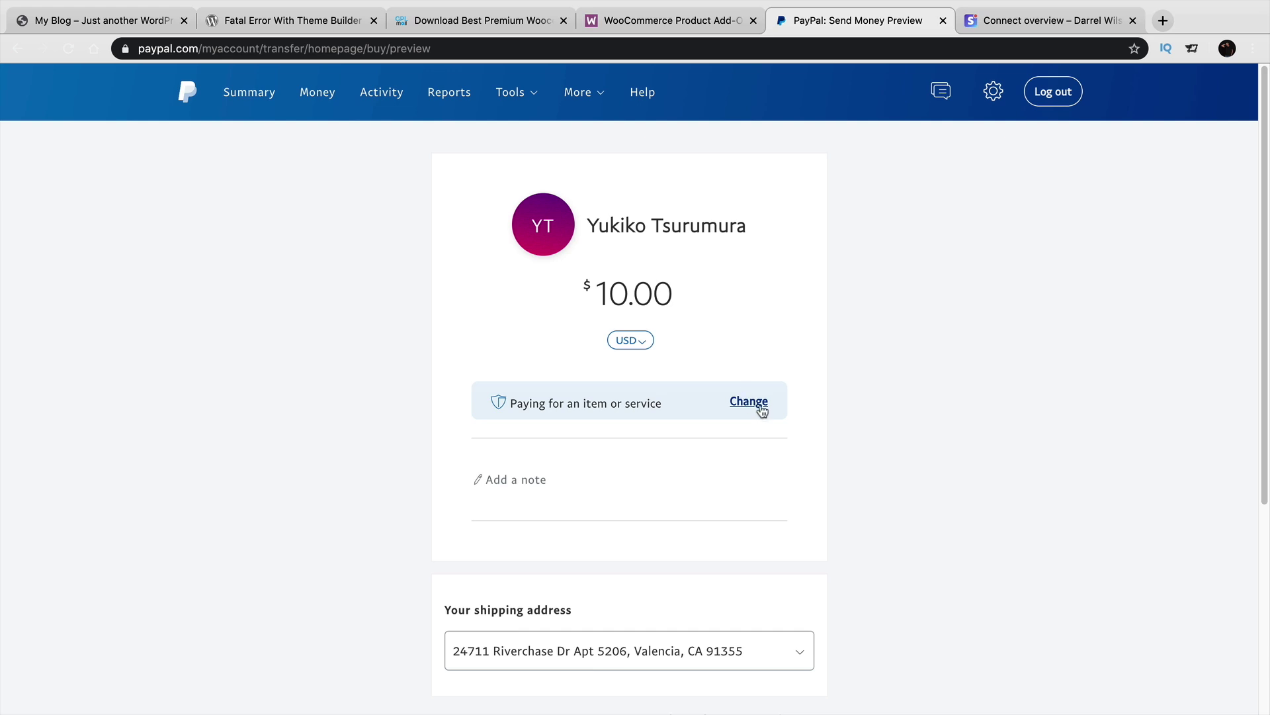
click(765, 404)
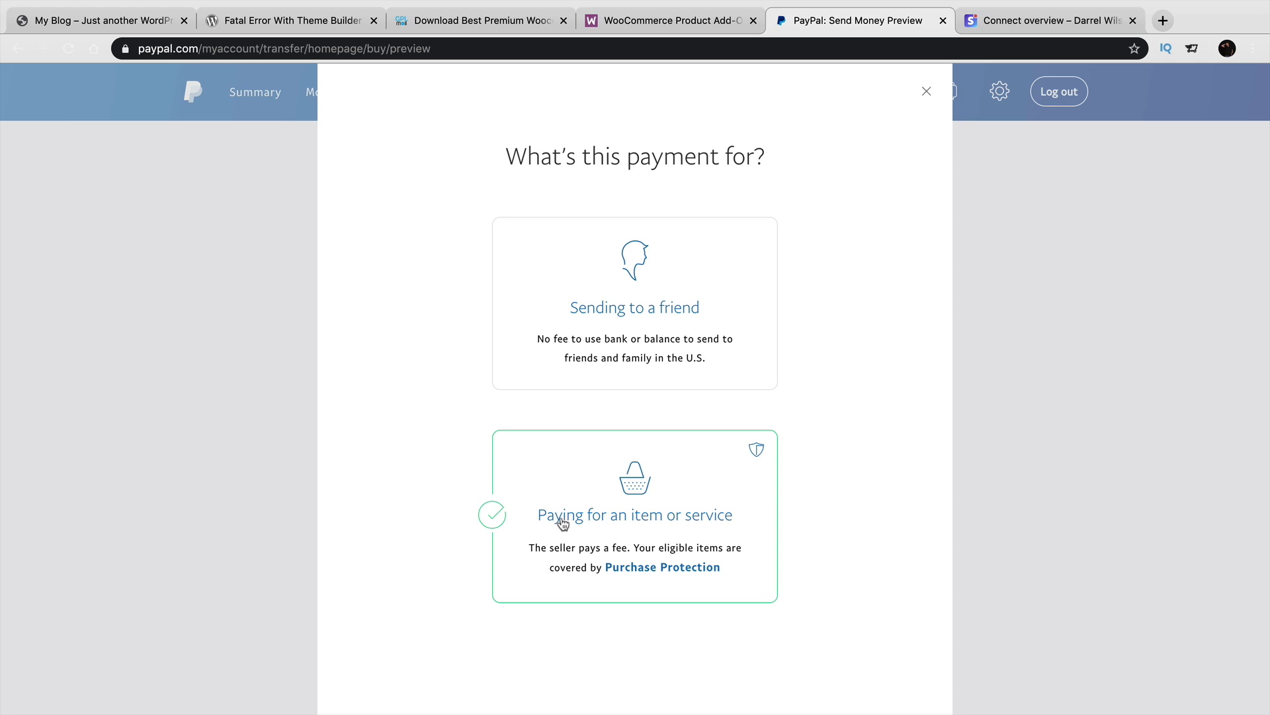
click(683, 317)
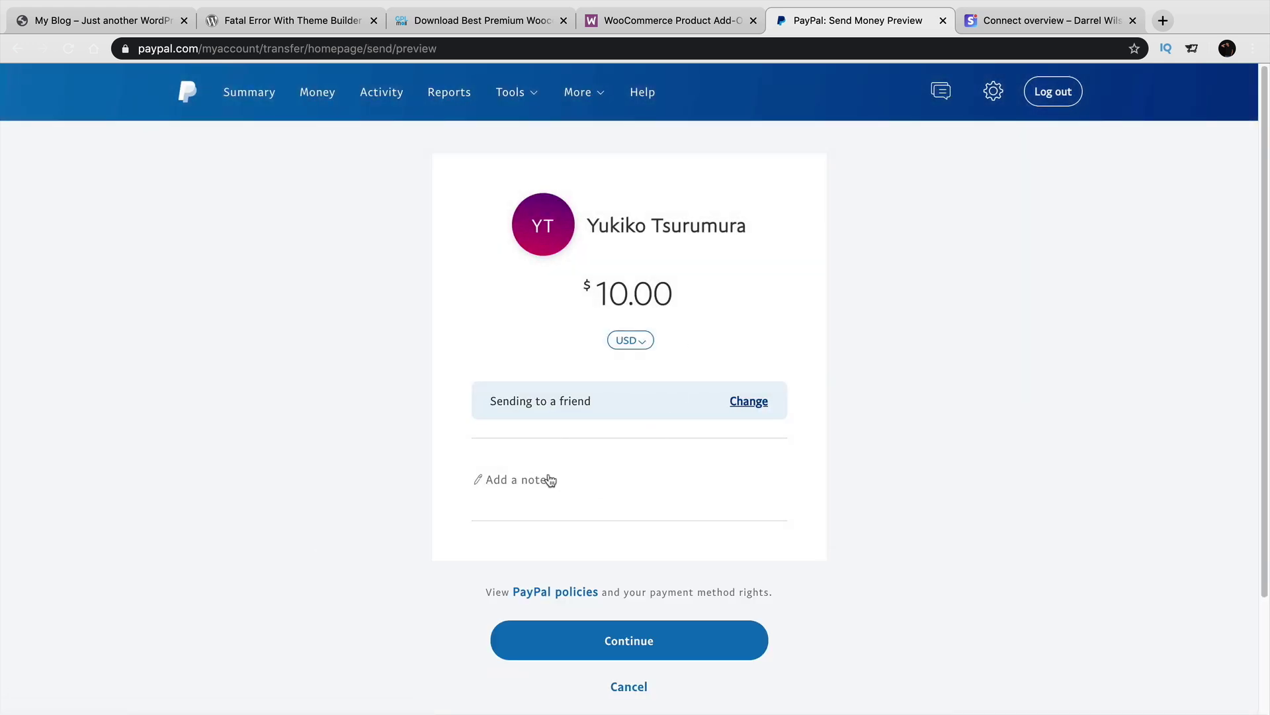
click(527, 477)
text(you are on yo)
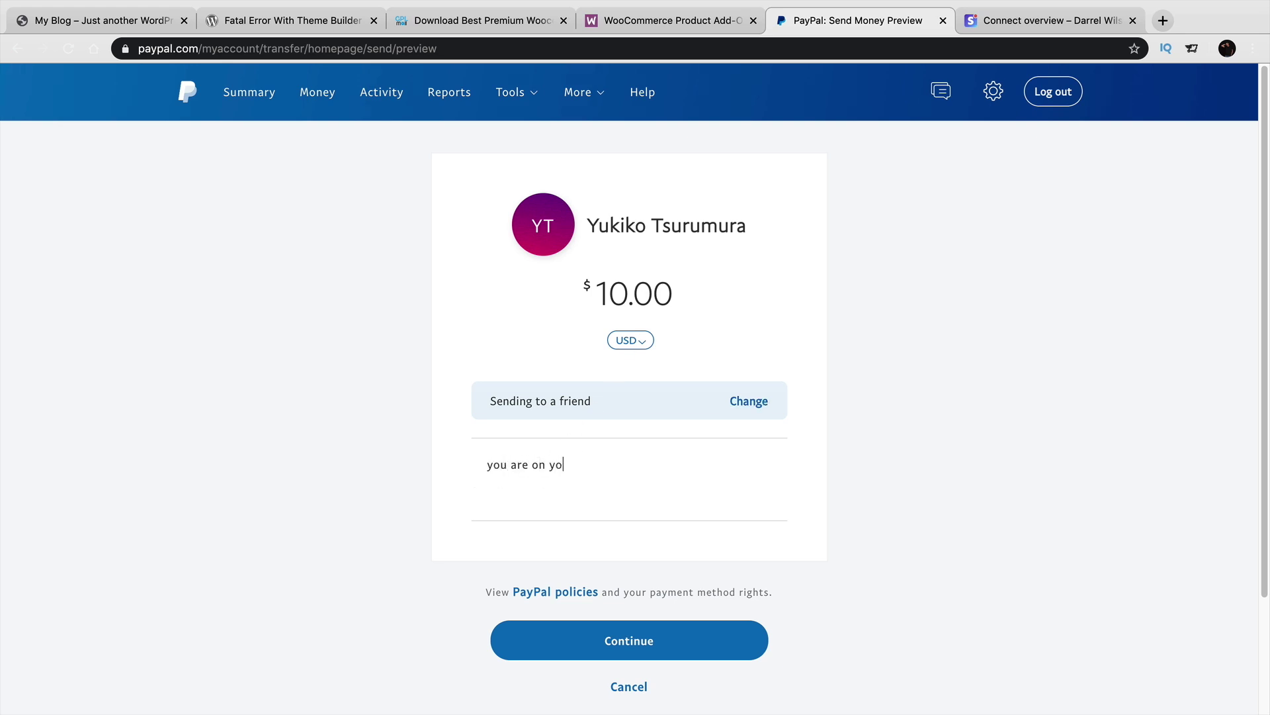
text(utube right now)
Fund the $10.00 payment from PayPal Balance (USD), send it, then switch to Stripe.
click(622, 627)
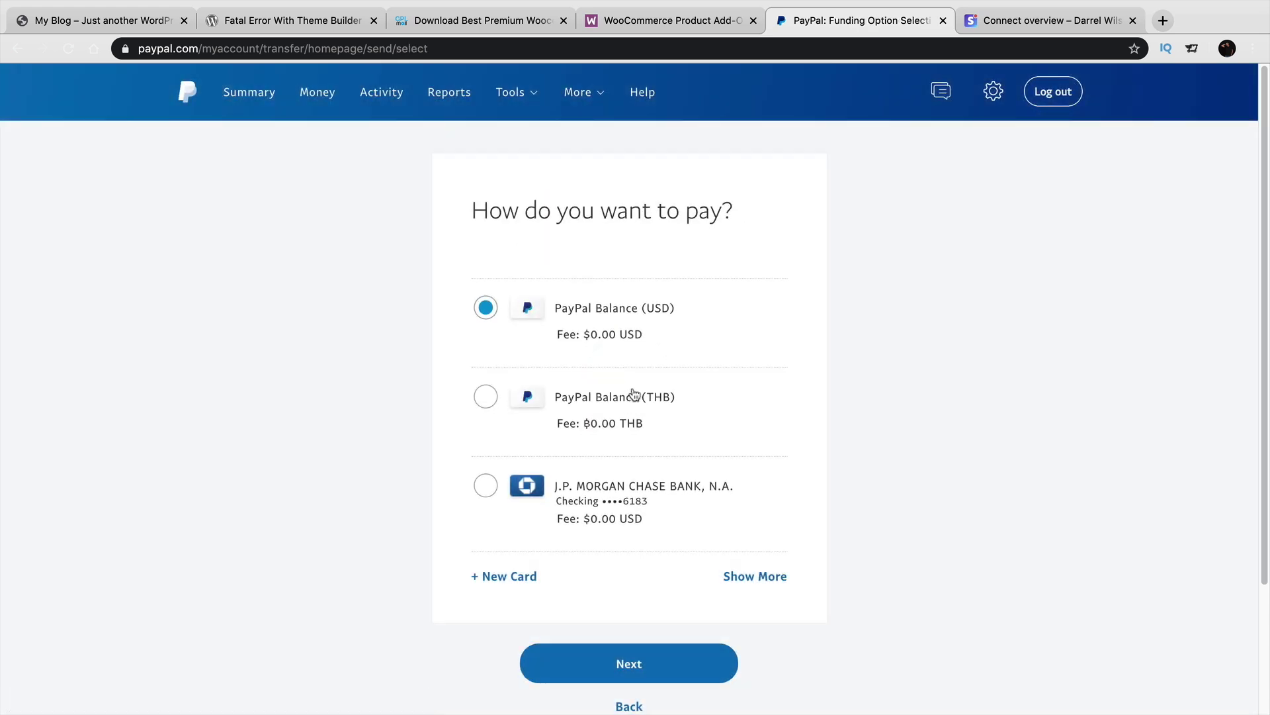
click(663, 667)
scroll(669, 645, down, 6)
scroll(674, 624, down, 1)
click(678, 504)
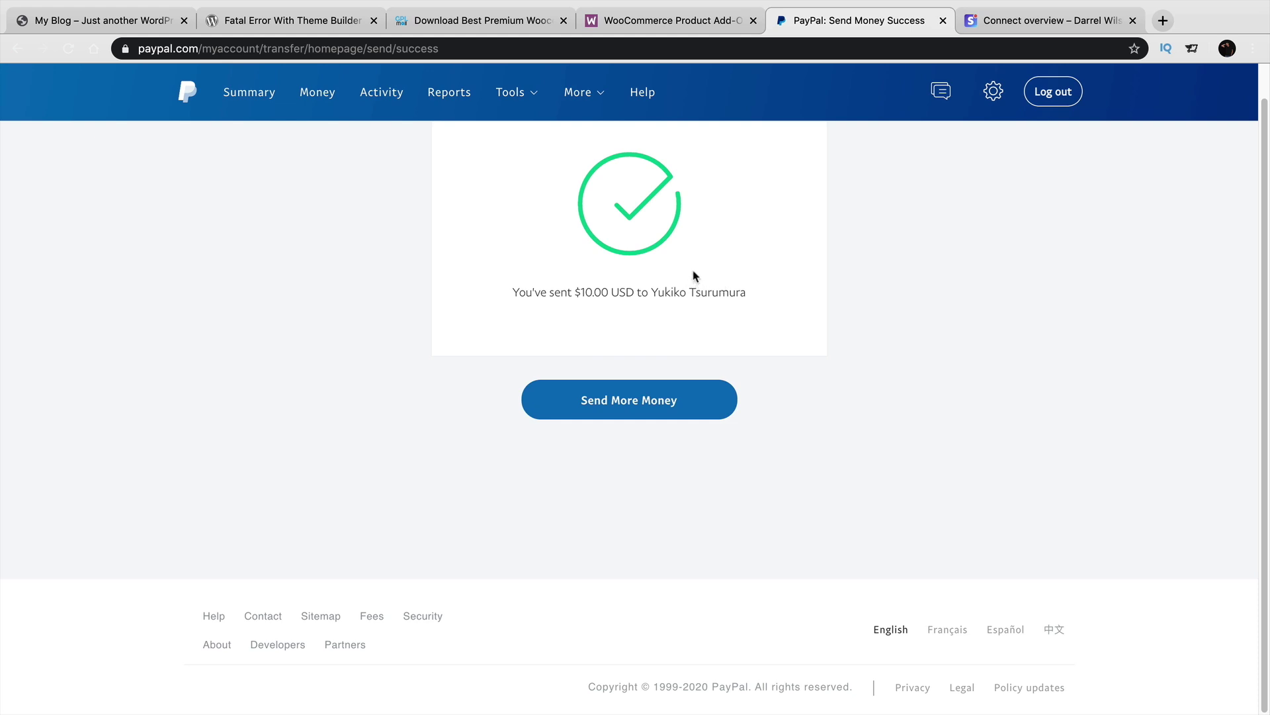
scroll(714, 288, up, 1)
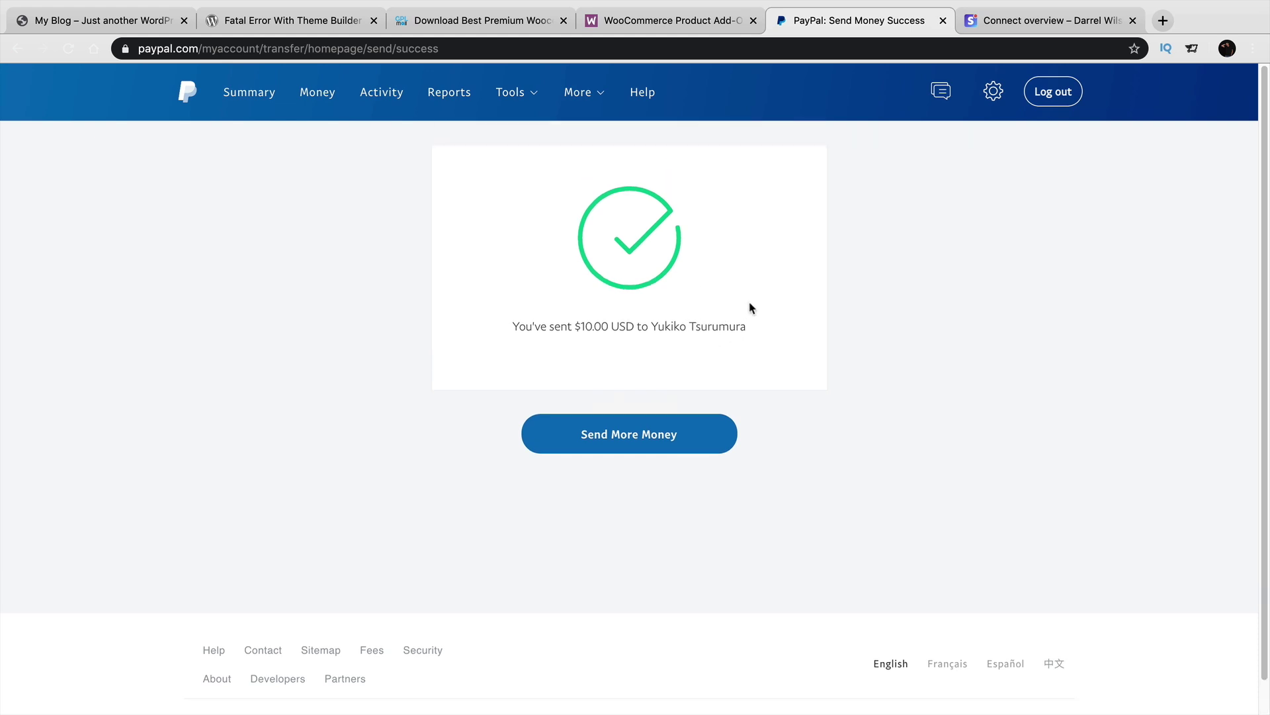
click(1034, 27)
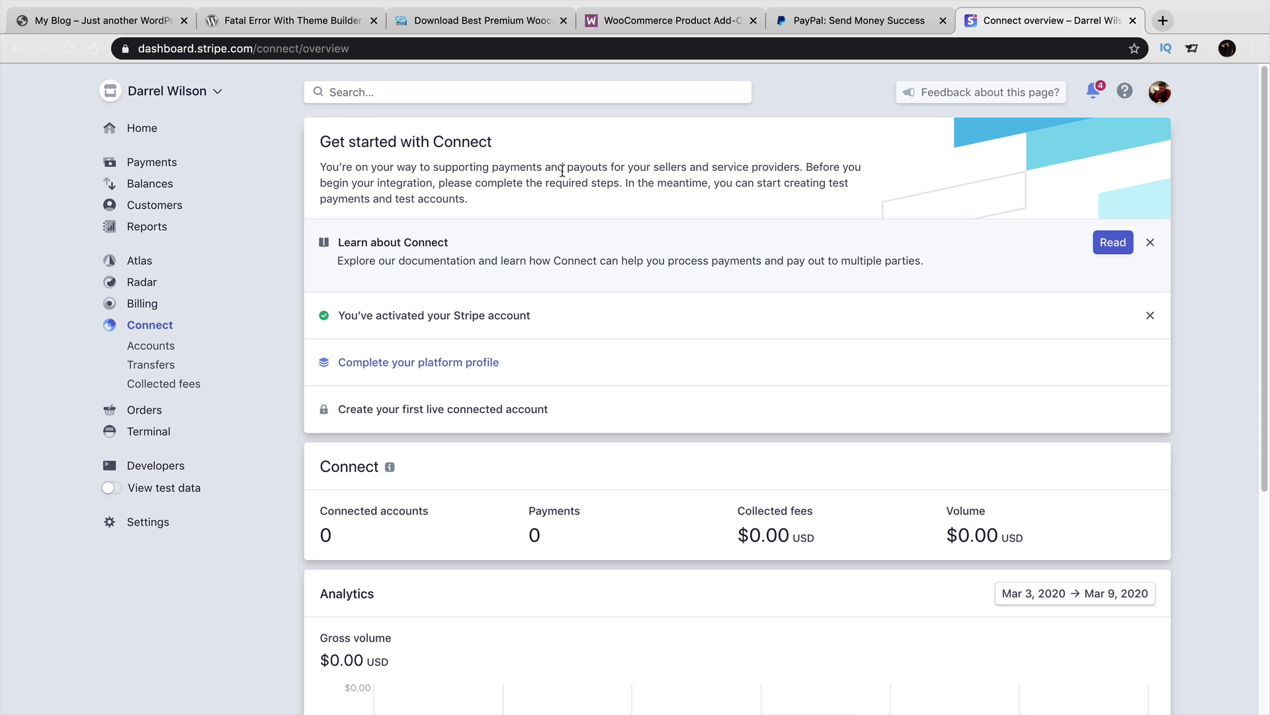
Highlight 'payouts for your sellers' in Stripe's Connect intro, then return to the storefront homepage.
drag(560, 170, 807, 161)
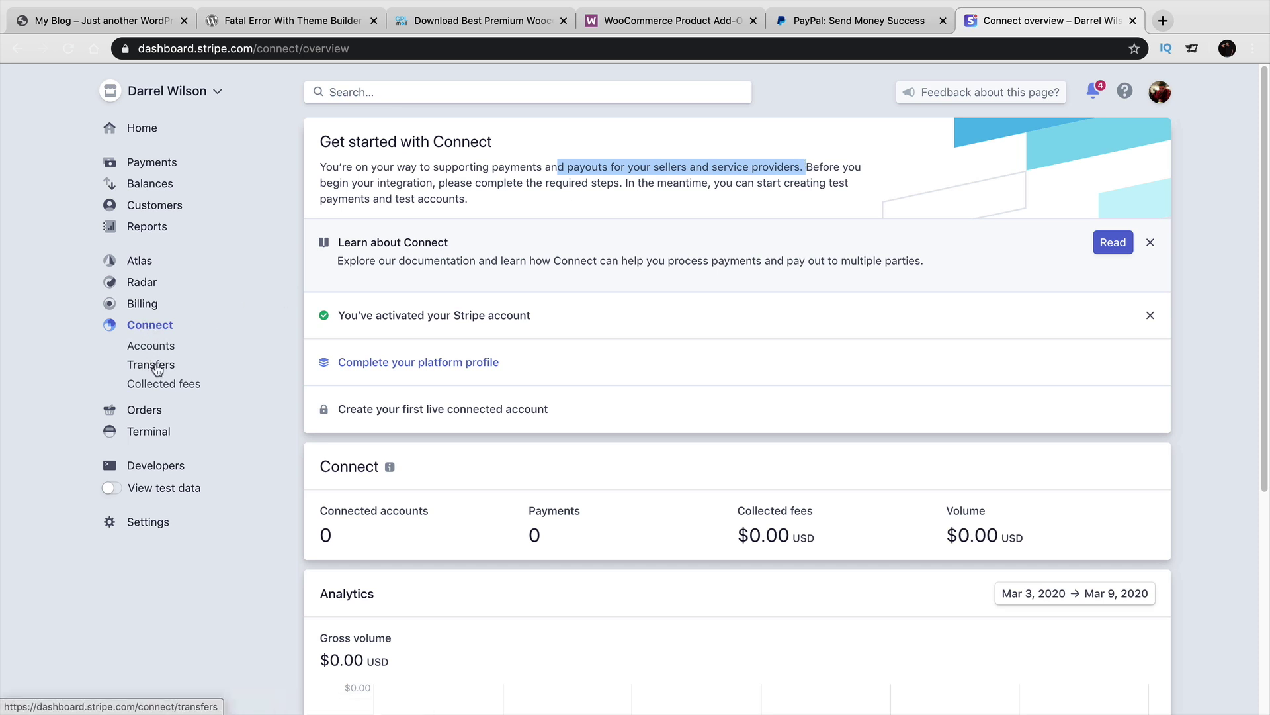
click(628, 170)
drag(566, 167, 687, 169)
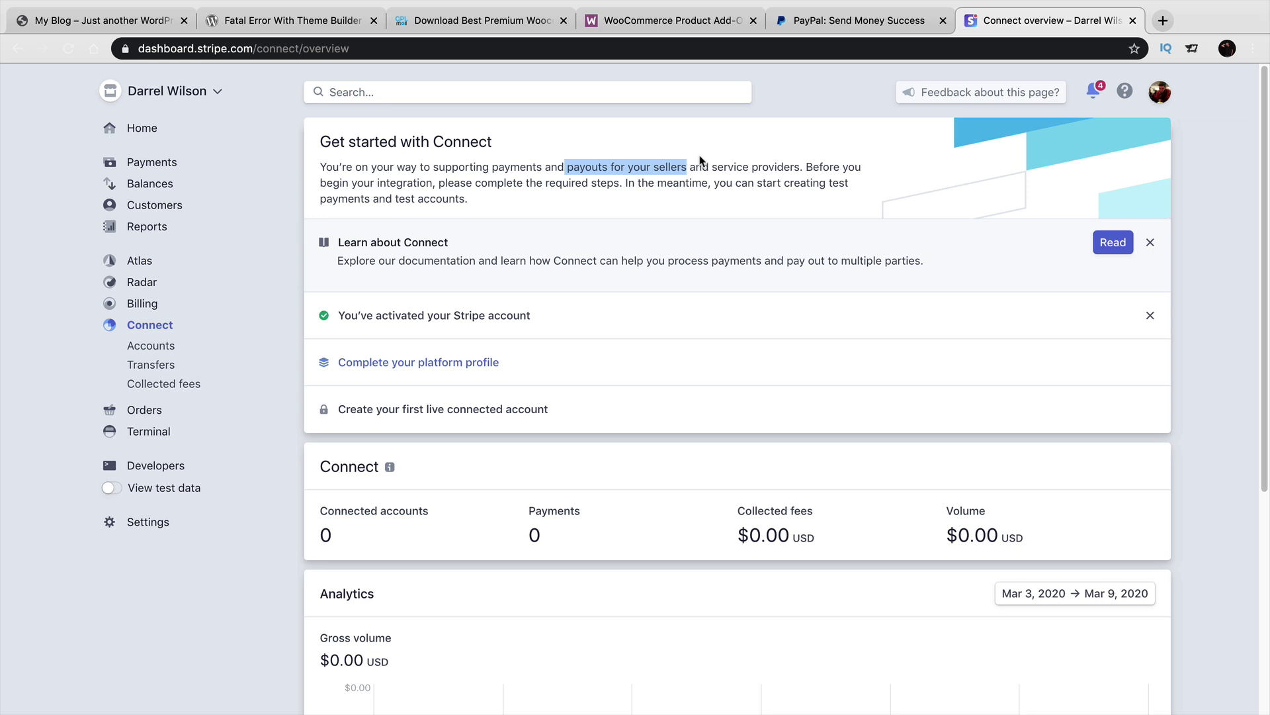
click(127, 24)
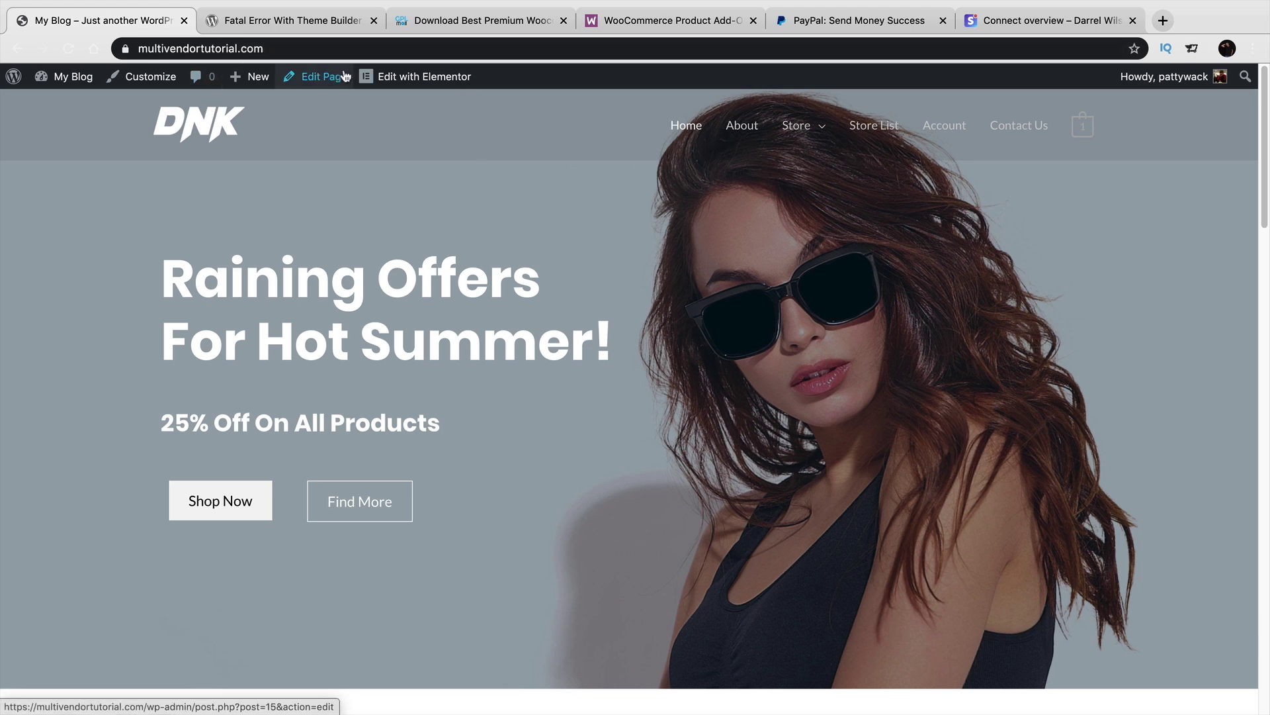
Show the store's 7-product listing, then load darrelwilson.com/dokan pricing in the second tab.
mouse_move(406, 81)
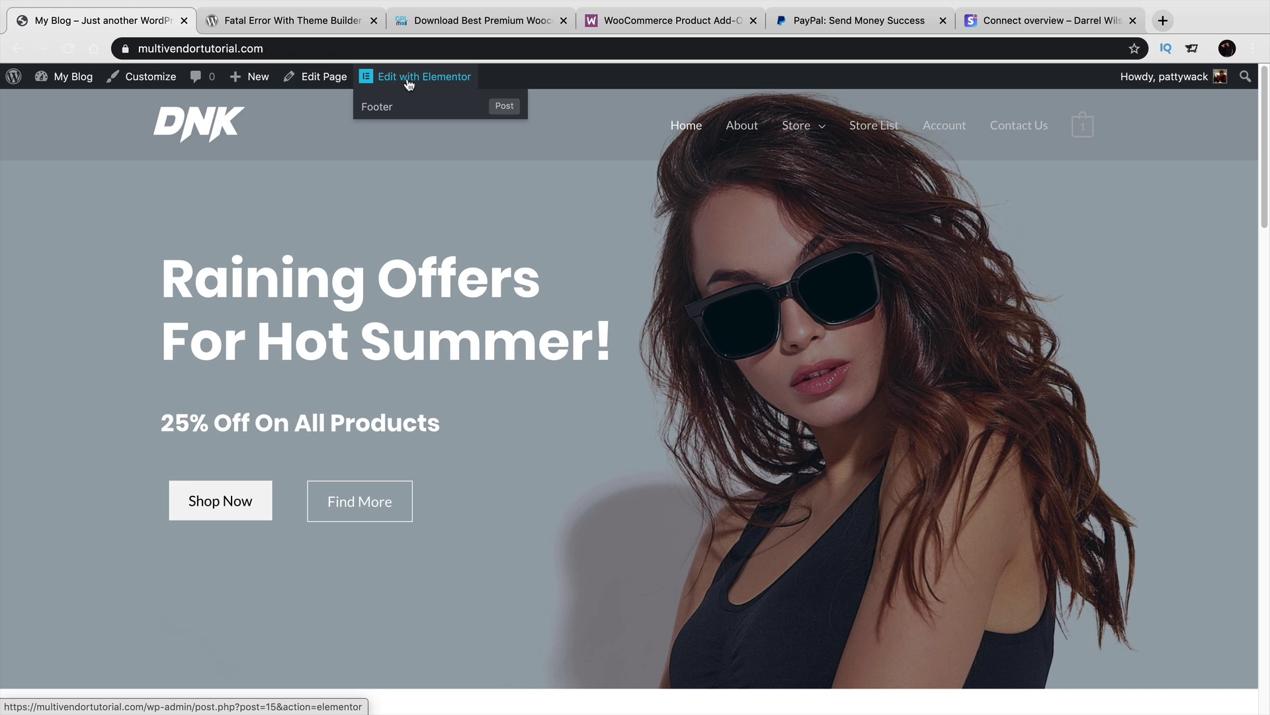
click(791, 133)
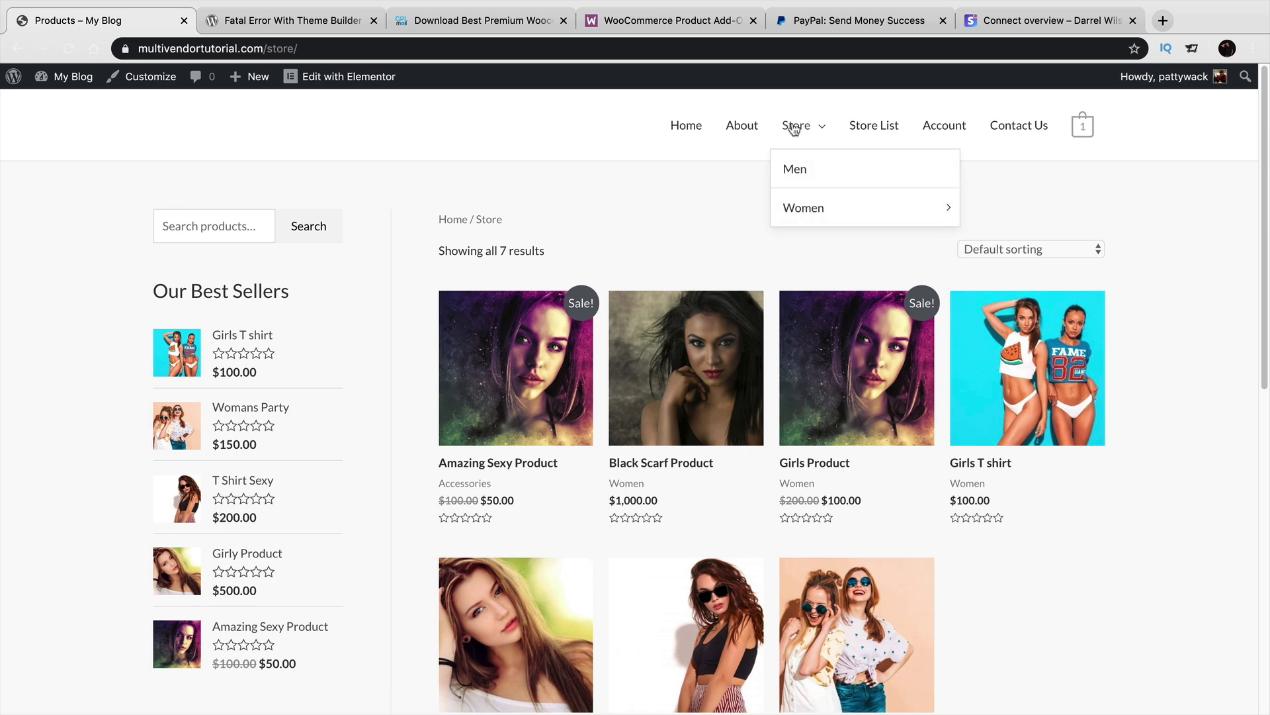
click(307, 21)
click(315, 45)
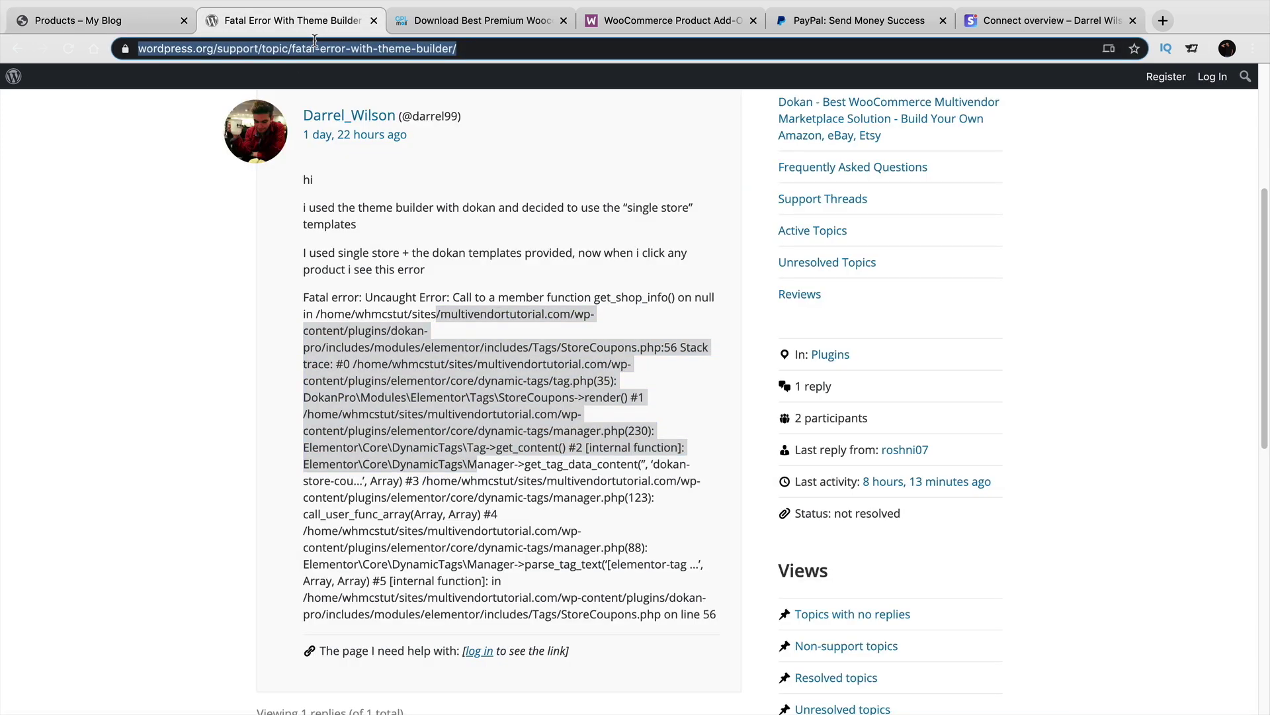
text(darrelwilso)
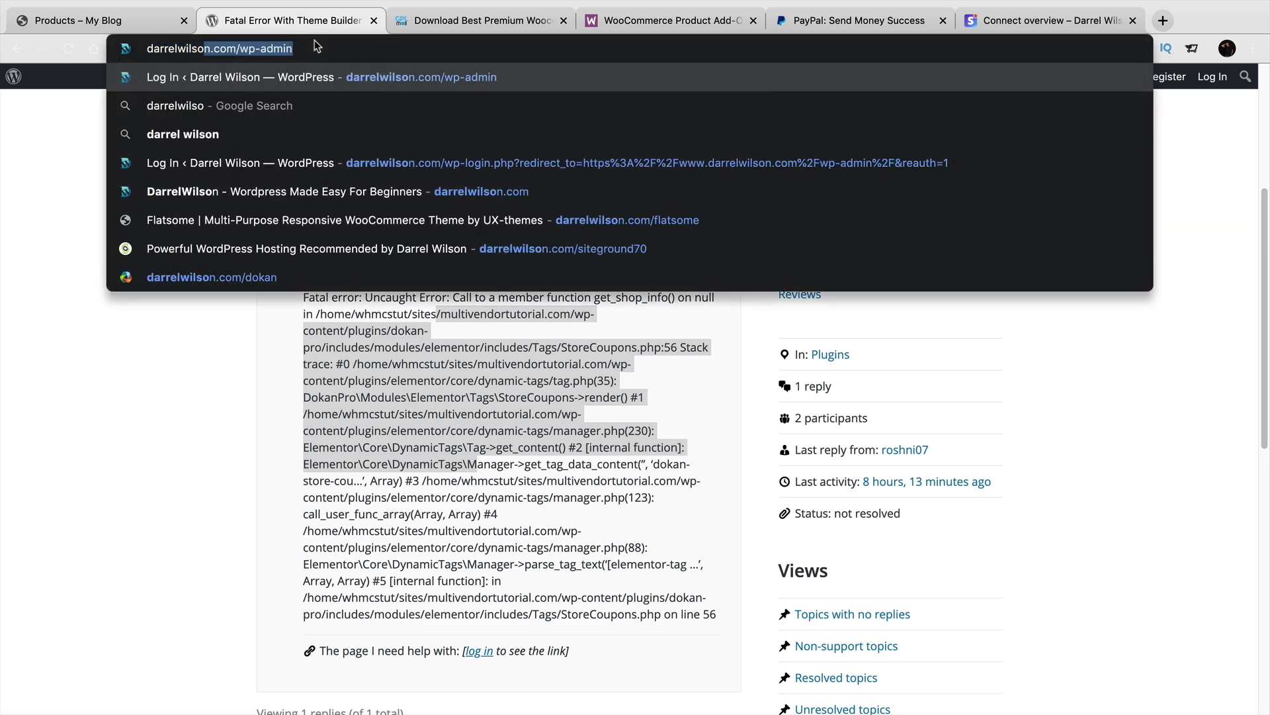
text(n.com/dokan)
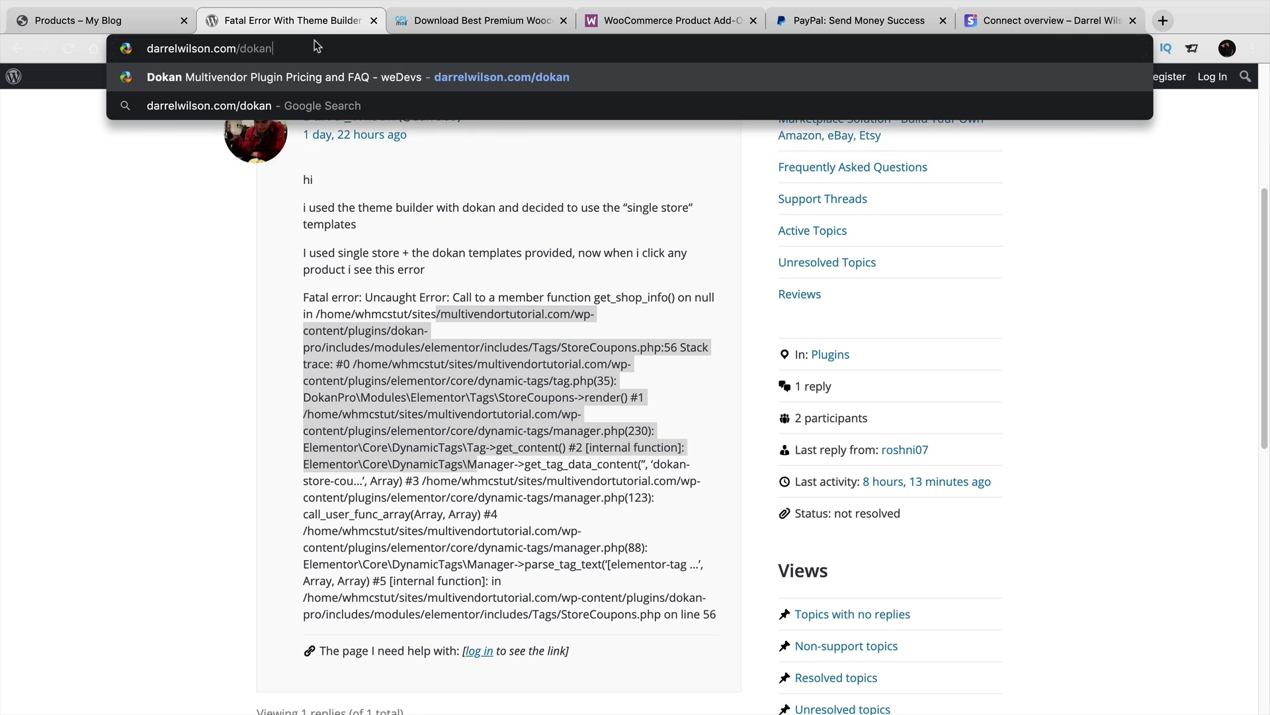
key(Return)
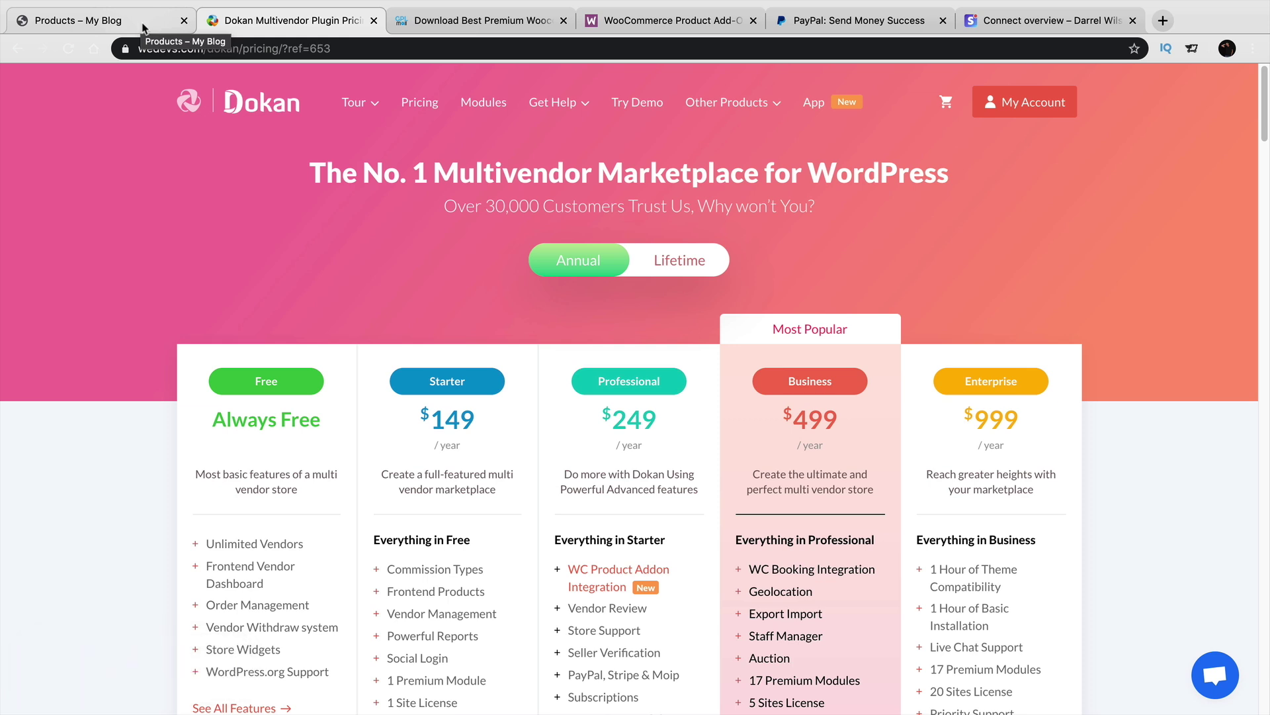
Return to the store tab, open the WordPress admin Dashboard, then visit the site's front page.
click(143, 29)
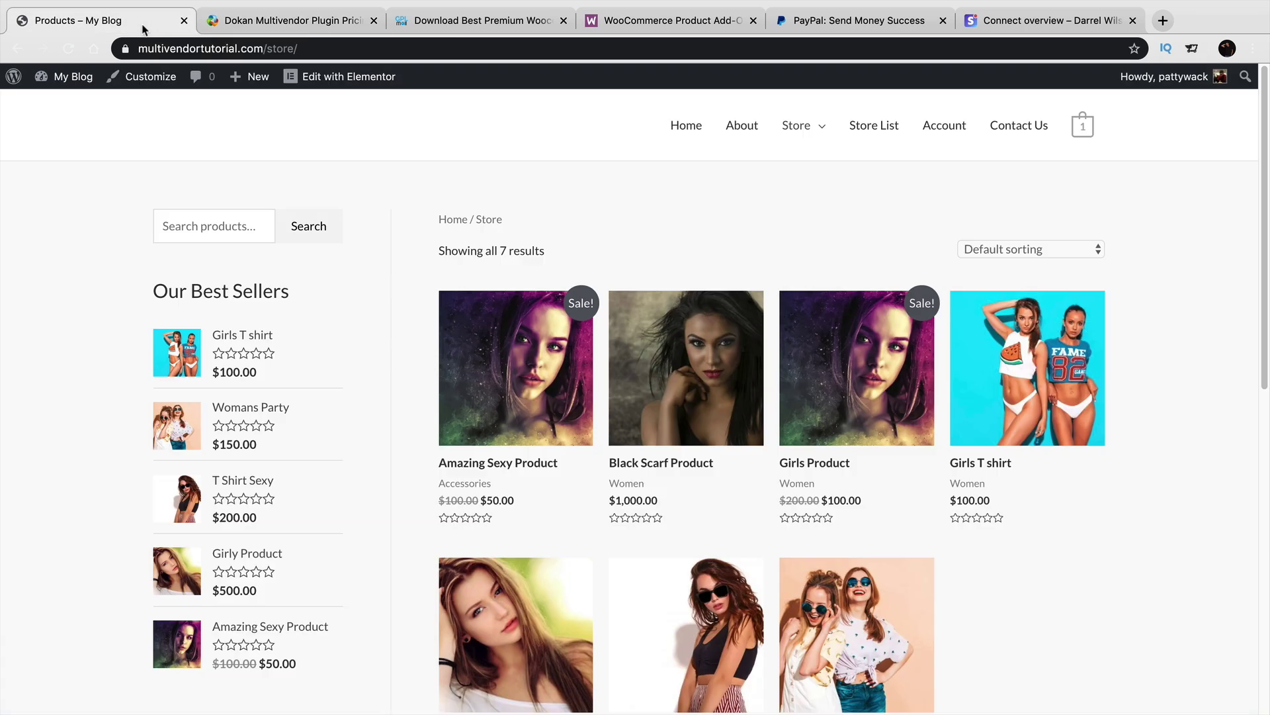
mouse_move(93, 76)
click(88, 105)
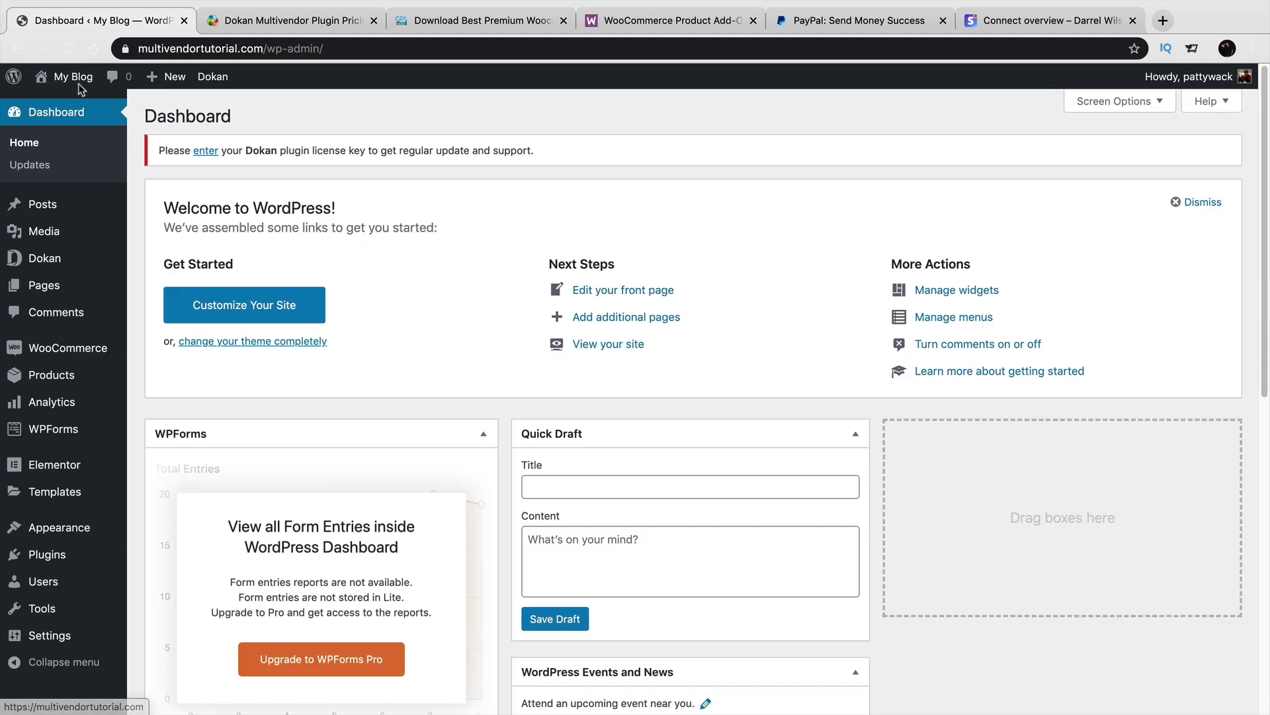
mouse_move(76, 78)
click(78, 105)
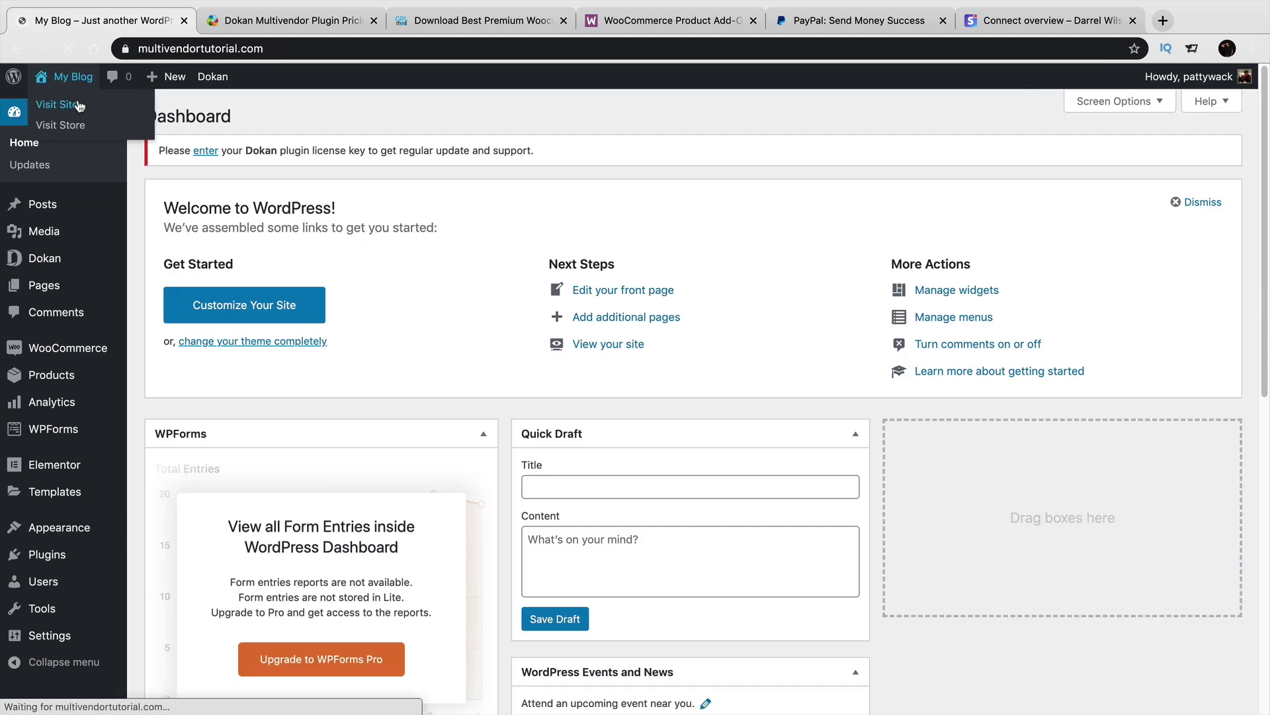